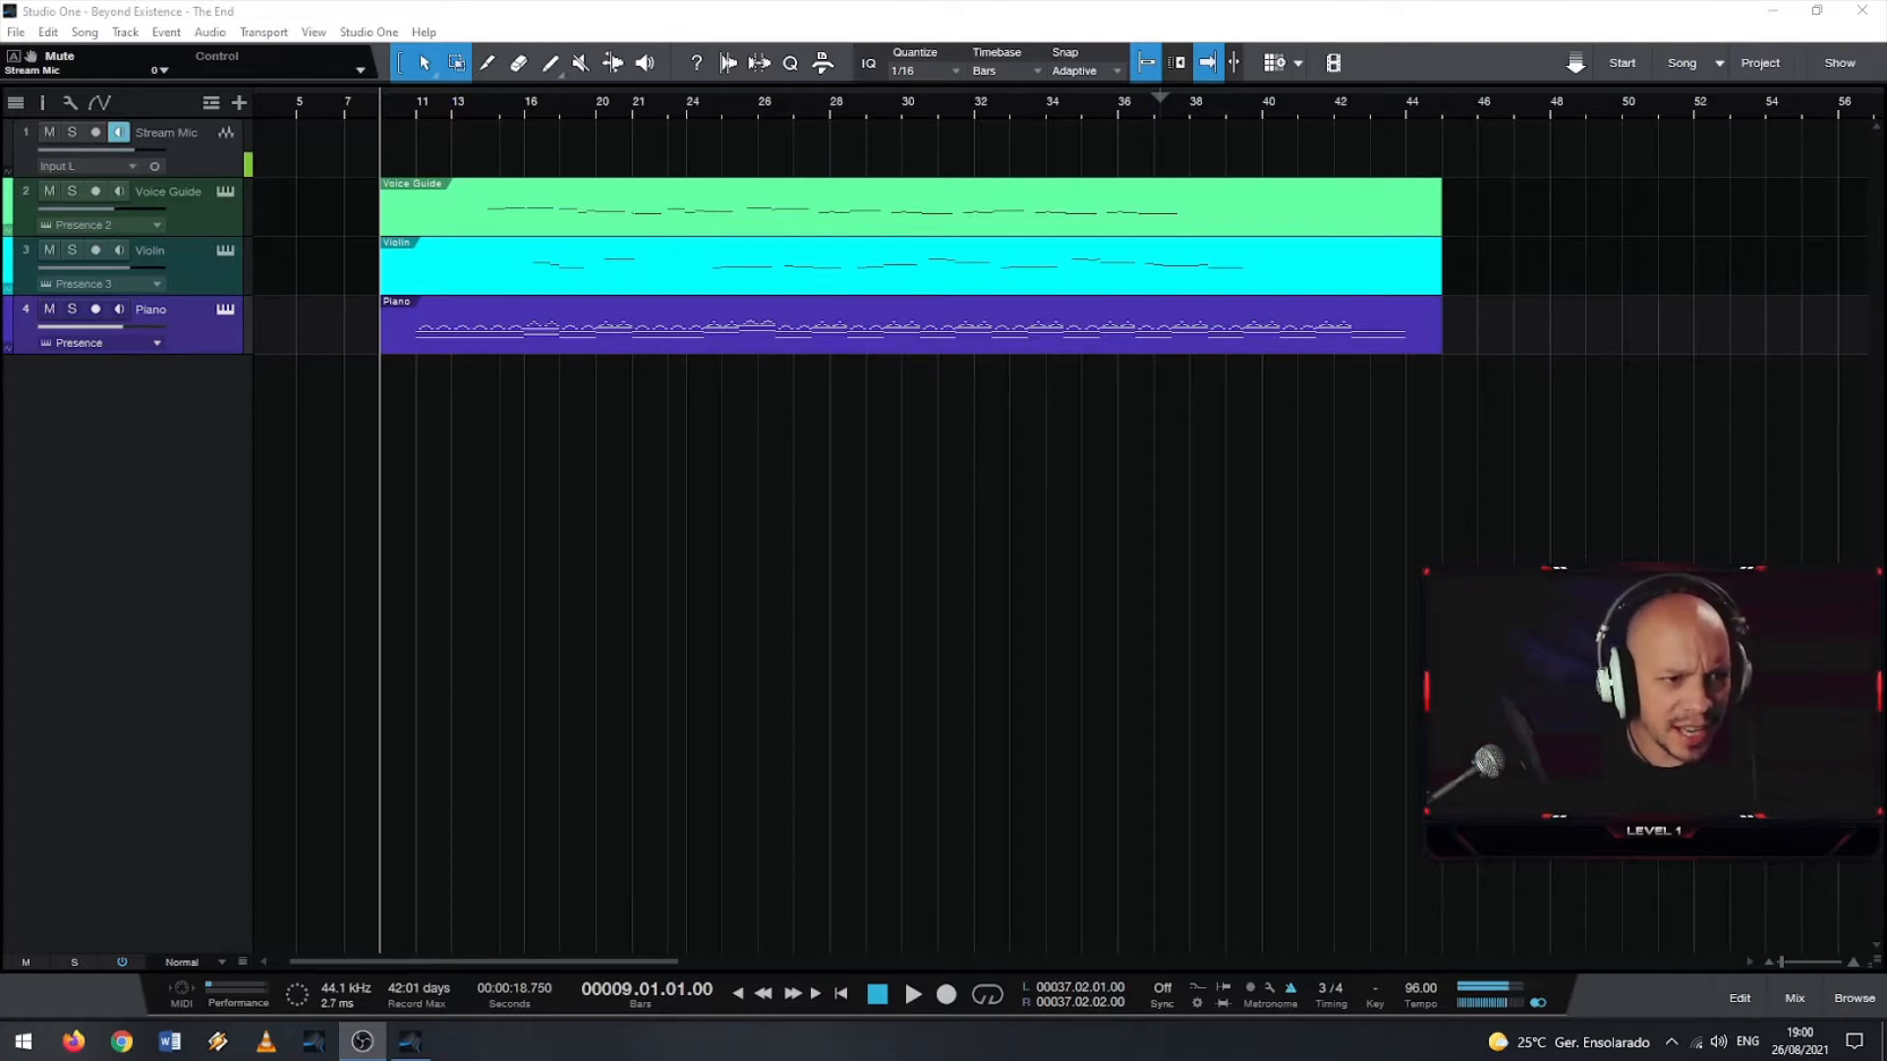
- Open the Piano part in the note editor and examine its notes from bar 11 onward
double_click(665, 337)
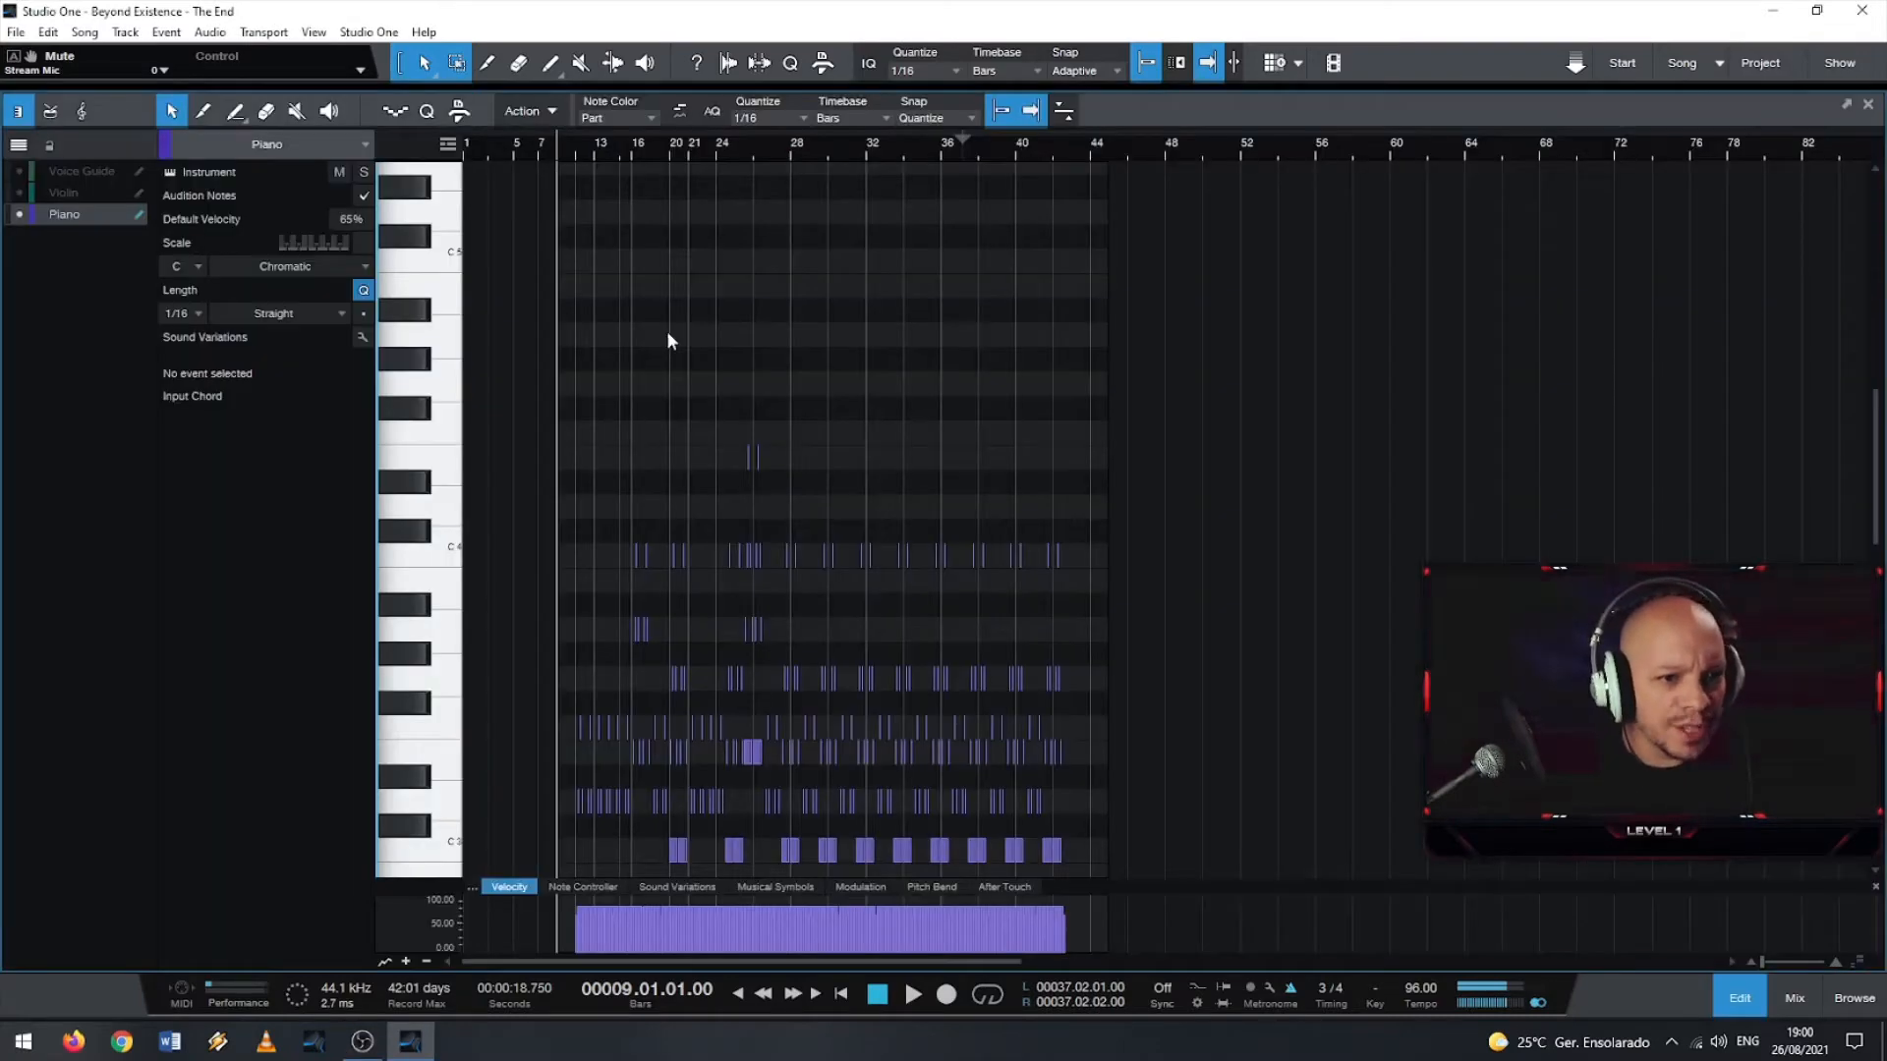
scroll(674, 561, "up", 6)
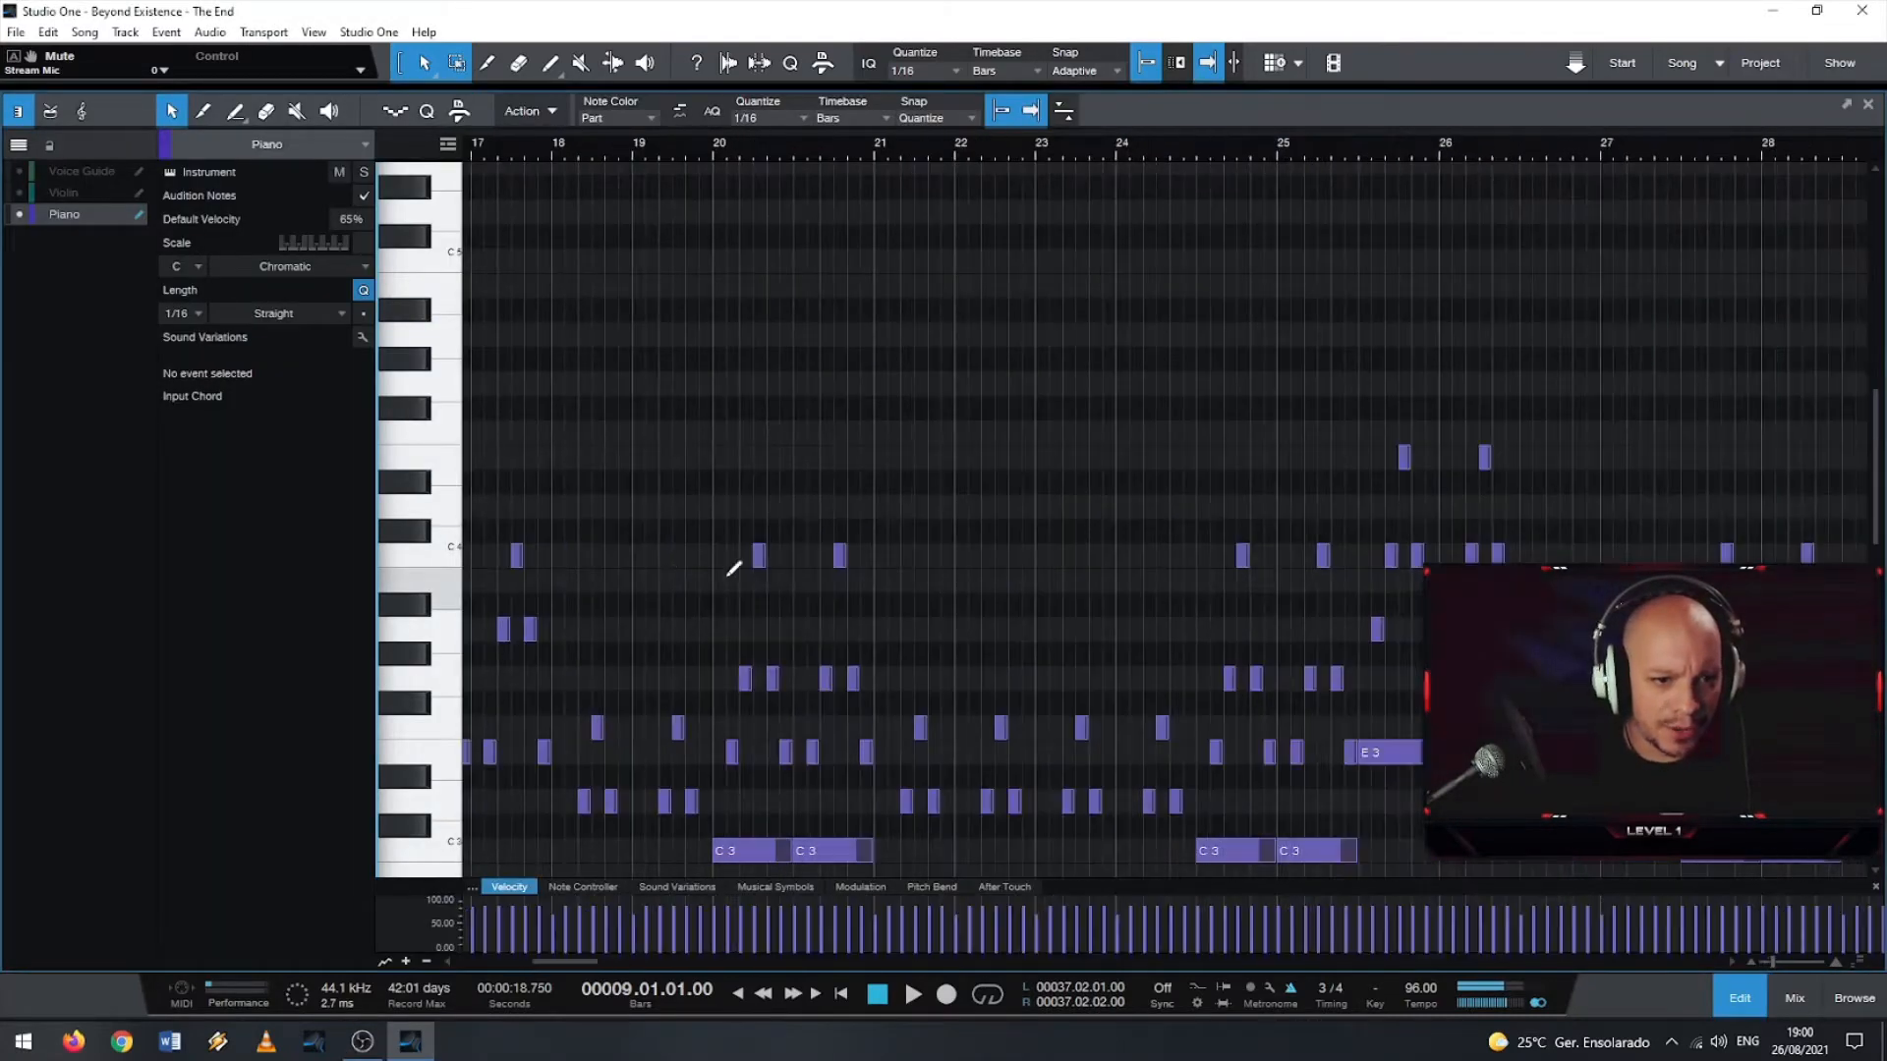
scroll(807, 538, "down", 6)
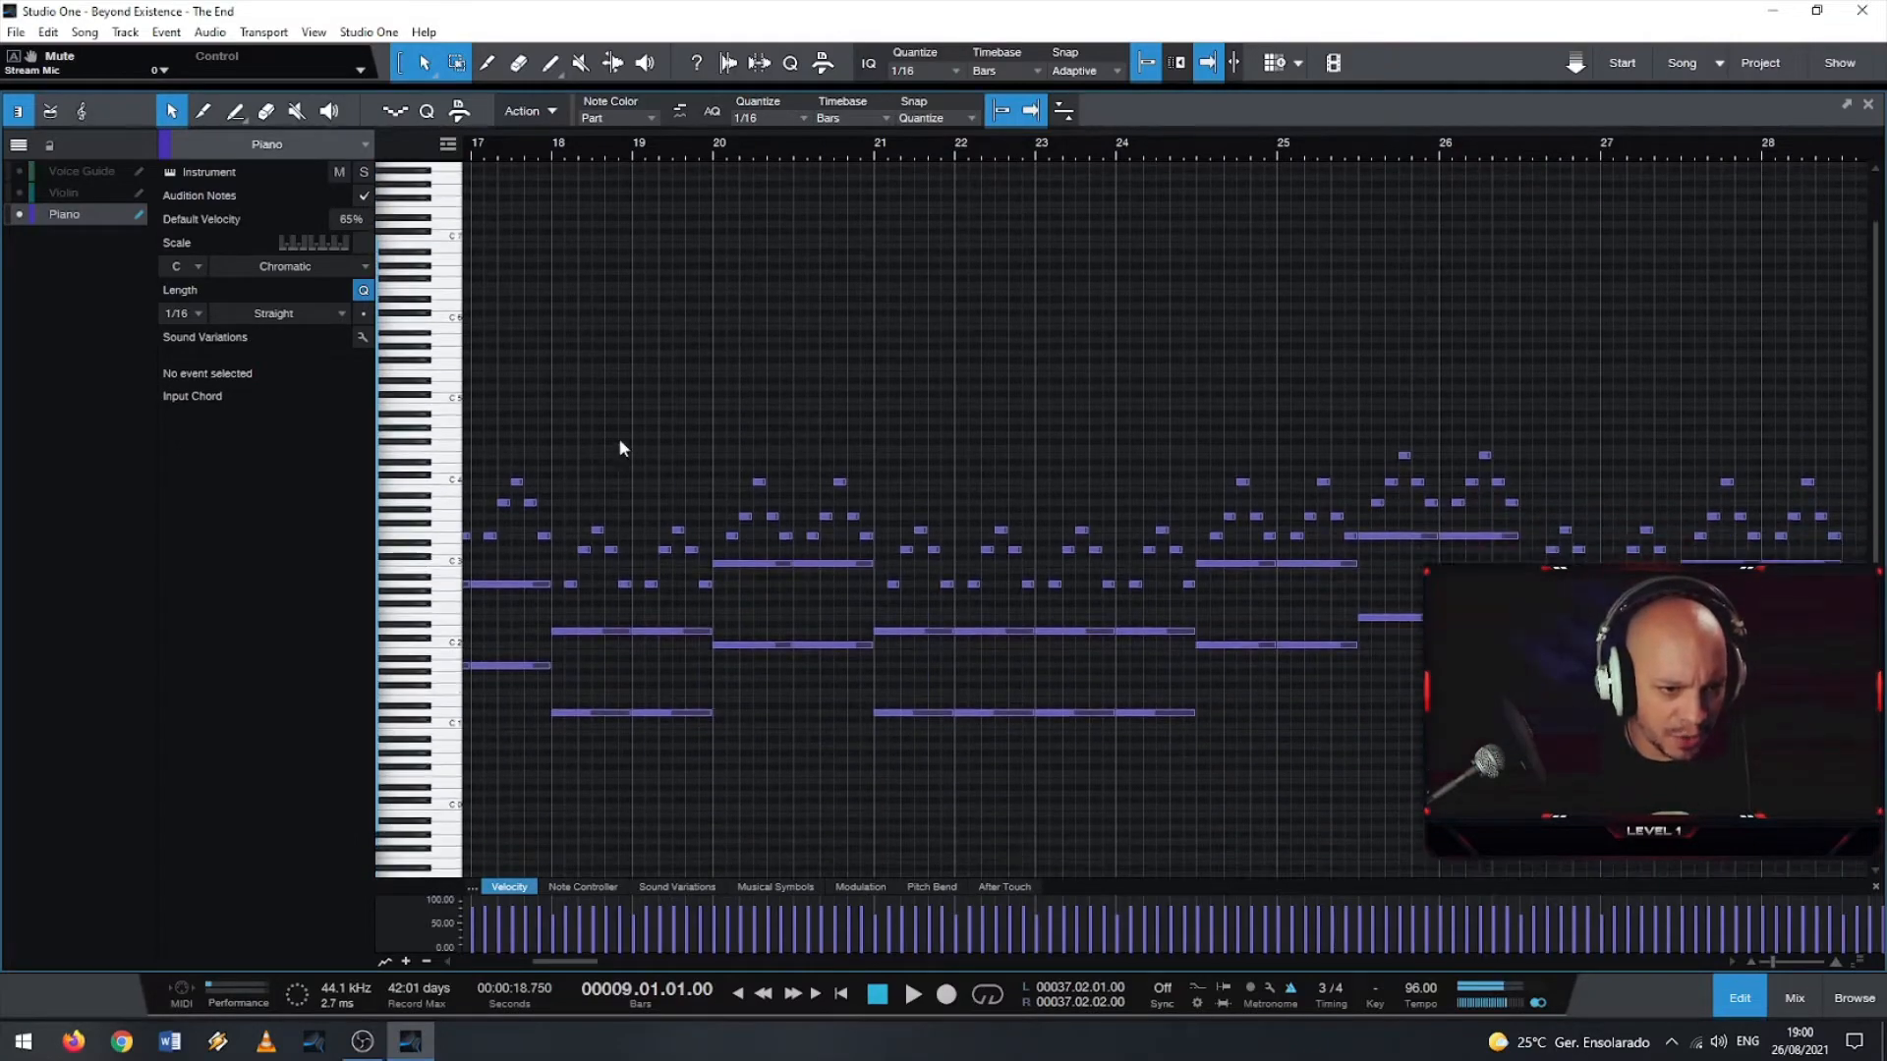
scroll(821, 145, "down", 5)
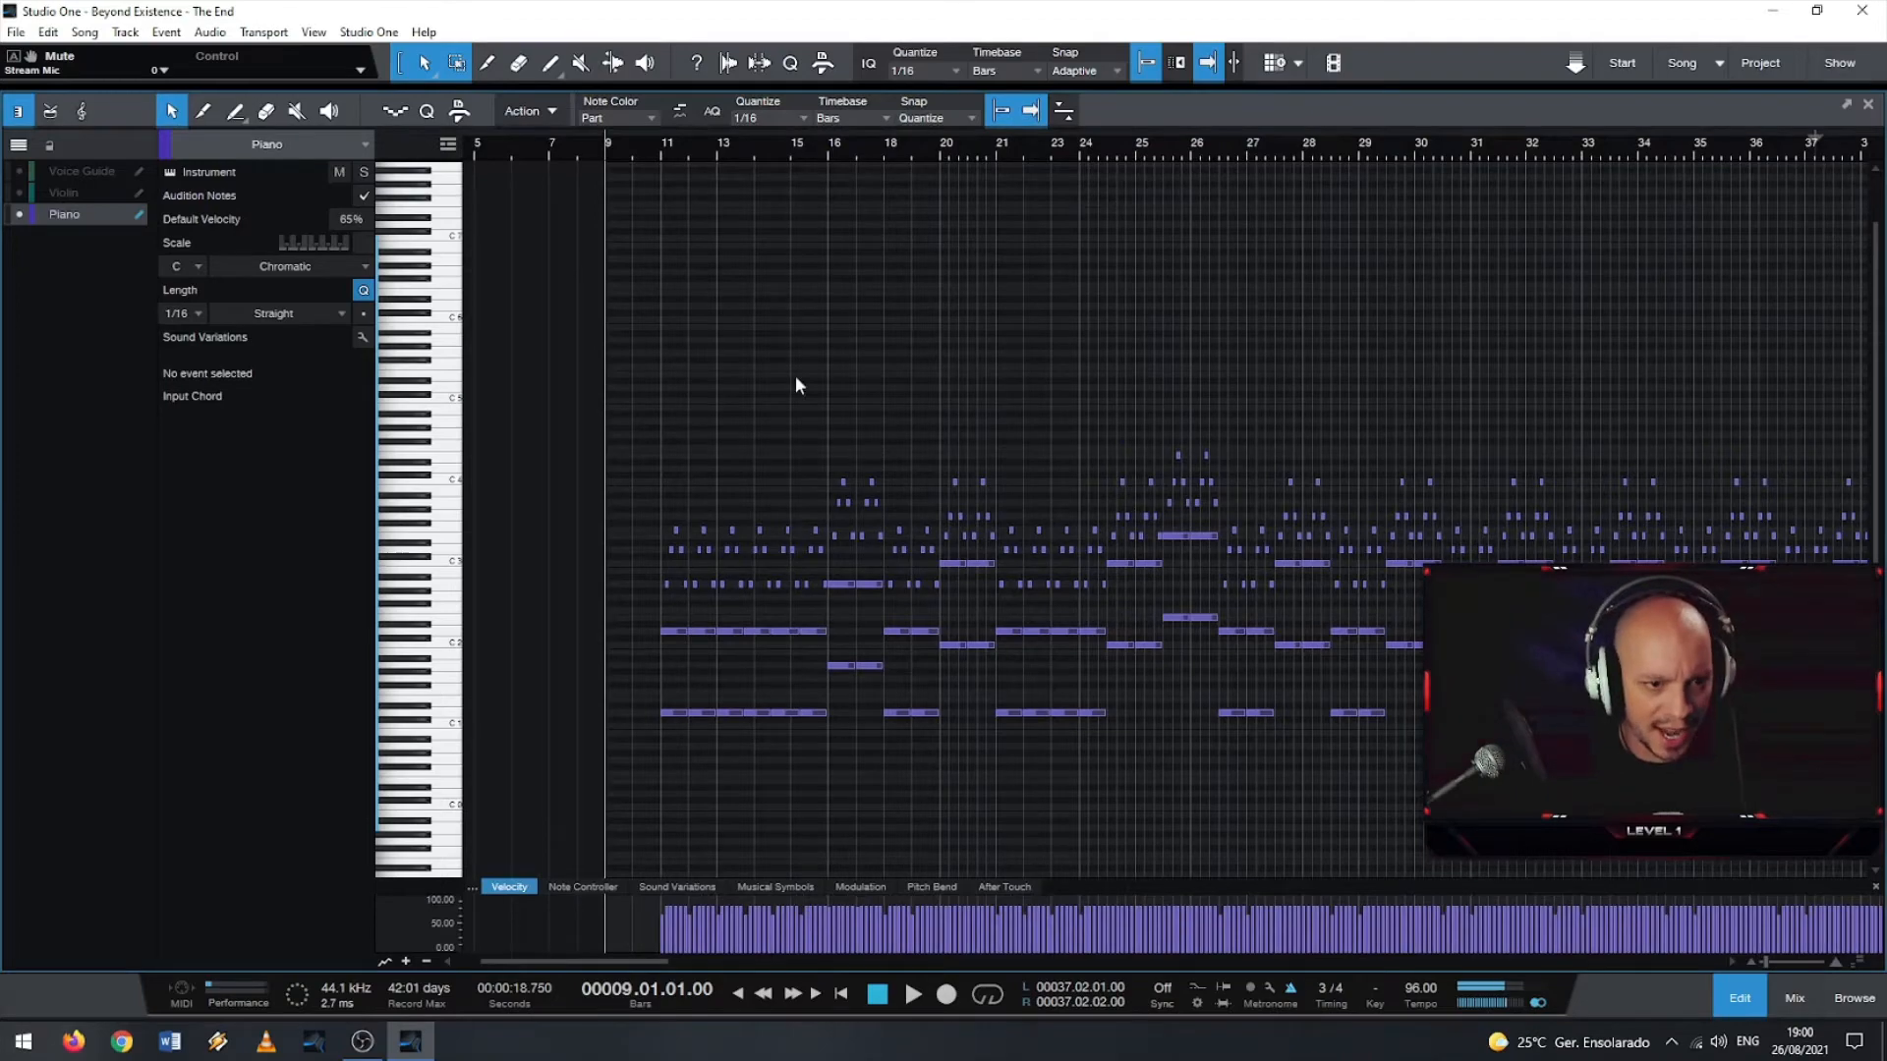
scroll(625, 458, "up", 3)
scroll(935, 492, "up", 8)
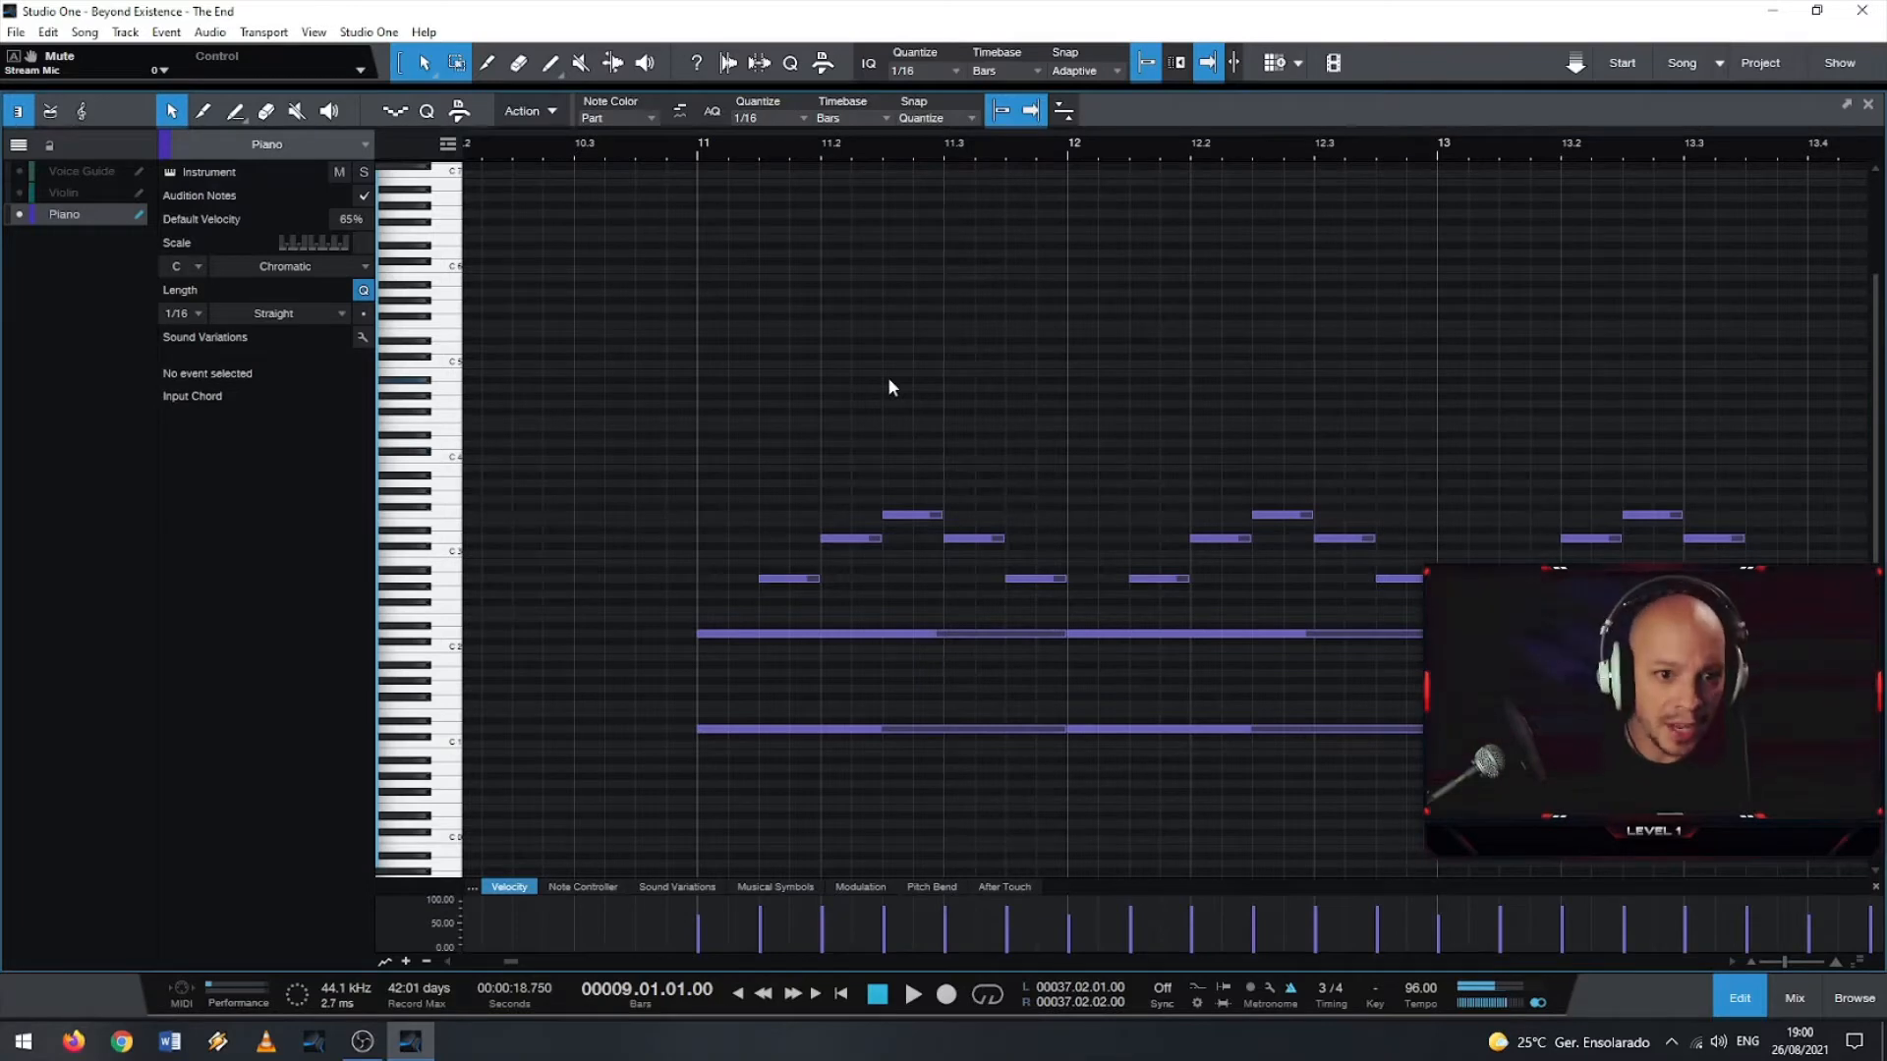
scroll(817, 416, "up", 2)
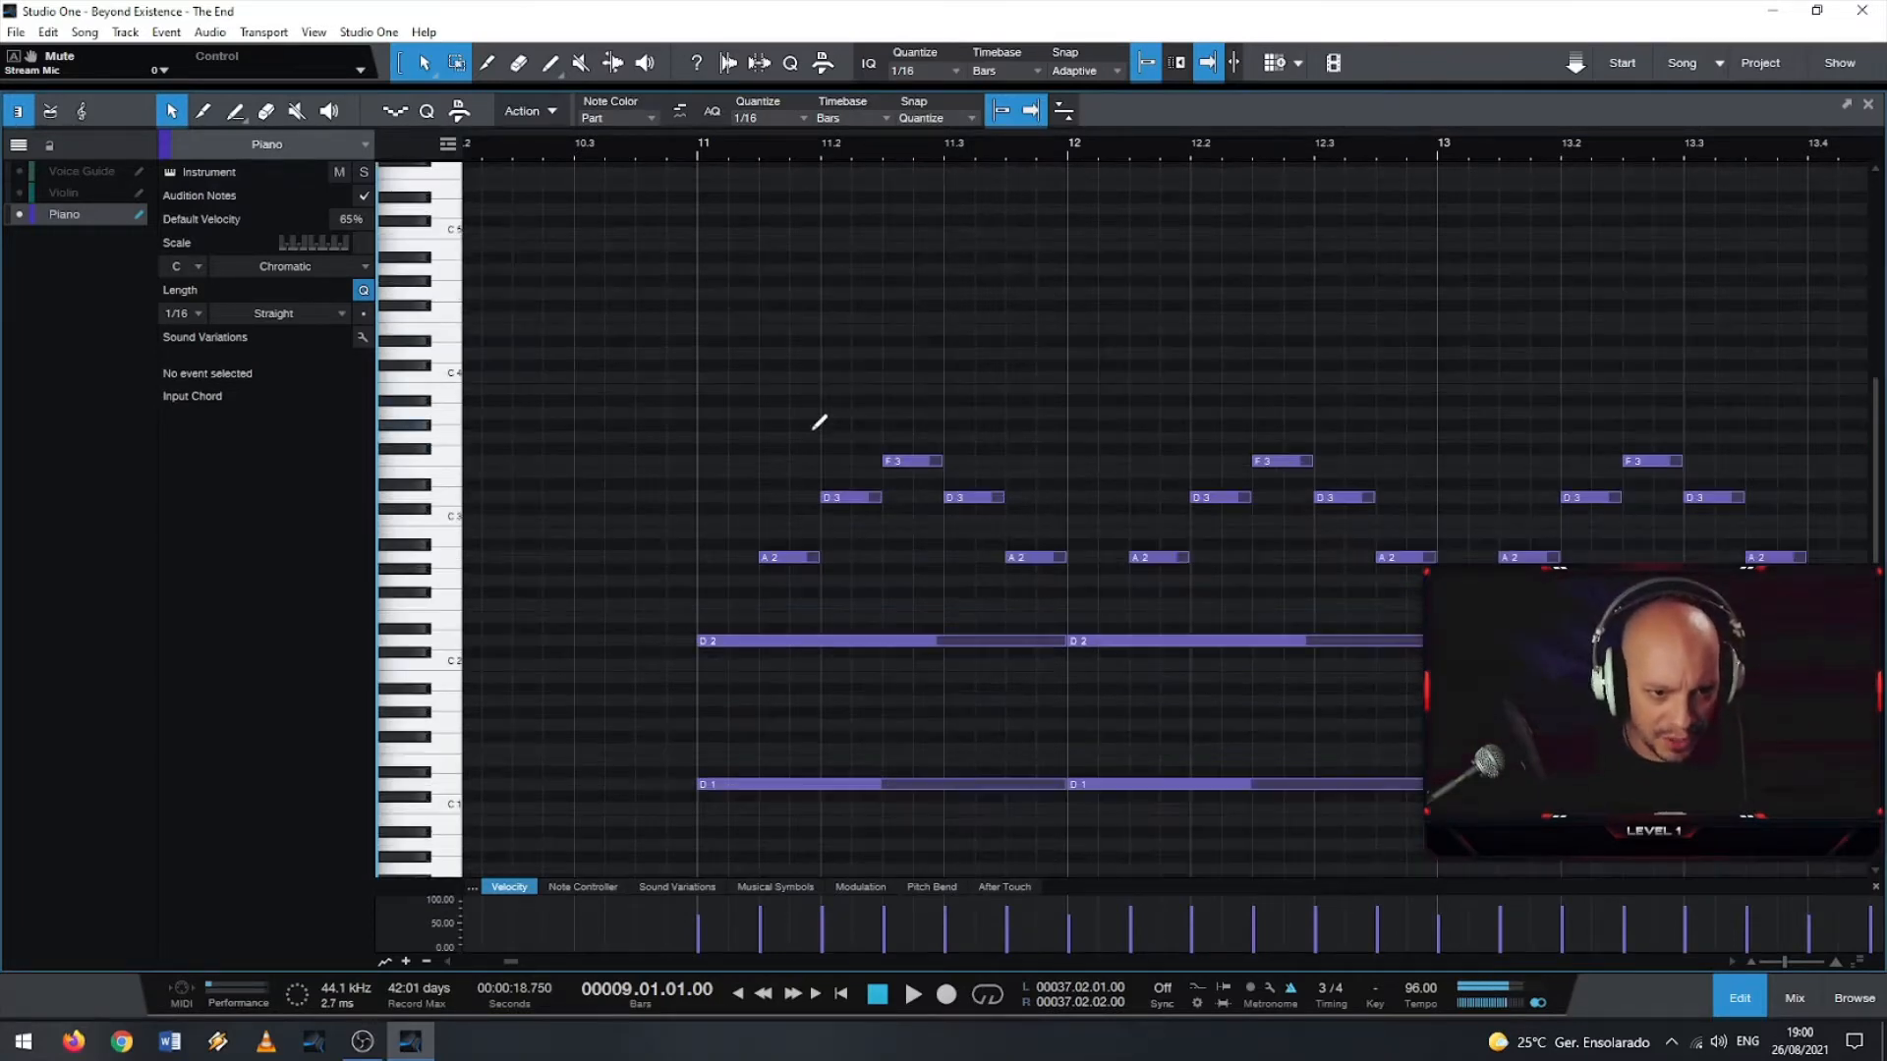
scroll(818, 423, "up", 3)
scroll(814, 427, "down", 2)
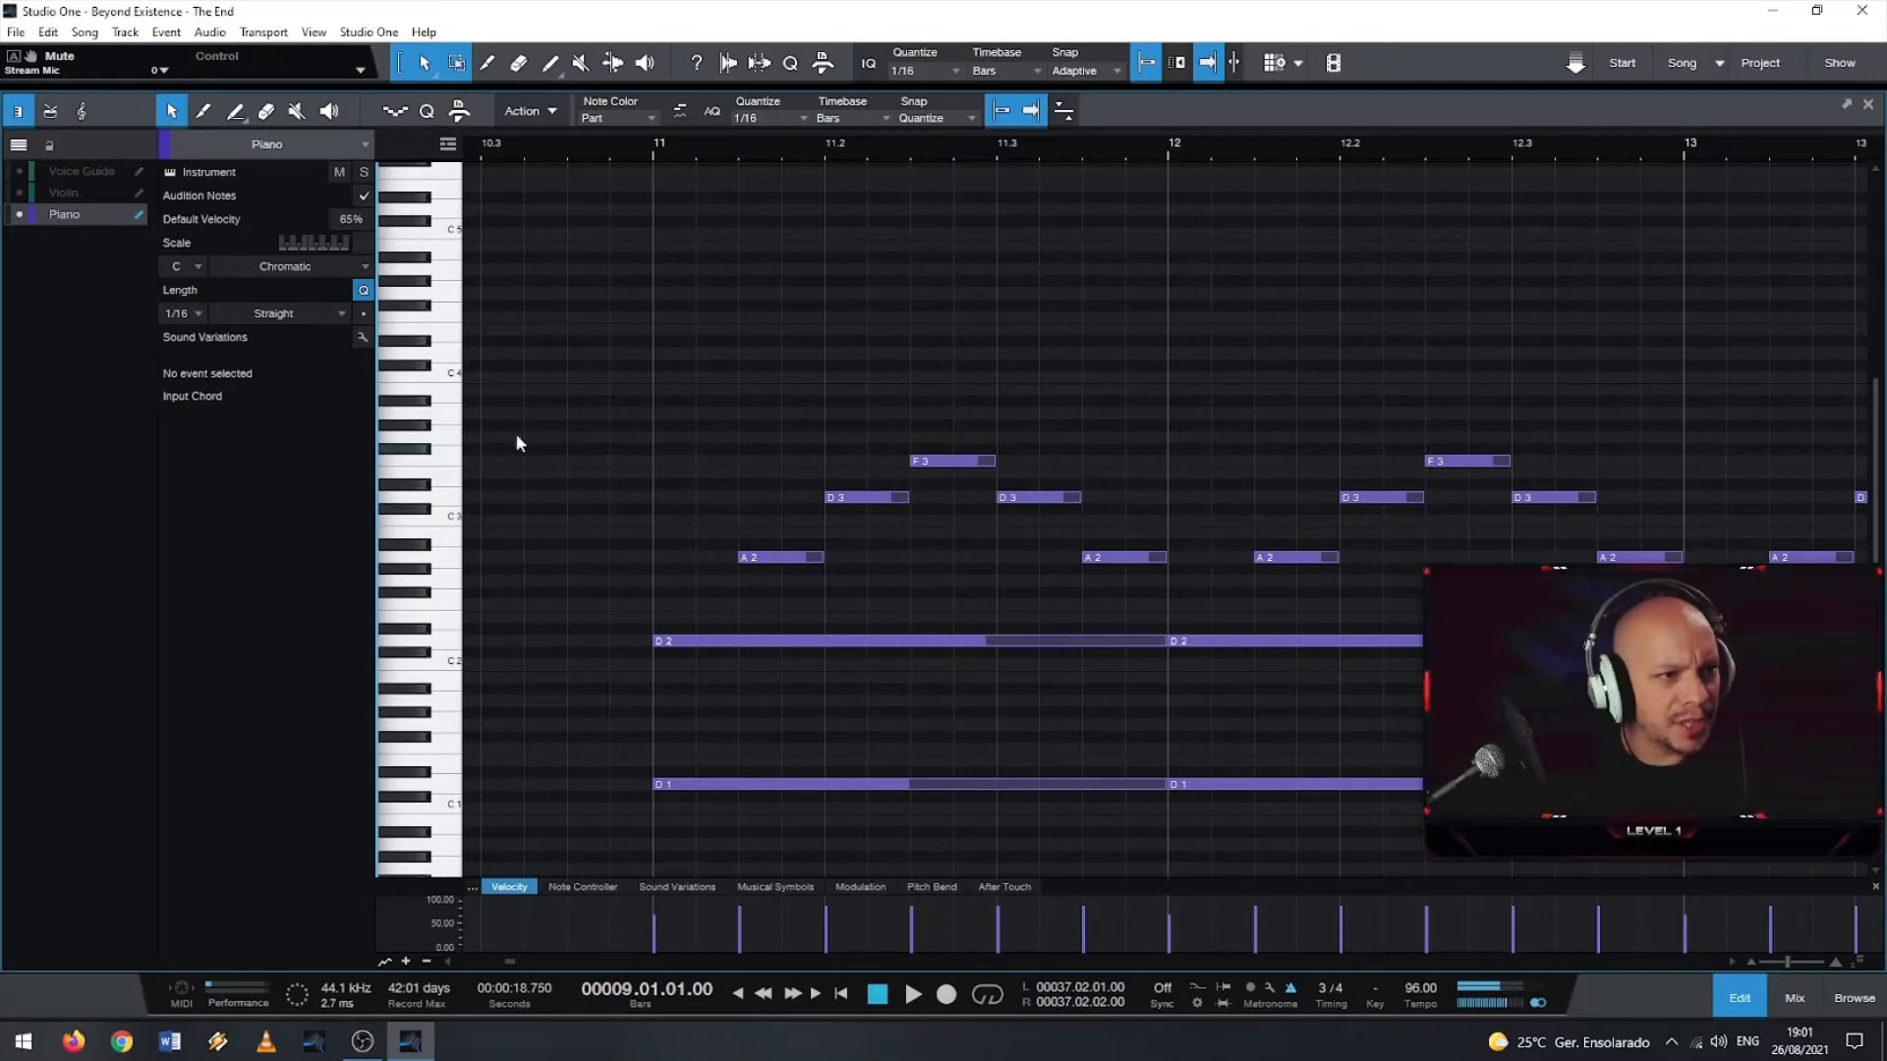
- Solo the Piano track and listen to its opening bars from bar 11 to the end of bar 12
left_click(364, 173)
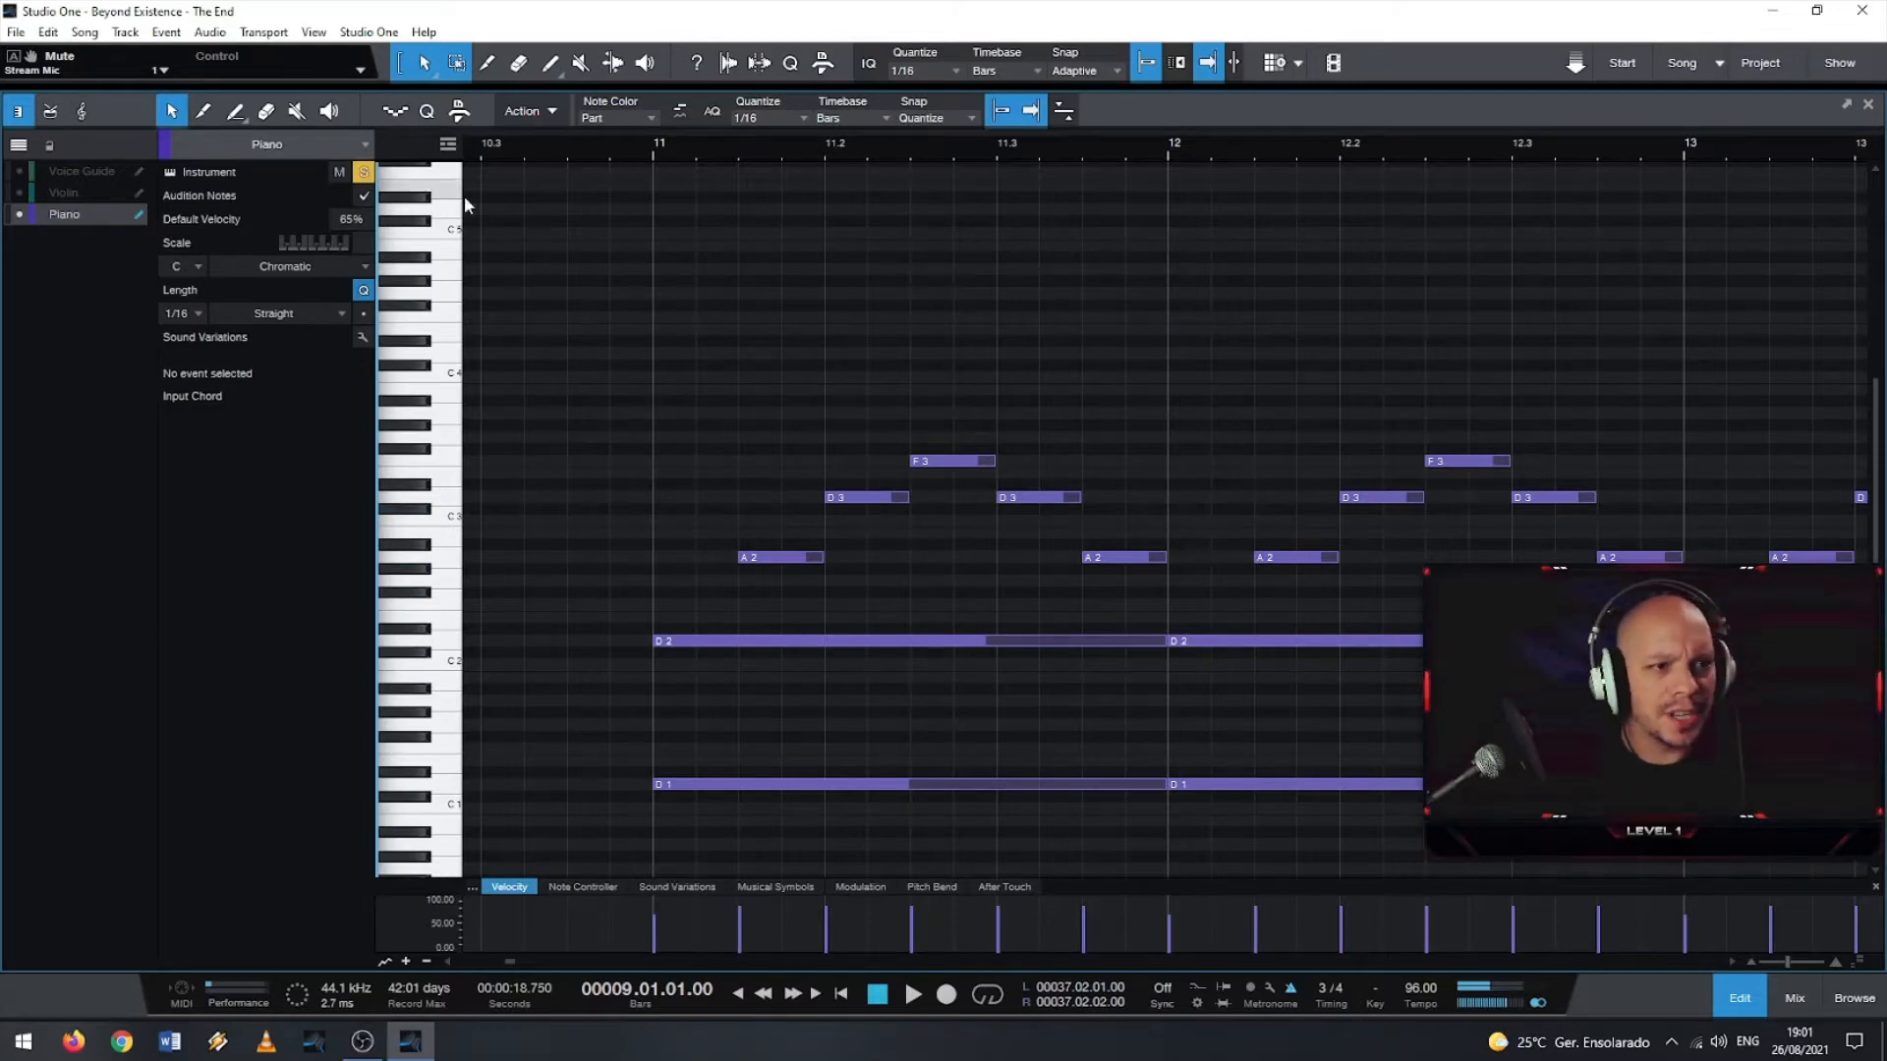
left_click(649, 143)
key("space")
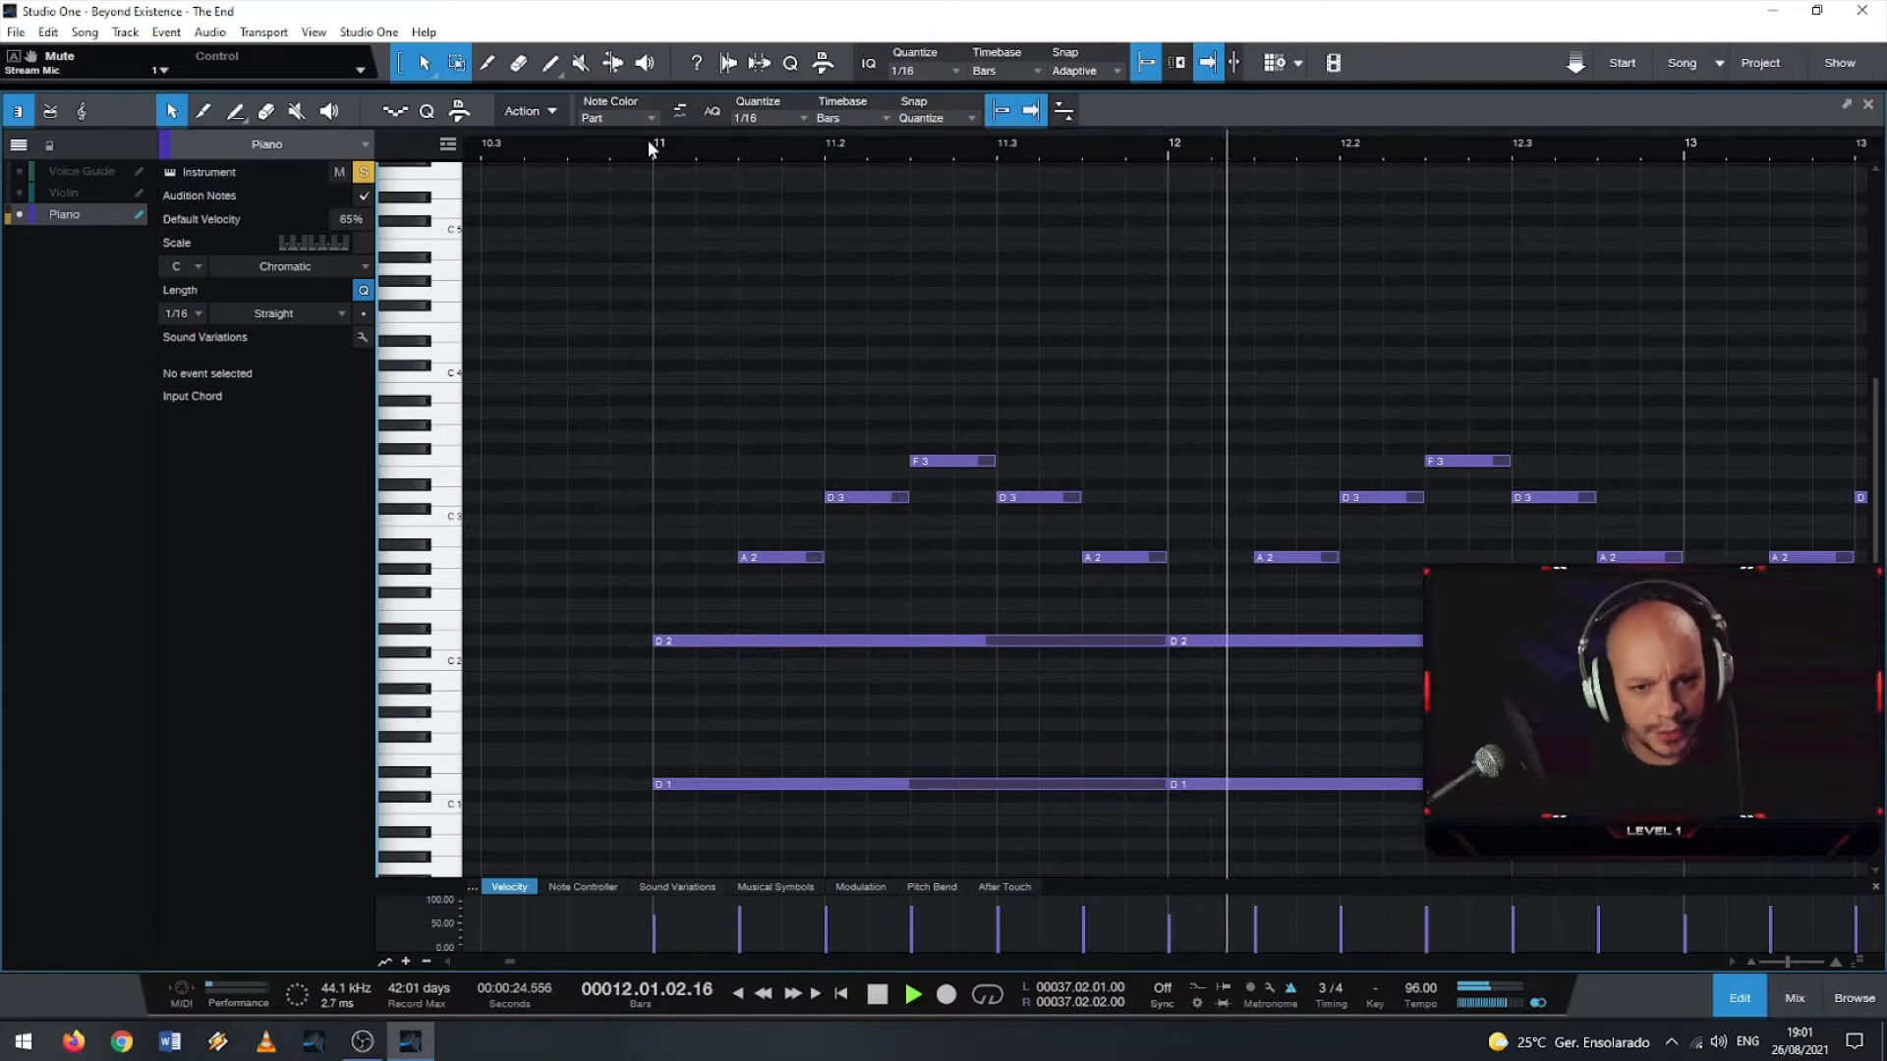
key("space")
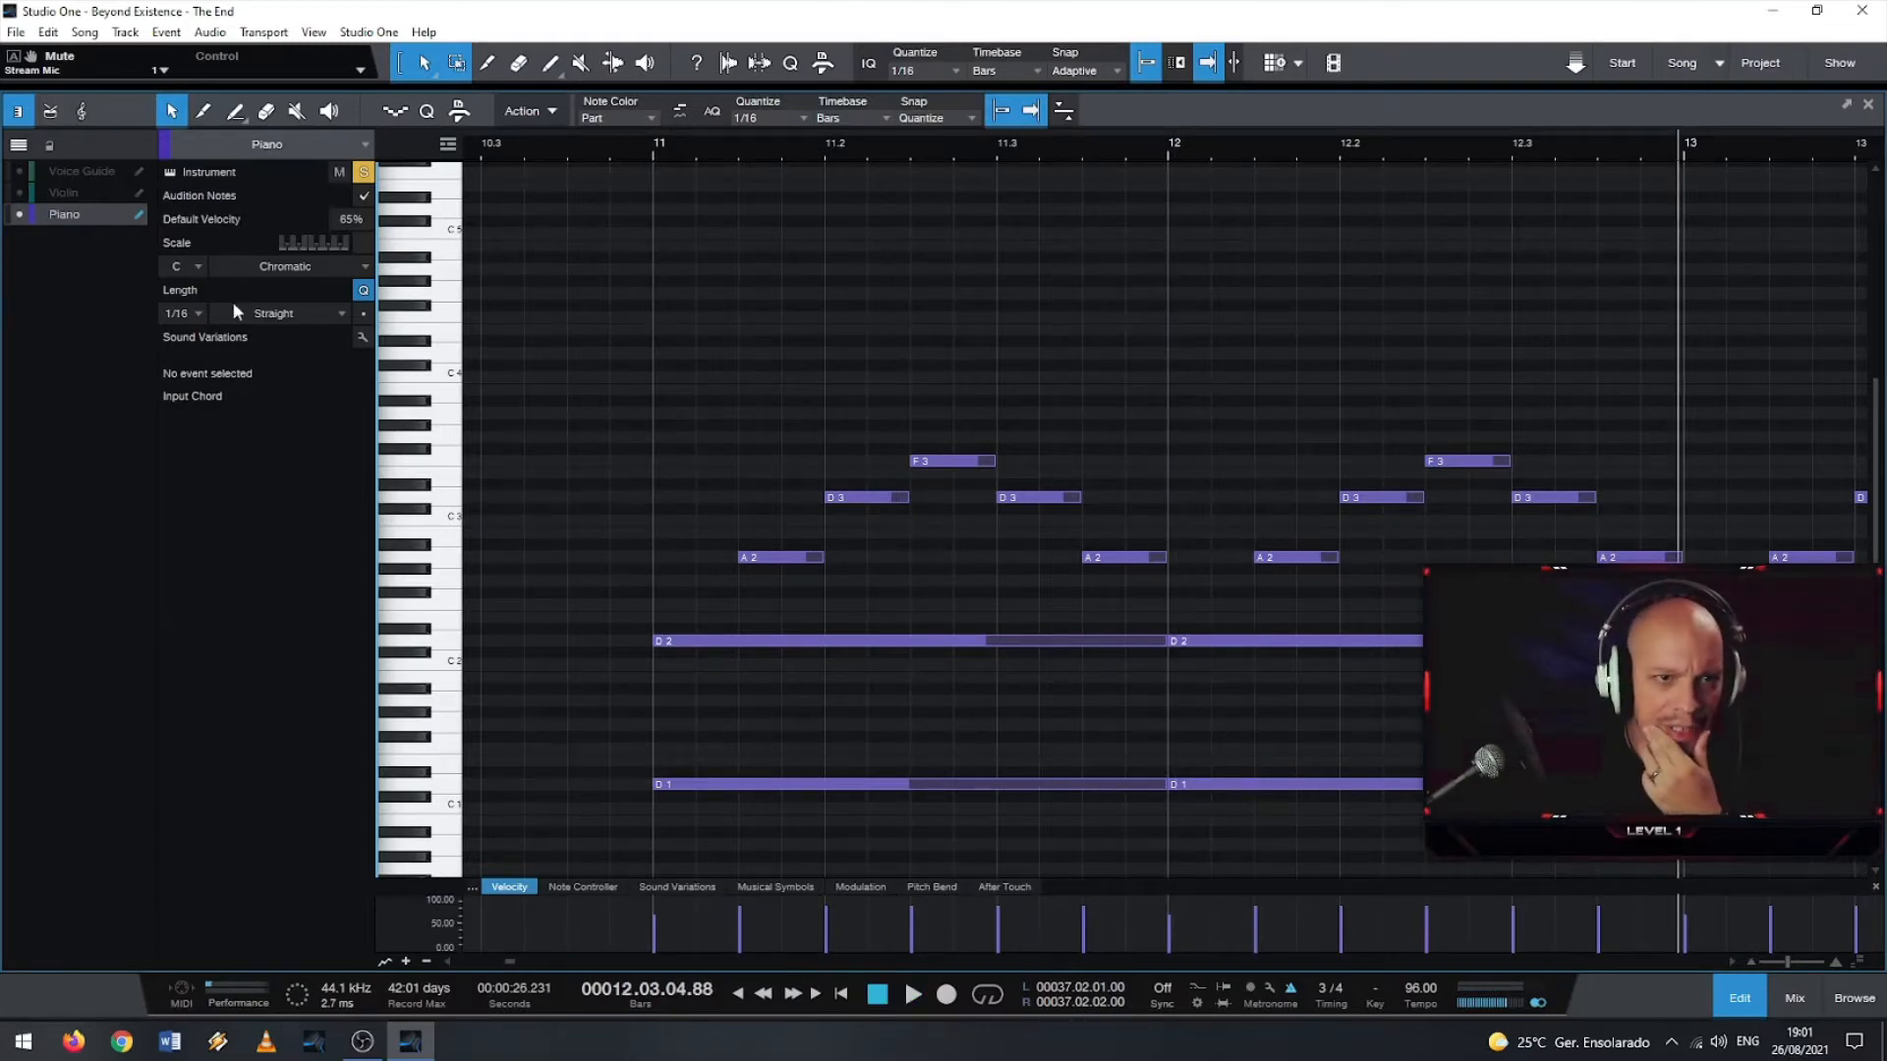
- Switch the note editor's quantize value to 1/8 and return it to 1/16 to compare the grids
left_click(798, 116)
left_click(922, 157)
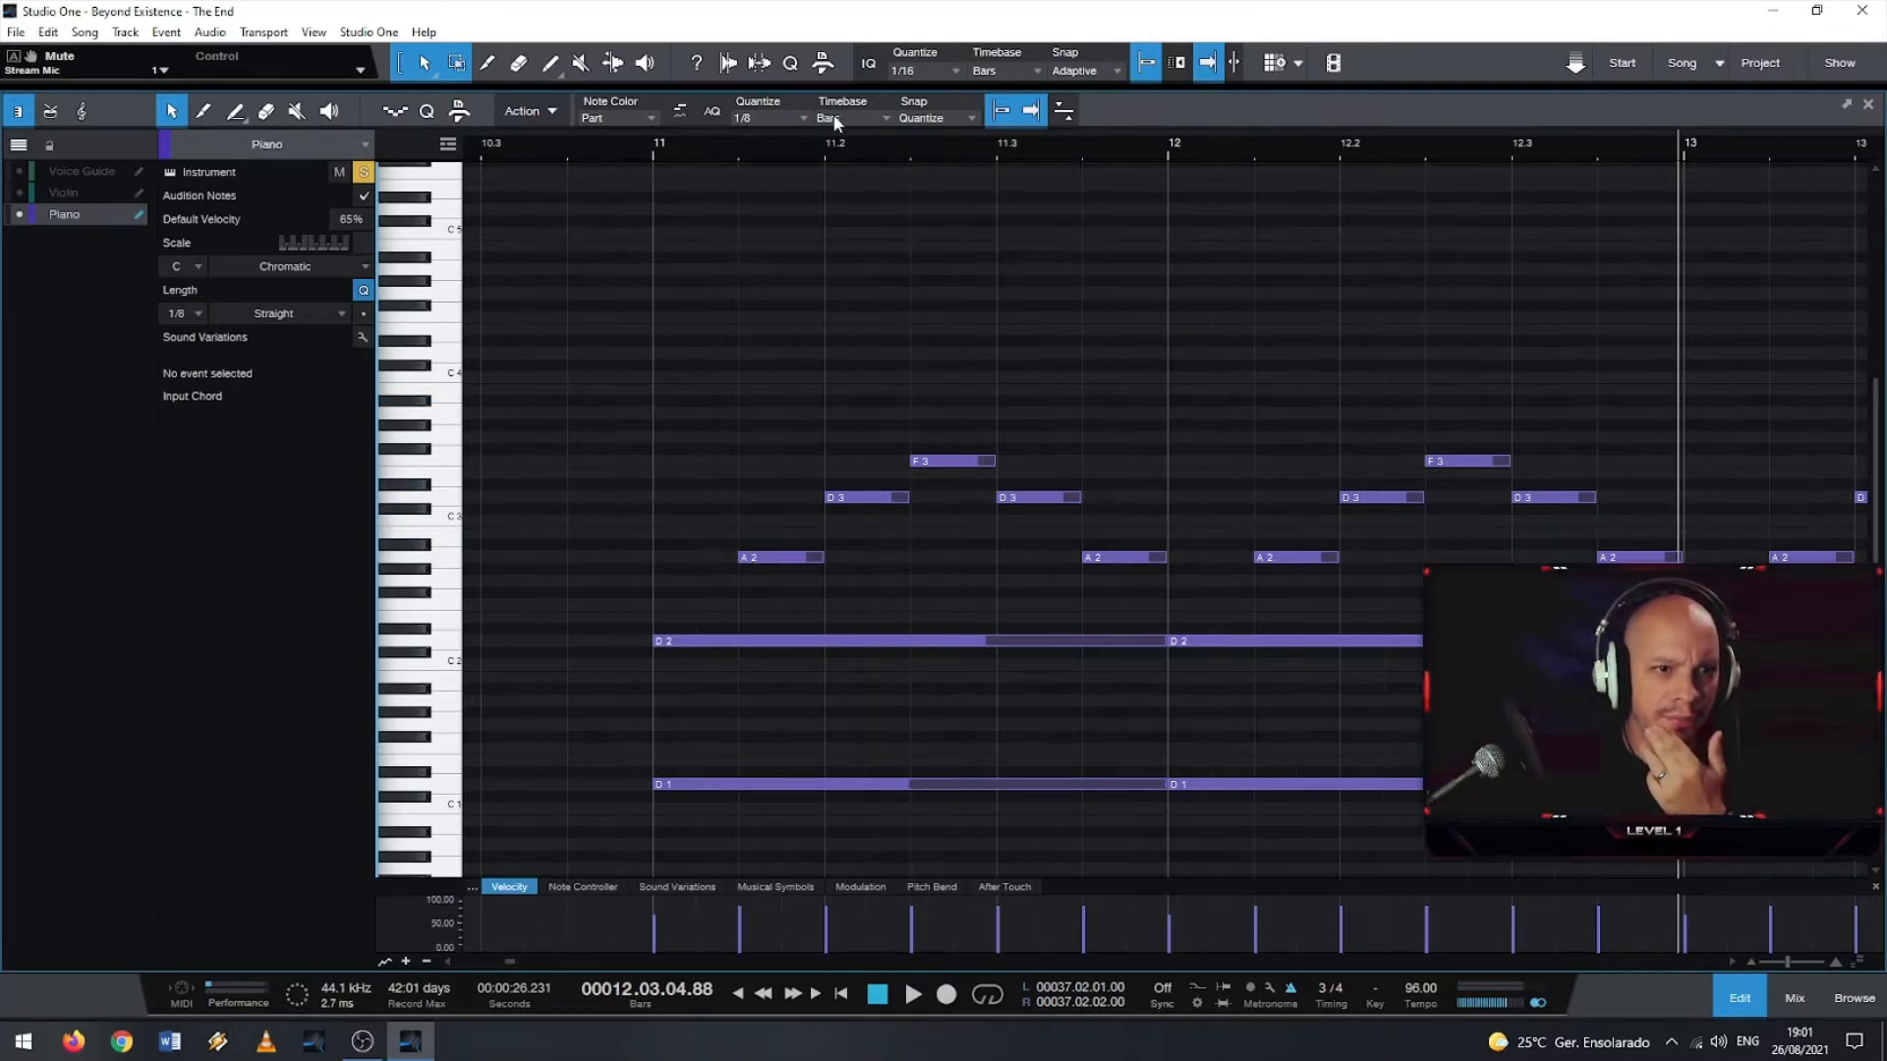
left_click(798, 116)
left_click(941, 155)
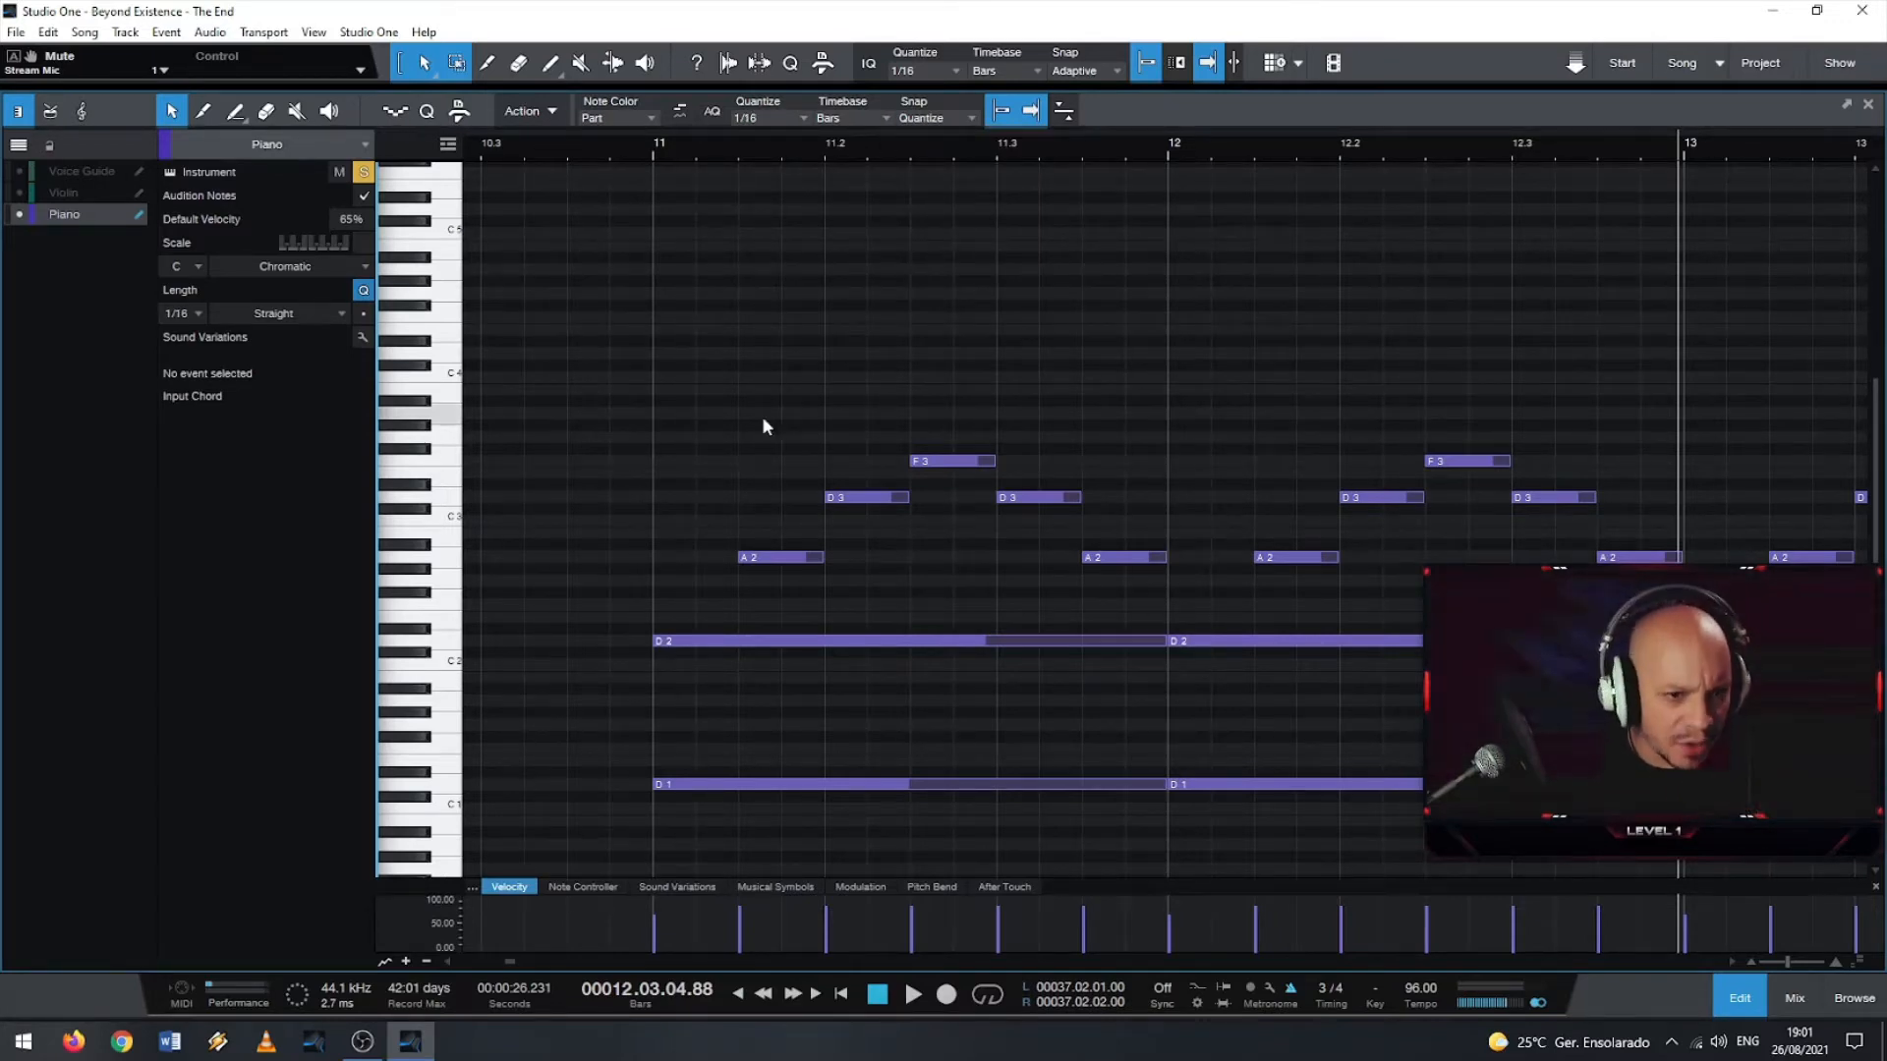
- Look closely at the notes of bar 11 and set the note editor's quantize to 1/64, followed by 1/8
scroll(758, 528, "up", 2)
scroll(764, 528, "up", 4)
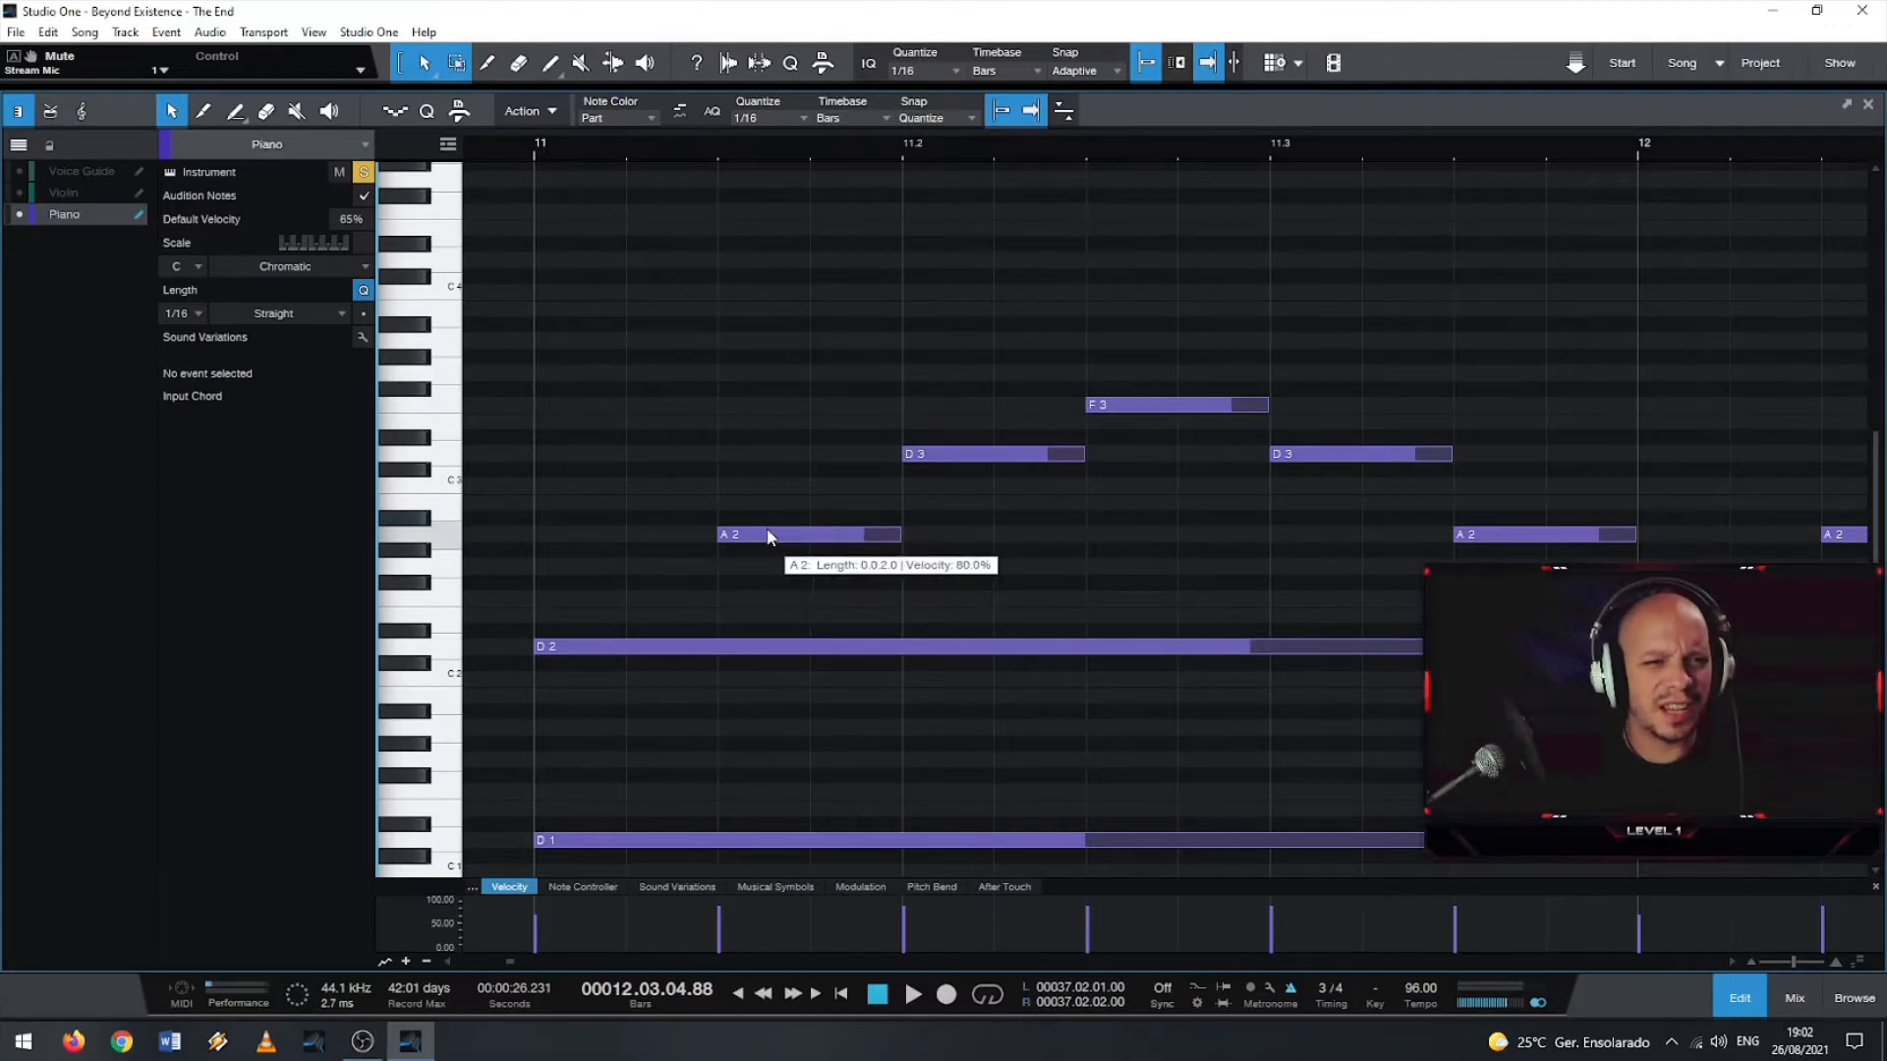
left_click(788, 110)
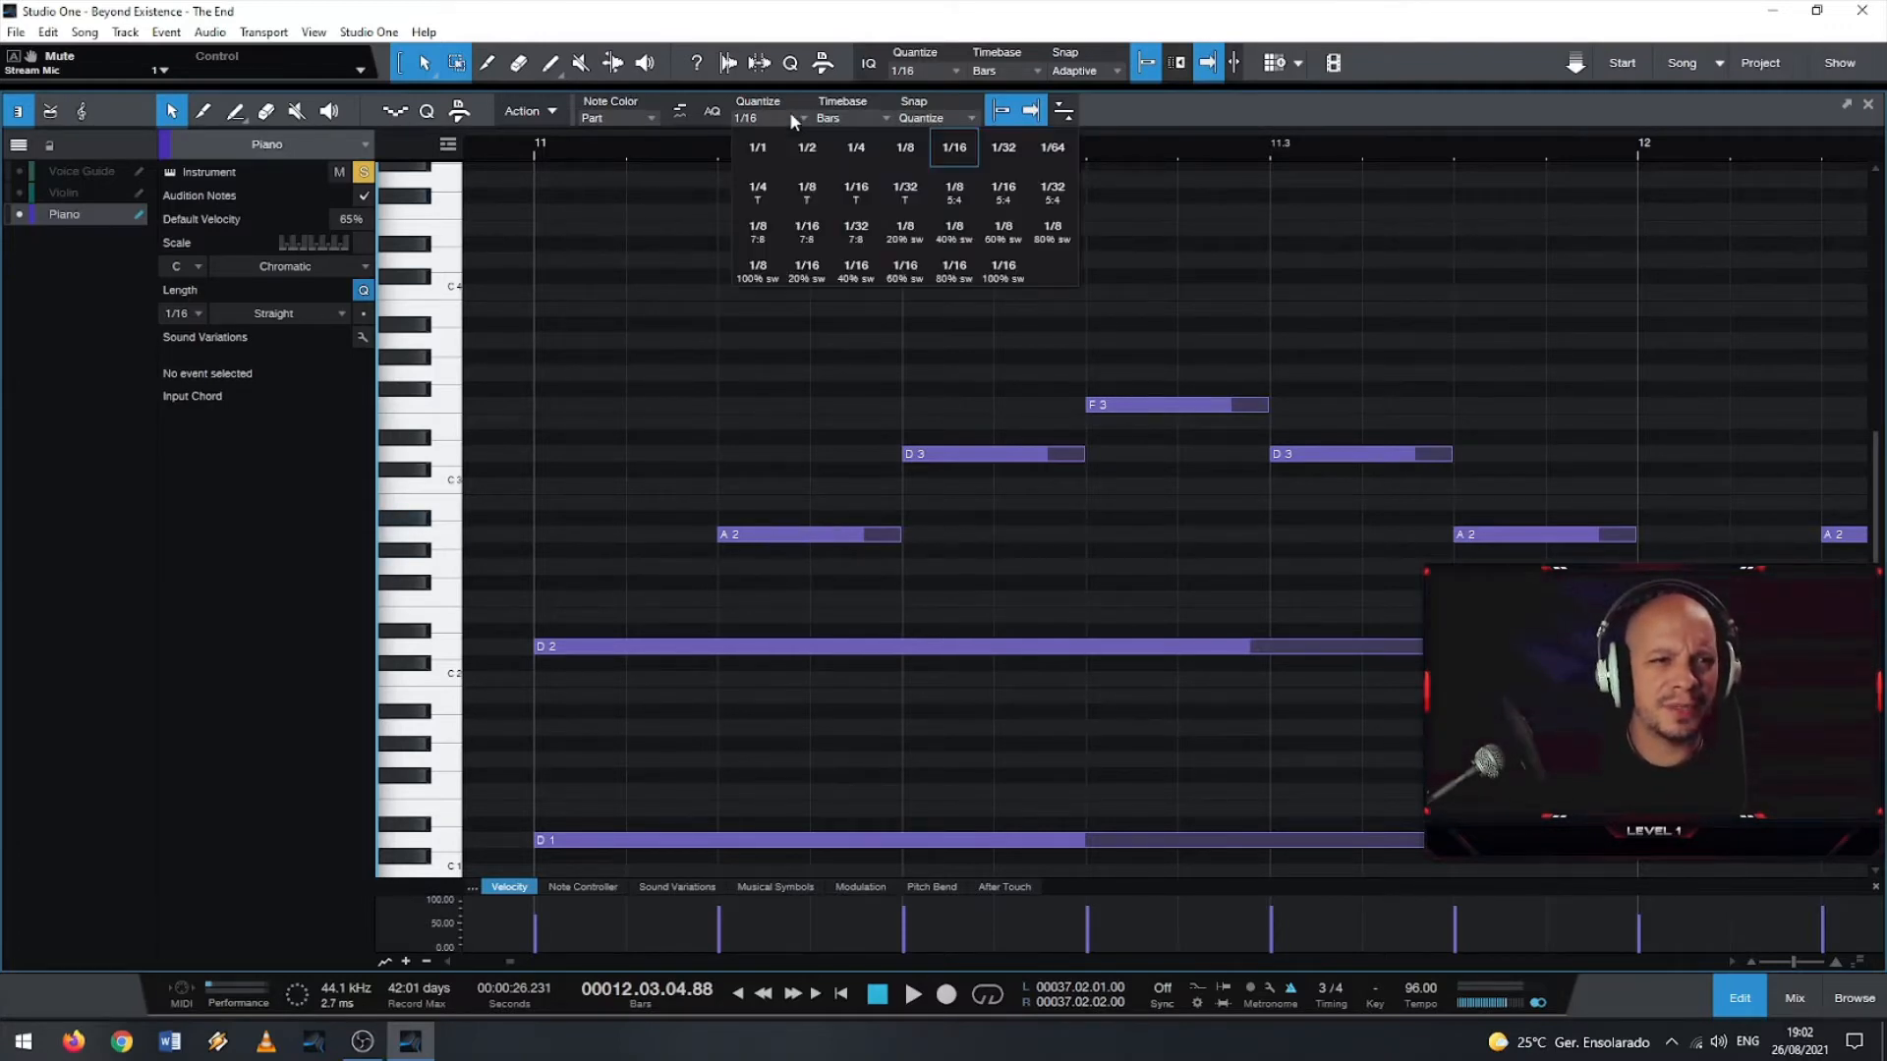
left_click(1047, 149)
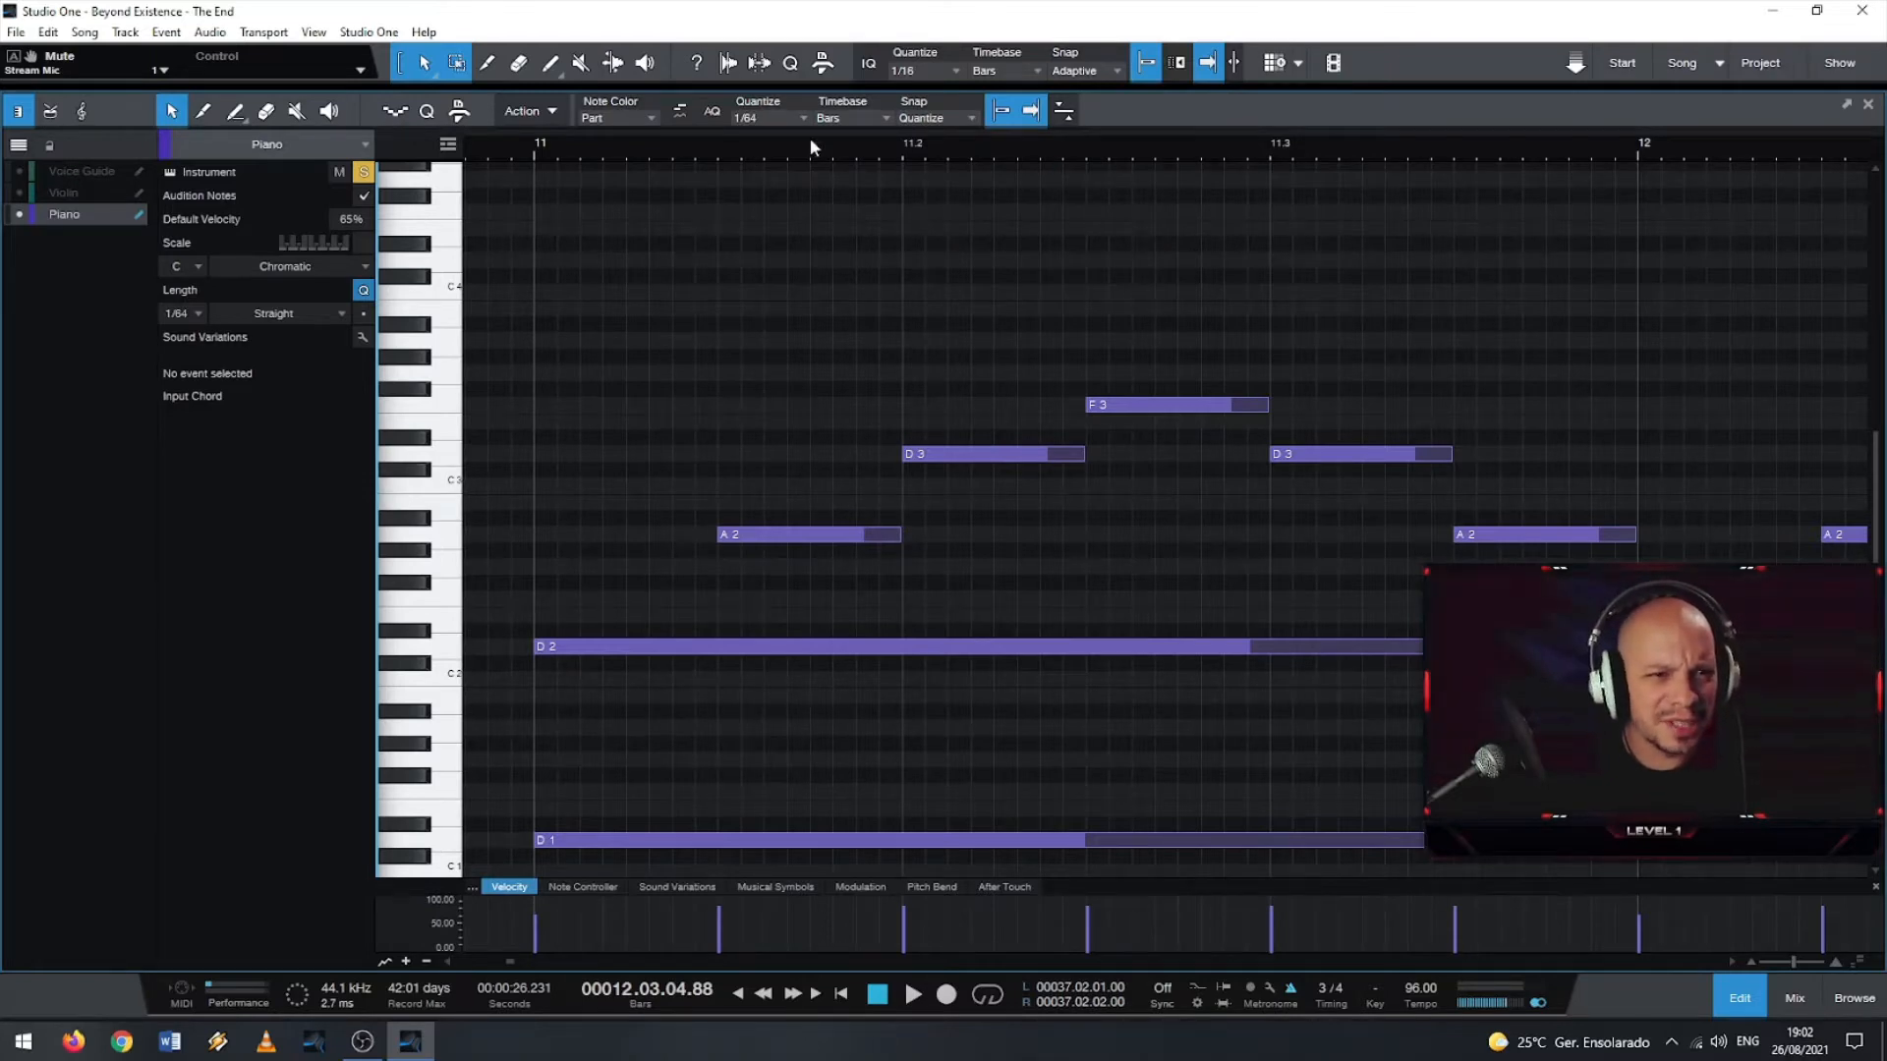
left_click(785, 120)
left_click(905, 148)
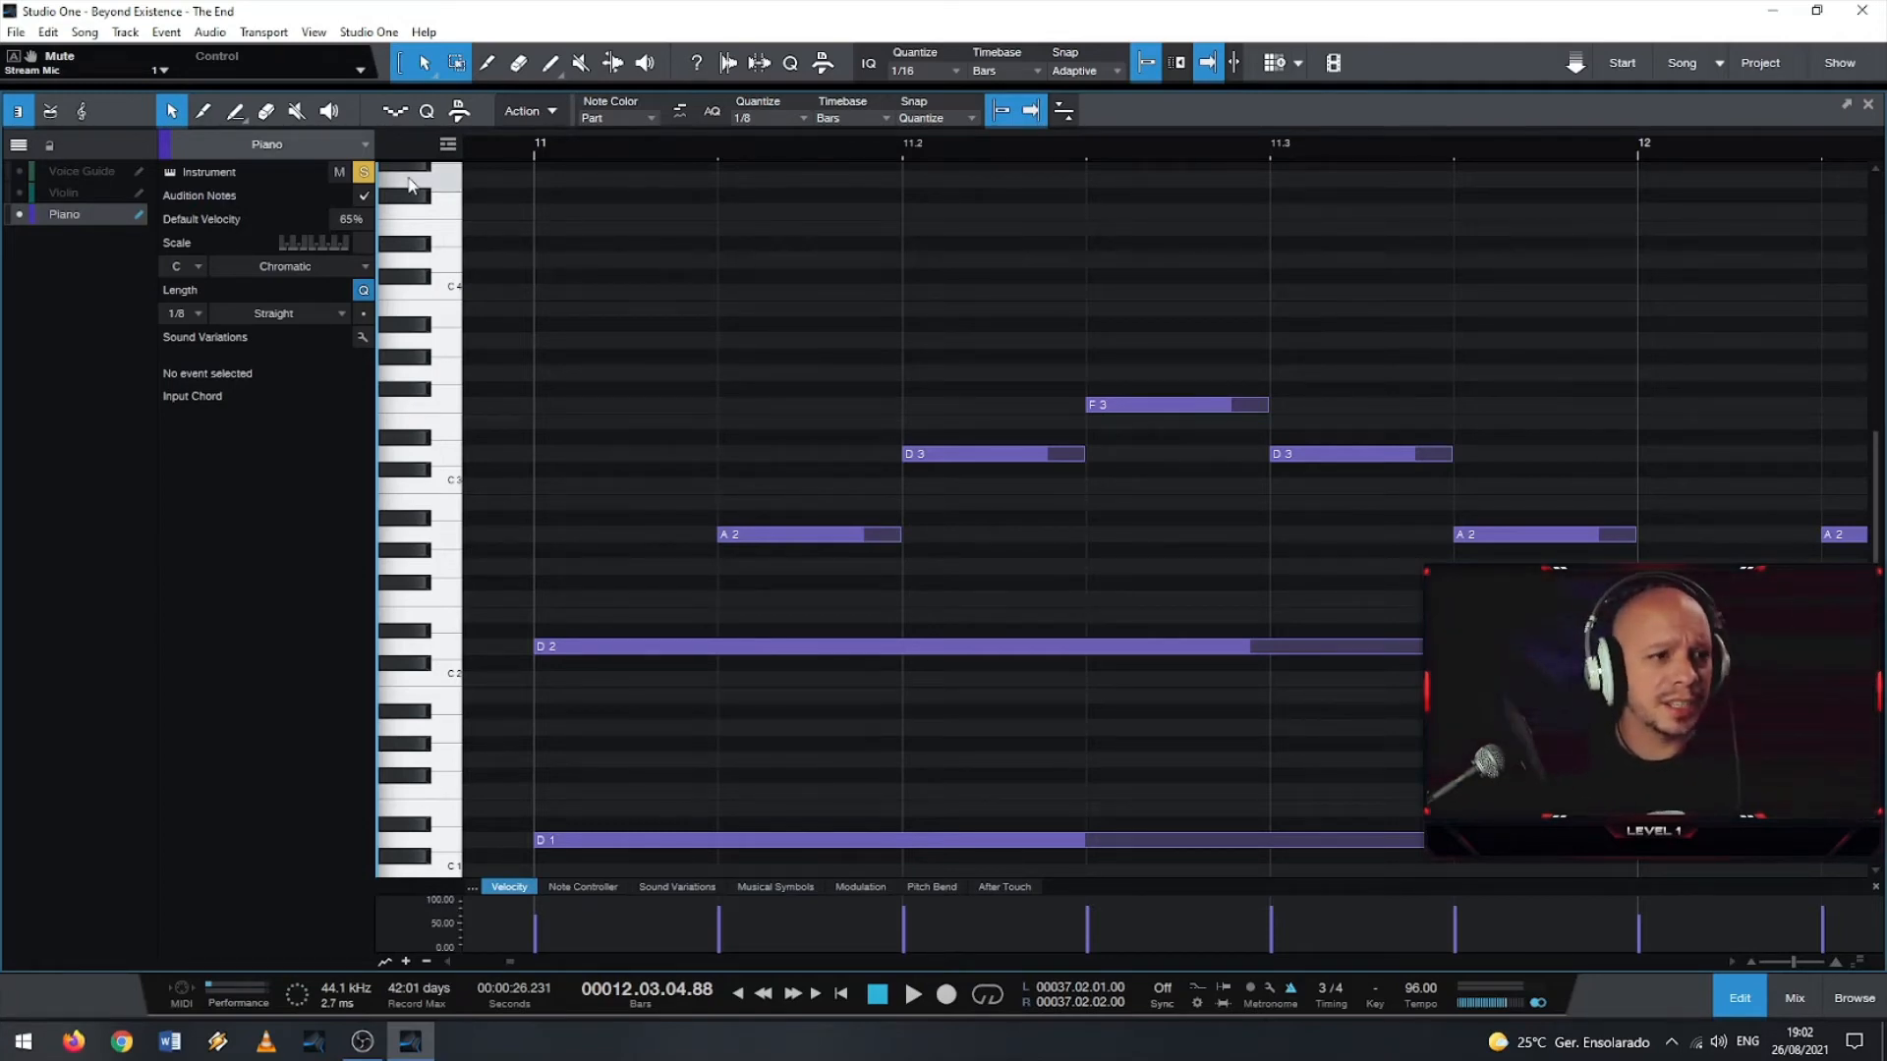
- Turn off the Piano track's solo and look over the notes of the whole part
left_click(366, 174)
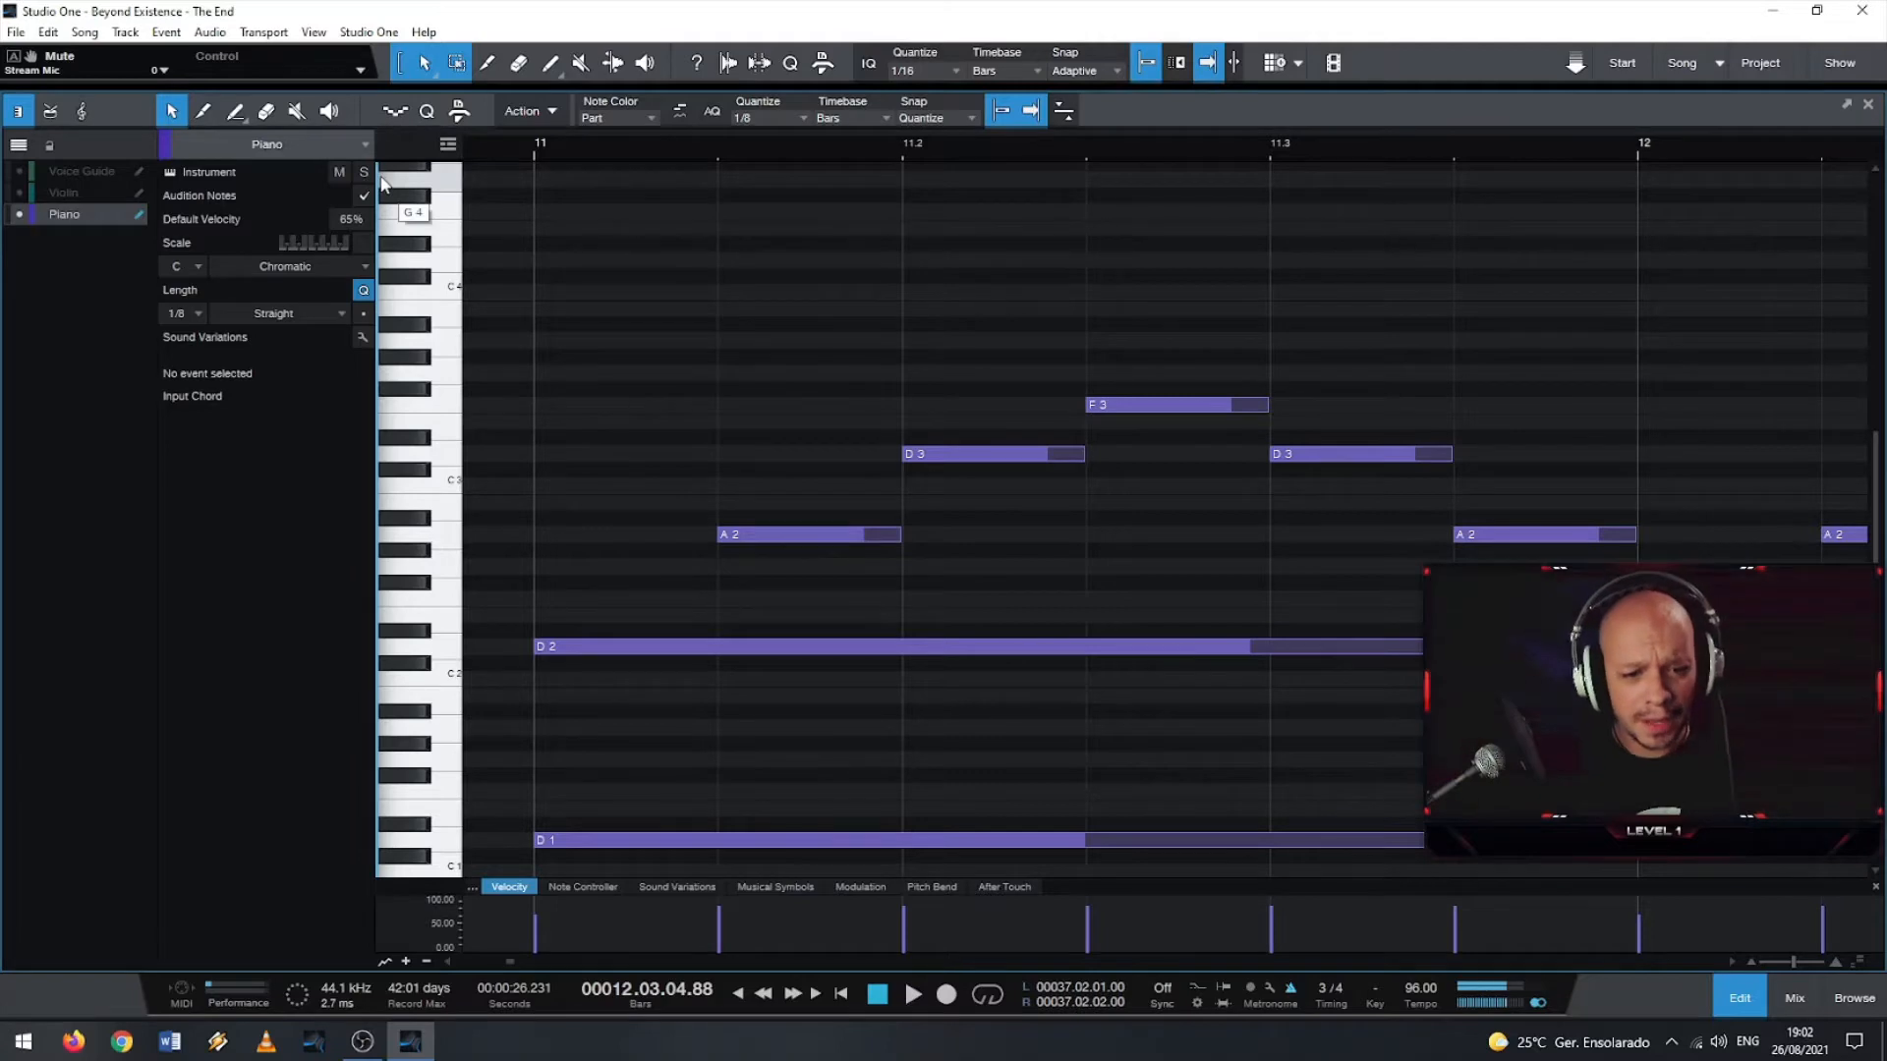
scroll(1060, 331, "down", 5)
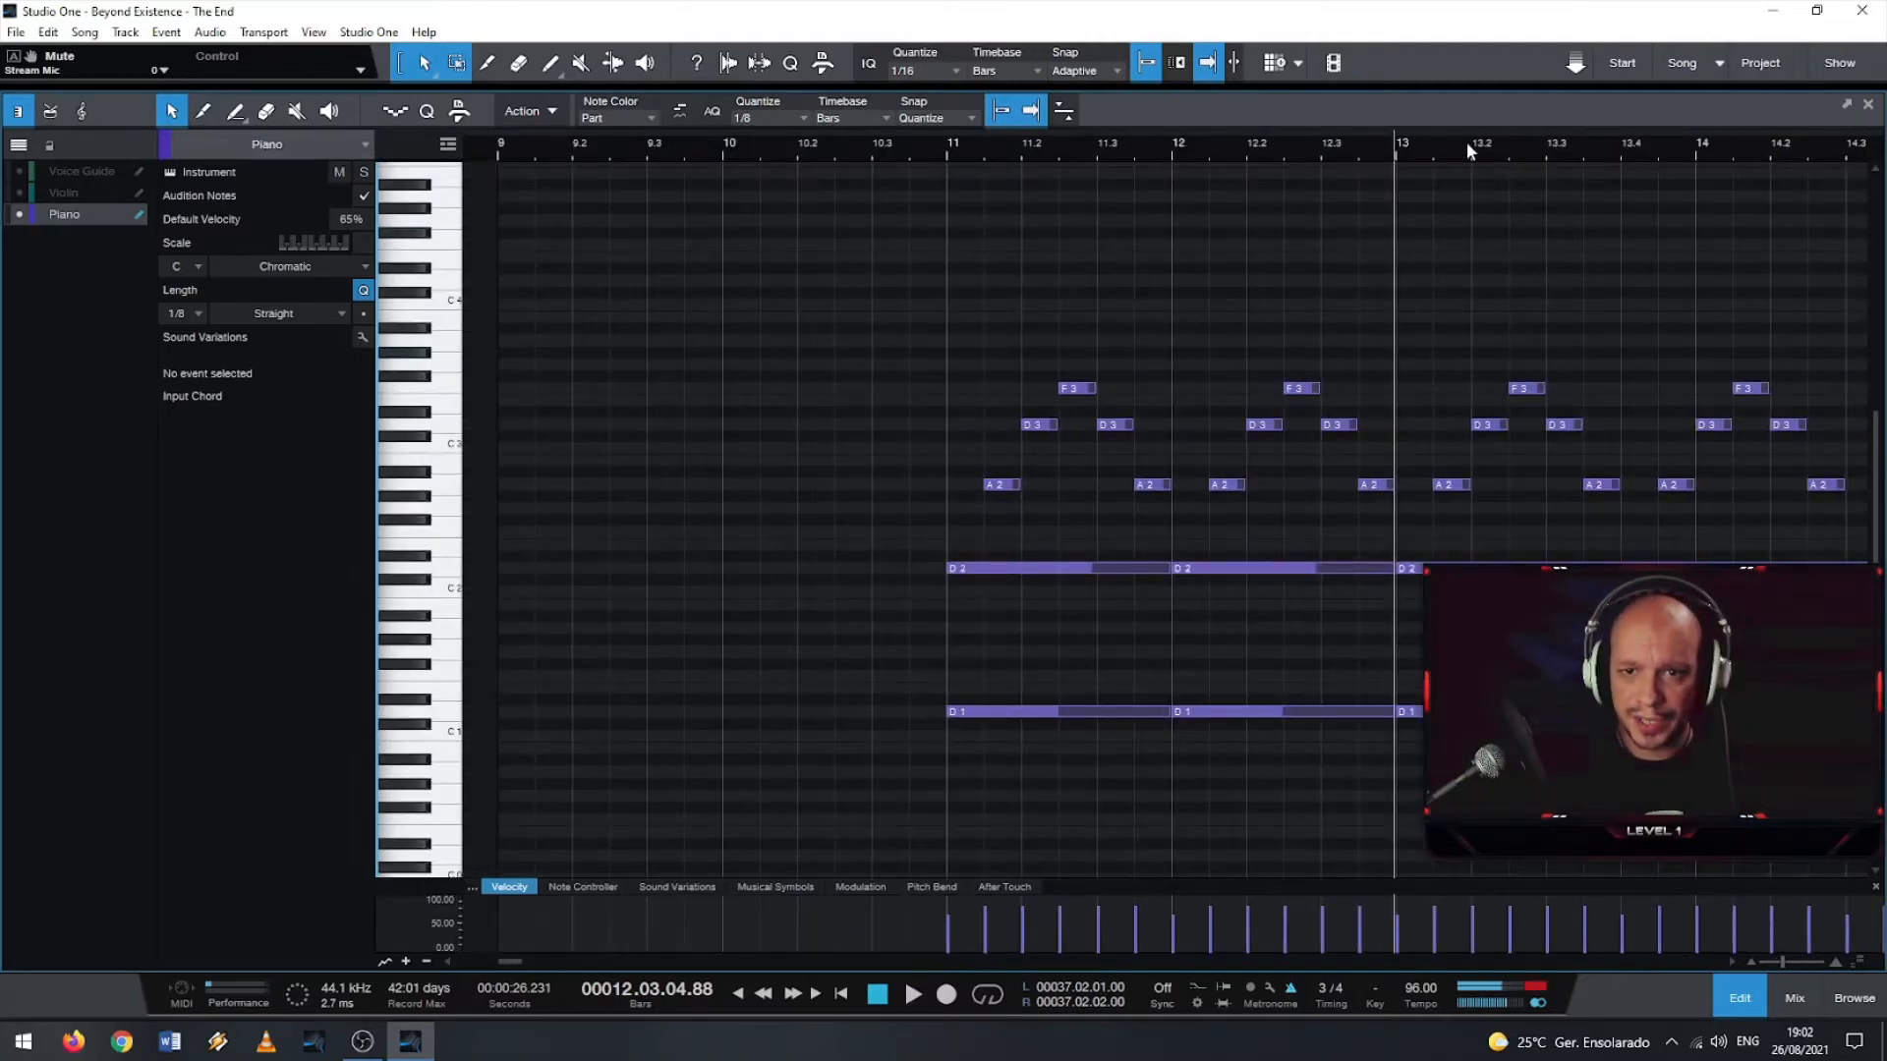
left_click_drag(1466, 142, 935, 83)
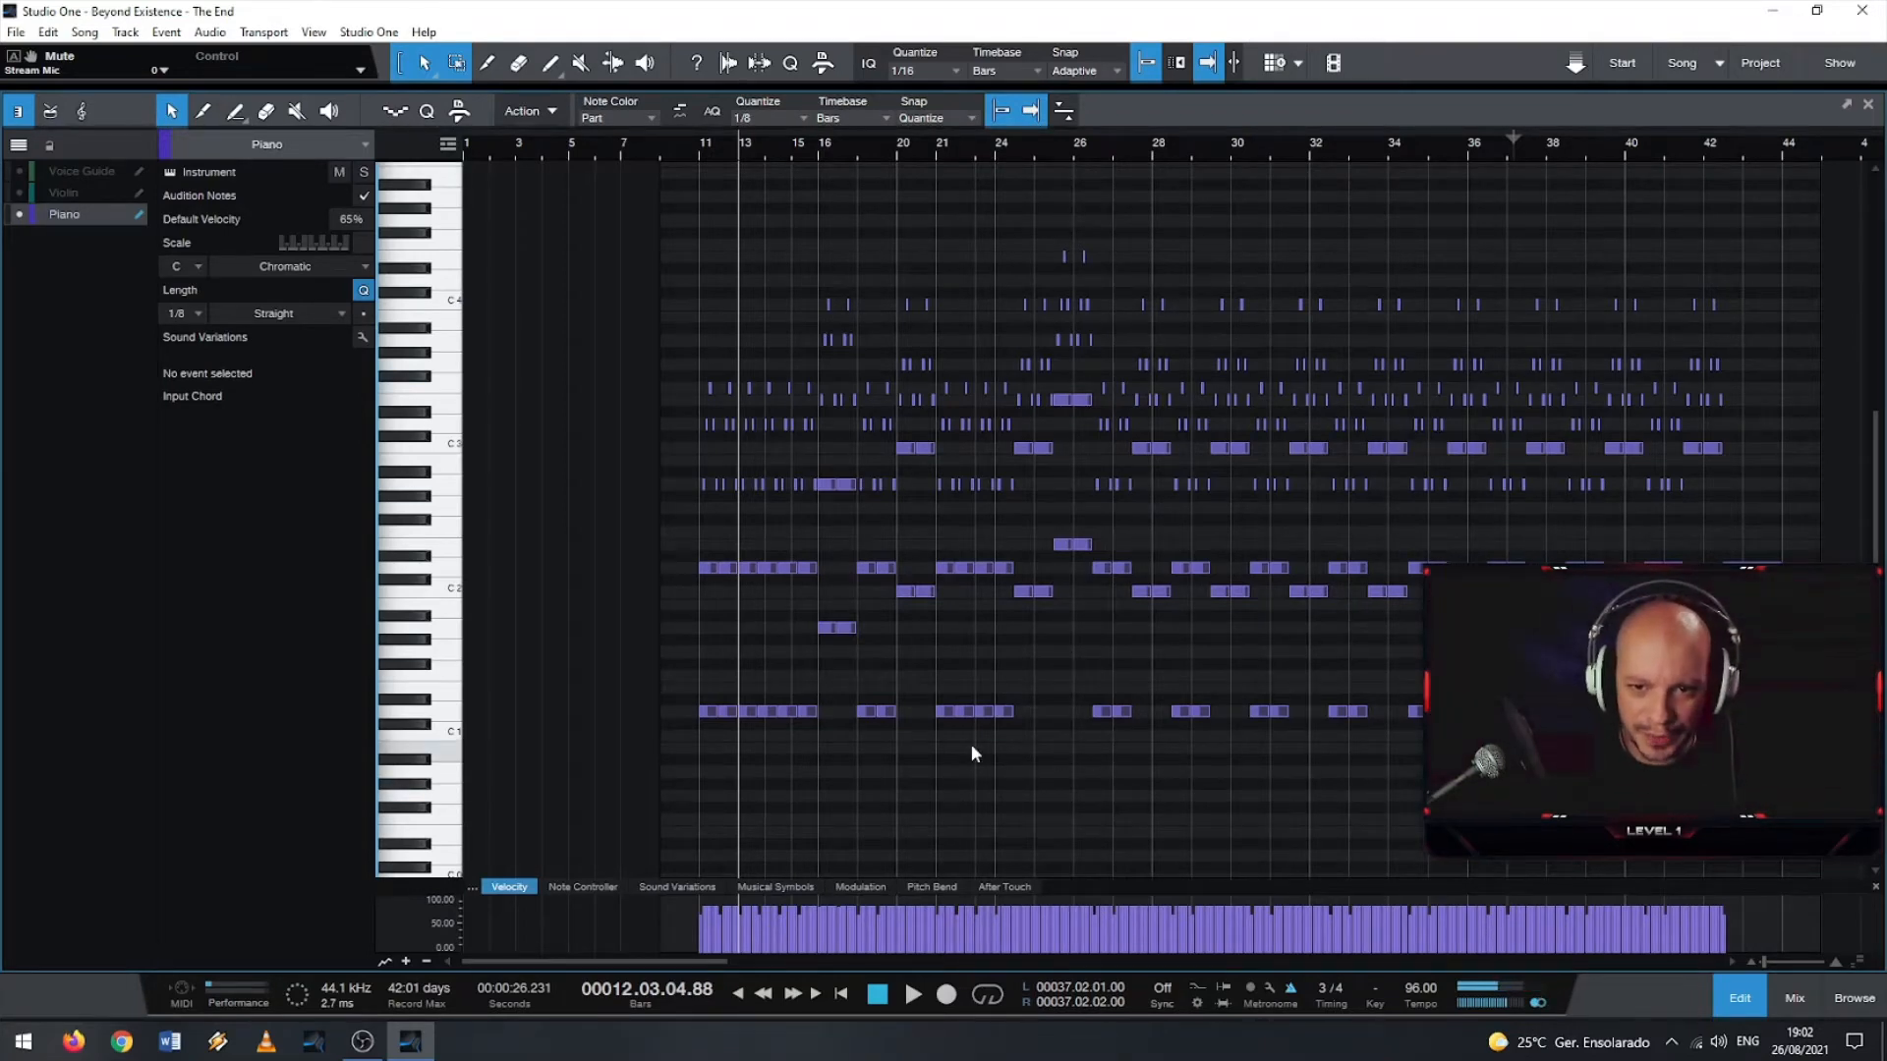
scroll(724, 708, "up", 3)
scroll(662, 682, "up", 4)
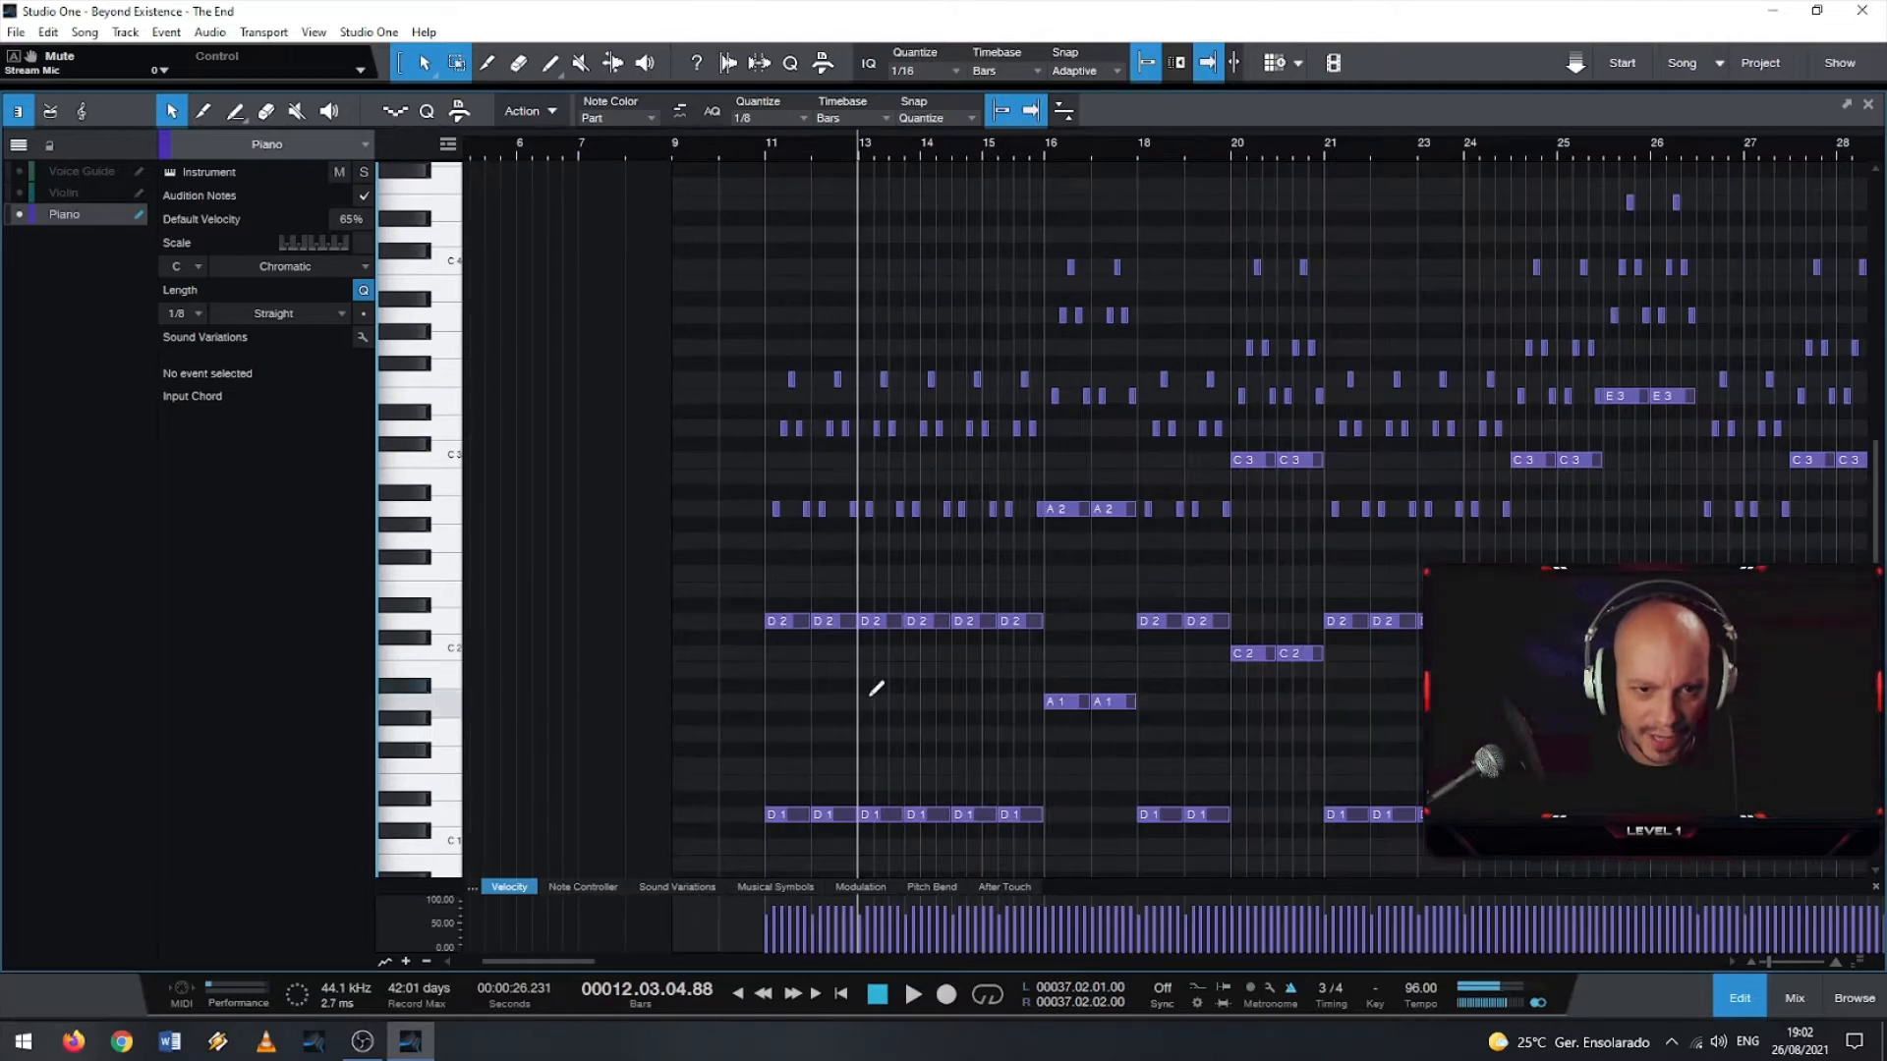
- Focus on the Piano notes in bar 11 and set the note editor's quantize to 1/16
scroll(875, 688, "up", 2)
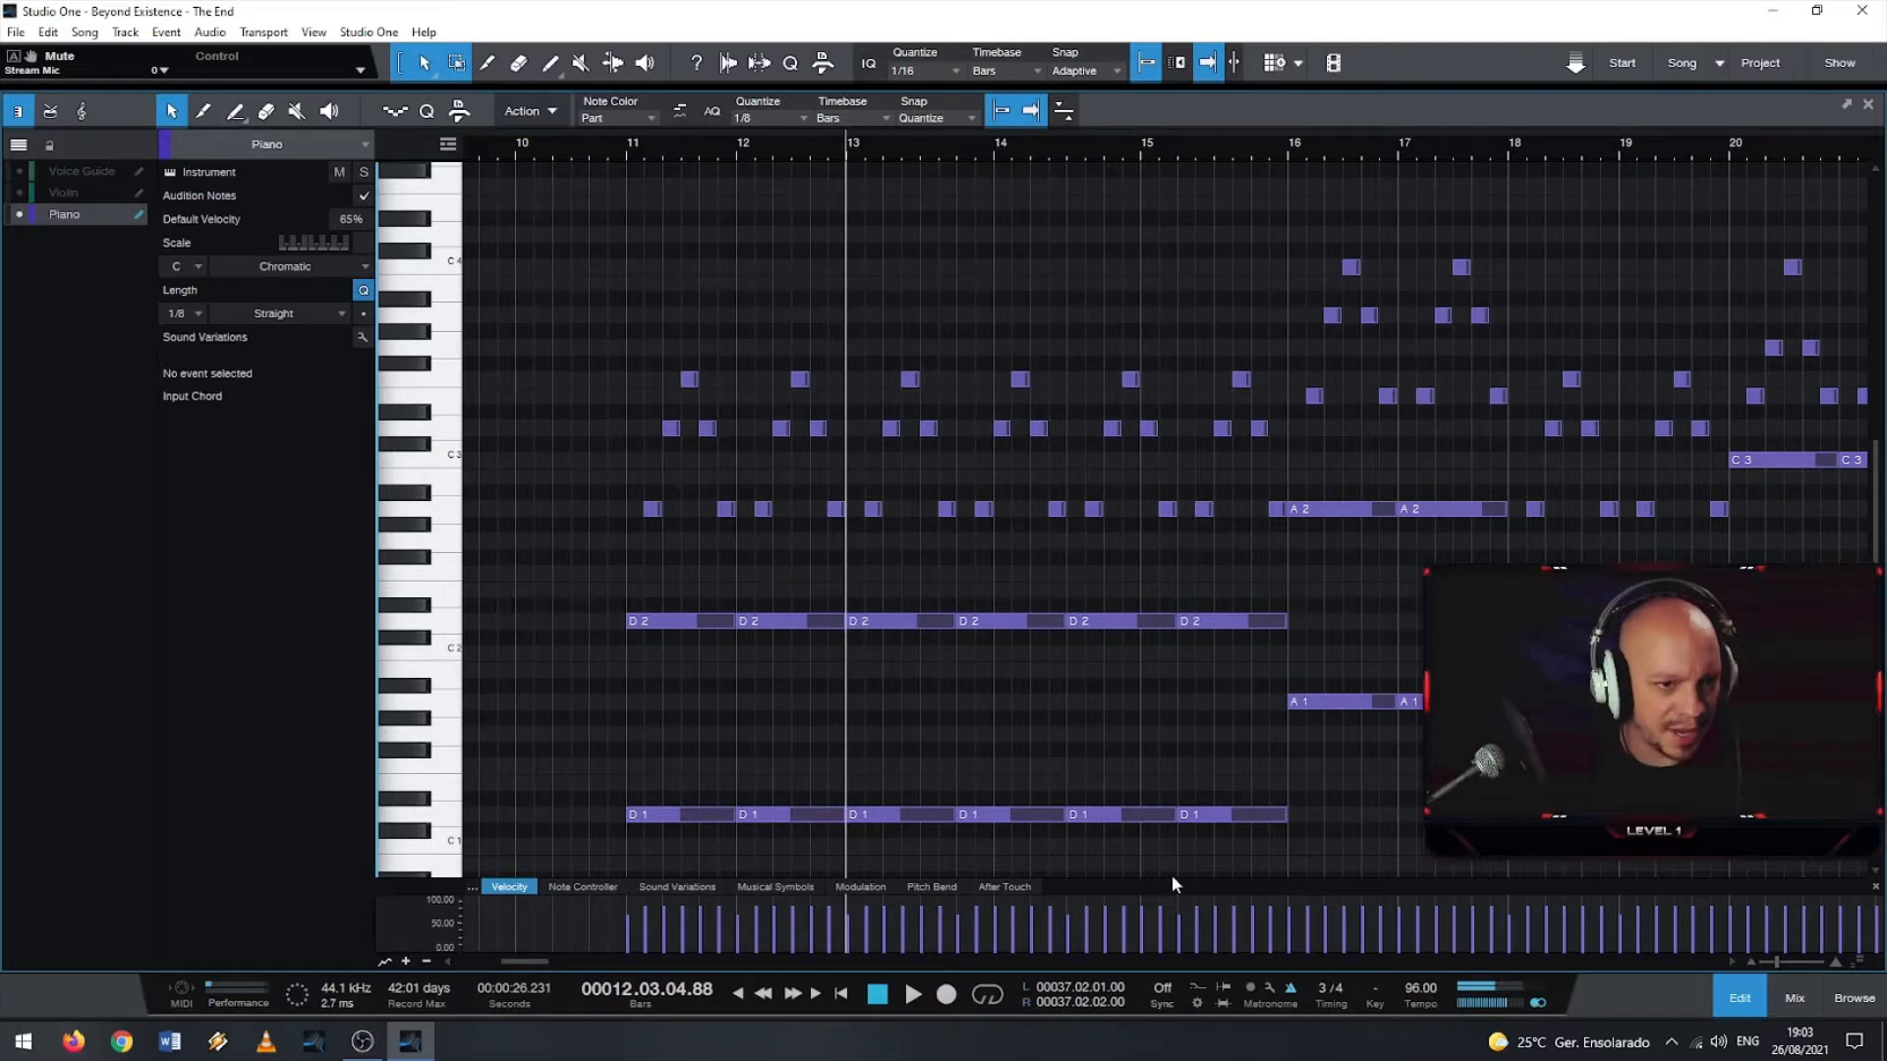
scroll(595, 530, "up", 2)
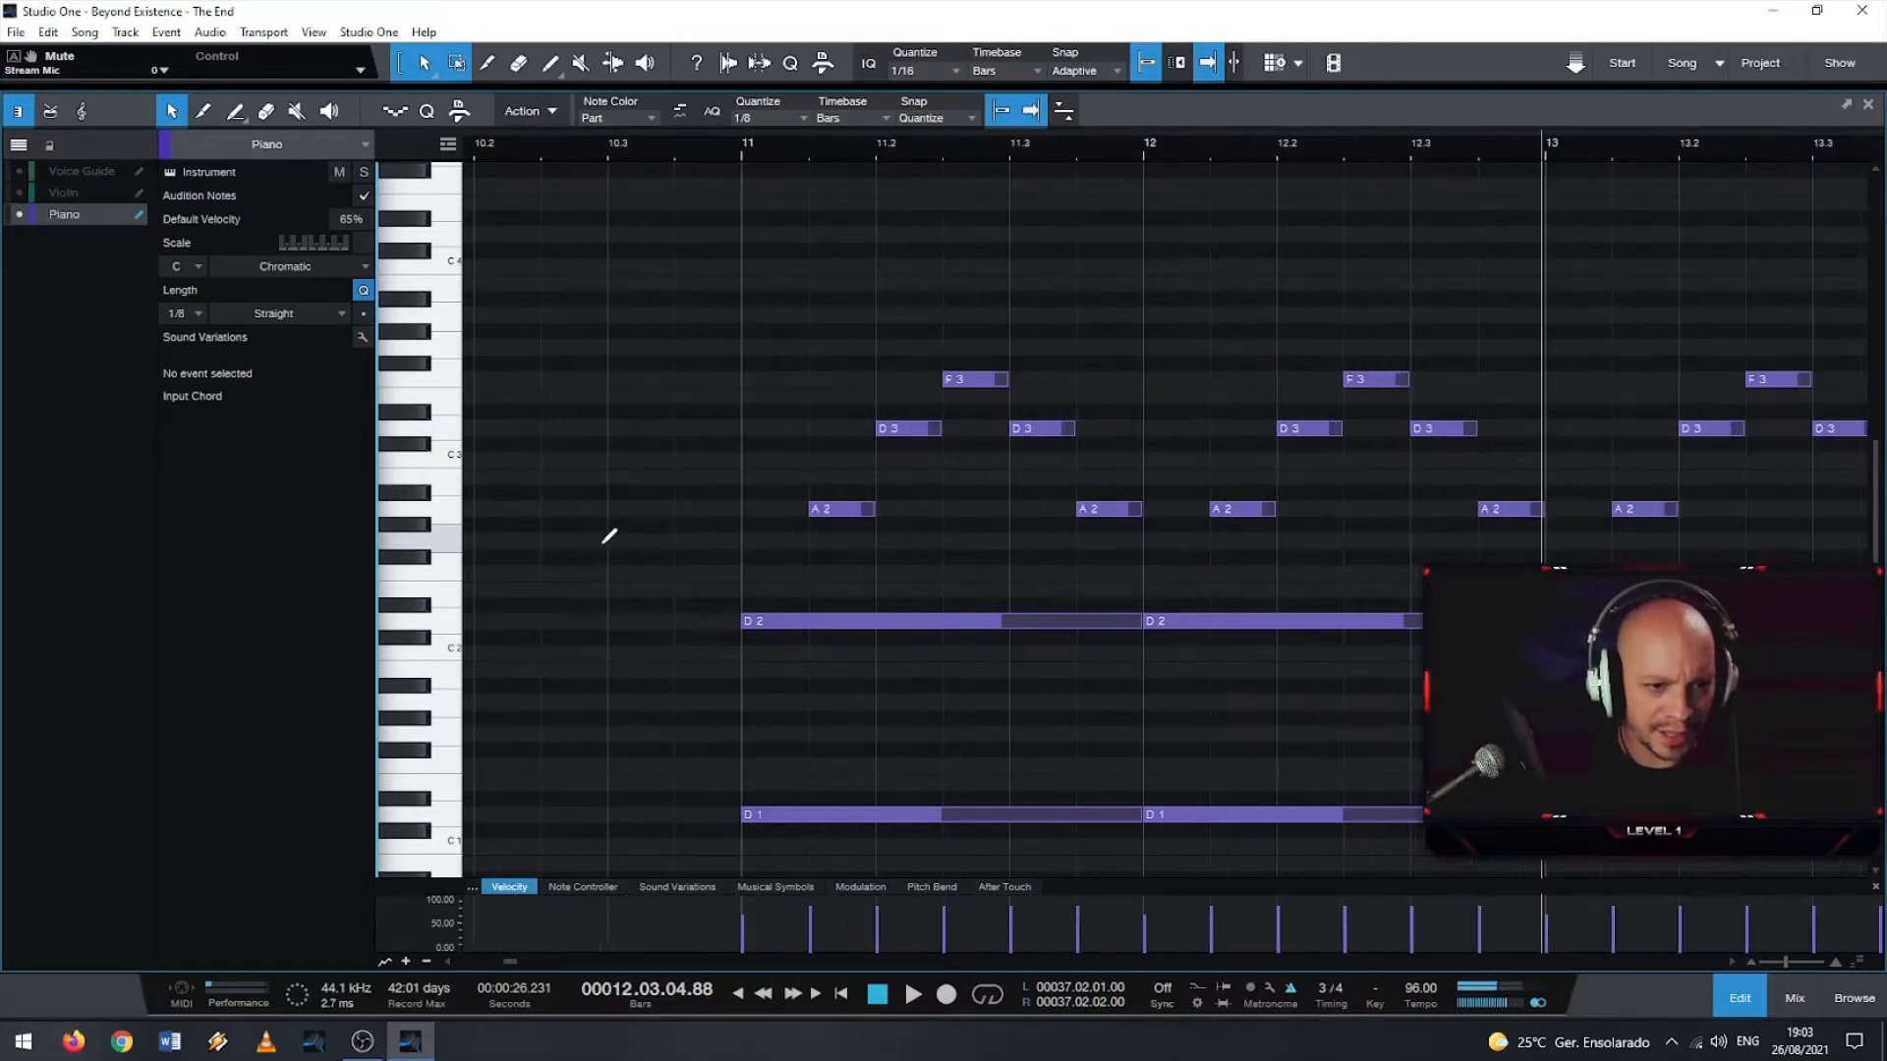
scroll(619, 536, "up", 1)
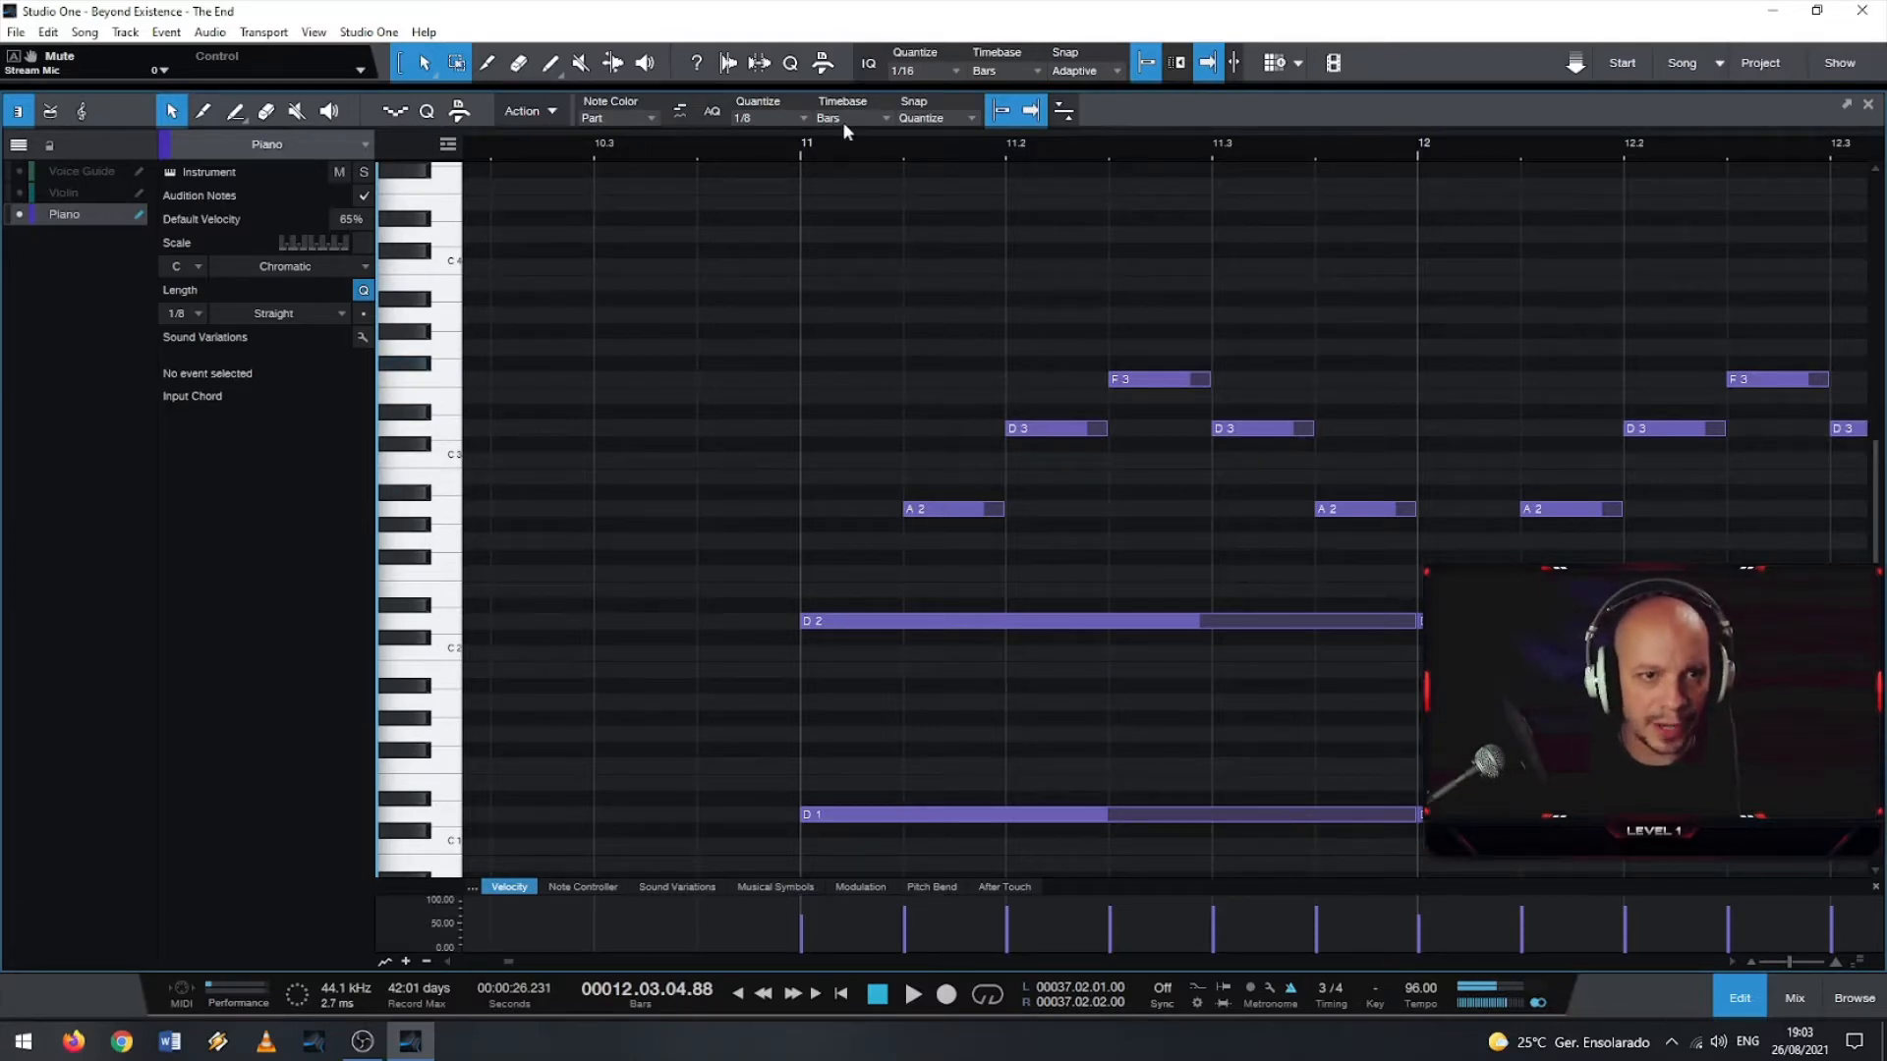
left_click(794, 117)
left_click(939, 157)
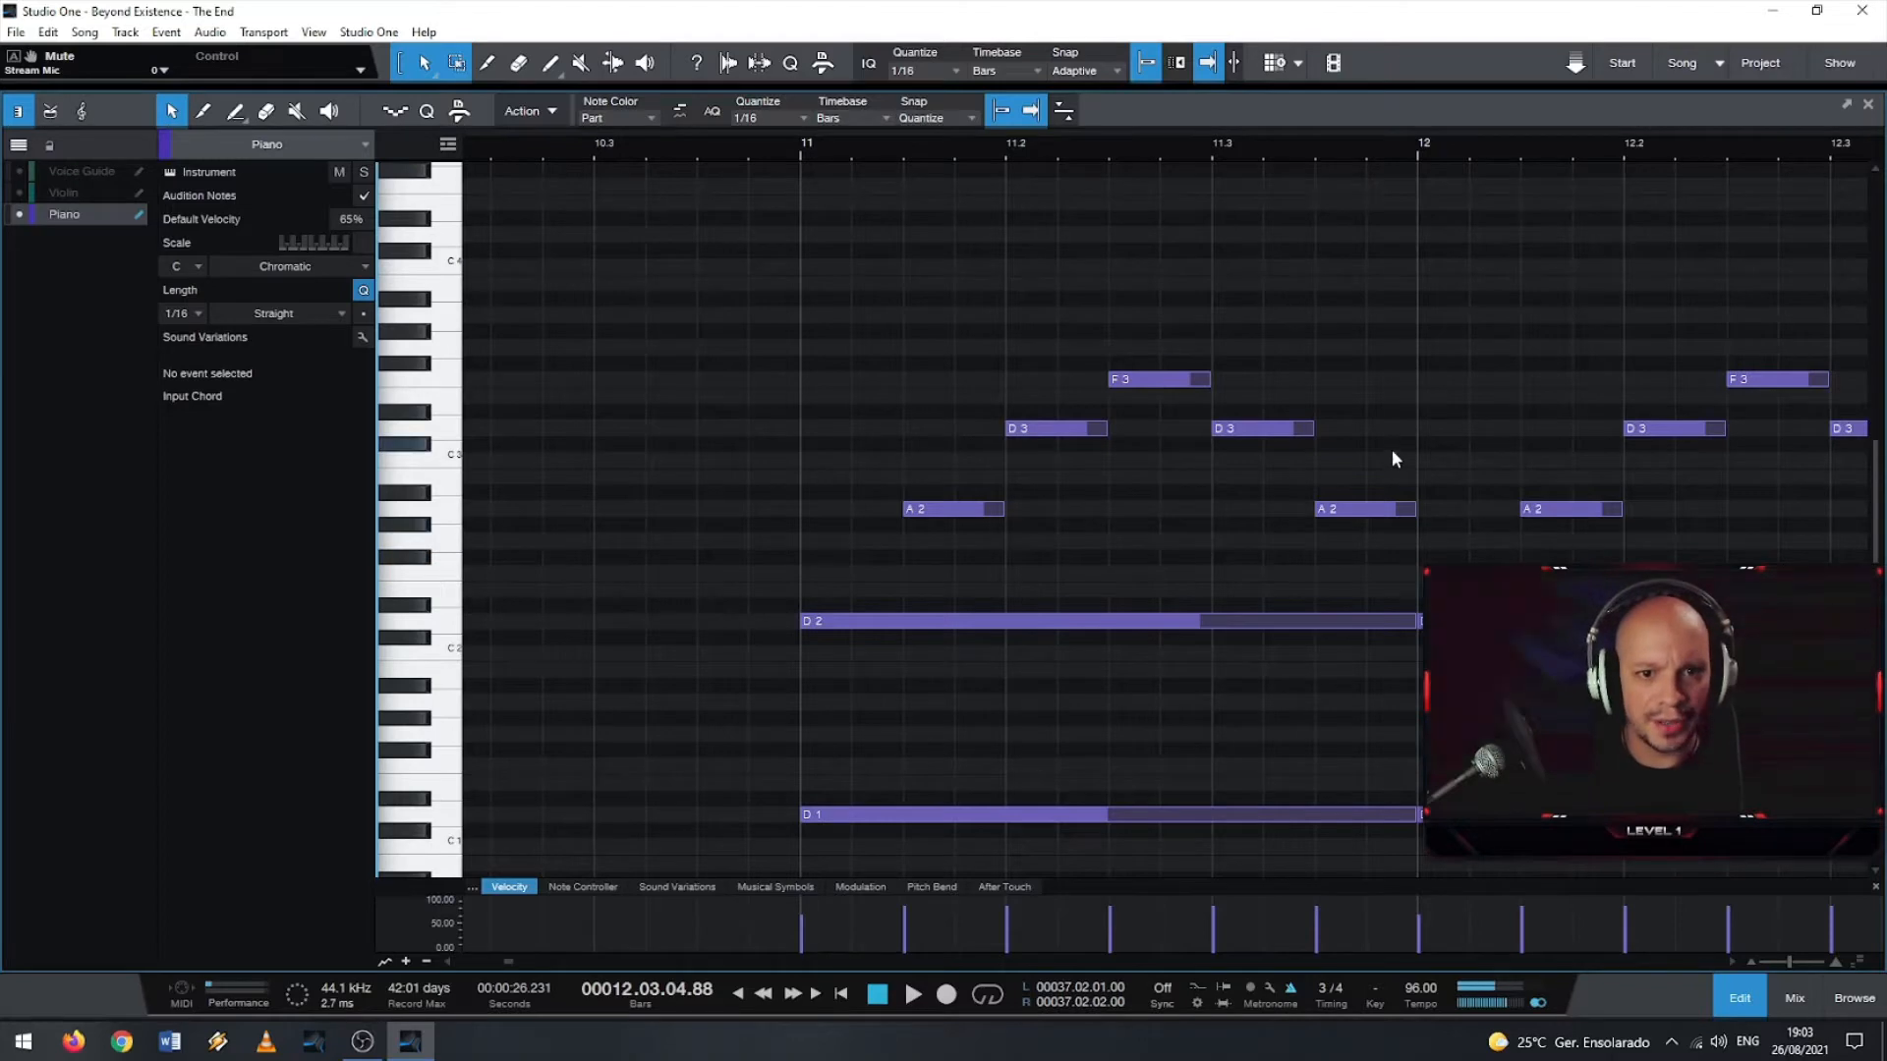
- Make Violin the edited part in the note editor, with the Piano notes shown behind it
scroll(1371, 404, "down", 4)
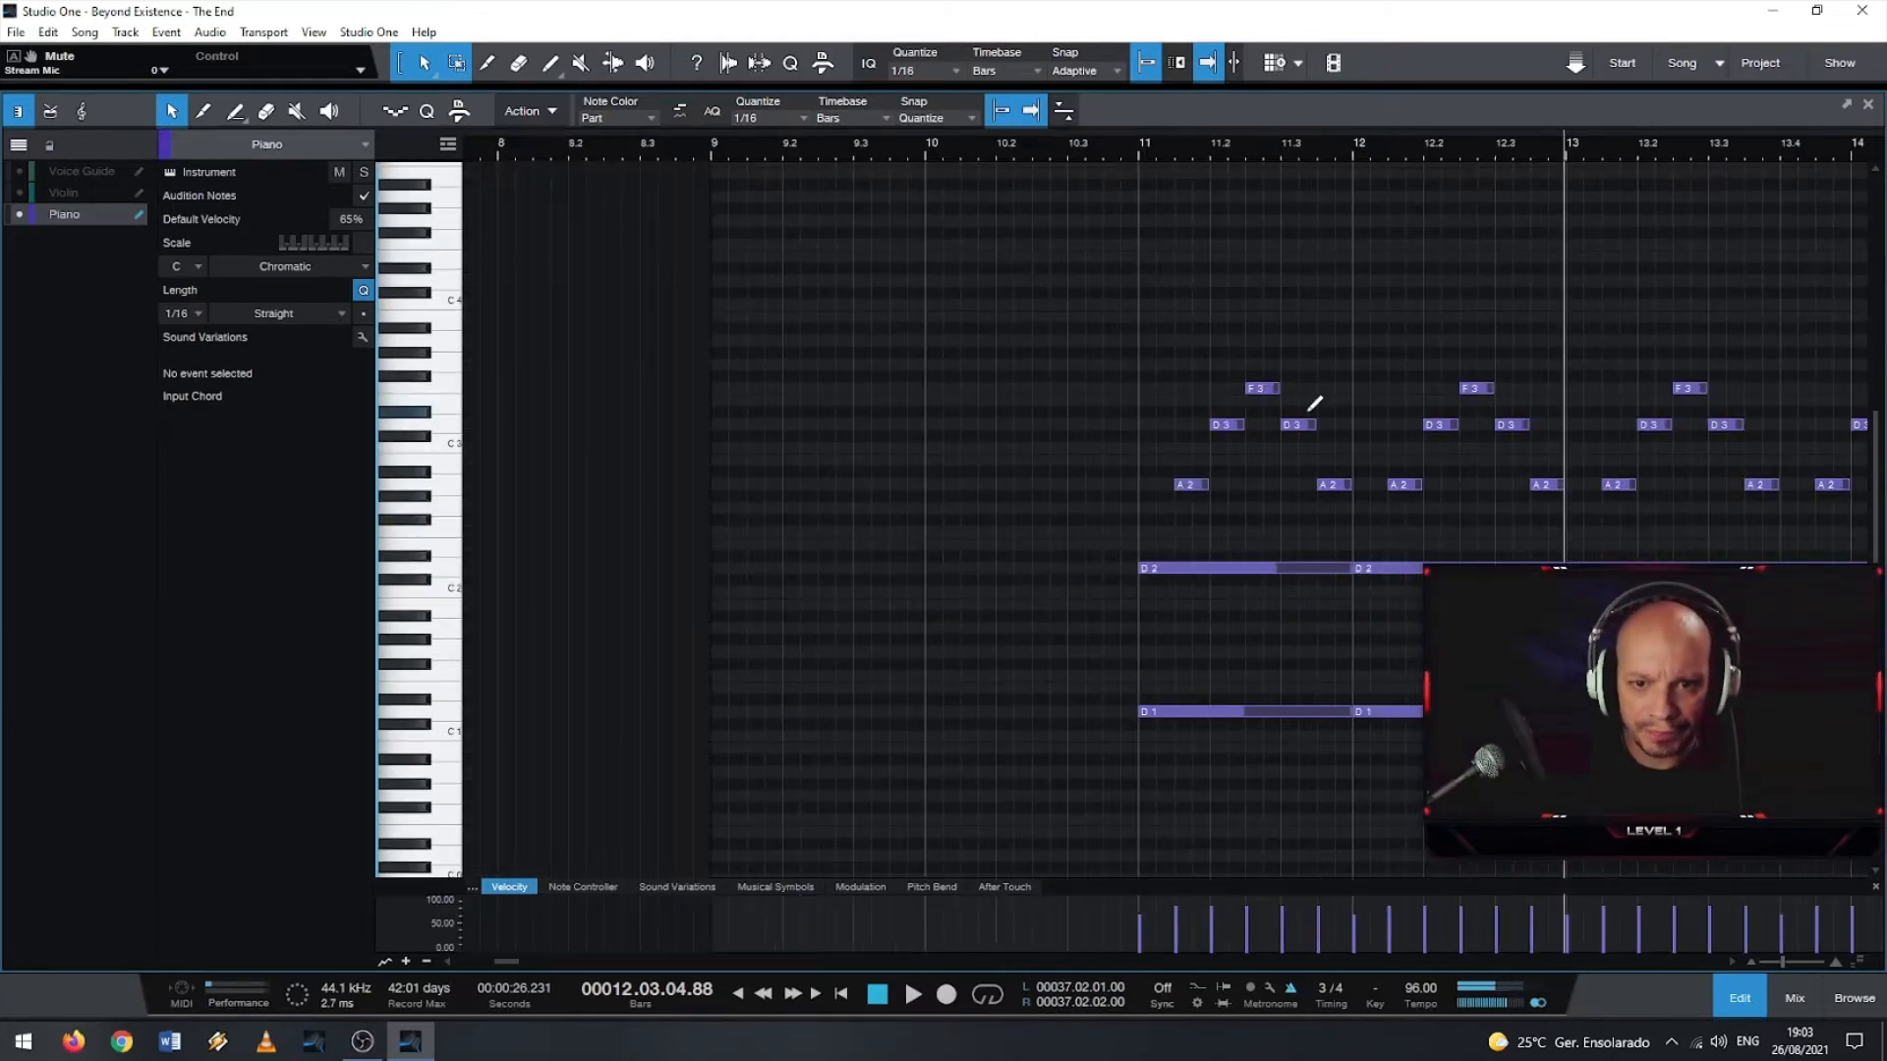
scroll(1314, 403, "down", 6)
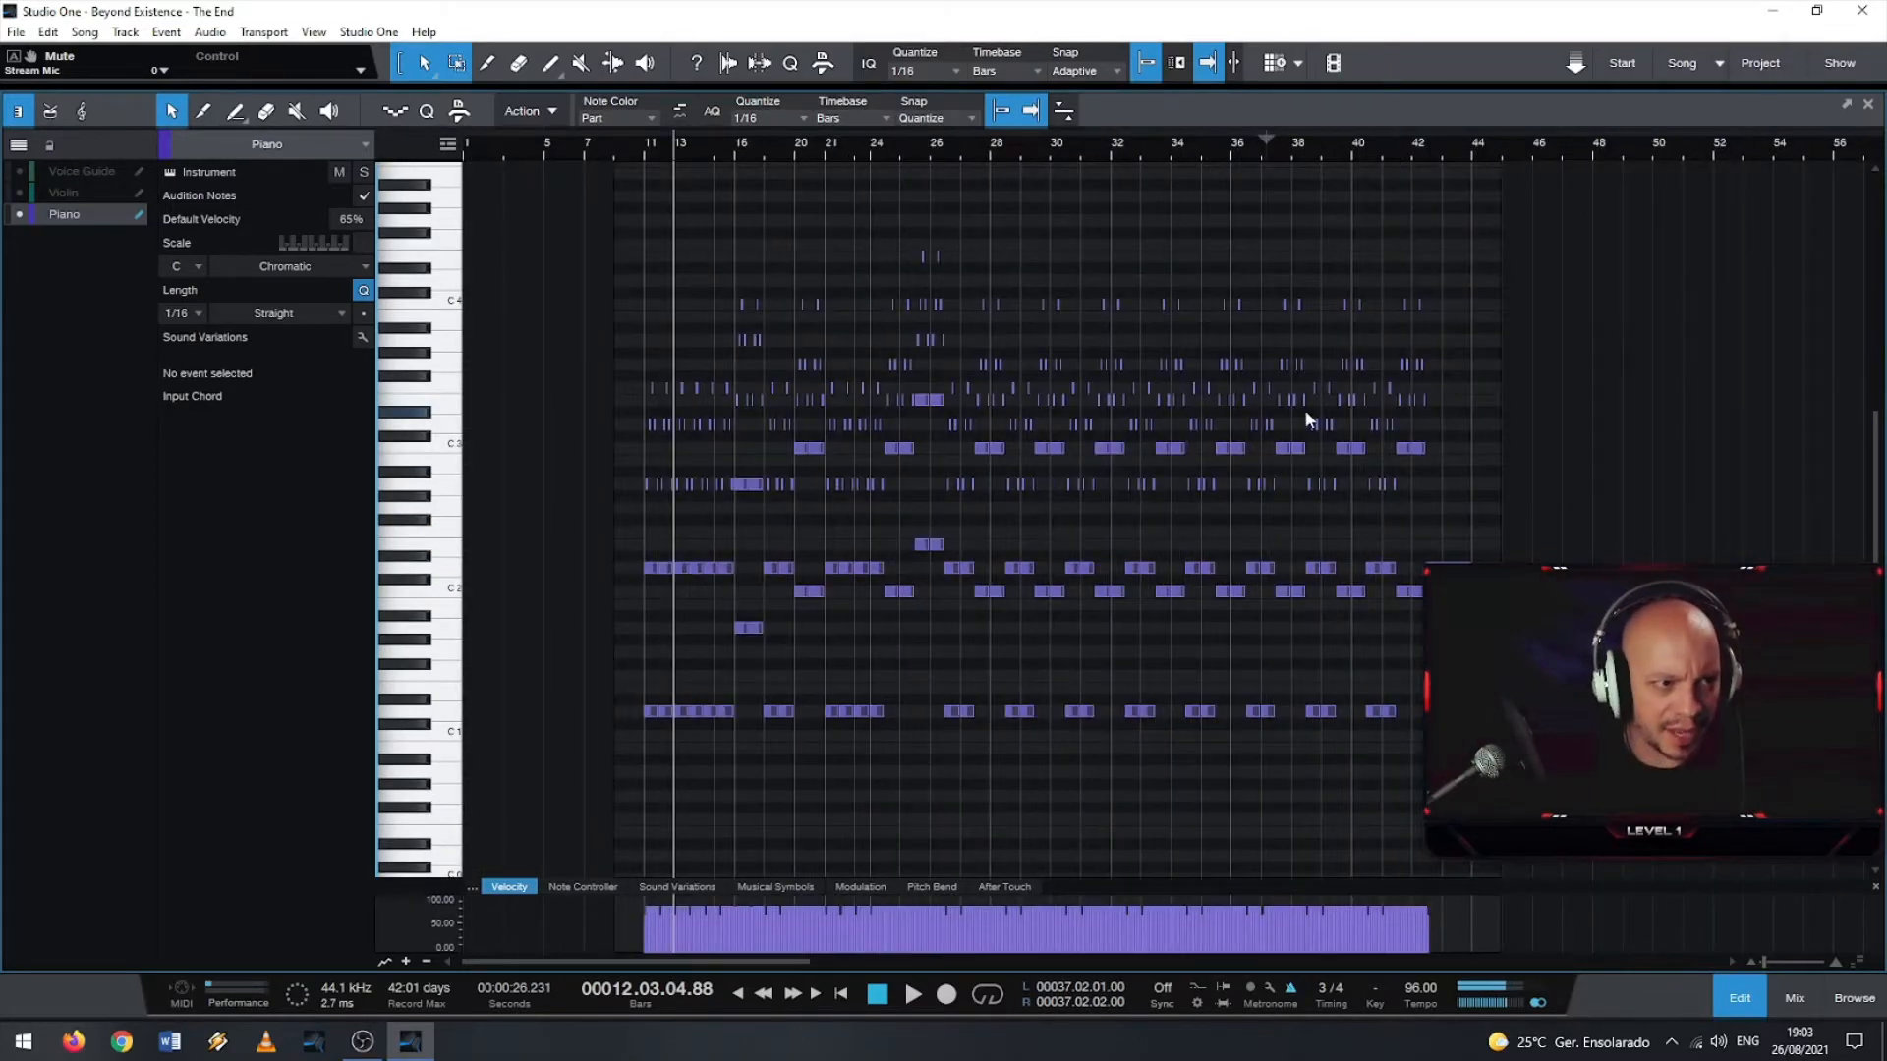
left_click(19, 194)
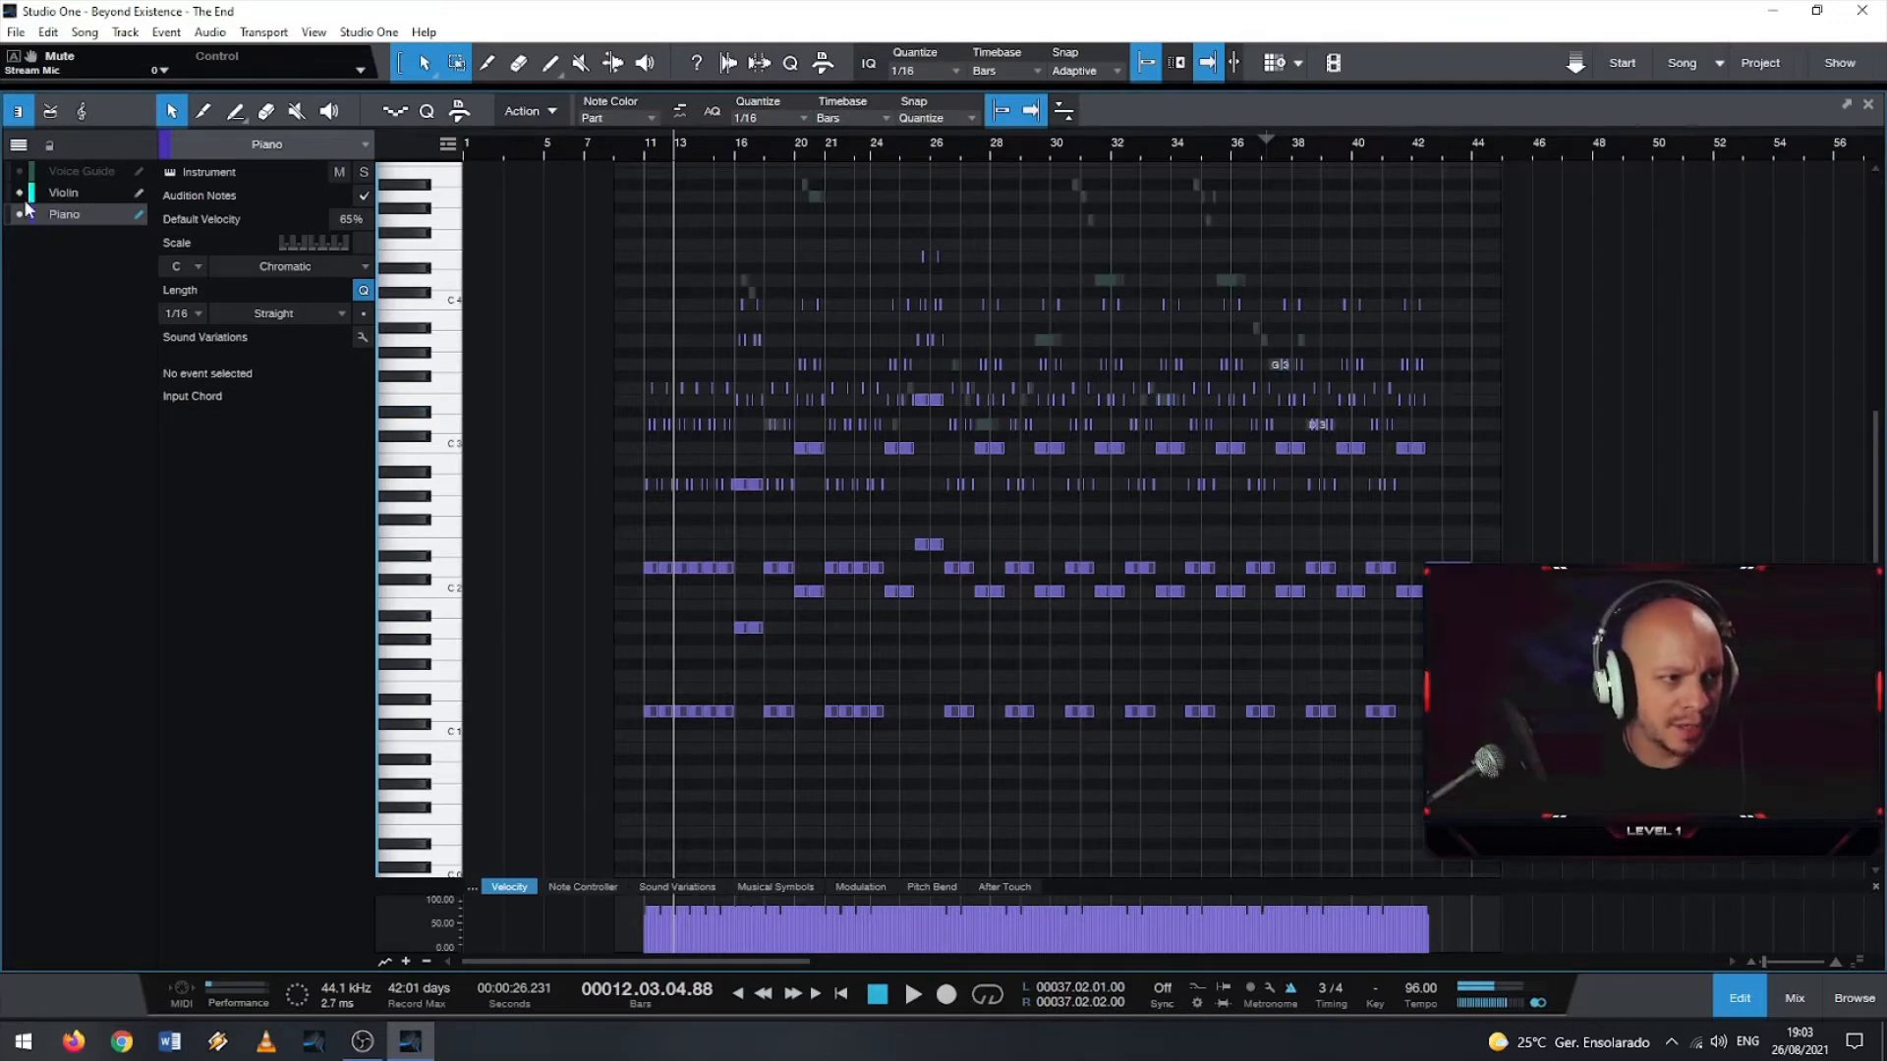
left_click(21, 214)
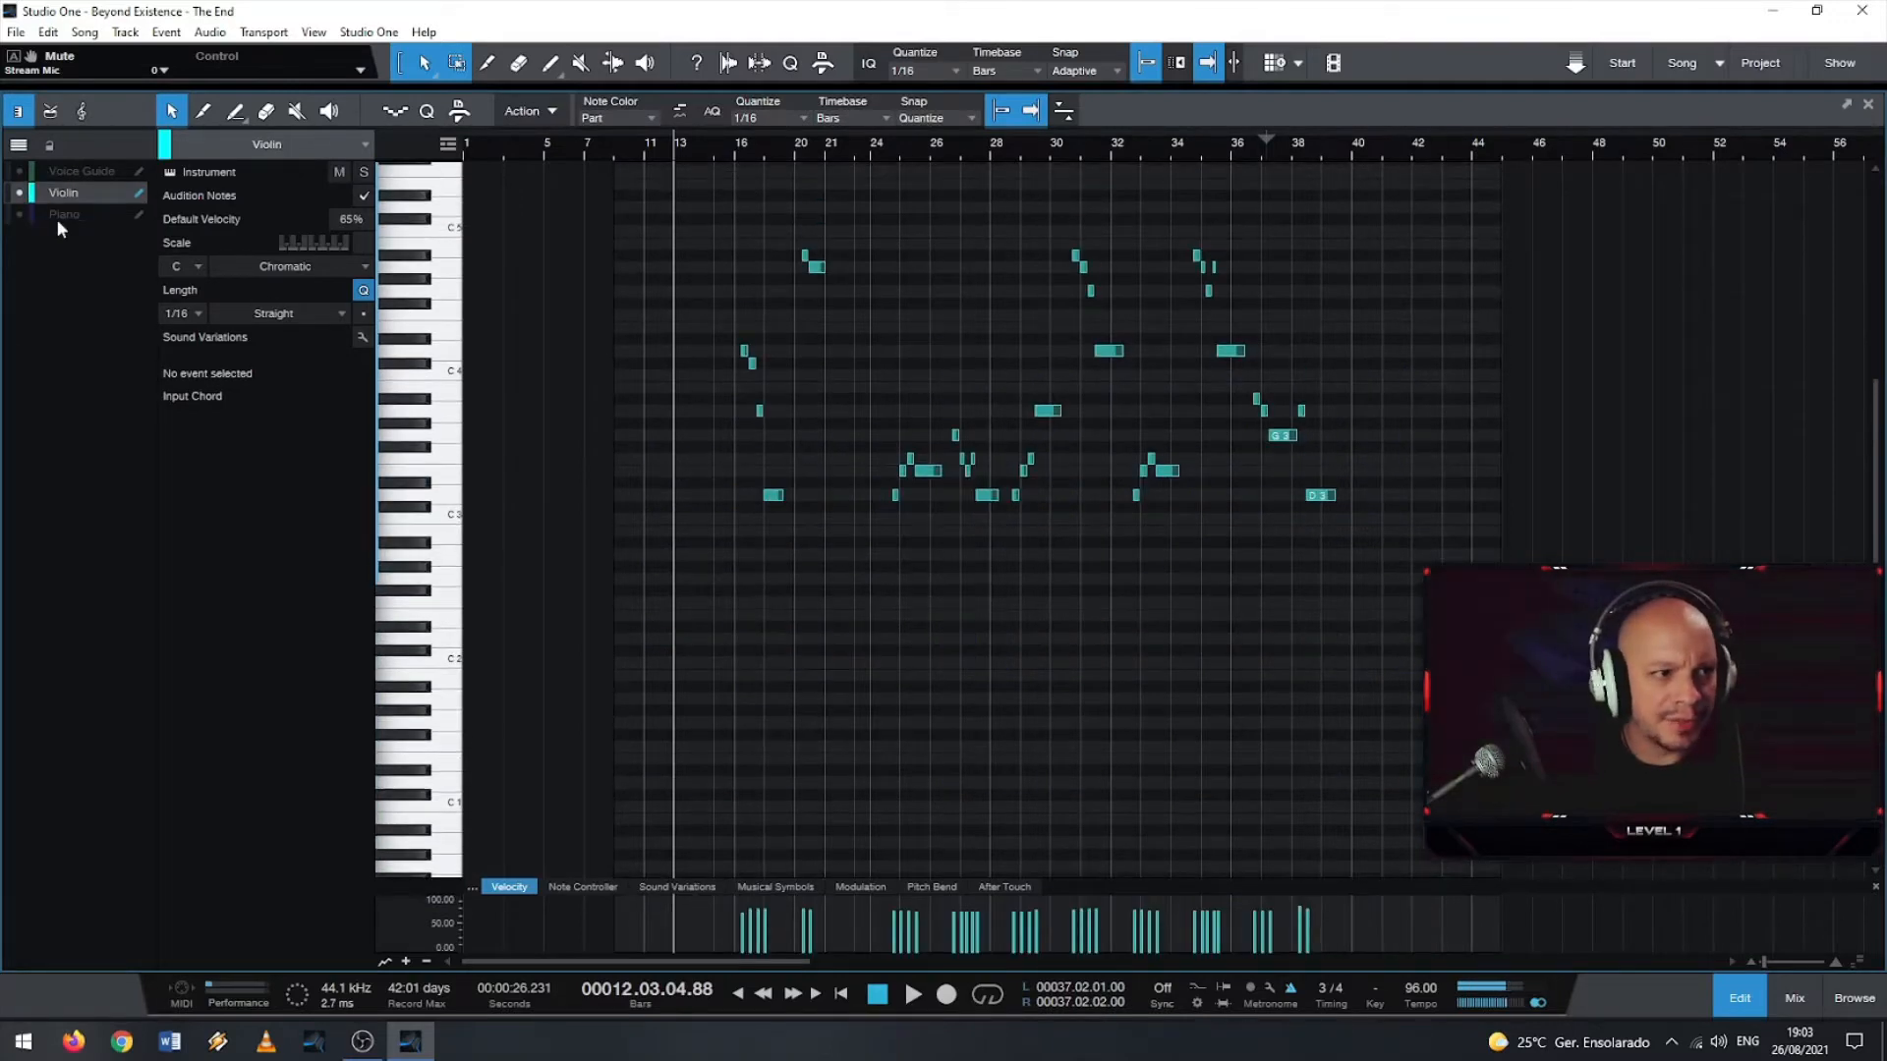
left_click(19, 214)
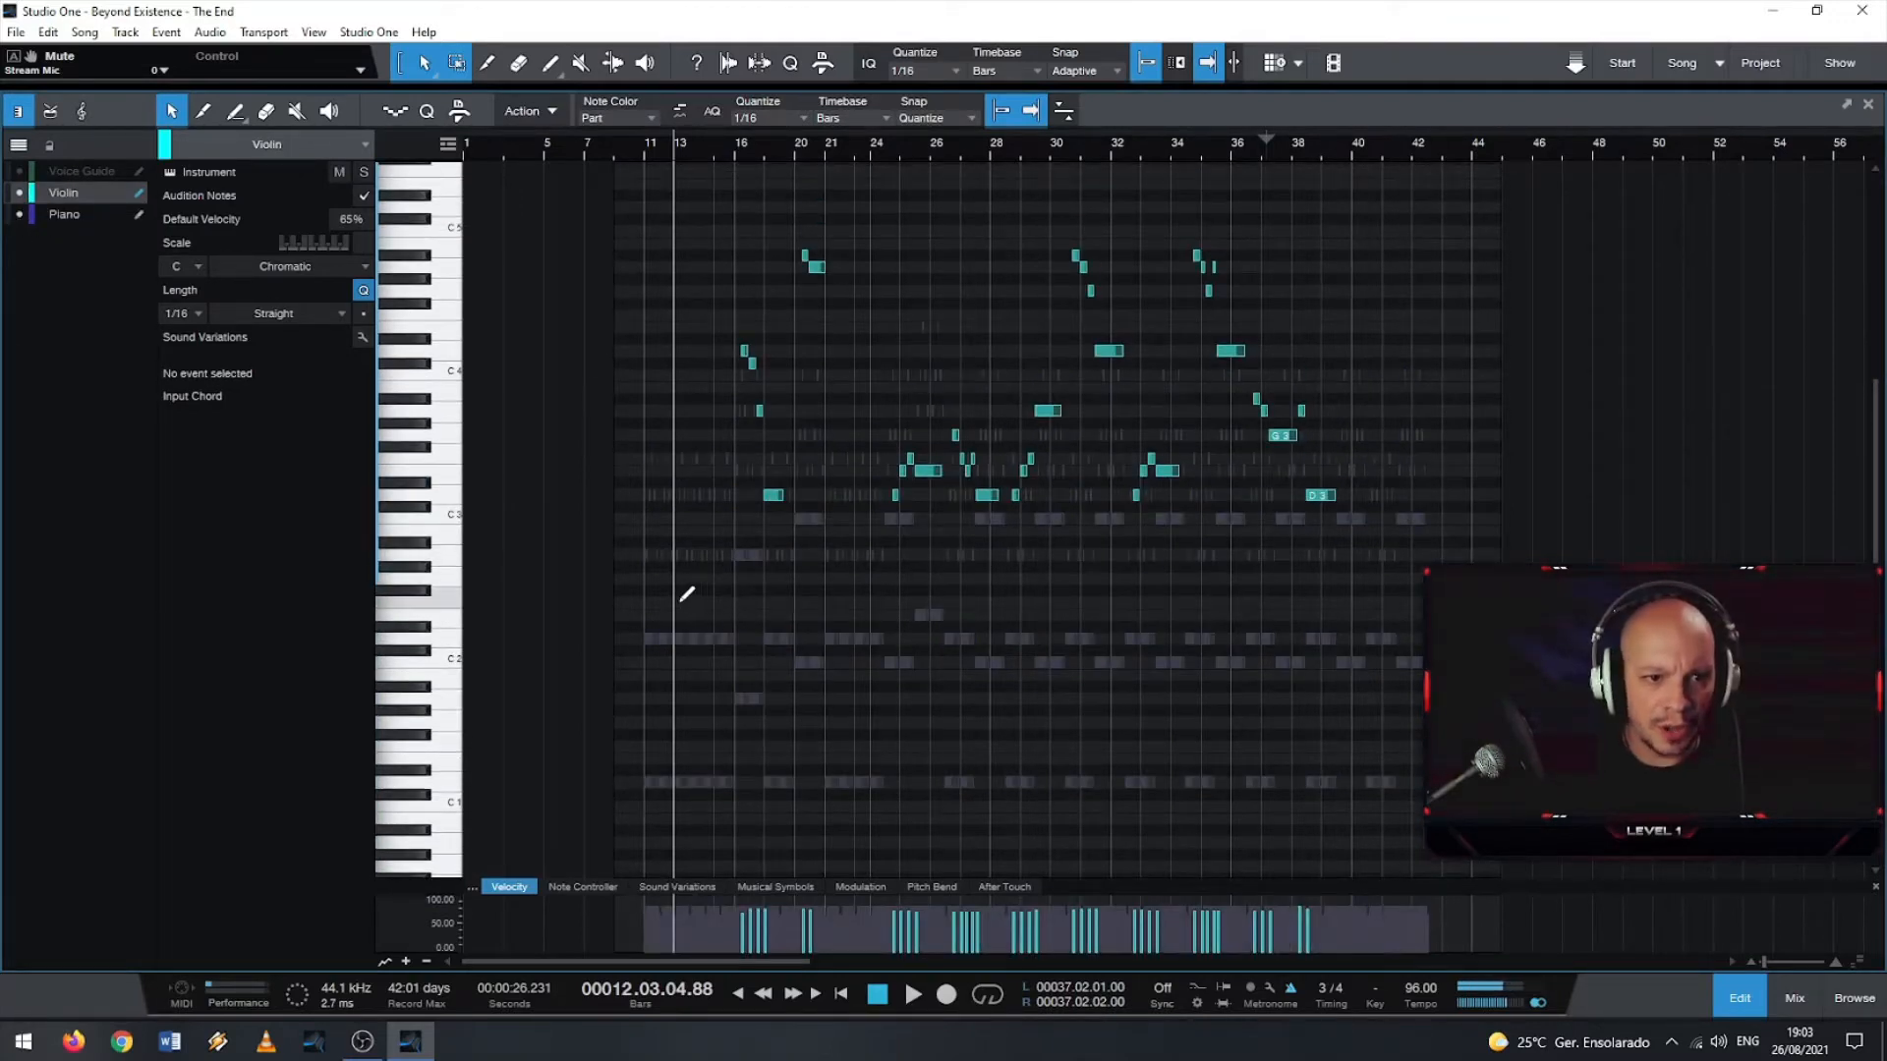
- Show the Voice Guide notes as well and compare the notes of all three tracks across the song
scroll(687, 593, "up", 3)
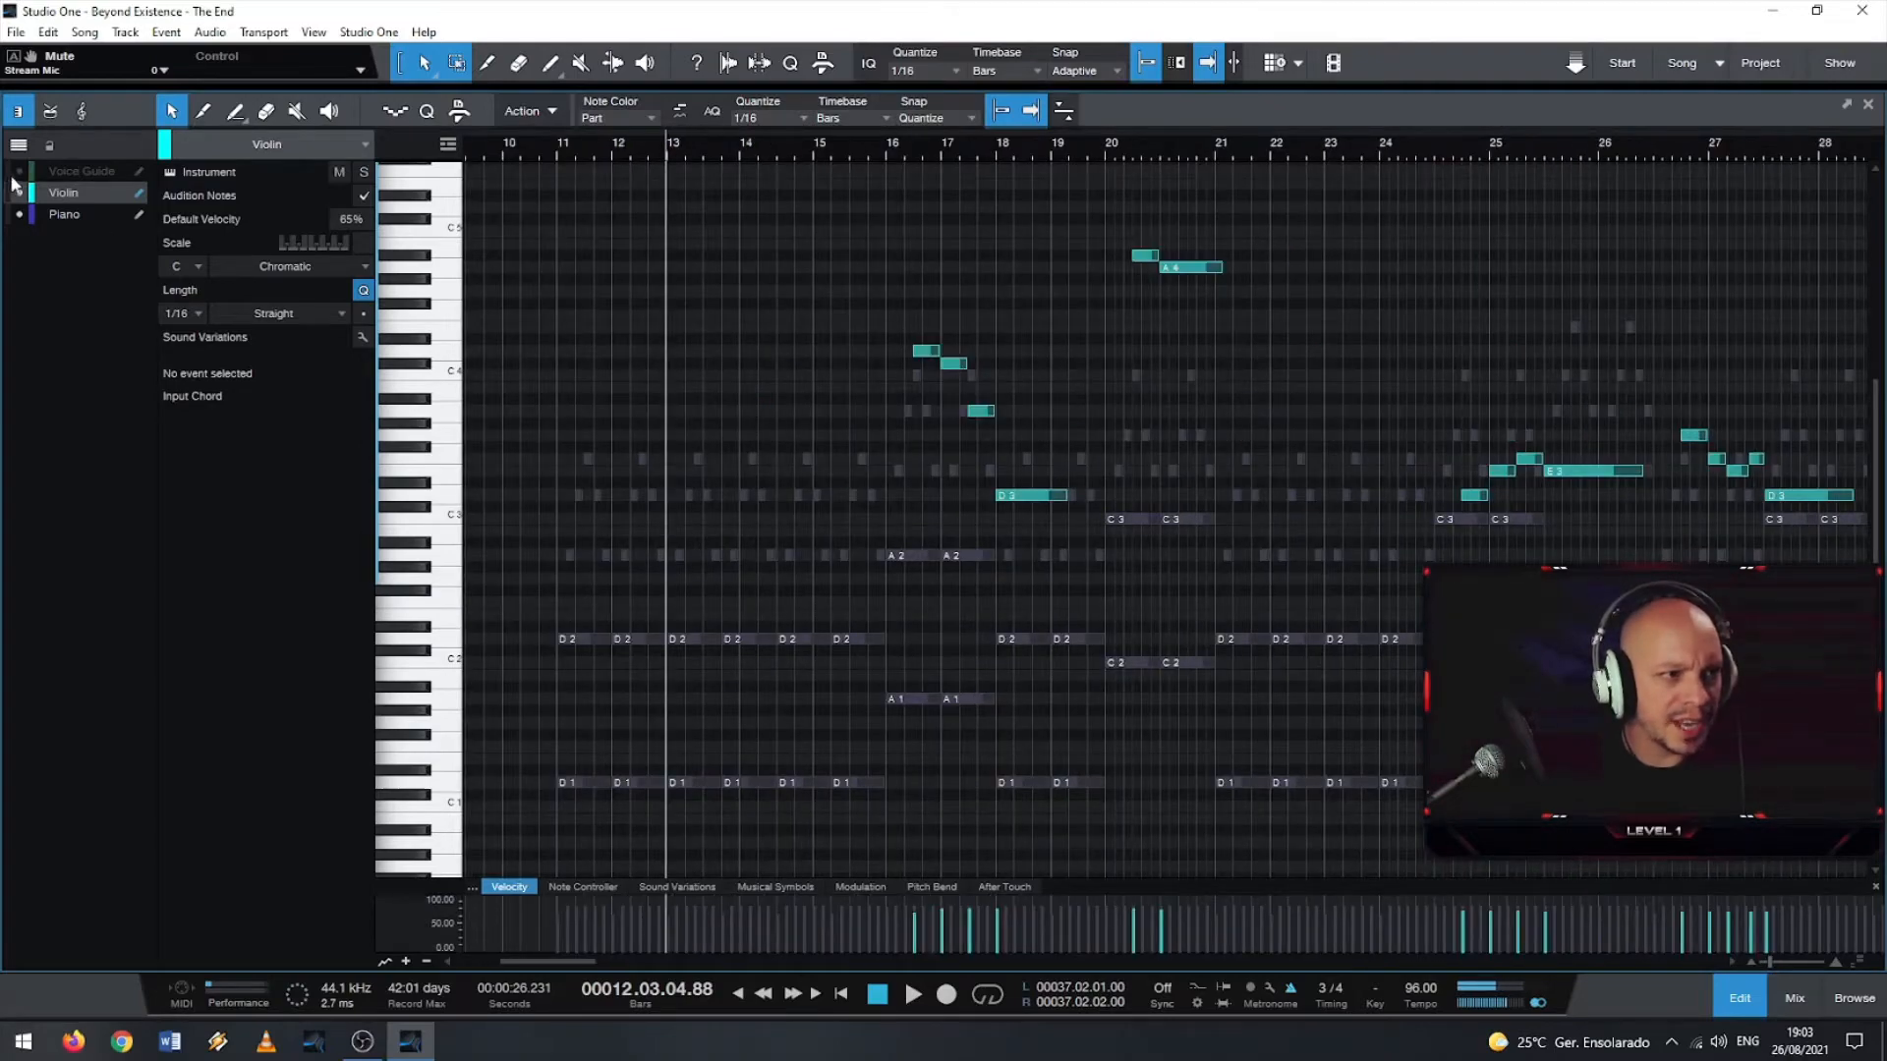
left_click(19, 171)
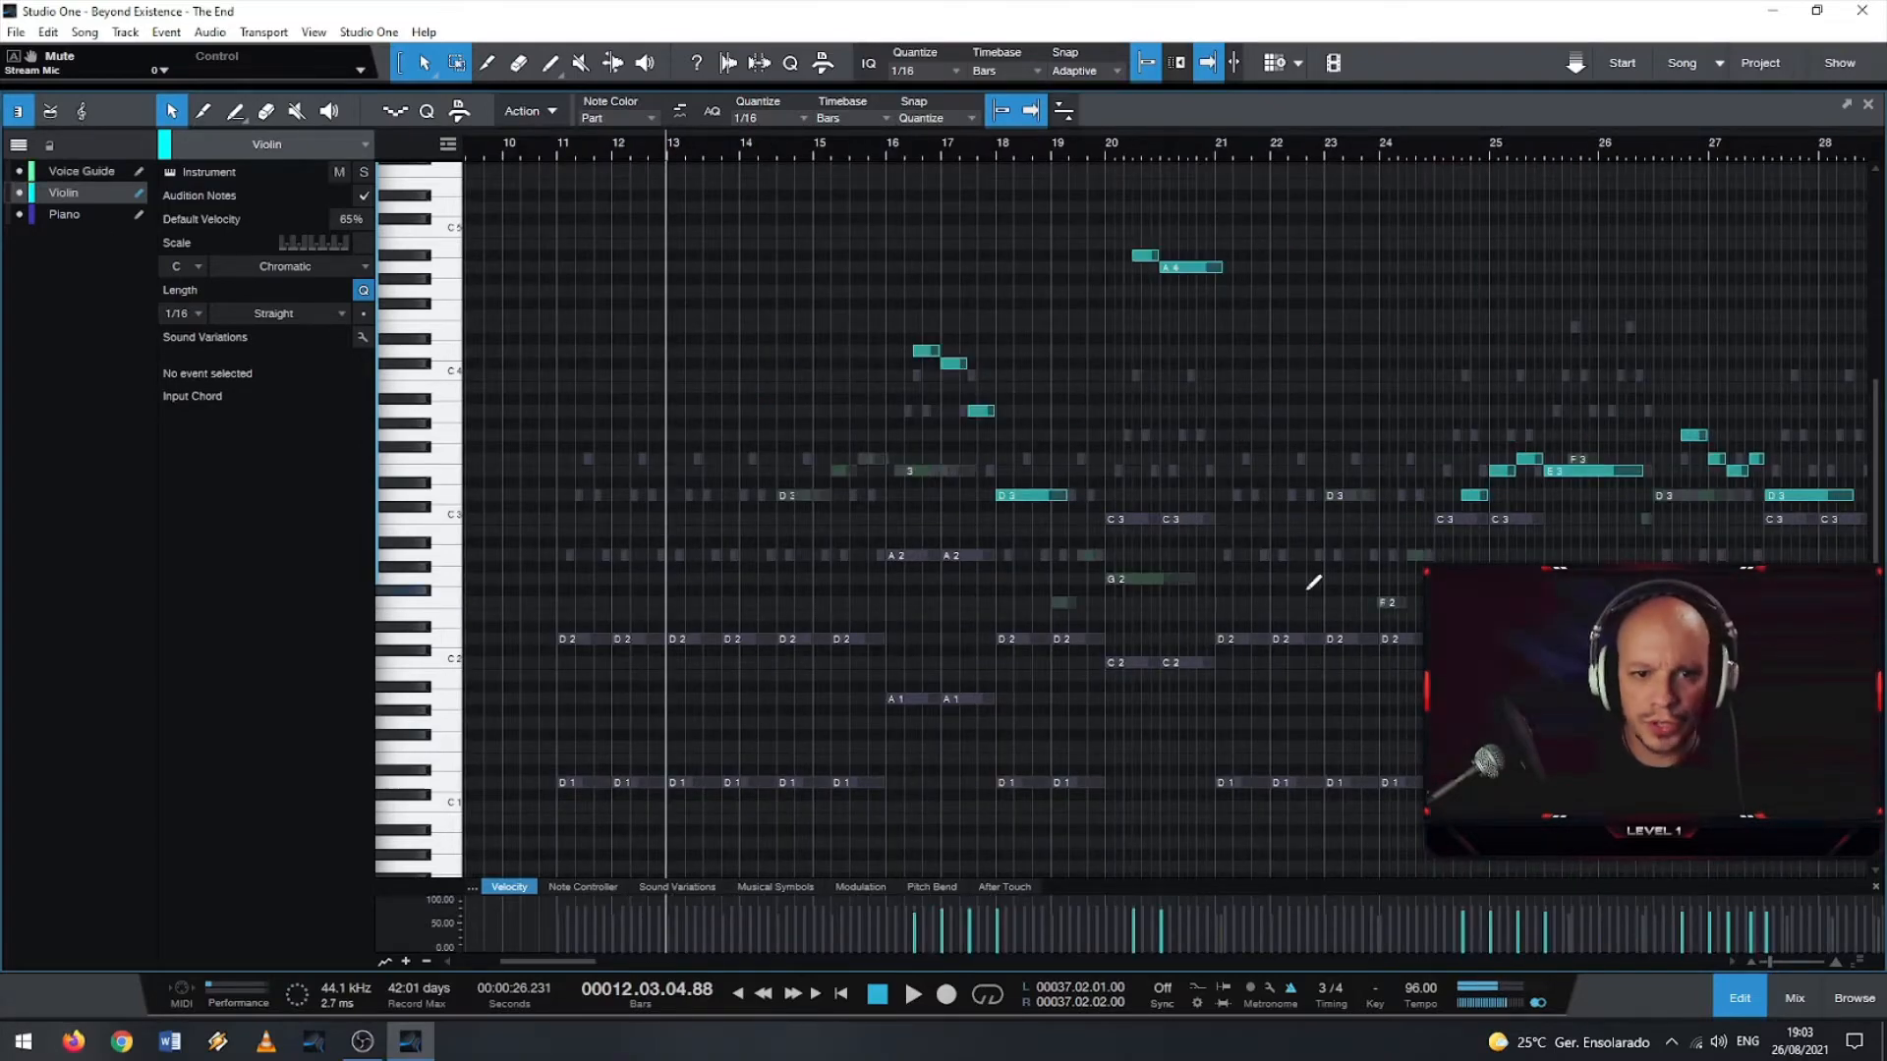
scroll(1308, 589, "down", 3)
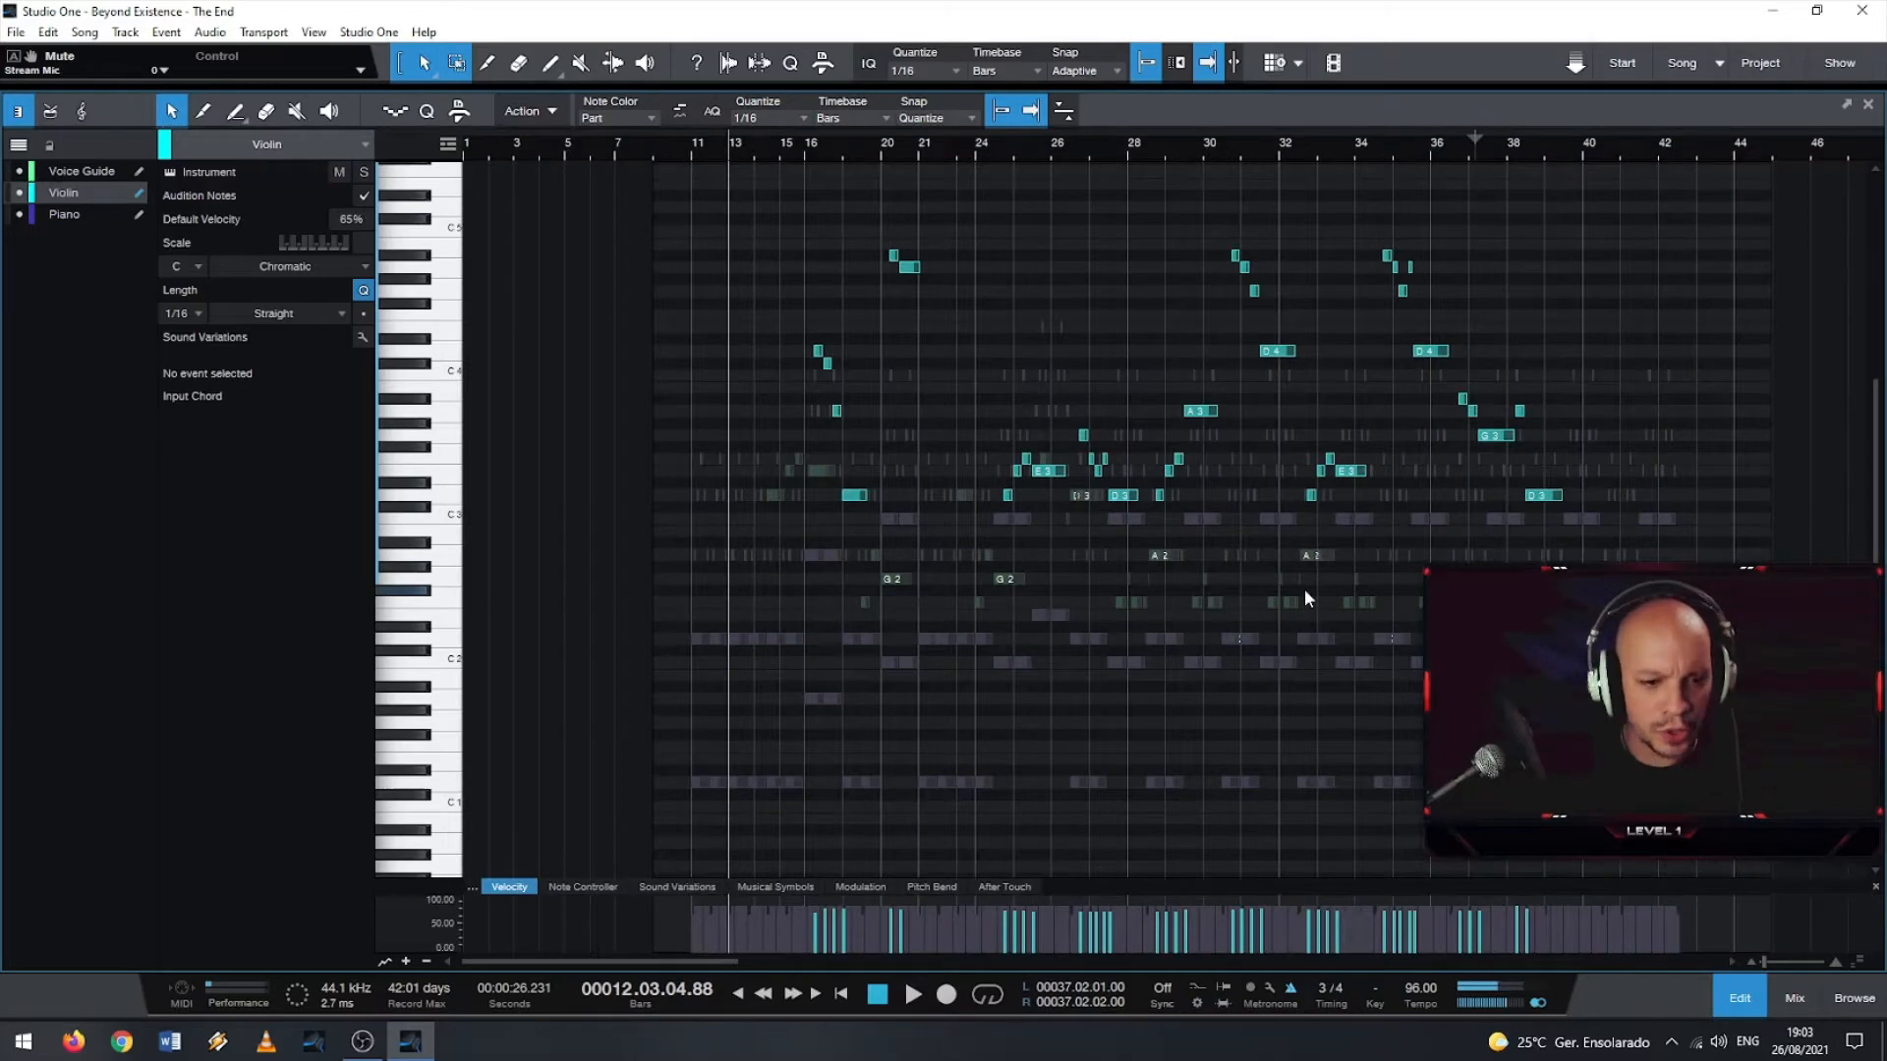
scroll(863, 595, "up", 3)
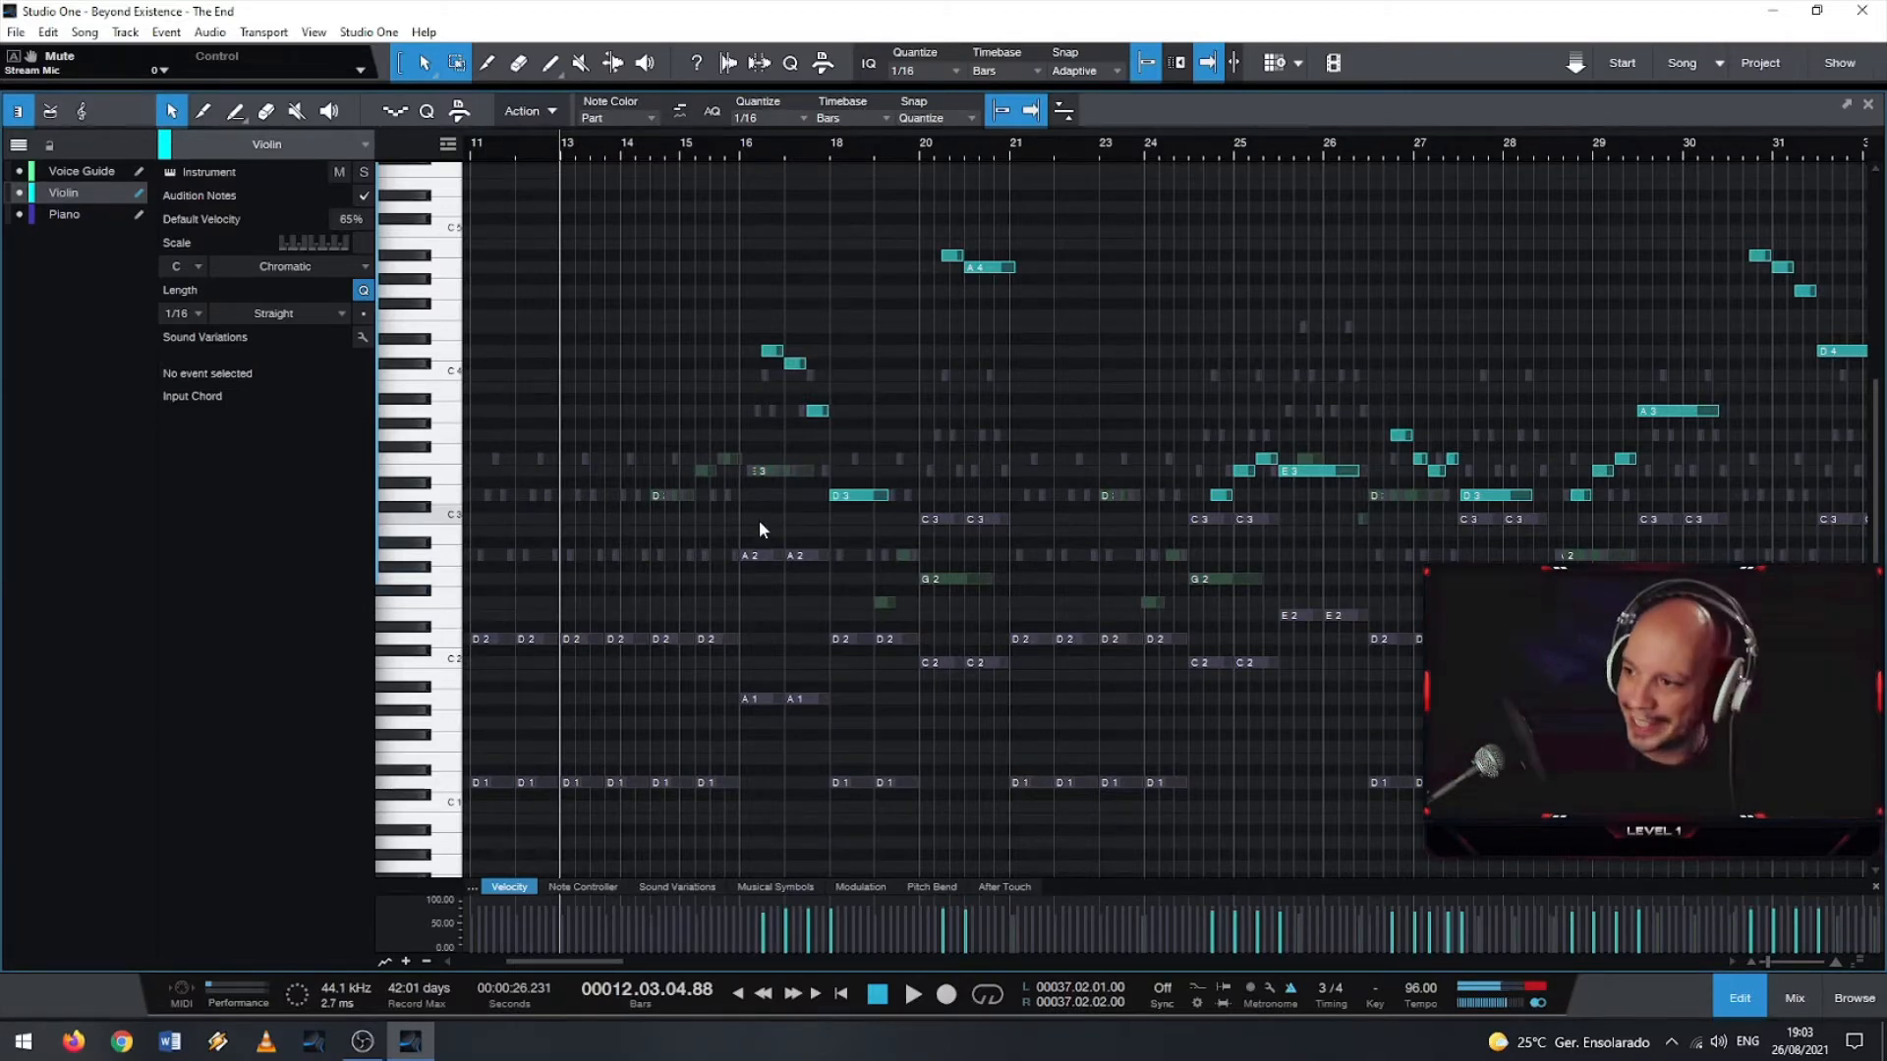
scroll(674, 380, "down", 4)
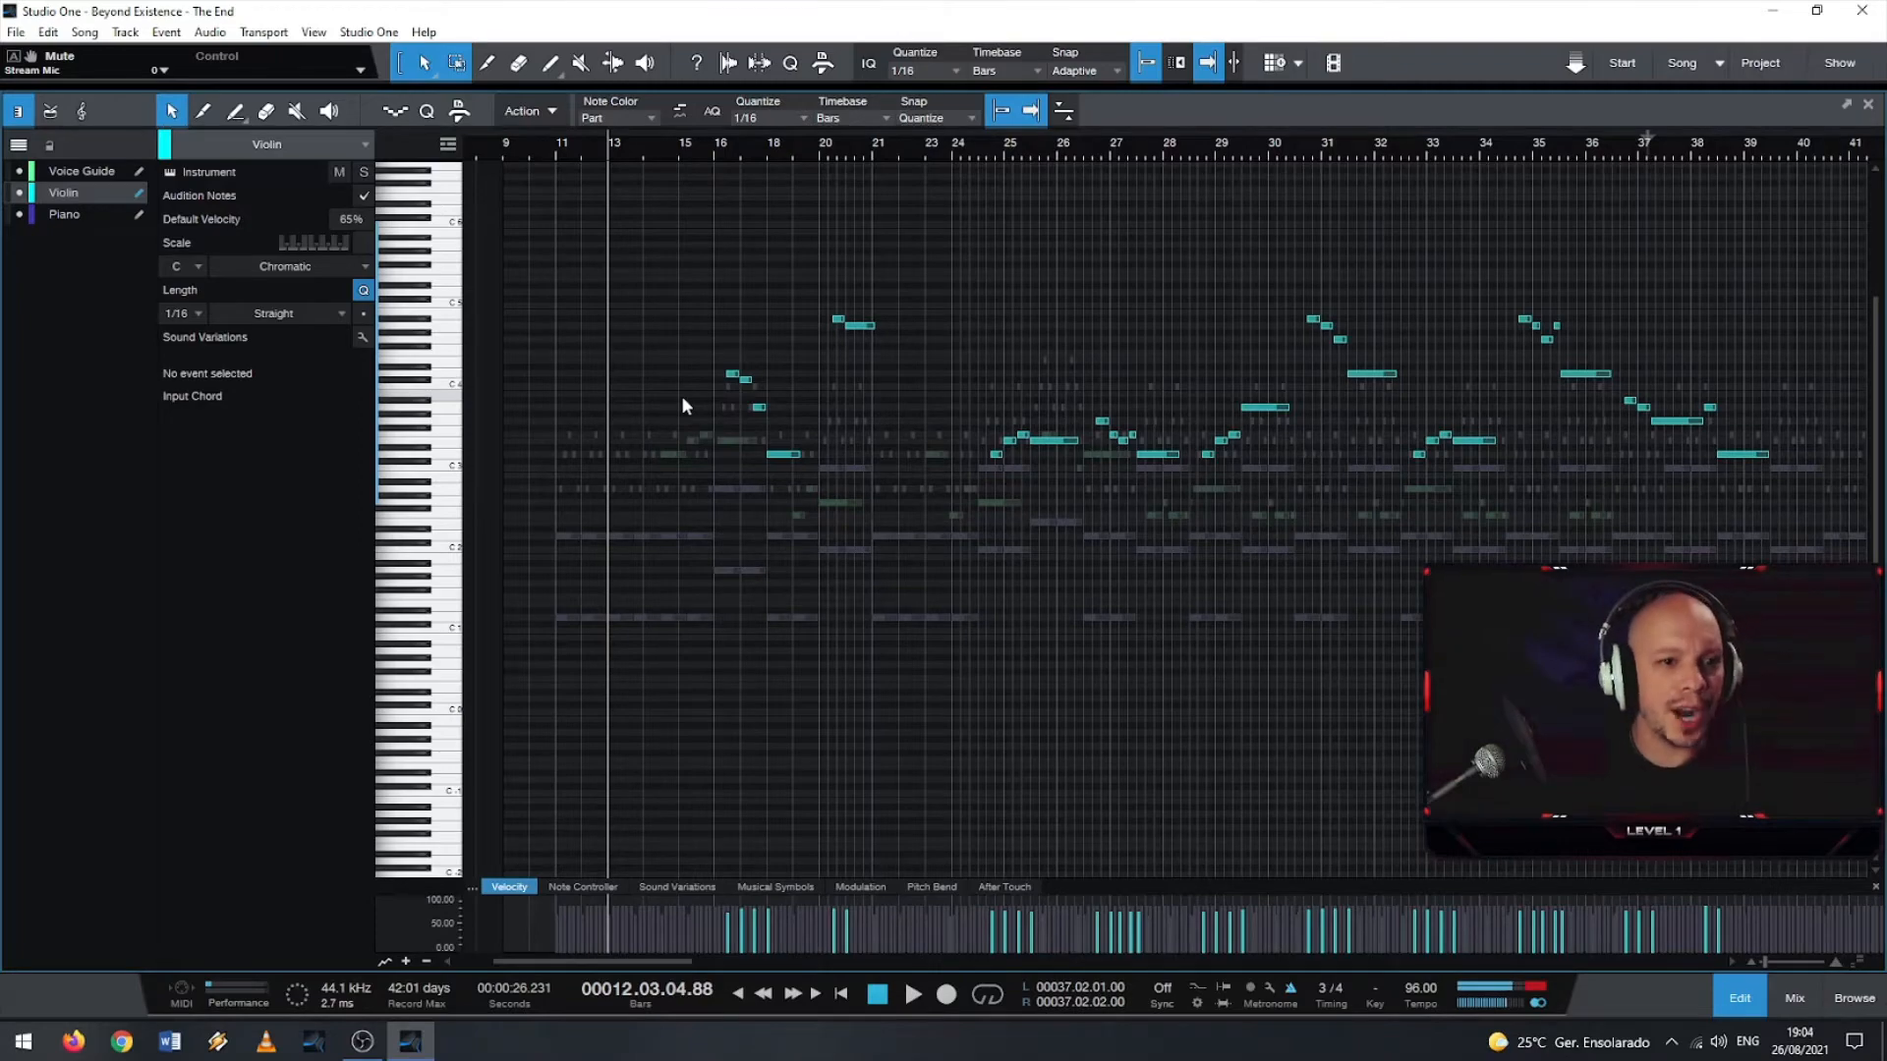
scroll(723, 329, "down", 5)
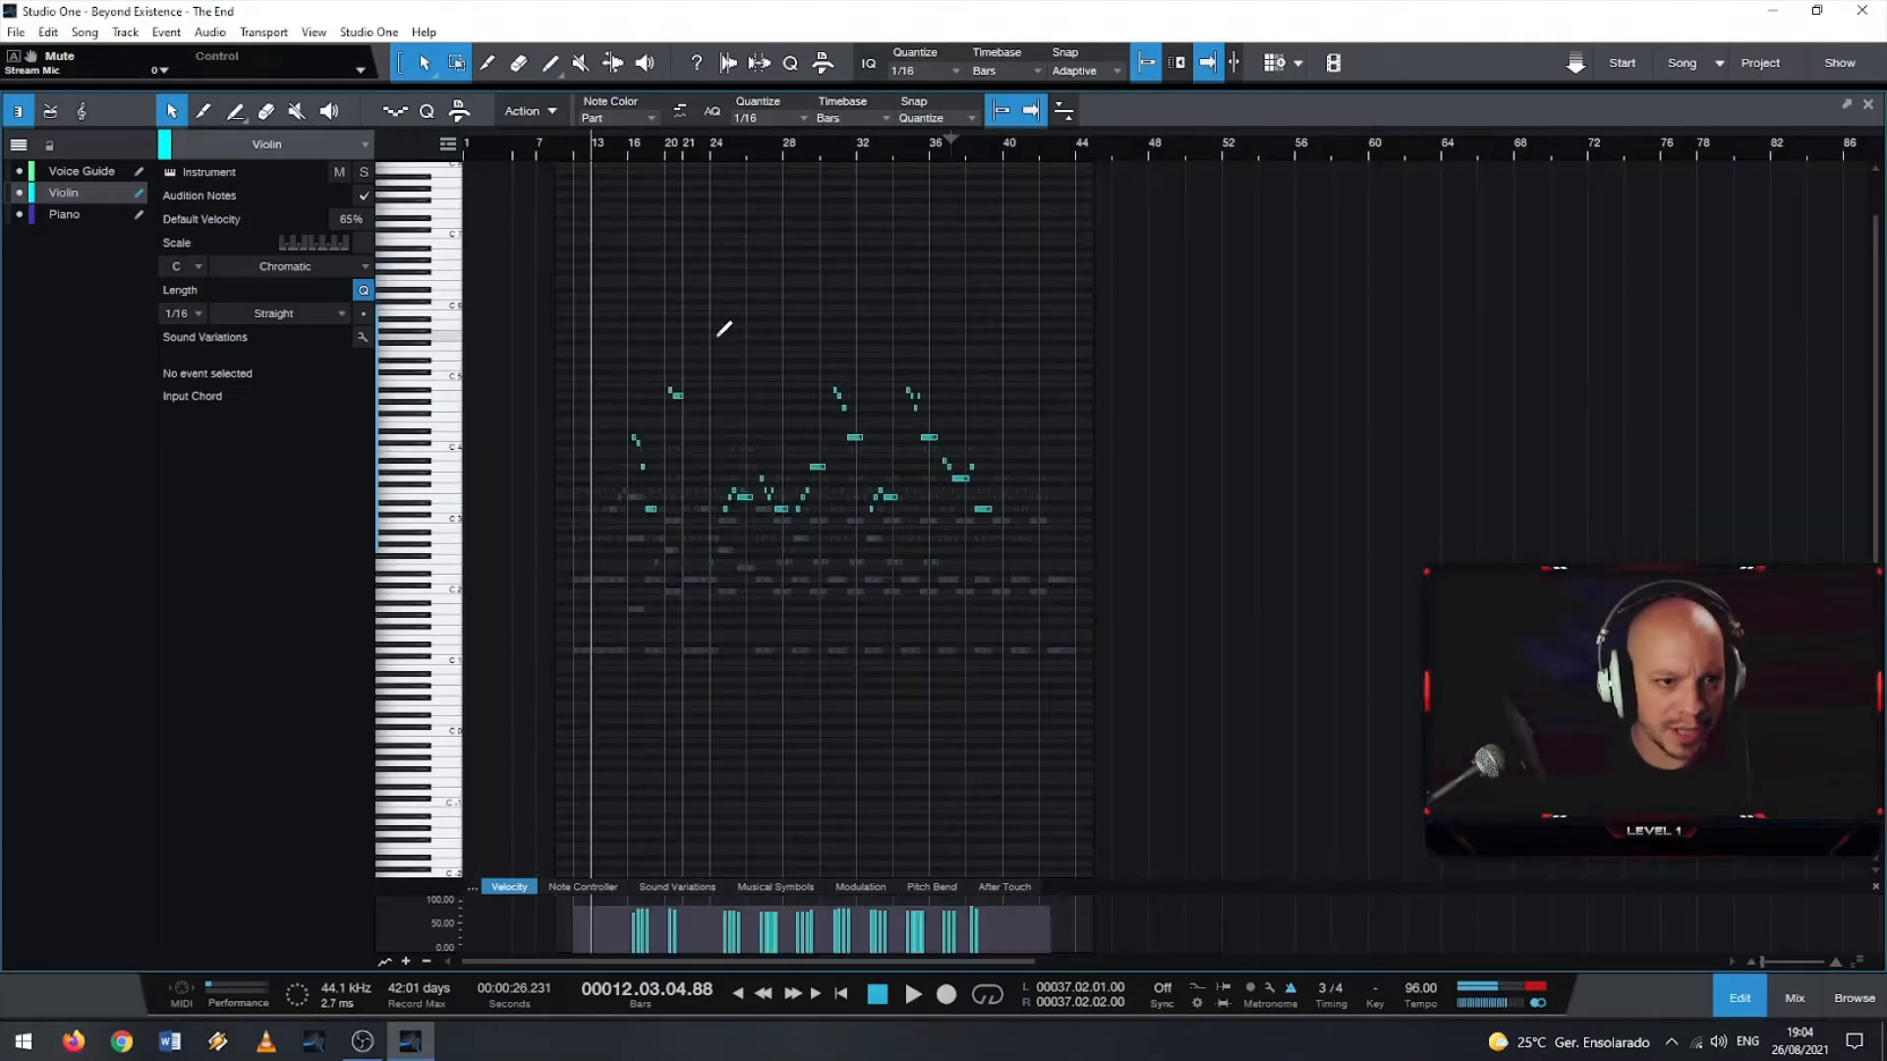
- Start playback of the song from about bar 11 and close the note editor
scroll(666, 328, "up", 5)
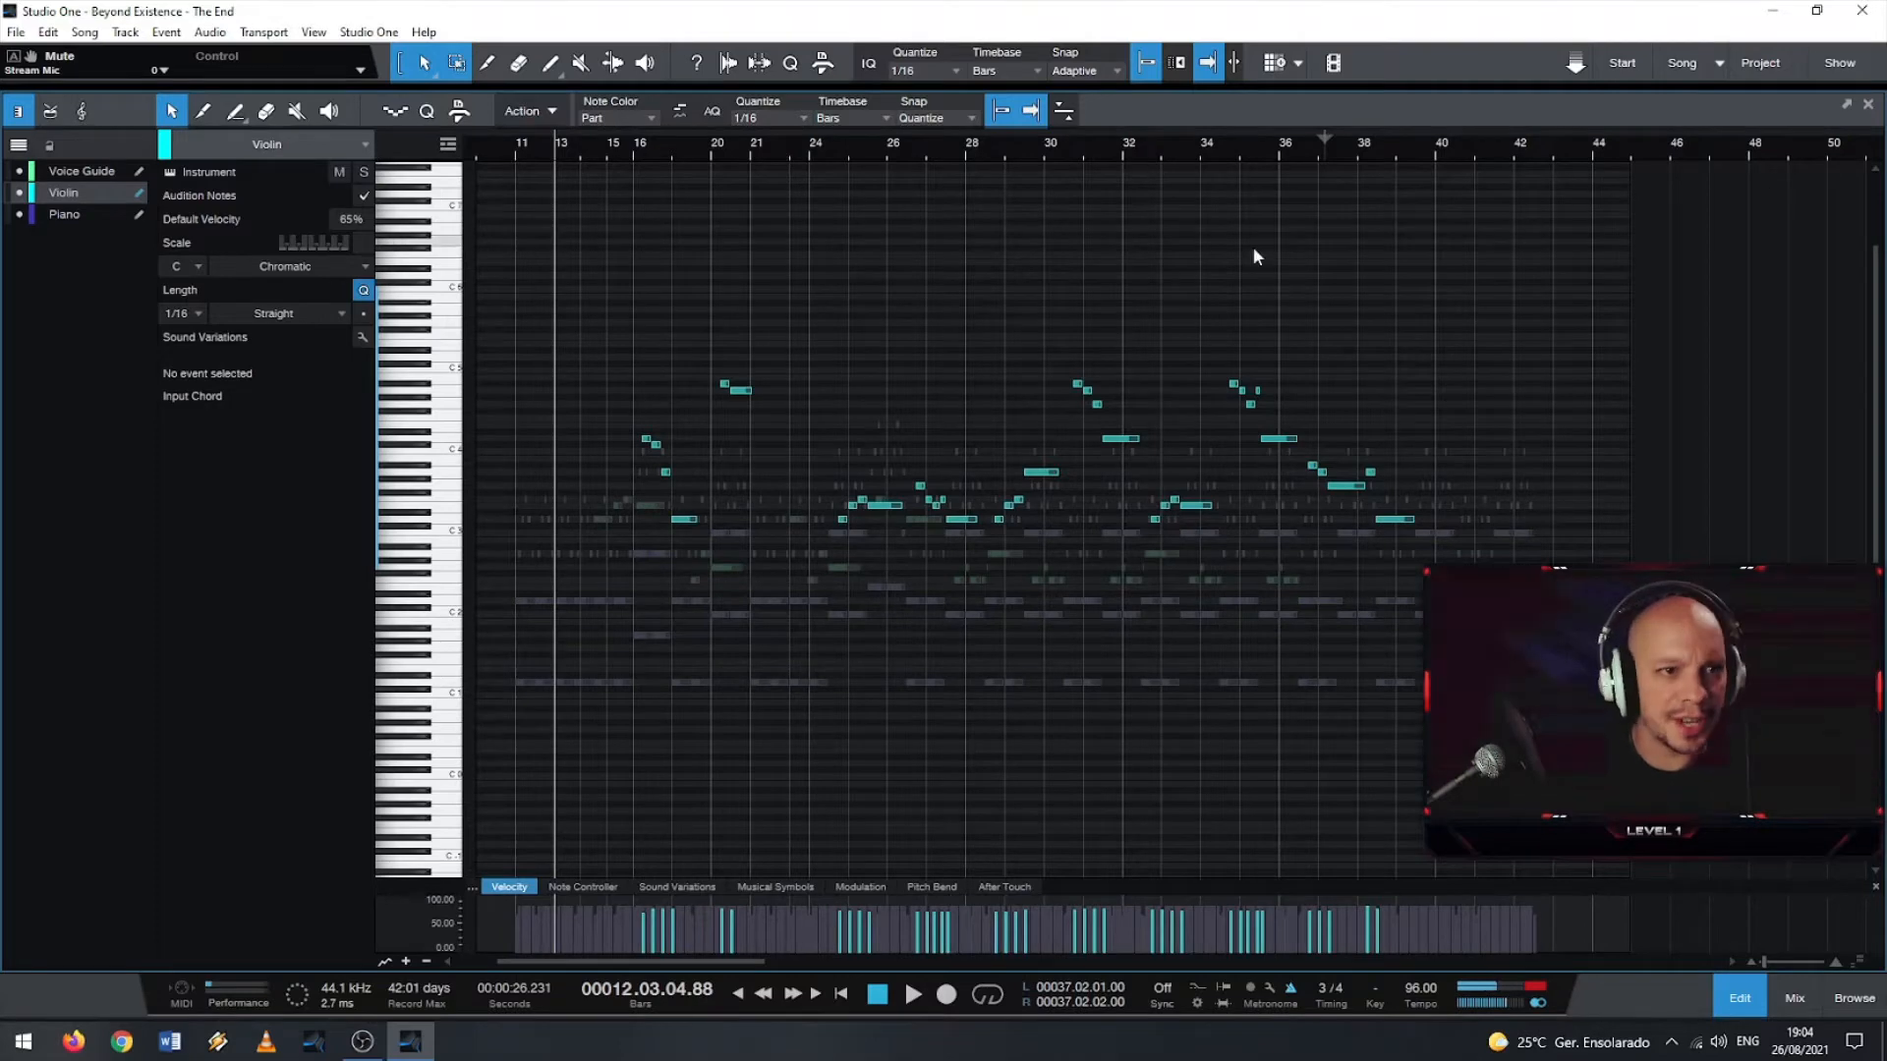
left_click(507, 144)
key("space")
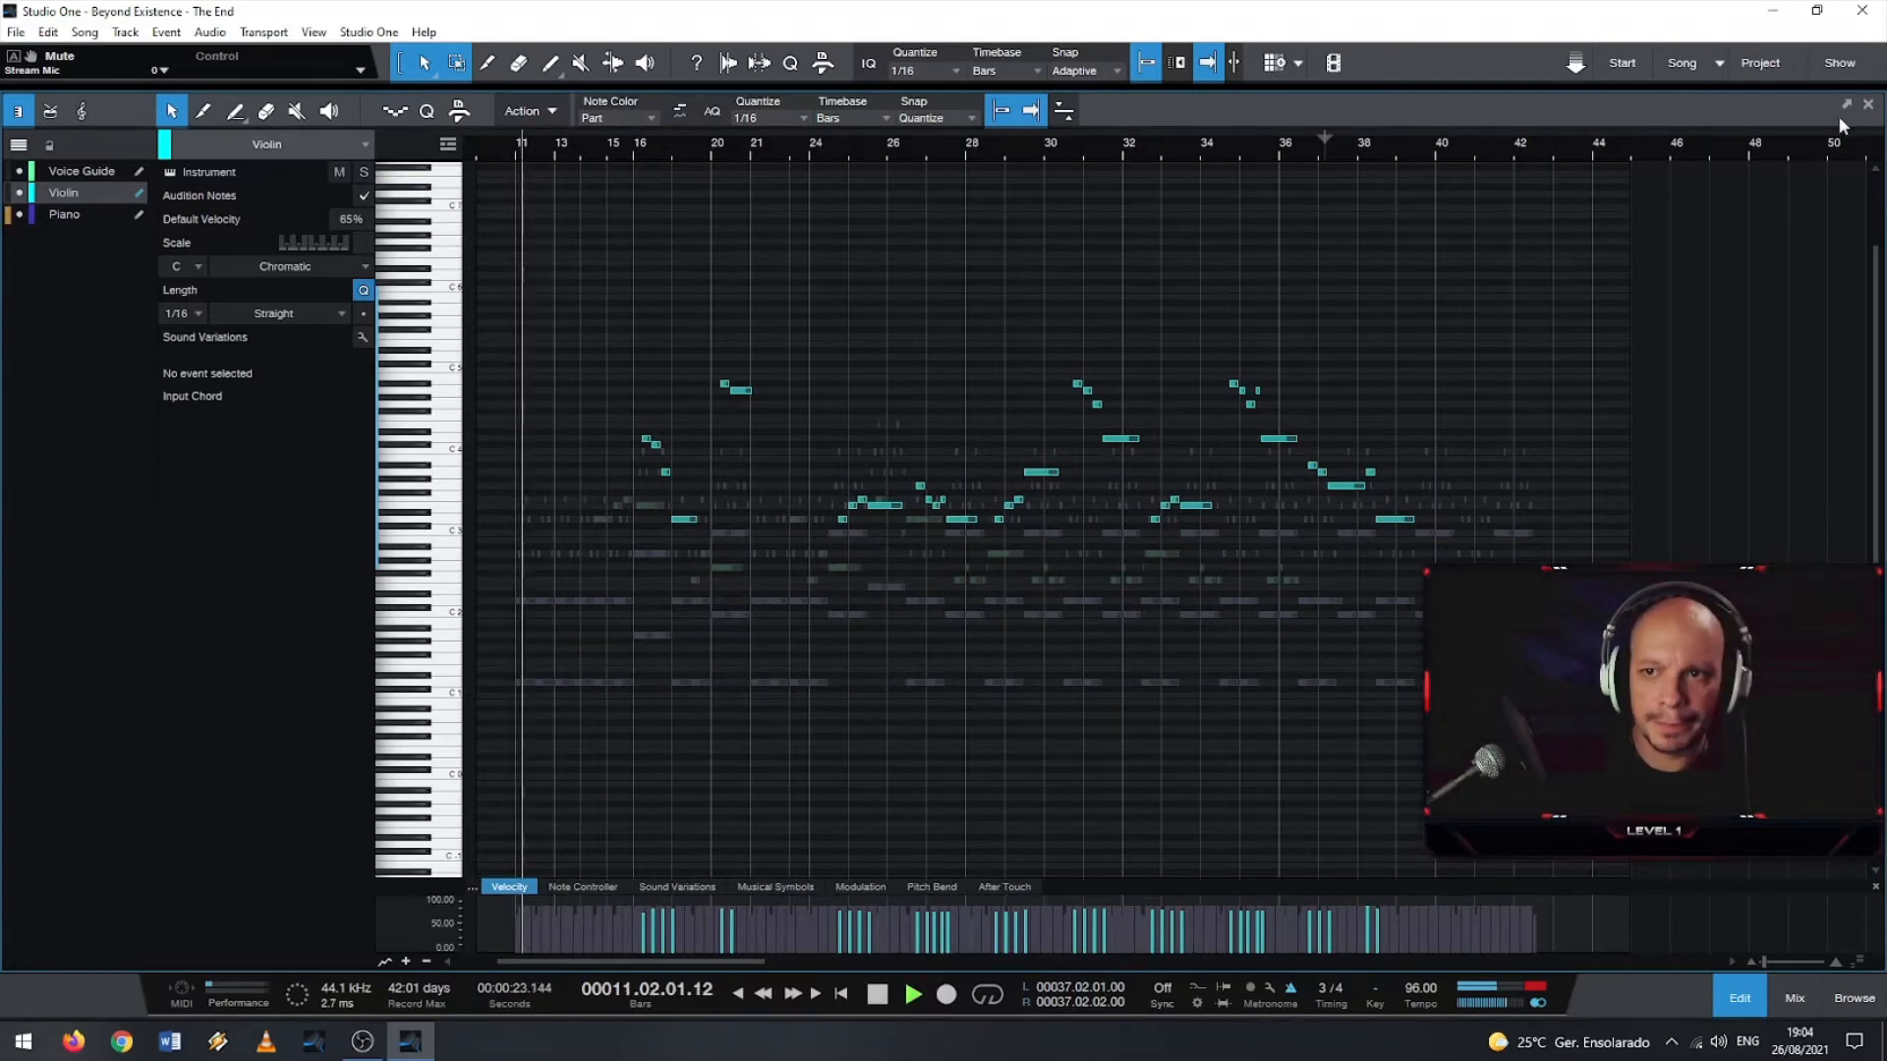
left_click(1869, 104)
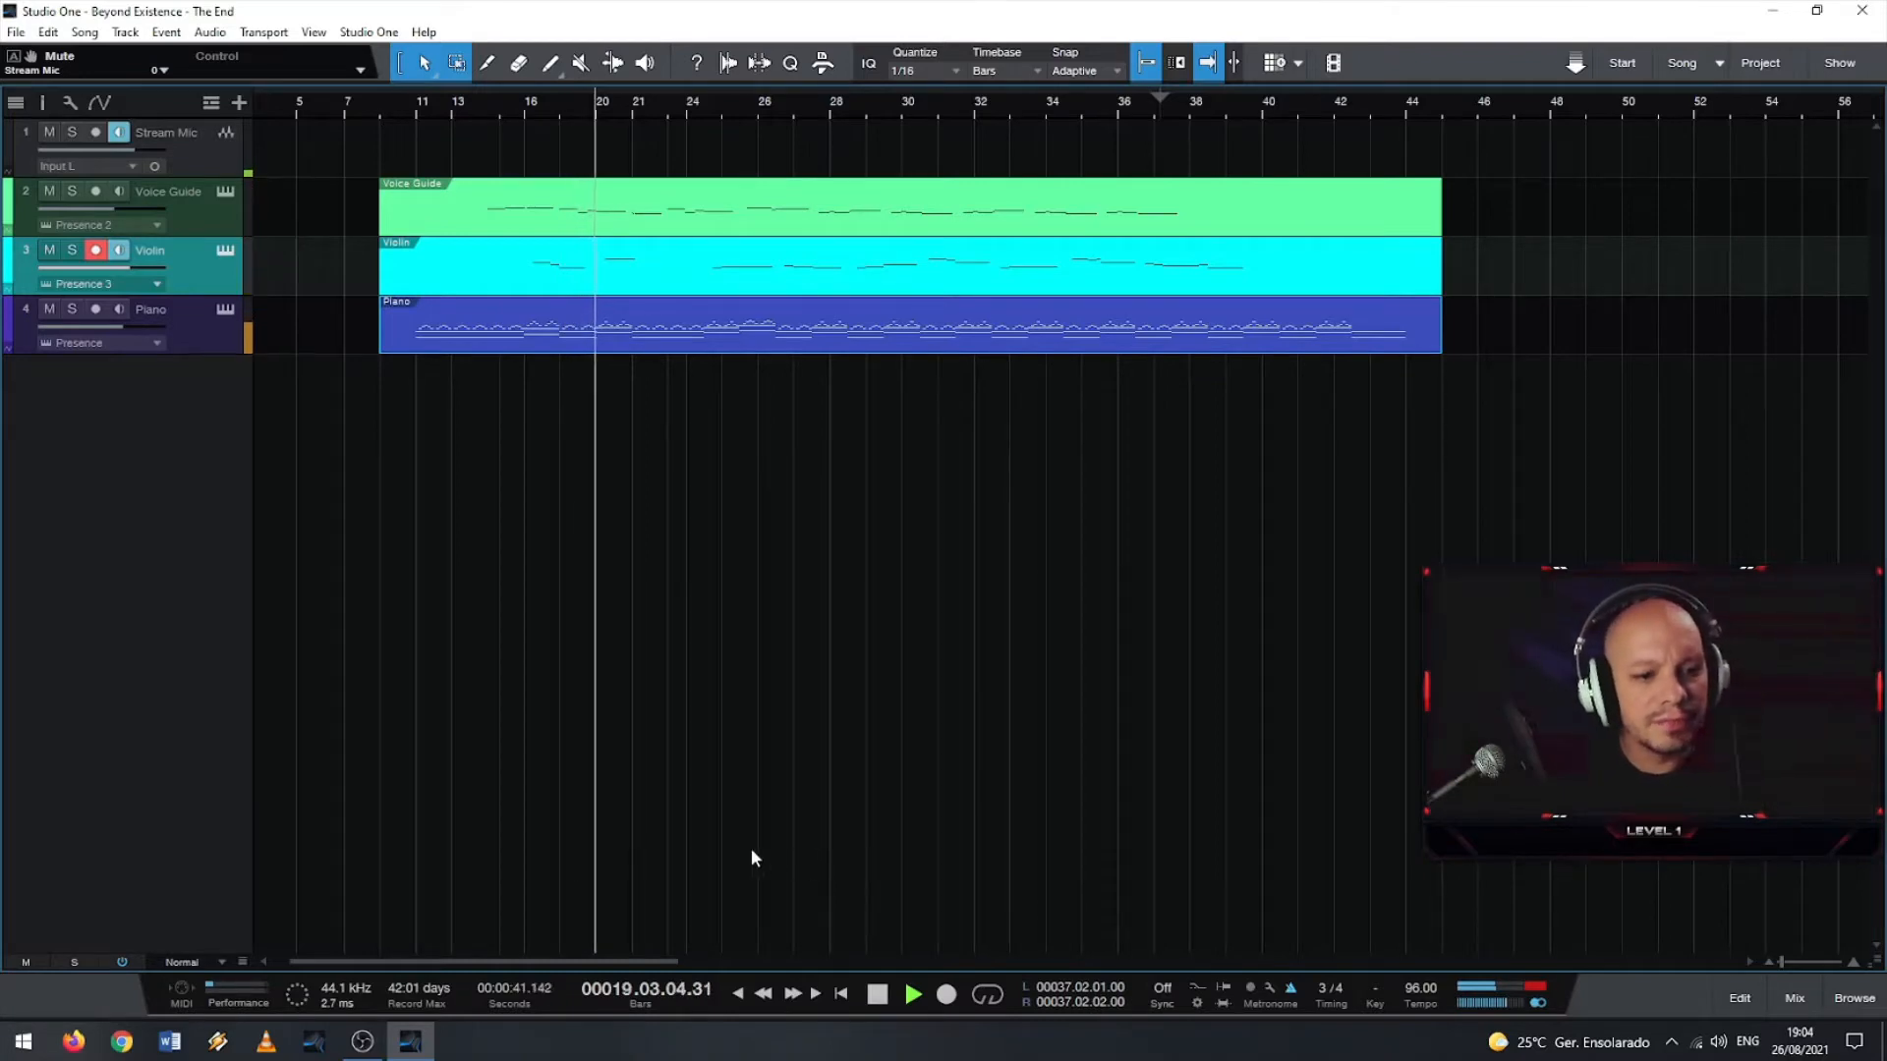
- Raise the Voice Guide, Violin and Piano channels together in the mixer to -2.1, +2.9 and +0.8 dB
key("F3")
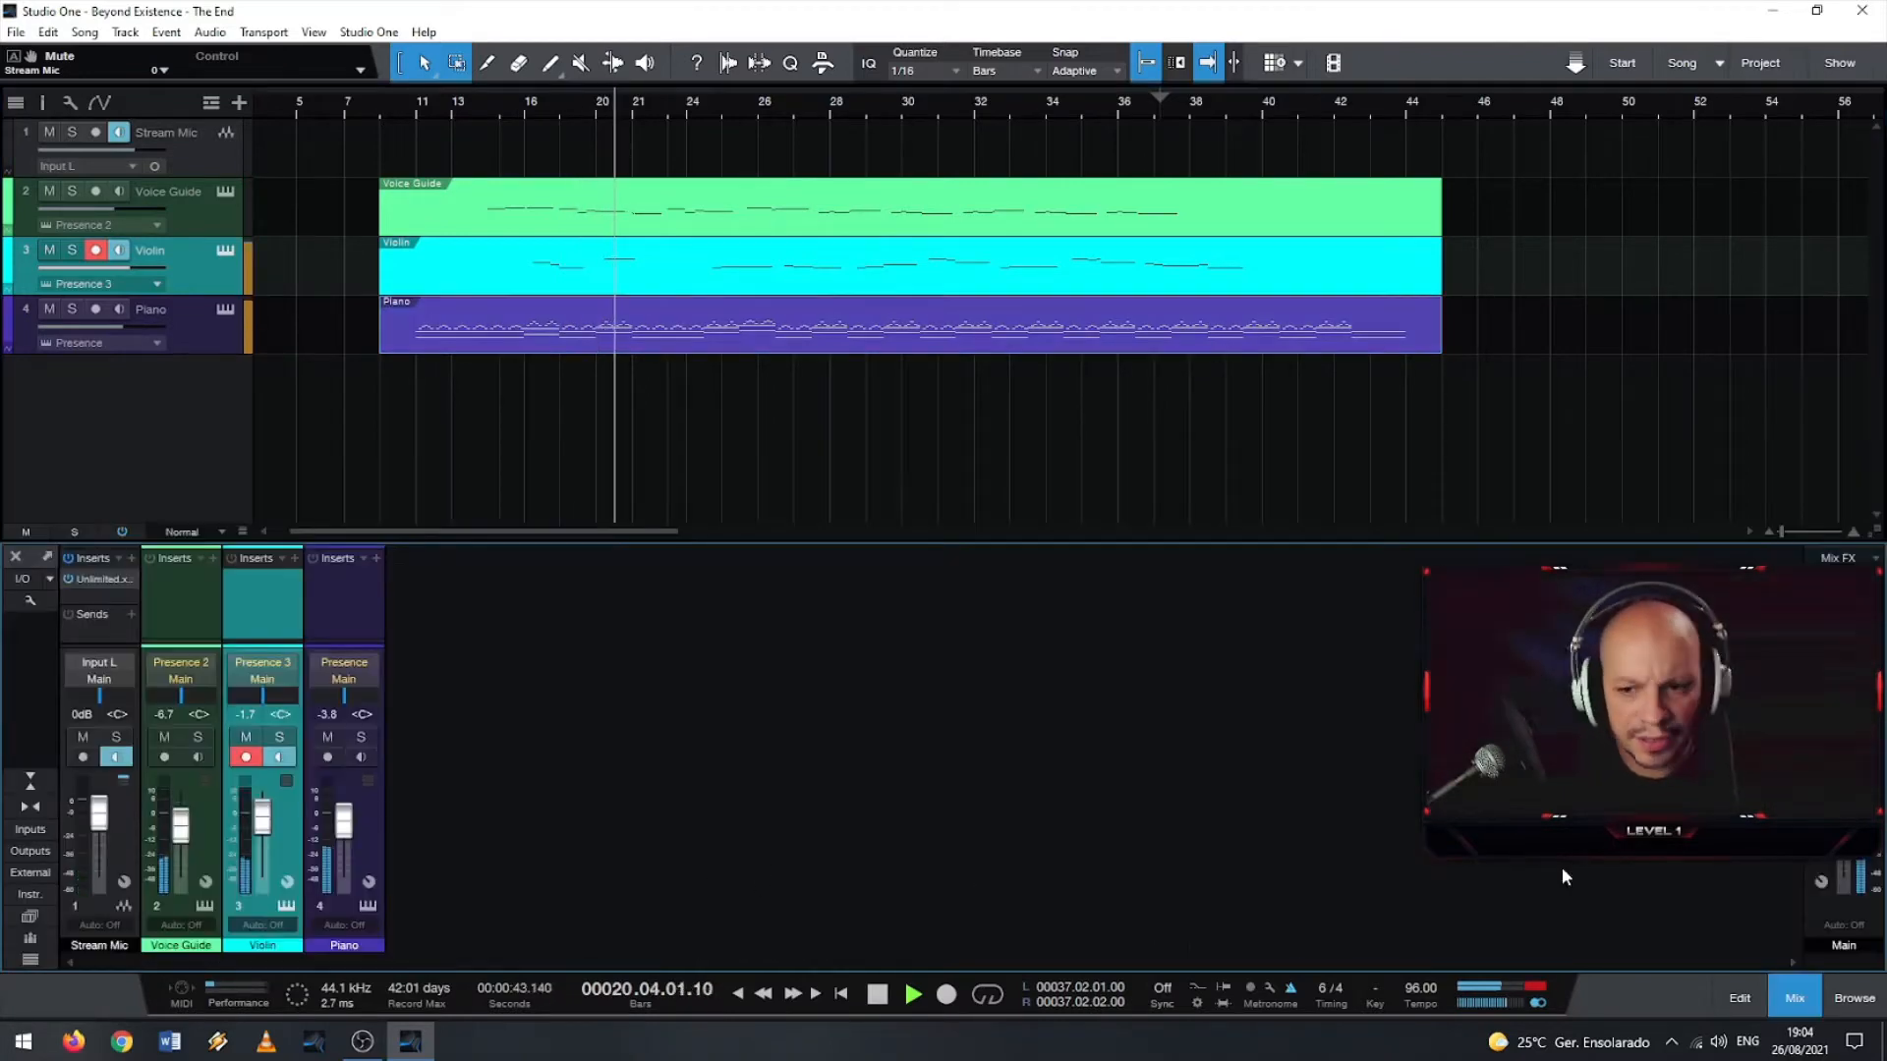
left_click(349, 889)
left_click(209, 856, "shift")
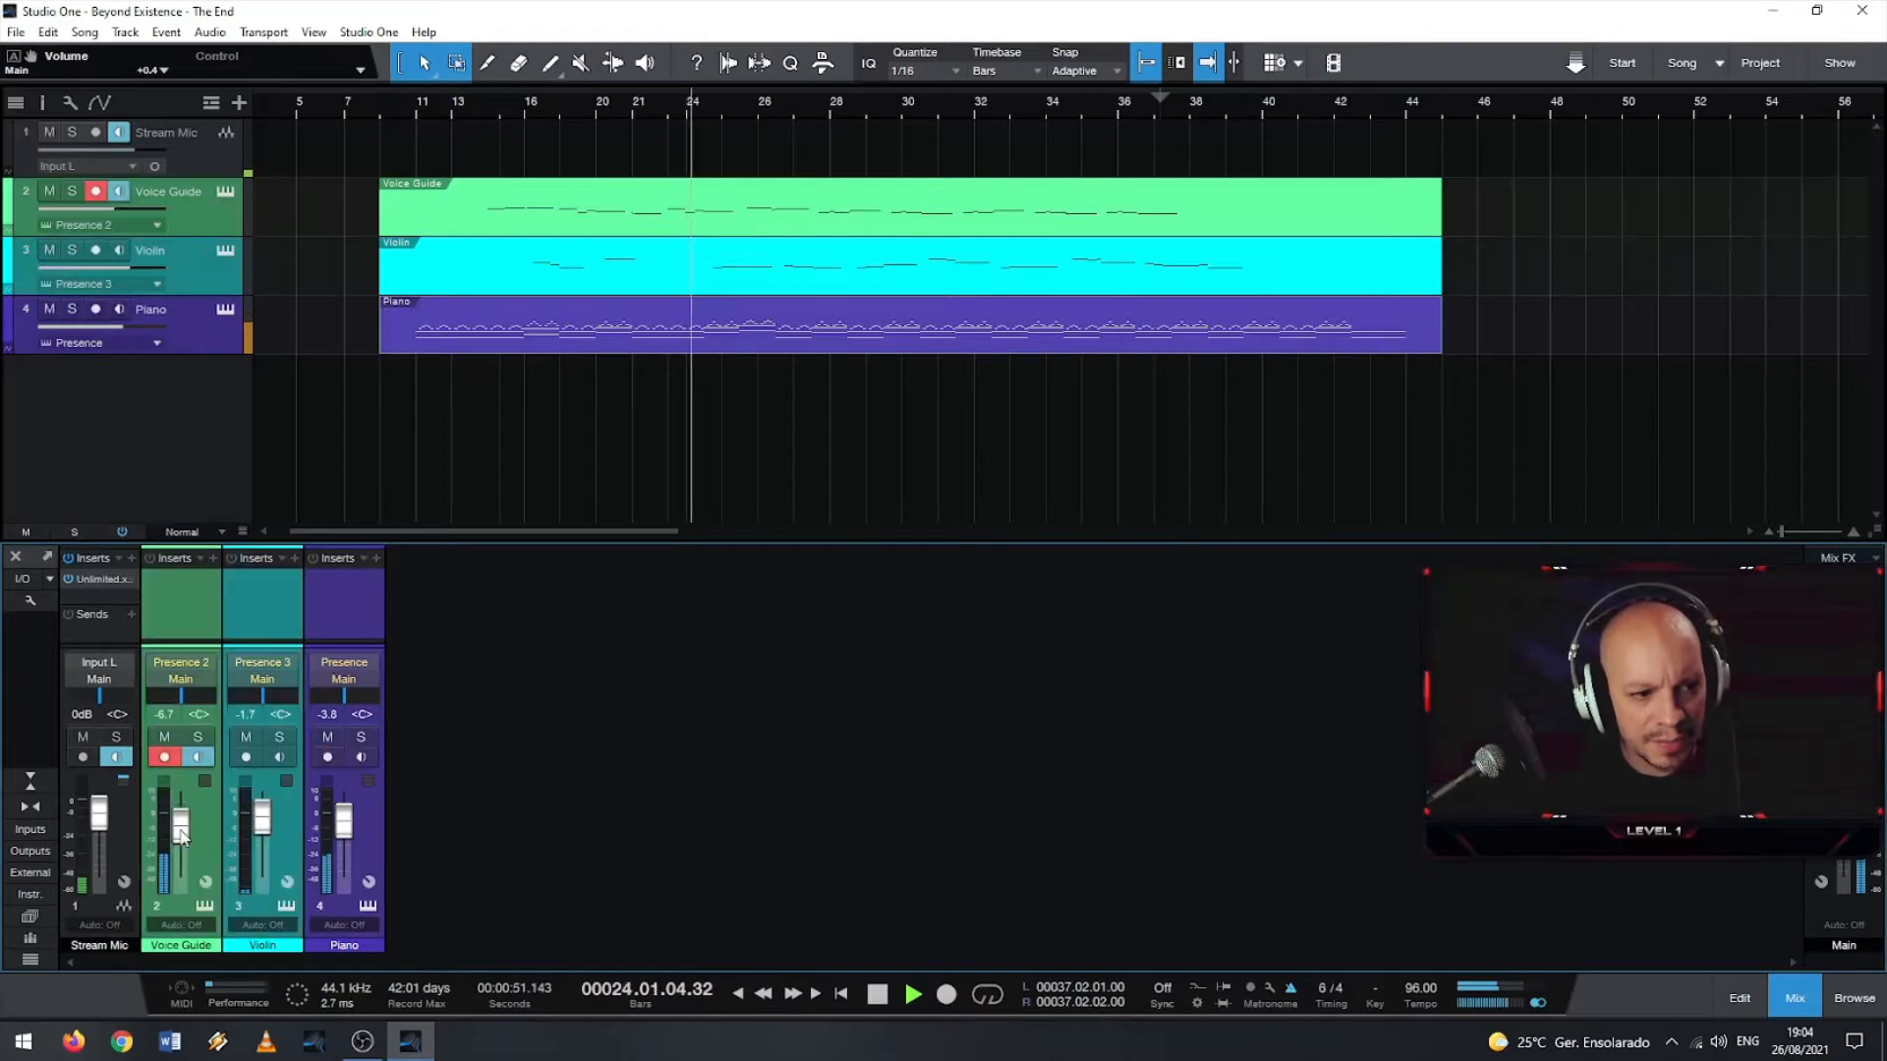
left_click_drag(180, 834, 181, 834)
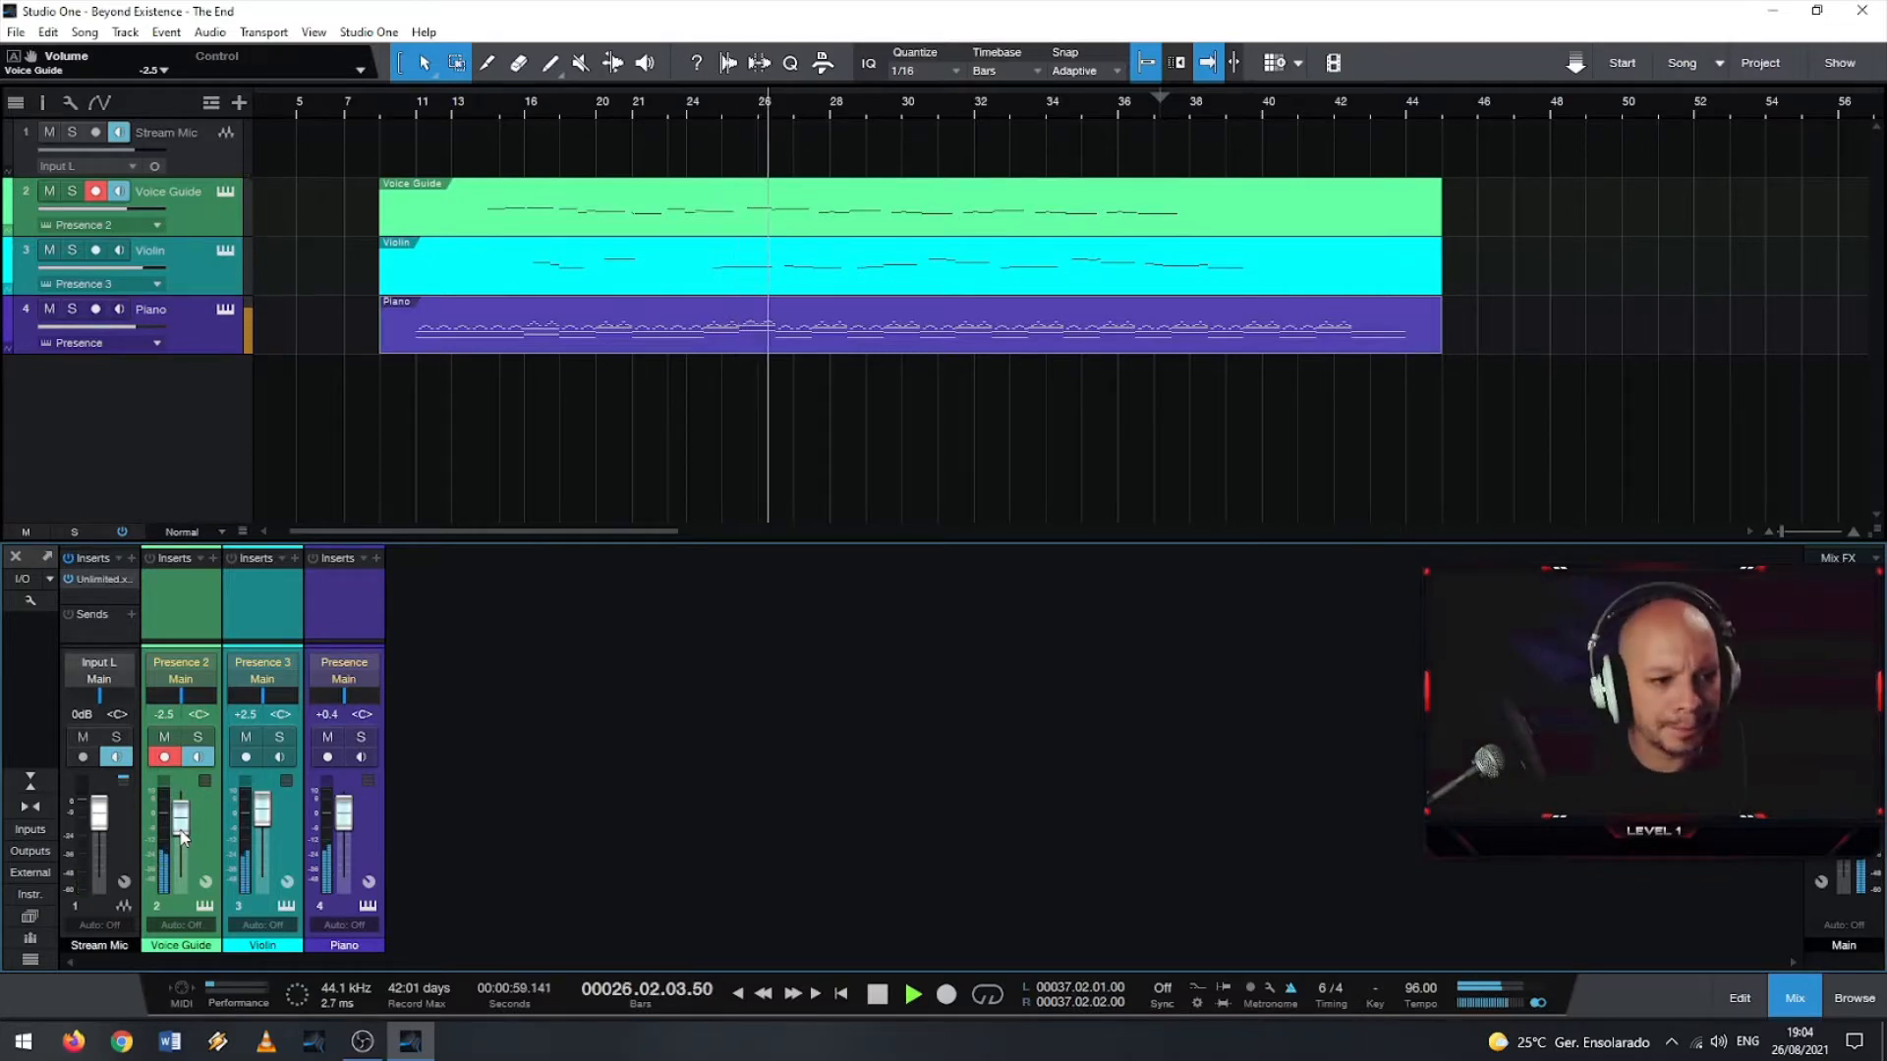
left_click_drag(181, 835, 181, 839)
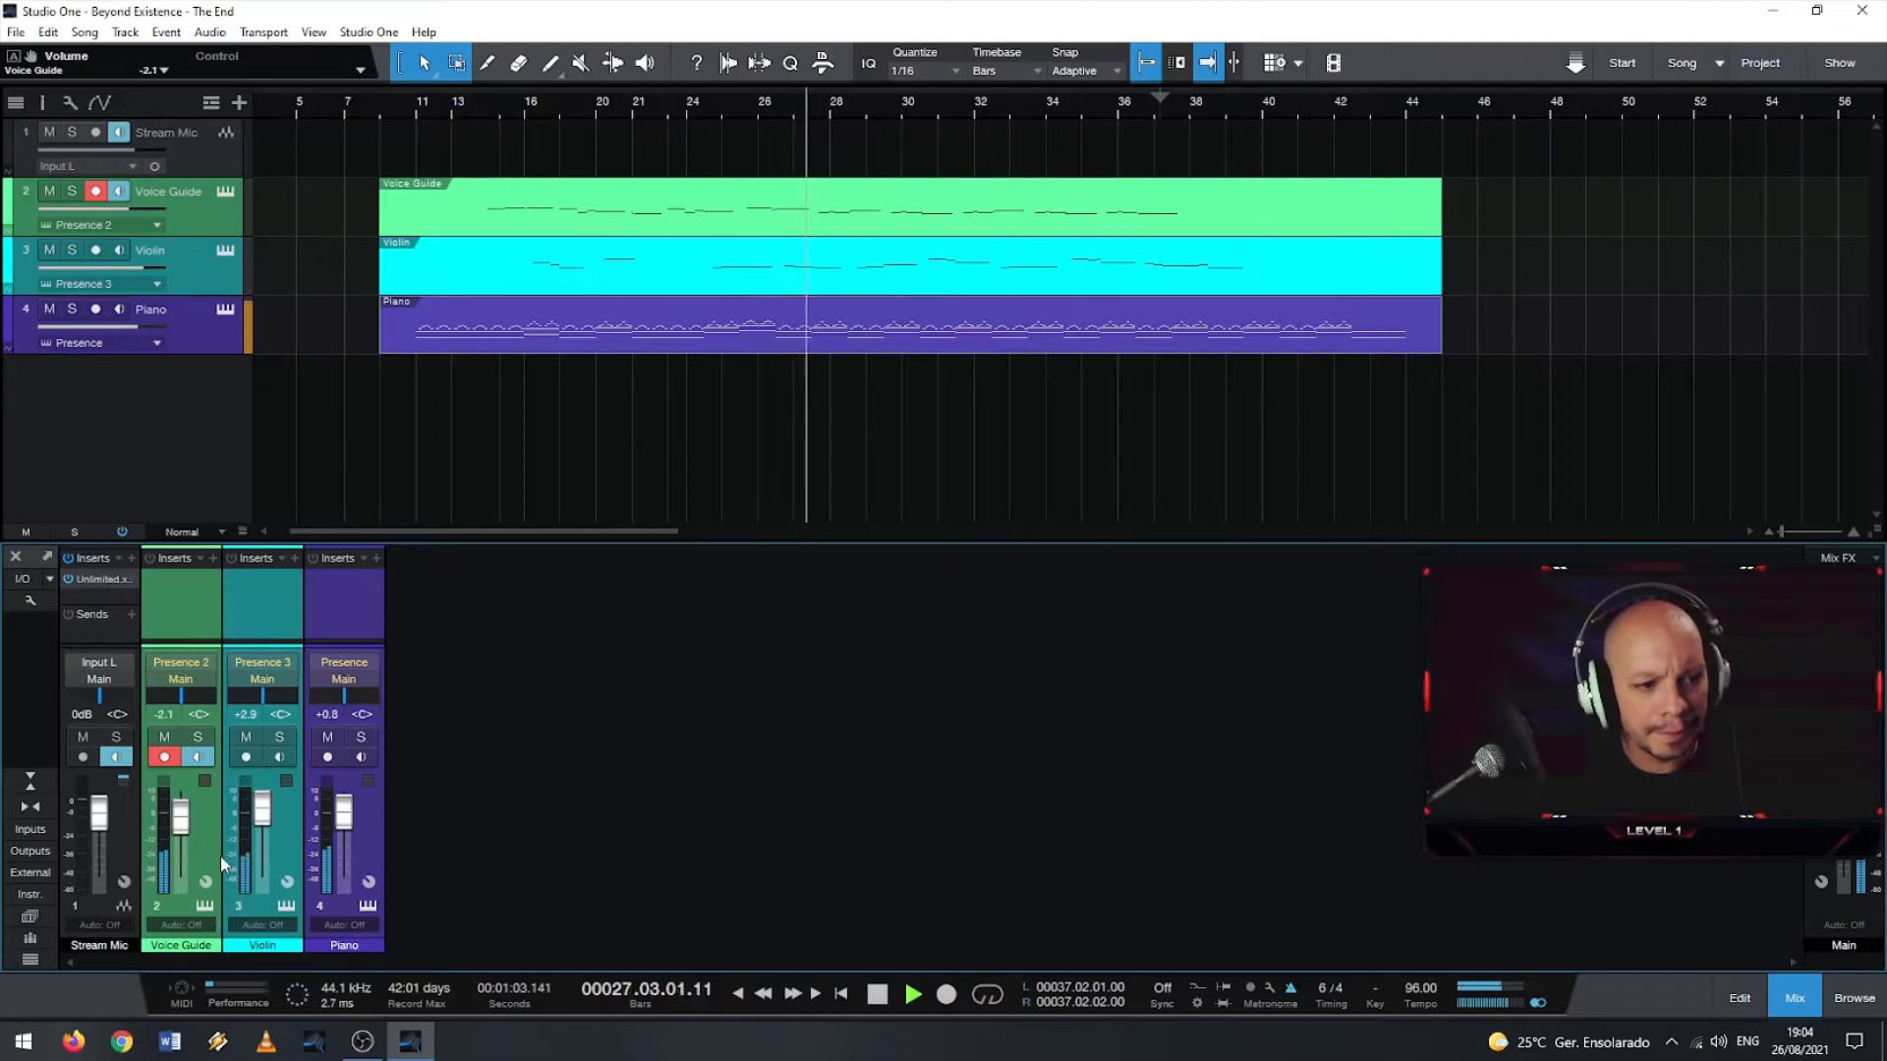
- Set the volume of the Voice Guide channel alone to 0 dB
left_click(202, 849)
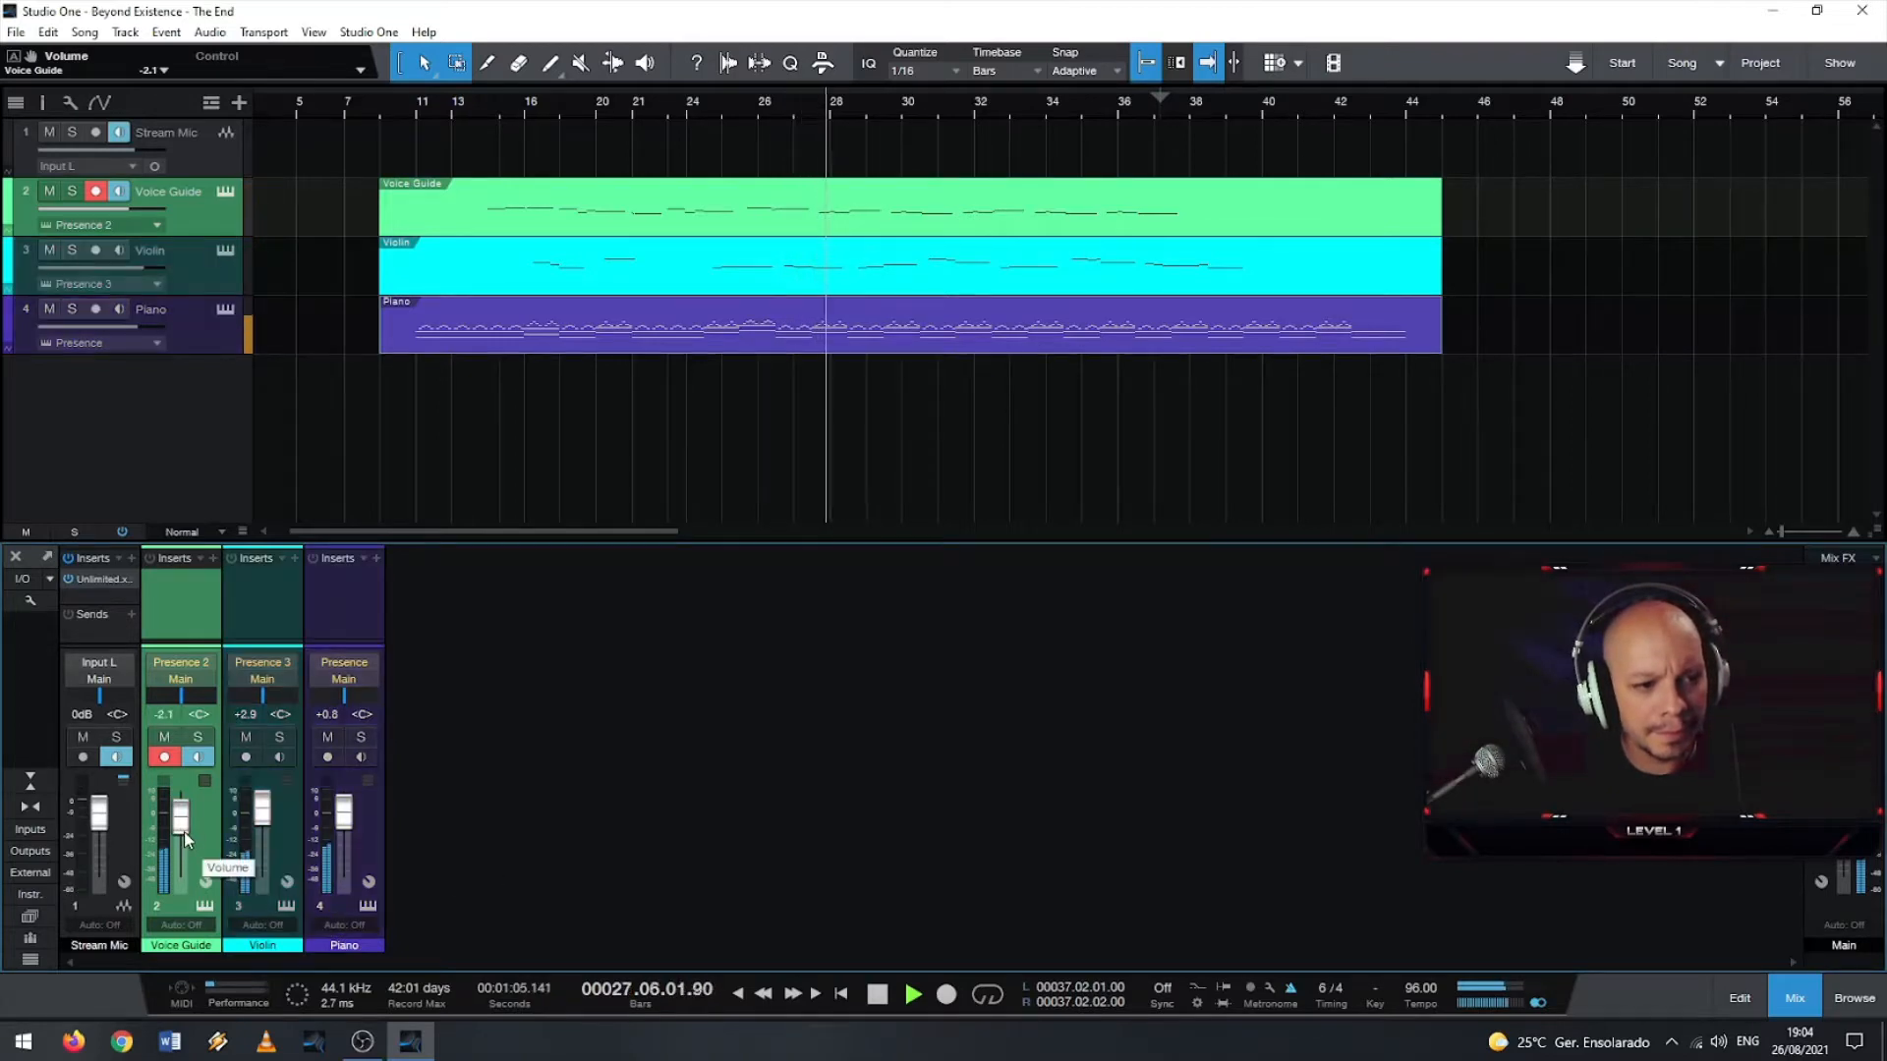
scroll(185, 831, "up", 3)
scroll(185, 832, "up", 1)
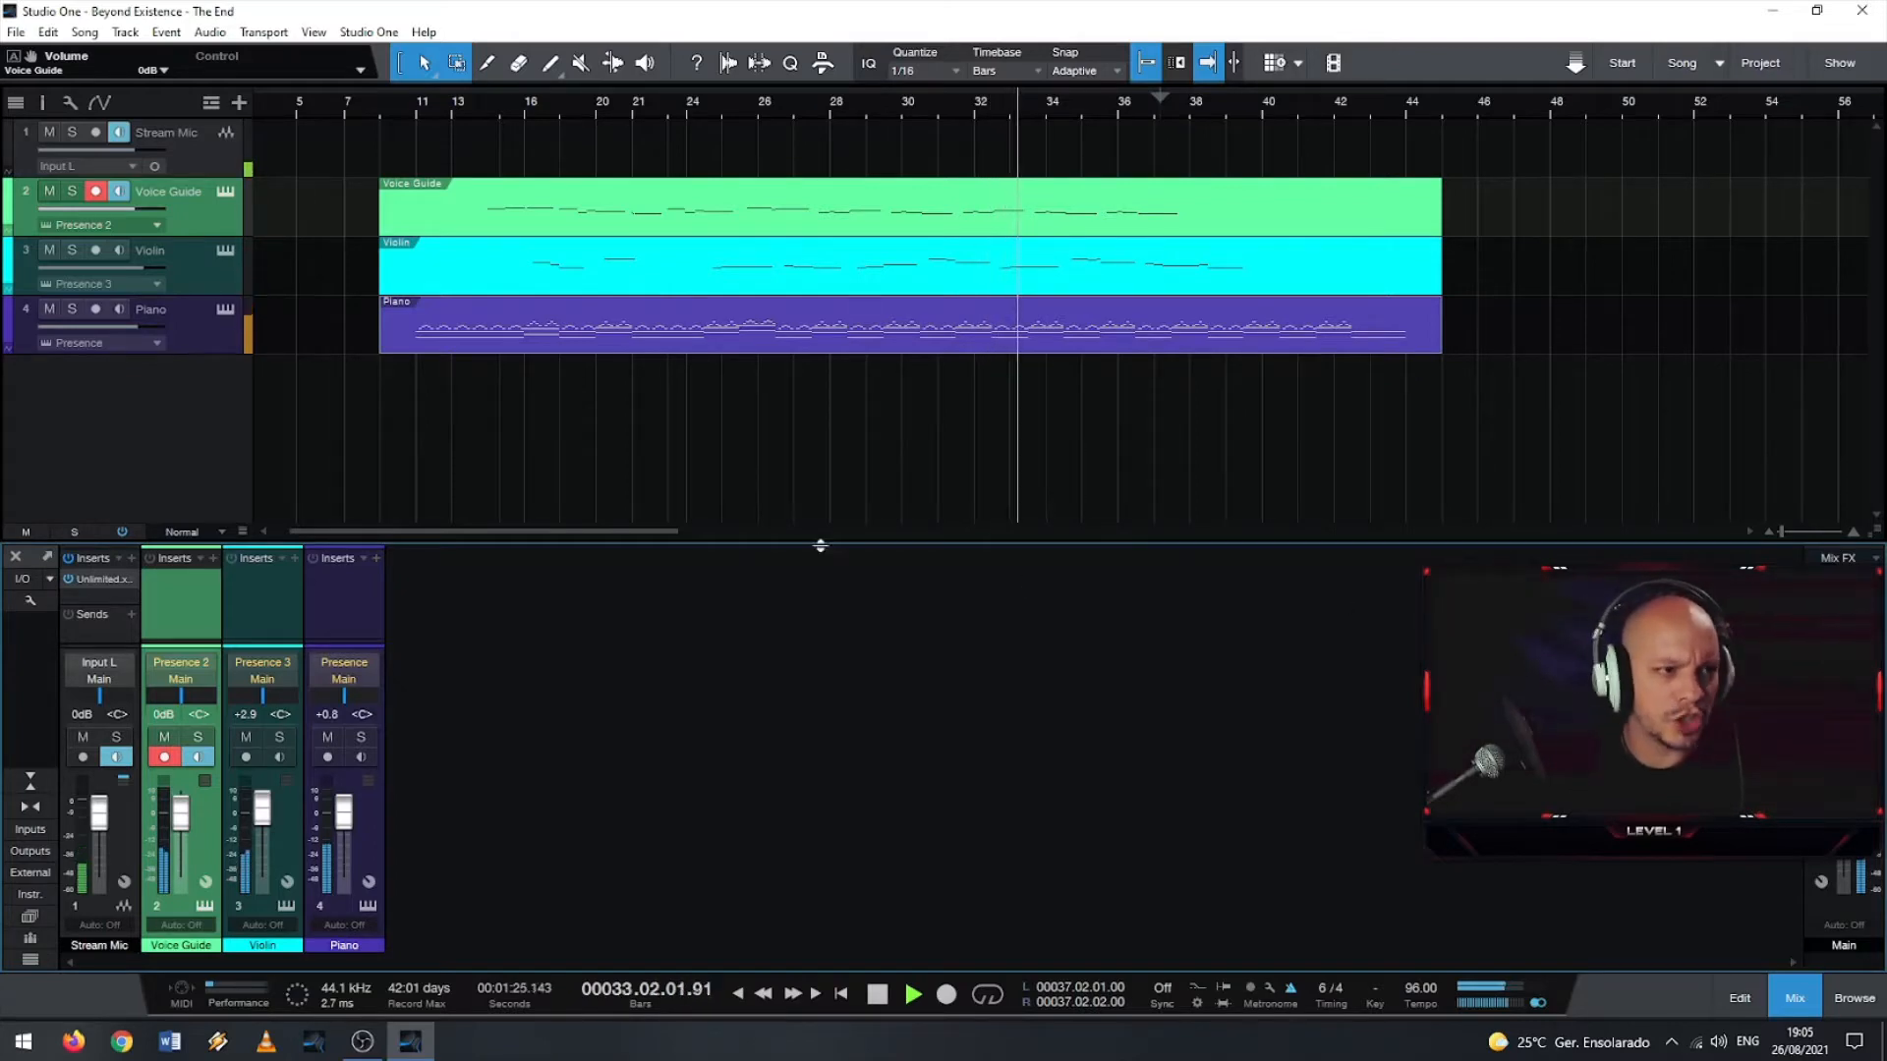
- Disarm the Voice Guide track and hear the song up to about bar 43 with the mixer hidden
left_click(100, 190)
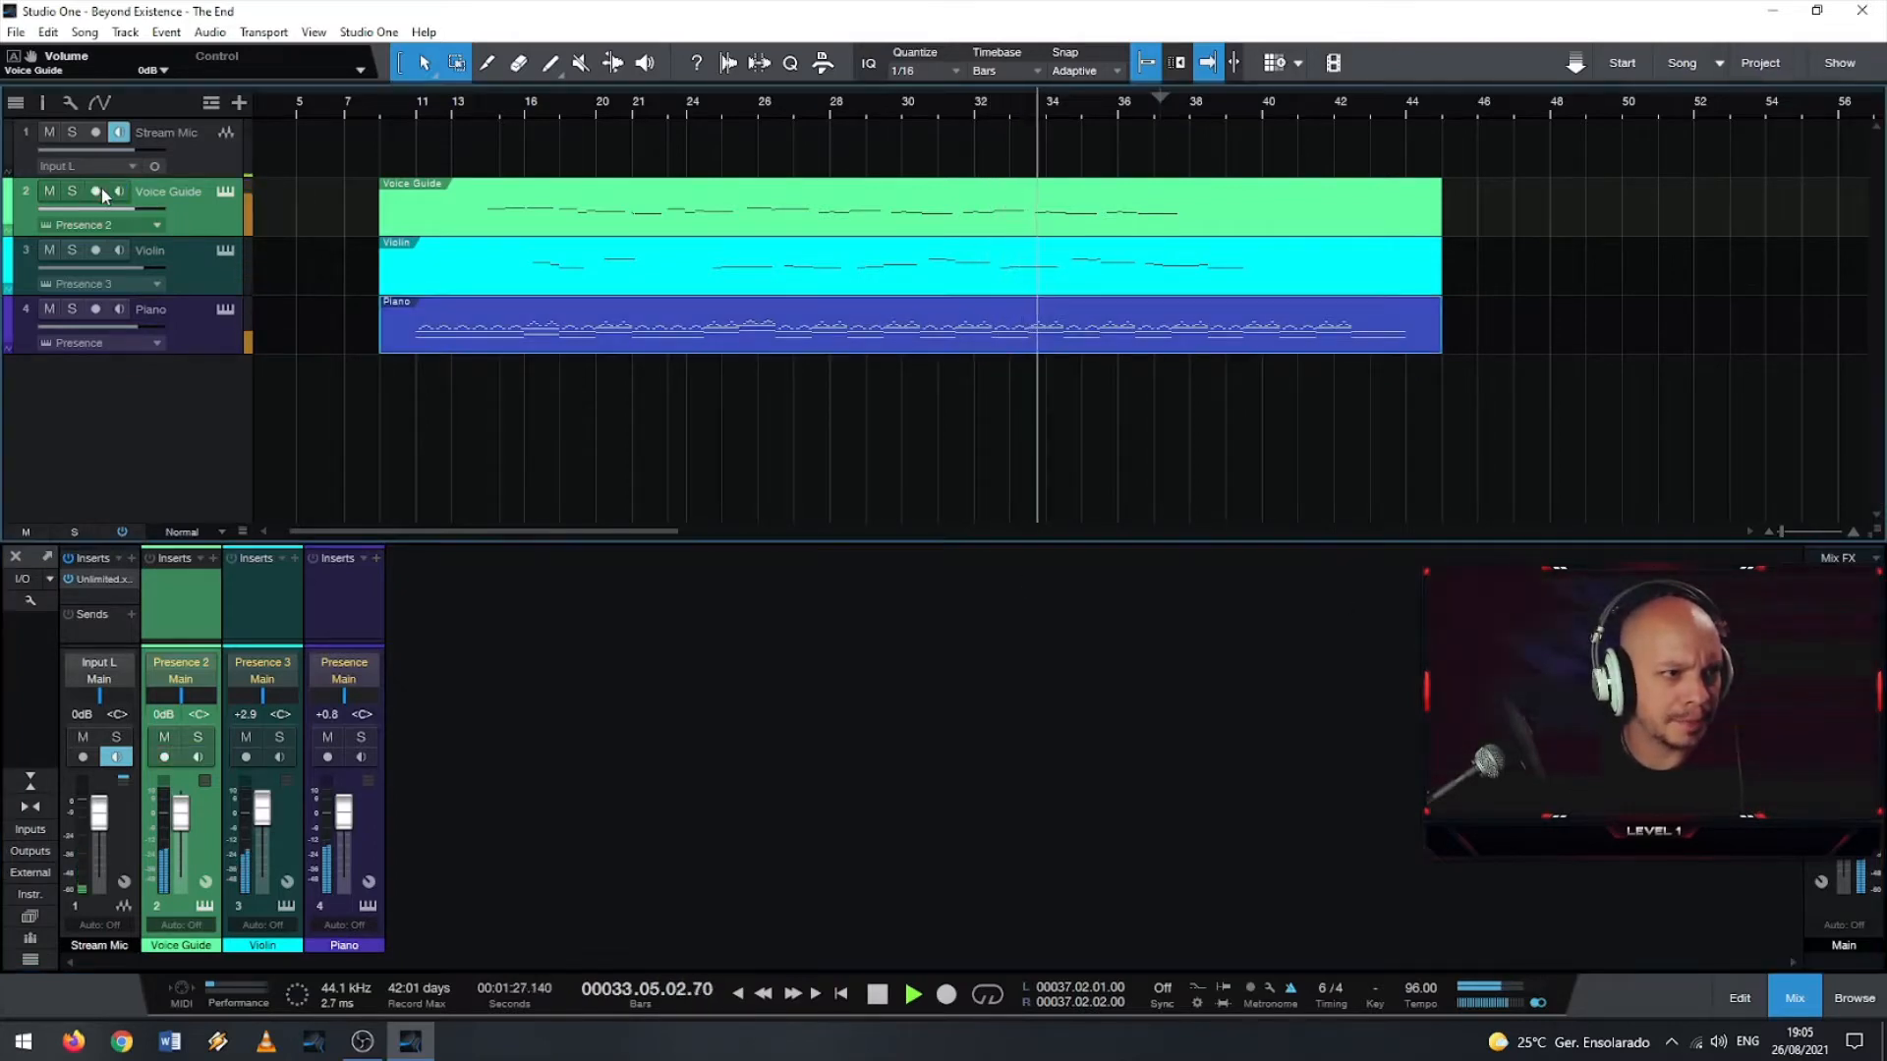
key("F3")
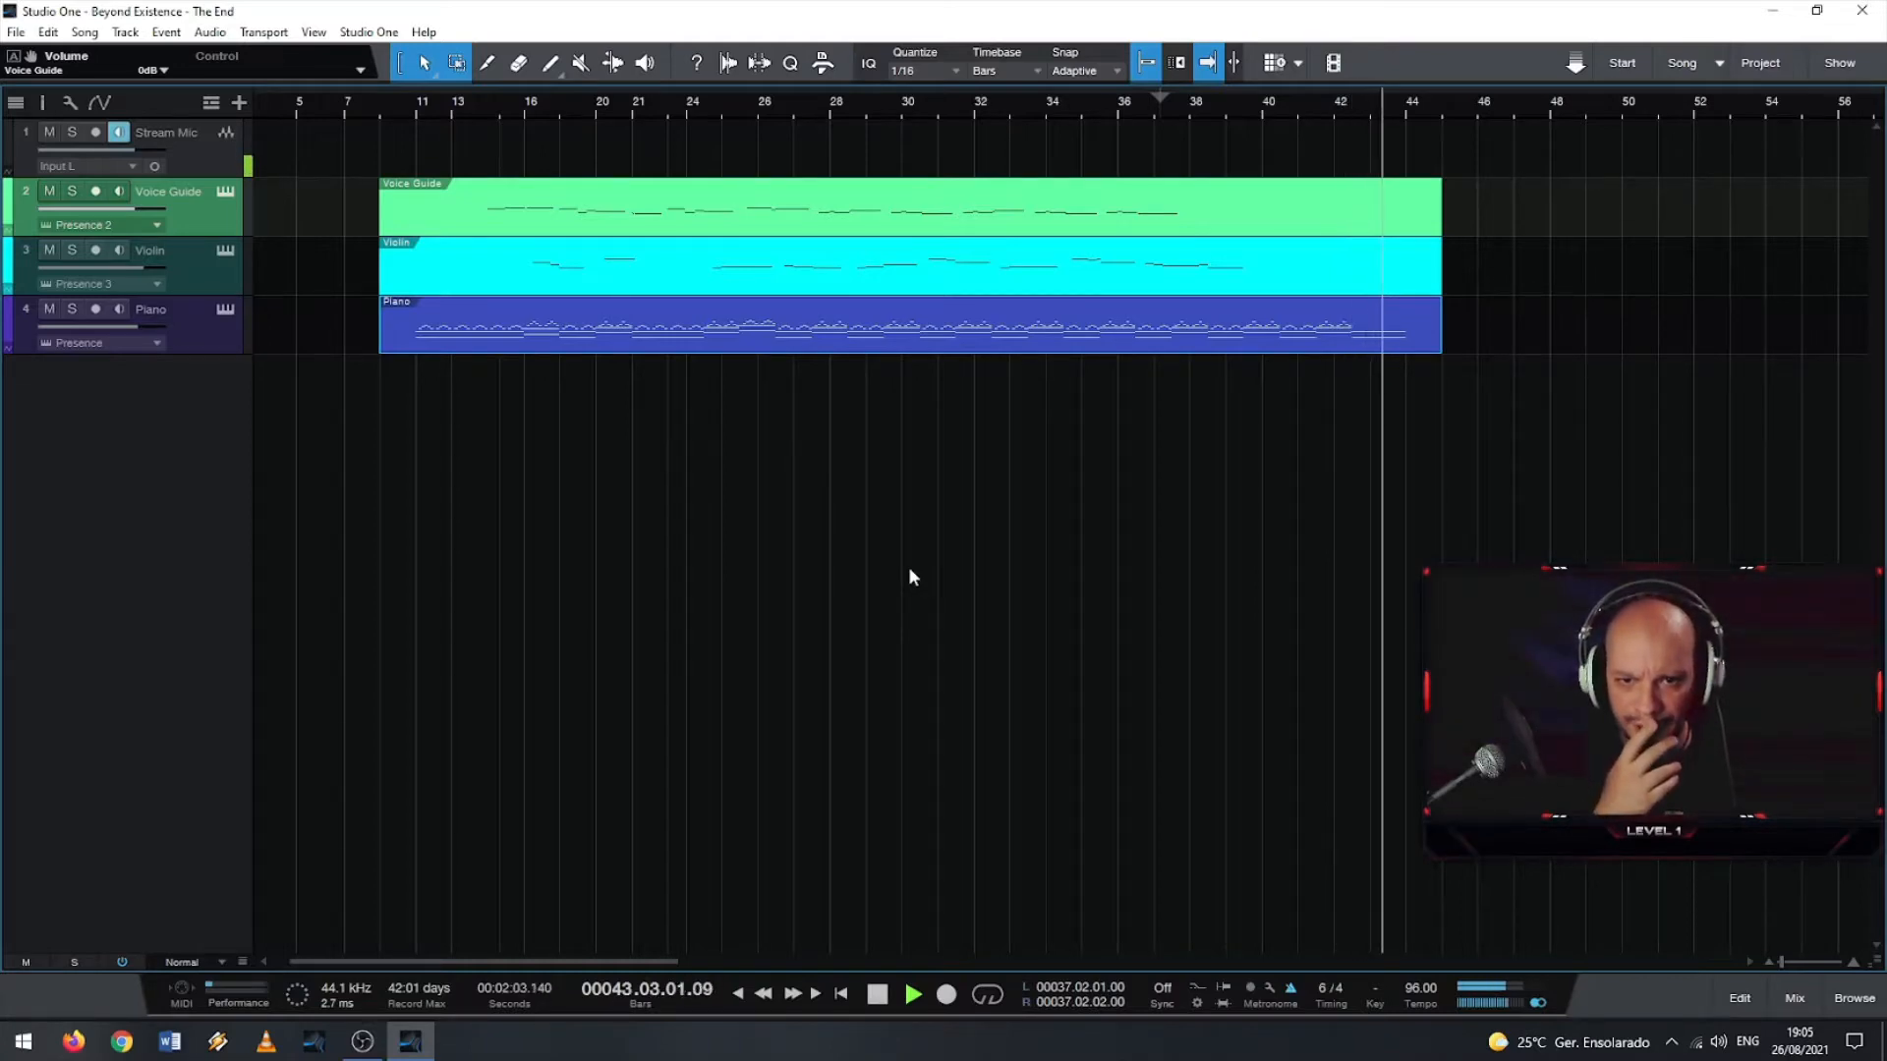
key("space")
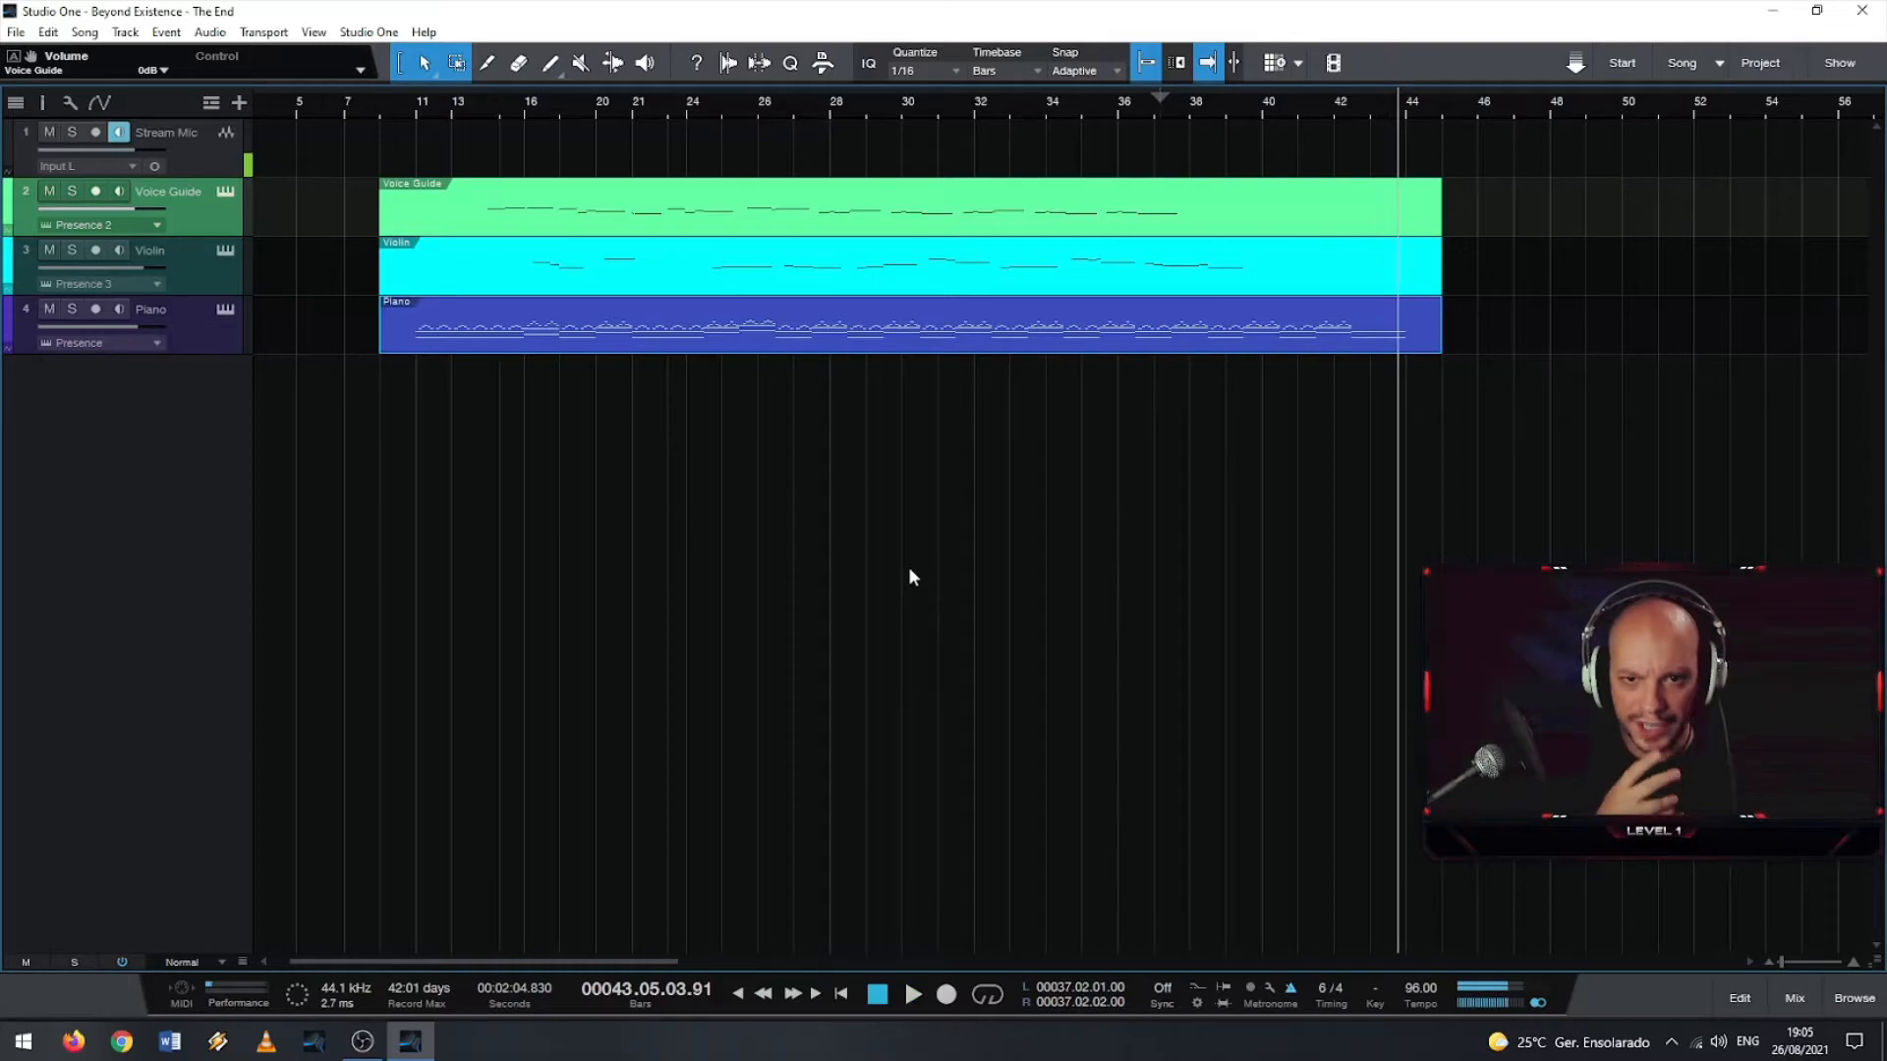
- Replay the song's closing section from about bar 36 and stop at about bar 40
left_click(1148, 102)
left_click(1134, 102)
key("space")
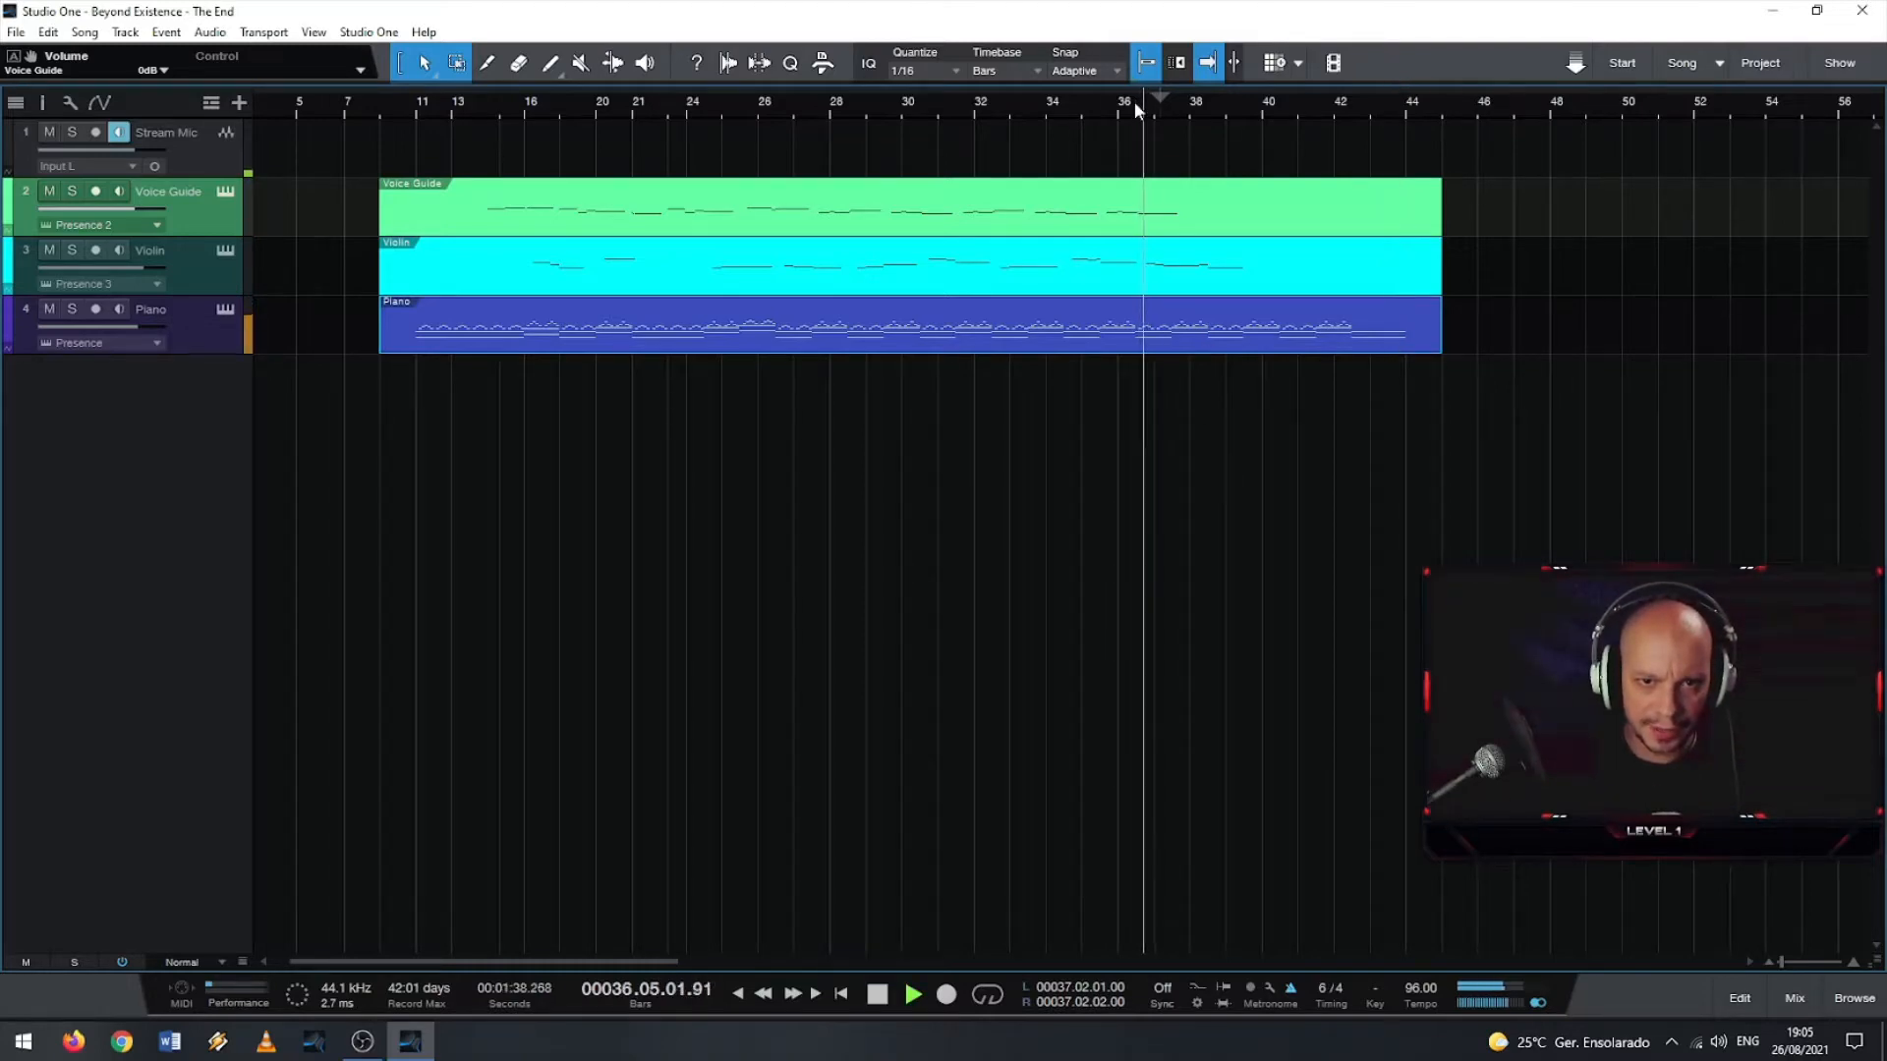
left_click(1108, 102)
left_click(1100, 98)
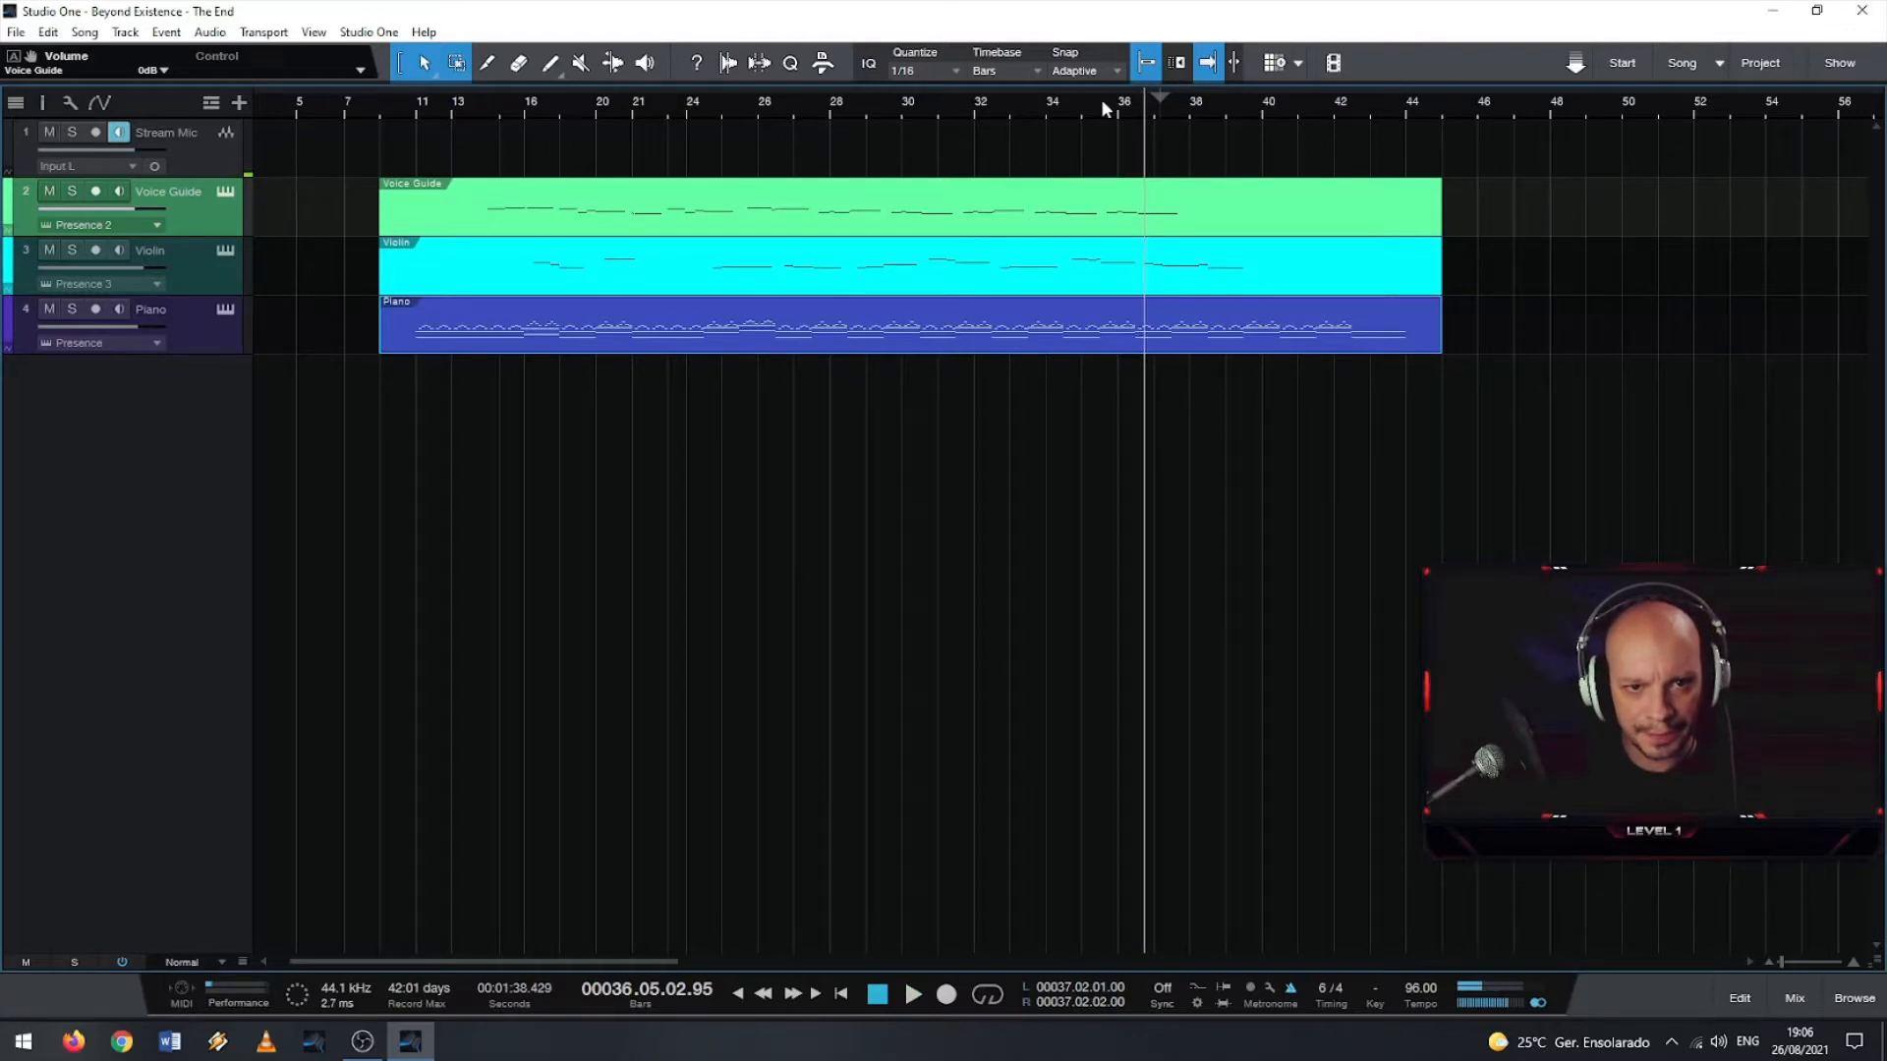
key("space")
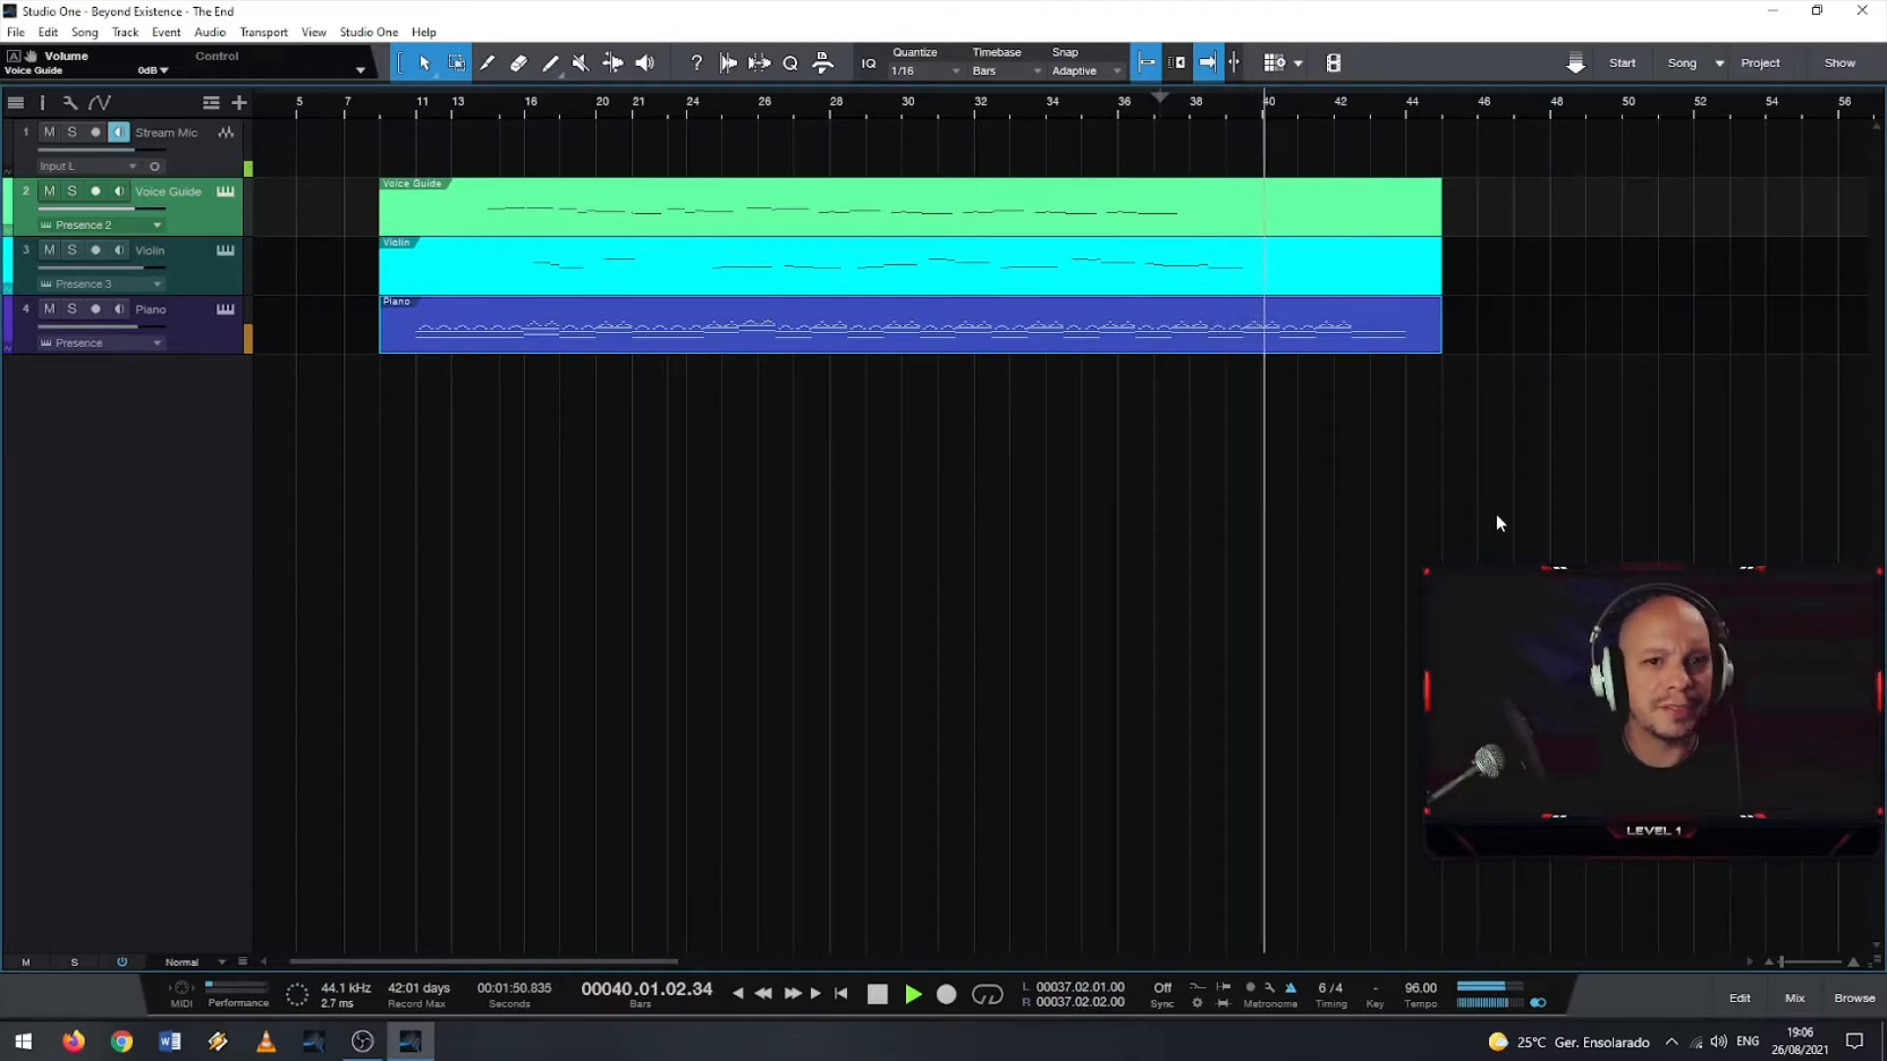
key("space")
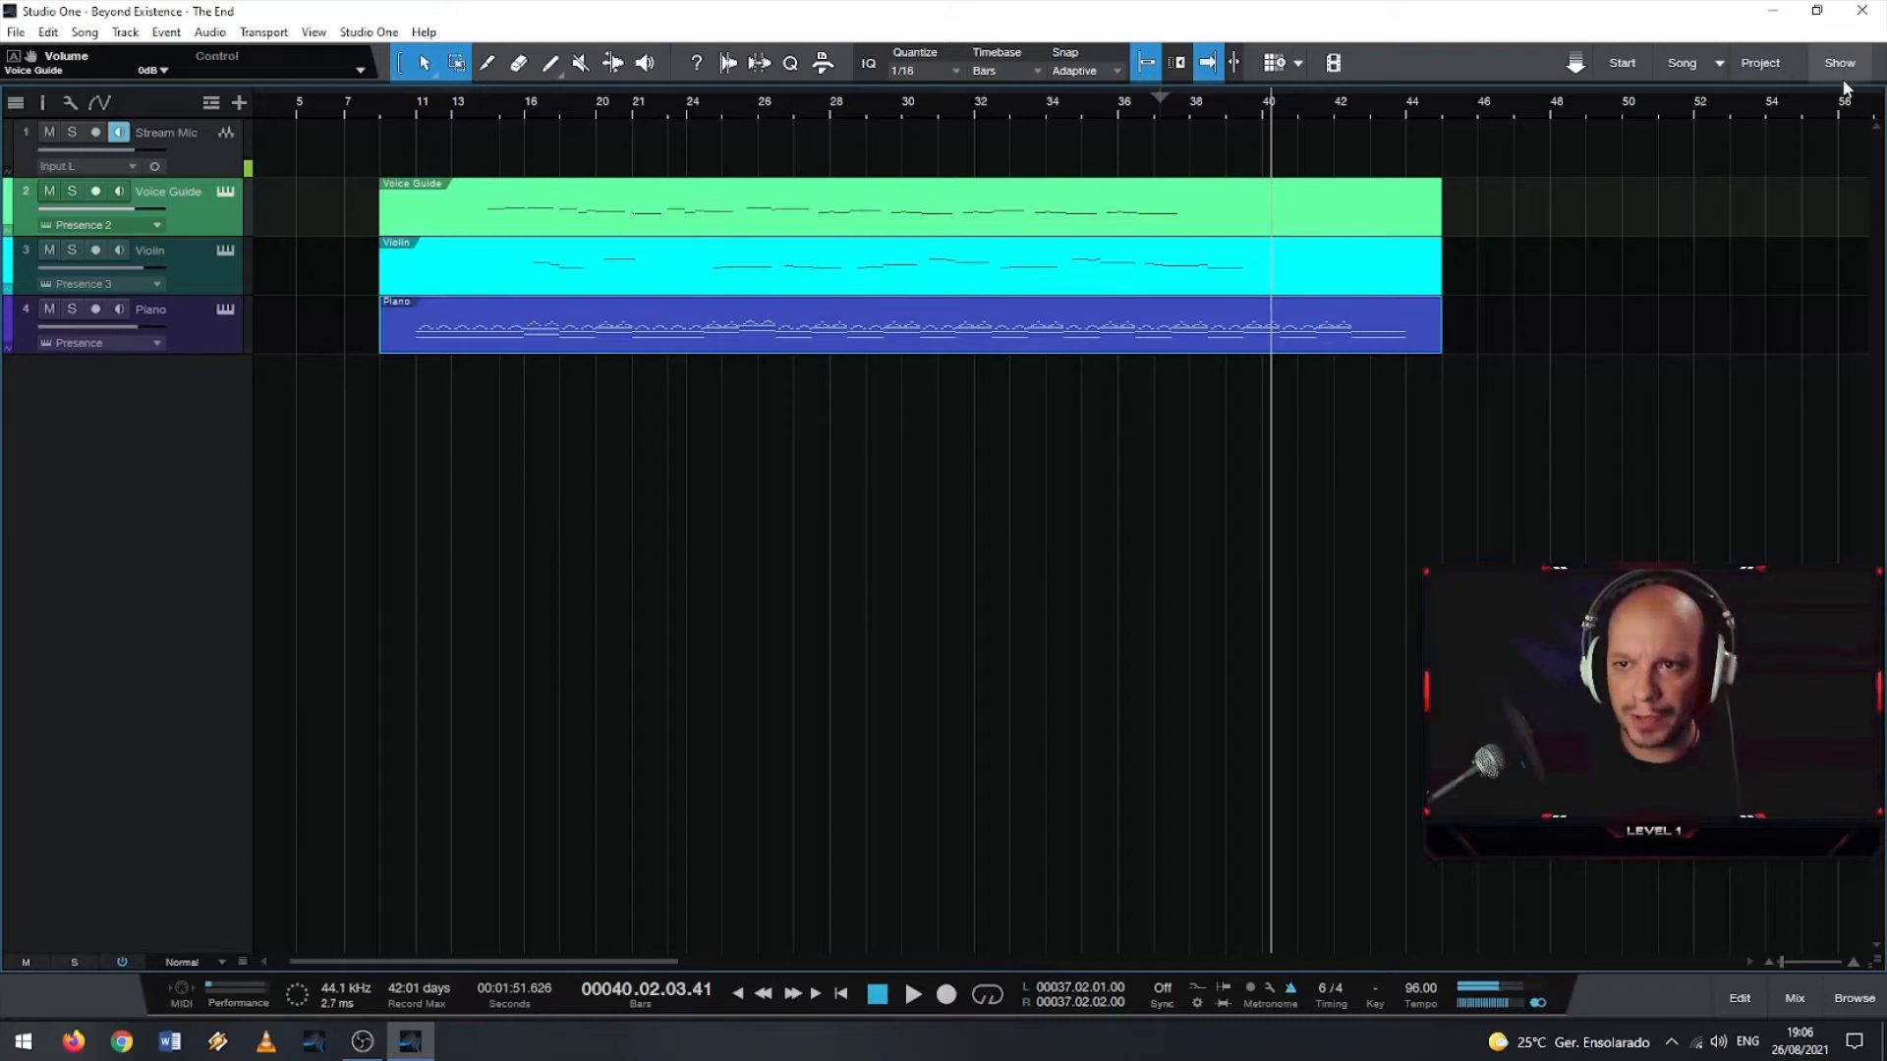
- Show the instruments browser, collapse the Orchestral Tools and PreSonus folders, and expand Image-Line
key("F5")
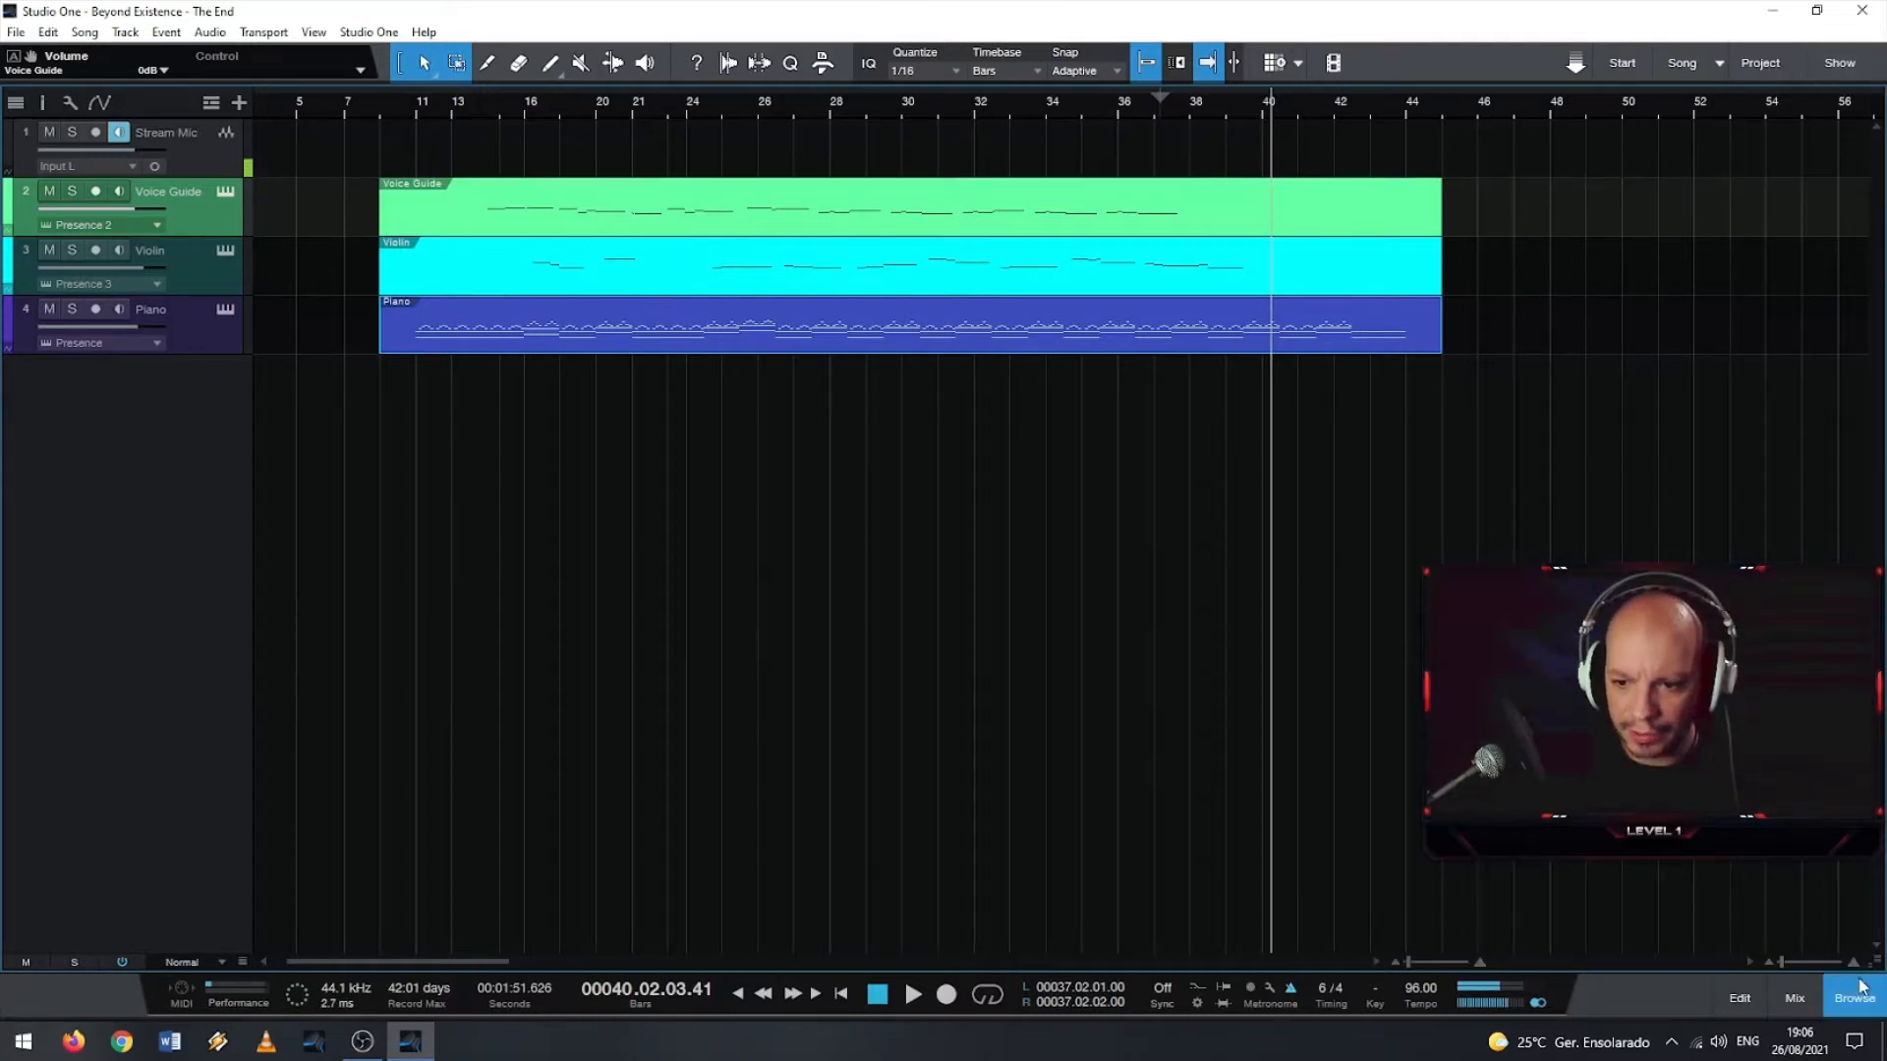
scroll(1677, 522, "down", 1)
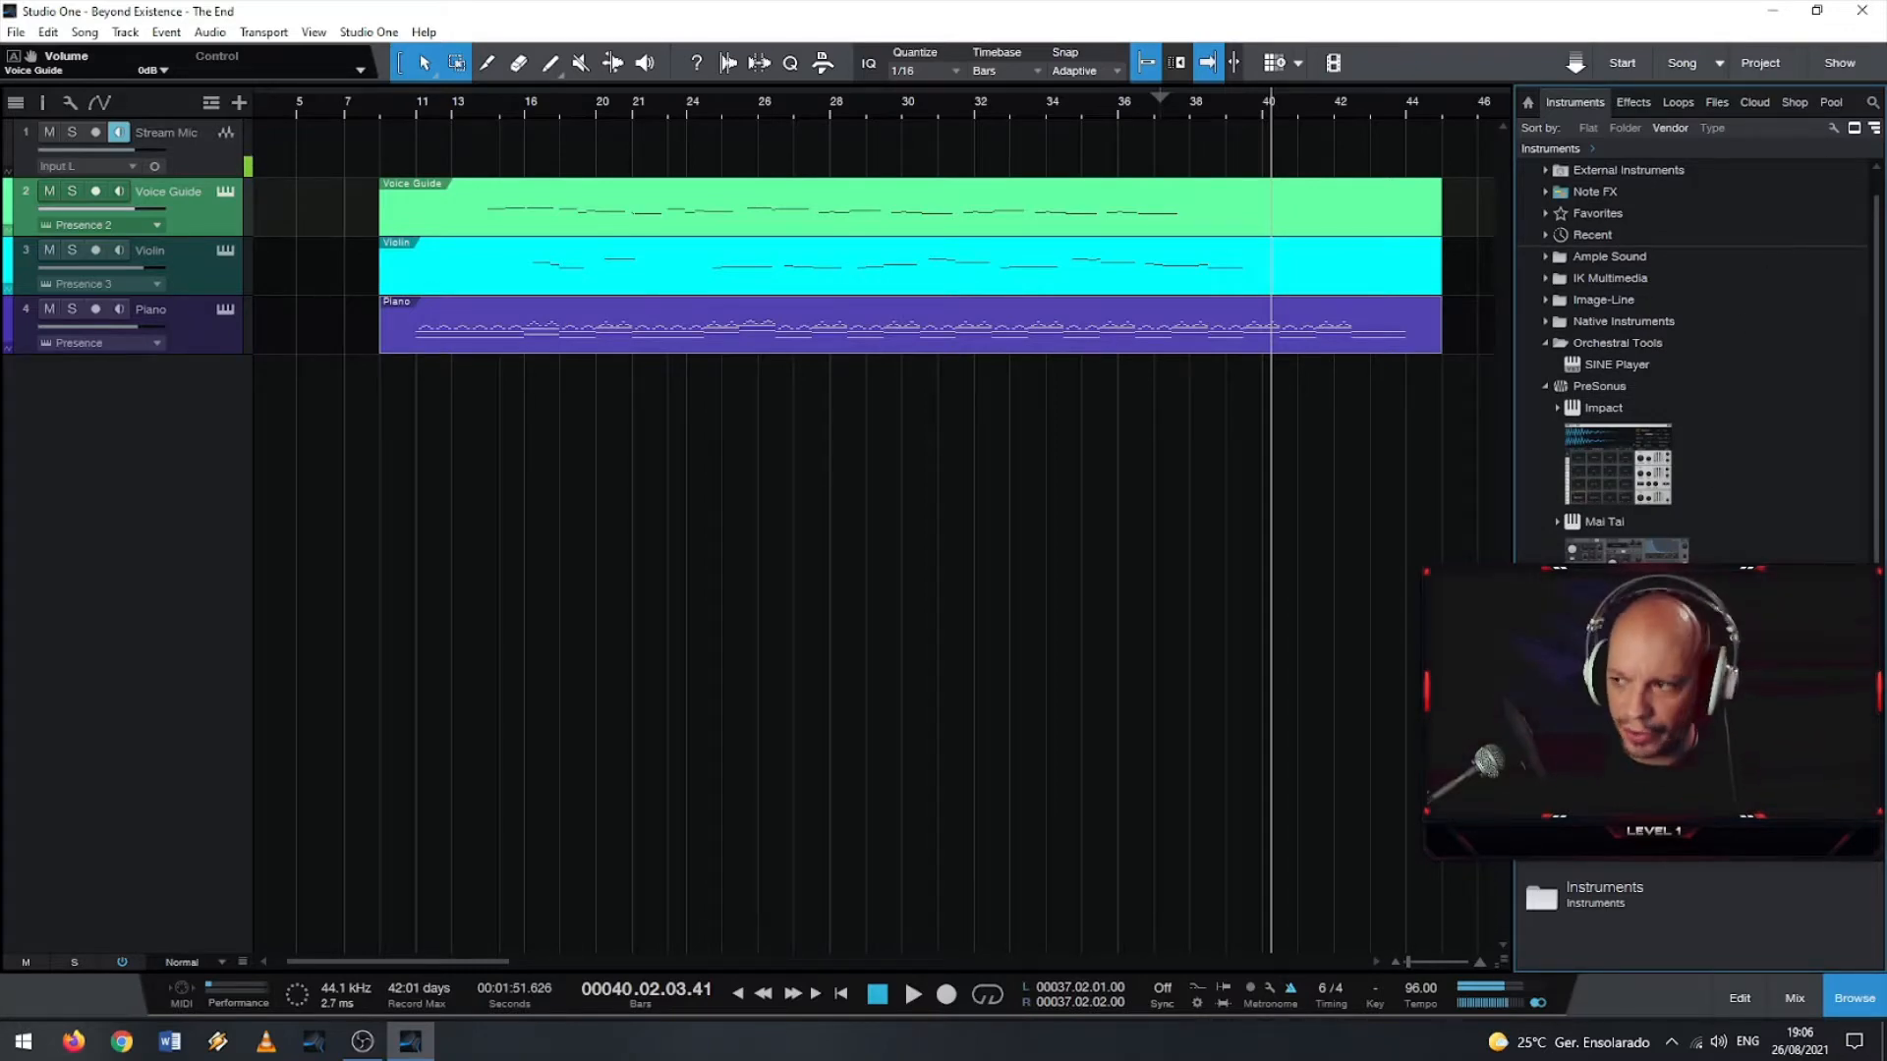
left_click(1543, 344)
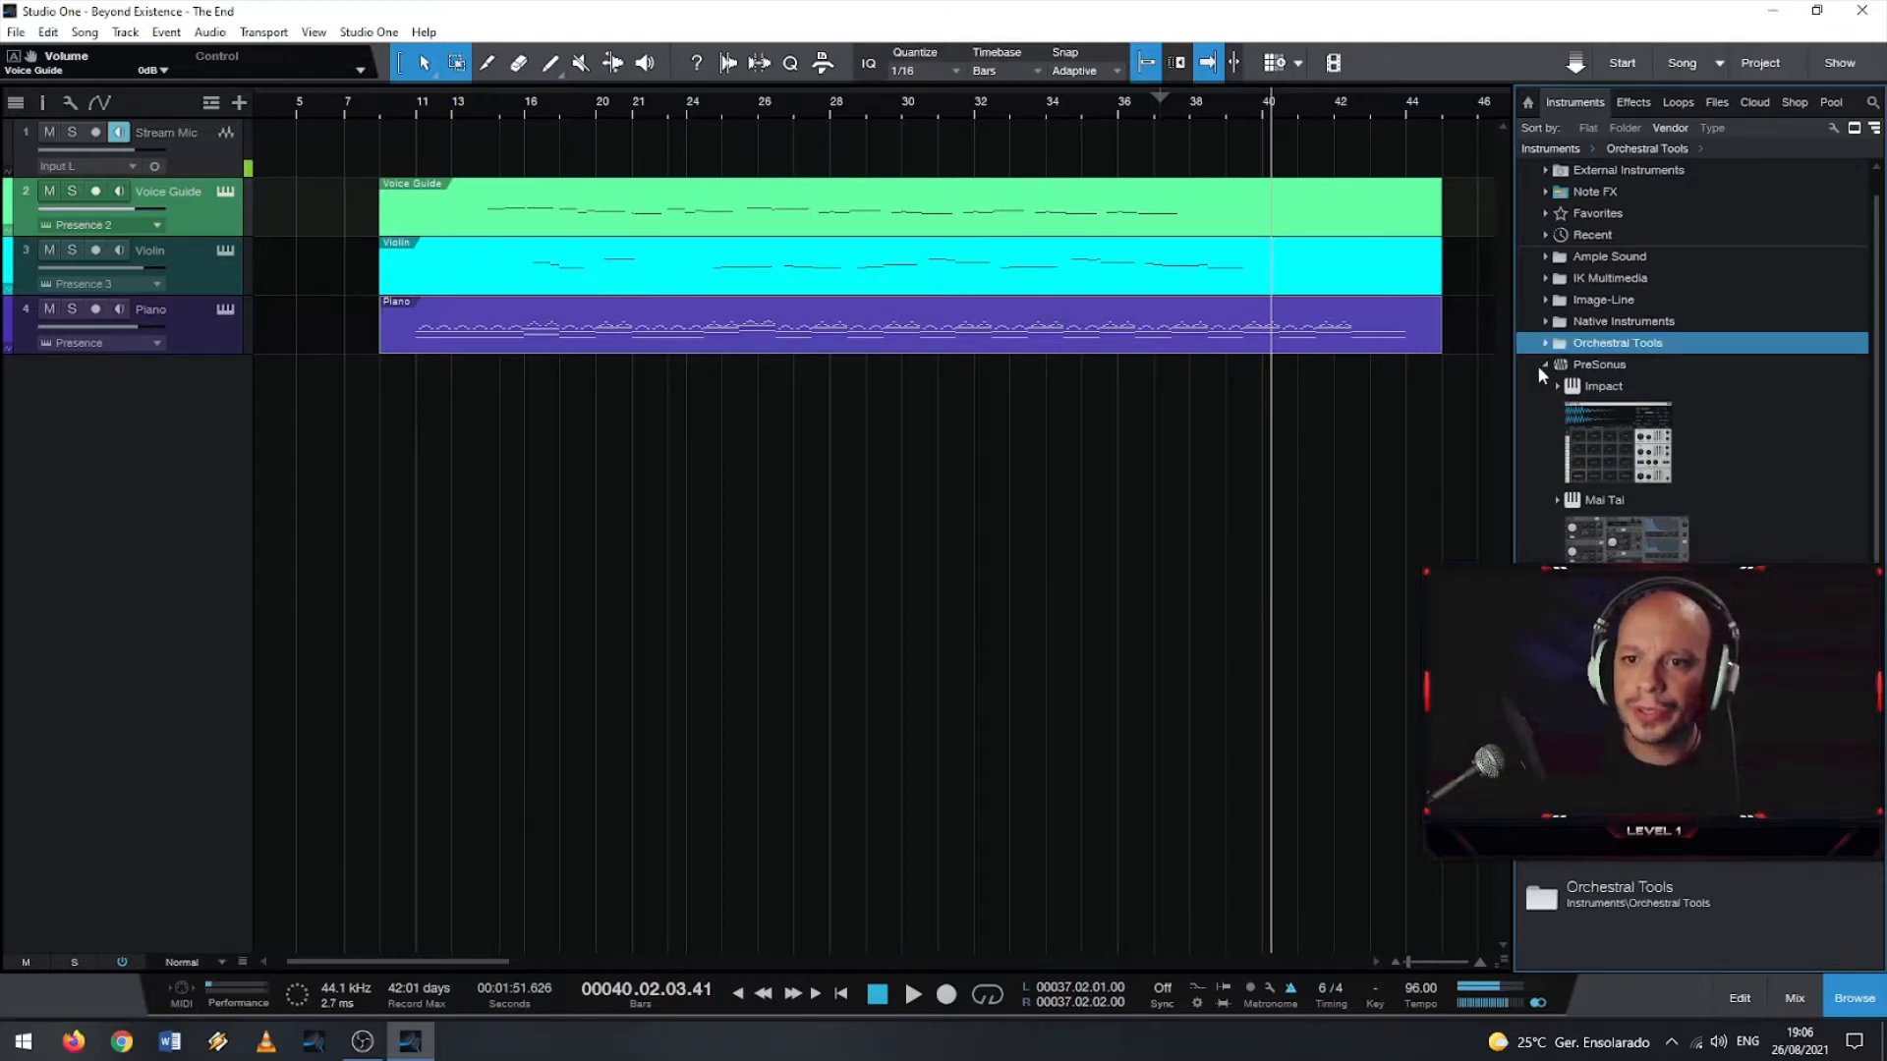
left_click(1545, 366)
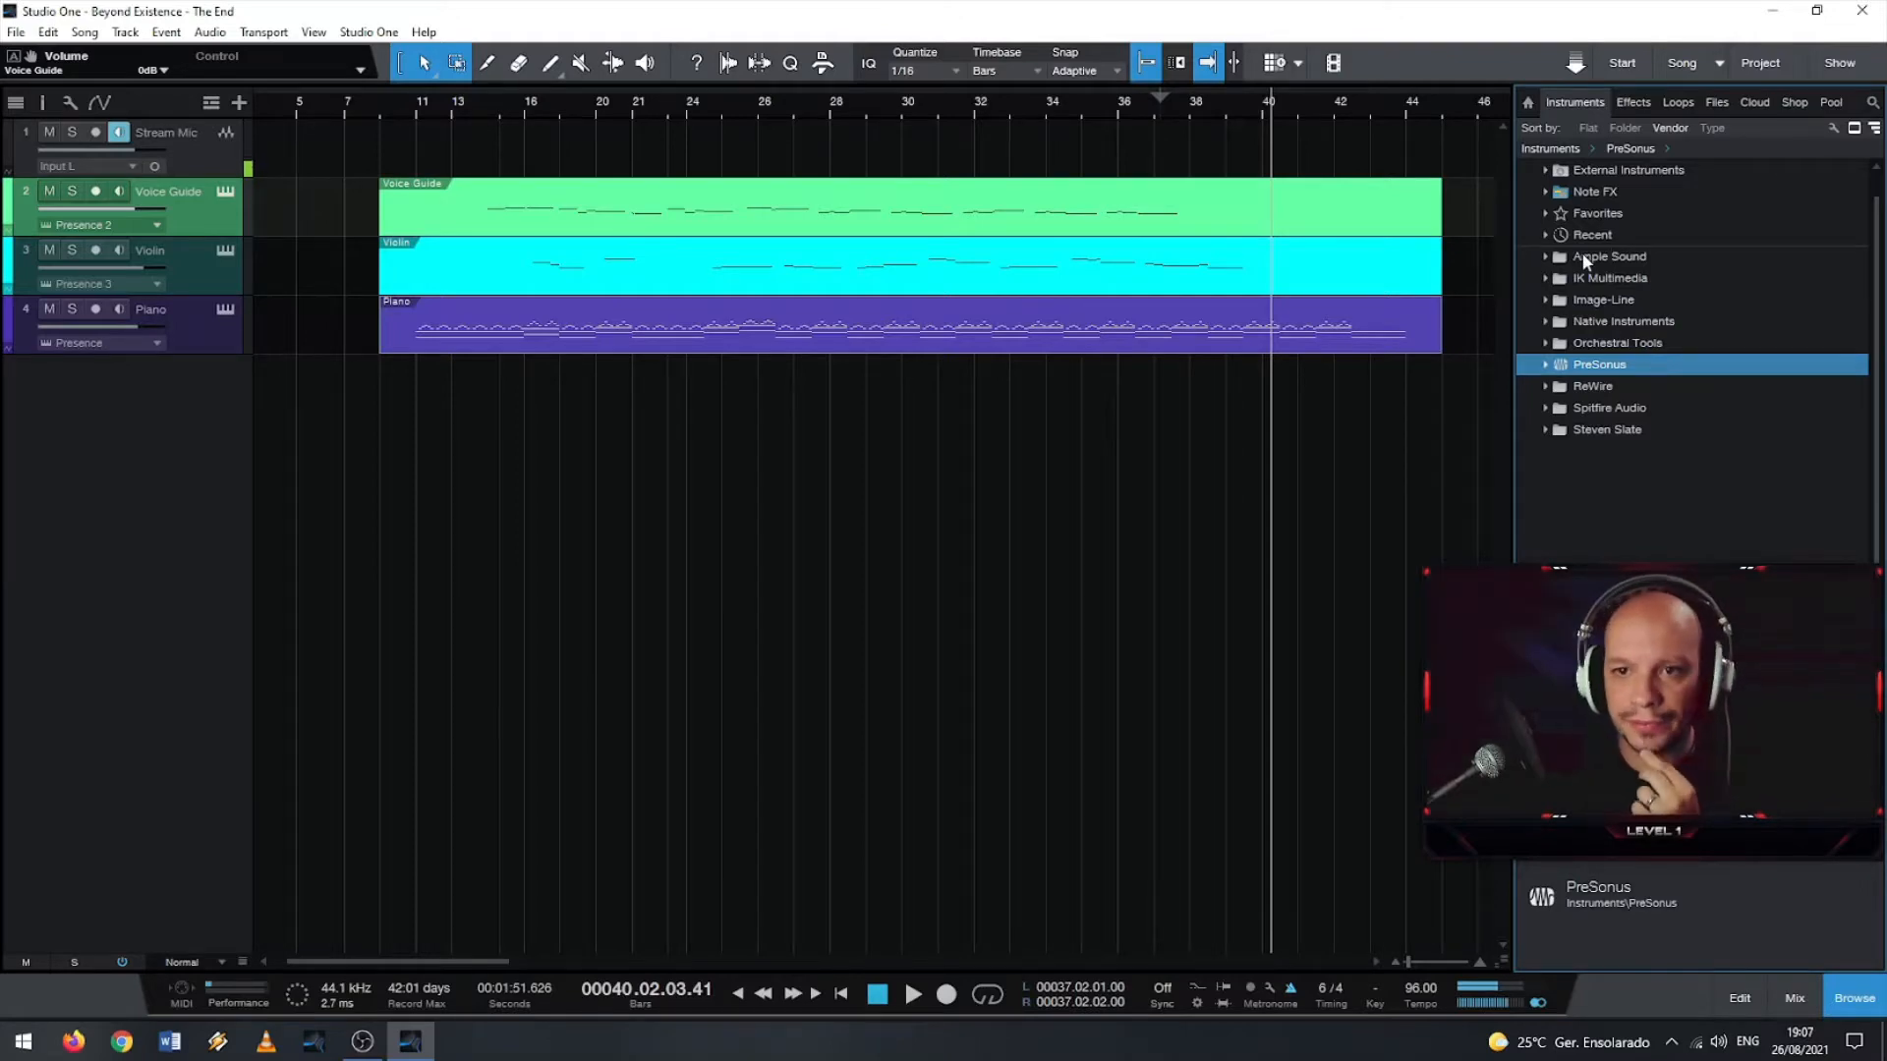
left_click(1543, 304)
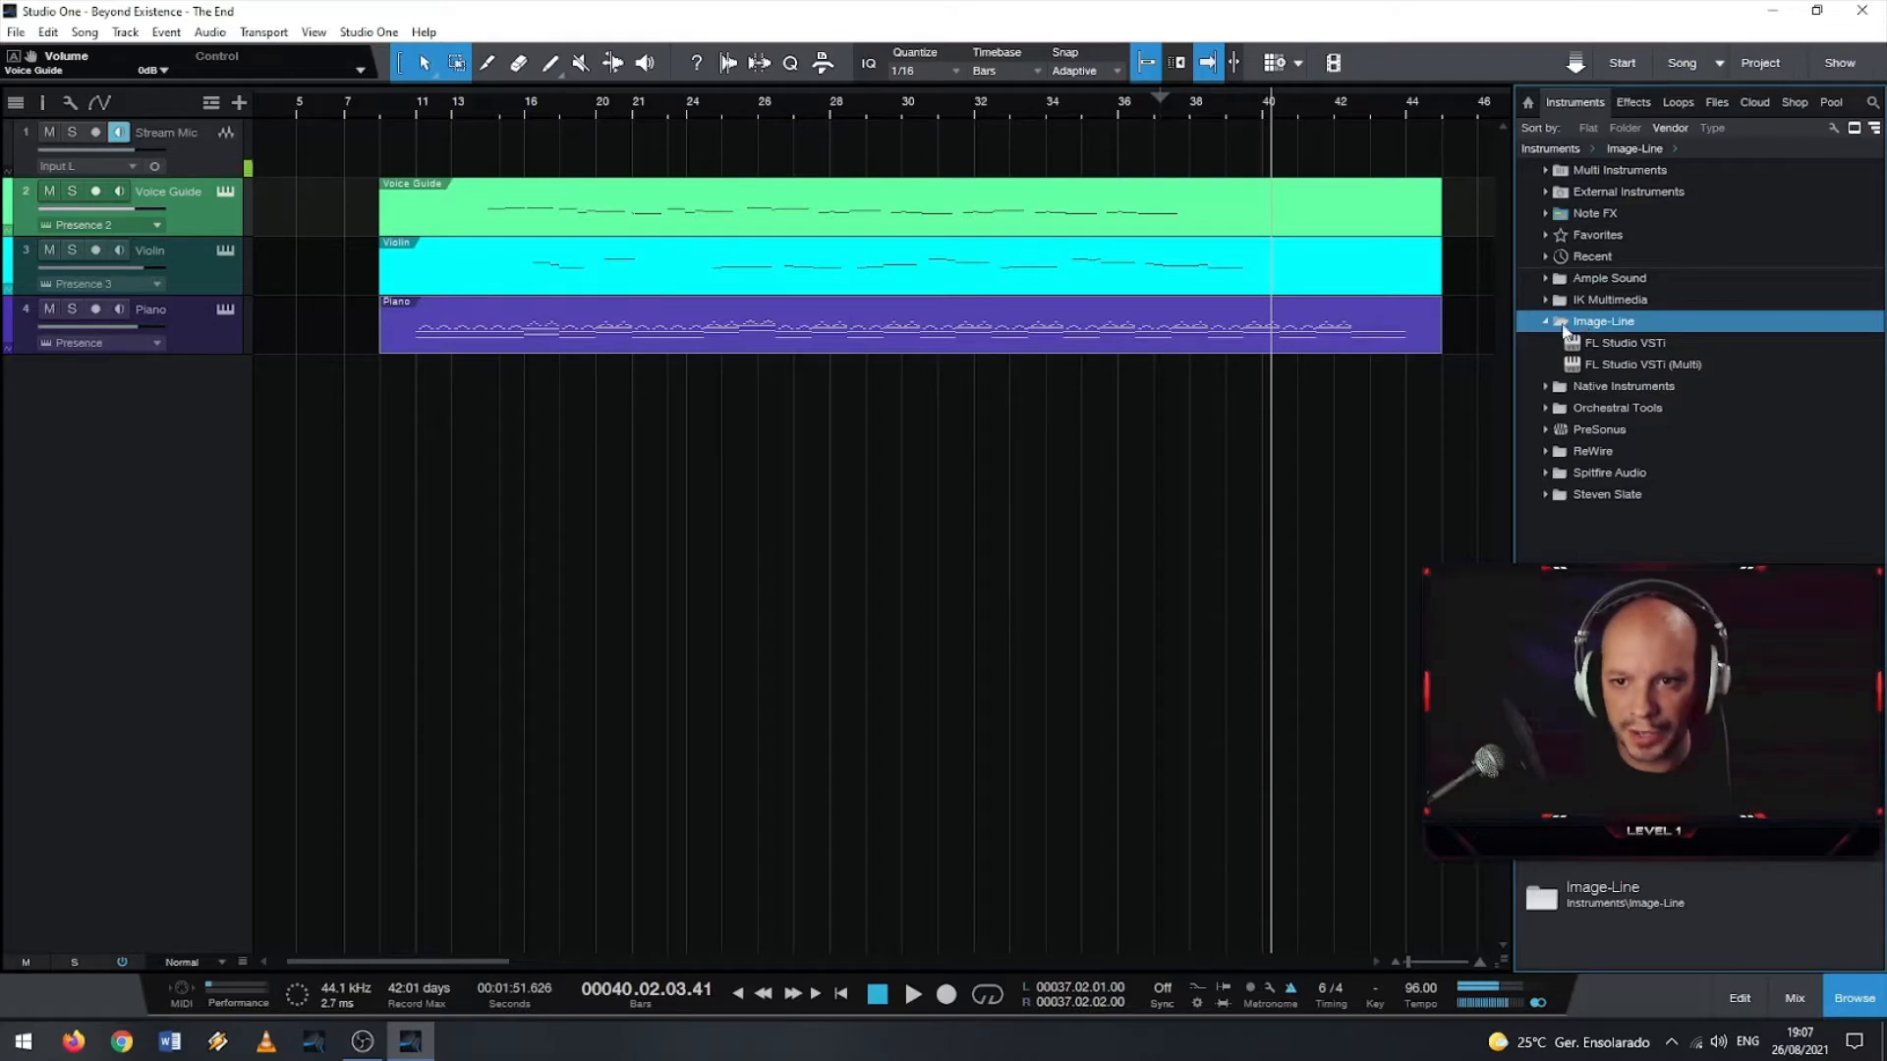
- Look through the effects by vendor, including both iZotope folders and Ignite - Emissary, and return to the instruments list
left_click(1634, 102)
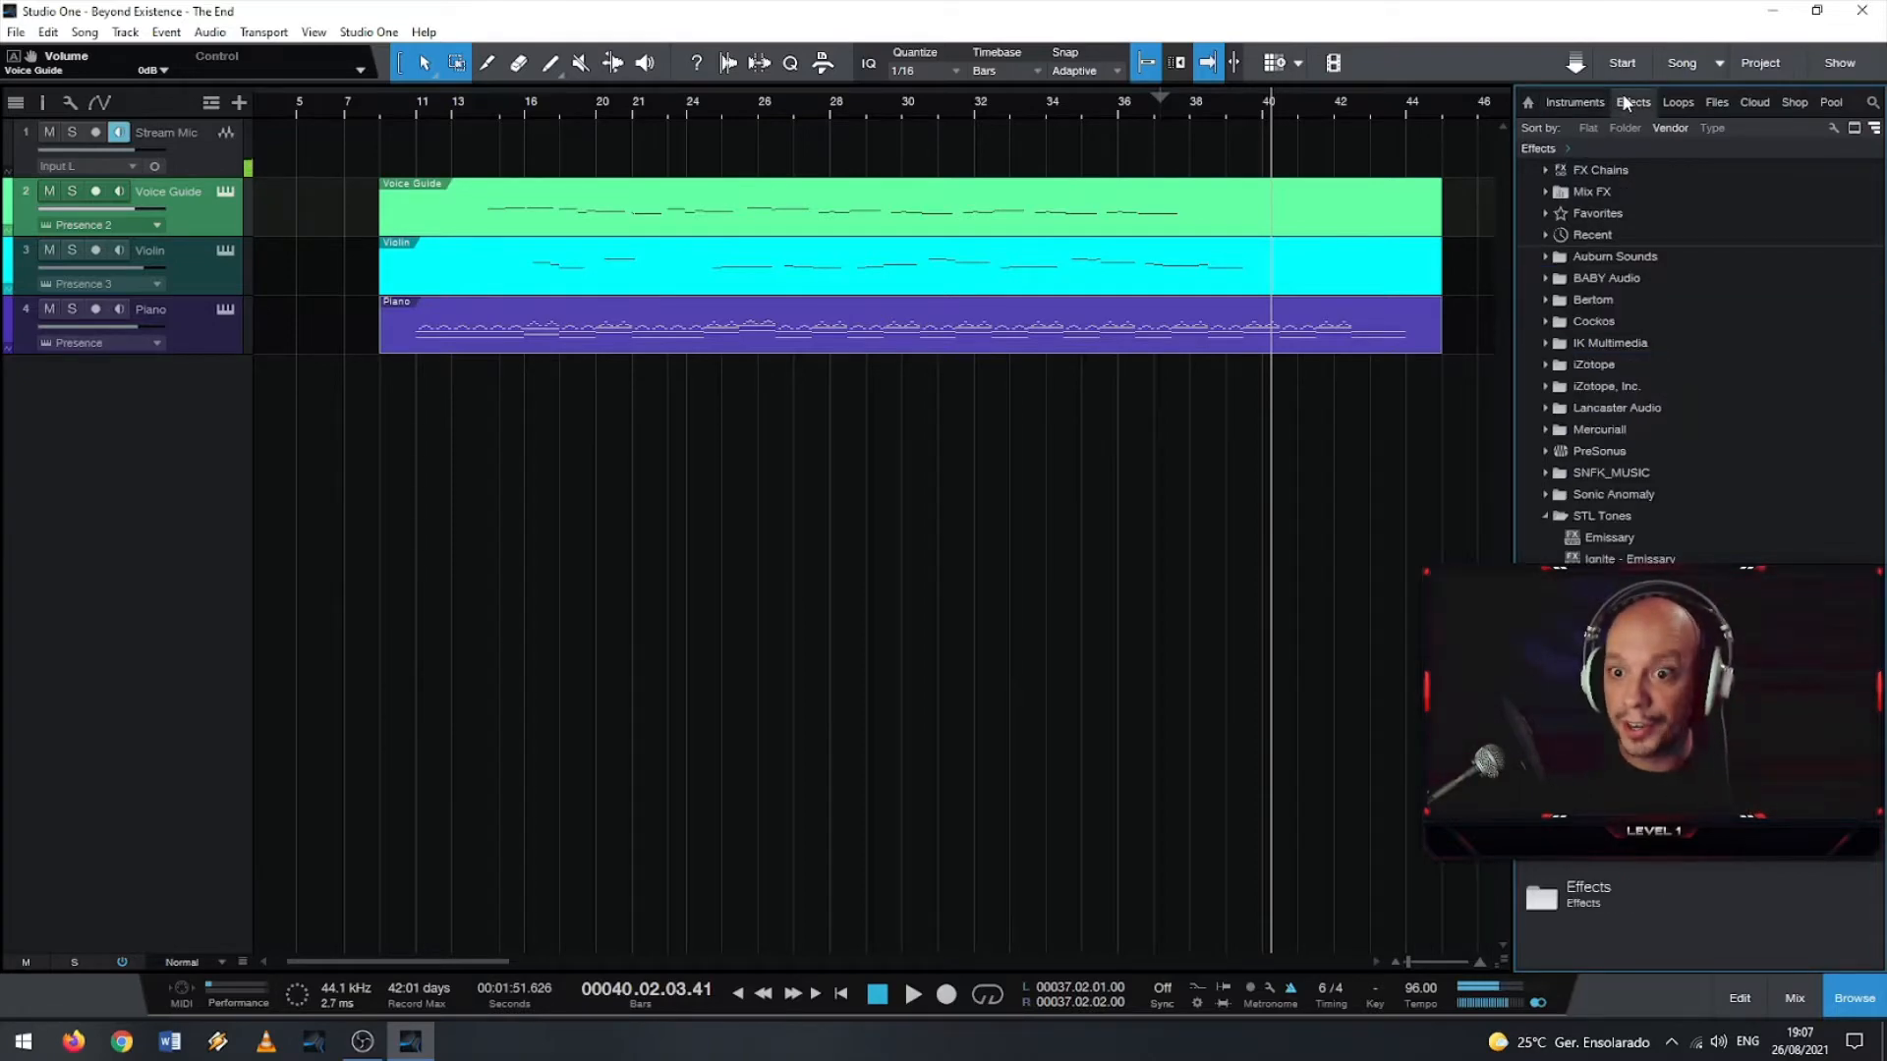
left_click(1546, 386)
left_click(1546, 365)
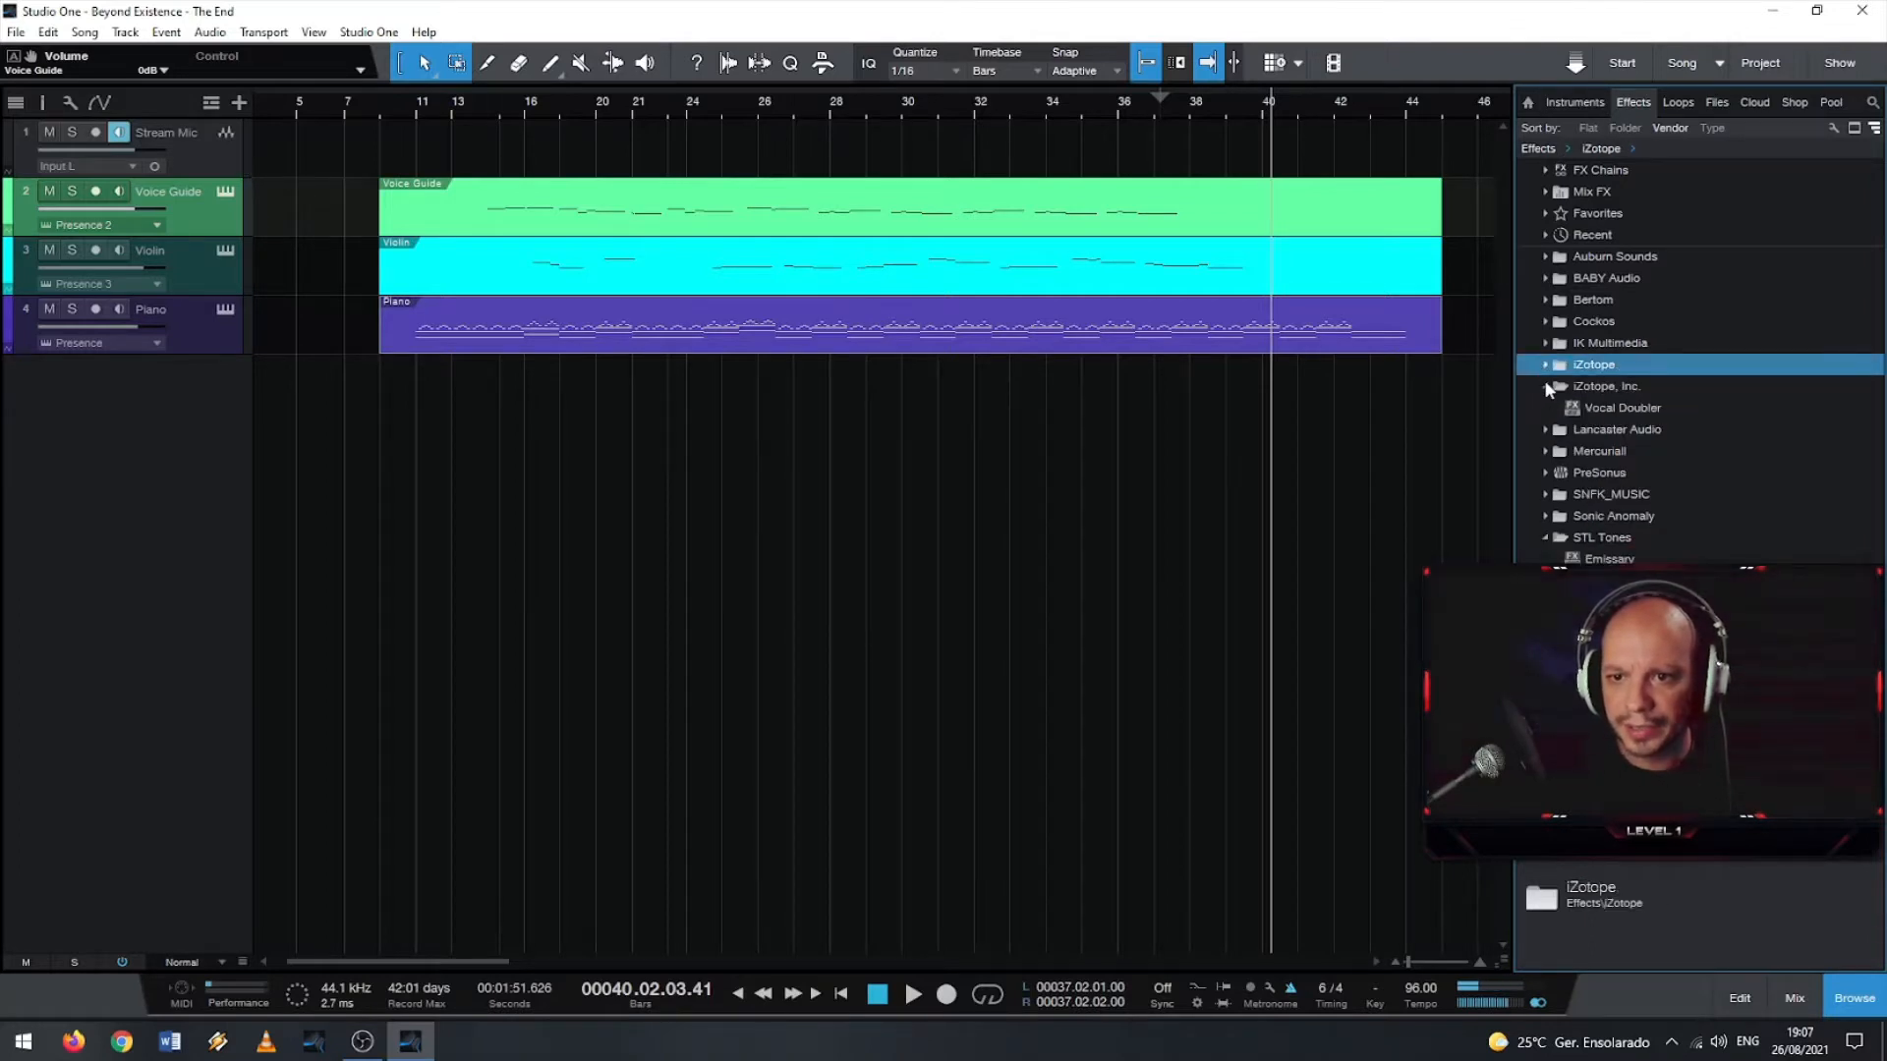
left_click(1545, 365)
left_click(1546, 386)
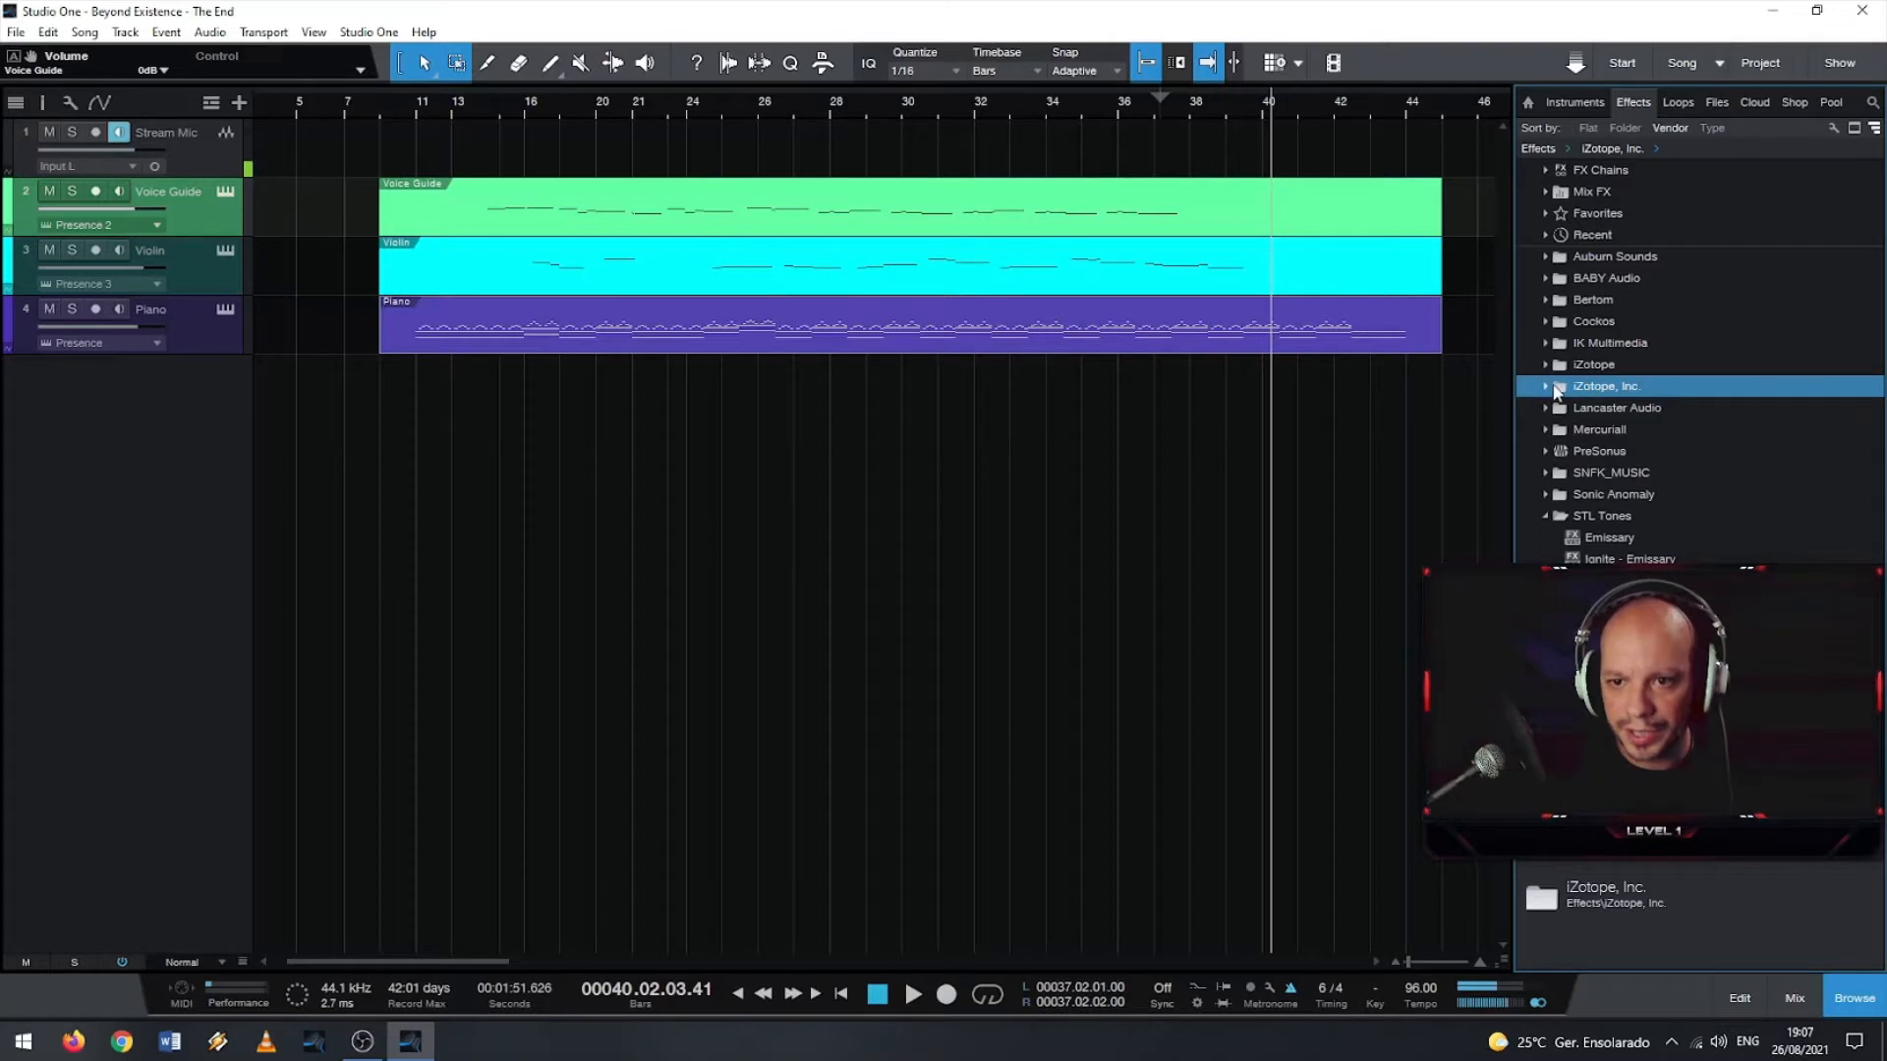
left_click(1626, 558)
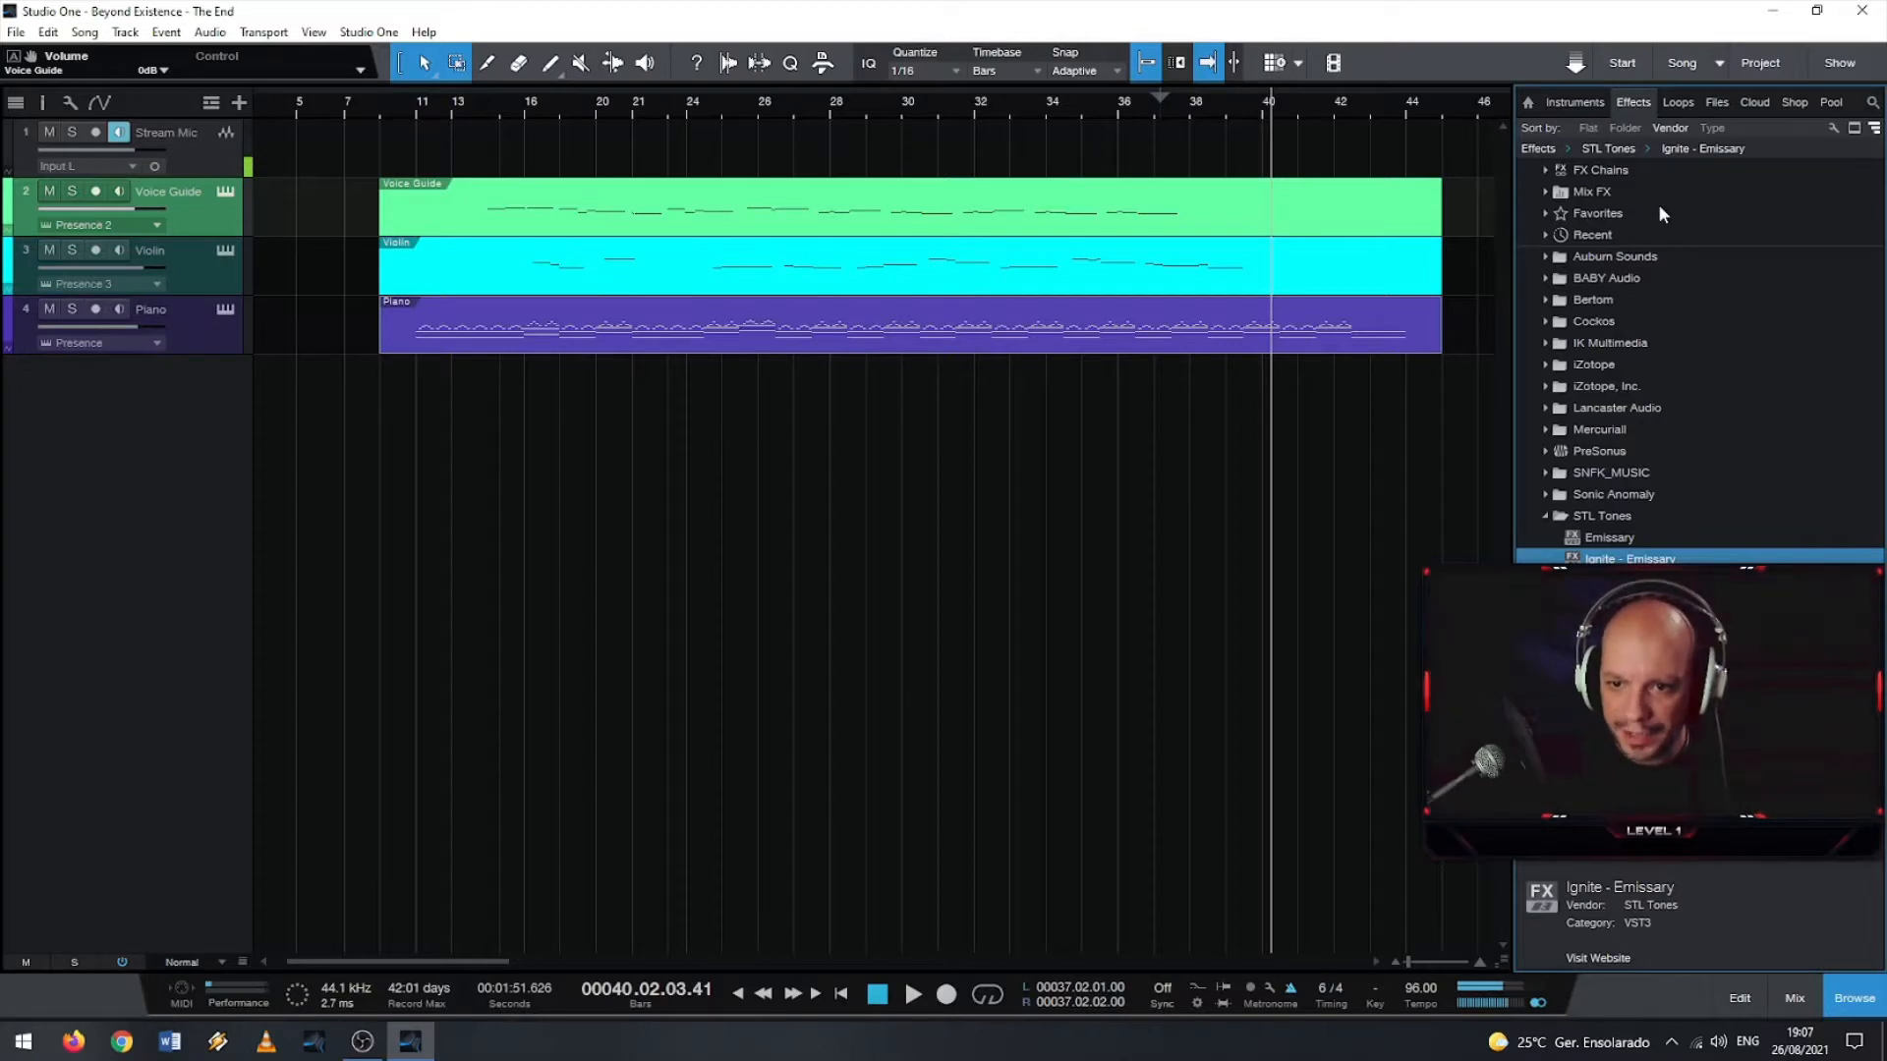
left_click(1570, 105)
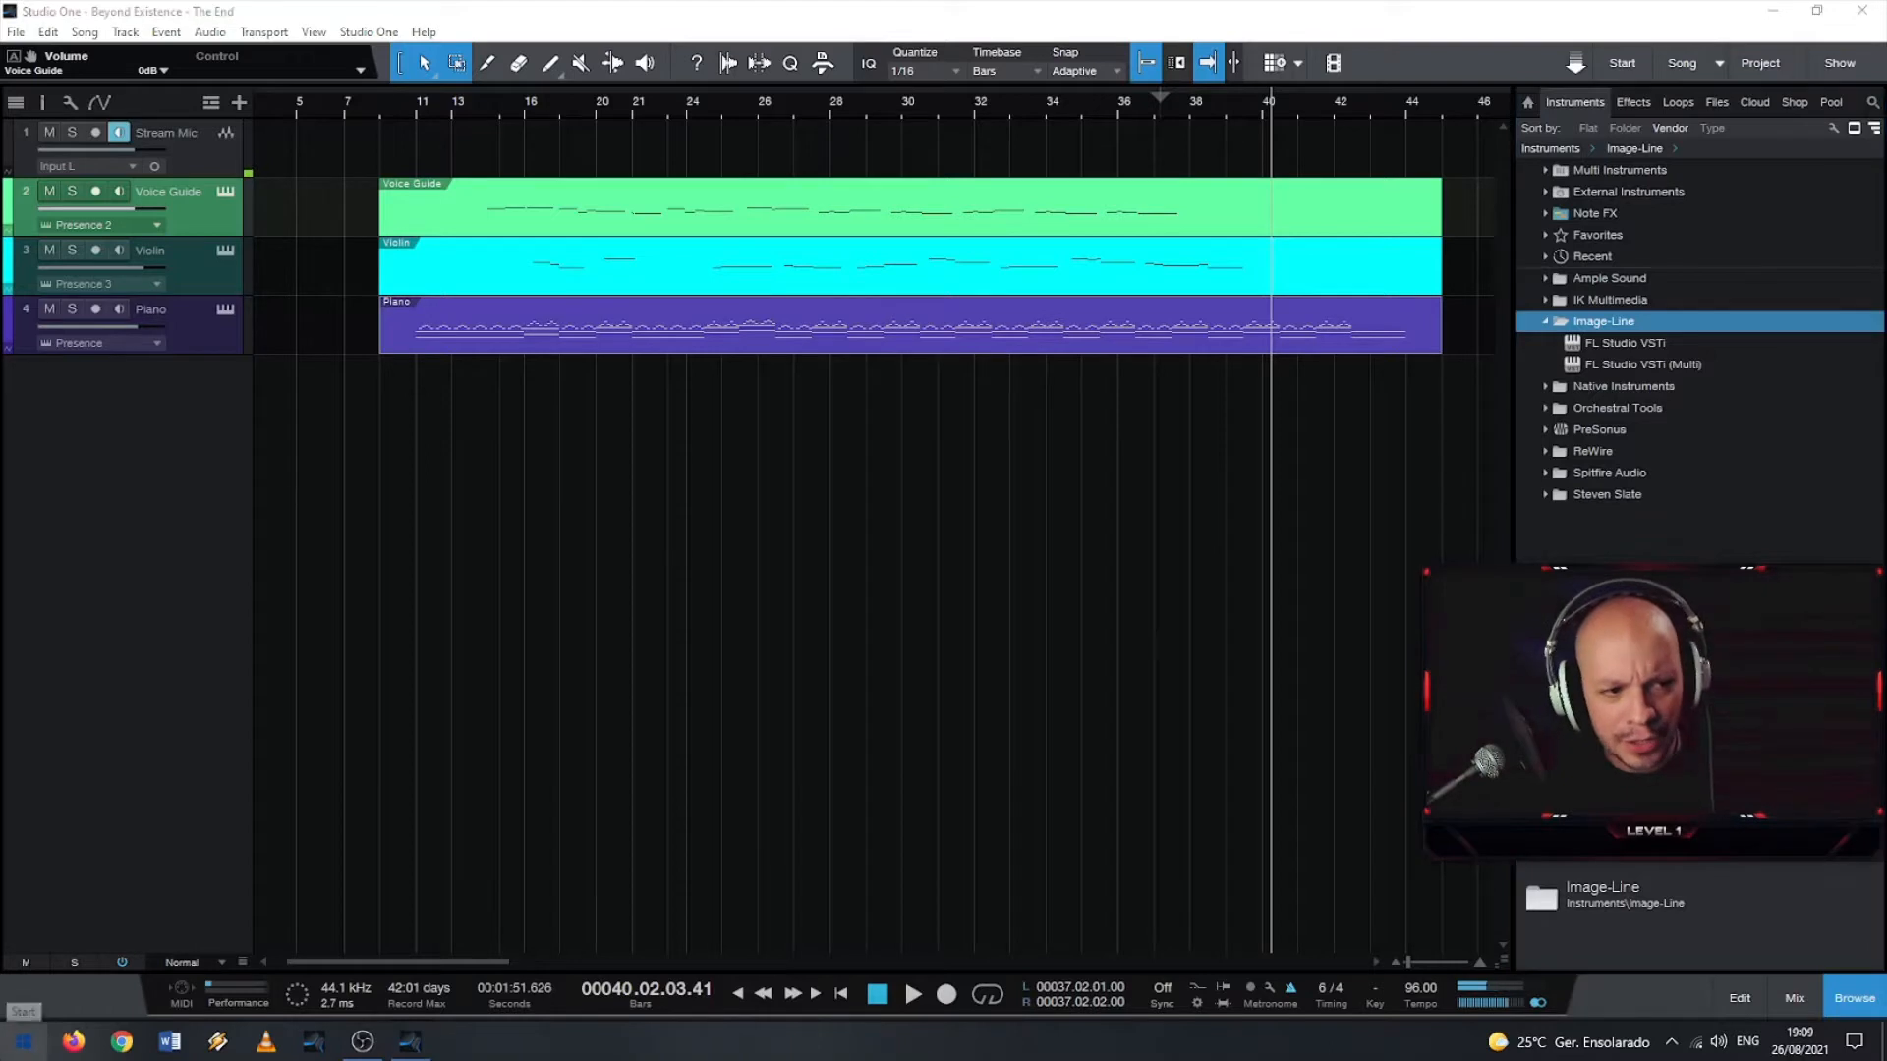
- Switch to File Explorer and open the FX folder inside Music Projects on Local Disk (E:)
left_click(23, 1041)
left_click(300, 627)
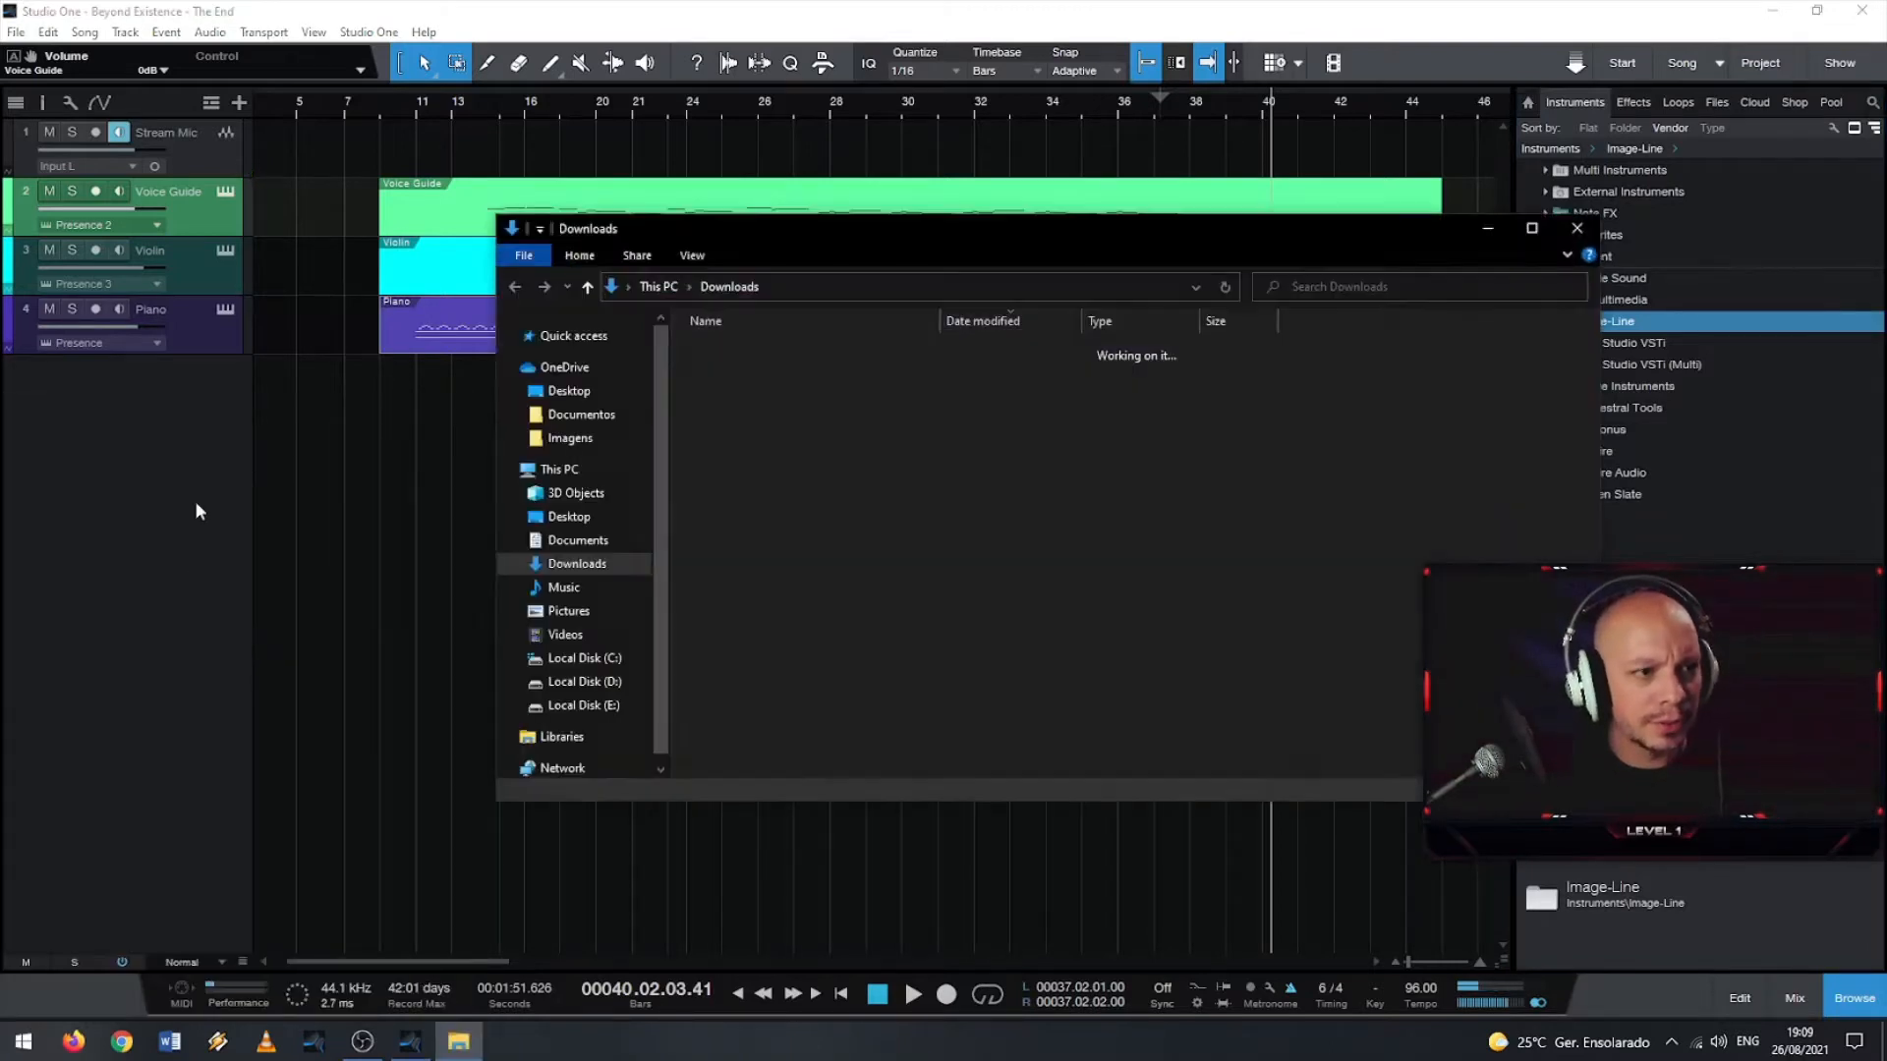
left_click(610, 706)
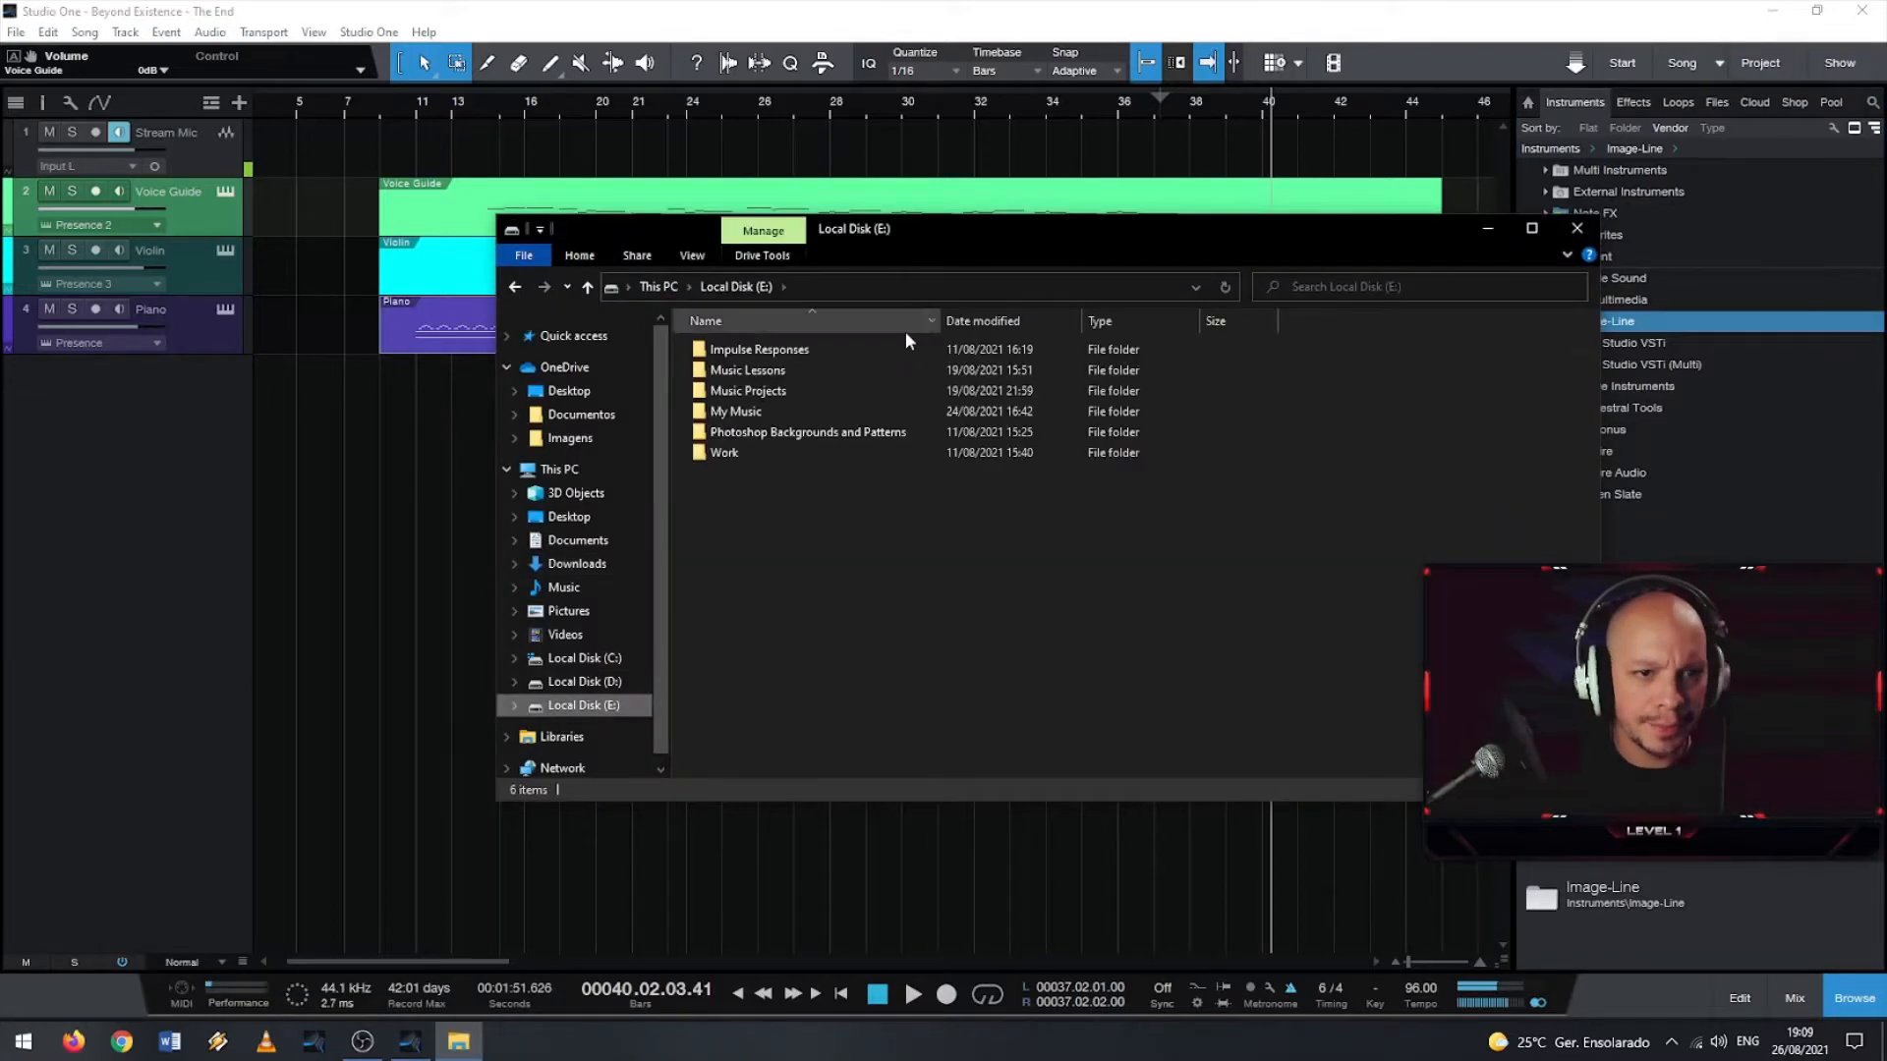
left_click(812, 425)
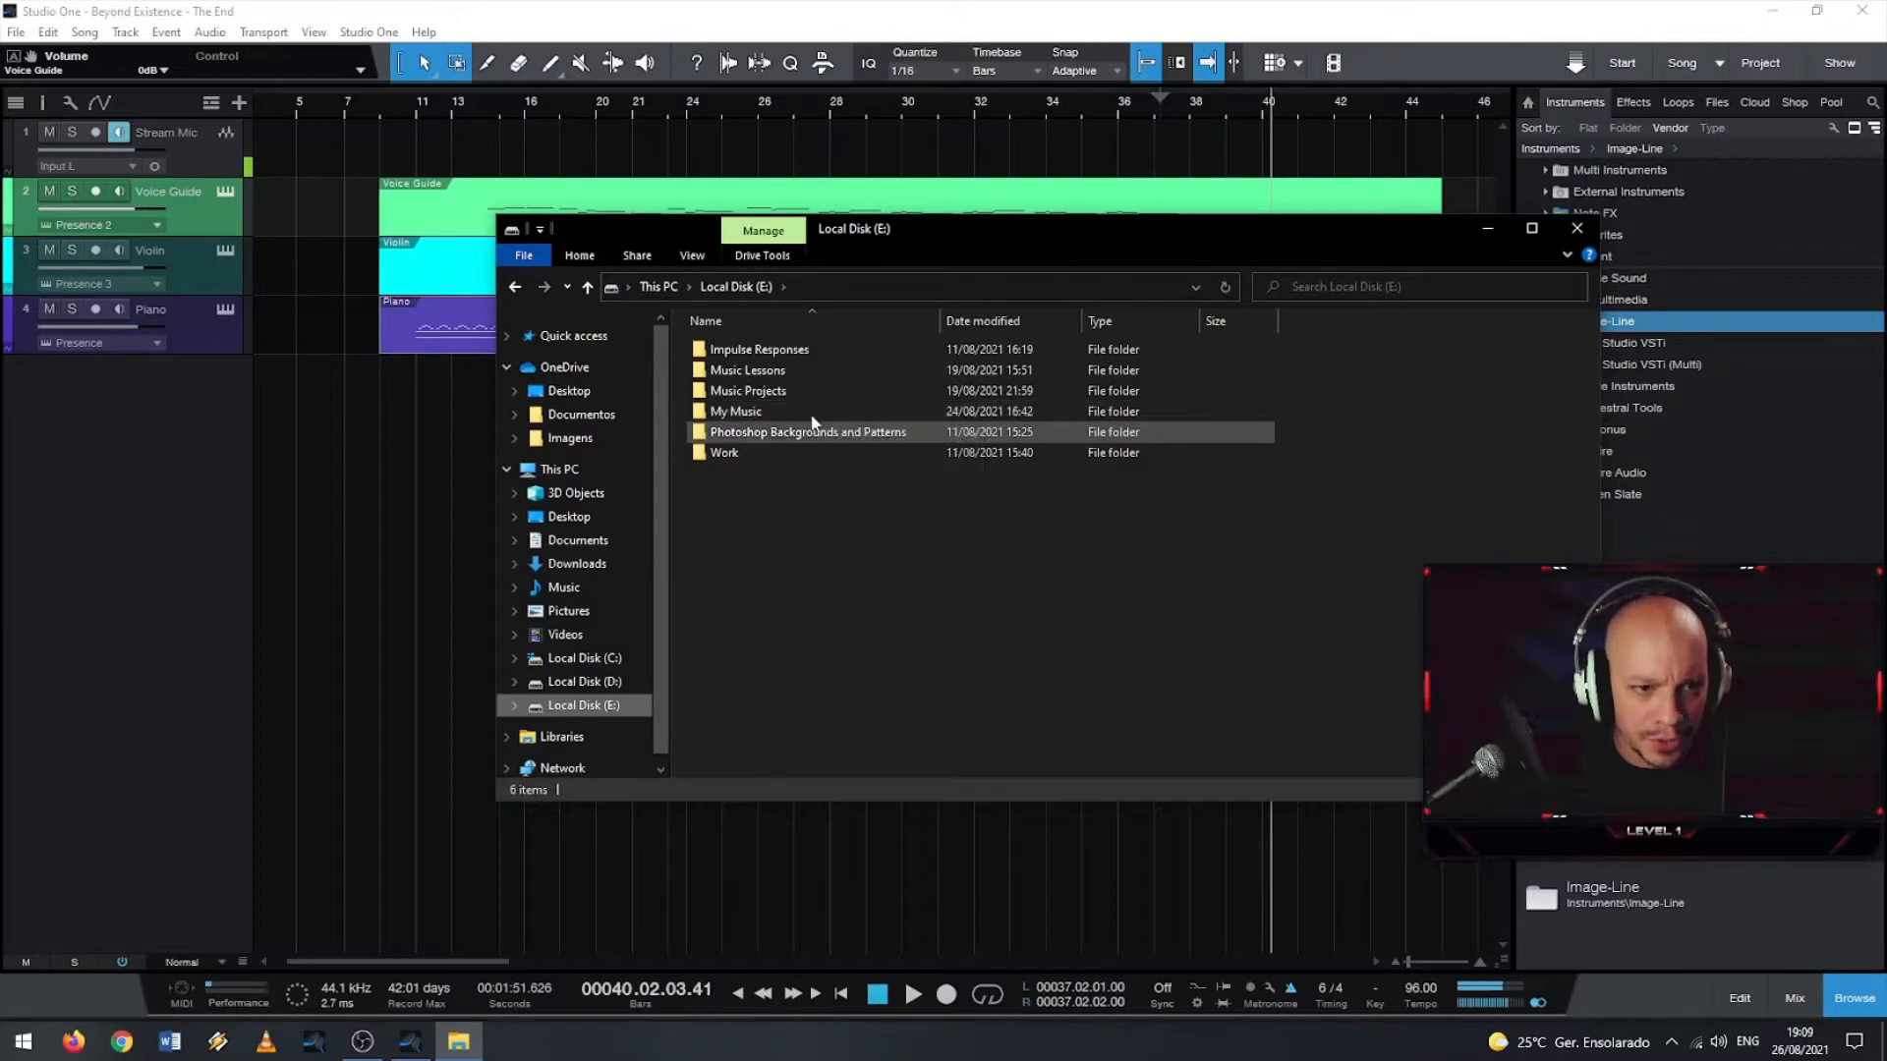
double_click(806, 393)
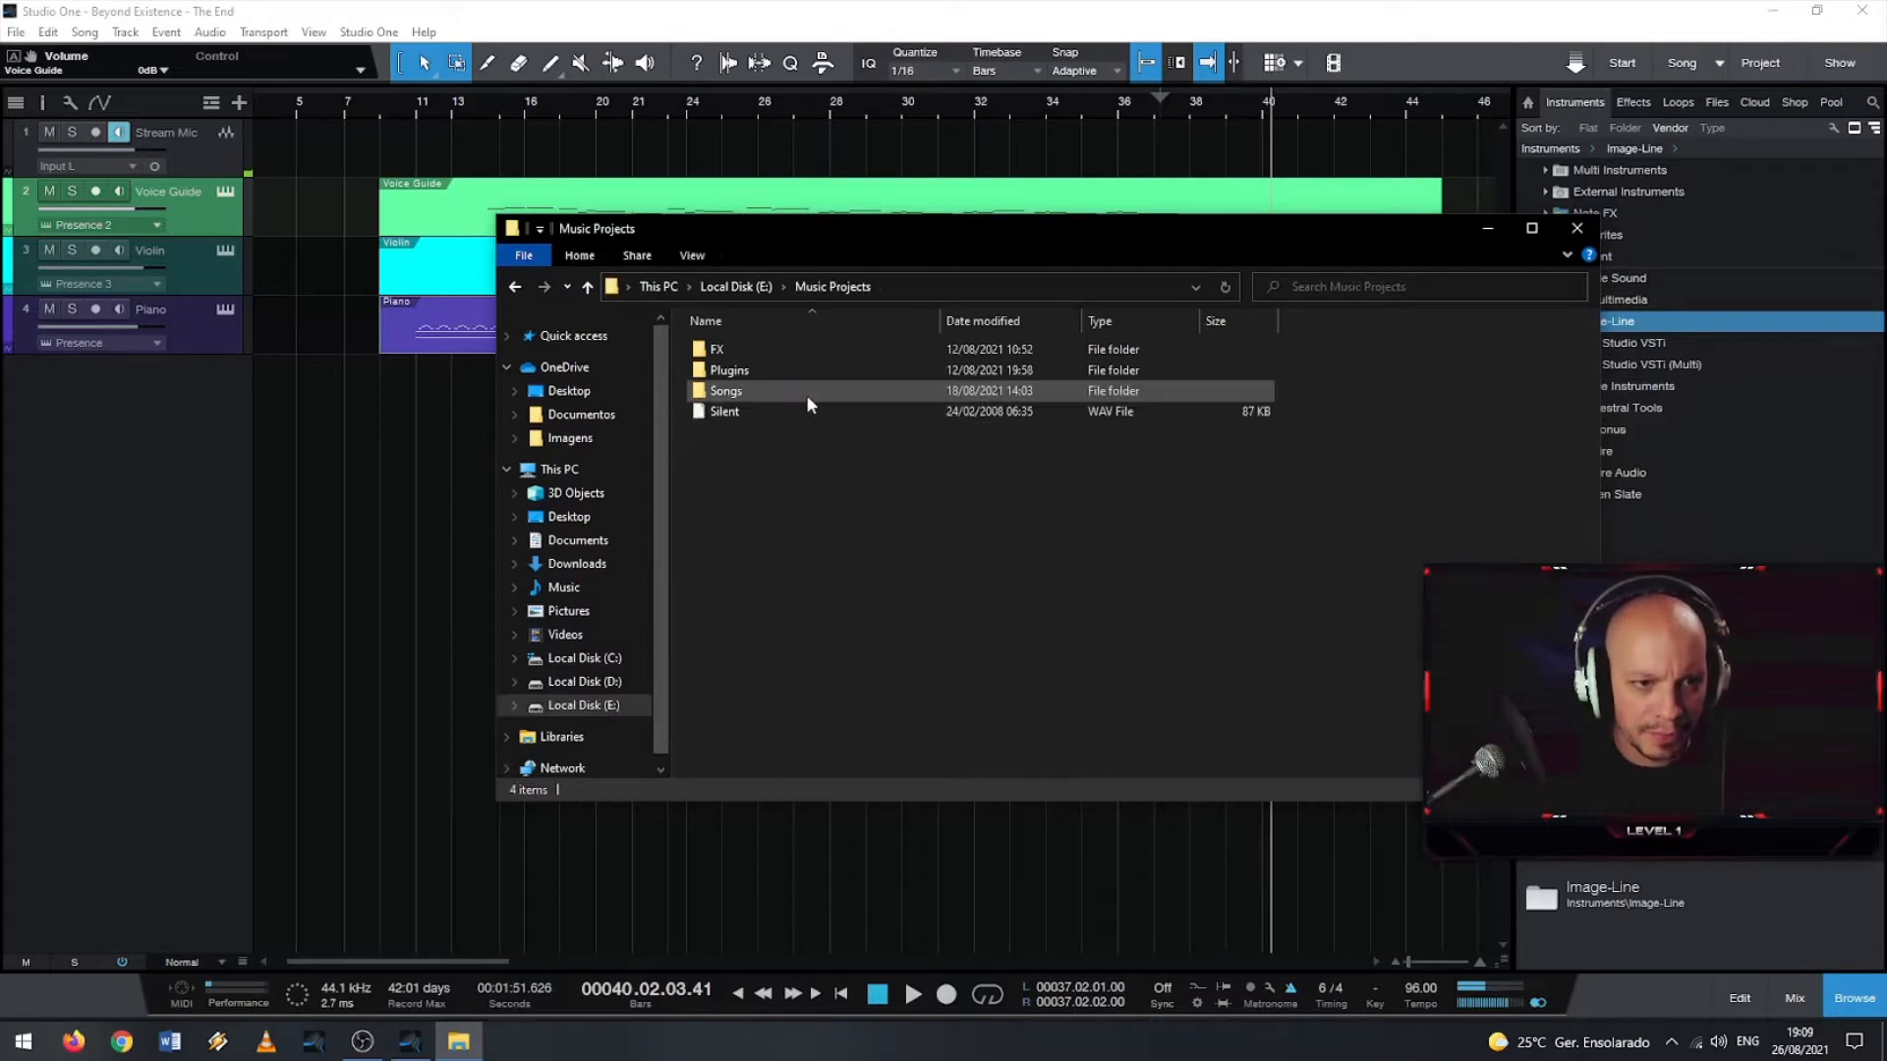
double_click(765, 352)
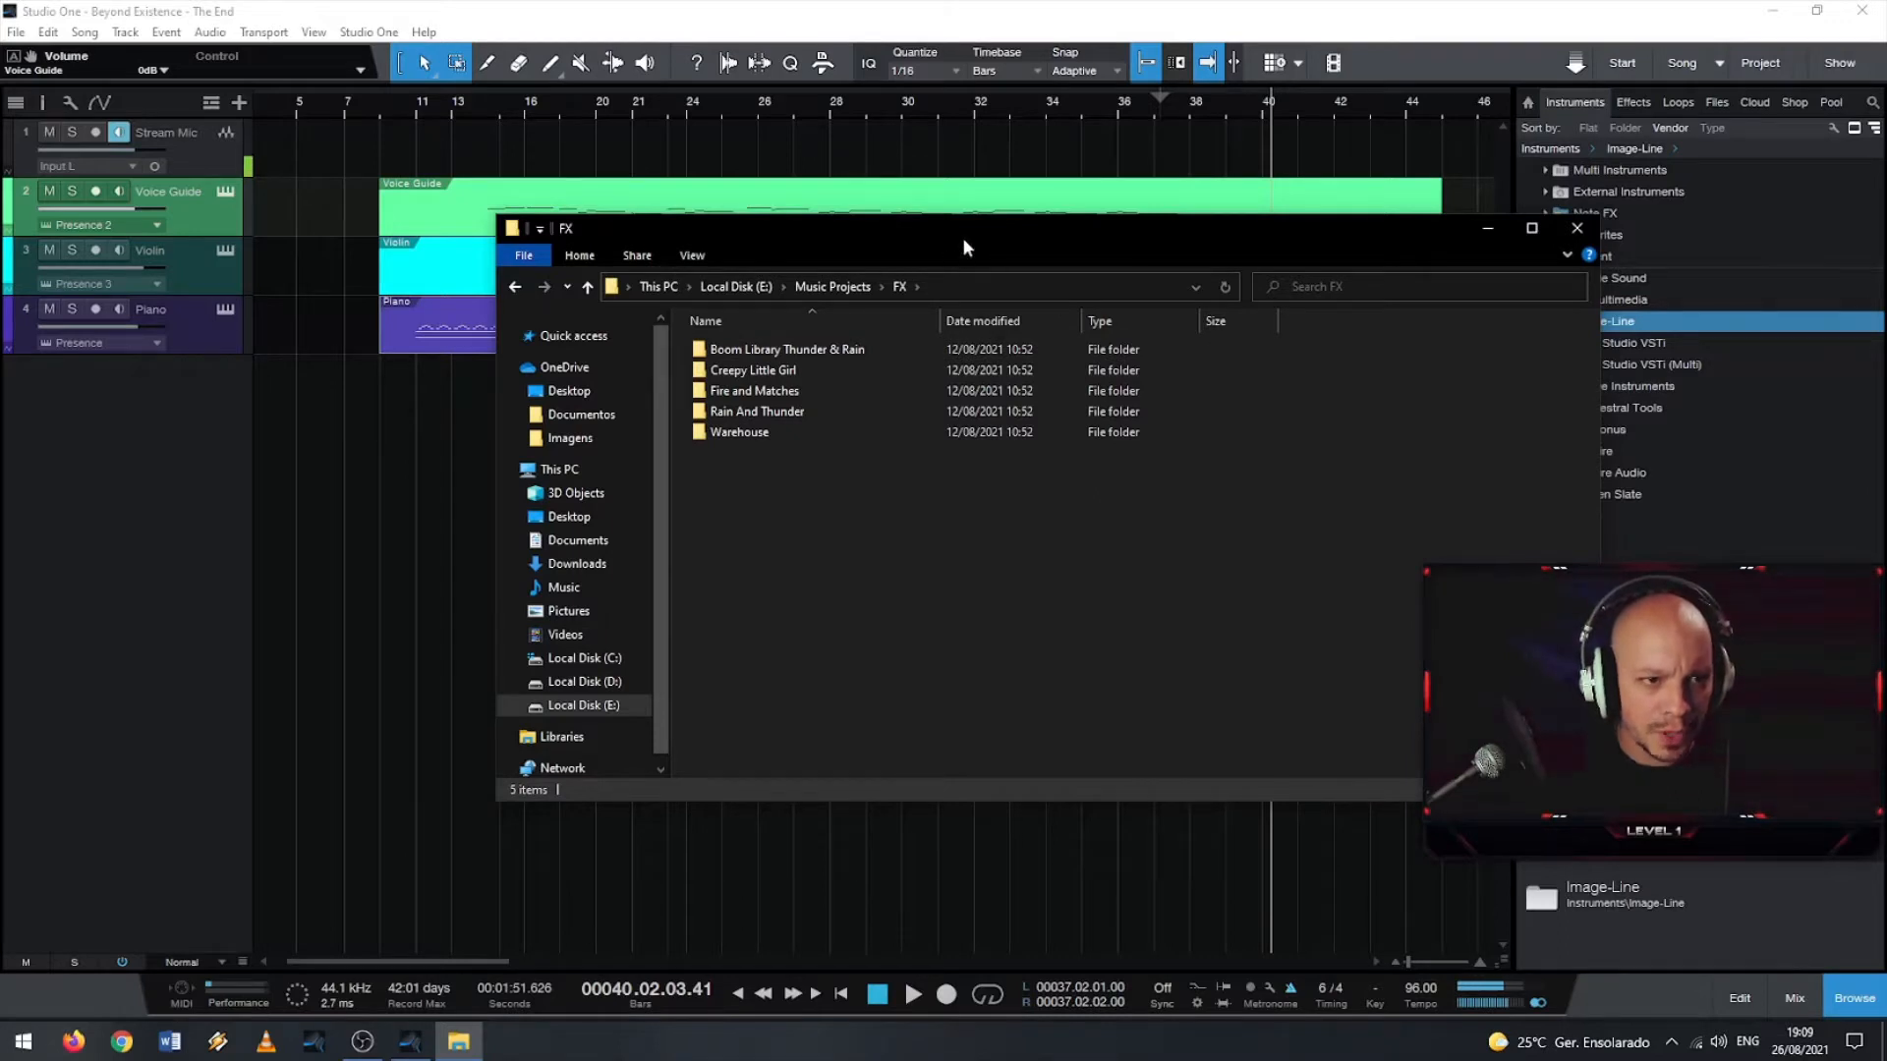
left_click_drag(963, 238, 826, 254)
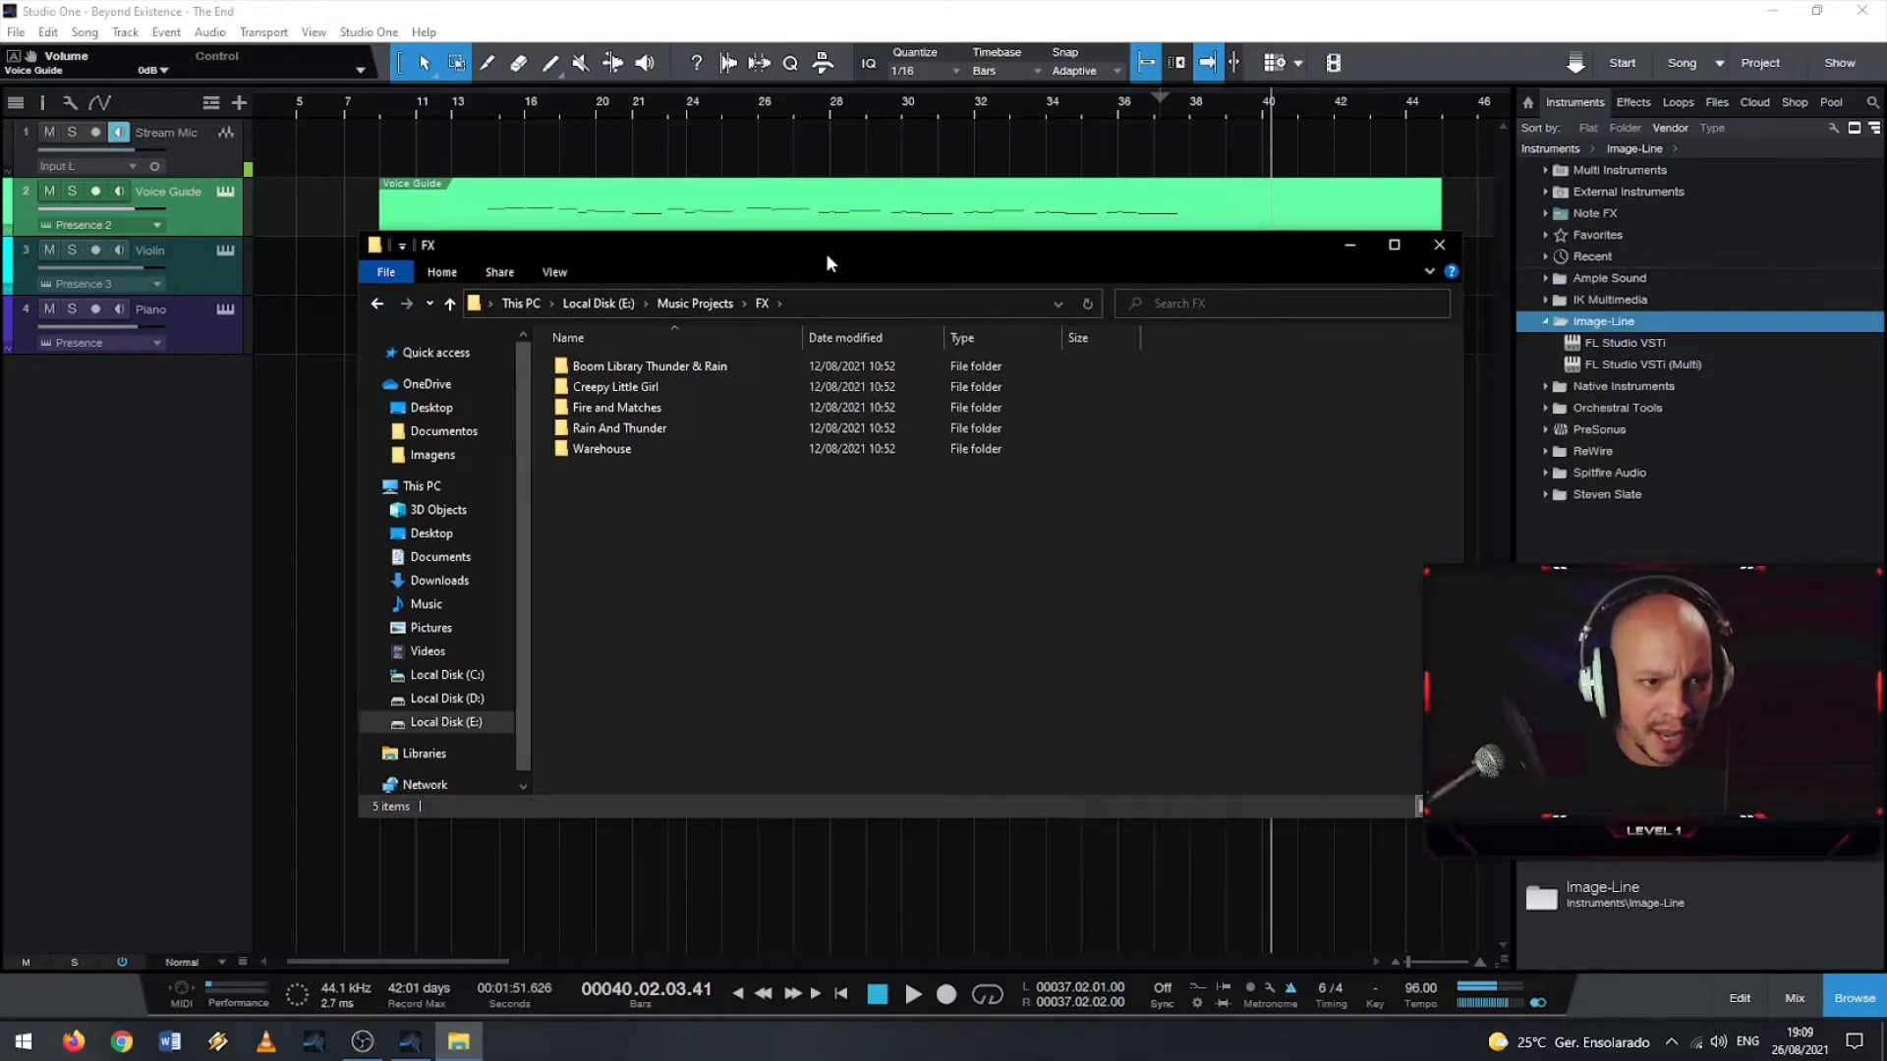
- Look through the Distant Thunder folder inside Rain And Thunder and open the Heavy Thunder folder
double_click(652, 429)
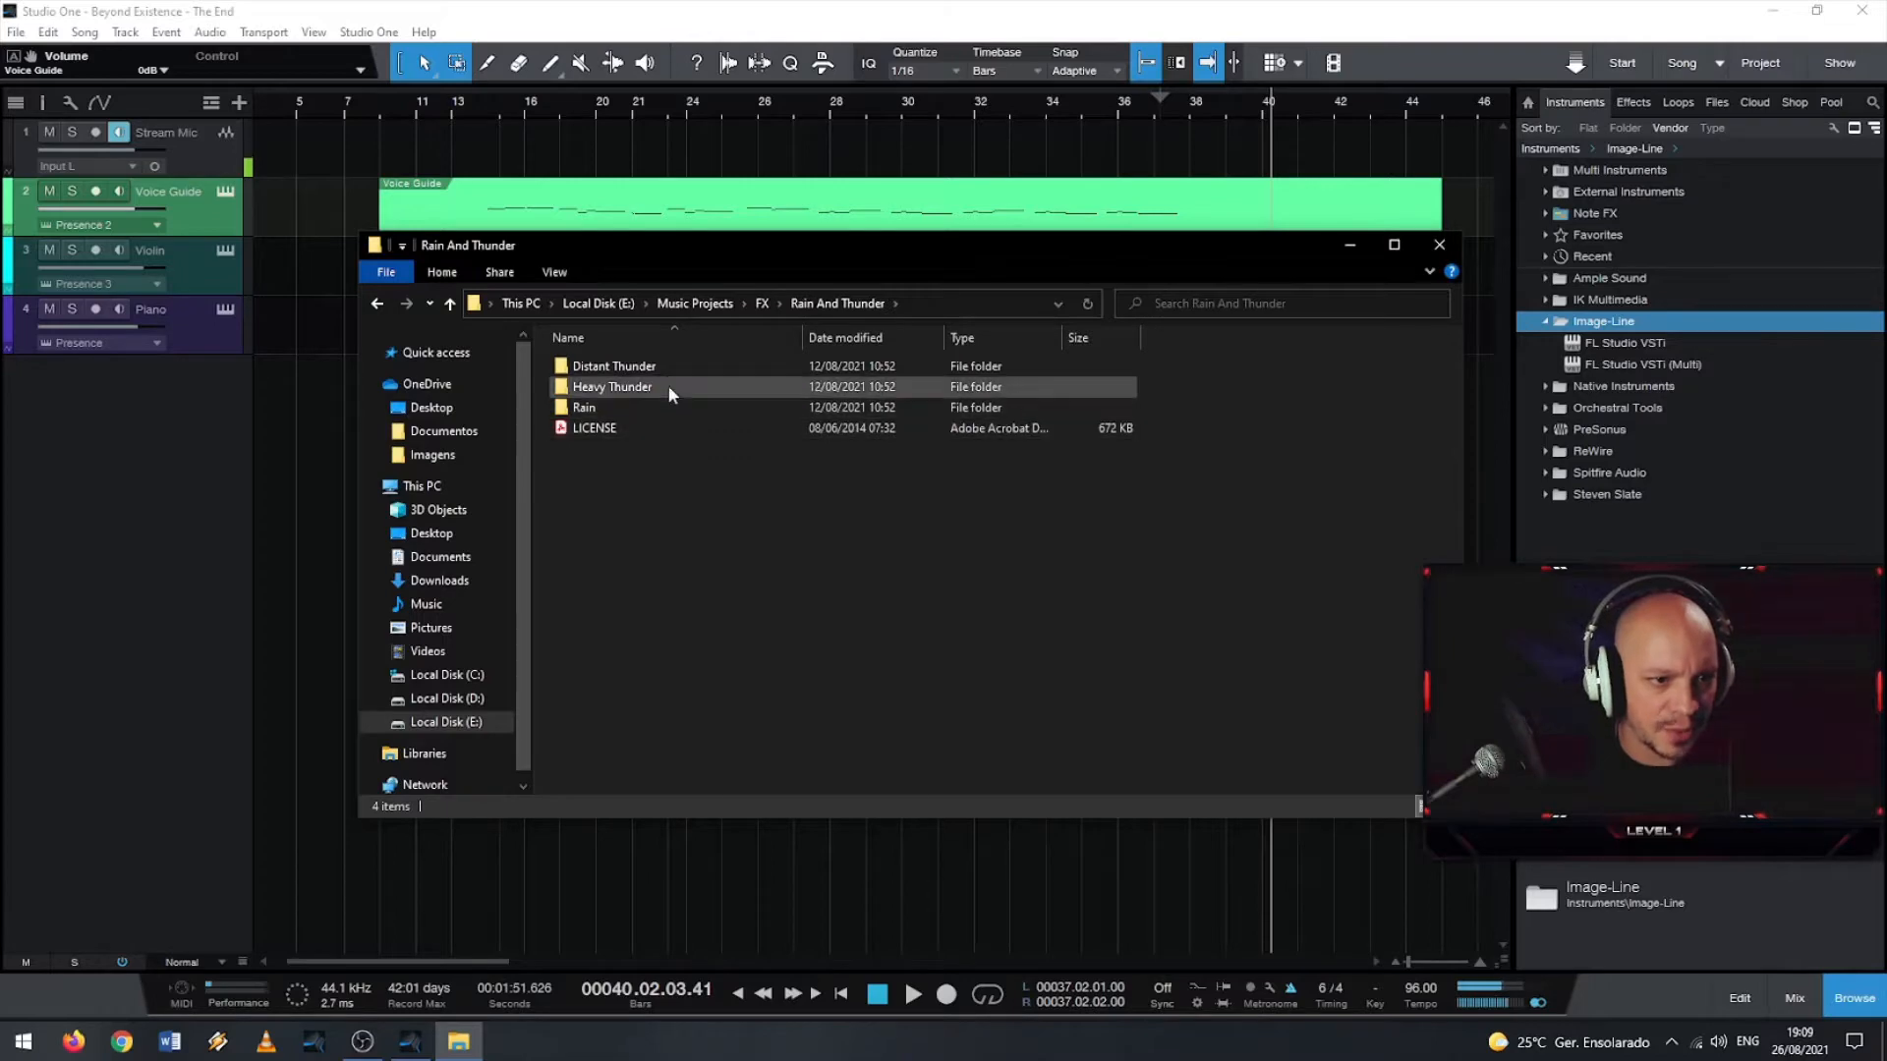
double_click(664, 373)
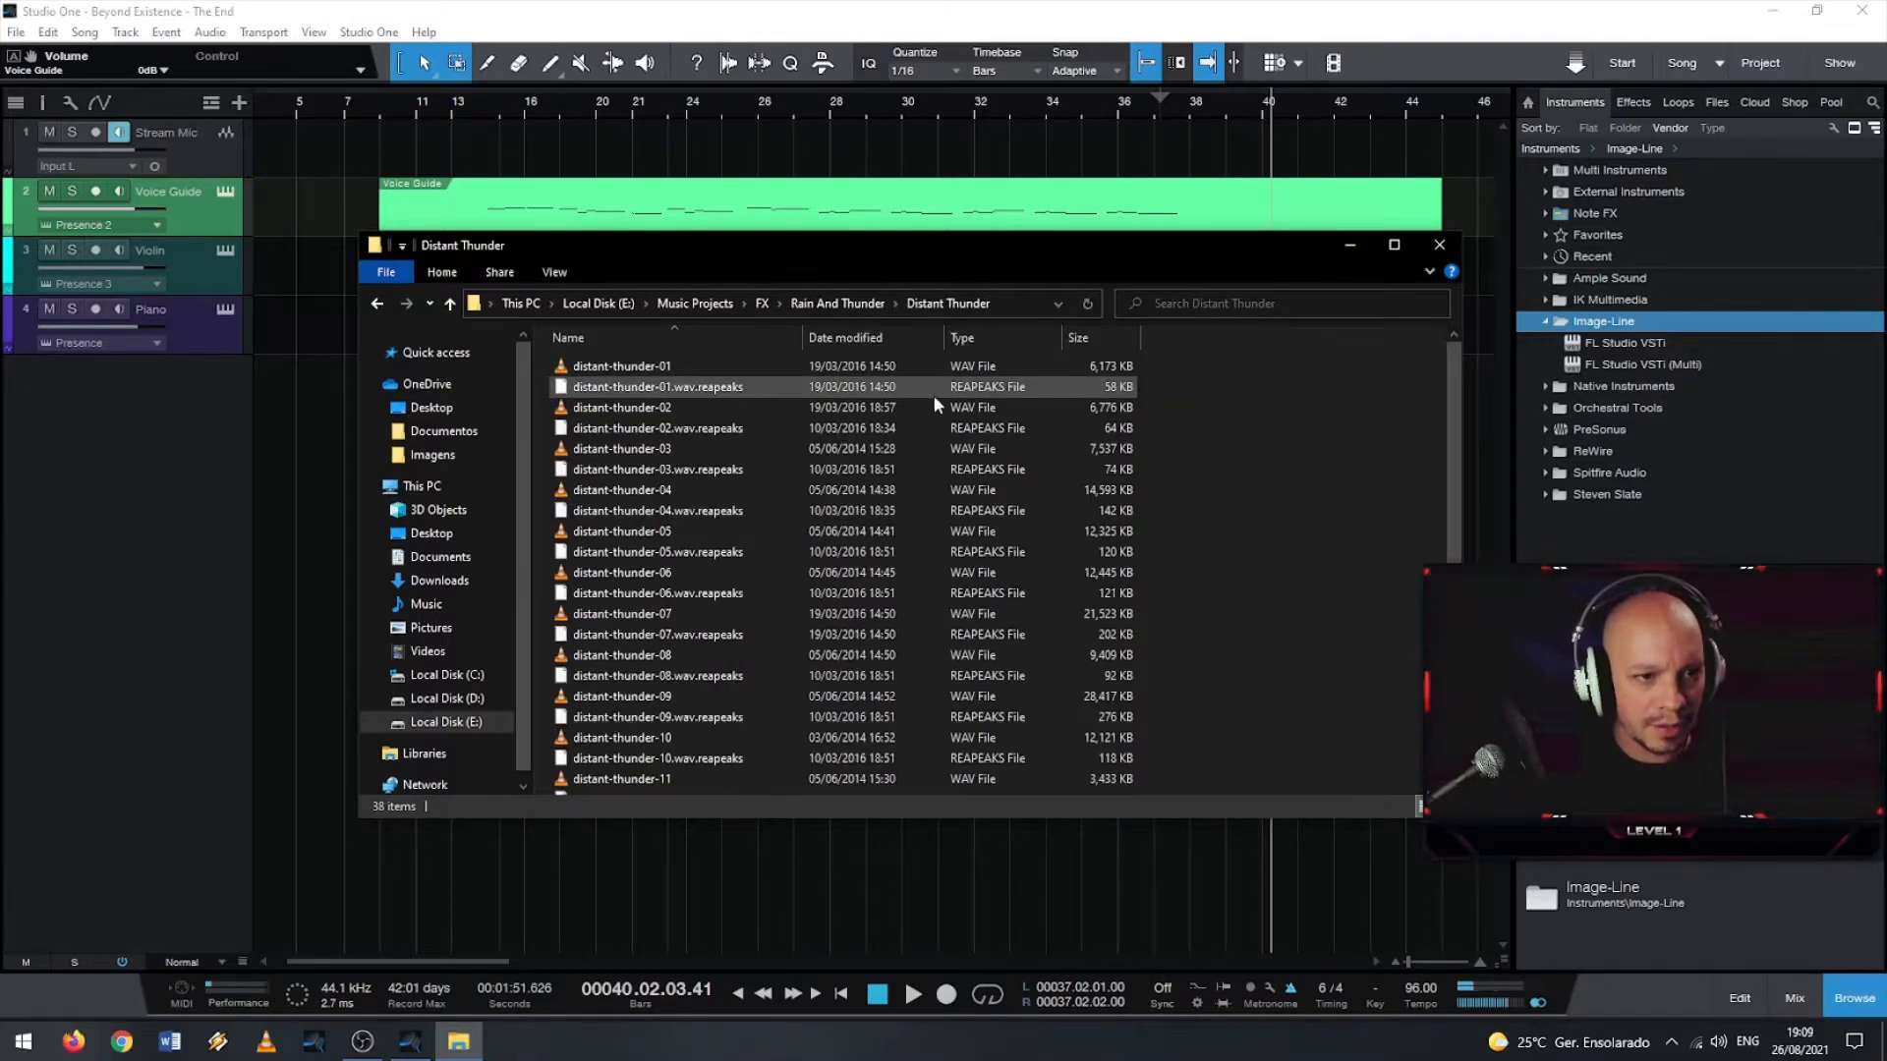
key("alt+Left")
double_click(671, 388)
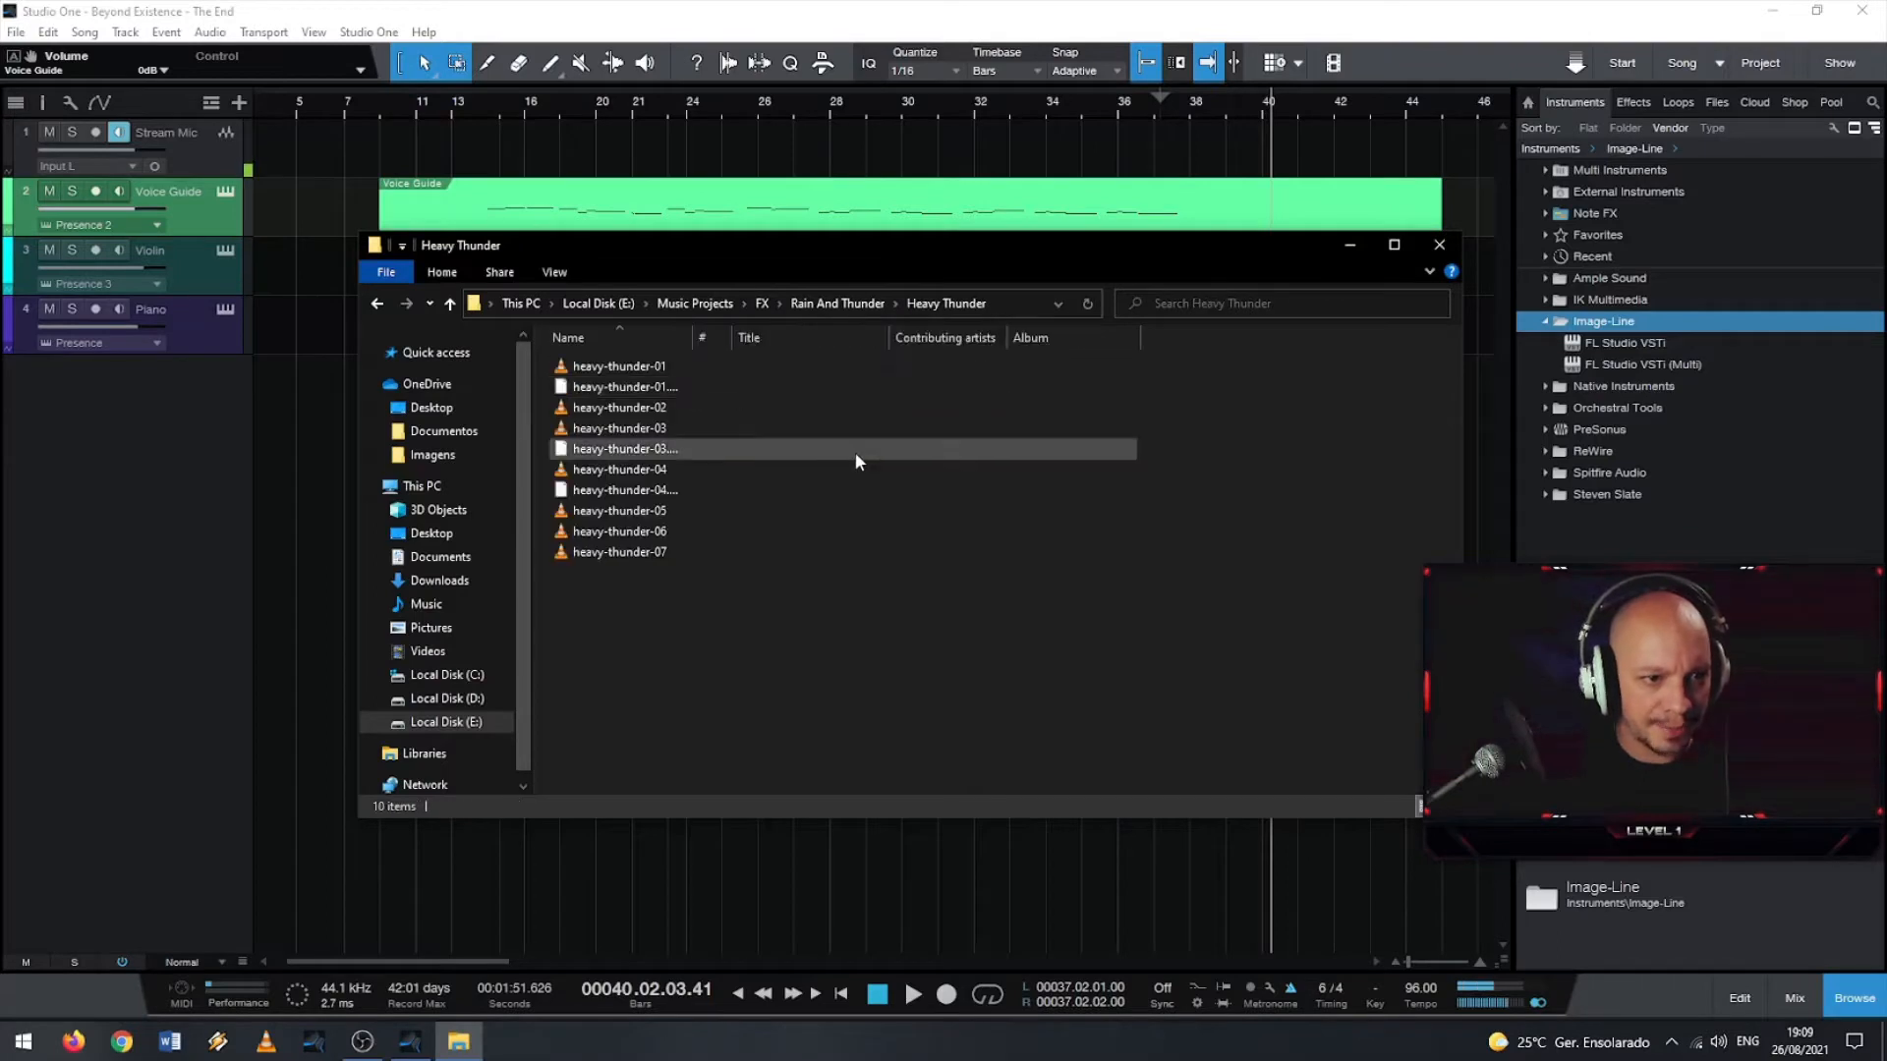
- Look through the files in the Rain folder inside Rain And Thunder and widen its Name column to show the full file names
key("alt+Left")
double_click(625, 410)
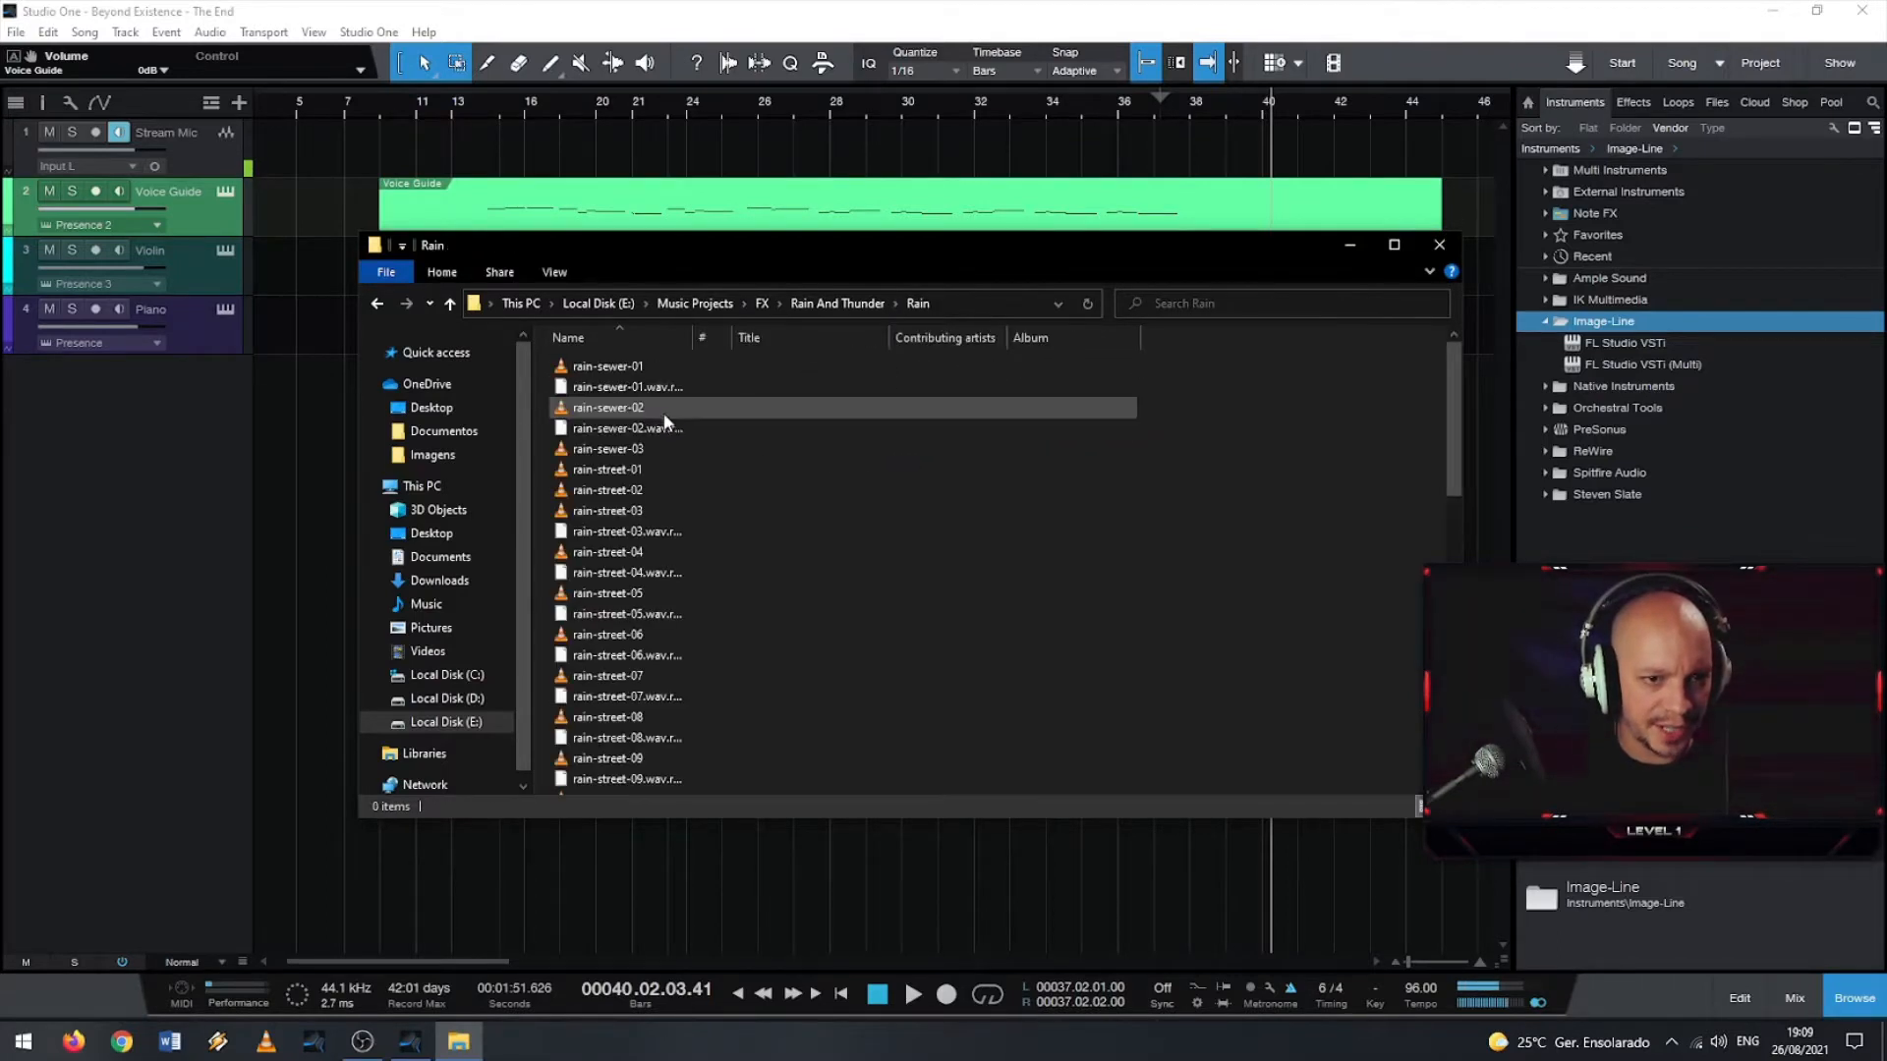
scroll(852, 433, "down", 3)
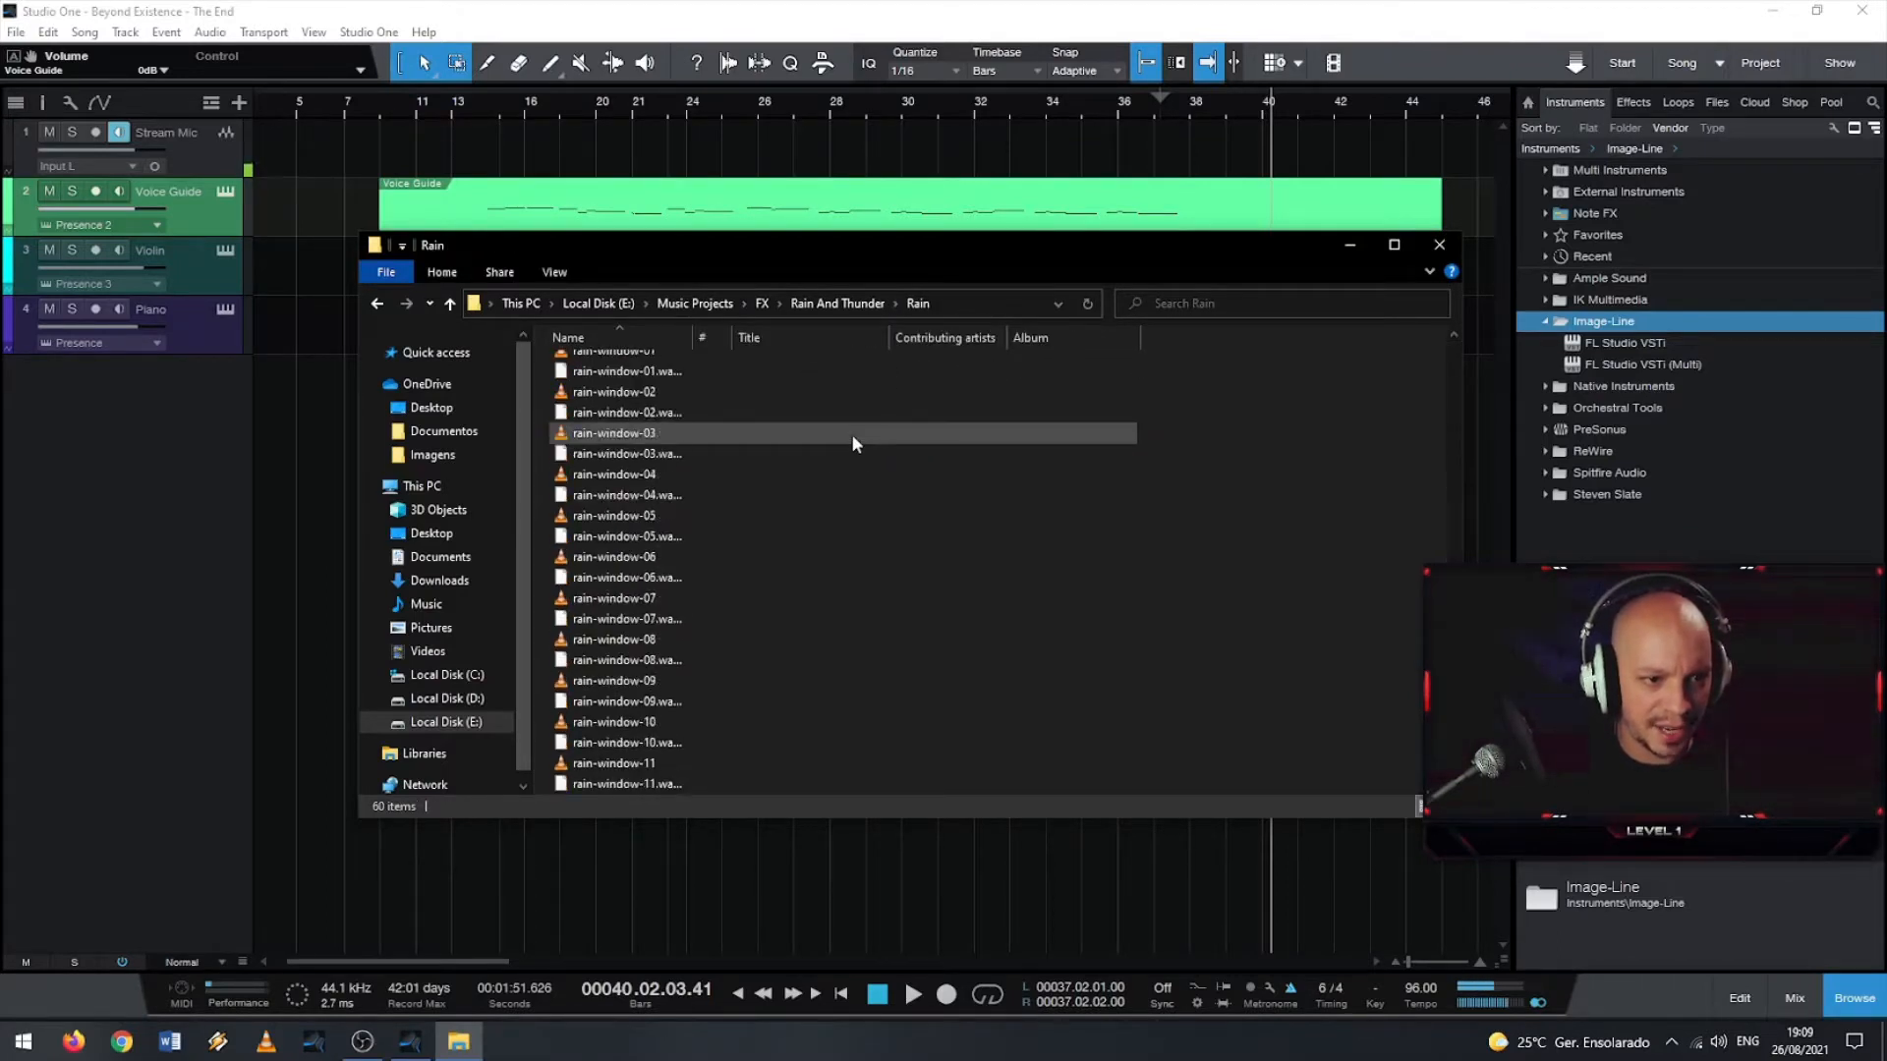
scroll(851, 434, "up", 2)
scroll(851, 434, "up", 1)
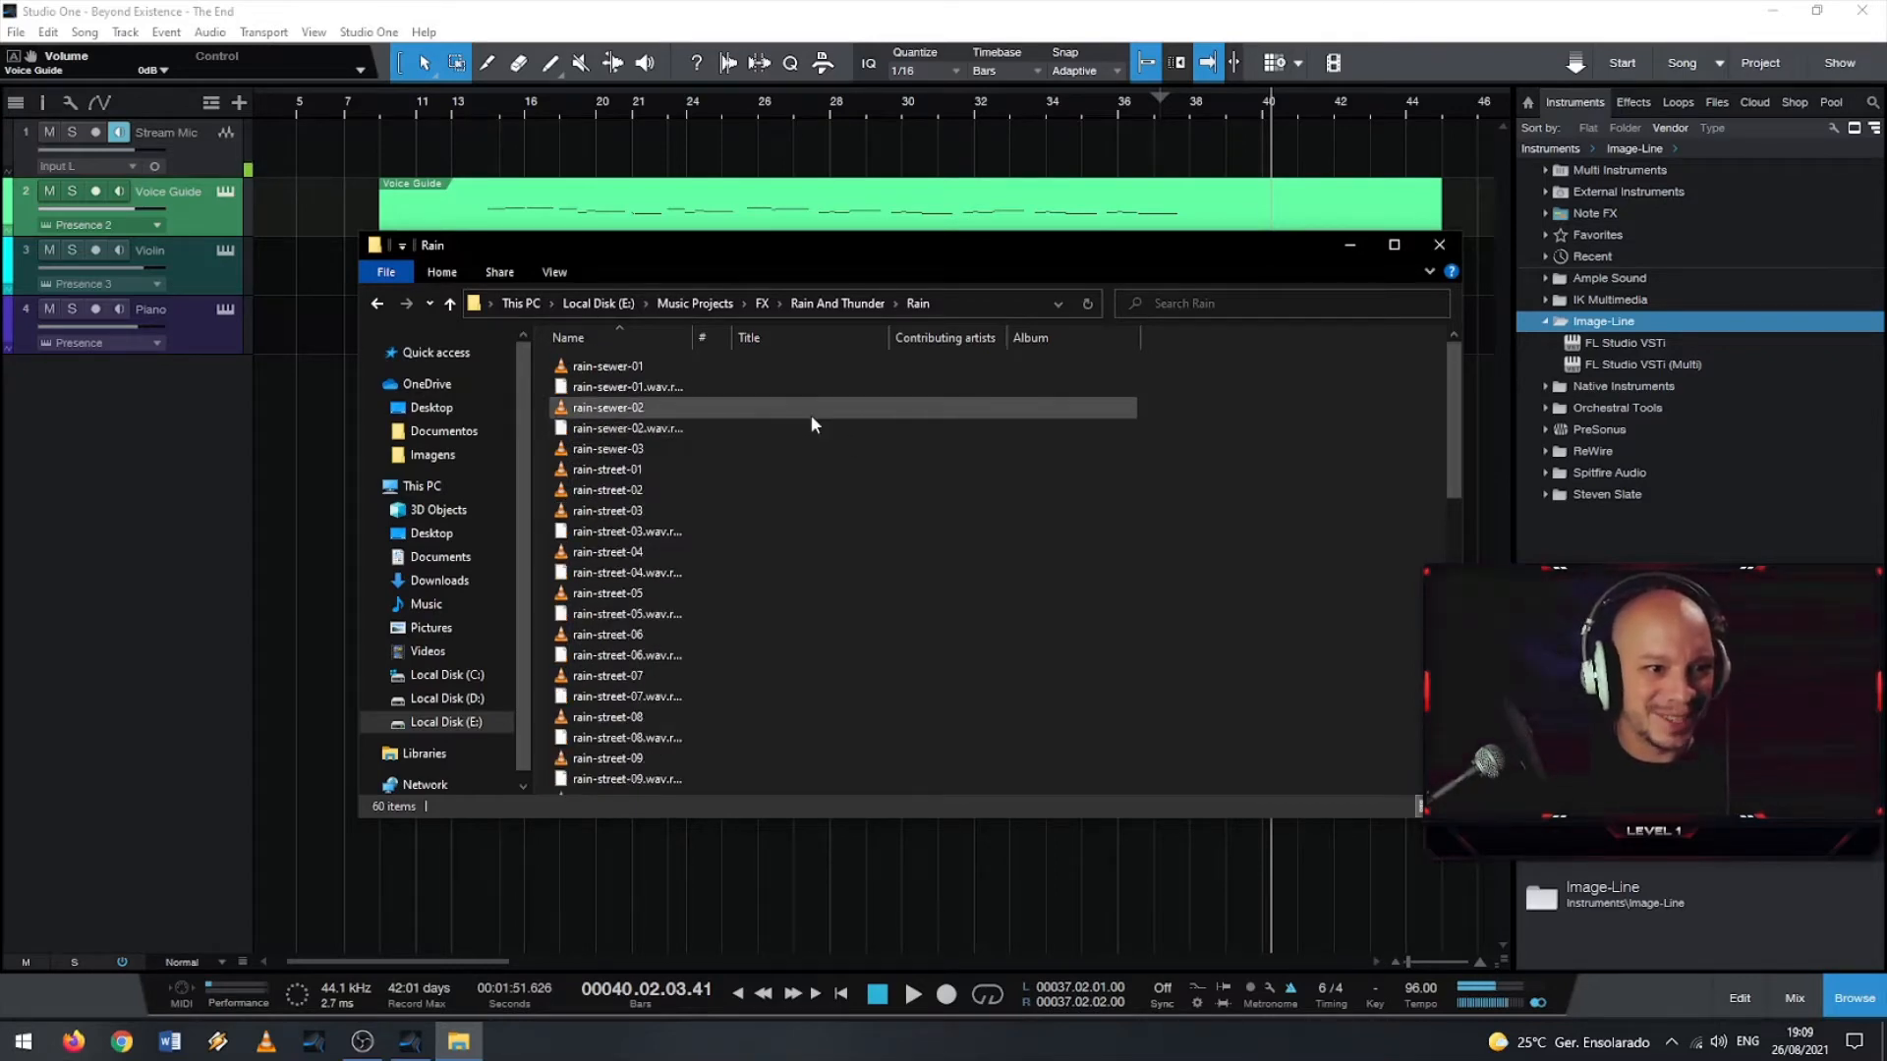
left_click_drag(694, 338, 924, 337)
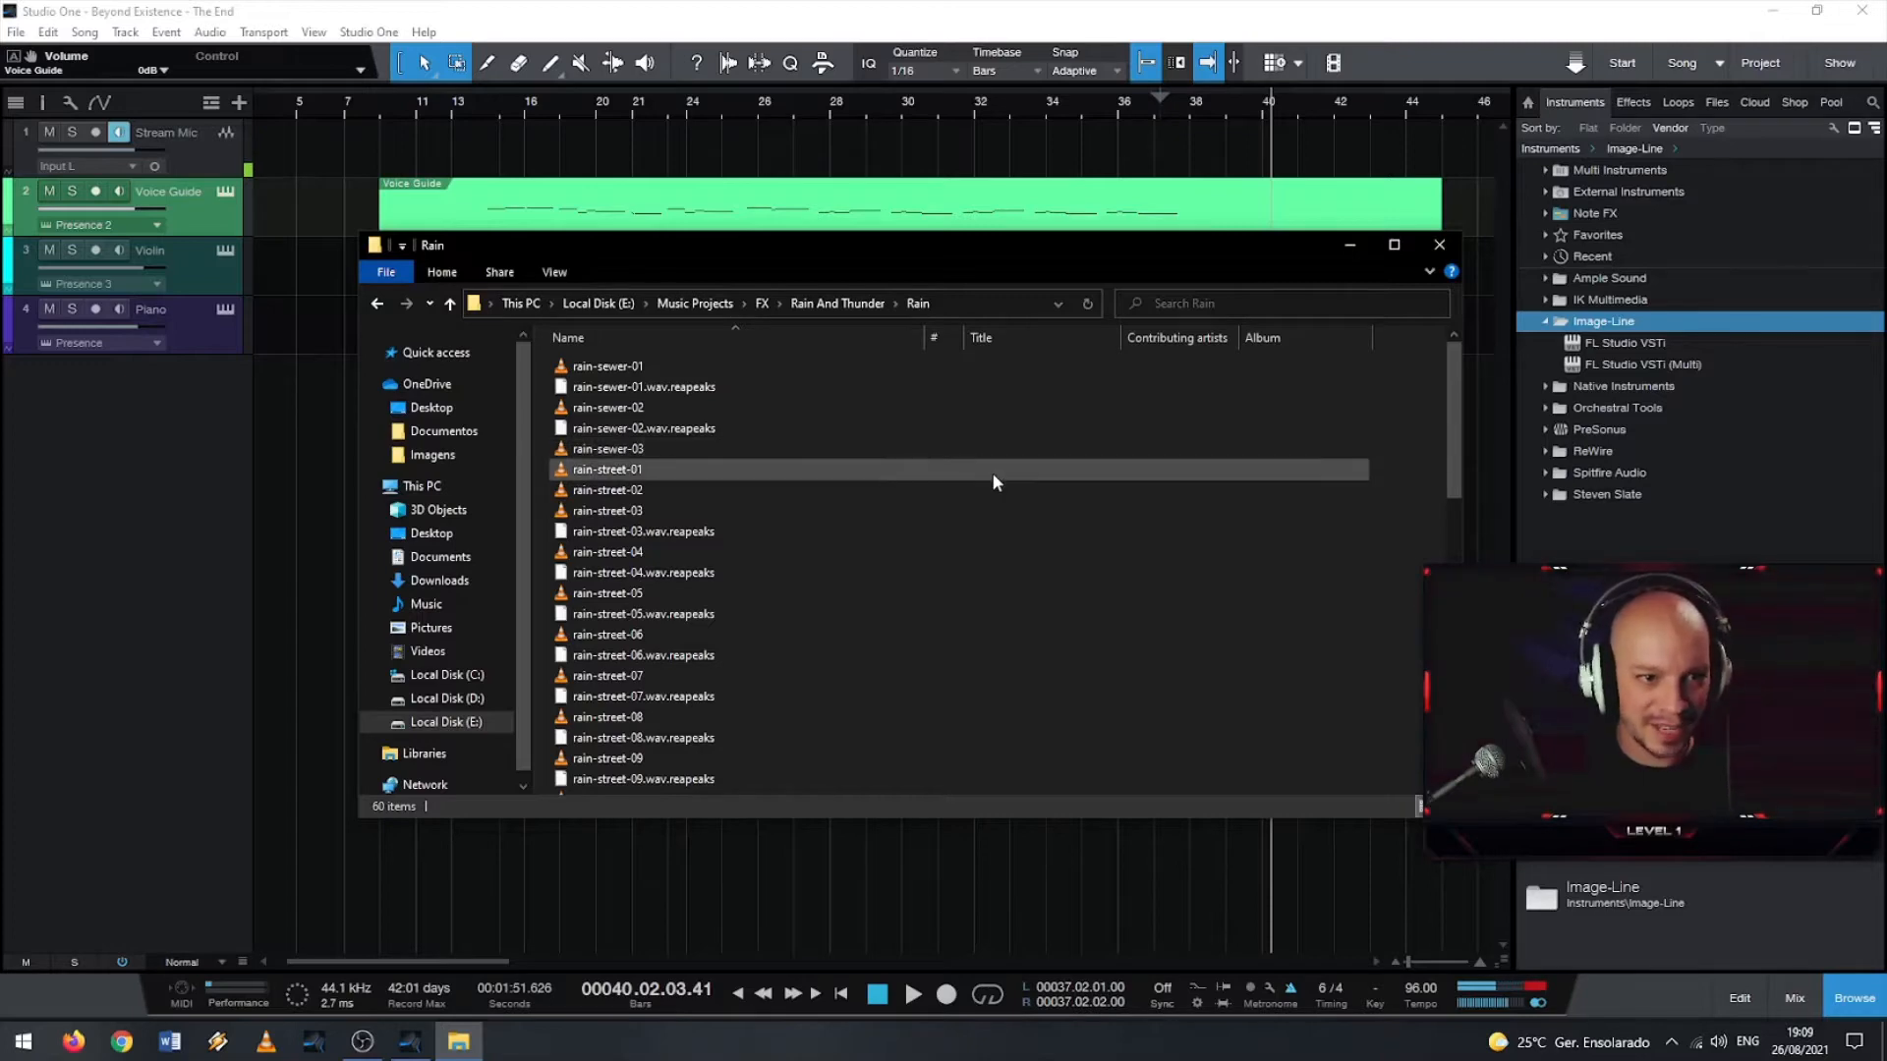
- Look through the Distant Thunder folder again and reopen the Rain folder
key("BackSpace")
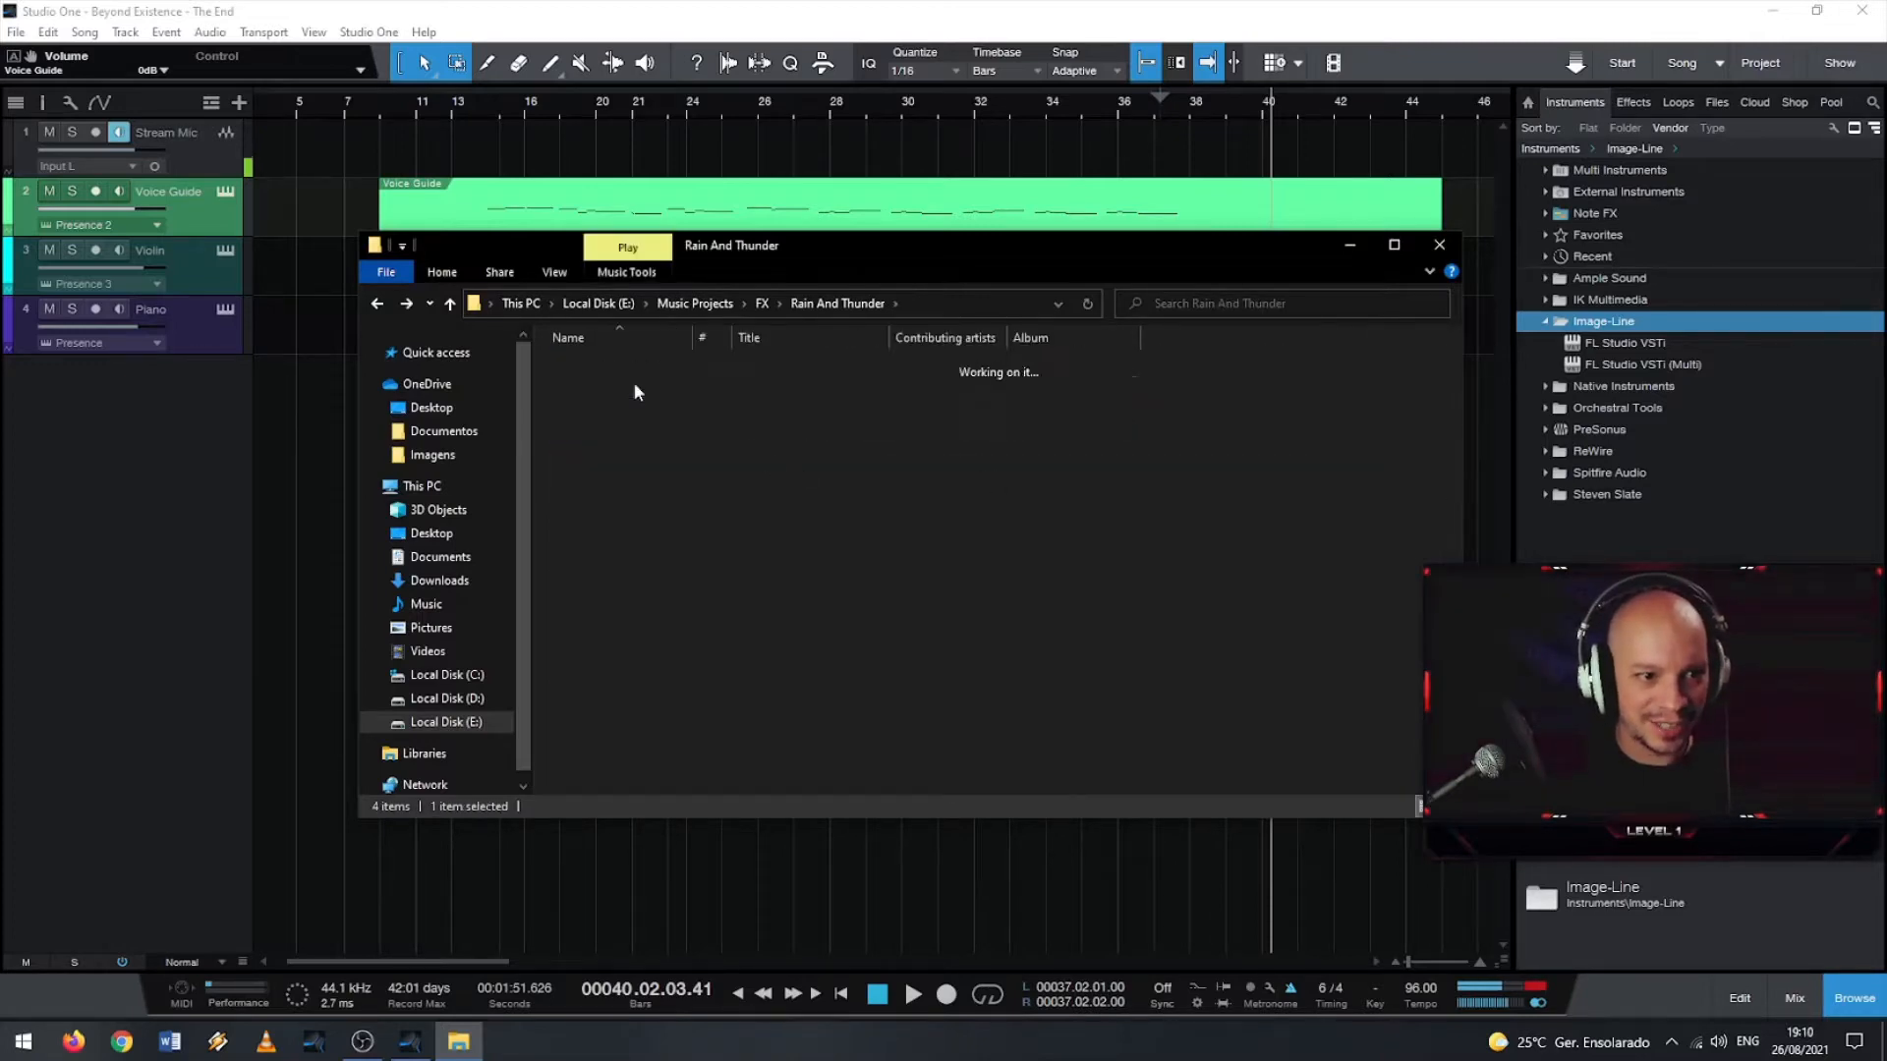
double_click(660, 368)
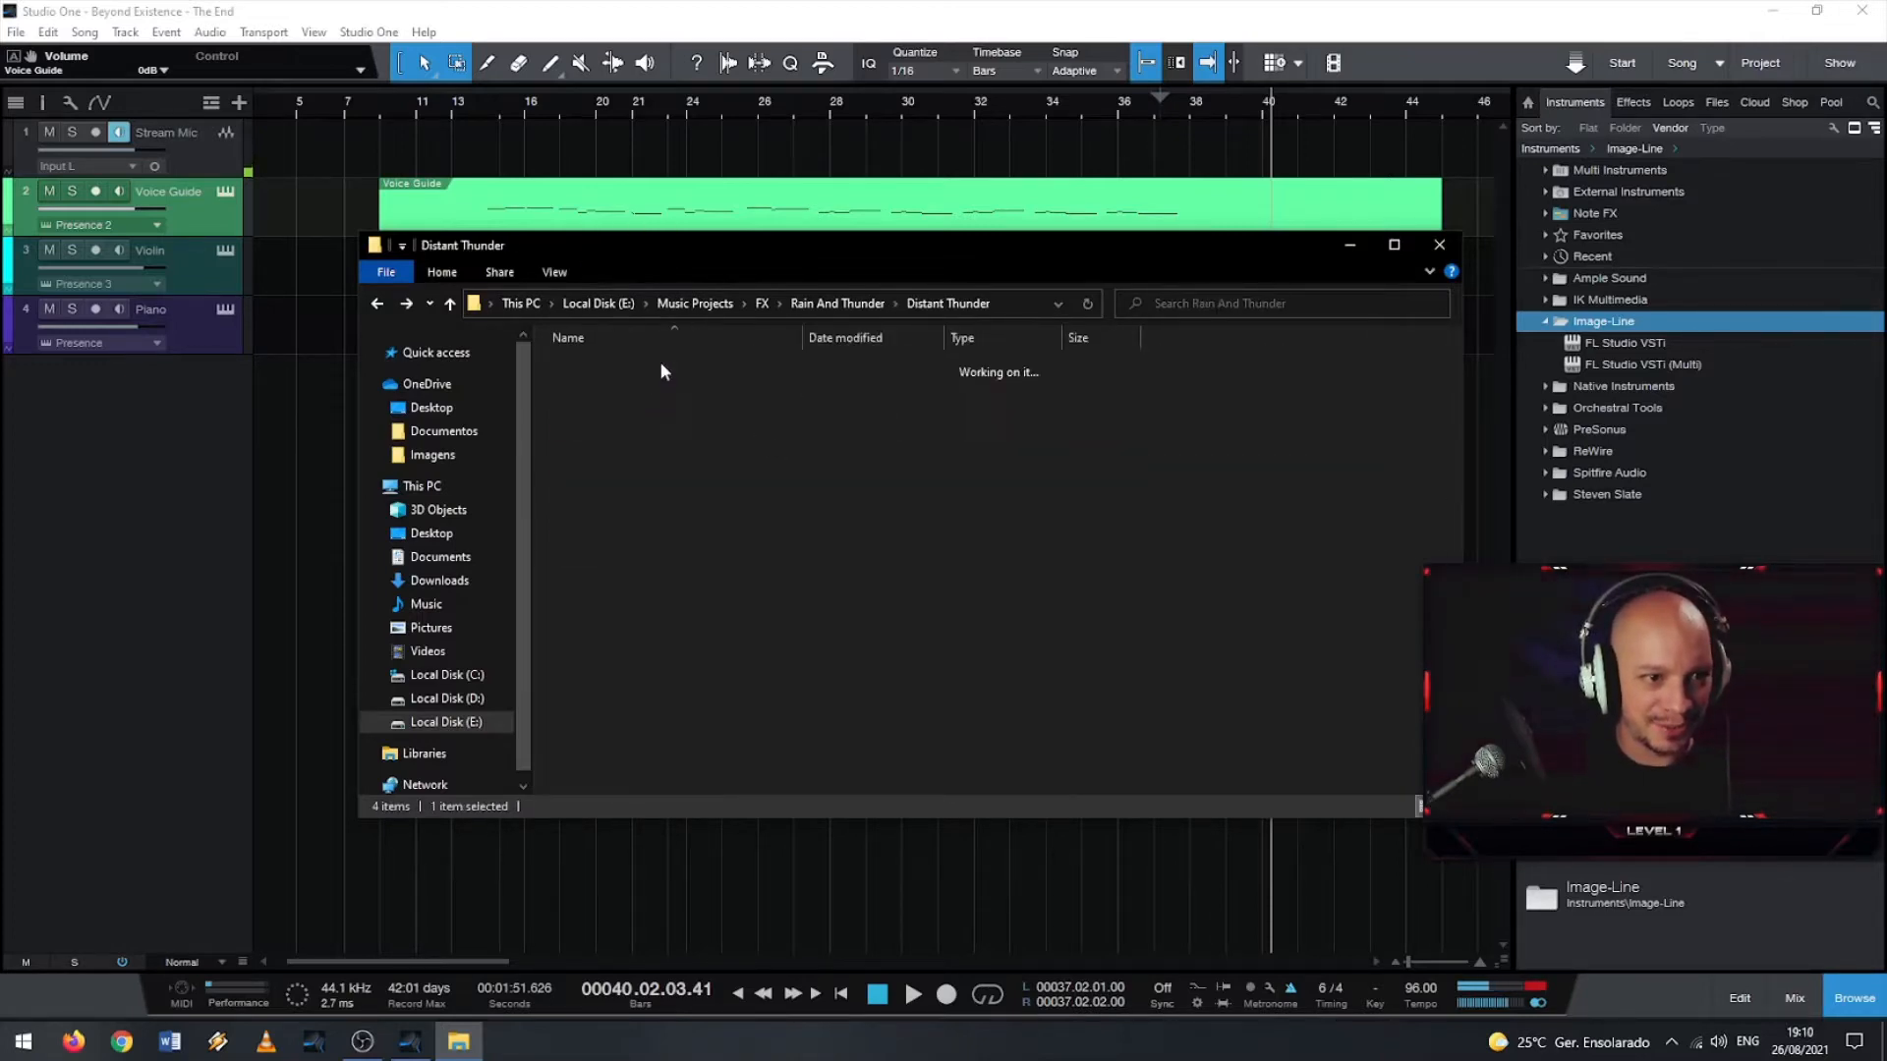
scroll(1071, 501, "down", 6)
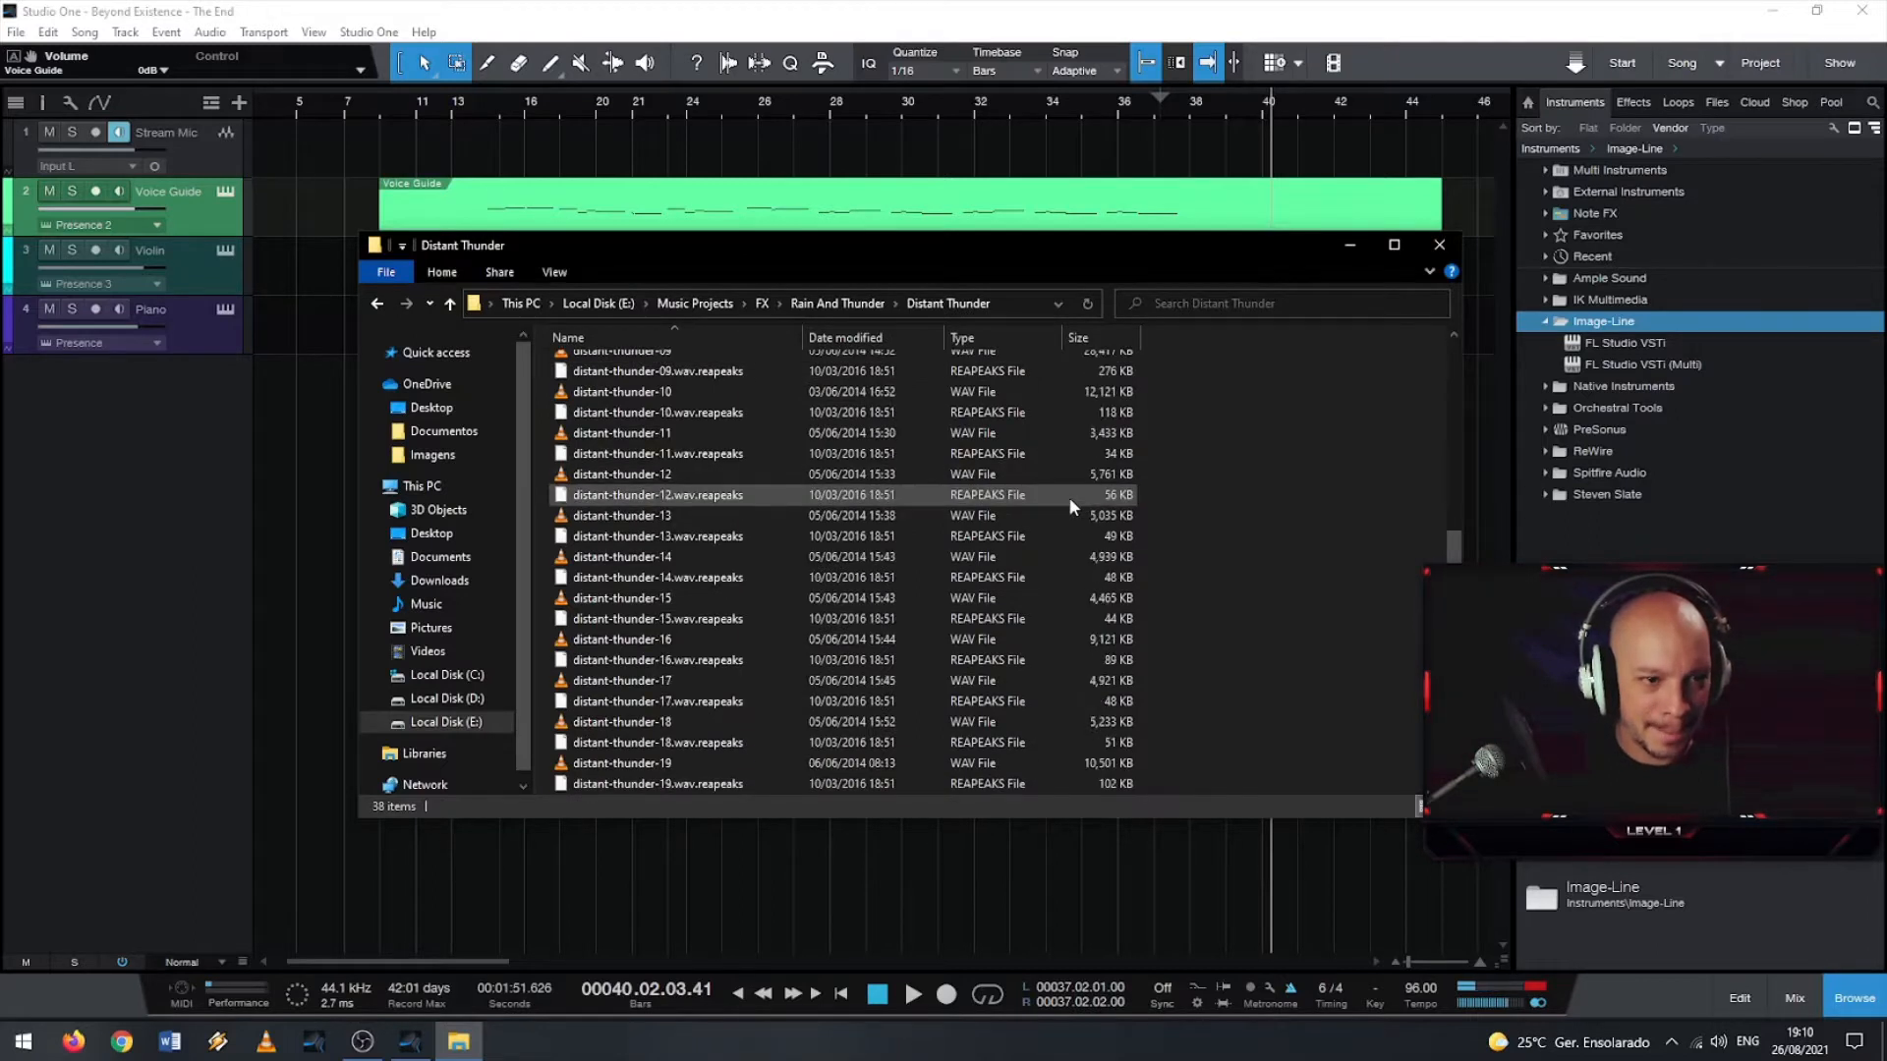
key("alt+Left")
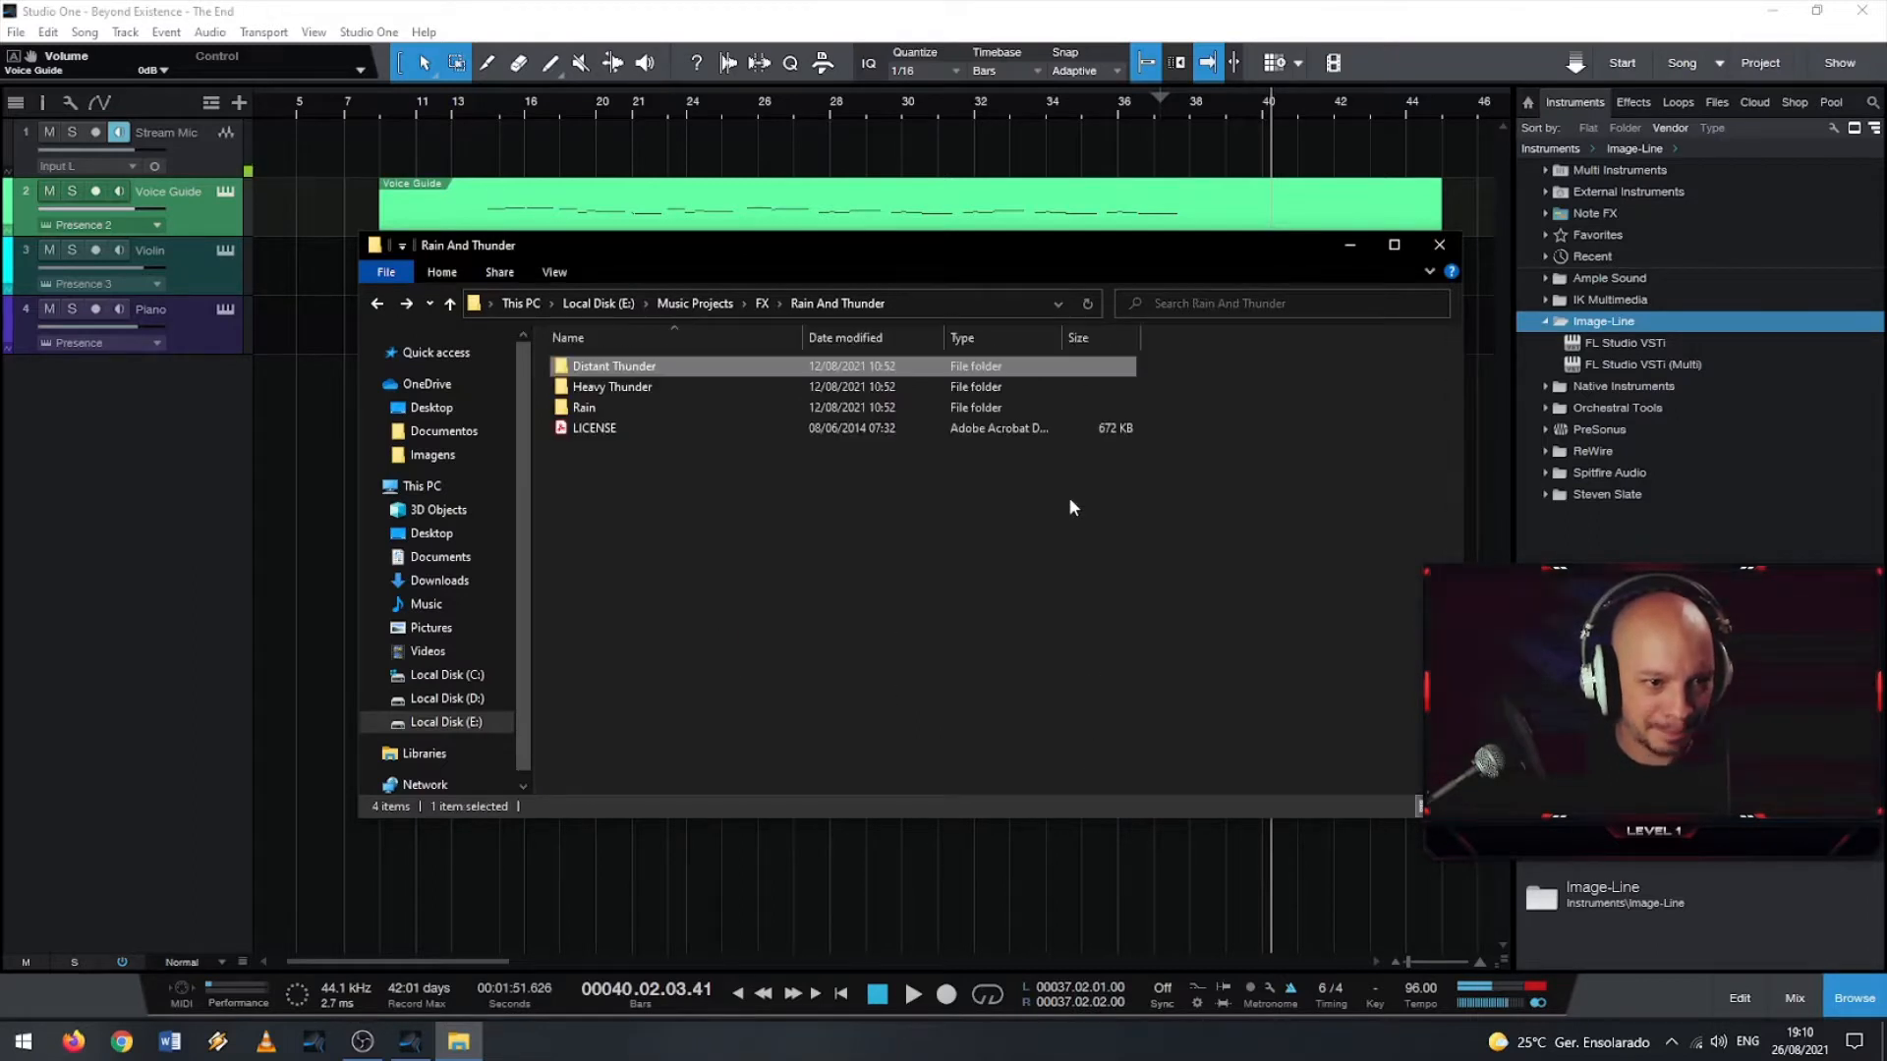
double_click(688, 405)
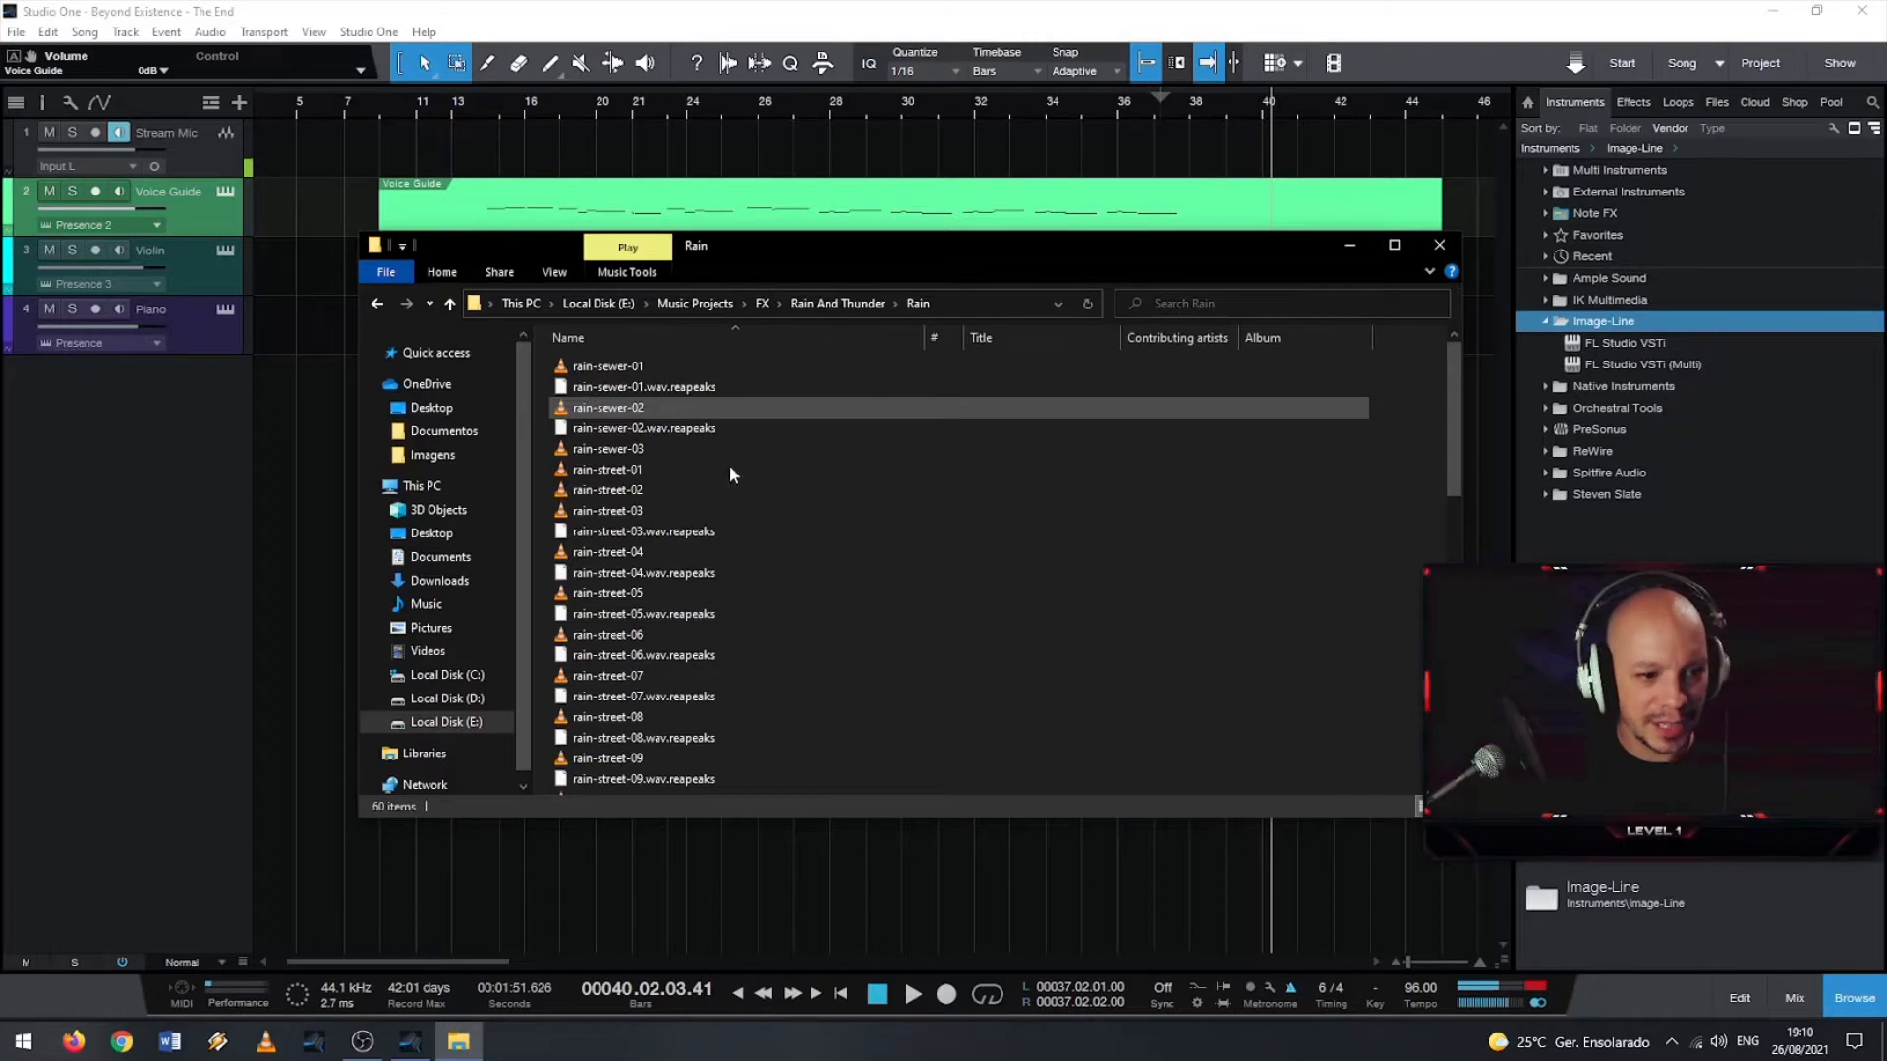
- Launch Winamp and select the audio files rain-sewer-01 to rain-sewer-03 and rain-street-01 to rain-street-09, leaving out the reapeaks files
left_click(219, 1043)
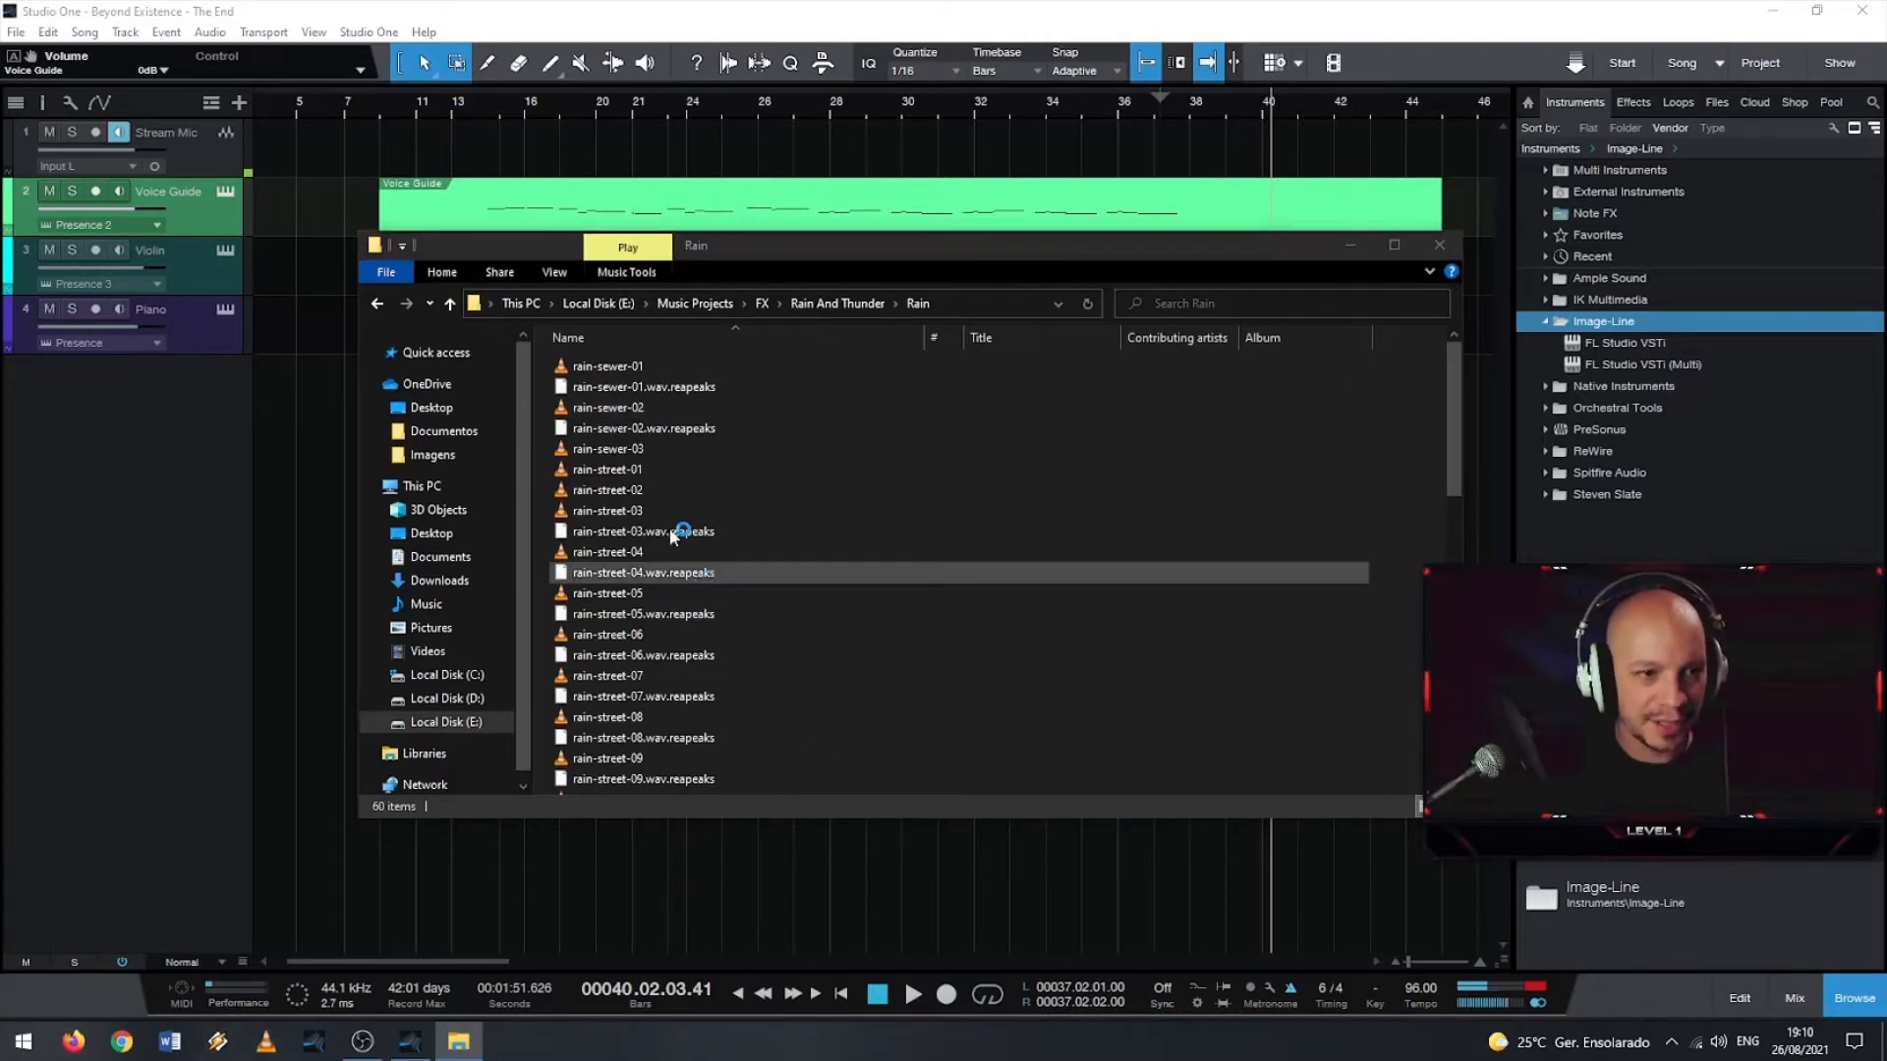
left_click(586, 376)
left_click(606, 406, "shift")
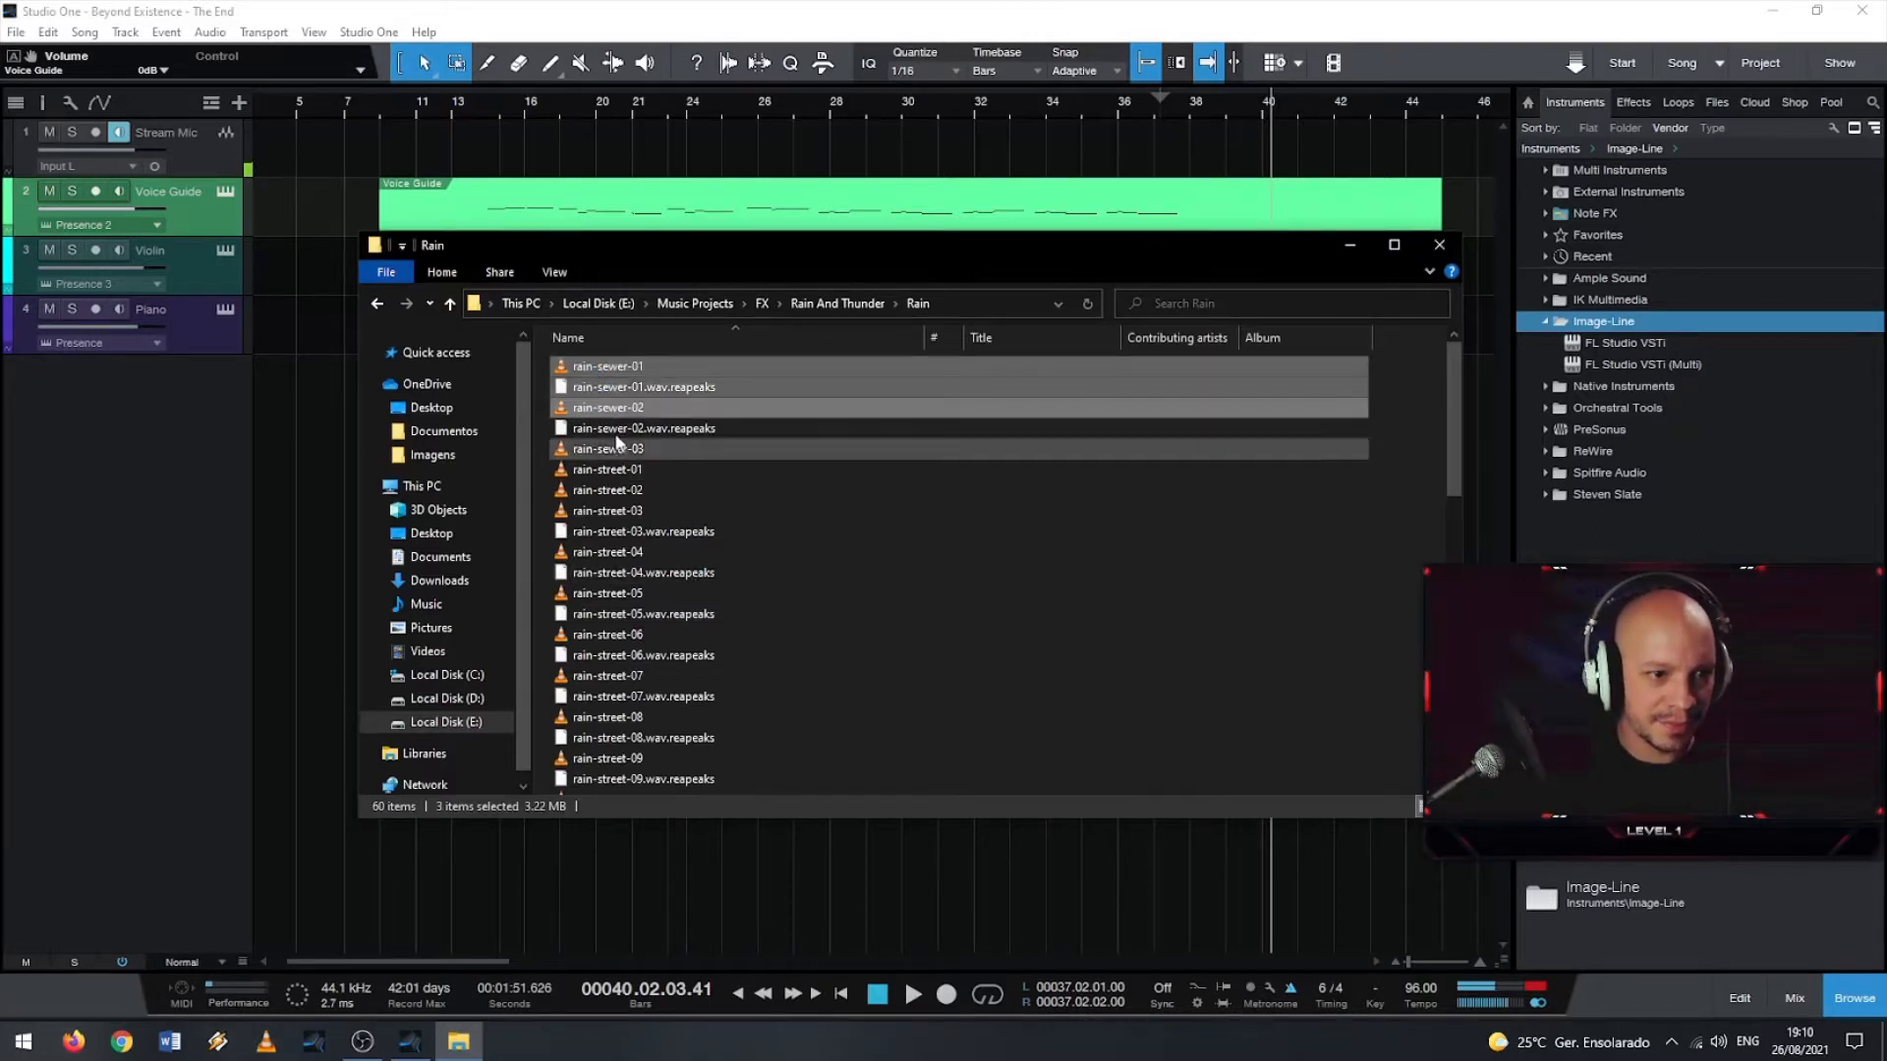
left_click(630, 387, "ctrl")
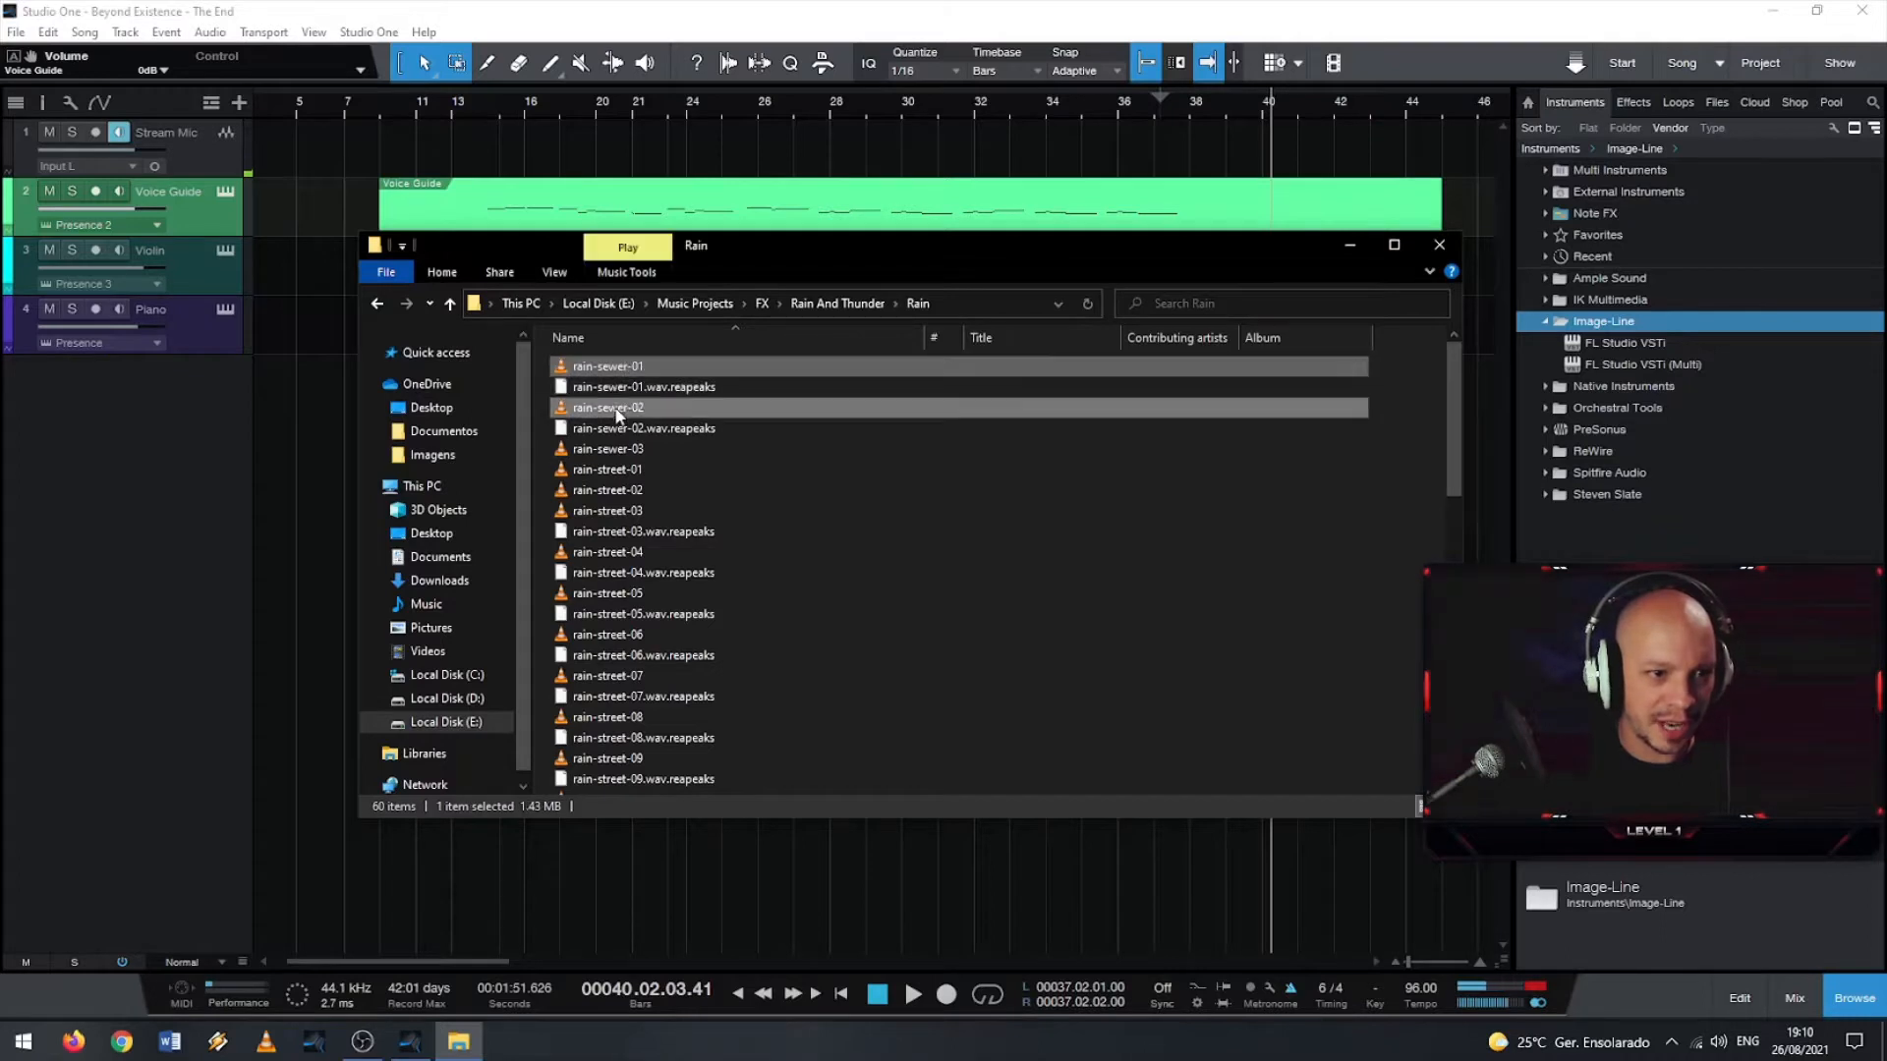
left_click(629, 452, "ctrl")
left_click(608, 490, "ctrl")
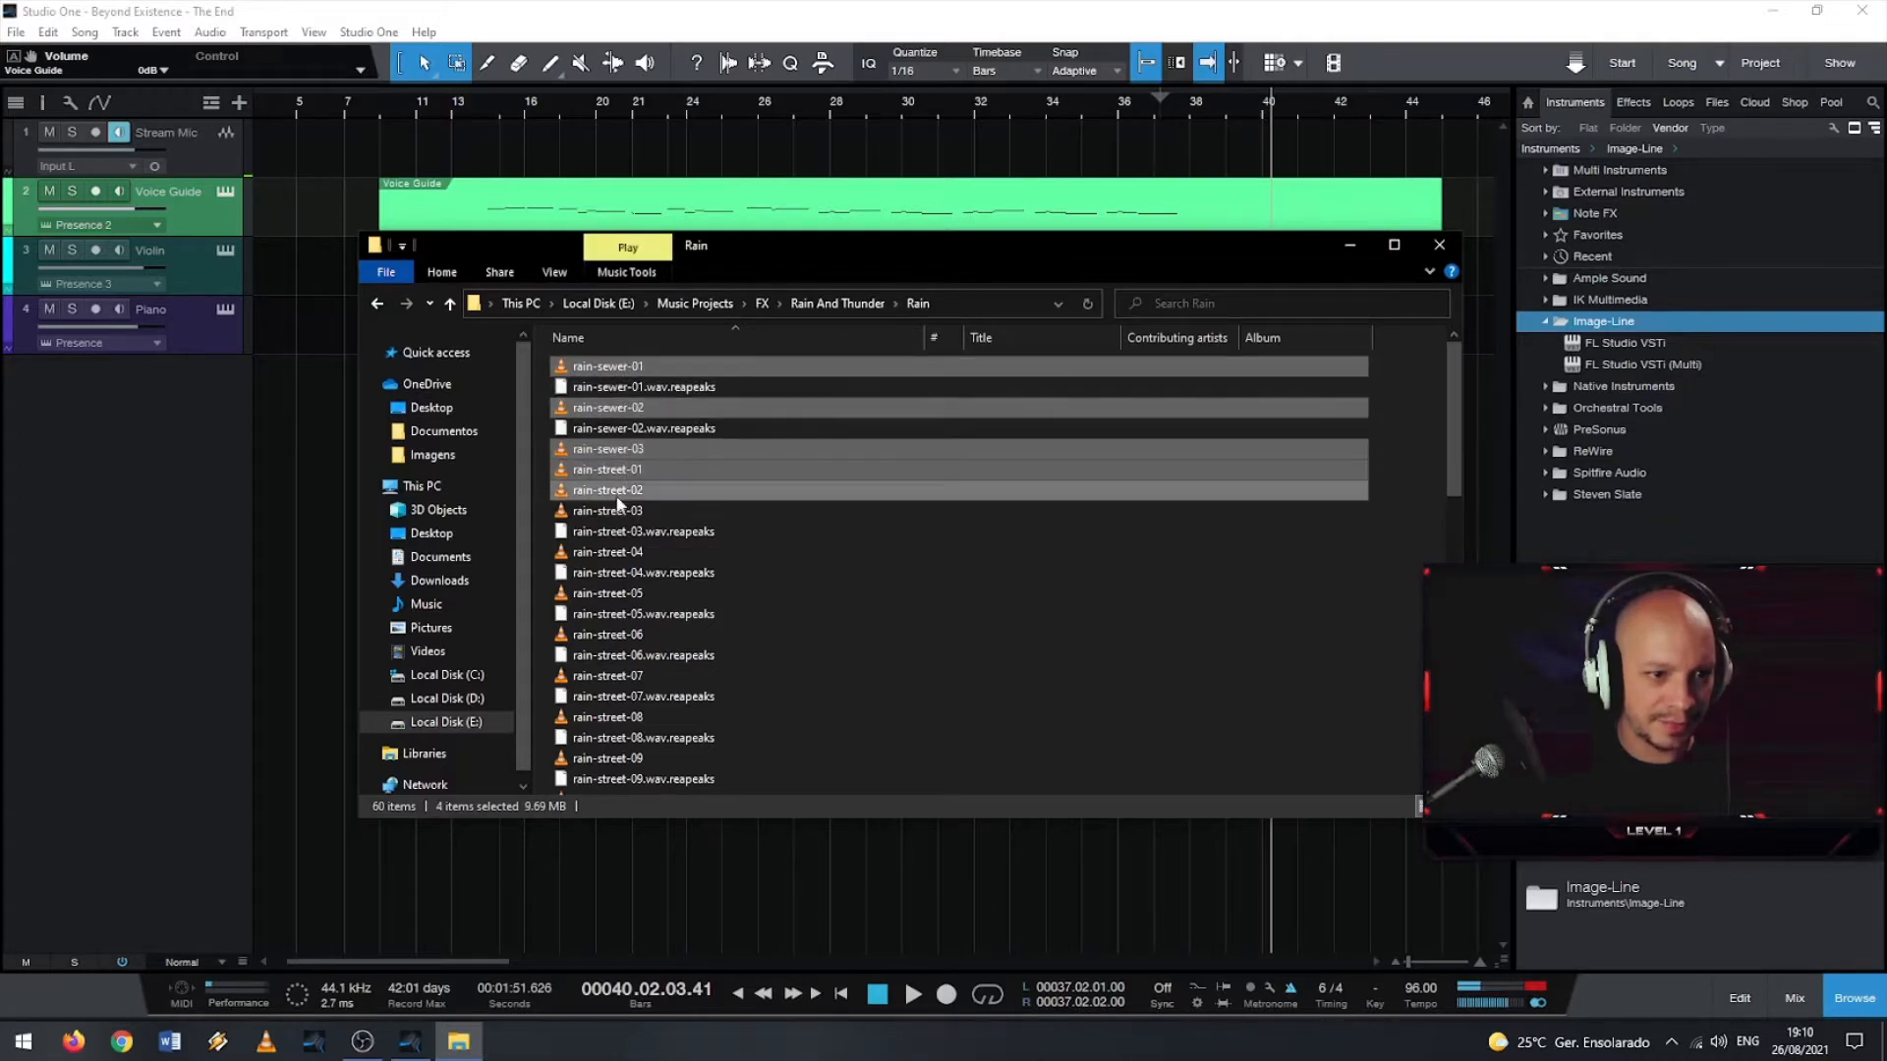
left_click(609, 511, "ctrl")
left_click(609, 552, "ctrl")
left_click(609, 594, "ctrl")
left_click(609, 635, "ctrl")
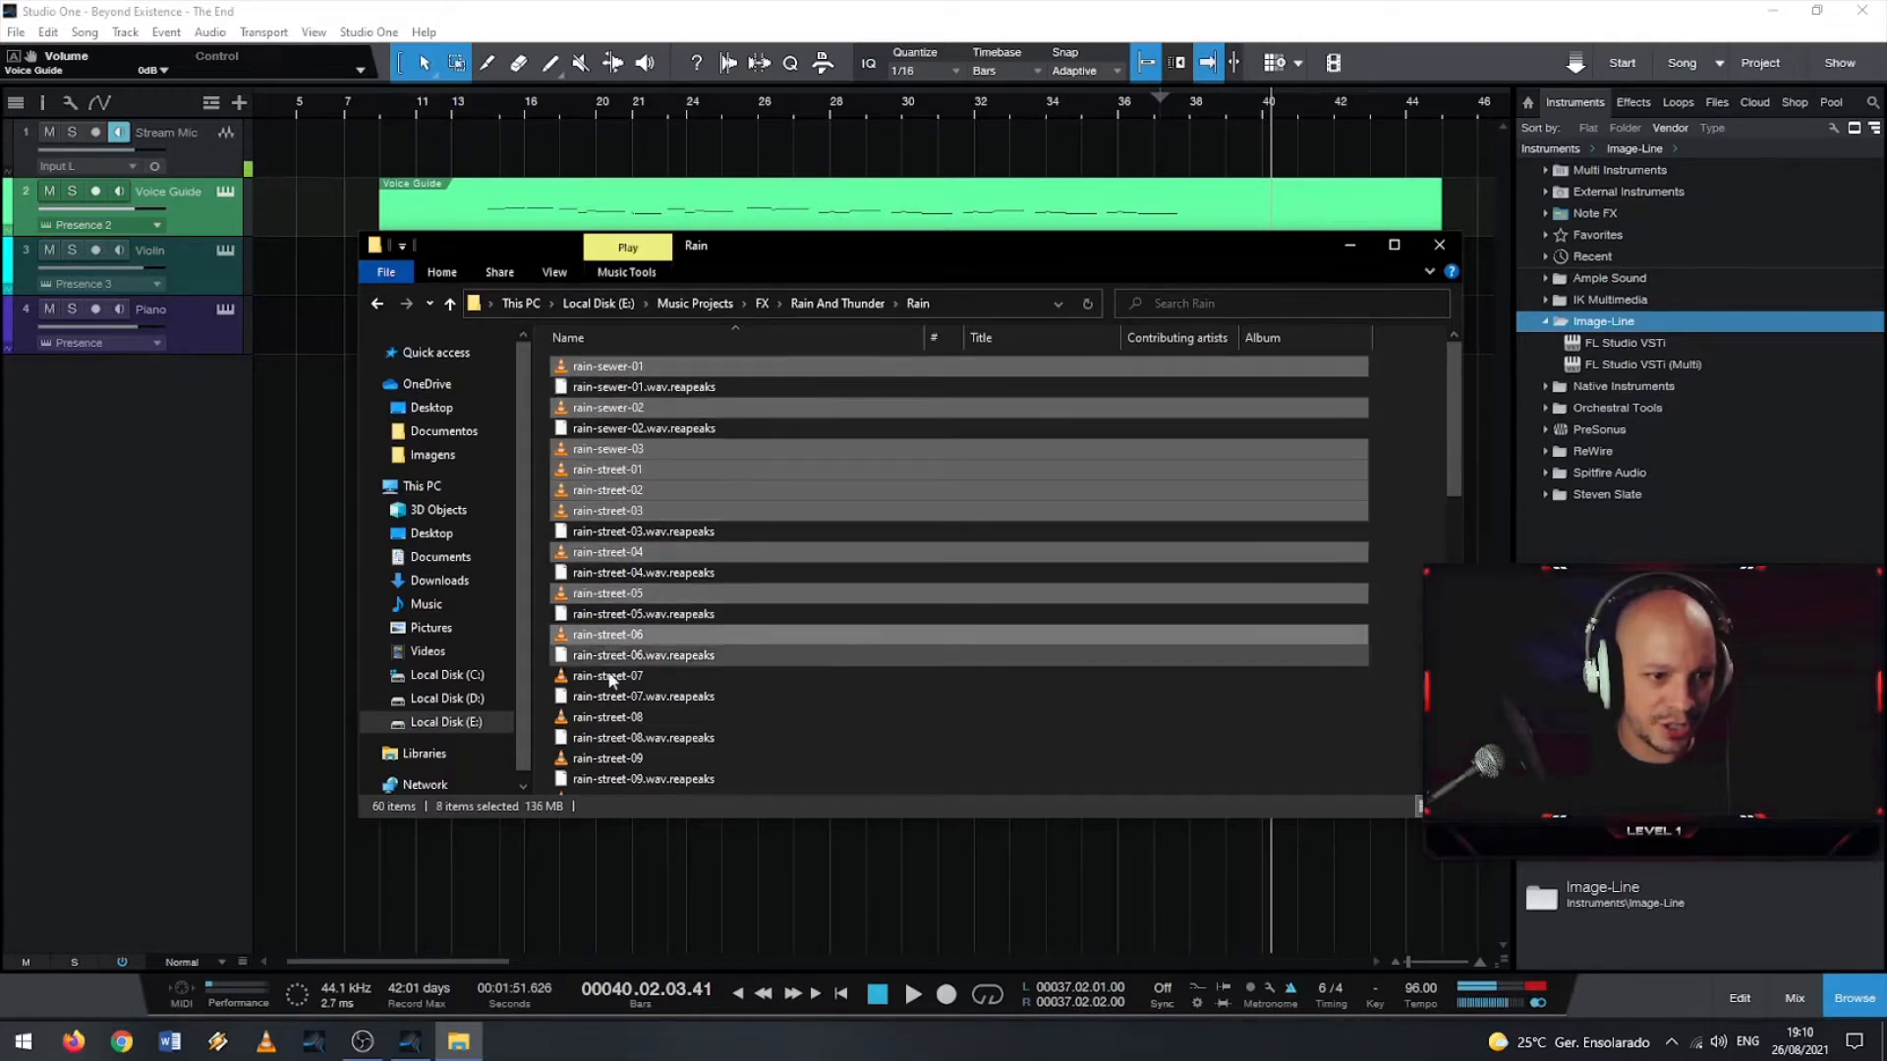
left_click(609, 676, "ctrl")
left_click(609, 717, "ctrl")
left_click(617, 758, "ctrl")
- Remove the three rain-sewer files from the selection, keeping the rain-street files selected
scroll(619, 769, "down", 9)
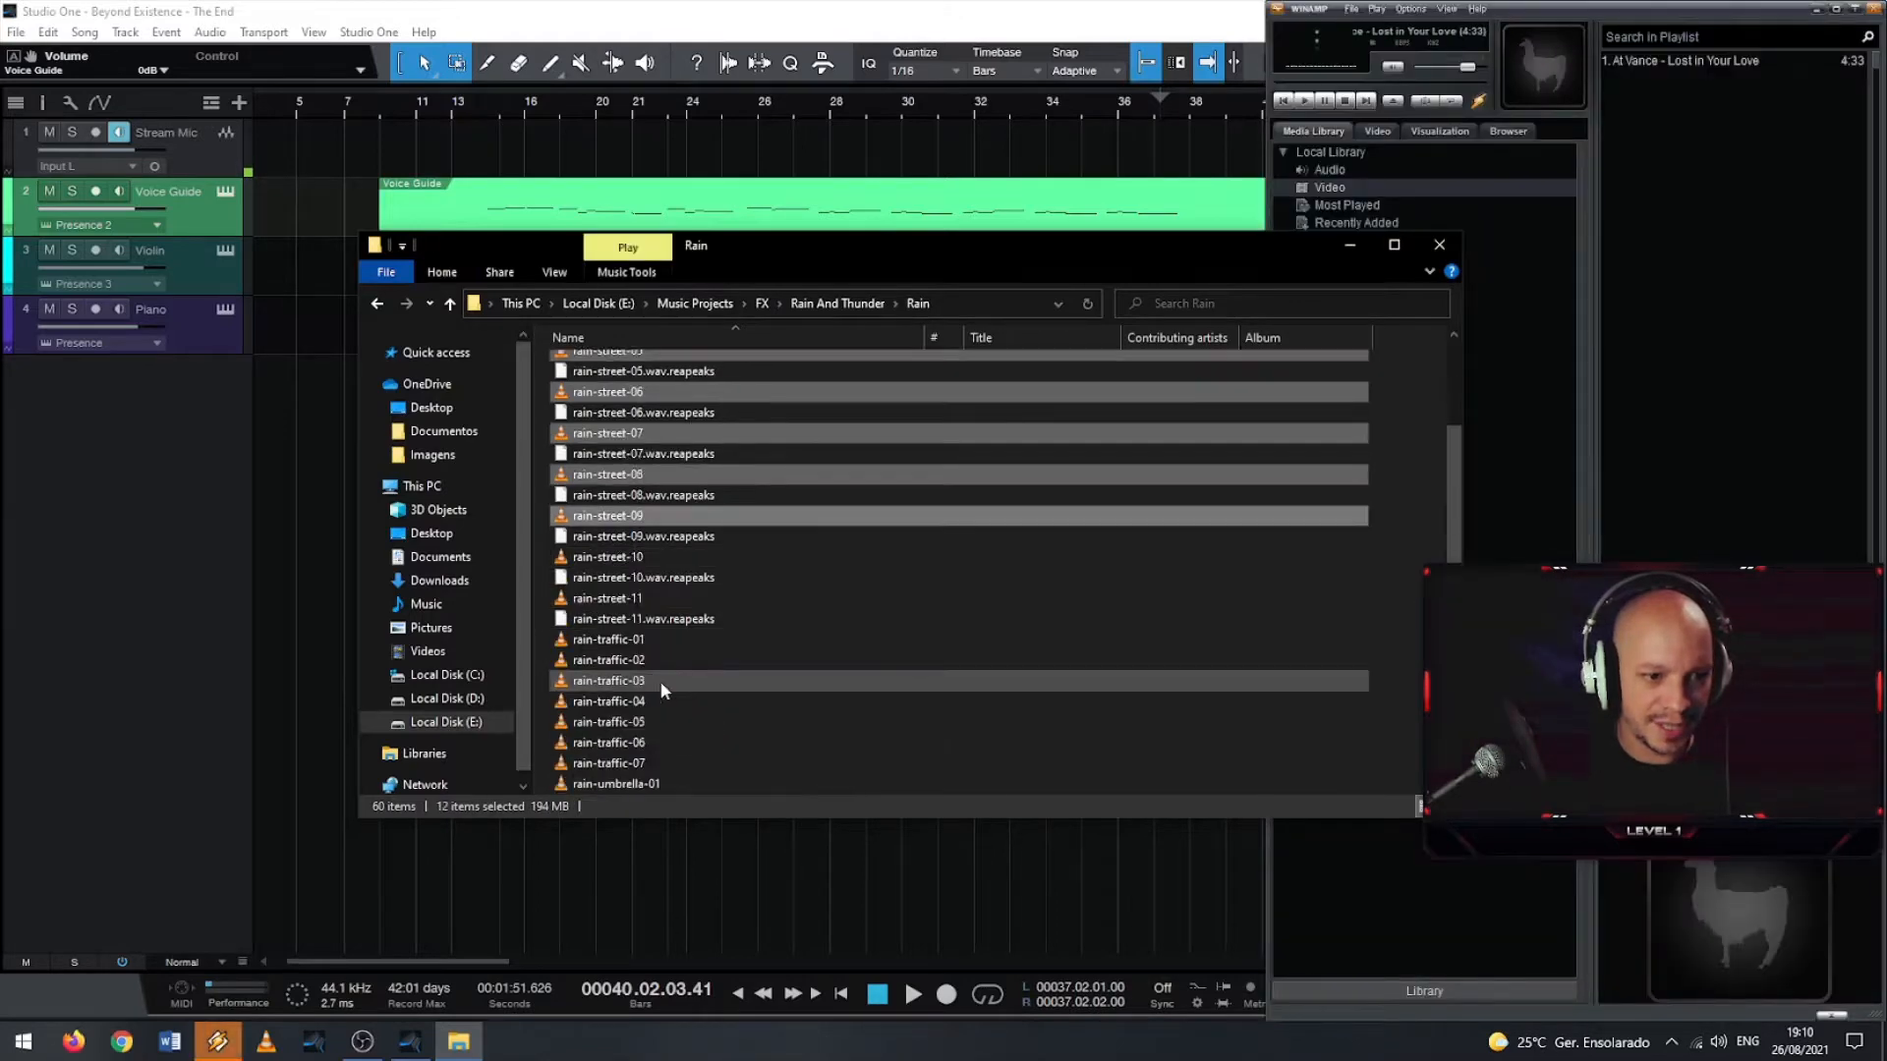
scroll(653, 653, "up", 3)
left_click(655, 509, "ctrl")
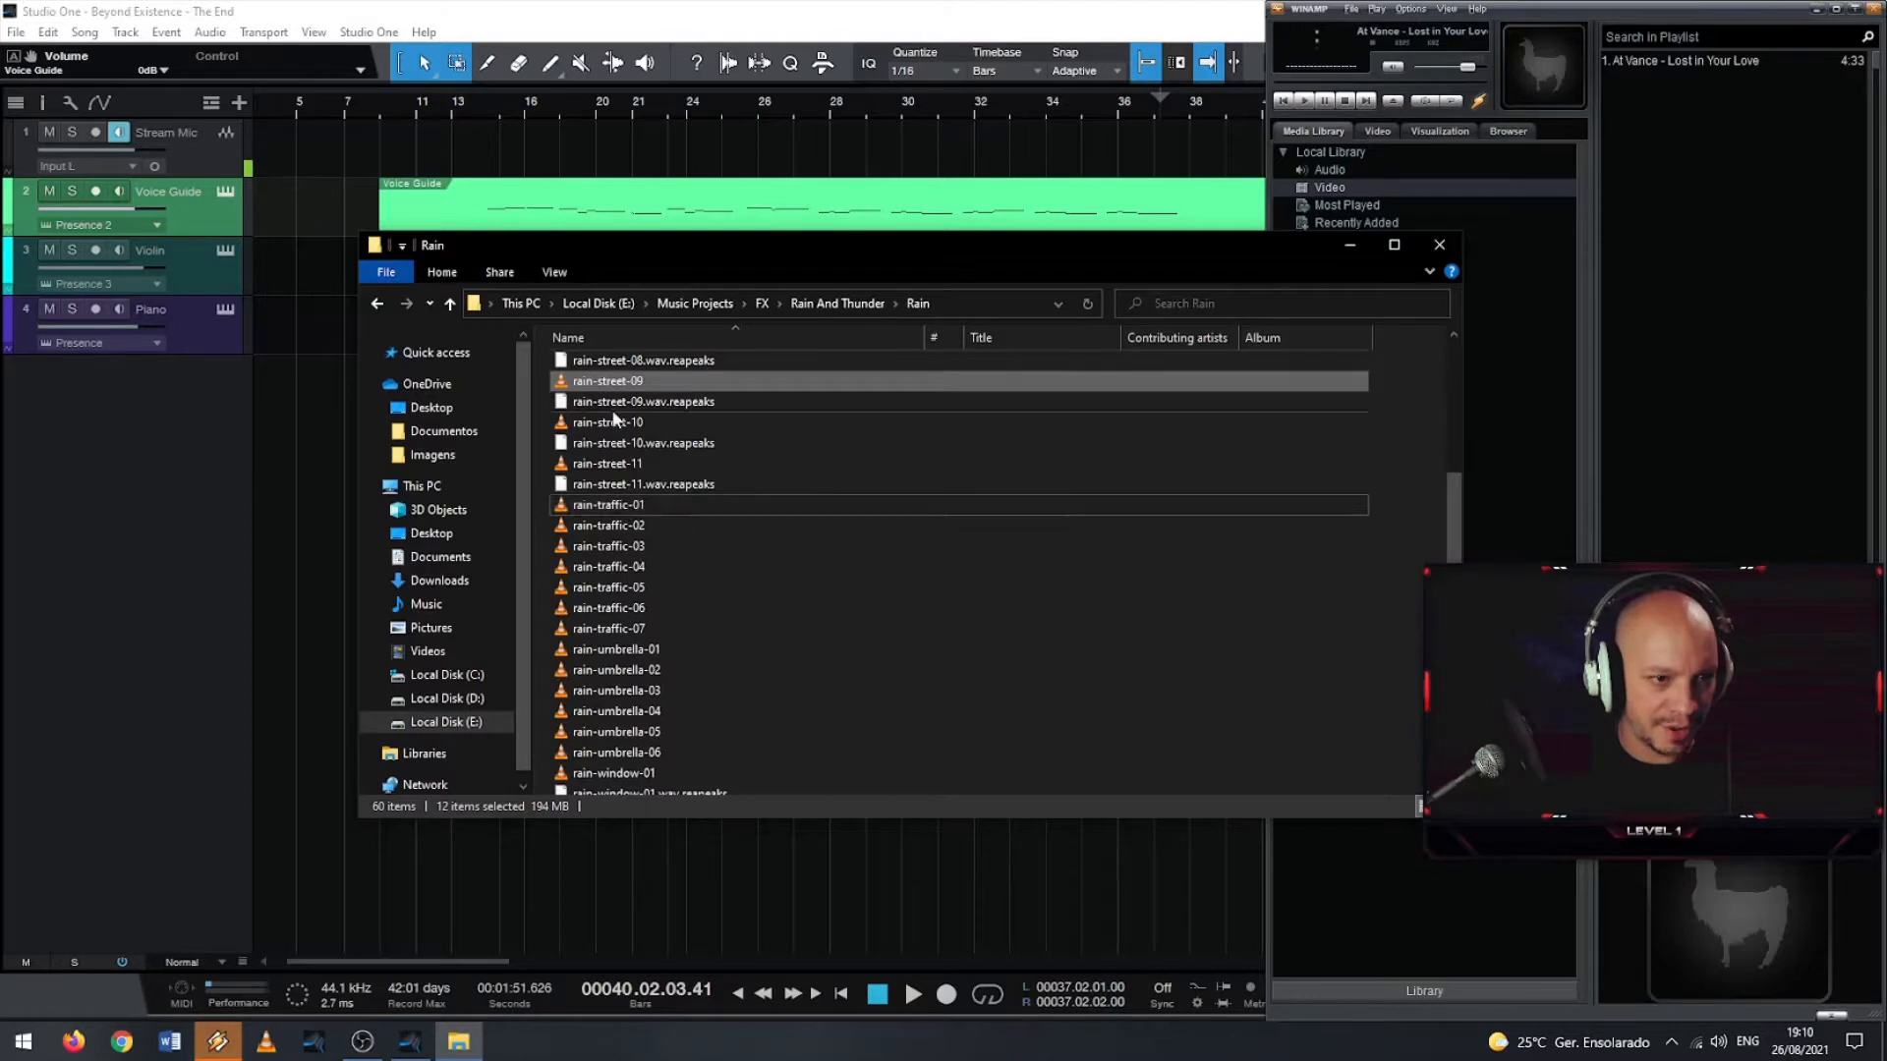
scroll(693, 403, "up", 5)
scroll(698, 407, "up", 1)
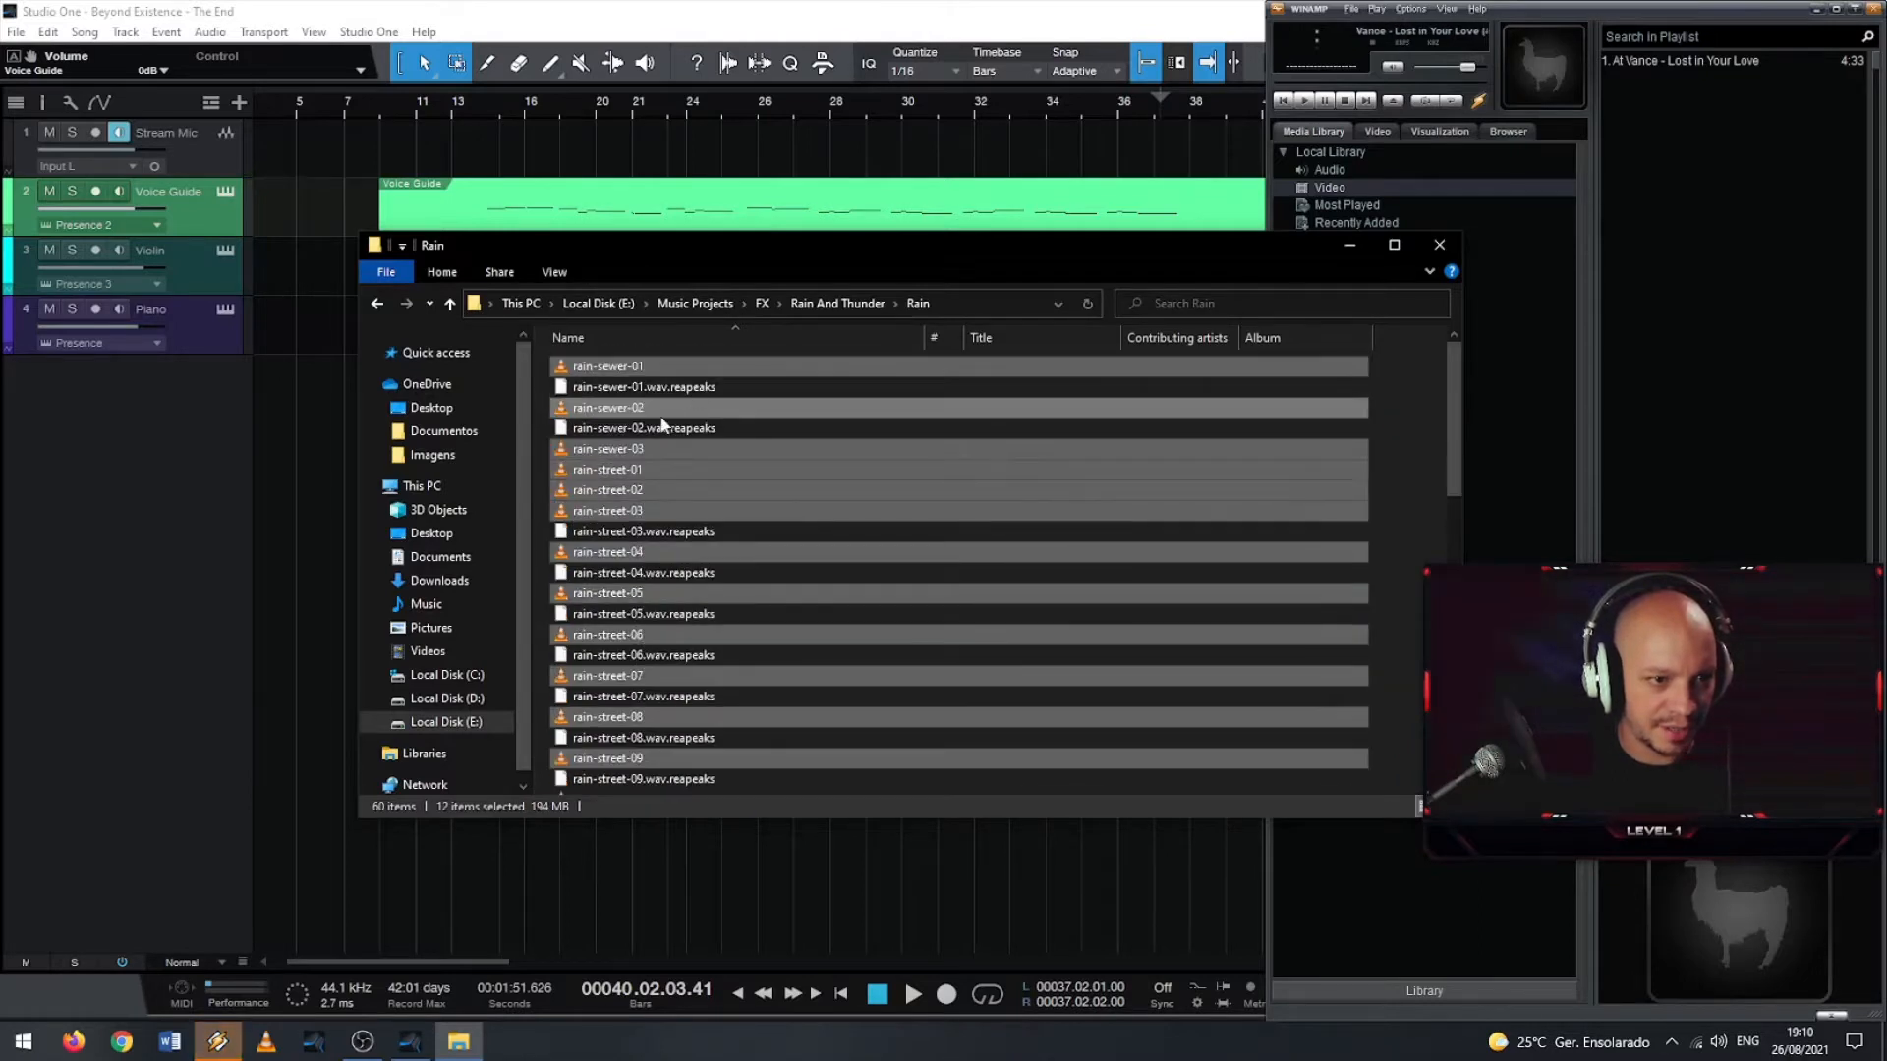
left_click(627, 417, "ctrl")
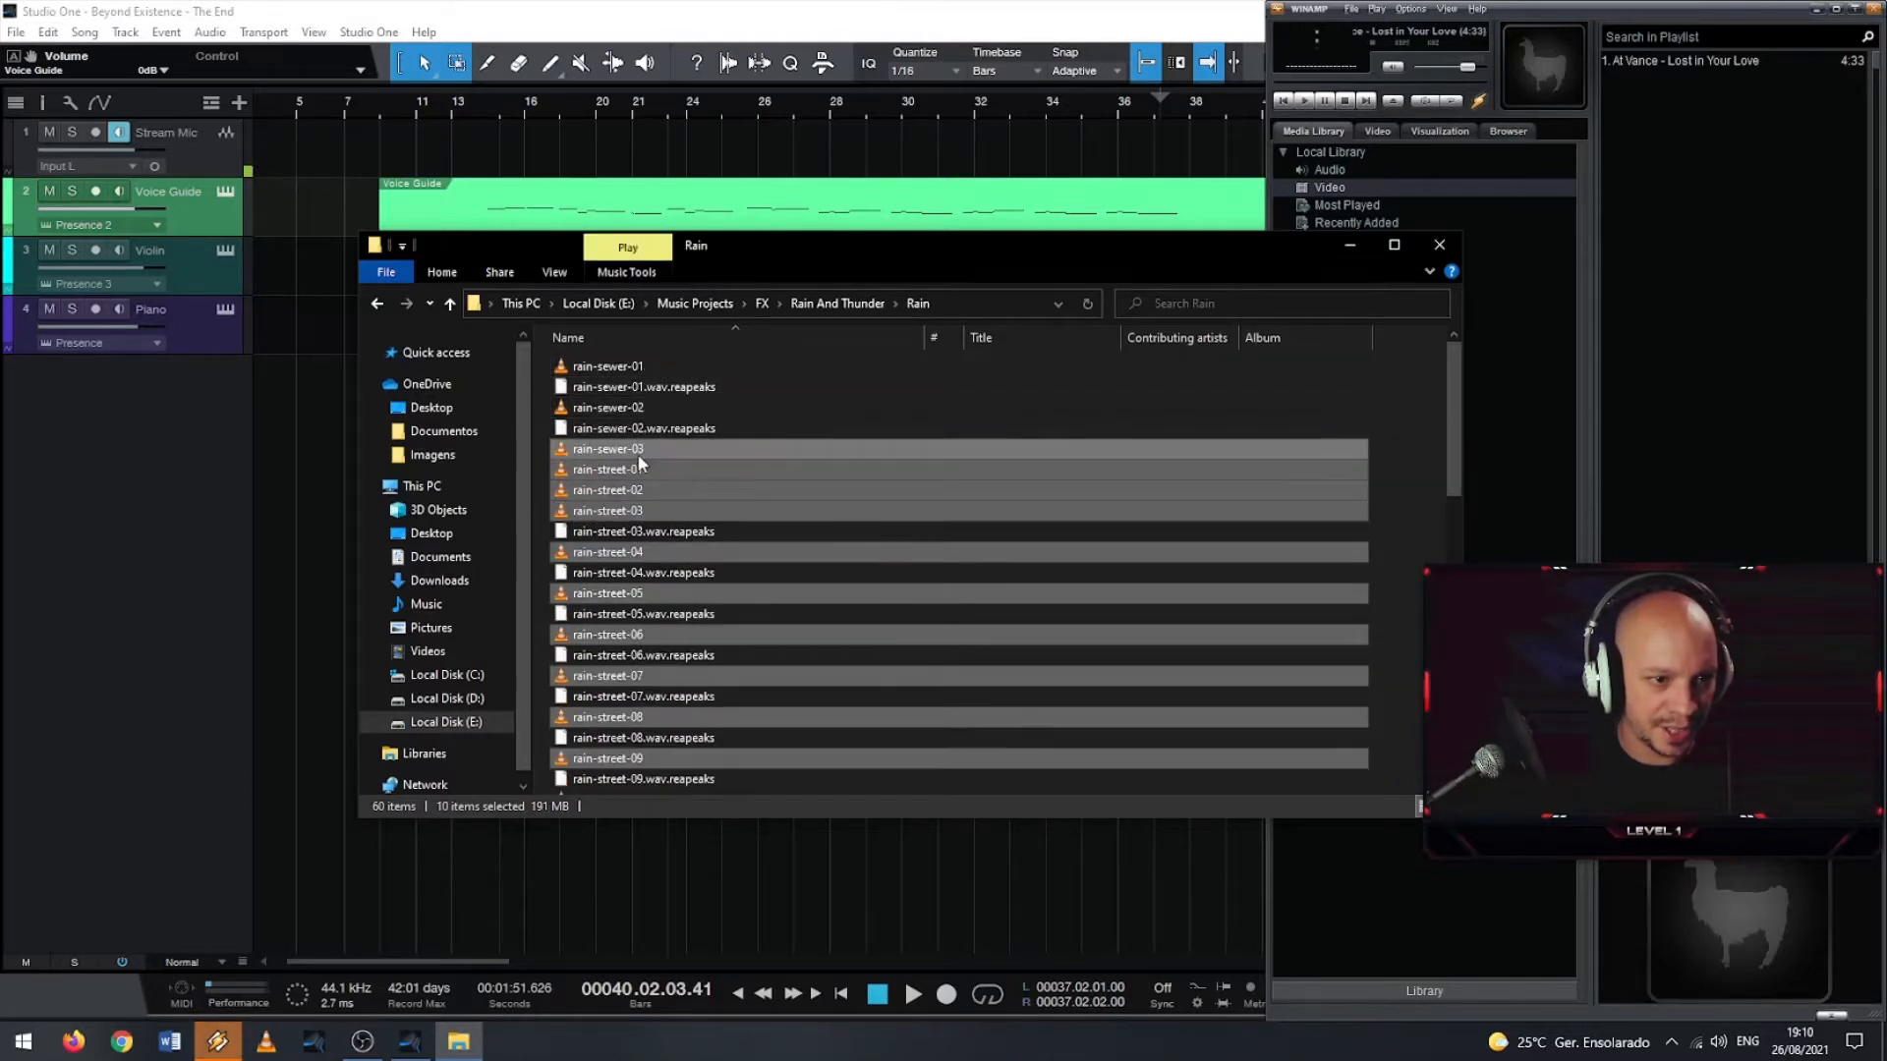
left_click(637, 455, "ctrl")
- Add the audio files rain-window-01 to rain-window-11 to the selection, without their reapeaks files
scroll(822, 503, "down", 12)
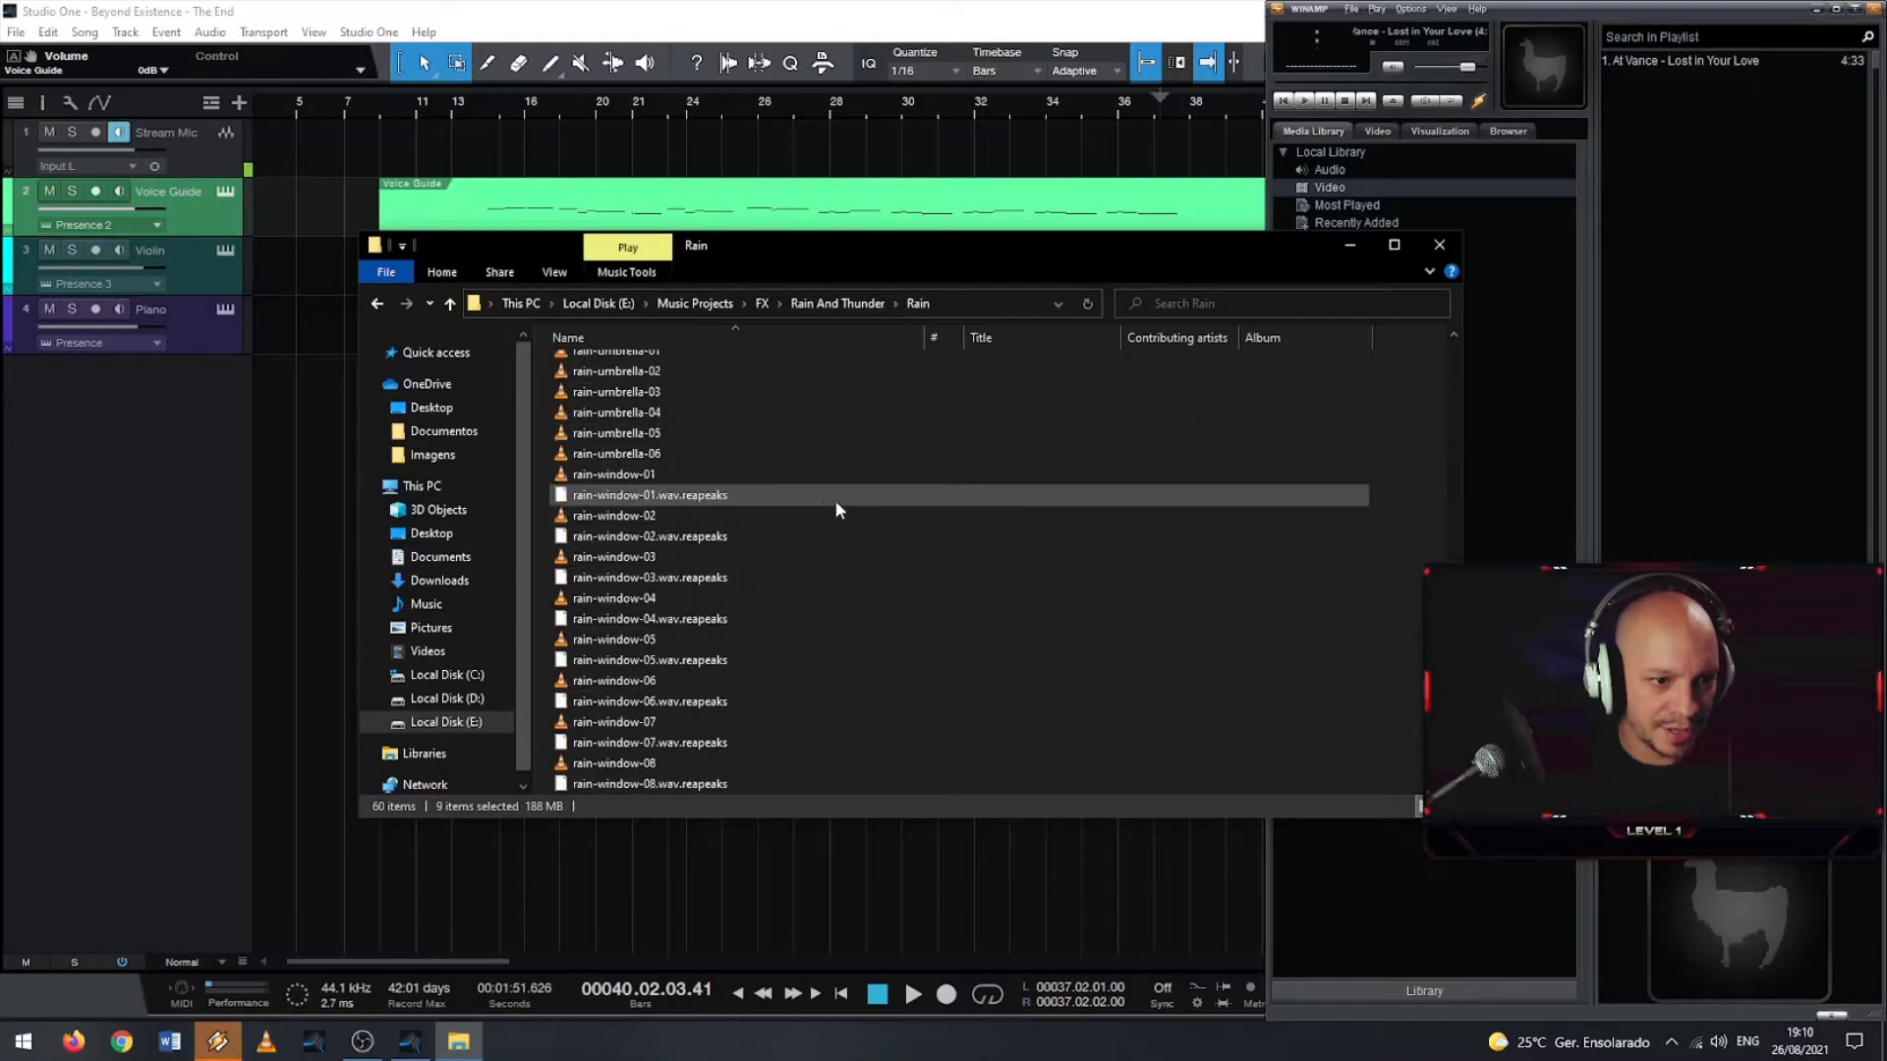
left_click(629, 476, "ctrl")
left_click(629, 515, "ctrl")
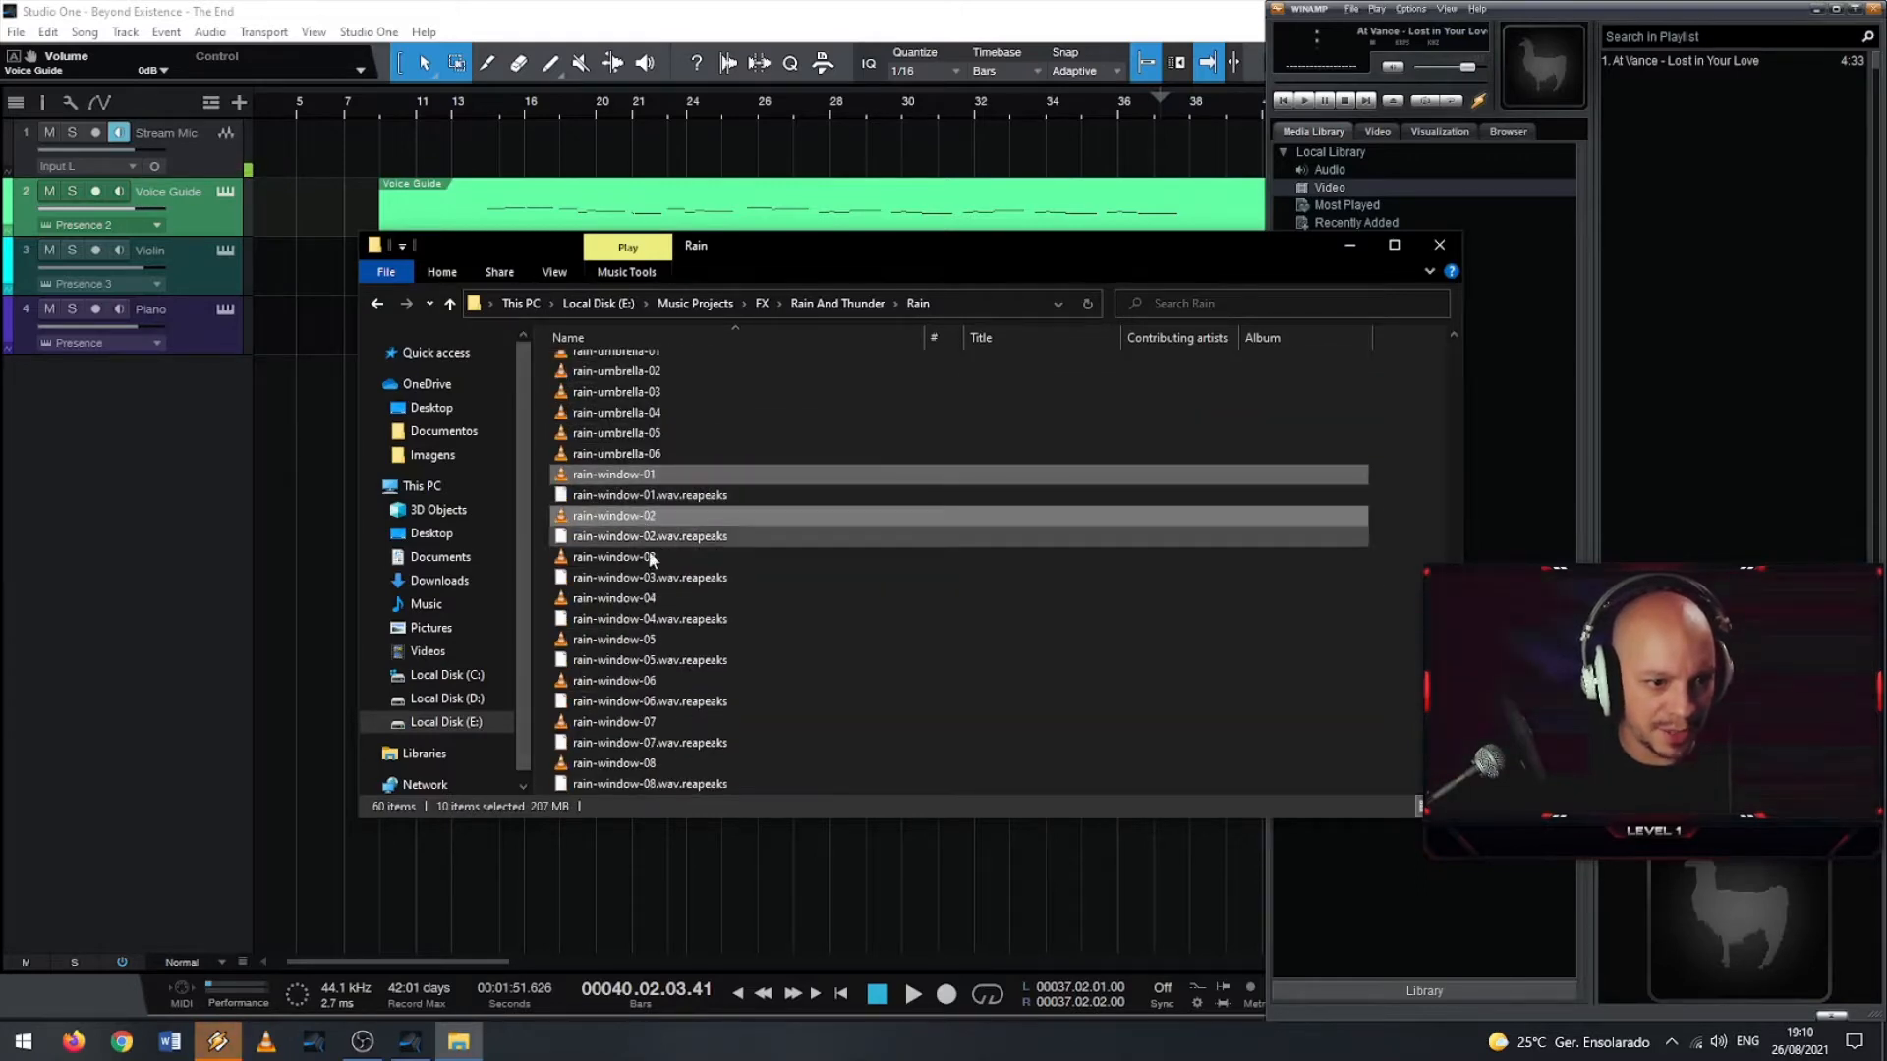
left_click(634, 556, "ctrl")
left_click(639, 598, "ctrl")
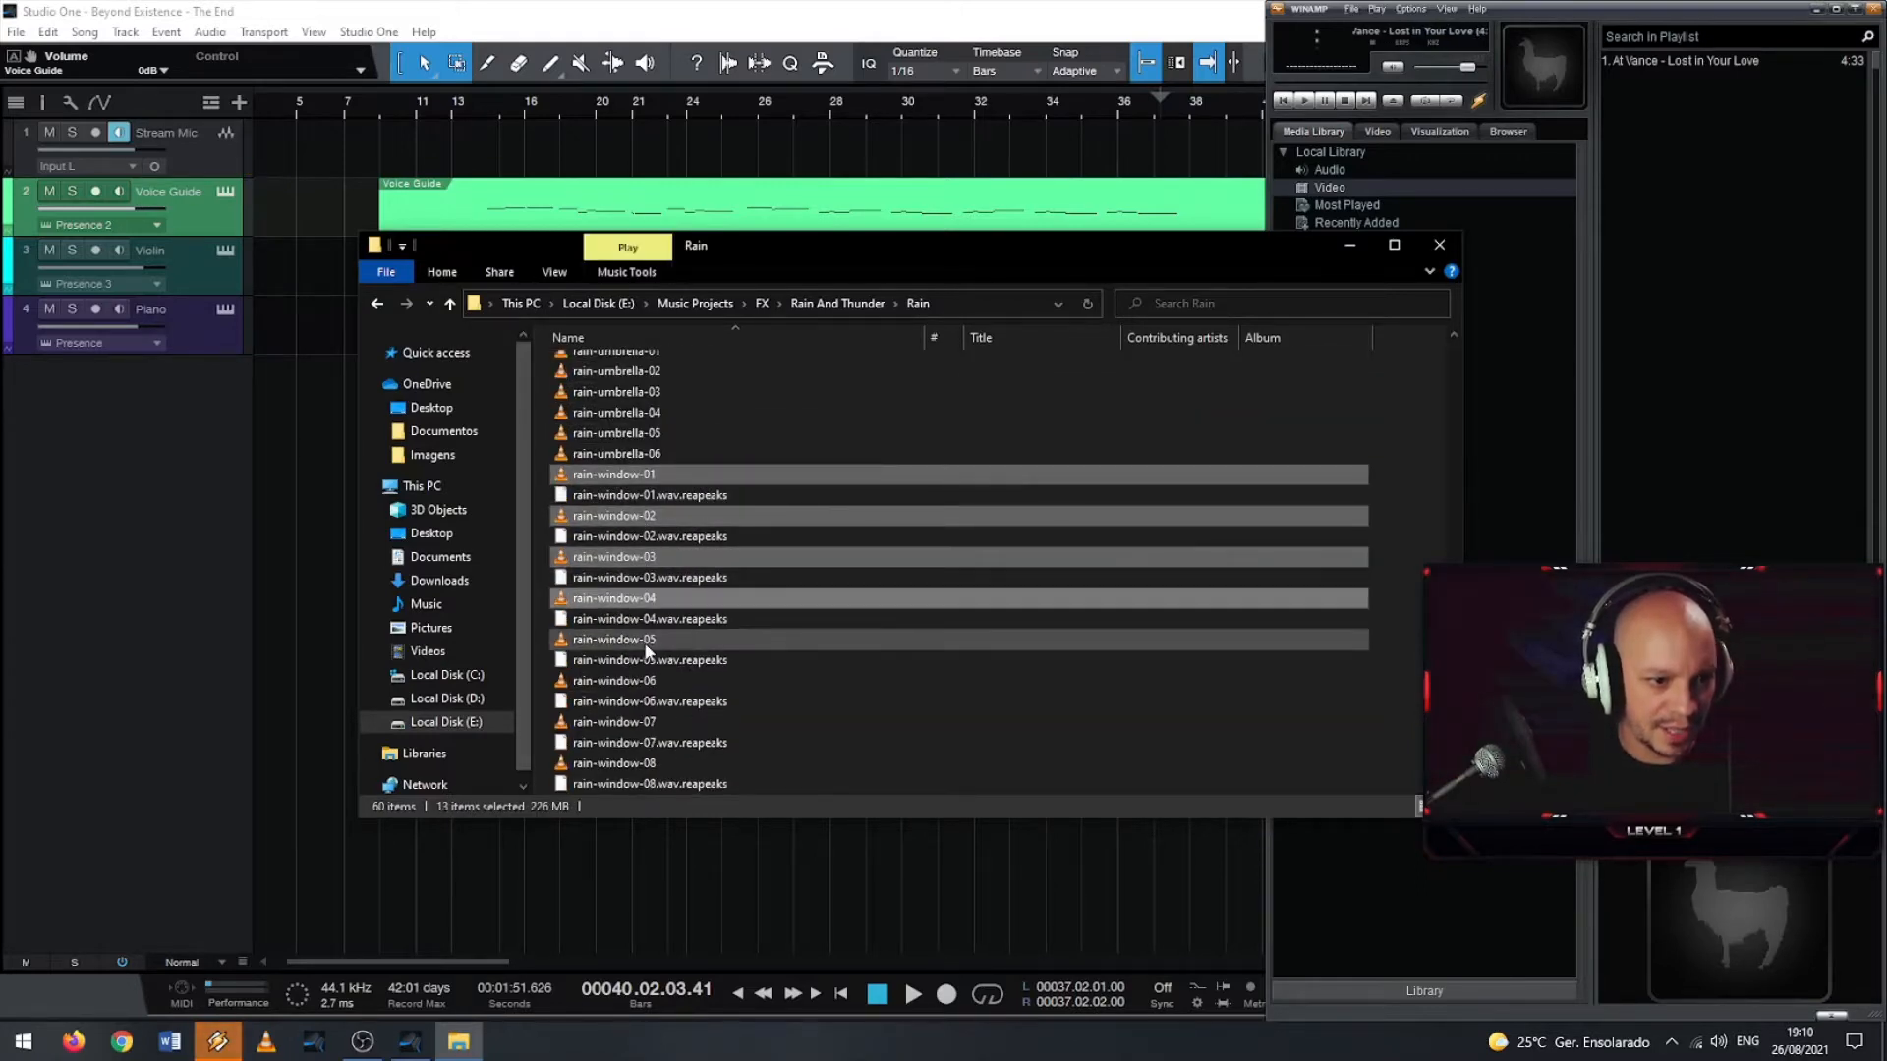
left_click(646, 639, "ctrl")
left_click(644, 680, "ctrl")
left_click(647, 724, "ctrl")
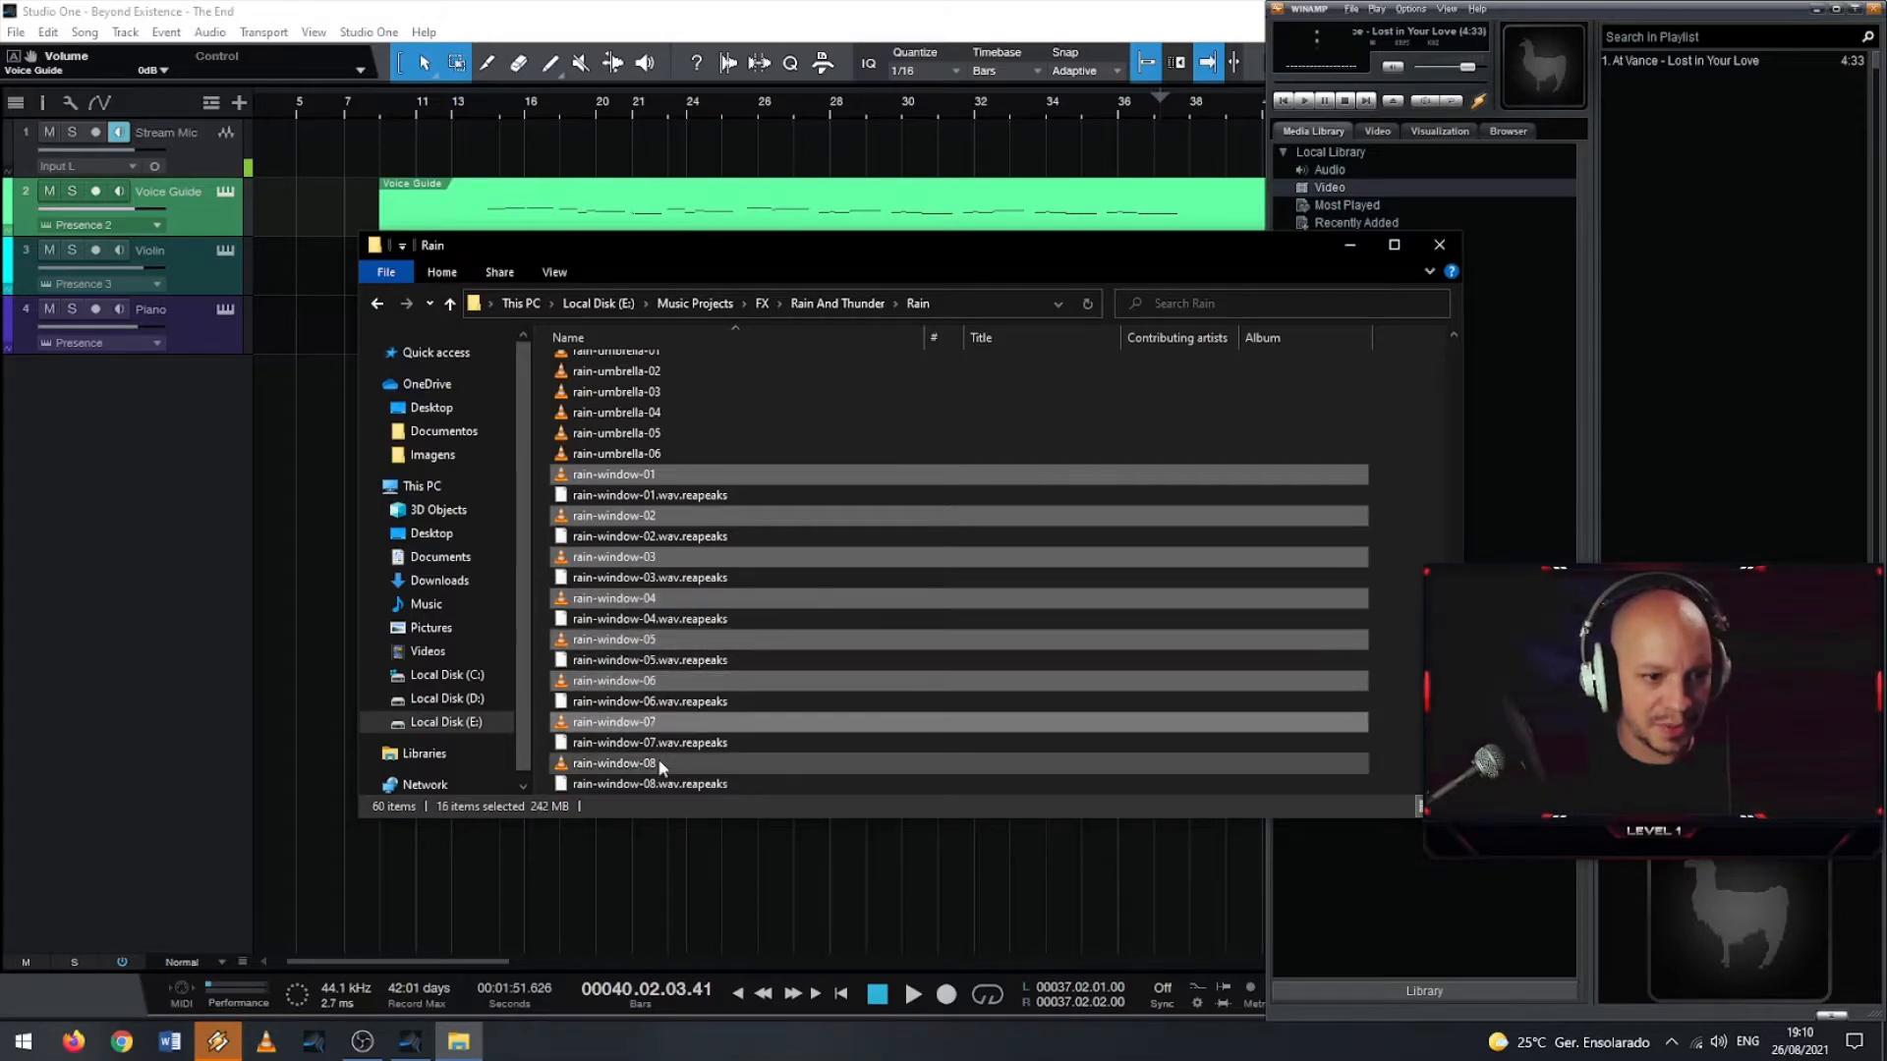
left_click(649, 762, "ctrl")
scroll(765, 698, "down", 2)
left_click(644, 680, "ctrl")
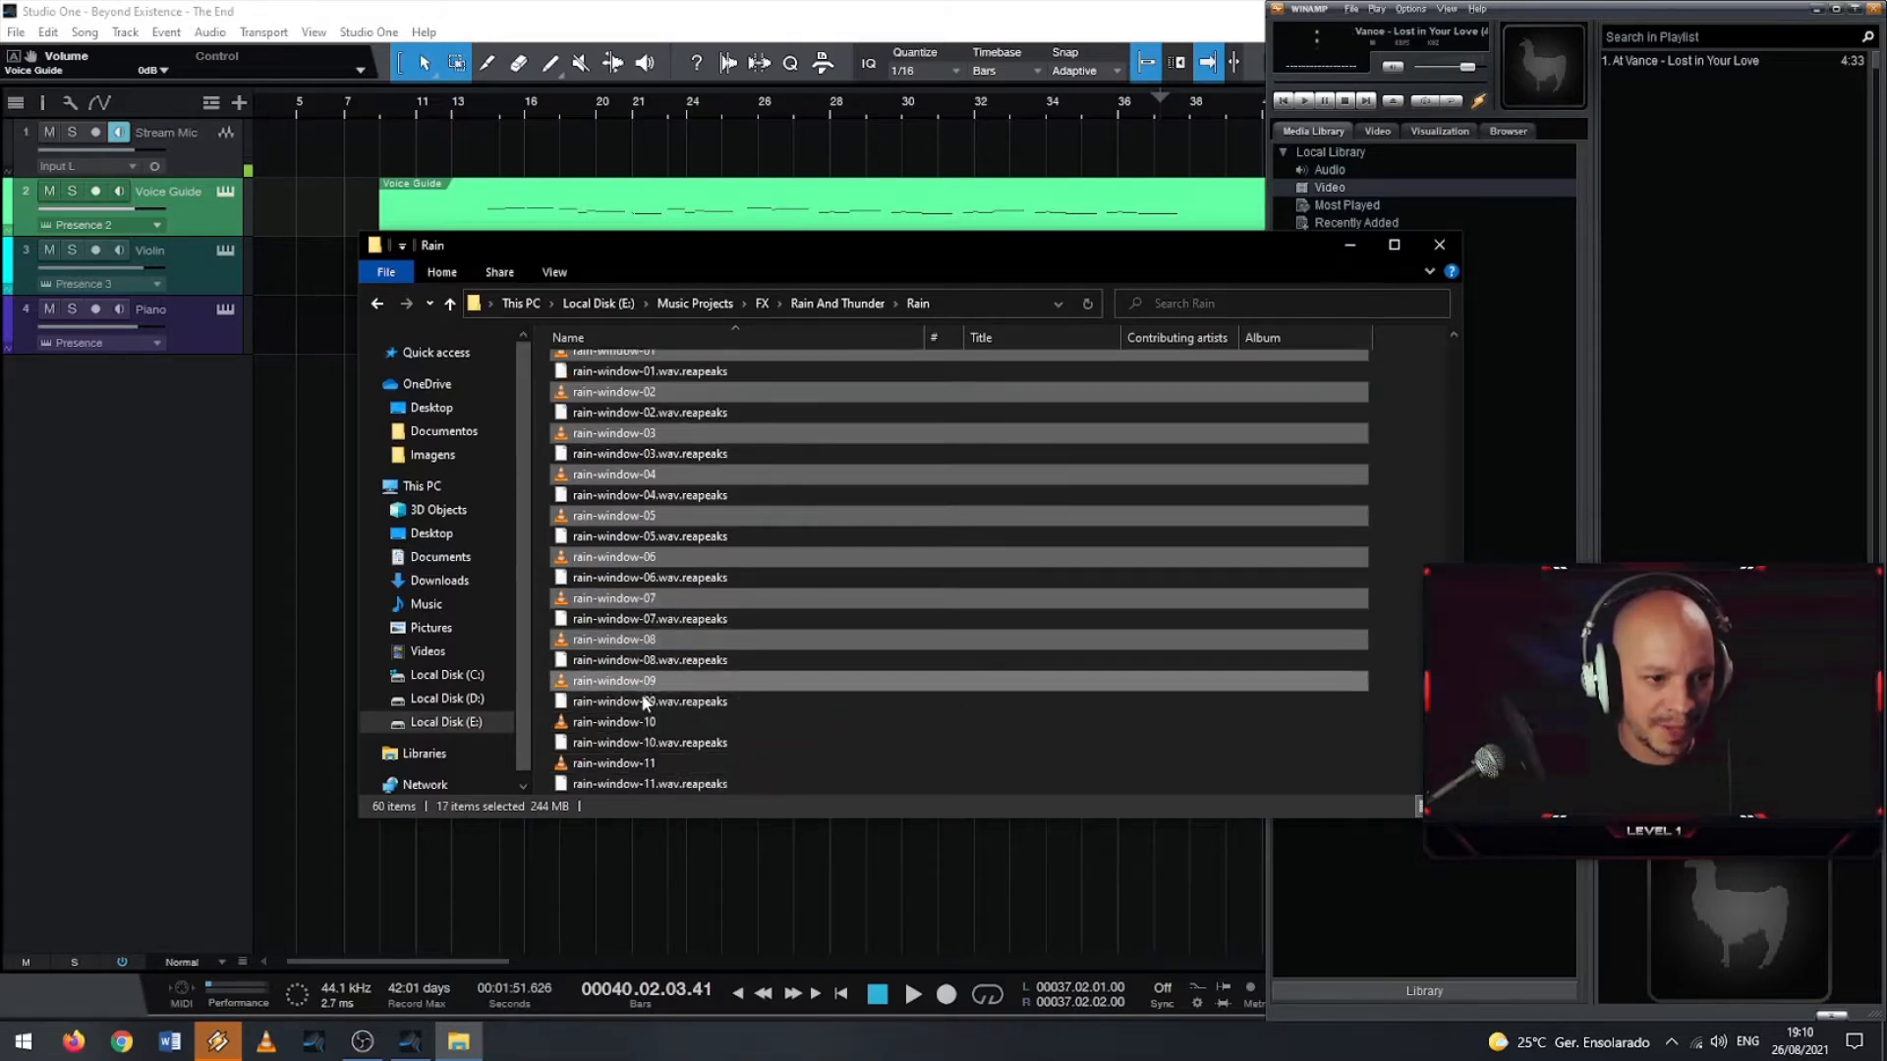
left_click(644, 721, "ctrl")
left_click(644, 762, "ctrl")
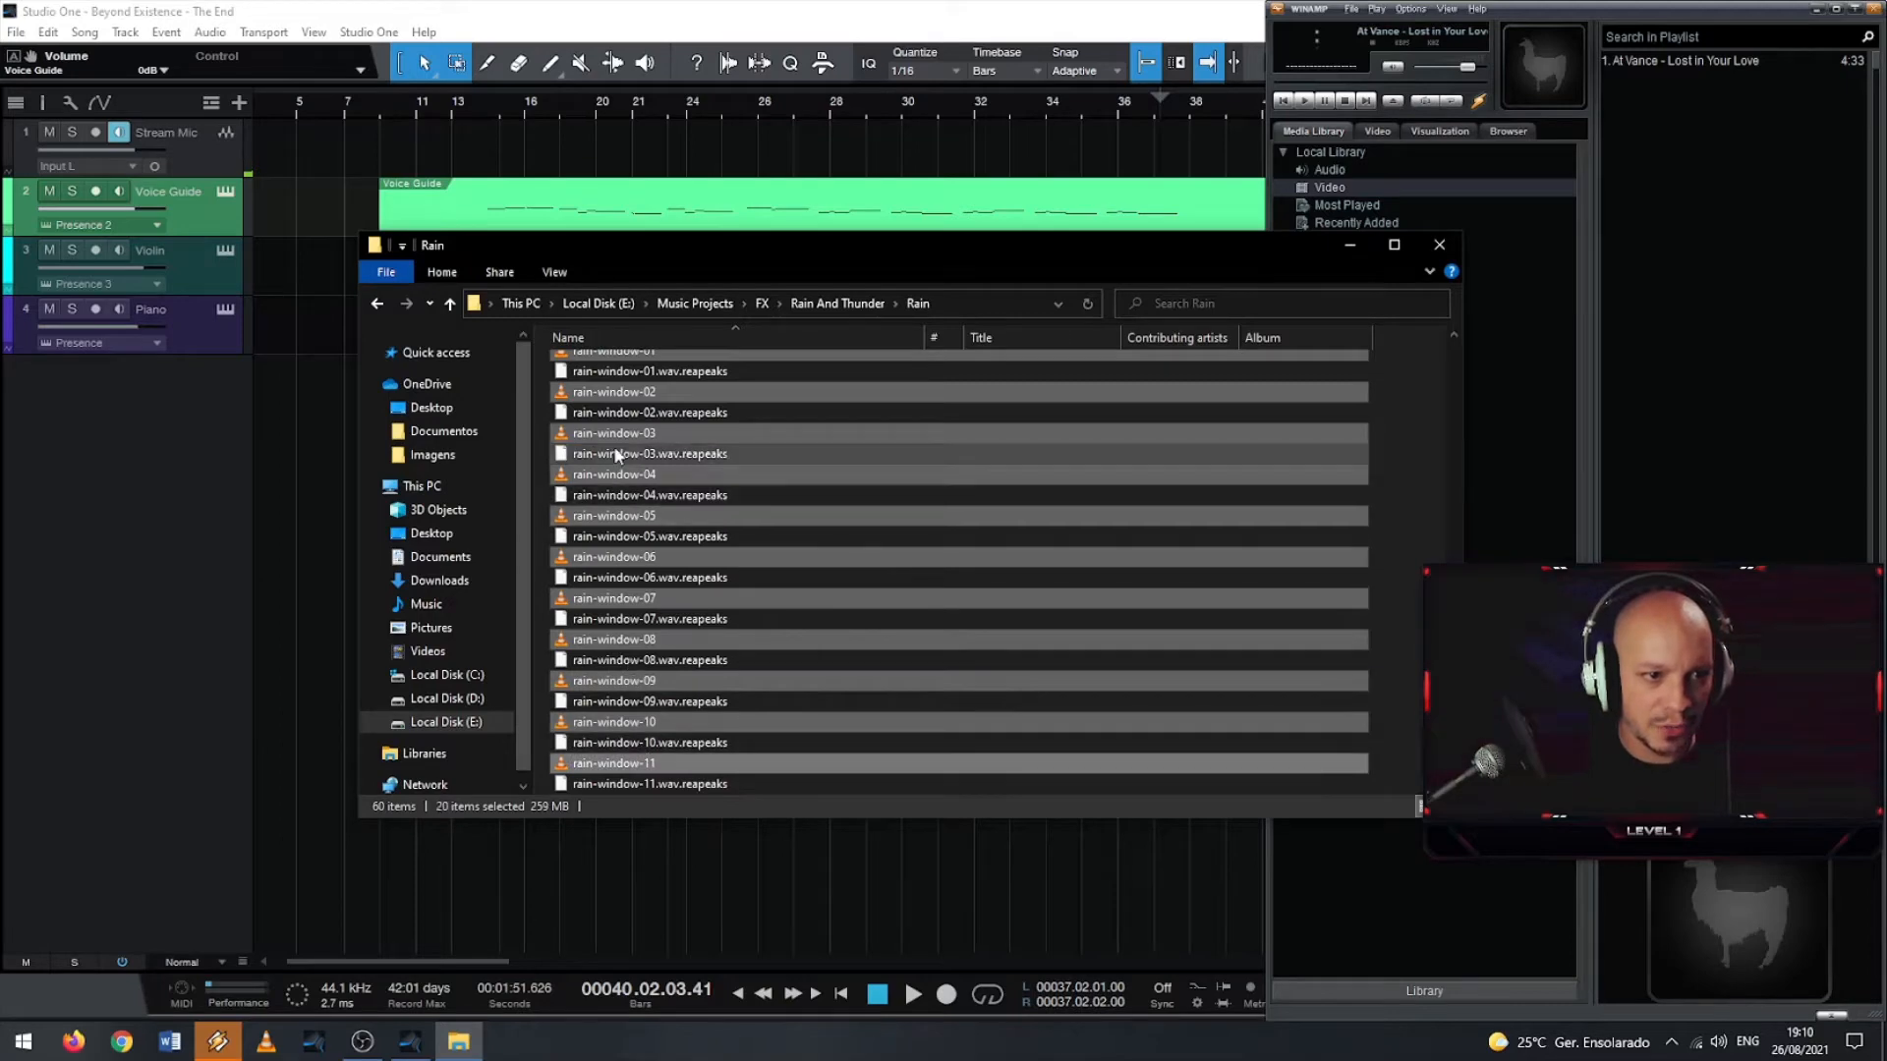
- Put the selected rain files into the Winamp playlist and remove At Vance - Lost in Your Love from it
scroll(639, 511, "up", 6)
left_click_drag(609, 716, 1690, 339)
left_click(1710, 62)
right_click(1710, 62)
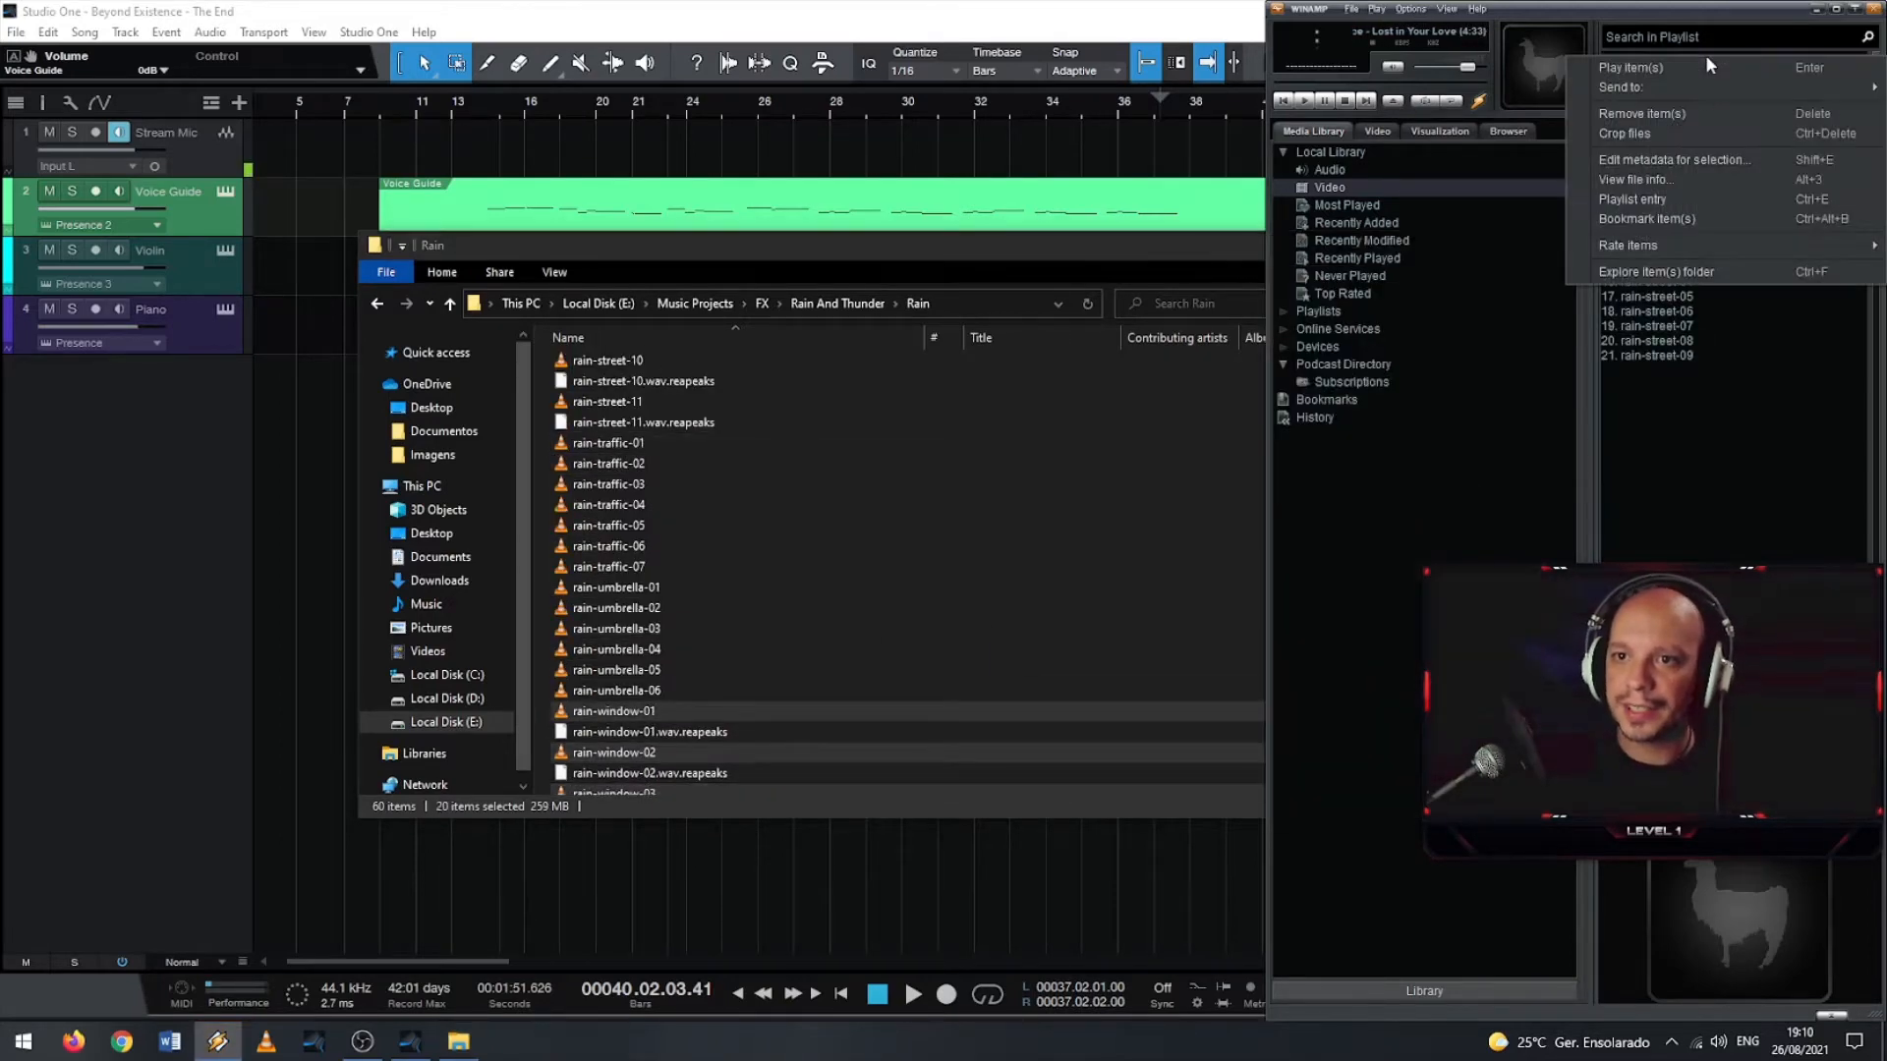
left_click(1667, 54)
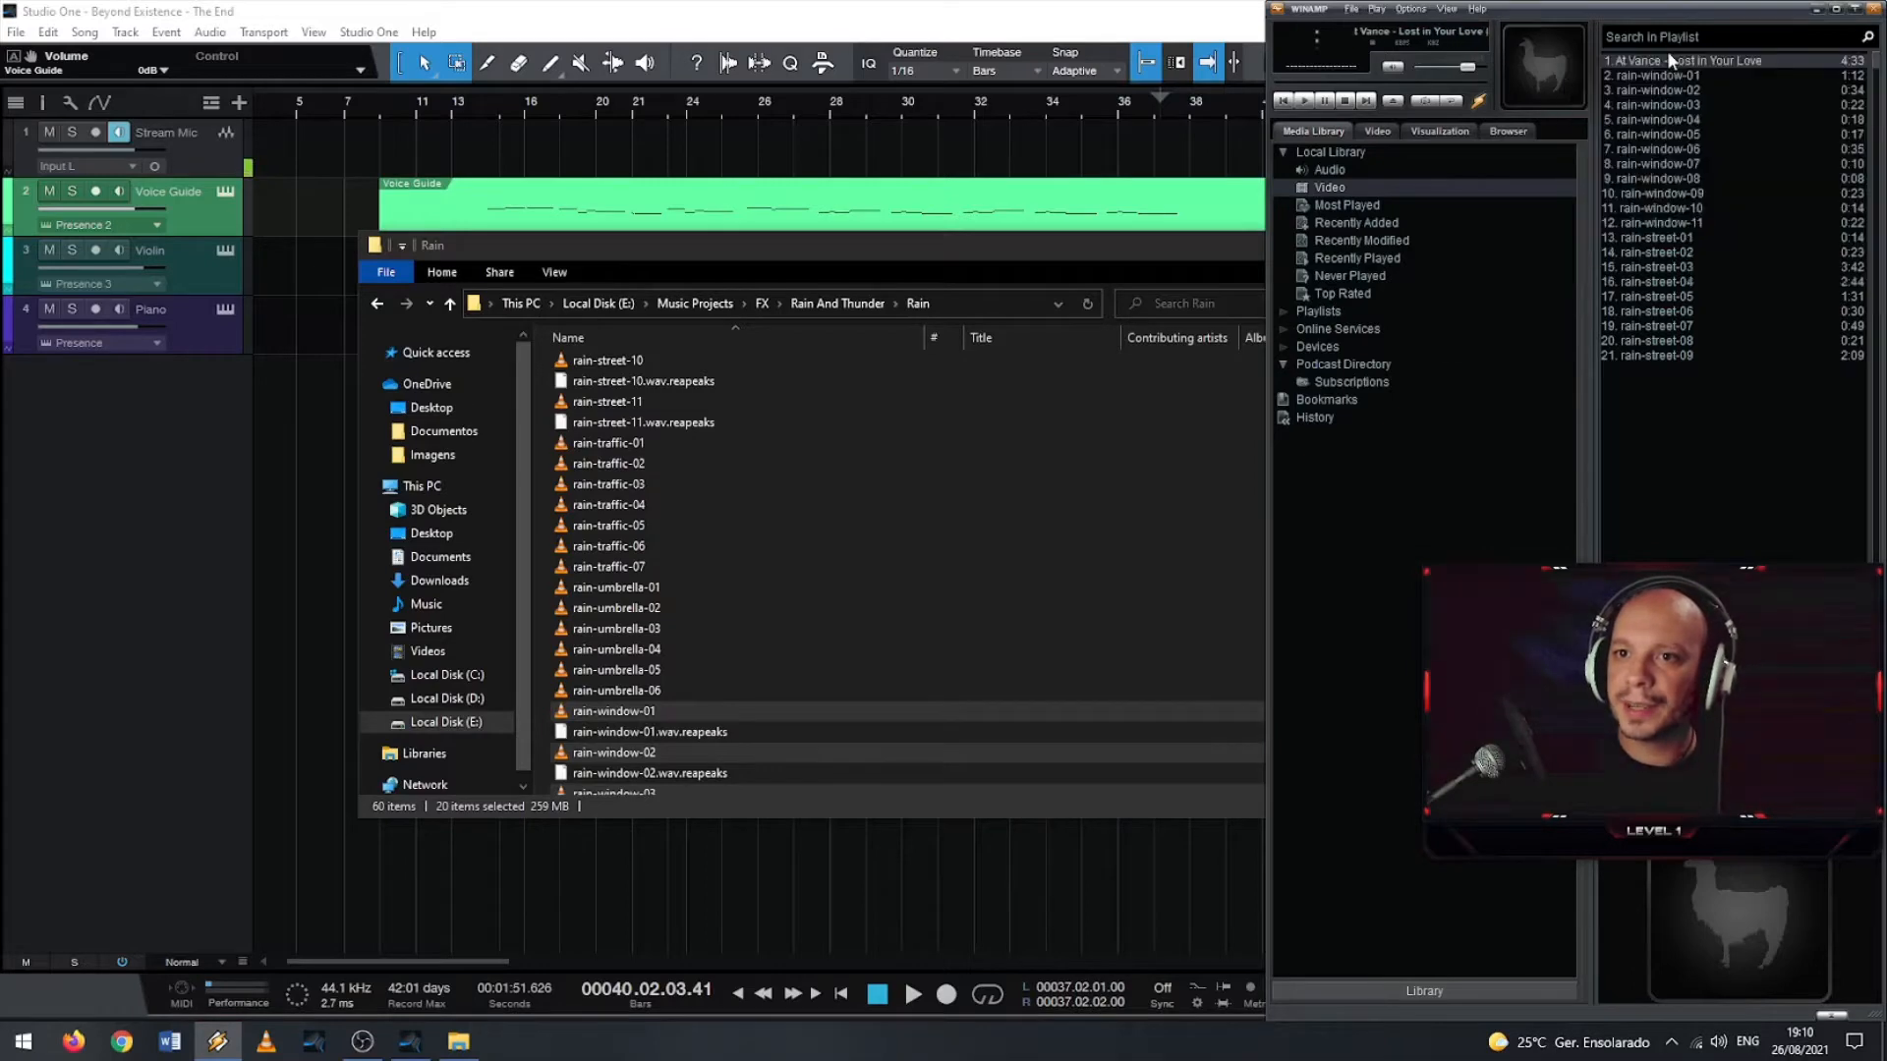
key("Delete")
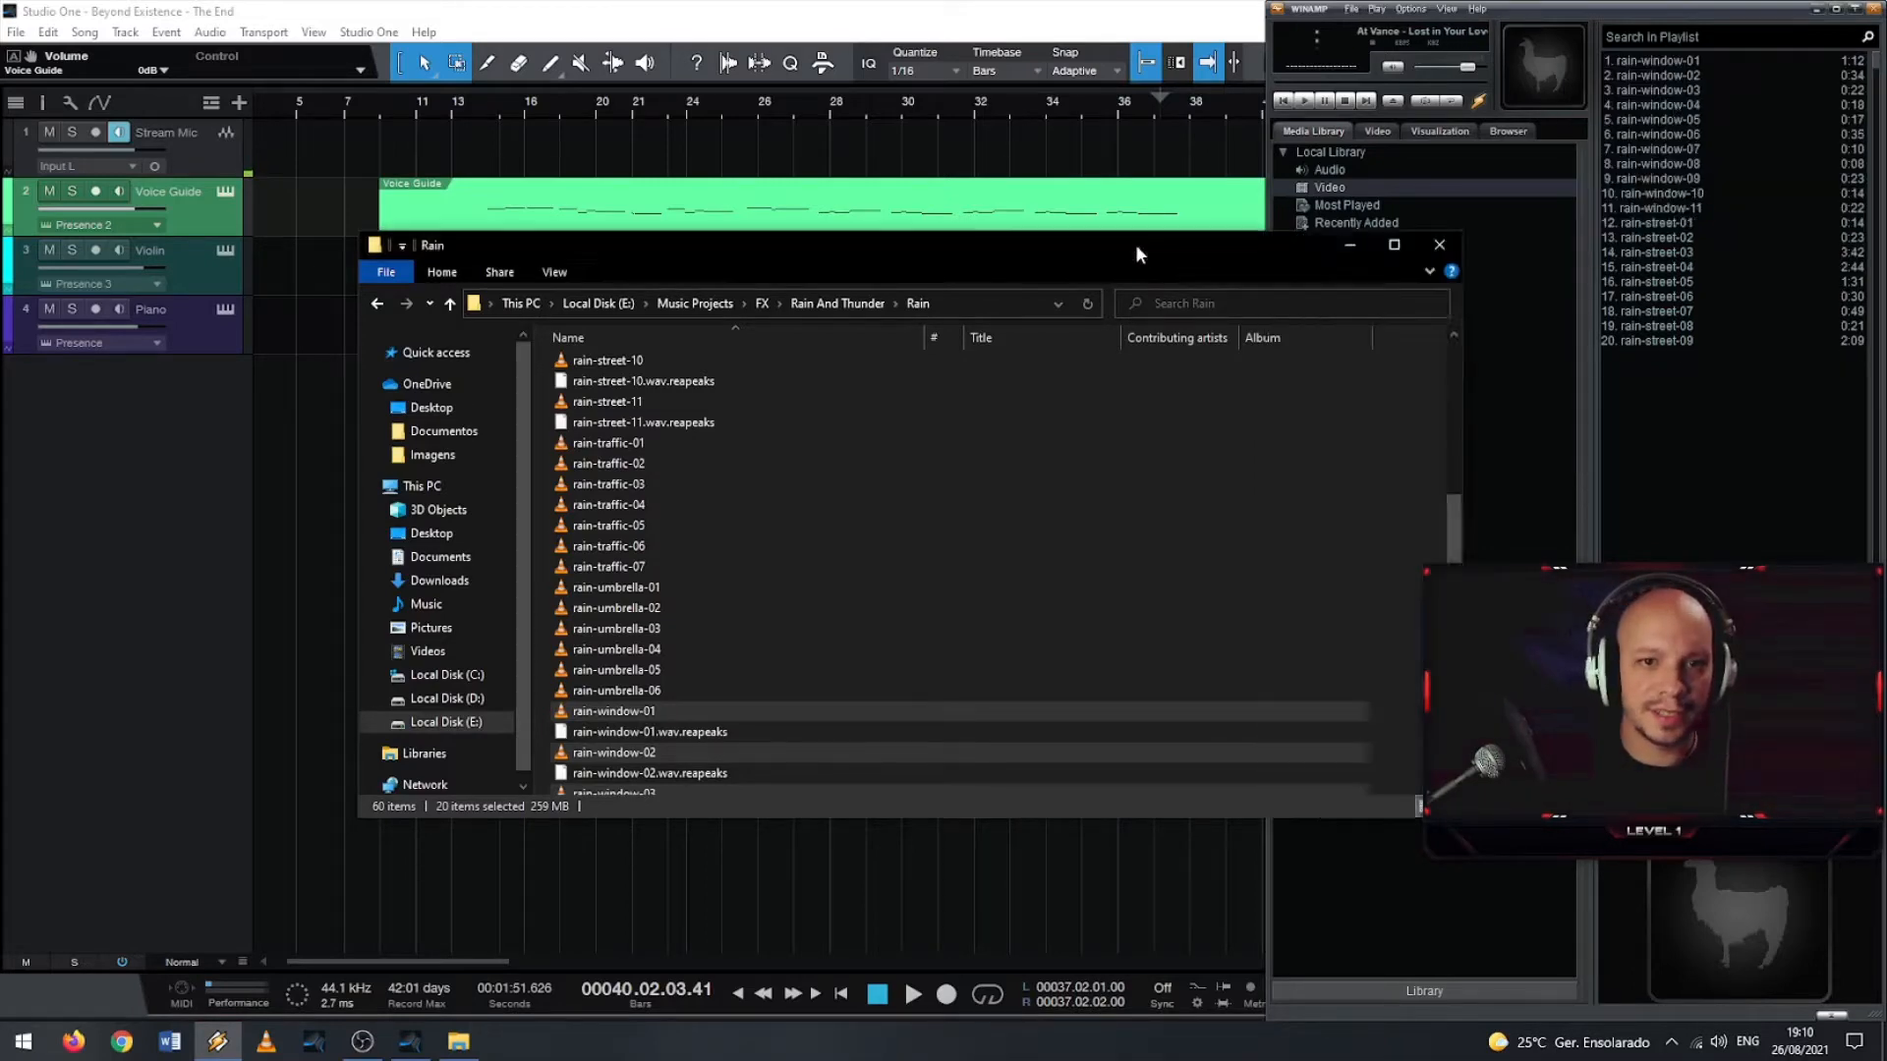
left_click(1135, 243)
left_click(1301, 240)
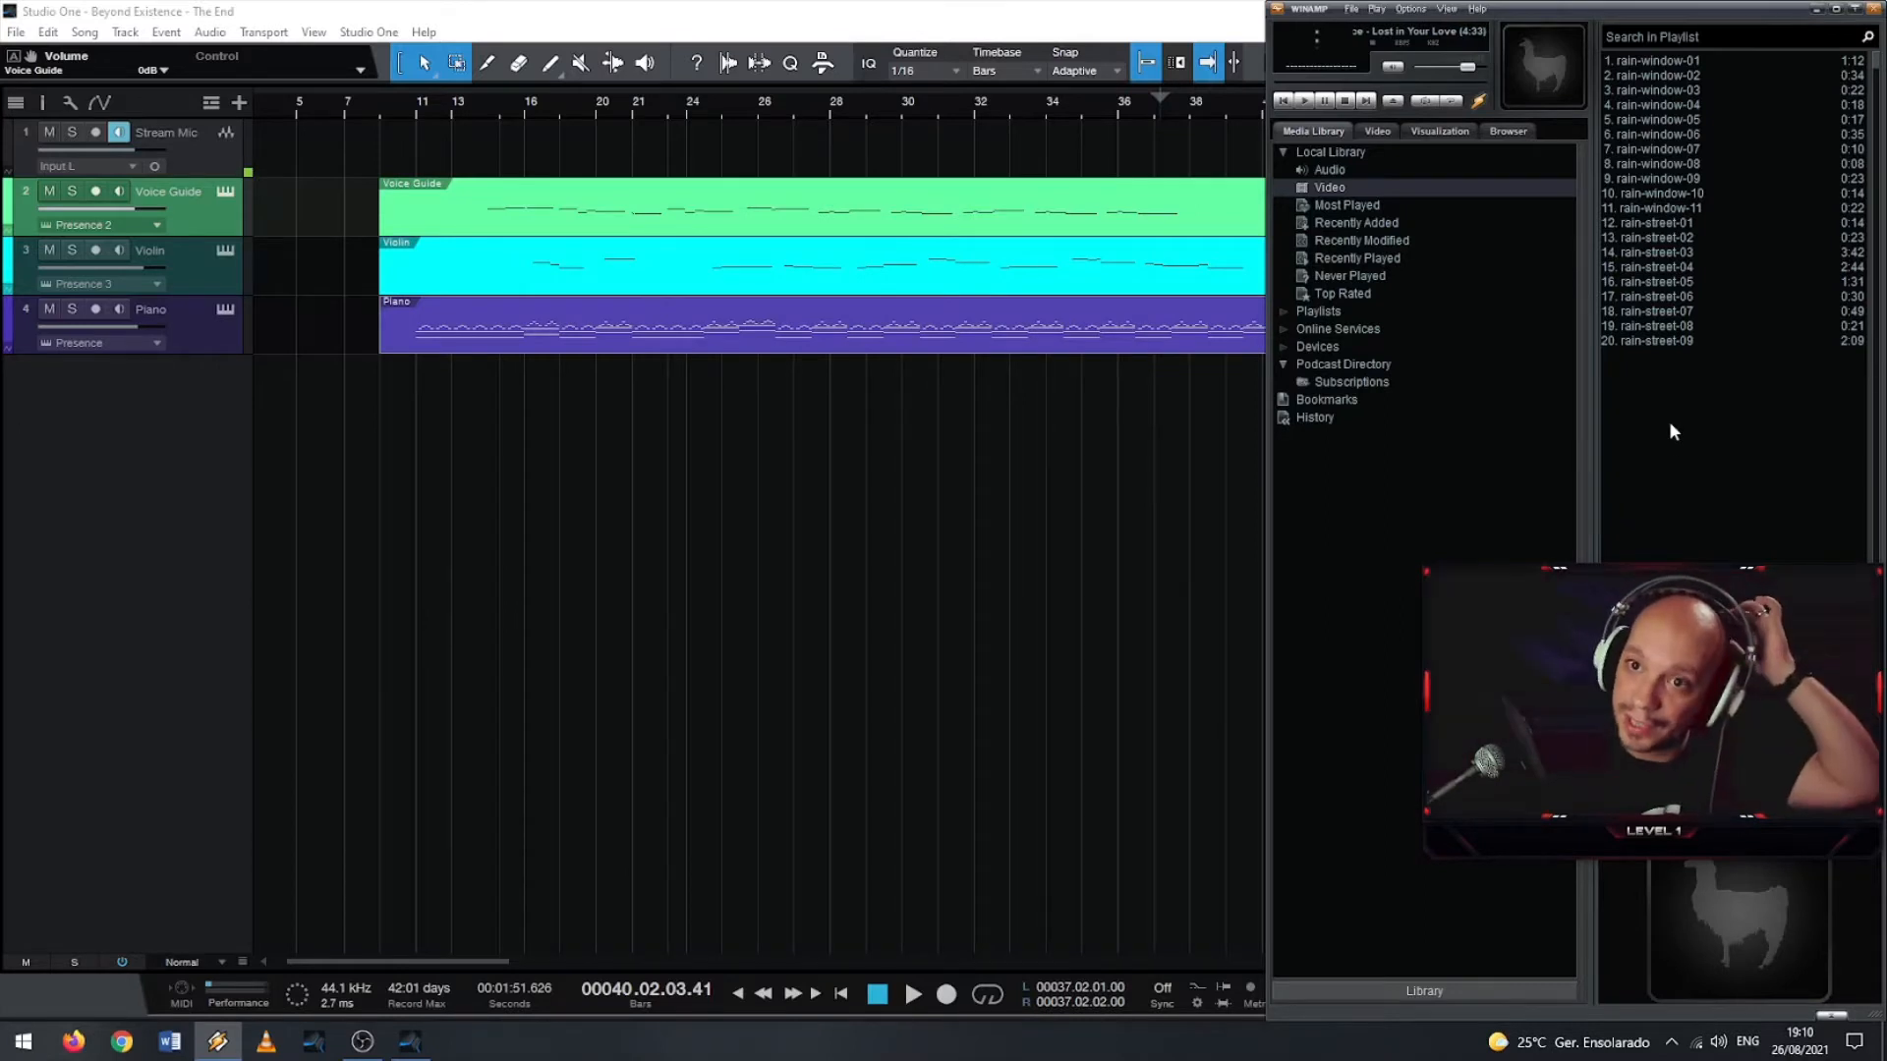
- Play rain-window-01 briefly, pause it, and switch the Windows sound output to Speakers (2- Focusrite Usb Audio)
double_click(1670, 63)
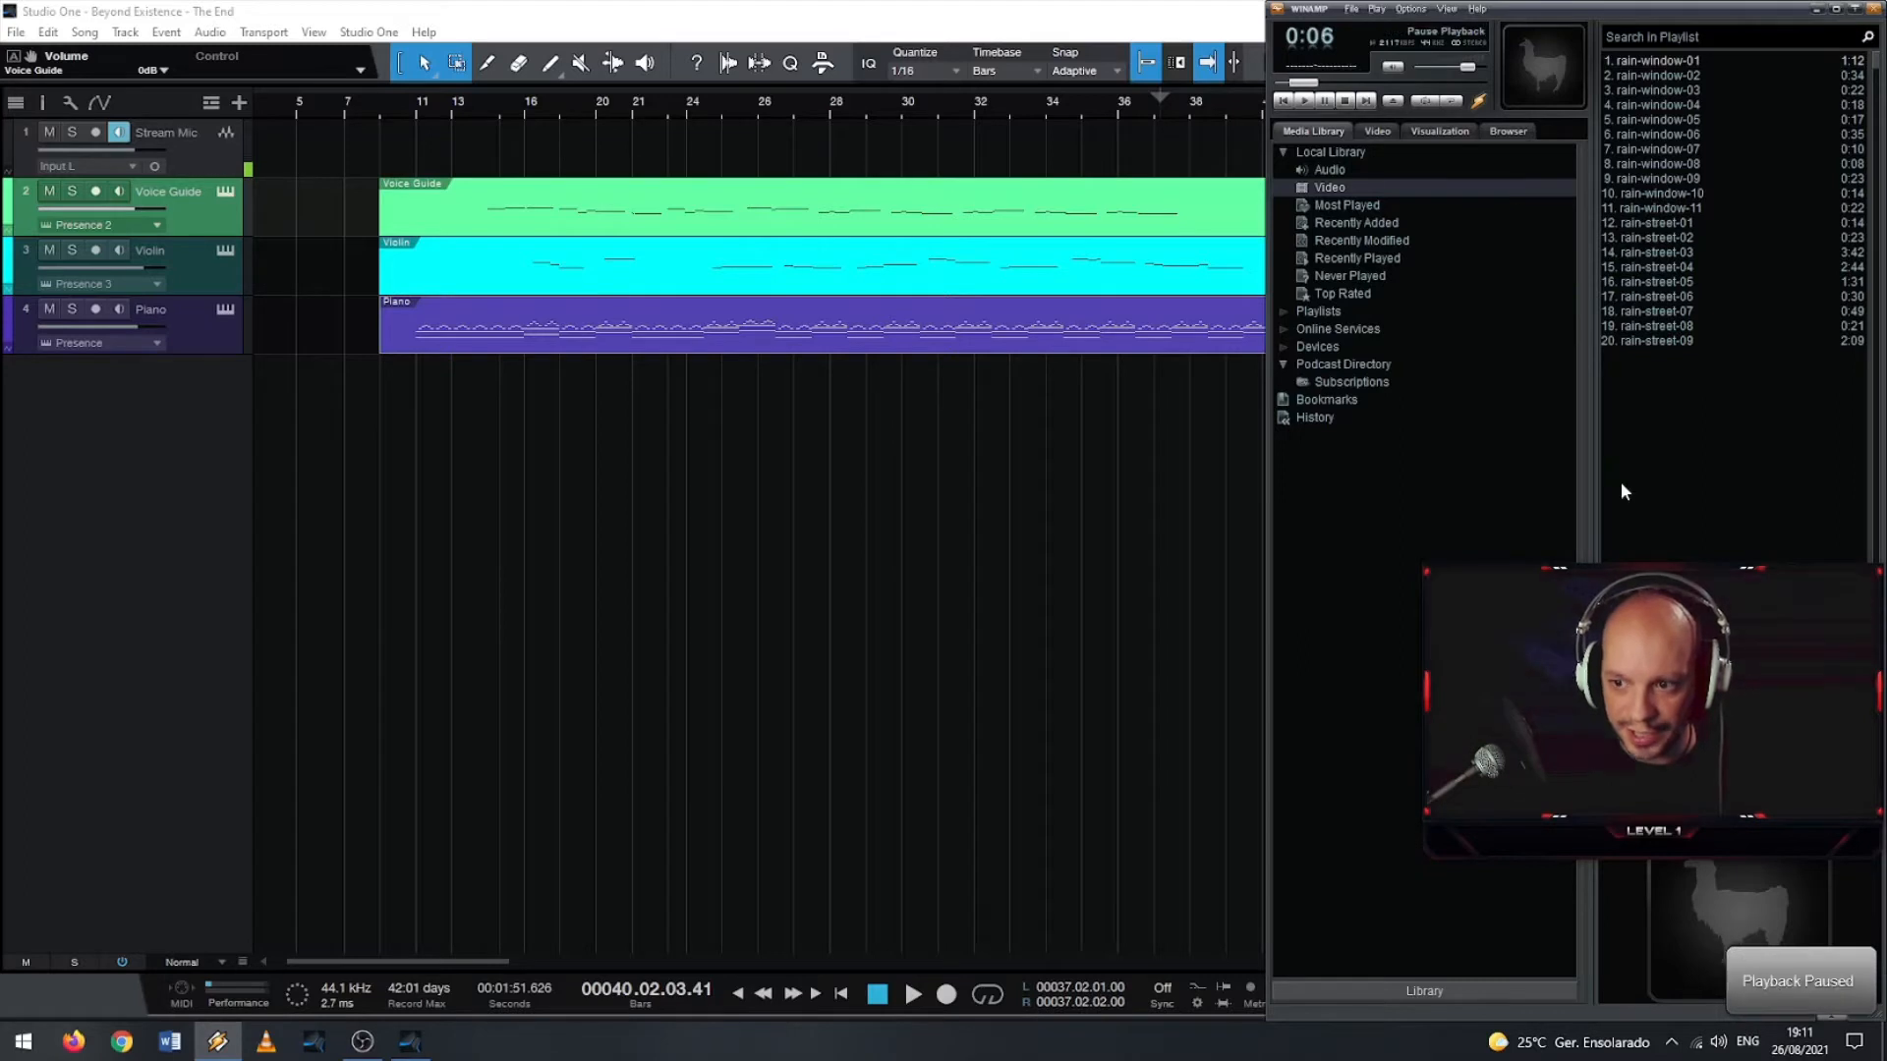
left_click(1717, 1042)
left_click(1710, 986)
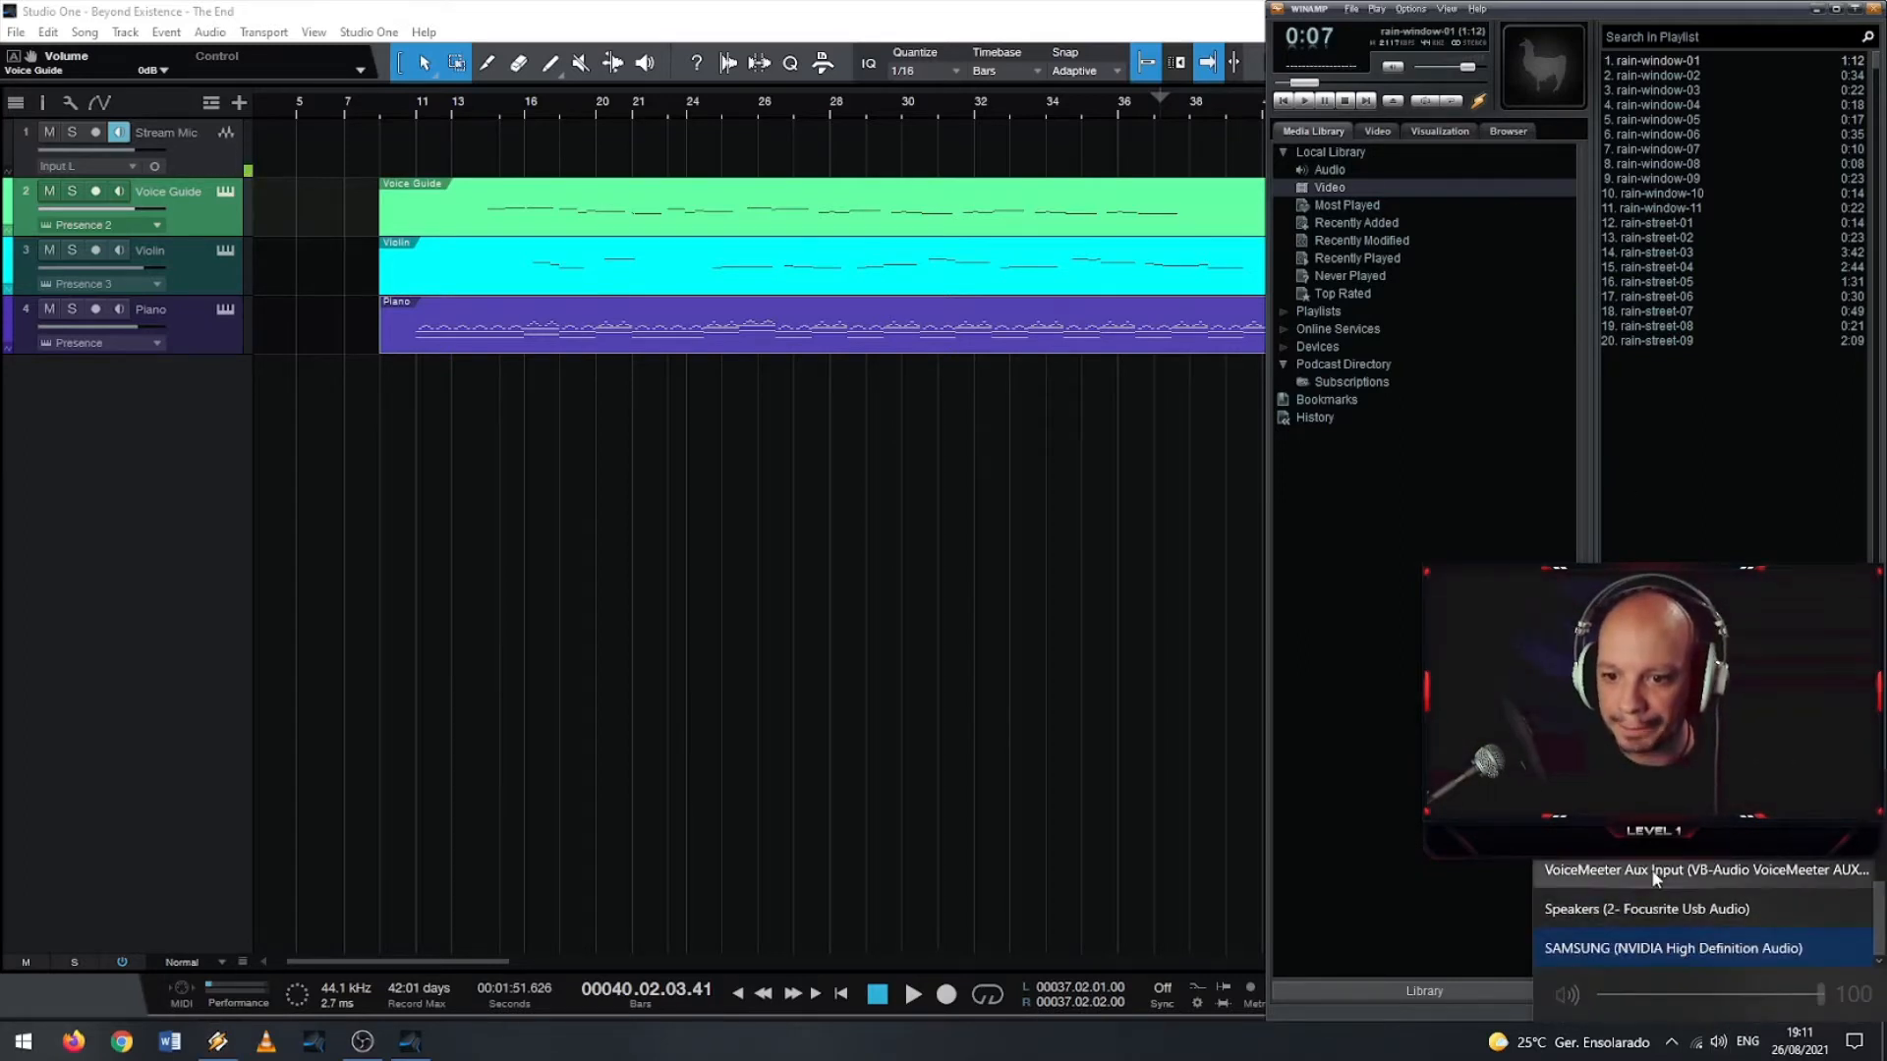
left_click(1644, 905)
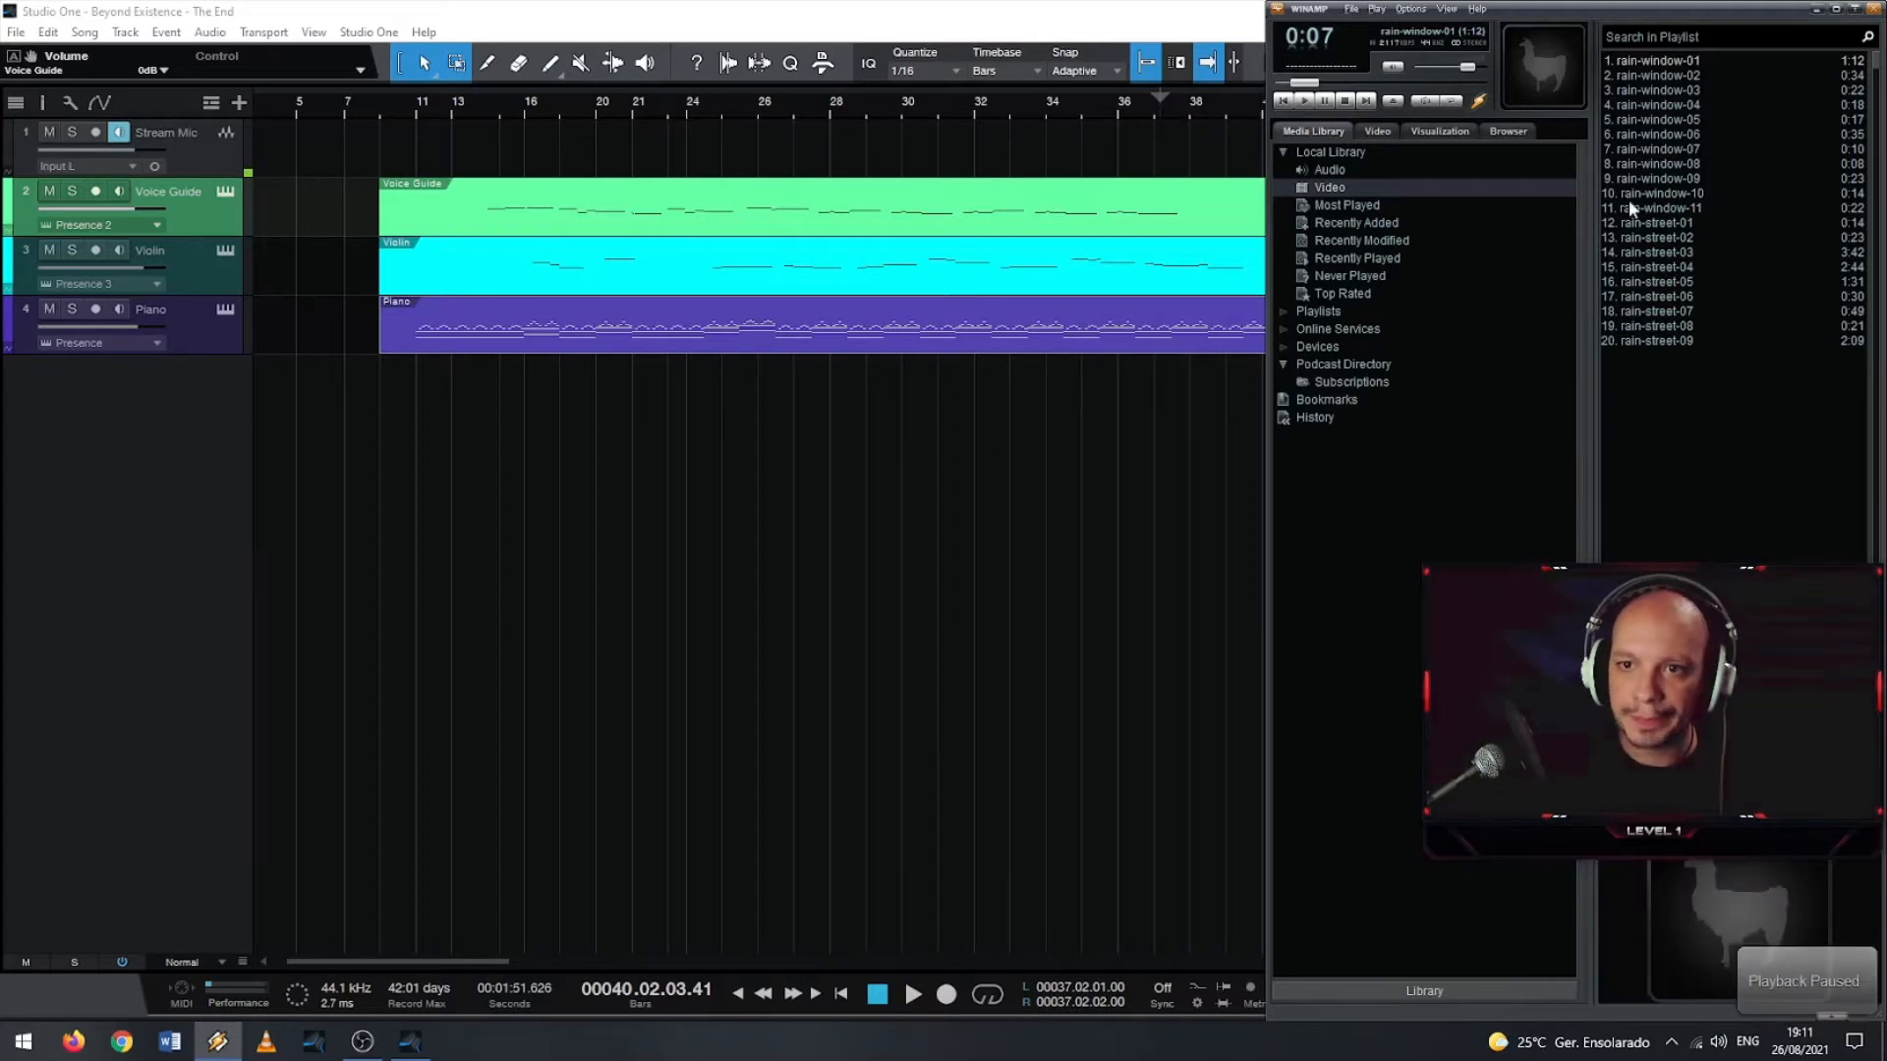
- Audition the rain-window-01, rain-window-02, rain-window-03 and rain-window-04 recordings from the playlist one after another
left_click(1674, 62)
double_click(1674, 61)
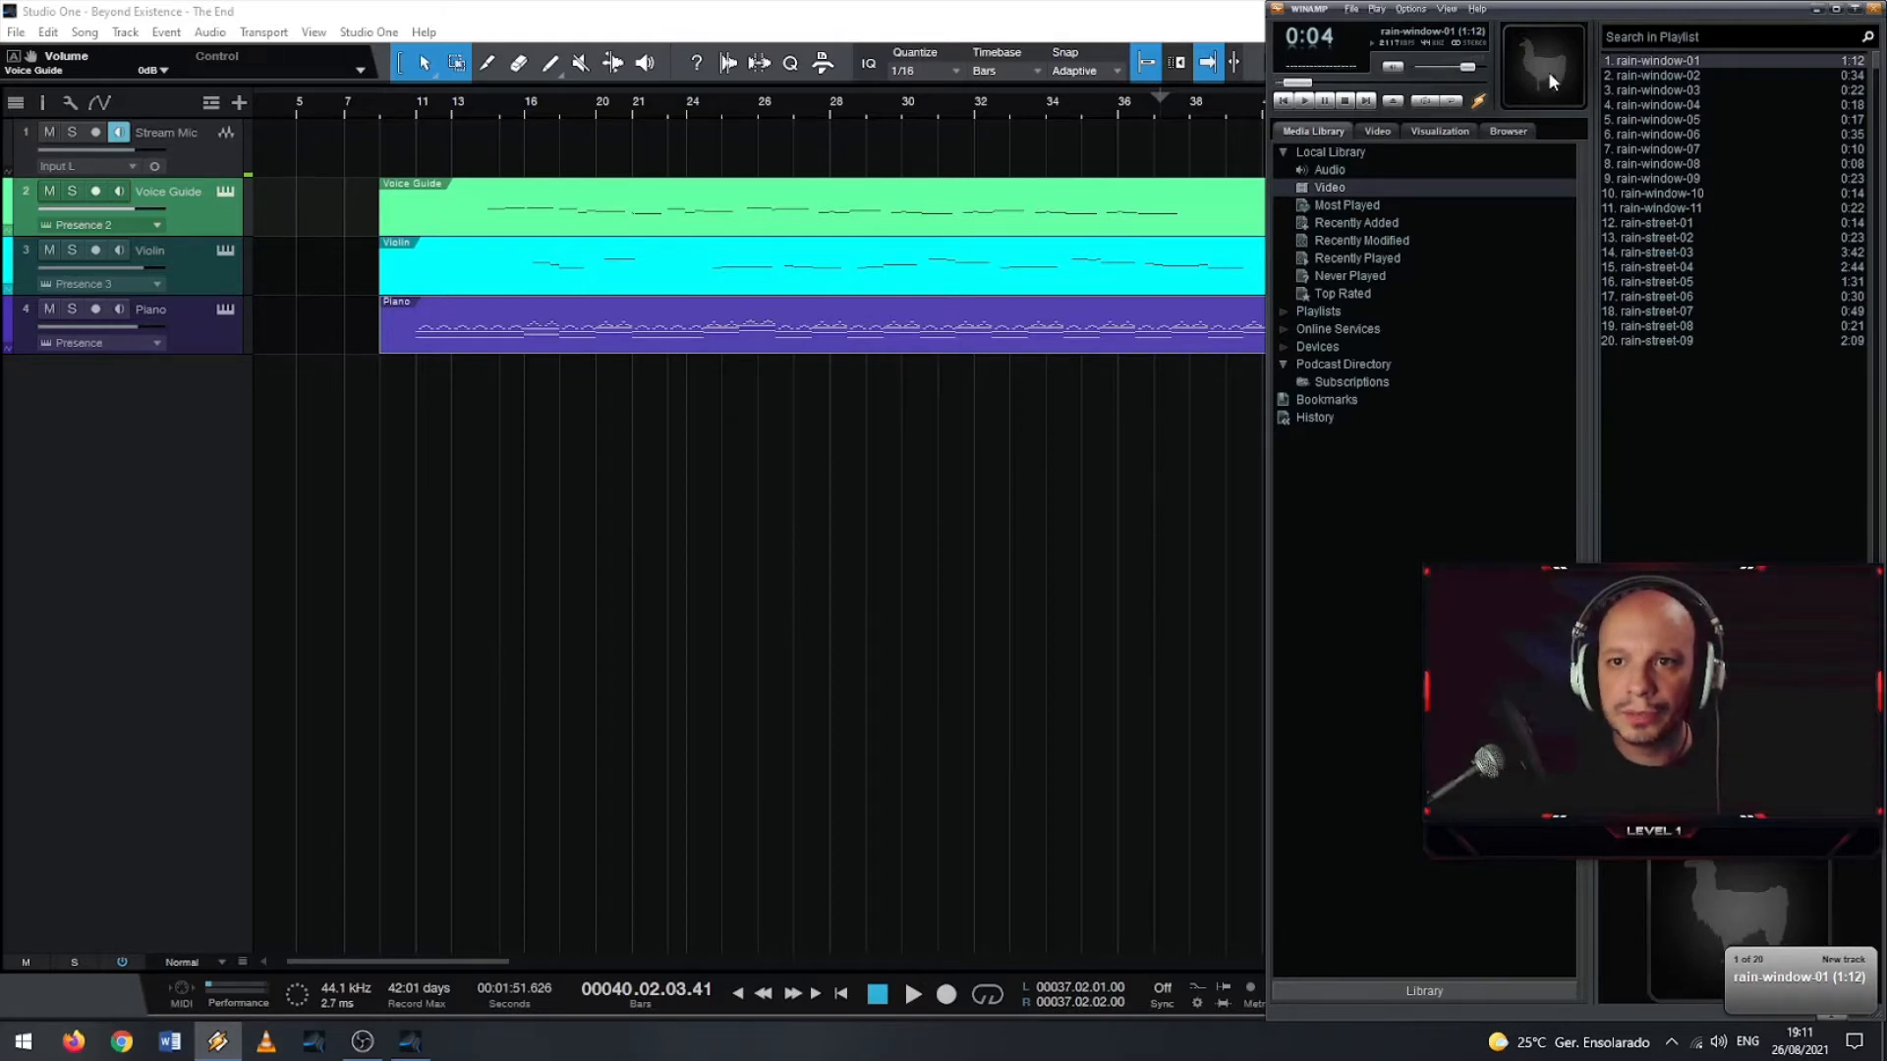
double_click(1632, 76)
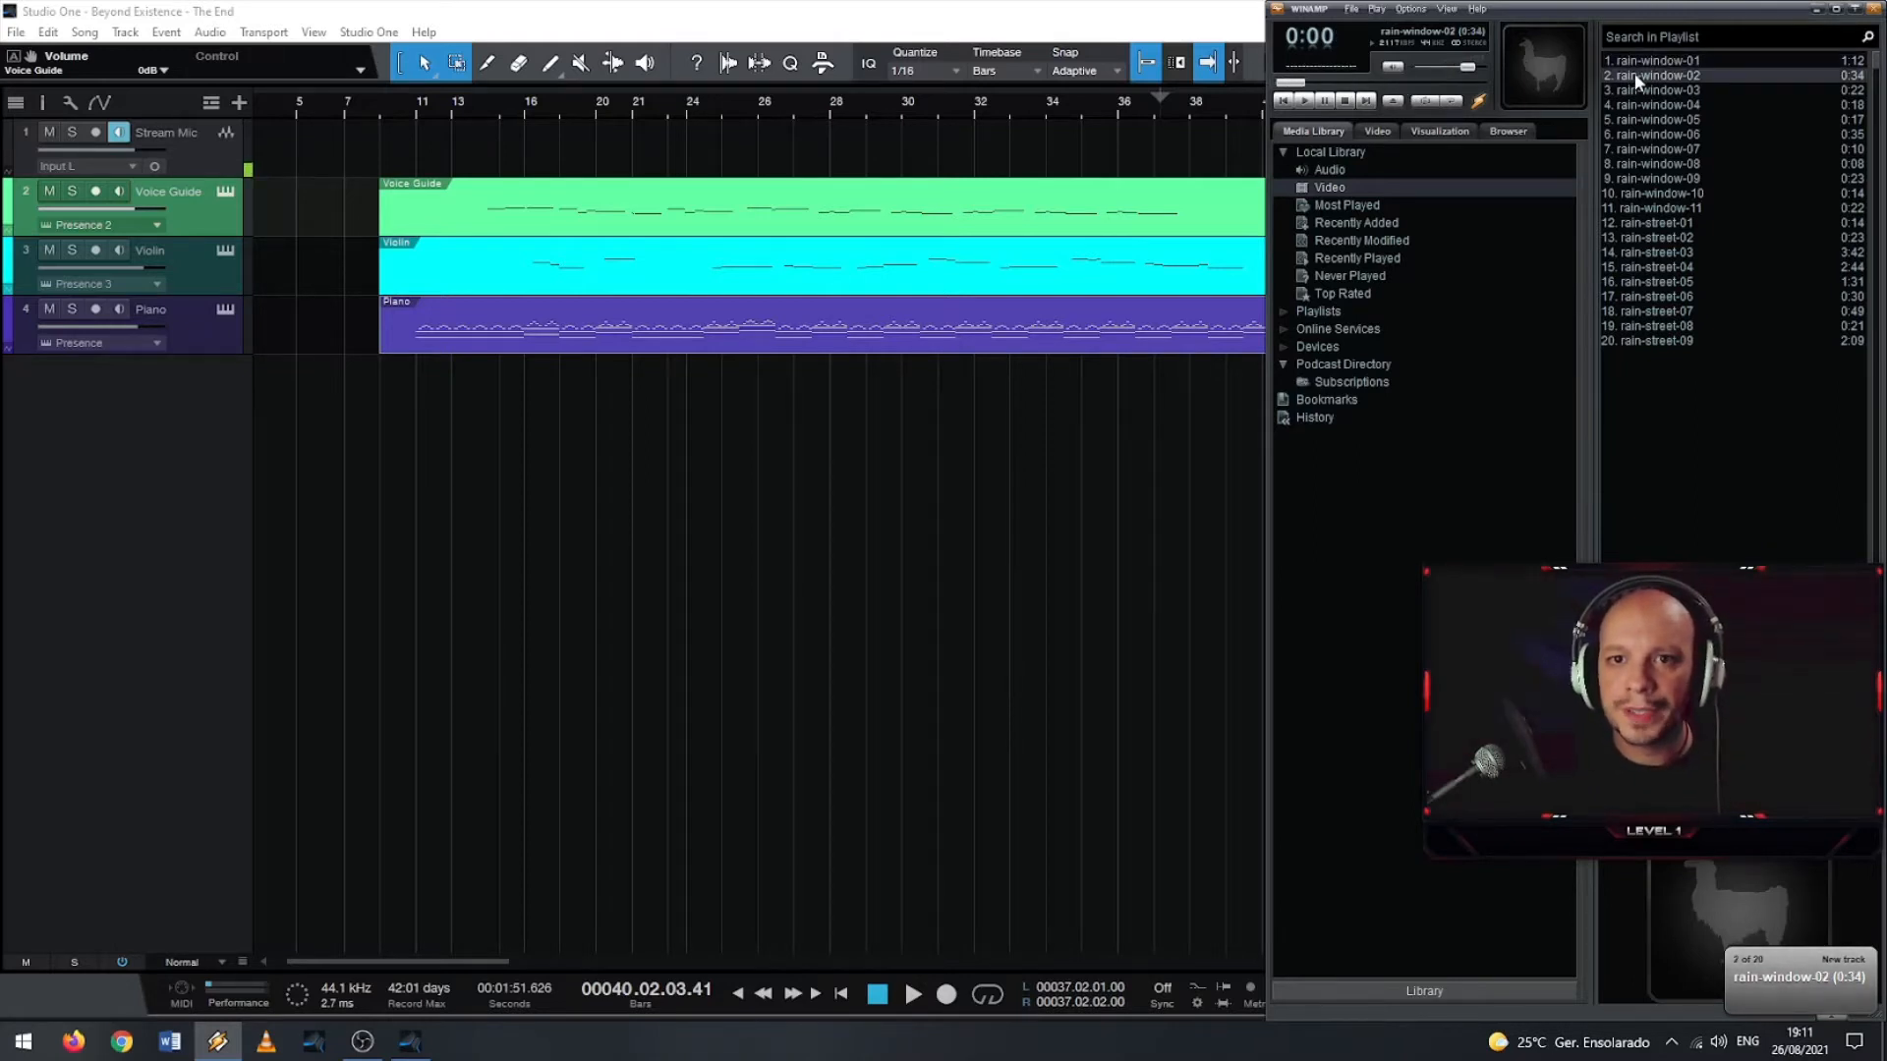
double_click(1650, 91)
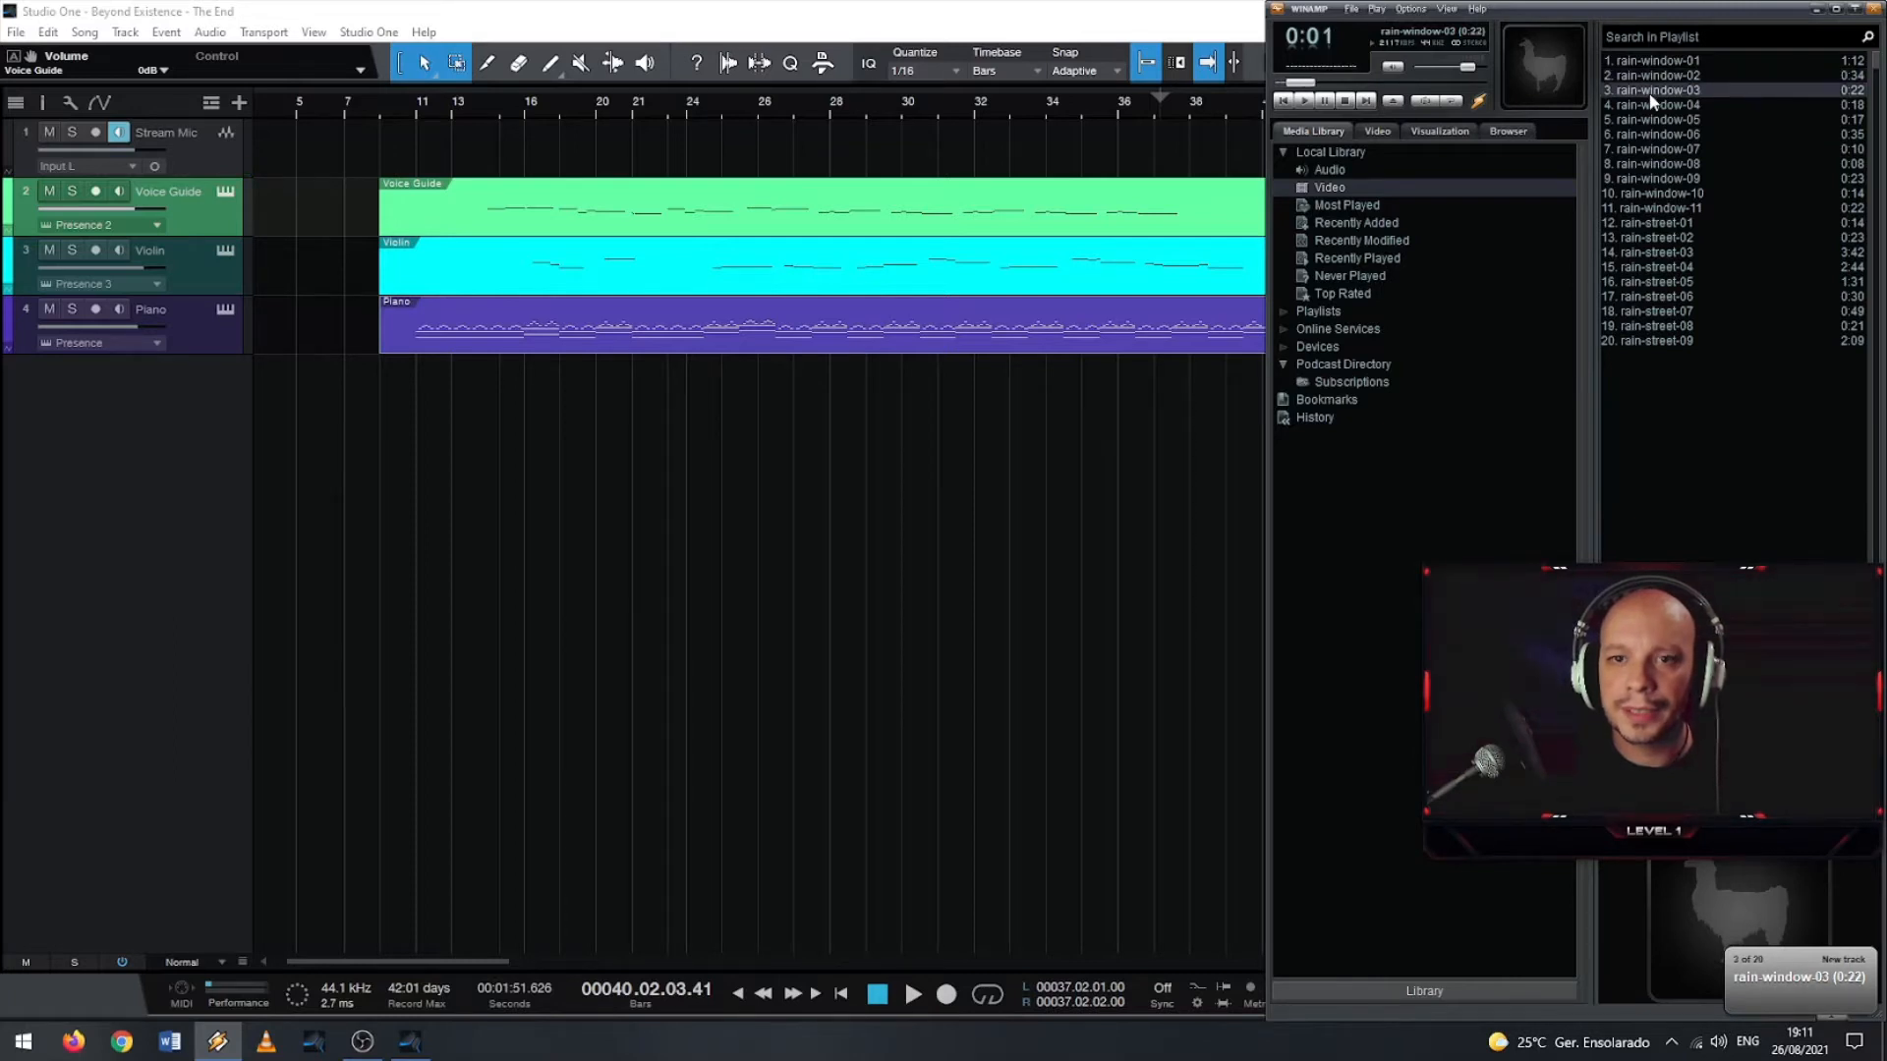
double_click(1649, 102)
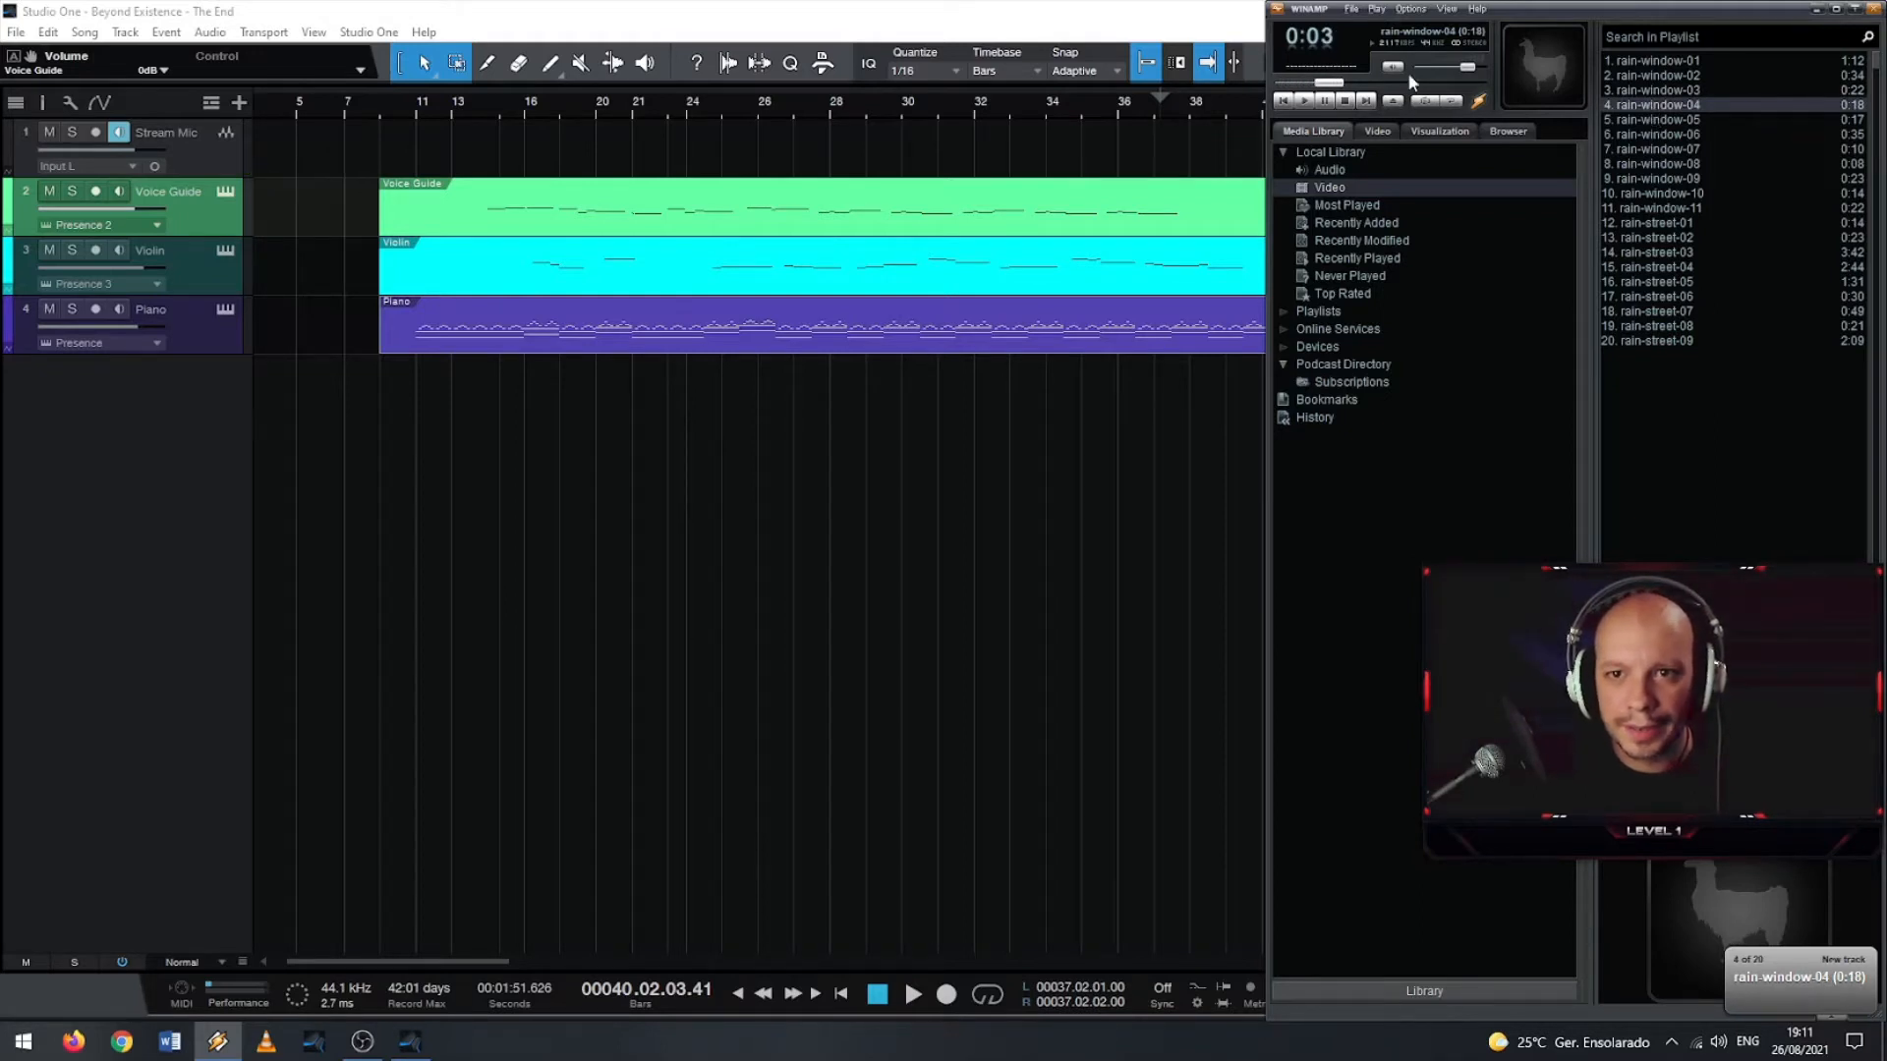
- Raise the Winamp volume to 100% and audition the recordings rain-window-05 to rain-window-11 one after another
left_click_drag(1477, 68, 1561, 67)
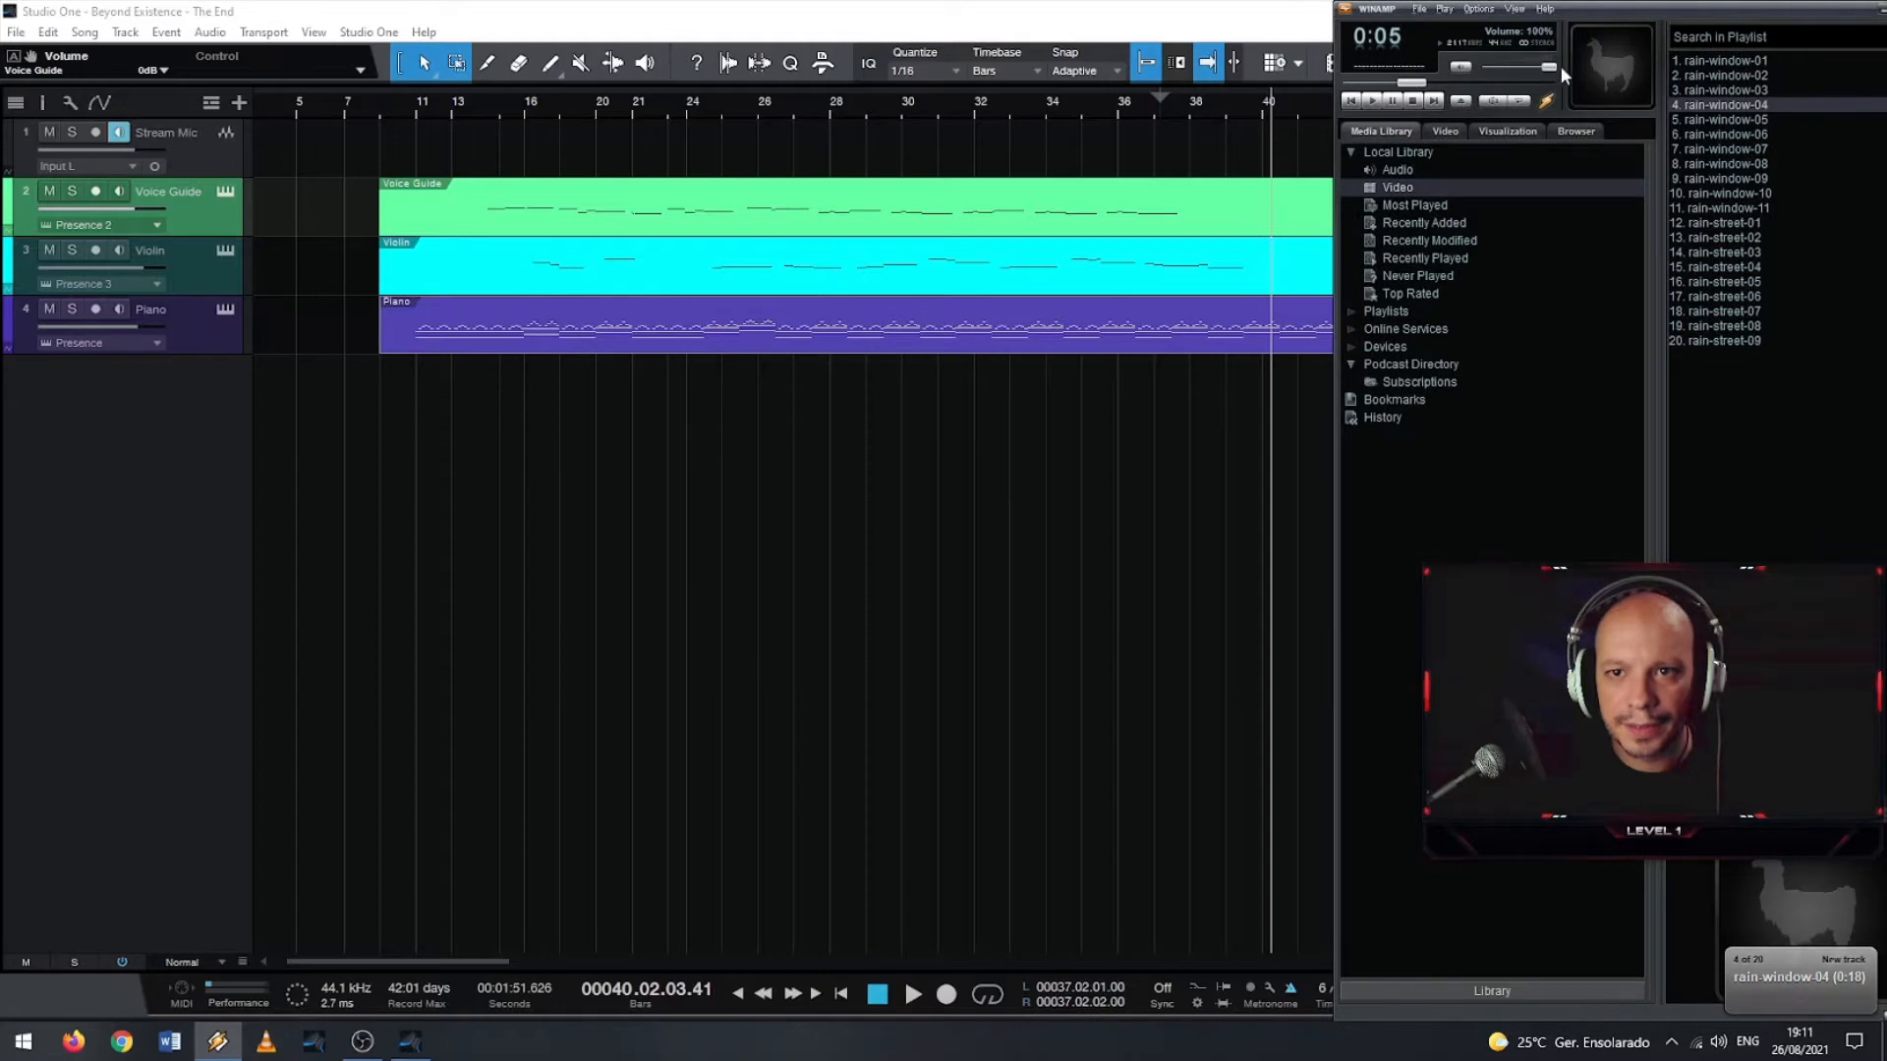
left_click_drag(1631, 12, 1557, 16)
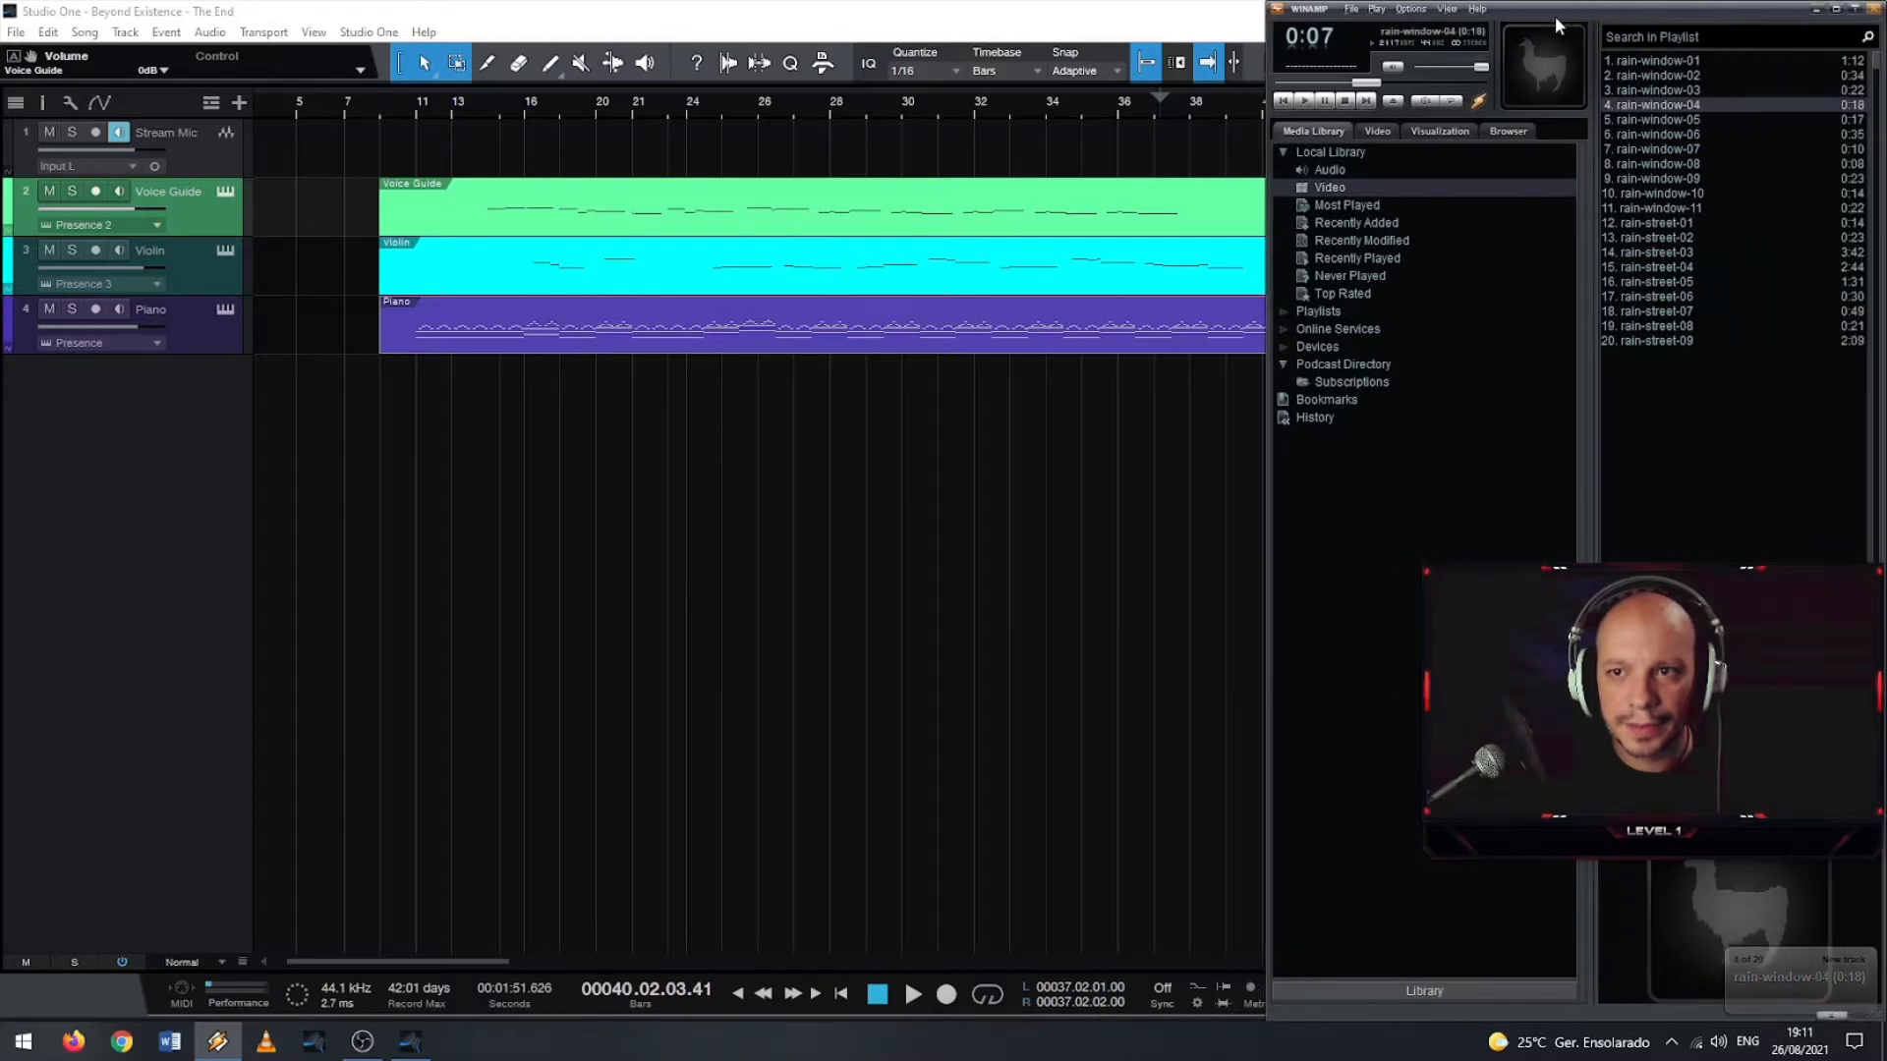
double_click(1683, 118)
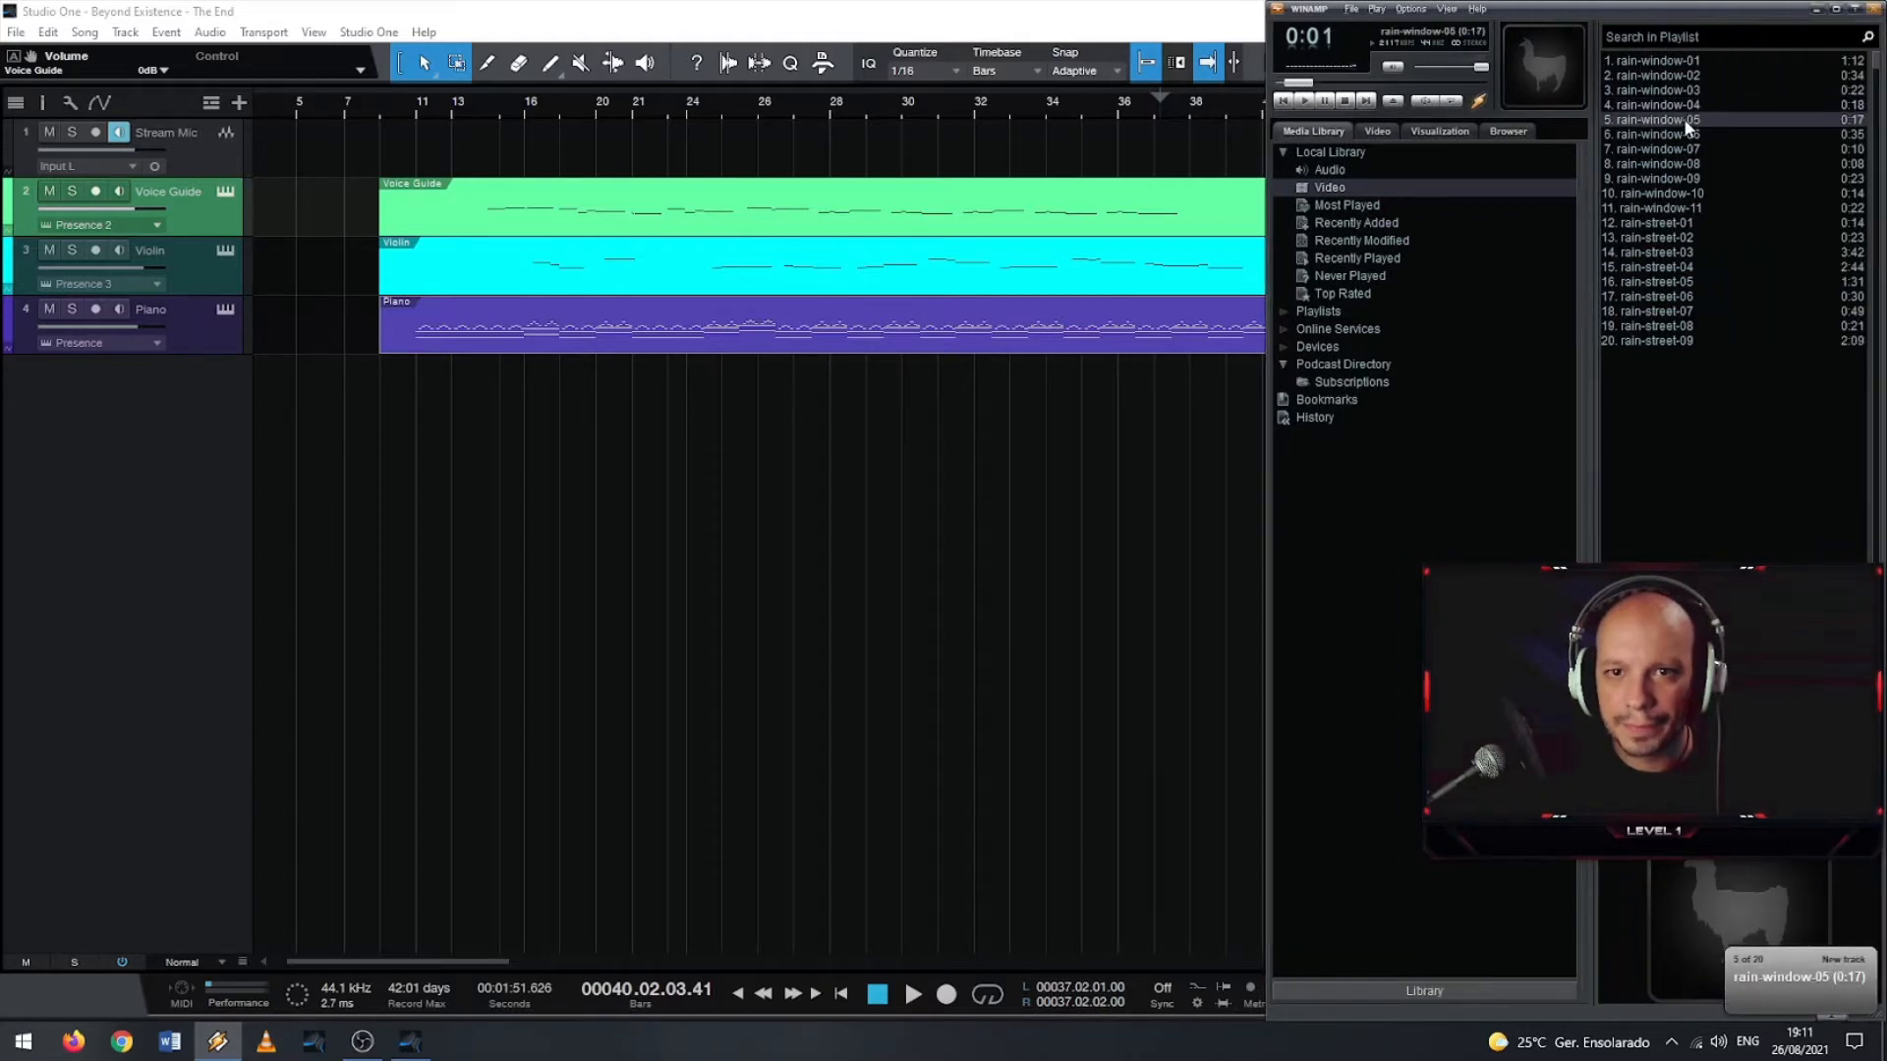
double_click(1673, 135)
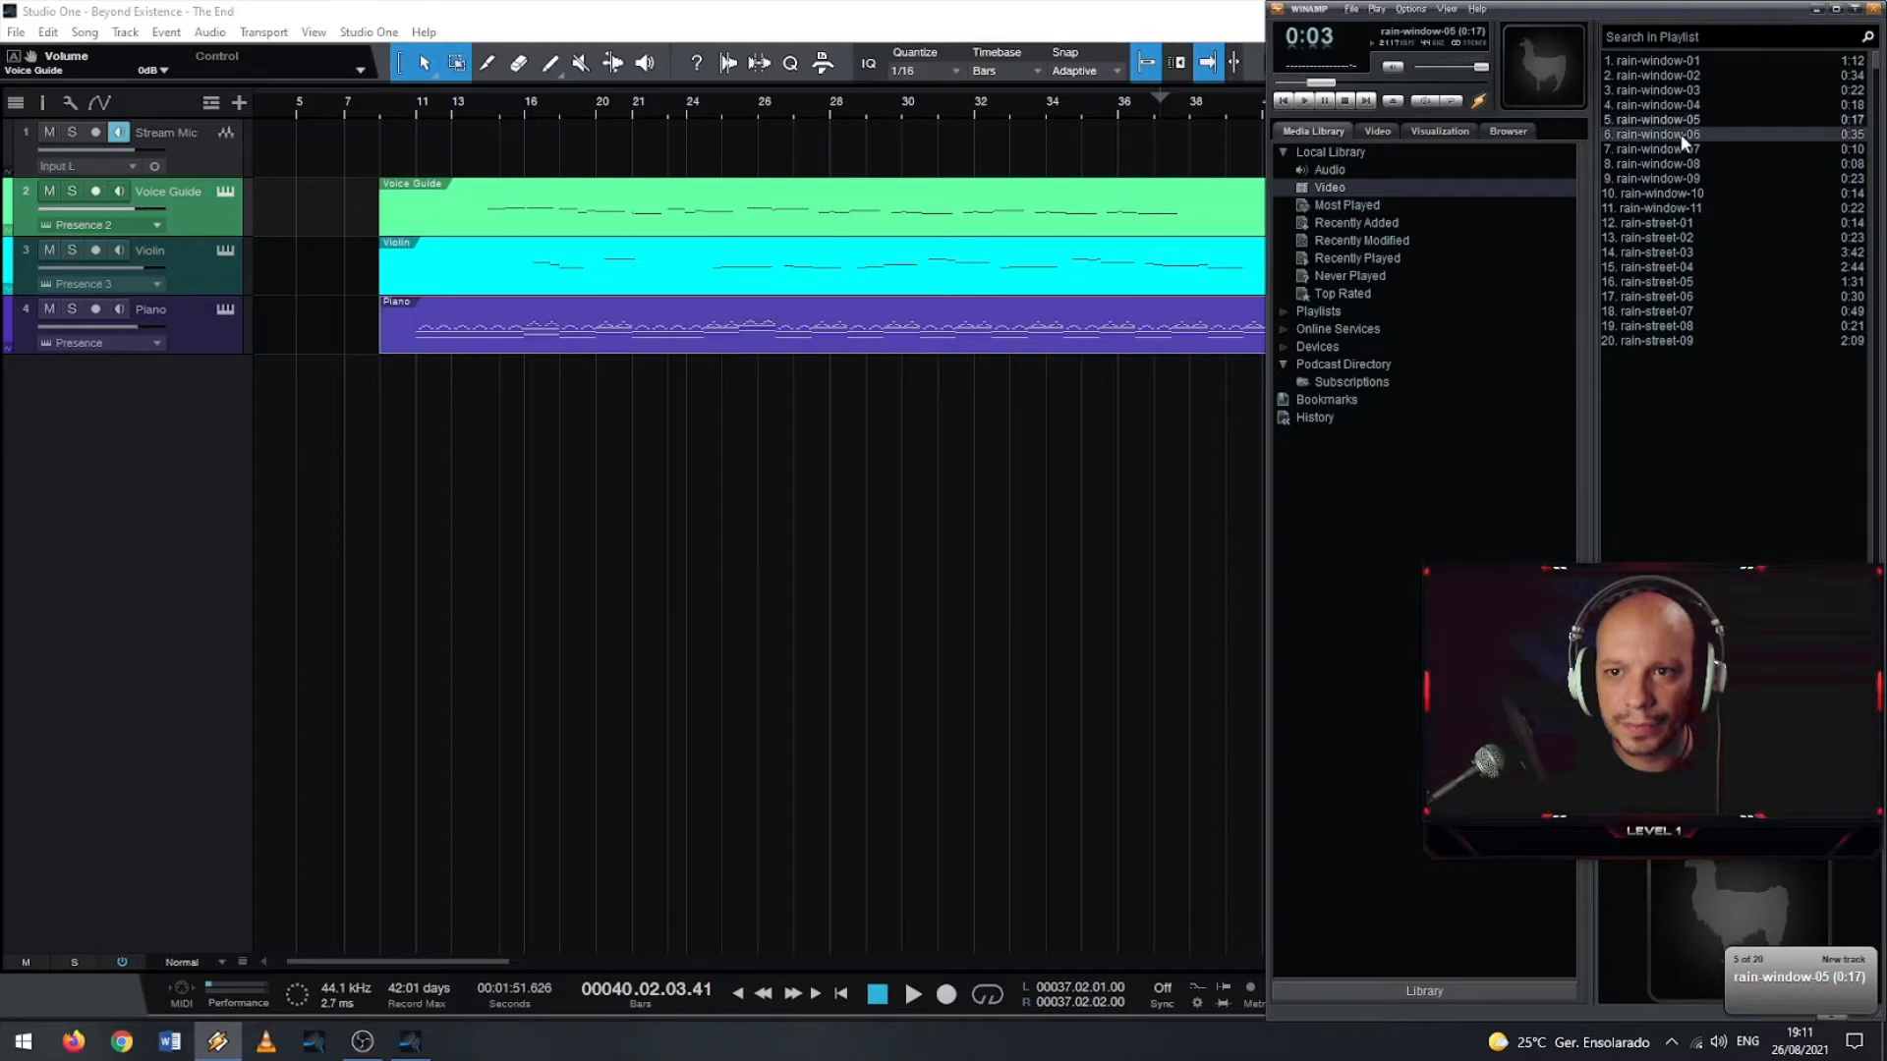
left_click(1673, 148)
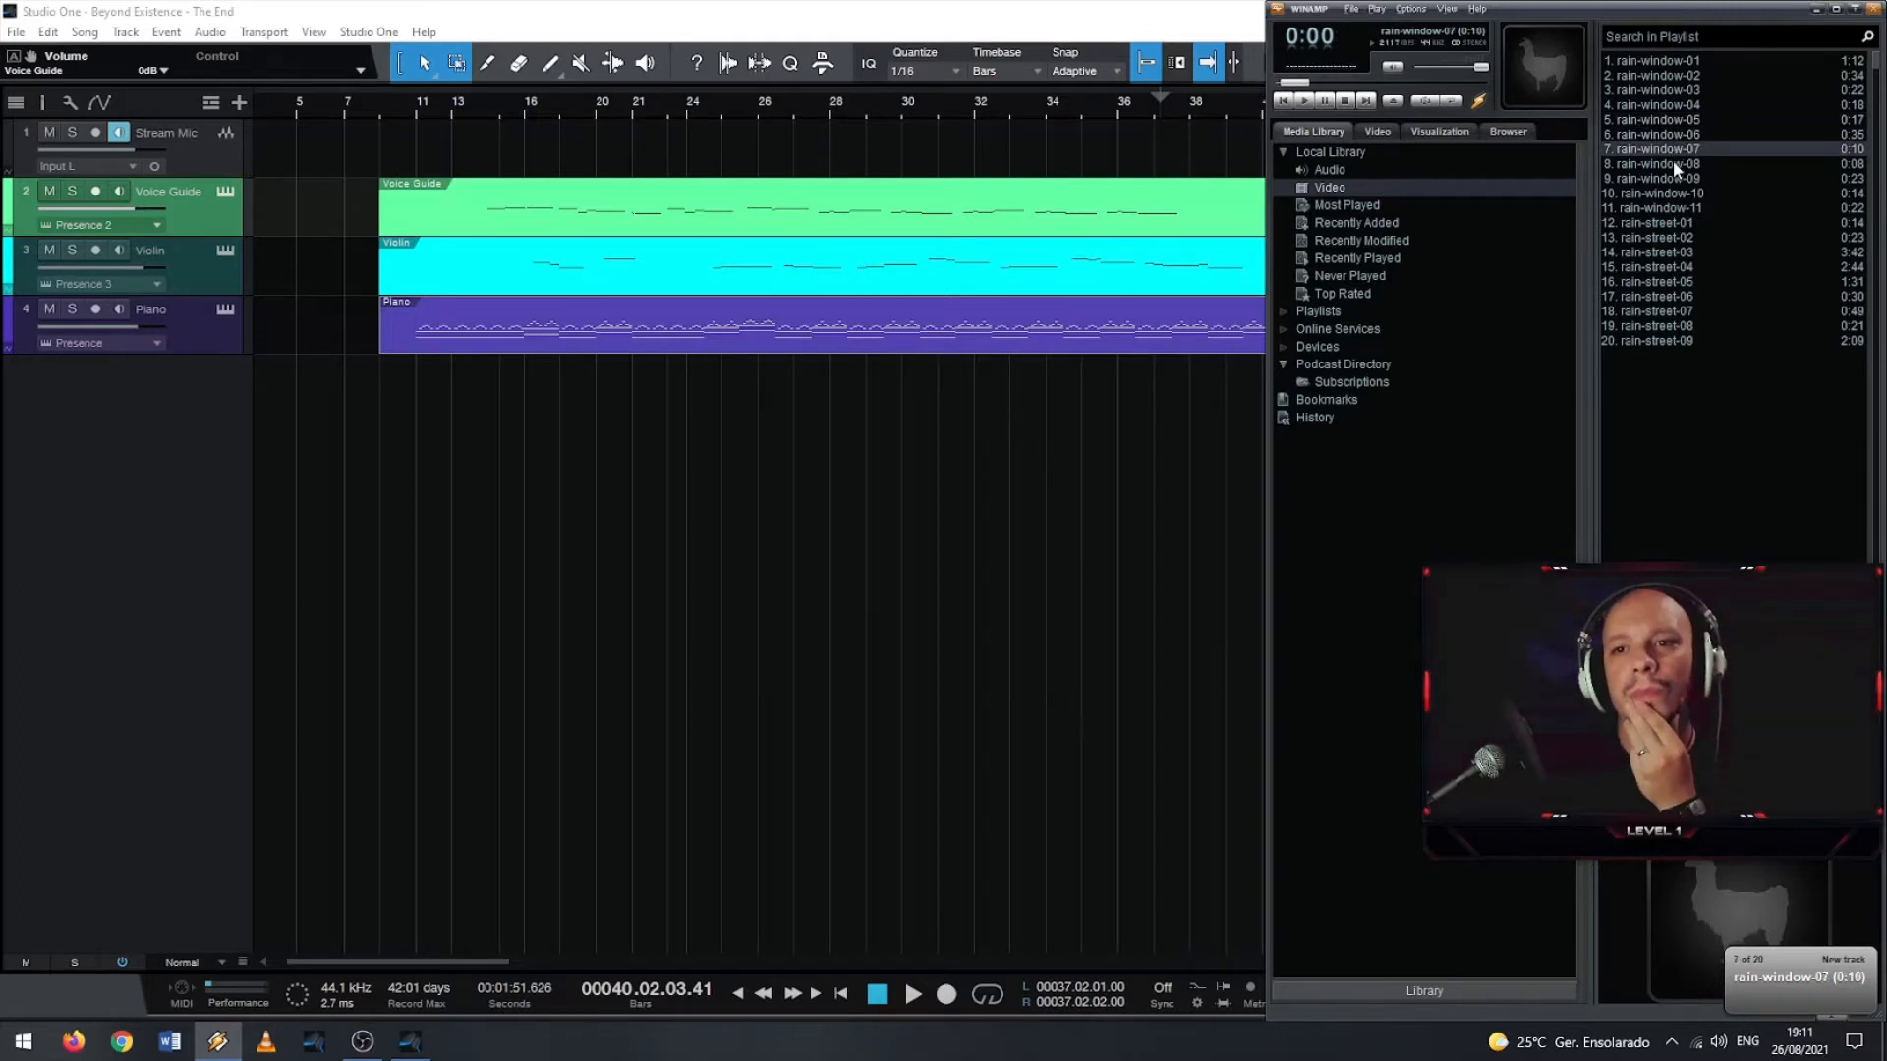
double_click(1671, 164)
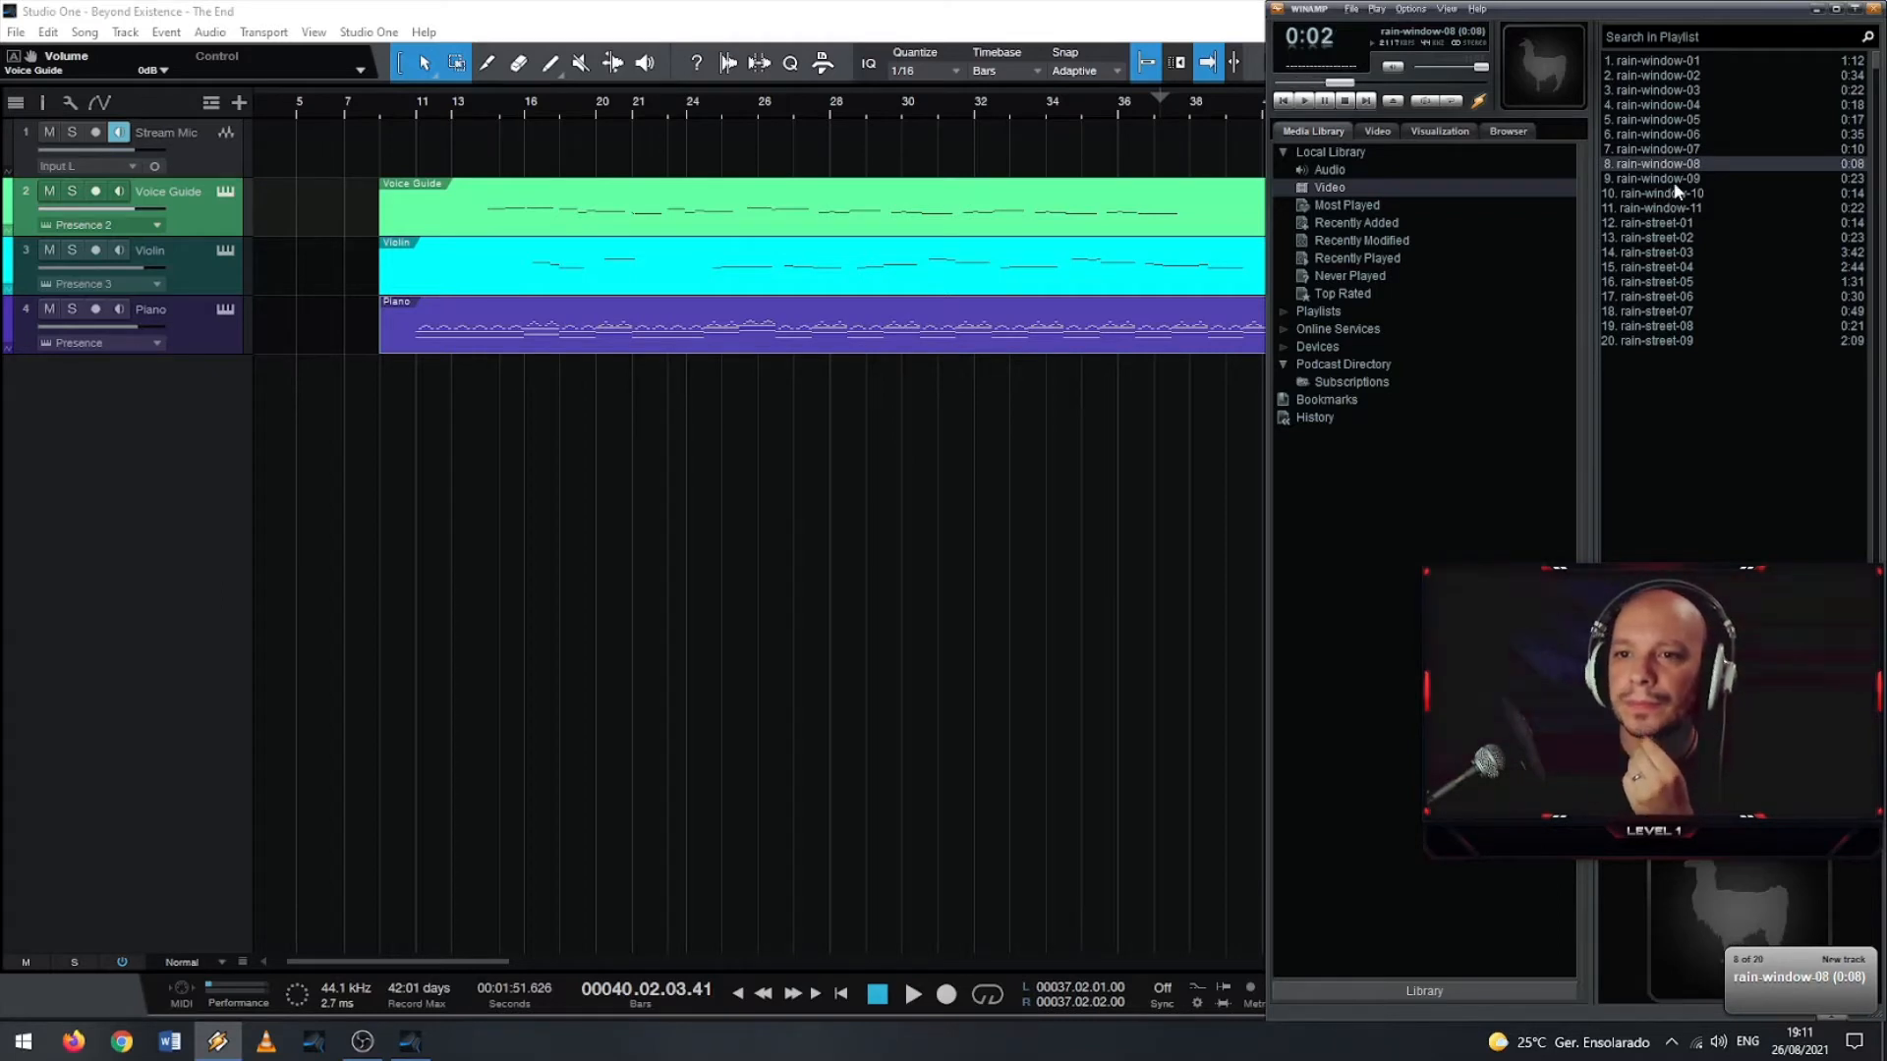
double_click(1678, 180)
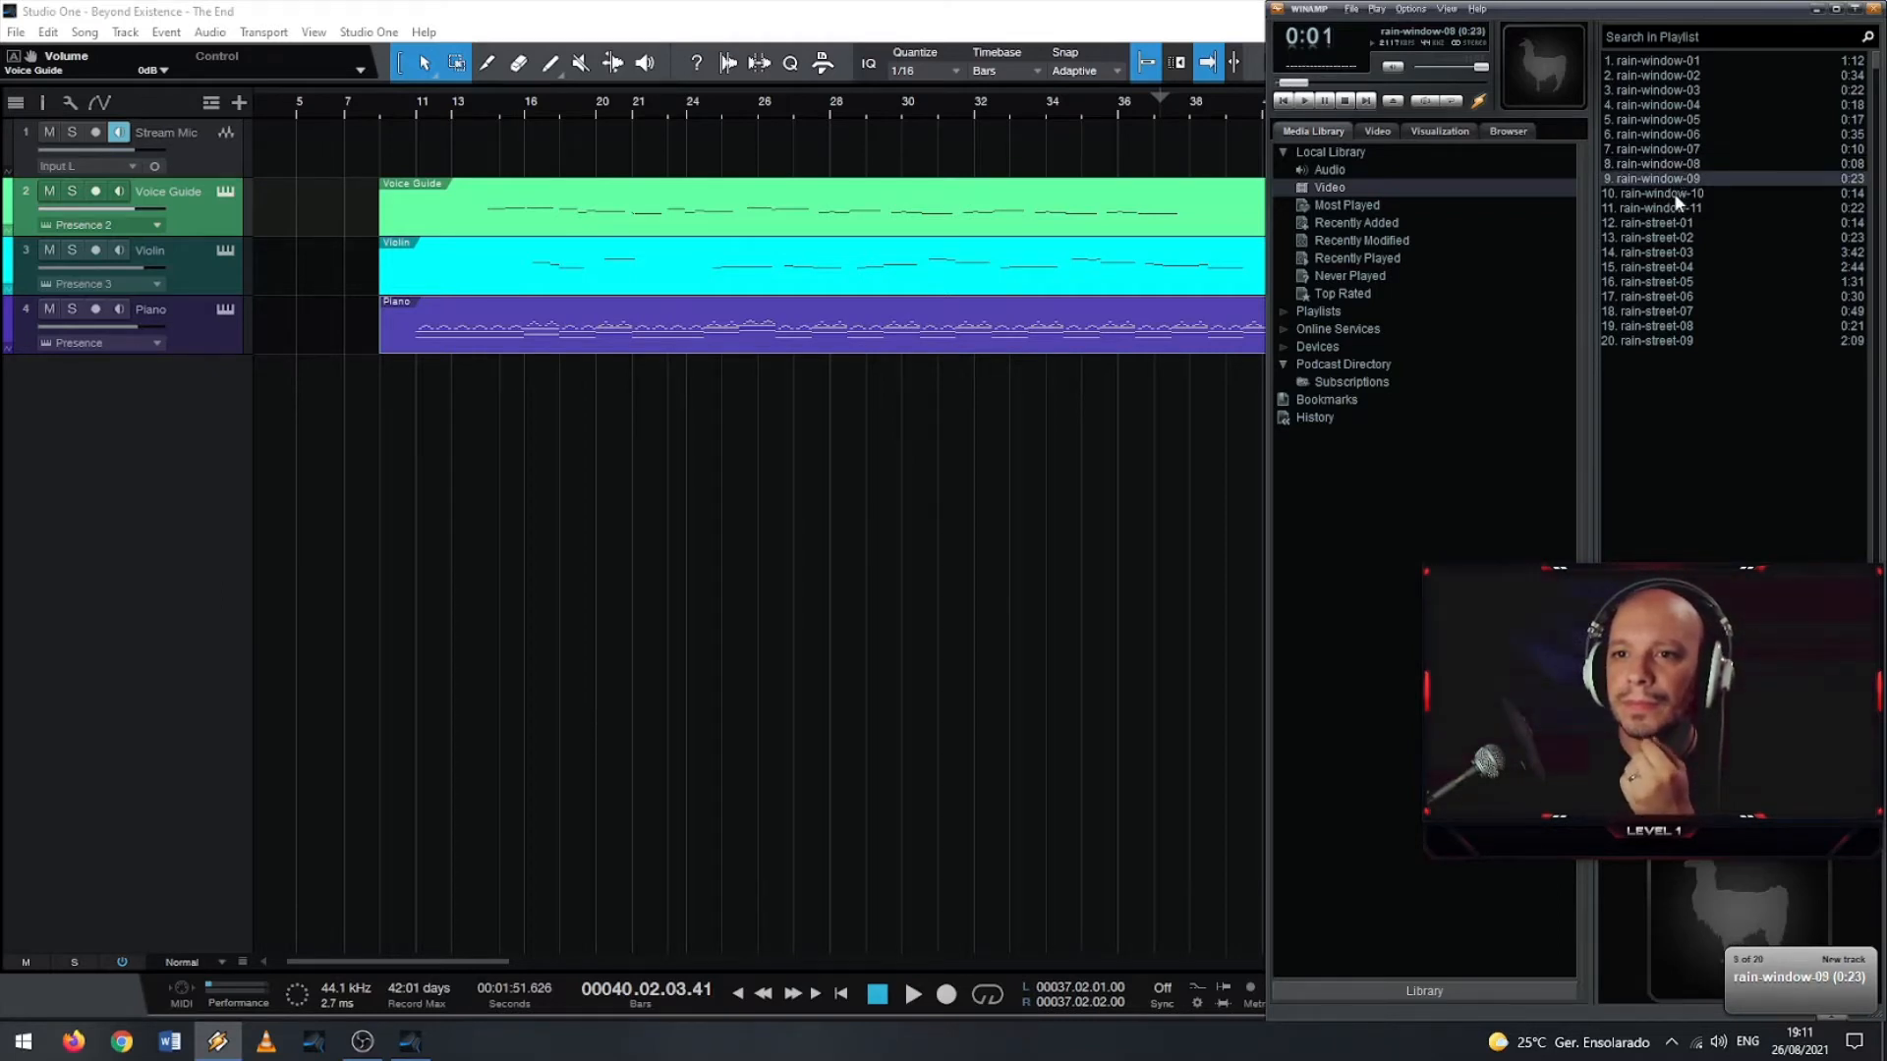
double_click(1673, 194)
left_click(1677, 208)
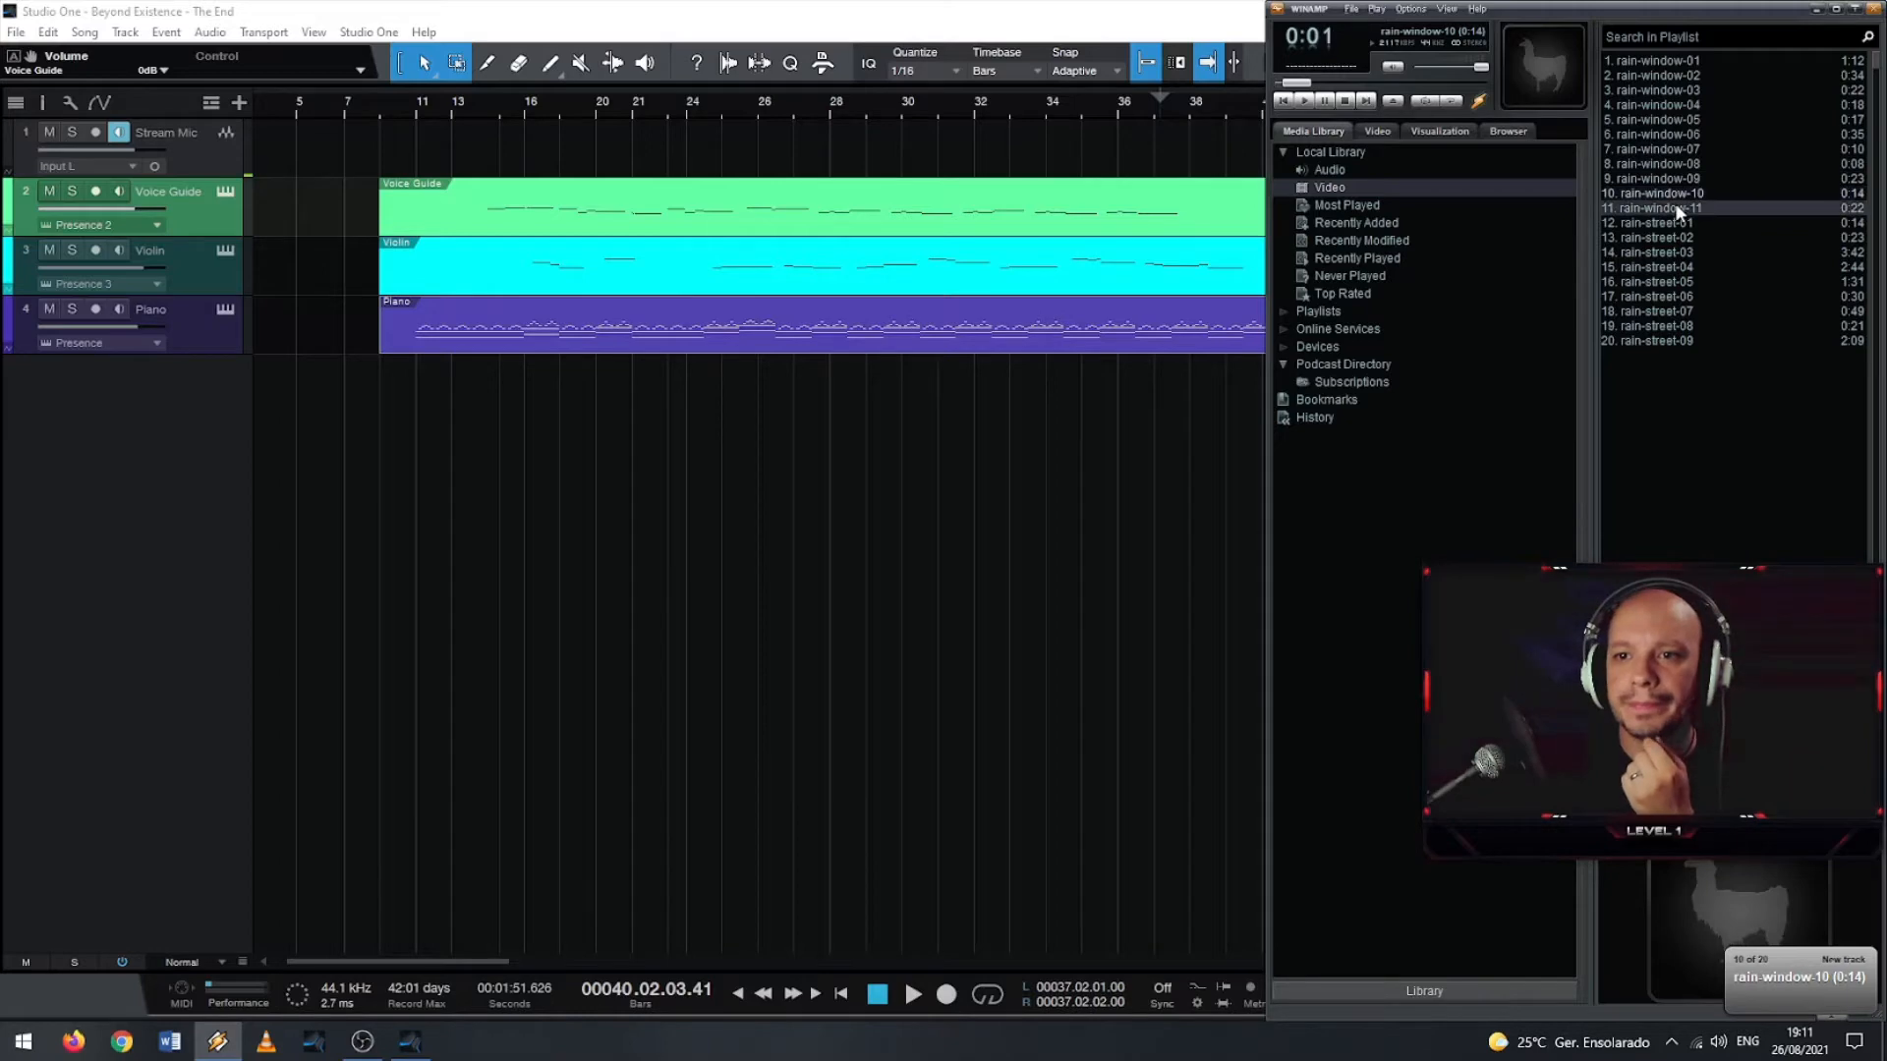
double_click(1679, 210)
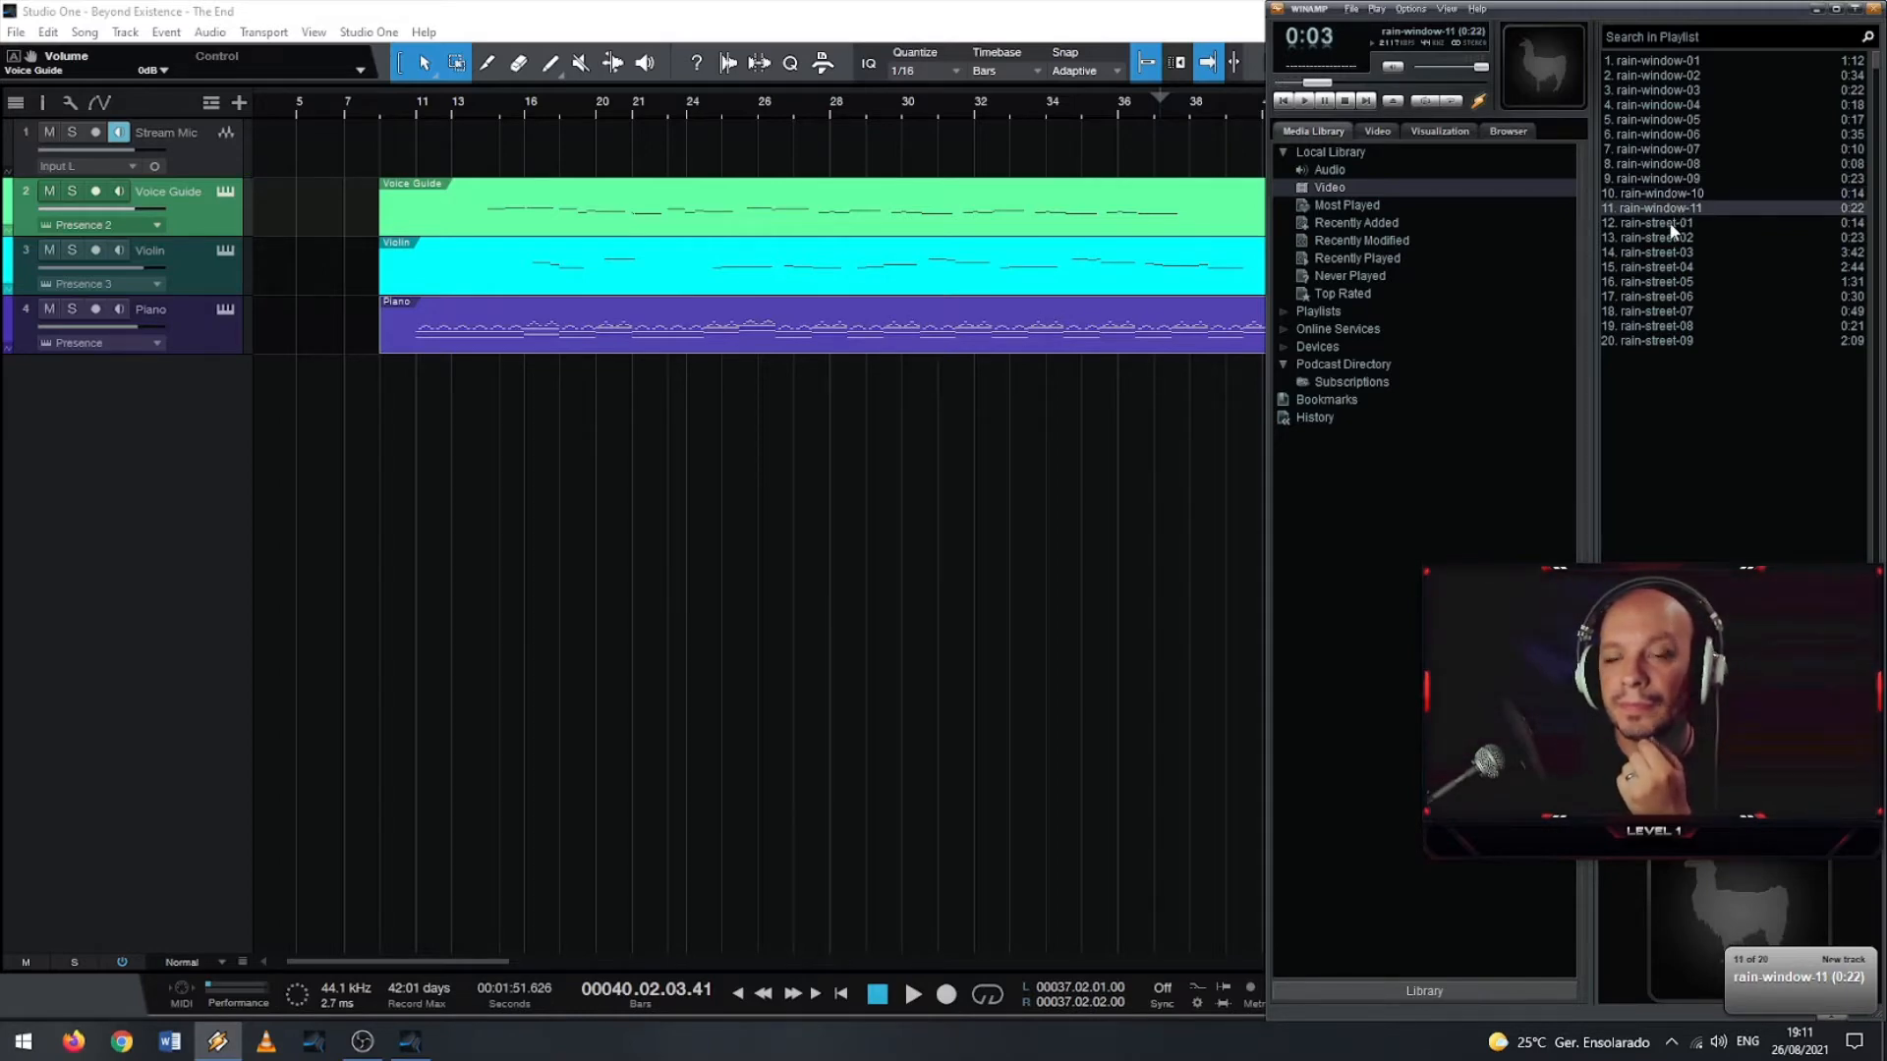
- Audition the recordings rain-street-01 to rain-street-09 from the playlist one after another
double_click(1672, 225)
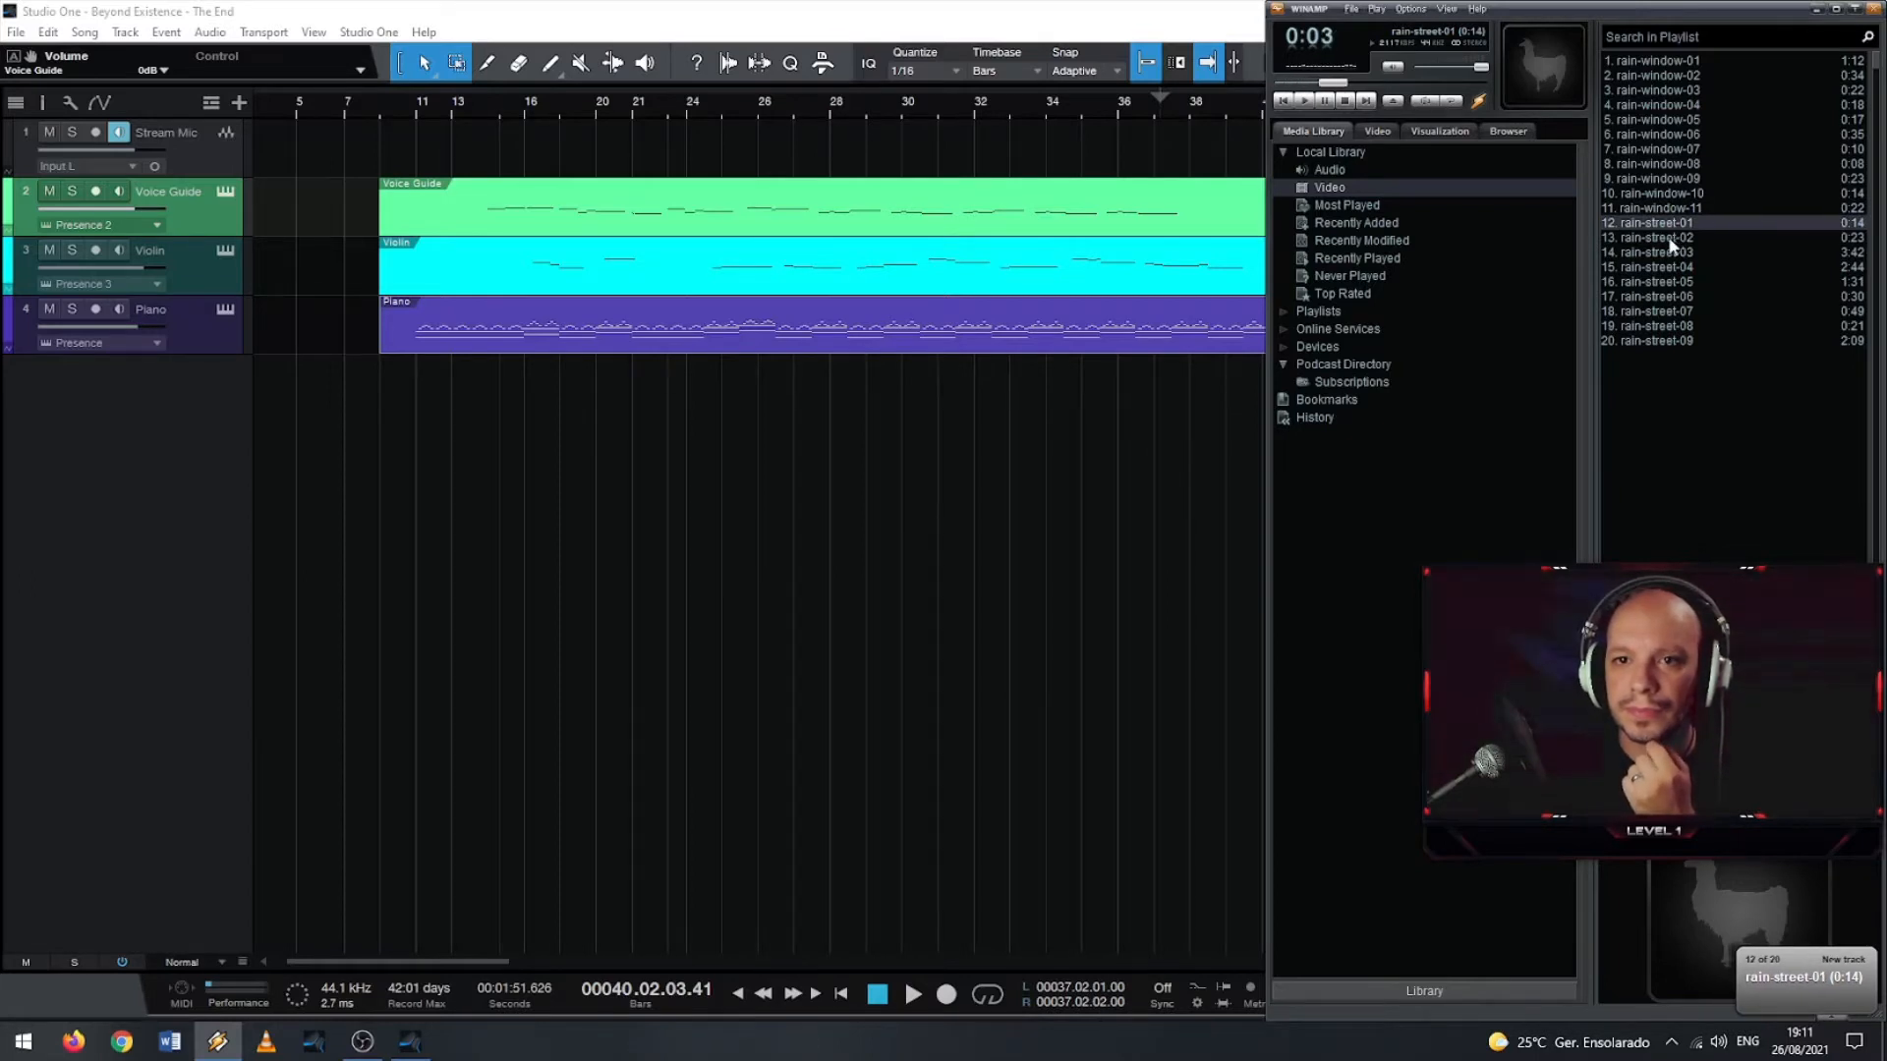
double_click(1669, 239)
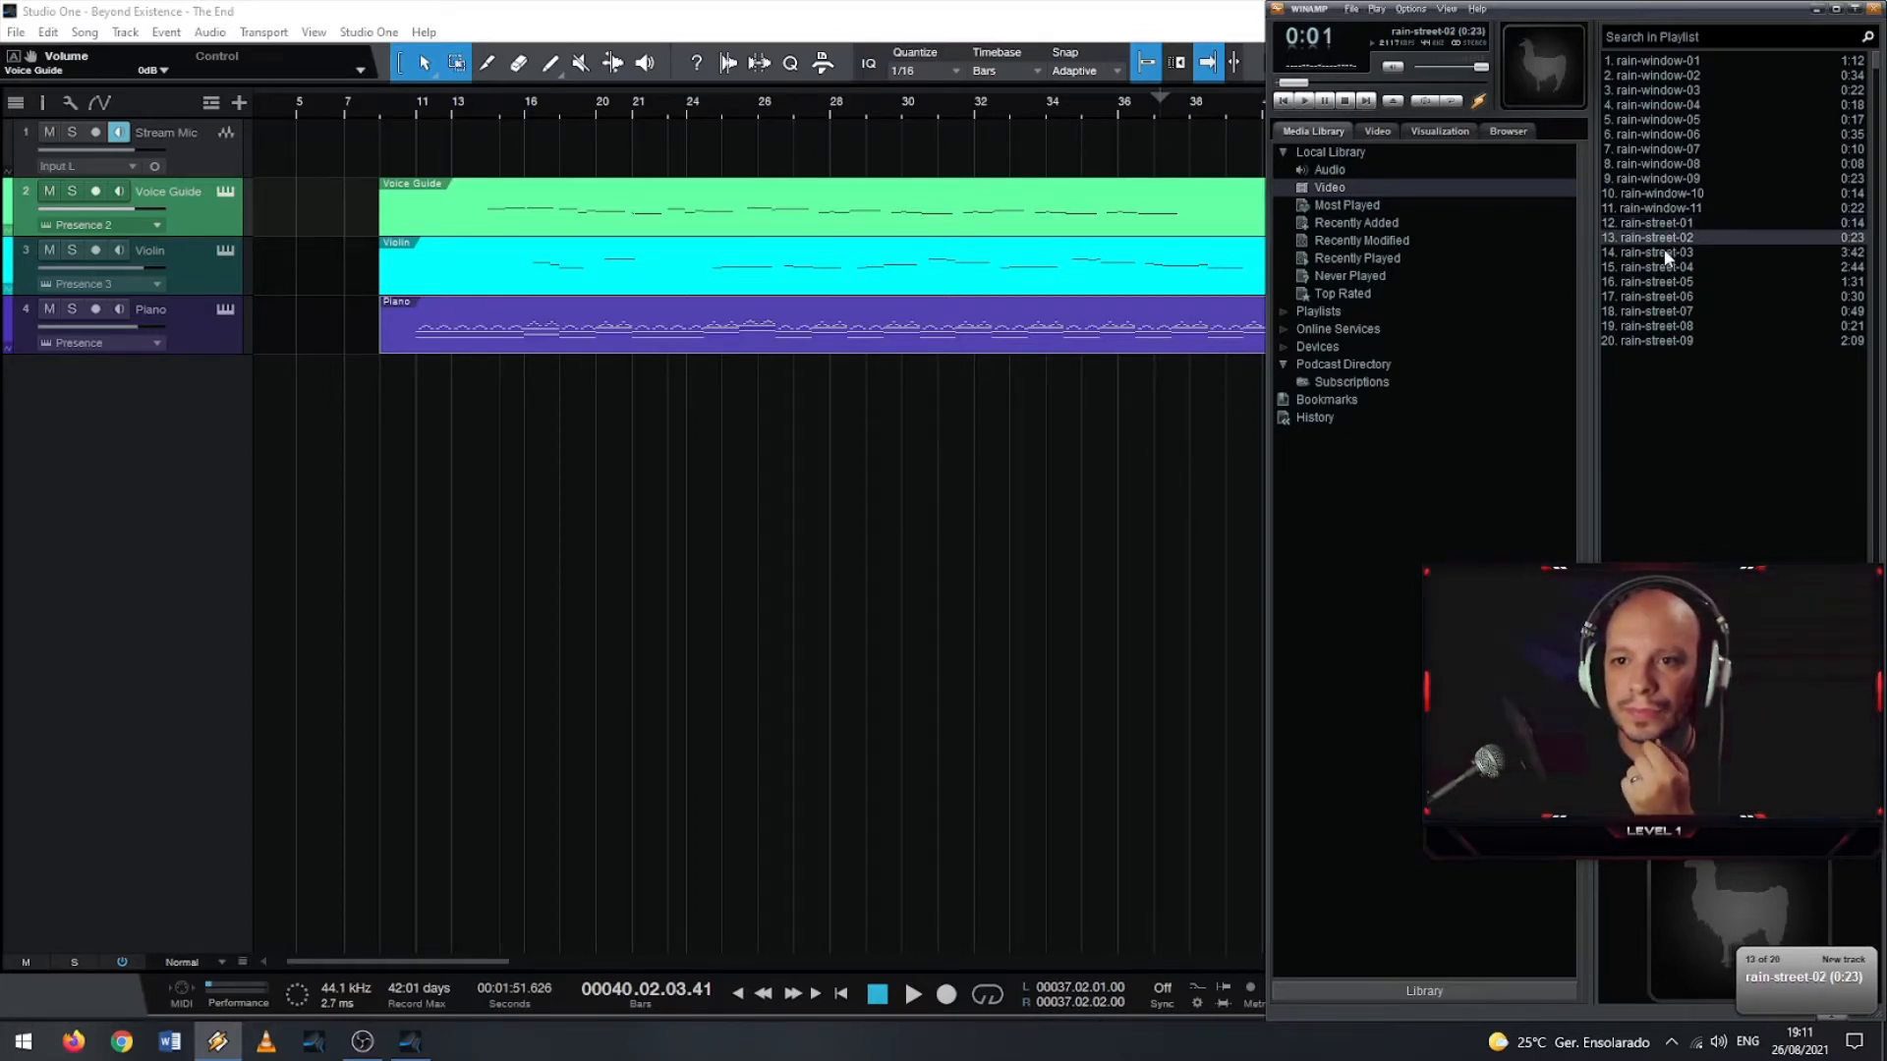
double_click(1668, 255)
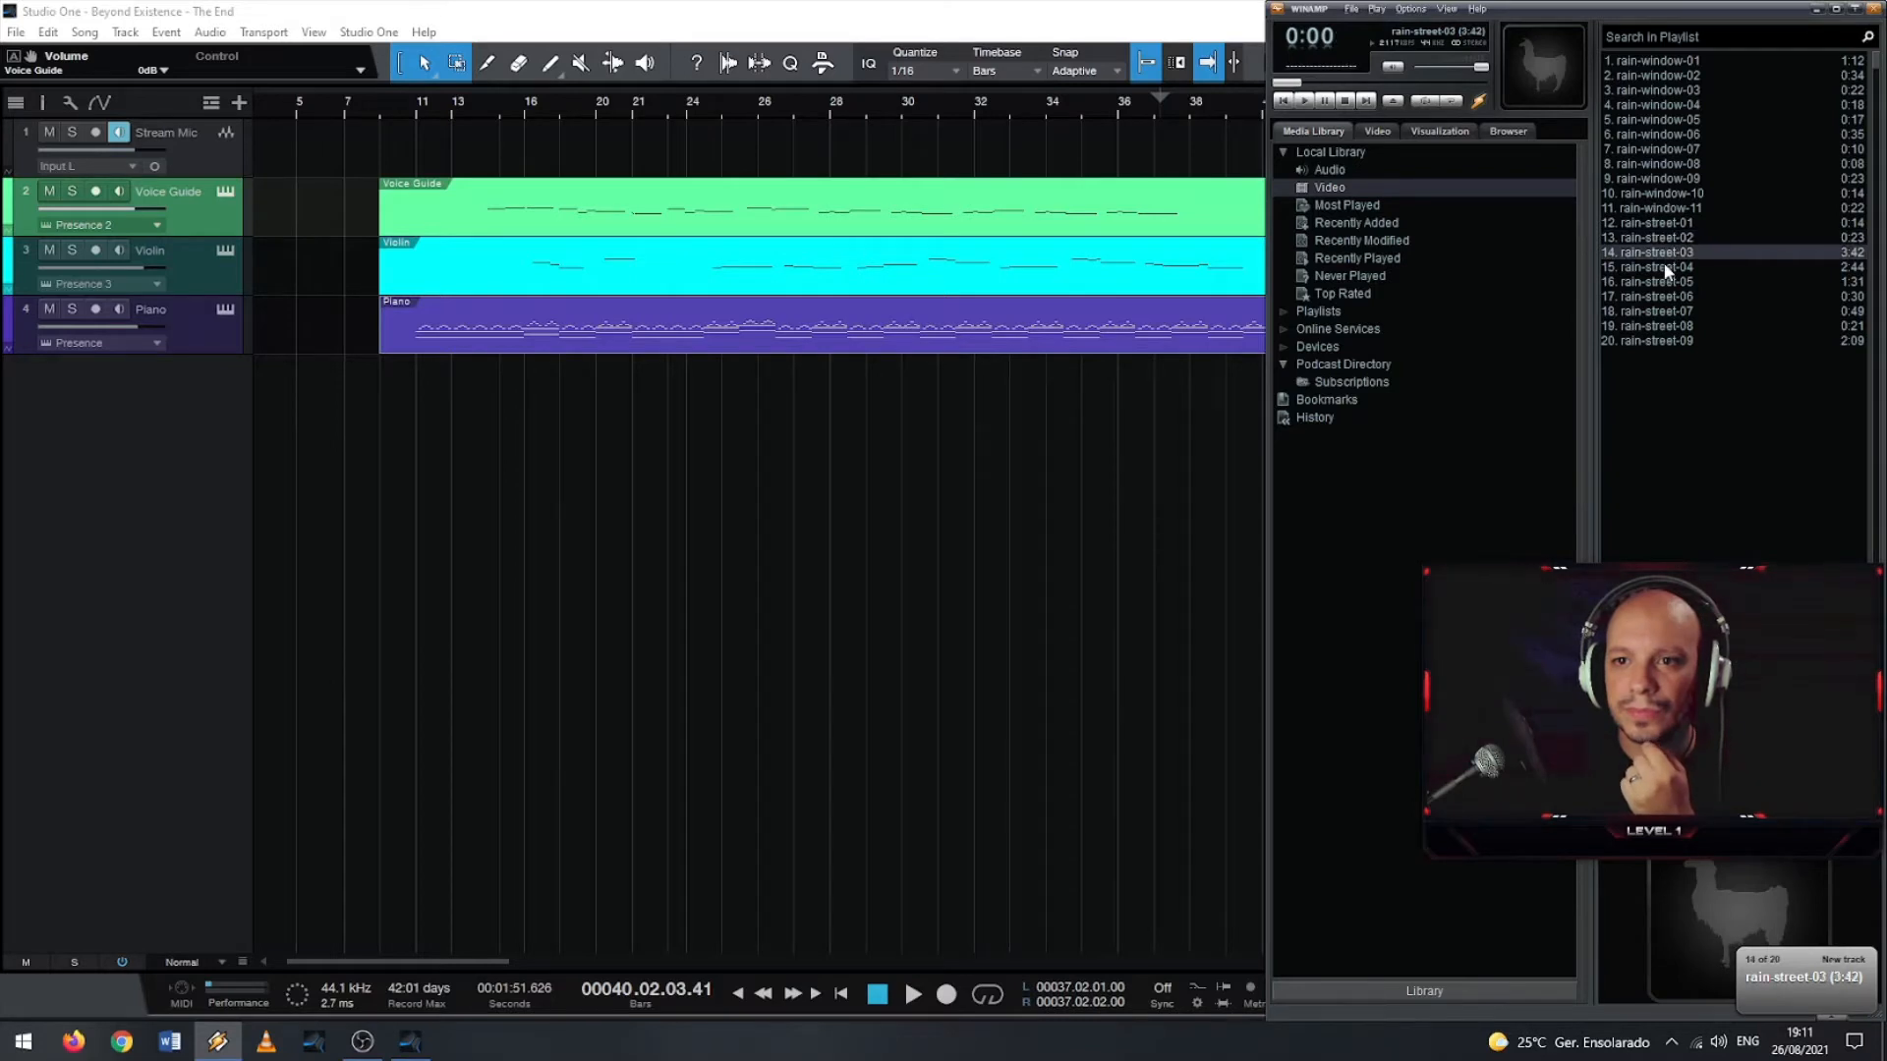
left_click(1667, 267)
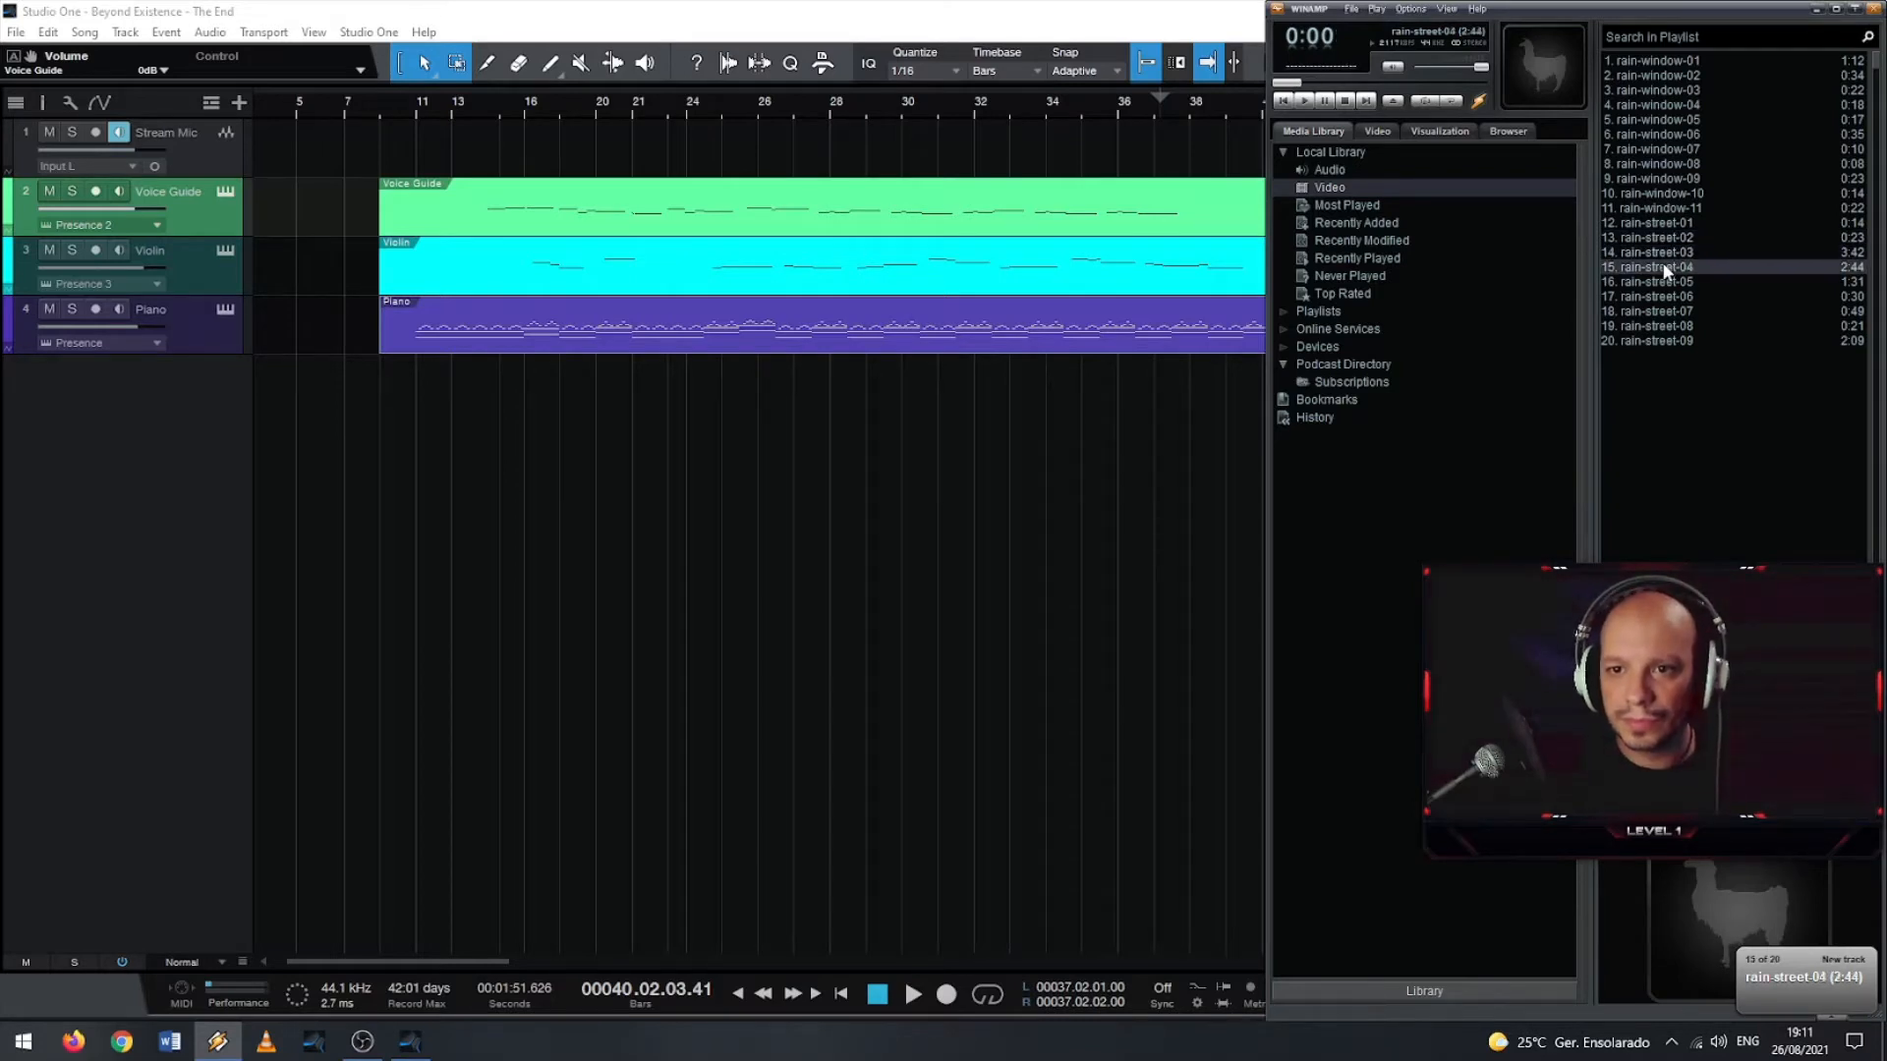
double_click(1665, 281)
double_click(1660, 294)
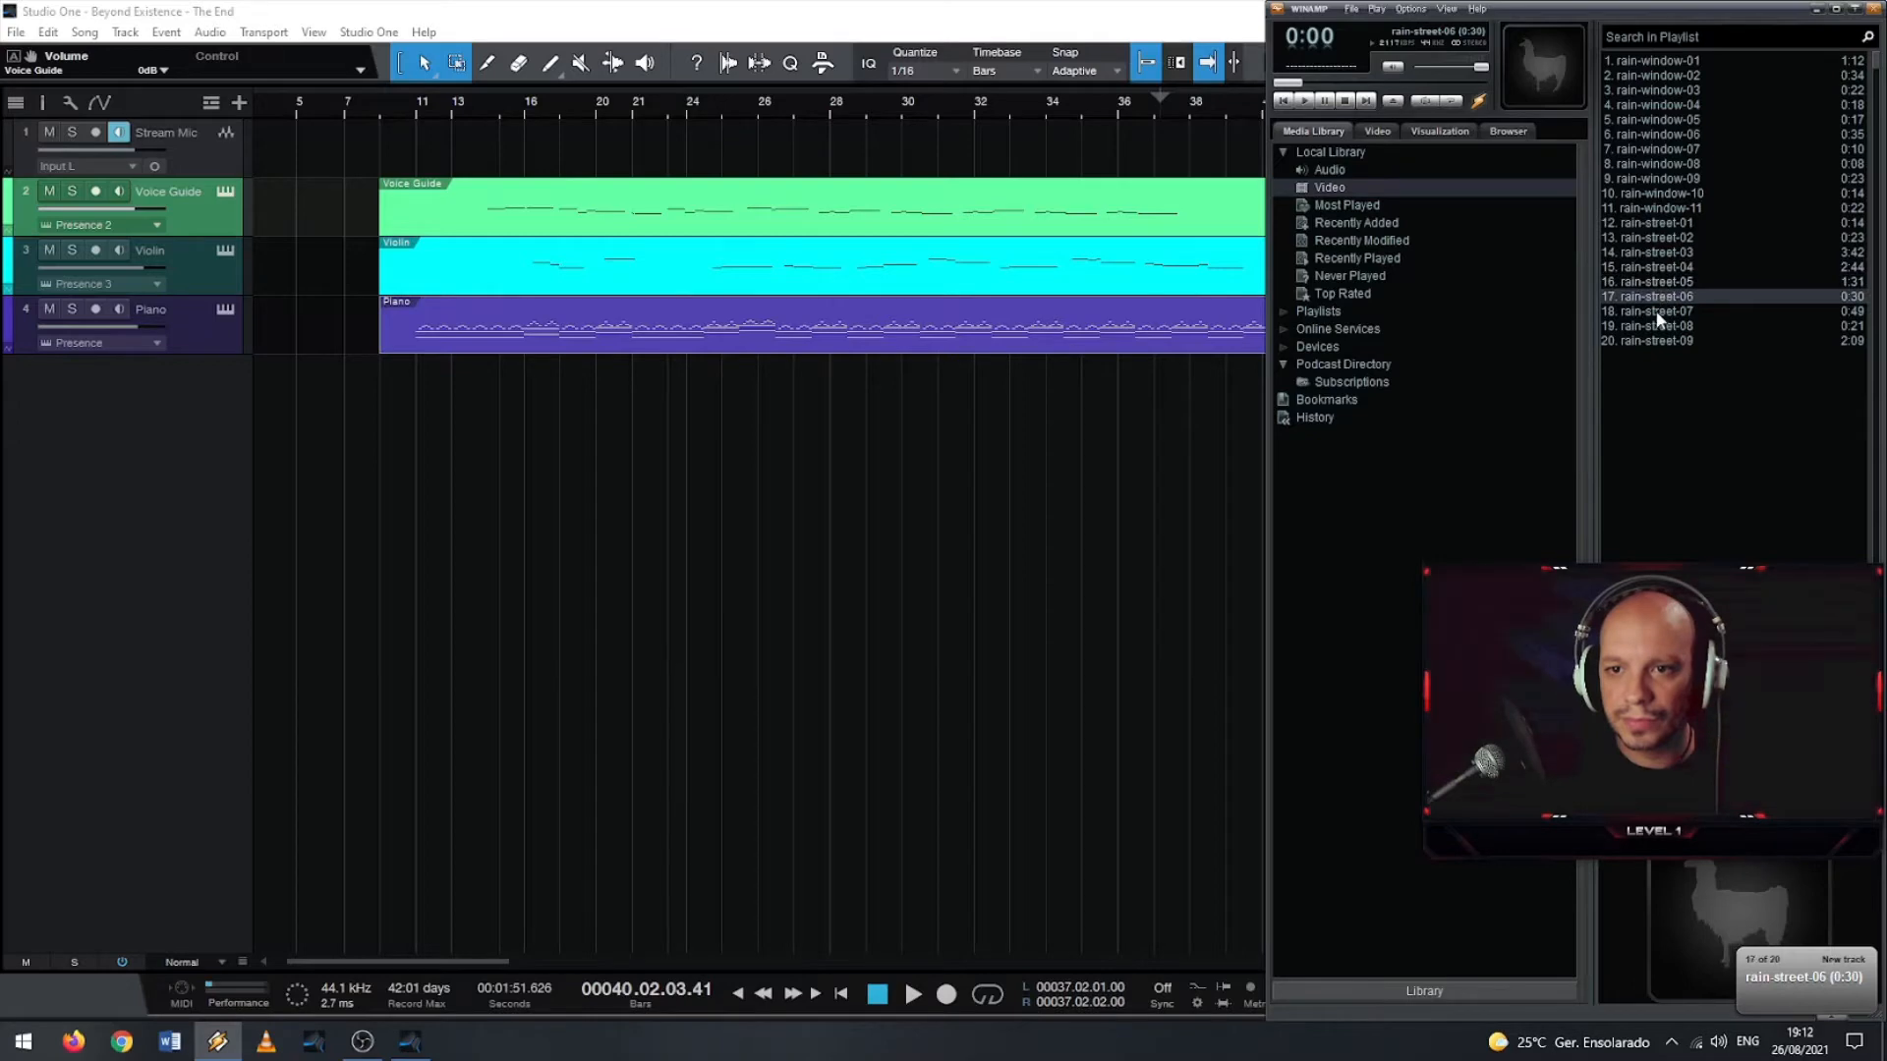
double_click(1657, 312)
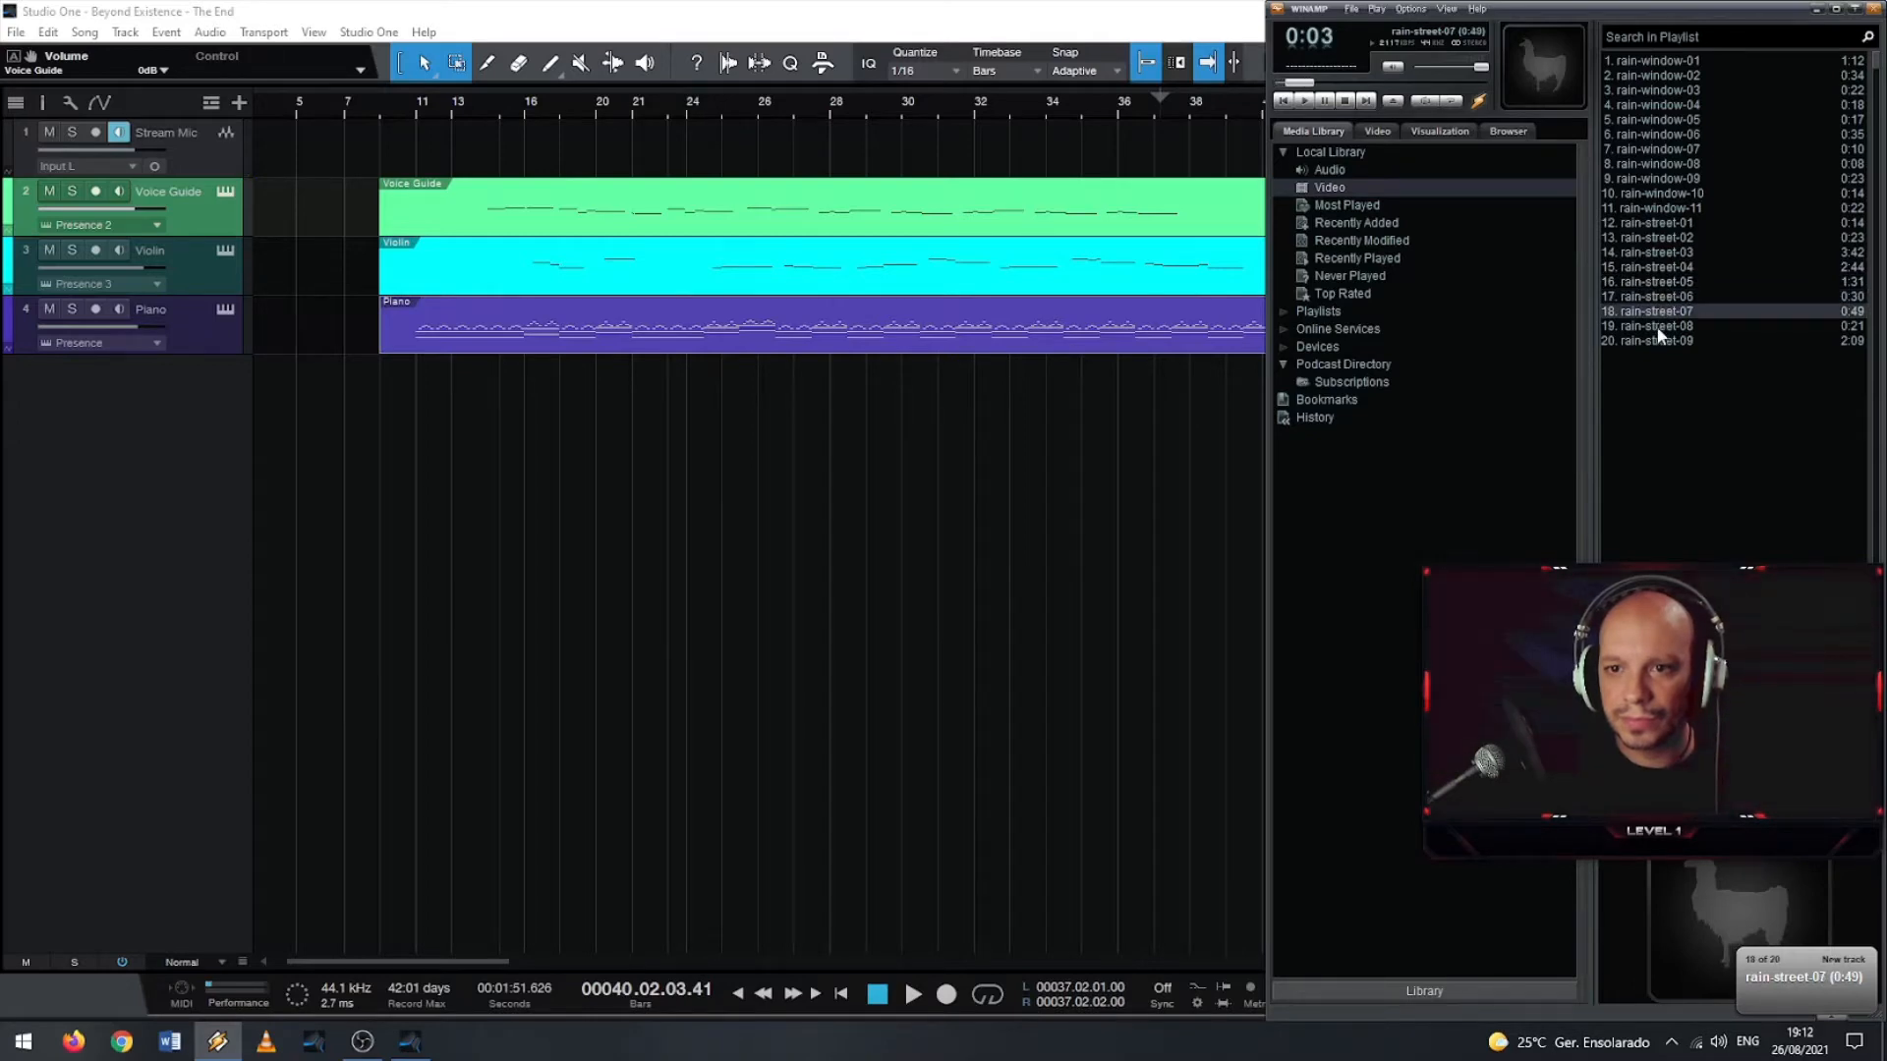
double_click(1661, 327)
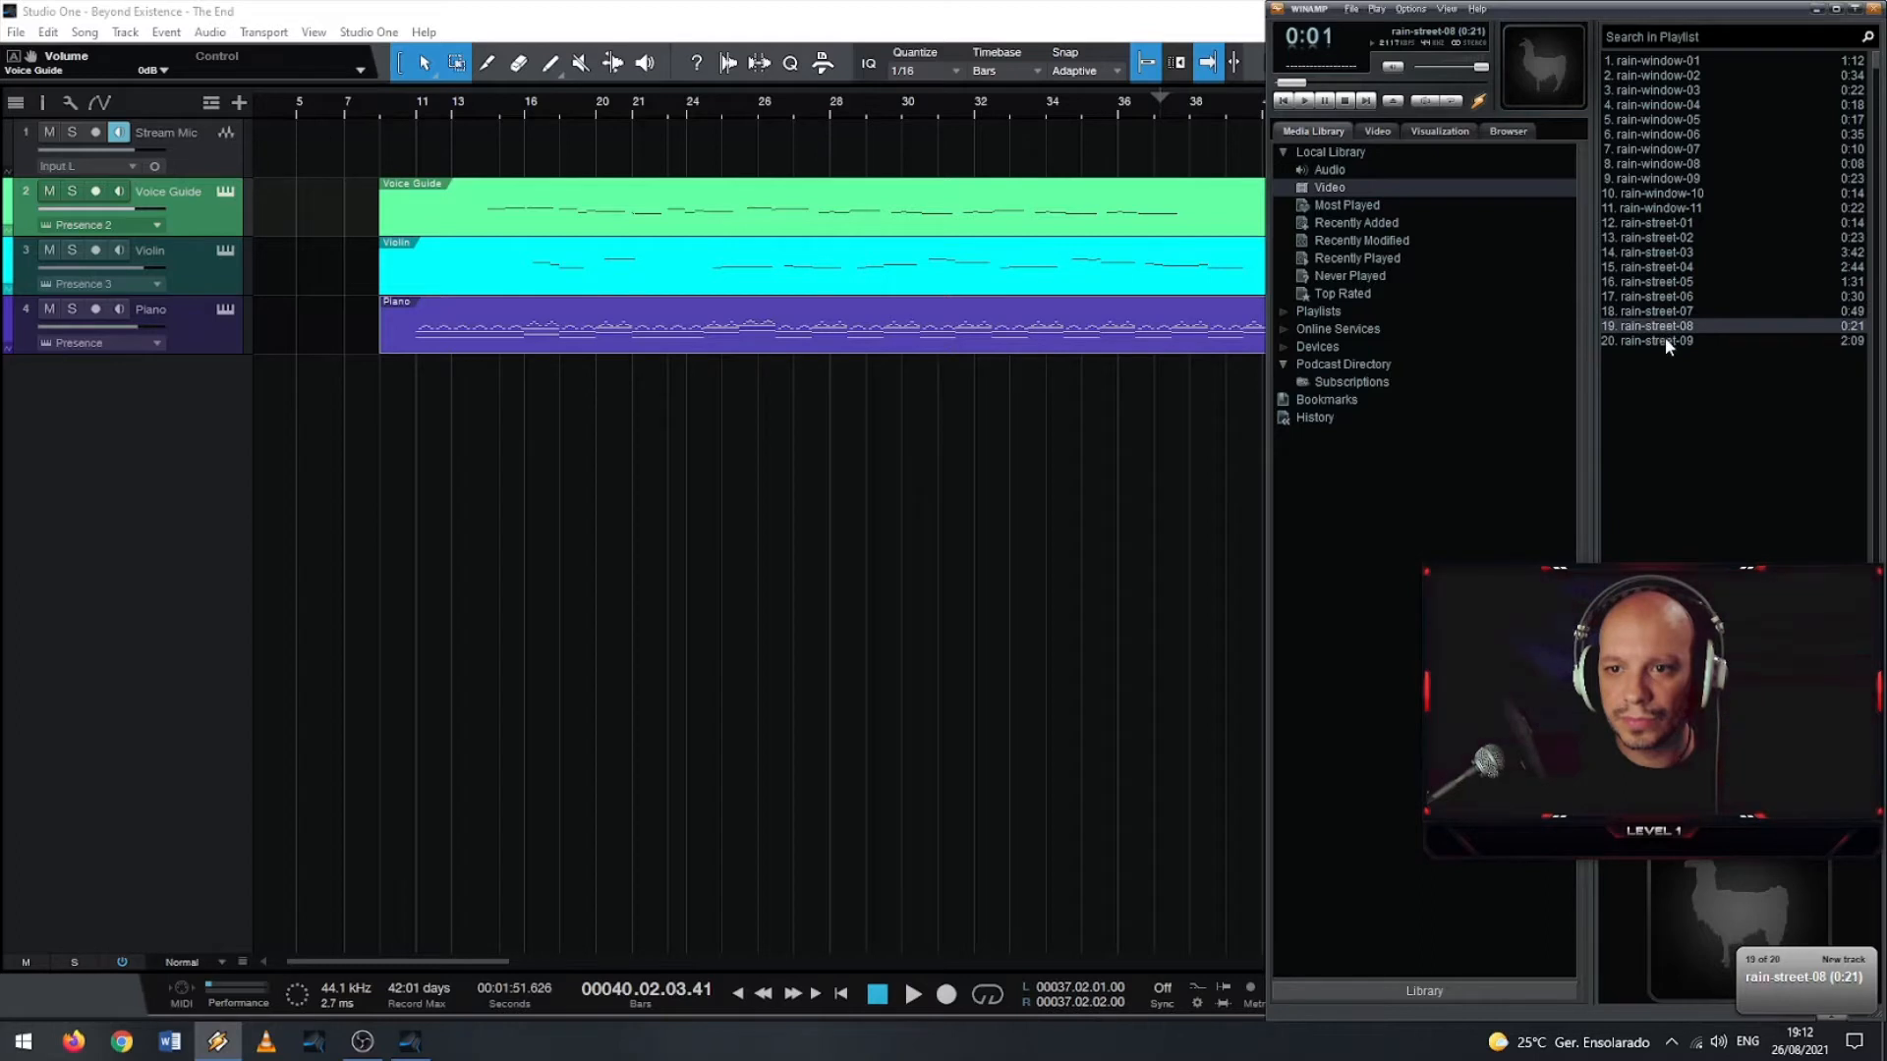
double_click(1665, 340)
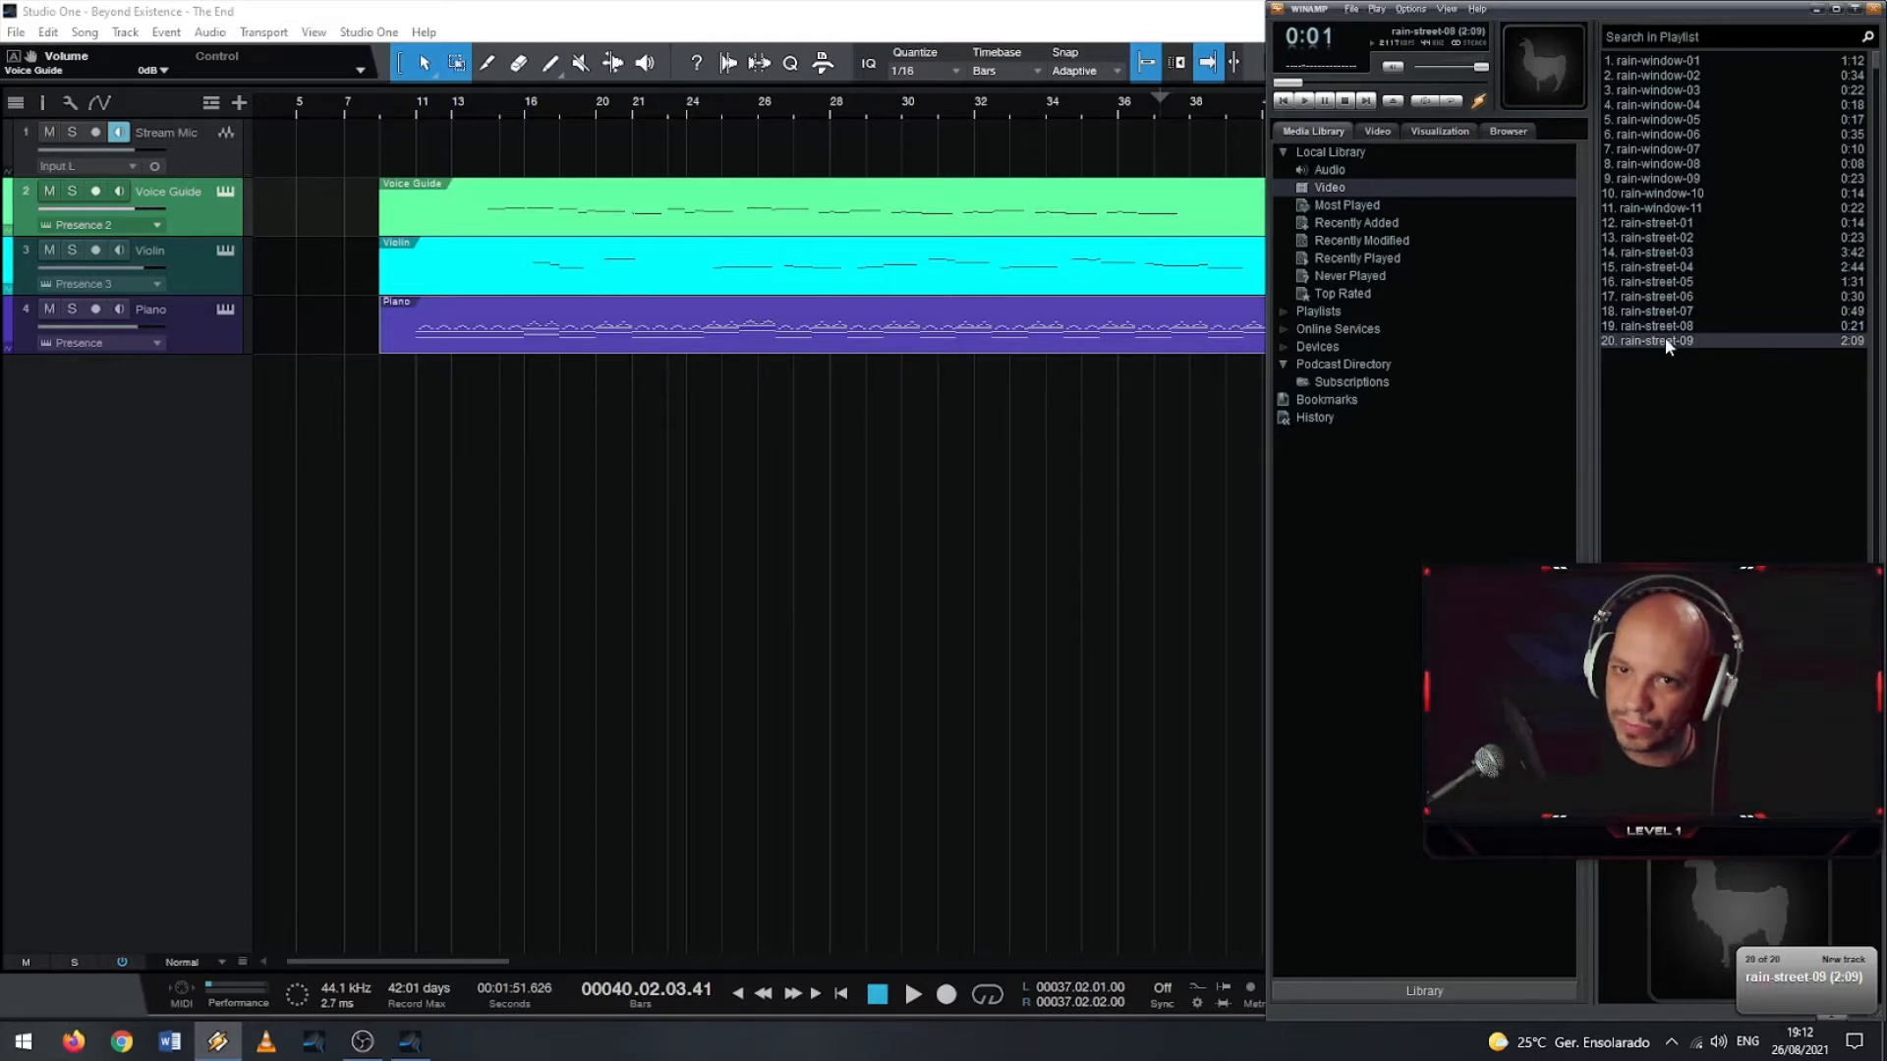
- Play rain-street-07 again and skip ahead through it to hear its later sections
double_click(1663, 311)
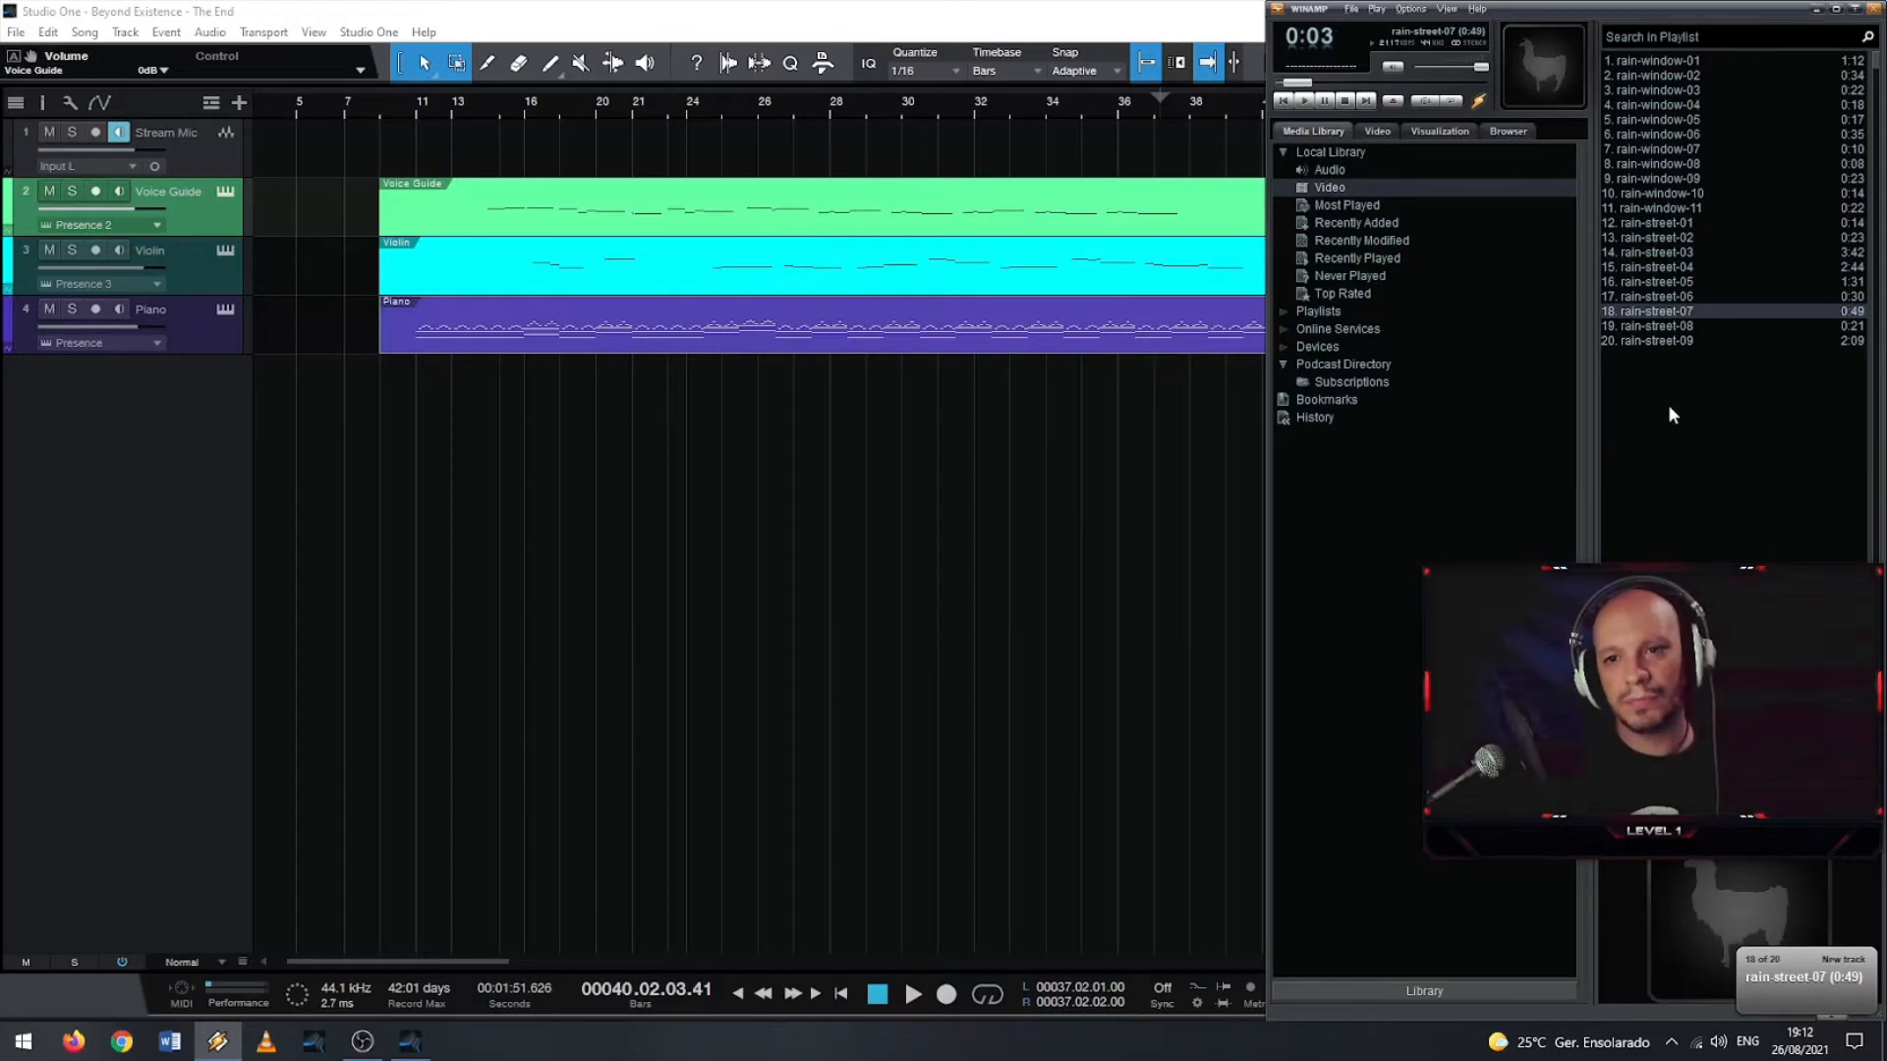
left_click_drag(1307, 87, 1339, 86)
left_click(1359, 82)
left_click_drag(1555, 16, 1523, 16)
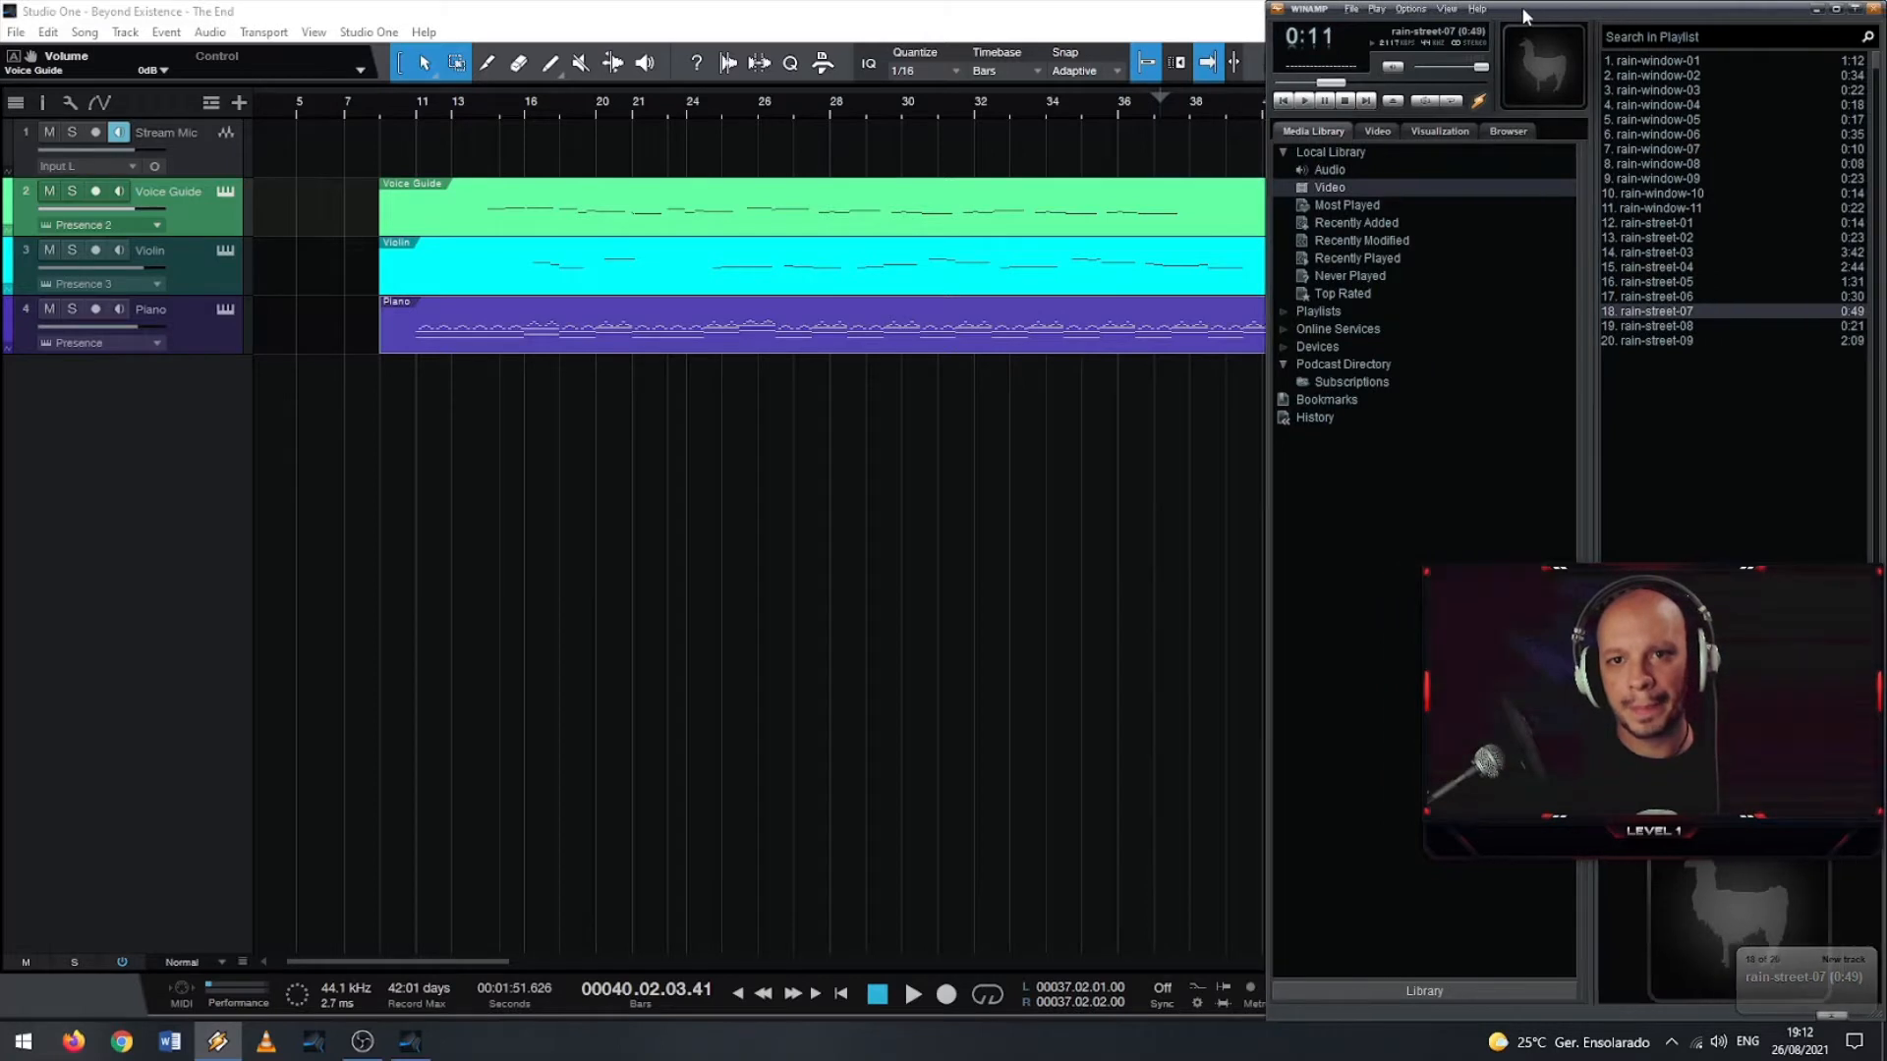
left_click(1364, 84)
mouse_move(1364, 84)
left_mouse_down()
mouse_move(1414, 86)
mouse_move(1373, 89)
left_mouse_up()
left_click(1394, 85)
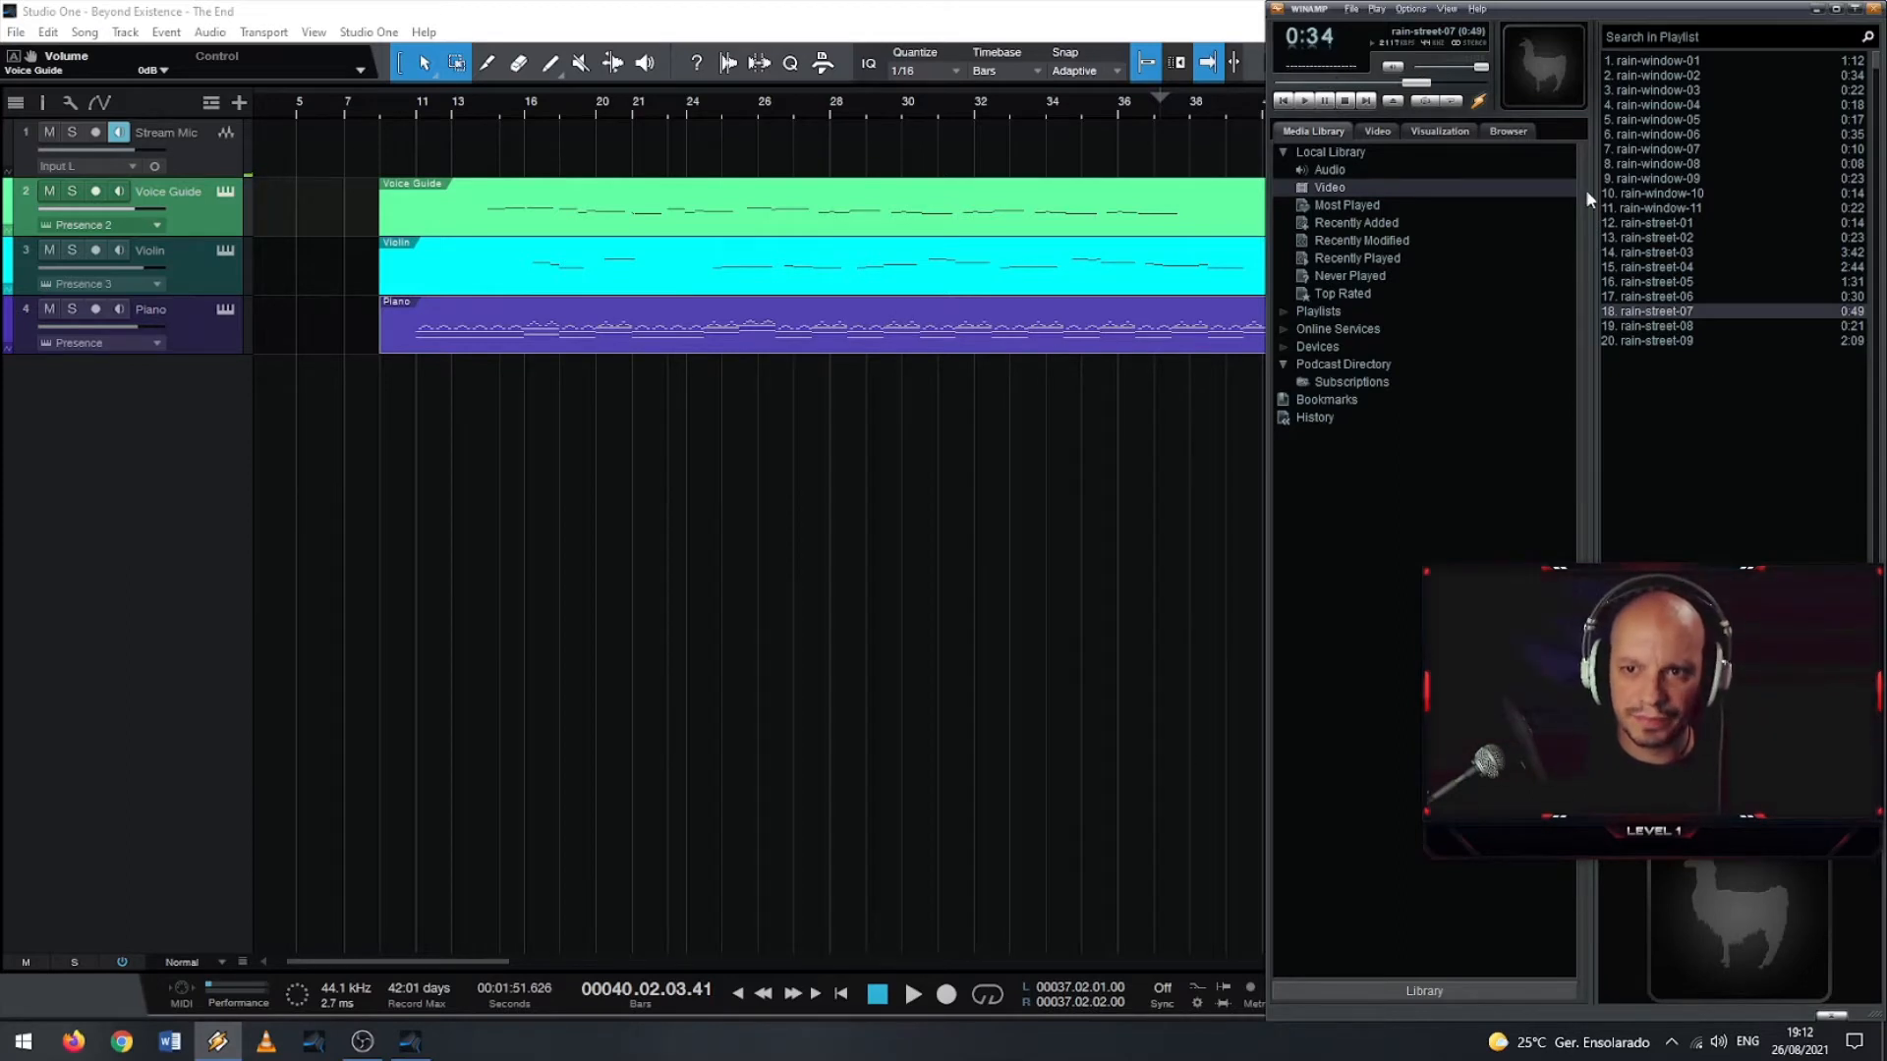
- Play rain-street-08 again, skip through to its end, and close Winamp
double_click(1659, 326)
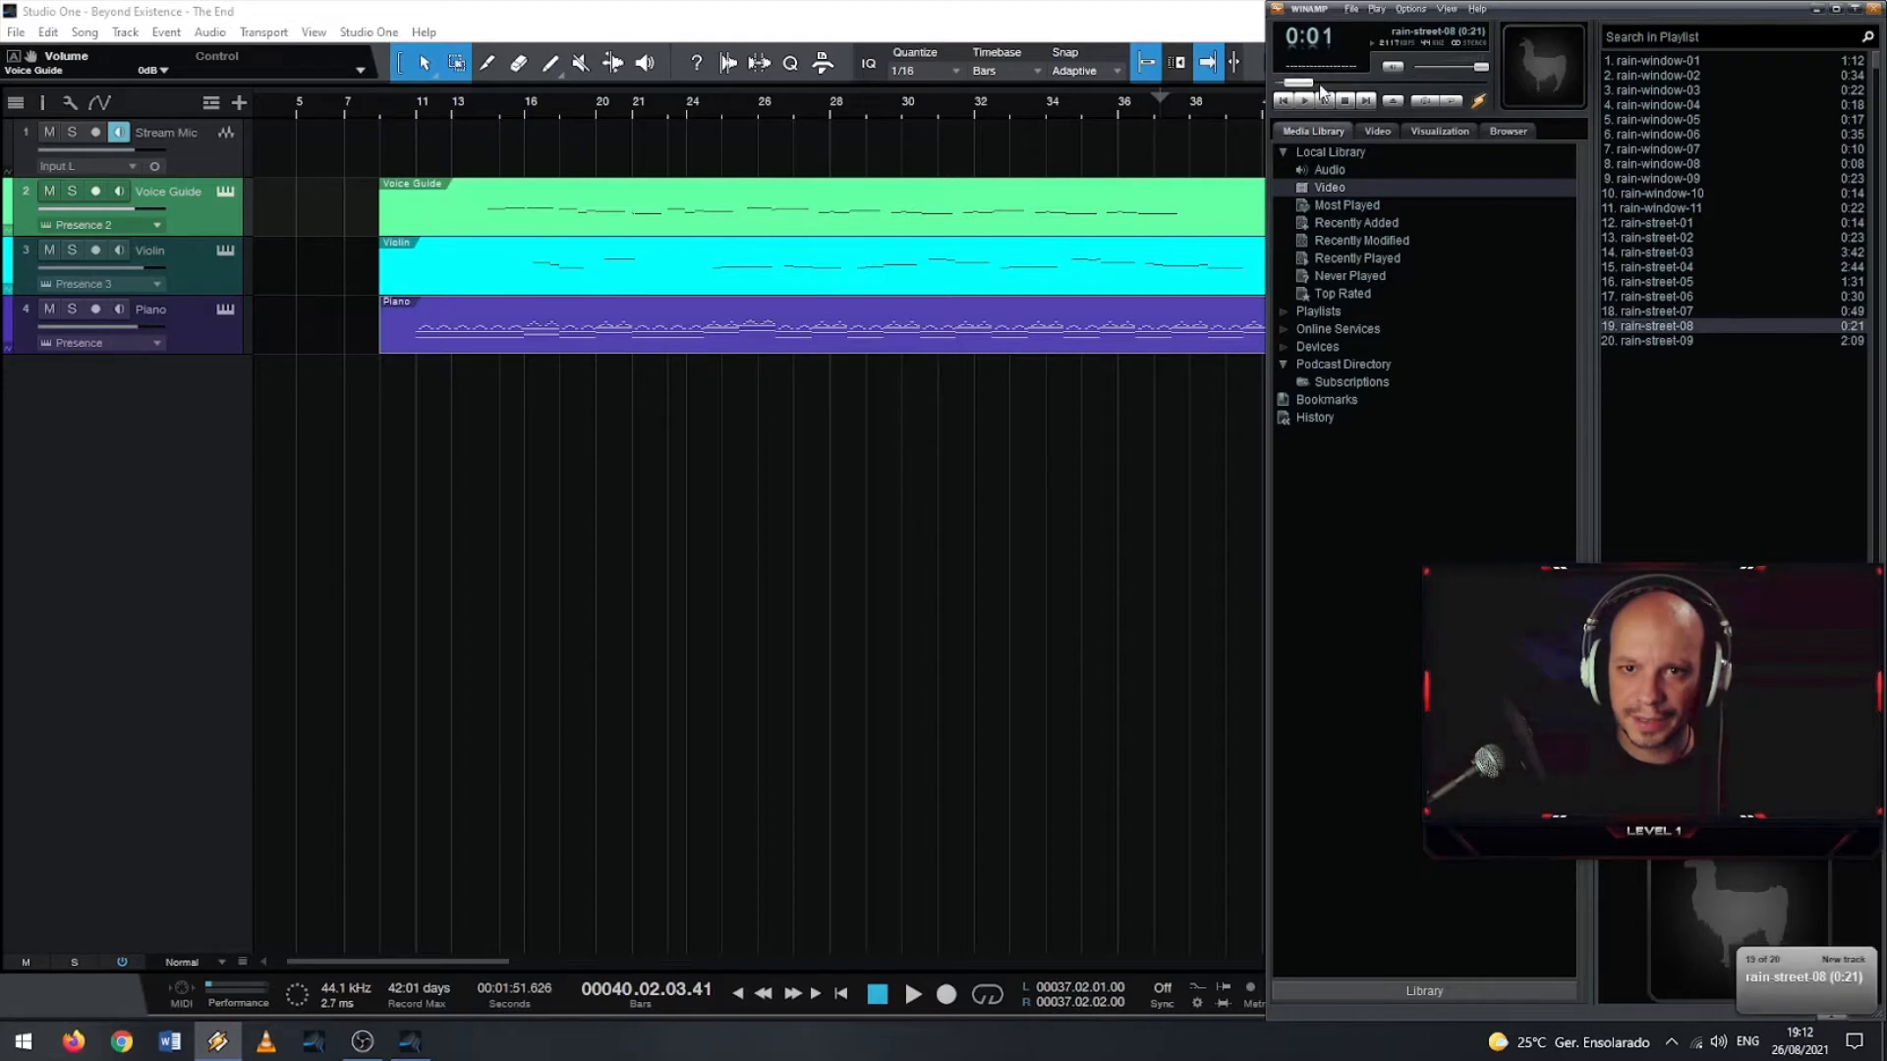
left_click_drag(1292, 83, 1455, 78)
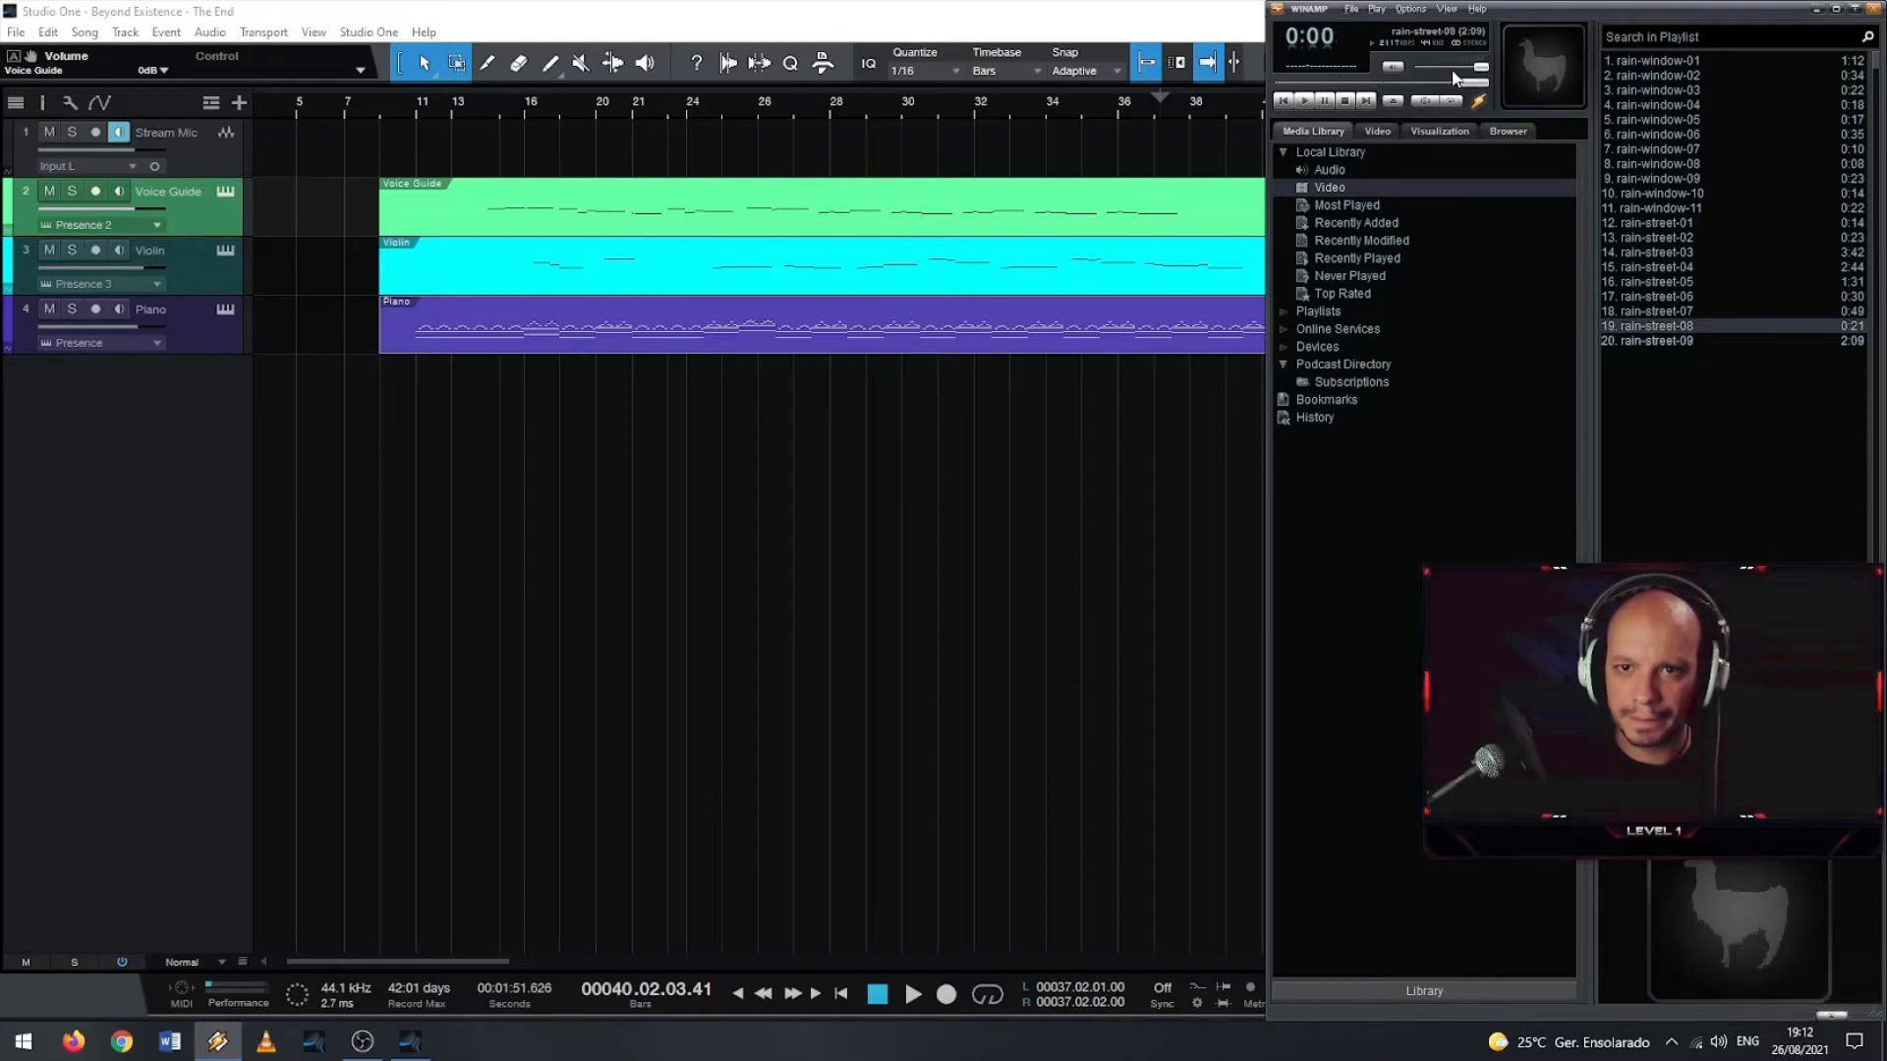
left_click(1876, 11)
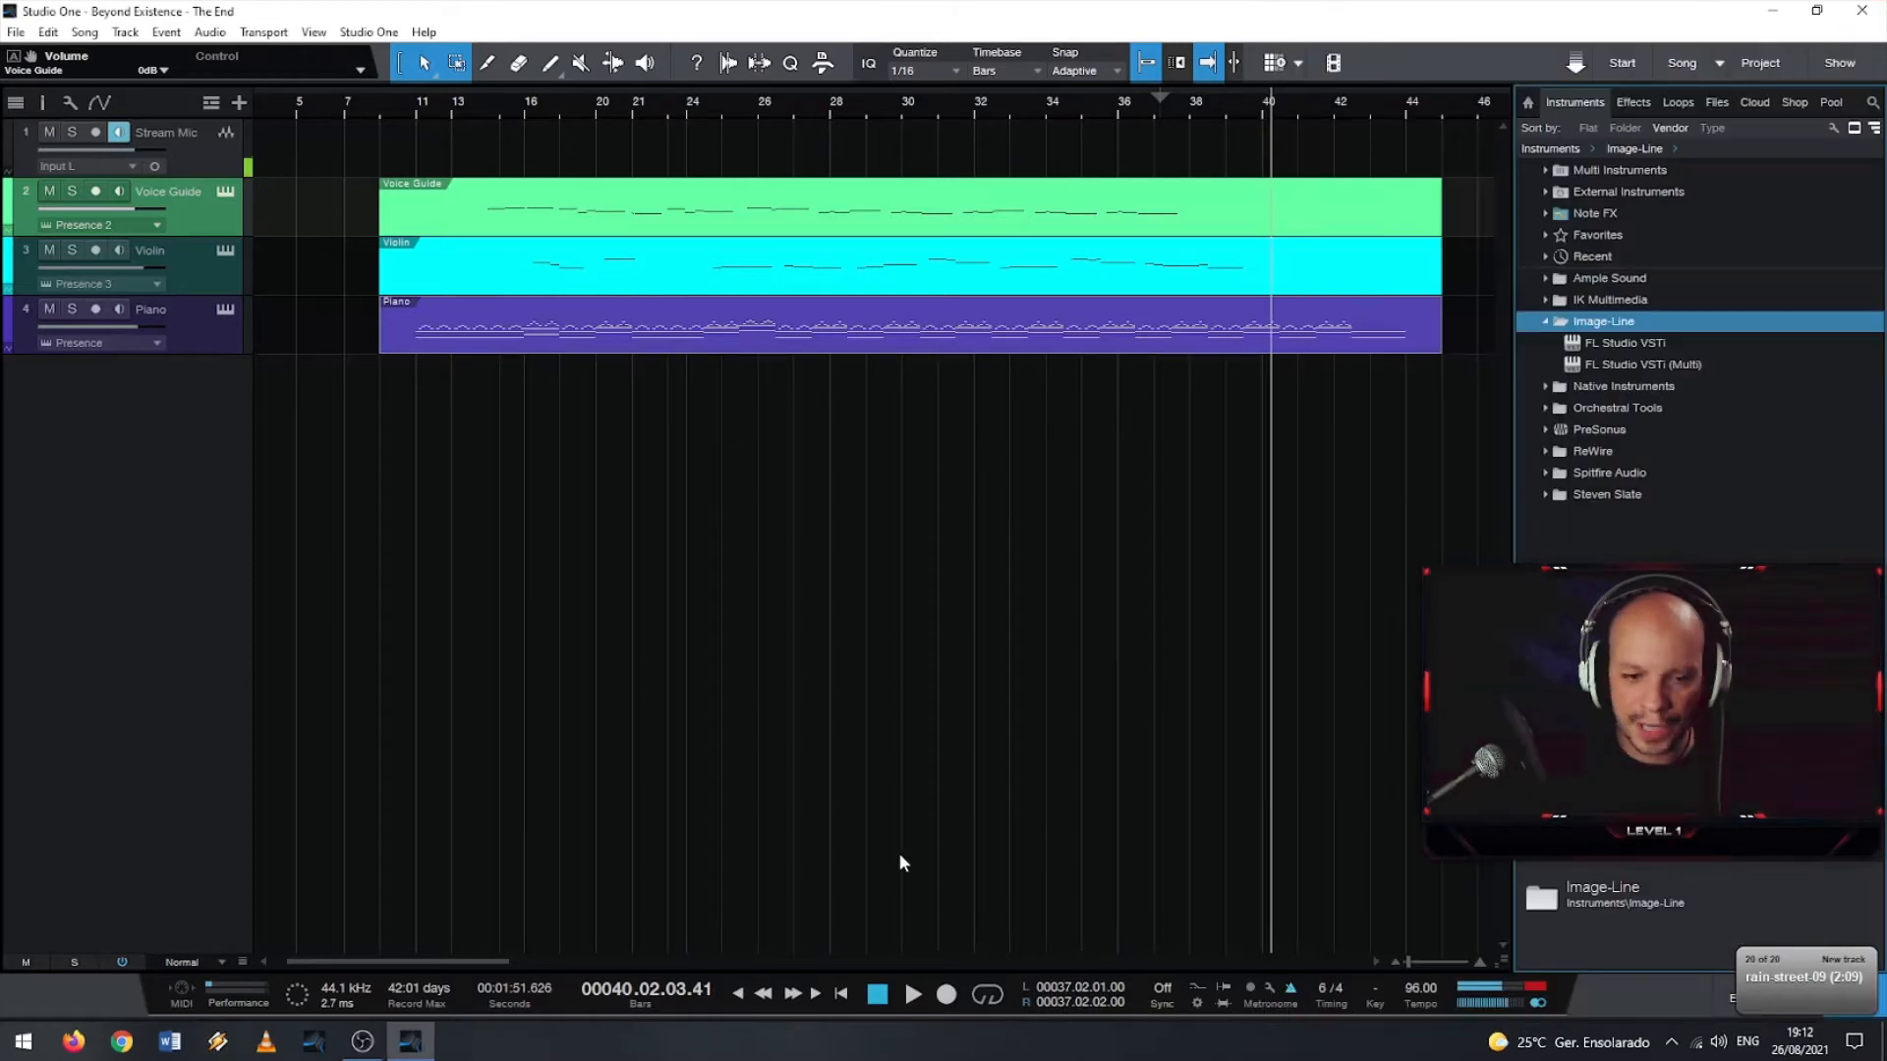
- Open the FX folder inside Music Projects on Local Disk (E:) in File Explorer
left_click(24, 1040)
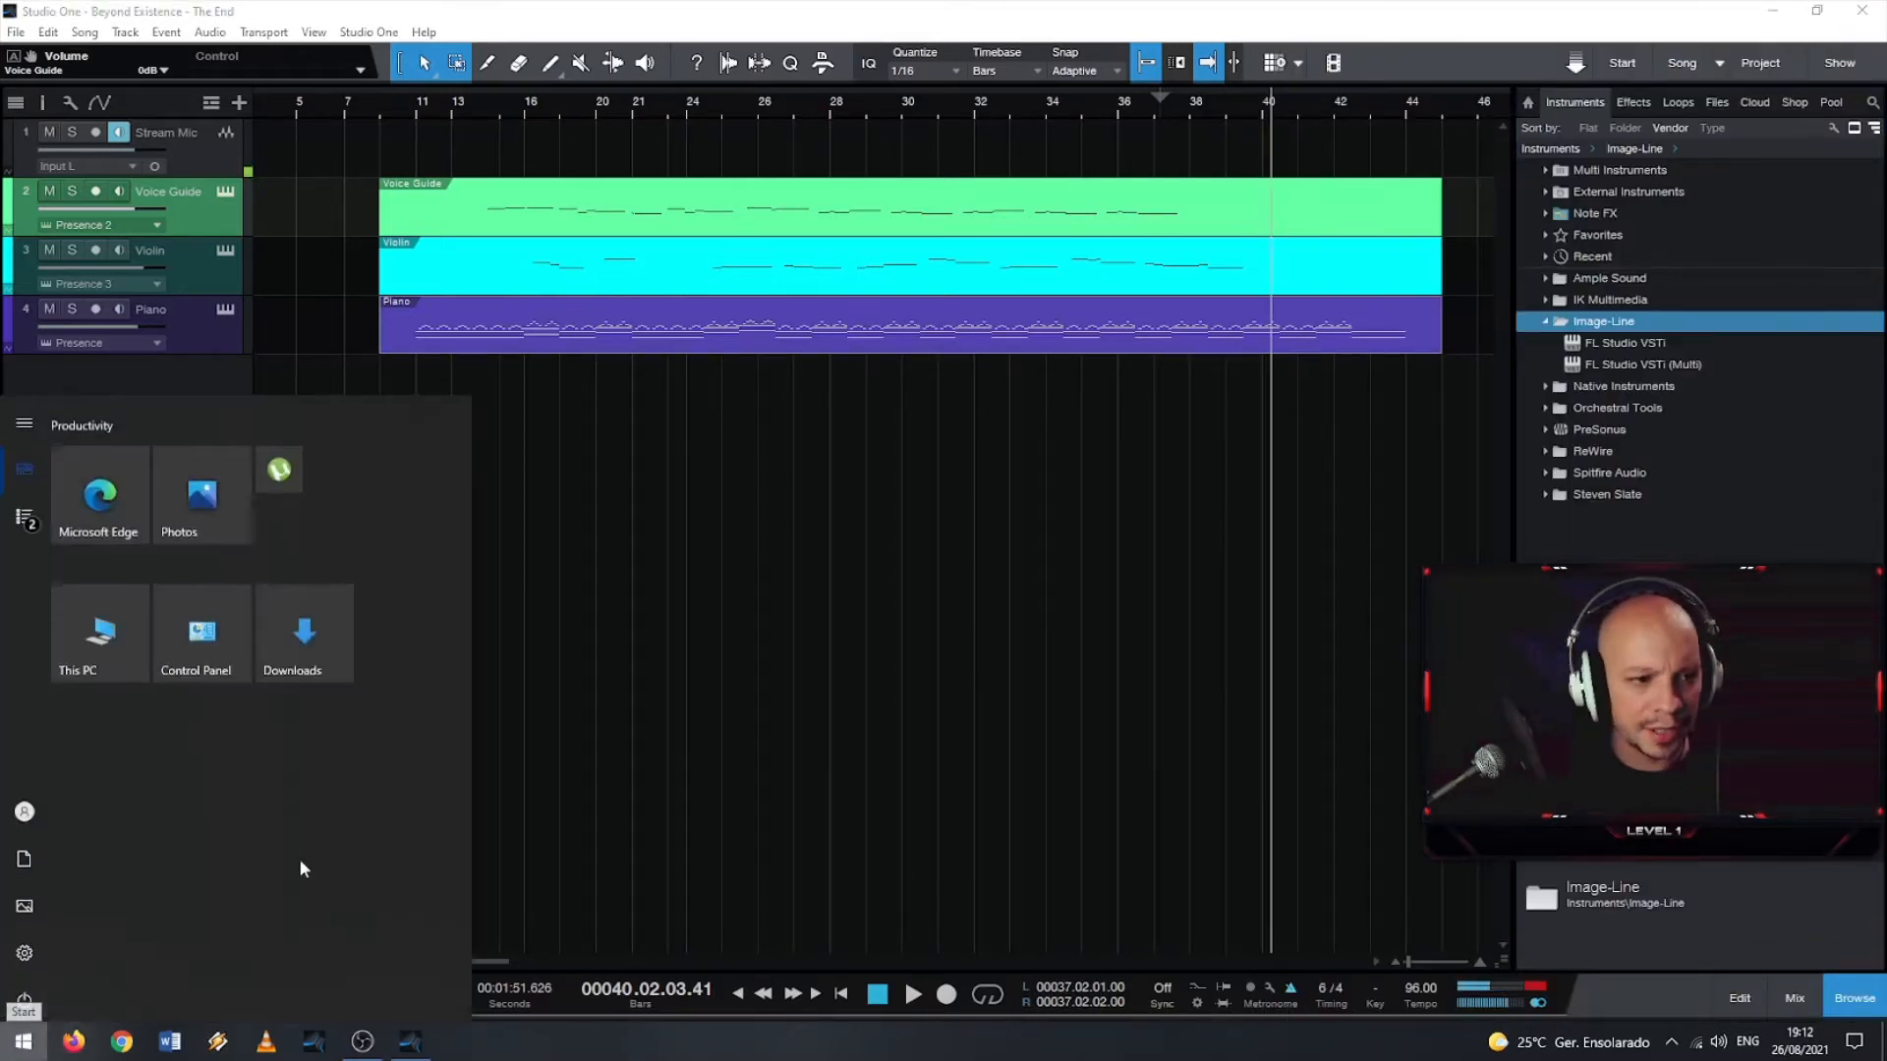
left_click(92, 659)
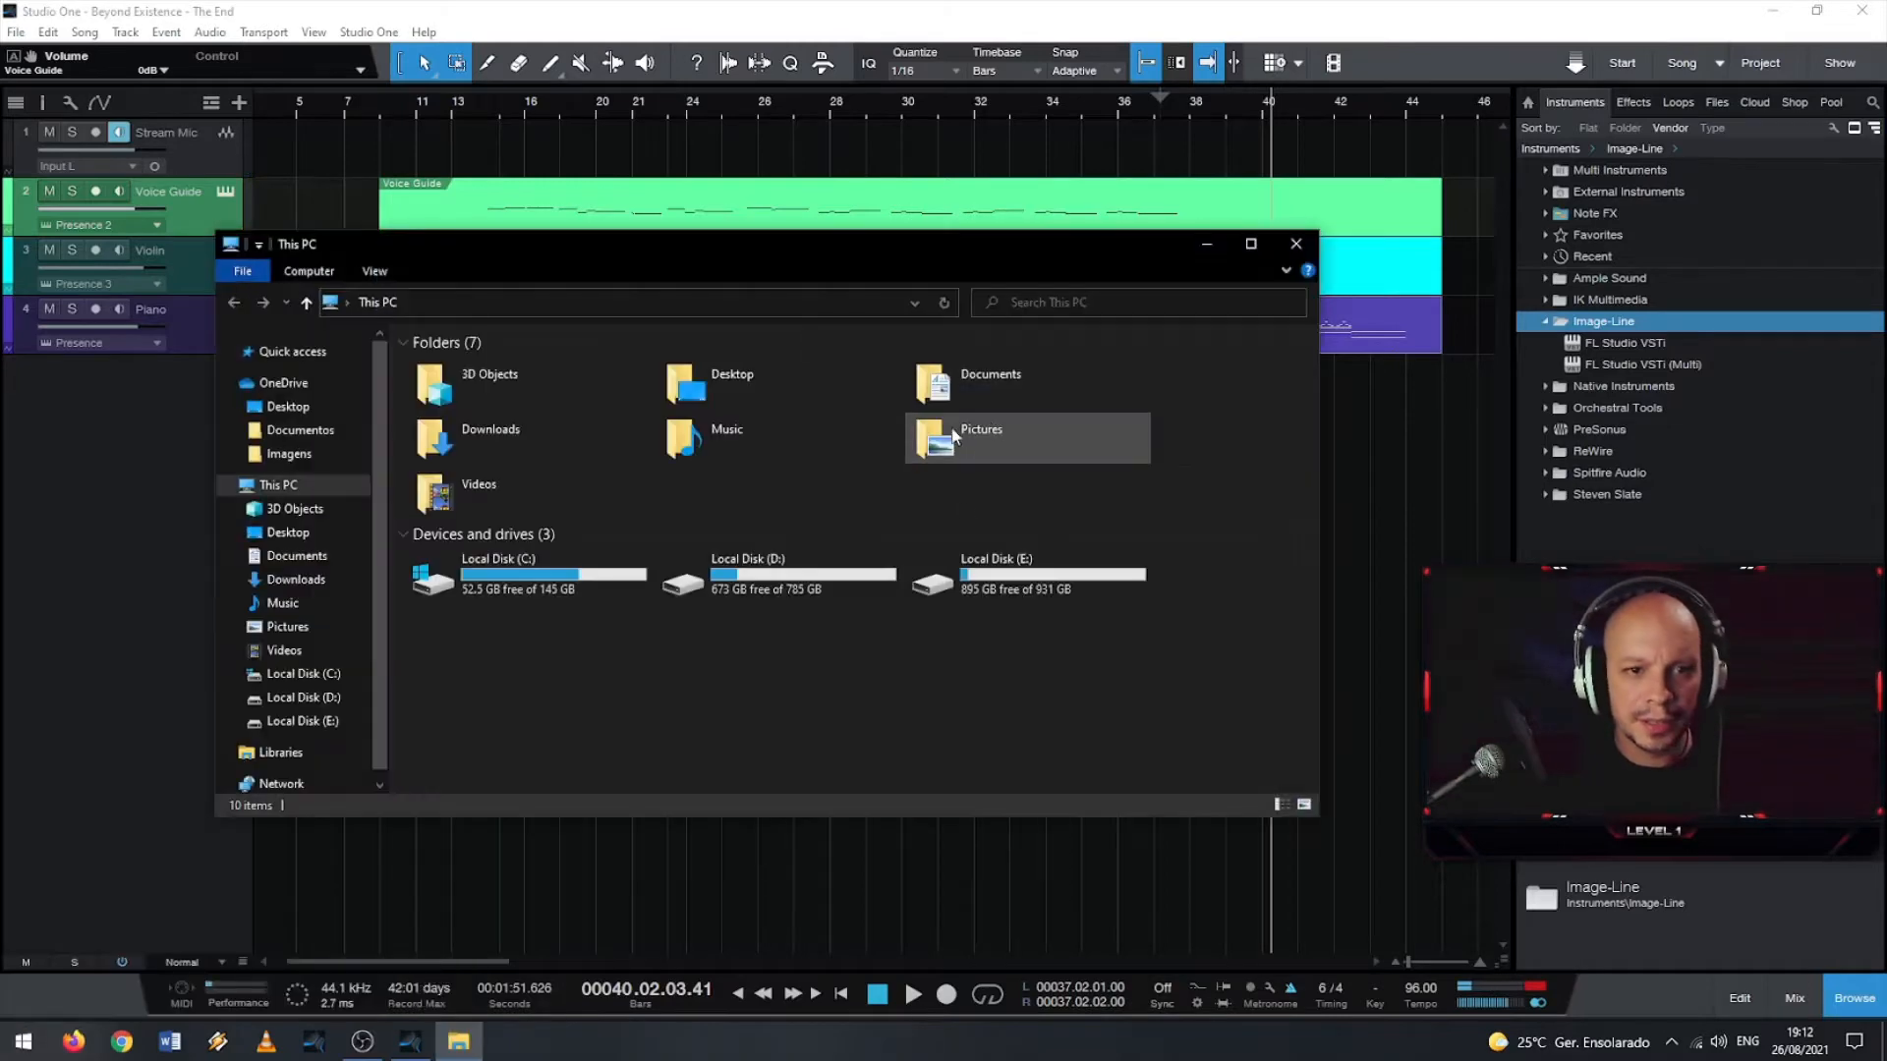
double_click(1022, 568)
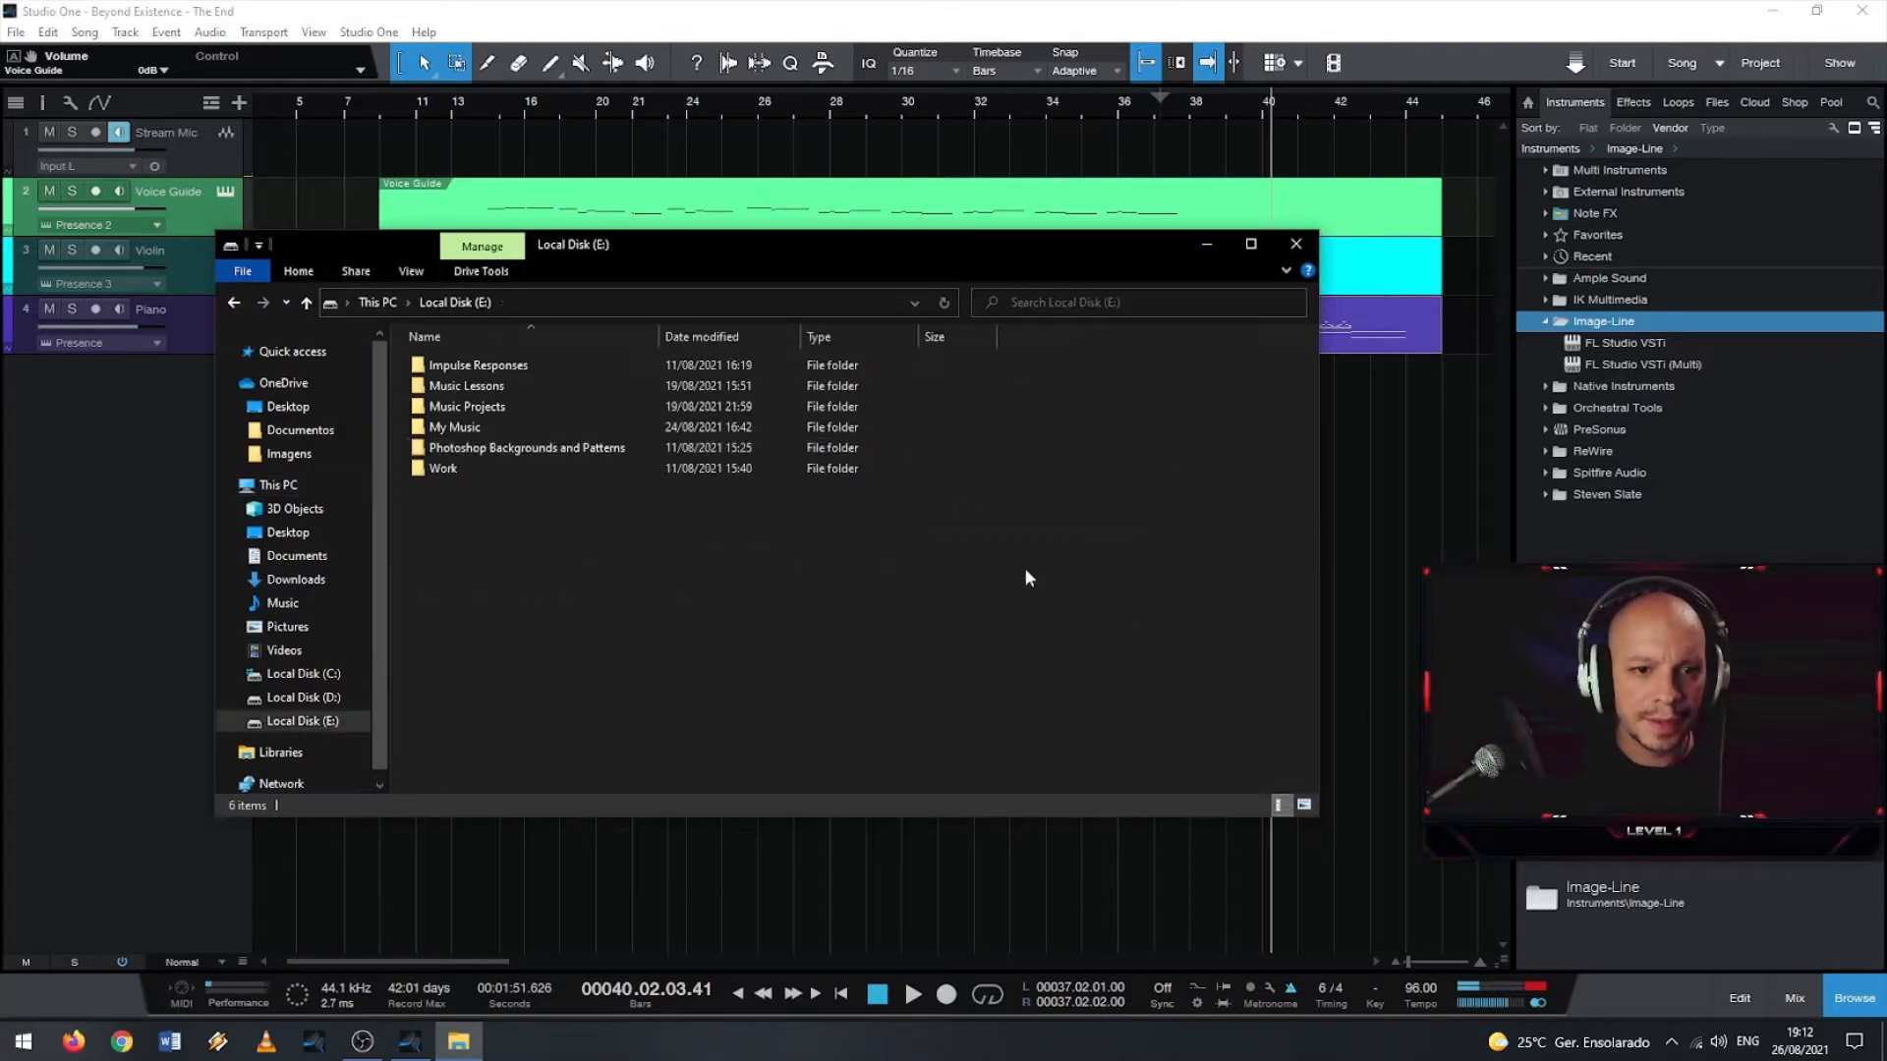
double_click(544, 407)
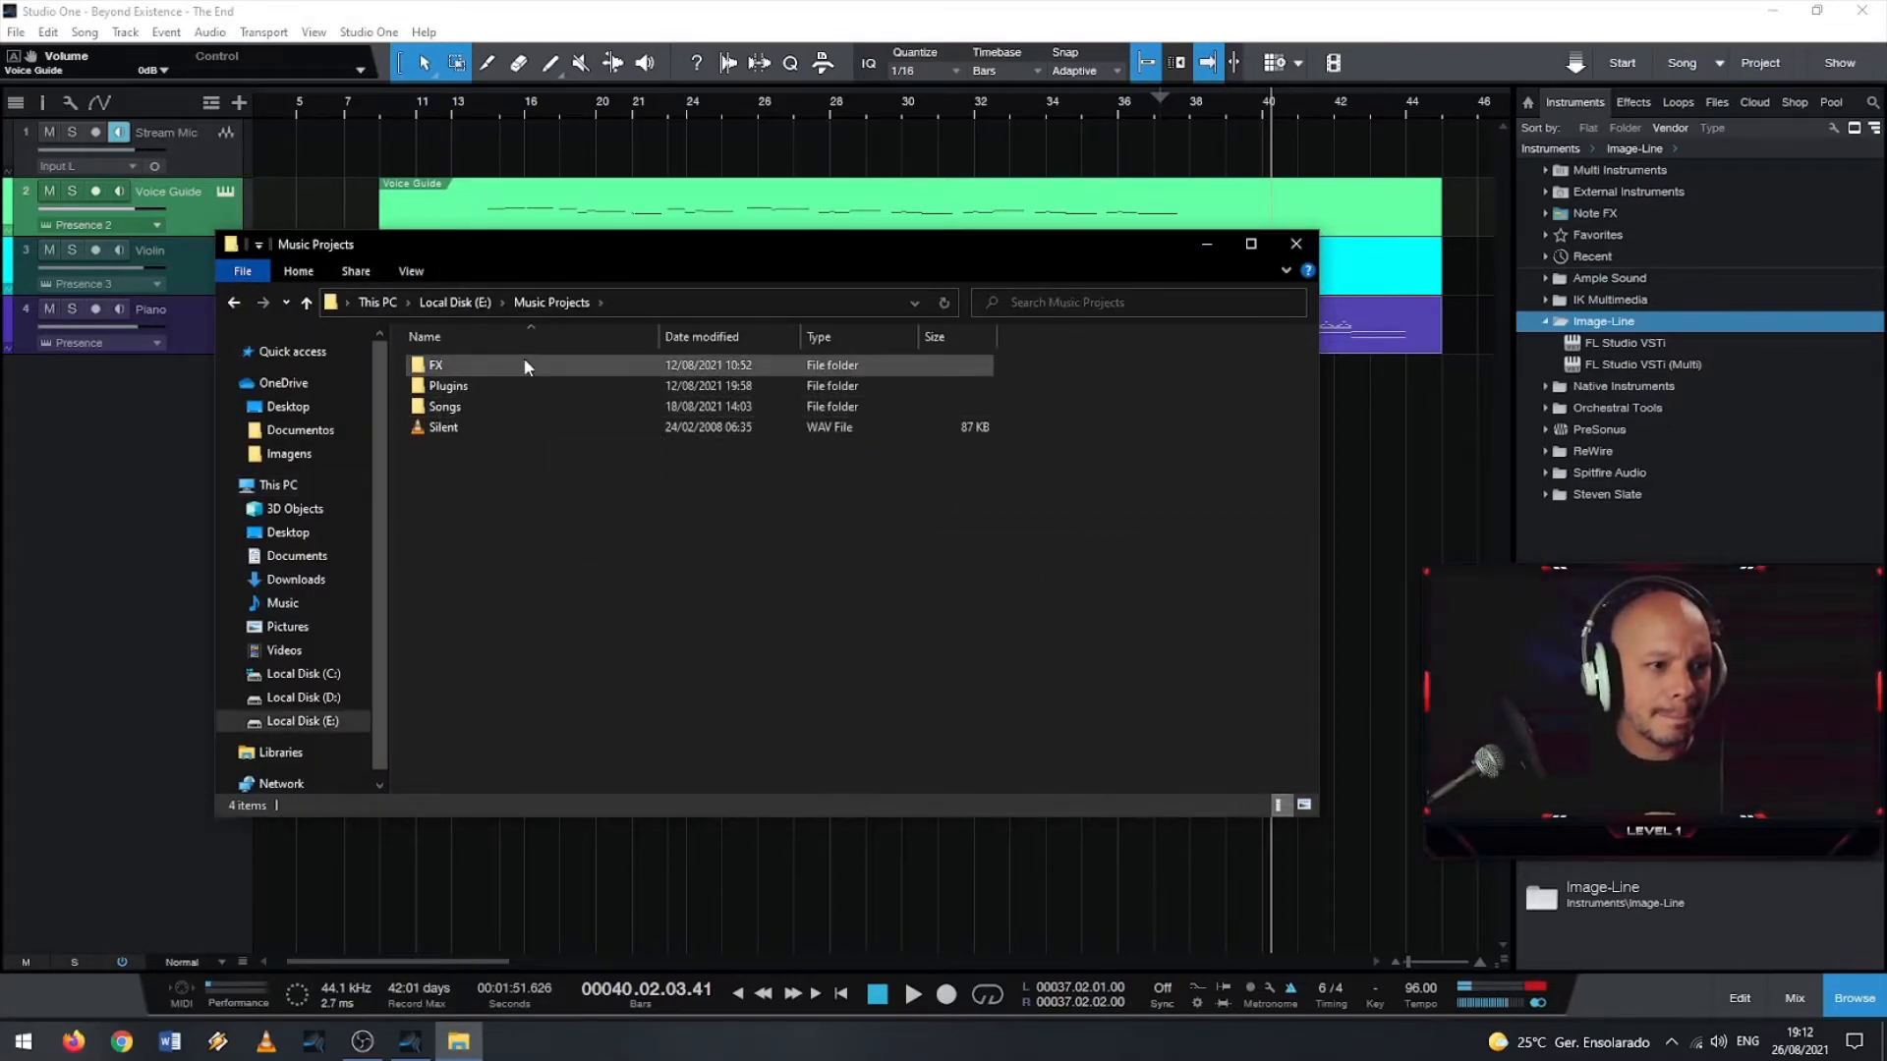
double_click(494, 415)
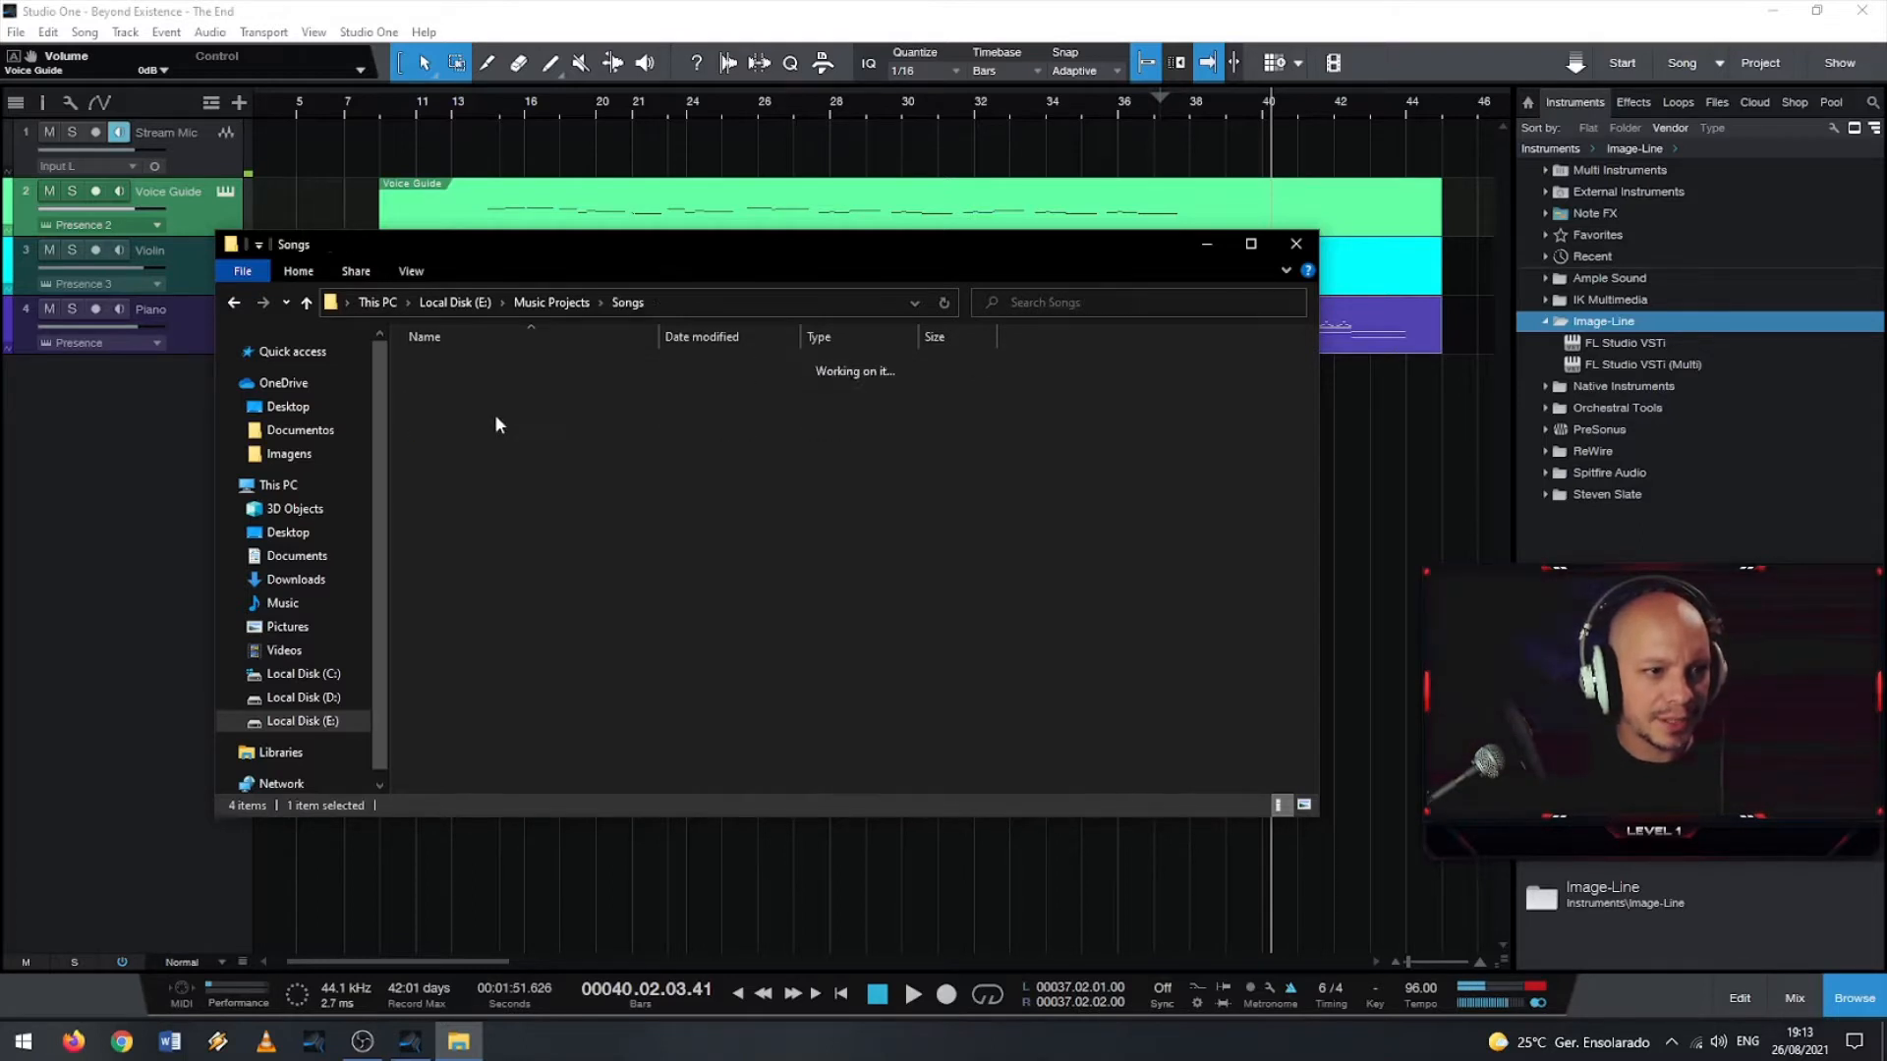
key("alt+Left")
double_click(486, 387)
key("alt+Left")
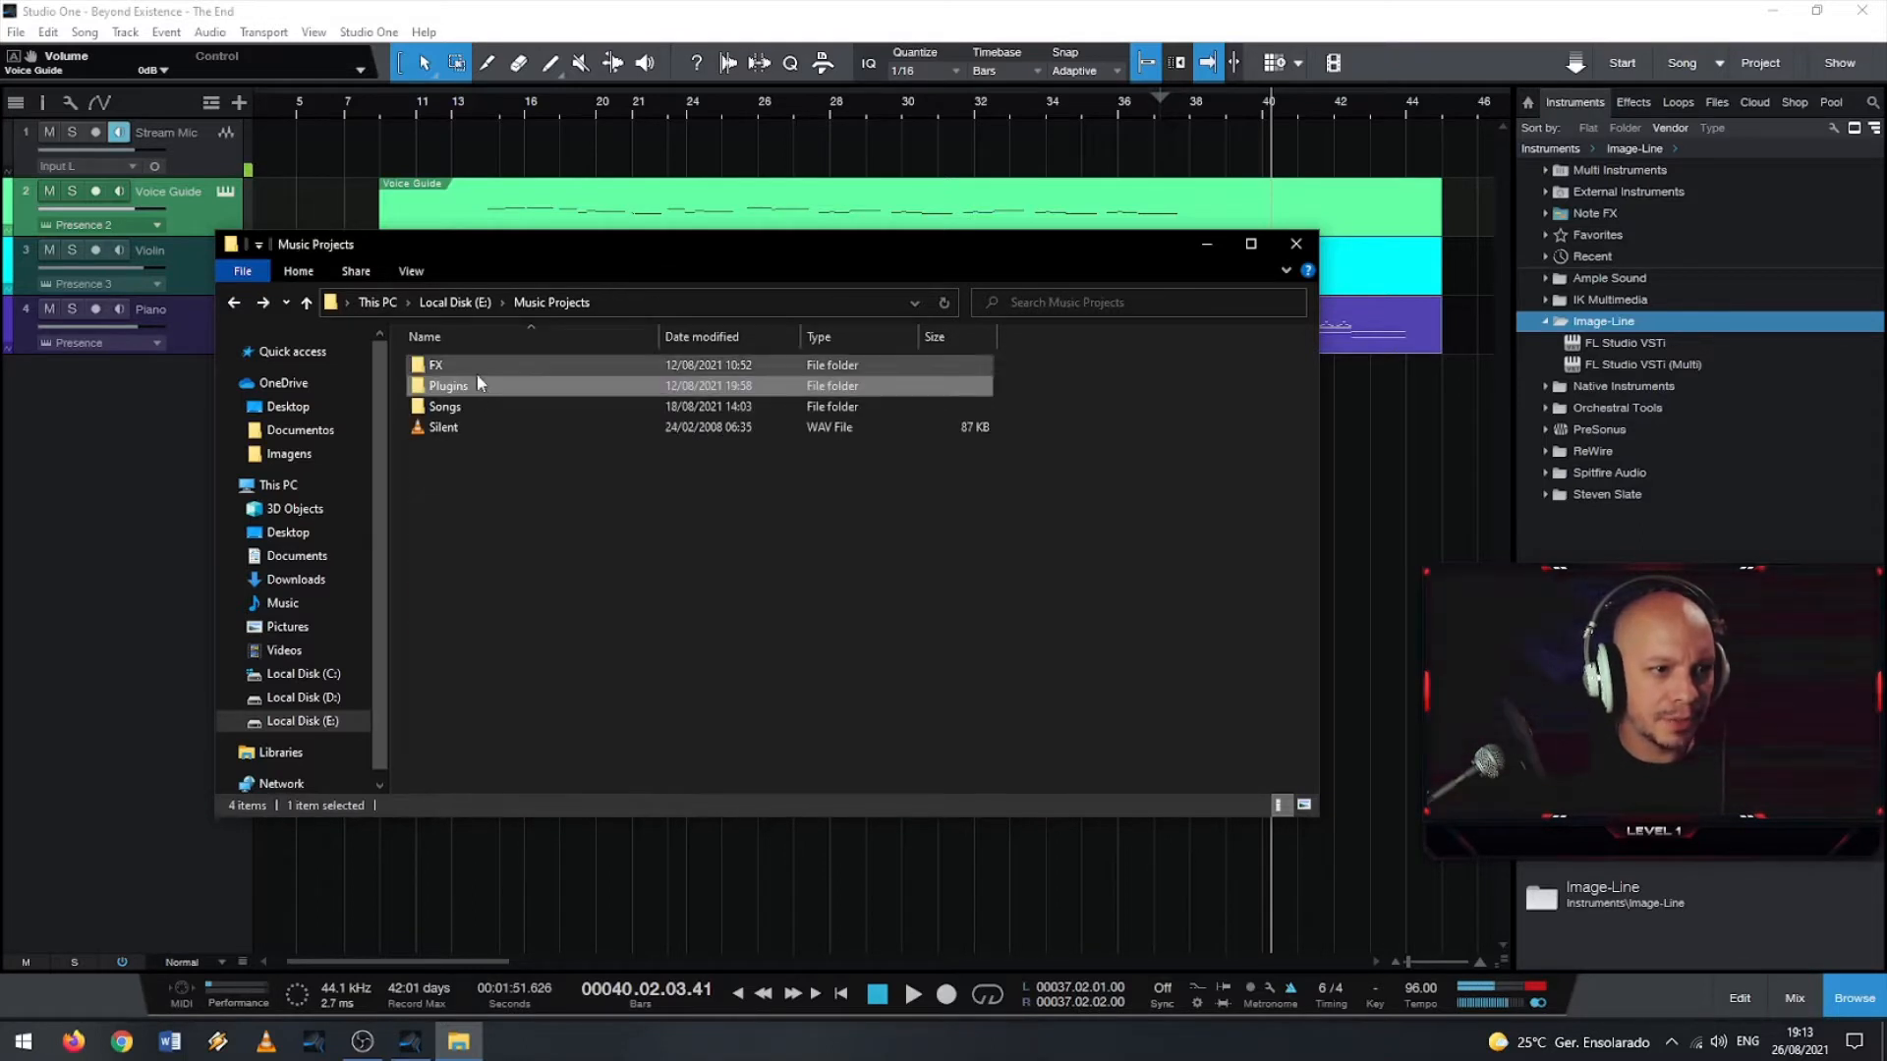
double_click(476, 368)
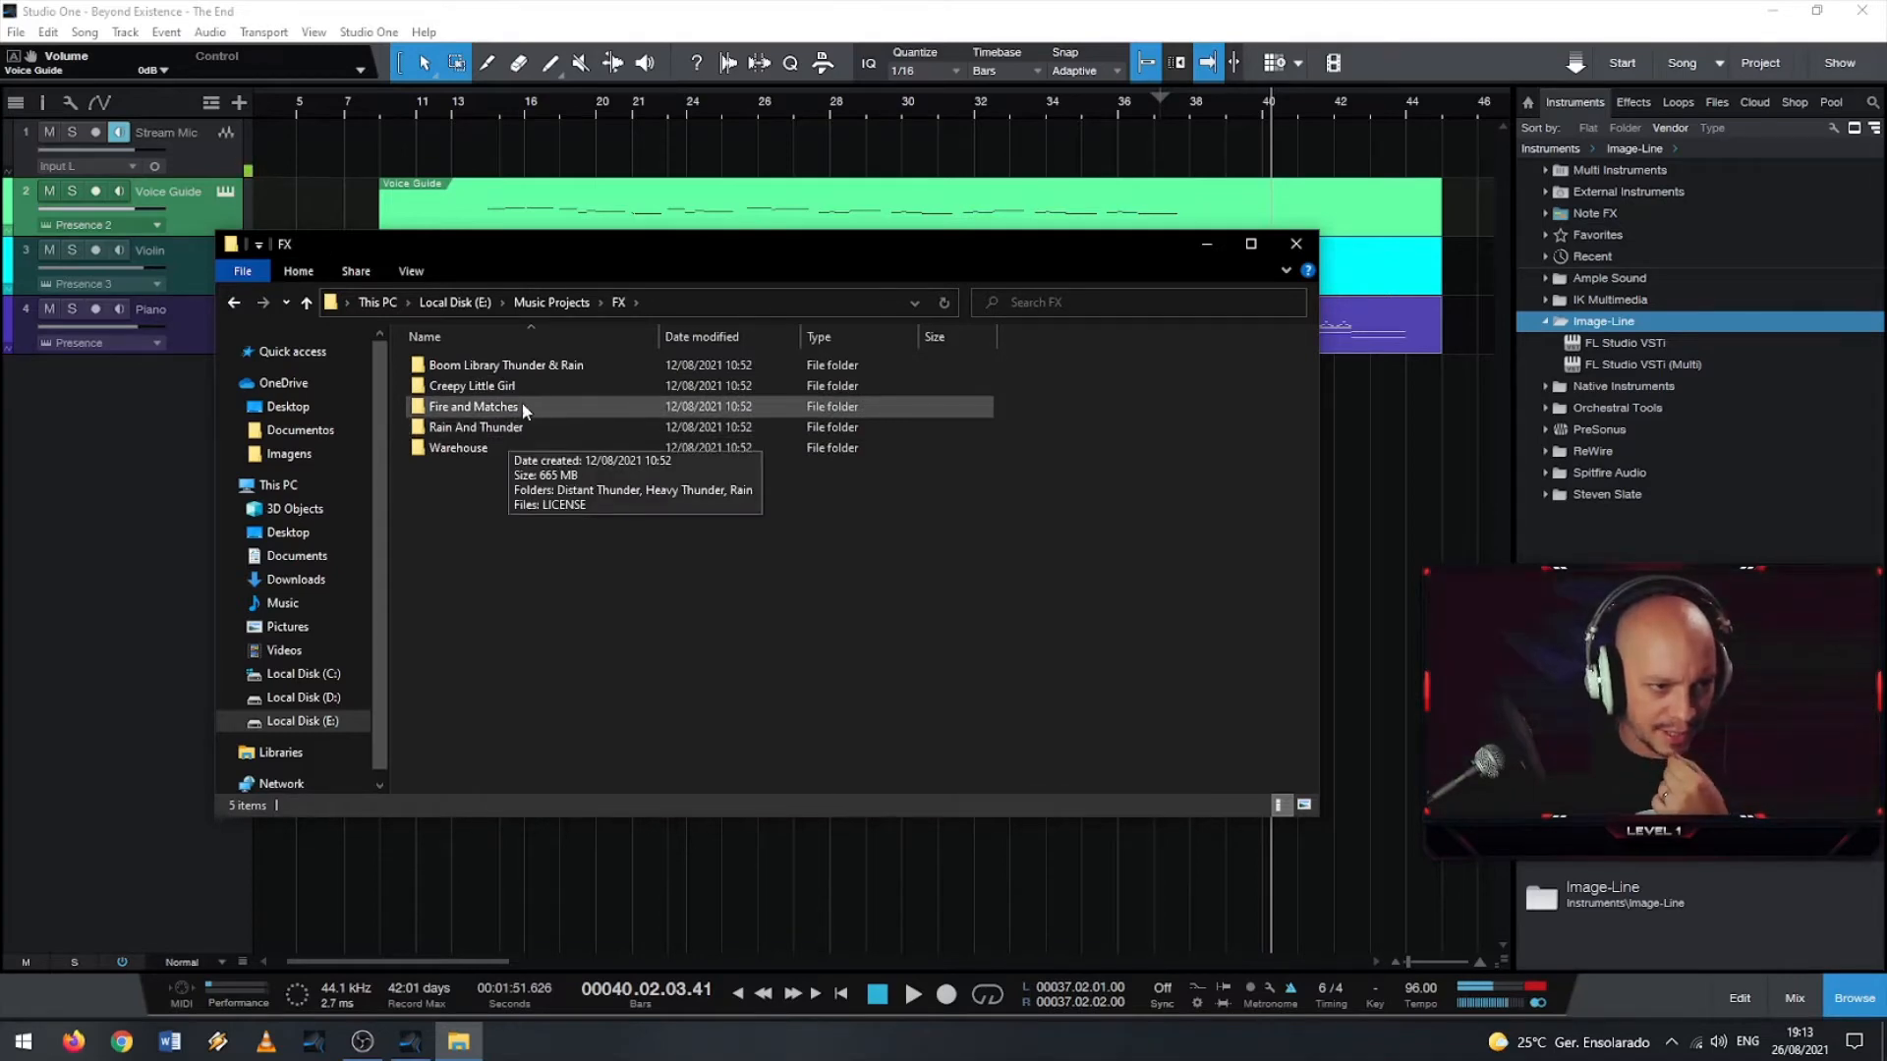
- Move the FX folder window off the arrangement and add rain-street-08 and rain-street-09 as new audio tracks below Piano, starting at bar 5
left_click_drag(617, 250, 1886, 332)
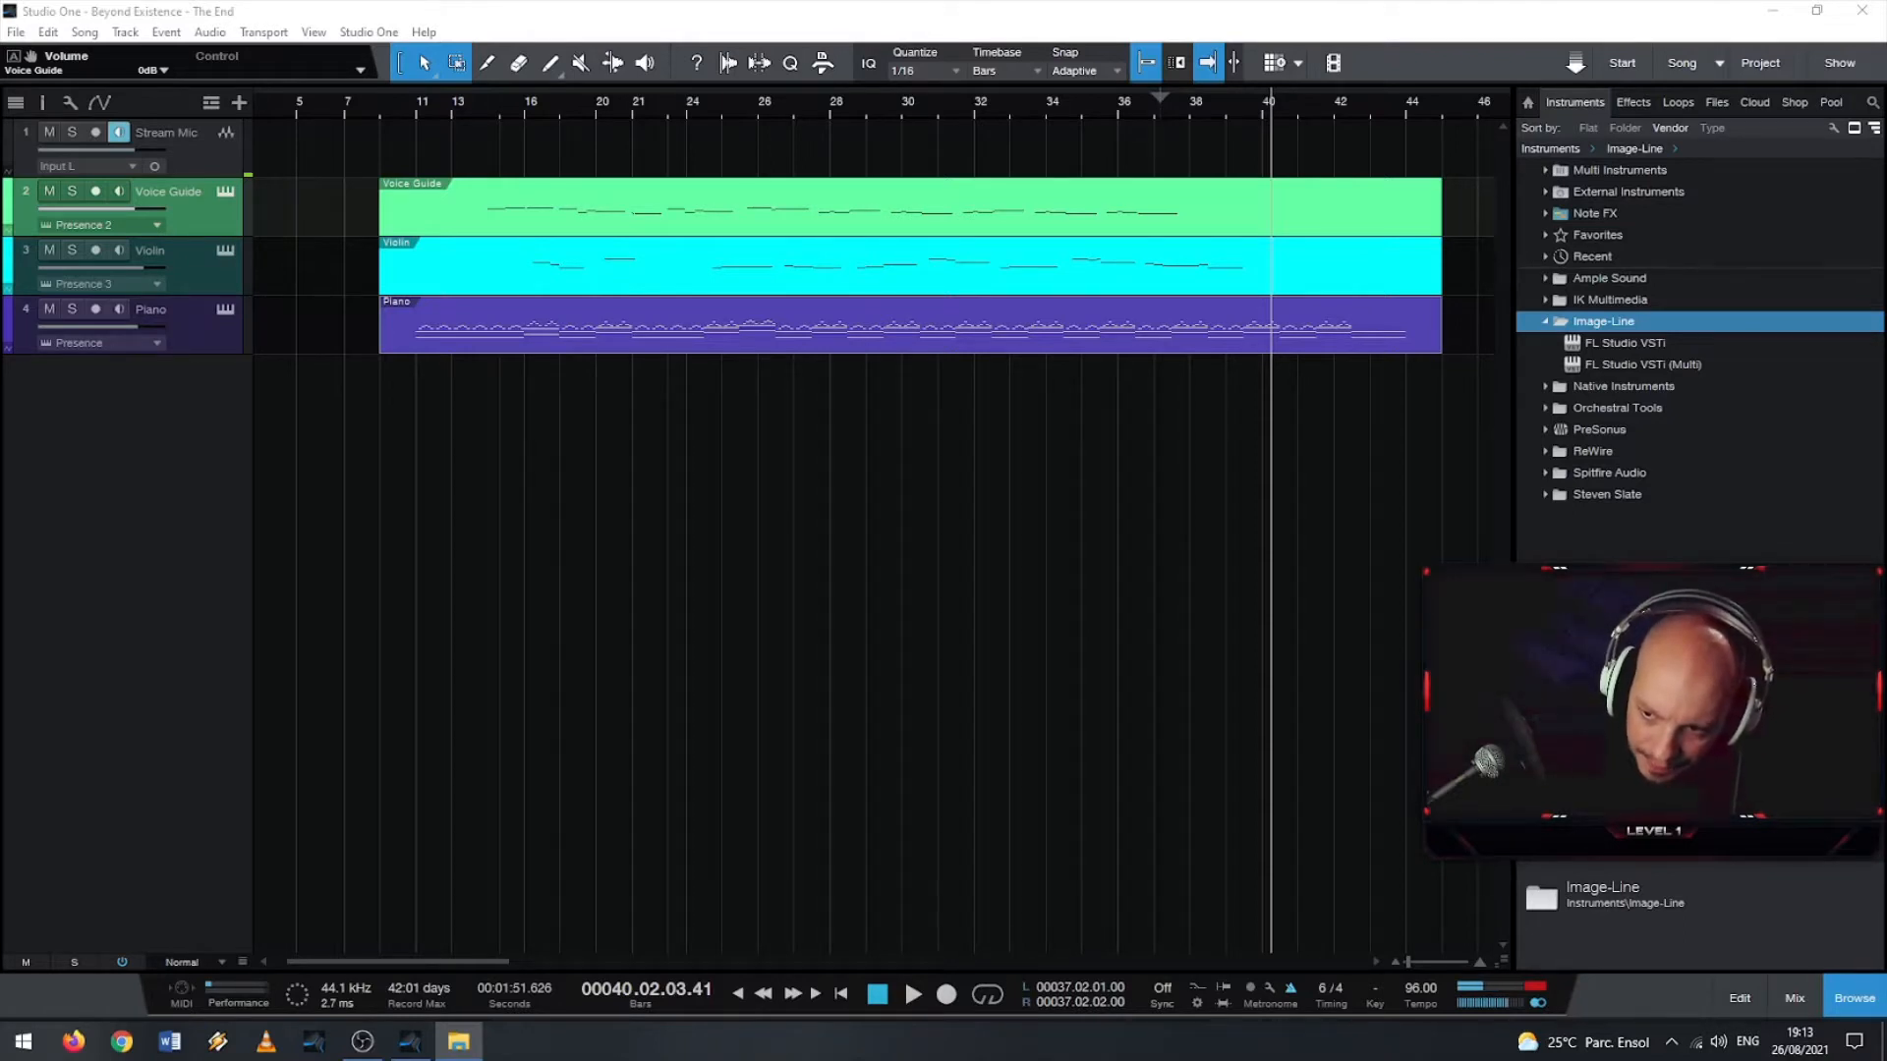
left_click_drag(1492, 590, 346, 478)
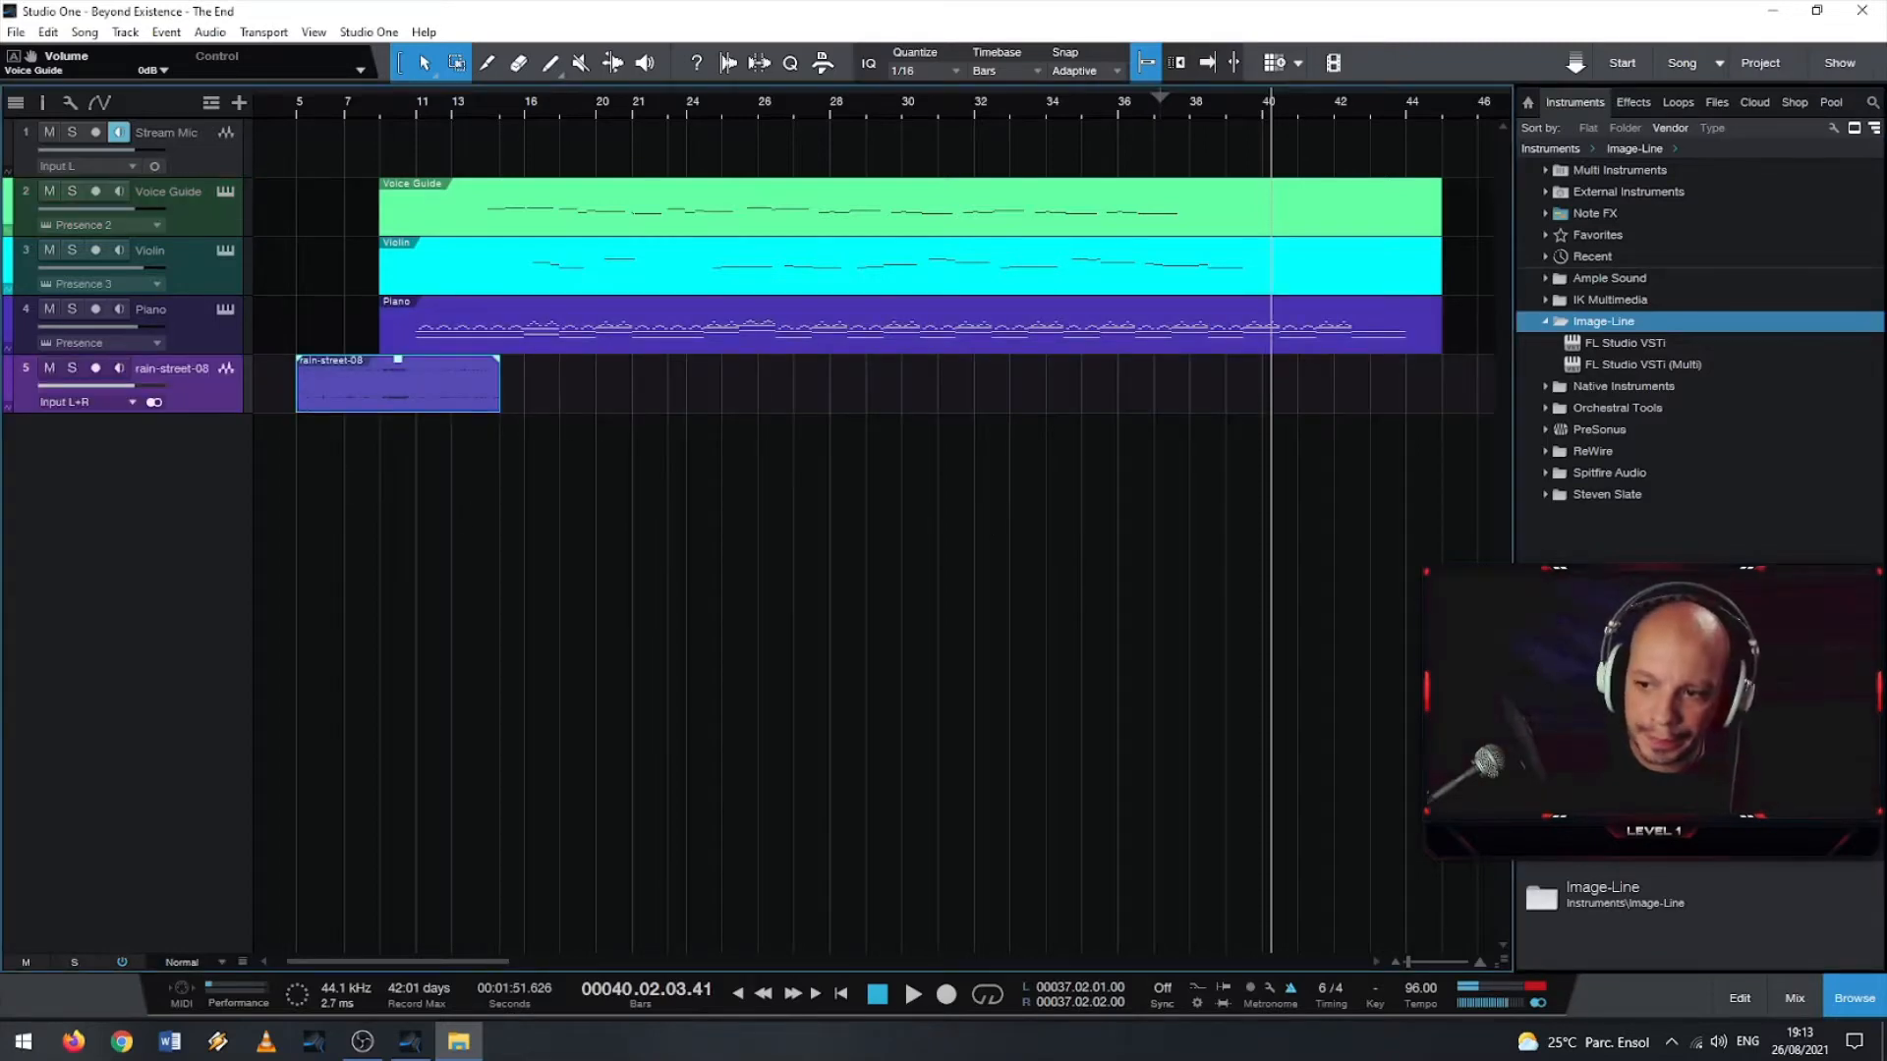
left_click_drag(1572, 570, 355, 516)
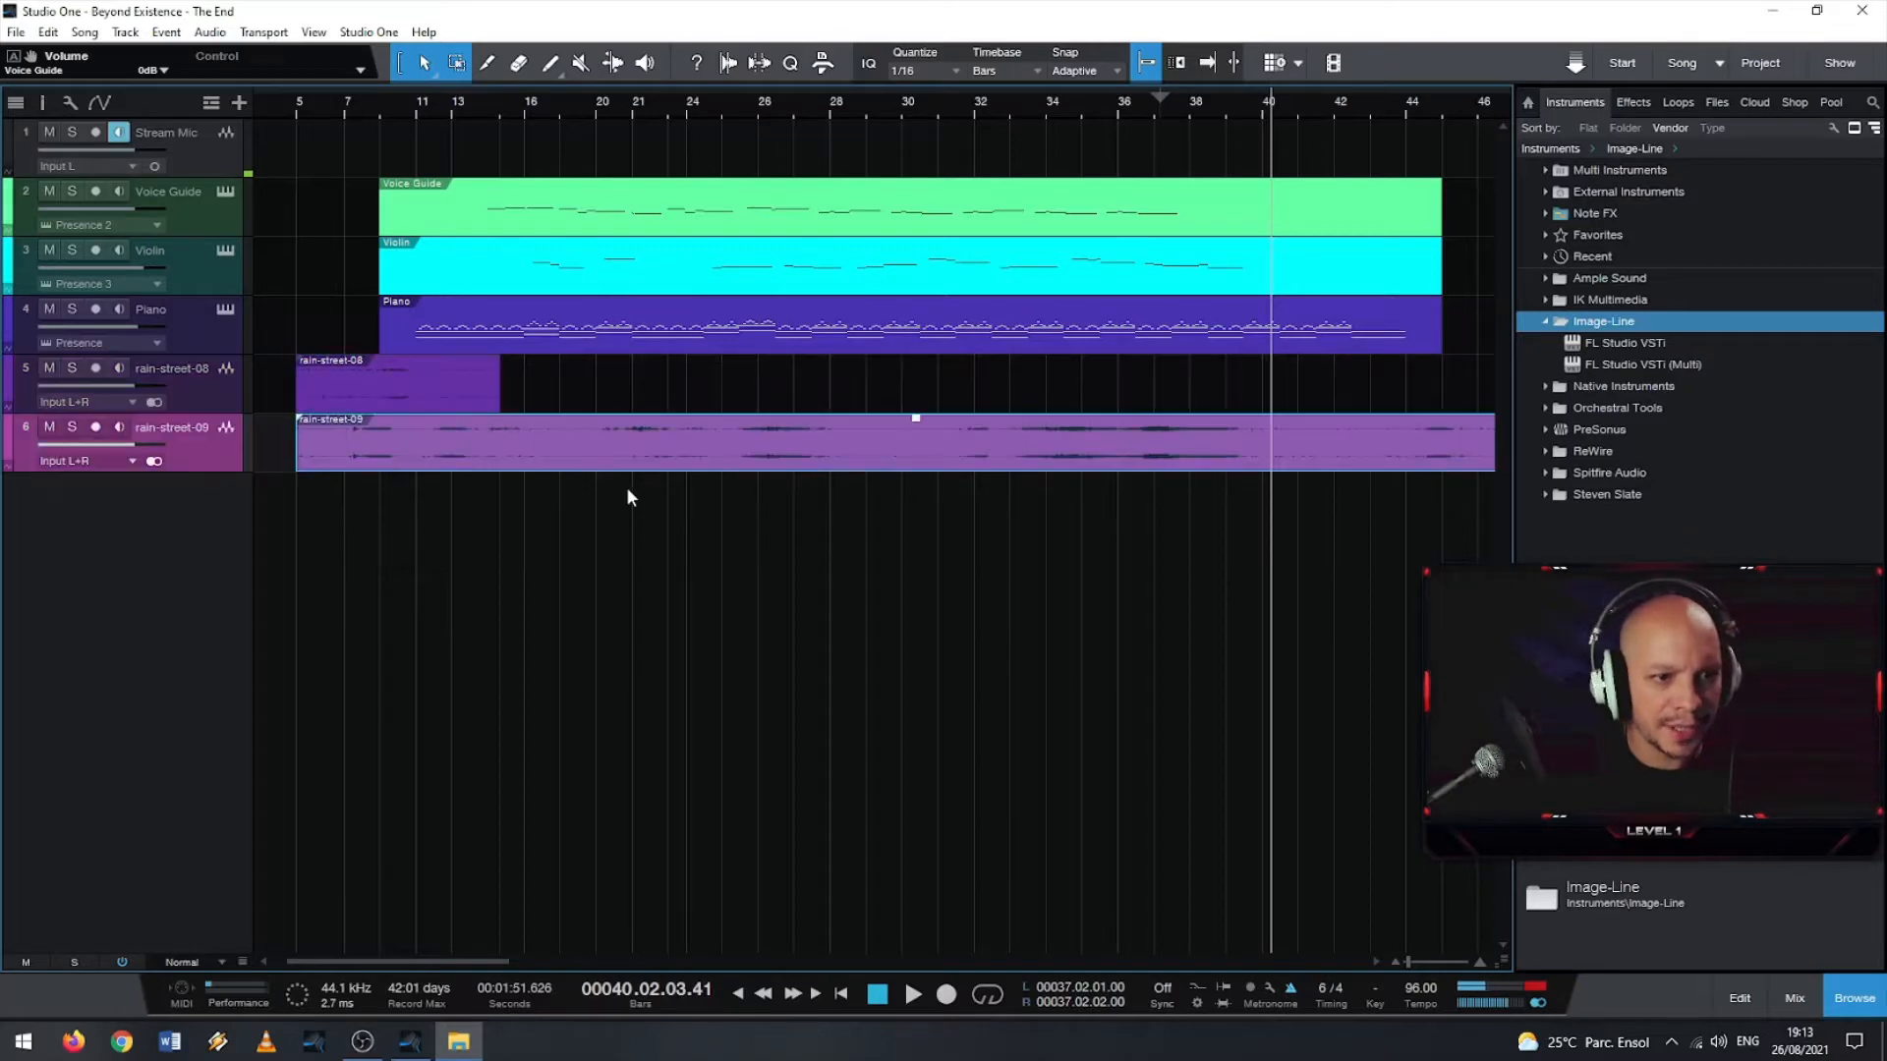
- Play the arrangement from around bar 7 to hear the two rain tracks leading into the instrument parts
left_click(335, 110)
key("space")
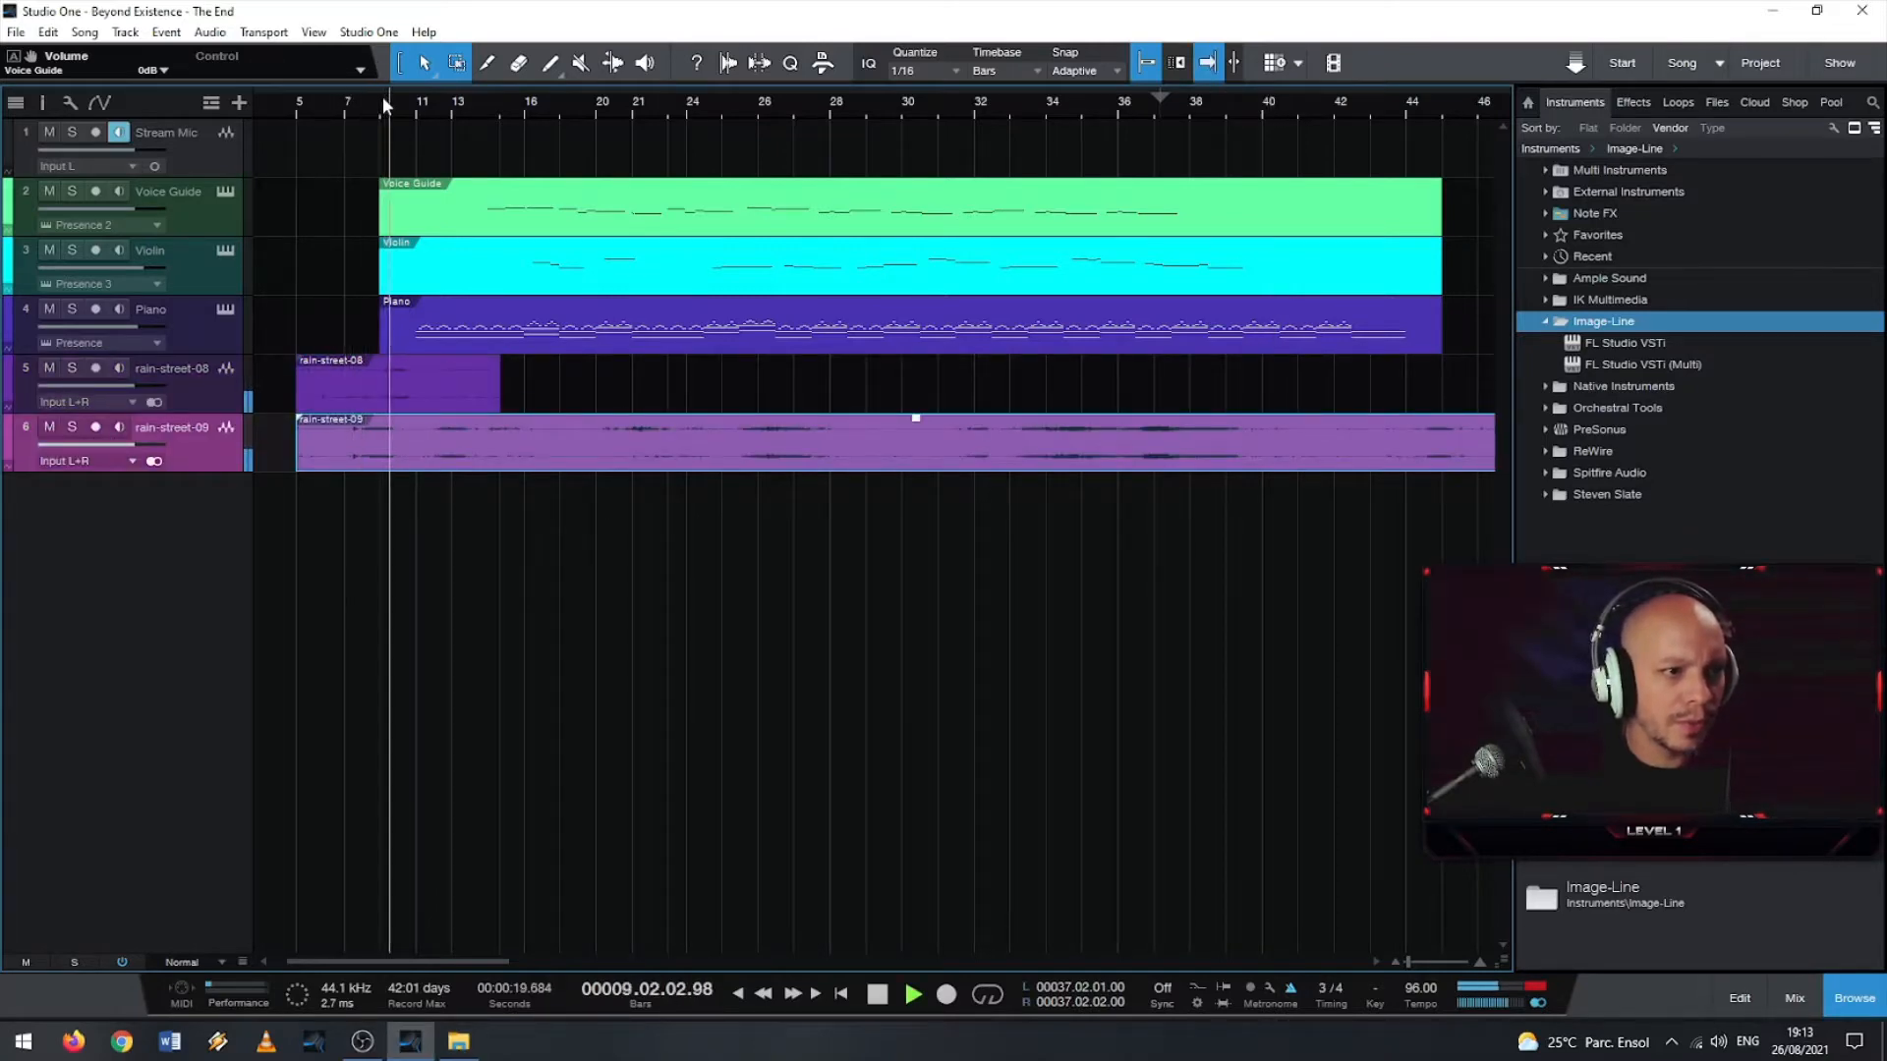
left_click(359, 98)
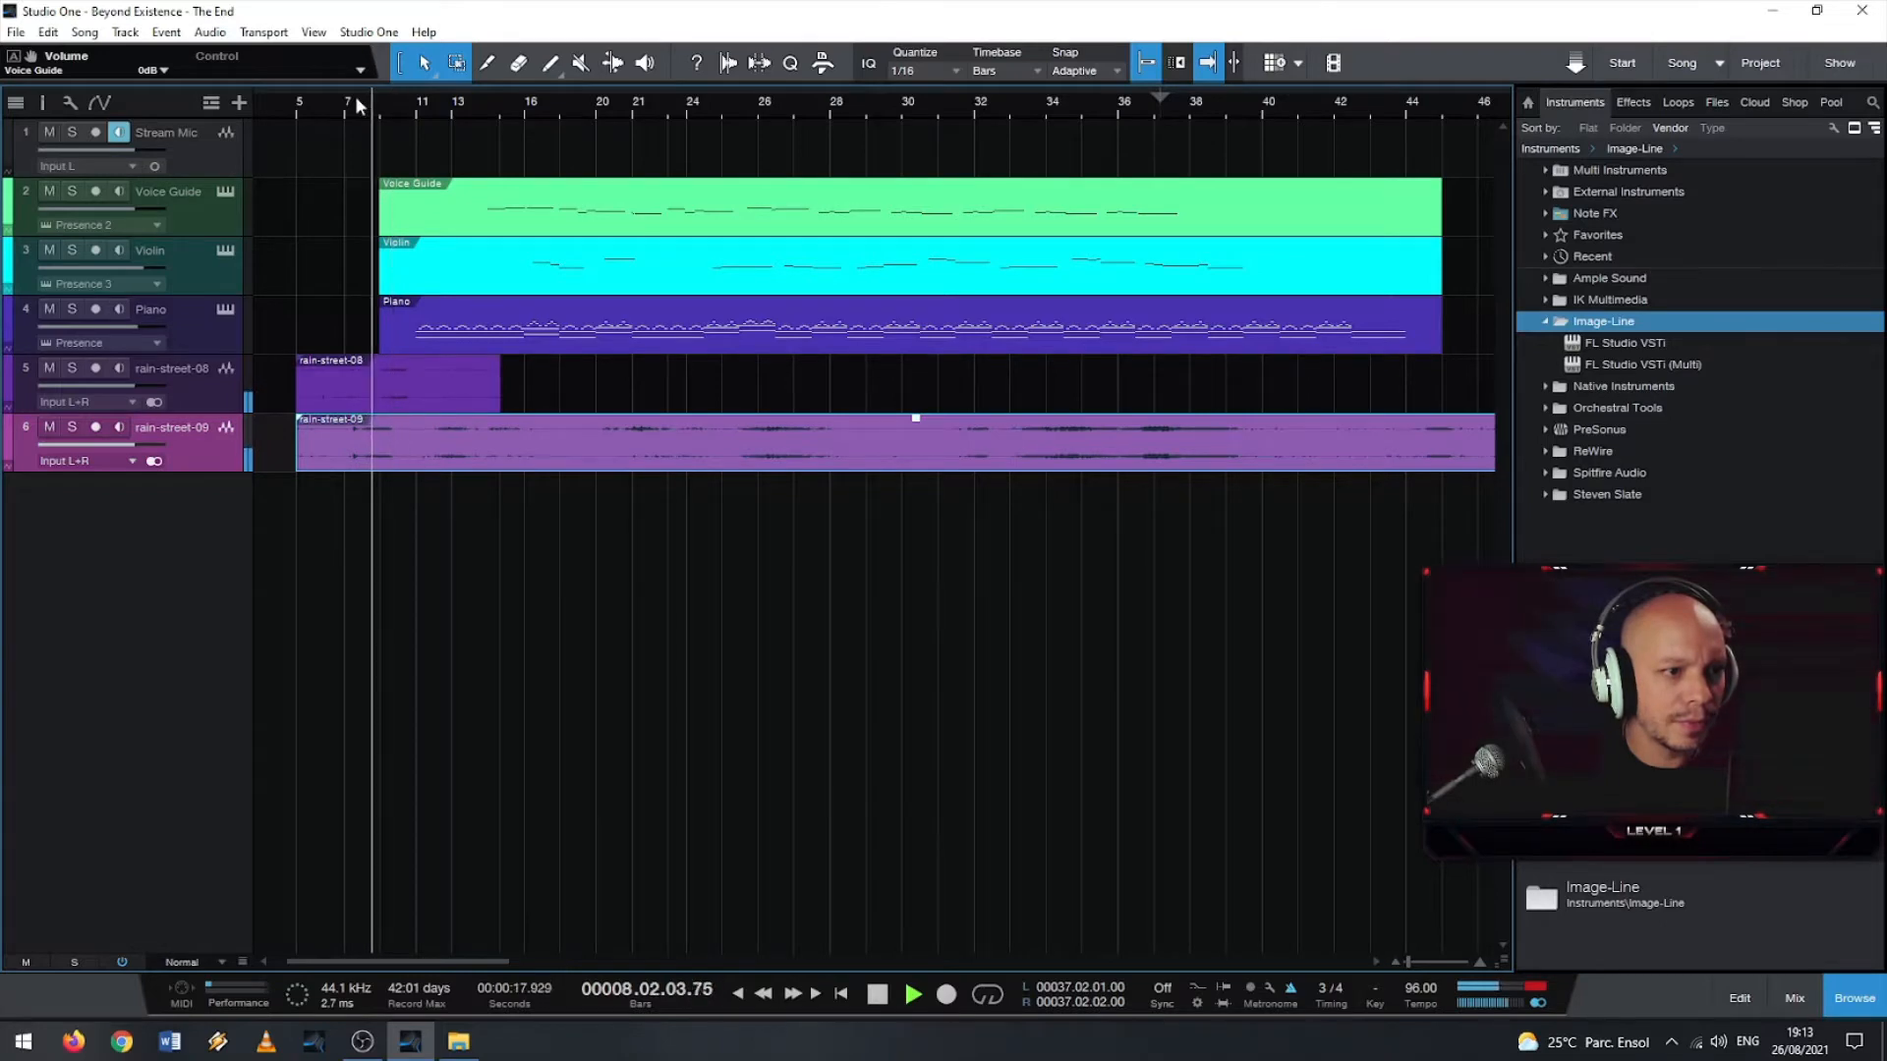
- Replace the clip on the rain-street-09 track with the rain-street-06 sound, starting at bar 5, and stop playback
left_click(539, 442)
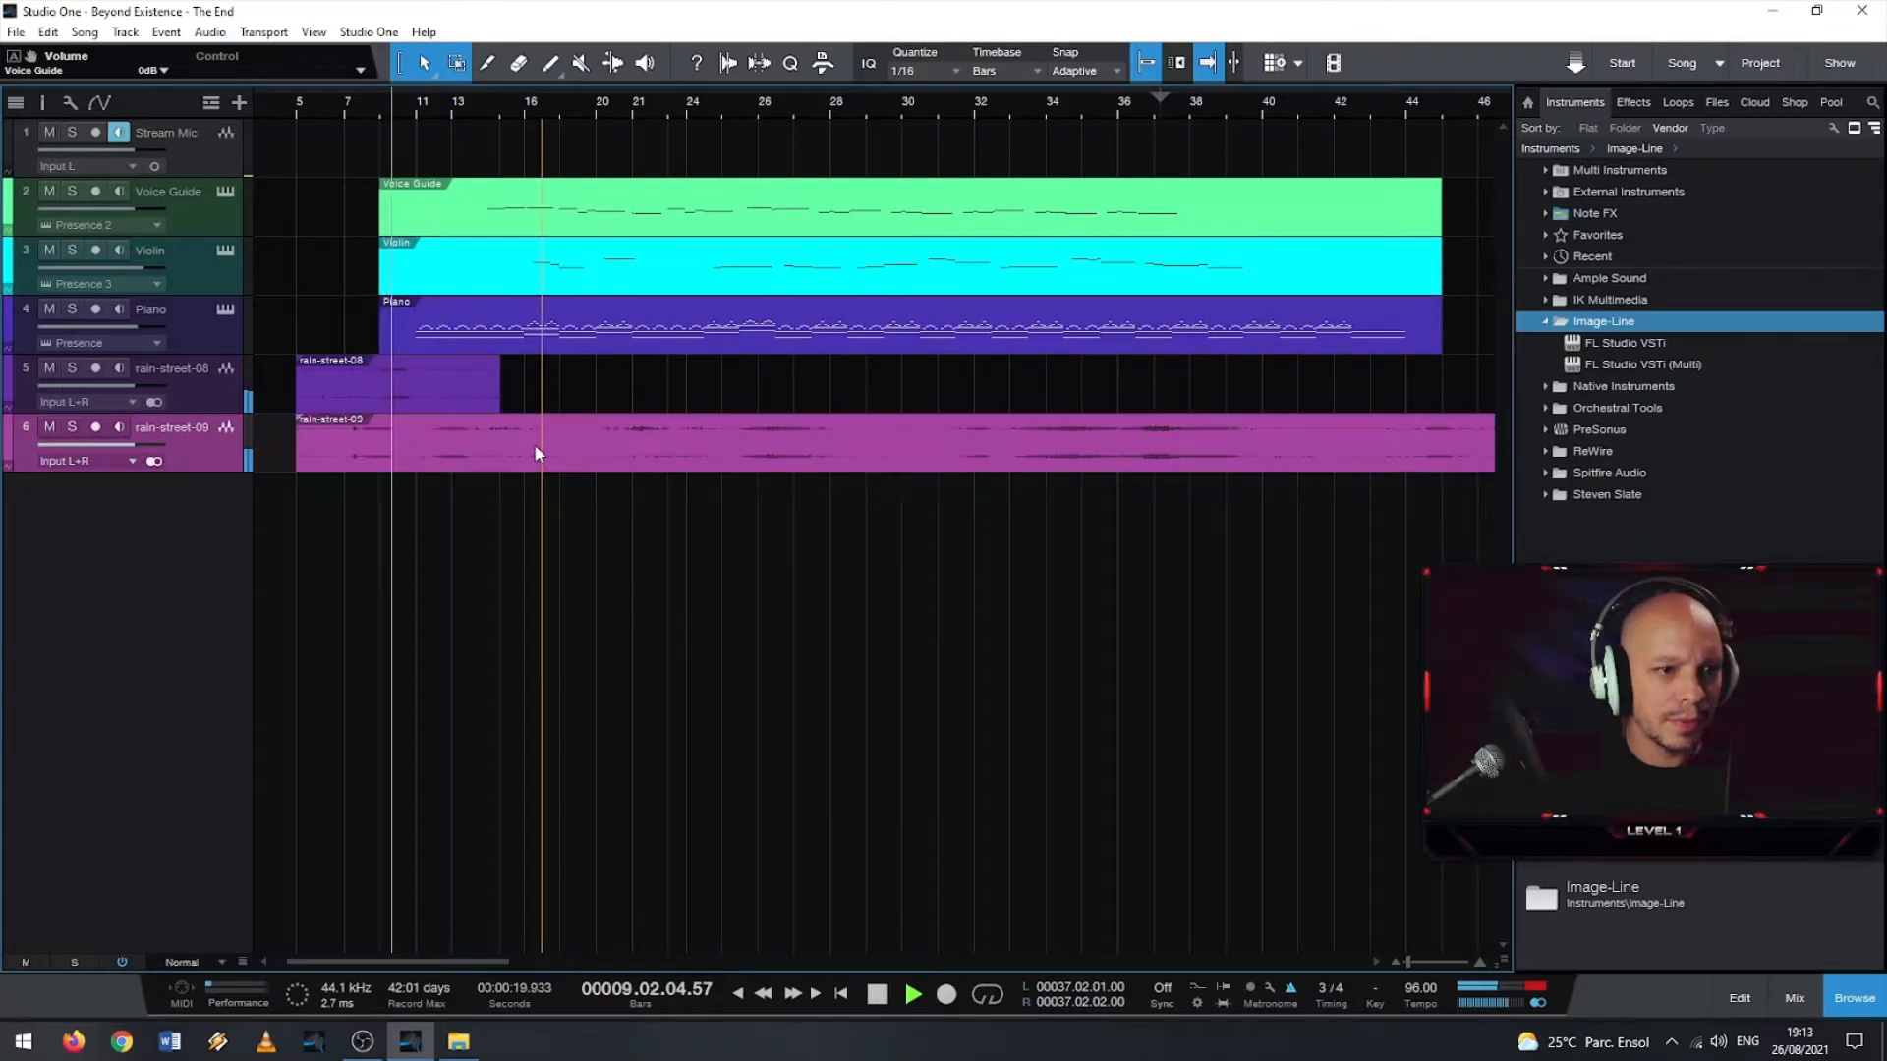
left_click(358, 450)
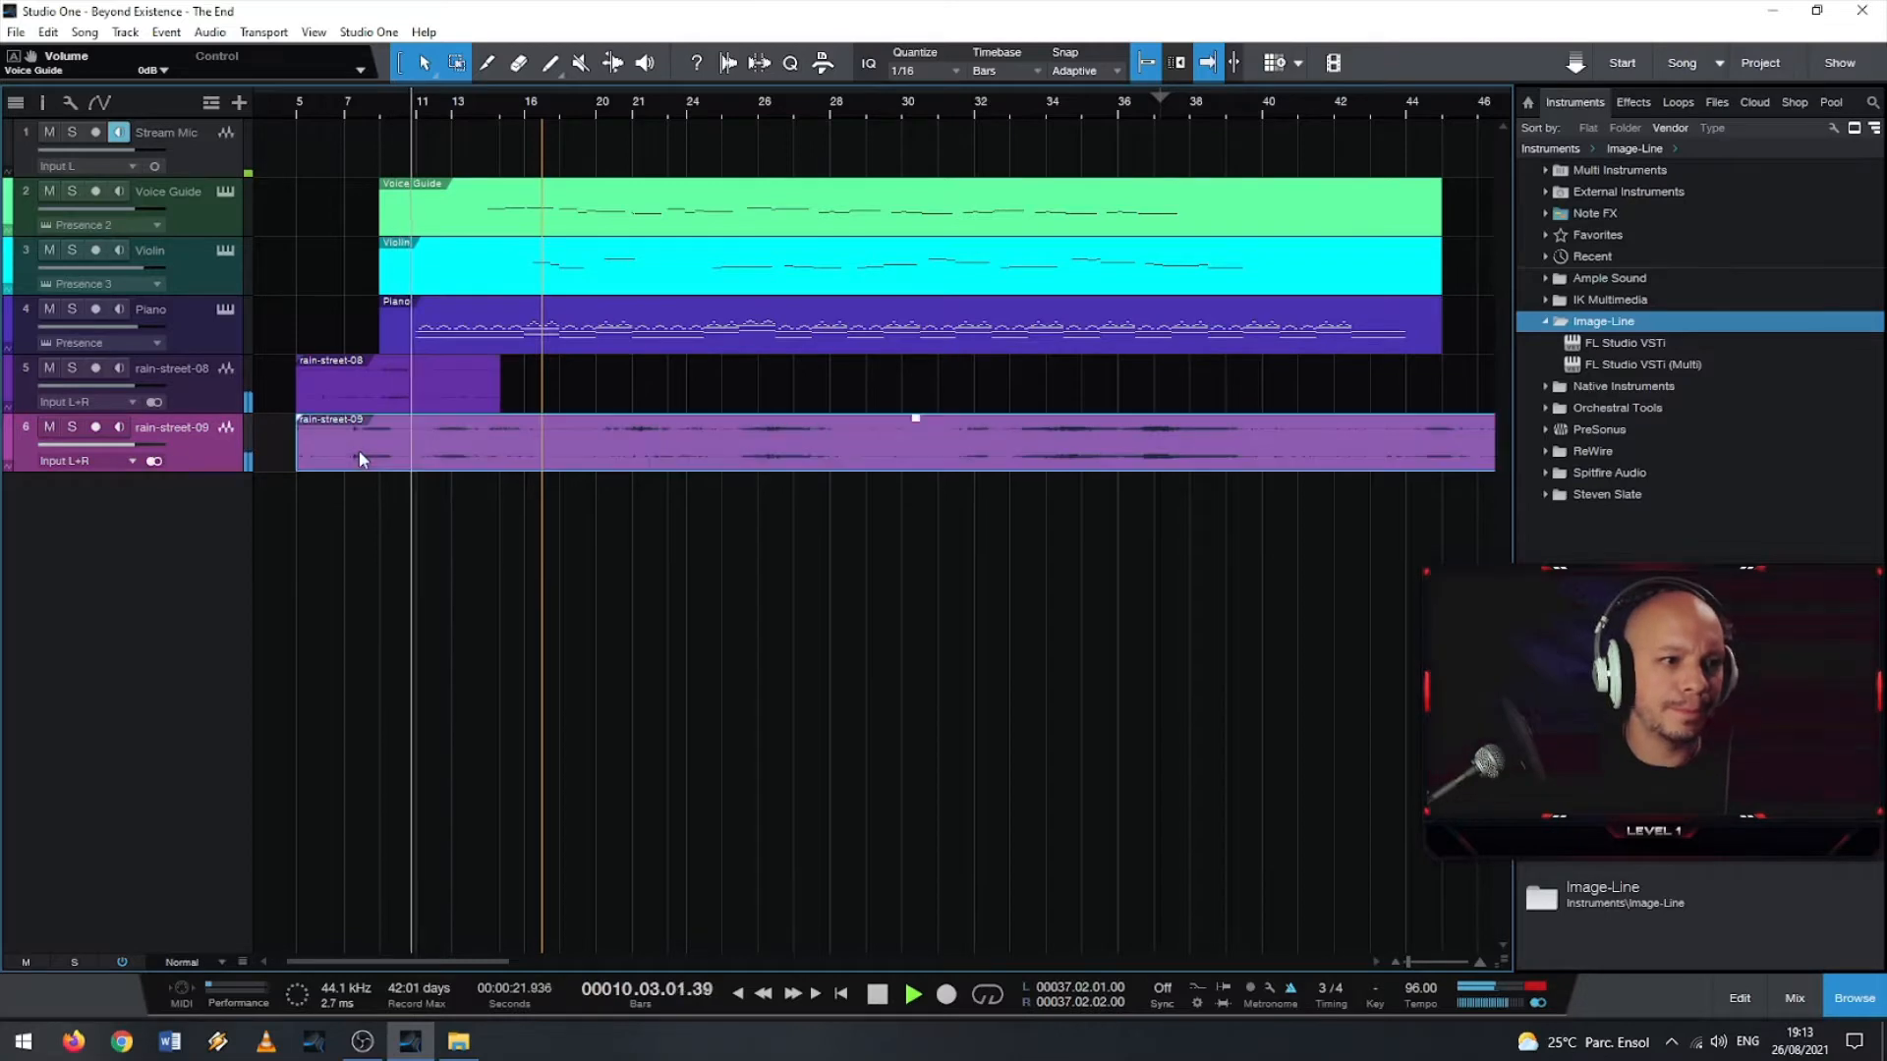
key("Delete")
key("space")
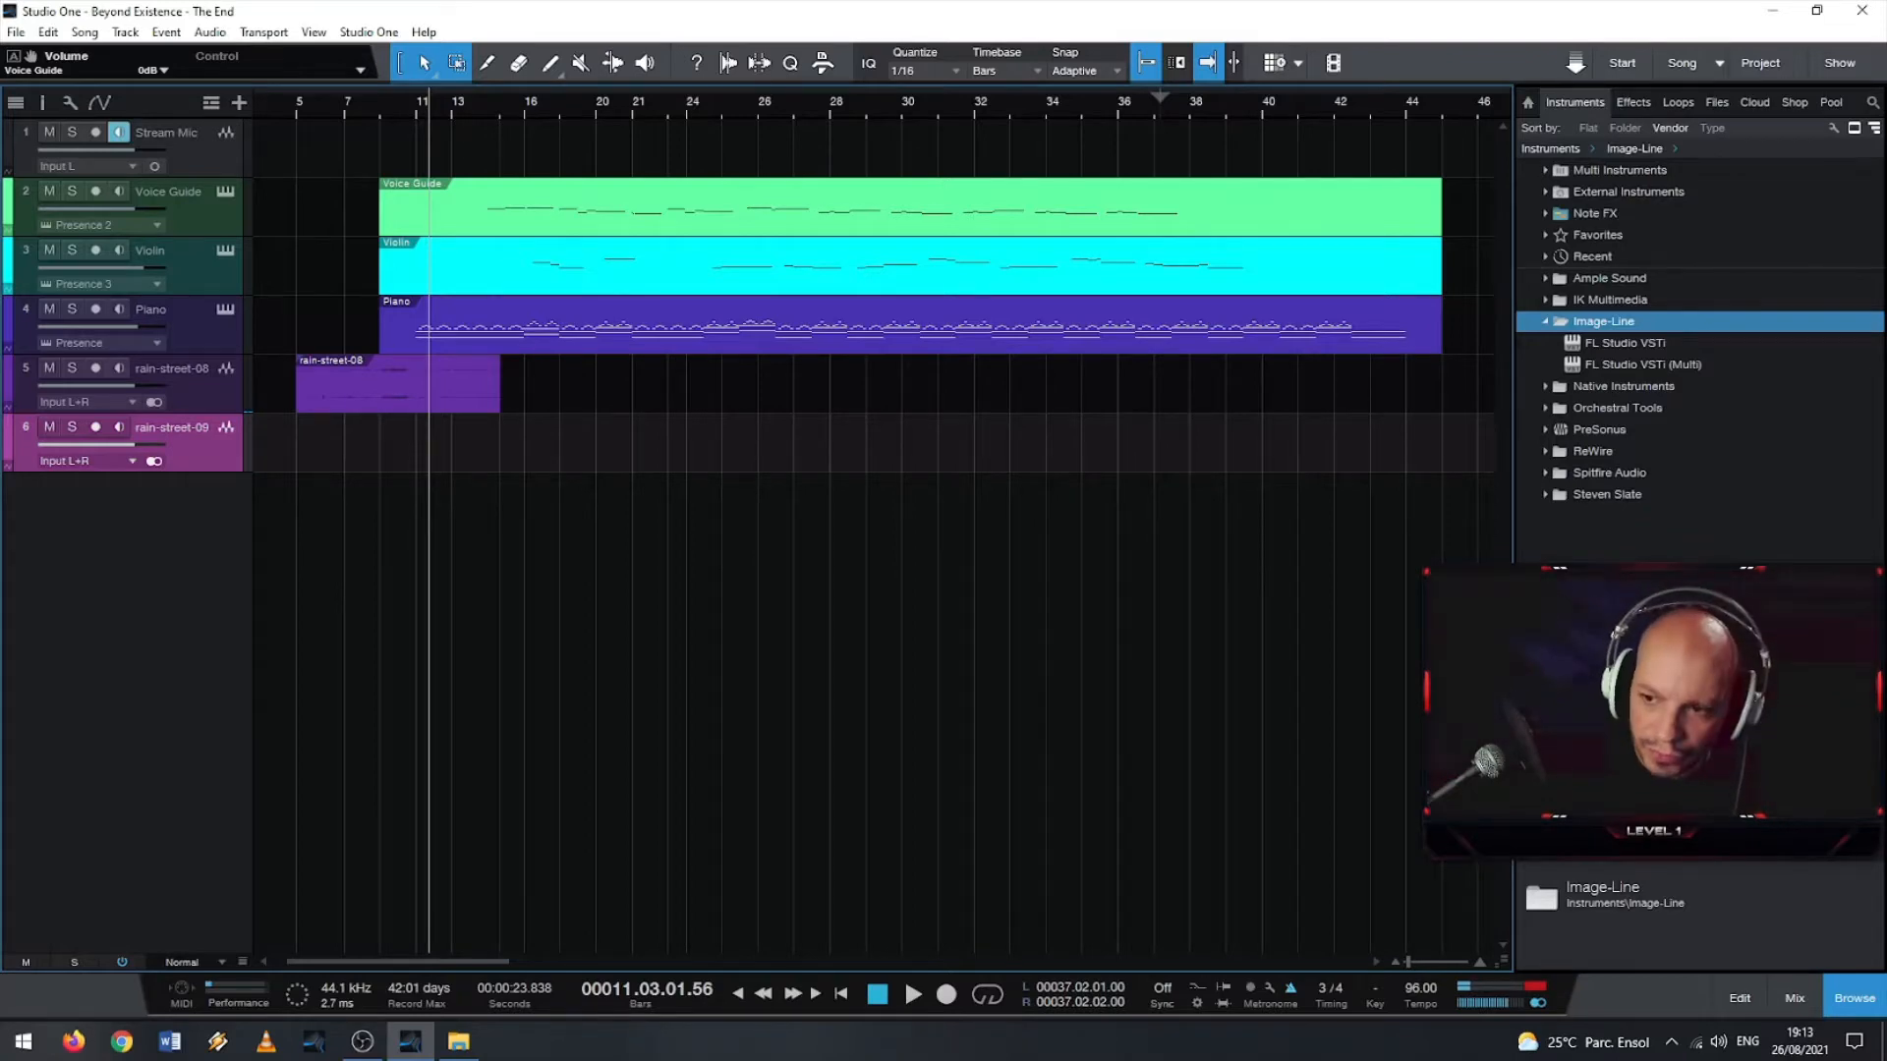
left_click_drag(1885, 394, 344, 450)
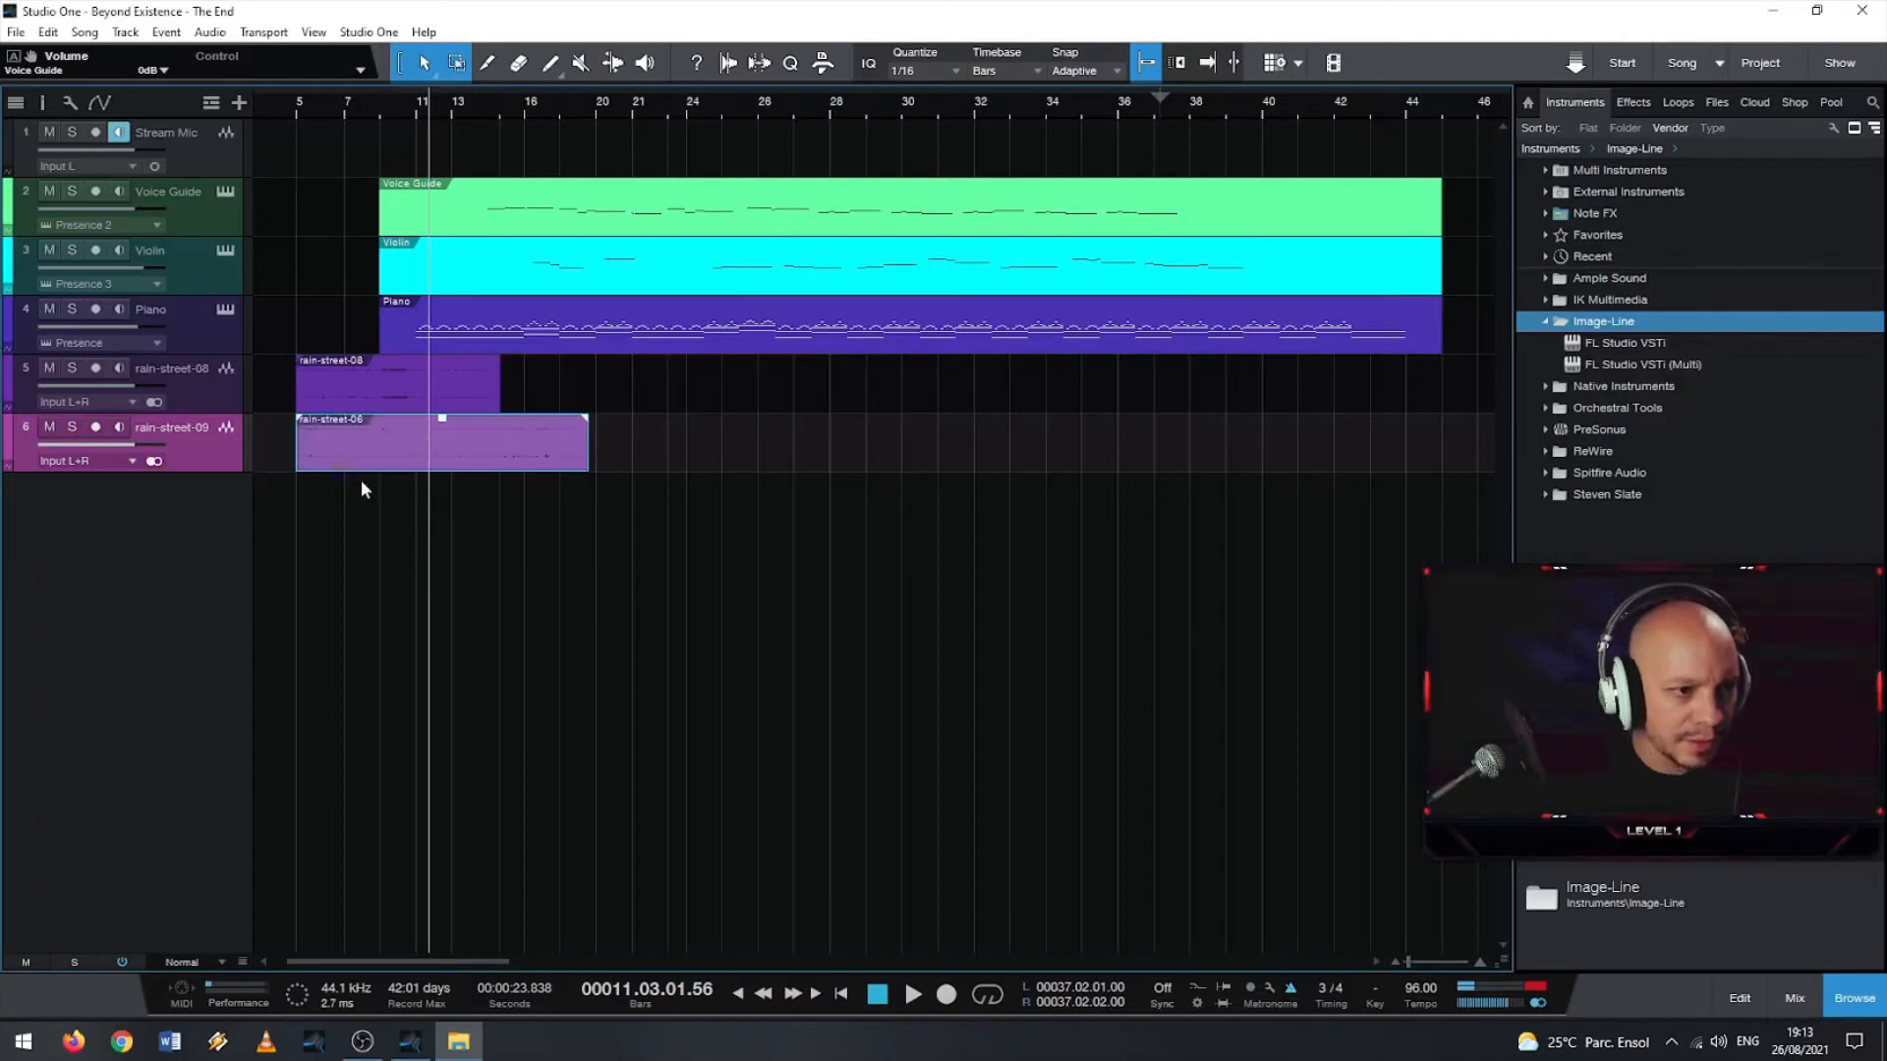
- Play from around bar 5 with the mixer open and pan the rain-street-08 track hard left and rain-street-09 hard right
left_click(305, 109)
key("space")
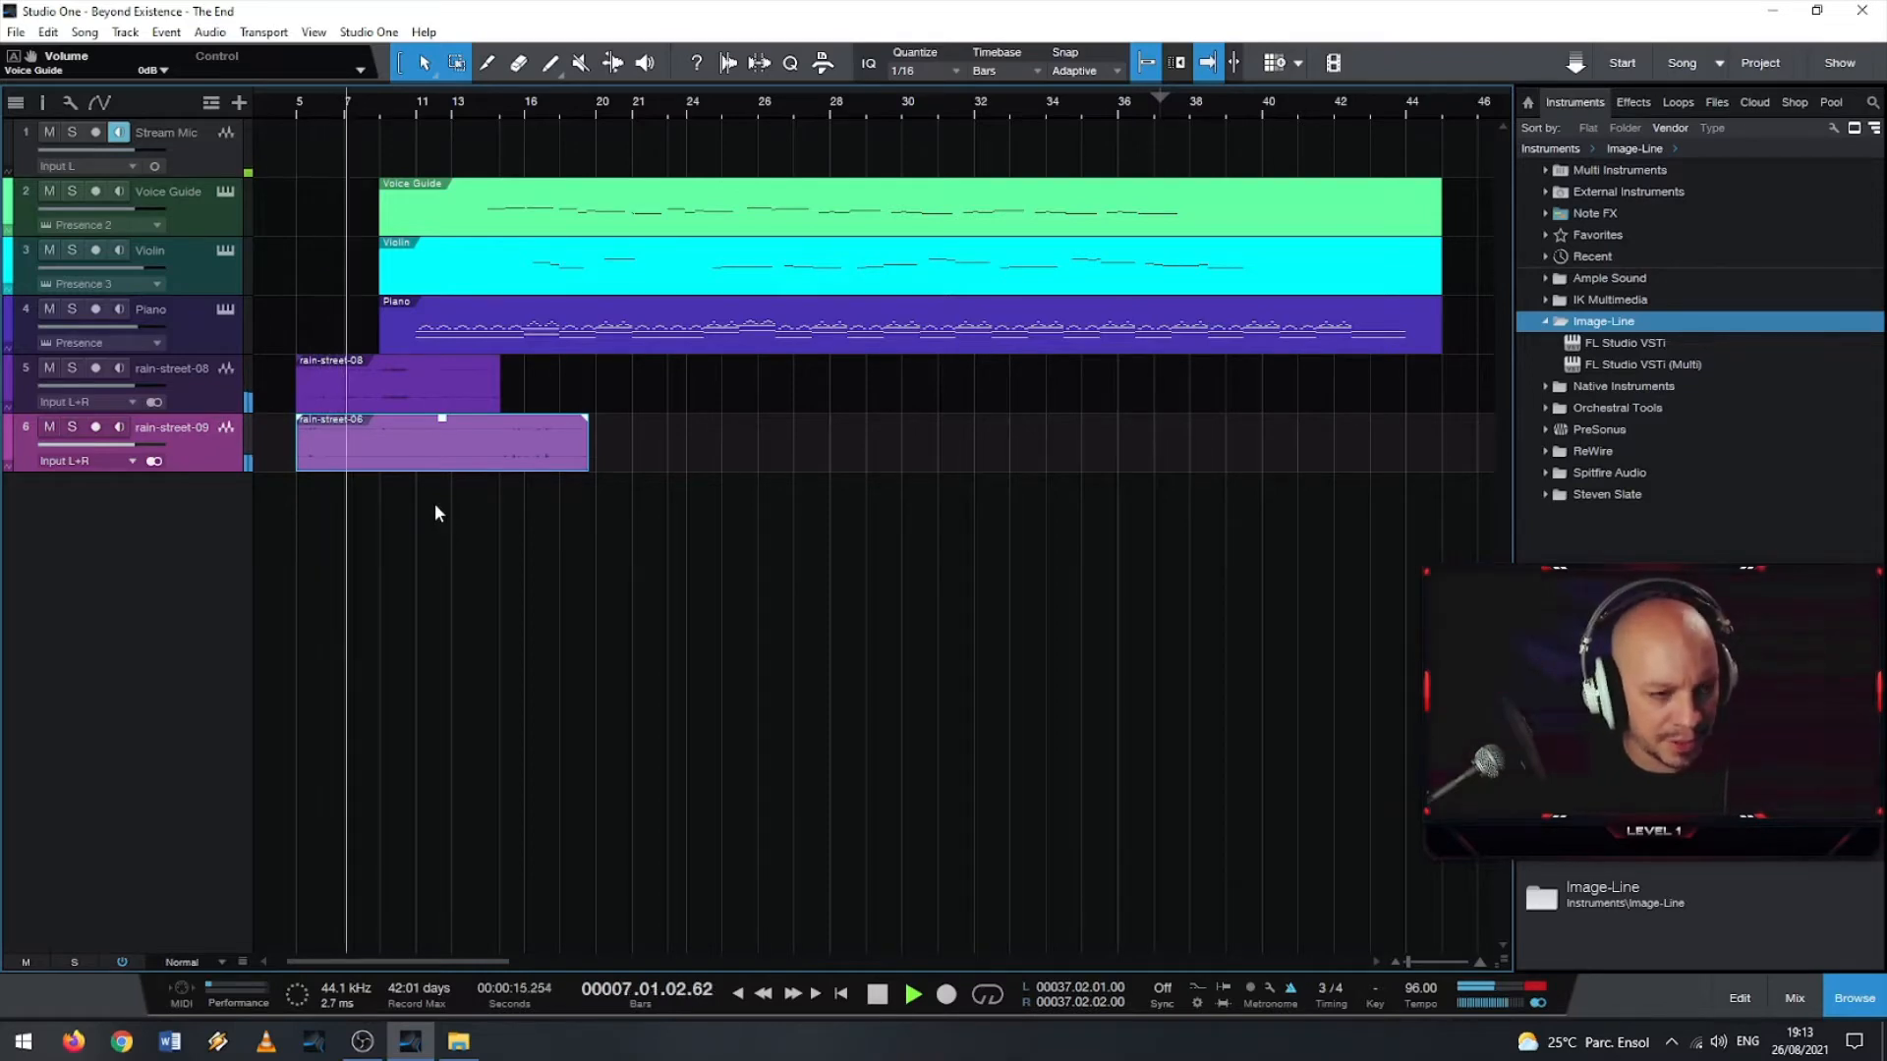
key("F4")
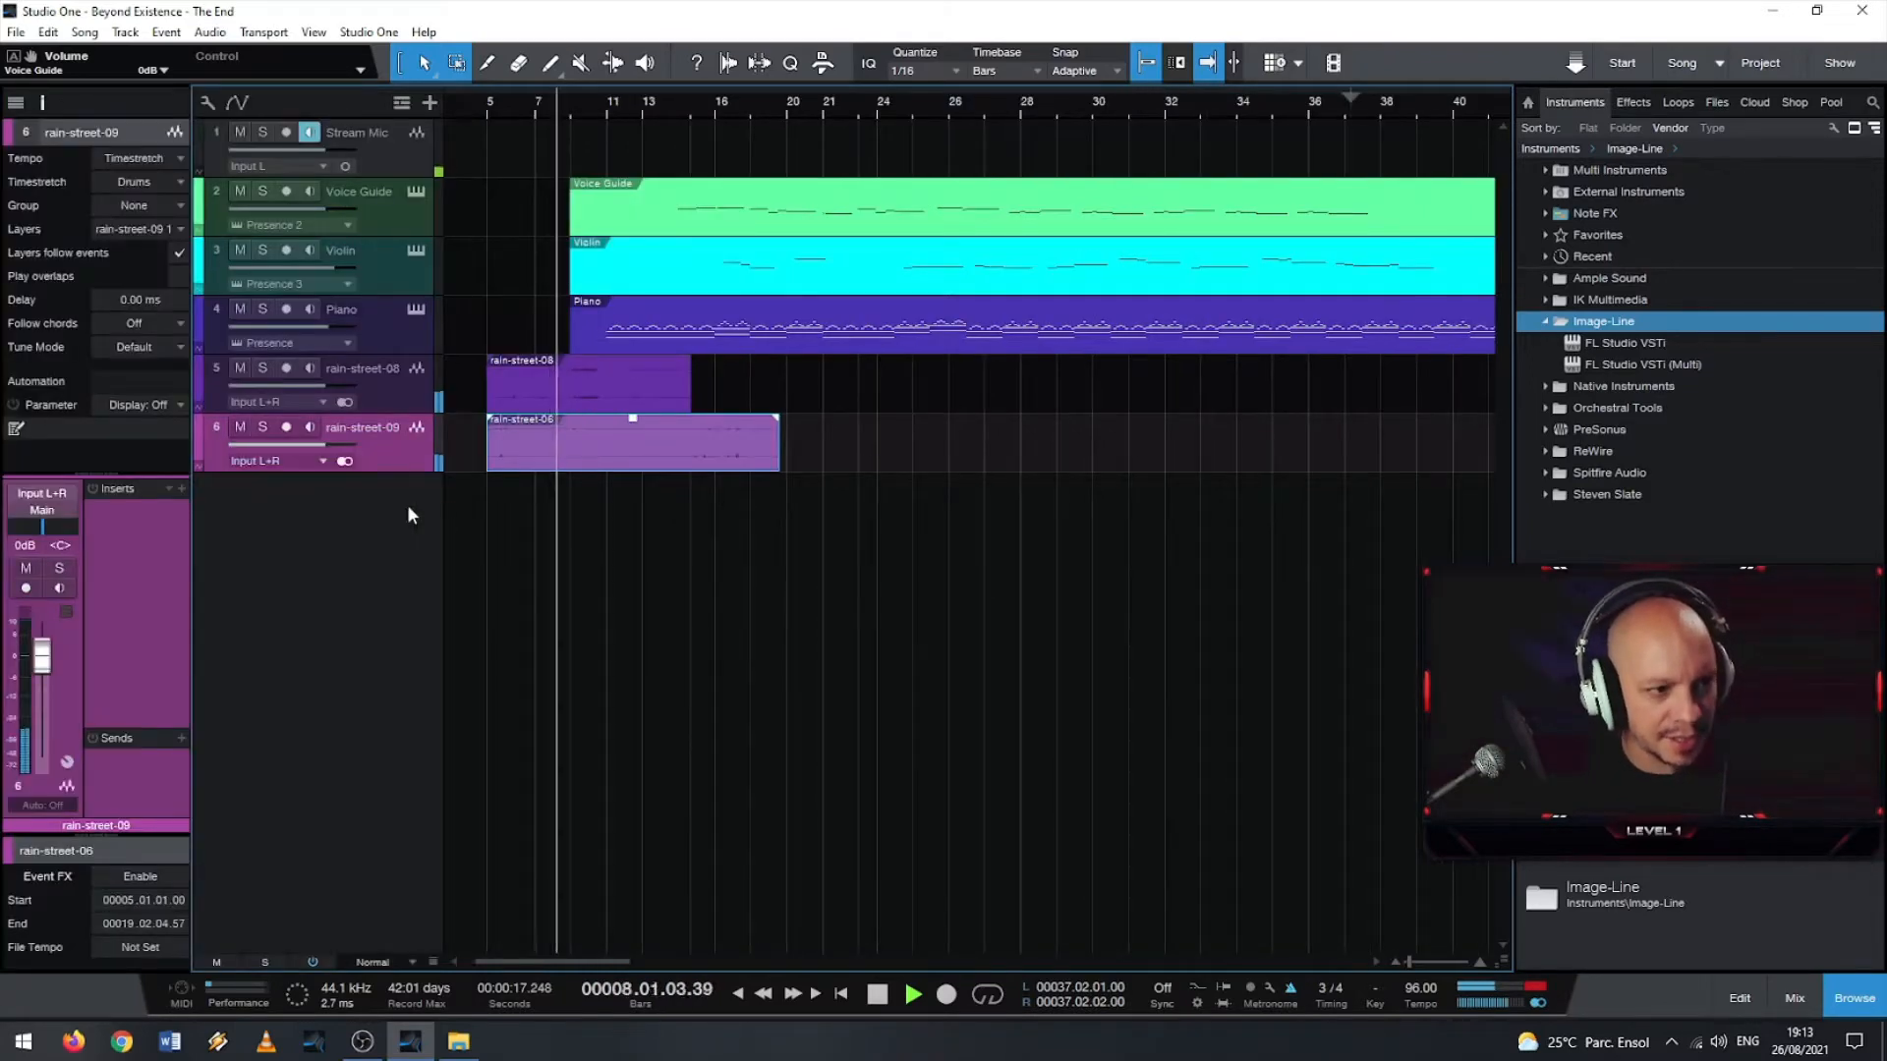
key("F4")
key("F3")
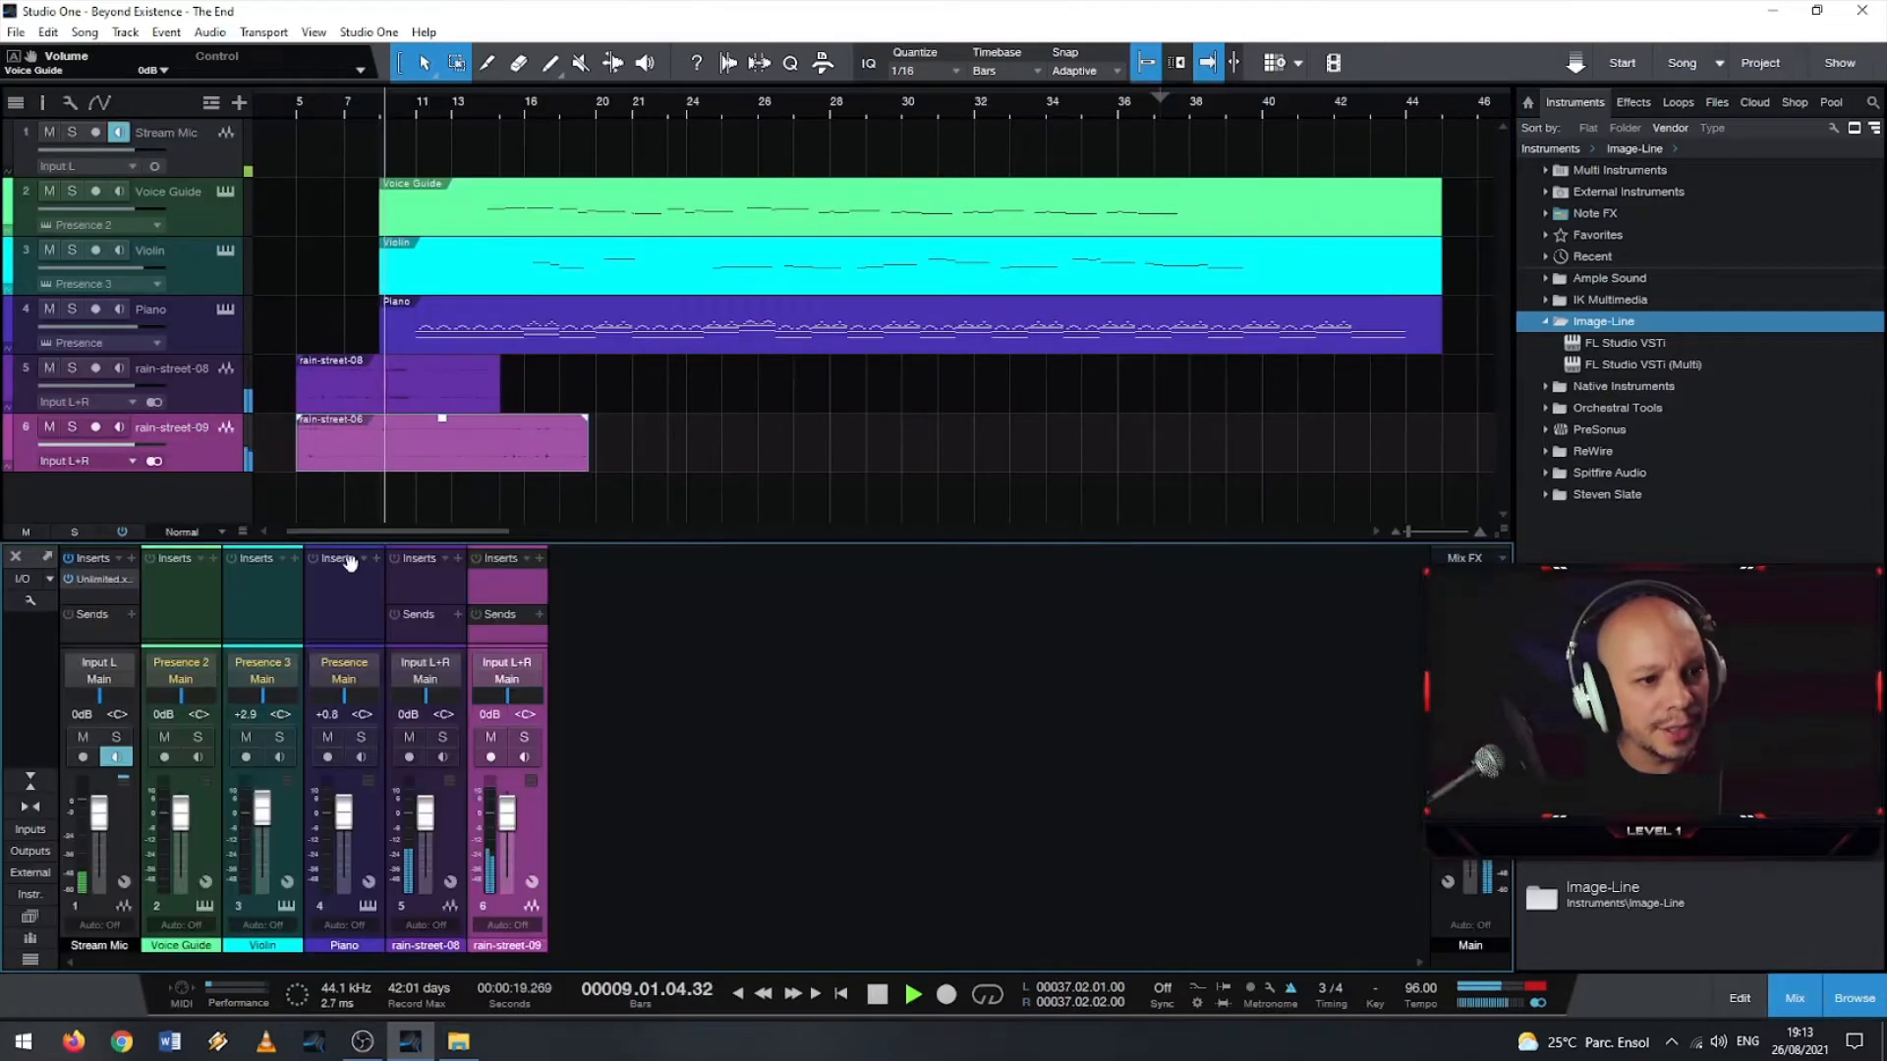
left_click_drag(425, 698, 383, 700)
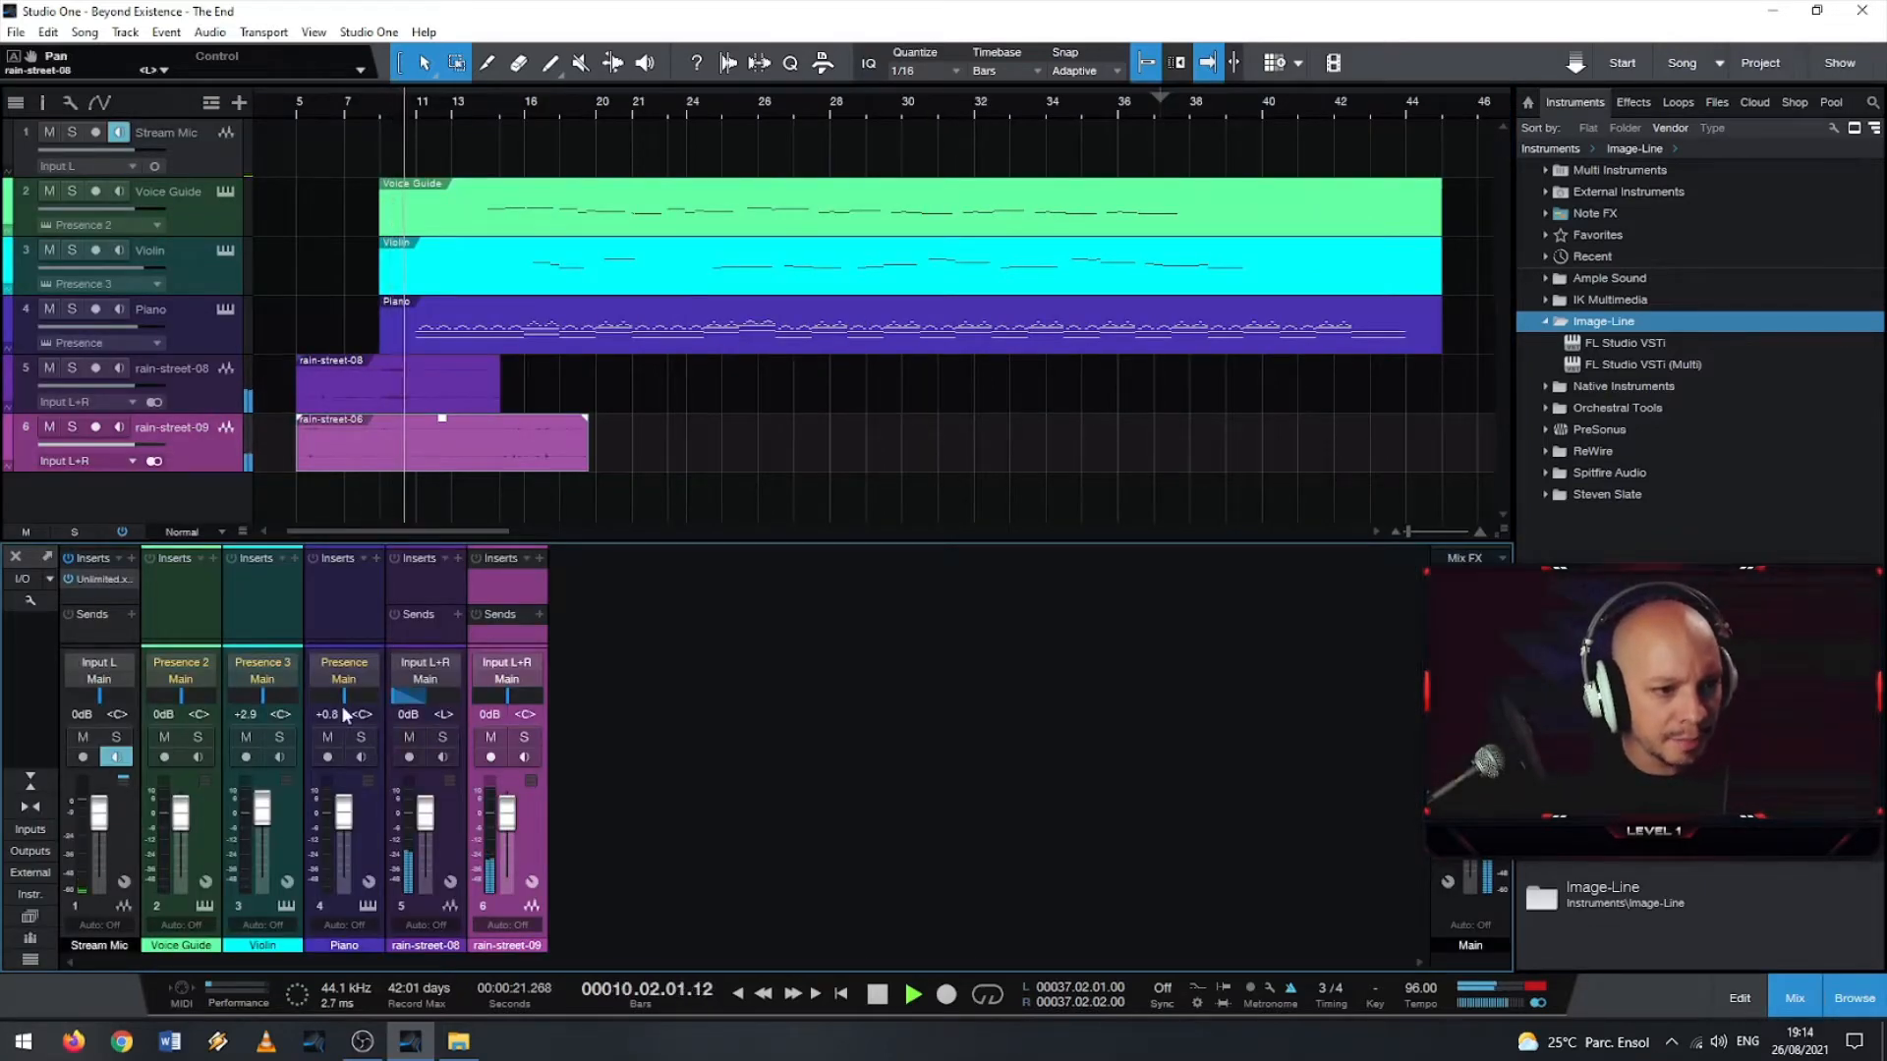
left_click_drag(507, 698, 560, 700)
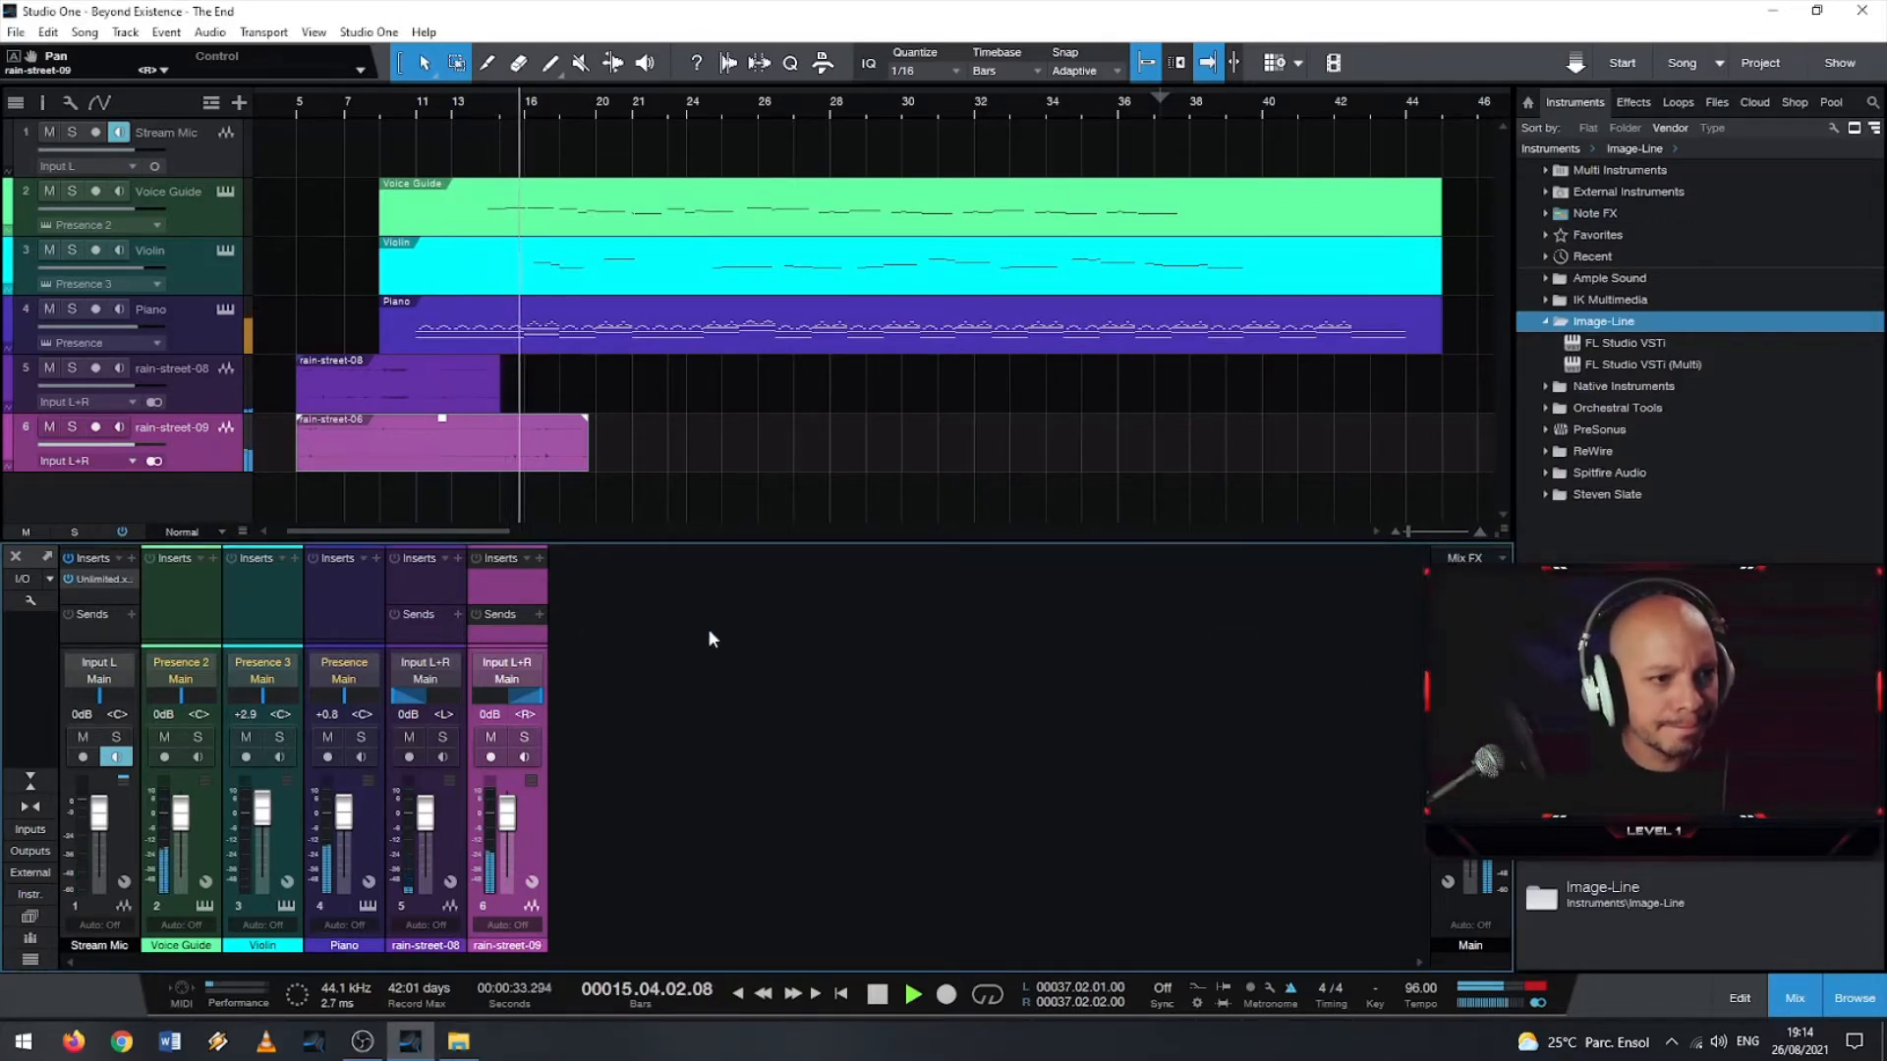
key("space")
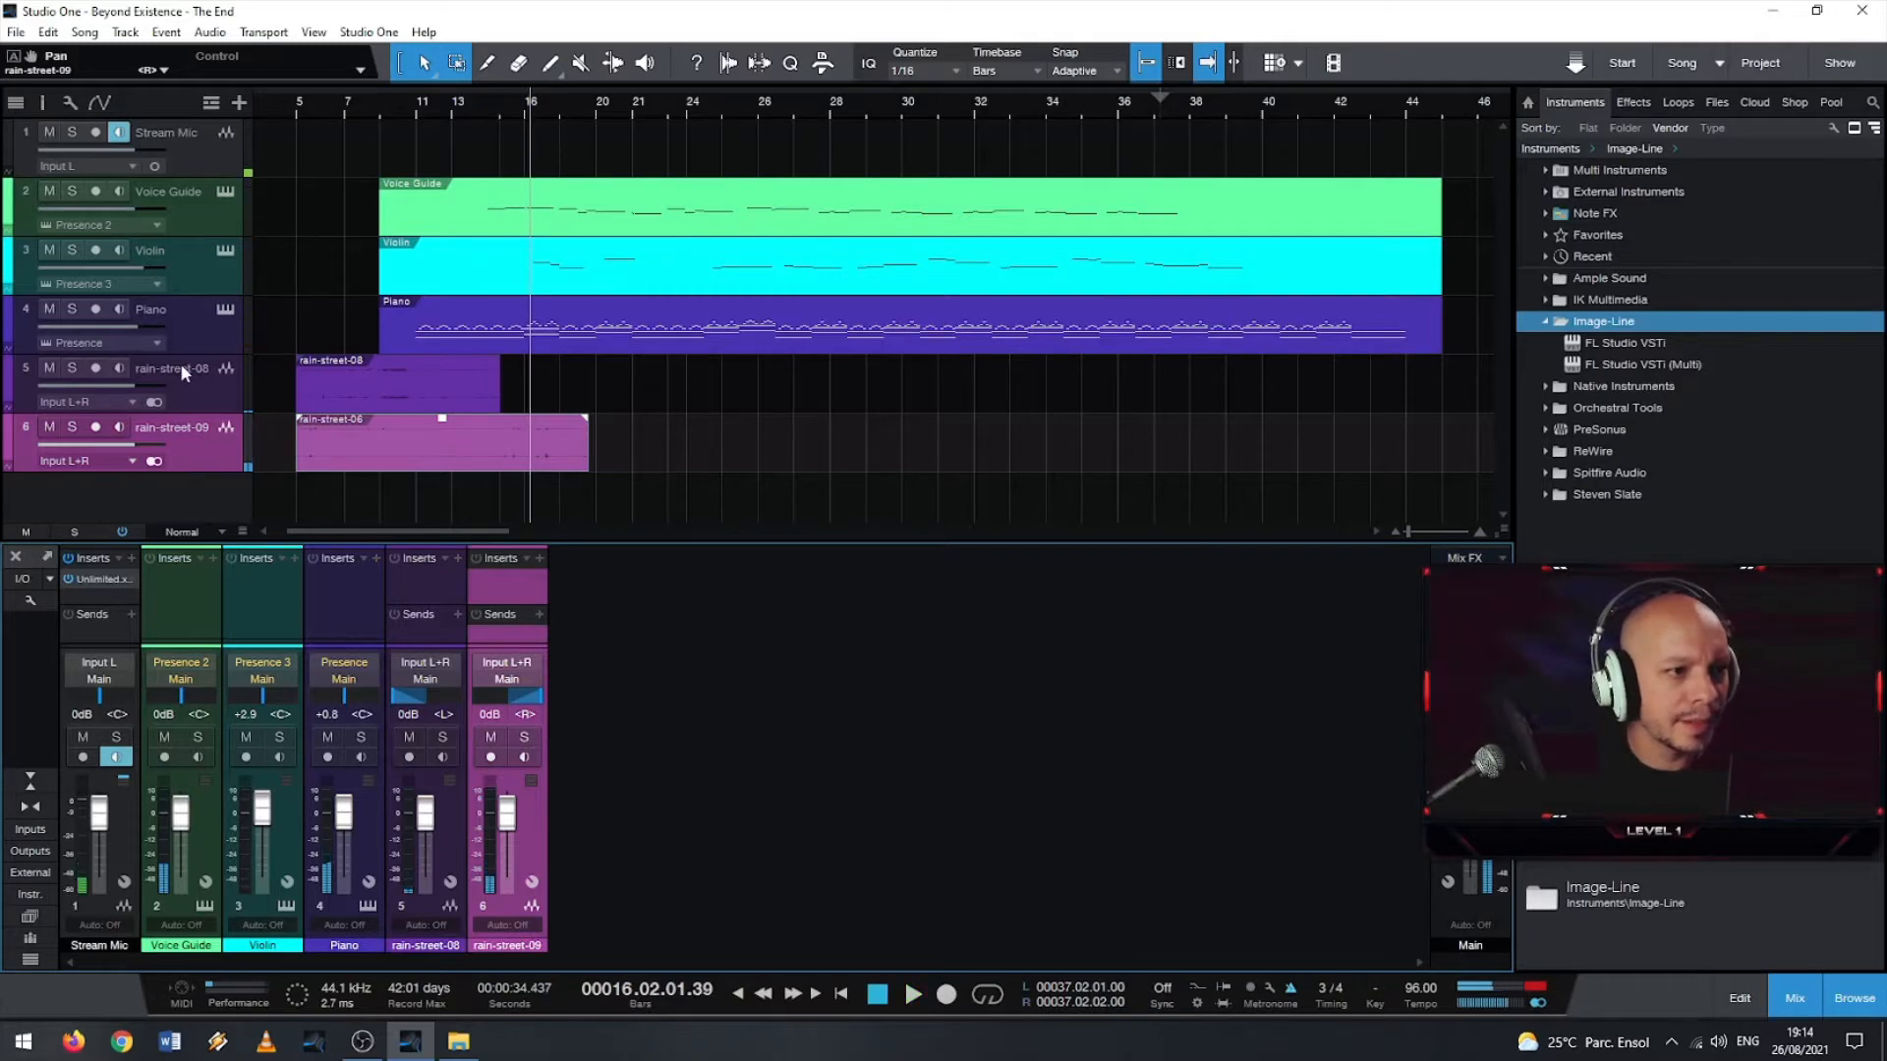
- Rename the rain-street-08 track to Rain FX L and the rain-street-09 track to Rain FX R
double_click(177, 365)
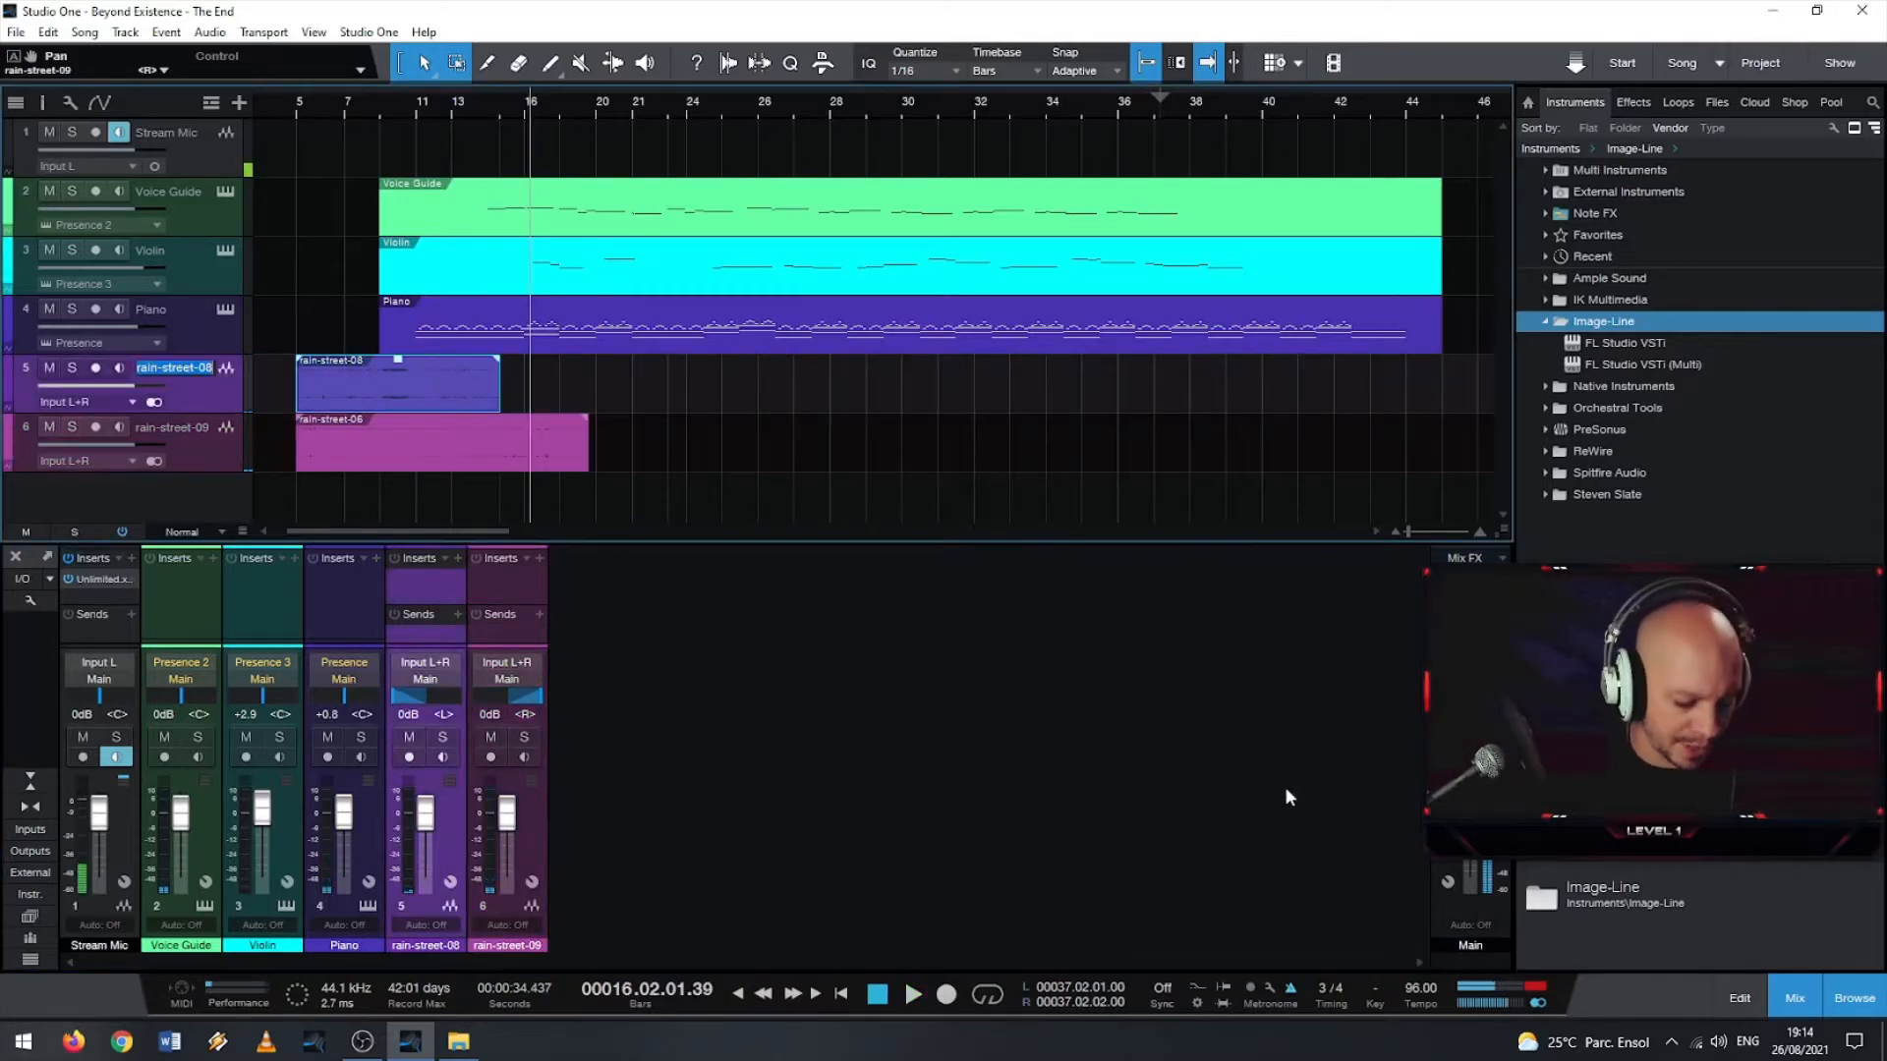
type("R")
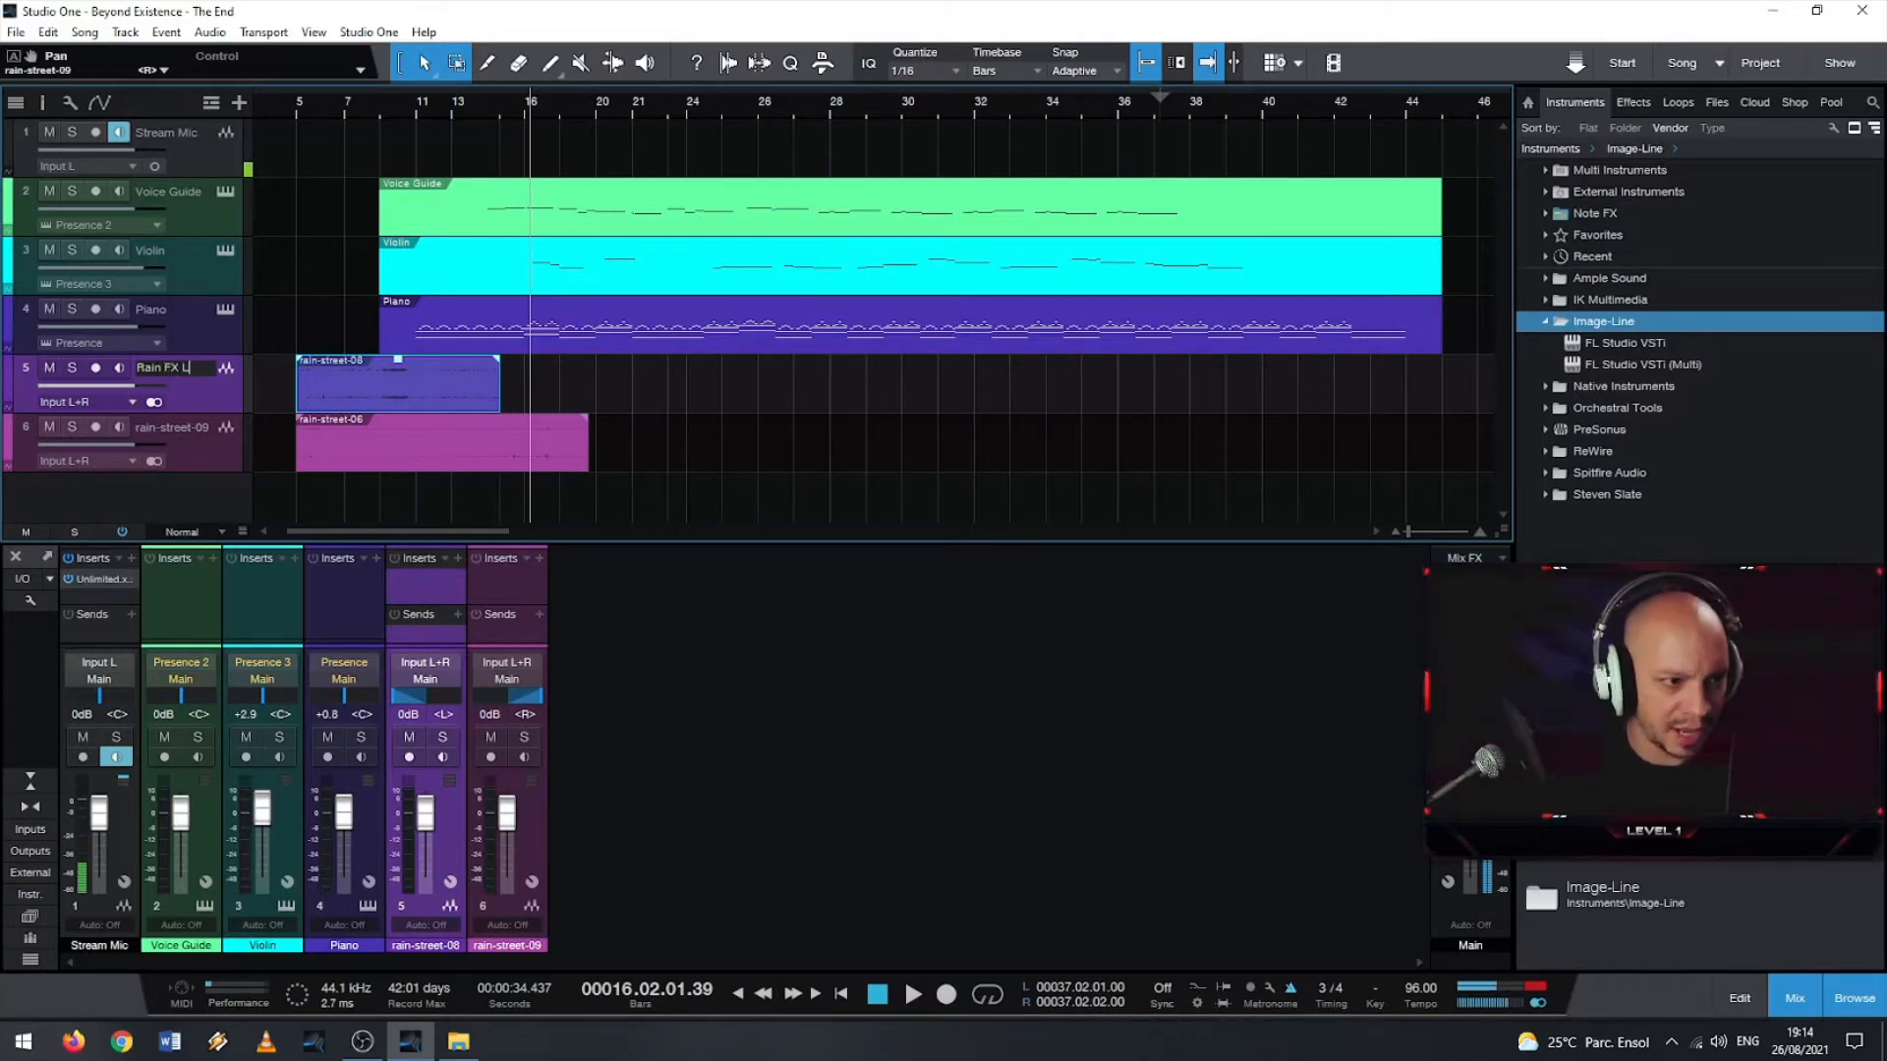
type("ain FX L")
key("Return")
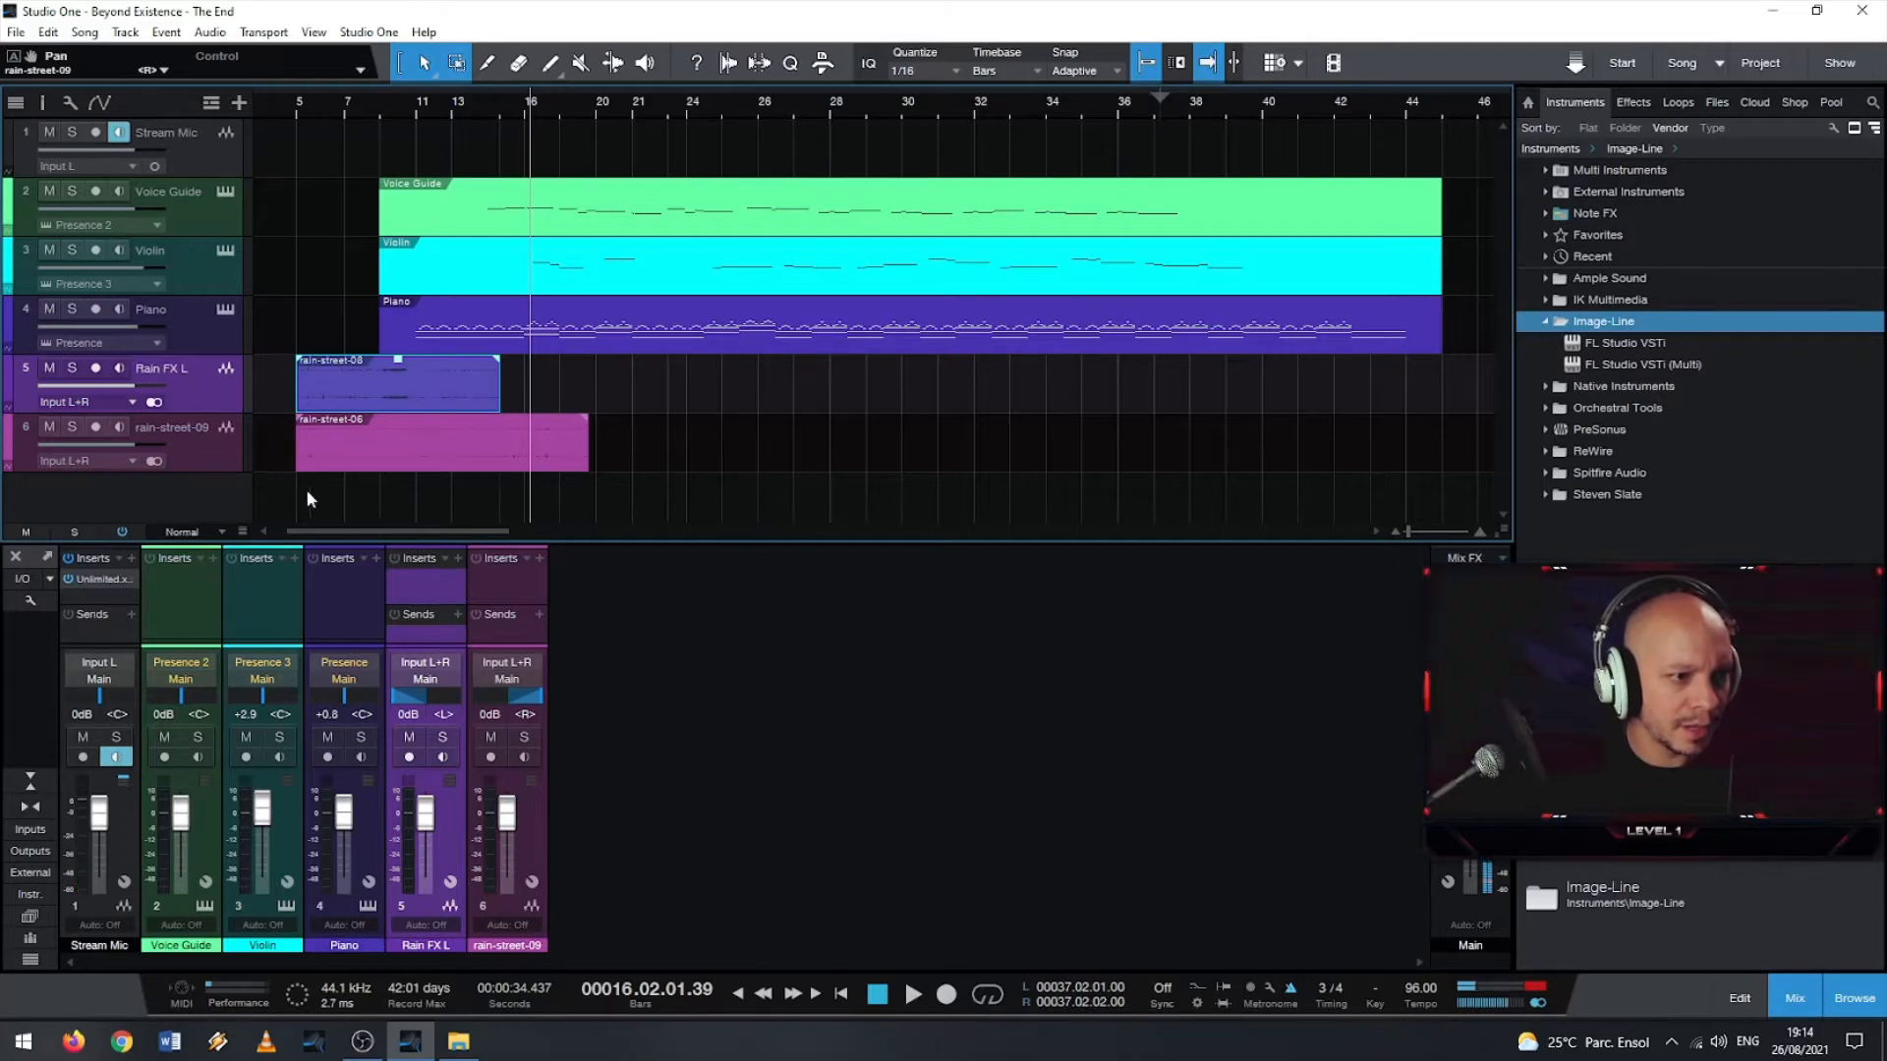
double_click(192, 427)
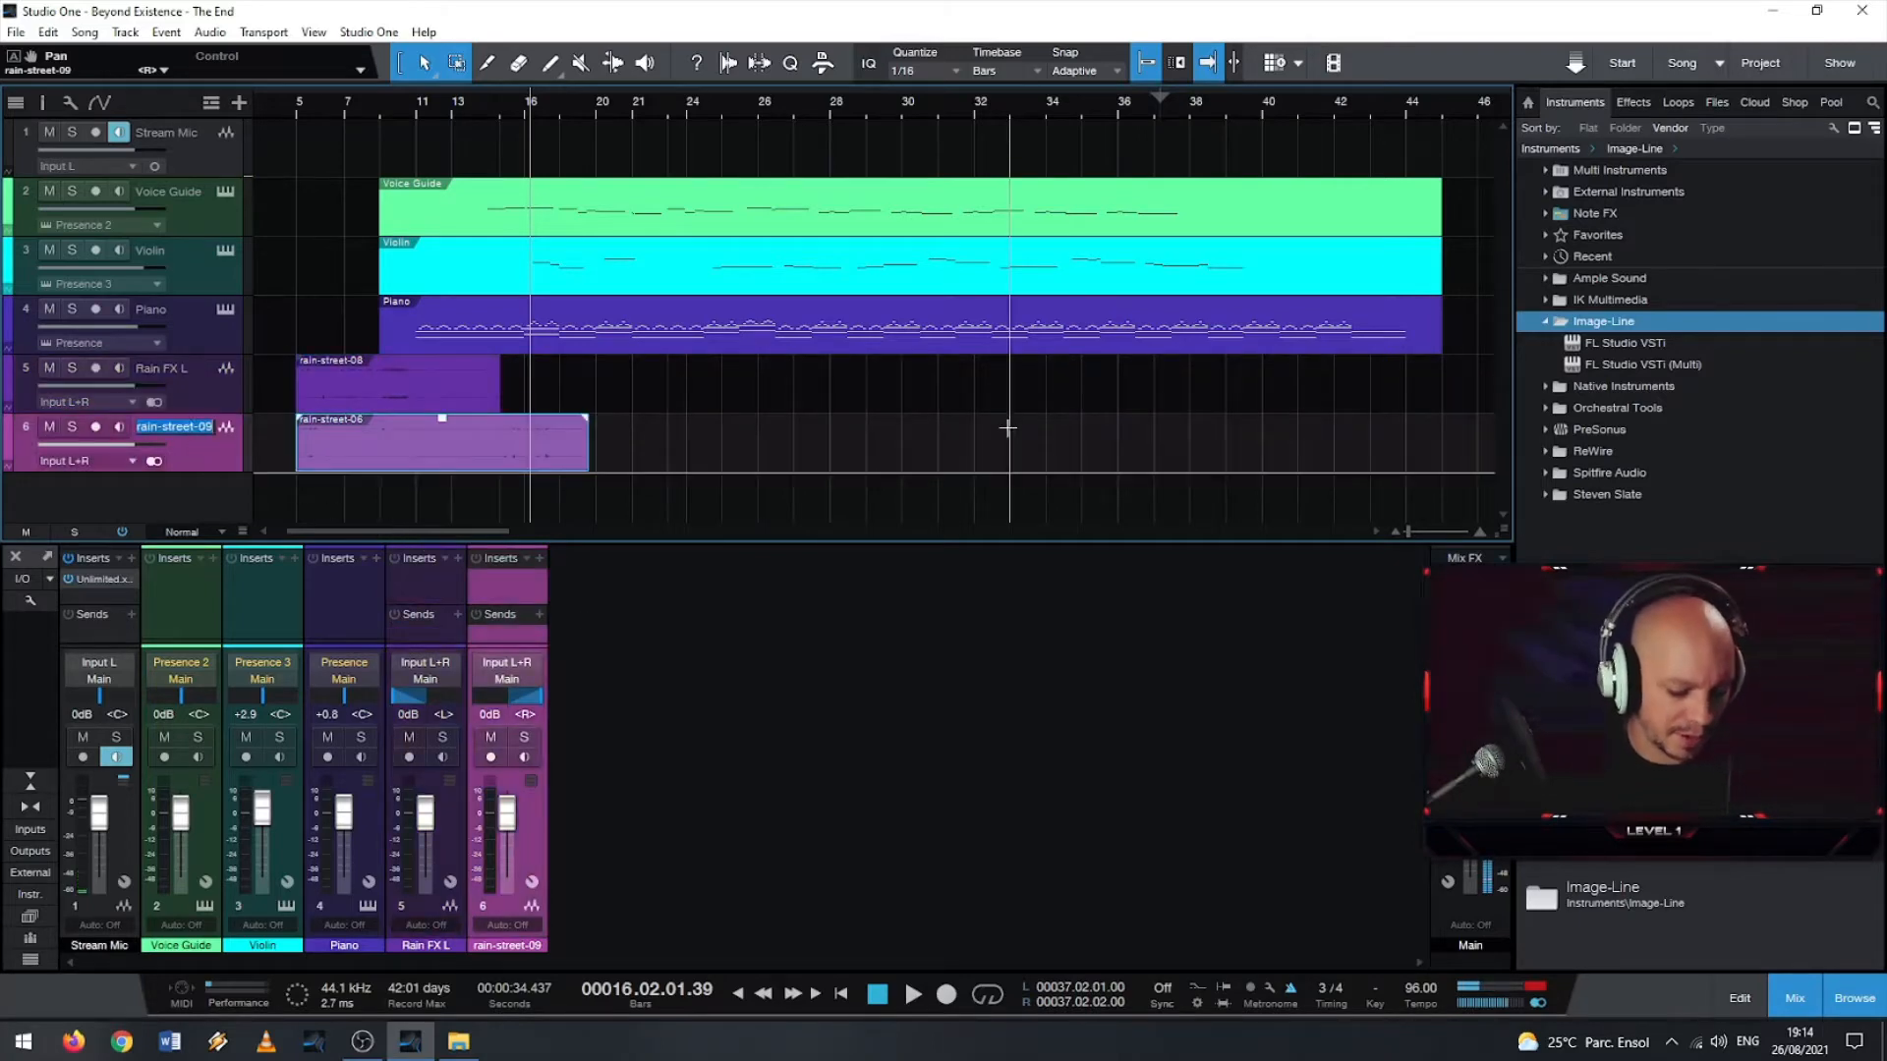
type("Rain FX")
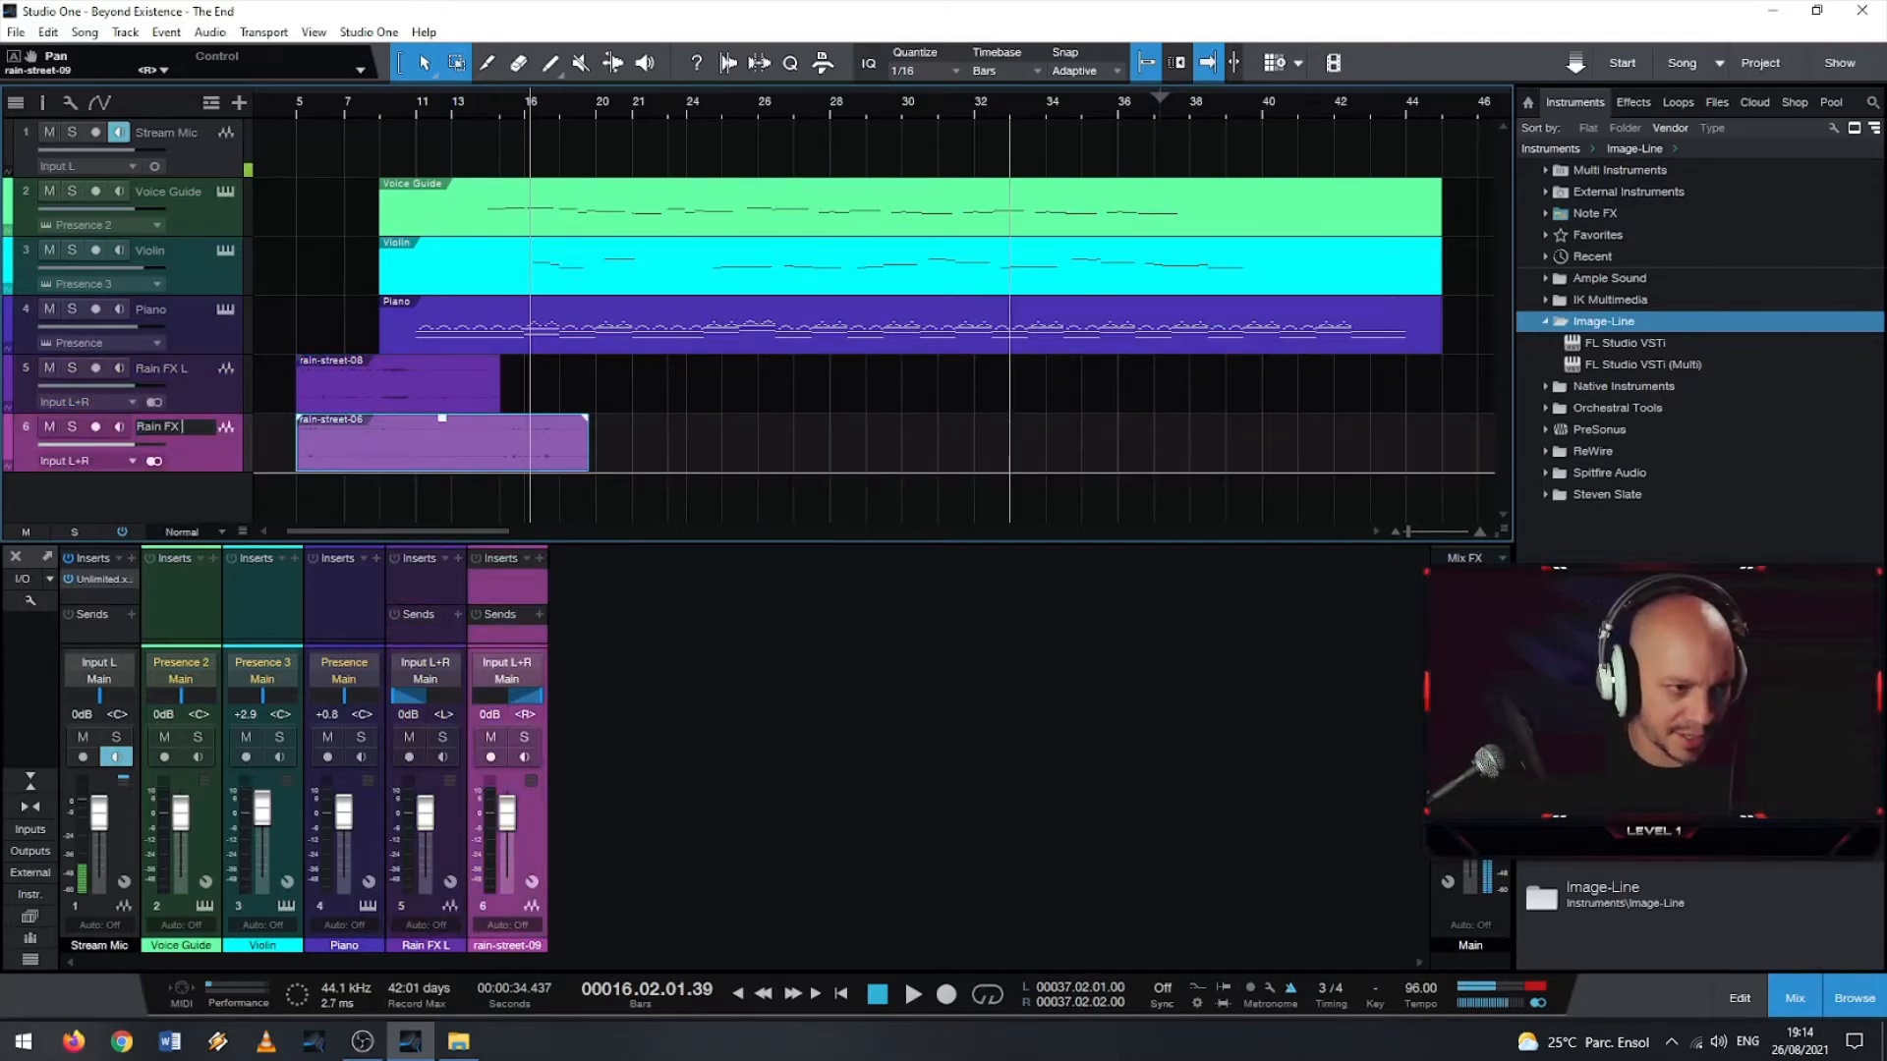
type(" RE")
key("BackSpace")
key("Return")
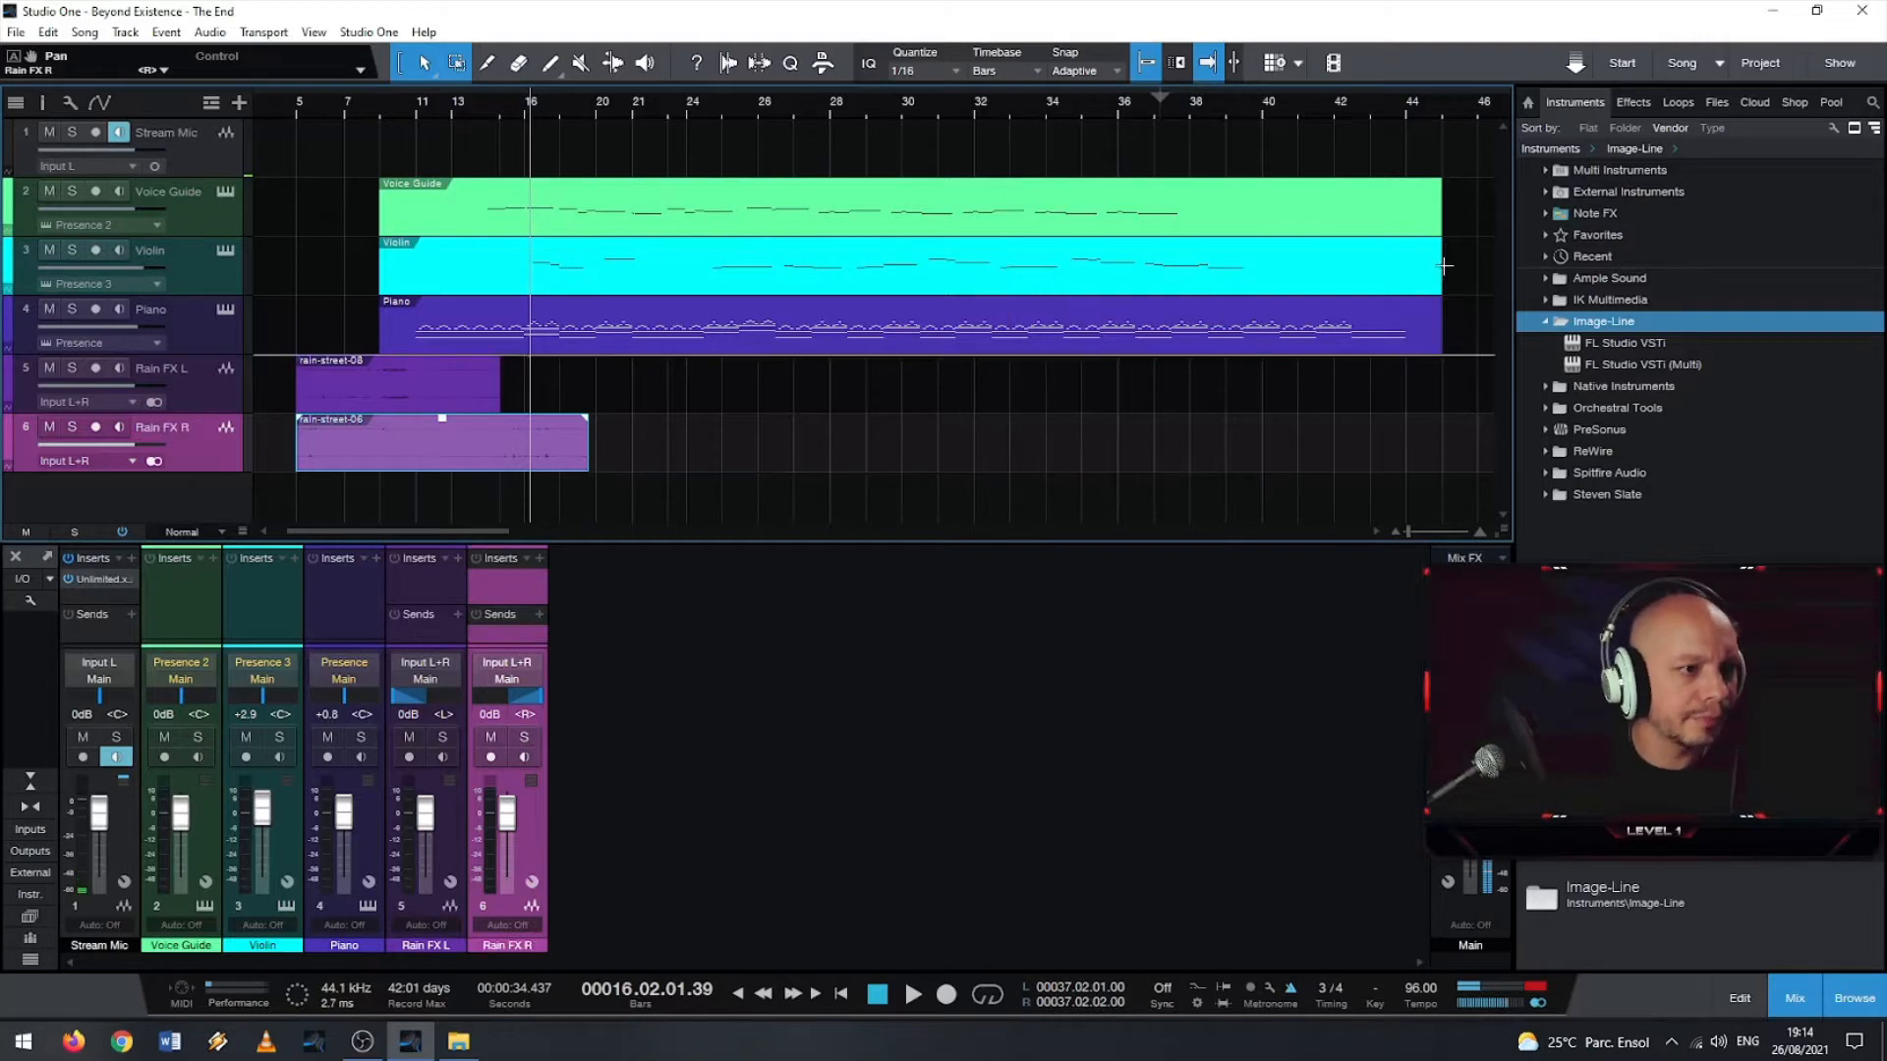
- Recolour the Rain FX L track magenta-purple and the Rain FX R track bright pinkish red
left_click(9, 389)
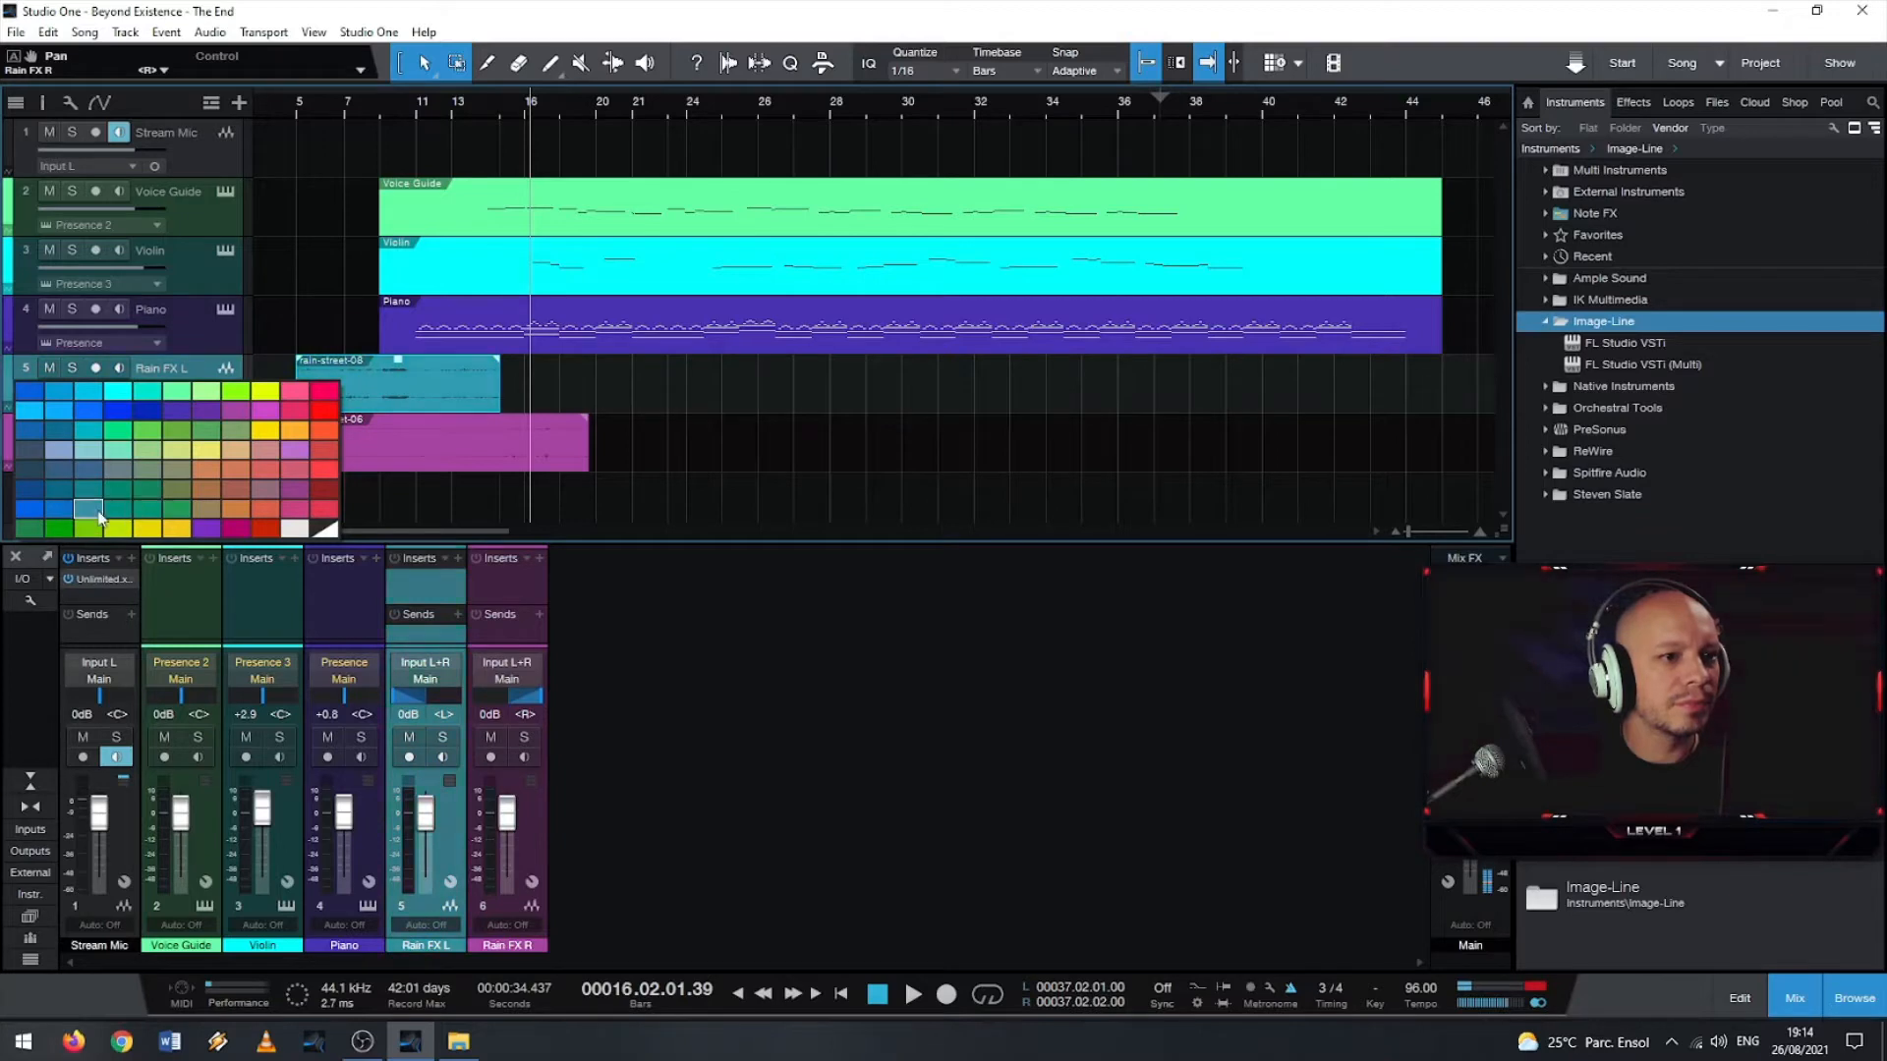
left_click(241, 418)
left_click(208, 452)
left_click(24, 449)
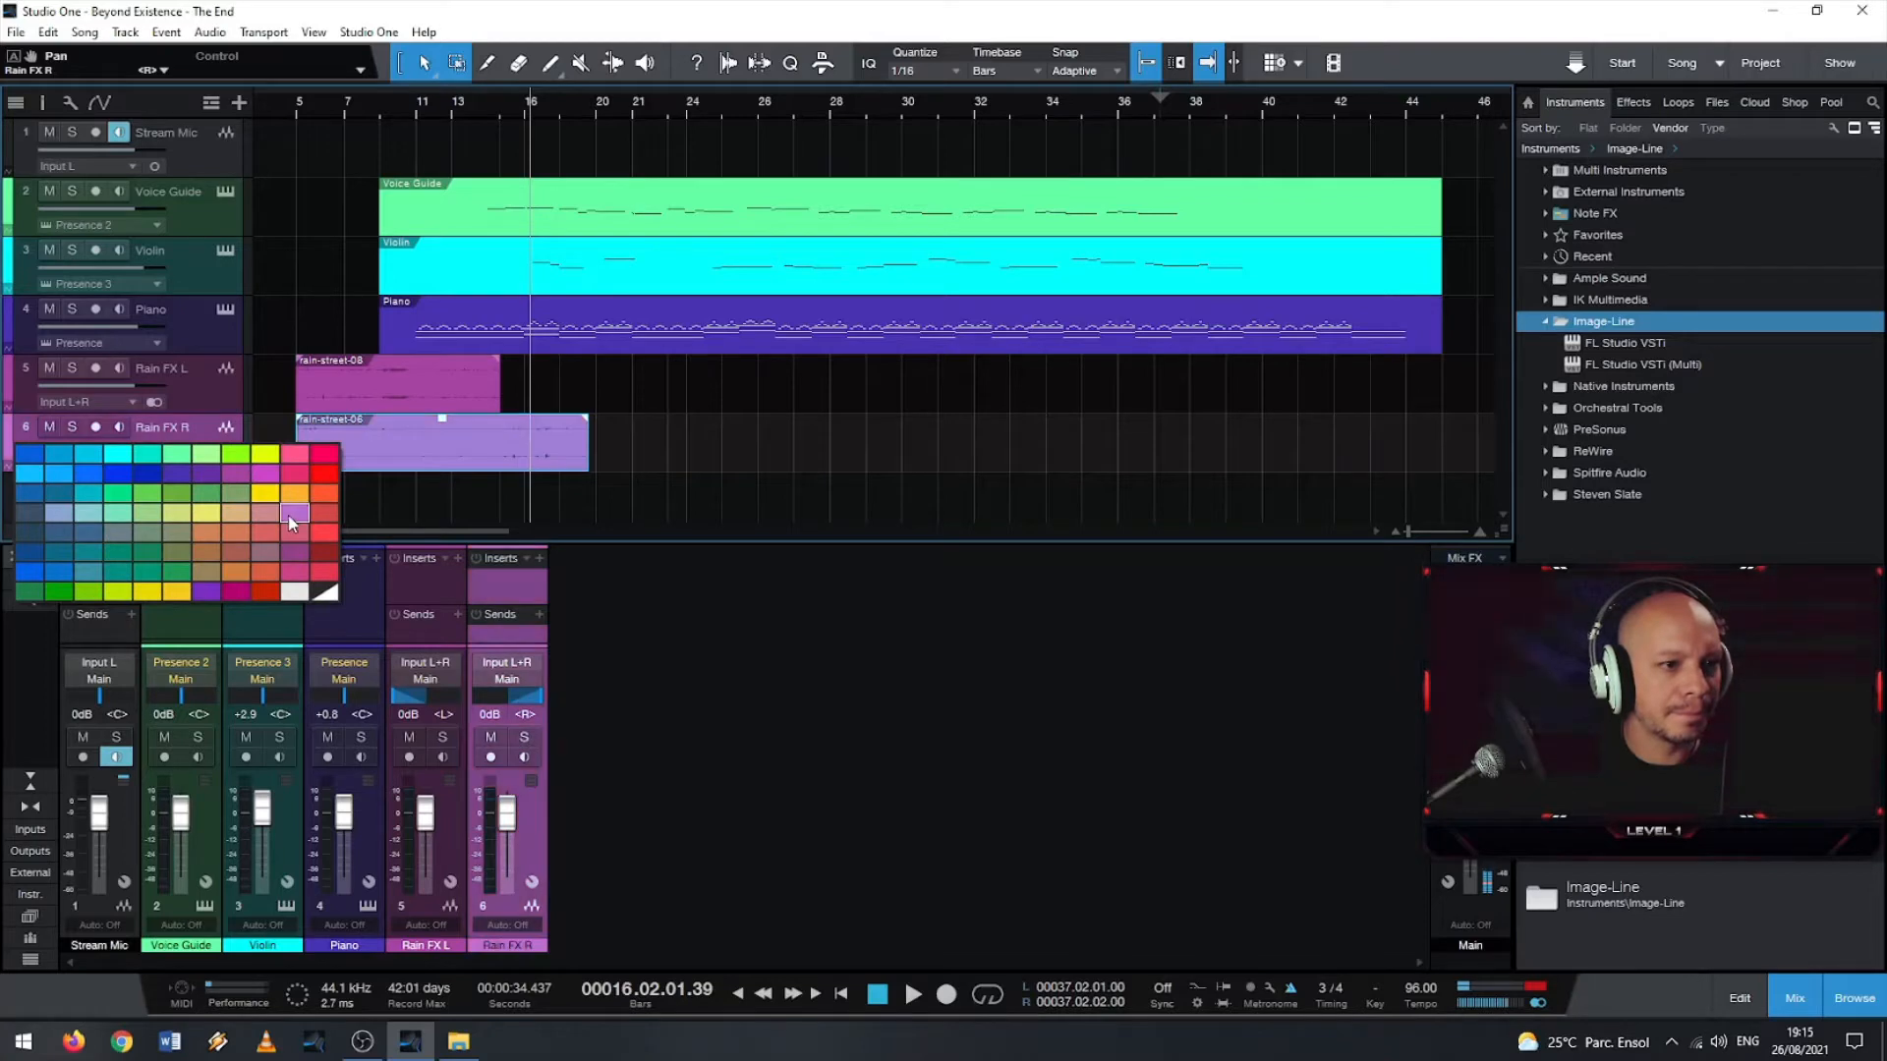
left_click(266, 574)
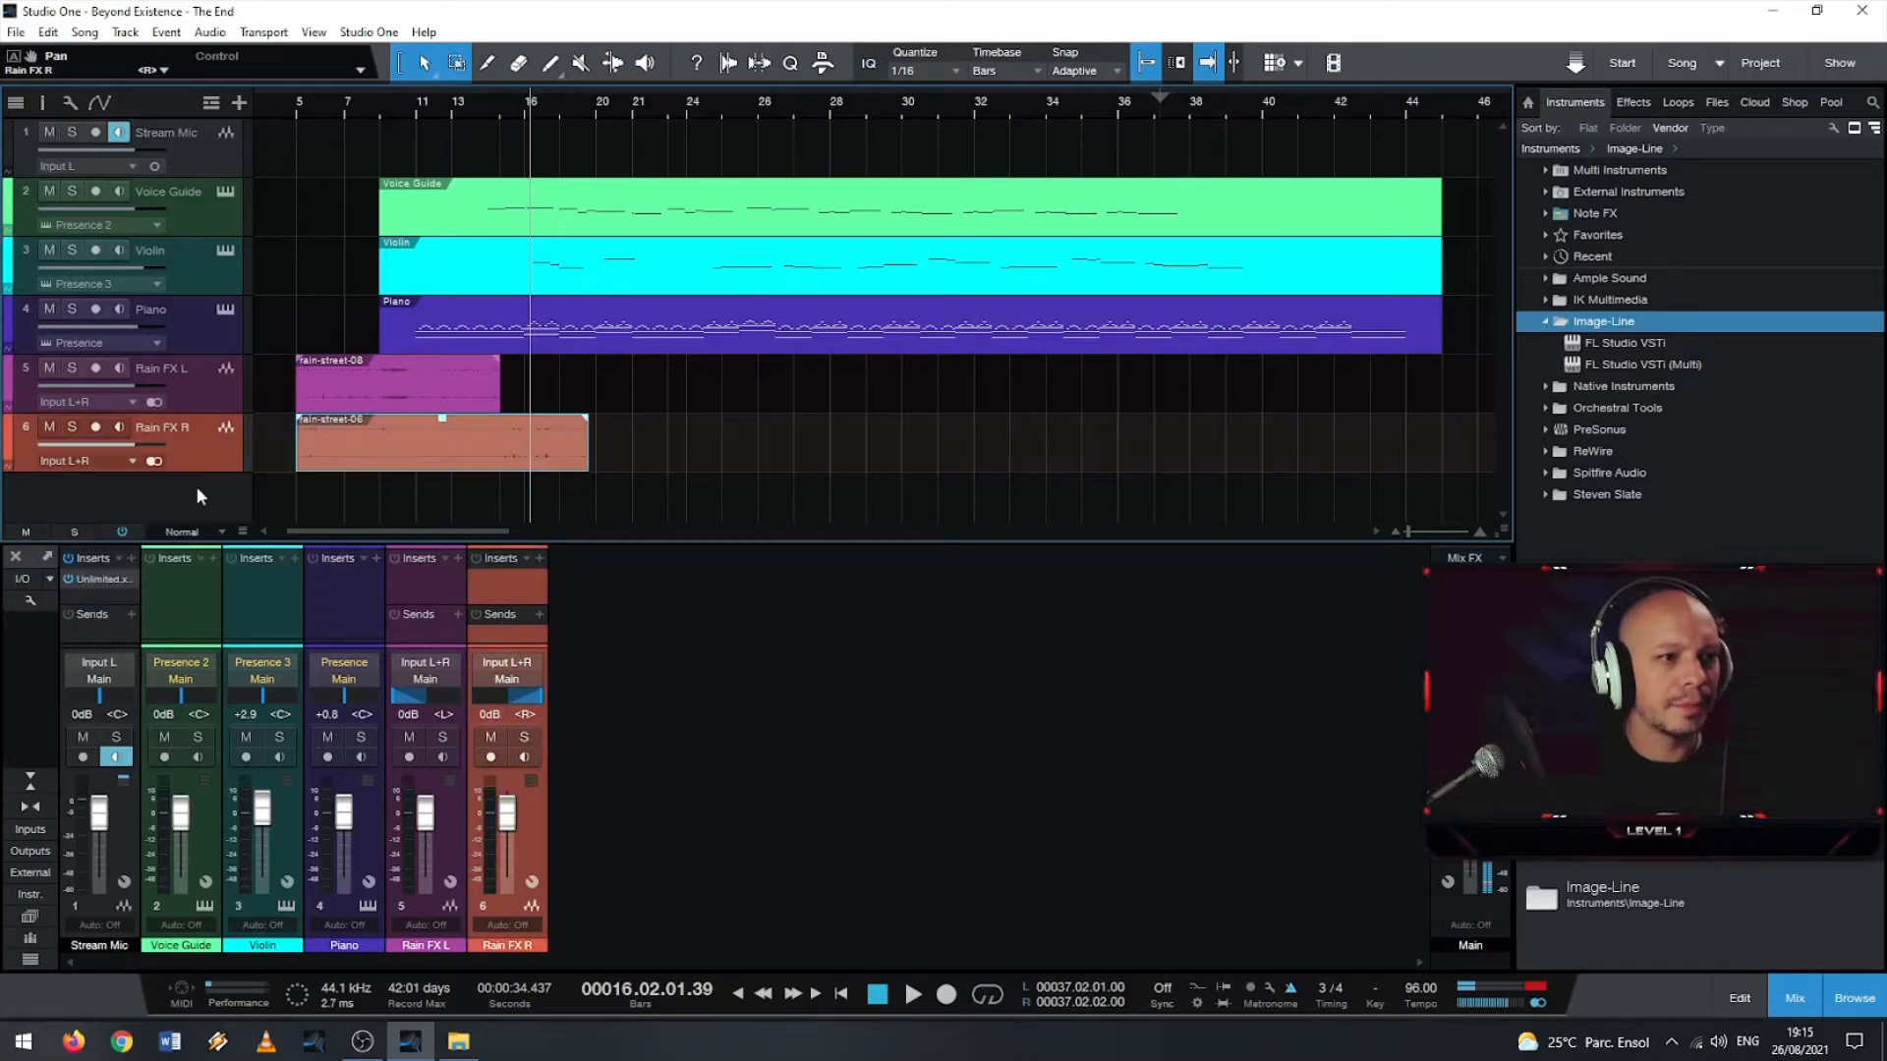
left_click(5, 450)
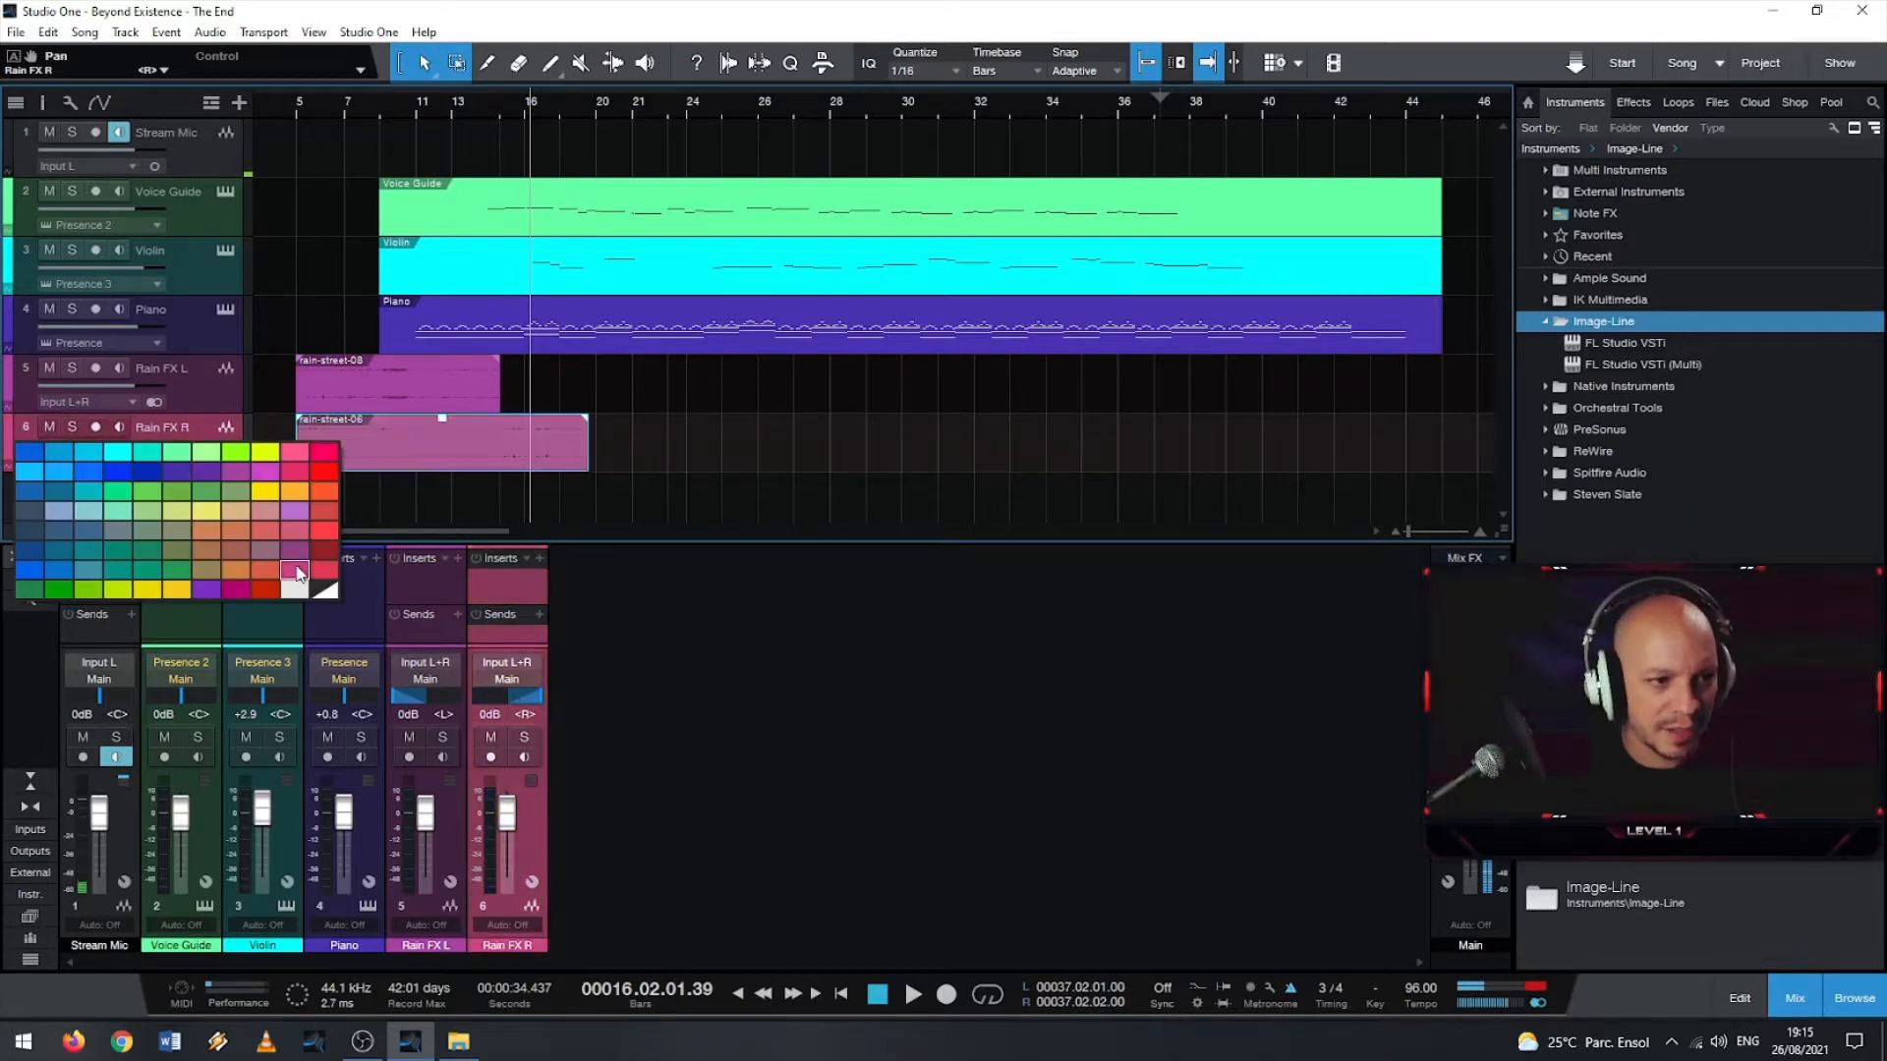
left_click(325, 457)
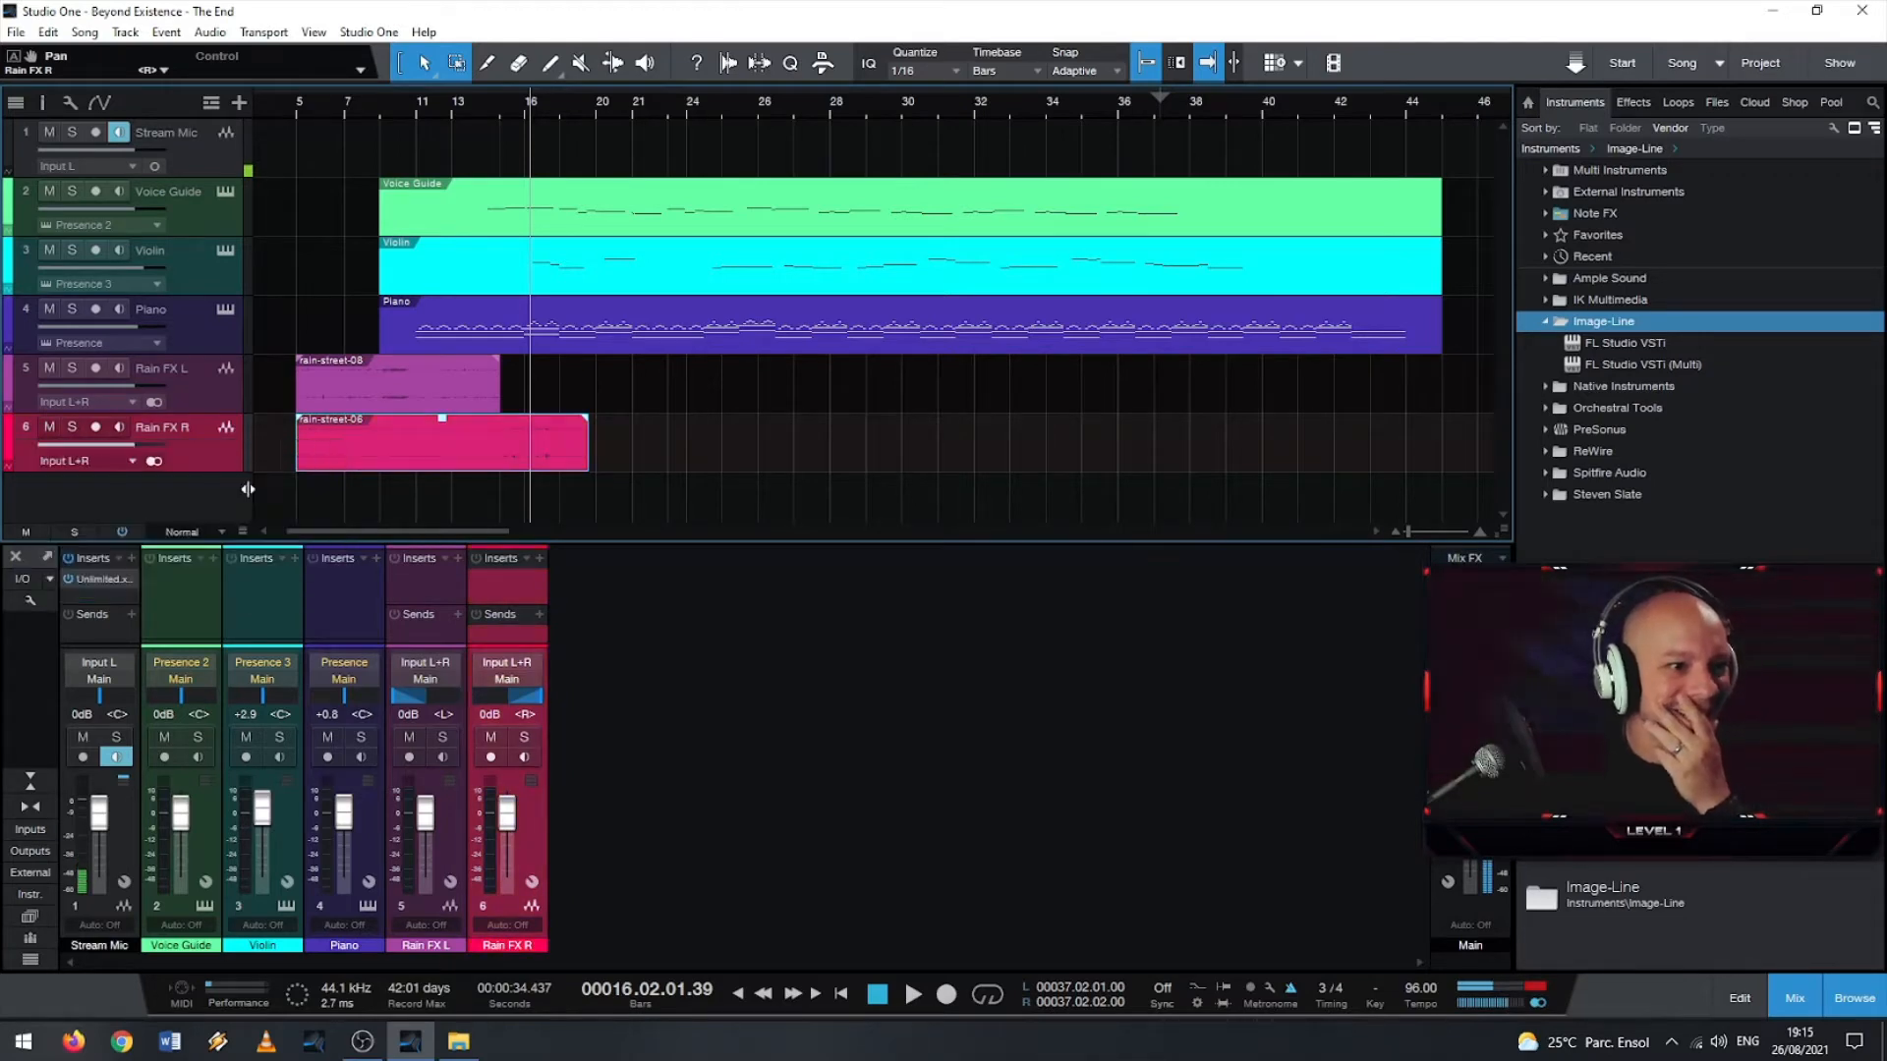
left_click(15, 392)
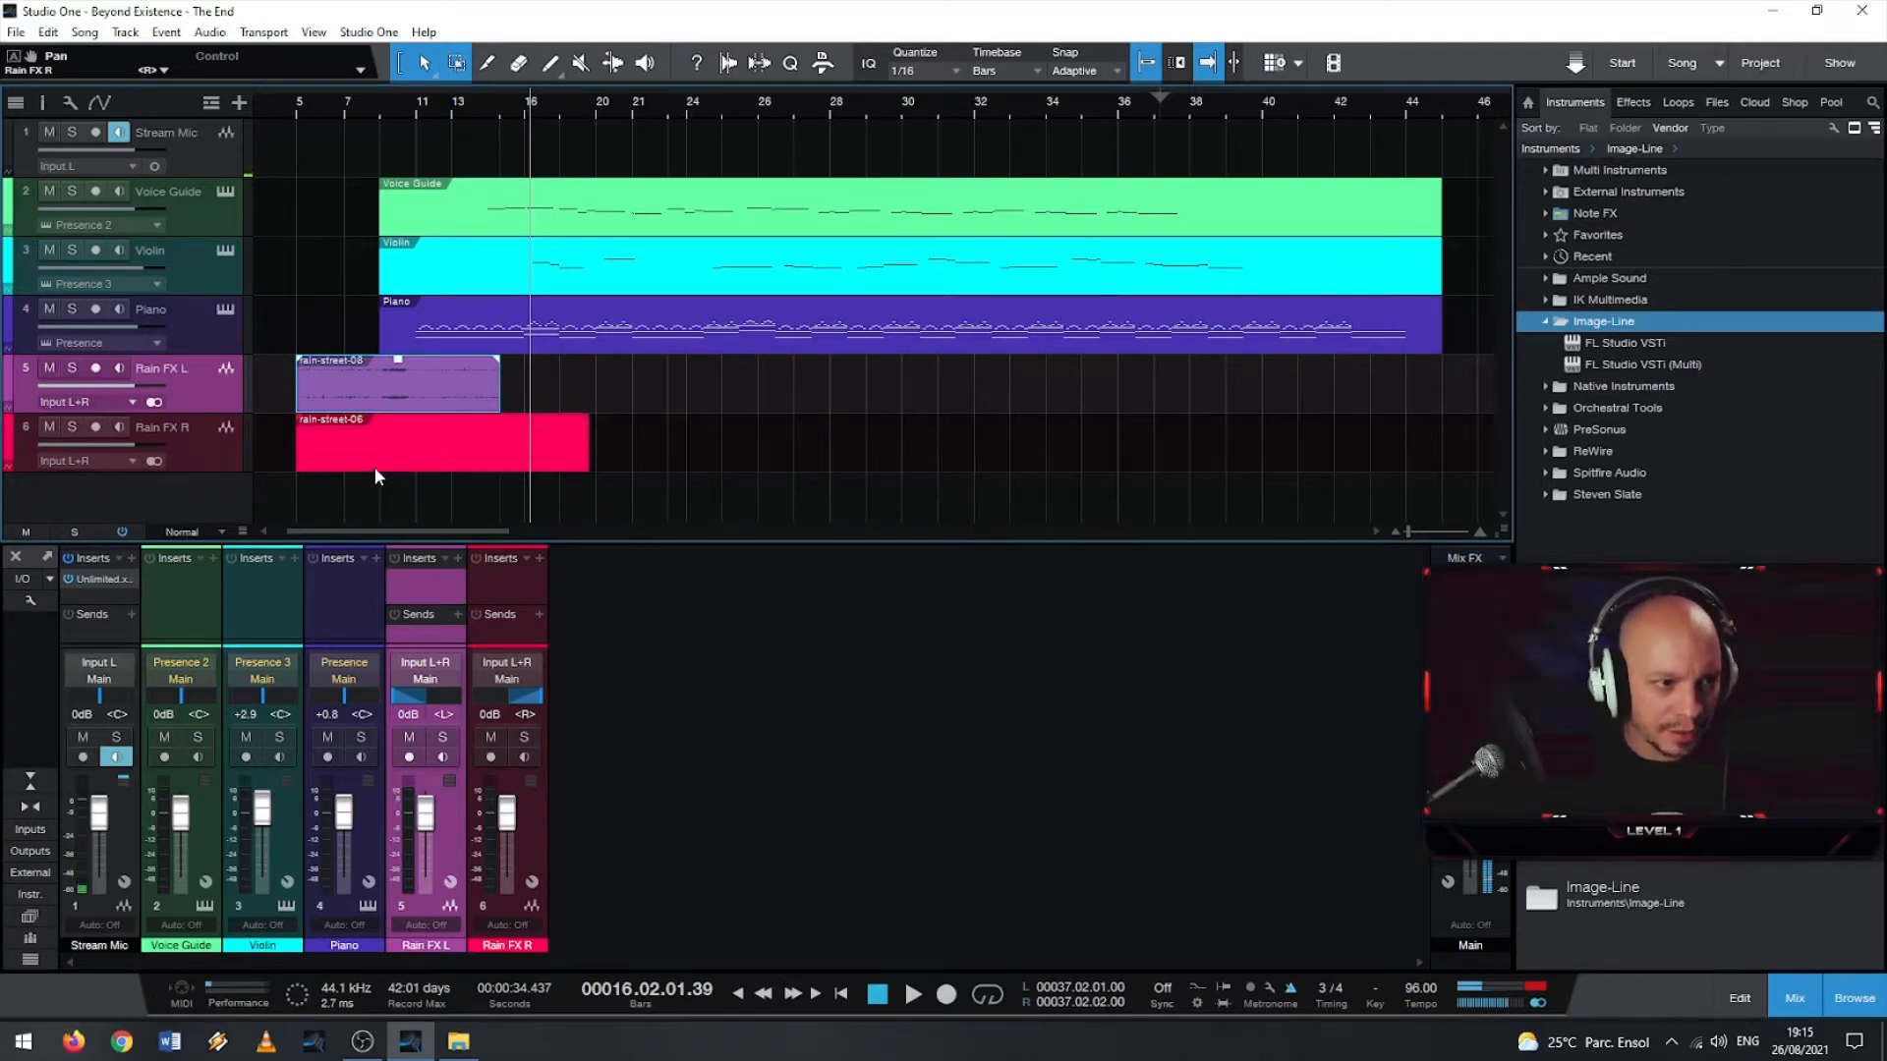
- Duplicate the clips on both Rain FX tracks, move the copies to around bar 41 near the song's end, and hide the browser
left_click(394, 438)
left_click(403, 401, "shift")
key("d")
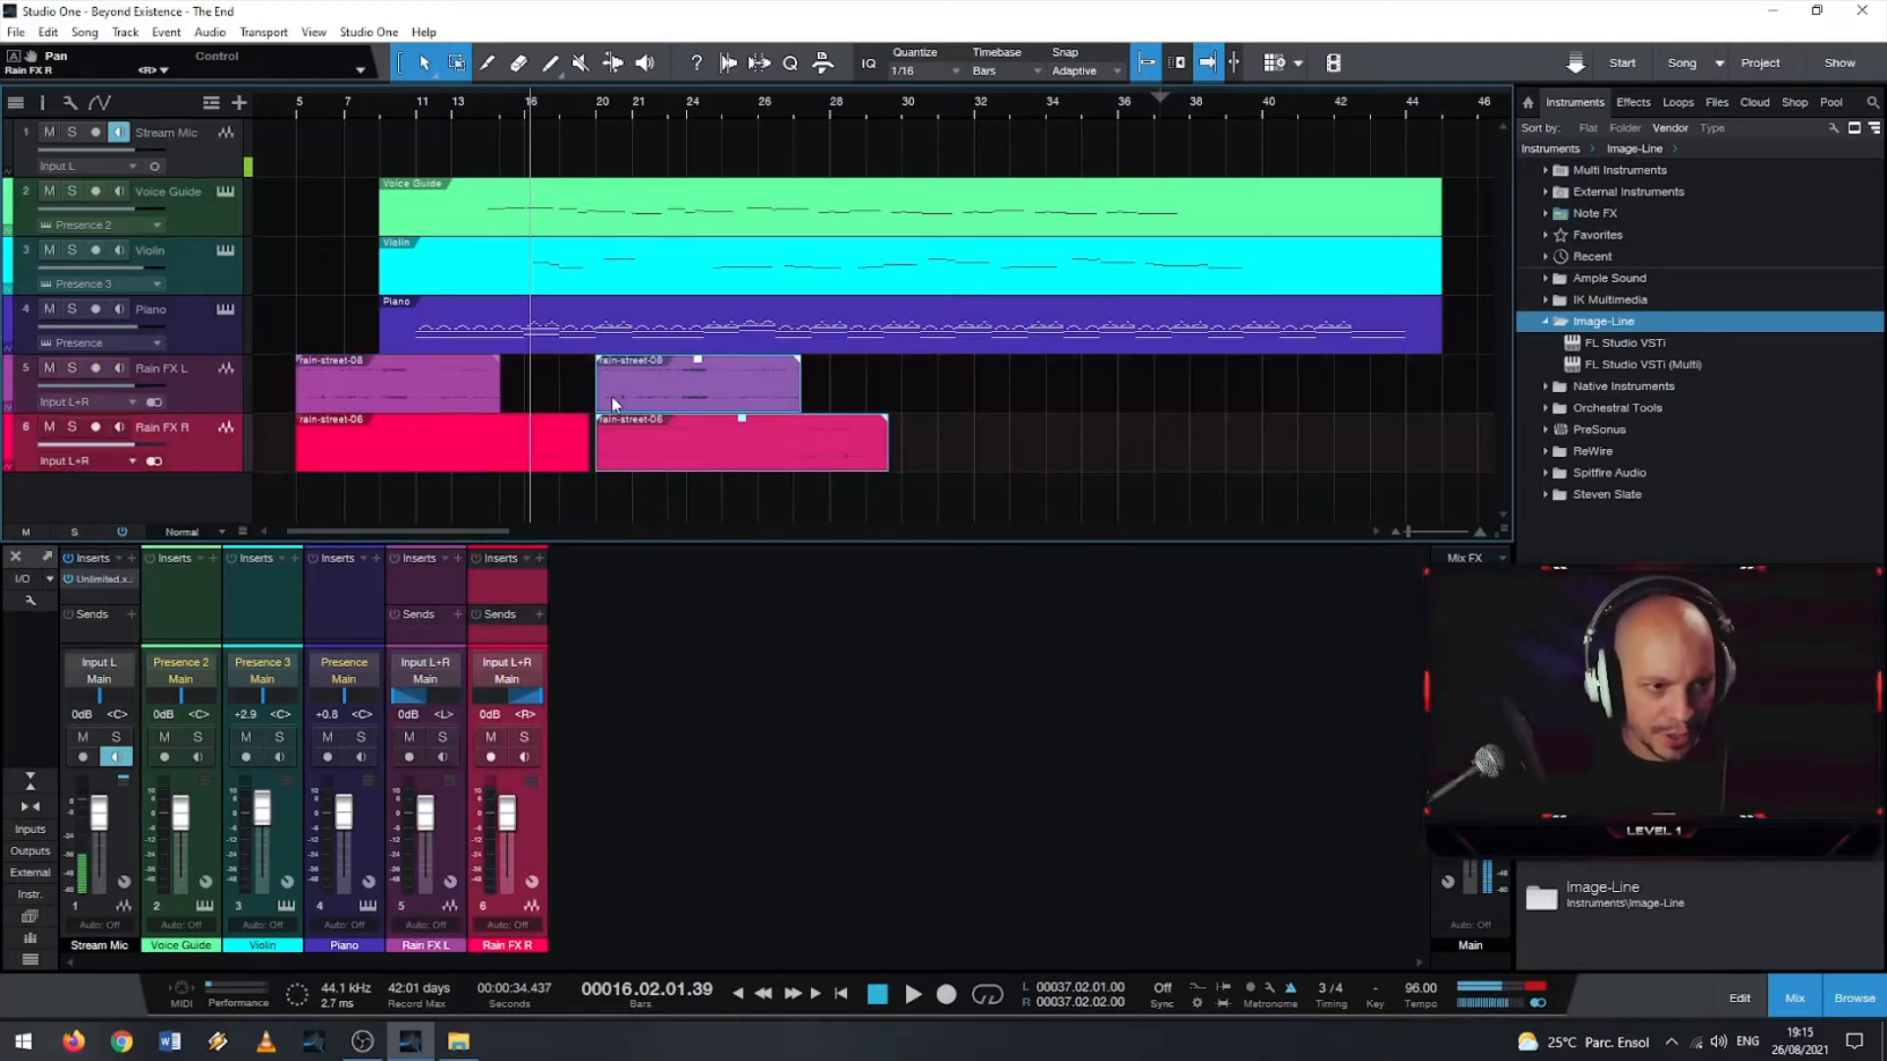
left_click_drag(611, 397, 1358, 393)
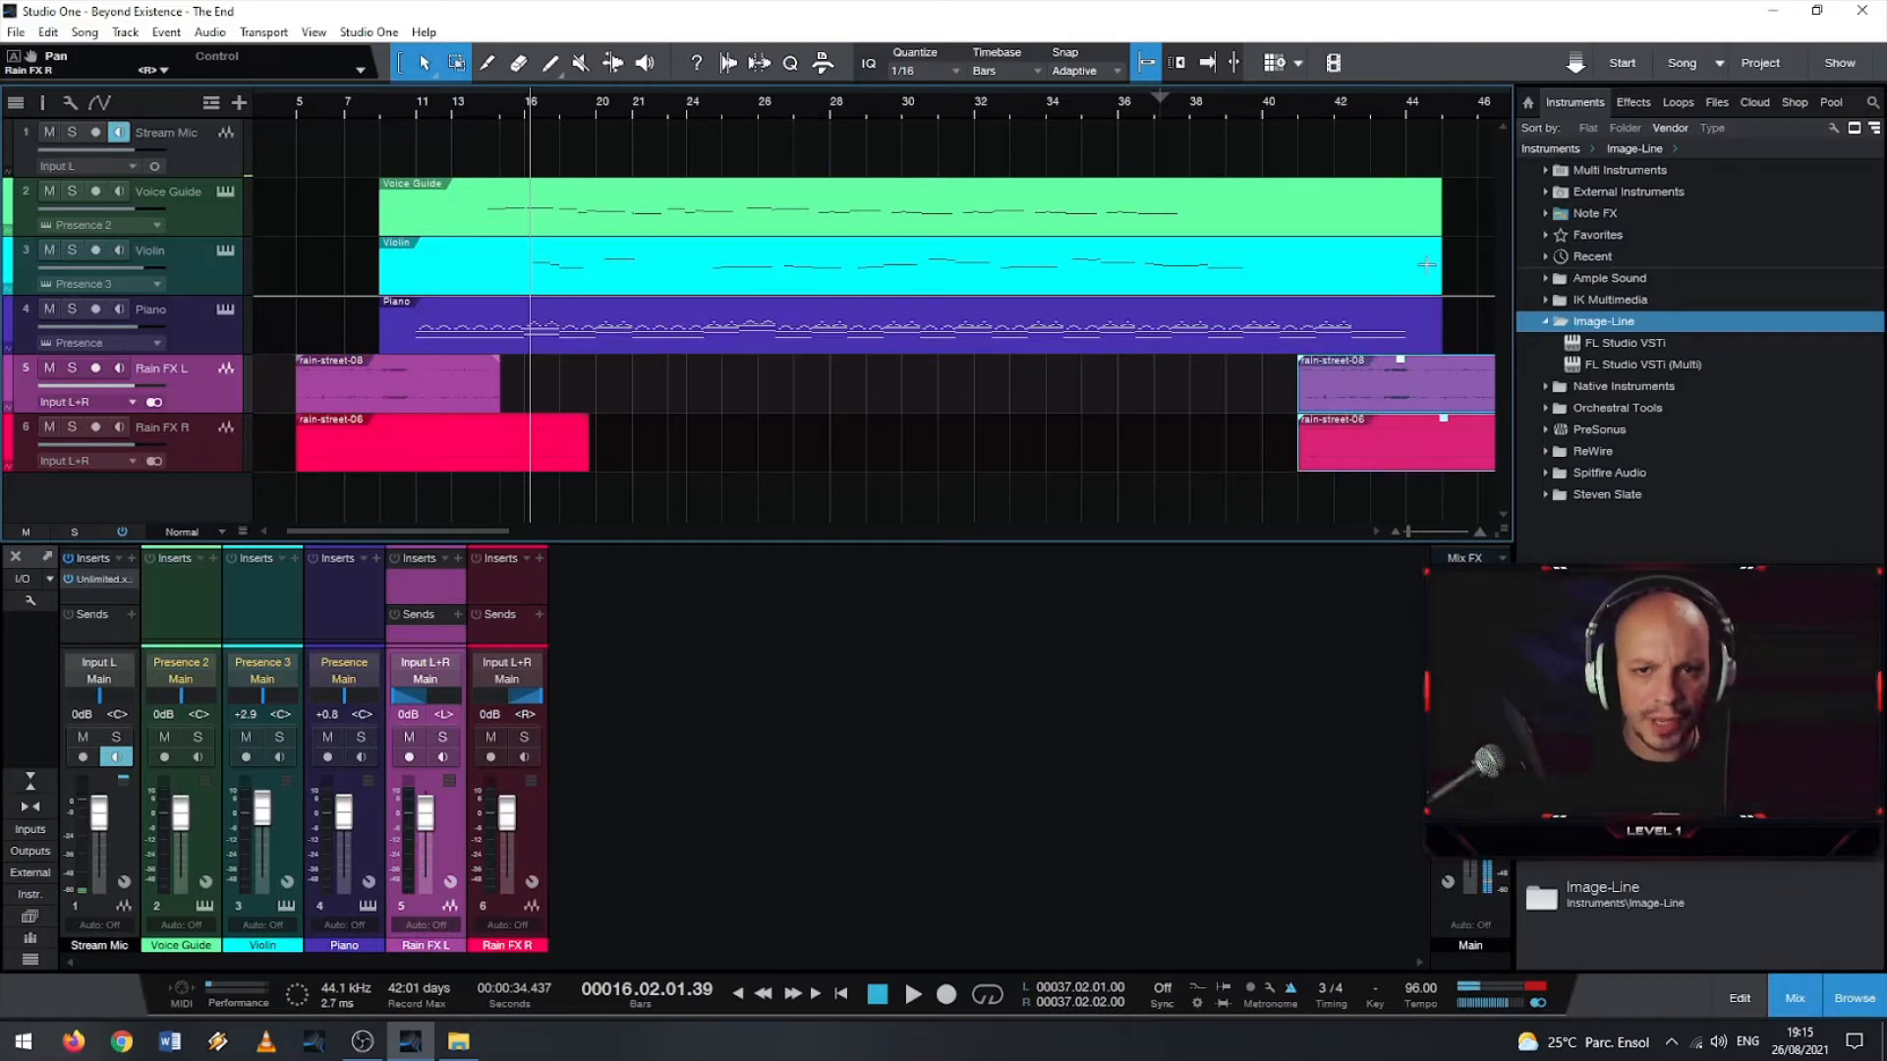
key("w")
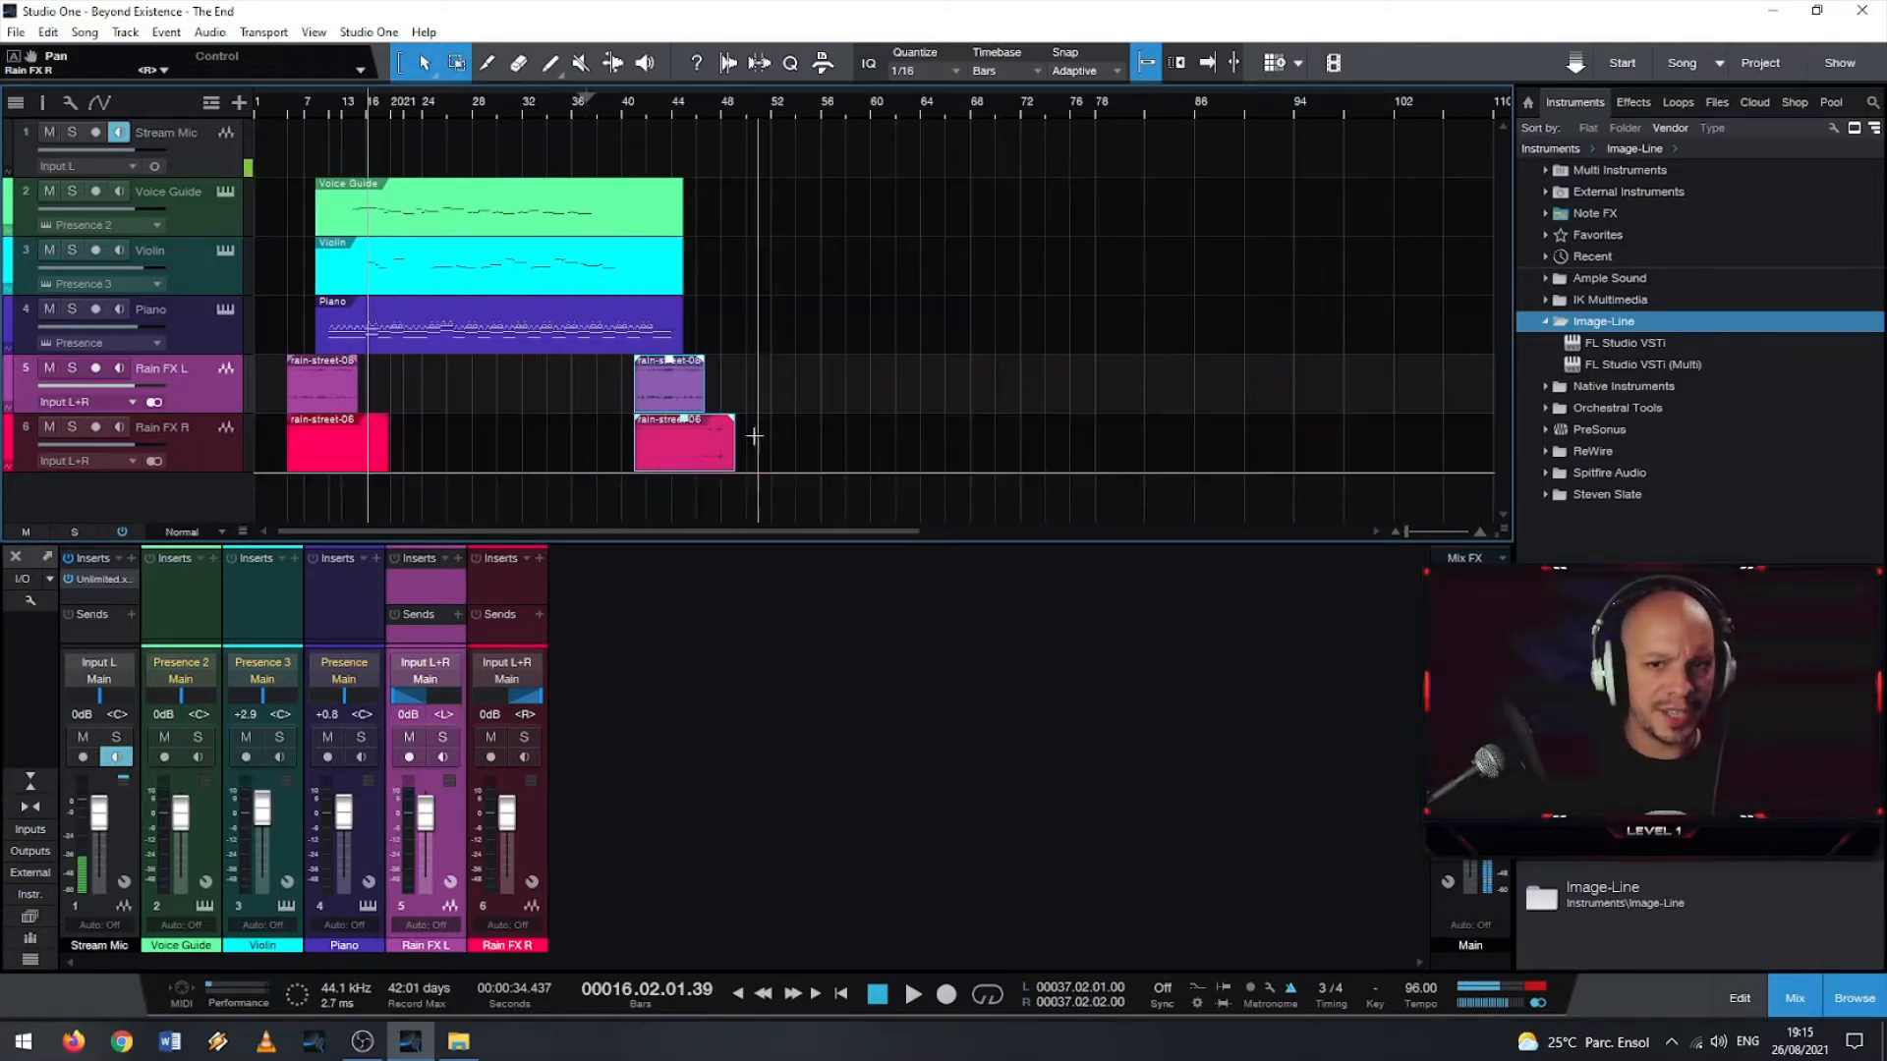
left_click(1855, 997)
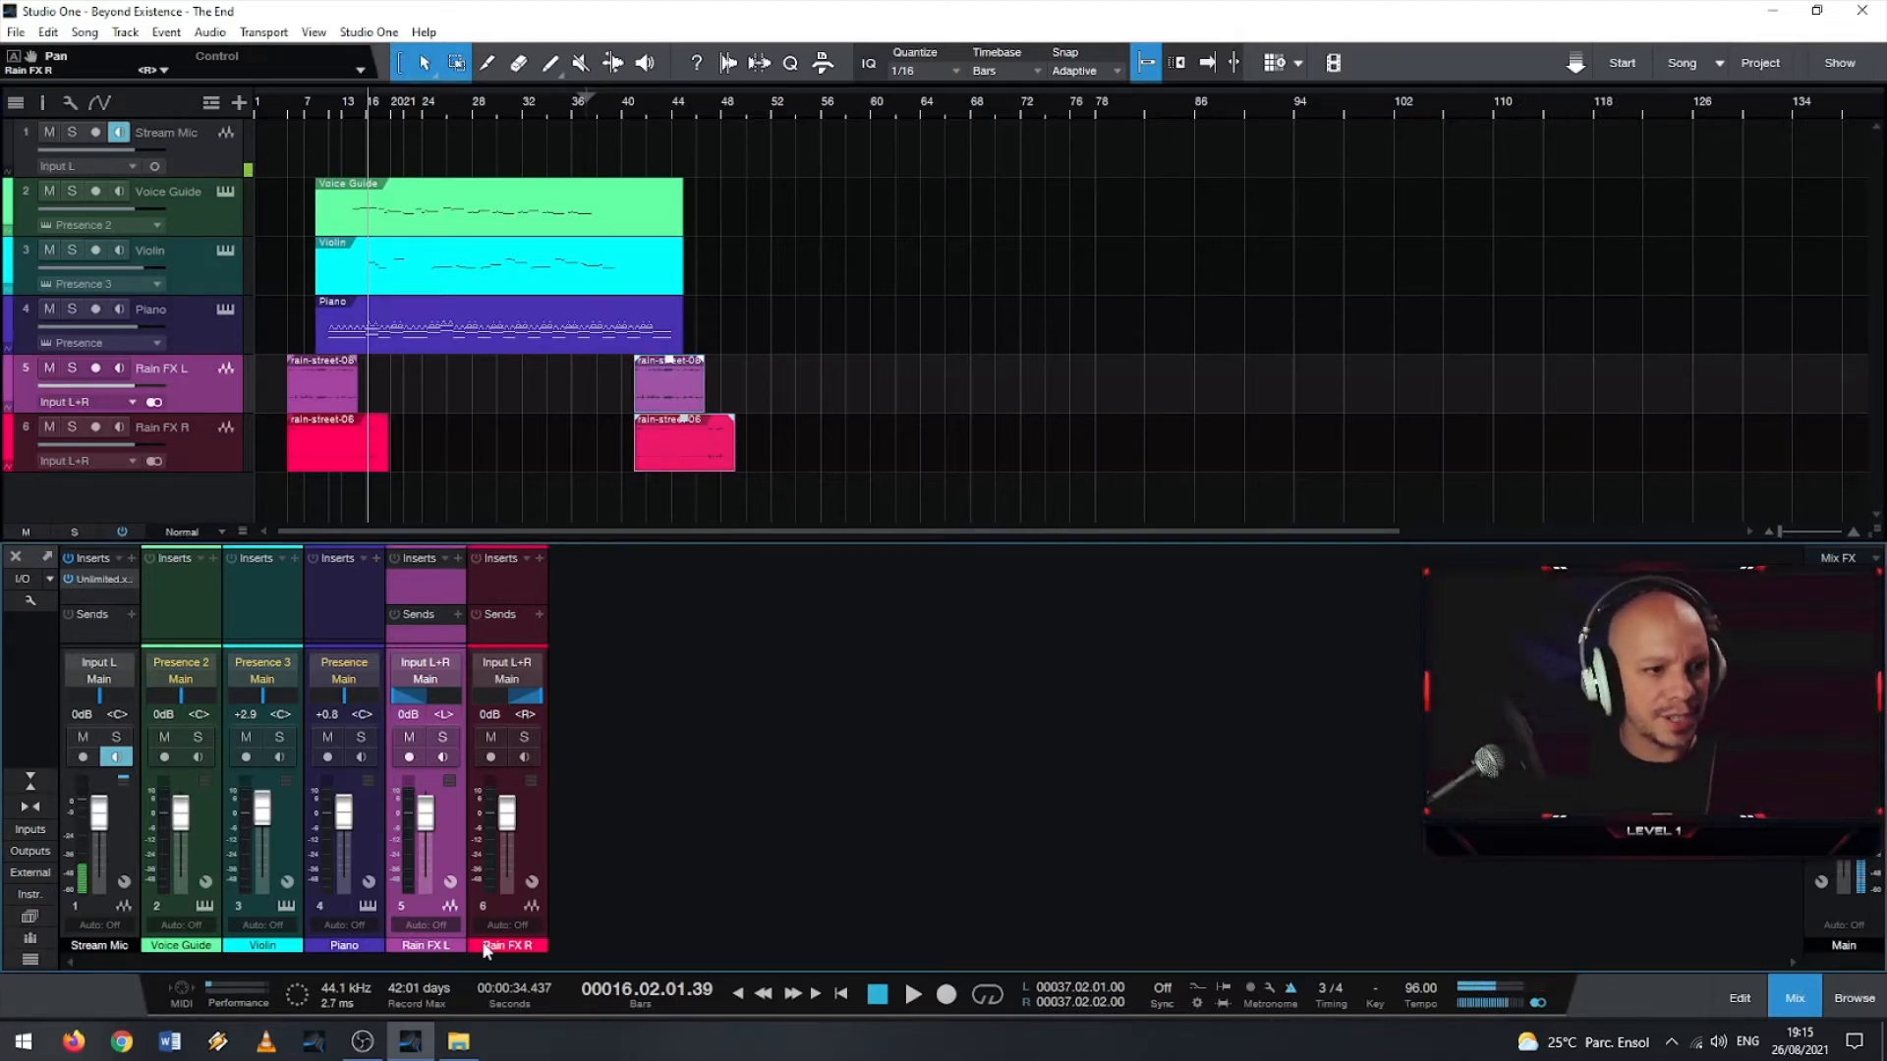
- Load heavy-thunder-01 through heavy-thunder-07 from the FX folder into the VLC playlist and arrange them in numerical order
left_click(458, 1042)
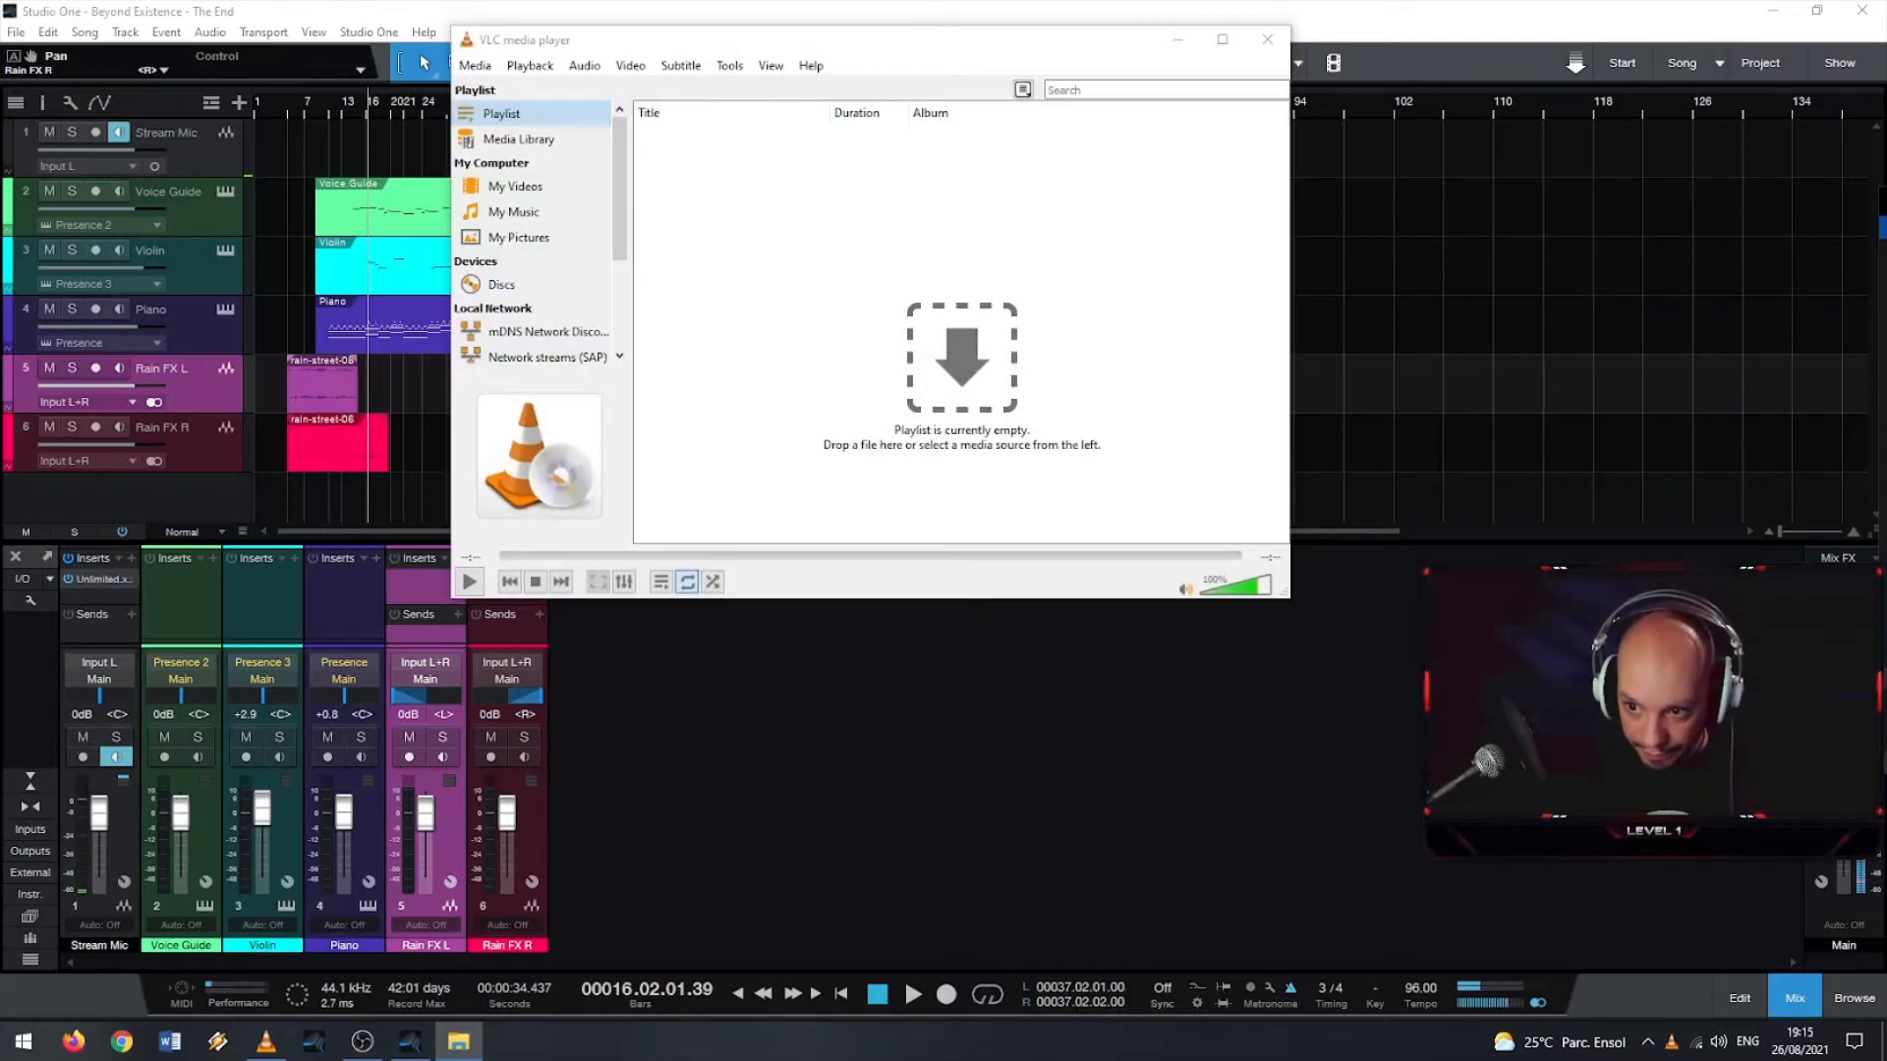
left_click_drag(863, 155, 885, 261)
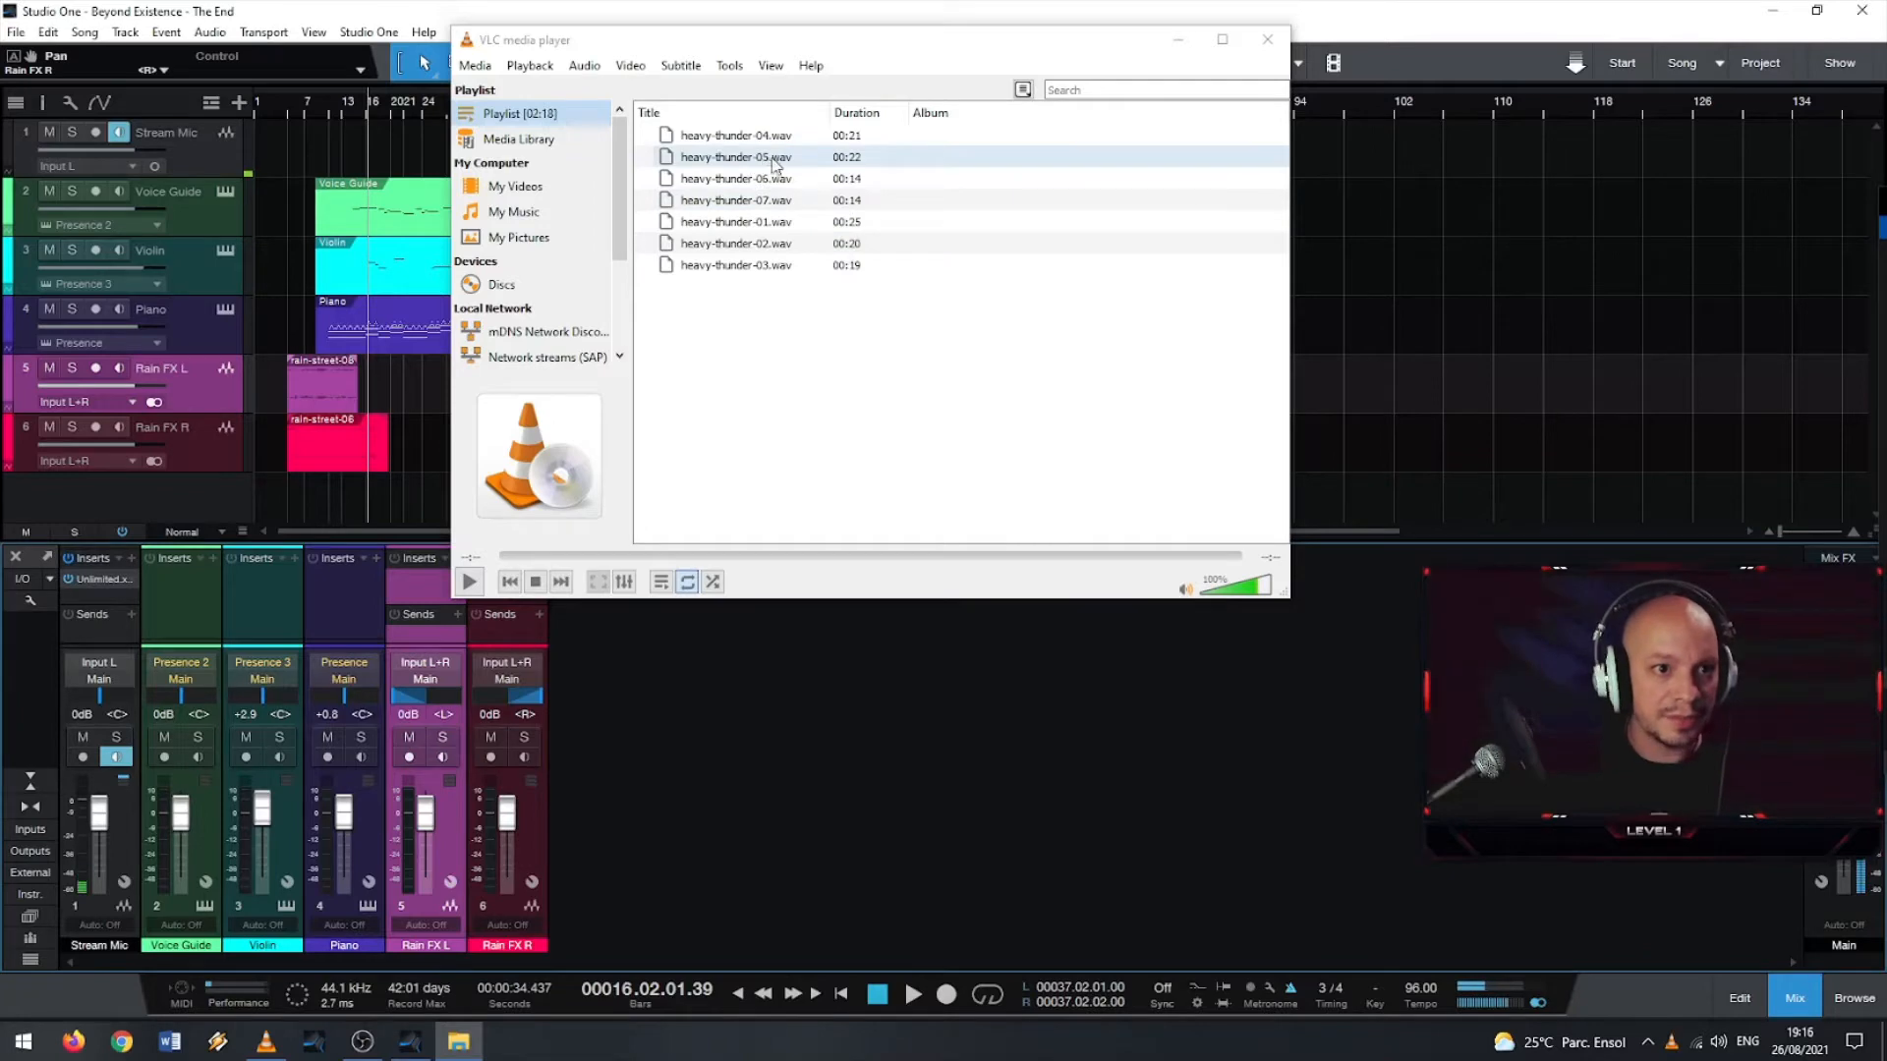
left_click(775, 226)
left_click(776, 261, "shift")
left_click_drag(770, 248, 773, 128)
- Audition heavy-thunder-01, heavy-thunder-02 and heavy-thunder-03, pausing playback on the third sound
double_click(757, 144)
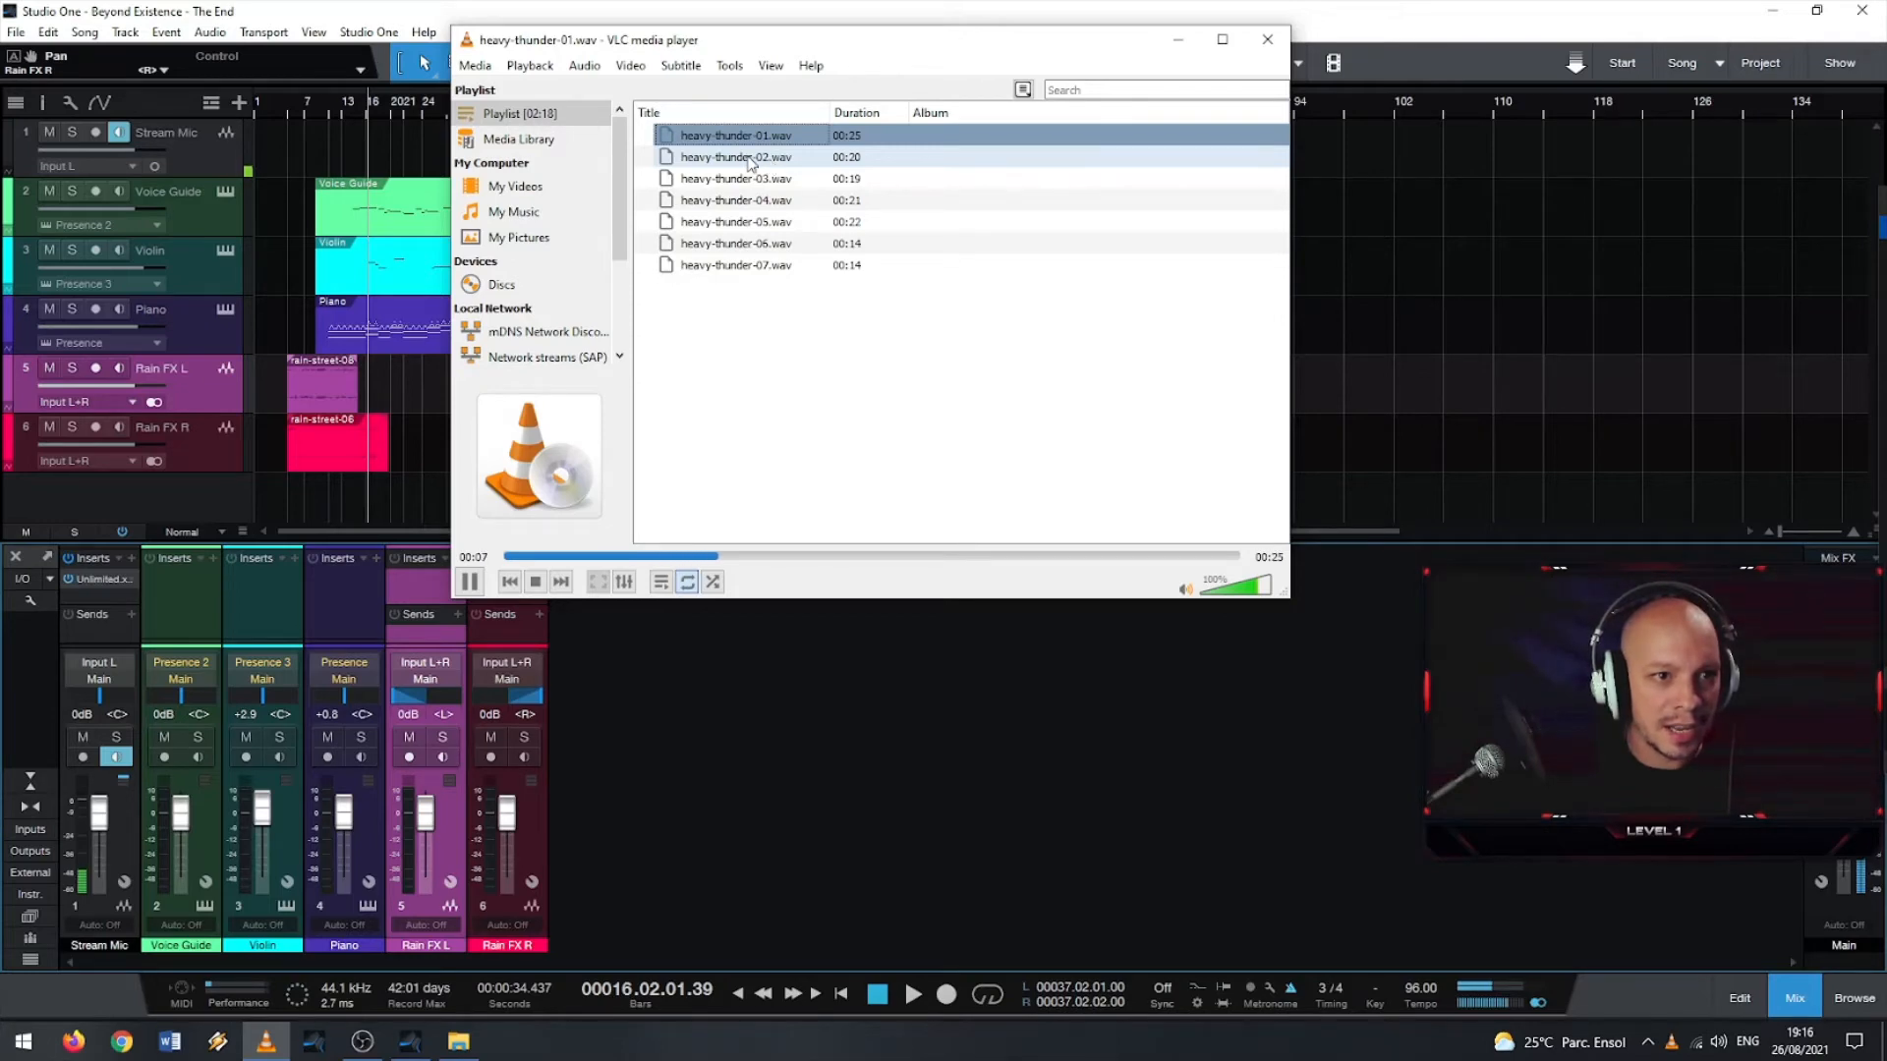
double_click(748, 158)
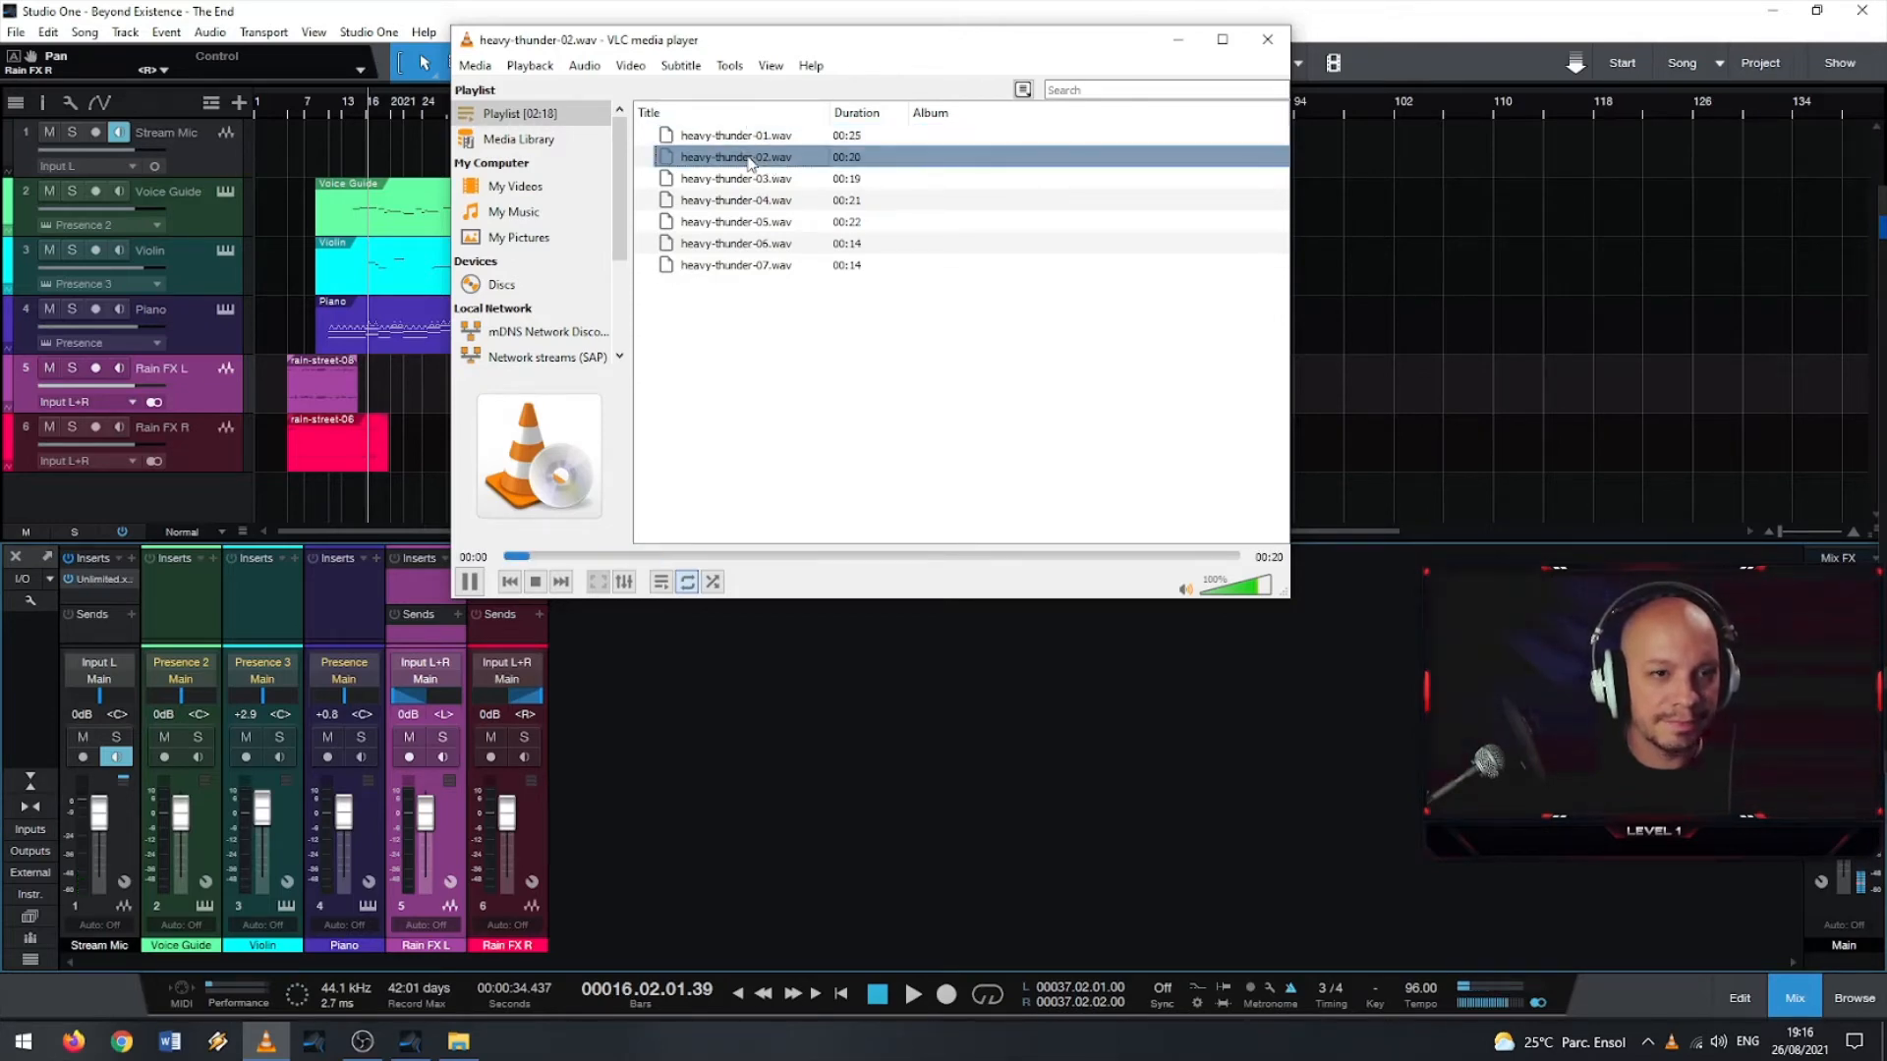
double_click(745, 179)
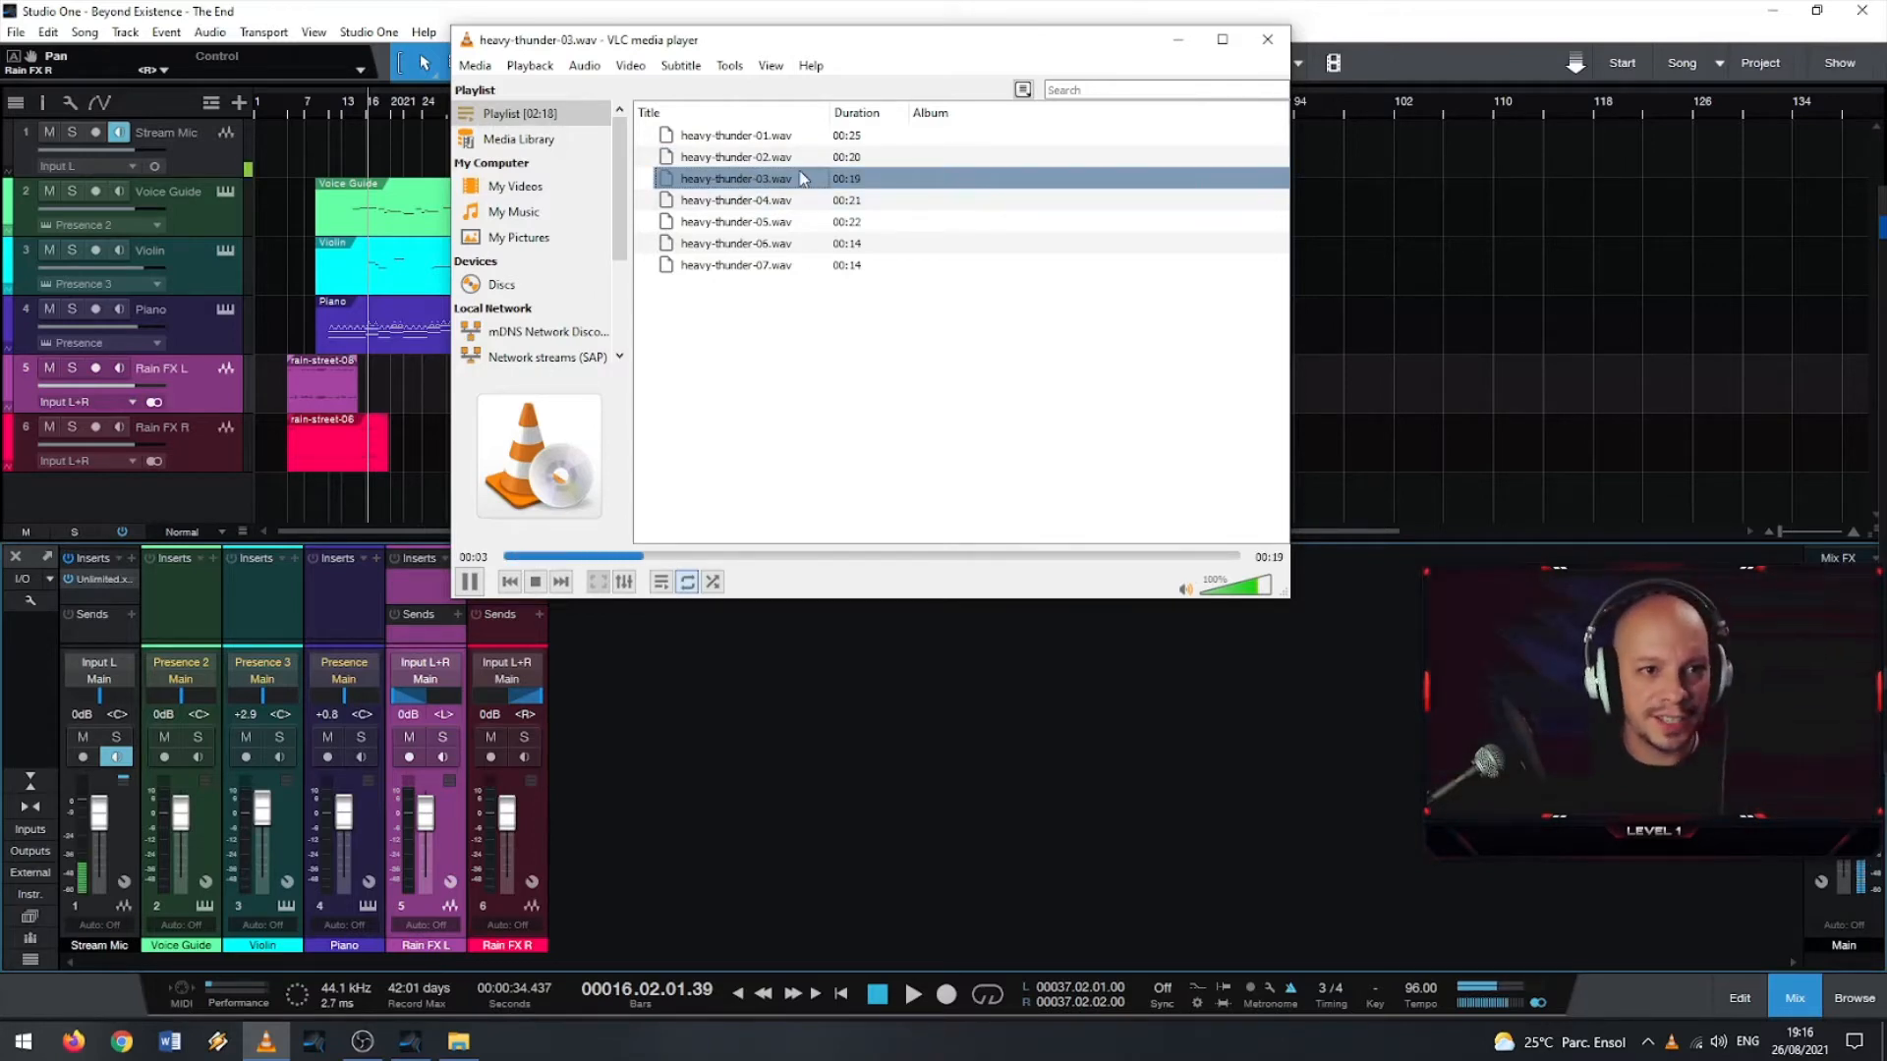
key("space")
- Move the VLC window below the arrangement and add heavy-thunder-03 as a new audio track beneath Rain FX R, around bar 42
left_click(462, 1042)
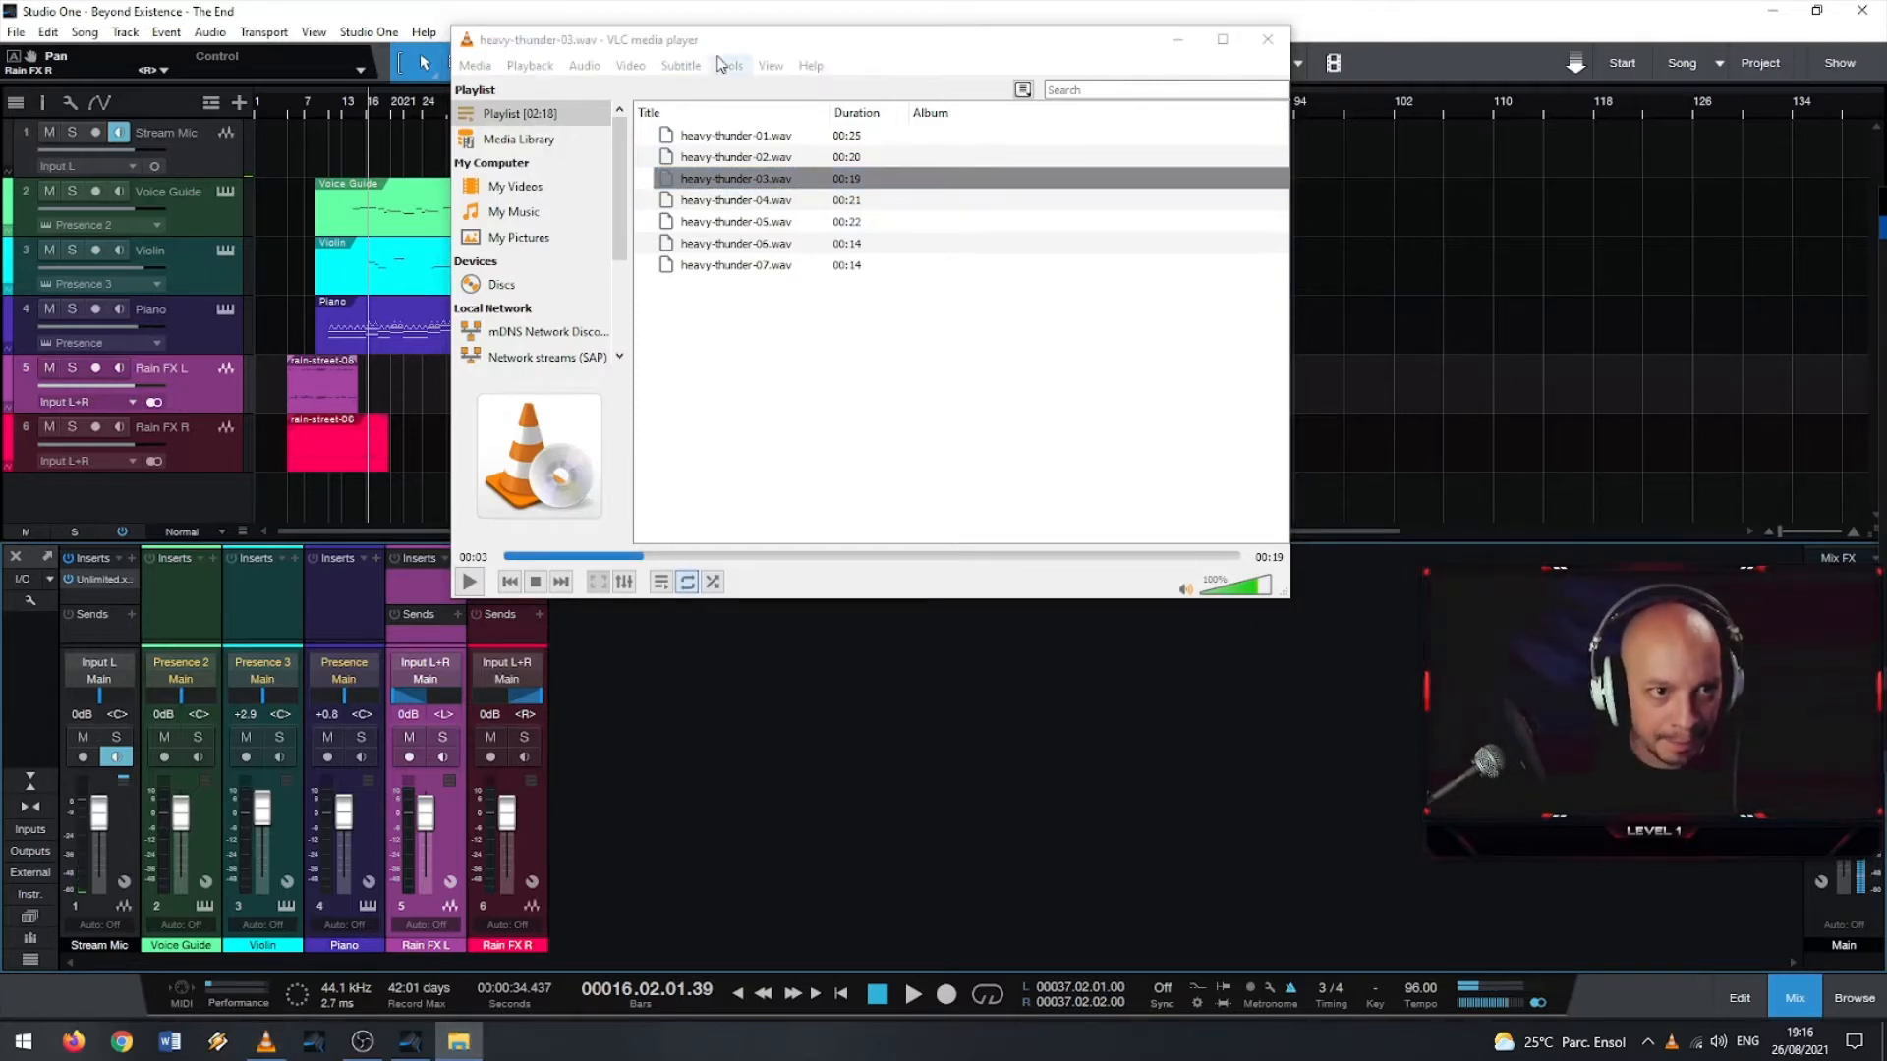
left_click_drag(668, 42, 241, 76)
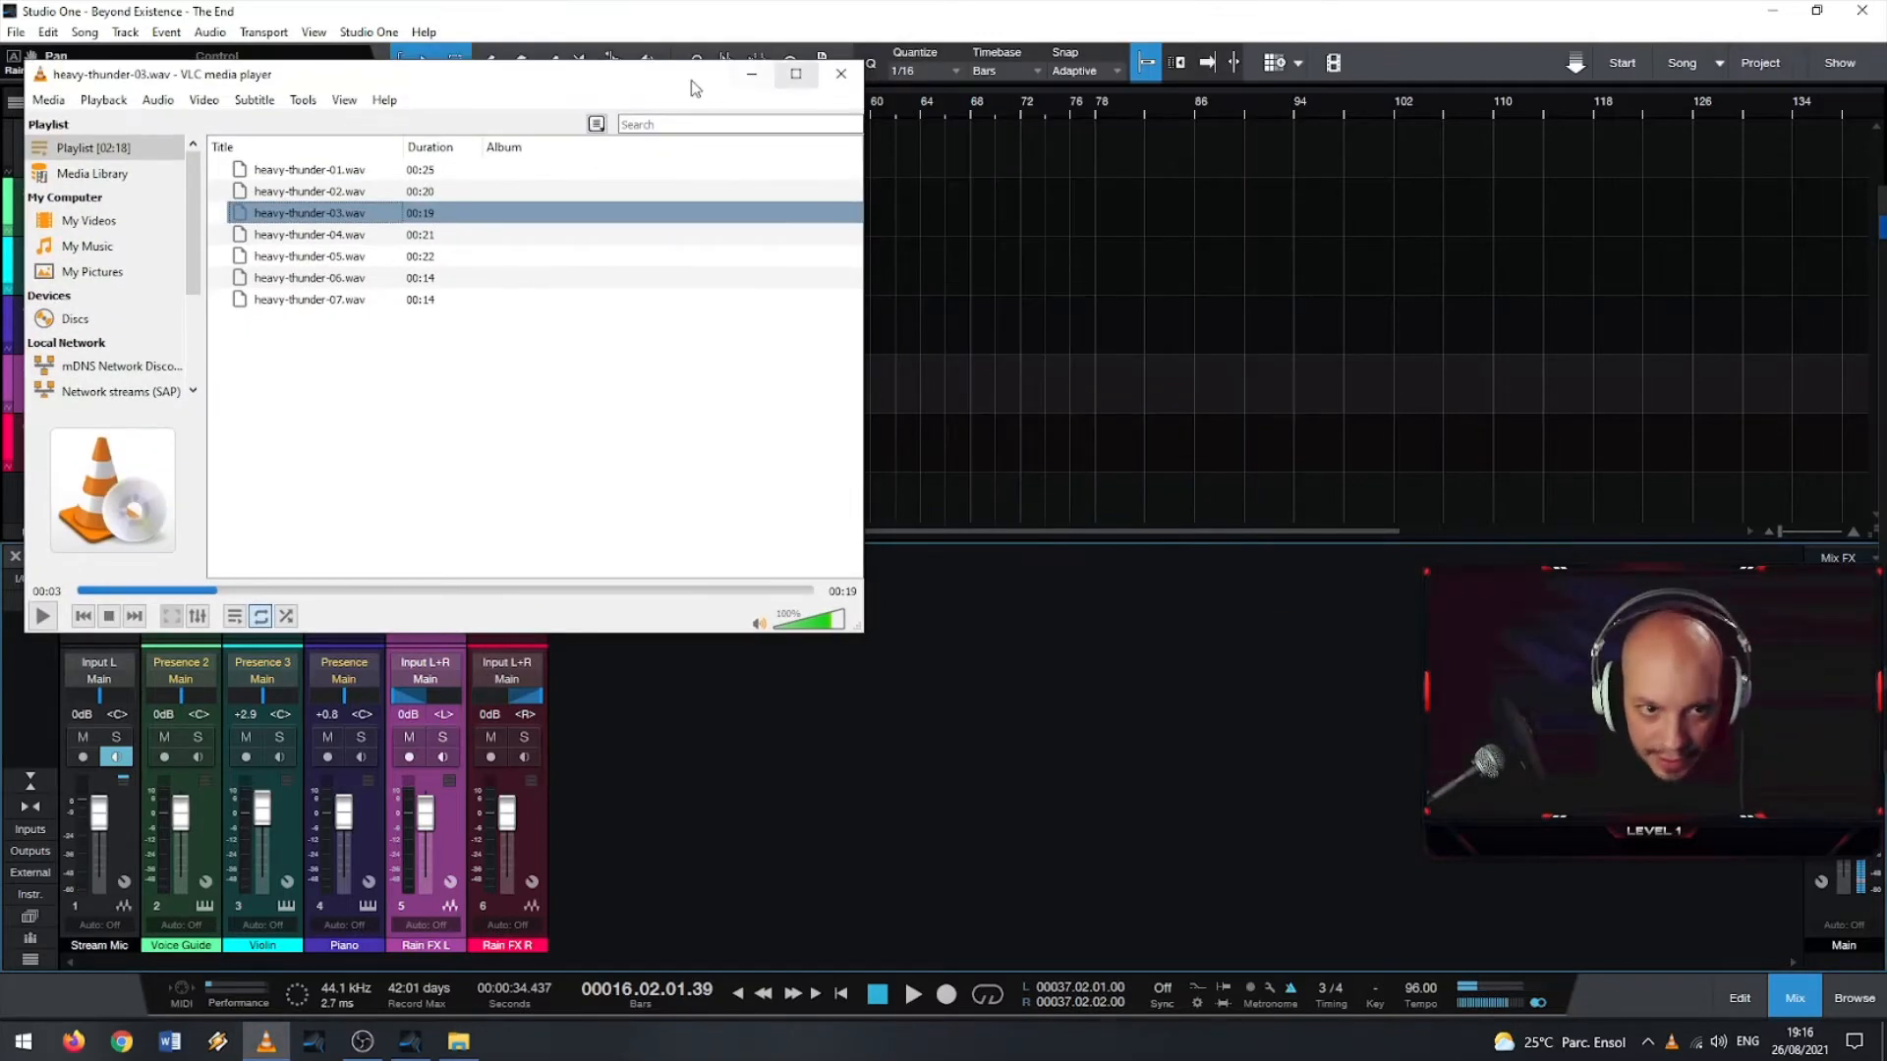
left_click_drag(646, 81, 735, 572)
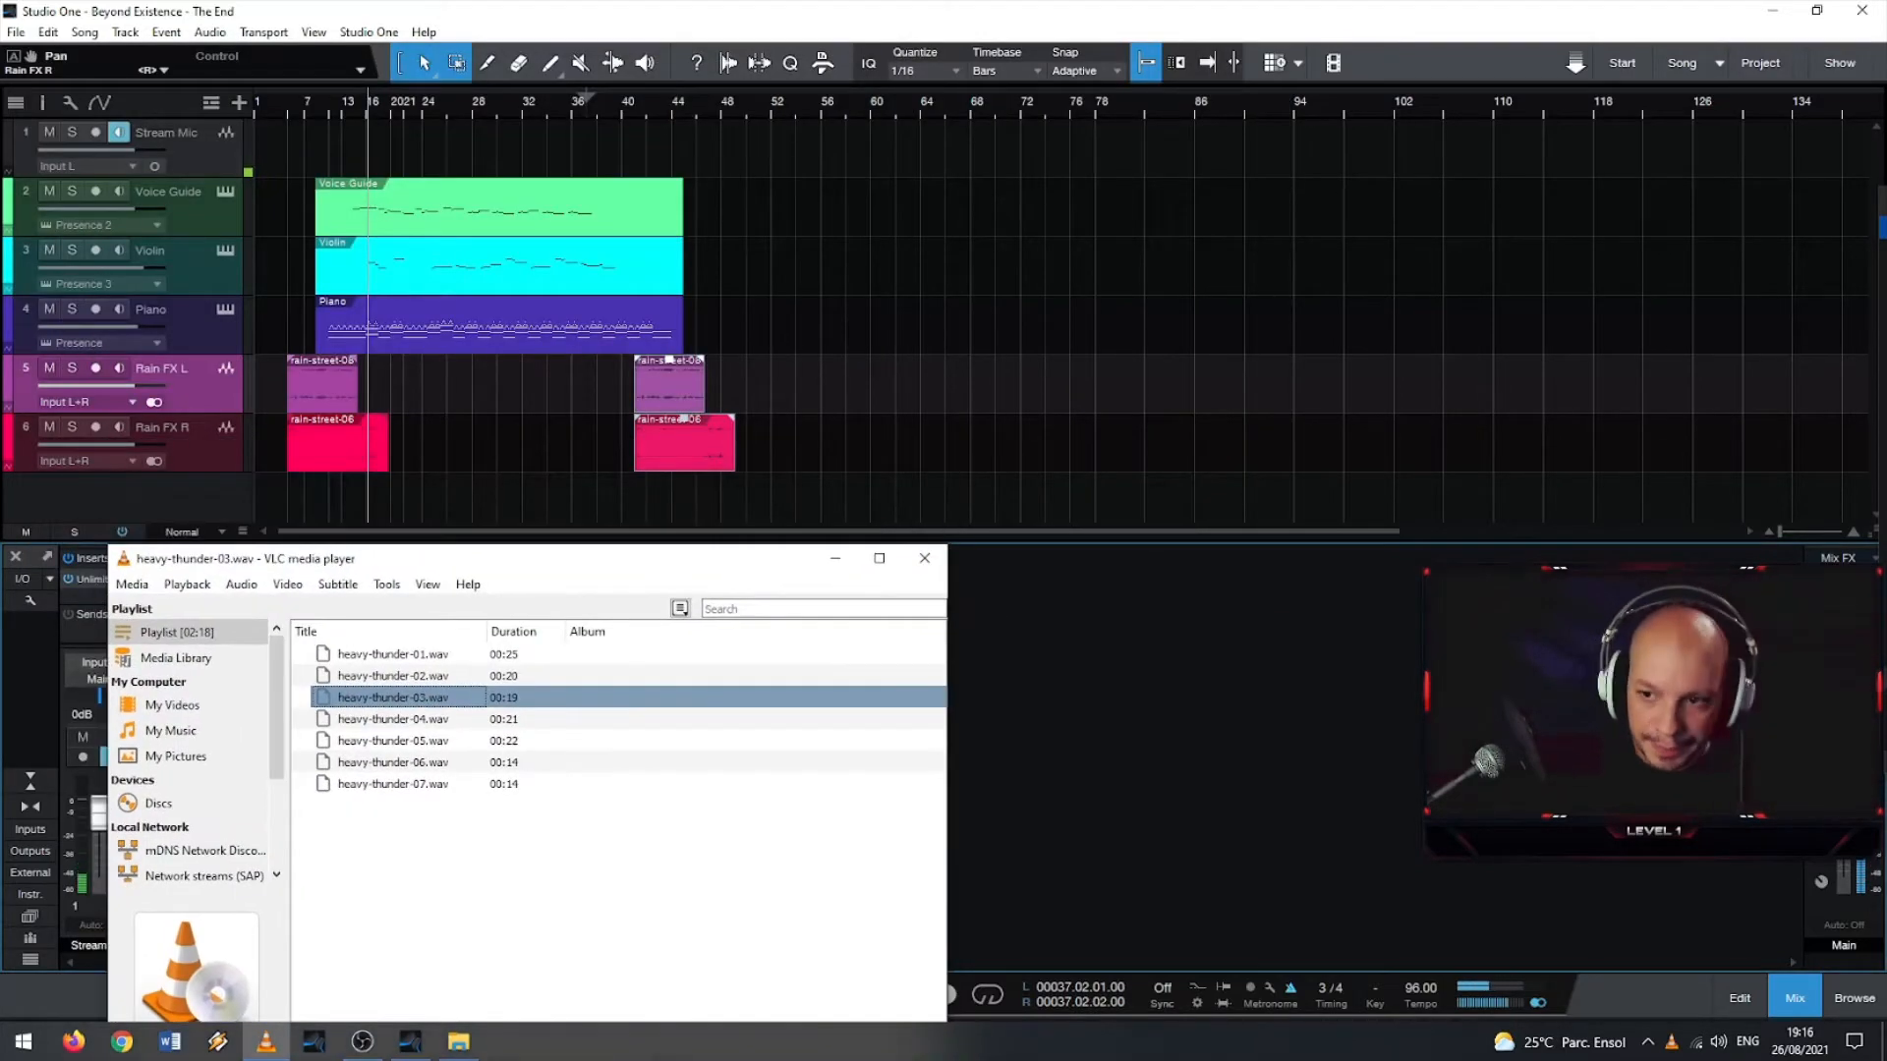
left_click_drag(393, 697, 692, 481)
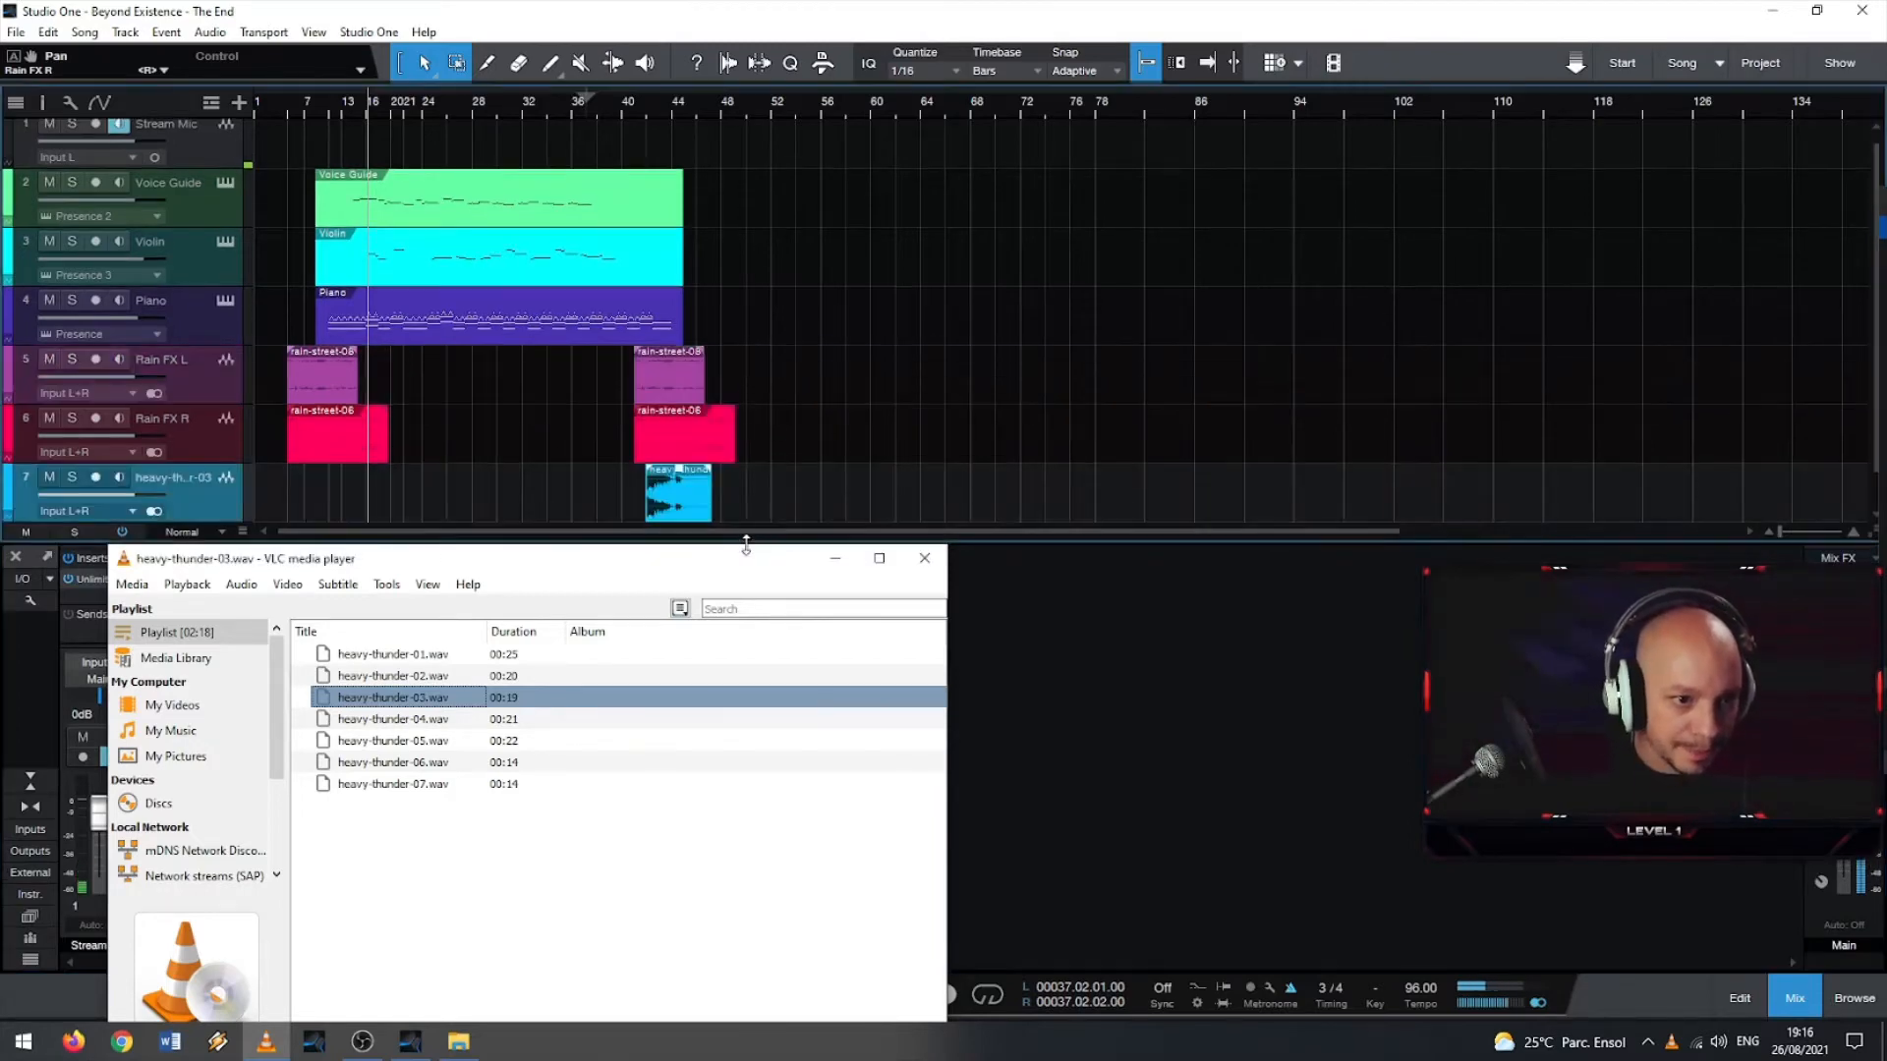
- Uncover the VLC playlist and audition heavy-thunder-04, heavy-thunder-05, heavy-thunder-06 and heavy-thunder-07 in turn
left_click_drag(740, 568, 1176, 213)
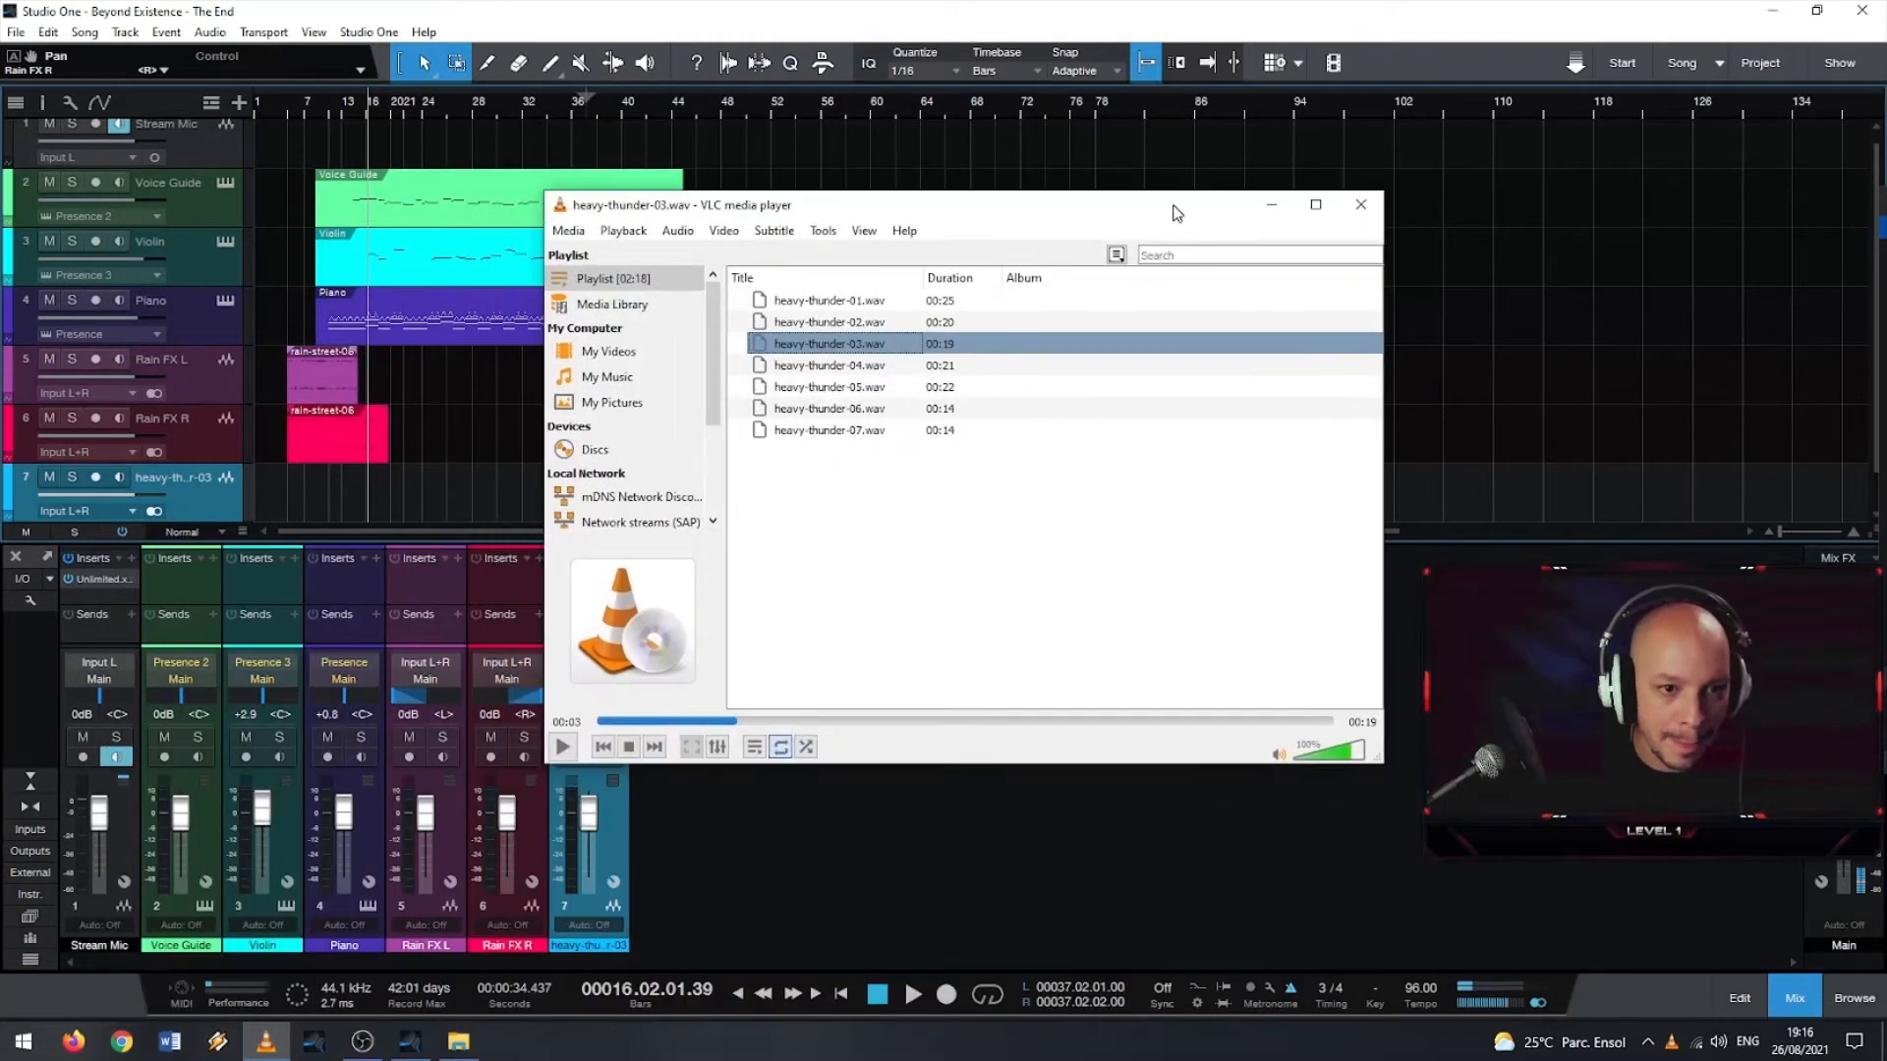
left_click(853, 366)
double_click(853, 366)
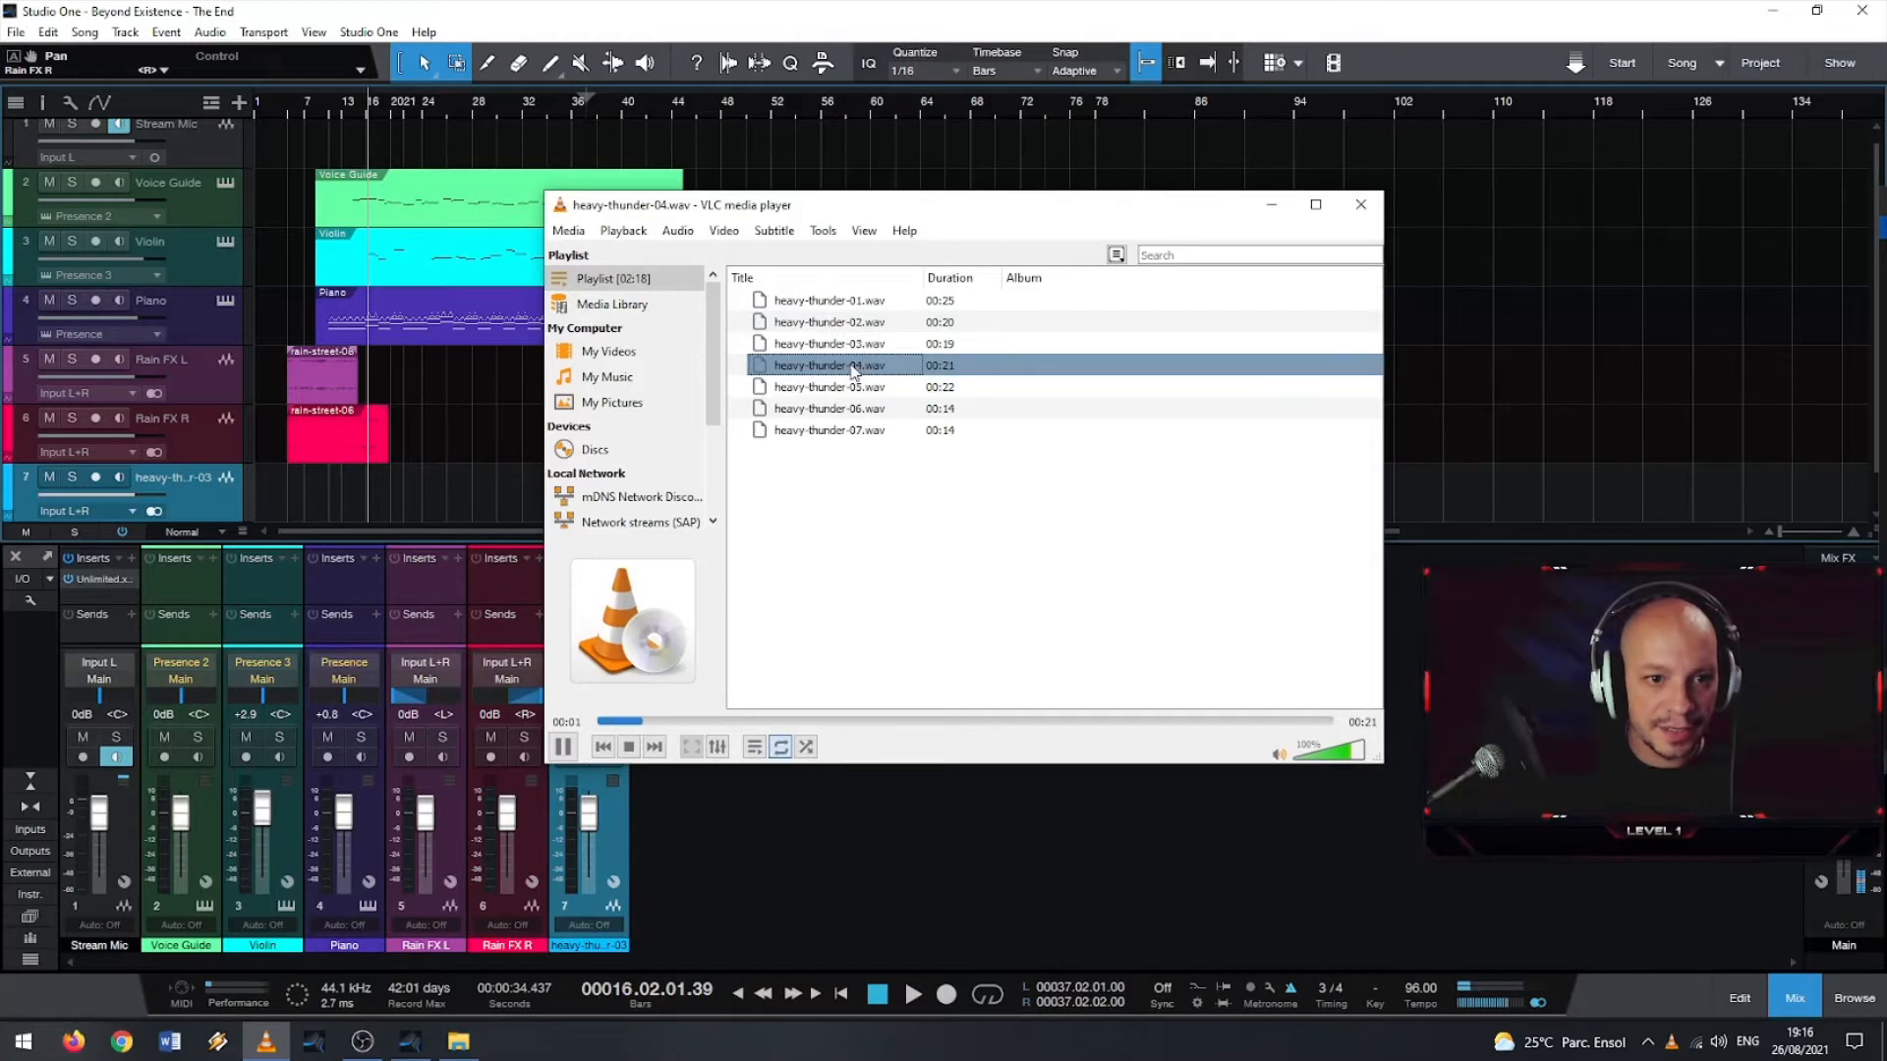
double_click(856, 387)
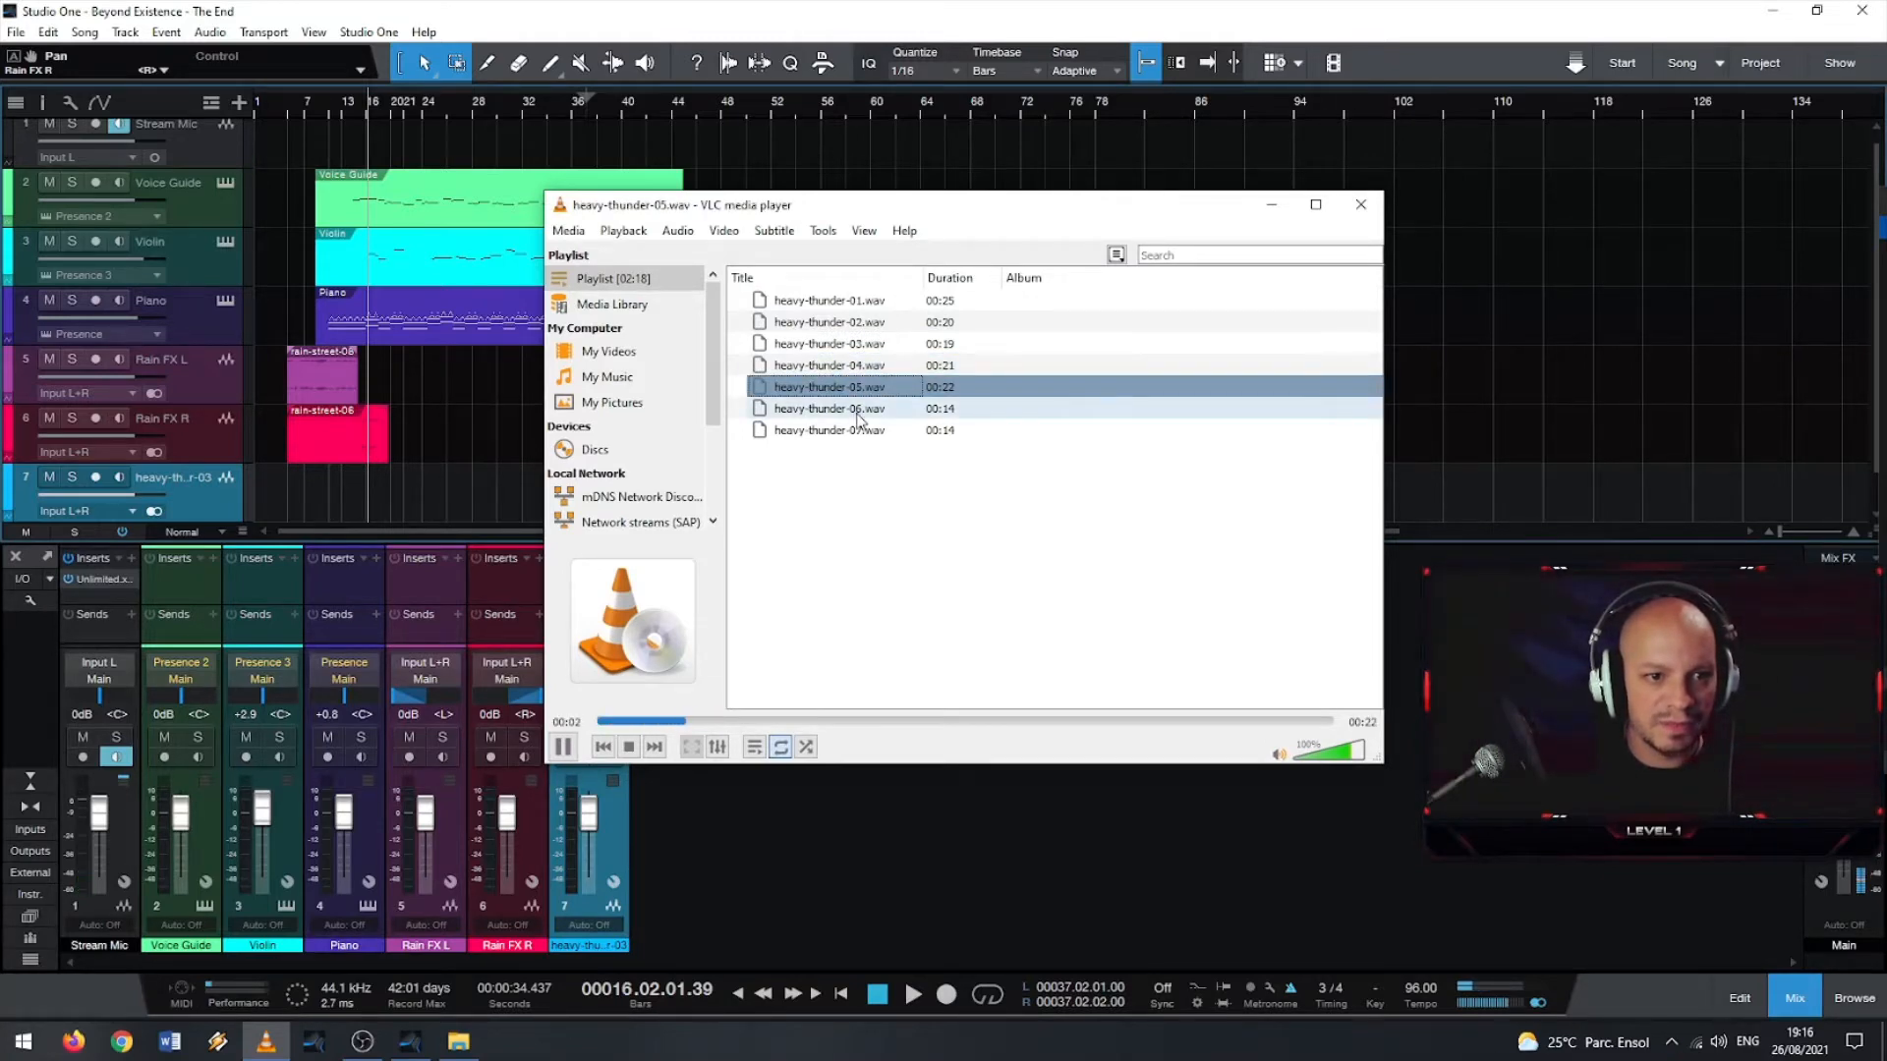
double_click(858, 408)
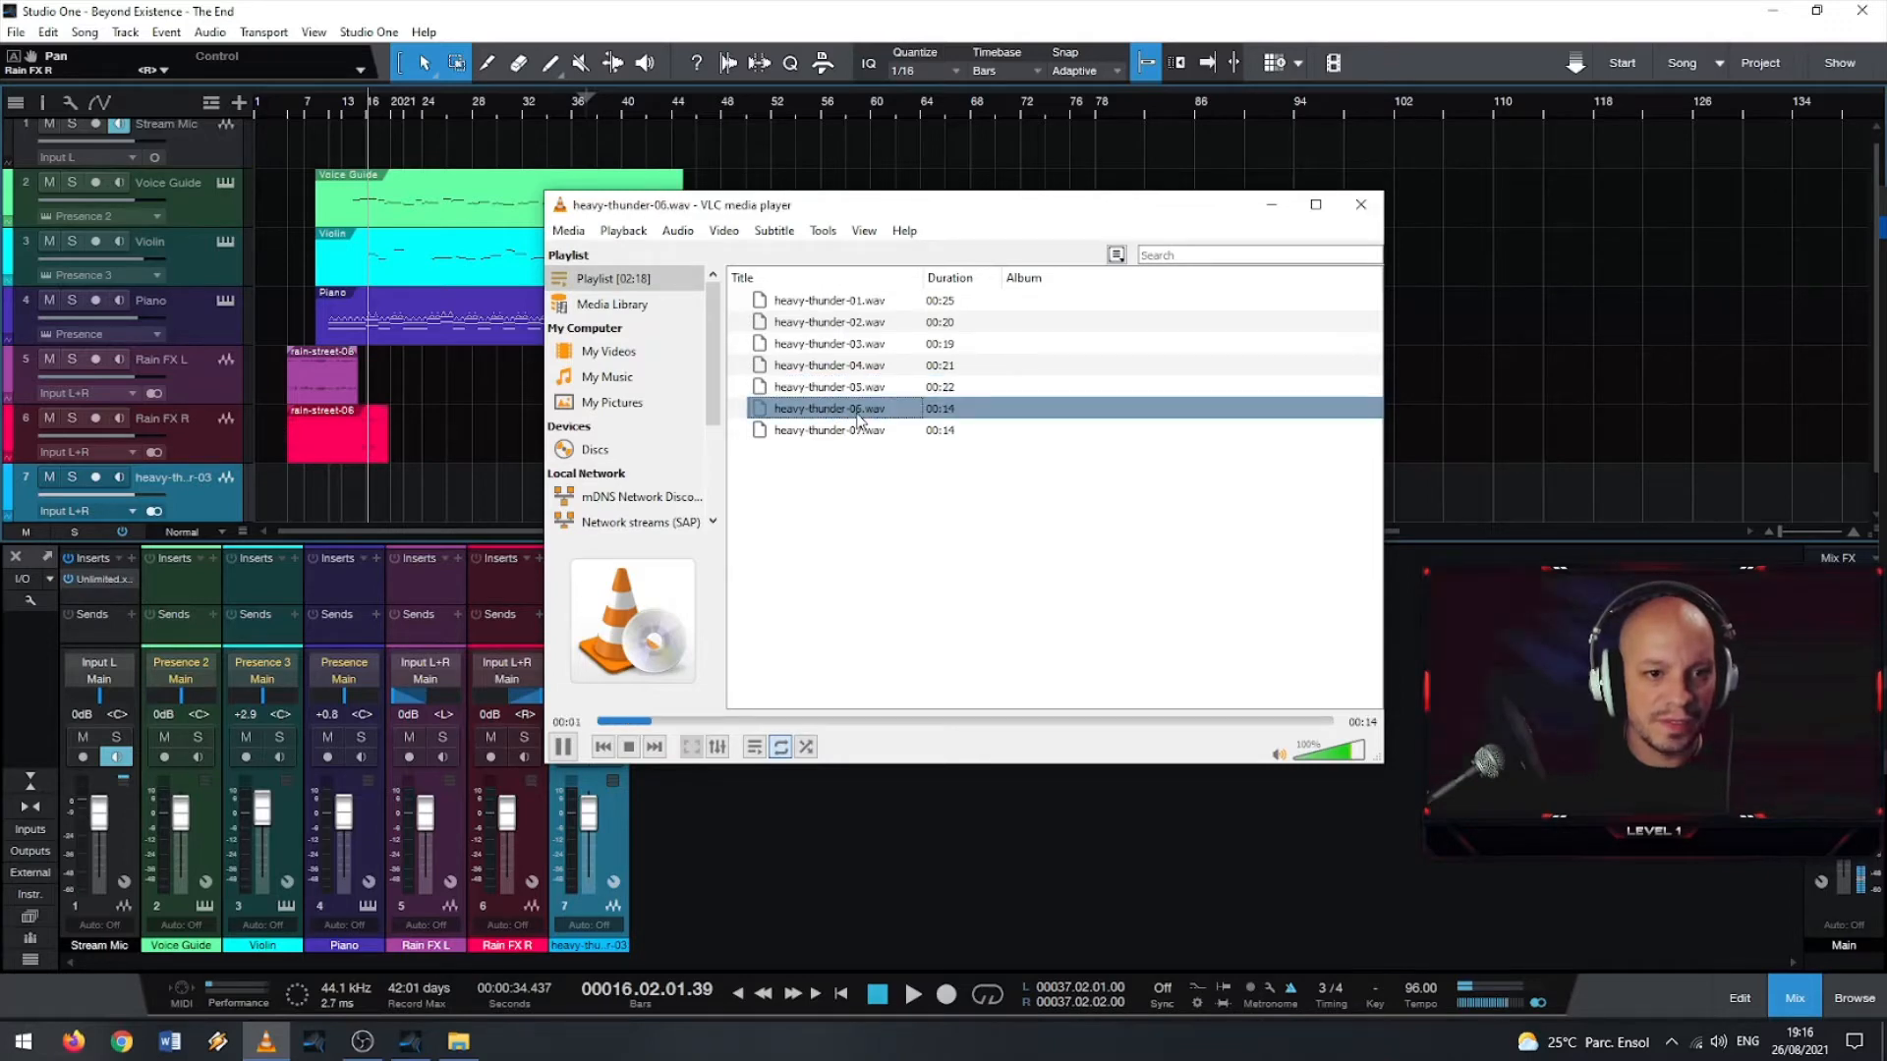
double_click(858, 433)
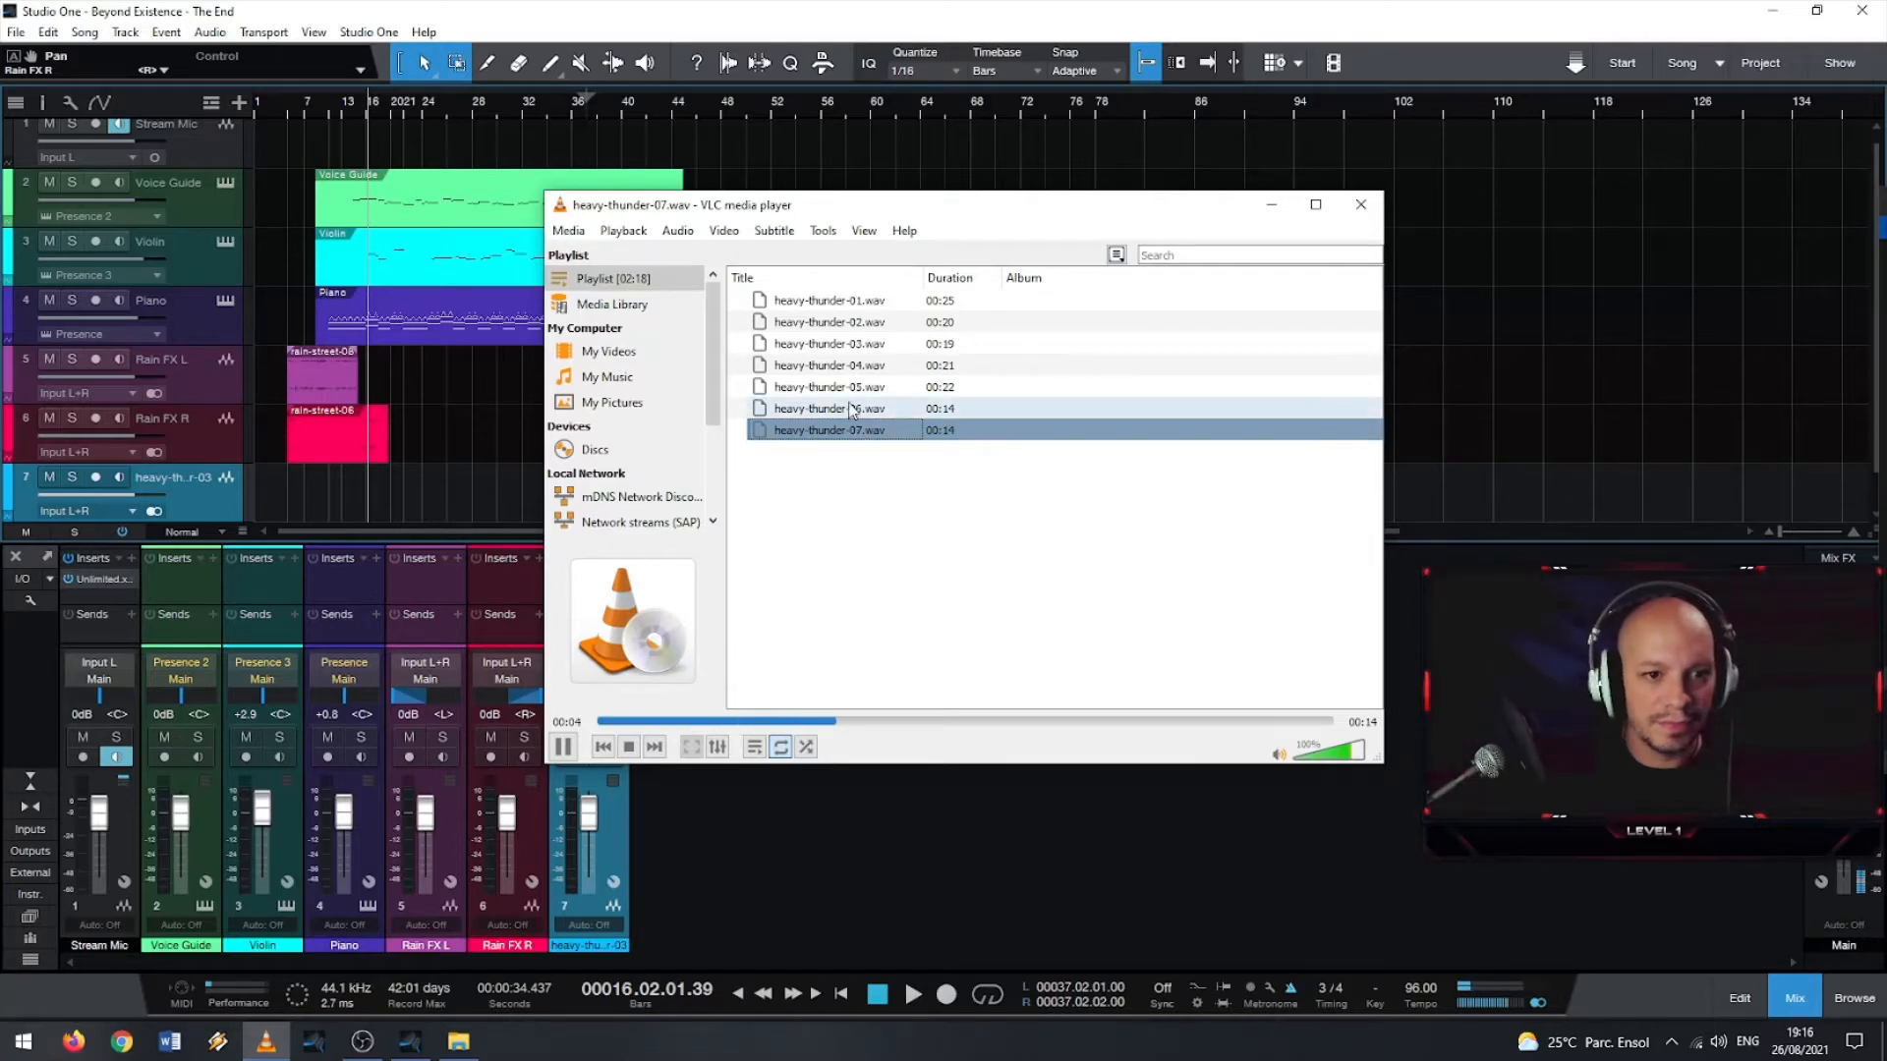
- Compare heavy-thunder-04, heavy-thunder-05 and heavy-thunder-06 again by replaying them, pausing playback on heavy-thunder-05
double_click(857, 409)
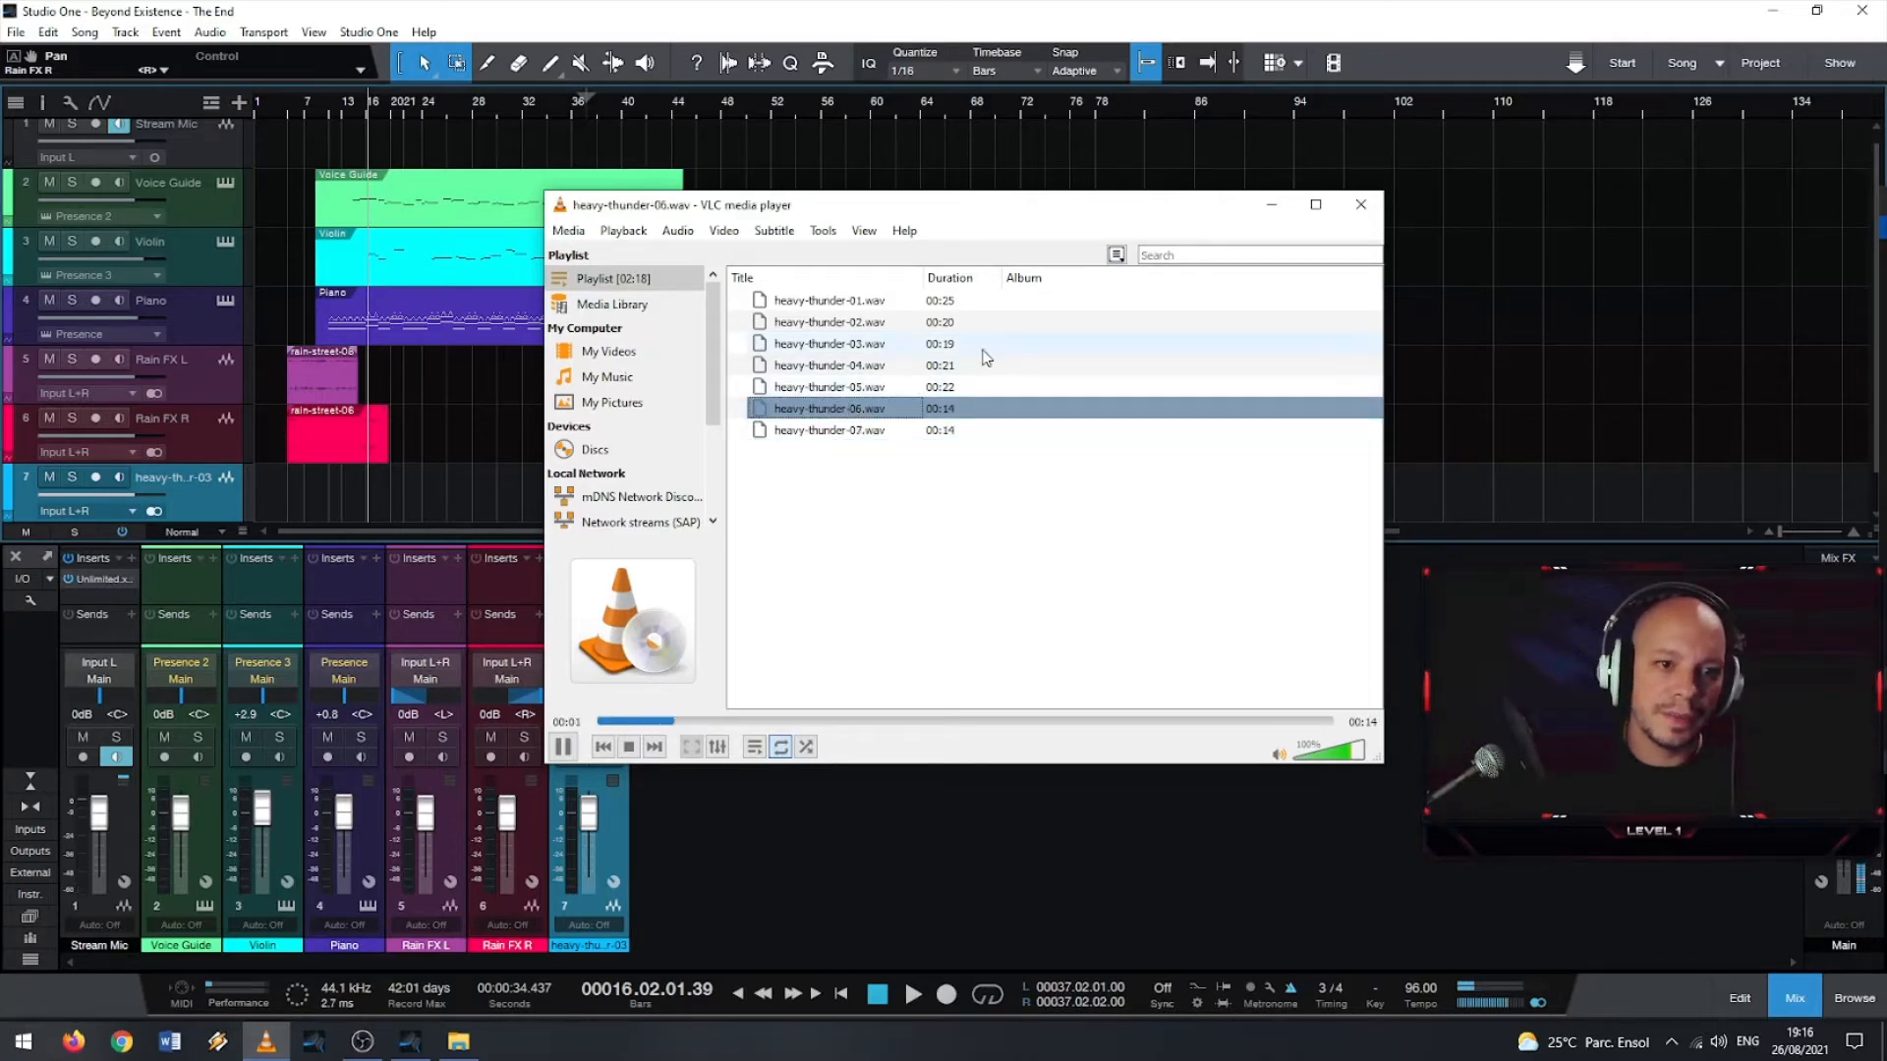
double_click(823, 389)
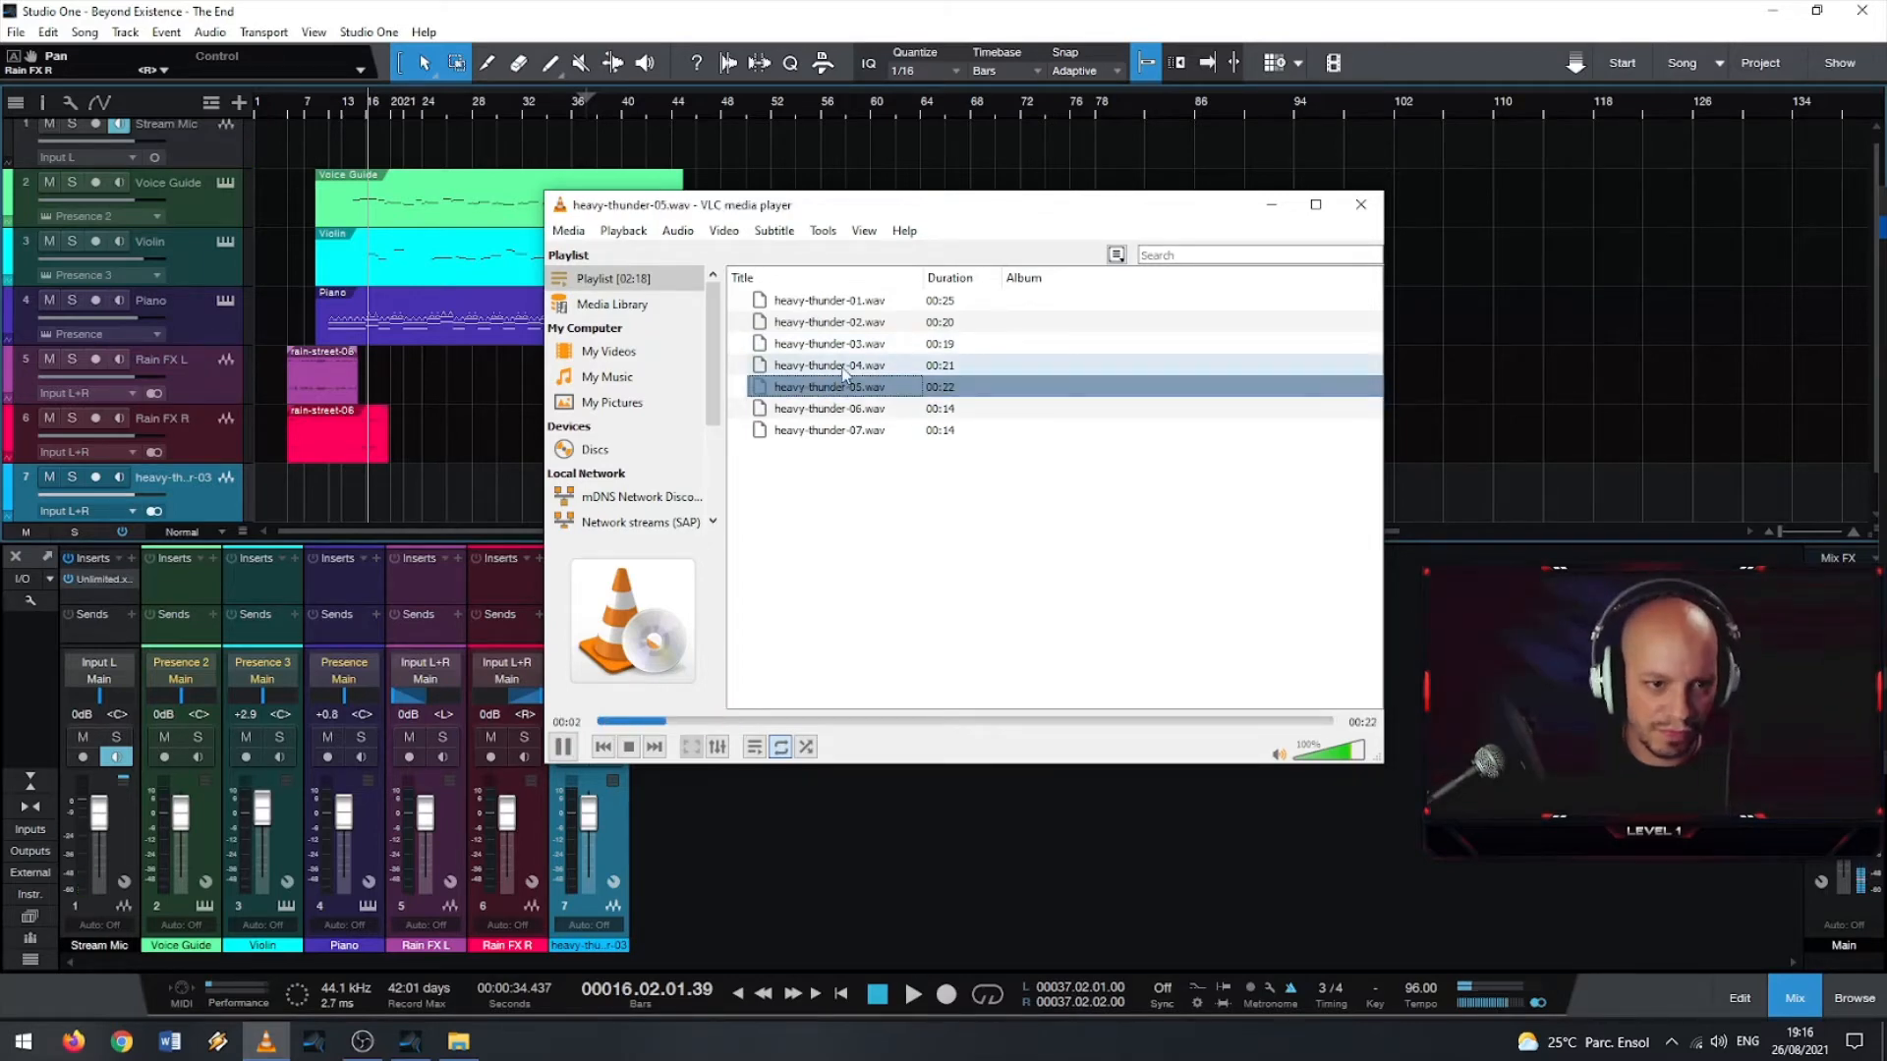
double_click(838, 370)
double_click(839, 407)
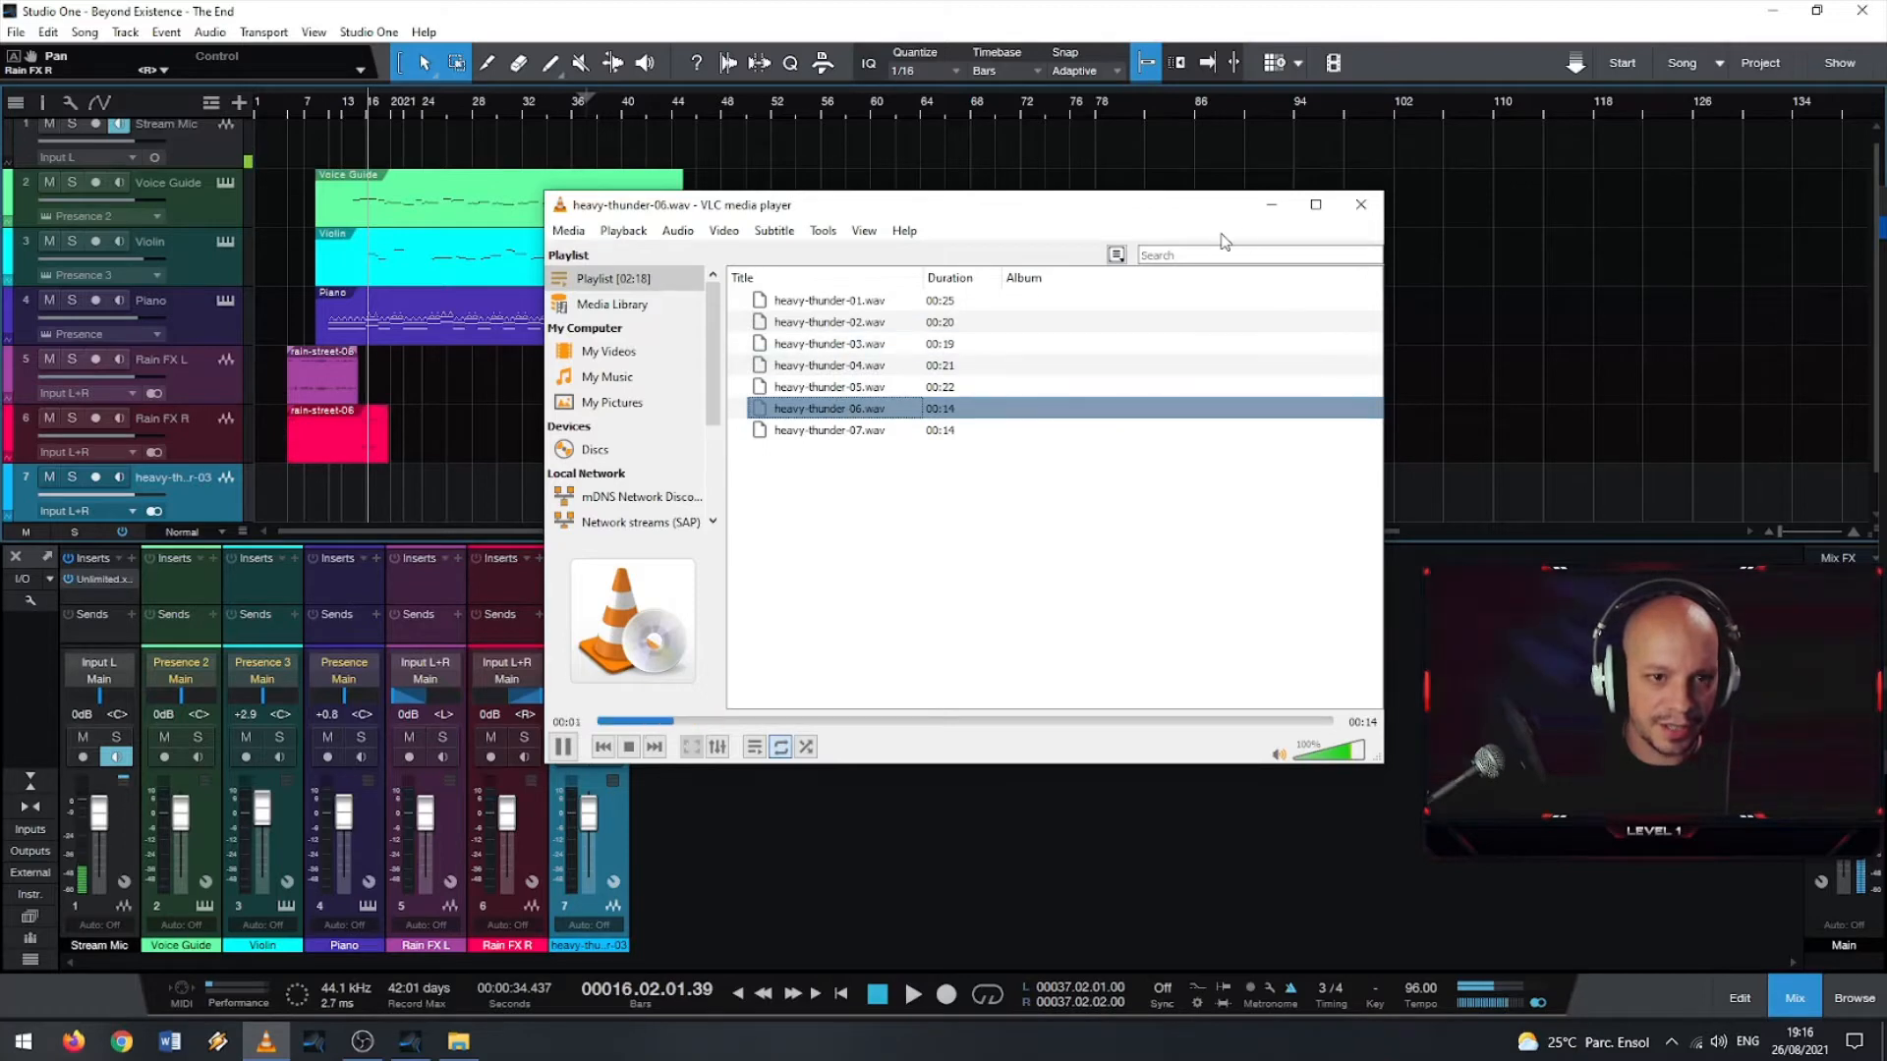
double_click(850, 389)
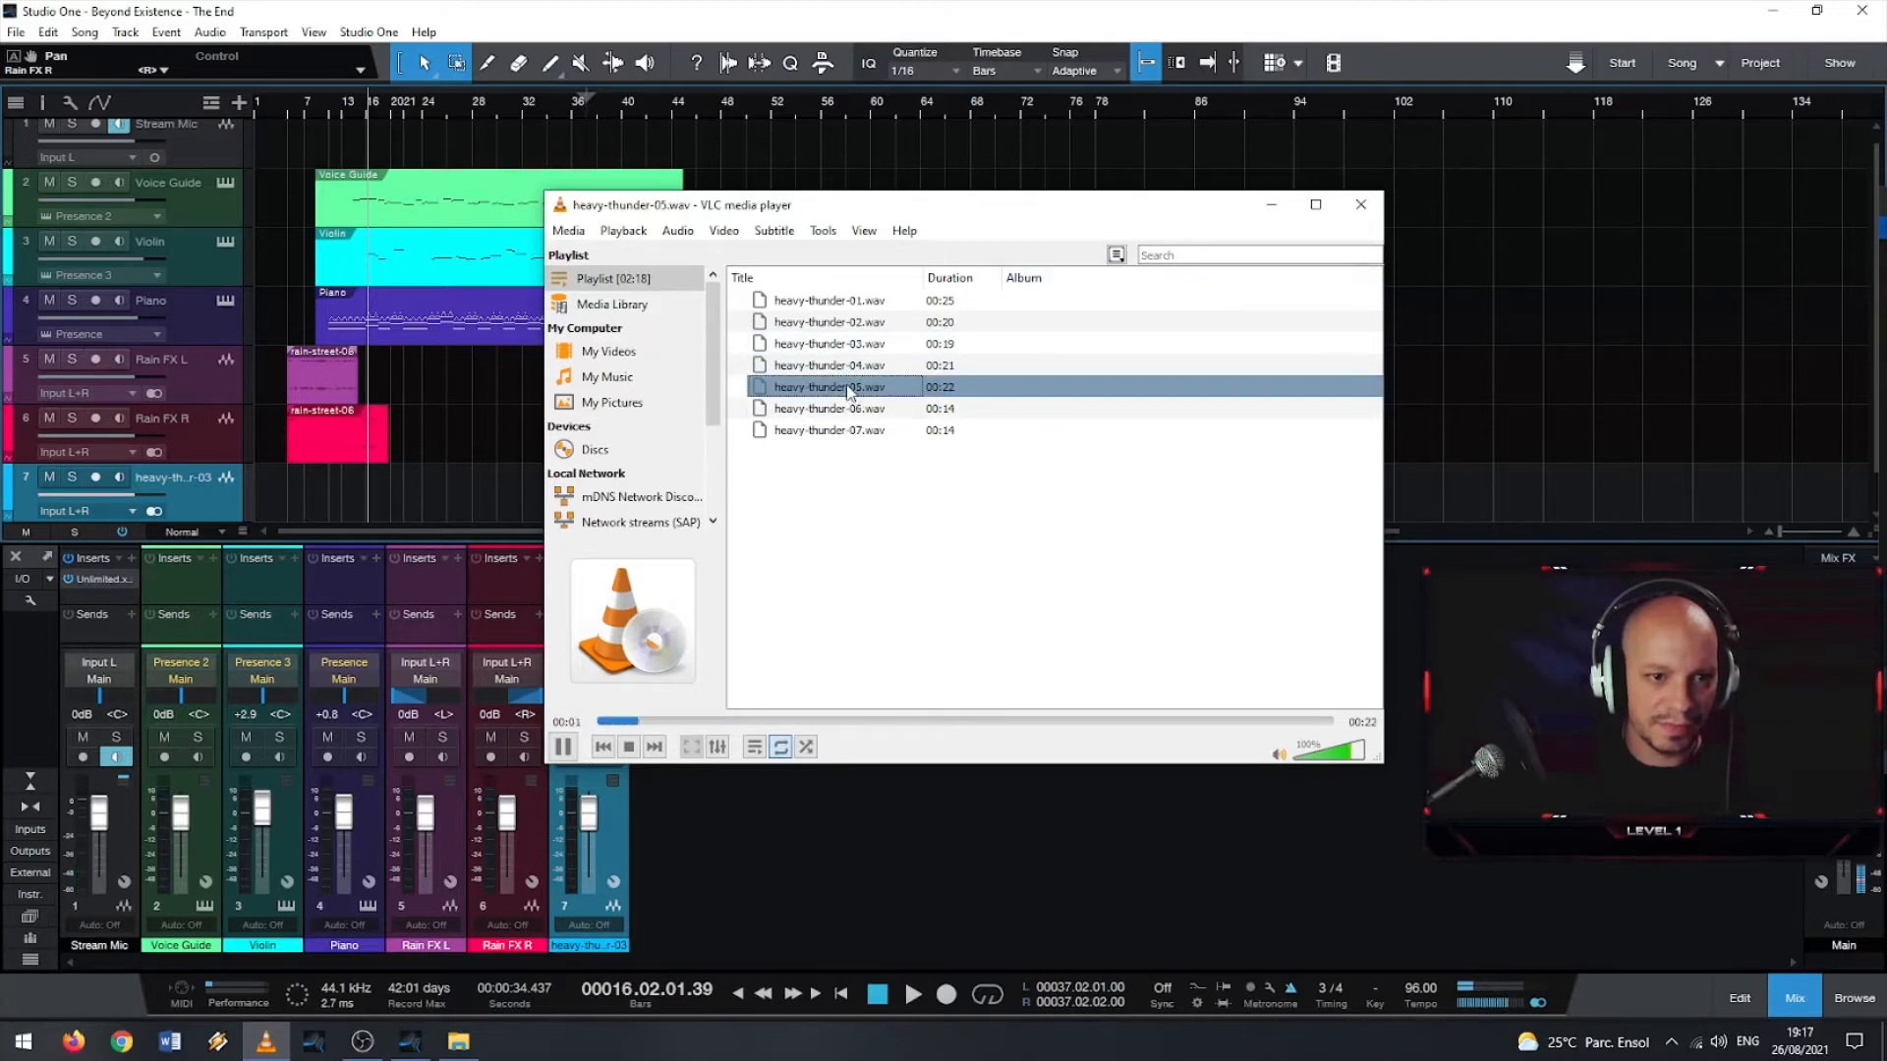
key("space")
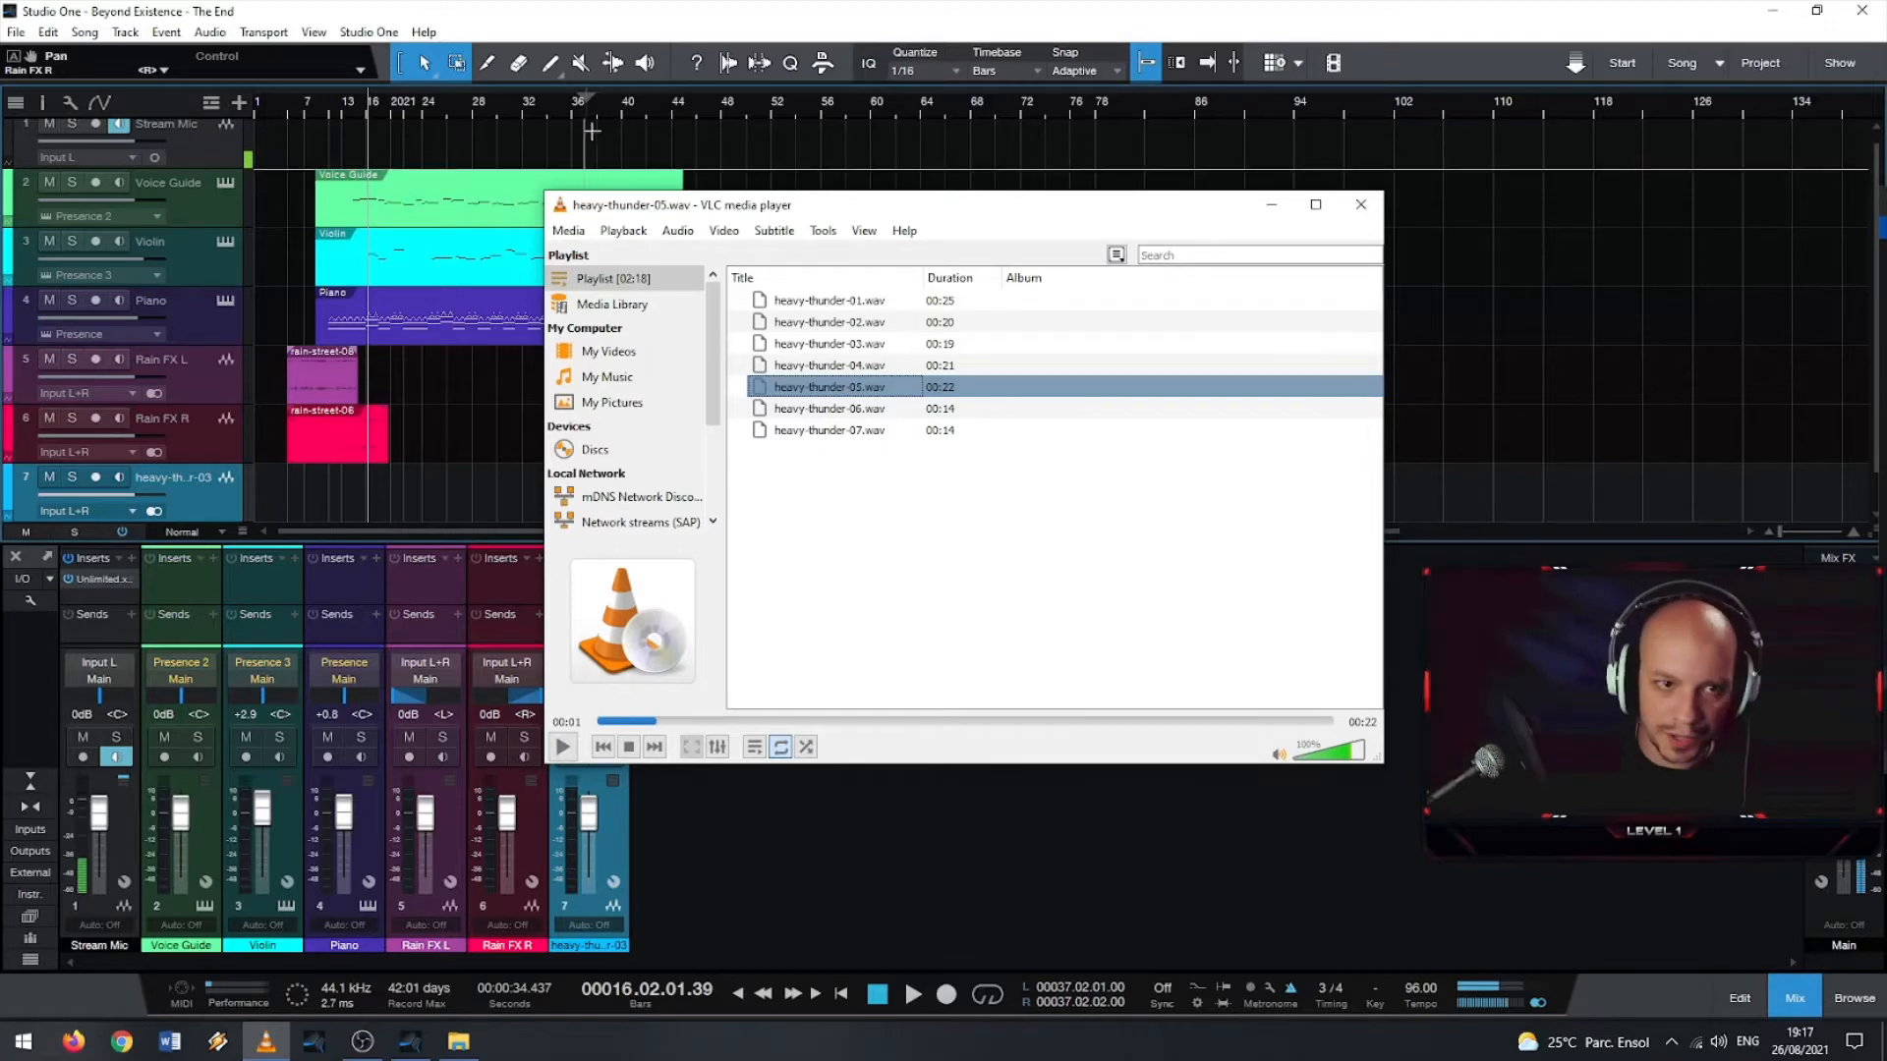
- Move the VLC window clear of the clips and add heavy-thunder-05 to the heavy-thunder track around bar 12
left_click_drag(912, 211, 1217, 182)
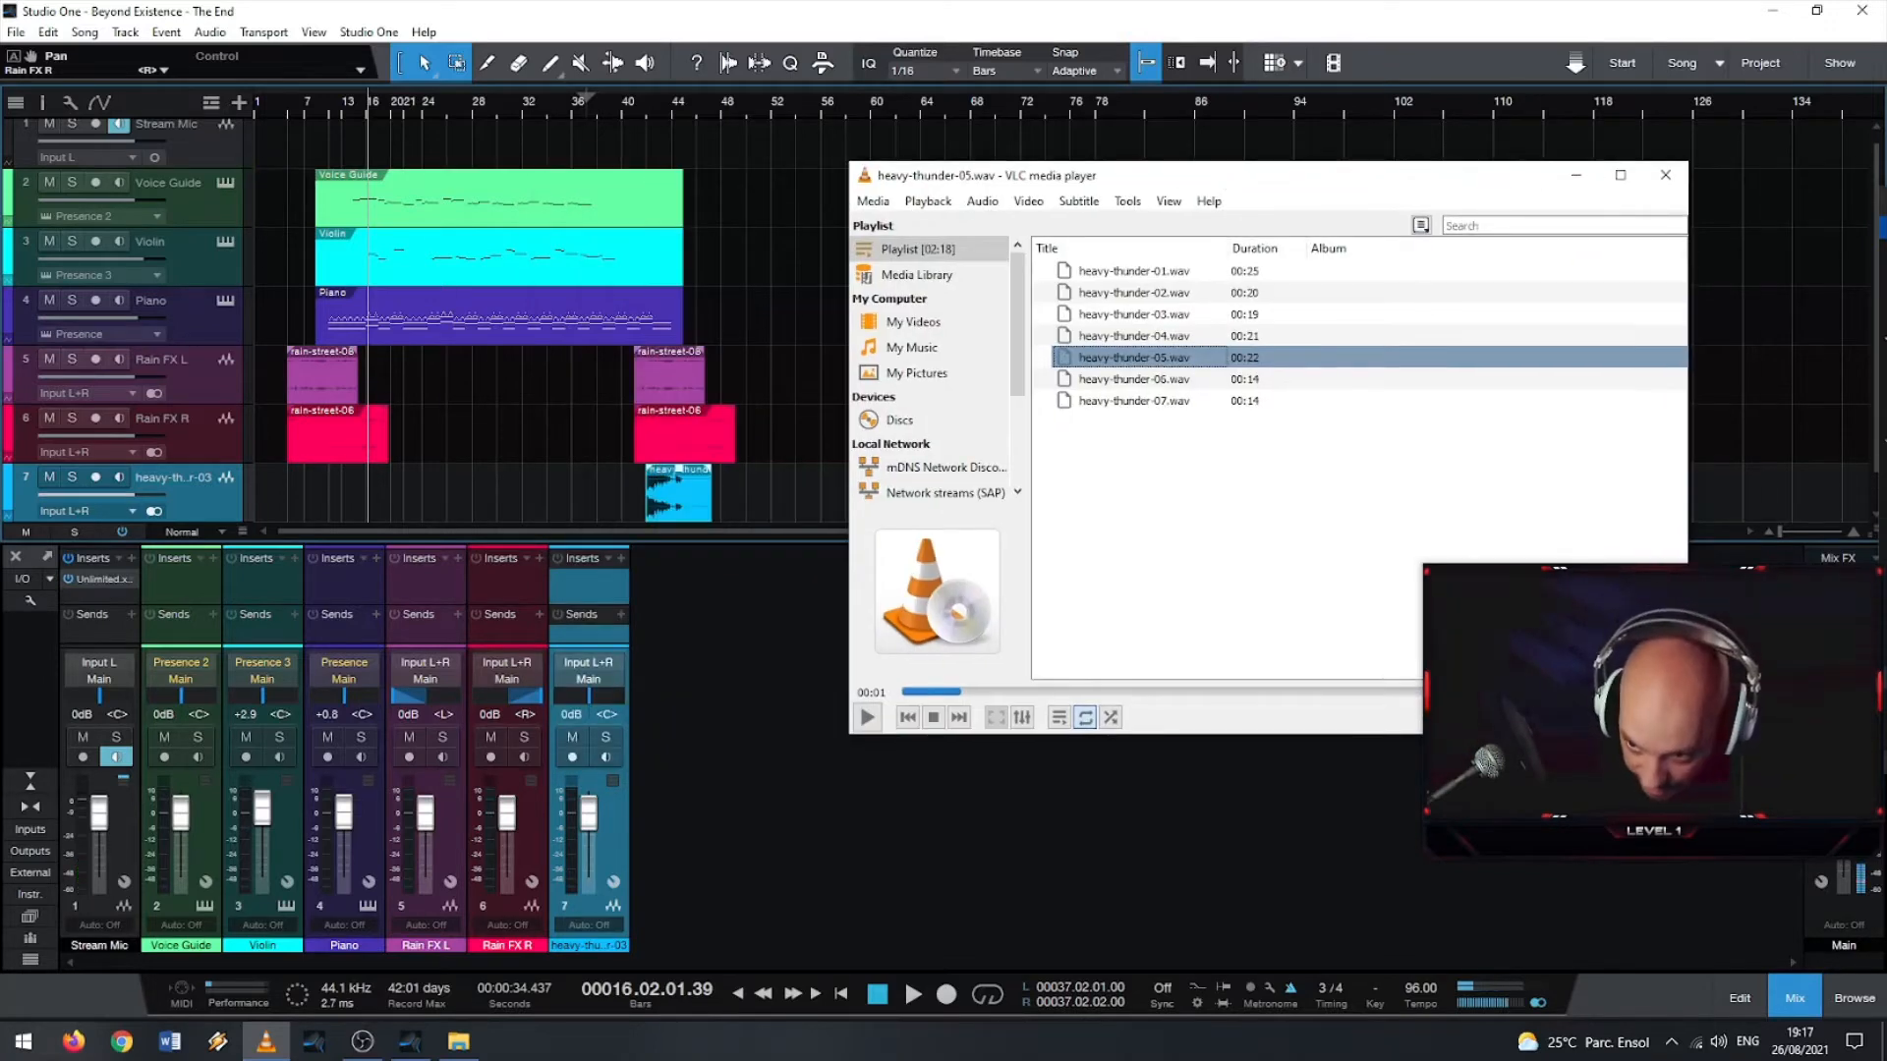
left_click_drag(1886, 452, 367, 496)
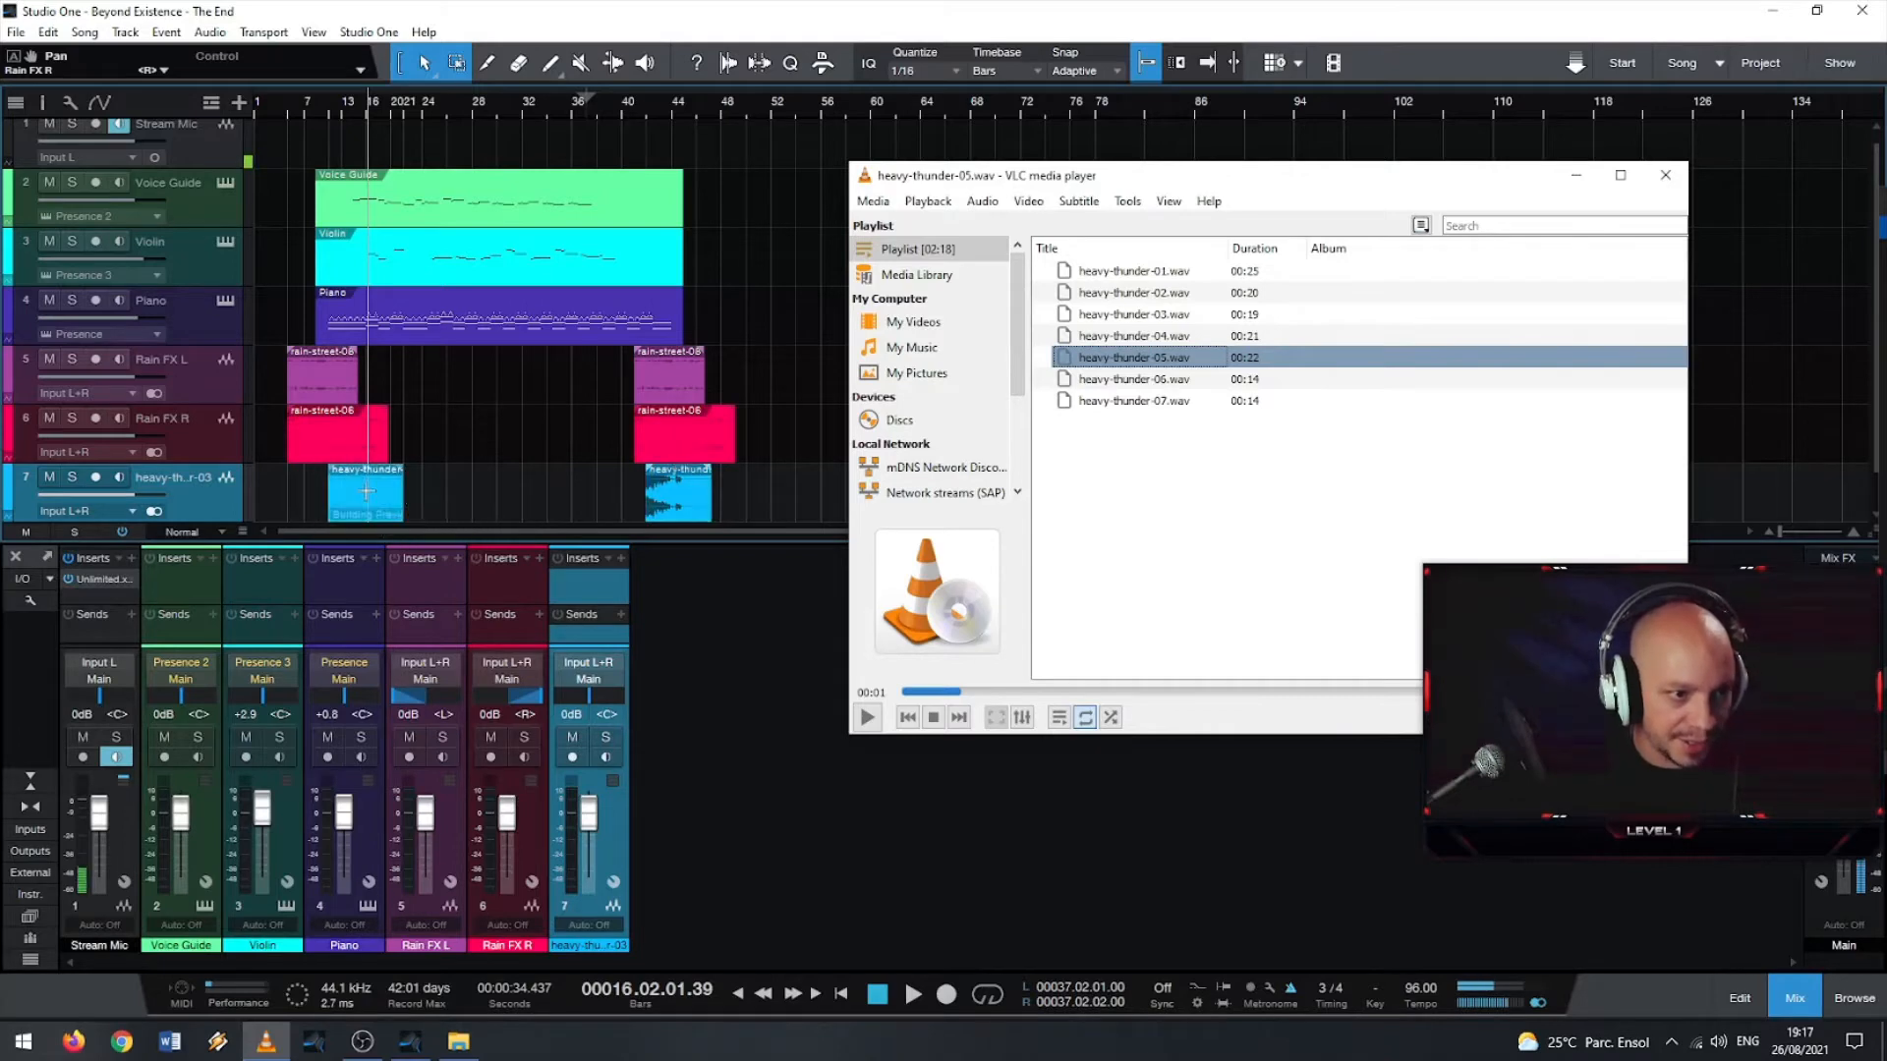
left_click(1886, 393)
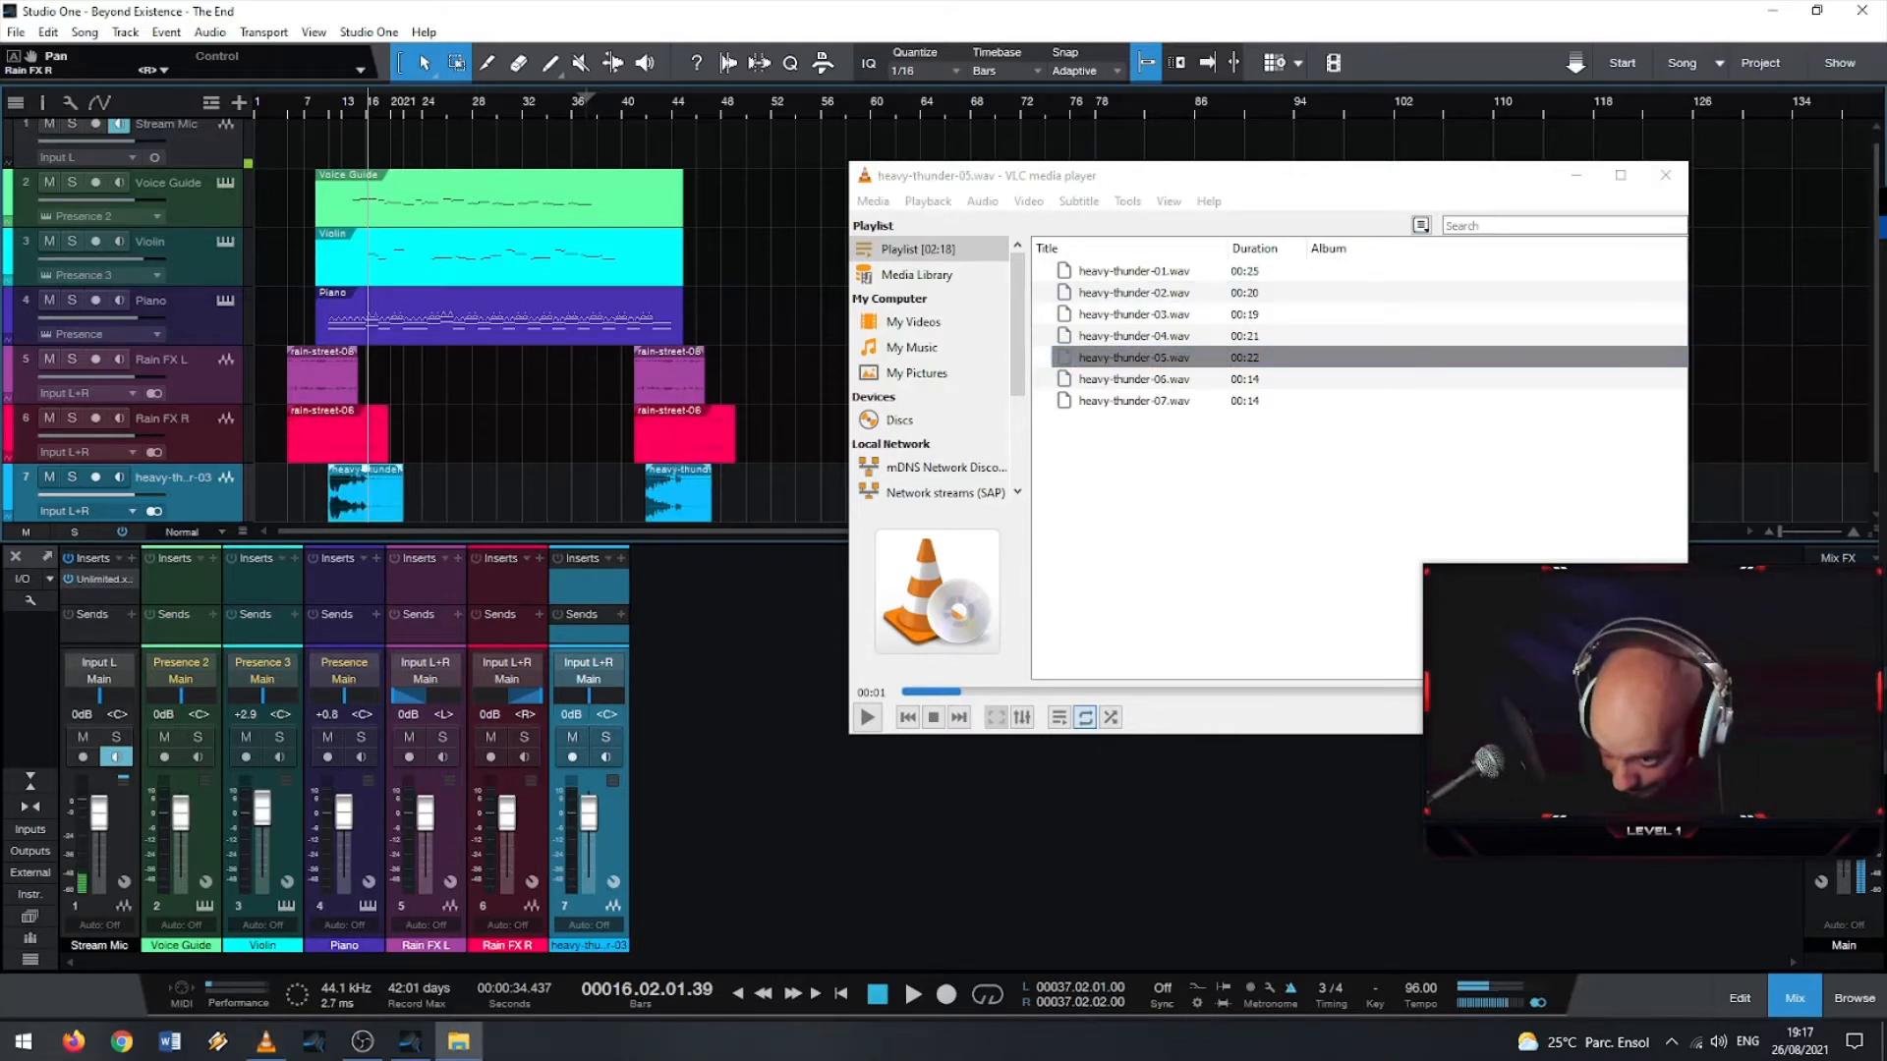
- Clear all heavy-thunder files from the VLC playlist and load distant-thunder-01 through distant-thunder-19 in their place
left_click(1132, 568)
key("ctrl+a")
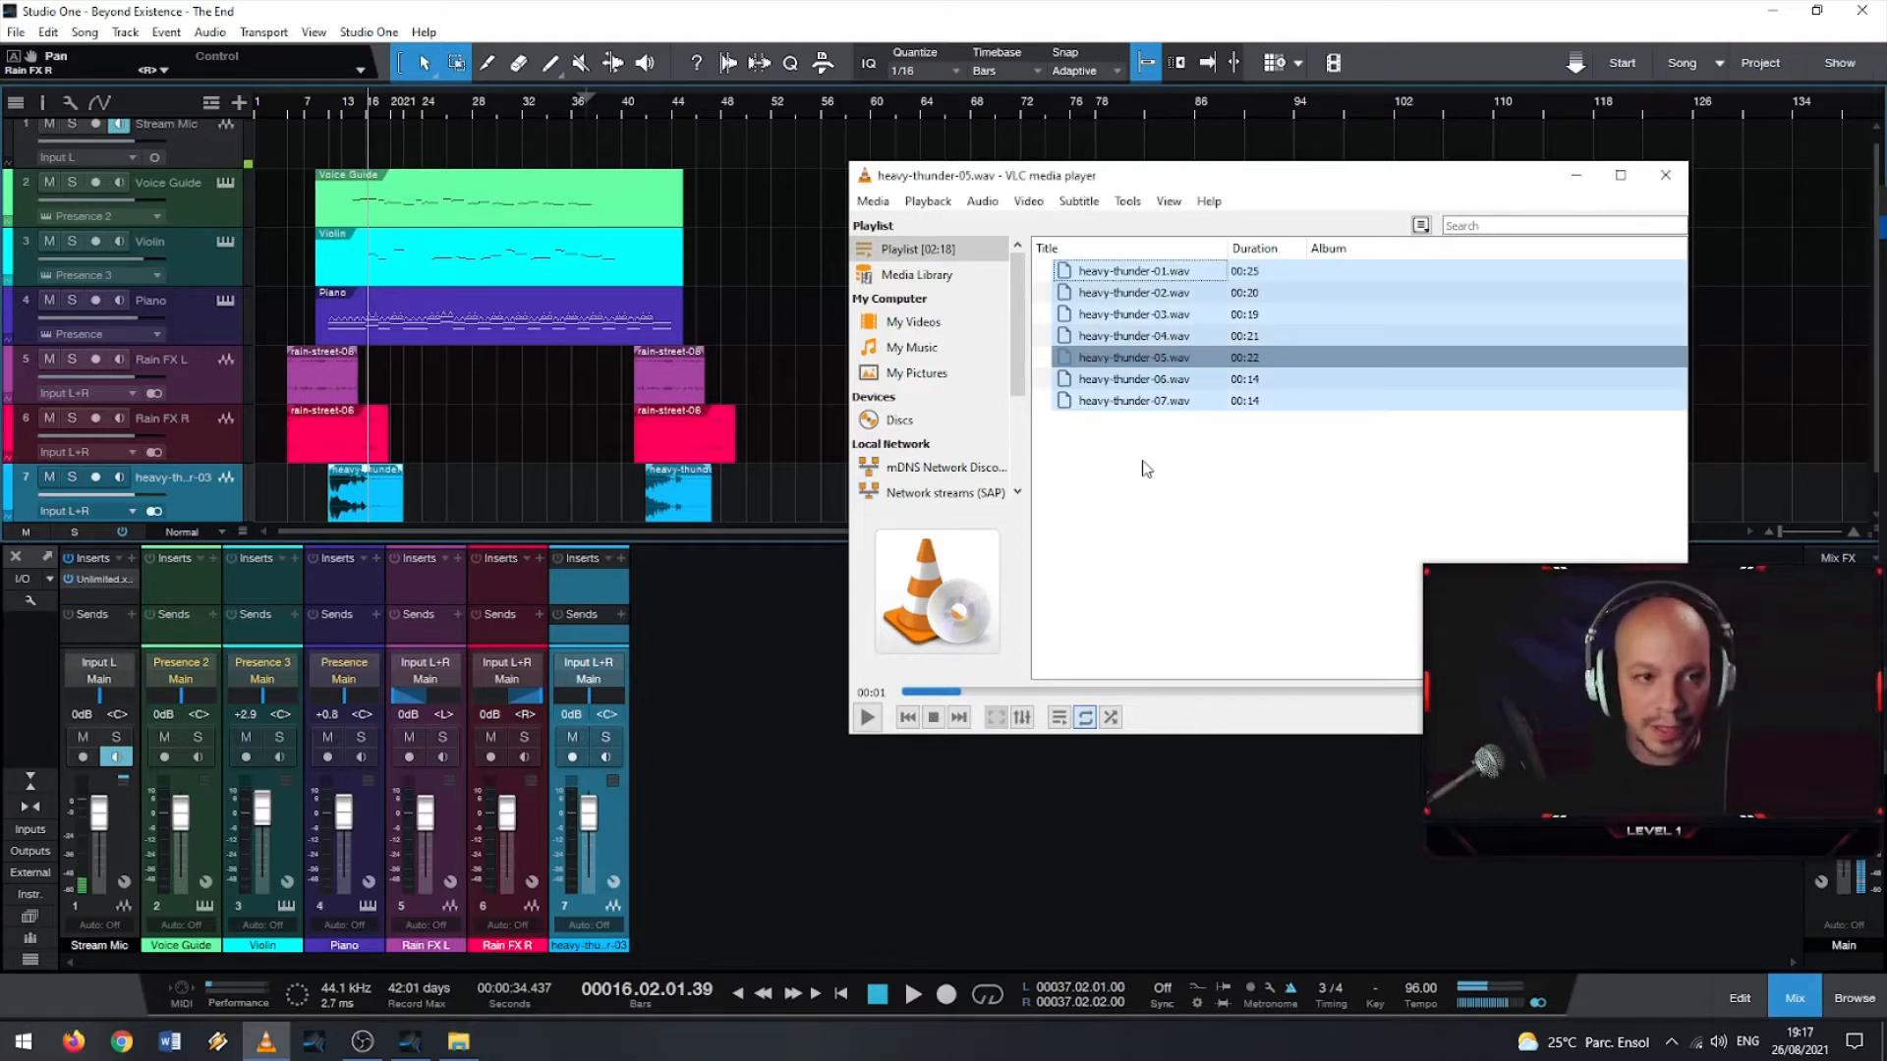
key("Delete")
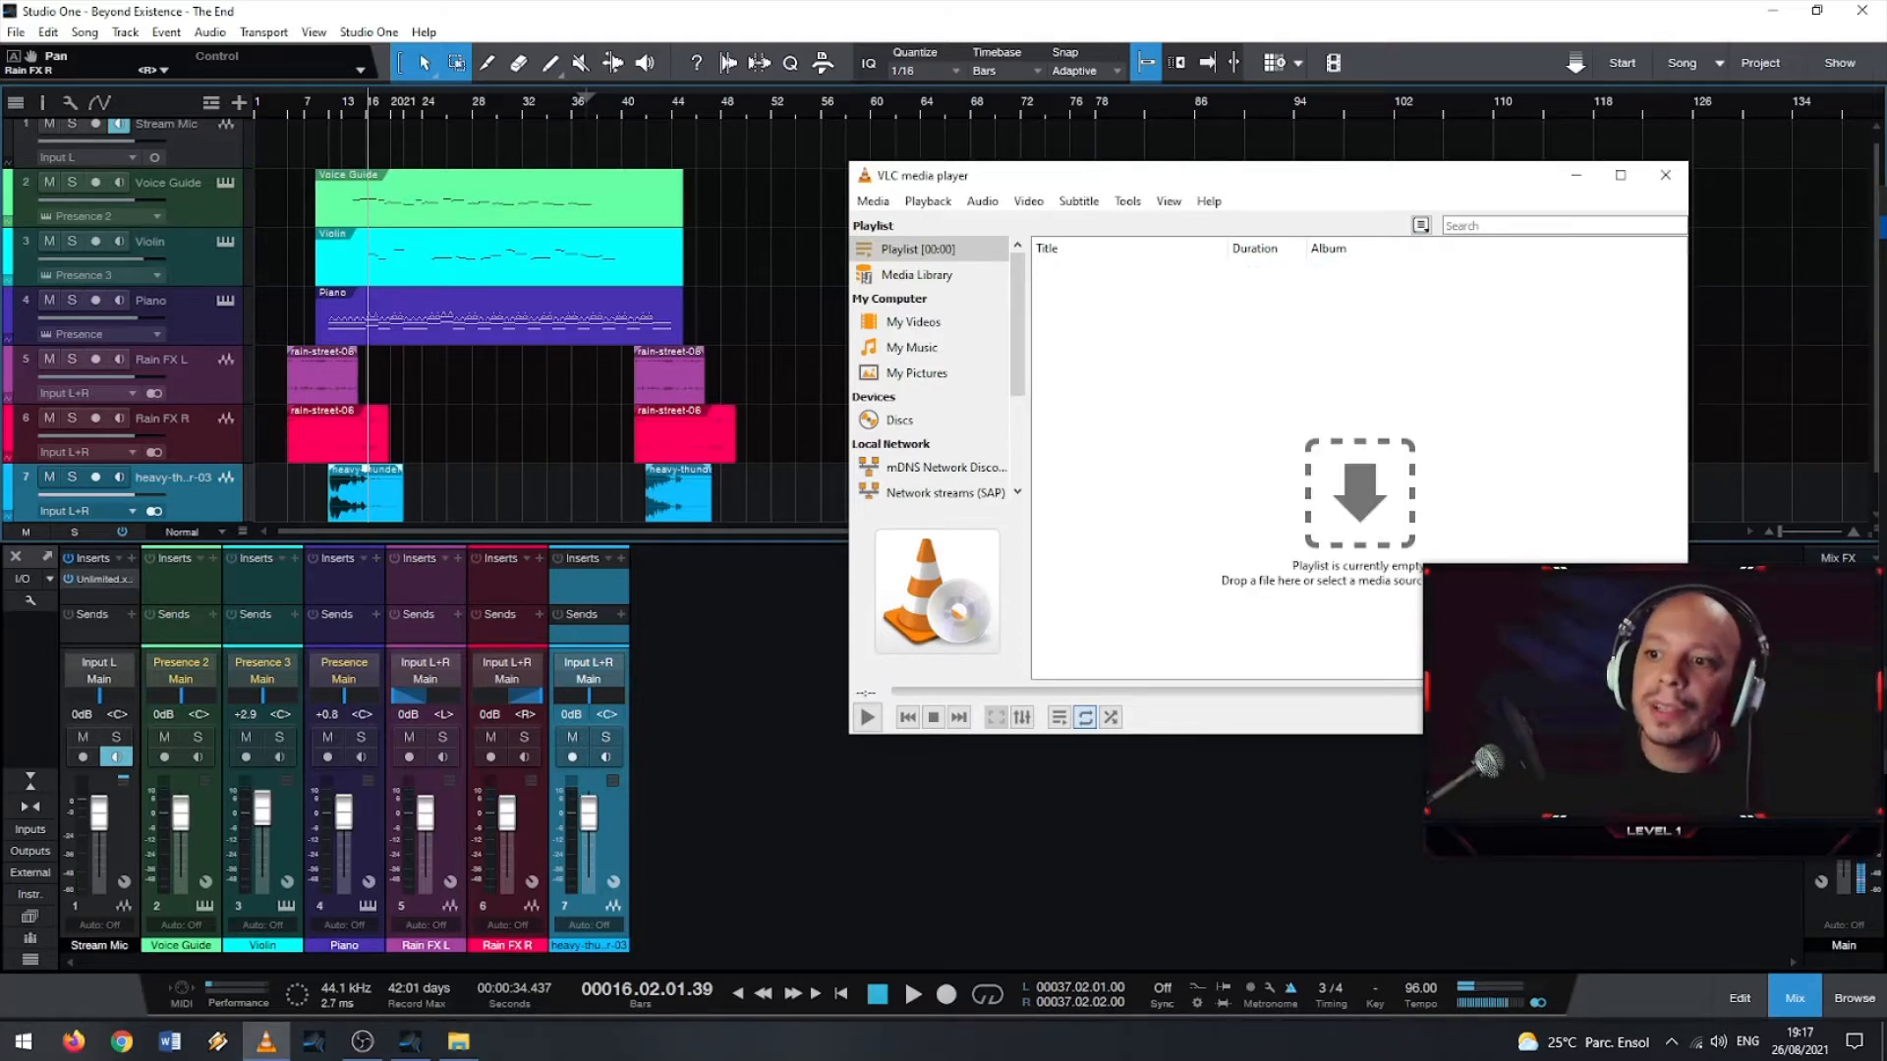
left_click(1886, 393)
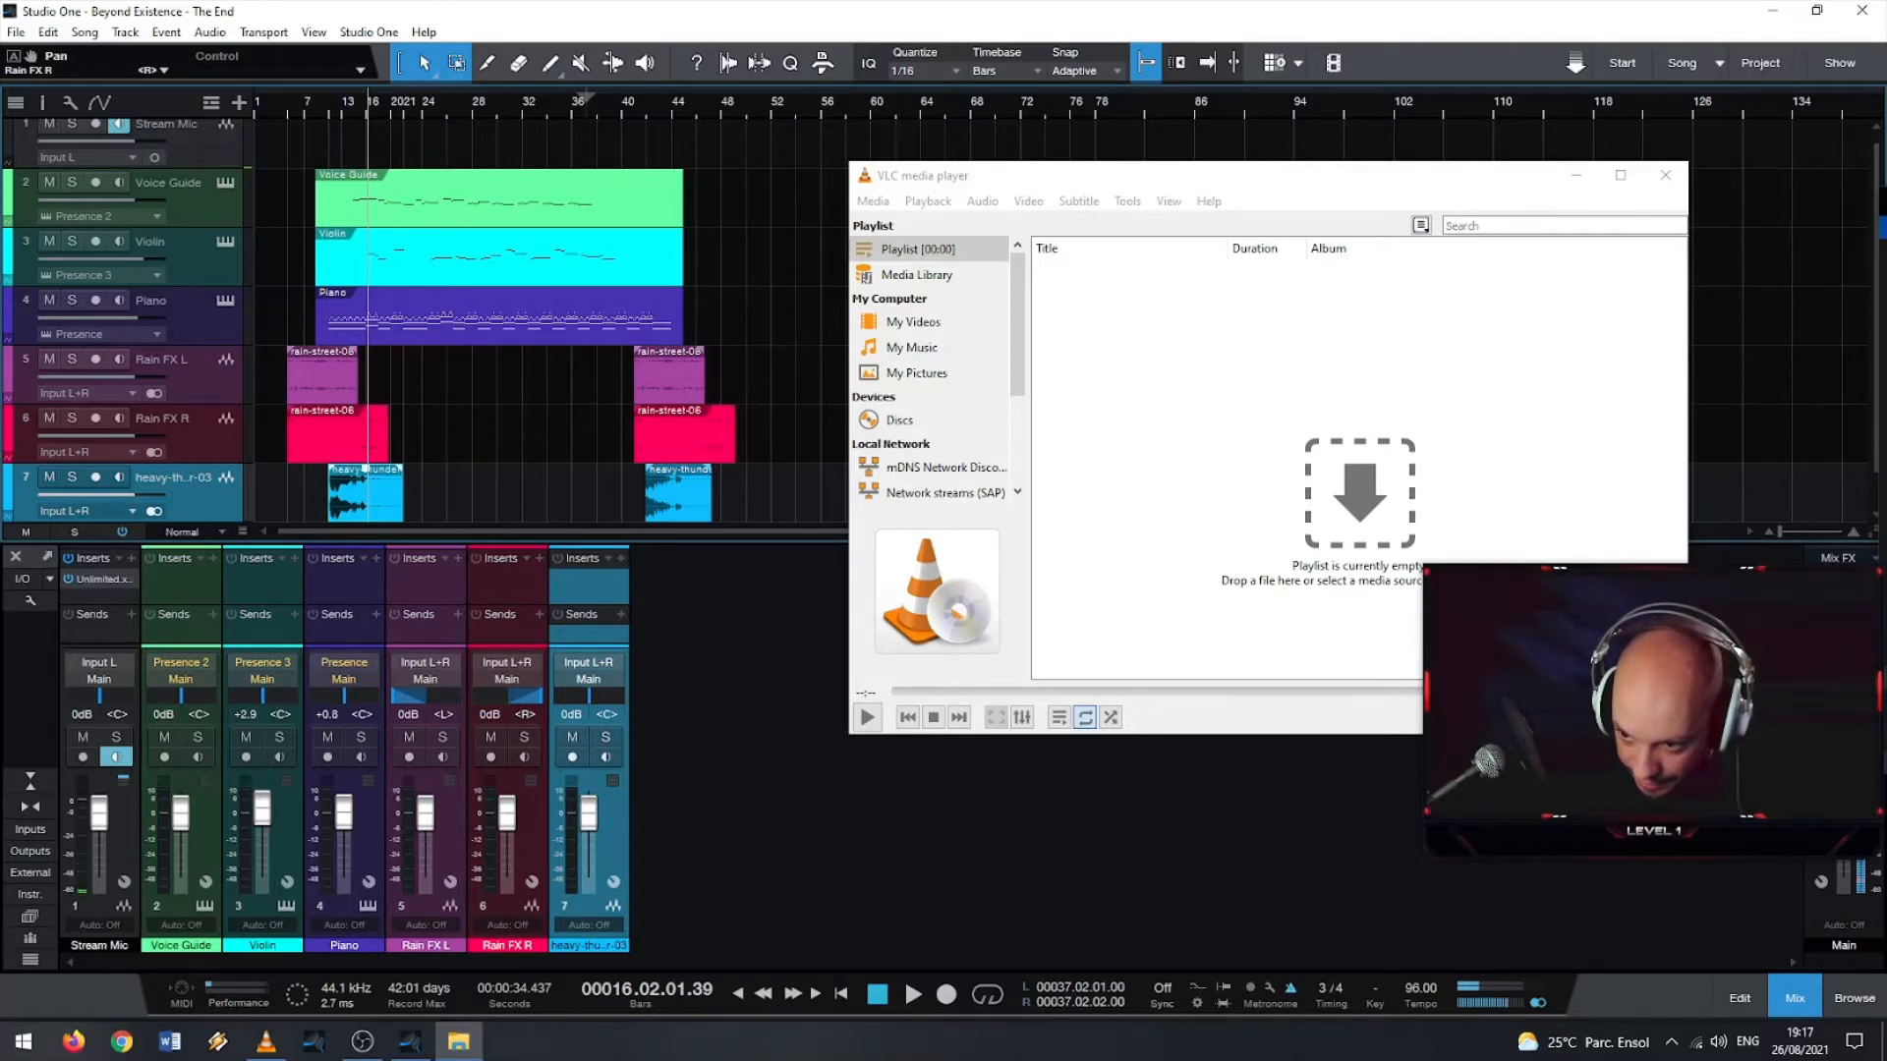
left_click_drag(1623, 360, 1361, 329)
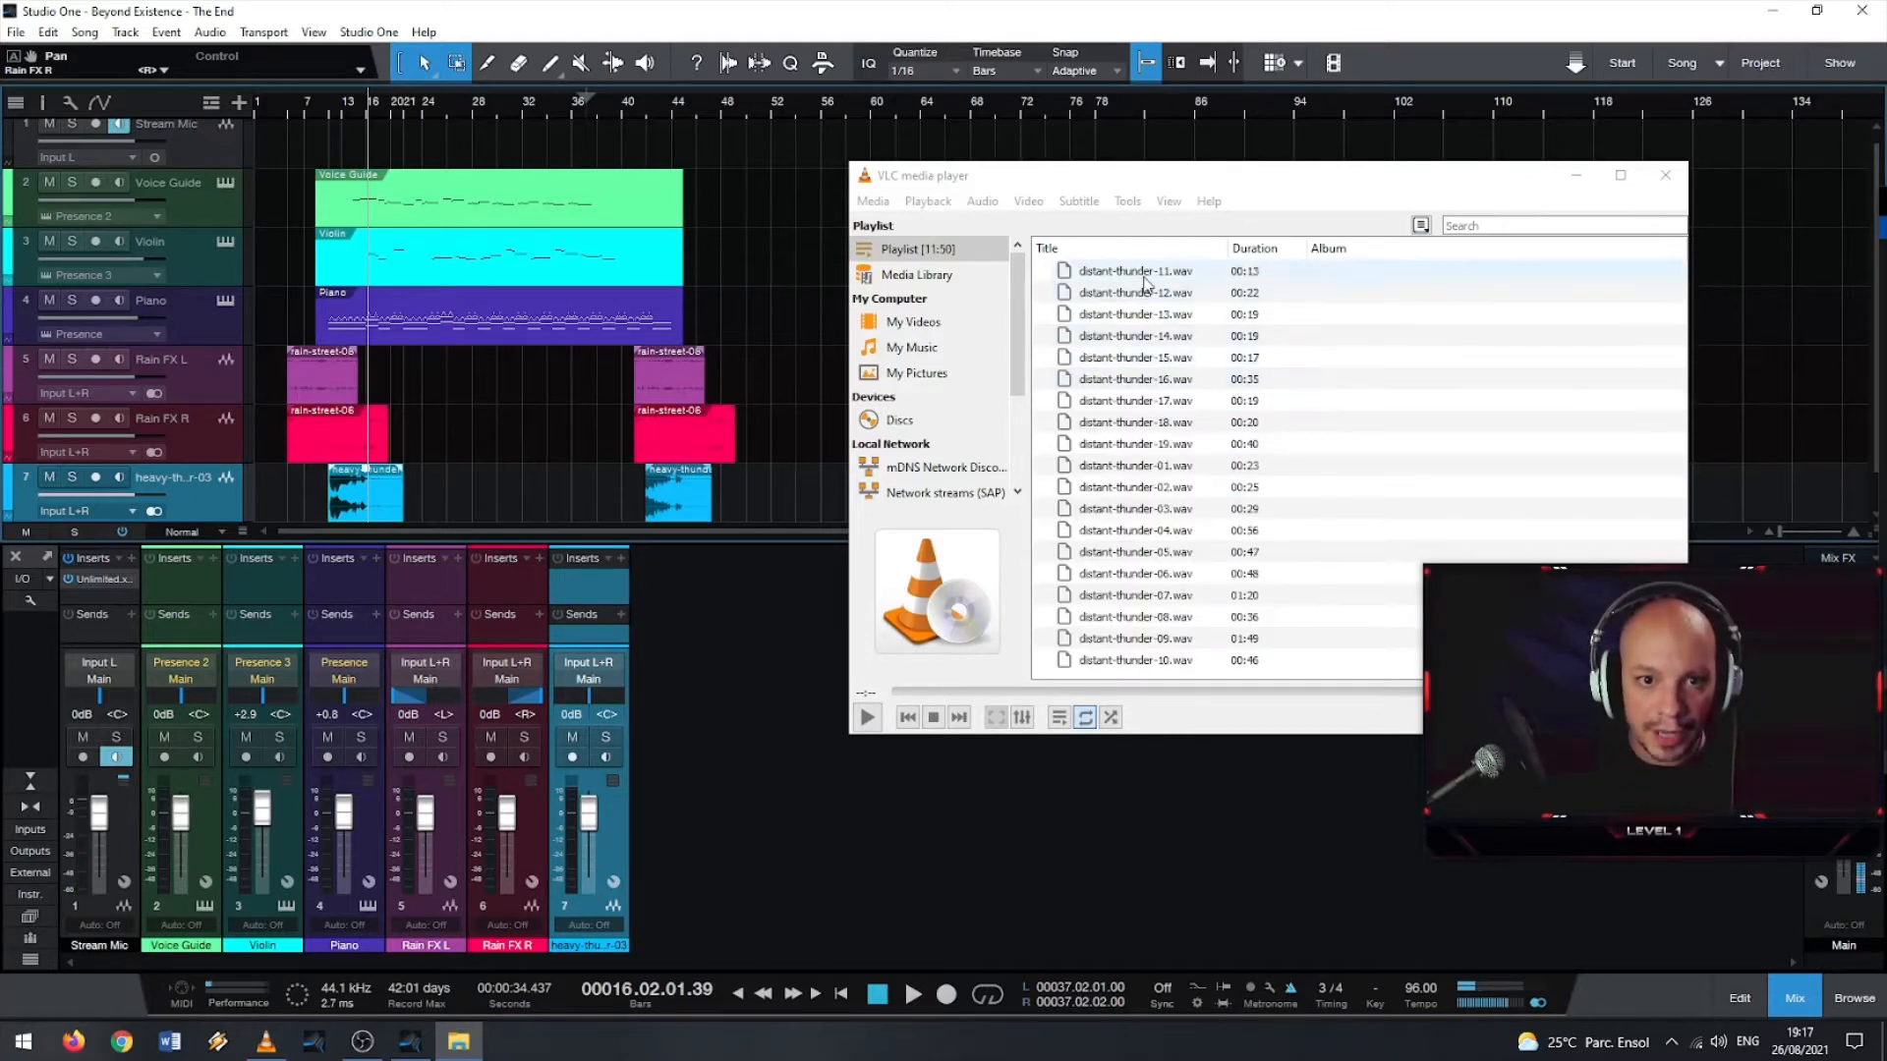
- Audition distant-thunder-11, 12, 13, 14, 17 and 18 from the VLC playlist
double_click(1135, 271)
double_click(1140, 293)
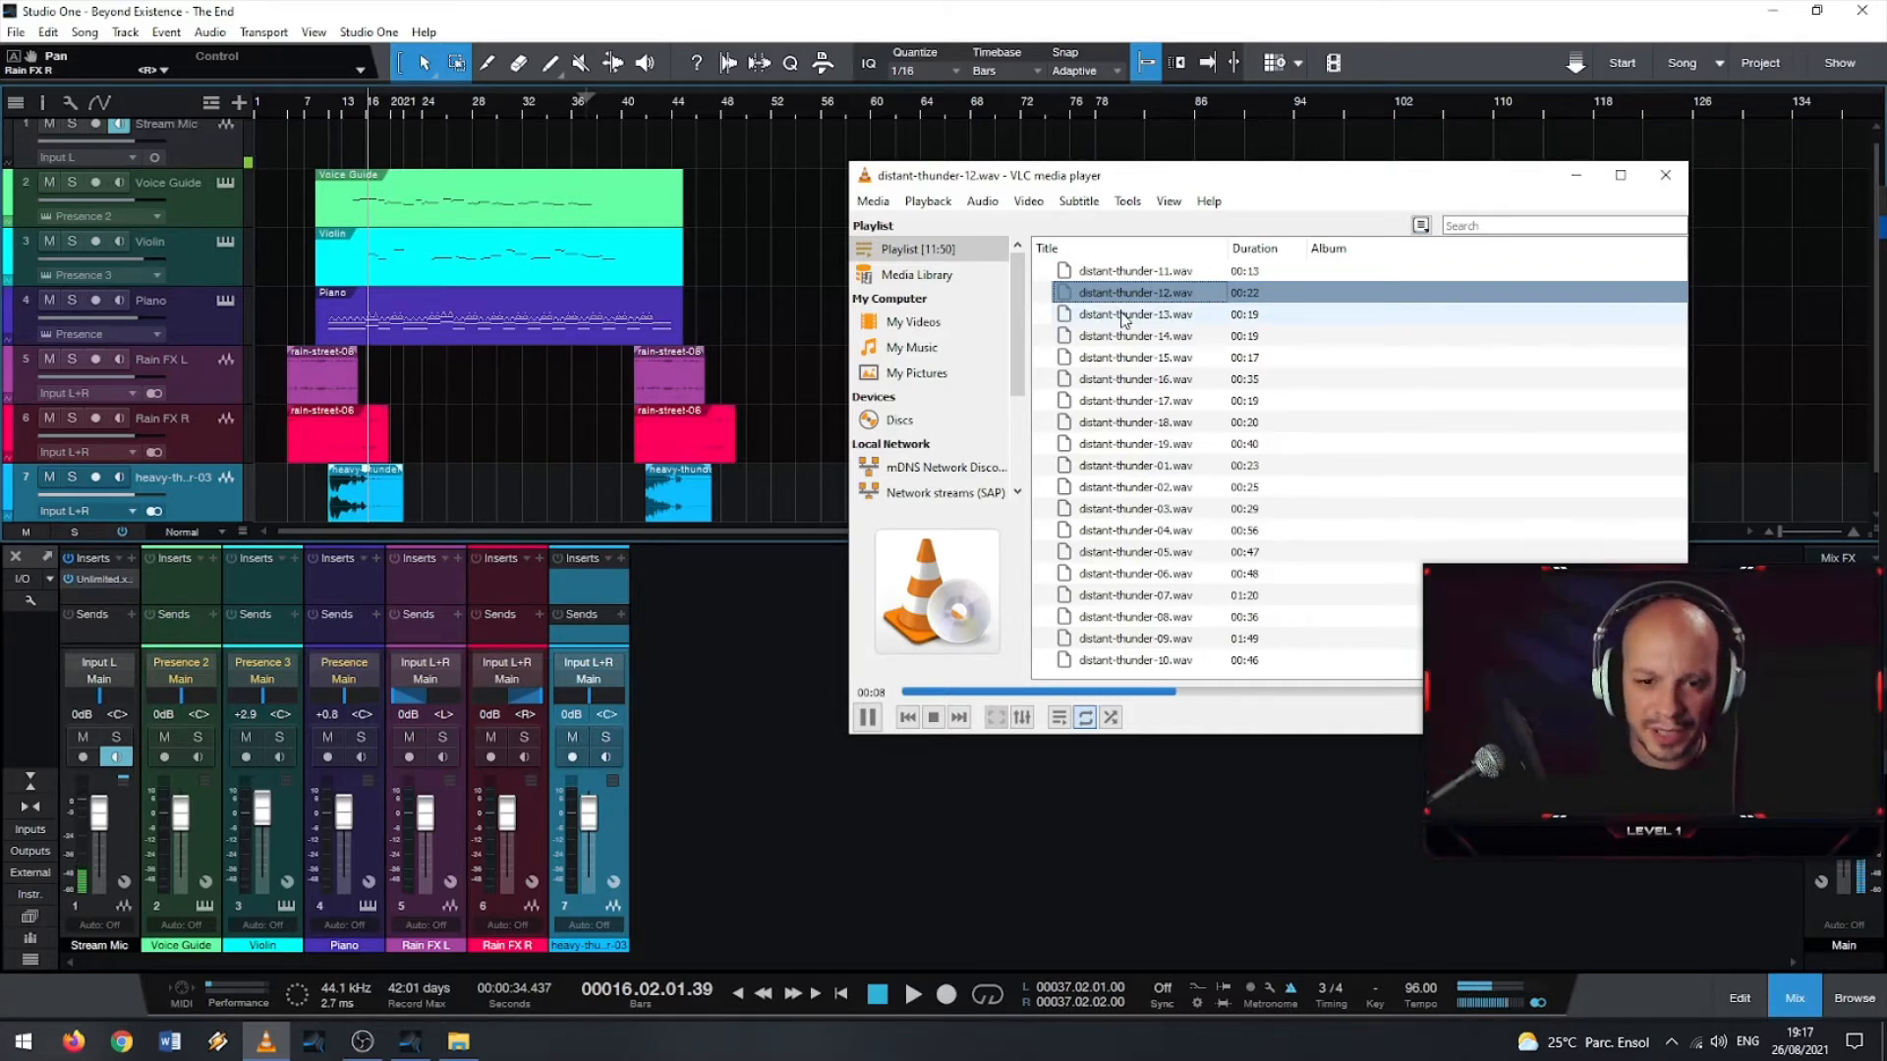
double_click(1123, 314)
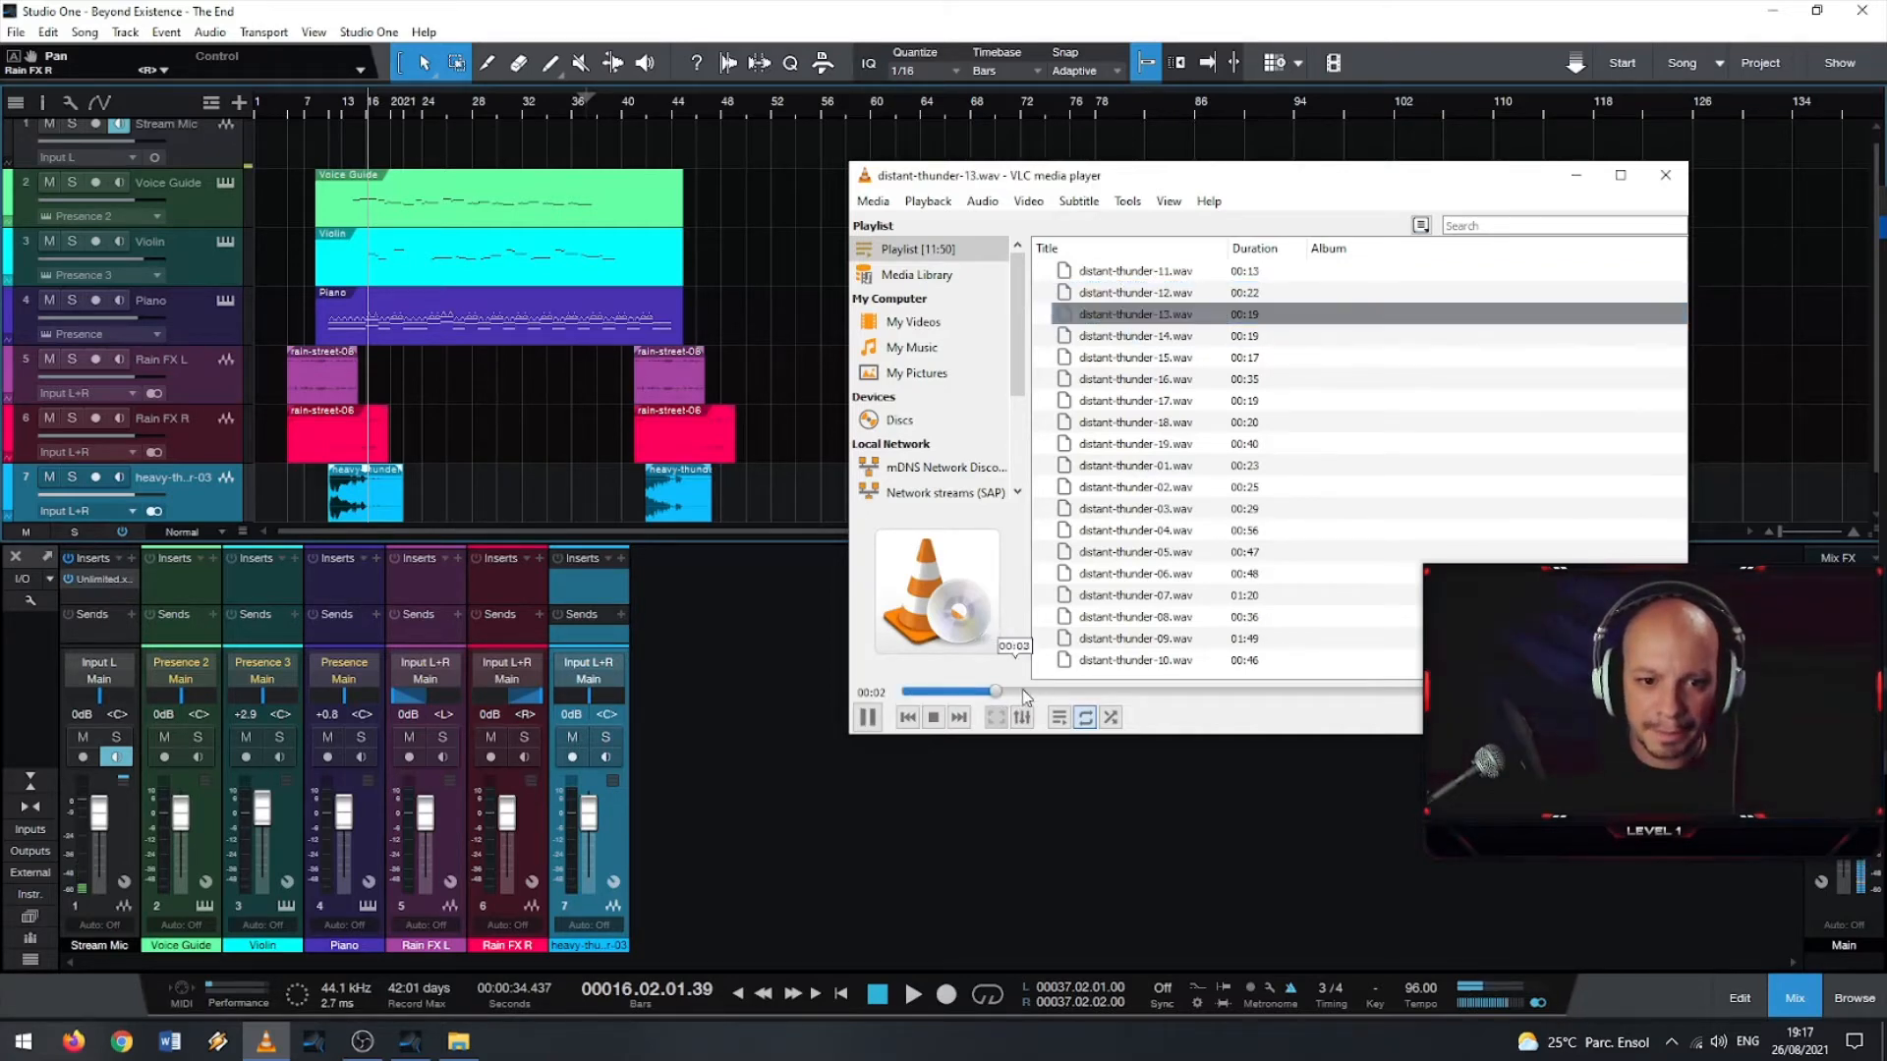
double_click(1138, 338)
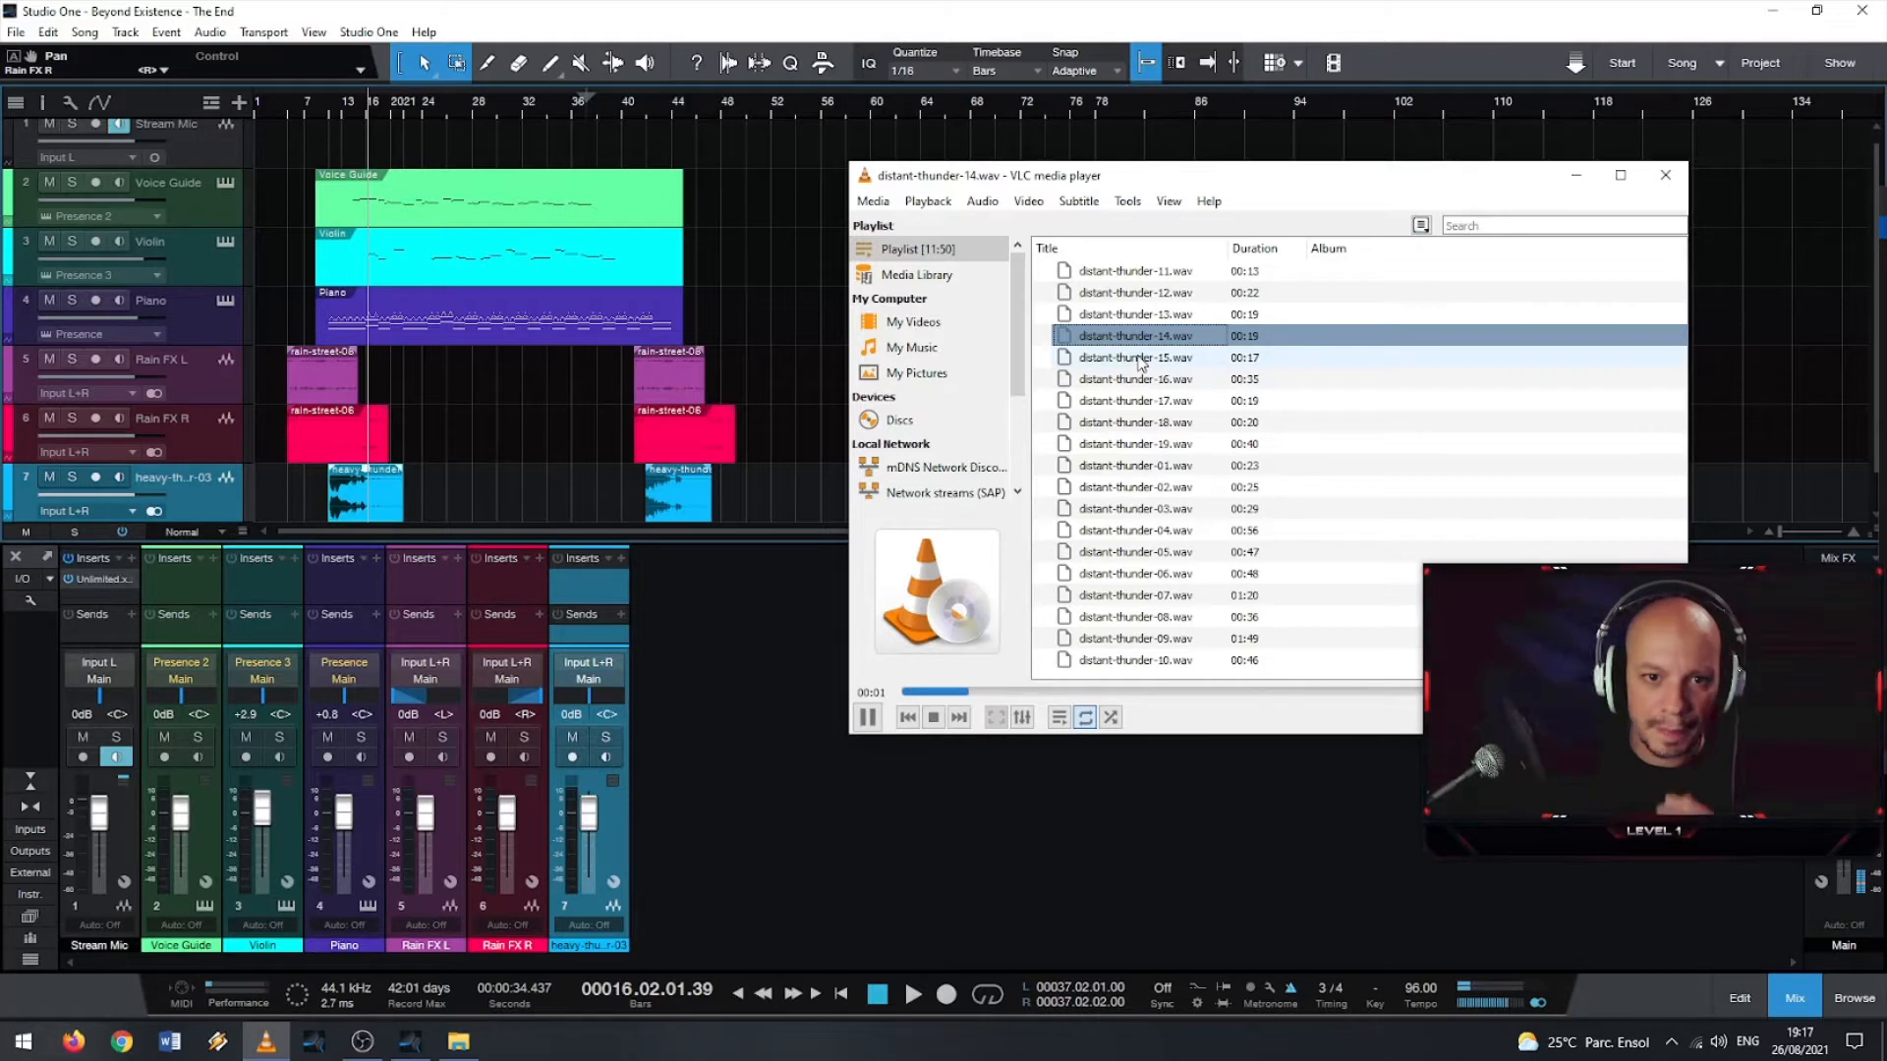
double_click(1139, 402)
double_click(1137, 422)
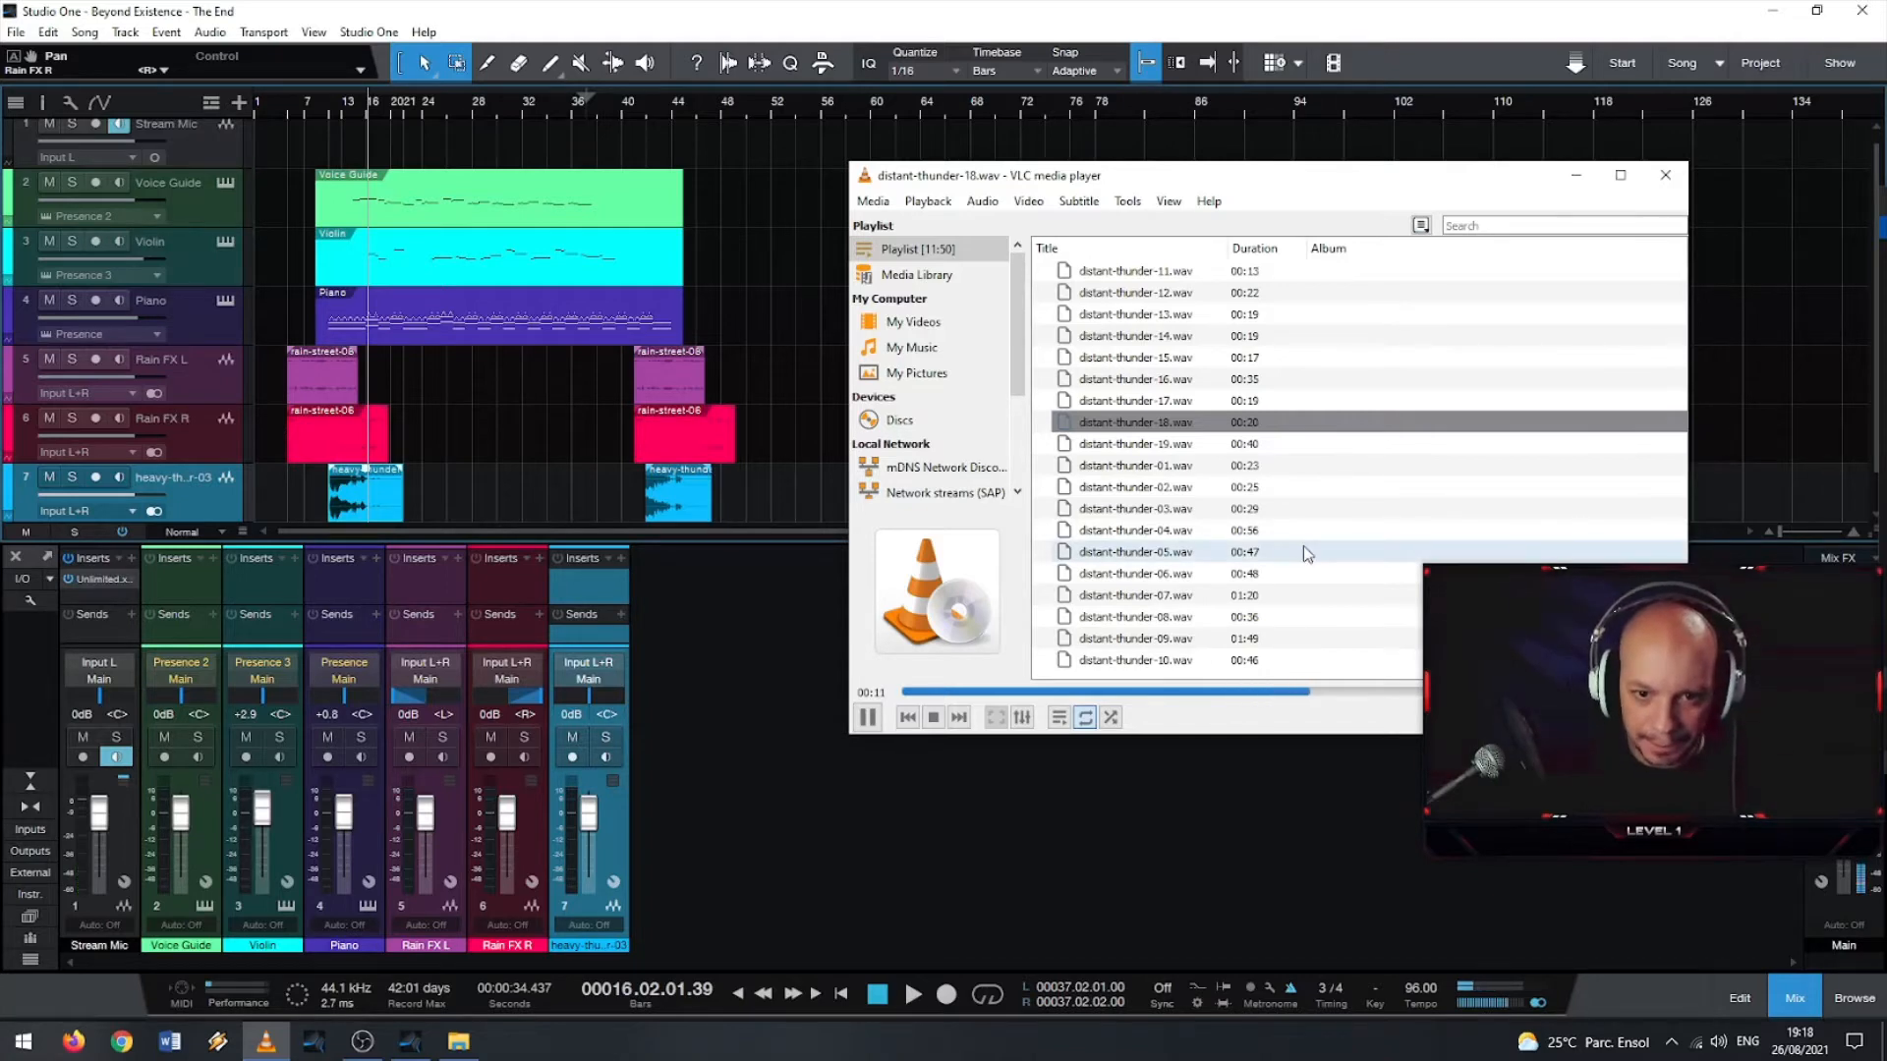
- Pause playback and add distant-thunder-18 as a new audio track below heavy-thunder, starting just before the first rain clips
key("space")
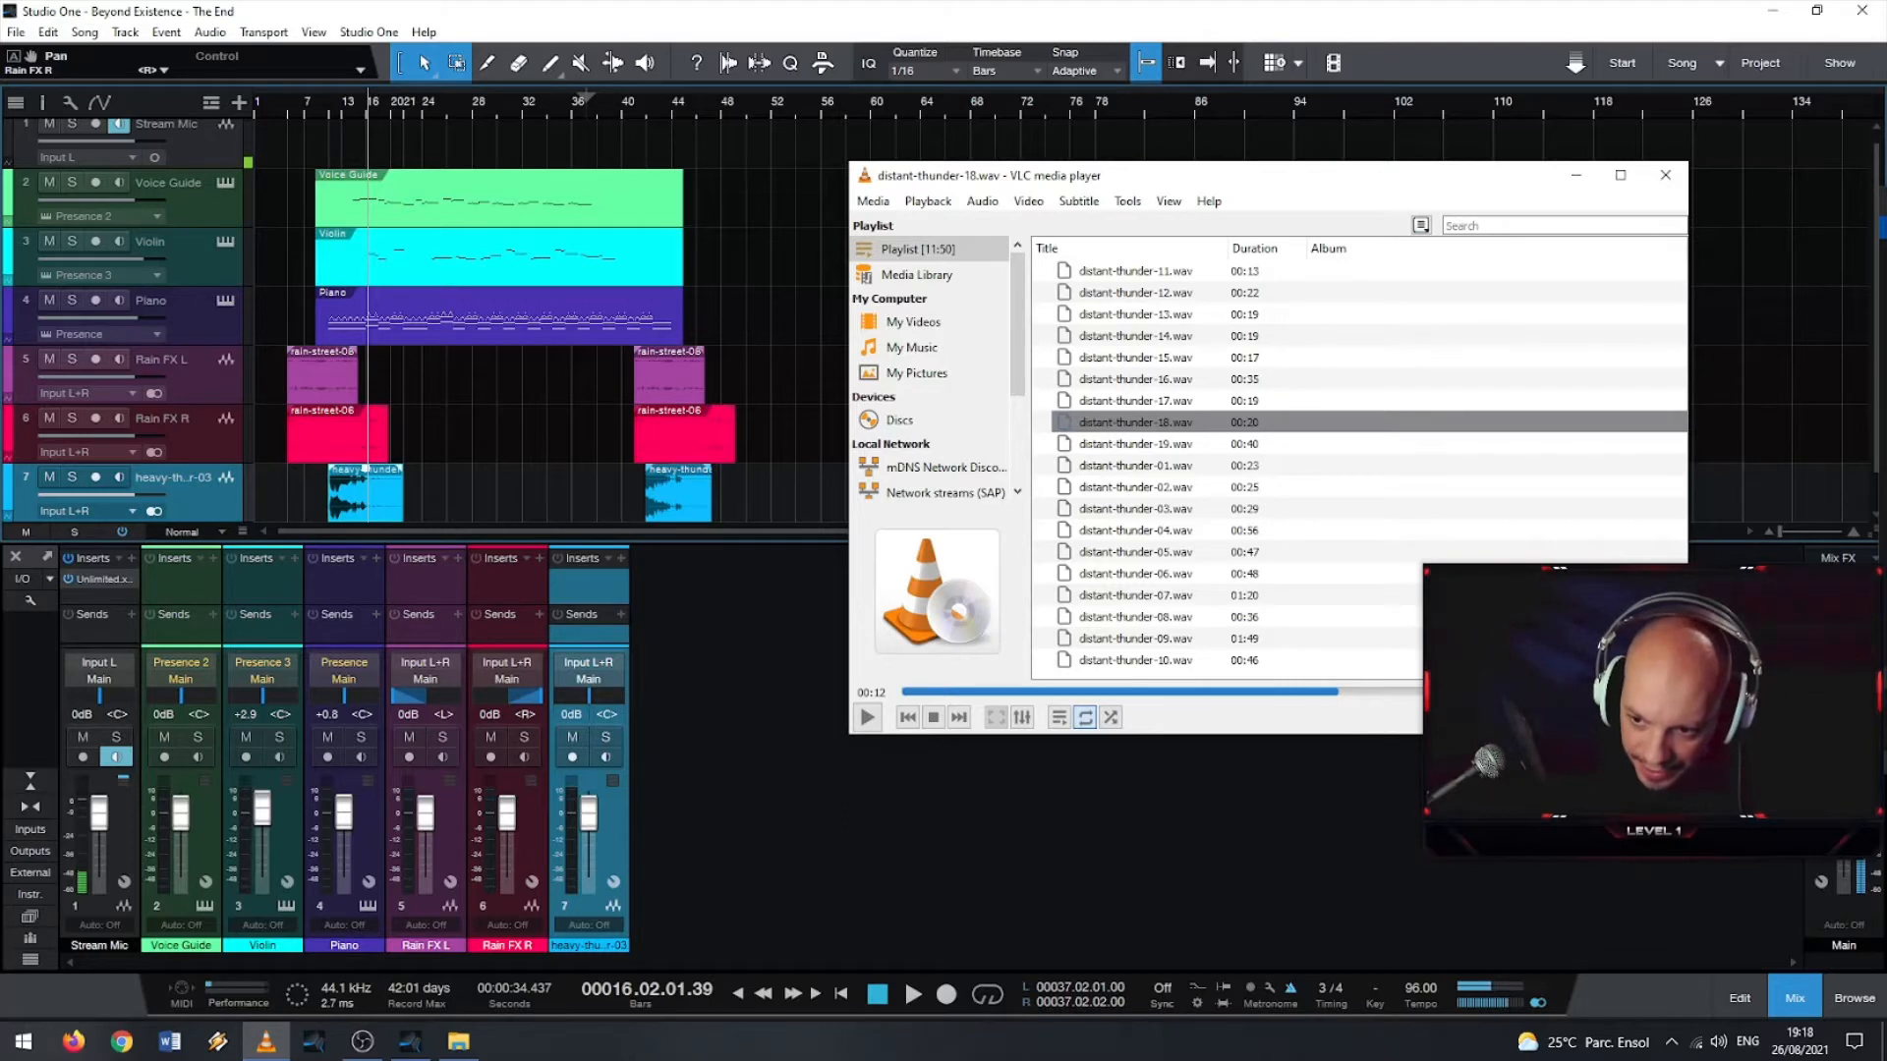
key("alt+Tab")
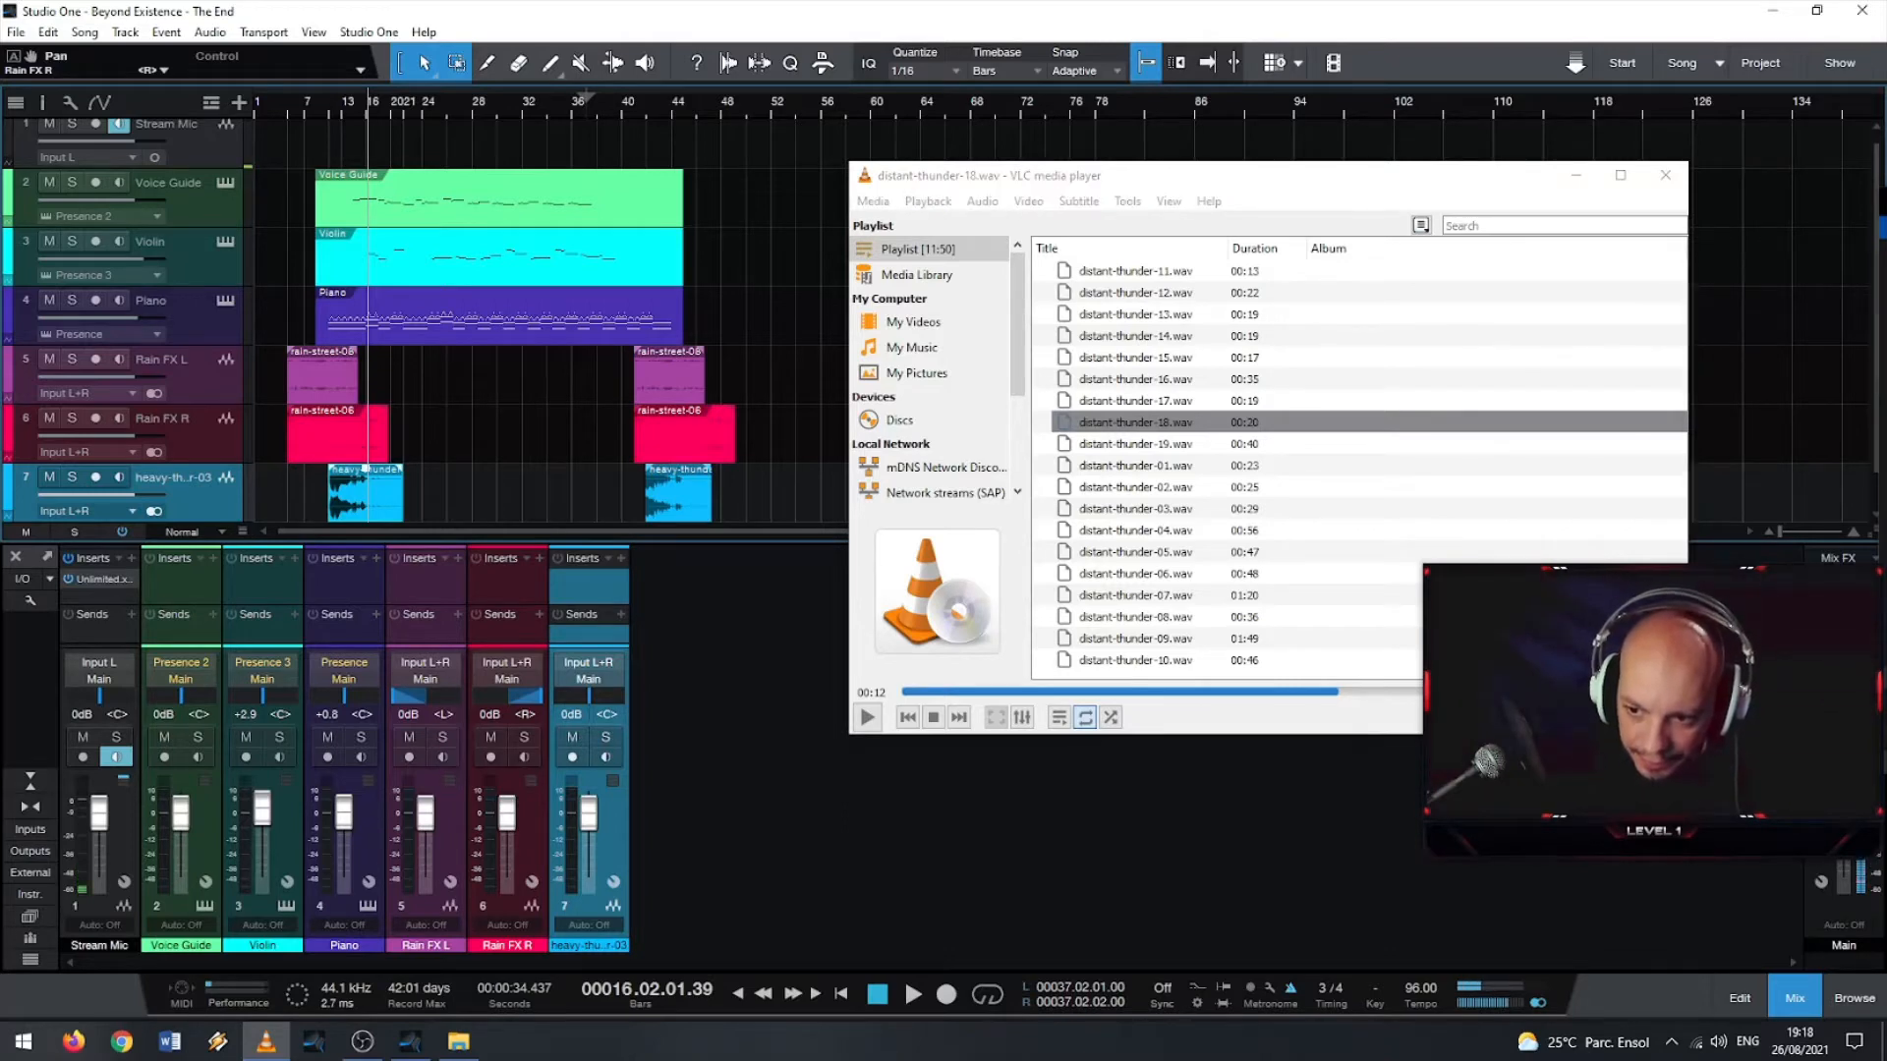
left_click_drag(846, 620, 316, 499)
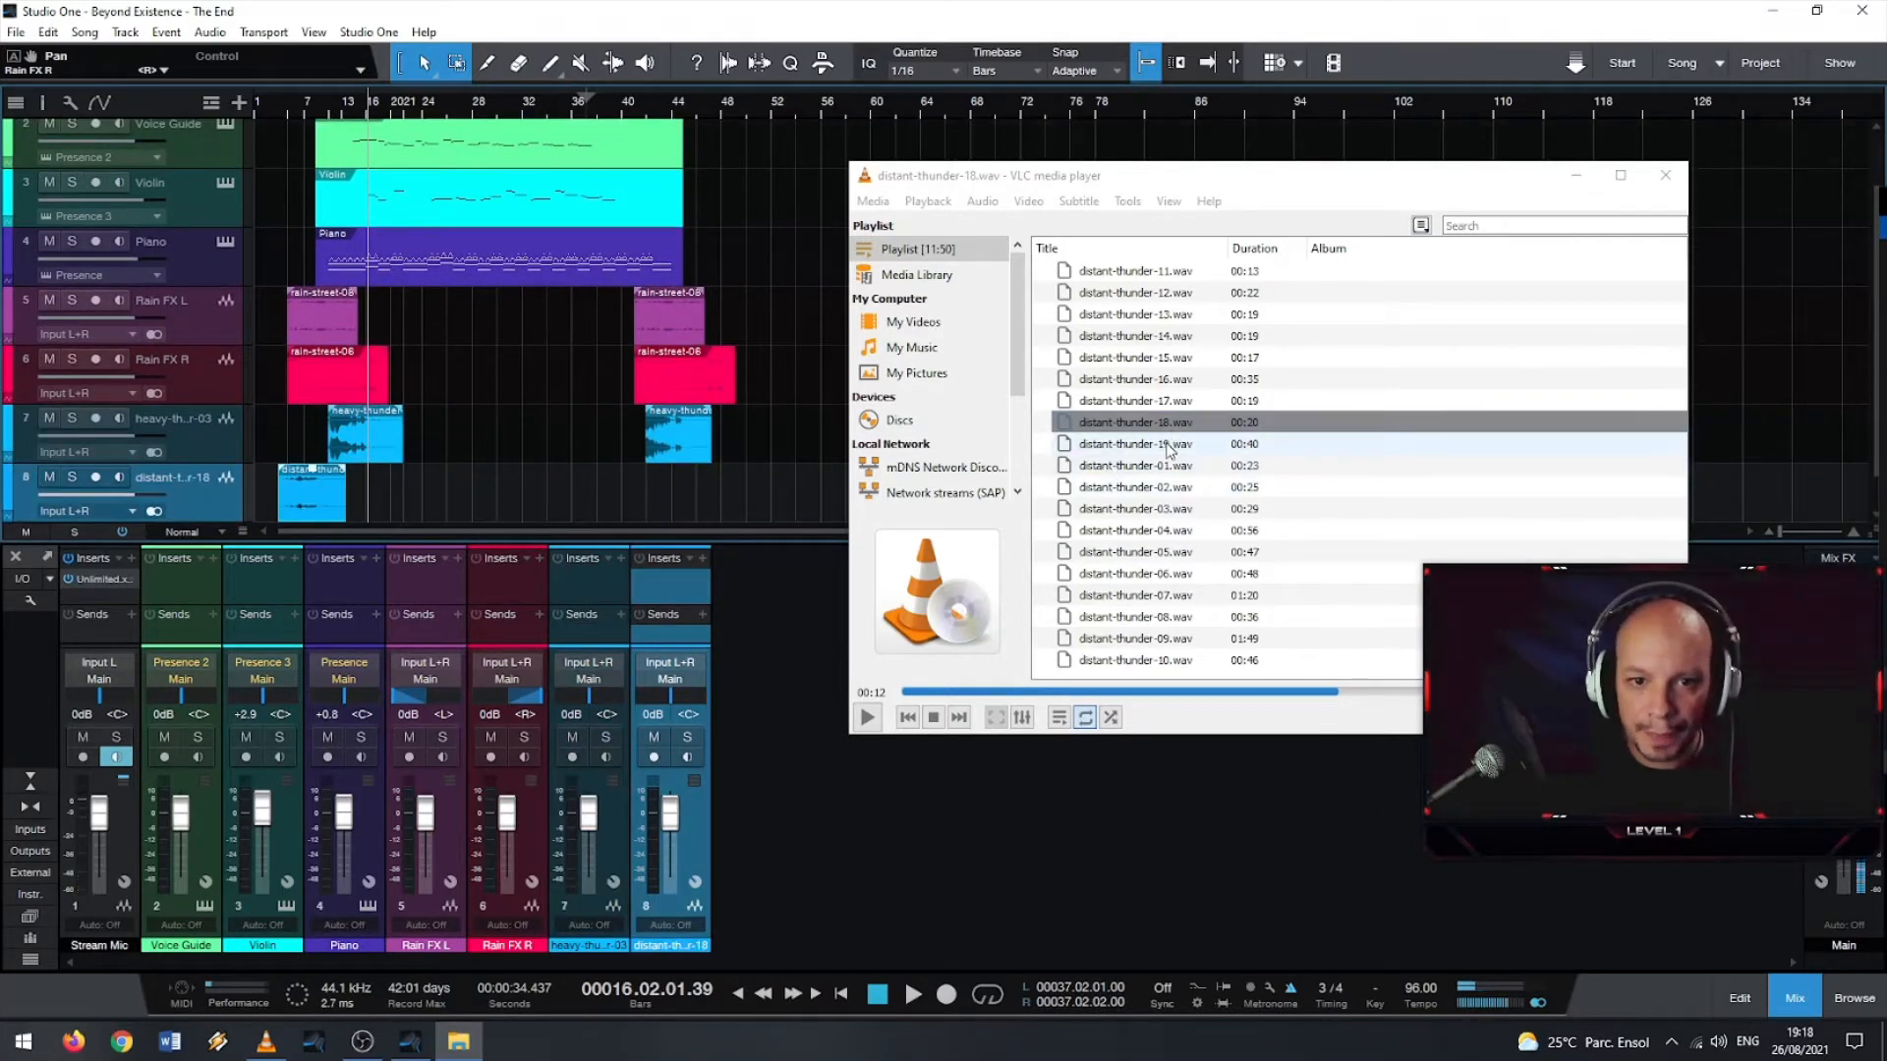
- Audition distant-thunder-19, skipping ahead in it, and distant-thunder-01, pausing playback on the latter
double_click(1135, 444)
left_click(1005, 692)
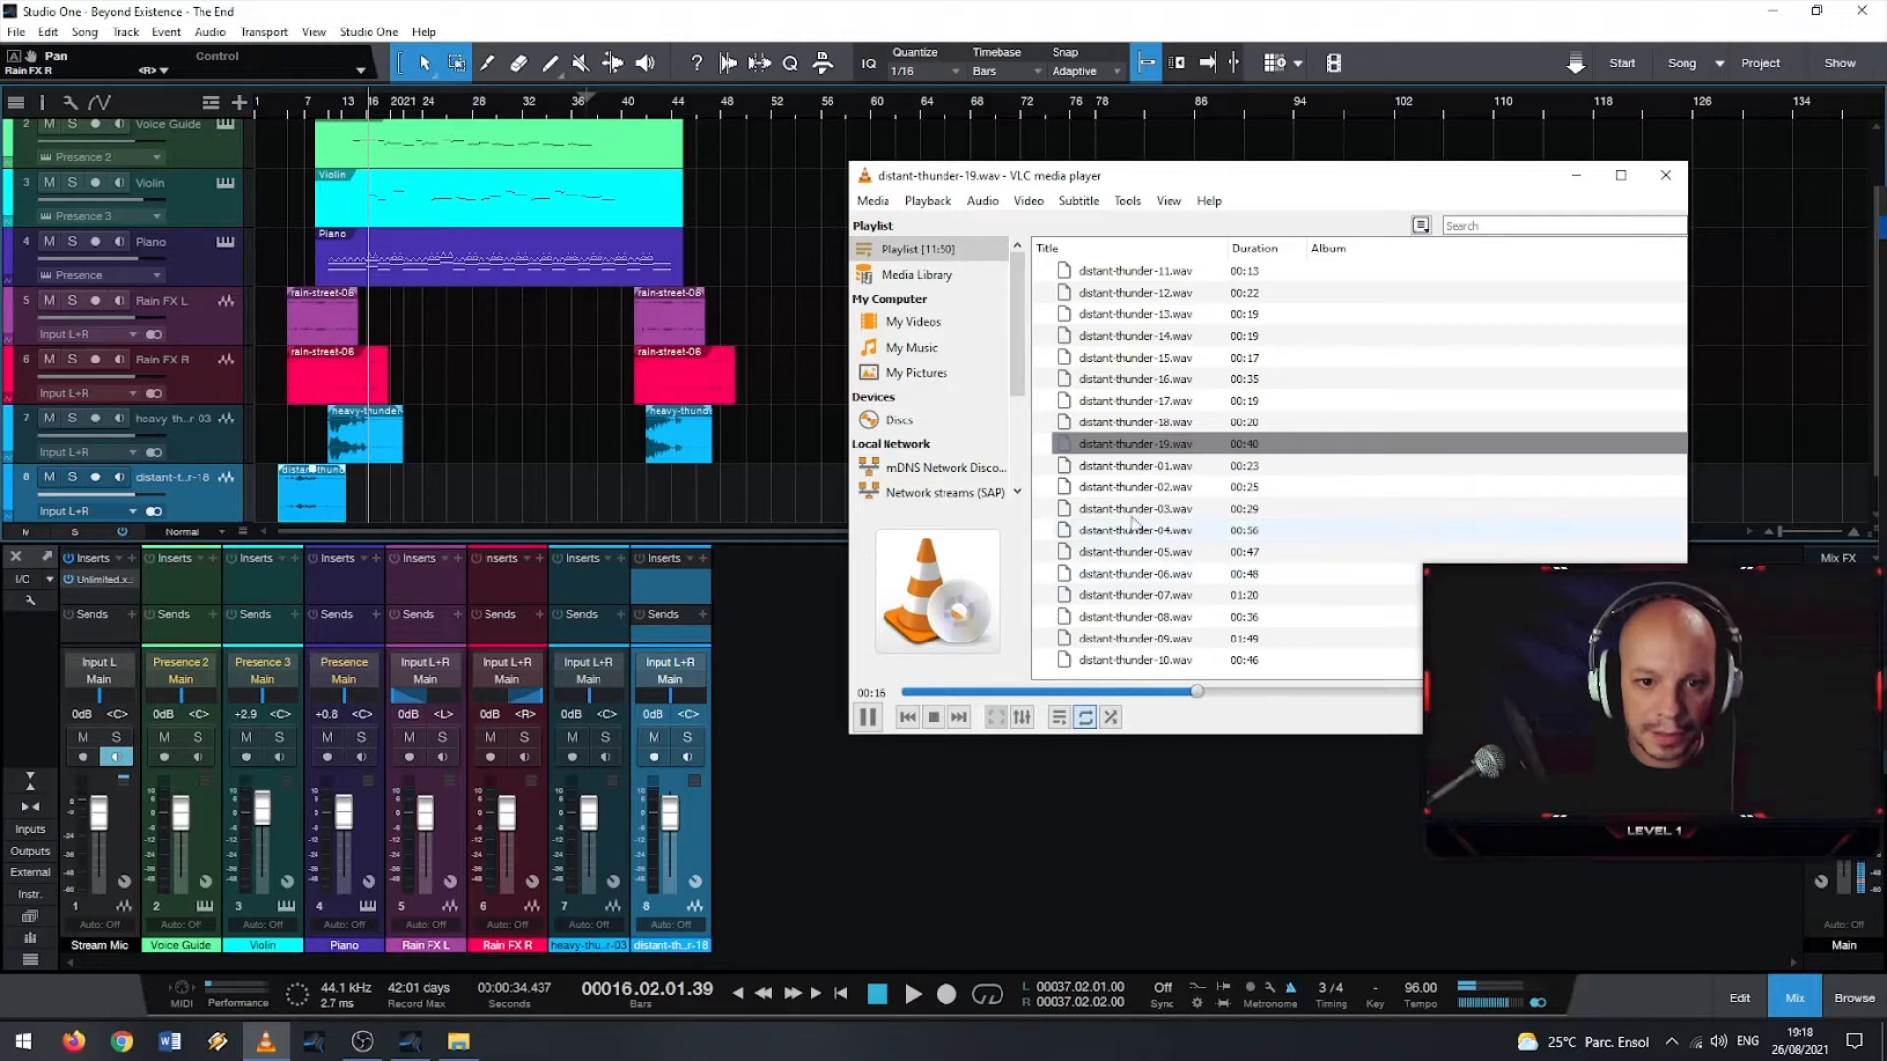
double_click(1130, 466)
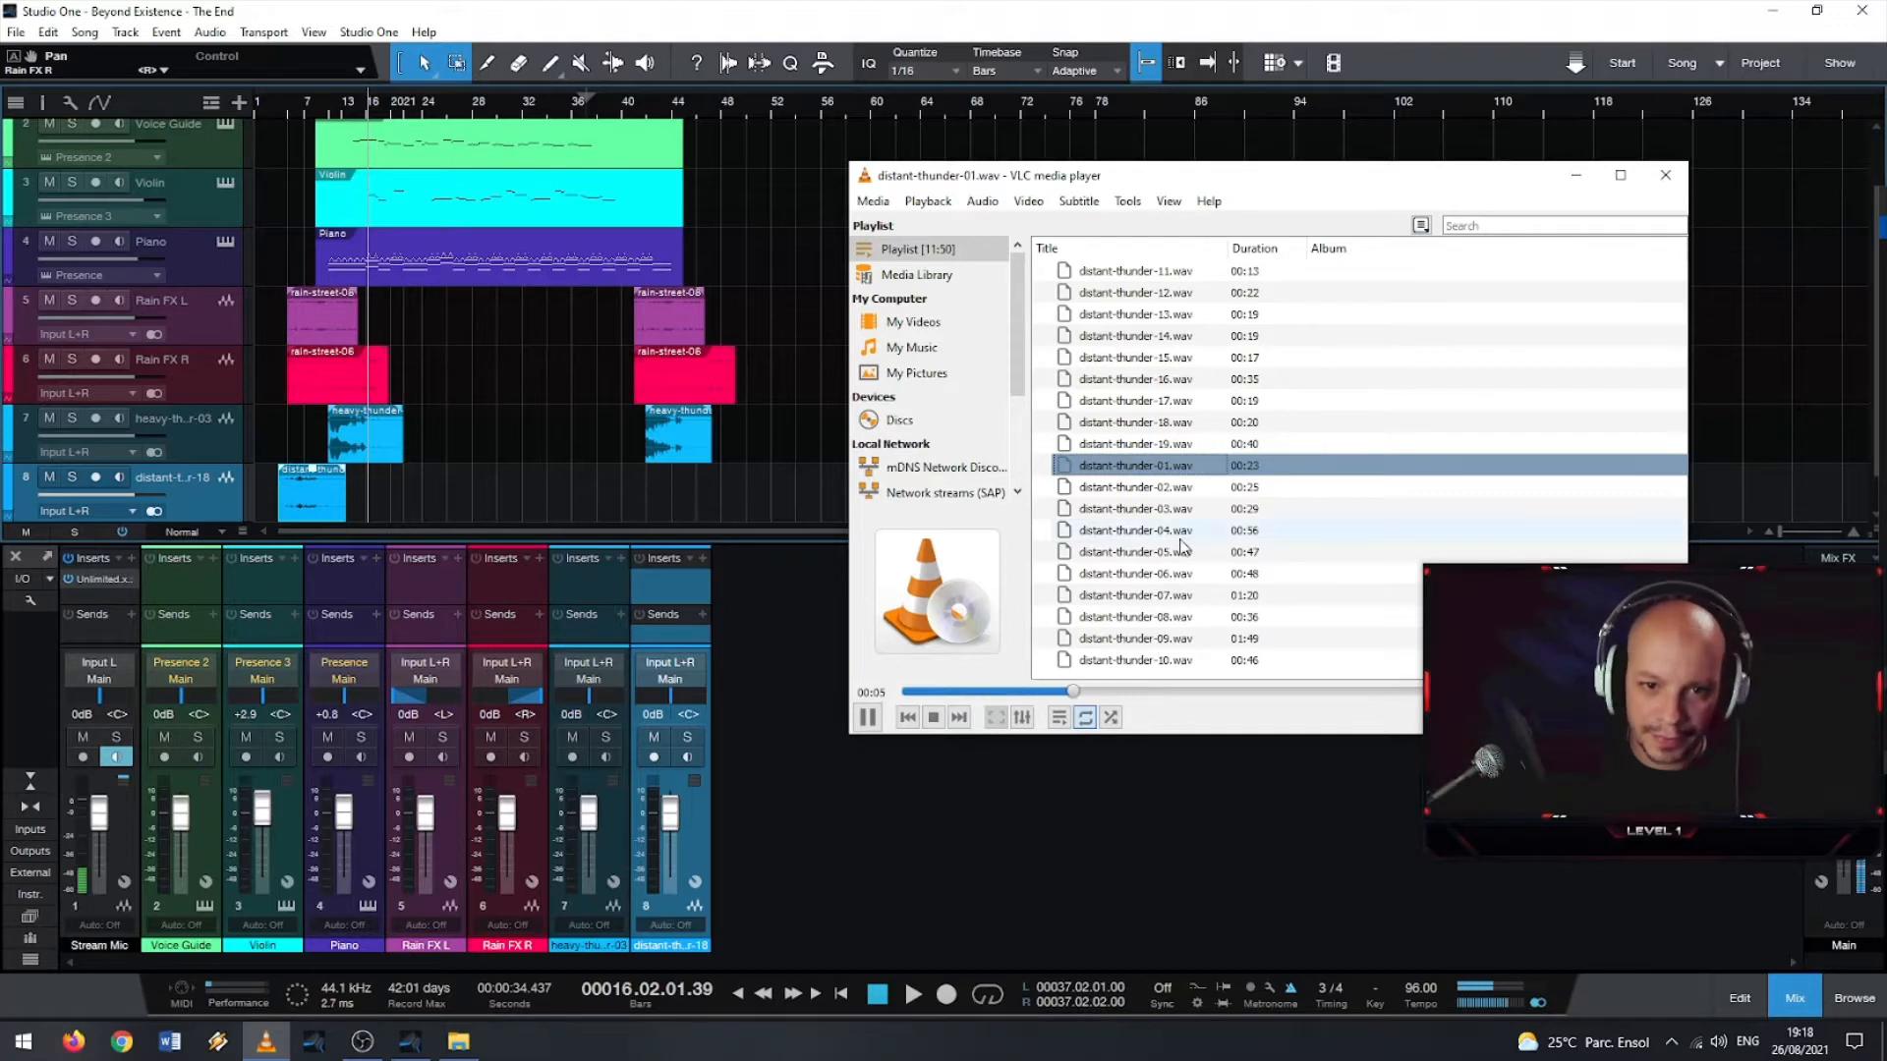
key("space")
- Add distant-thunder-01 to the distant-thunder track around bar 44, and close VLC and the file browser window
key("alt+Tab")
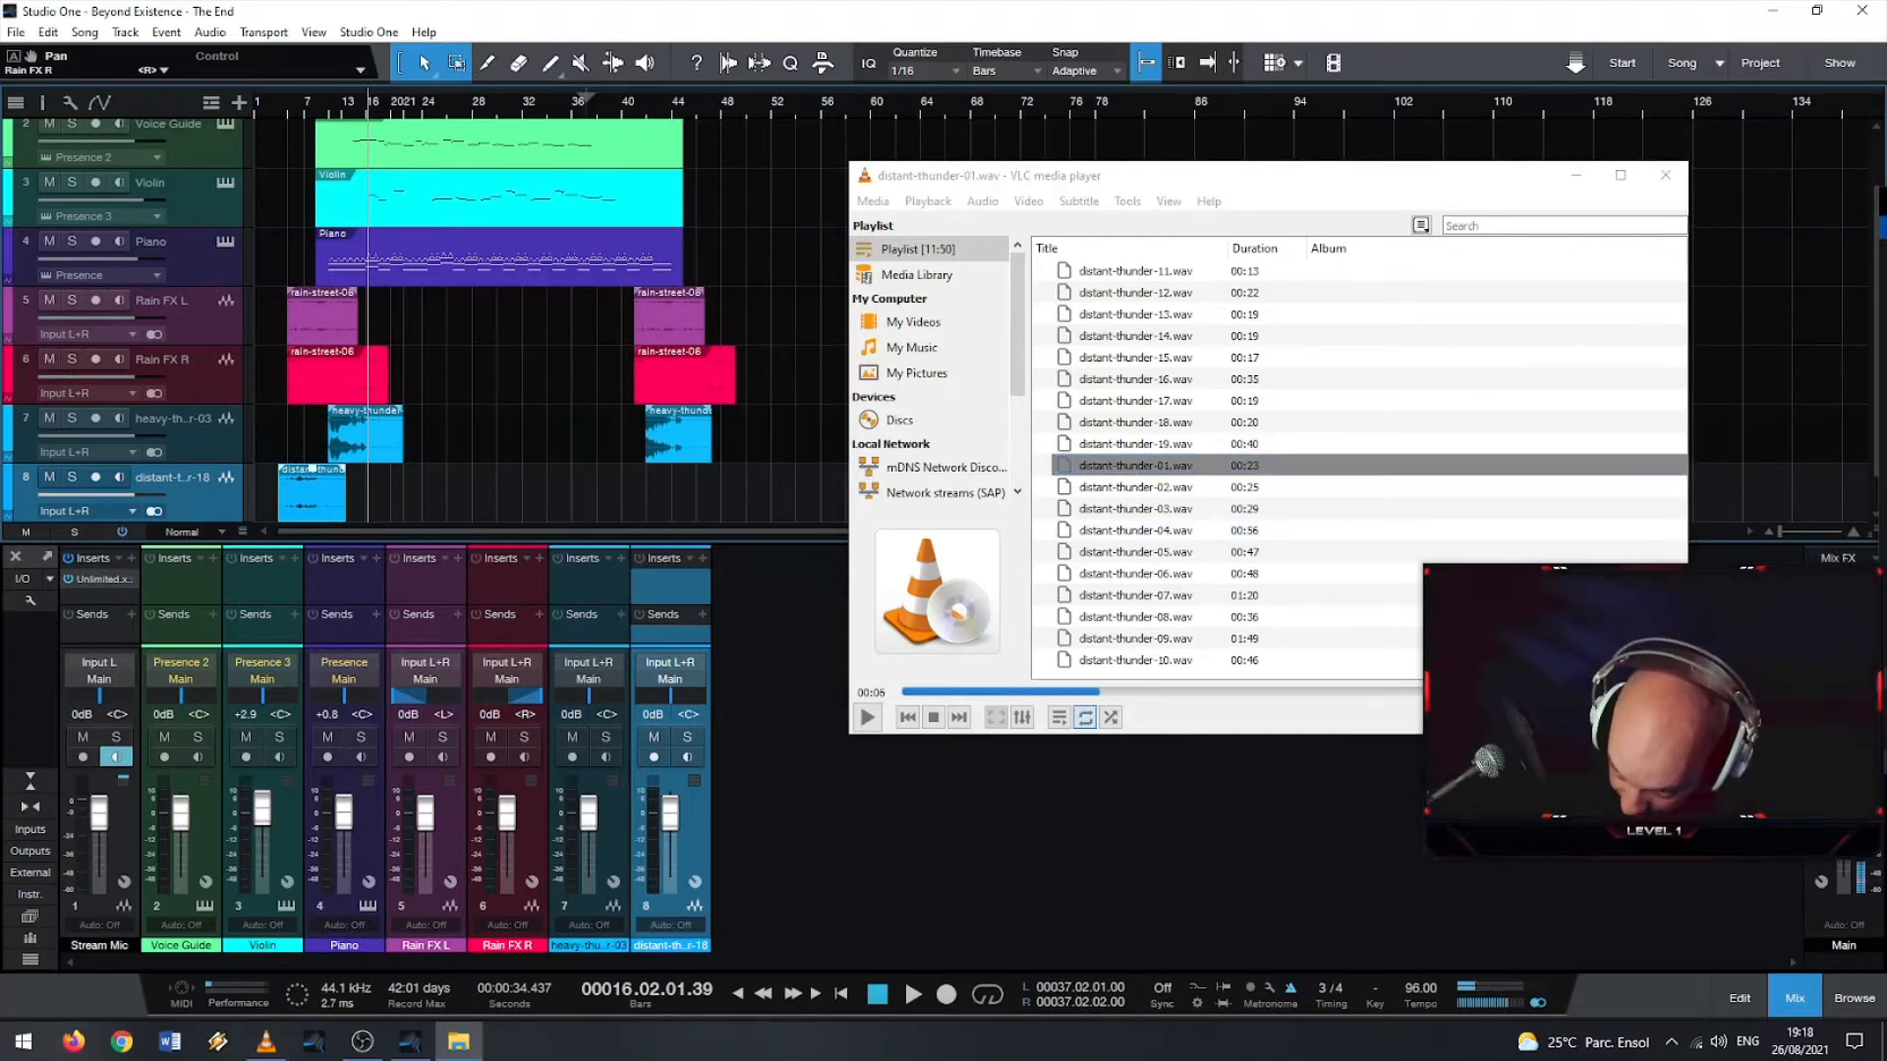
left_click_drag(1885, 307, 708, 494)
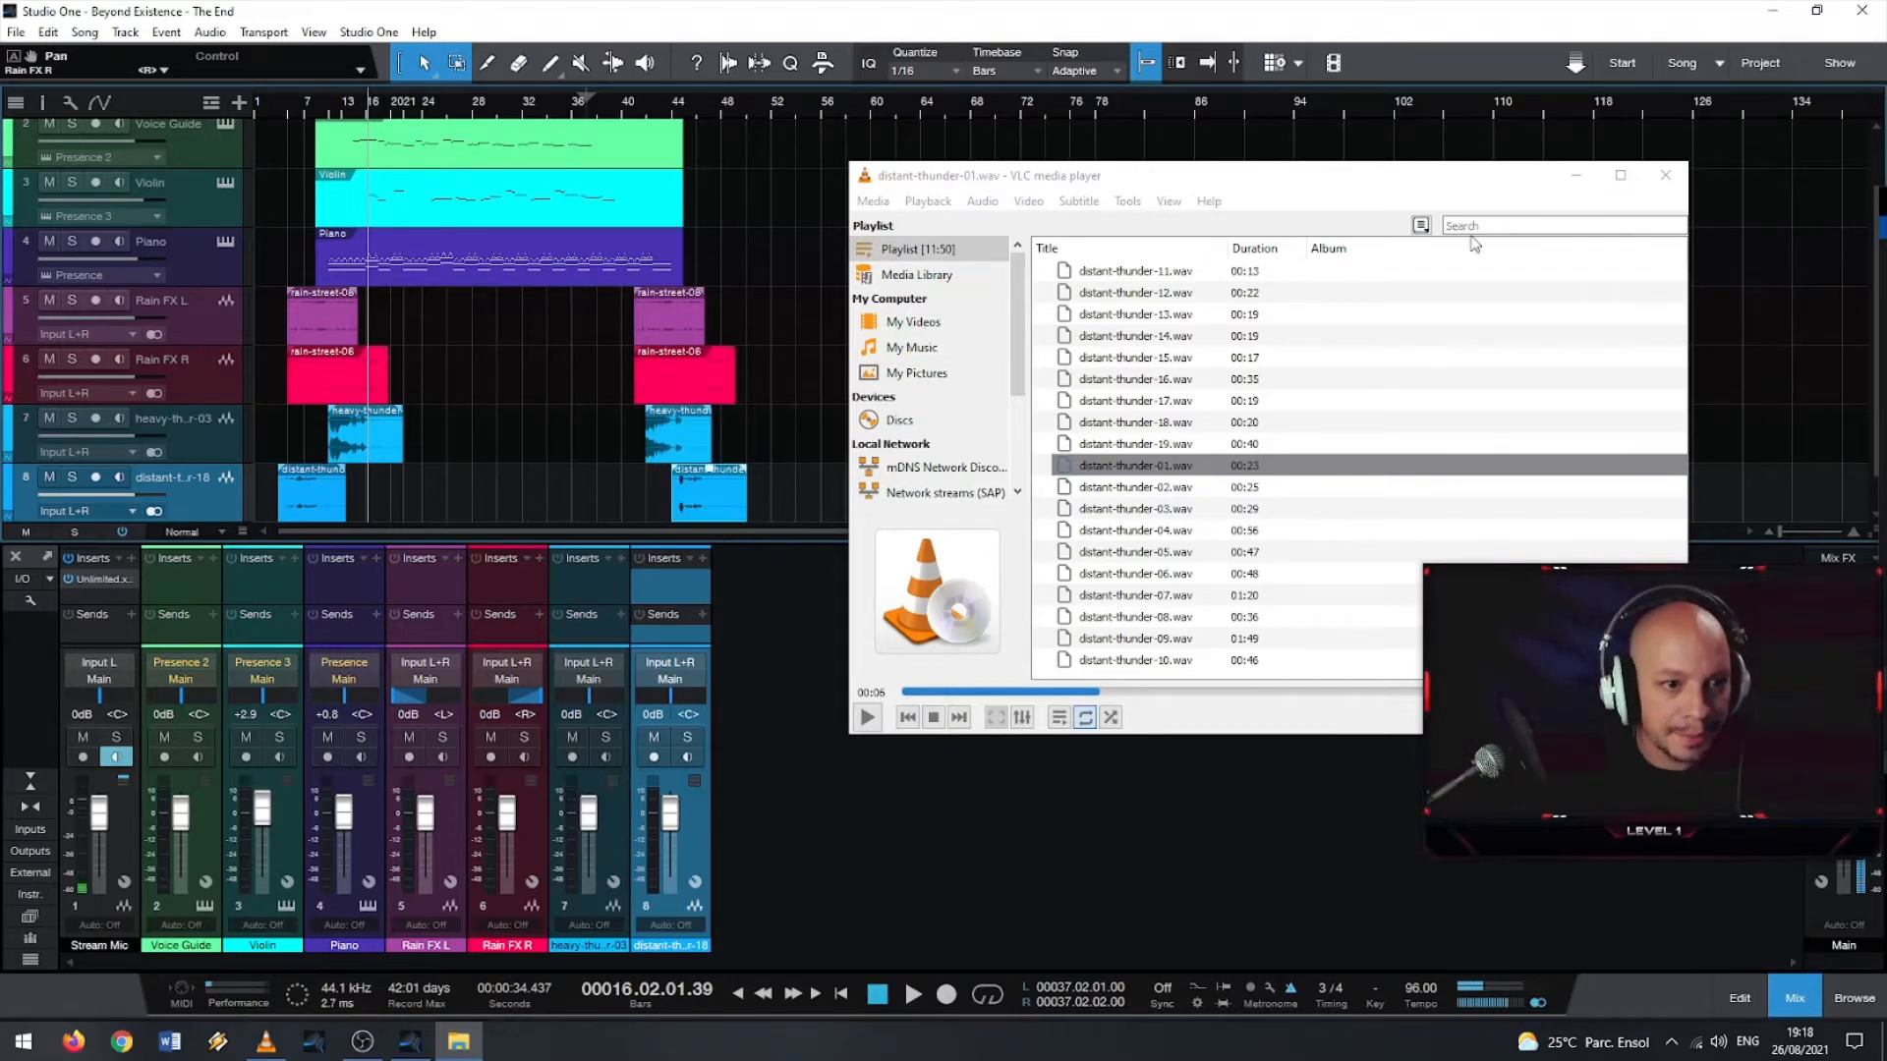
left_click(1665, 175)
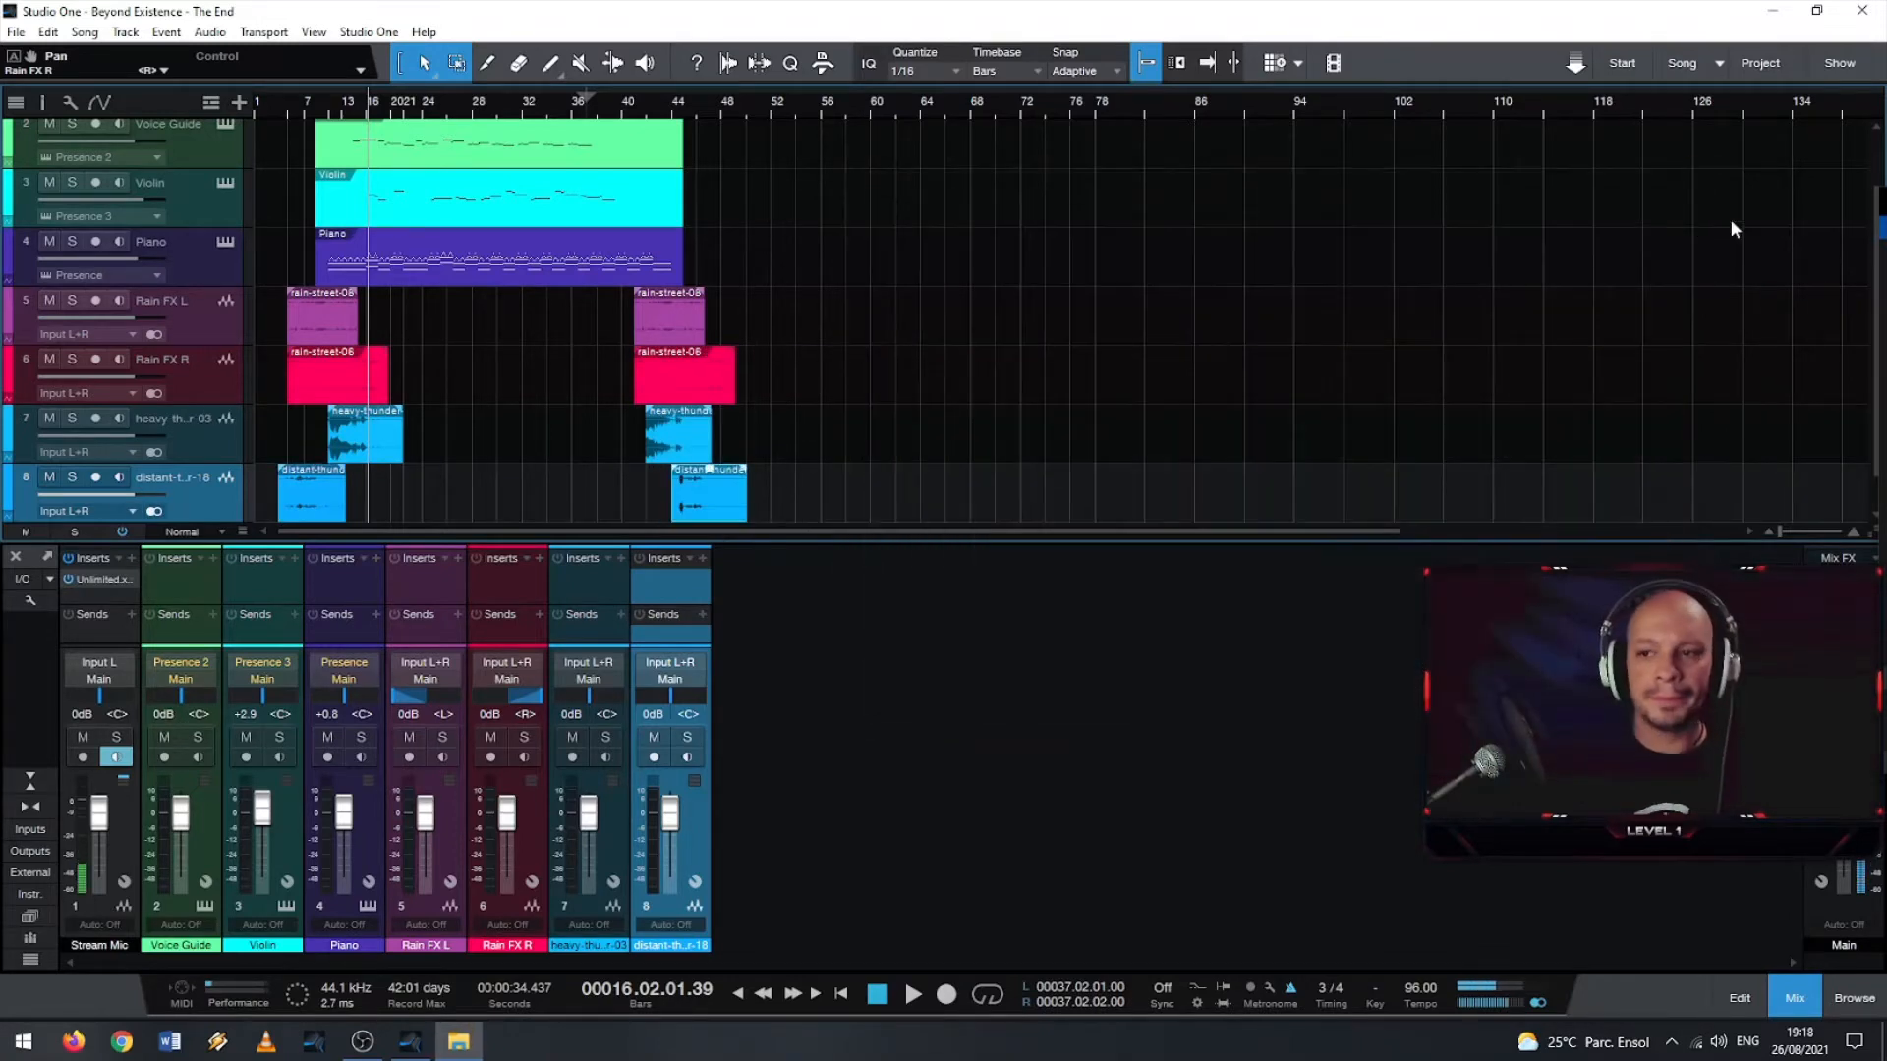
key("alt+F4")
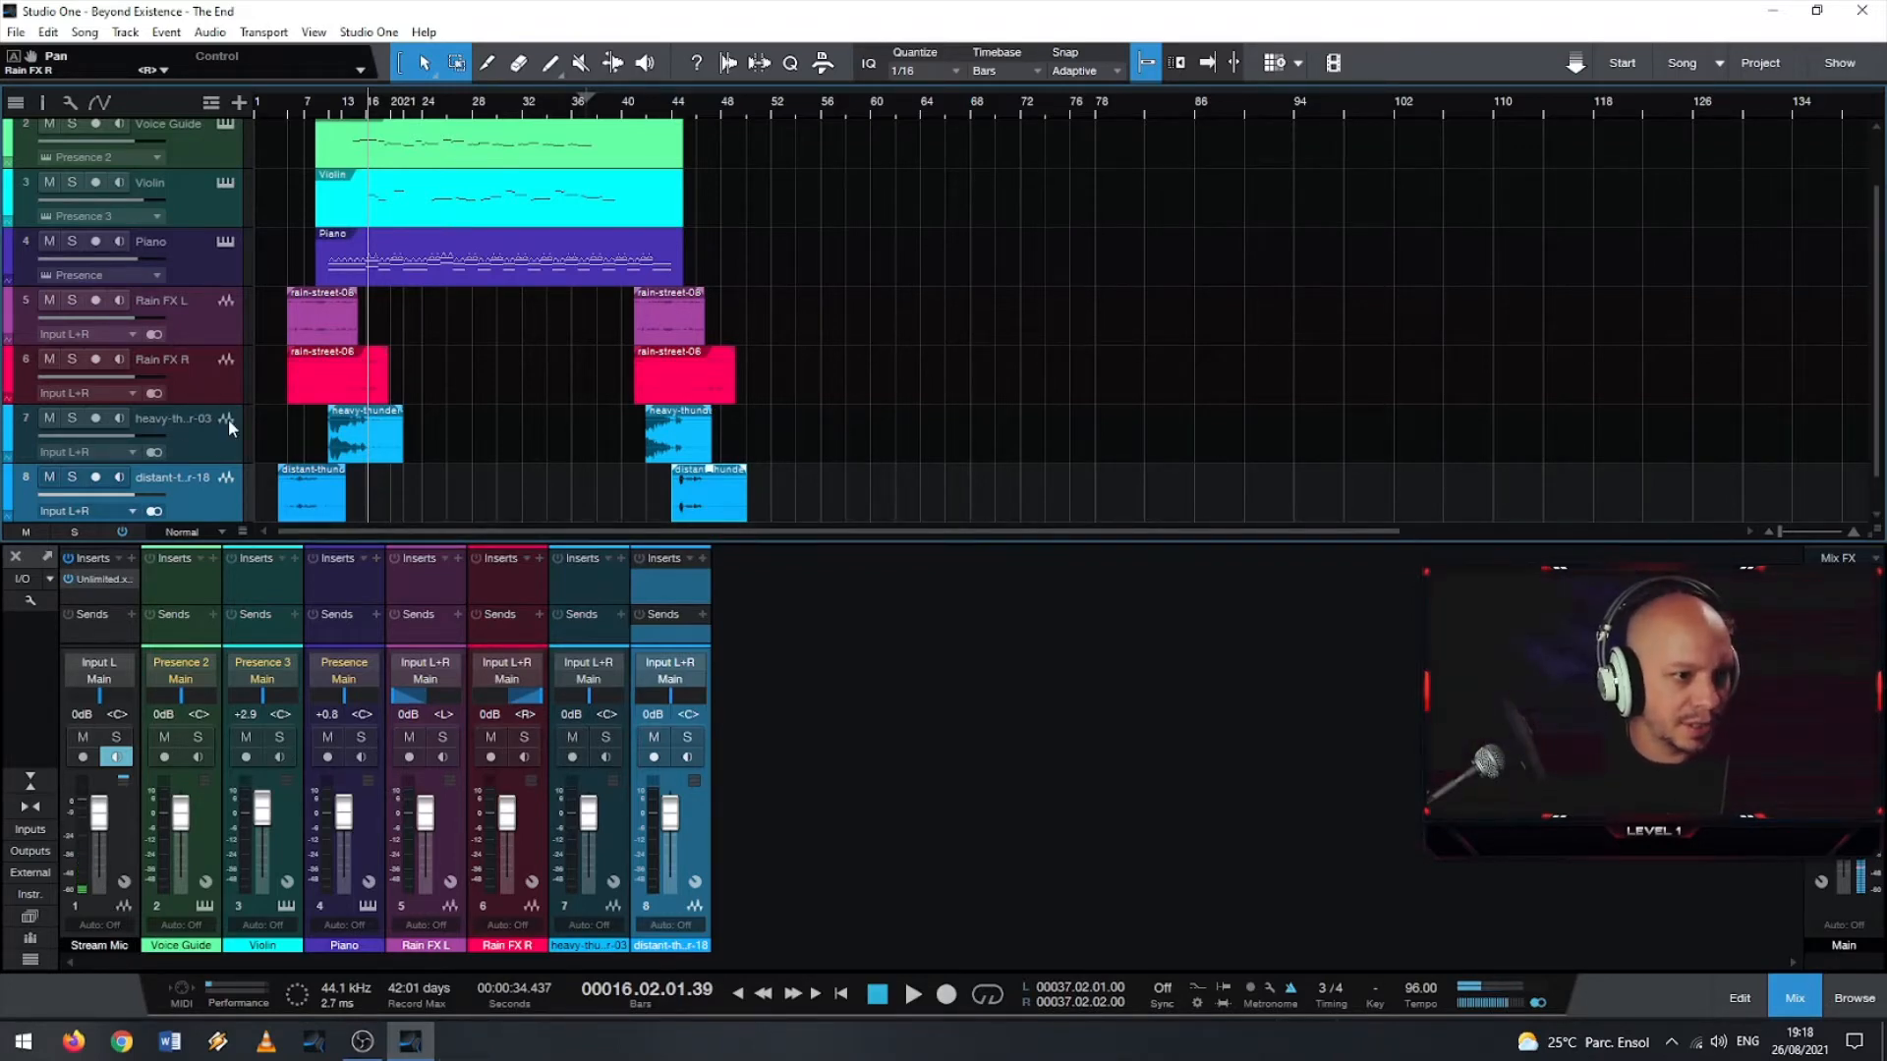
- Change the colour of the heavy-thunder track to orange
left_click(204, 444)
right_click(204, 445)
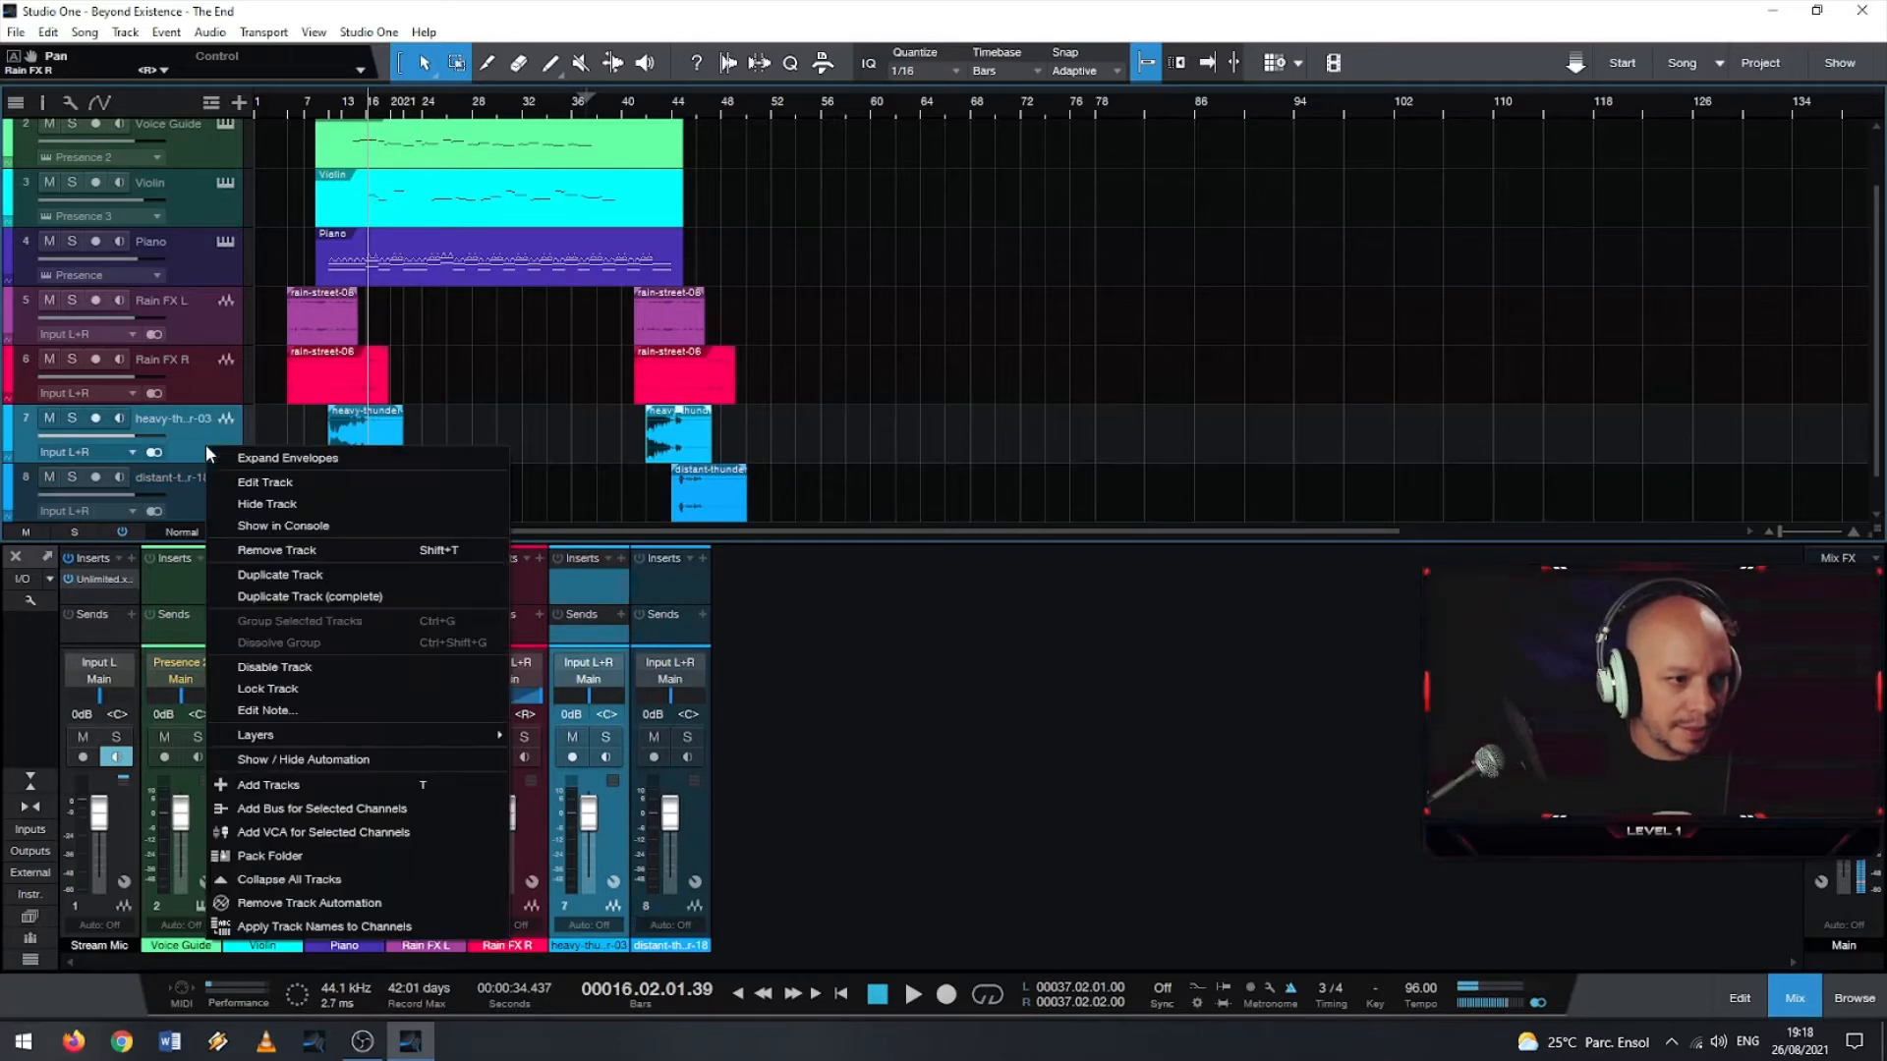
left_click(6, 452)
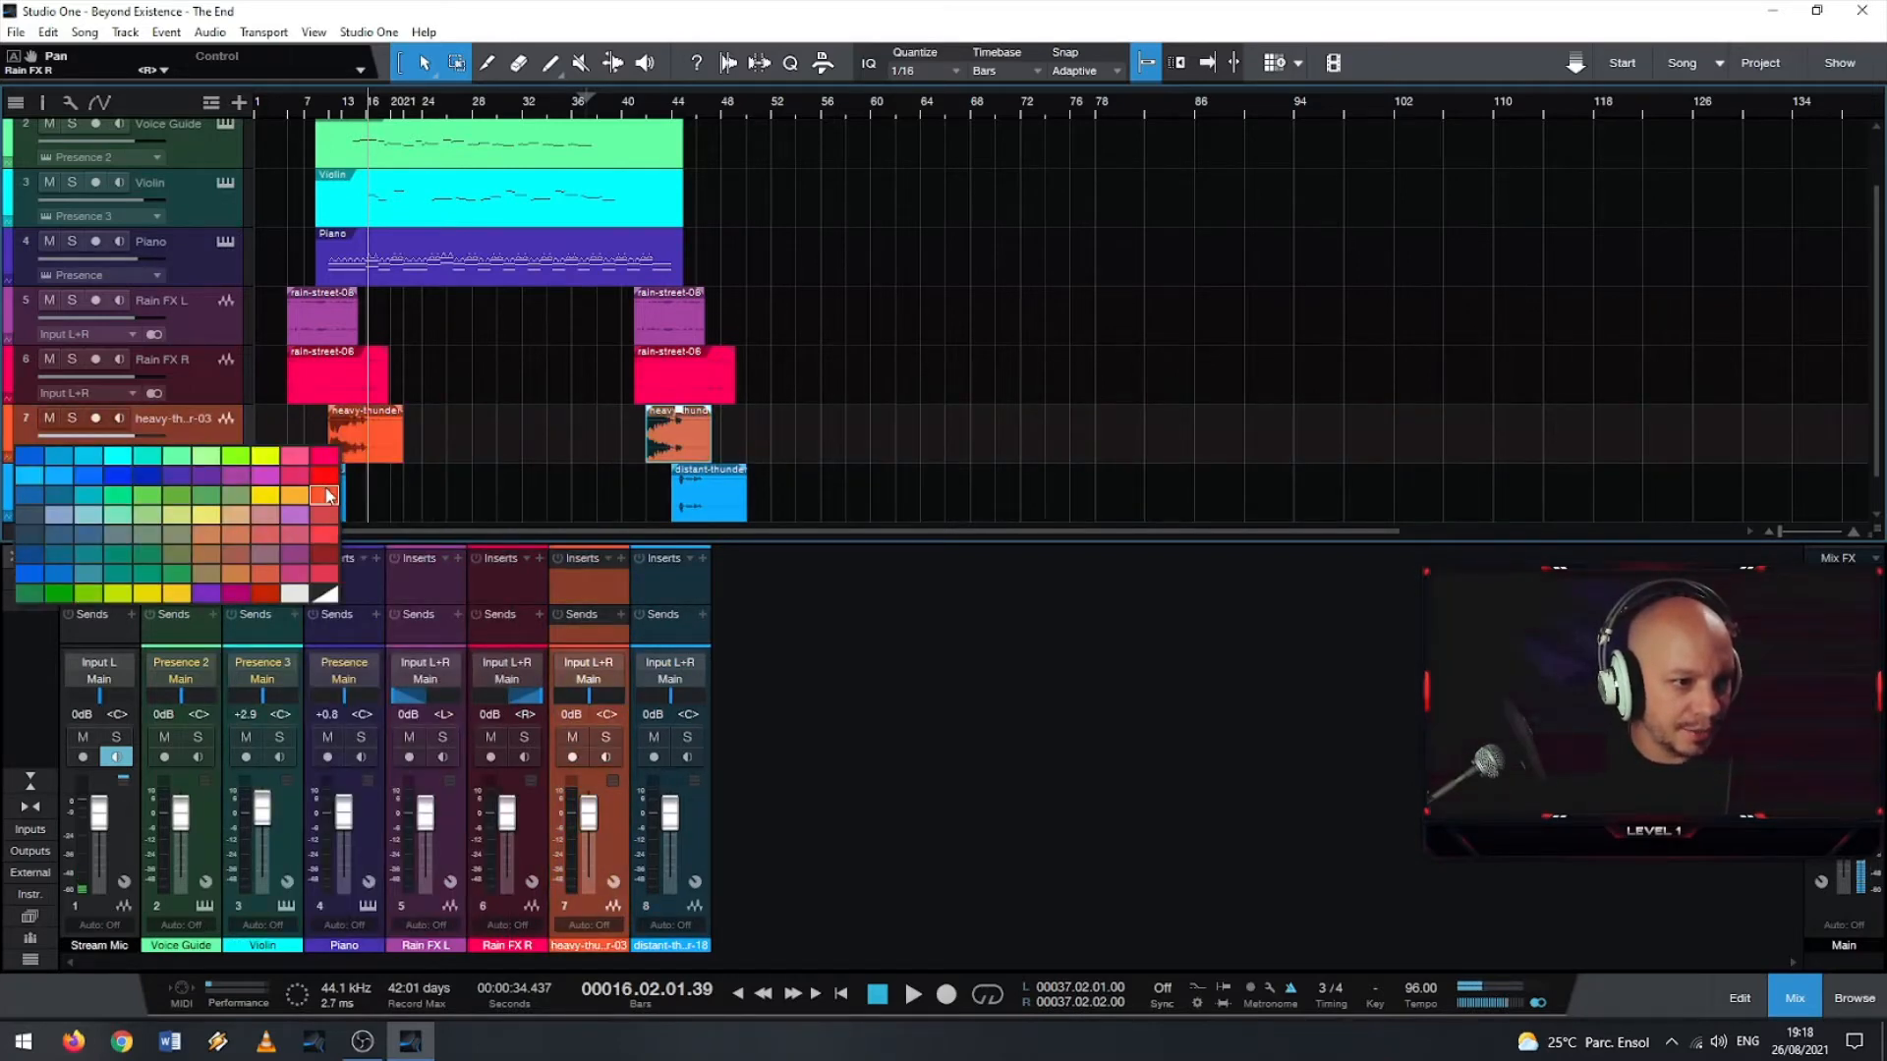
left_click(327, 495)
- Change the colour of the distant-thunder track to amber yellow
left_click(12, 499)
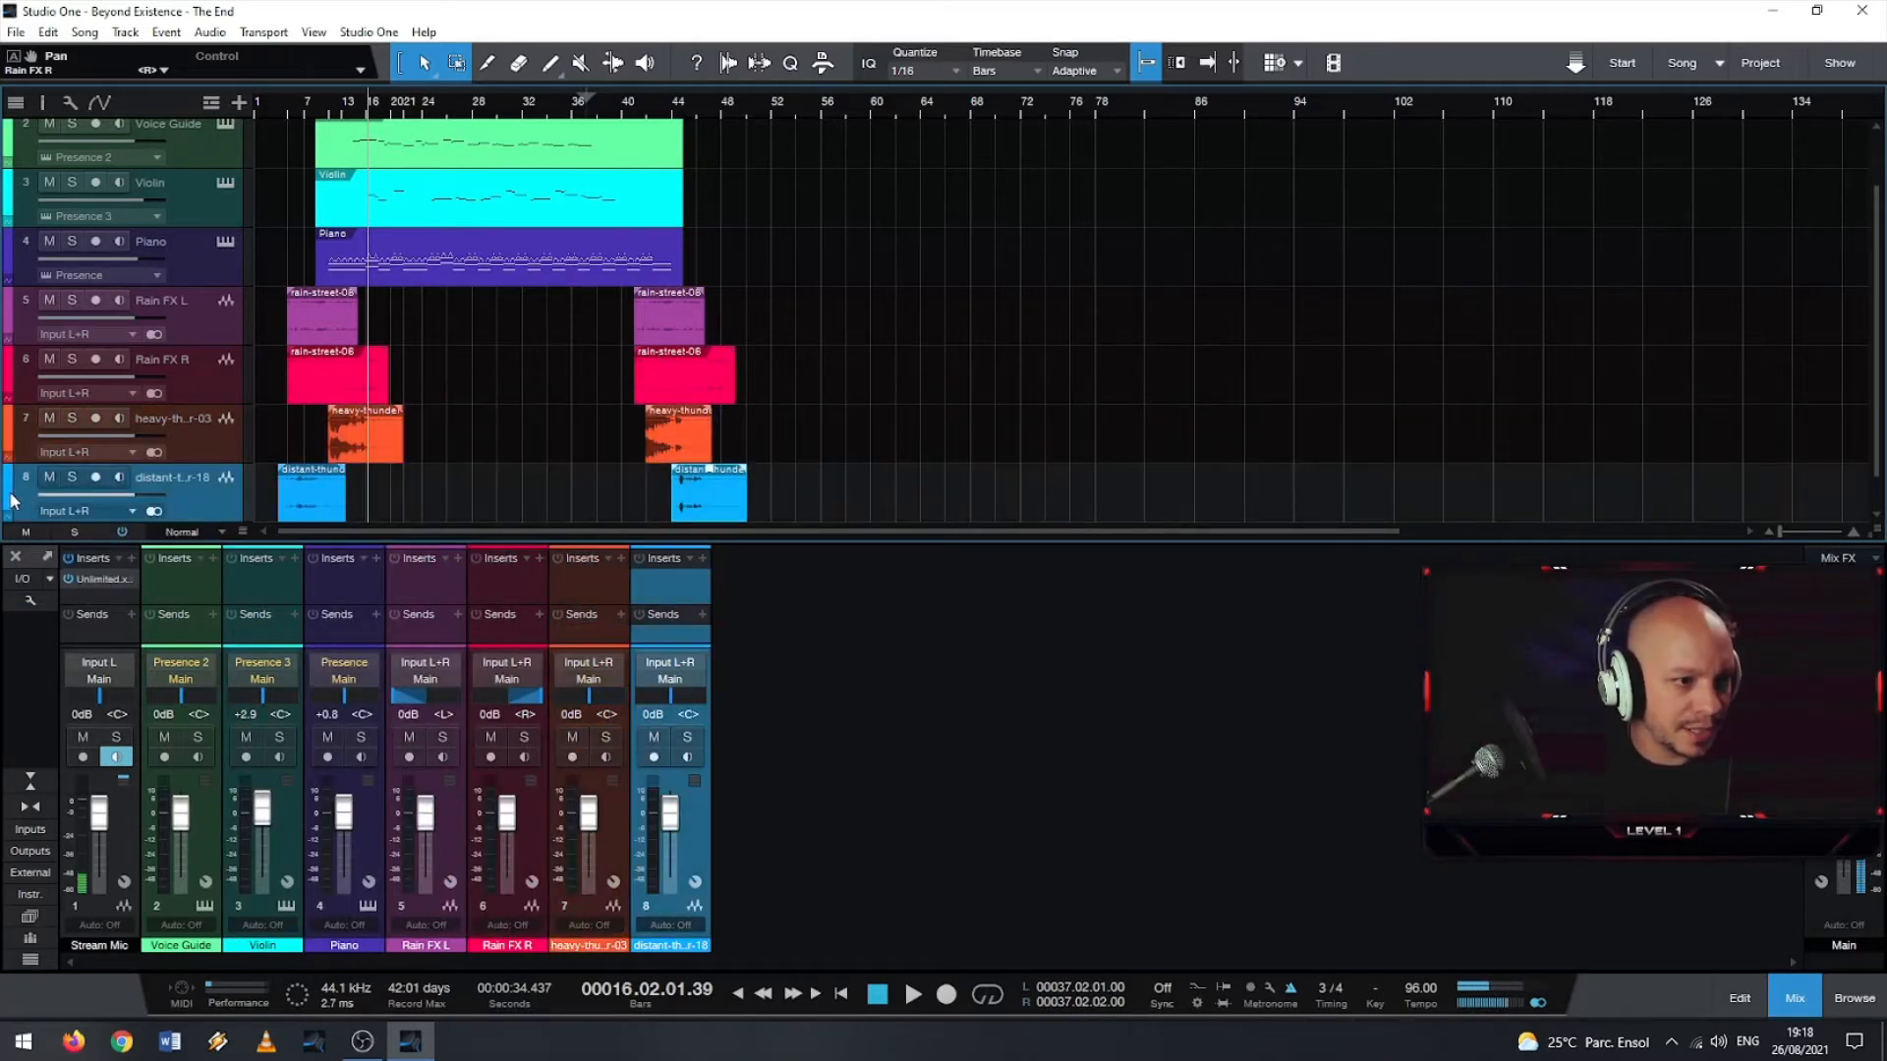
left_click(7, 497)
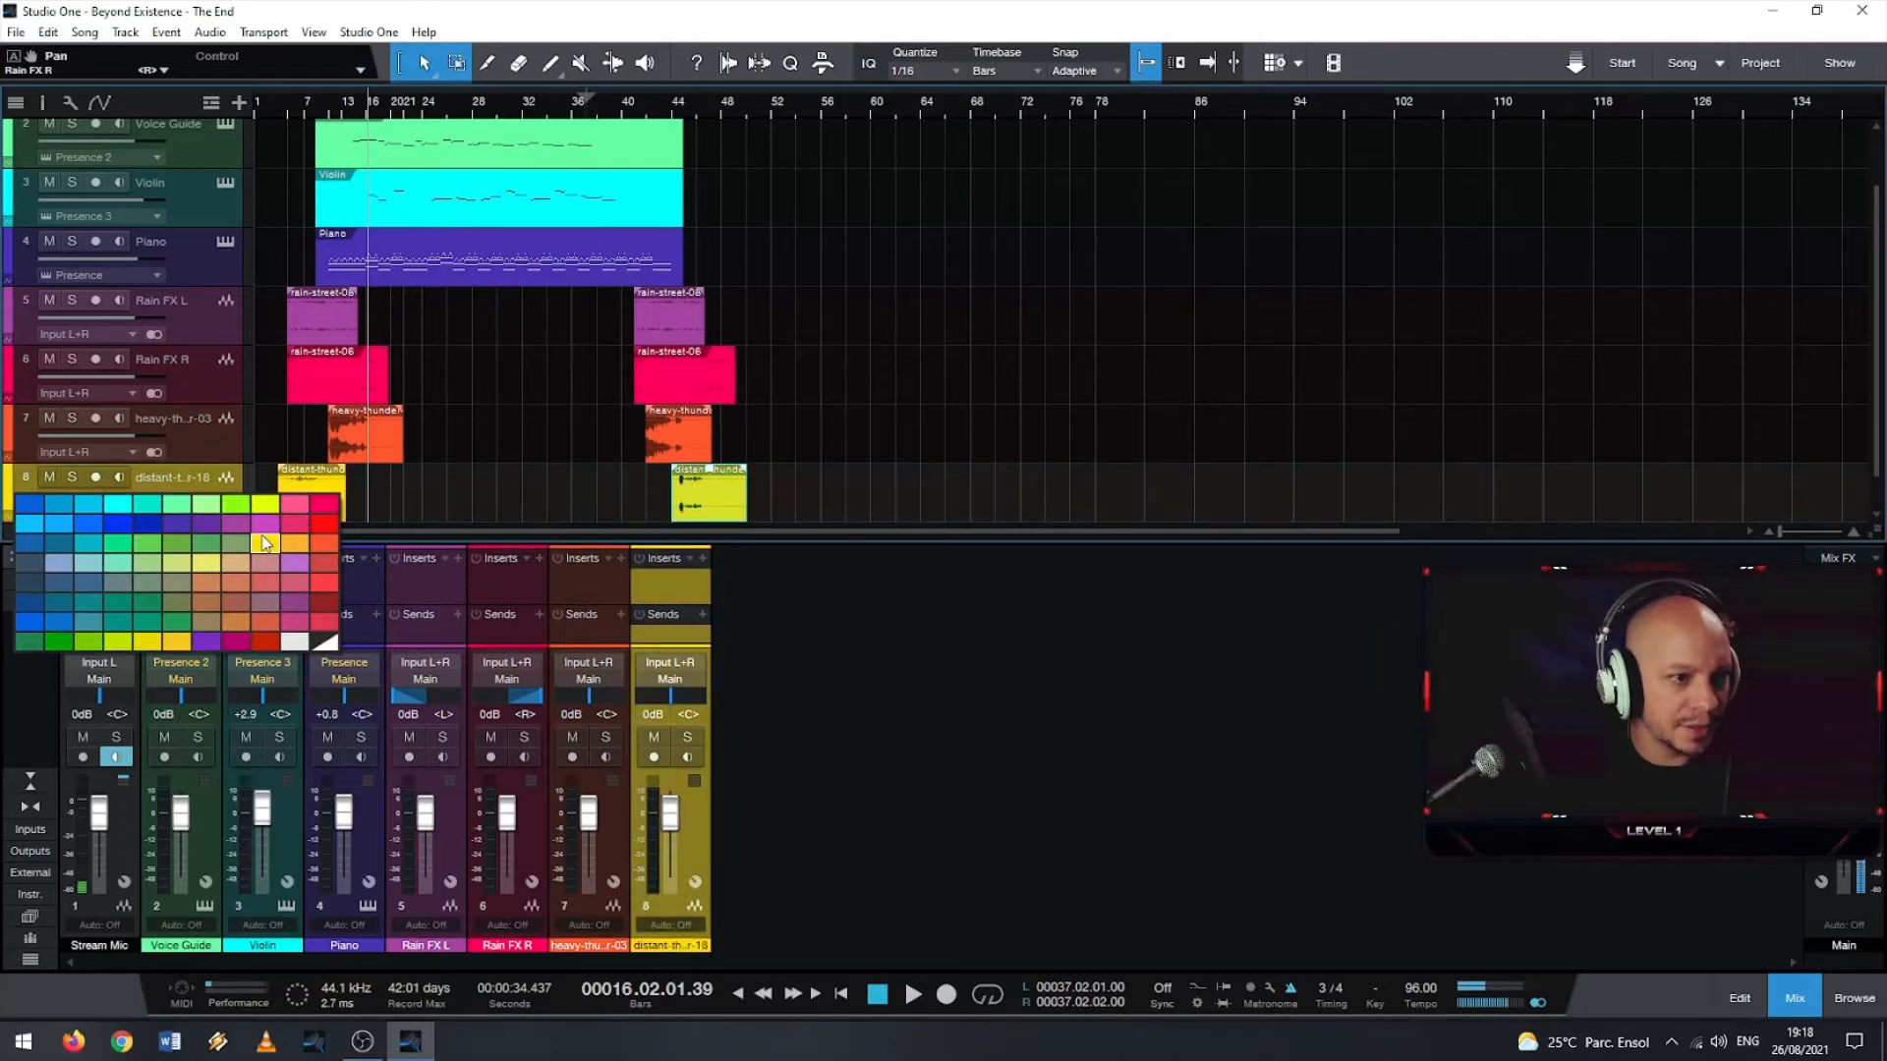
left_click(290, 546)
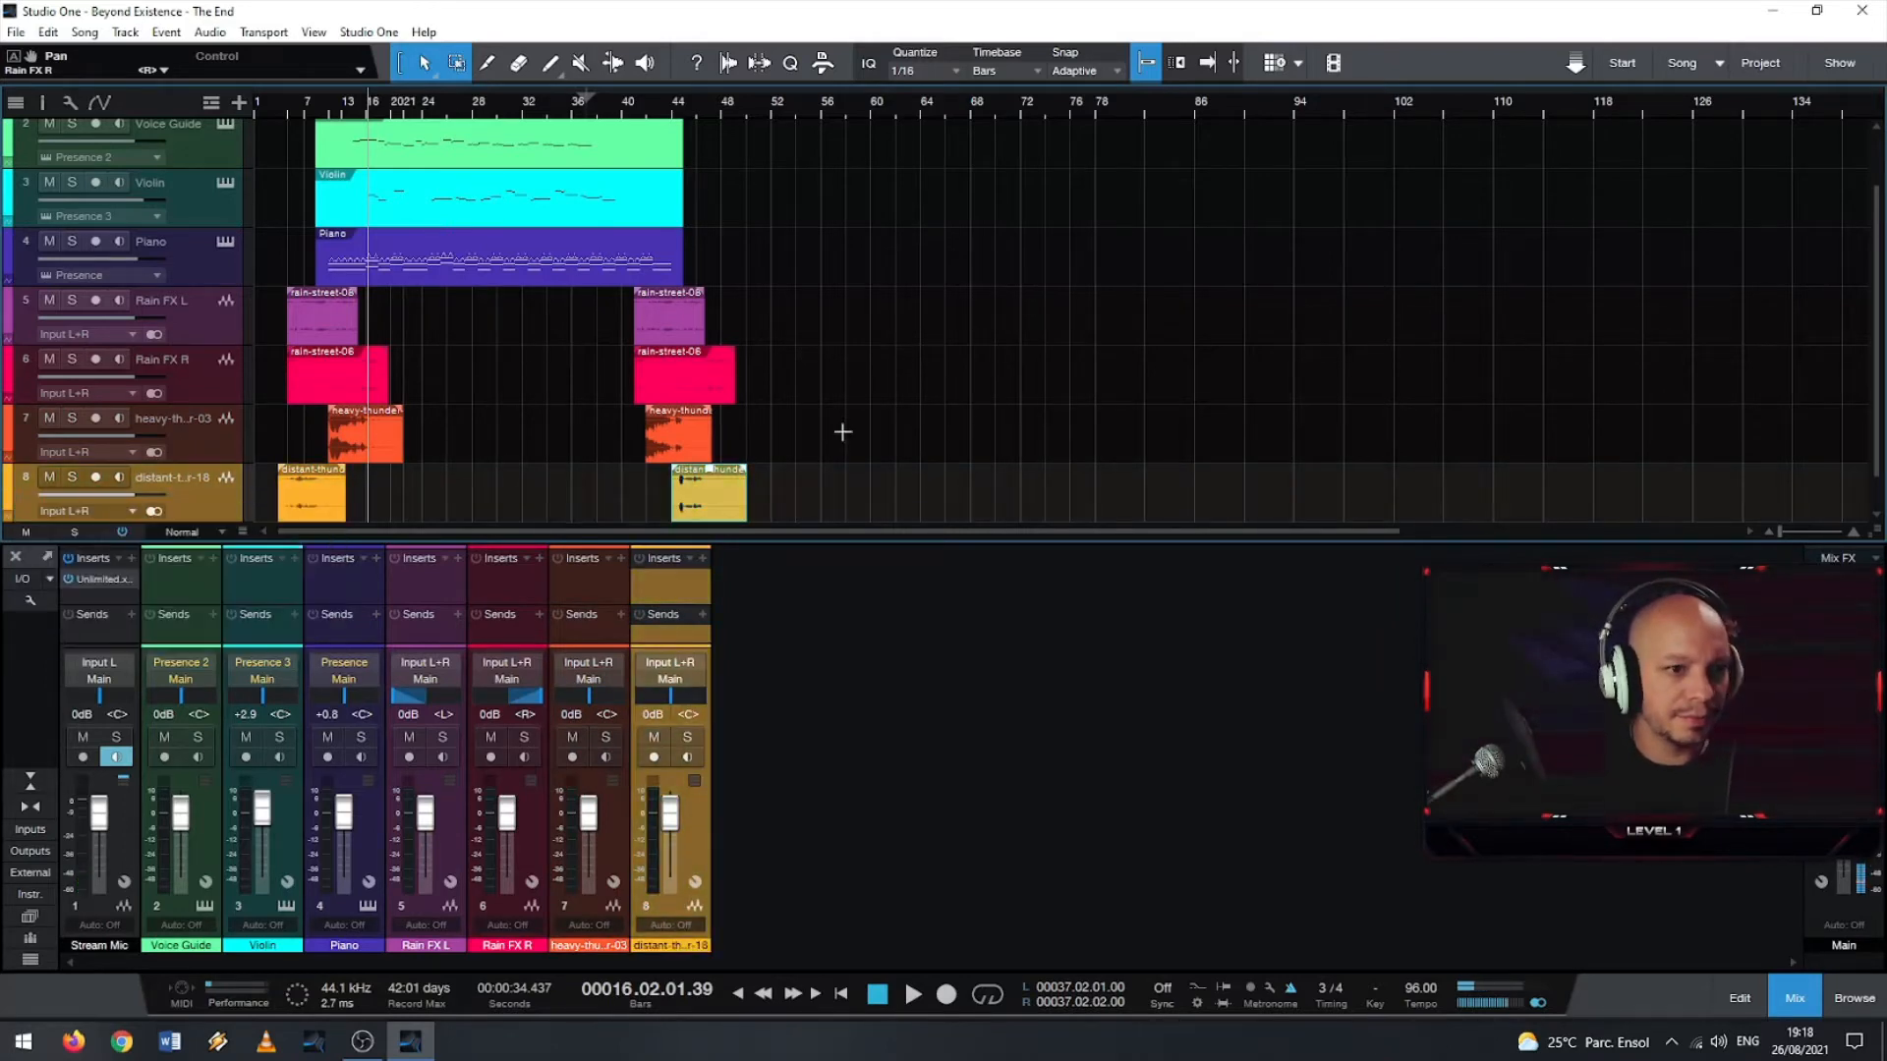
- Move the distant-thunder-01 clip at bar 44 onto a new track of its own and colour that track yellow
scroll(531, 409, "down", 2)
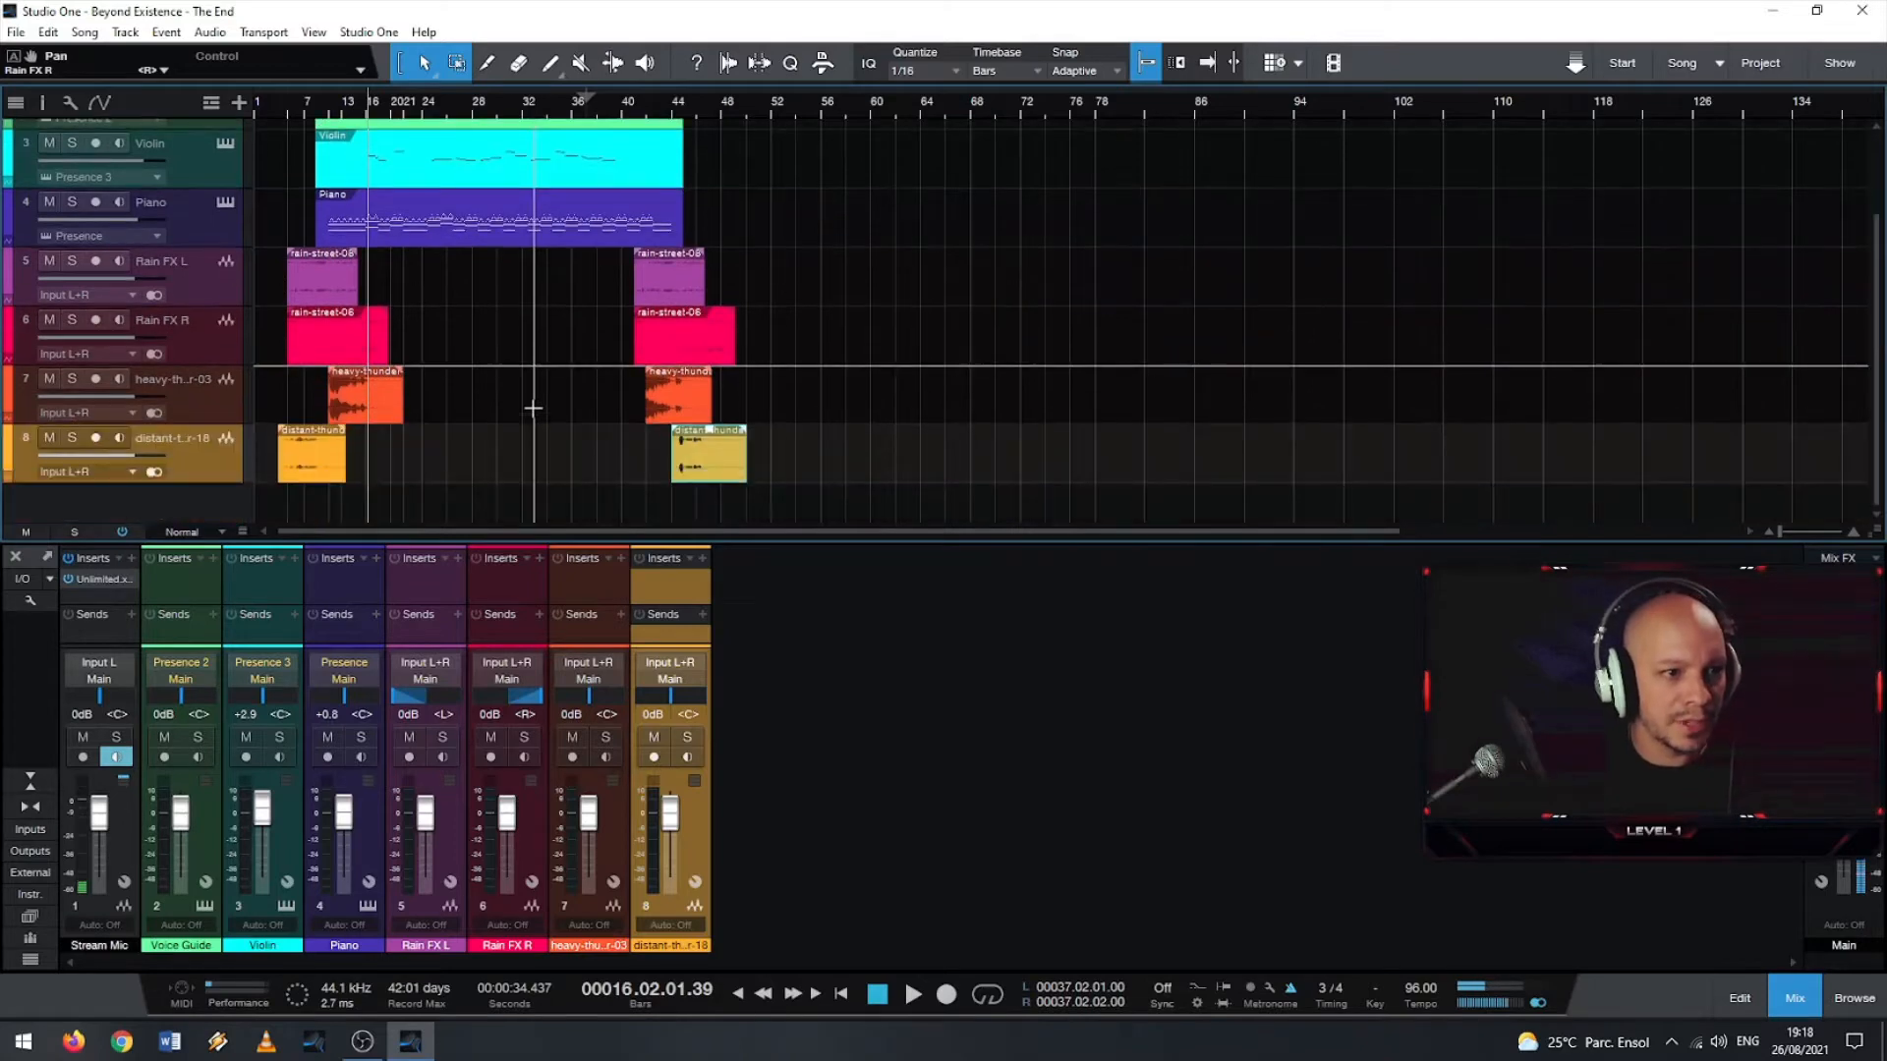
scroll(532, 408, "up", 2)
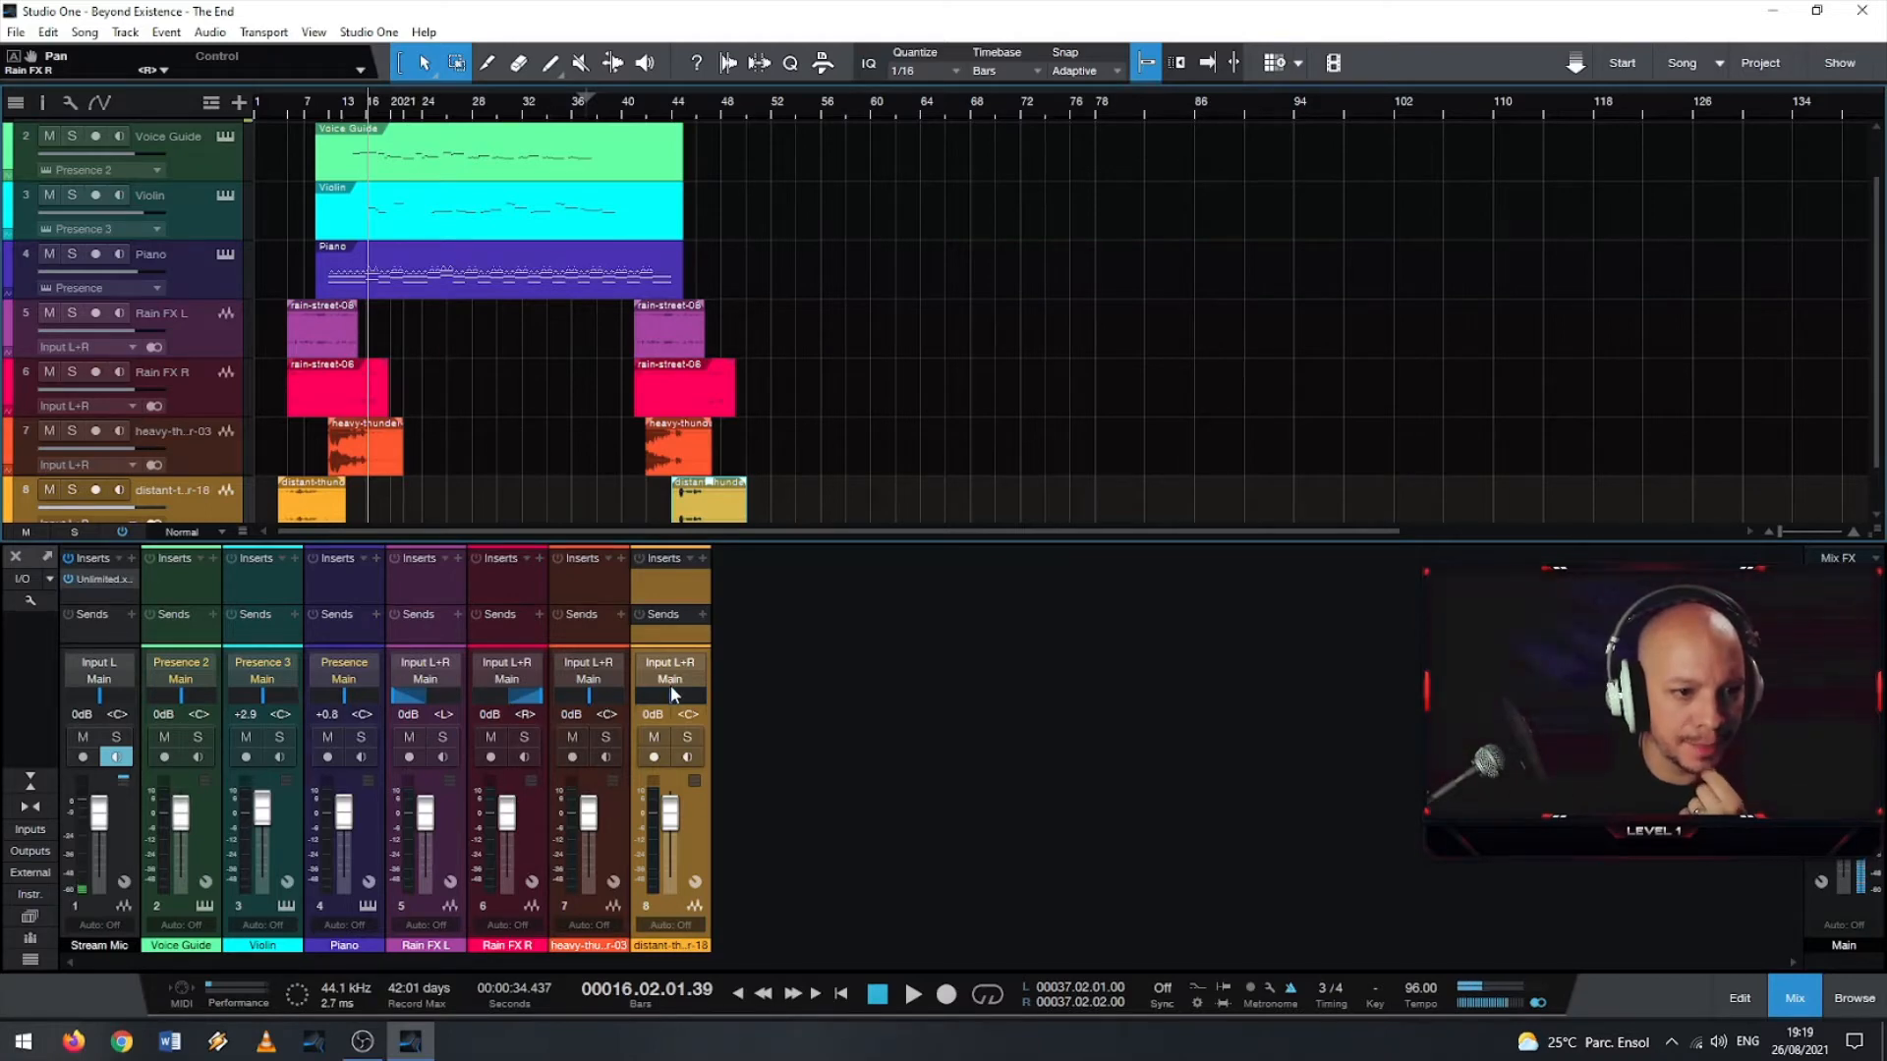
scroll(826, 501, "down", 1)
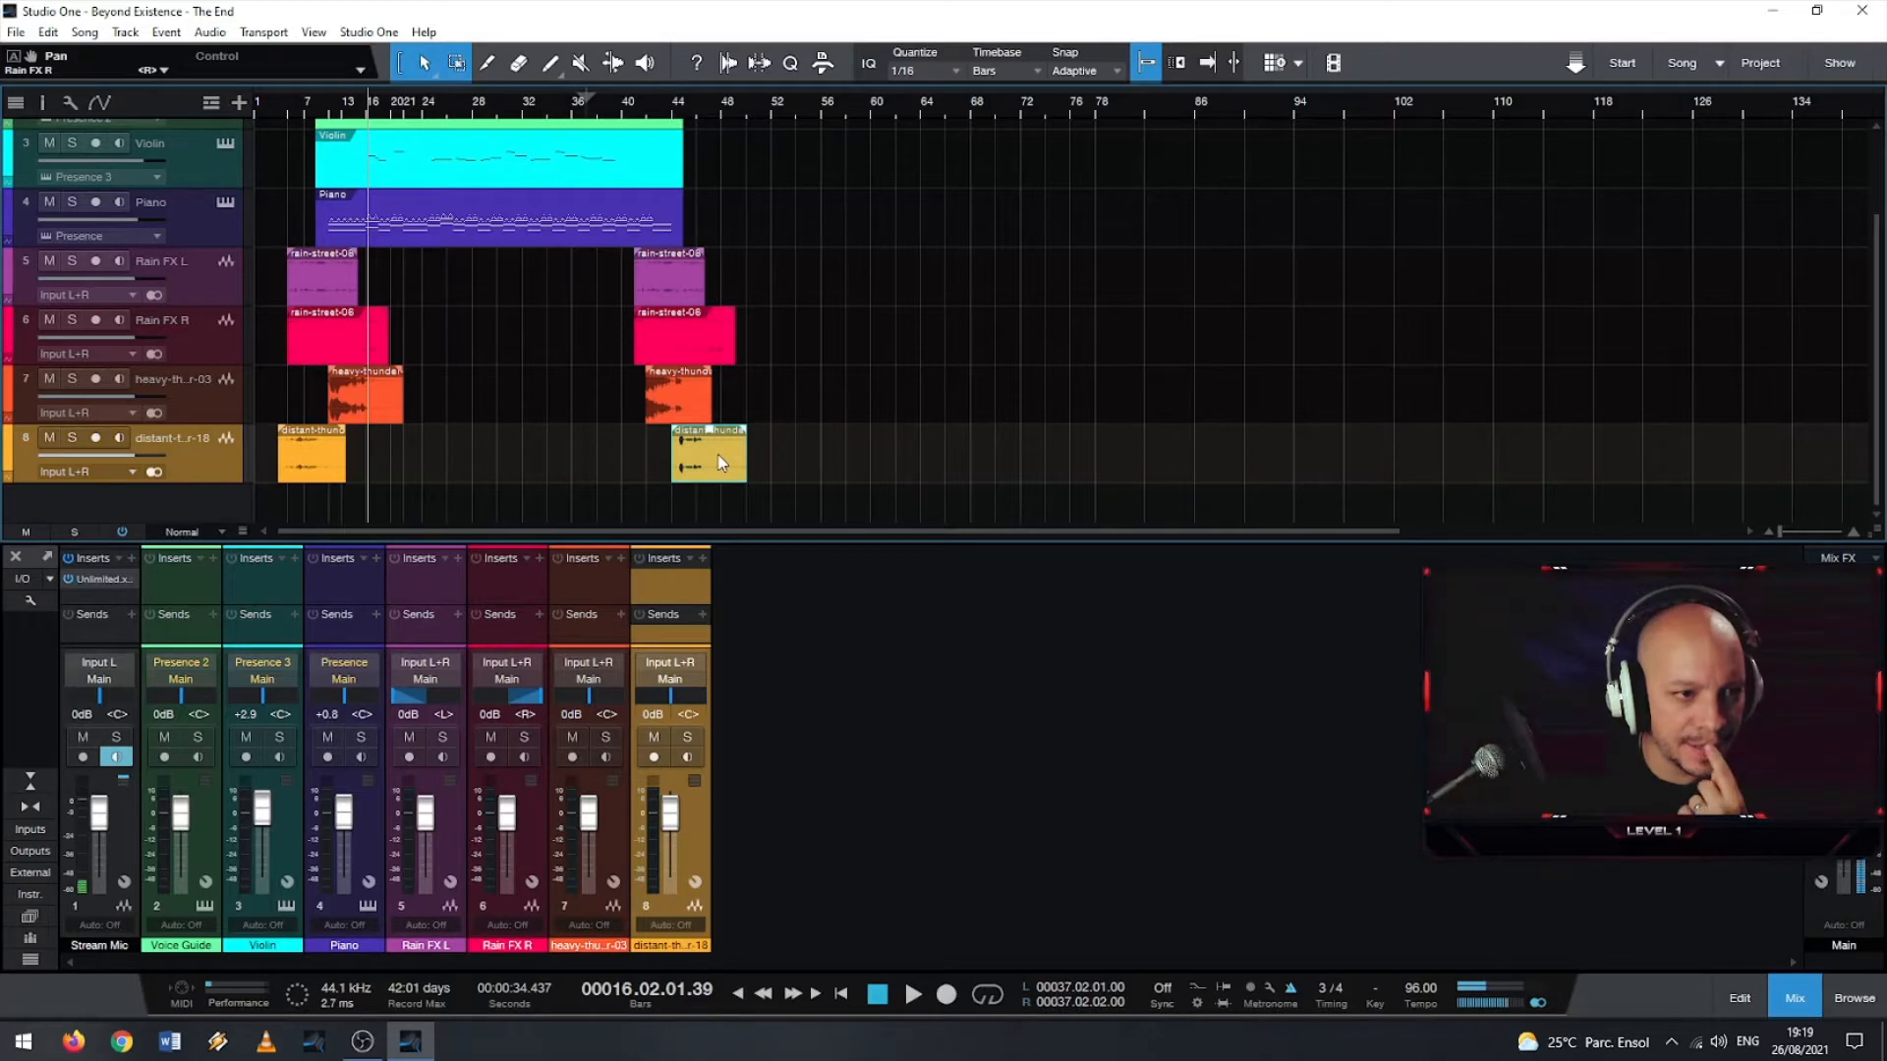
left_click_drag(721, 462, 723, 514)
scroll(723, 491, "down", 1)
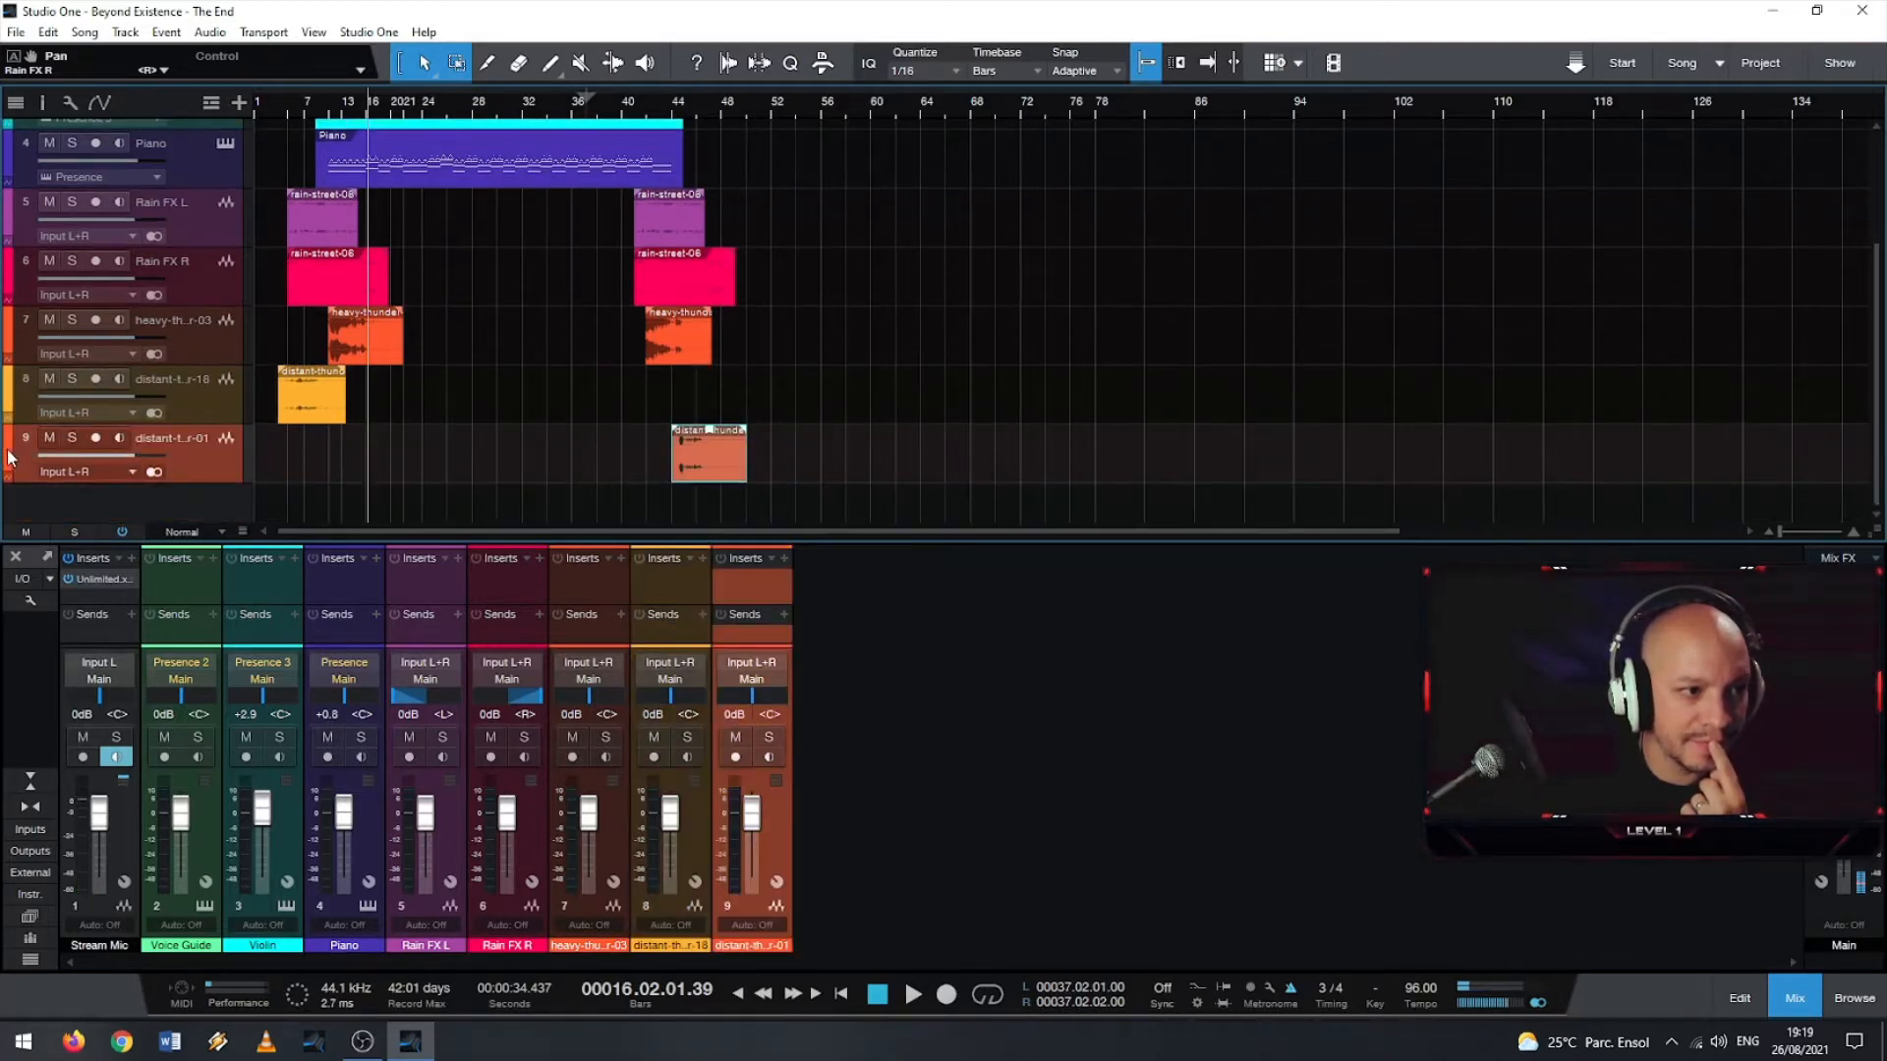
left_click(10, 454)
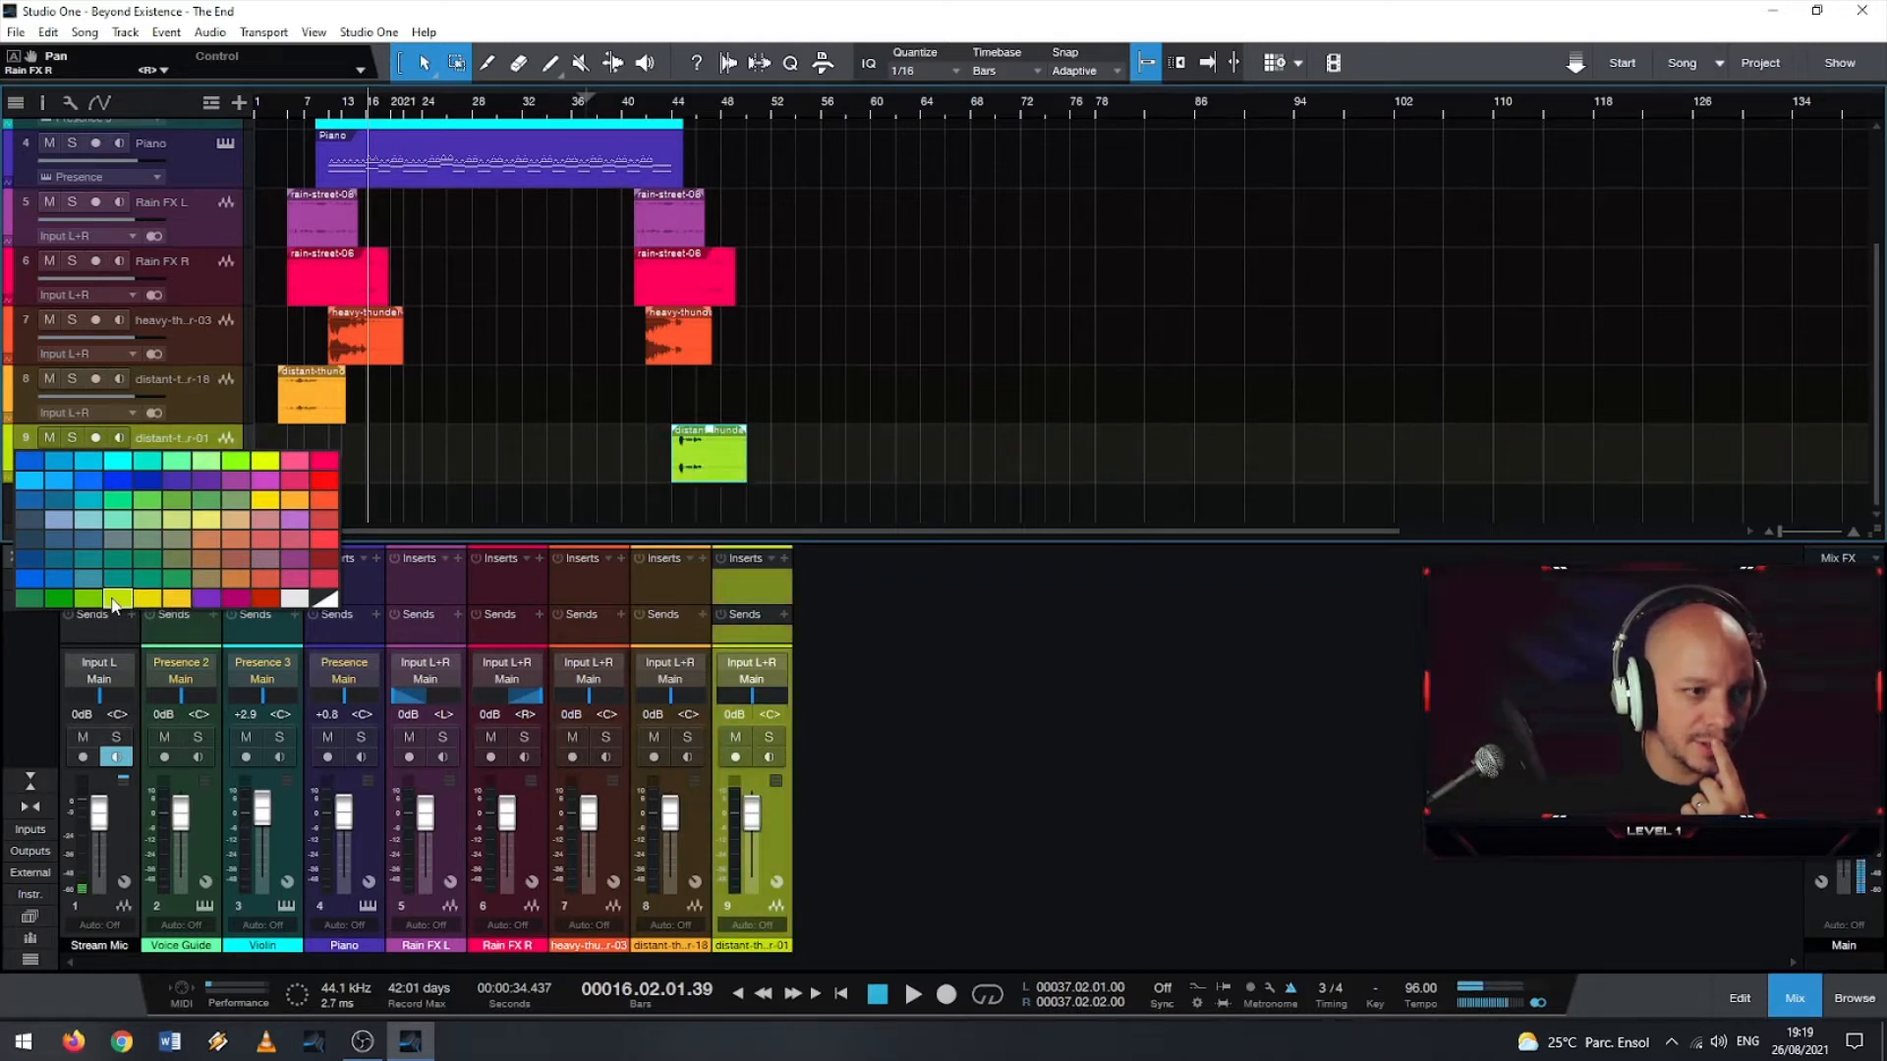
left_click(155, 603)
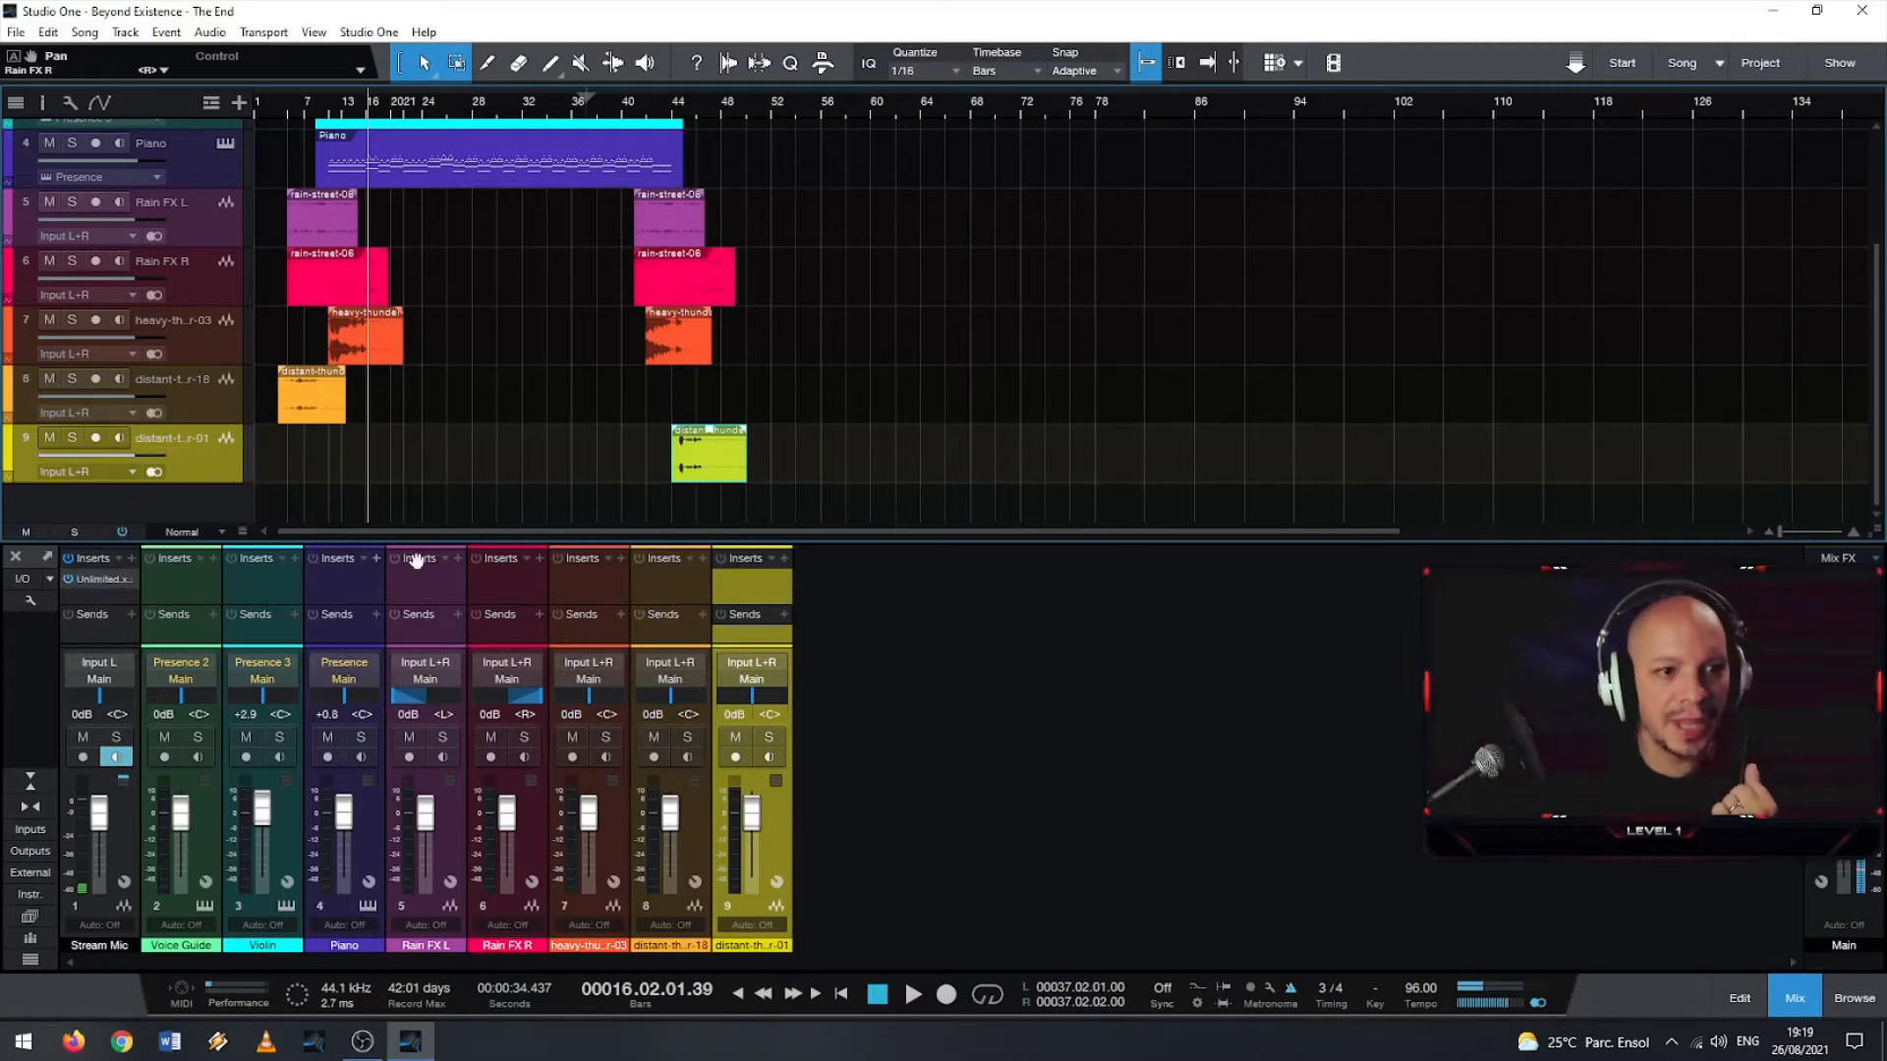
- Pan distant-thunder-01 fully right, distant-thunder-18 fully left and the heavy-thunder track to L4
scroll(289, 501, "up", 1)
scroll(289, 504, "up", 2)
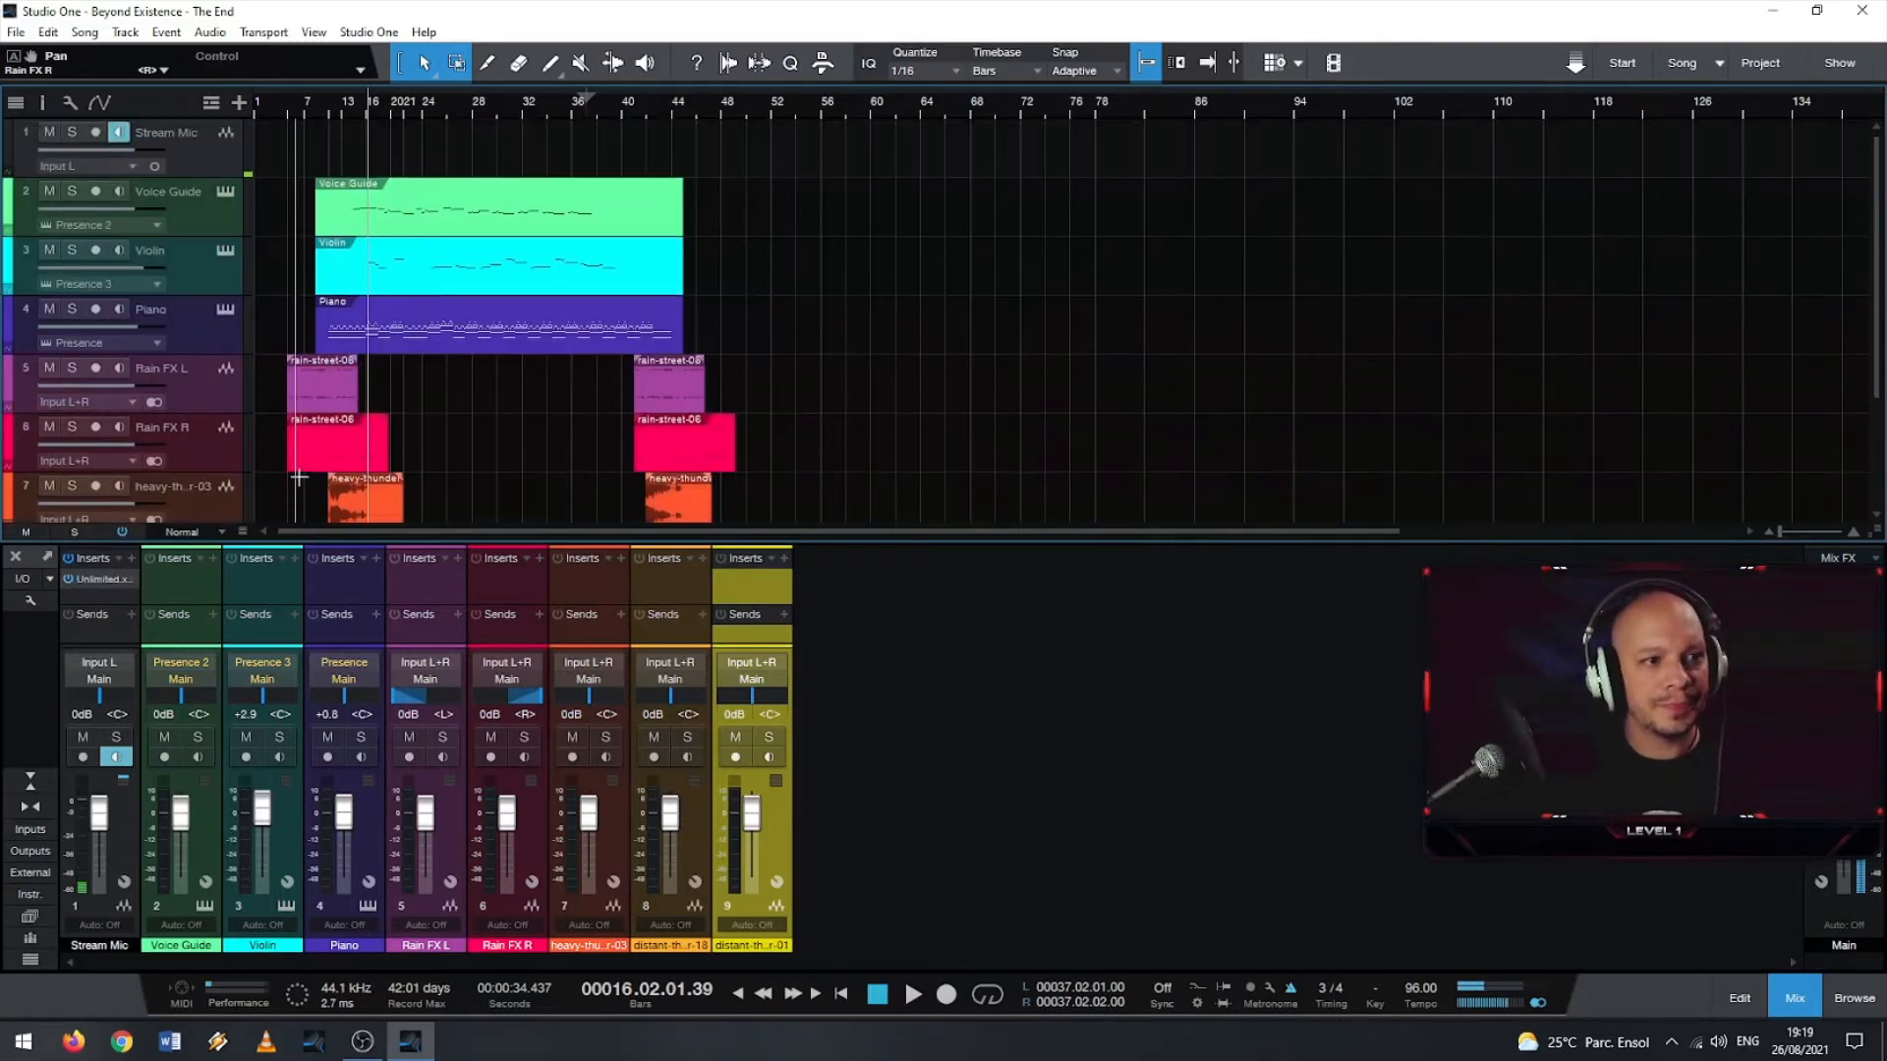
scroll(289, 504, "down", 3)
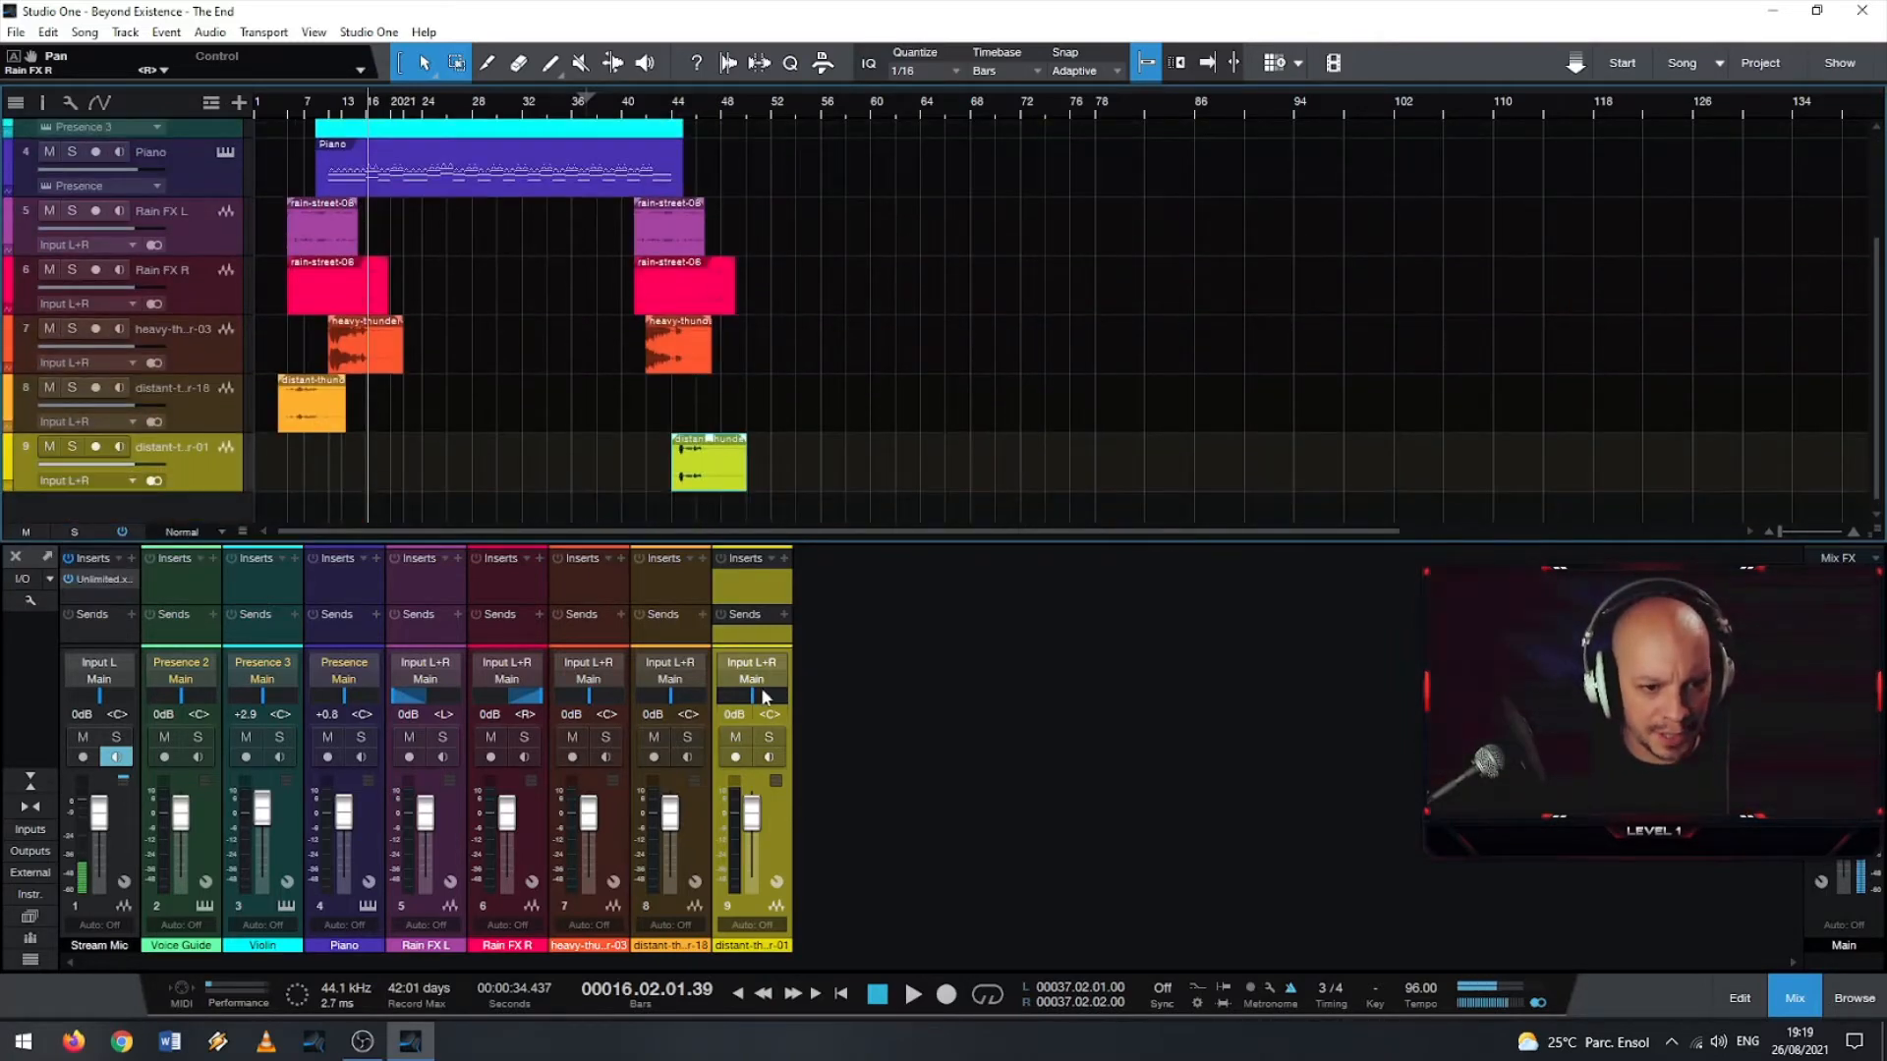
left_click_drag(763, 696, 798, 695)
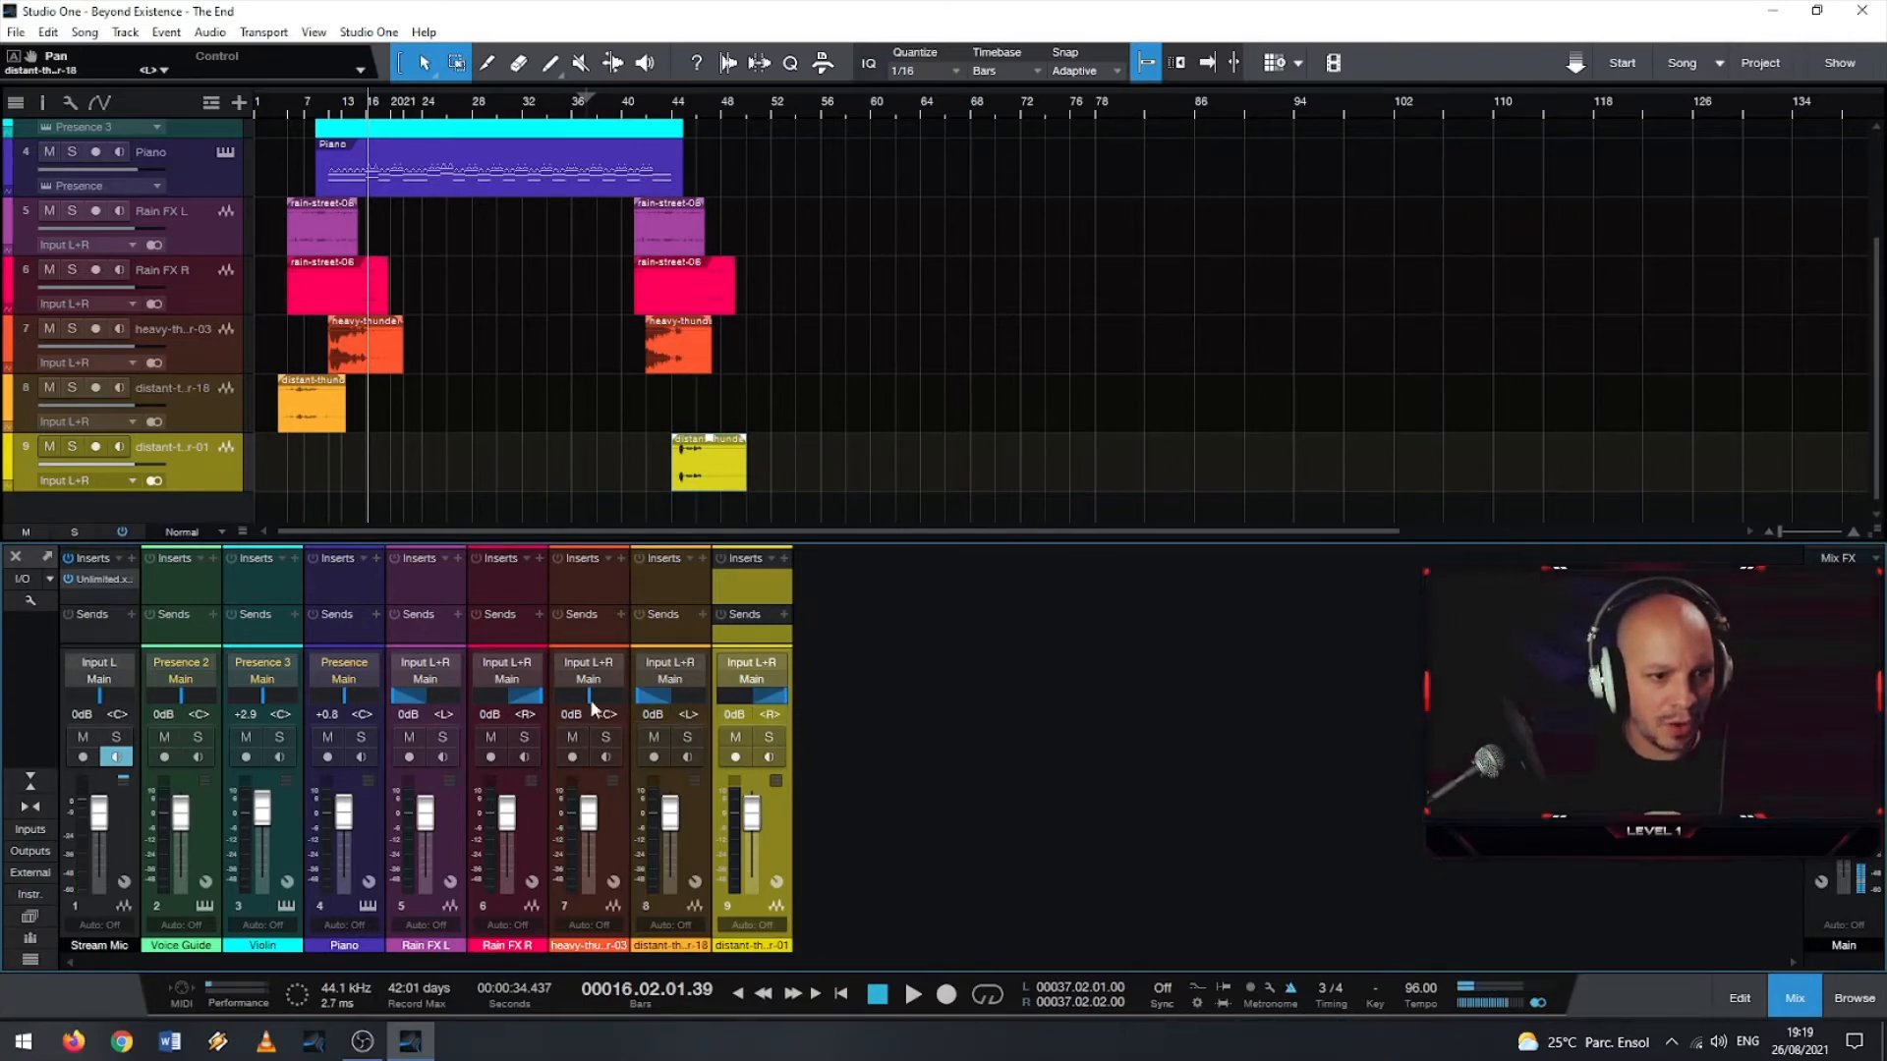
left_click_drag(598, 696, 594, 696)
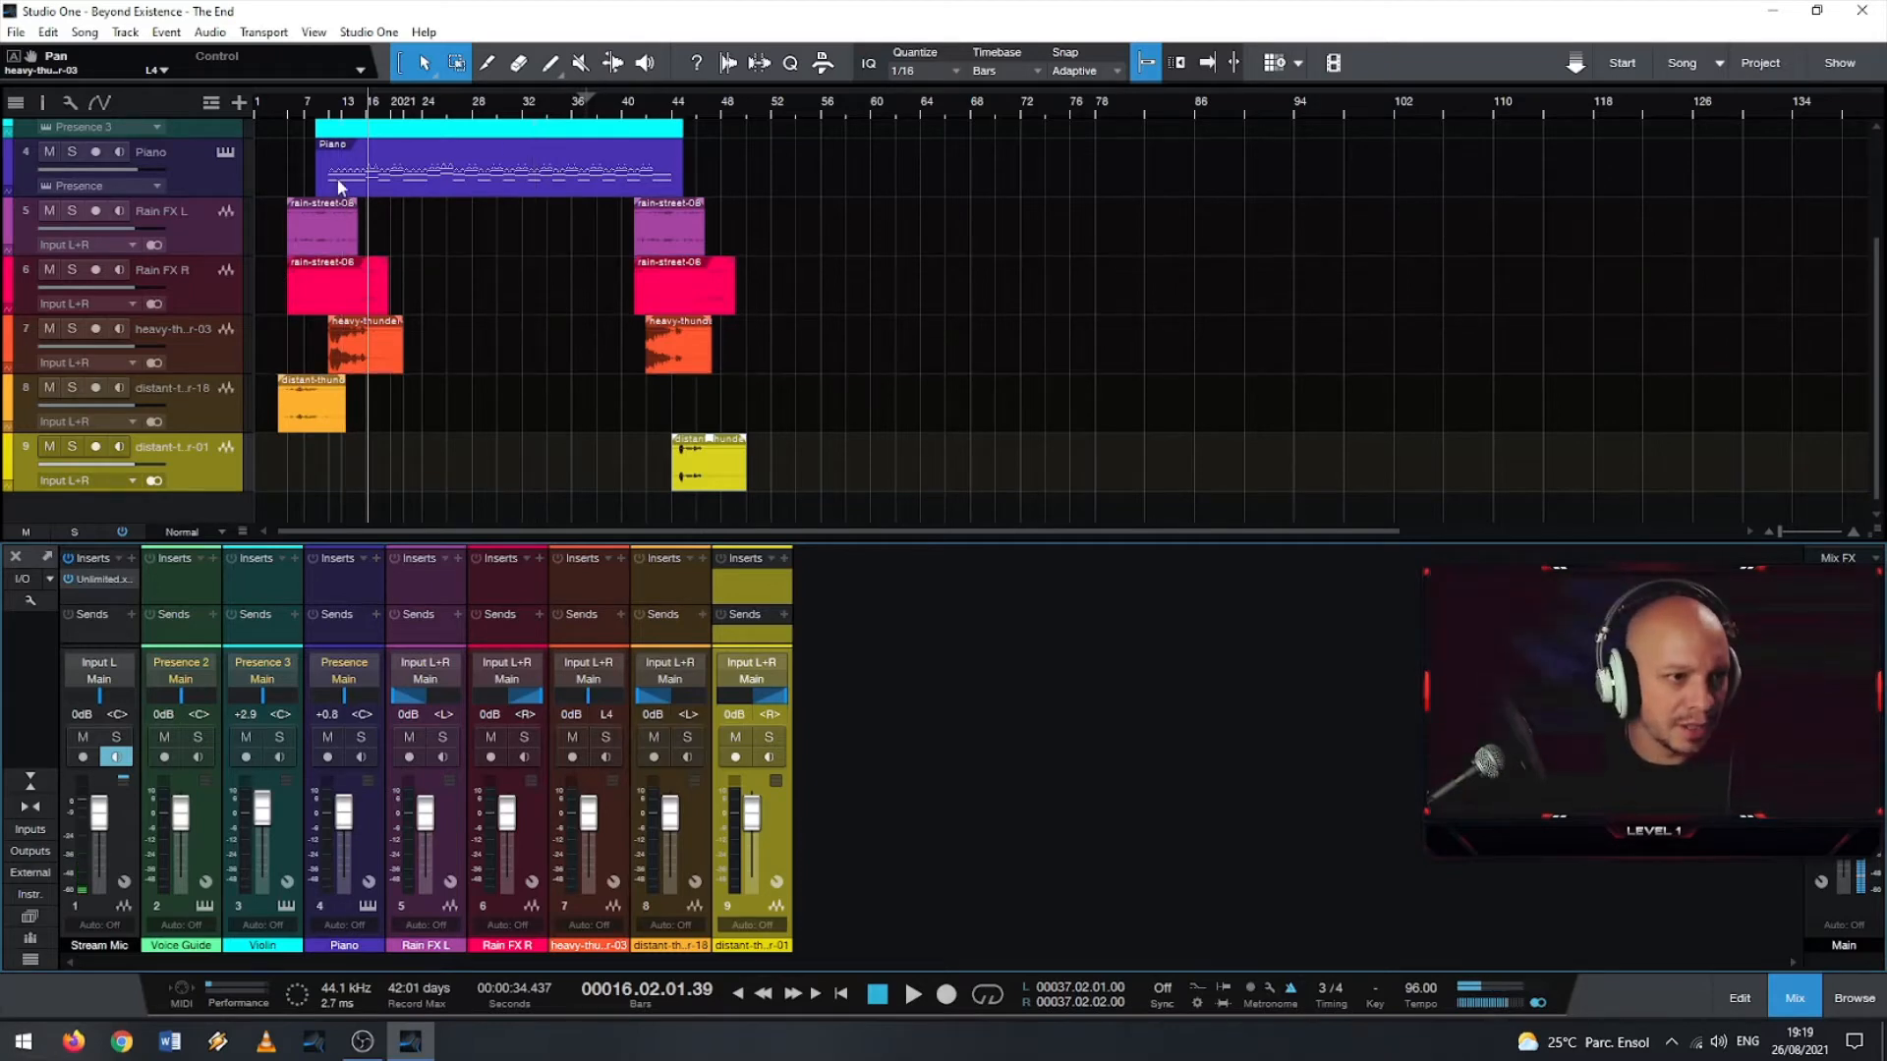
- Hide the mixer so the arrangement fills the window and shows all nine tracks
left_click_drag(364, 114, 443, 115)
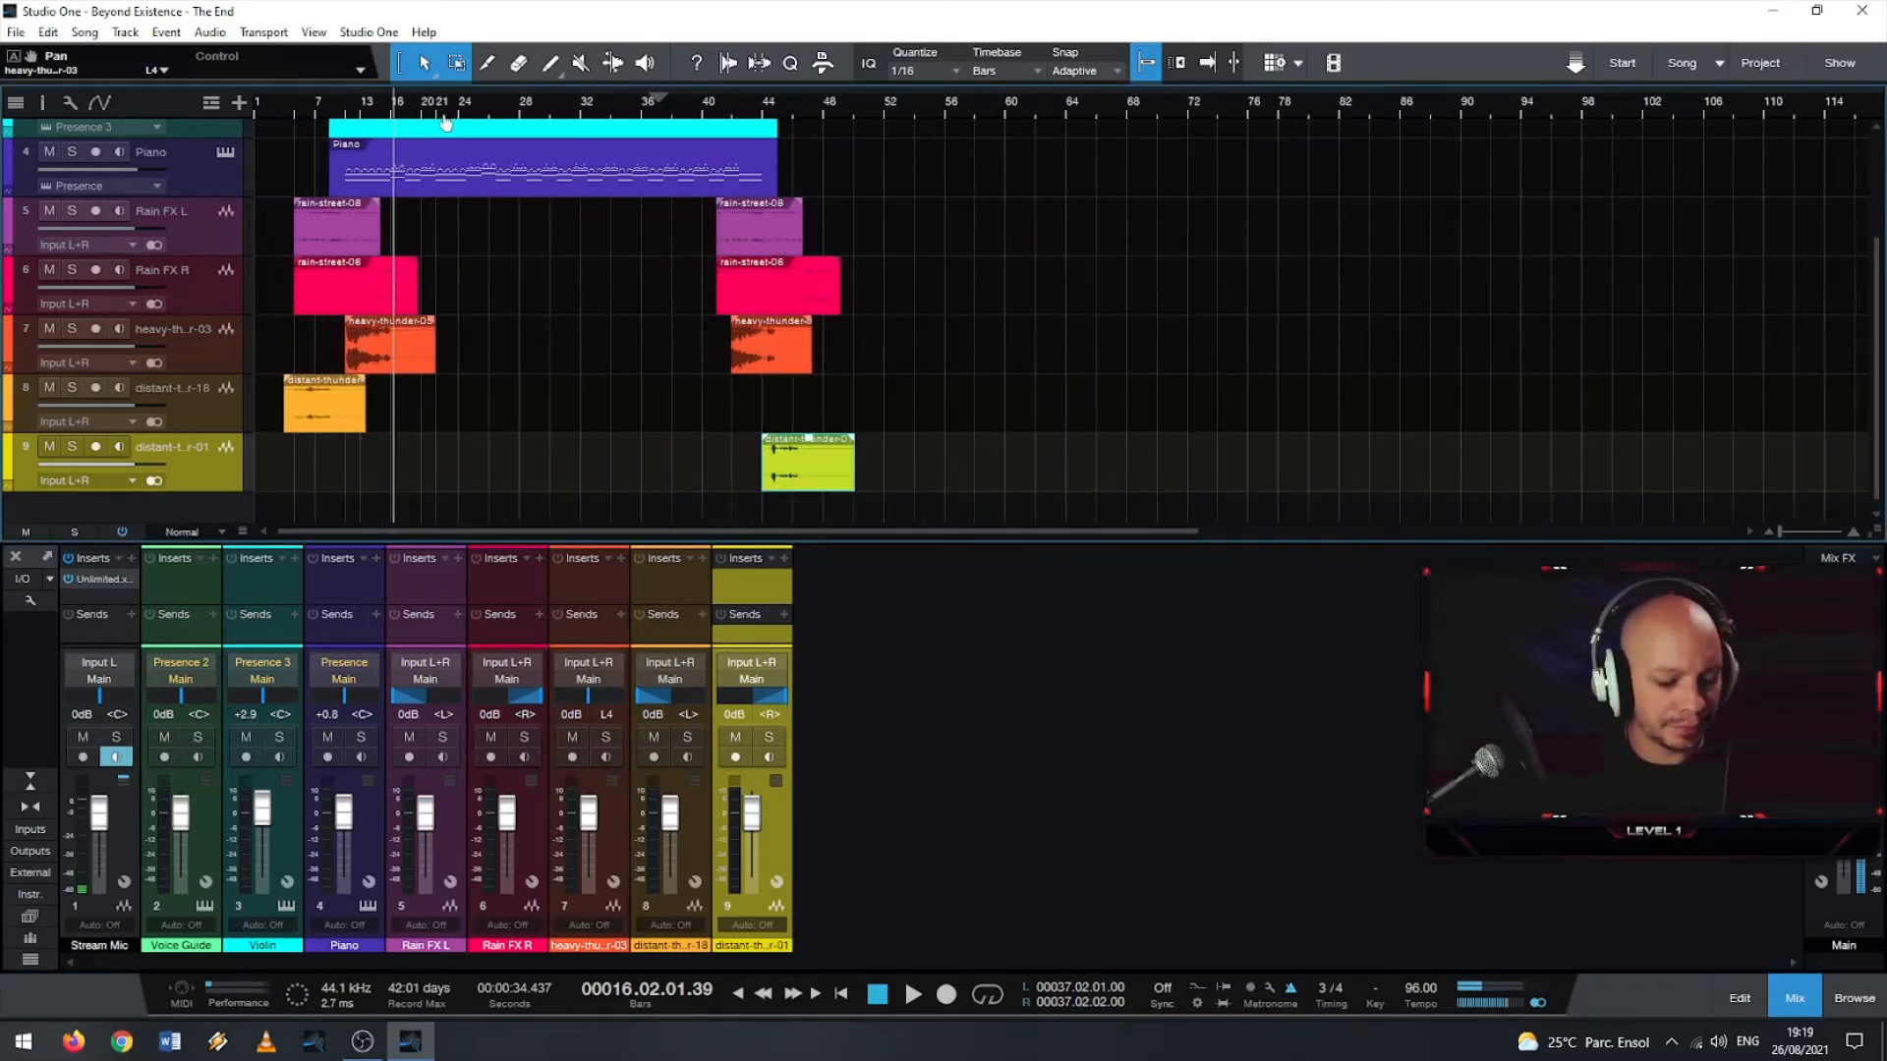
key("F3")
key("F4")
key("F3")
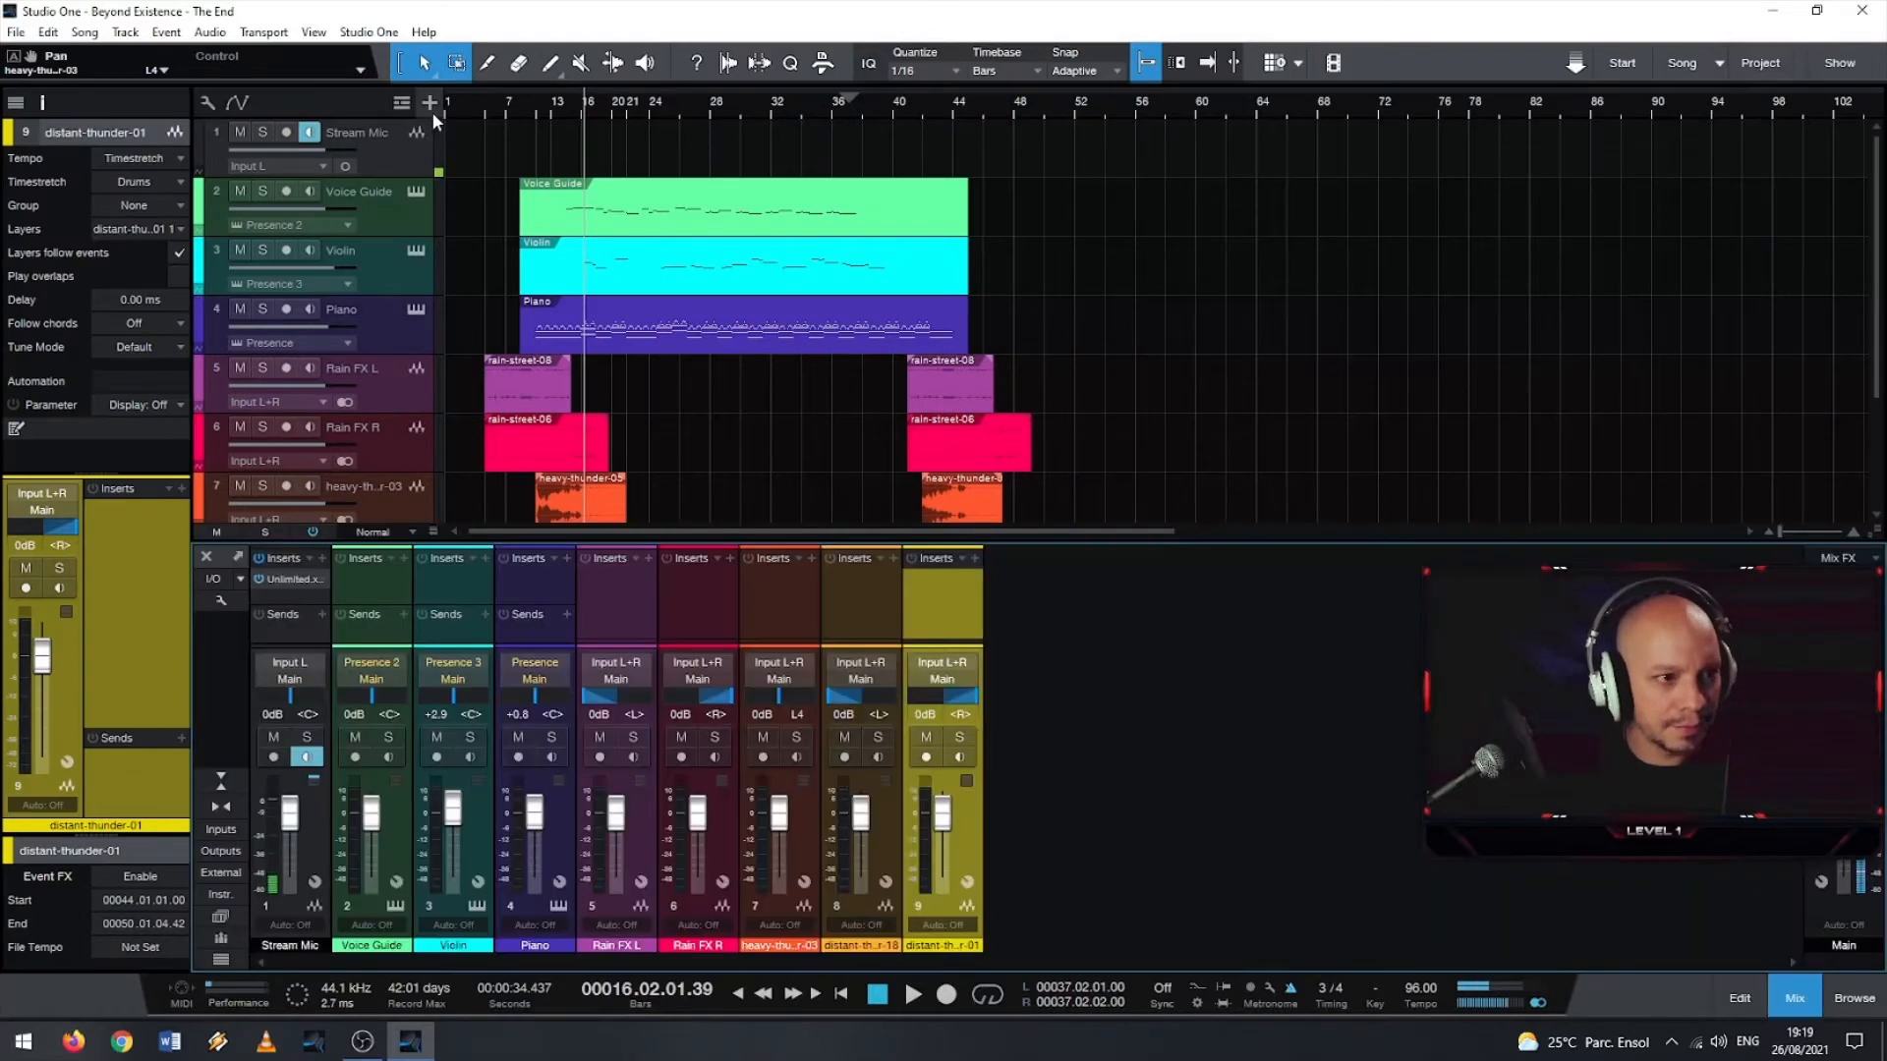
key("F3")
key("F4")
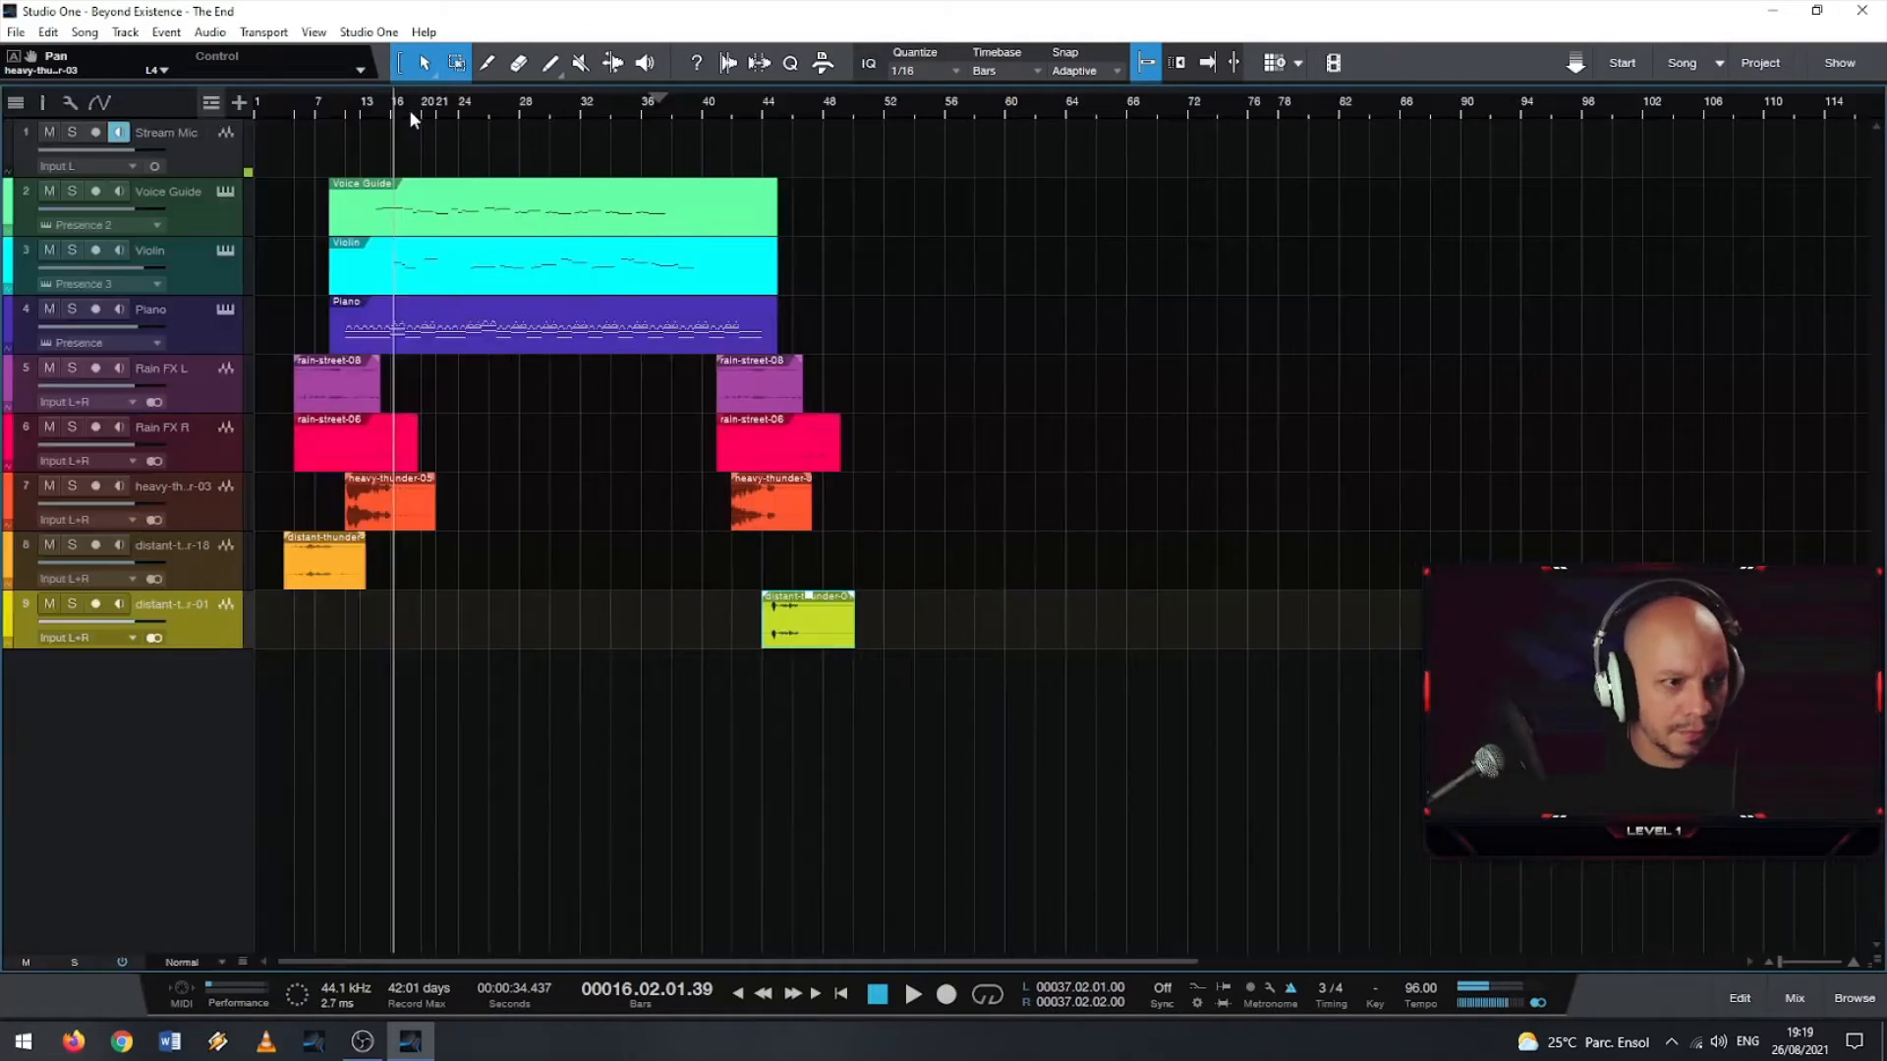
- Rename the heavy-thunder track as Thnder FX C
scroll(327, 265, "up", 5)
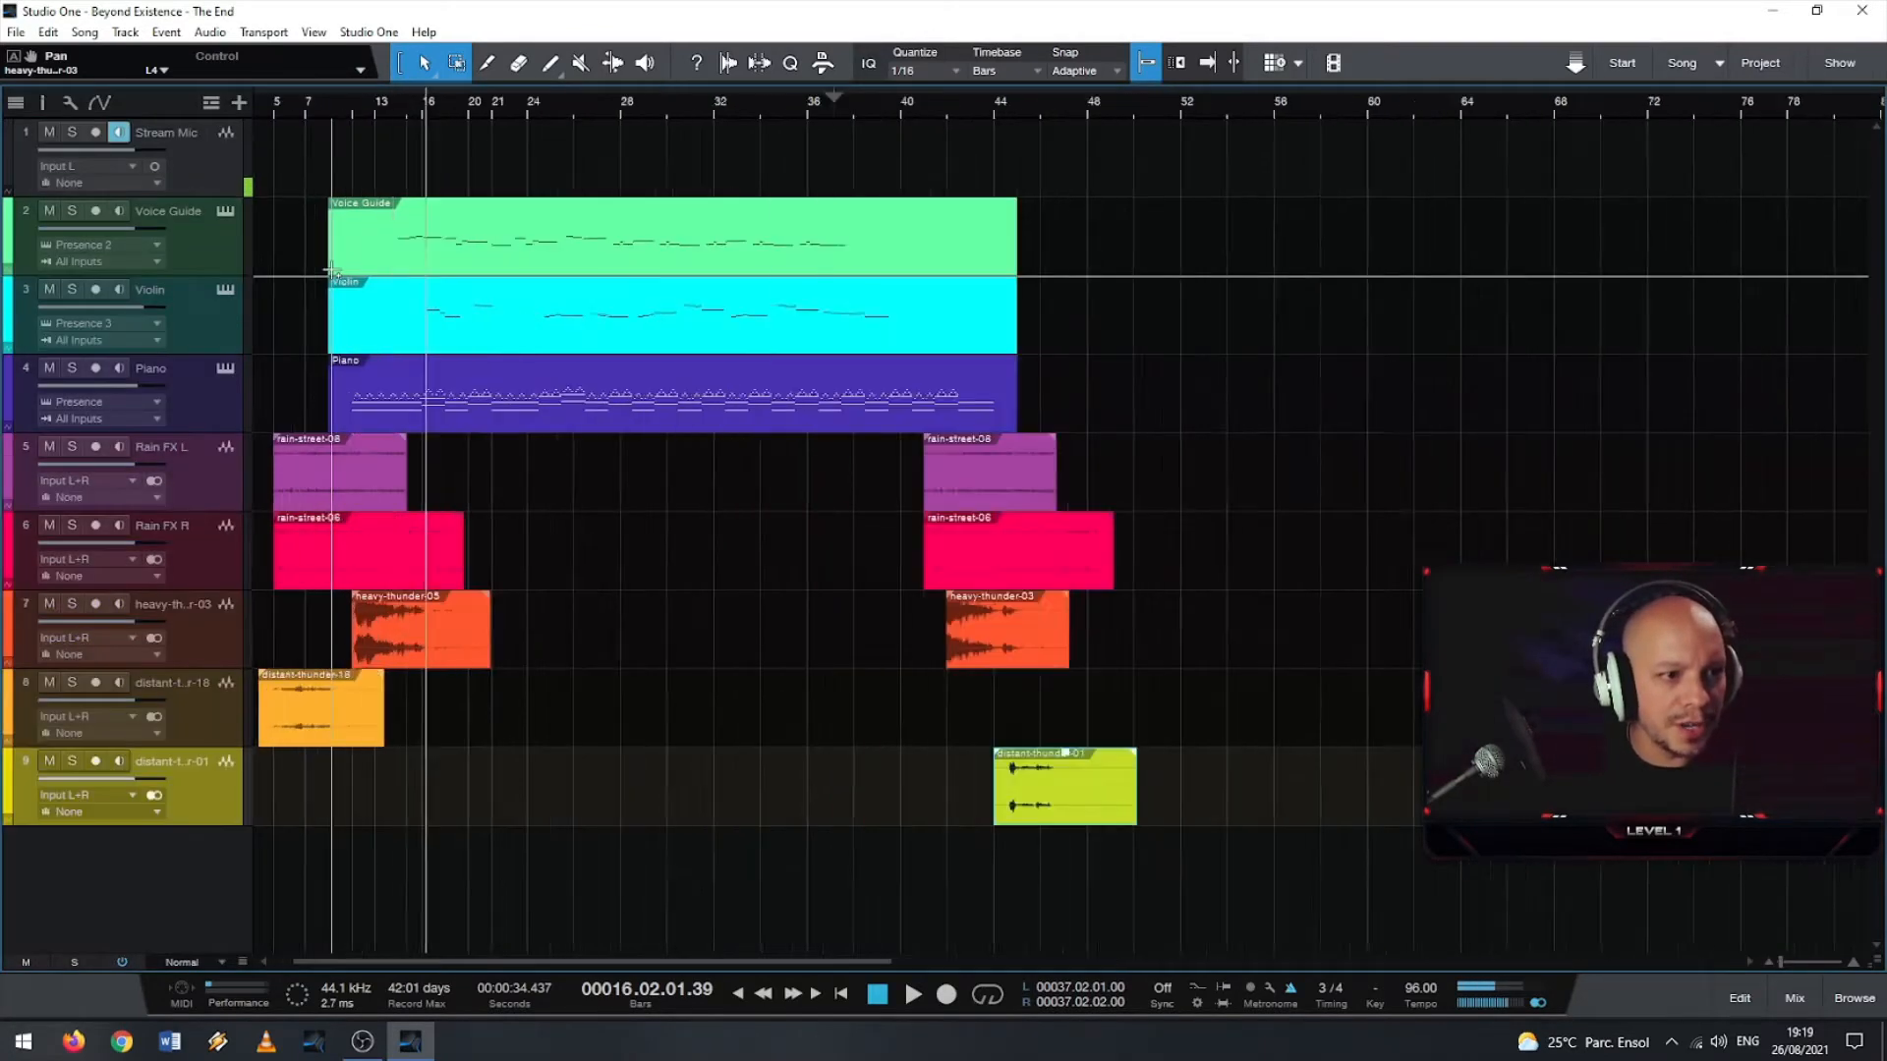
scroll(496, 103, "left", 3)
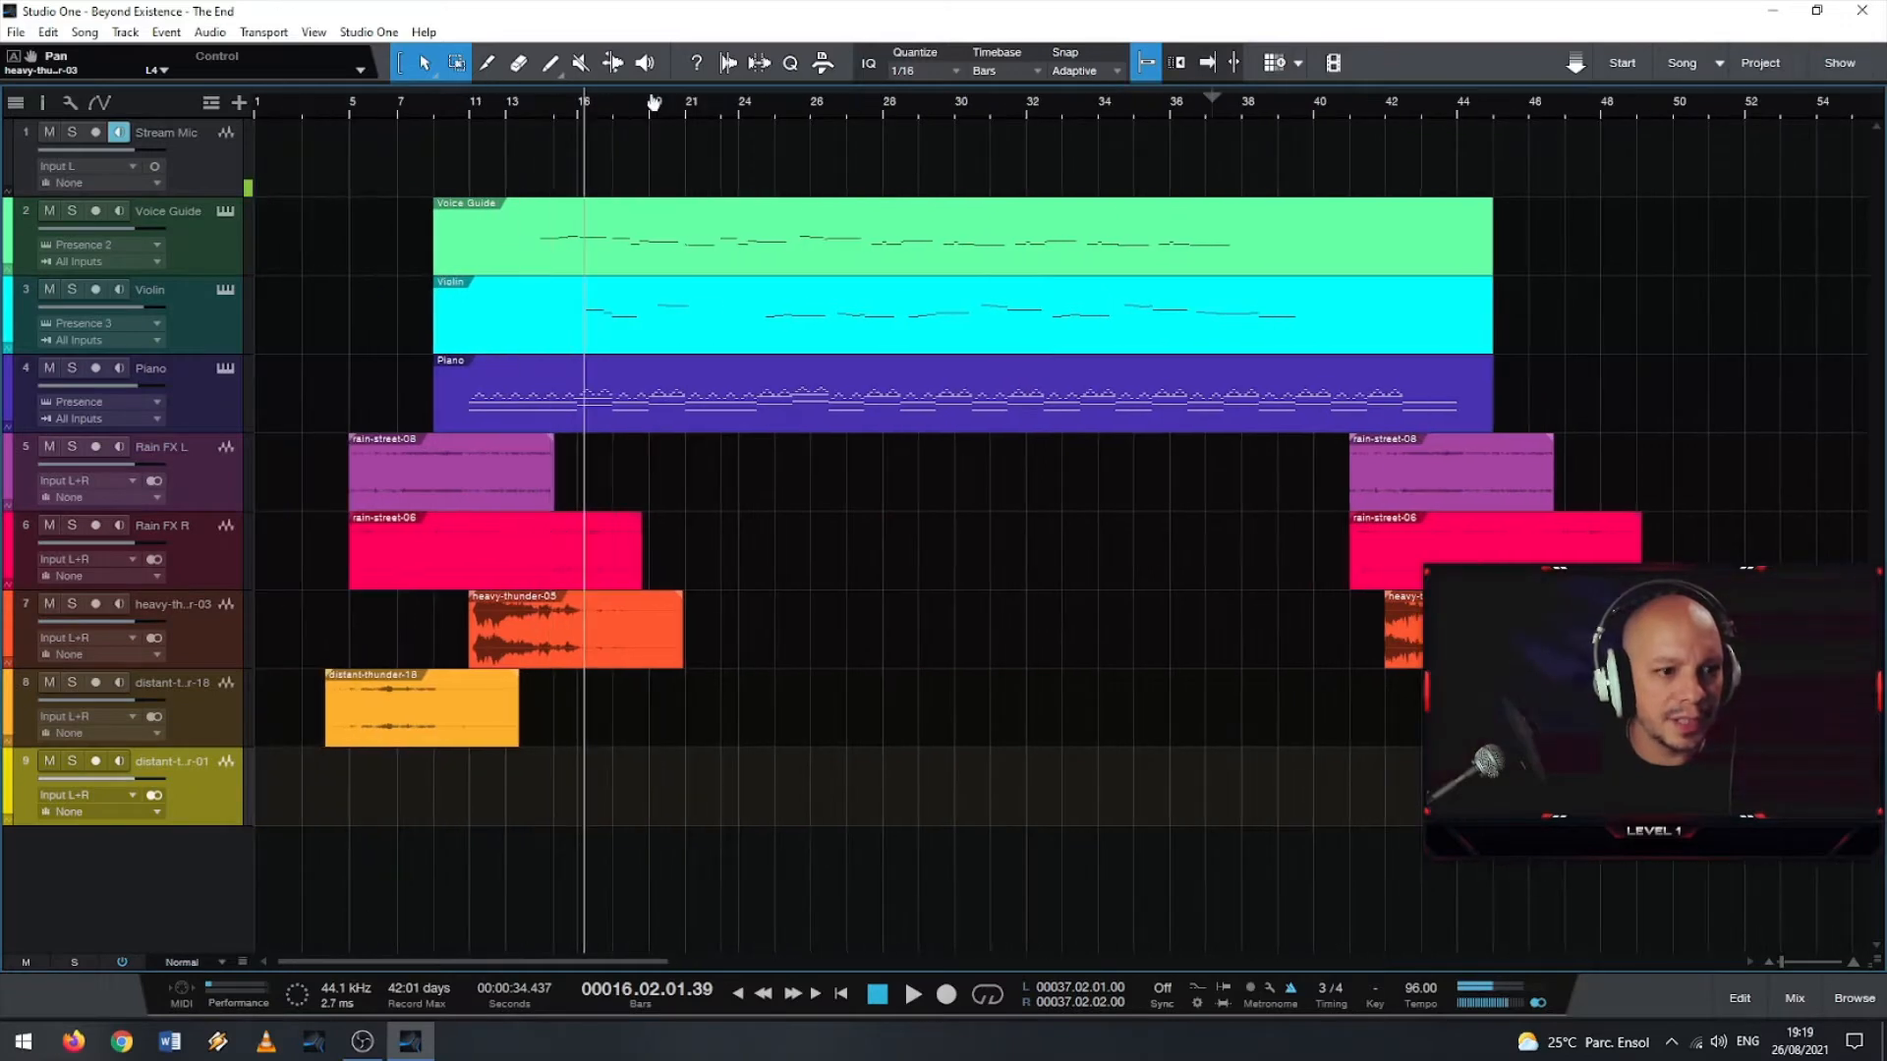
left_click(163, 603)
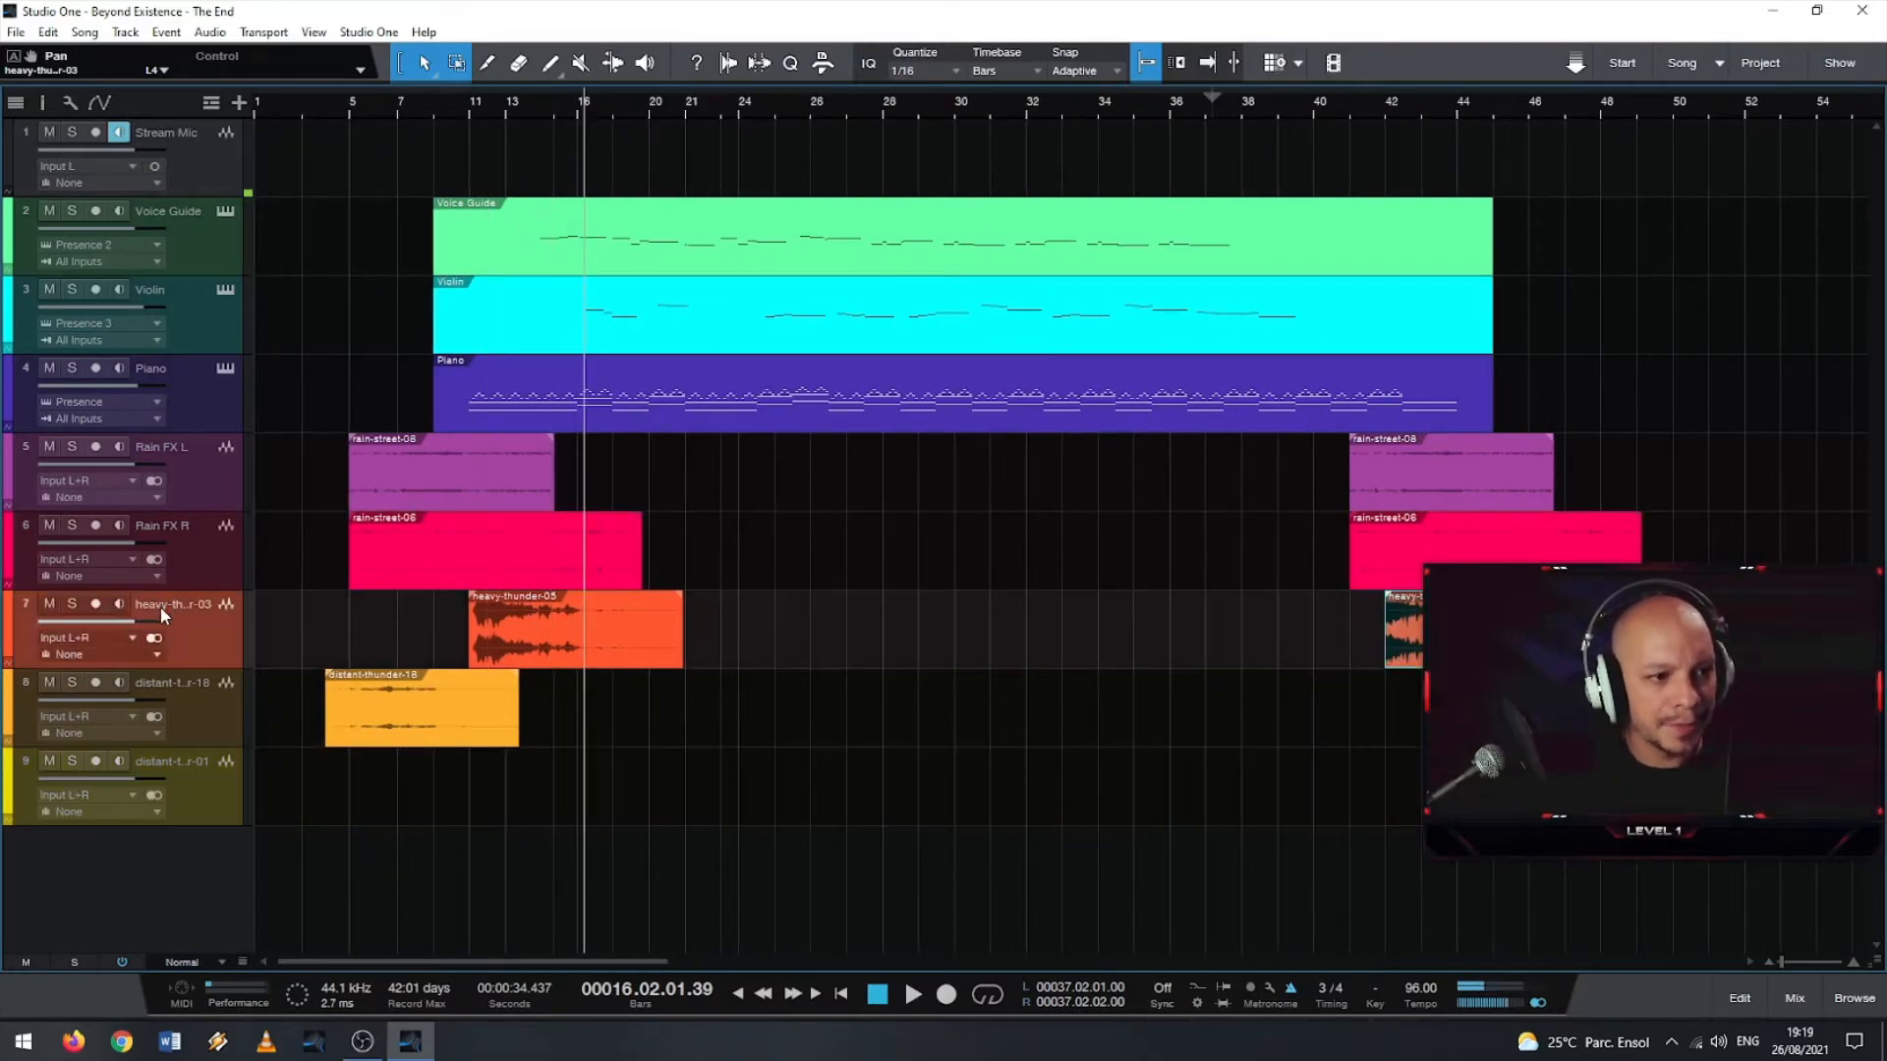
double_click(162, 603)
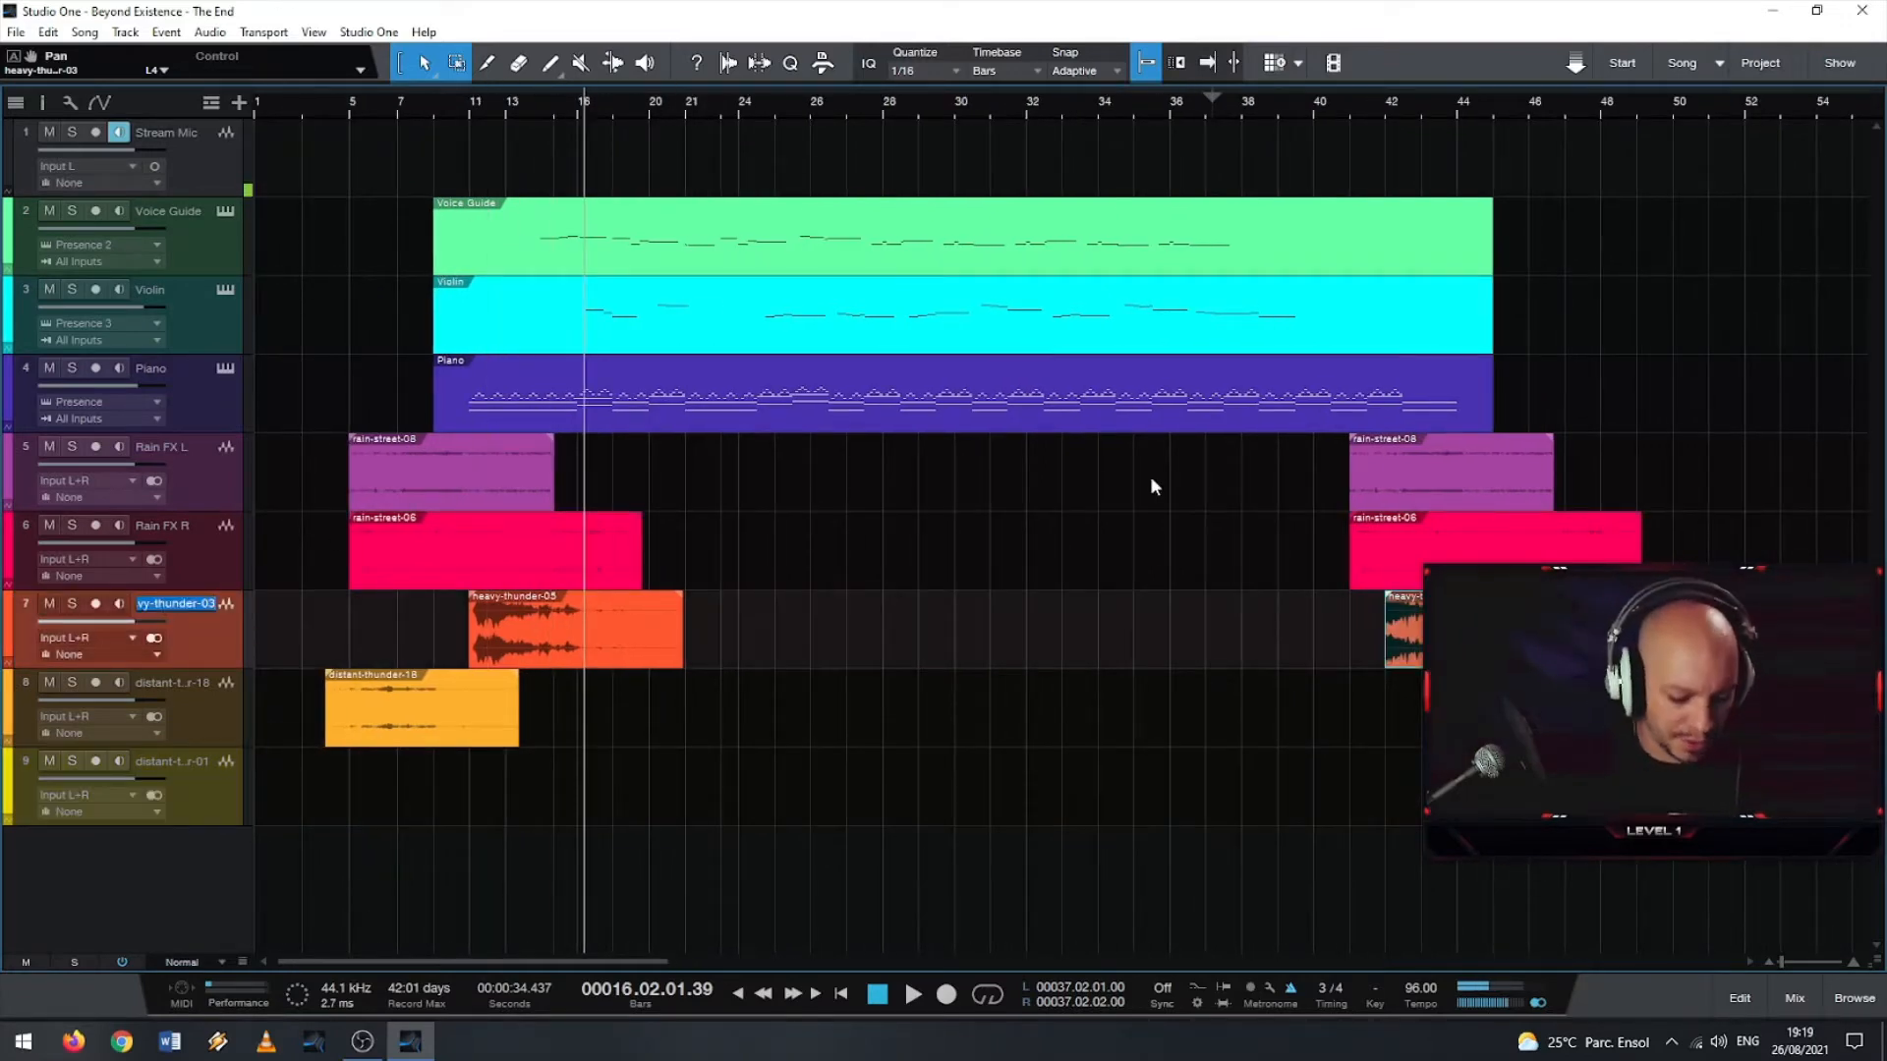
type("Tndr")
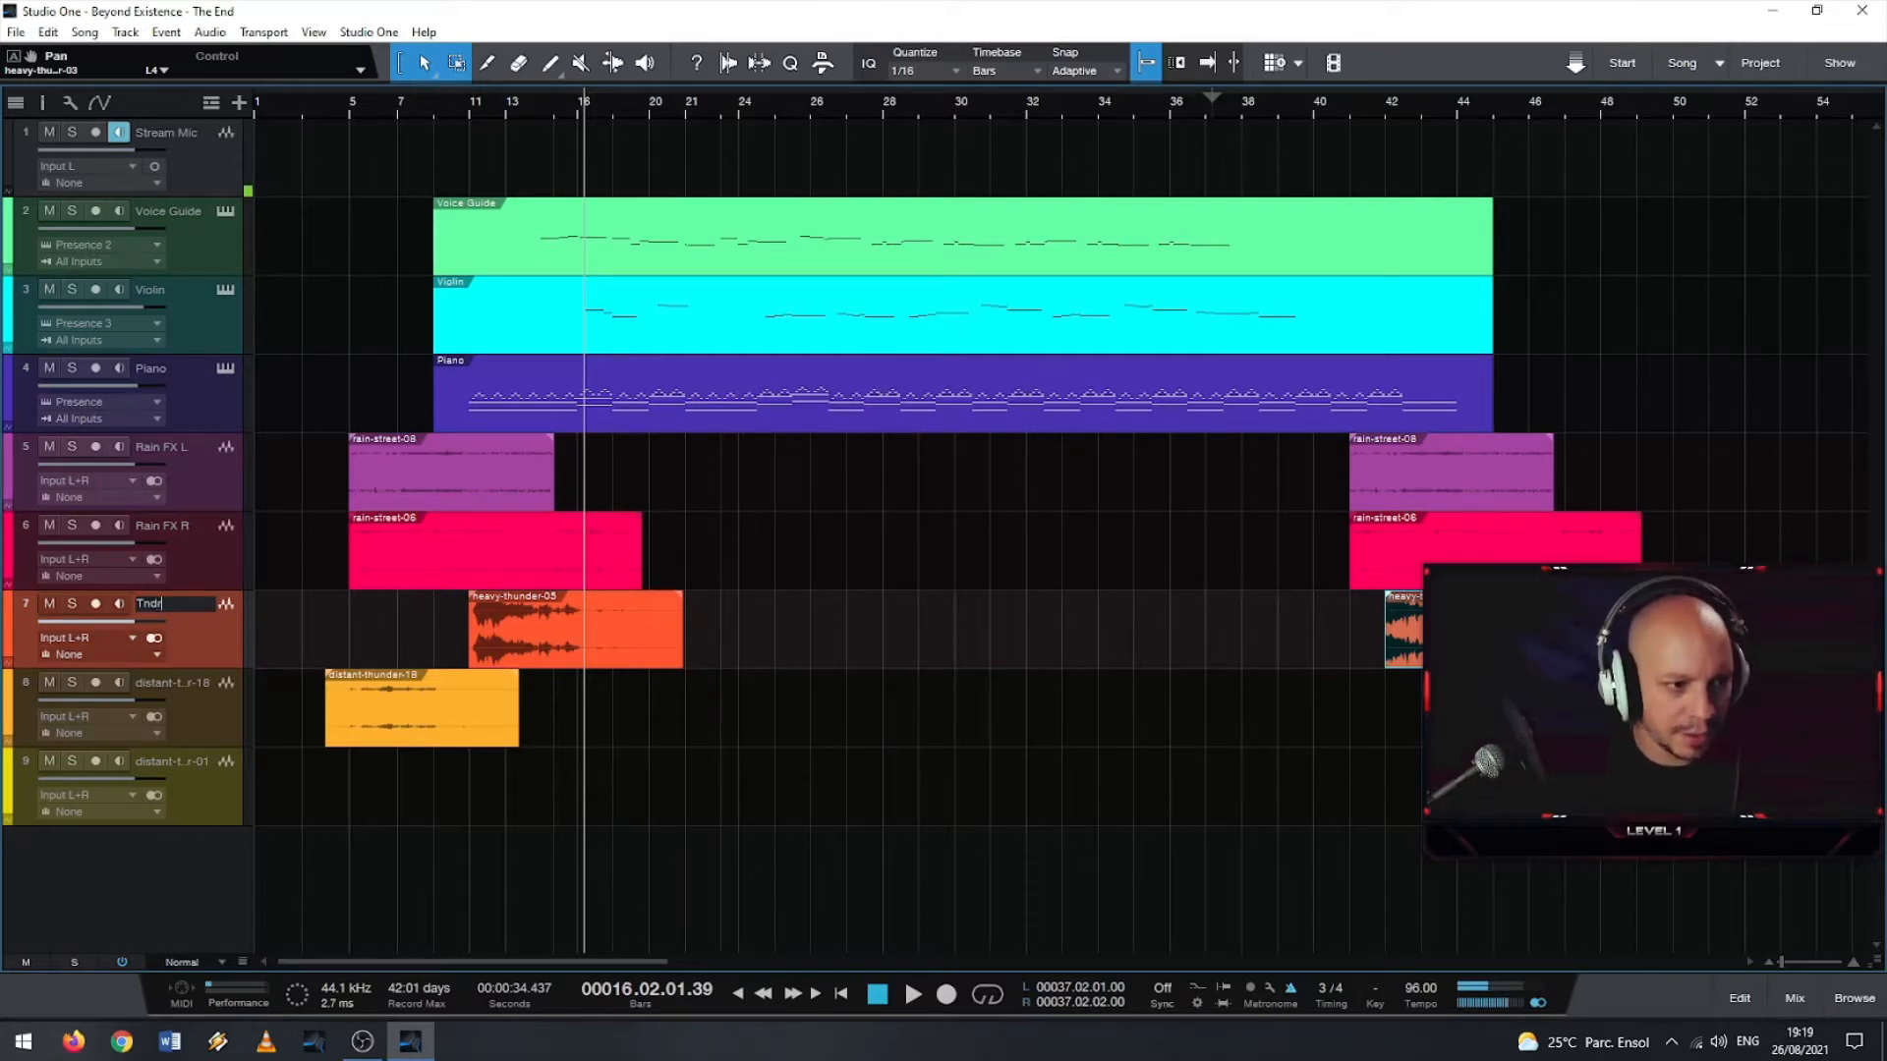
key("Left")
key("Left")
key("Left")
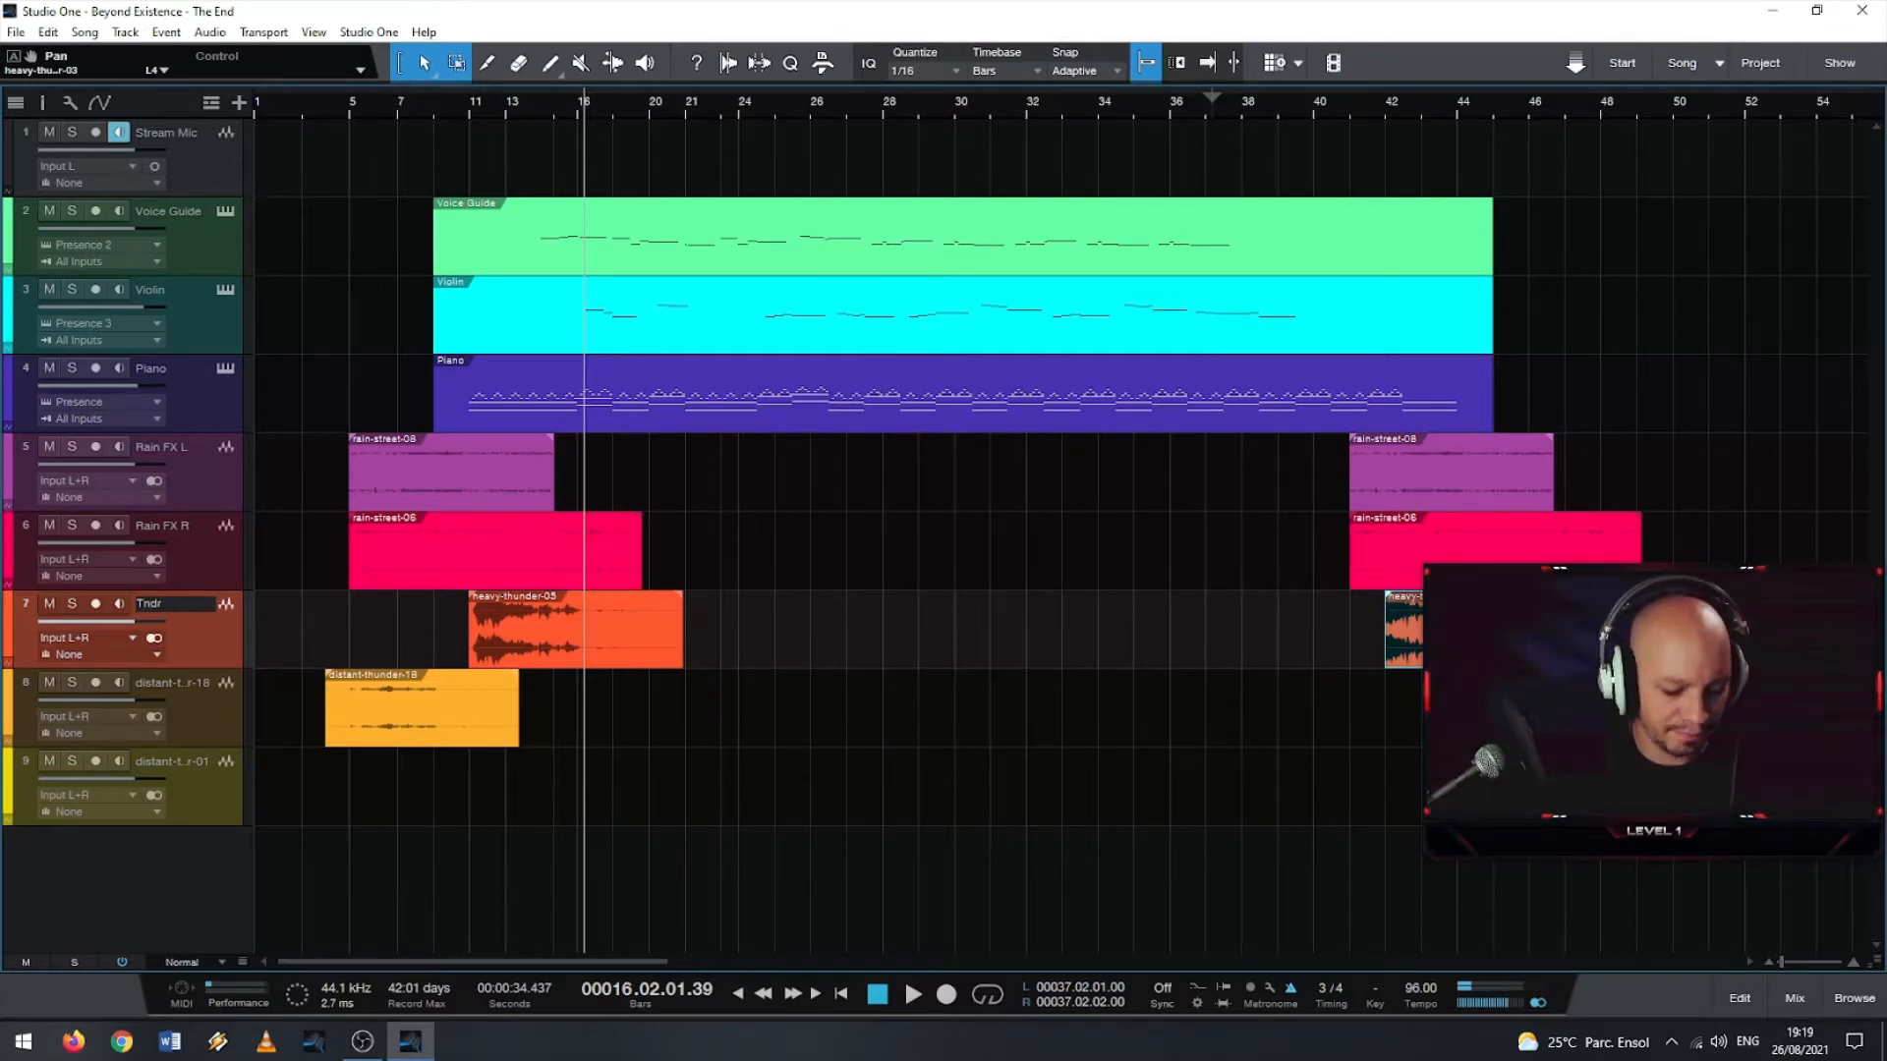
type("hnde")
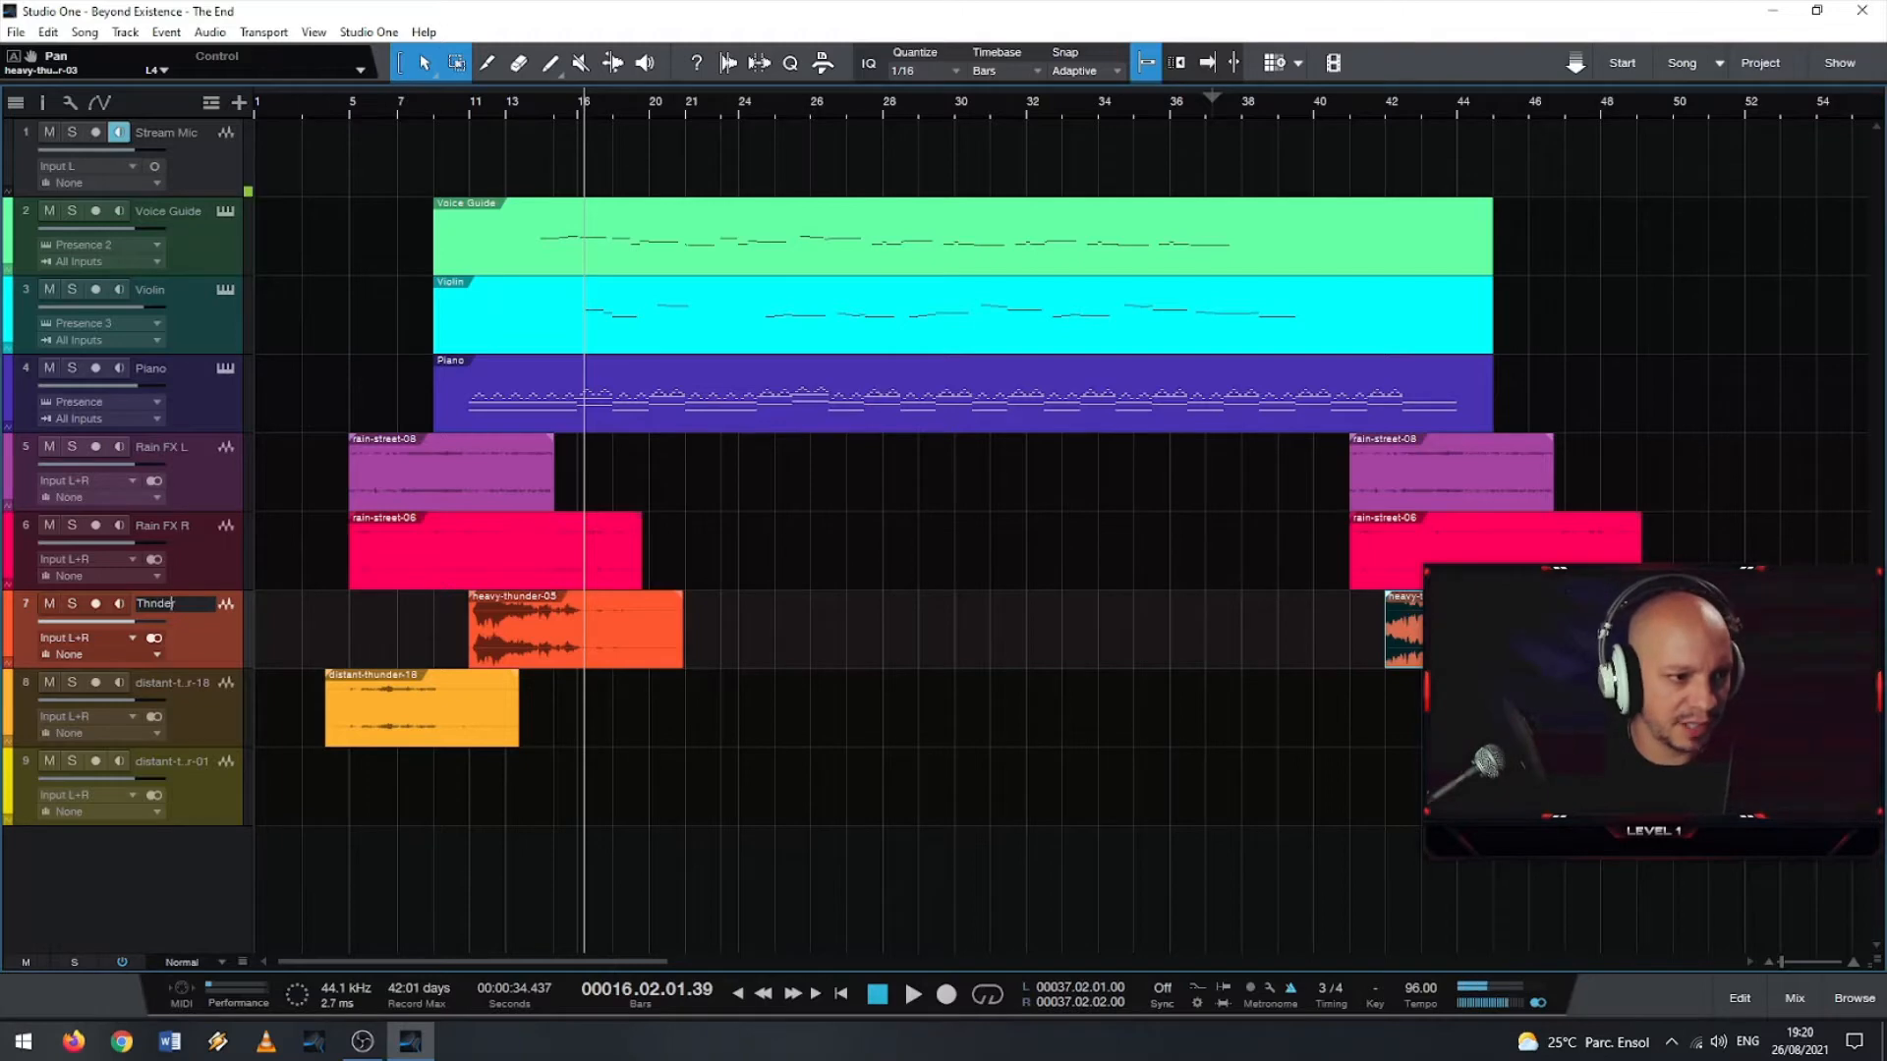
type(" RF")
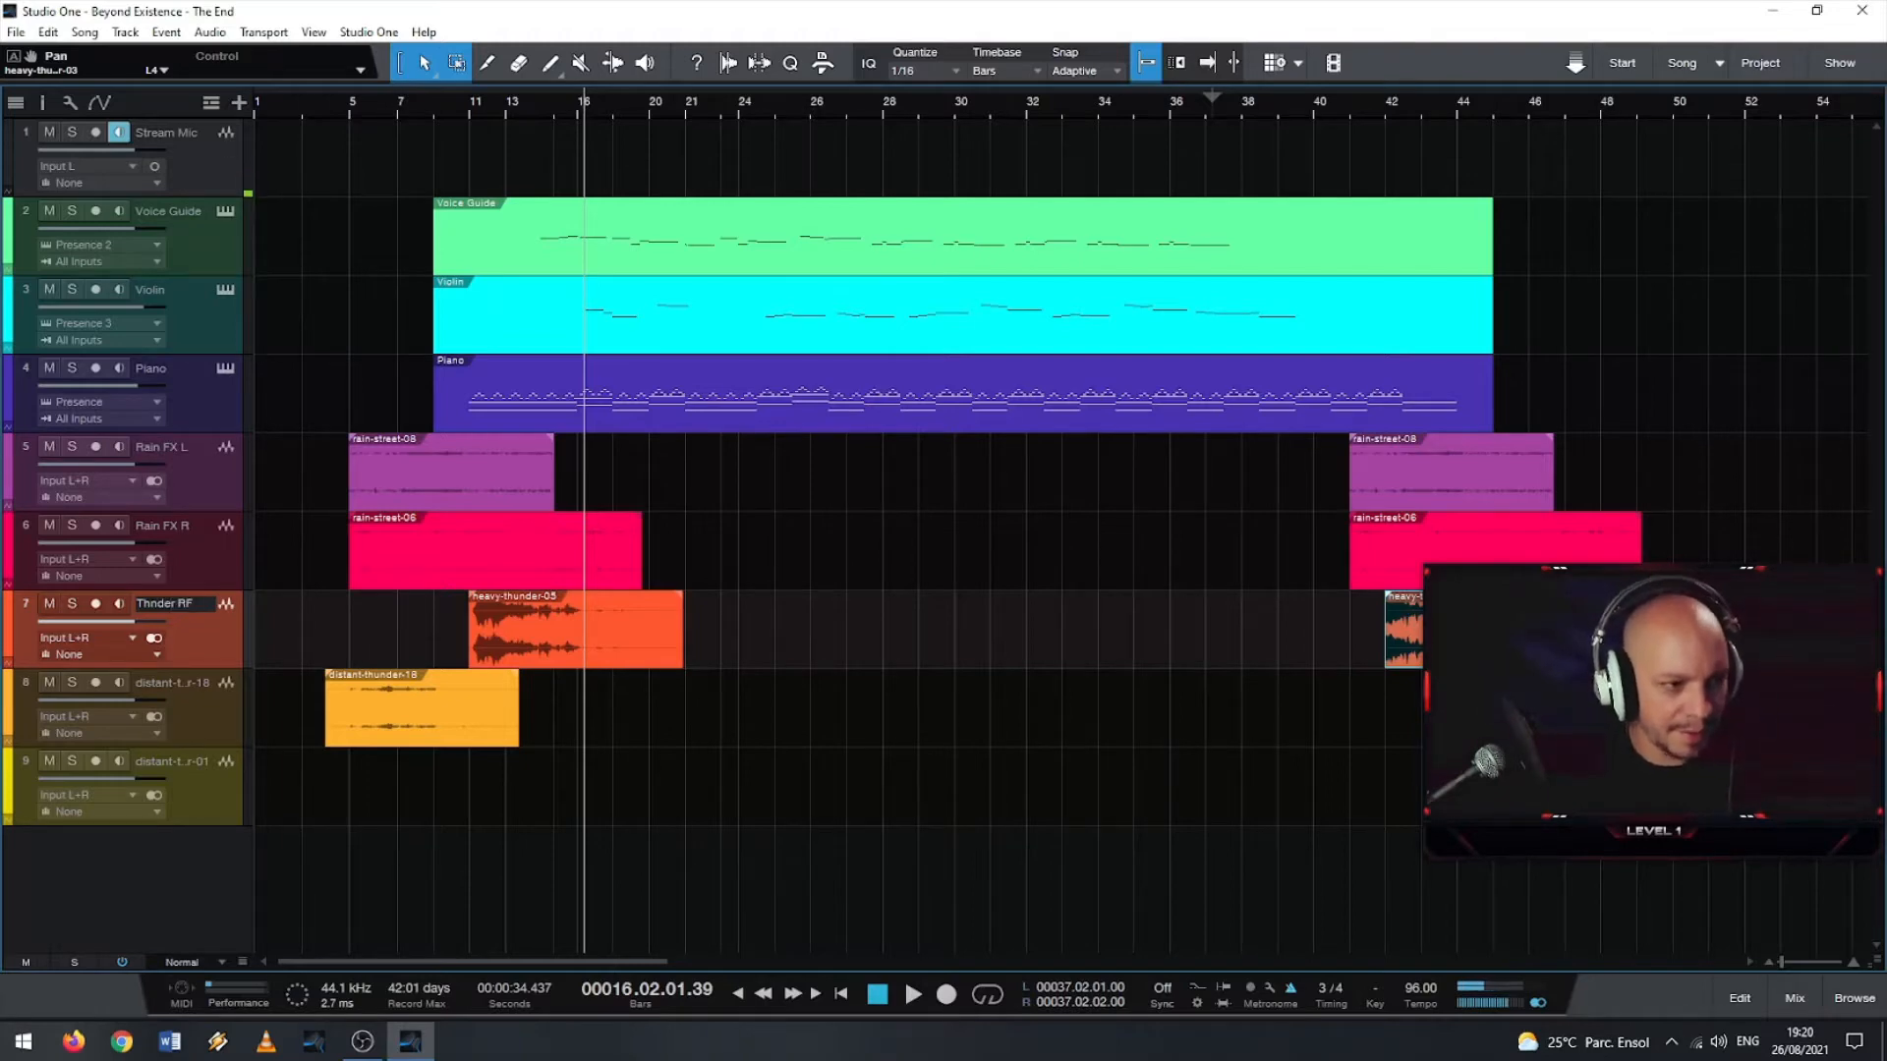
key("BackSpace")
key("BackSpace")
type("FX")
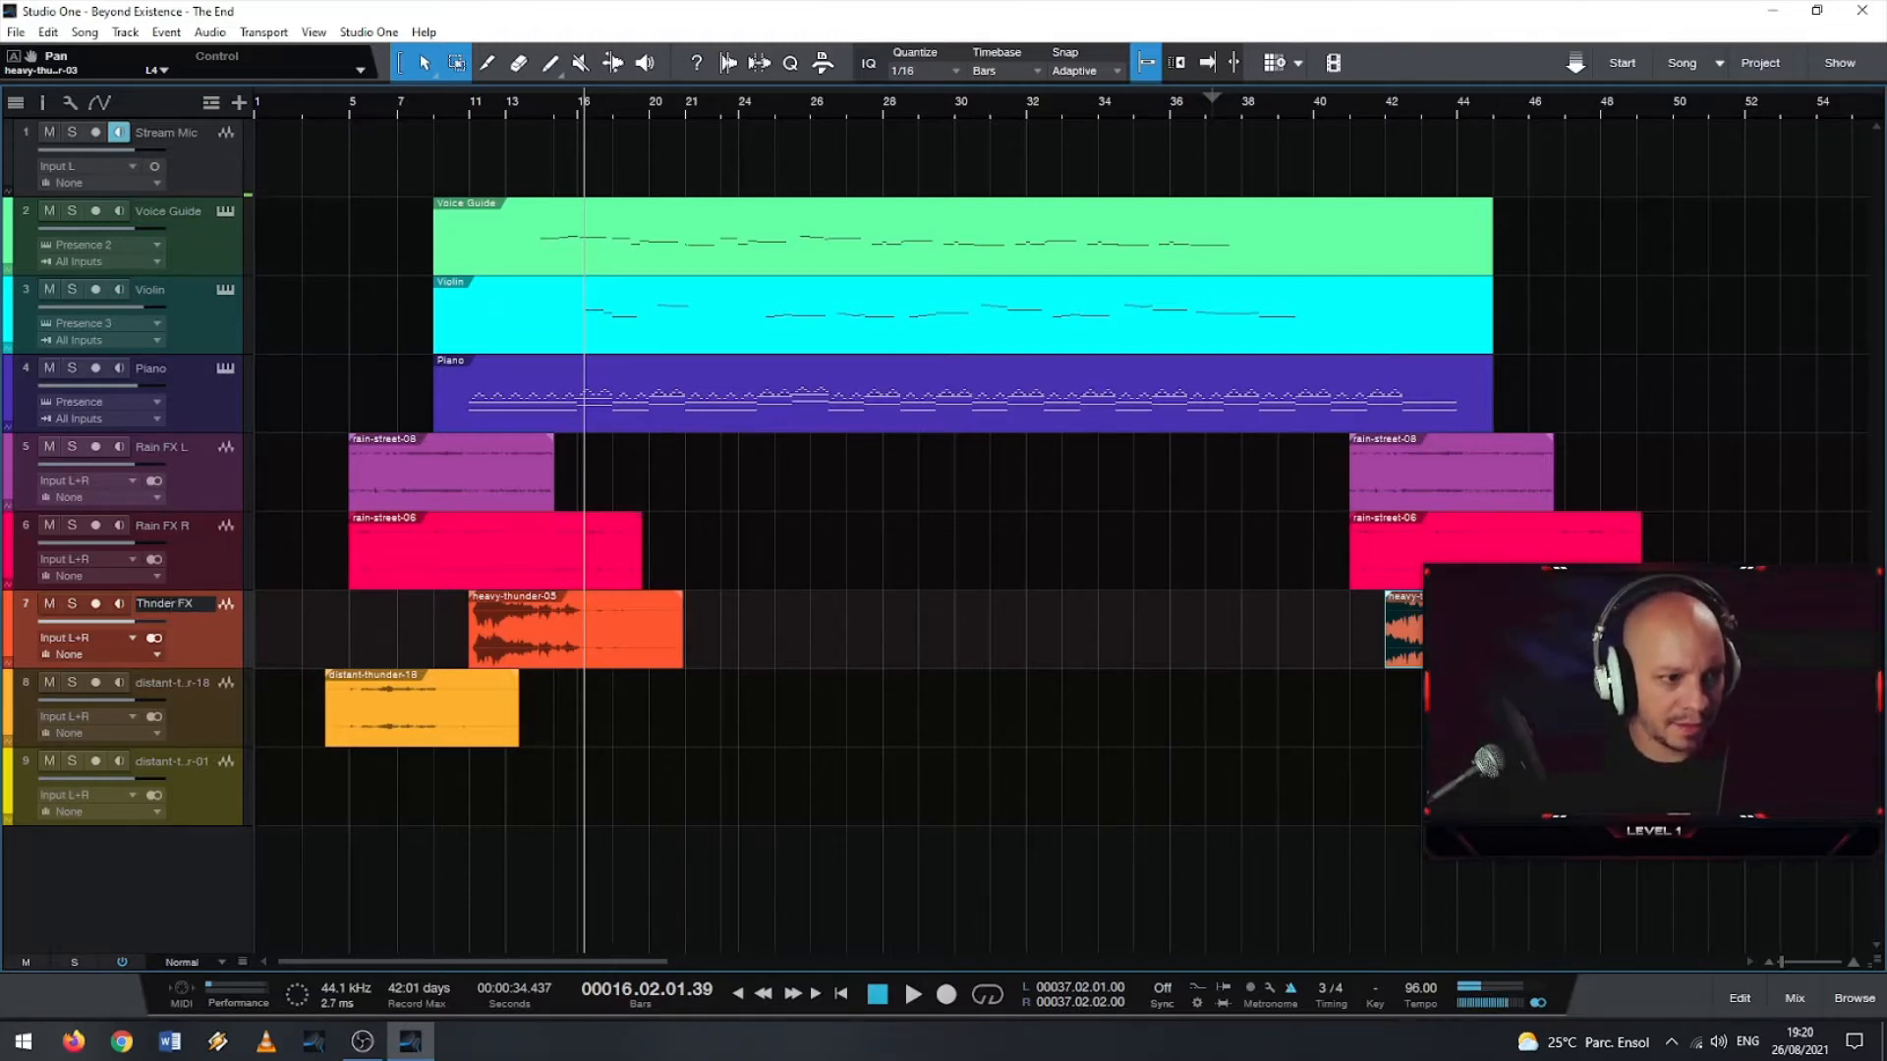
type(" C")
key("Return")
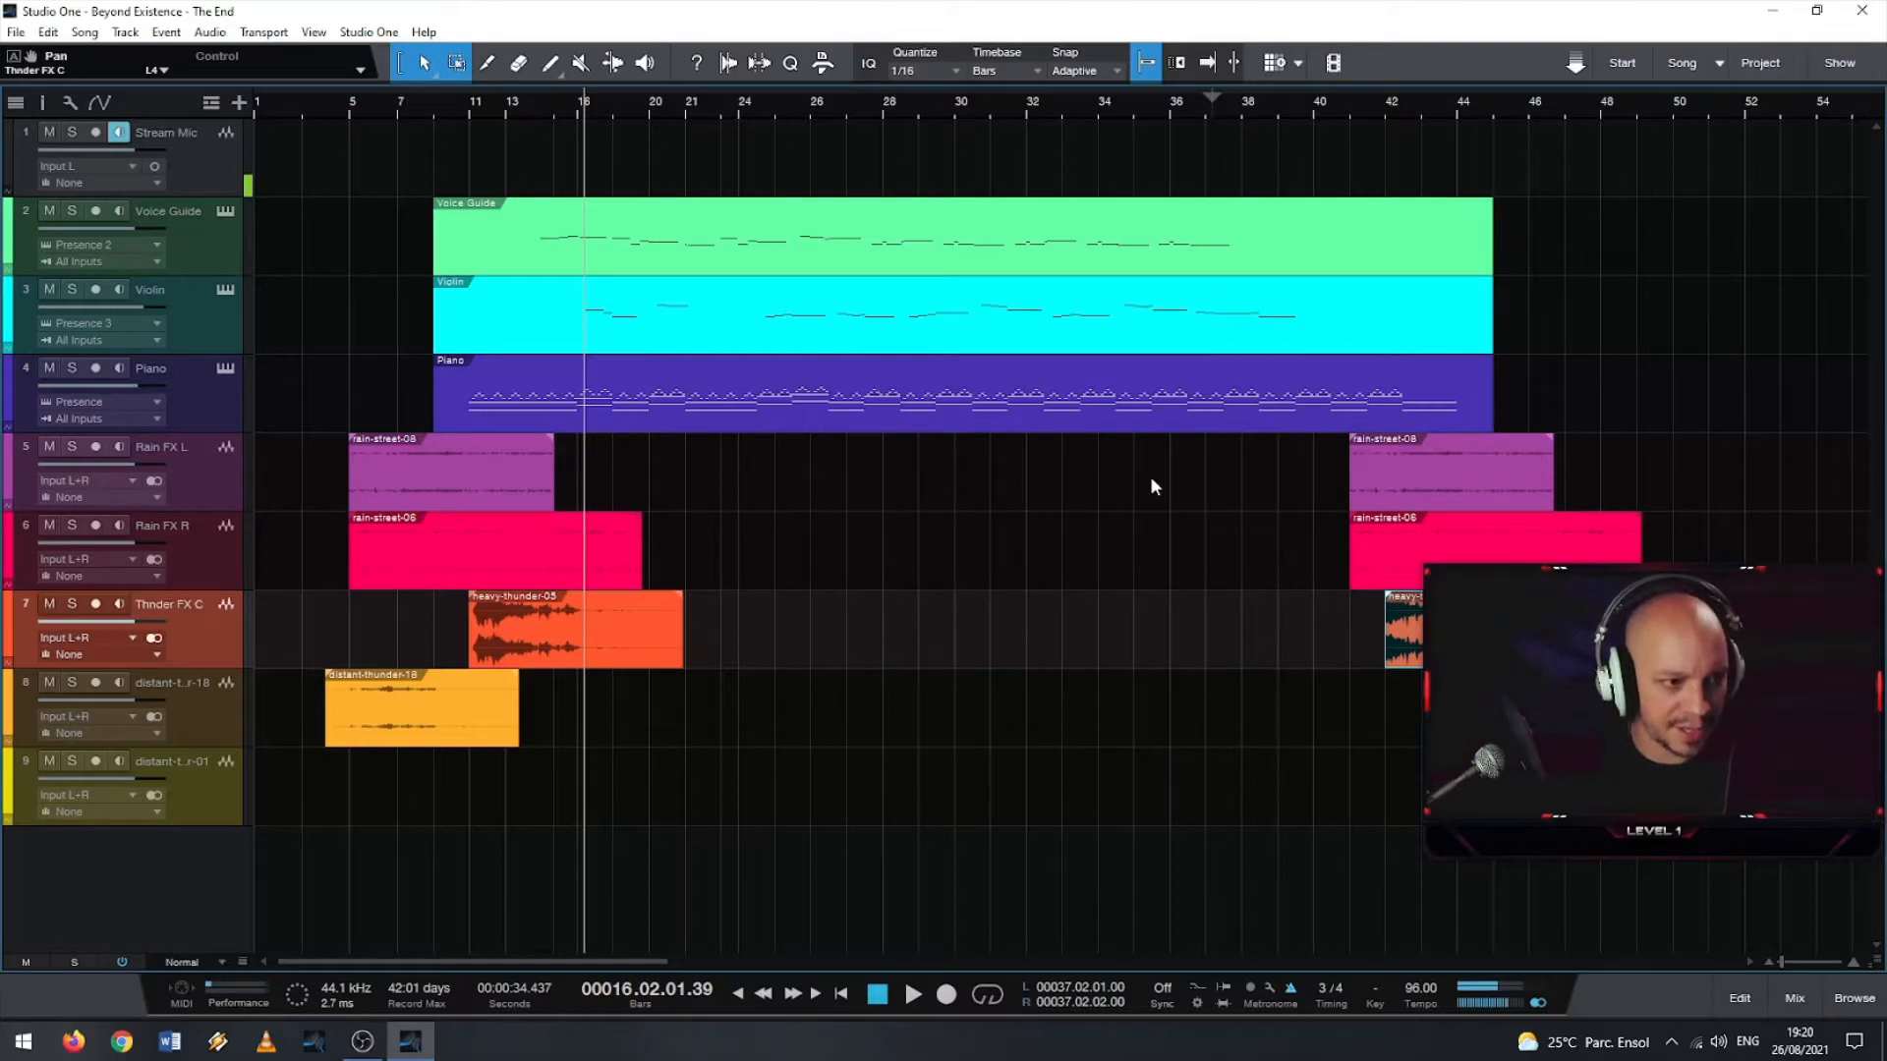
- Rename the distant-thunder-18 track as Dist Thndr L and the distant-thunder-01 track as Dist Thndr R
left_click(173, 694)
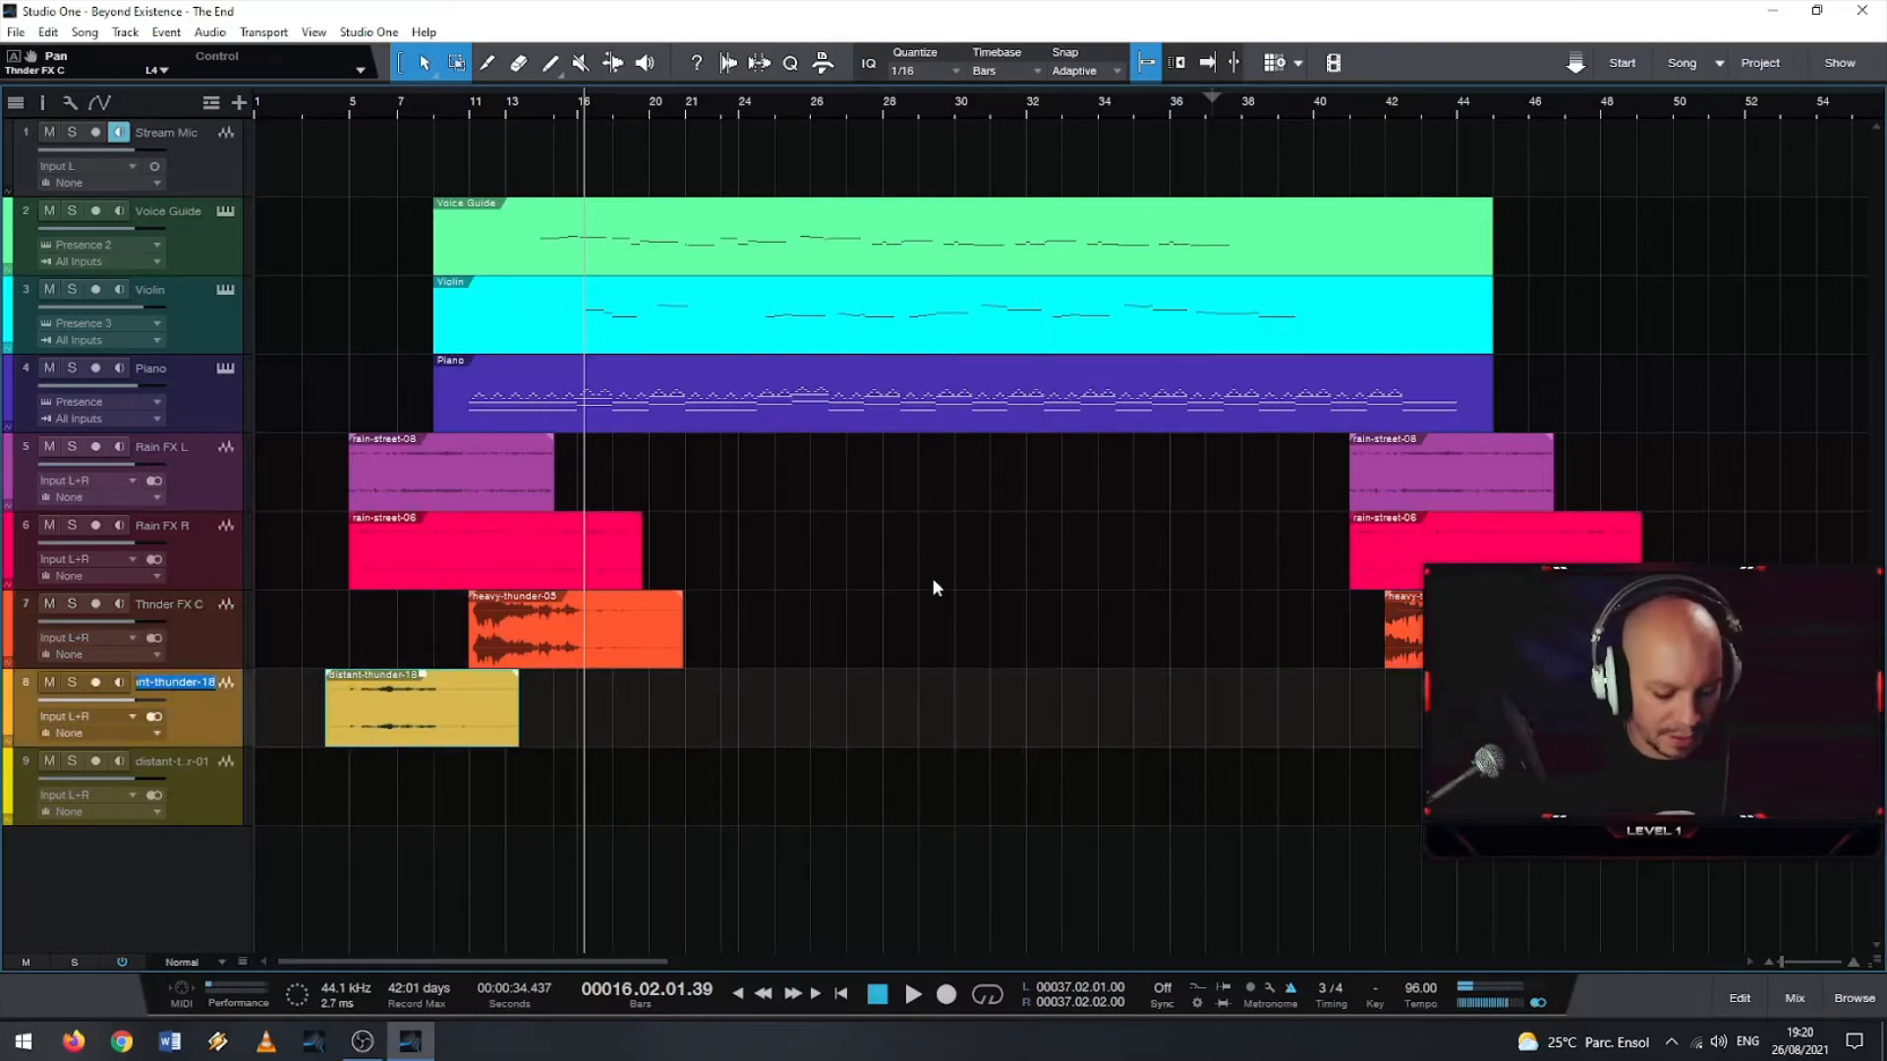
type("Dis")
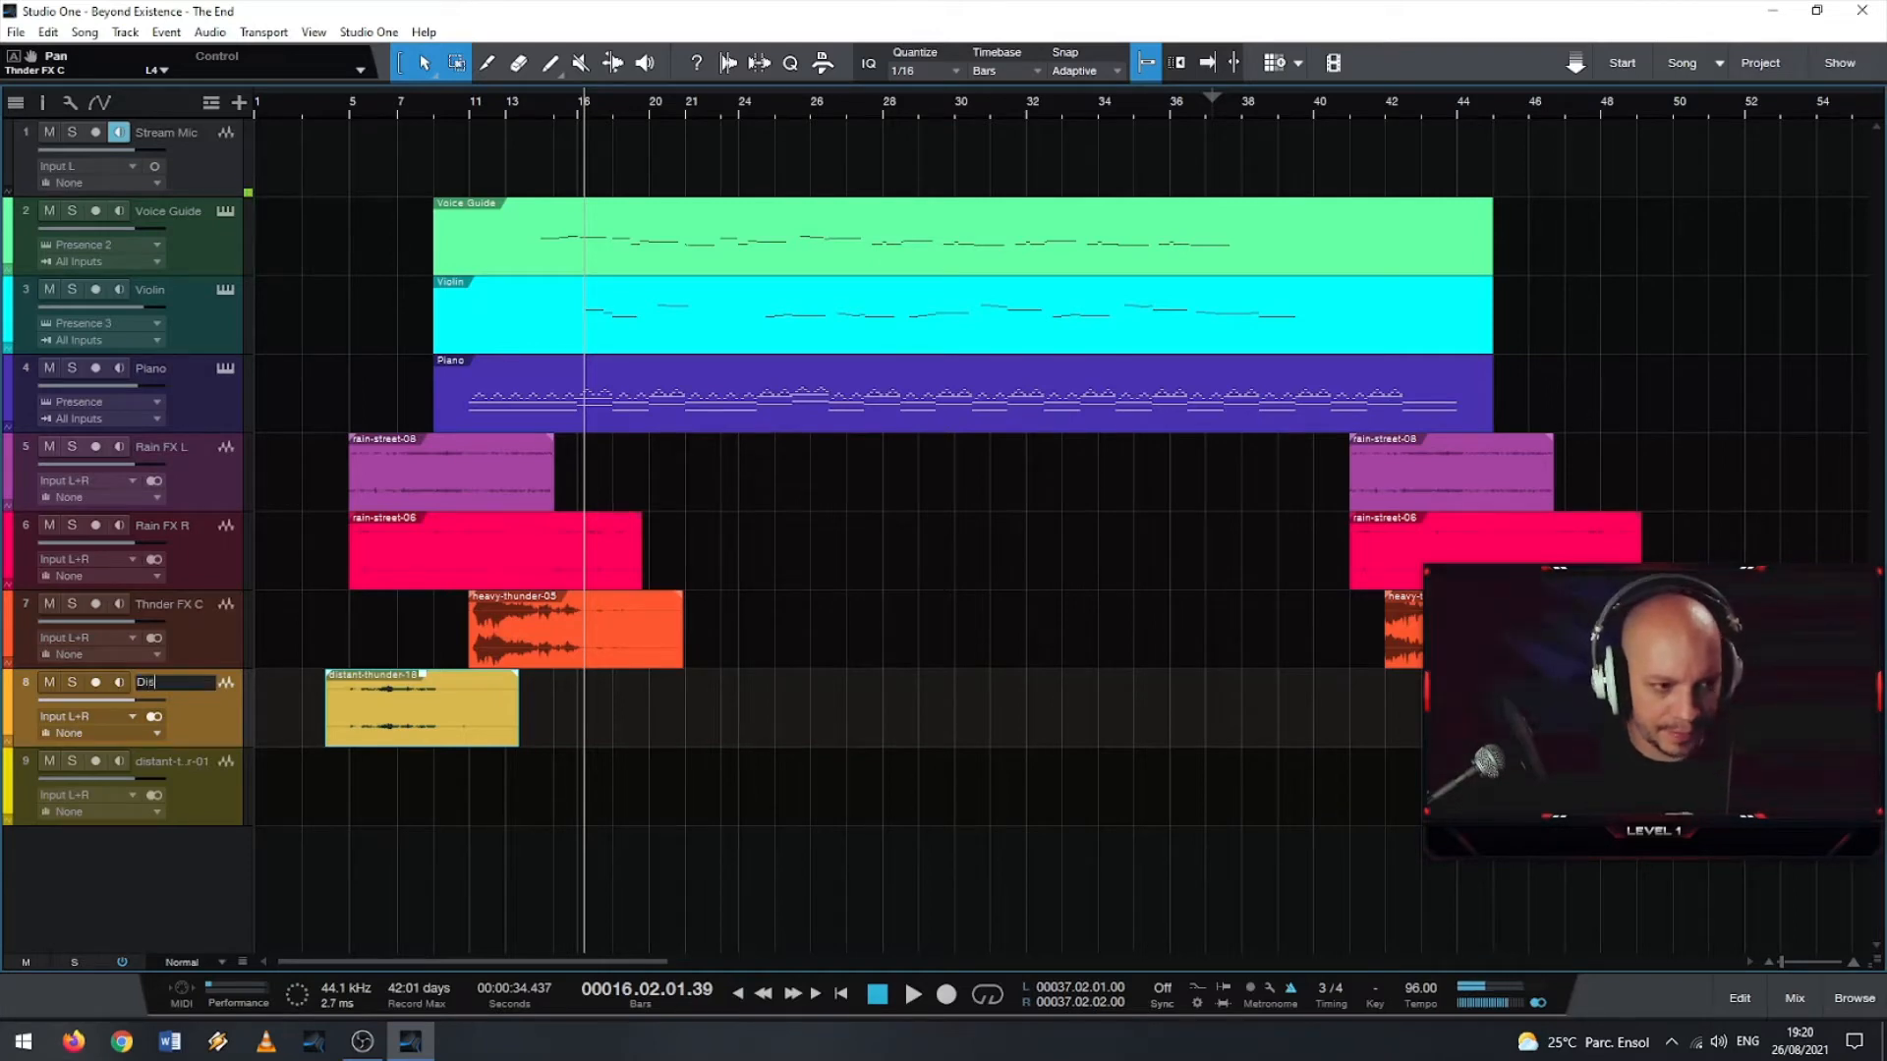
type("t Thndr L")
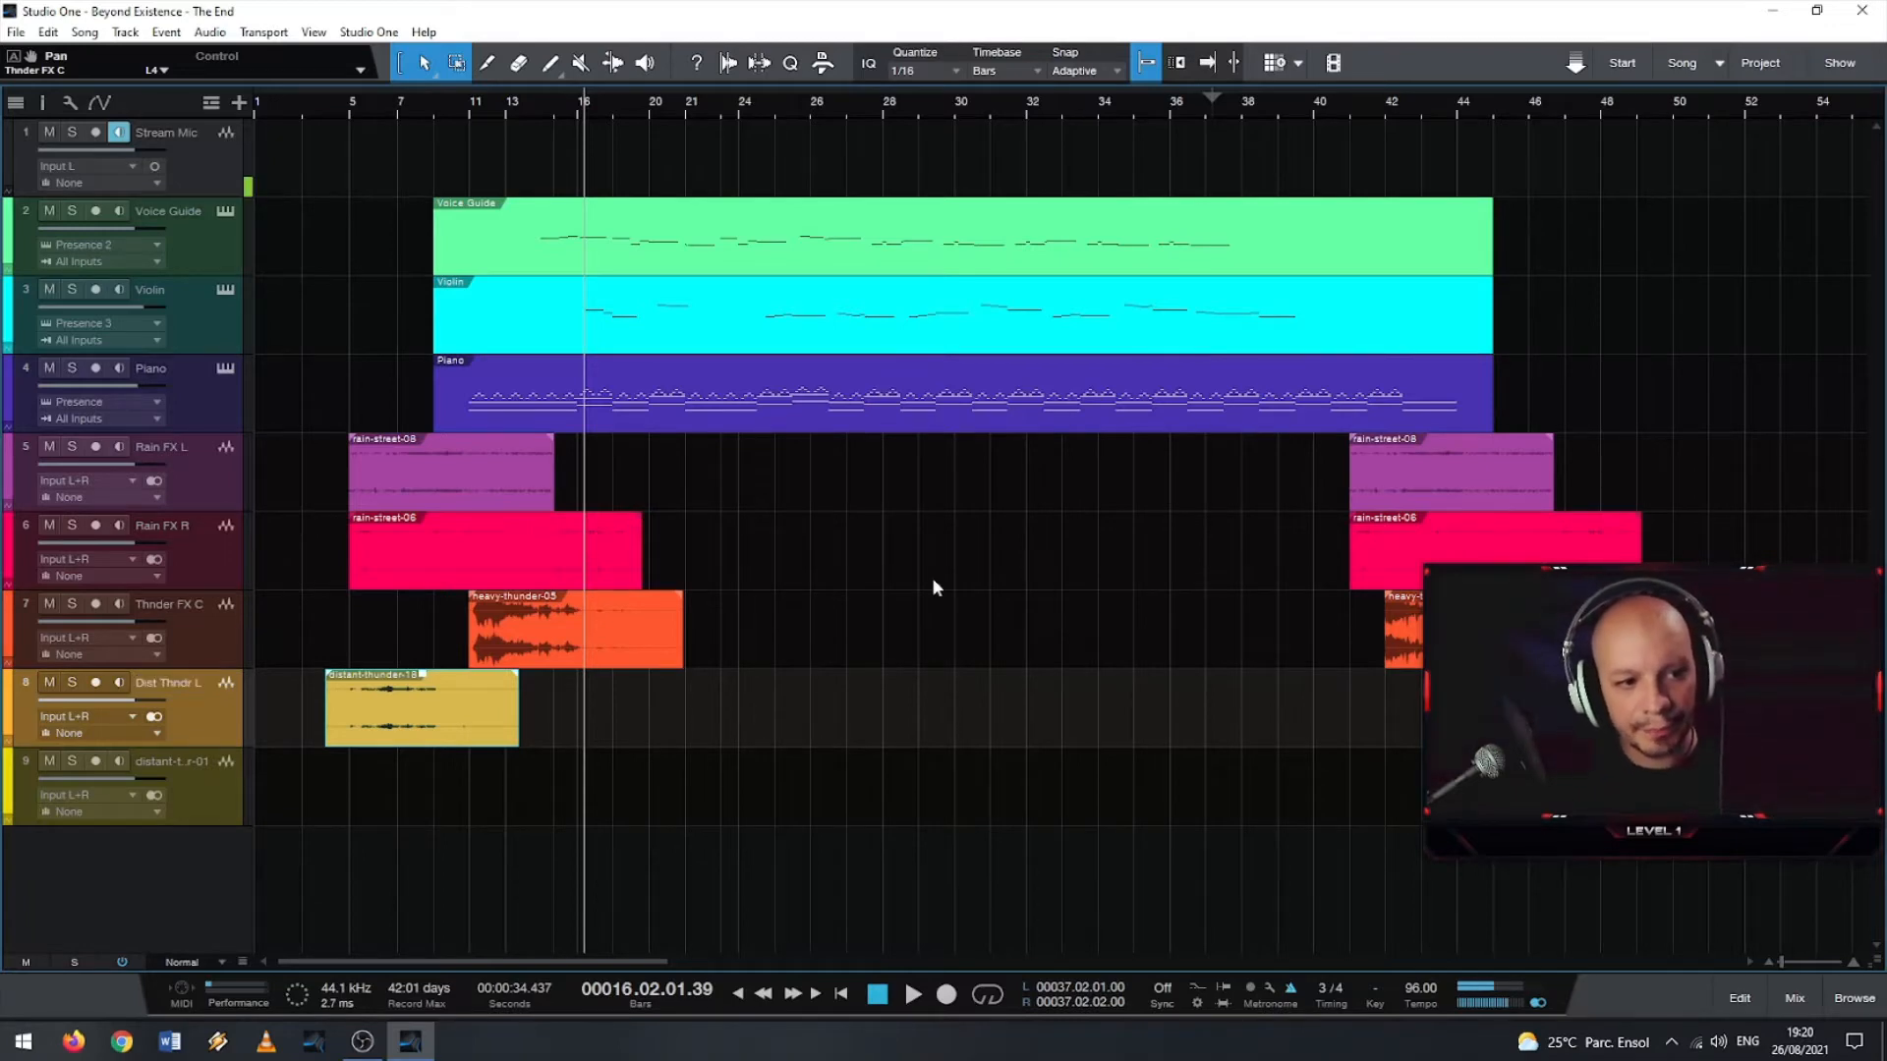
left_click(183, 764)
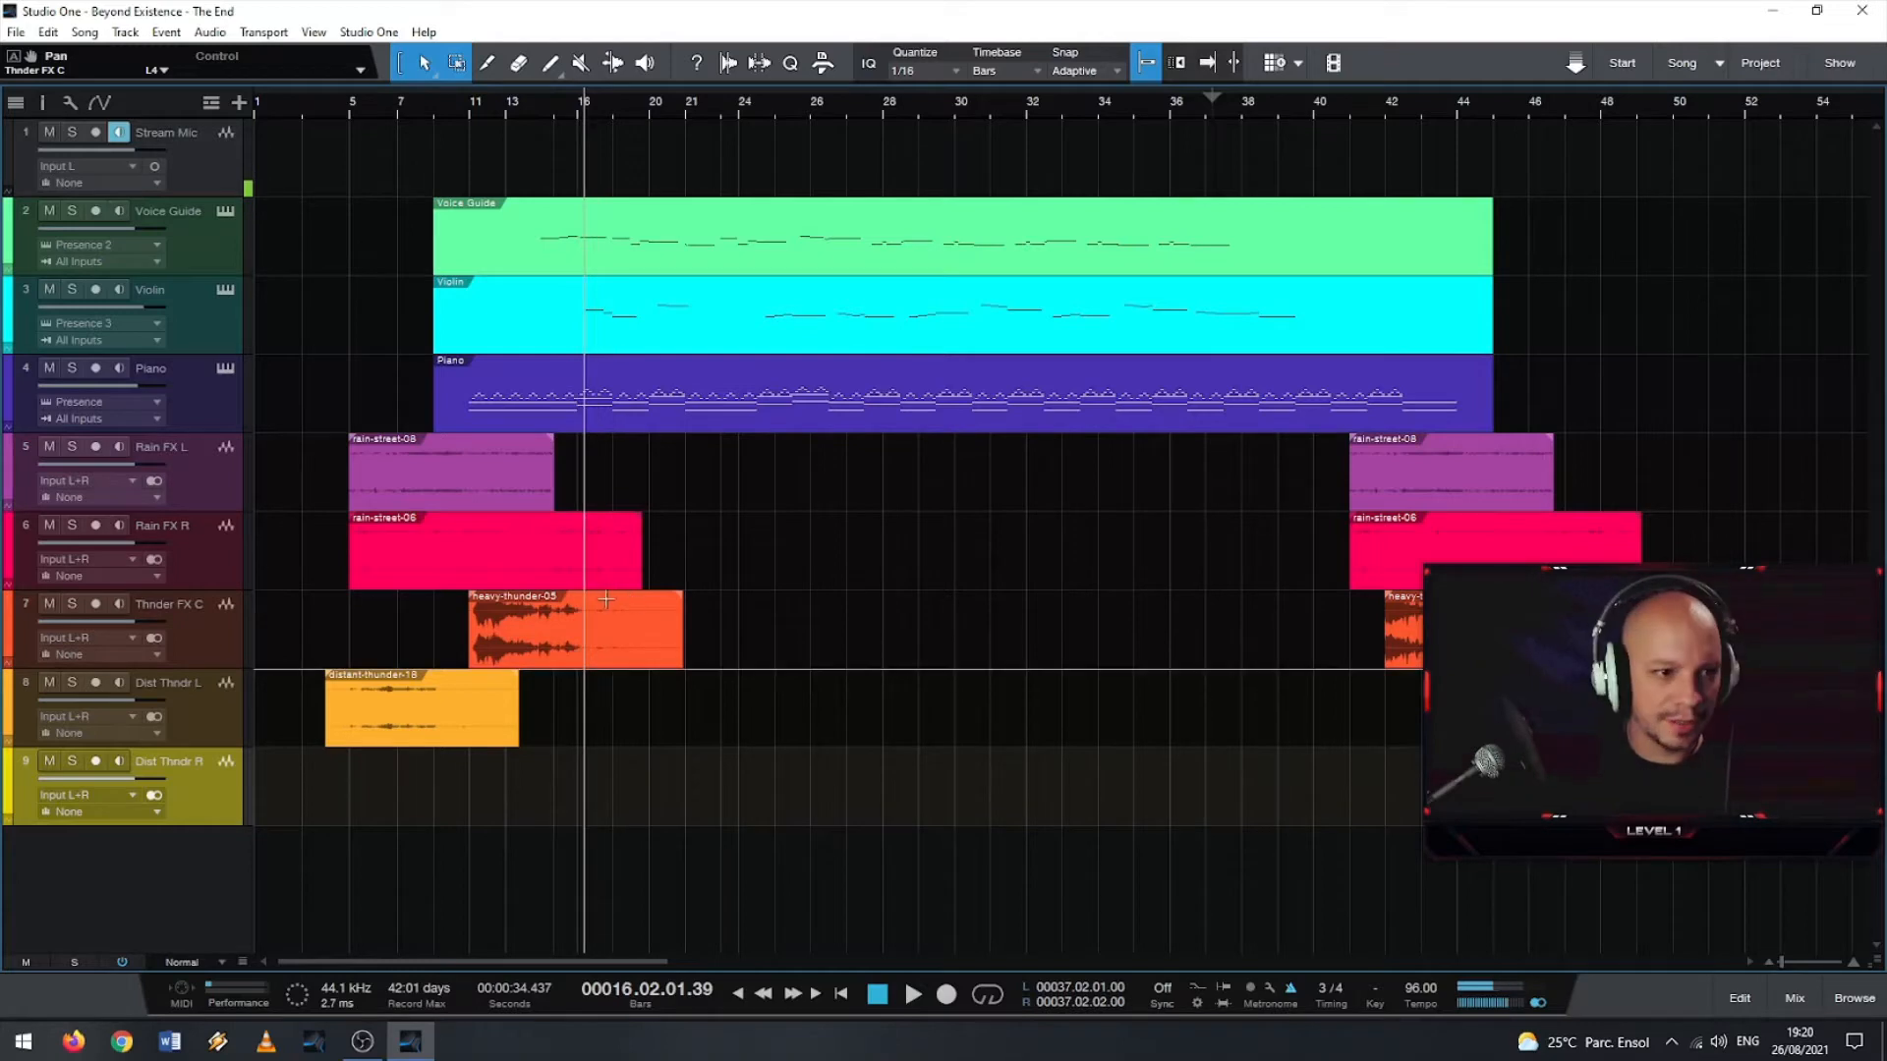
- Shift the first heavy-thunder clip on Thnder FX C earlier so it starts about midway through bar 10
scroll(487, 619, "up", 4)
scroll(413, 621, "down", 5)
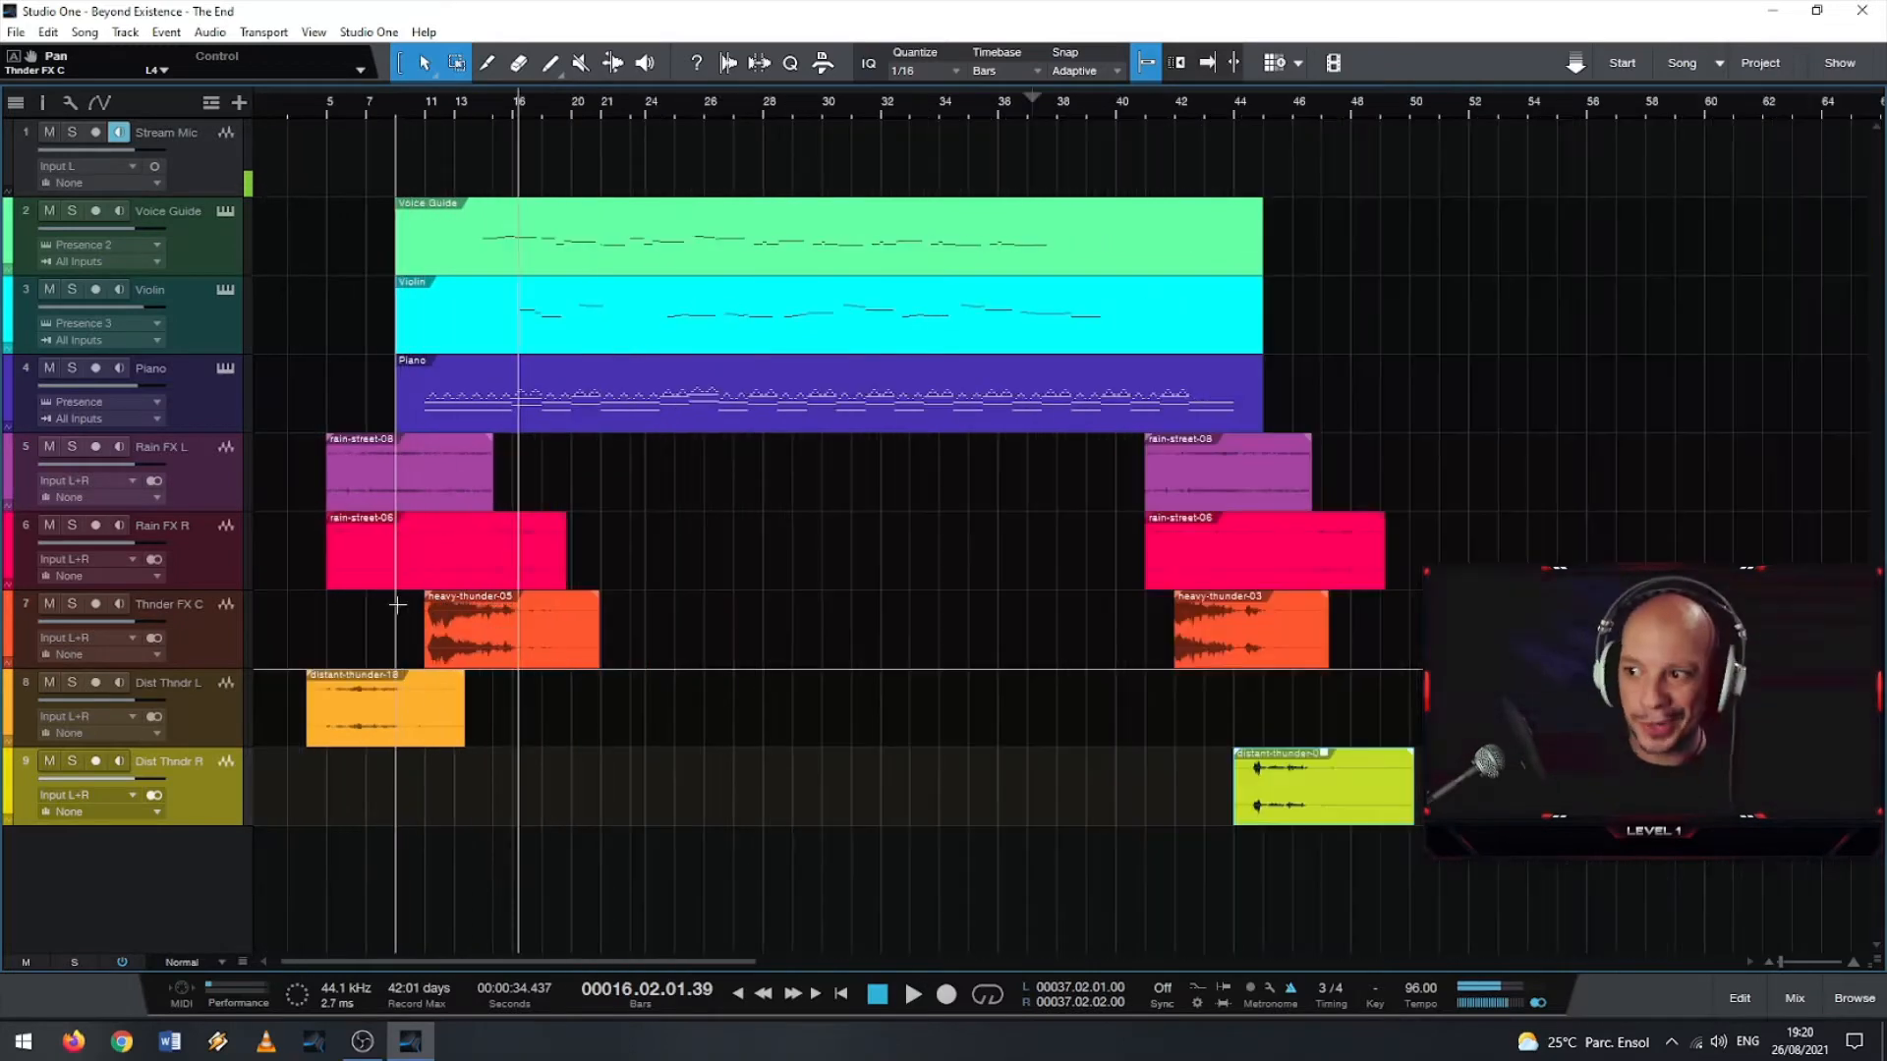
scroll(337, 575, "up", 3)
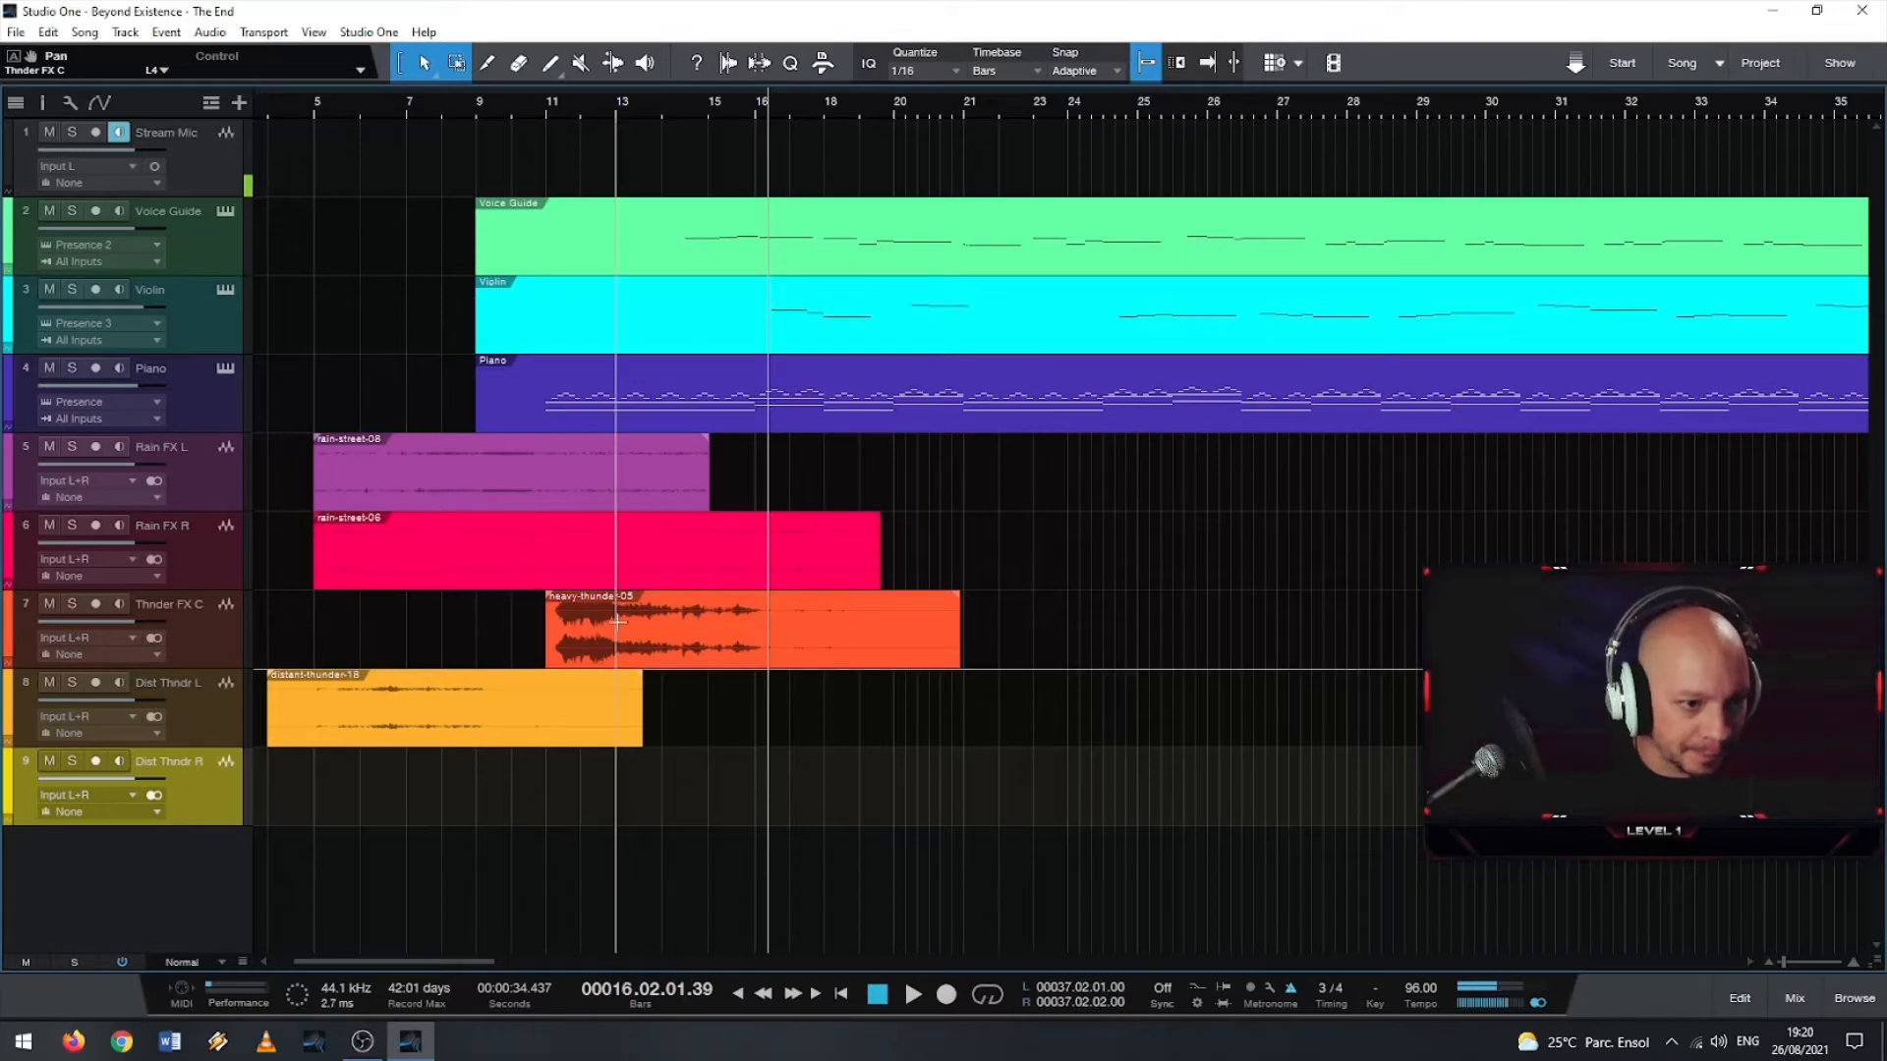
left_click_drag(581, 633, 575, 636)
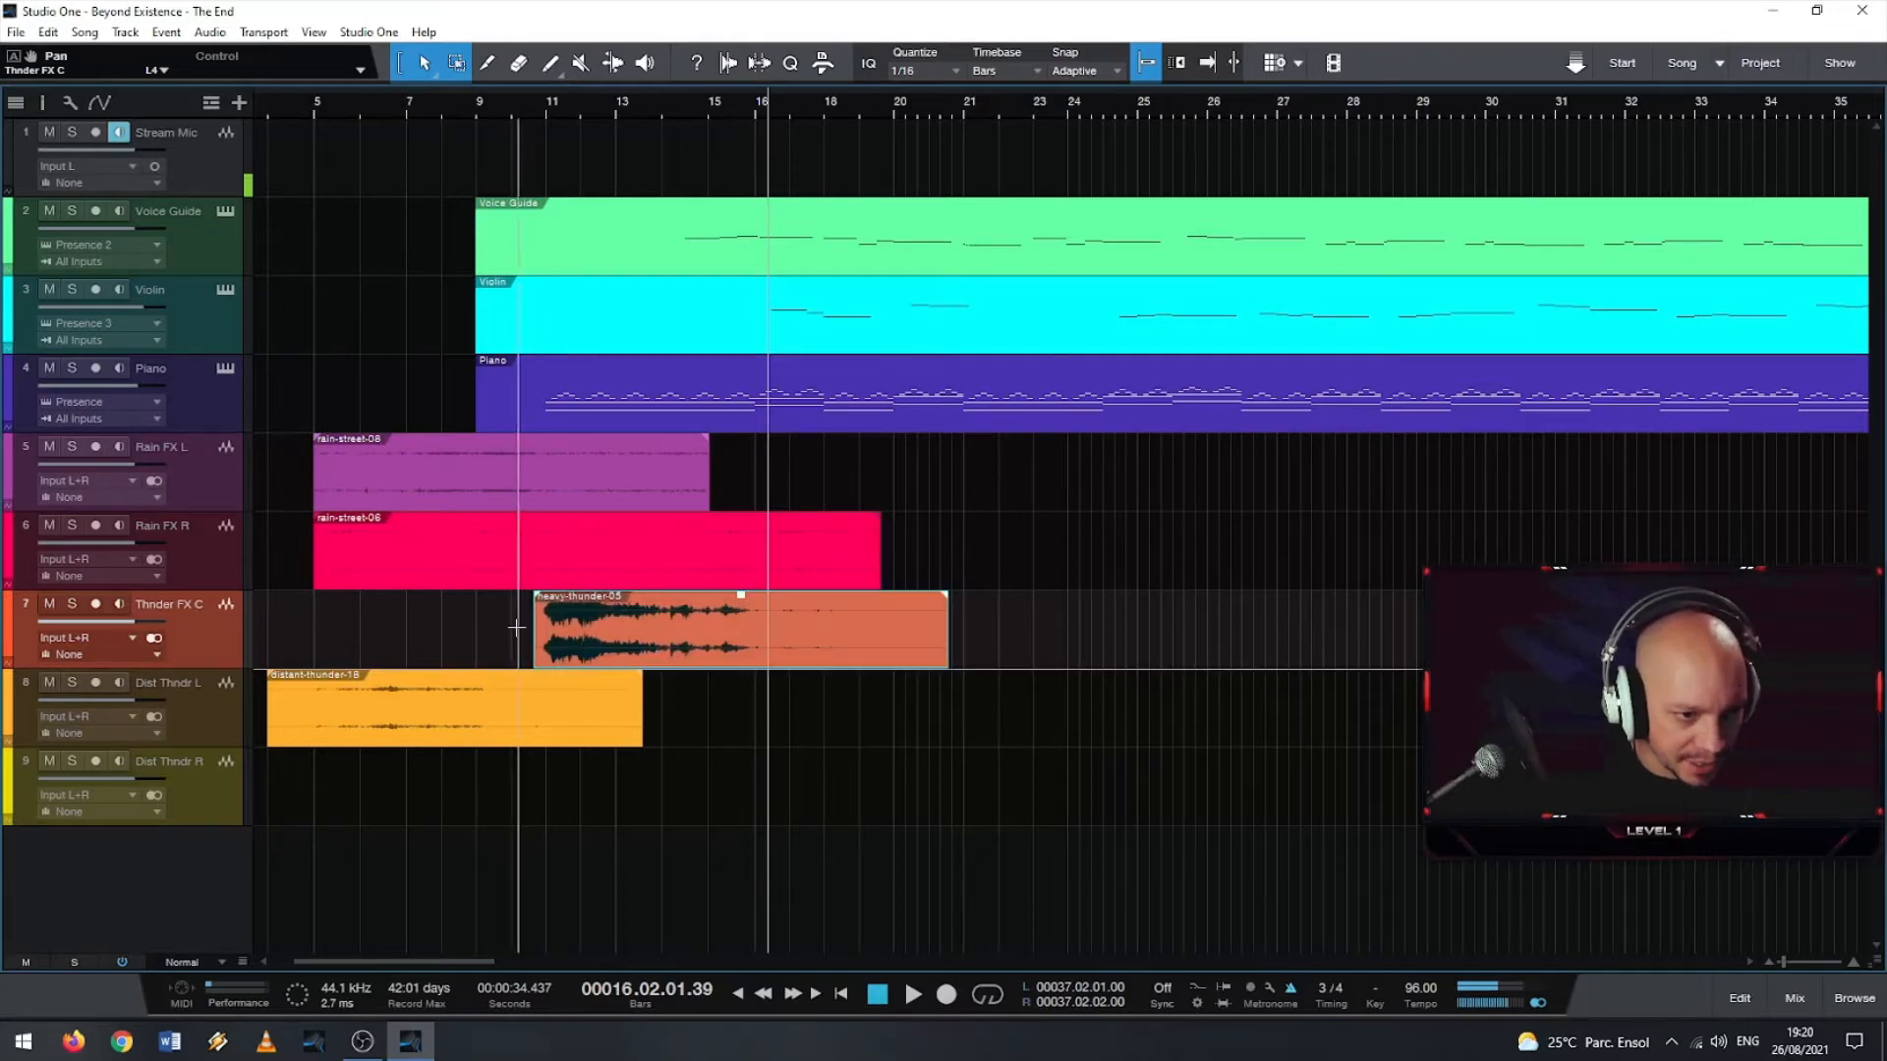
scroll(516, 627, "up", 5)
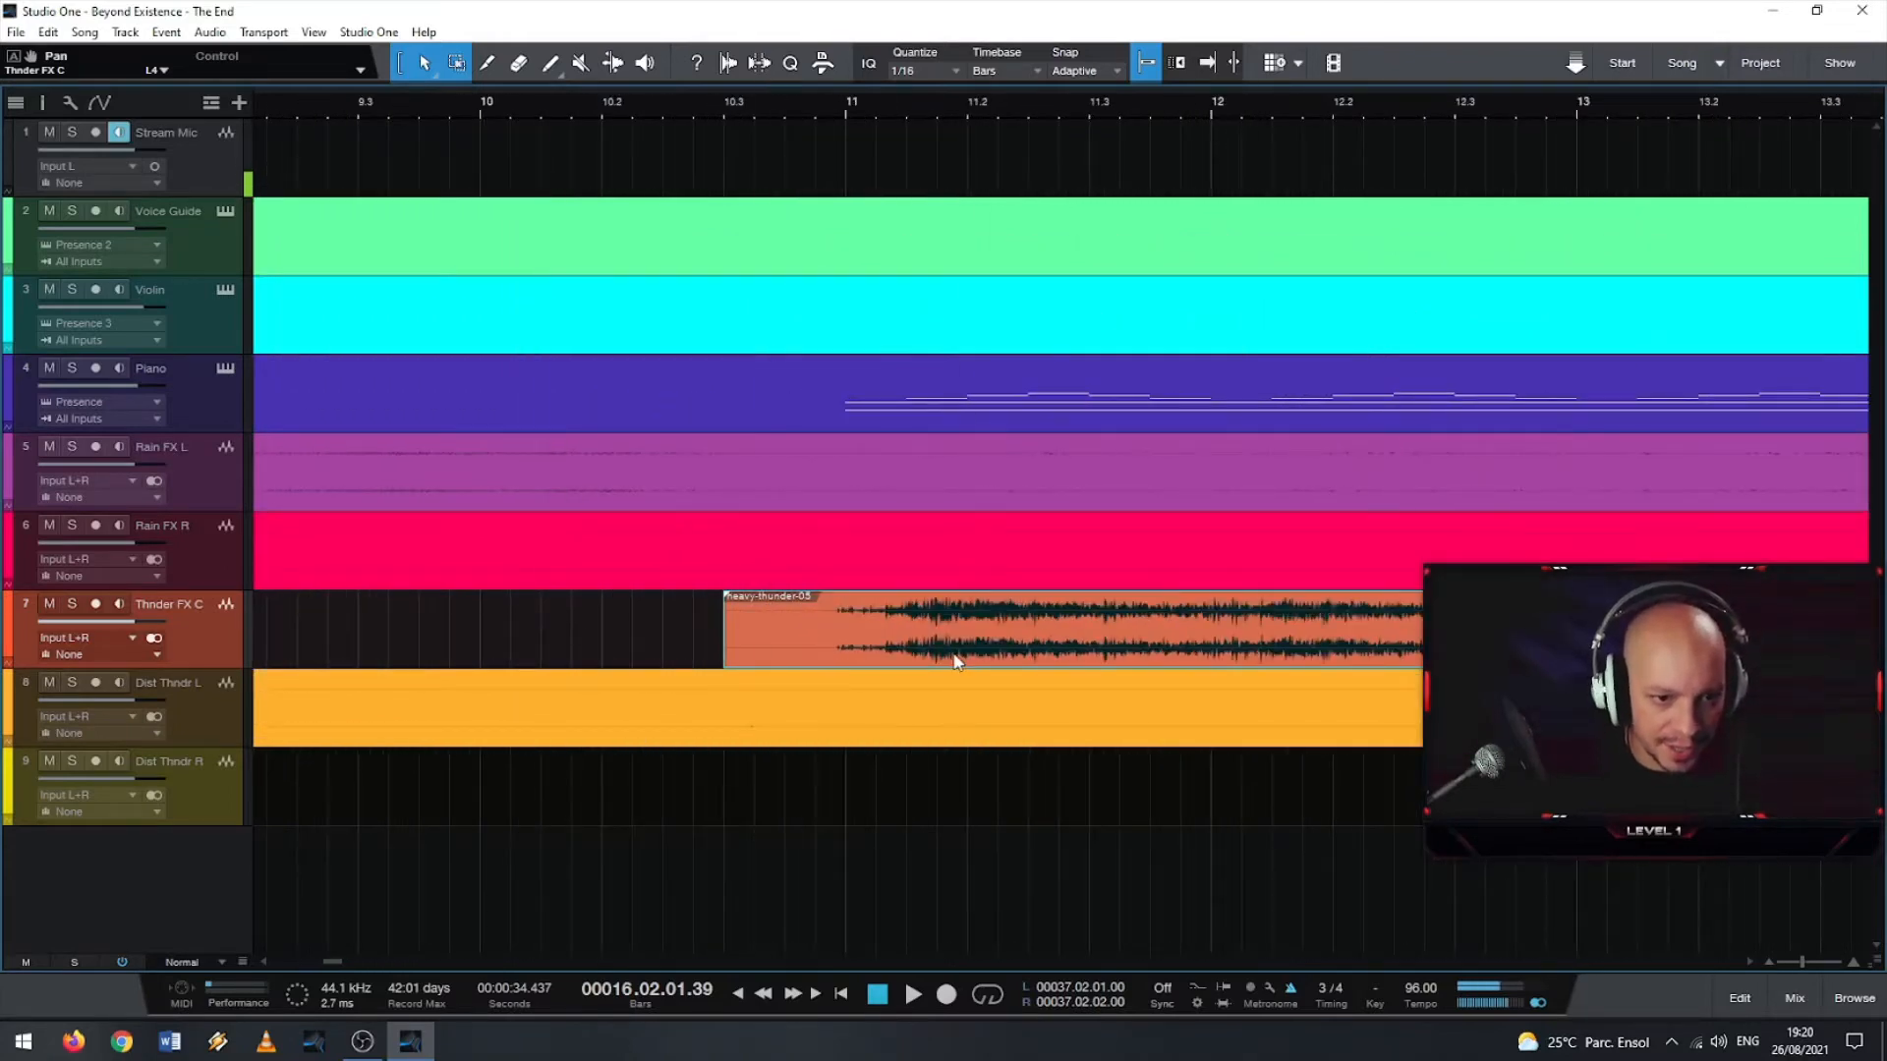
left_click_drag(956, 662, 885, 644)
scroll(568, 504, "down", 1)
scroll(568, 503, "down", 3)
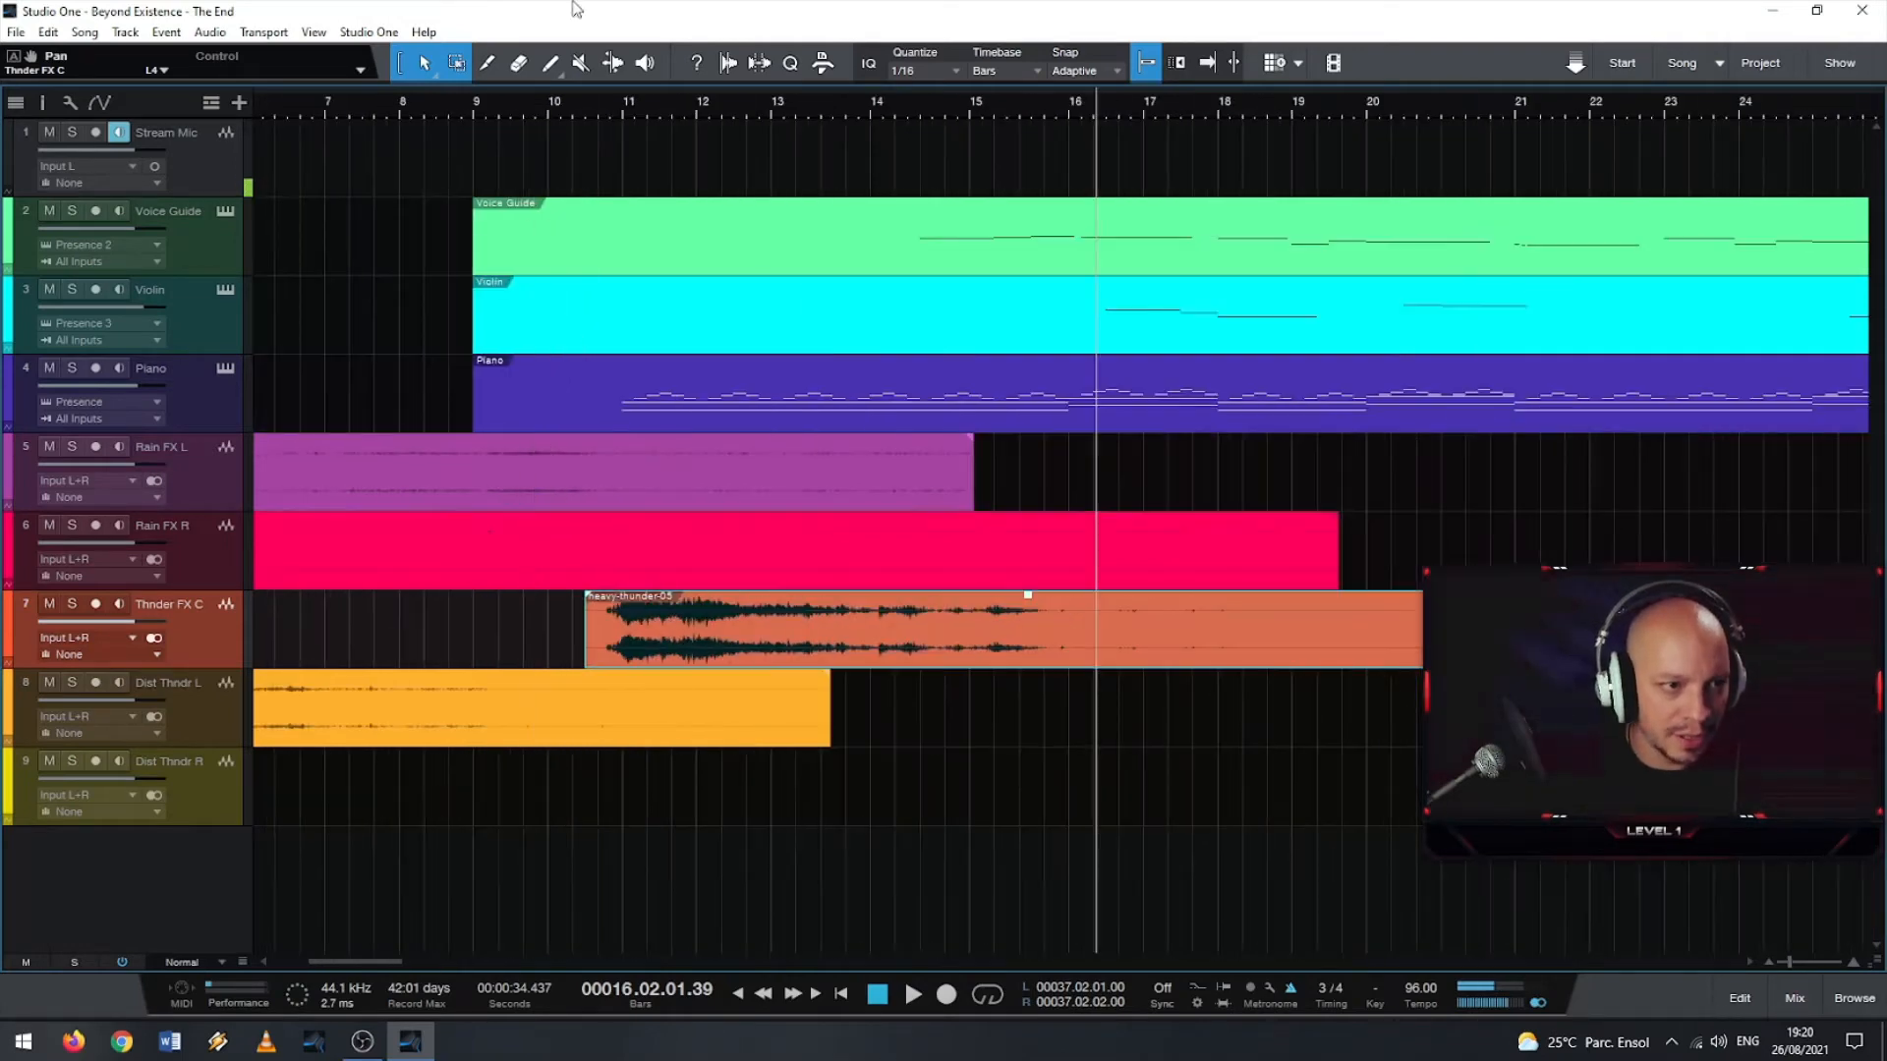
- Play from bar 9 and shift the first heavy-thunder clip earlier to start just past the middle of bar 9, replaying from there
left_click(477, 98)
key("space")
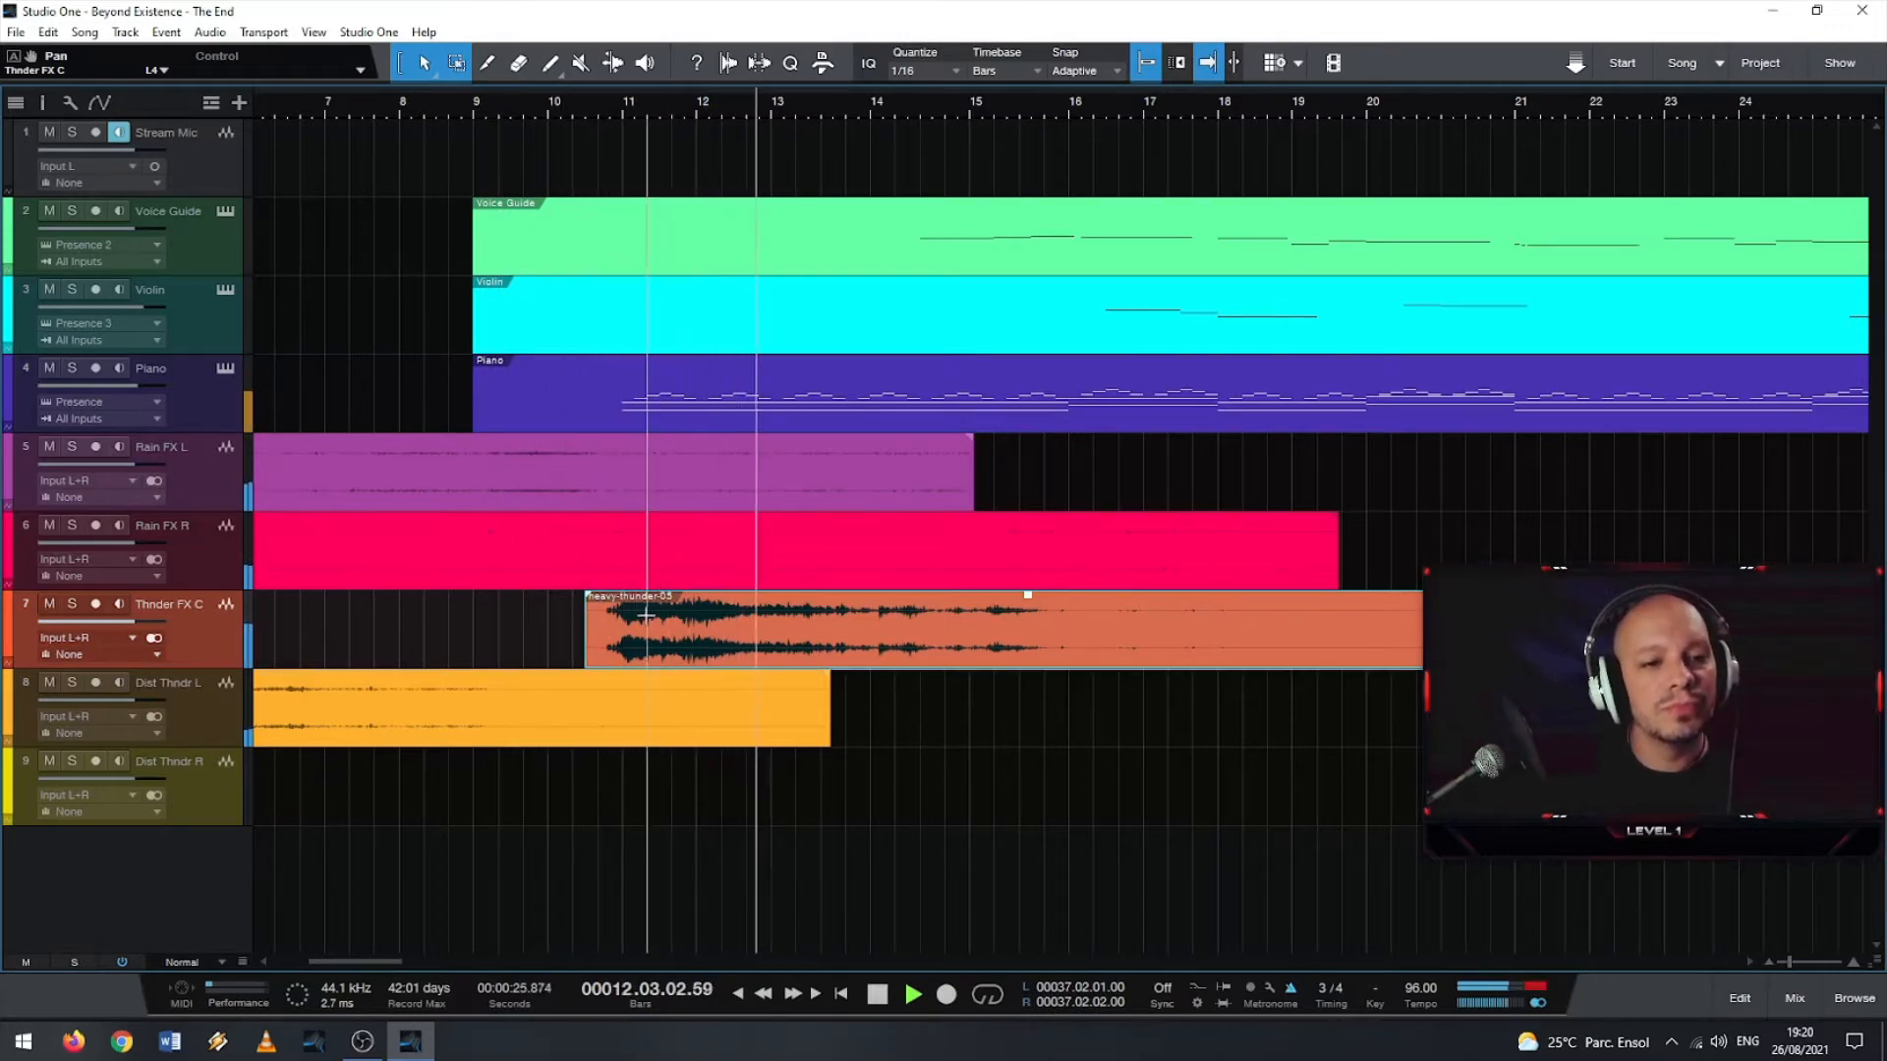
left_click_drag(659, 637, 596, 636)
left_click(500, 114)
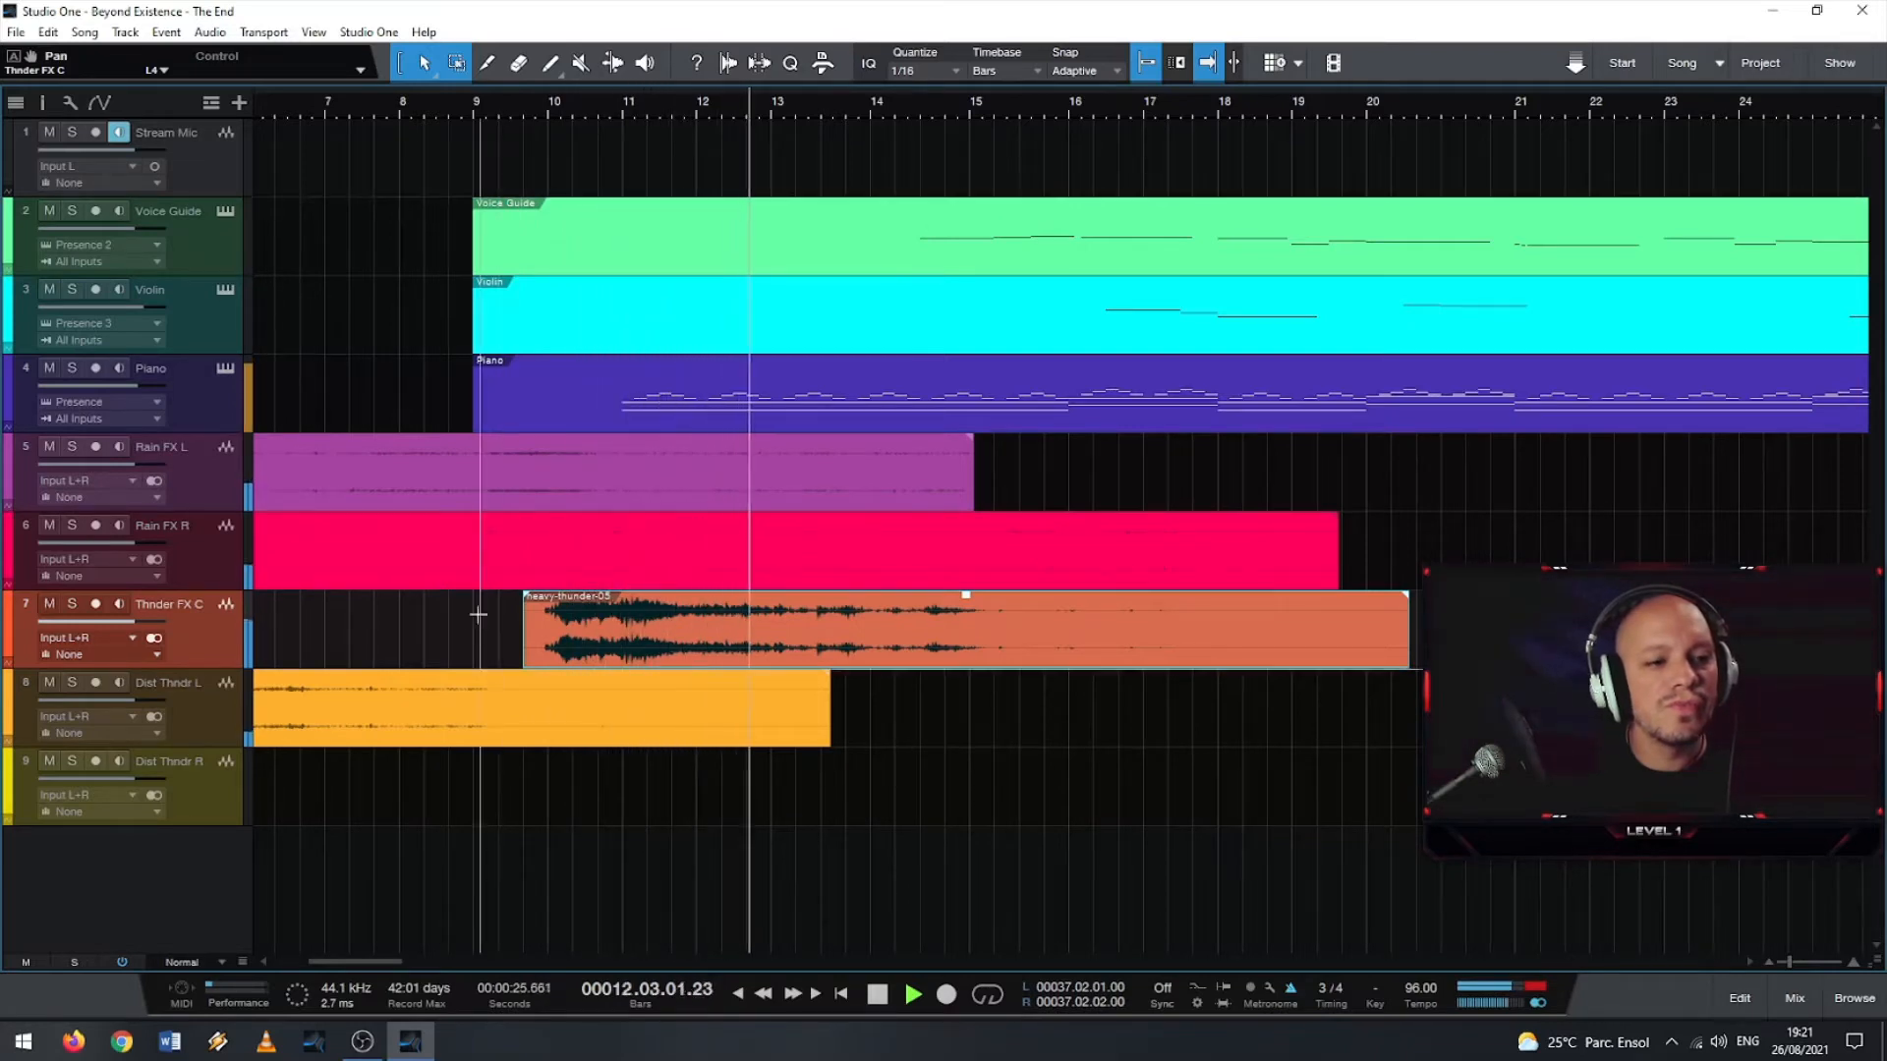
- Centre the pan of the Dist Thndr L channel in the mixer and play the song from bar 9
left_click(184, 685)
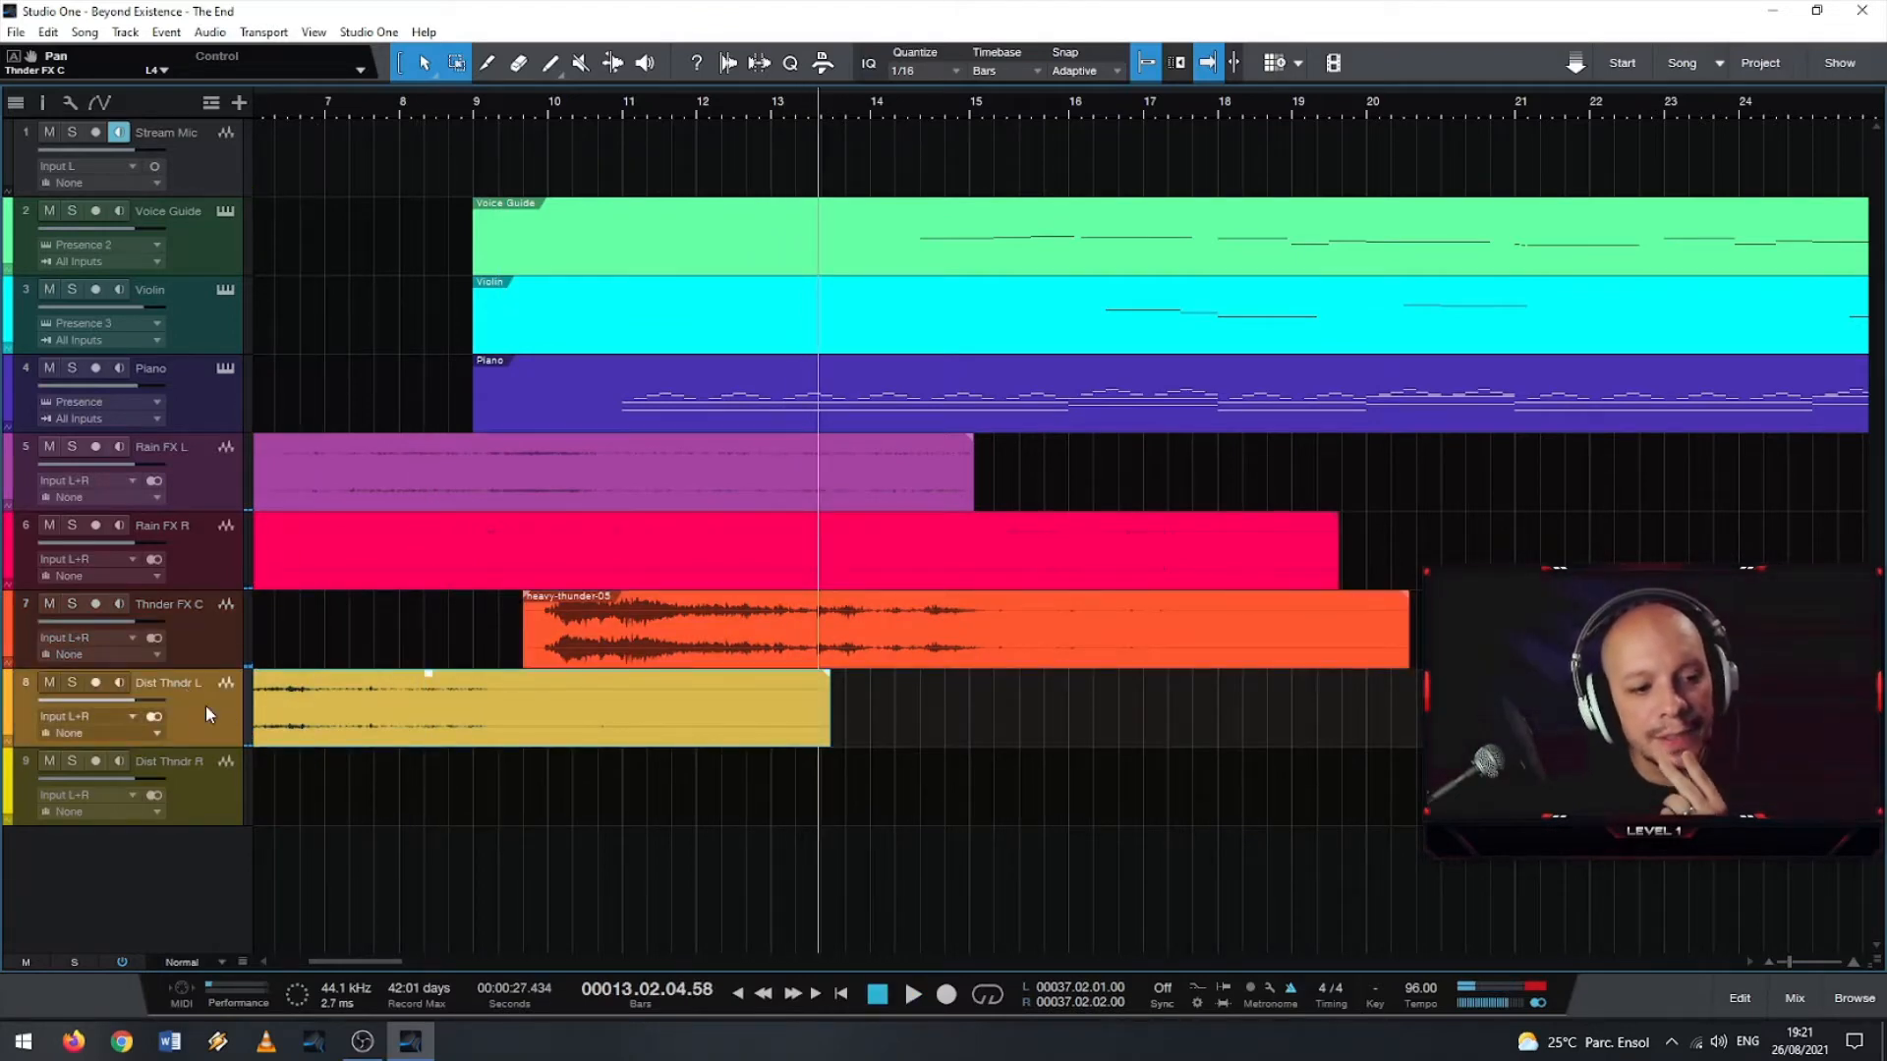
key("F4")
key("F4")
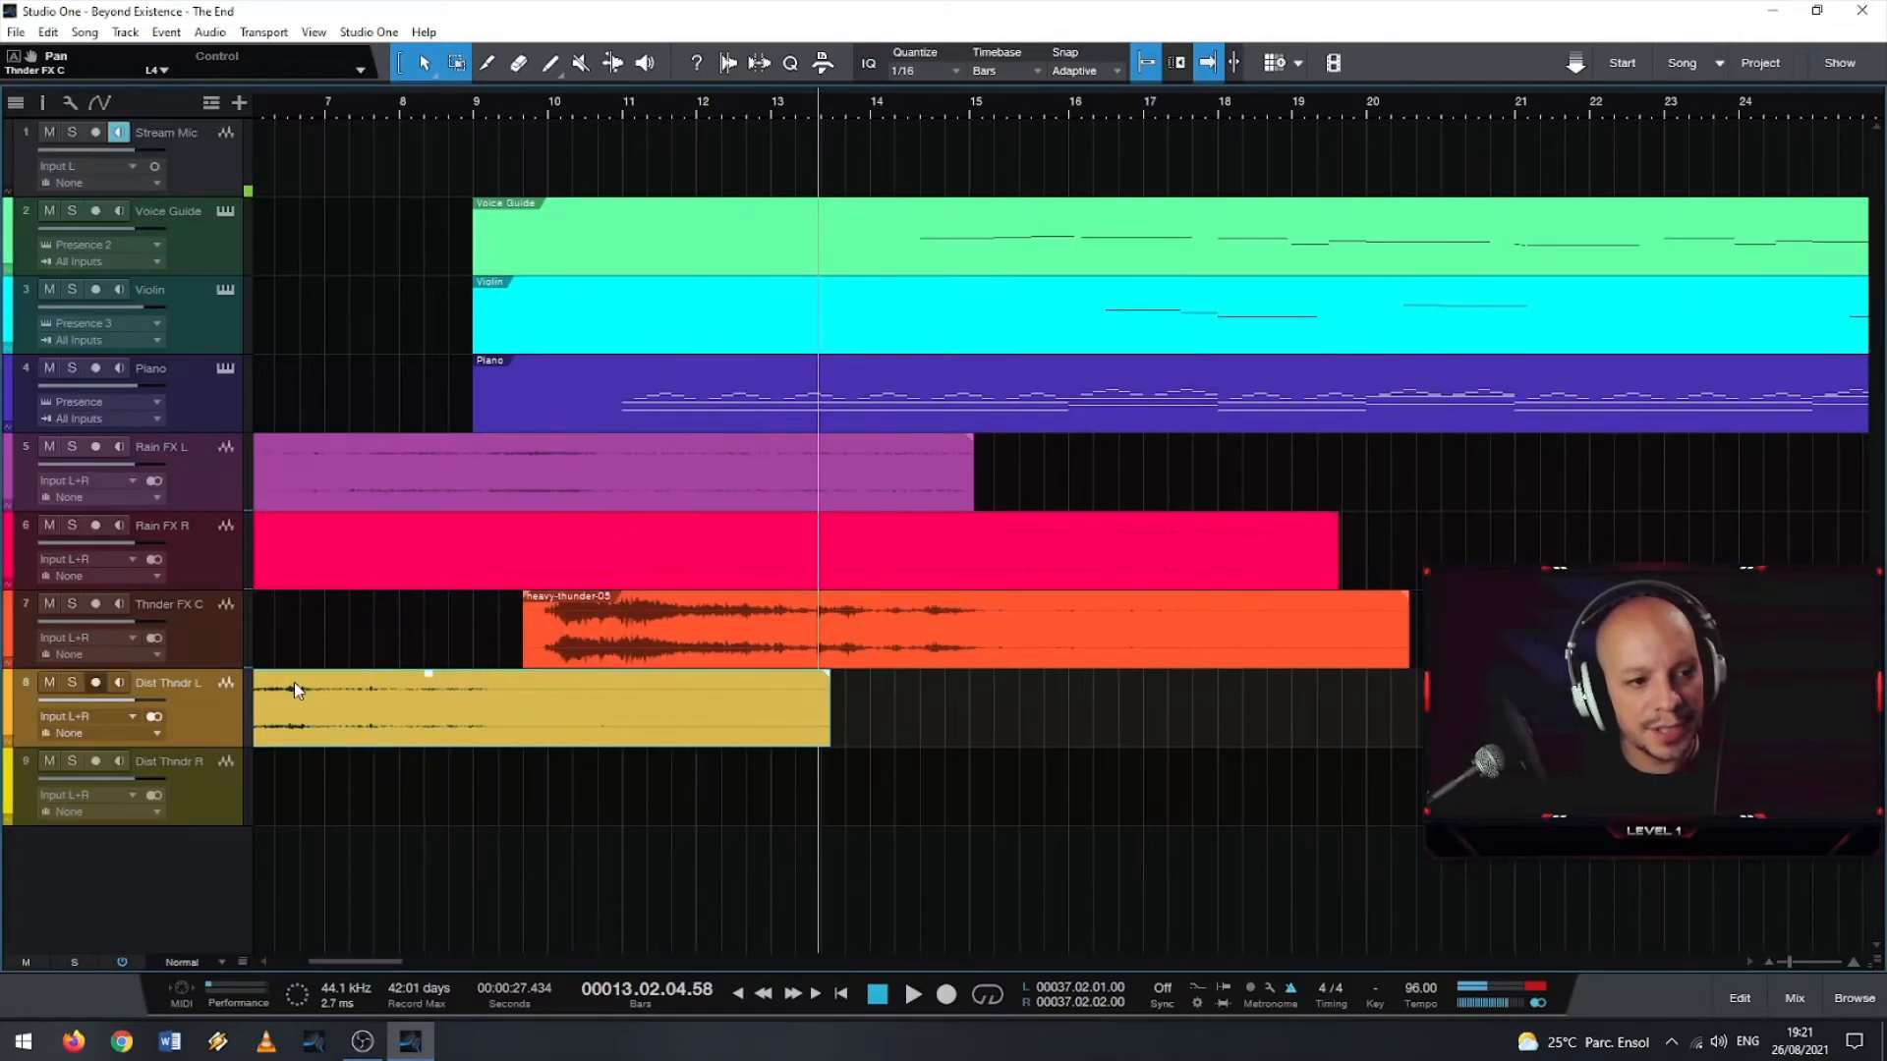
key("F3")
left_click(656, 688, "alt")
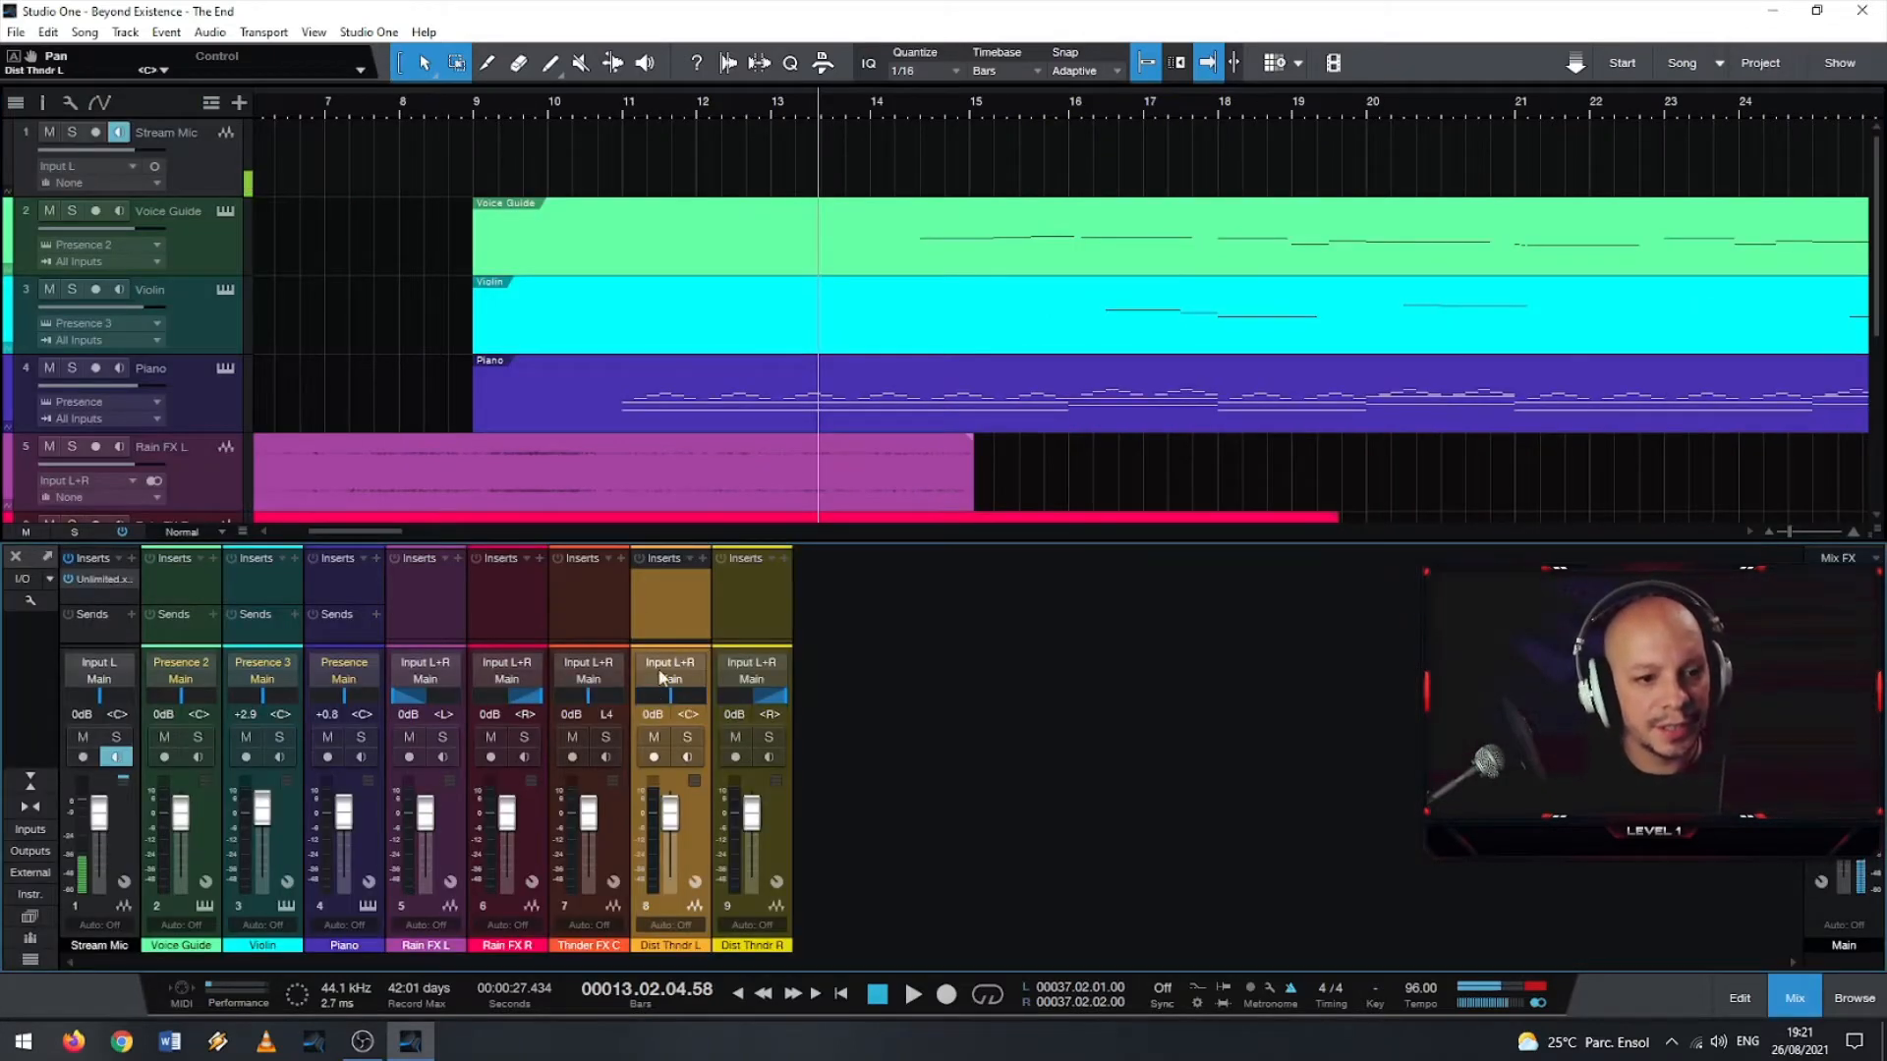
left_click(481, 106)
key("space")
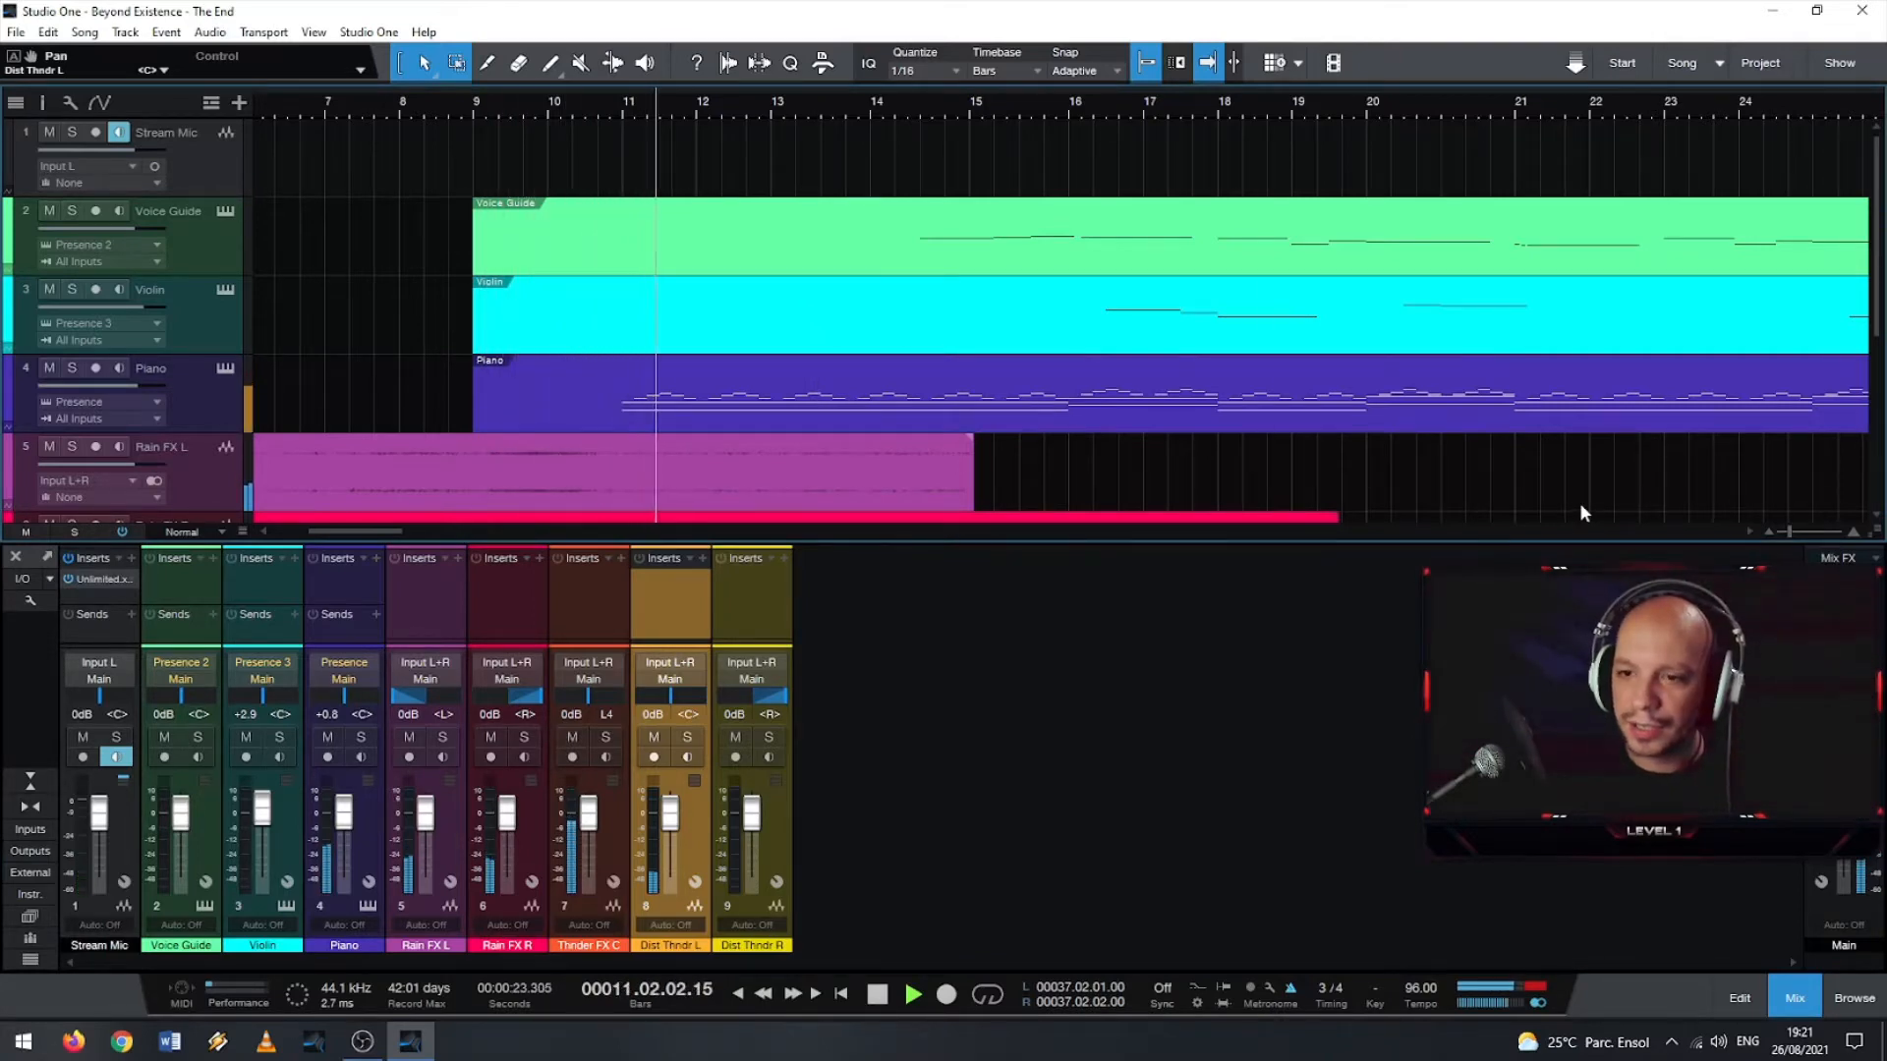
key("space")
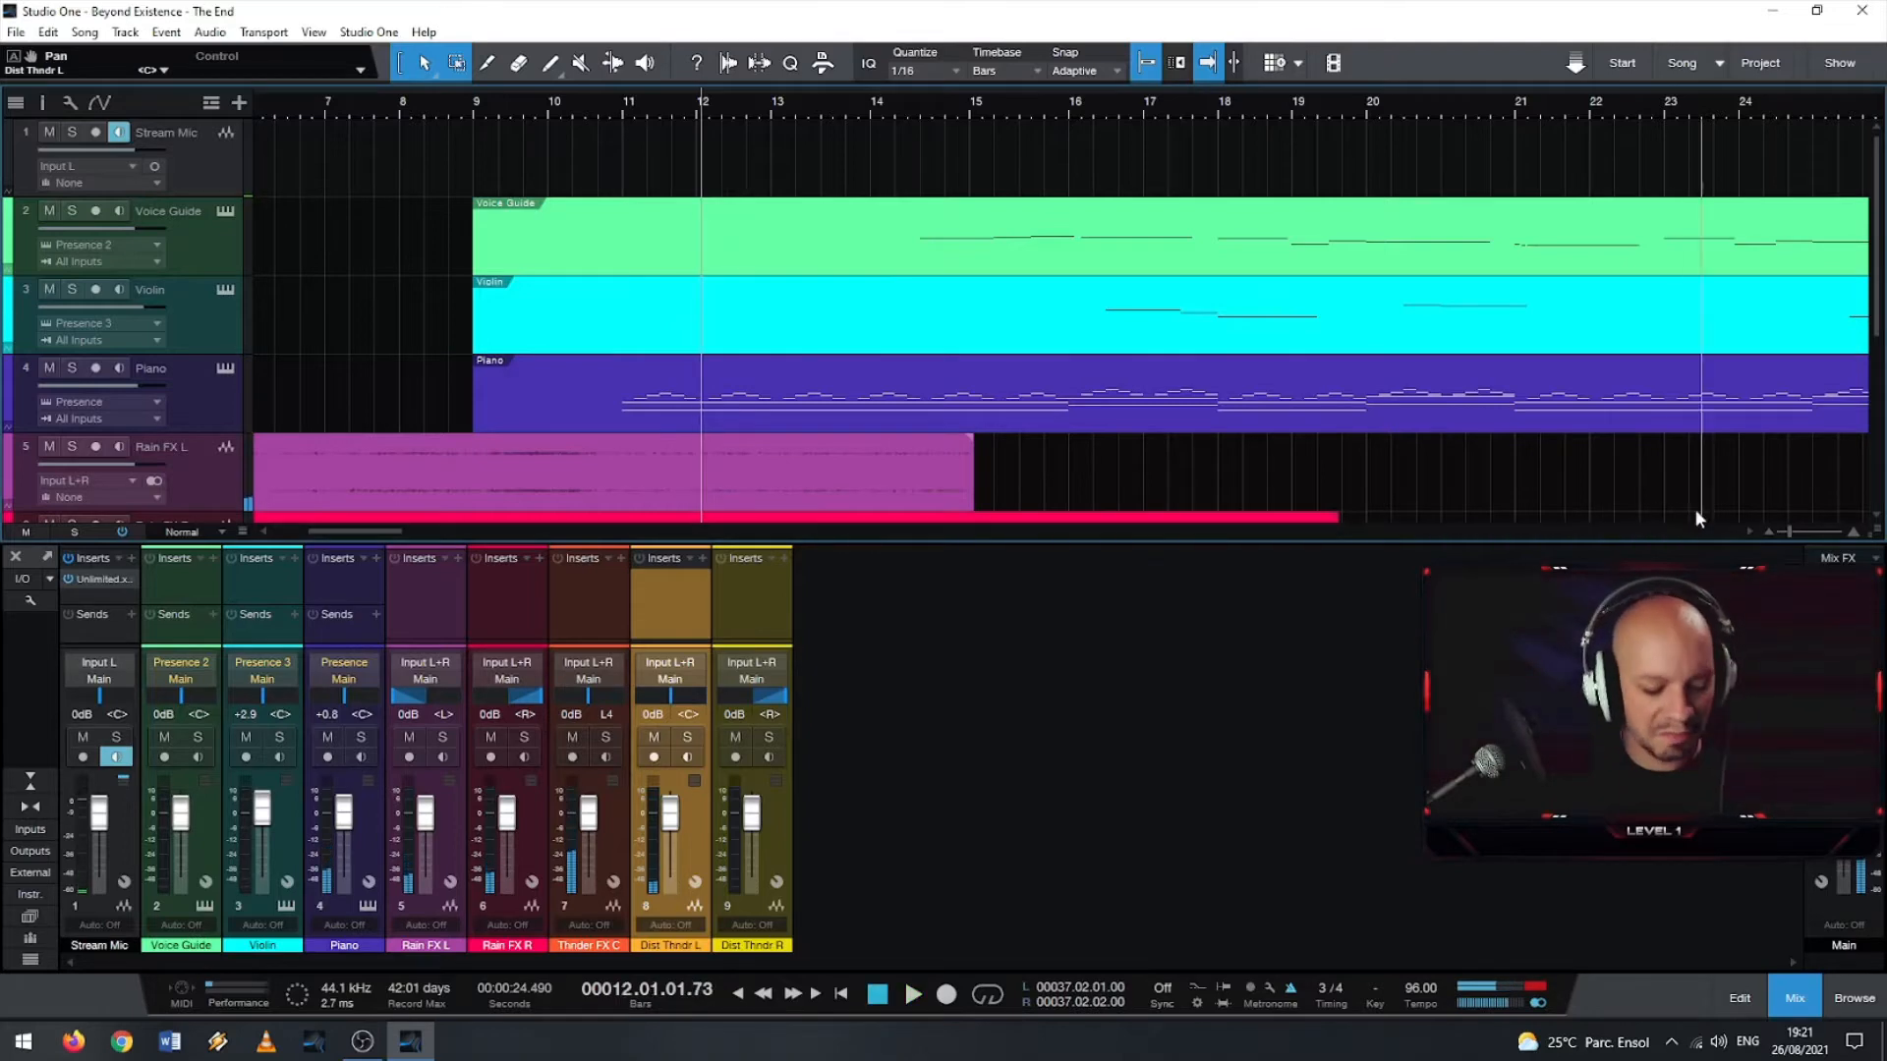
- Centre the pan of the Dist Thndr R channel and close the mixer
left_click(734, 749)
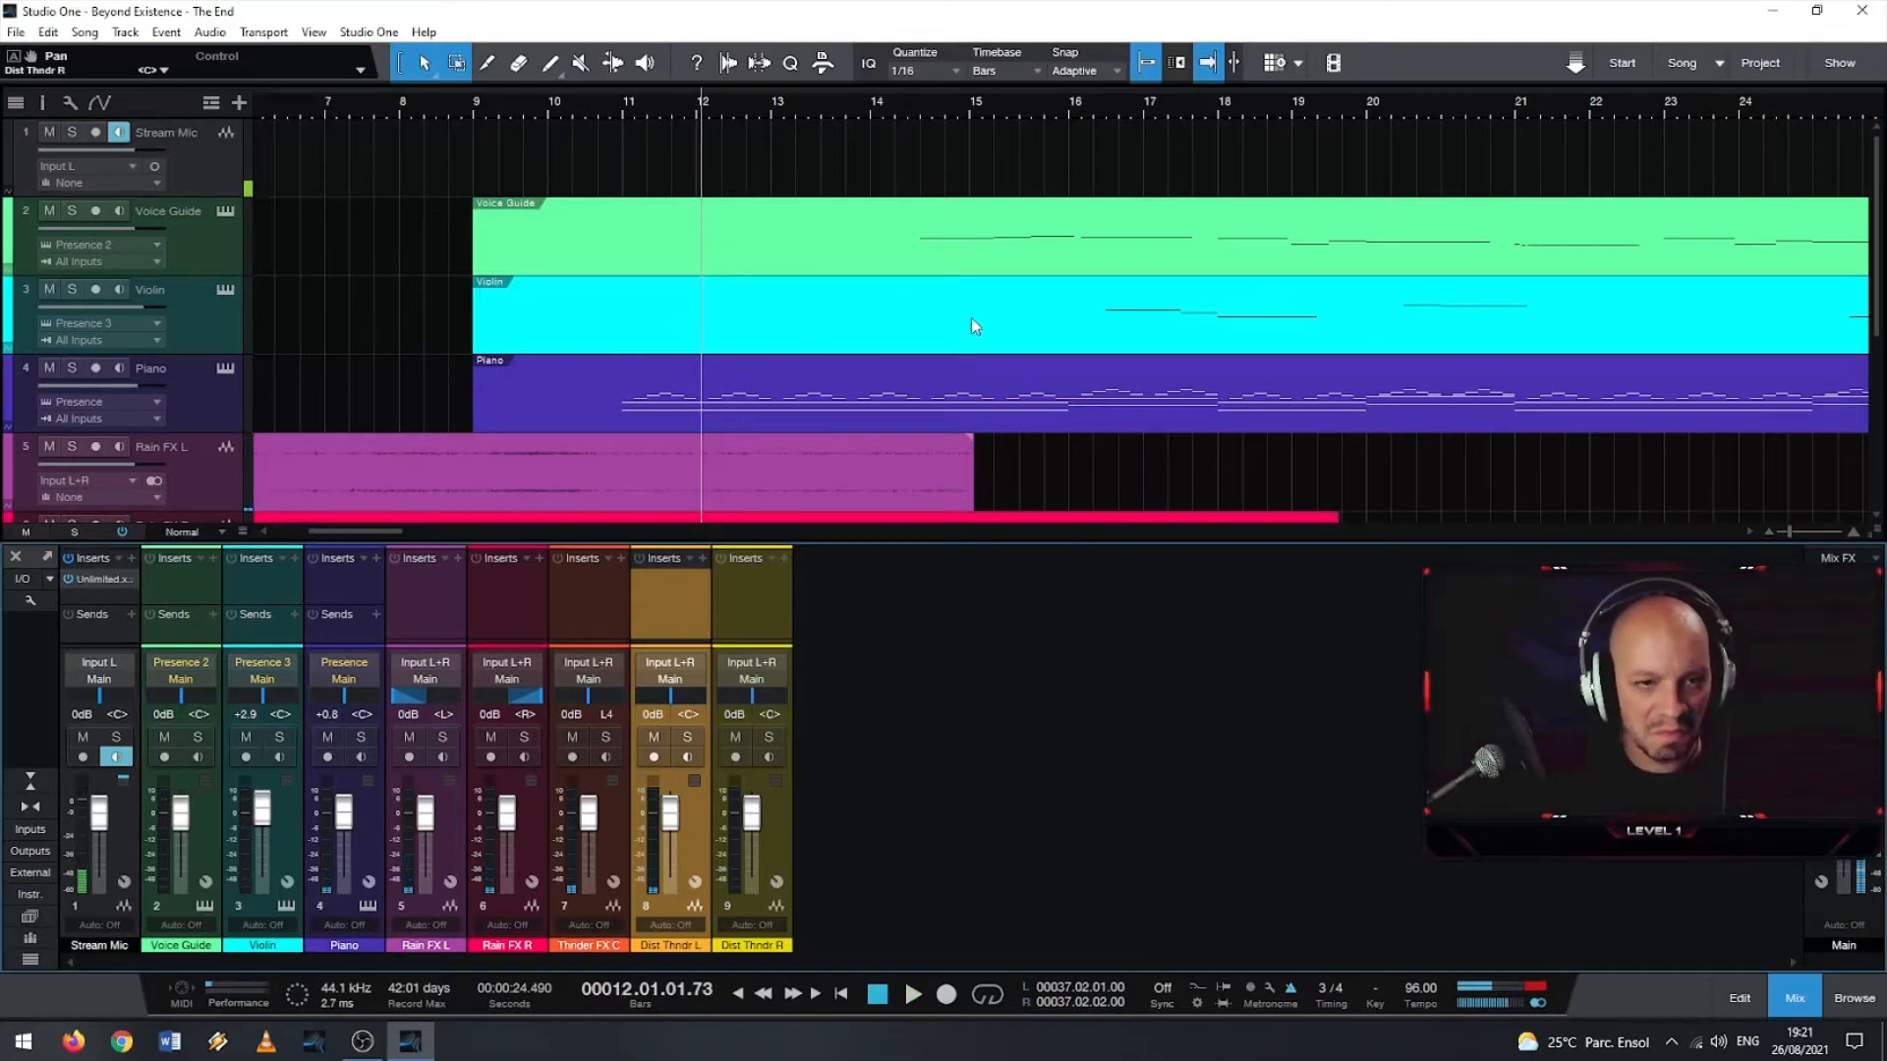
key("F4")
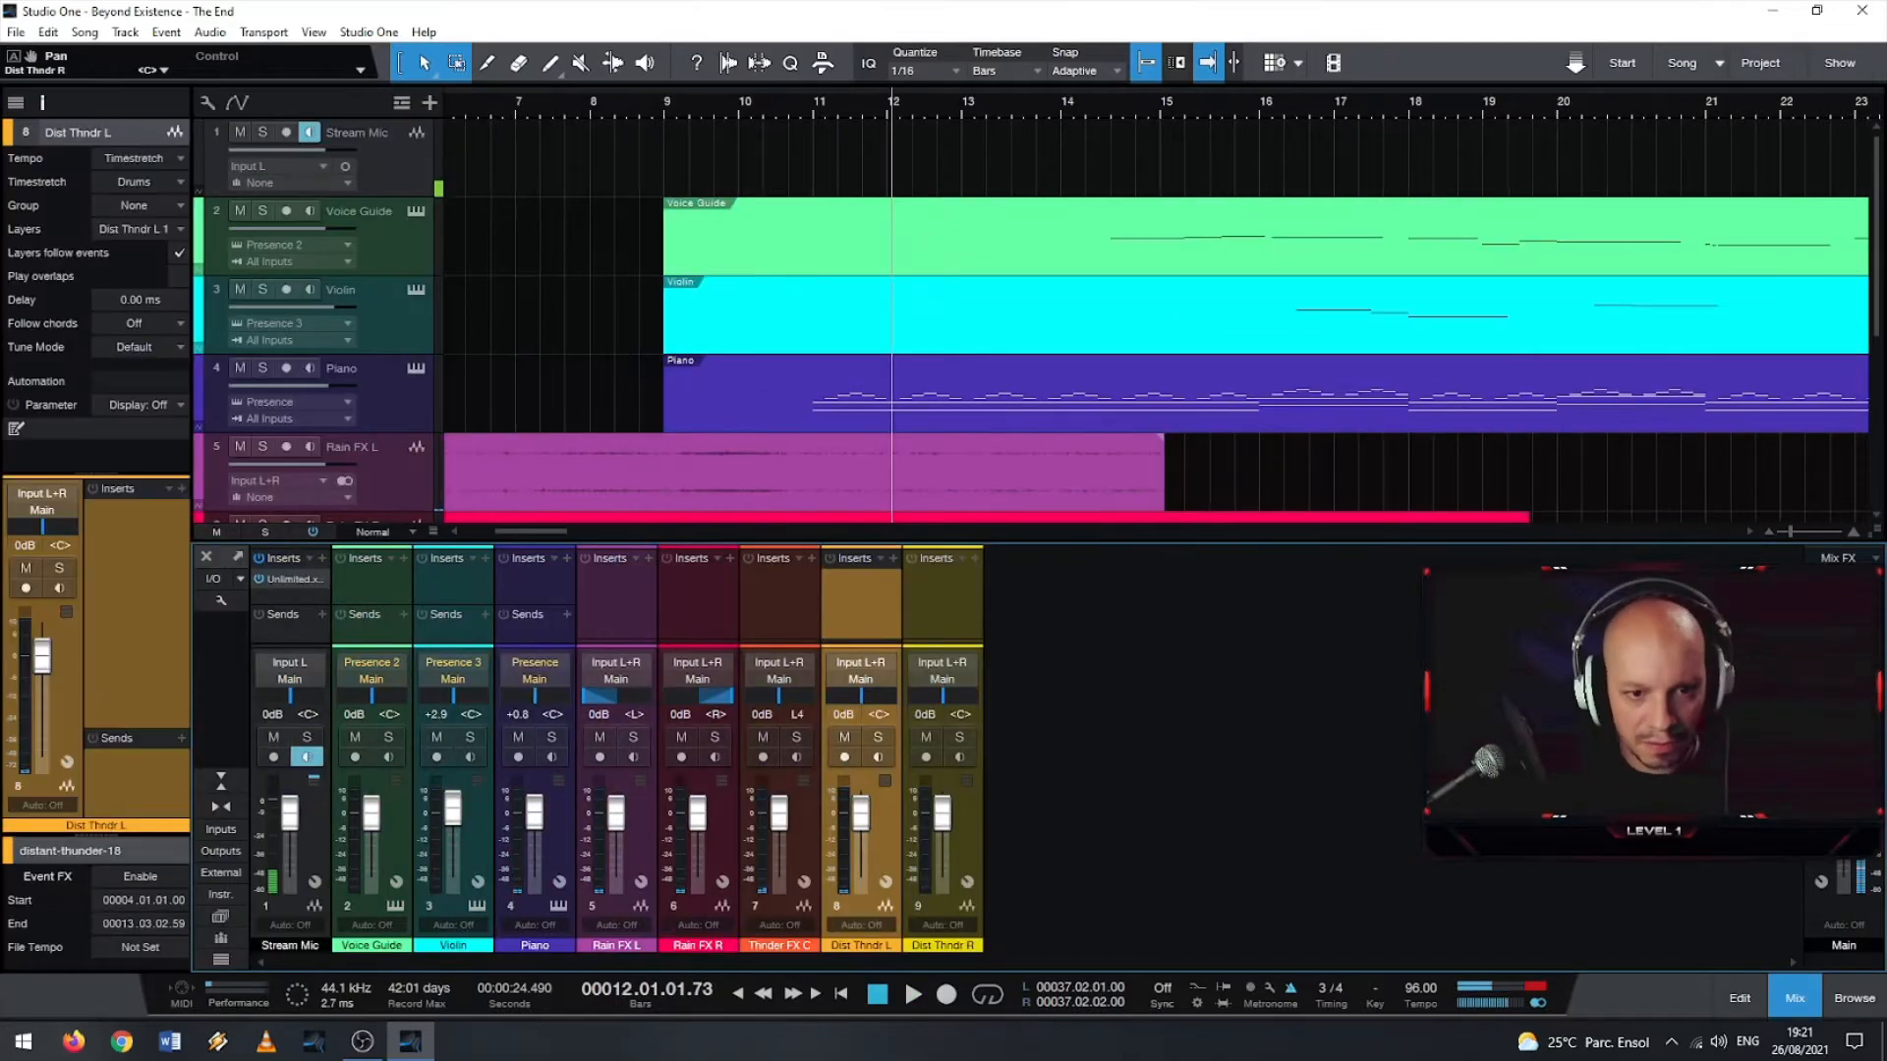
key("F4")
key("F3")
- Shift the second heavy-thunder clip on Thnder FX C earlier to start just past the middle of bar 42 and play the ending
scroll(1433, 629, "down", 5)
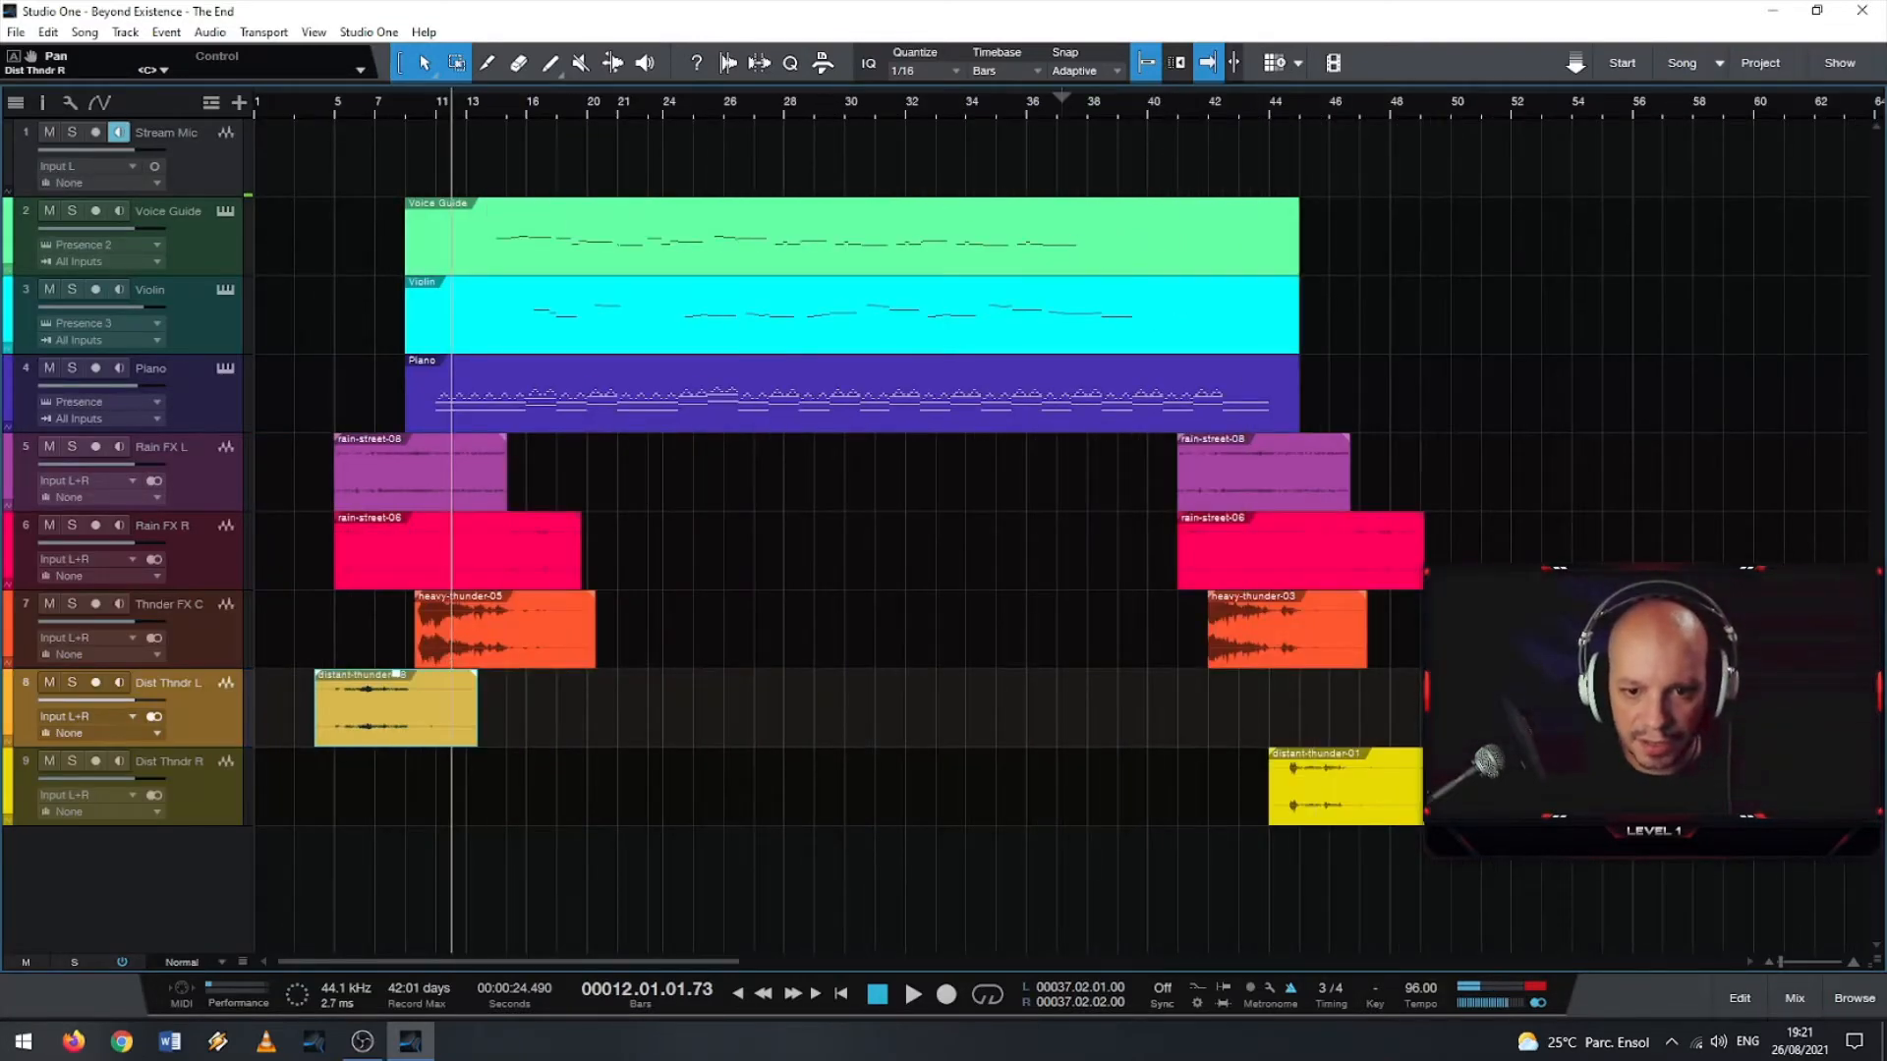
left_click_drag(1171, 104, 1014, 640)
scroll(935, 620, "up", 5)
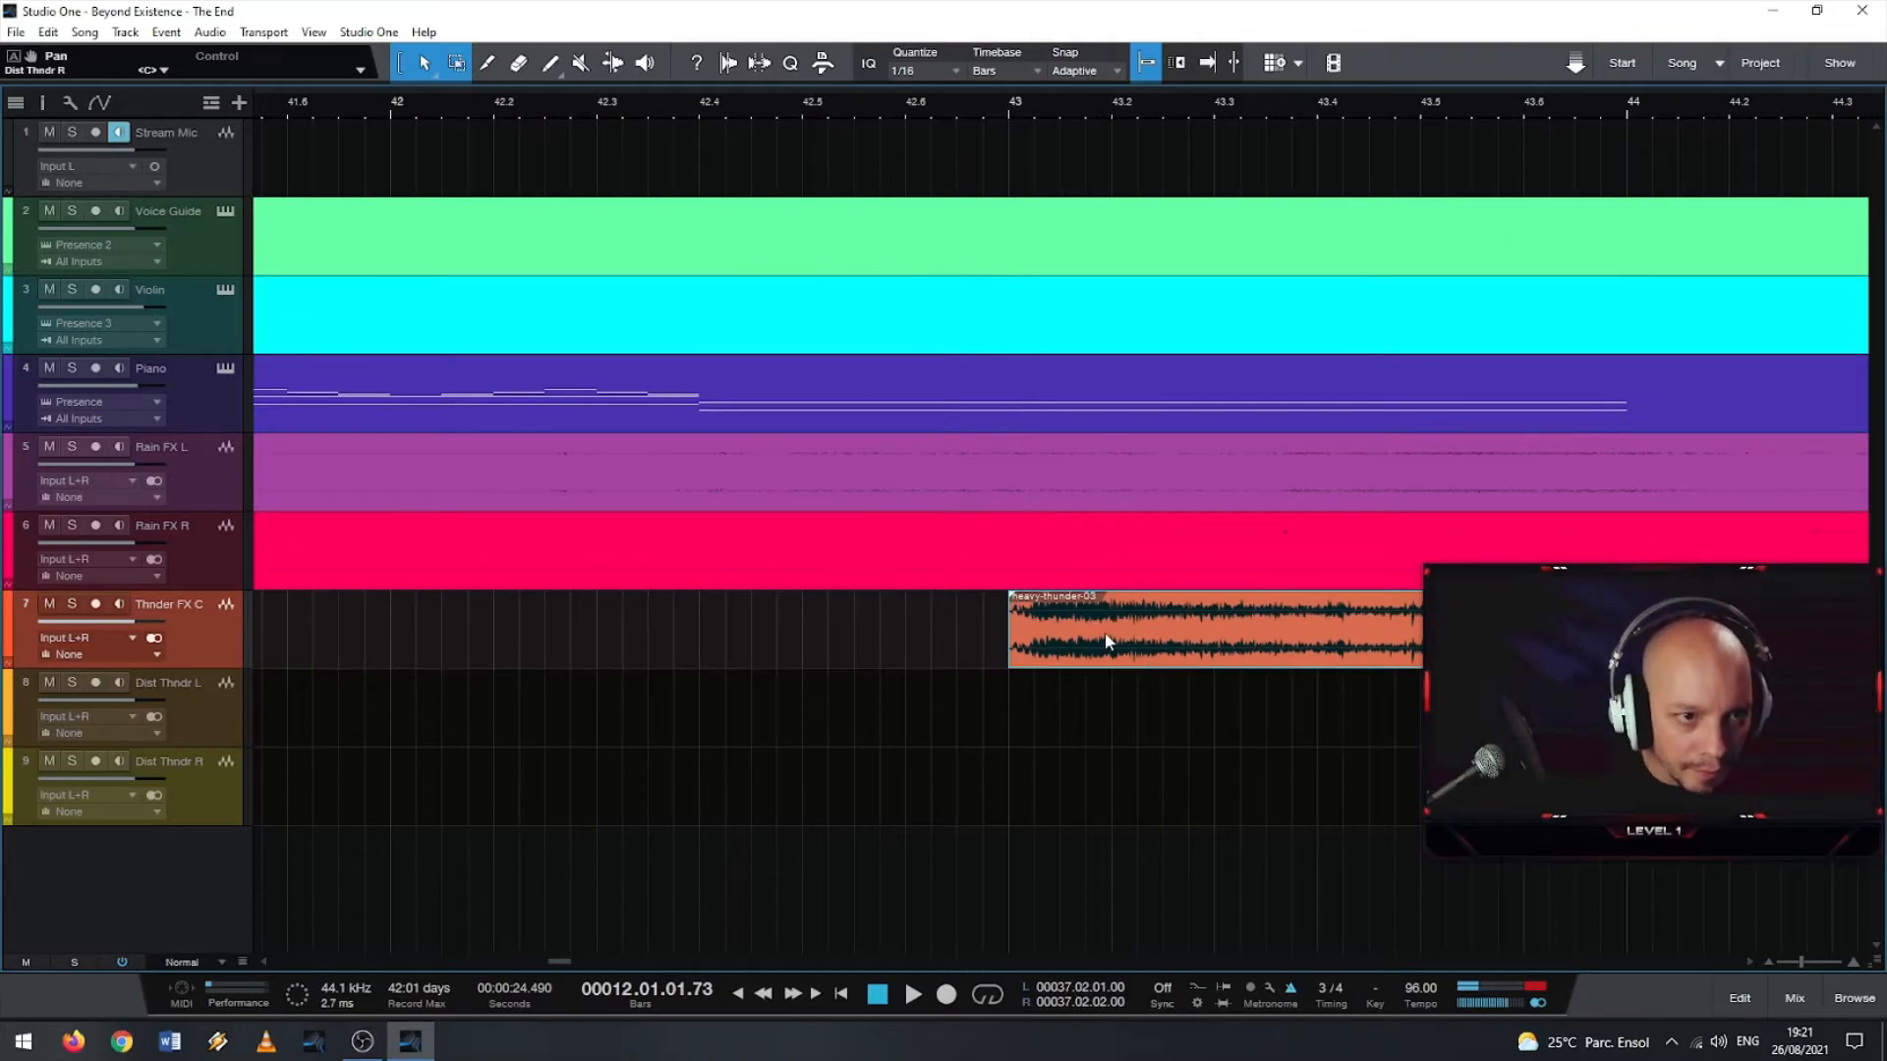
left_click_drag(1102, 641, 878, 641)
scroll(808, 158, "down", 5)
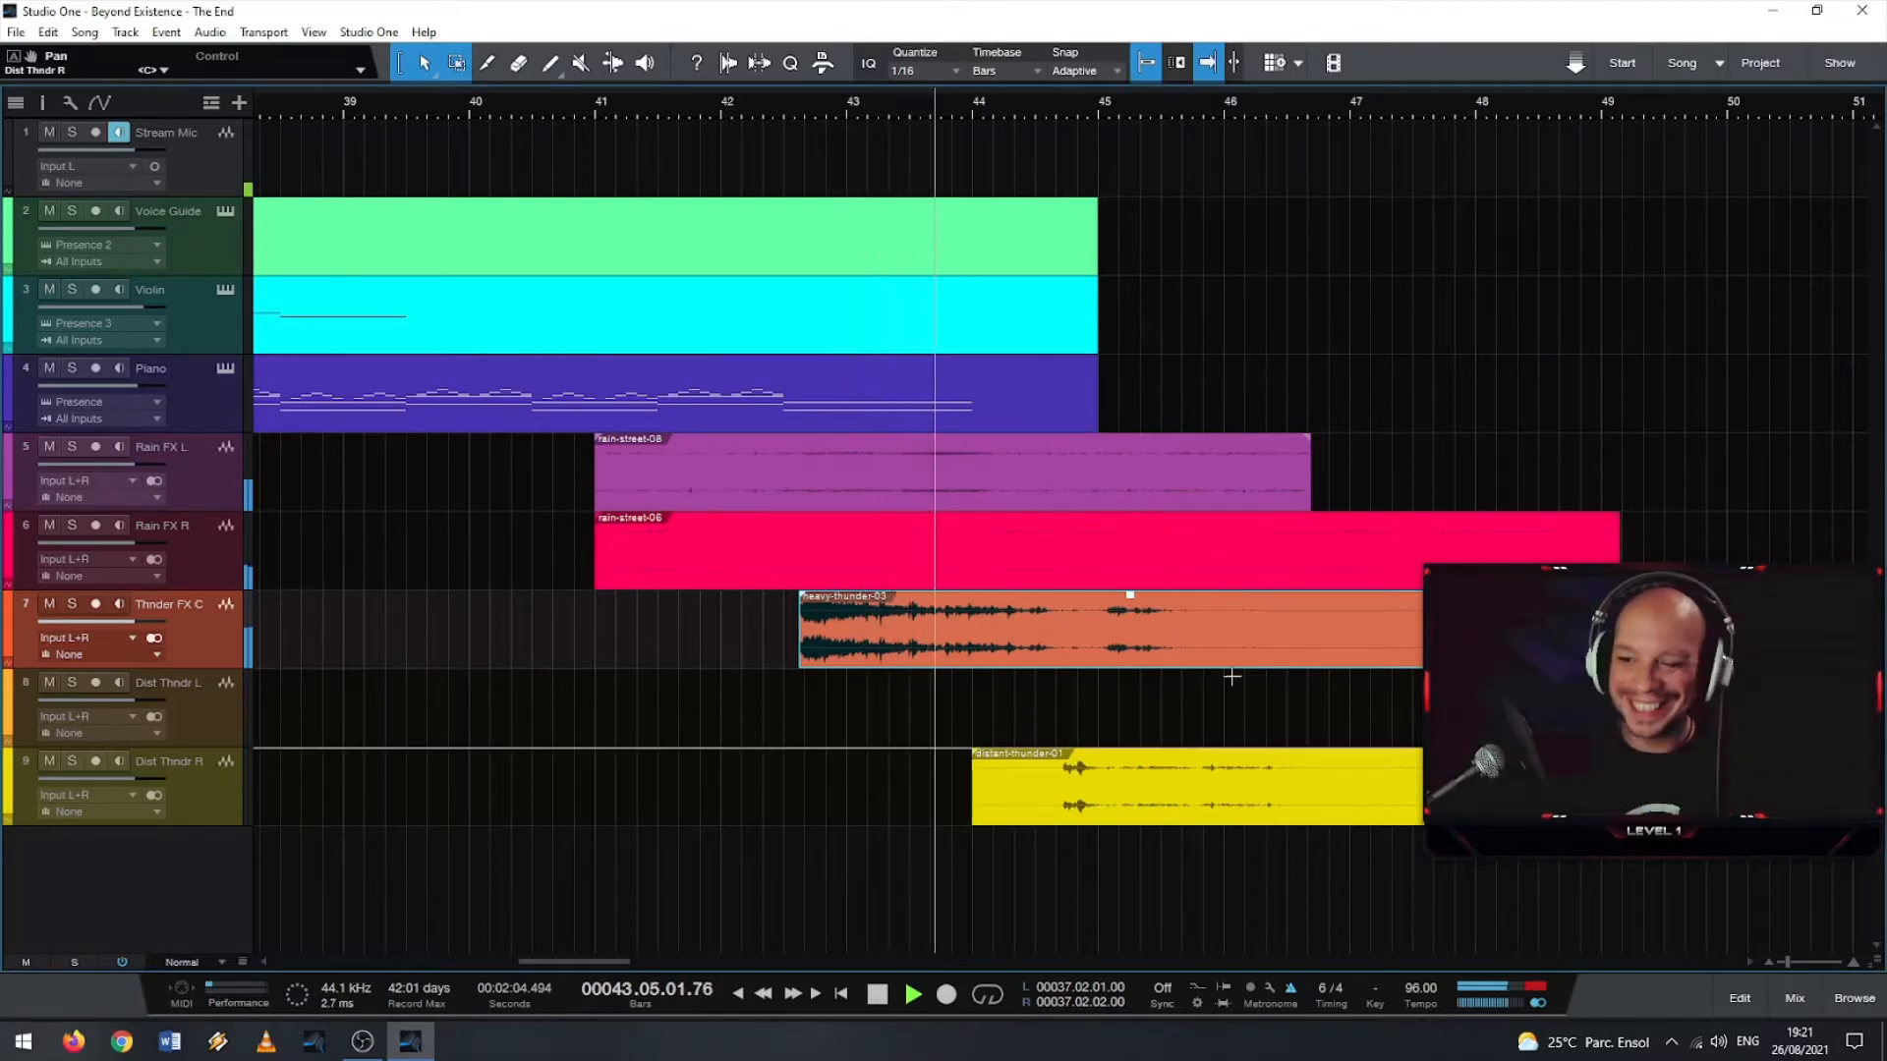
left_click(1535, 989)
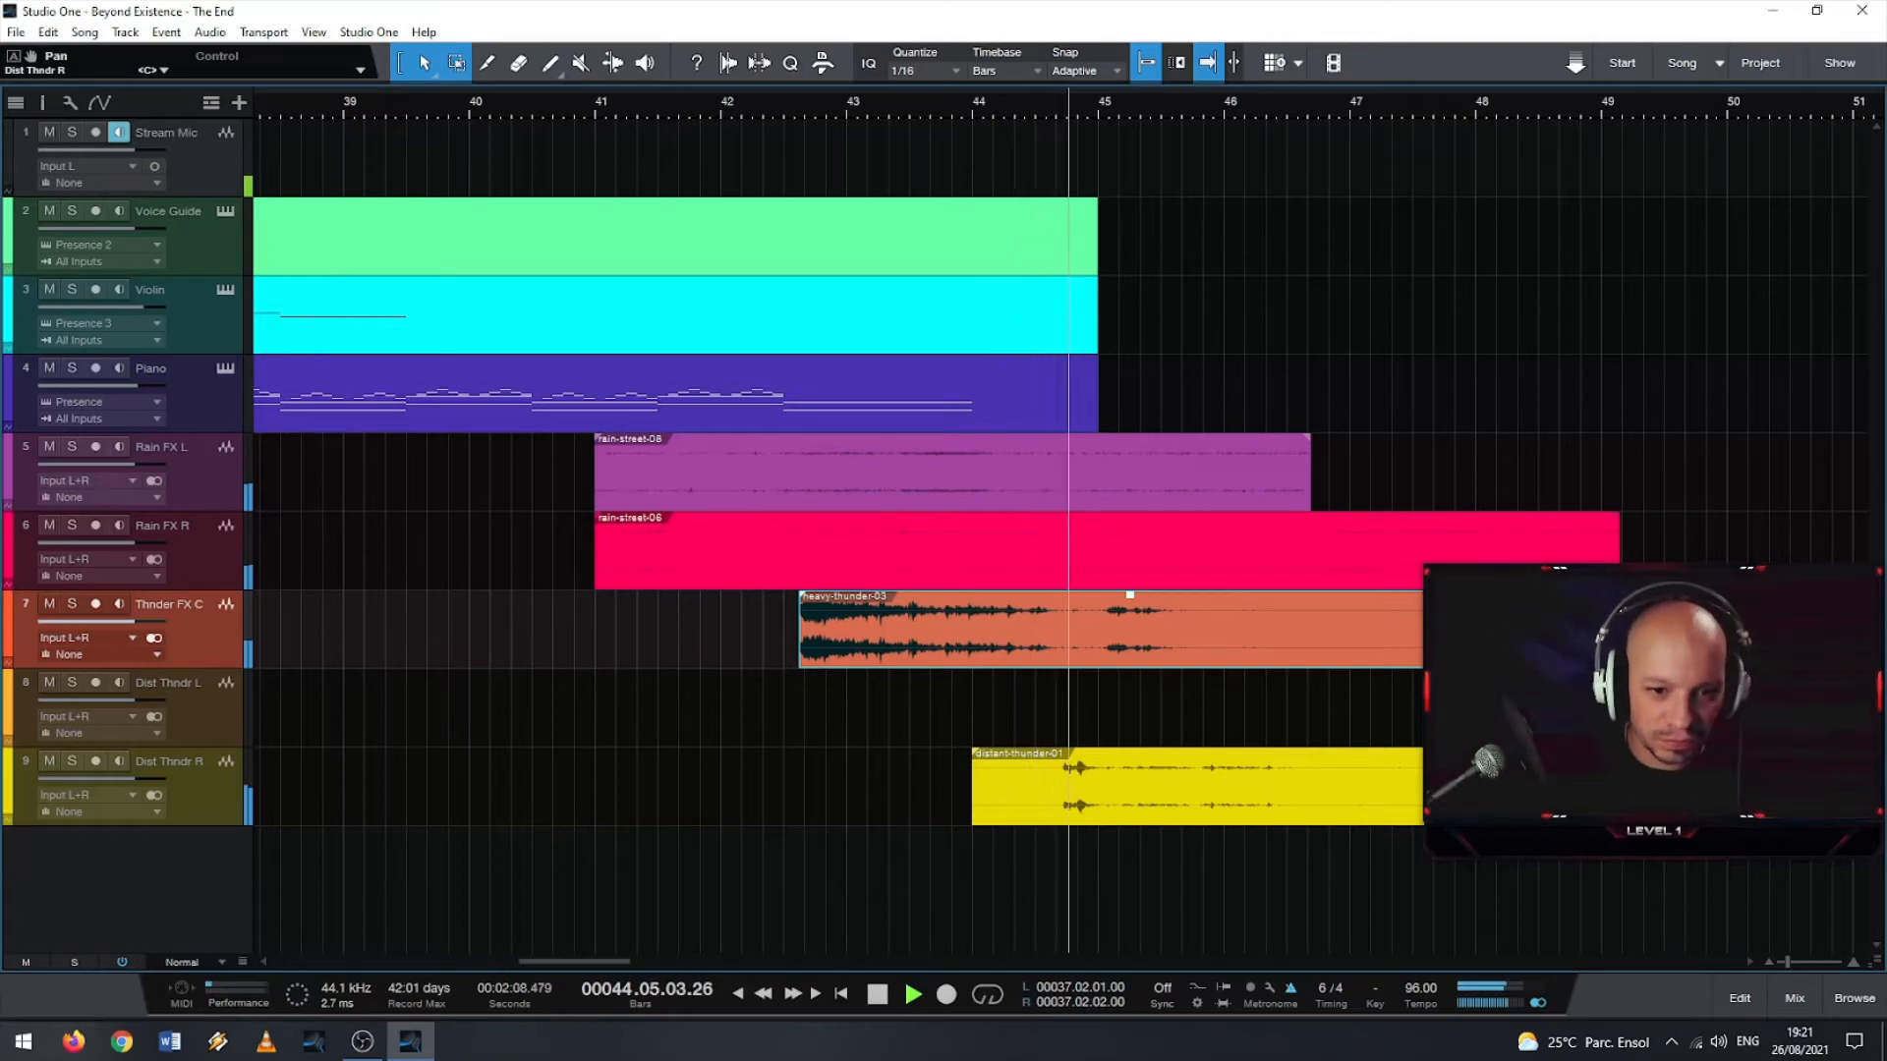
- Shift the distant-thunder-01 clip slightly later, just past the start of bar 44, and move it onto the Dist Thndr L track
left_click_drag(1093, 804, 1118, 808)
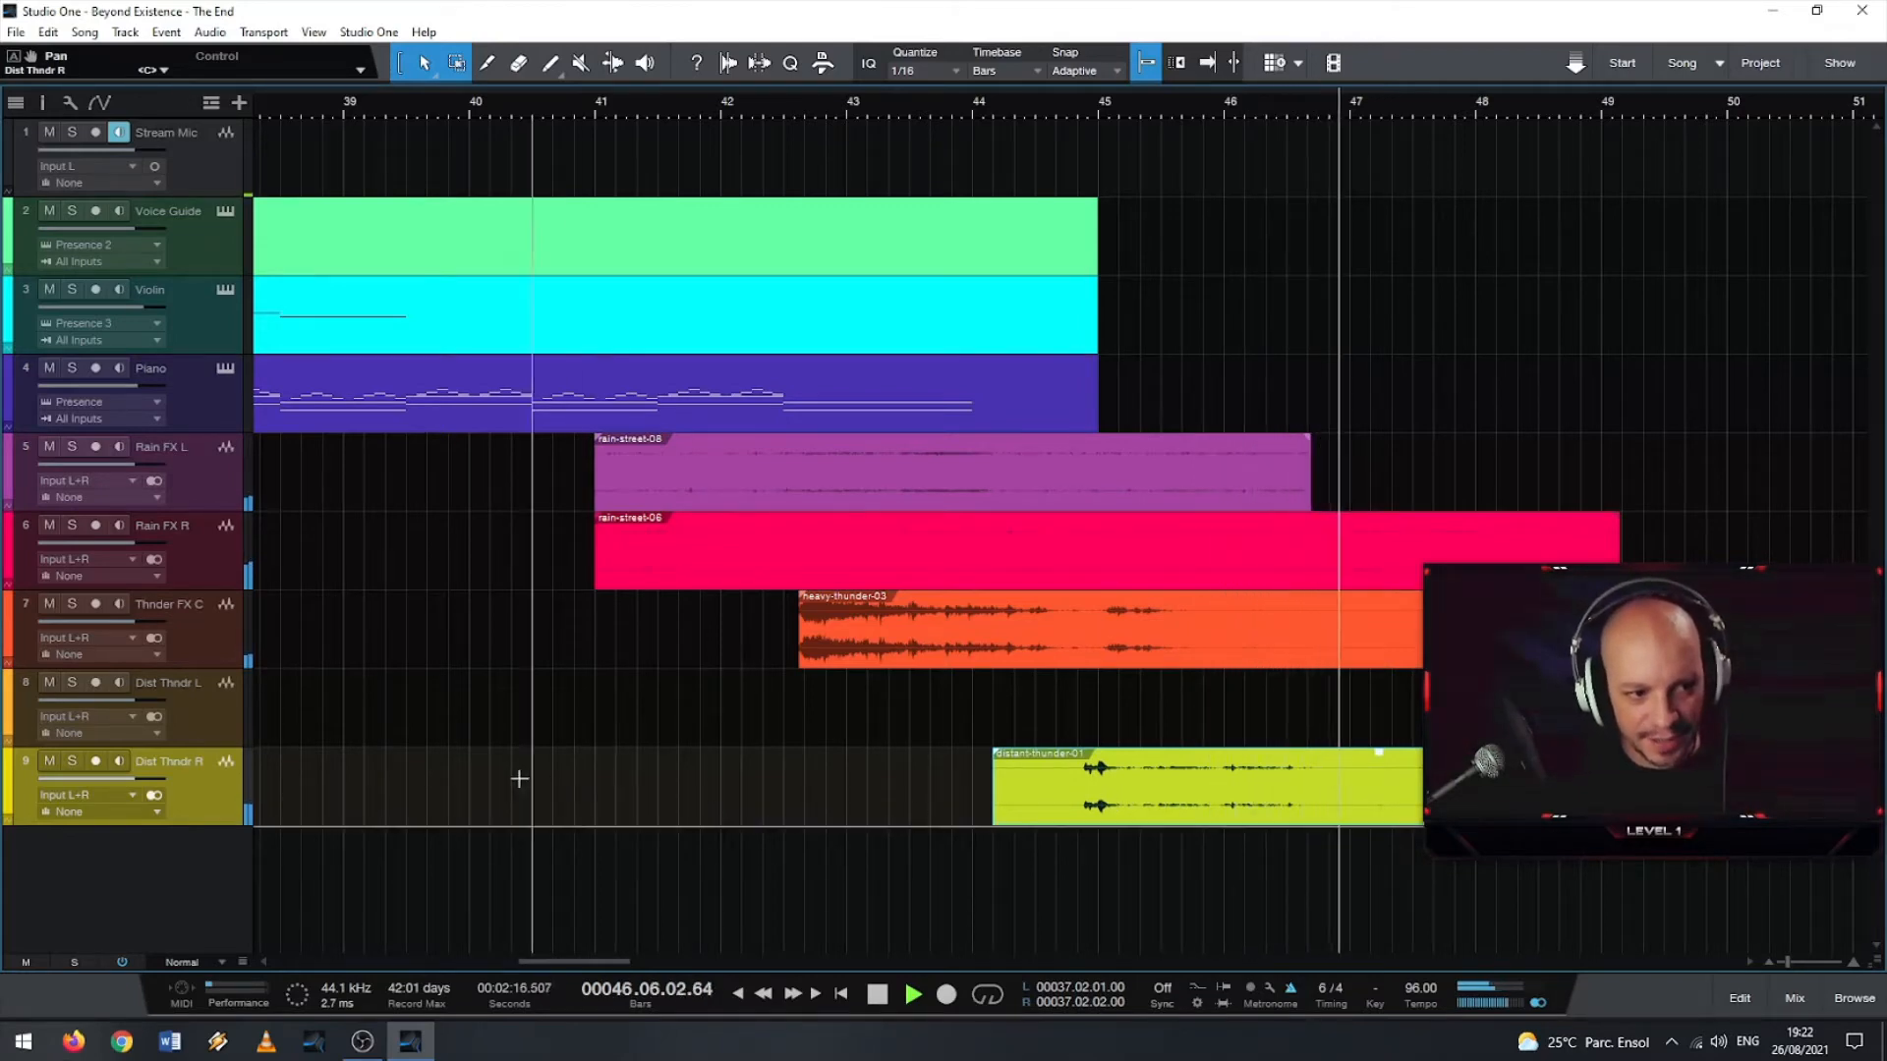
scroll(476, 770, "down", 5)
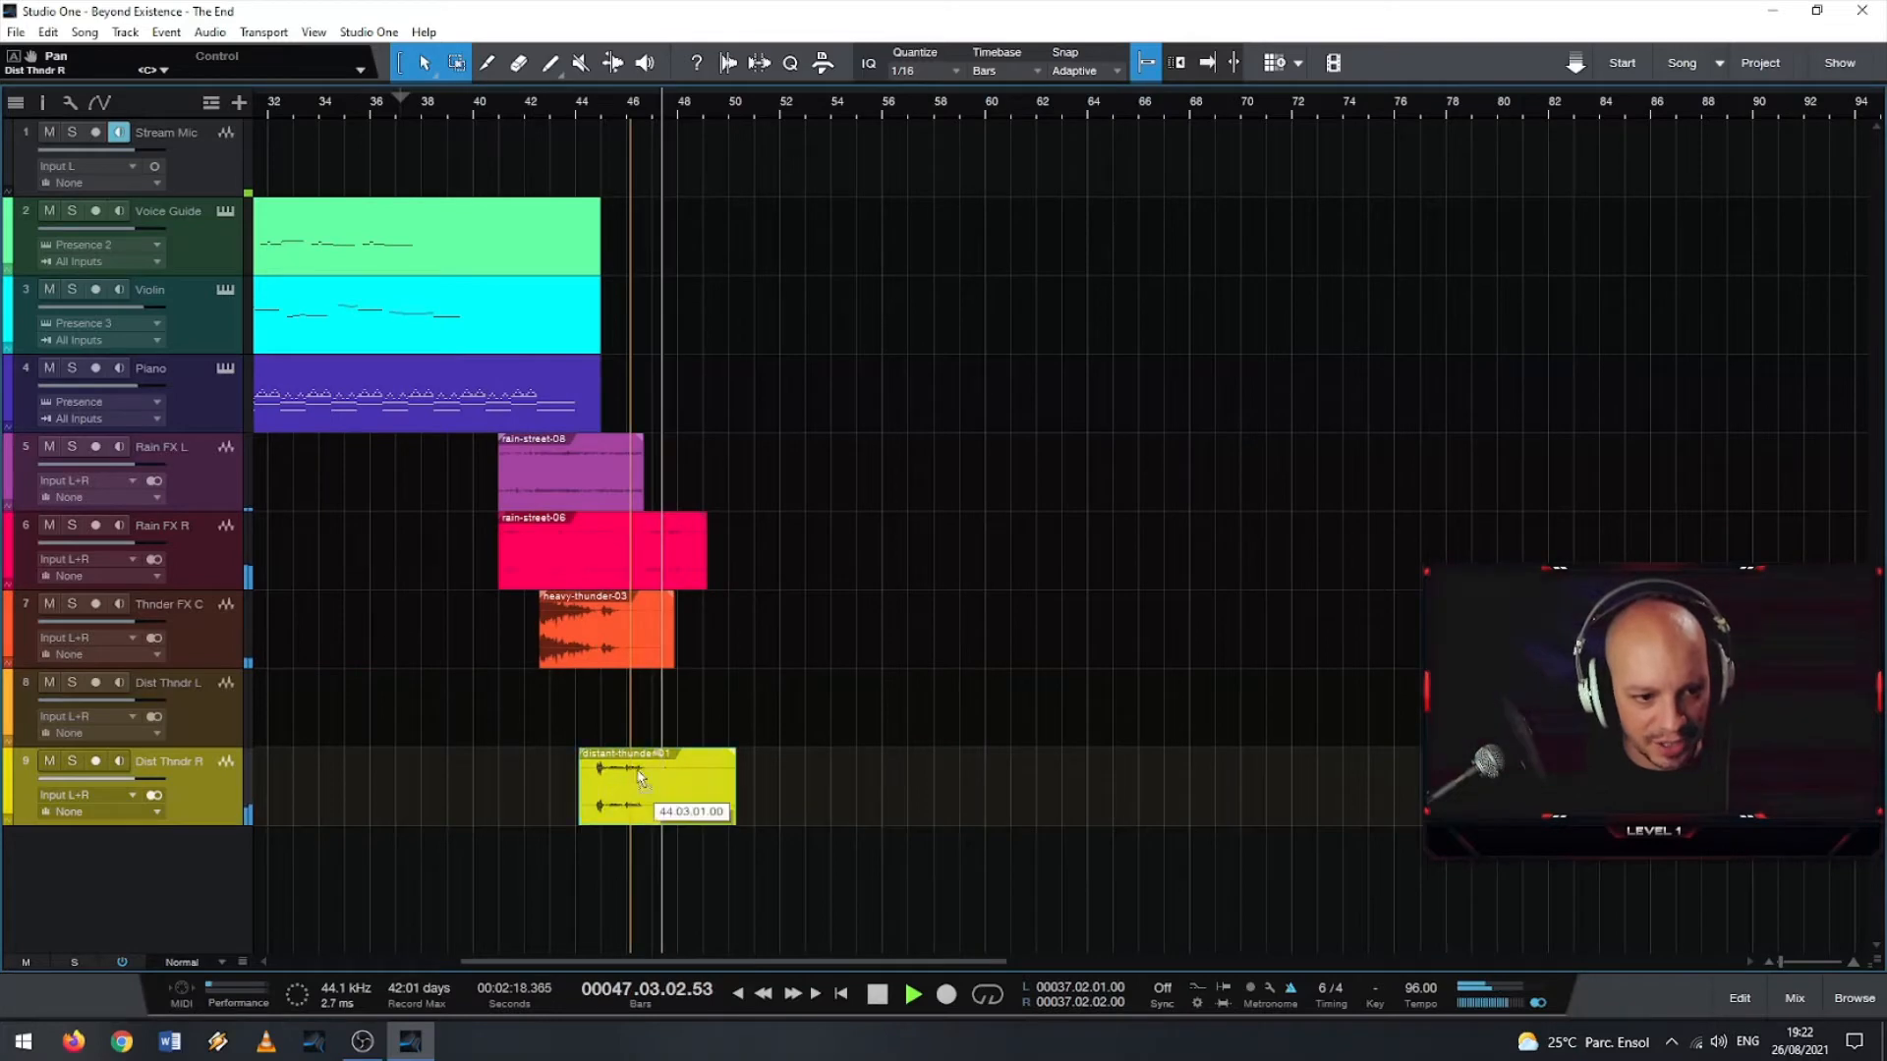
left_click_drag(632, 777, 632, 698)
- Remove the empty Dist Thndr R track and play the ending from about bar 40
right_click(228, 812)
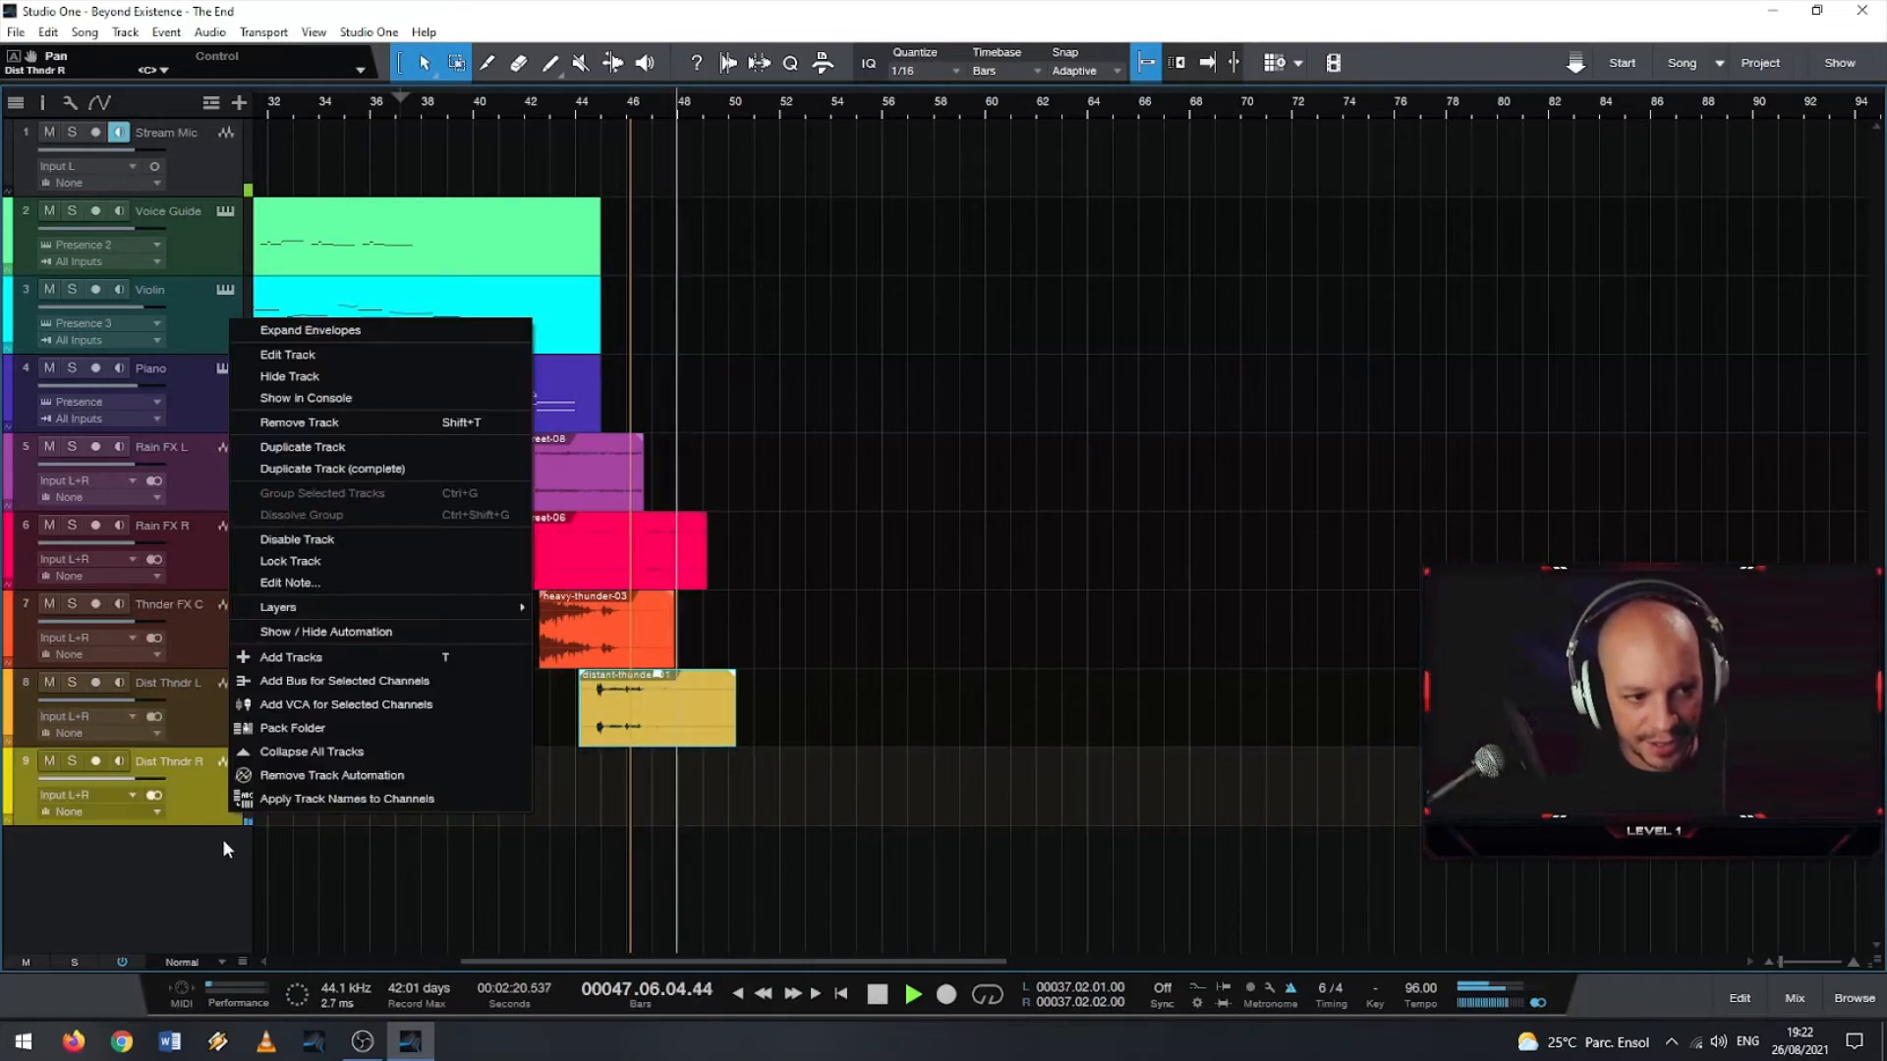
left_click(351, 424)
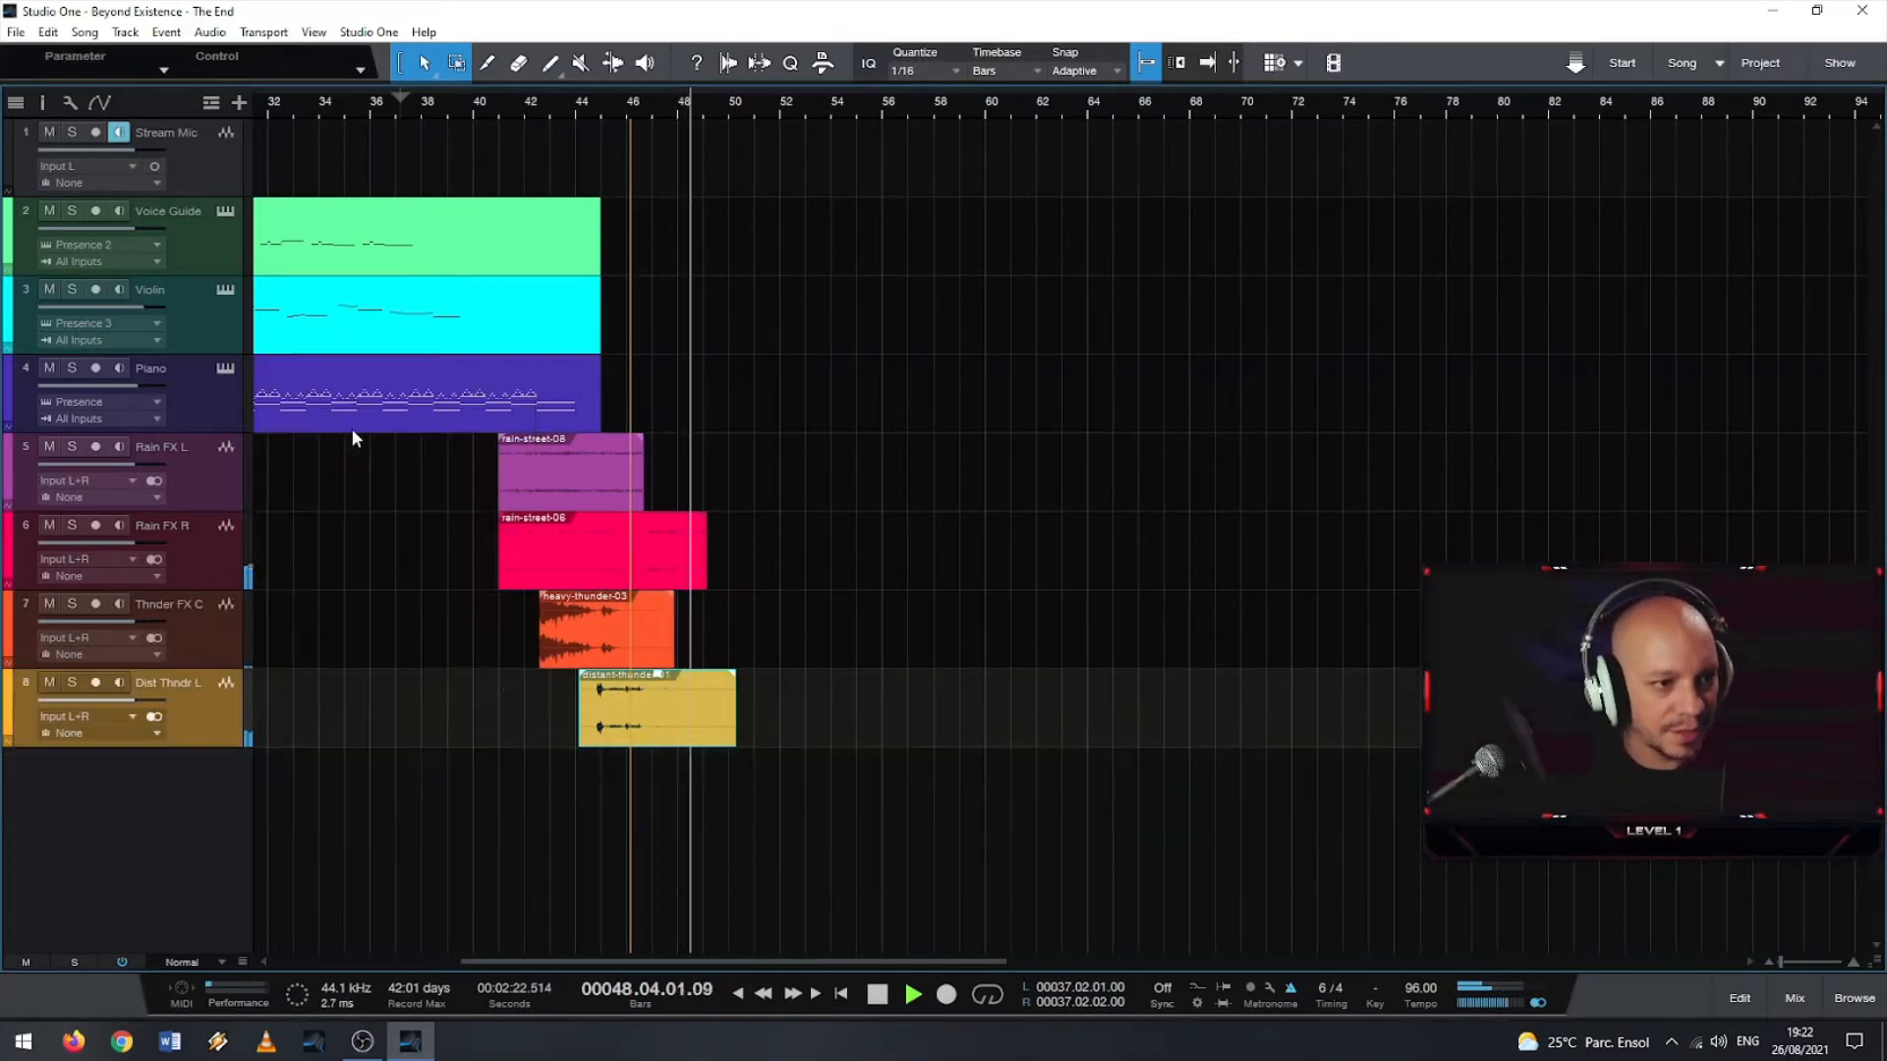
left_click_drag(581, 112, 935, 118)
key("space")
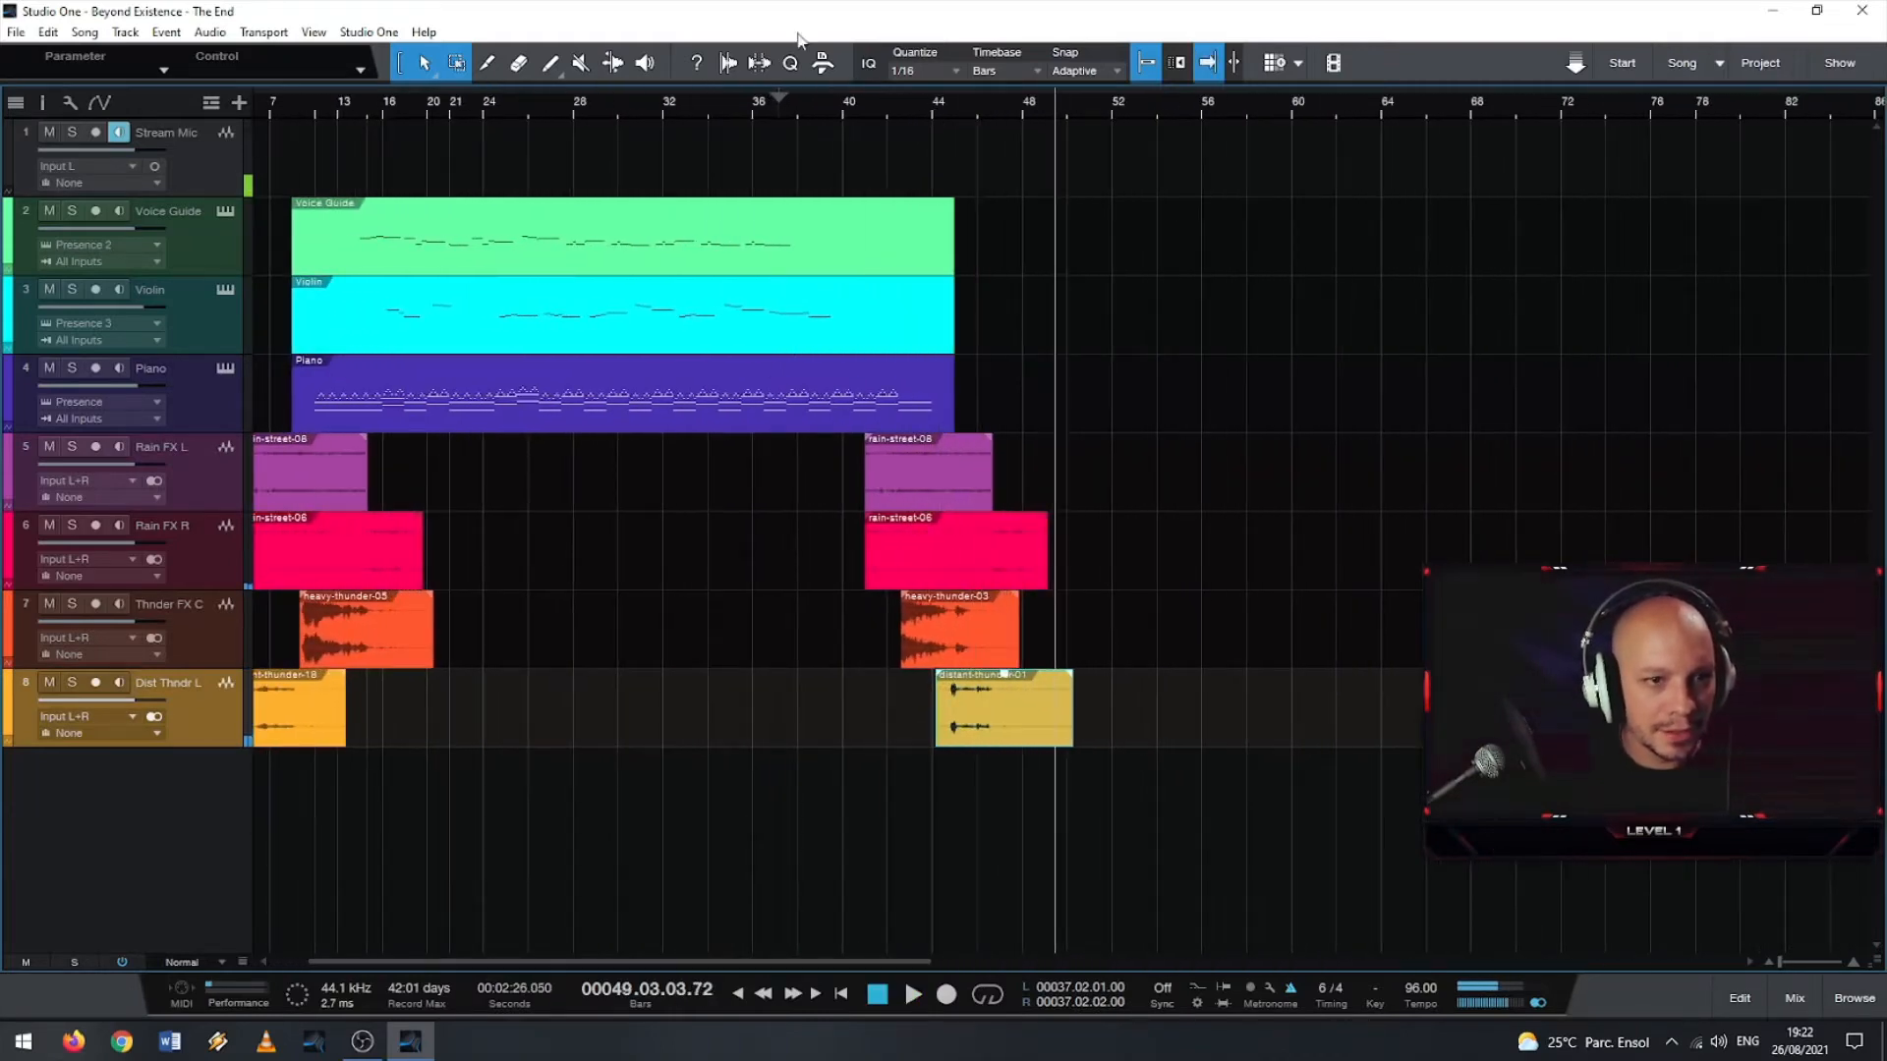
left_click(844, 105)
key("space")
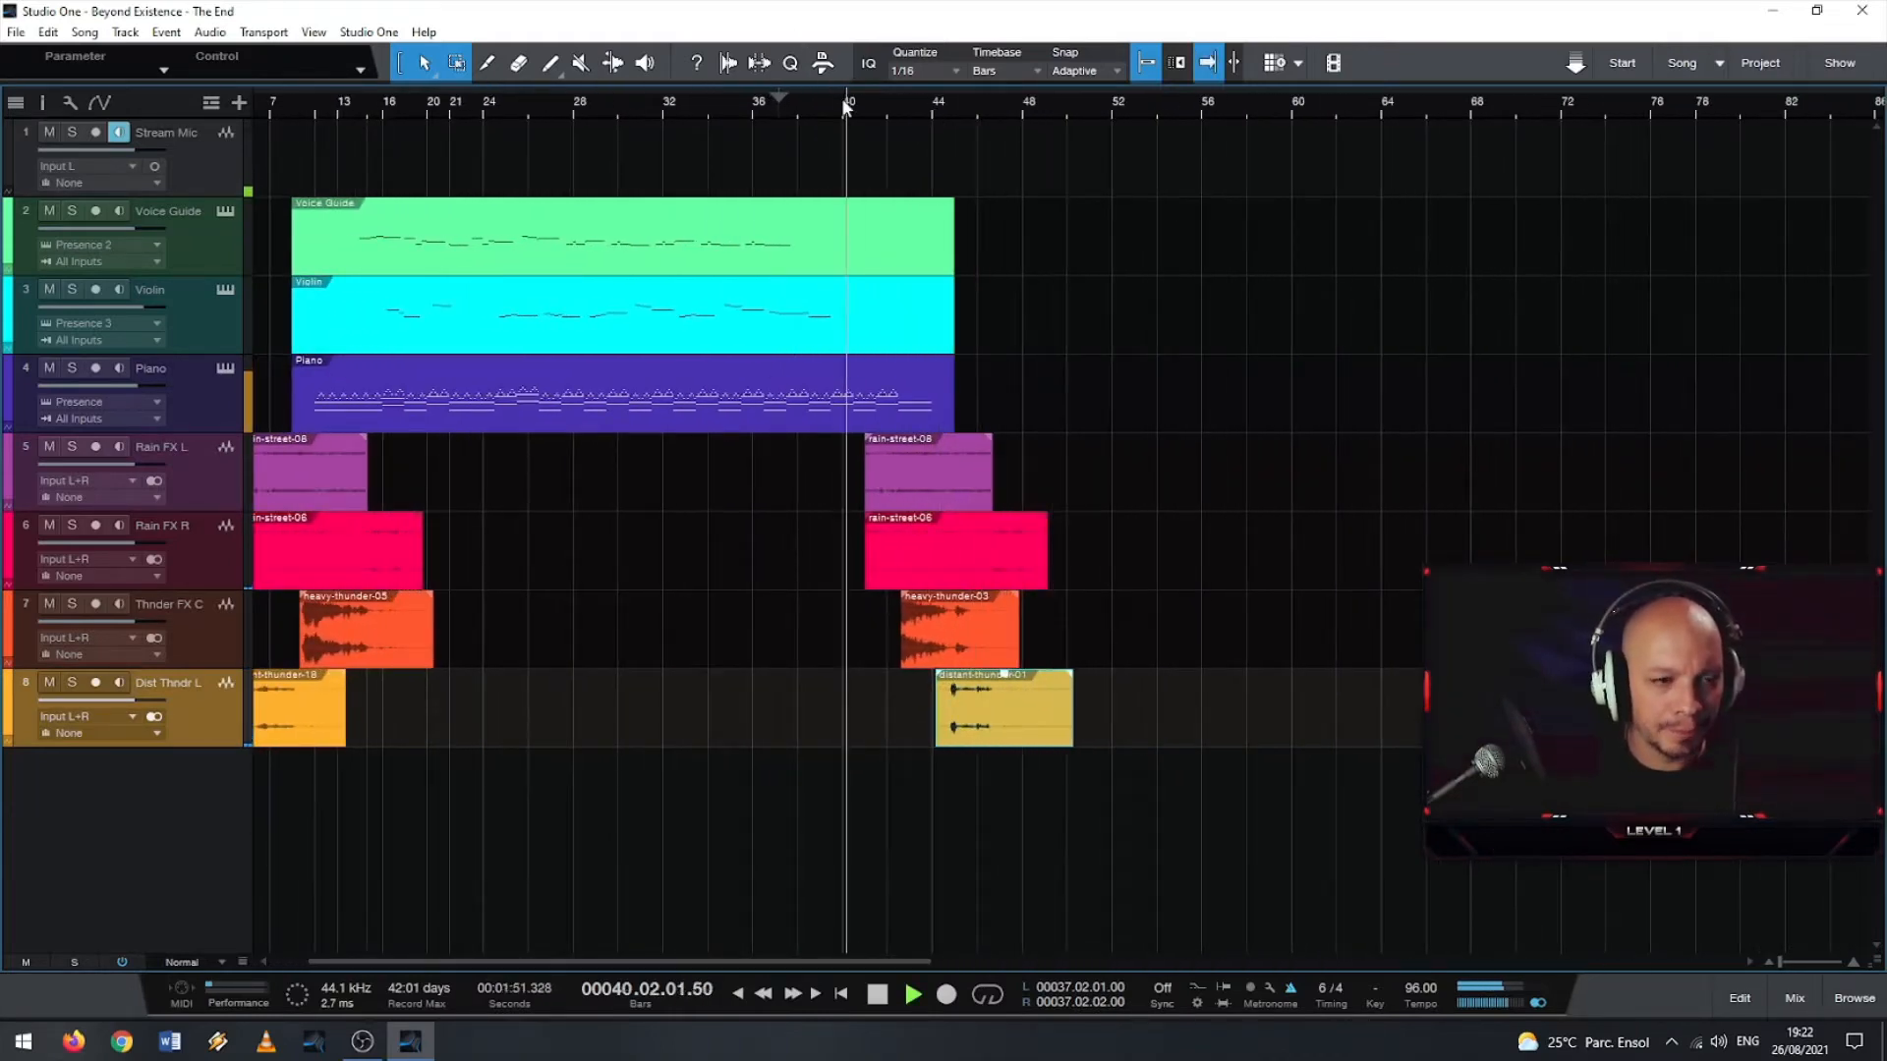
- Shift the ending rain-street-08 clip earlier to about a third into bar 39, and add fade-ins to it and the ending rain-street-06 clip
scroll(812, 280, "up", 3)
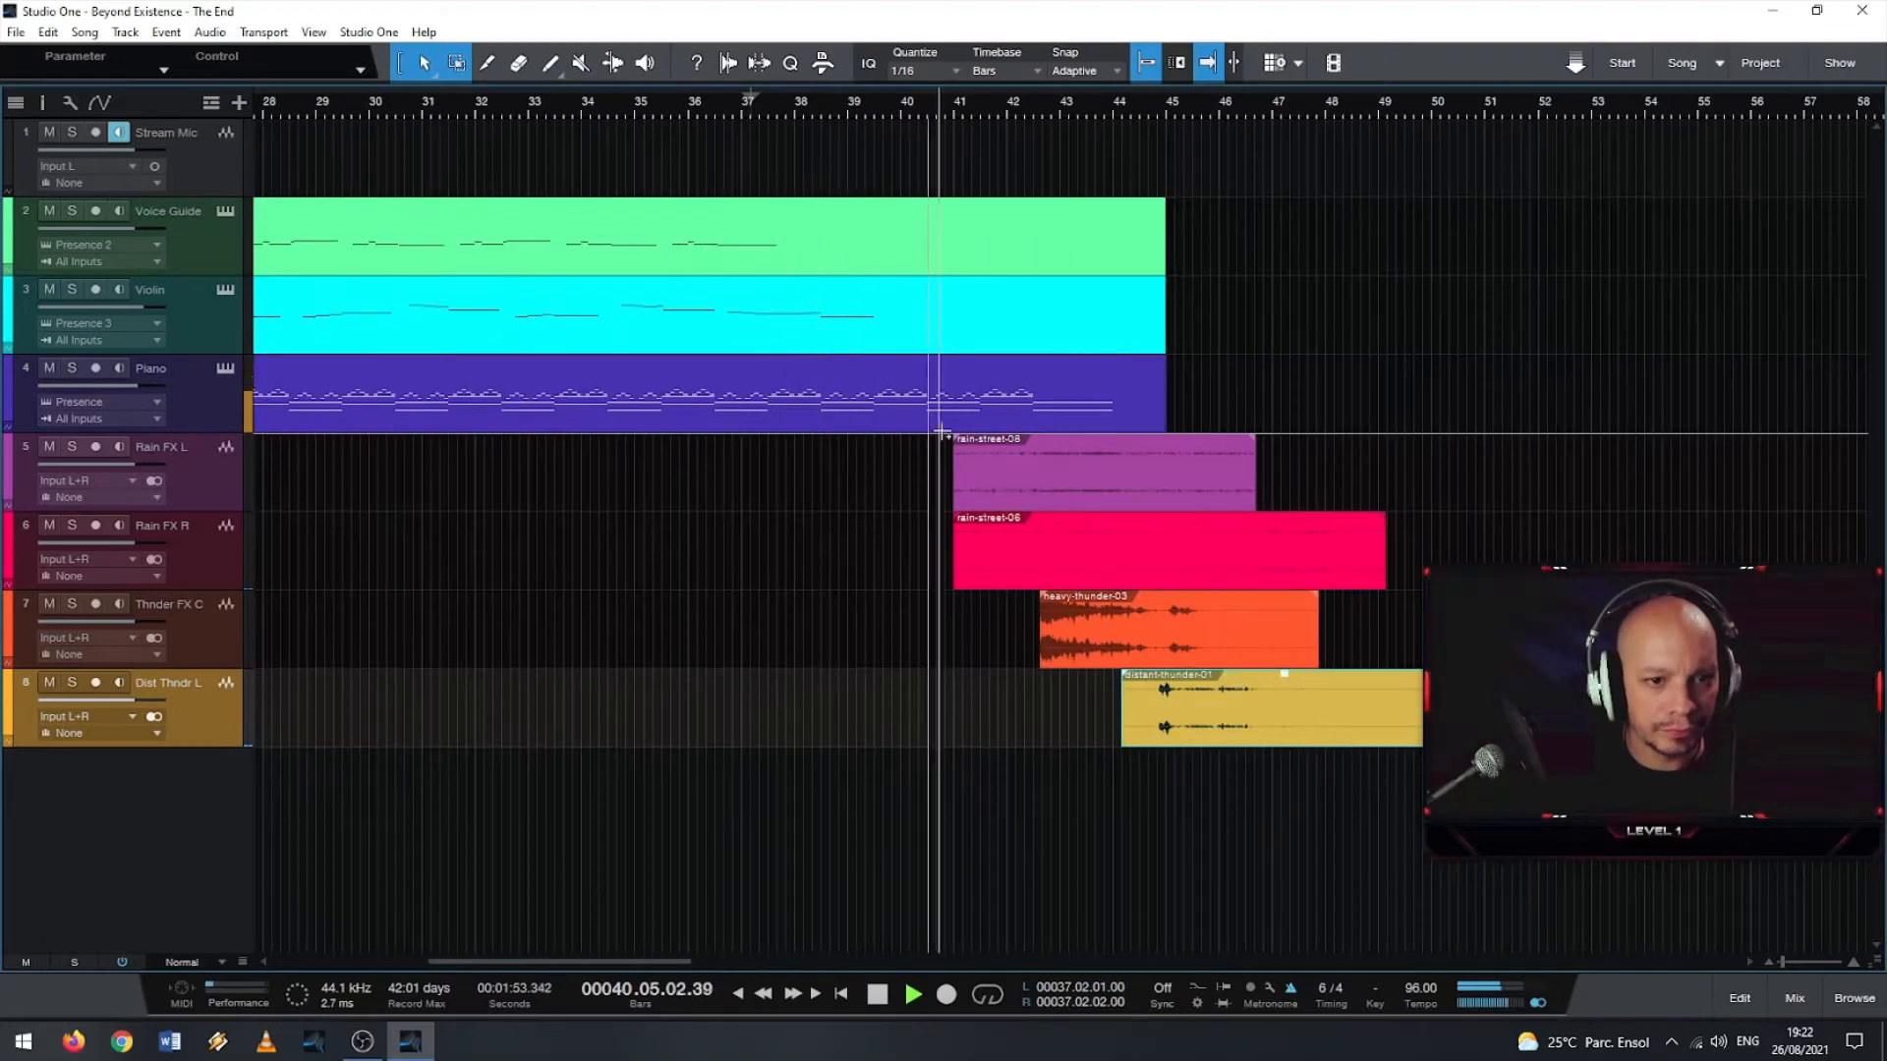
left_click_drag(1027, 487, 978, 444)
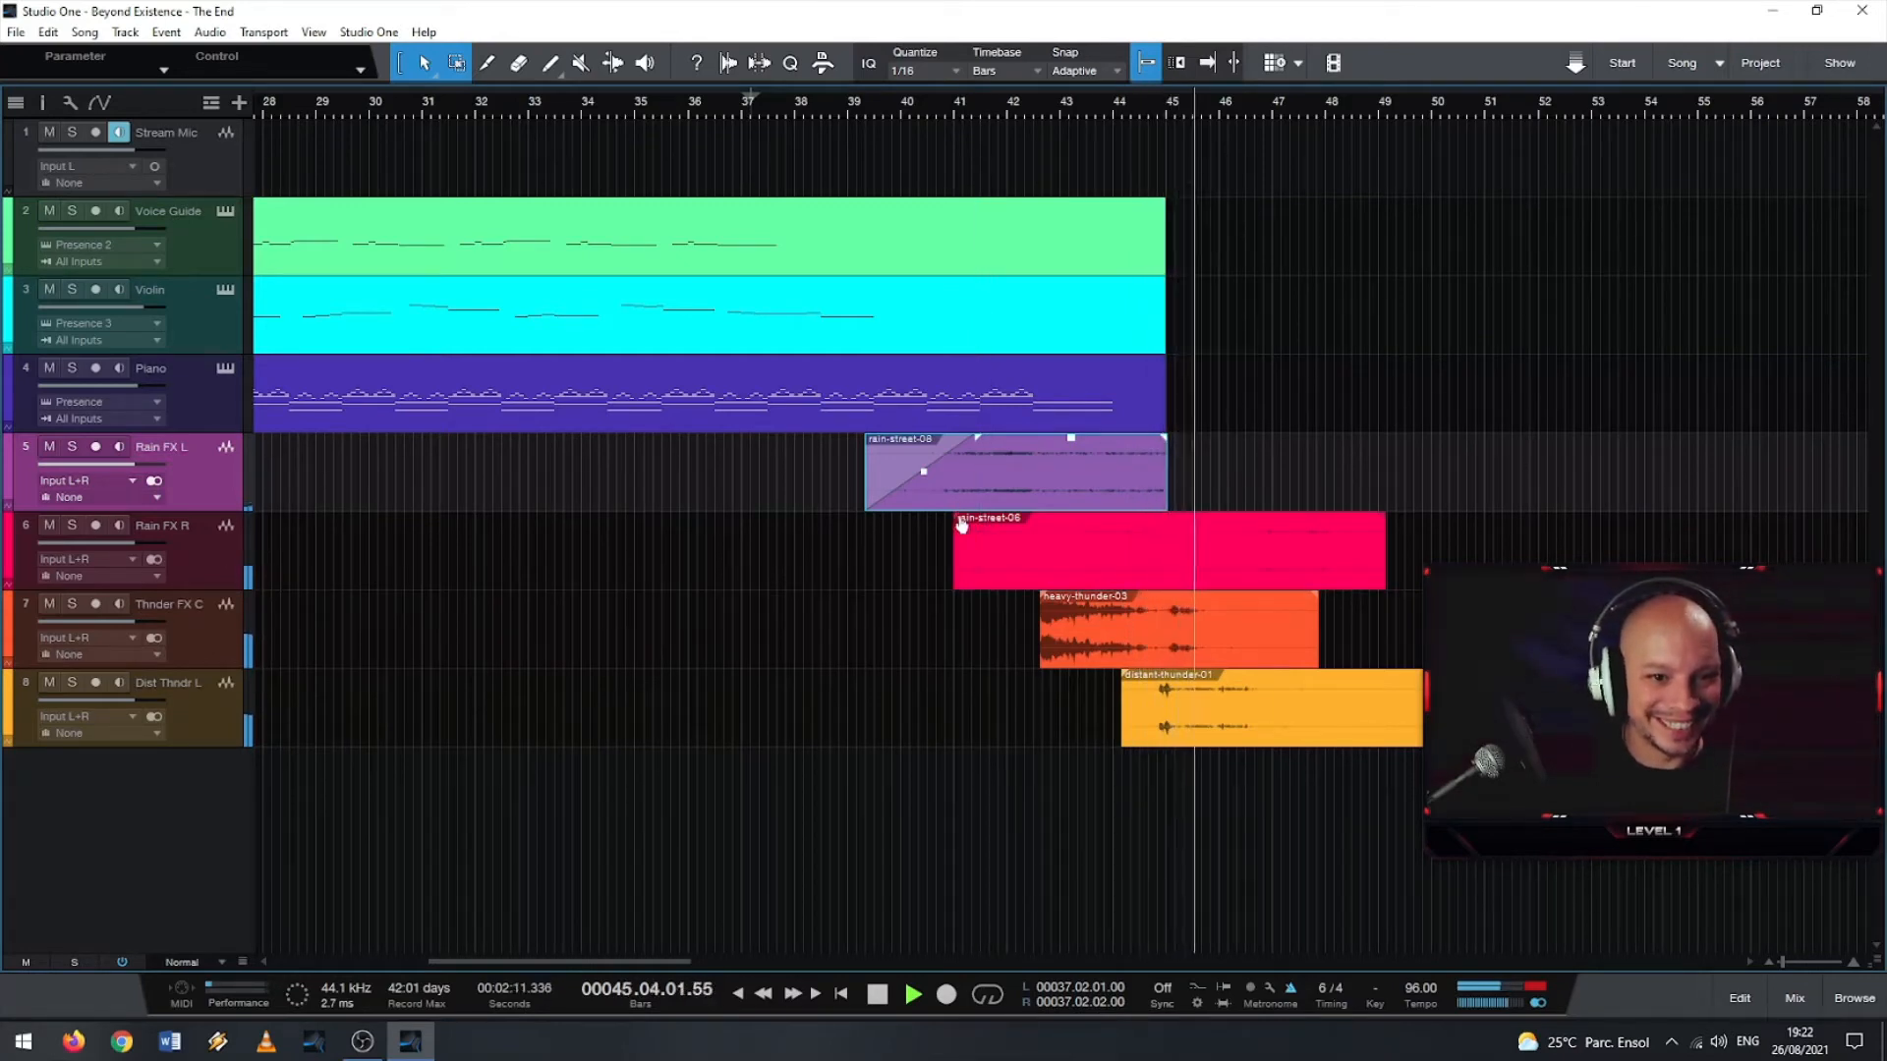
left_click_drag(961, 524, 978, 520)
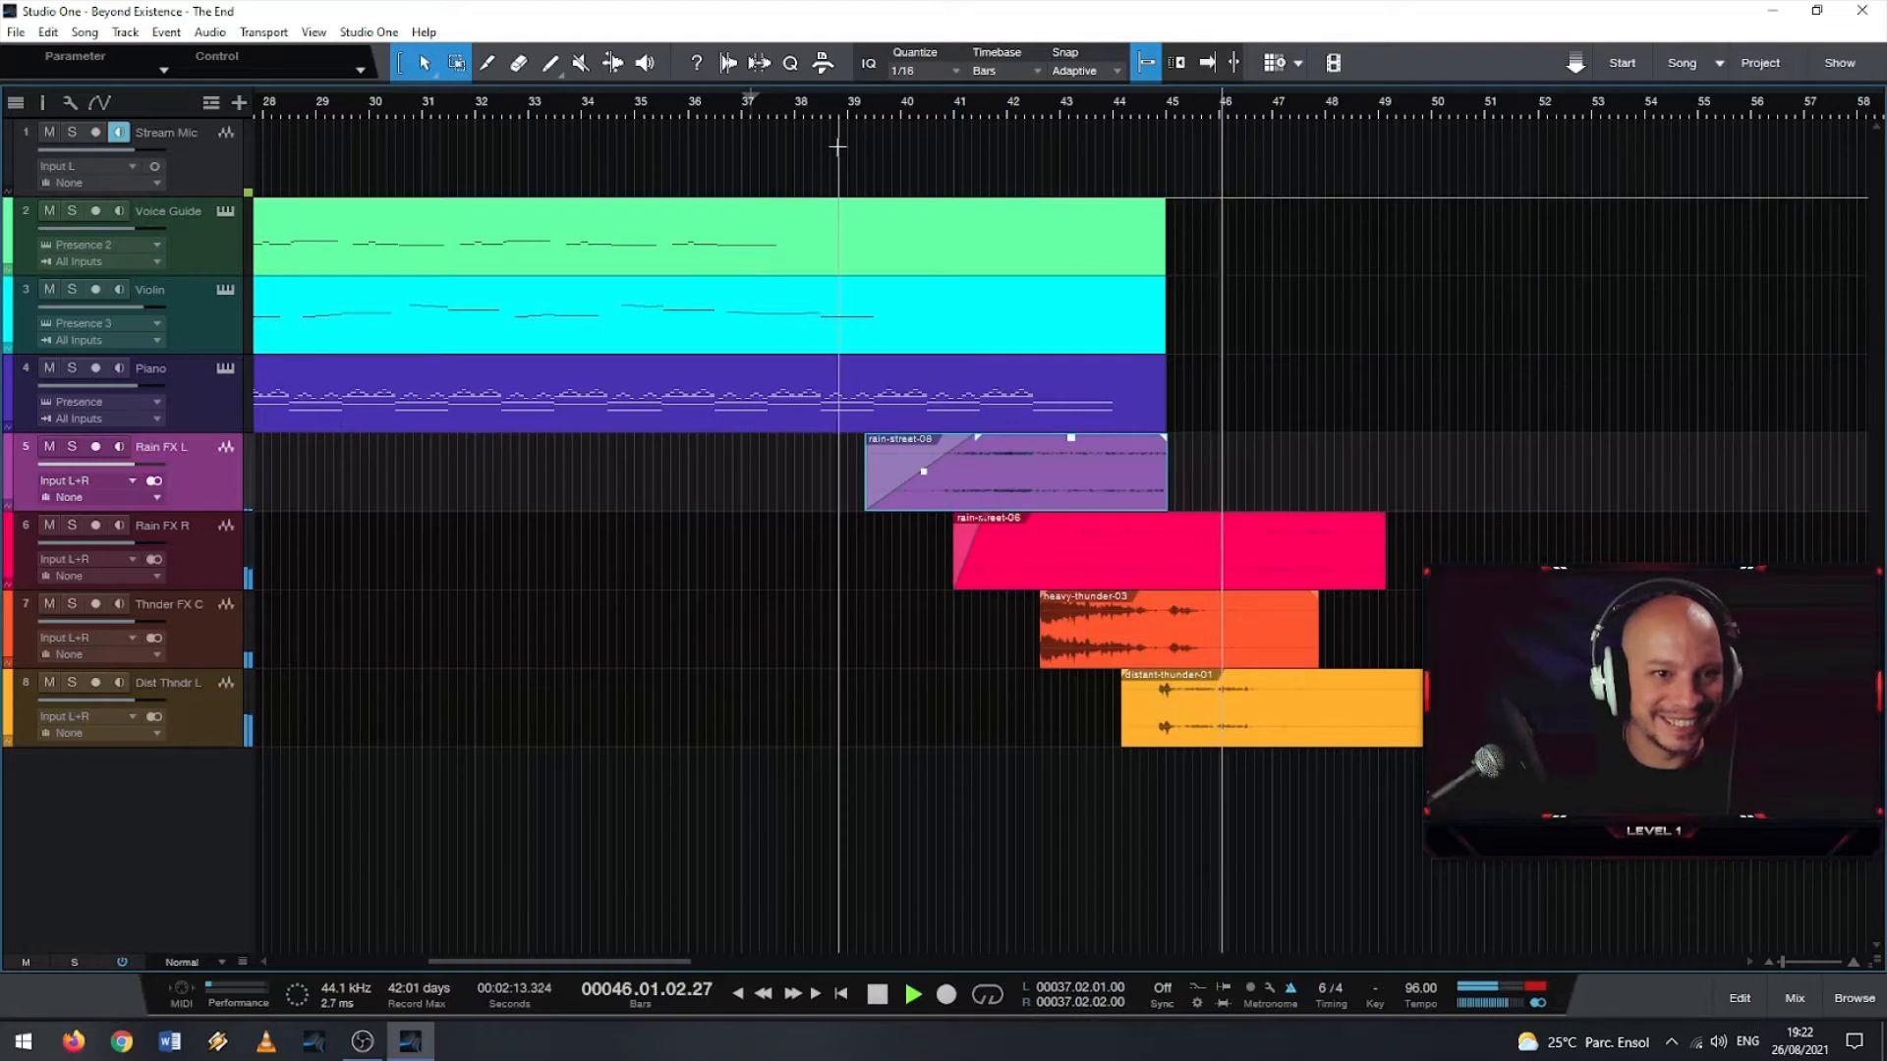
- Replay the ending, shortening the fade-in on the Rain FX L clip and lengthening the one on the Rain FX R clip
left_click(849, 115)
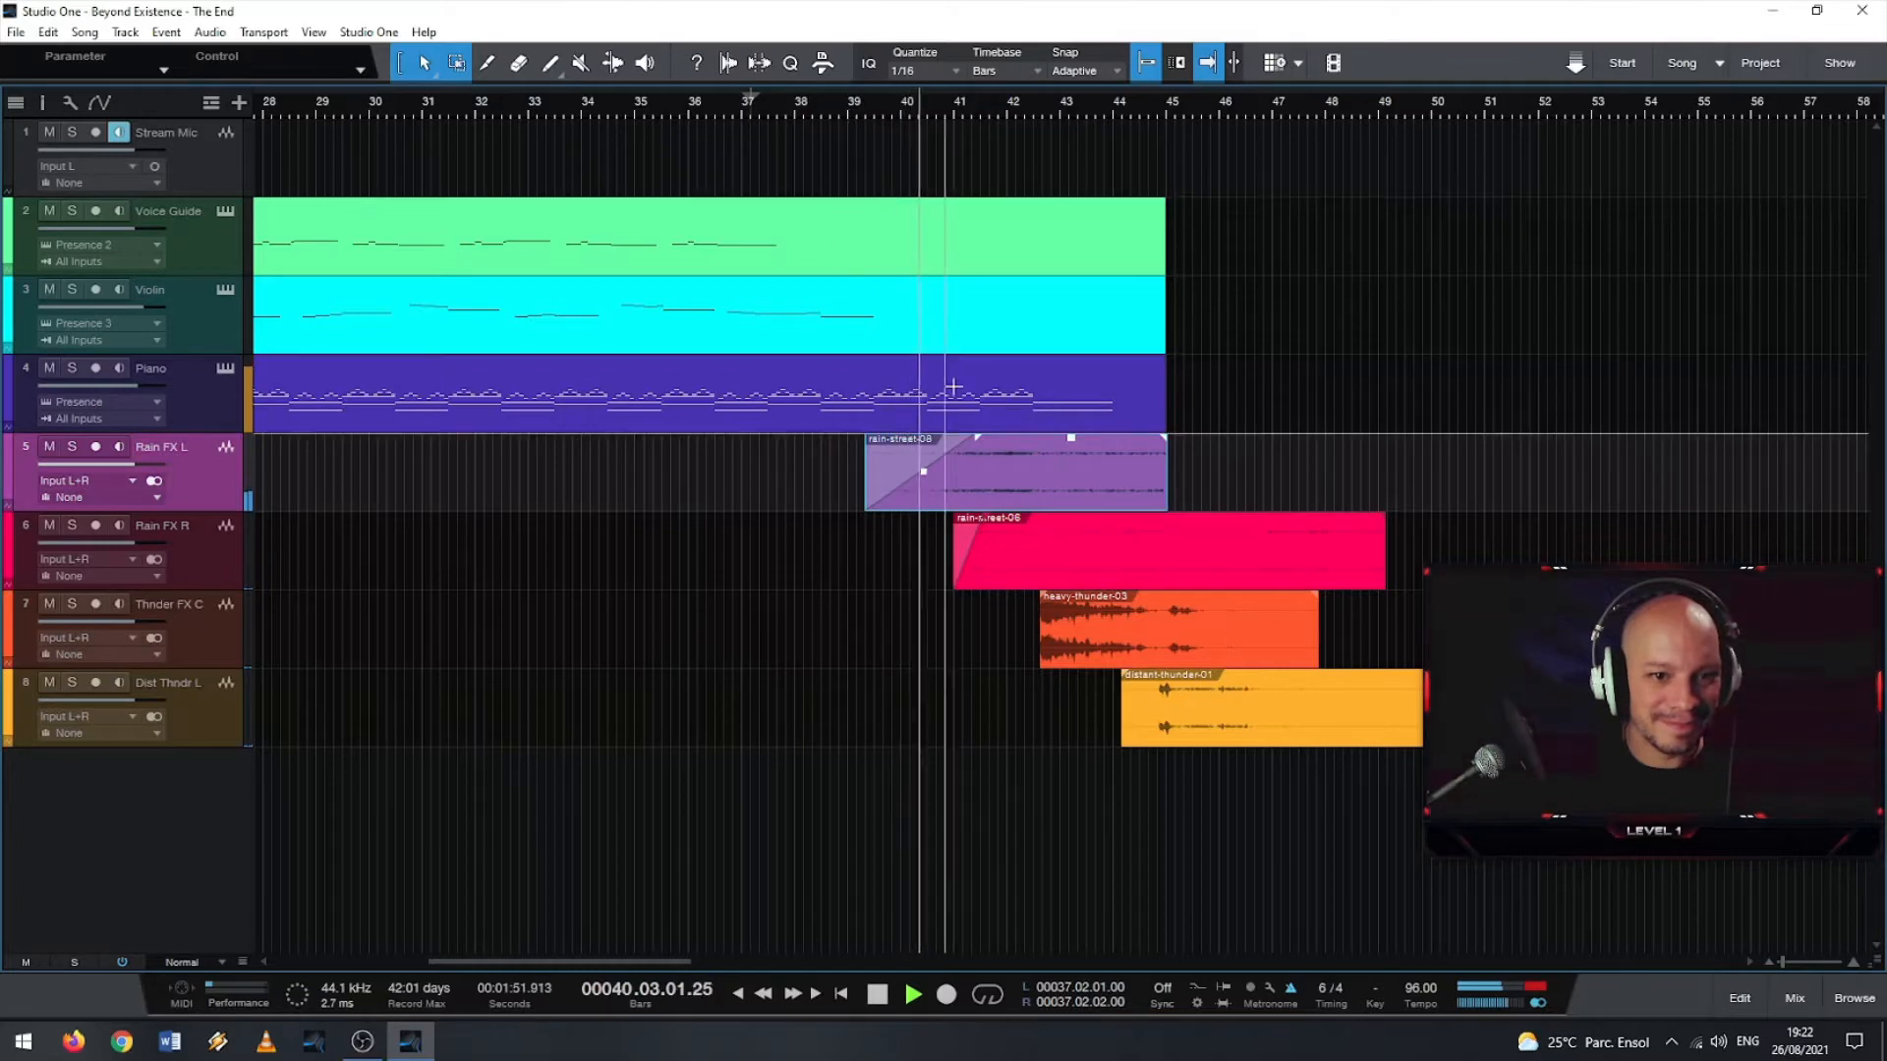
left_click_drag(979, 442, 940, 439)
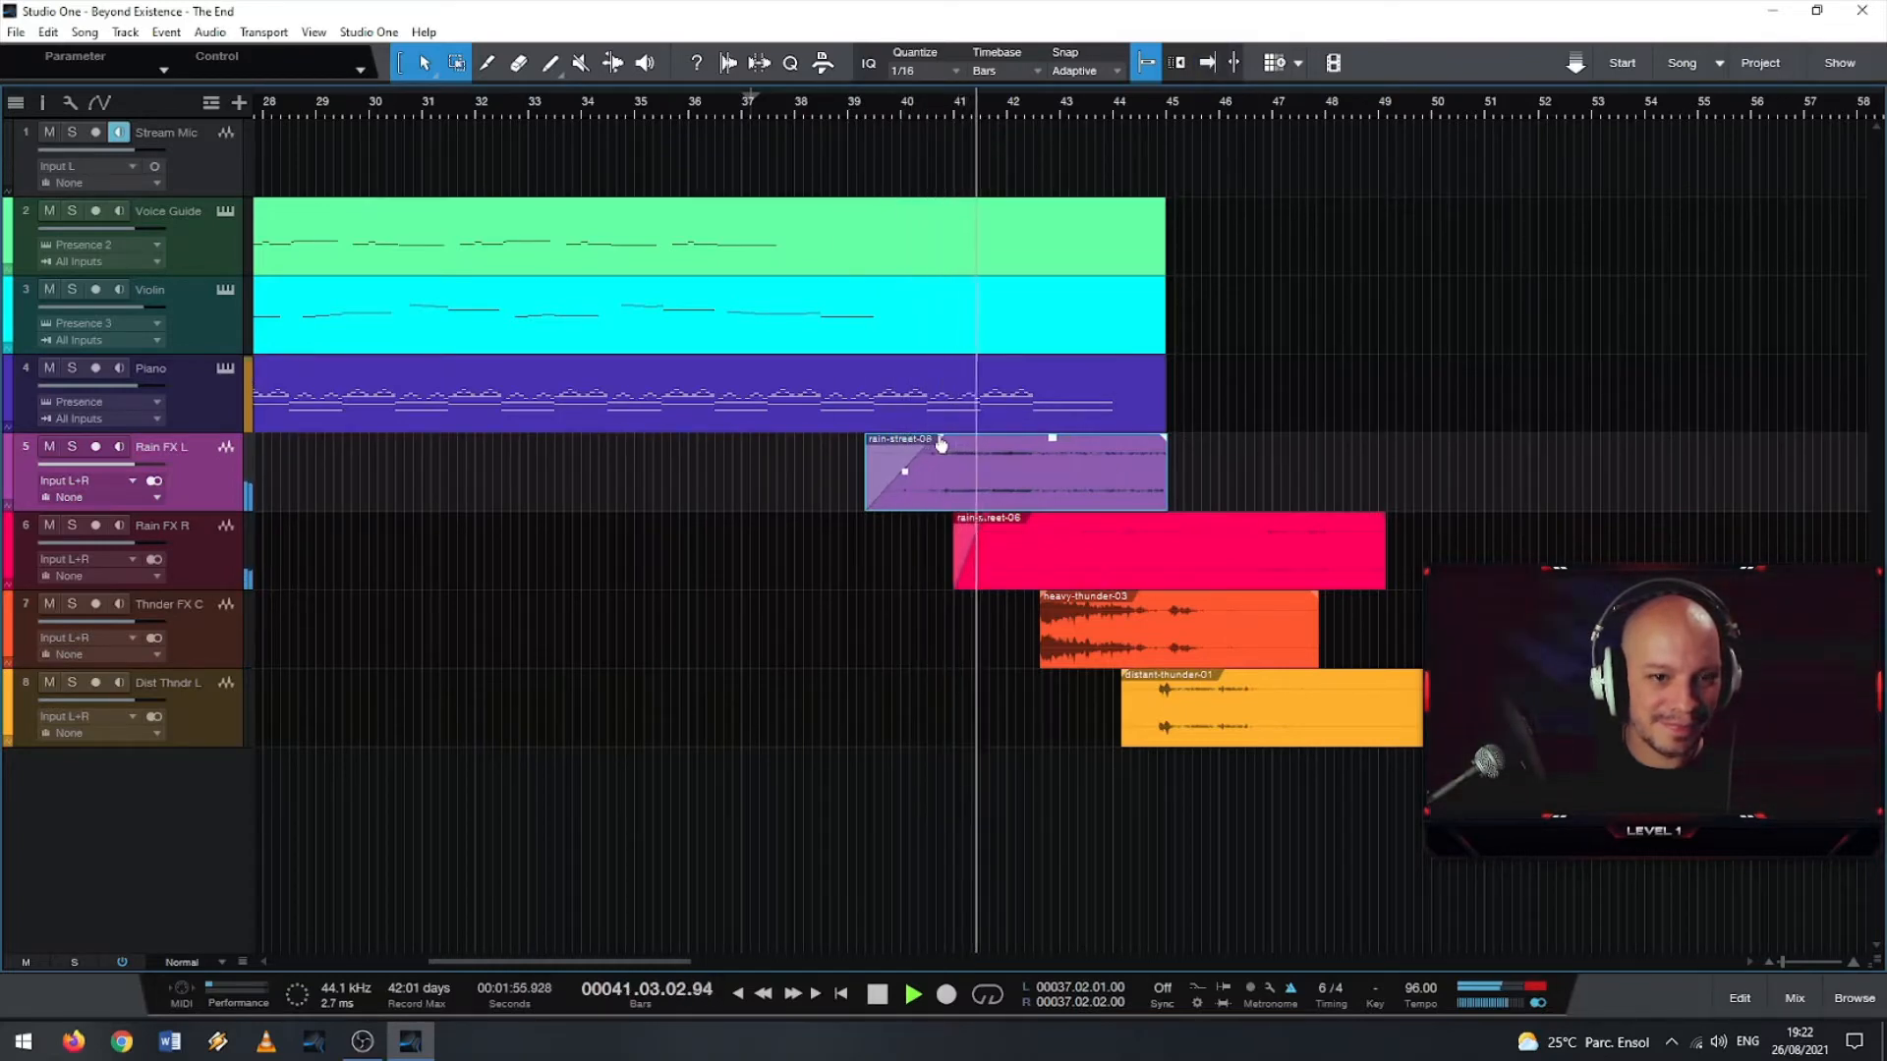
left_click(781, 106)
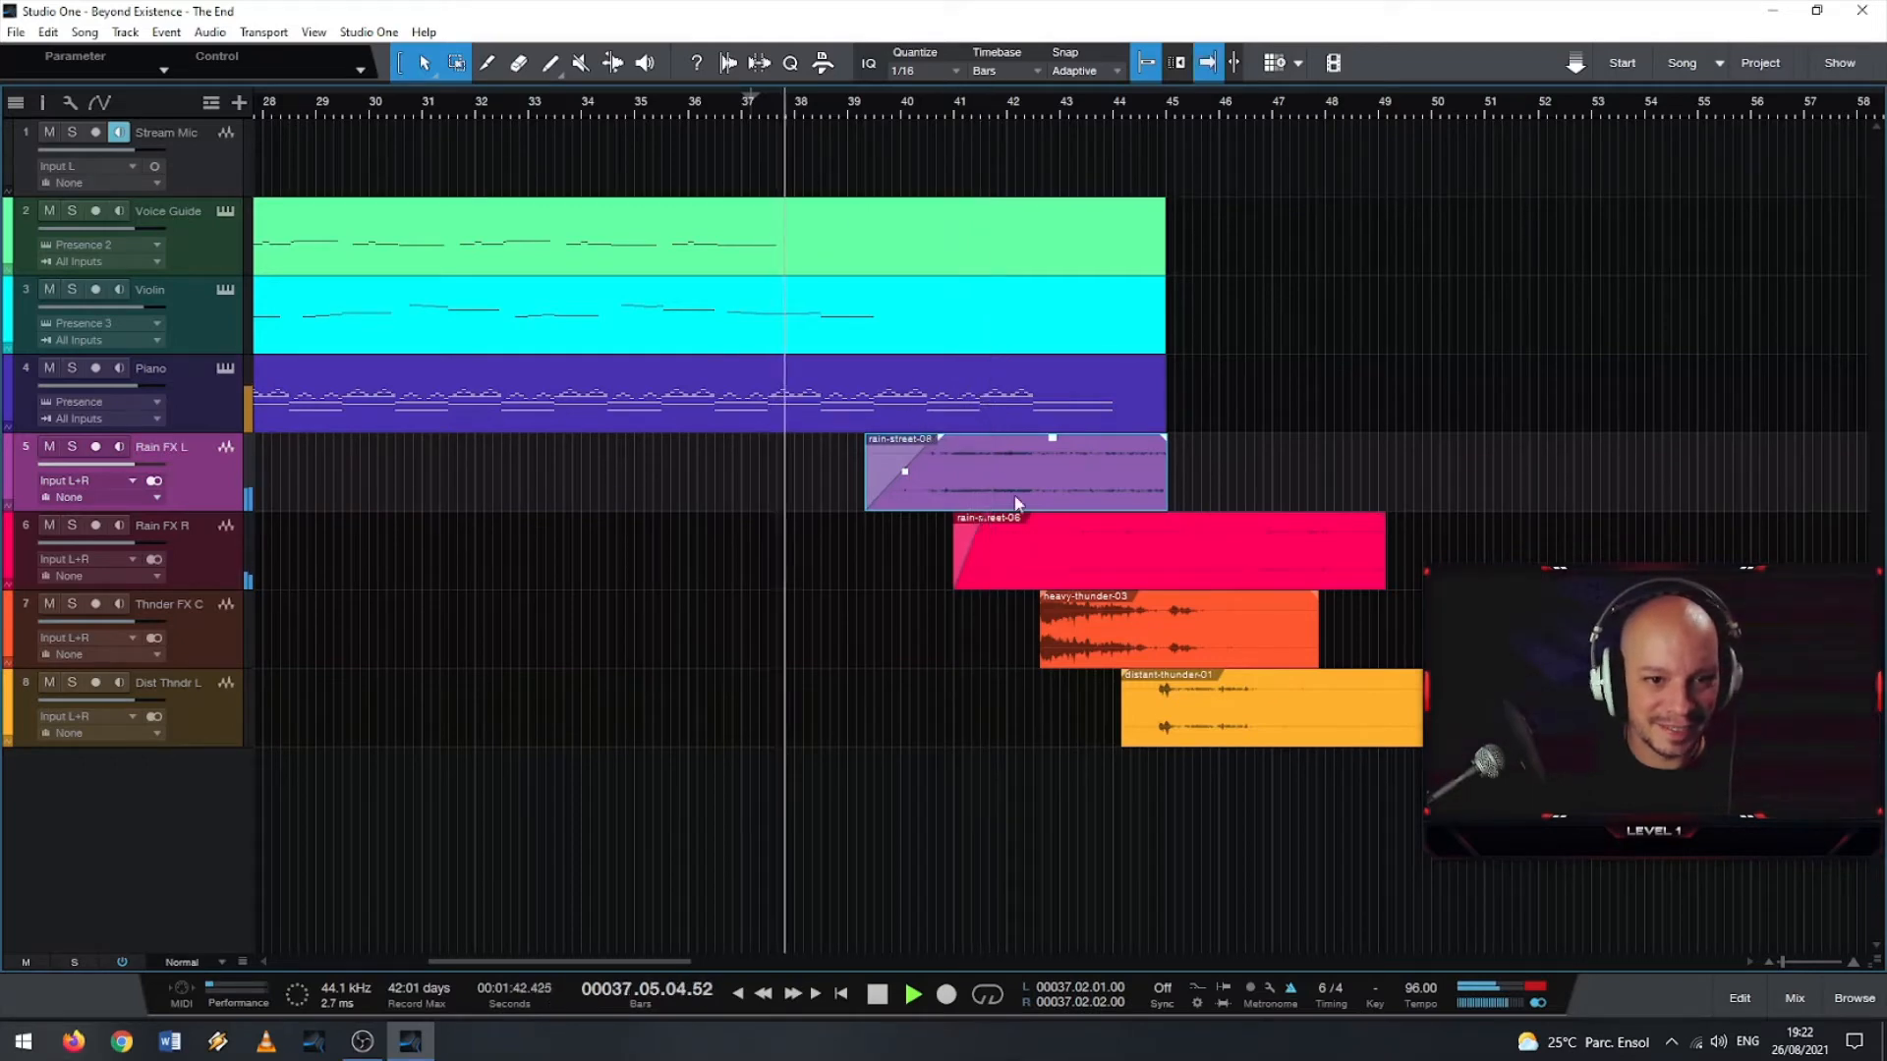
left_click(973, 536)
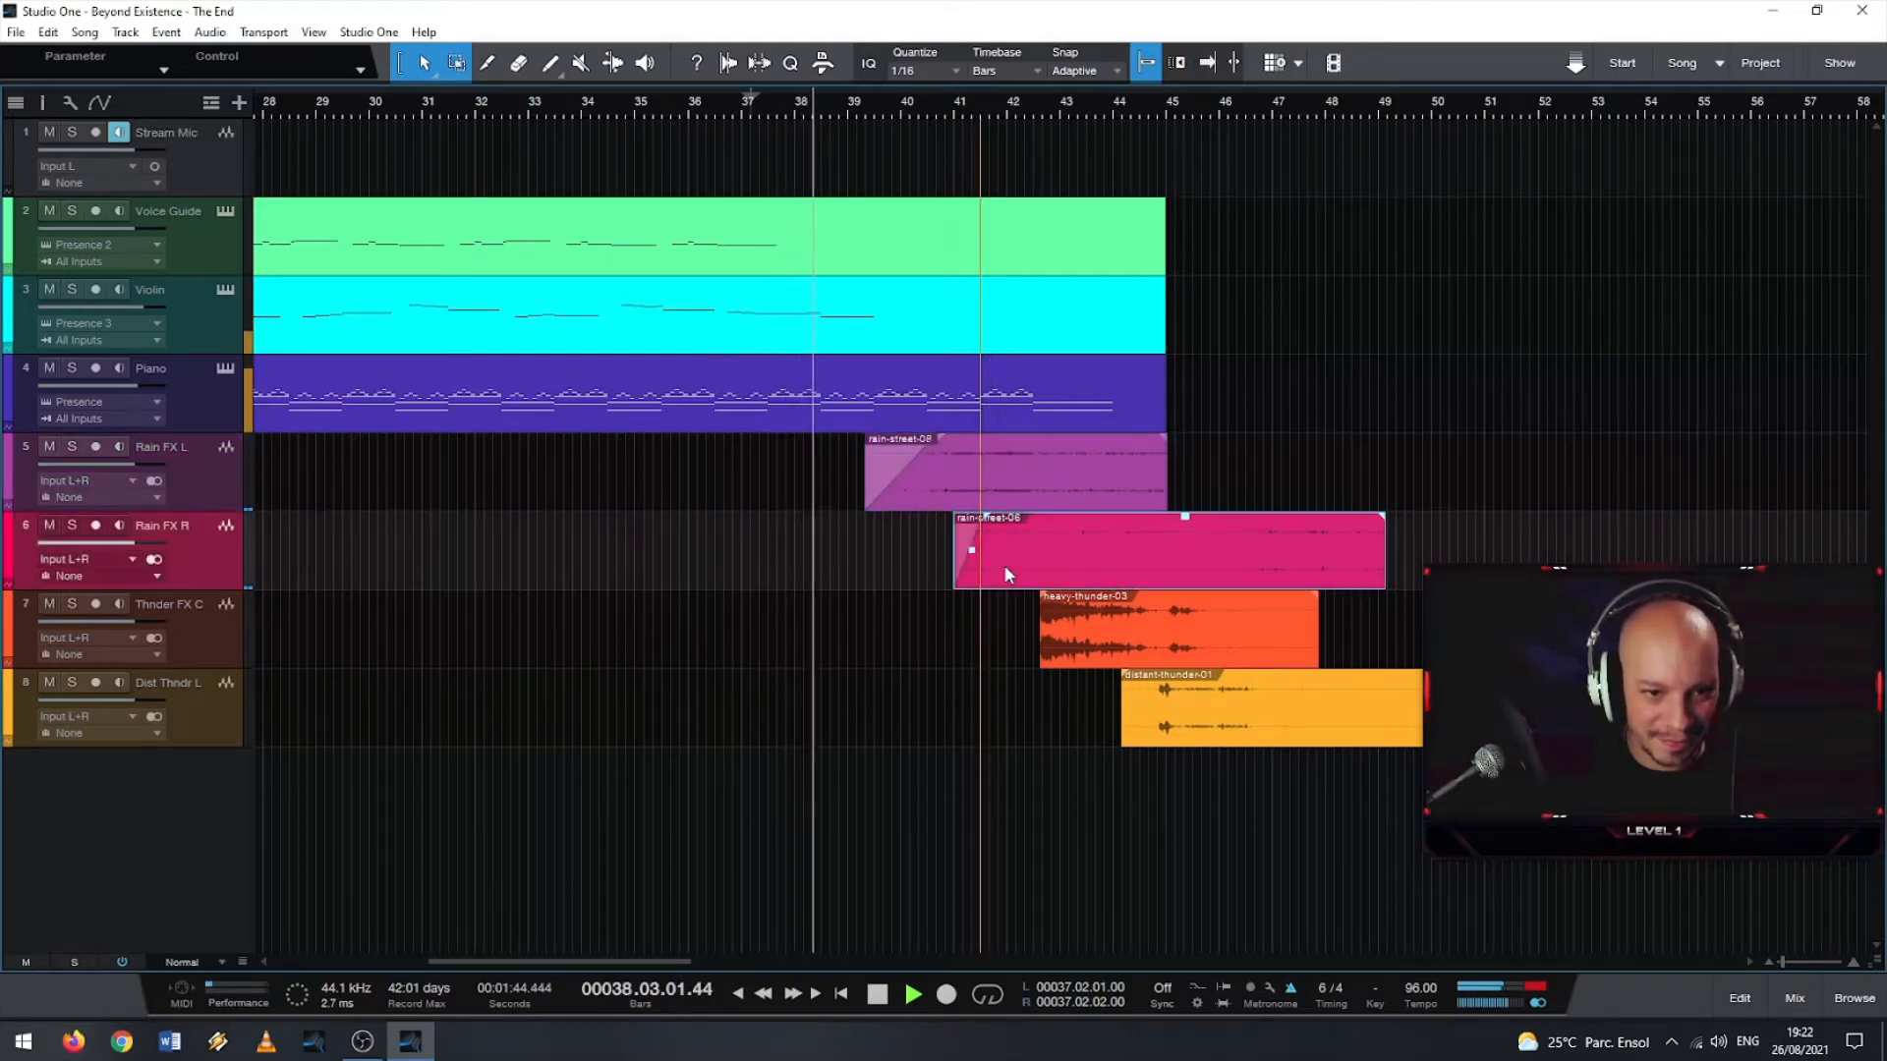
left_click_drag(987, 521, 1001, 523)
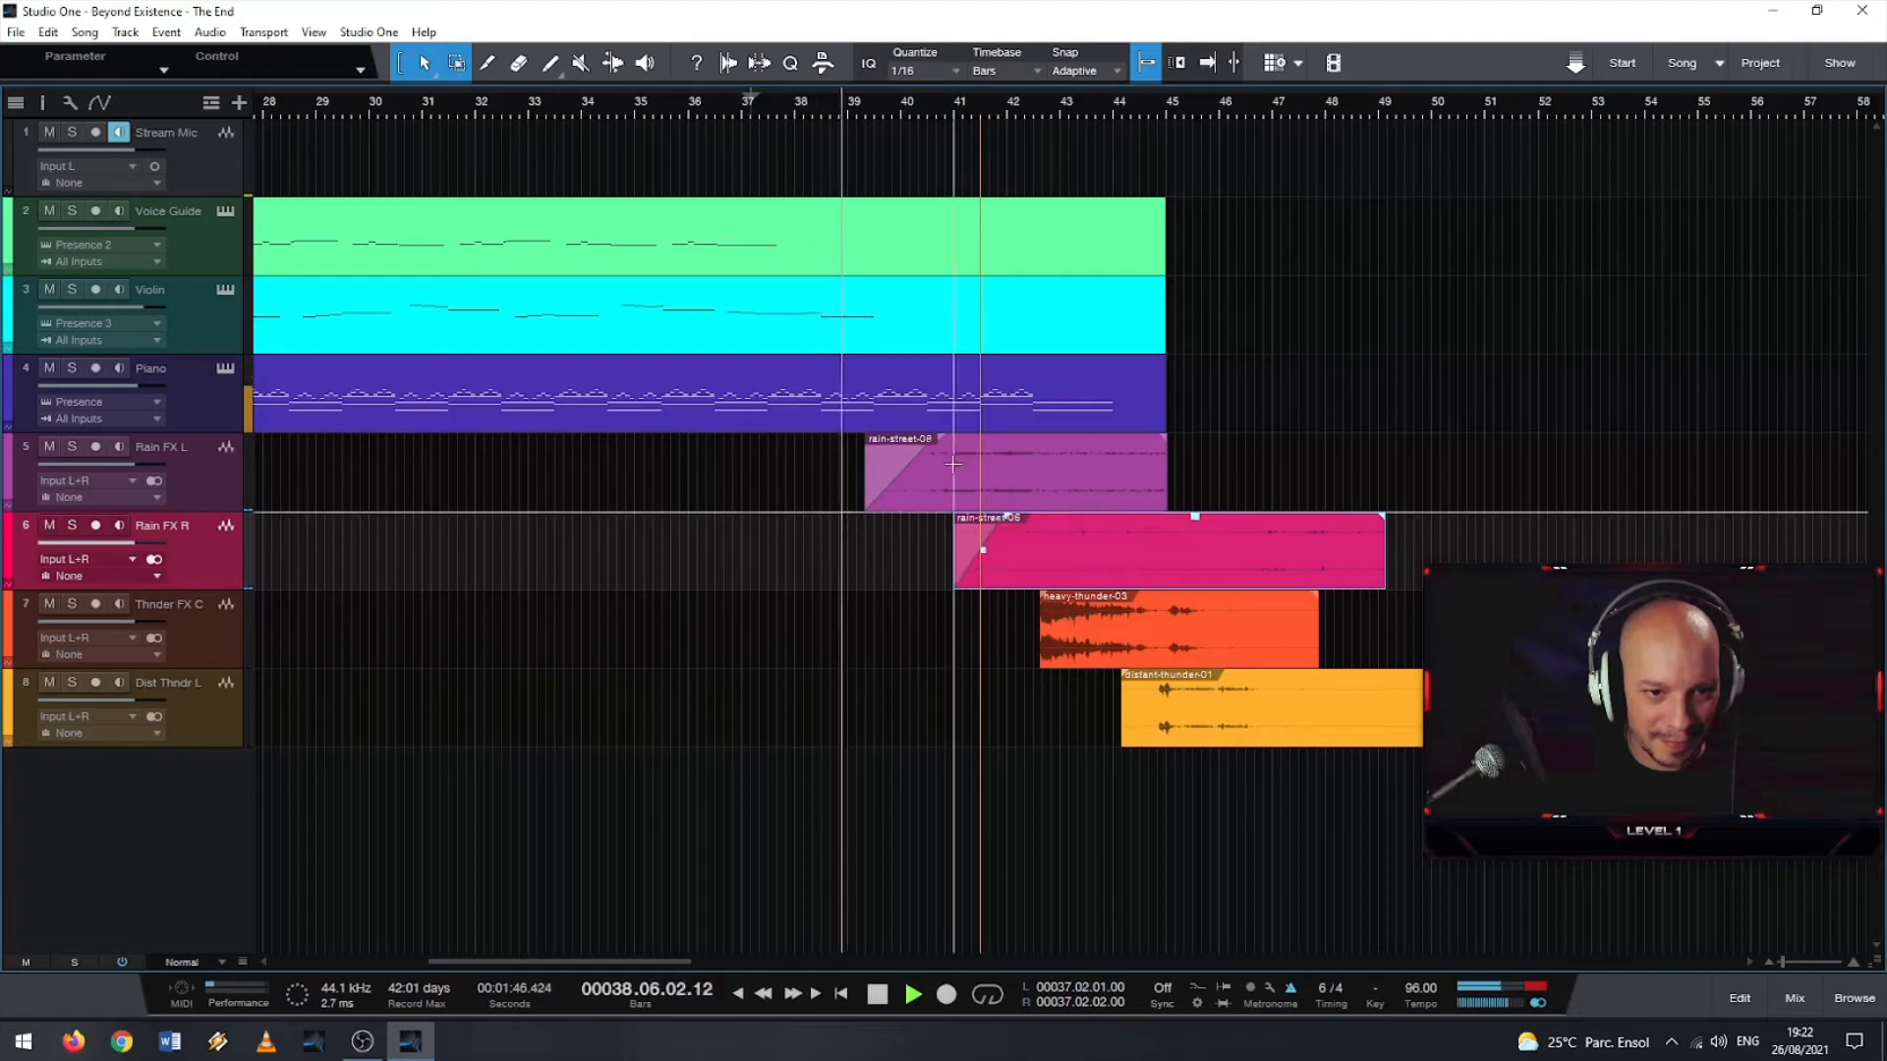
left_click(943, 465)
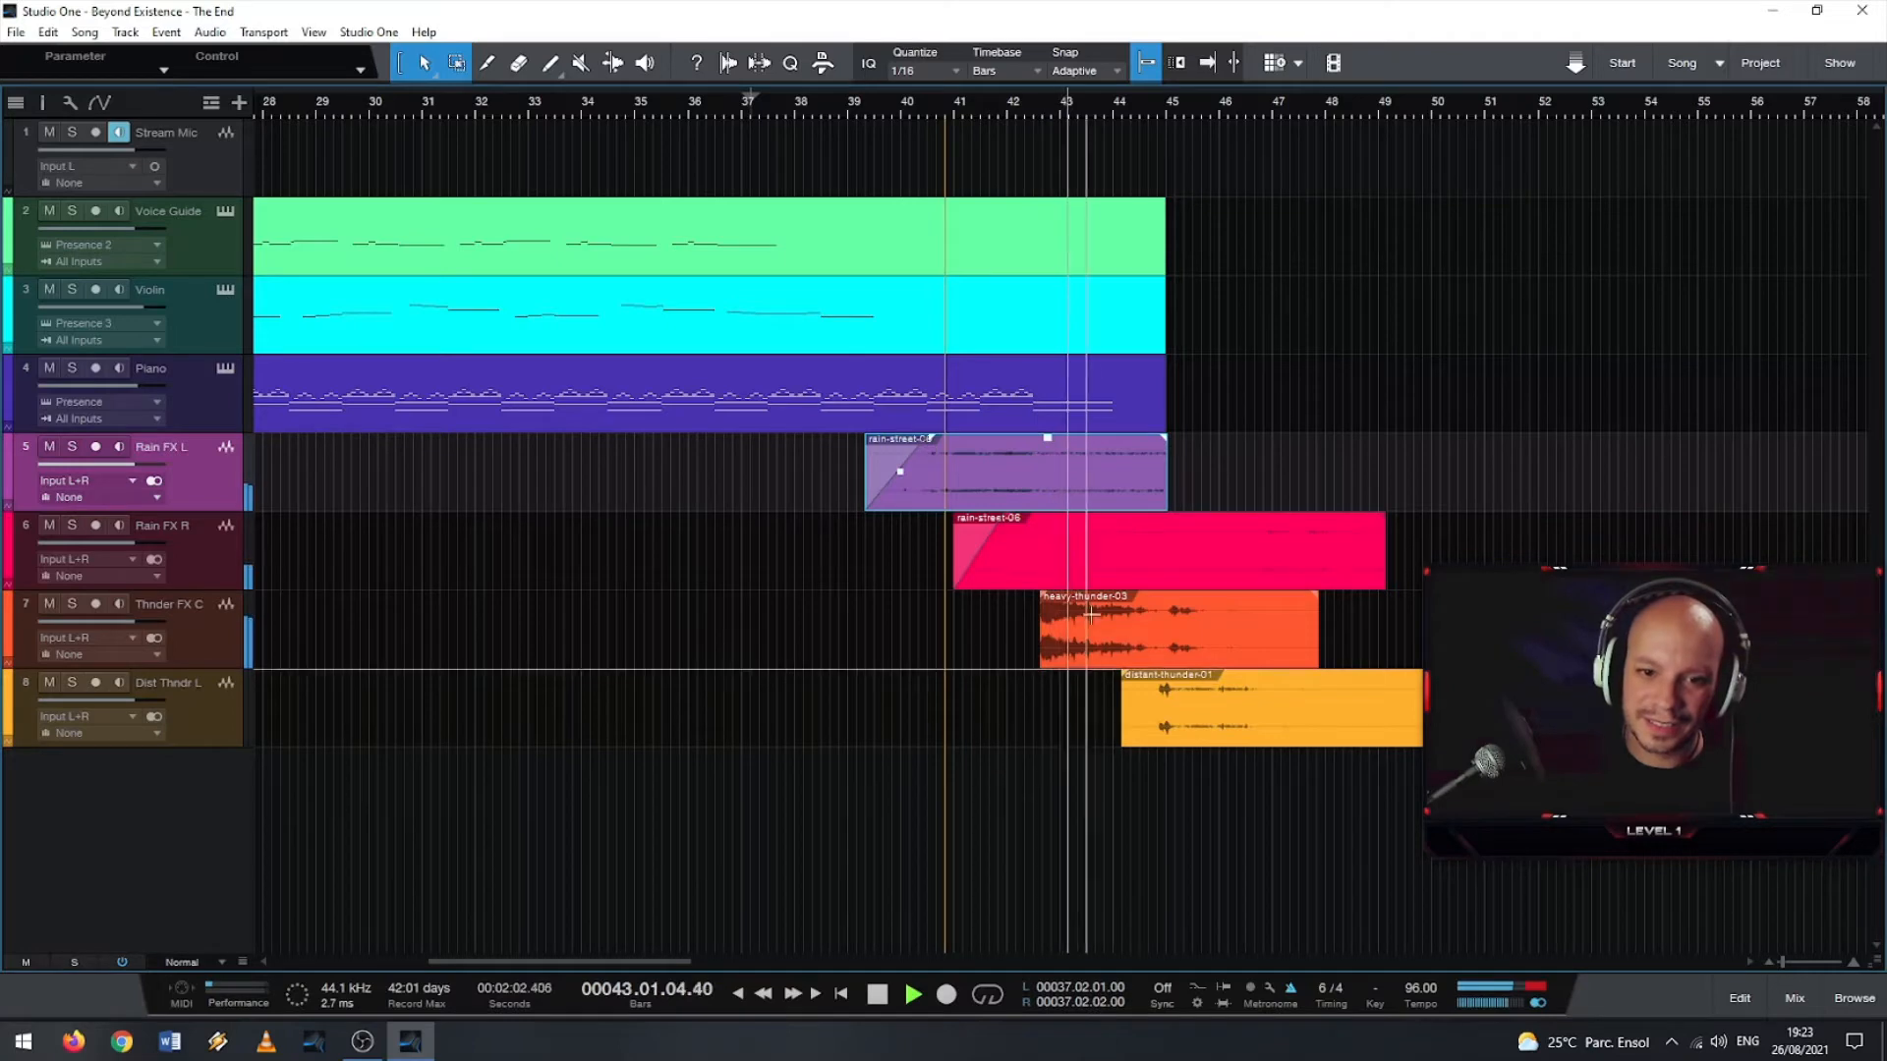
- Nudge the distant-thunder-01 clip slightly later and trim the end of the rain-street-06 clip to about midway through bar 47
left_click(1179, 727)
left_click_drag(1177, 722, 1187, 720)
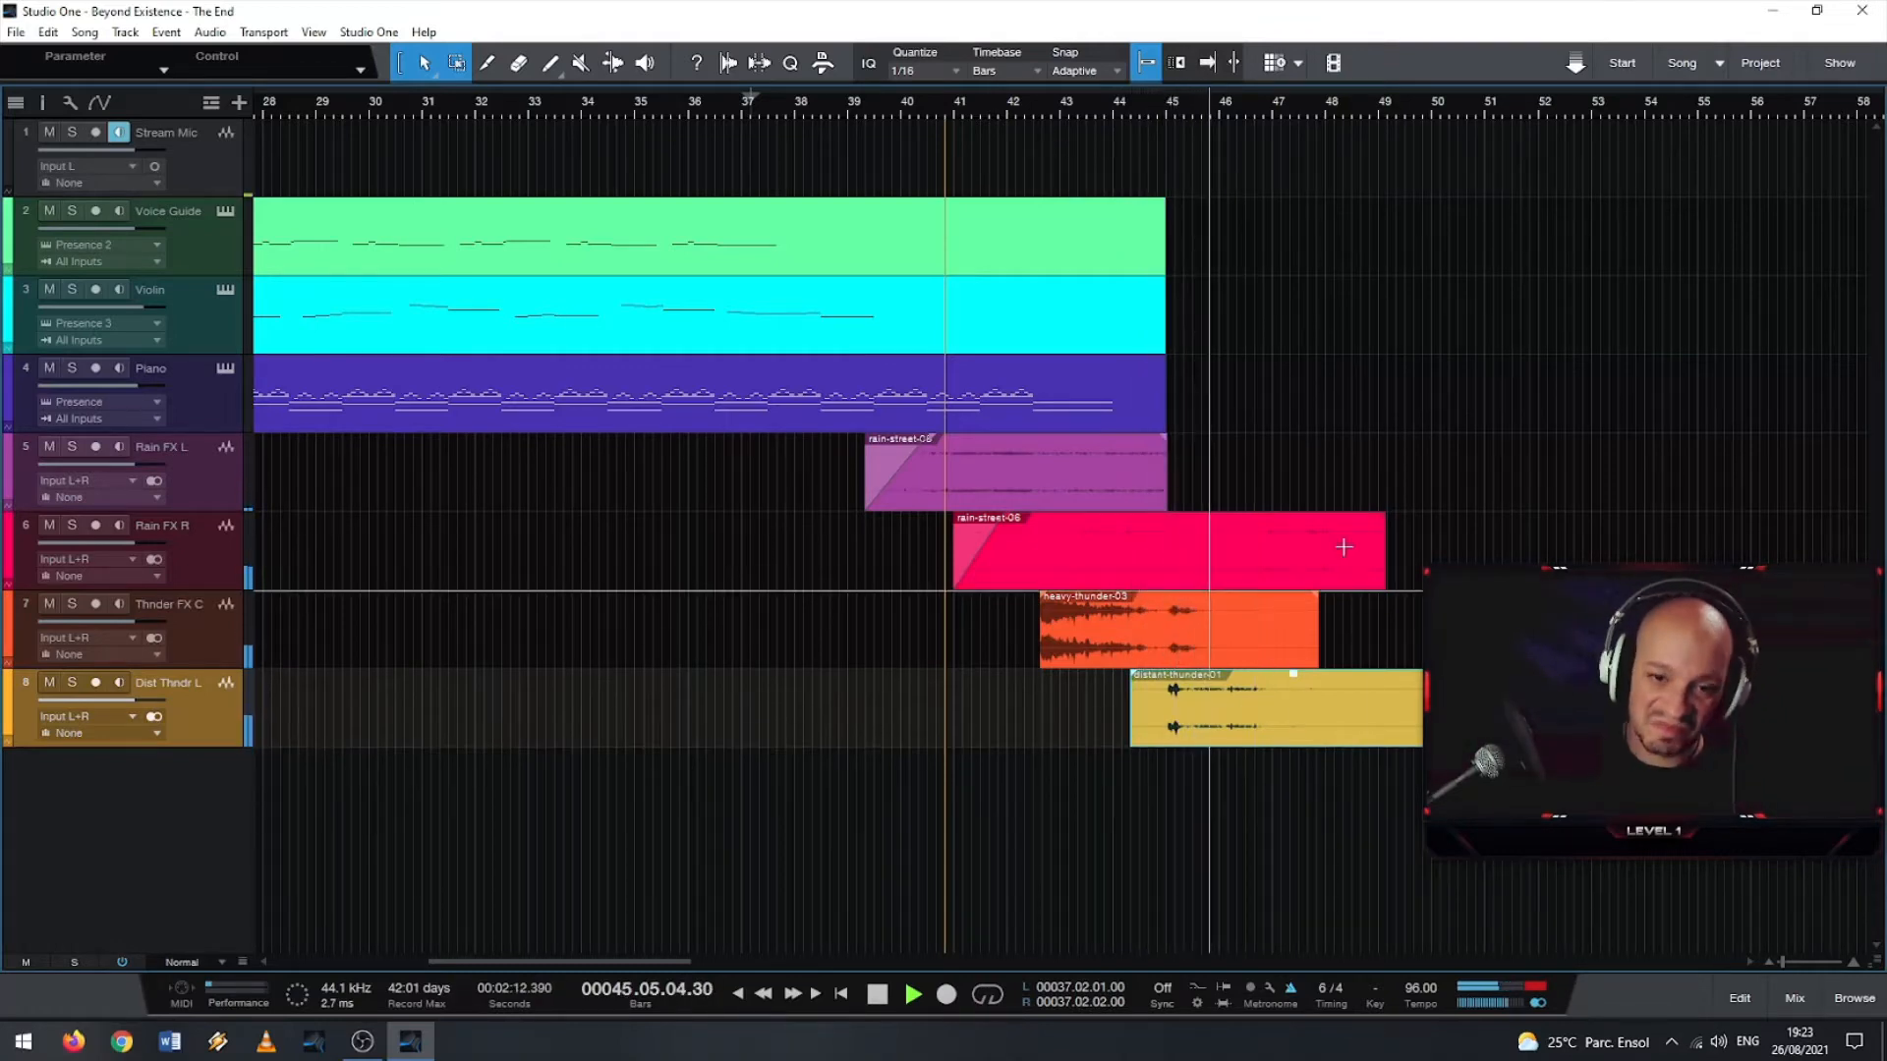
mouse_move(1383, 546)
left_mouse_down()
mouse_move(1276, 539)
mouse_move(1307, 541)
left_mouse_up()
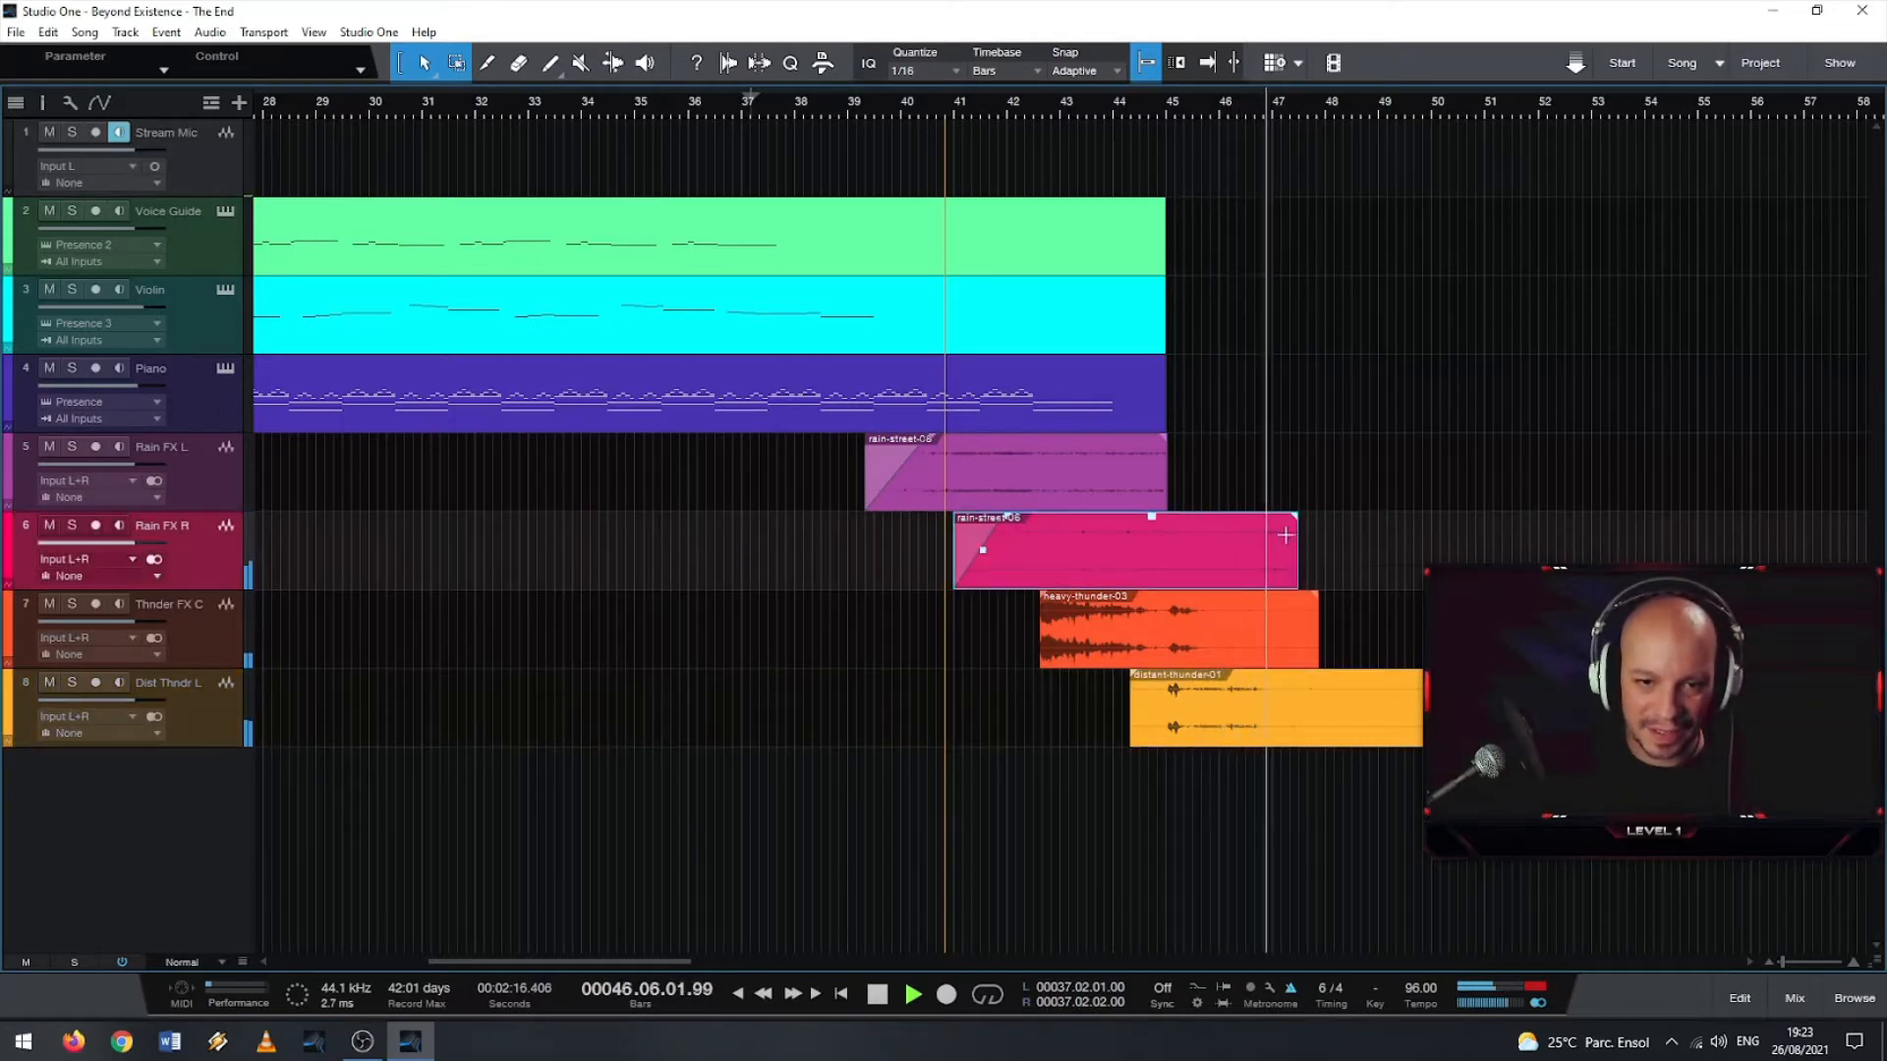
key("space")
- Duplicate the ending rain-street-08 clip, trim off its faded start, and place the copy at bar 45 to end just before bar 48
left_click_drag(1169, 478, 1215, 477)
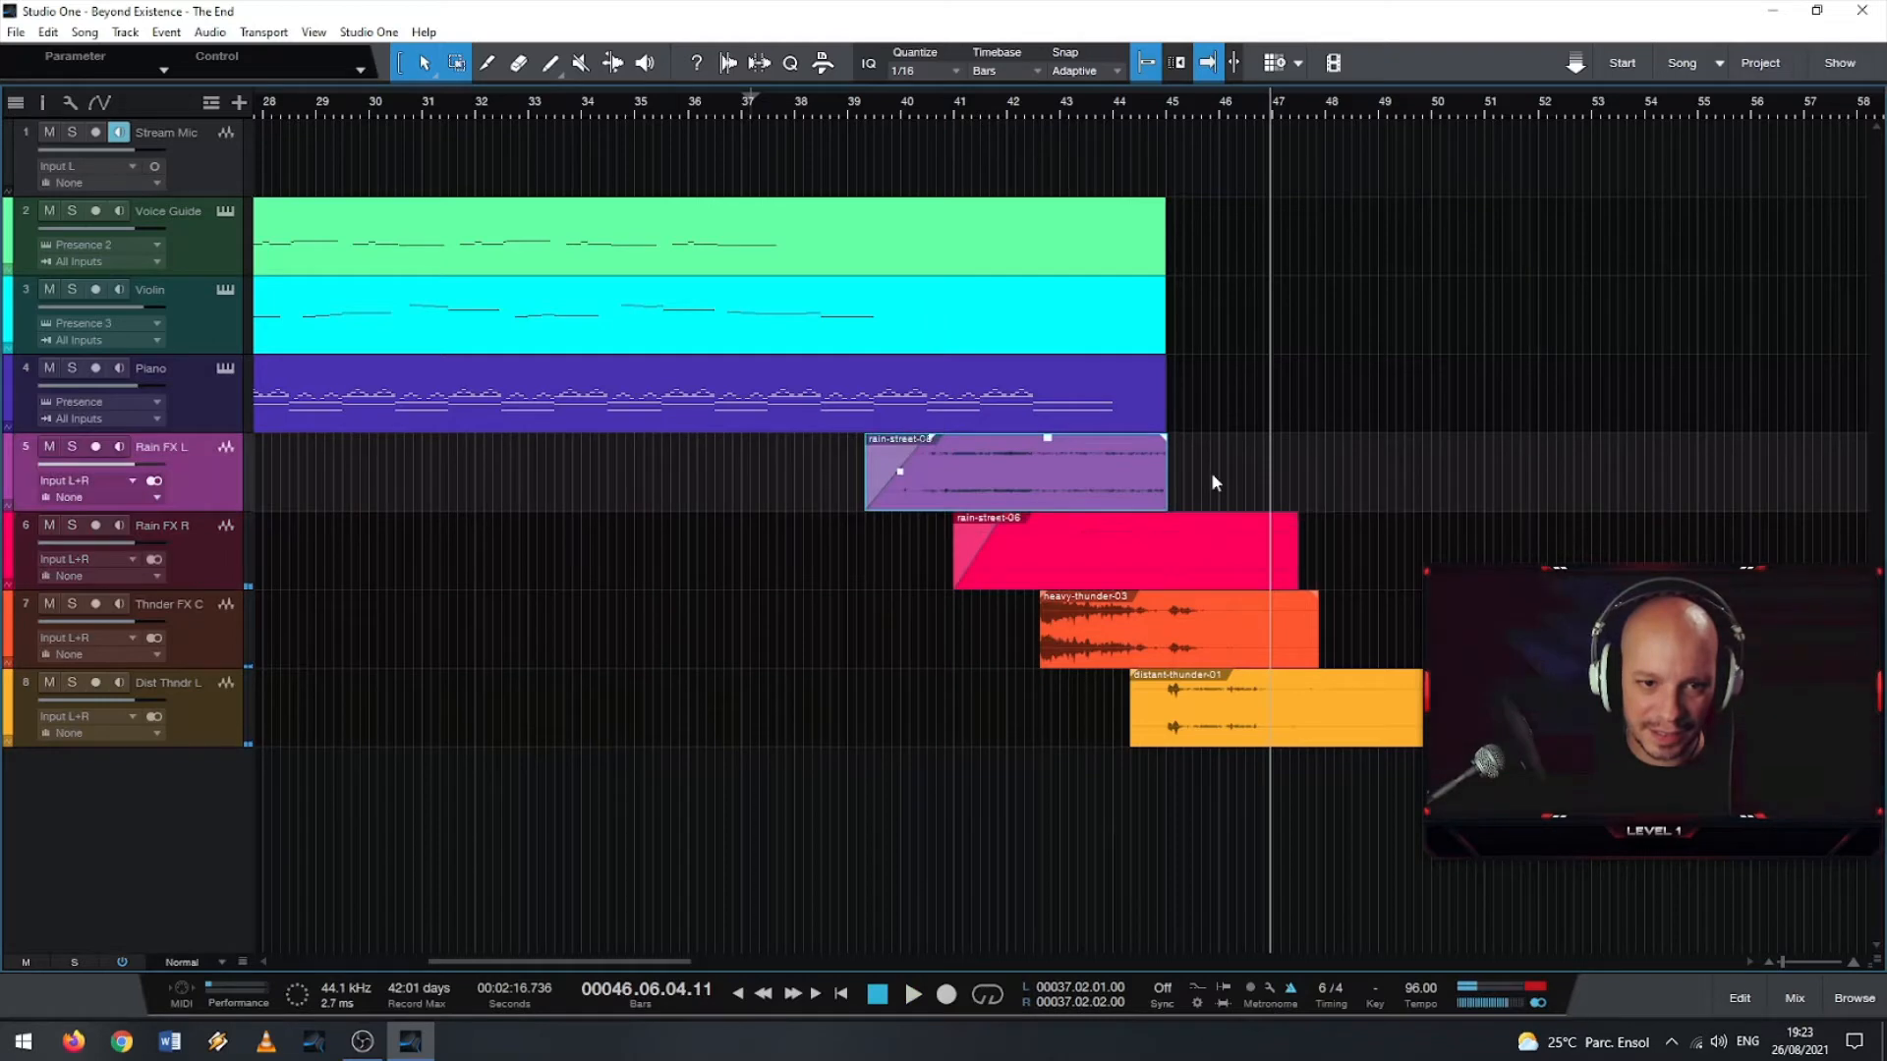
key("d")
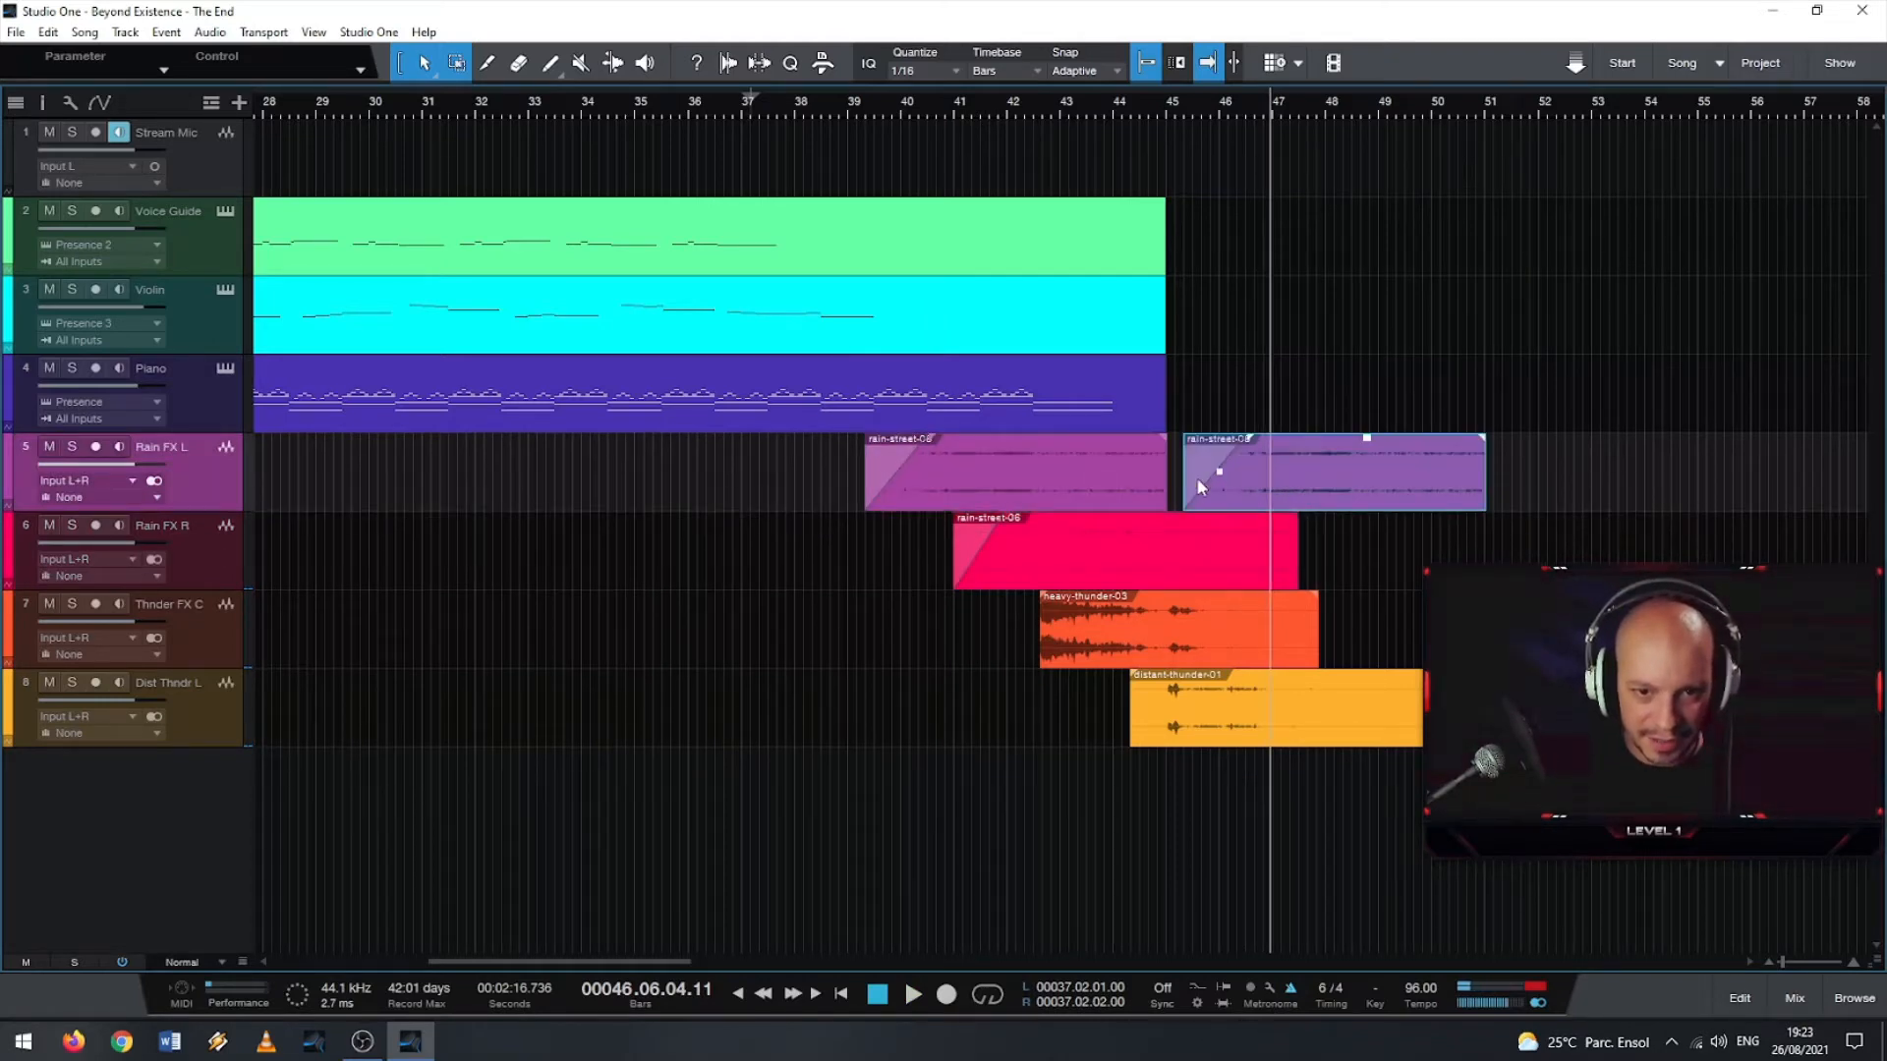
left_click_drag(1175, 477, 1253, 481)
left_click_drag(1227, 494, 1218, 481)
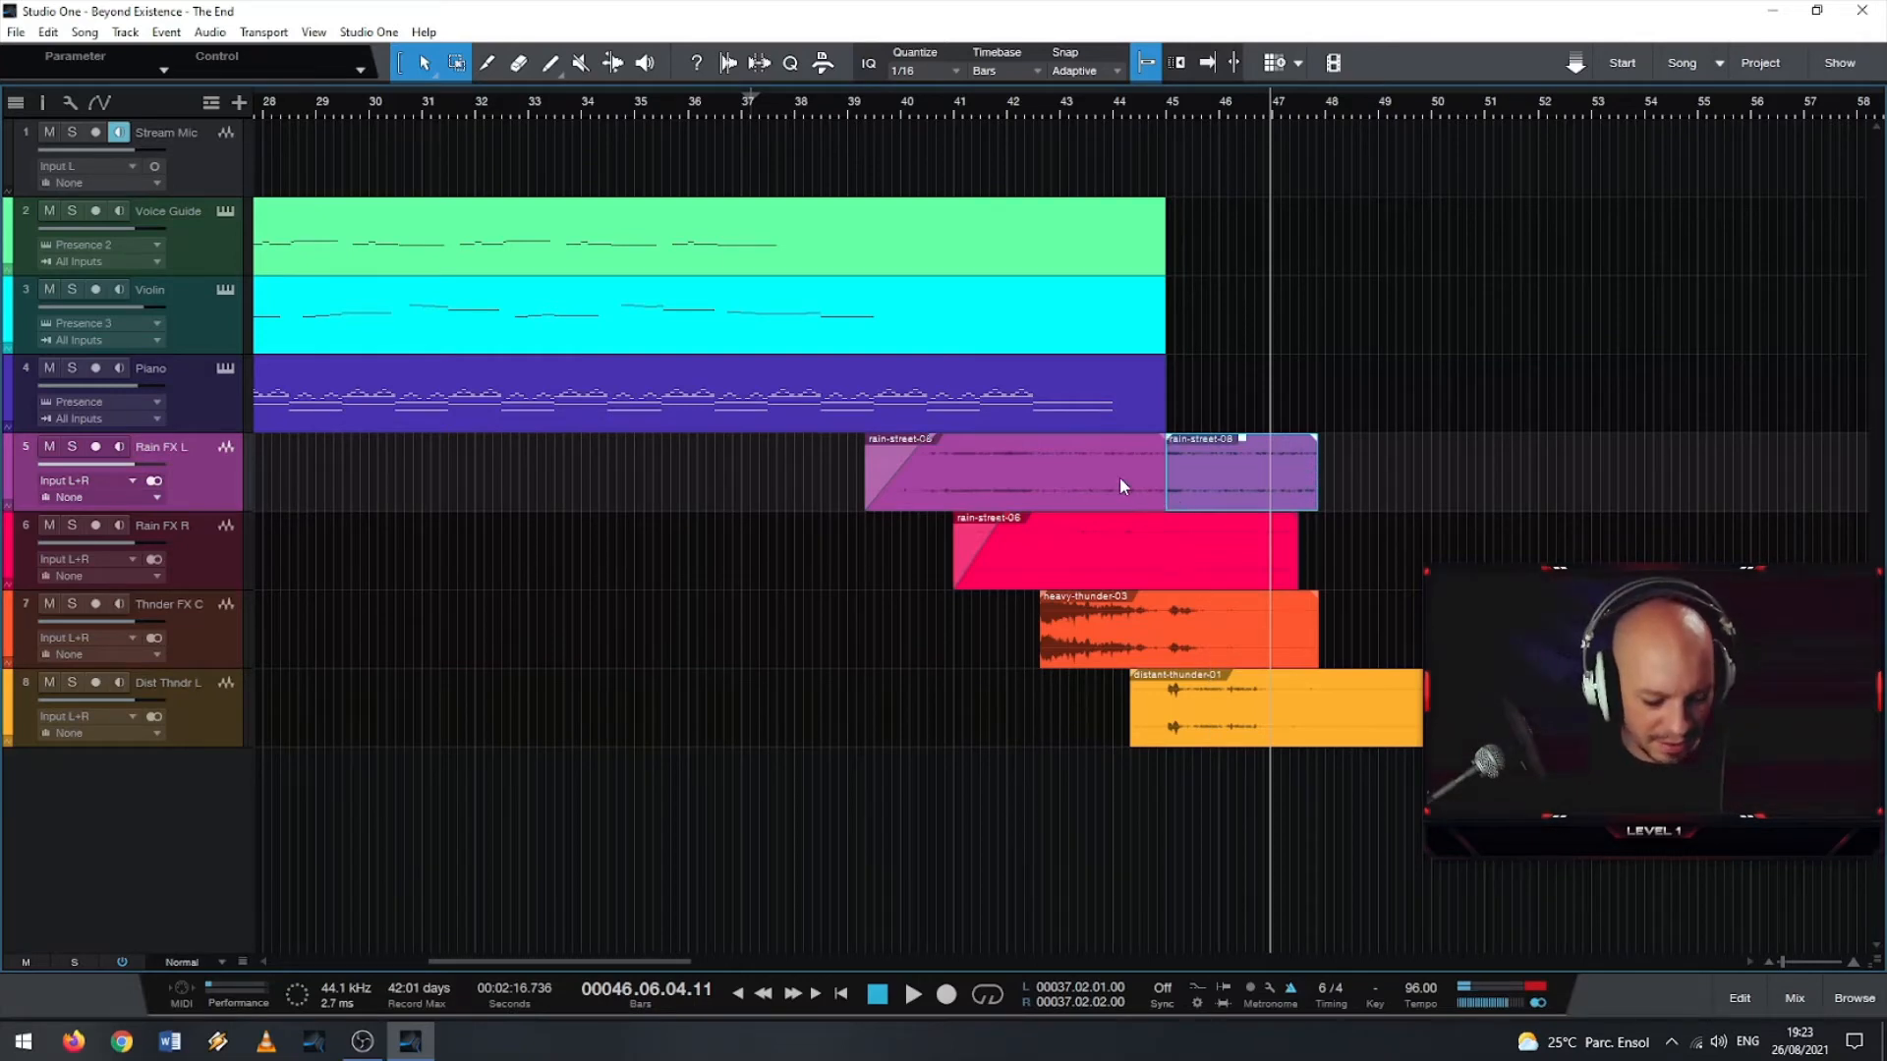
- Add a very short fade-in to the duplicated rain-street-08 clip where it joins the previous clip at bar 45
scroll(1118, 476, "up", 8)
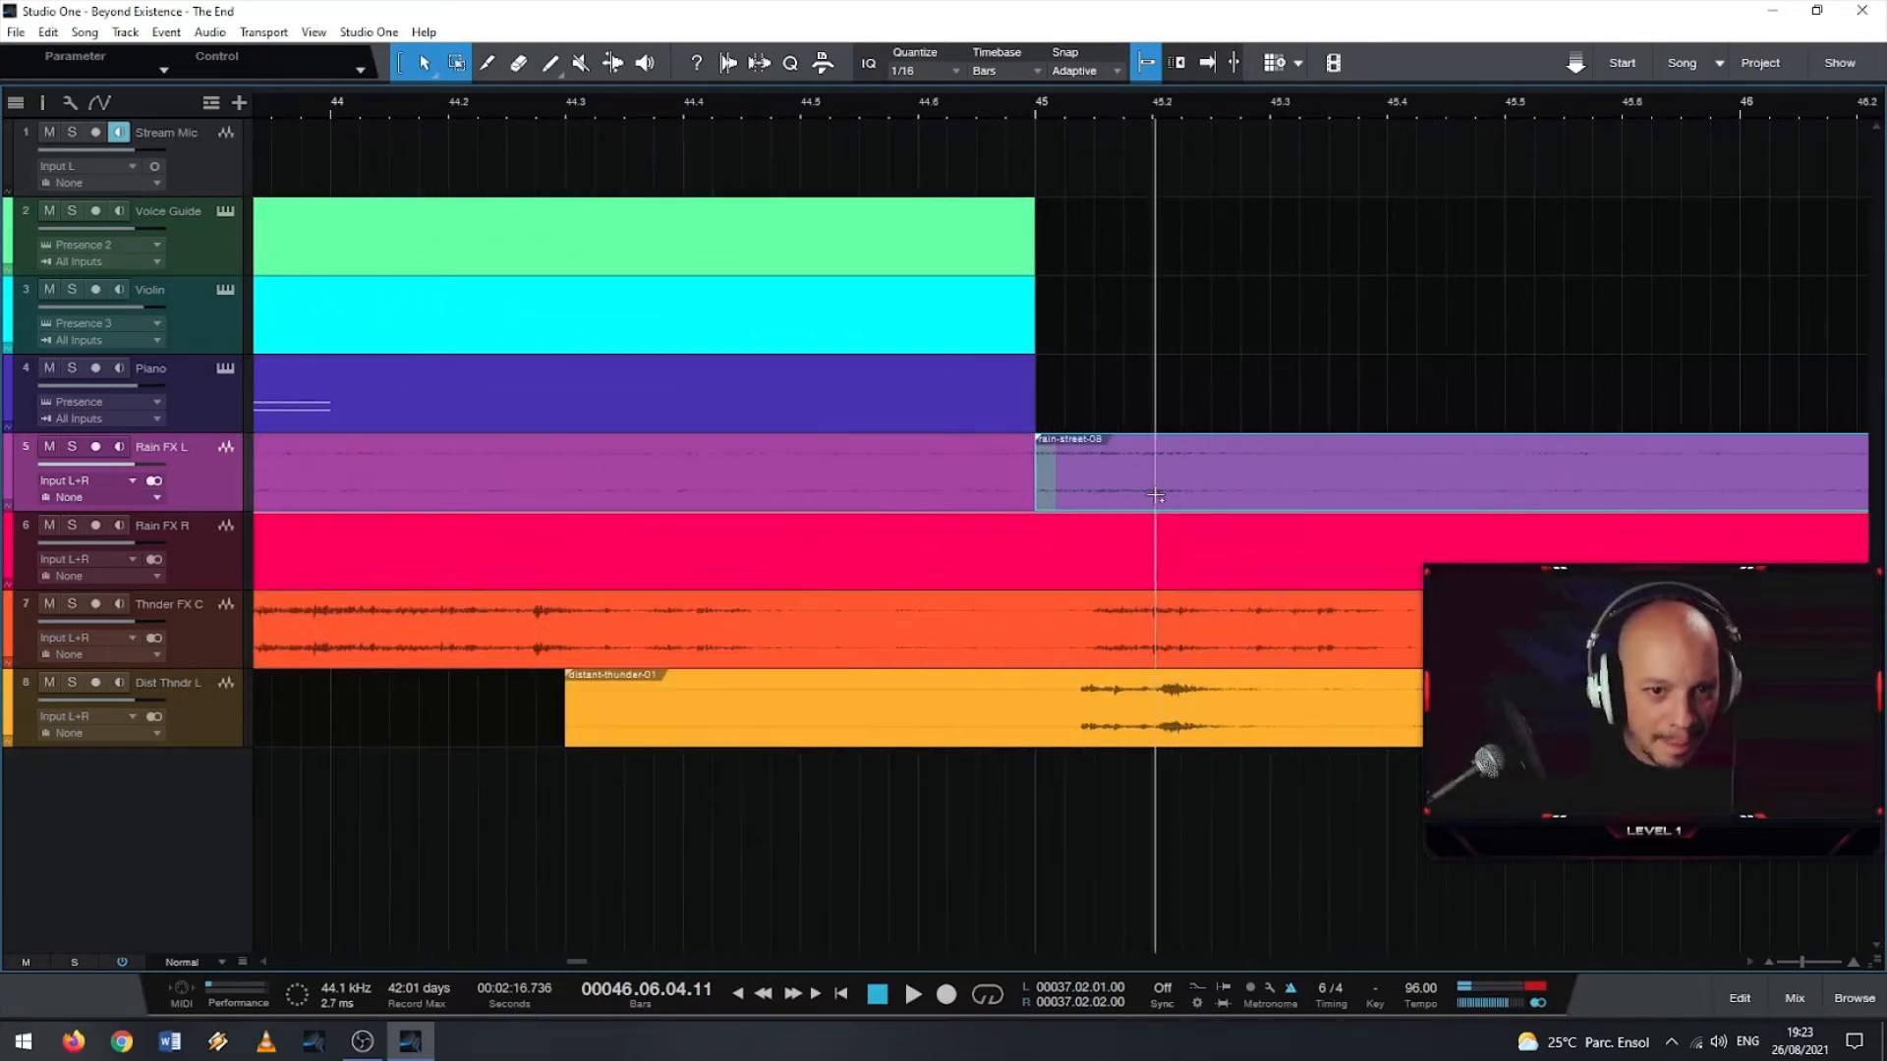
left_click_drag(1155, 495, 1055, 481)
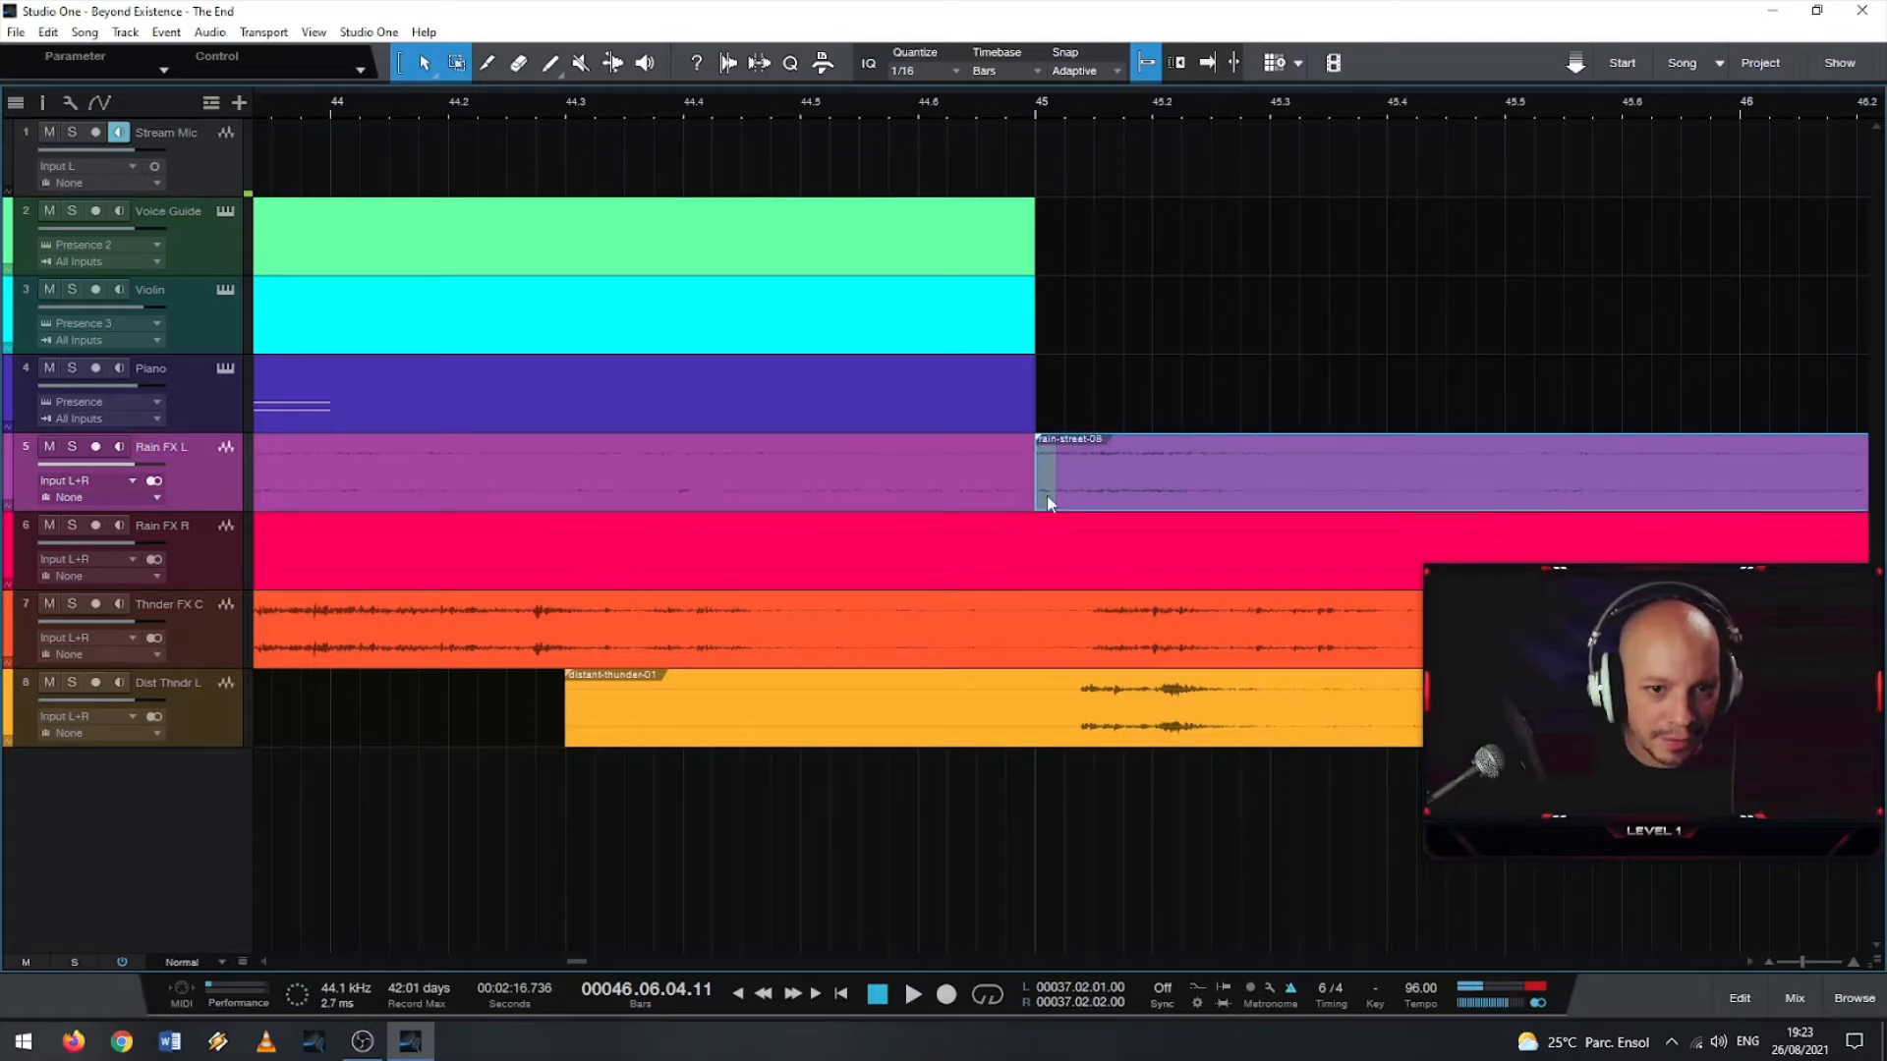
right_click(1047, 503)
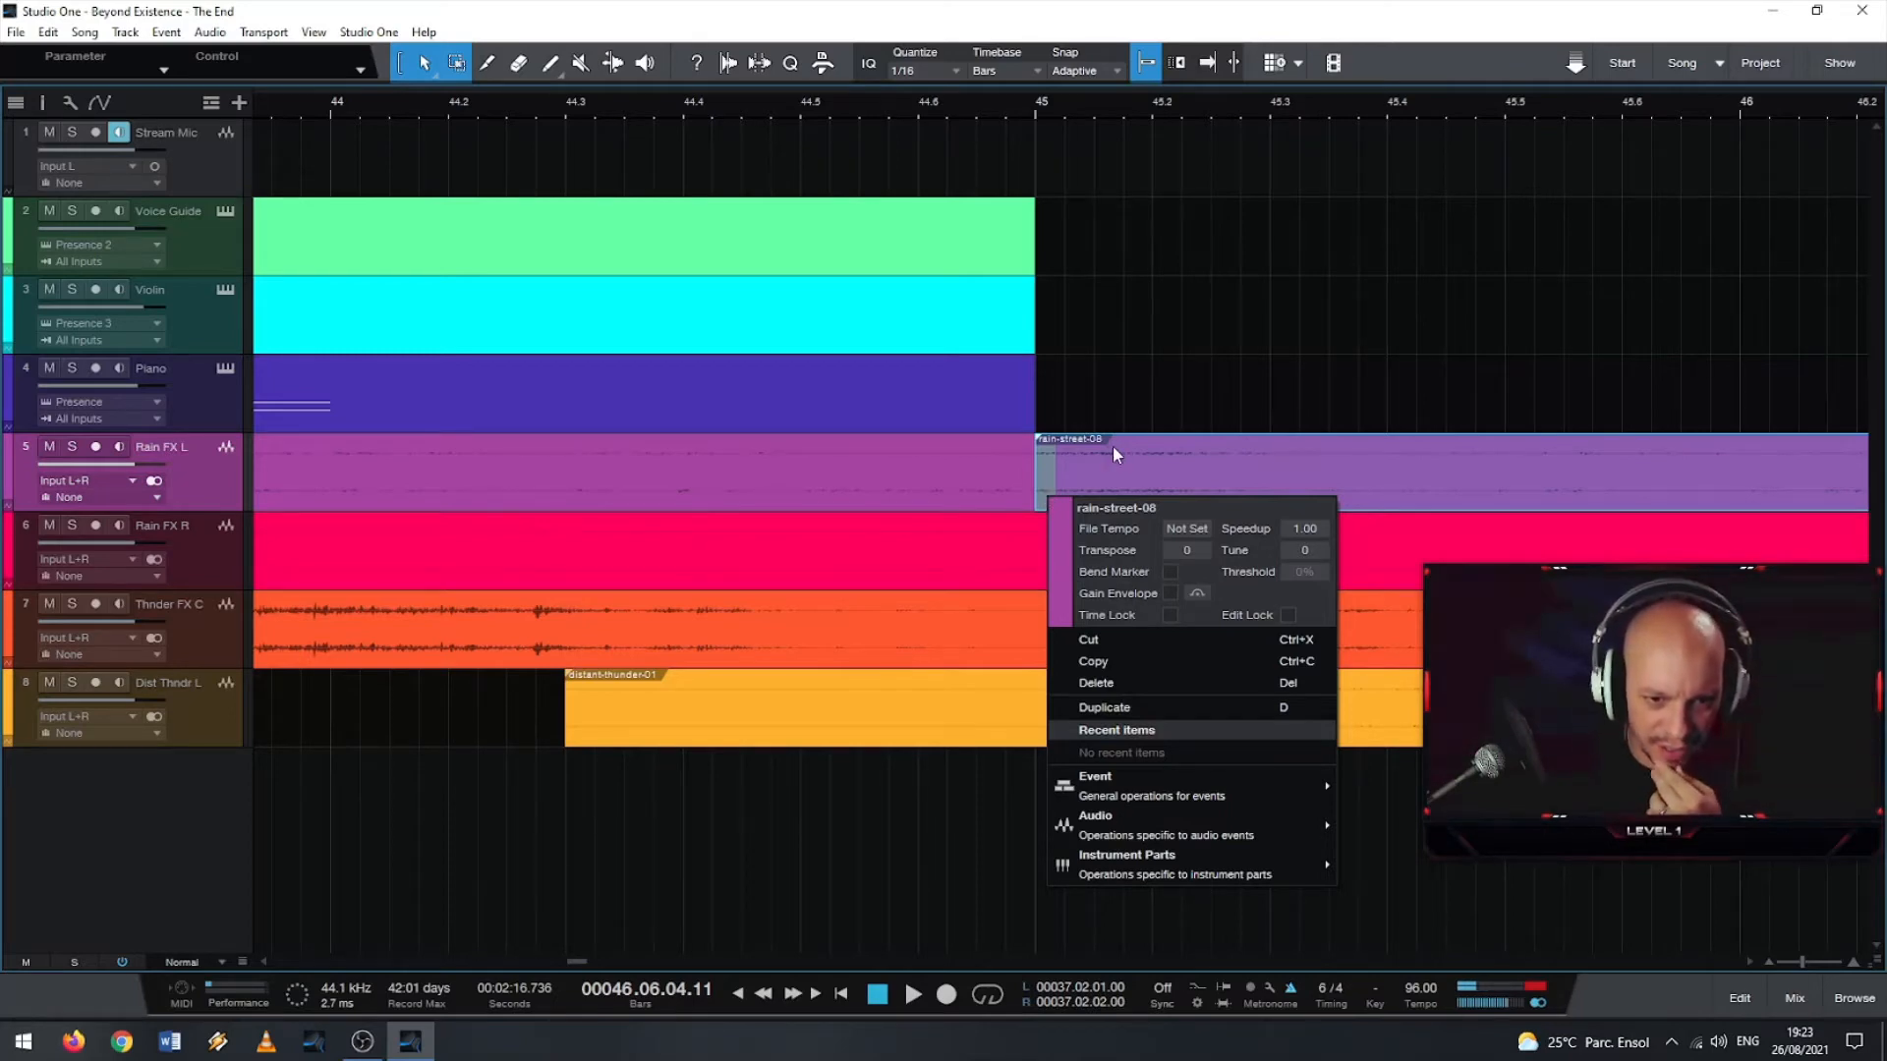
left_click_drag(1040, 439, 1060, 445)
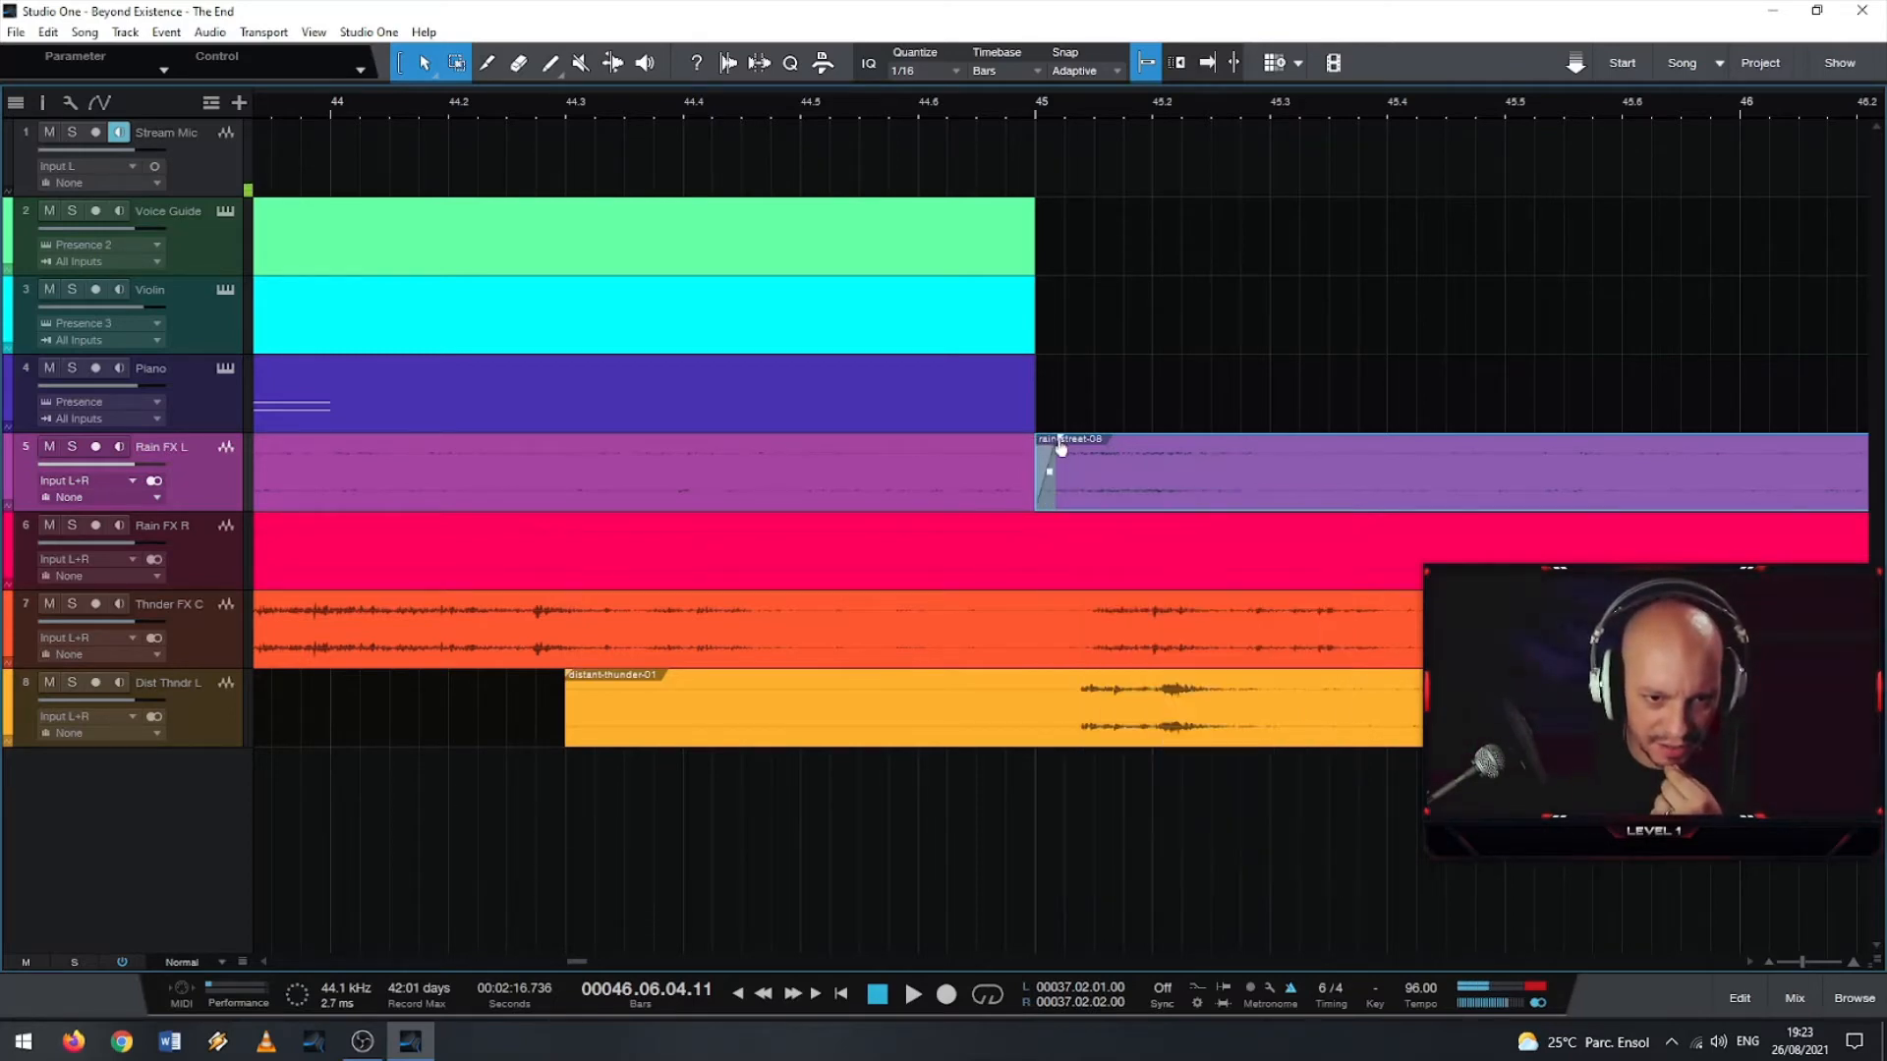
- Crossfade the two rain-street-08 clips where they meet at bar 45 and replay the transition
left_click(994, 502)
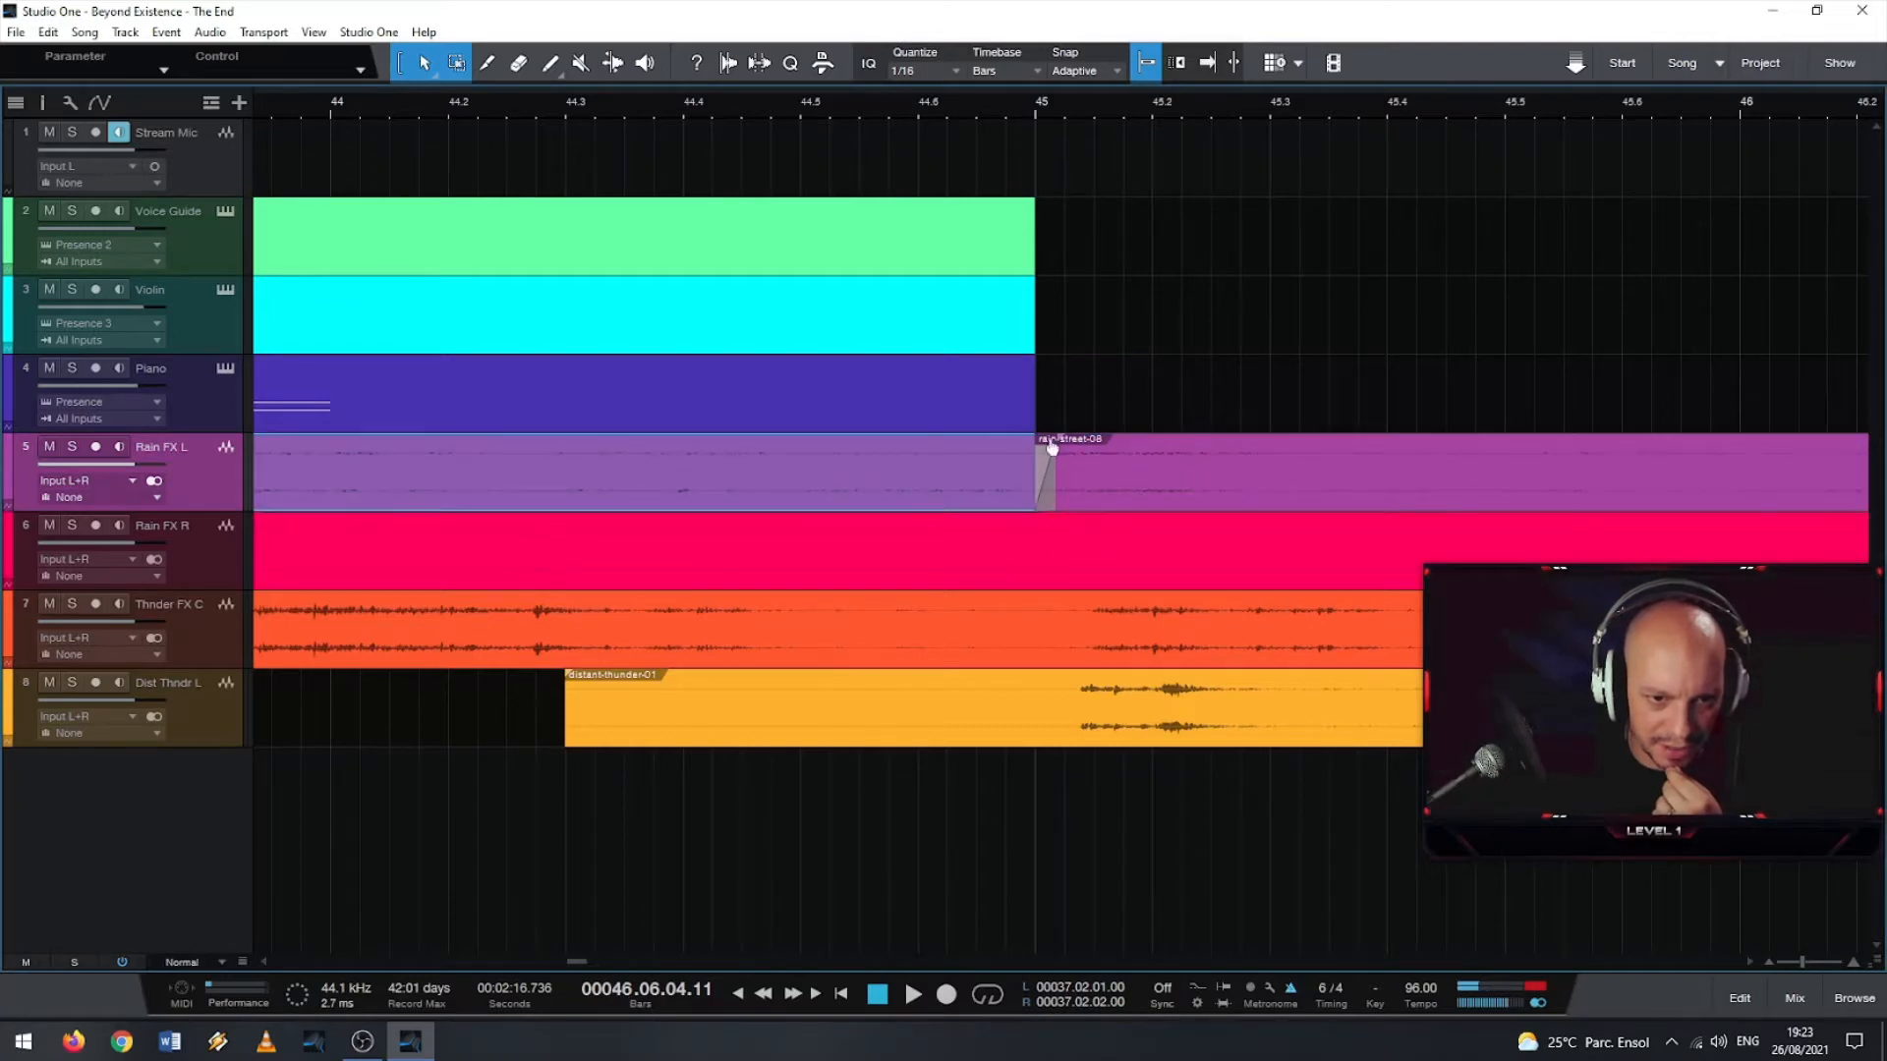
left_click(1083, 489)
left_click_drag(1039, 486, 1089, 487)
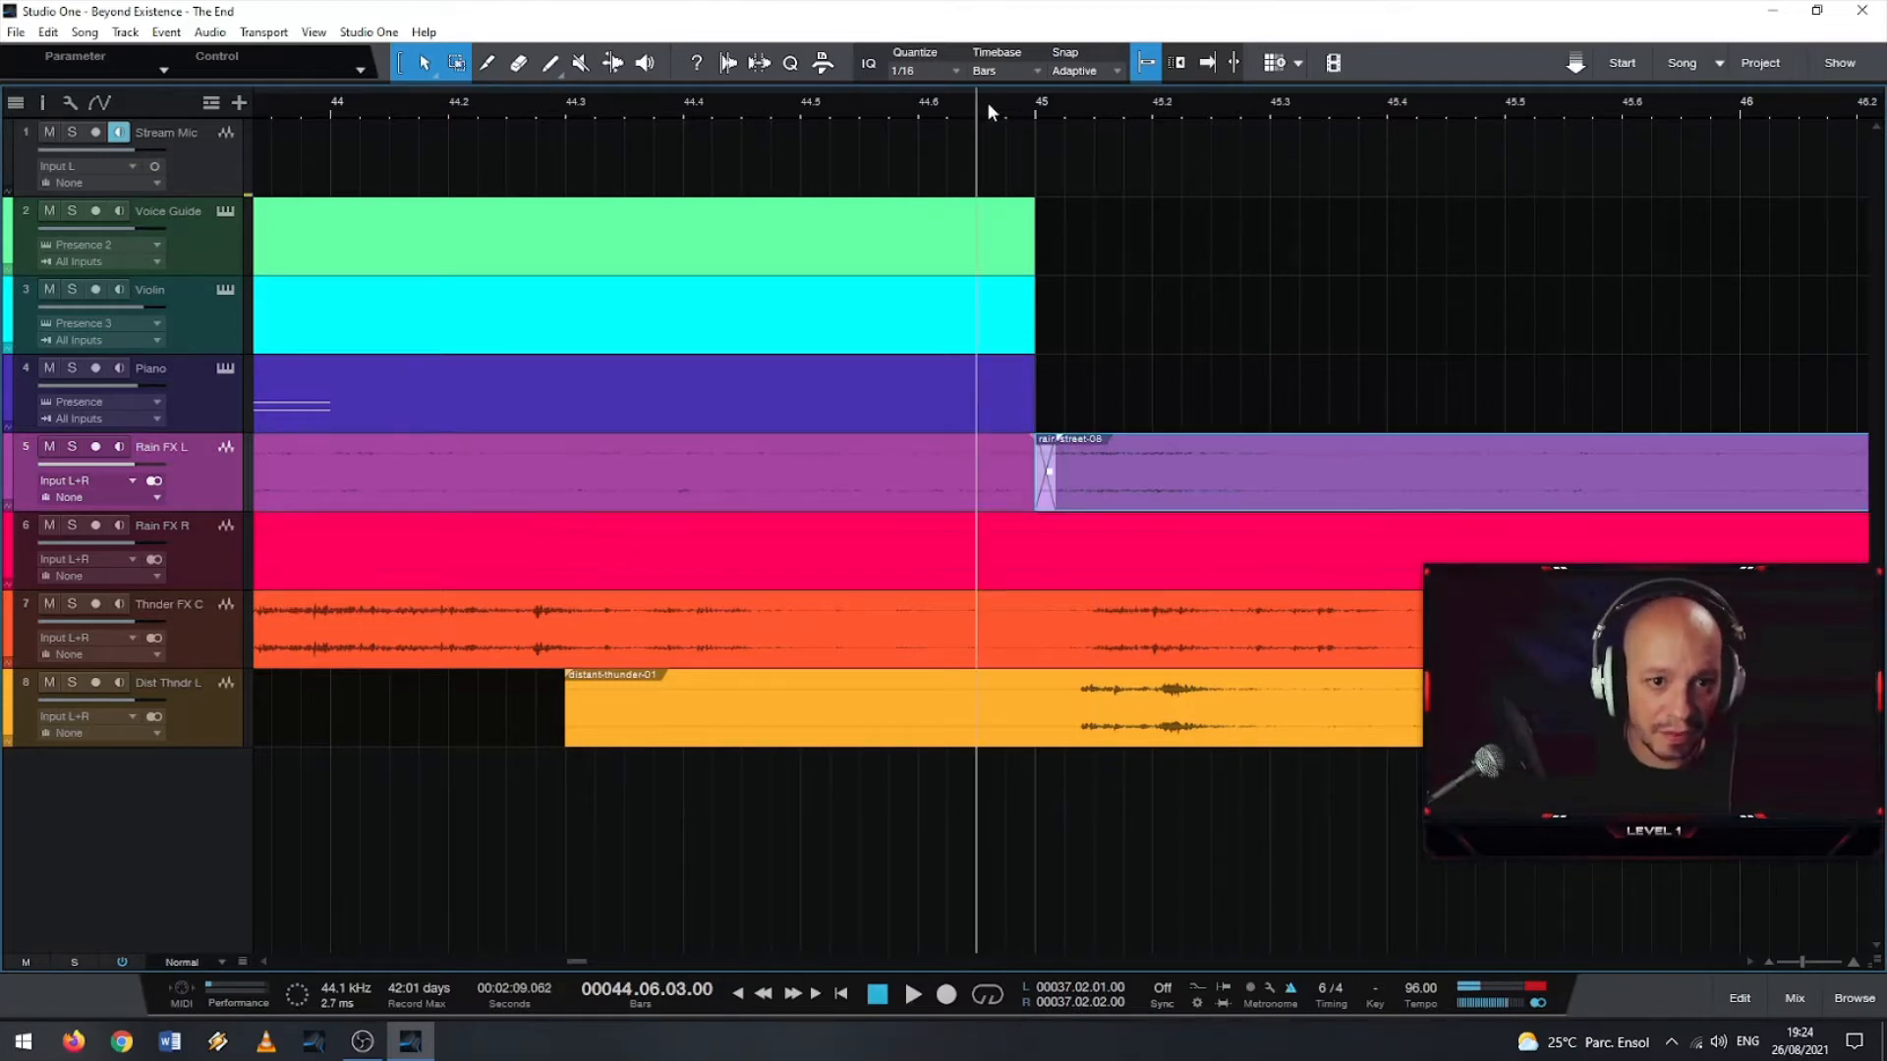
key("f")
key("space")
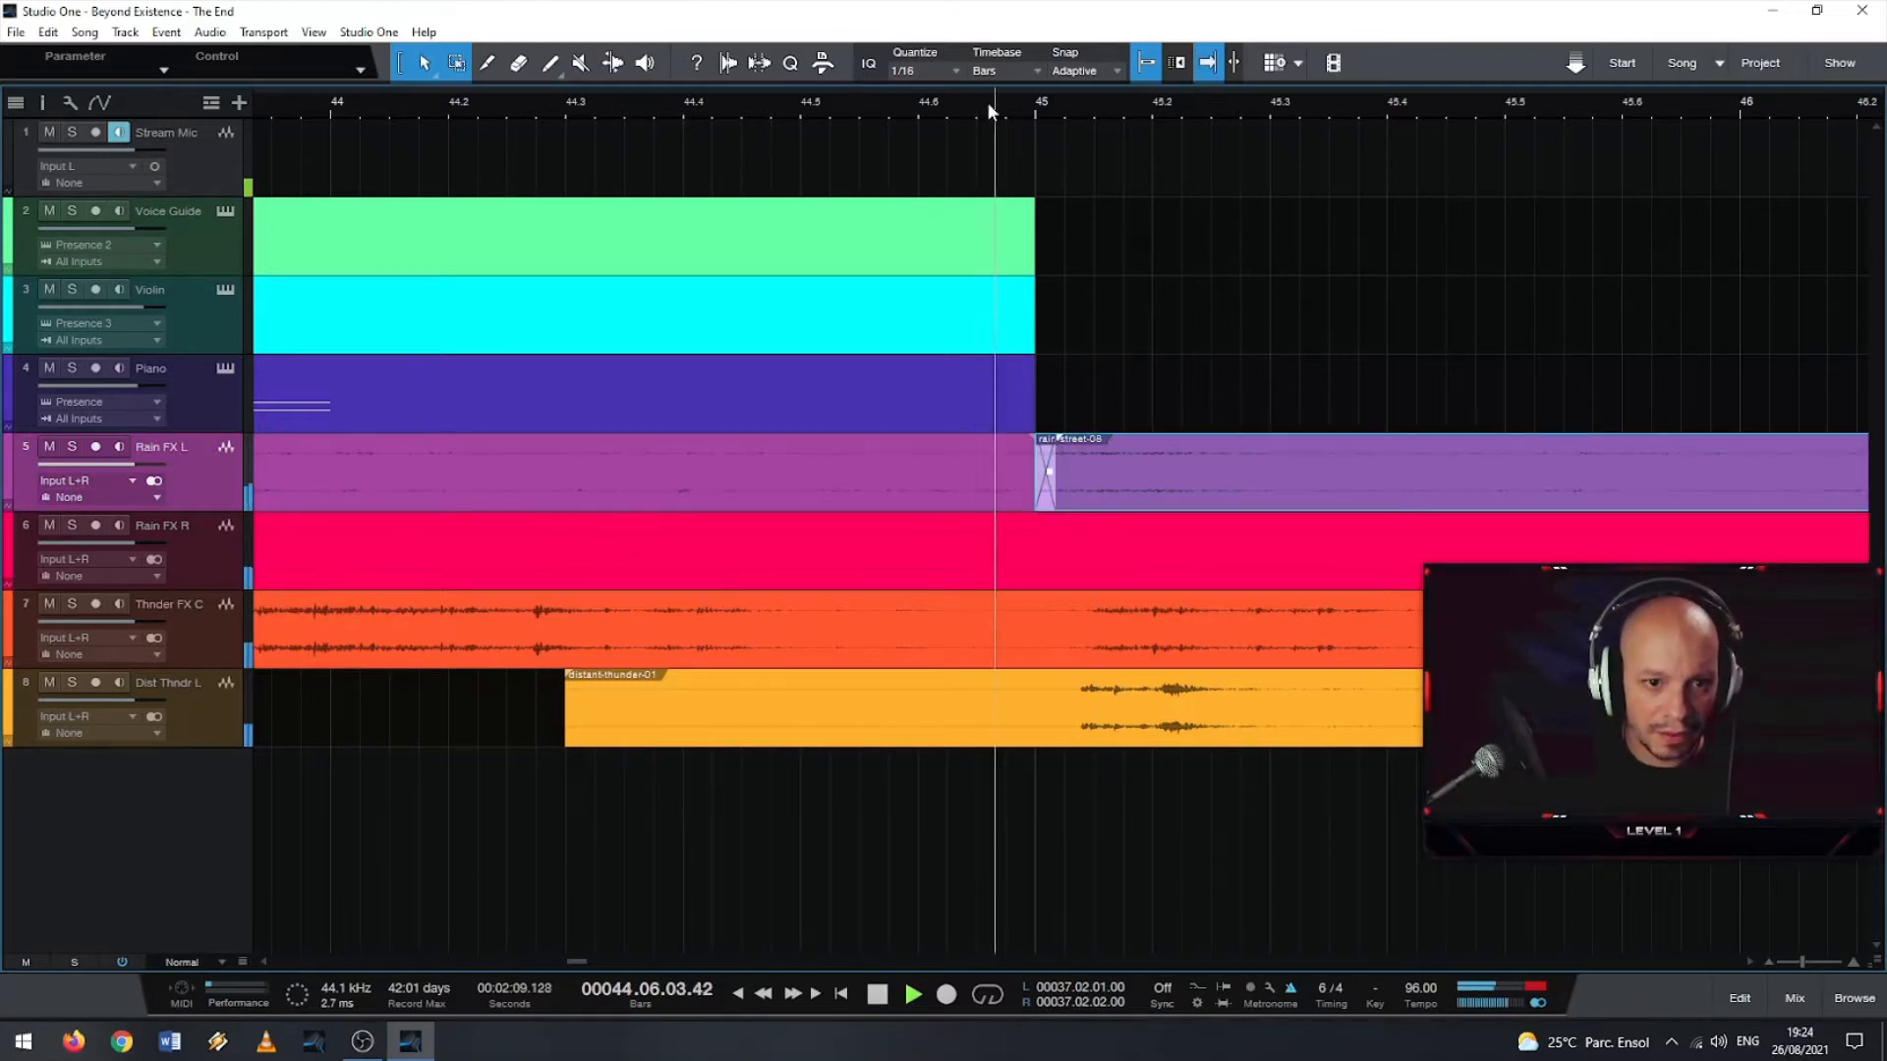
left_click(911, 111)
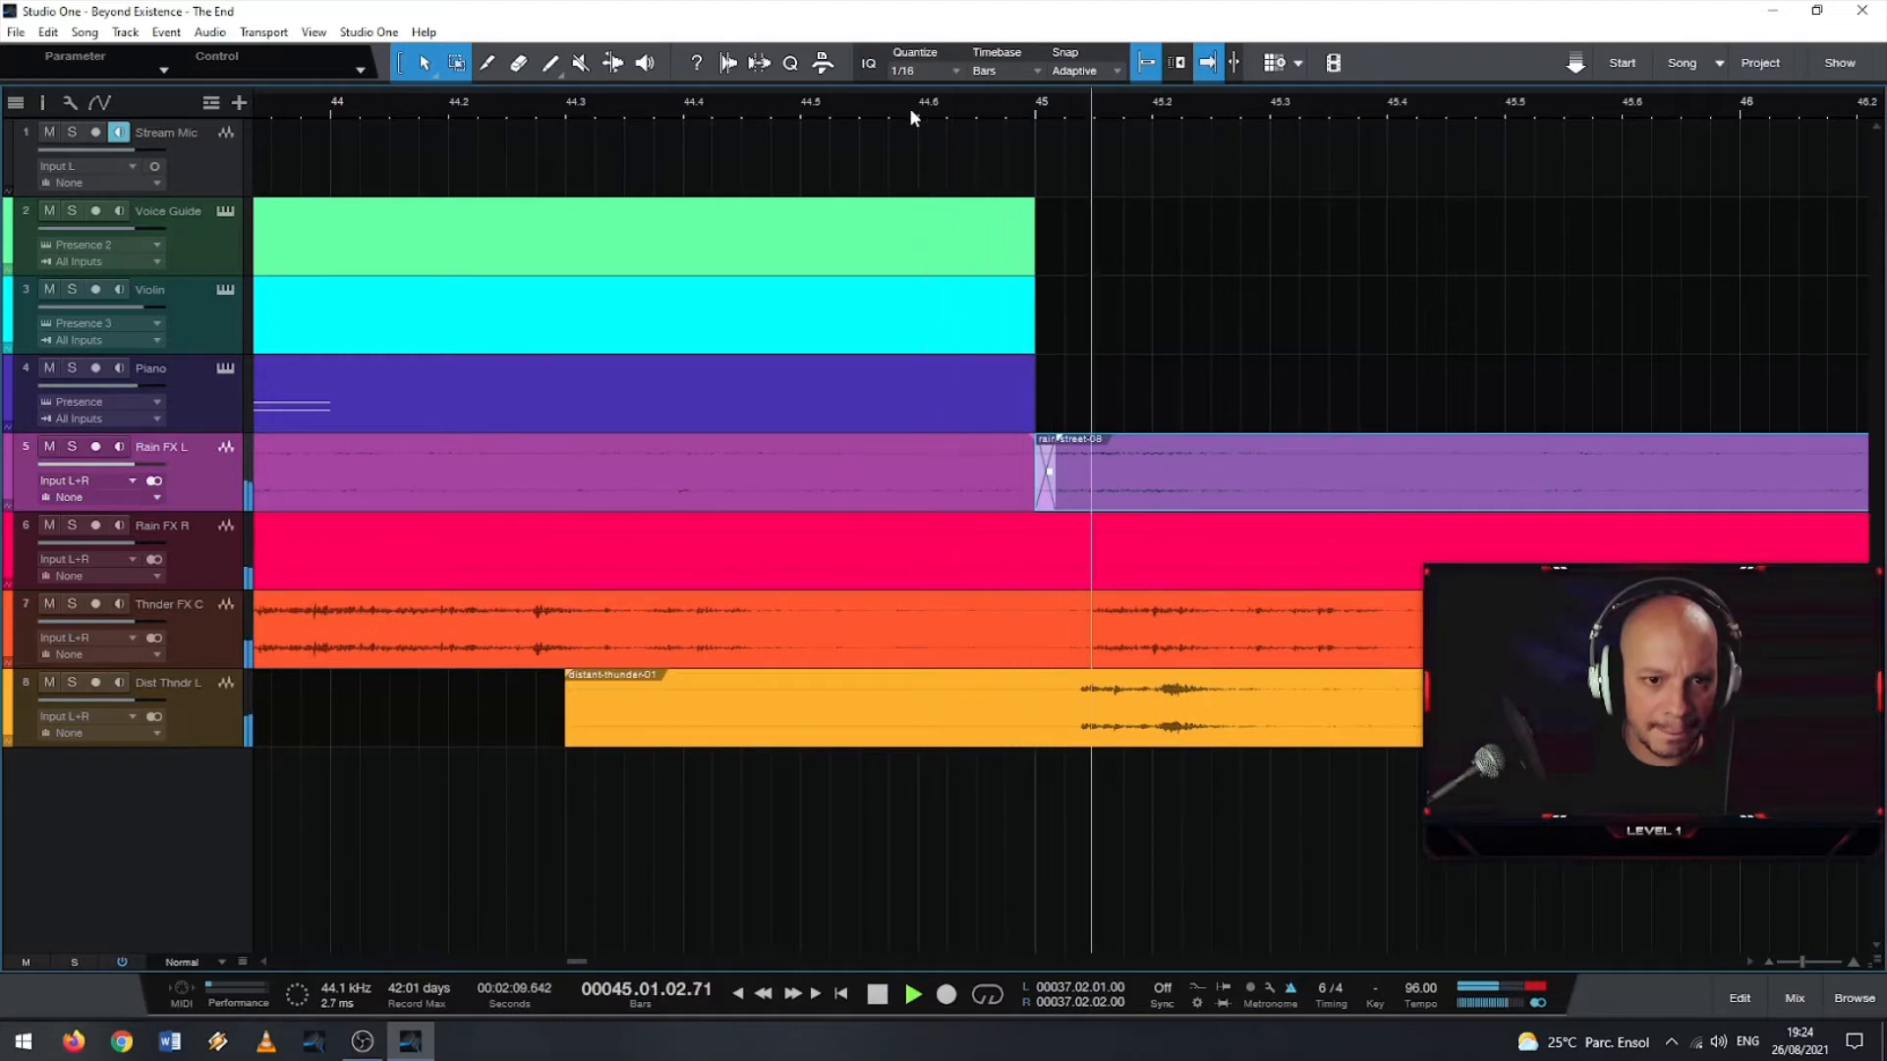
left_click(827, 104)
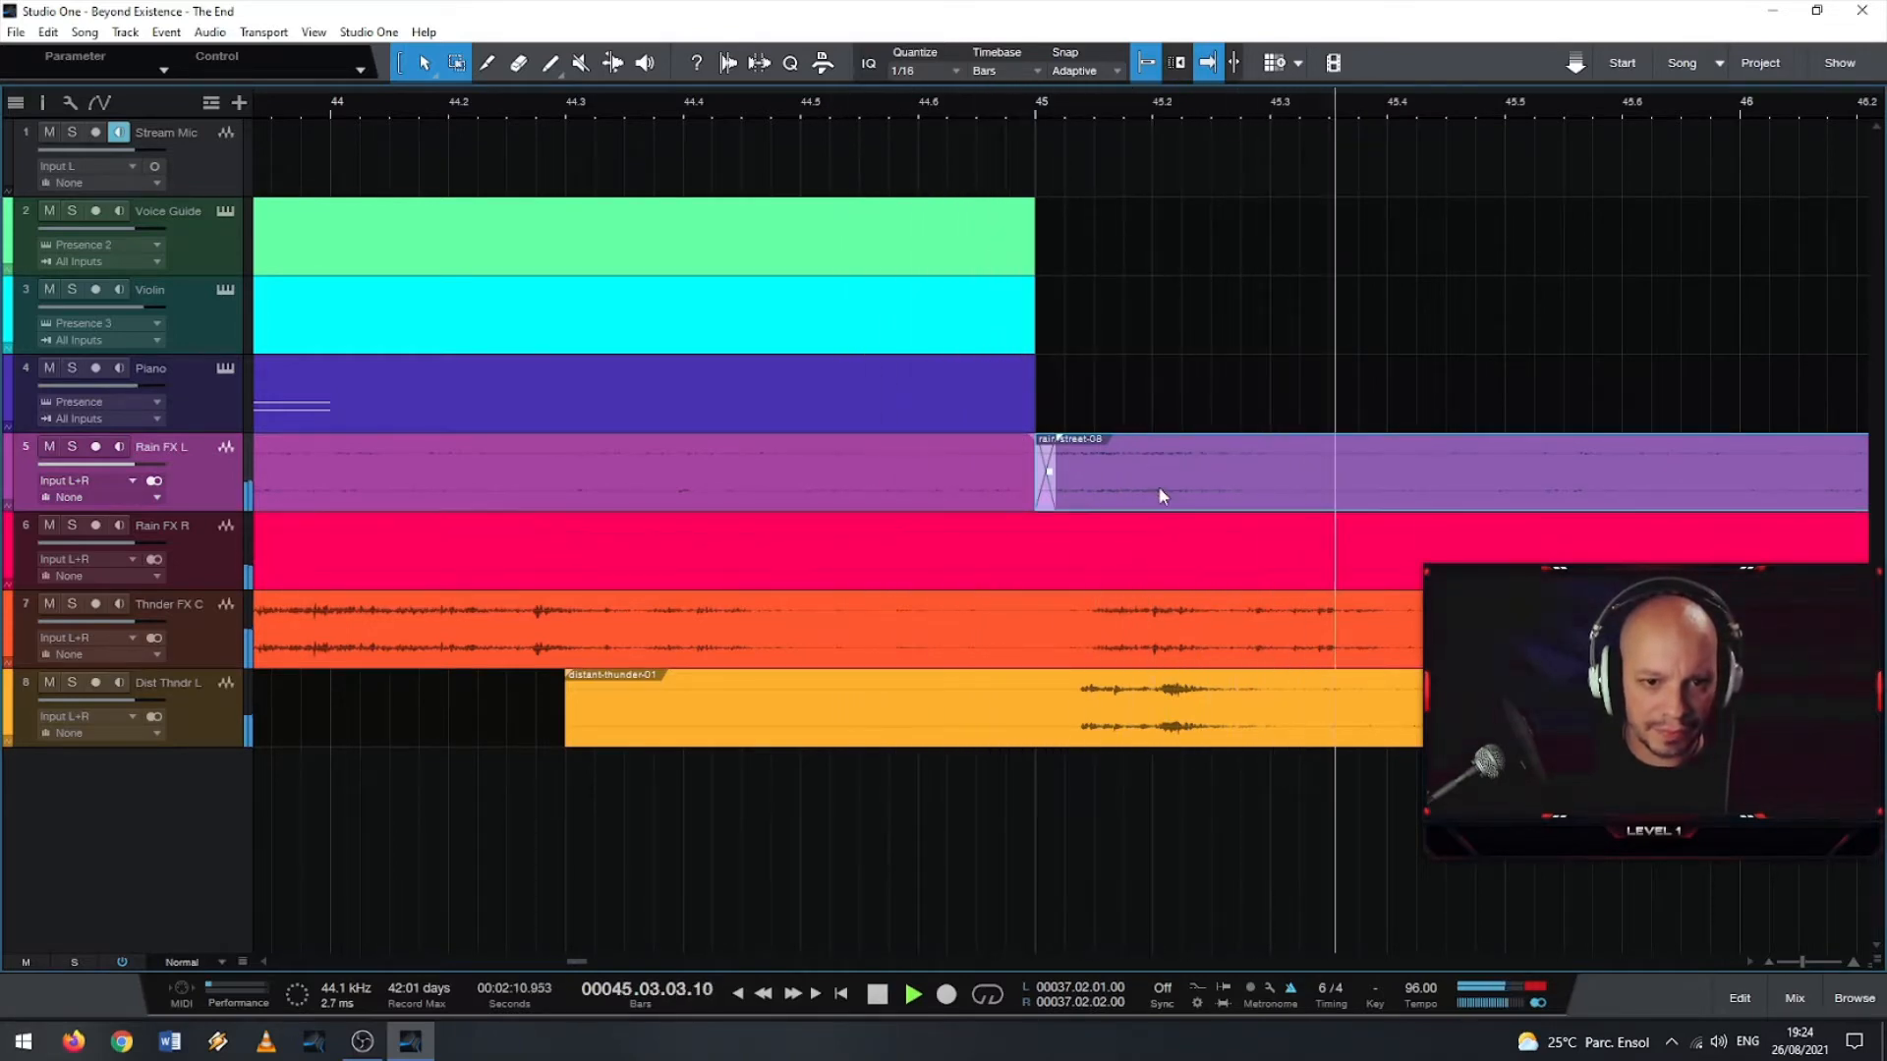
- Shift the second rain-street-08 clip's audio later, extend its start back to the crossfade at bar 45, and replay the join
left_click_drag(1158, 486, 1229, 482)
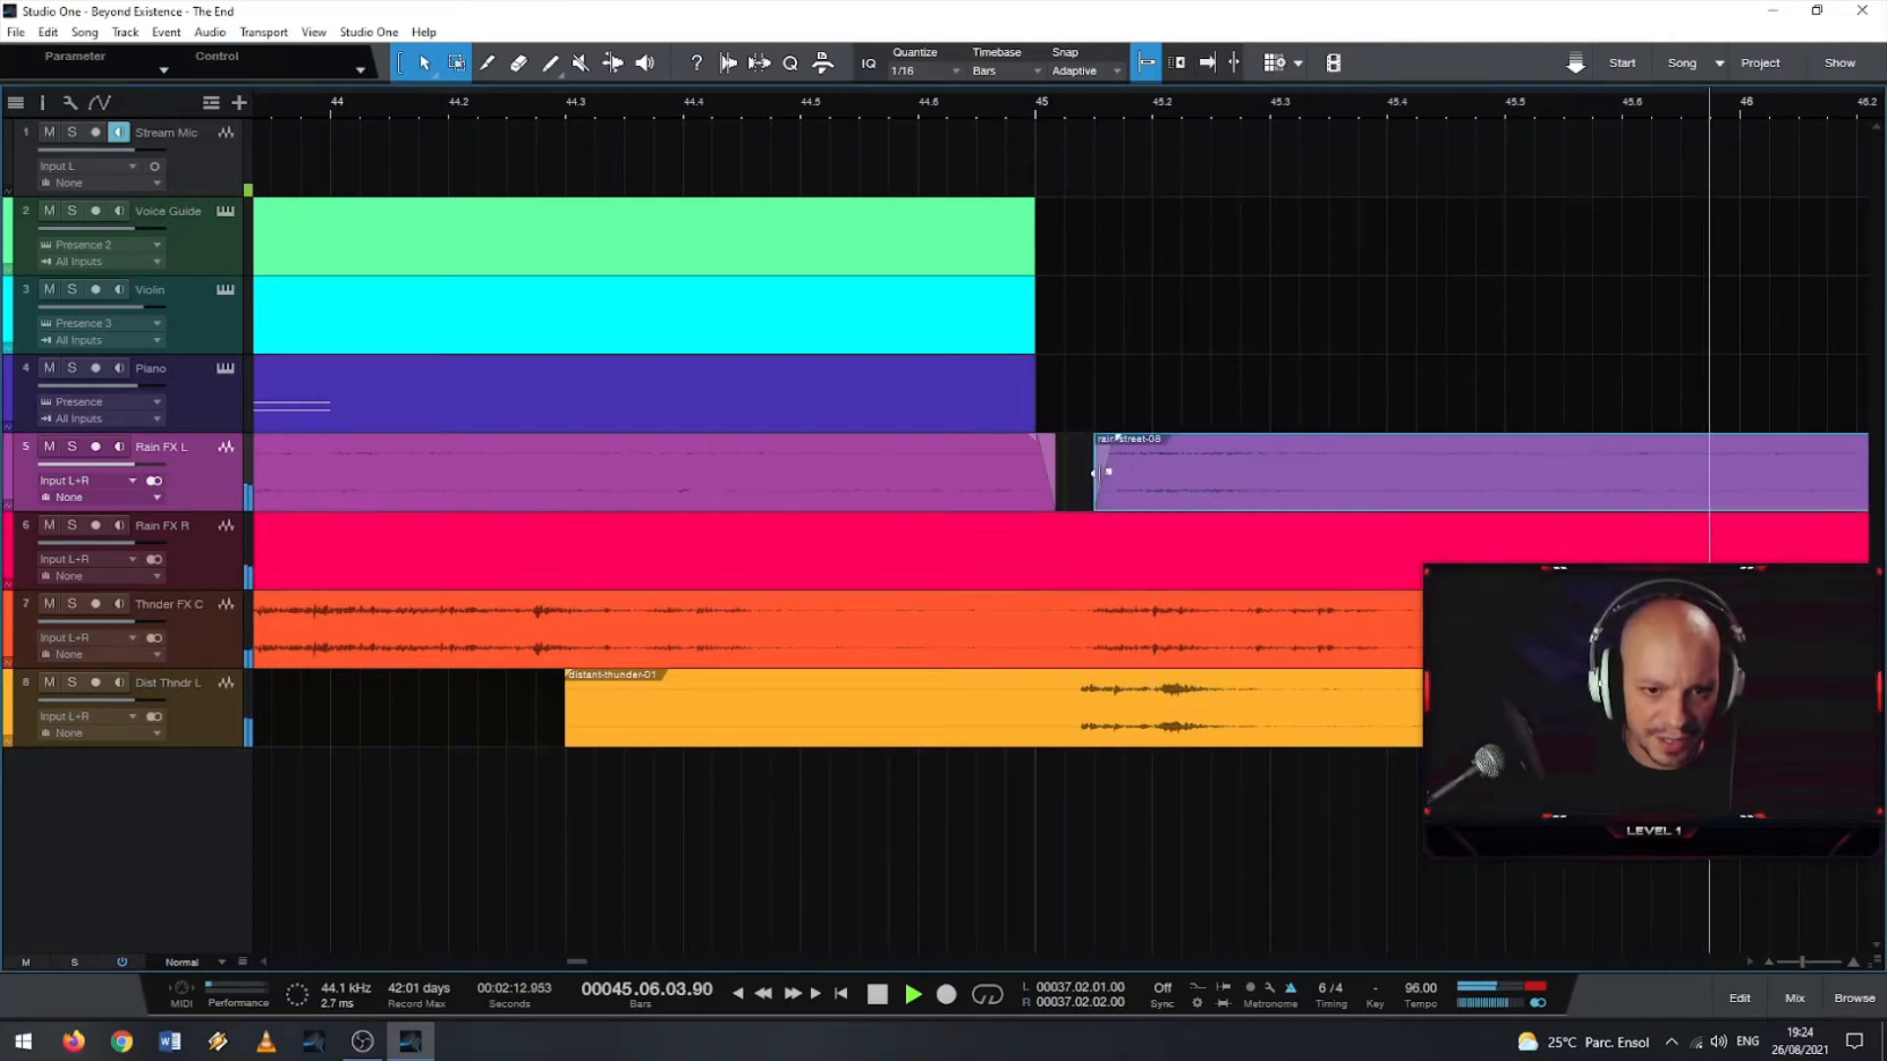
left_click_drag(1095, 472, 1031, 475)
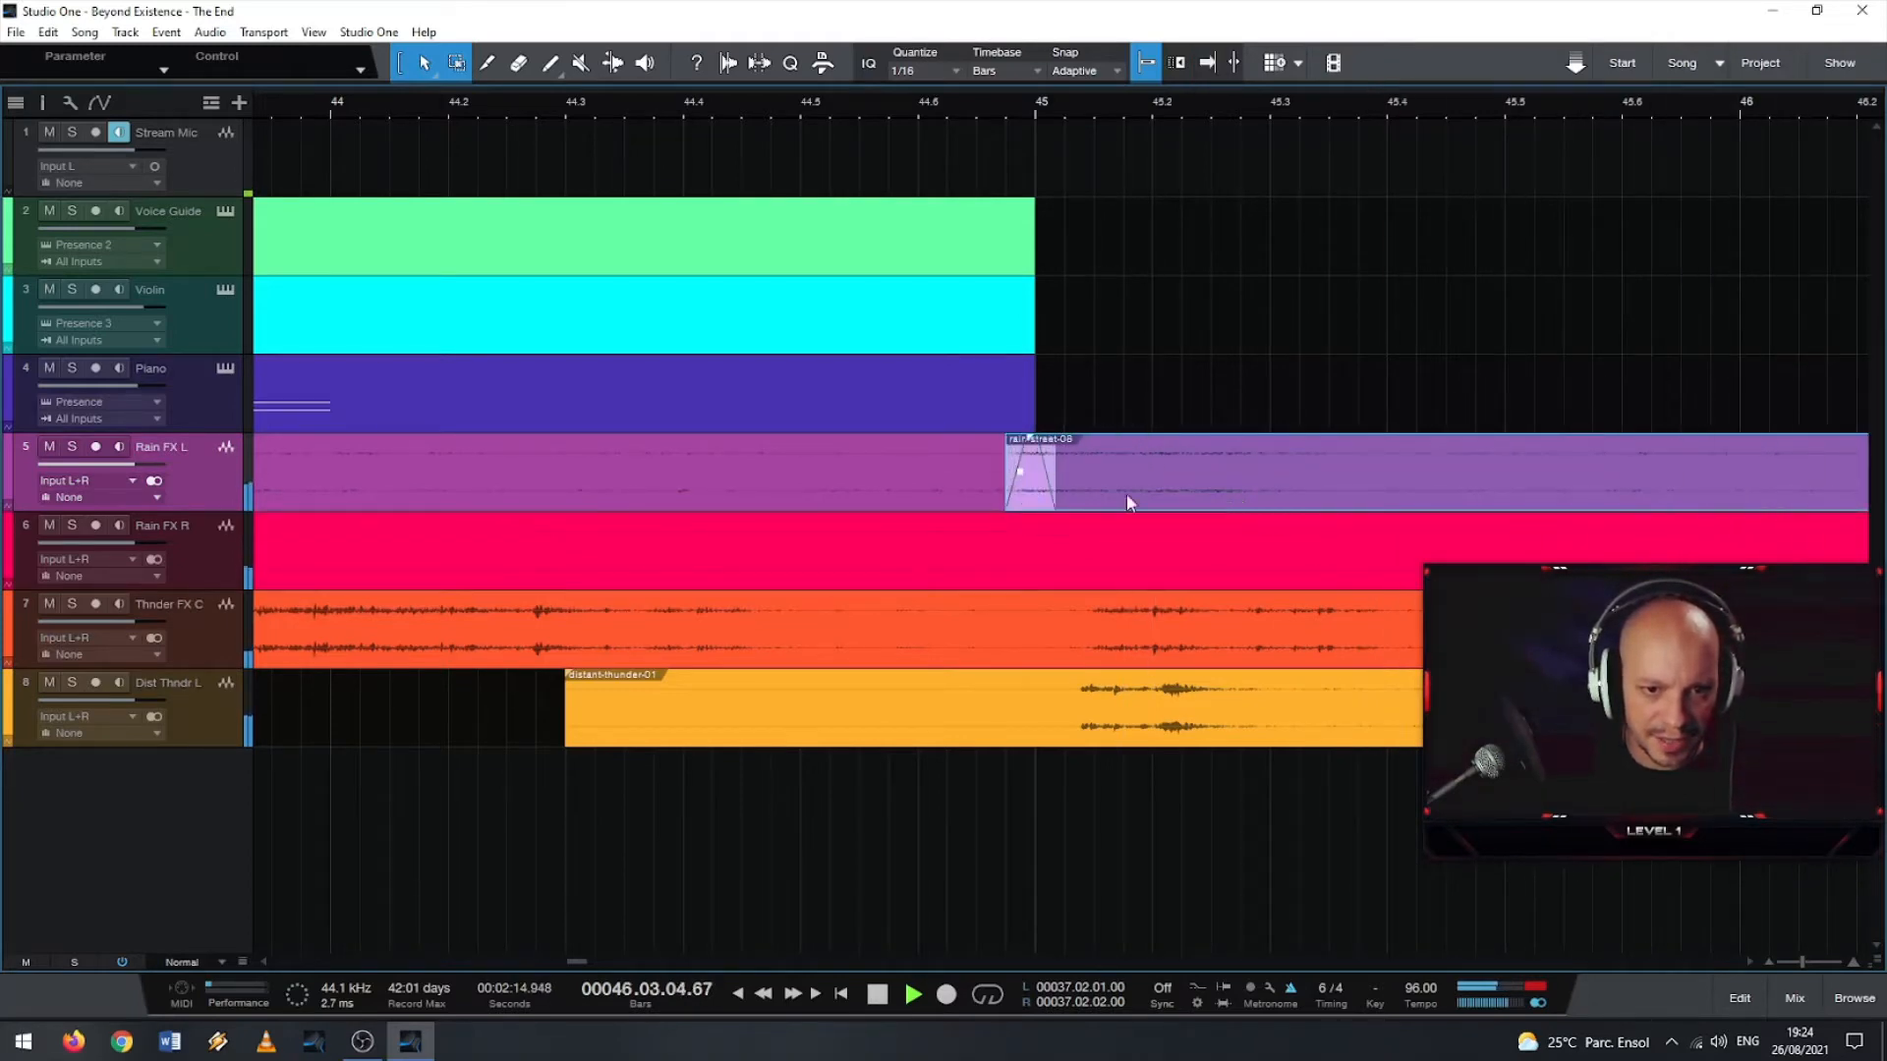
left_click_drag(1240, 504, 1414, 505)
left_click_drag(1176, 469, 957, 476)
left_click_drag(1345, 493, 1489, 493)
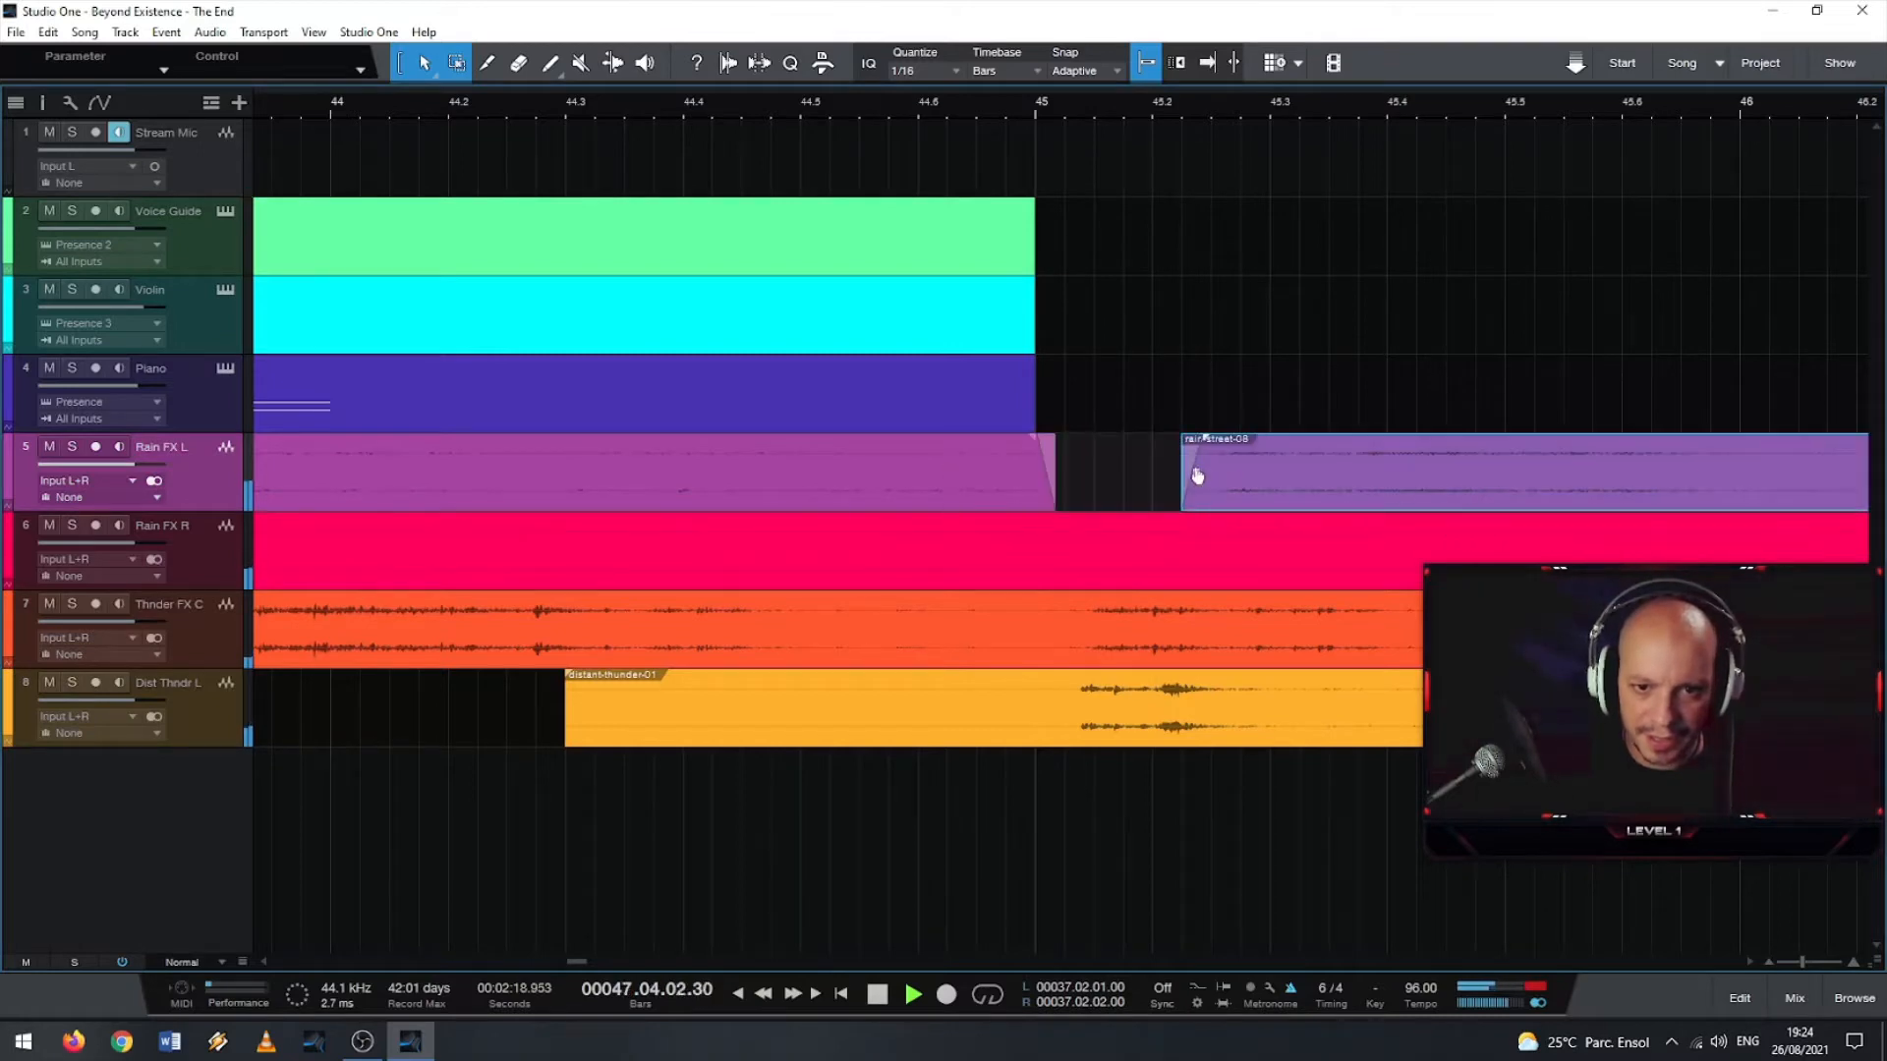
left_click_drag(1276, 474, 1158, 476)
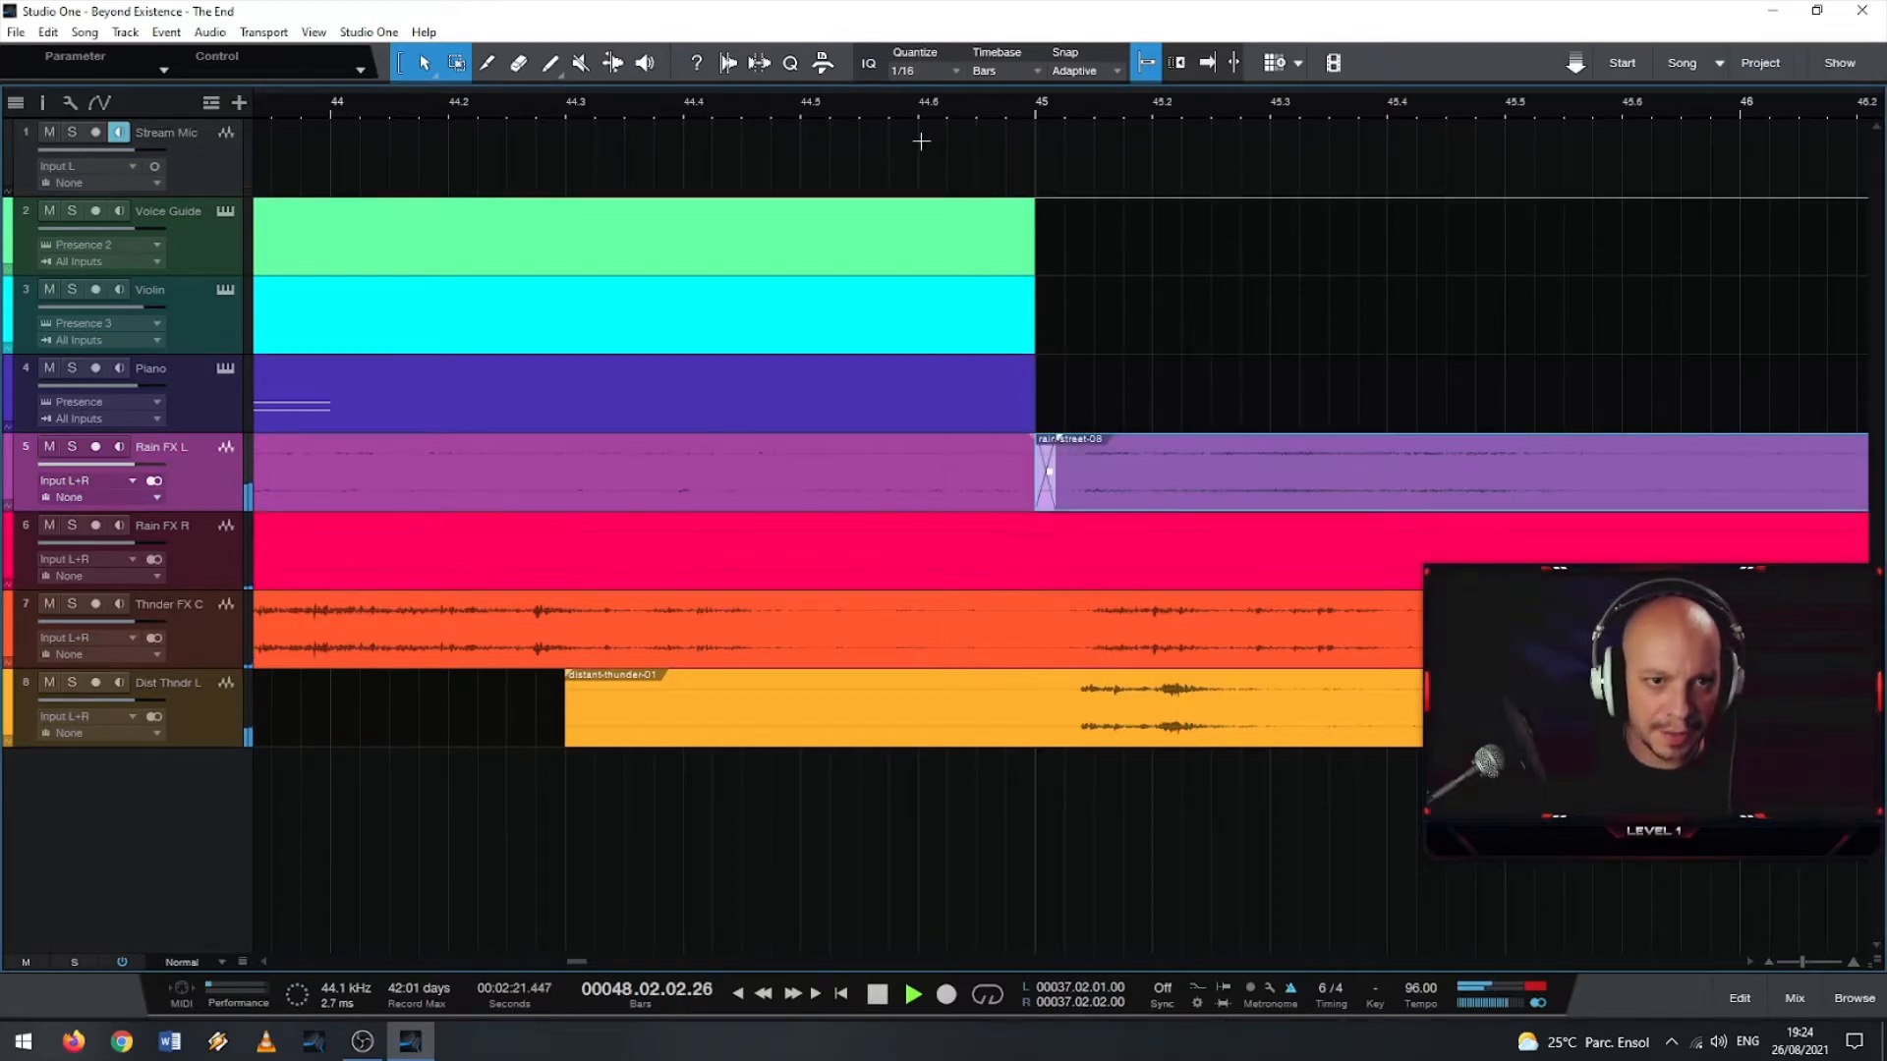
left_click(922, 114)
key("f")
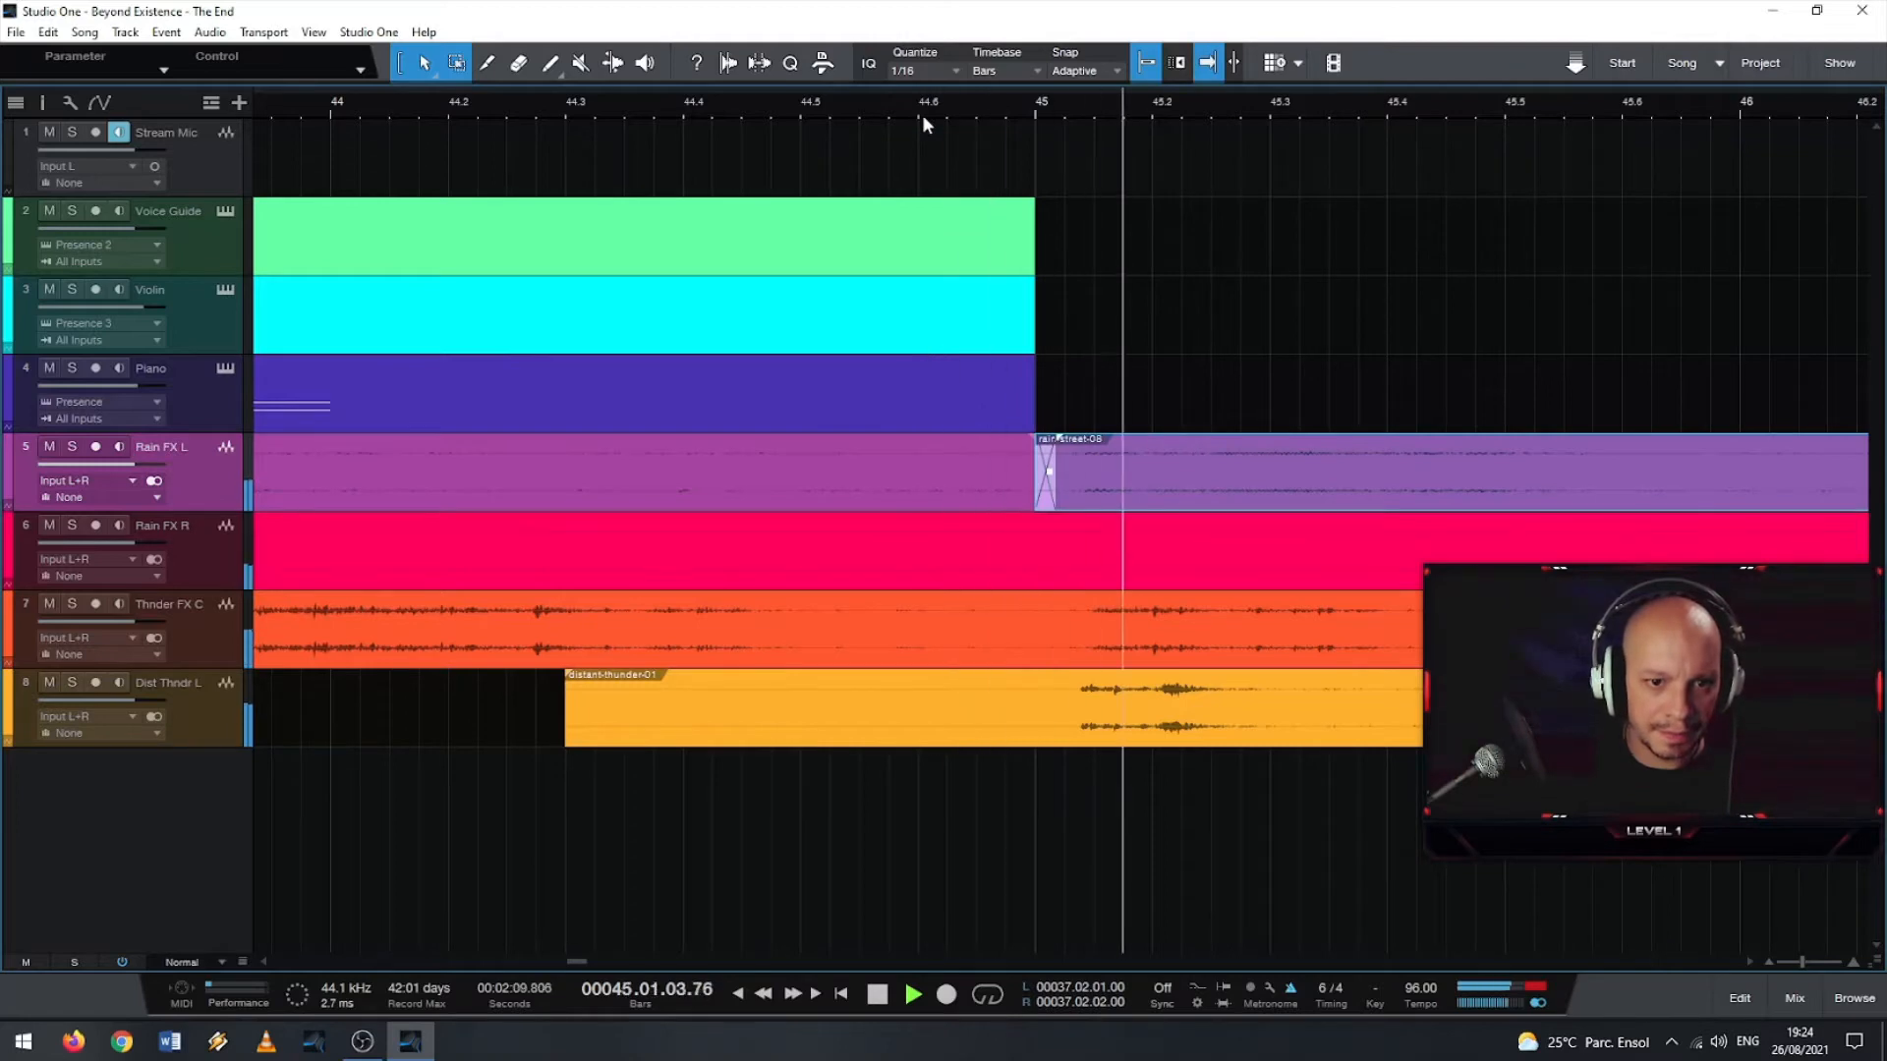
- Lower the ending heavy-thunder-03 clip's gain to about -2 dB and replay from about bar 42
scroll(1180, 482, "down", 1)
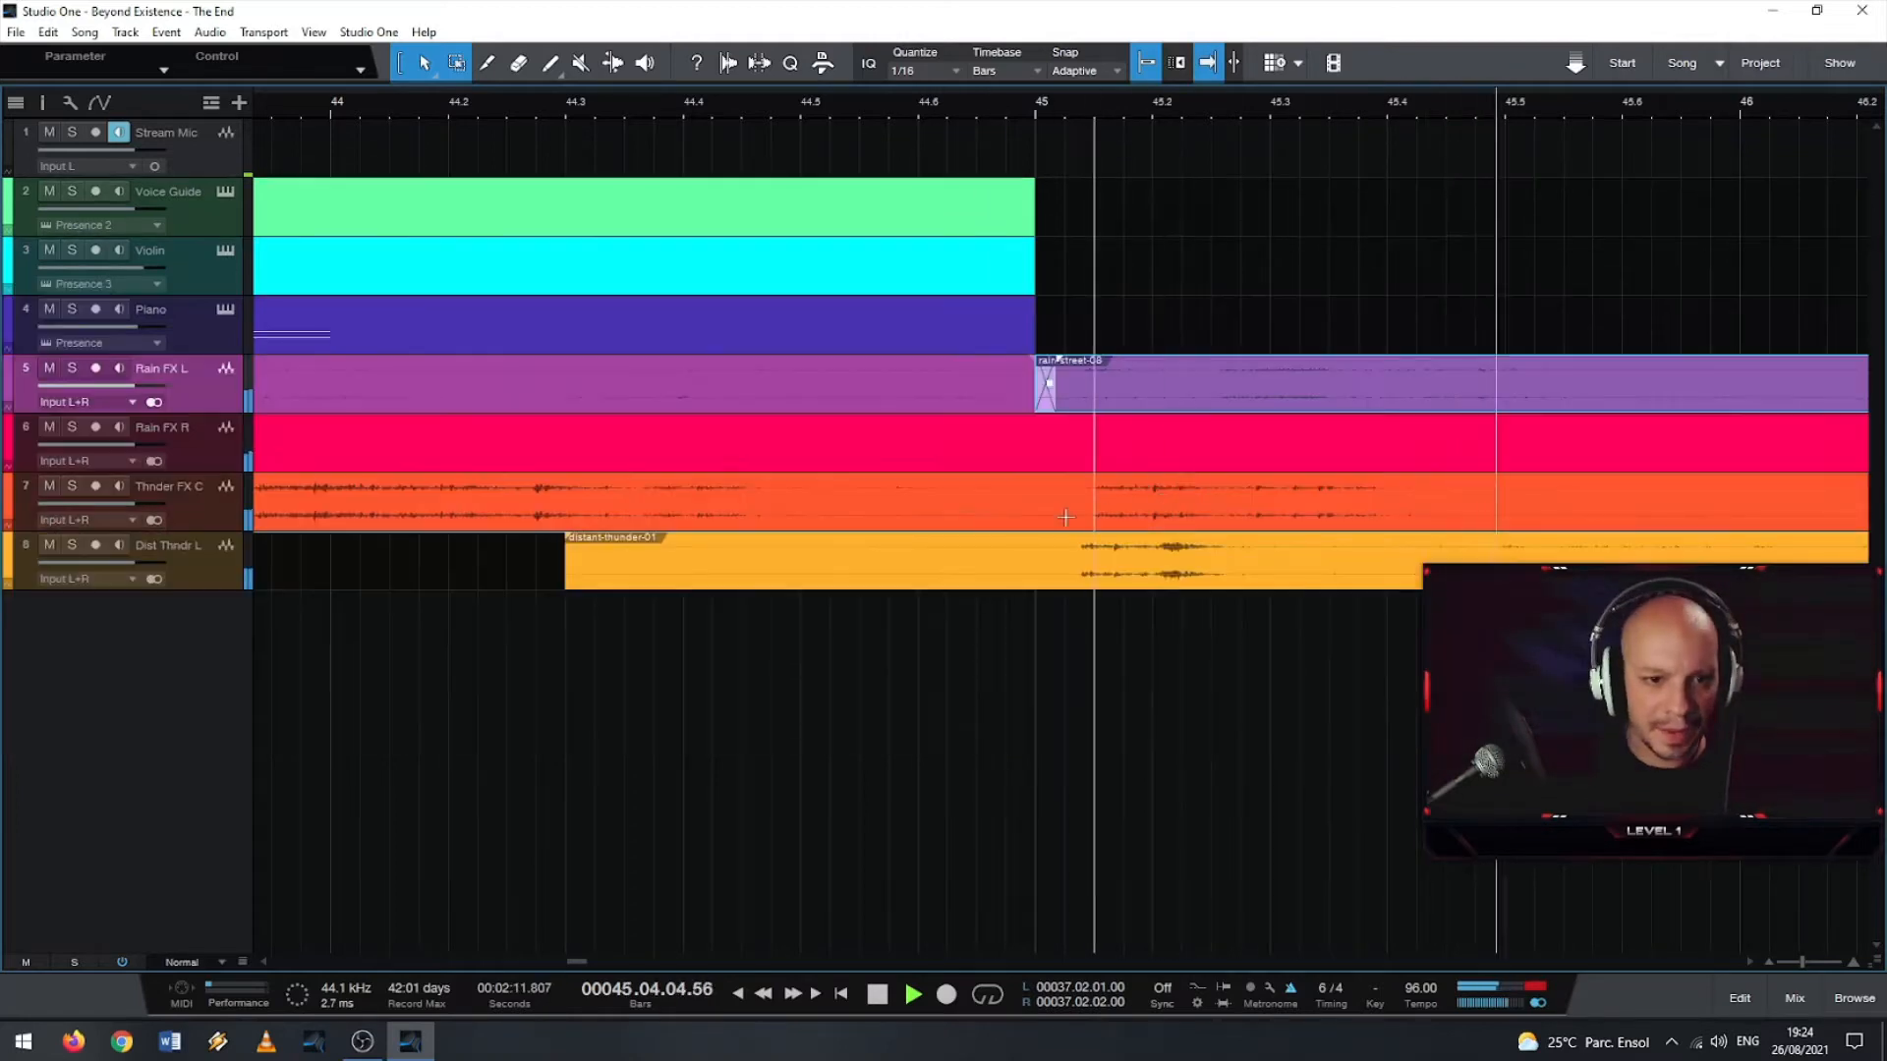
scroll(935, 523, "down", 5)
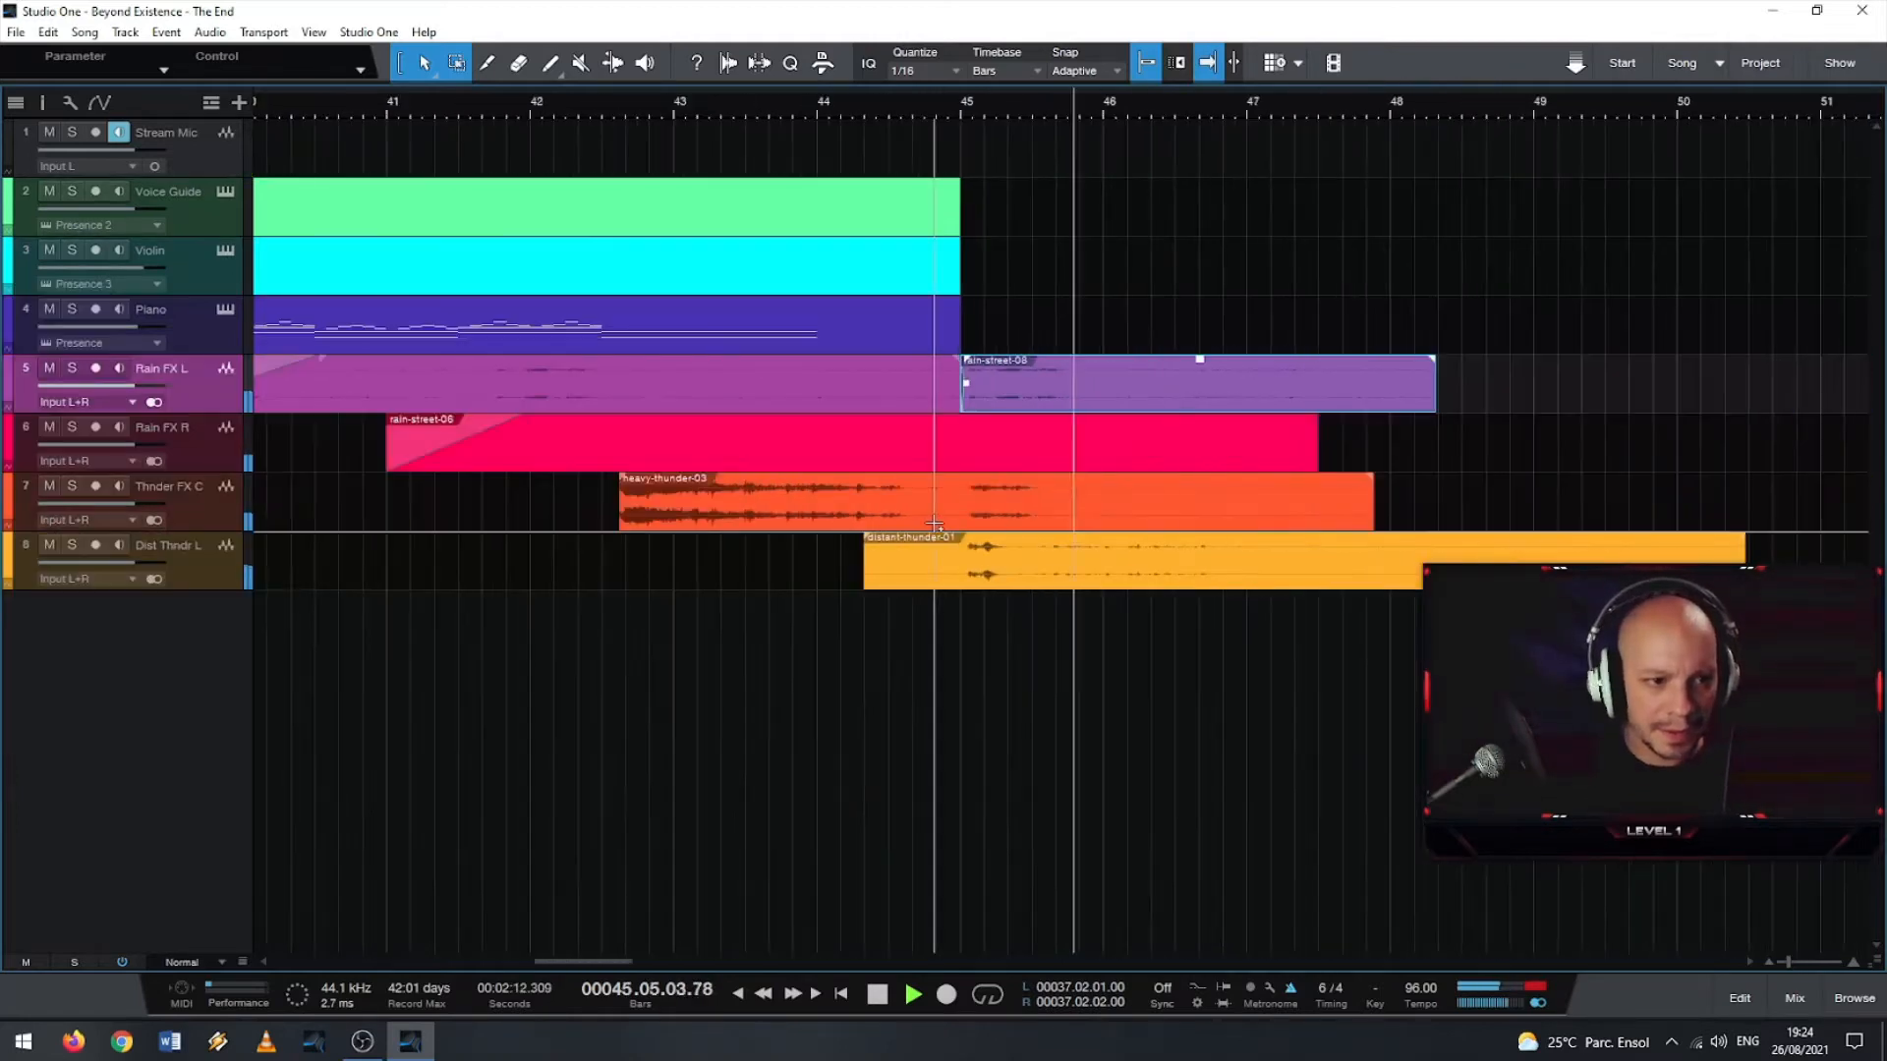
left_click(676, 524)
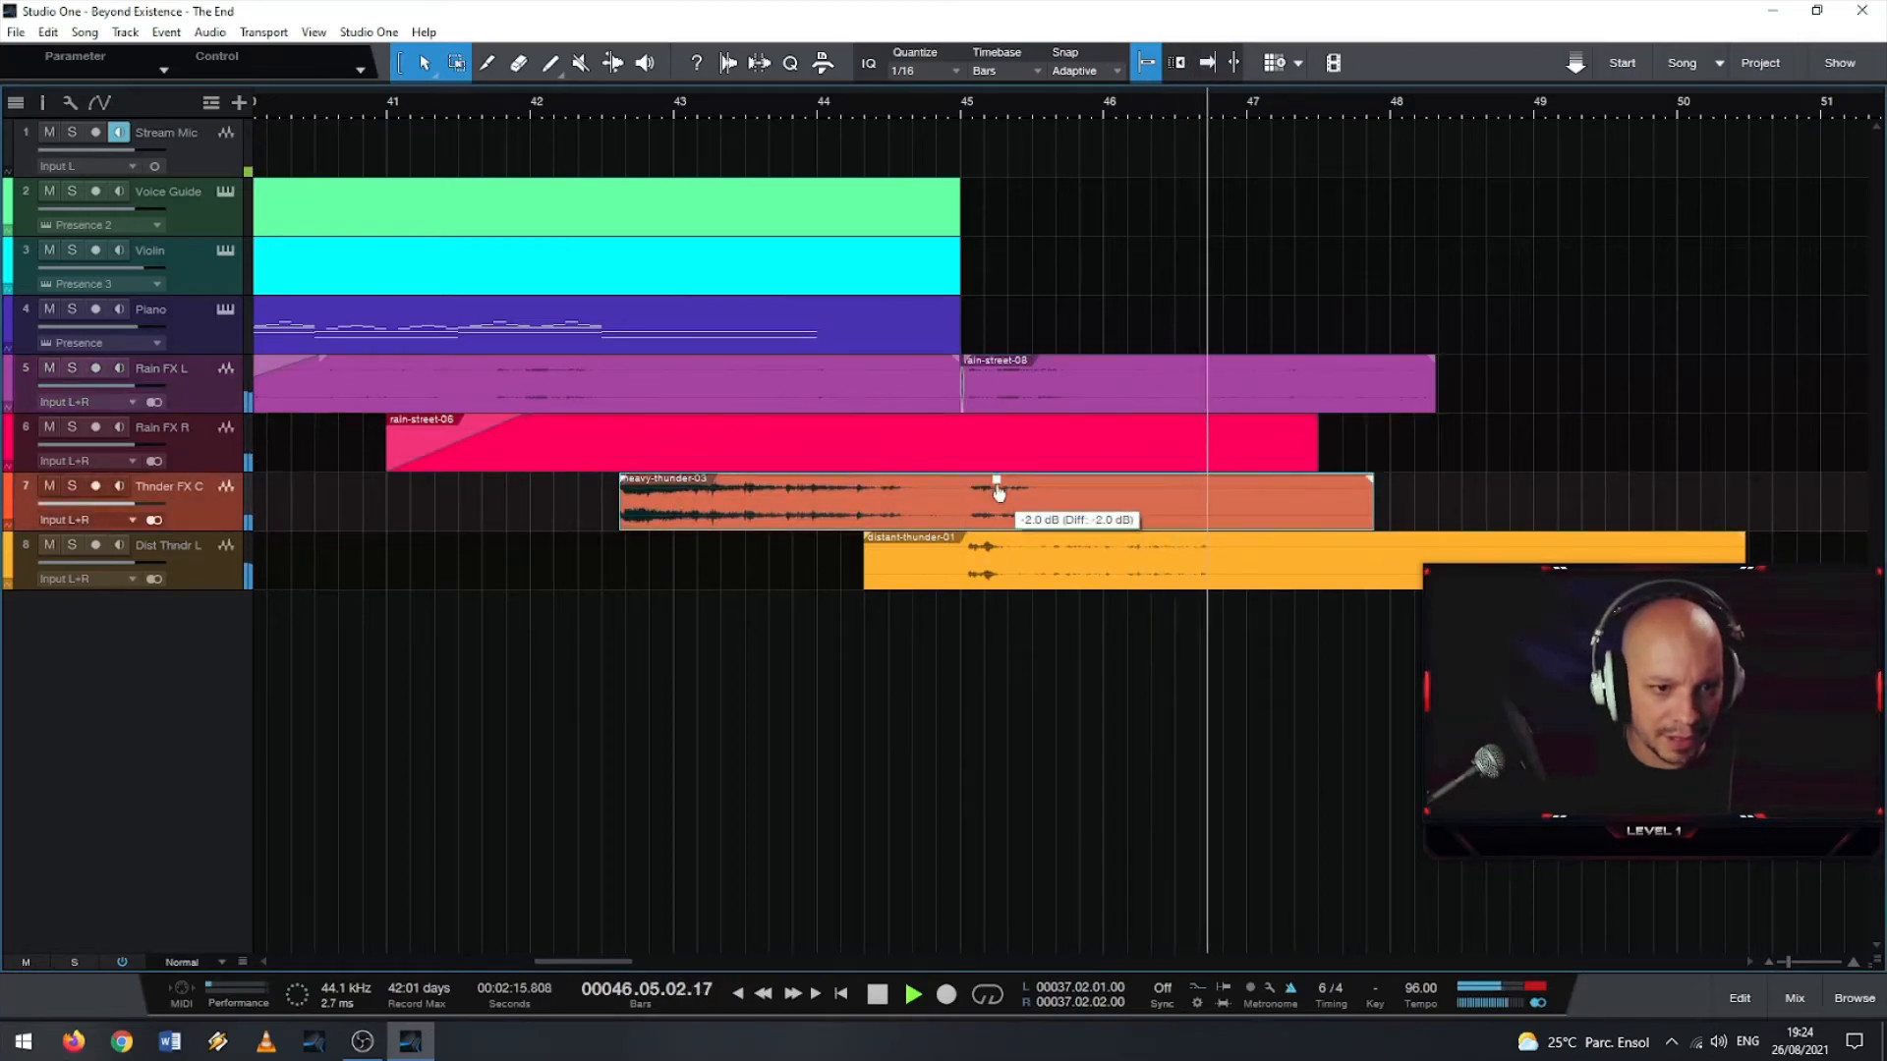
left_click(568, 97)
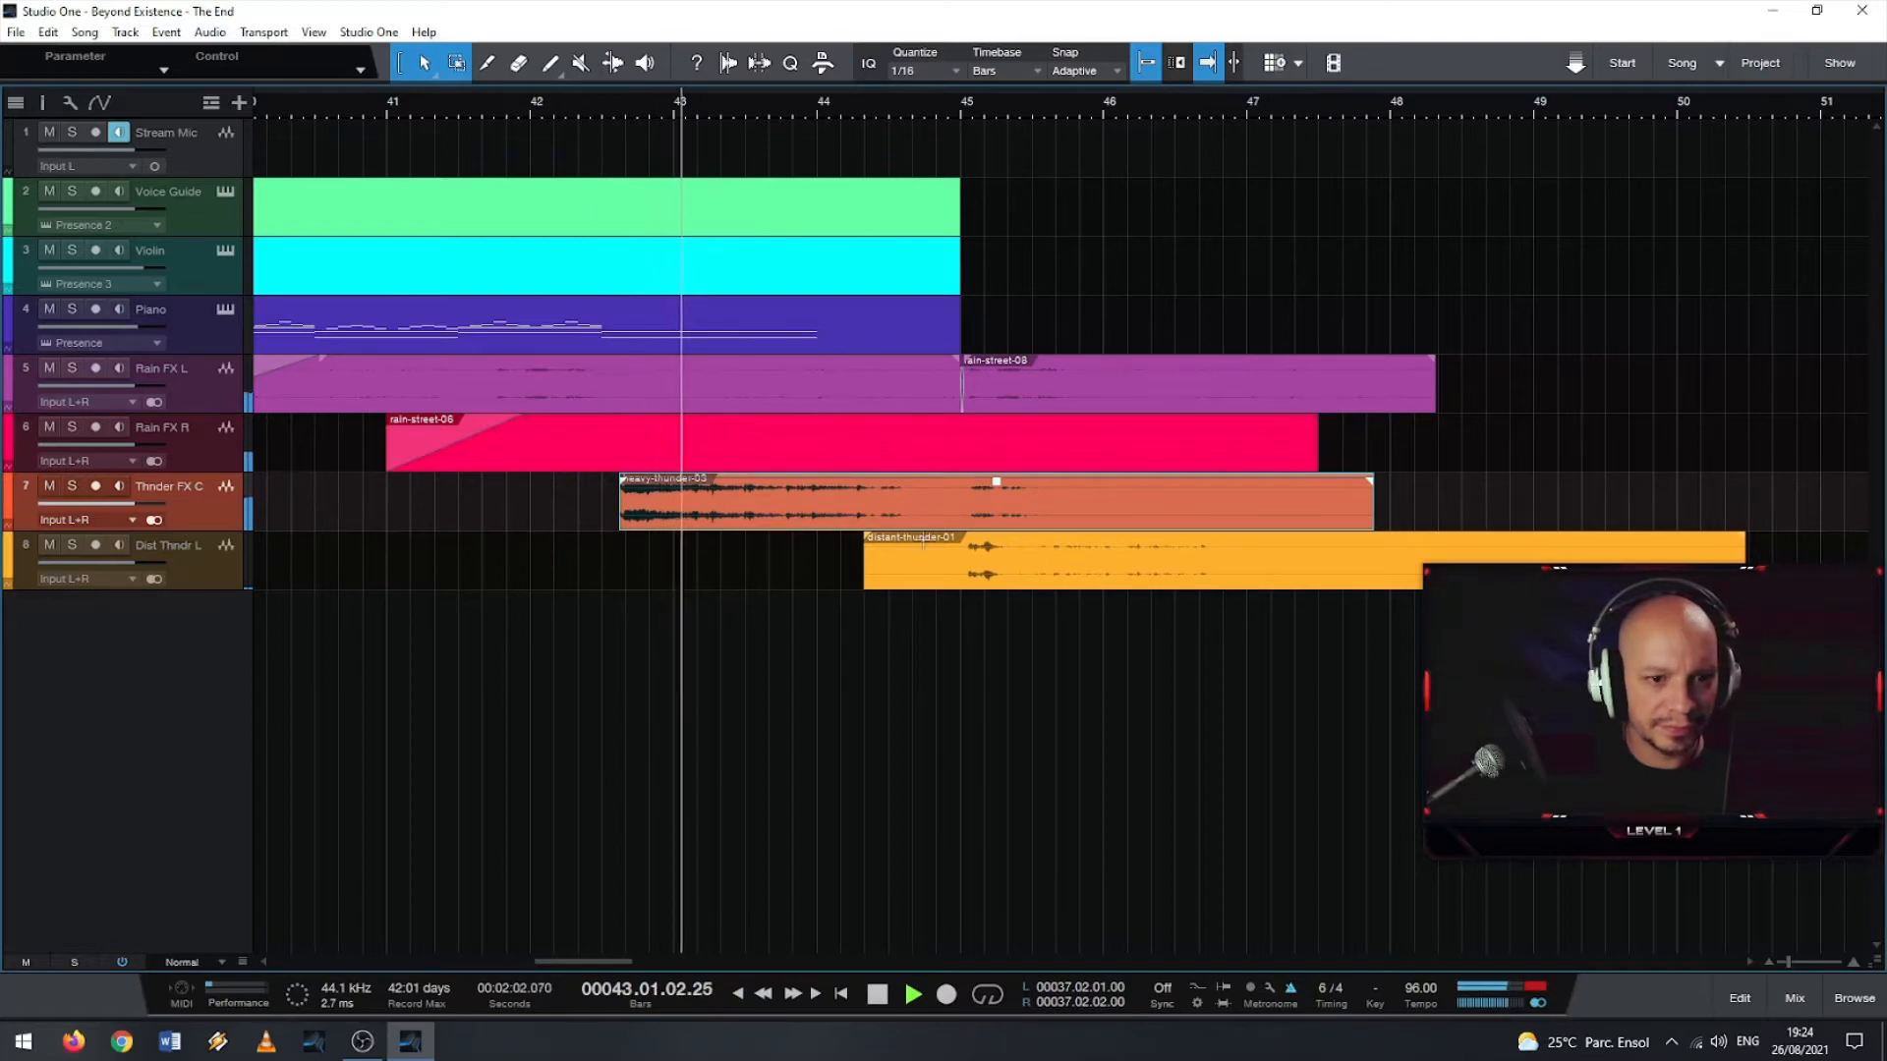
- Trim the ends of the ending distant-thunder-01, heavy-thunder-03, rain-street-06 and rain-street-08 clips to bar 47
scroll(675, 106, "down", 3)
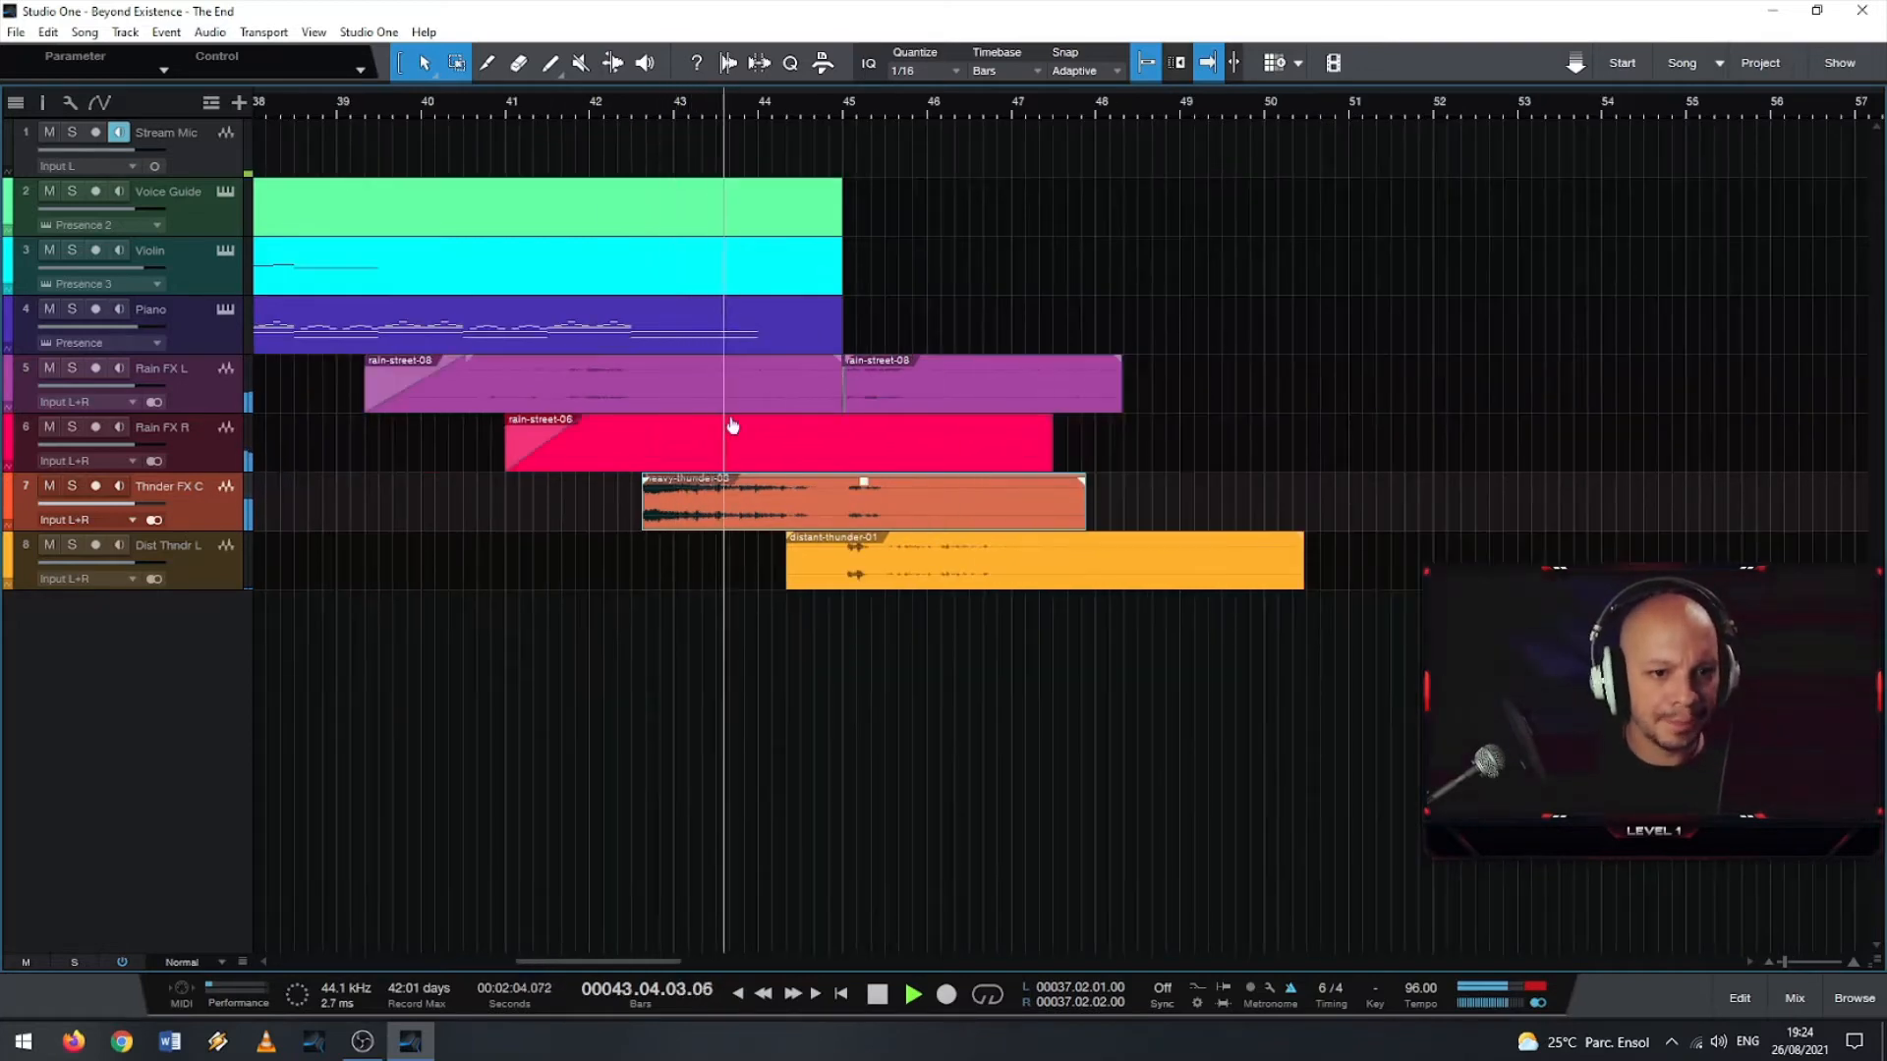
left_click_drag(1303, 561, 1018, 566)
left_click_drag(1077, 496, 1014, 464)
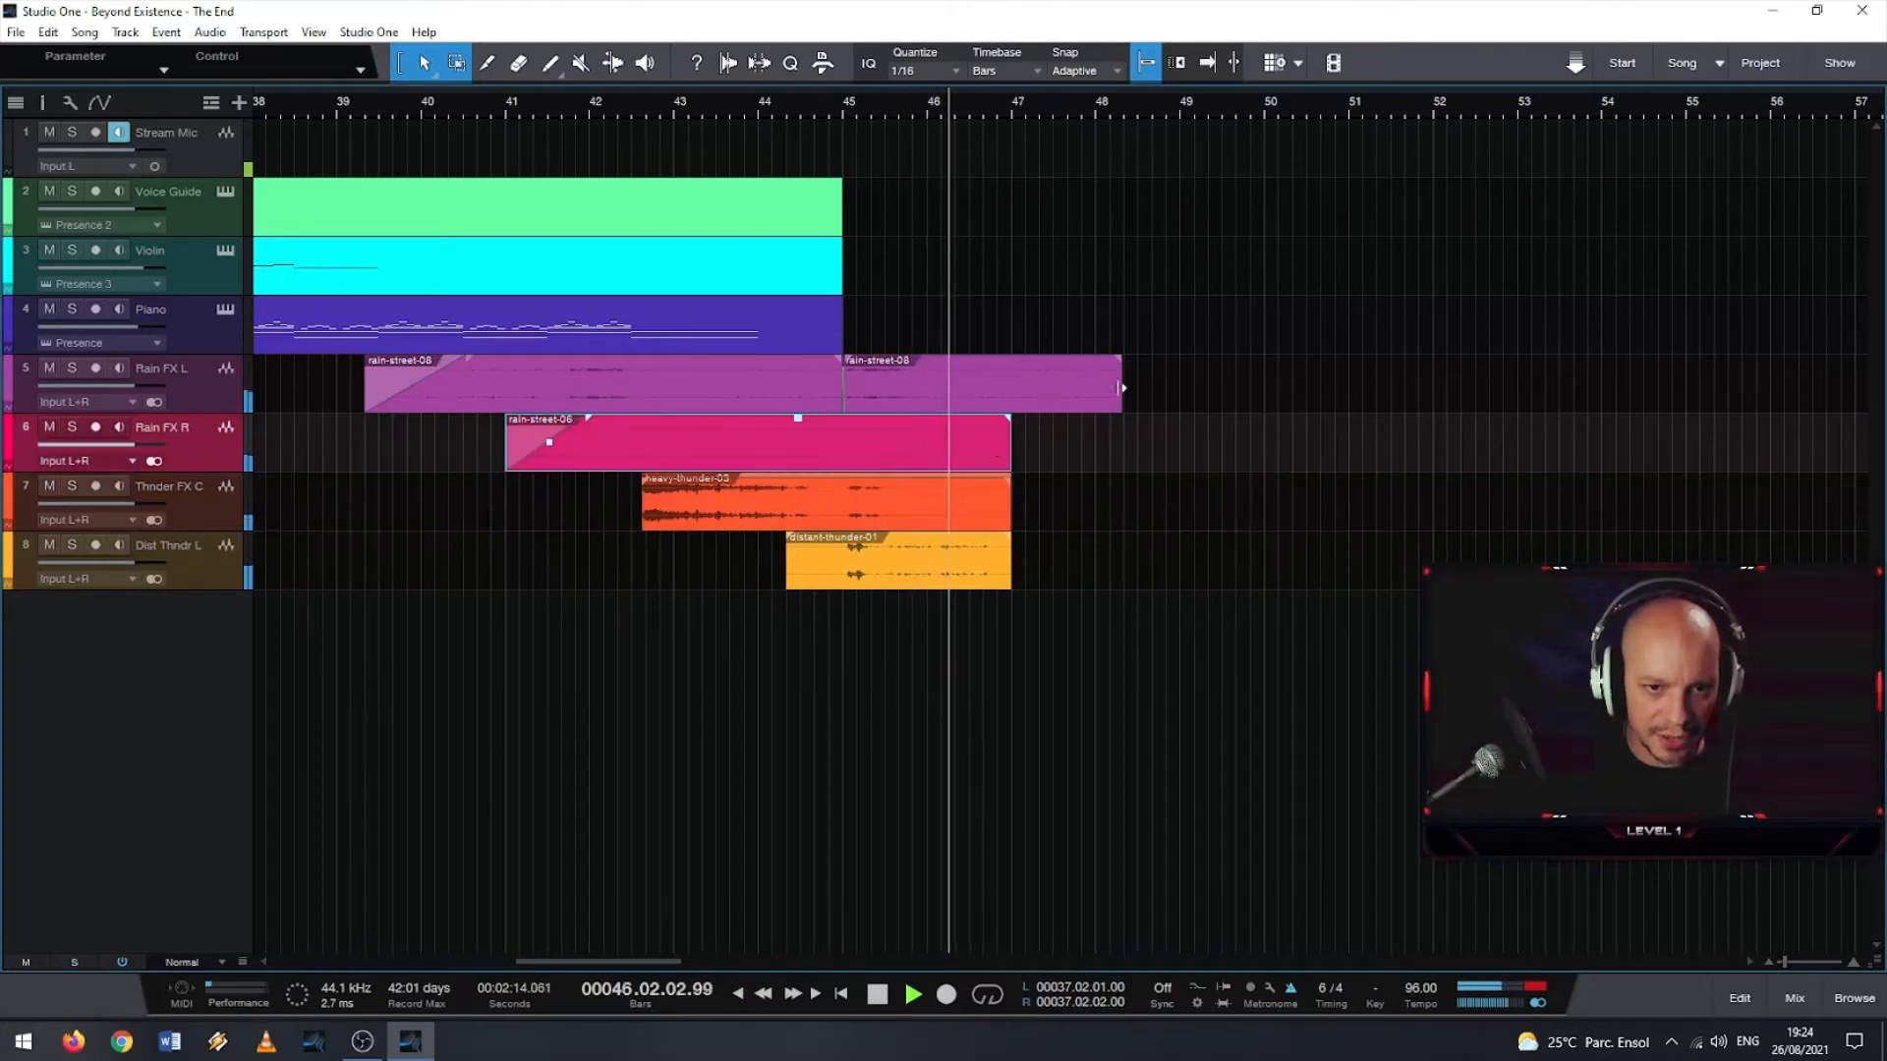
left_click_drag(1120, 385, 1011, 383)
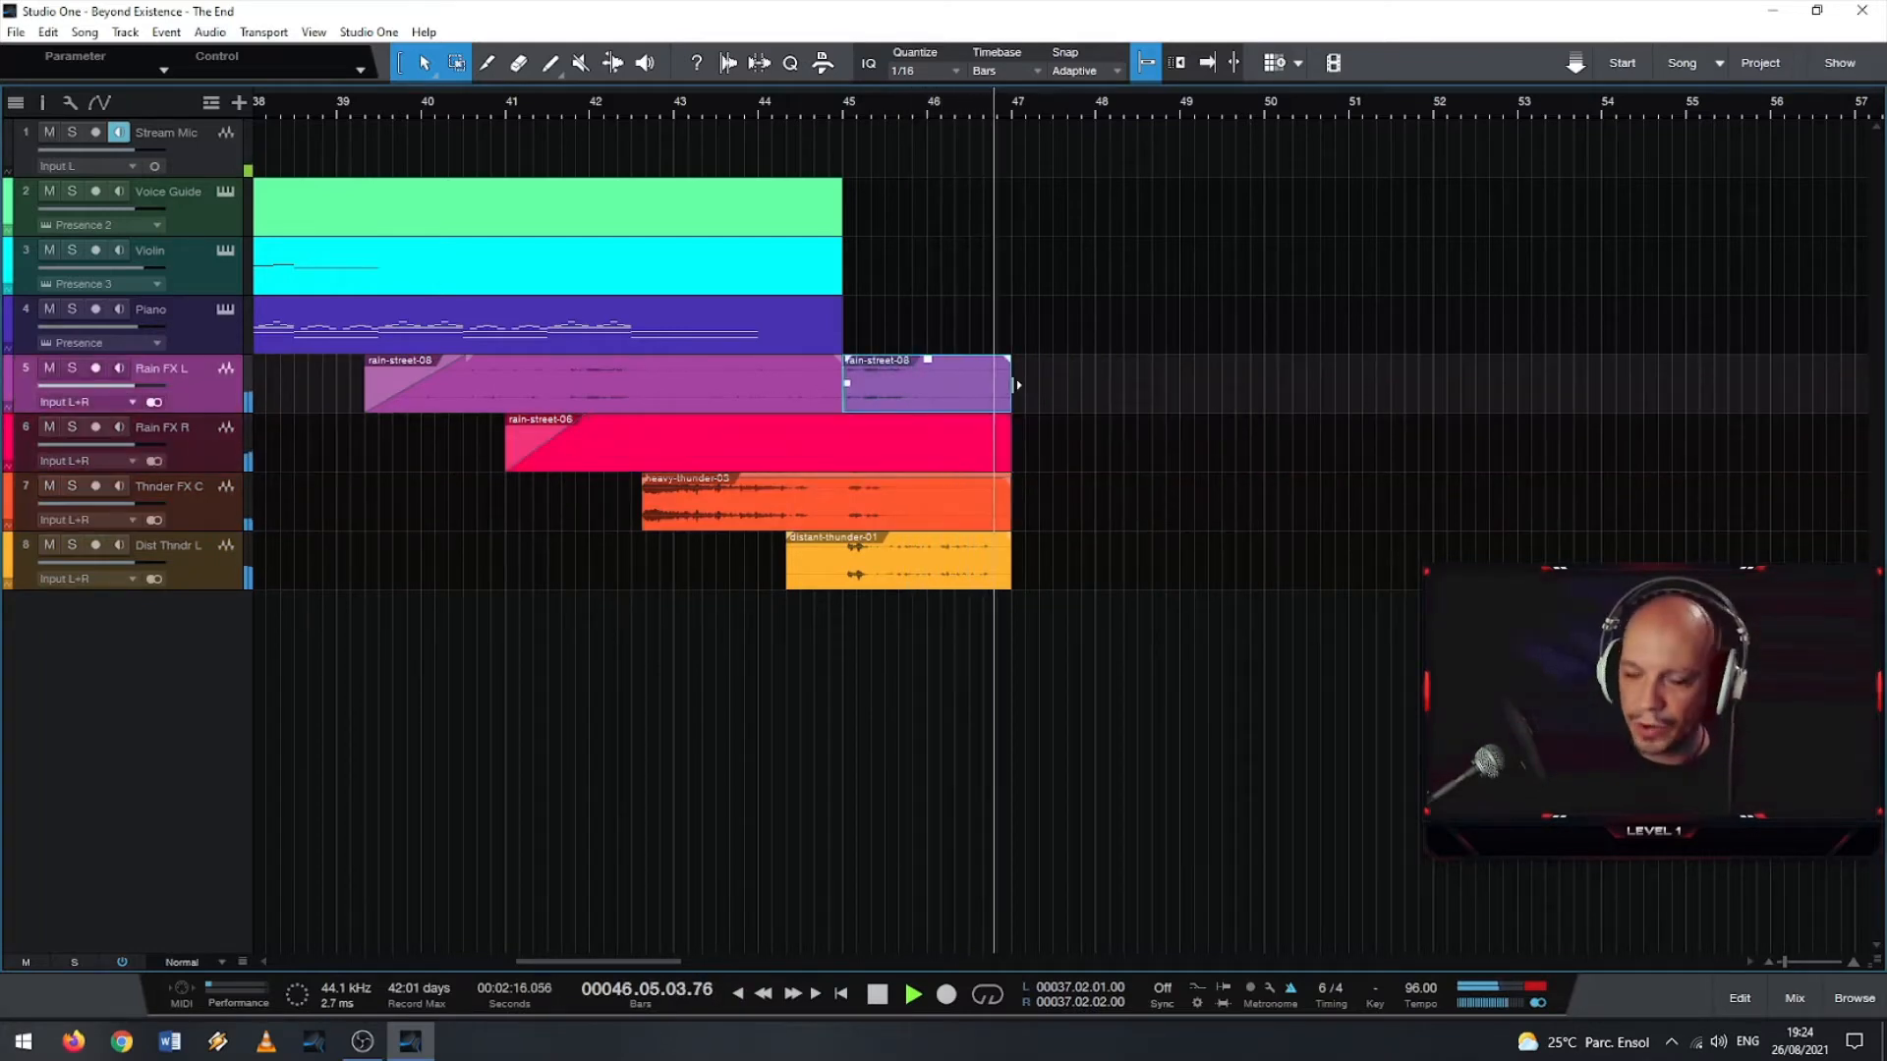
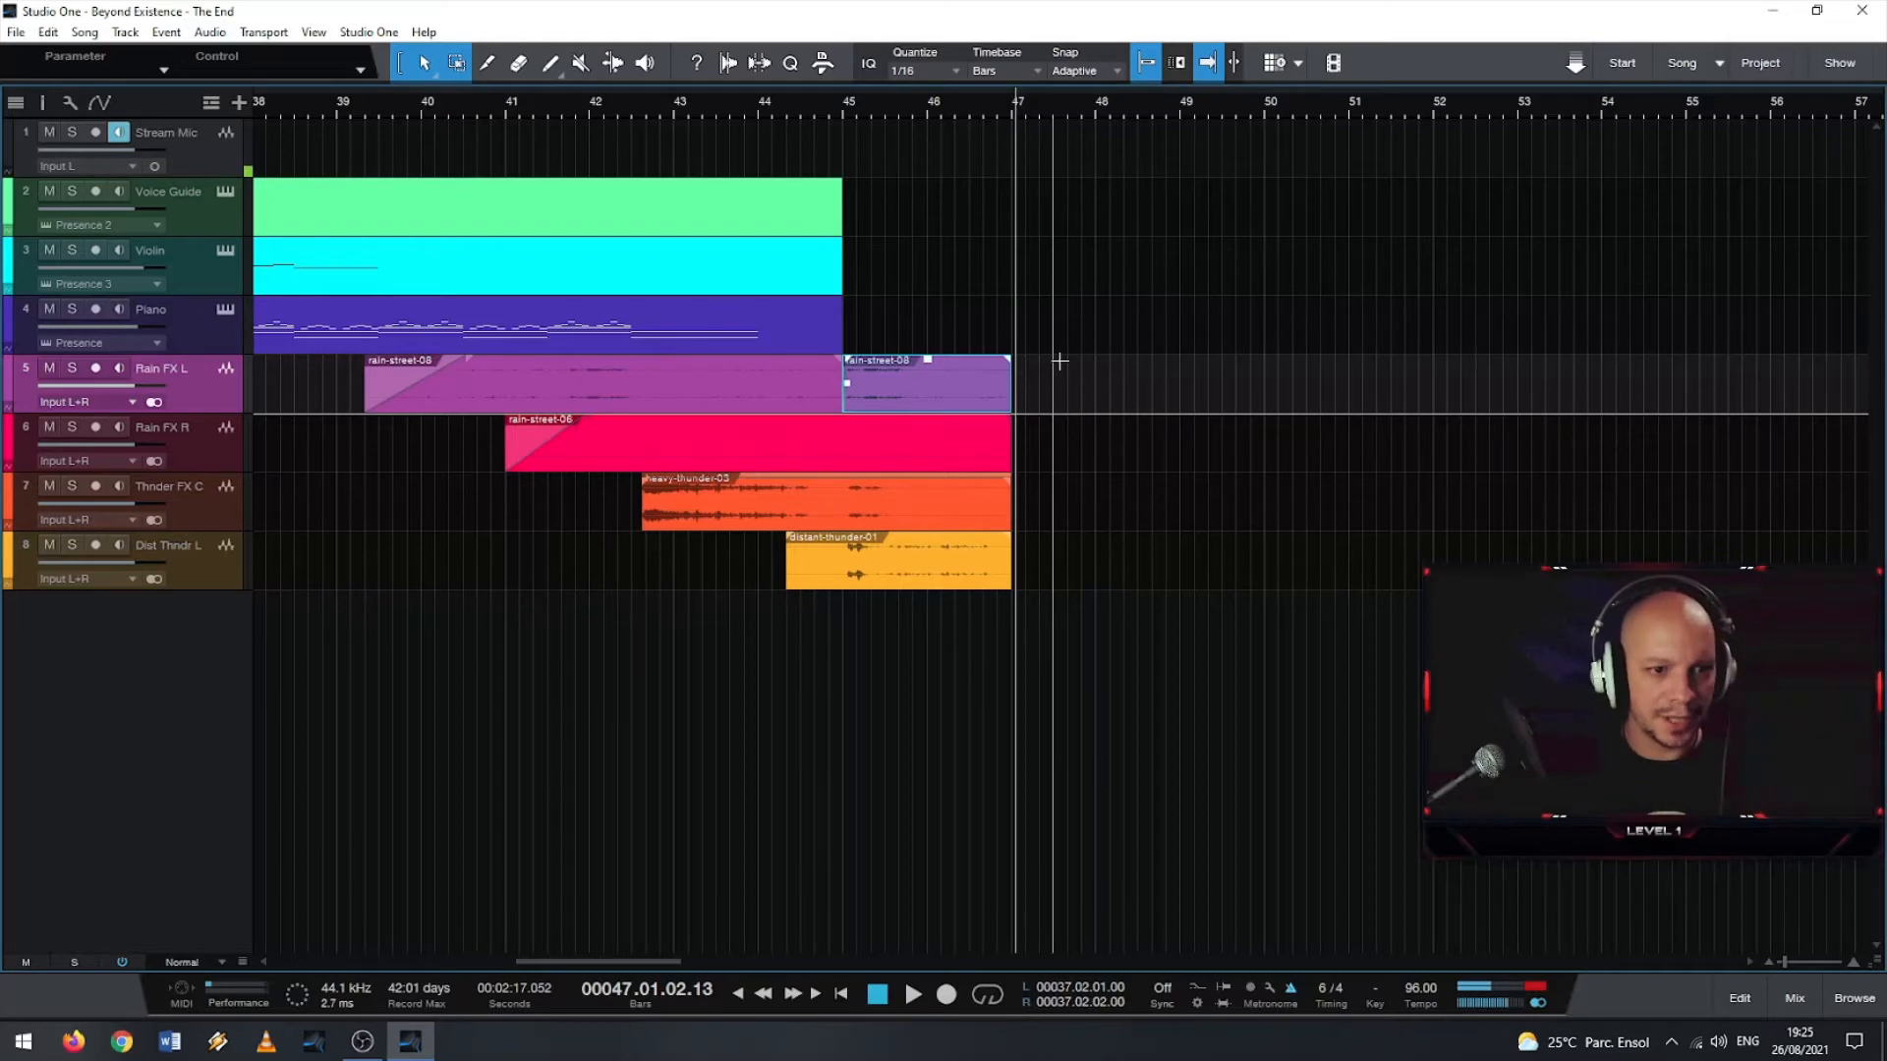
- Play the song's opening from about bar 4, where the distant-thunder-18 clip starts
scroll(845, 201, "down", 1)
scroll(432, 306, "down", 6)
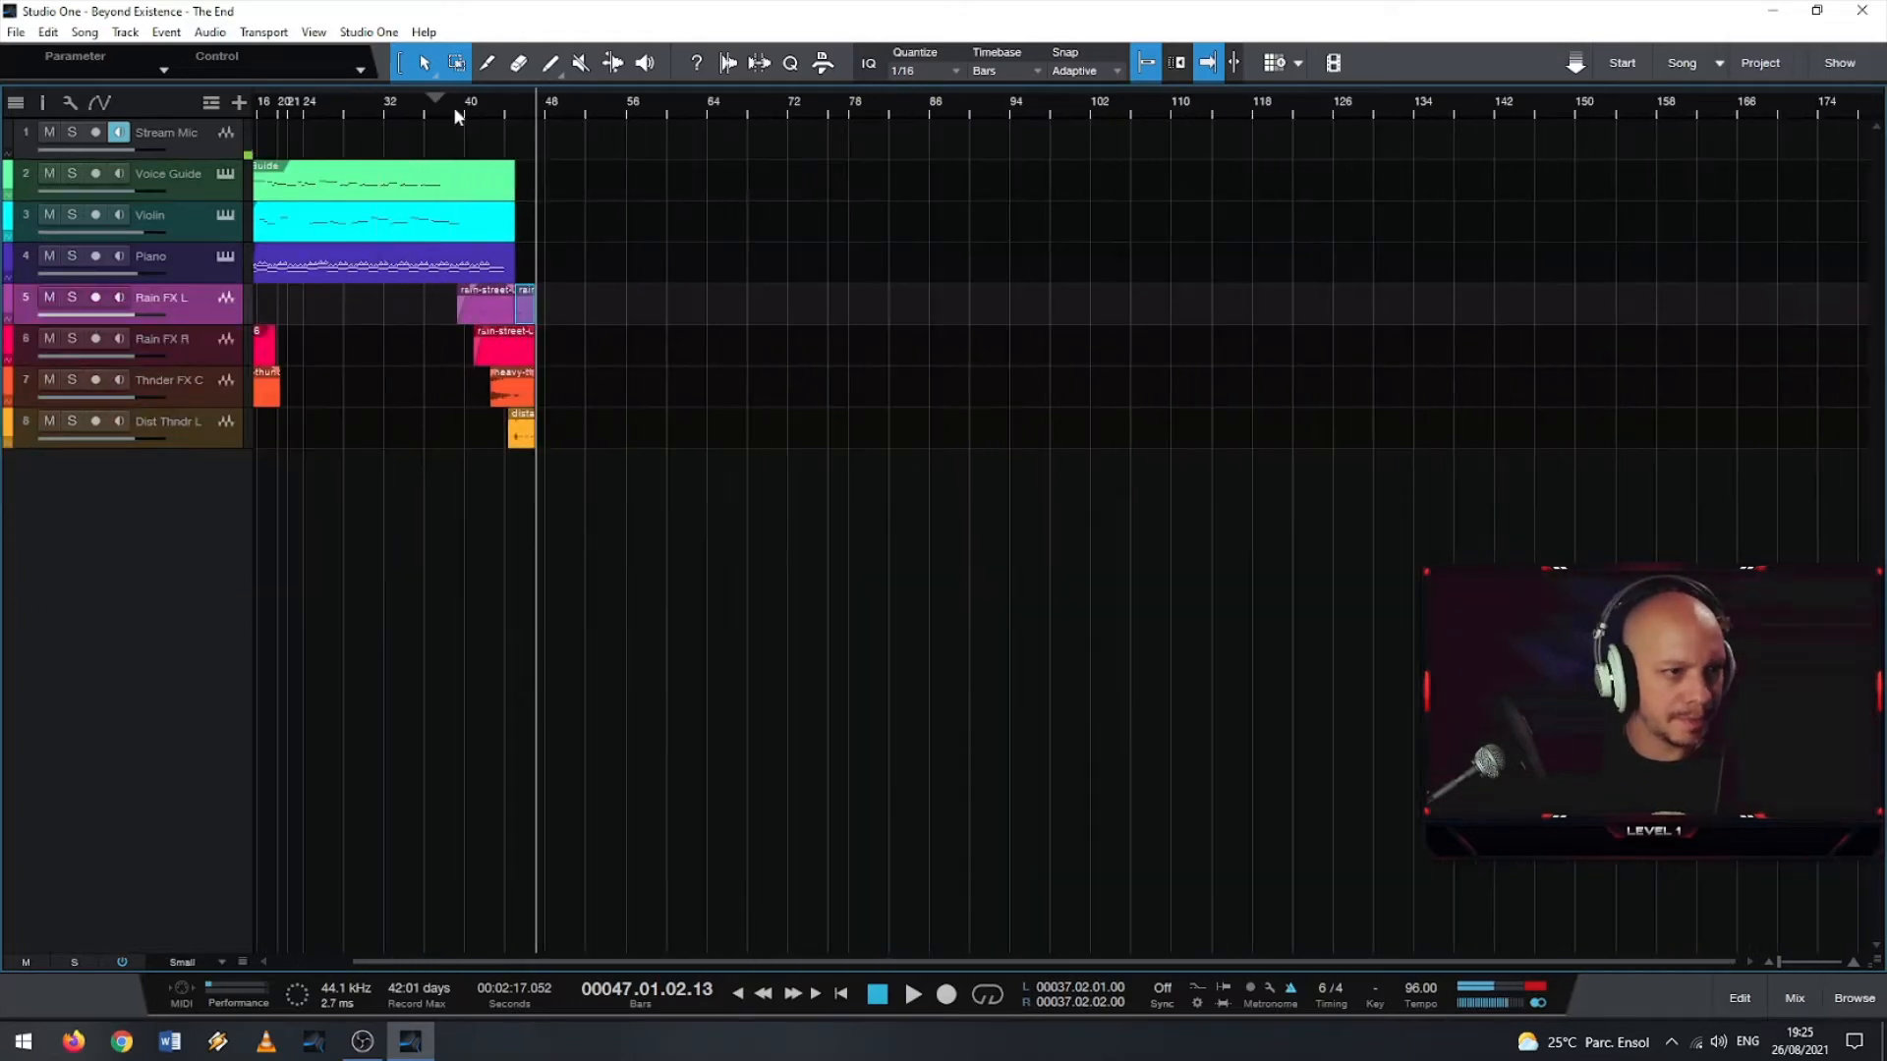
scroll(482, 116, "down", 1)
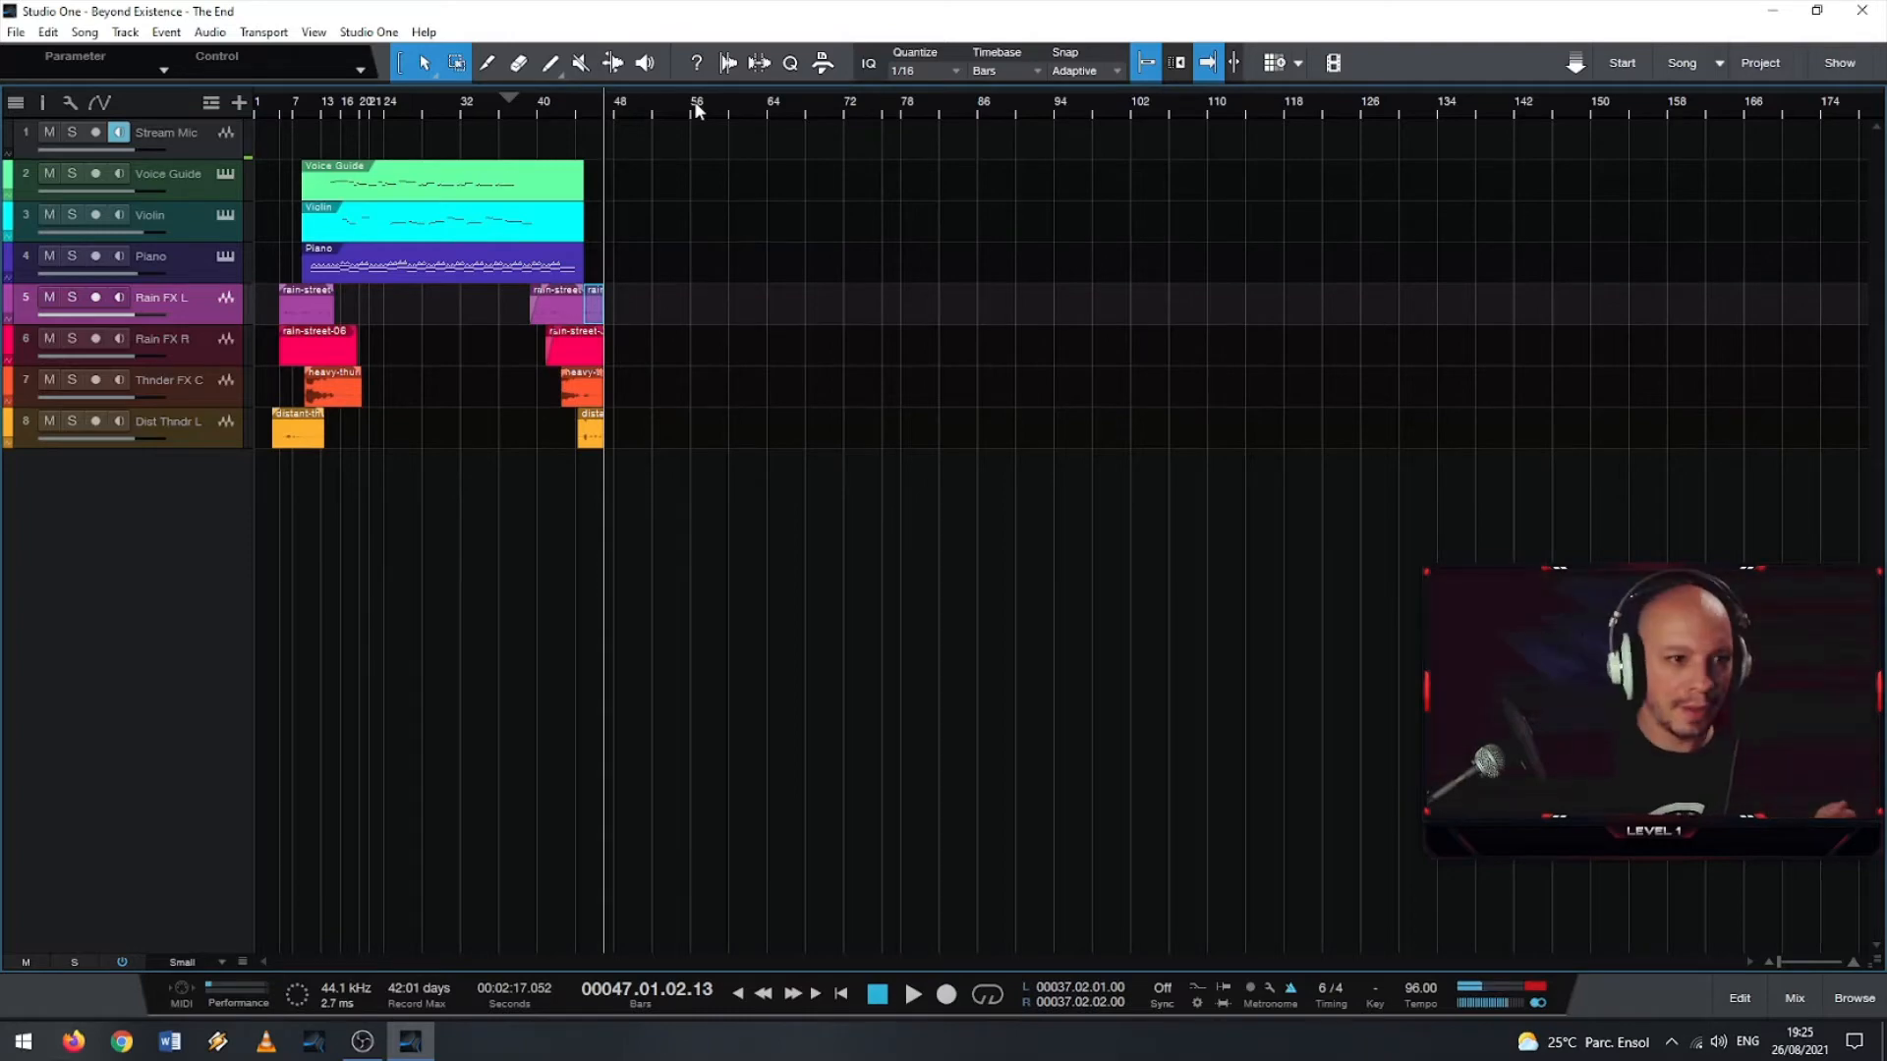
scroll(413, 131, "up", 5)
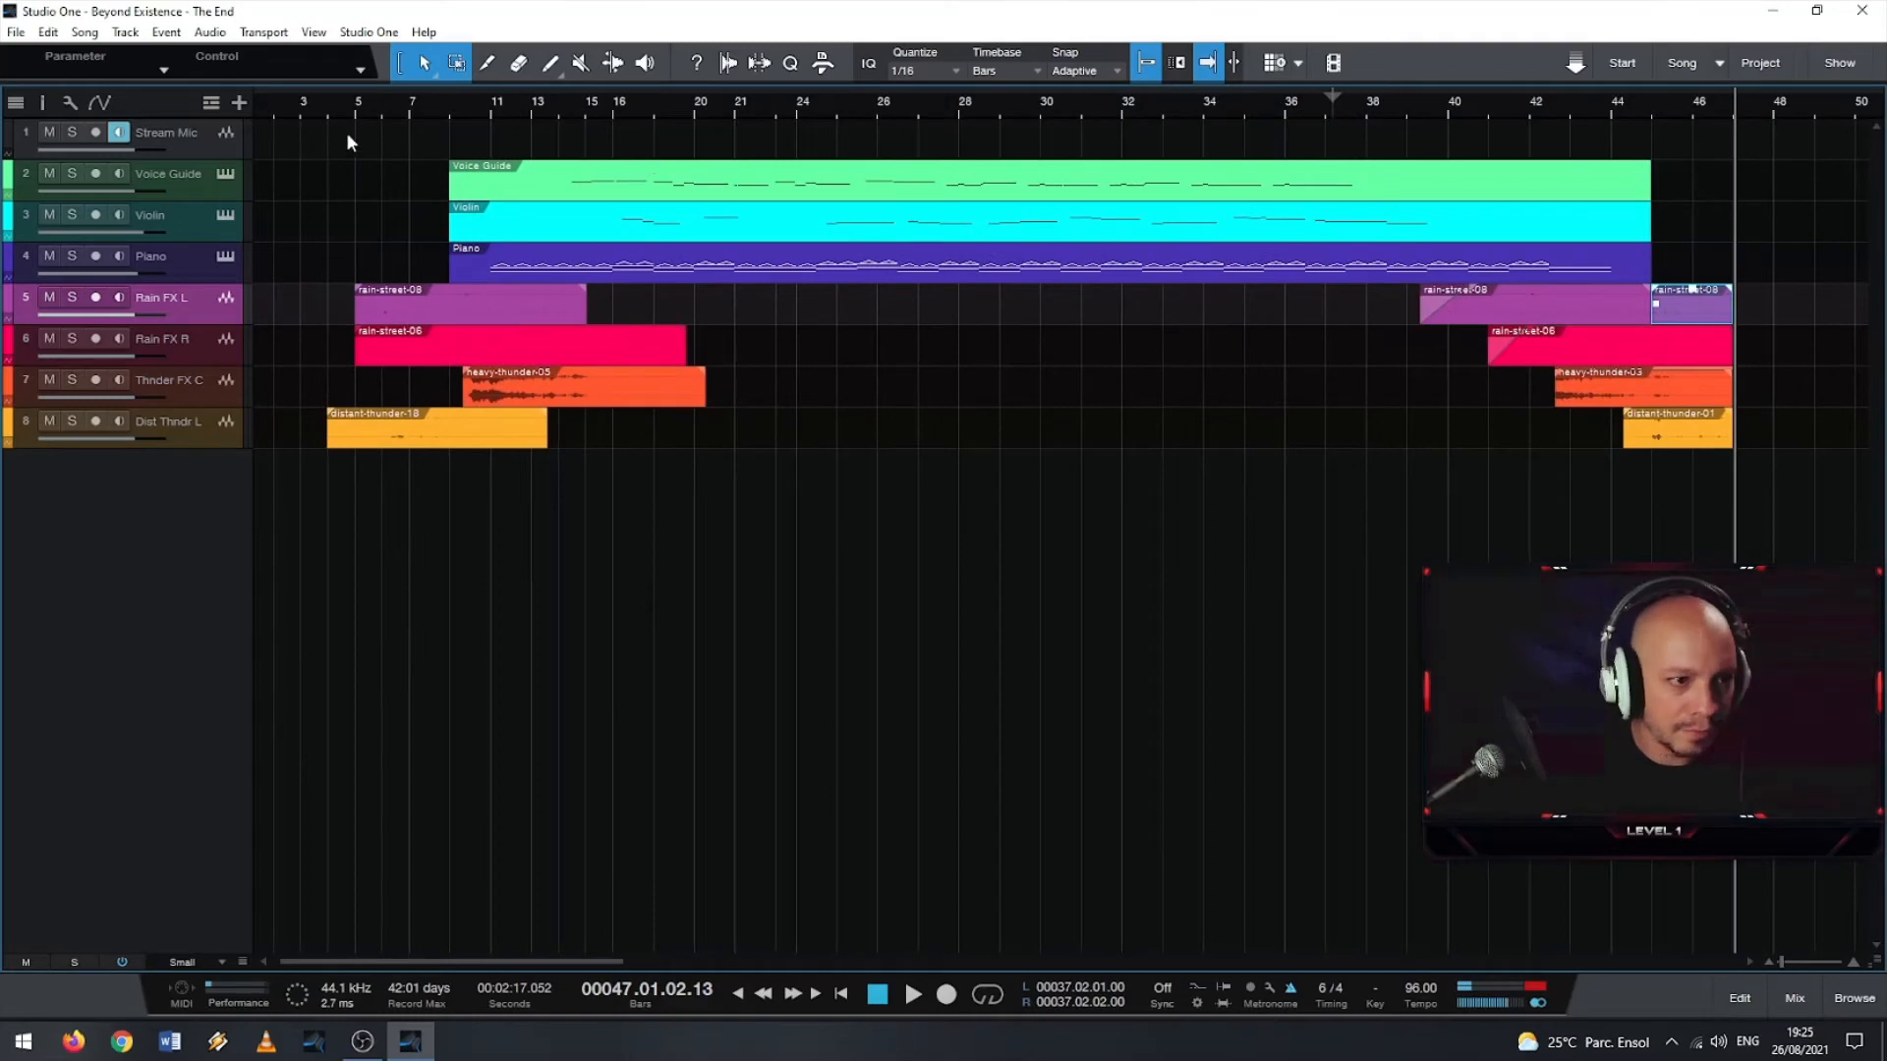
left_click(333, 110)
key("space")
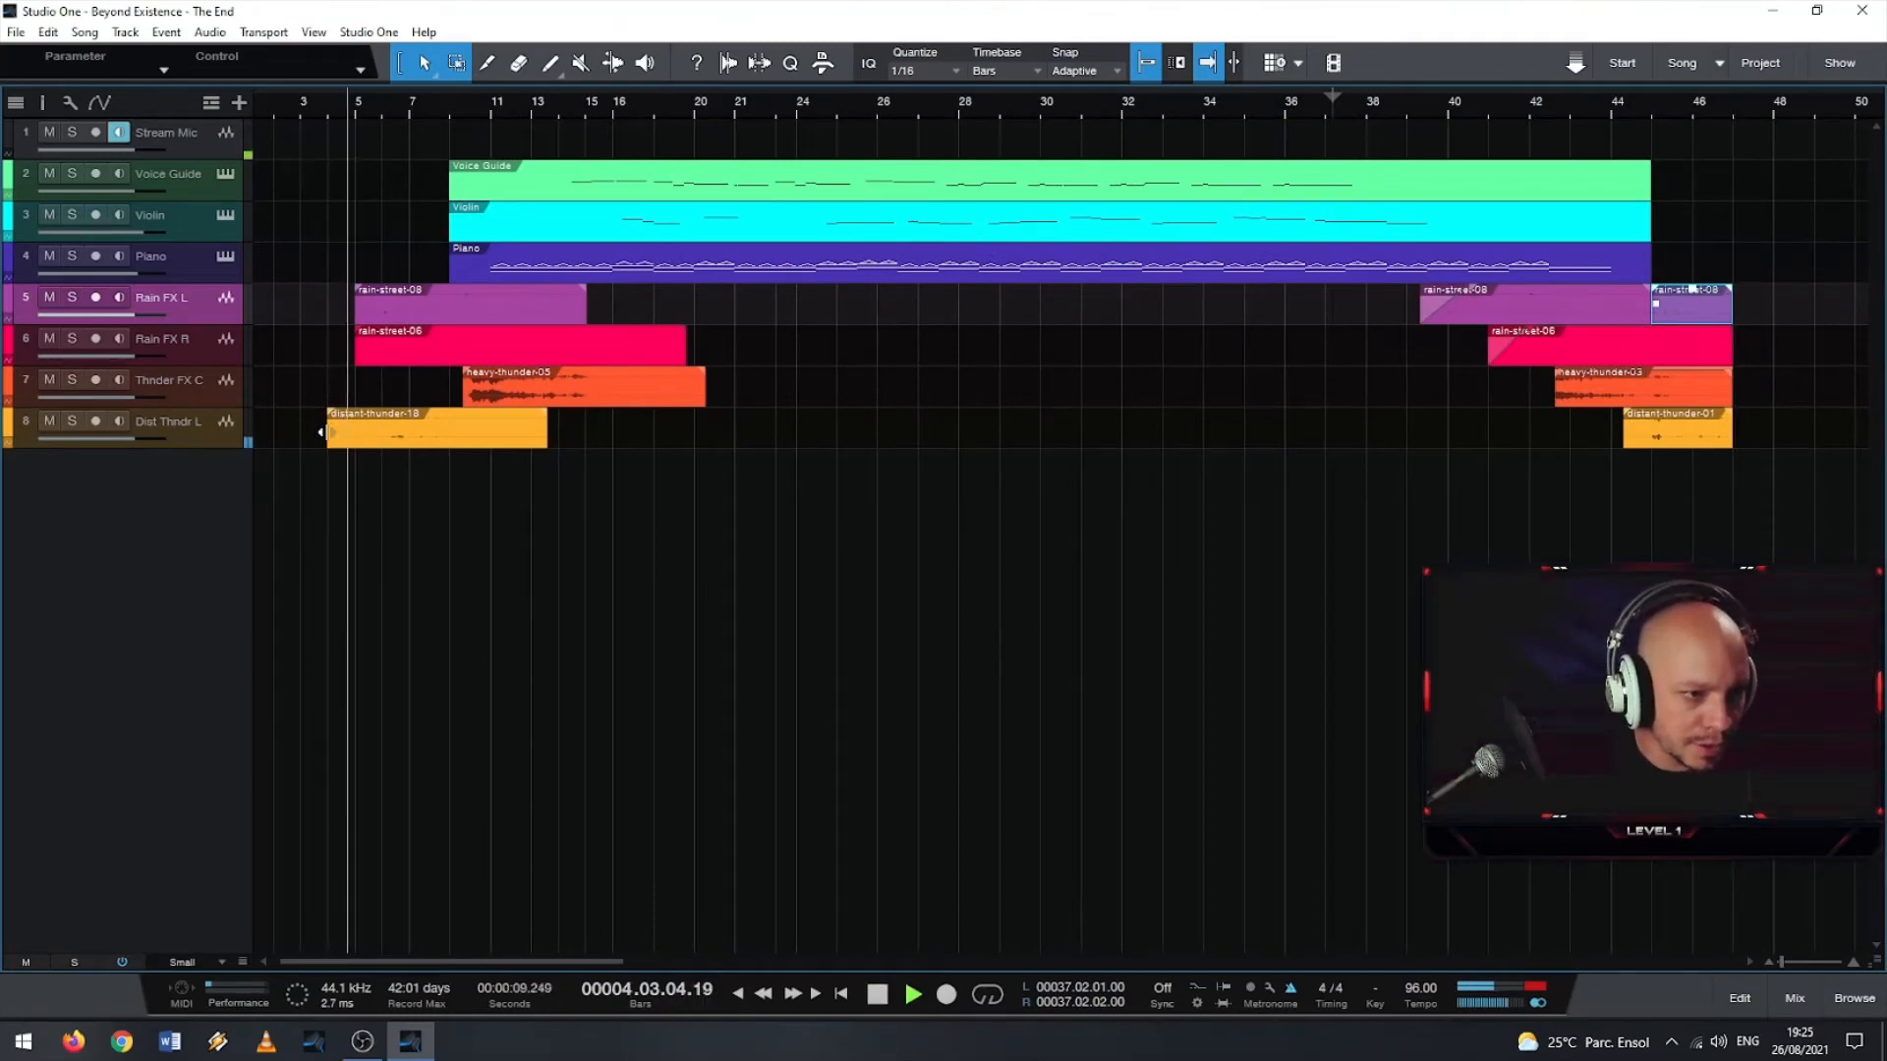
- Shift the opening distant-thunder-18 clip later and trim its start and both opening rain clips' starts to bar 8
scroll(357, 429, "up", 3)
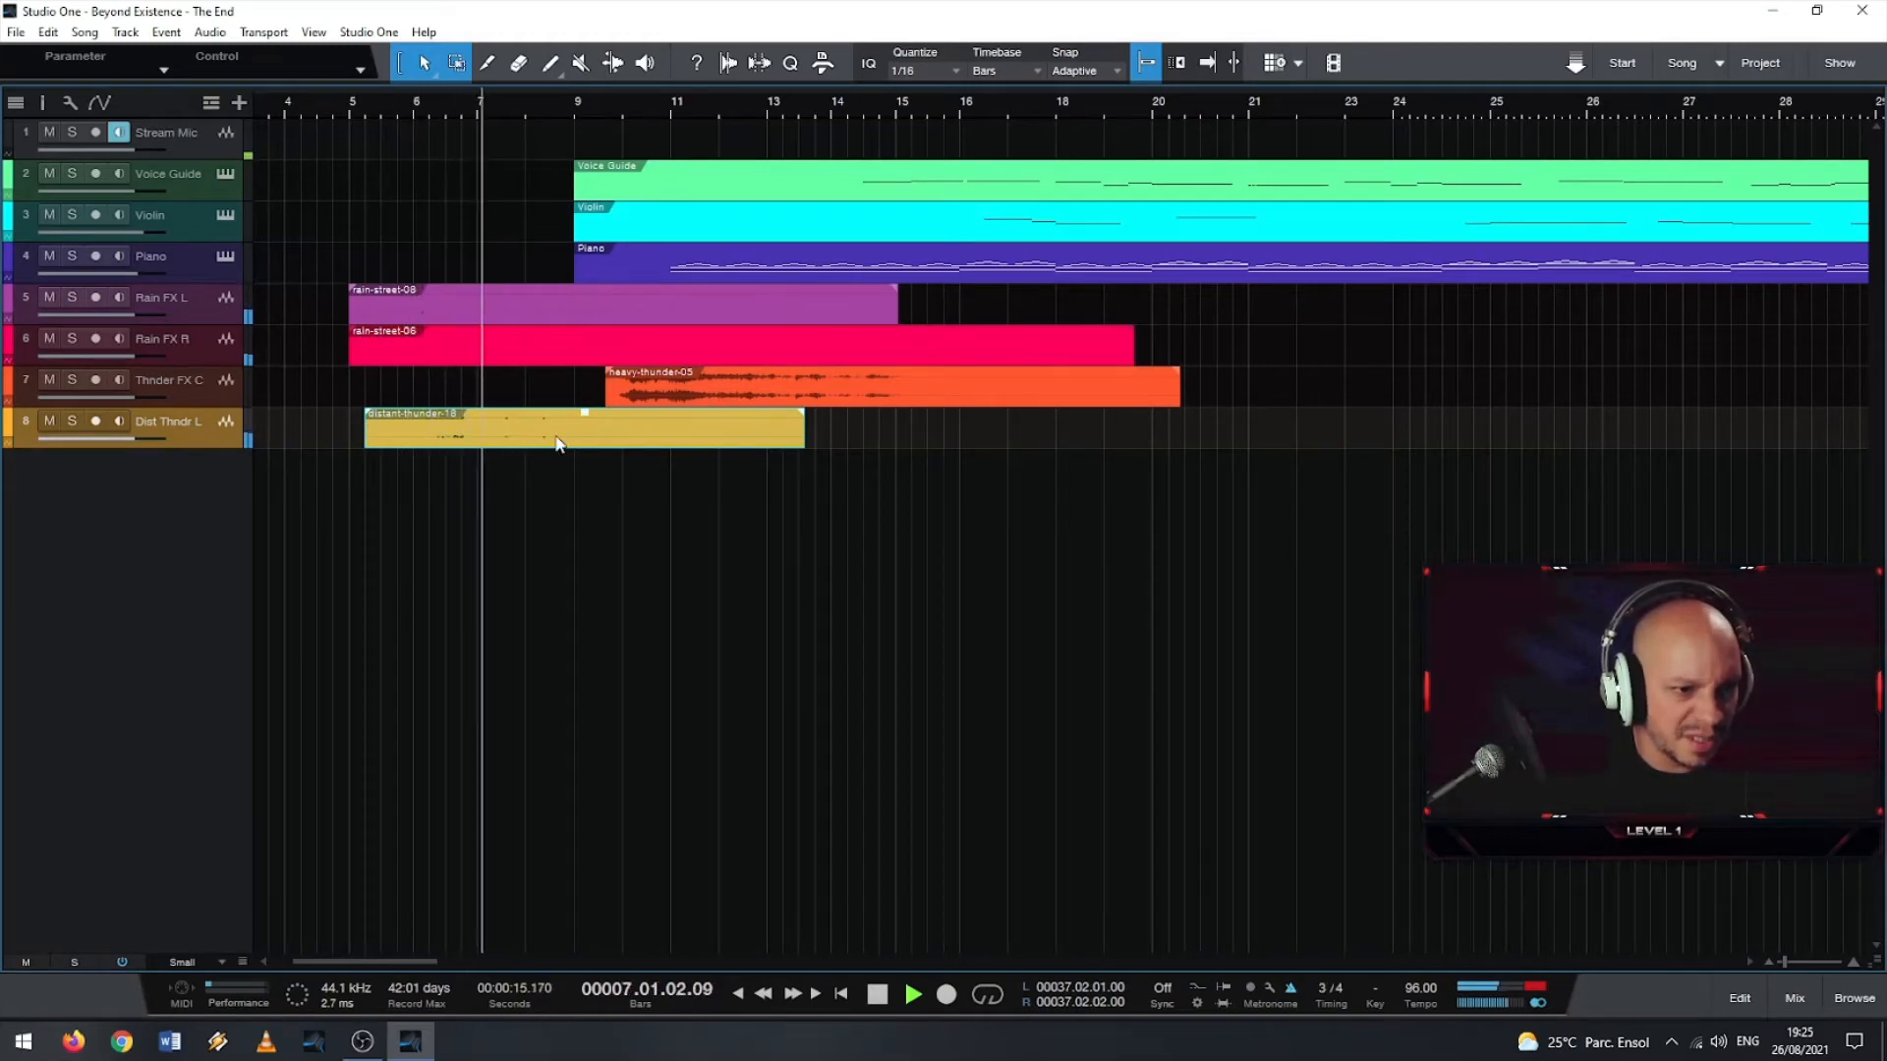
left_click_drag(557, 445, 516, 427)
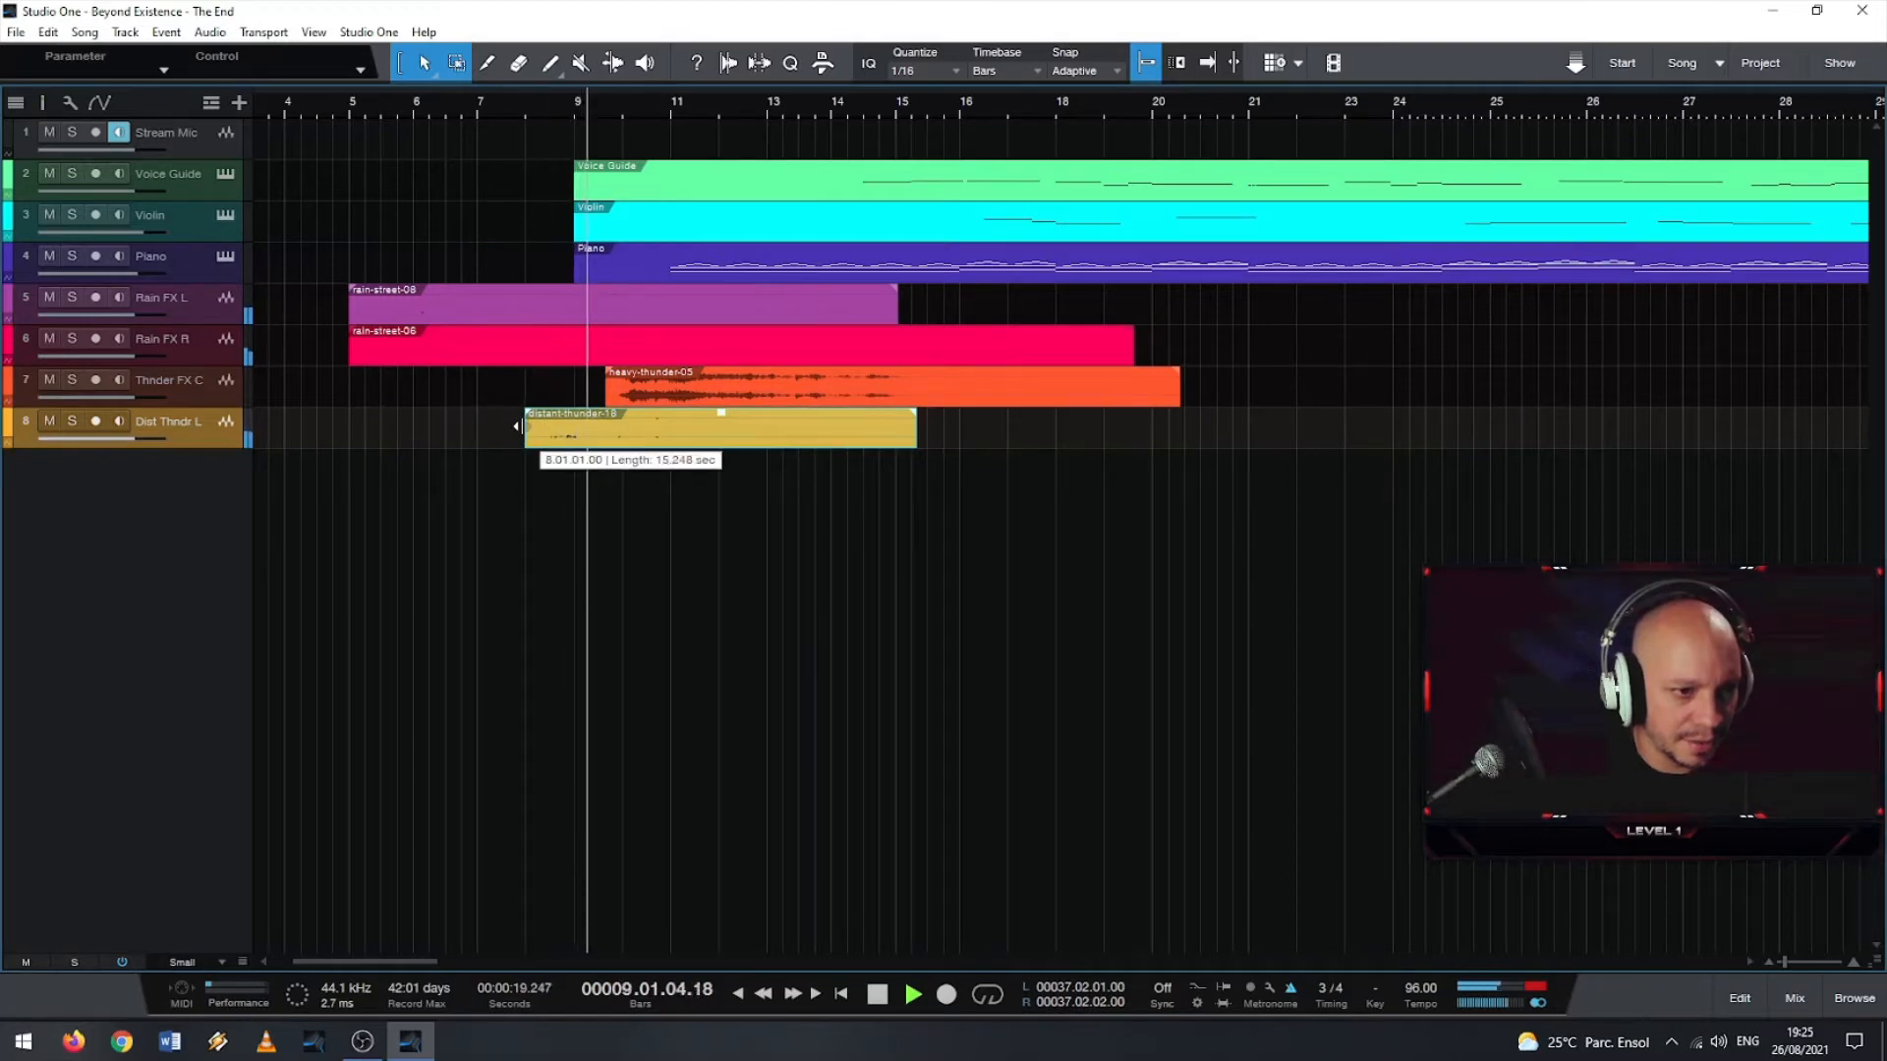
left_click_drag(354, 339, 526, 346)
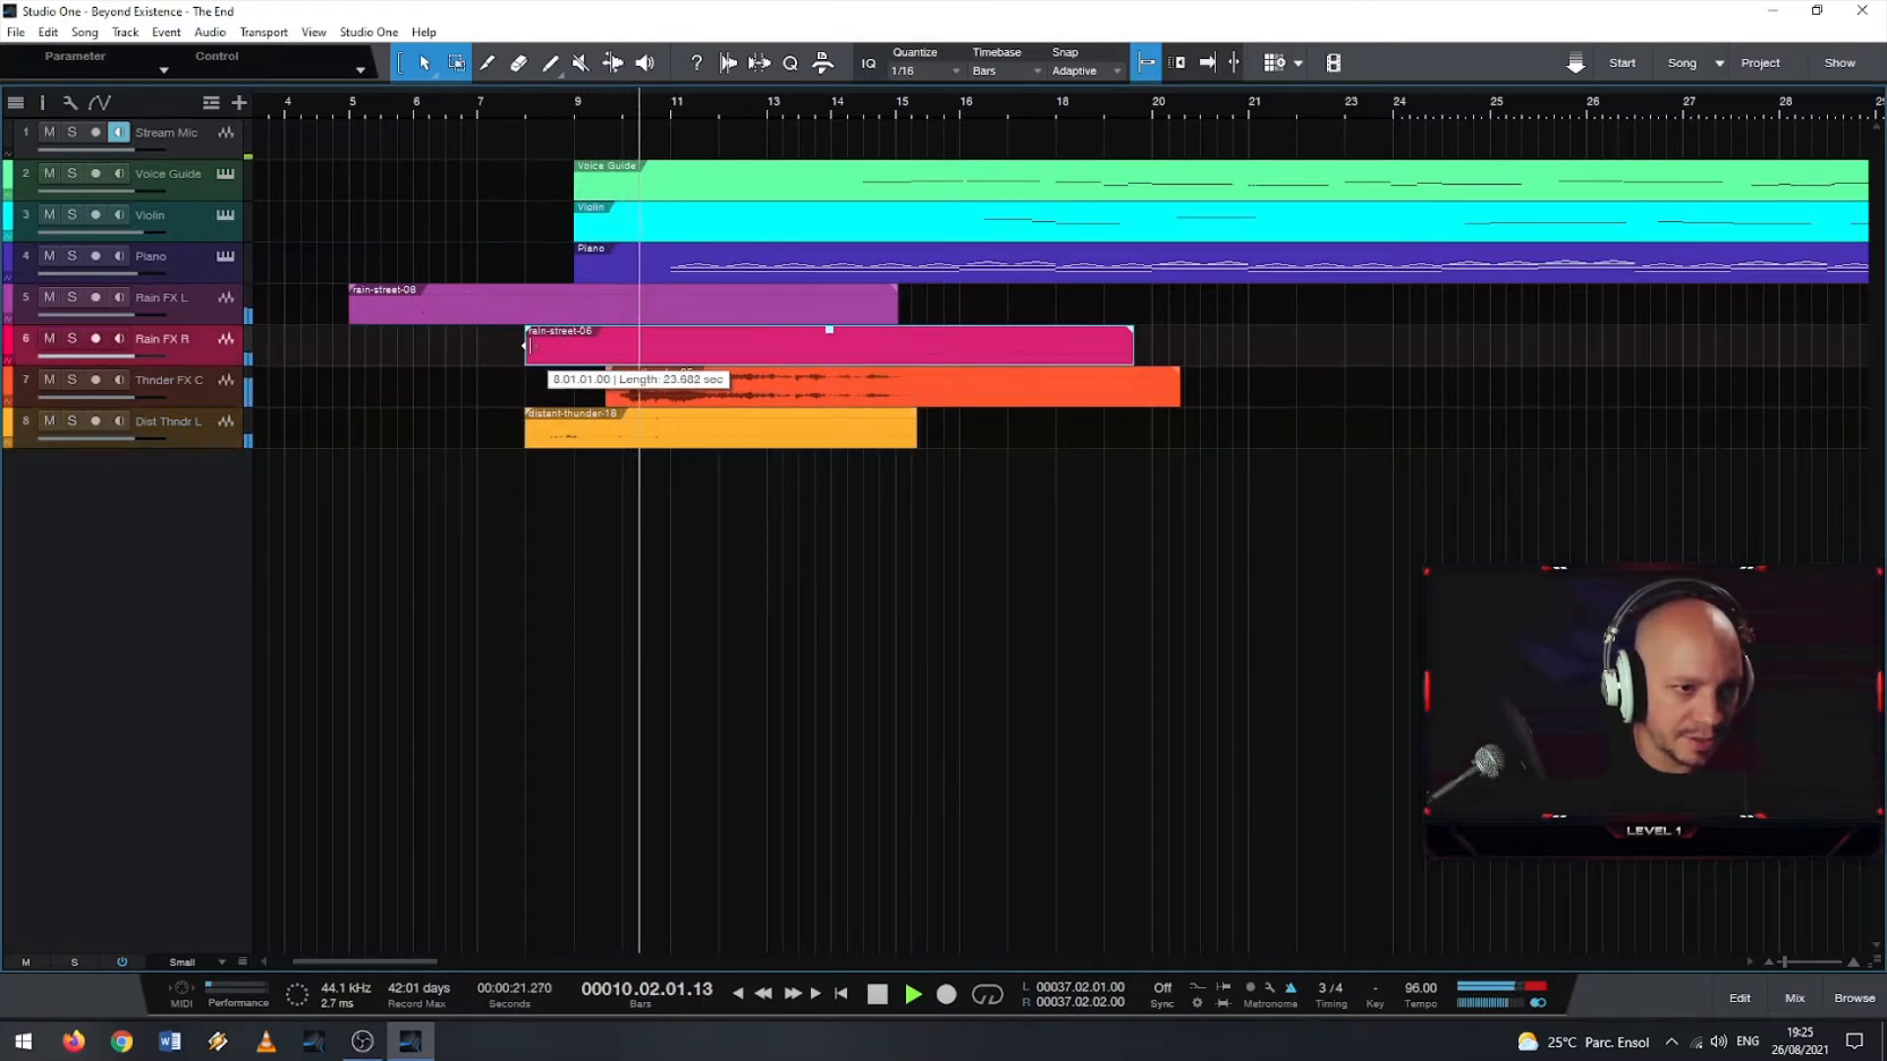
left_click_drag(354, 305, 527, 311)
- Lower the gain of the opening heavy-thunder-05 clip and replay from bar 8
left_click(723, 398)
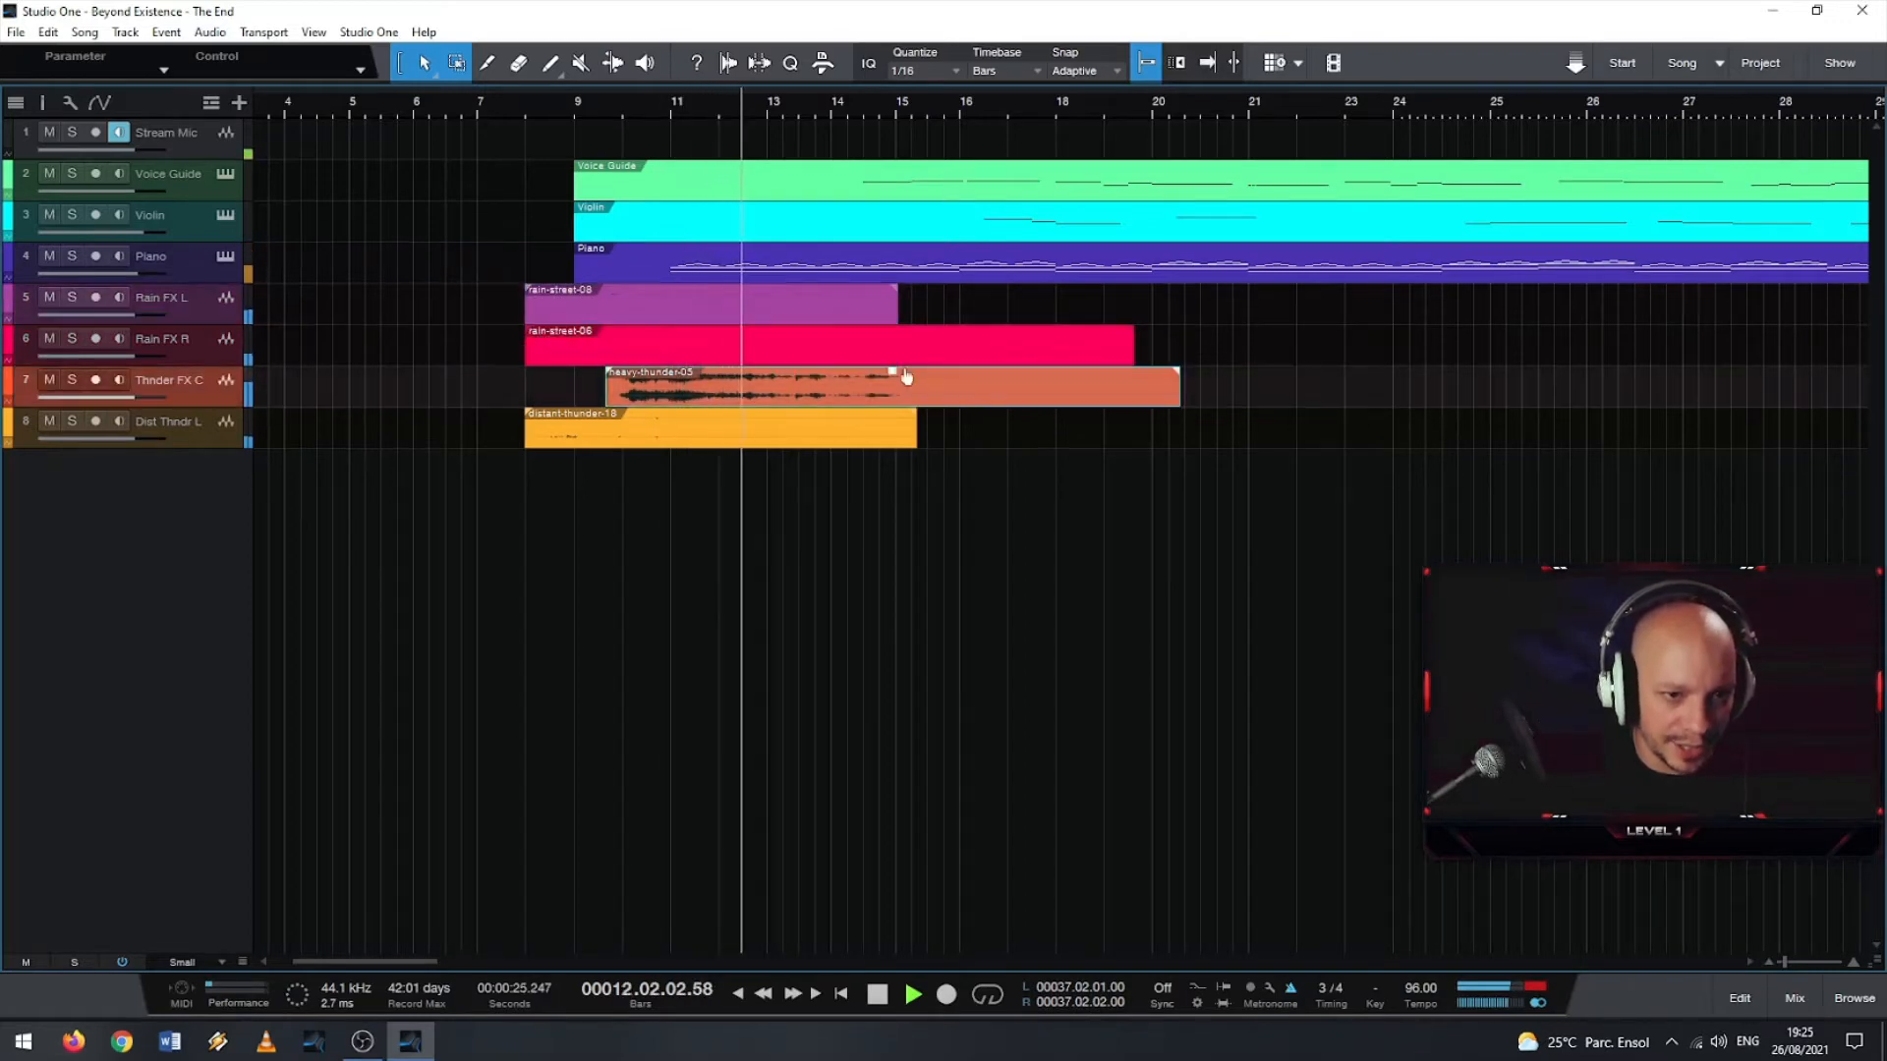
left_click_drag(906, 377, 906, 384)
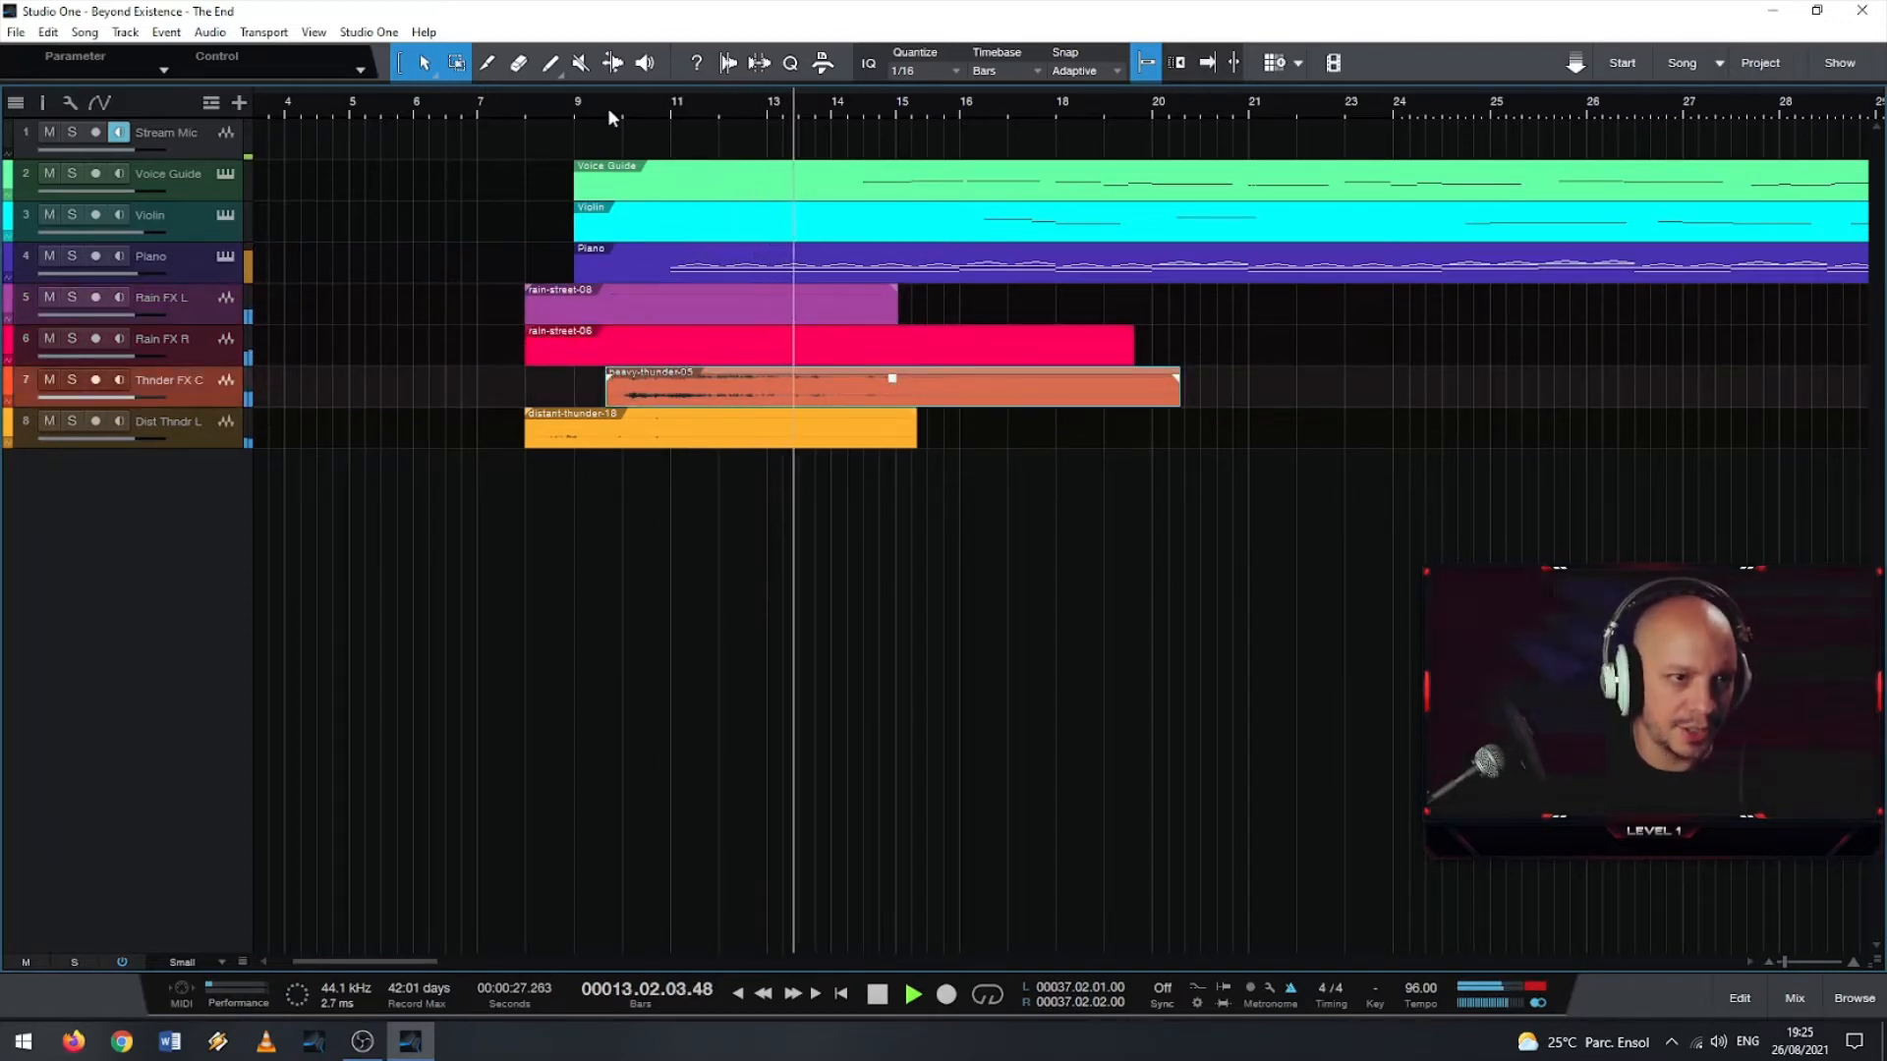
left_click(570, 106)
left_click(529, 112)
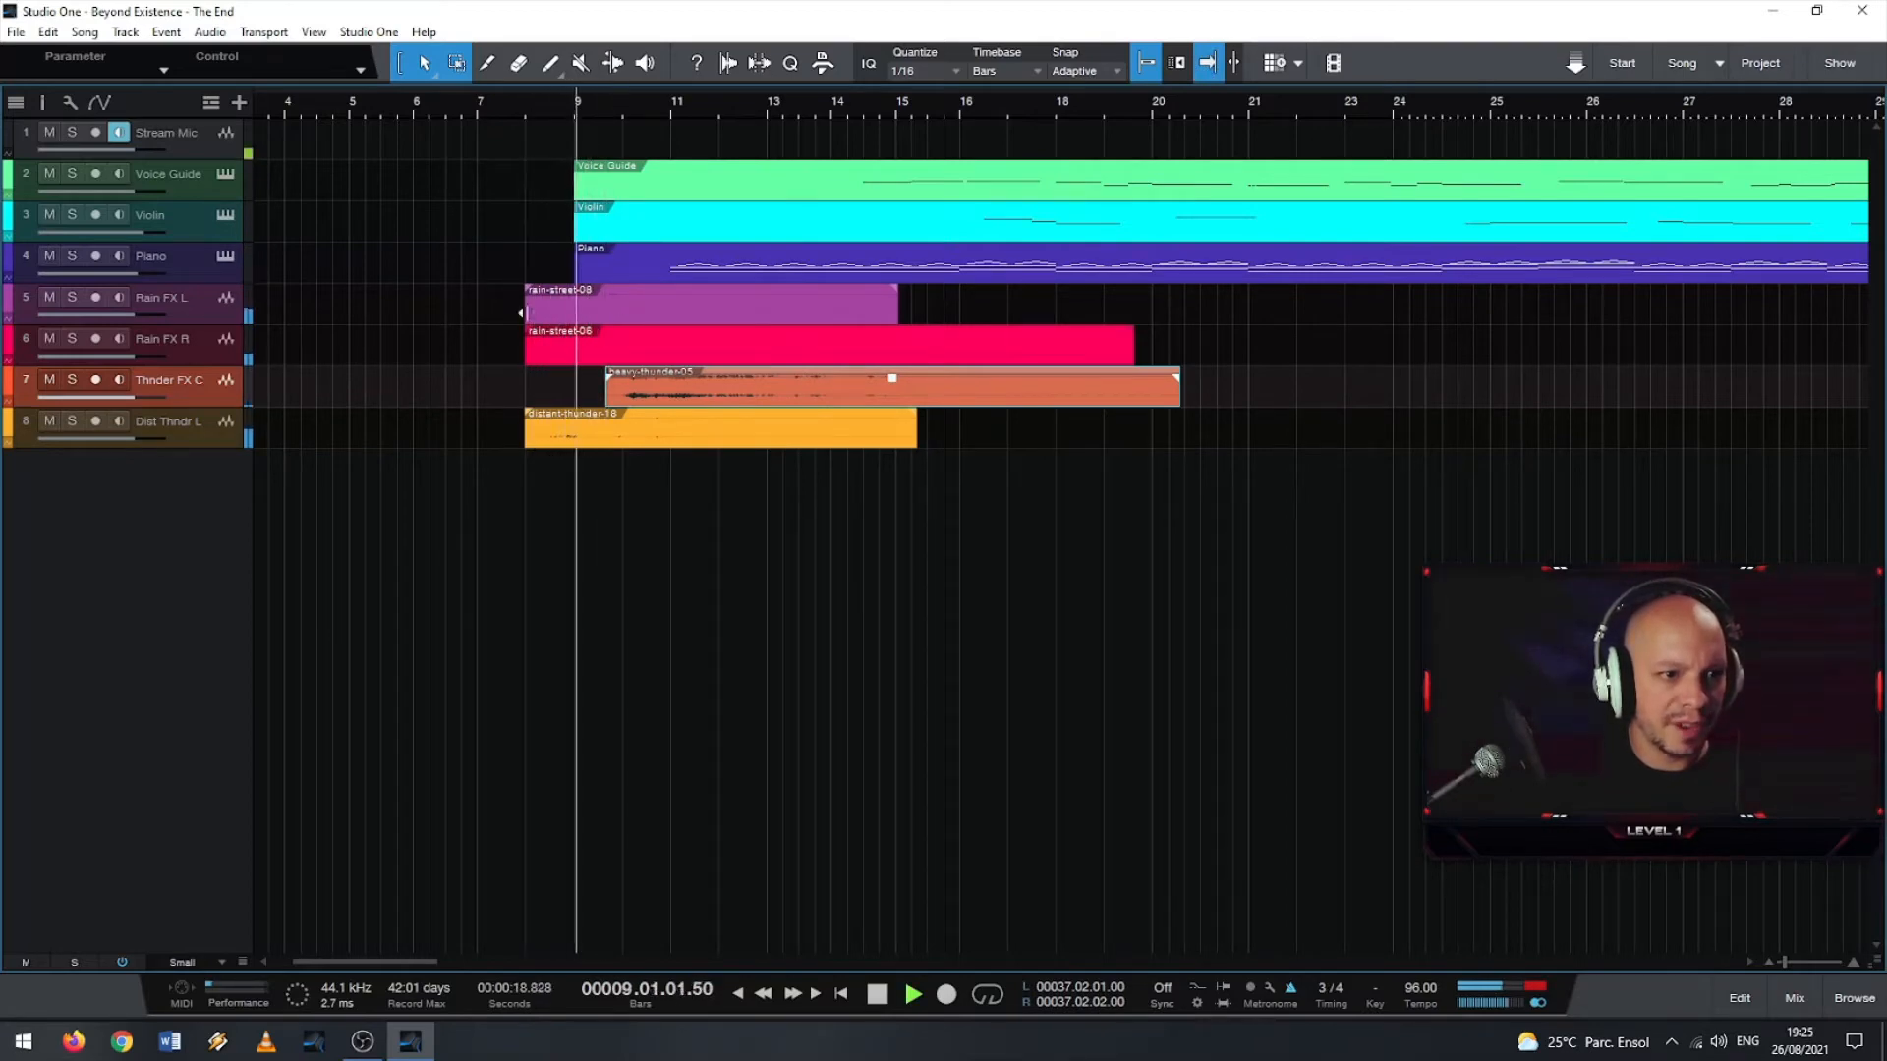
- Trim both opening rain clips to start at bar 9, move distant-thunder-18 there too, and give all three short fade-ins
left_click_drag(523, 313, 574, 361)
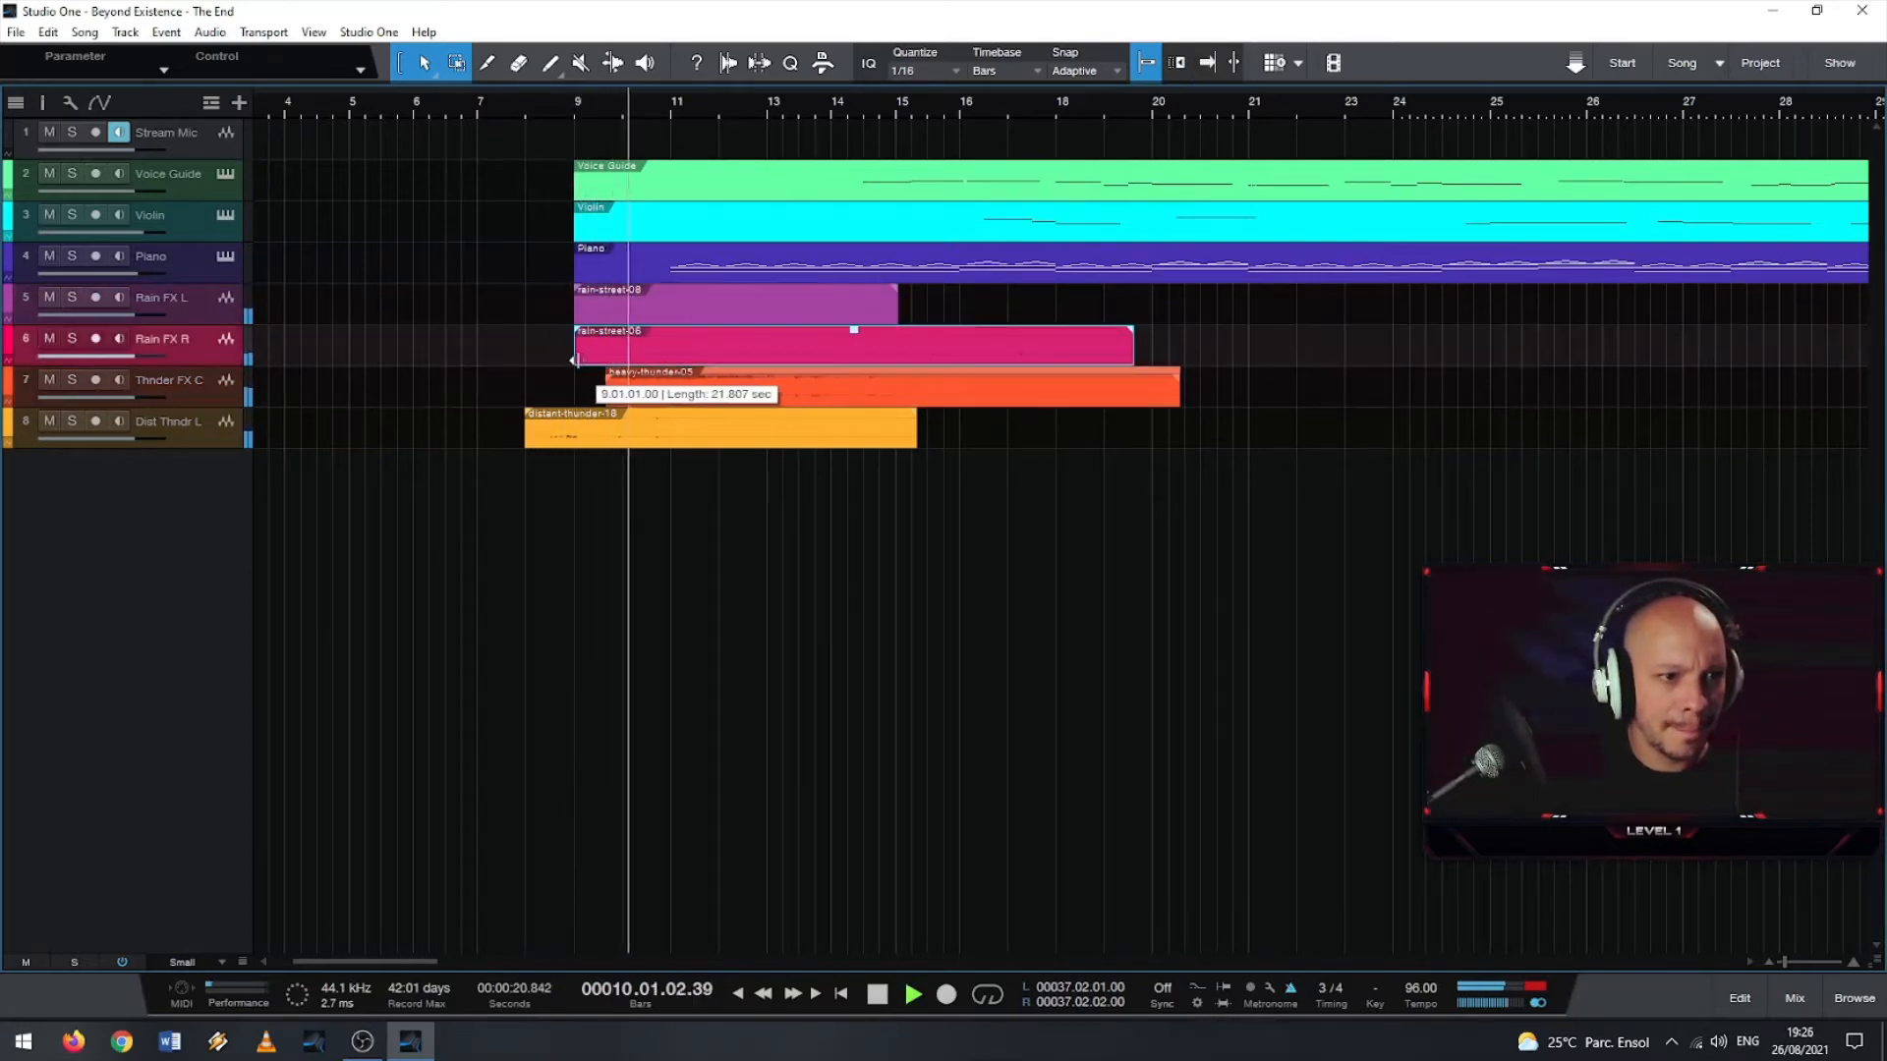
left_click_drag(611, 438, 727, 444)
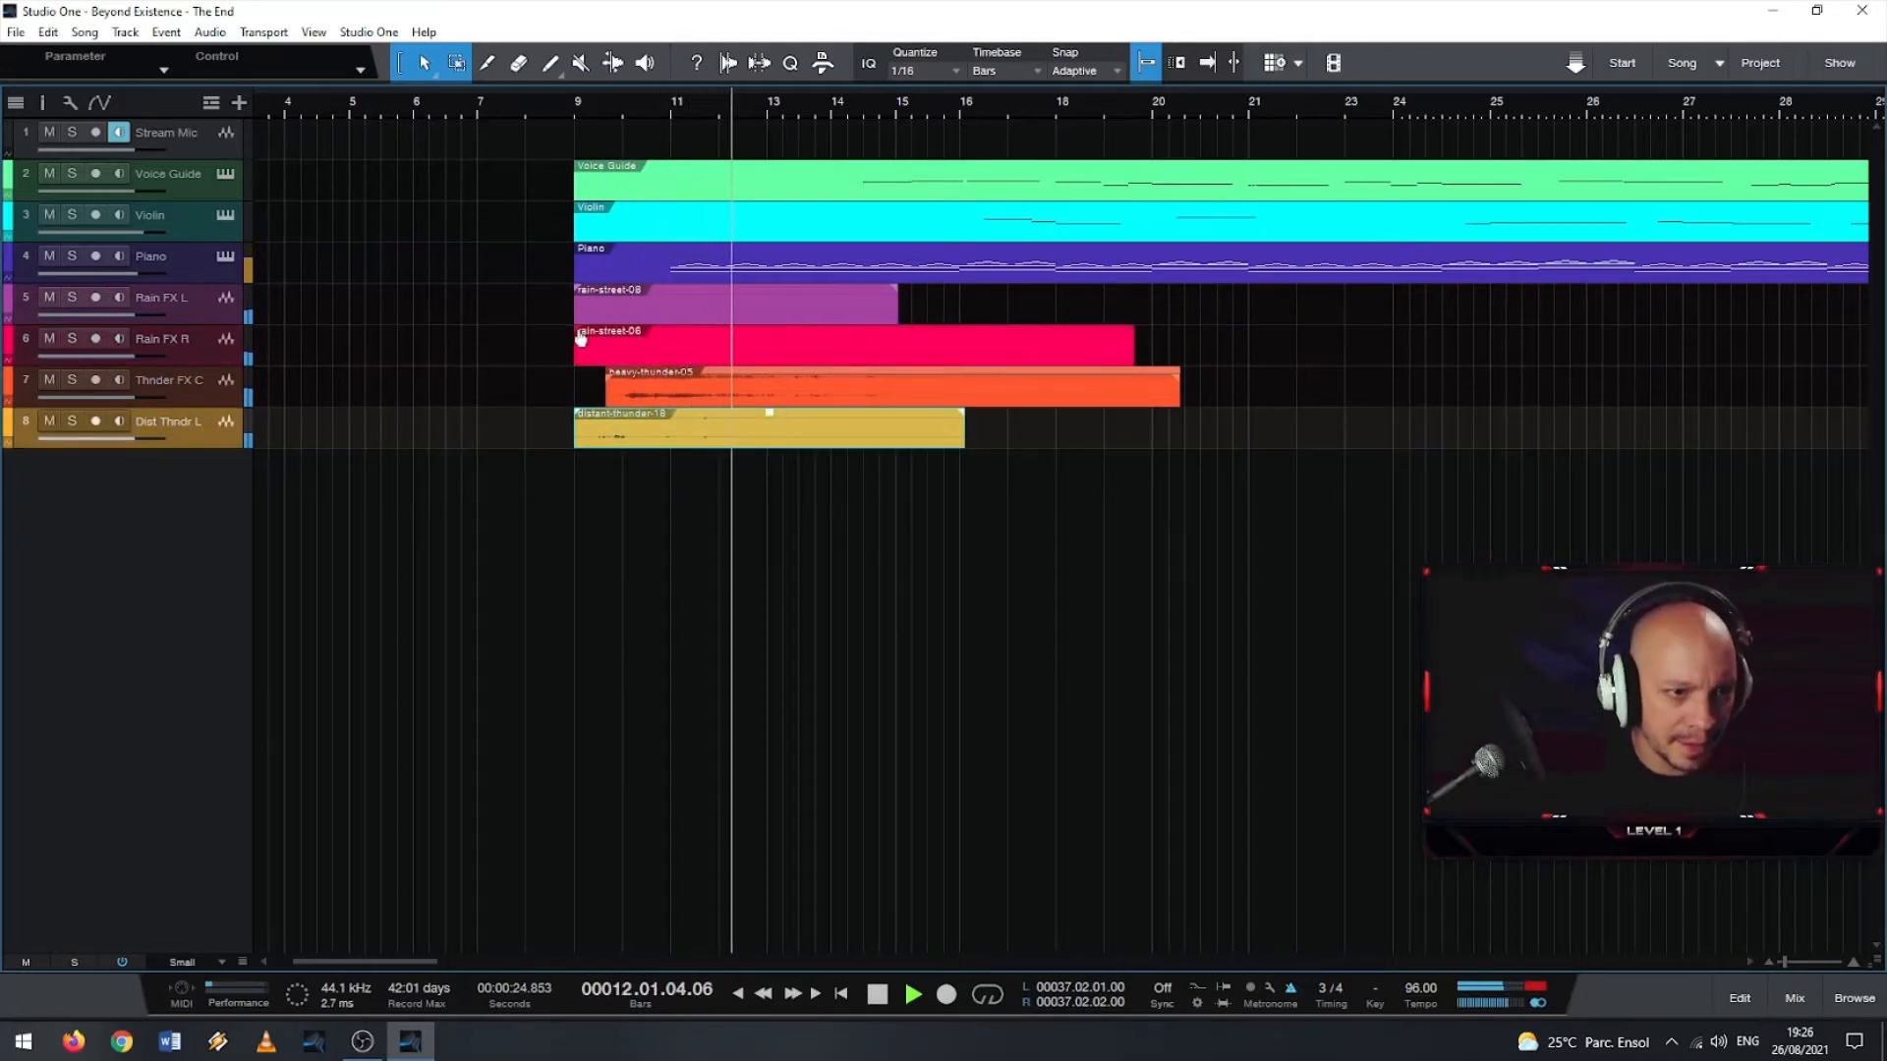
left_click_drag(581, 327, 604, 288)
mouse_move(576, 413)
left_mouse_down()
mouse_move(609, 417)
mouse_move(582, 417)
left_mouse_up()
- Nudge the distant-thunder-18 clip slightly later, replay from bar 9, and extend the clip's start back to bar 9
left_click(683, 454)
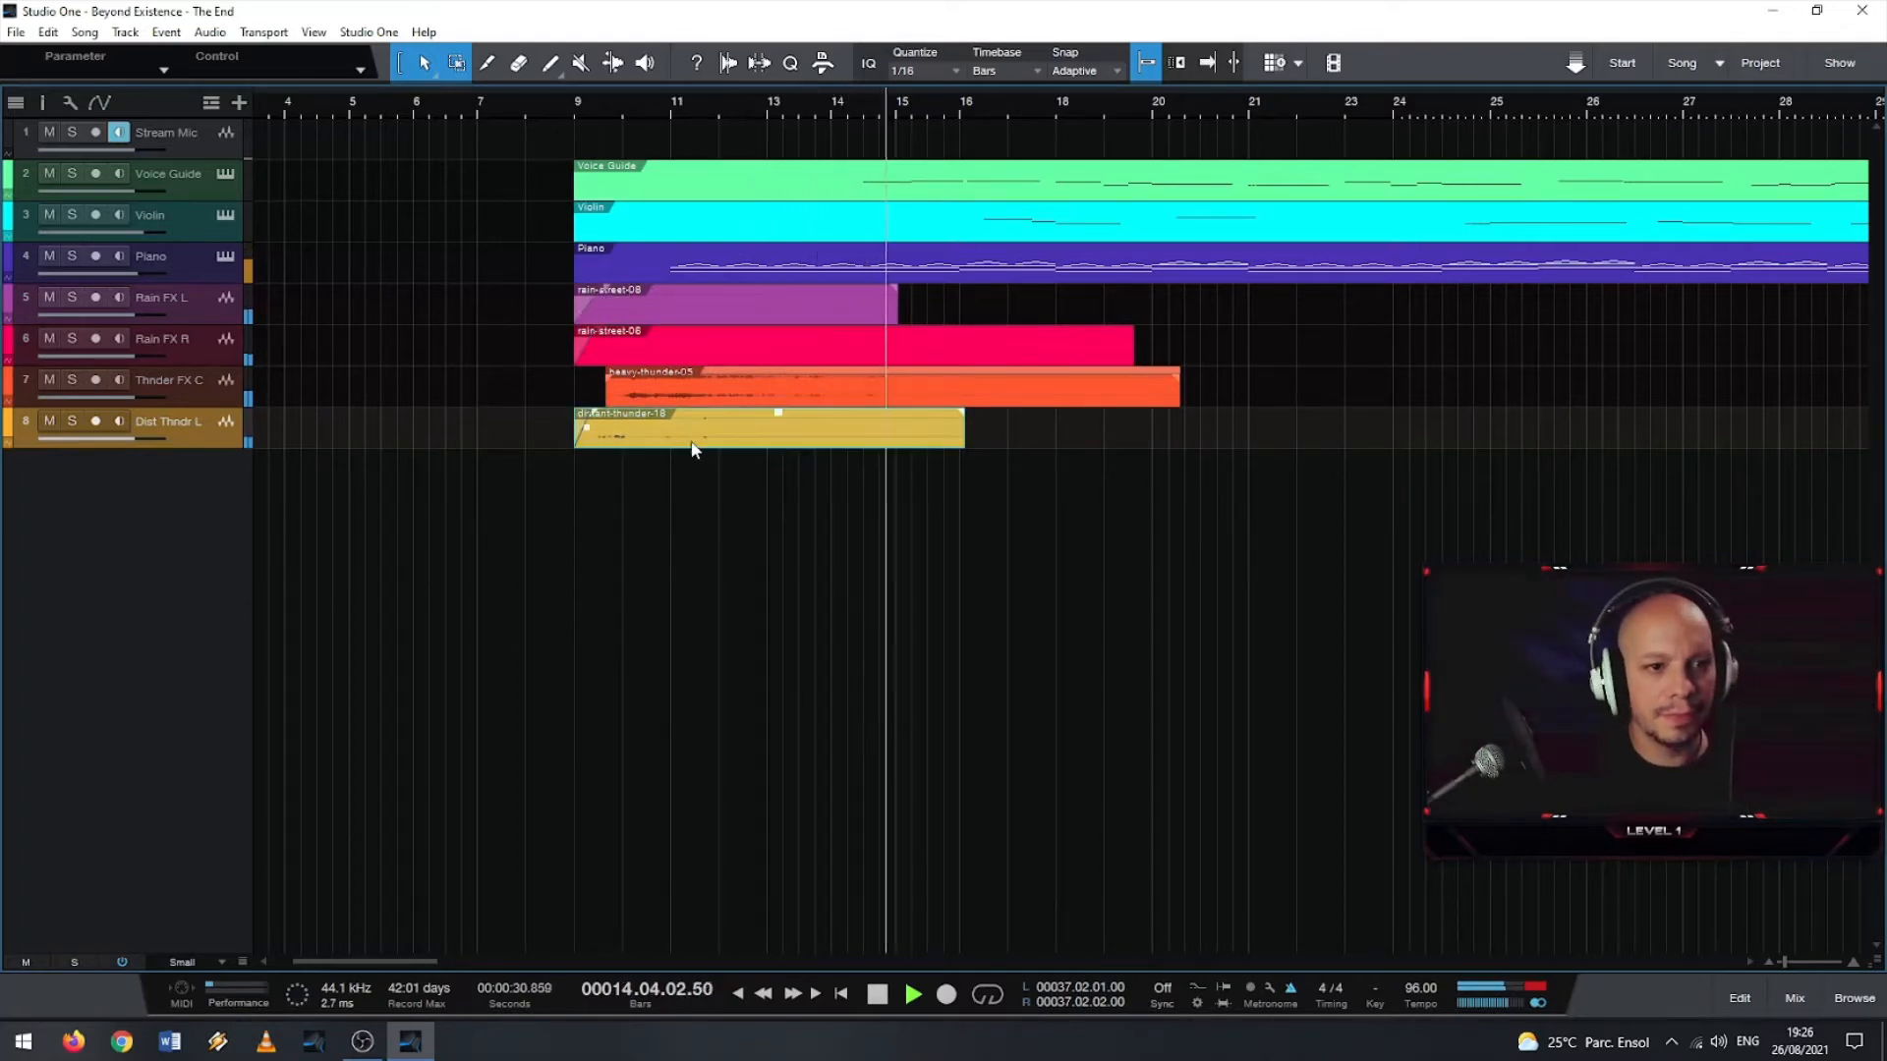
left_click_drag(781, 417, 797, 418)
left_click(577, 125)
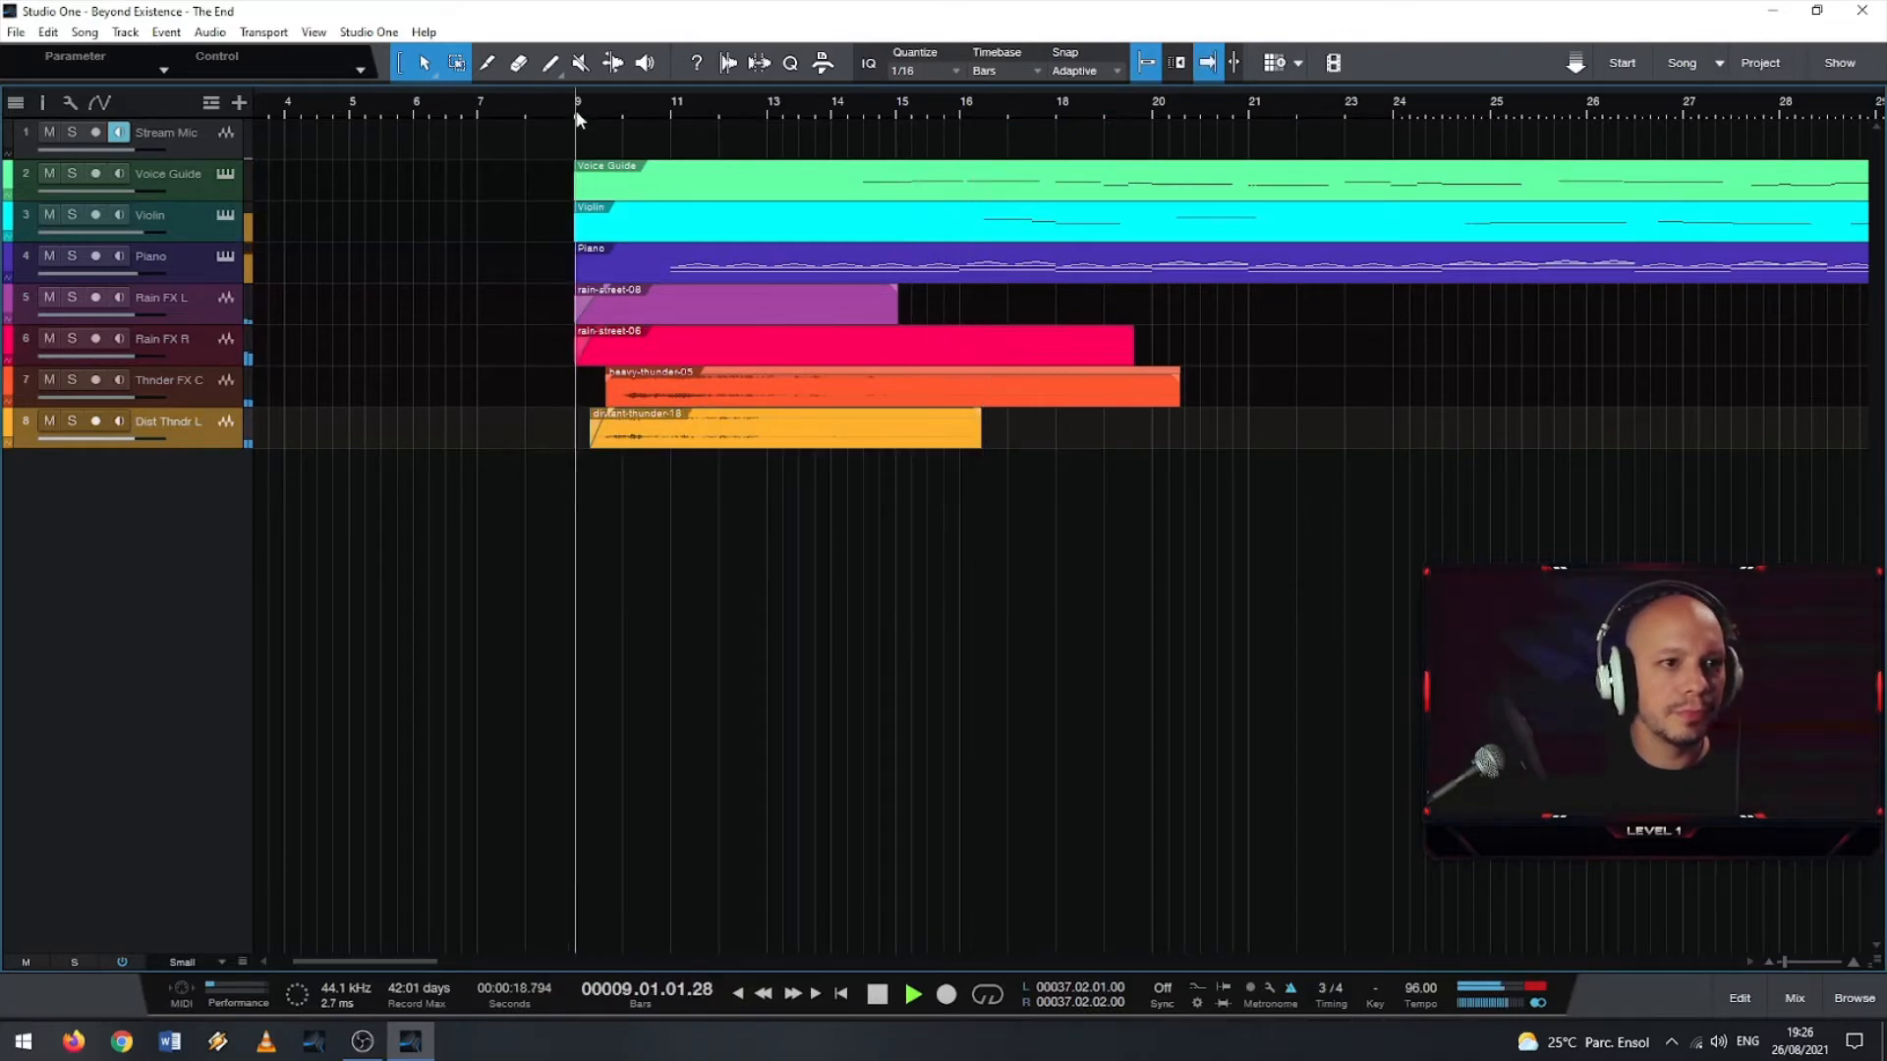
left_click_drag(590, 430, 751, 397)
- Move the heavy-thunder-05 clip to bar 11 and the distant-thunder-18 clip to bar 10, and replay from bar 9
left_click(686, 397)
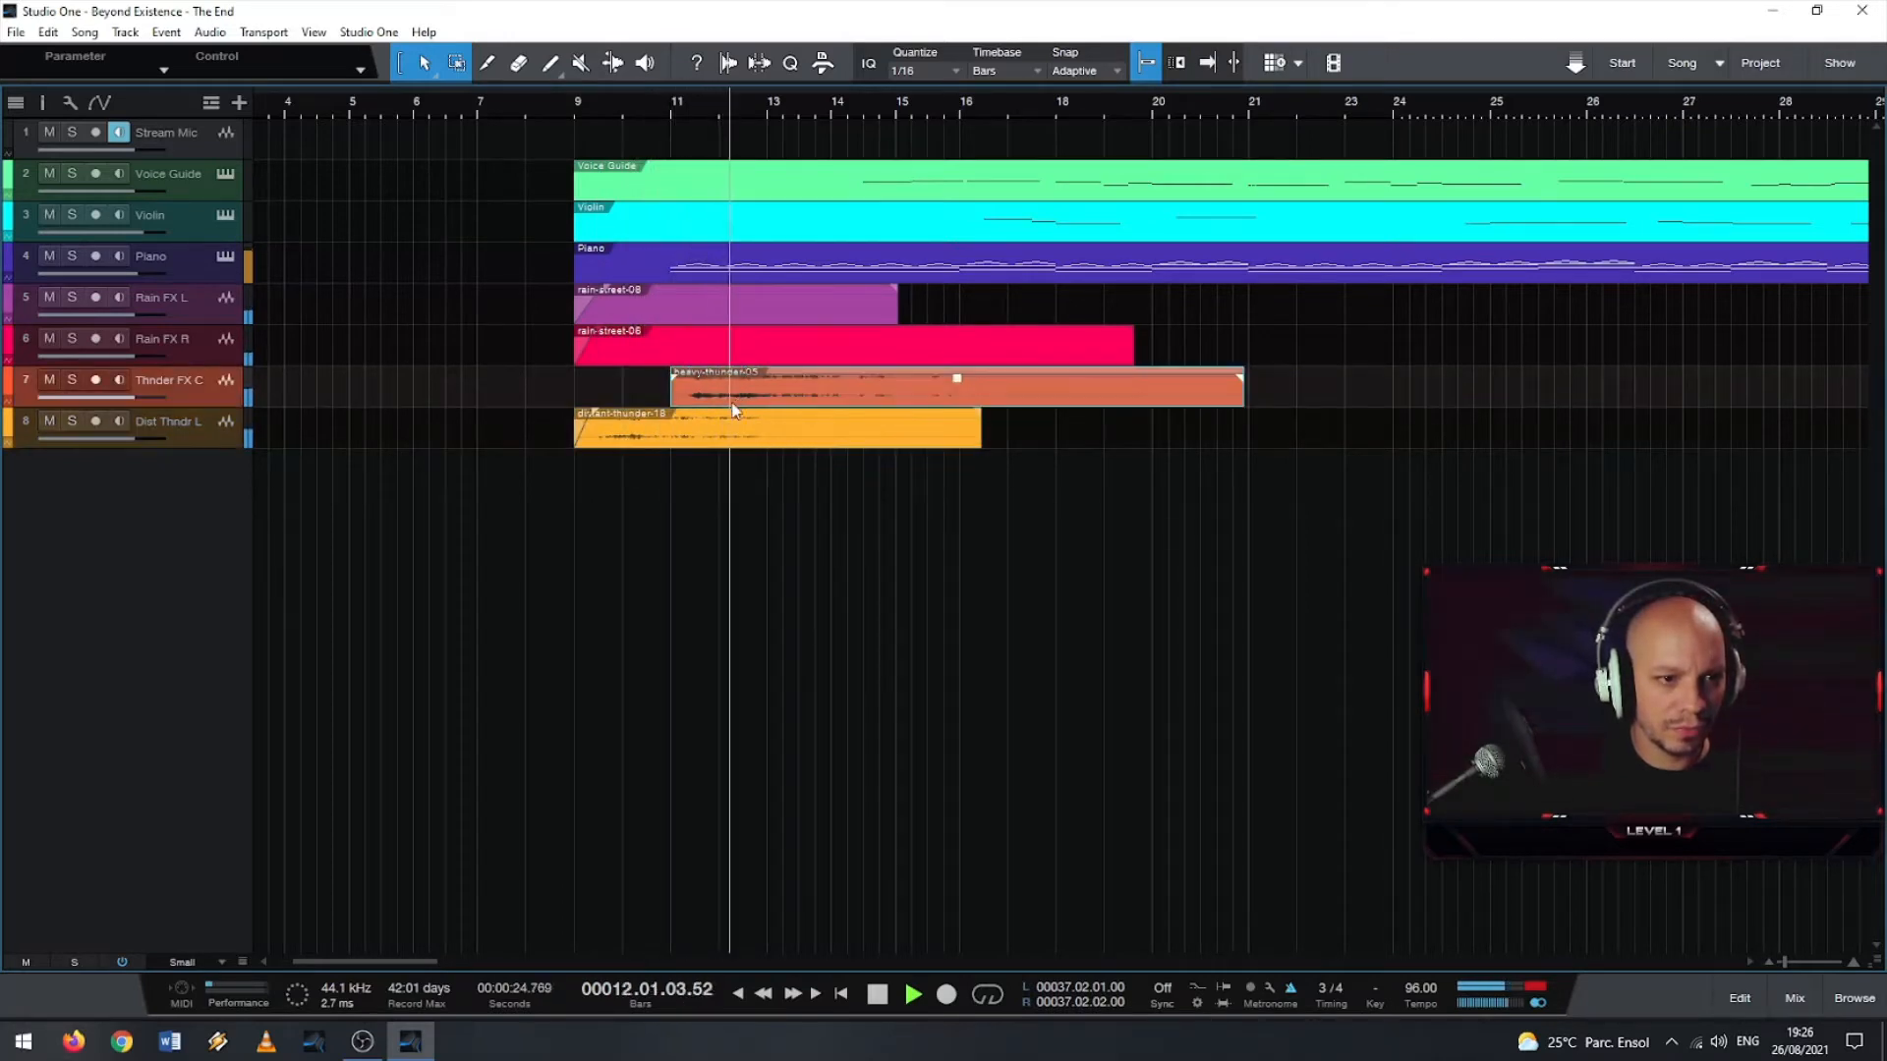
mouse_move(667, 444)
left_mouse_down()
mouse_move(737, 443)
mouse_move(699, 453)
mouse_move(693, 433)
left_mouse_up()
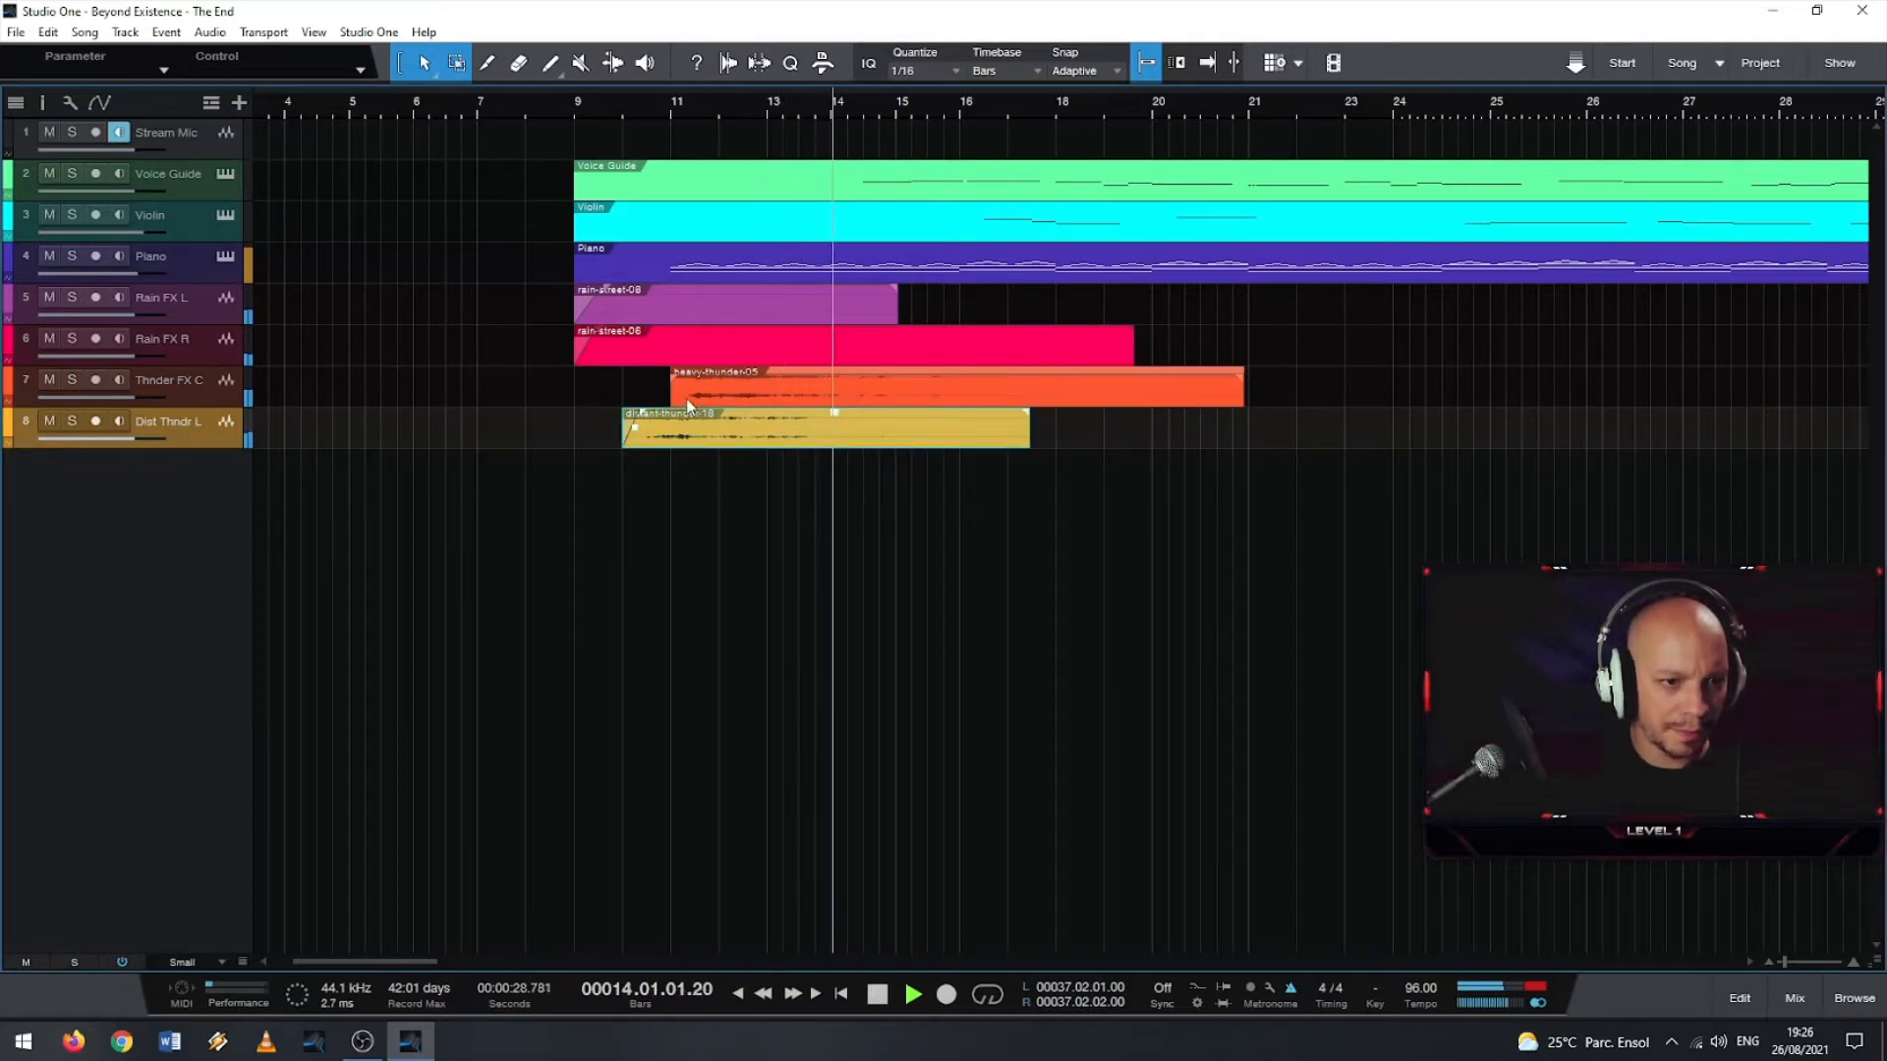
left_click(578, 126)
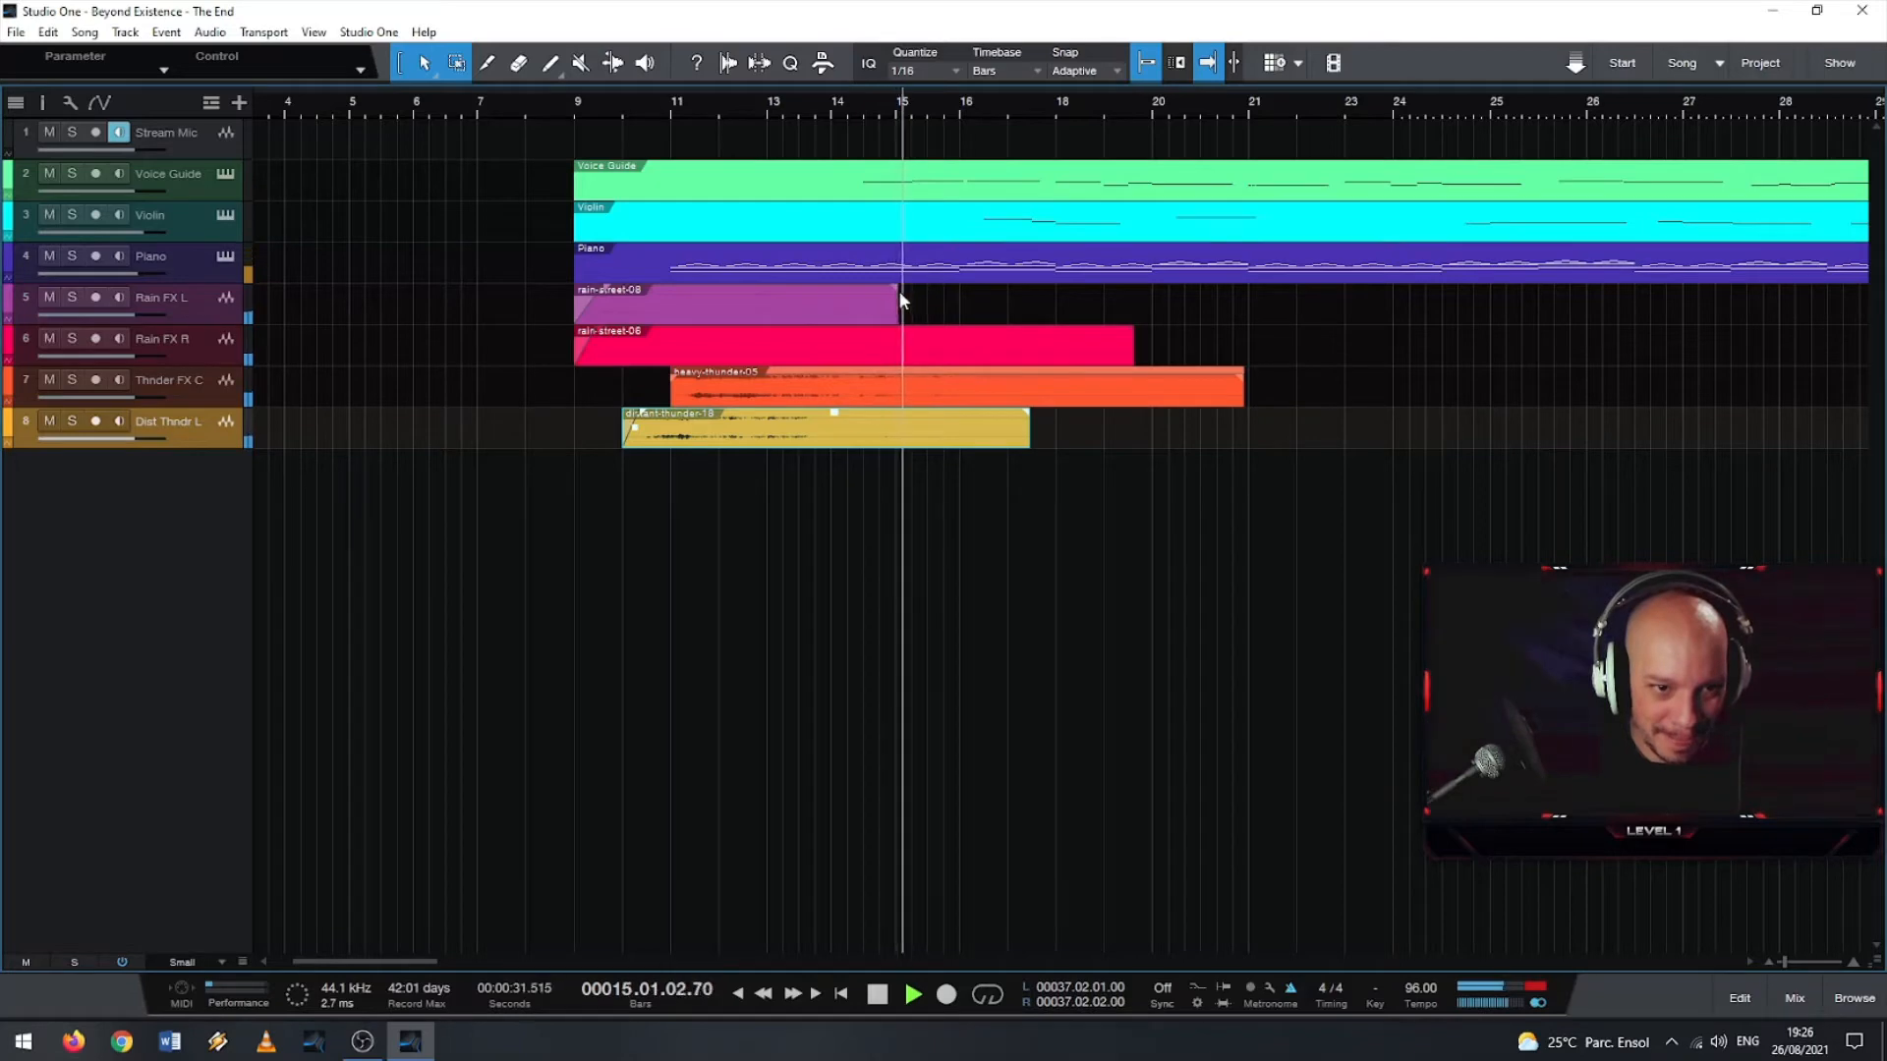
- Add a short fade-out to the opening Rain FX L clip, and trim the Rain FX R clip to just before bar 16 with a long fade-out
left_click_drag(895, 287, 882, 298)
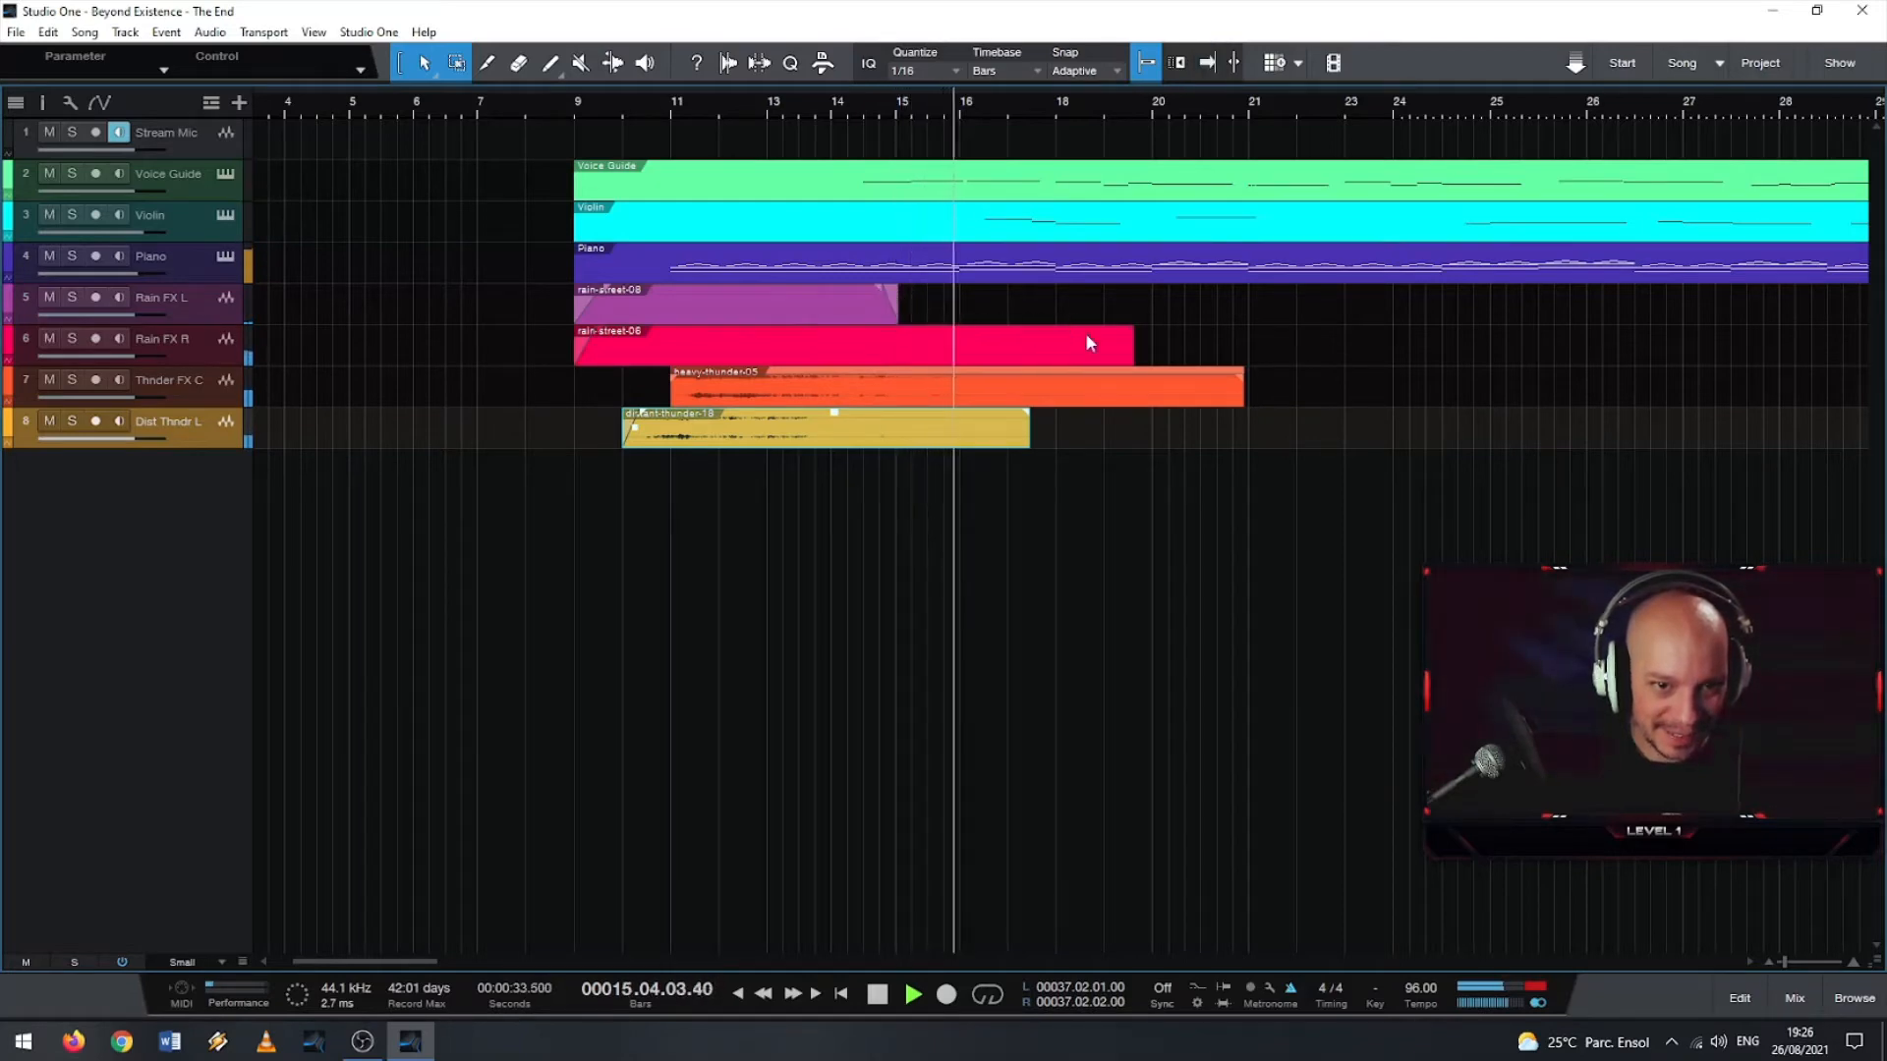
left_click_drag(1130, 330, 836, 339)
left_click_drag(1135, 354, 1055, 356)
left_click(787, 99)
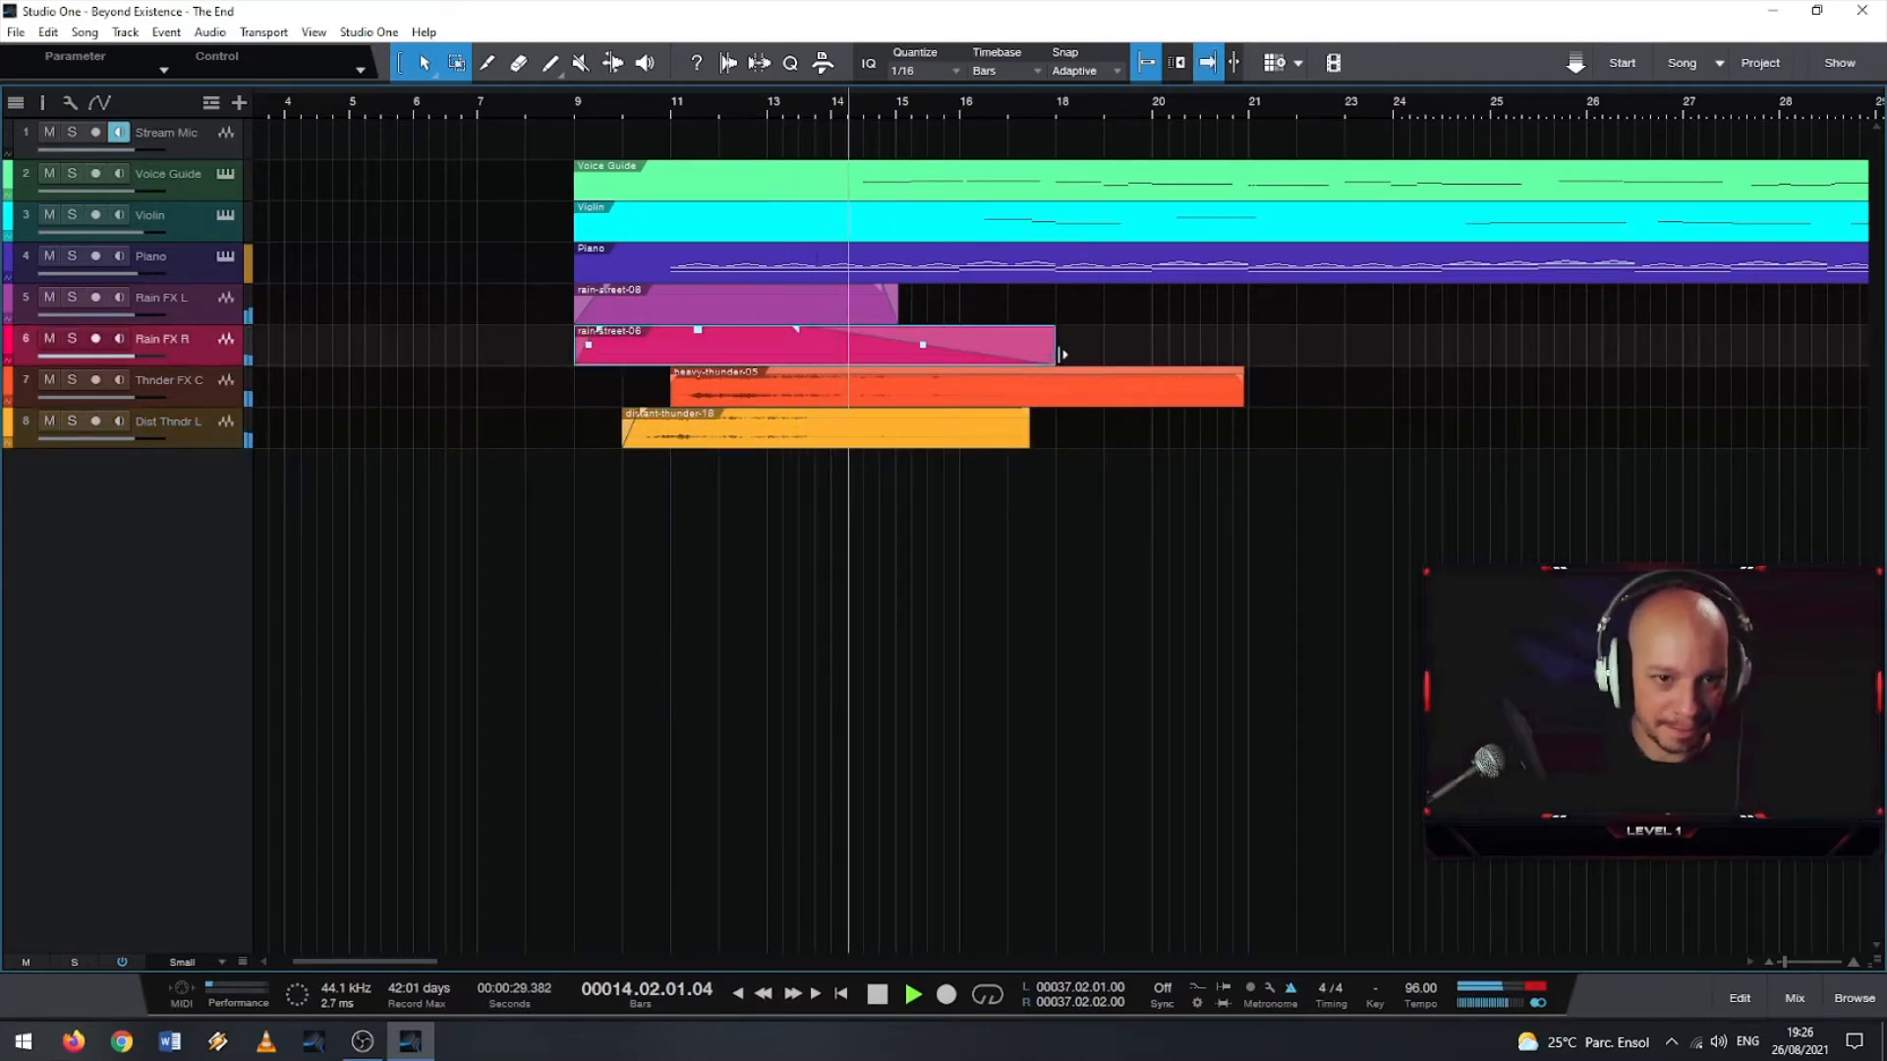
left_click_drag(1062, 354, 952, 343)
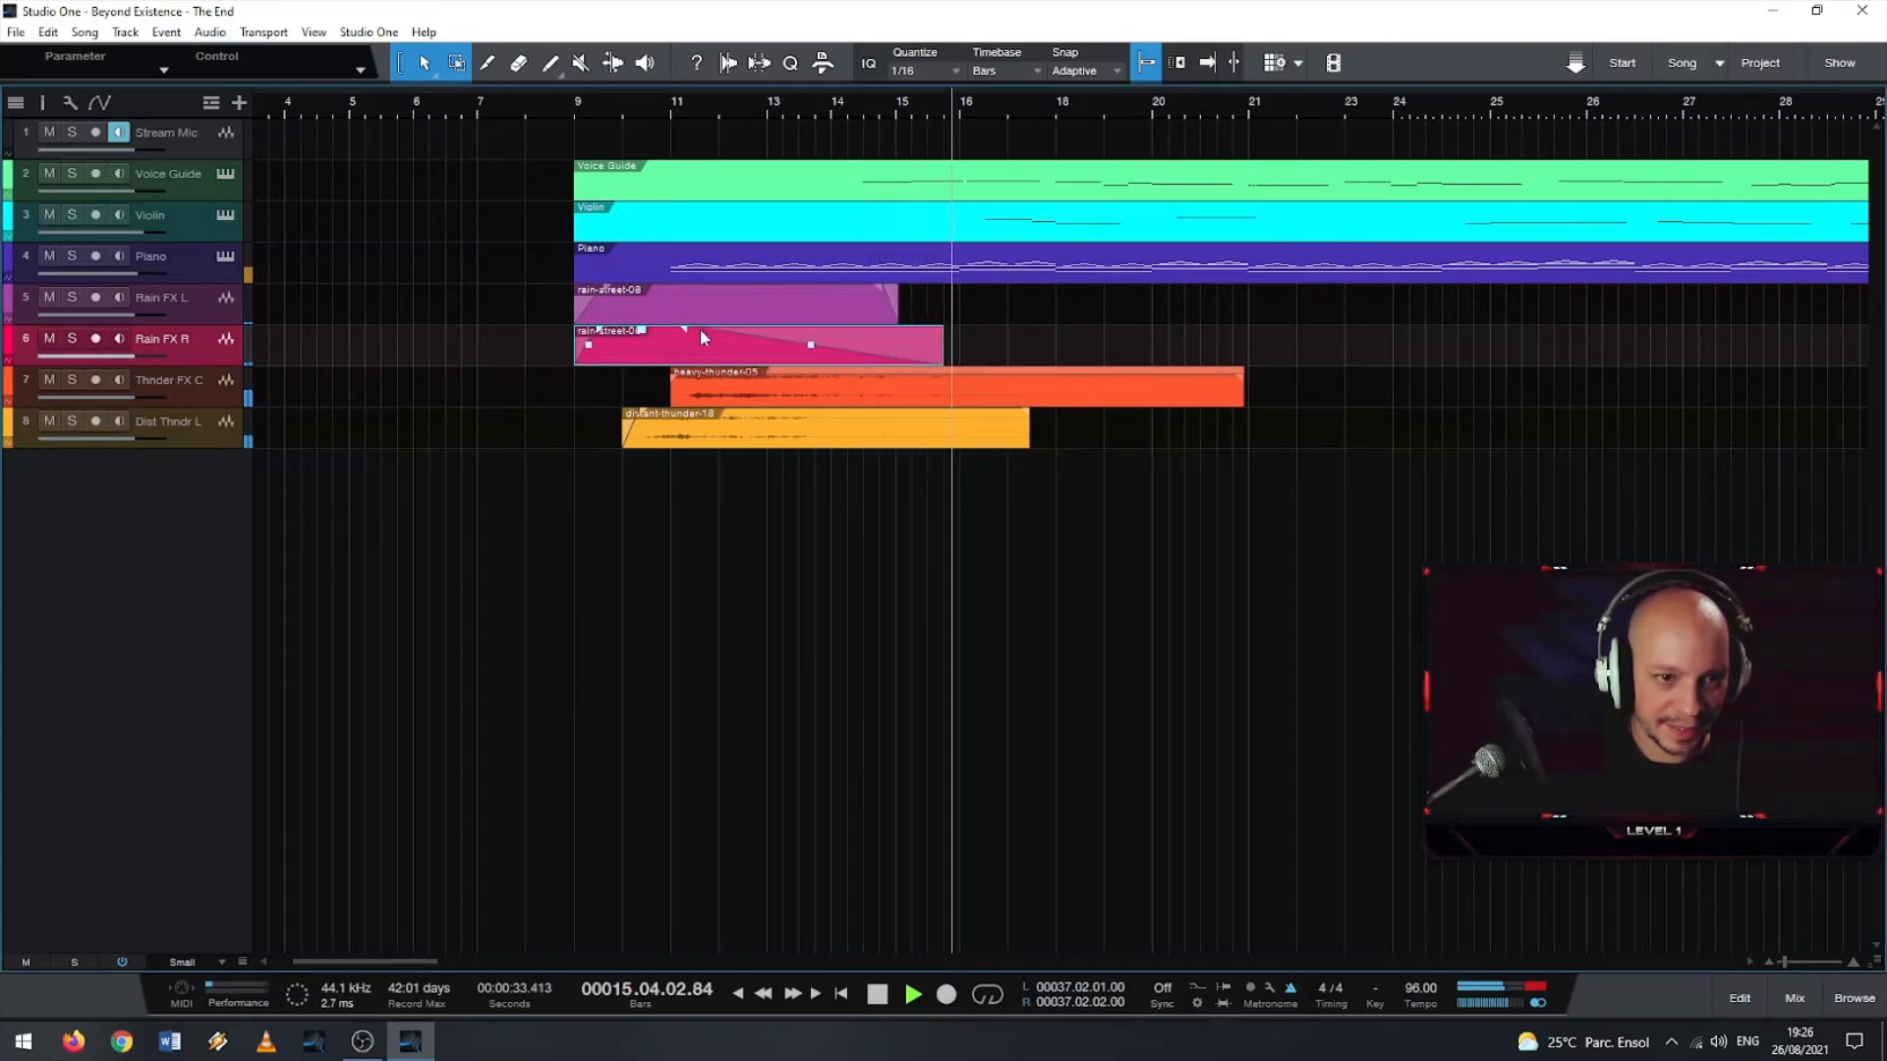
- Trim the opening heavy-thunder-05 and distant-thunder-18 clips to just before bar 15 with short fade-outs, and replay from about bar 13
left_click_drag(1035, 385, 840, 382)
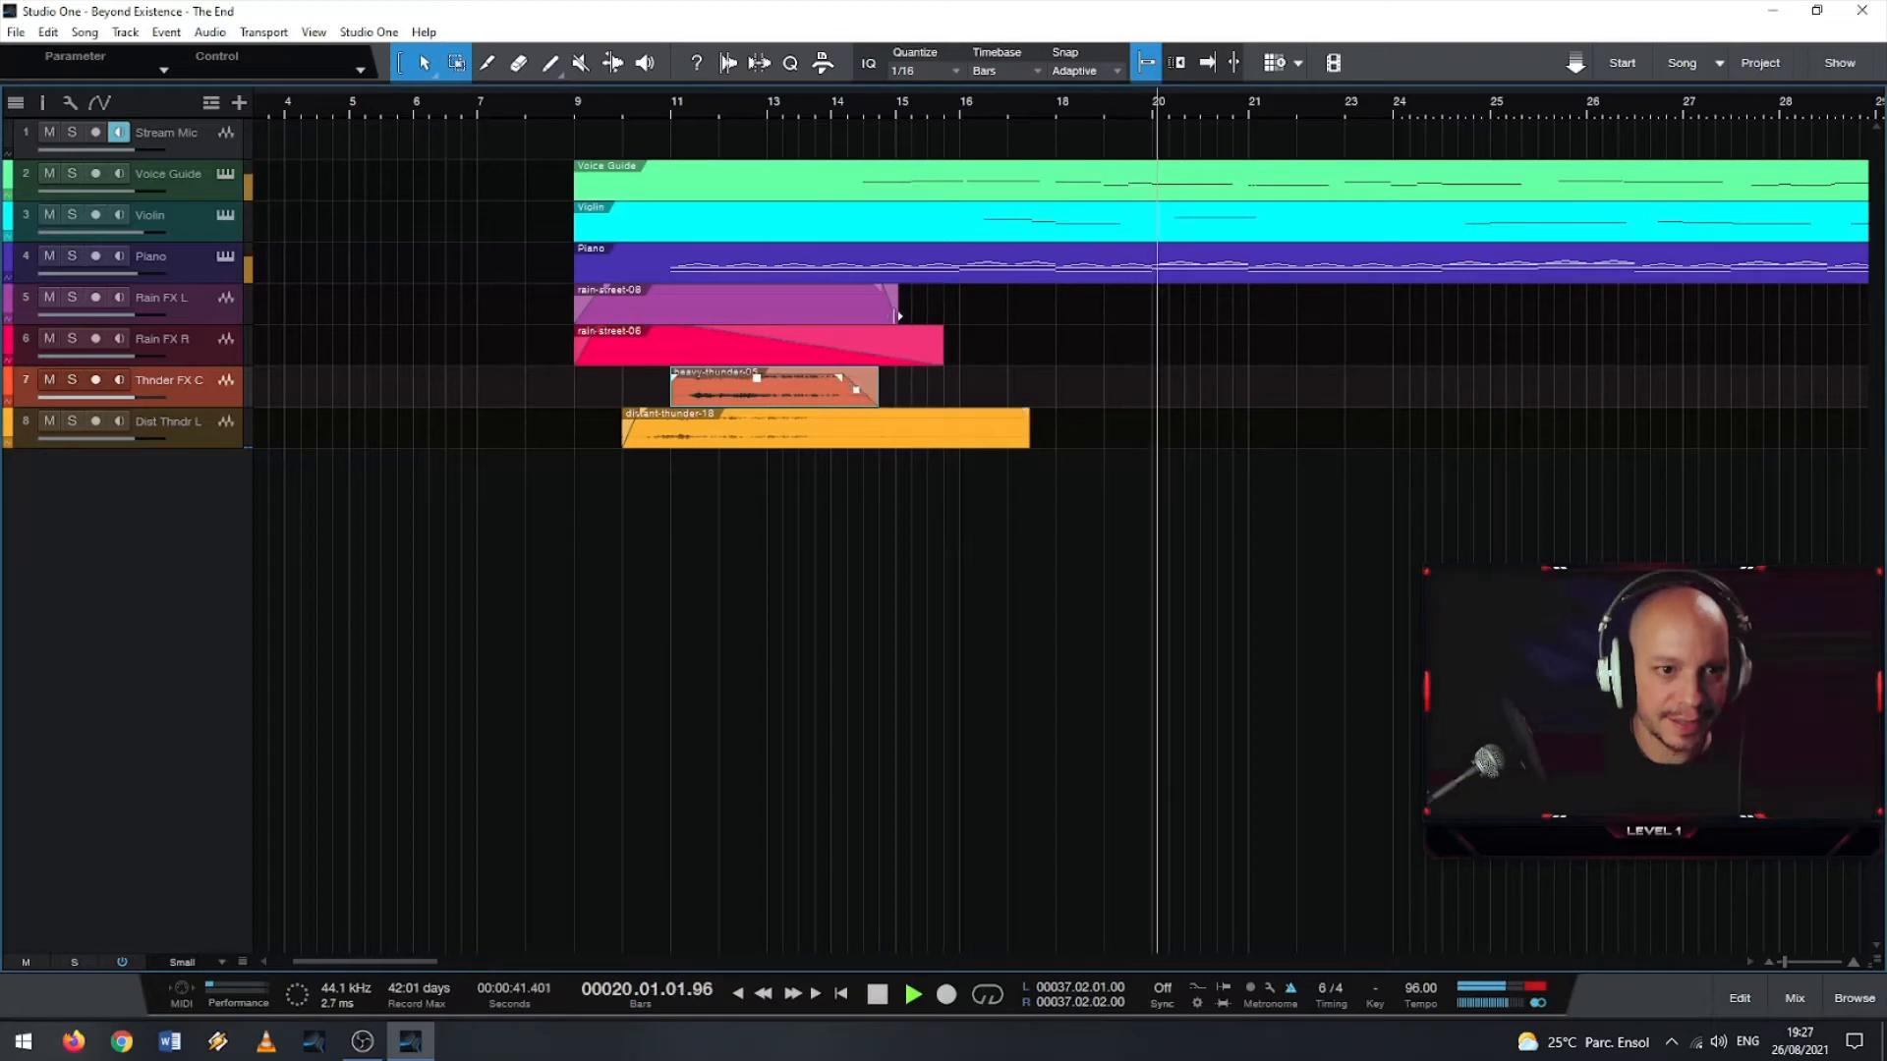
left_click_drag(1032, 430, 878, 433)
left_click_drag(874, 412, 836, 417)
left_click(798, 110)
- Trim the opening Rain FX R clip to just past bar 15 with a logarithmic fade-out, lengthen the Rain FX L fade-out, and replay the intro
mouse_move(941, 341)
left_mouse_down()
mouse_move(894, 345)
mouse_move(911, 345)
left_mouse_up()
left_click_drag(794, 354, 794, 344)
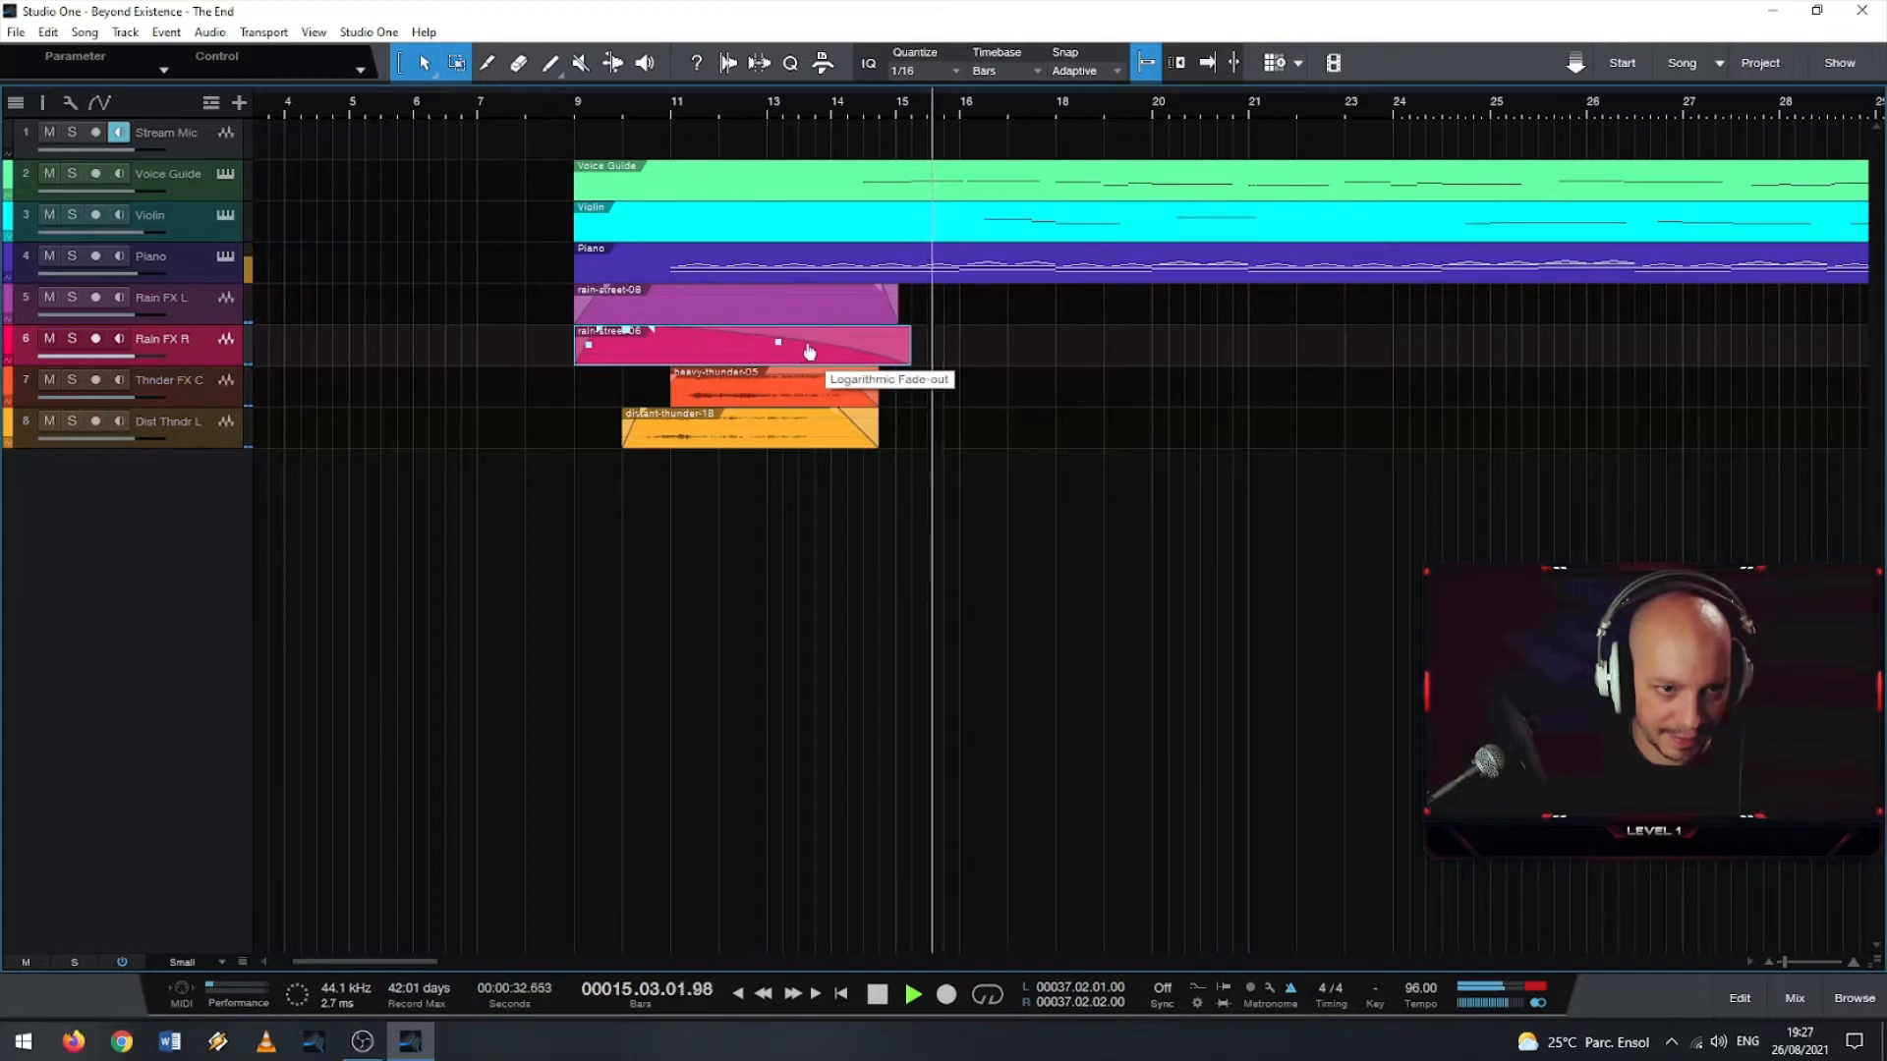
left_click_drag(882, 301, 842, 295)
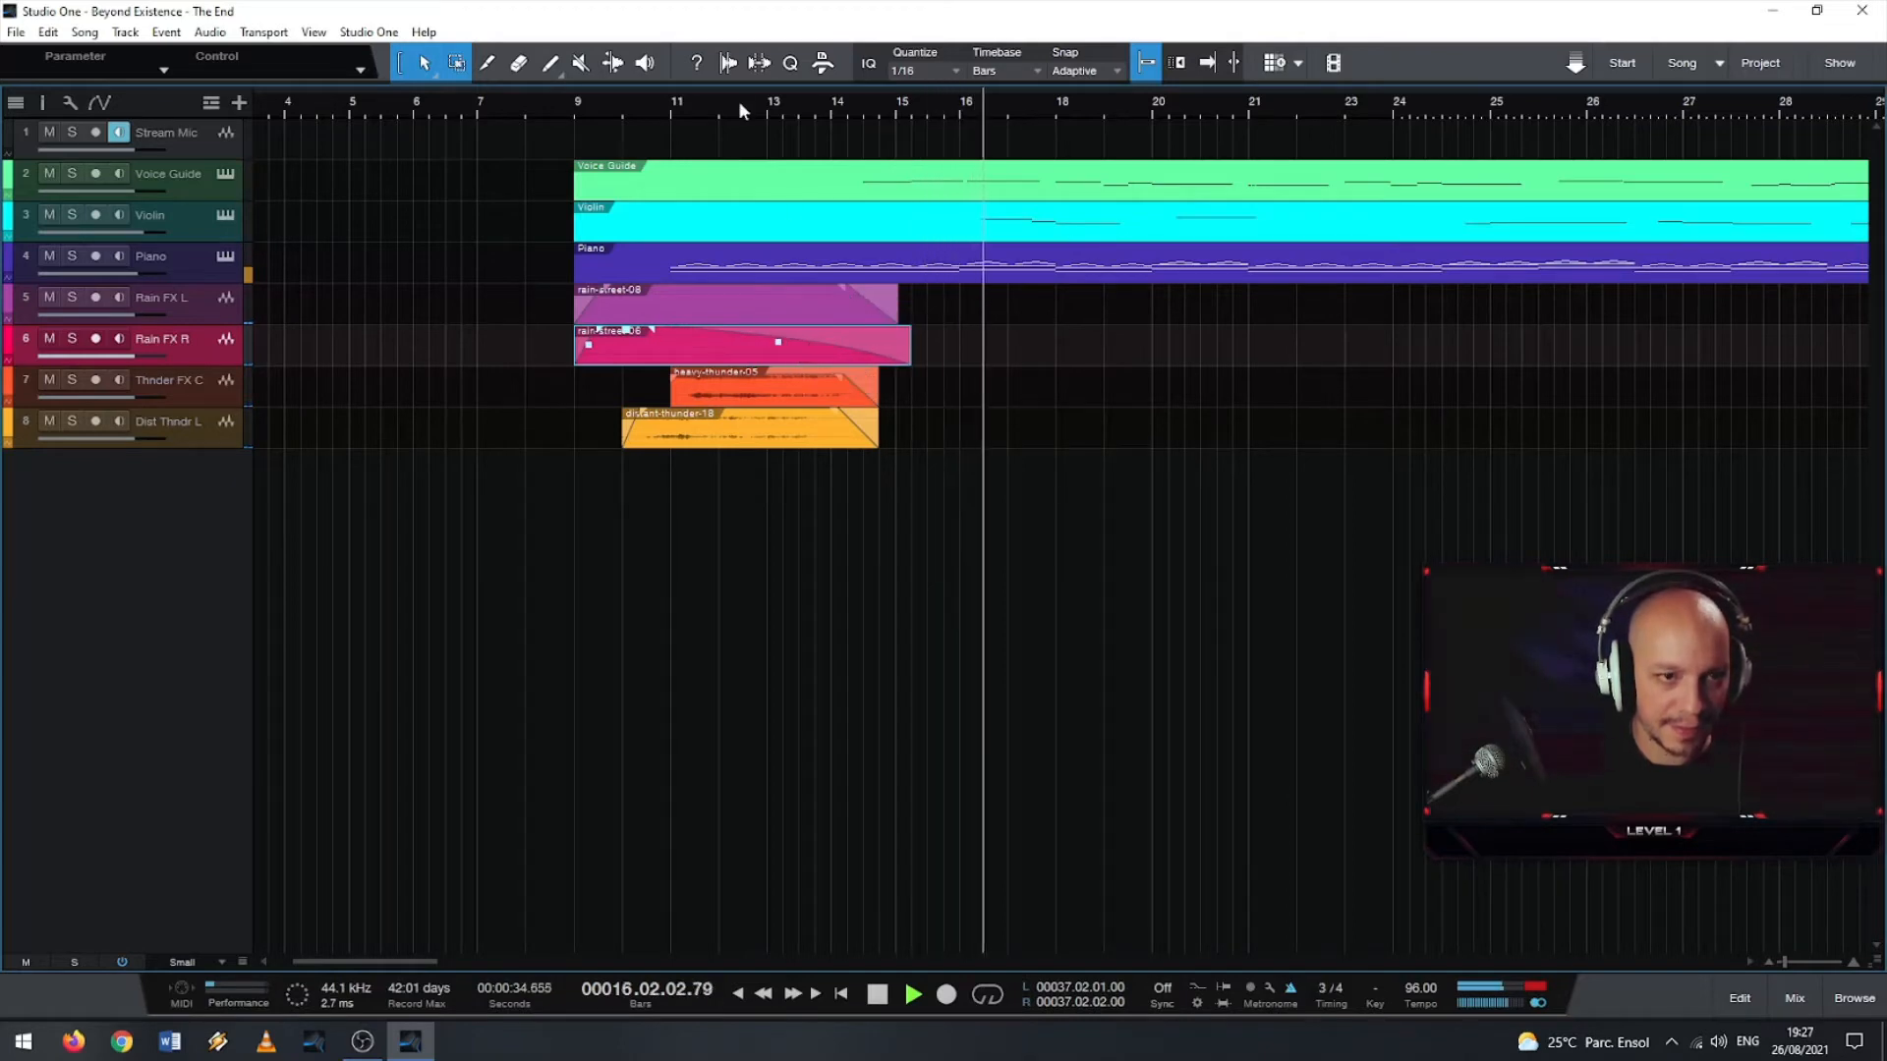
left_click(637, 108)
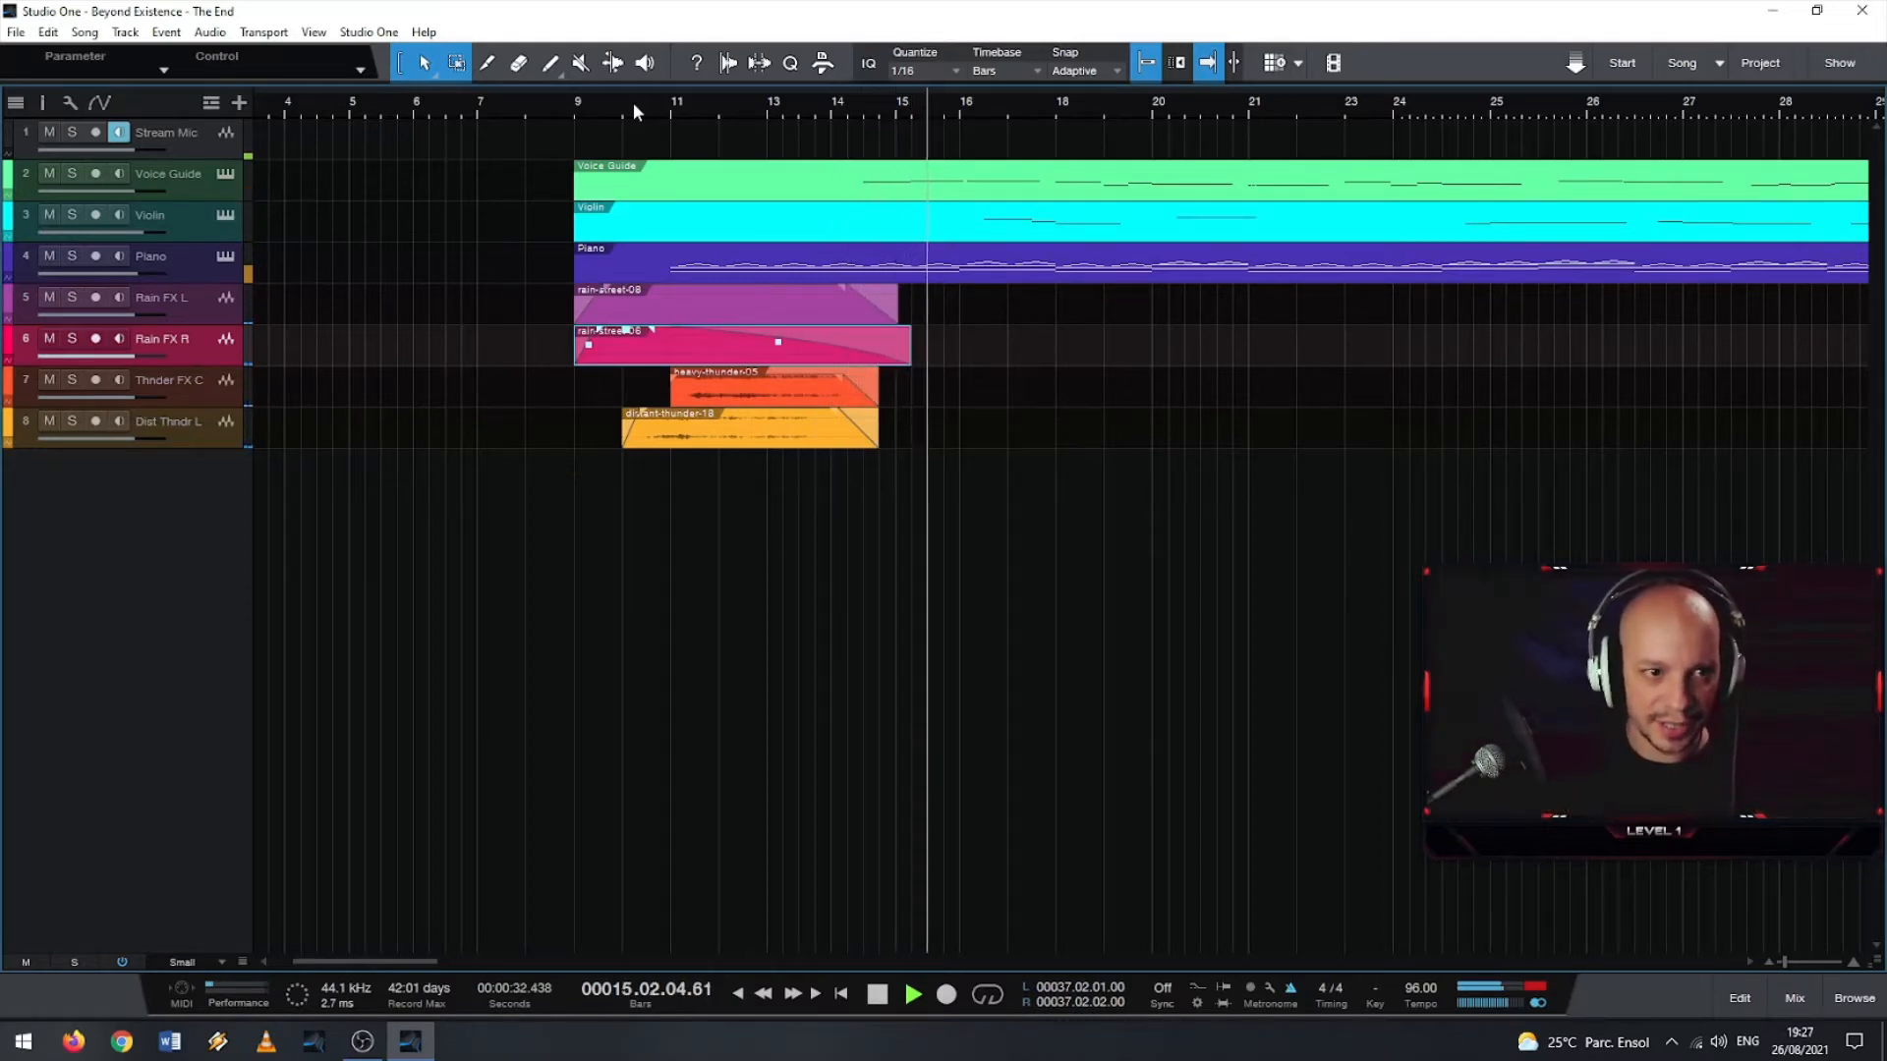
- Enlarge the track rows, fit the whole song in view and stop playback
scroll(1041, 440, "down", 2)
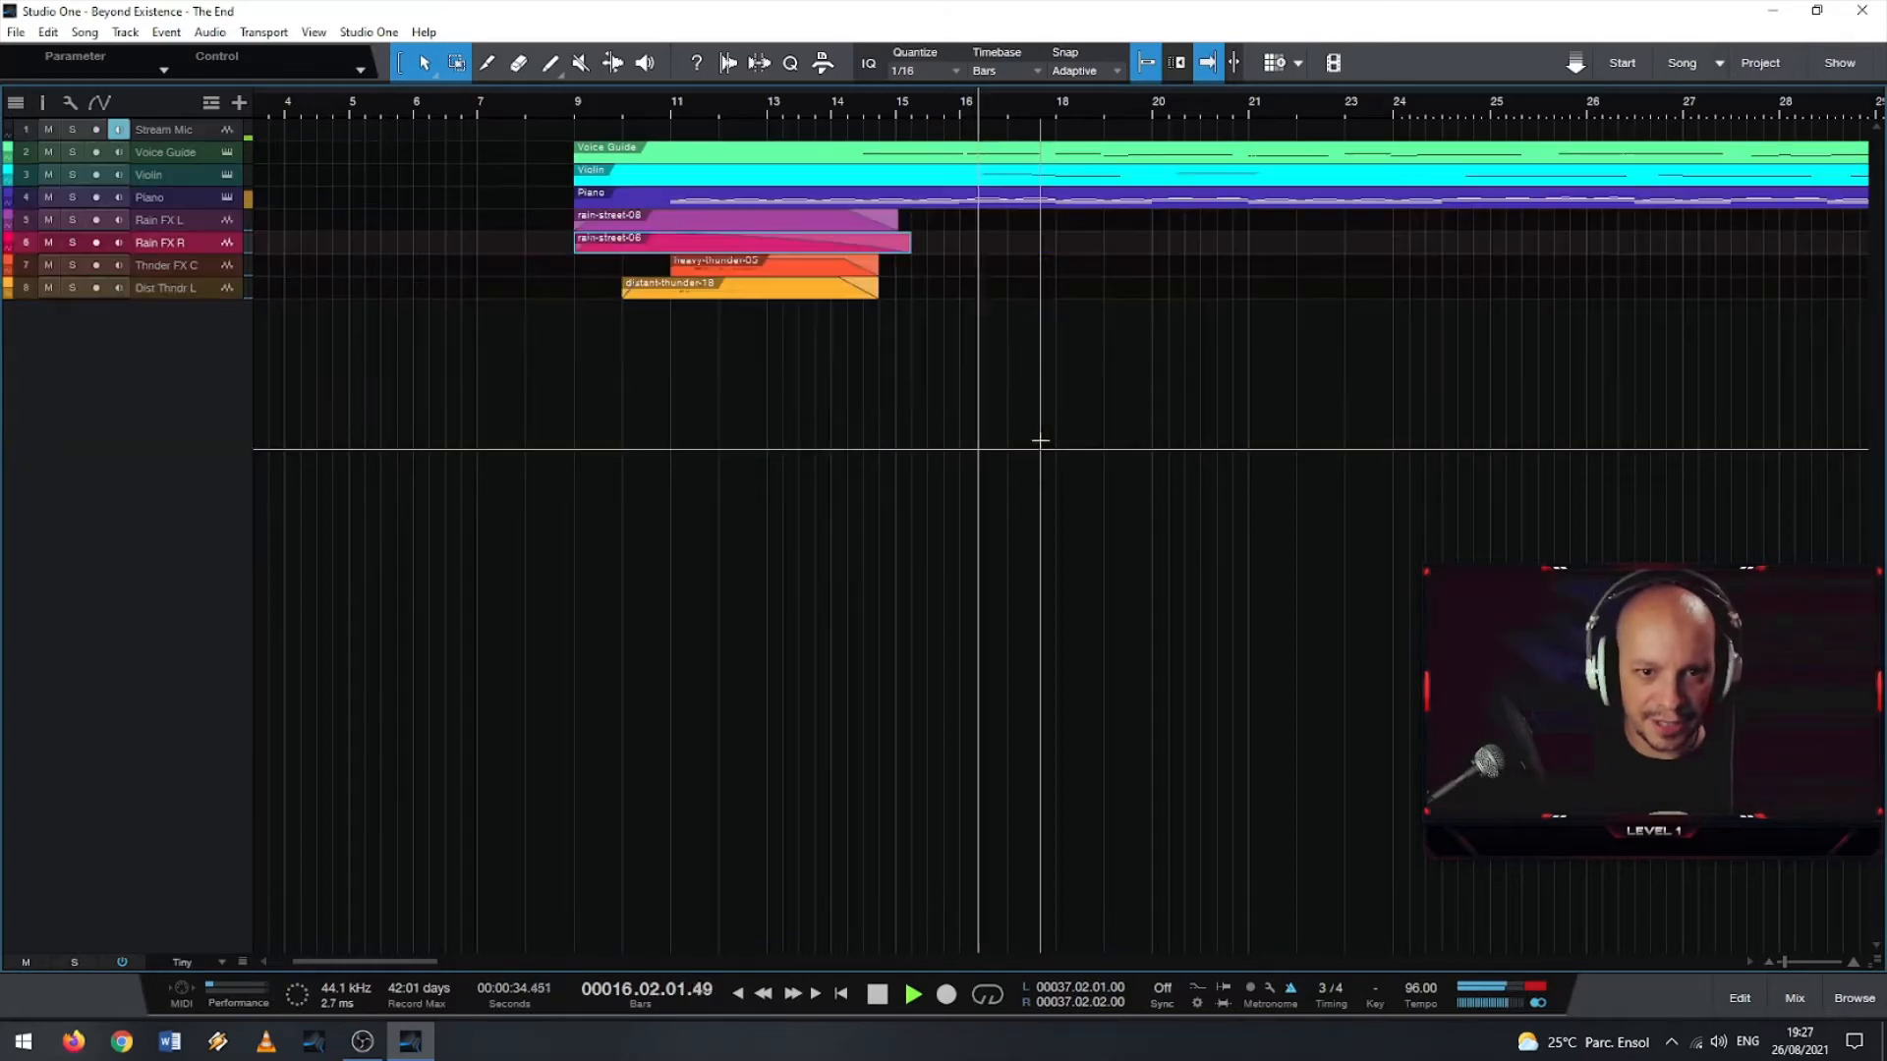
scroll(1041, 440, "up", 4)
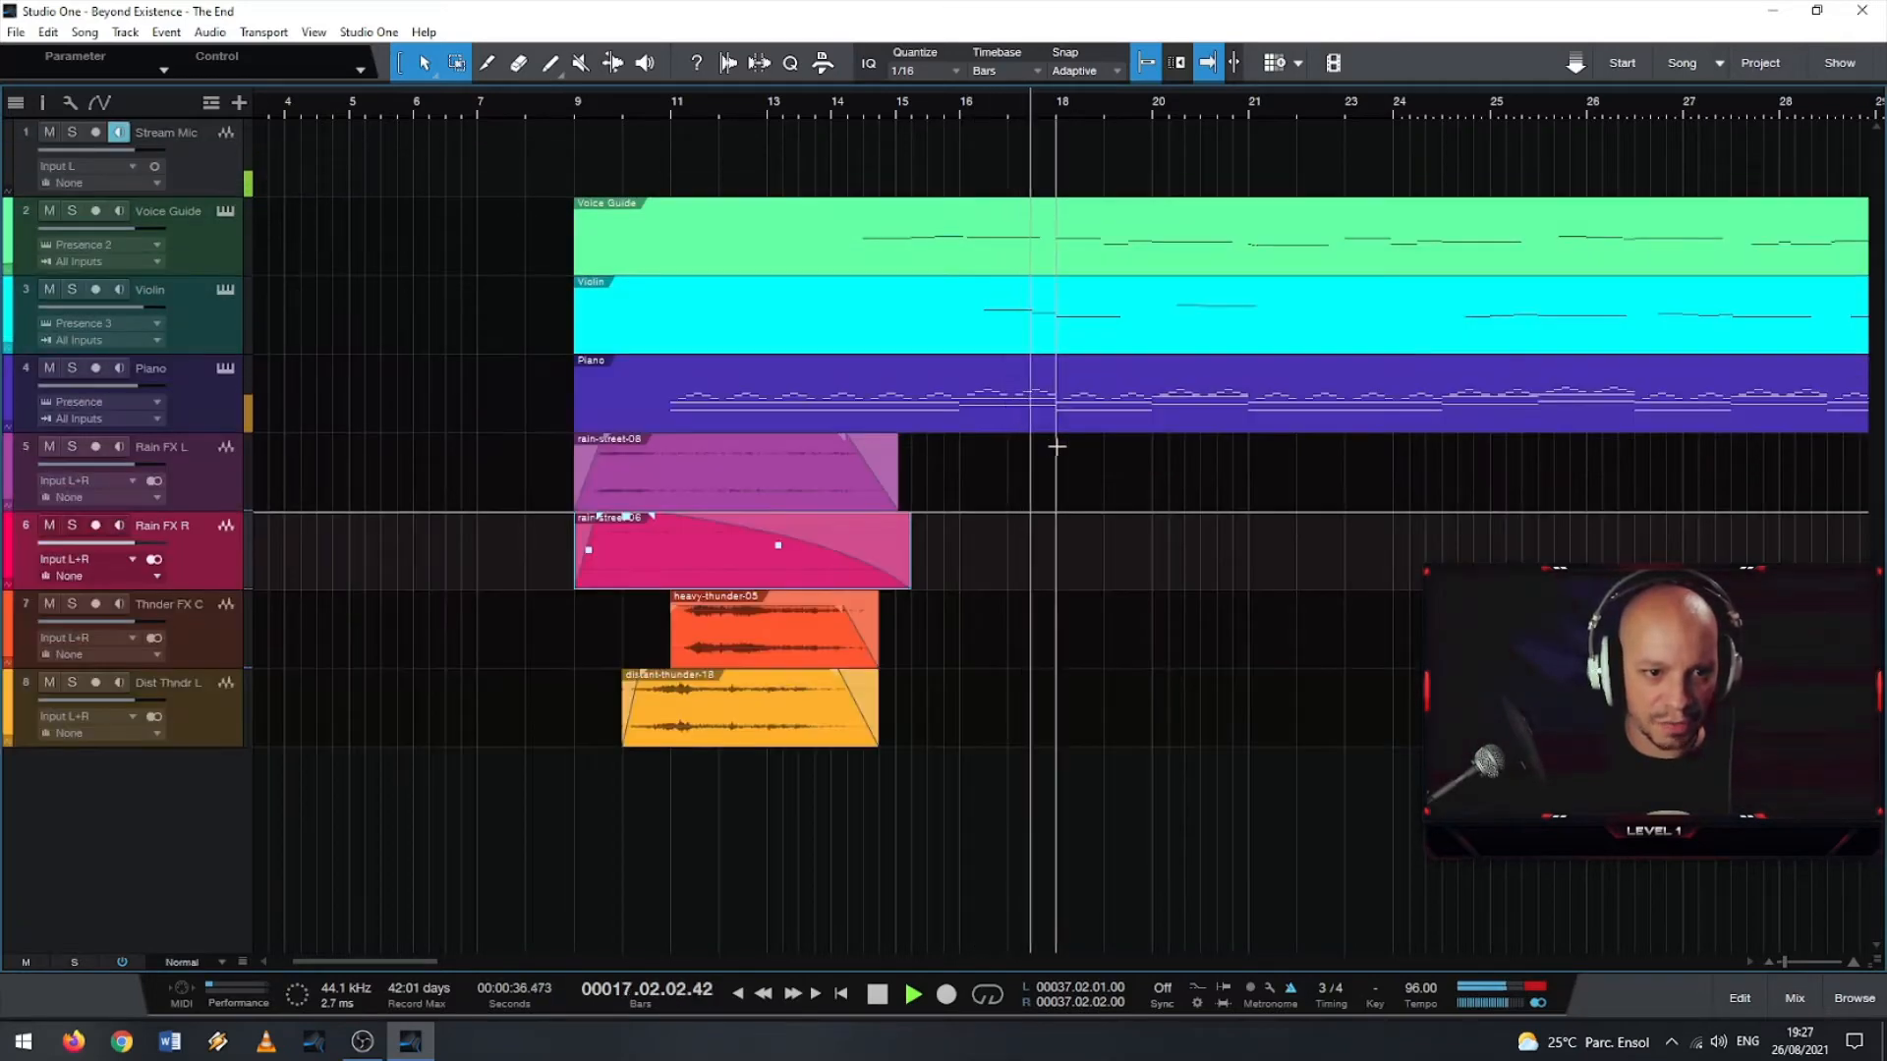
scroll(1050, 443, "down", 1)
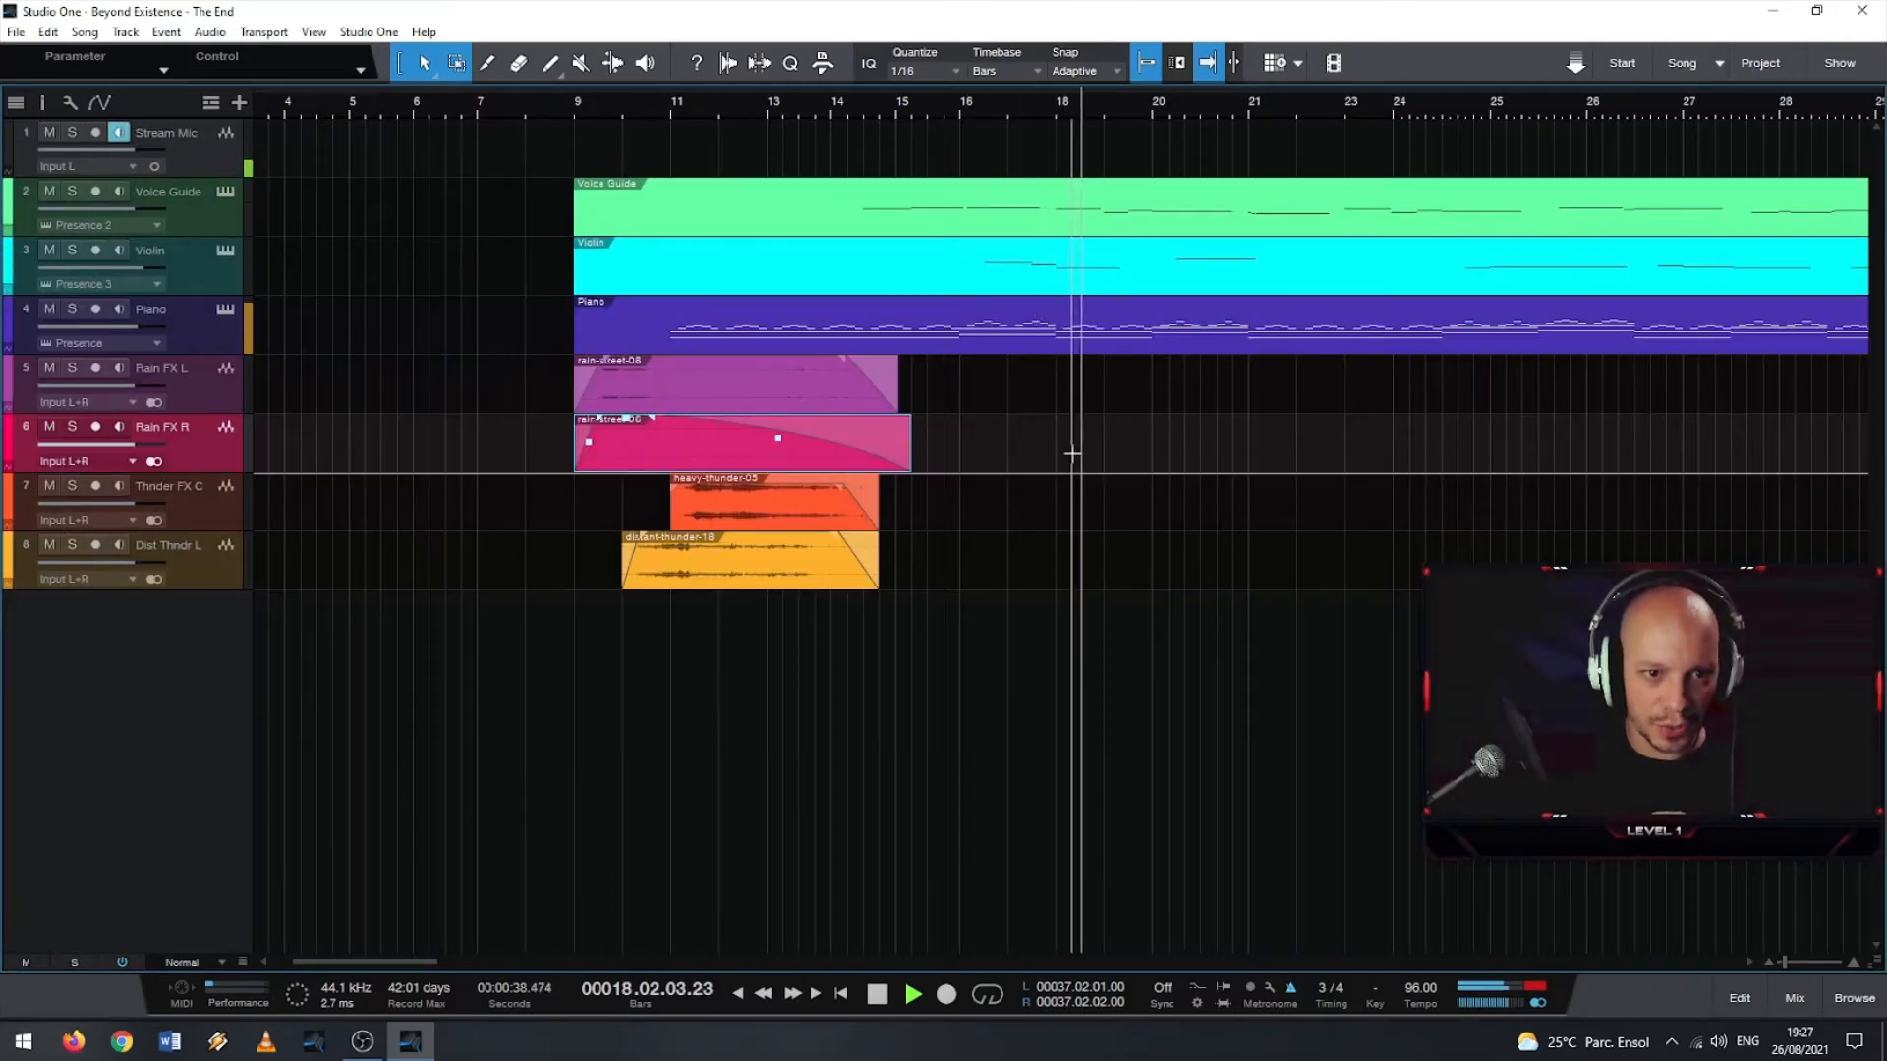
scroll(1072, 454, "down", 2)
scroll(1072, 453, "up", 1)
scroll(1071, 450, "up", 1)
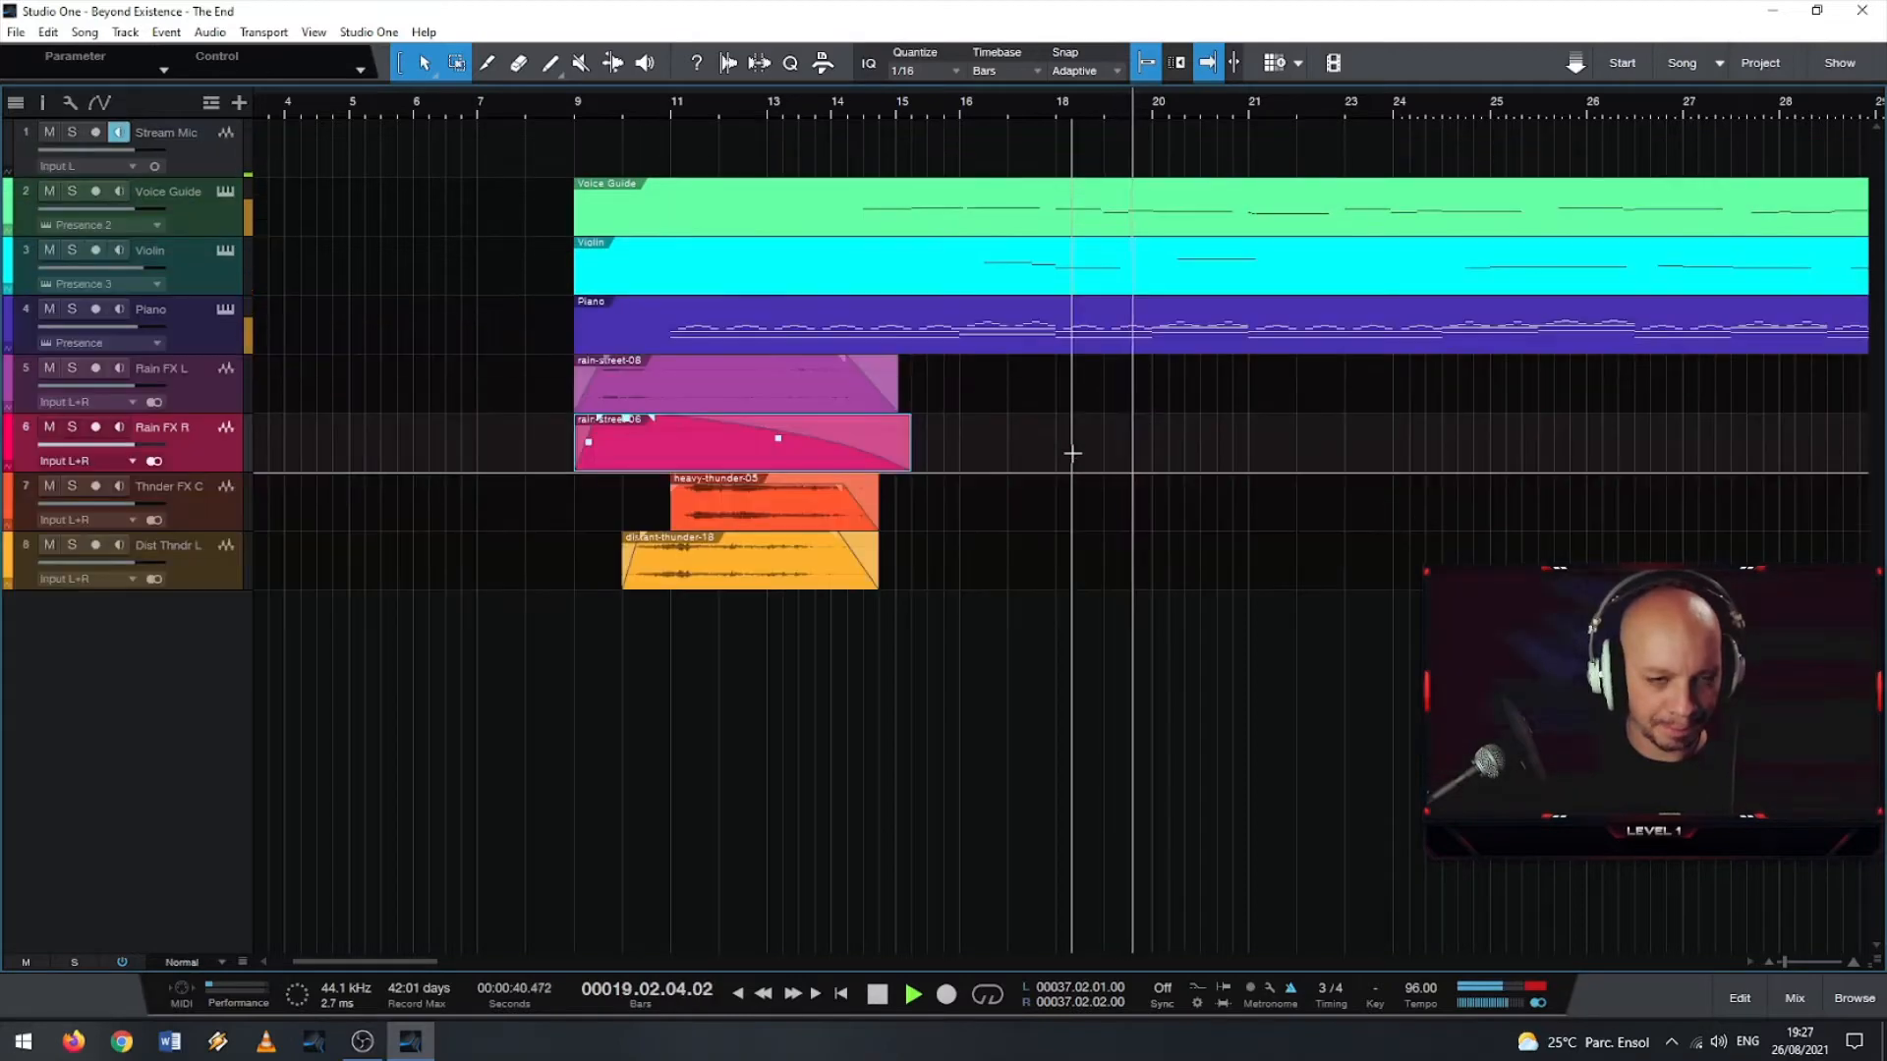
left_click(1208, 62)
key("shift+f")
left_click_drag(1142, 75, 1102, 69)
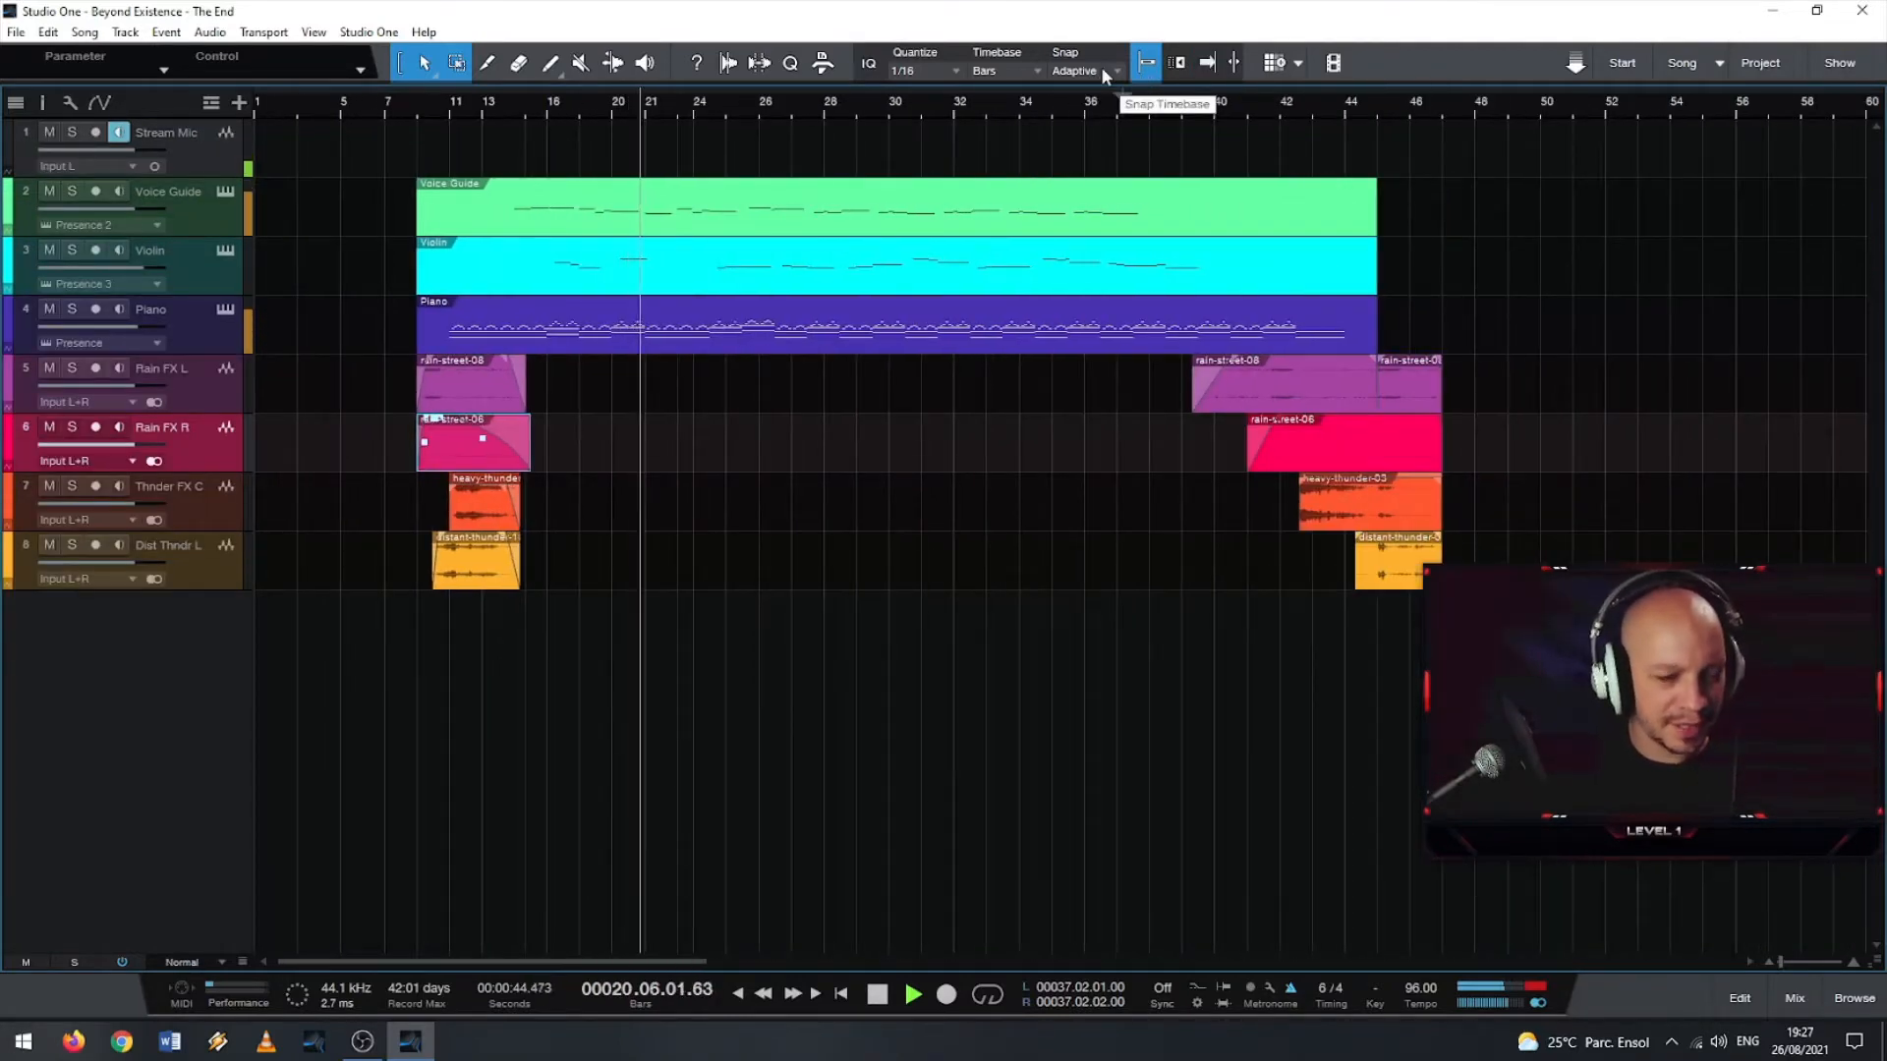
key("f")
key("space")
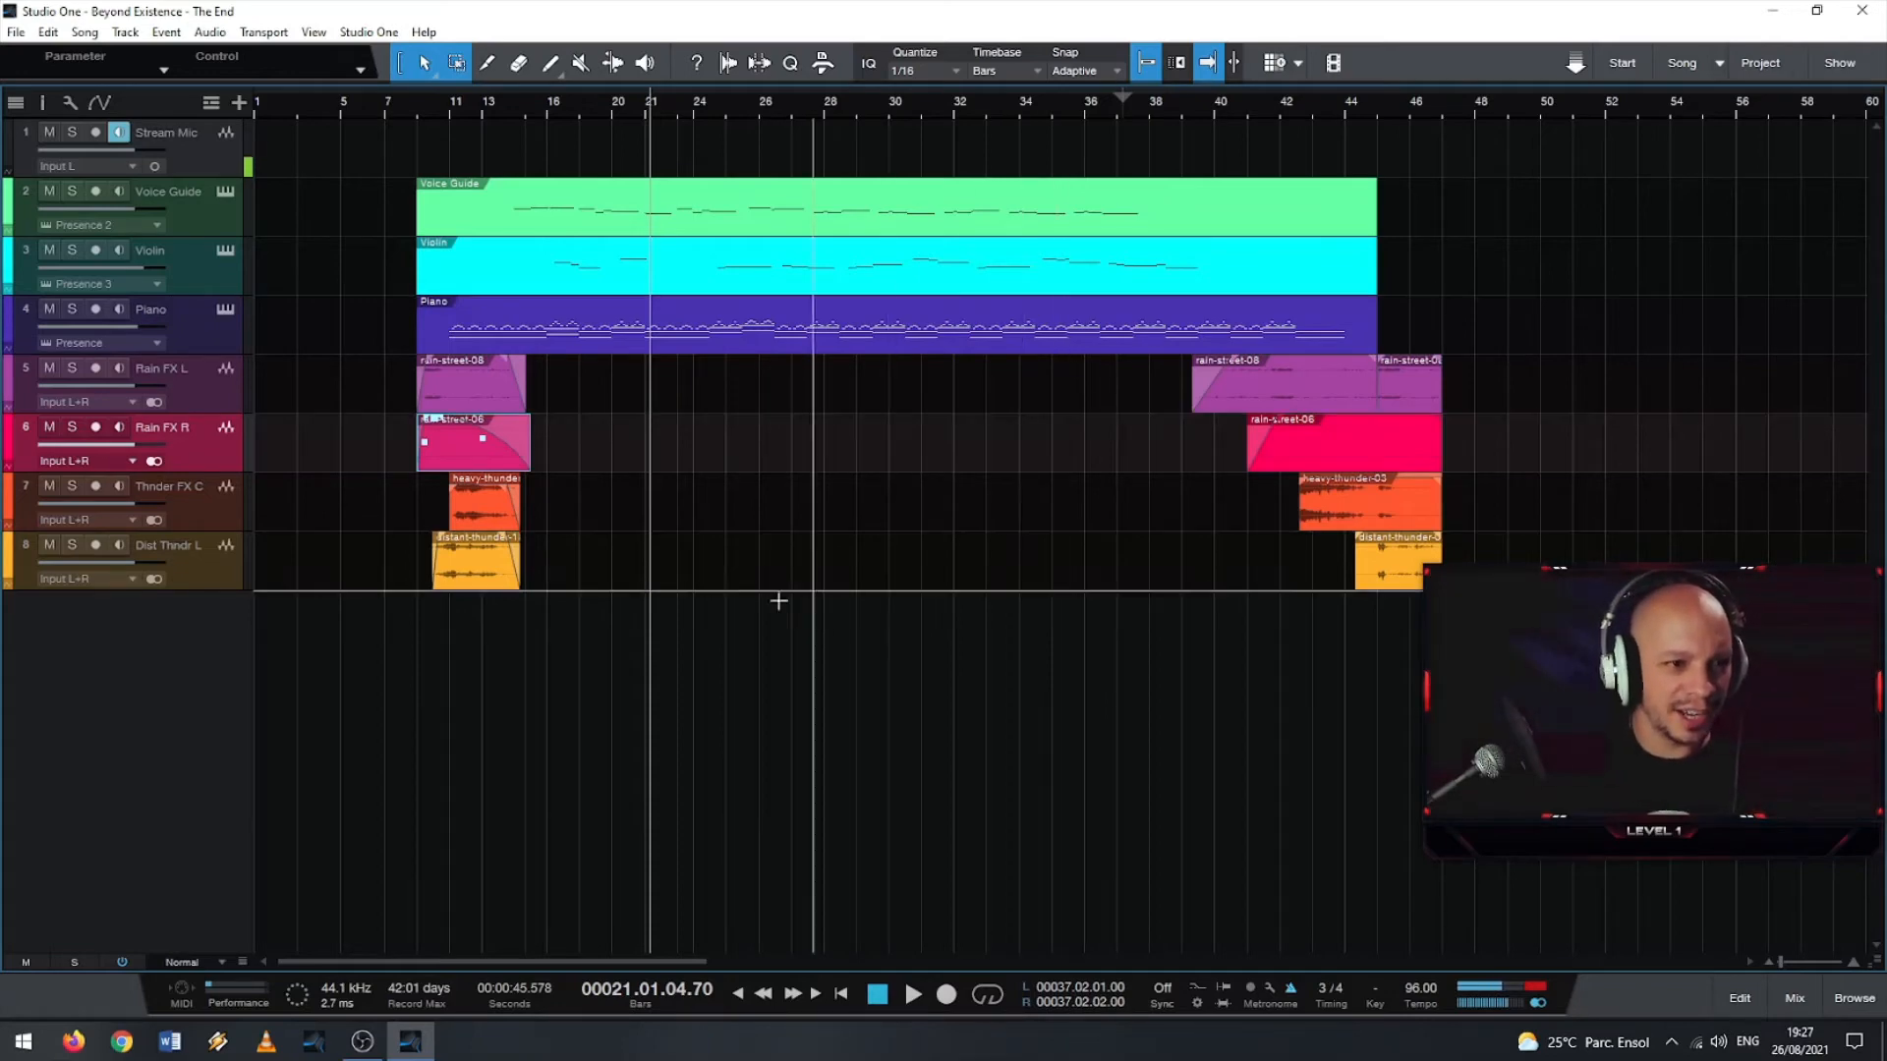
- Trim the ends of both opening rain clips to bar 15
scroll(496, 625, "up", 3)
scroll(543, 593, "down", 3)
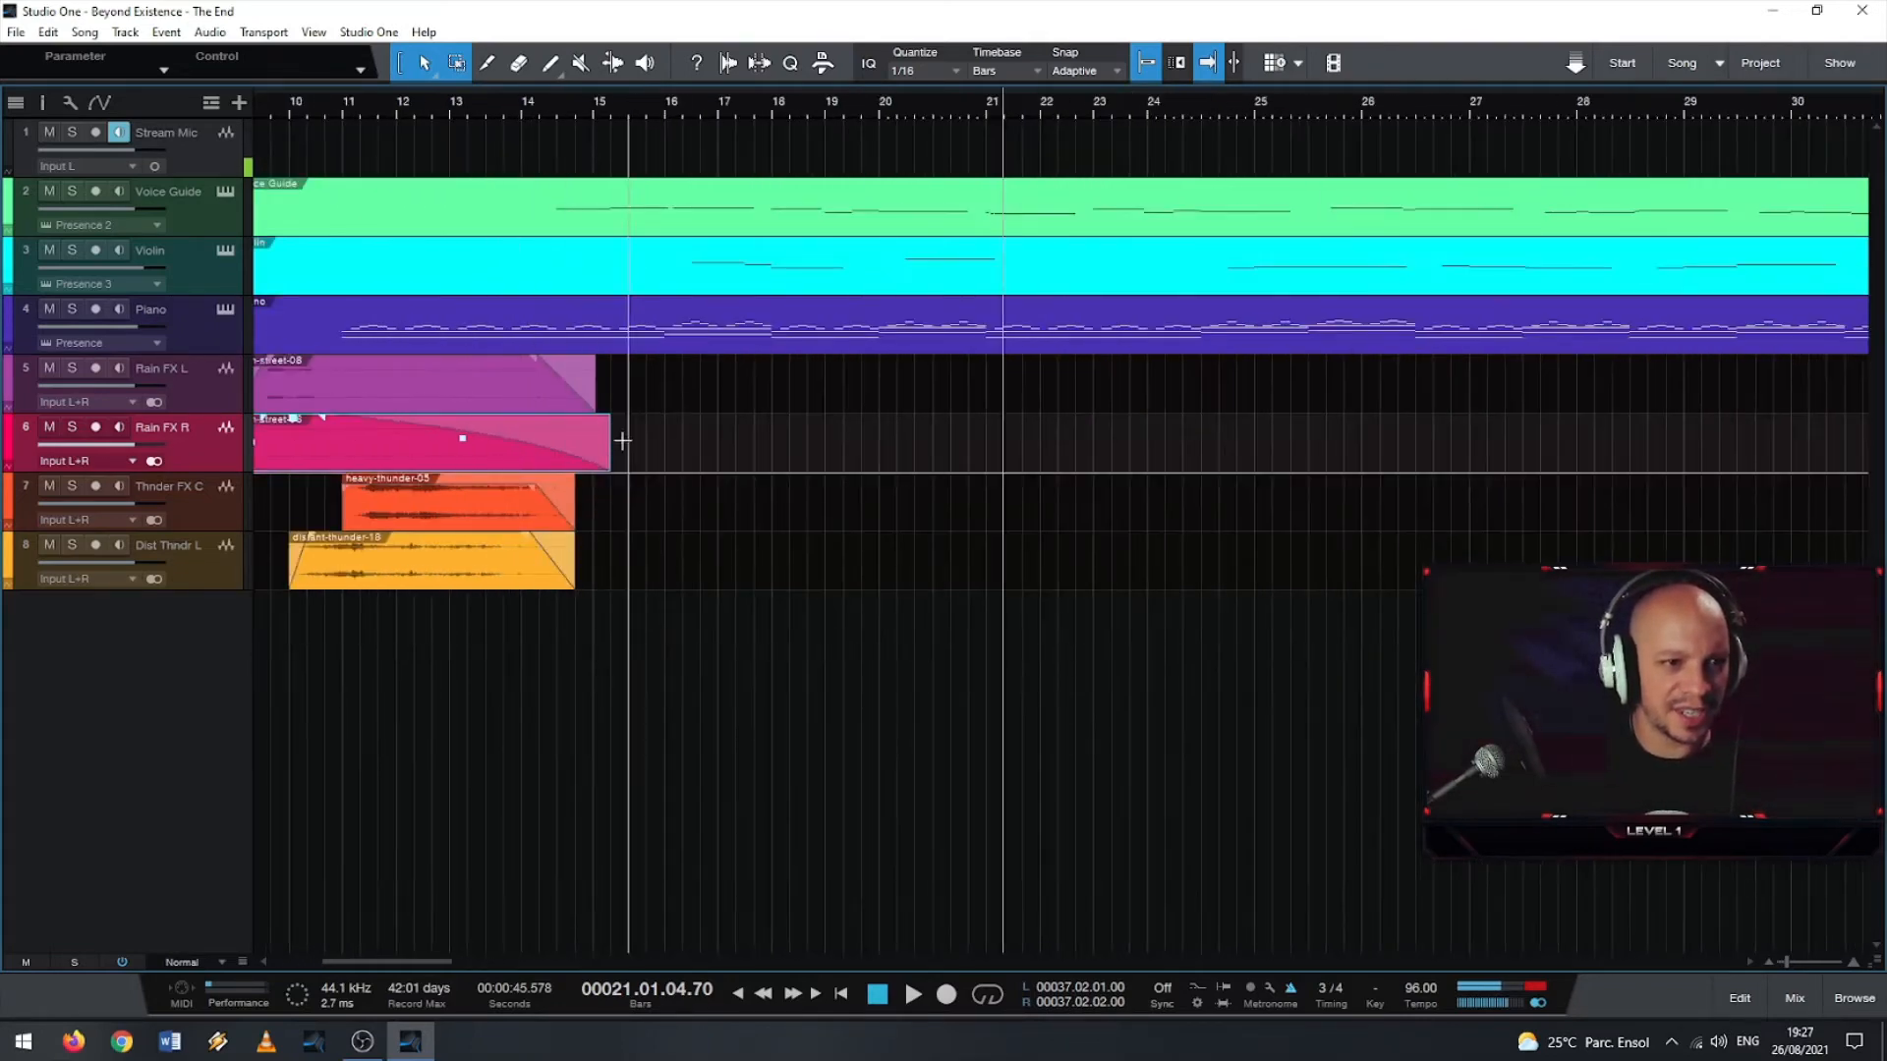
left_click_drag(613, 443, 599, 444)
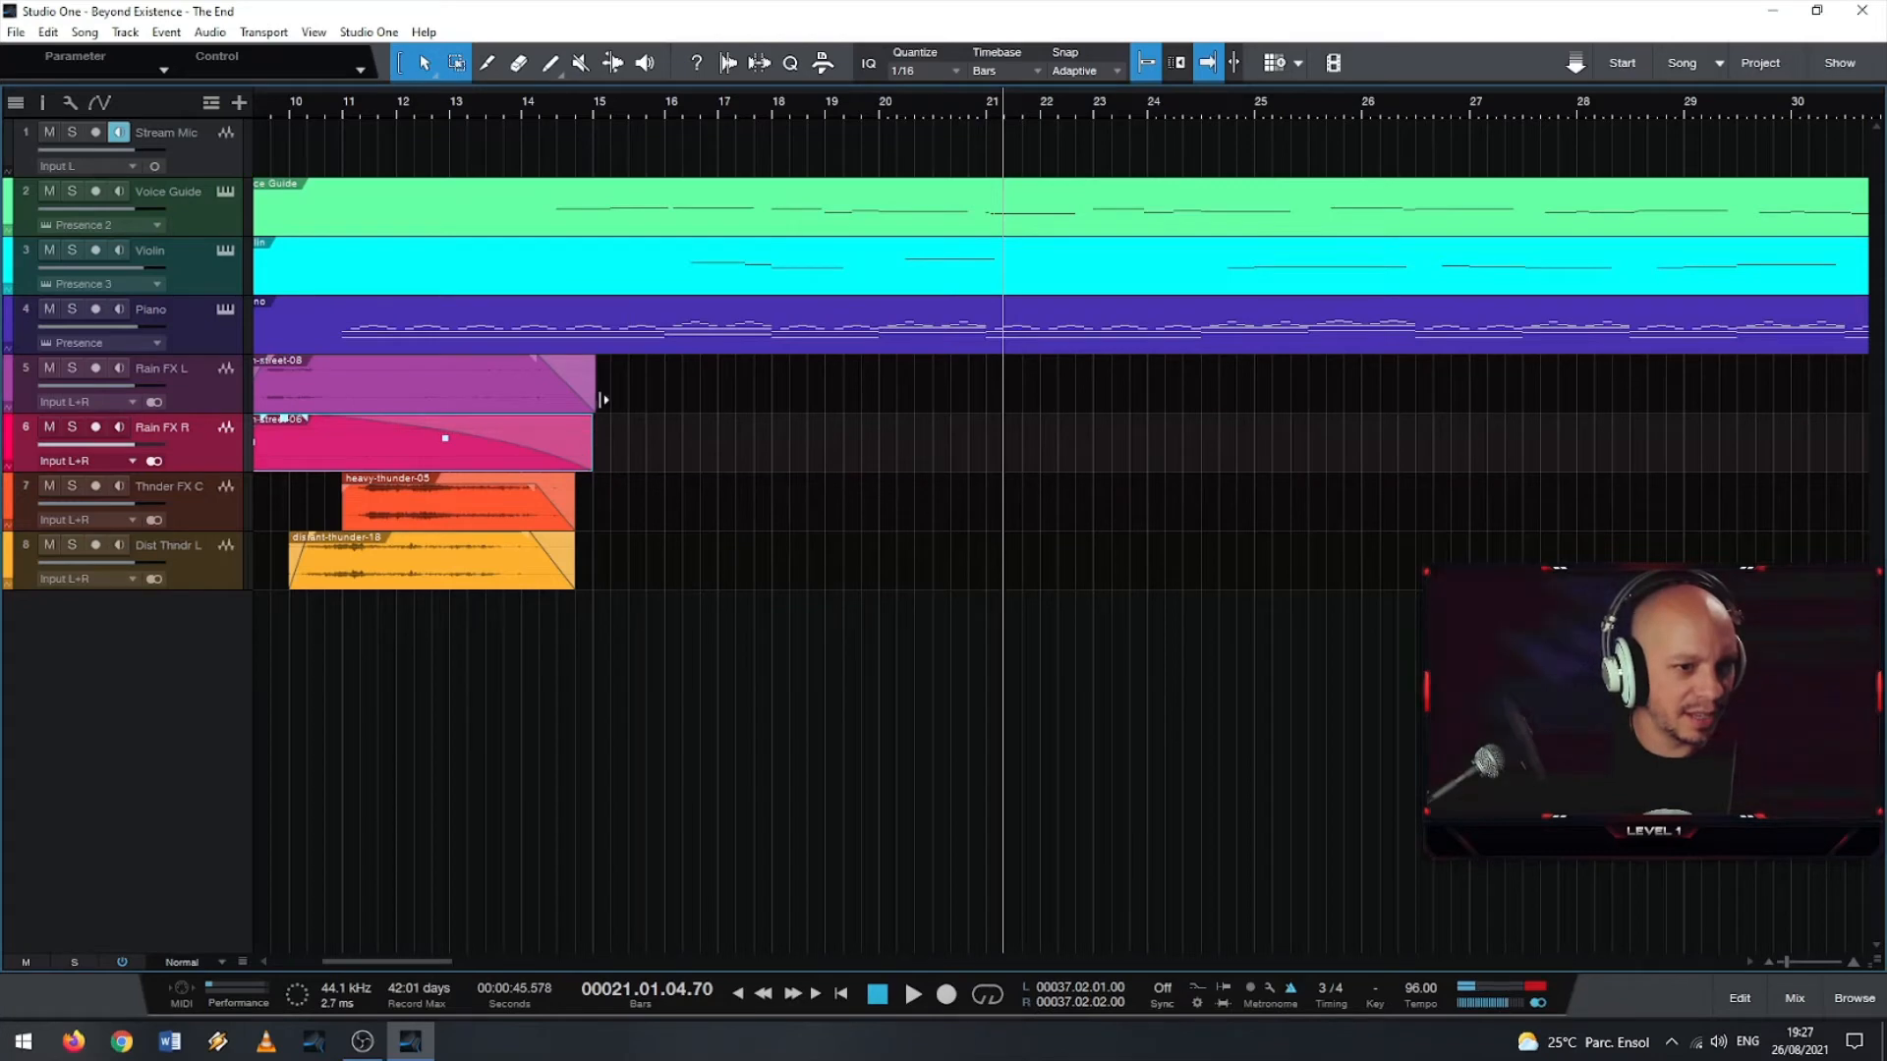
left_click(601, 400)
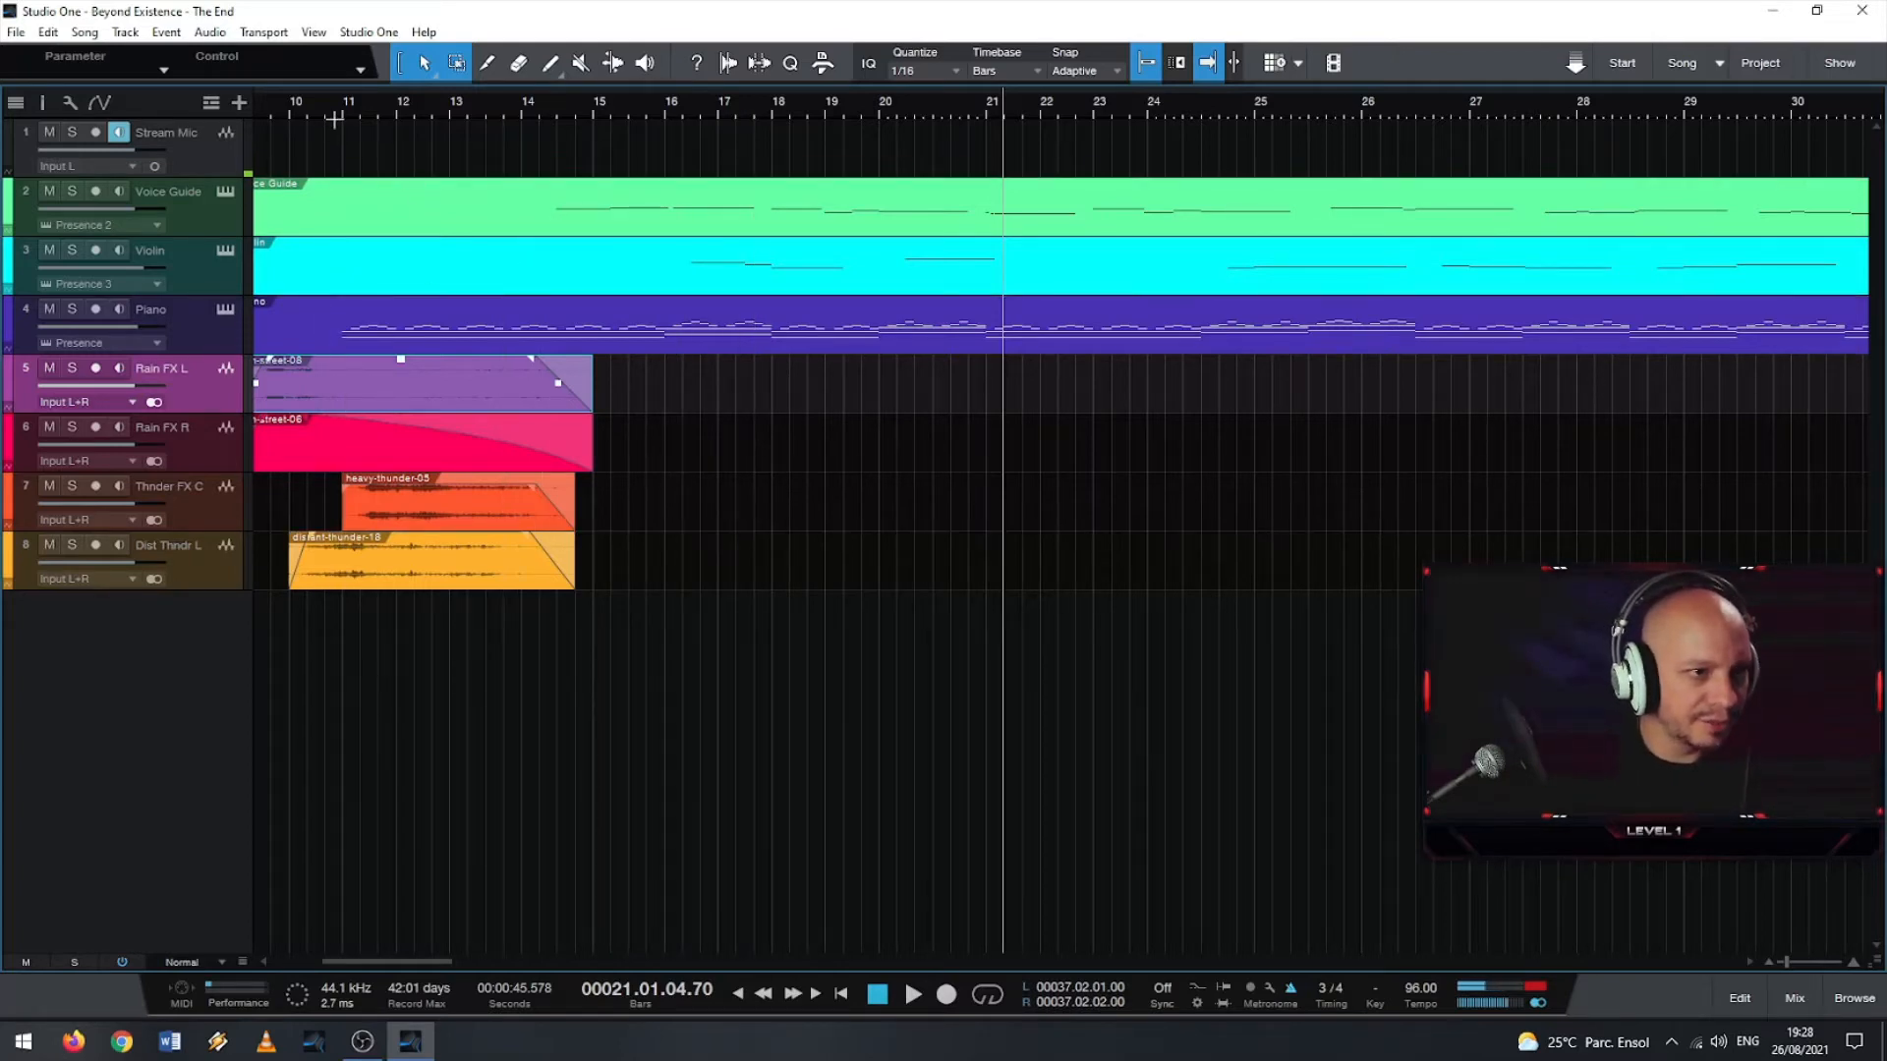
- Lengthen the fade-outs of the opening Rain FX L and heavy-thunder-05 clips, extend distant-thunder-18 to just before bar 16, and replay from bar 13
key("space")
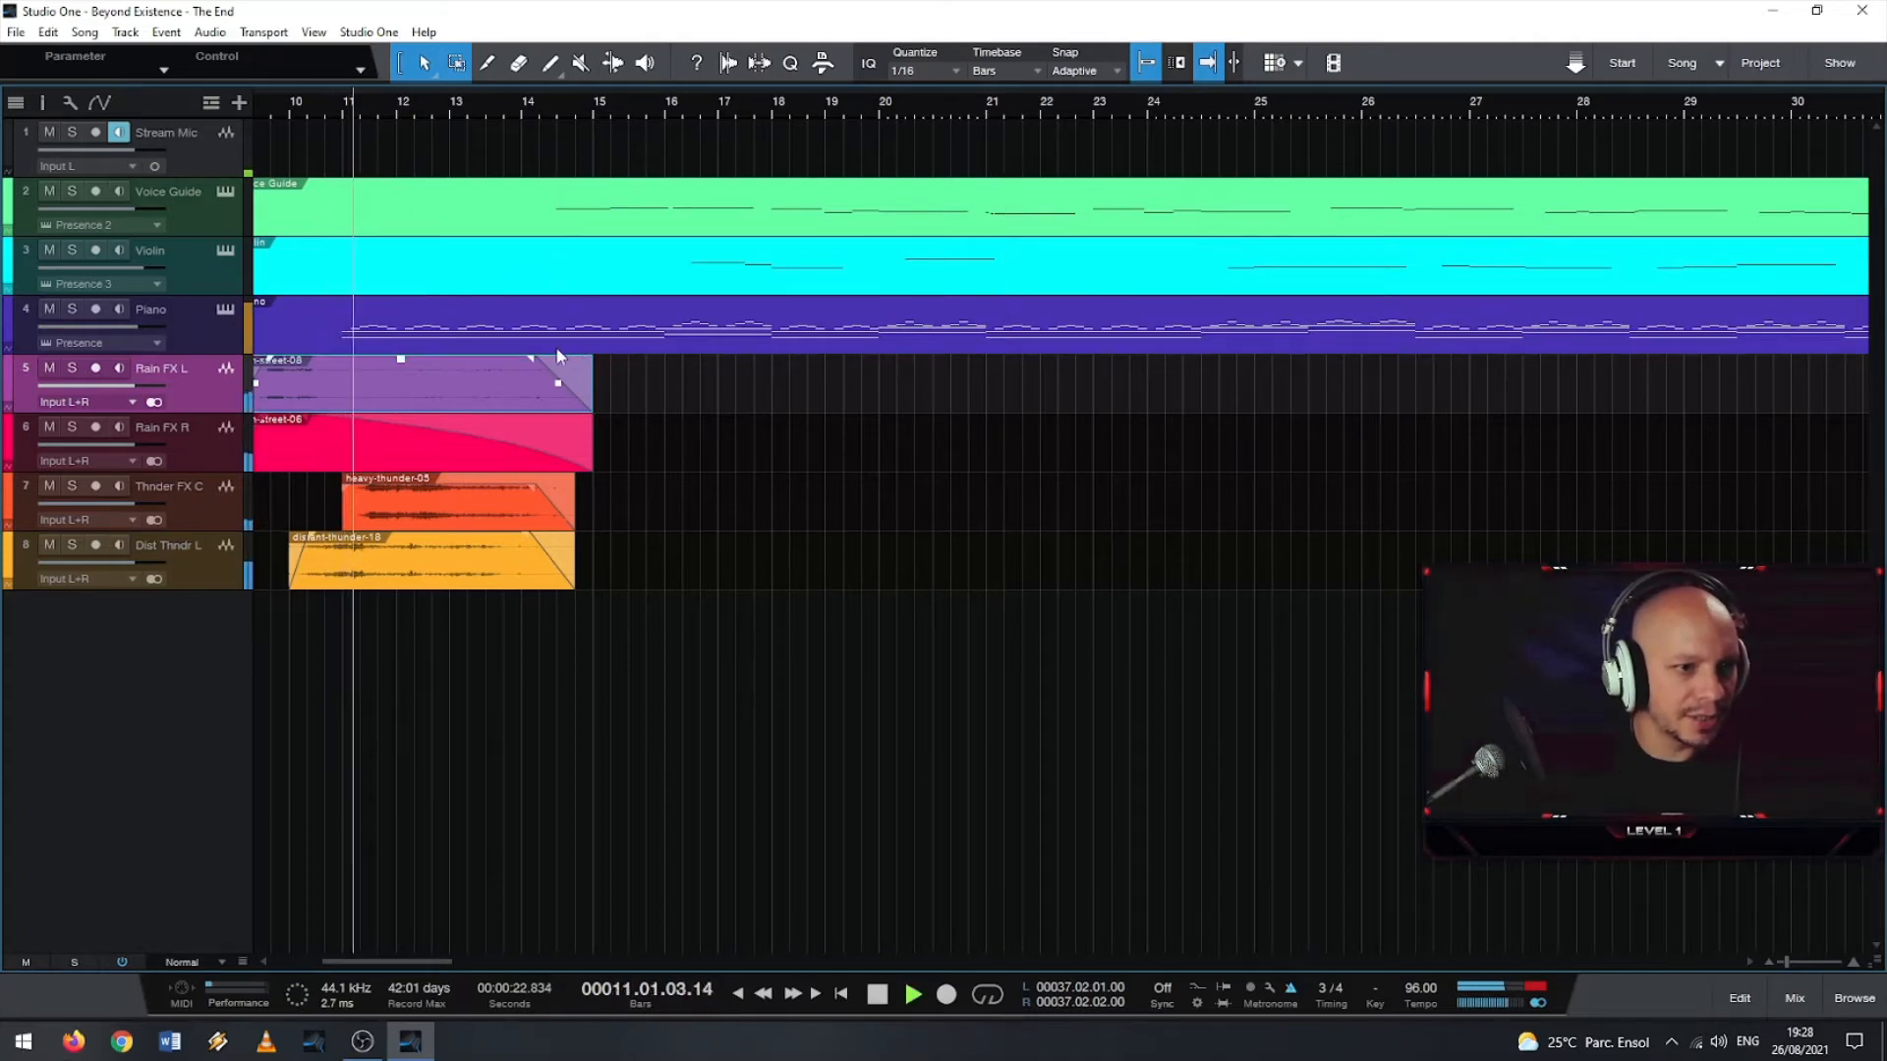
left_click_drag(532, 365, 435, 365)
left_click_drag(536, 491, 510, 501)
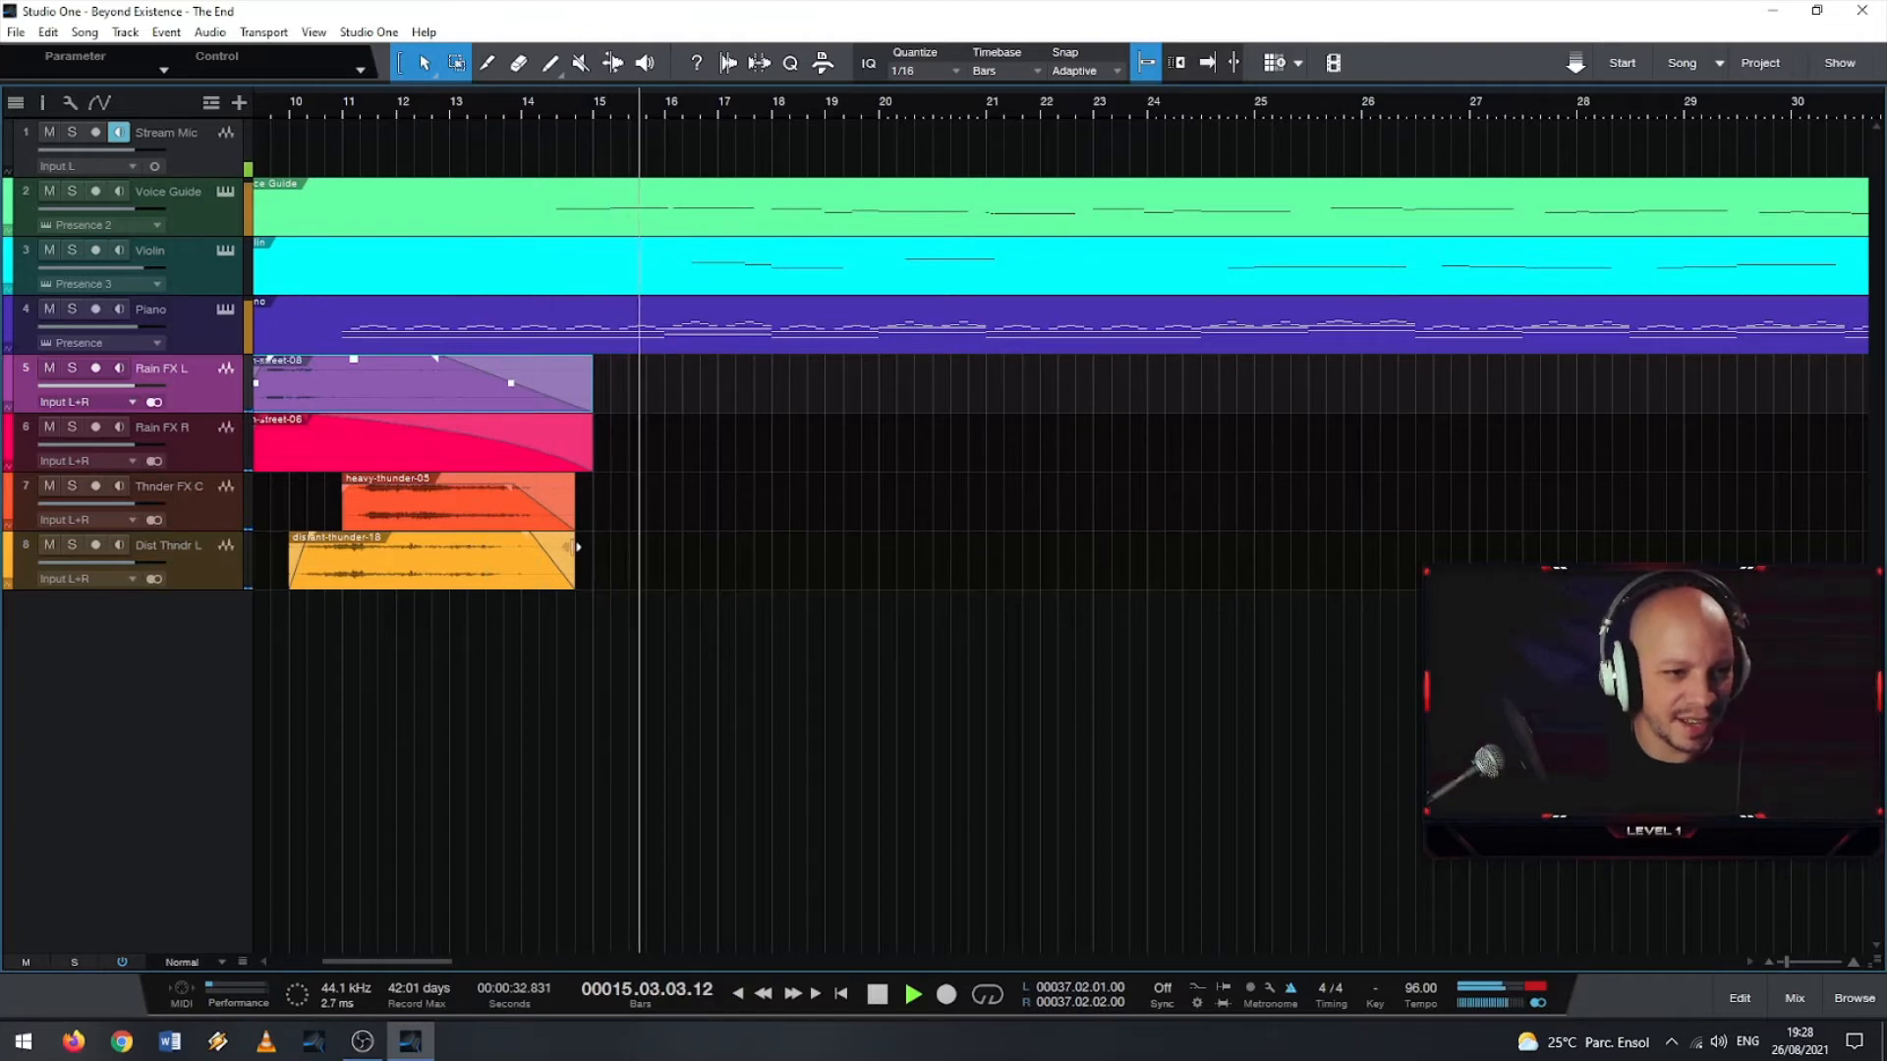
mouse_move(578, 547)
left_mouse_down()
mouse_move(645, 546)
mouse_move(548, 546)
left_mouse_up()
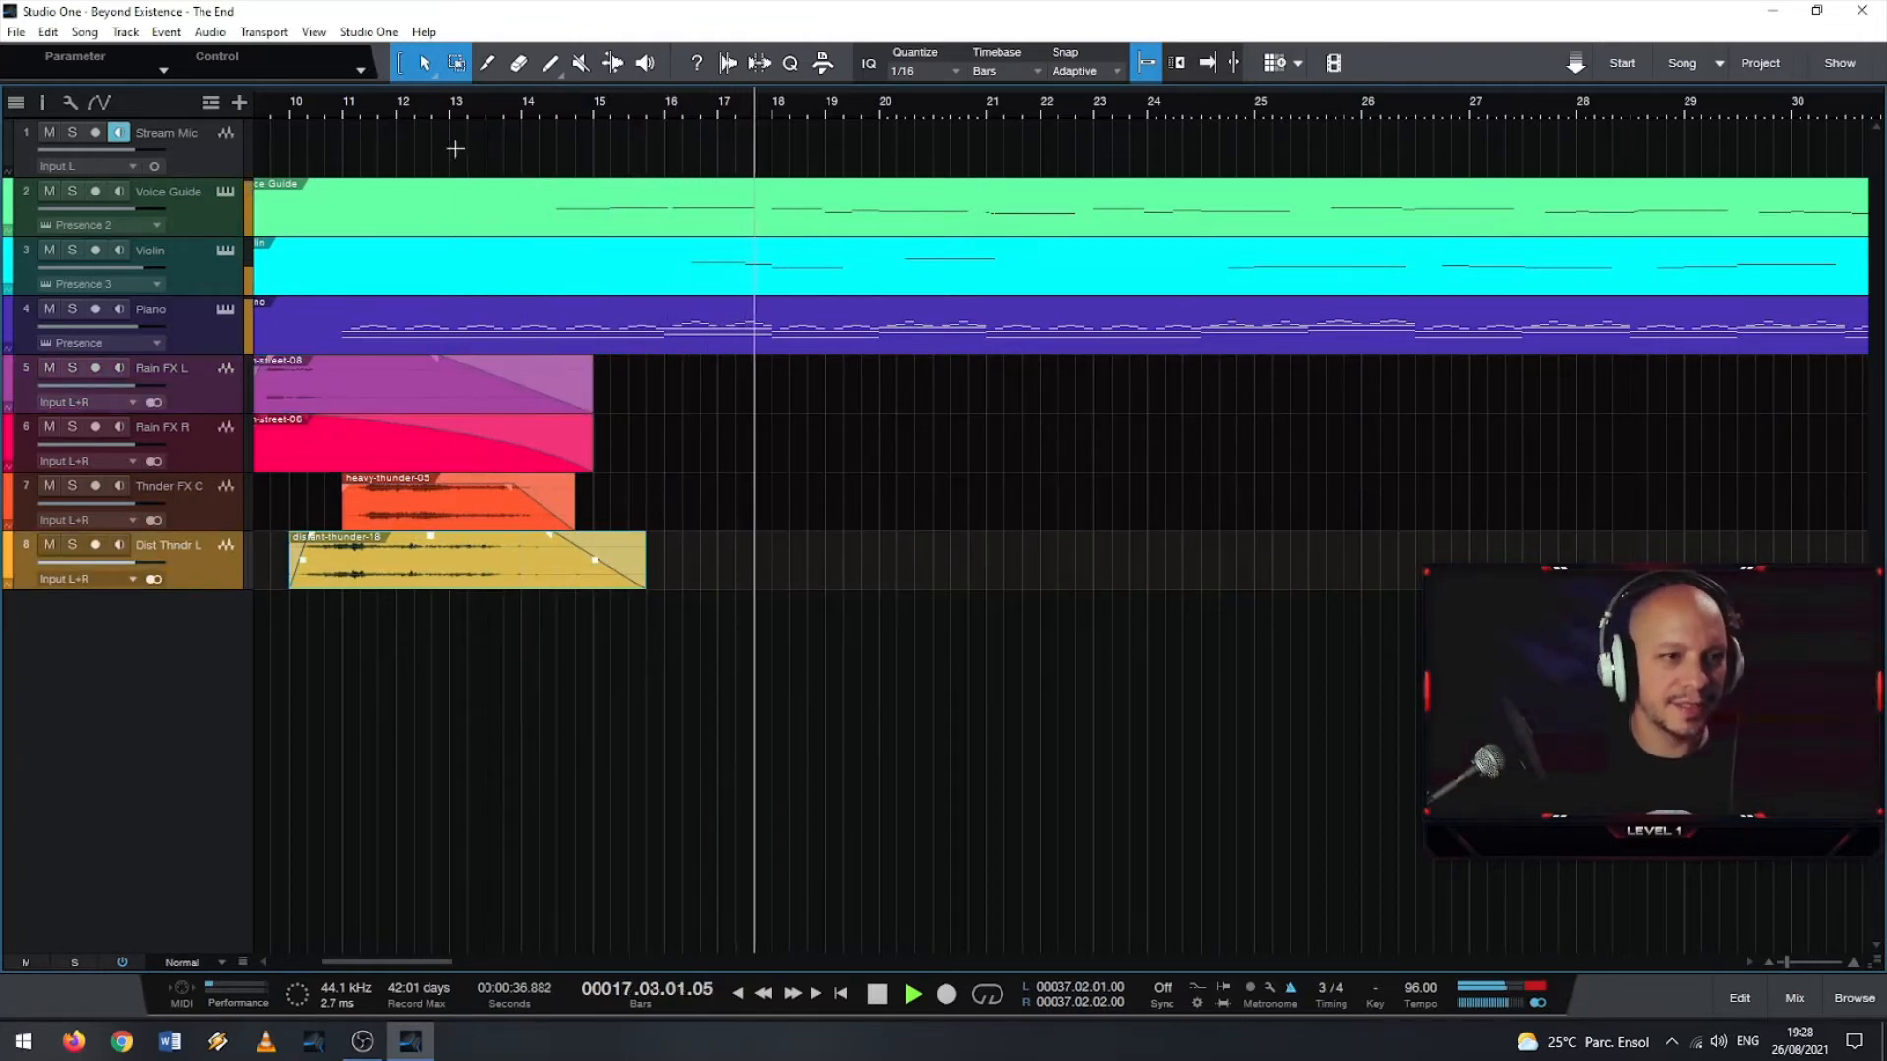
key("f")
left_click(452, 110)
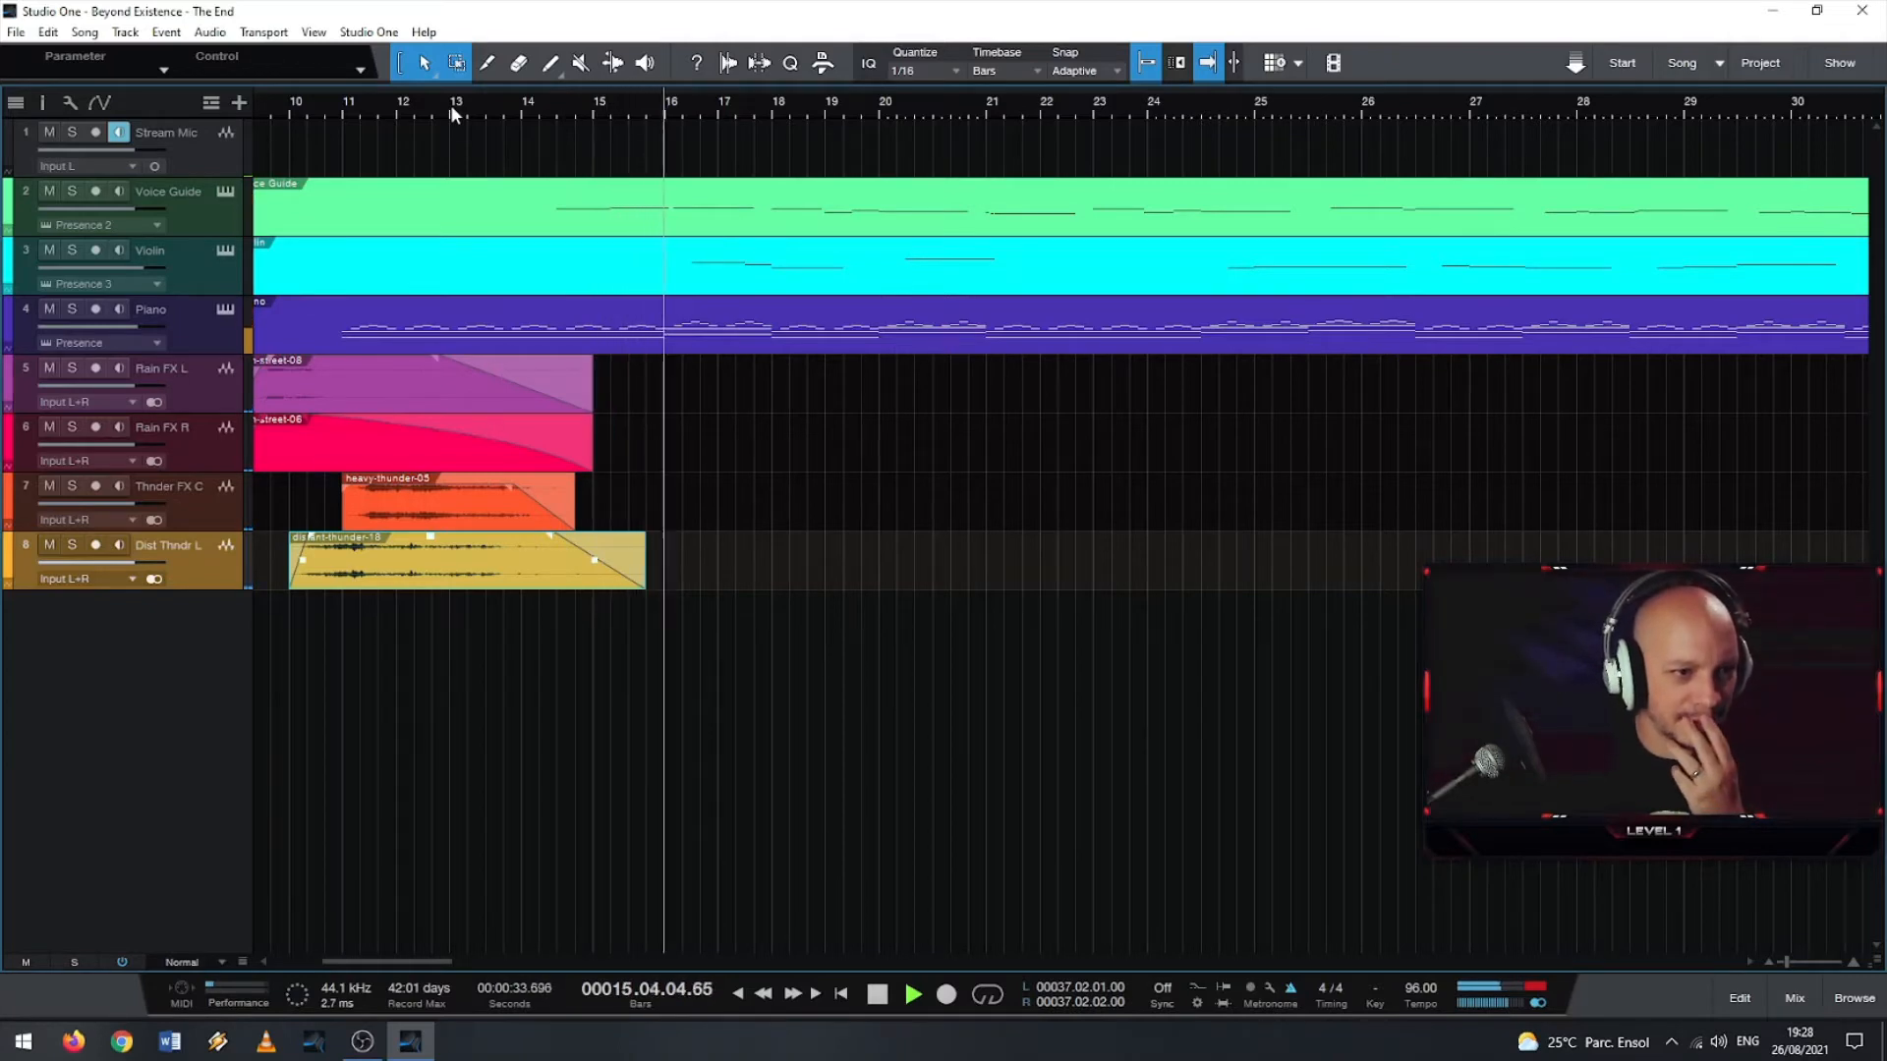
- Show the mixer and set the volume of all four rain and thunder channels to -3 dB
left_click(345, 452)
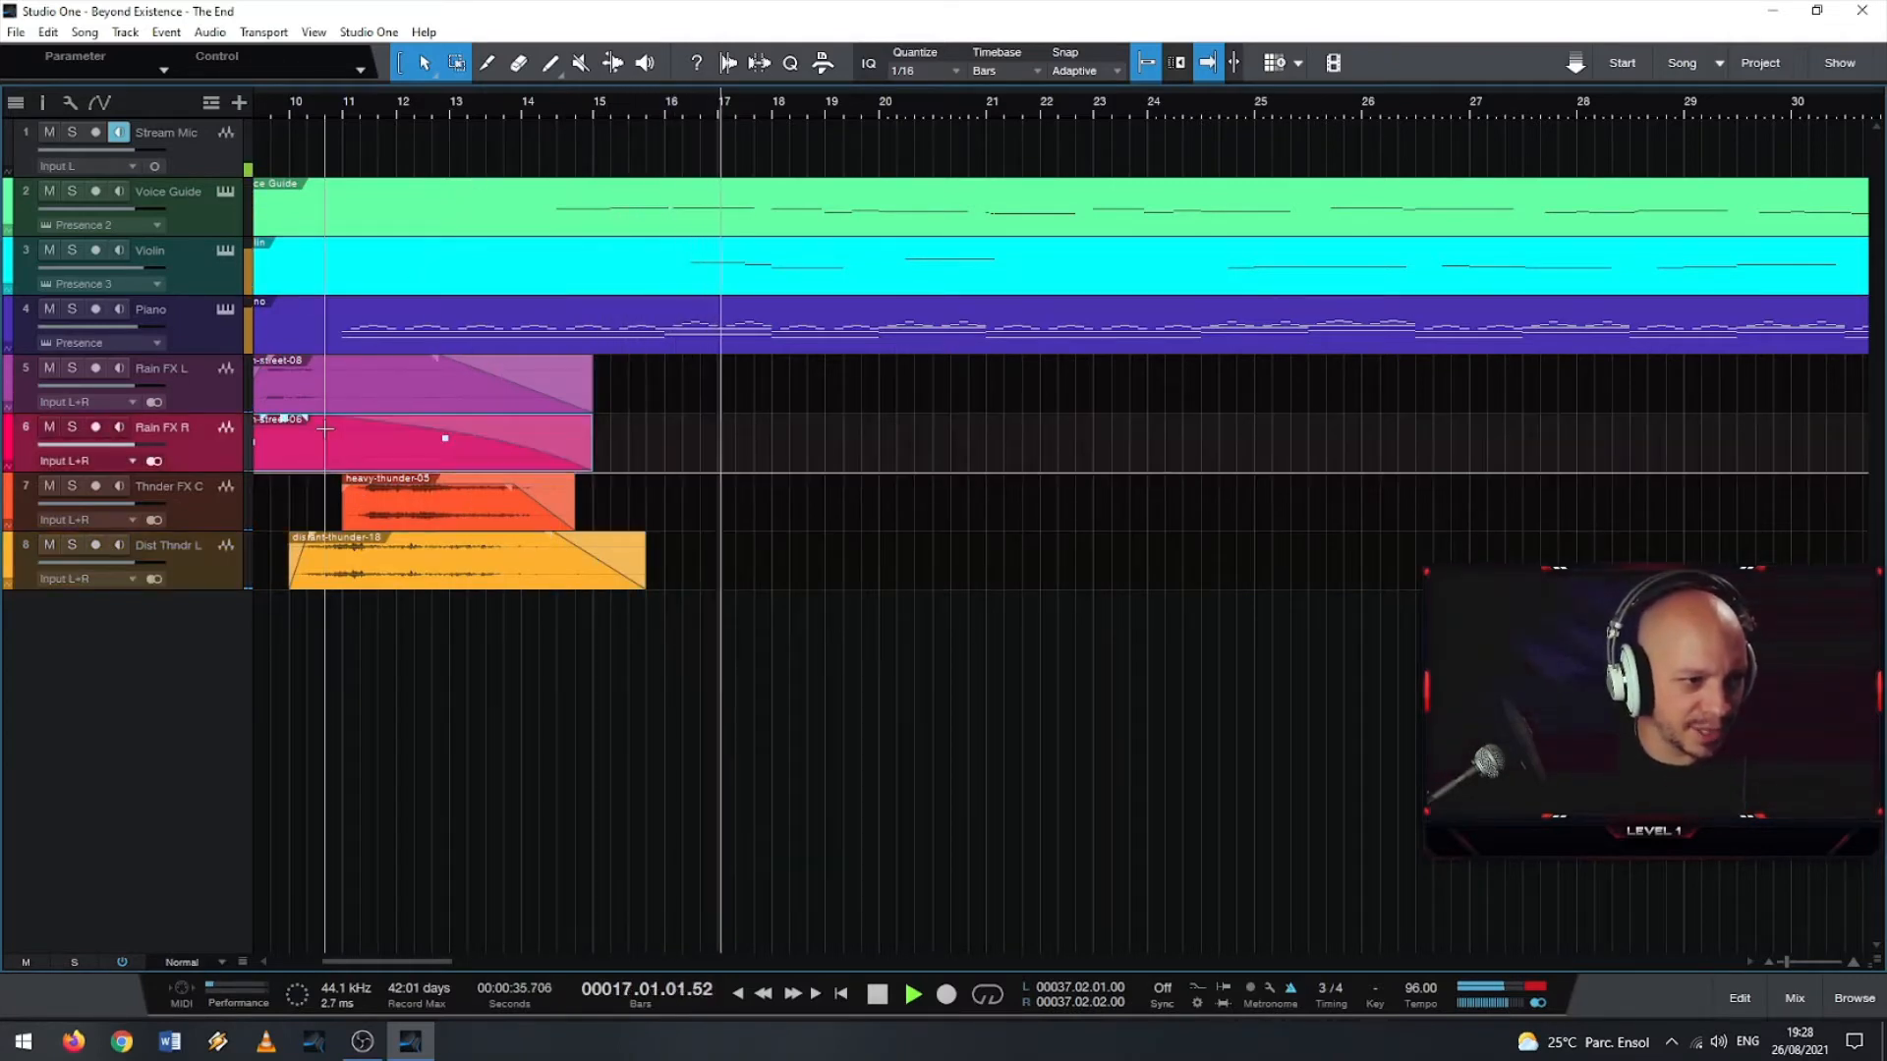
key("F3")
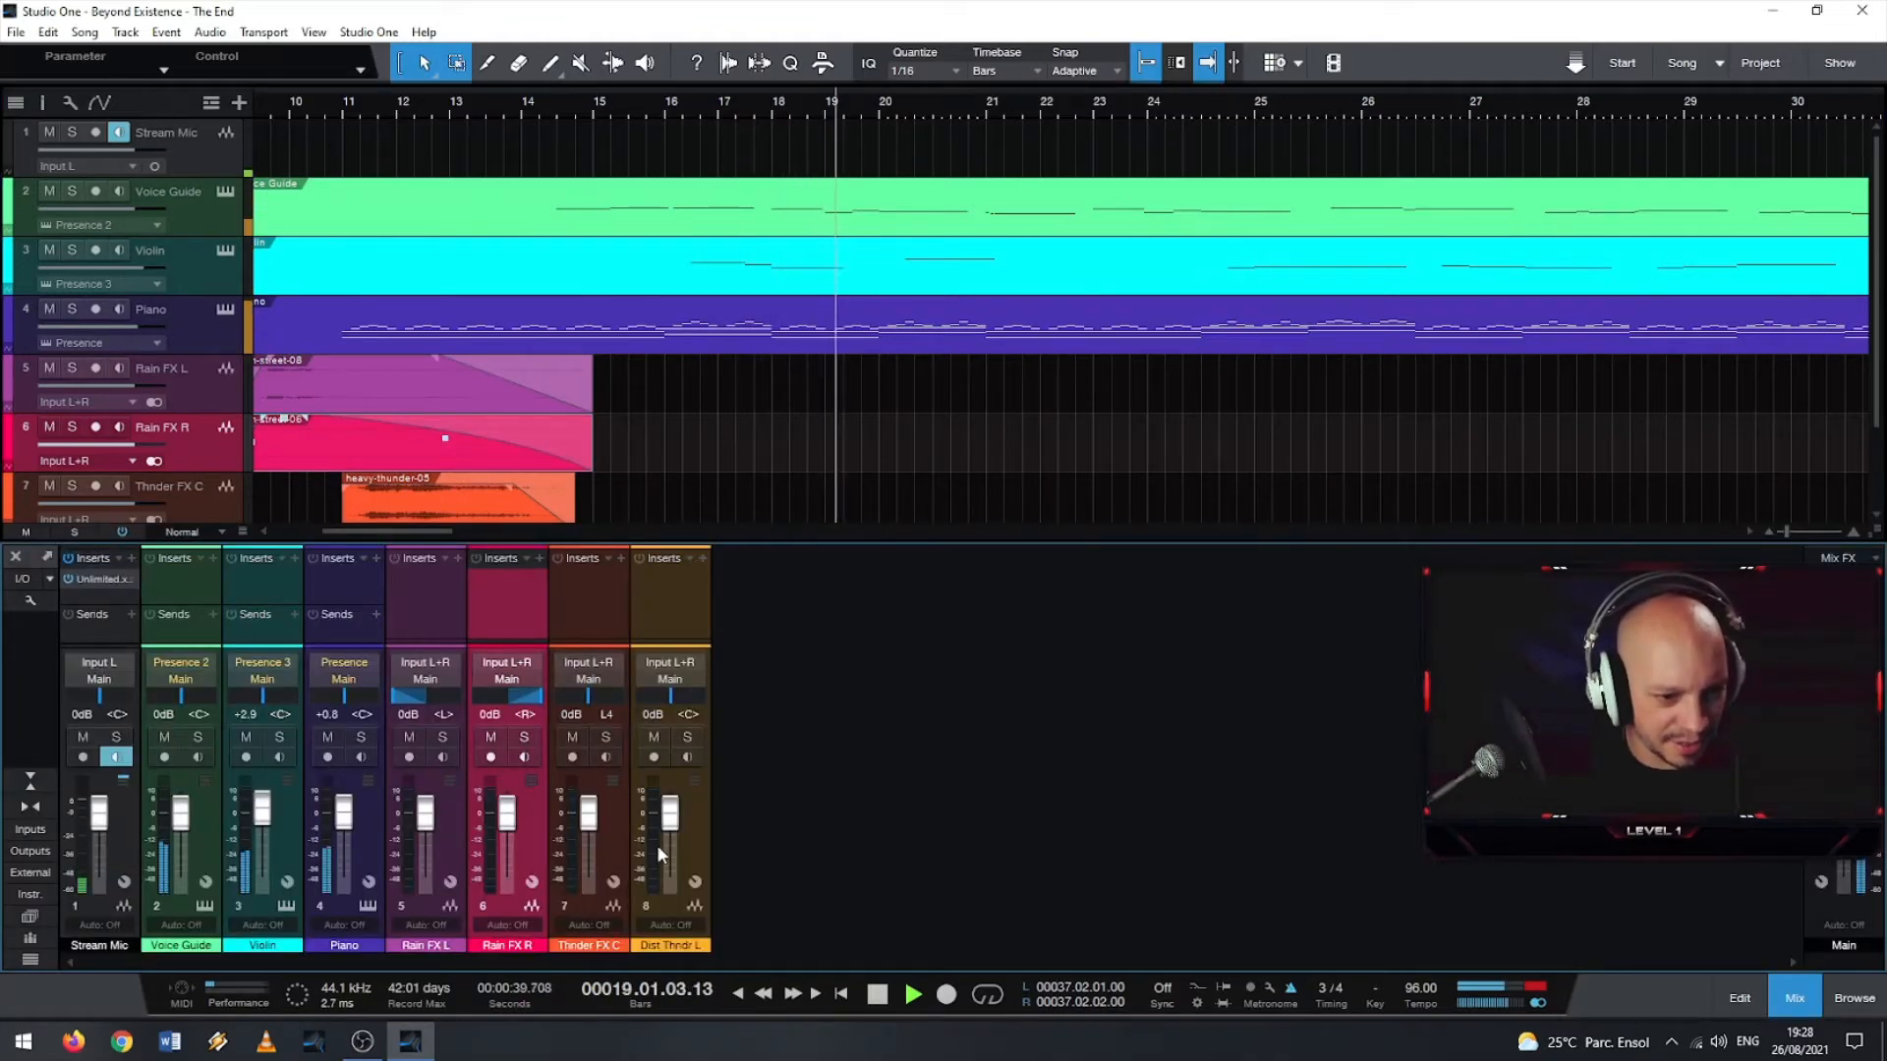
left_click(694, 832)
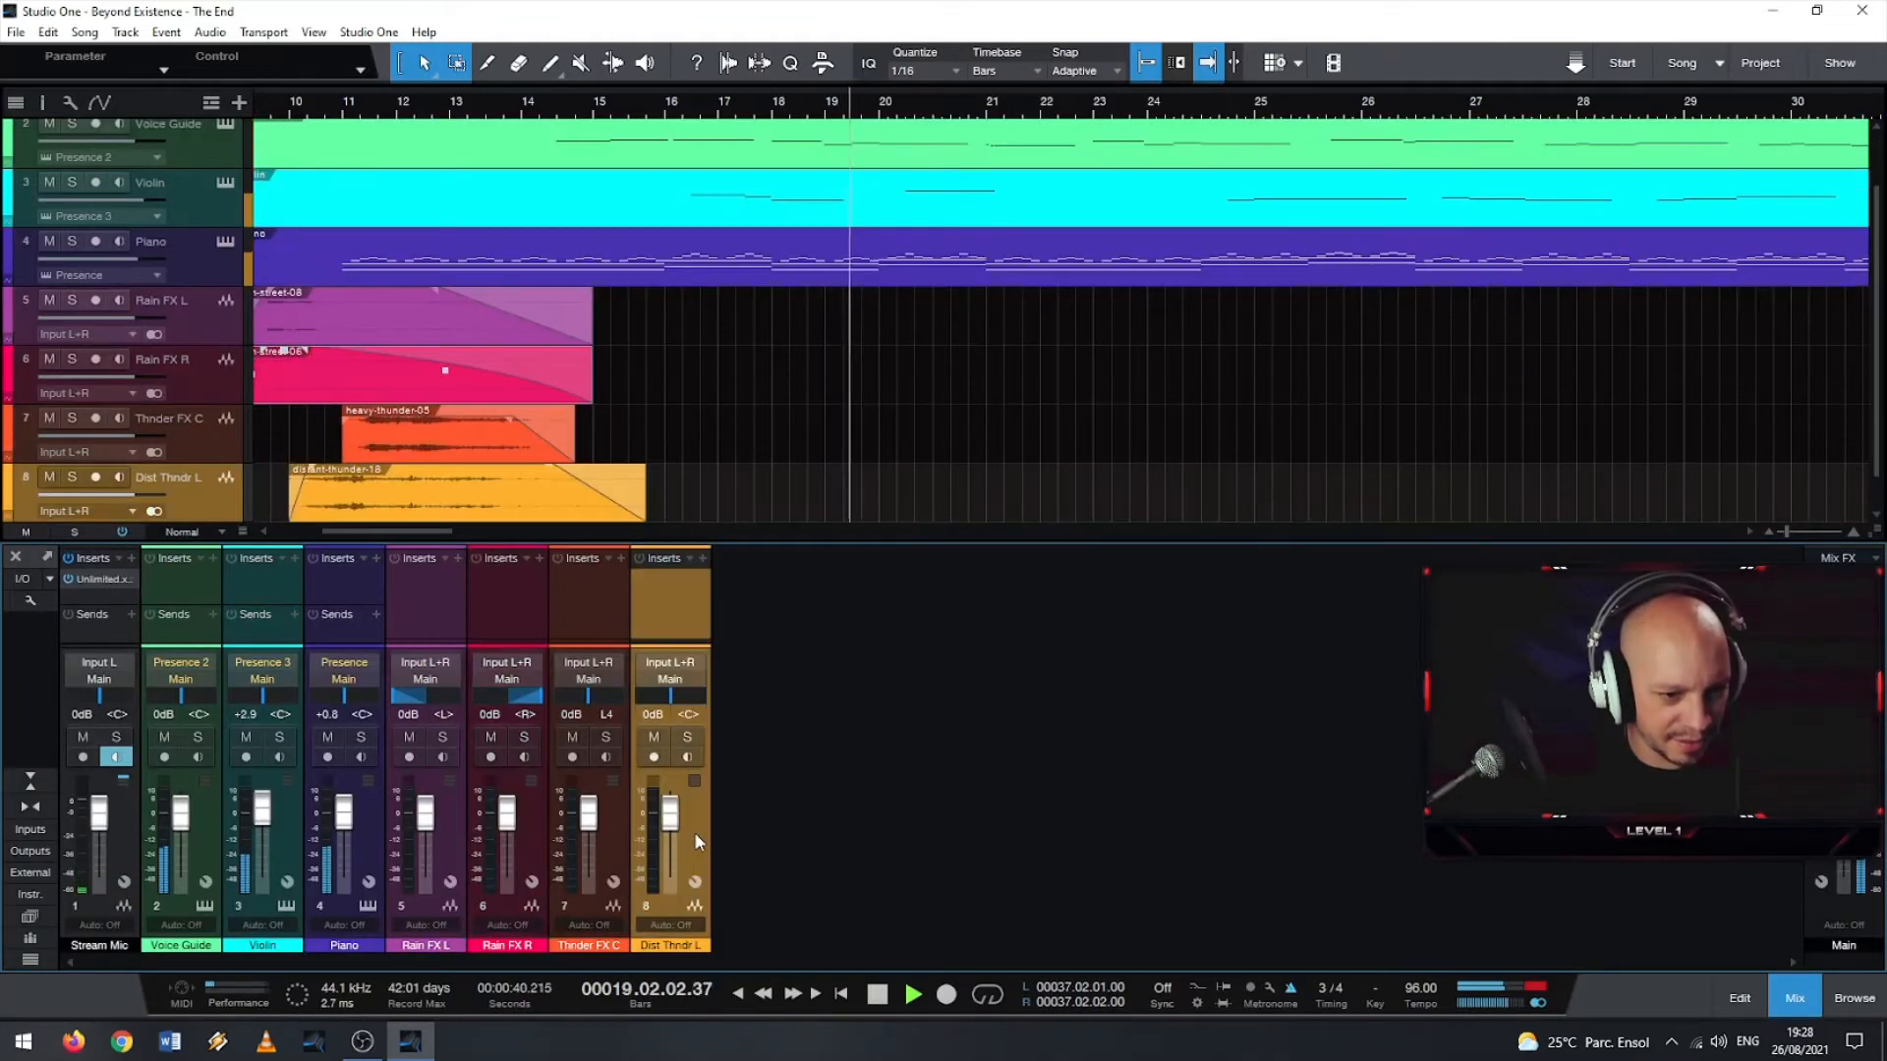
left_click(458, 792, "shift")
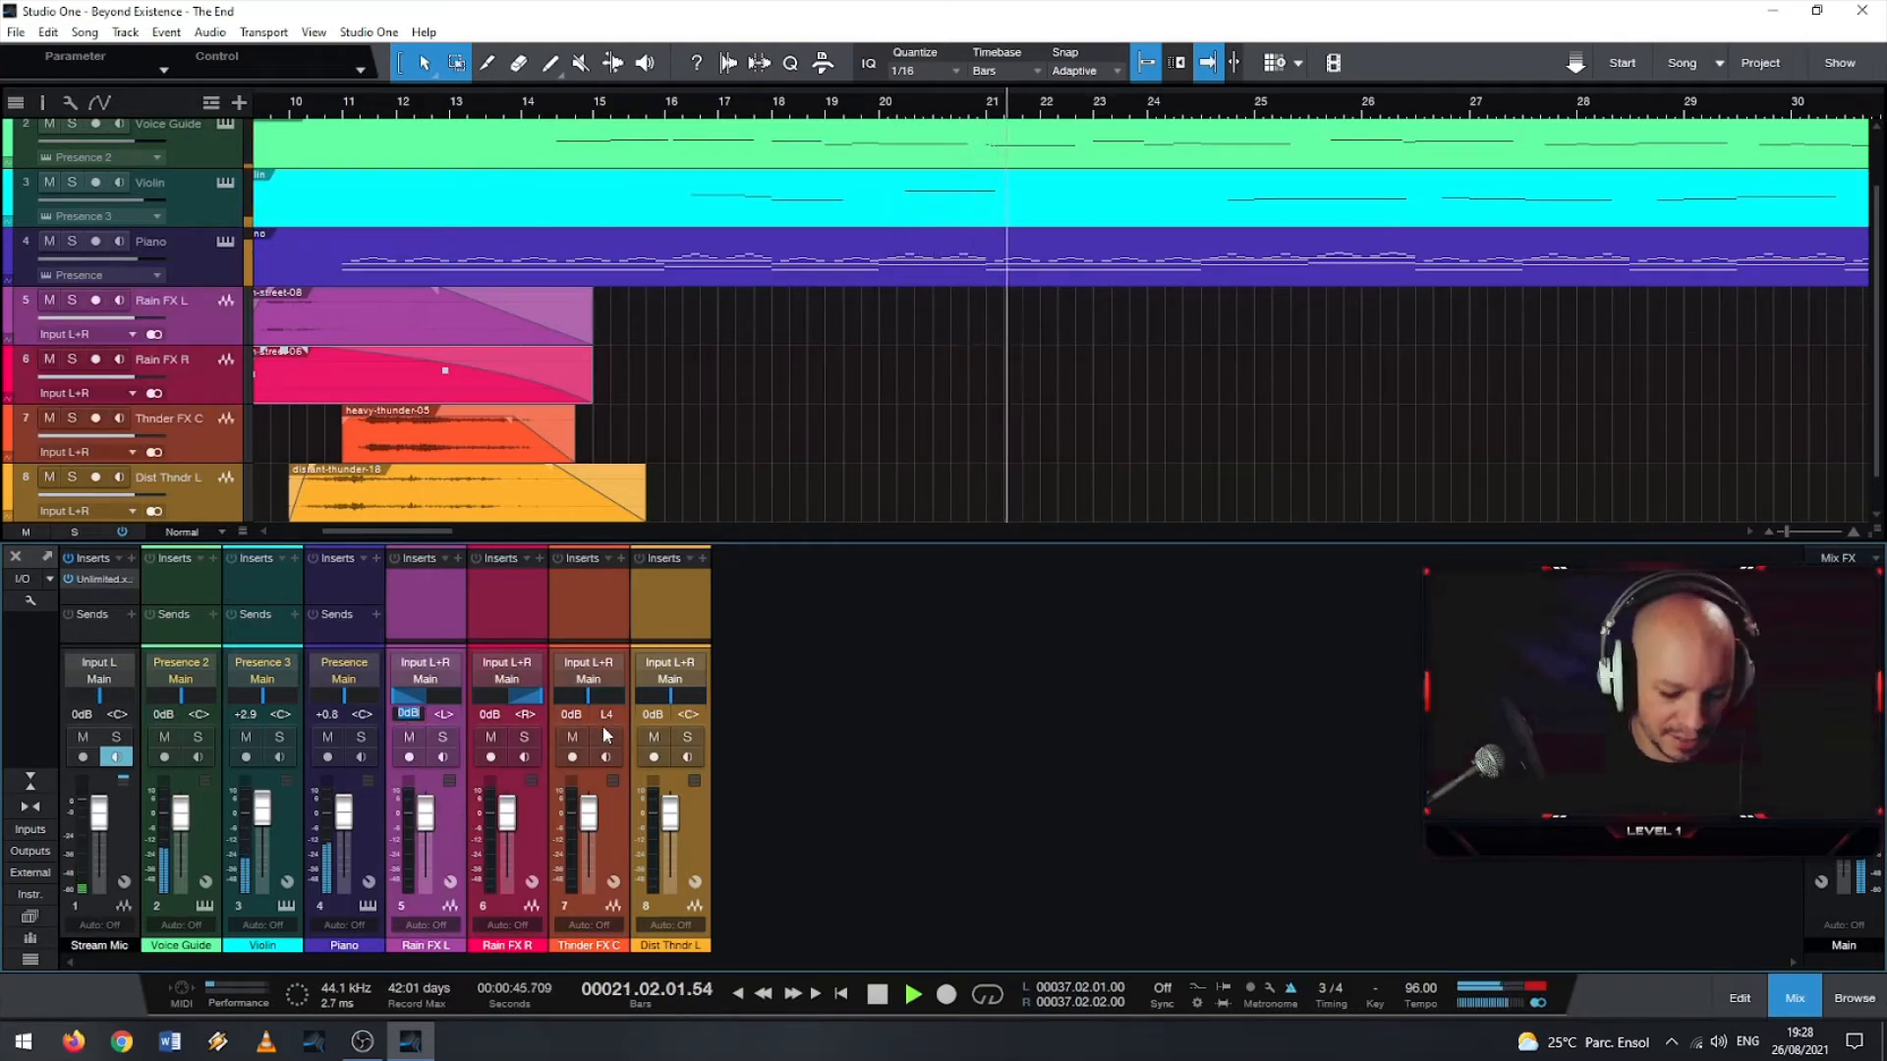
type("-3")
key("Return")
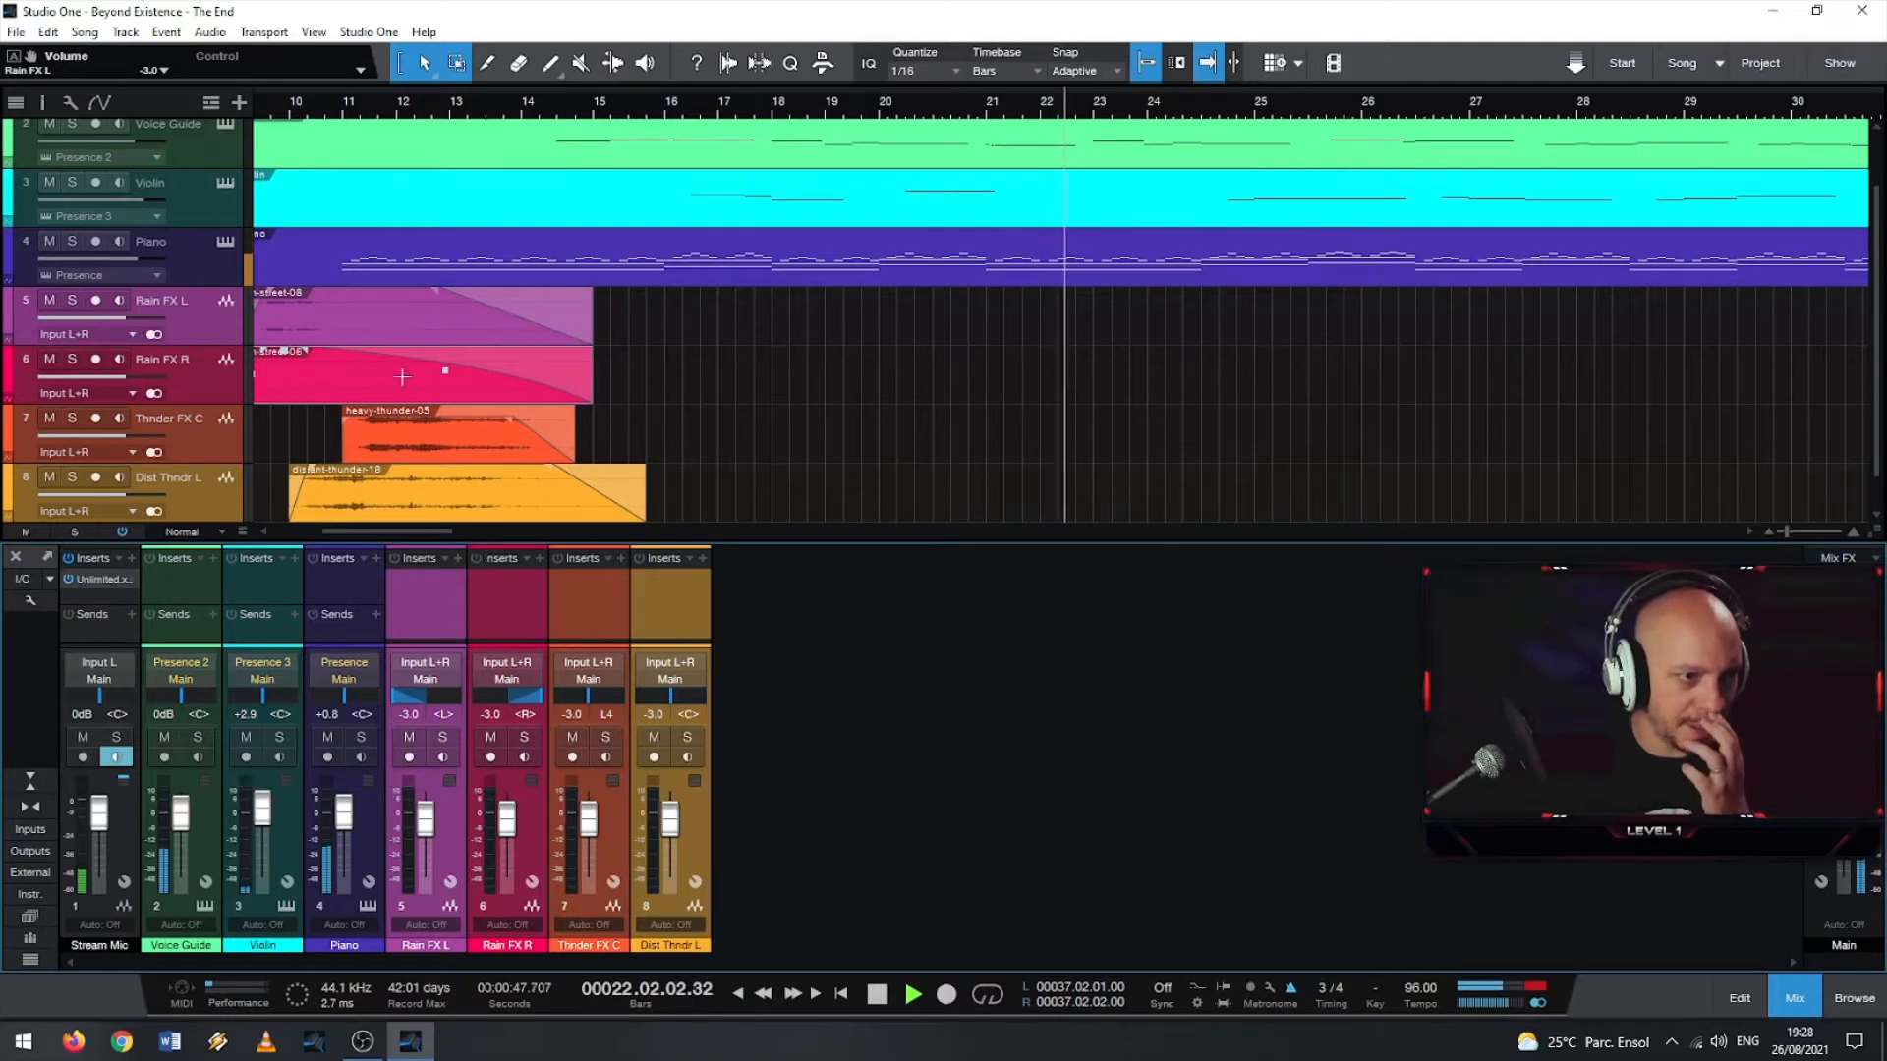
- Replay the intro and bend the opening Rain FX L clip's fade-out into a logarithmic curve
left_click_drag(395, 106, 438, 103)
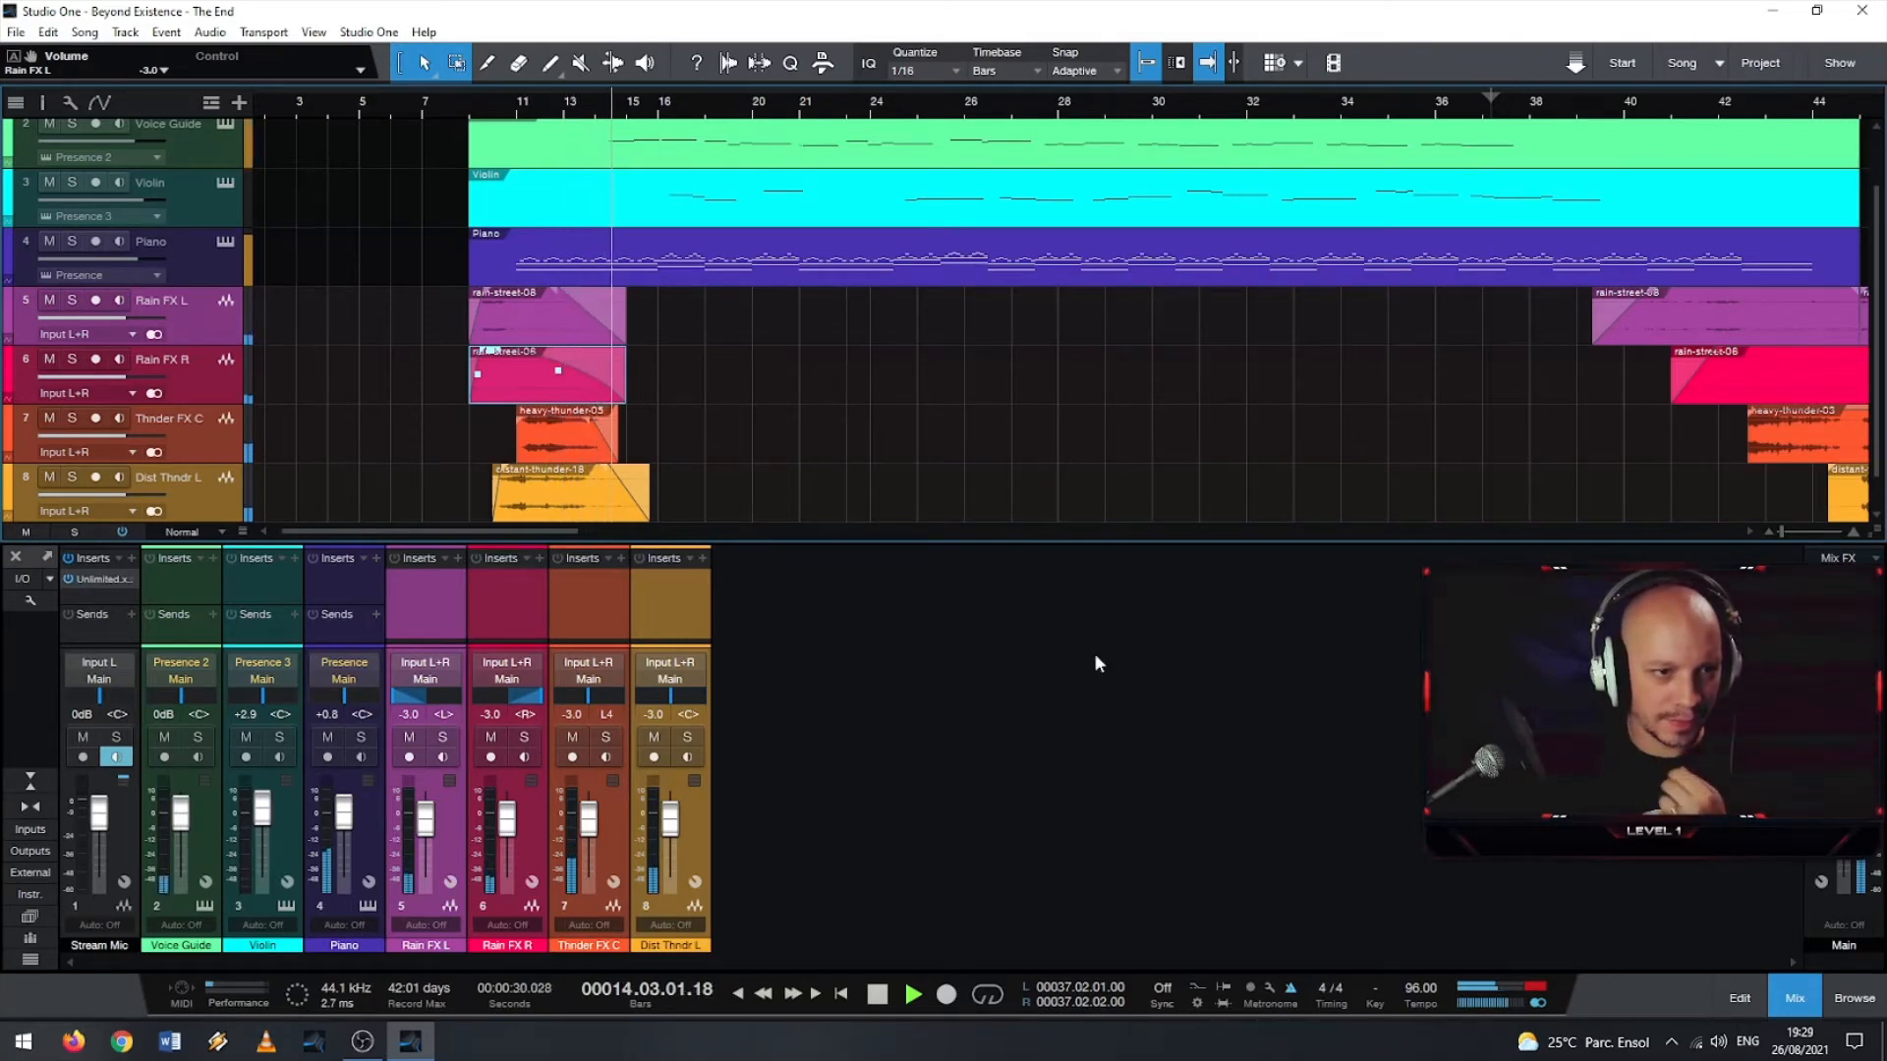
left_click(560, 300)
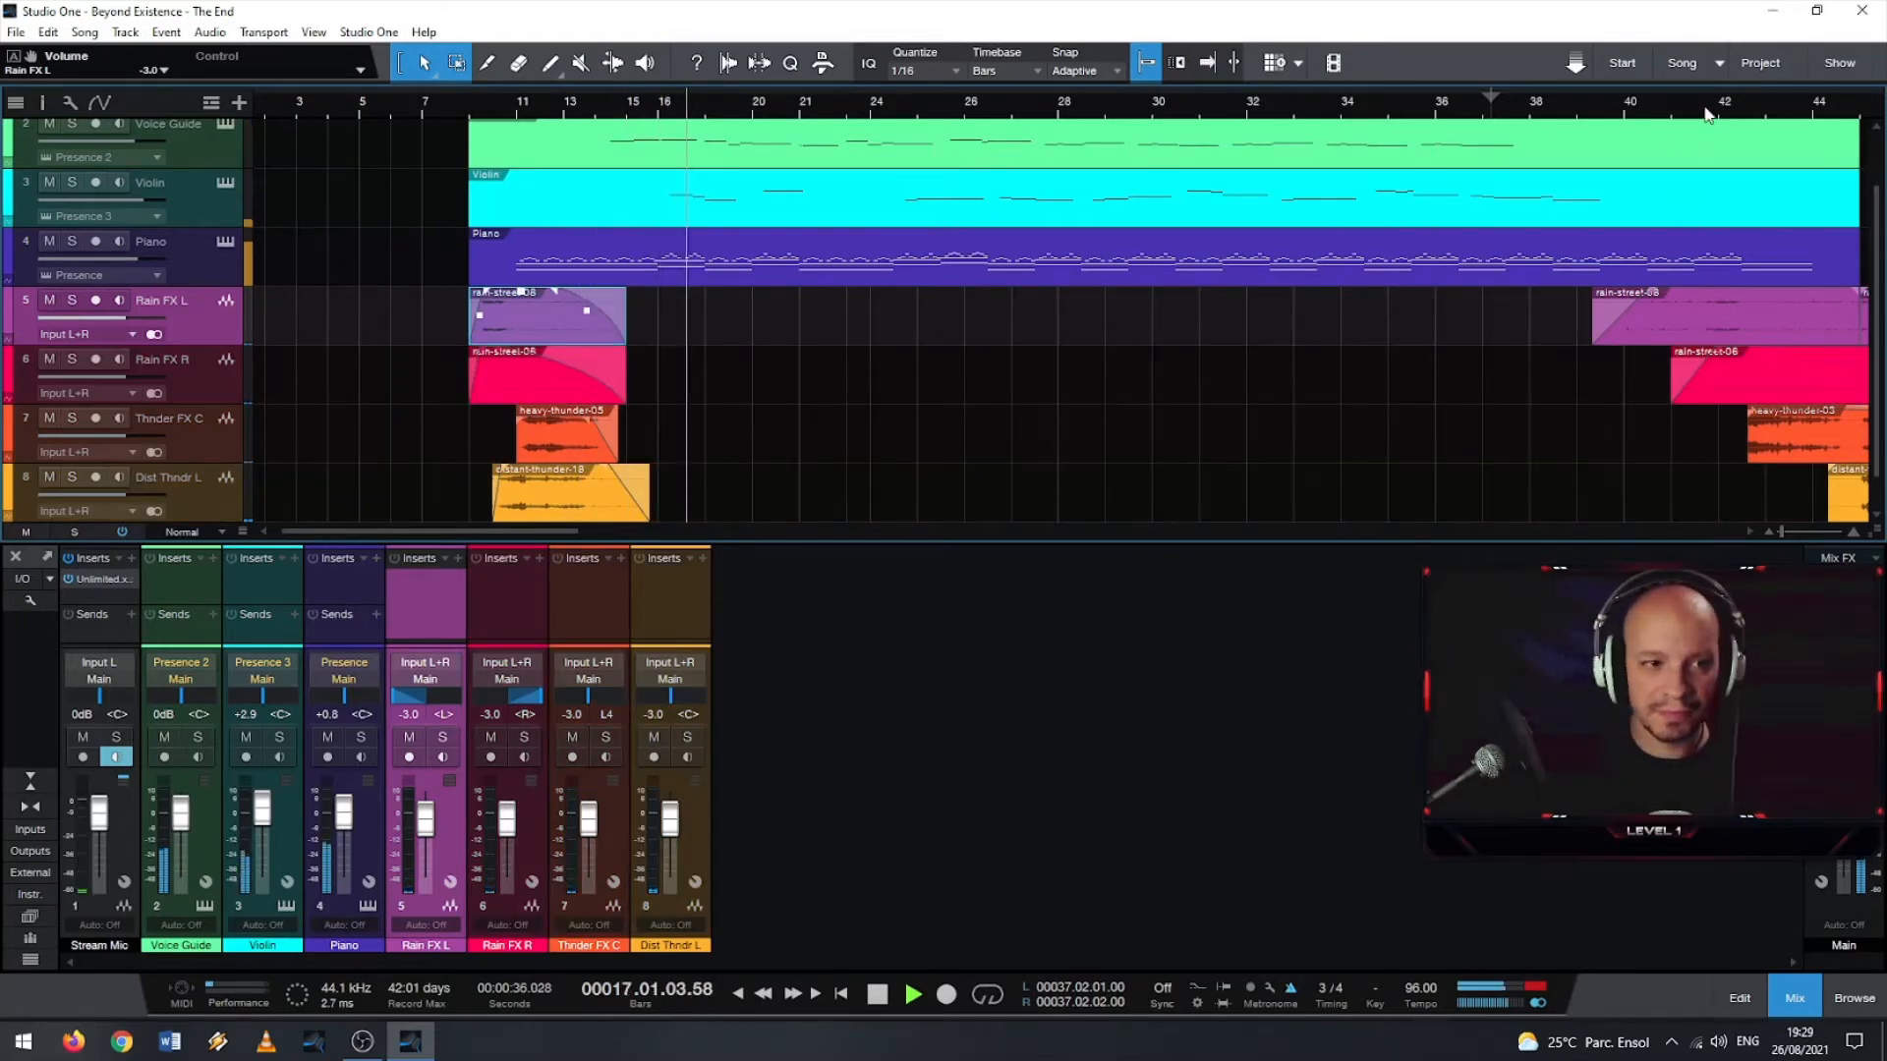
- Hide the mixer and play the song's ending from about bar 39 with the whole arrangement in view
scroll(1676, 114, "right", 6)
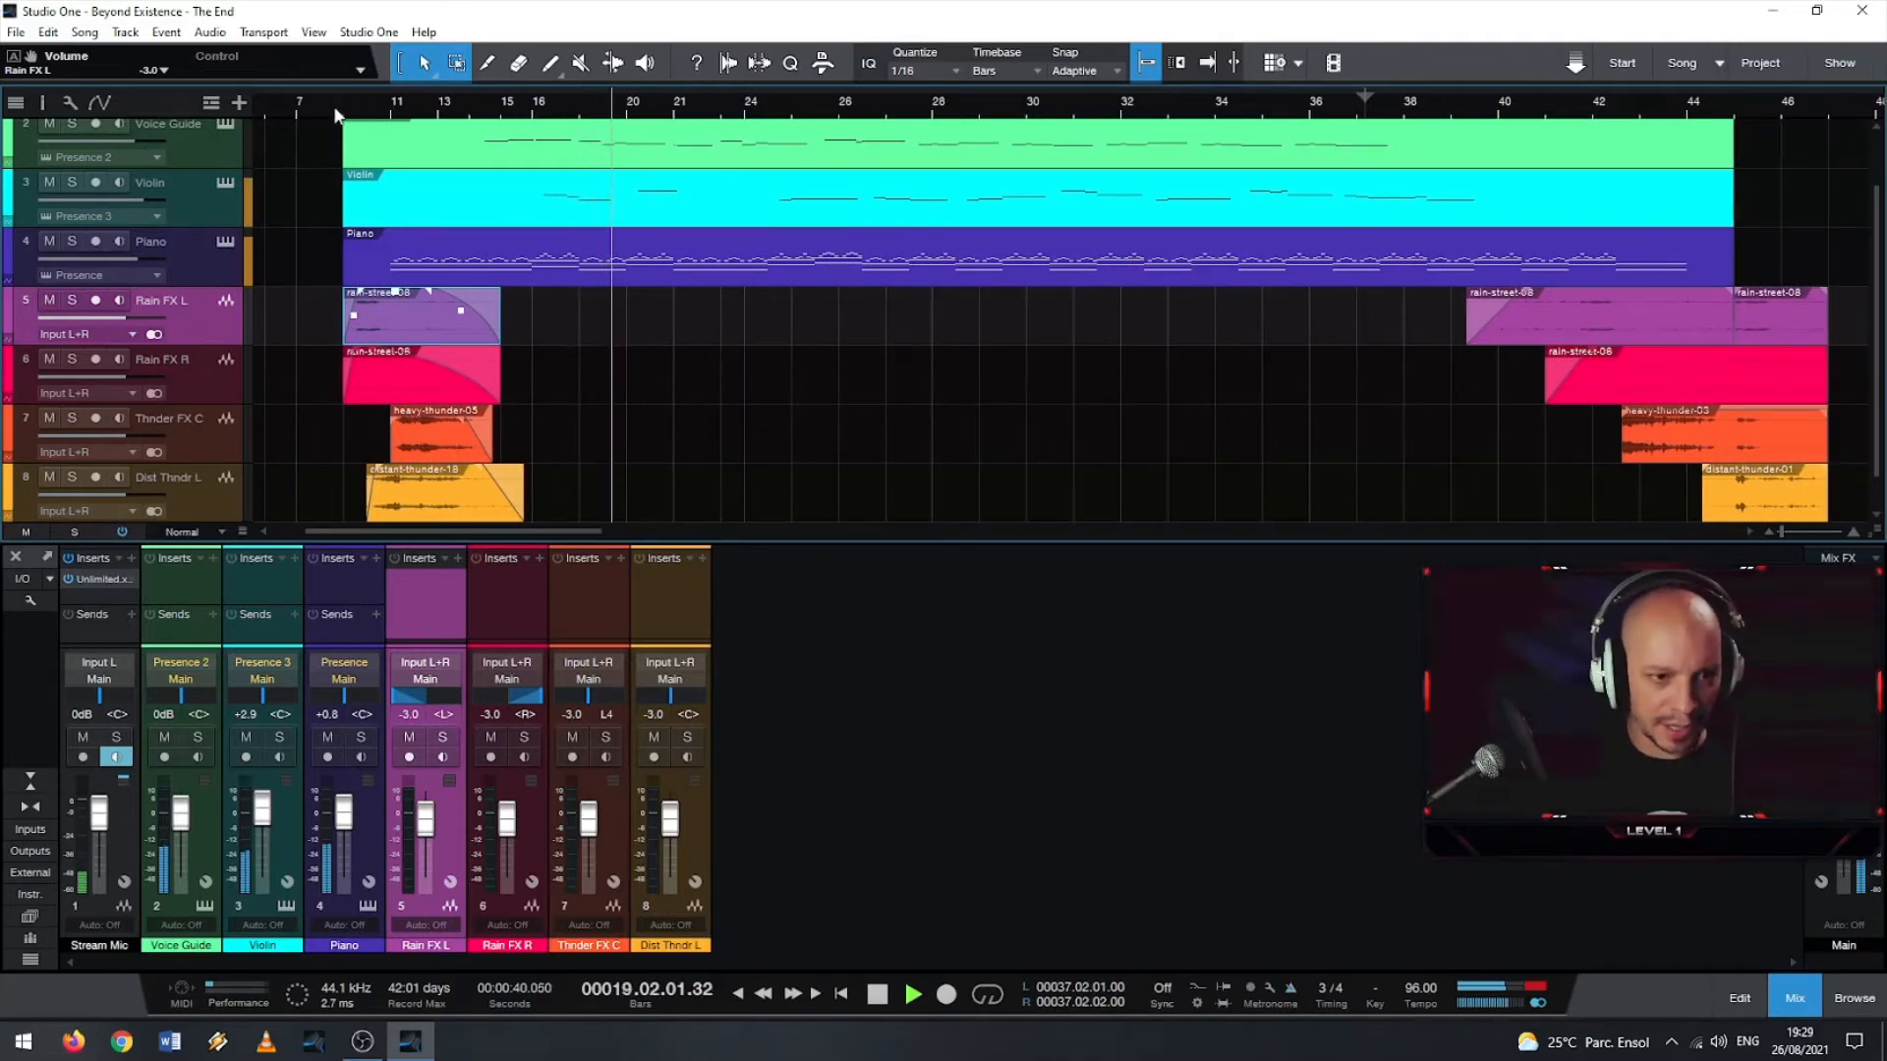
key("F3")
key("f")
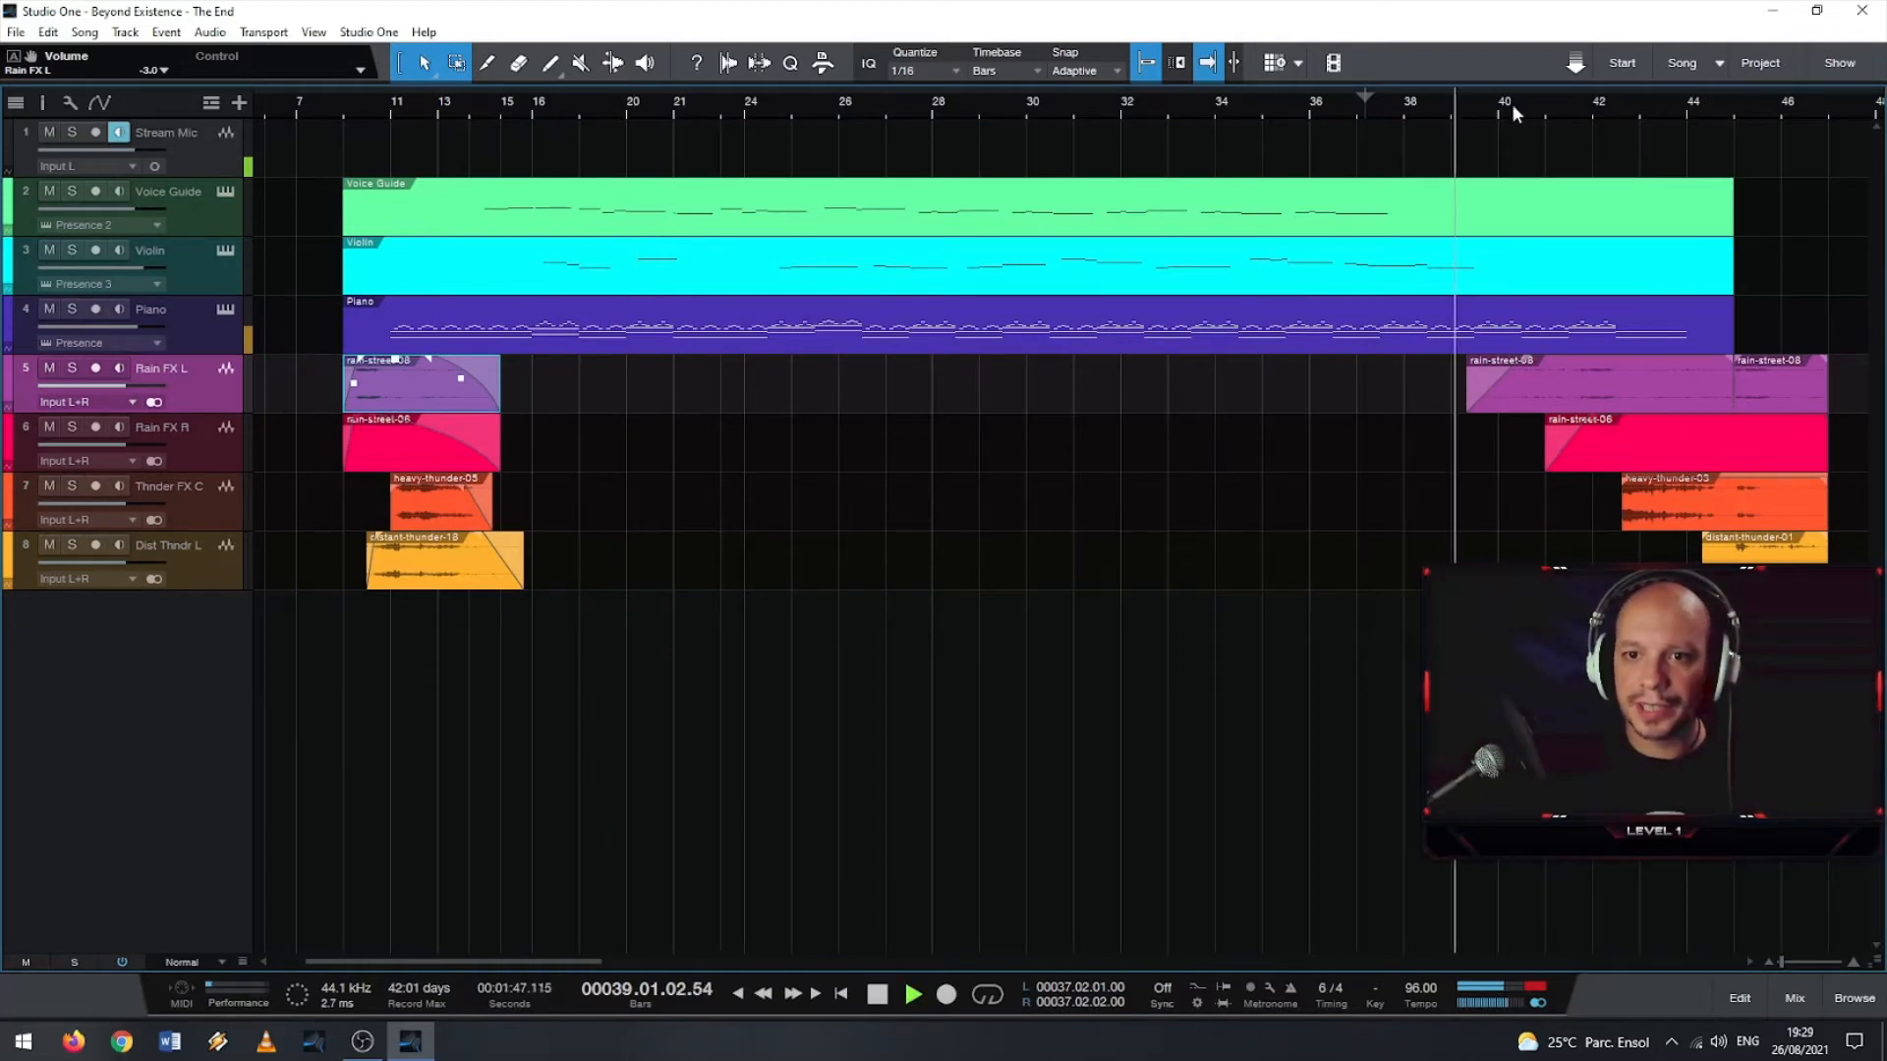
scroll(1512, 102, "down", 6)
scroll(1285, 102, "up", 4)
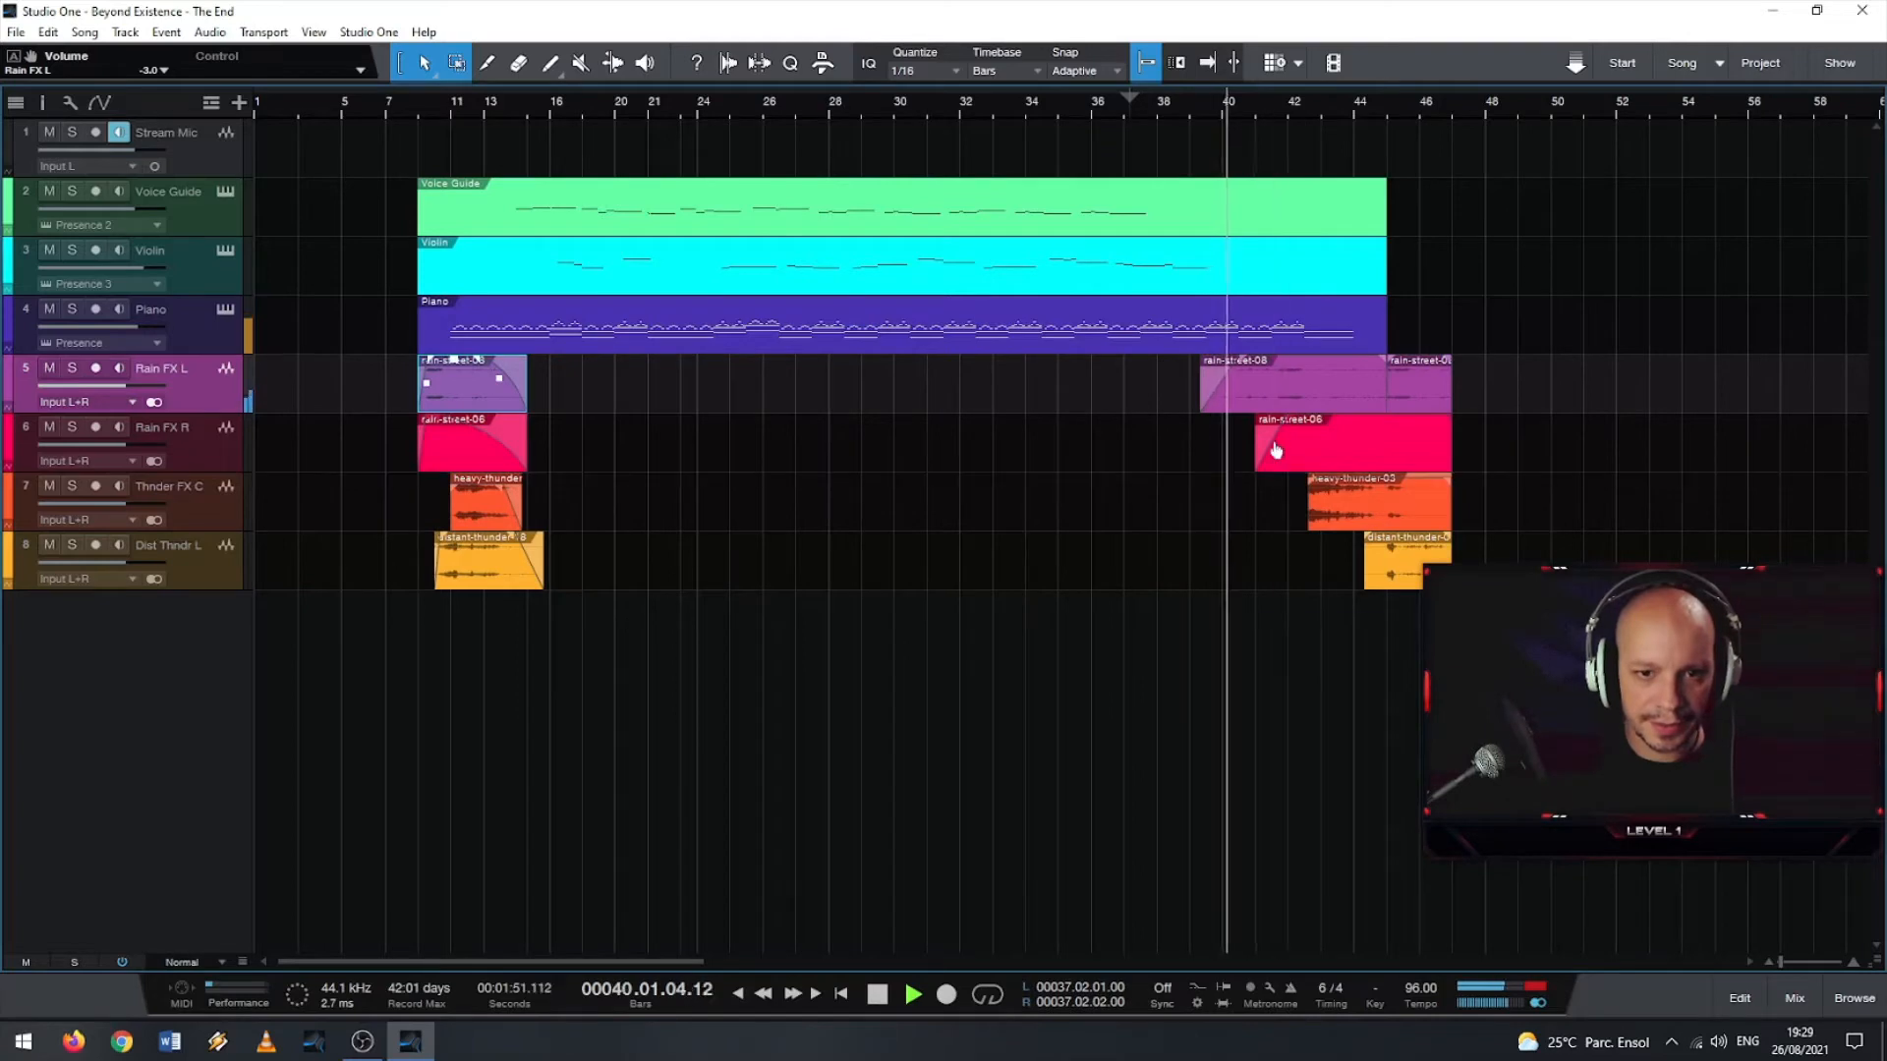
- Reshape the fade-in of the closing rain-street-08 event on Rain FX L into a curve that rises faster at the start
left_click(1230, 375)
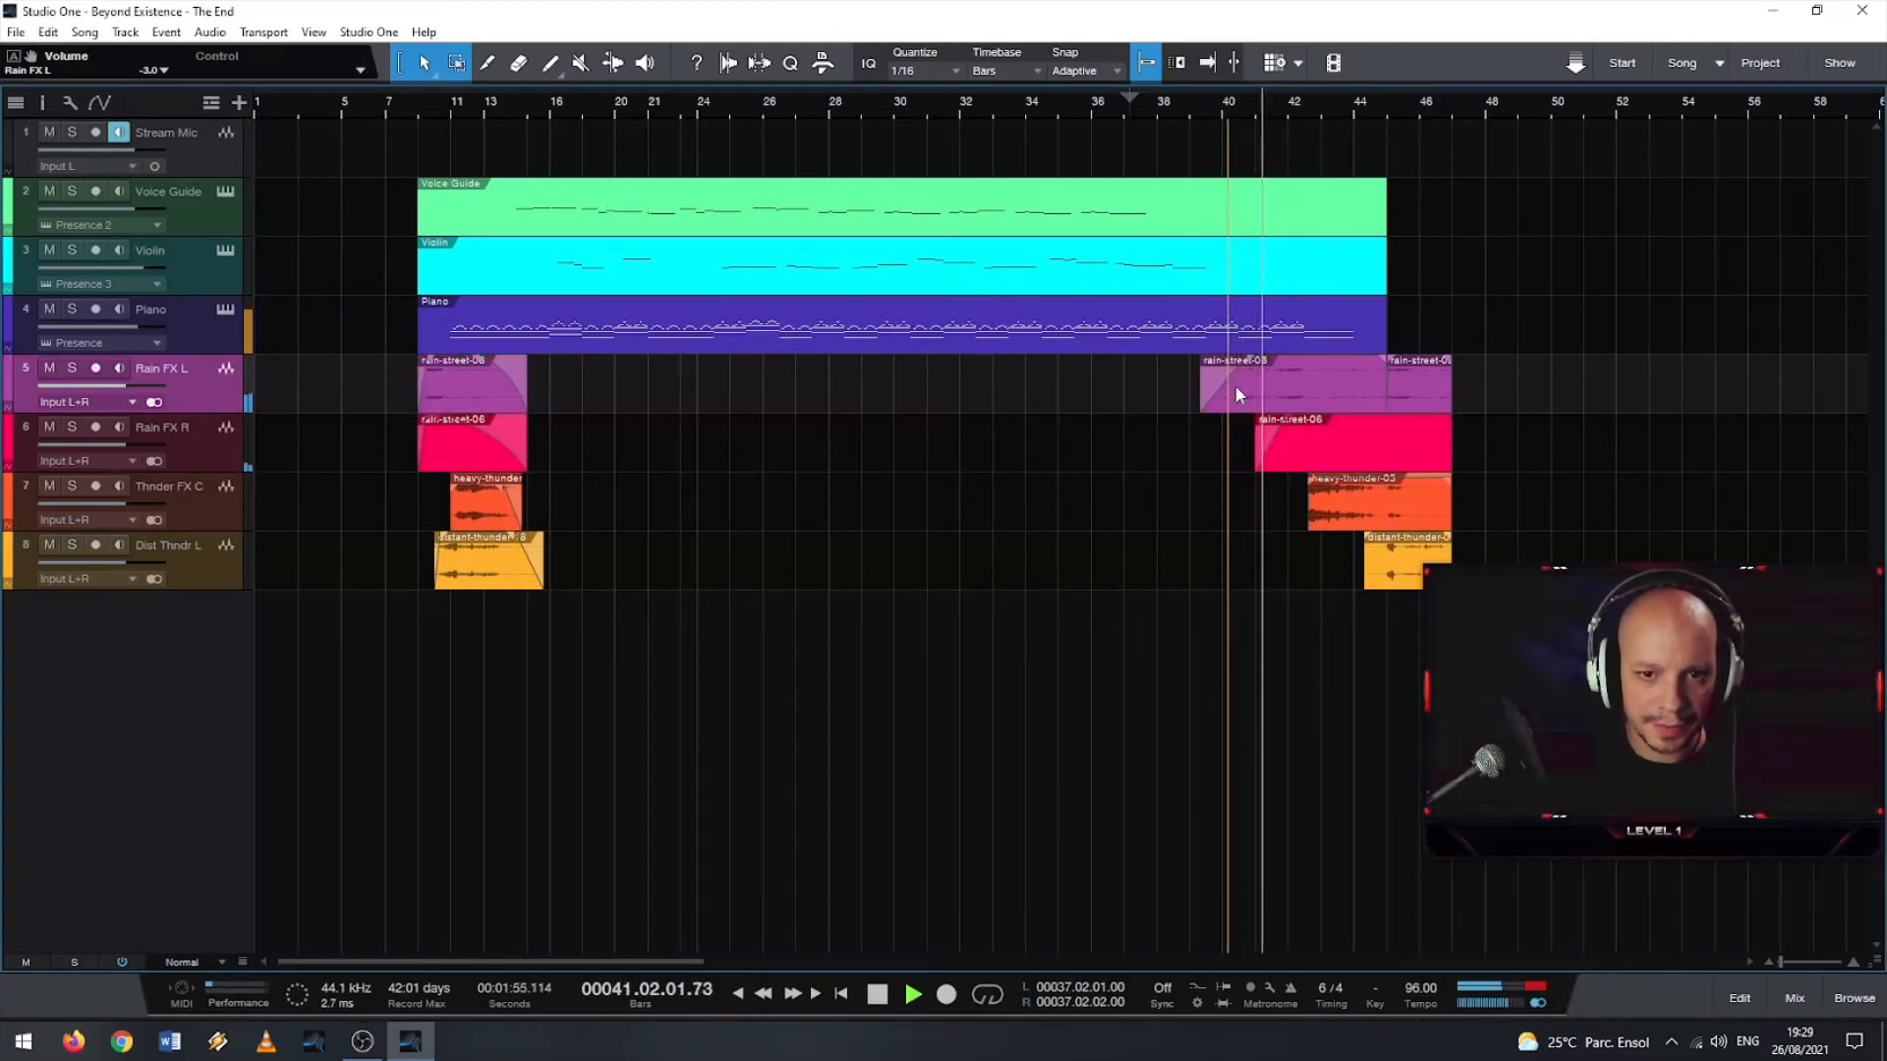
scroll(1247, 394, "up", 1)
scroll(1184, 556, "up", 5)
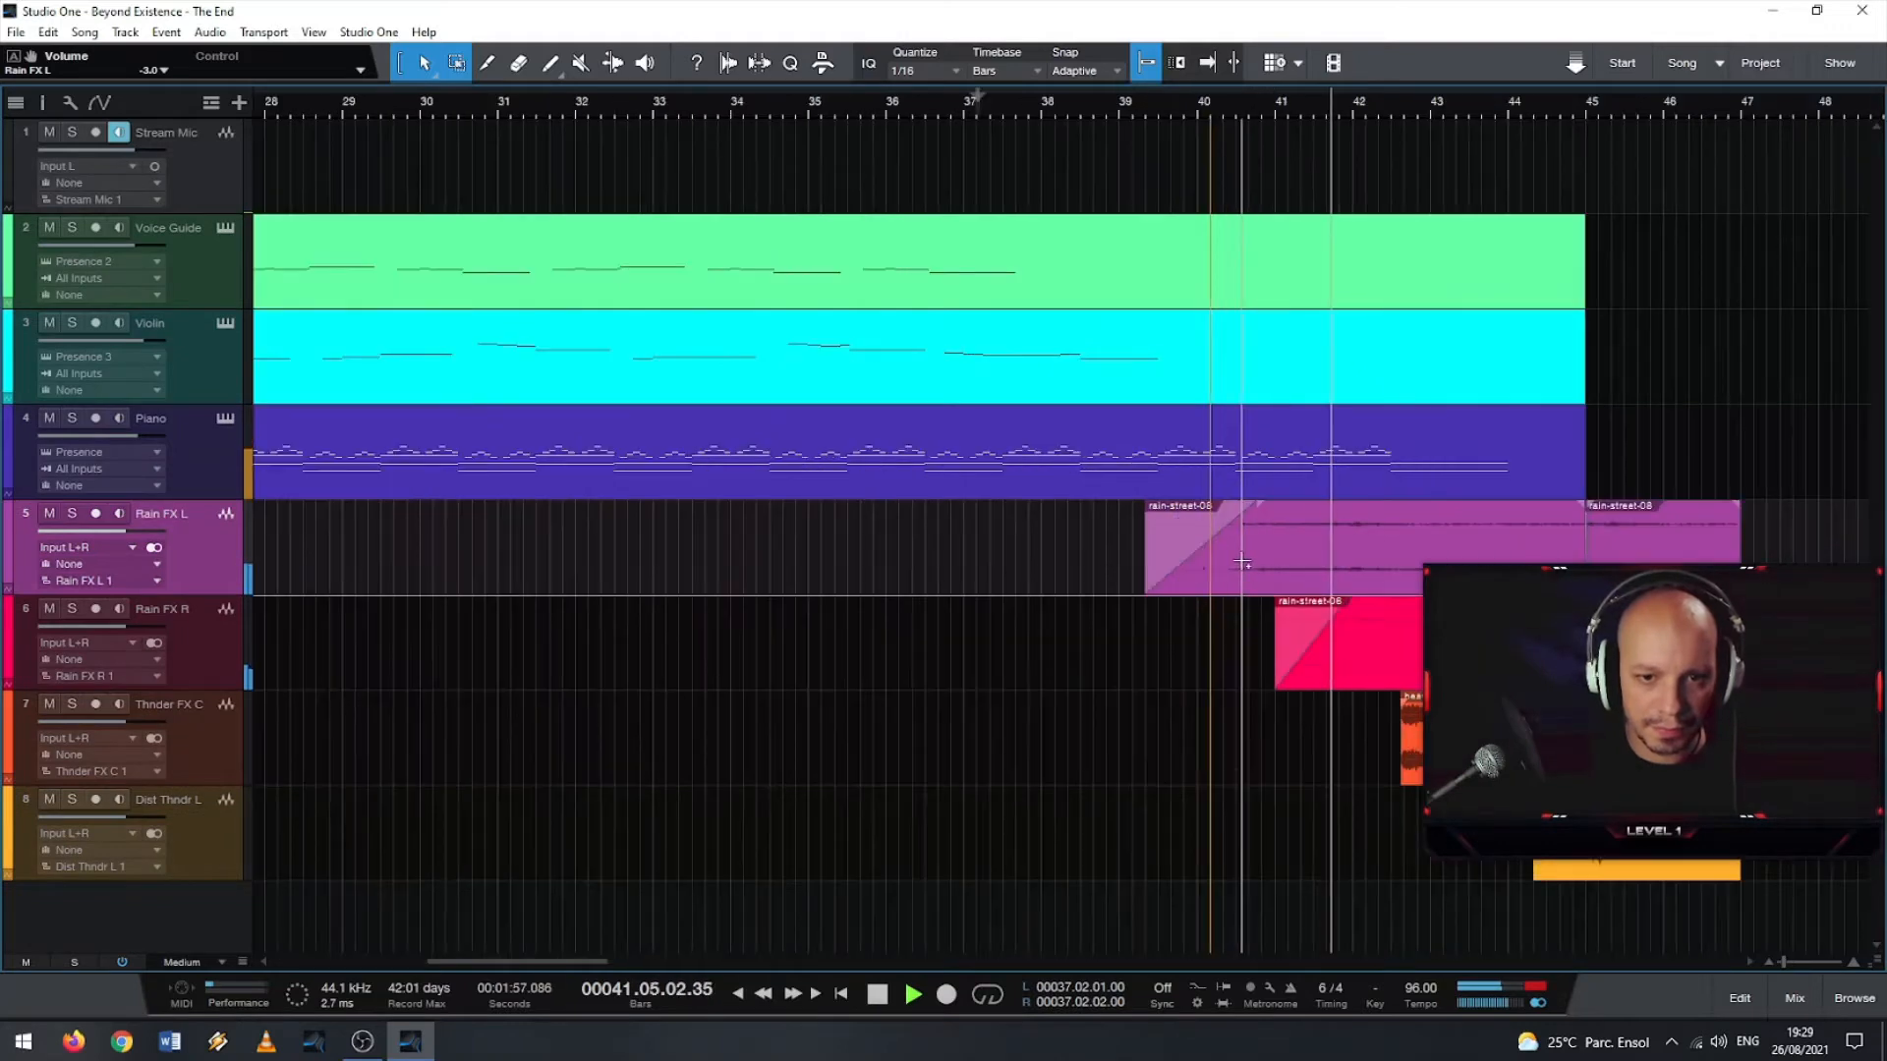
left_click_drag(1192, 551, 1182, 552)
- Play back the ending of the song to check how the rain and thunder effects come in
left_click(1572, 739)
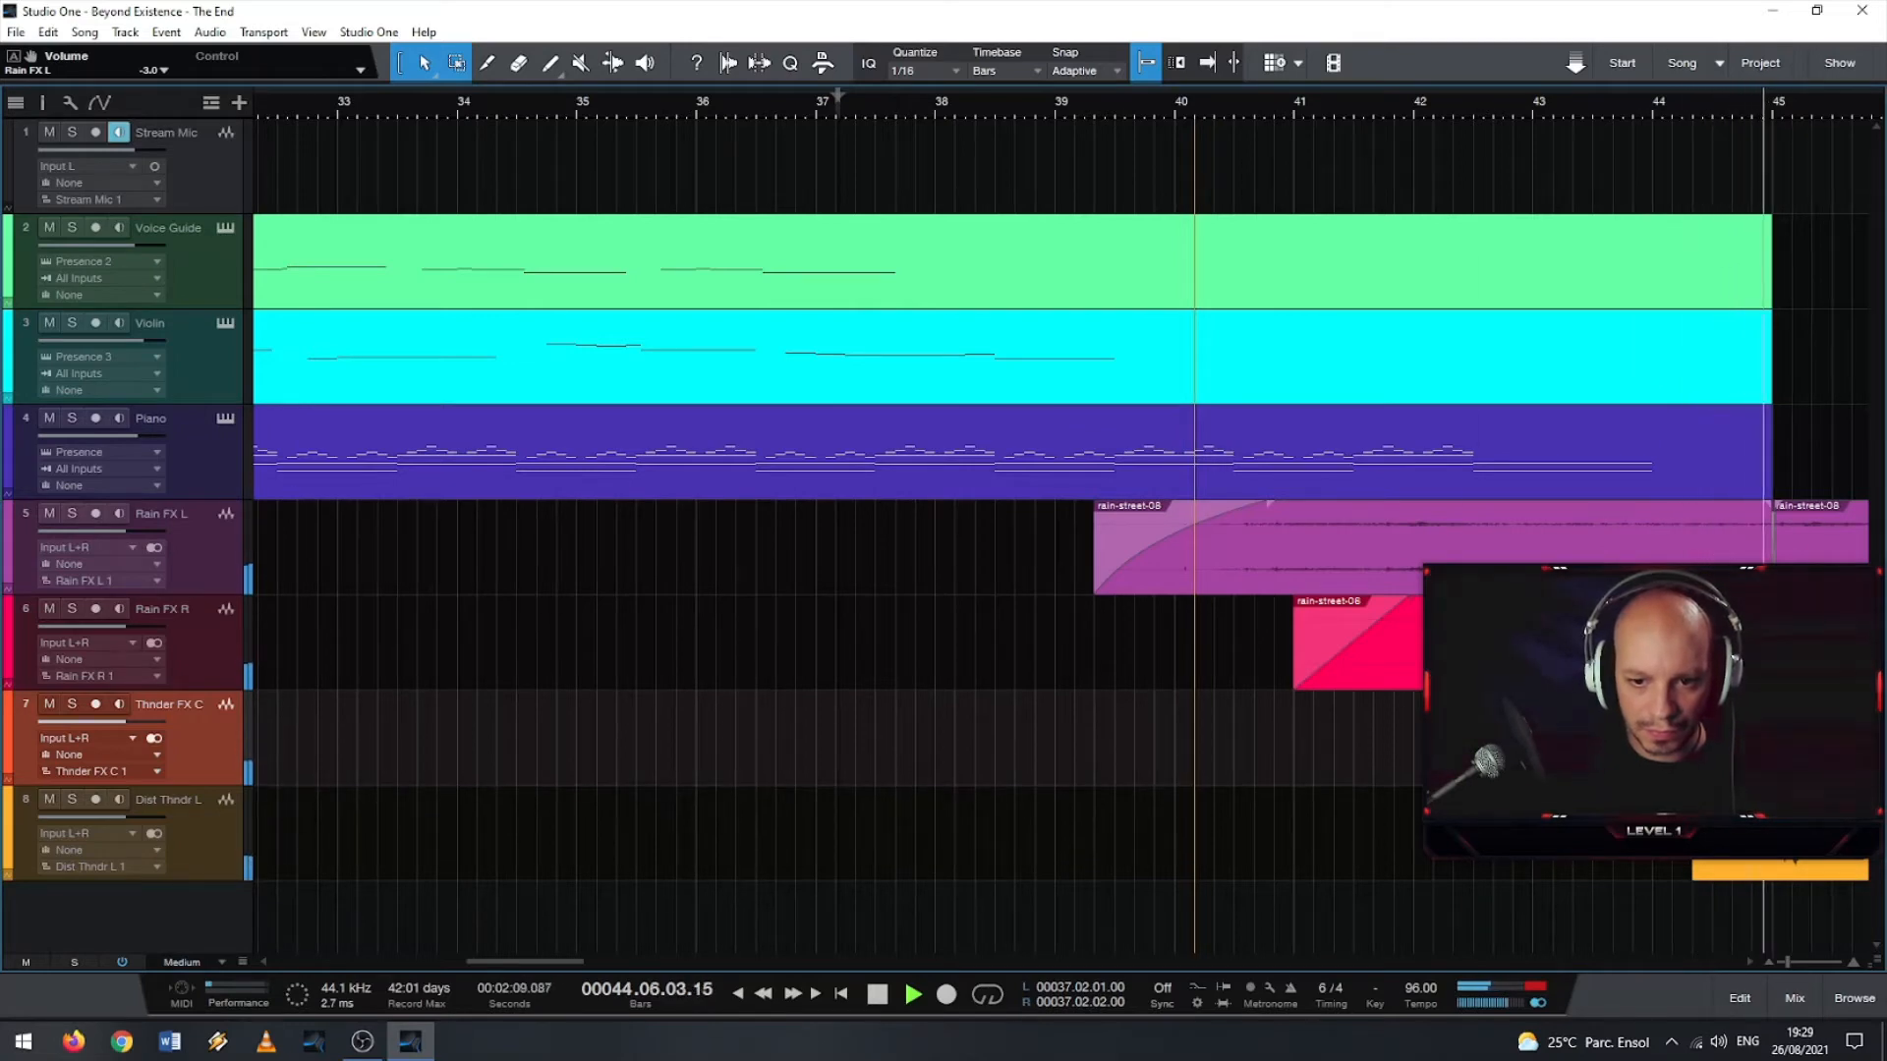
left_click(1052, 97)
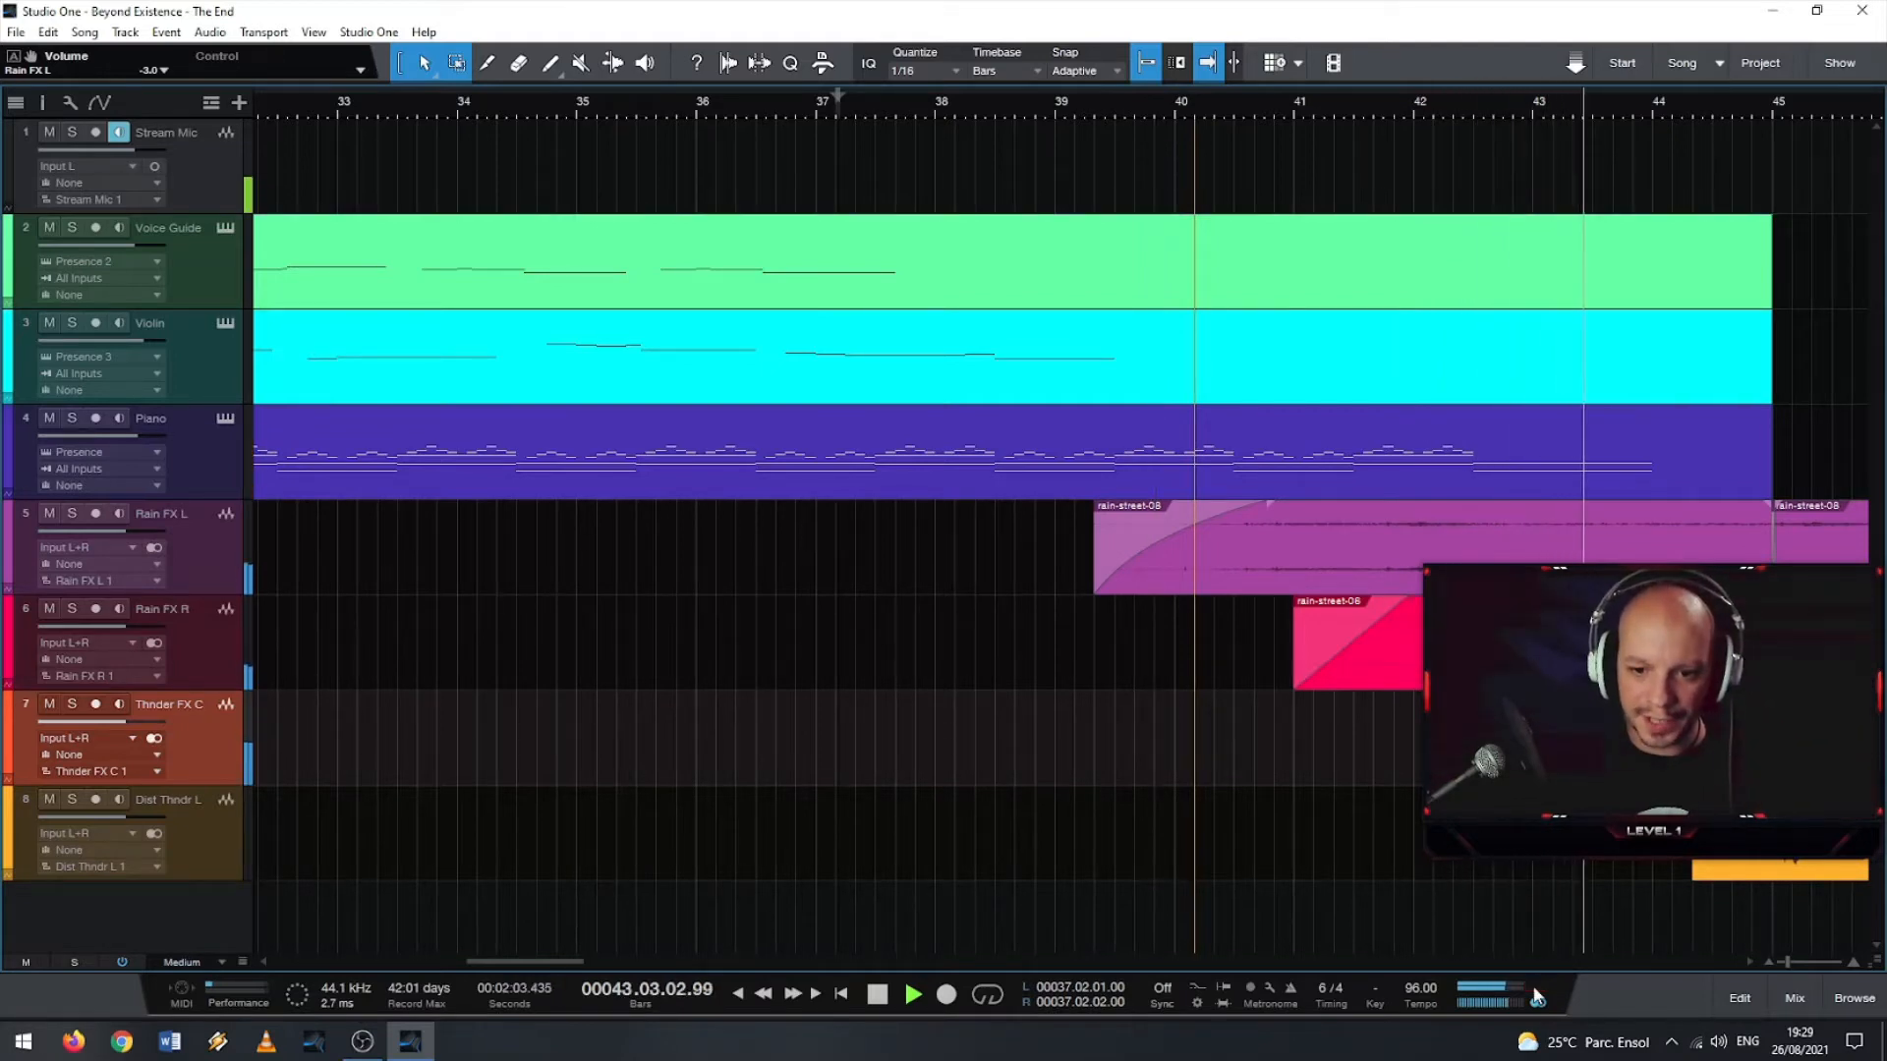
scroll(1471, 882, "down", 1)
scroll(1486, 882, "down", 2)
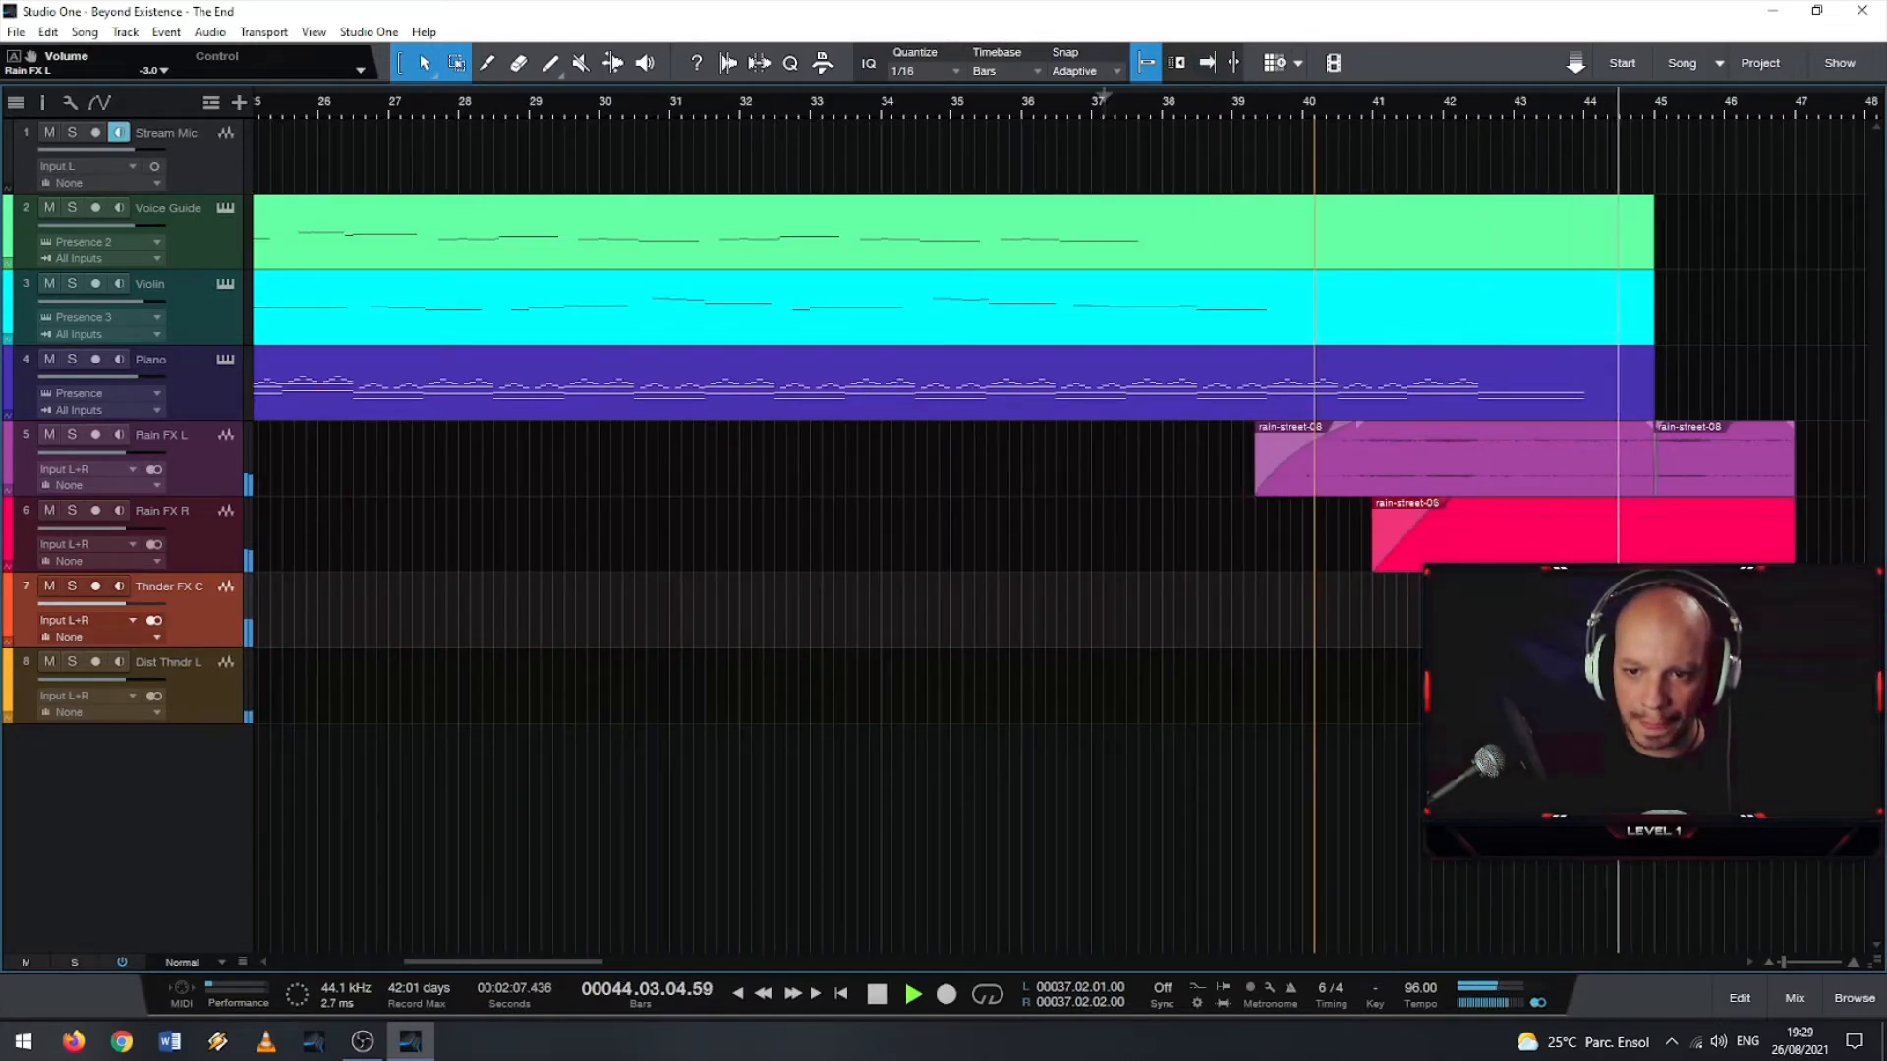
key("Down")
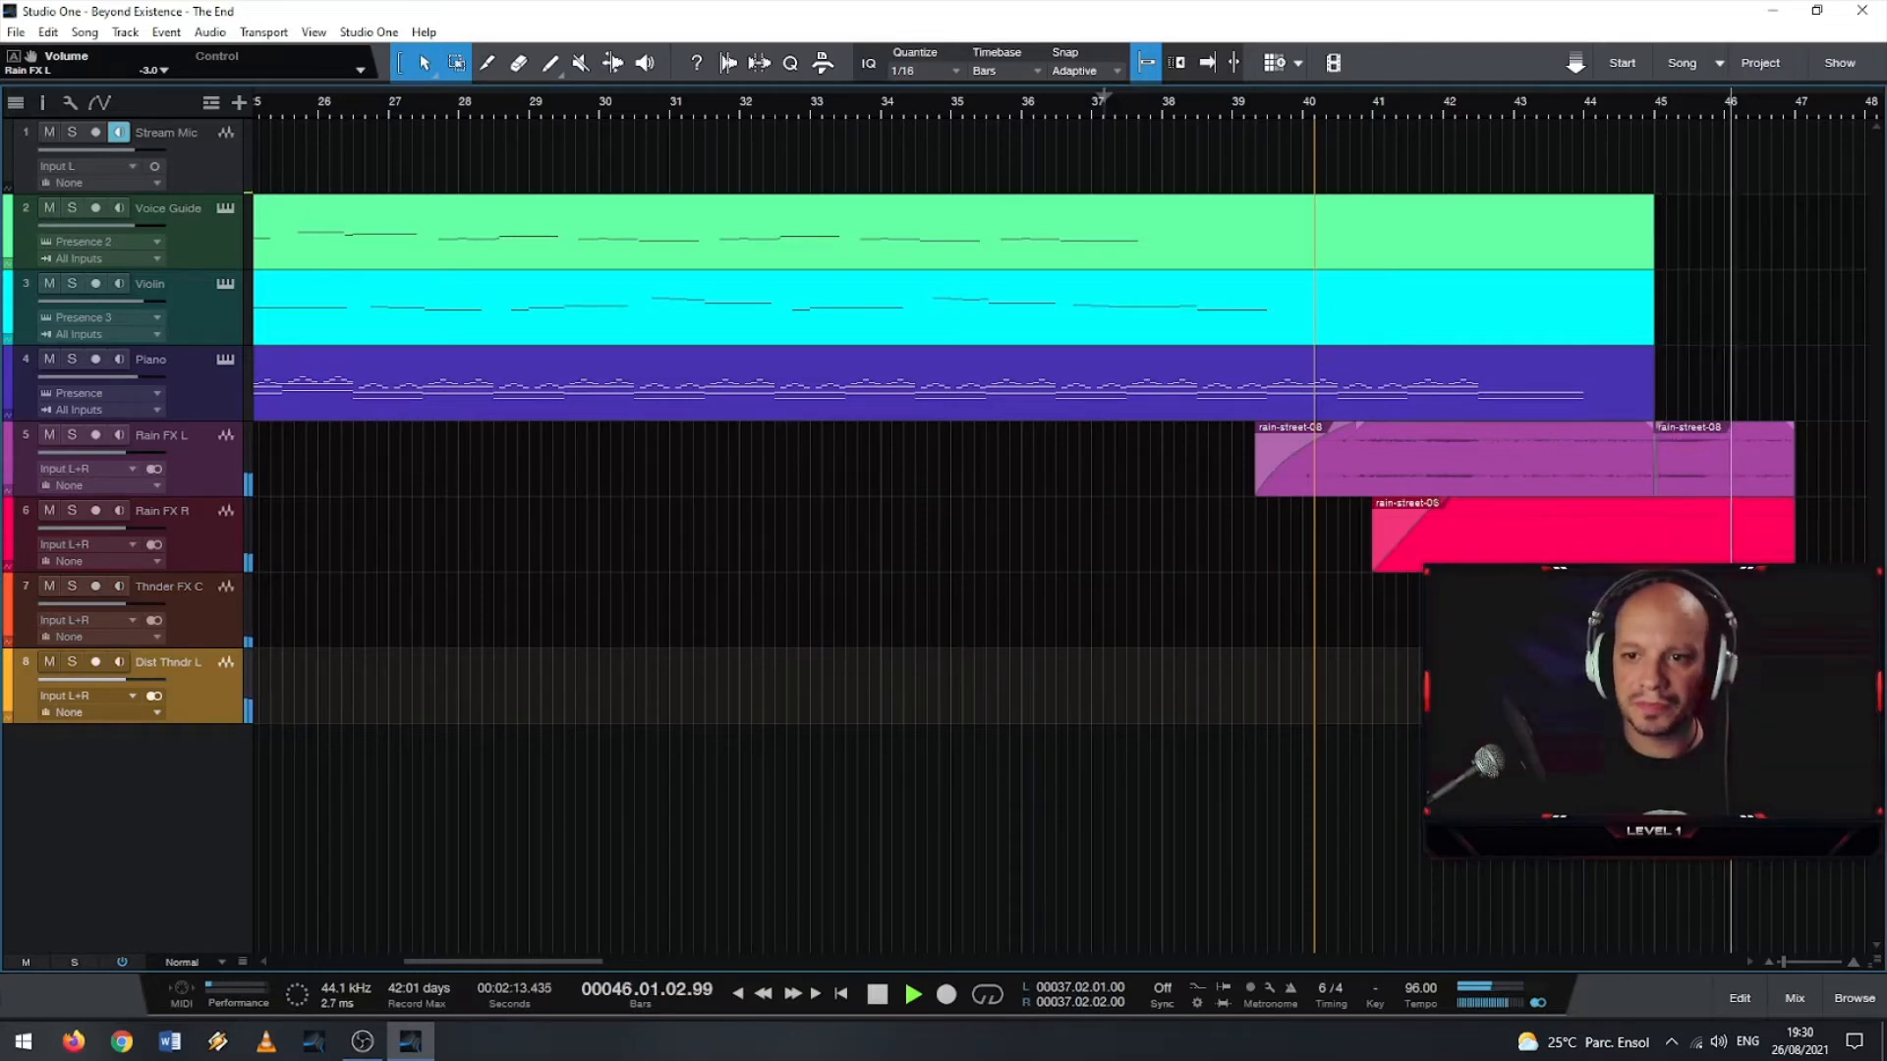
- Add short fade-outs at the end of the closing rain and thunder events on the effects tracks
left_click(1789, 466)
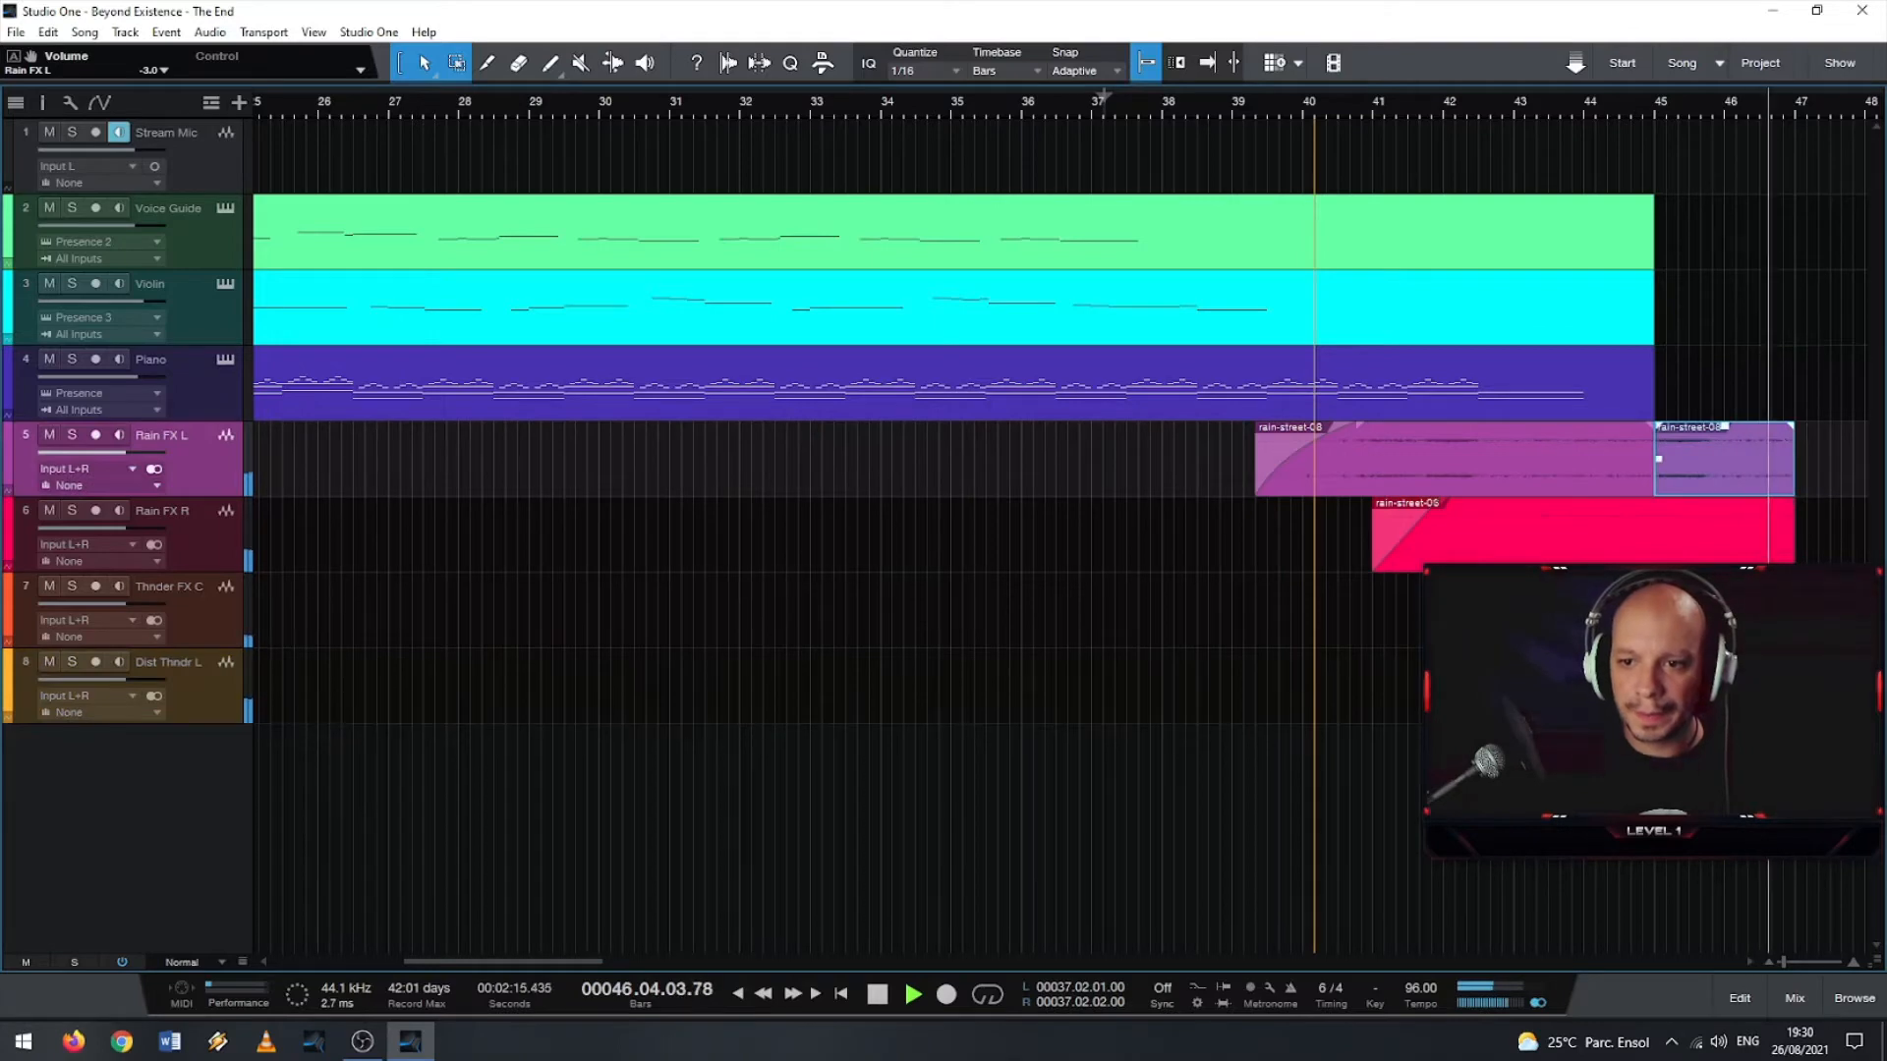
left_click(1764, 686, "shift")
left_click(1762, 612, "shift")
left_click(1761, 540, "shift")
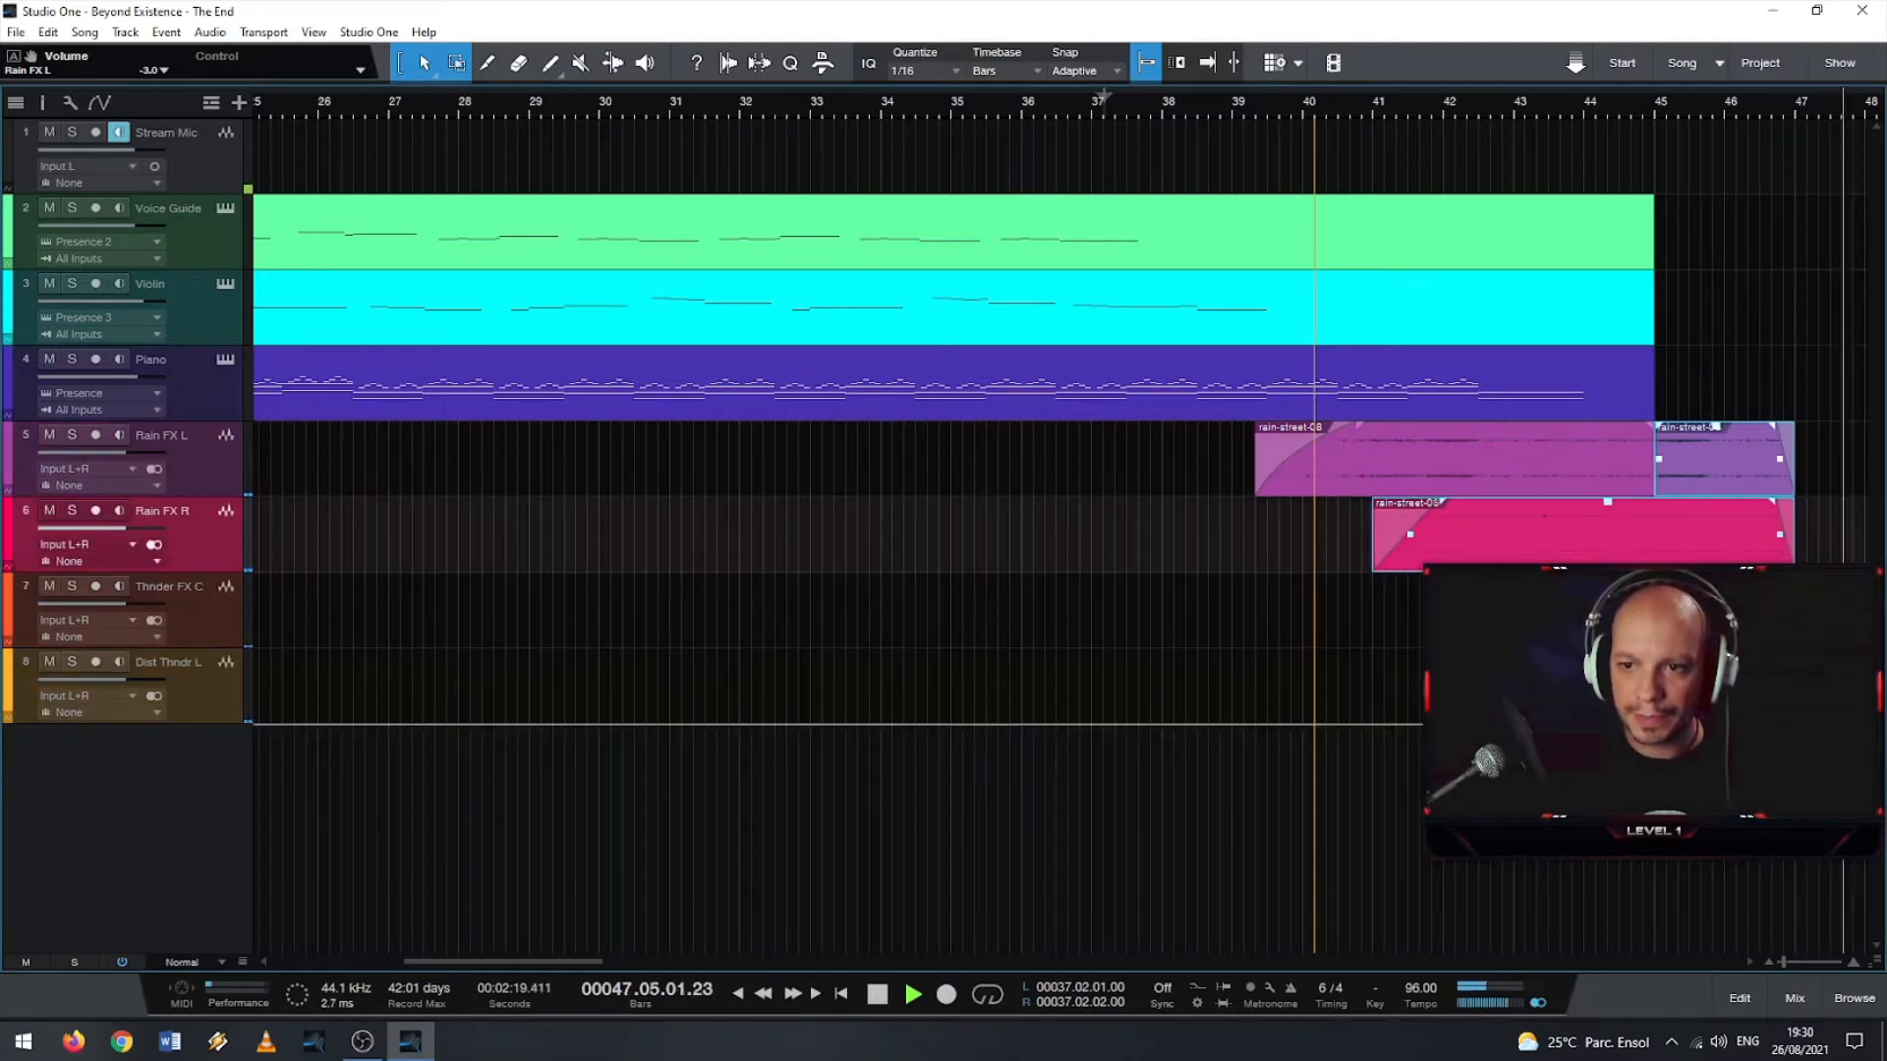
left_click(980, 623)
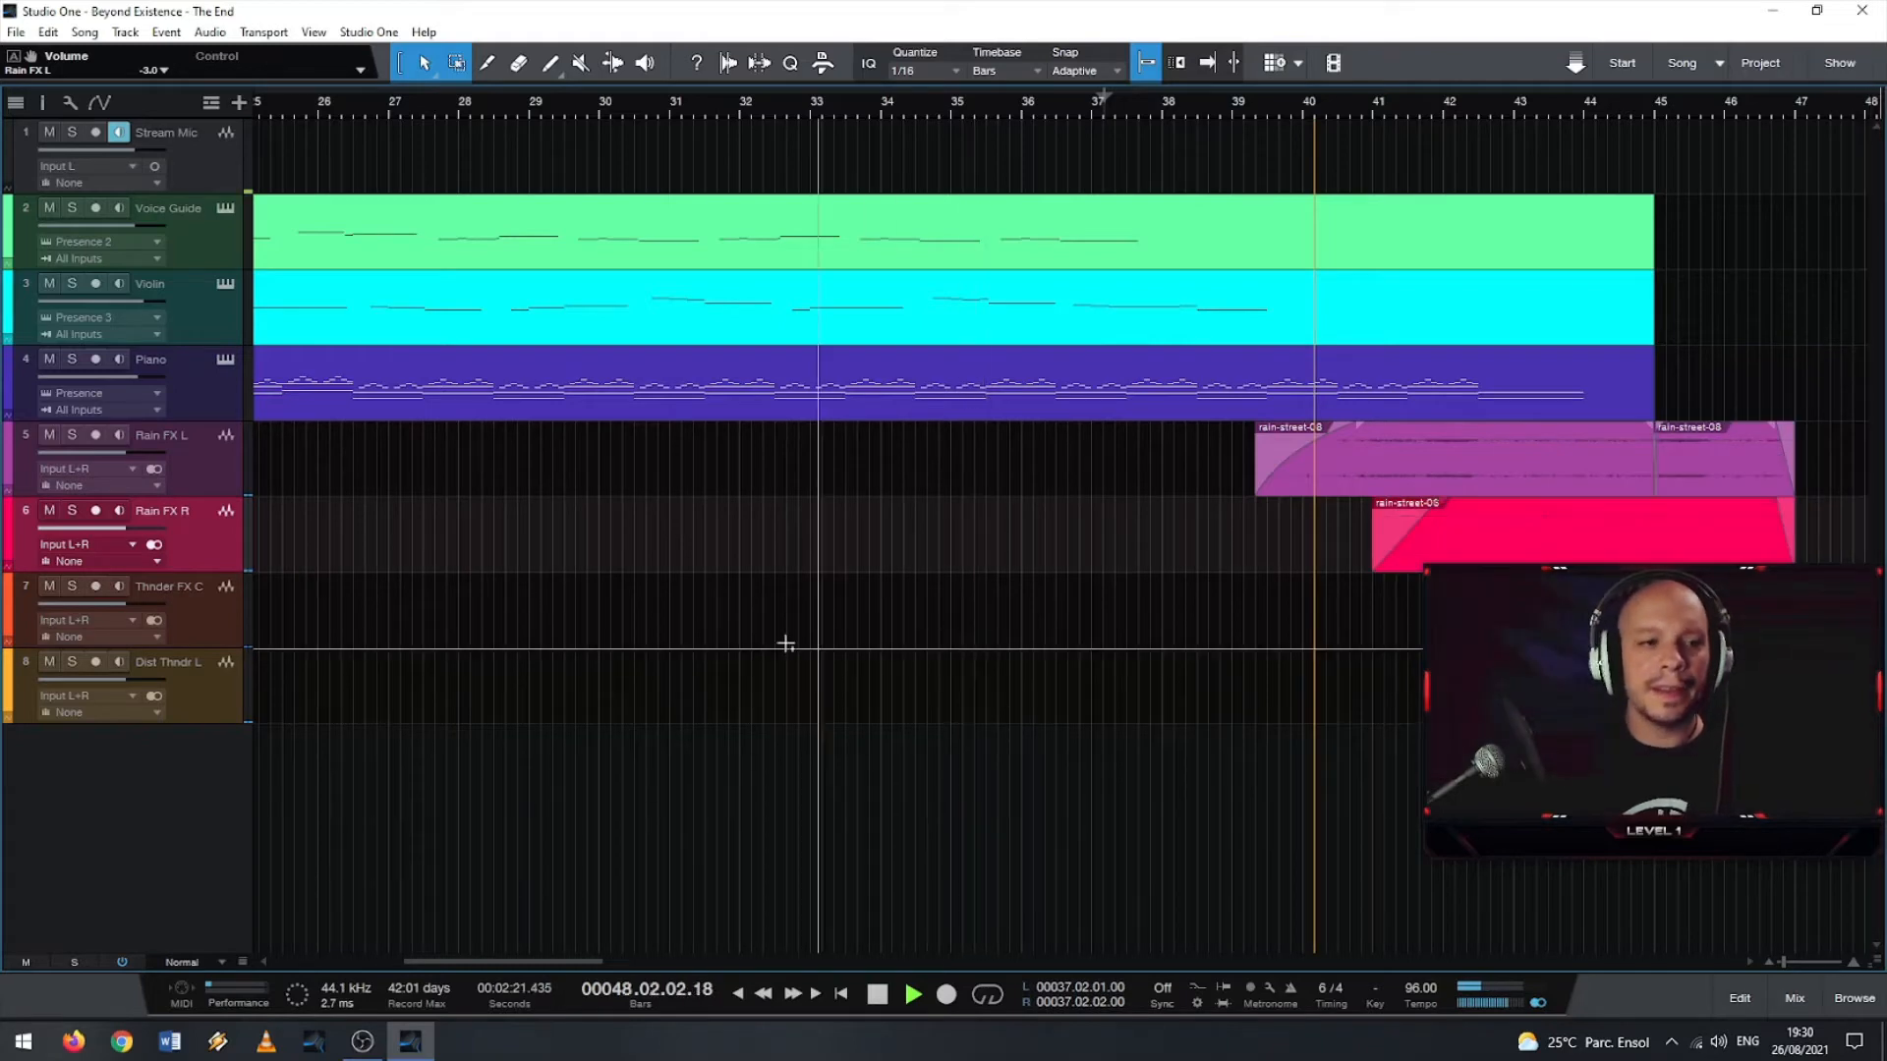
- Stop playback, set the loop range from bar 9 to bar 47, and return the playback cursor to the loop start
scroll(414, 644, "down", 5)
scroll(415, 643, "down", 1)
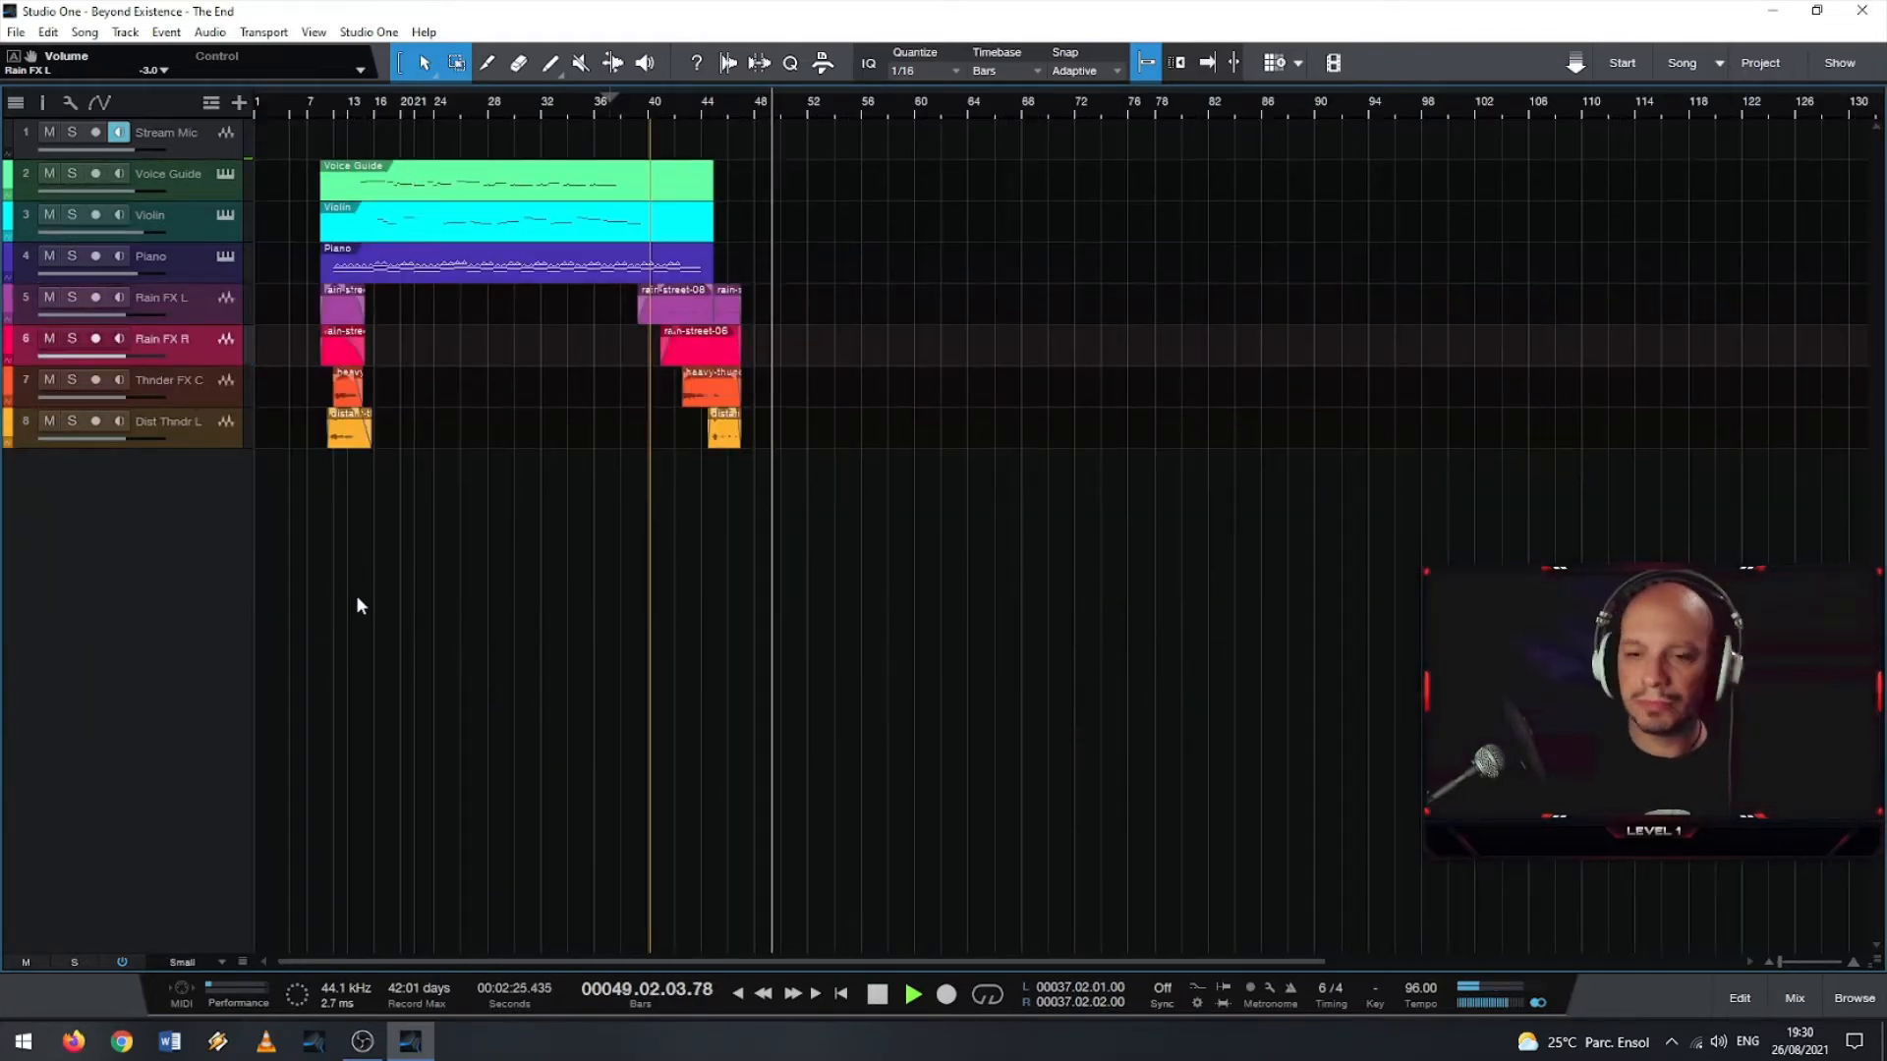
scroll(339, 644, "up", 1)
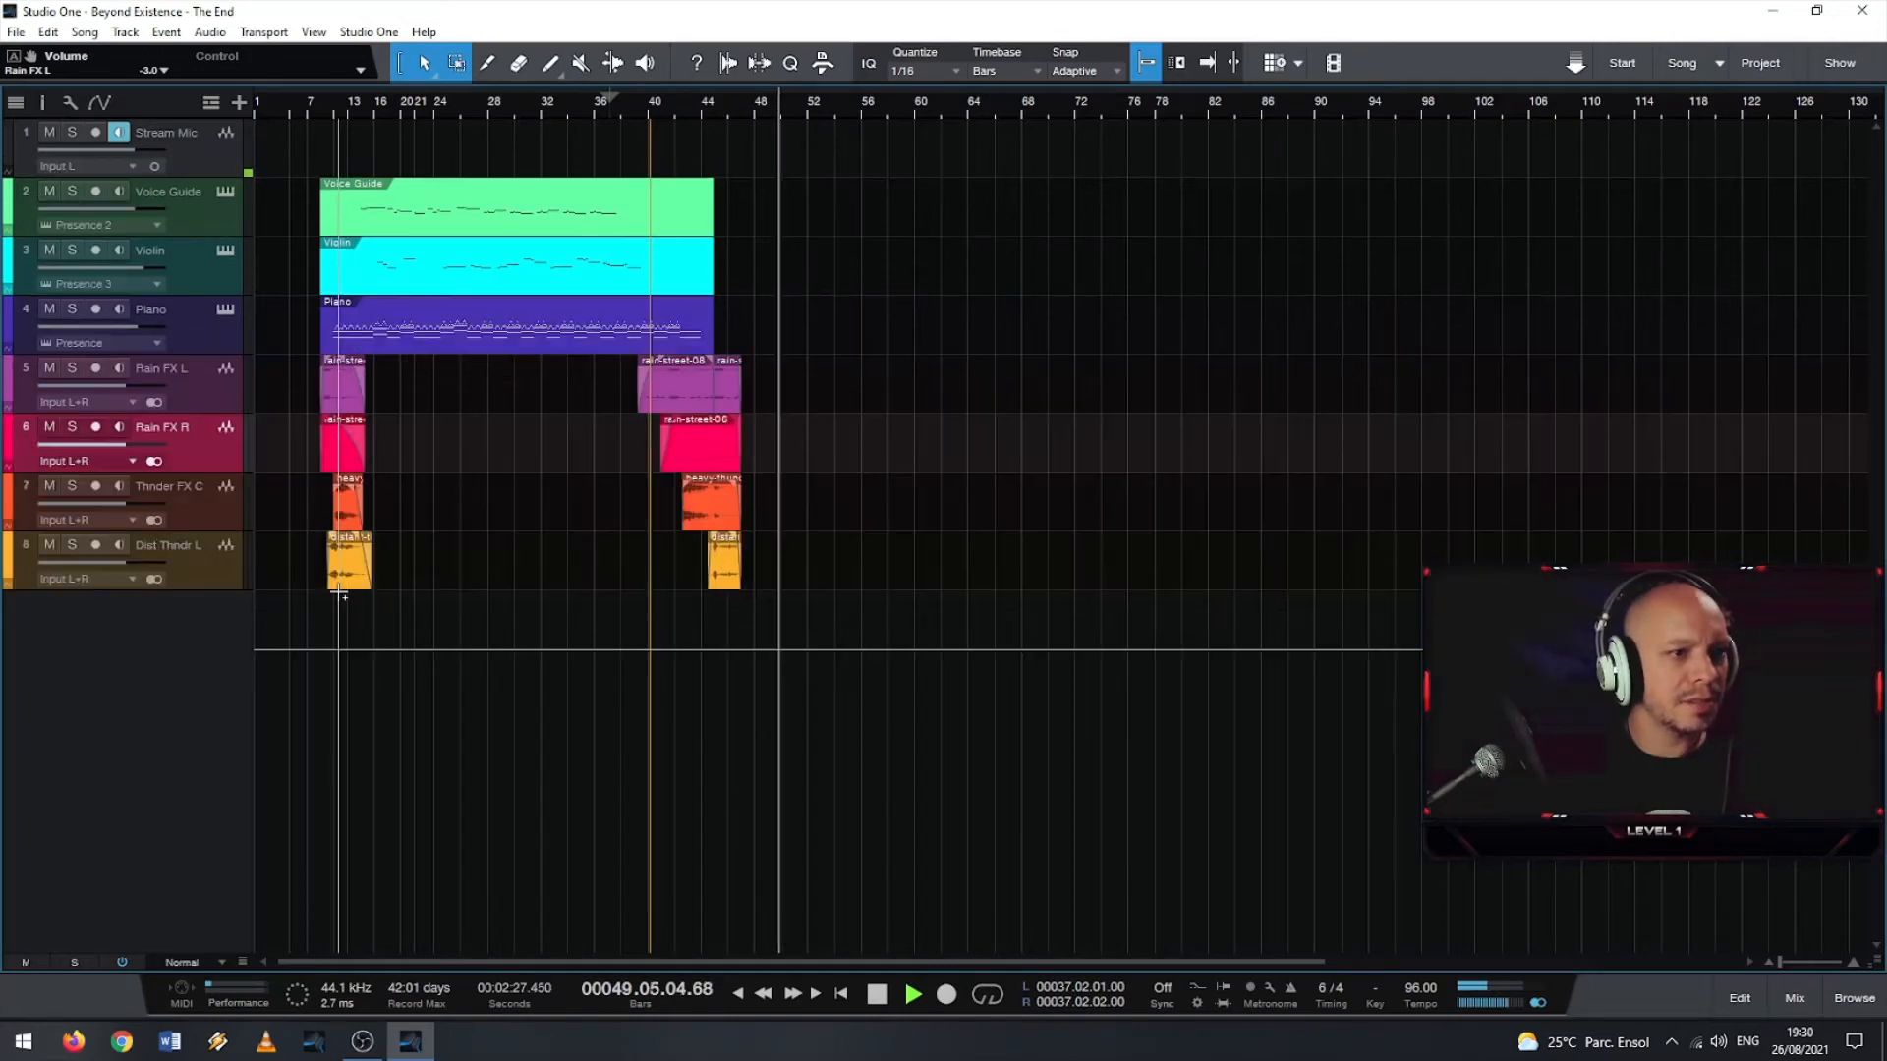
scroll(338, 648, "up", 3)
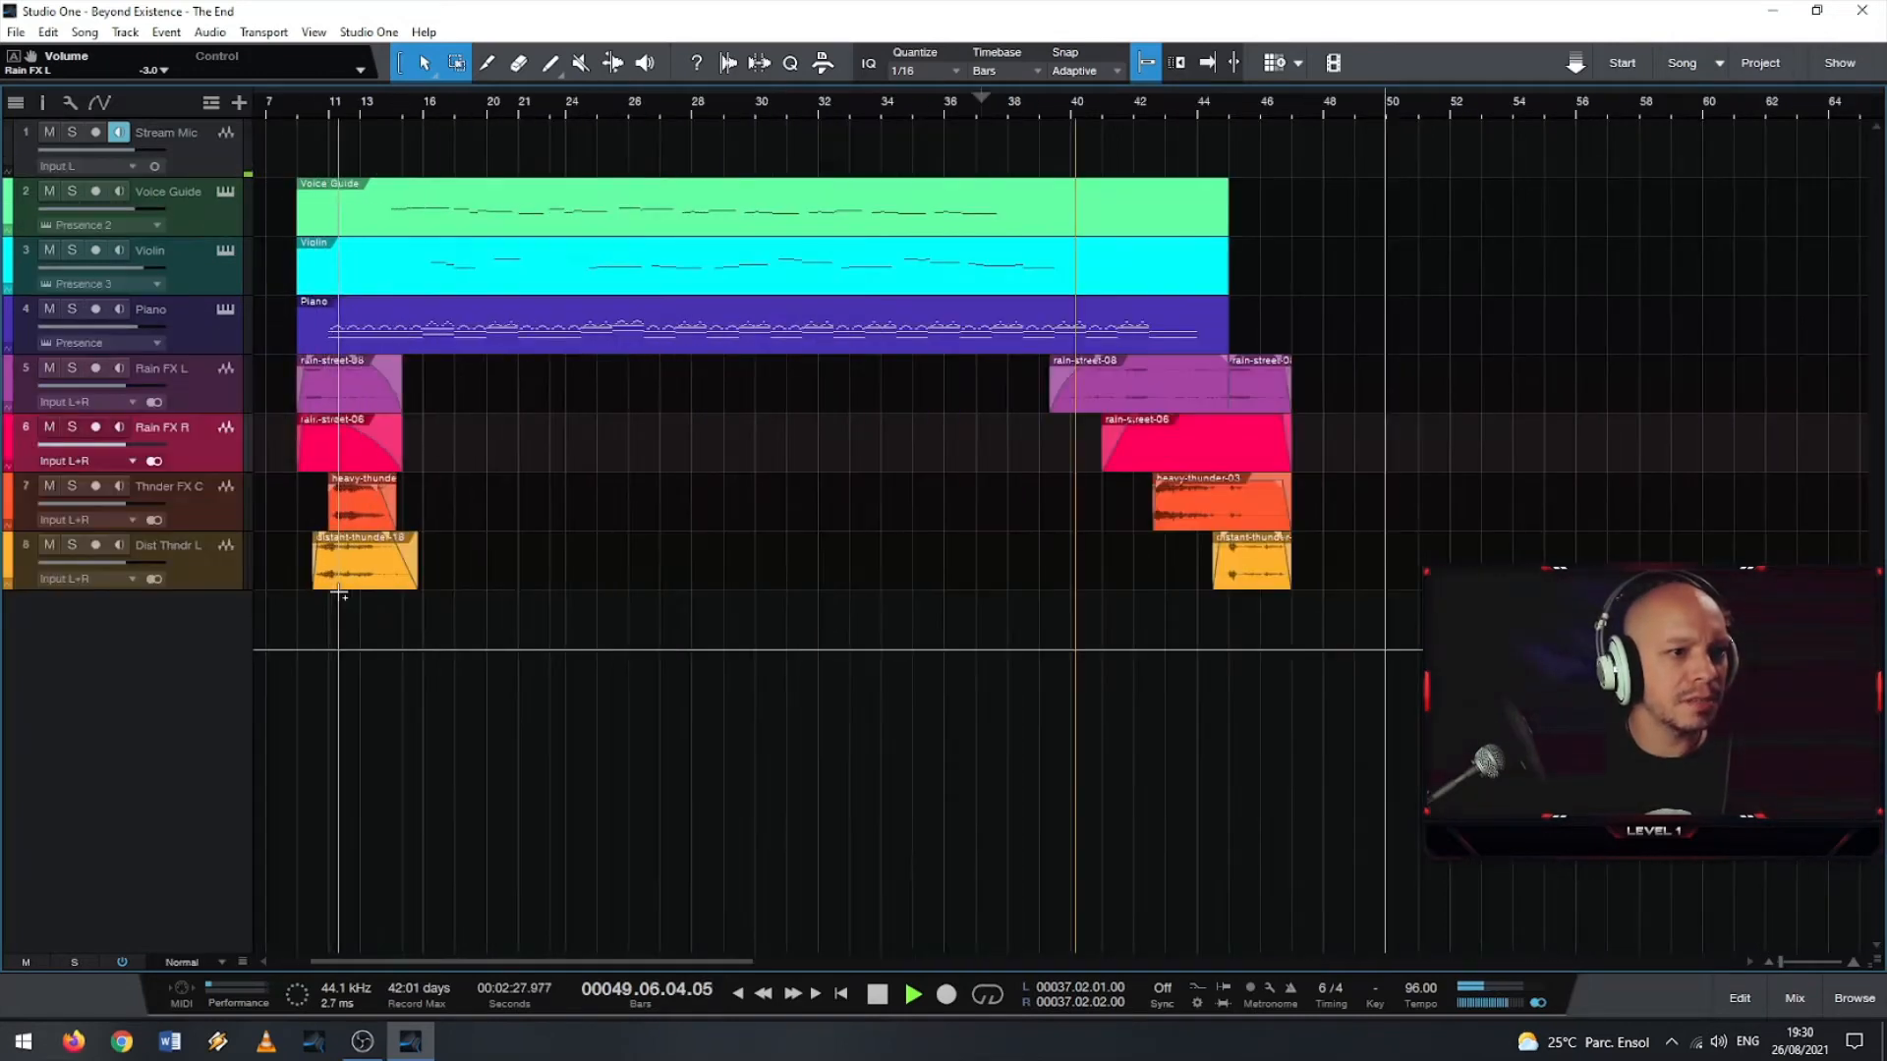
left_click(297, 110)
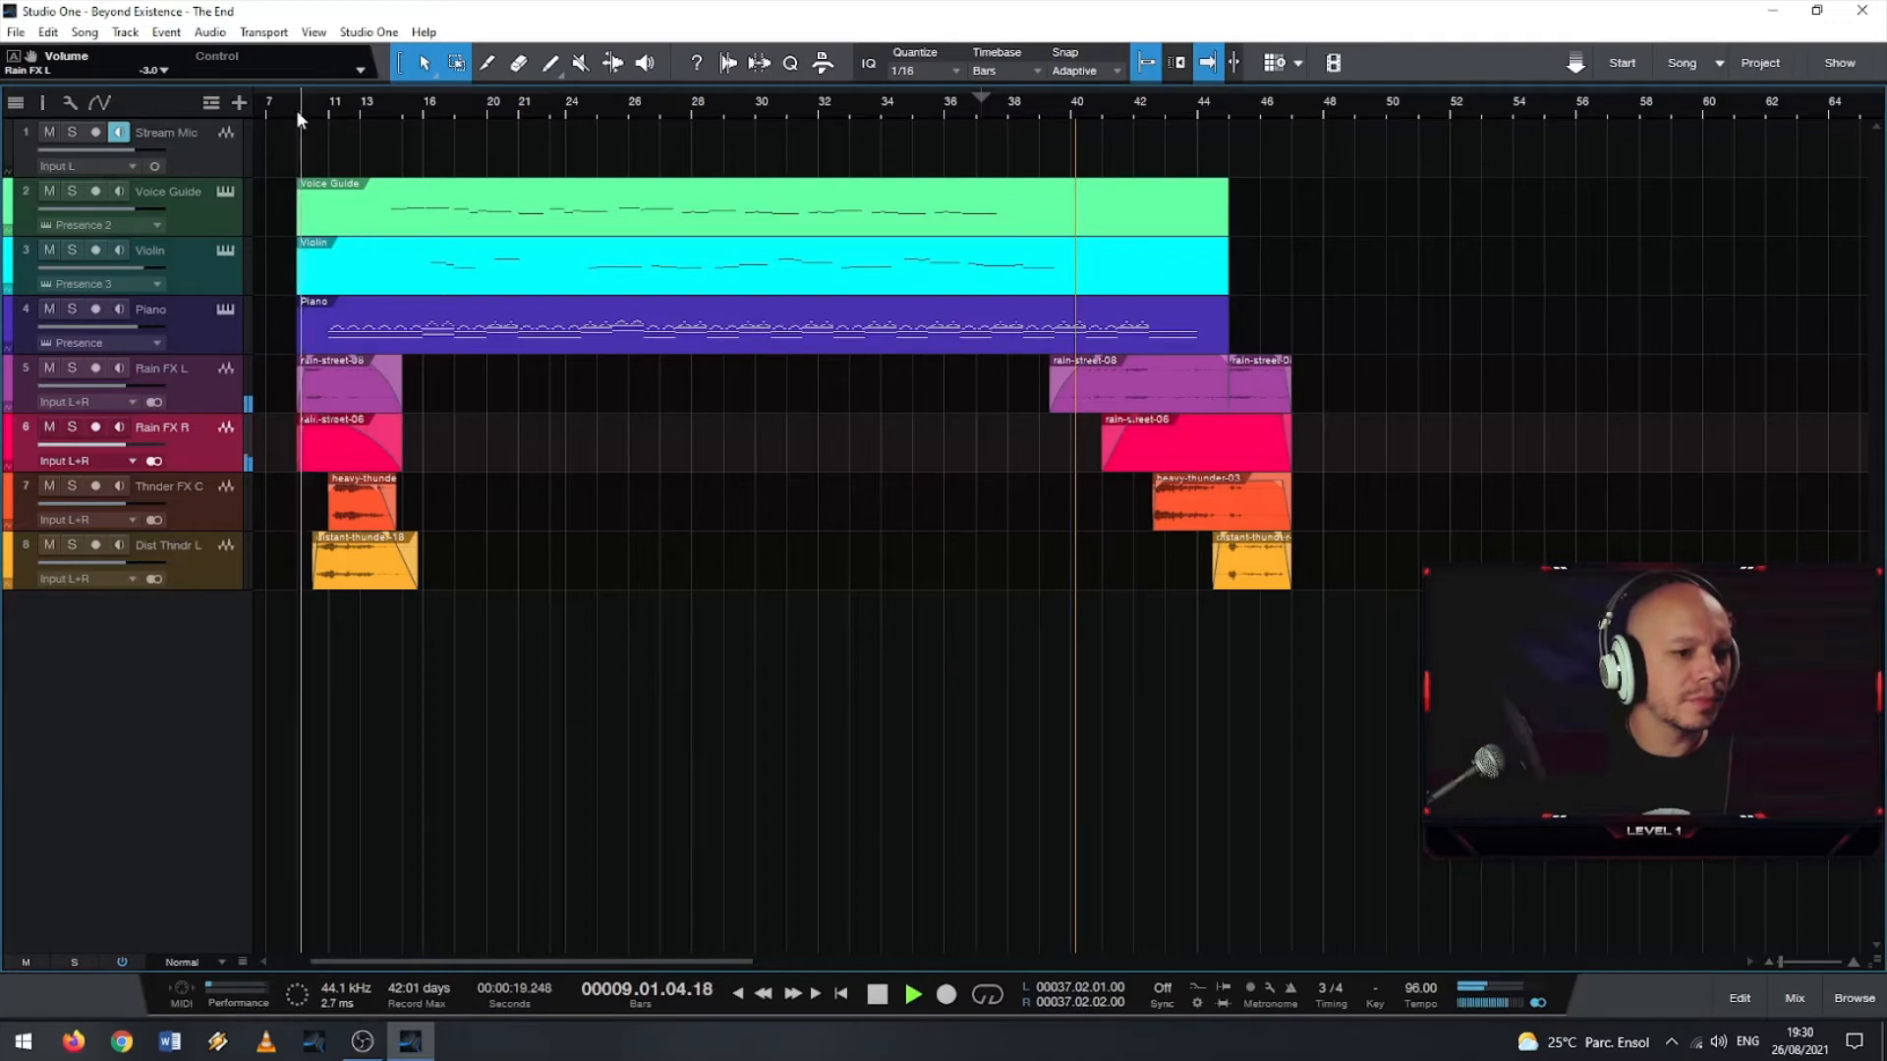
key("space")
left_click_drag(429, 92, 1289, 86)
key("KP_1")
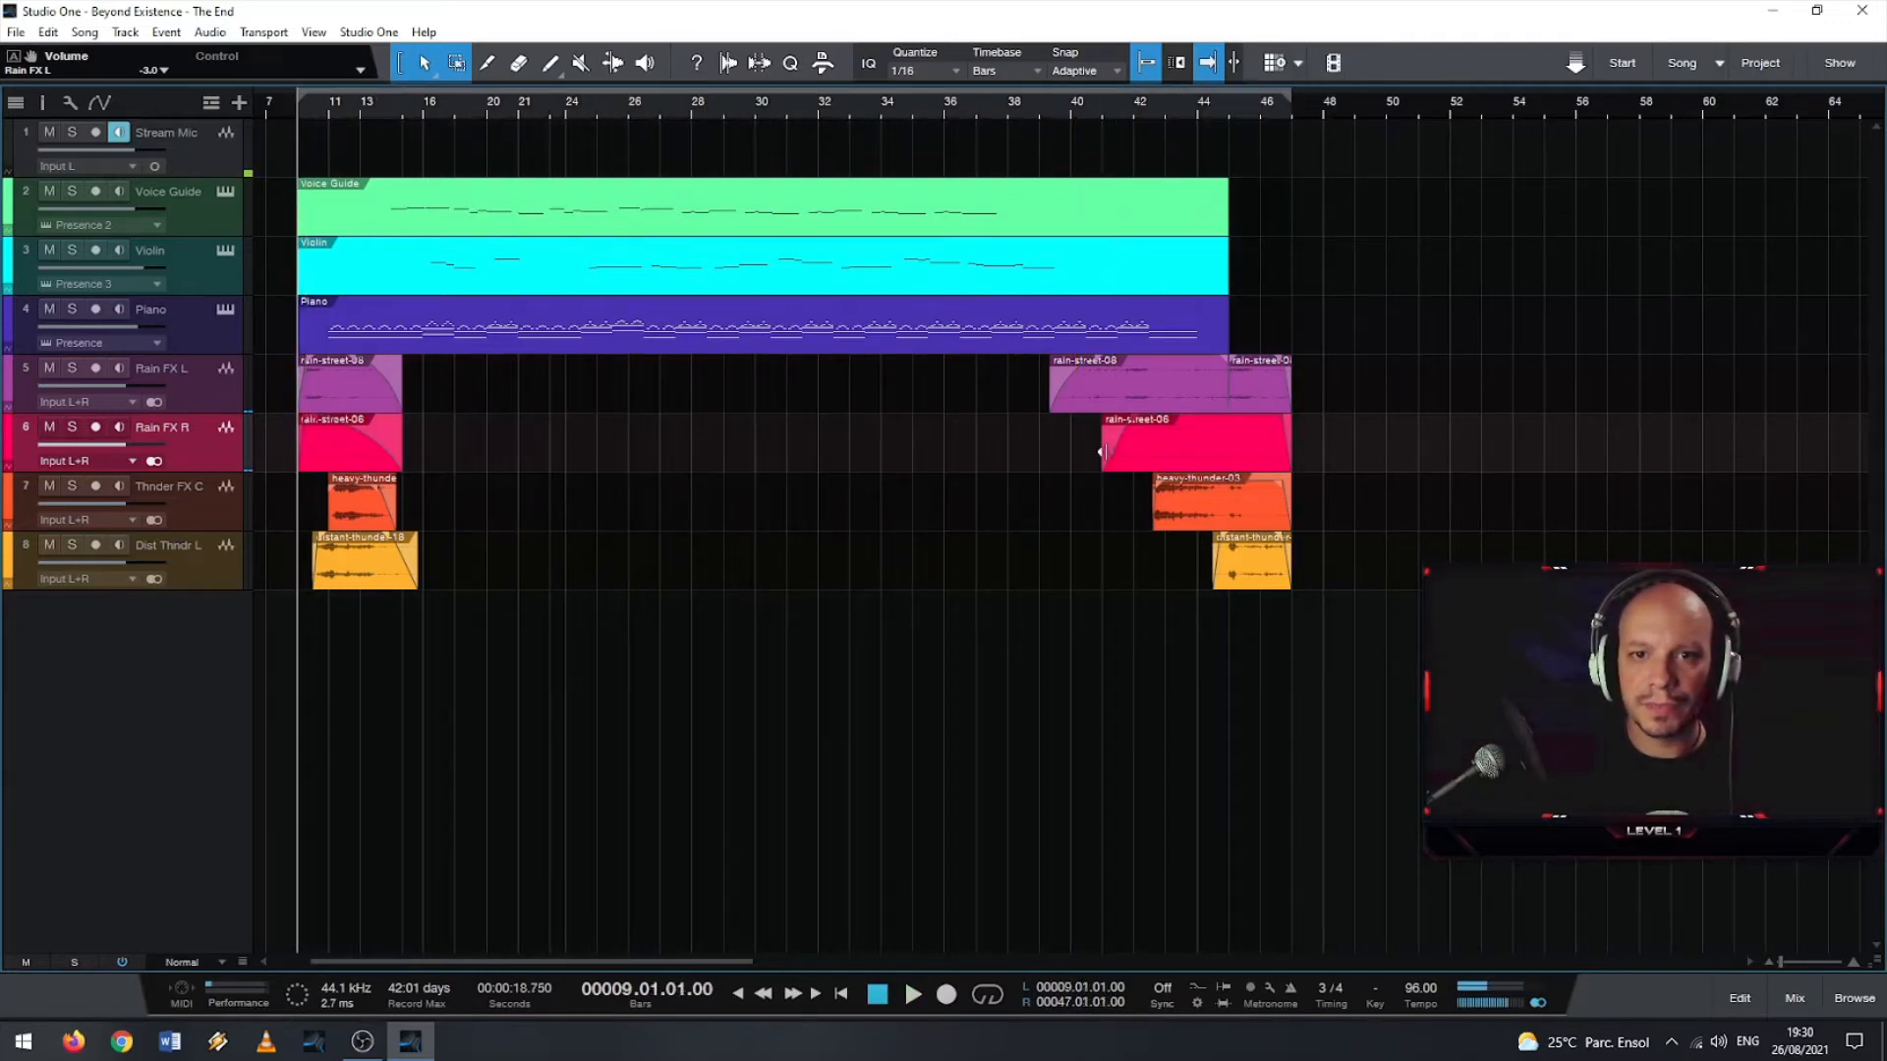
scroll(1343, 461, "up", 5)
scroll(1343, 461, "down", 8)
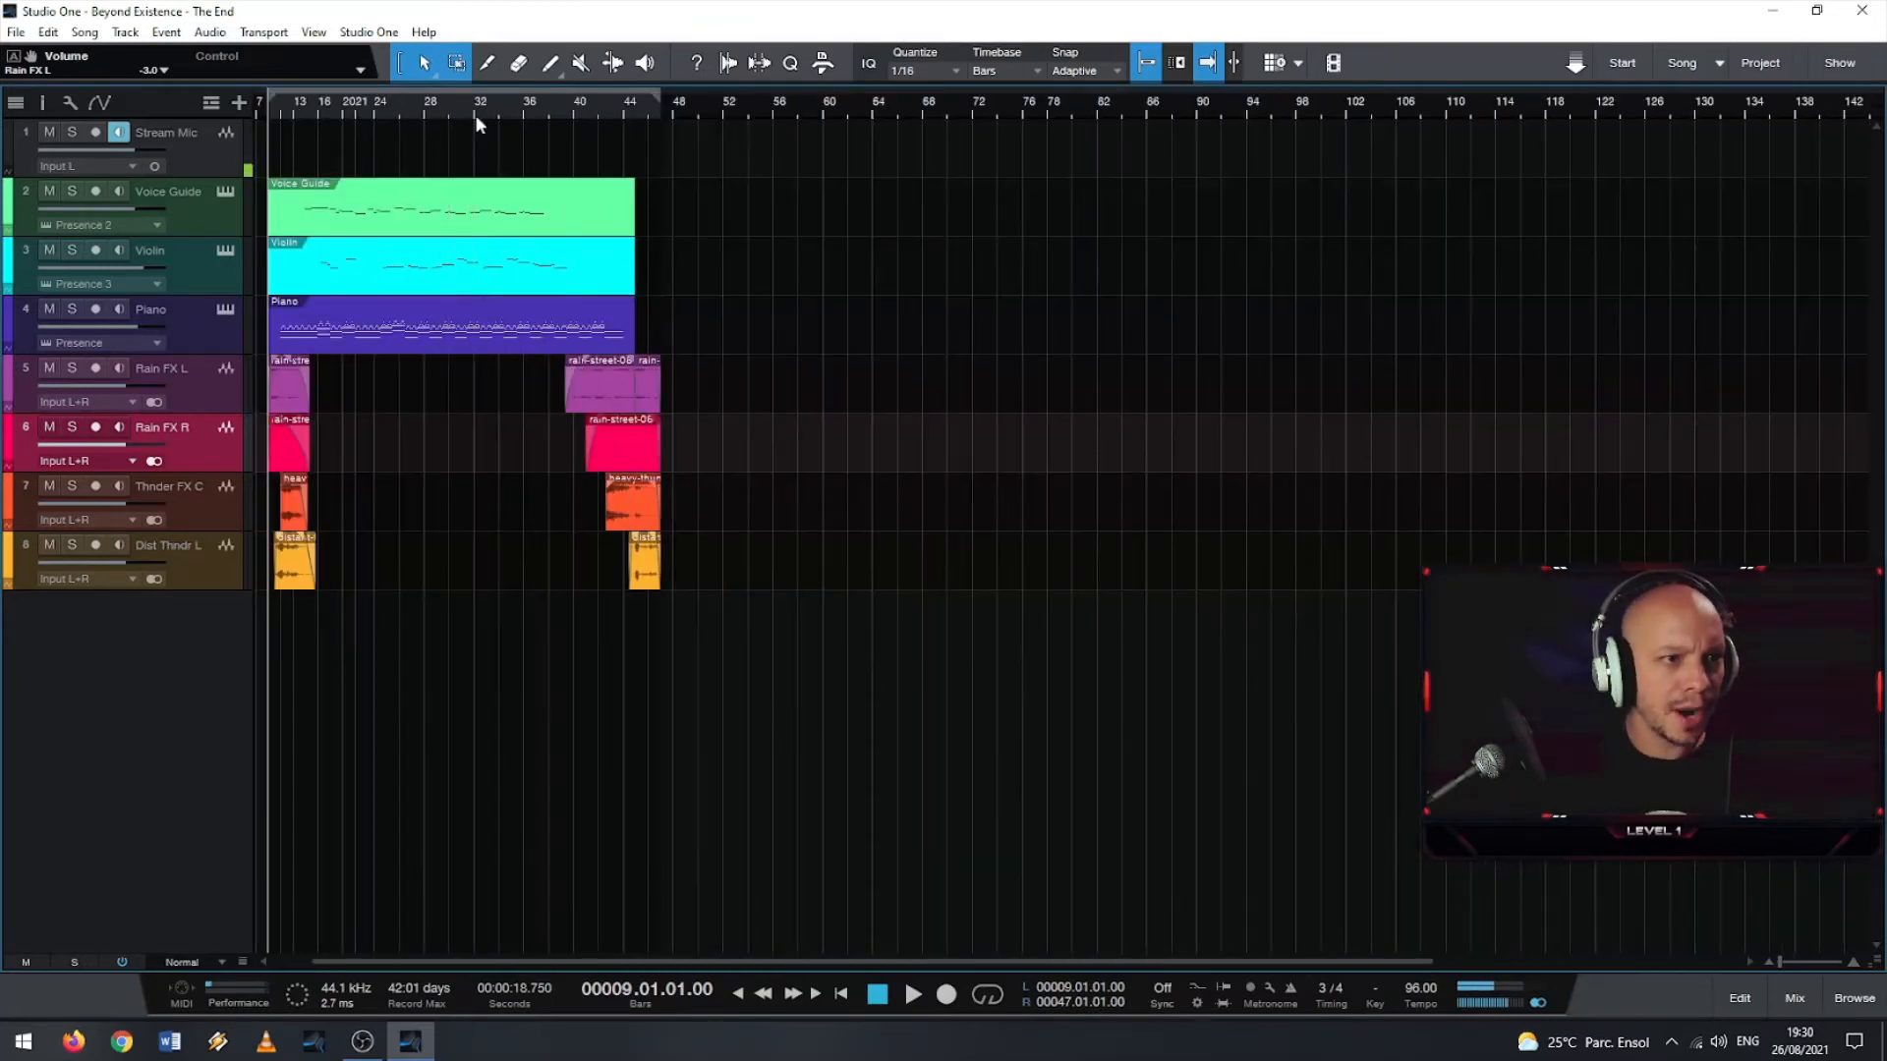
left_click_drag(475, 115, 647, 115)
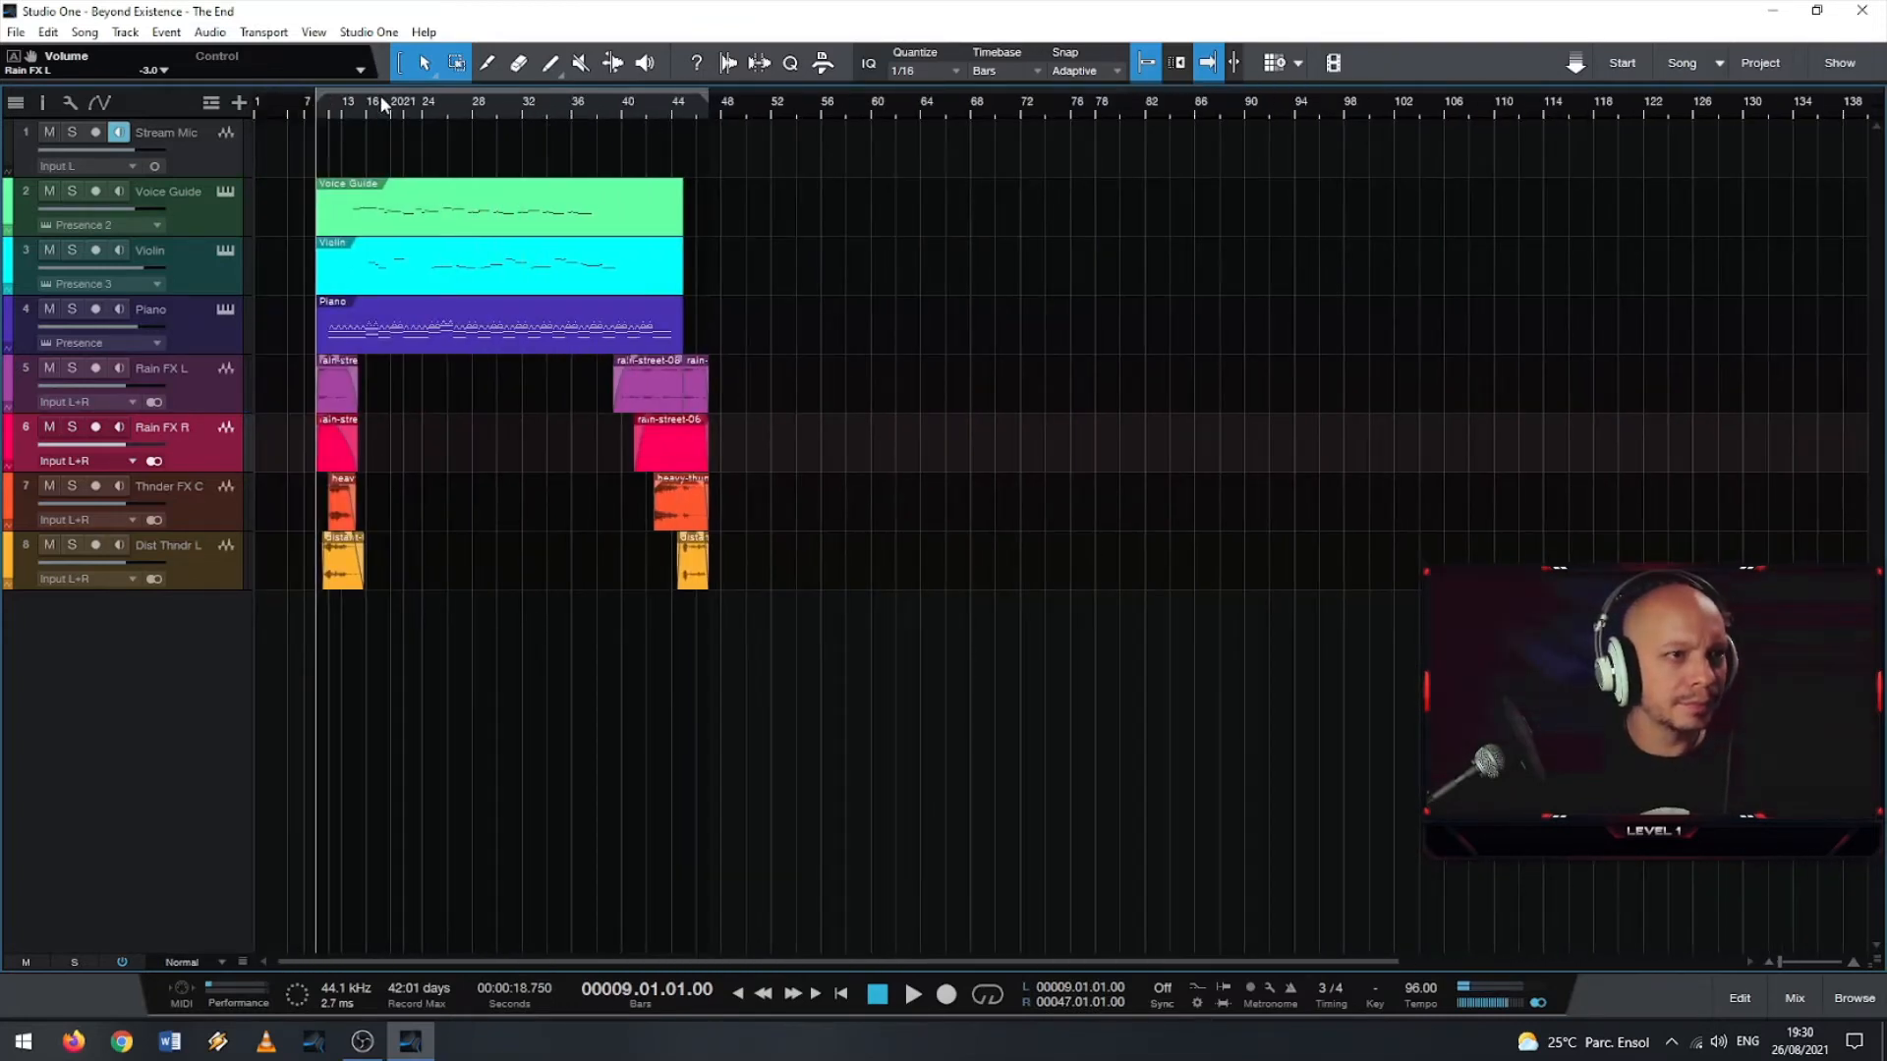
- Try to pack the Rain FX R track into a folder, then undo the packing
right_click(177, 658)
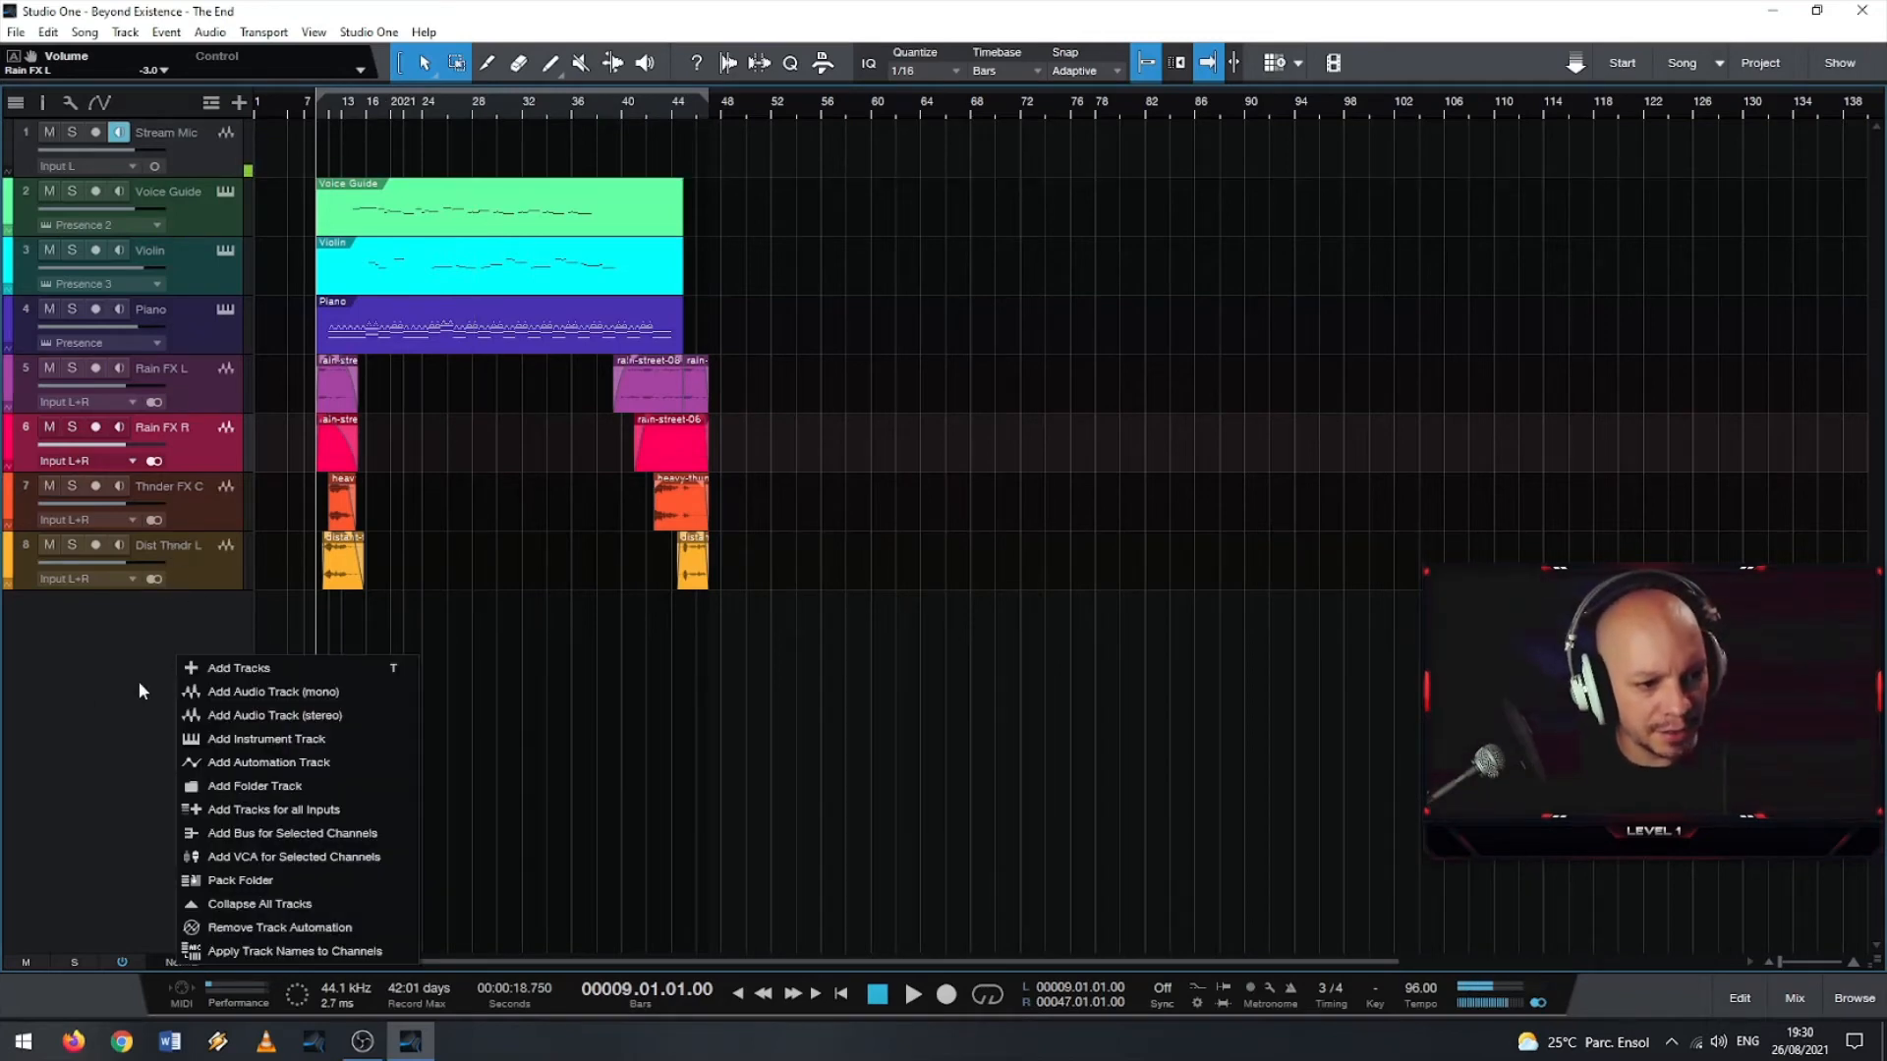
left_click(261, 881)
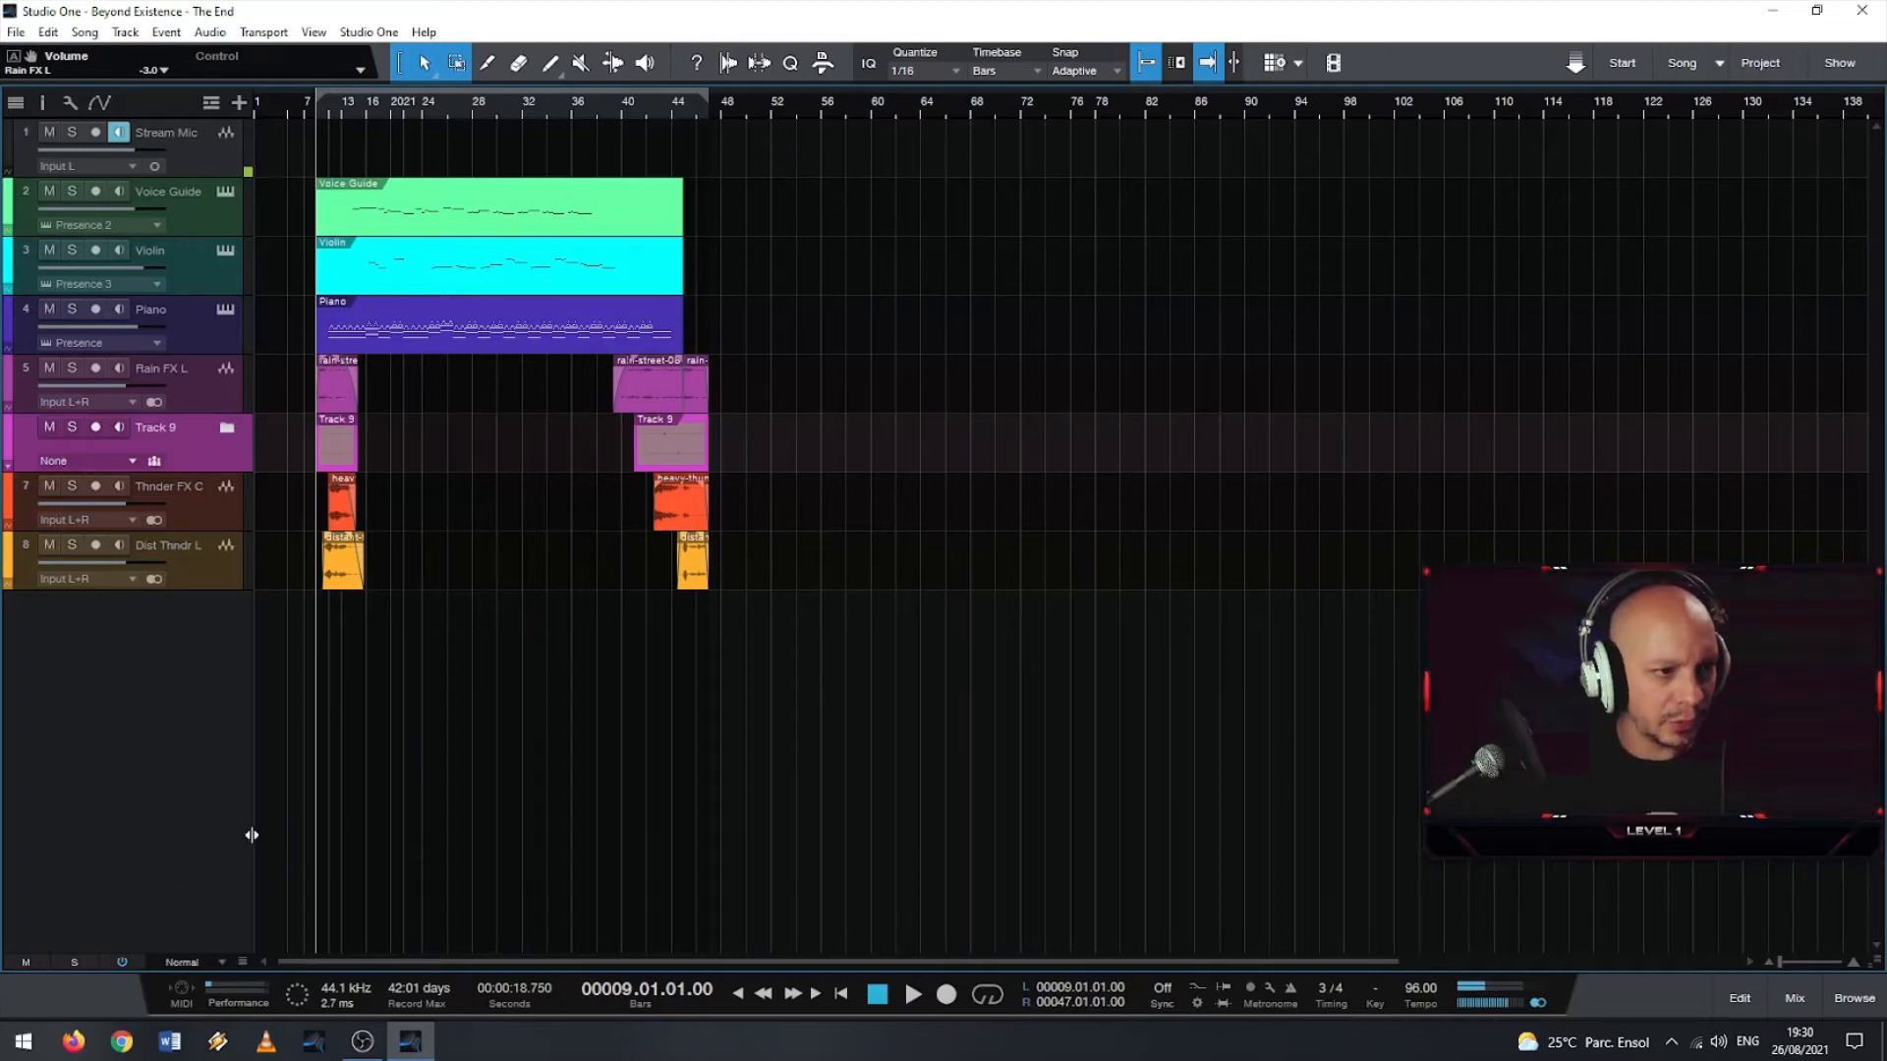
key("ctrl+z")
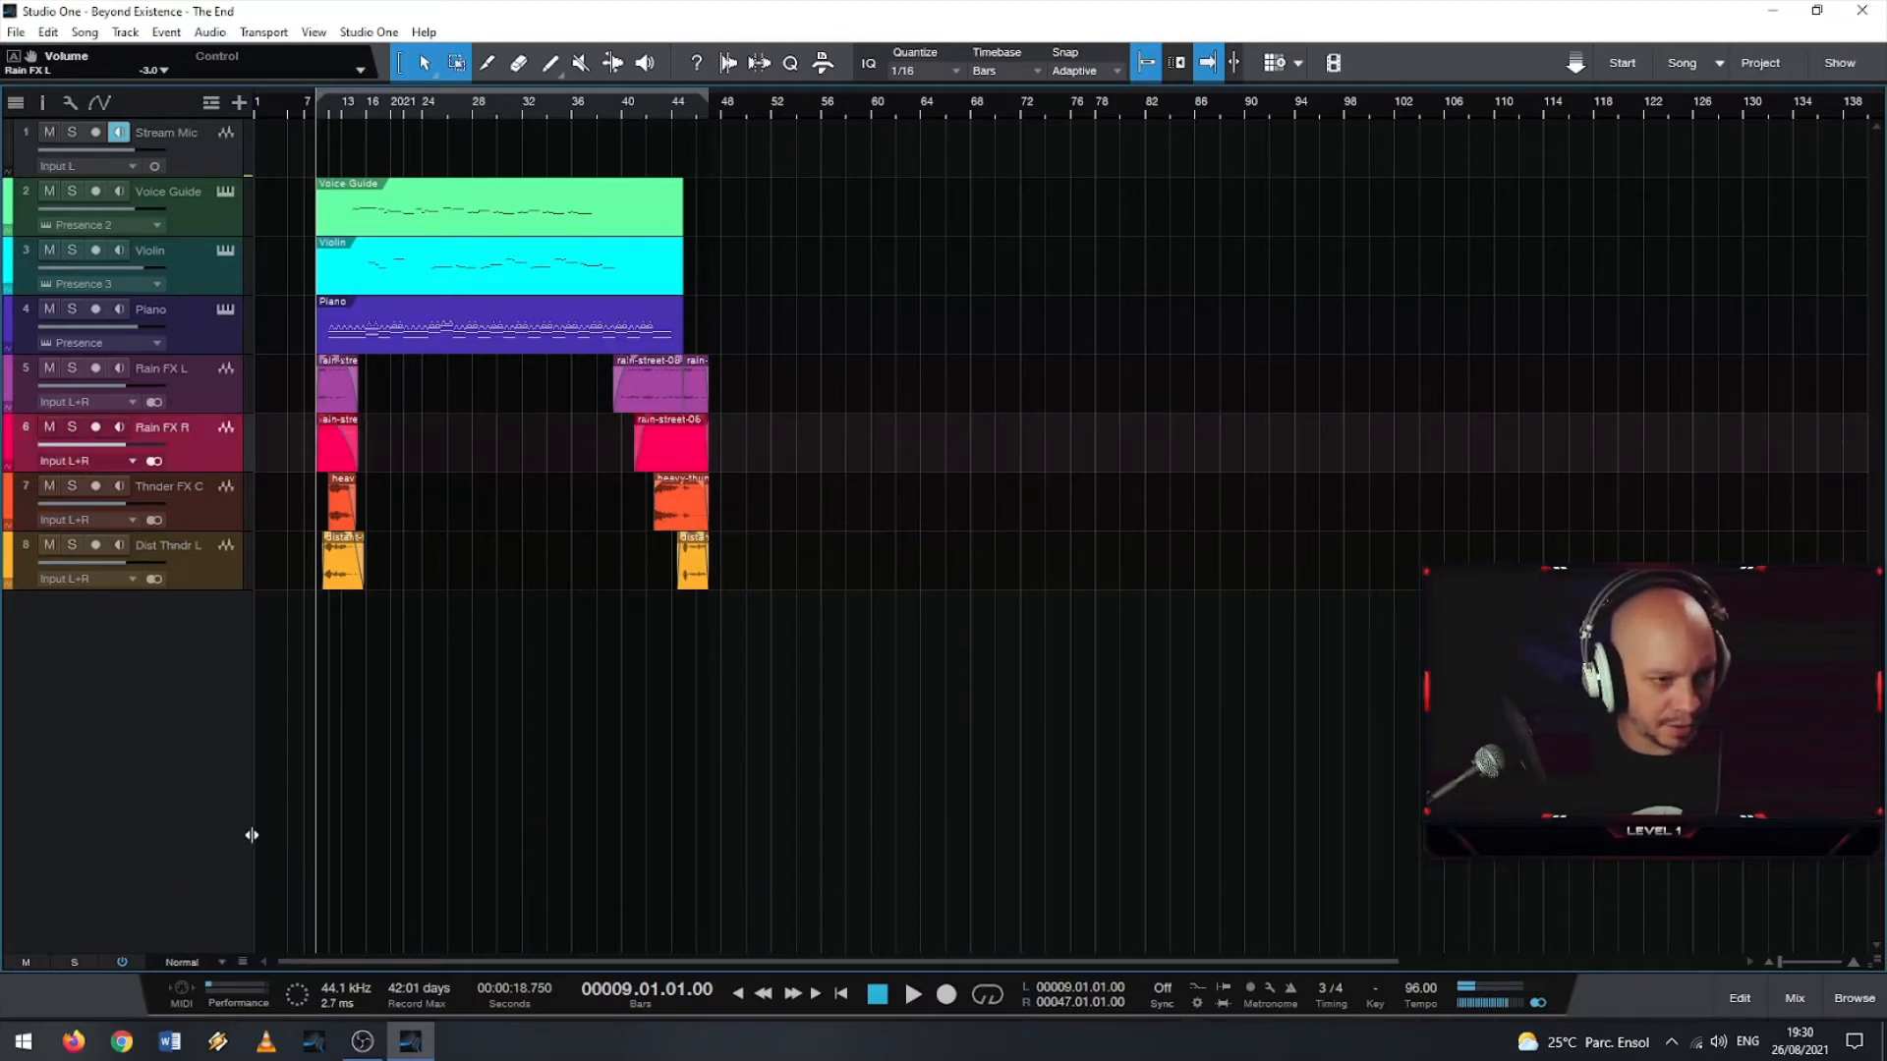
right_click(198, 749)
left_click(179, 727)
double_click(156, 726)
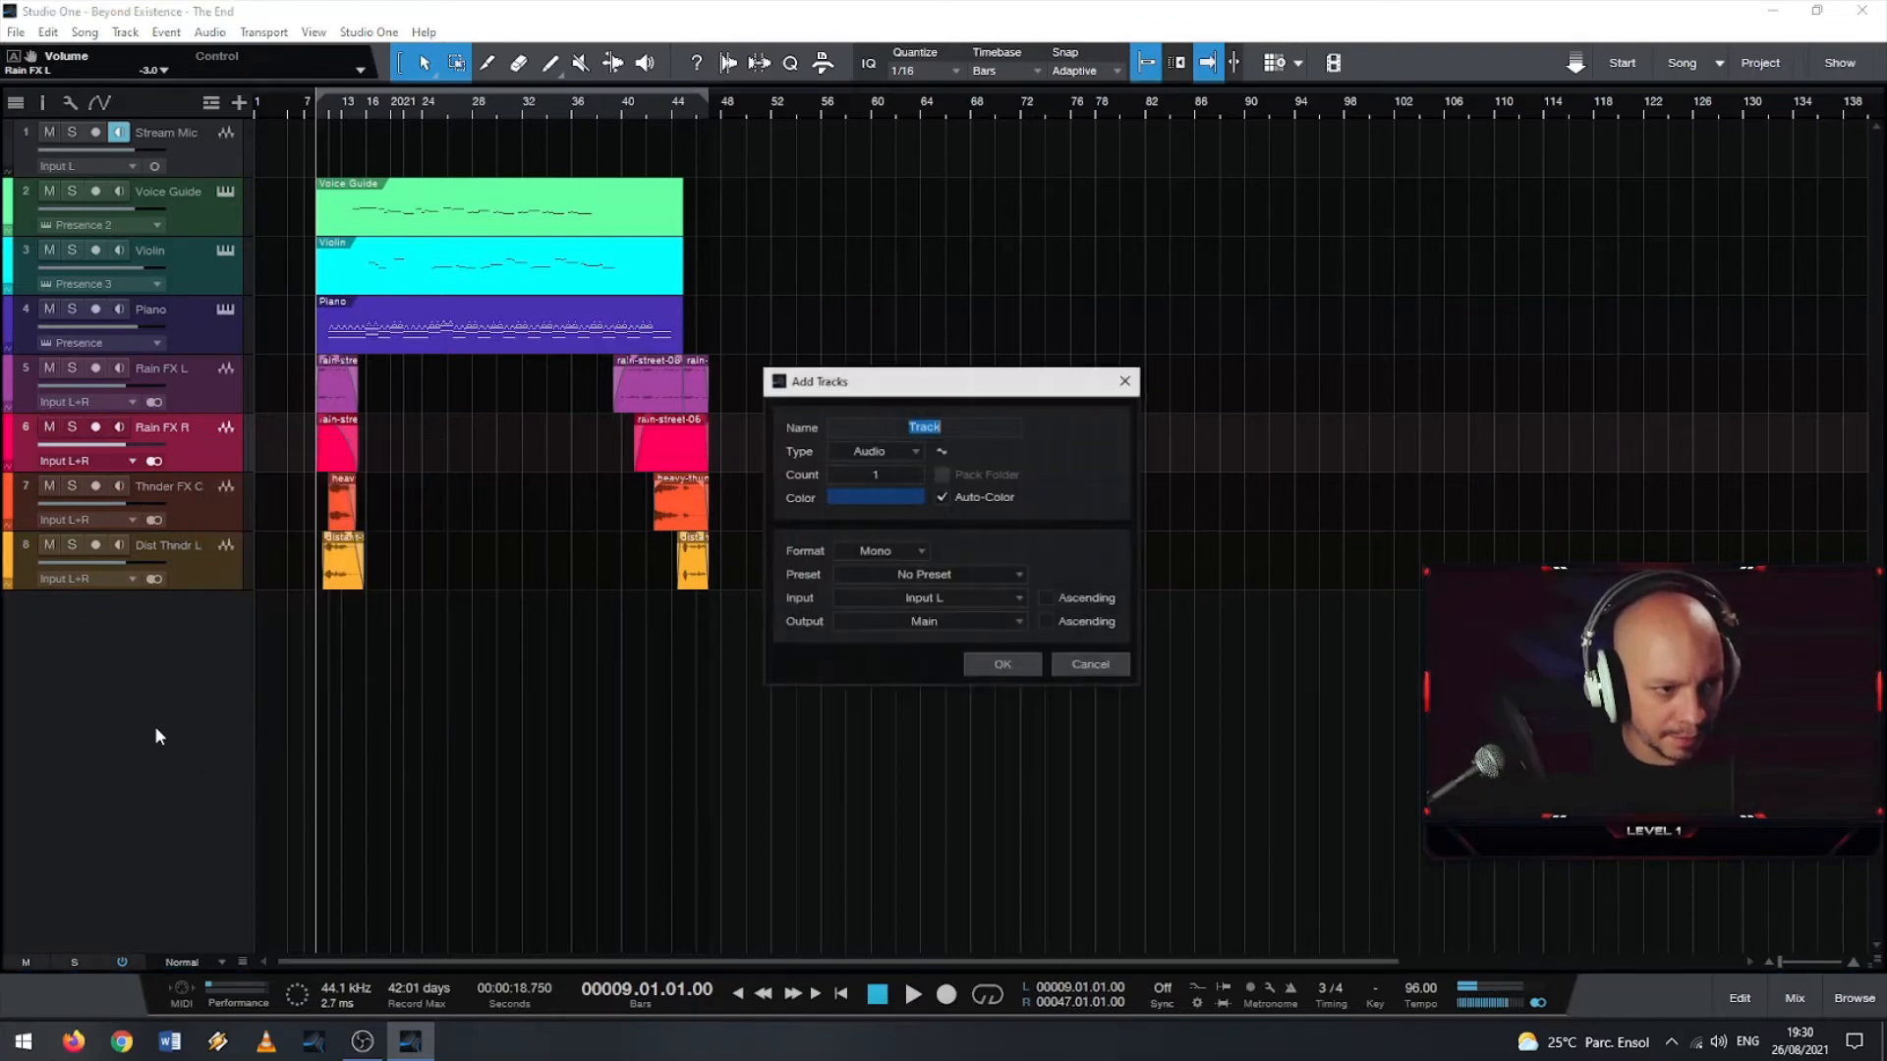
left_click(1125, 664)
- Add a folder track and place it between the Piano and Rain FX L tracks
right_click(192, 693)
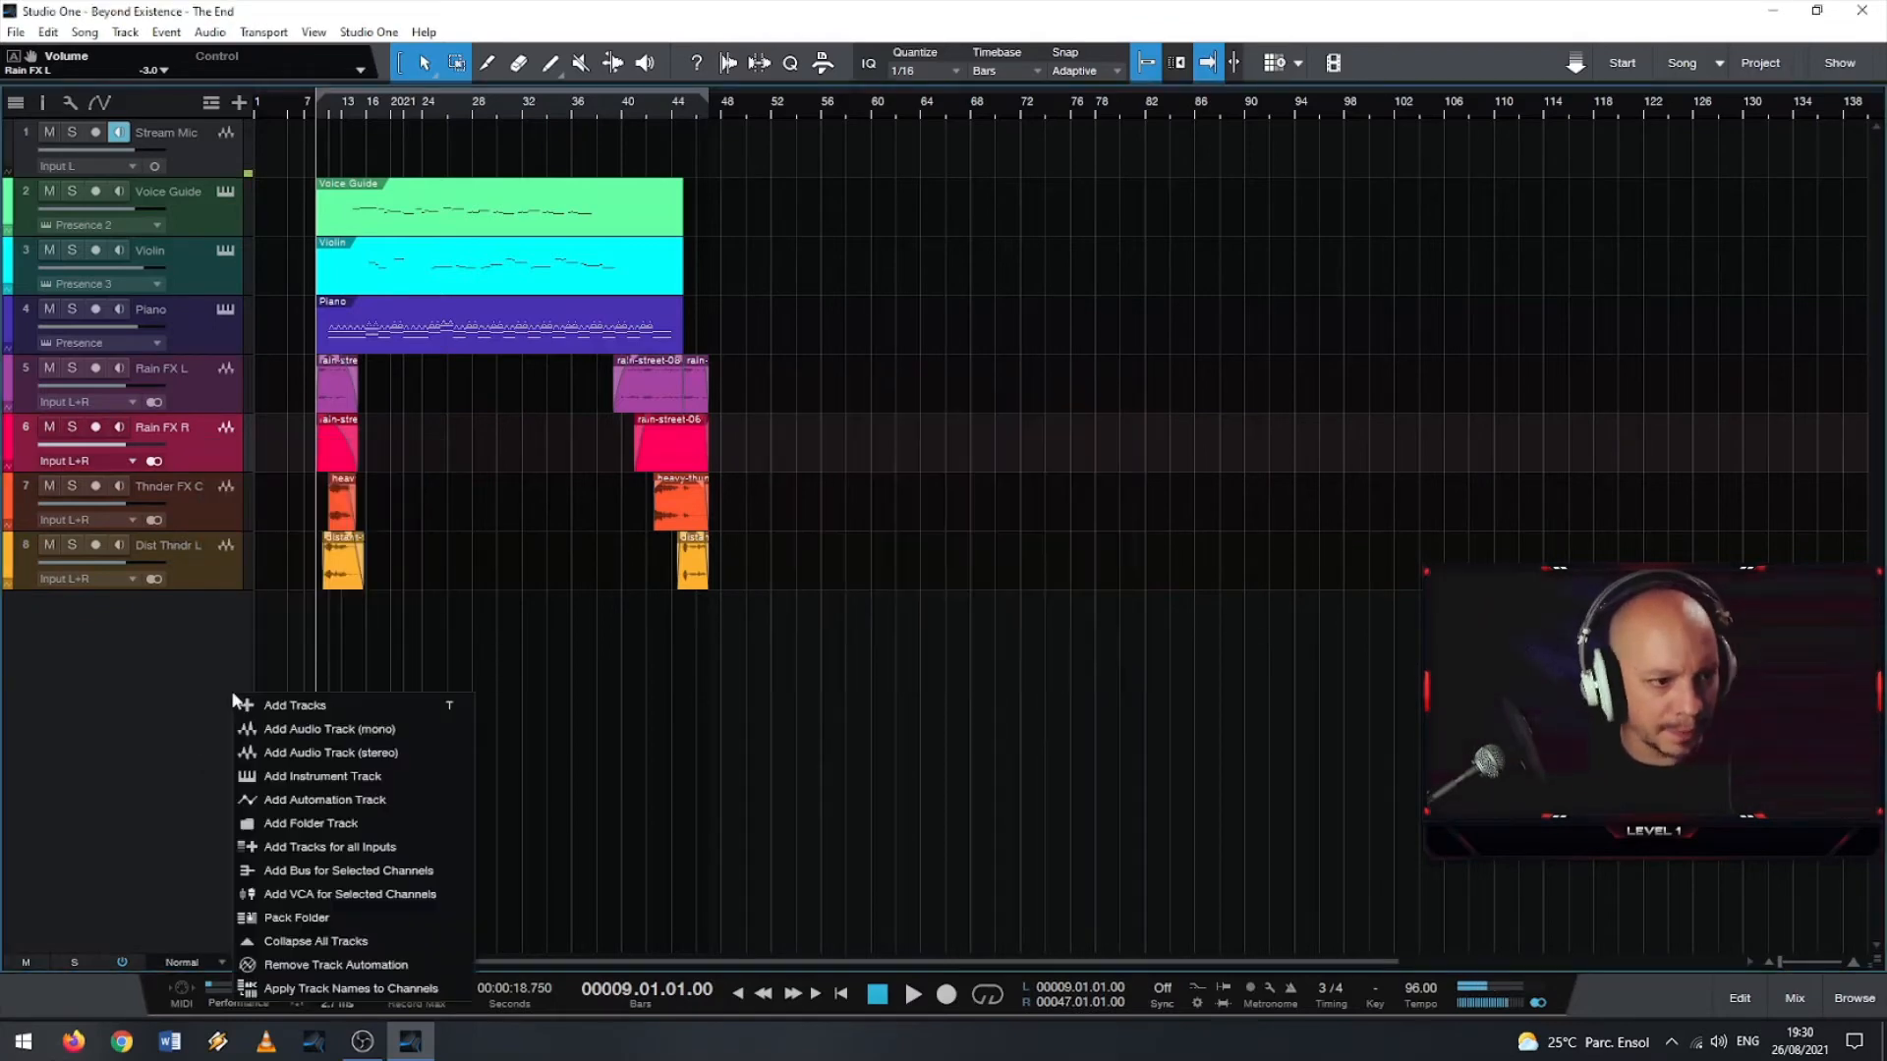
left_click(295, 823)
left_click_drag(211, 505, 219, 388)
- Move the four tracks from Rain FX L to Dist Thndr L into the new folder track and collapse it
left_click(231, 634)
left_click(167, 462, "shift")
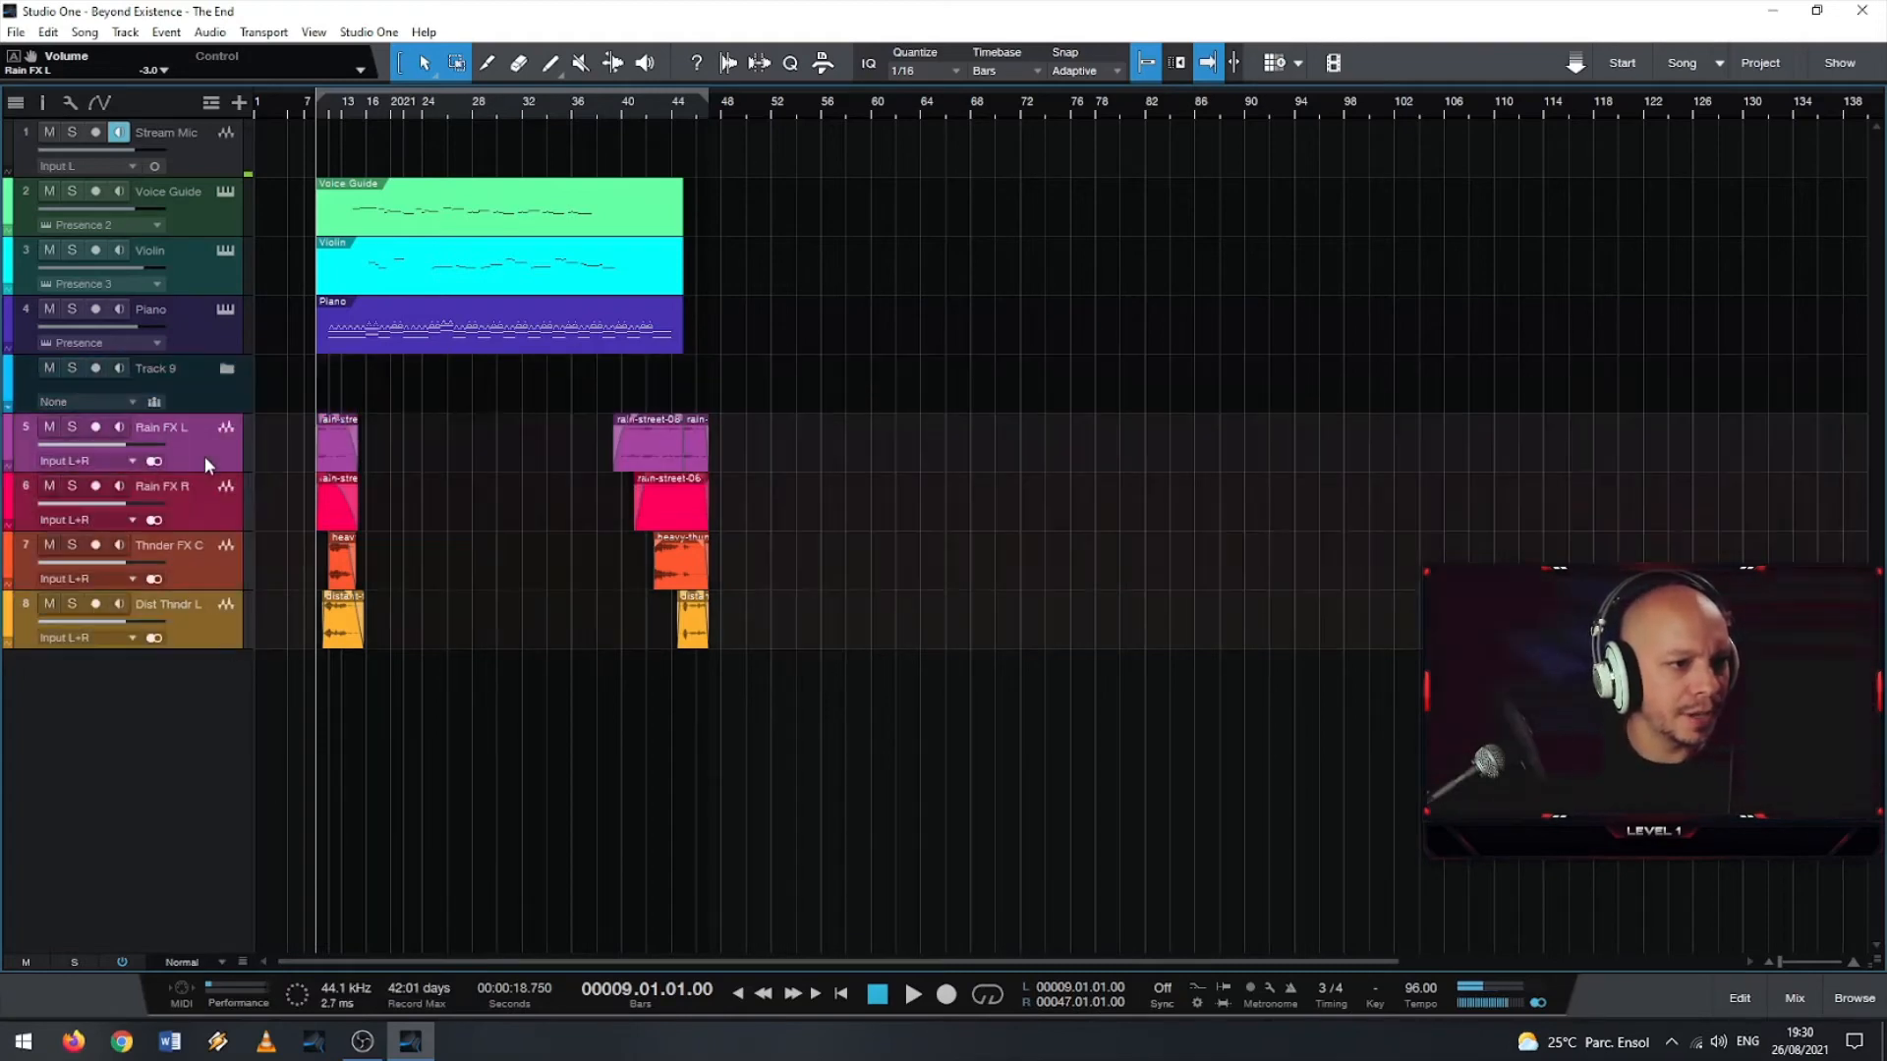
left_click_drag(196, 452, 211, 405)
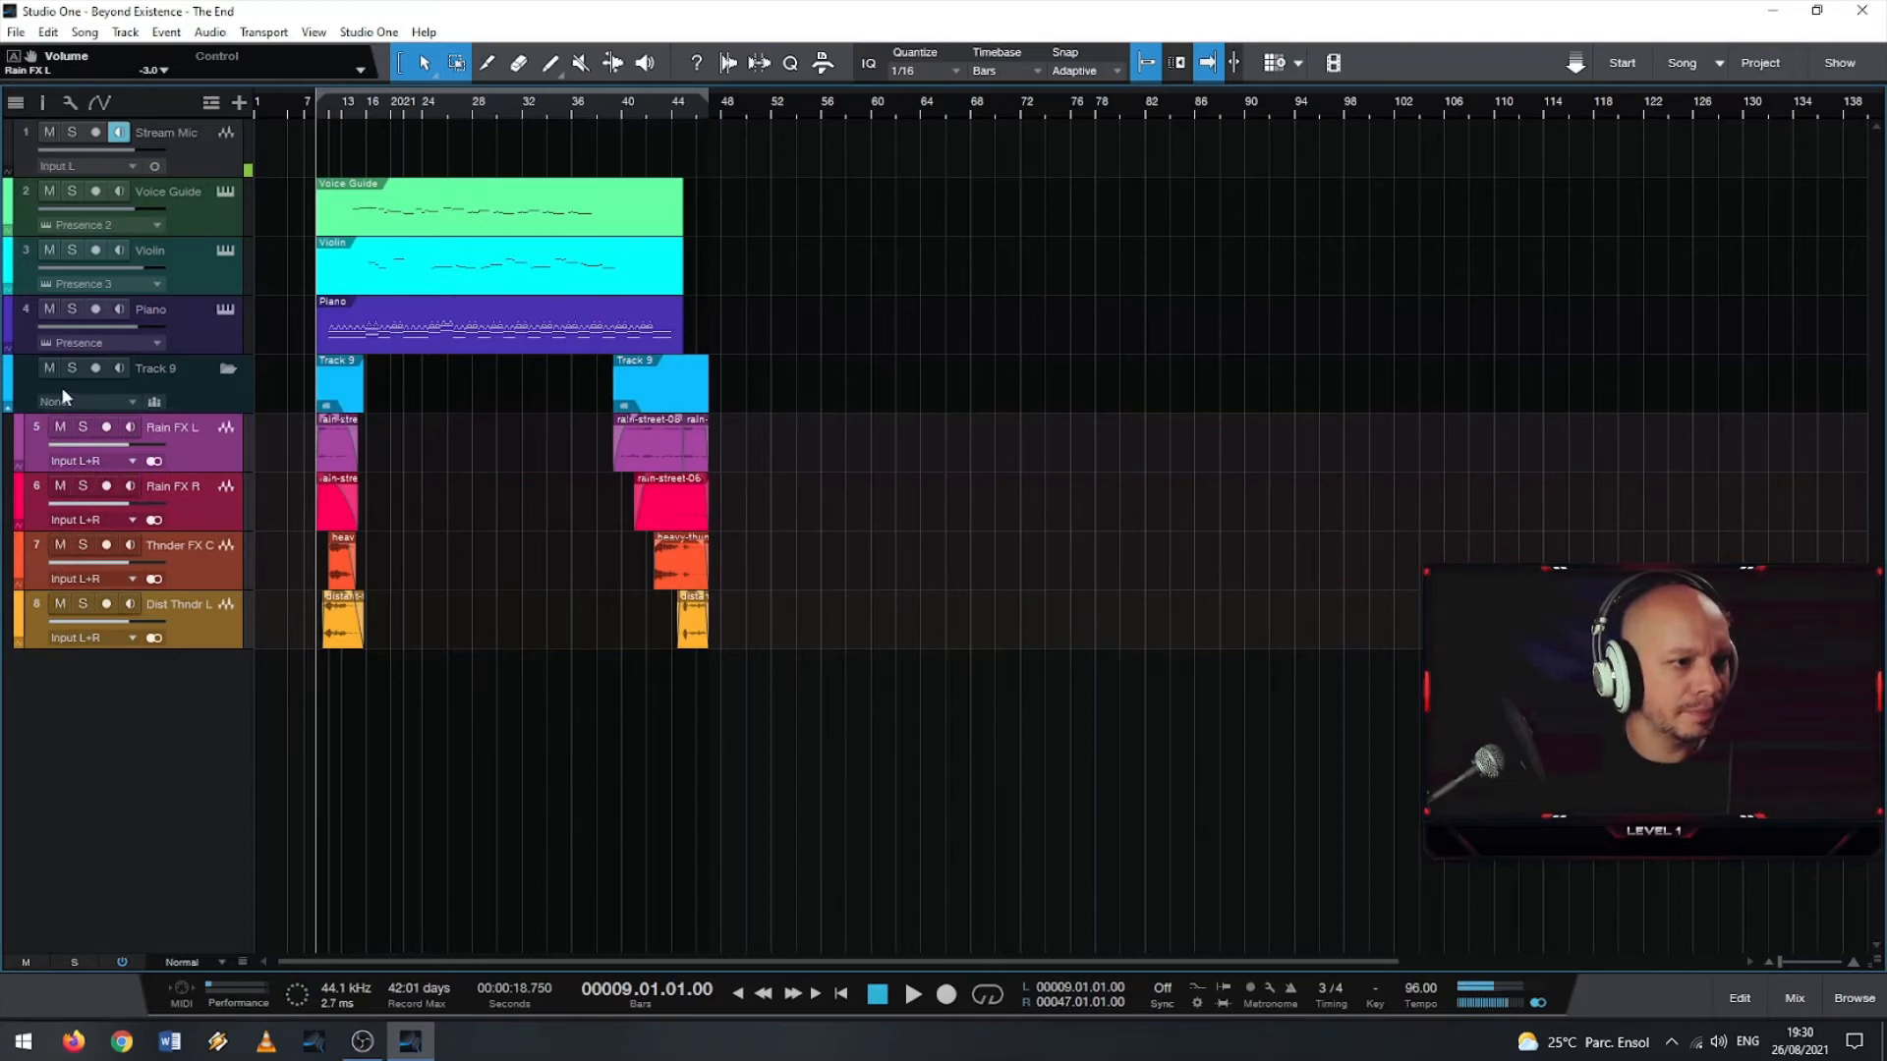
left_click(11, 408)
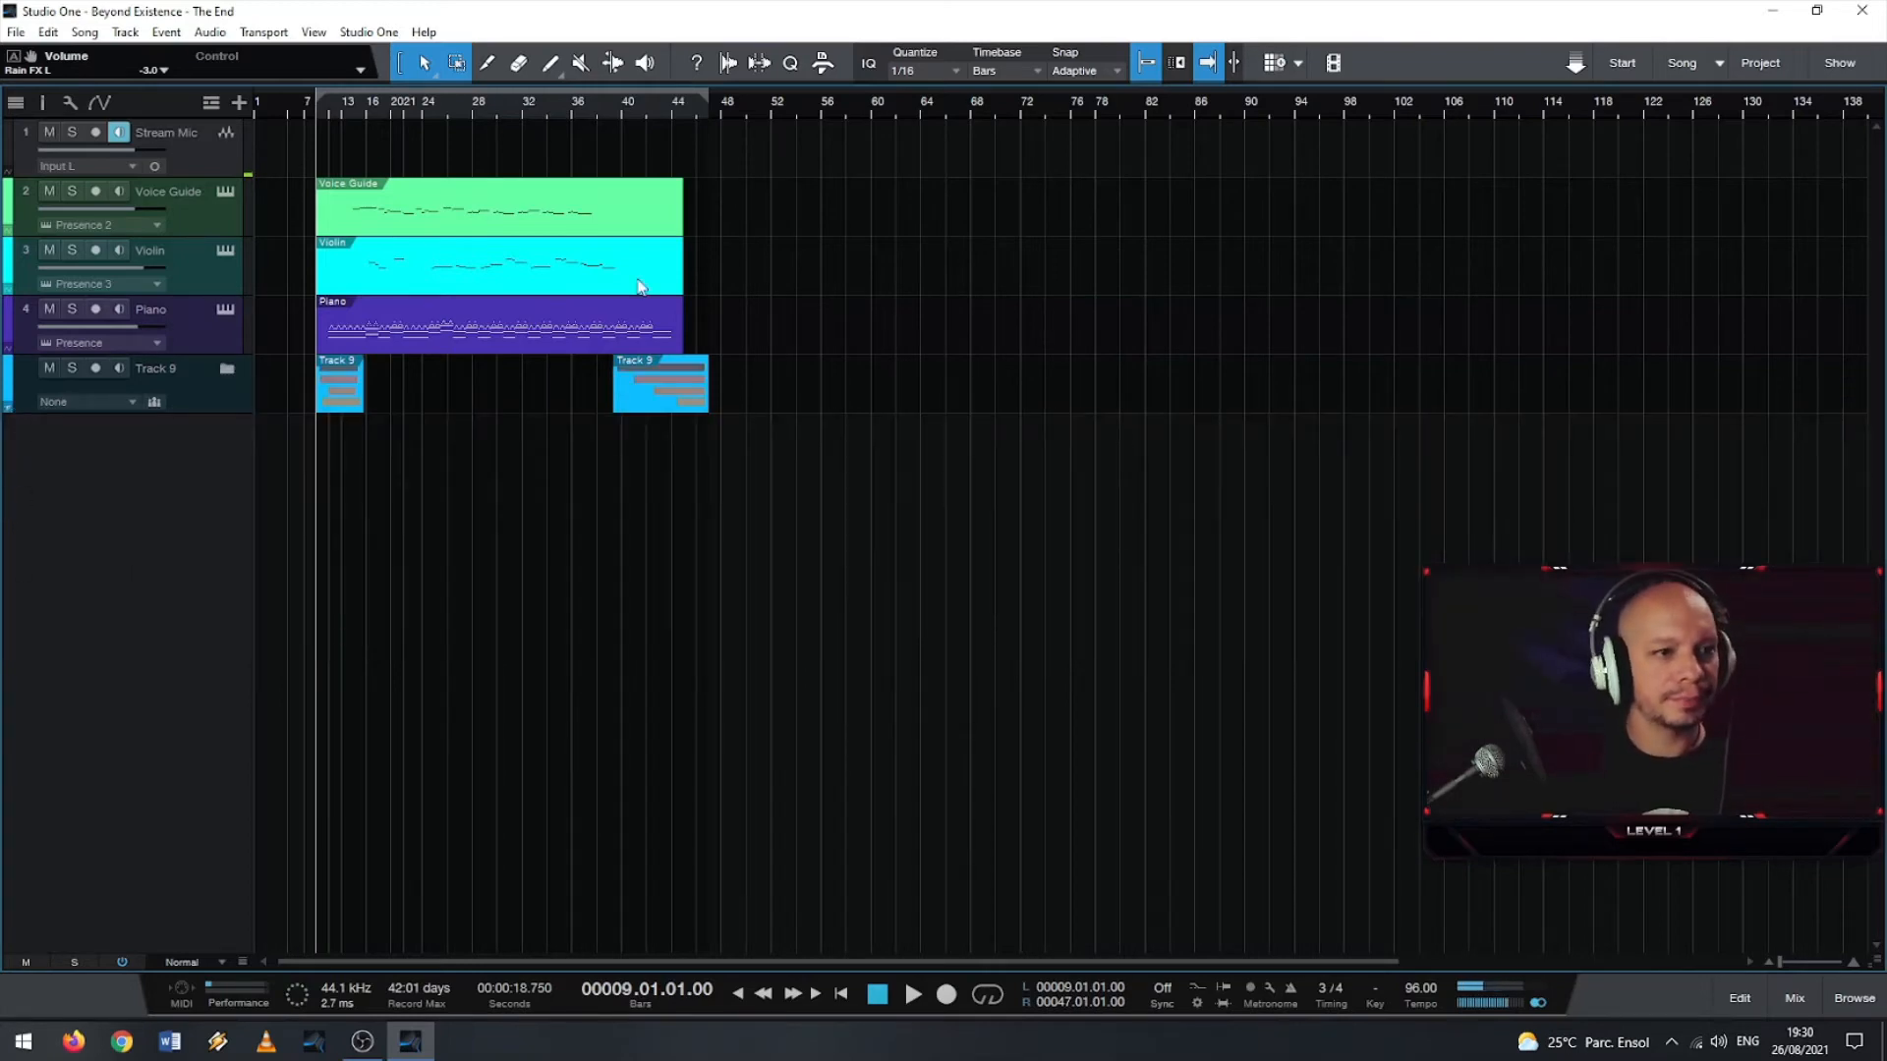
- Recolour the collapsed Track 9 folder purple to match the Rain FX L track inside it
left_click(10, 385)
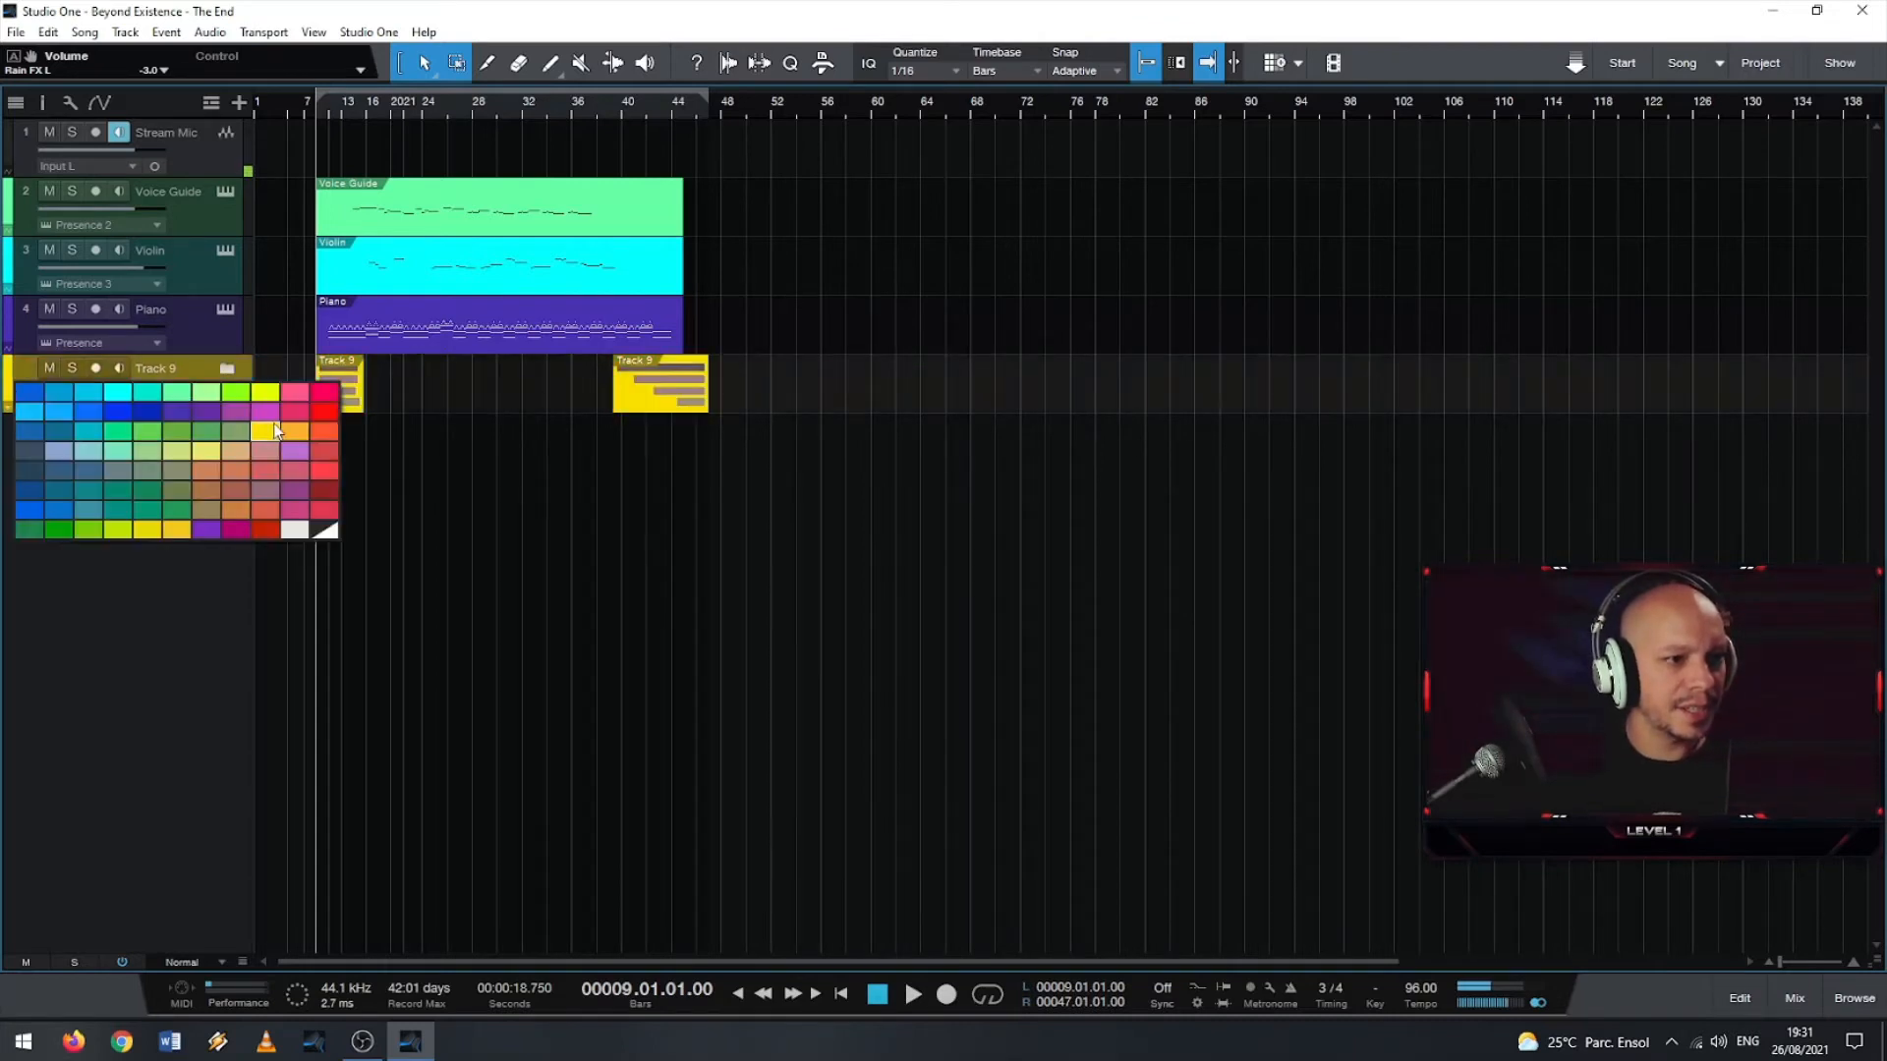
left_click(63, 715)
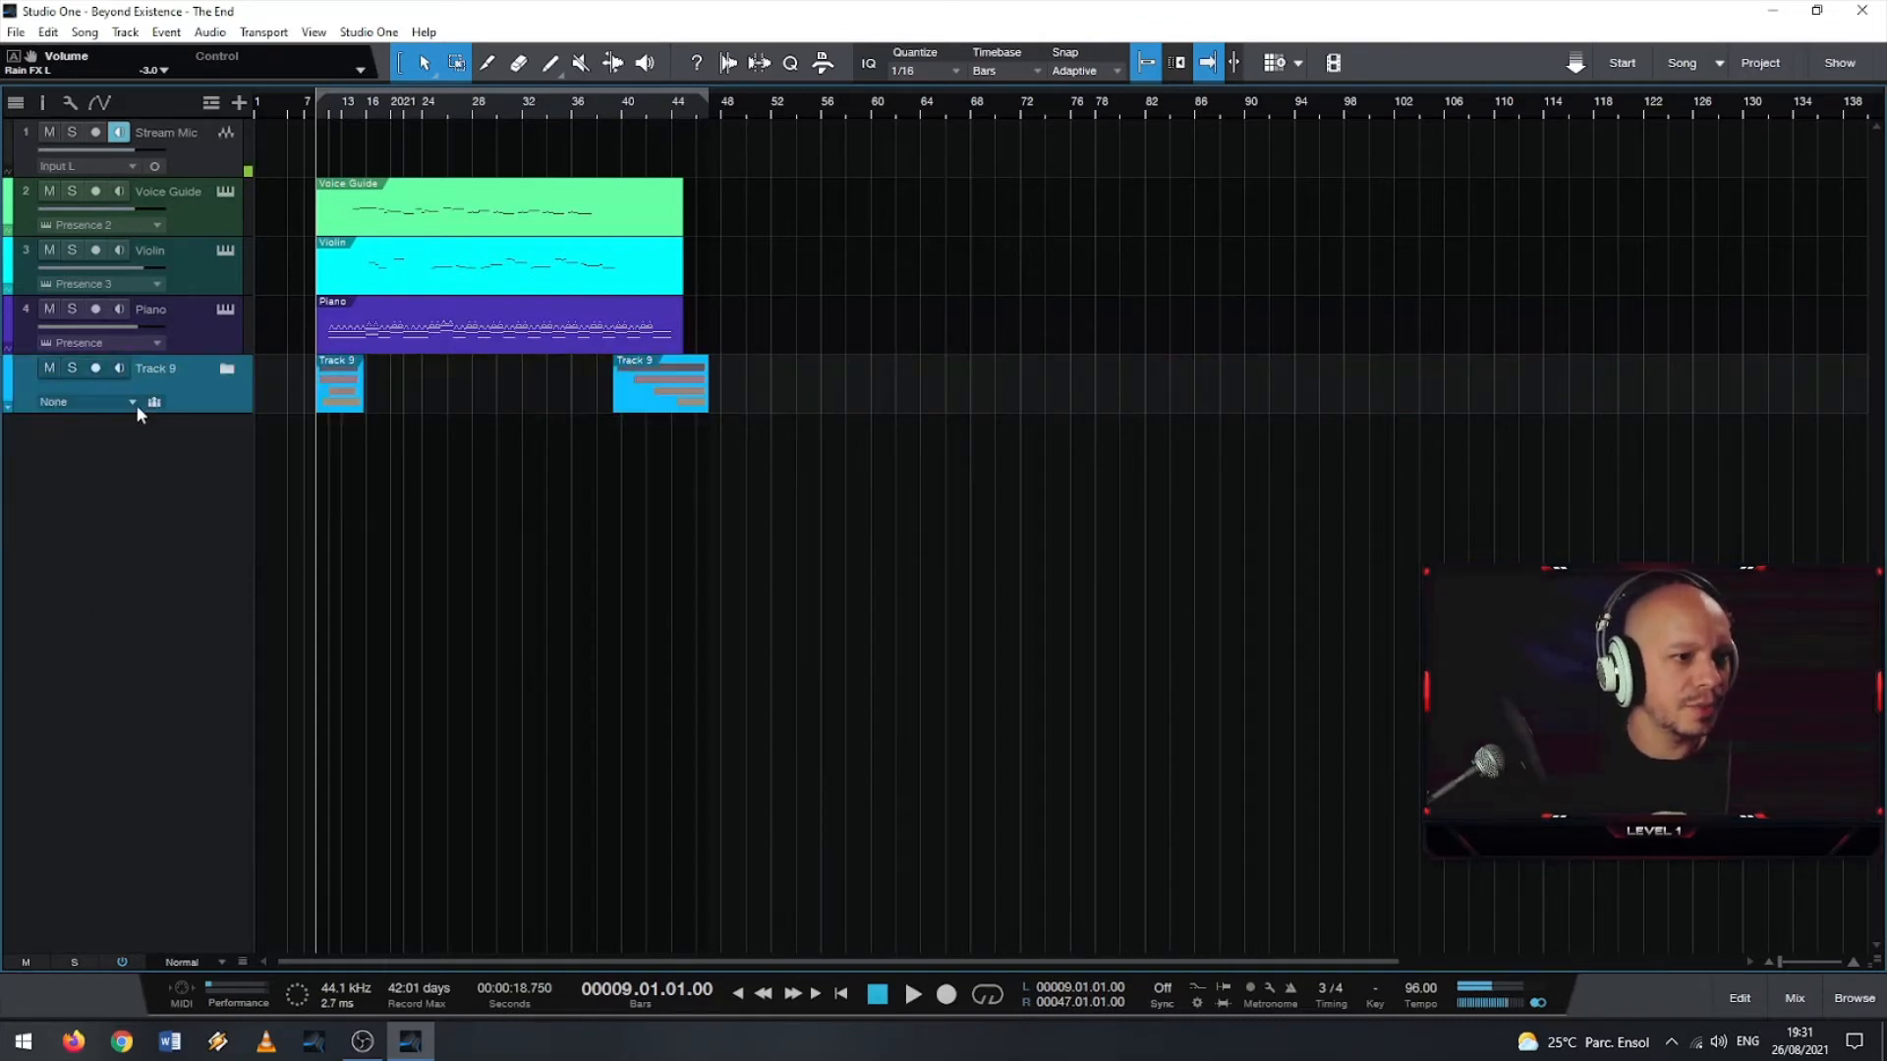
left_click(8, 408)
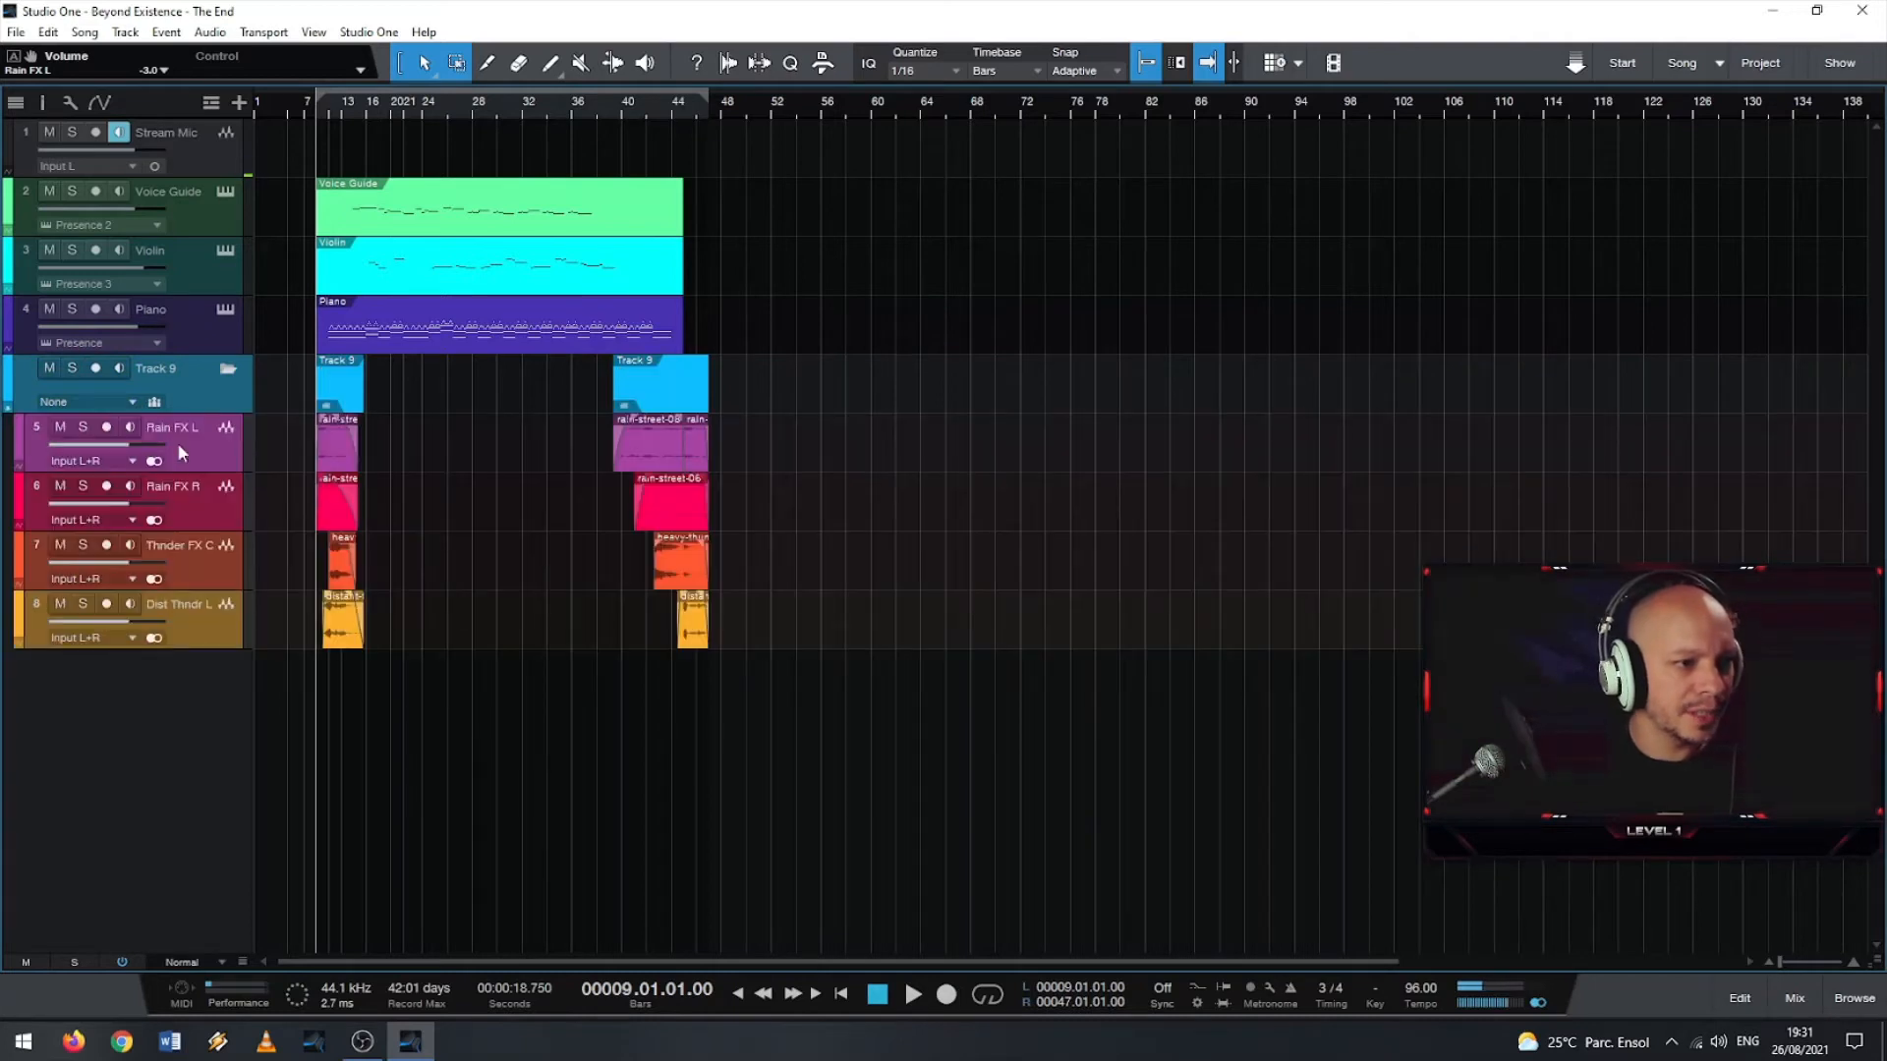
left_click(179, 449)
left_click(193, 385)
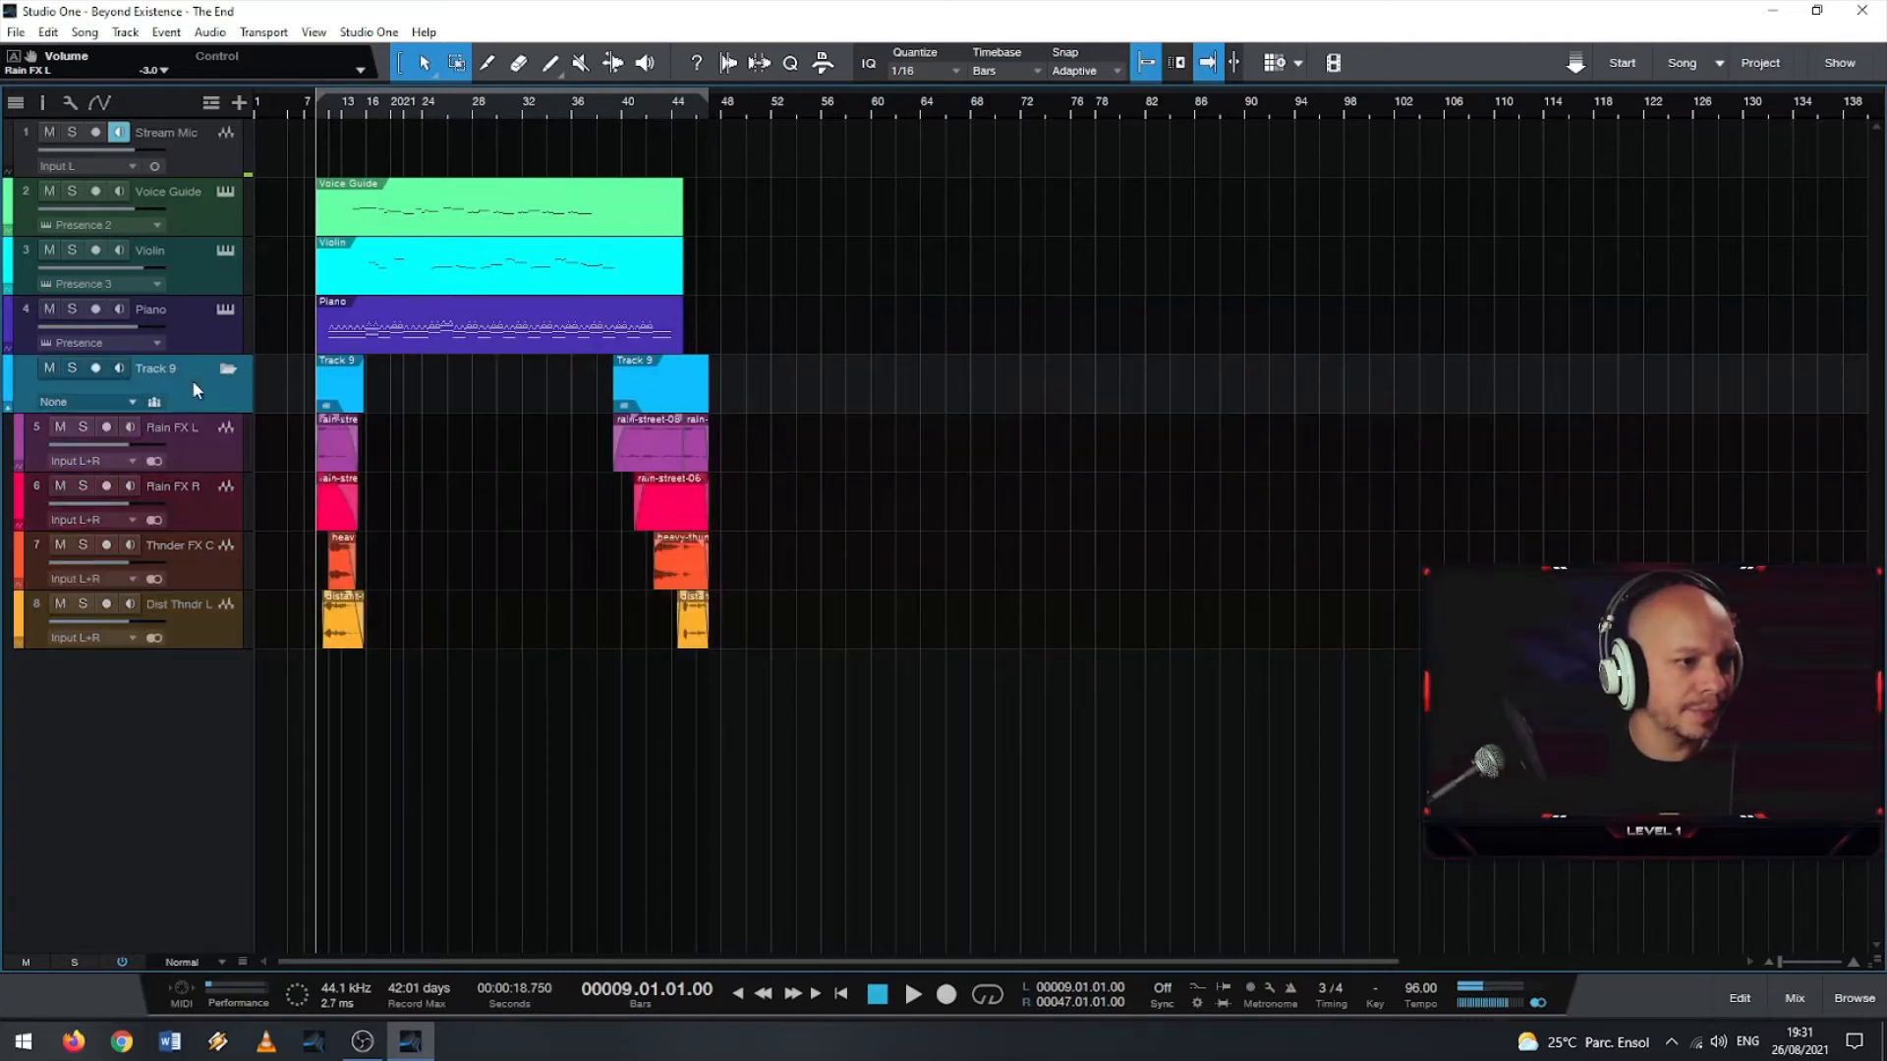
left_click(9, 410)
left_click(8, 409)
left_click(8, 409)
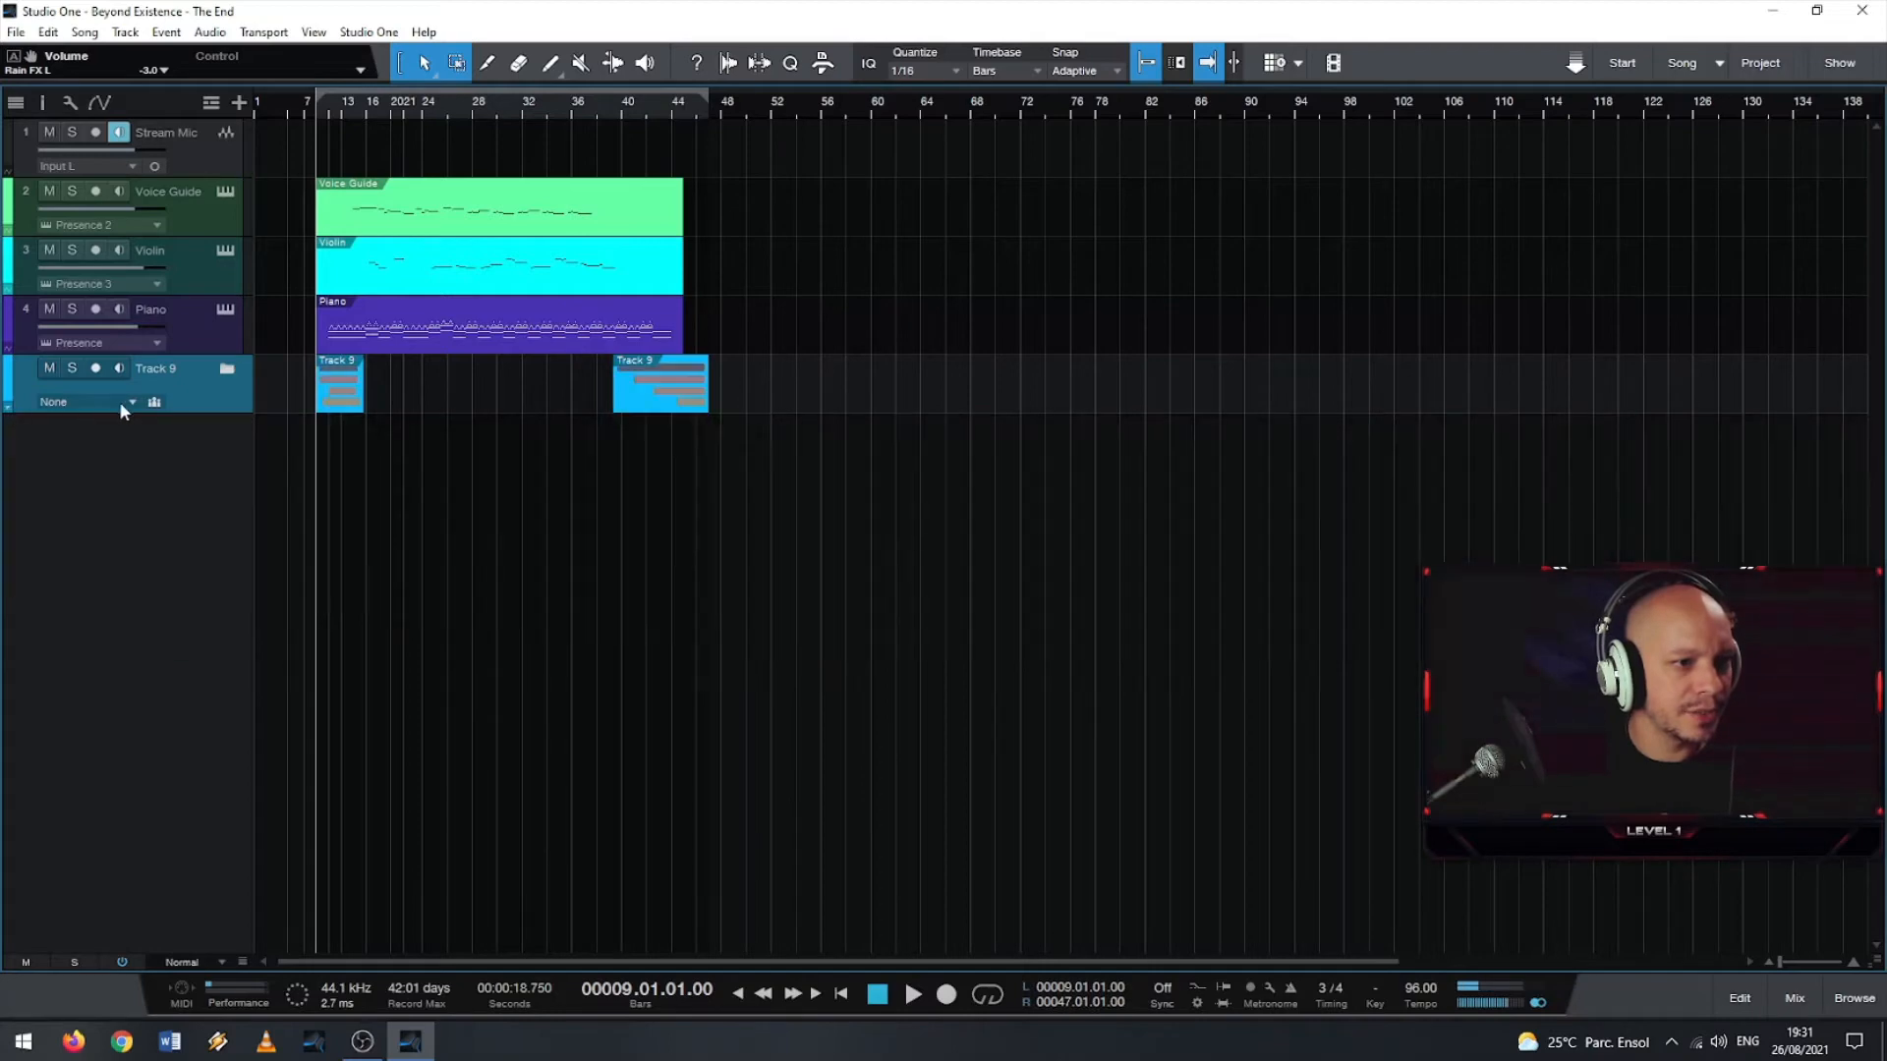
left_click(7, 391)
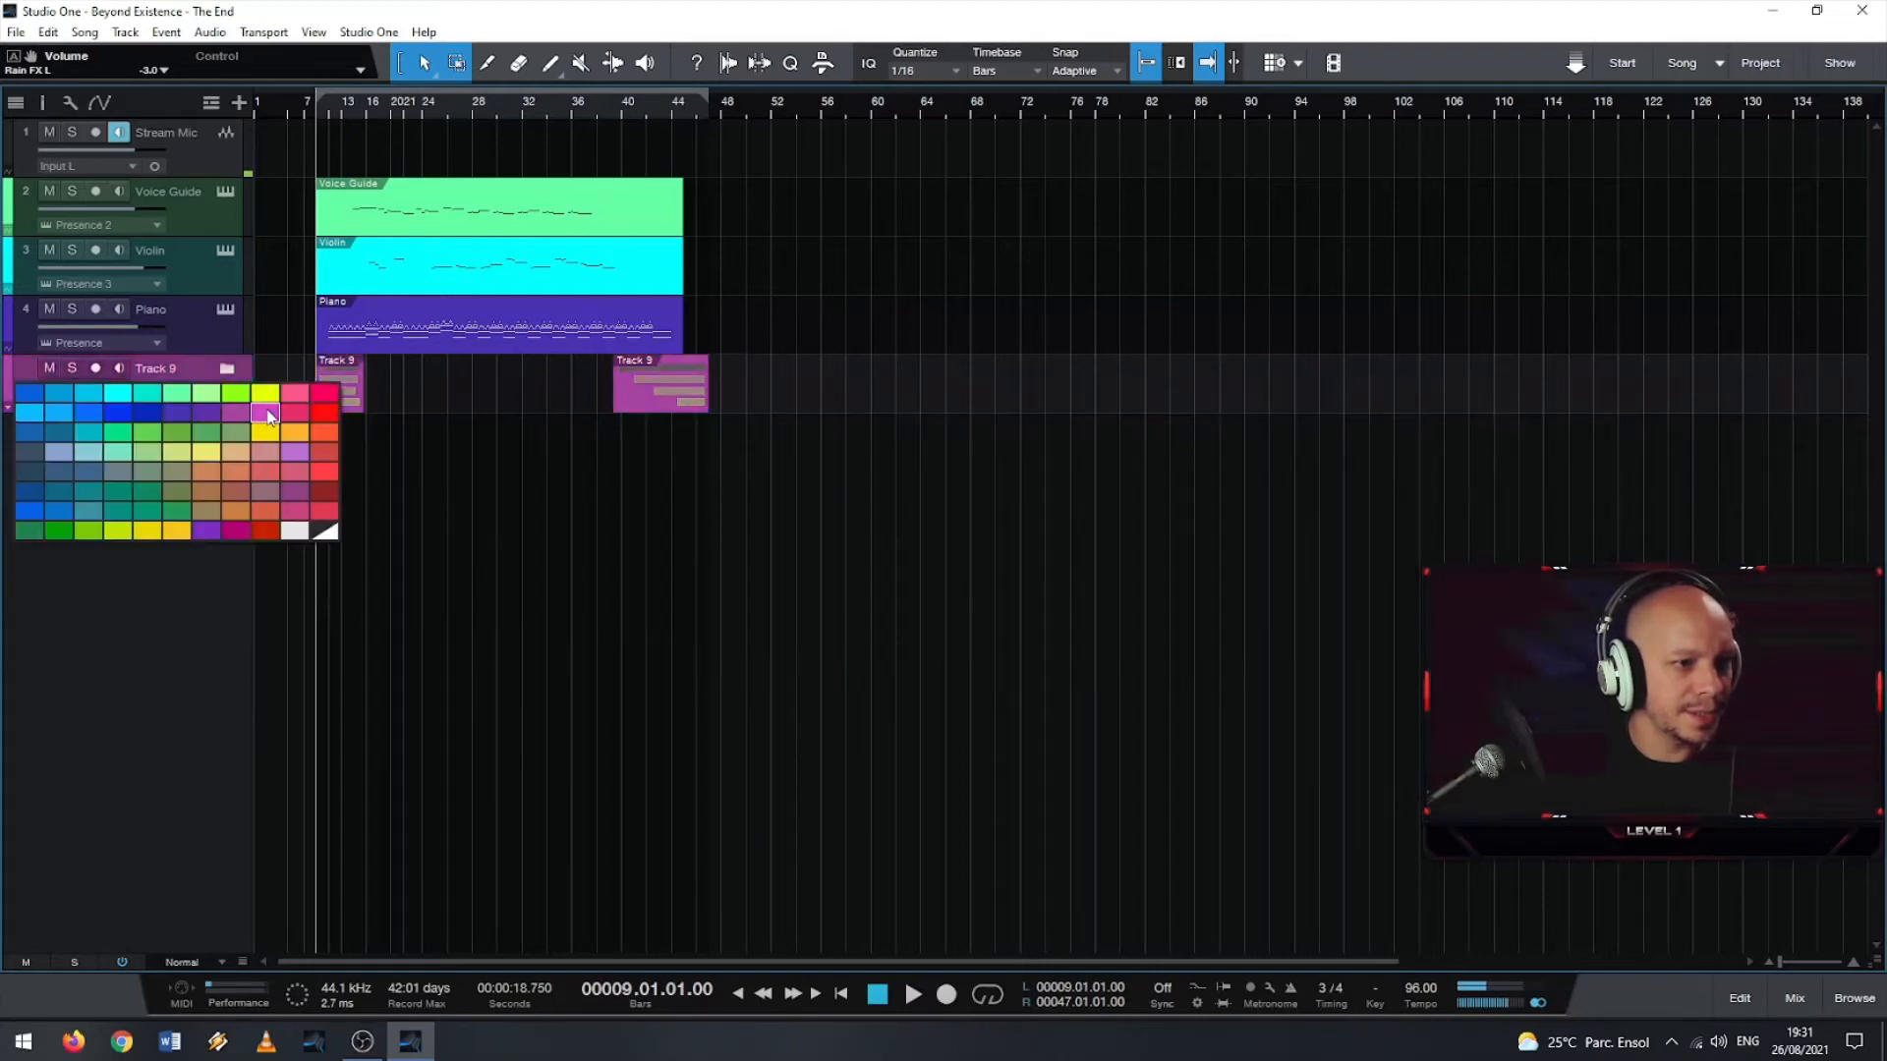
left_click(242, 415)
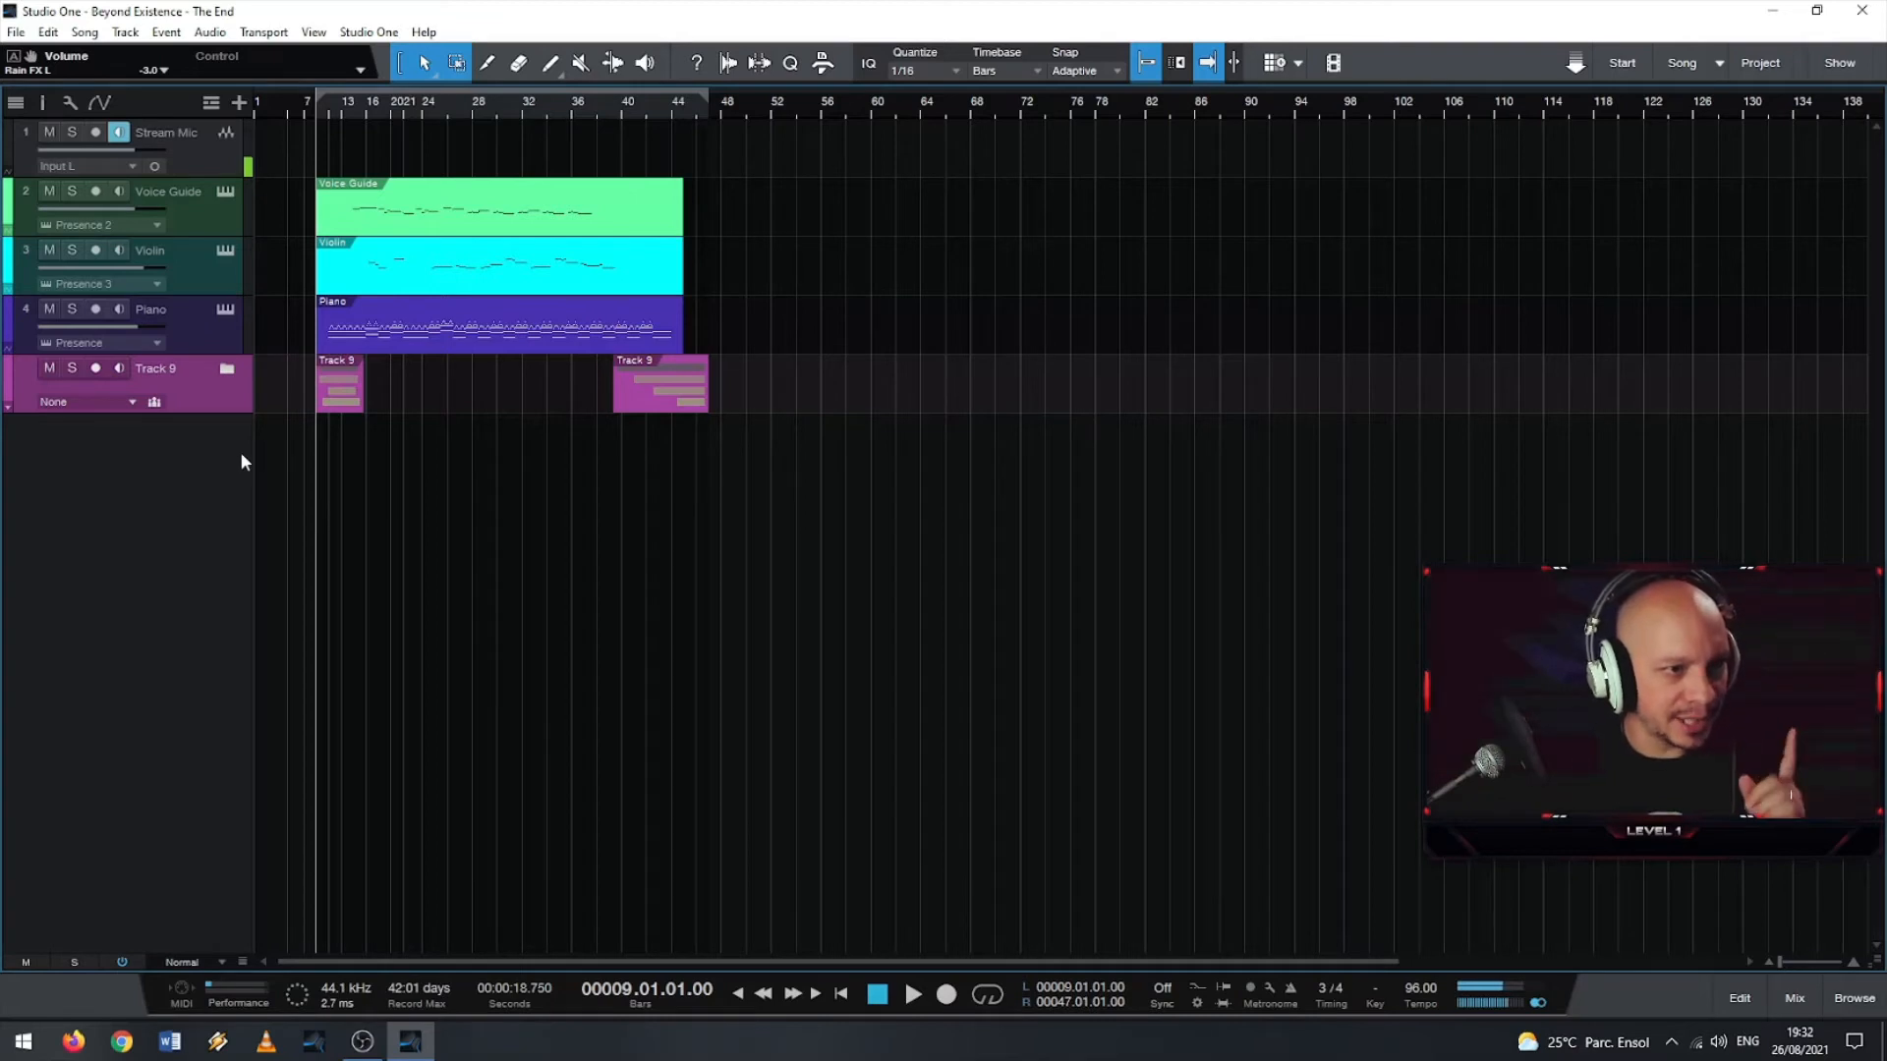
- Open the Violin part in the note editor and display the Voice Guide notes alongside it
left_click(435, 208)
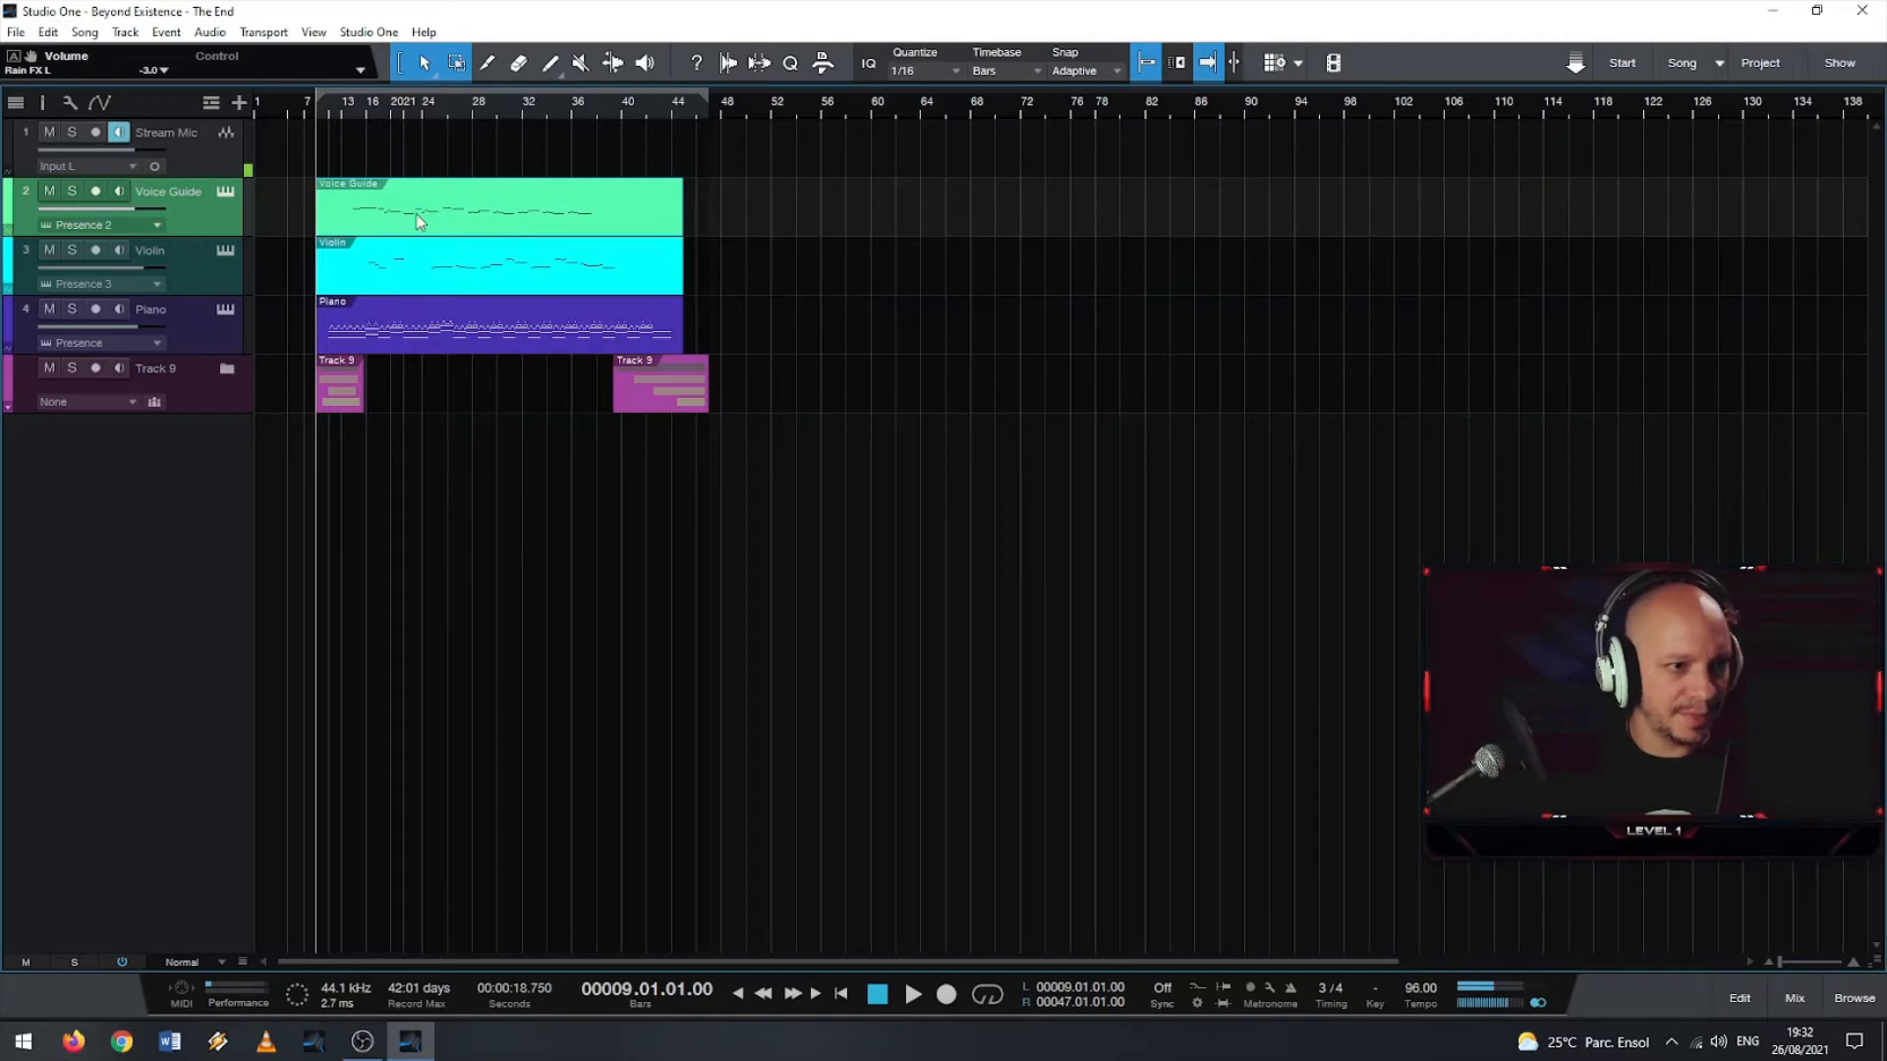
left_click(246, 276)
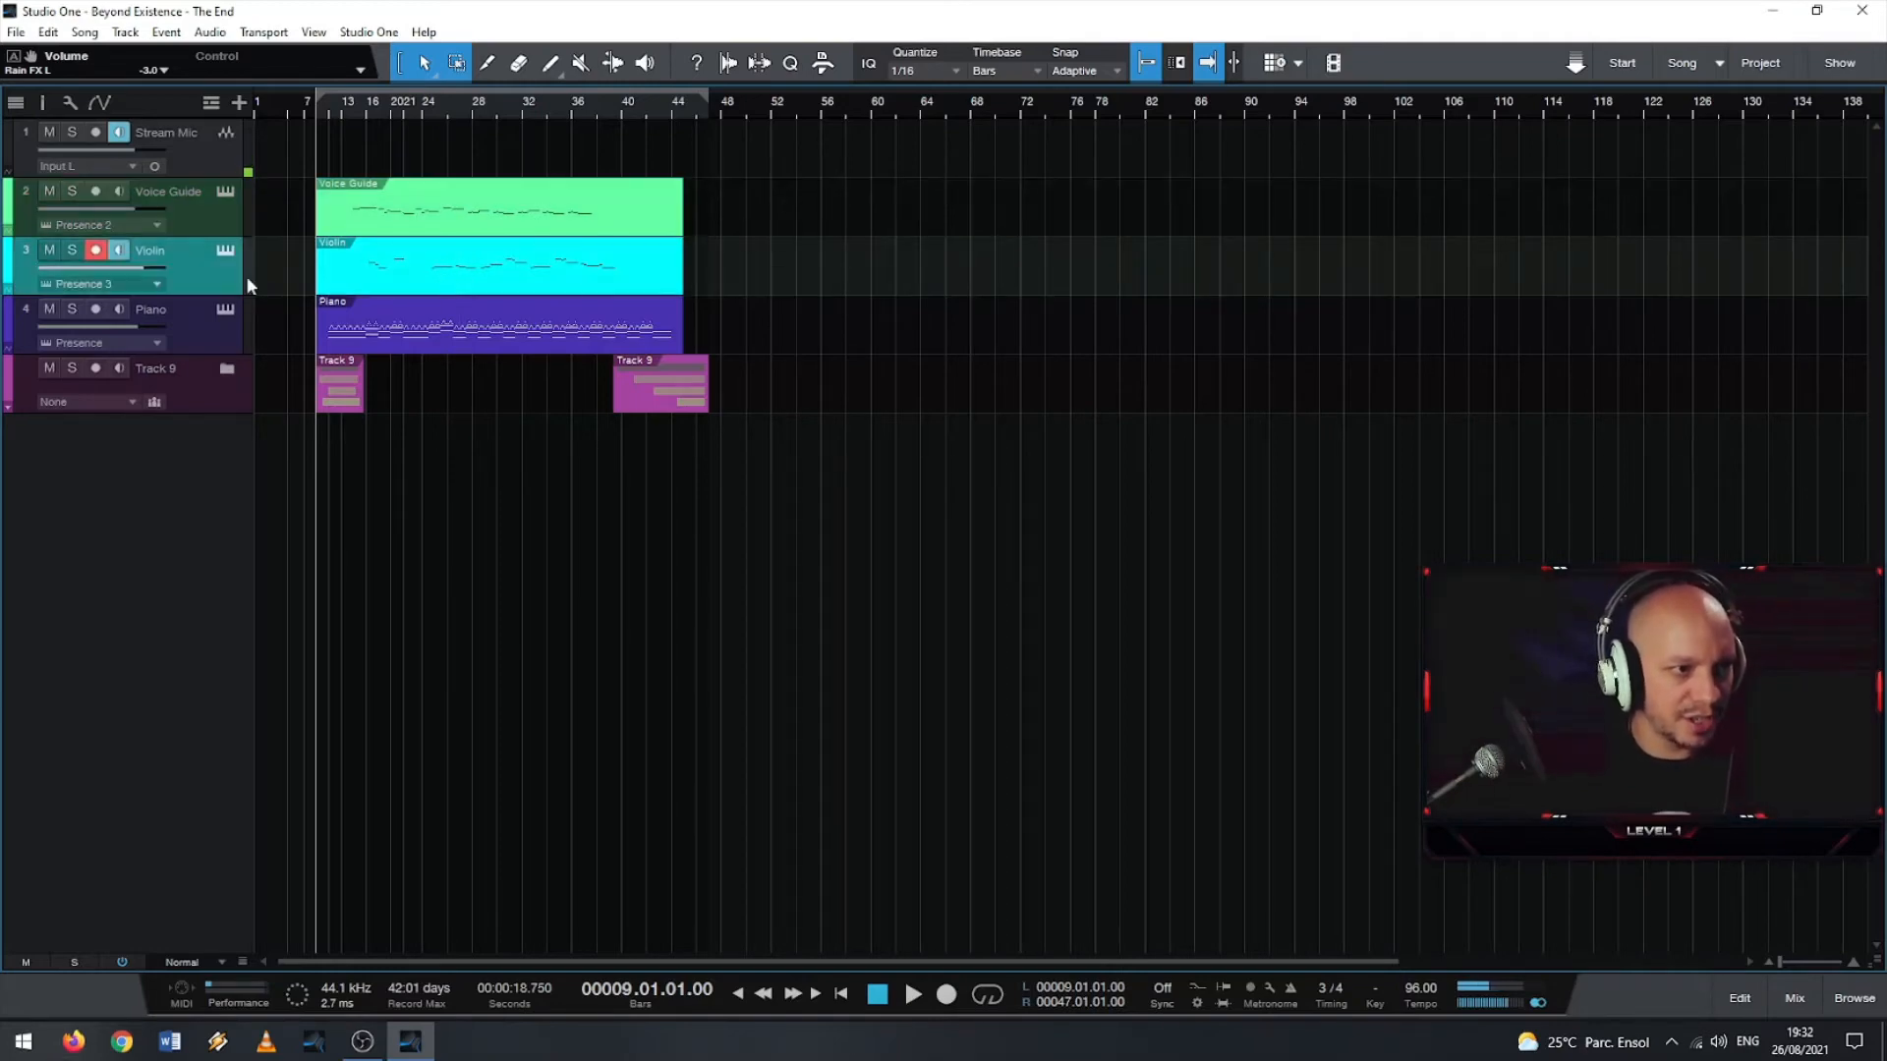
double_click(577, 276)
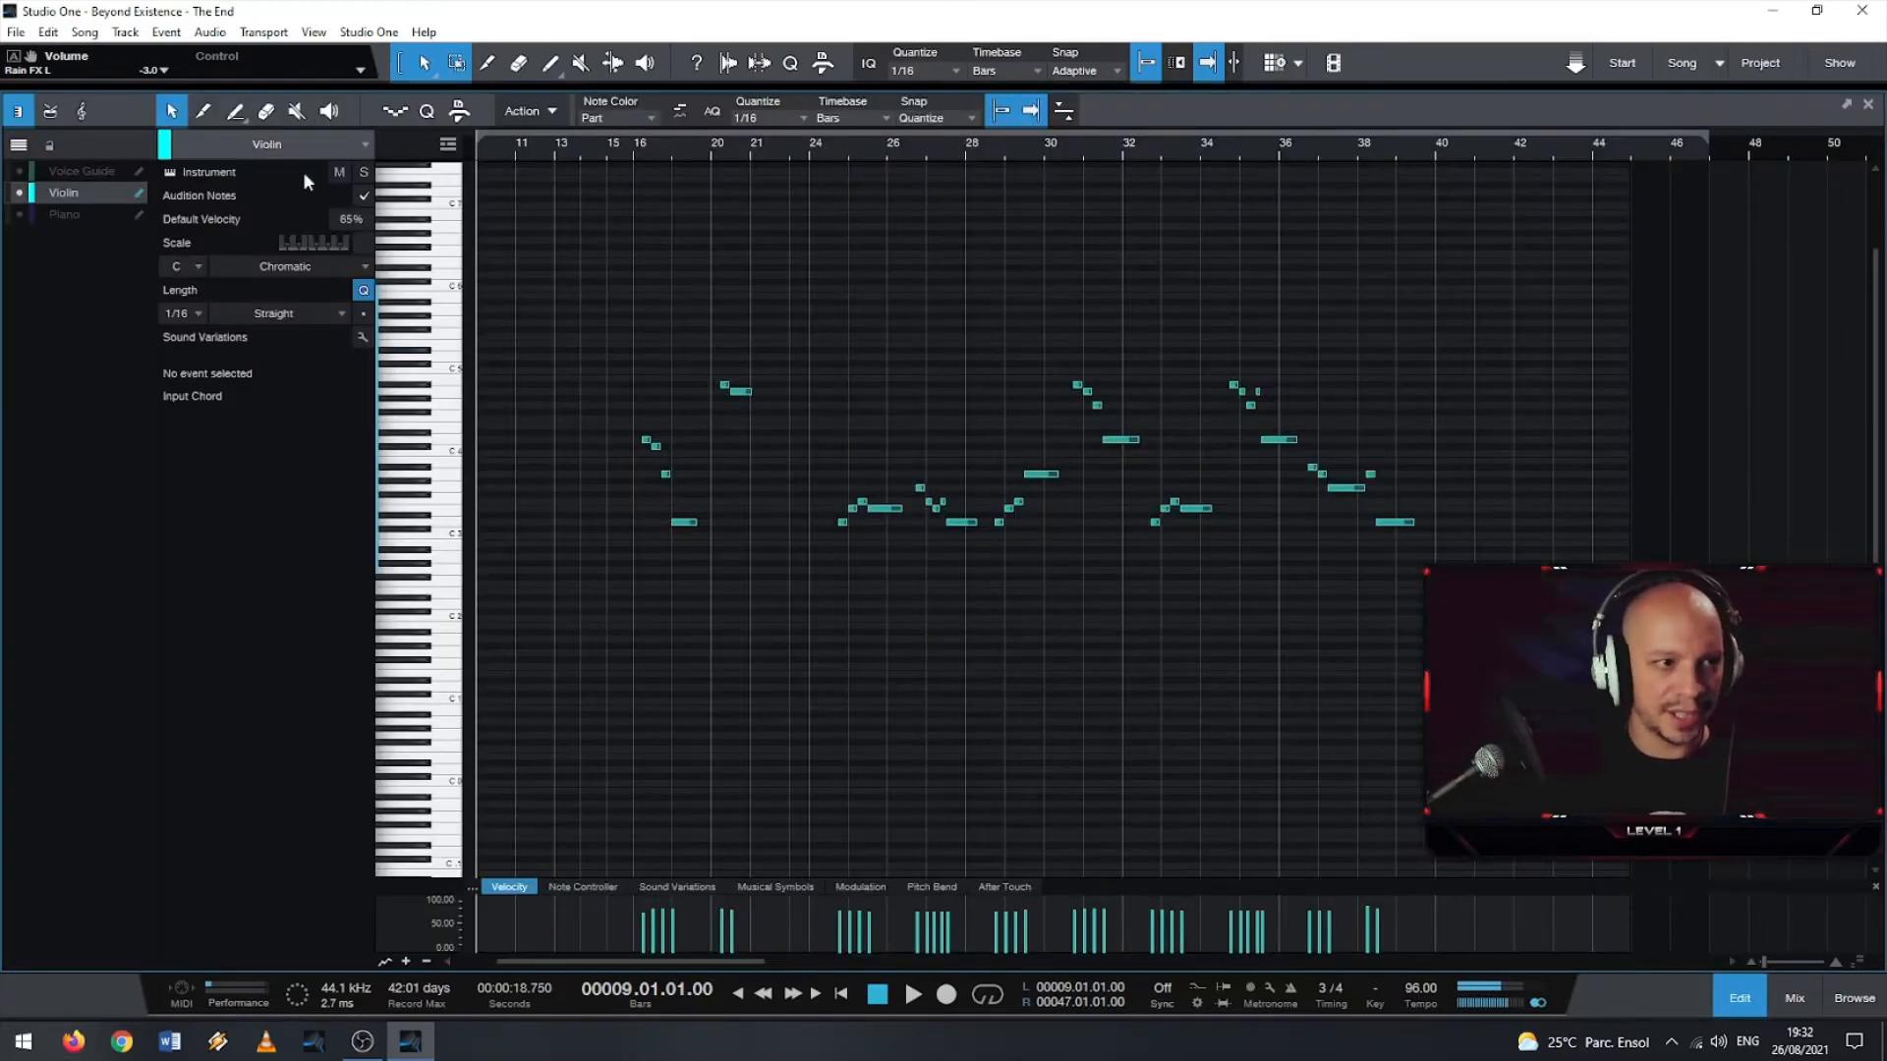
left_click(18, 171)
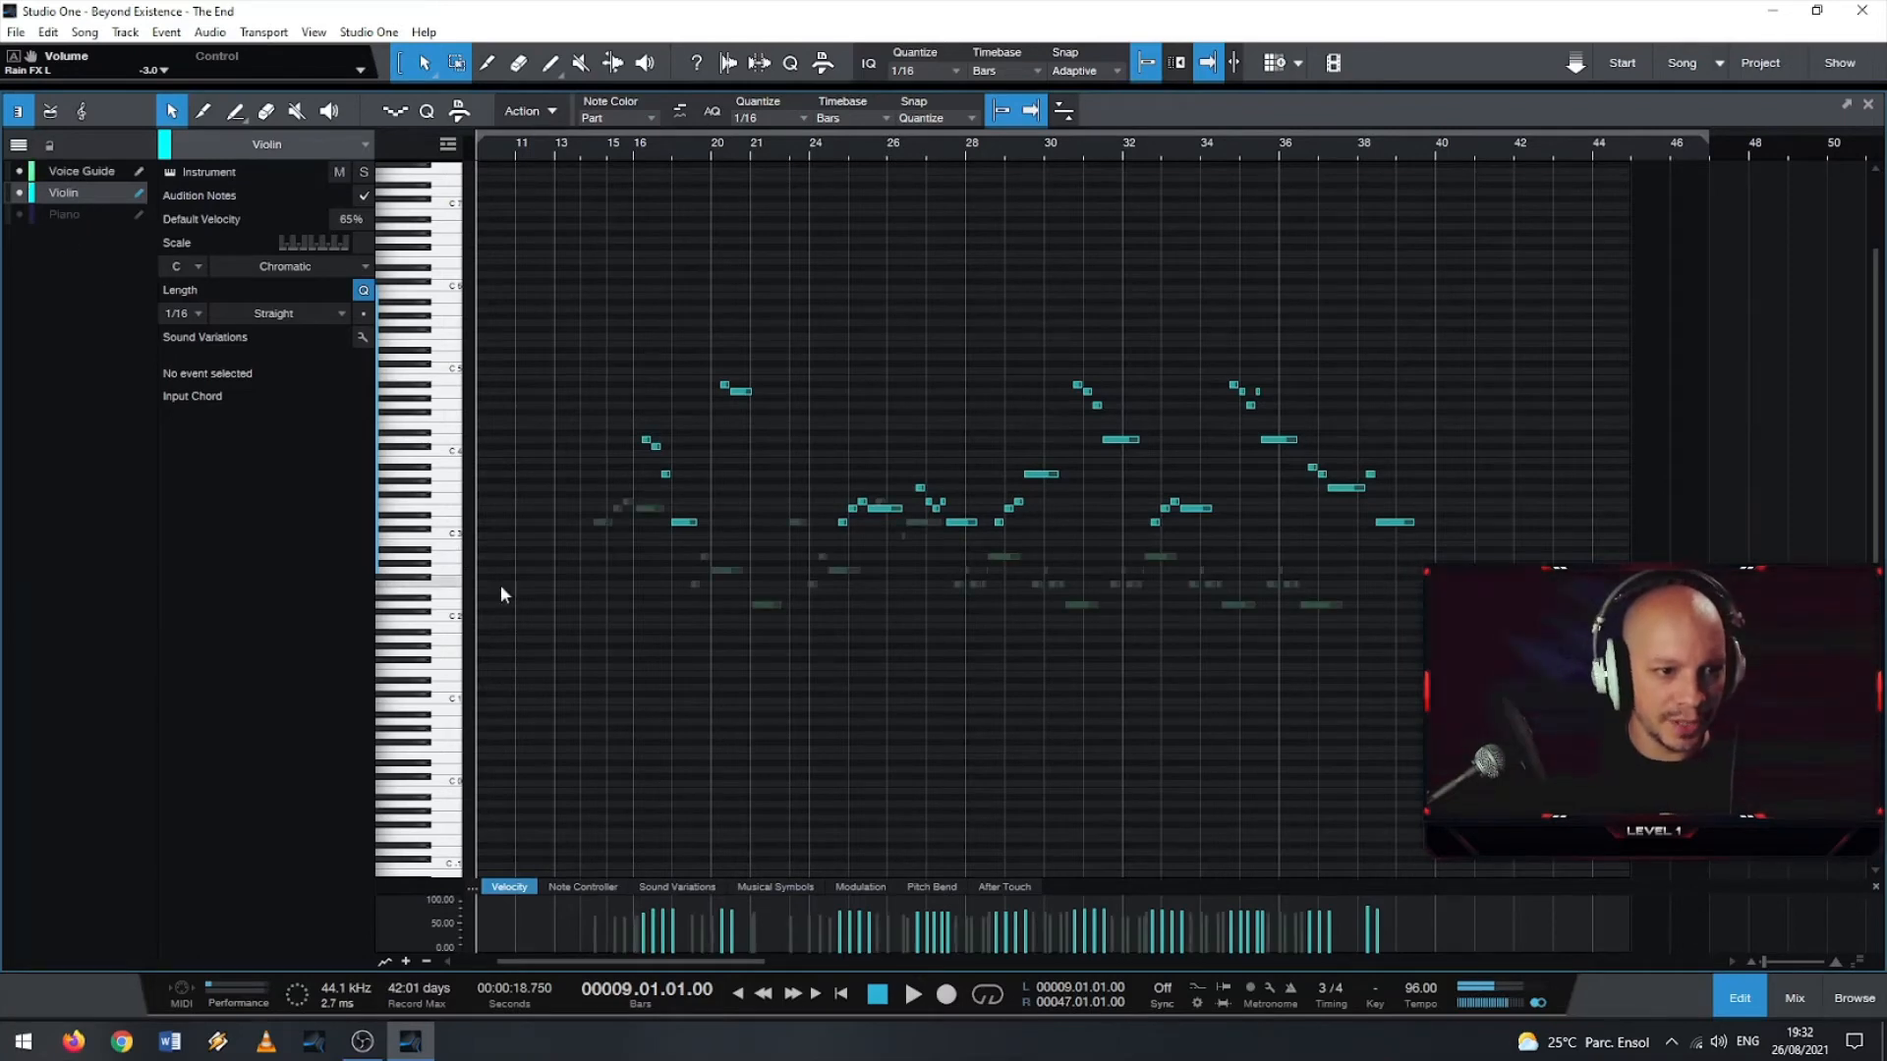
- Play the Violin and Voice Guide parts from about bar 14 up to the first violin note in bar 16
scroll(500, 586, "up", 3)
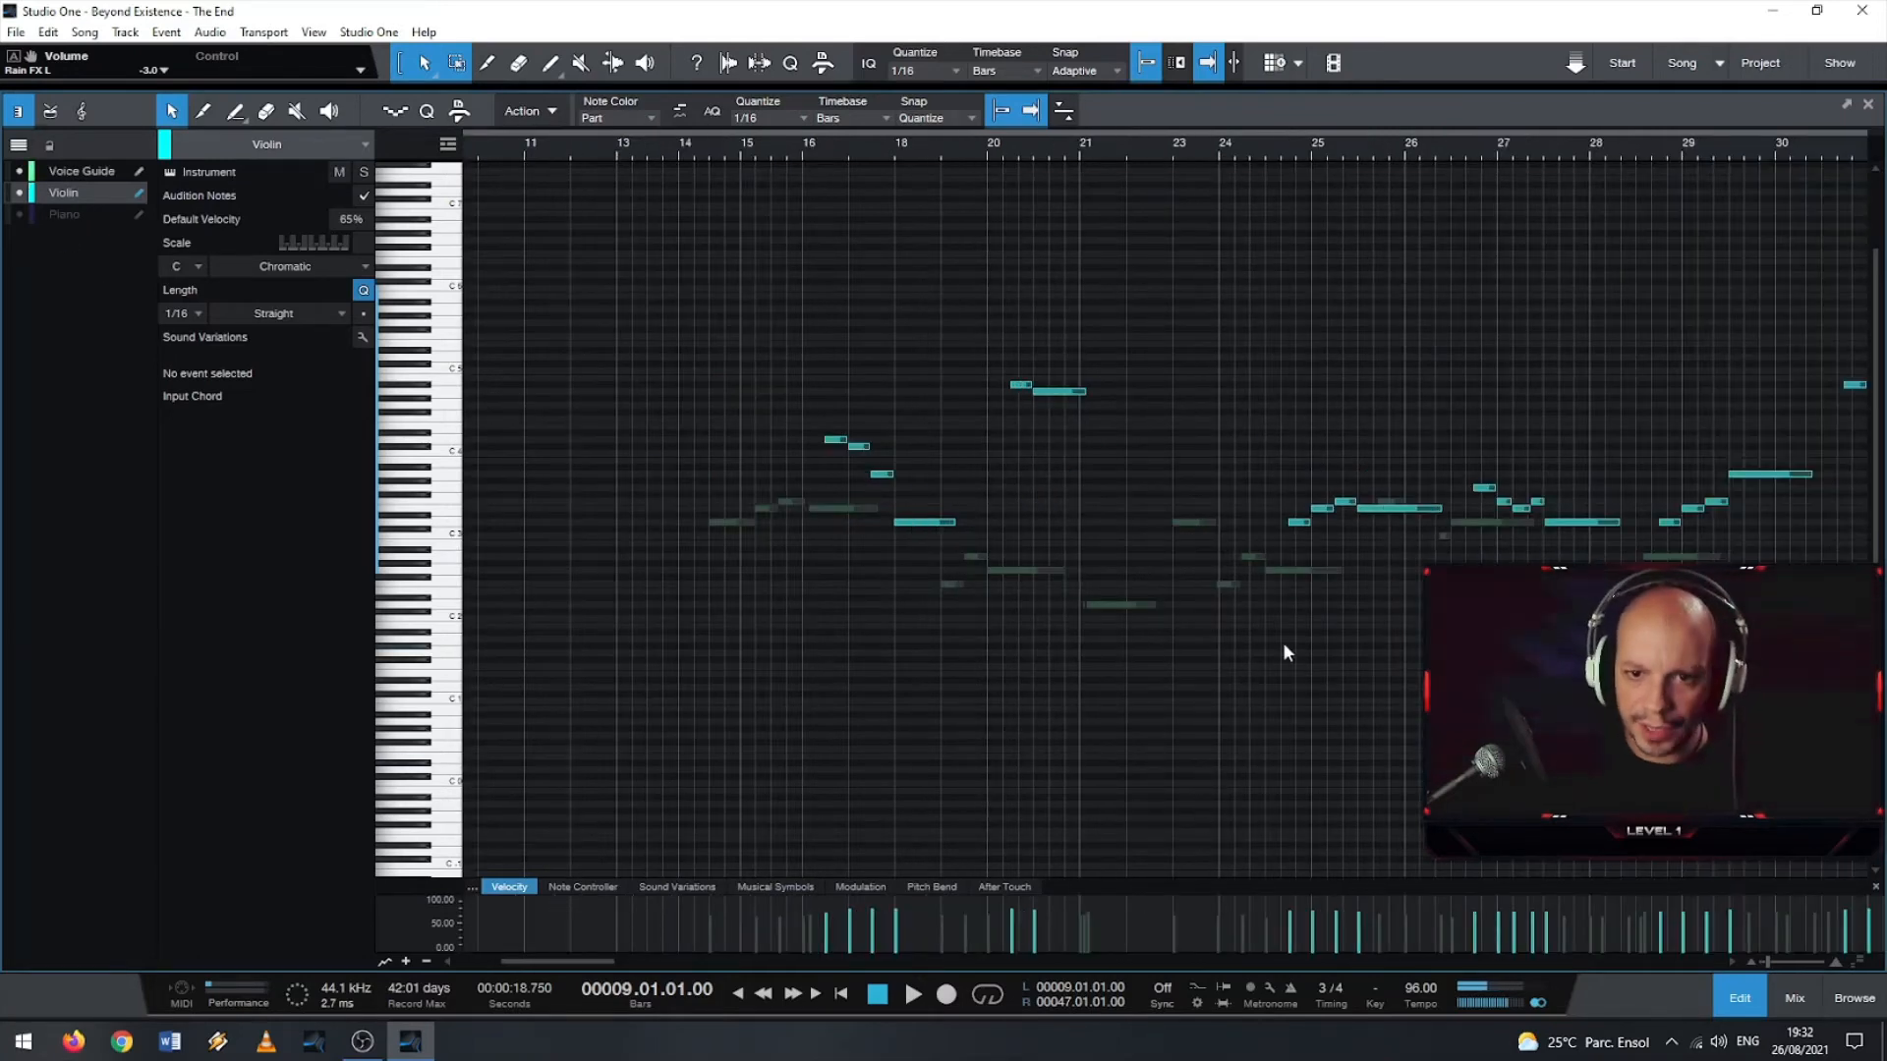
scroll(1282, 641, "down", 2)
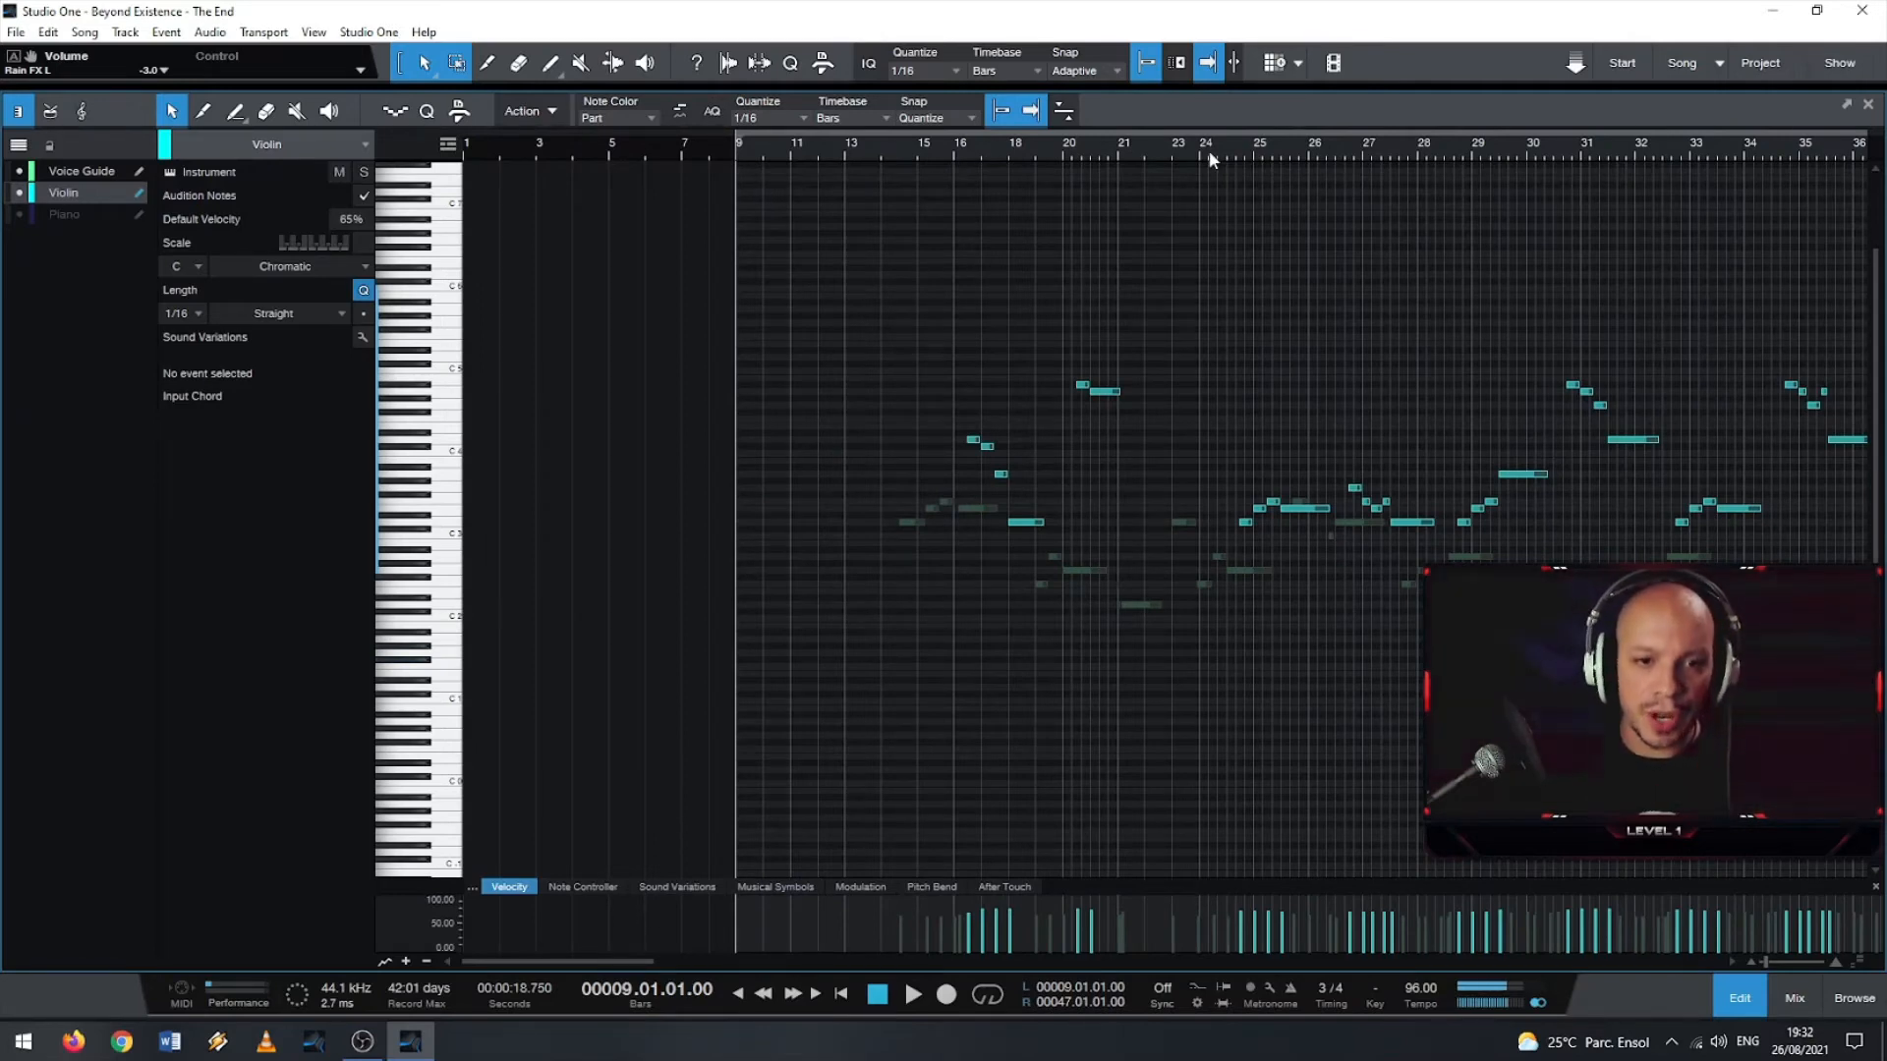
scroll(1089, 583, "up", 3)
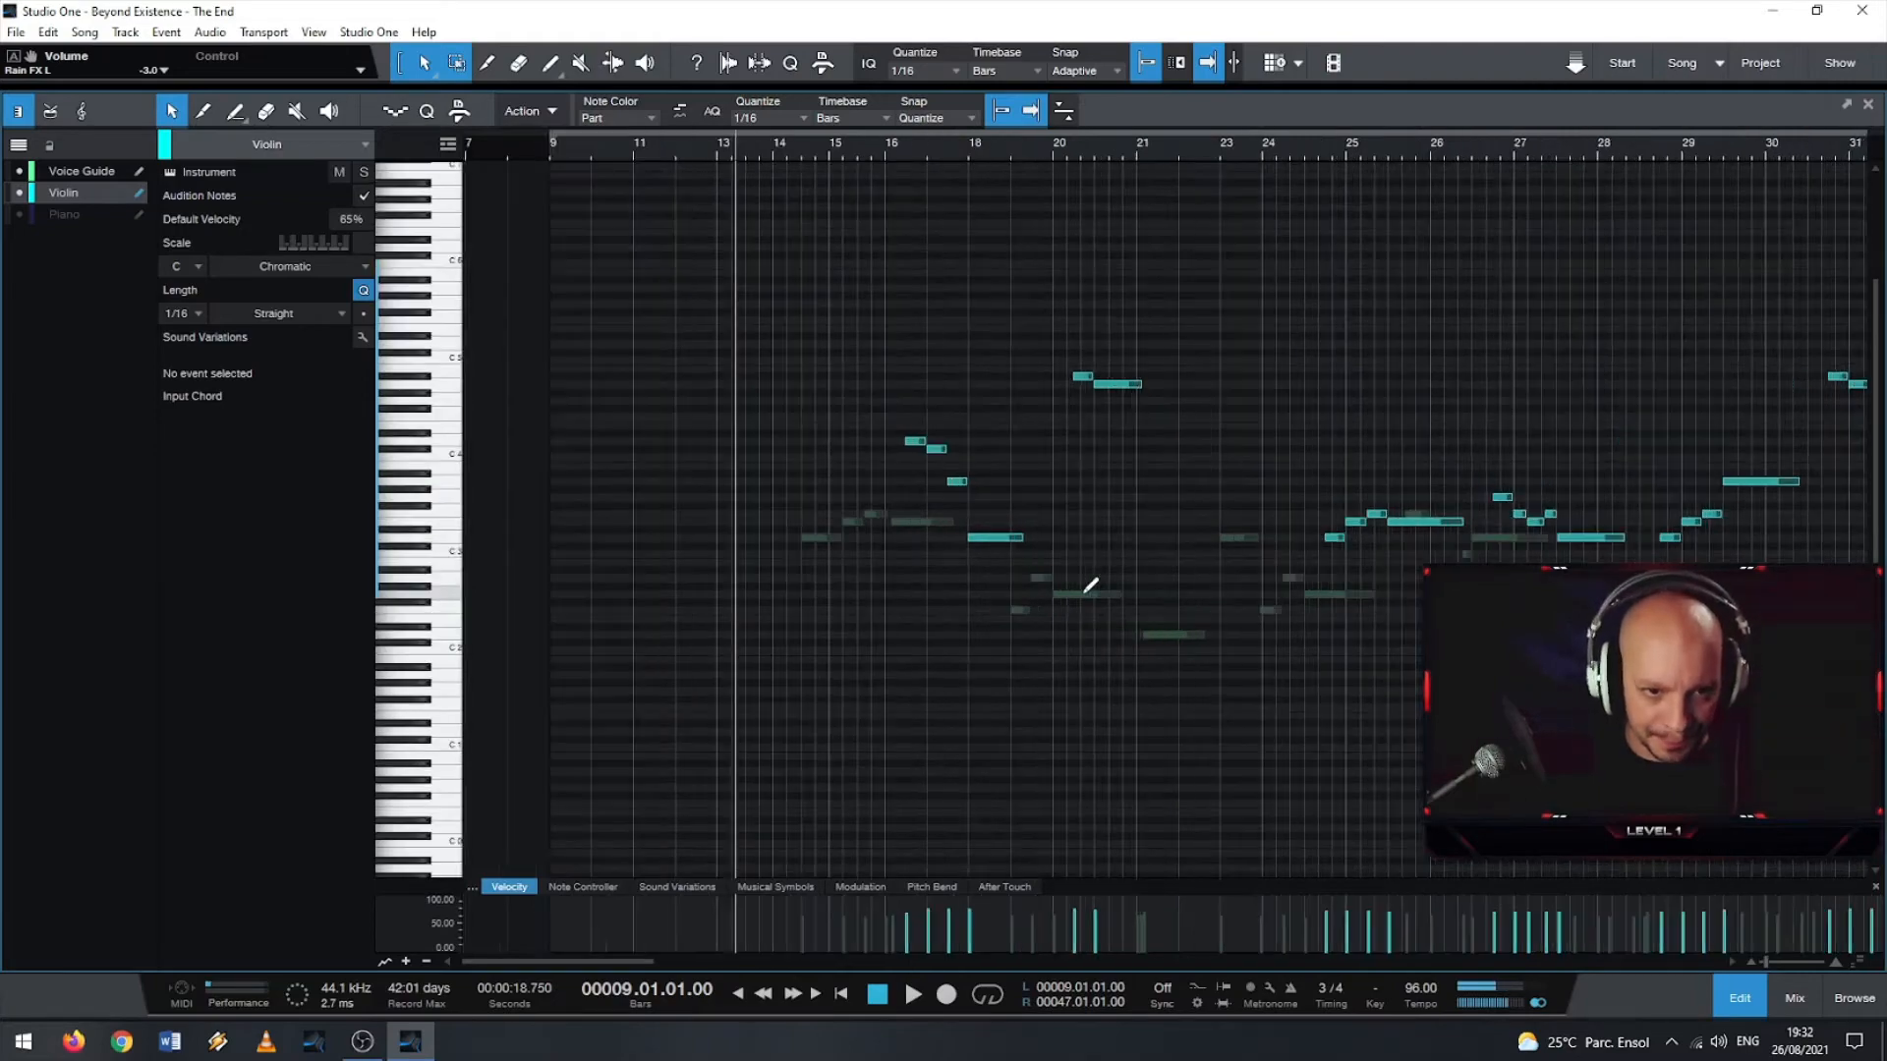
scroll(1089, 582, "up", 3)
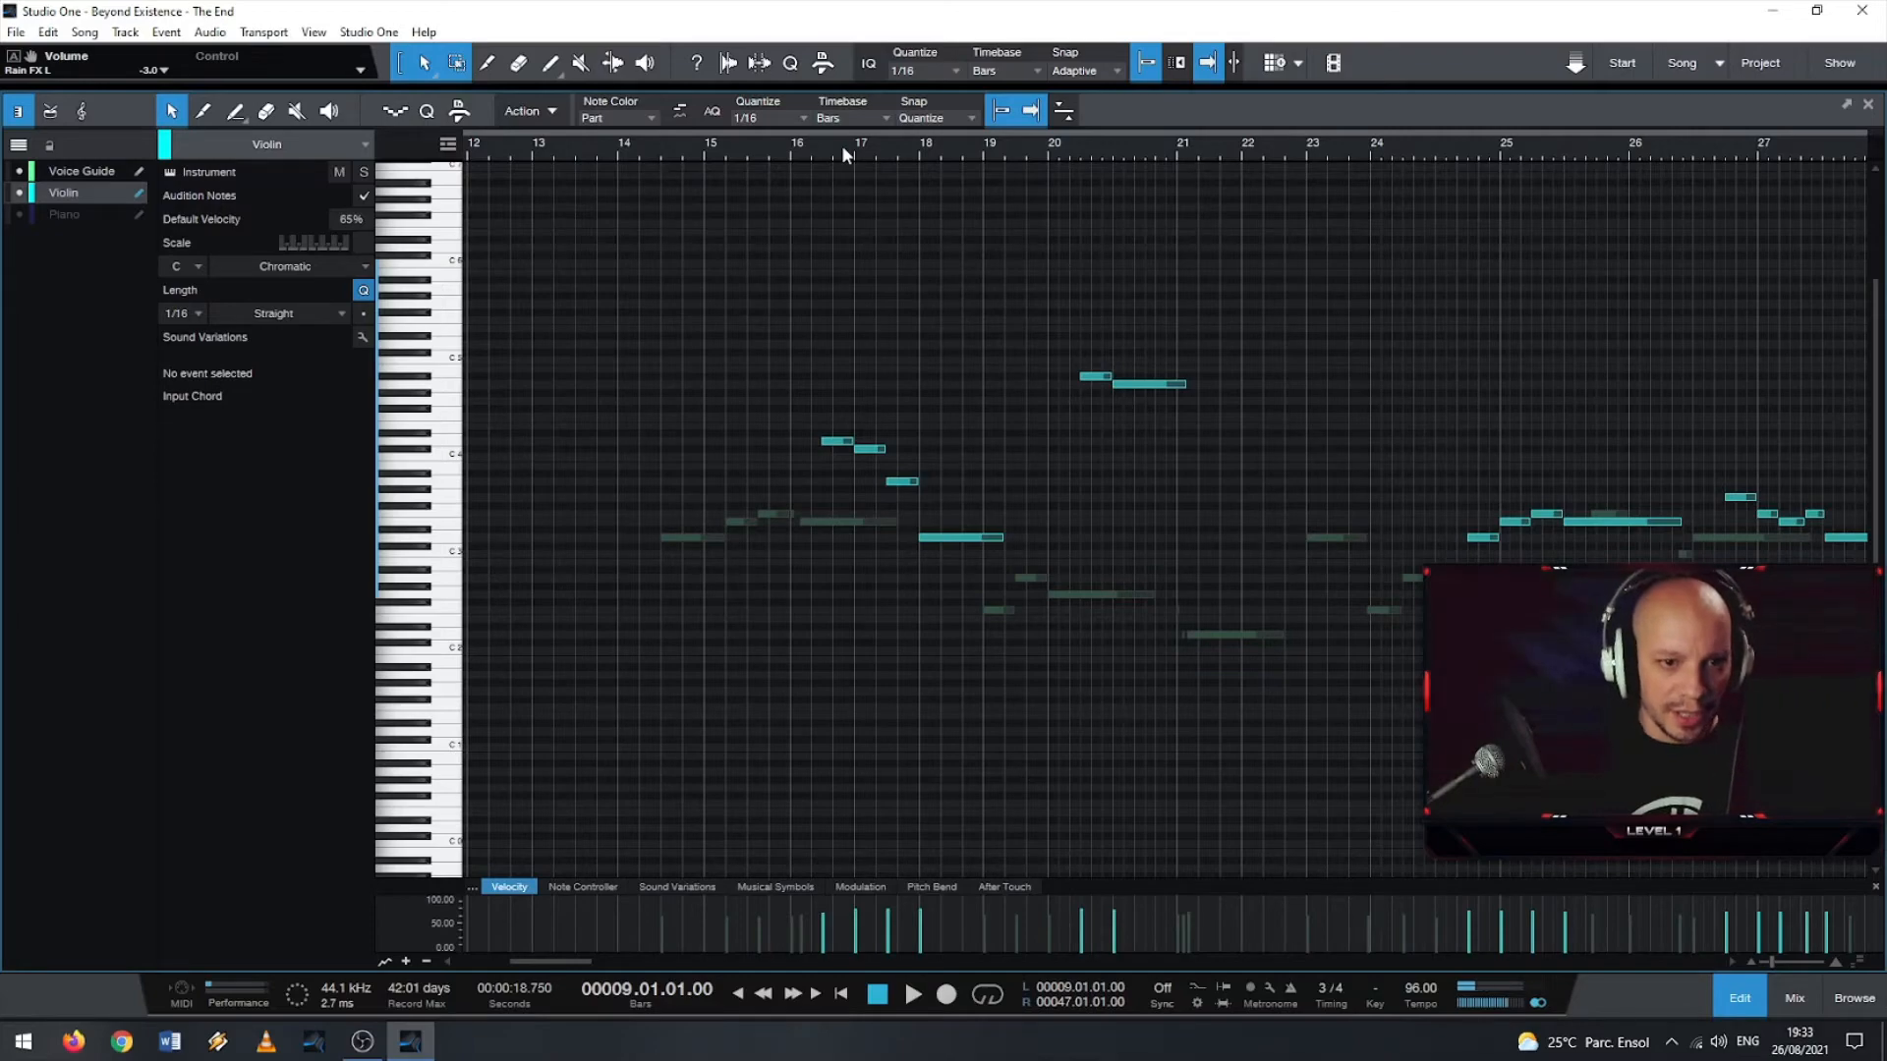
scroll(914, 418, "up", 2)
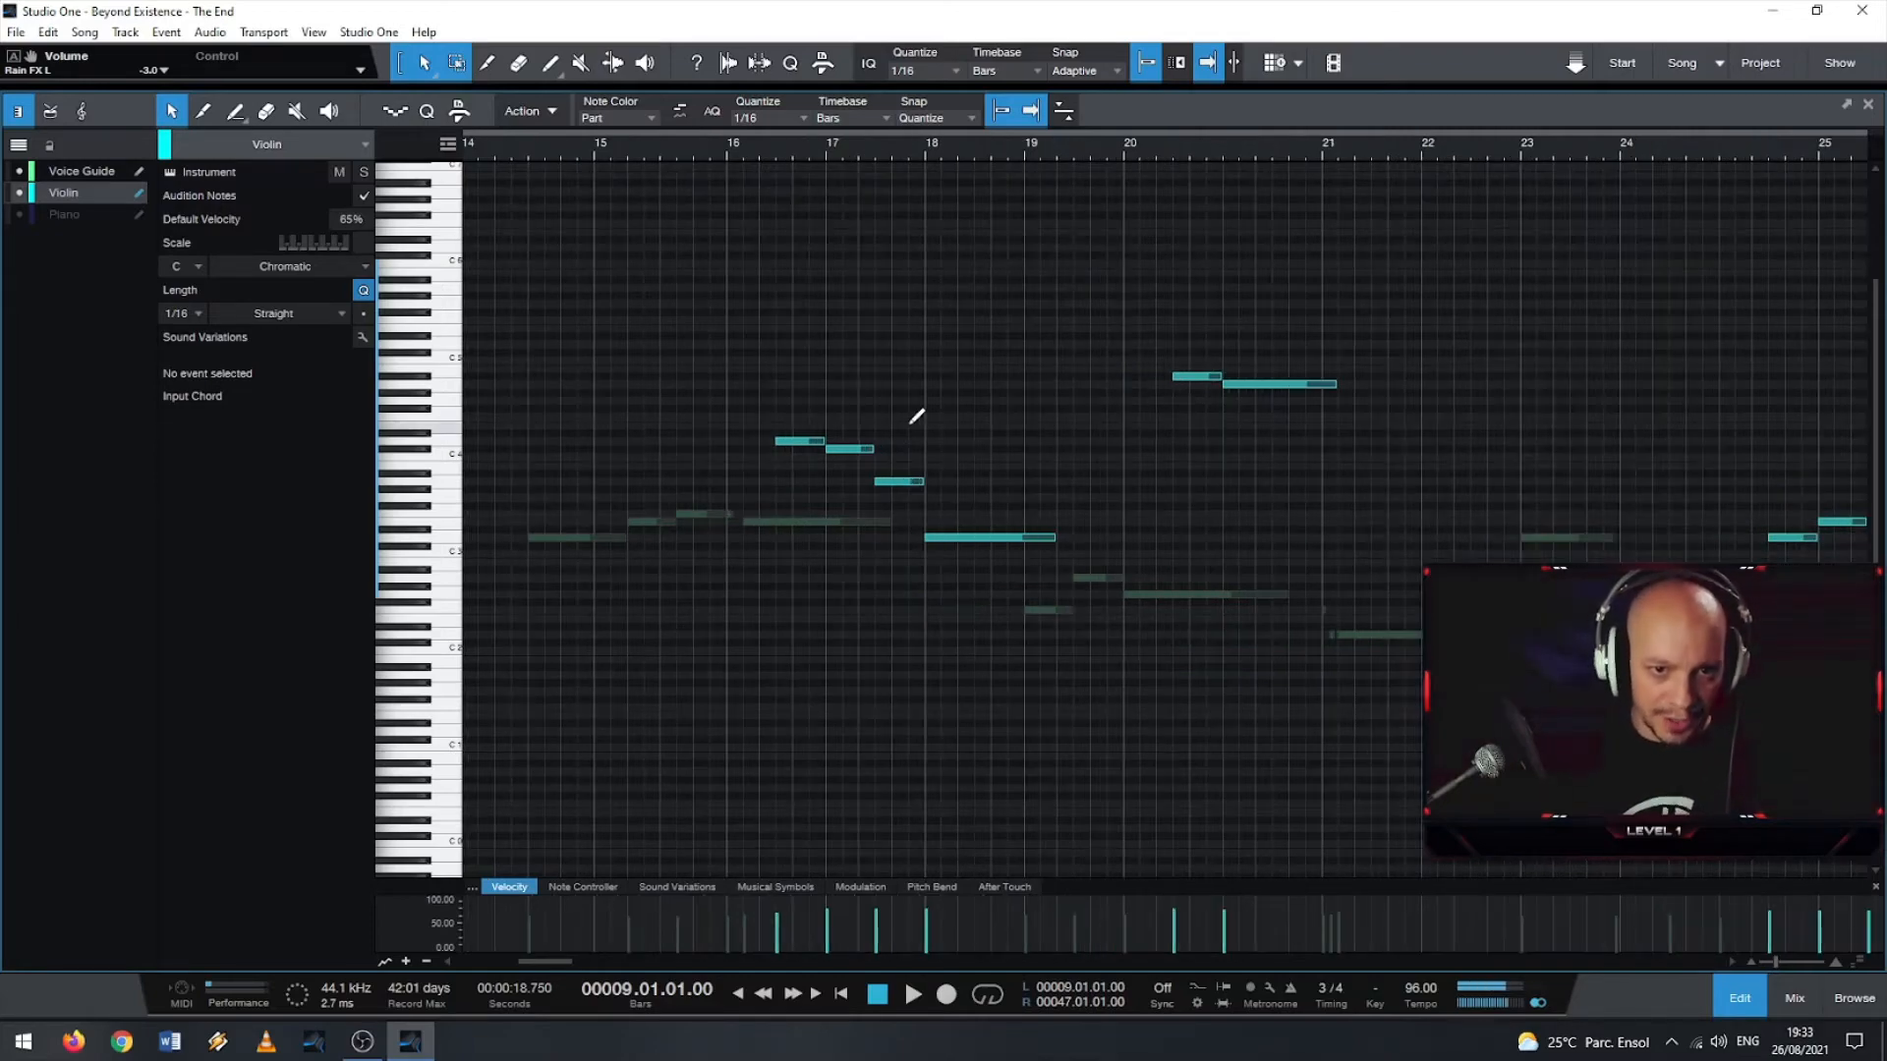
scroll(914, 398, "down", 2)
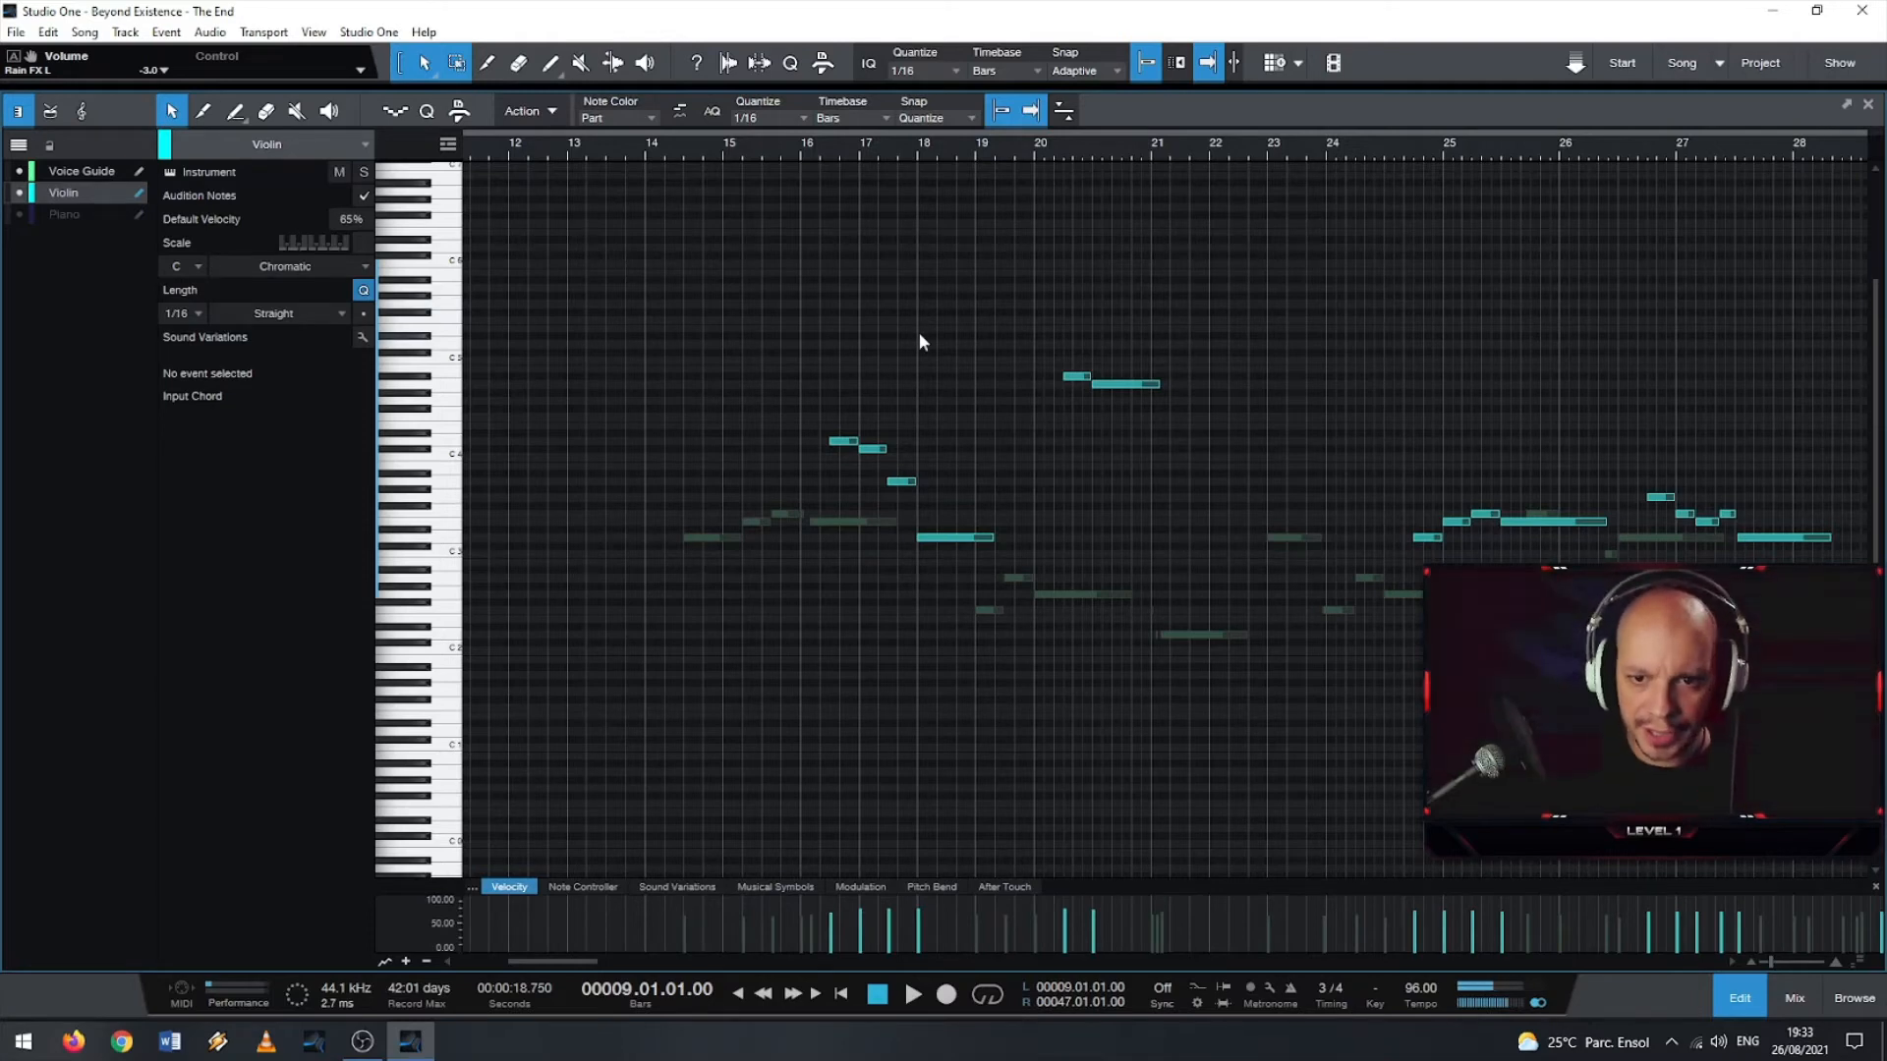
scroll(861, 454, "up", 2)
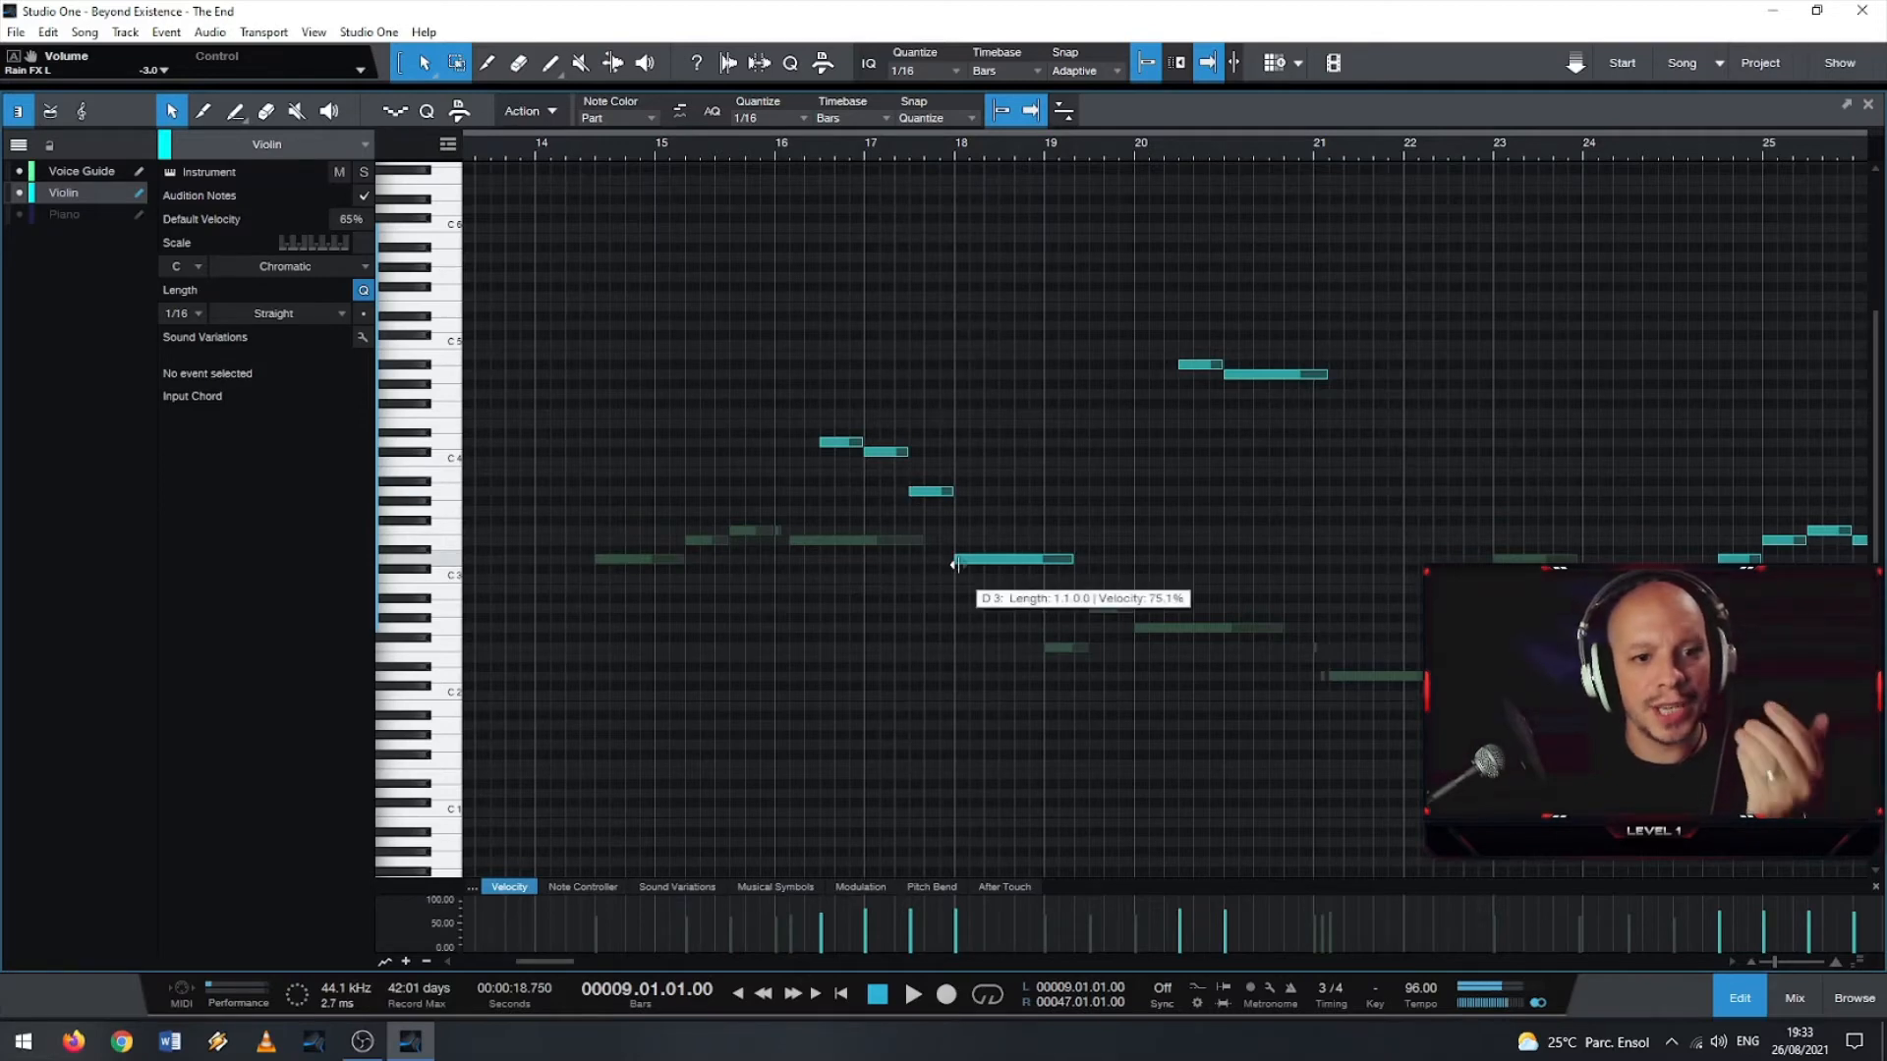
left_click(578, 152)
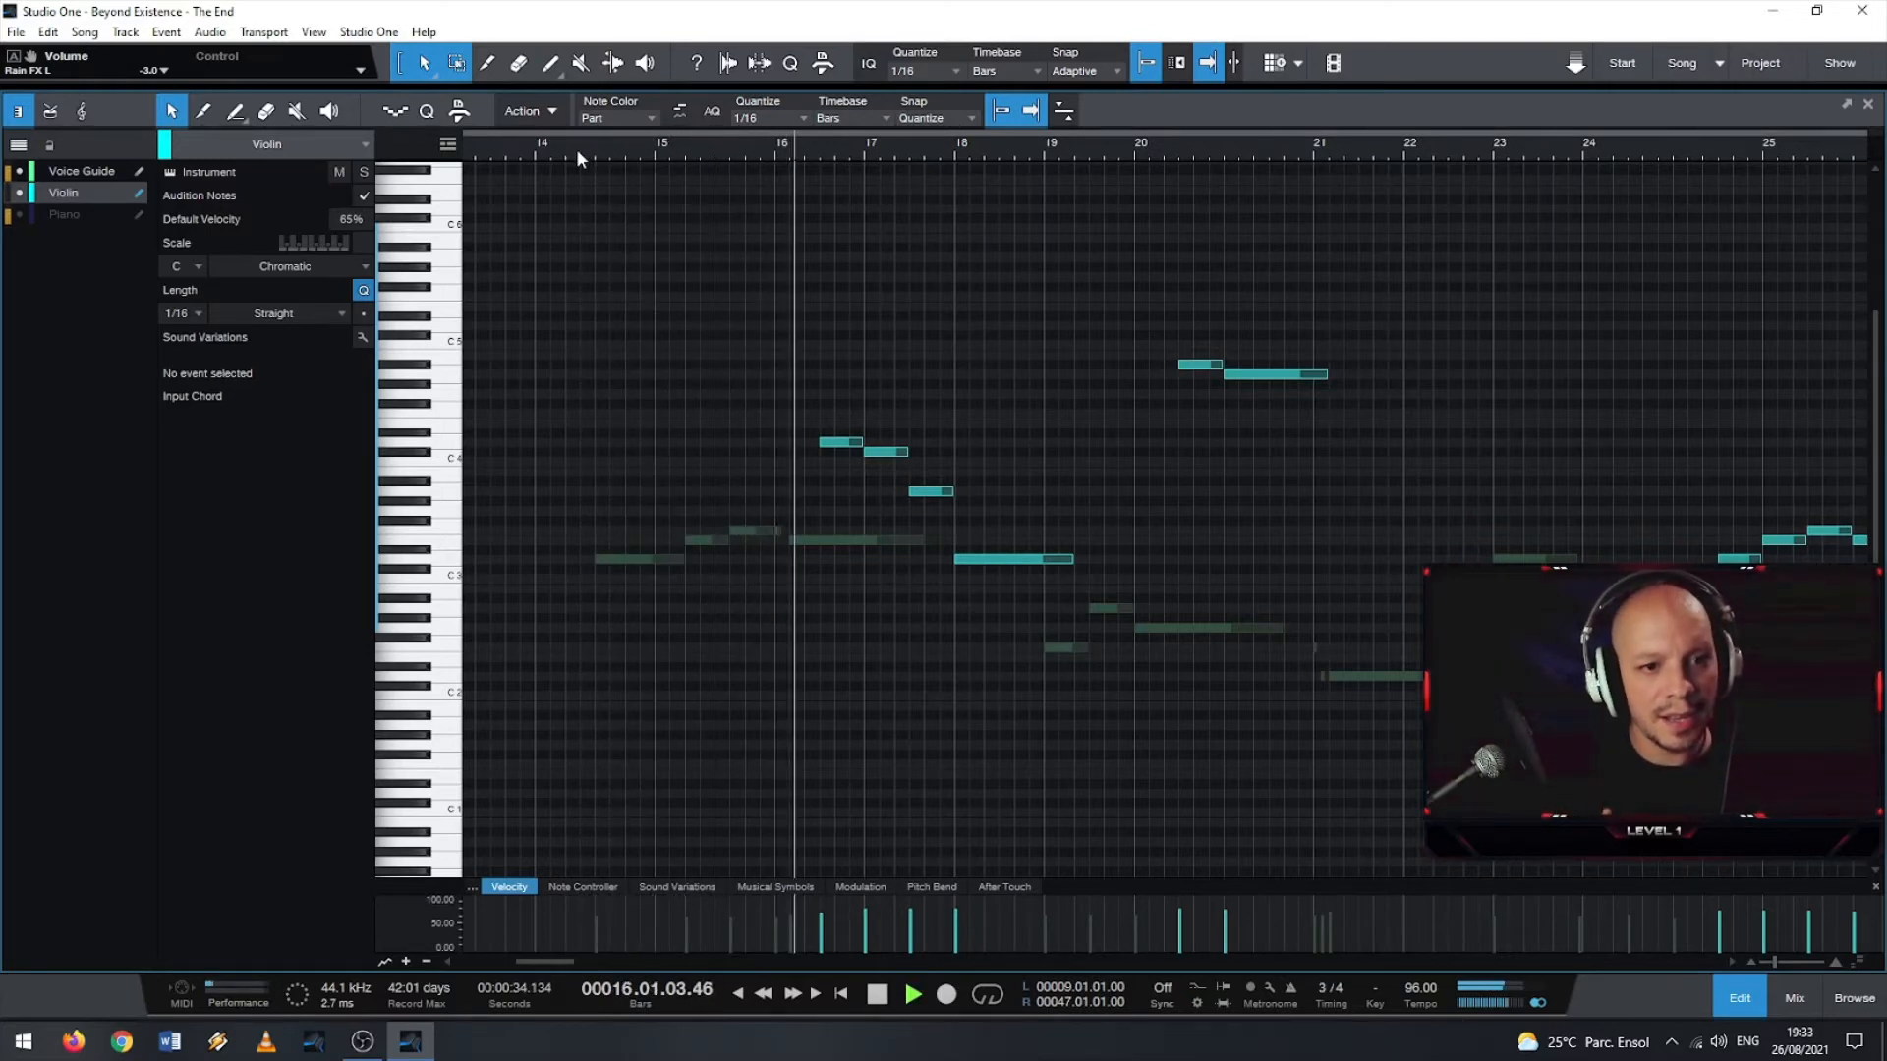
key("space")
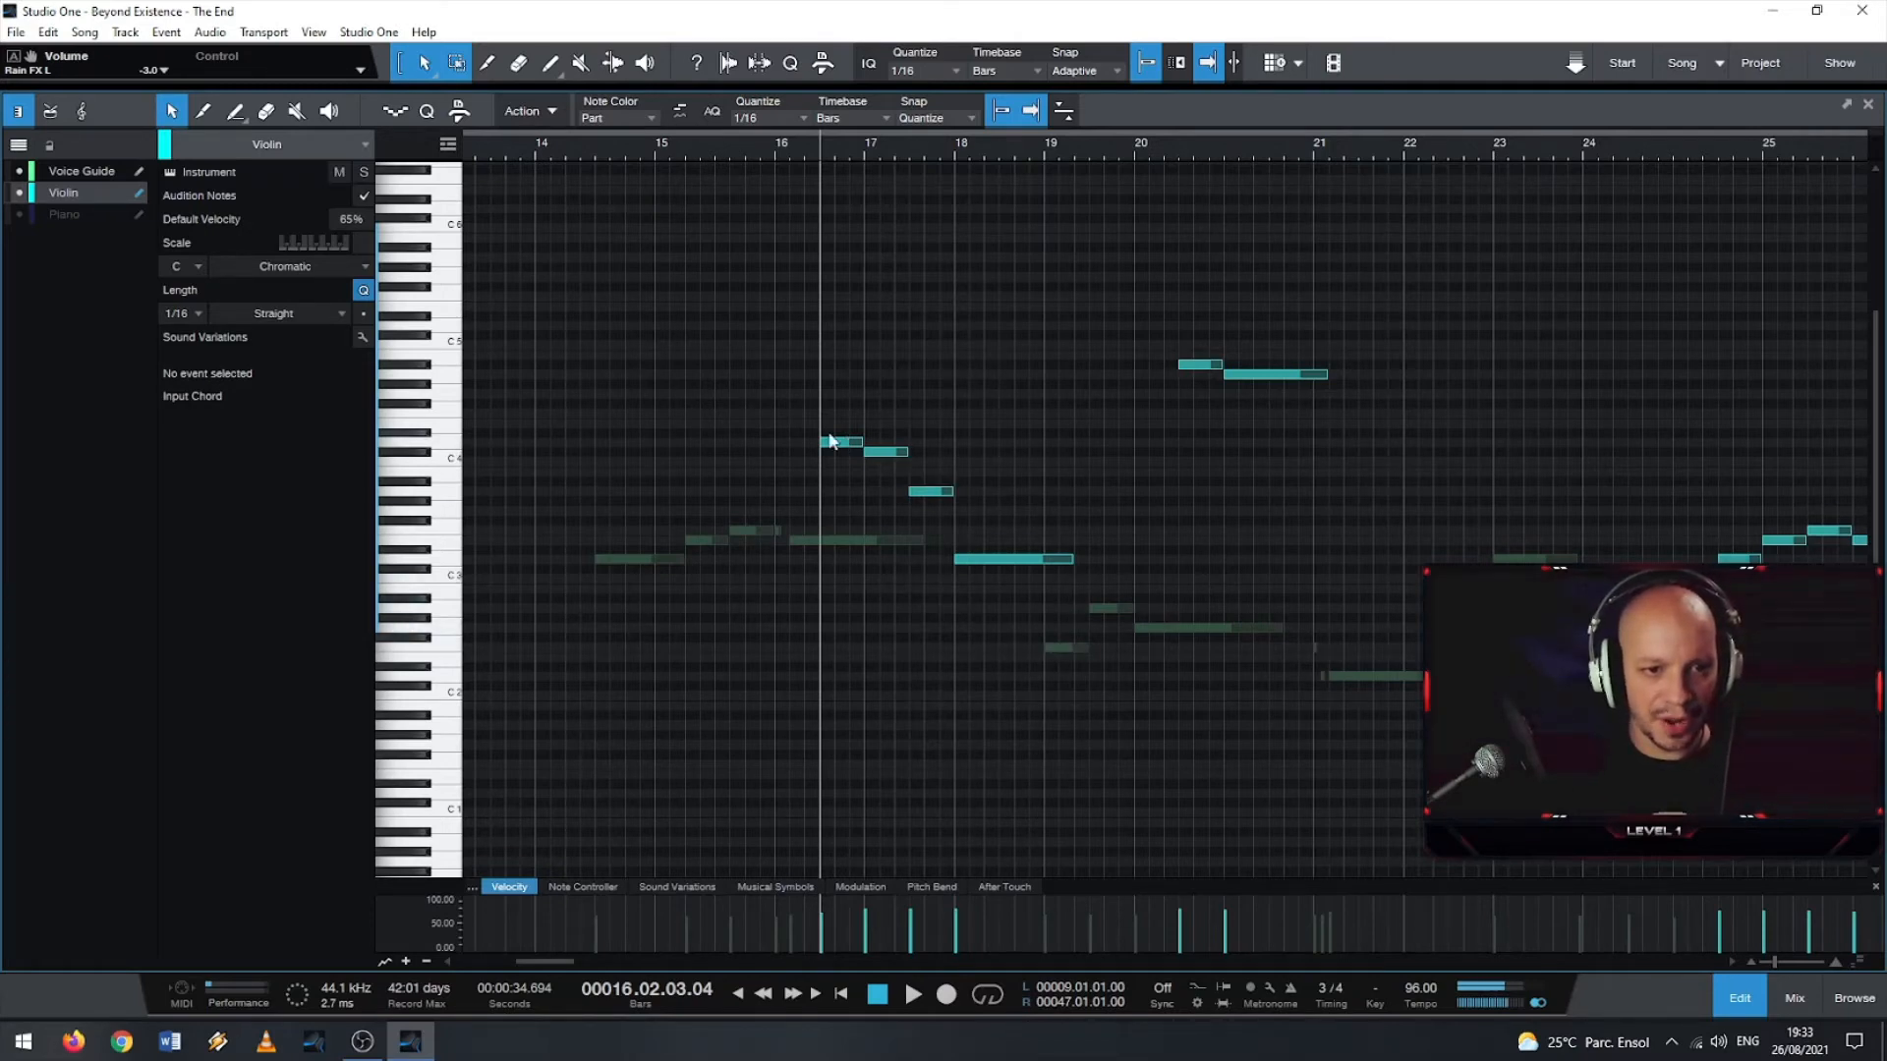
- Point out the first four-note violin phrase, leave it unselected, and play from bar 15 into bar 20 to hear it against the Voice Guide
left_click_drag(1028, 642, 802, 334)
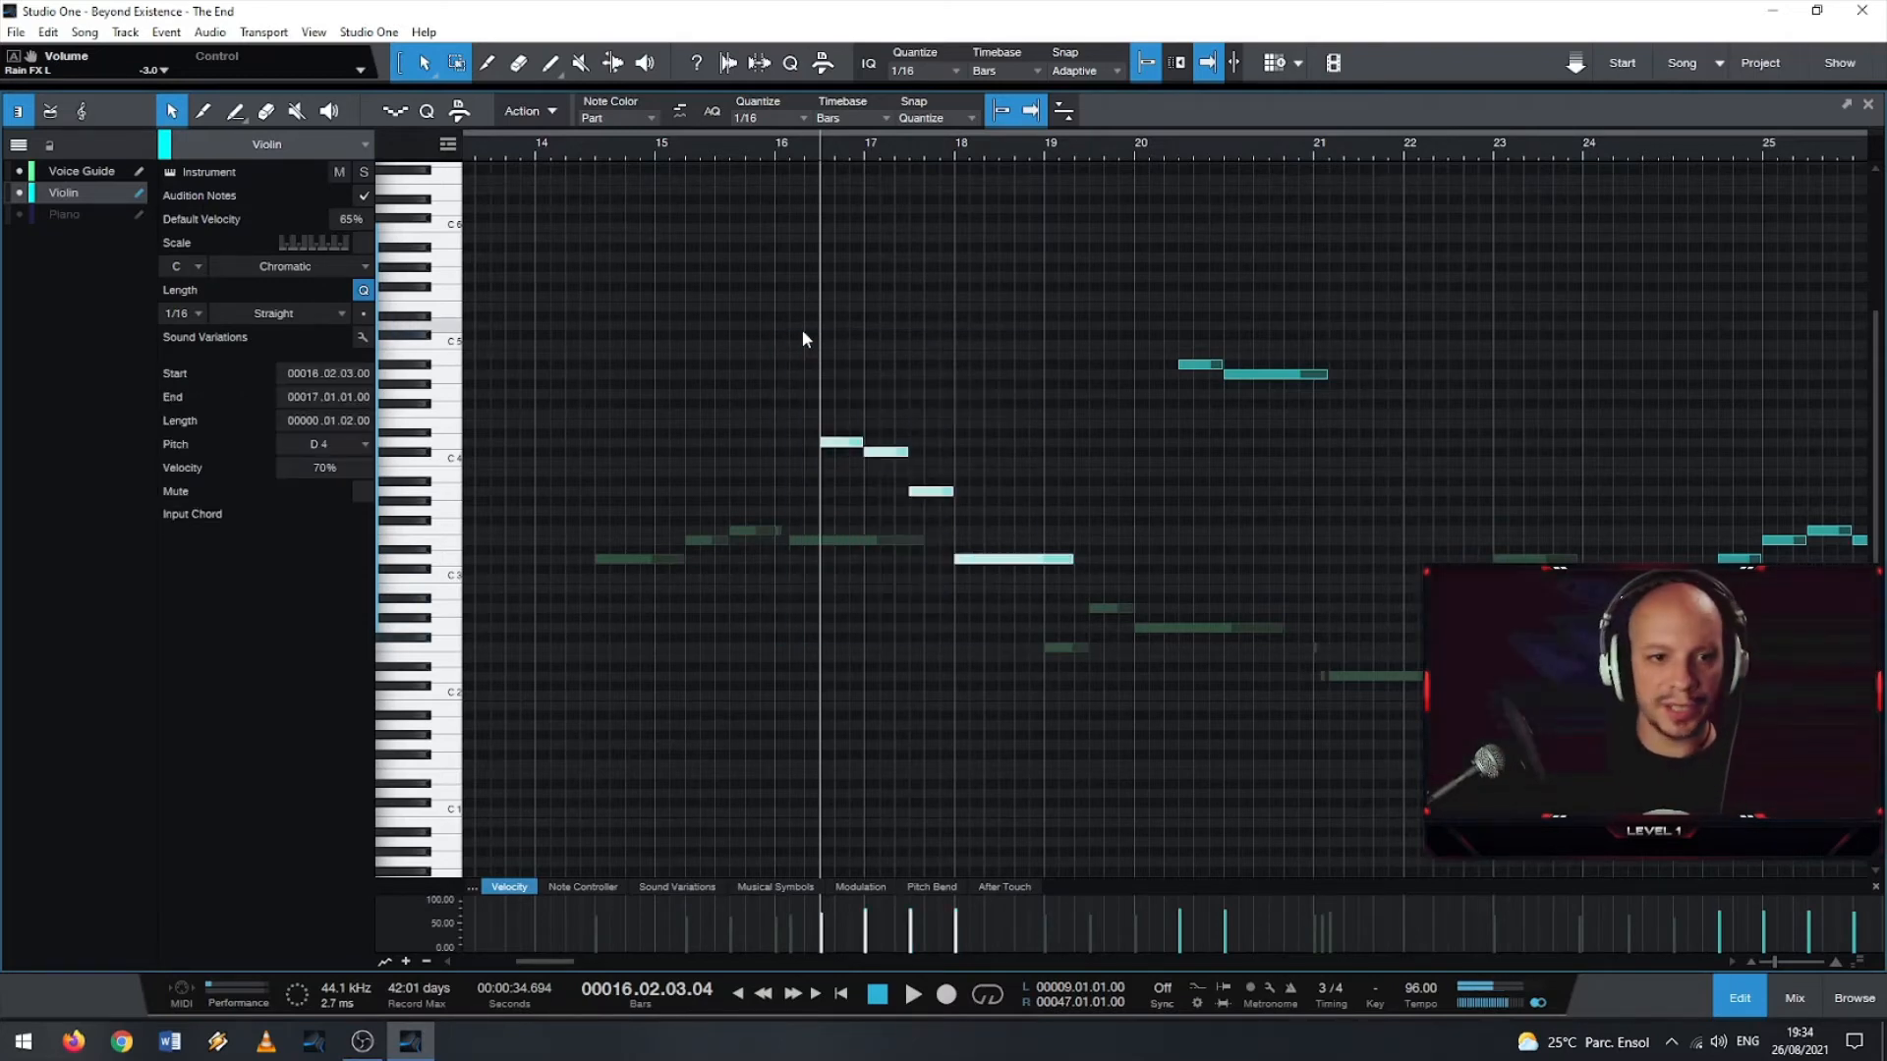
left_click(802, 330)
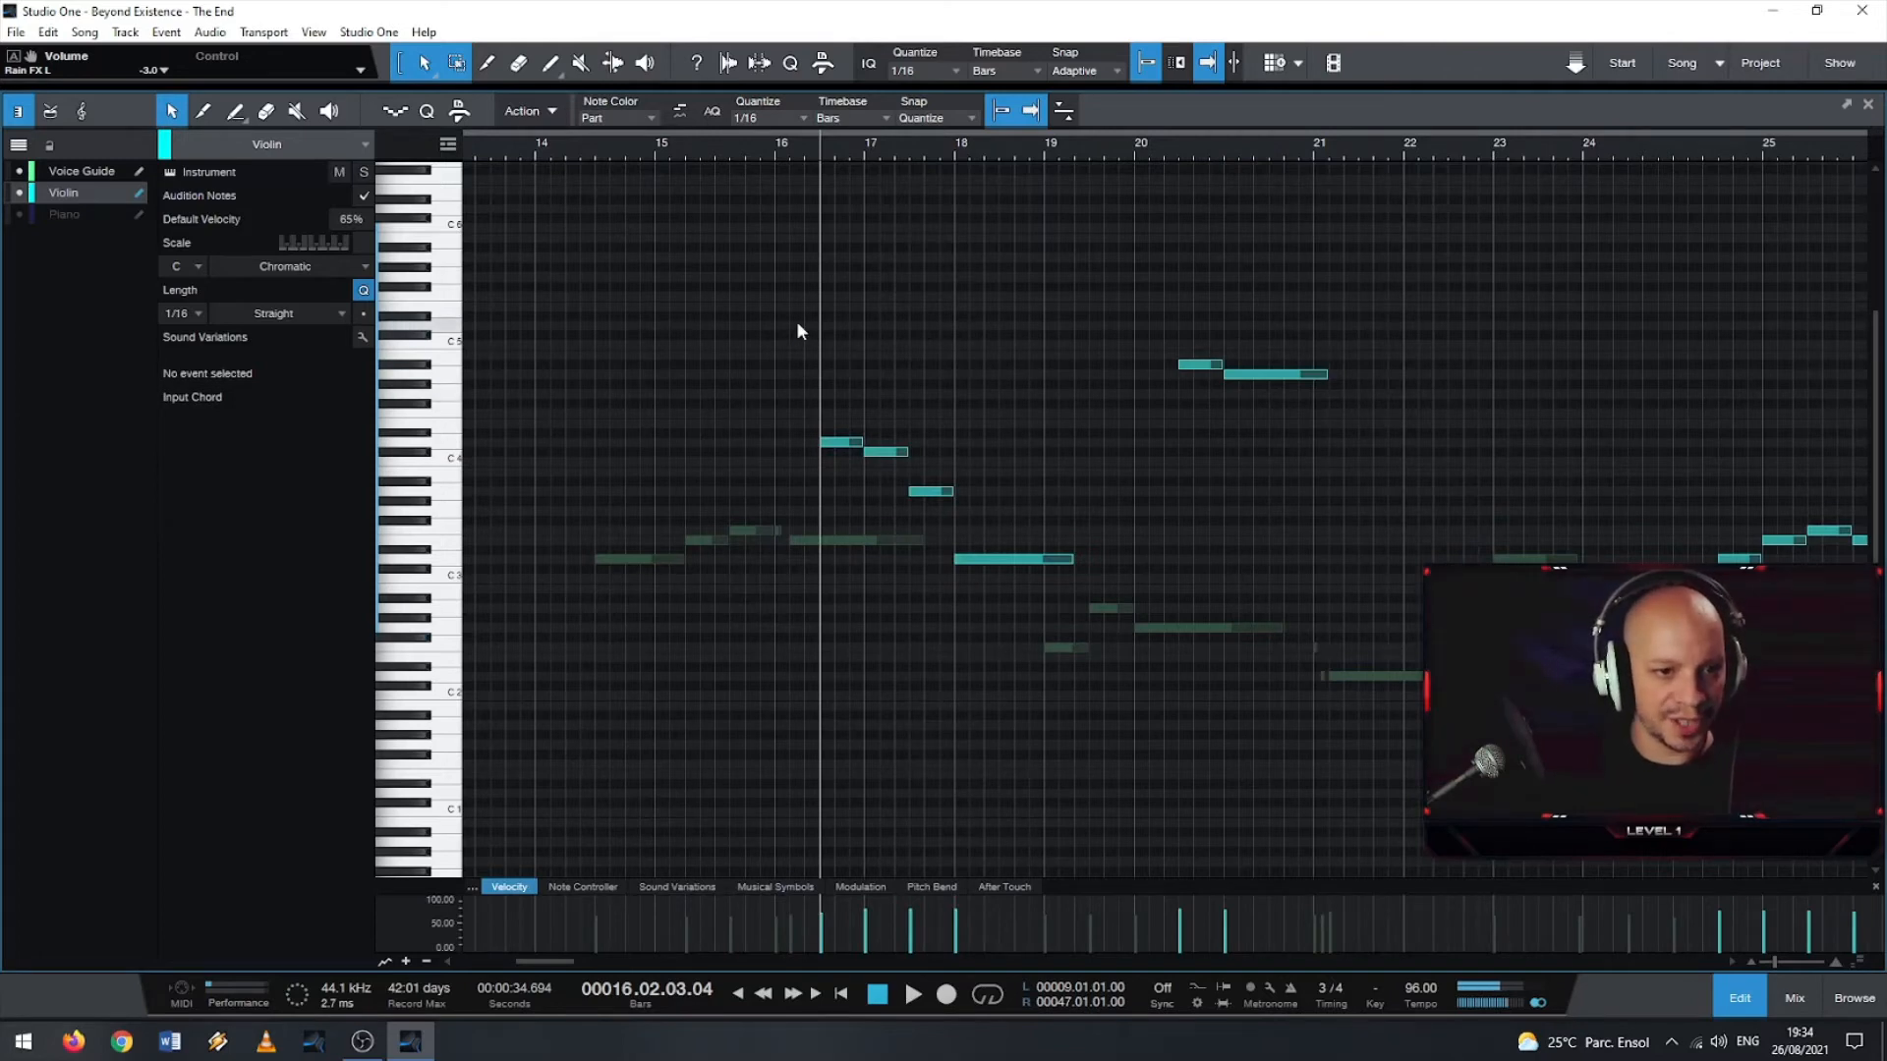
left_click(767, 153)
left_click(709, 147)
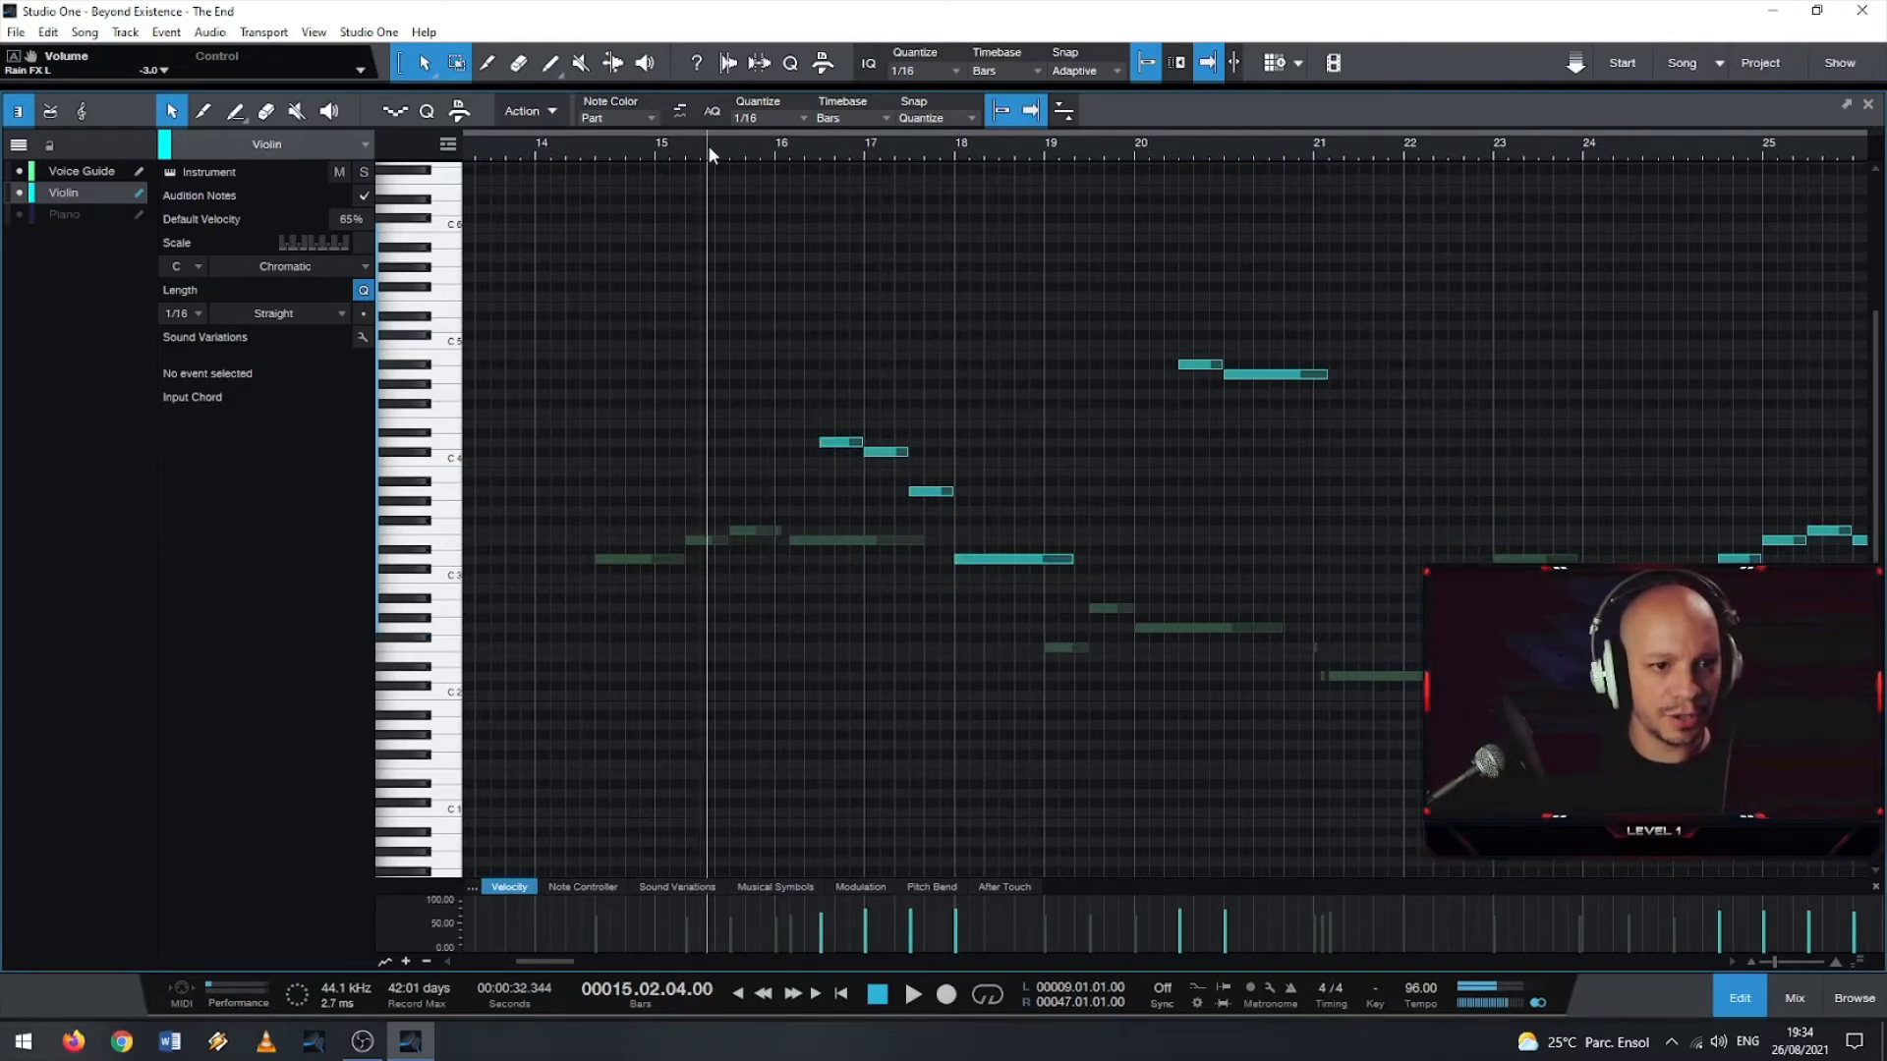
key("space")
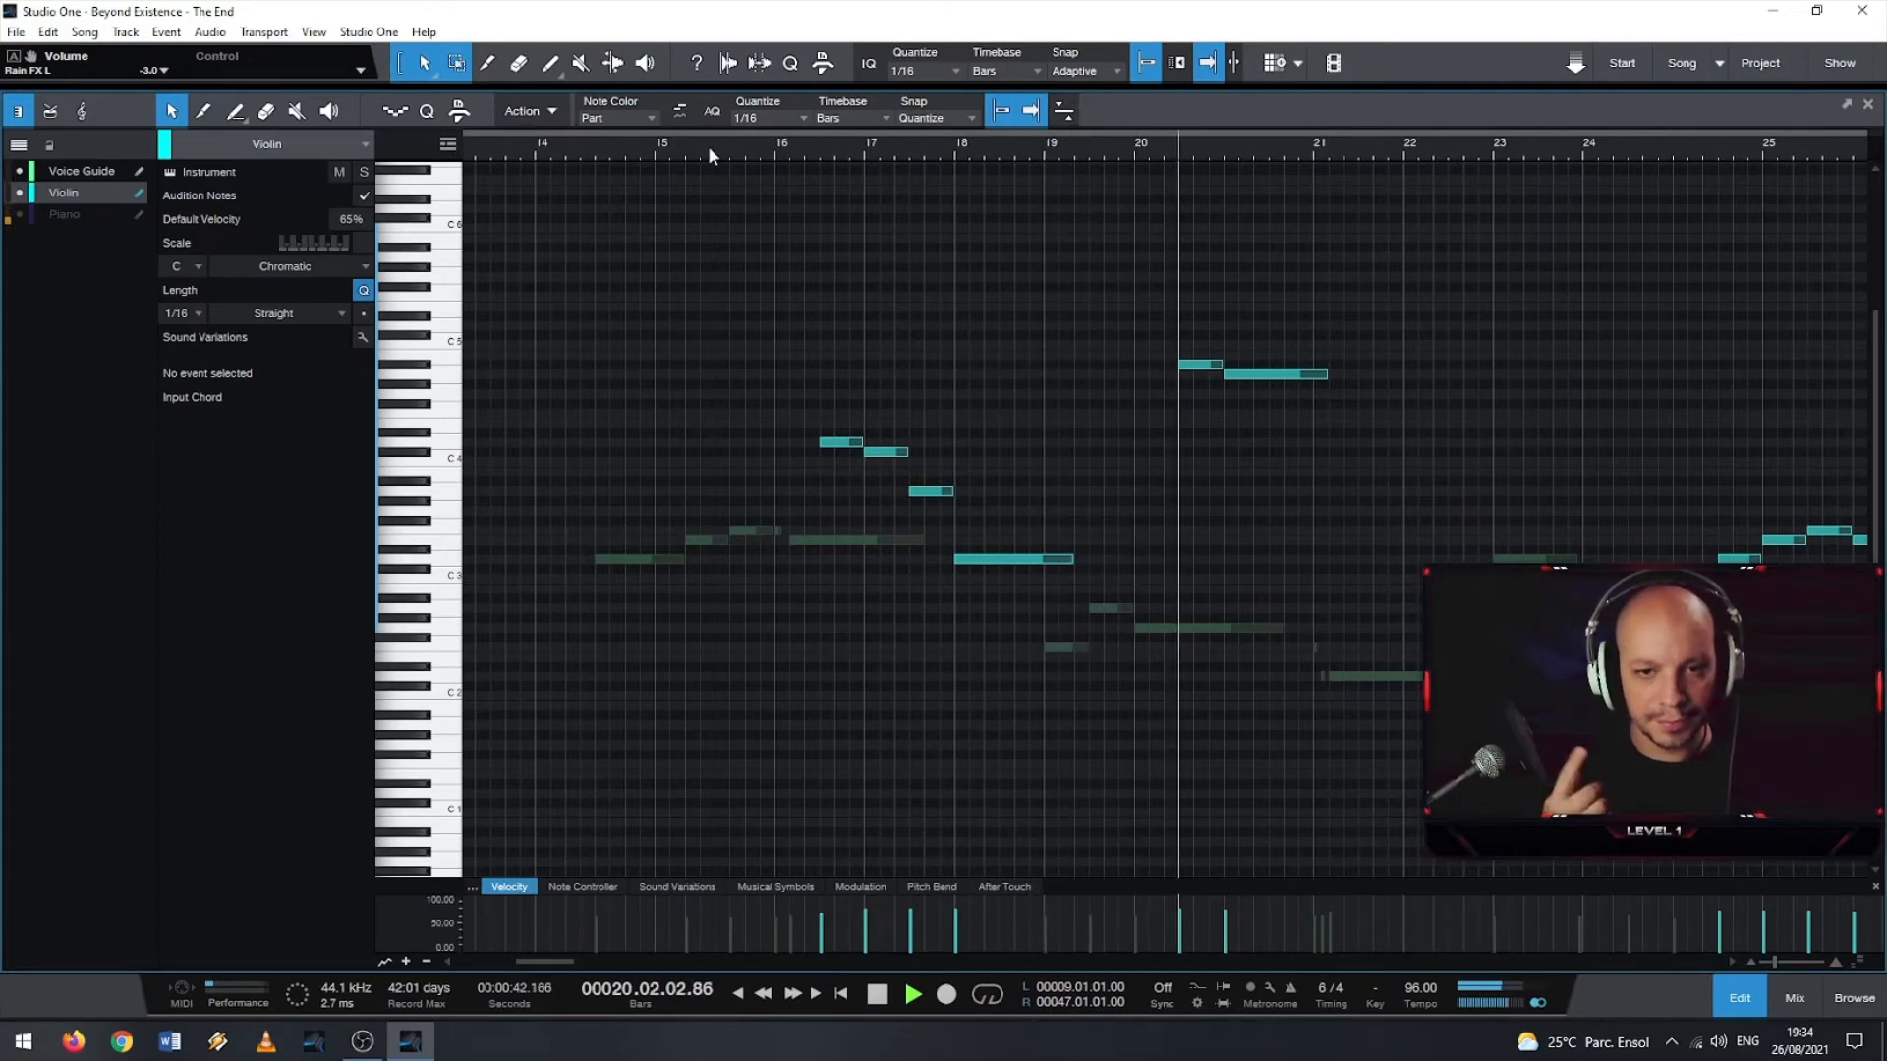
key("space")
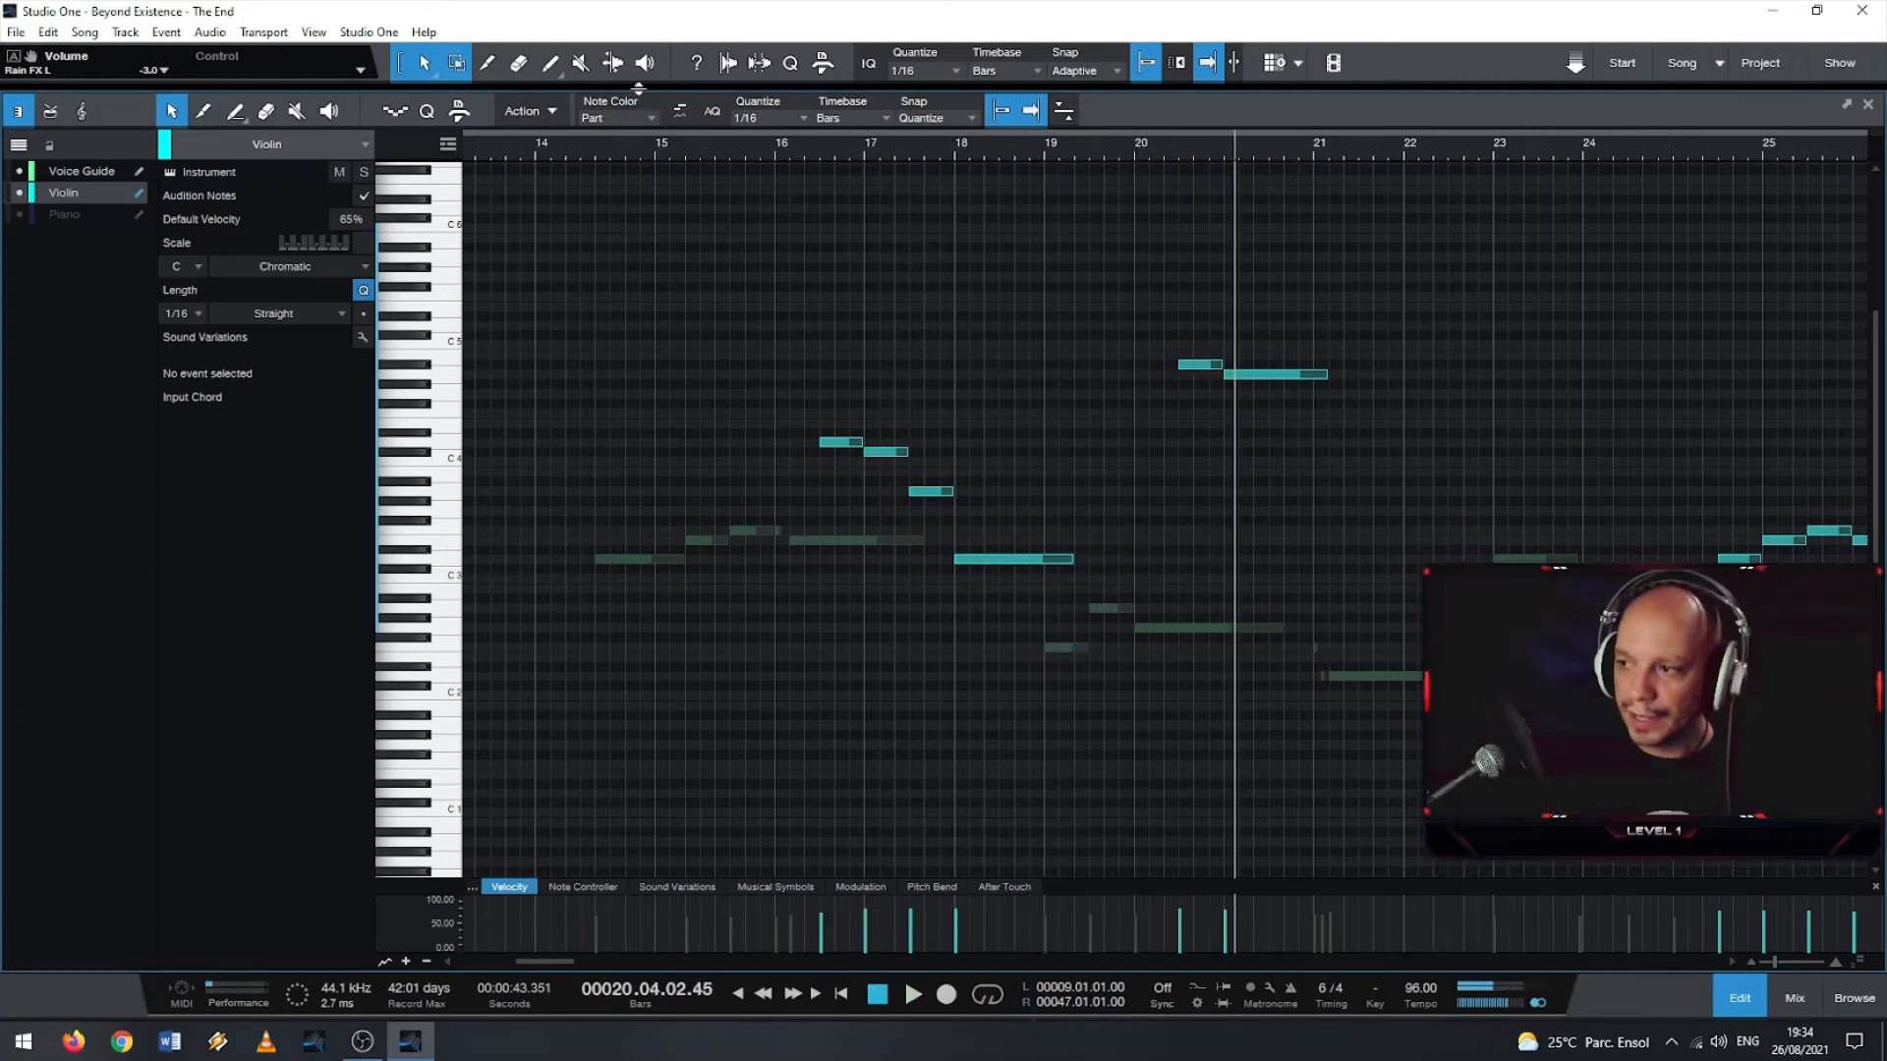
- Examine how the Violin phrases alternate and overlap with the Voice Guide notes from bar 20 to bar 40
scroll(1166, 421, "down", 5)
scroll(1271, 495, "down", 4)
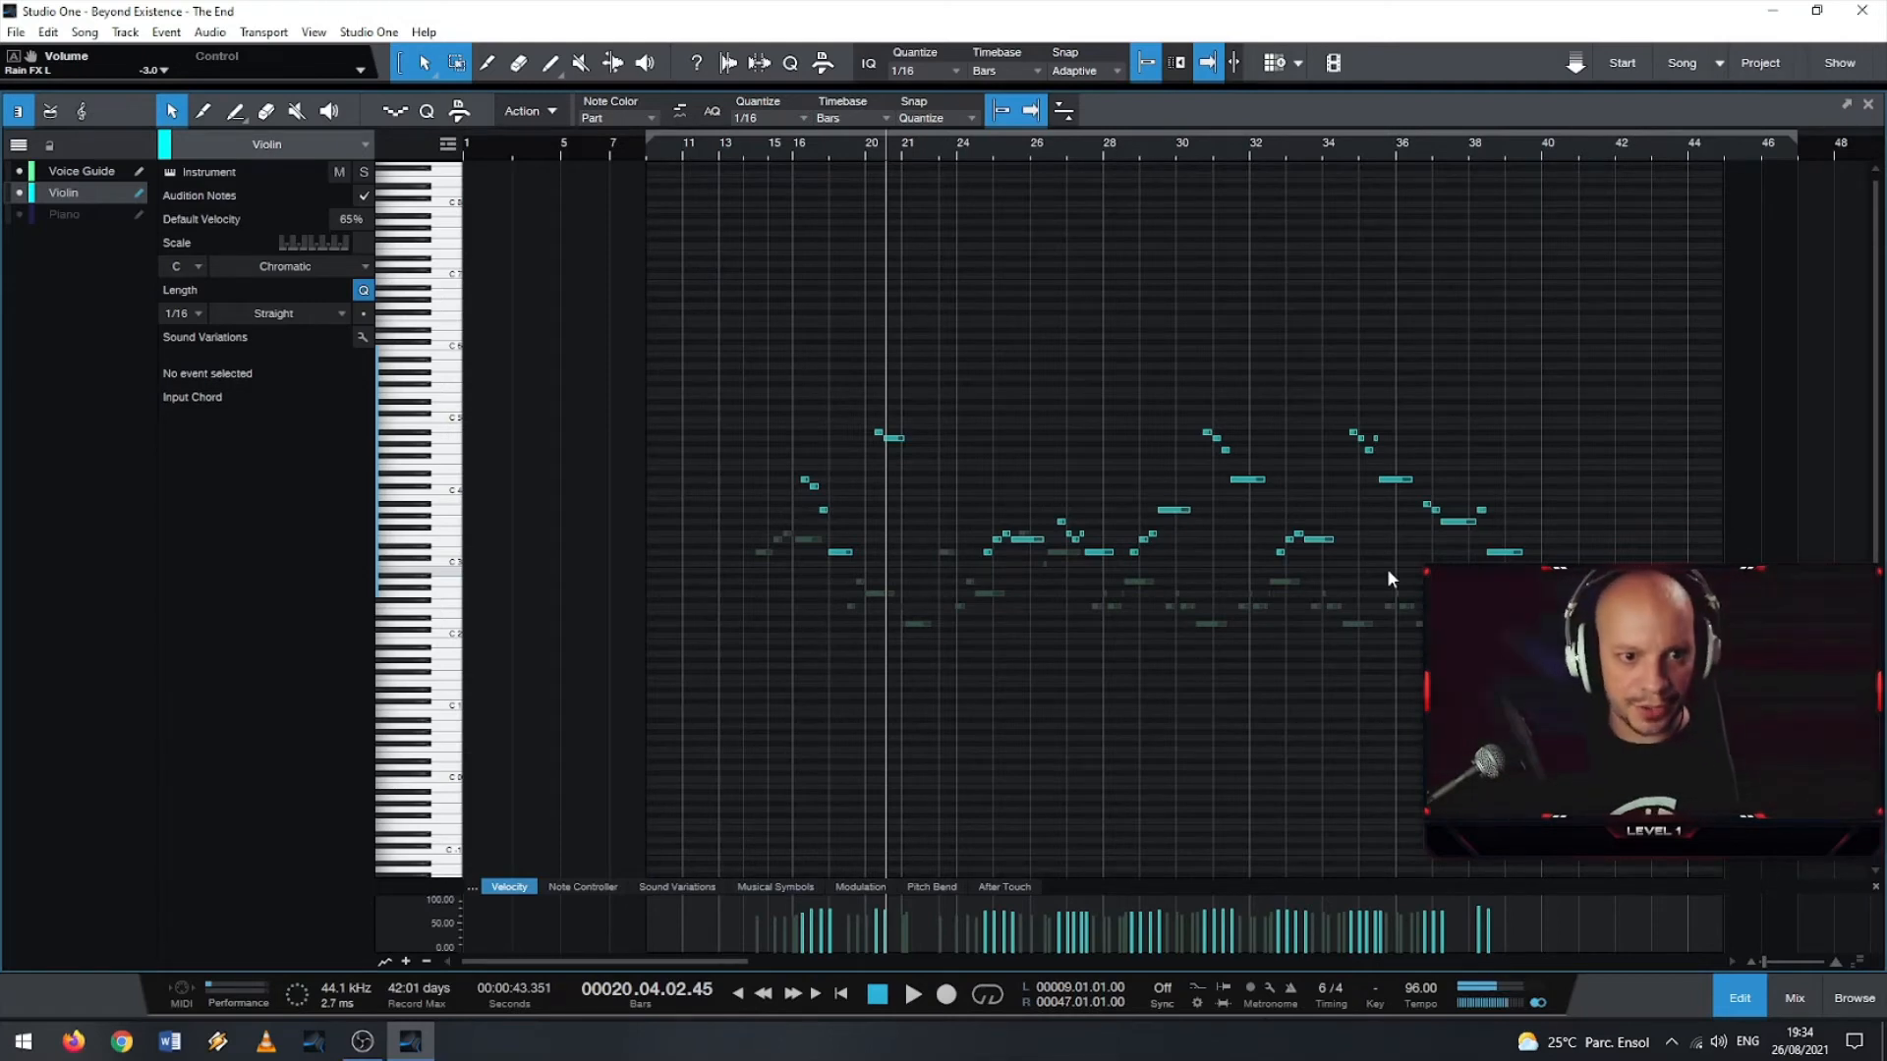
scroll(1015, 636, "up", 5)
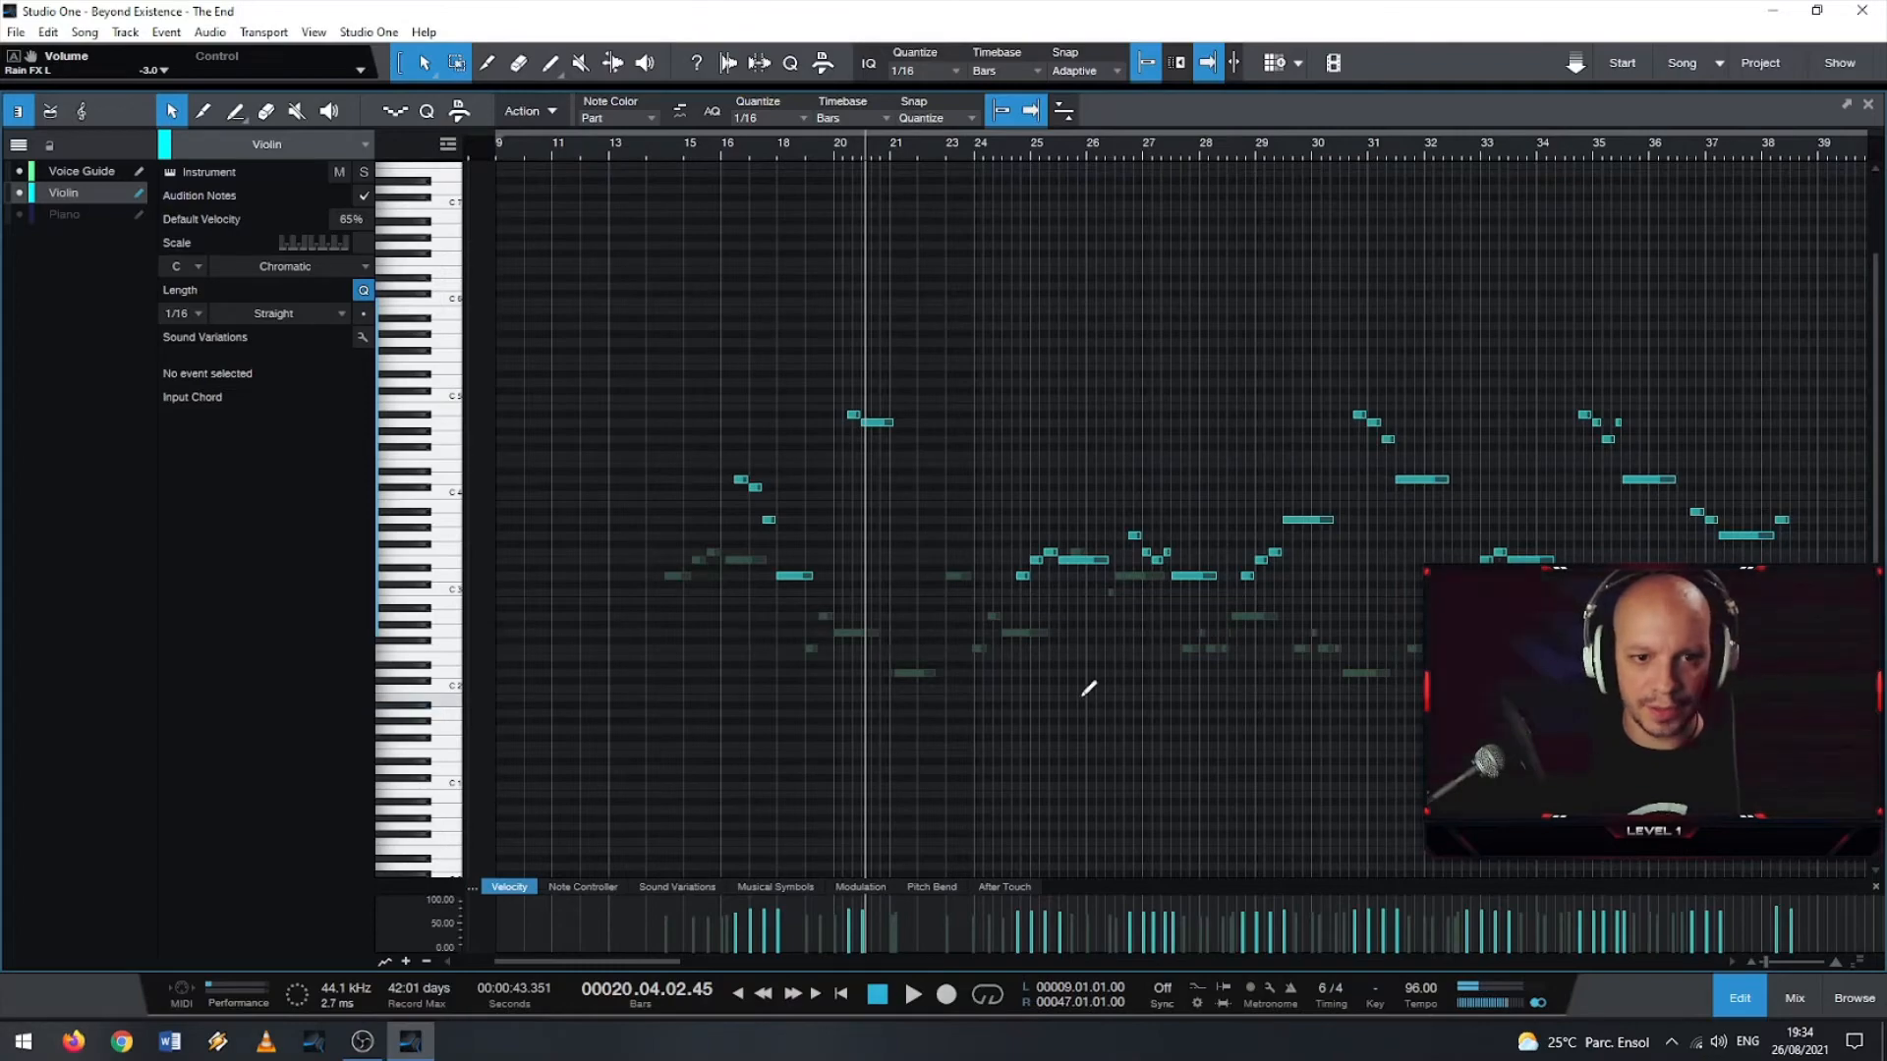
scroll(1087, 687, "up", 3)
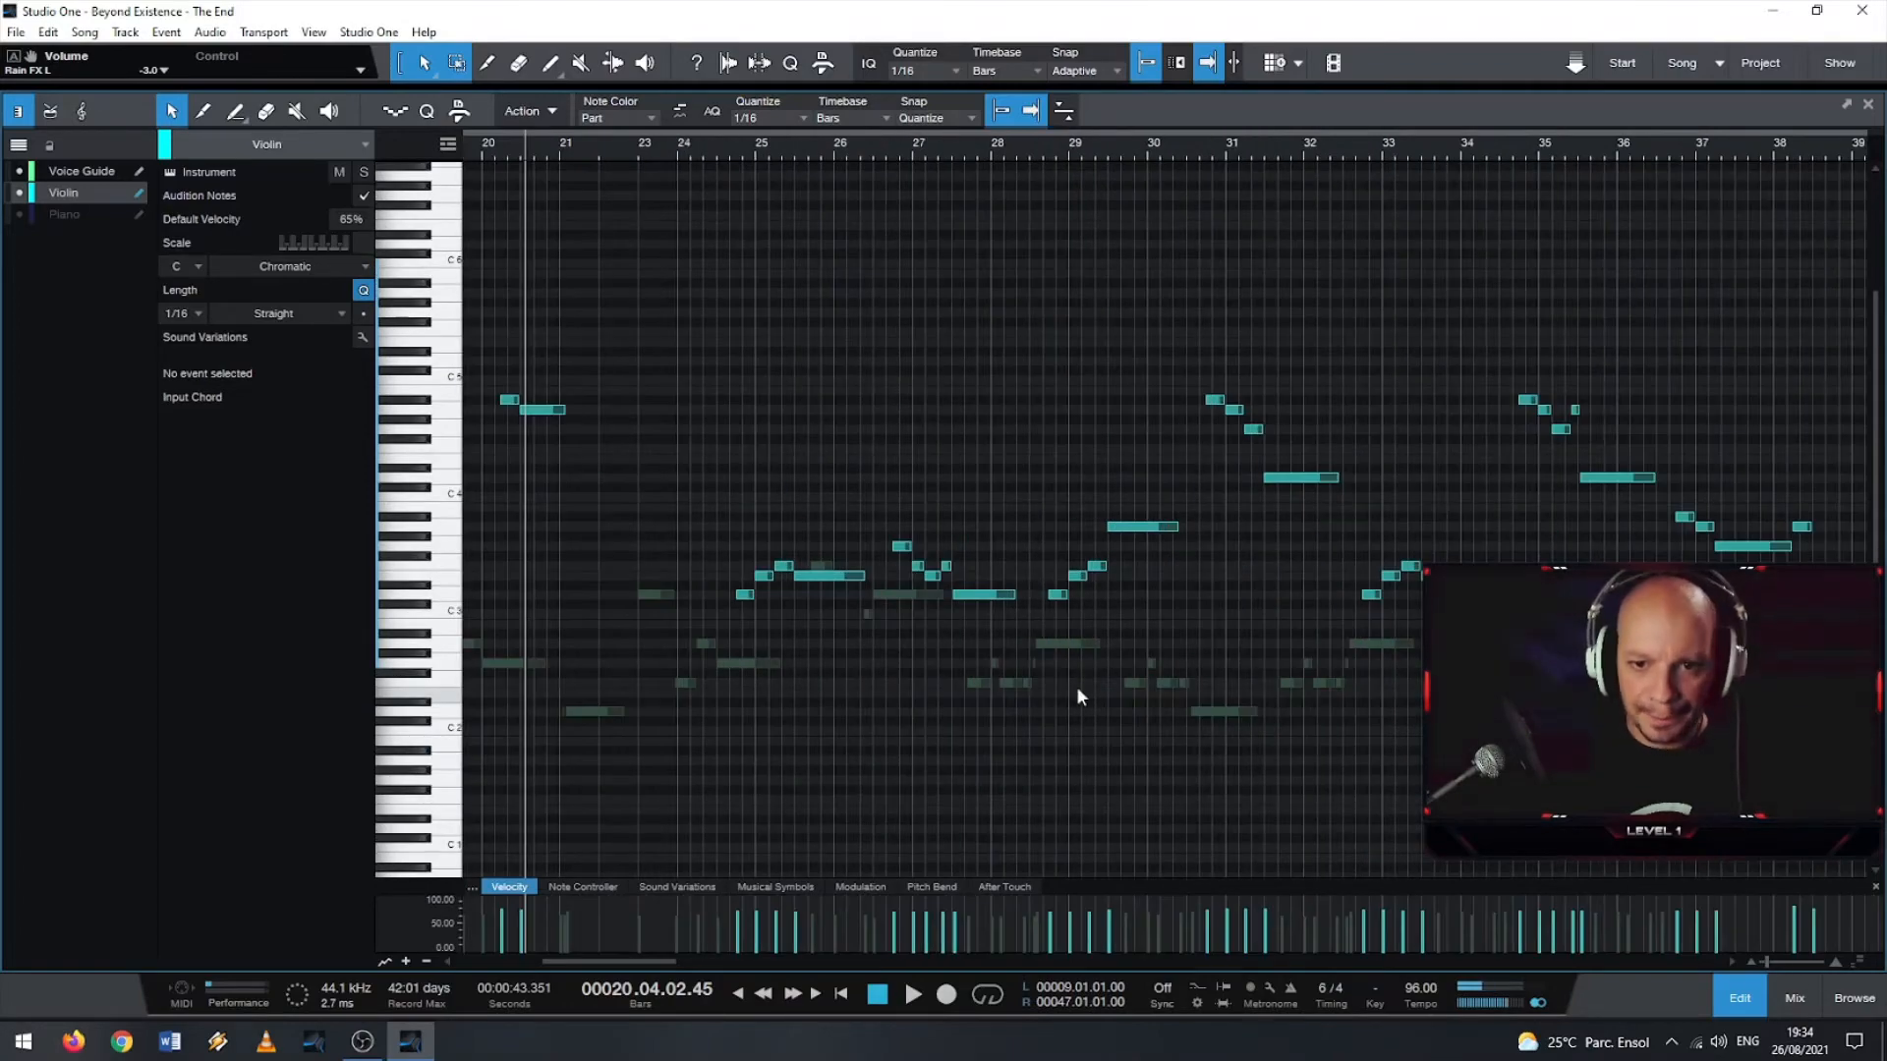
scroll(1079, 689, "down", 2)
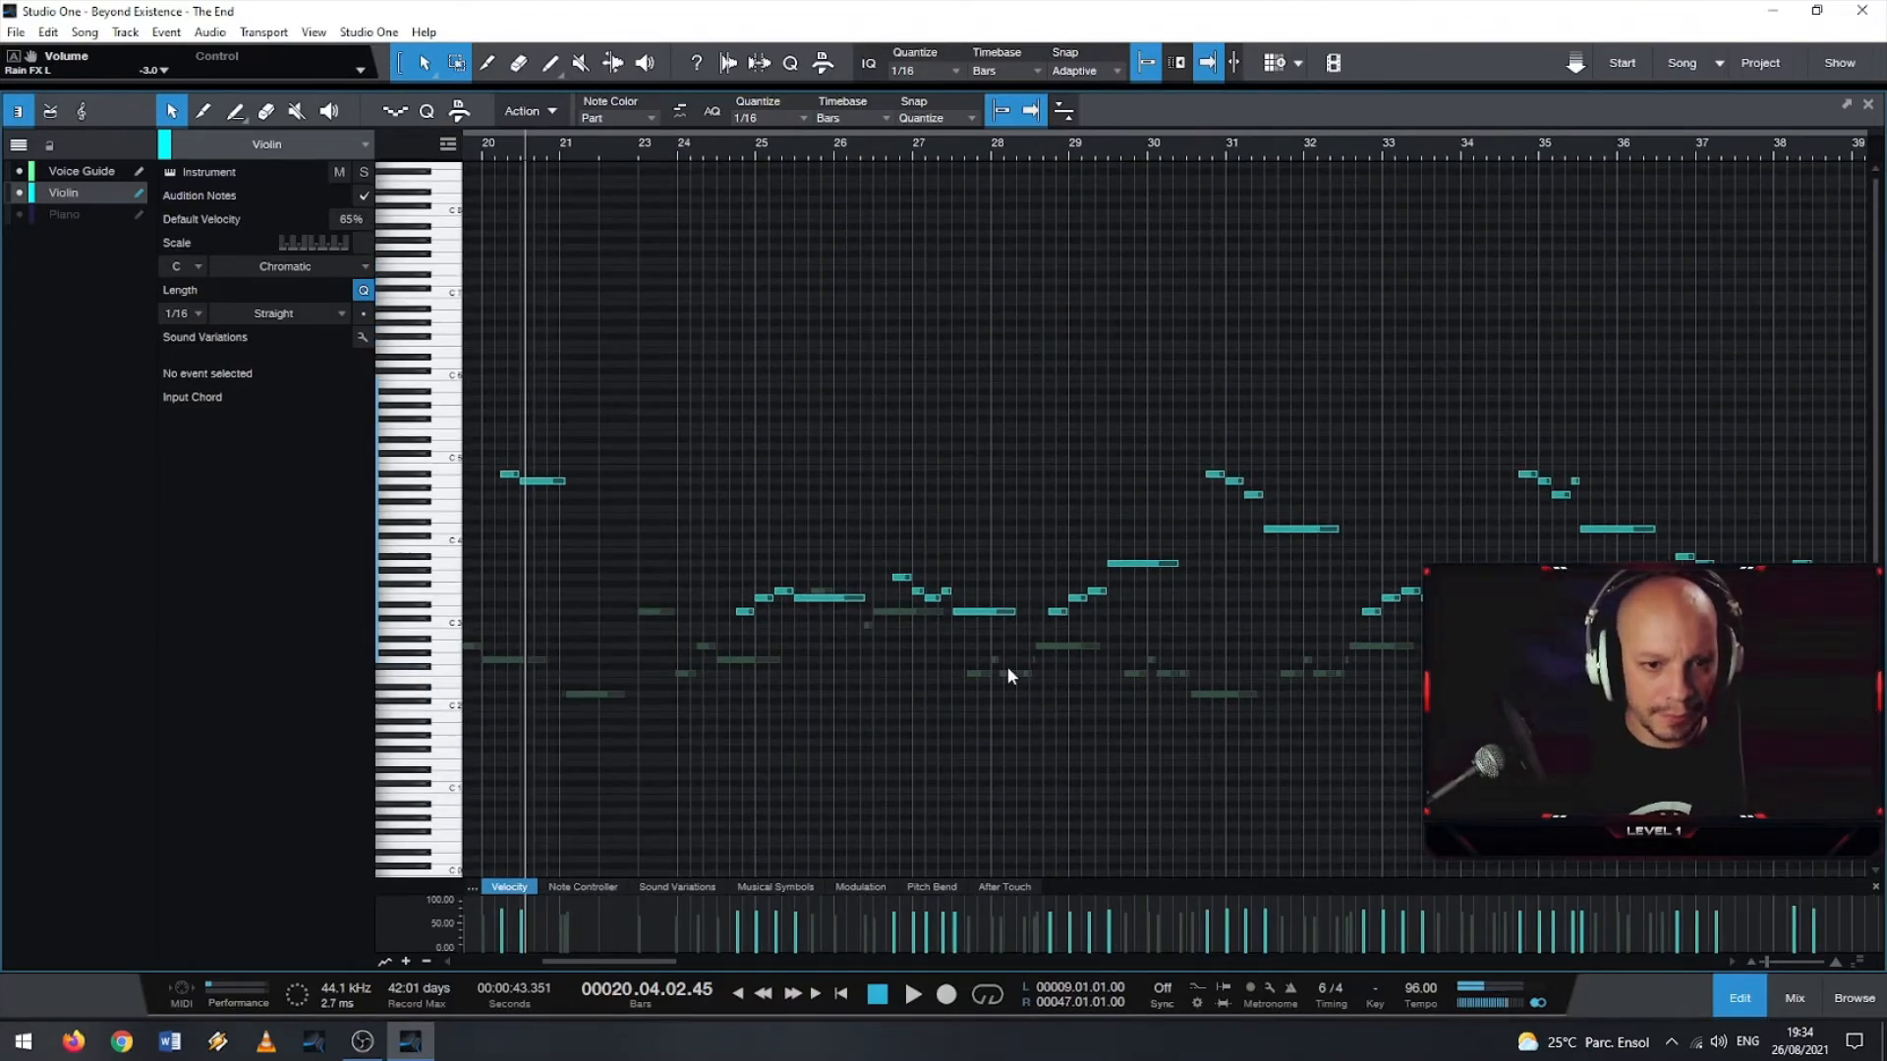
scroll(699, 667, "down", 4)
scroll(577, 660, "down", 2)
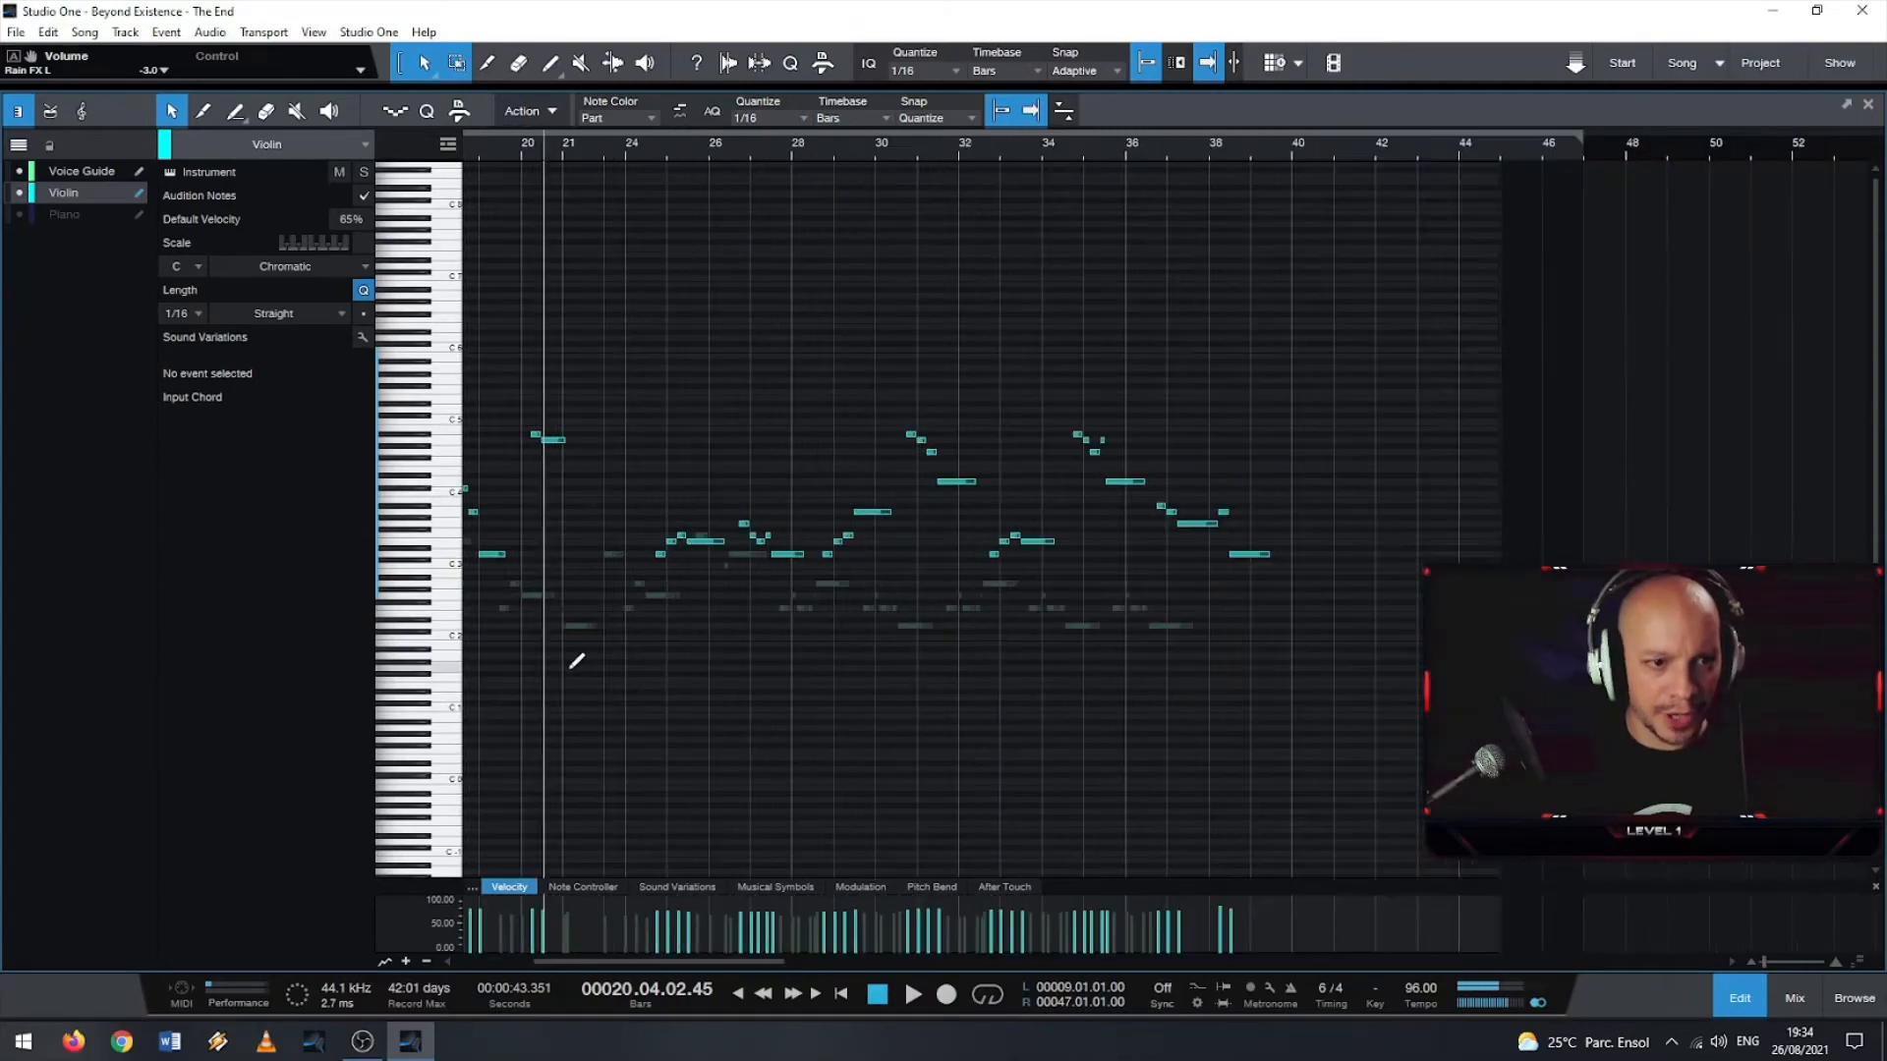
left_click_drag(726, 149, 1023, 175)
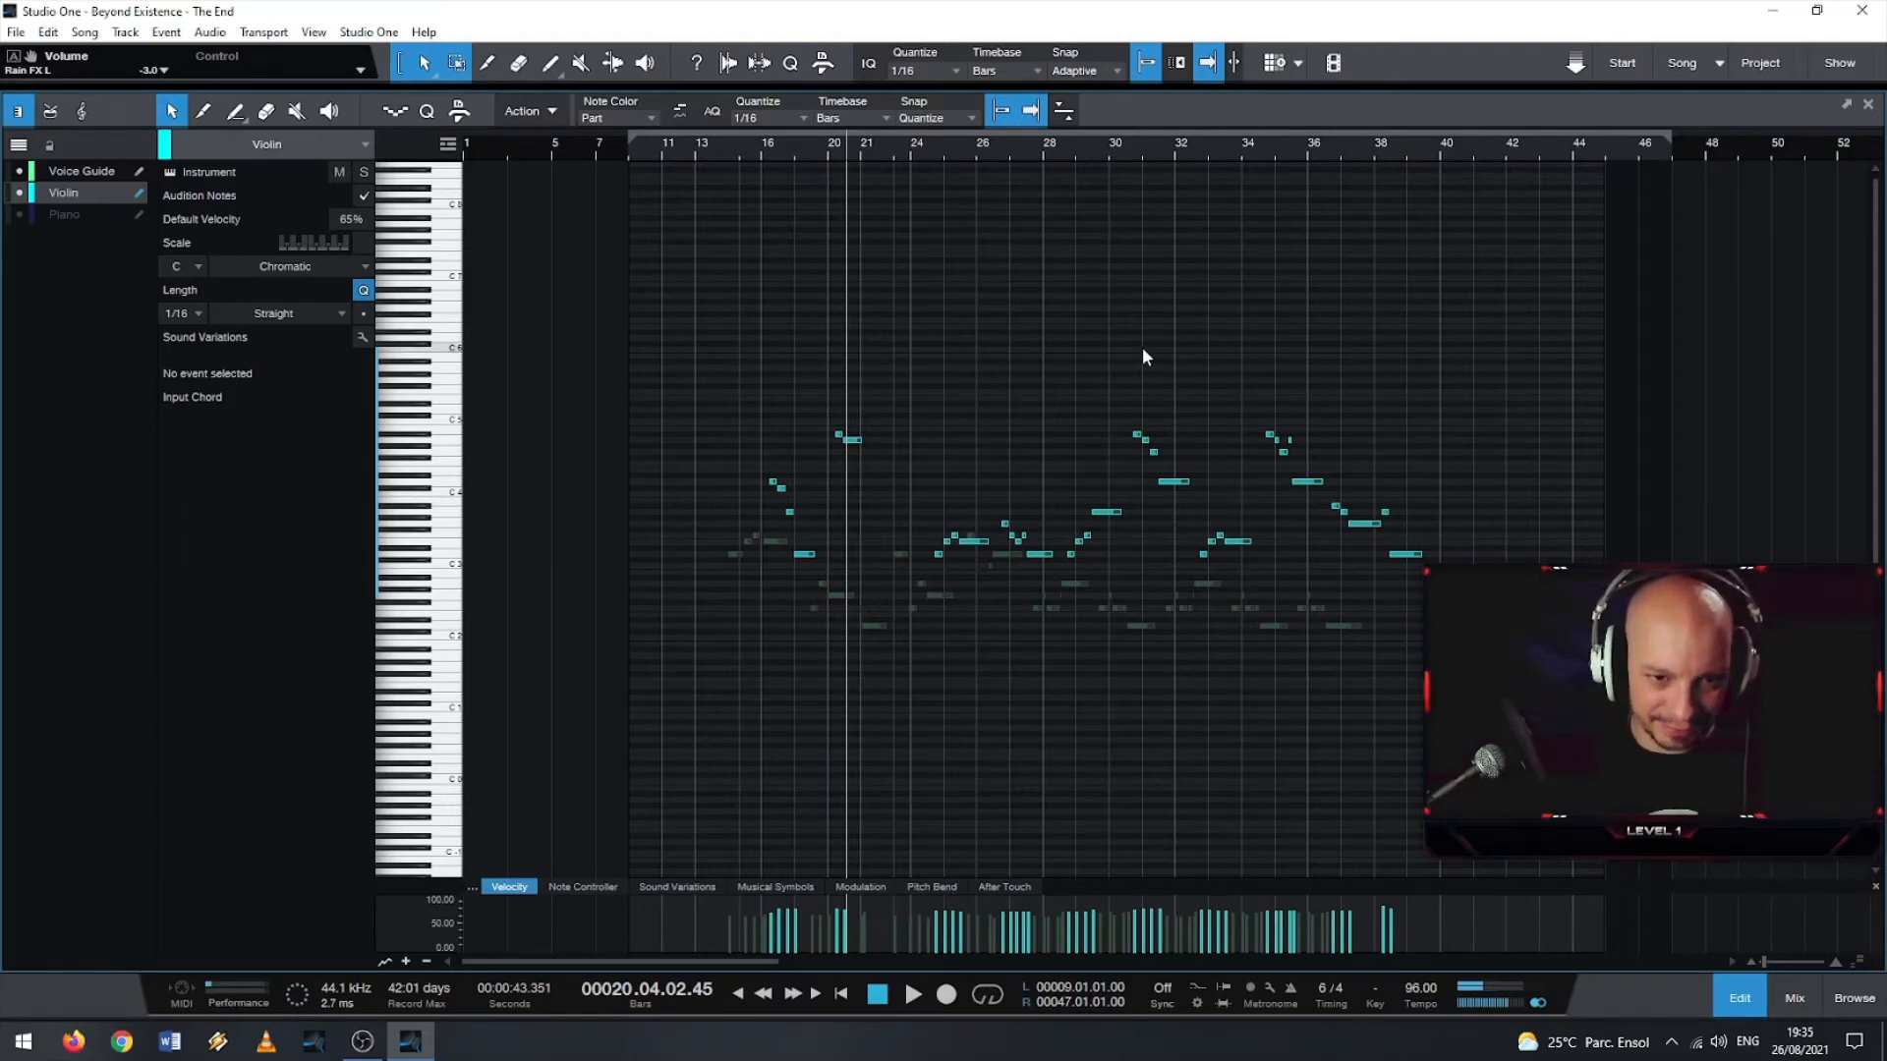
scroll(1173, 621, "up", 3)
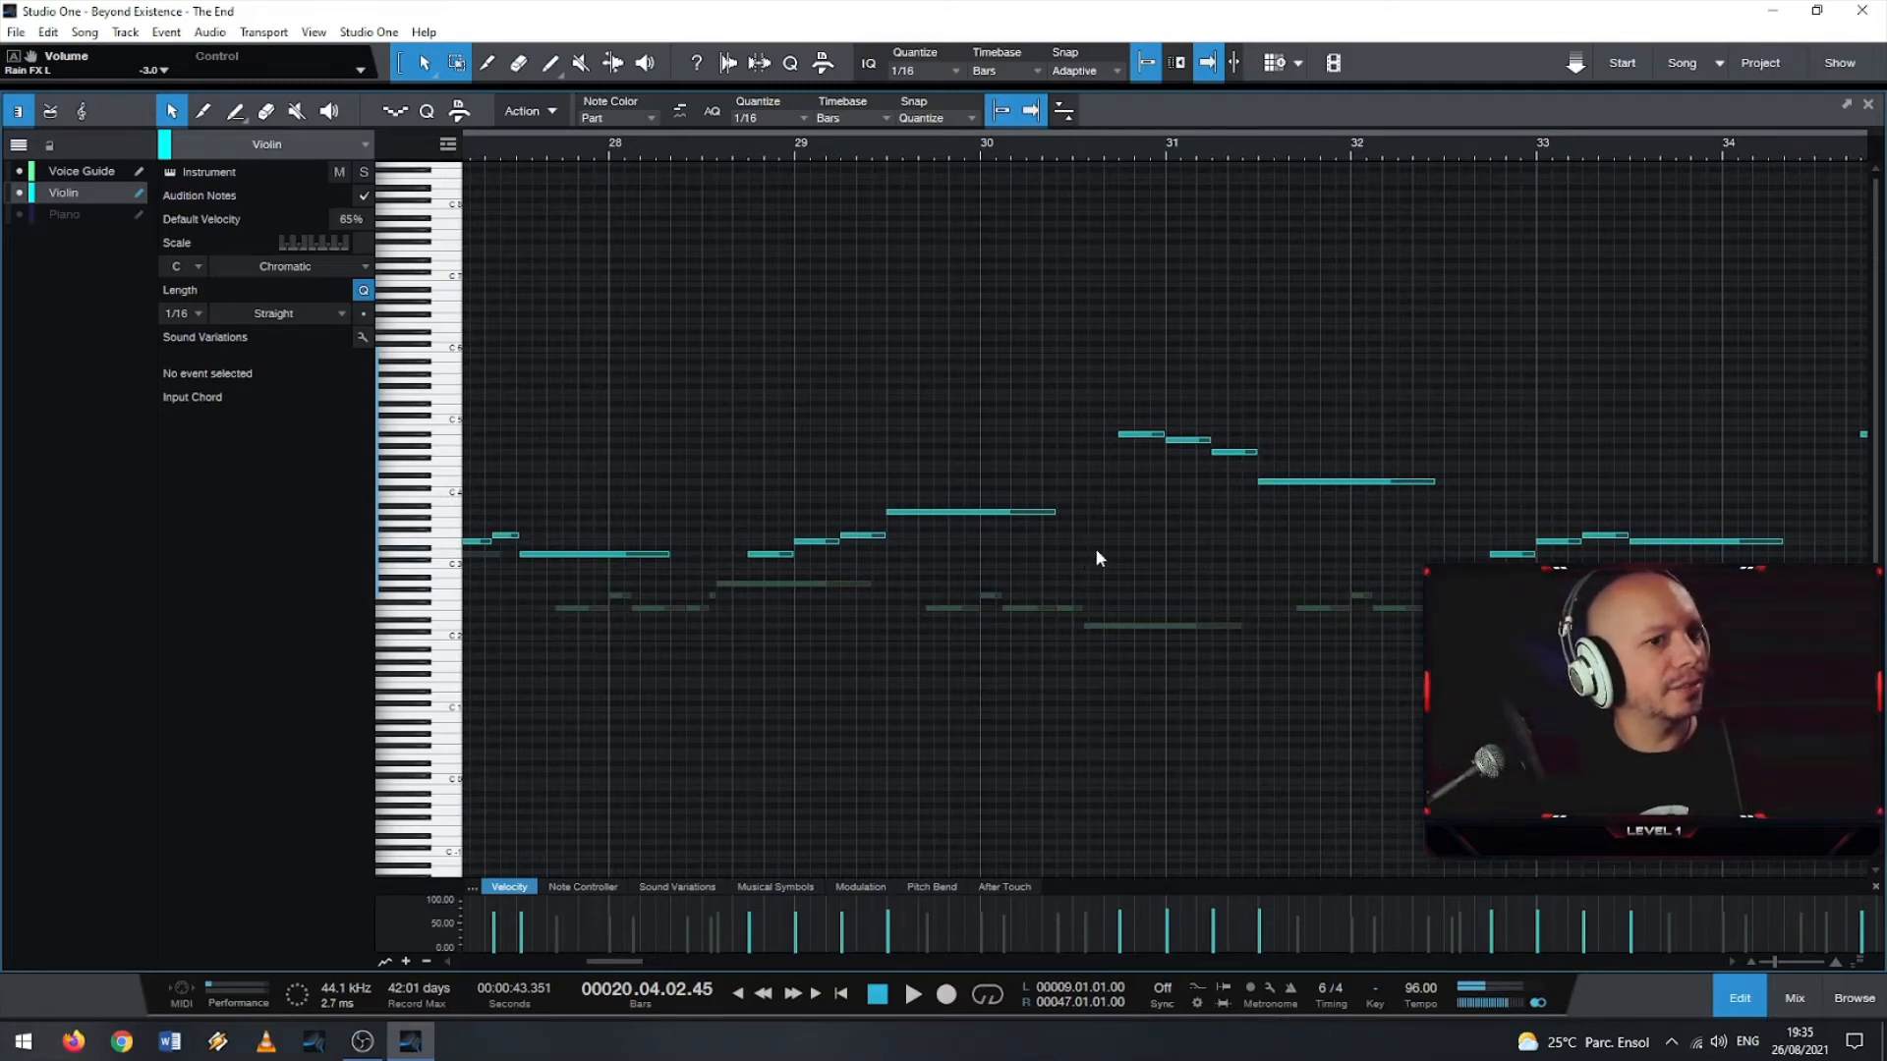
scroll(883, 482, "down", 2)
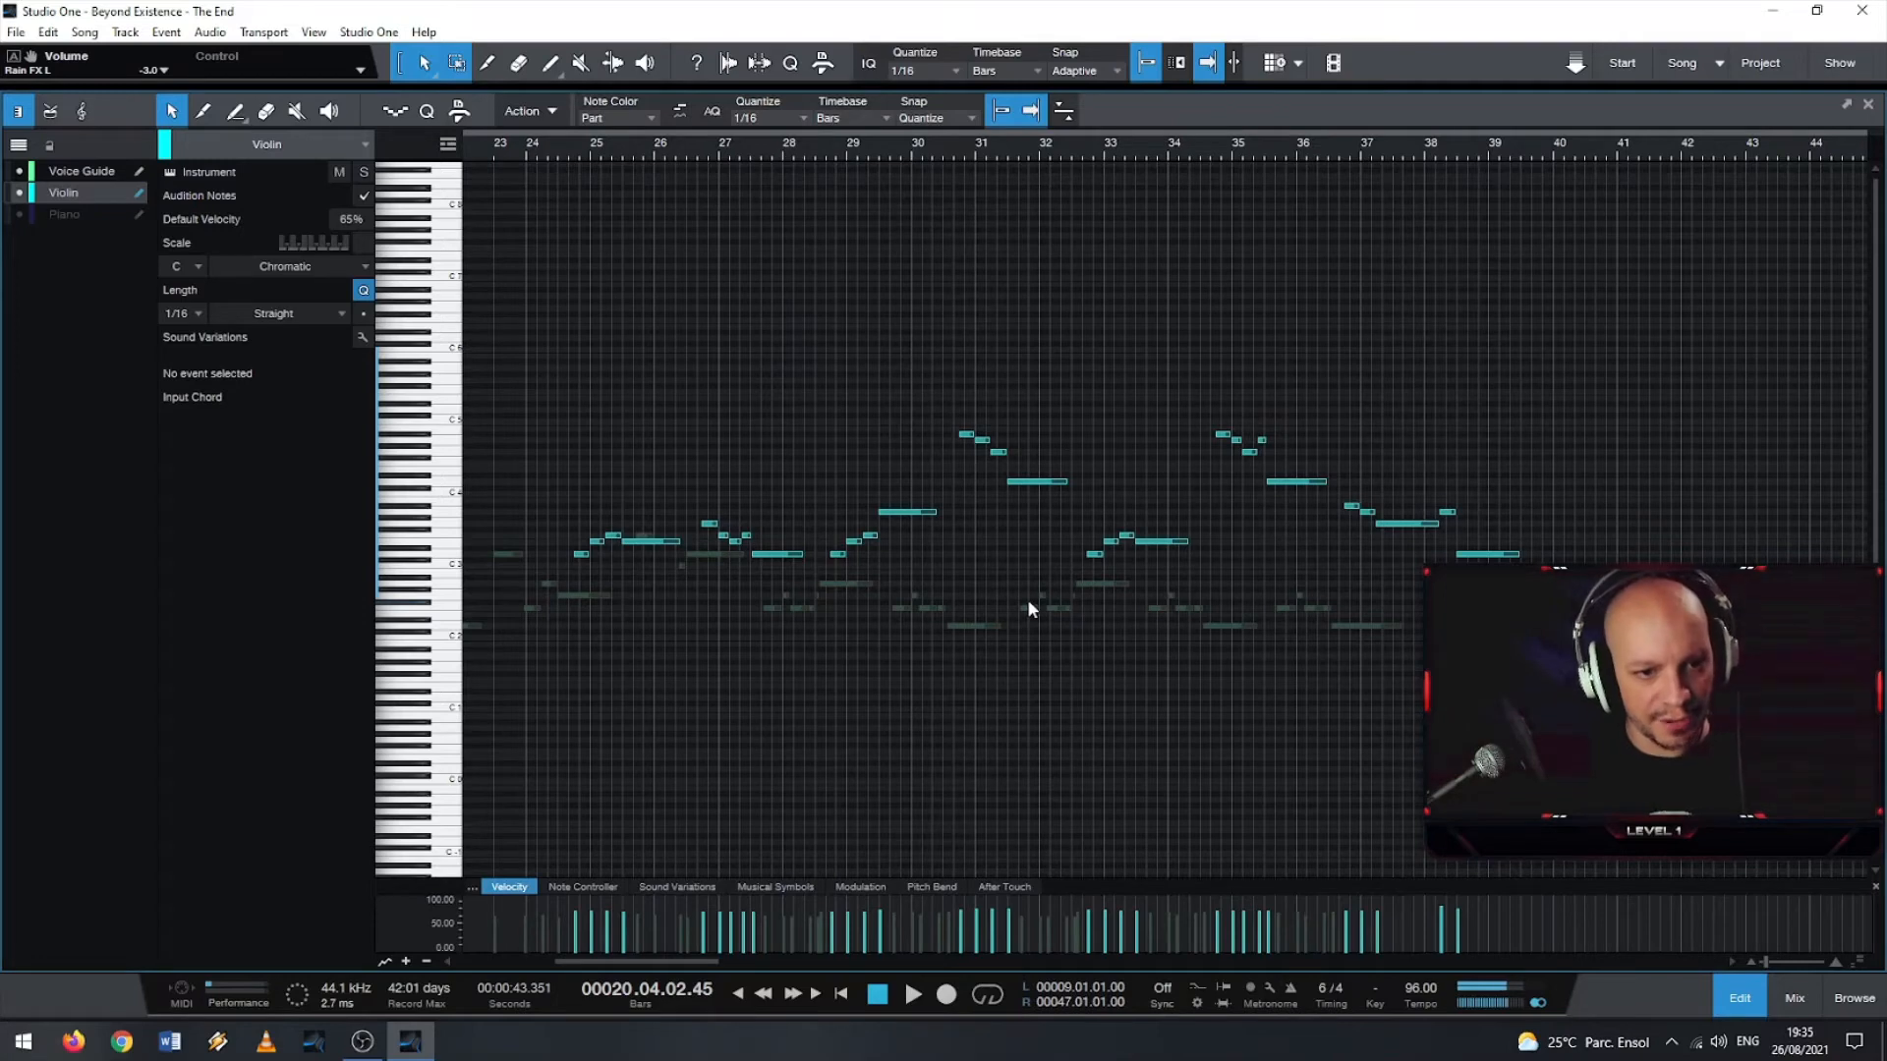
- Play the Violin and Voice Guide parts from about bar 28 to the last violin note in bar 39
left_click(820, 154)
key("space")
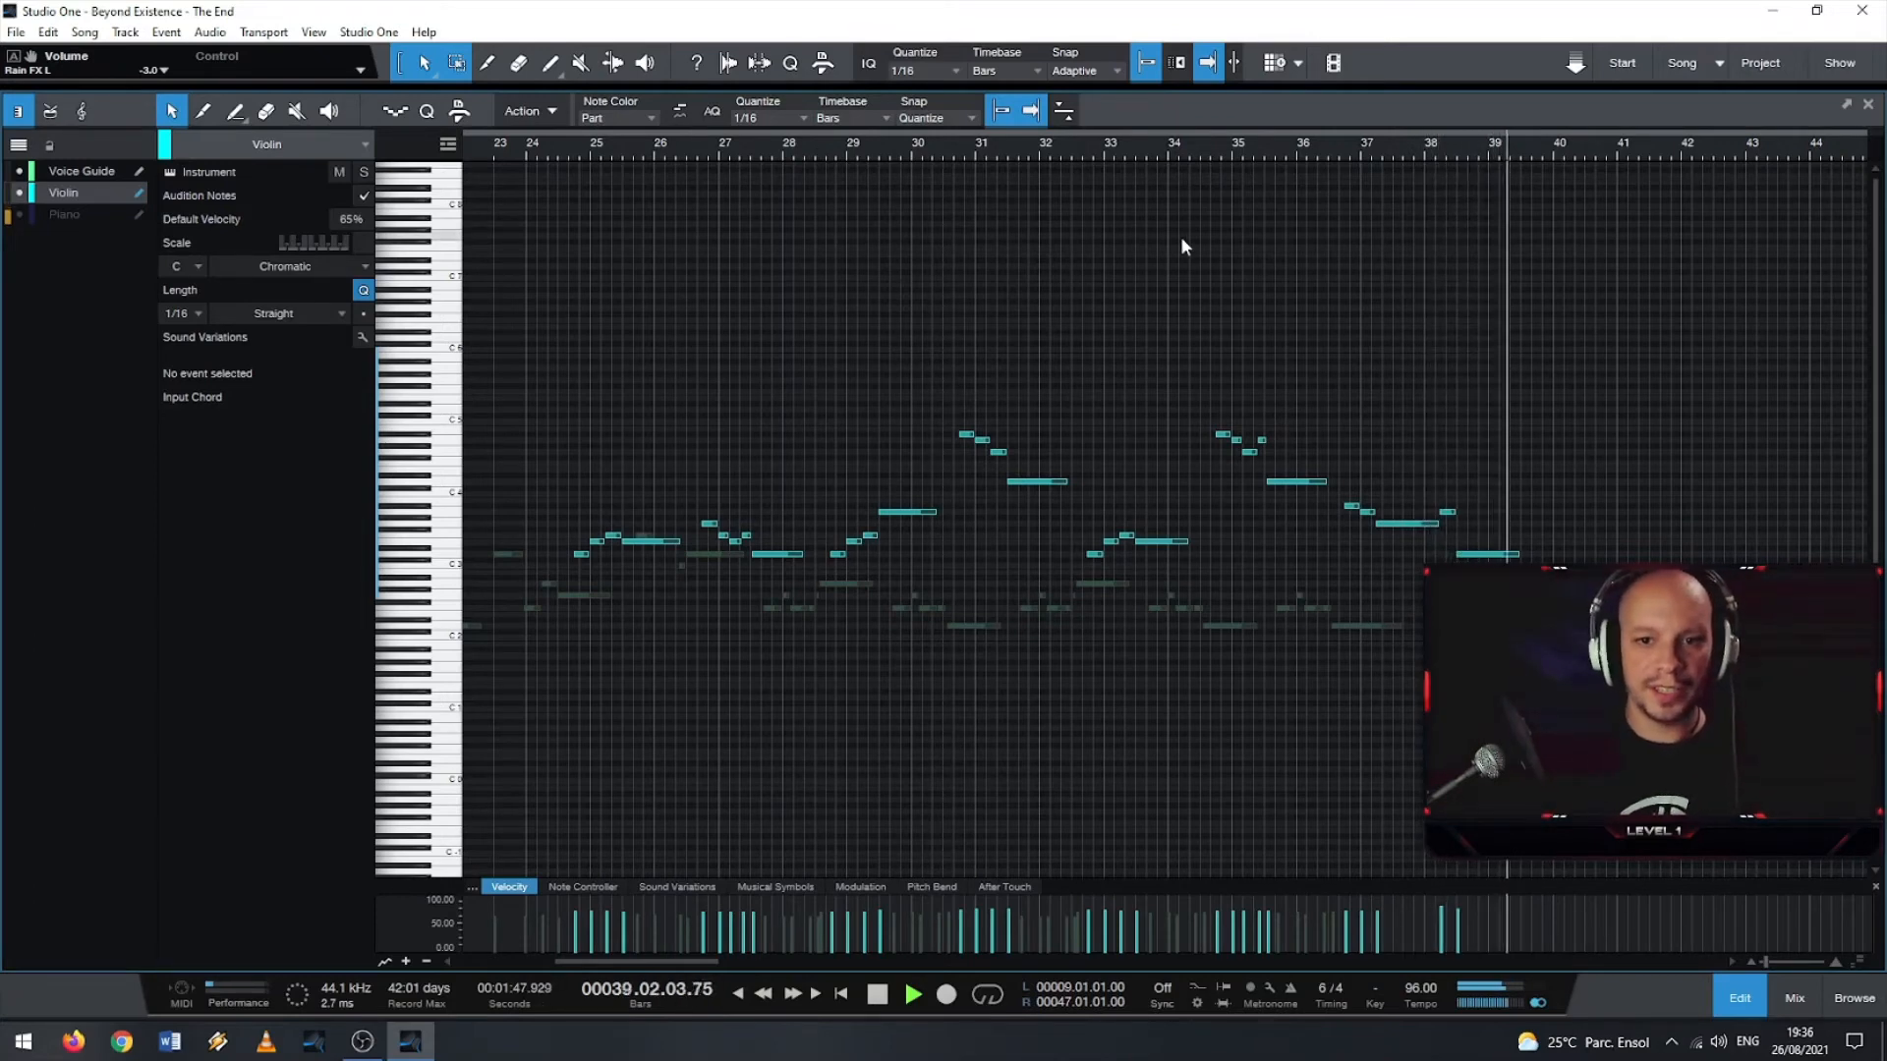
key("space")
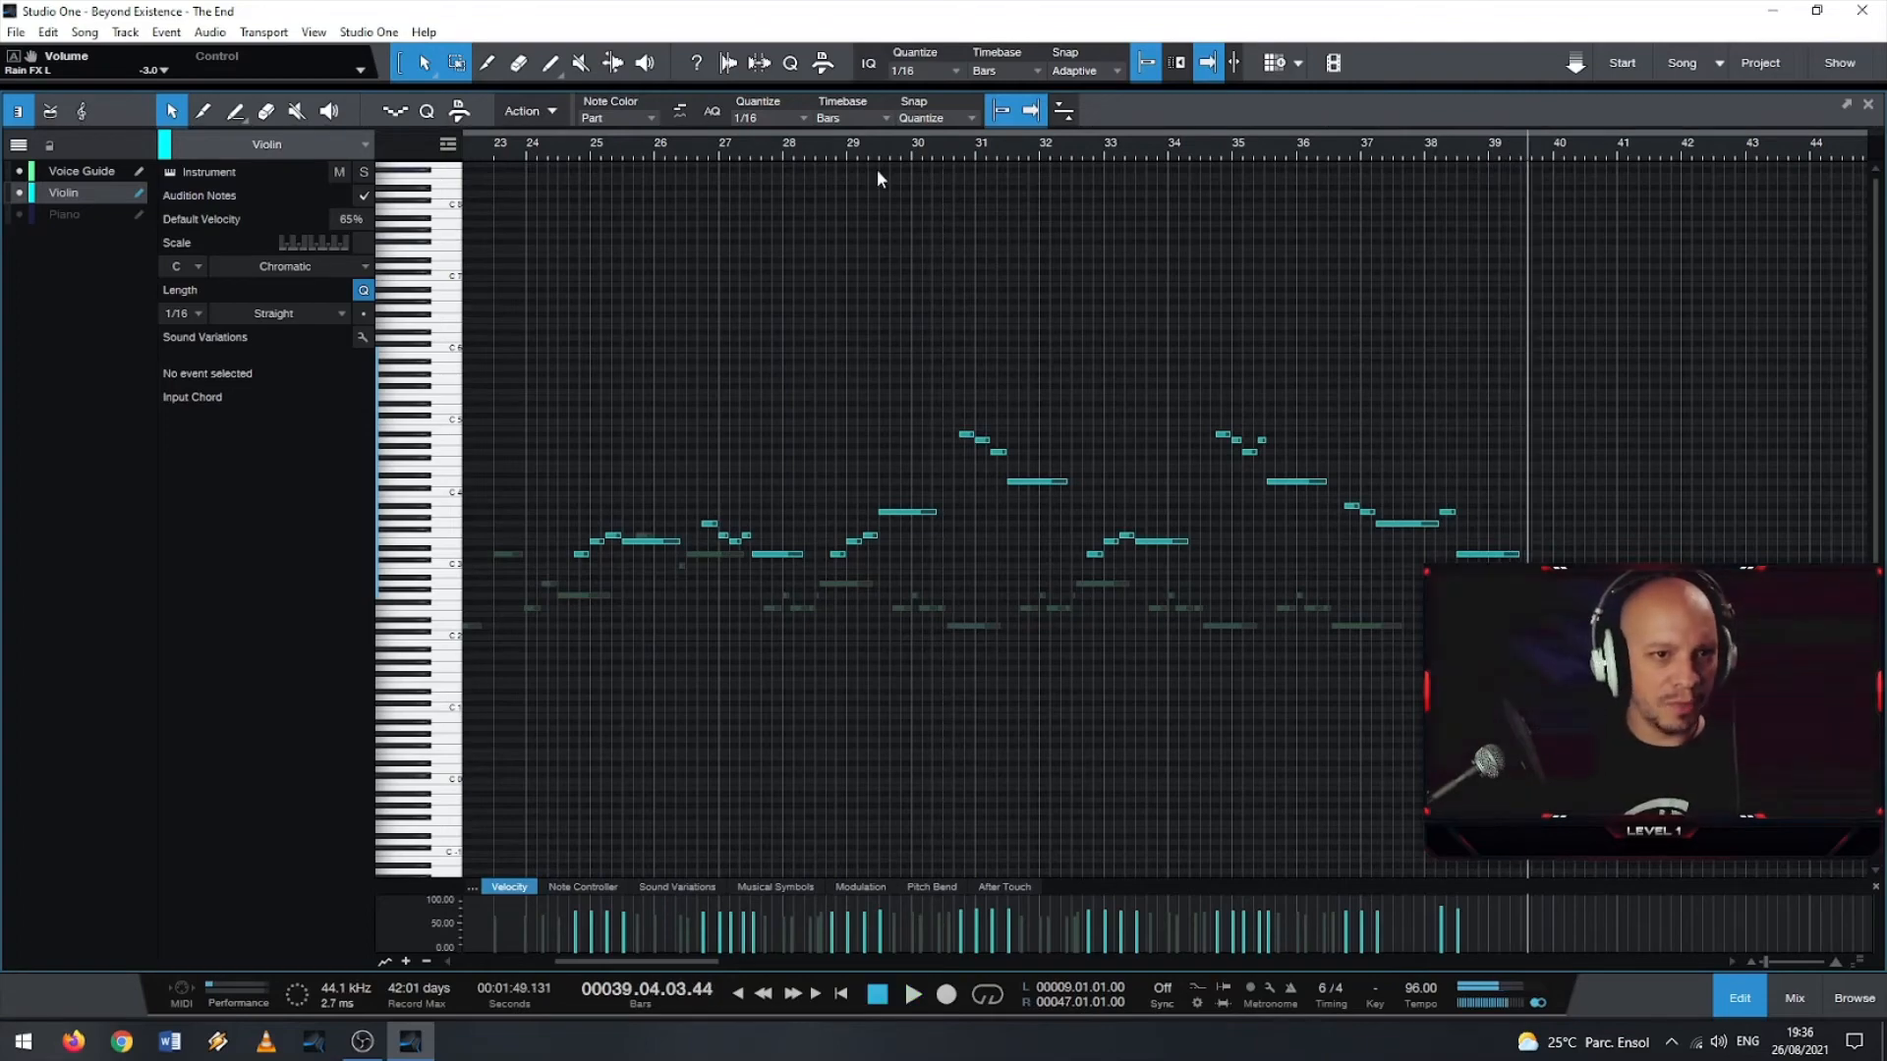
- Open the Song Information window, move it over the note editor to review the lyrics, and close it
left_click_drag(877, 157, 1129, 141)
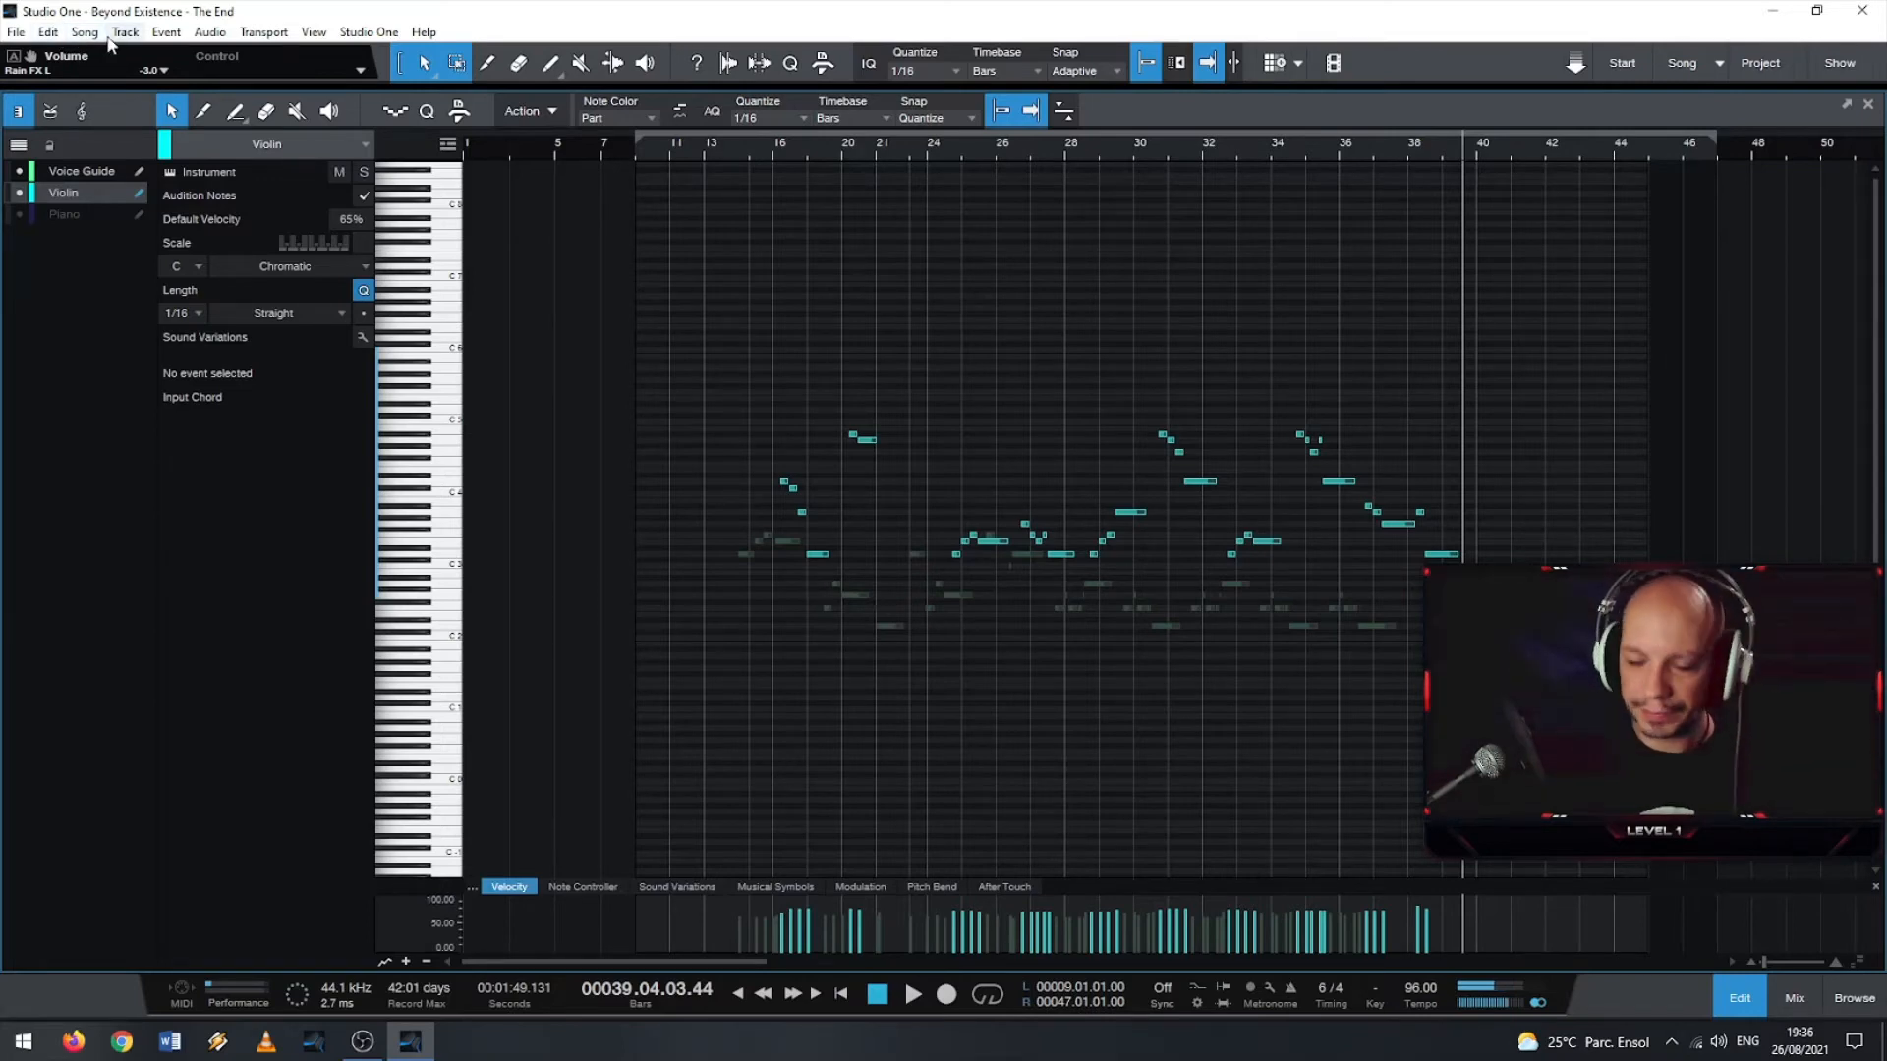
left_click(47, 32)
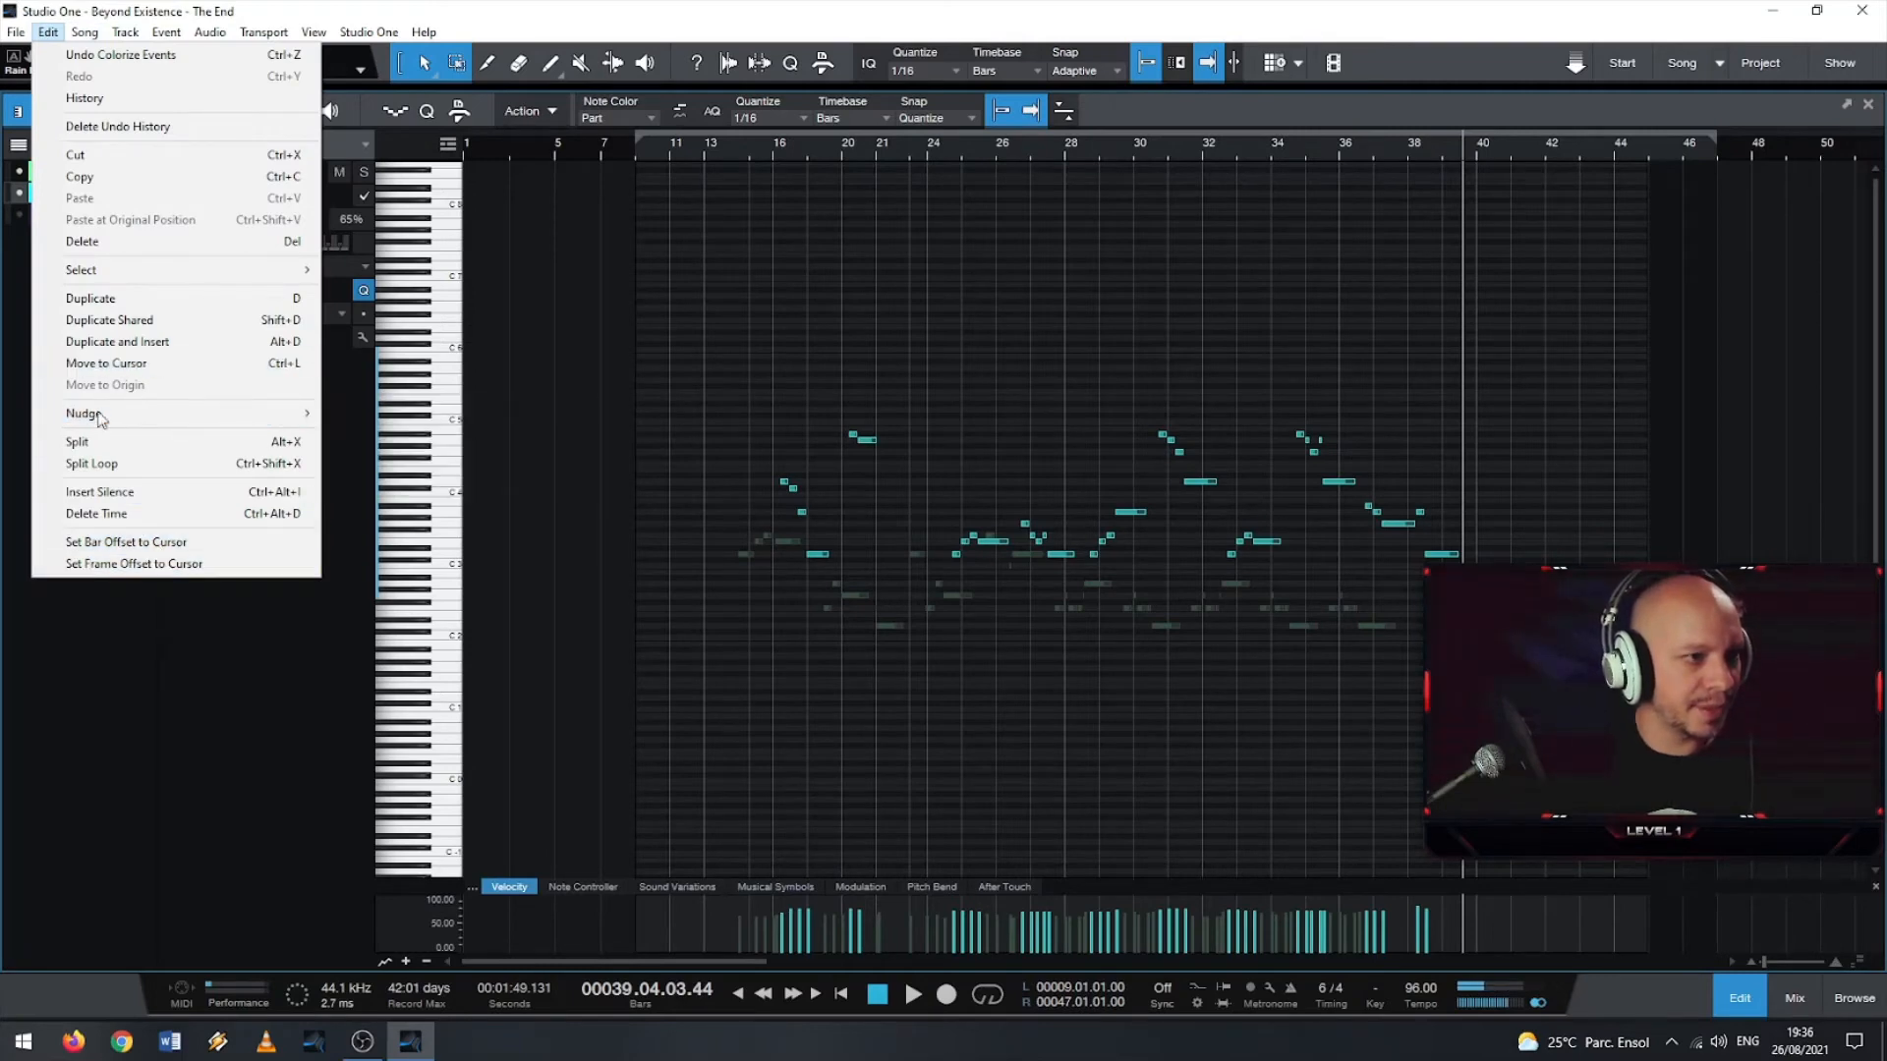
left_click(85, 32)
left_click(157, 429)
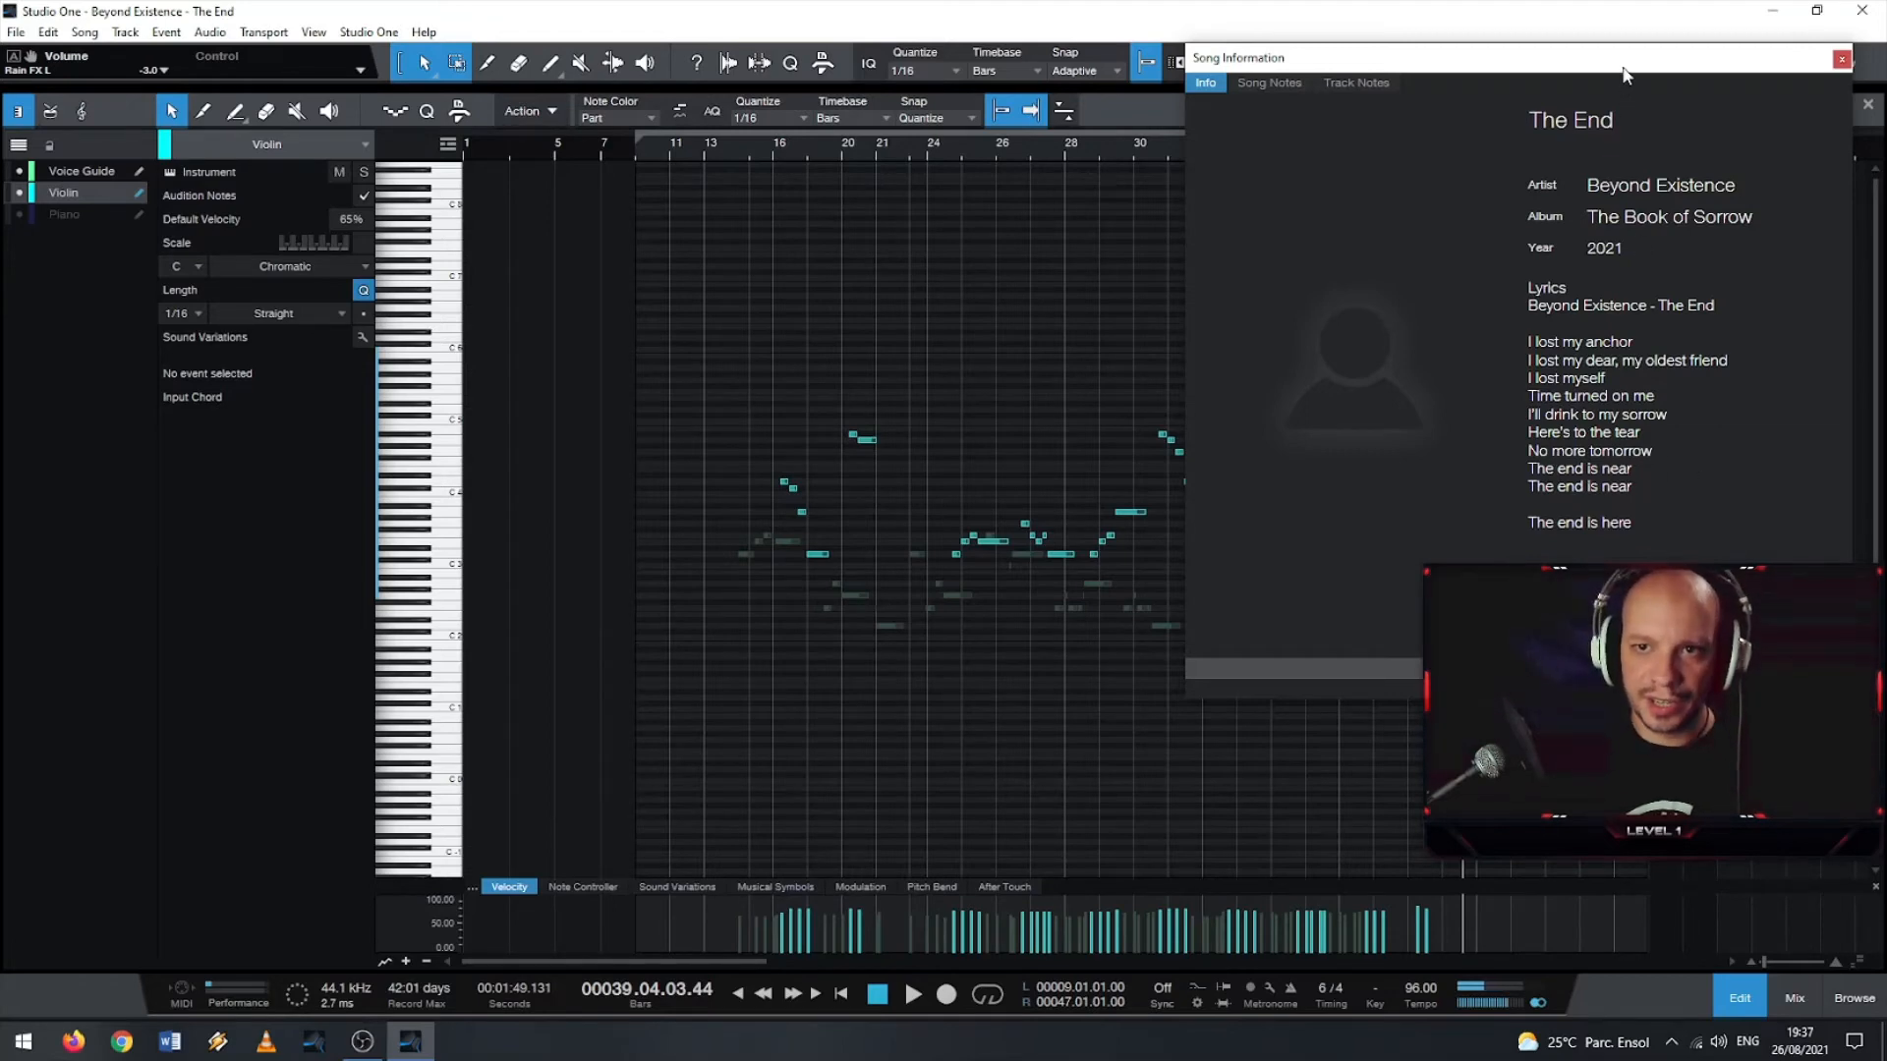
left_click_drag(1632, 61, 1049, 258)
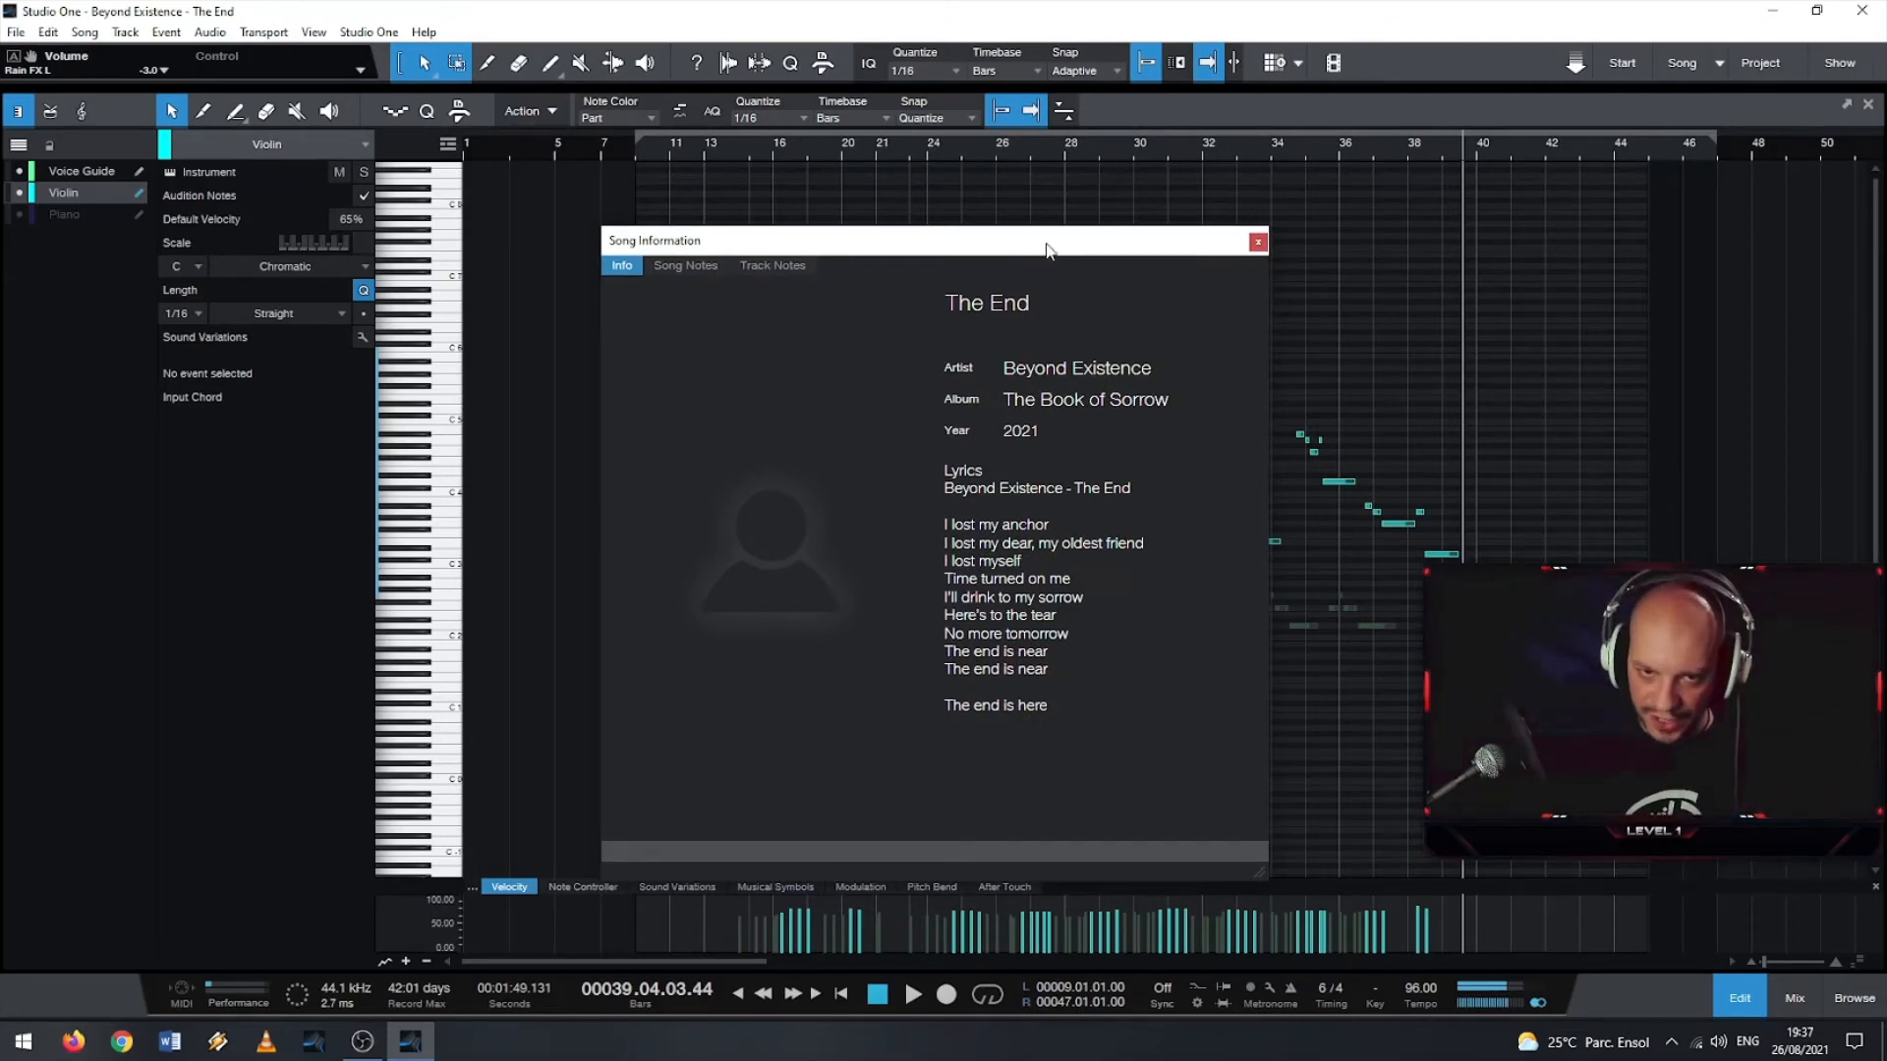
left_click(1257, 243)
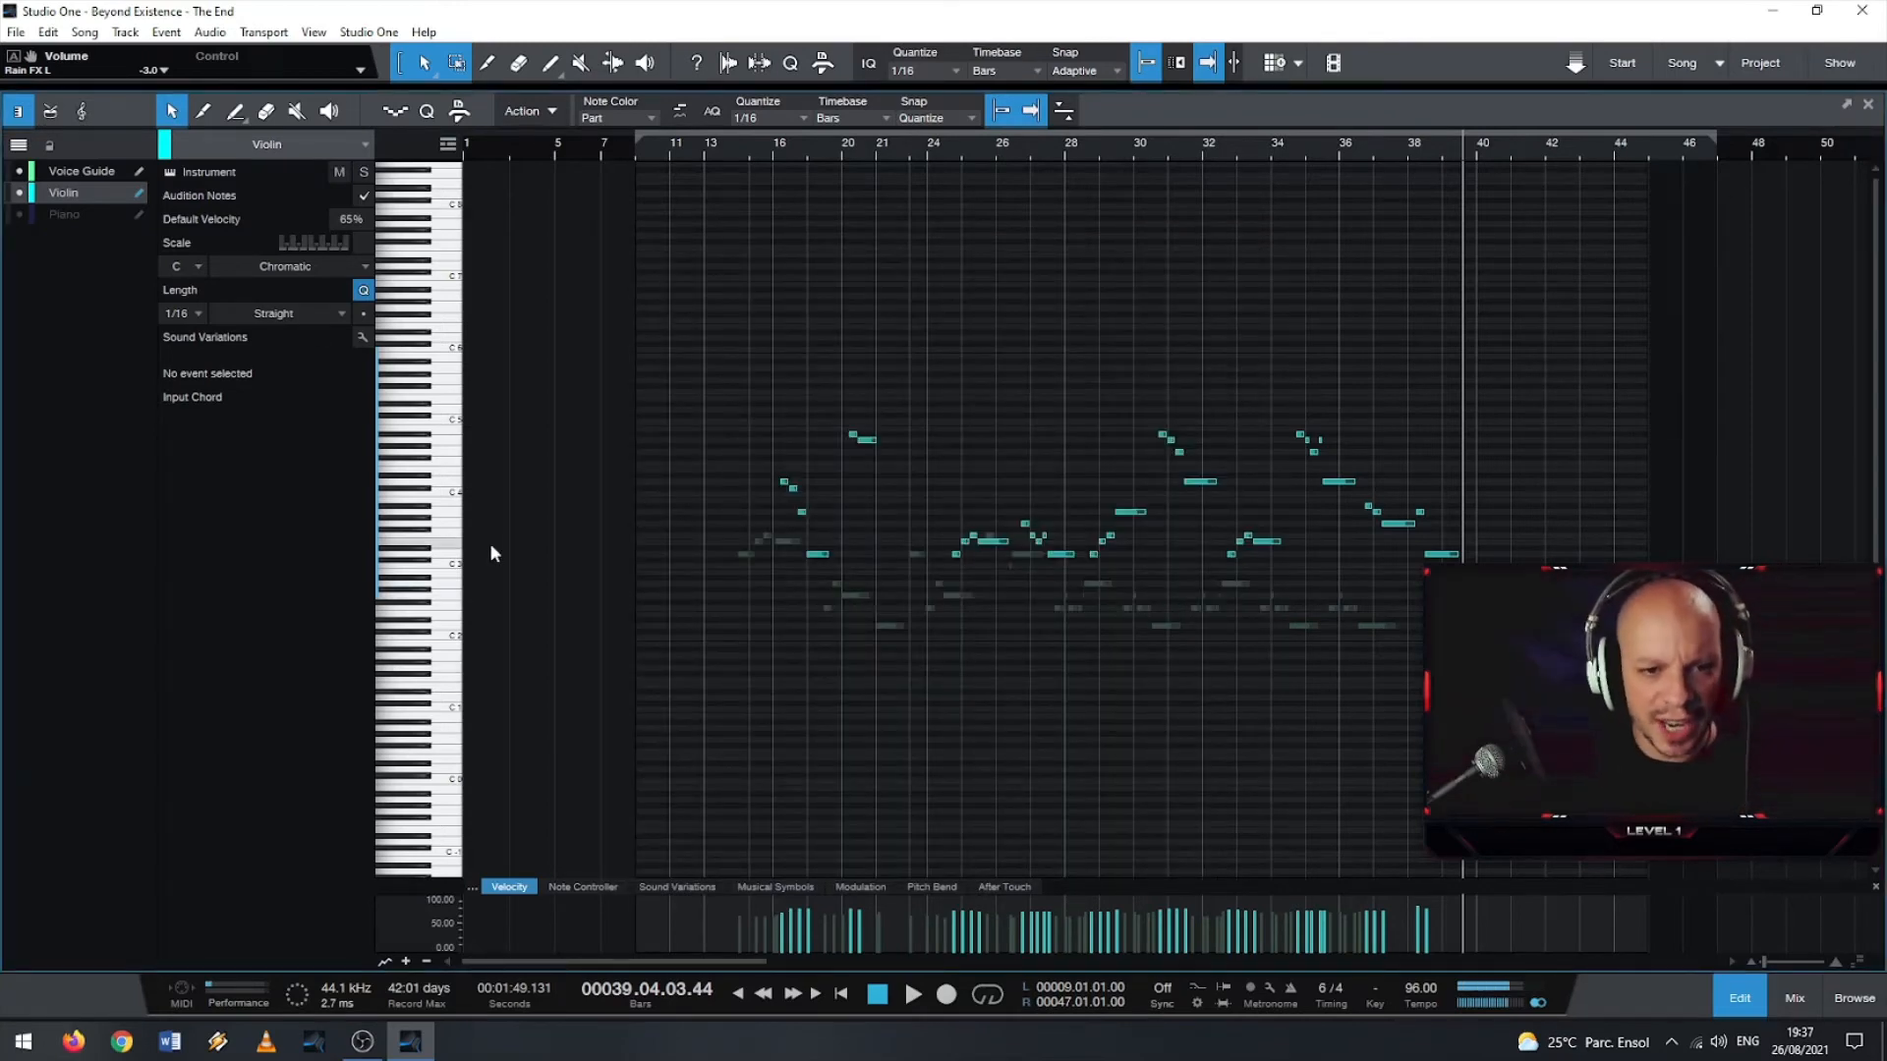
- Close the note editor and examine the arrangement of the Voice Guide, Violin, Piano and Track 9 tracks across bars 9 to 47
key("shift+e")
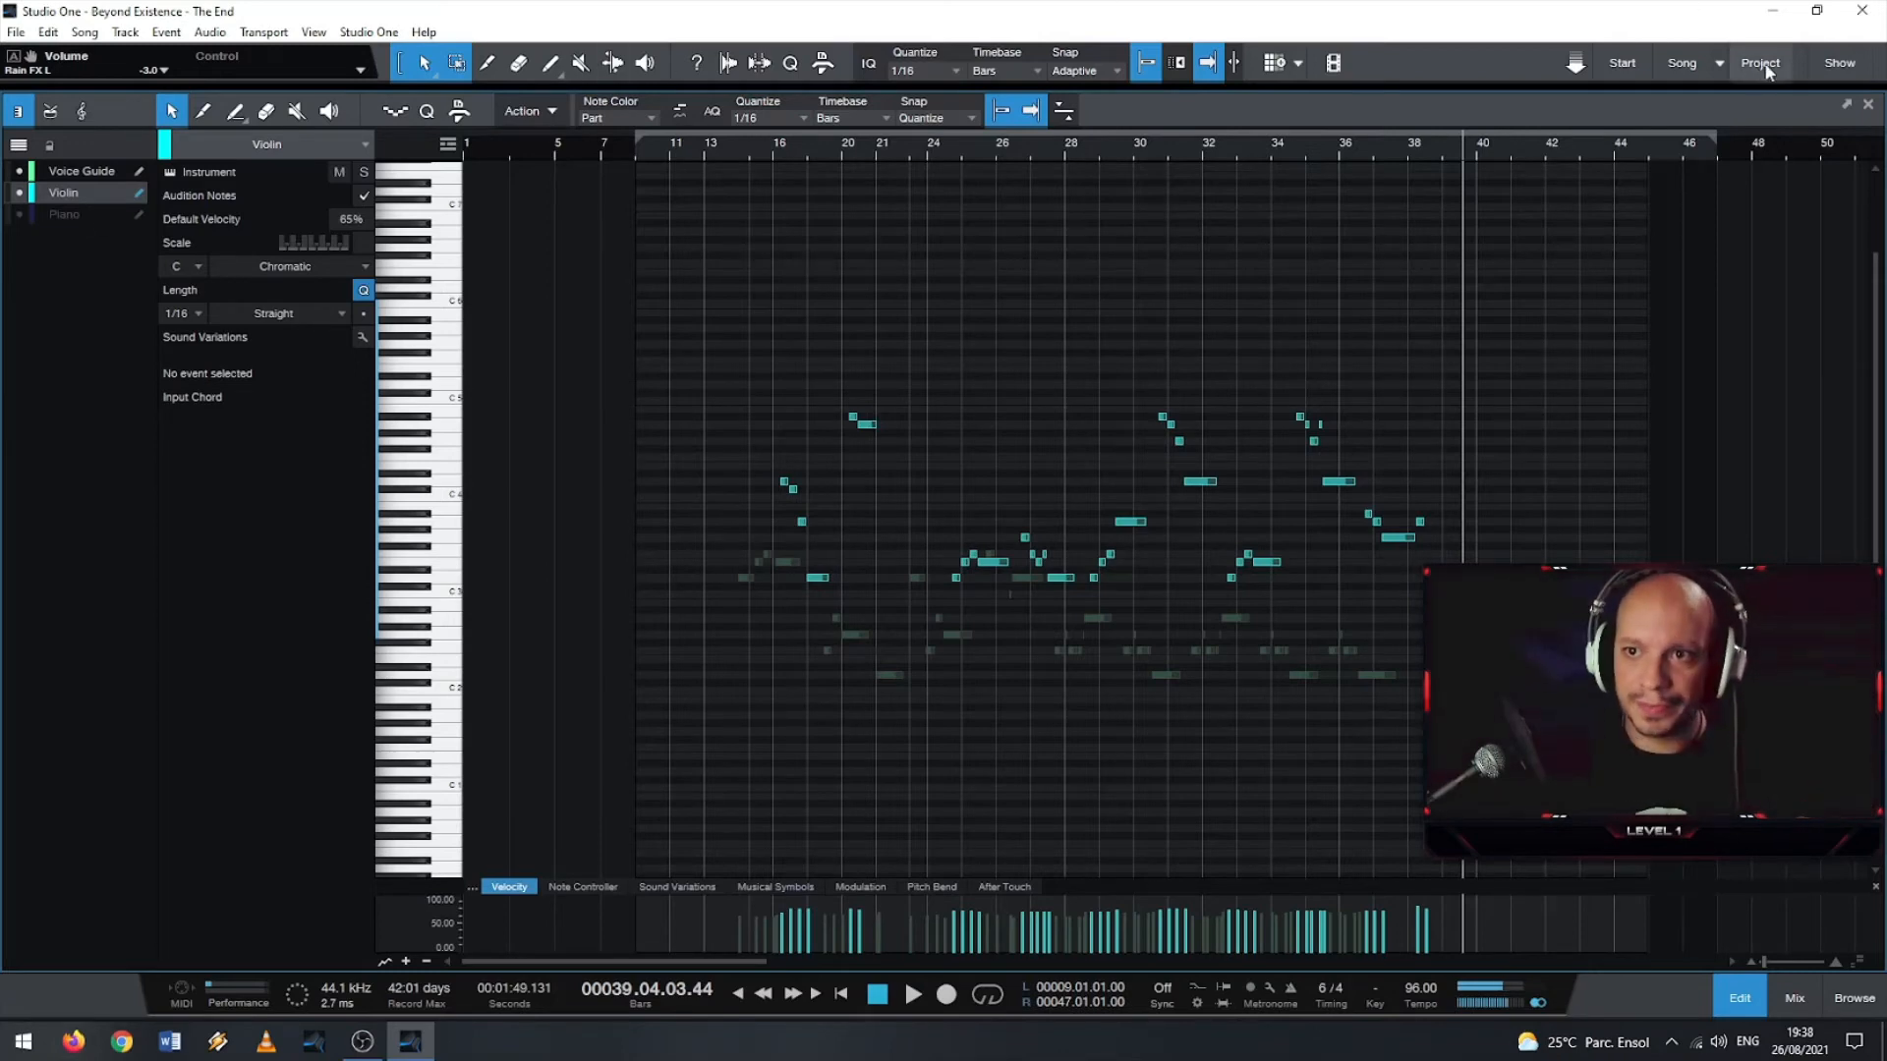
left_click(1868, 104)
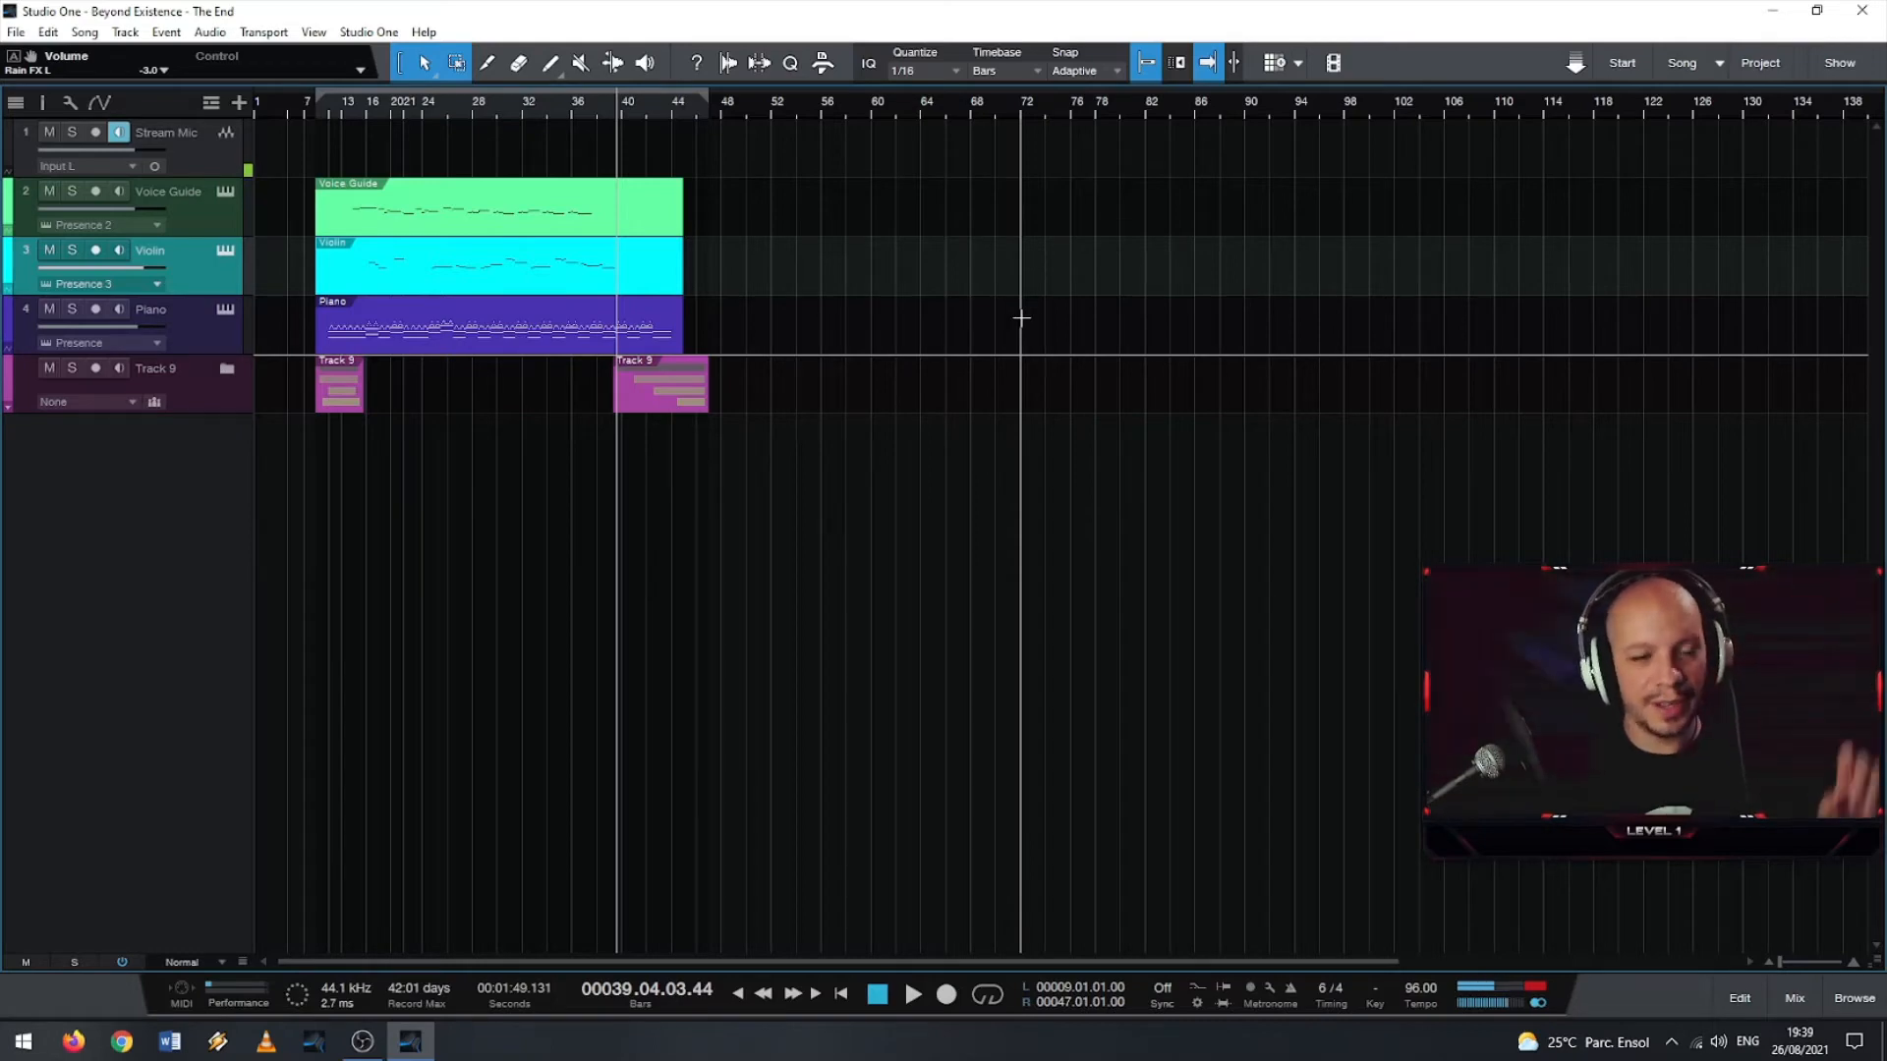
scroll(764, 434, "up", 5)
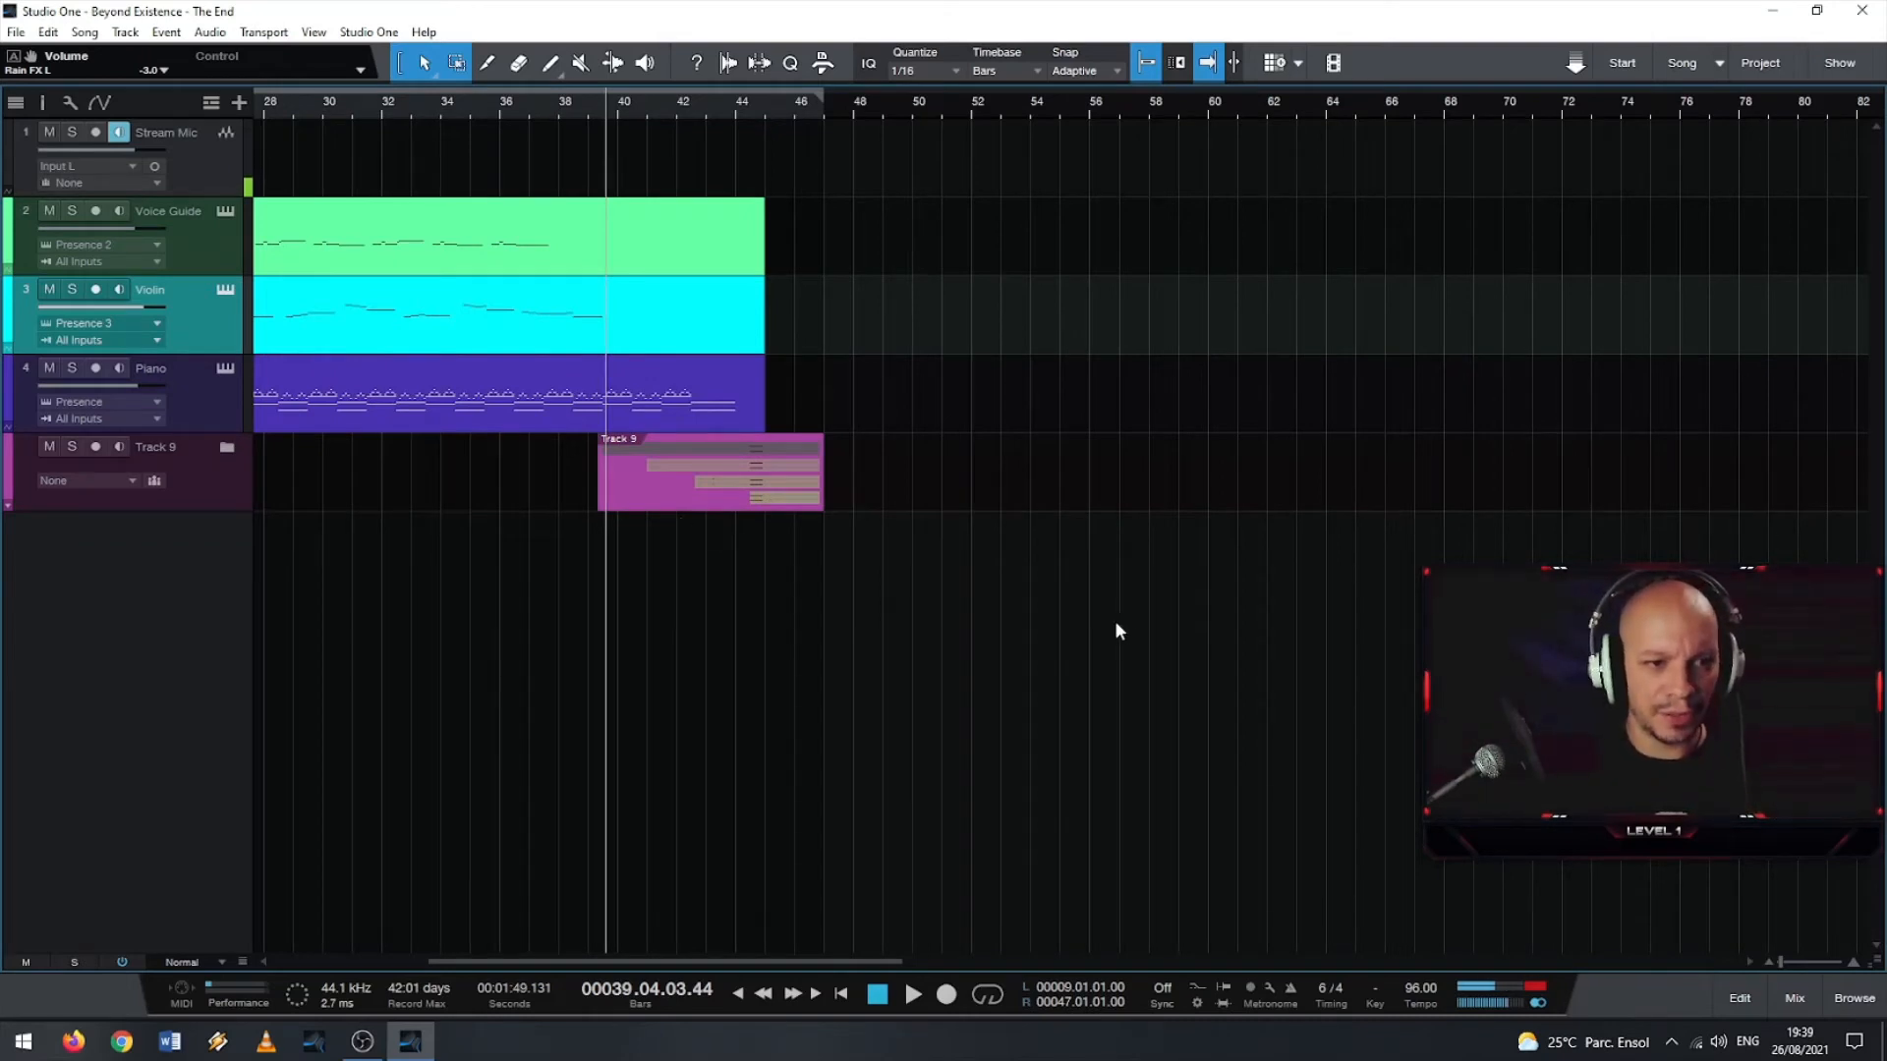
scroll(688, 592, "down", 1)
left_click_drag(584, 106, 883, 94)
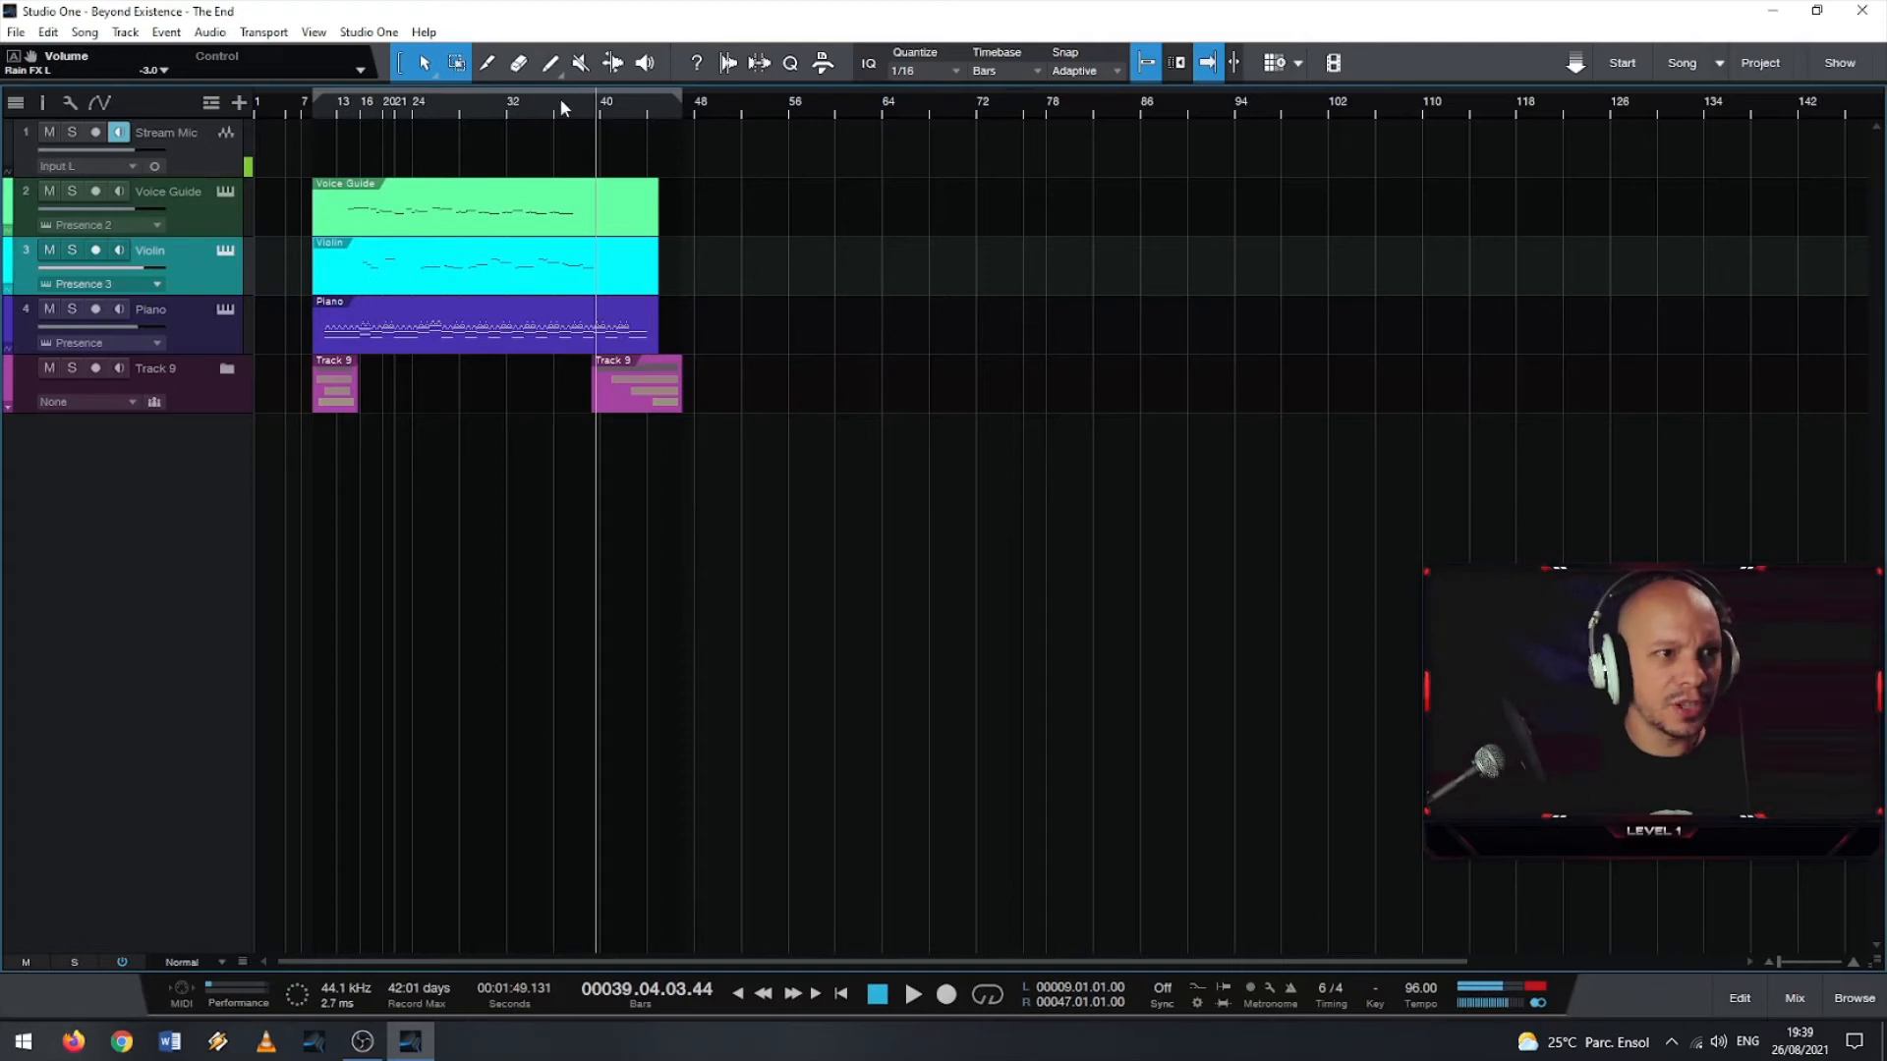
left_click_drag(641, 109, 1223, 108)
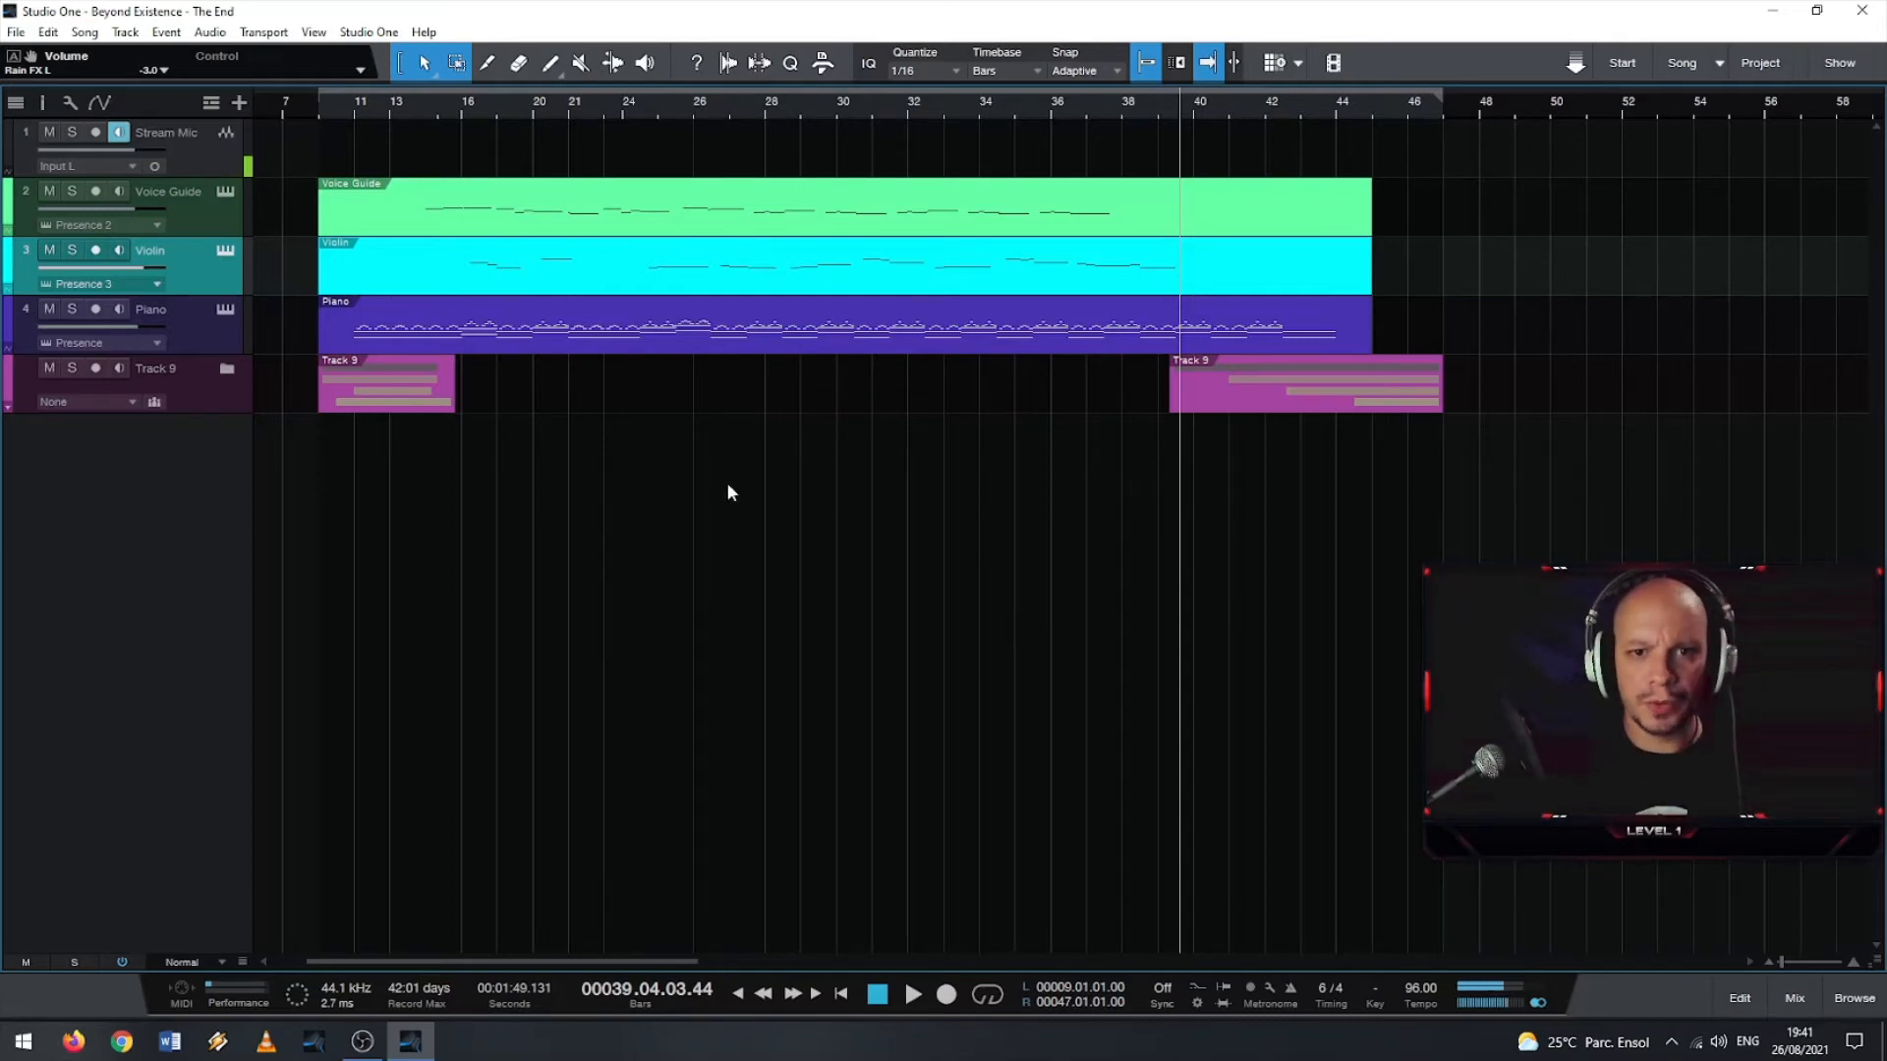
scroll(1010, 579, "up", 2)
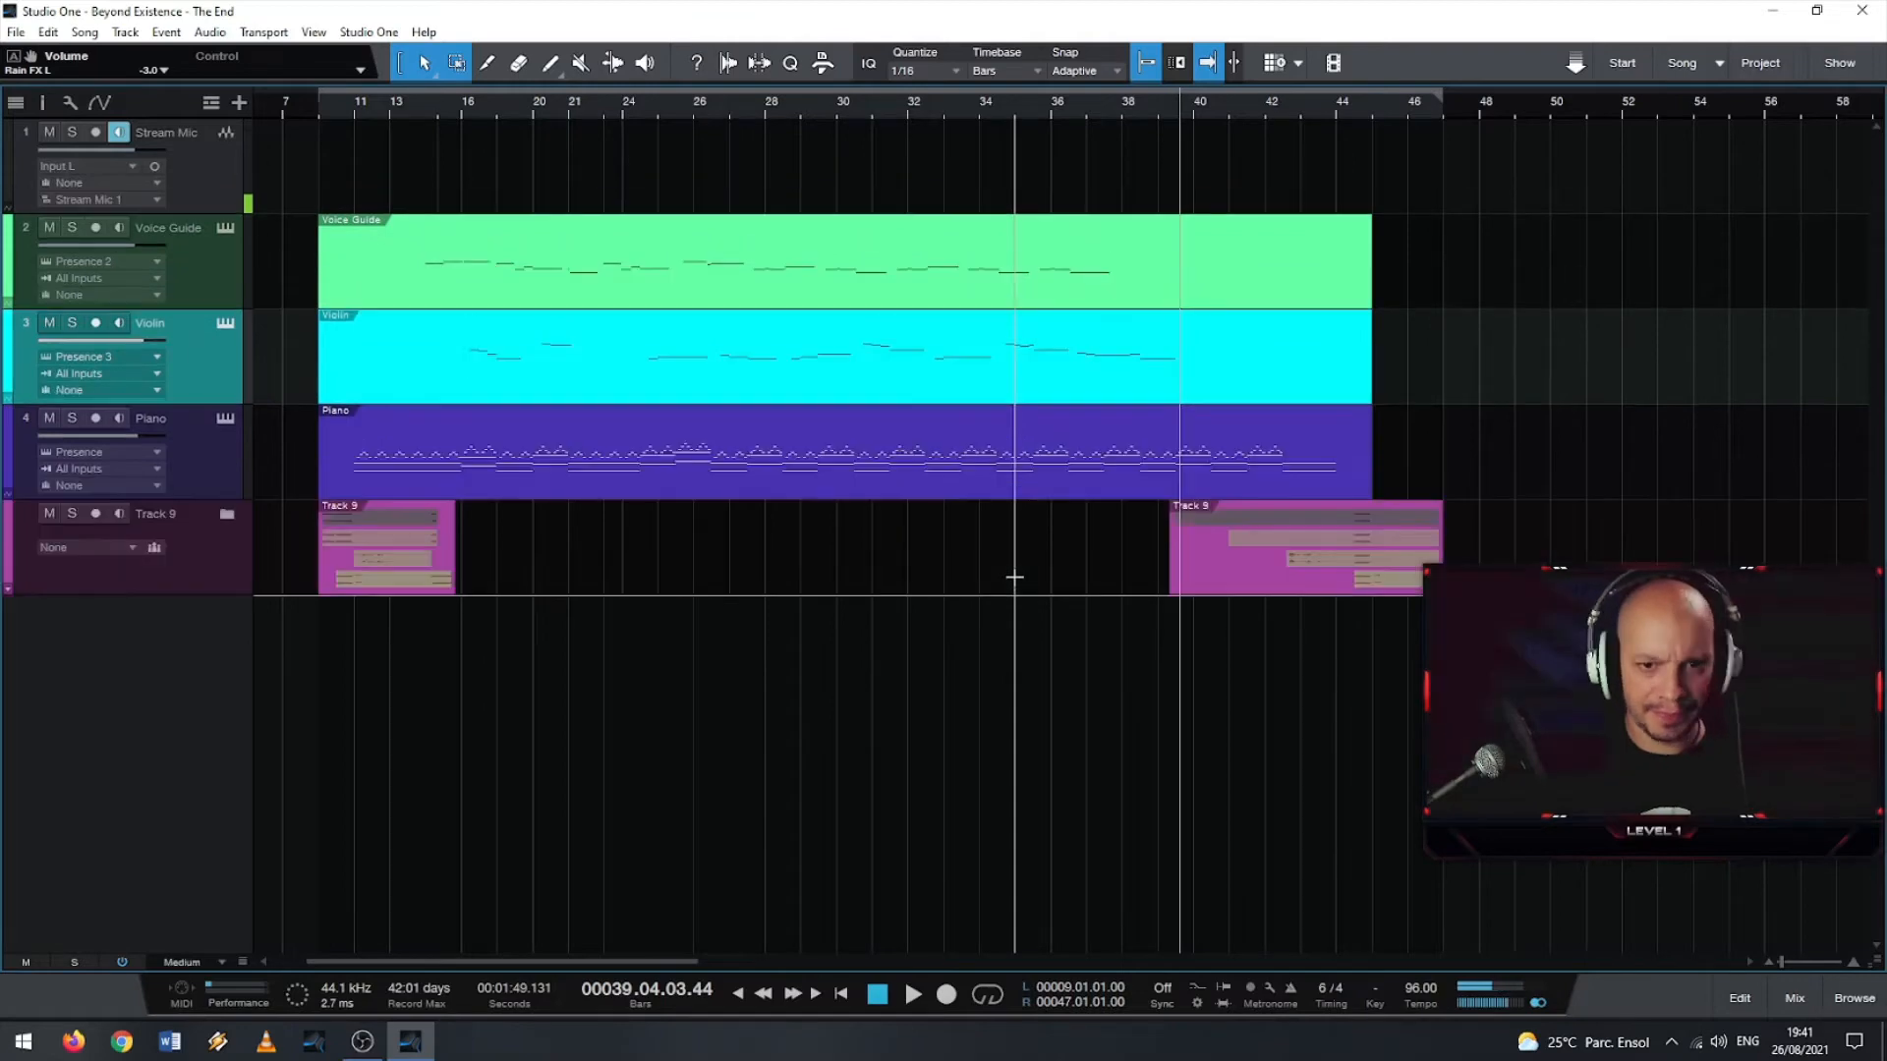
- Open the instrument browser beside the arrangement and check the instruments in the Image-Line vendor folder
scroll(824, 580, "up", 1)
scroll(823, 580, "down", 2)
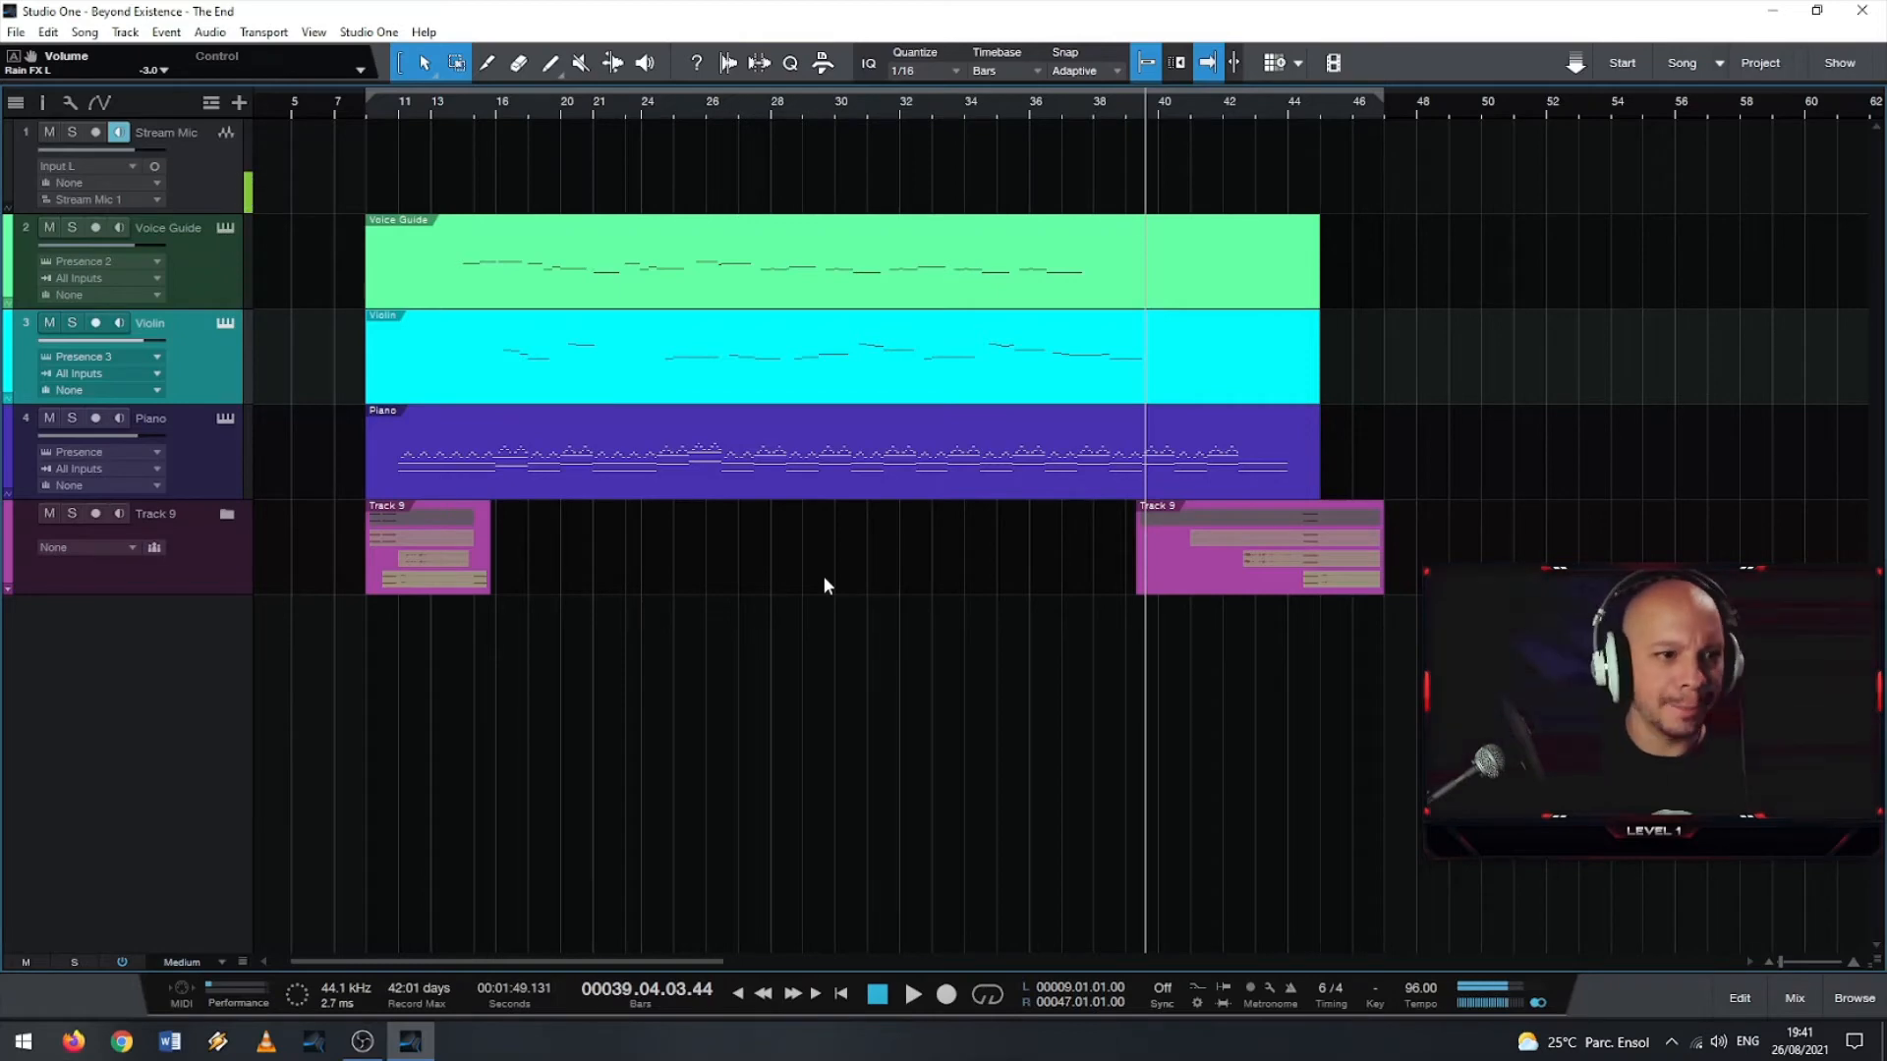
left_click(1854, 997)
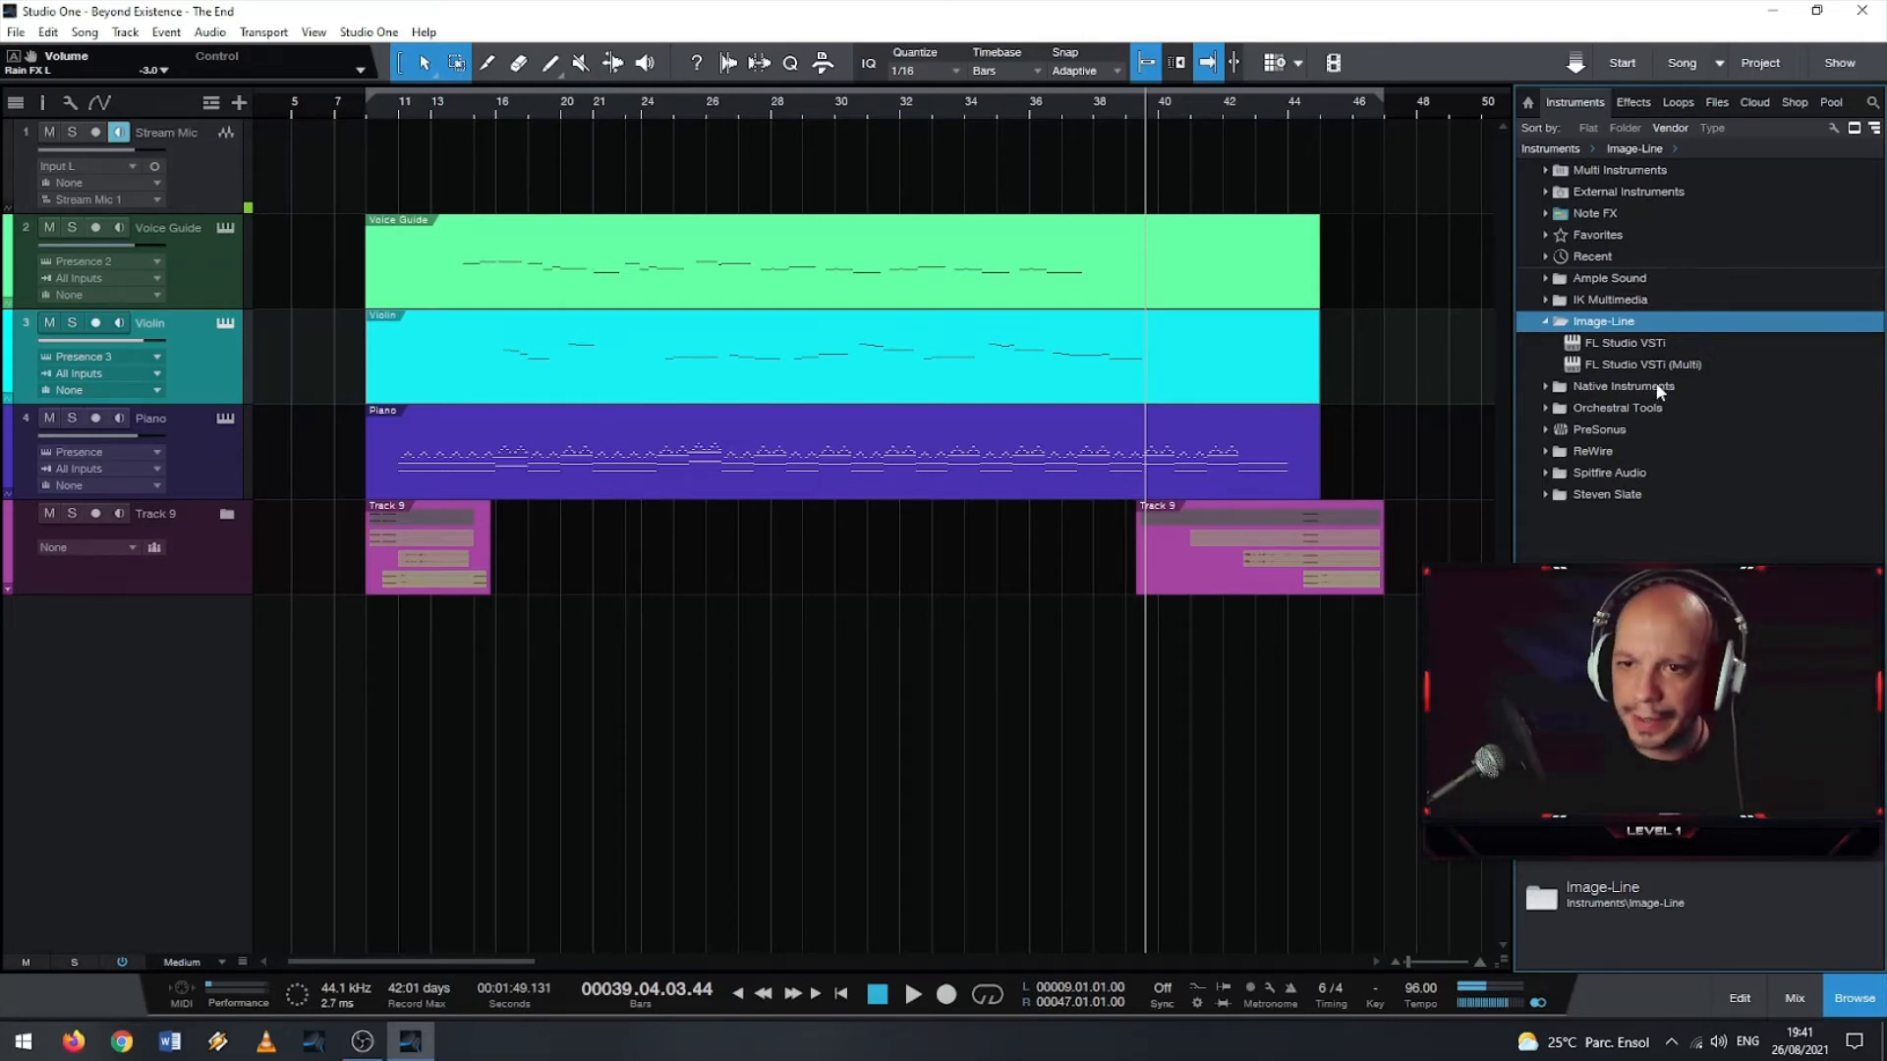
left_click(1545, 322)
left_click(1545, 322)
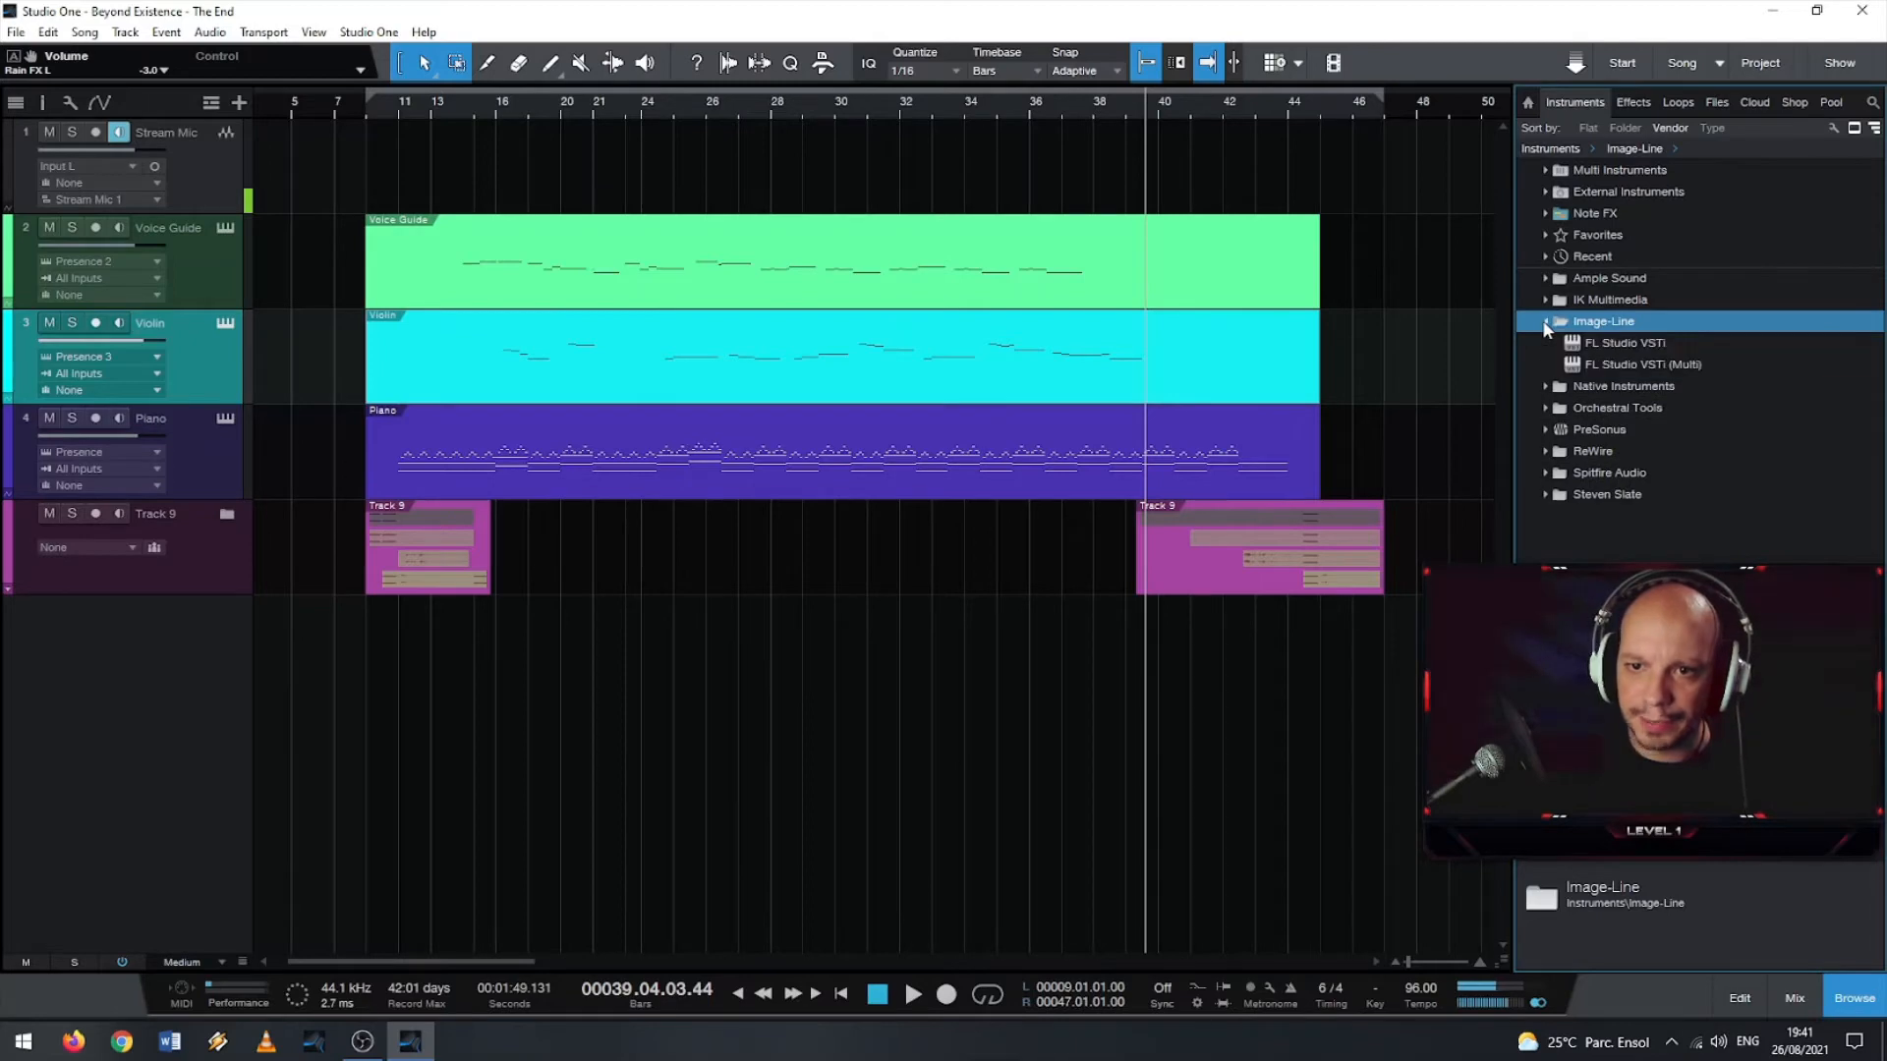
left_click(1545, 322)
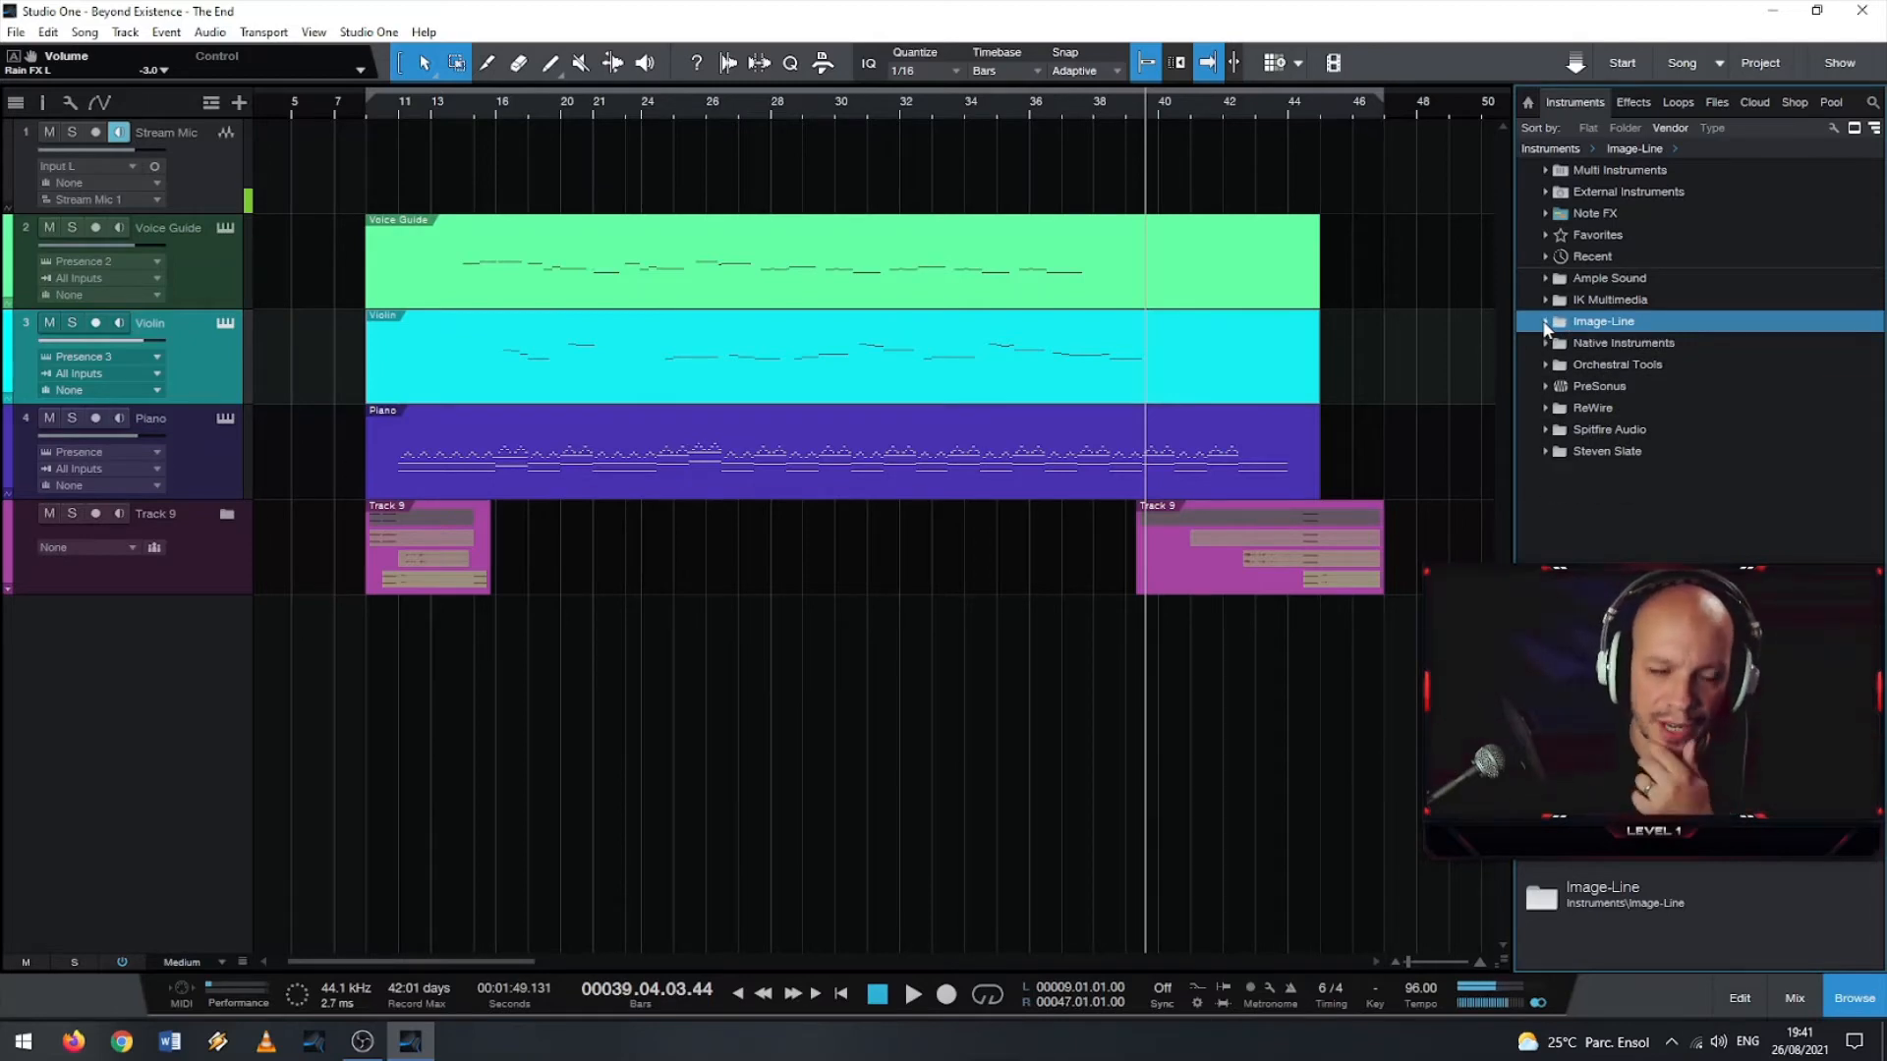
left_click(1549, 324)
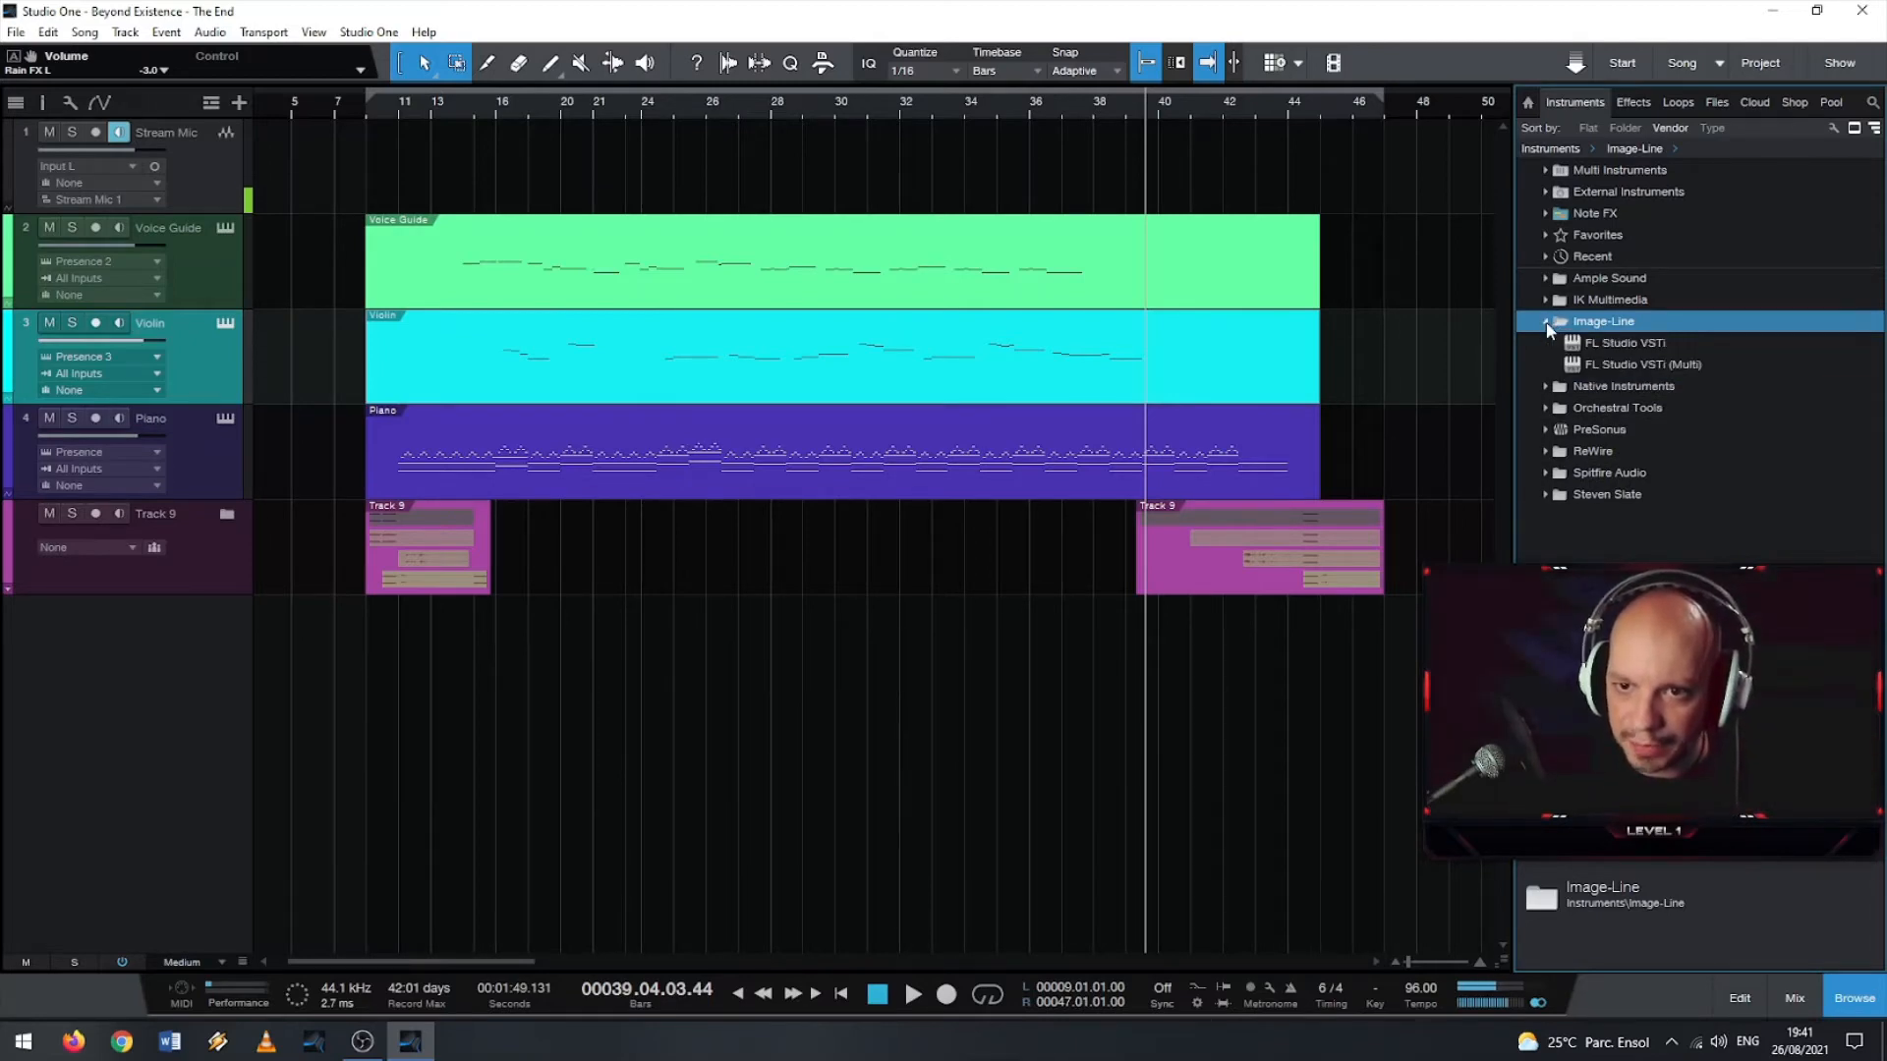
- Expand the Native Instruments, Orchestral Tools, Ample Sound and IK Multimedia folders to see which instruments they offer
left_click(1546, 387)
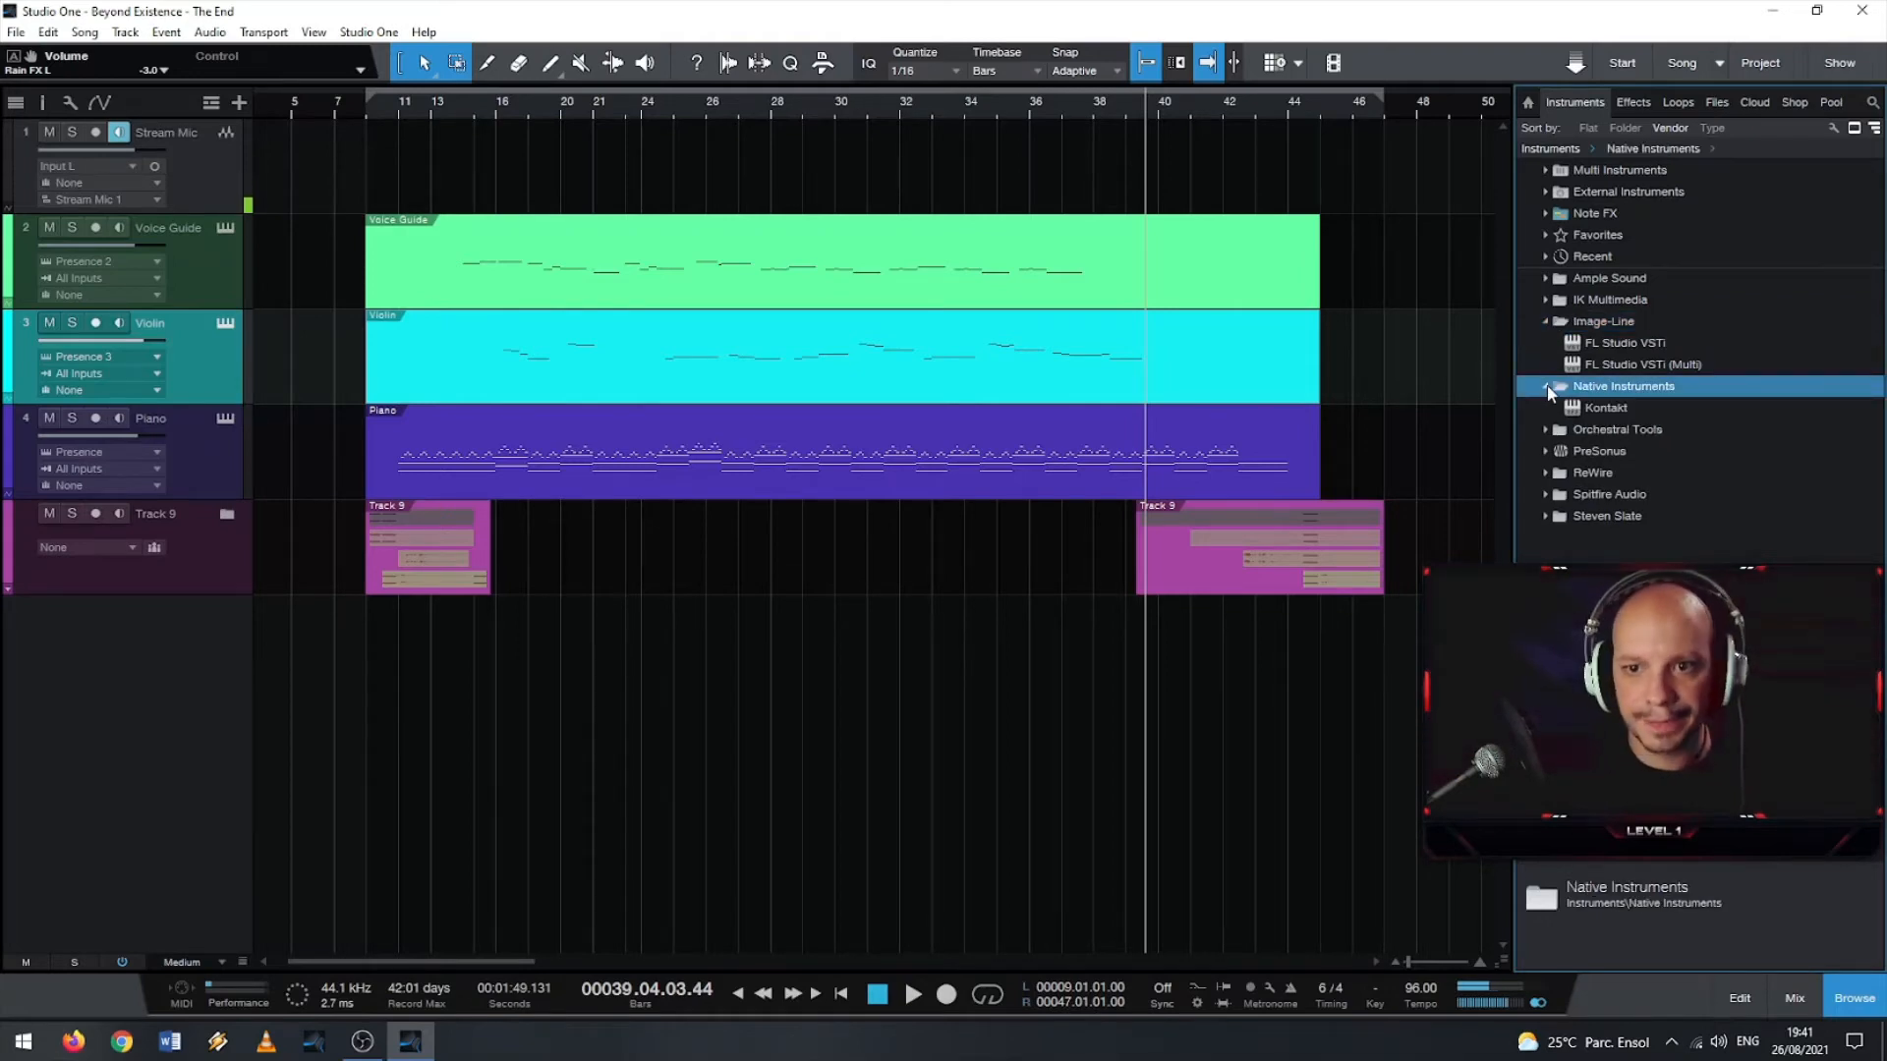
left_click(1546, 431)
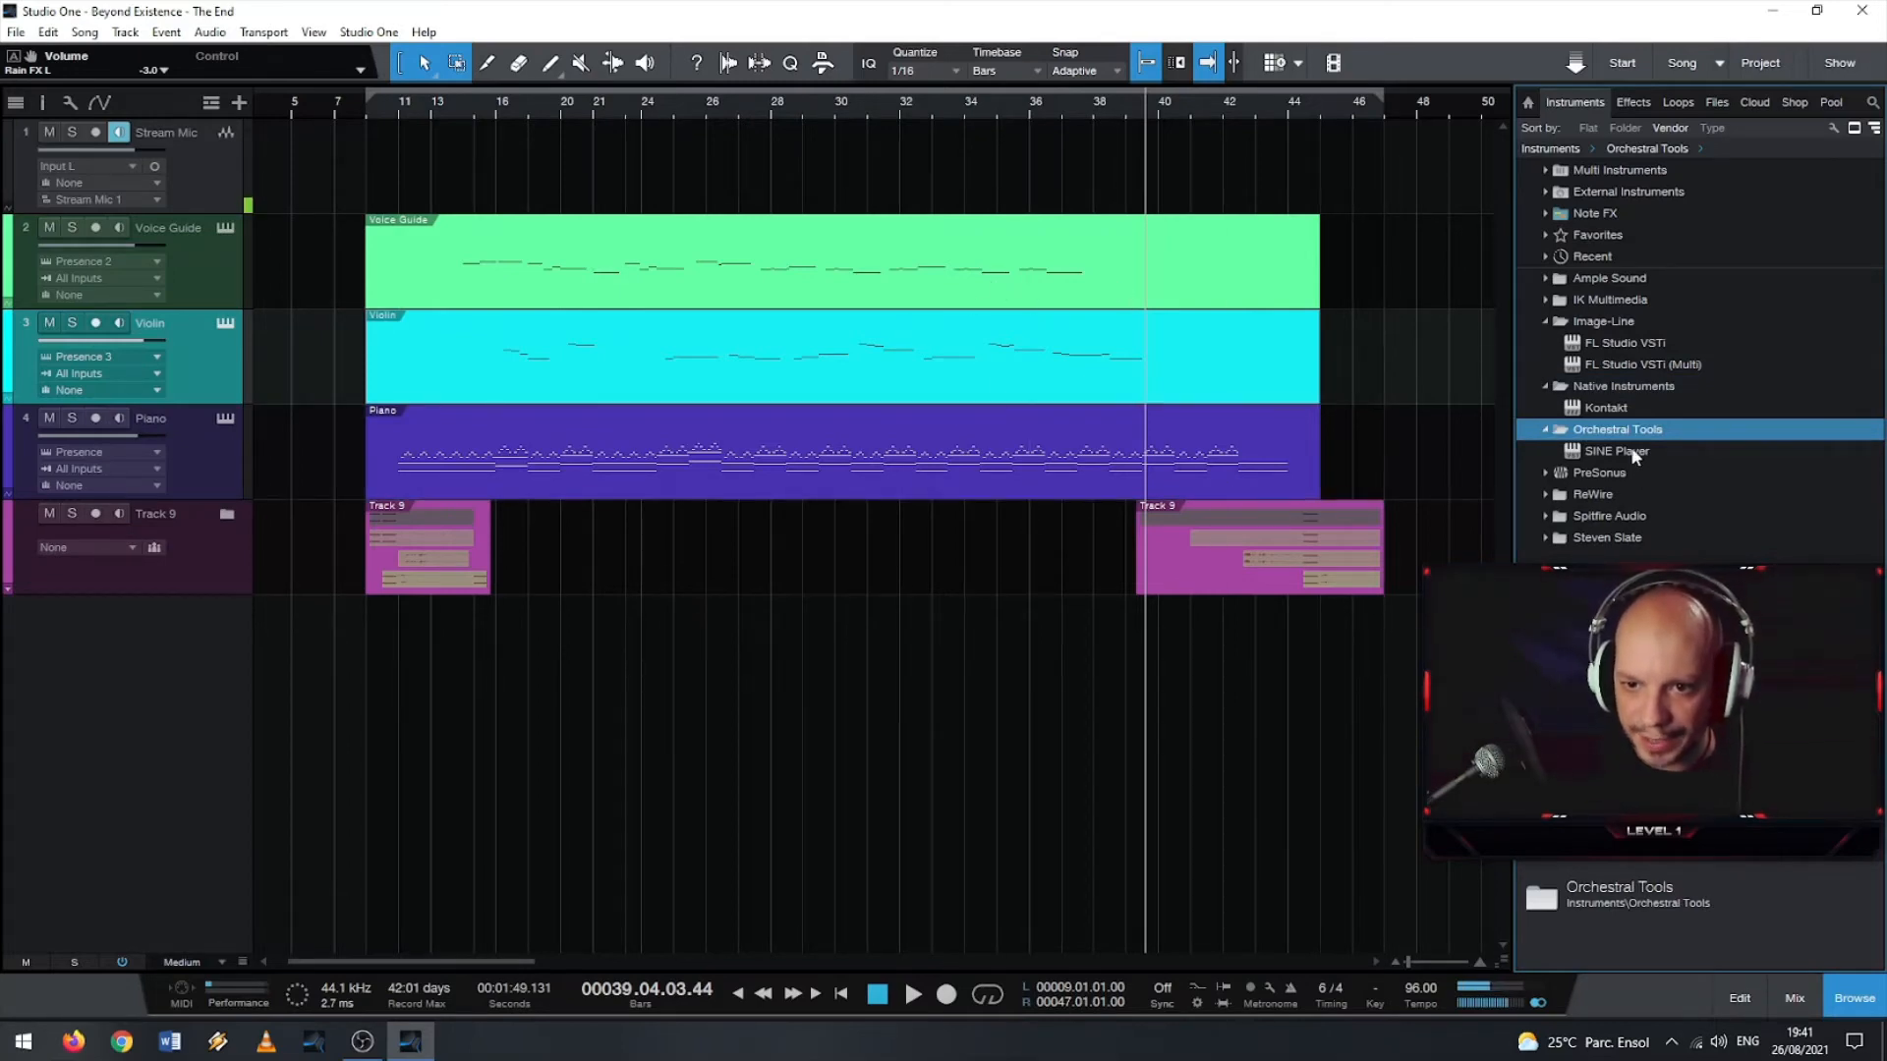
left_click(1546, 278)
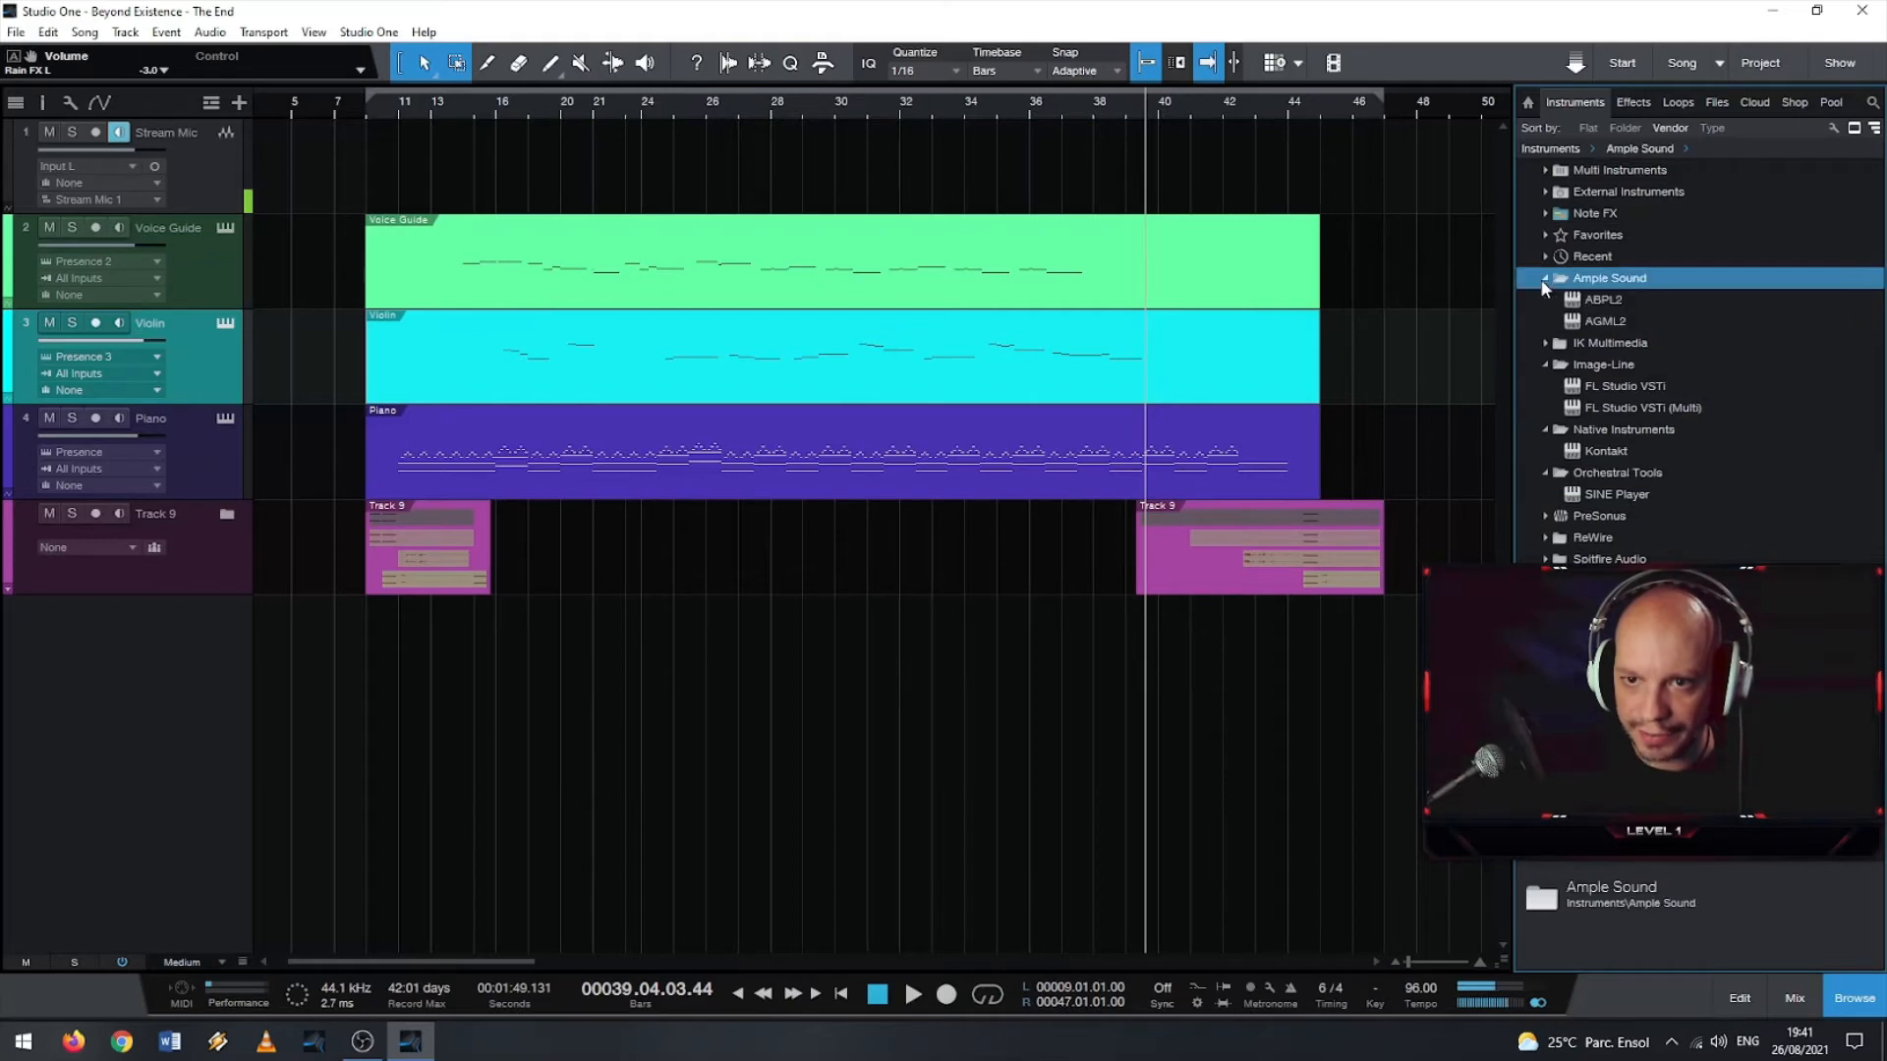
left_click(1546, 343)
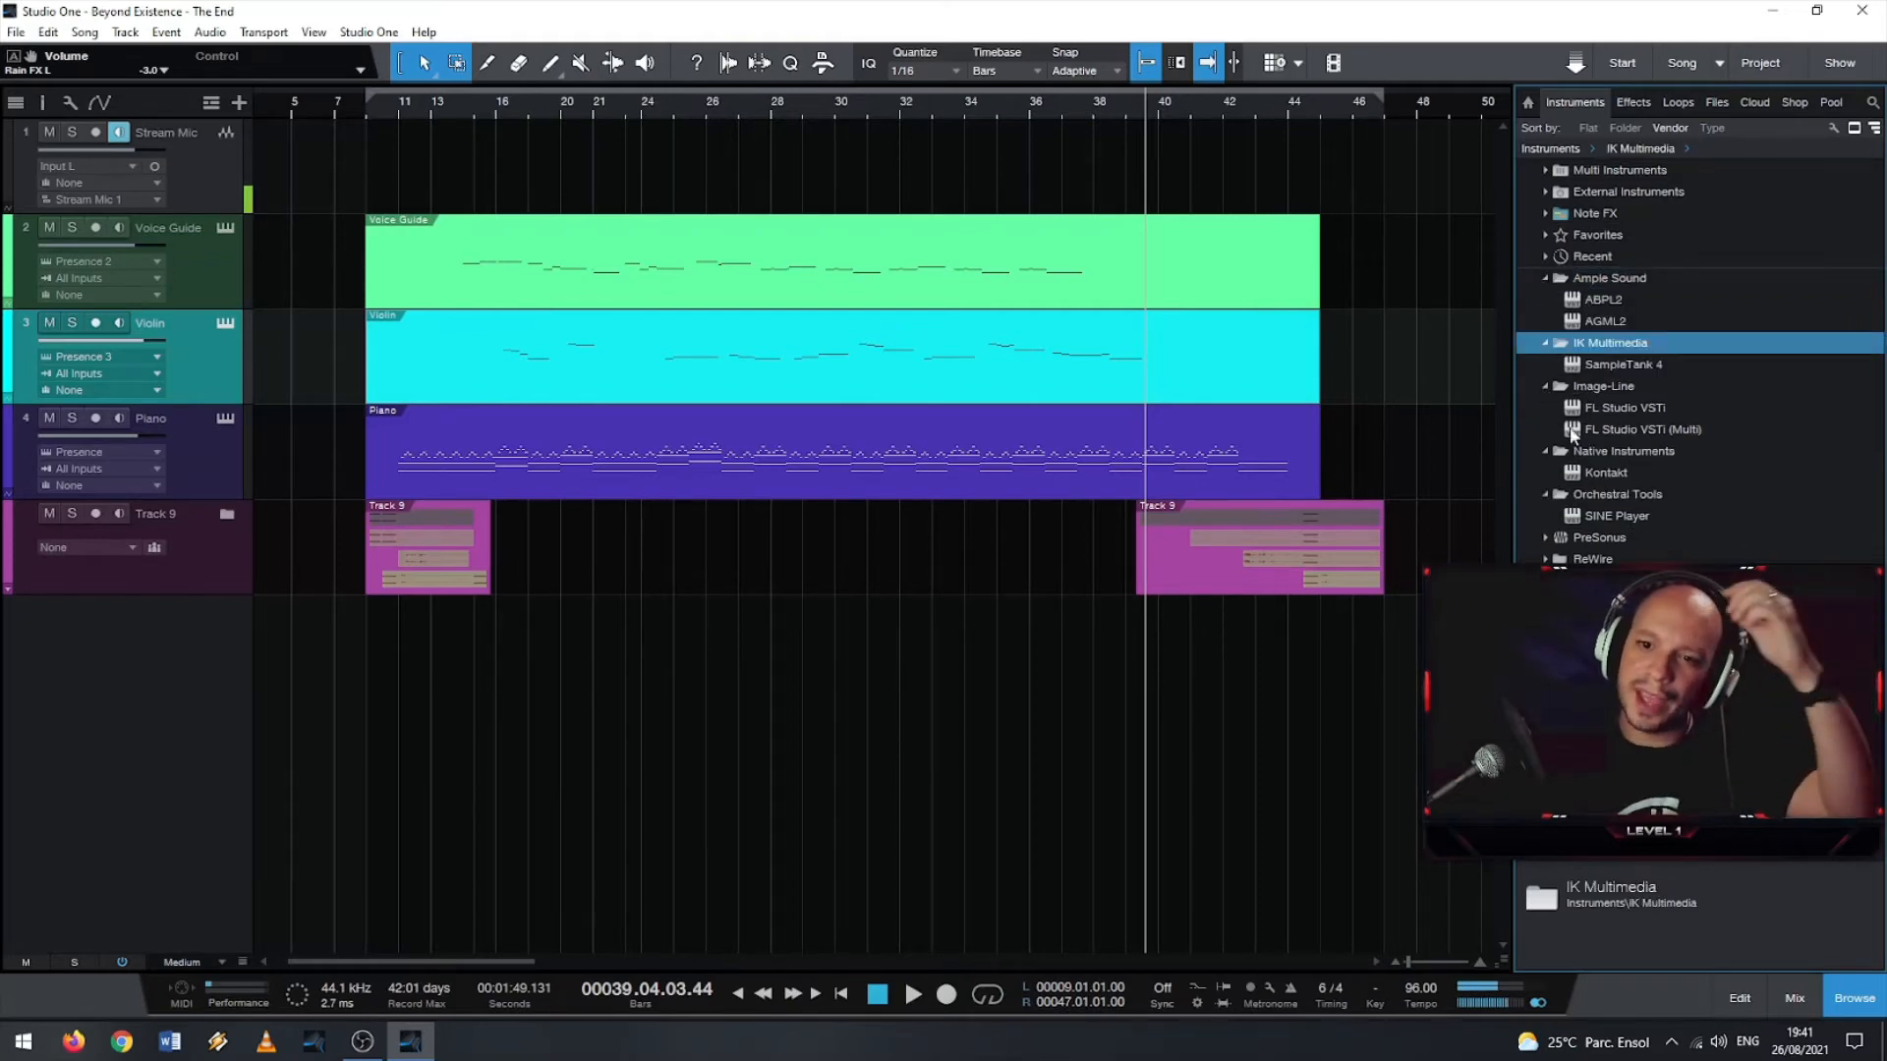
- Replace the Piano track's Presence instrument with BBC Symphony Orchestra from the Spitfire Audio folder
left_click(1546, 581)
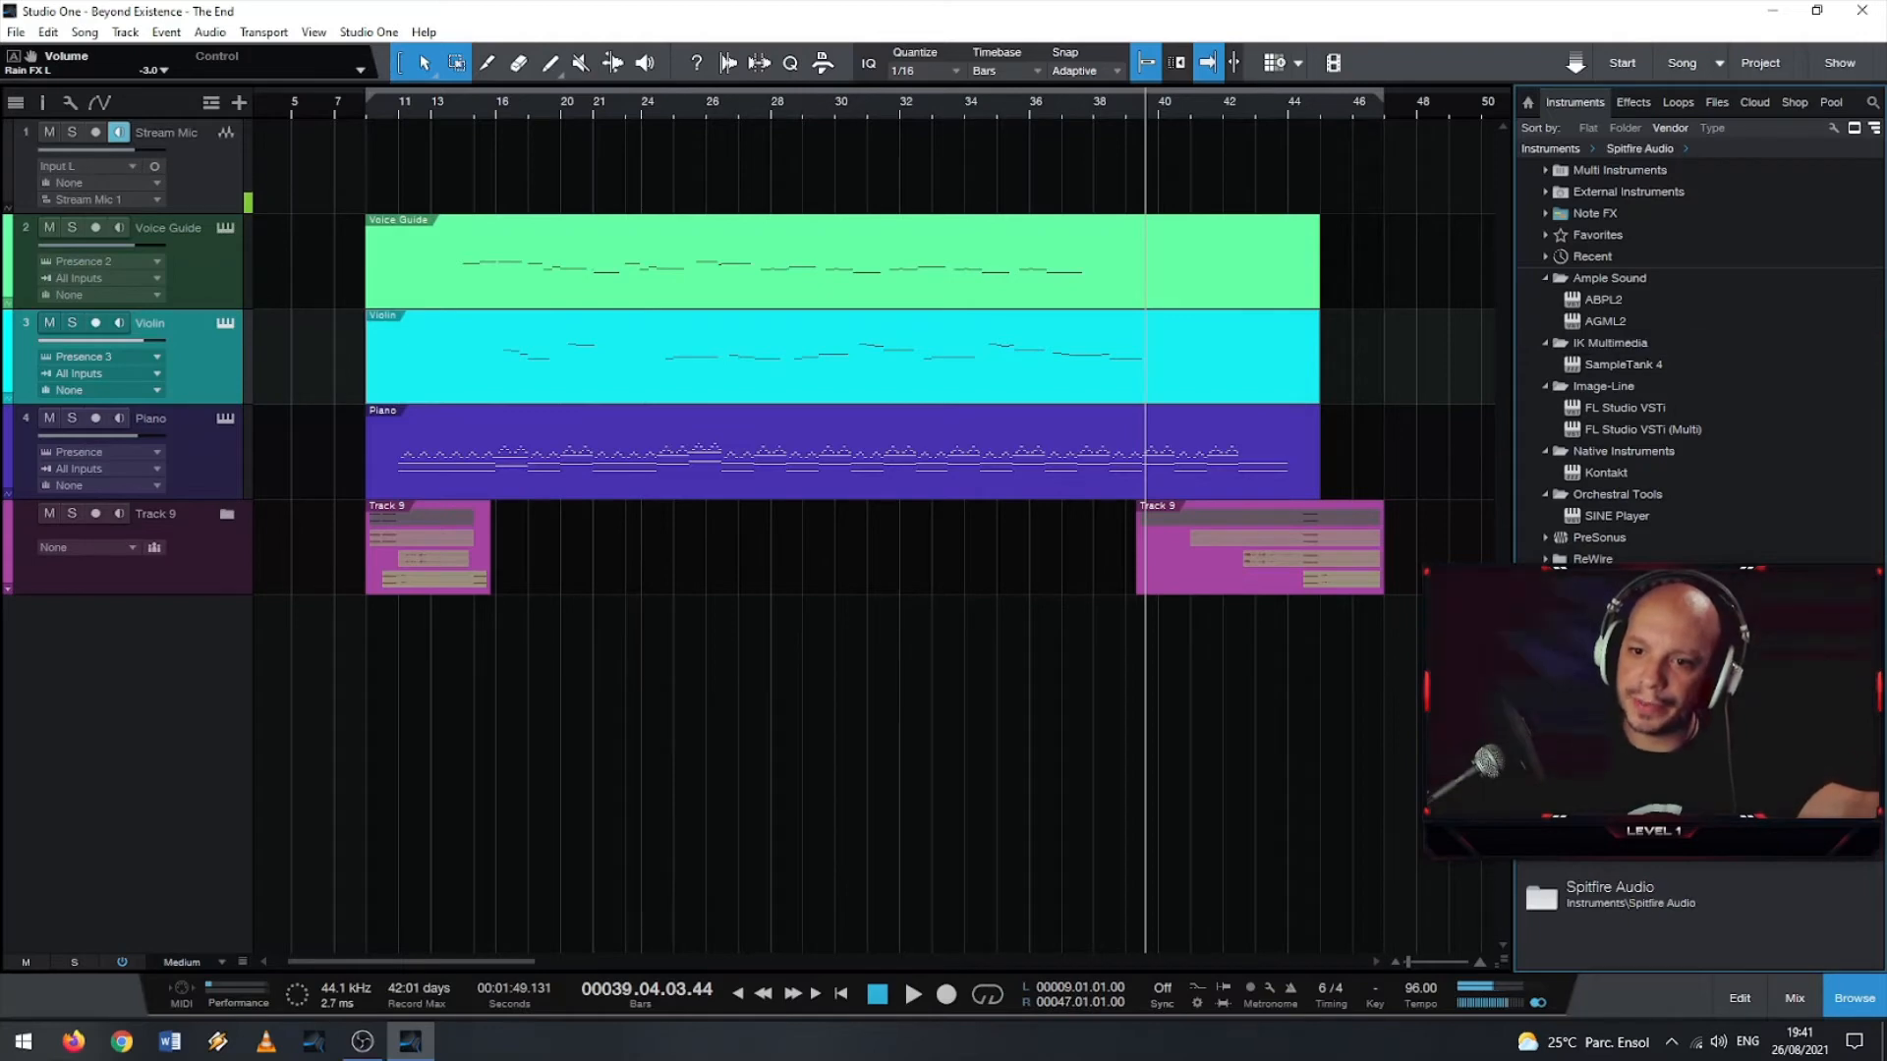
left_click_drag(1612, 603, 753, 491)
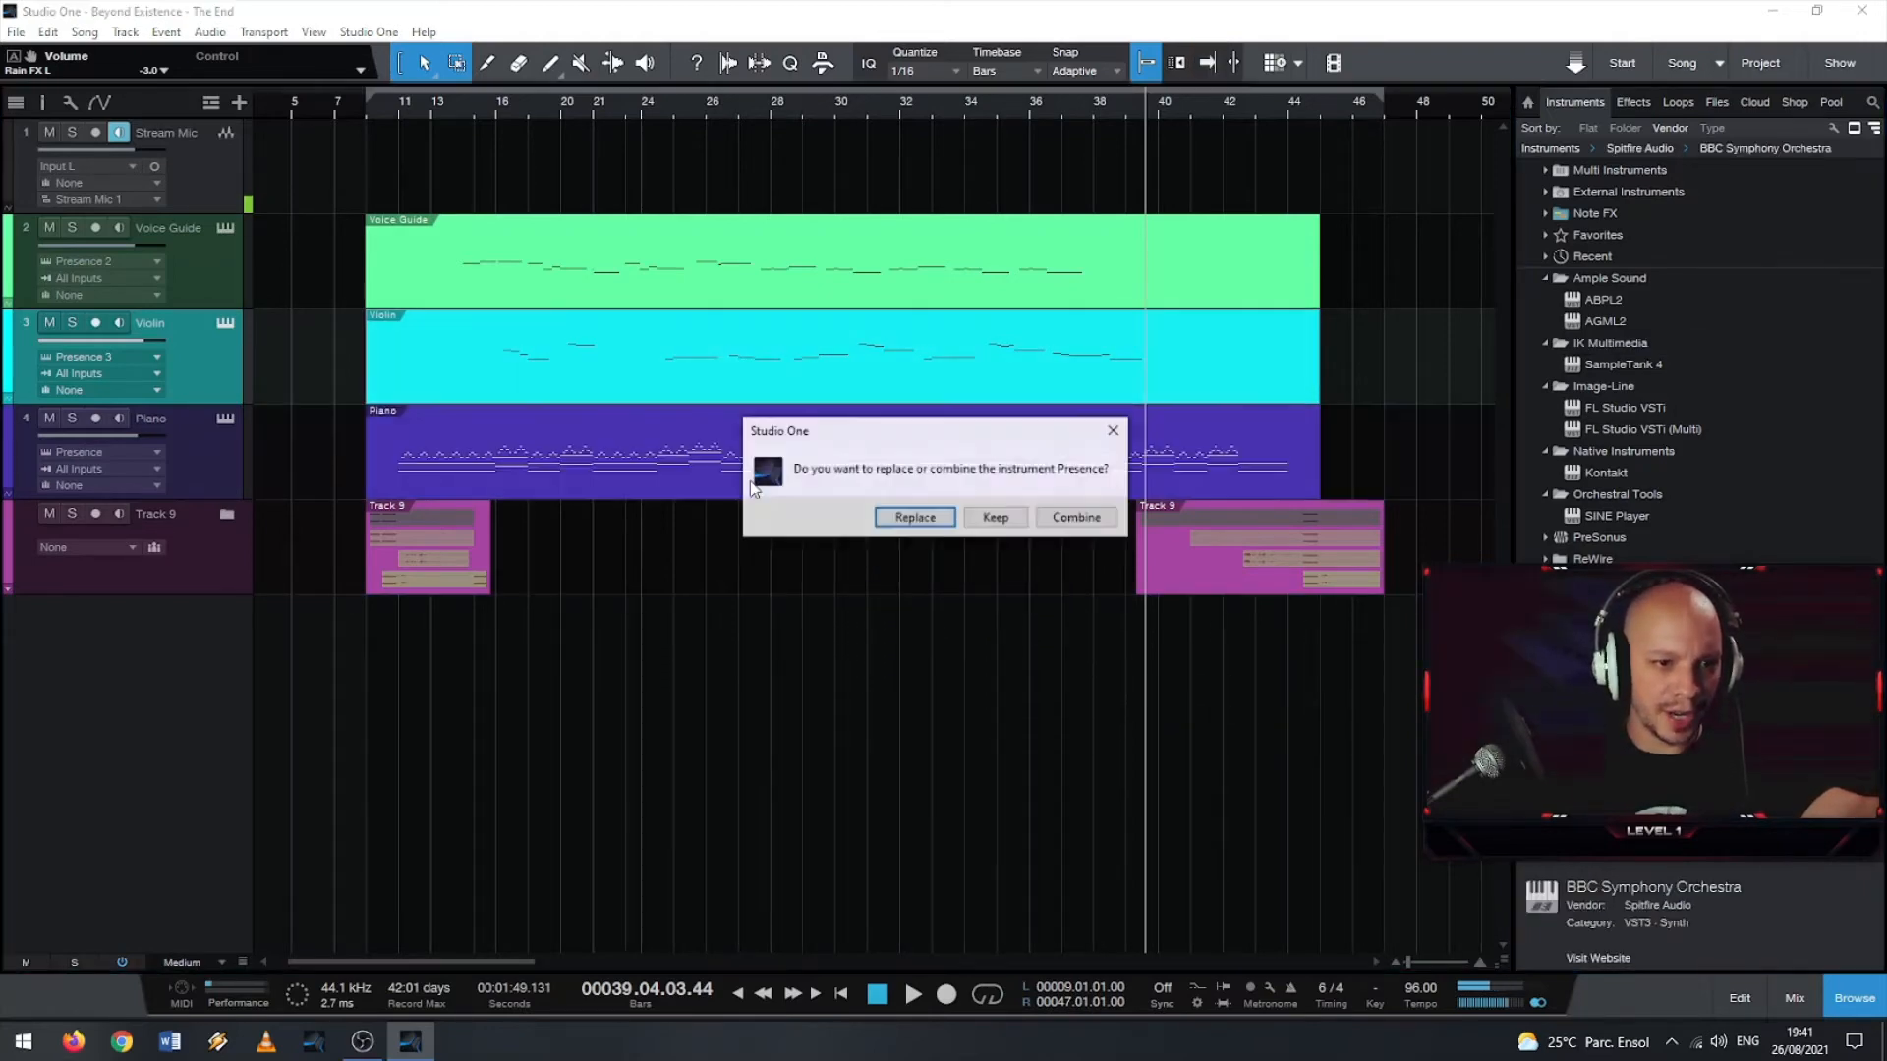
left_click(920, 530)
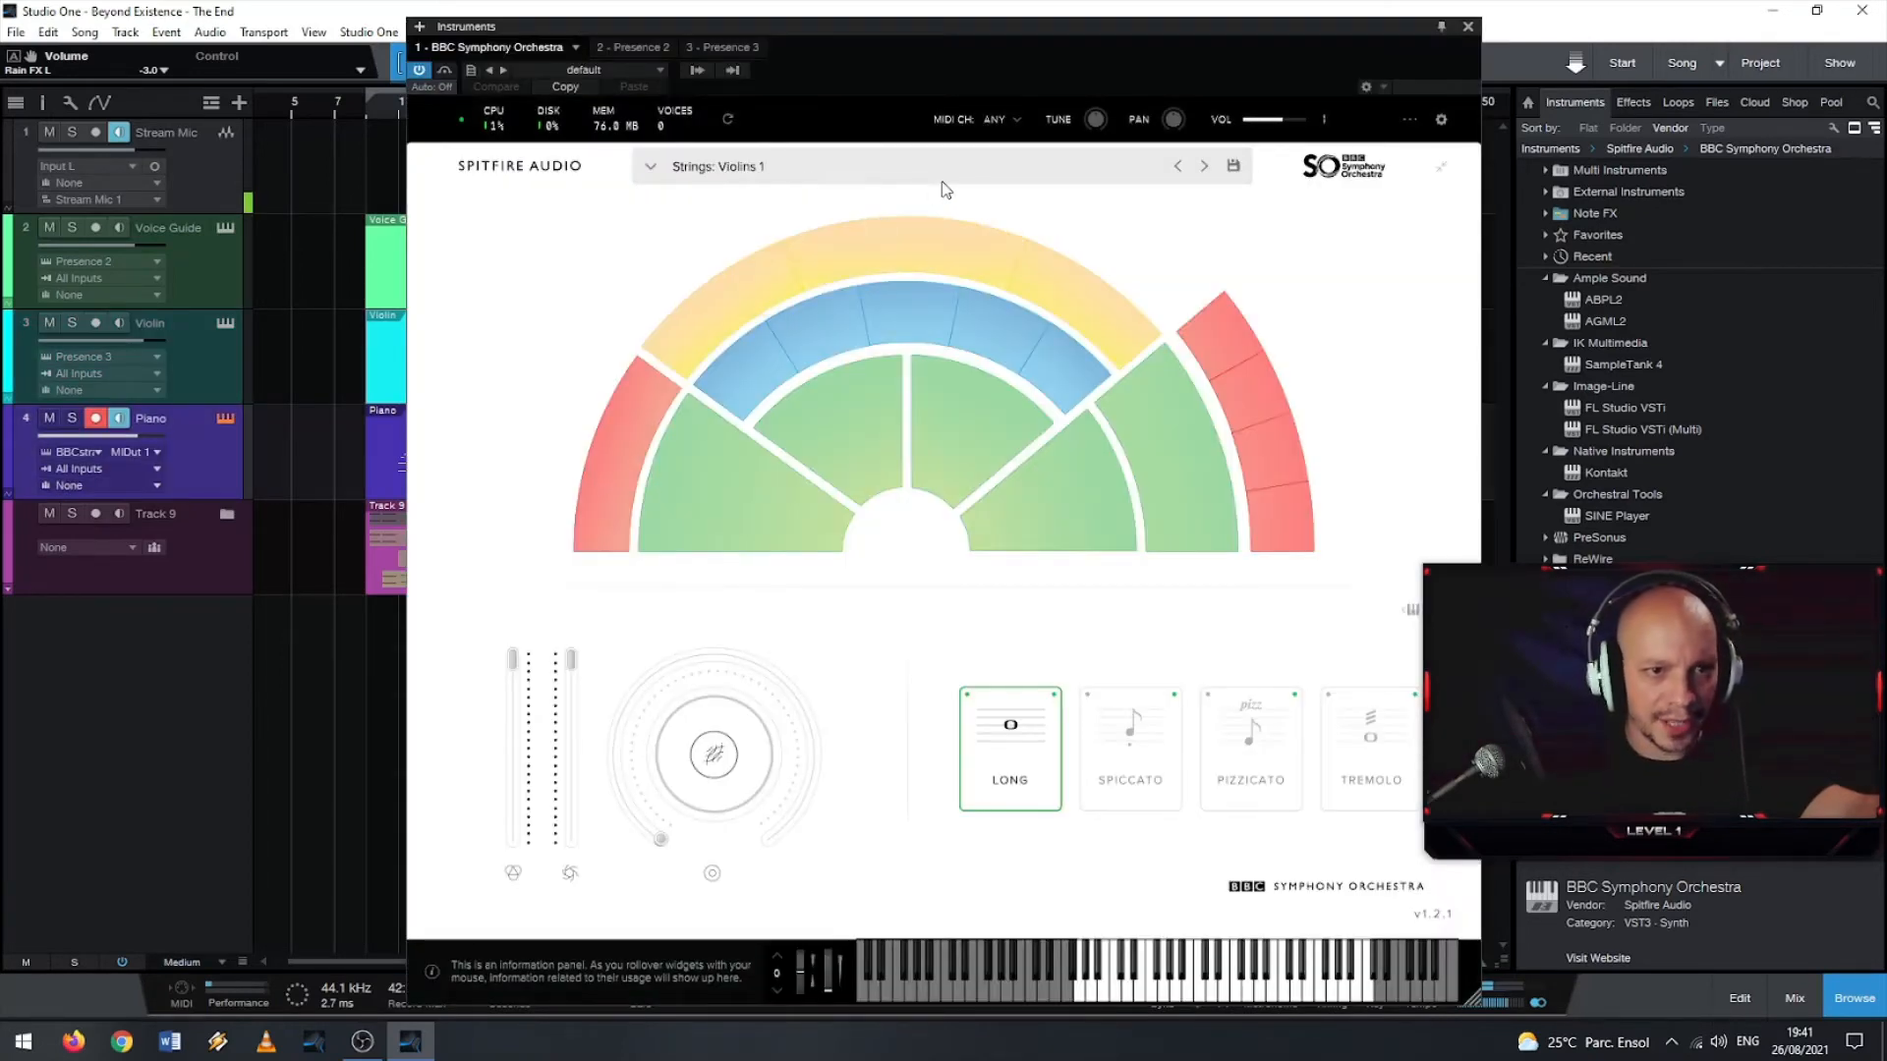
- Open the BBC Symphony Orchestra preset list, try its Percussion, Brass, Woodwinds, Strings, User and Starred filters, and clear them
left_click(957, 174)
left_click(853, 173)
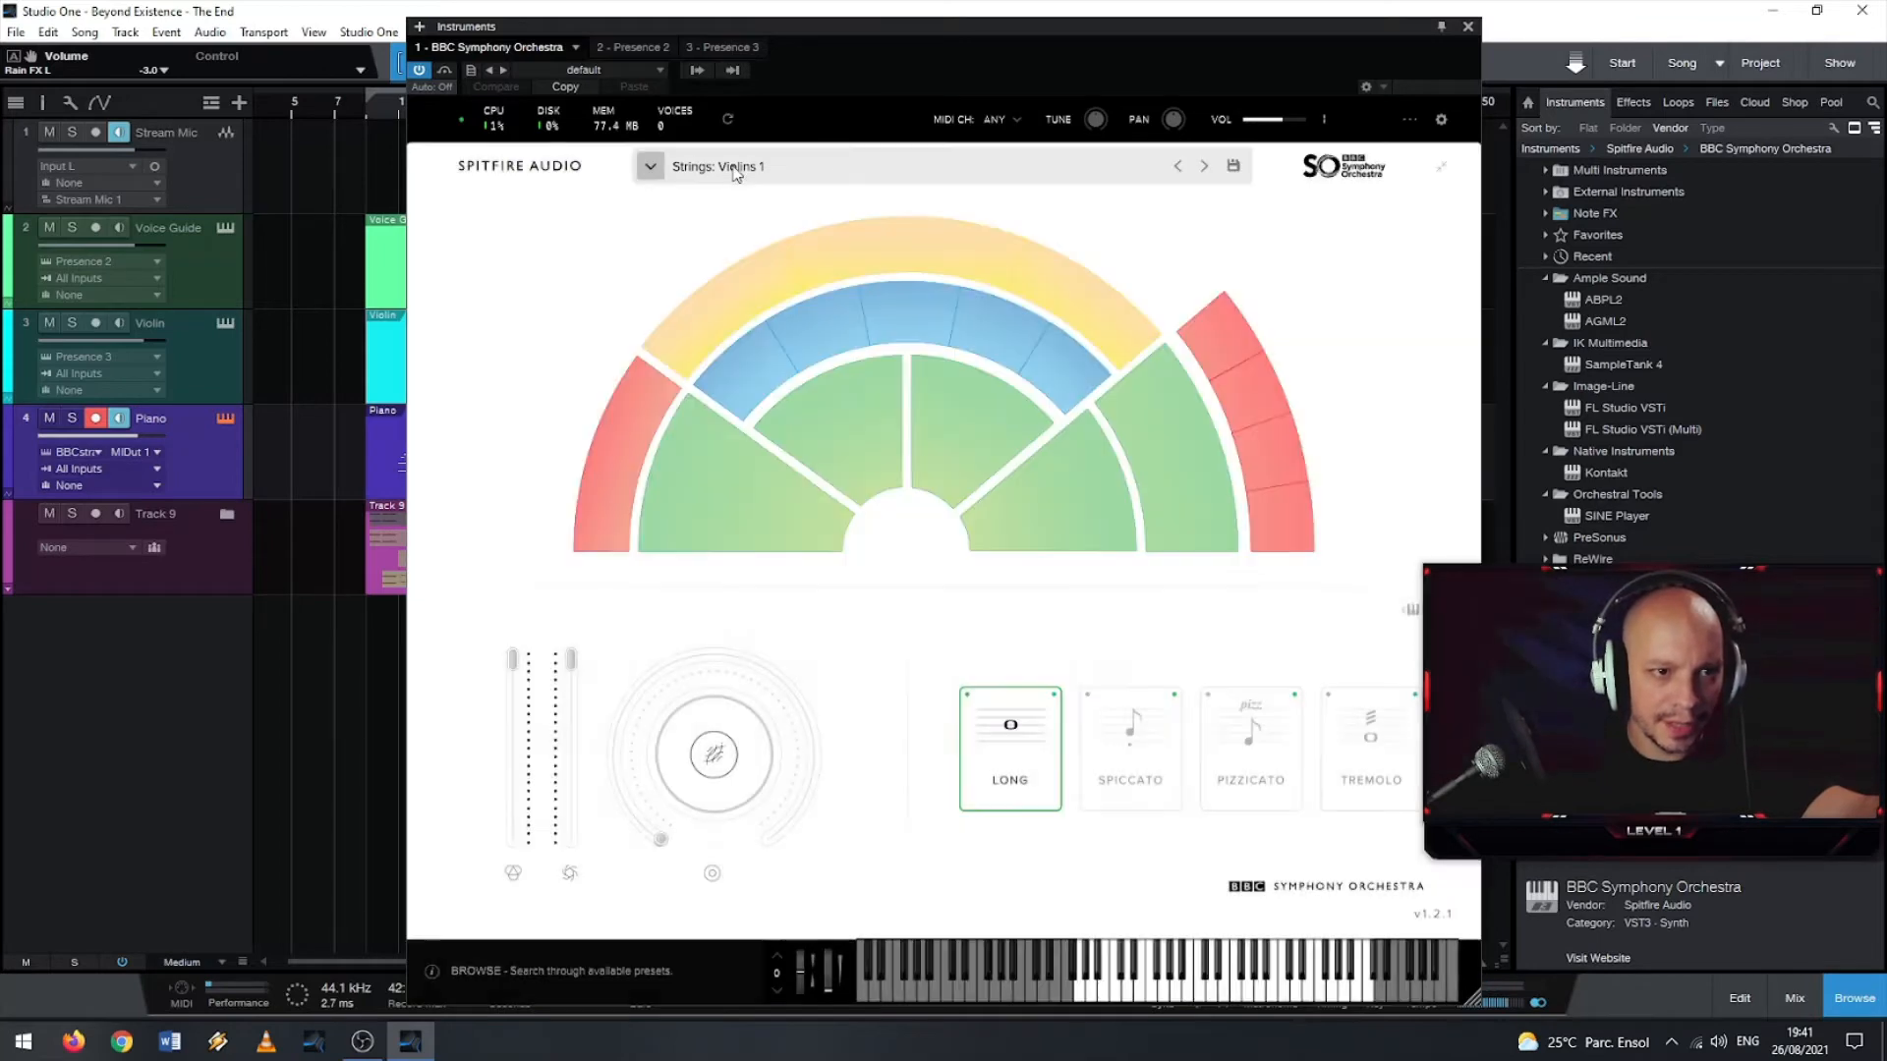
left_click(656, 168)
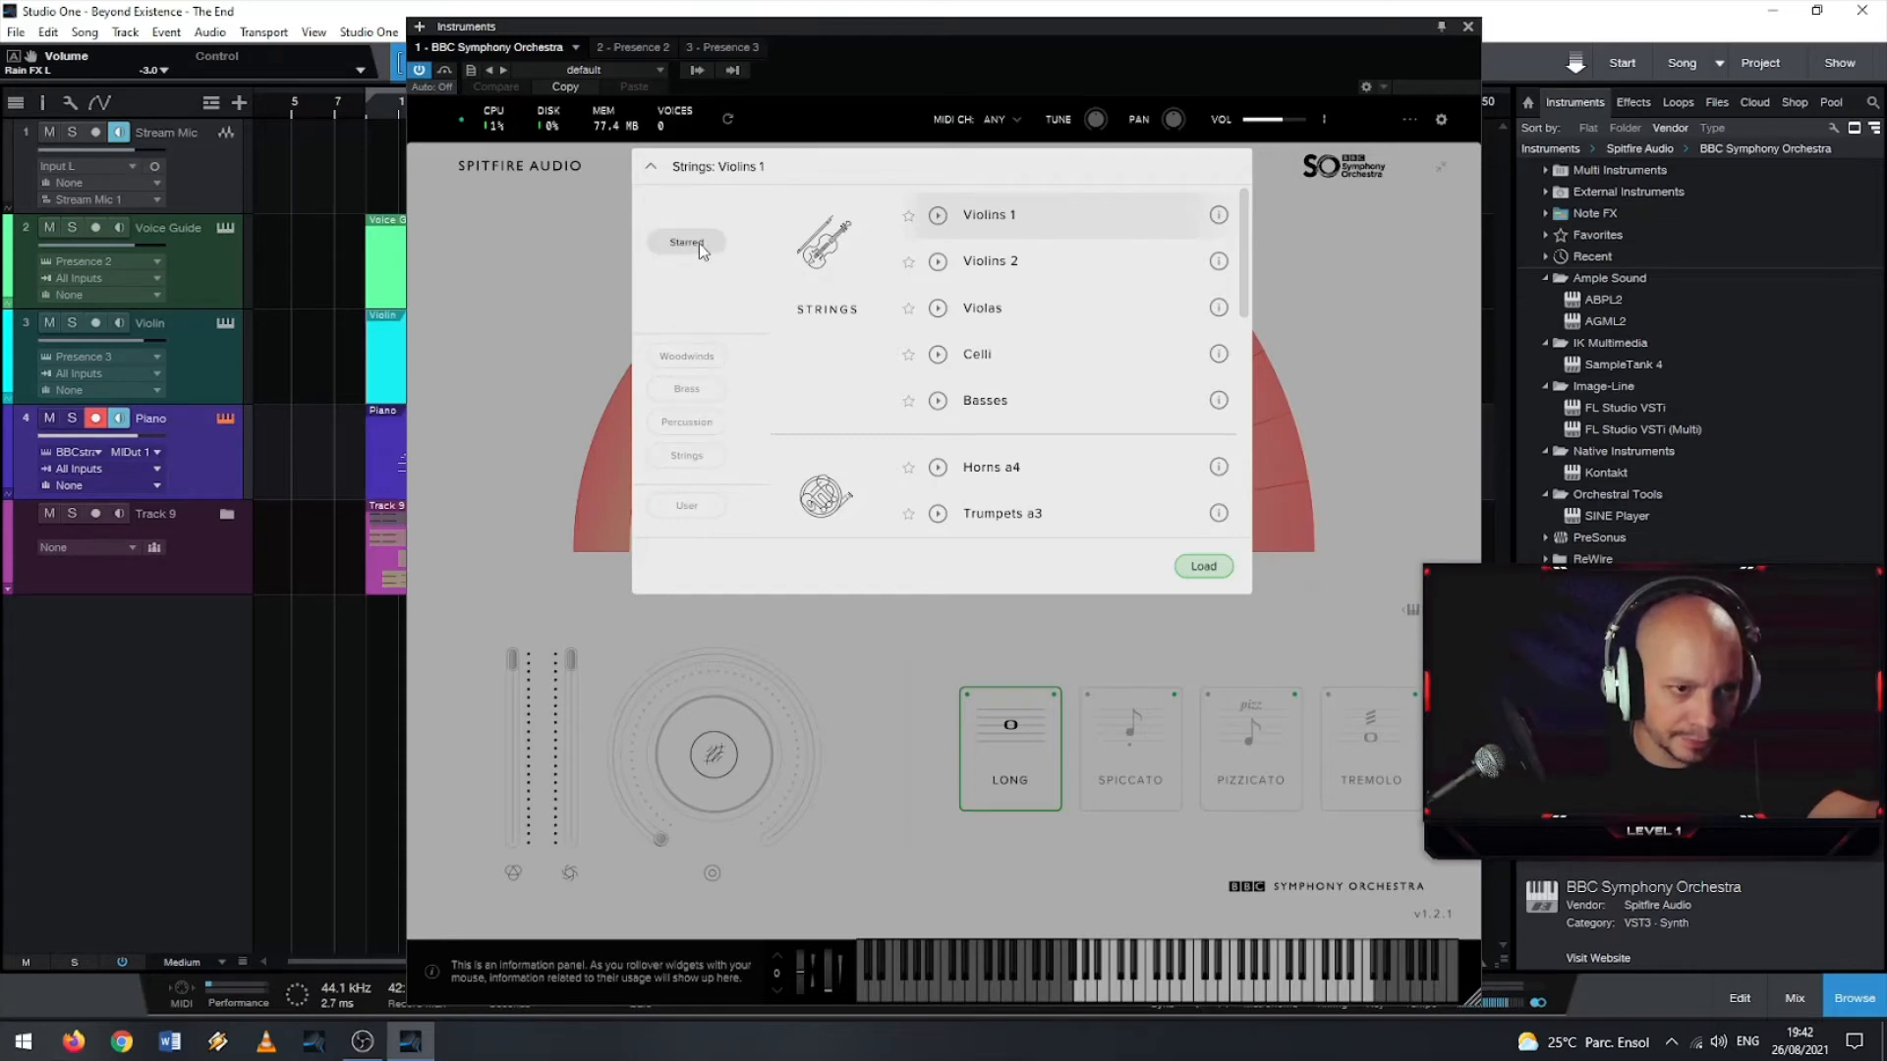
left_click(703, 429)
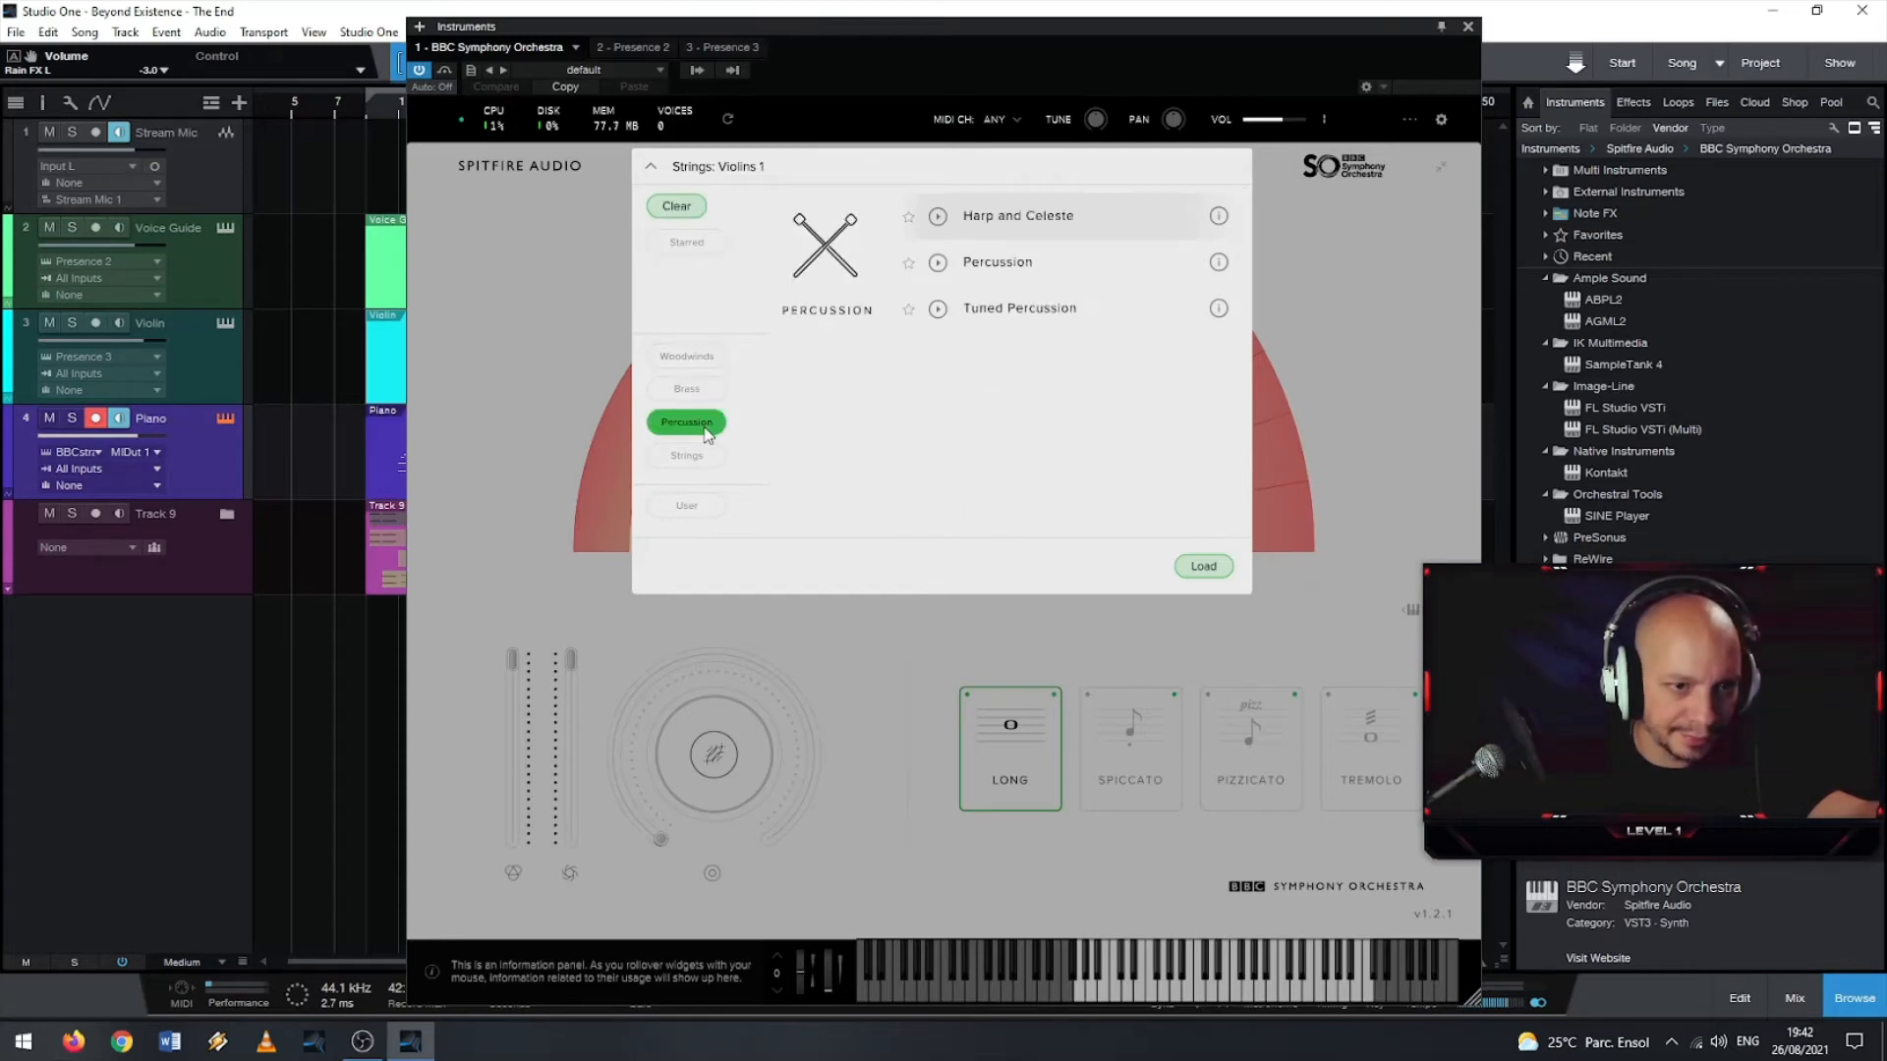
left_click(703, 389)
left_click(703, 355)
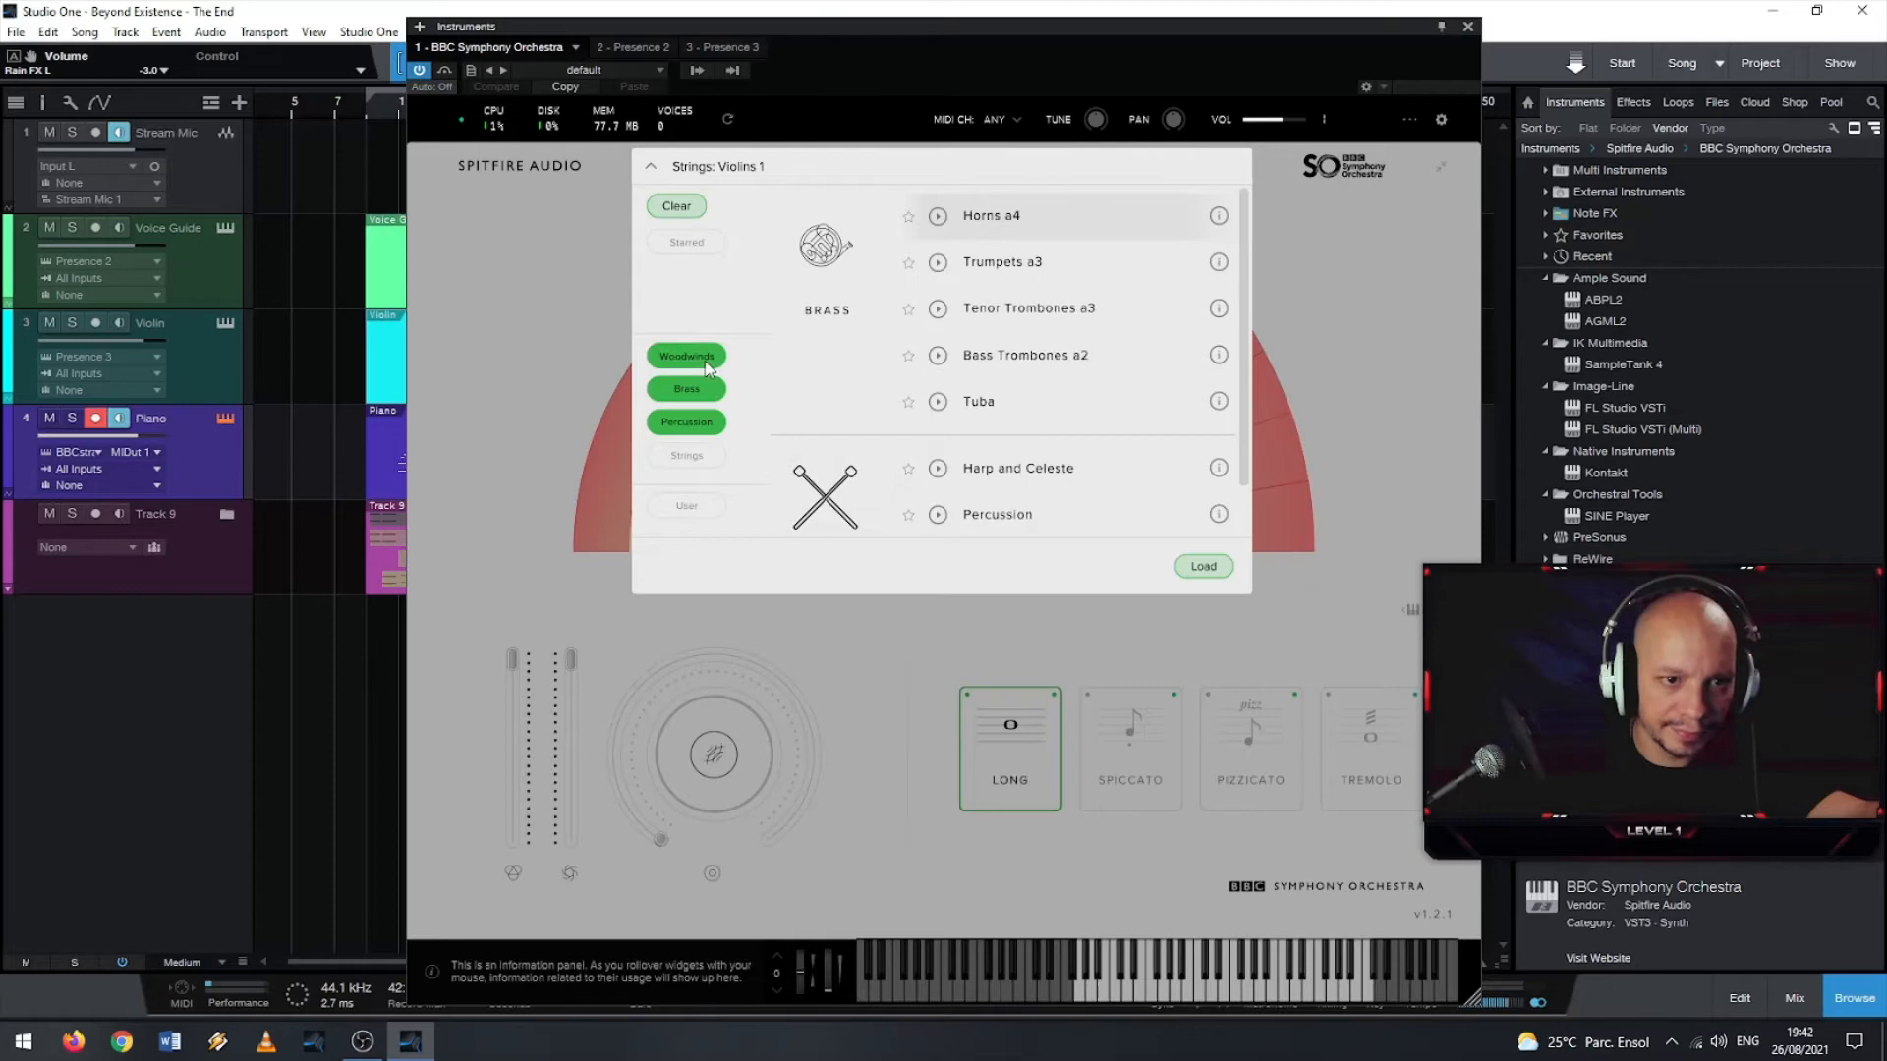
left_click(698, 454)
left_click(694, 506)
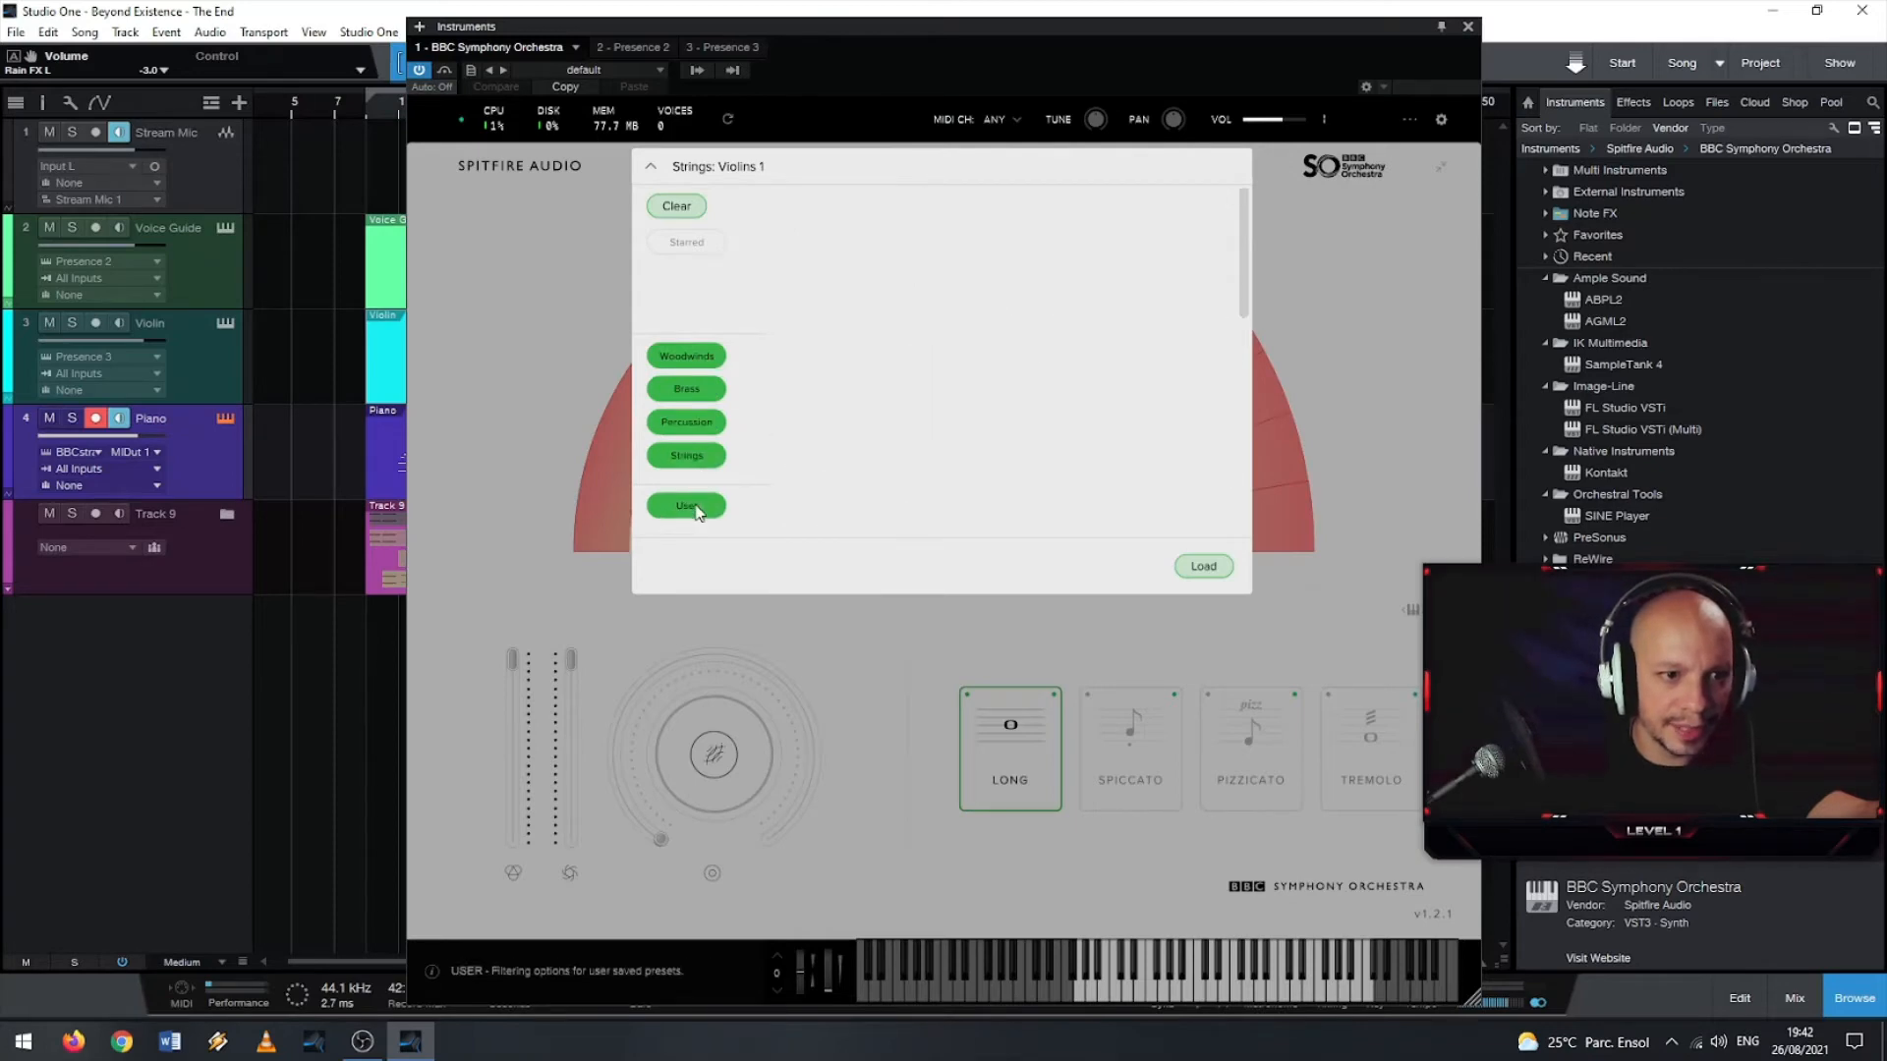
left_click(688, 506)
left_click(686, 242)
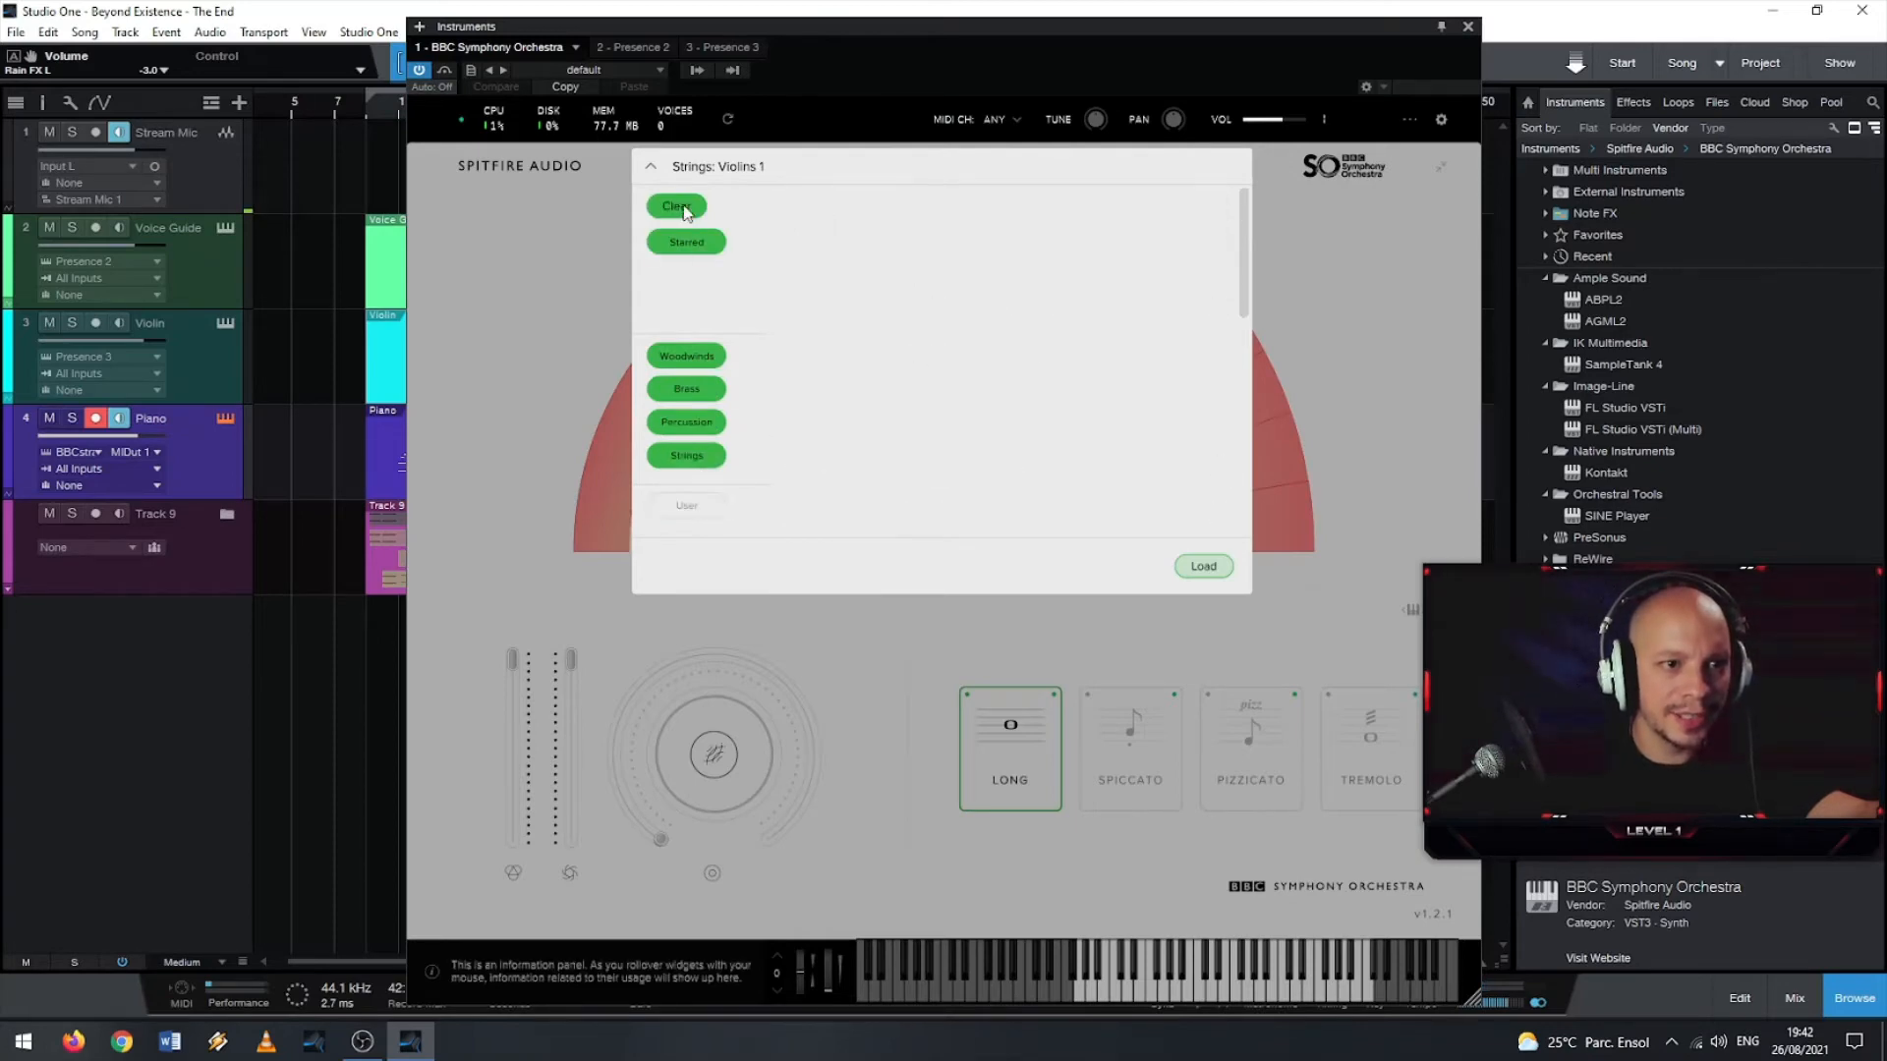
left_click(685, 209)
- Filter the presets by Woodwinds, Percussion, Strings and Brass, look through the whole list, and close it
left_click(686, 356)
left_click(686, 421)
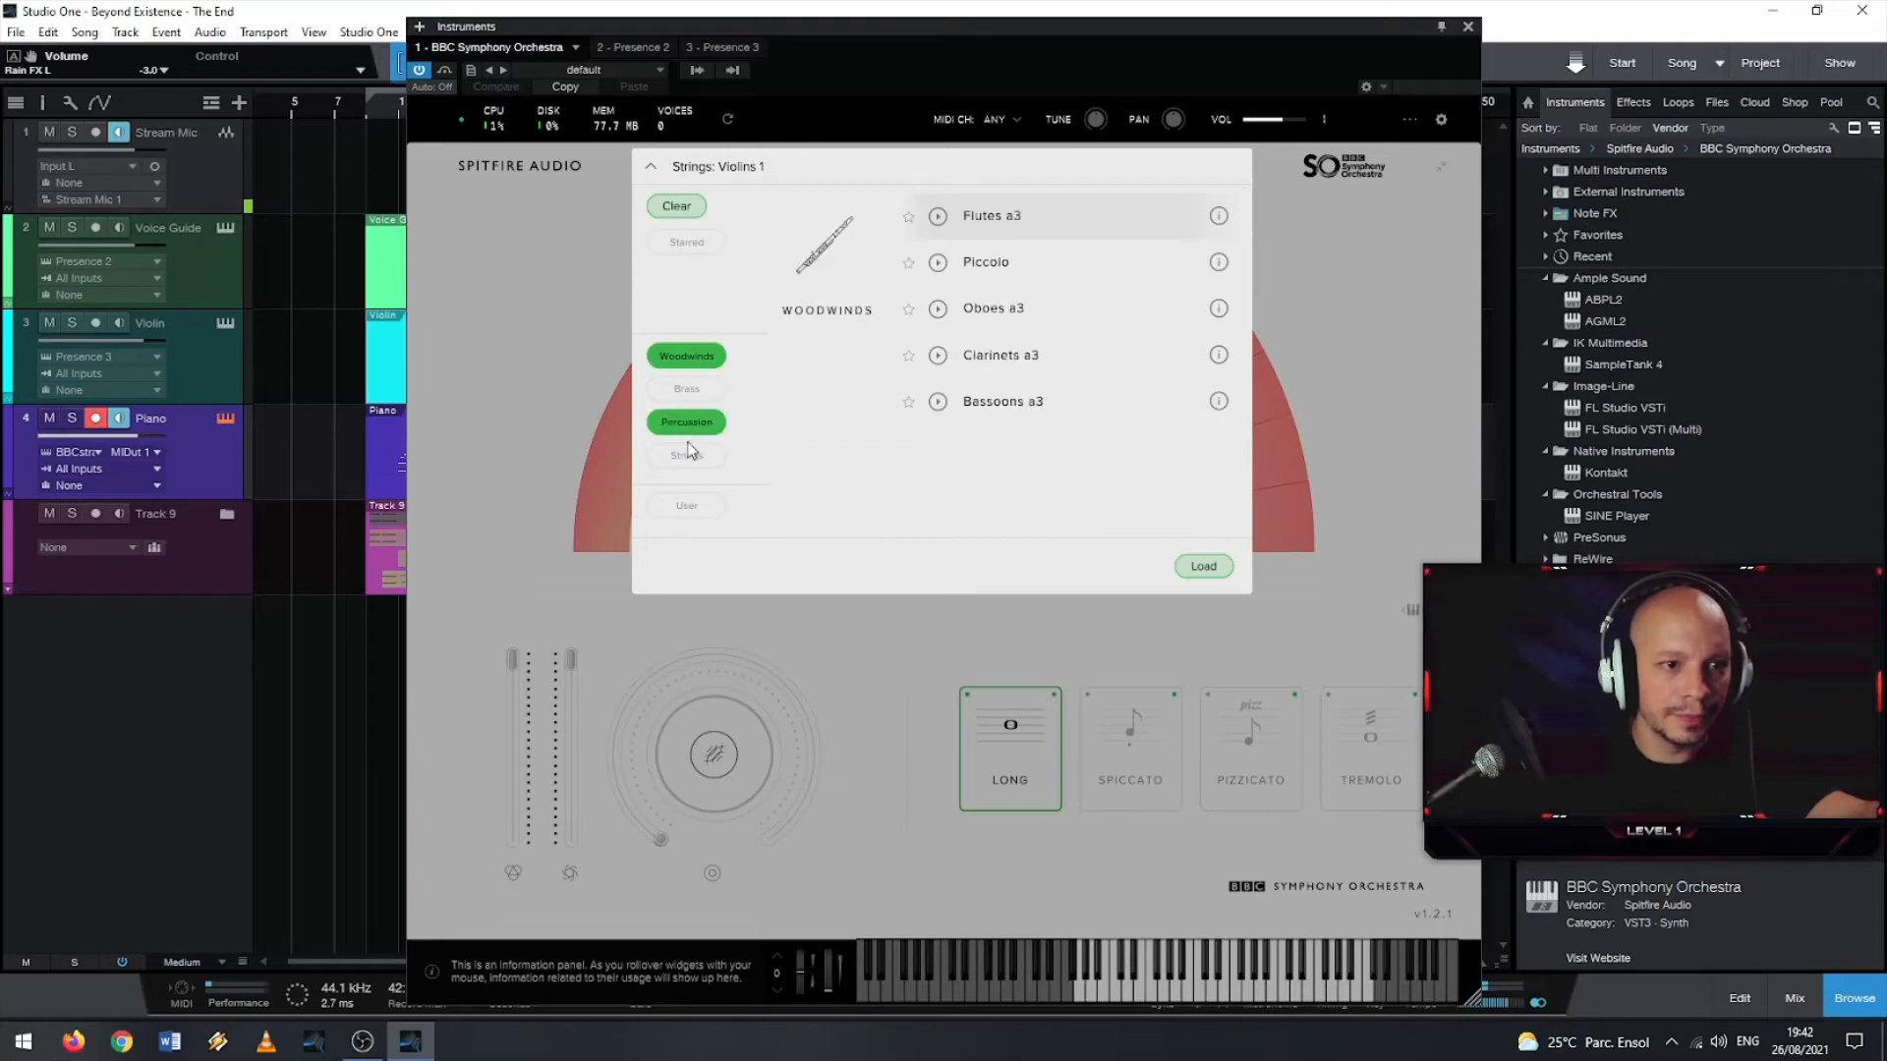
left_click(688, 453)
left_click(686, 389)
scroll(937, 339, "down", 6)
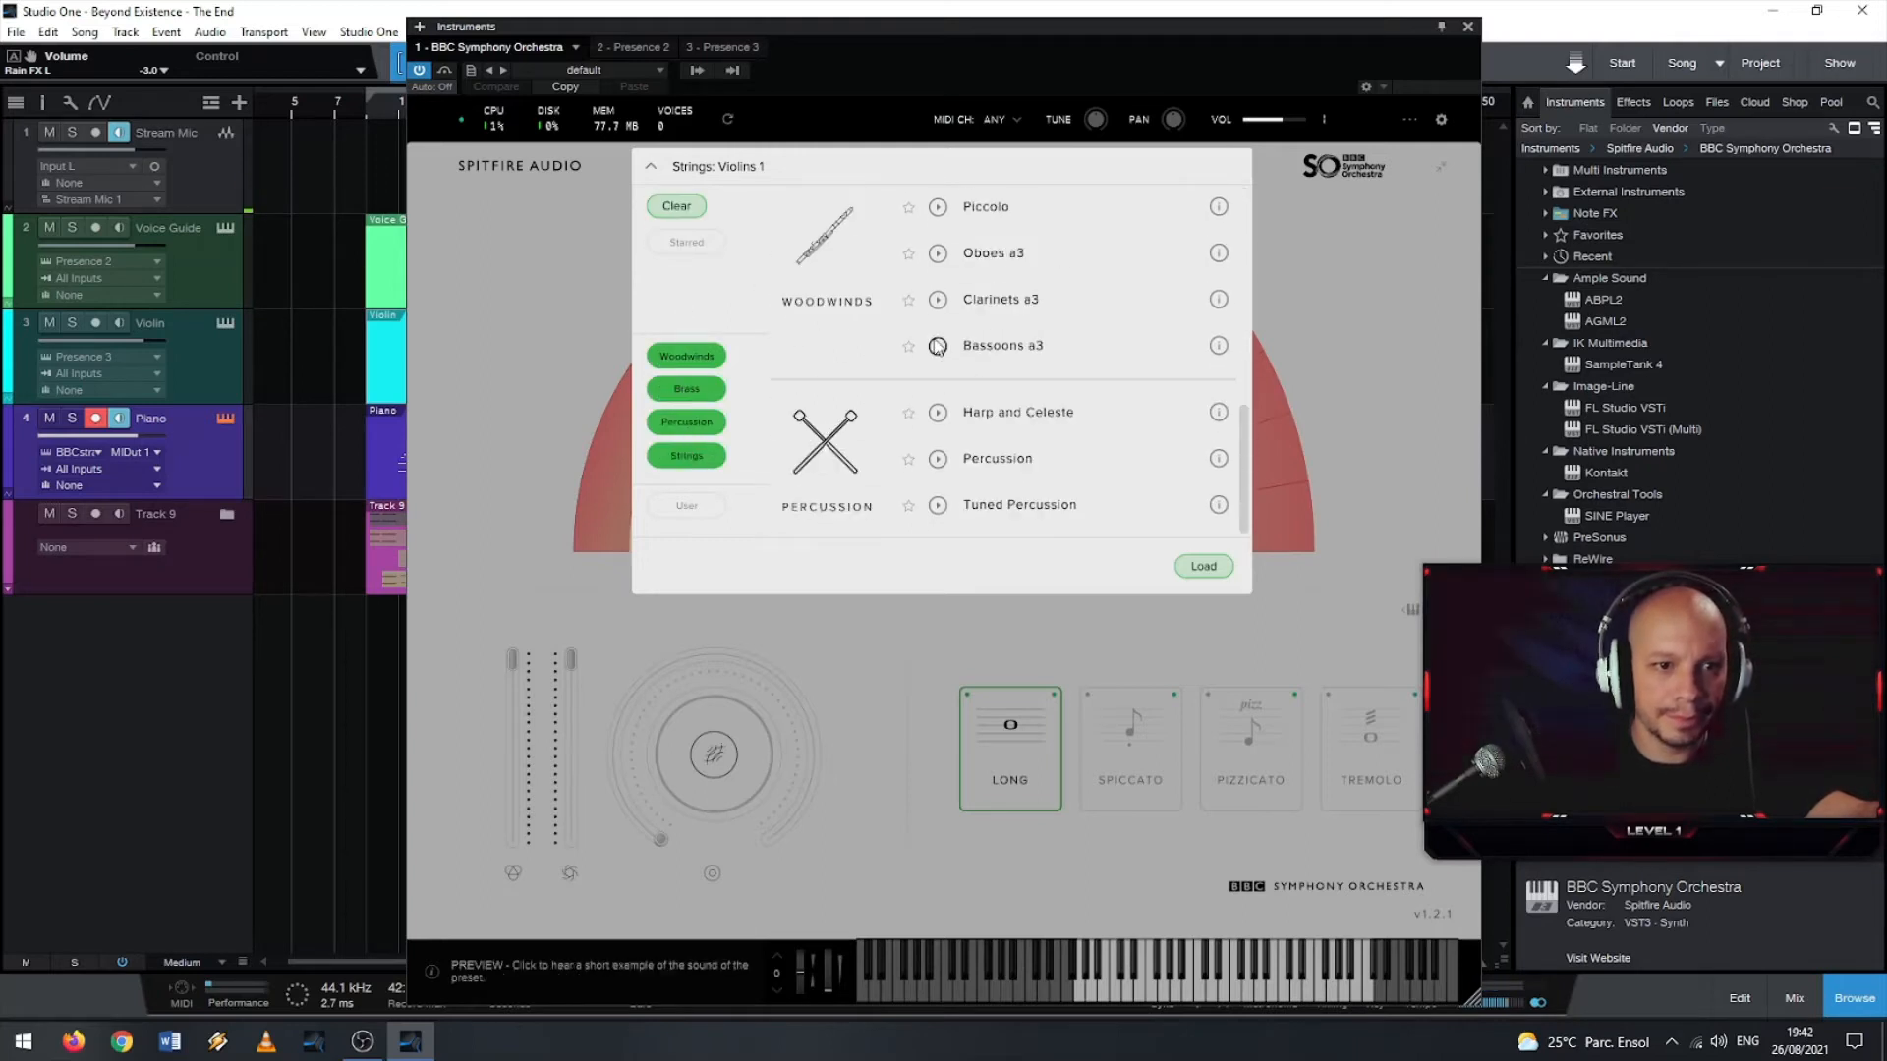
scroll(1074, 404, "up", 2)
scroll(1104, 409, "down", 2)
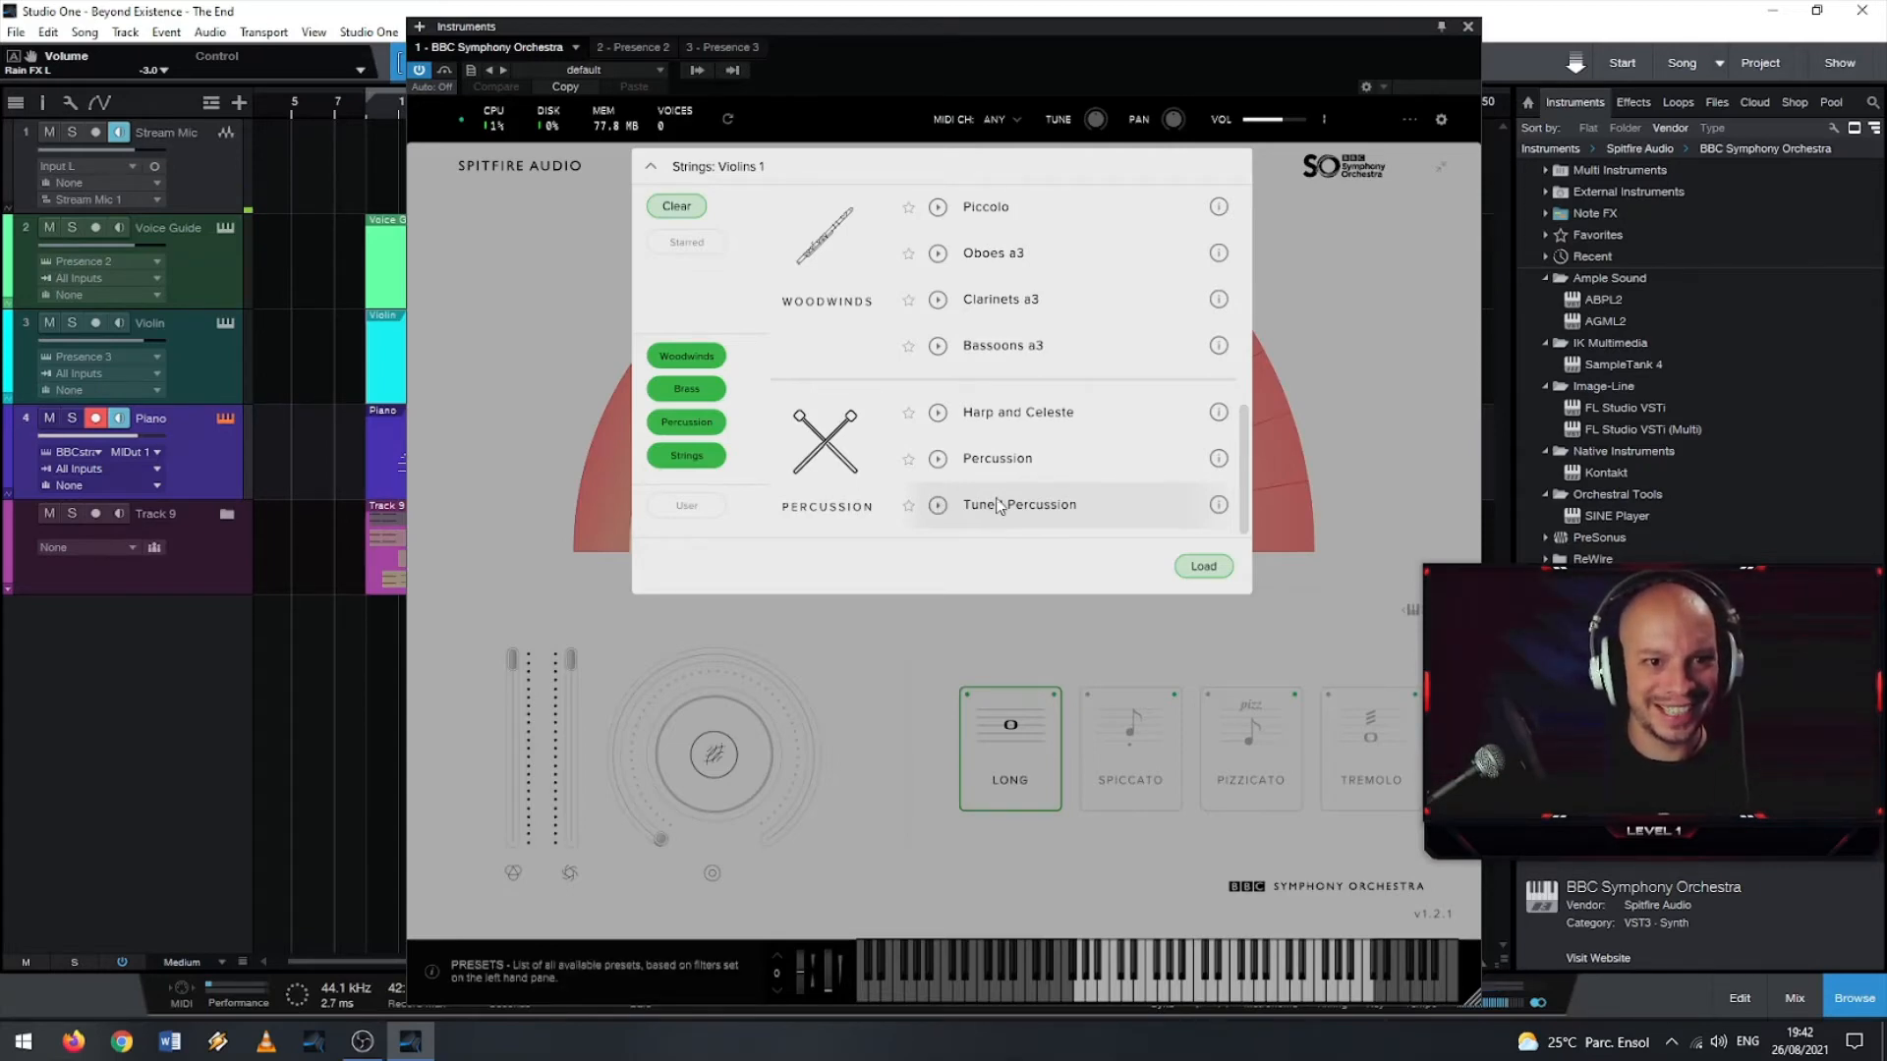
scroll(993, 511, "up", 4)
scroll(1008, 486, "up", 2)
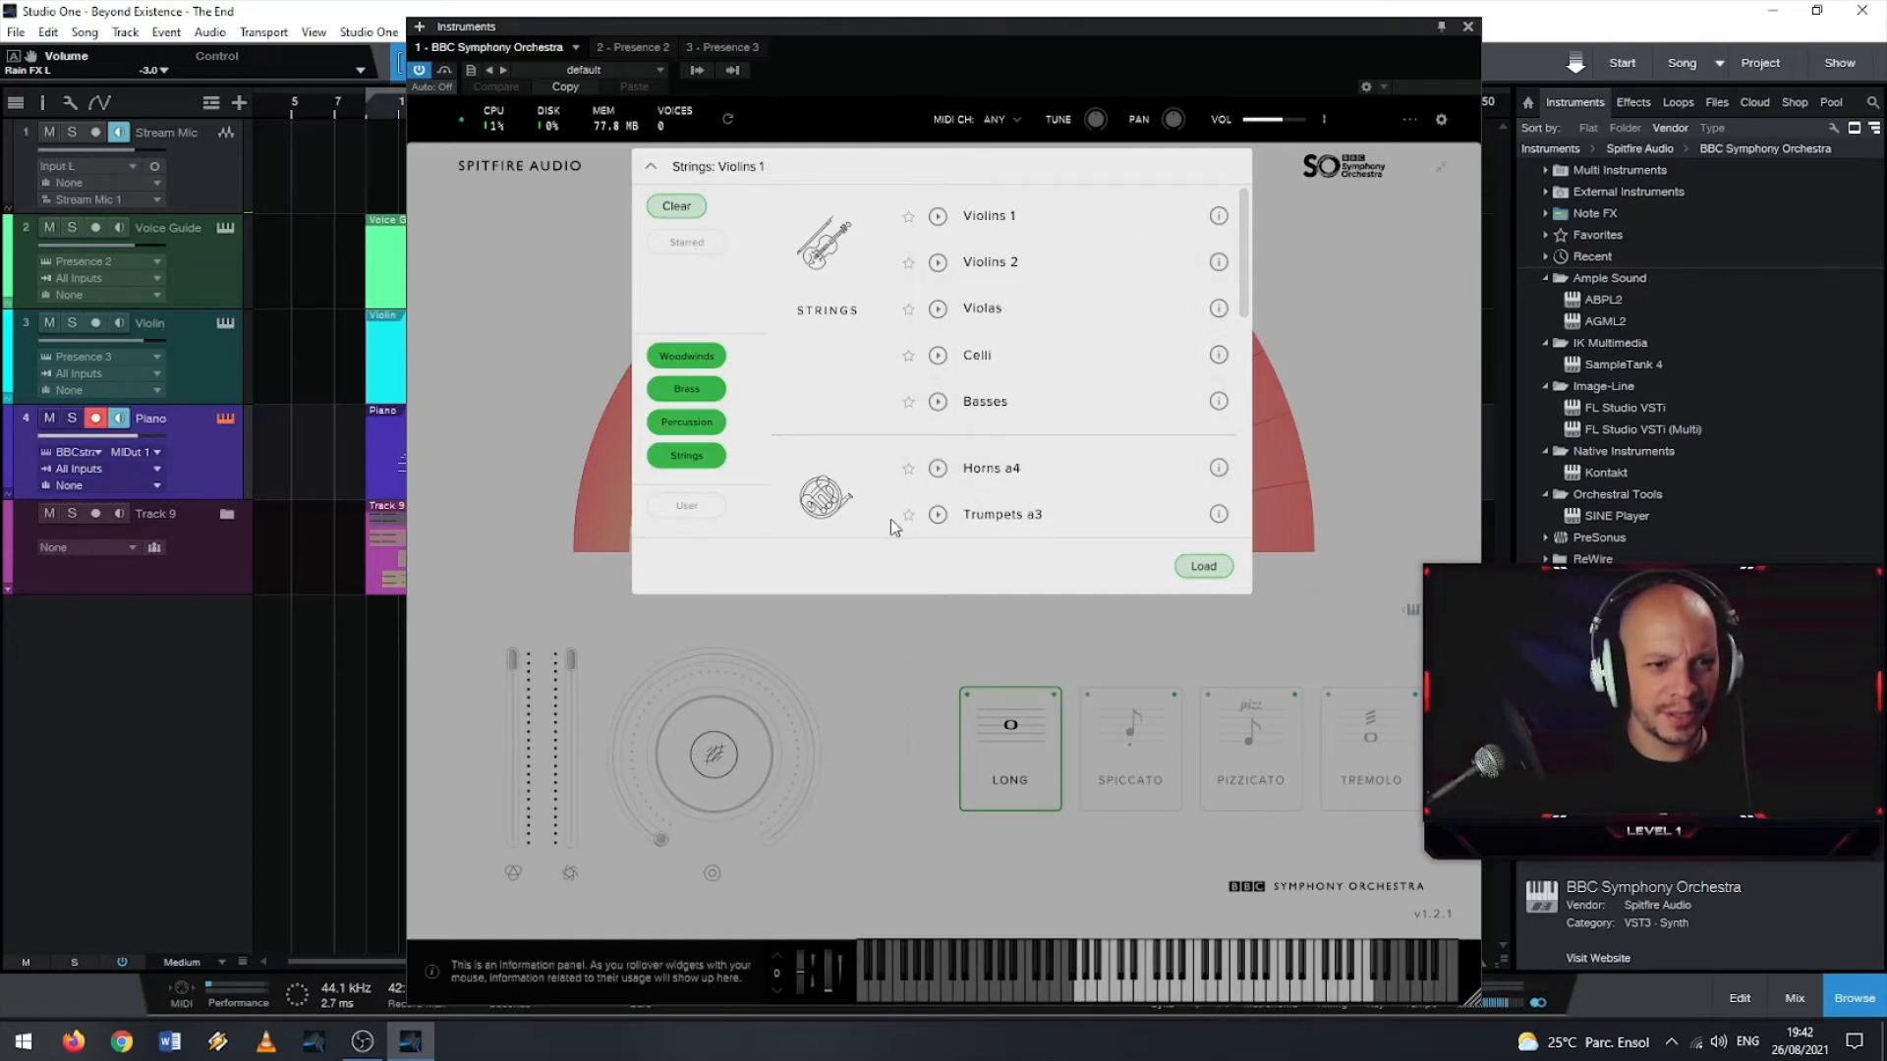
scroll(1129, 325, "down", 10)
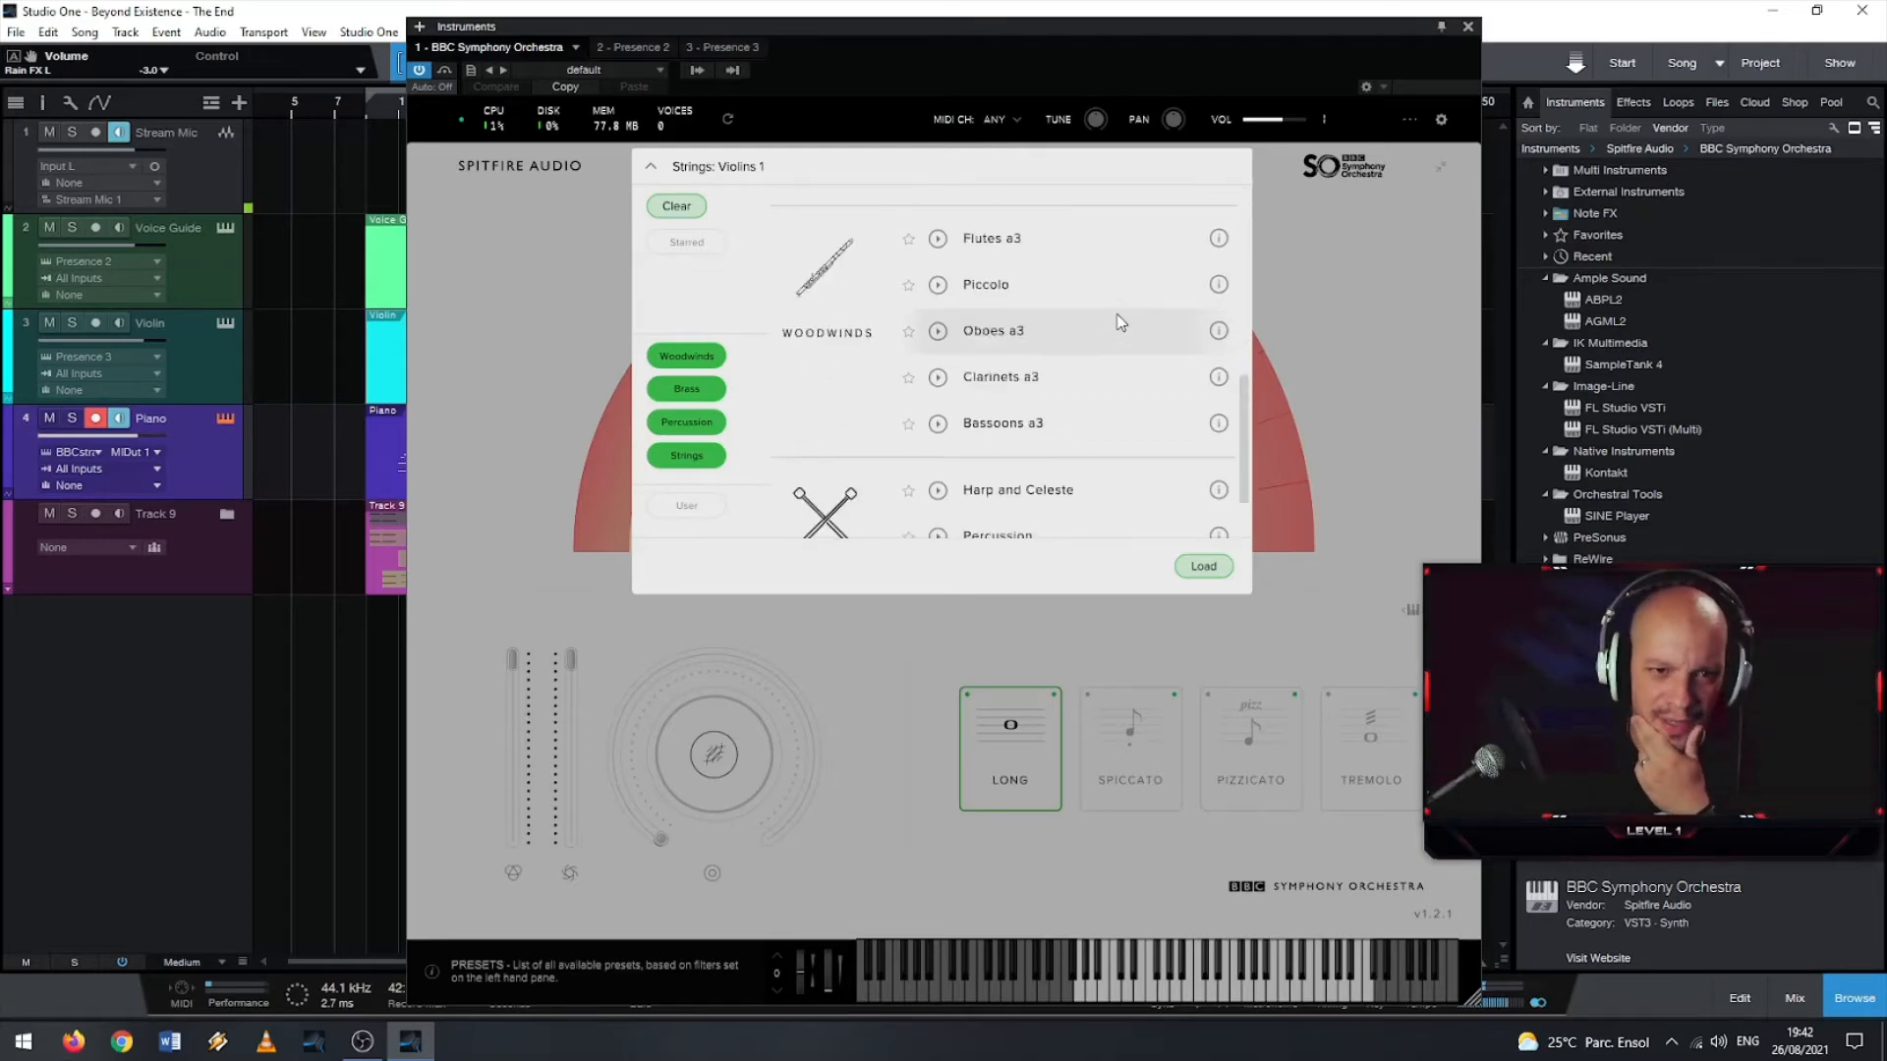
scroll(1121, 323, "down", 2)
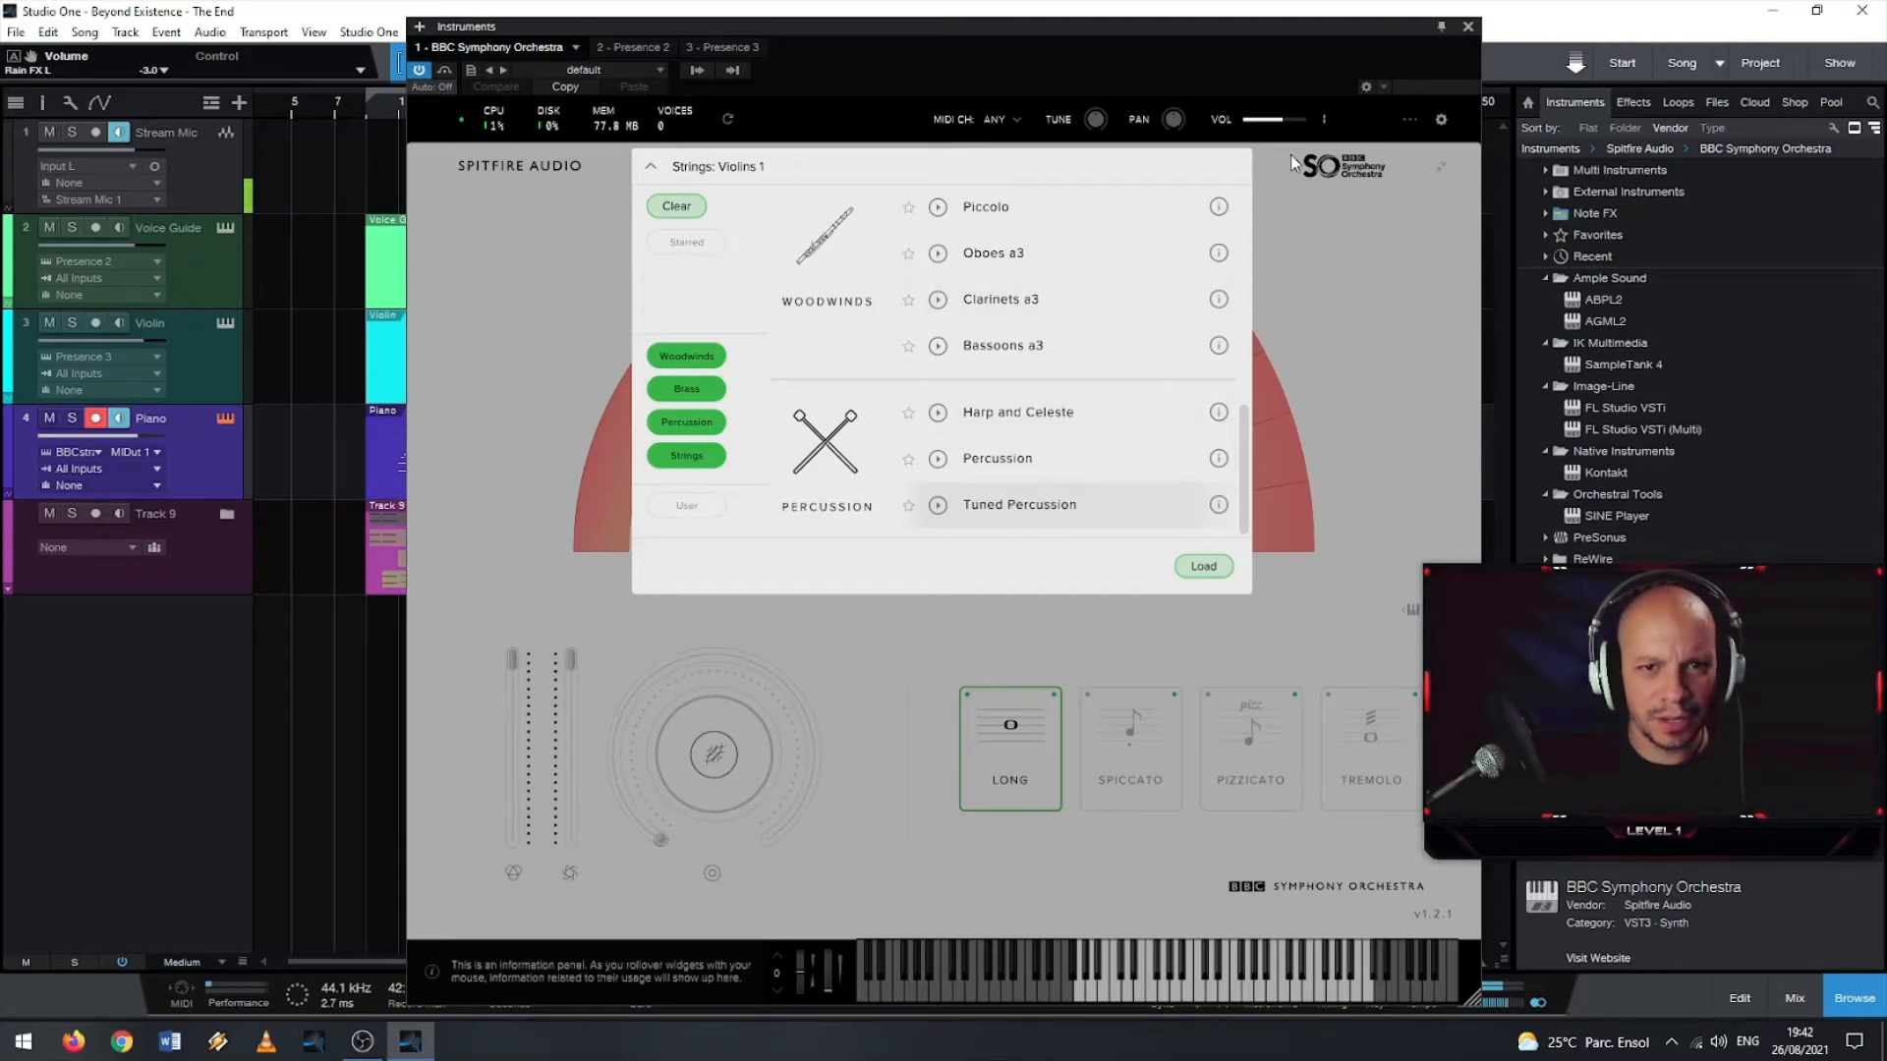
left_click(1260, 164)
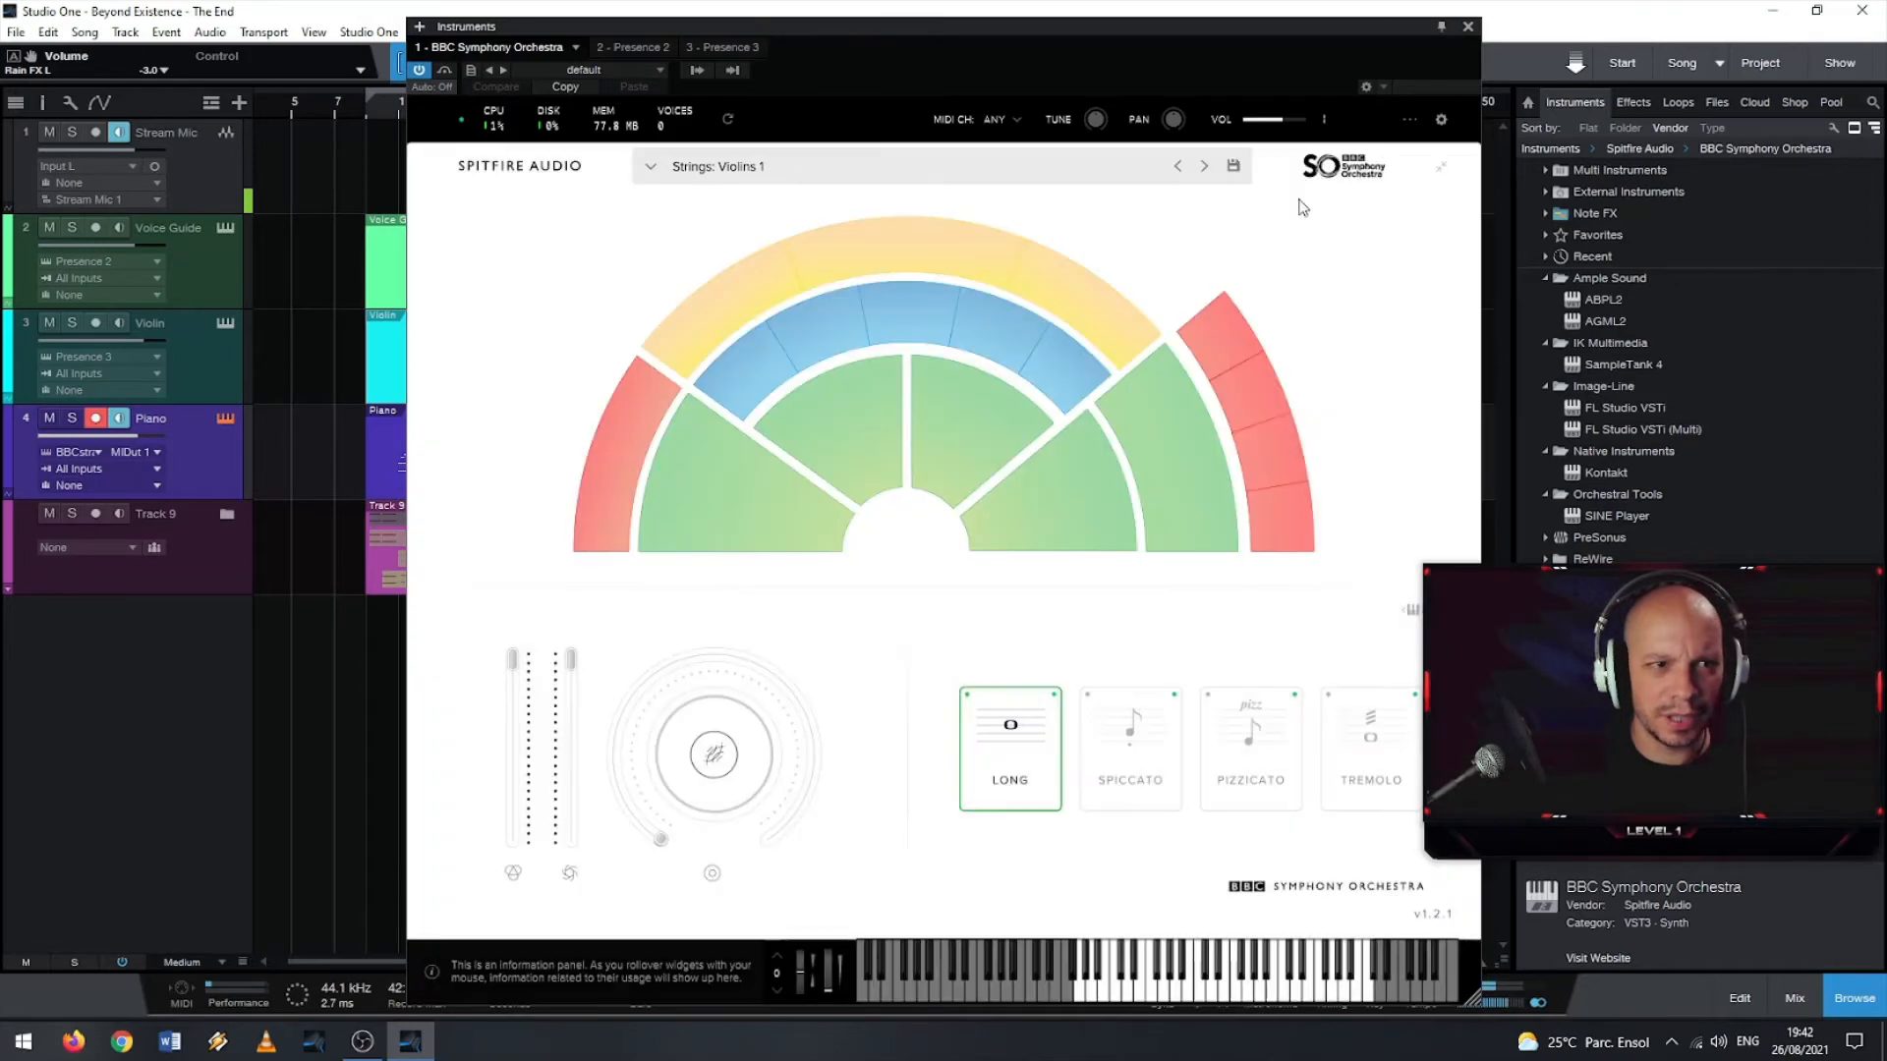
- Reopen the preset list, check the Percussion presets and the Strings presets separately, and close the list
left_click(662, 67)
left_click(663, 67)
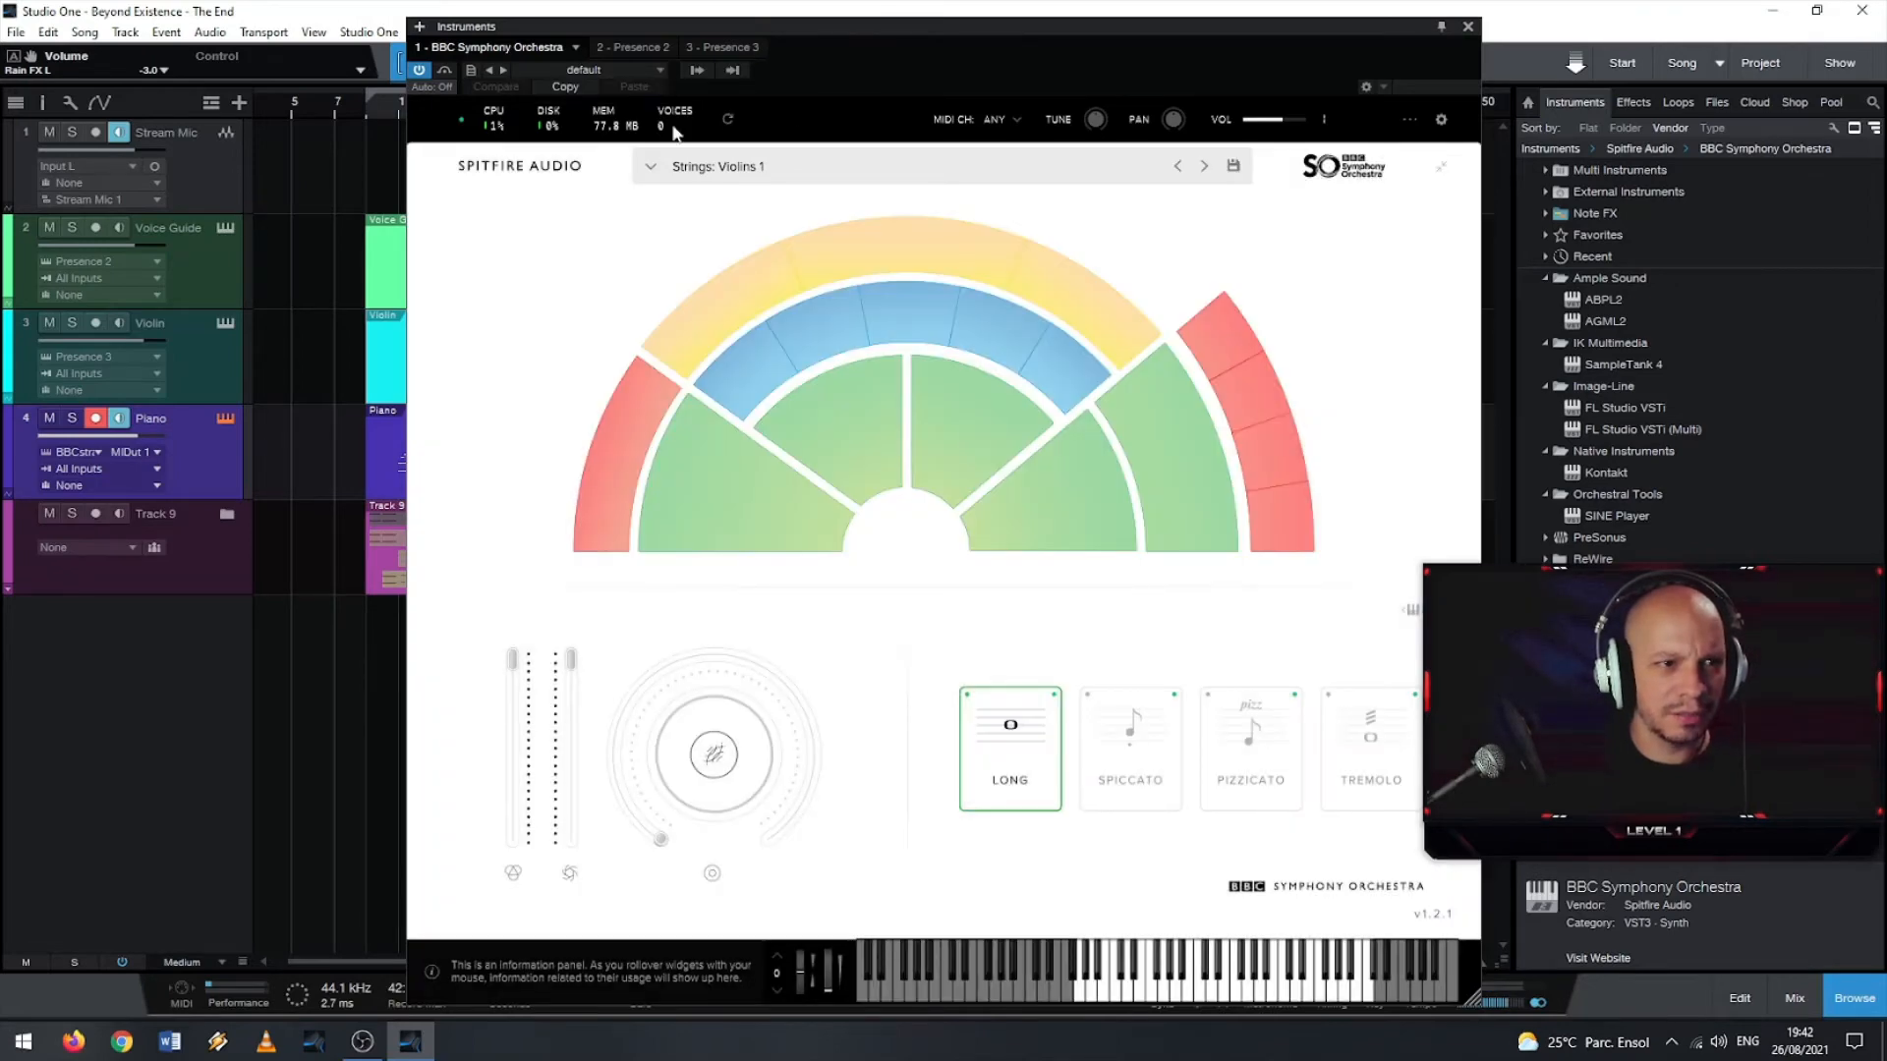
left_click(648, 167)
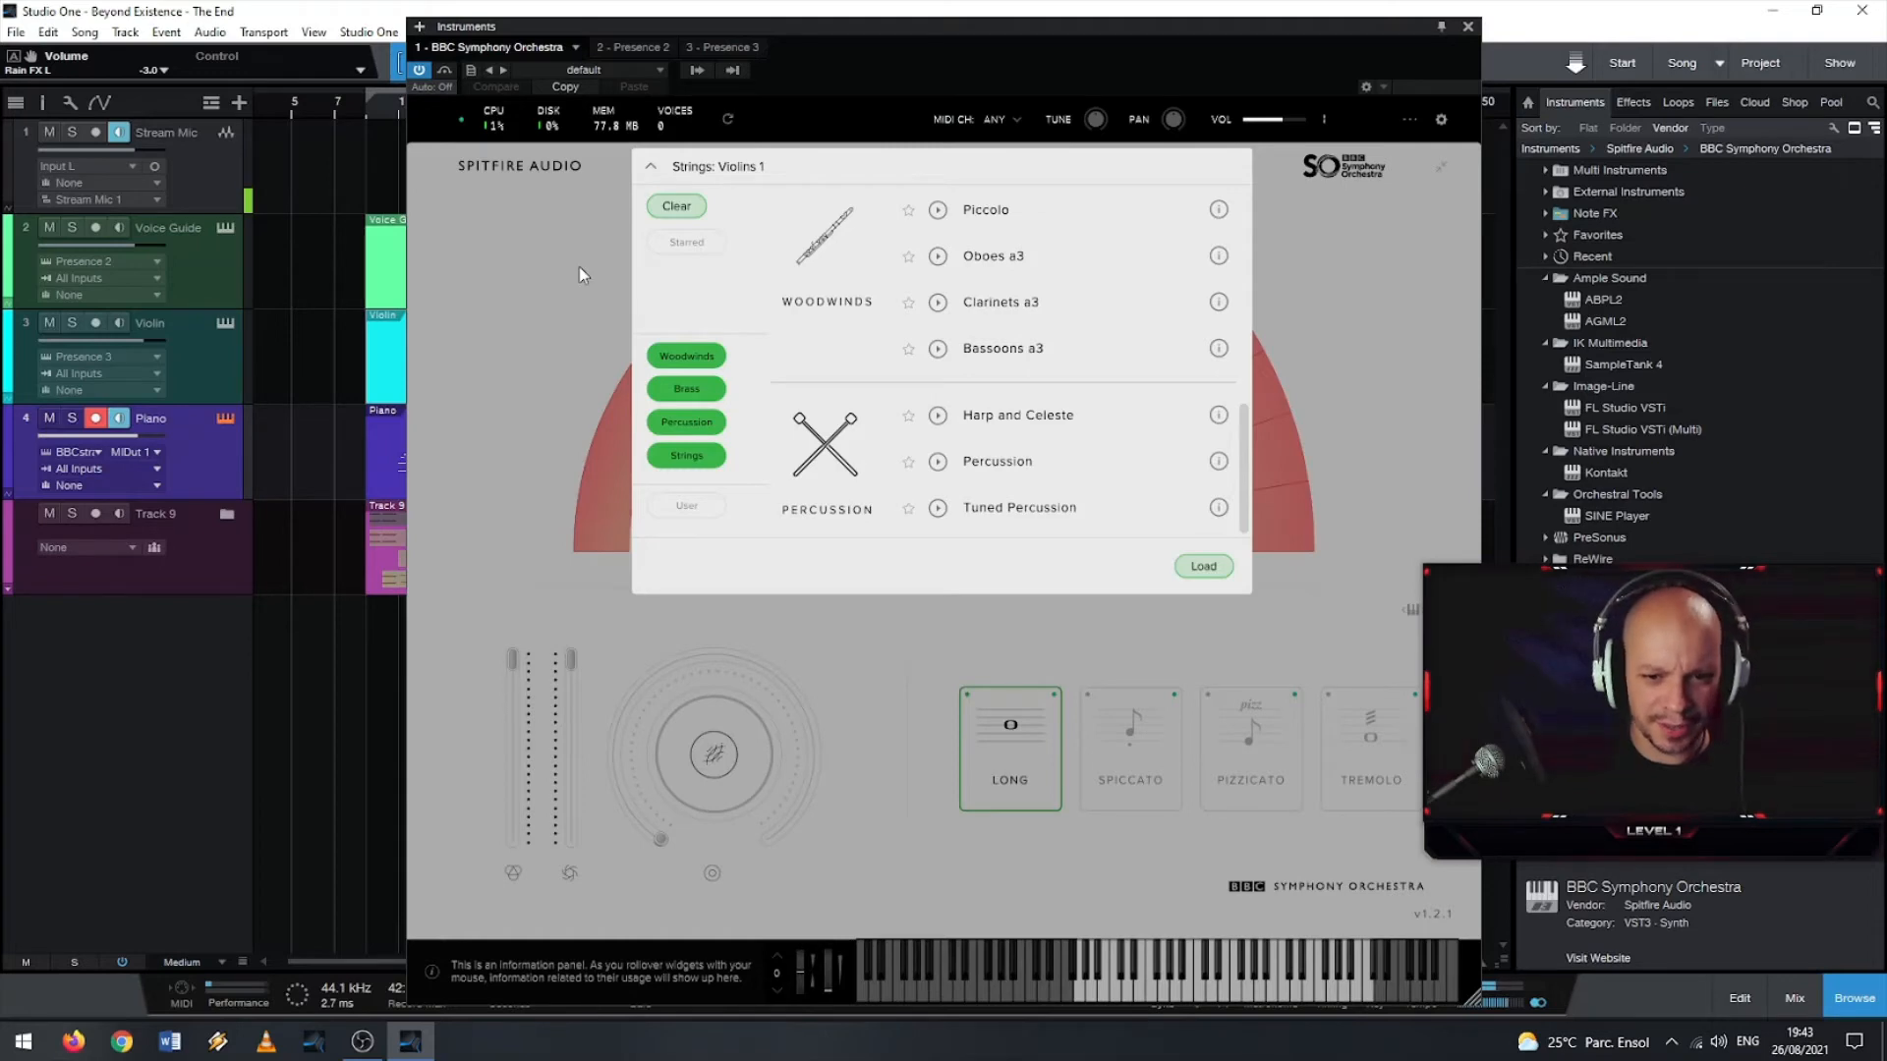
left_click(703, 456)
left_click(704, 391)
left_click(687, 356)
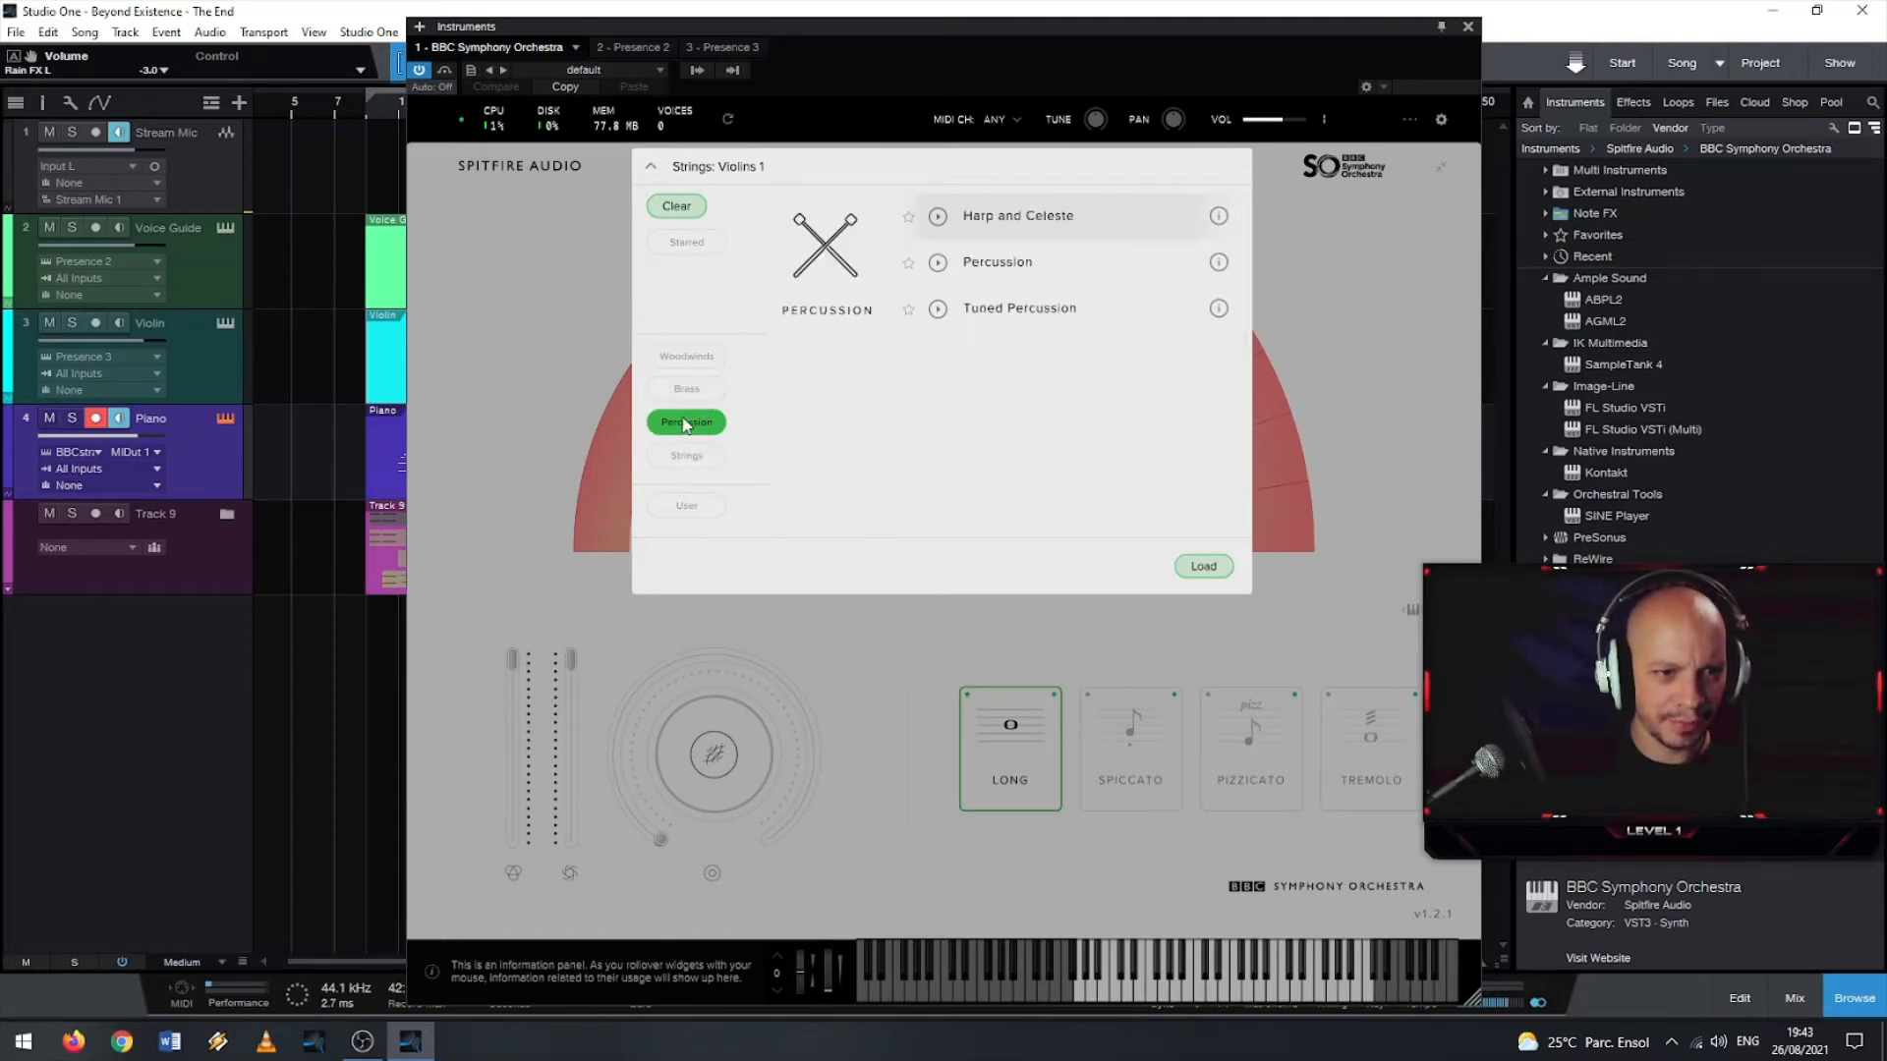
left_click(687, 422)
left_click(687, 455)
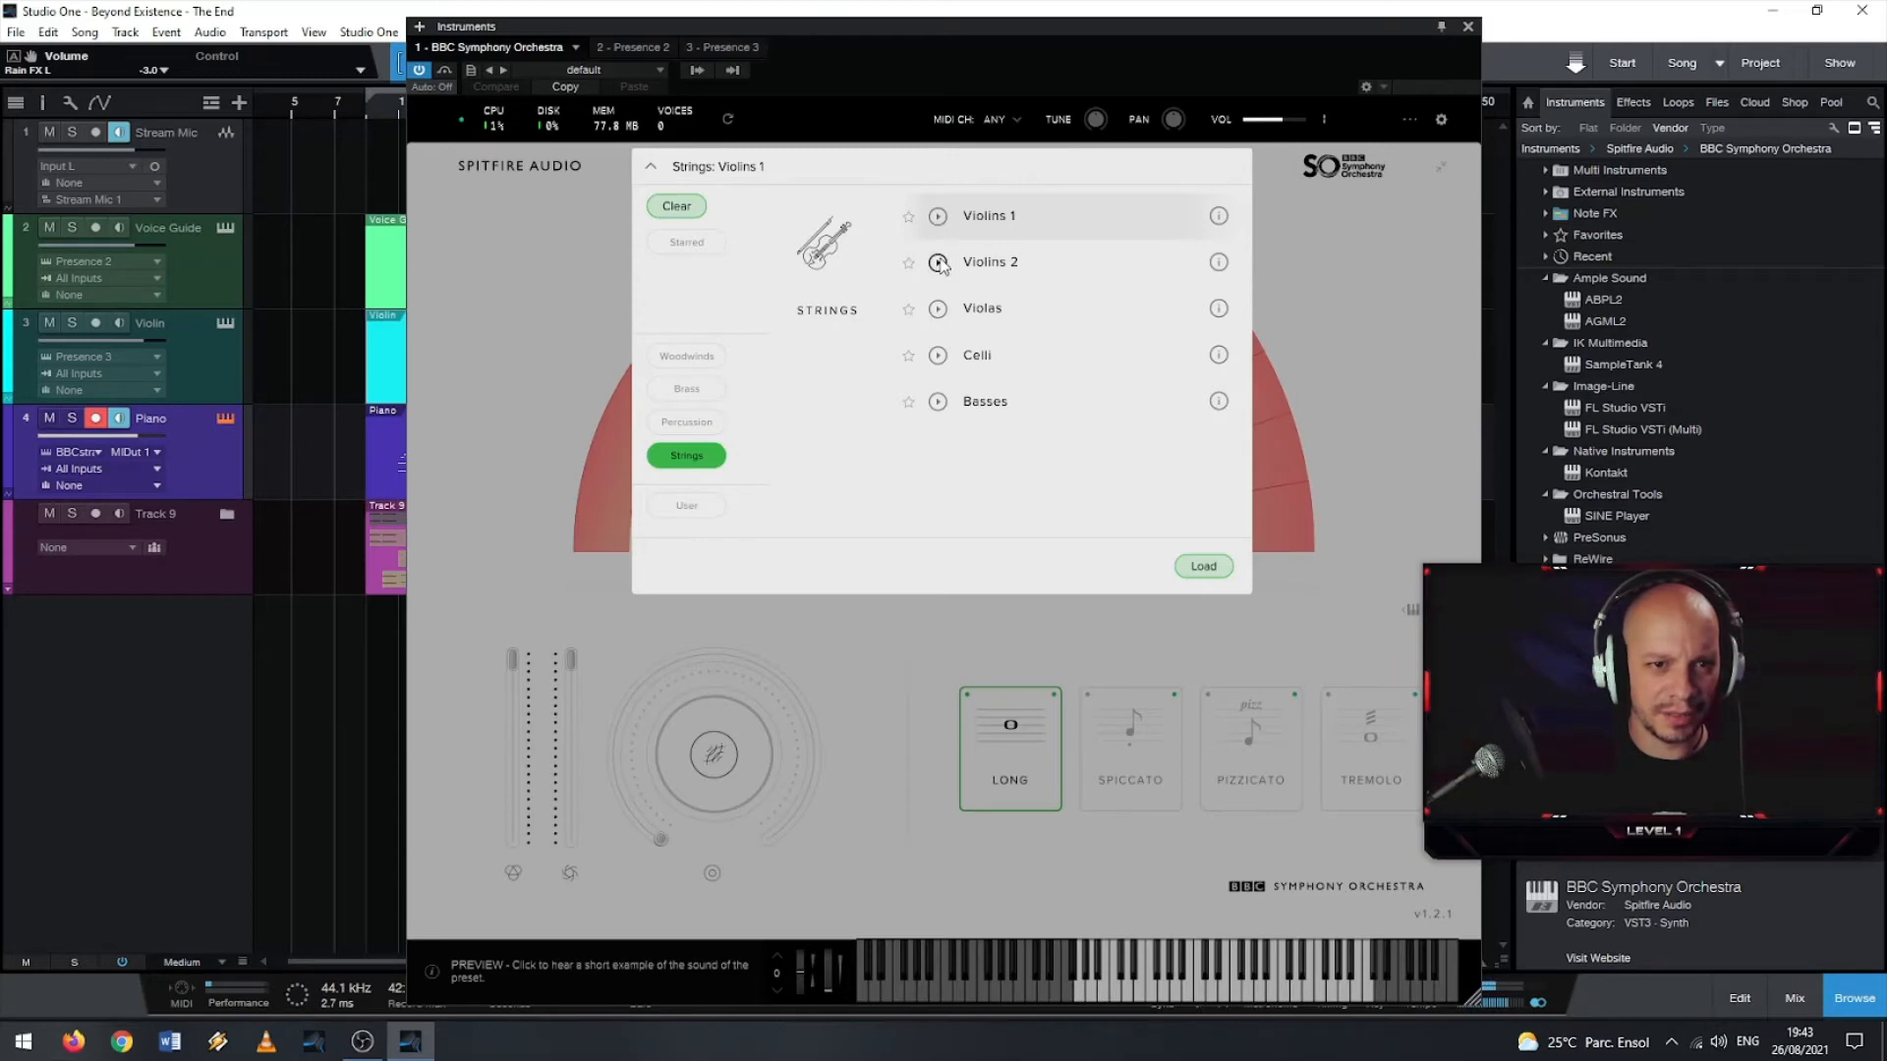
left_click(1291, 215)
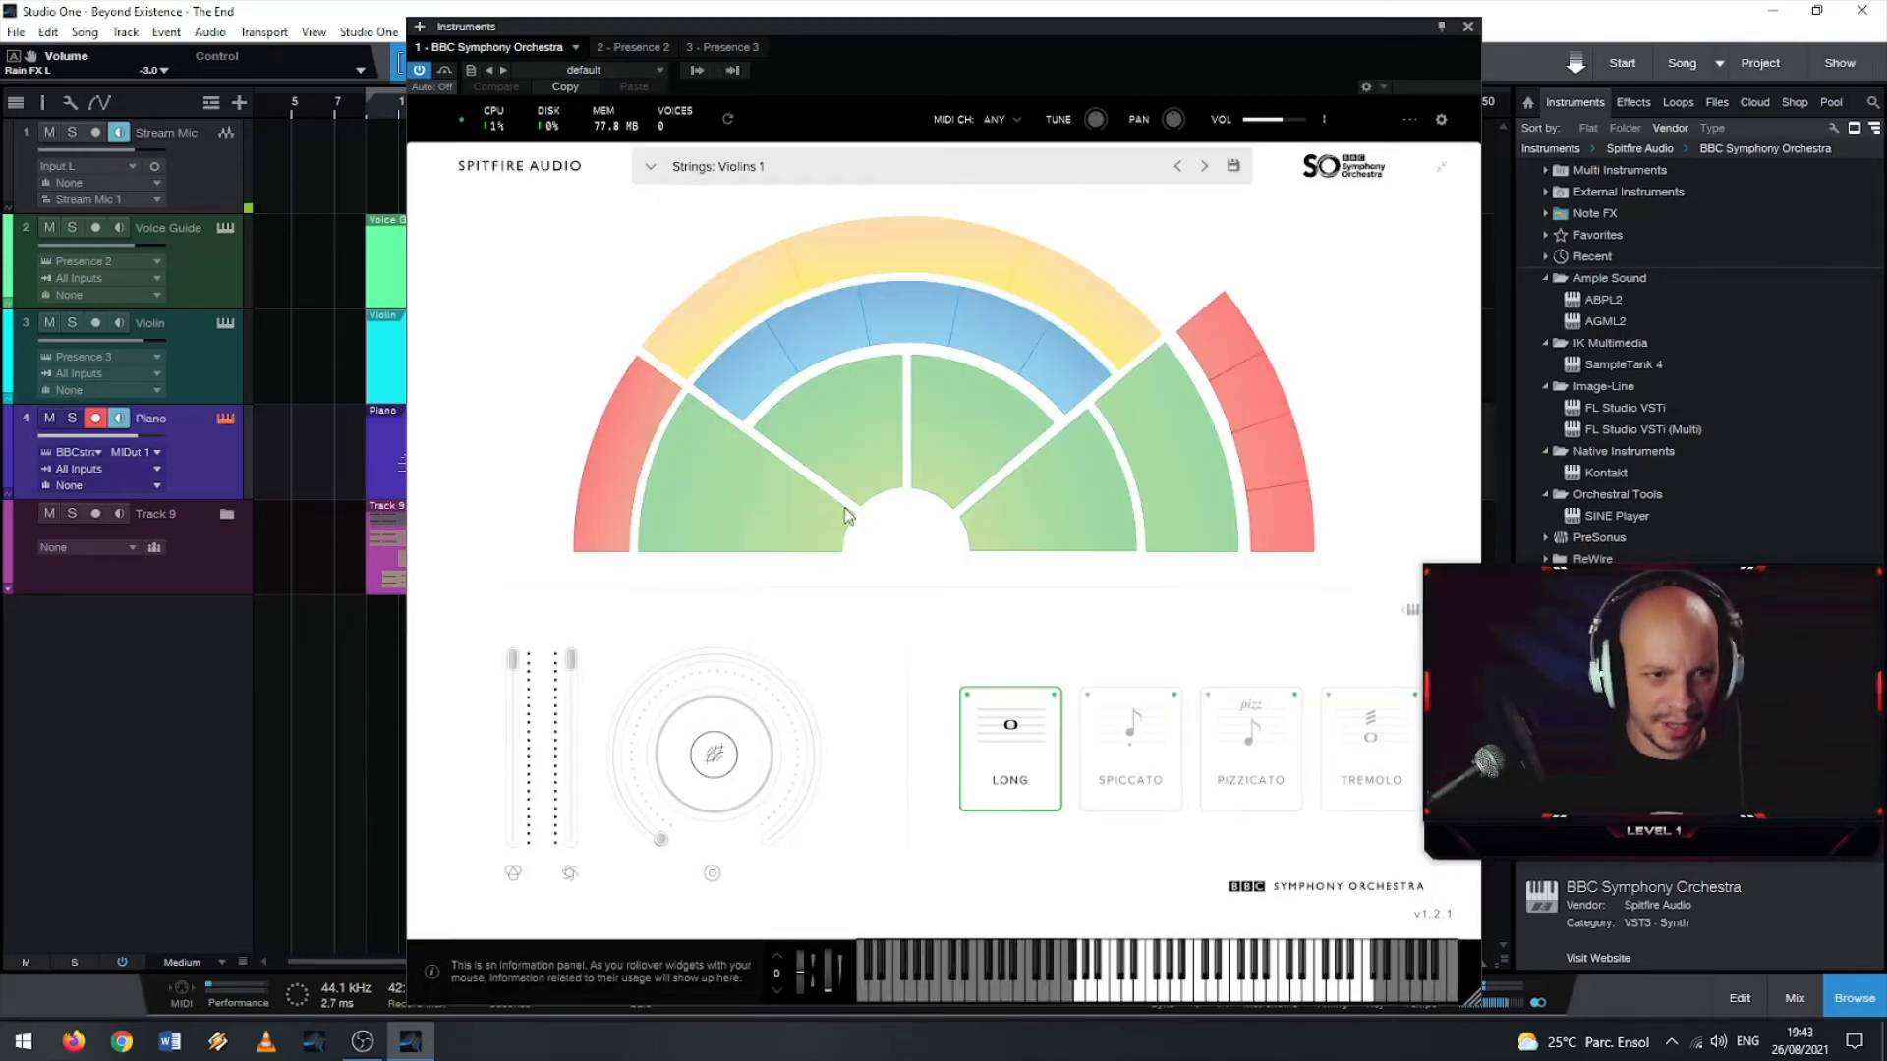
- Check the Strings presets once more and close the BBC Symphony Orchestra window without loading a preset
left_click(820, 177)
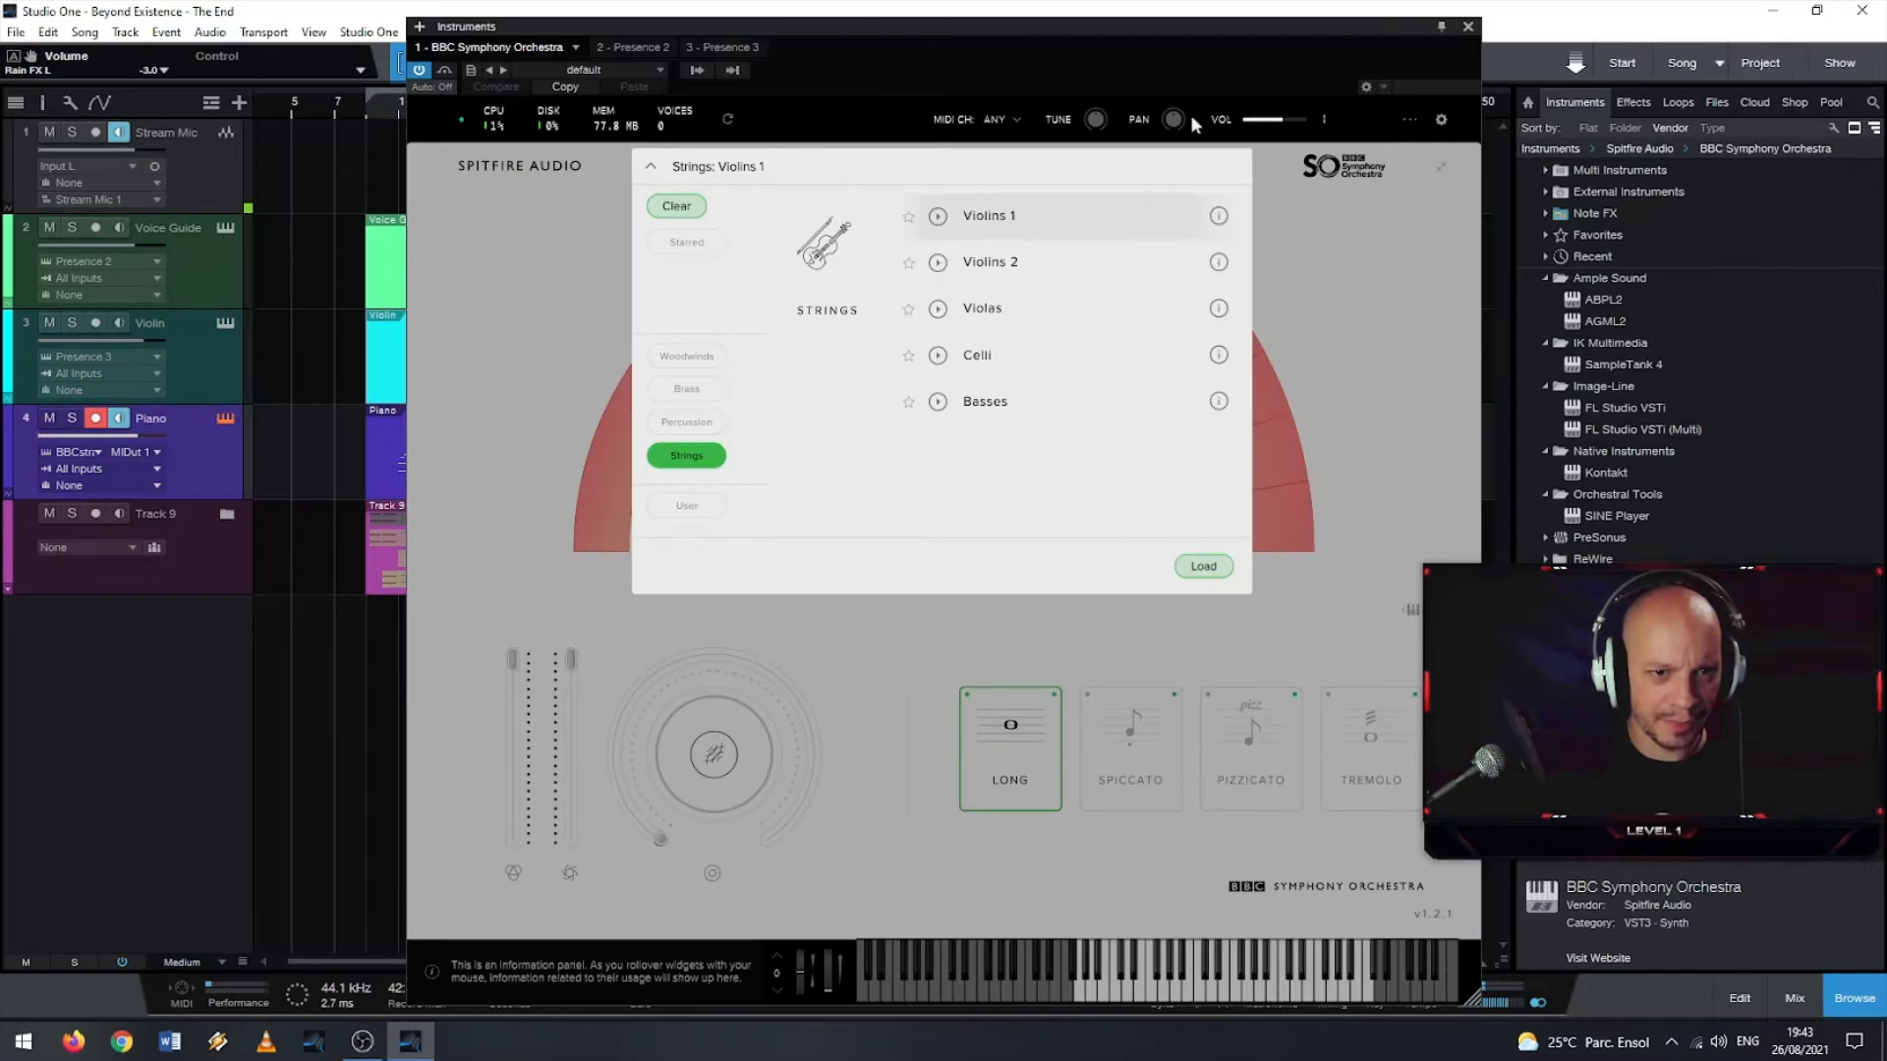
left_click(1362, 273)
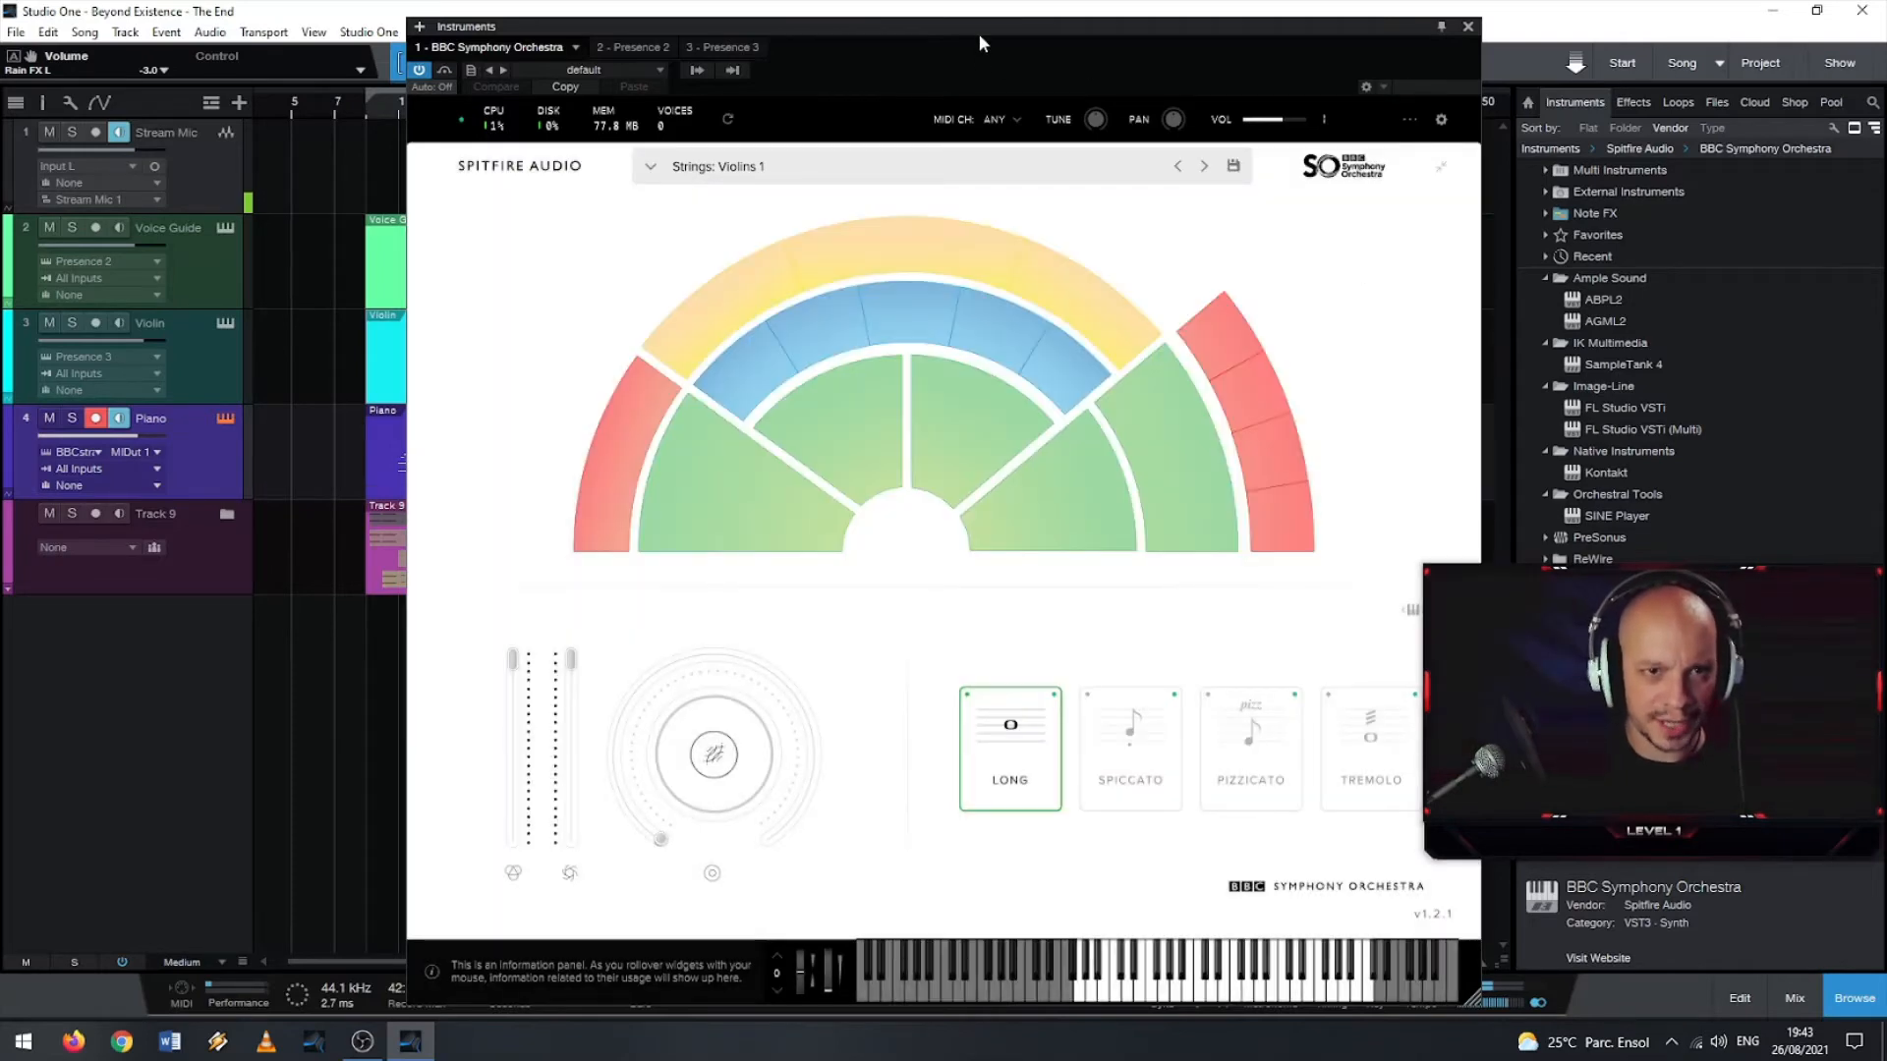
left_click_drag(979, 33, 1211, 65)
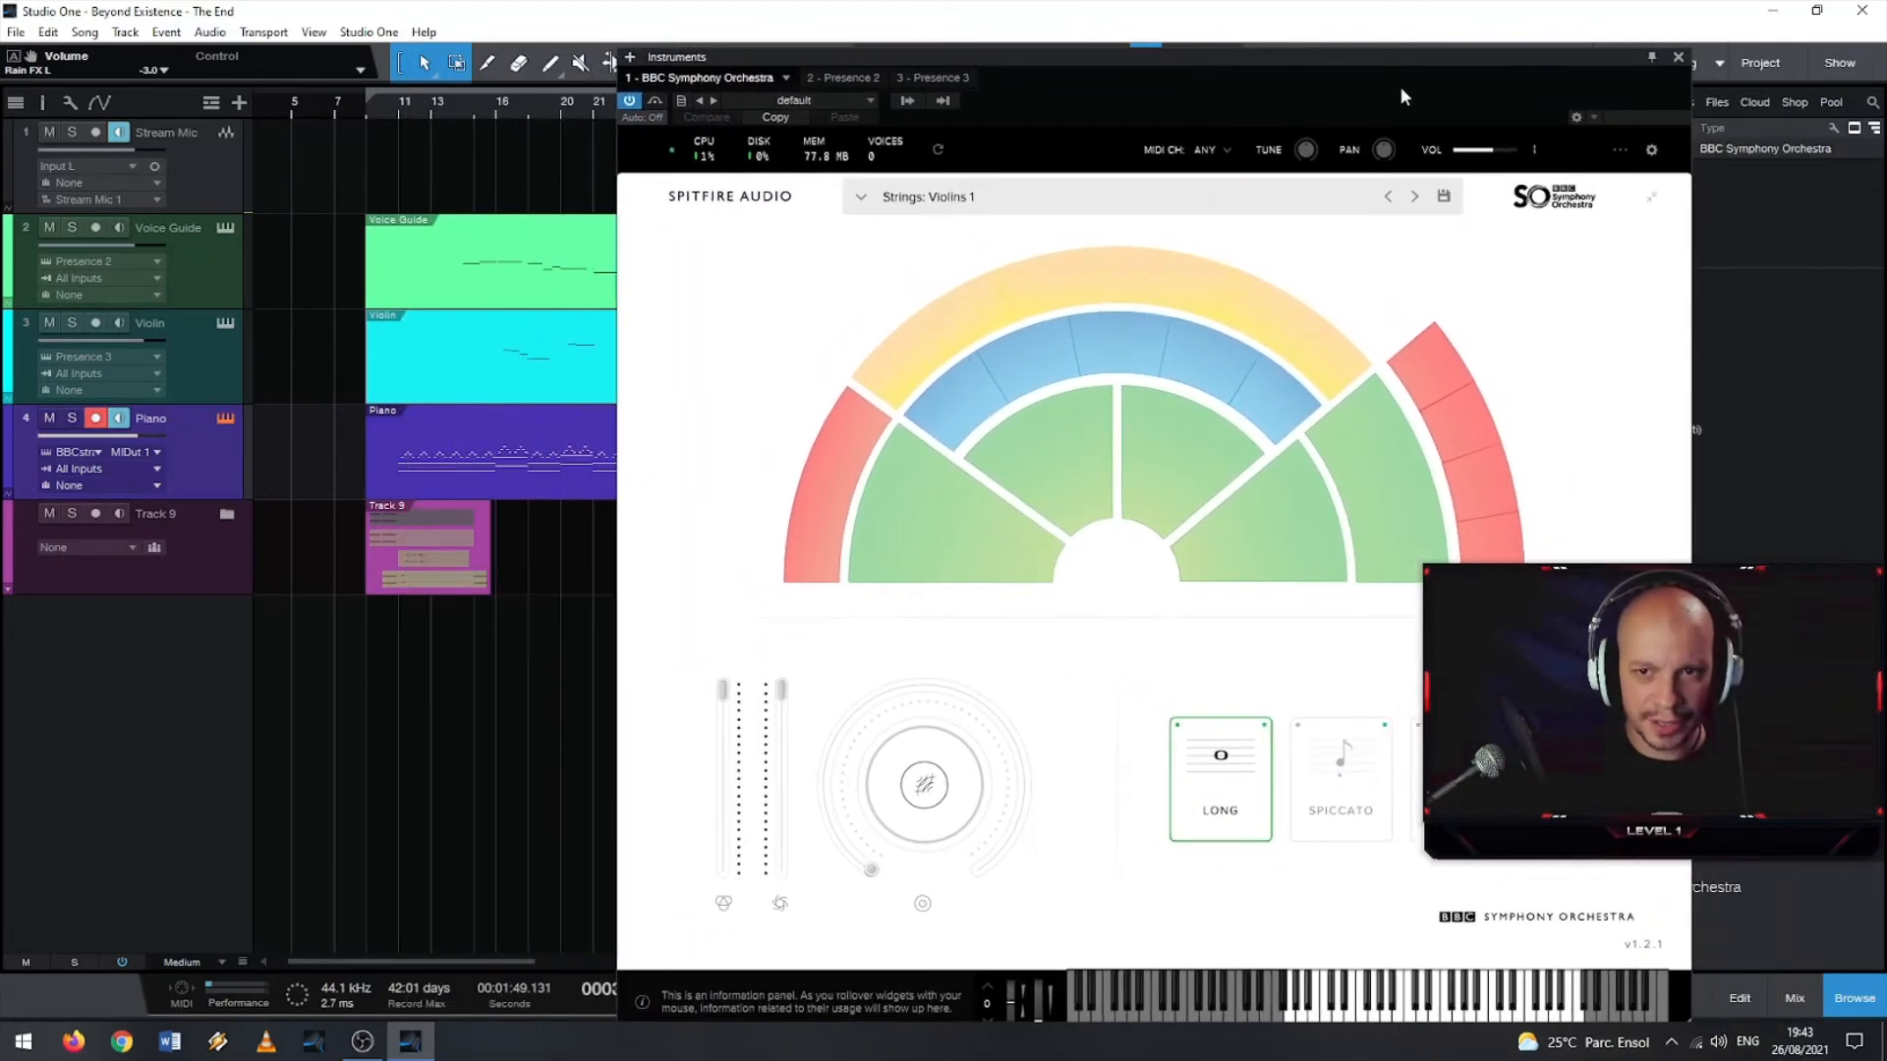
left_click(1678, 58)
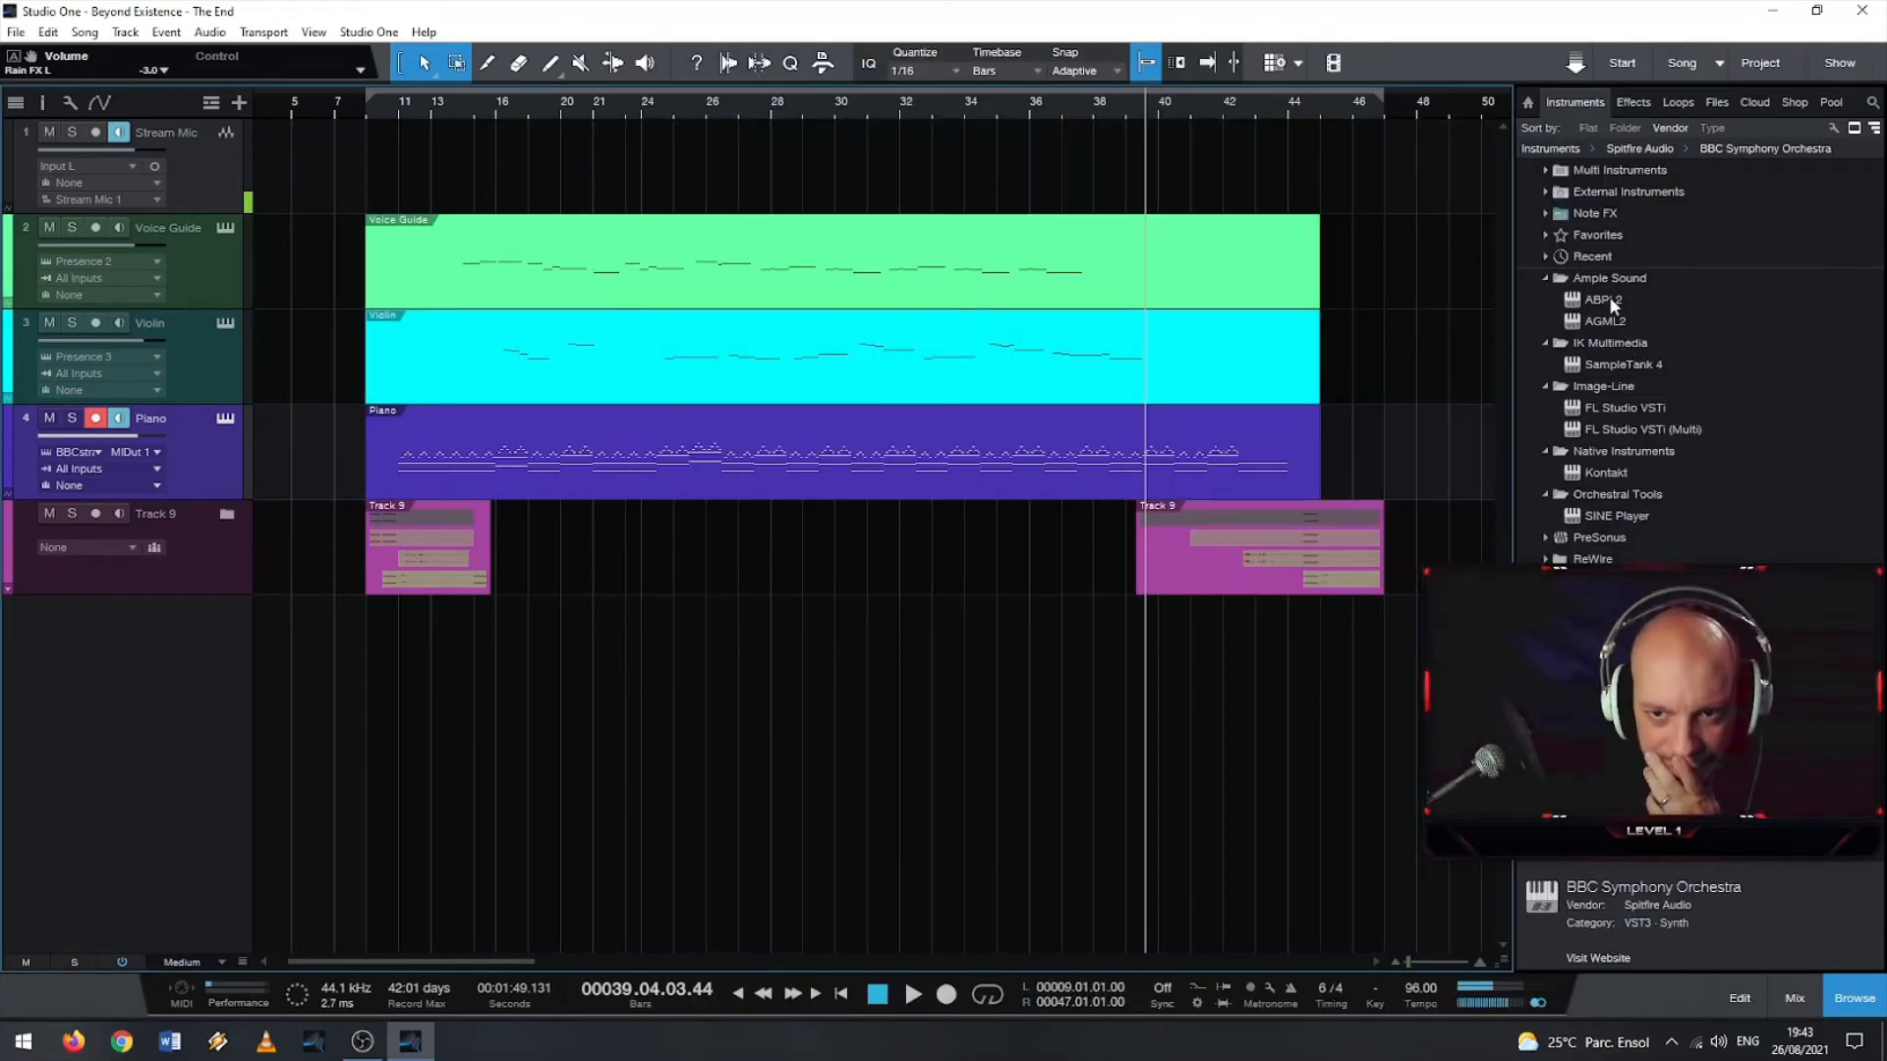
- Replace the Piano track's instrument with ABPL2 from Ample Sound and close the instrument window
left_click_drag(1608, 297, 971, 426)
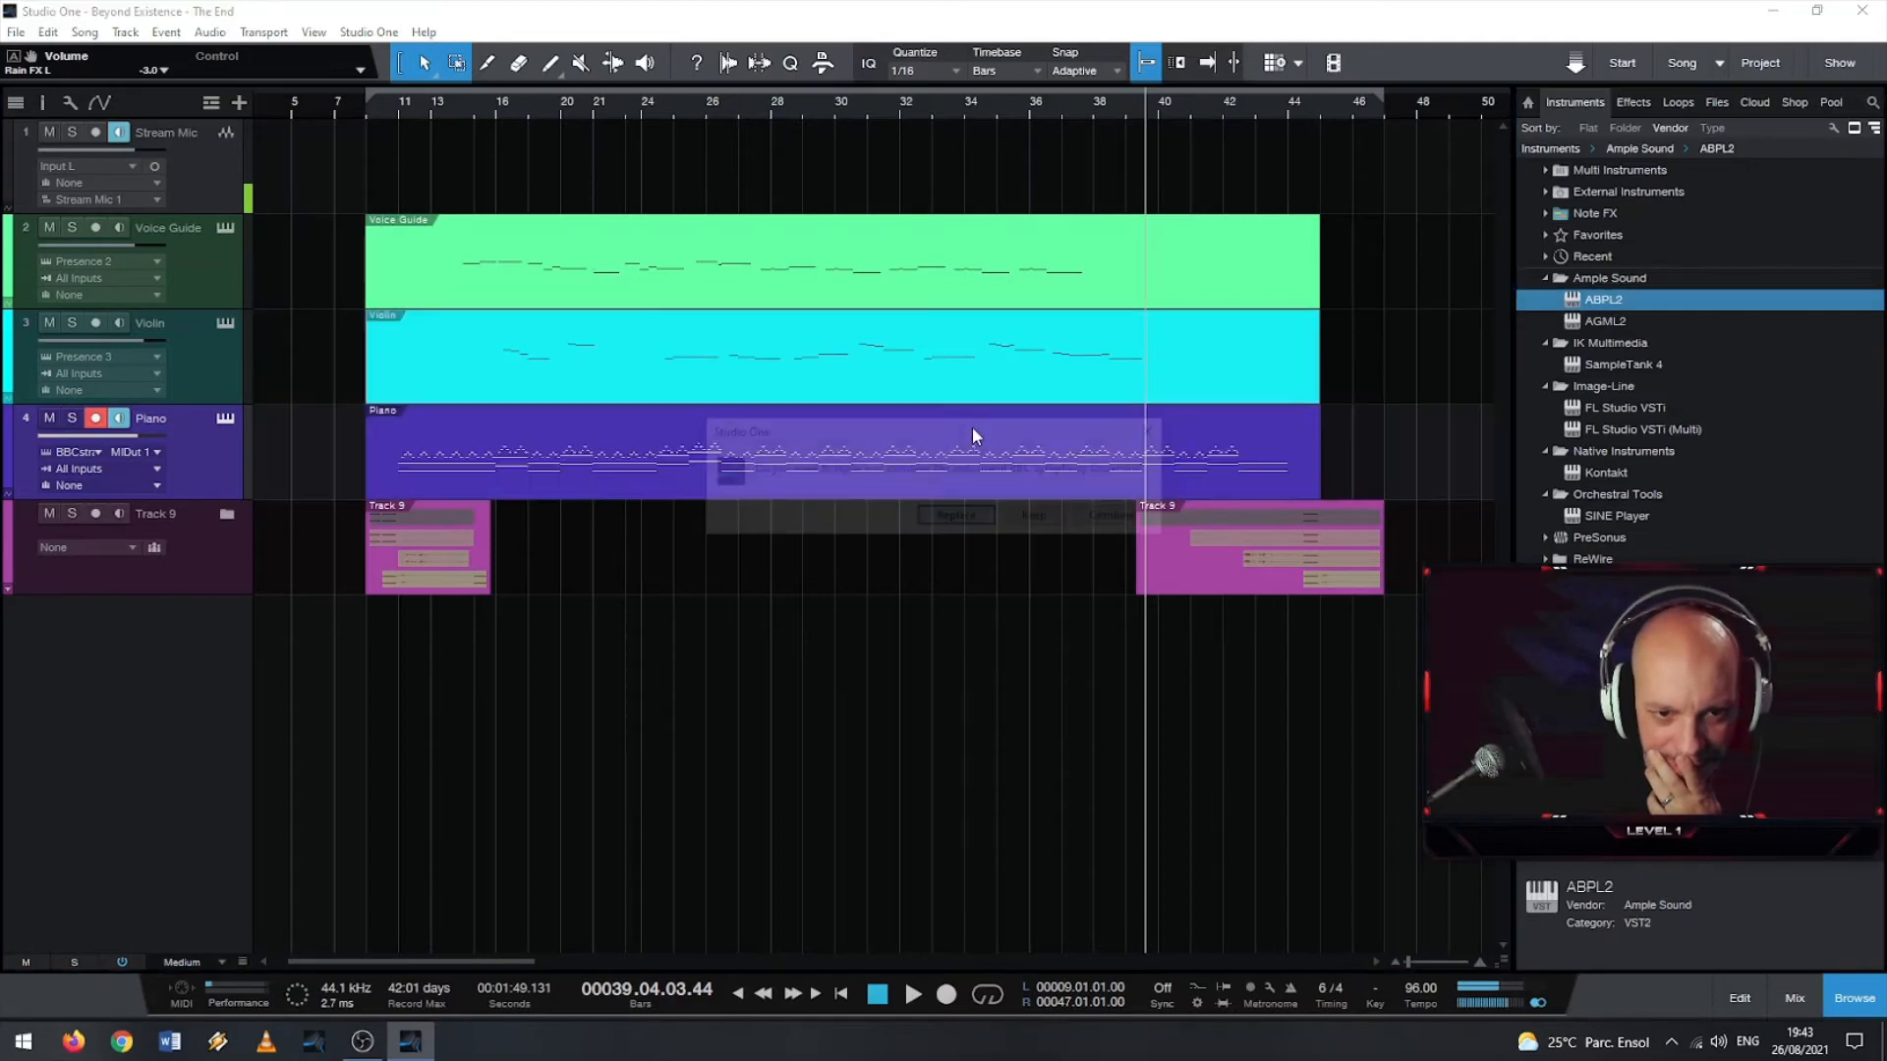
left_click(971, 523)
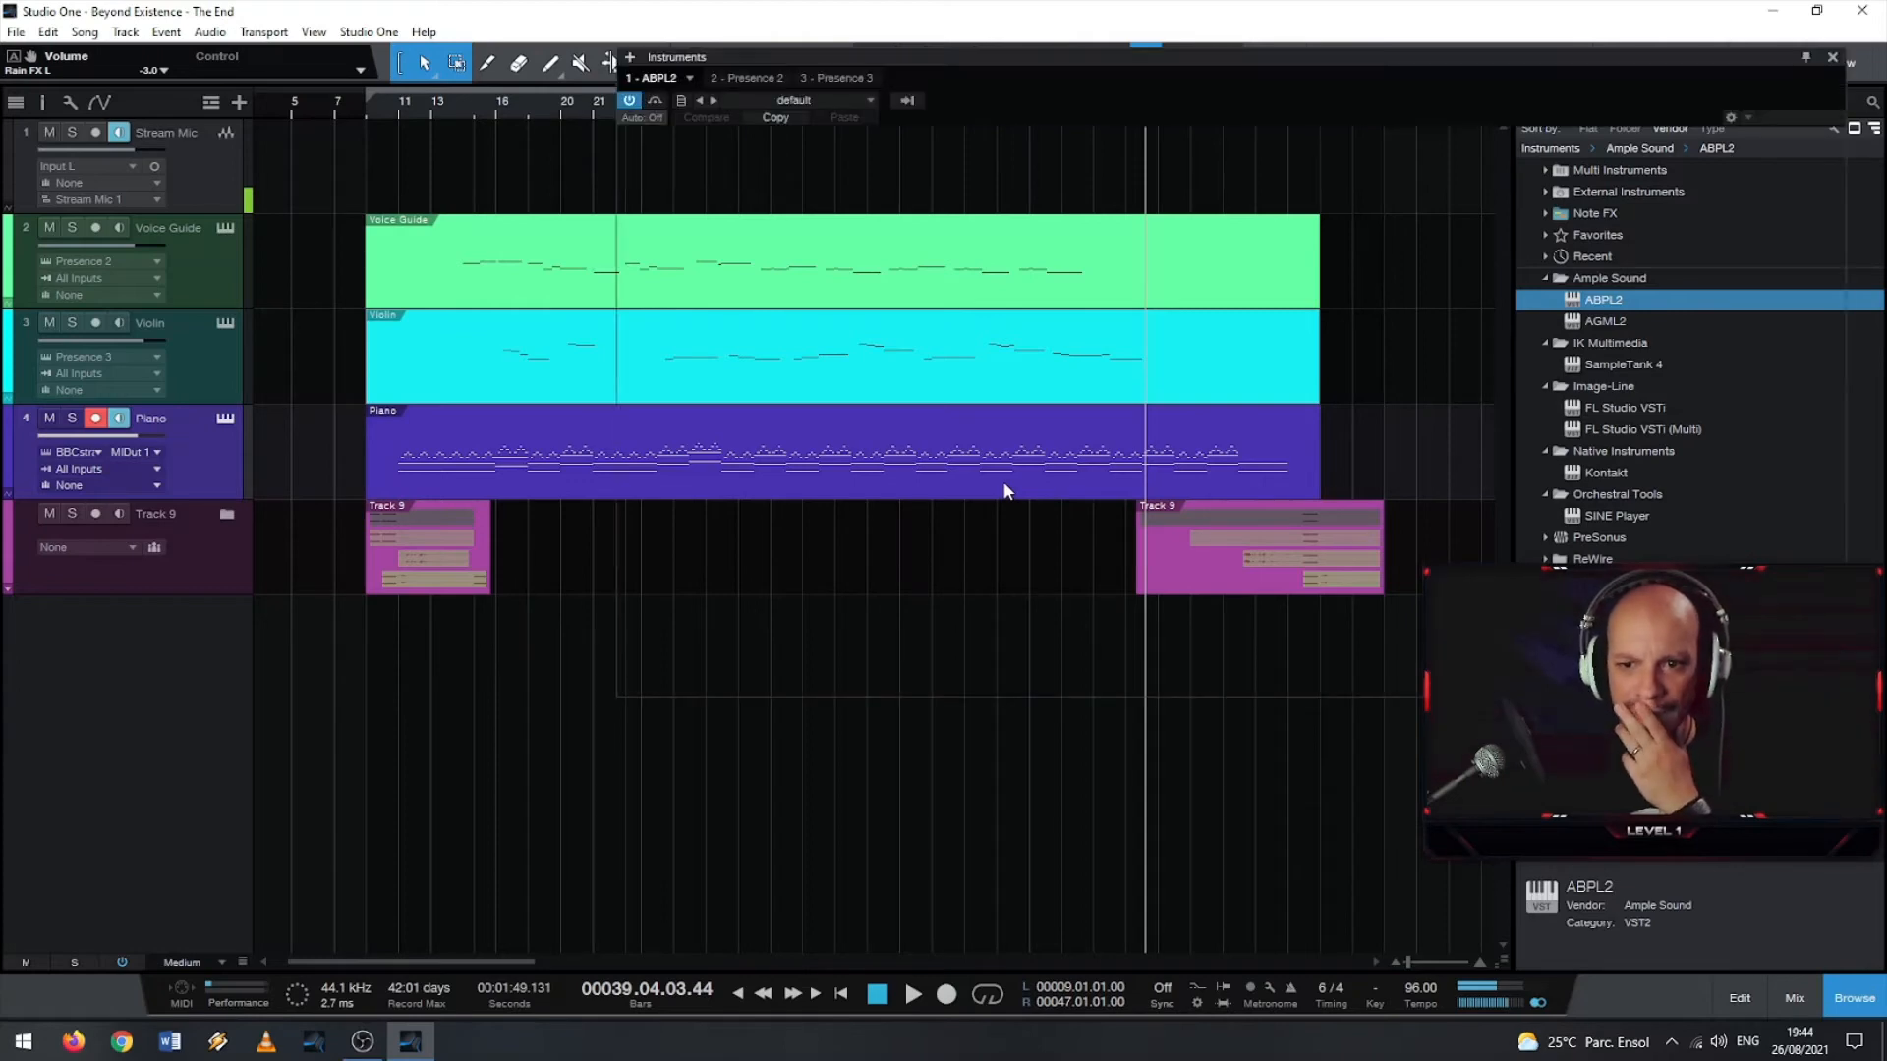
left_click(1831, 58)
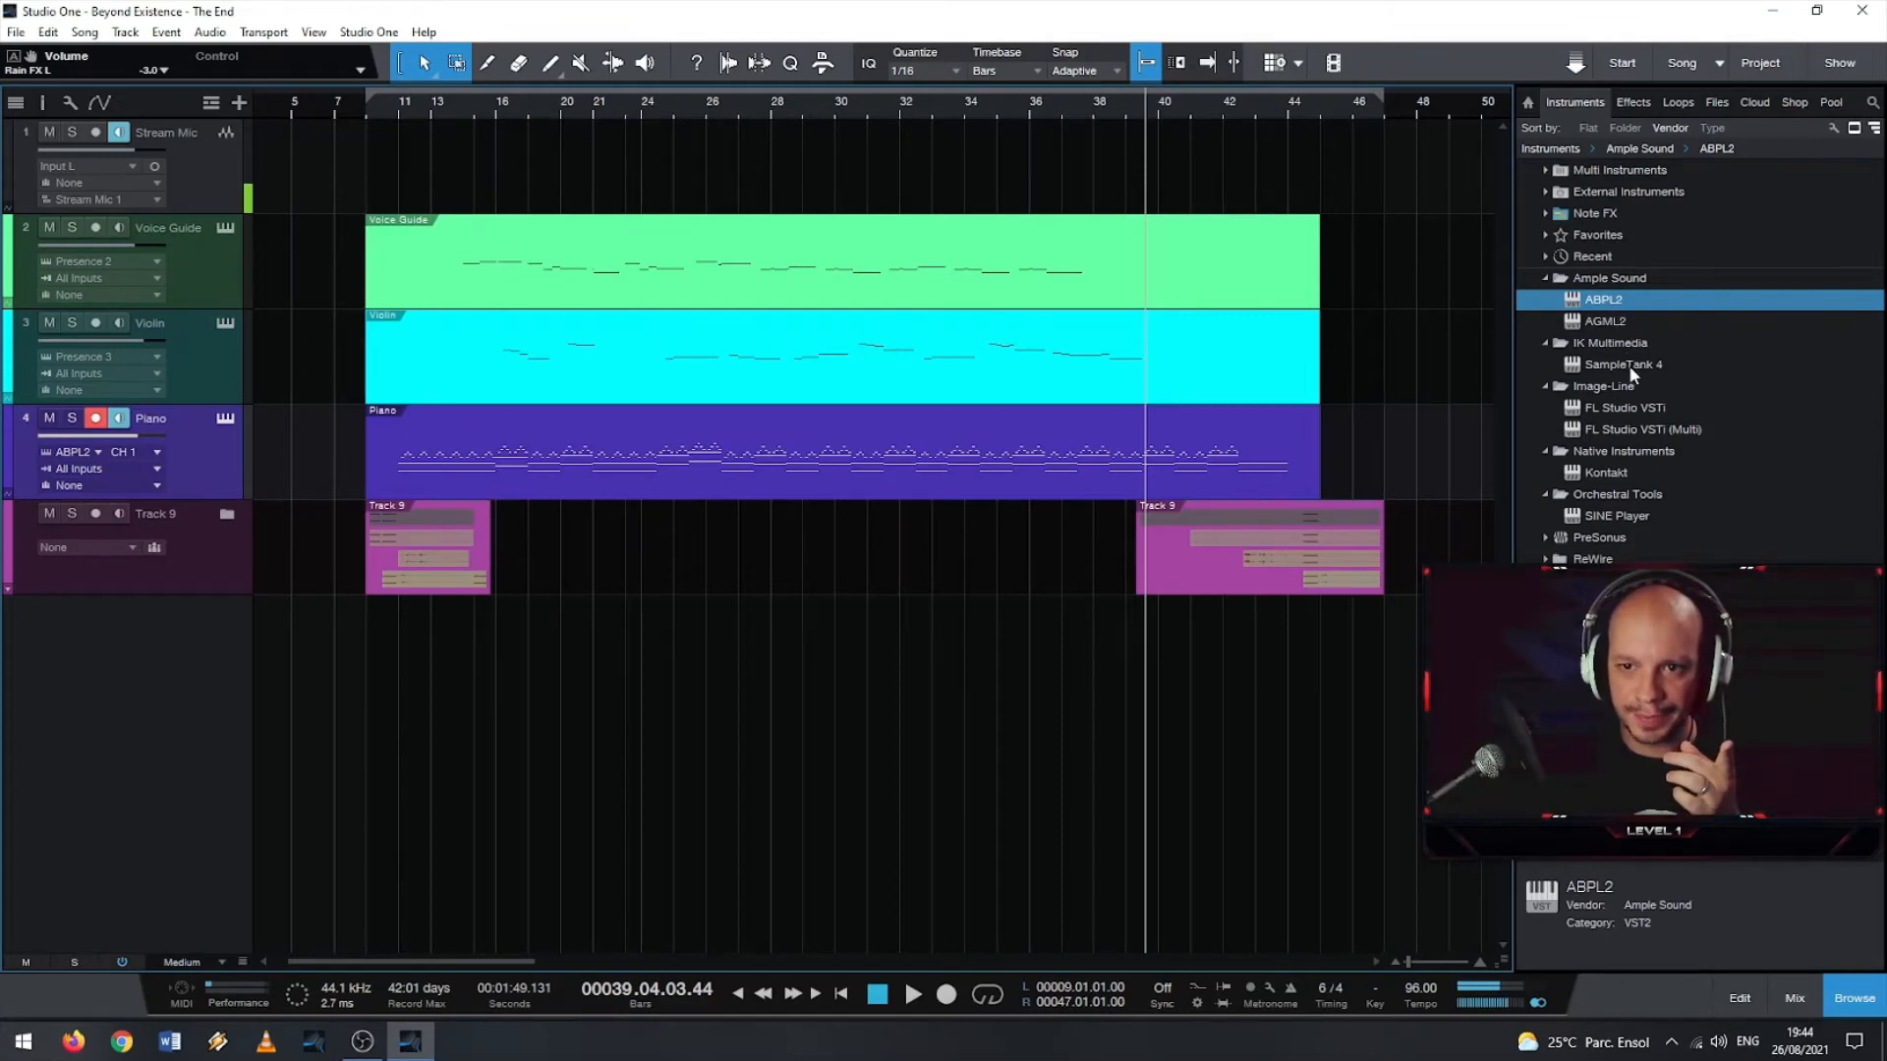
- Replace the Piano track's instrument with SampleTank 4 and open the instrument browser for its first part
left_click_drag(1621, 364, 1152, 474)
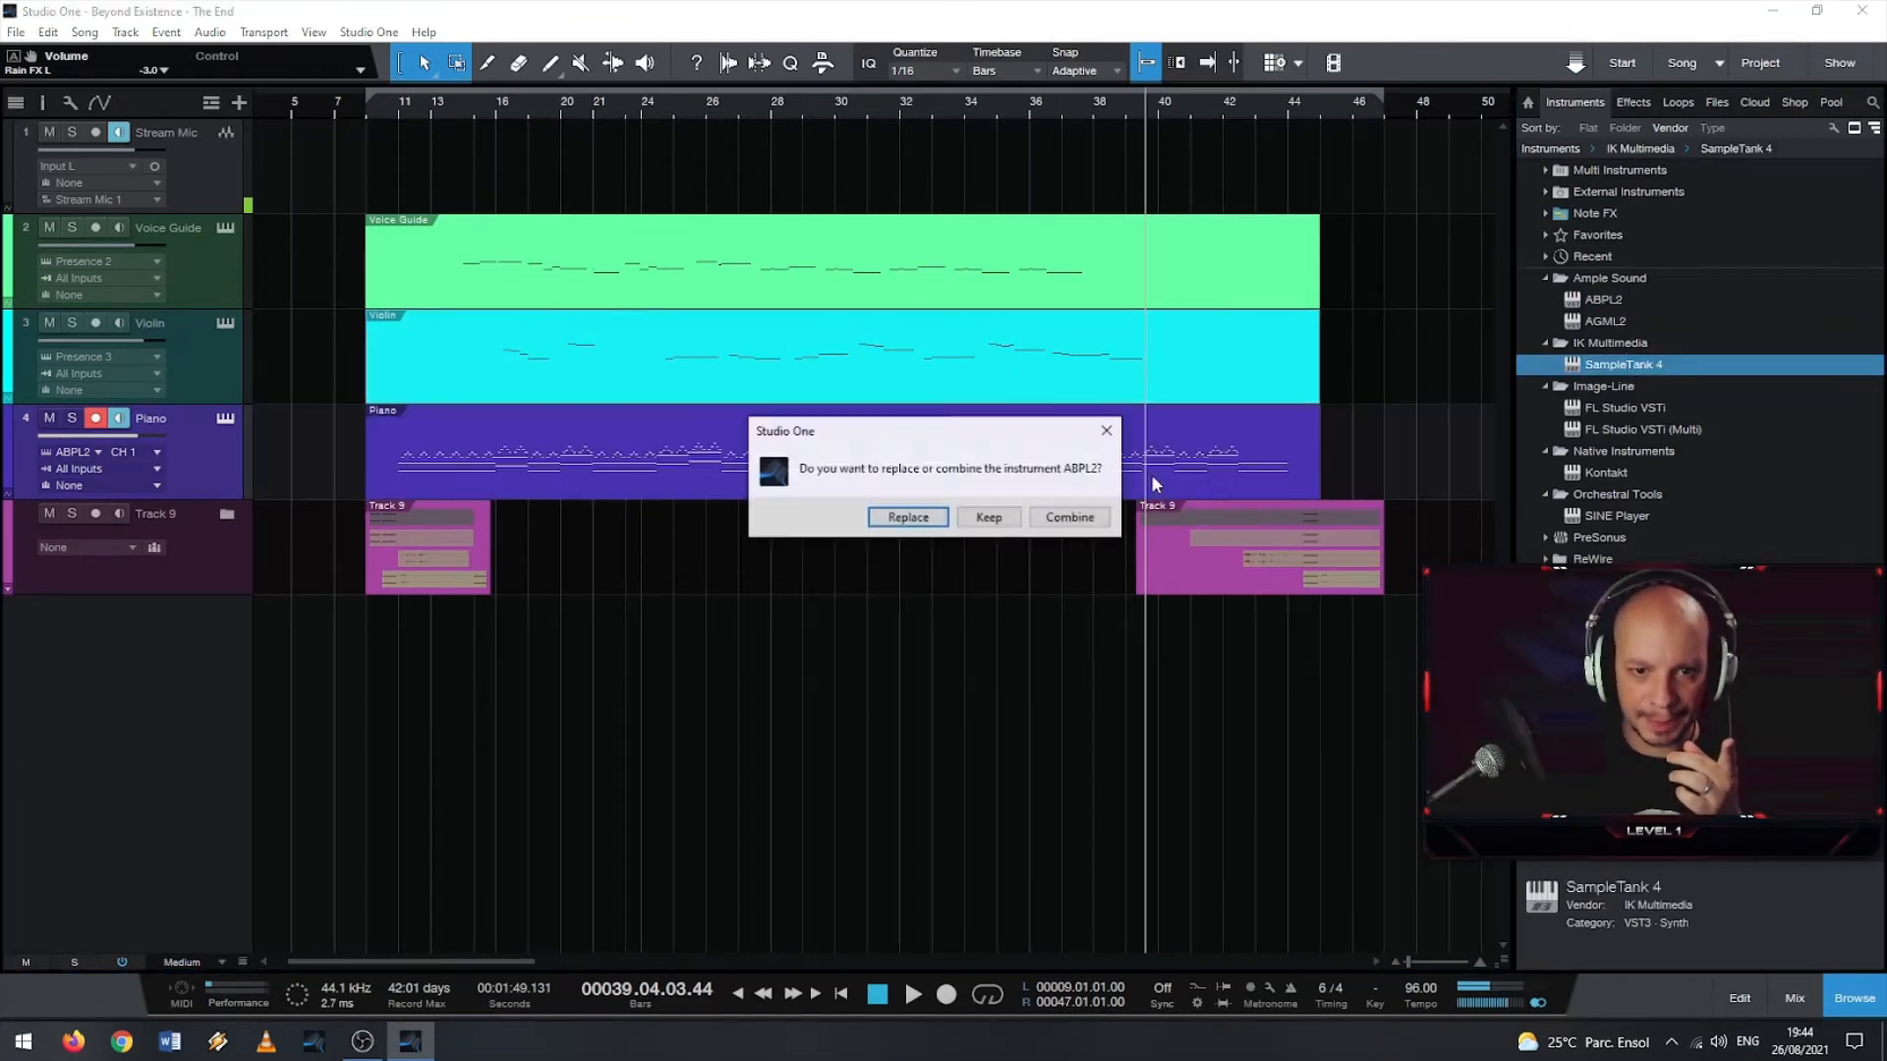
left_click(906, 521)
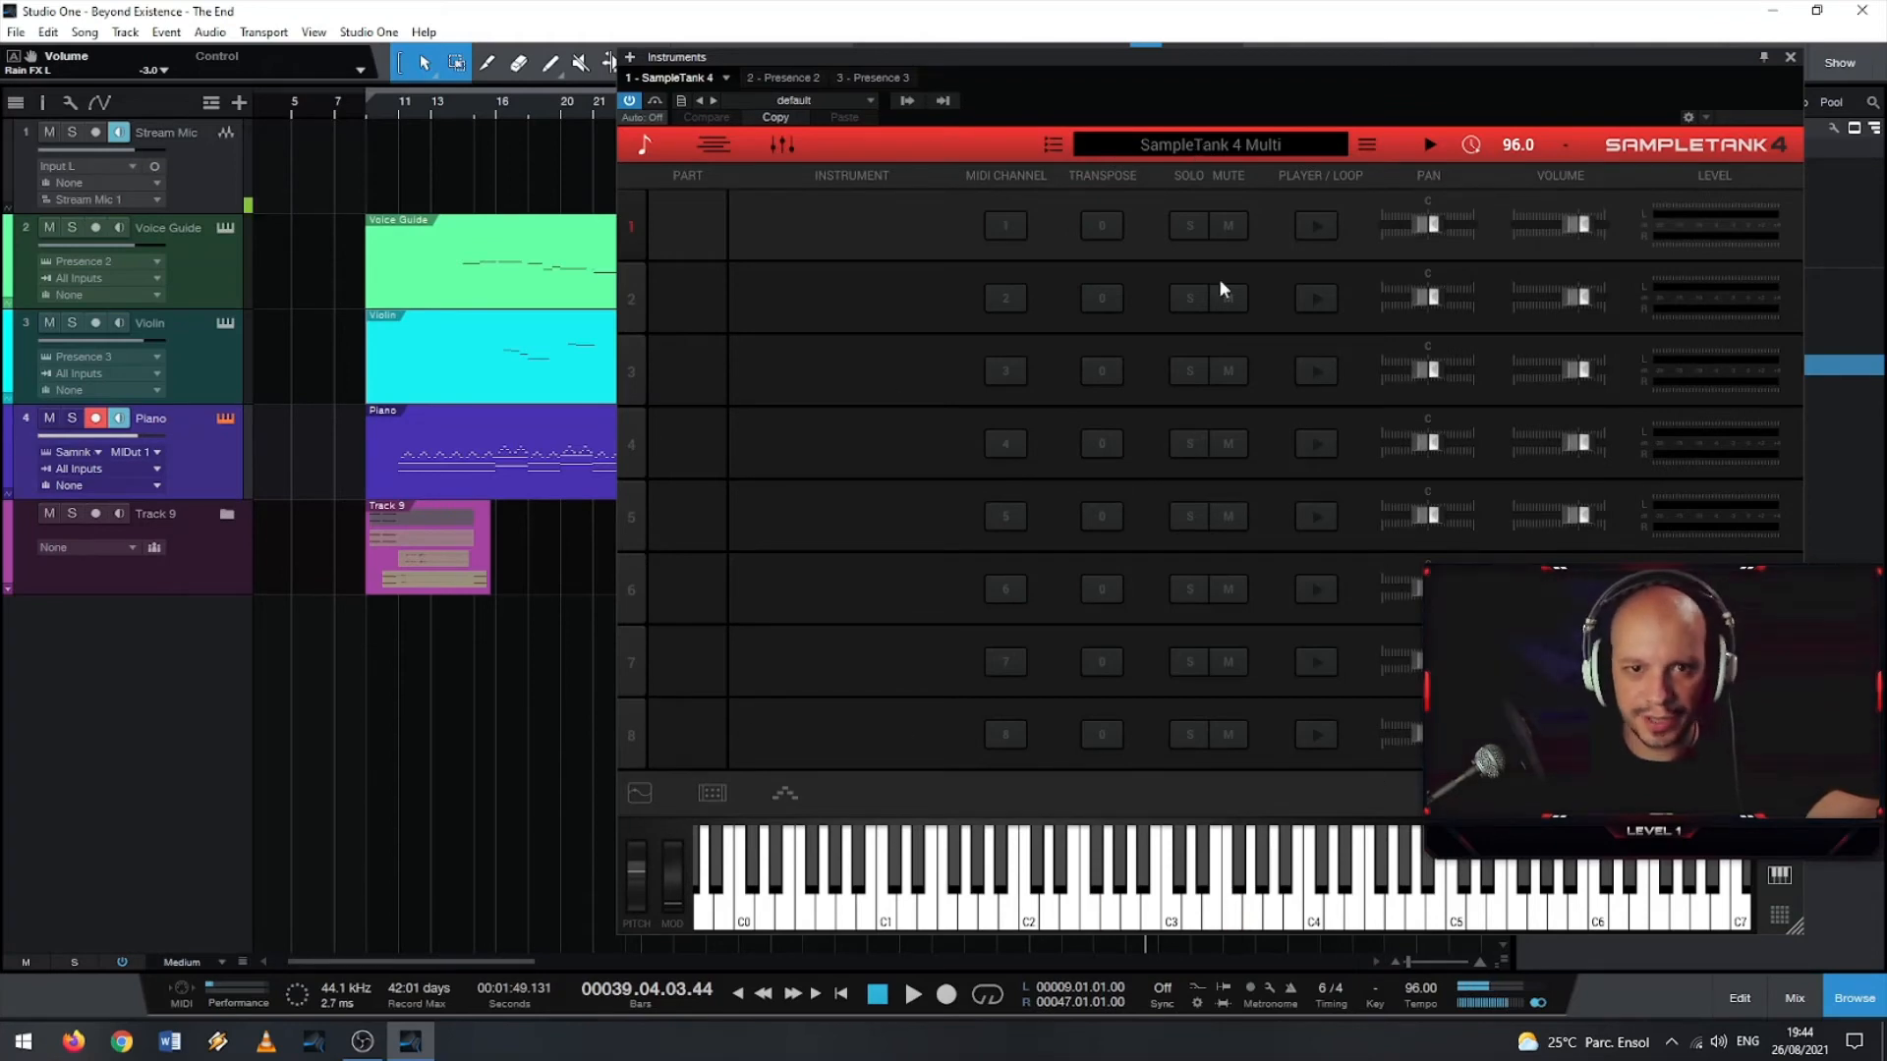
left_click(875, 225)
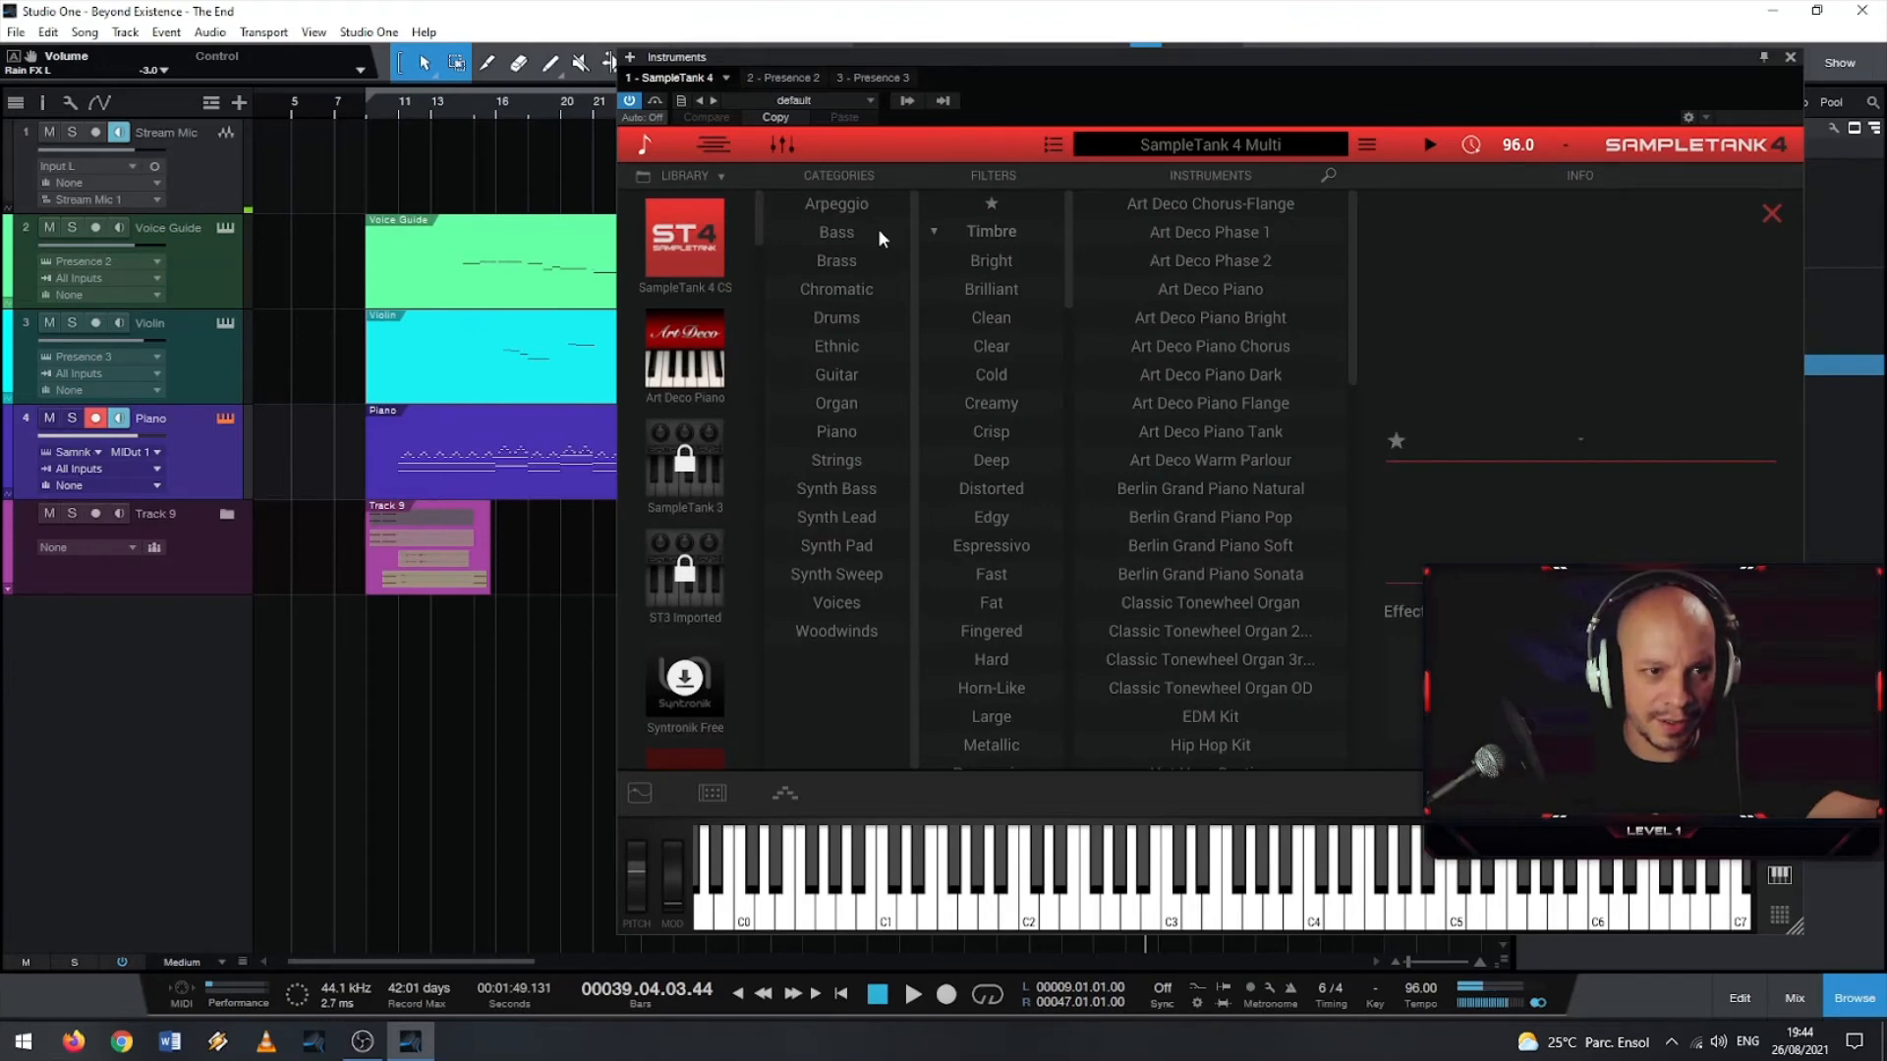
- Try the Art Deco Piano library with its Piano category, test notes on the keyboard, and clear the library filter
left_click(707, 370)
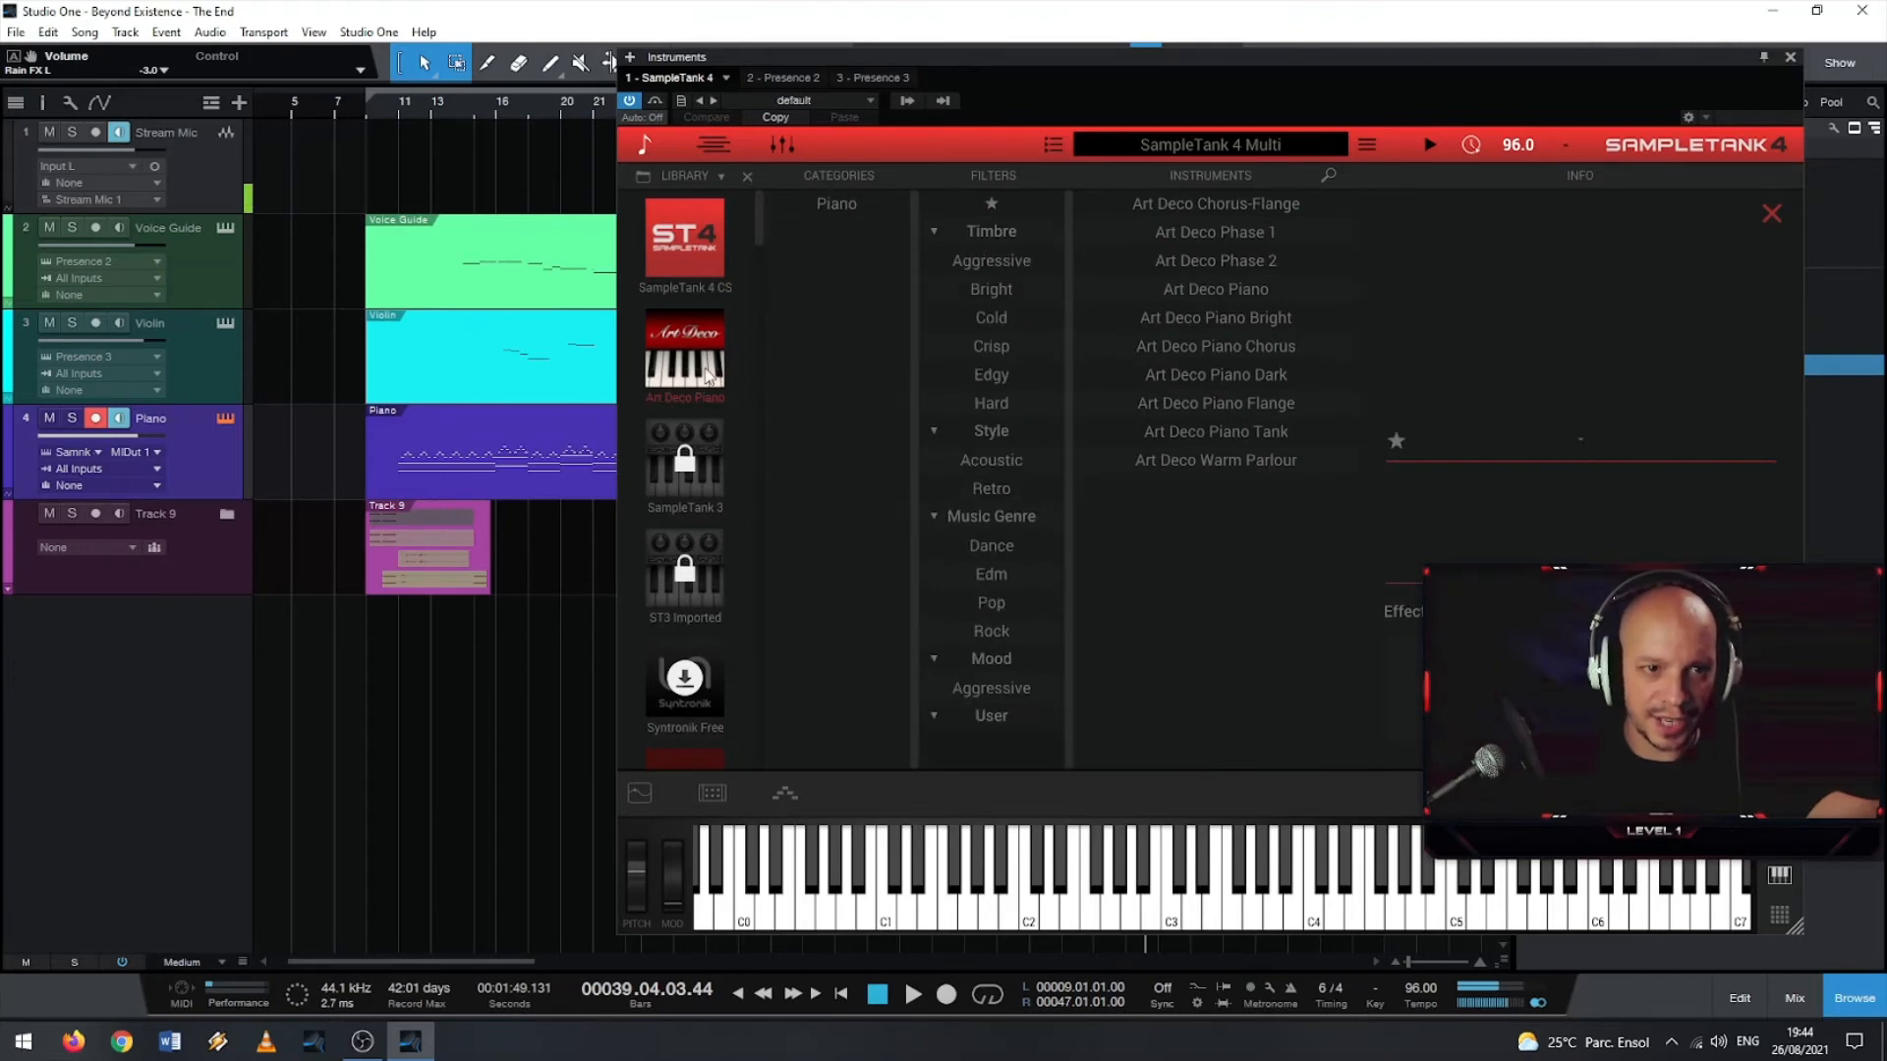
left_click(823, 210)
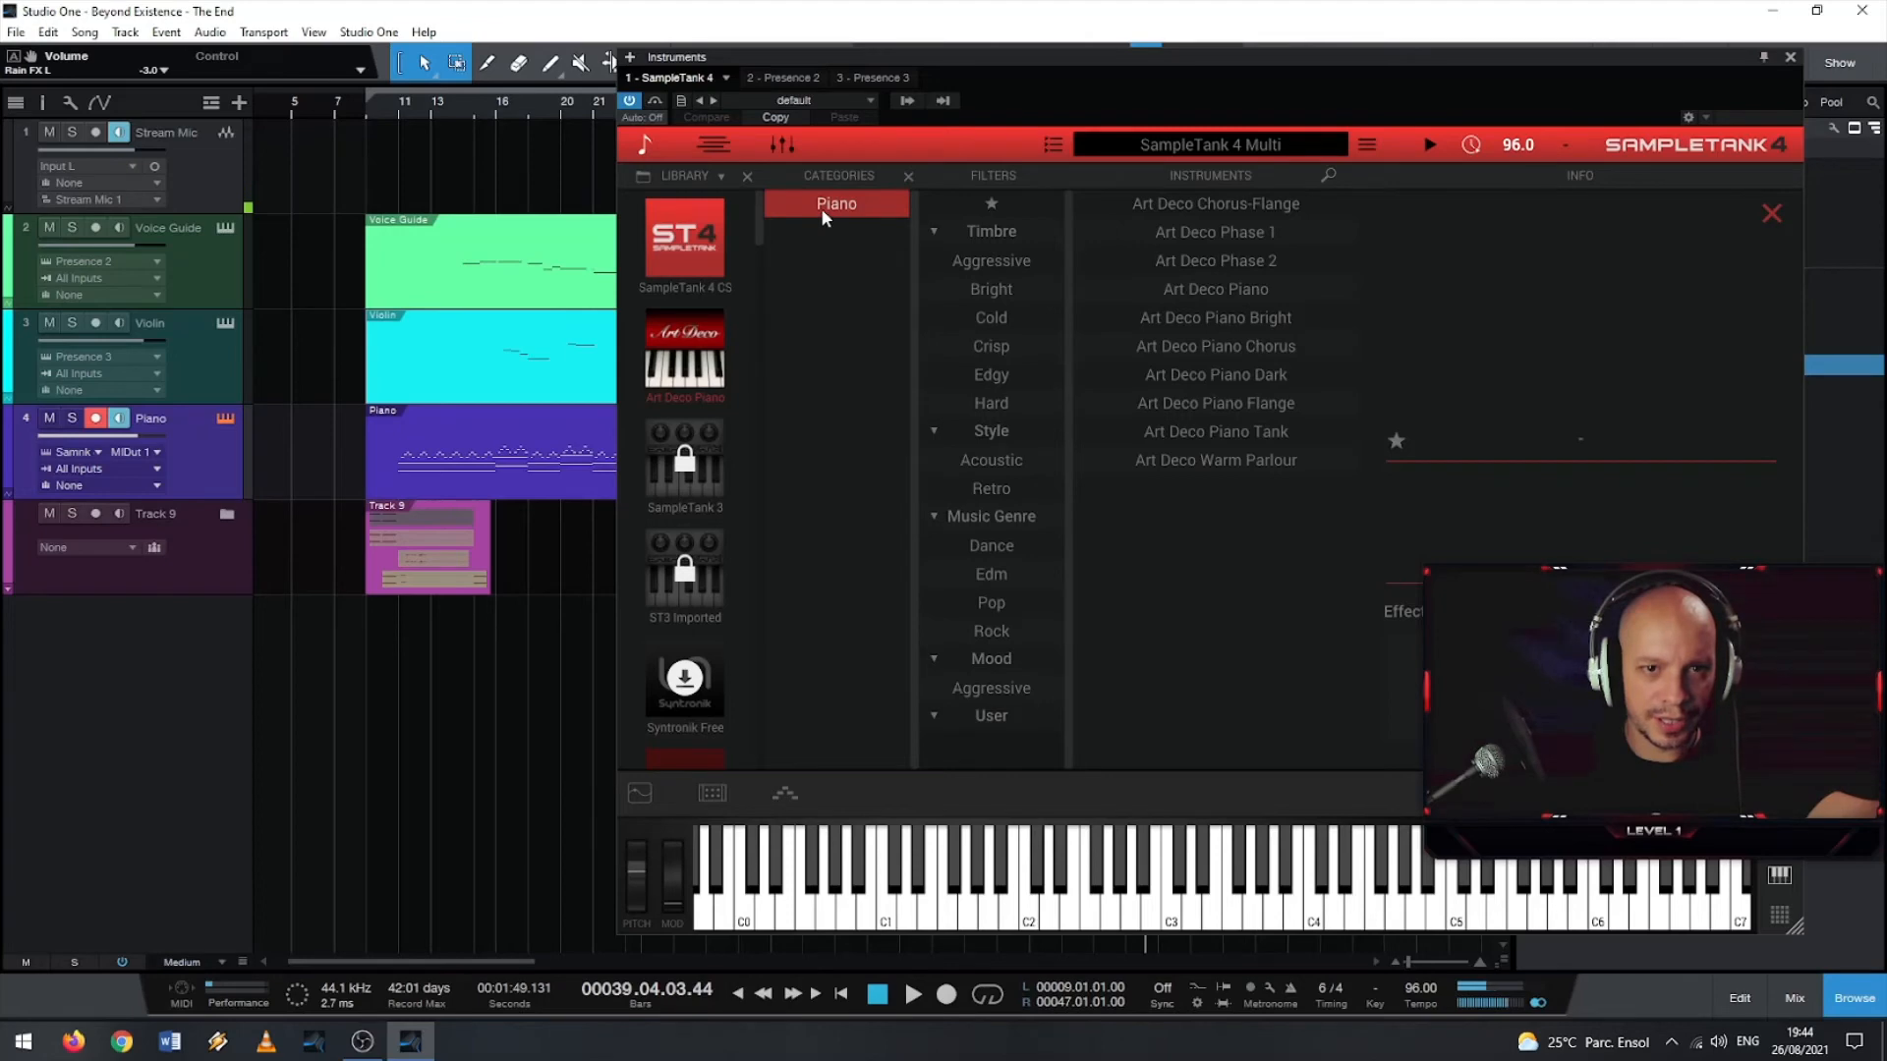
left_click(1194, 884)
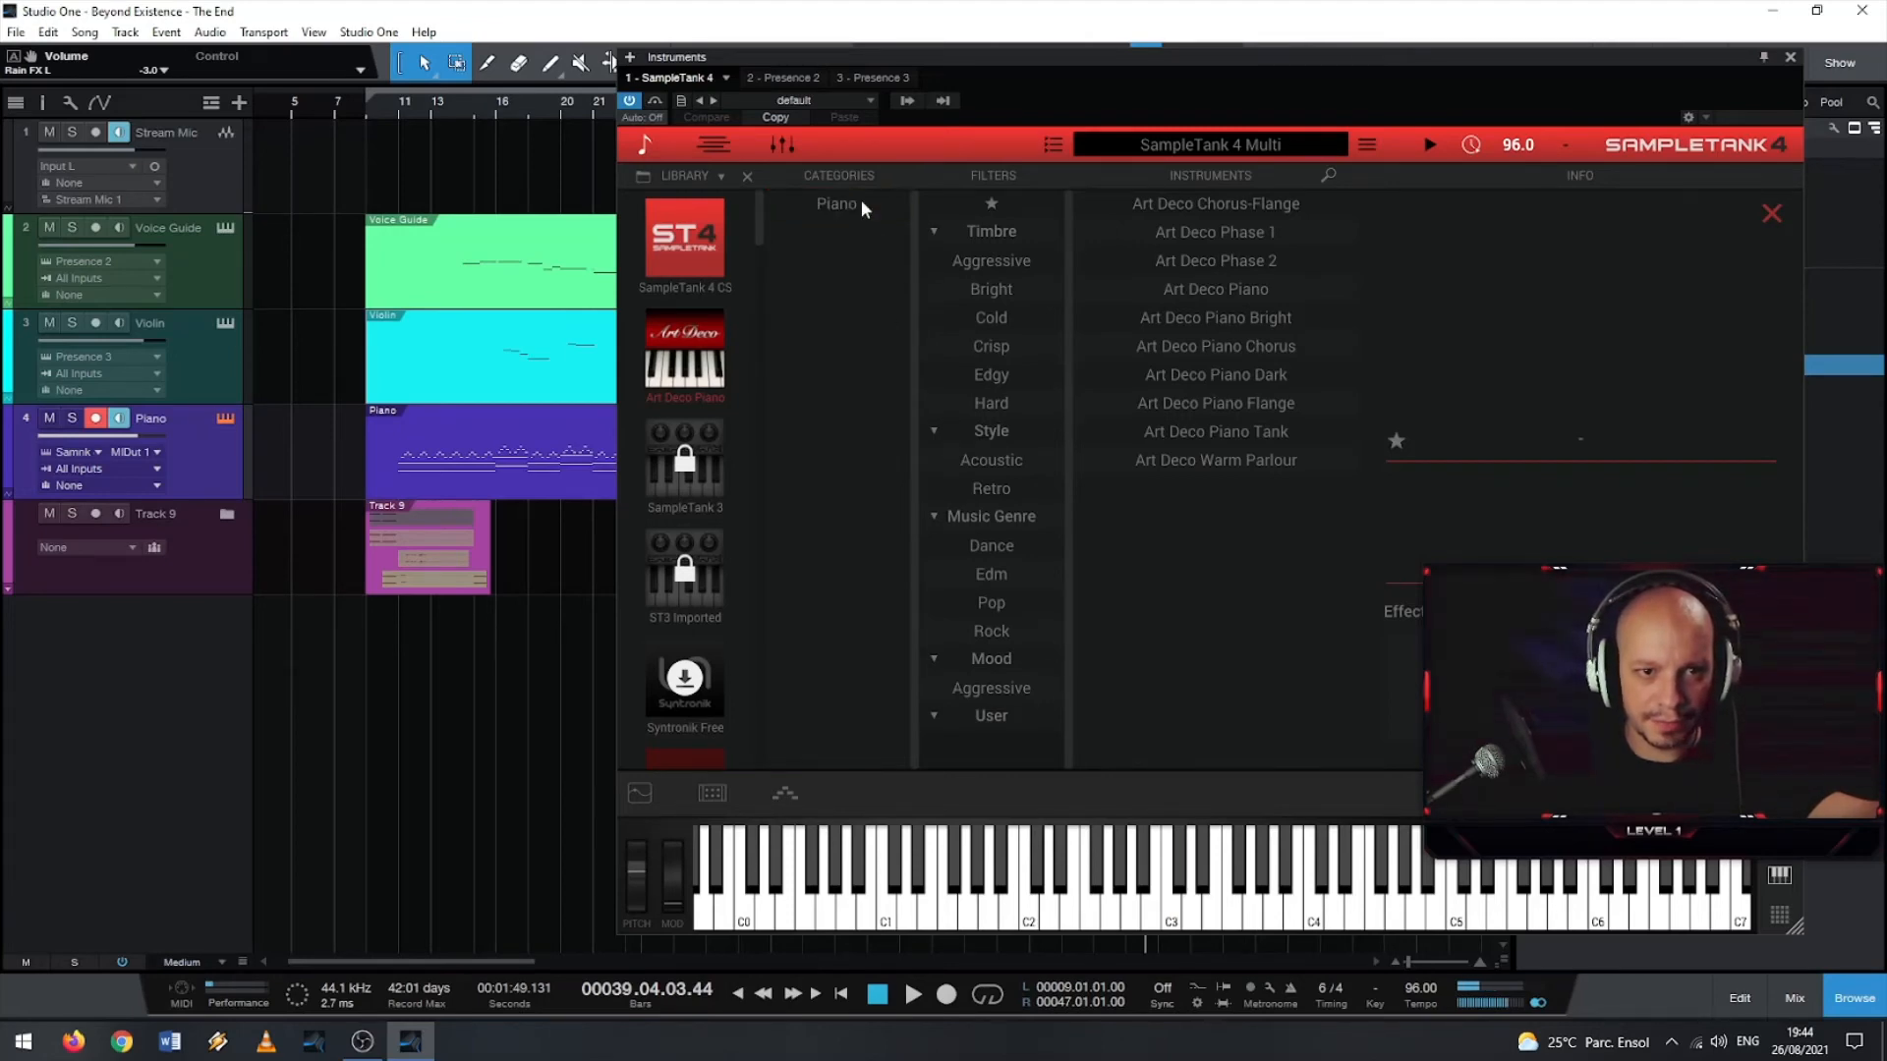
left_click(837, 204)
left_click(836, 204)
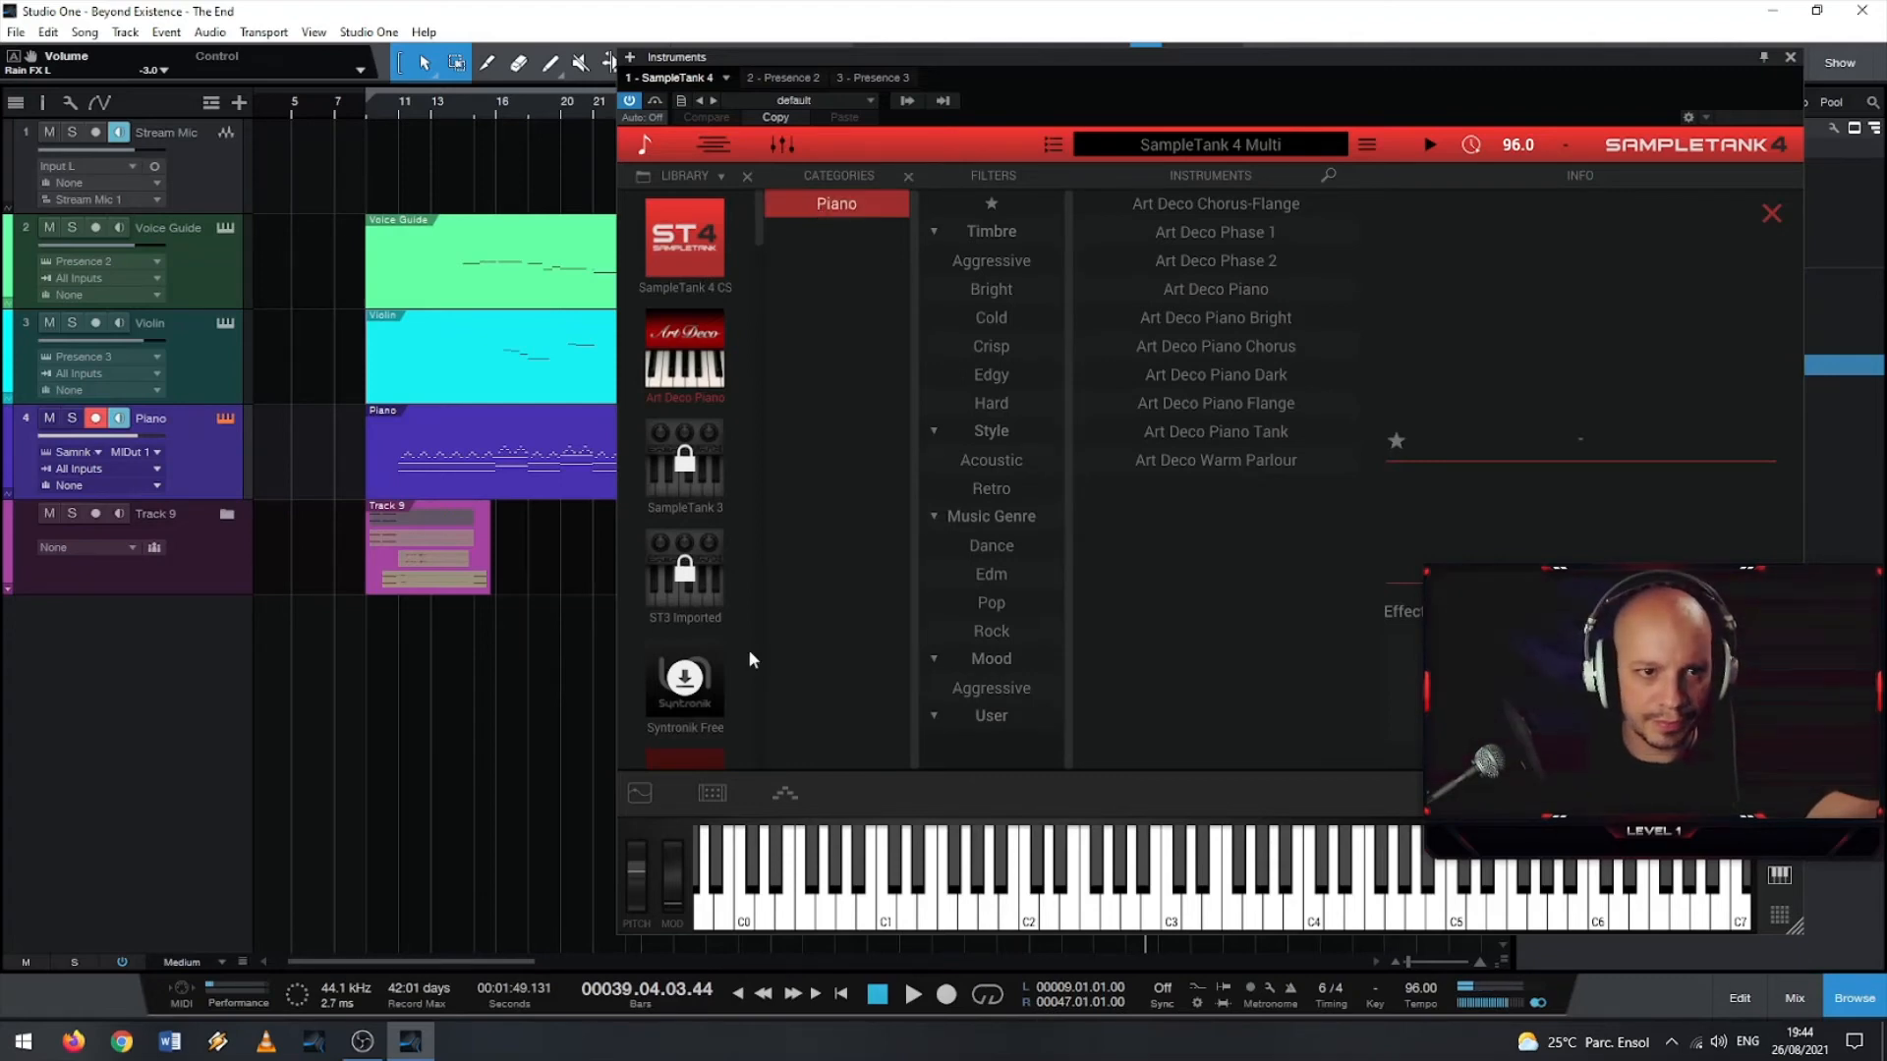
left_click_drag(865, 879, 1540, 912)
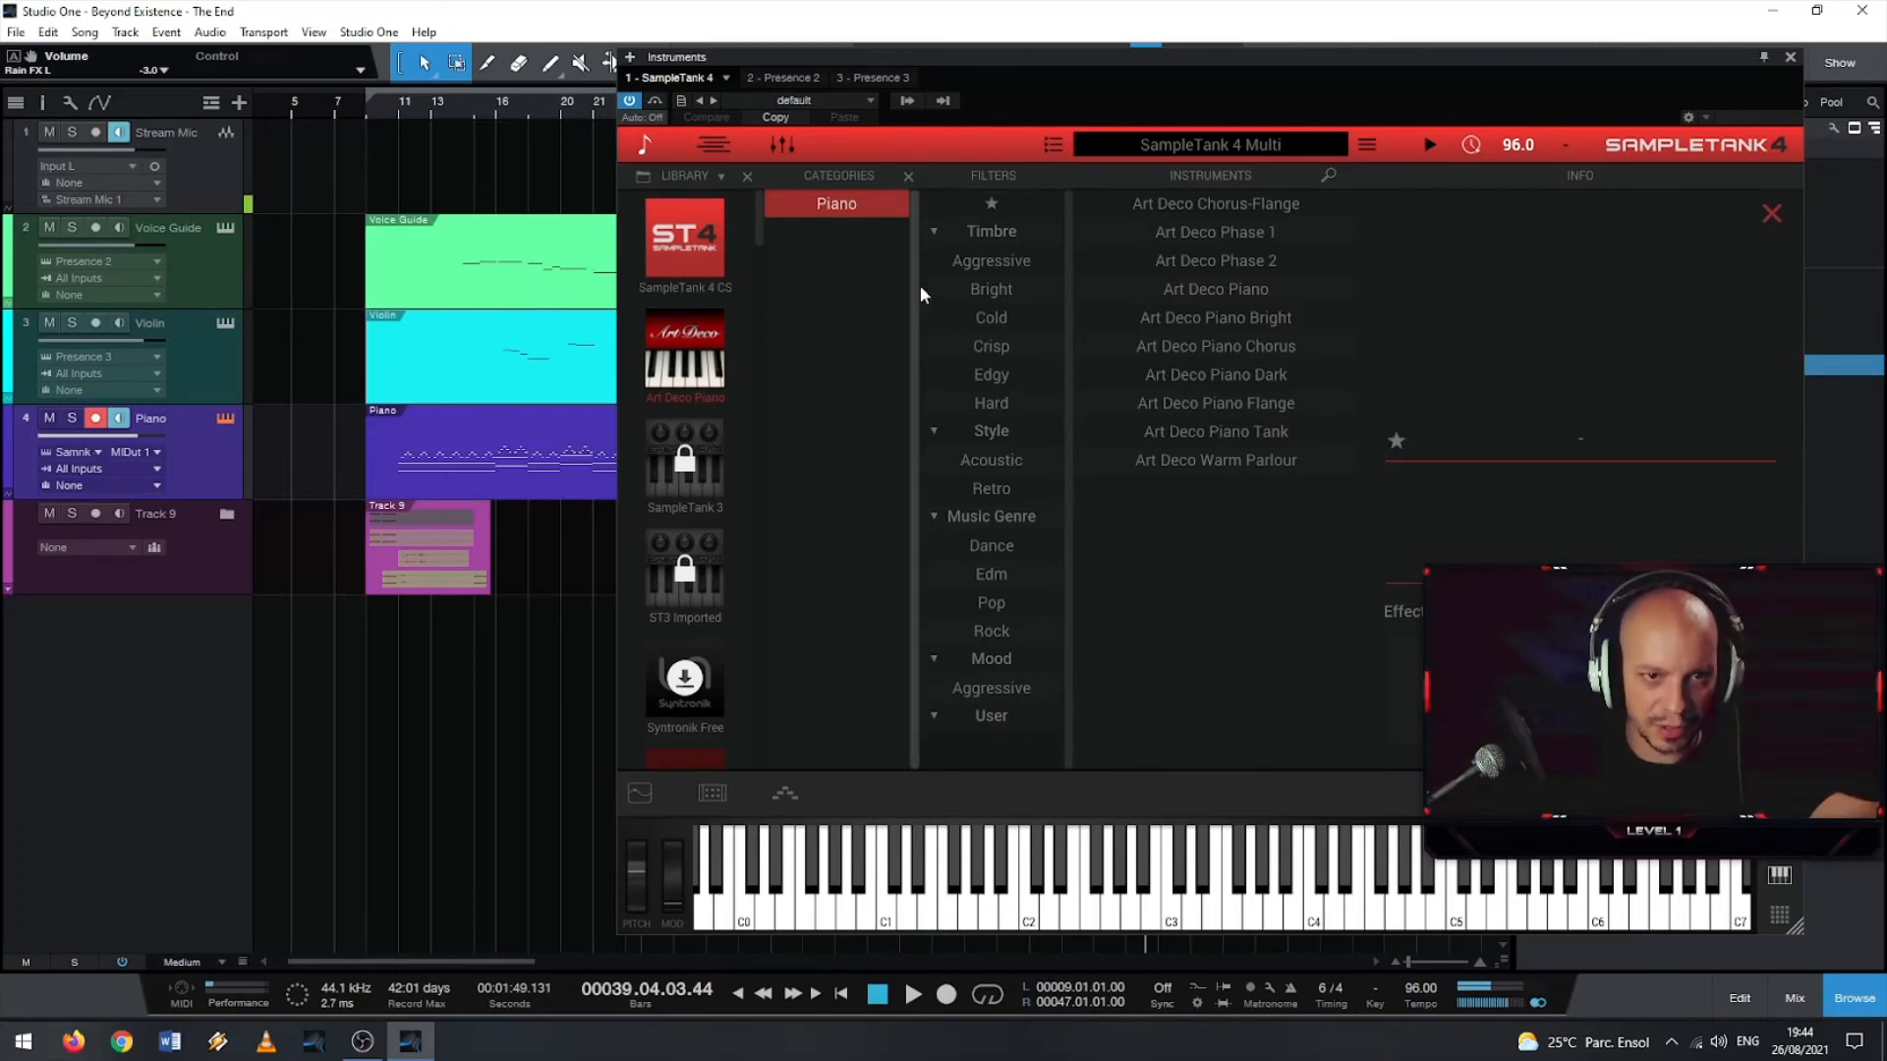
left_click(709, 350)
left_click(700, 354)
left_click(695, 358)
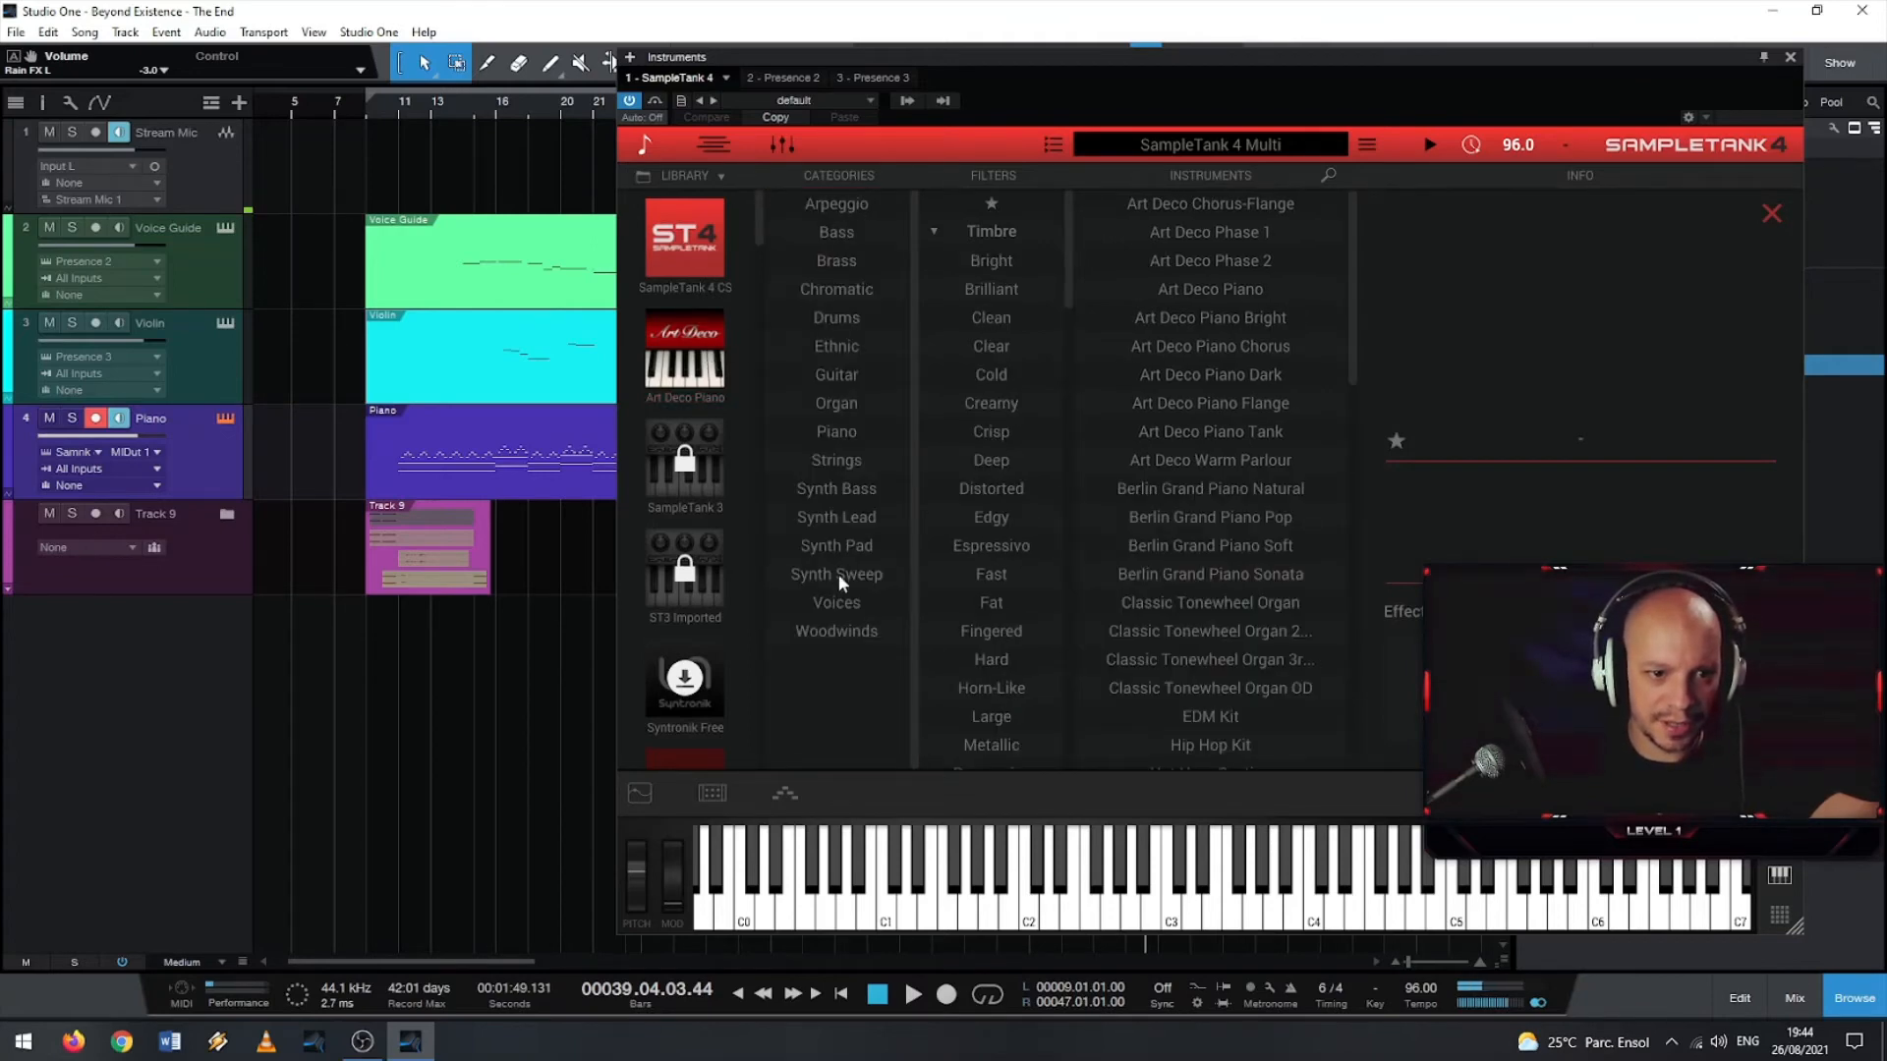
- Filter the SampleTank instruments by the Piano category and look through the available timbre, style, genre and mood filters
left_click(853, 457)
left_click(843, 434)
left_click(845, 457)
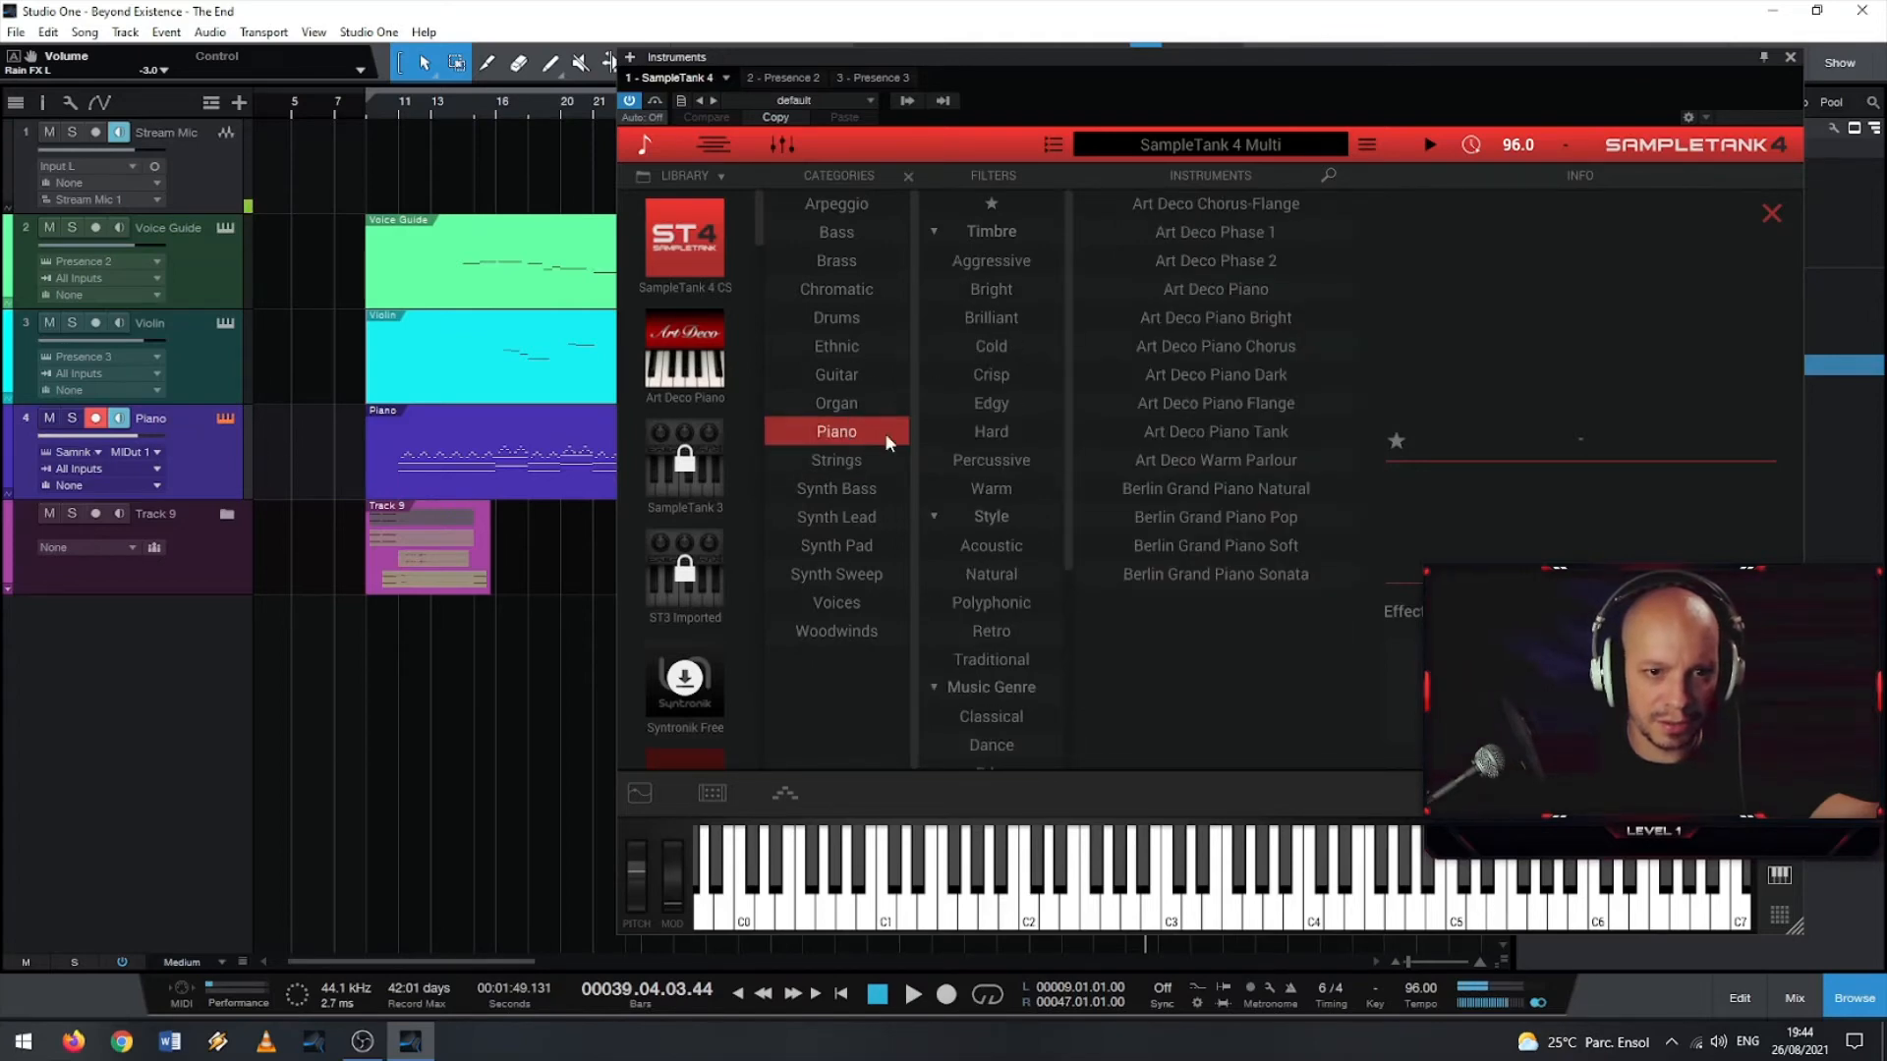
scroll(1005, 337, "down", 4)
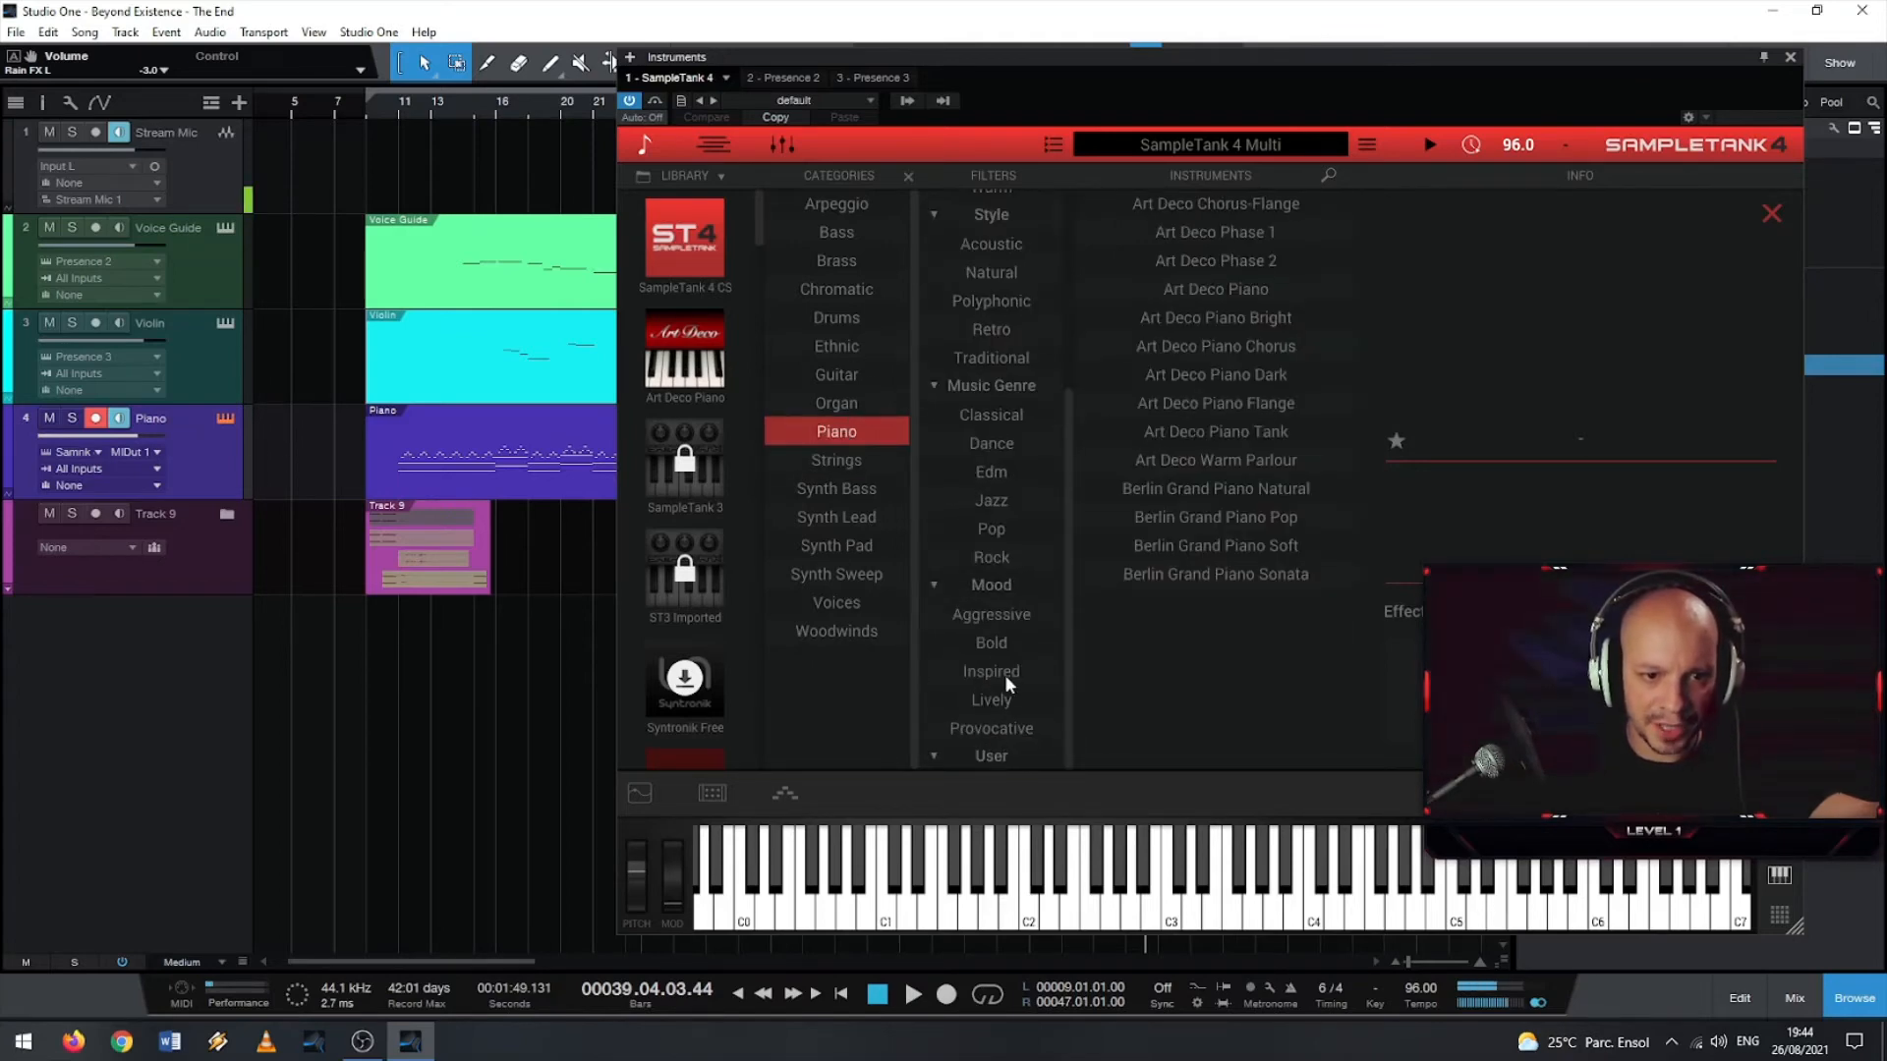
scroll(1019, 749, "up", 4)
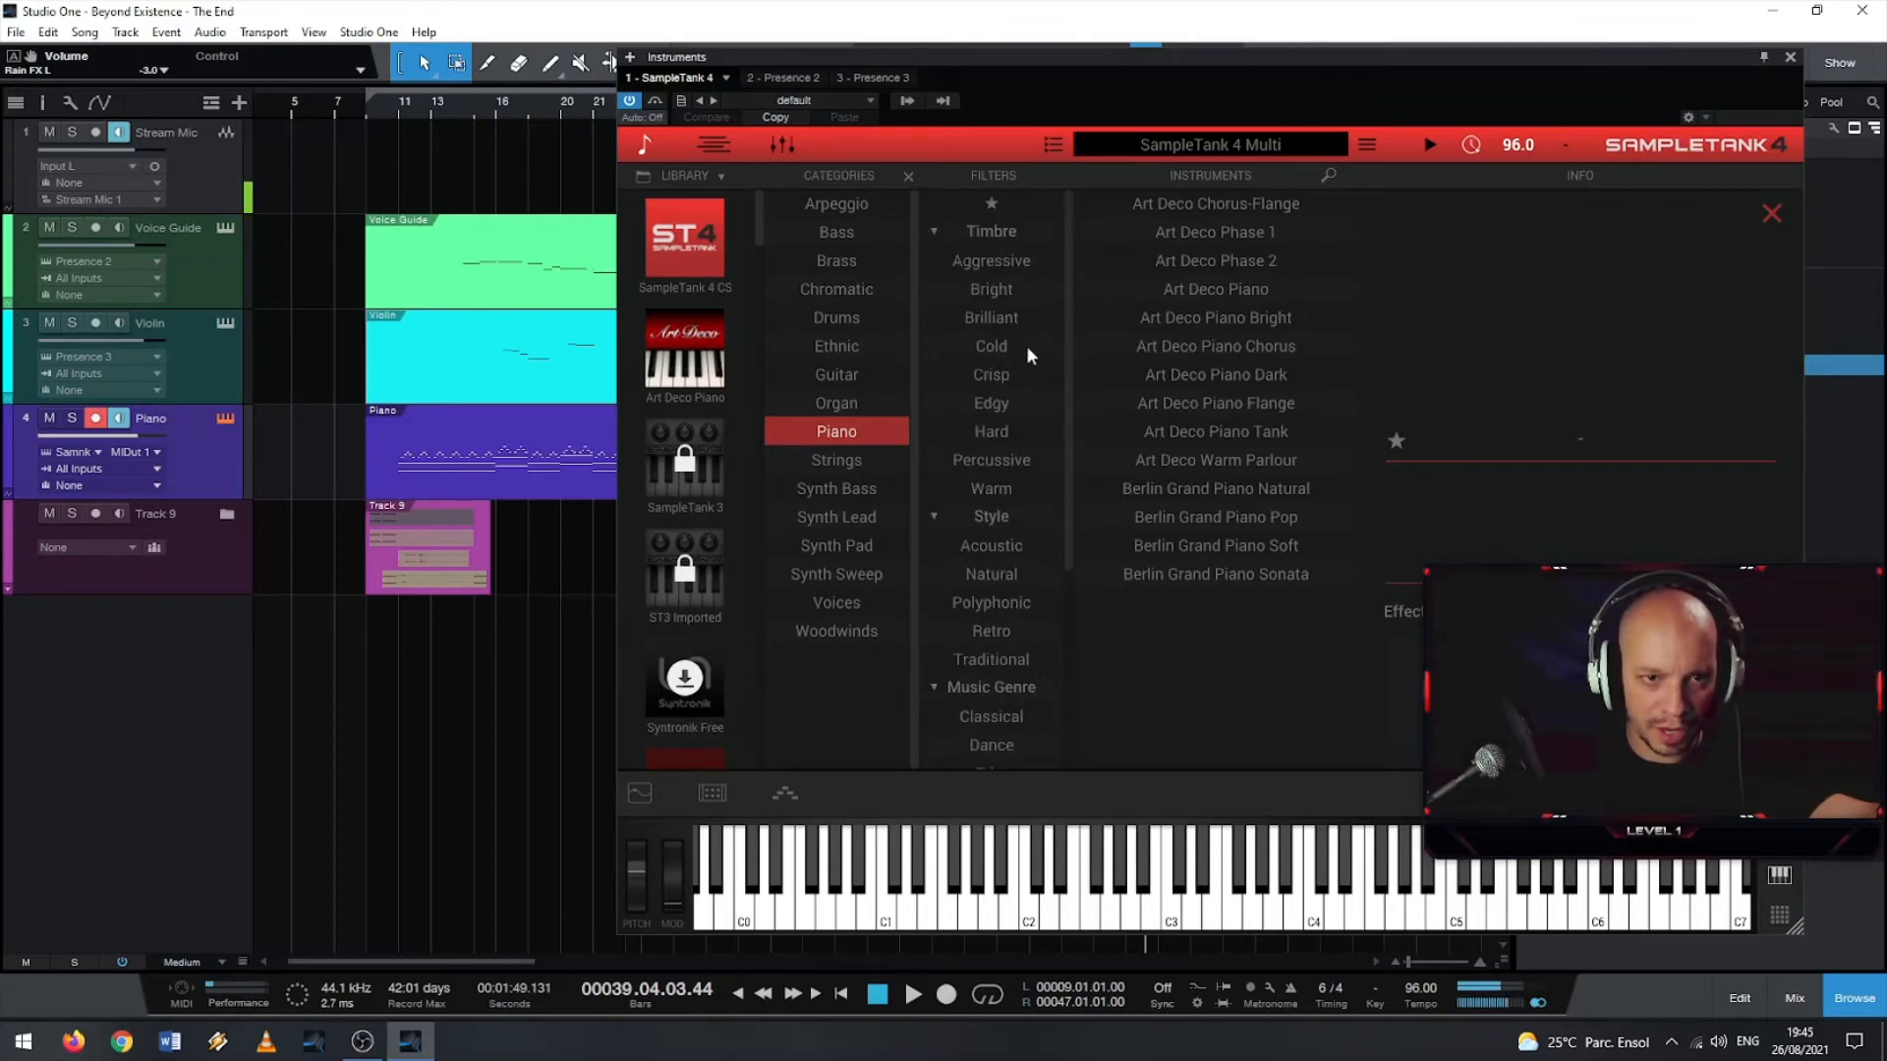
left_click(939, 231)
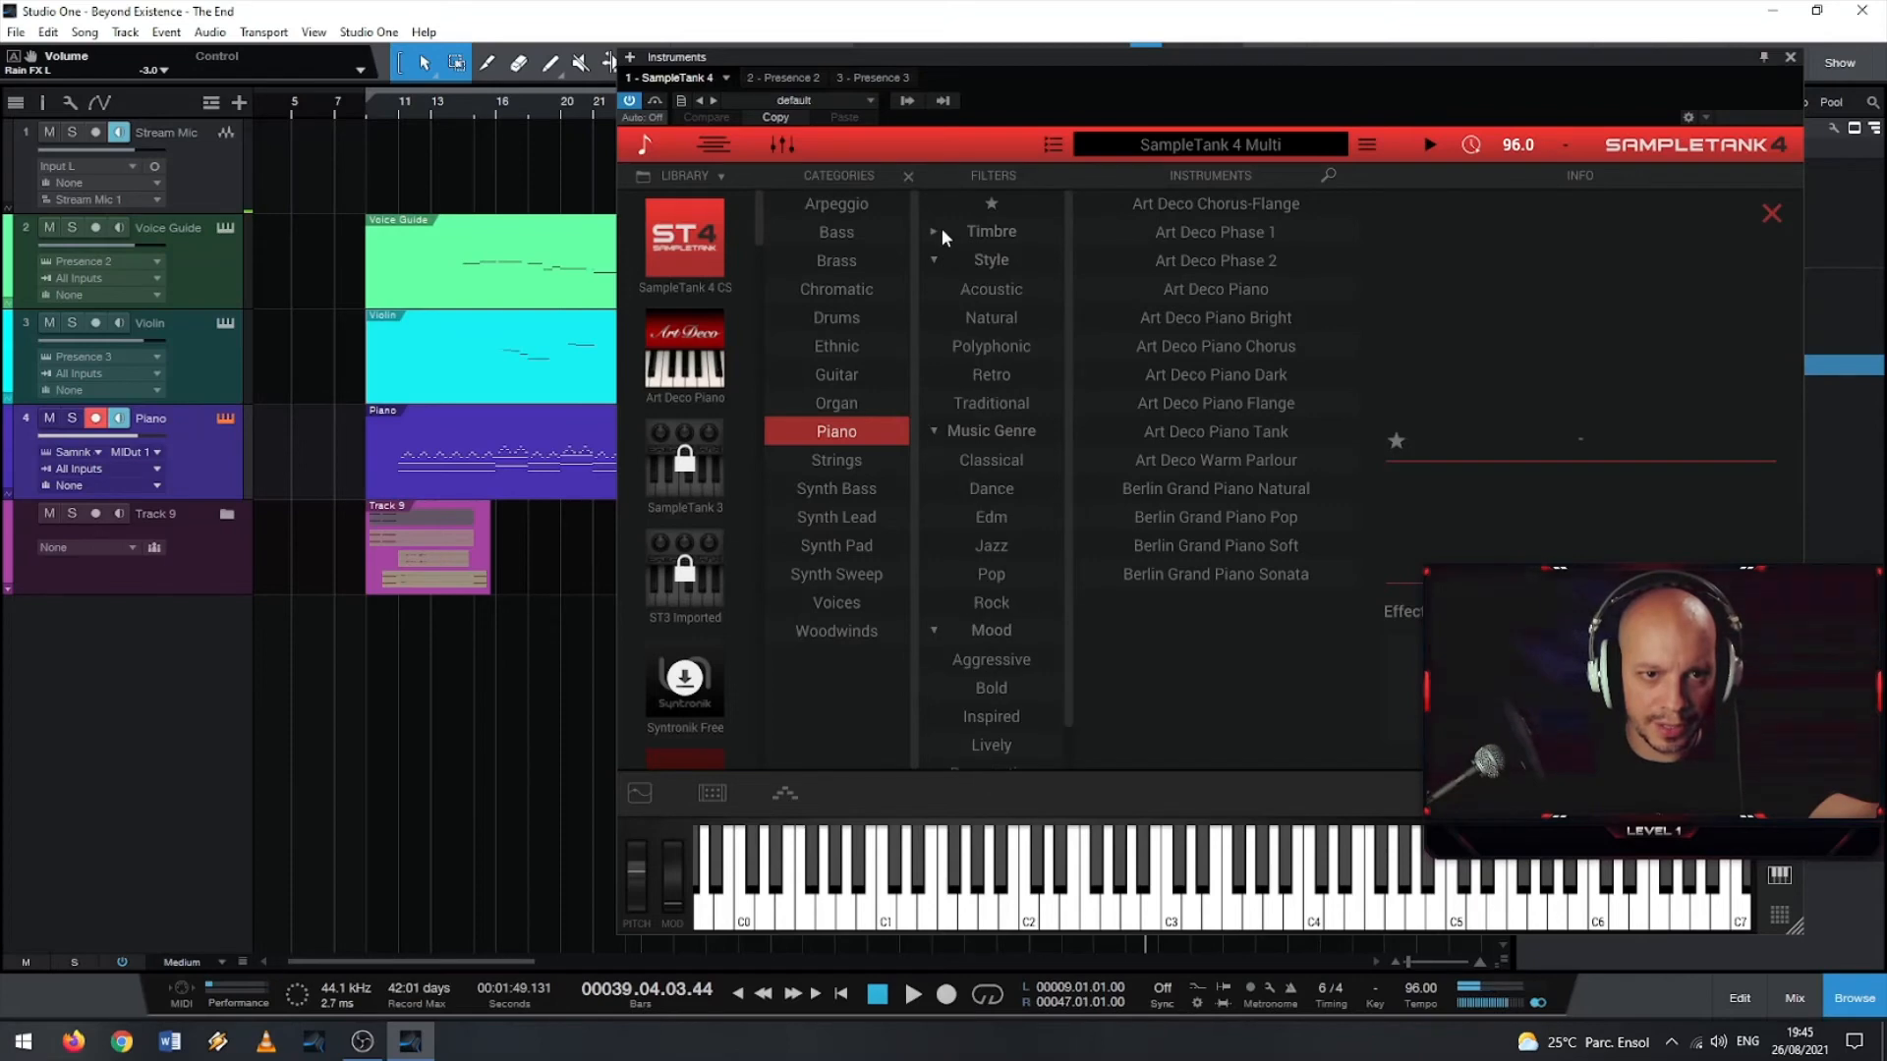
left_click(940, 232)
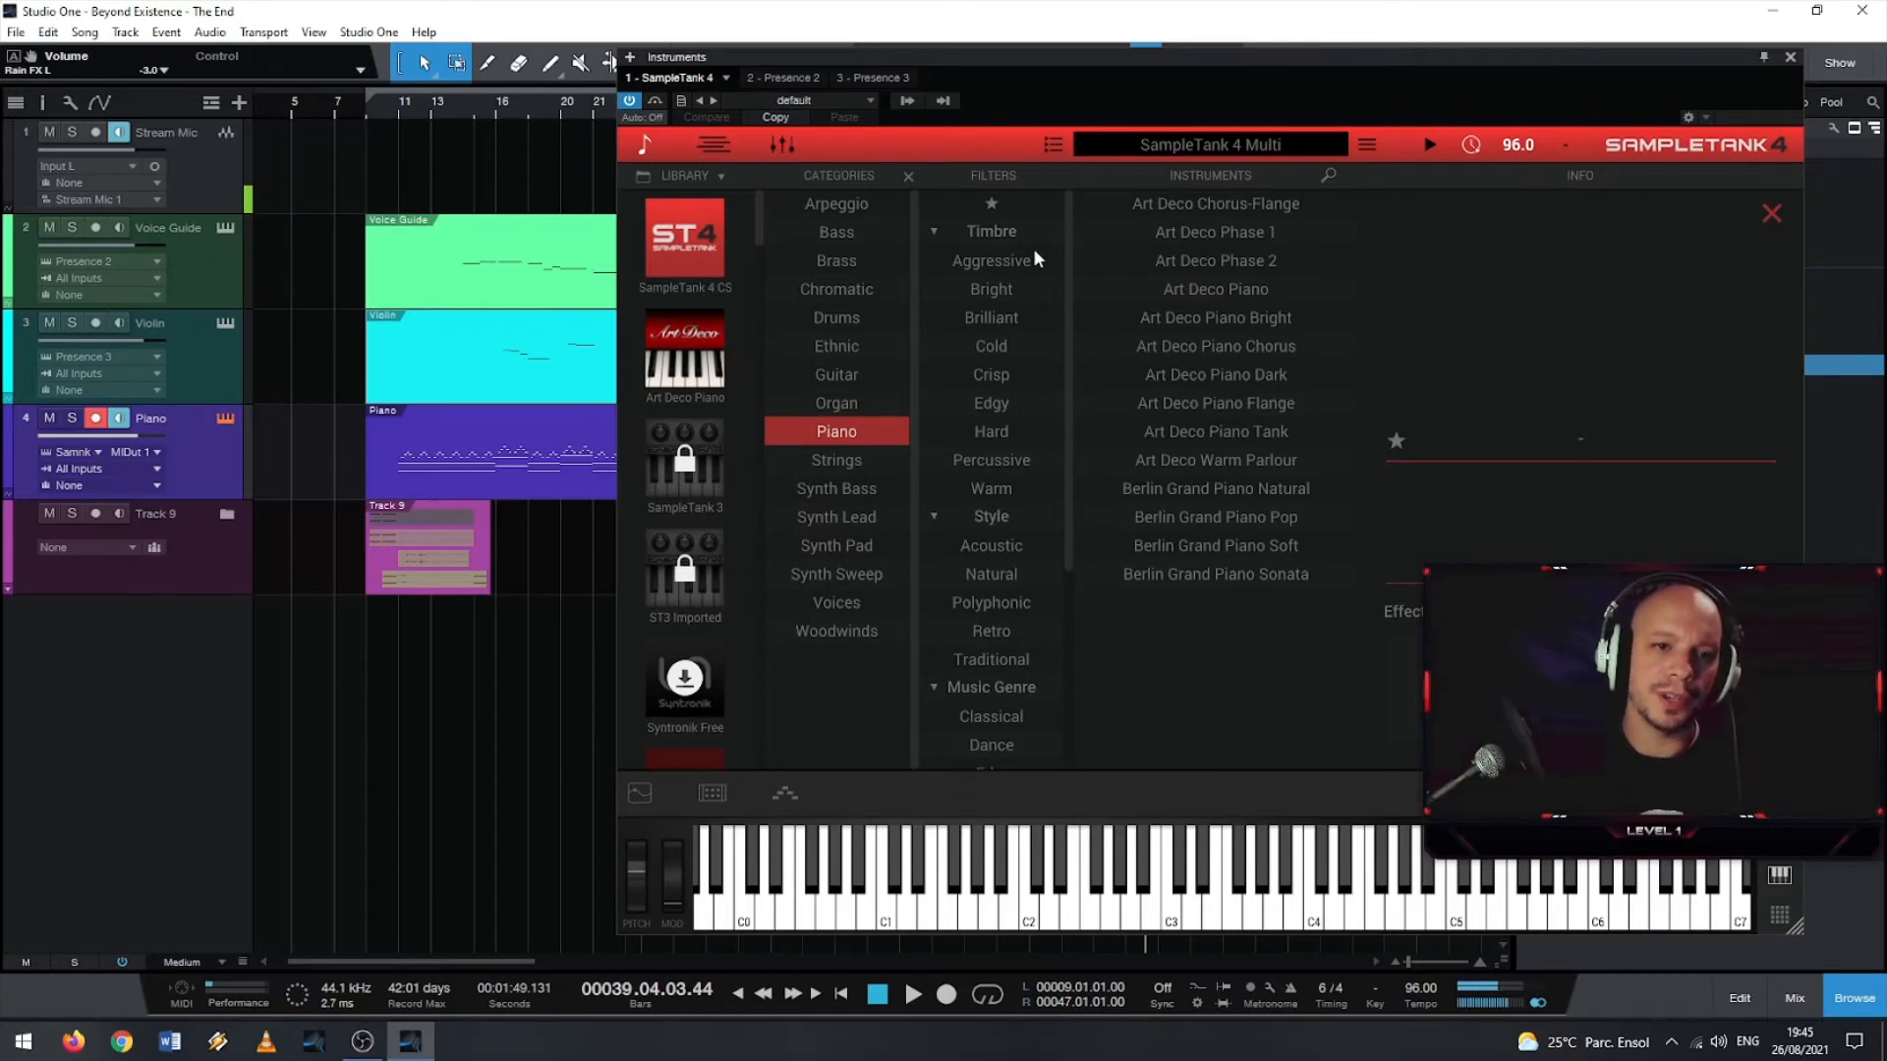
- Narrow the piano instruments to the Warm timbre and load Berlin Grand Piano Sonata into the first part
left_click(973, 489)
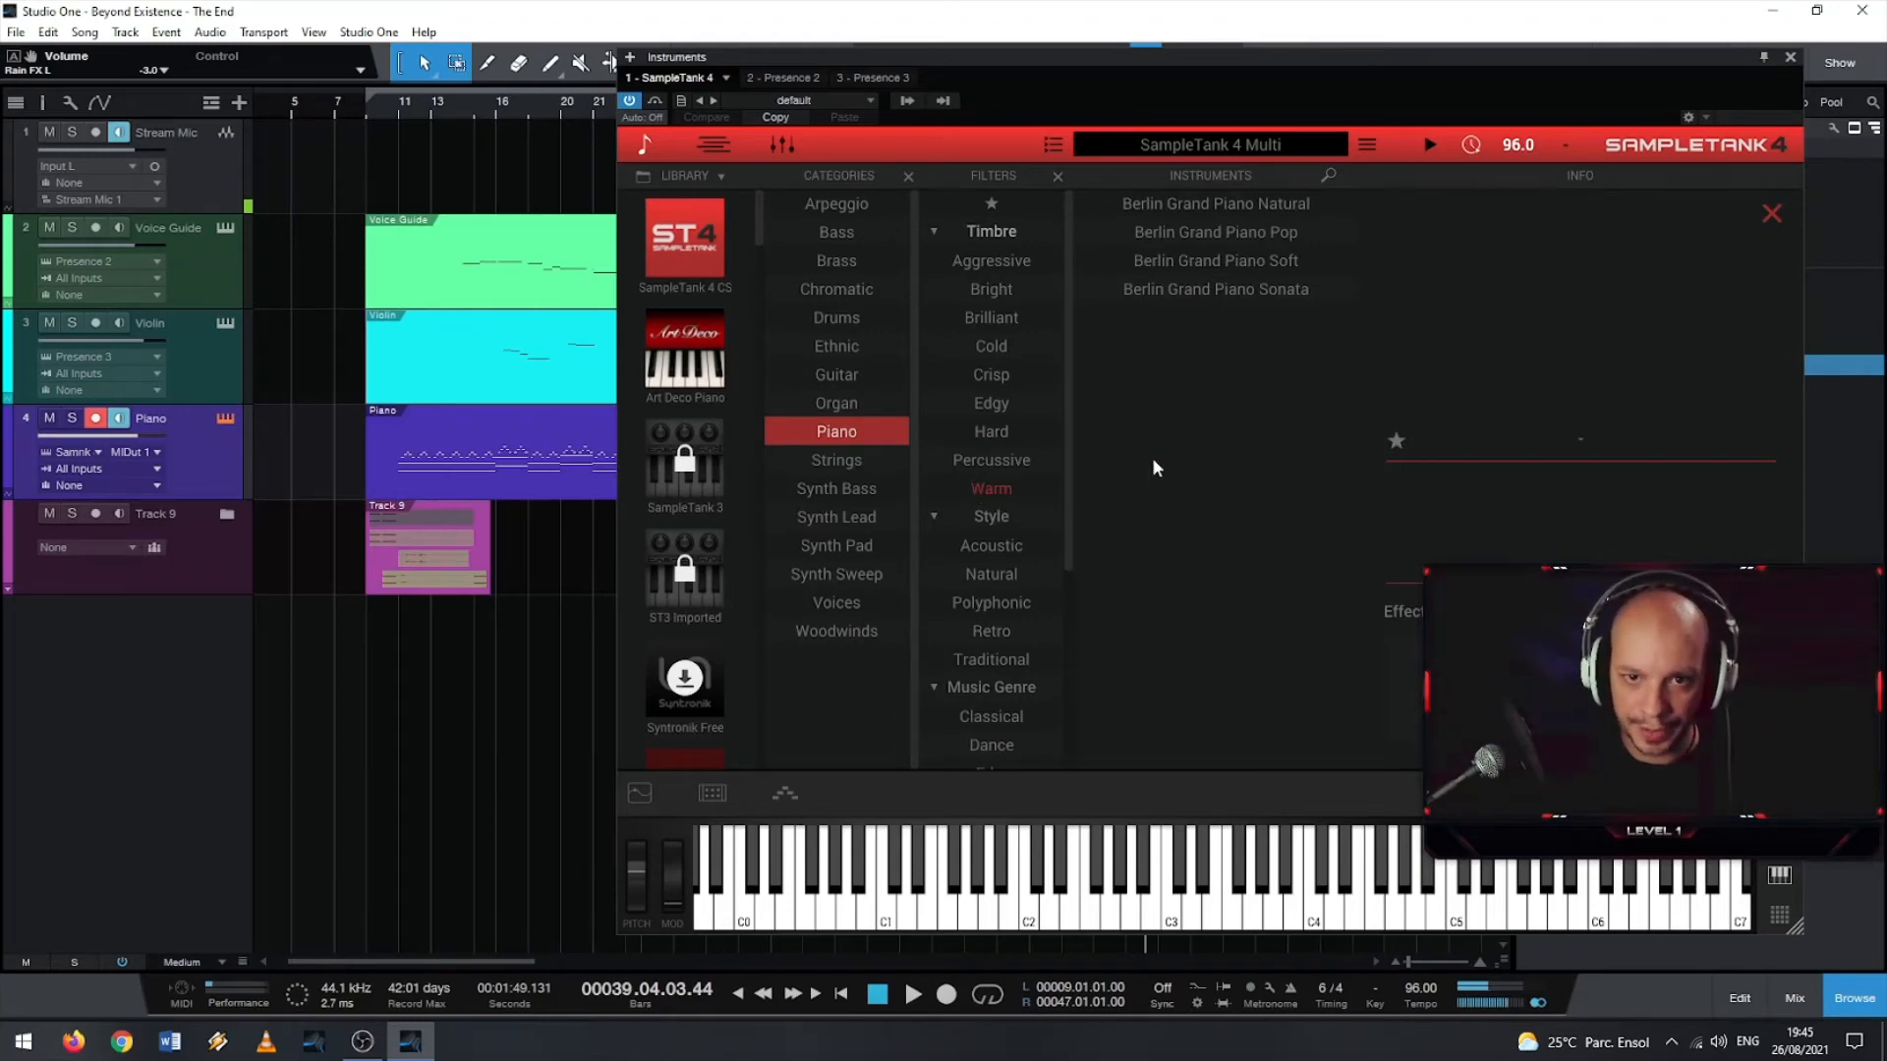
left_click(1268, 291)
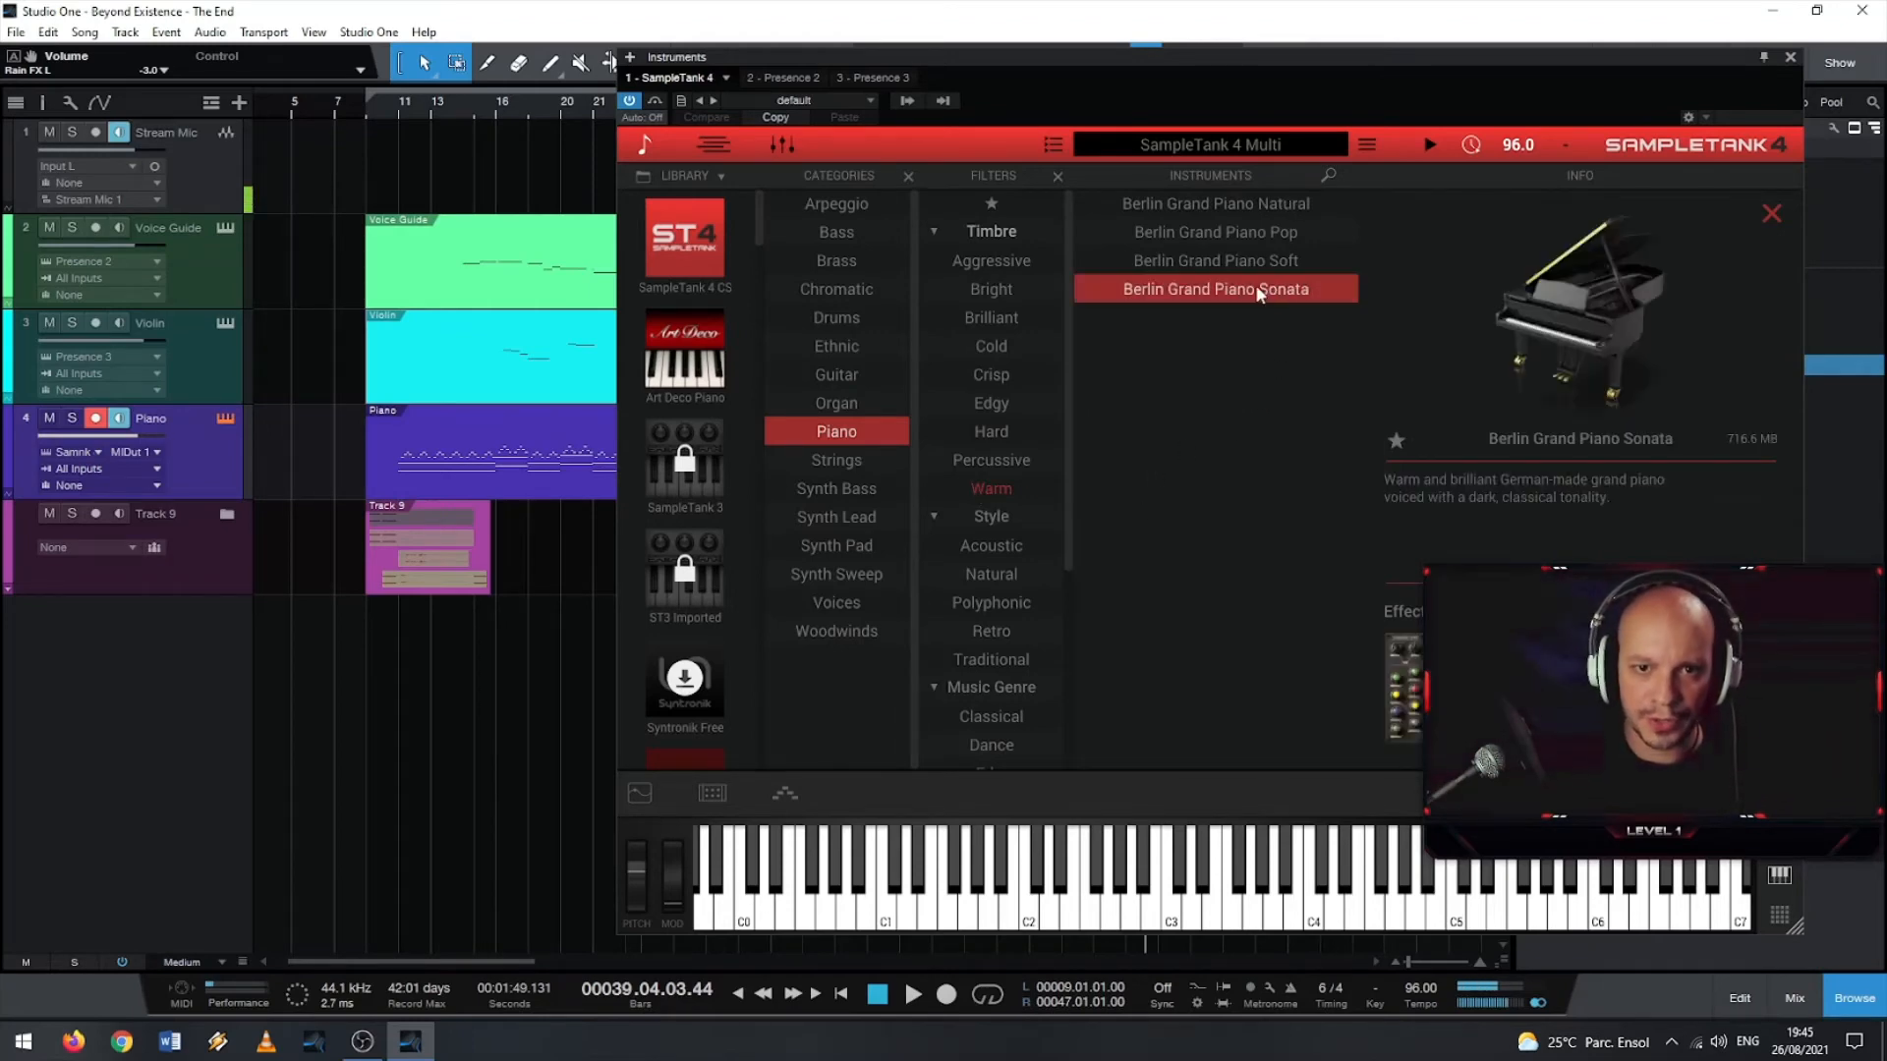
double_click(1237, 291)
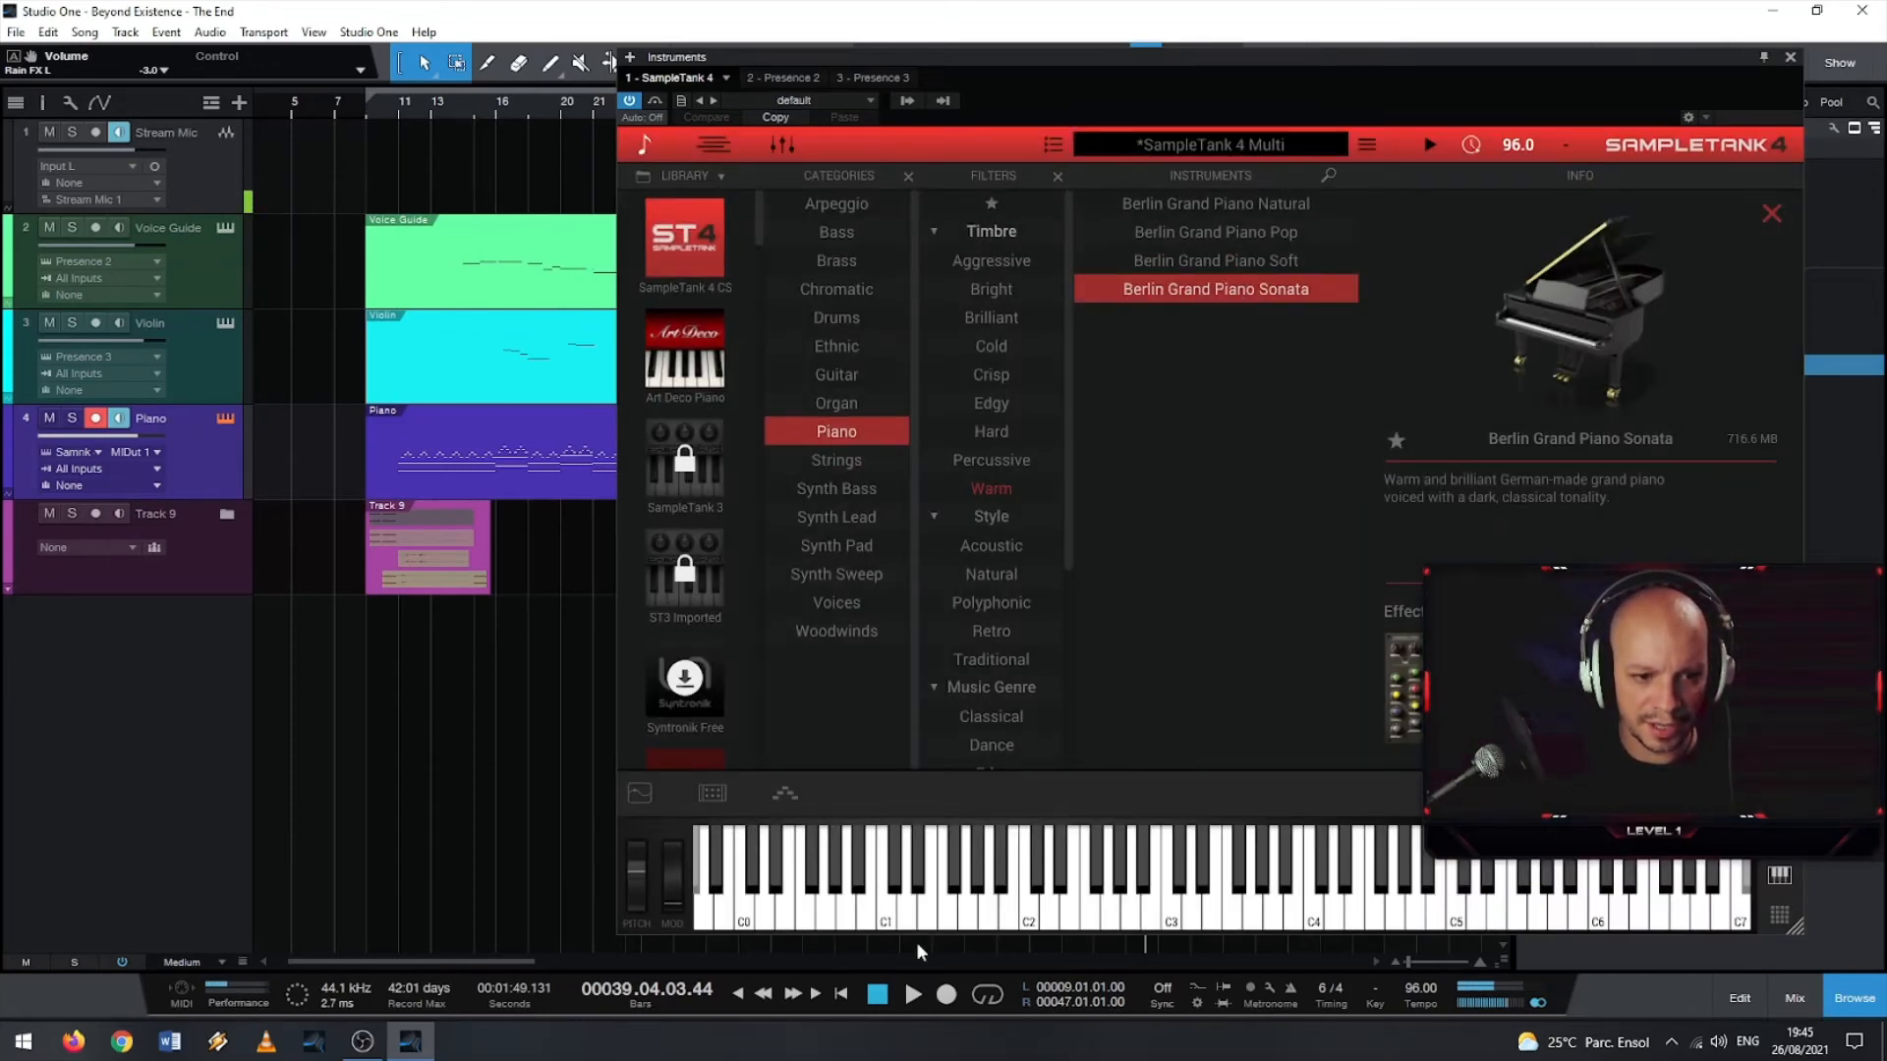
- Audition the loaded grand piano with several high and low notes, and close the SampleTank 4 window
left_click(1171, 905)
left_click(1274, 904)
left_click(1437, 894)
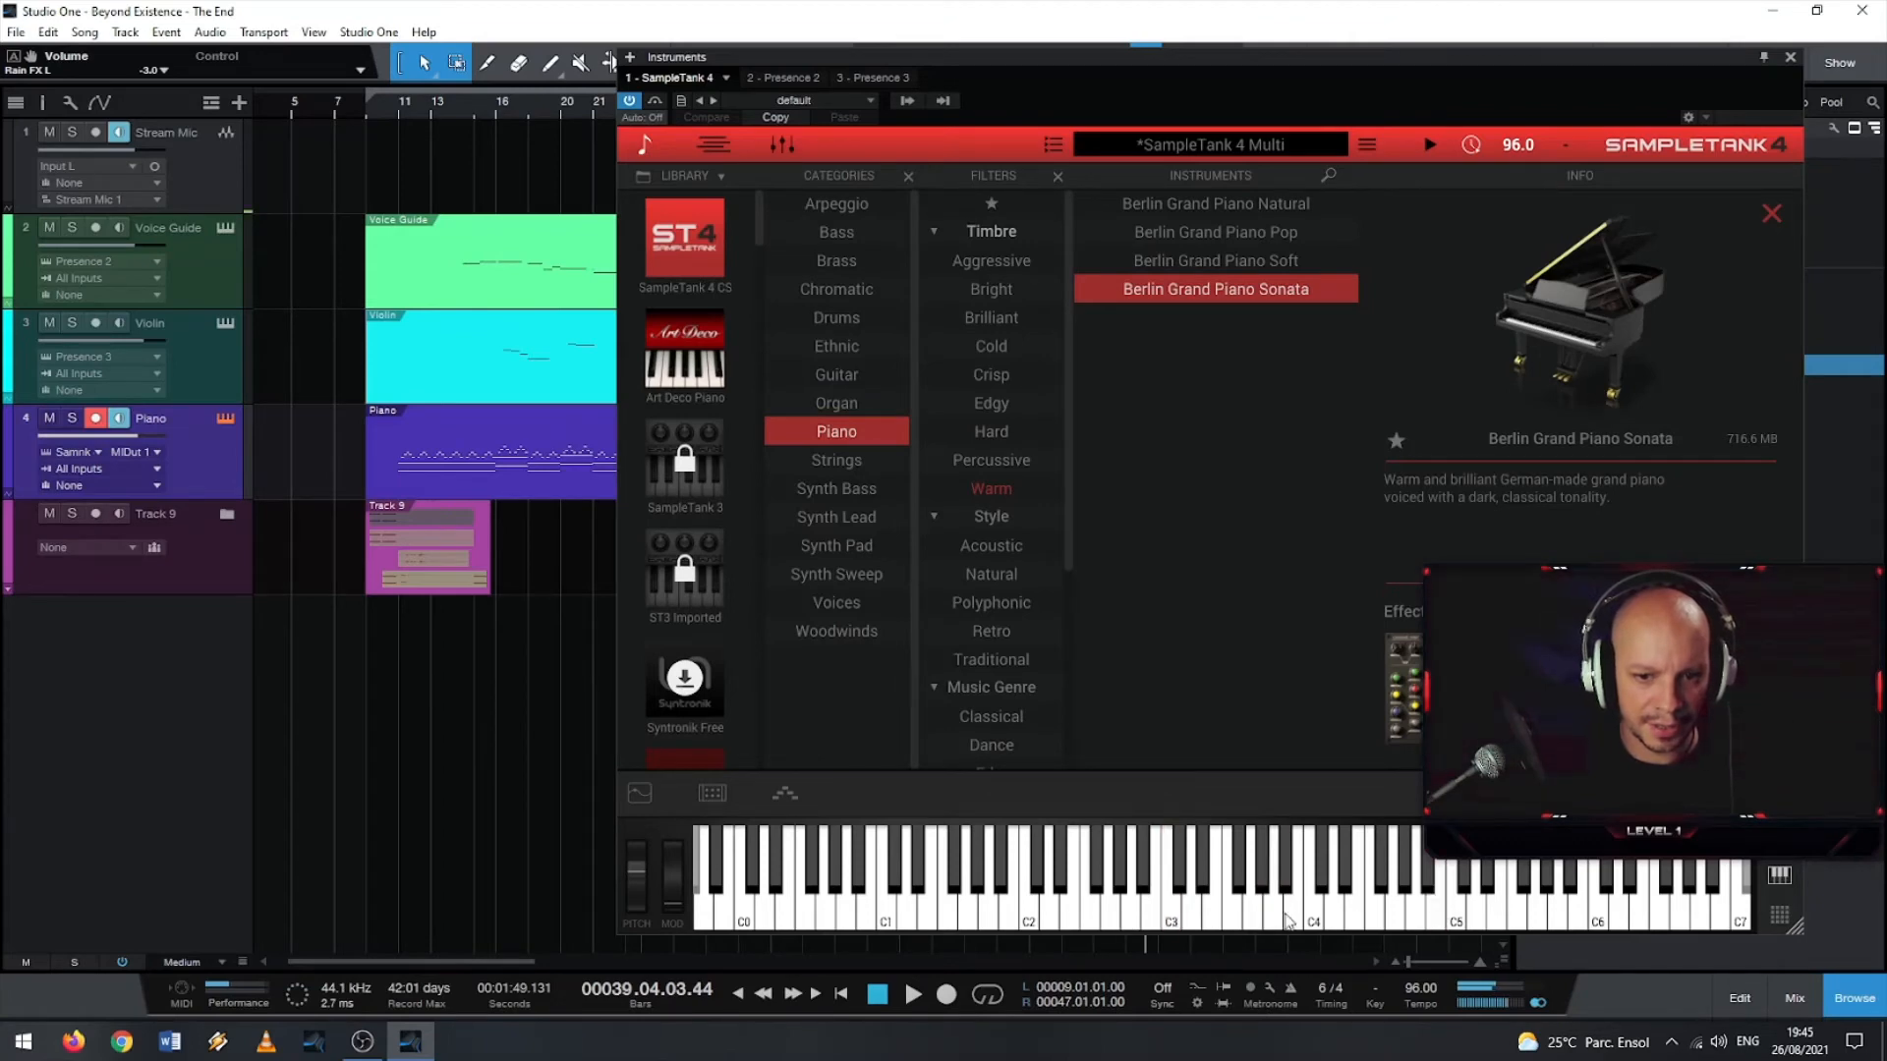
left_click(1111, 919)
left_click(949, 924)
left_click(851, 922)
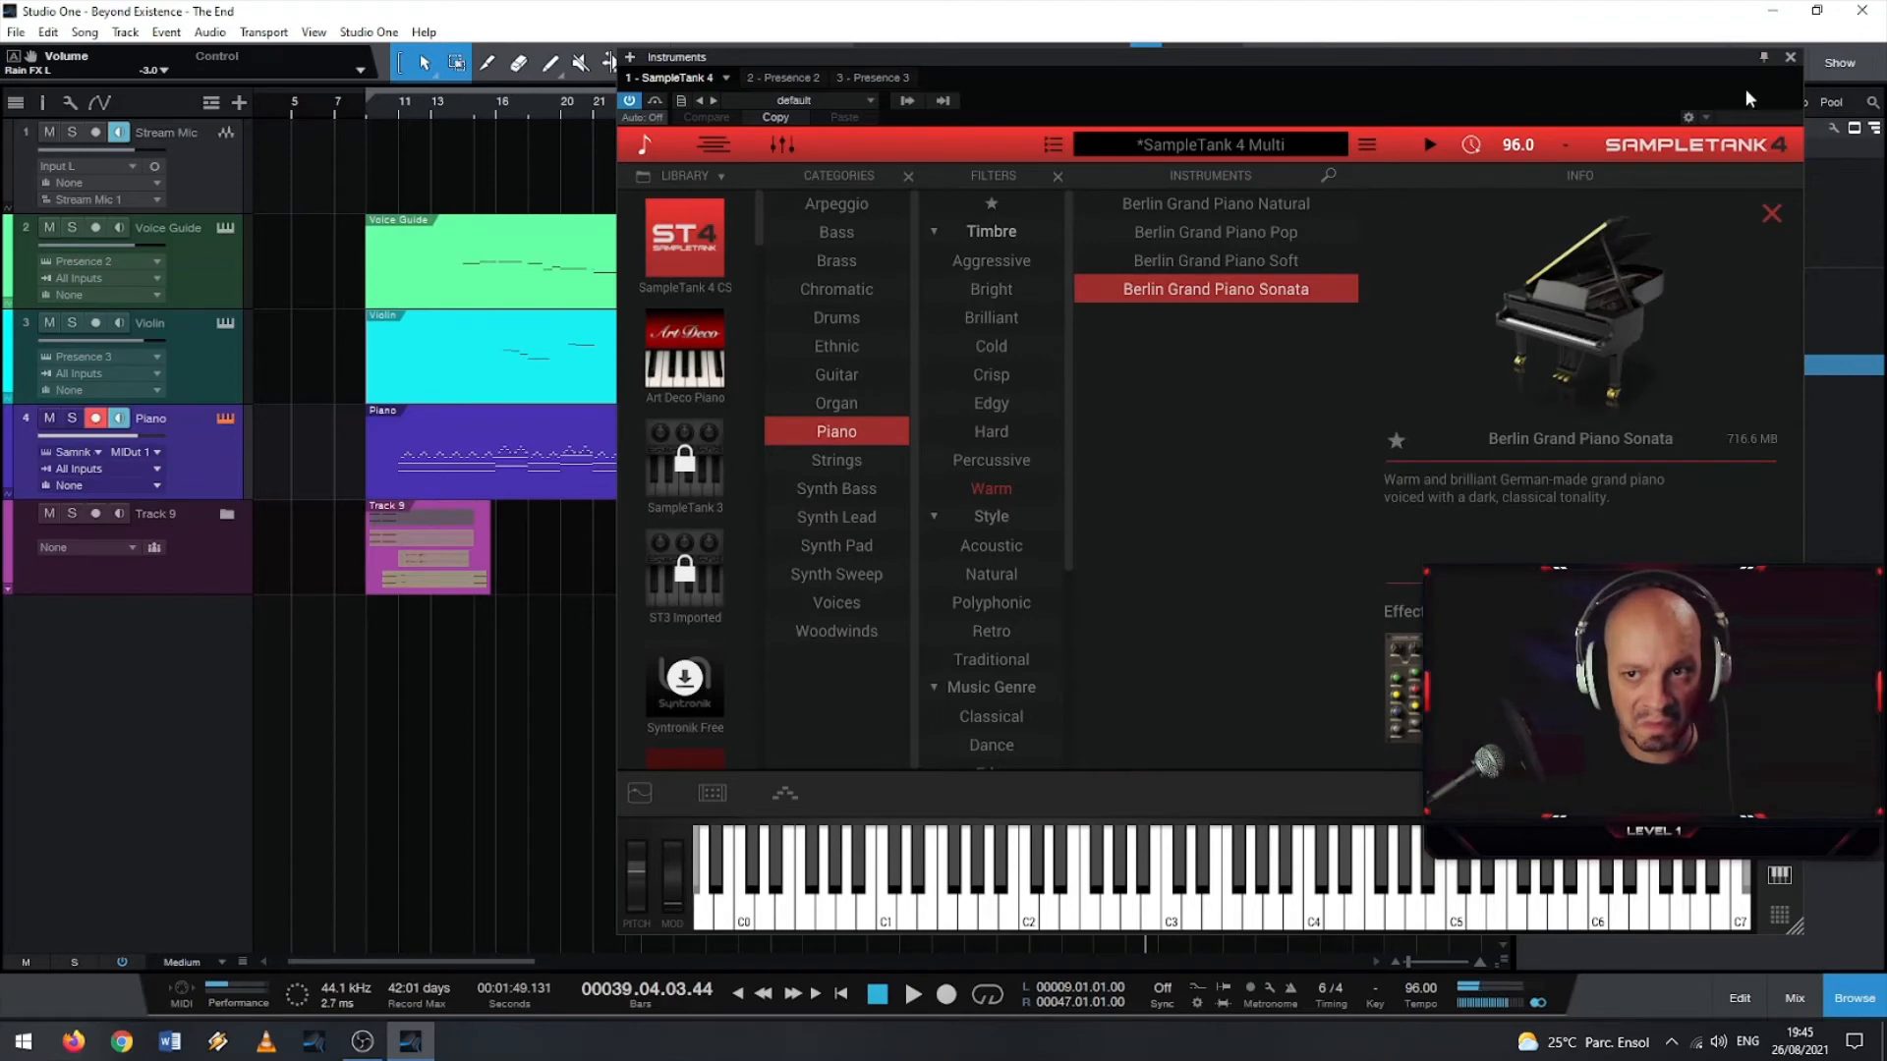
left_click(1788, 58)
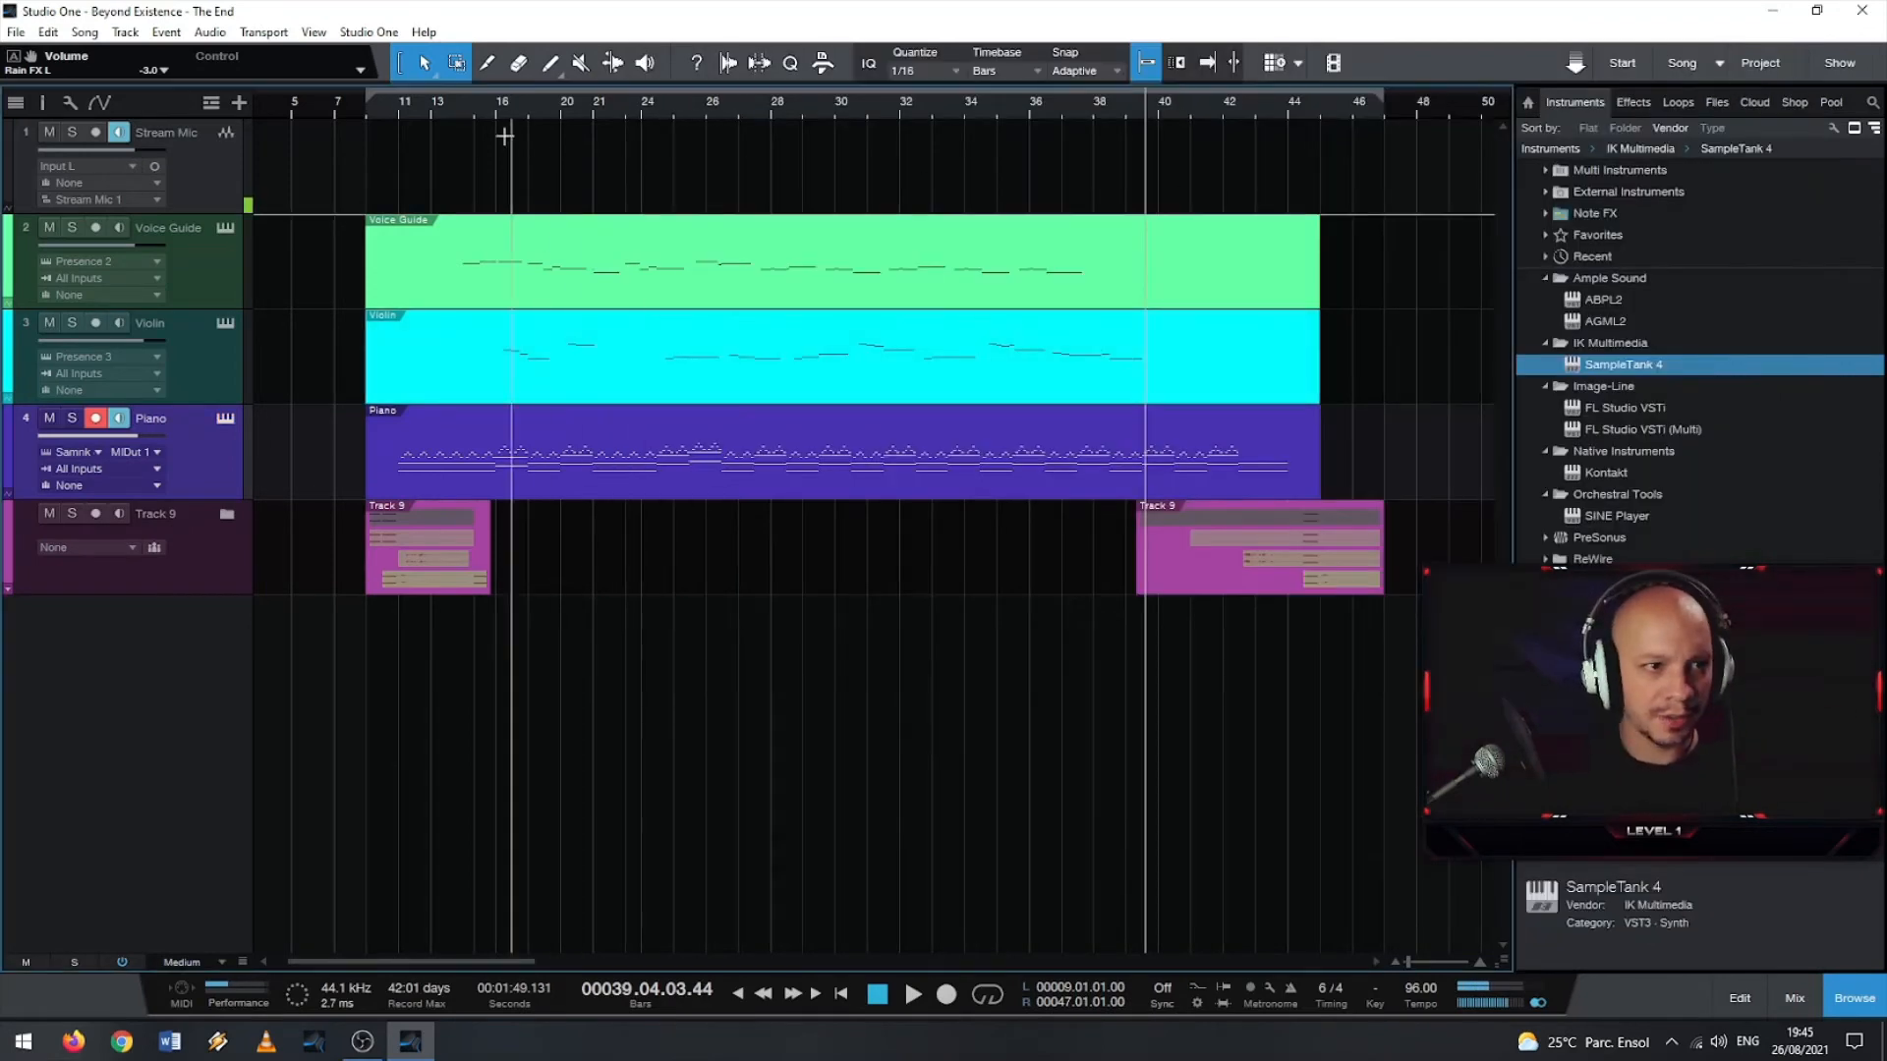
- Play the arrangement from bar 11, disarm recording on the Piano track during playback, and stop
left_click(407, 104)
key("space")
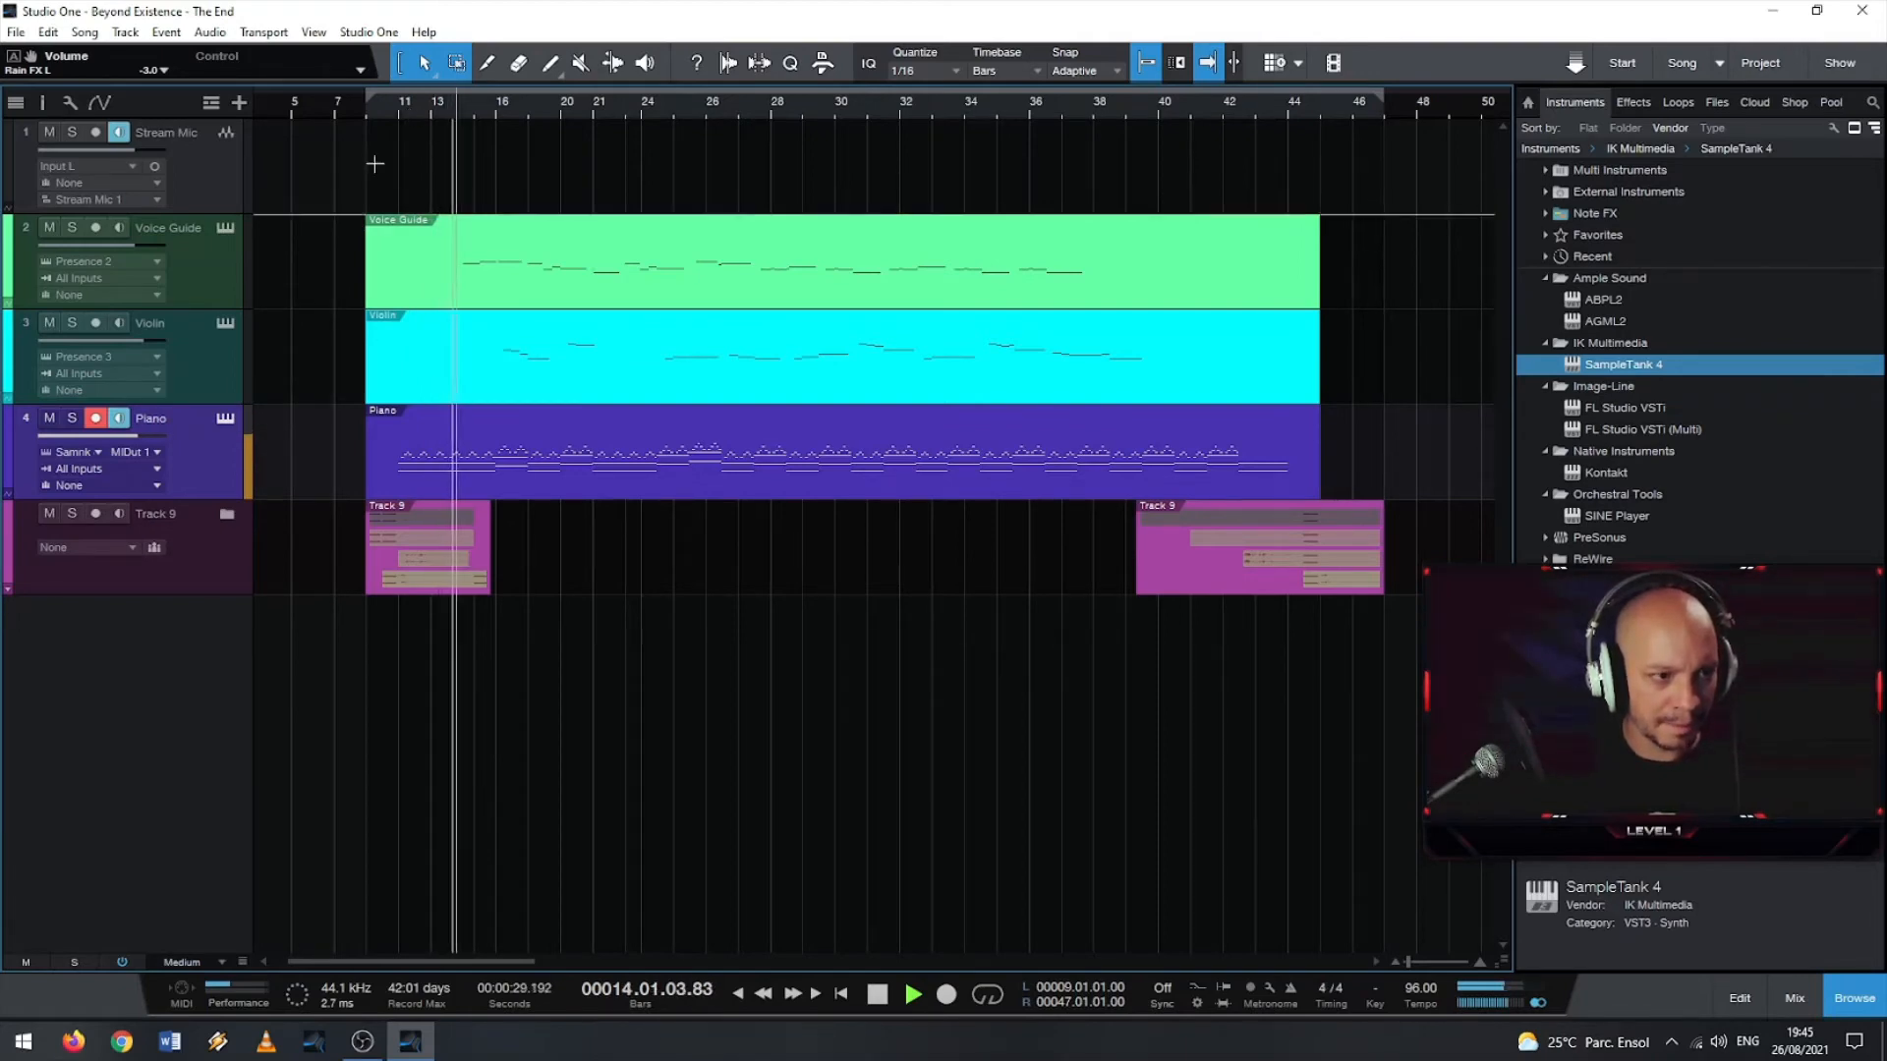
left_click(95, 418)
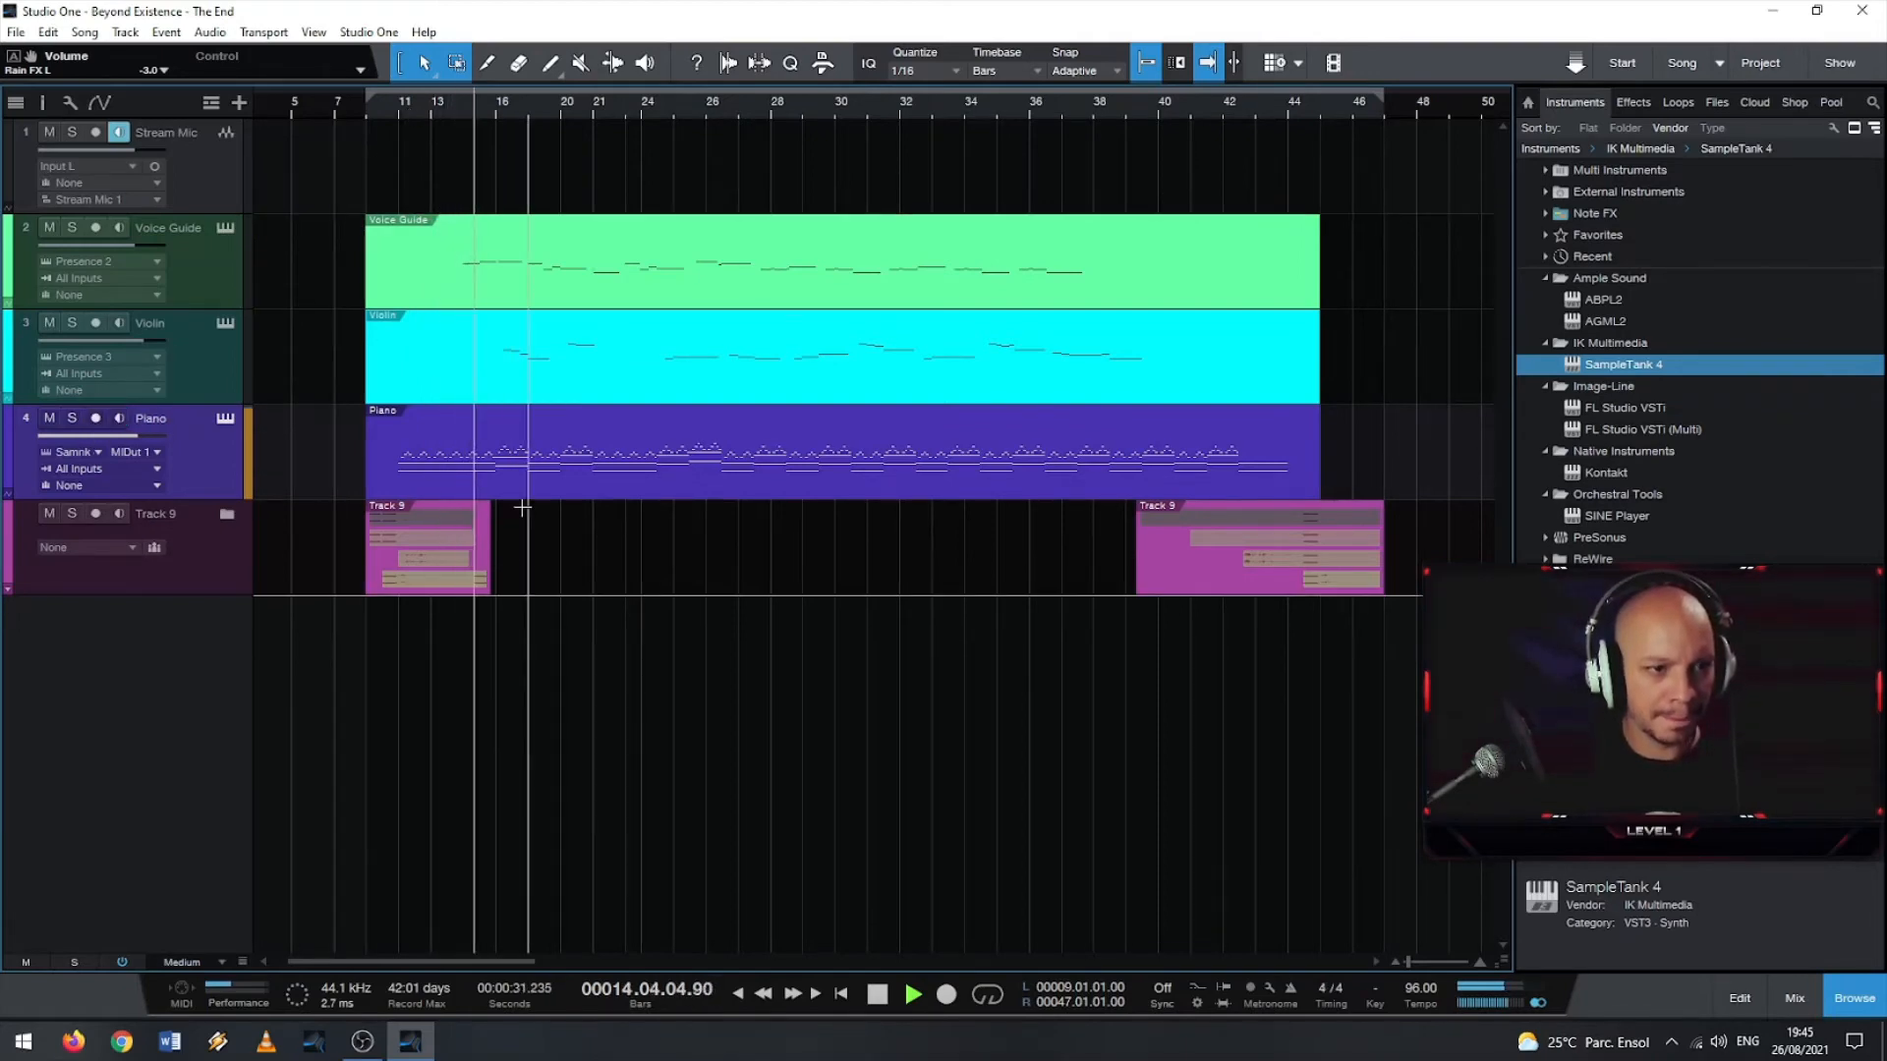
key("space")
- Open the Piano part in the note editor and hide the browser to show the notes across more bars
double_click(412, 469)
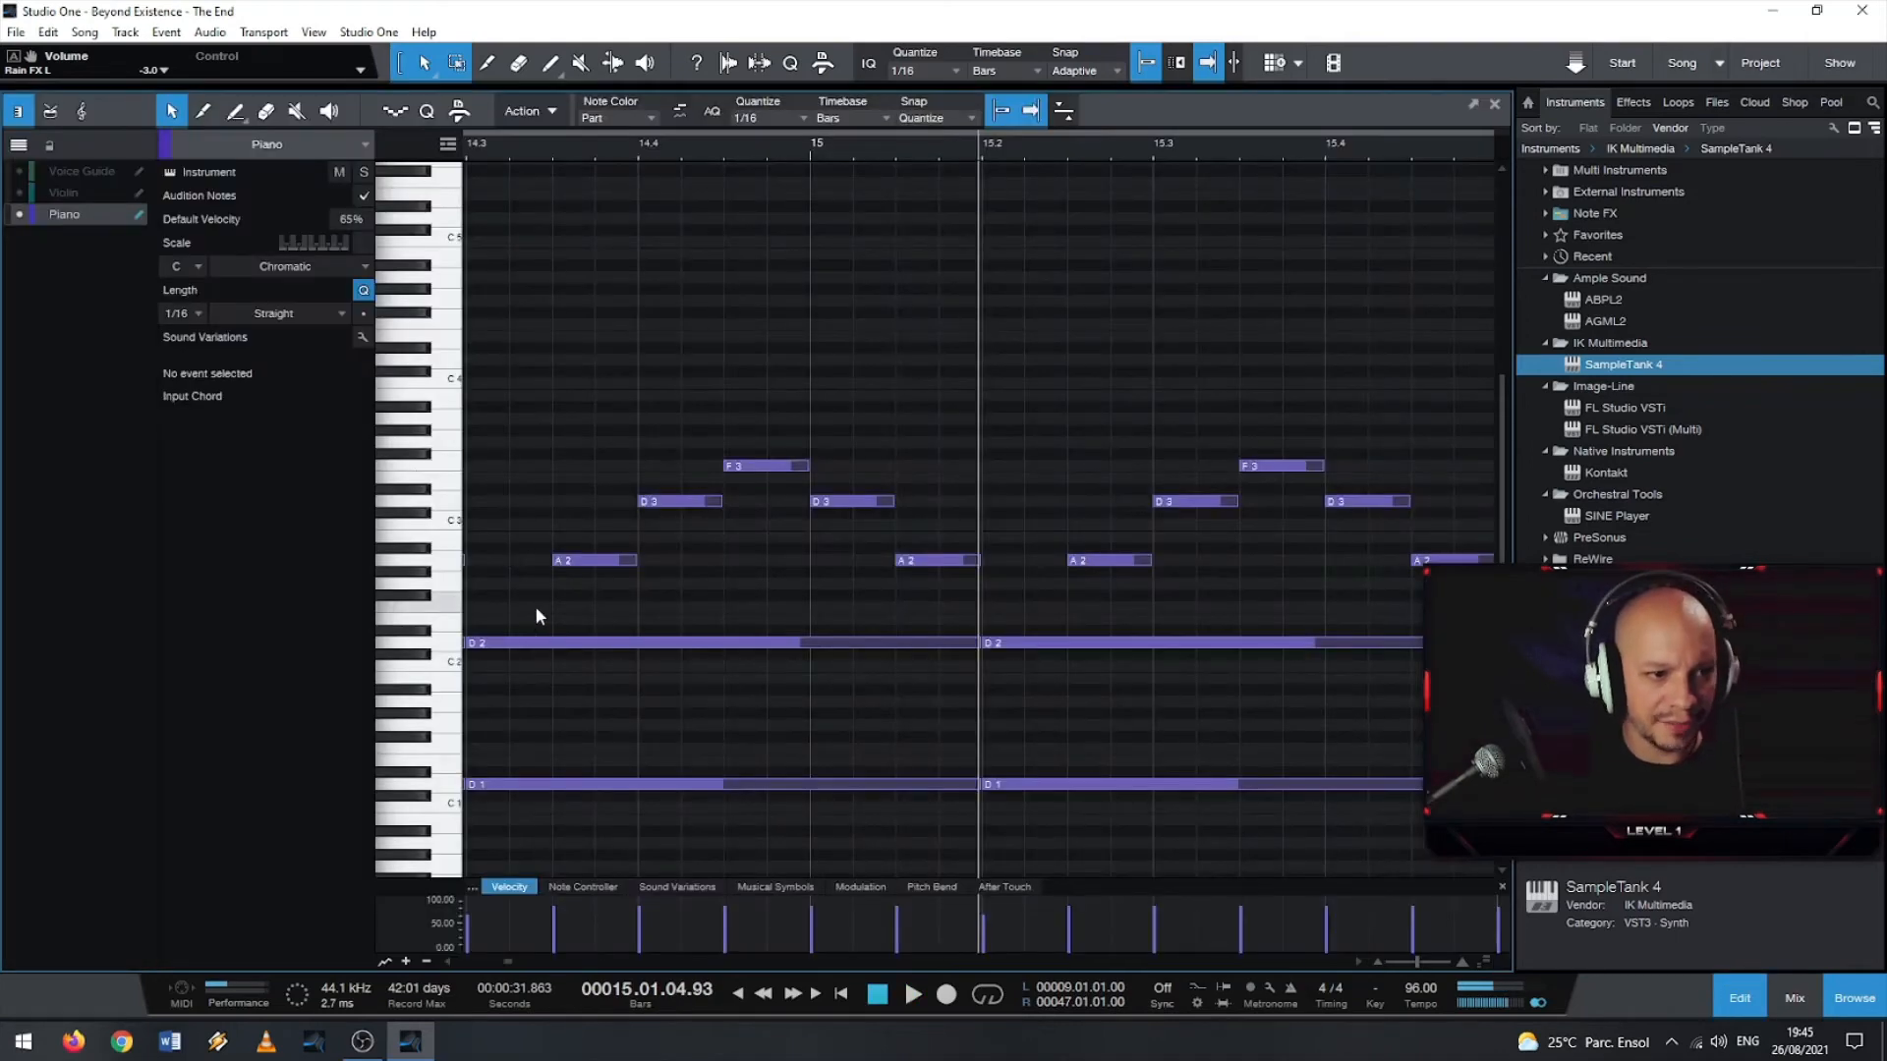
scroll(493, 487, "down", 5)
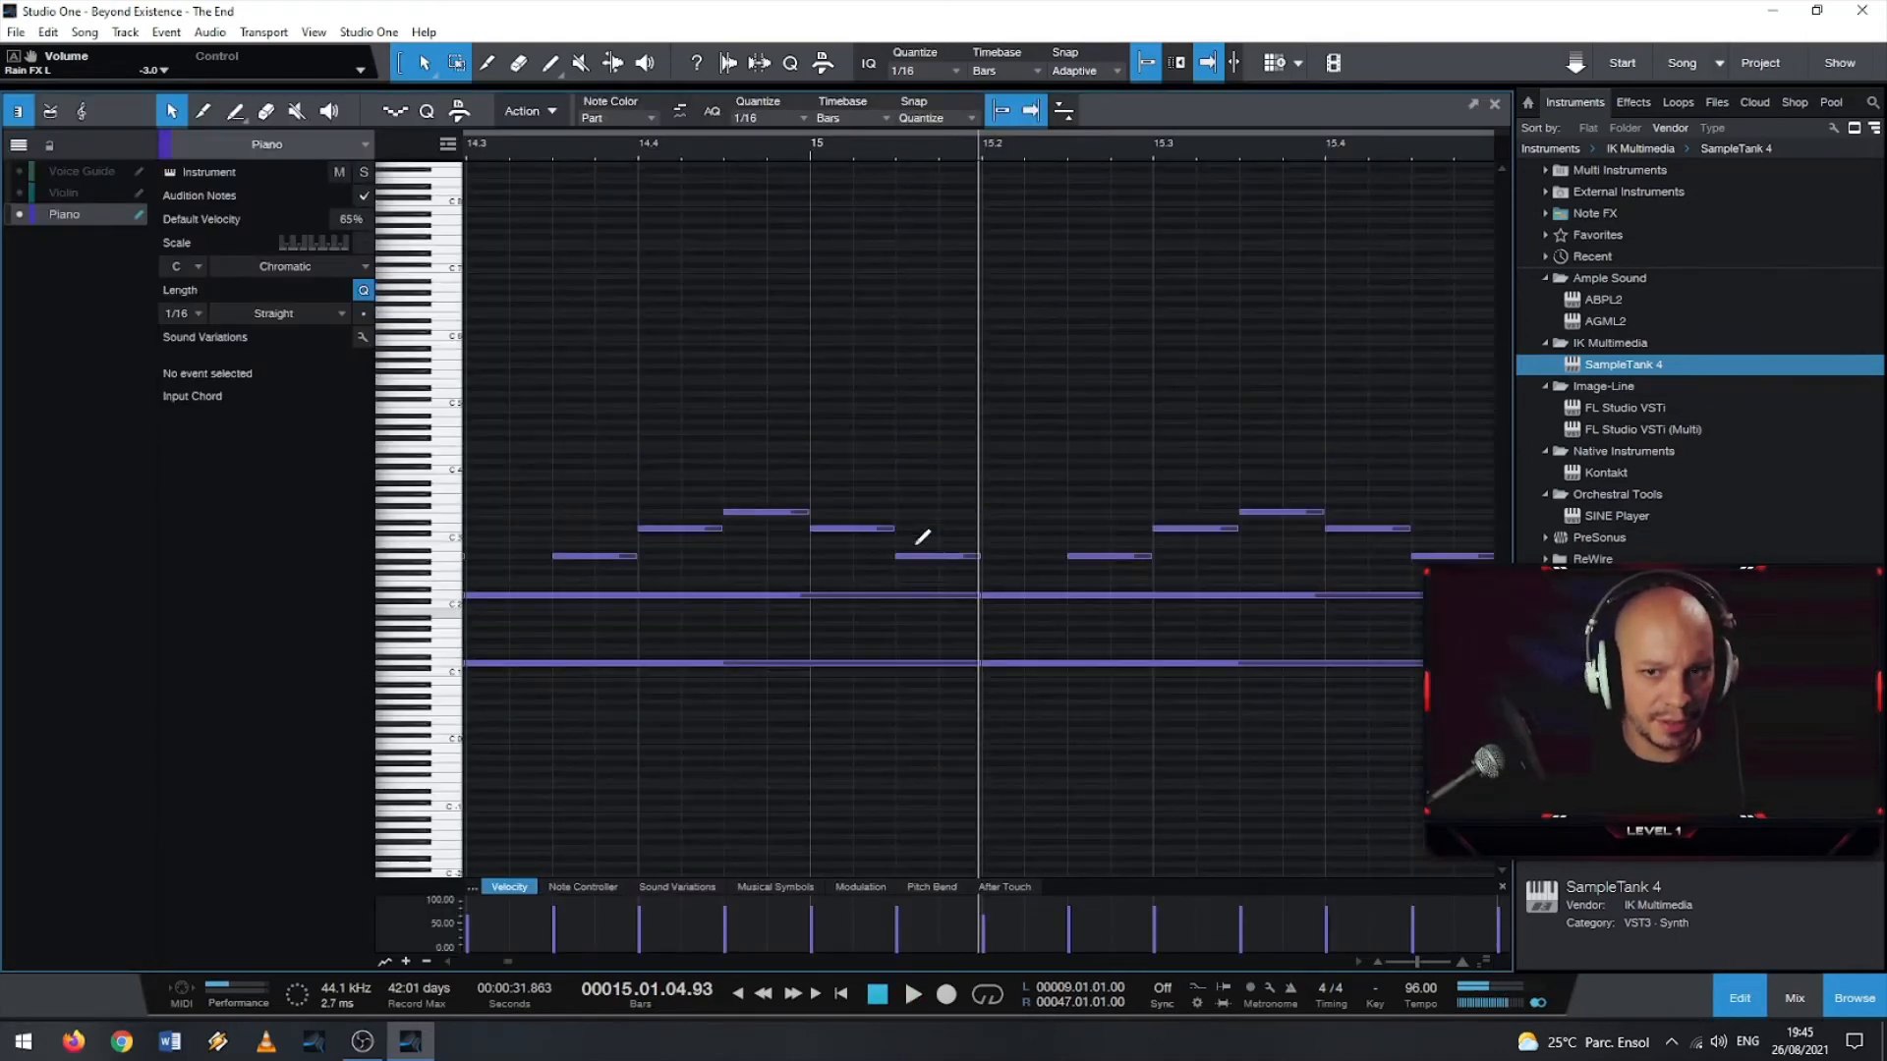
left_click(1830, 995)
scroll(898, 763, "down", 8)
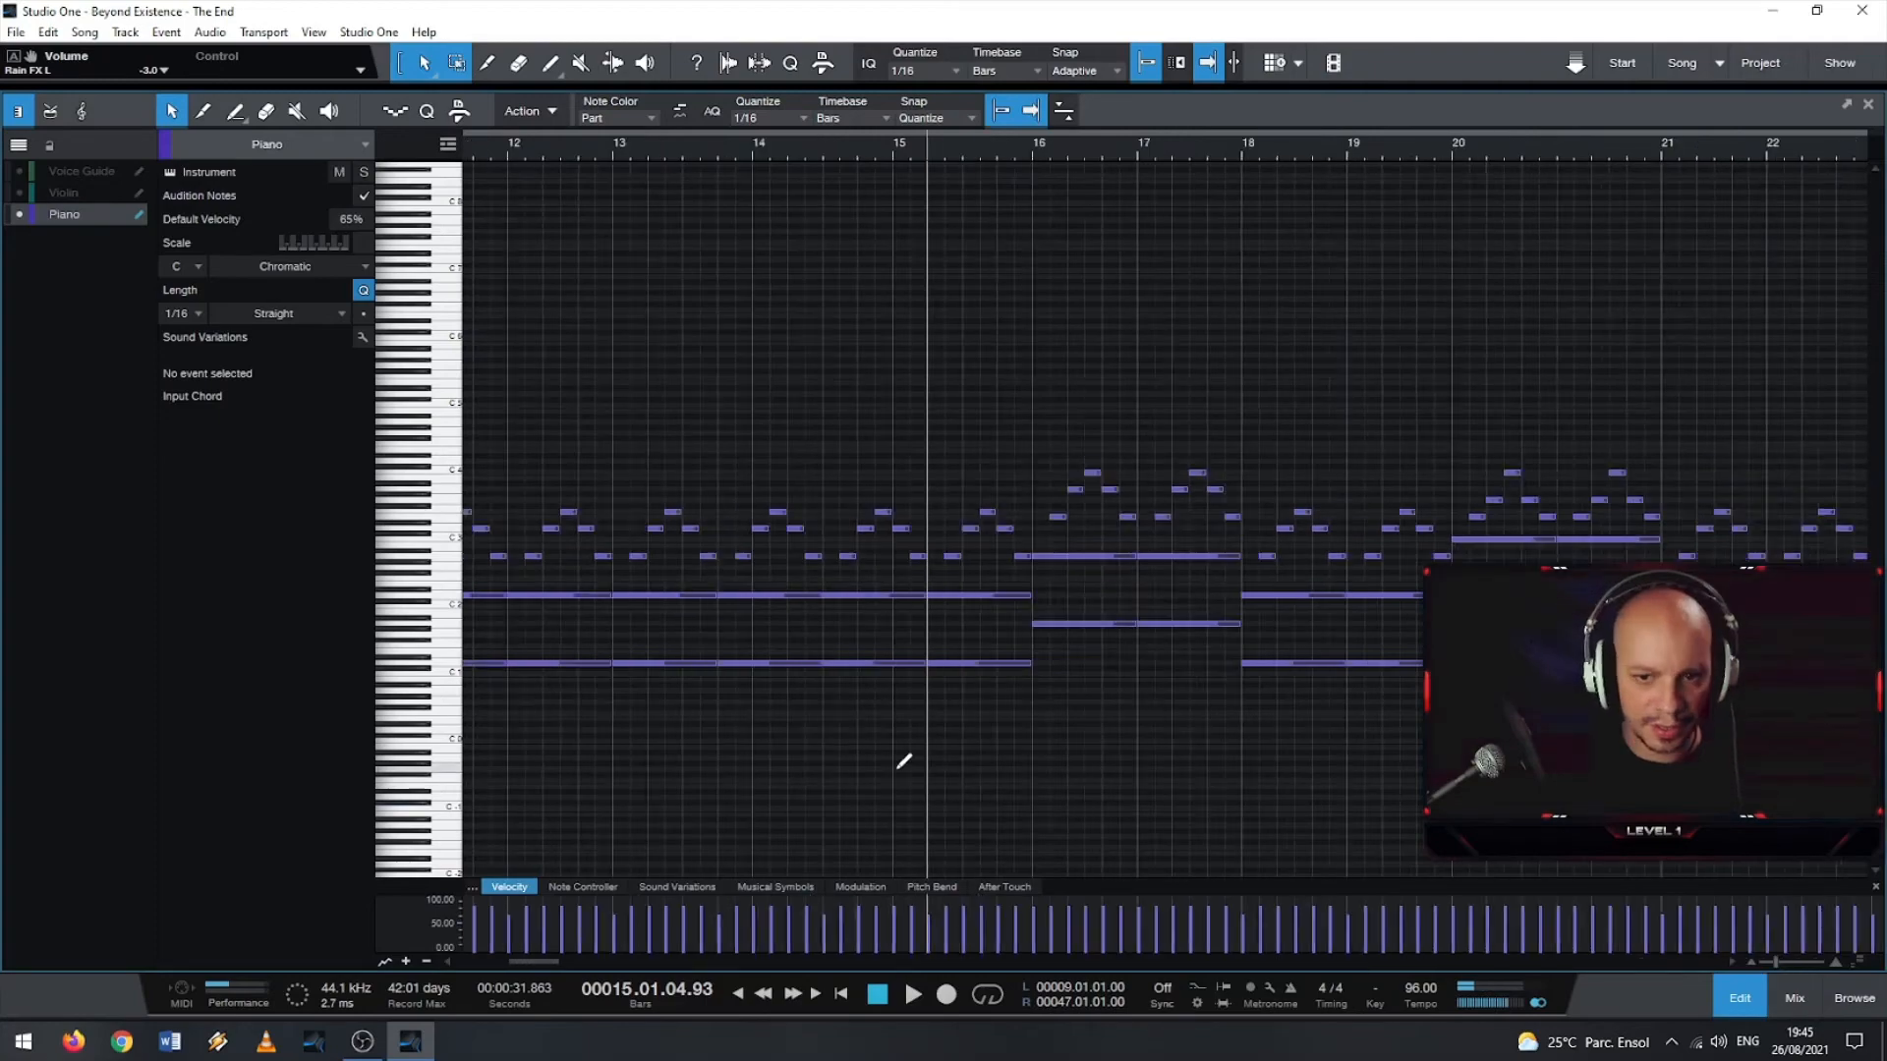
scroll(849, 739, "up", 2)
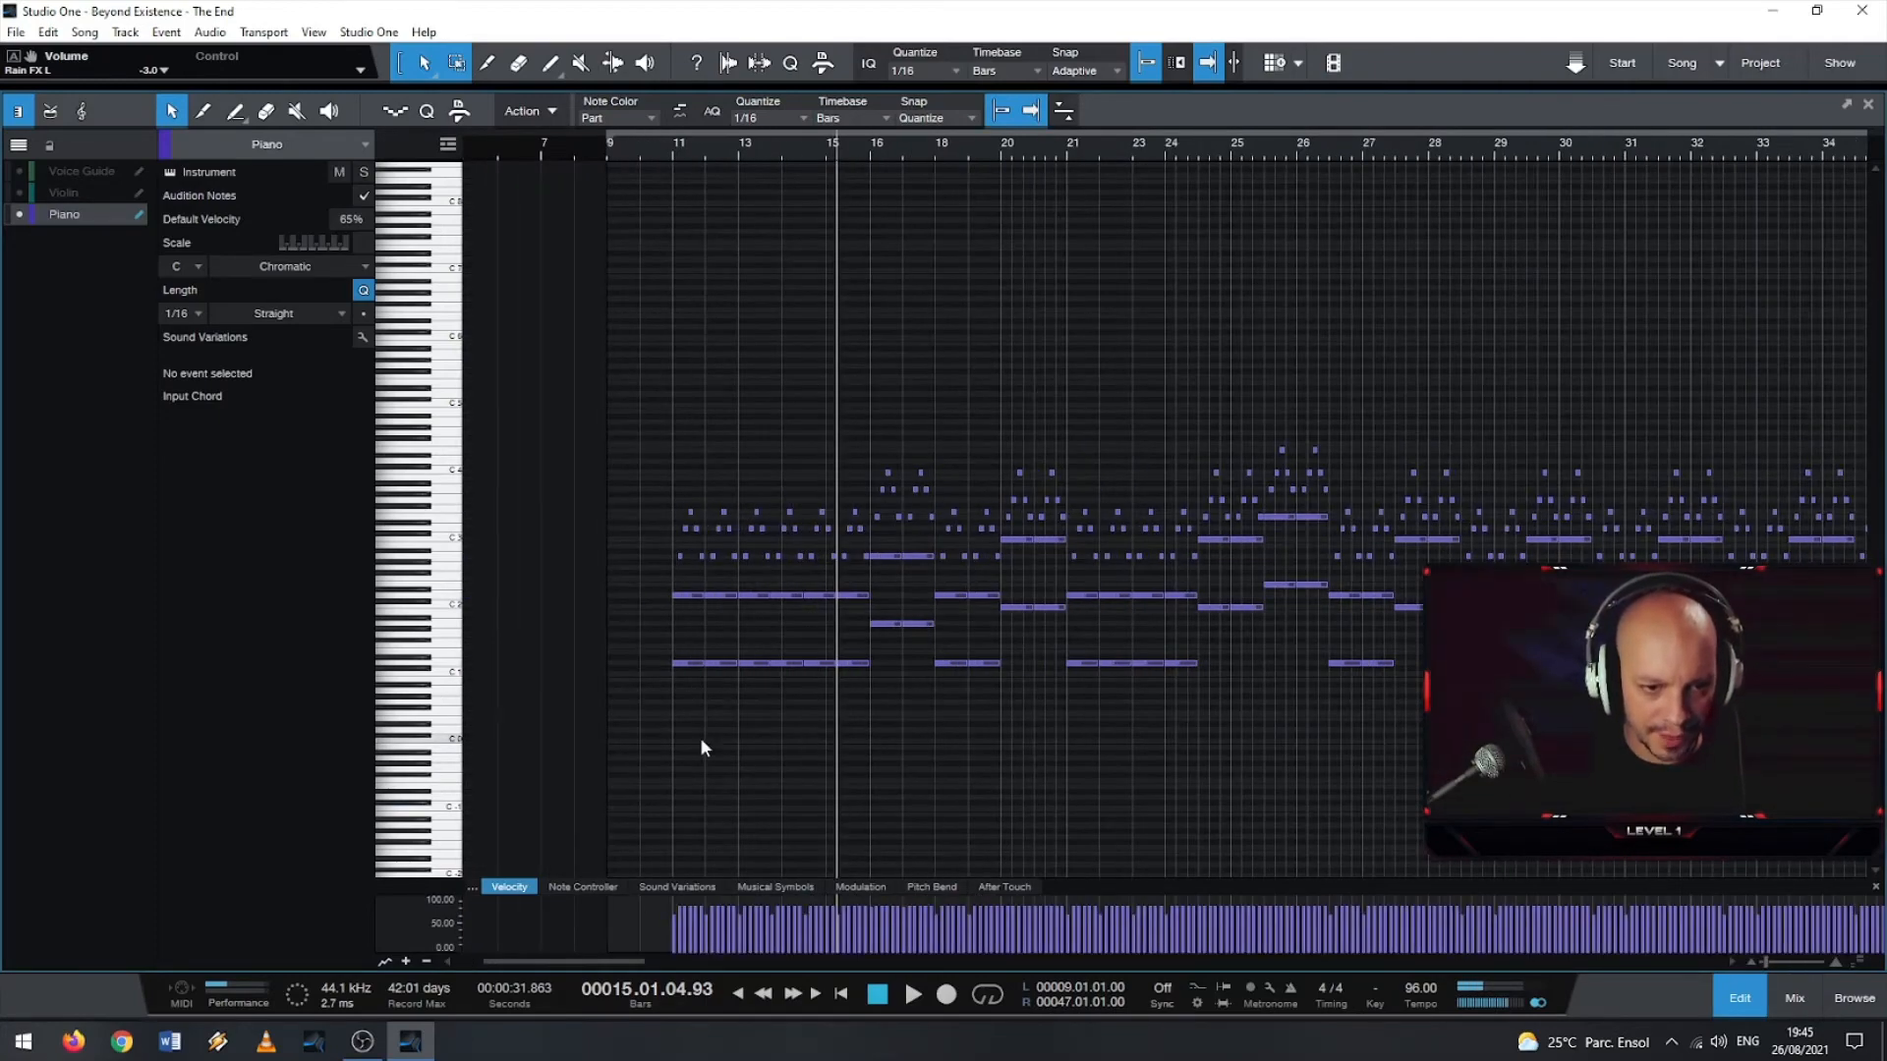
- Select all the D1 bass notes of the Piano part and set their velocity to 50%
left_click(674, 710)
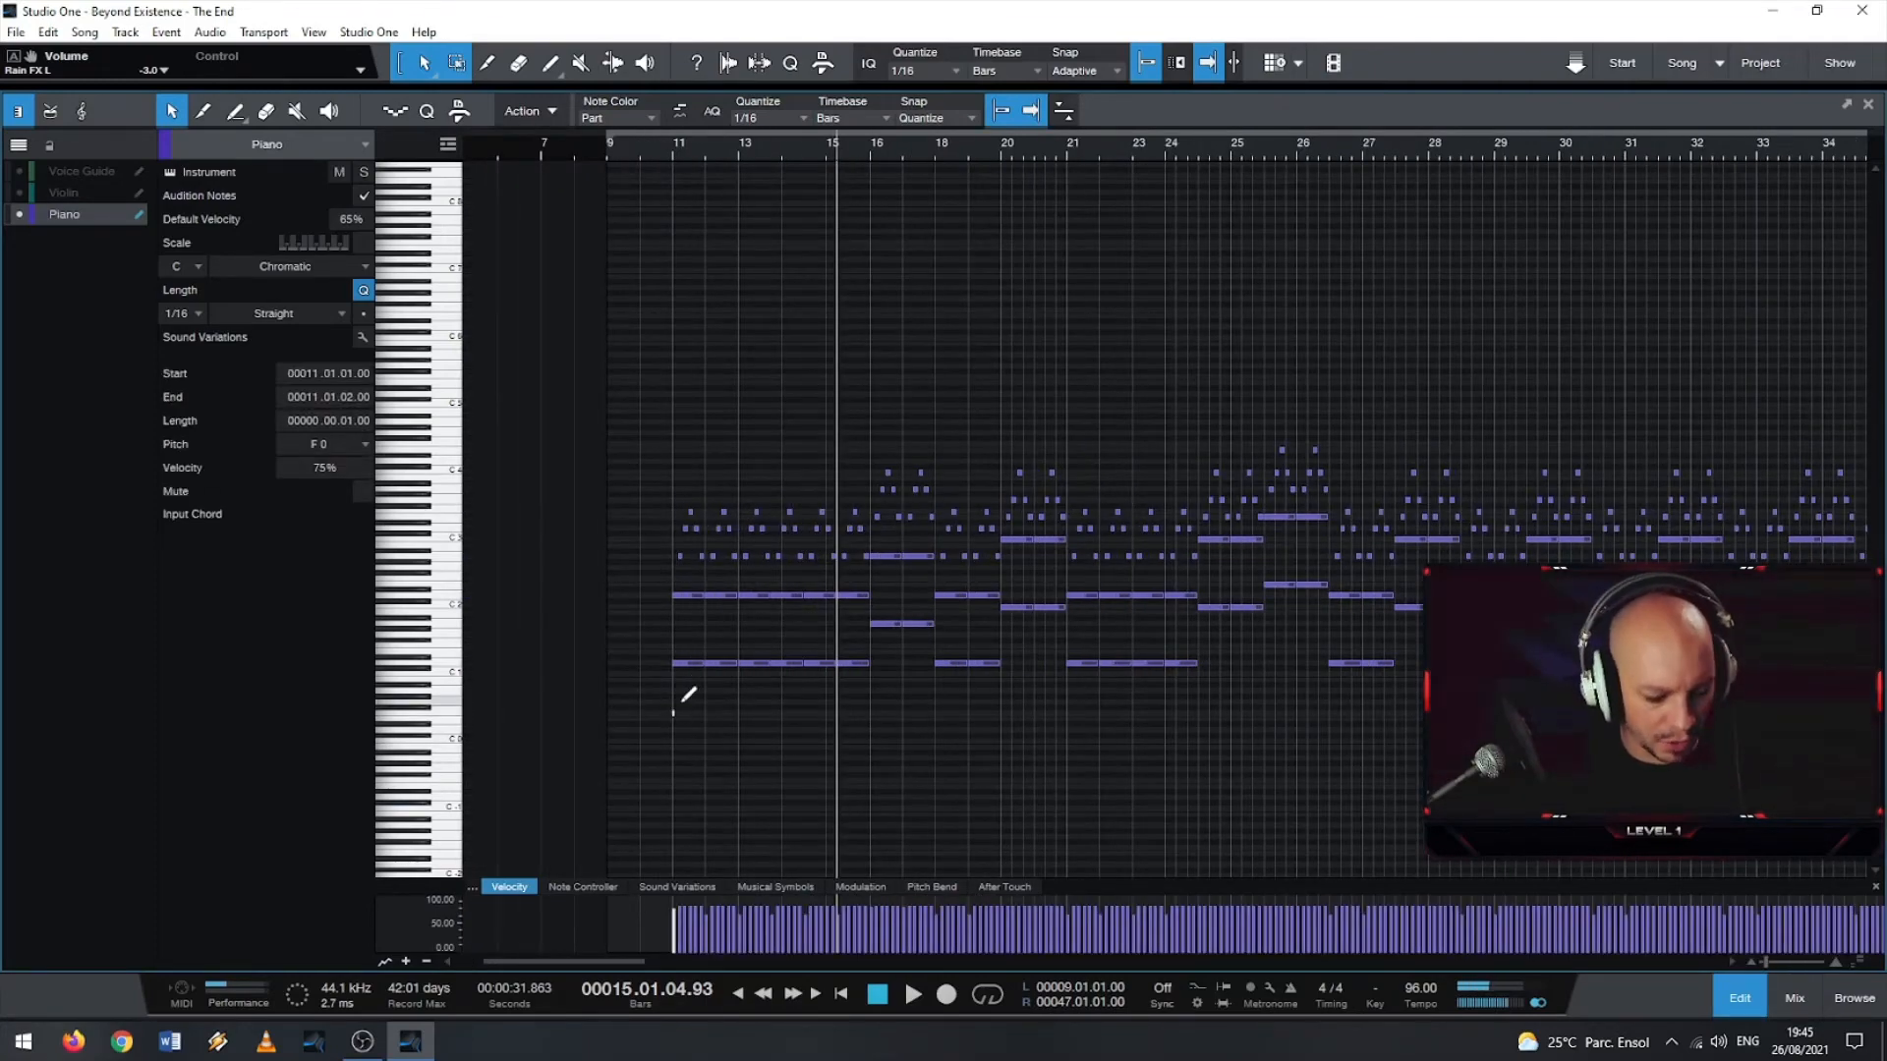
left_click_drag(668, 704, 1848, 634)
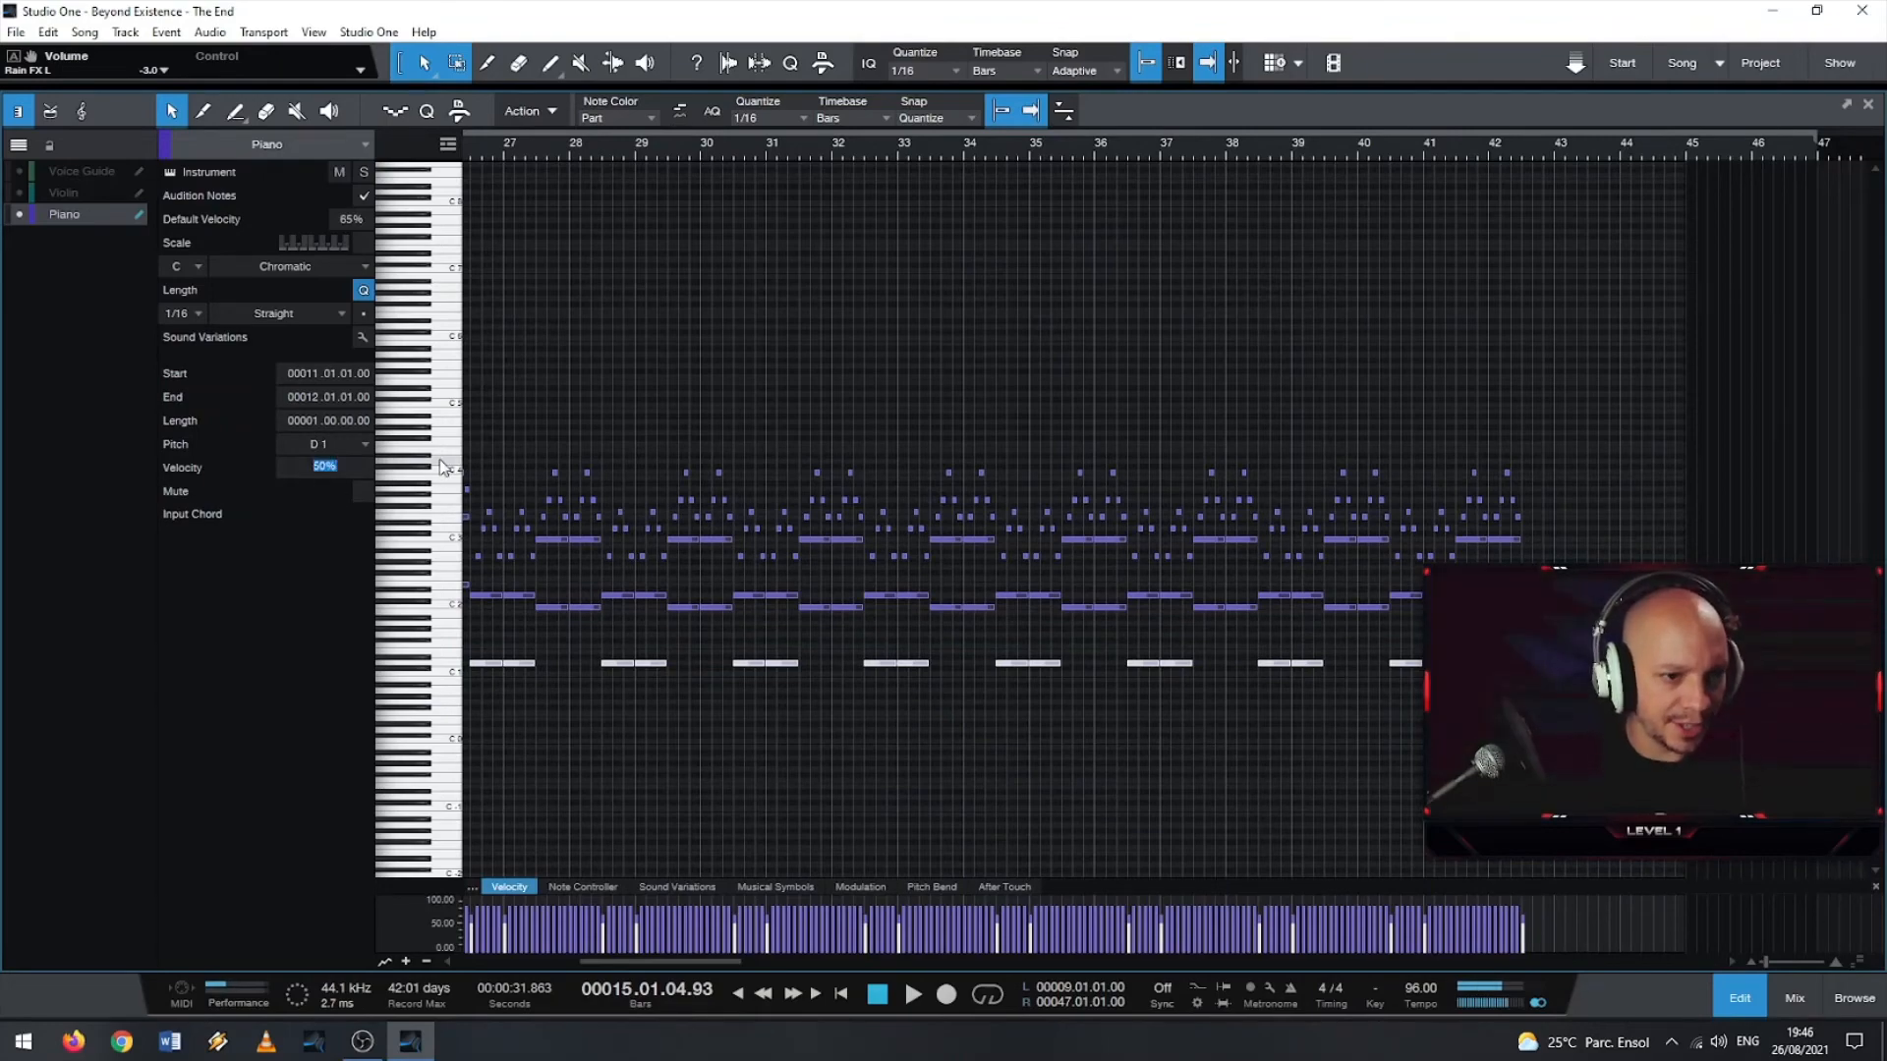
left_click_drag(645, 160, 1022, 123)
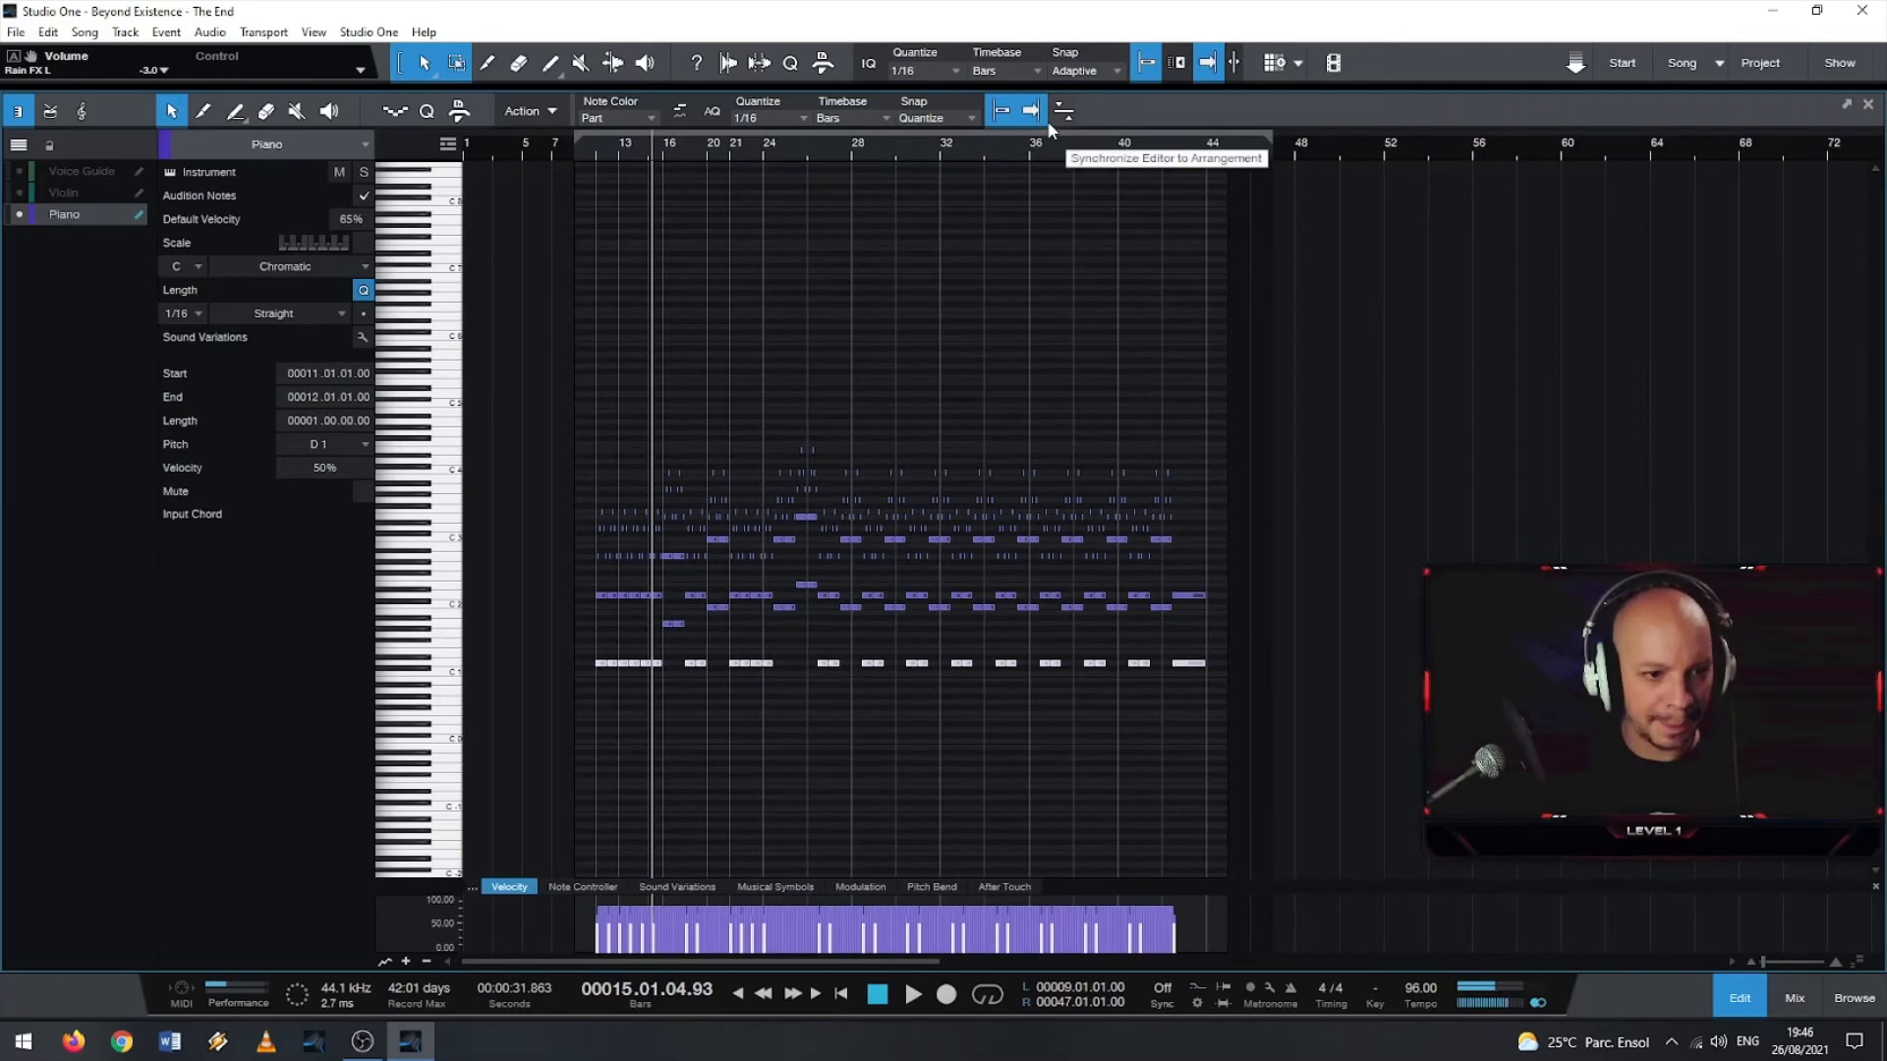
- Set the velocity of all the D1 bass notes in the Piano part to 60%
scroll(496, 609, "up", 3)
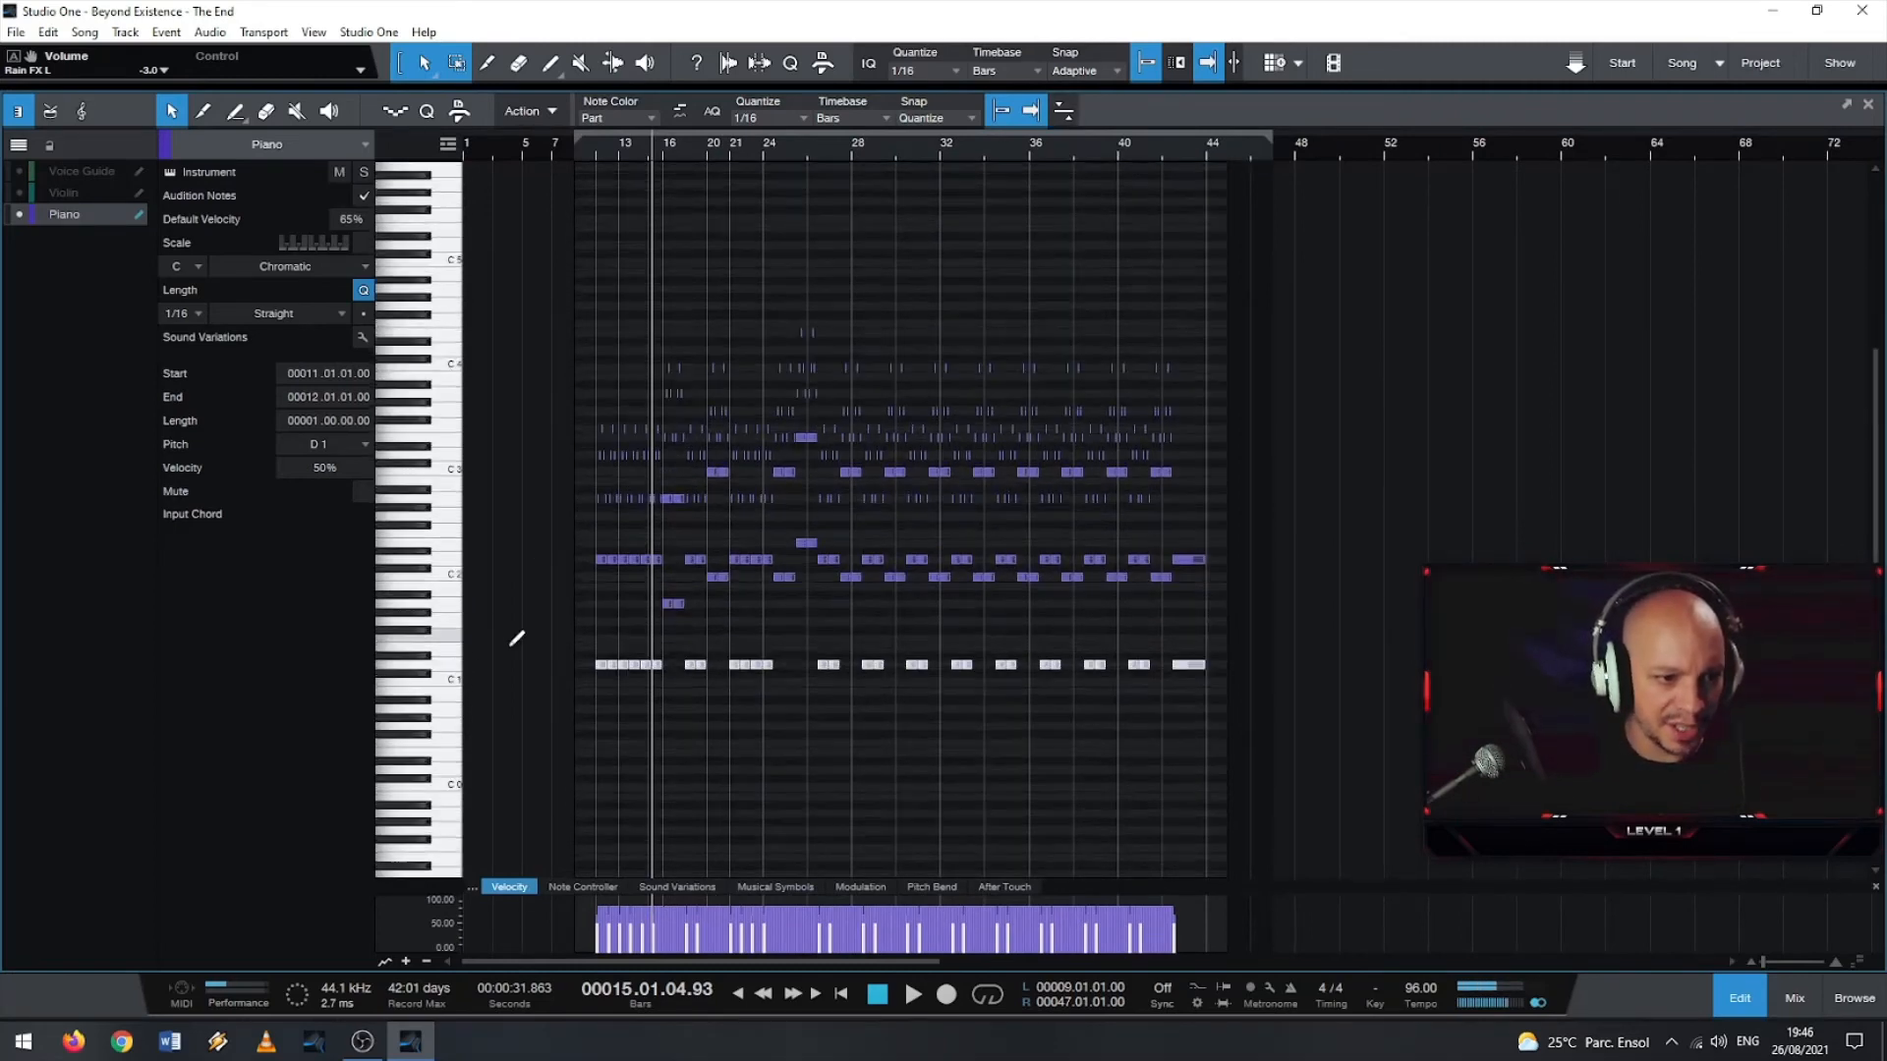
scroll(516, 638, "up", 3)
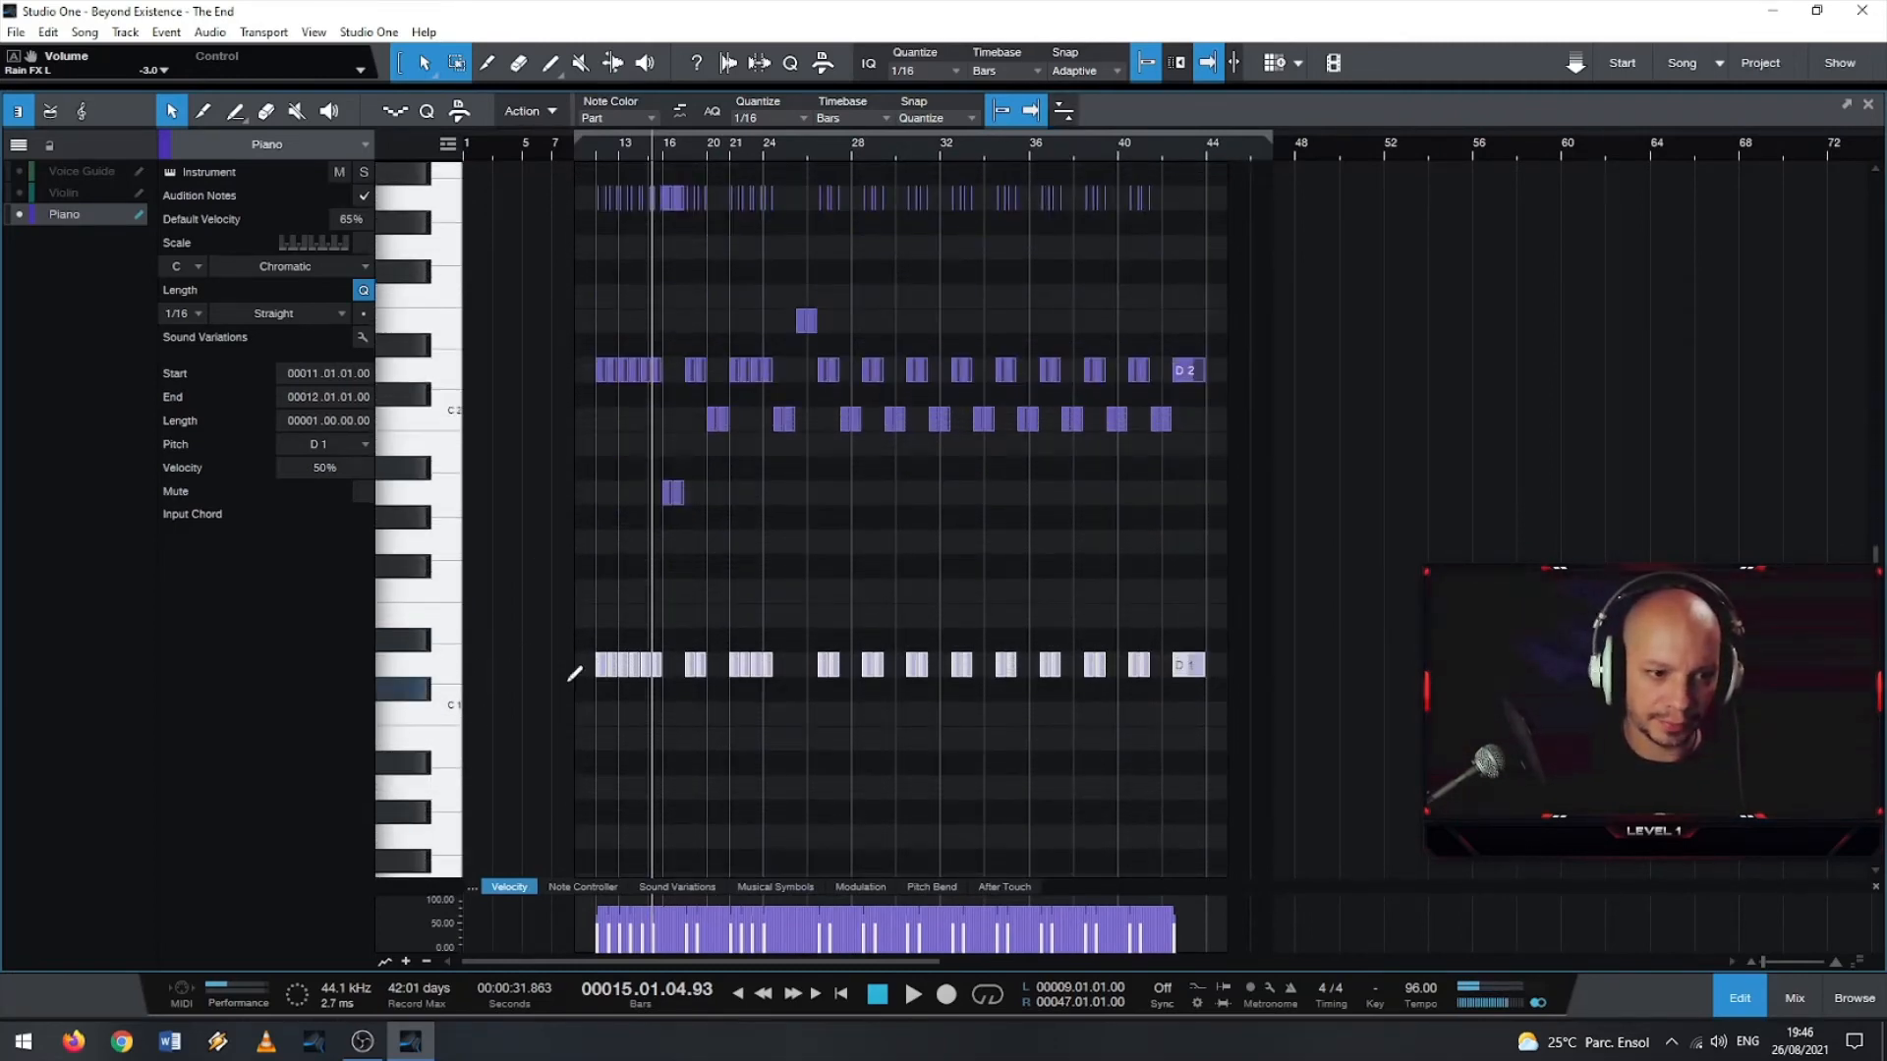
scroll(502, 671, "up", 4)
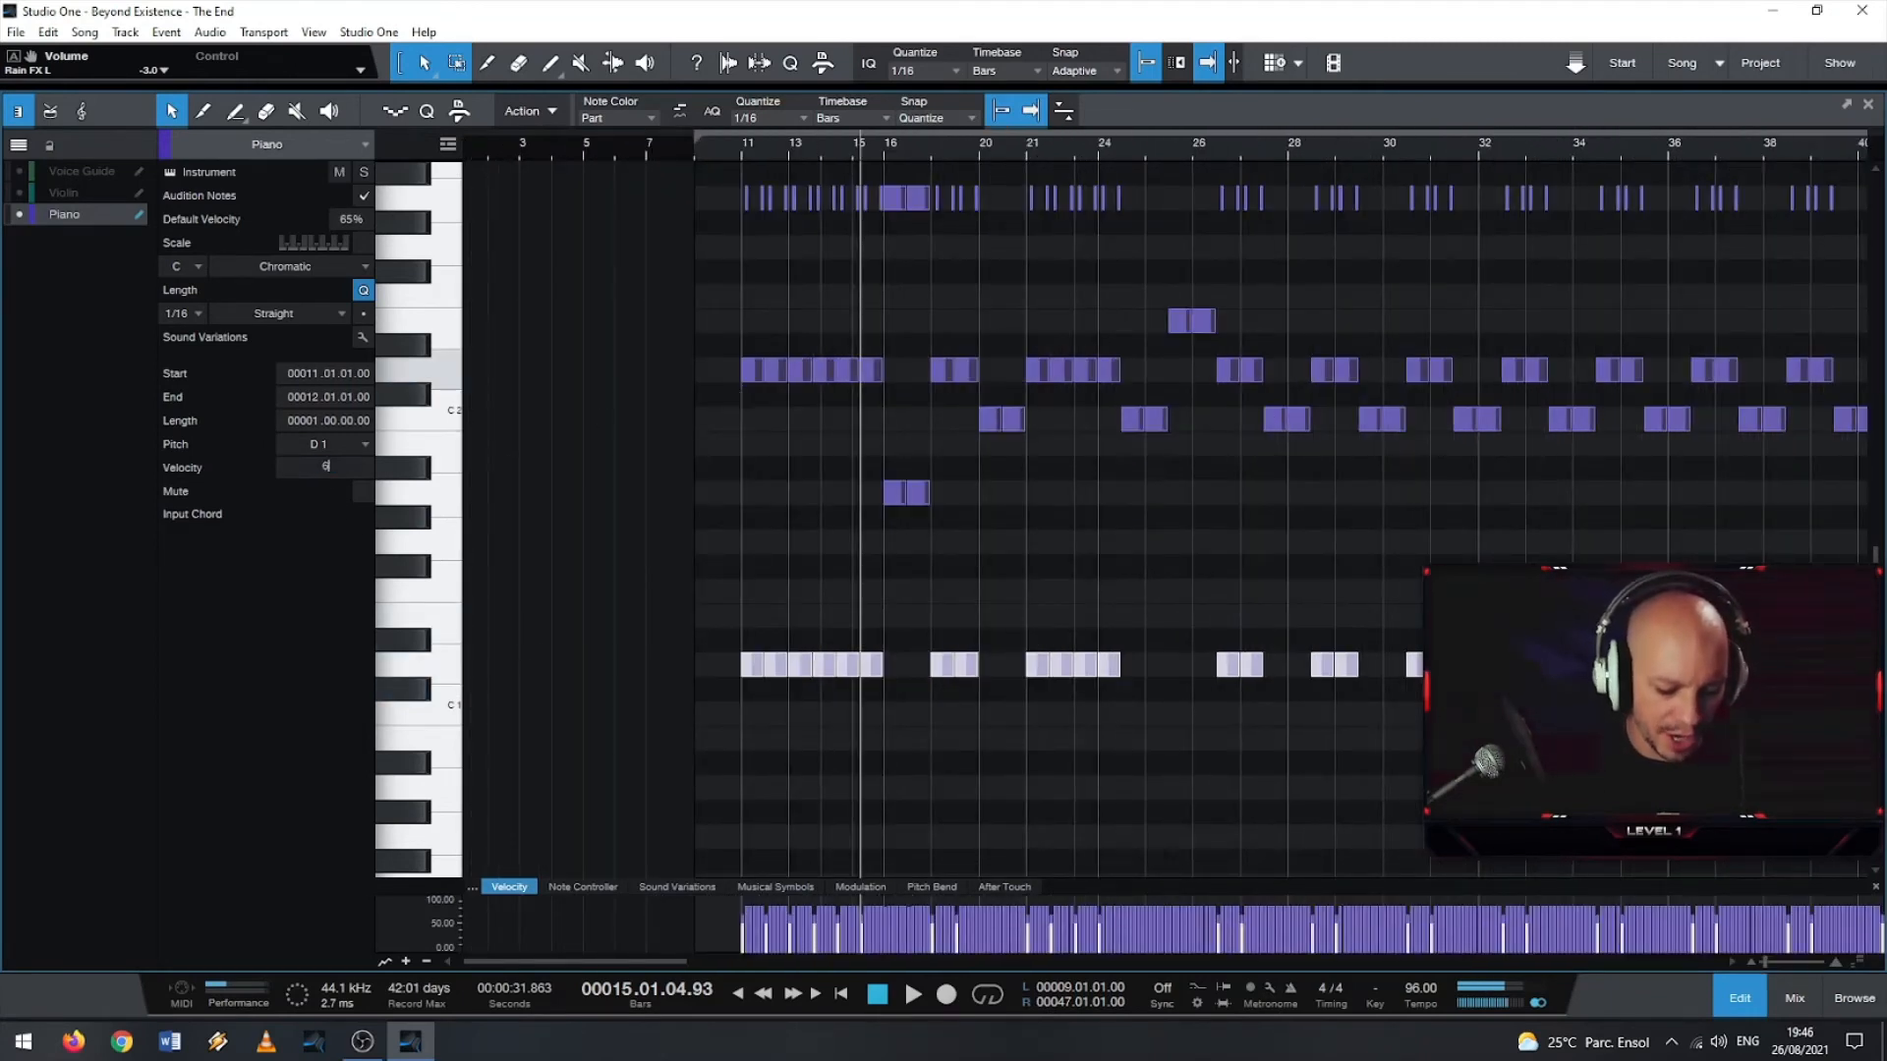
key("Return")
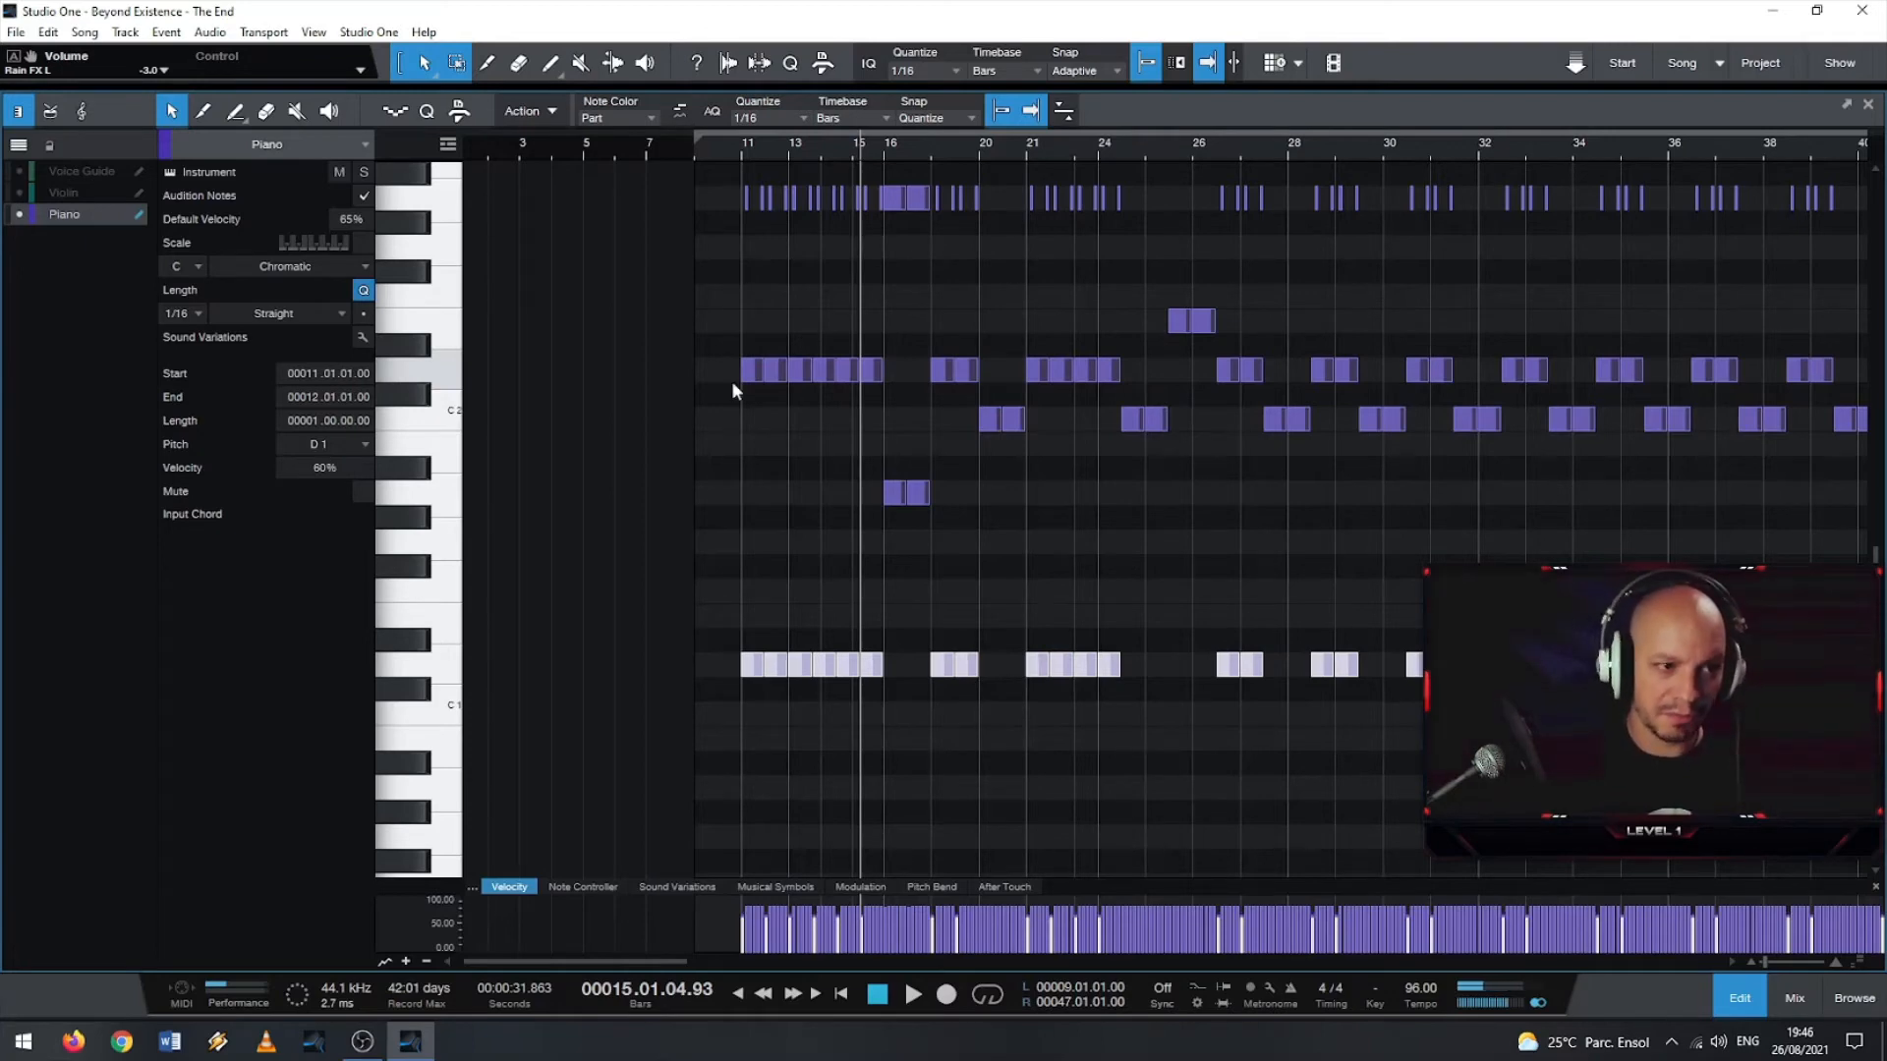
- Play the arrangement from just before bar 11 to hear the bass notes, and stop after bar 13
left_click(734, 148)
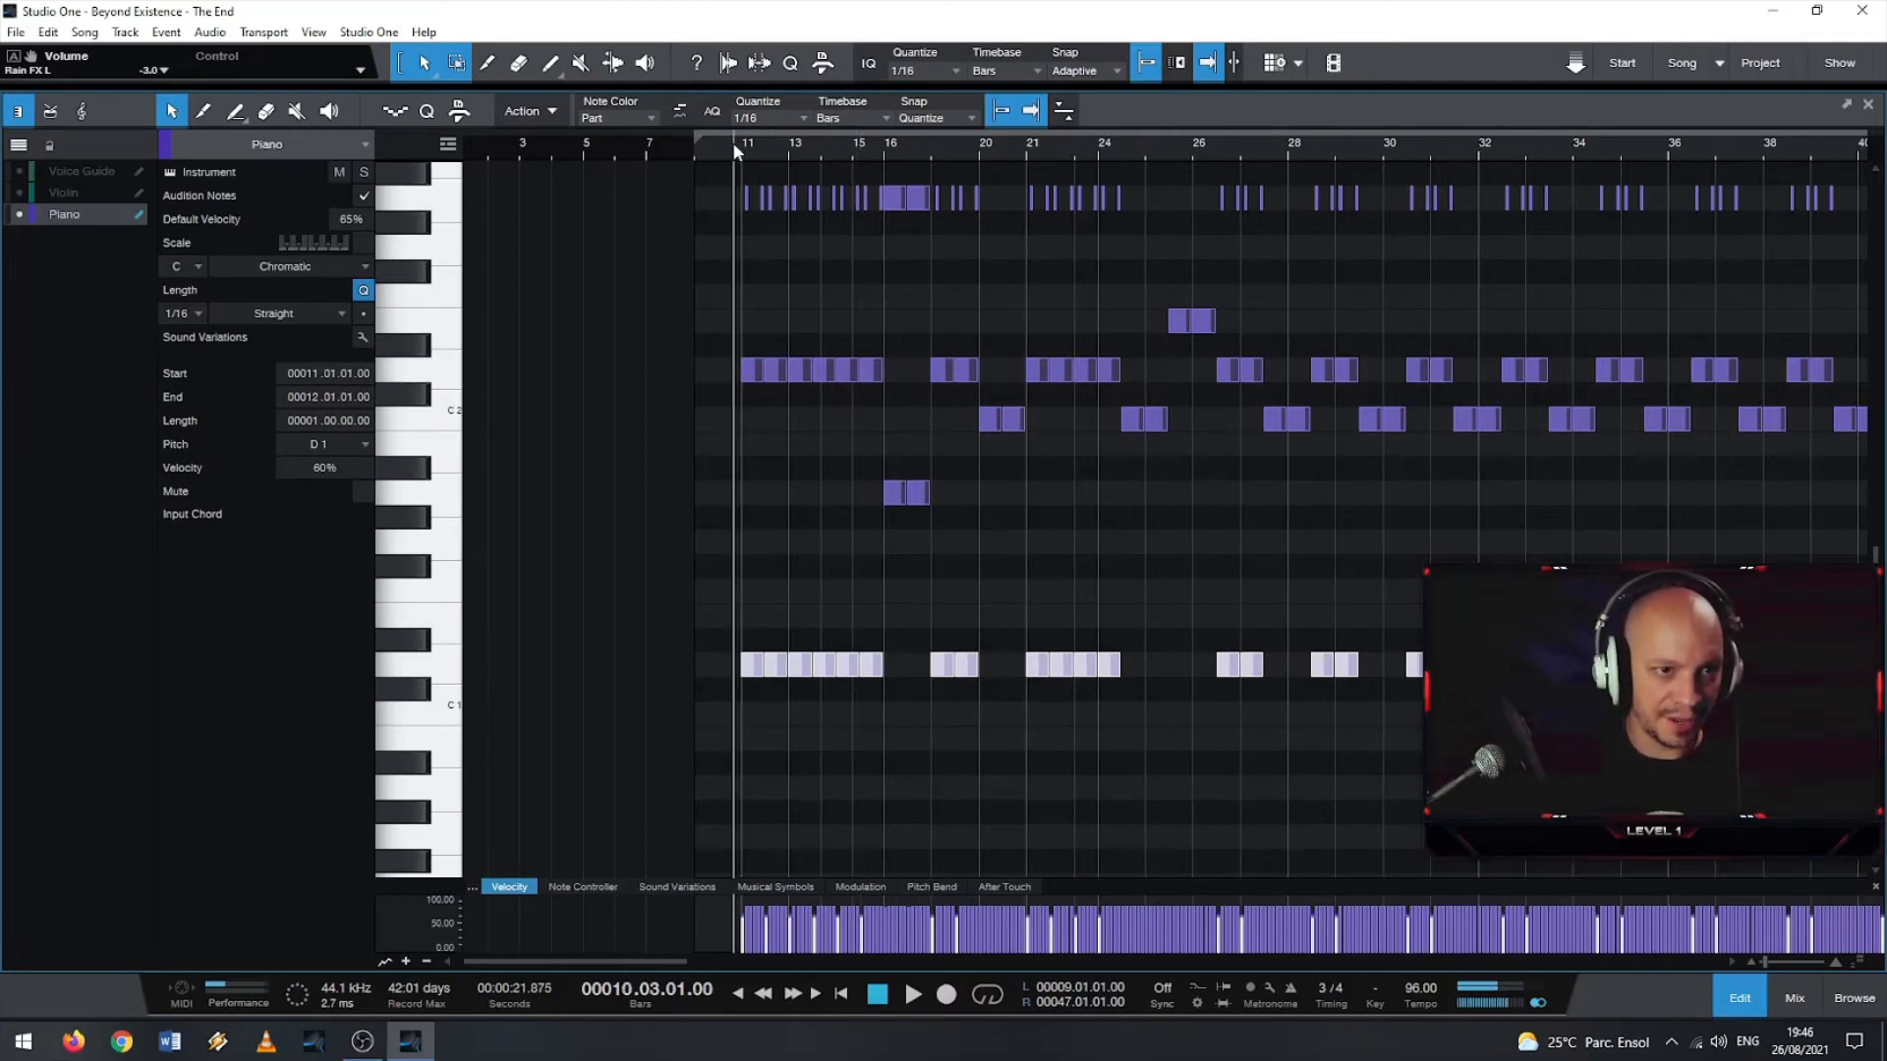
key("space")
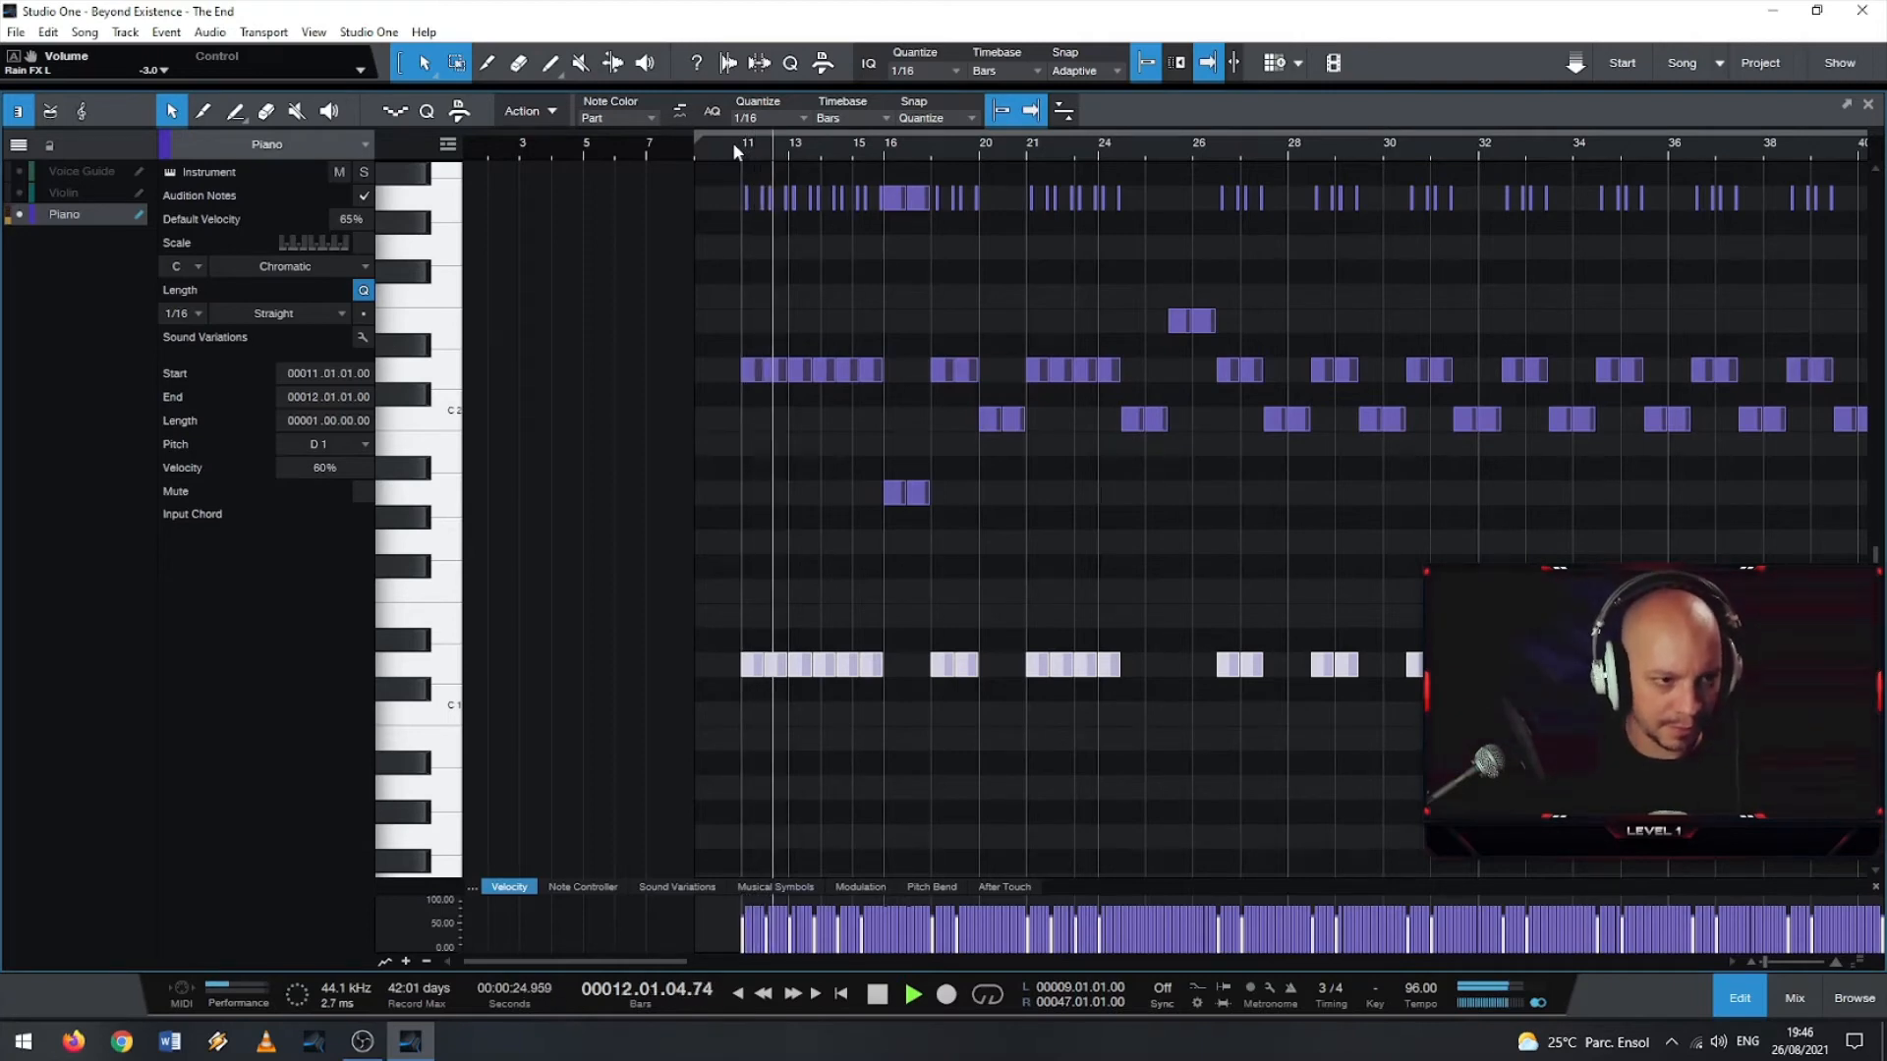
key("space")
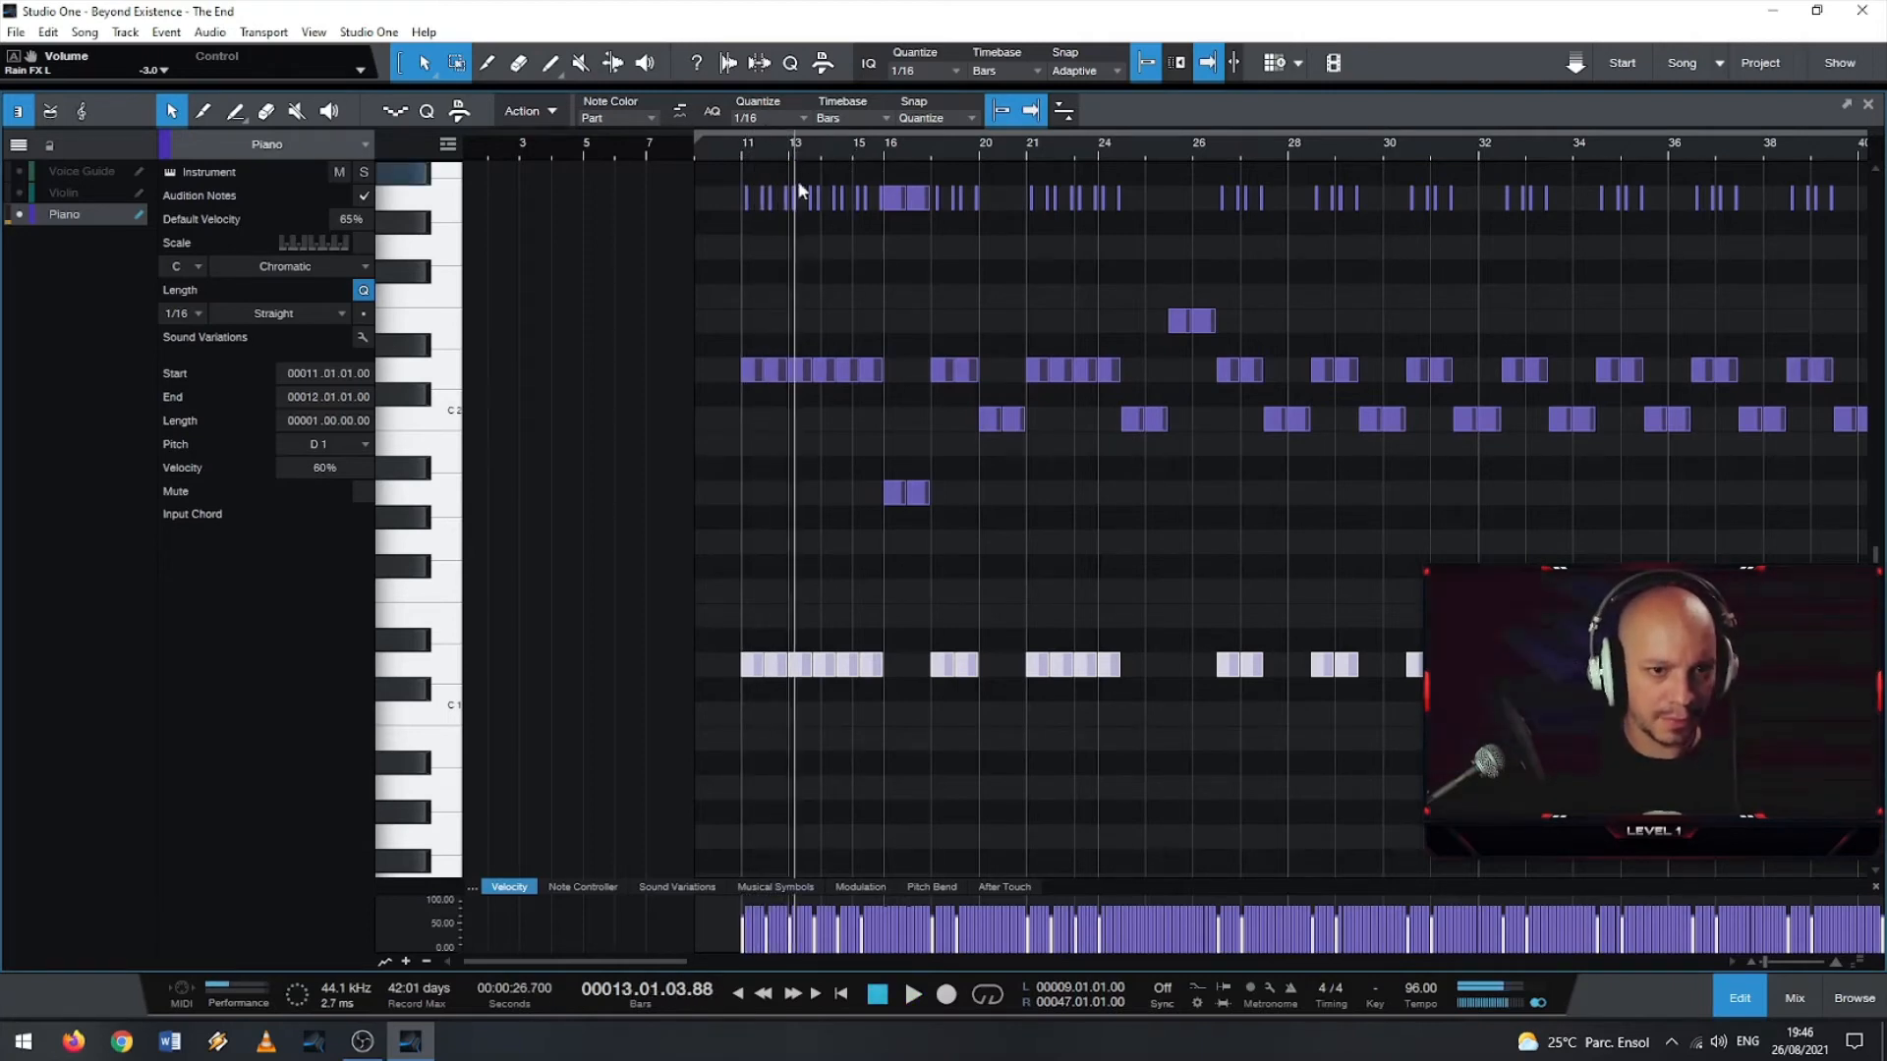
- Select all the D2 notes of the Piano part, set their velocity to 75%, and play on from bar 13 to check
key("w")
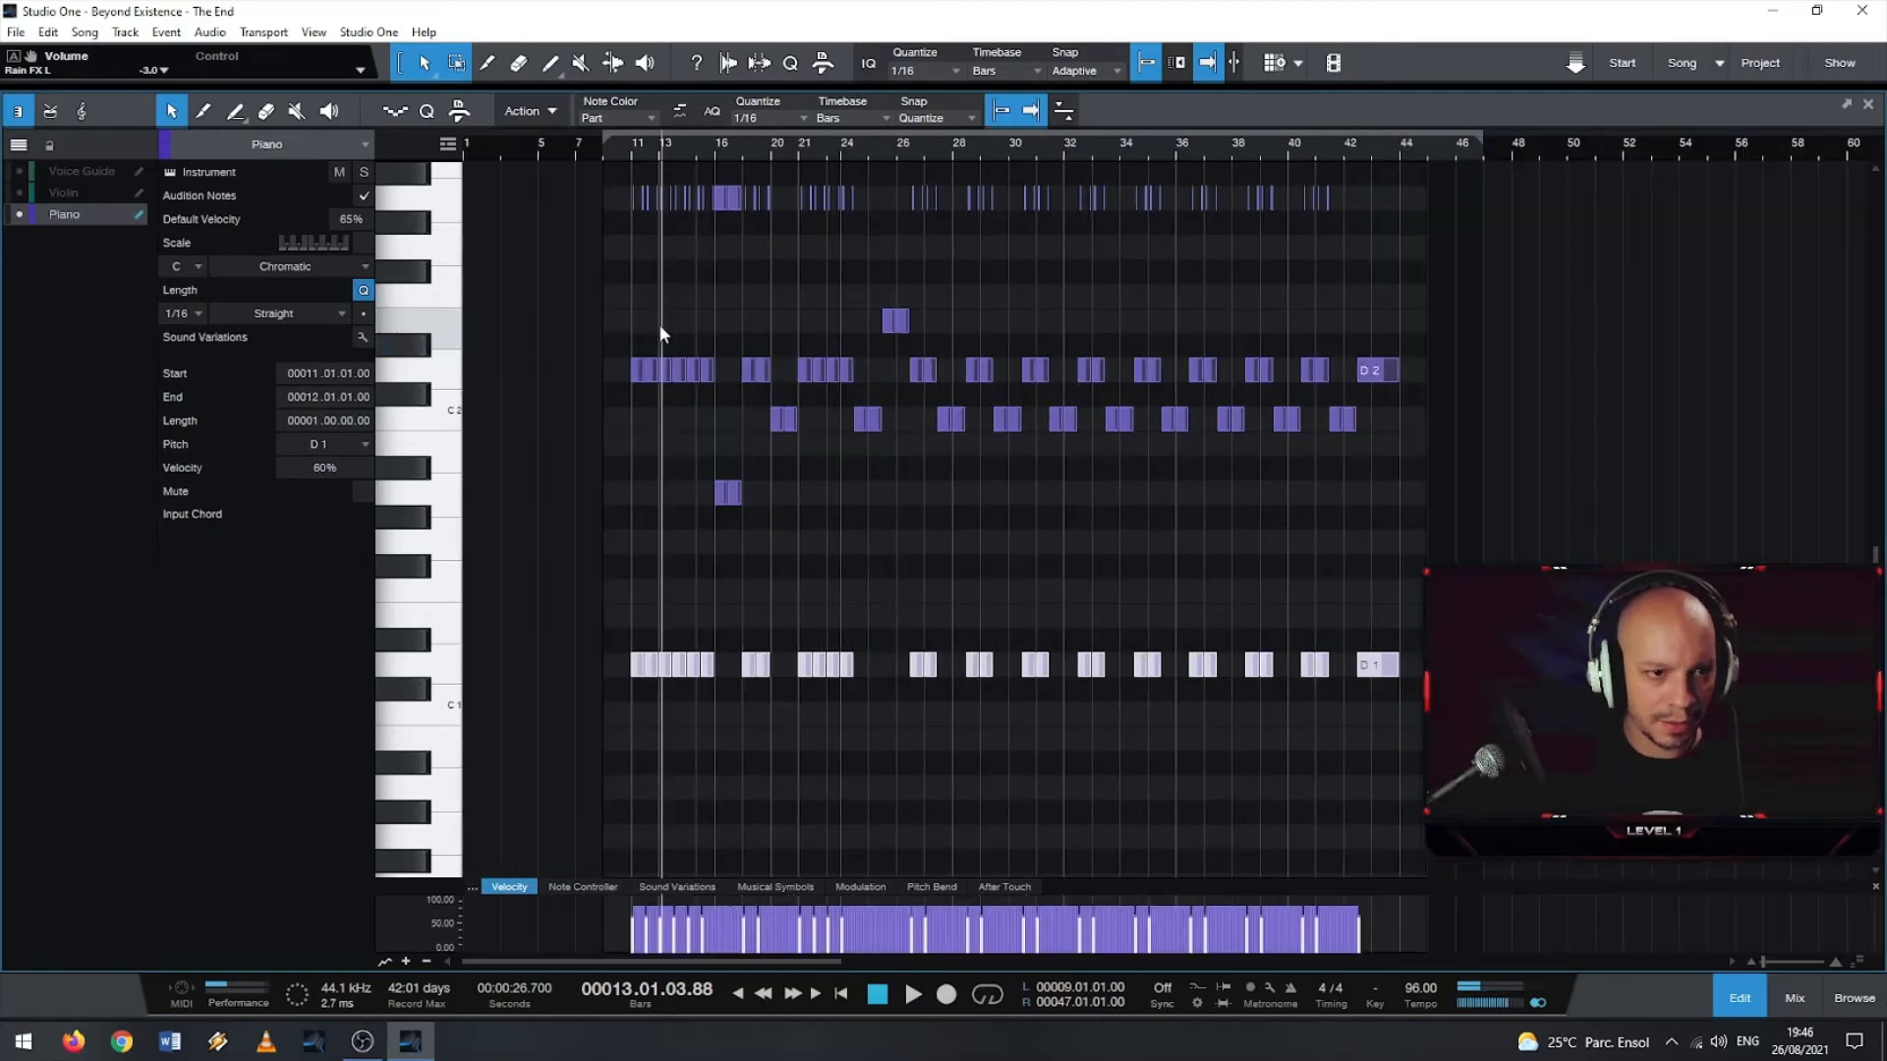
left_click_drag(615, 364, 1395, 373)
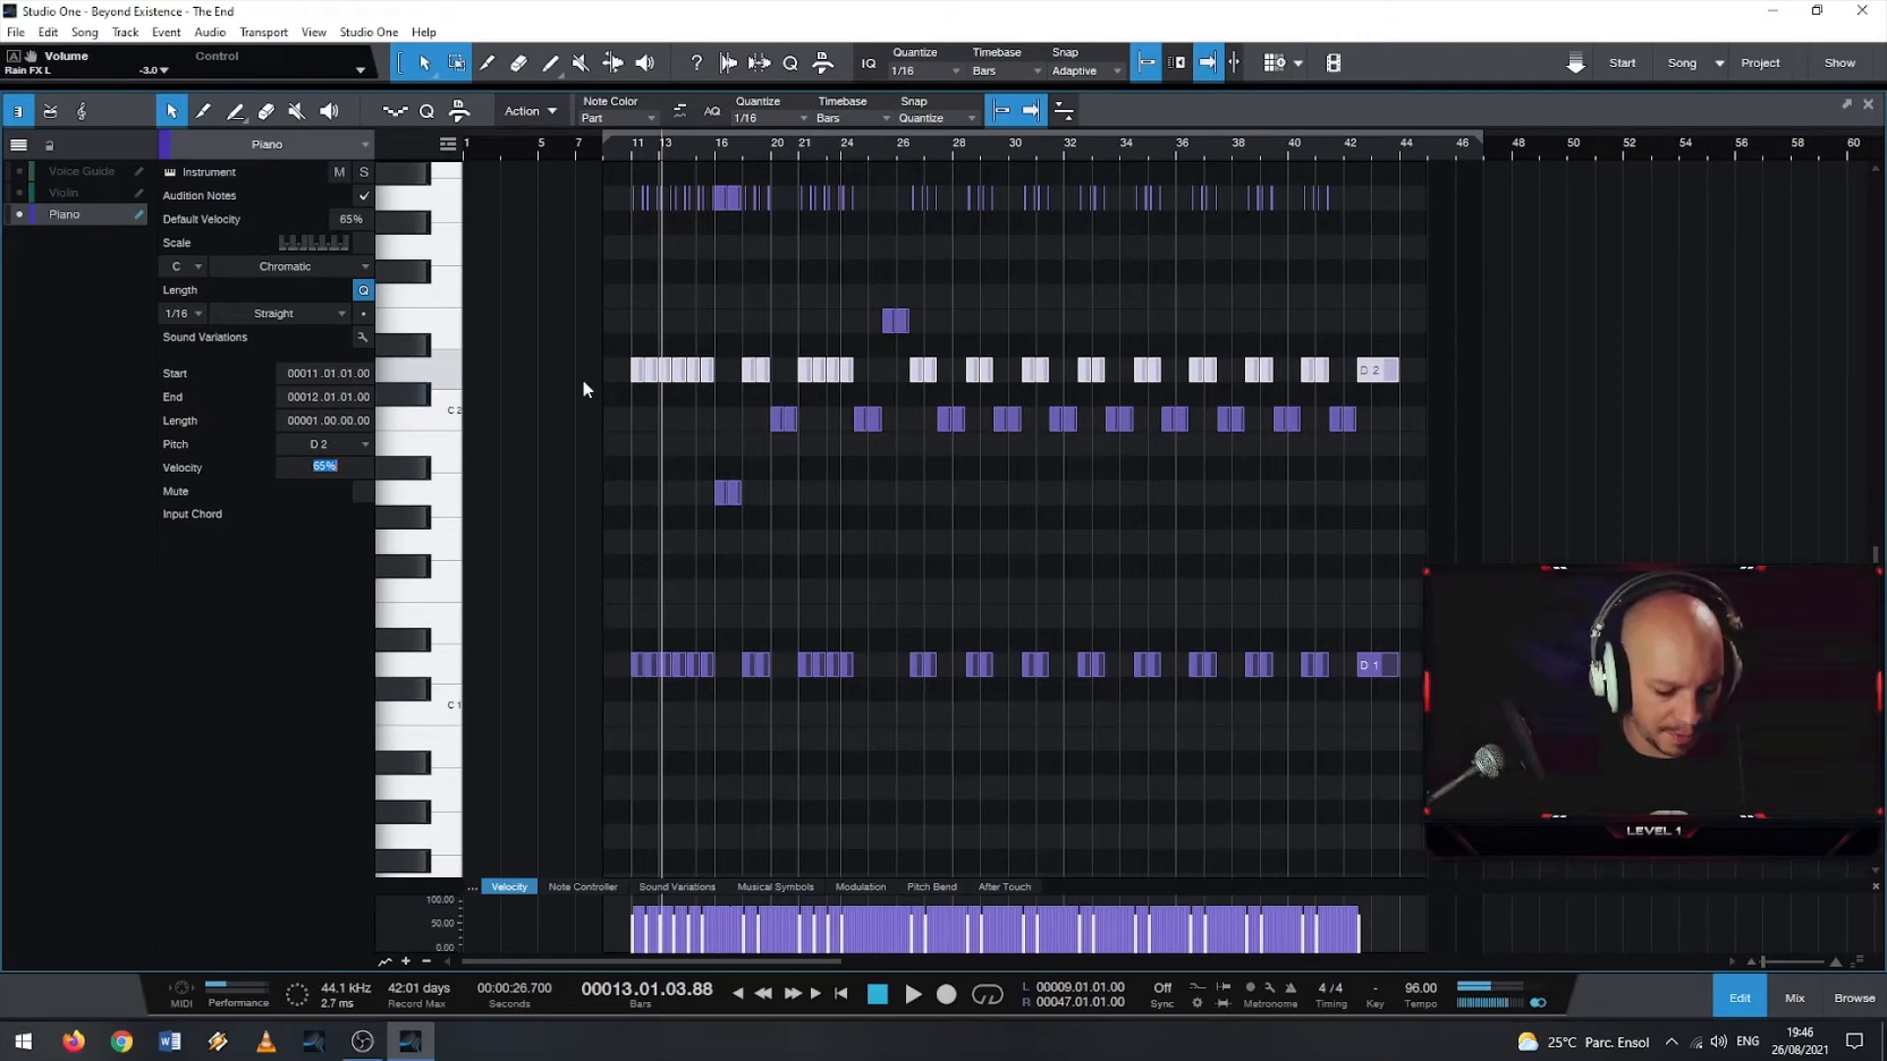
type("75")
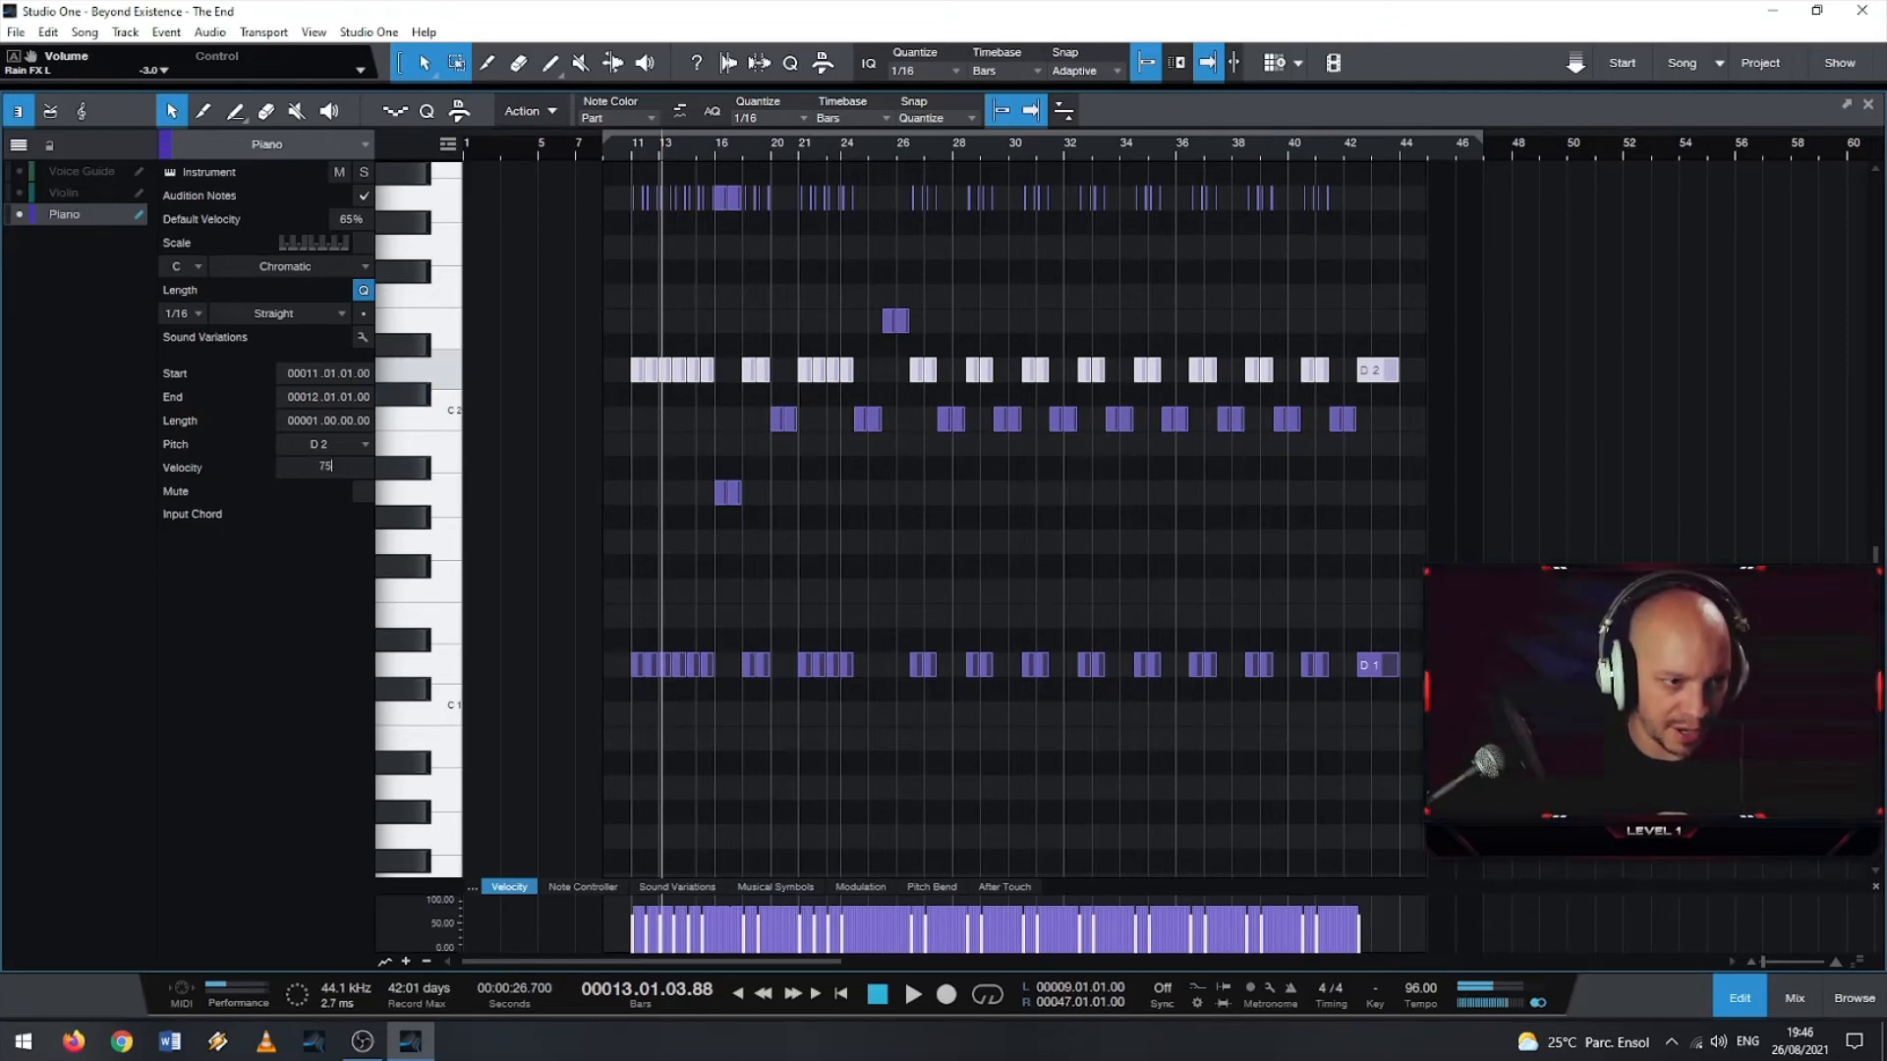
key("Return")
key("space")
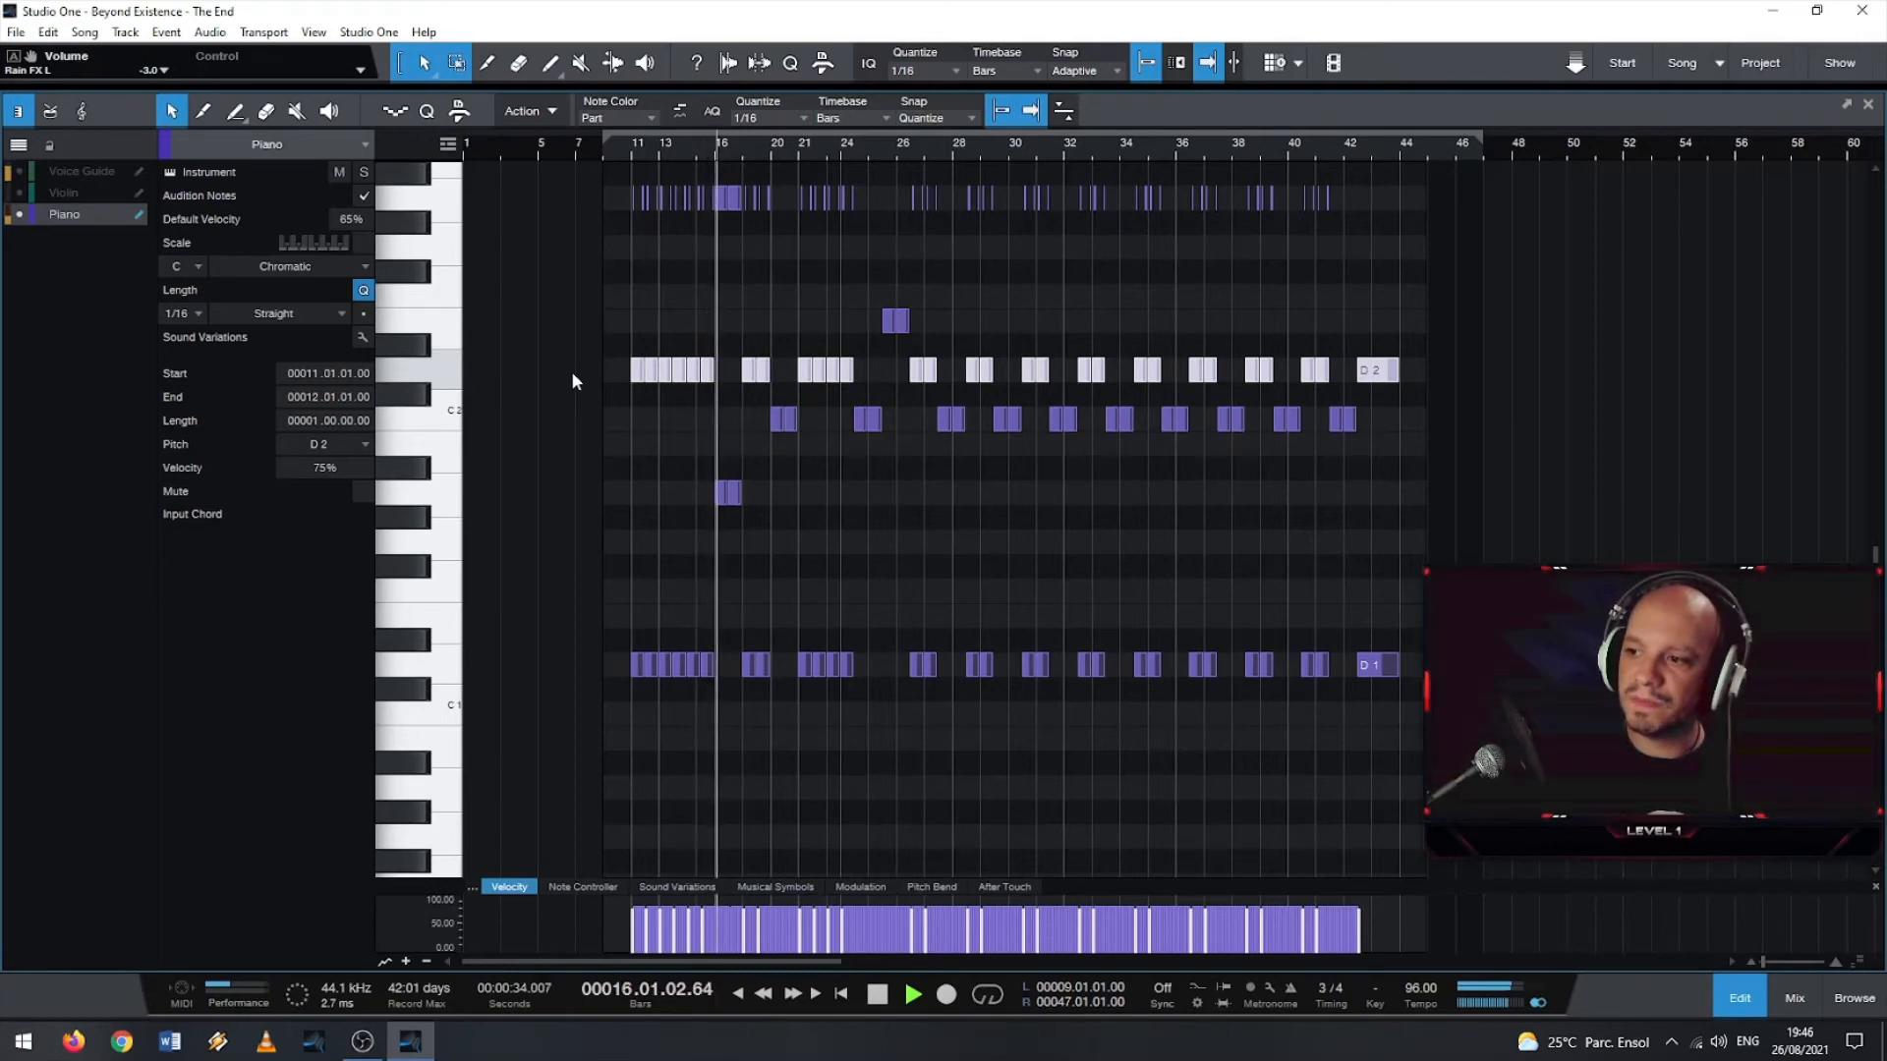
key("space")
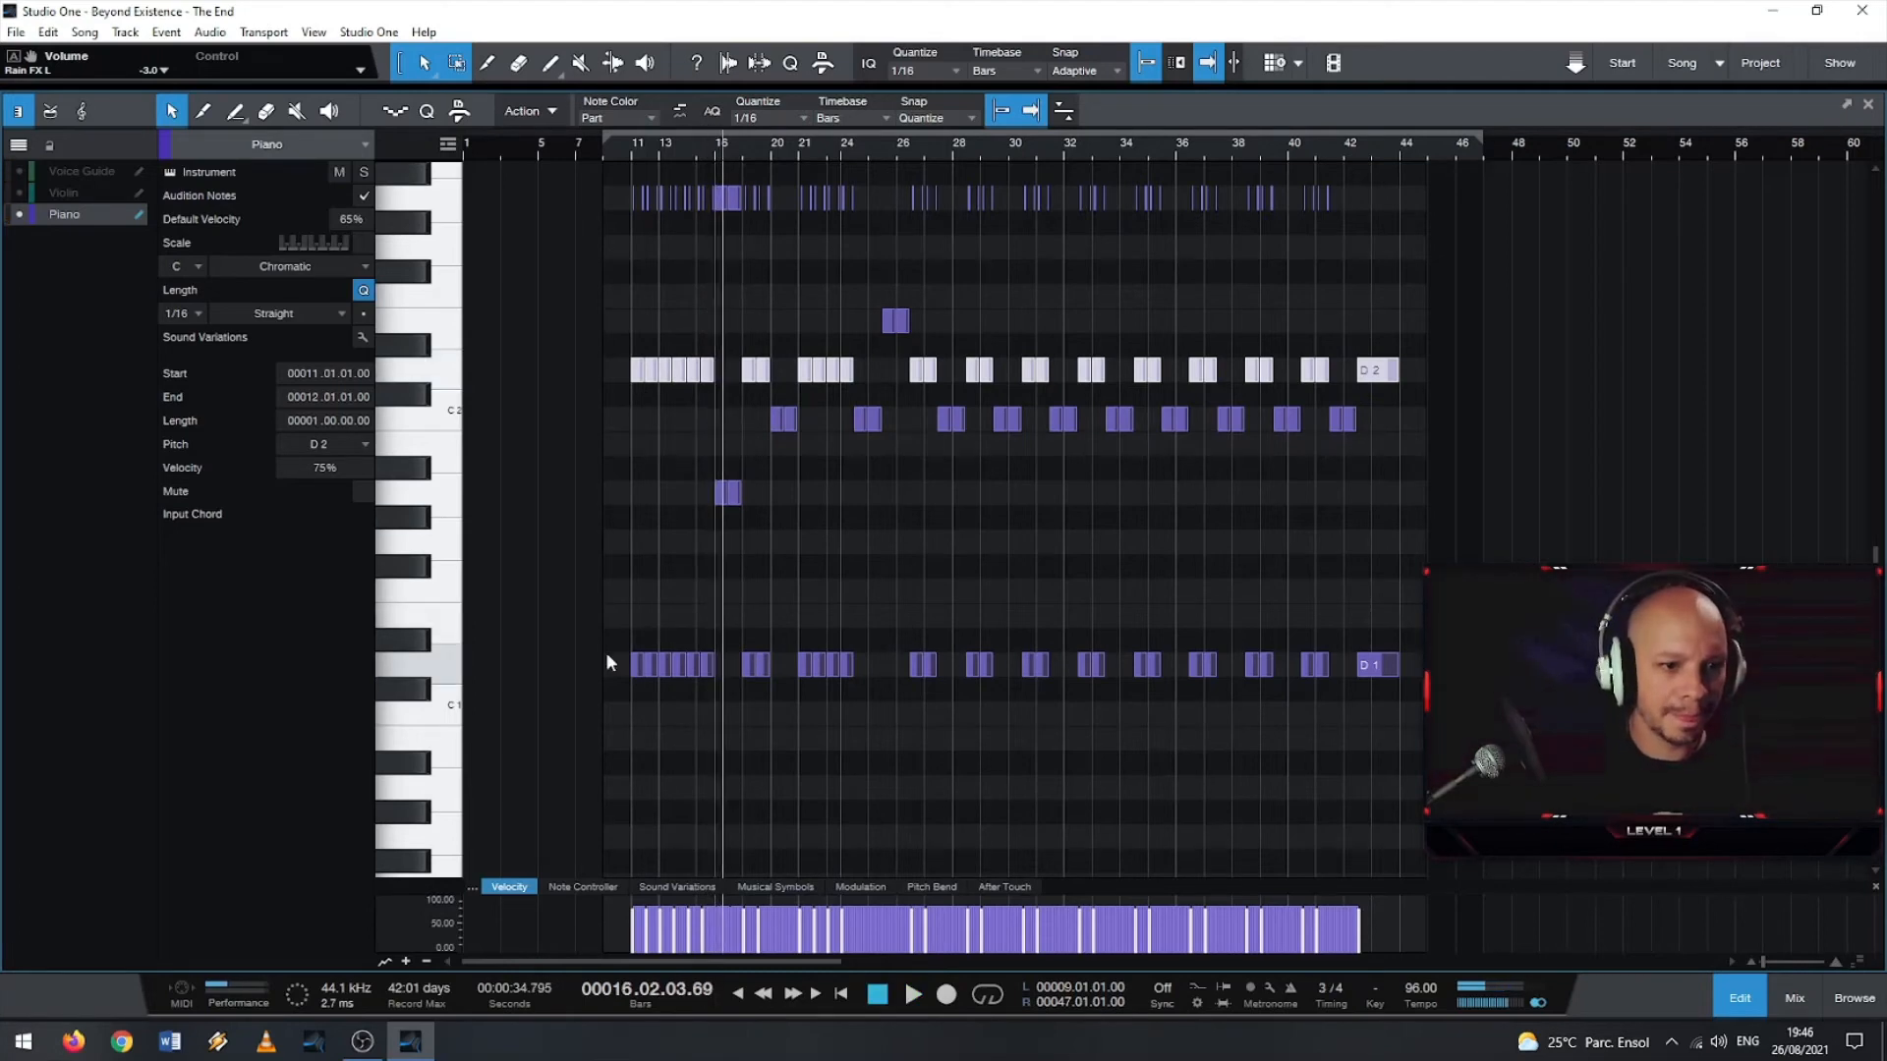
- Select all the D1 bass notes of the Piano part and set their velocity to 70%
left_click_drag(607, 657, 1415, 678)
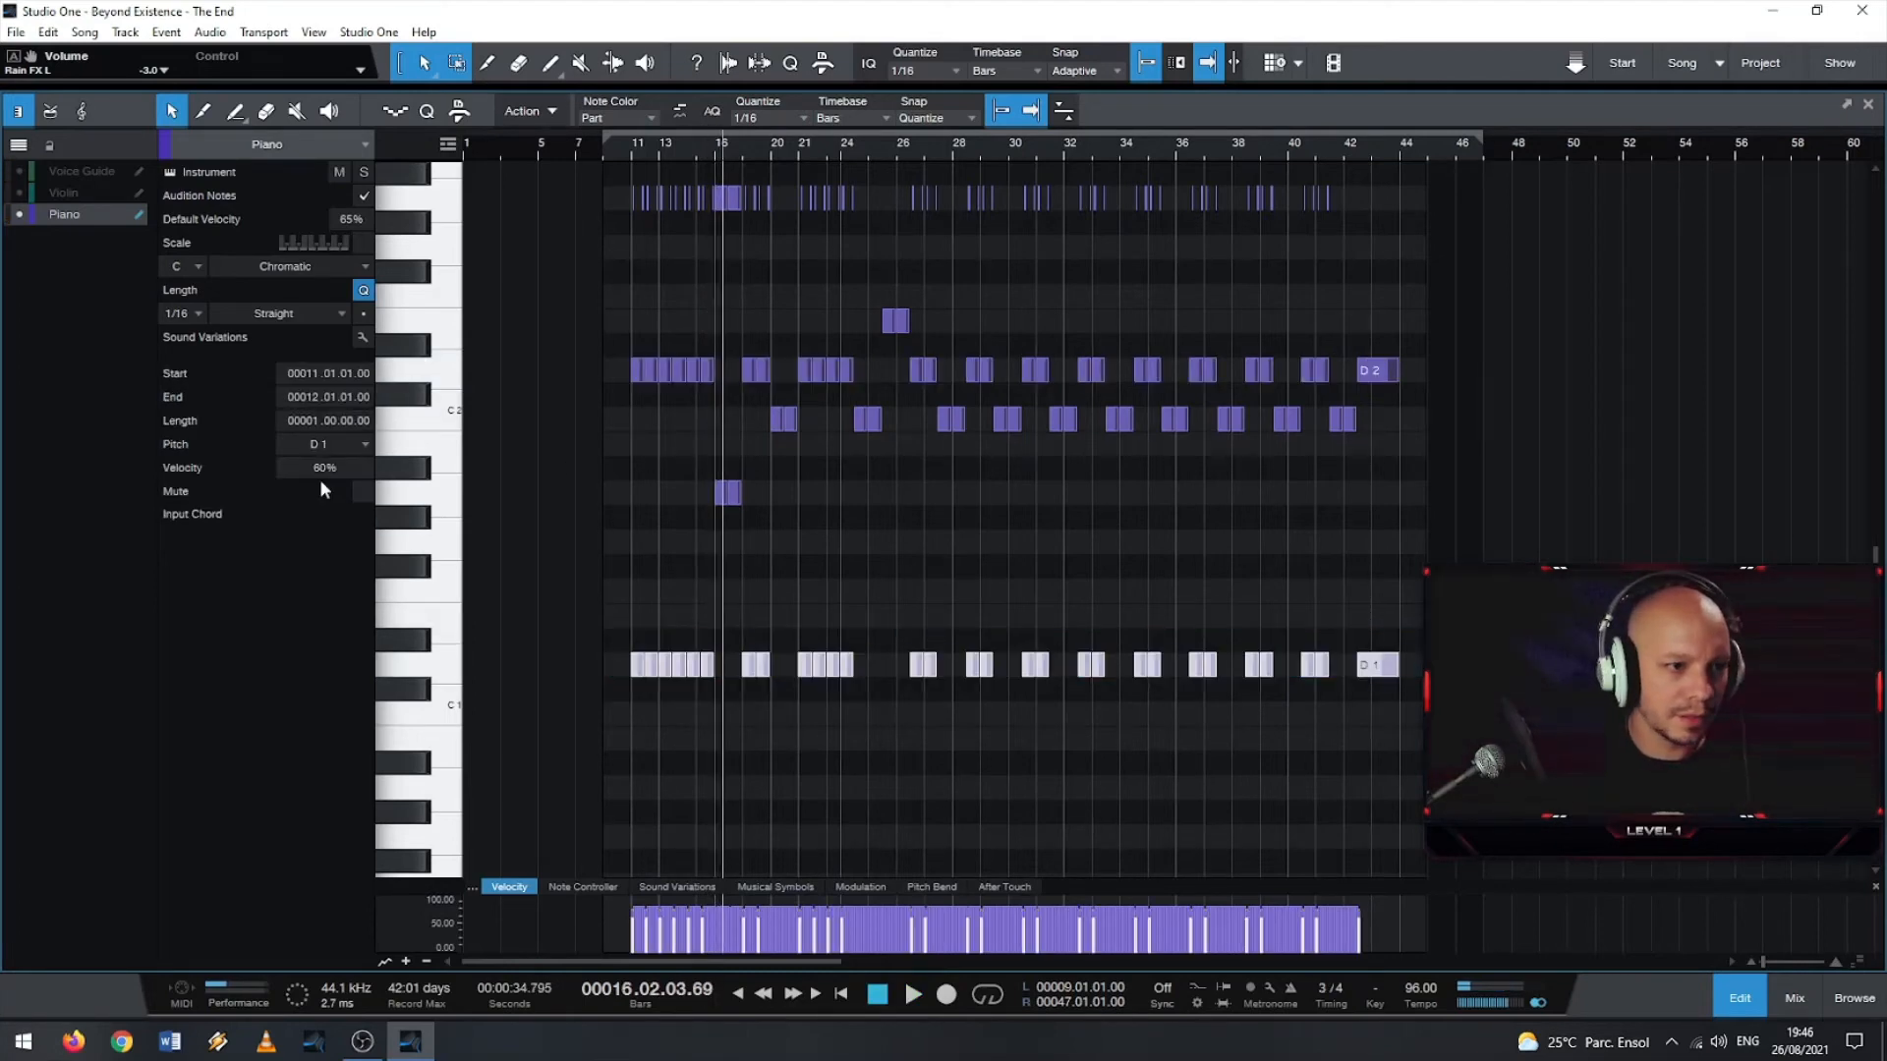
type("70")
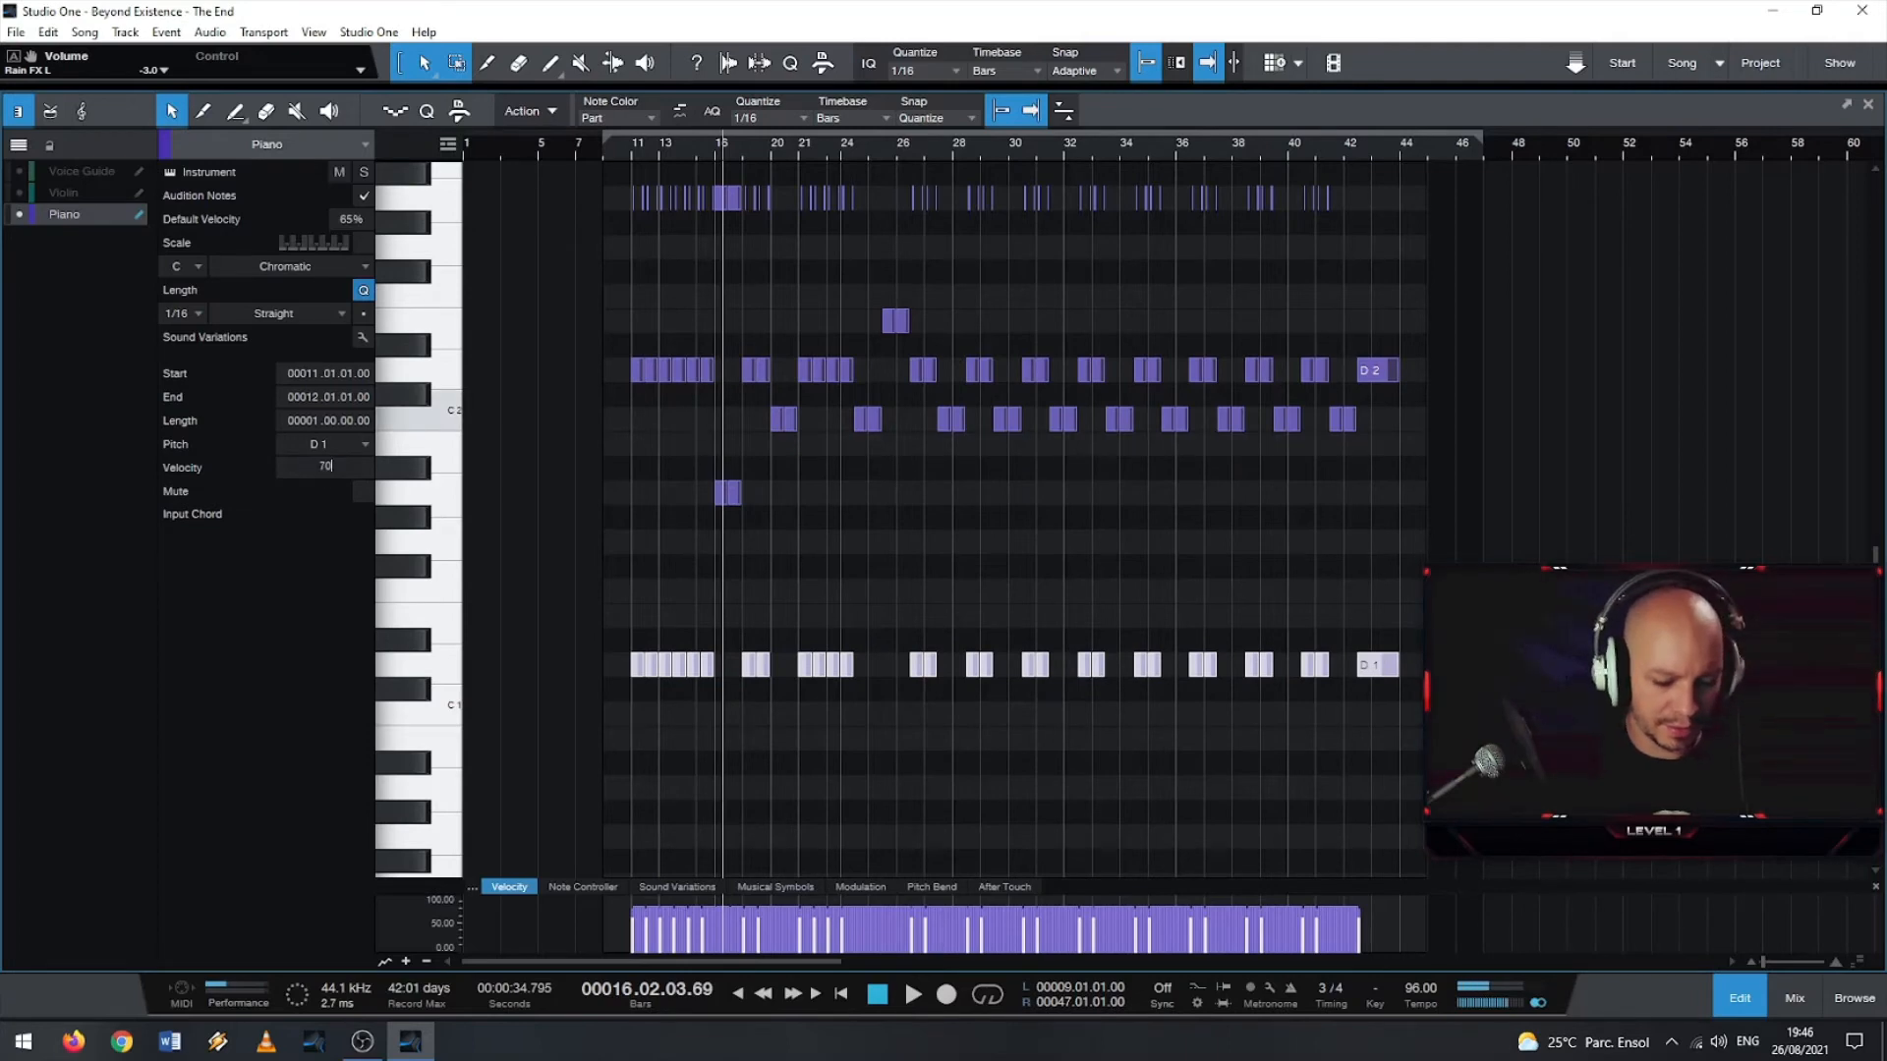
key("Return")
- Play the arrangement on from bar 16 to hear the piano balance, and stop in bar 24
key("space")
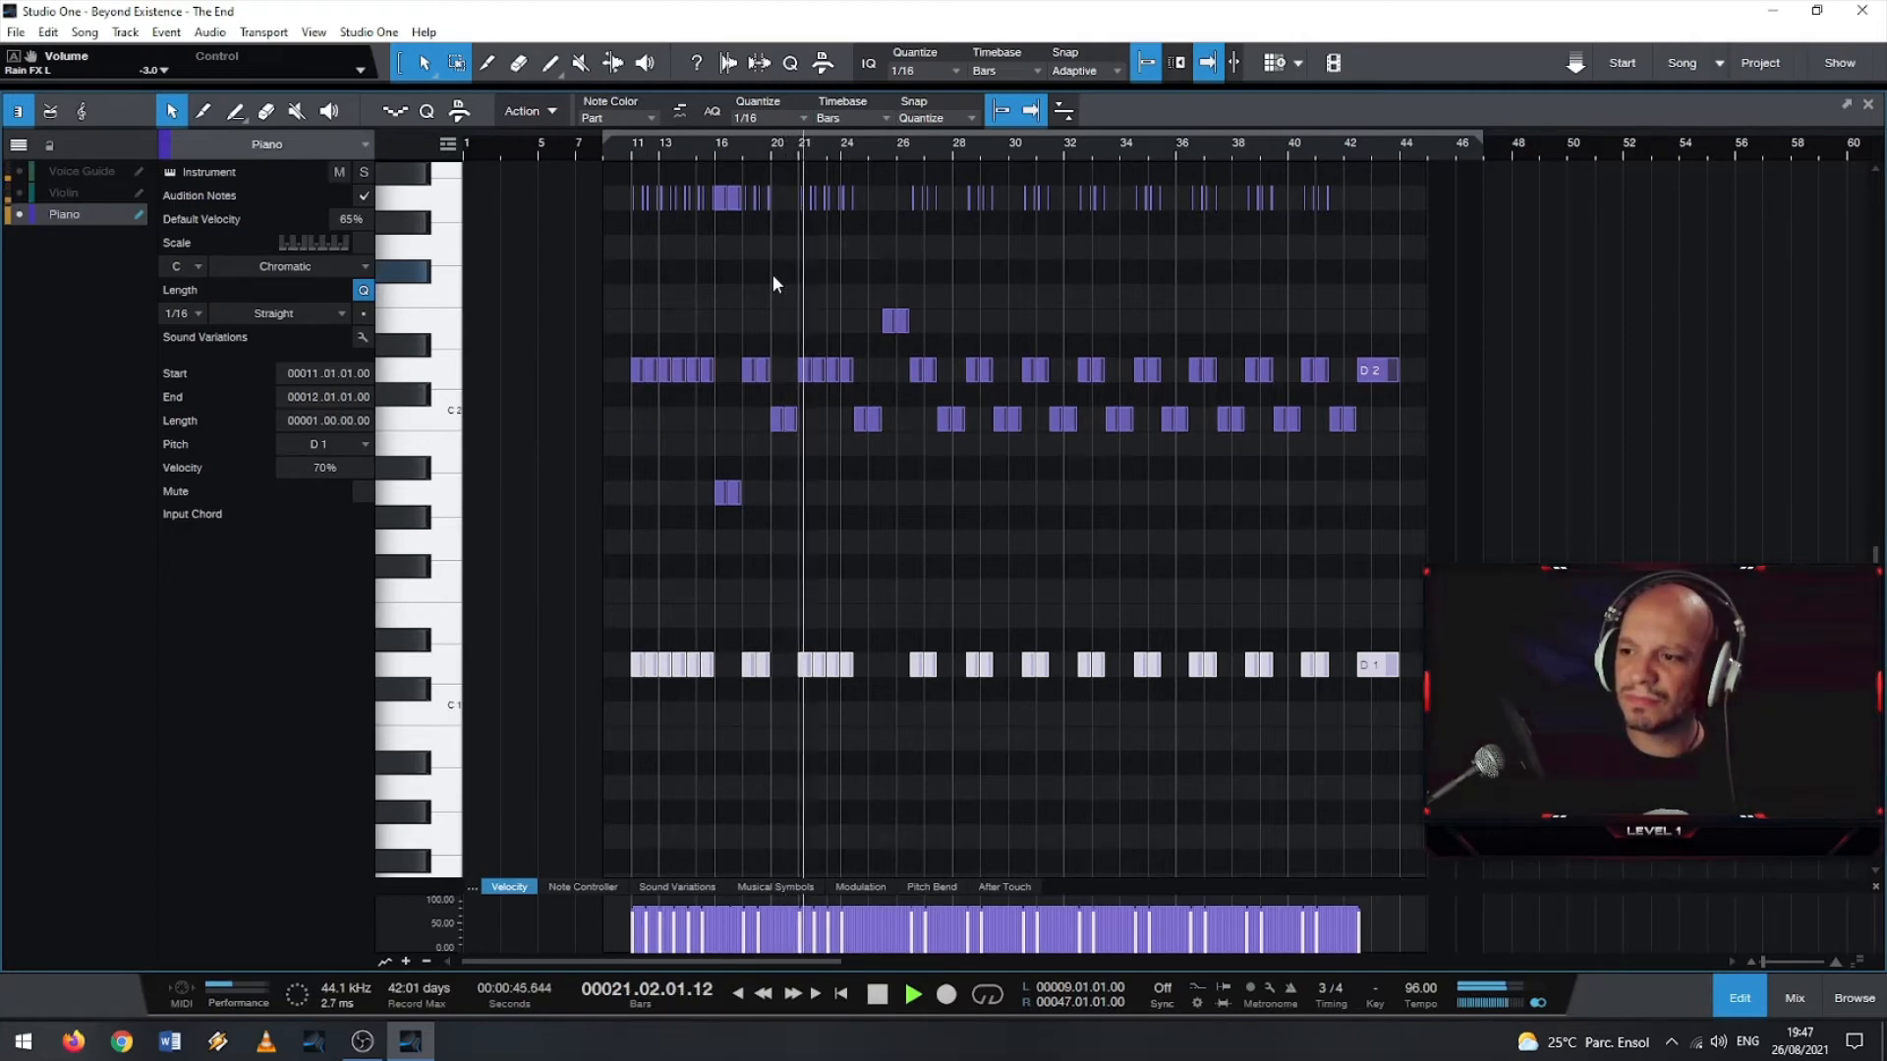
scroll(779, 275, "down", 4)
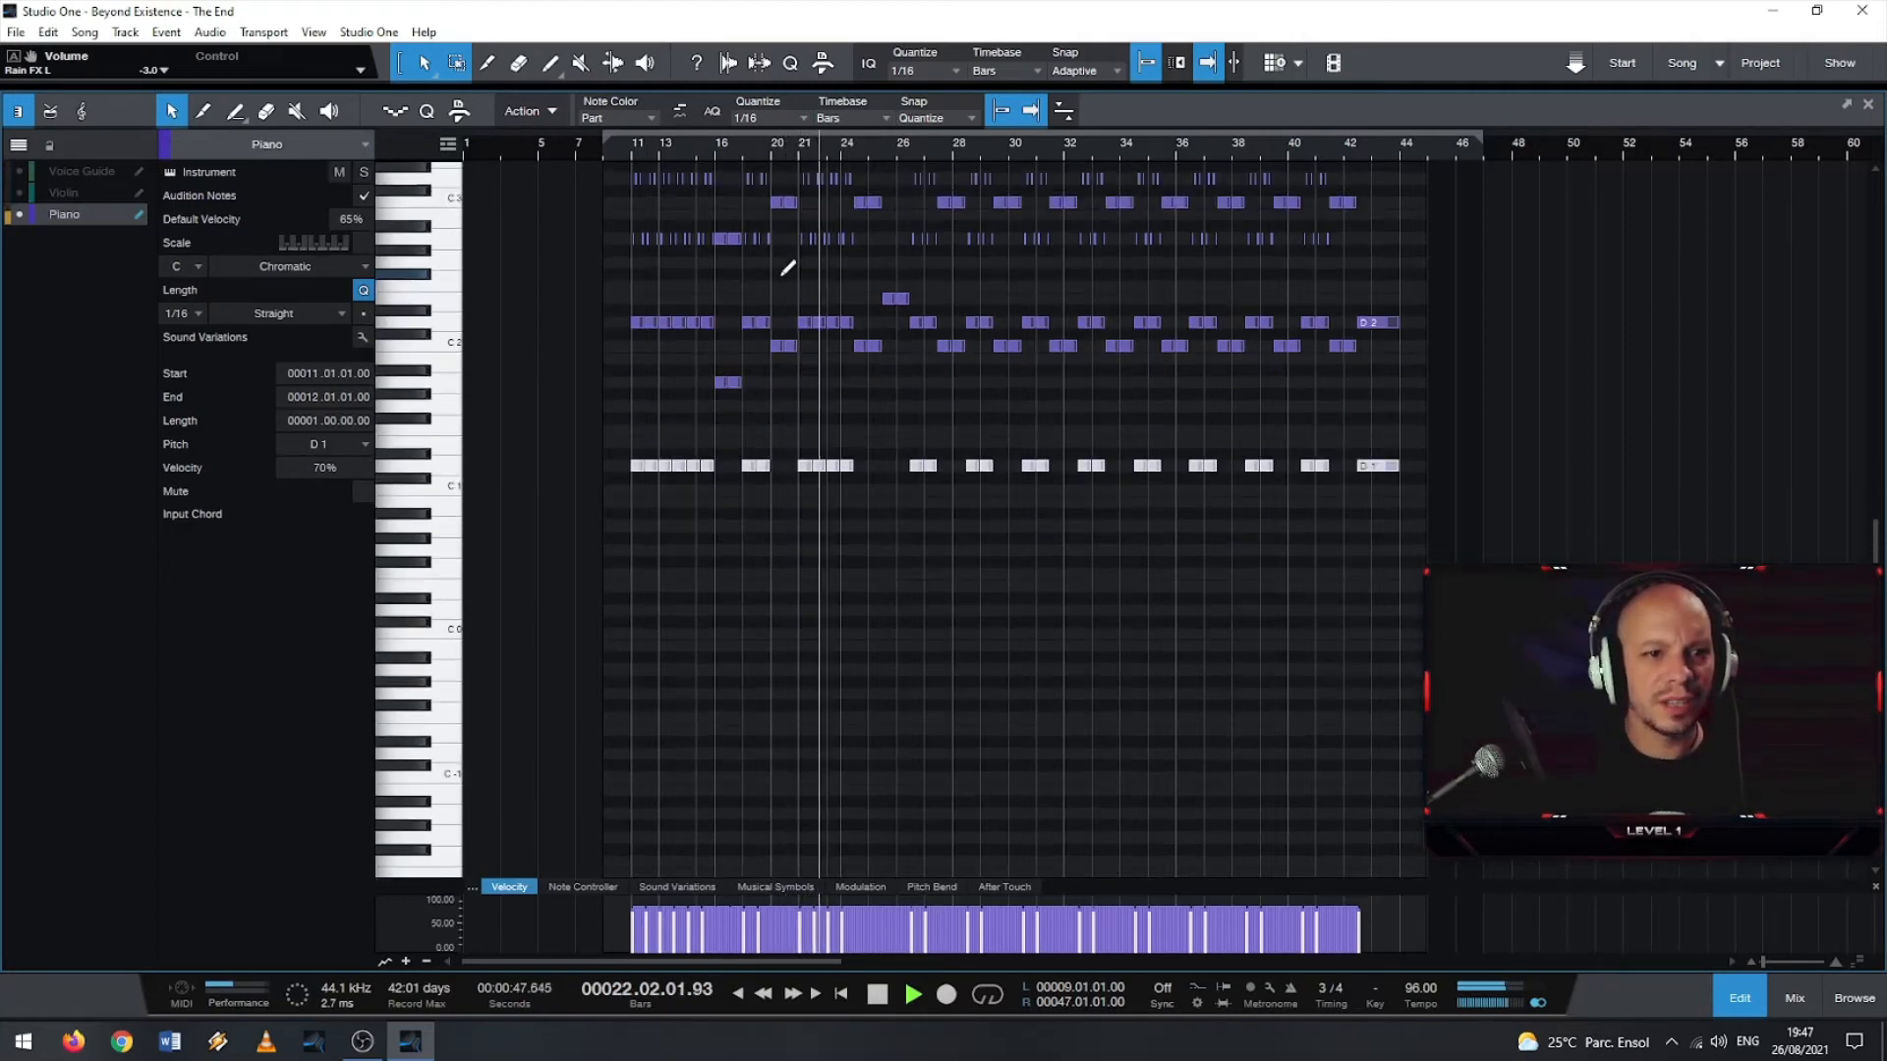
scroll(688, 324, "up", 2)
scroll(656, 339, "up", 3)
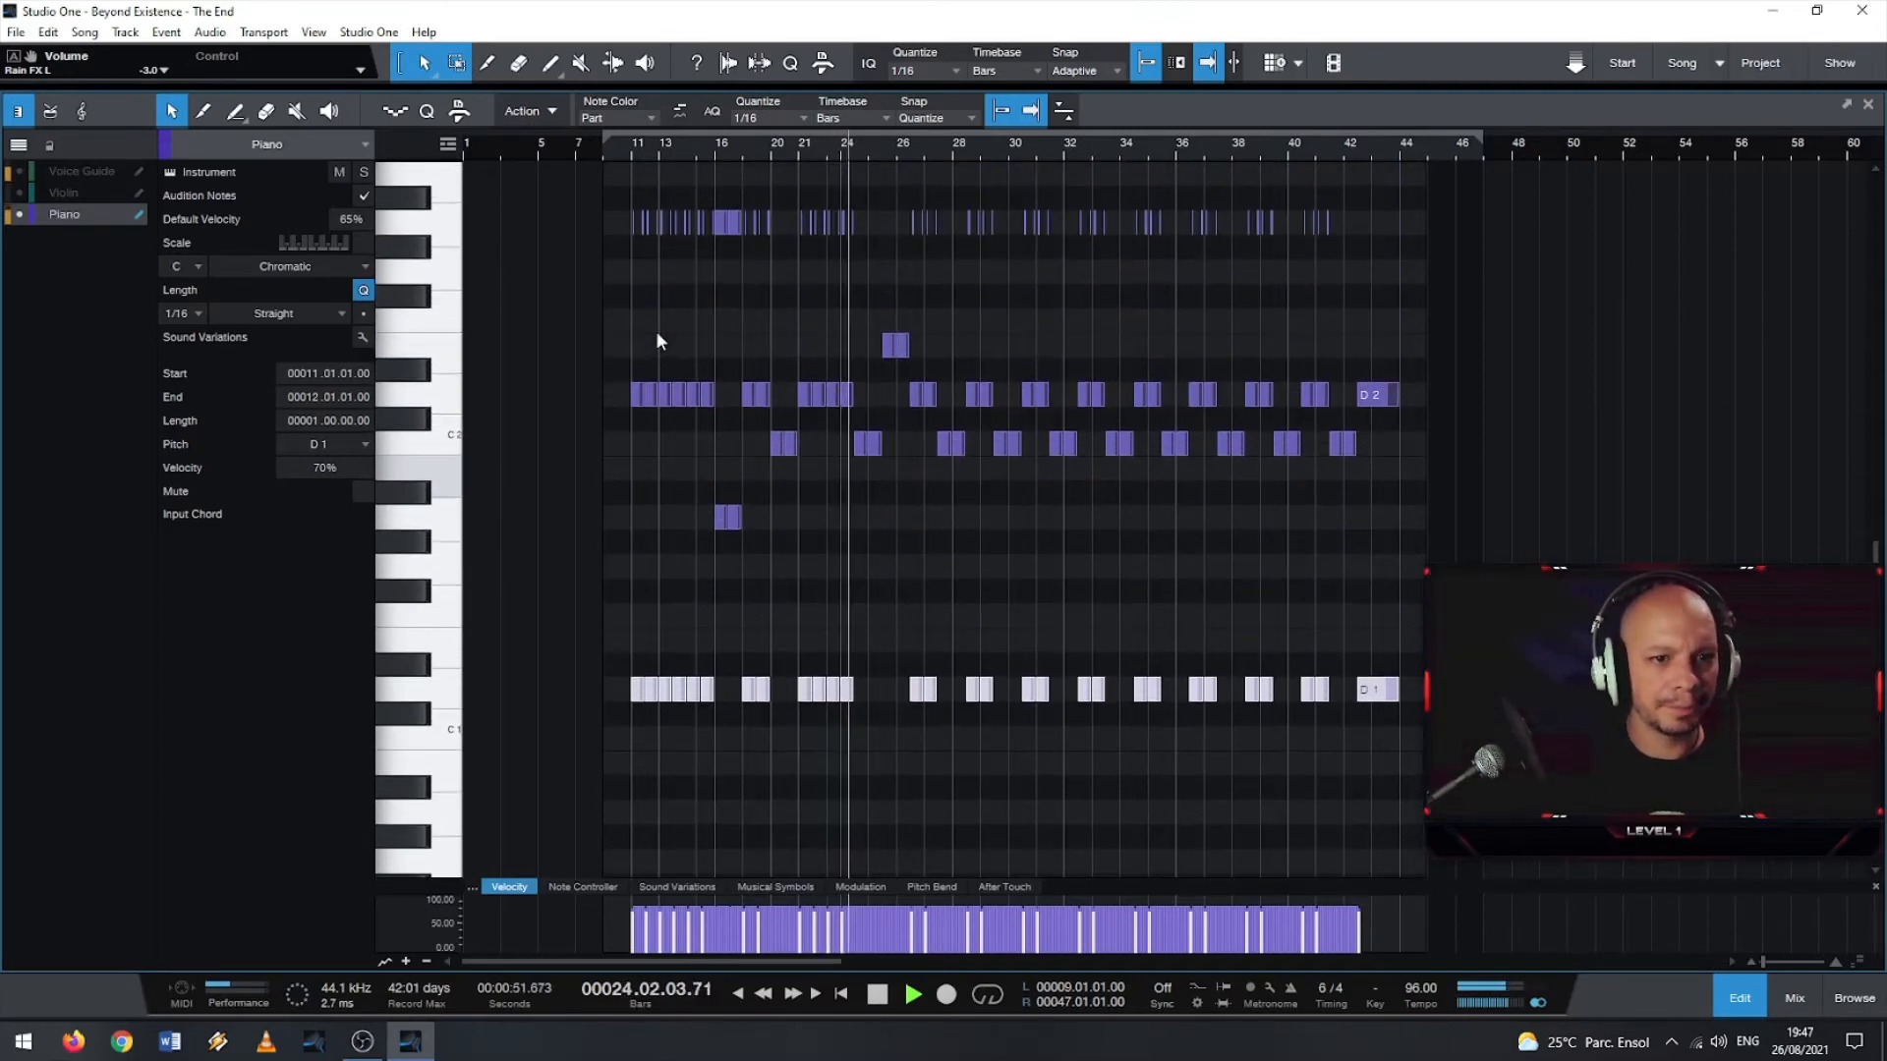
key("space")
left_click_drag(735, 445, 1360, 452)
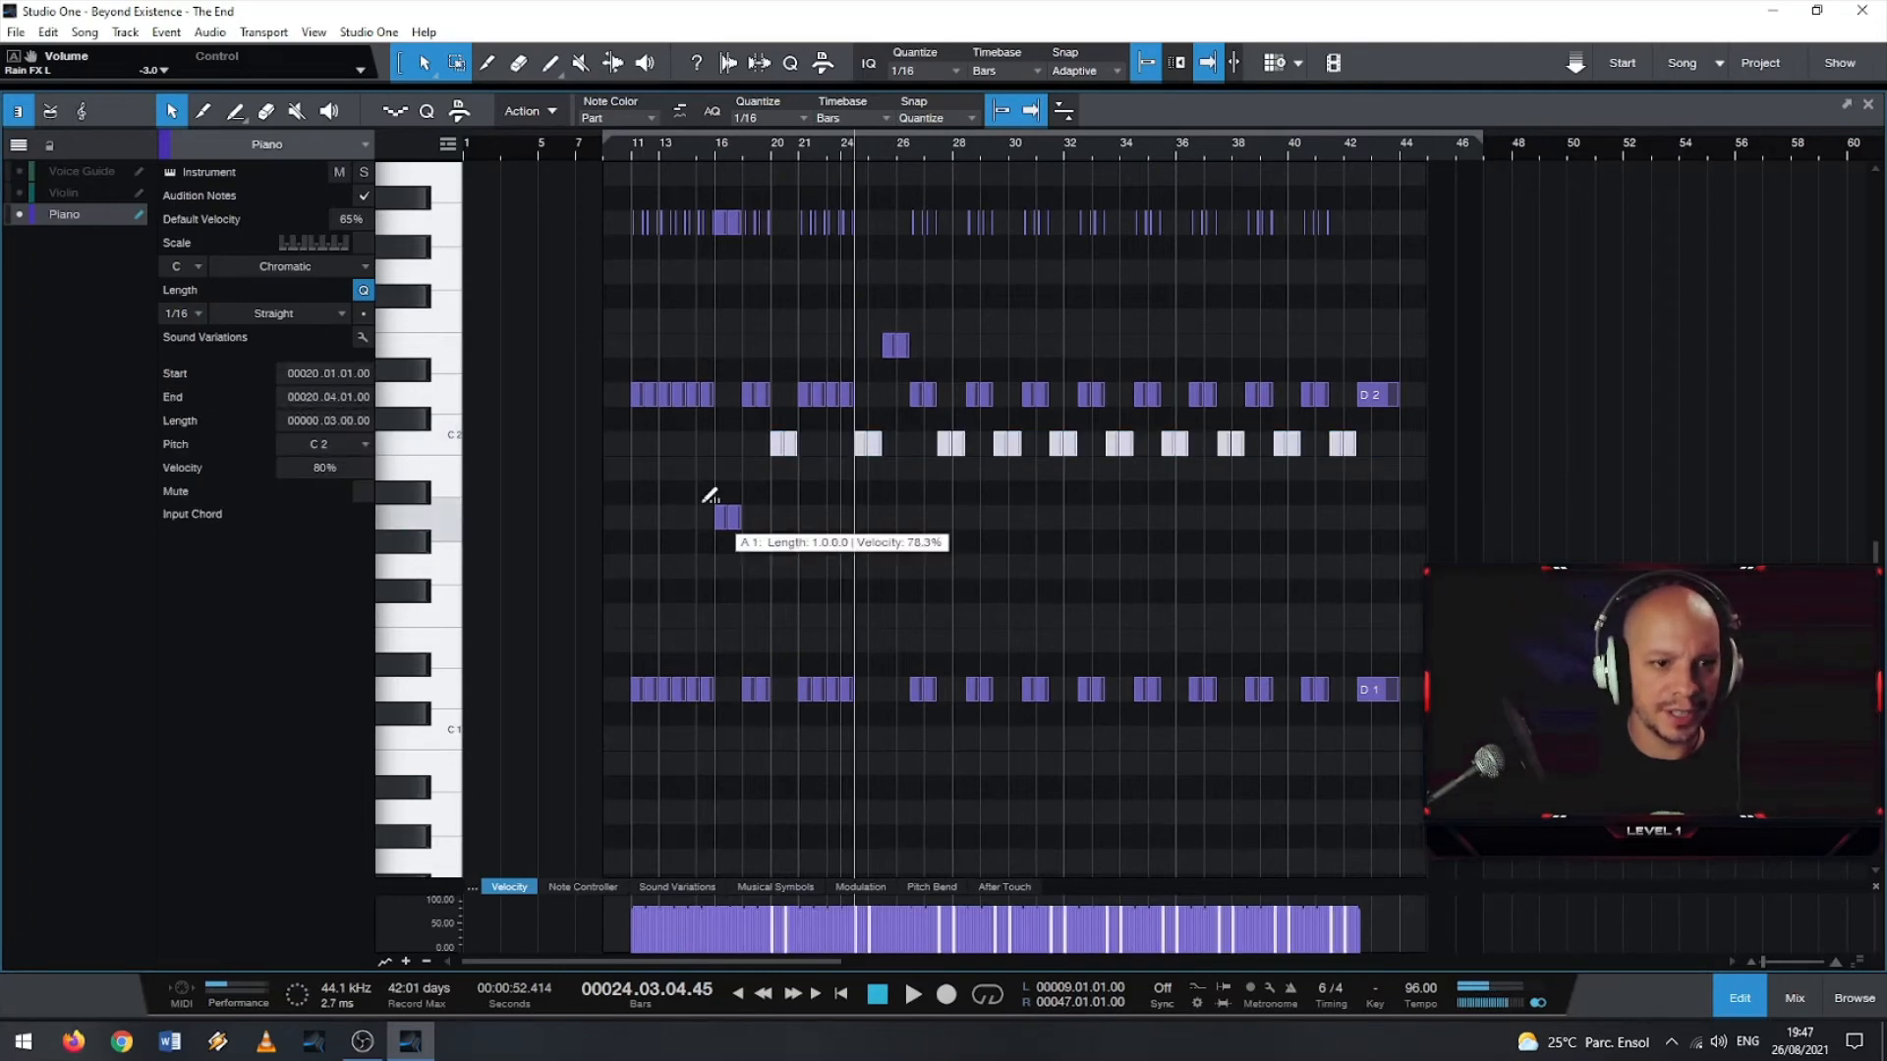
scroll(669, 511, "up", 3)
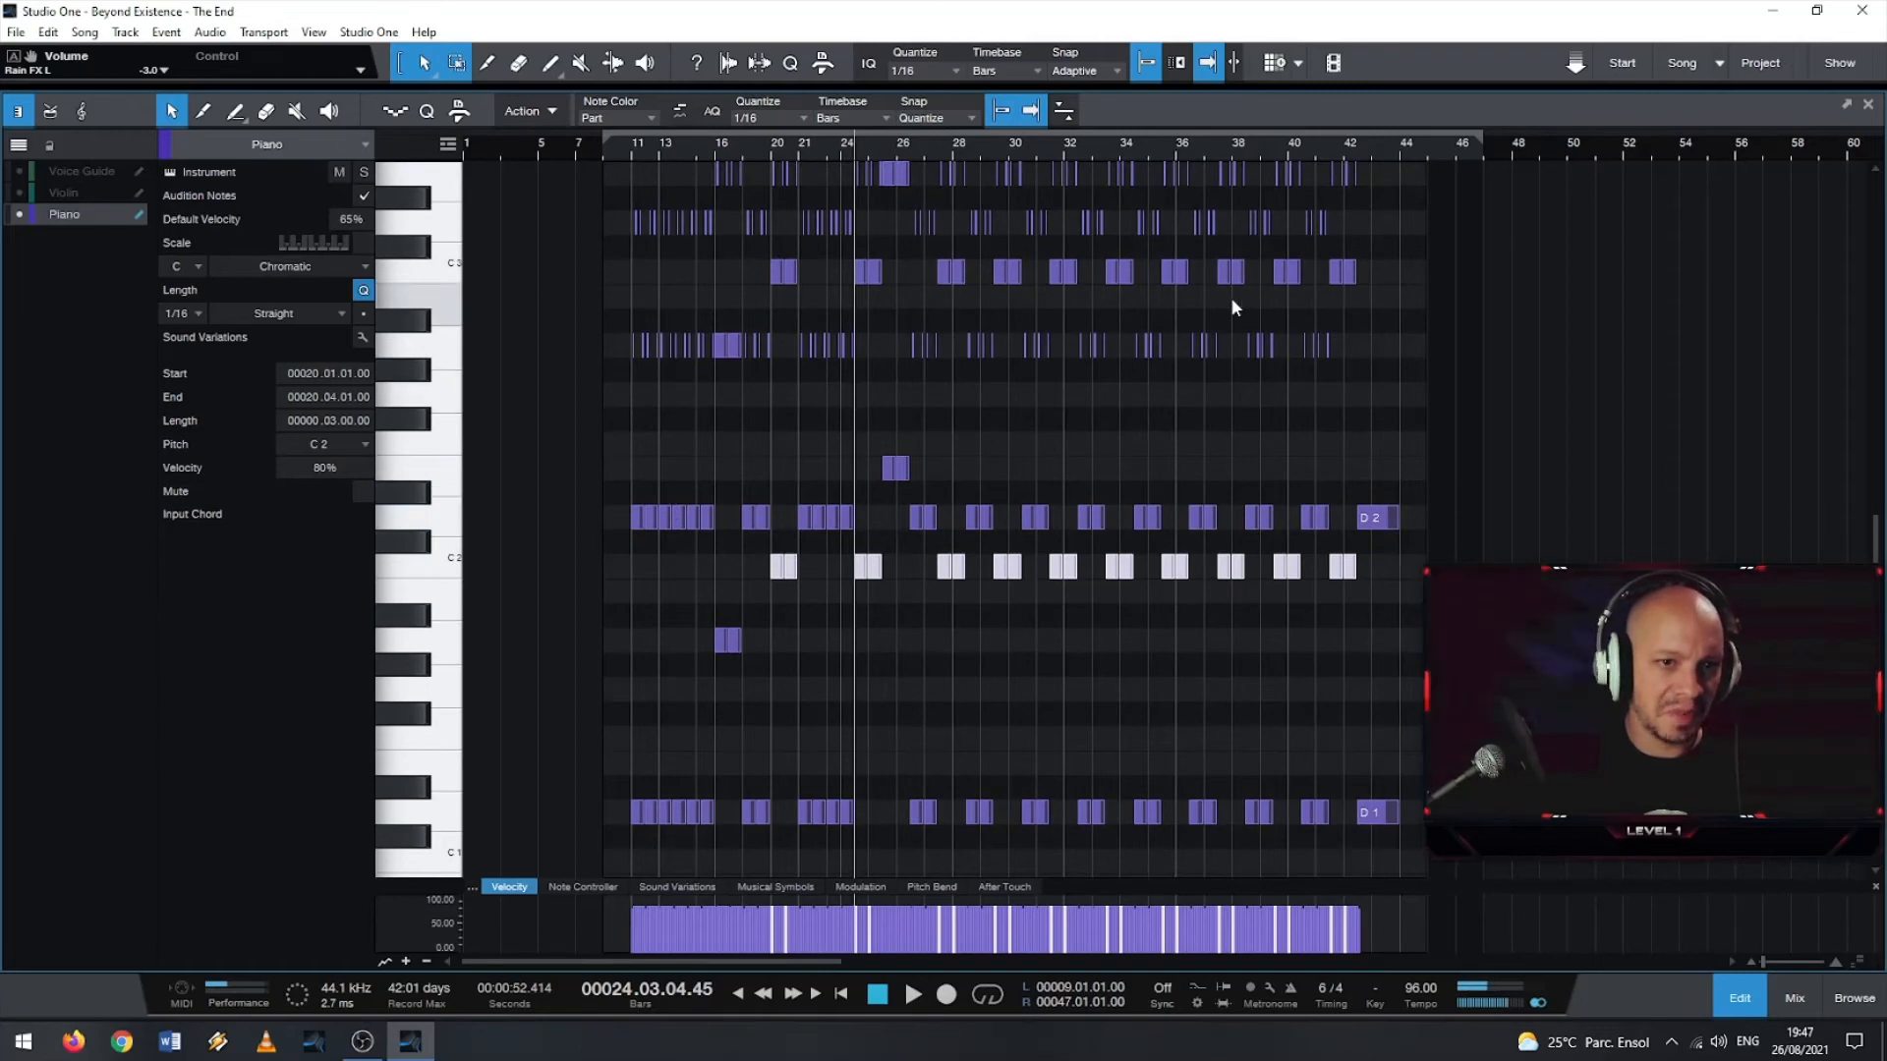
scroll(1278, 285, "up", 1)
left_click_drag(1370, 280, 1207, 210)
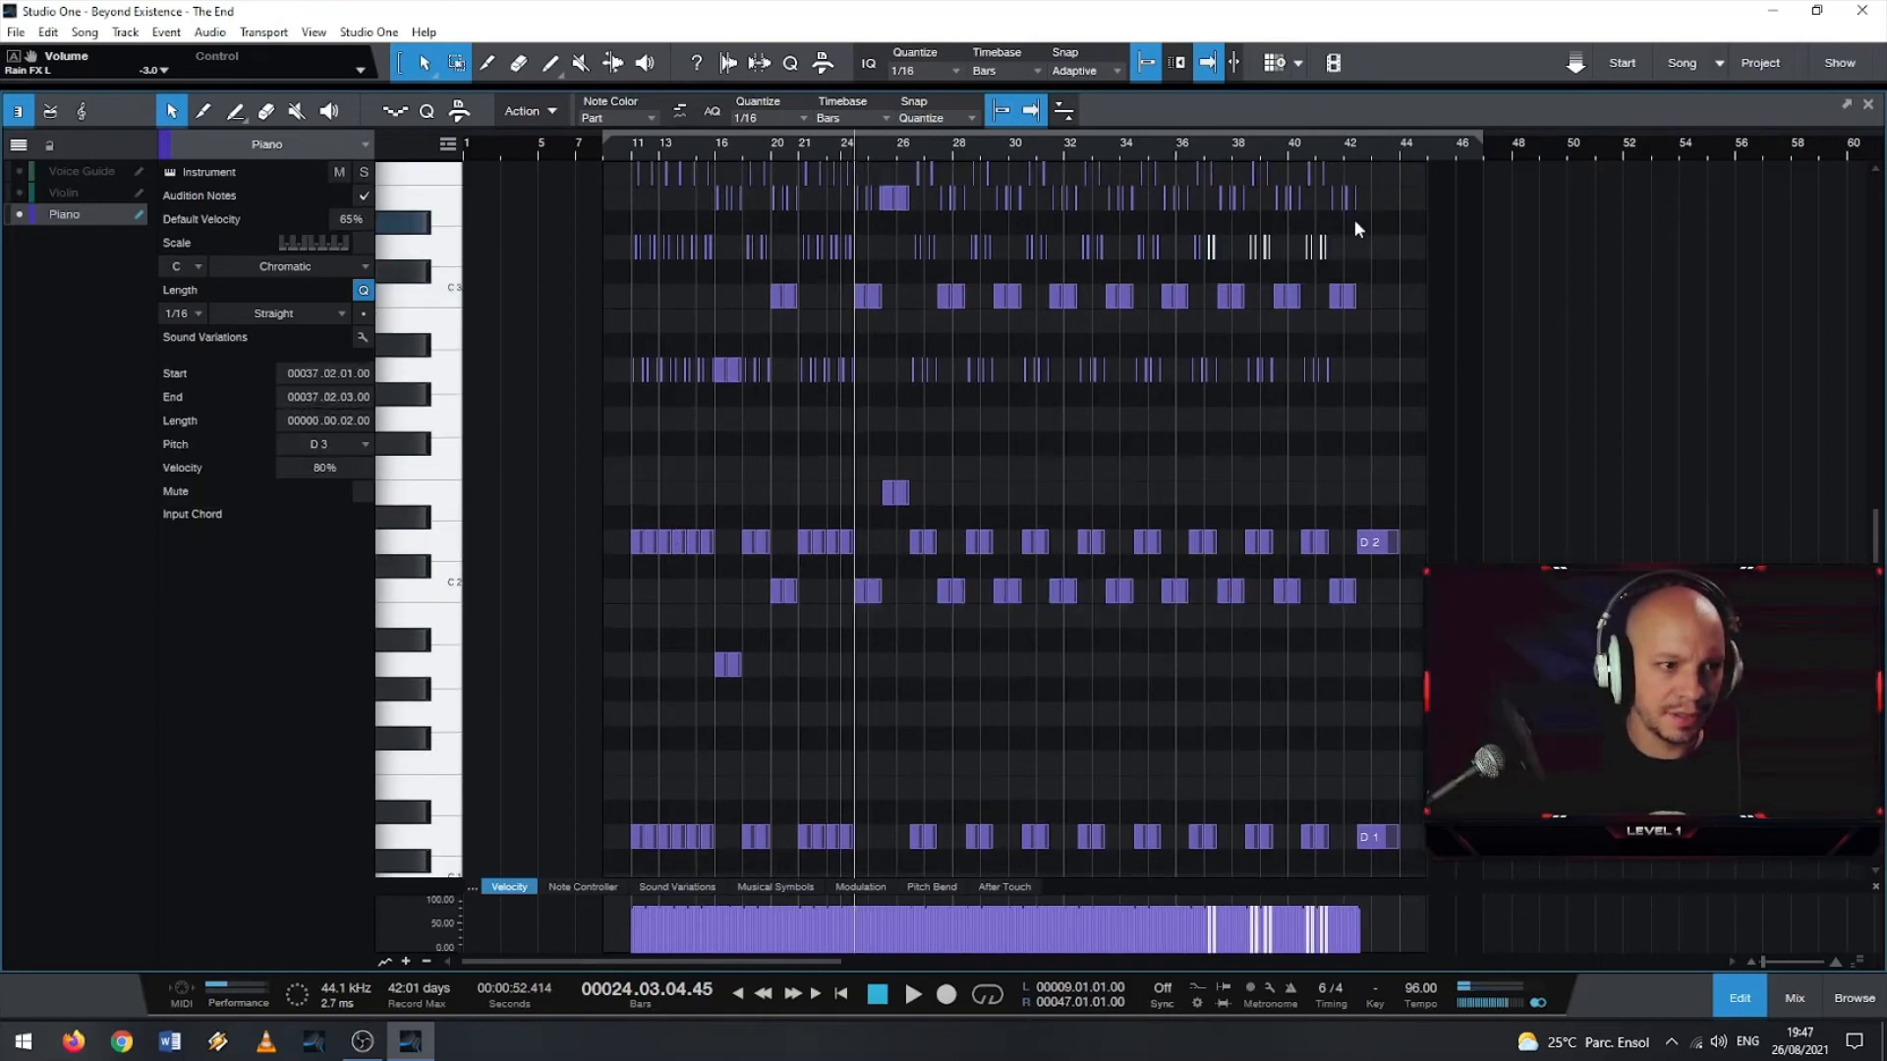
scroll(1396, 260, "up", 2)
left_click(1394, 291)
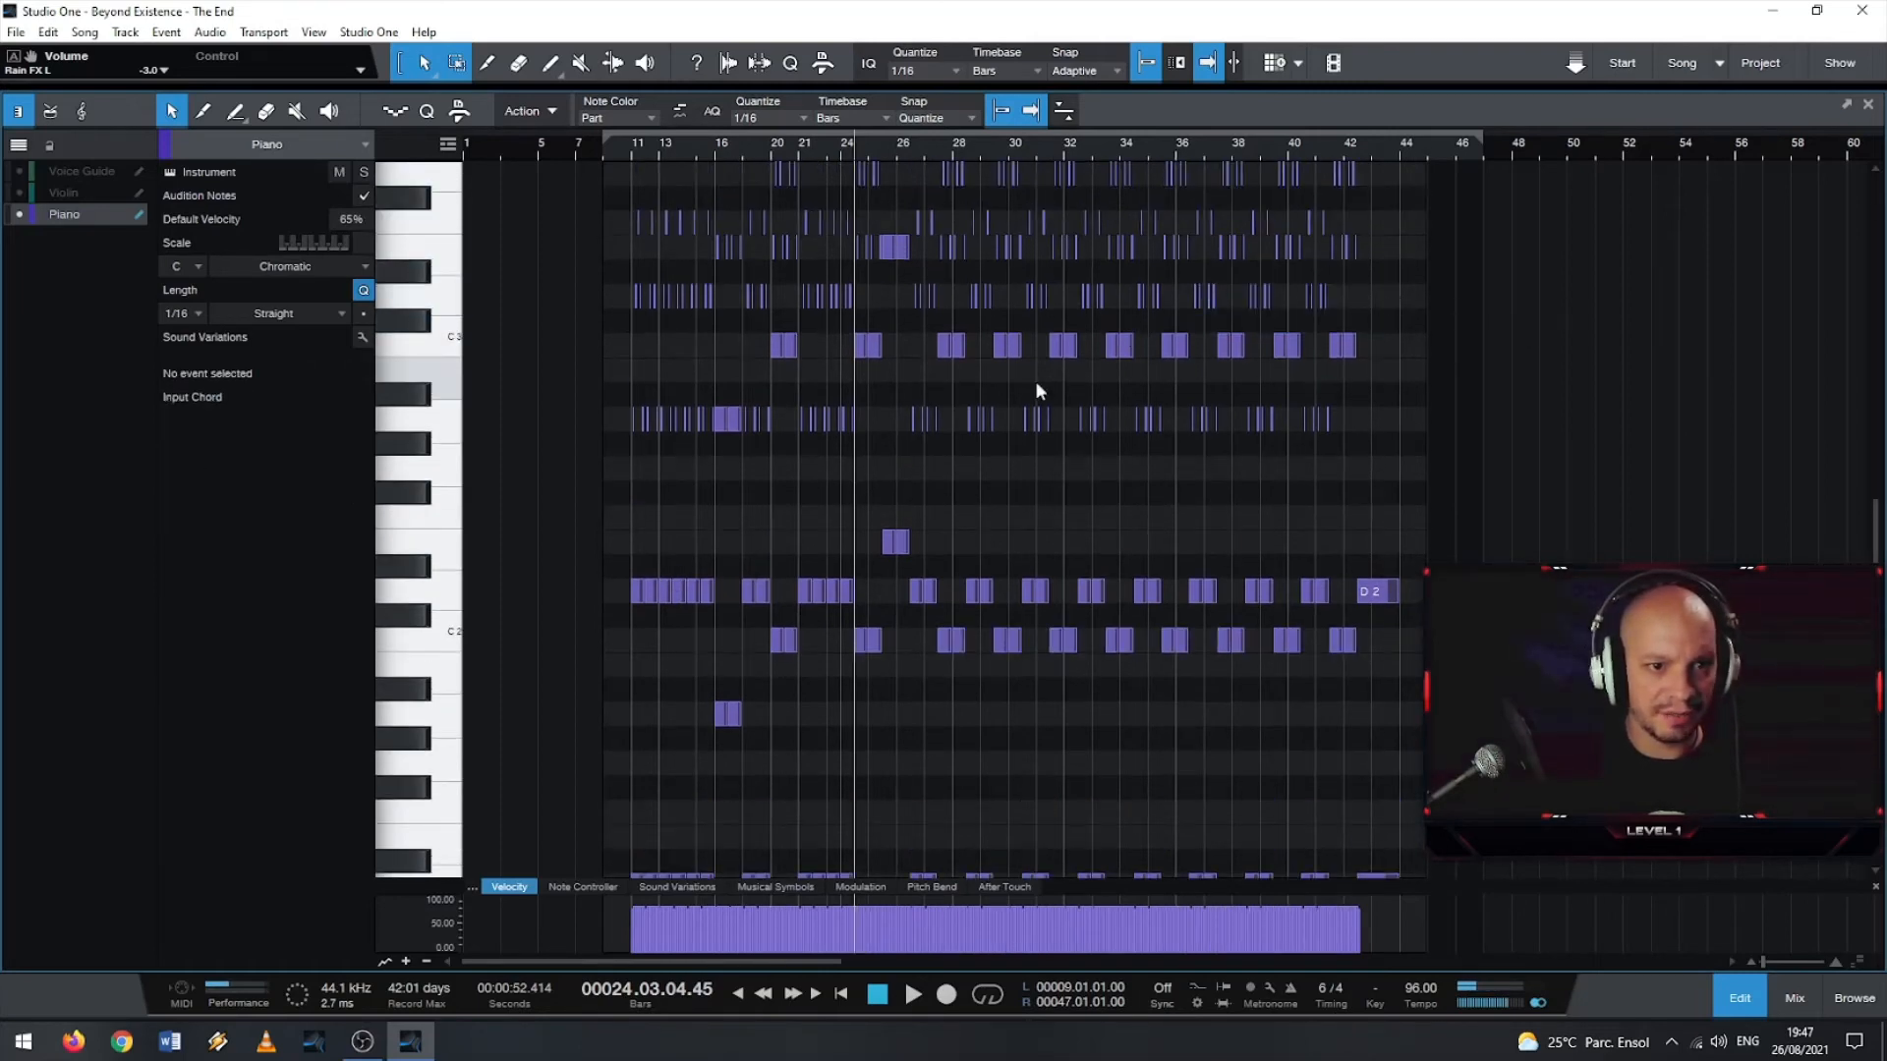
scroll(1033, 386, "down", 4)
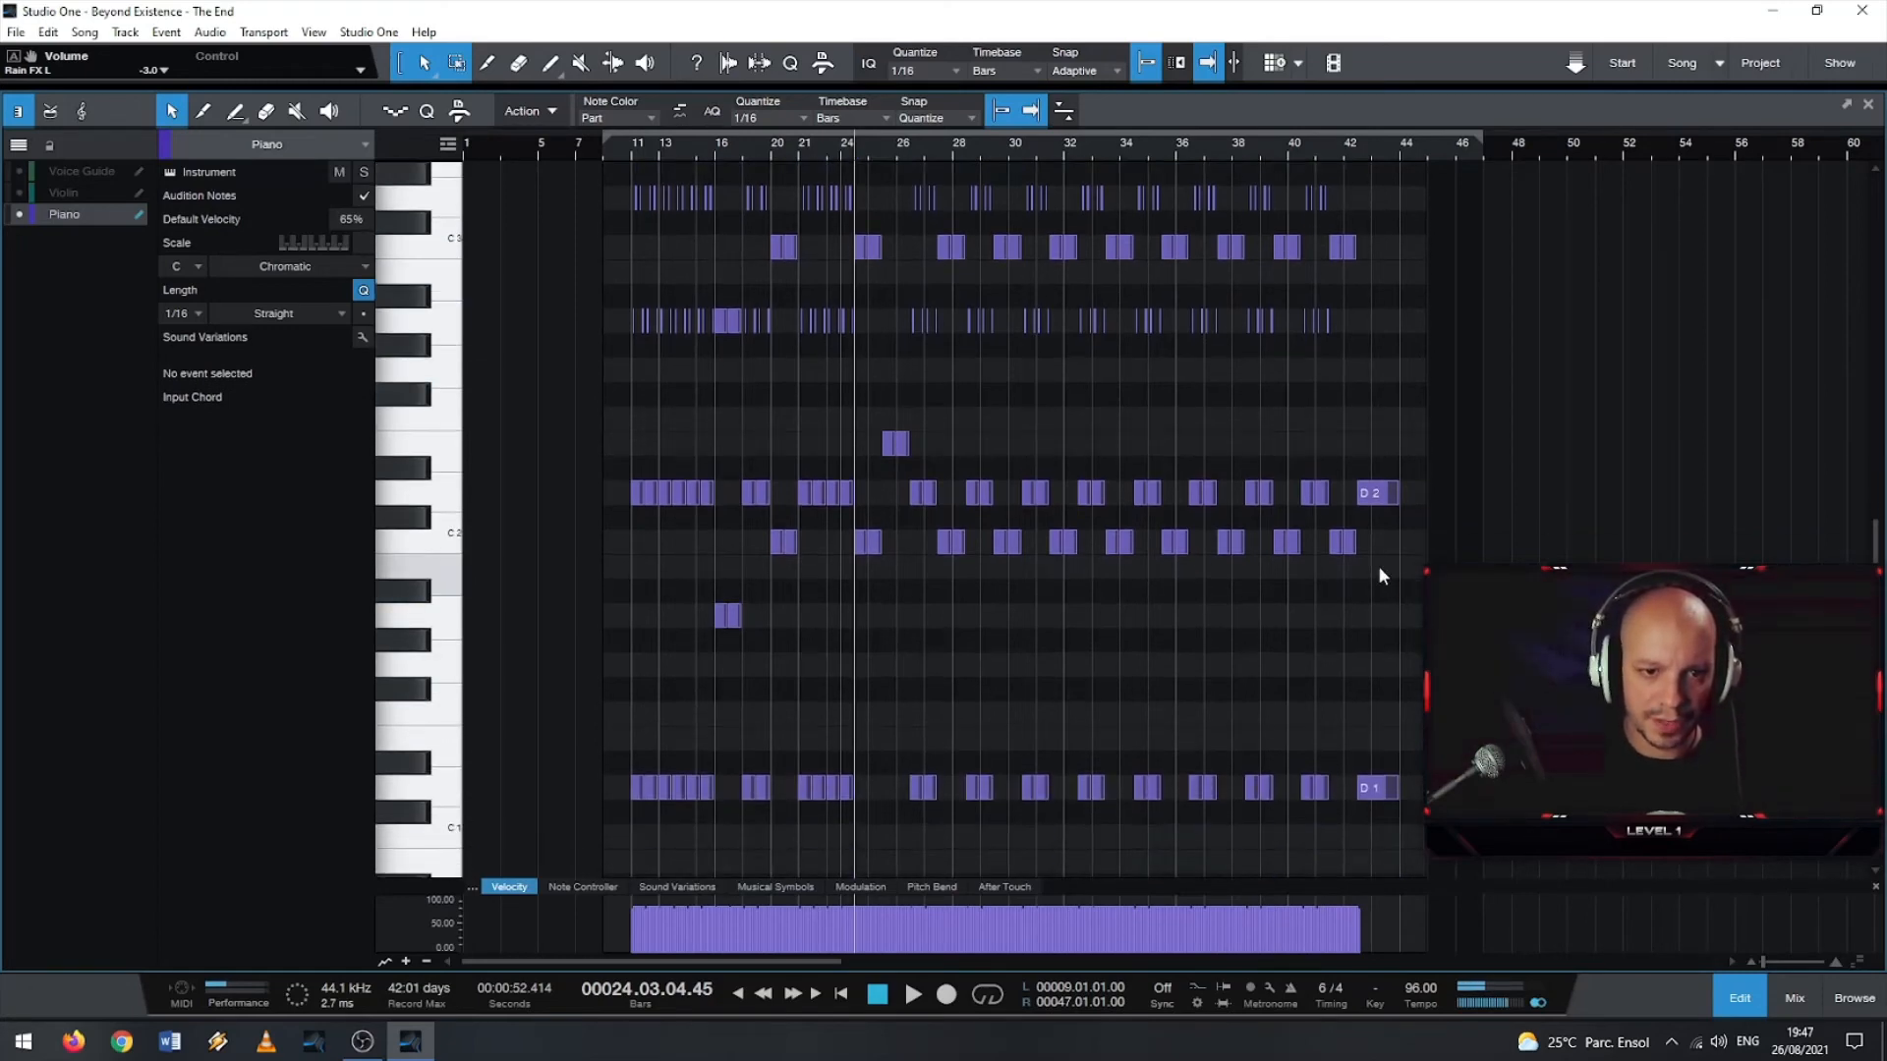
- Select all the C2 notes, the A1 notes at bar 16 and the E2 notes near bar 26, and set their velocity to 70%
left_click_drag(1386, 562, 714, 546)
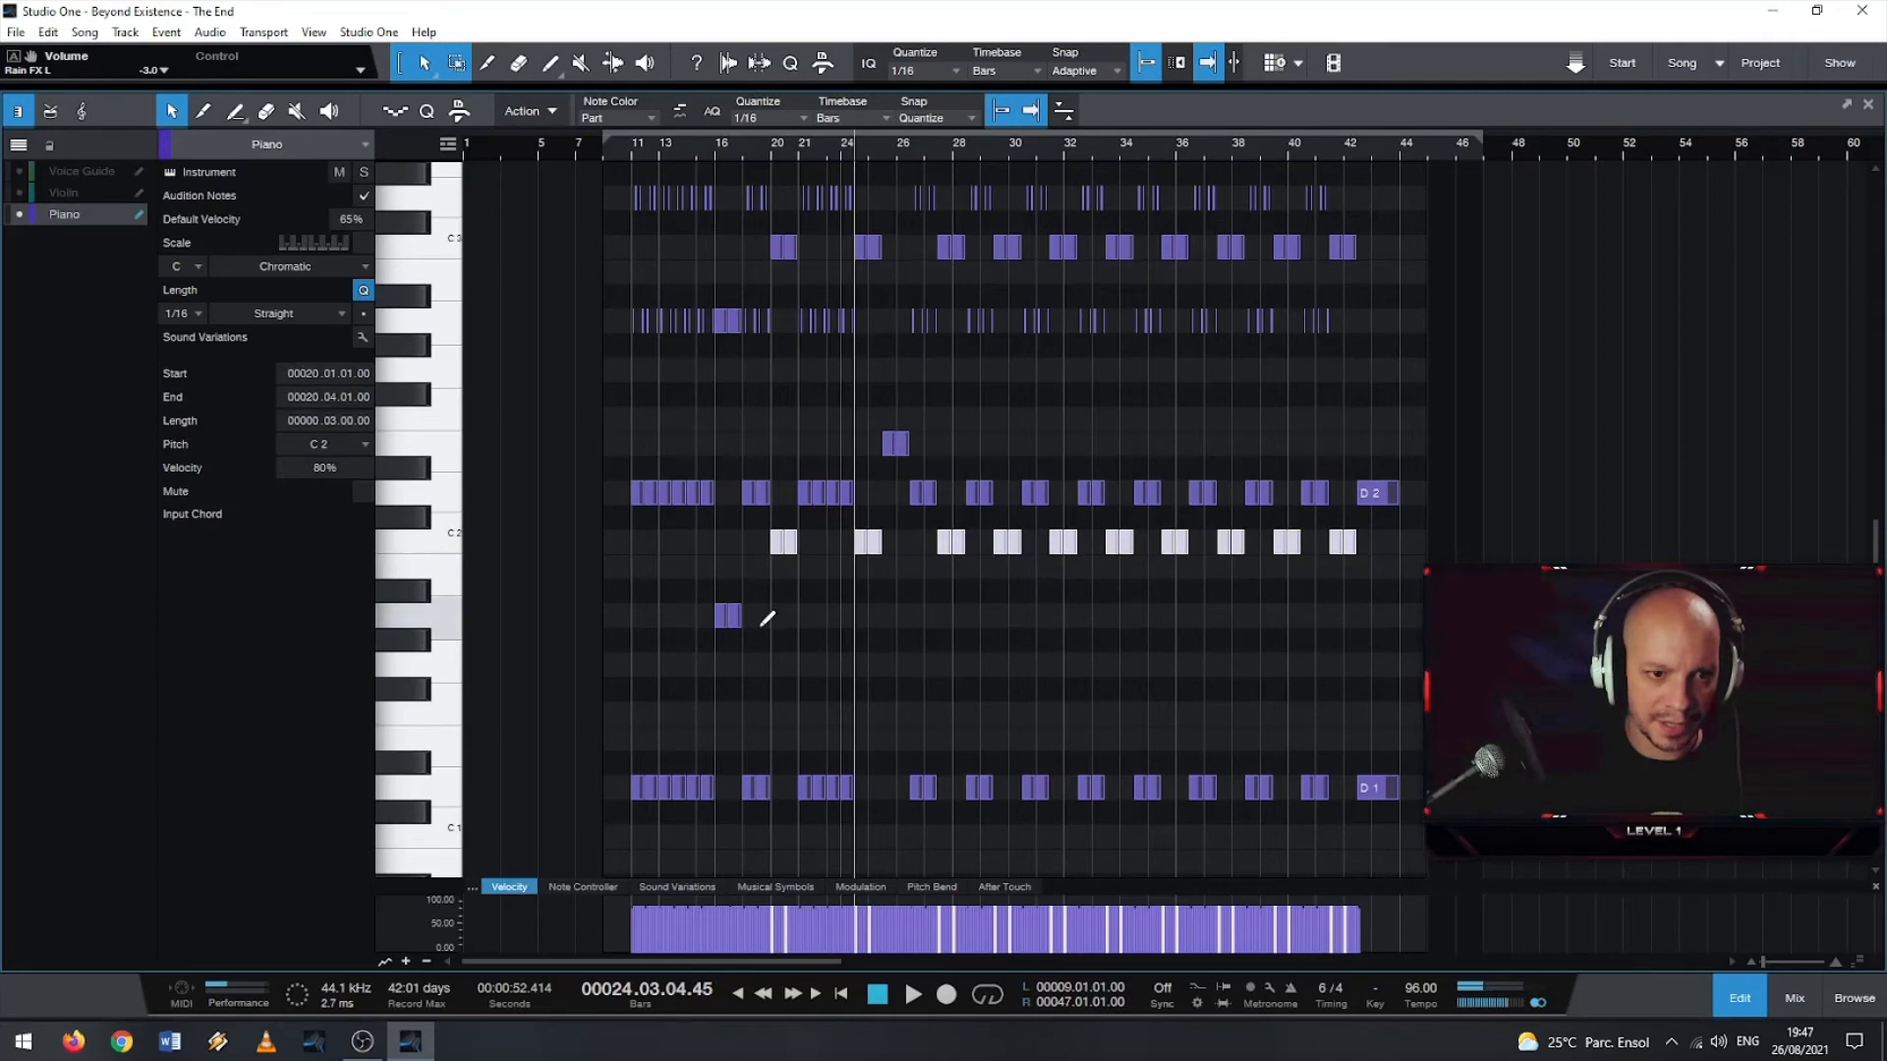
left_click_drag(646, 760, 724, 812)
left_click_drag(692, 688, 1401, 535)
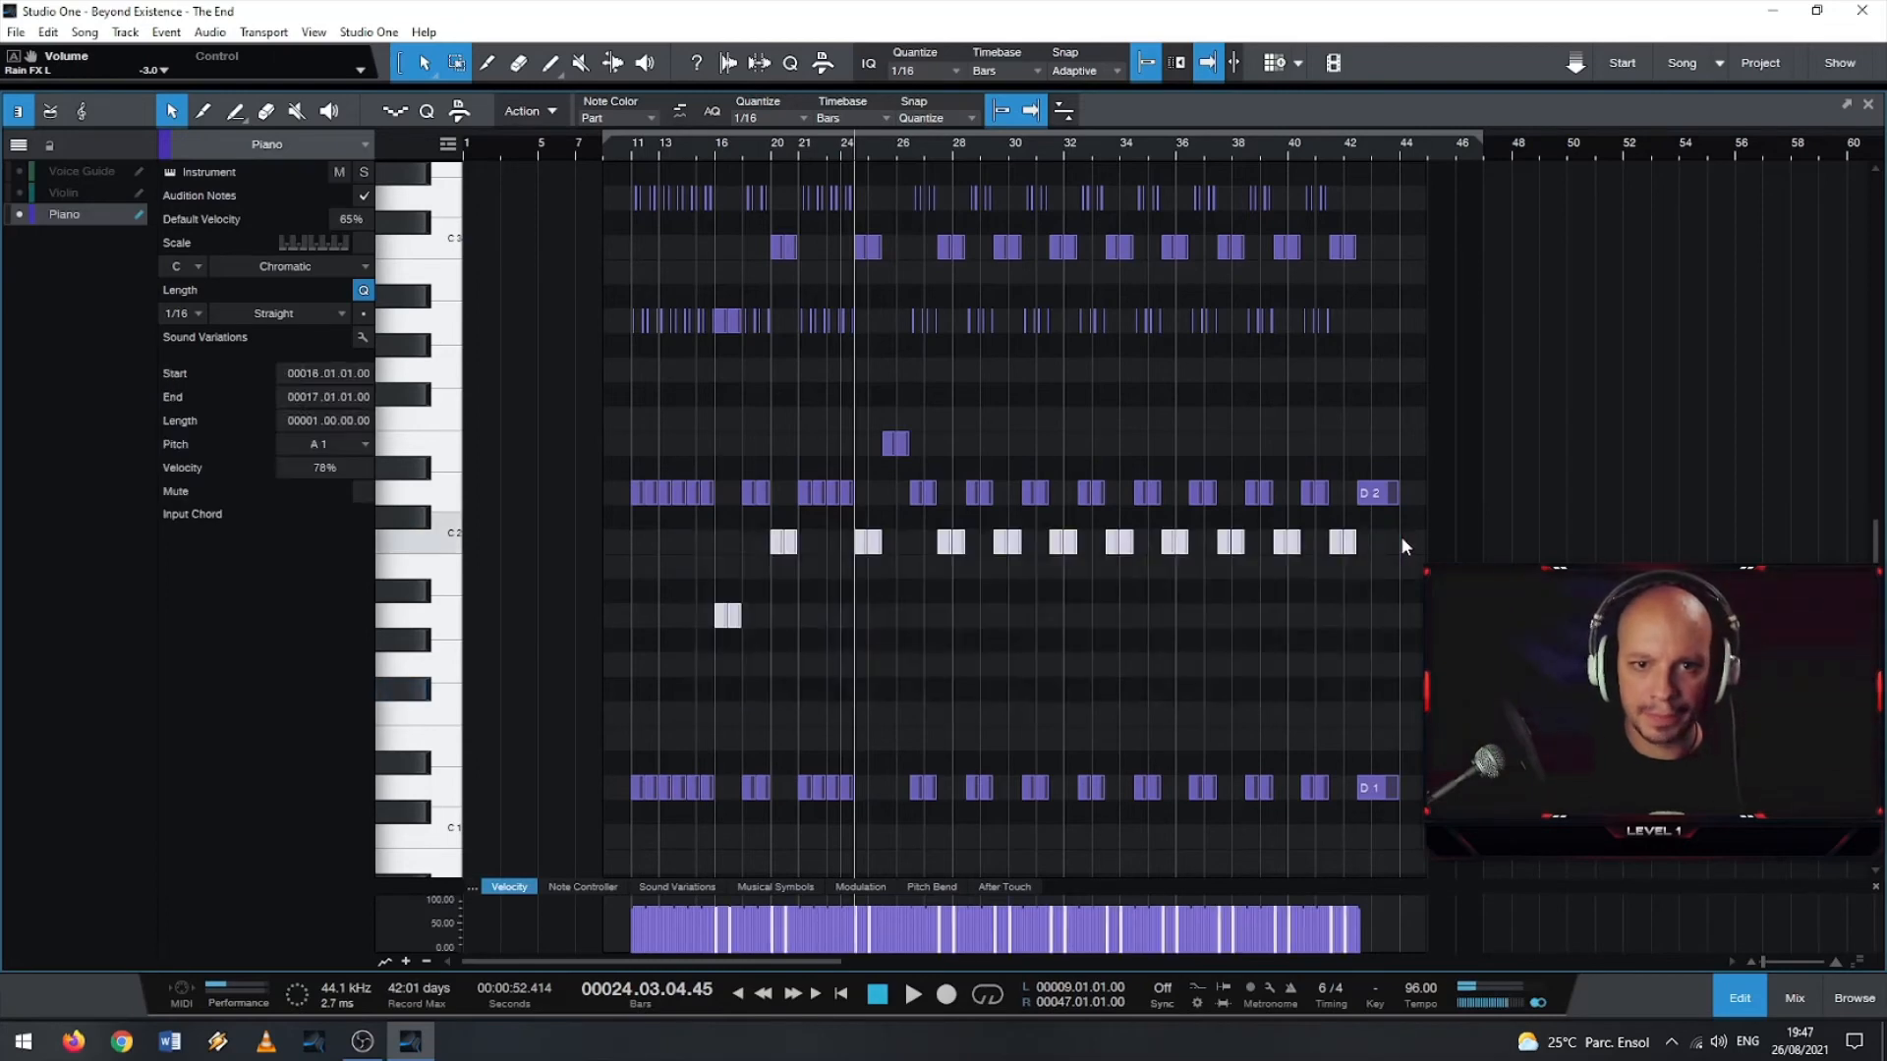
scroll(1385, 551, "up", 3)
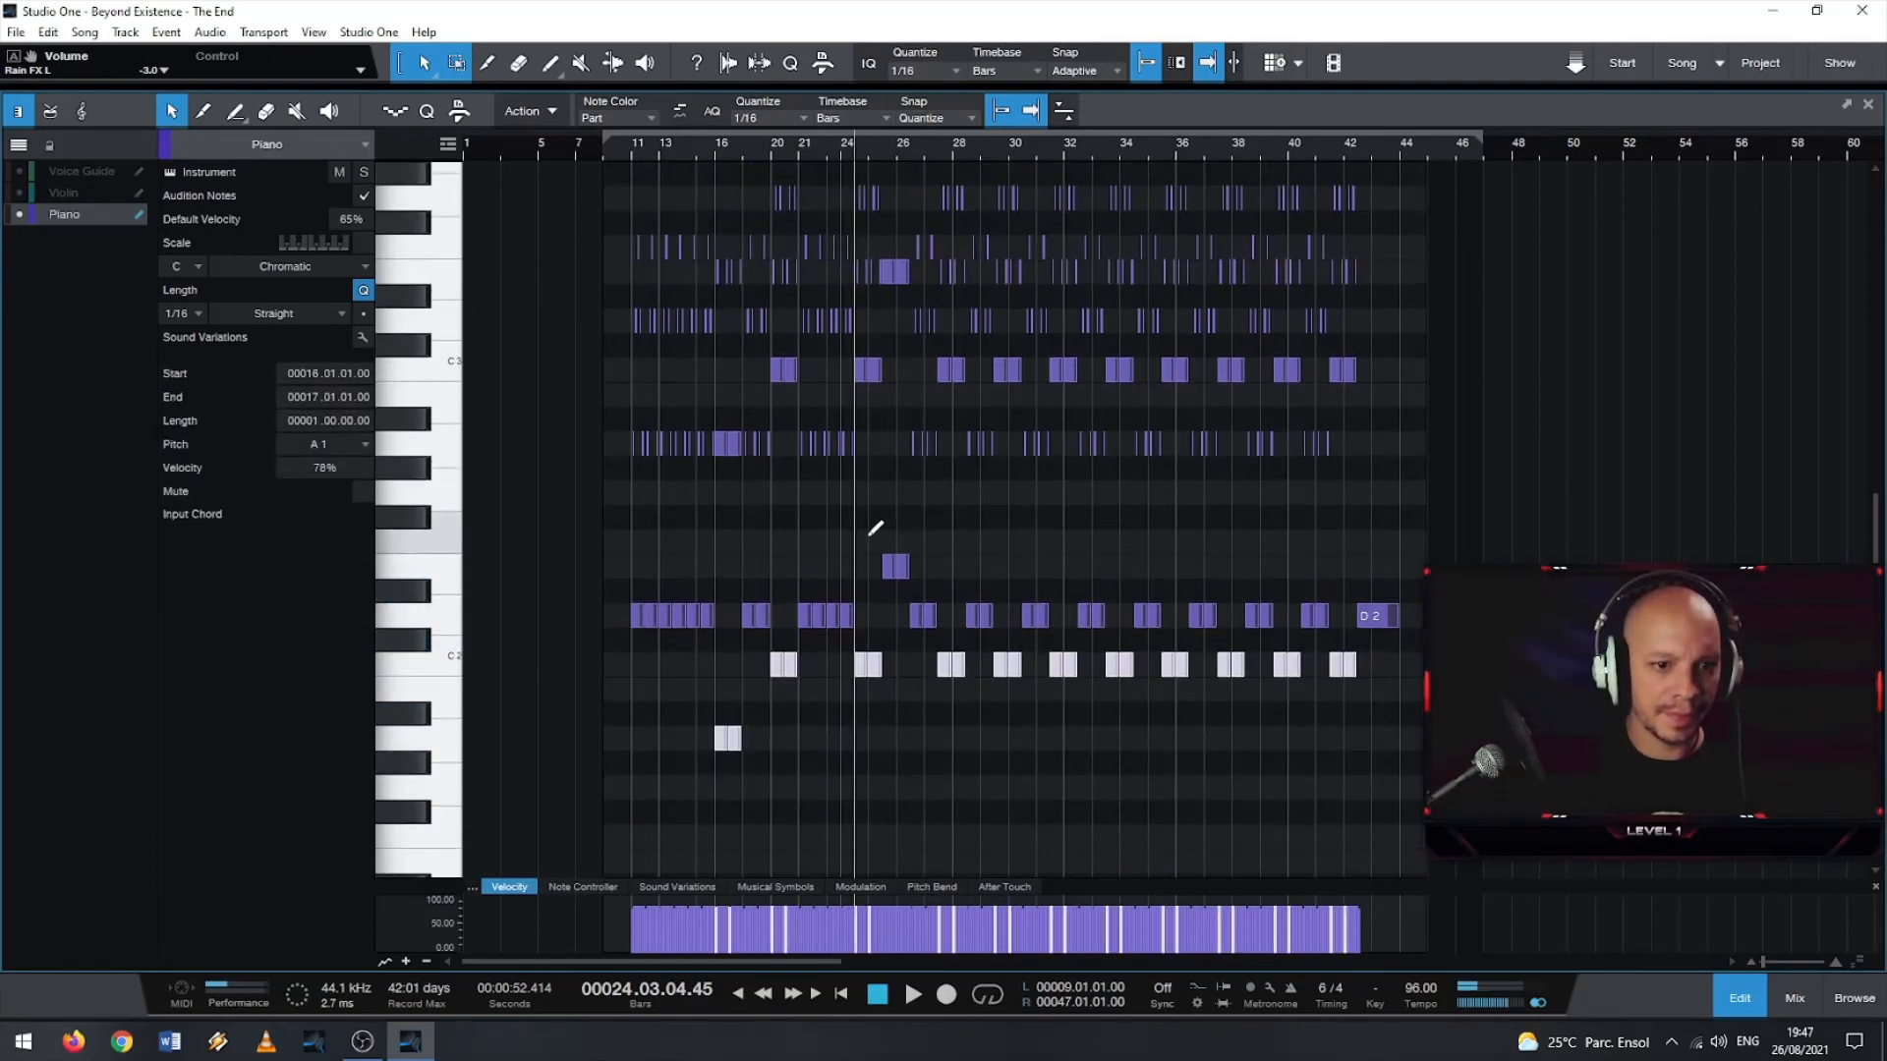
left_click_drag(867, 533, 918, 586)
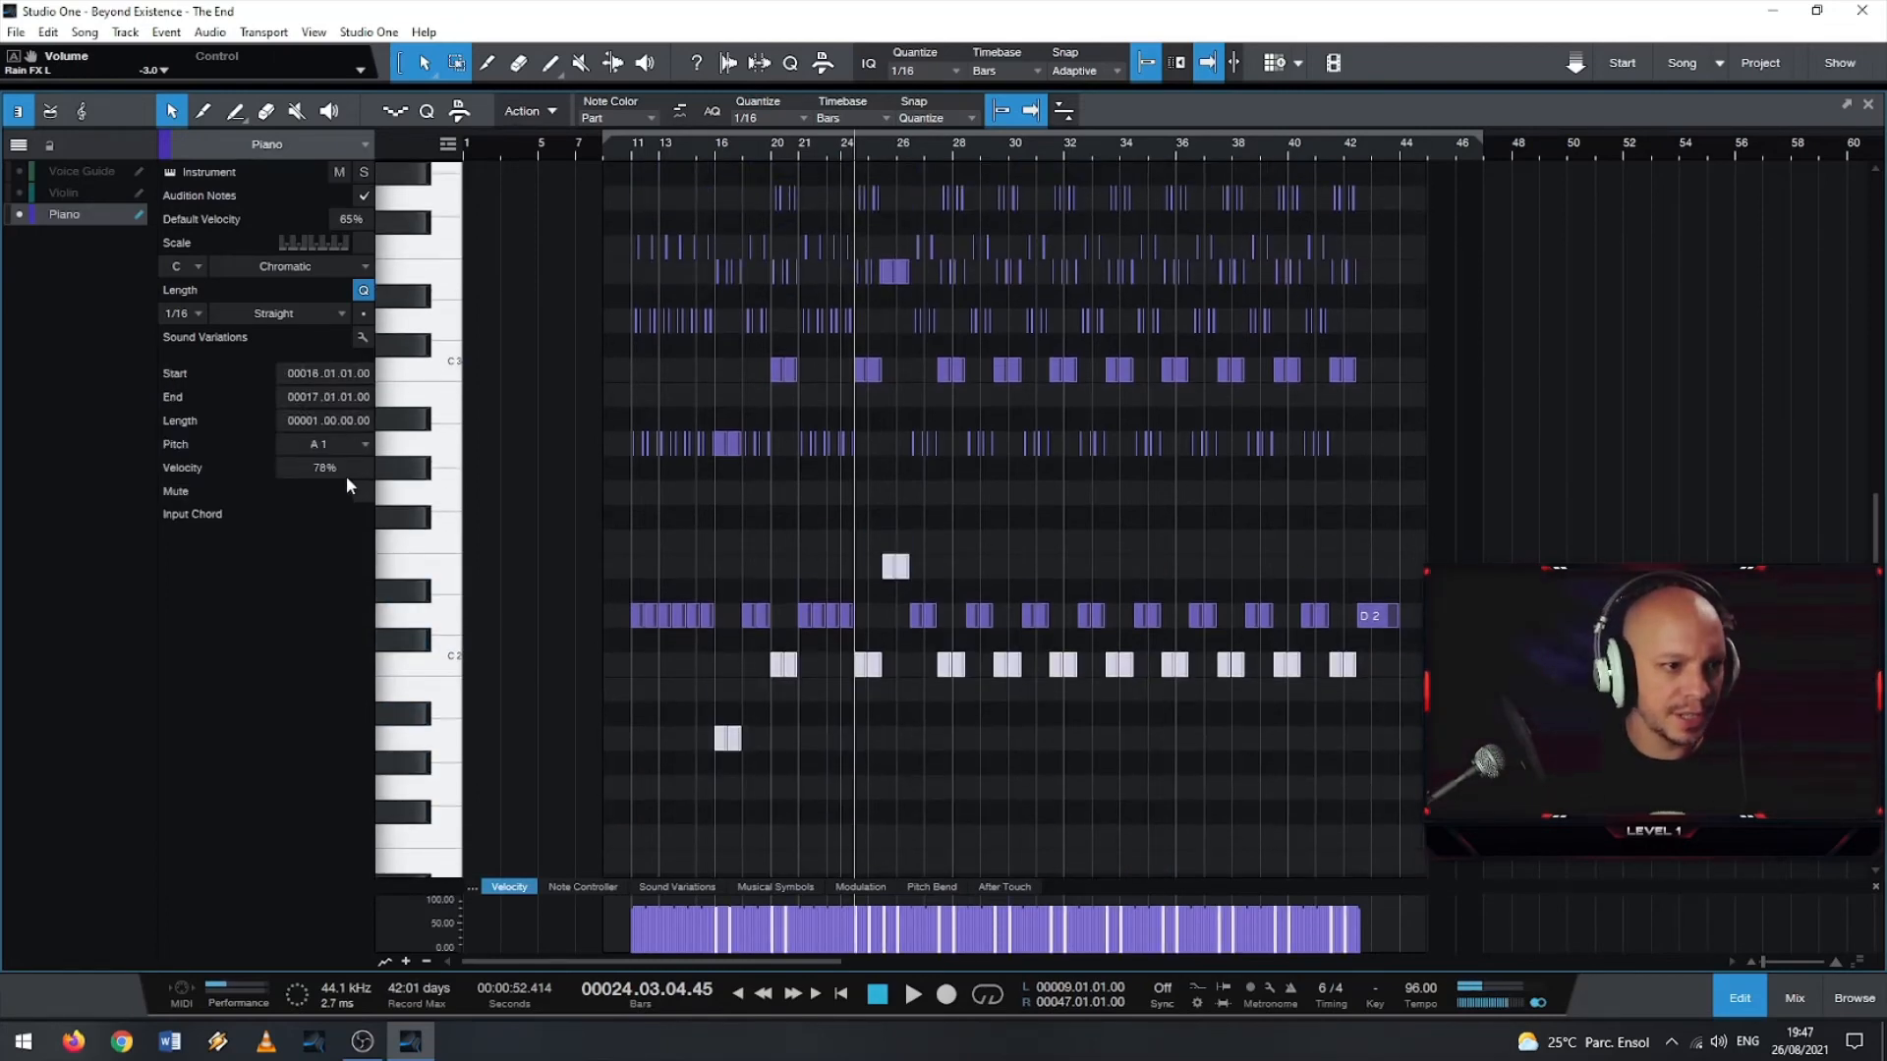
type("70")
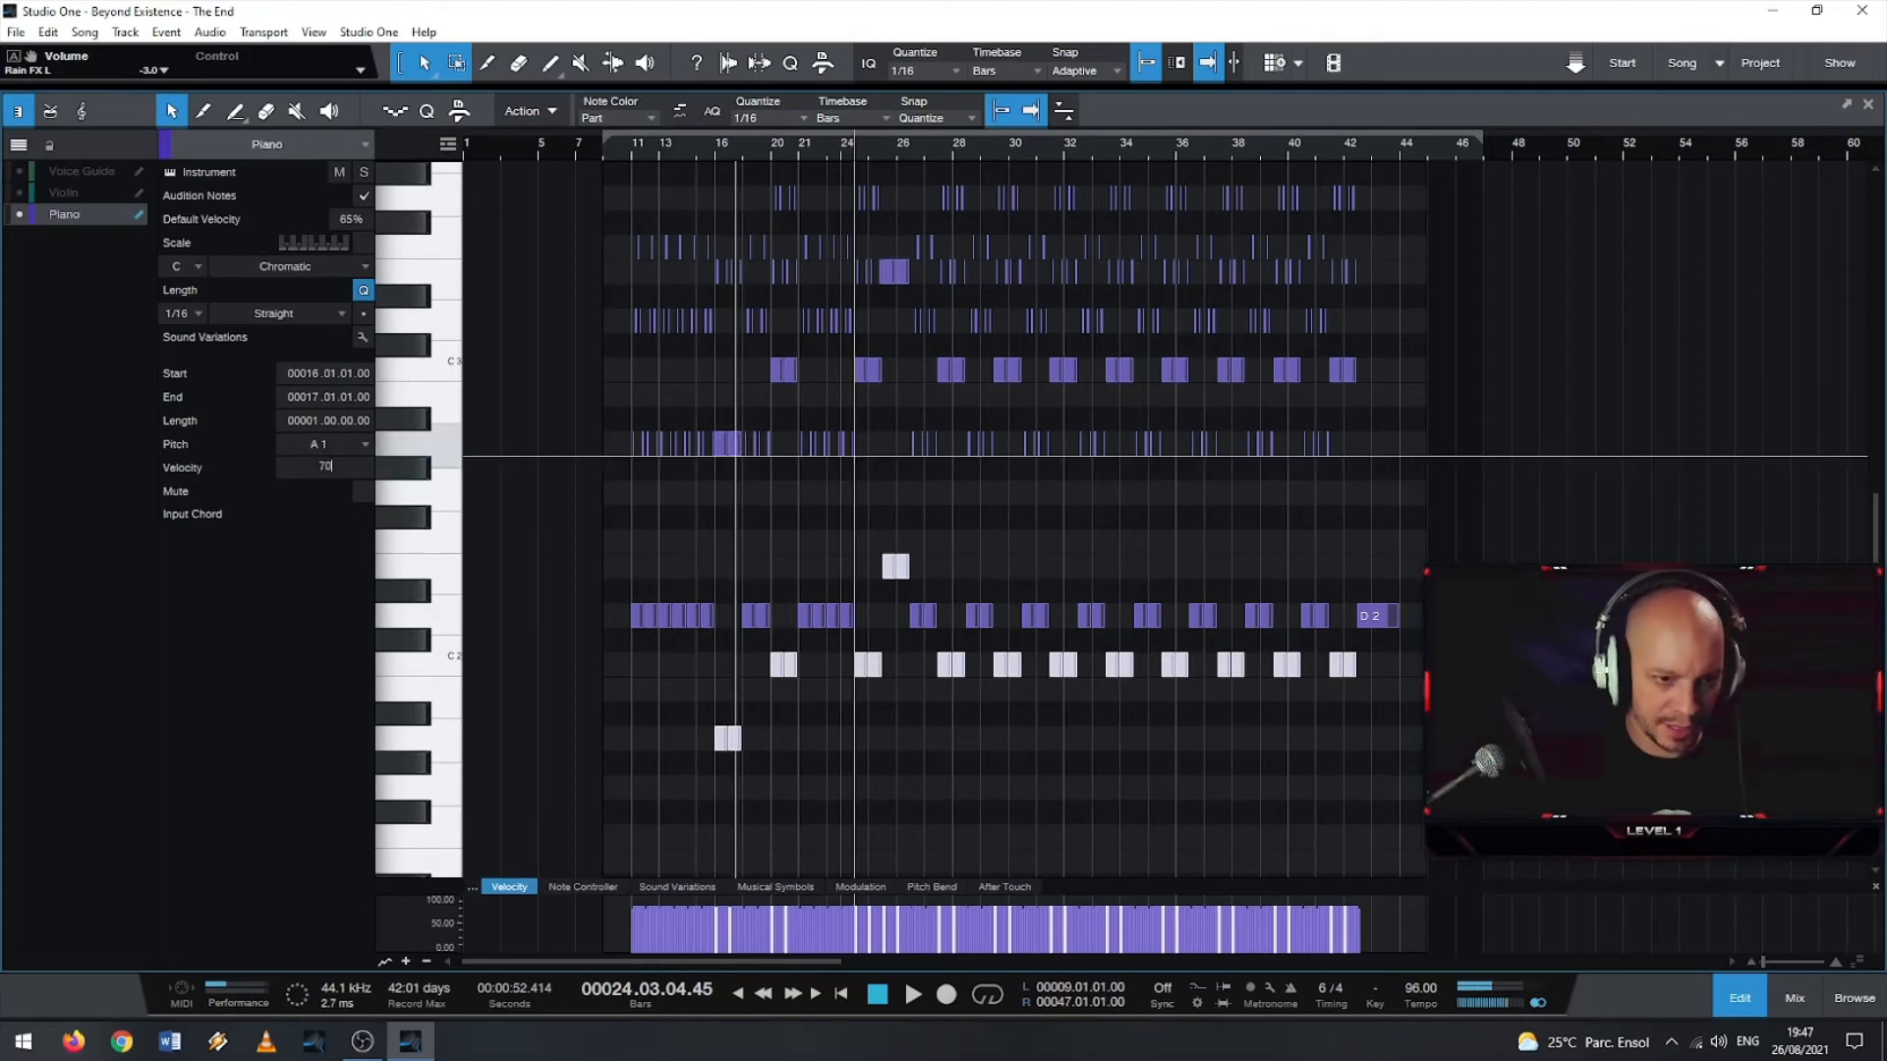
key("Return")
- Select the D2 and C3 notes plus the long A2 notes at bar 16 and E3 notes near bar 26, and set velocity to 75%
scroll(839, 493, "up", 1)
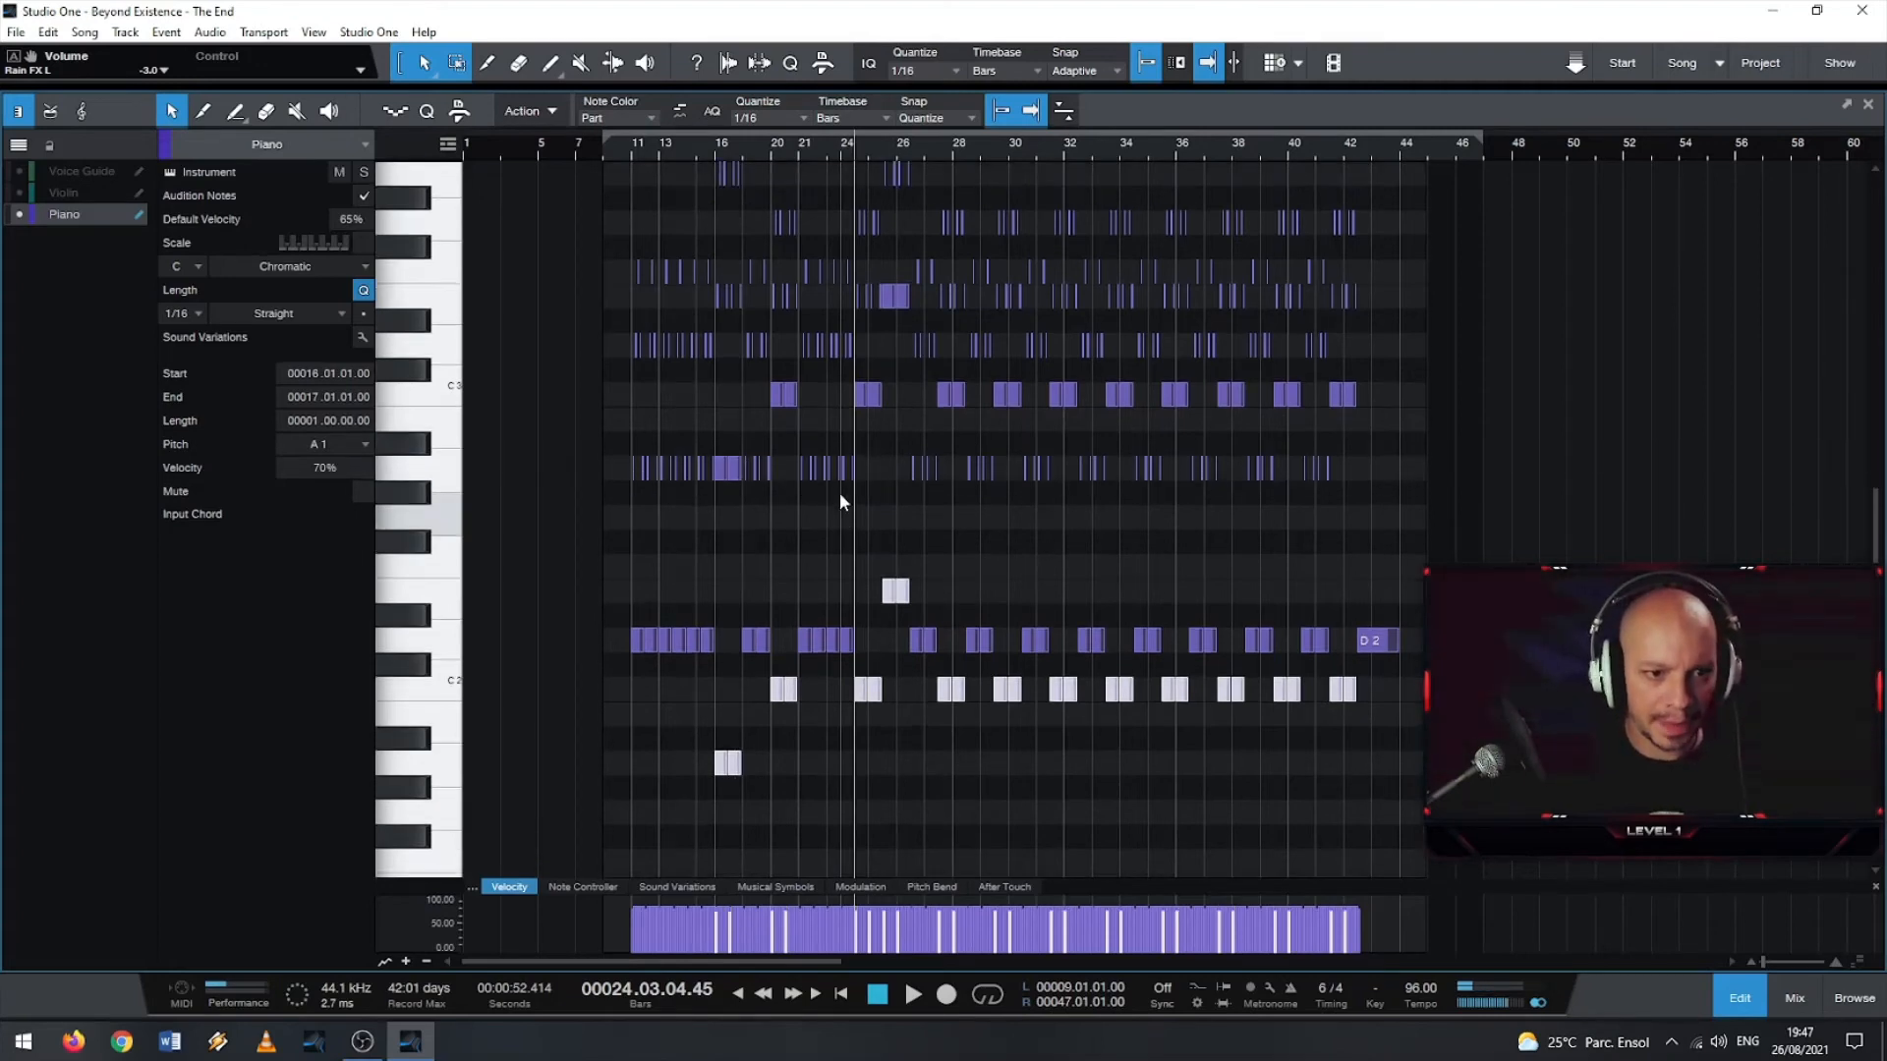
scroll(840, 494, "down", 1)
left_click_drag(616, 557, 912, 629)
left_click(633, 598)
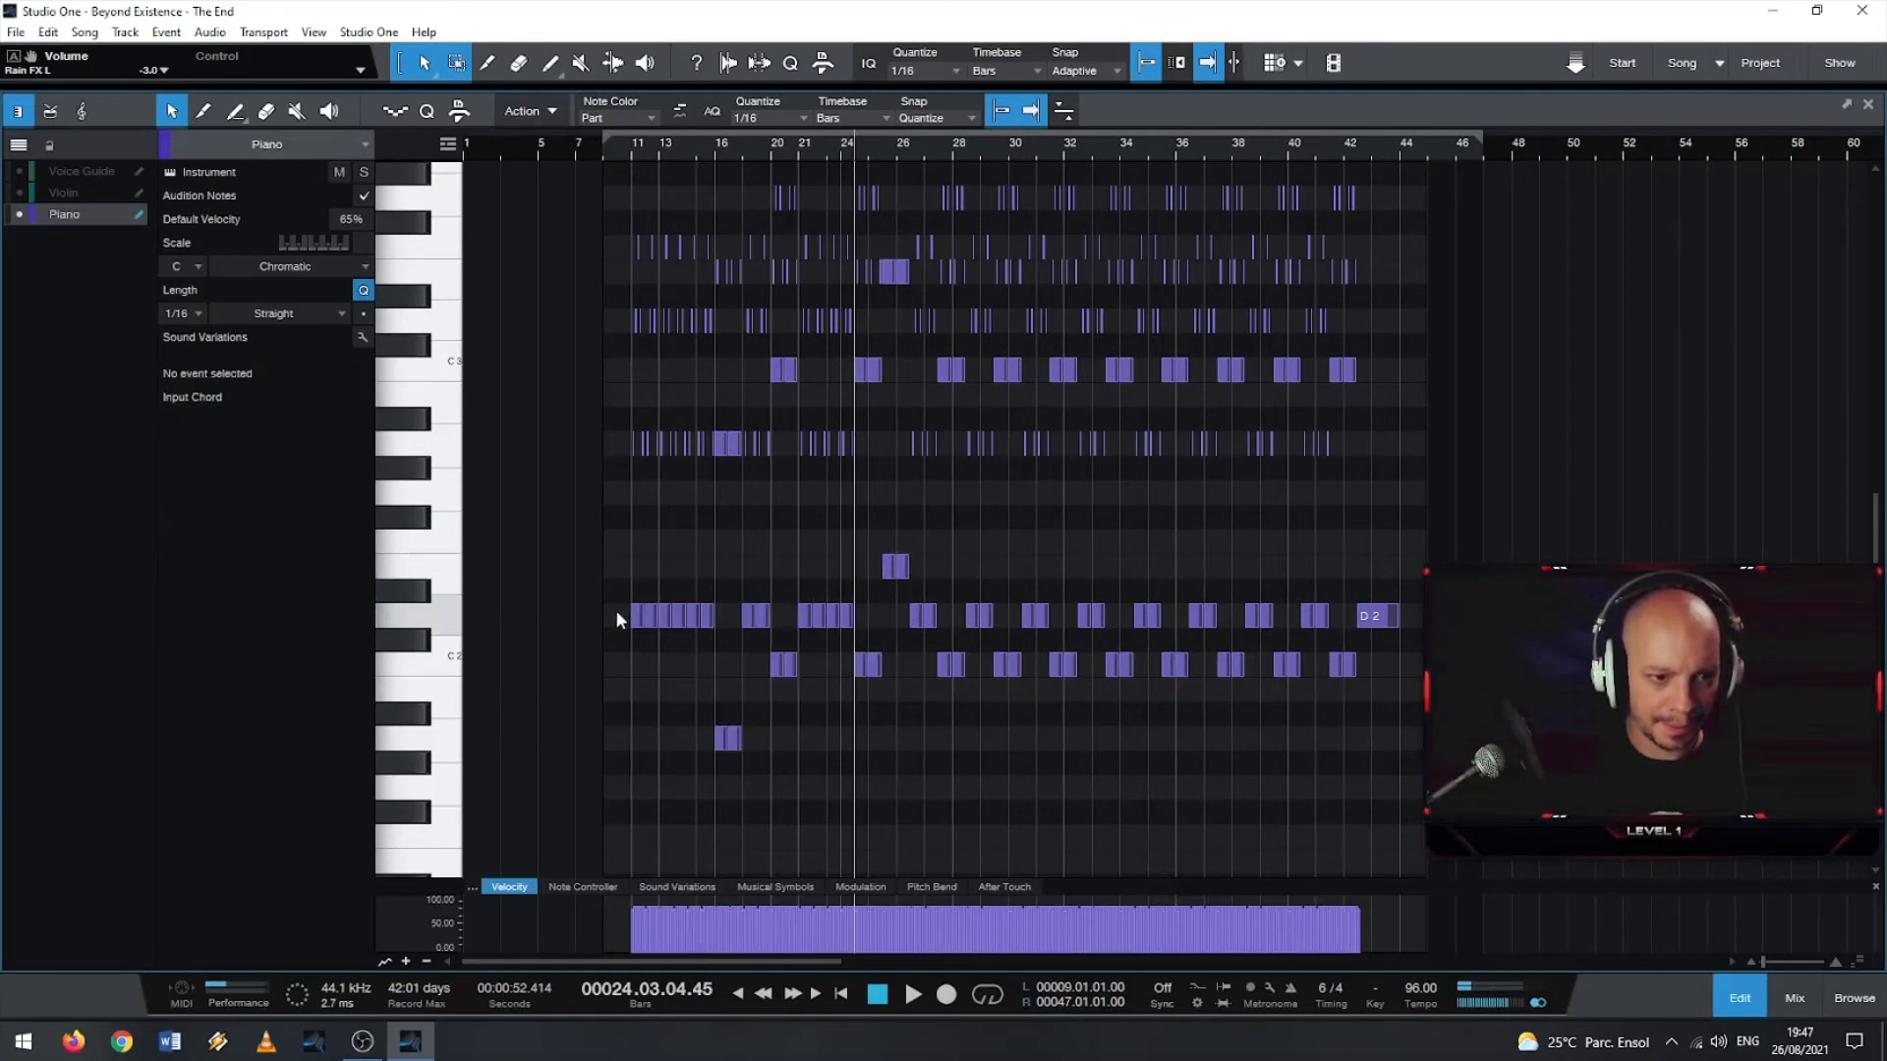
left_click_drag(616, 611, 1411, 617)
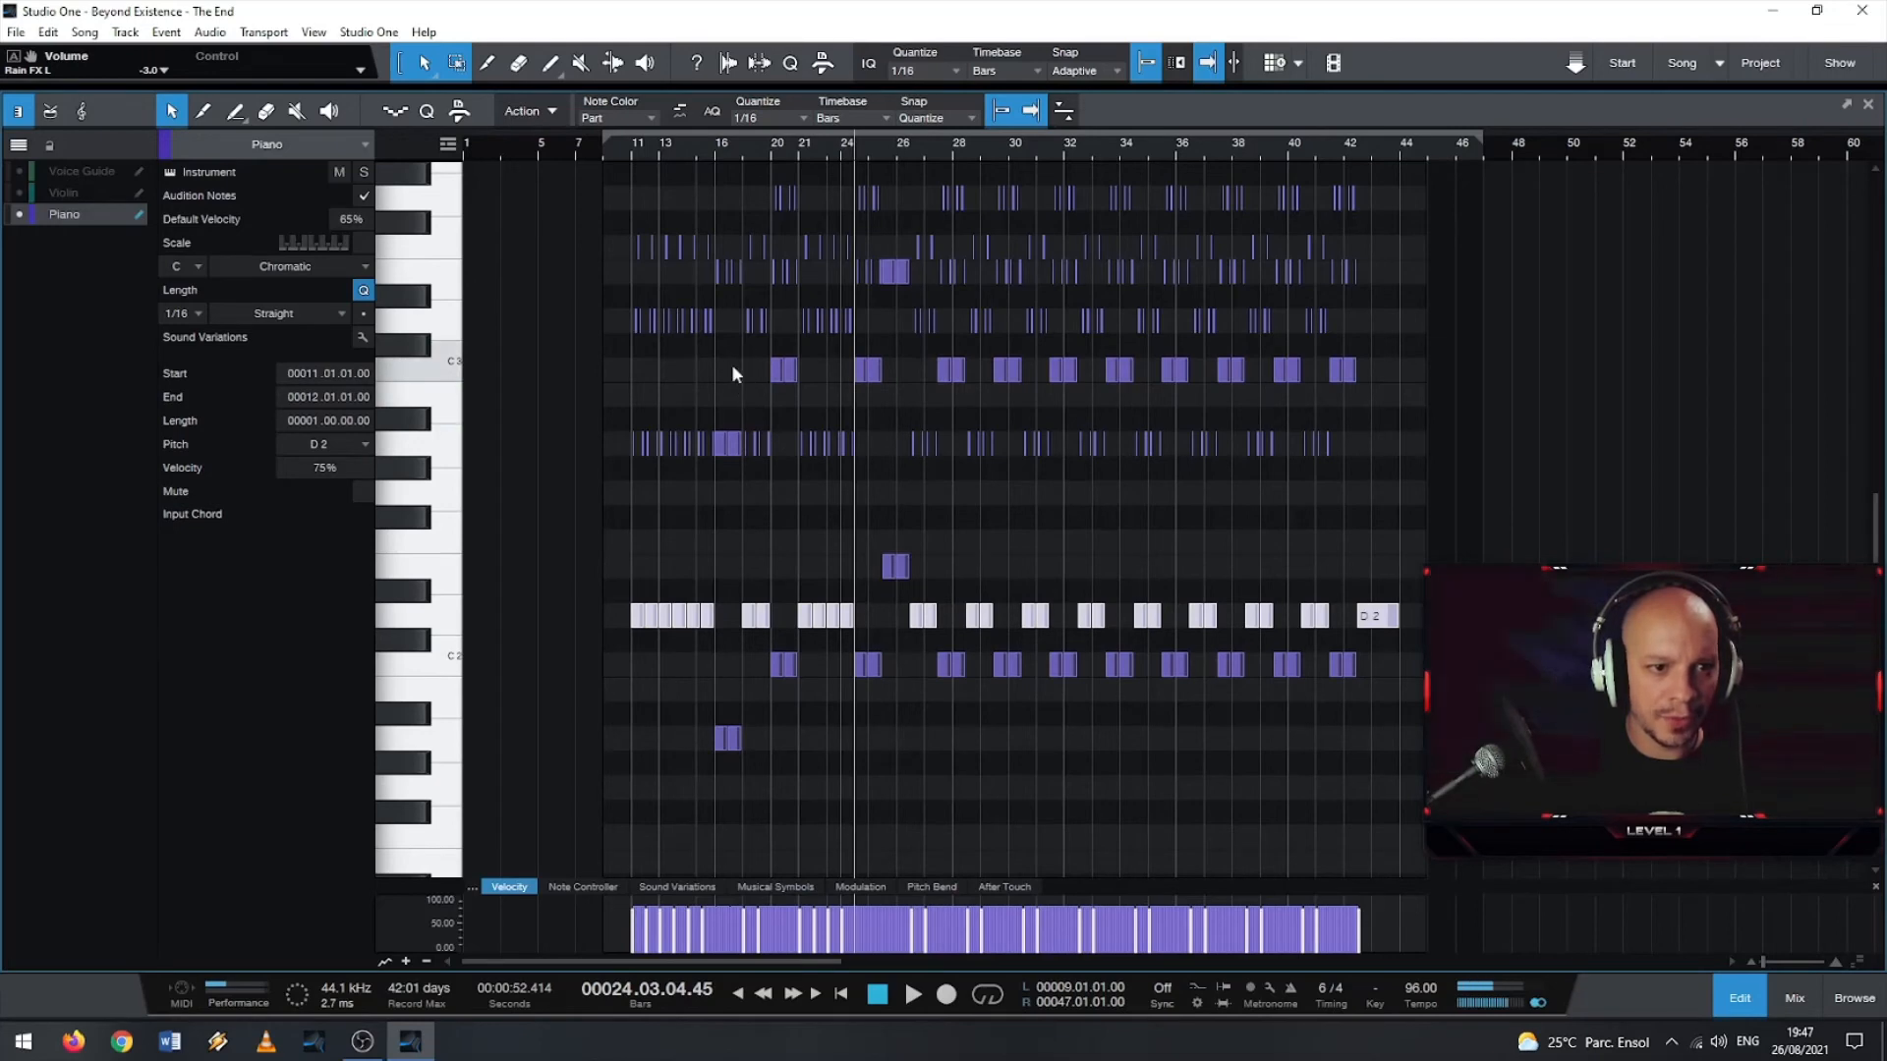
left_click_drag(732, 361, 1385, 385)
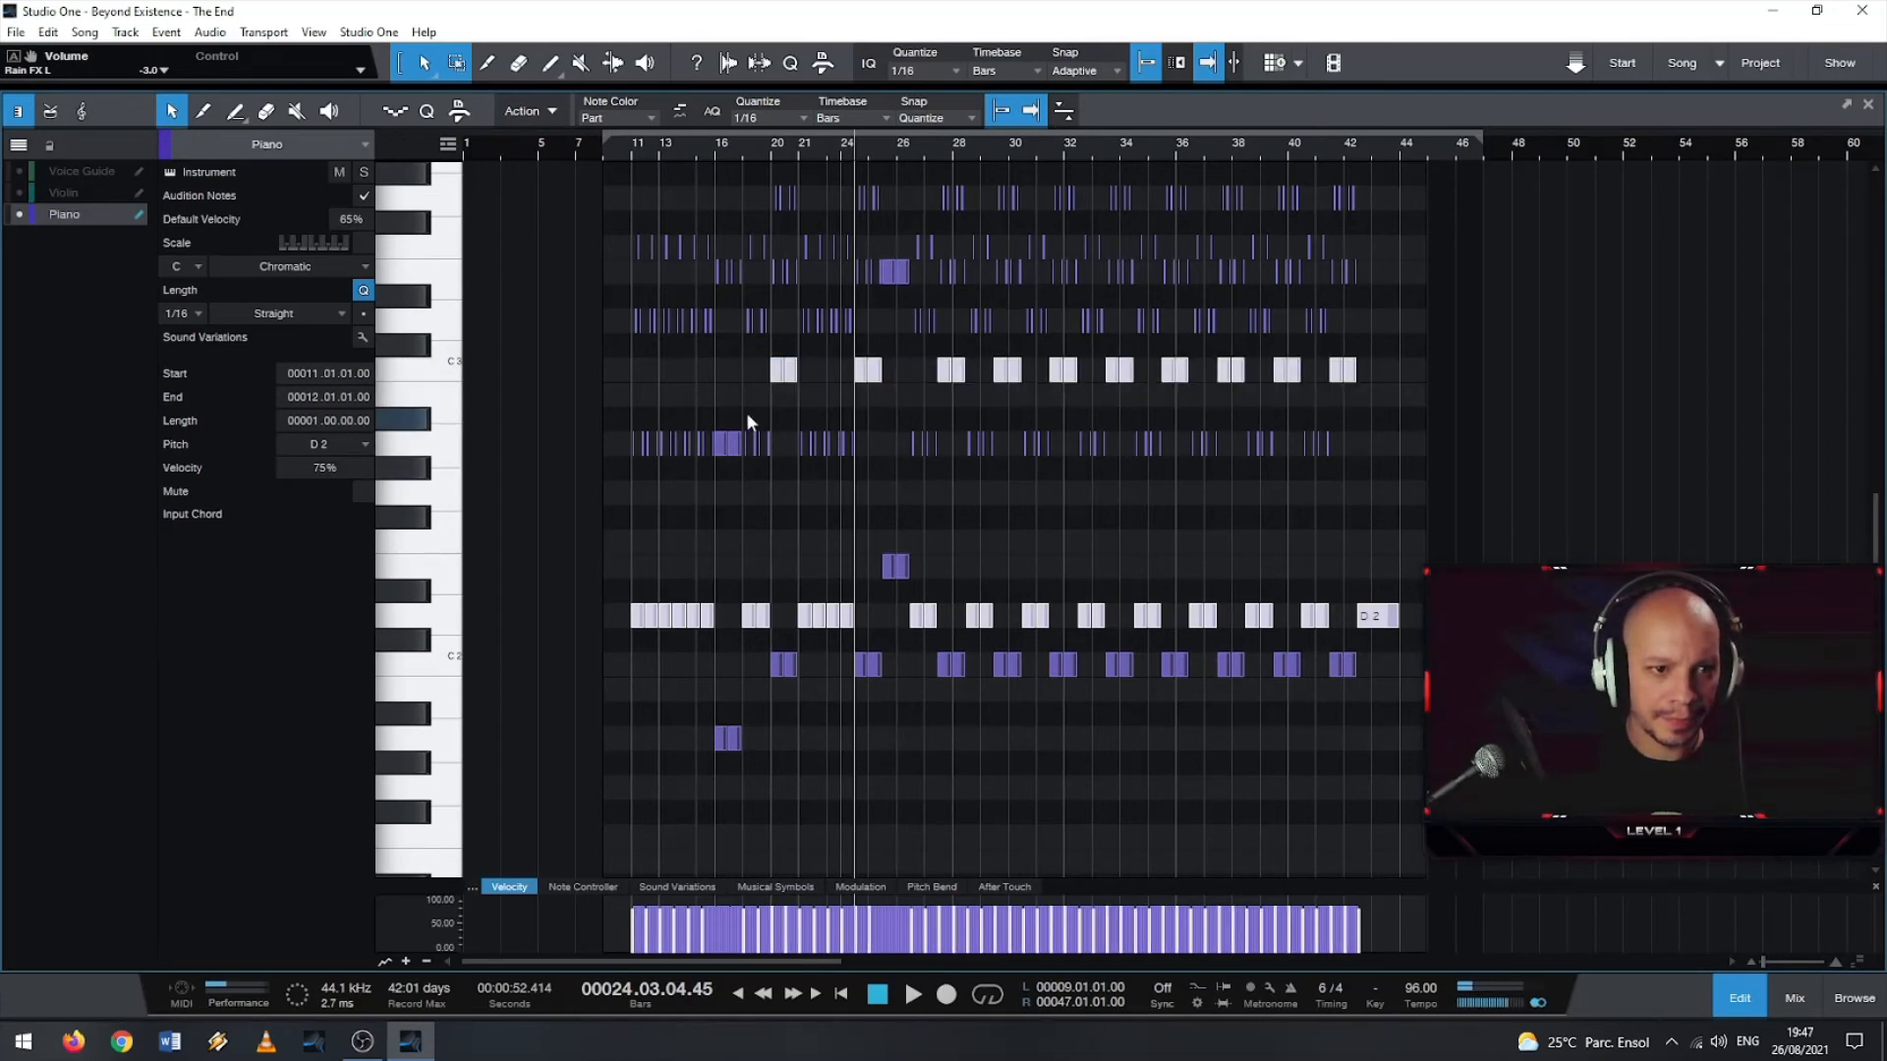
left_click(727, 442, "shift")
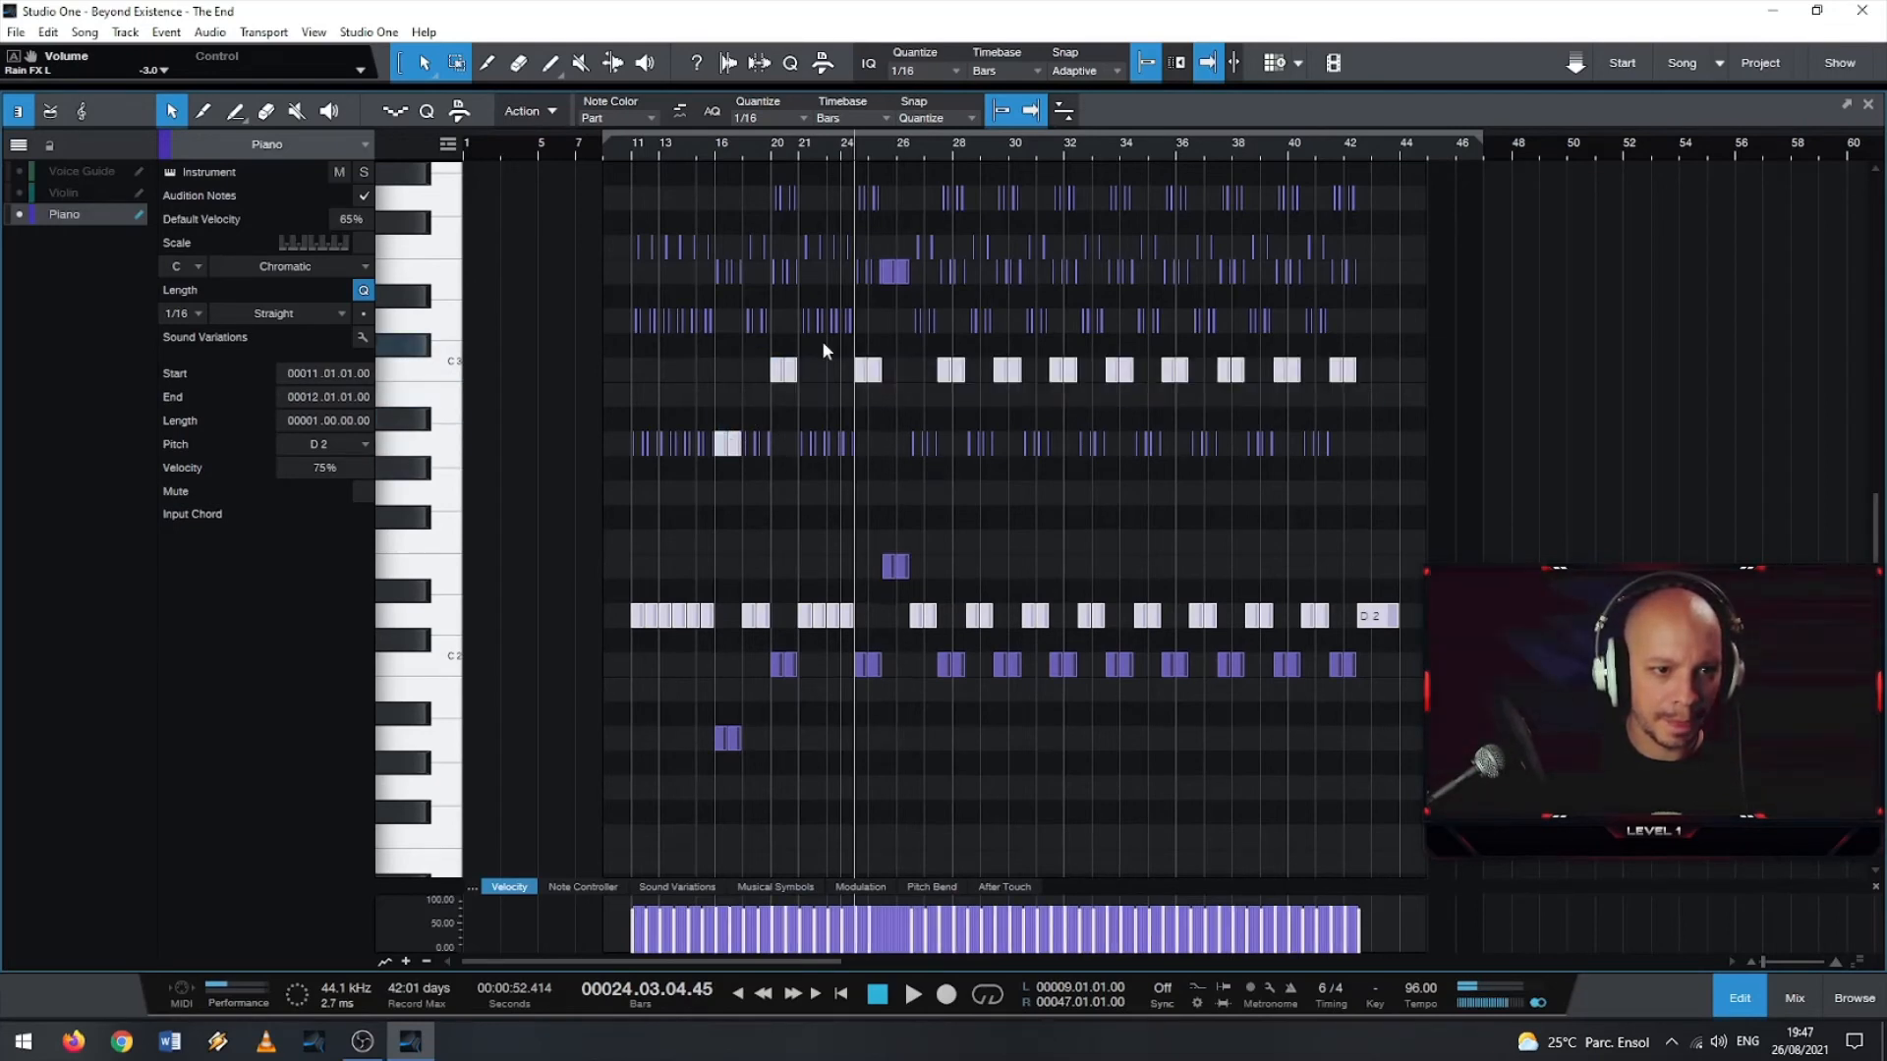
left_click(894, 274, "shift")
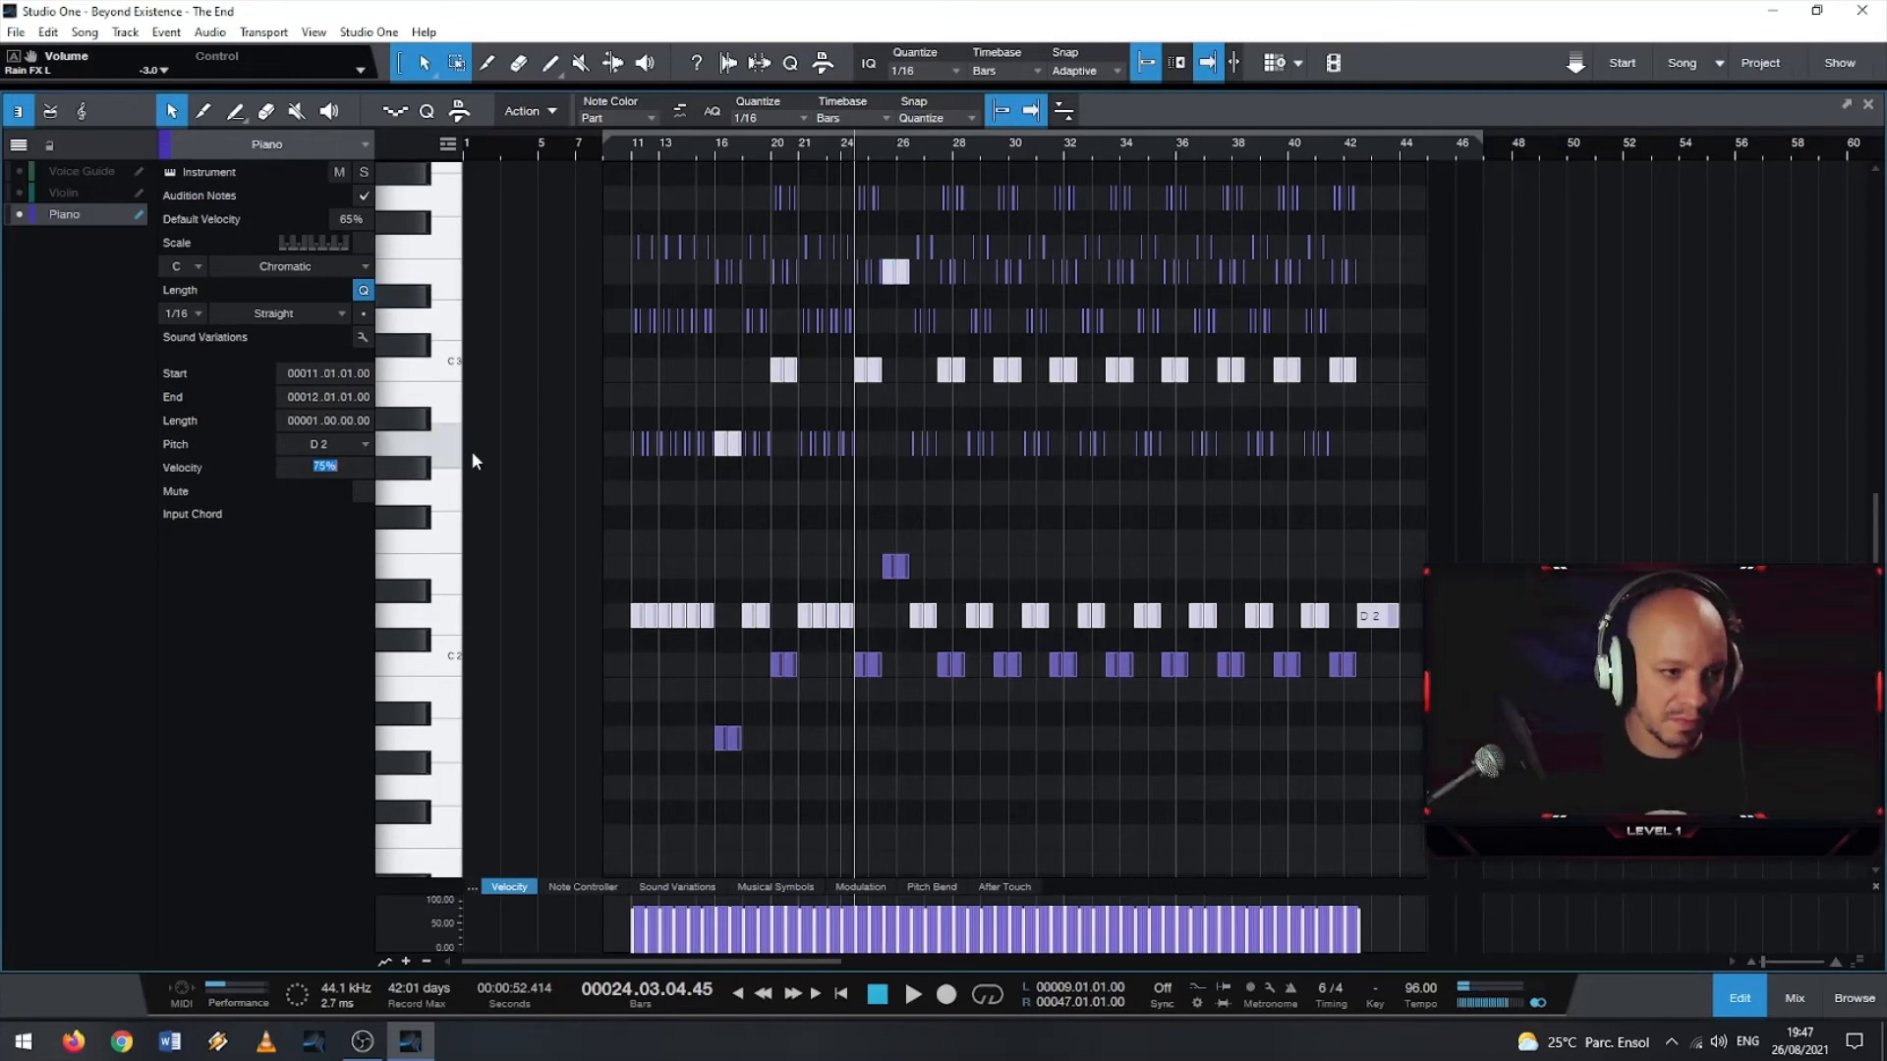
type("7")
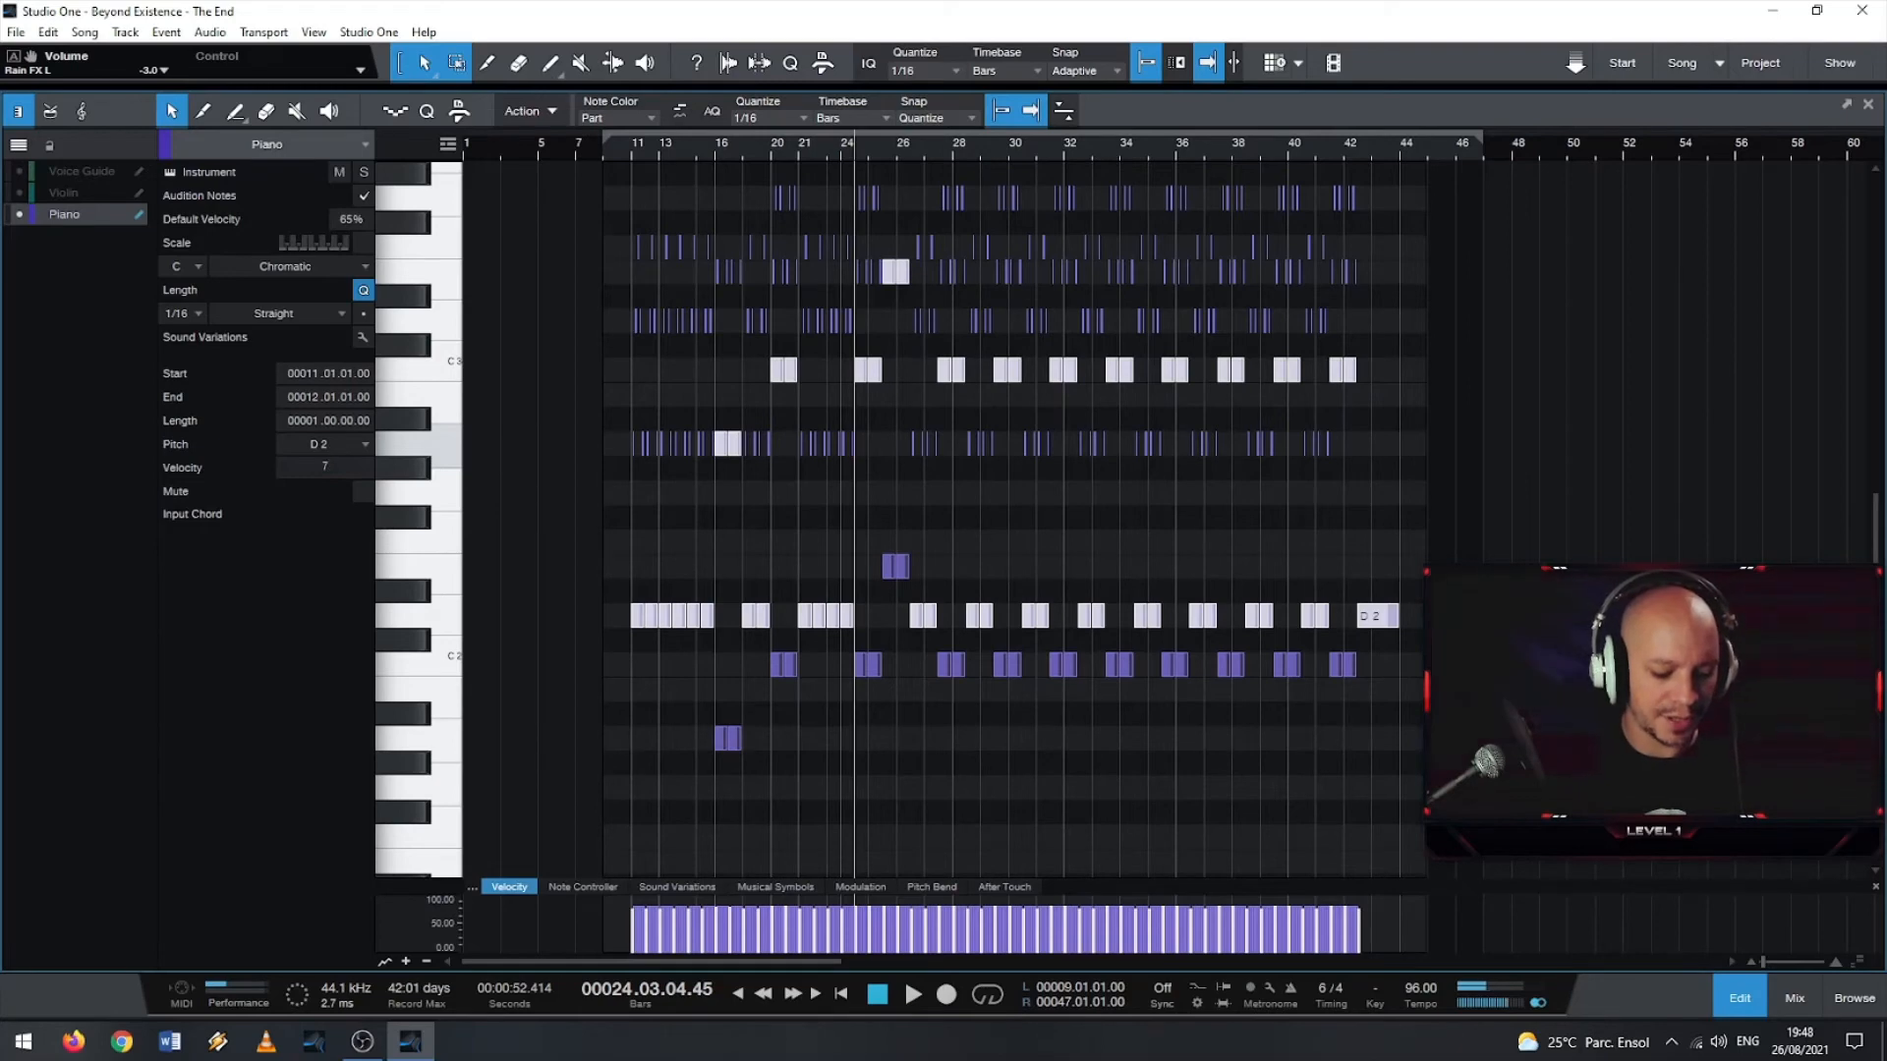
type("5")
key("Return")
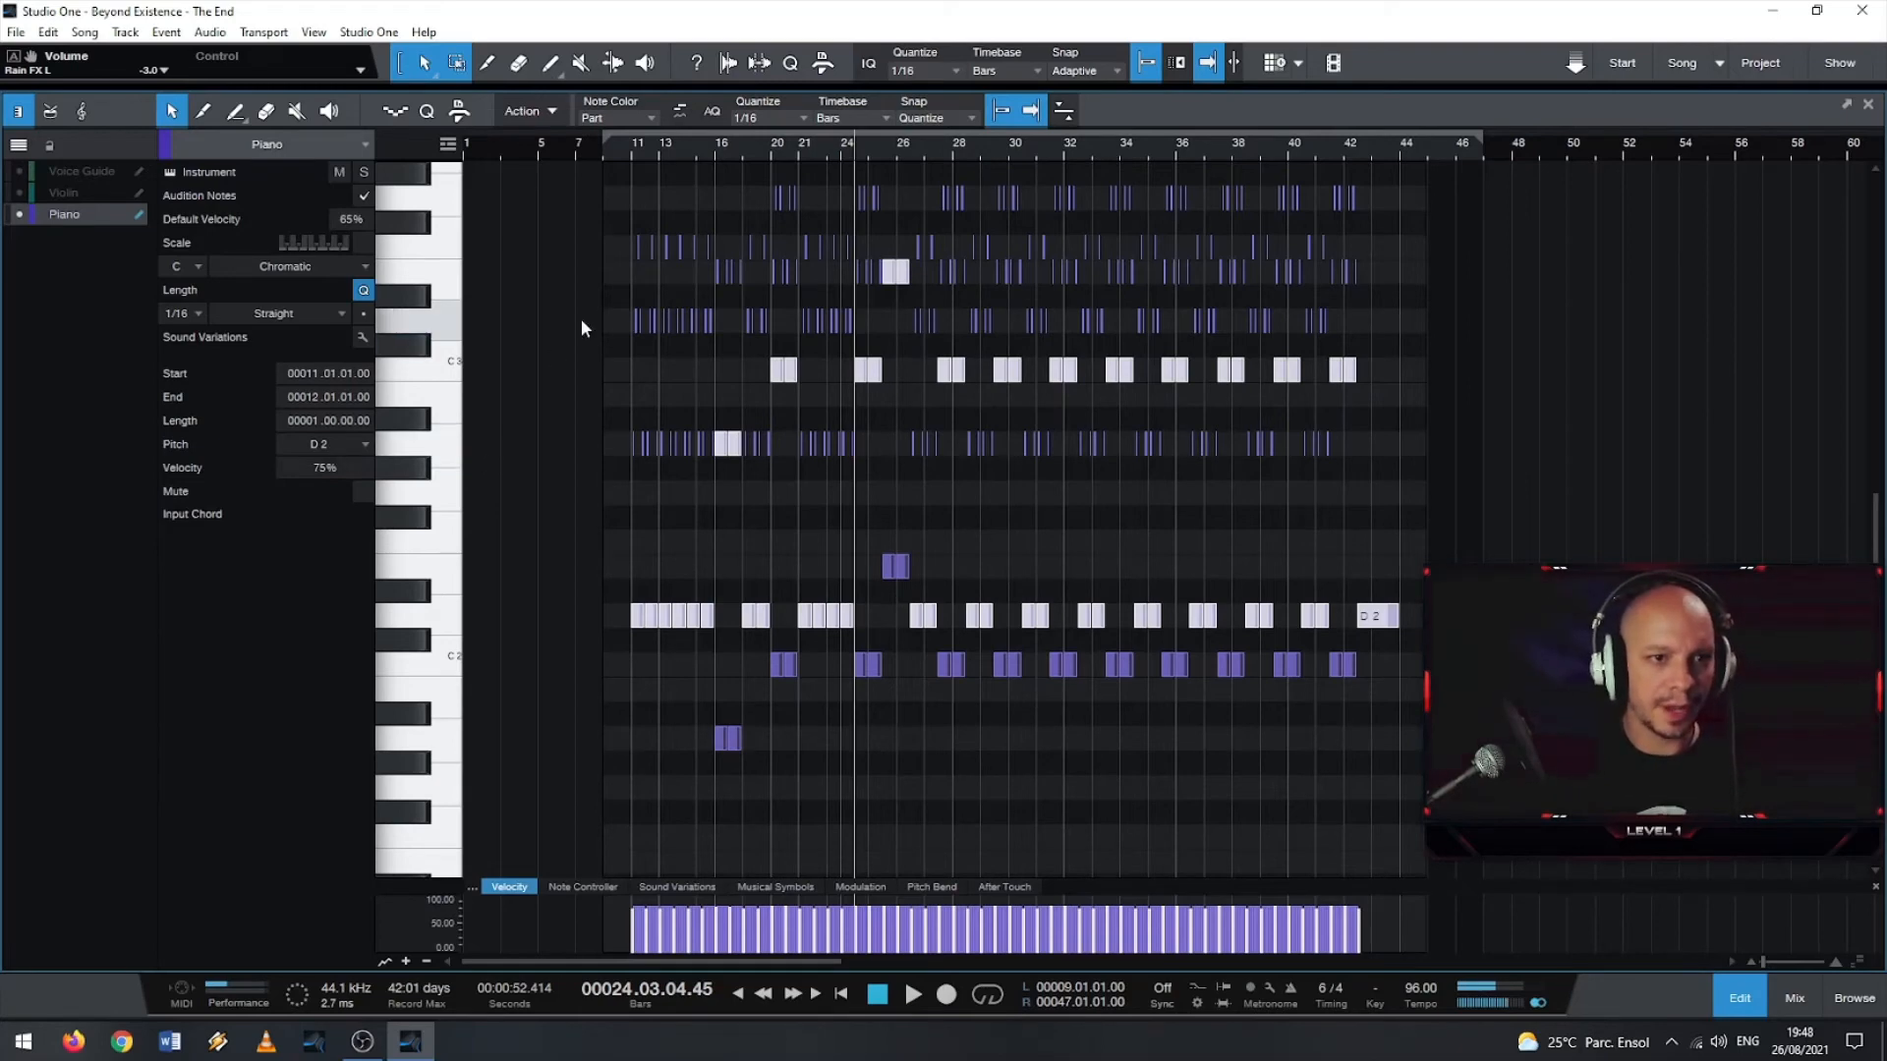
- Play the arrangement on from bar 24 to hear the adjusted piano velocities, and stop in bar 25
key("space")
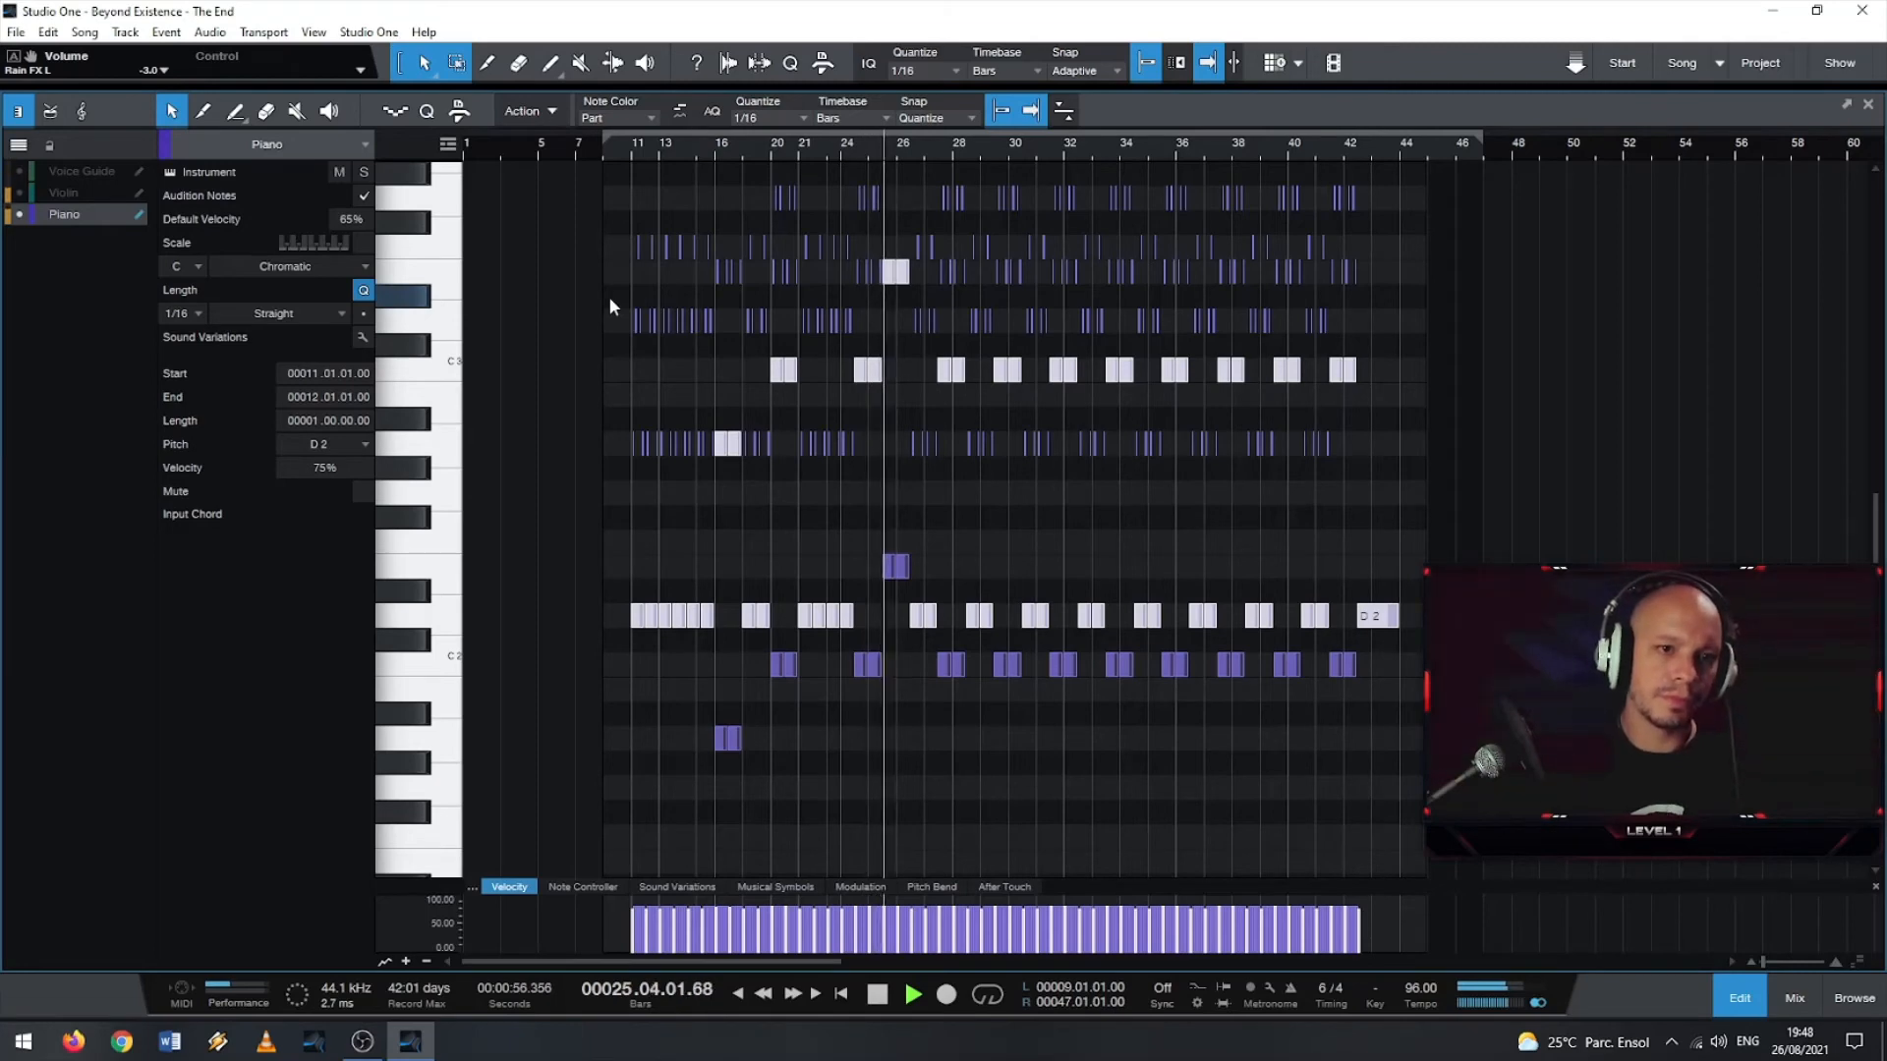
key("space")
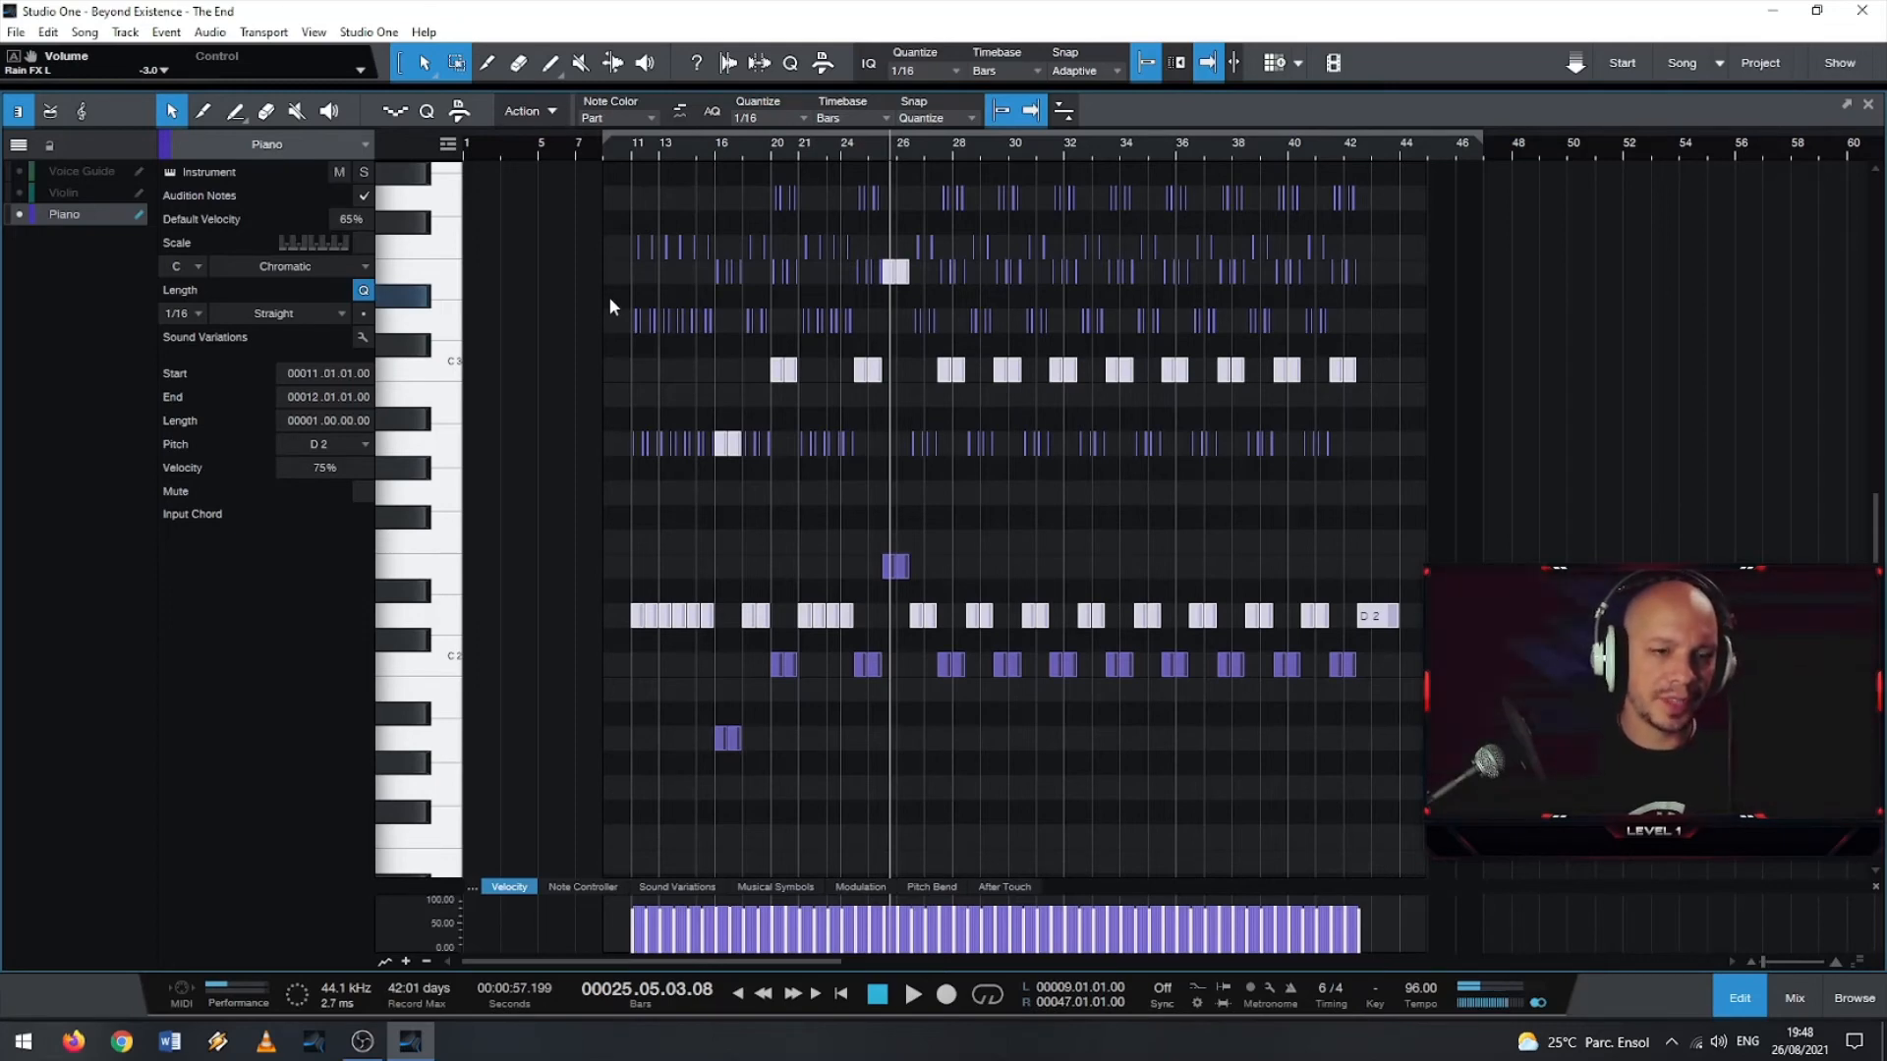
- Examine the Piano part's notes from the D1 bass up to the highest notes above C4, across the whole arrangement
scroll(609, 297, "up", 3)
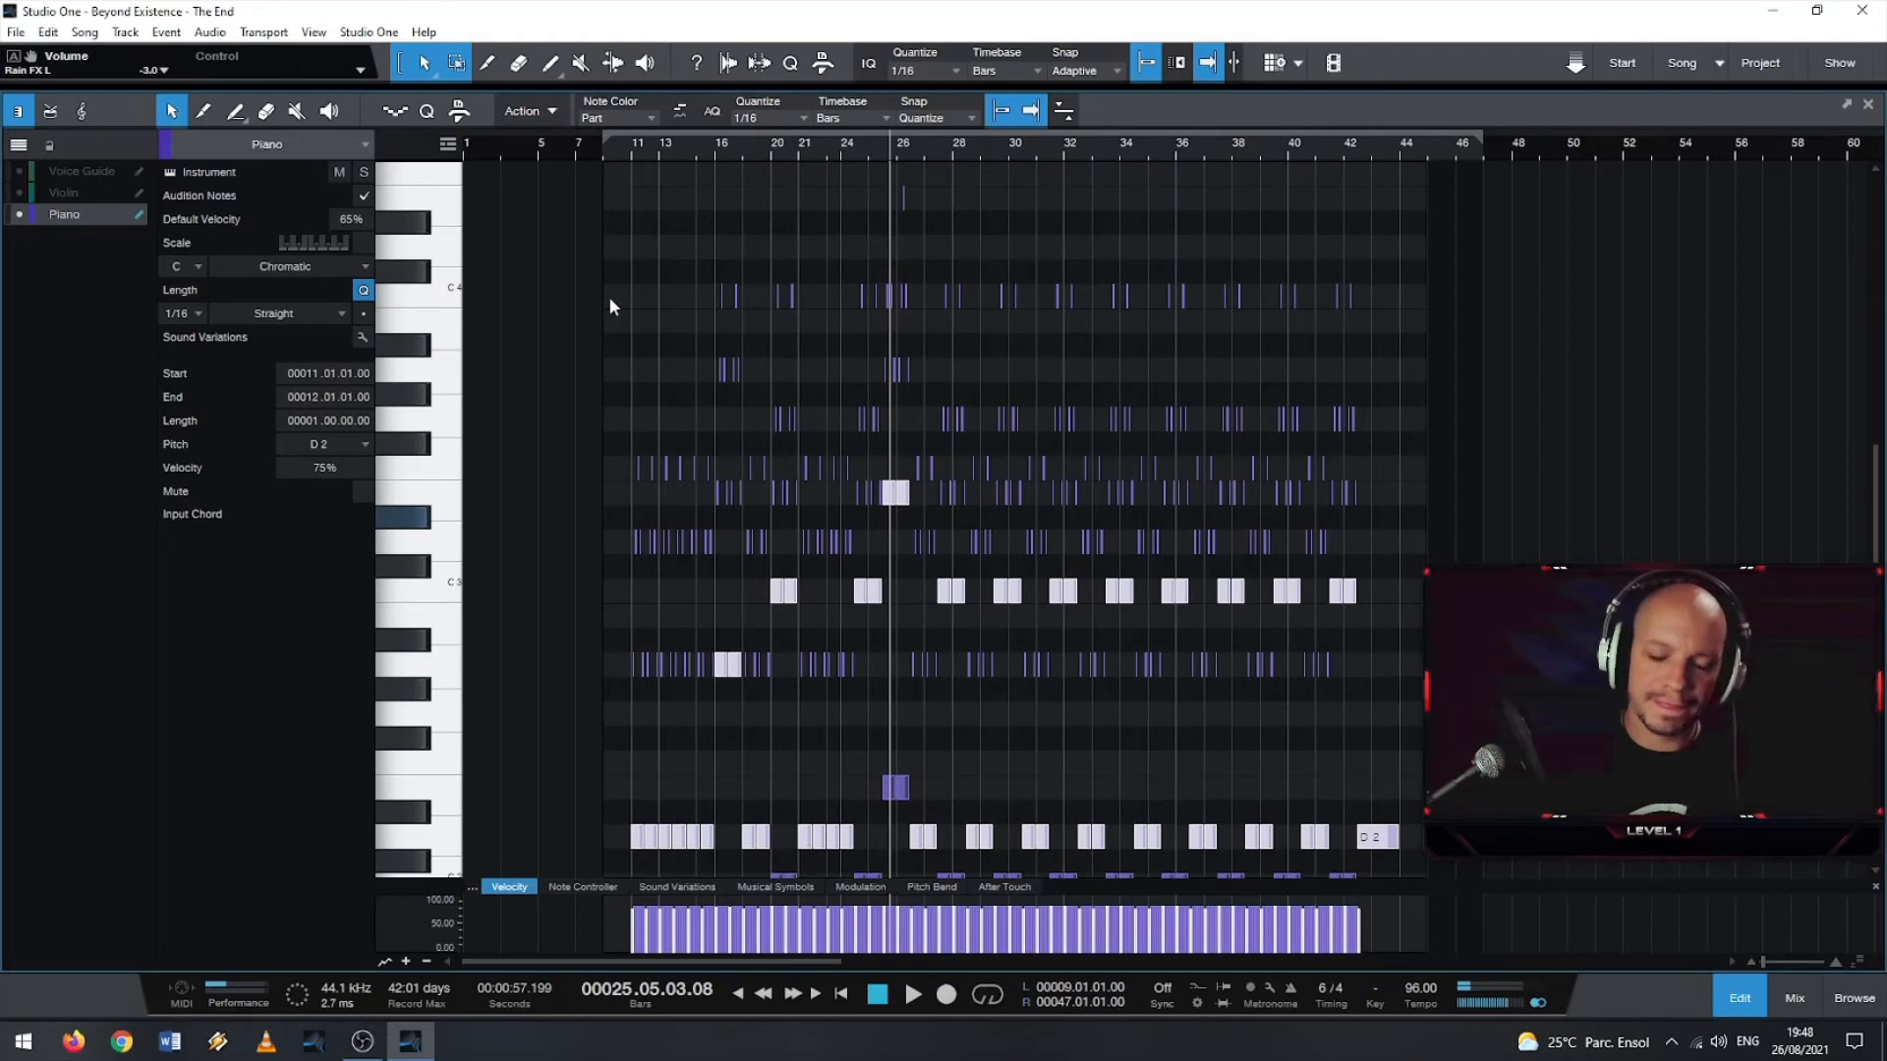
scroll(593, 302, "down", 5)
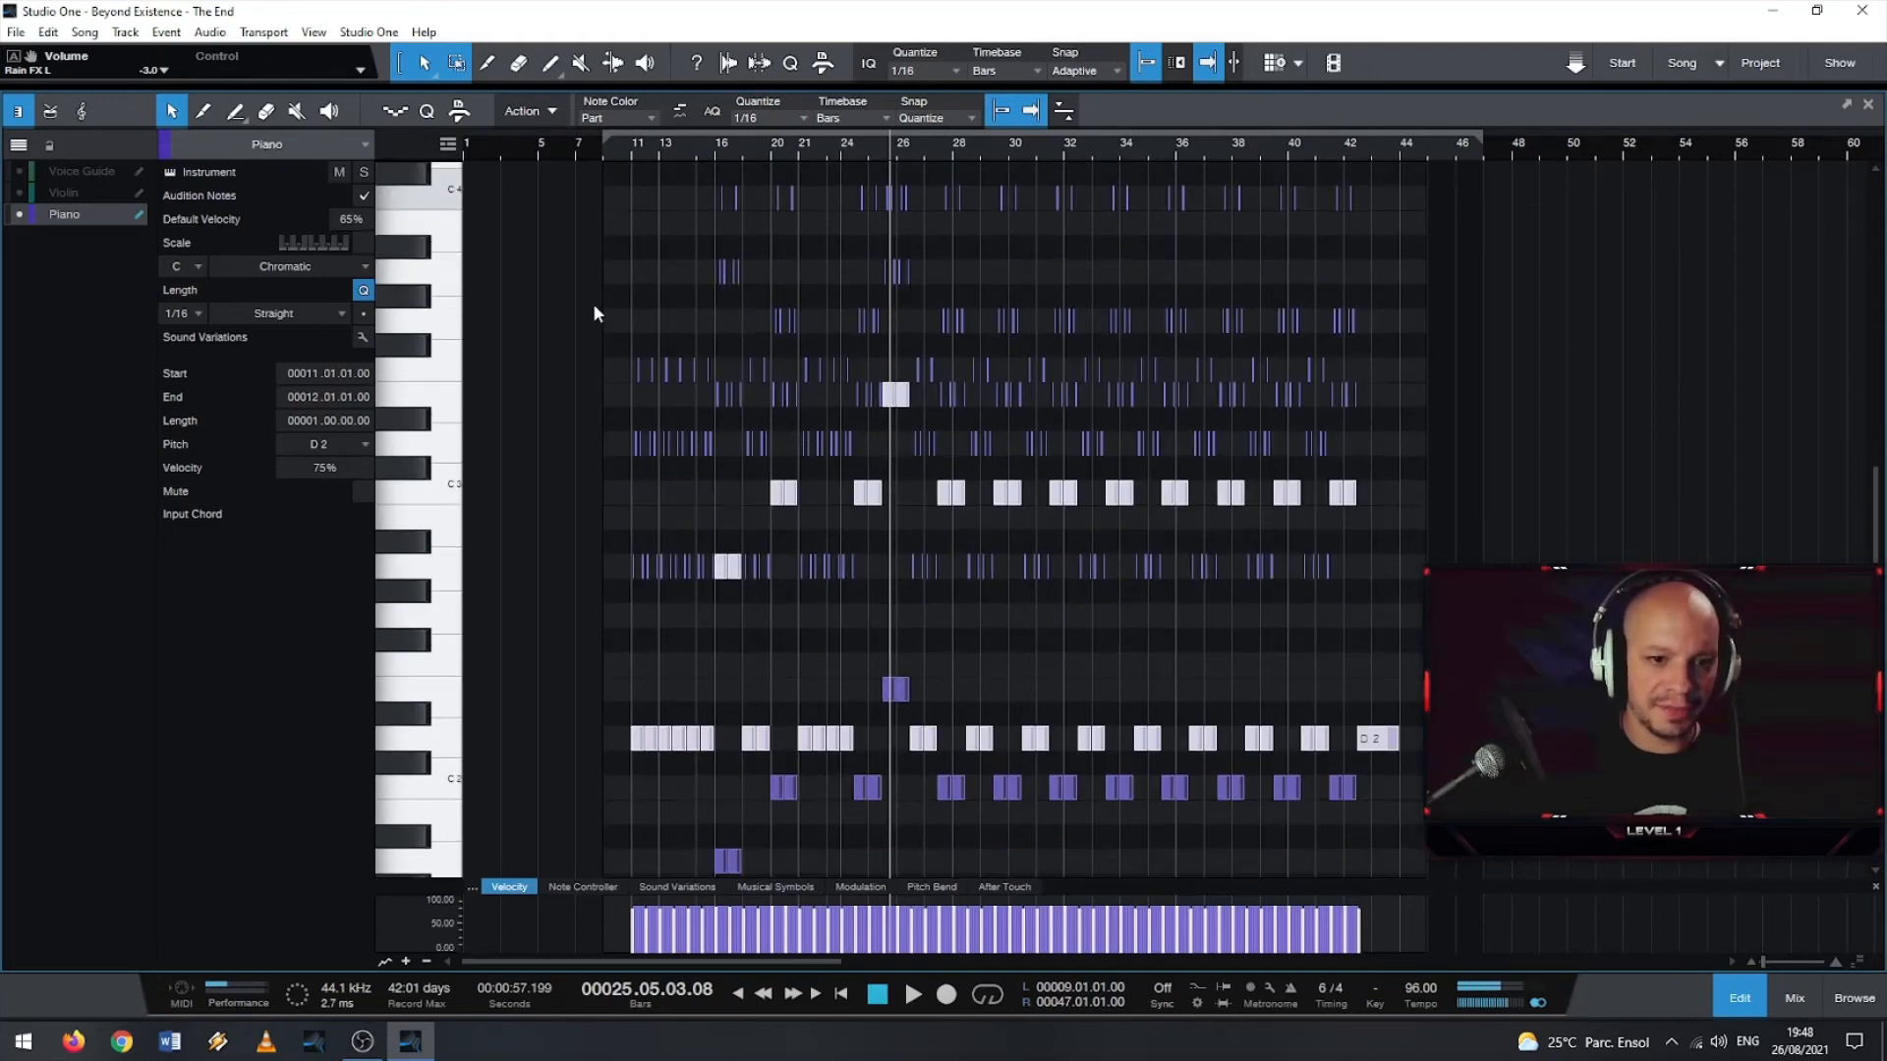
scroll(593, 312, "up", 2)
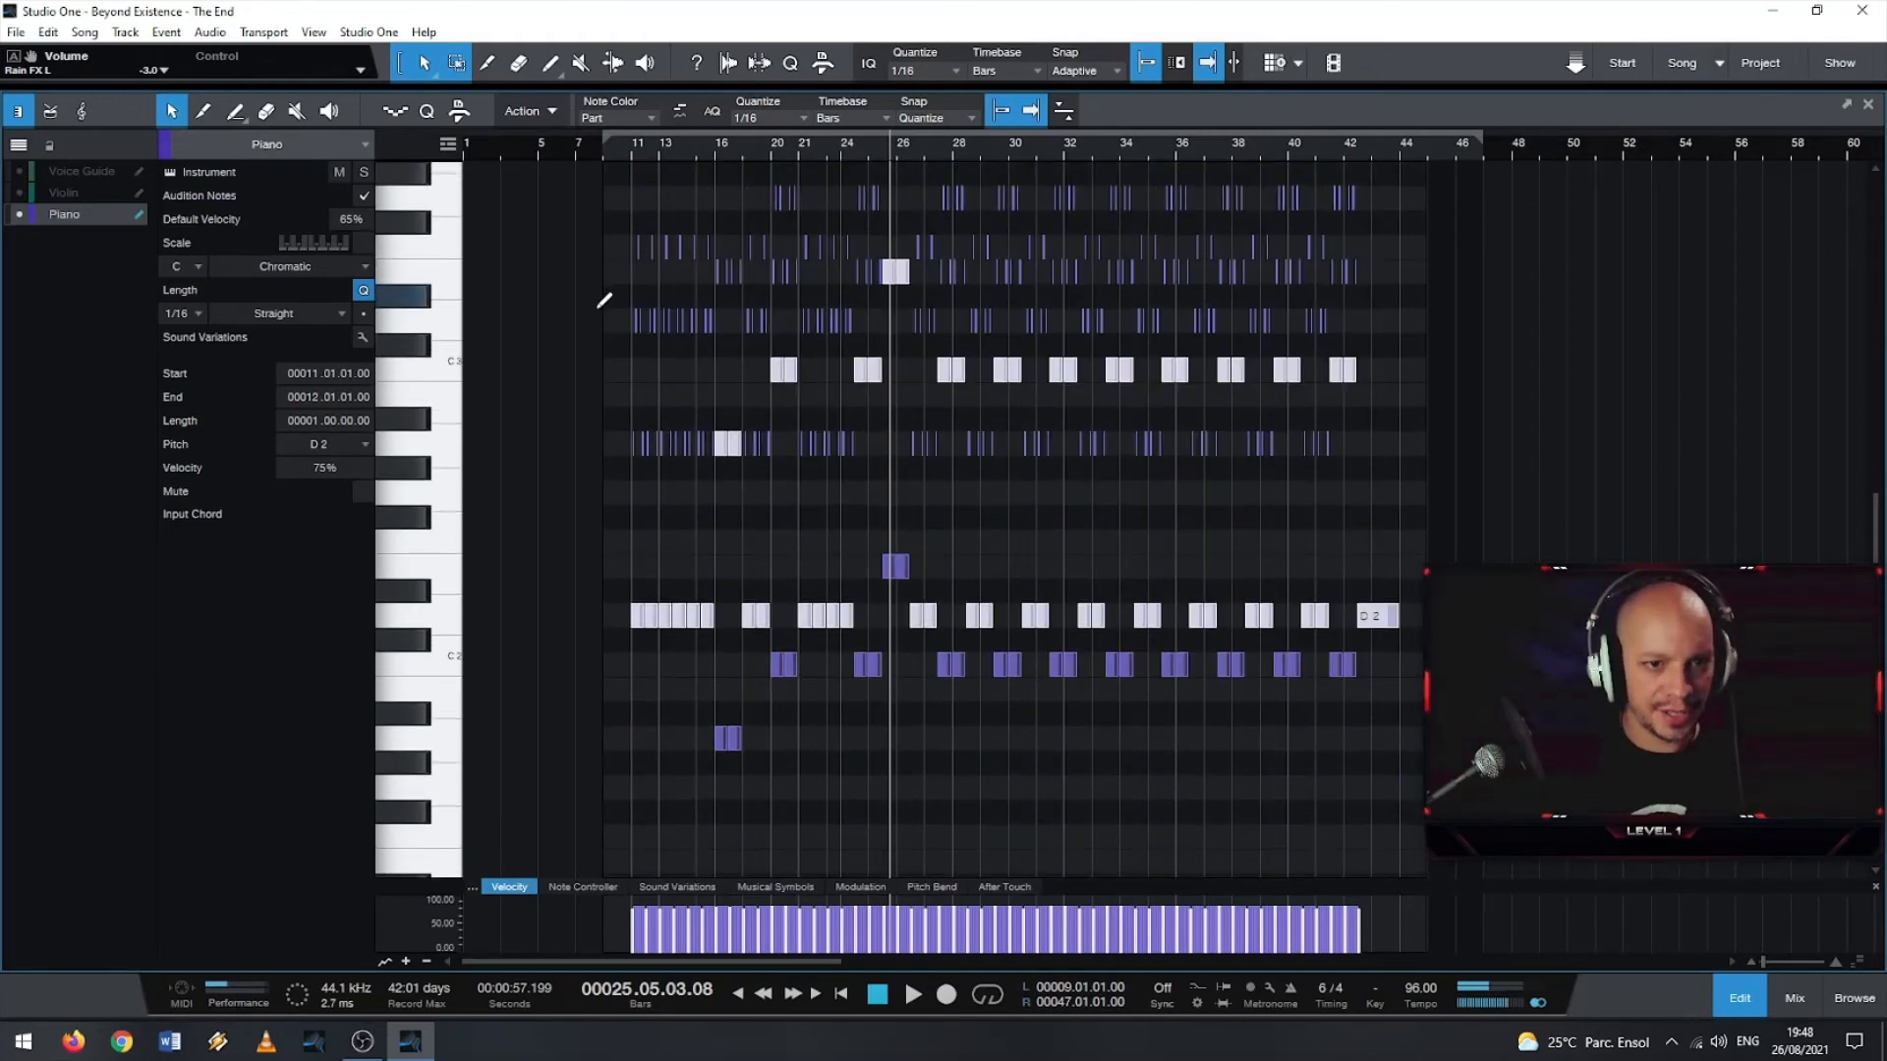
scroll(593, 303, "up", 3, "ctrl")
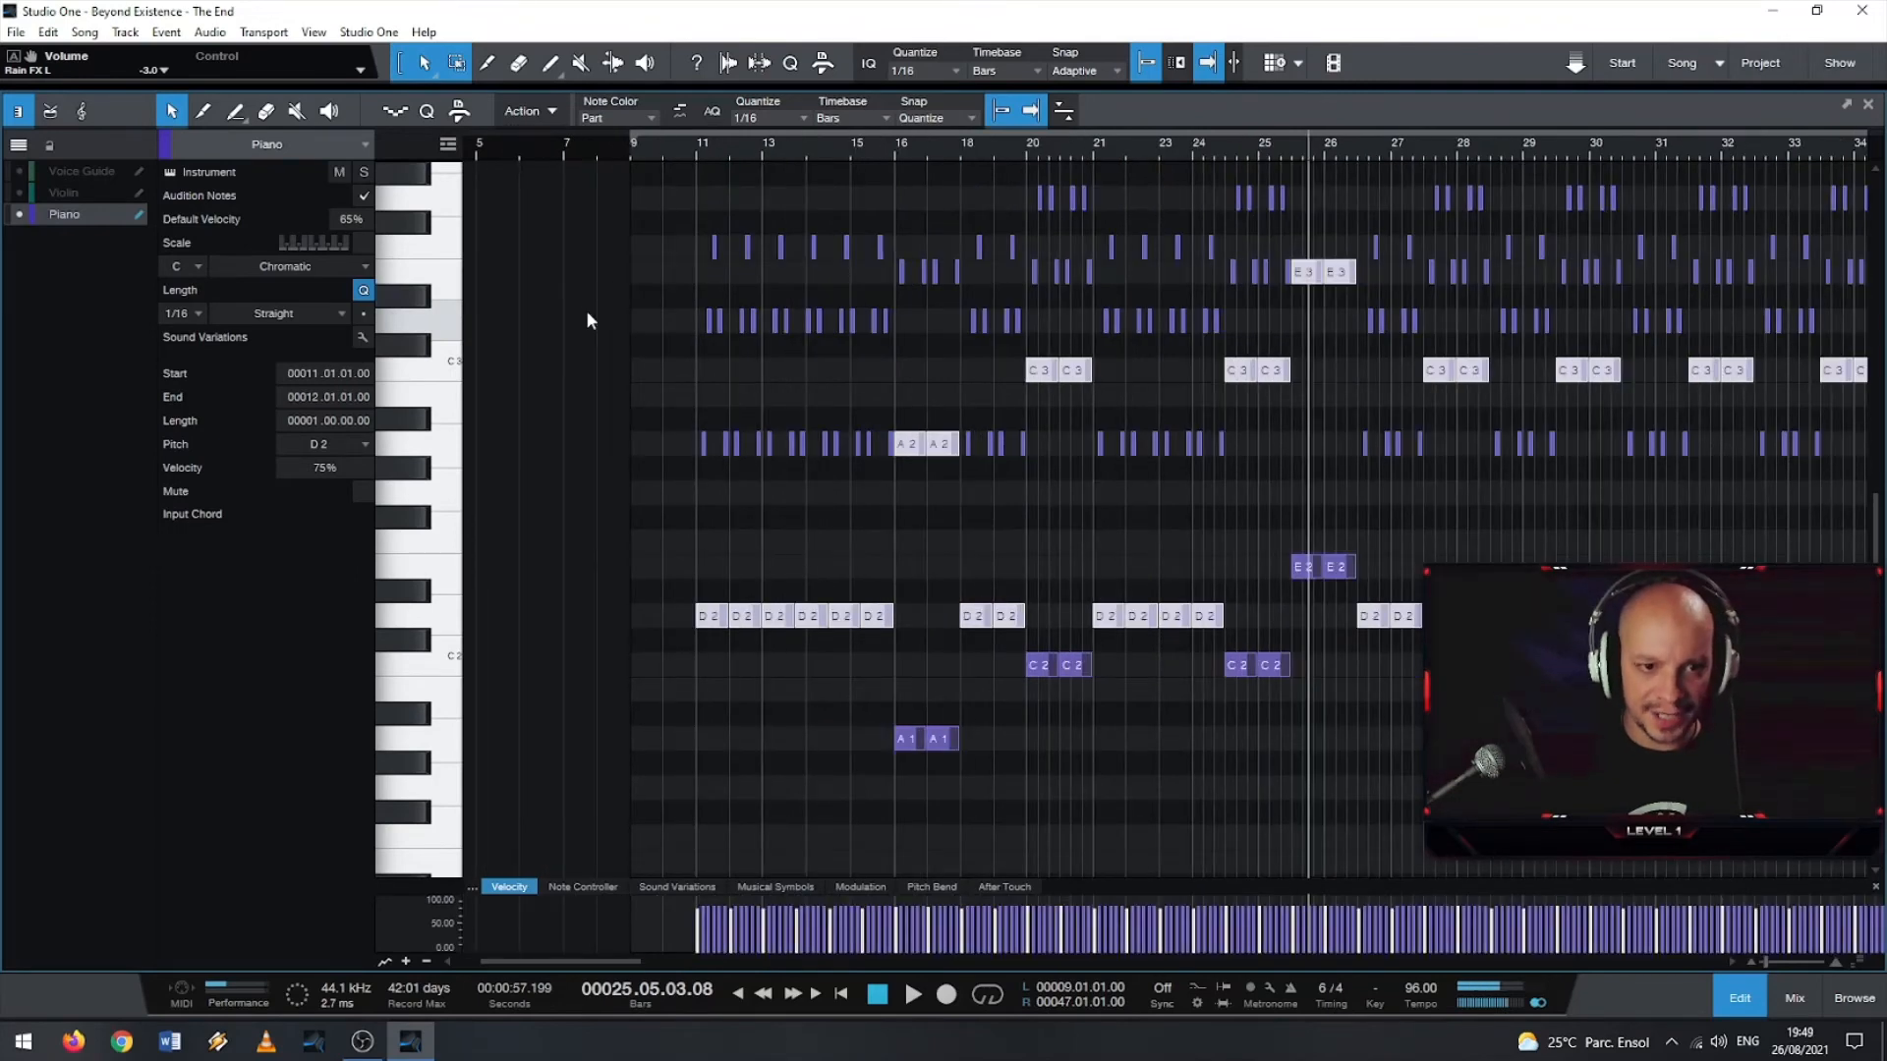
scroll(585, 309, "up", 2)
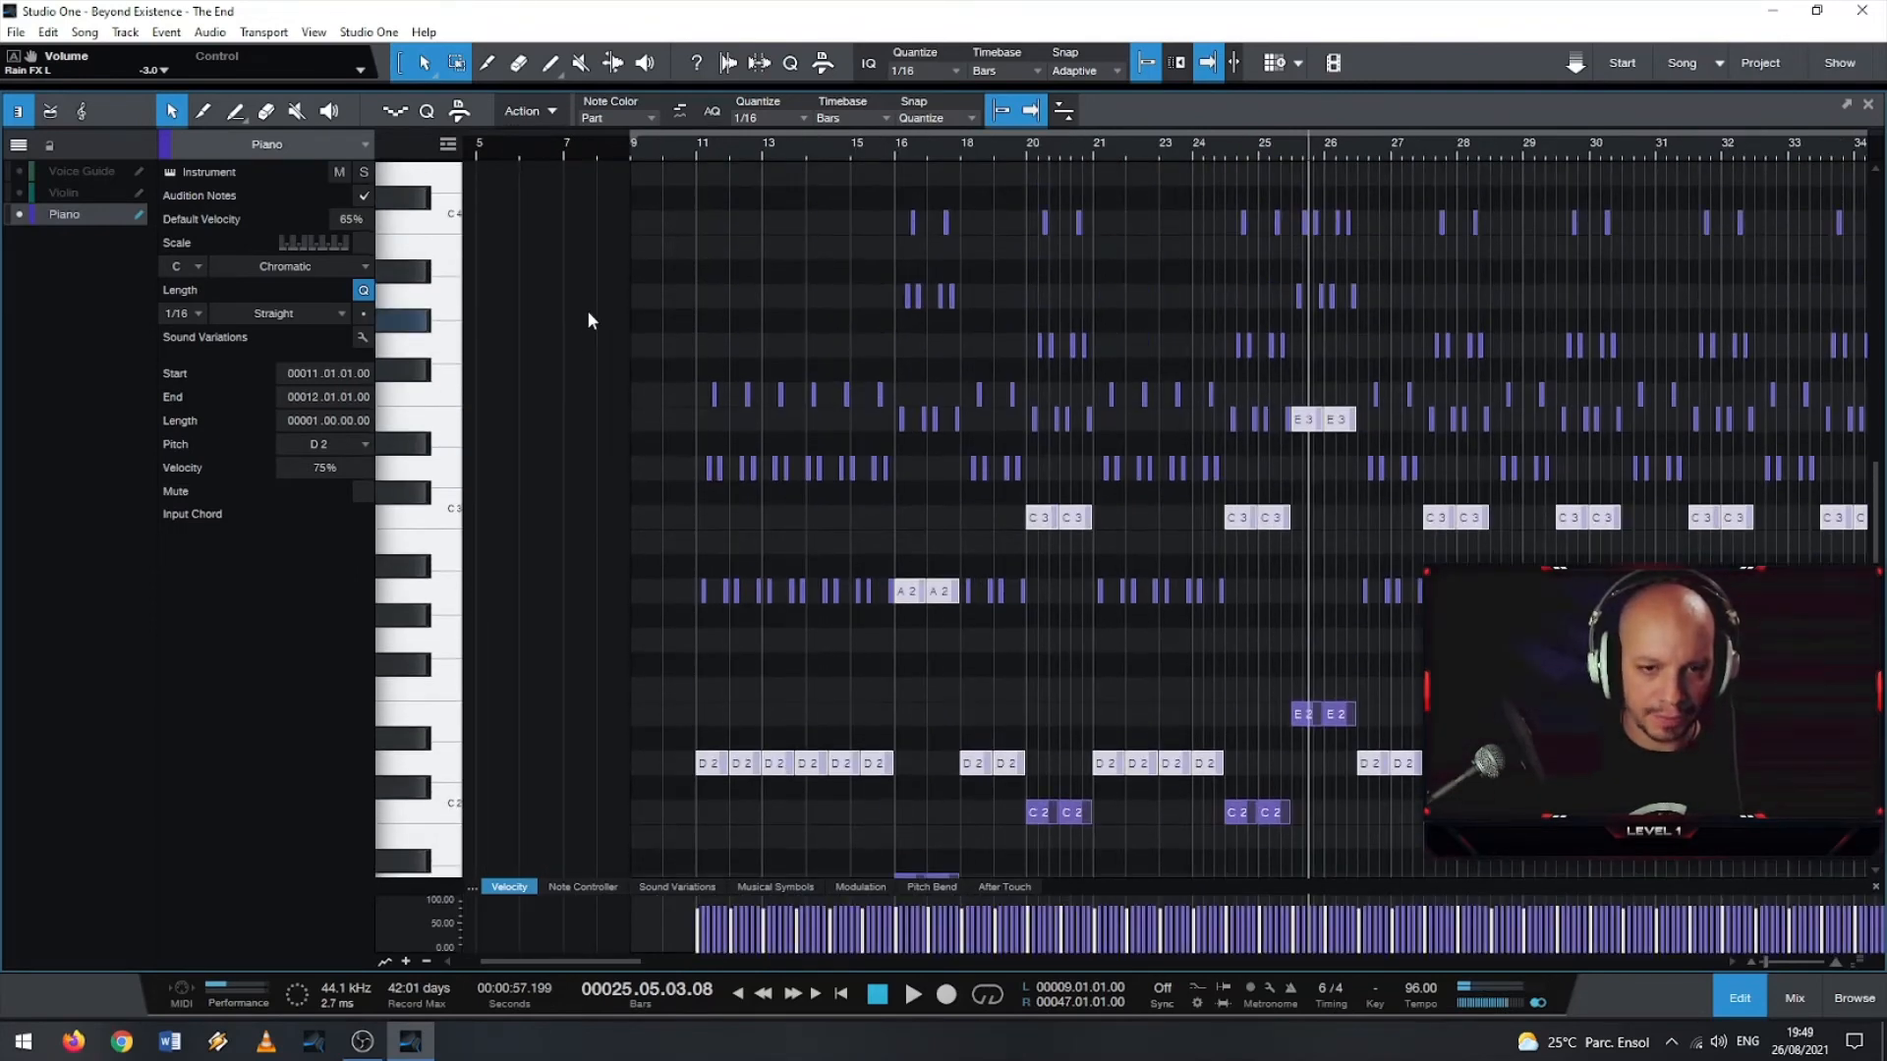
scroll(587, 309, "up", 1)
scroll(588, 313, "up", 1)
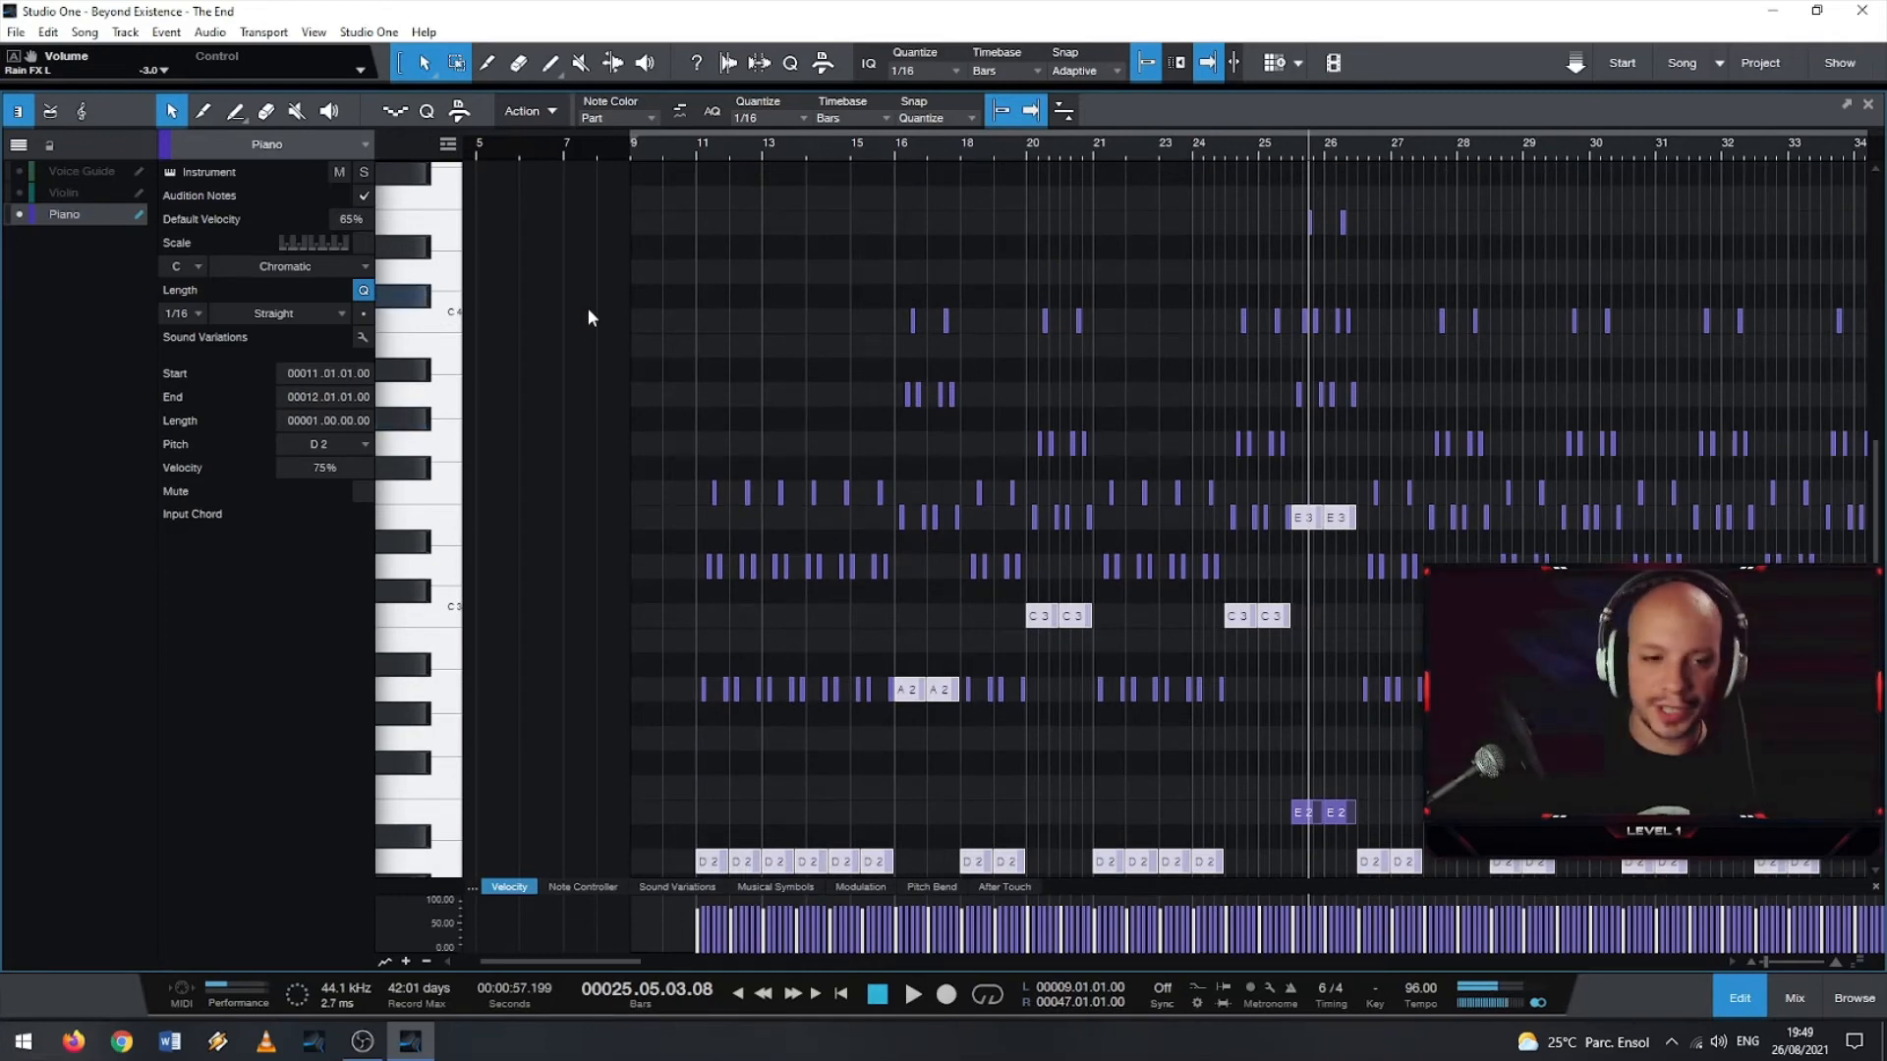
scroll(588, 314, "down", 1)
scroll(743, 337, "down", 3)
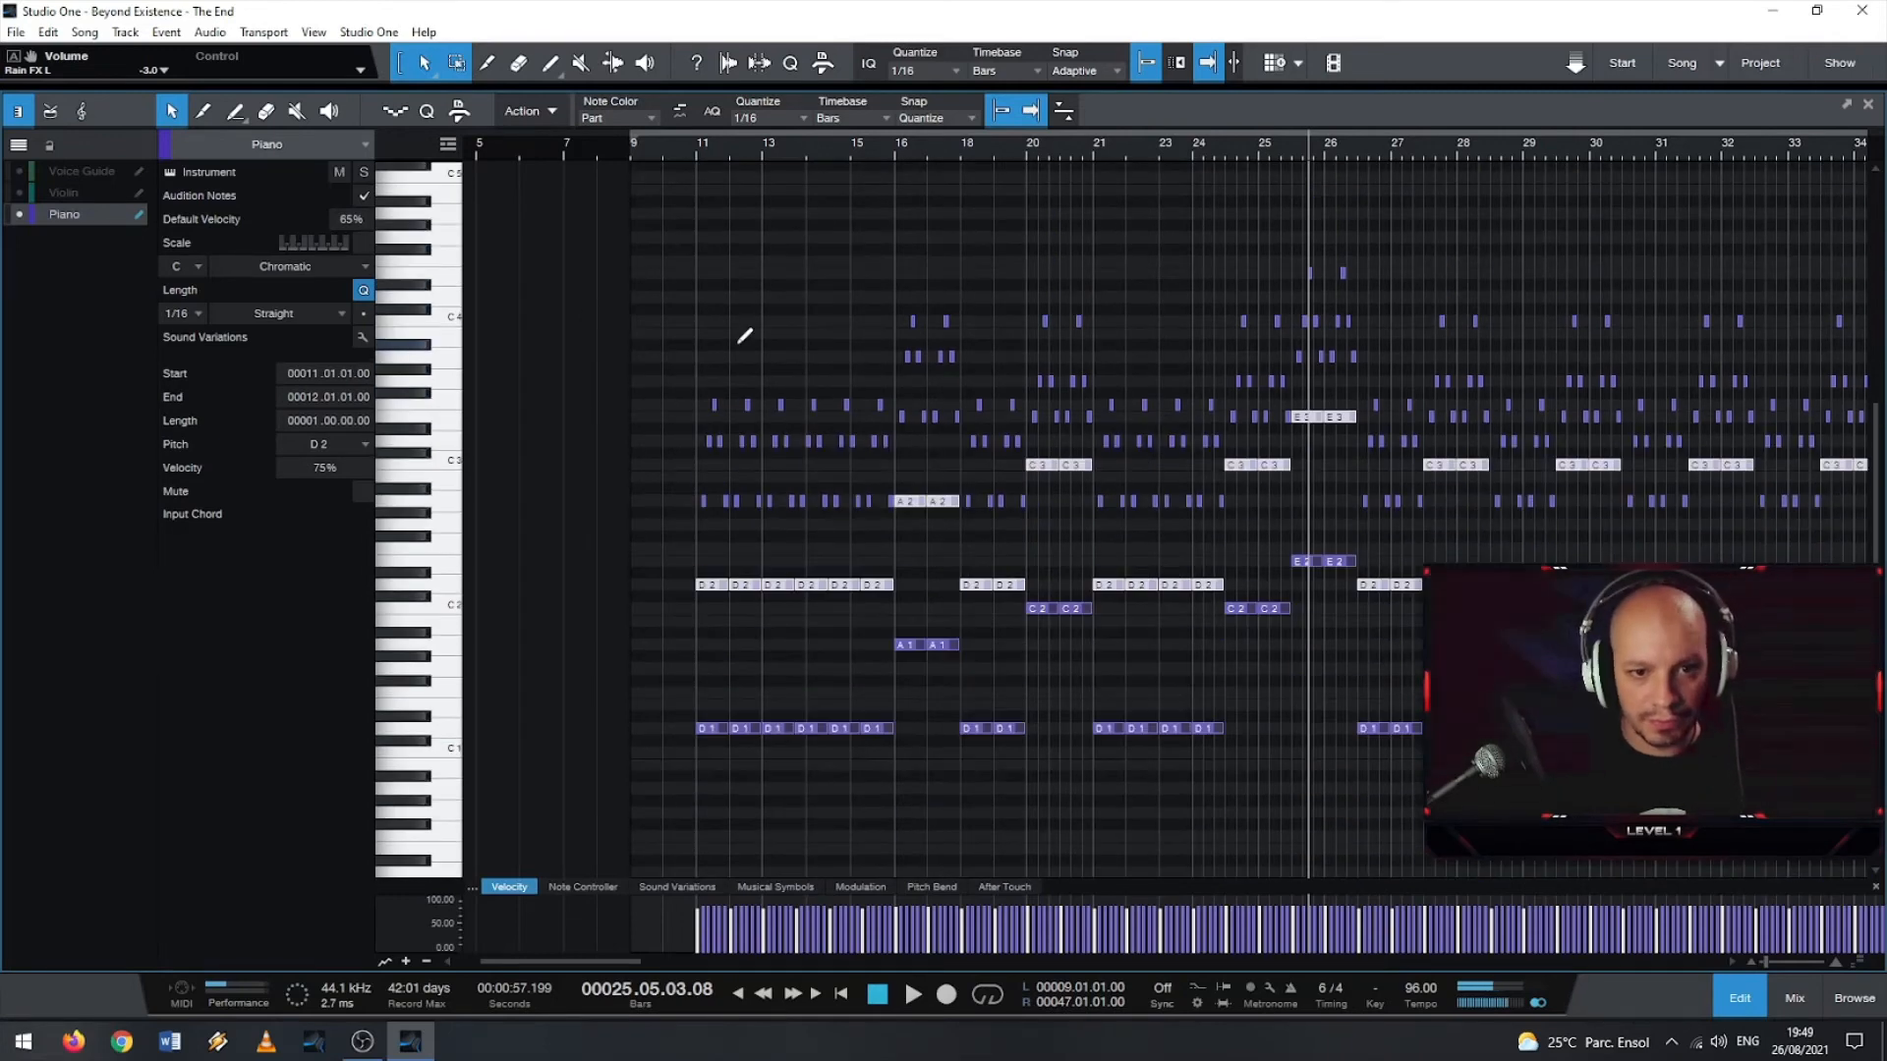
scroll(745, 335, "up", 2)
scroll(745, 335, "down", 3)
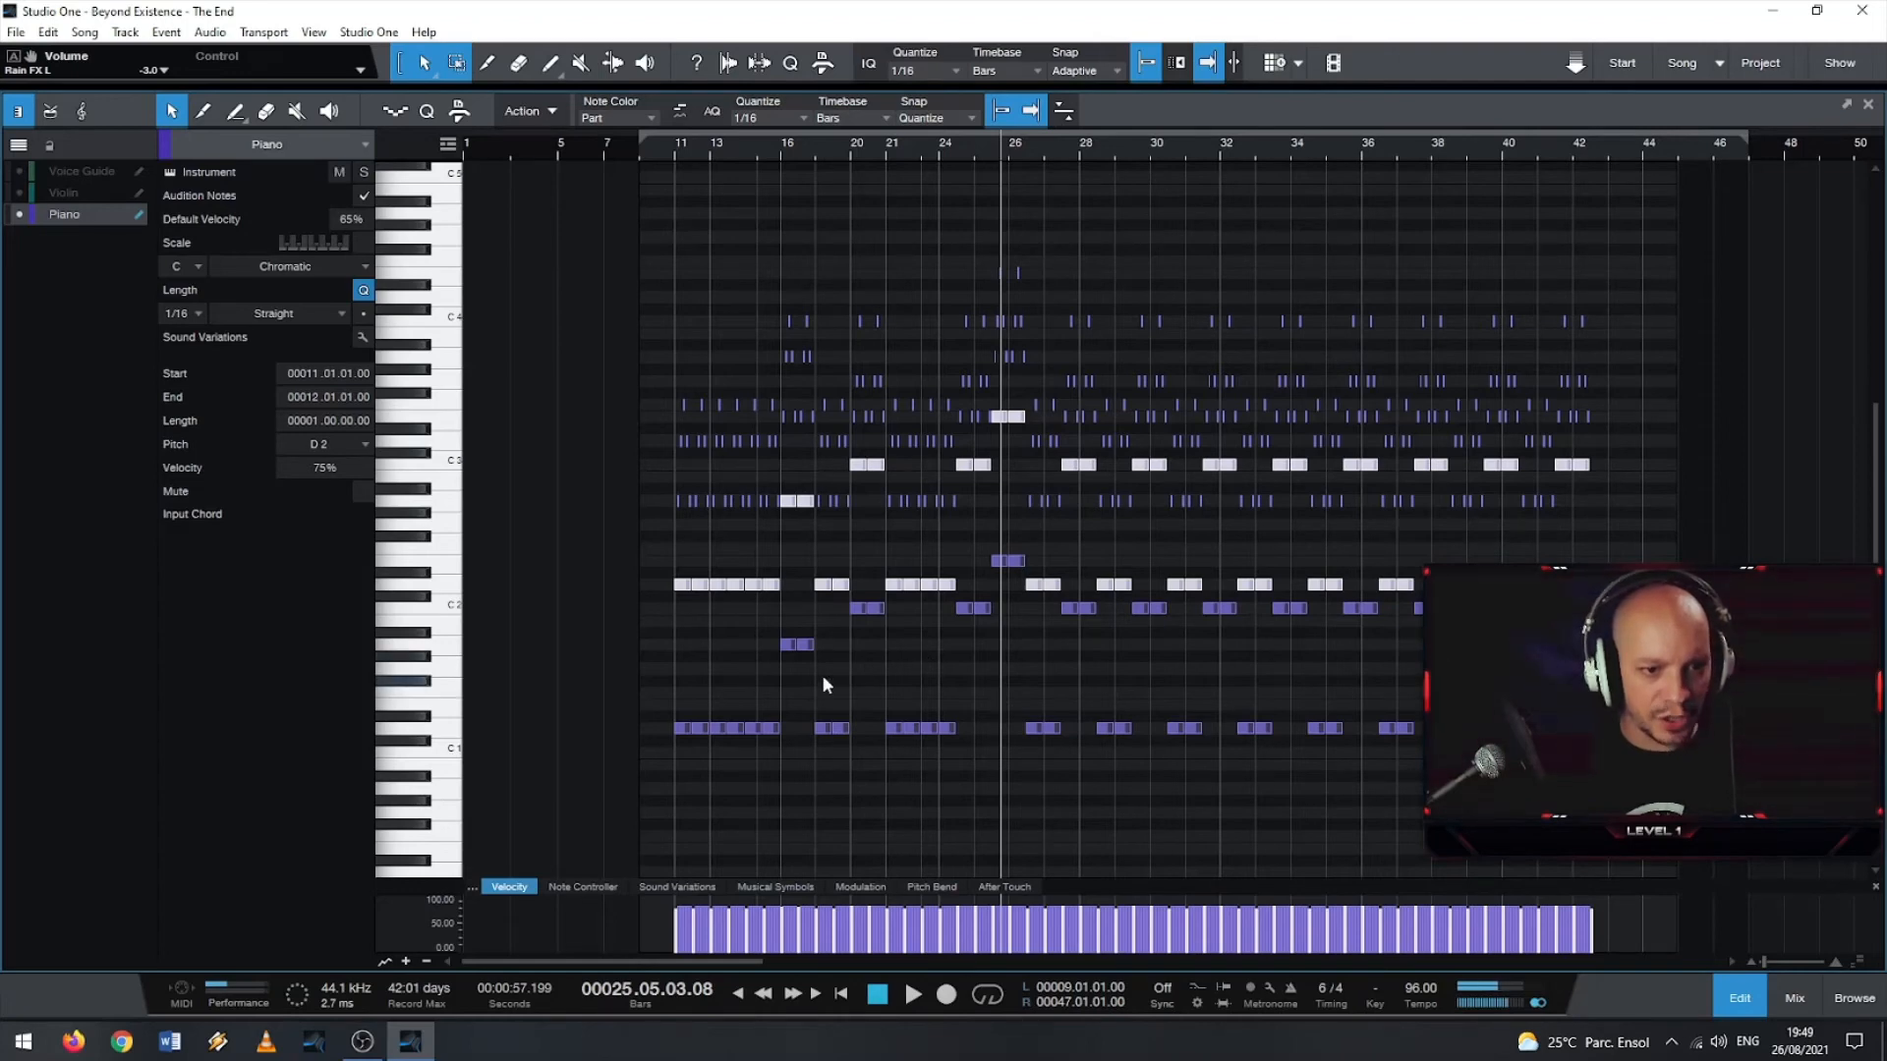
- Compare the velocities of the D2 and D1 notes in the opening bars from bar 11 by selecting each group alternately
left_click_drag(672, 545, 796, 590)
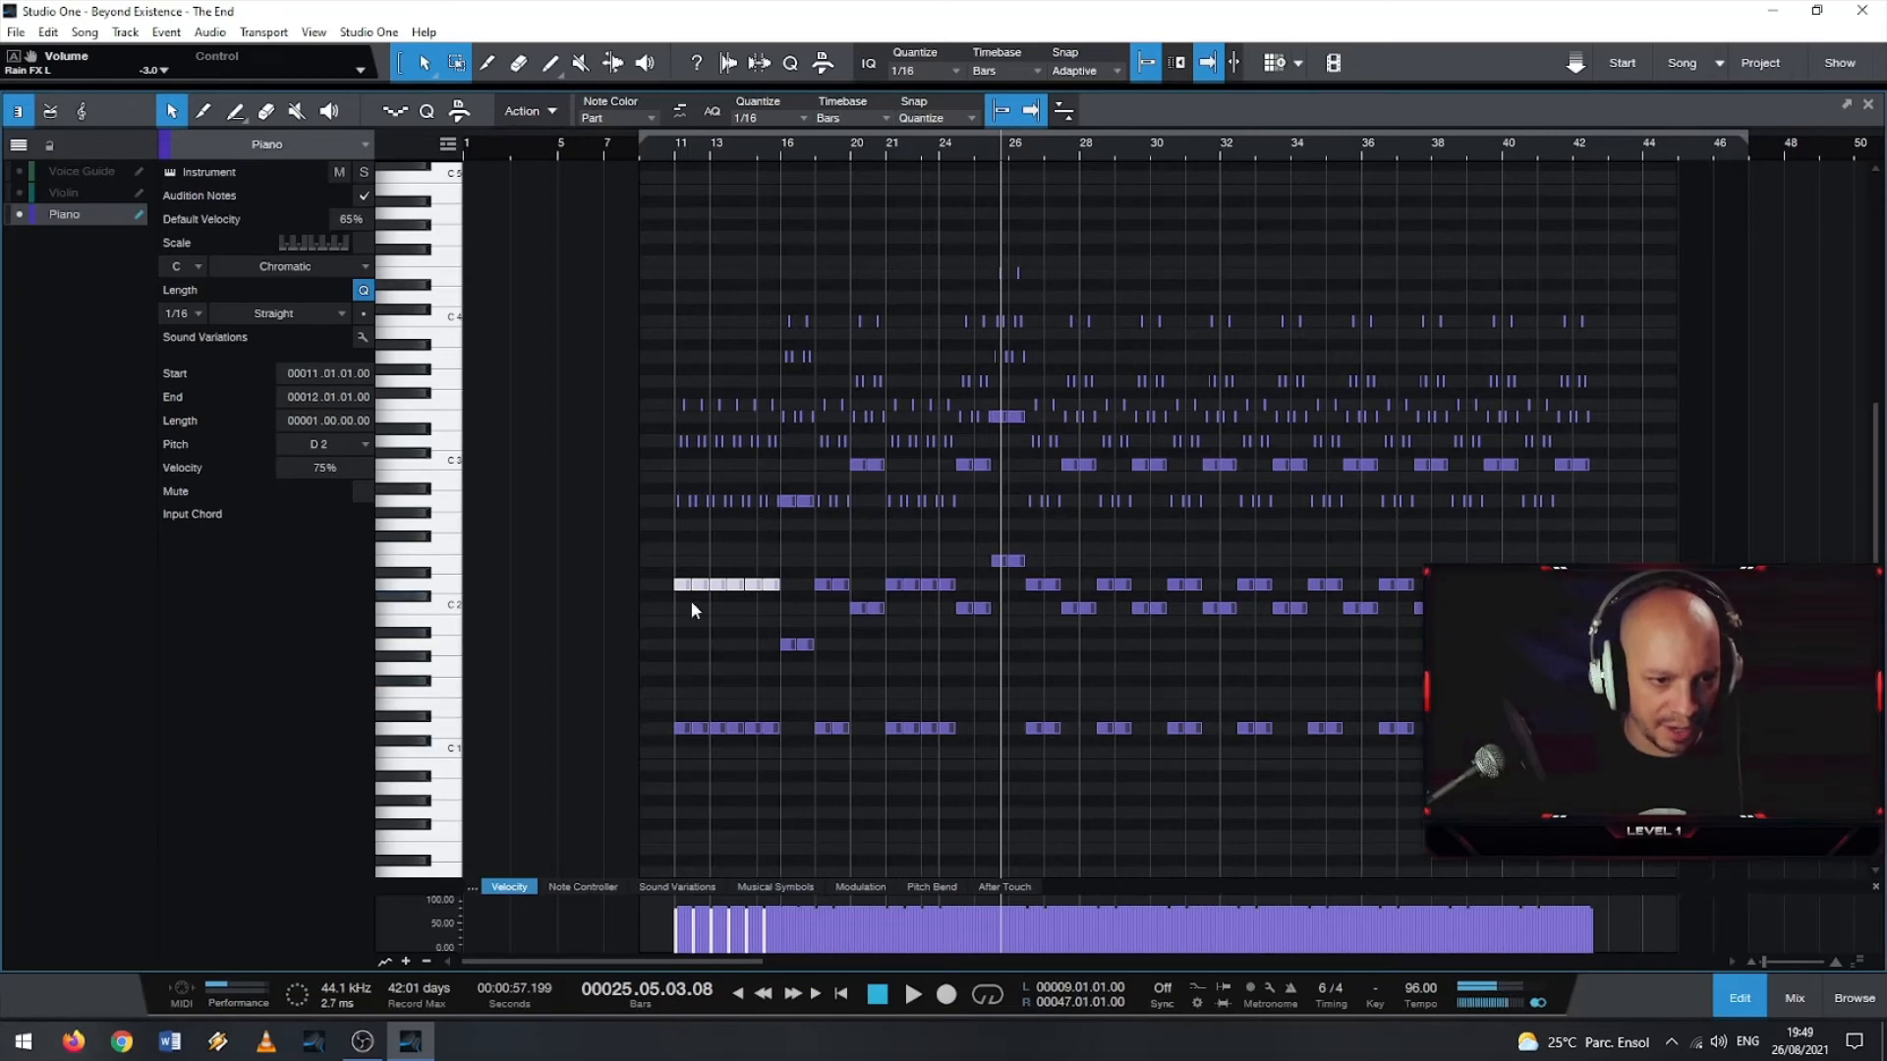
left_click_drag(662, 555, 730, 627)
left_click_drag(670, 692, 726, 769)
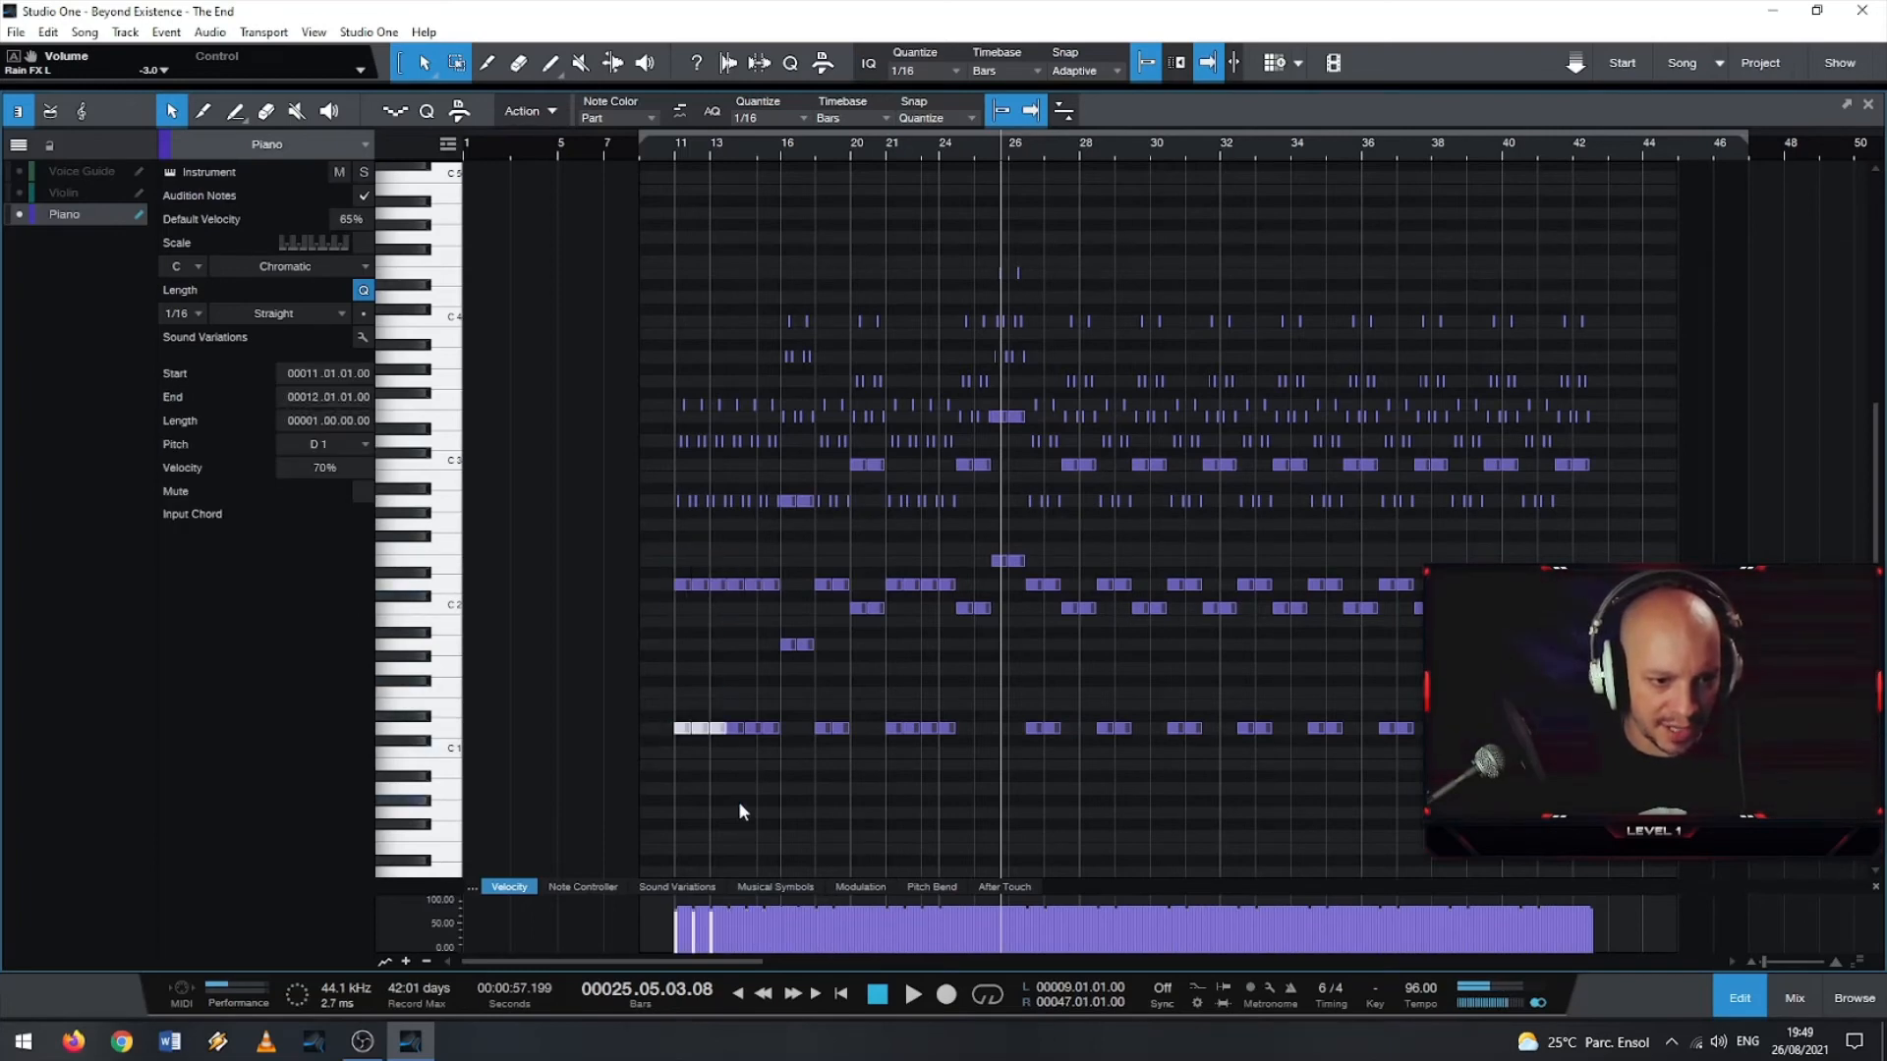
left_click(678, 669)
left_click_drag(661, 542, 797, 611)
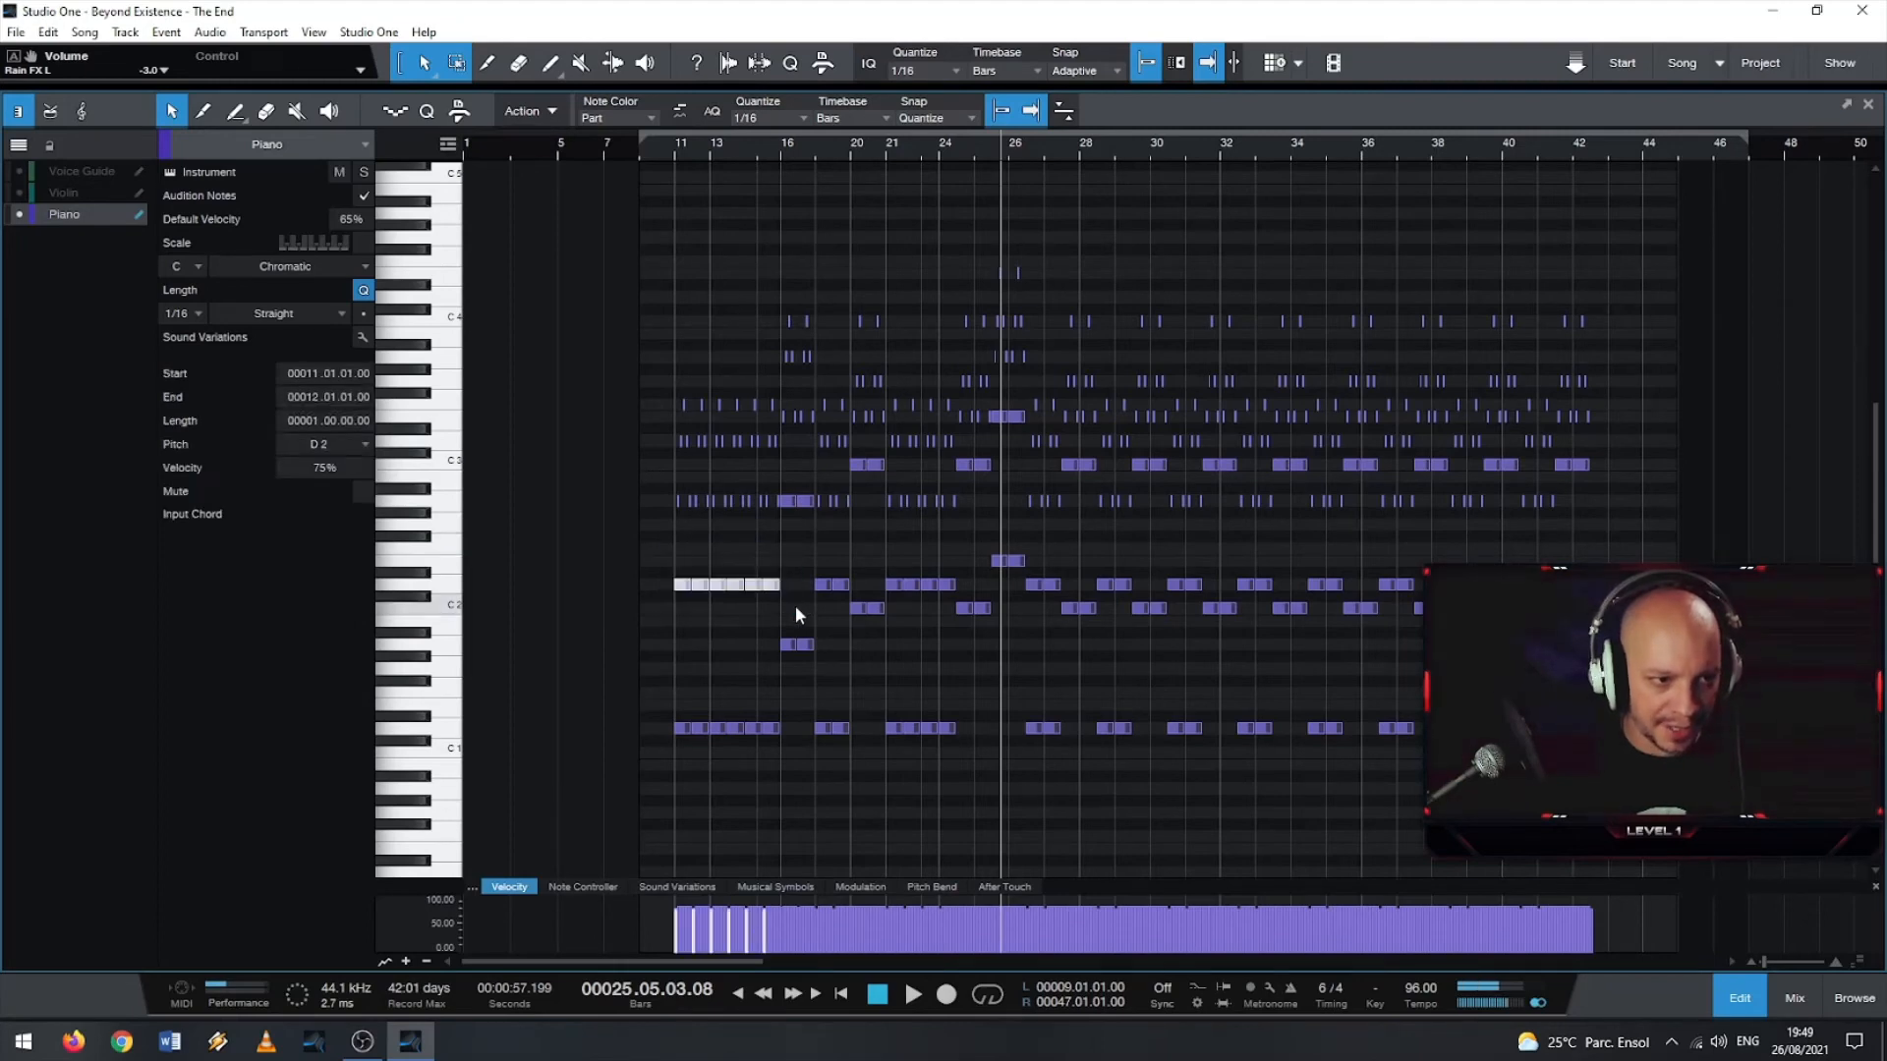
left_click_drag(666, 676, 717, 753)
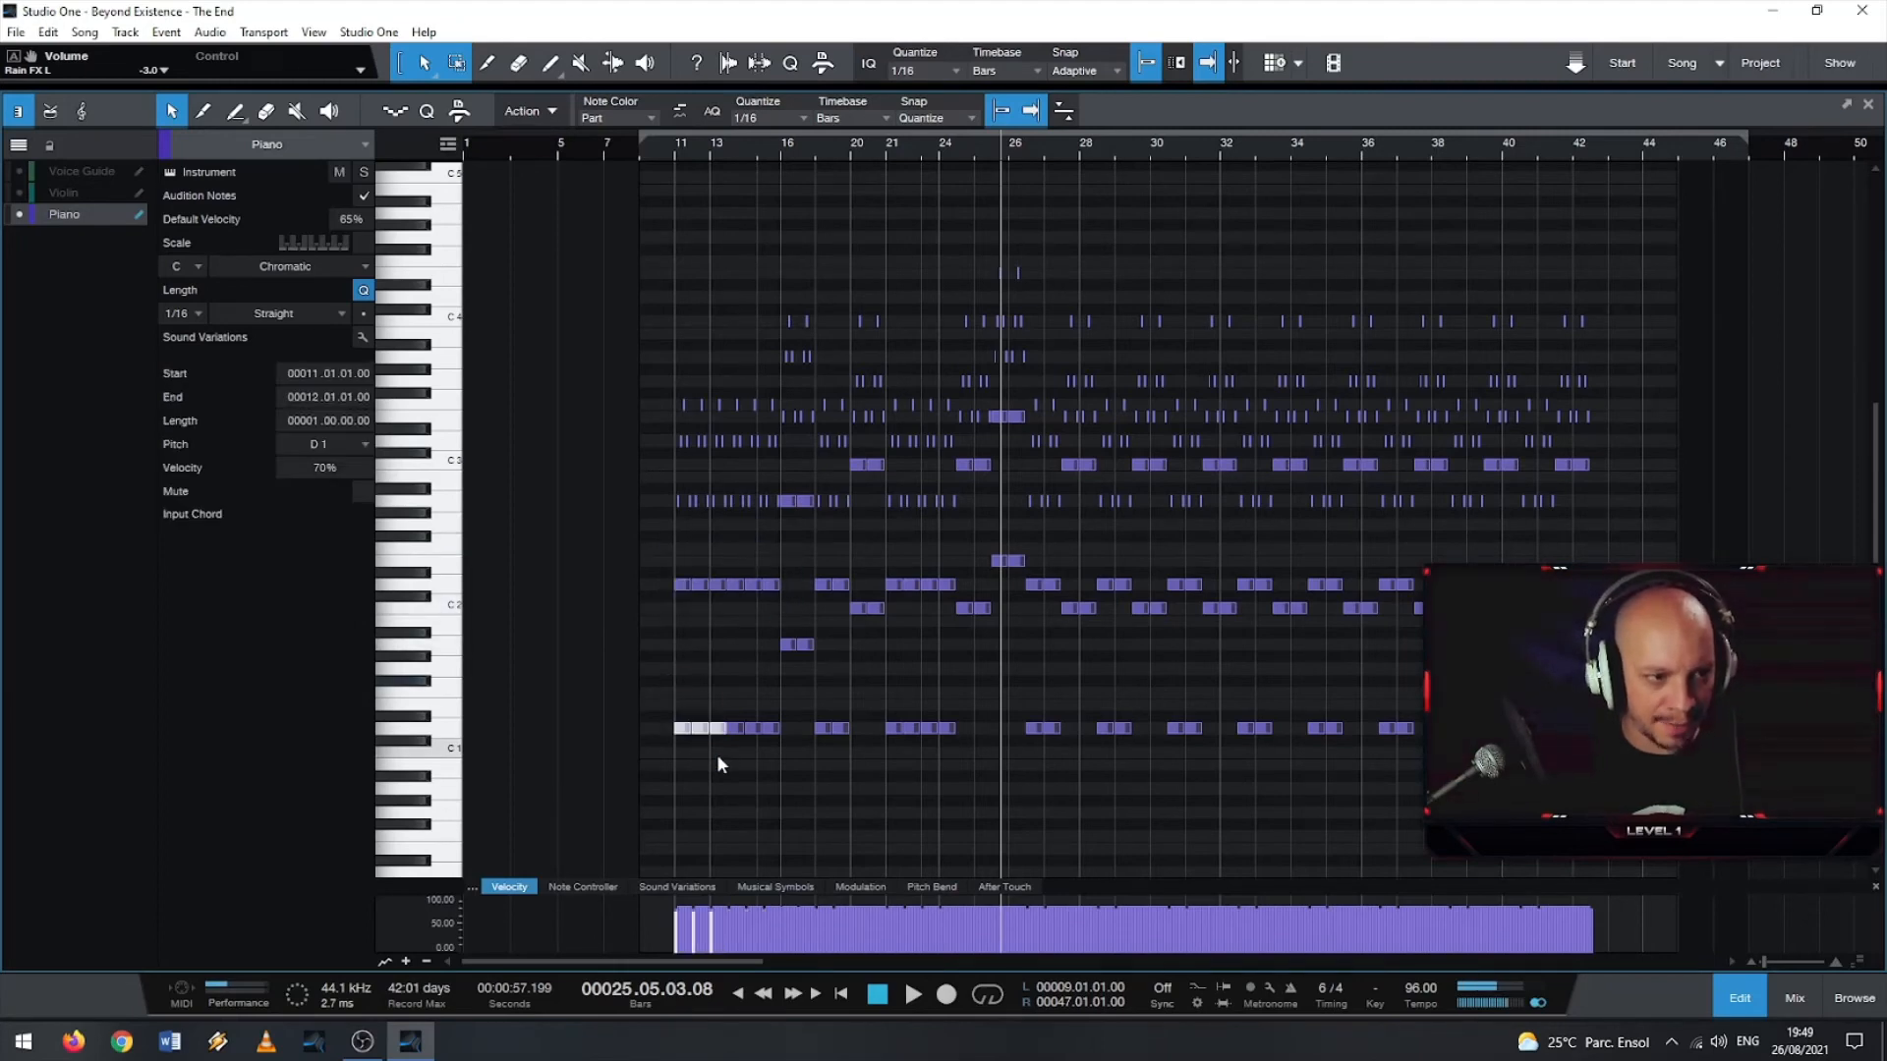
left_click_drag(646, 516, 752, 610)
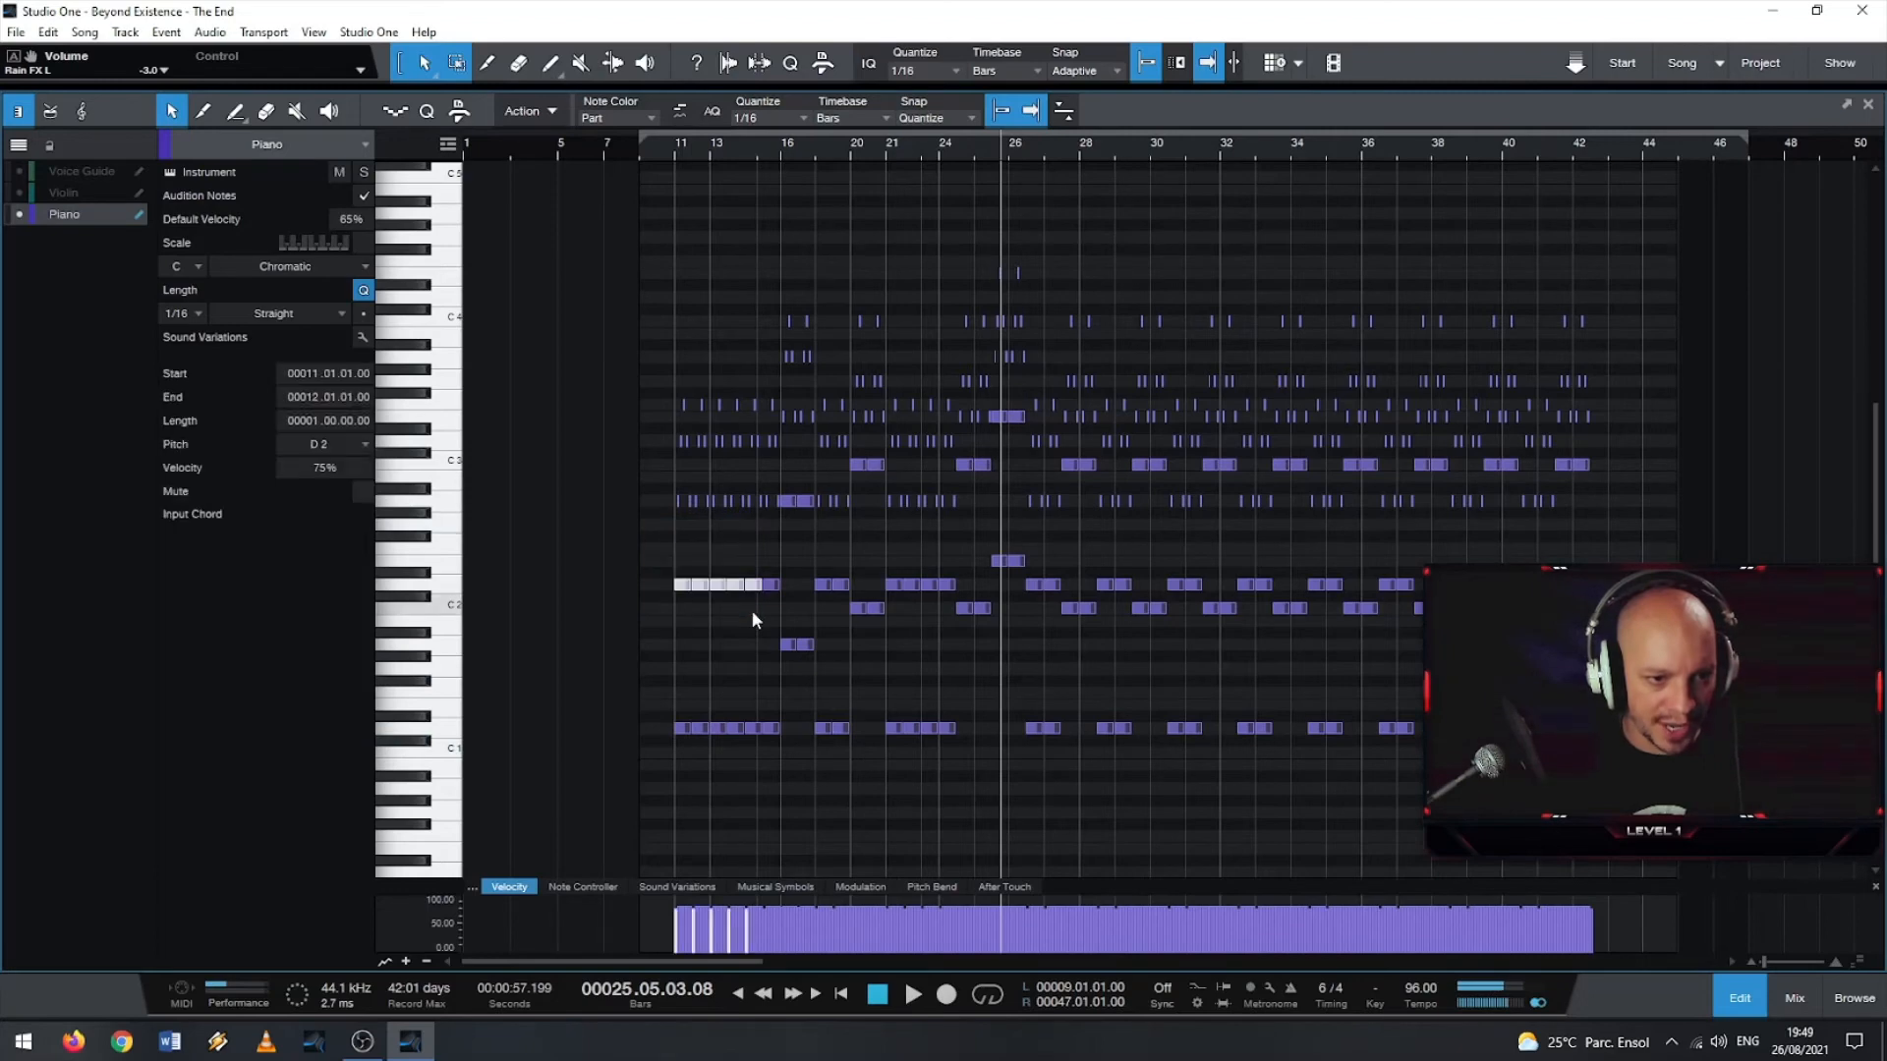
left_click_drag(657, 705, 729, 764)
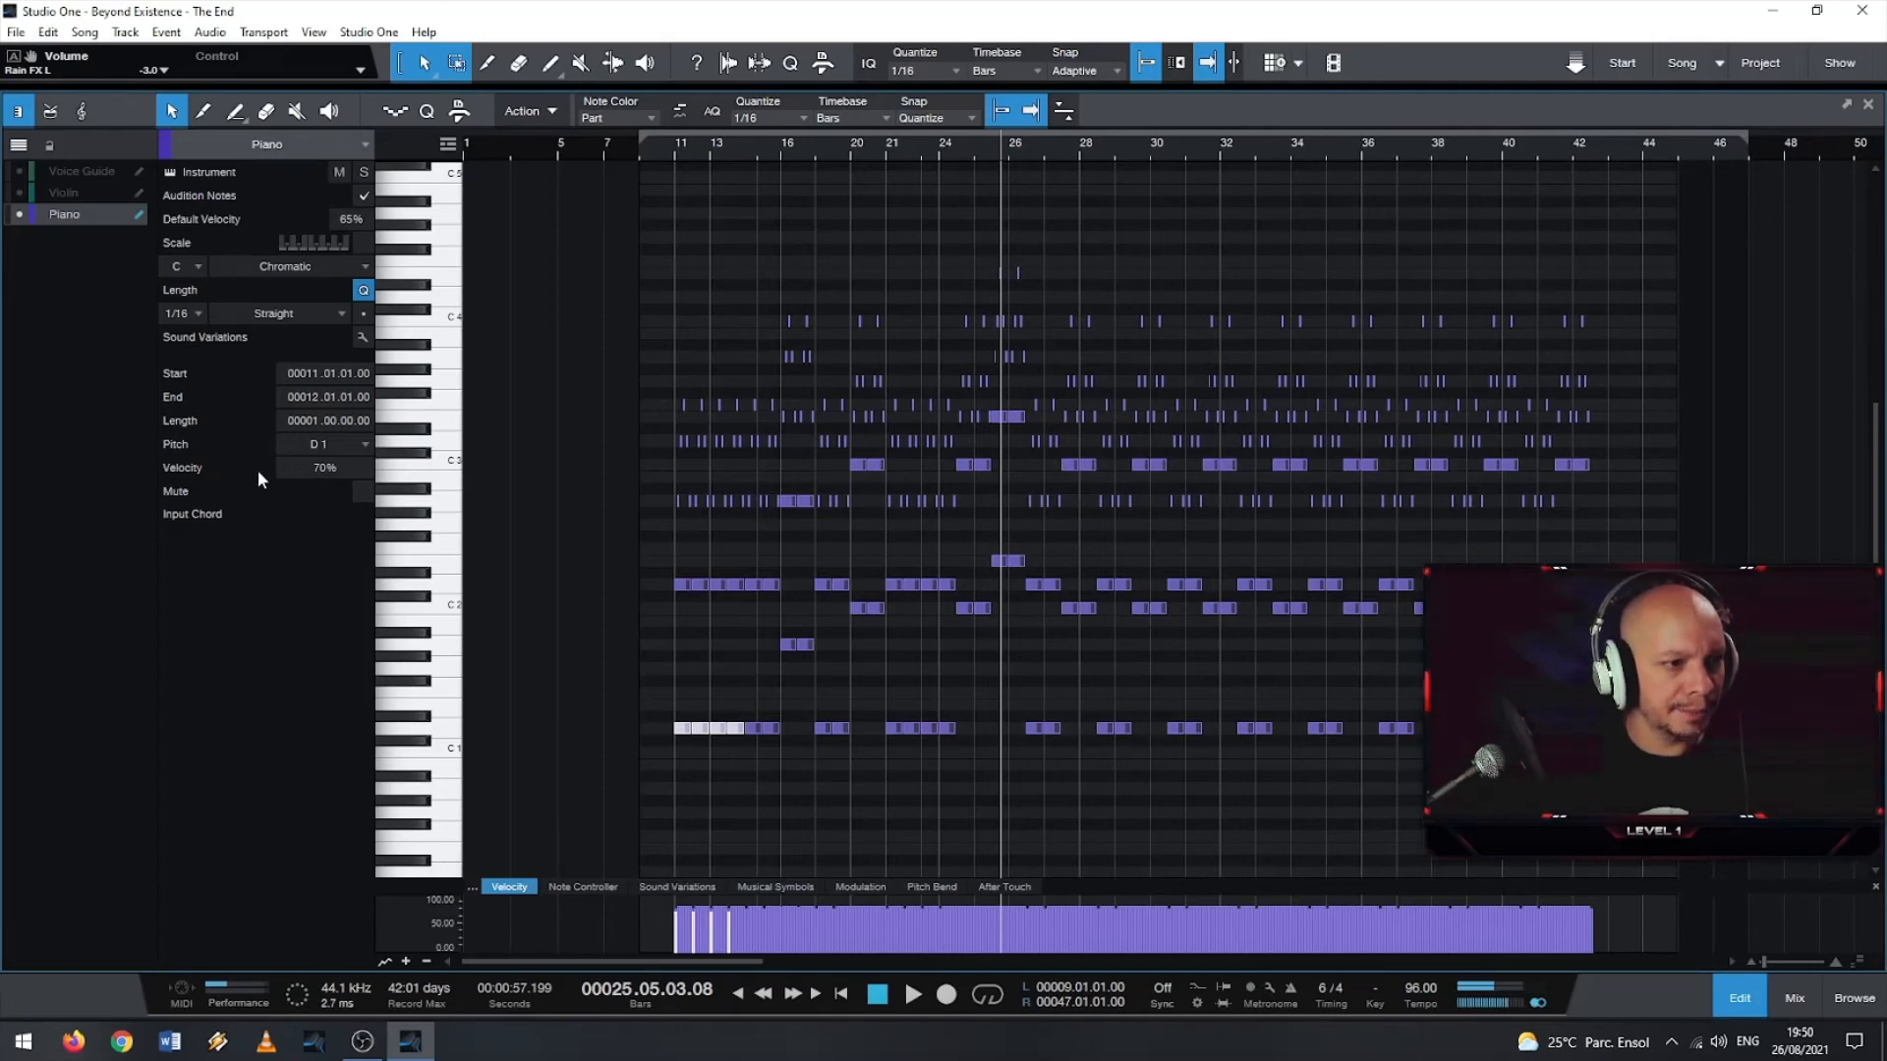
left_click(313, 466)
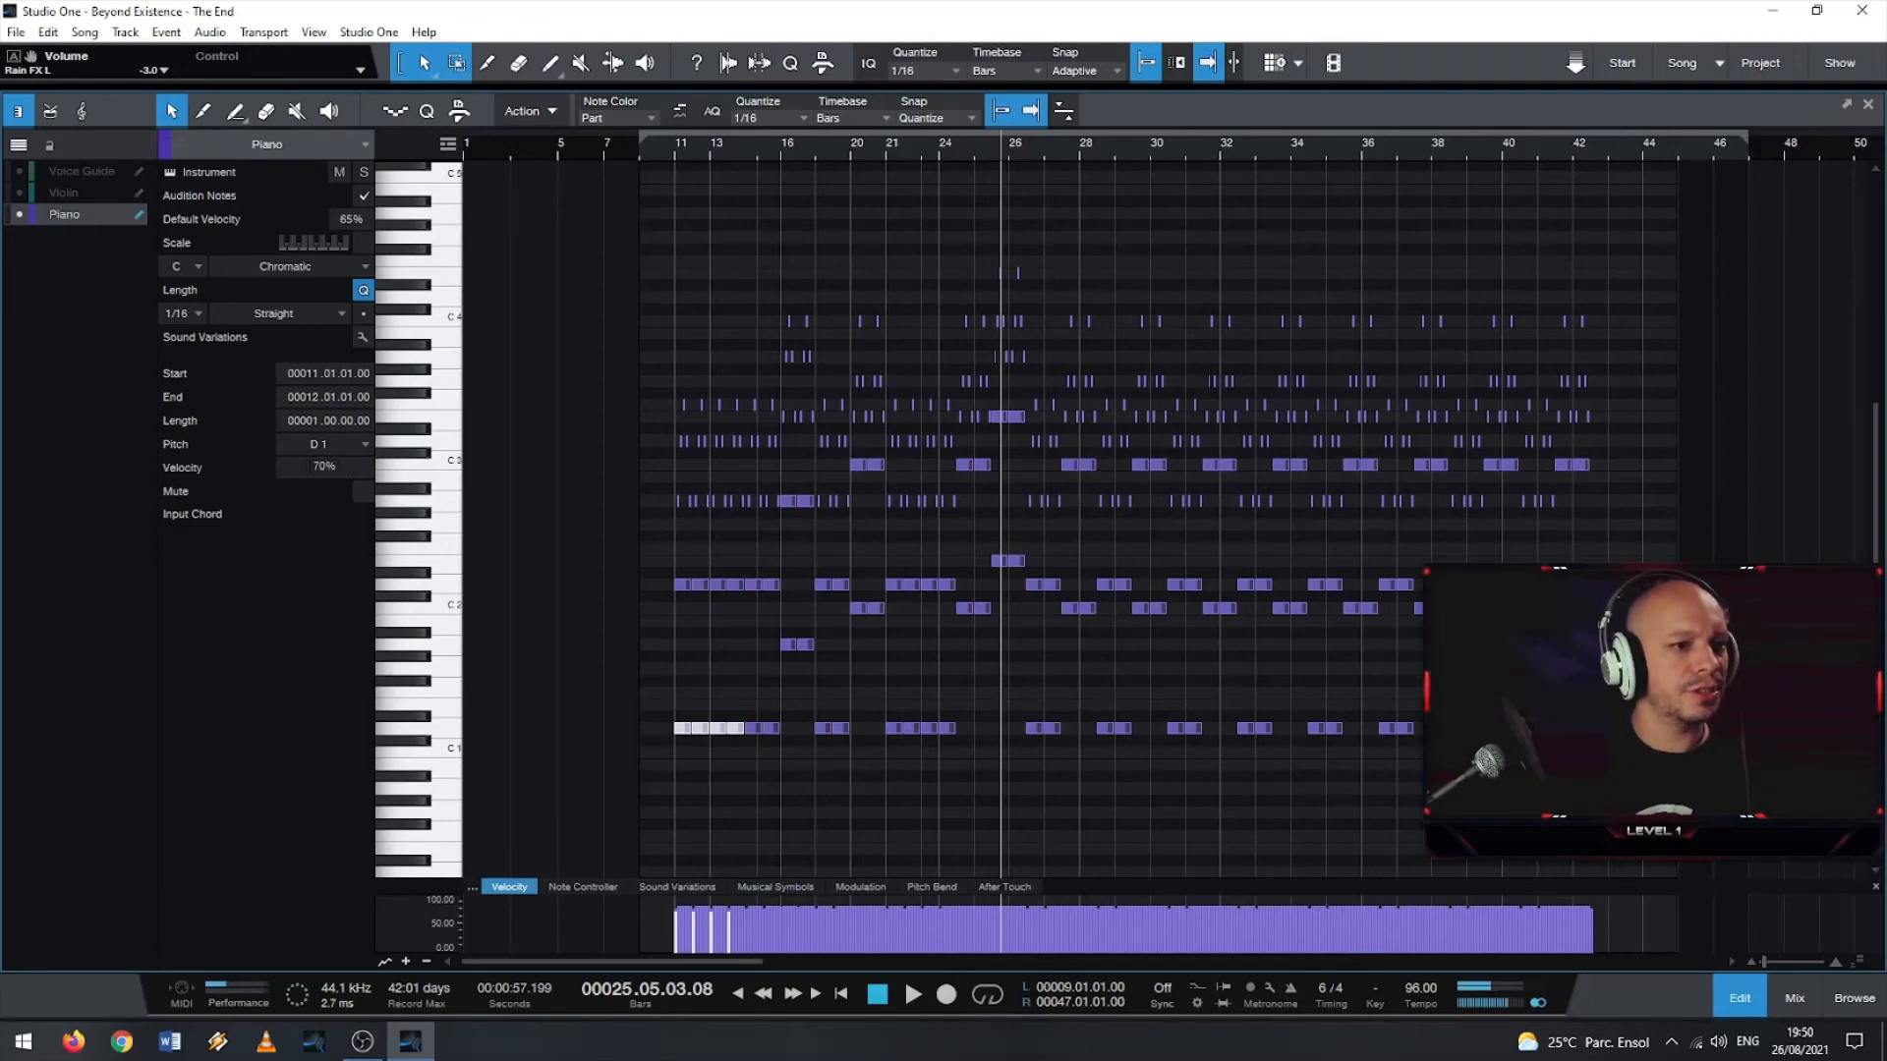
left_click(256, 468)
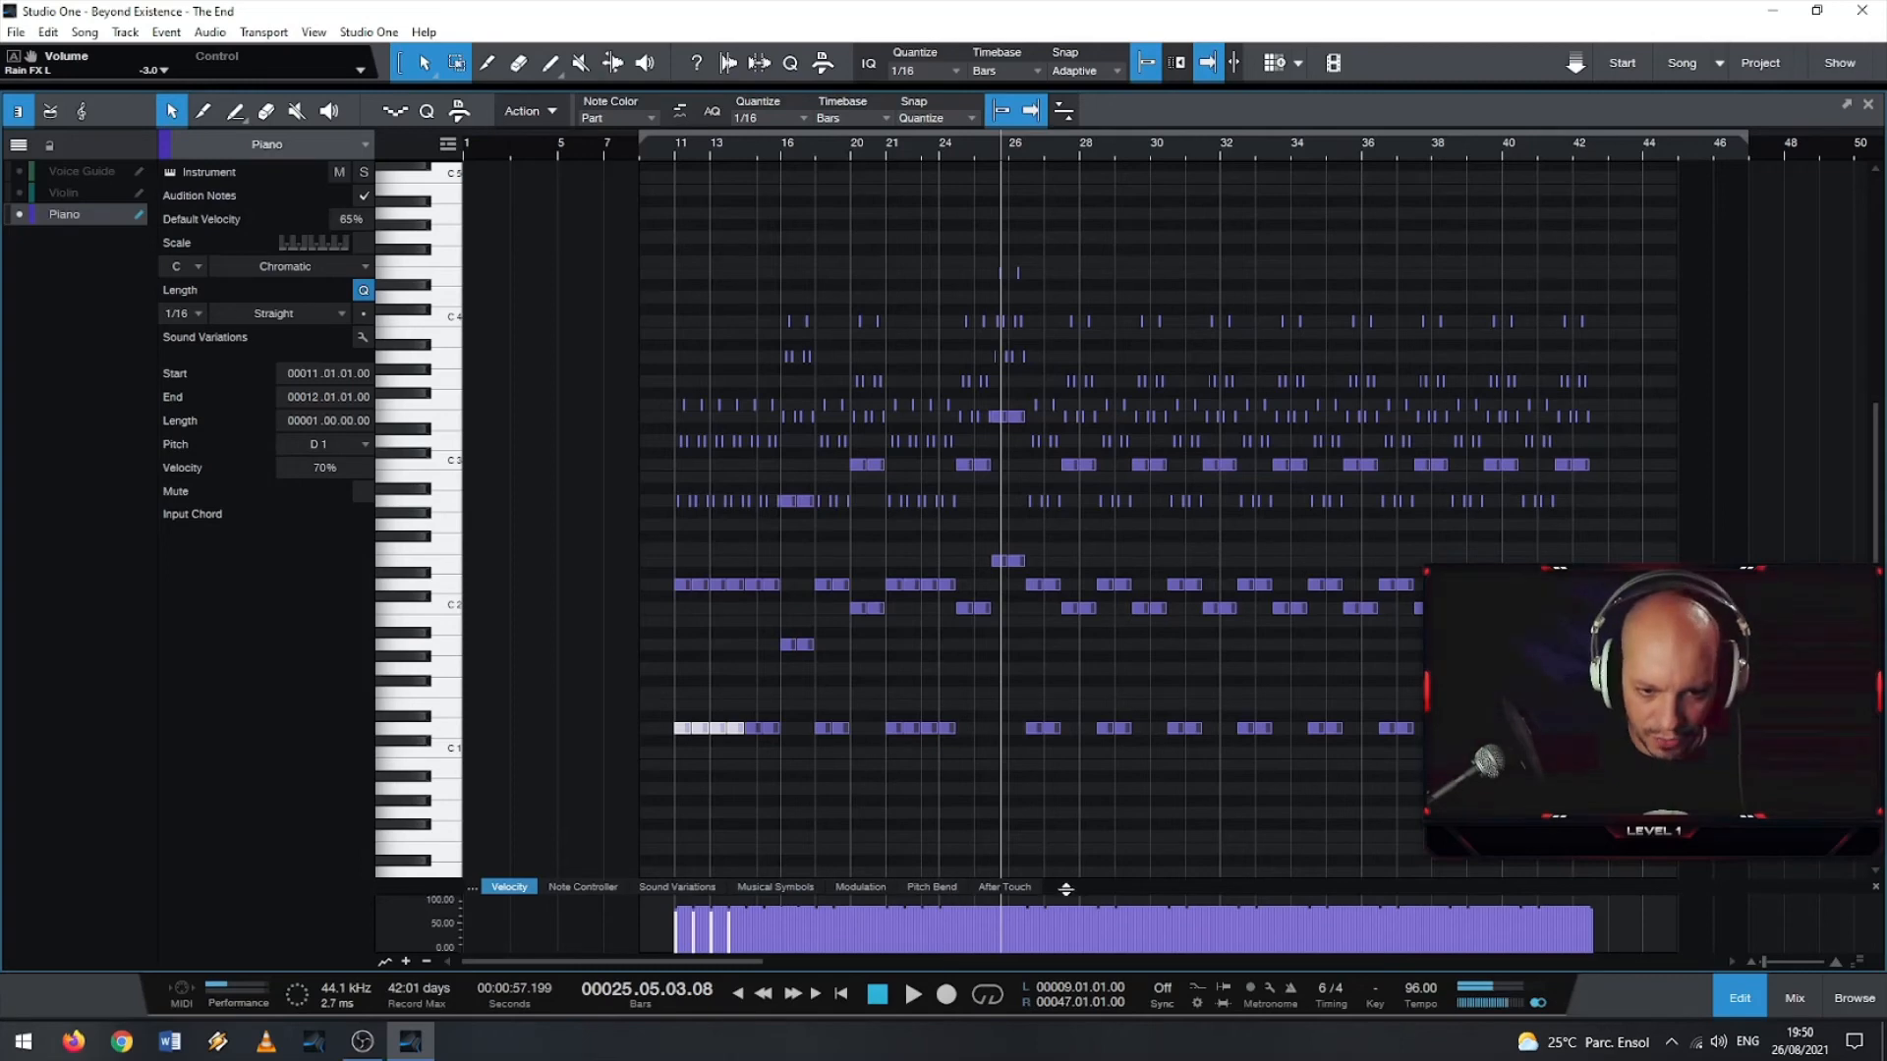
- Try to lower the velocity of the selected D1 notes in an enlarged velocity lane, undo it, and shrink the lane again
left_click_drag(1070, 870, 1086, 565)
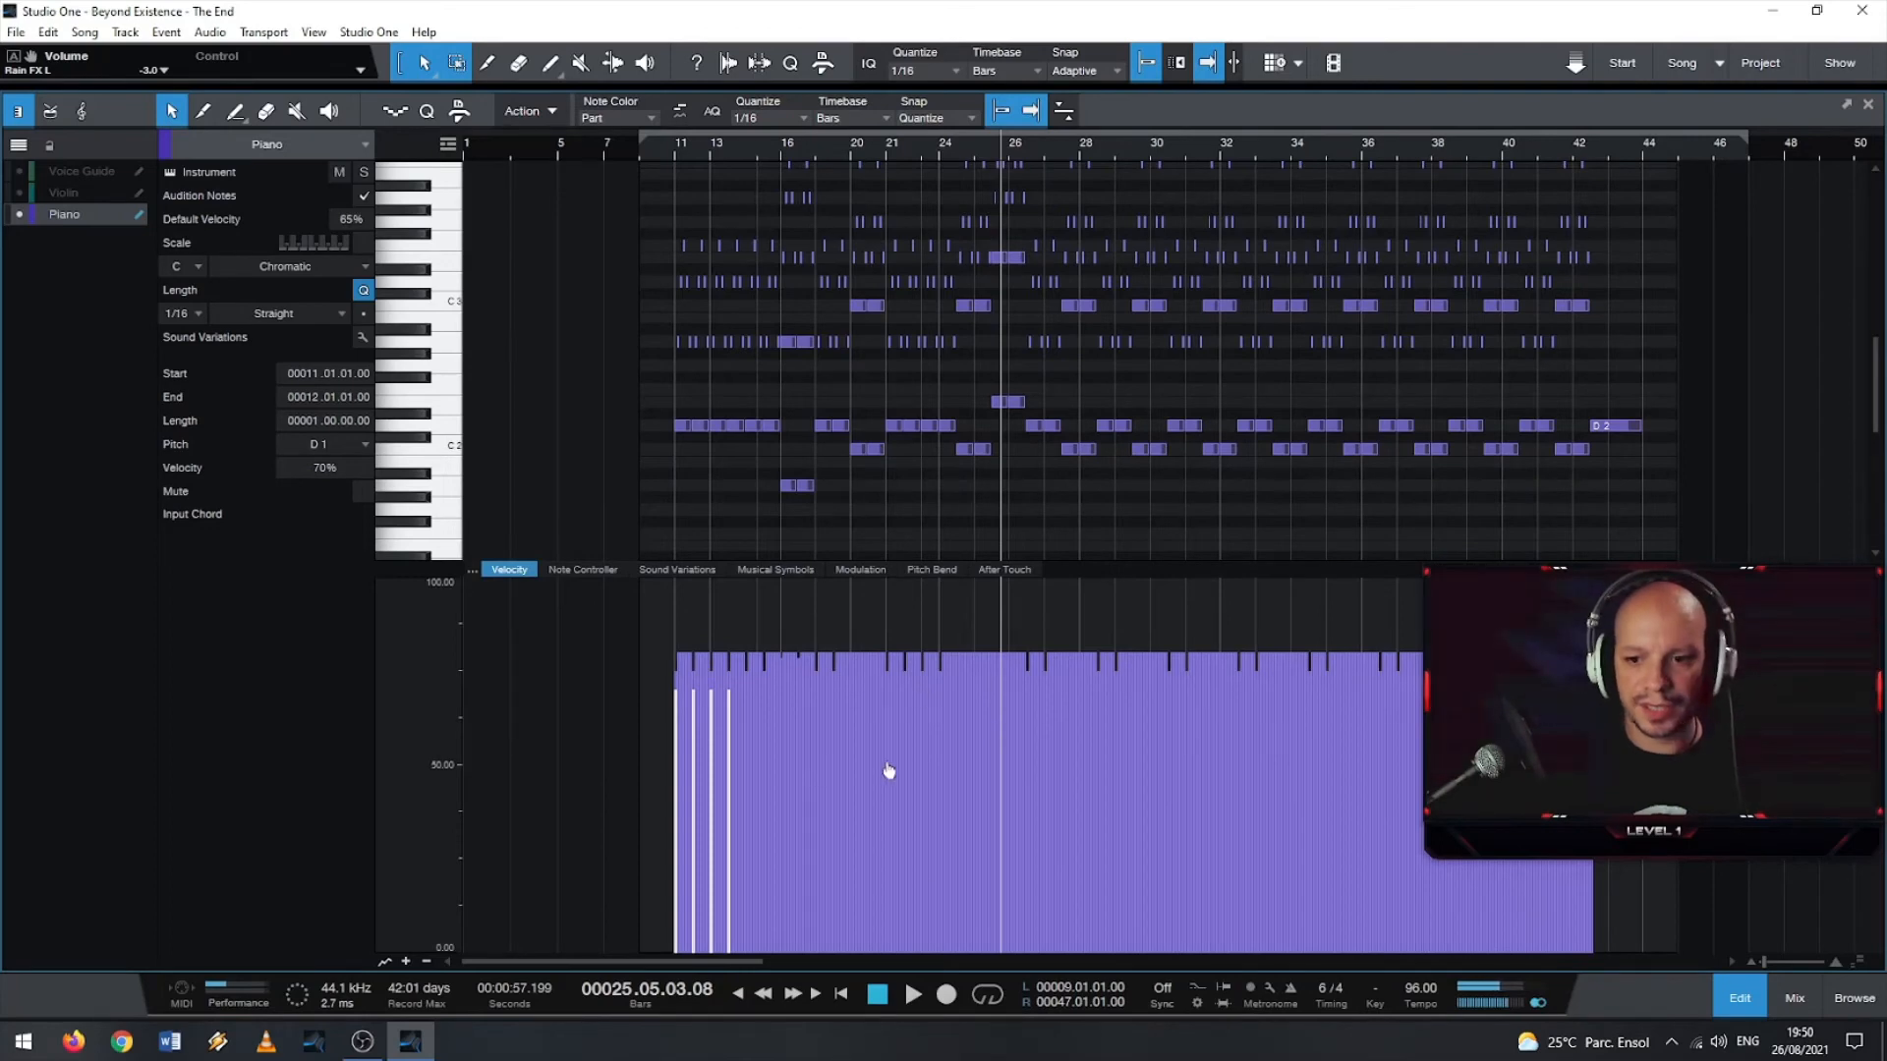
mouse_move(886, 770)
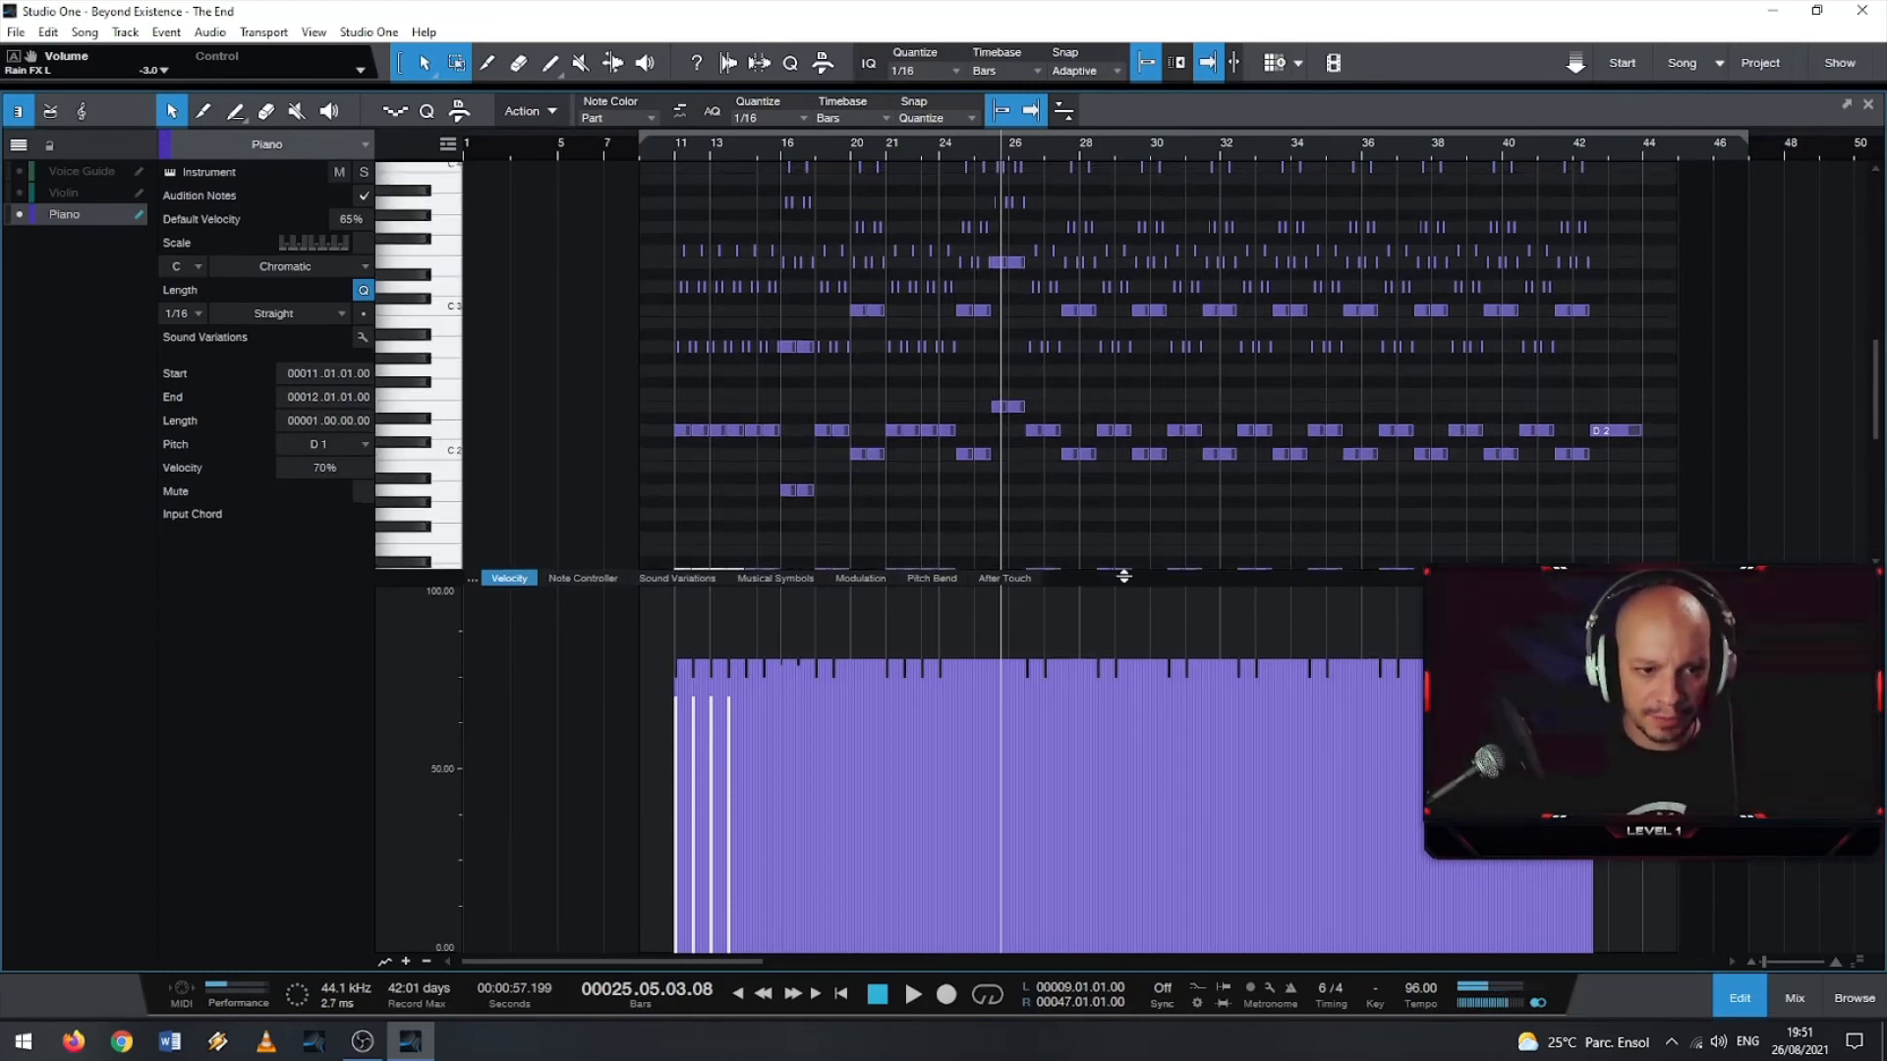
left_click_drag(1127, 570, 1127, 579)
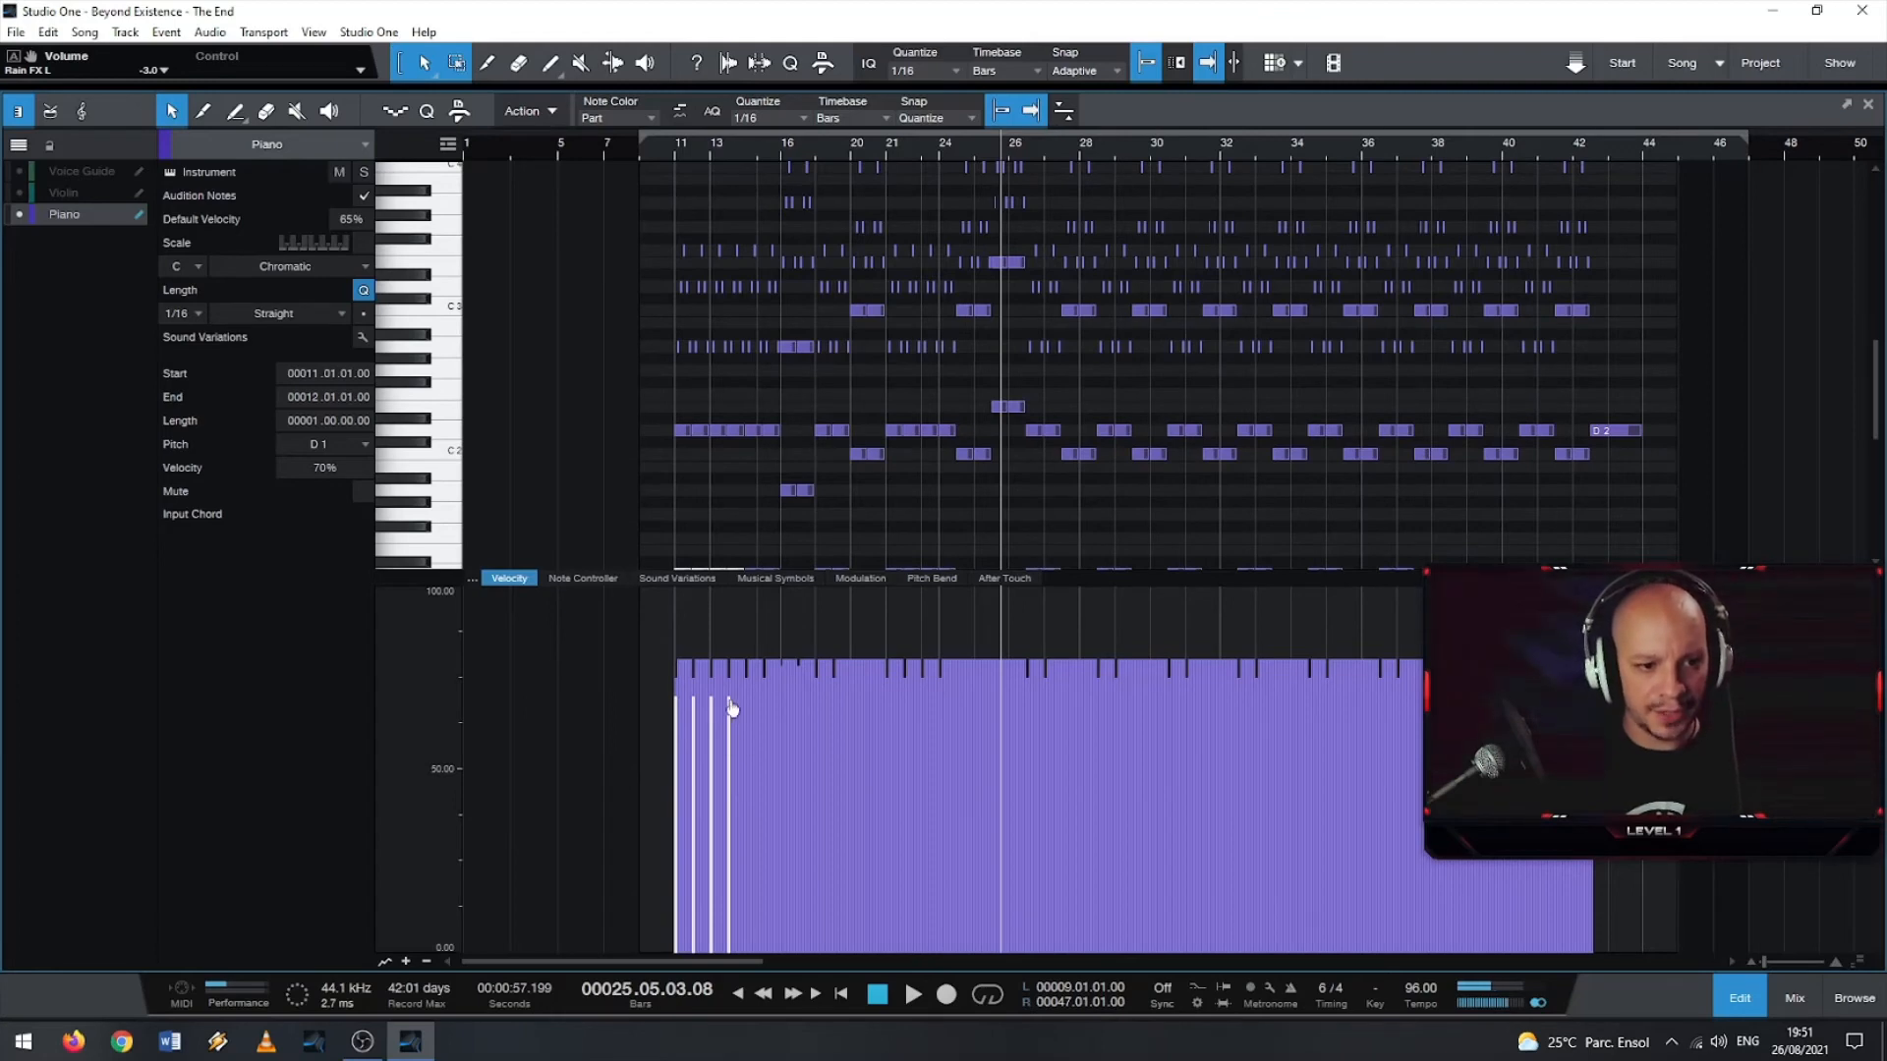
left_click_drag(730, 709, 726, 752)
key("ctrl+z")
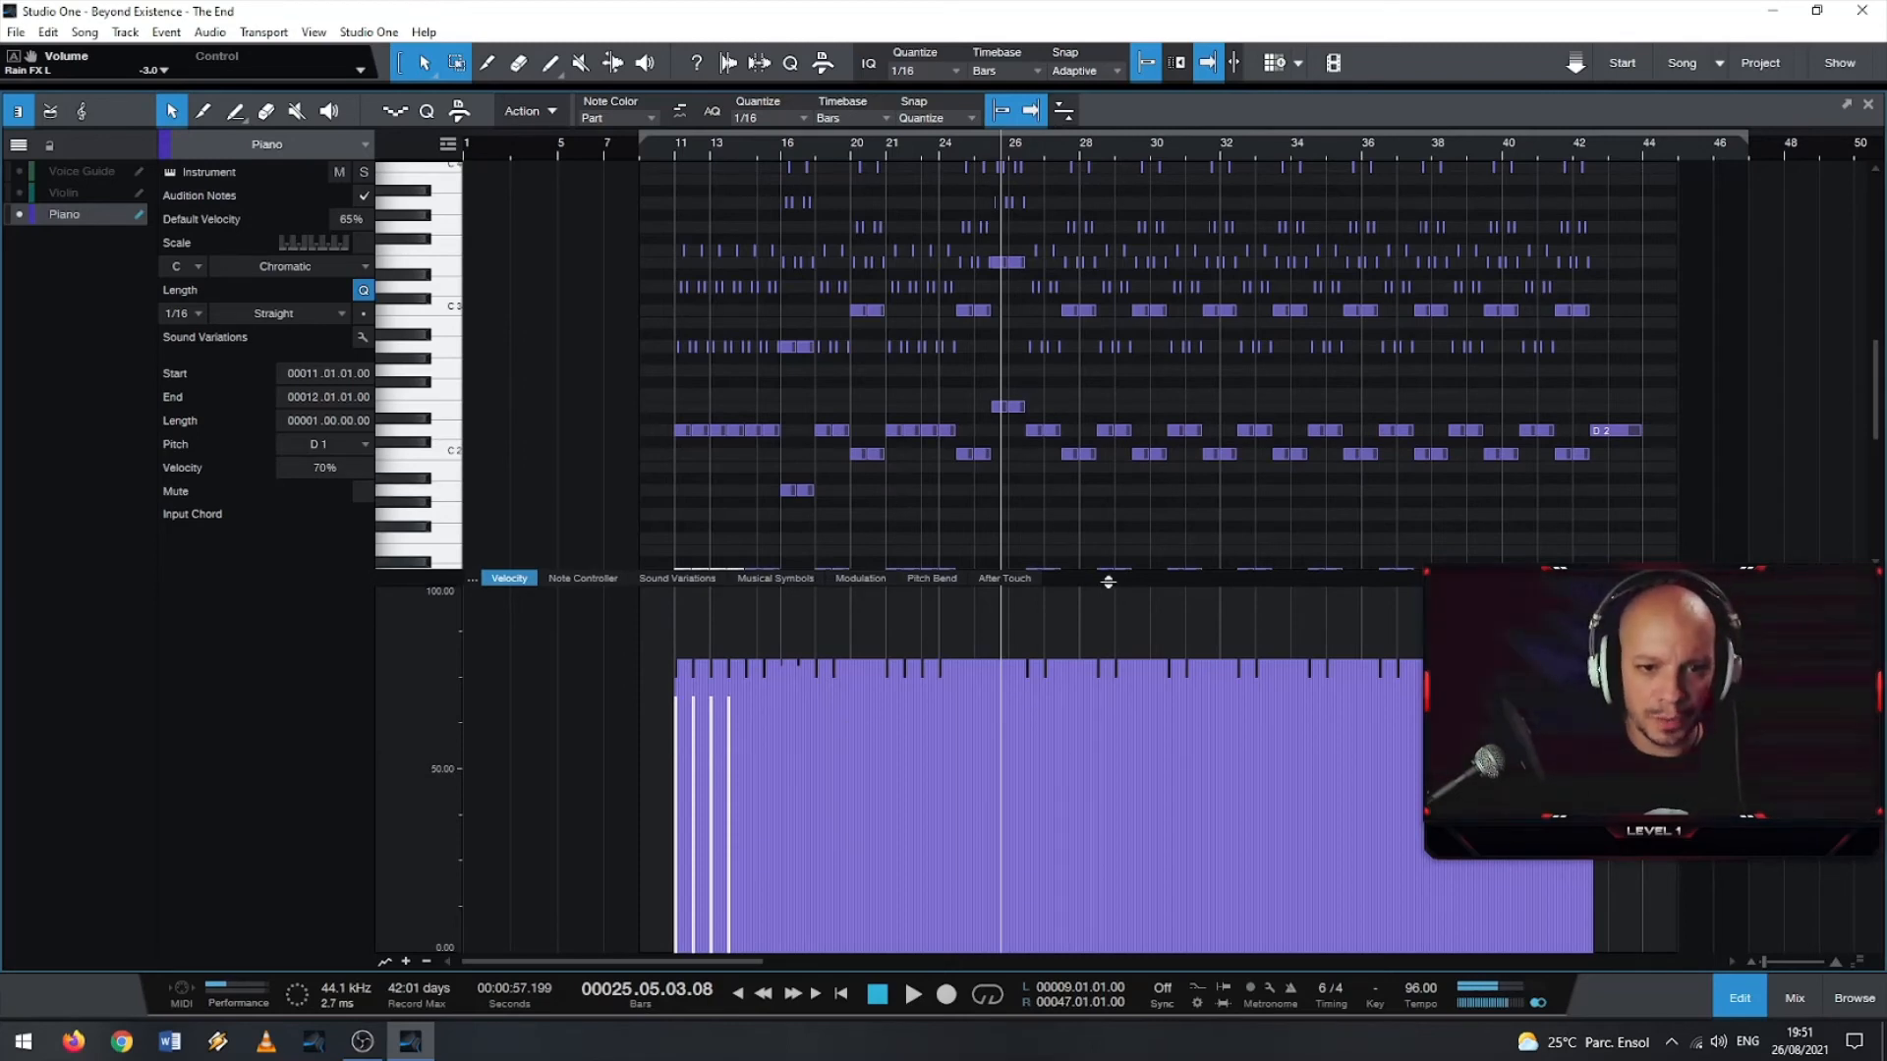
left_click_drag(1085, 590, 1060, 868)
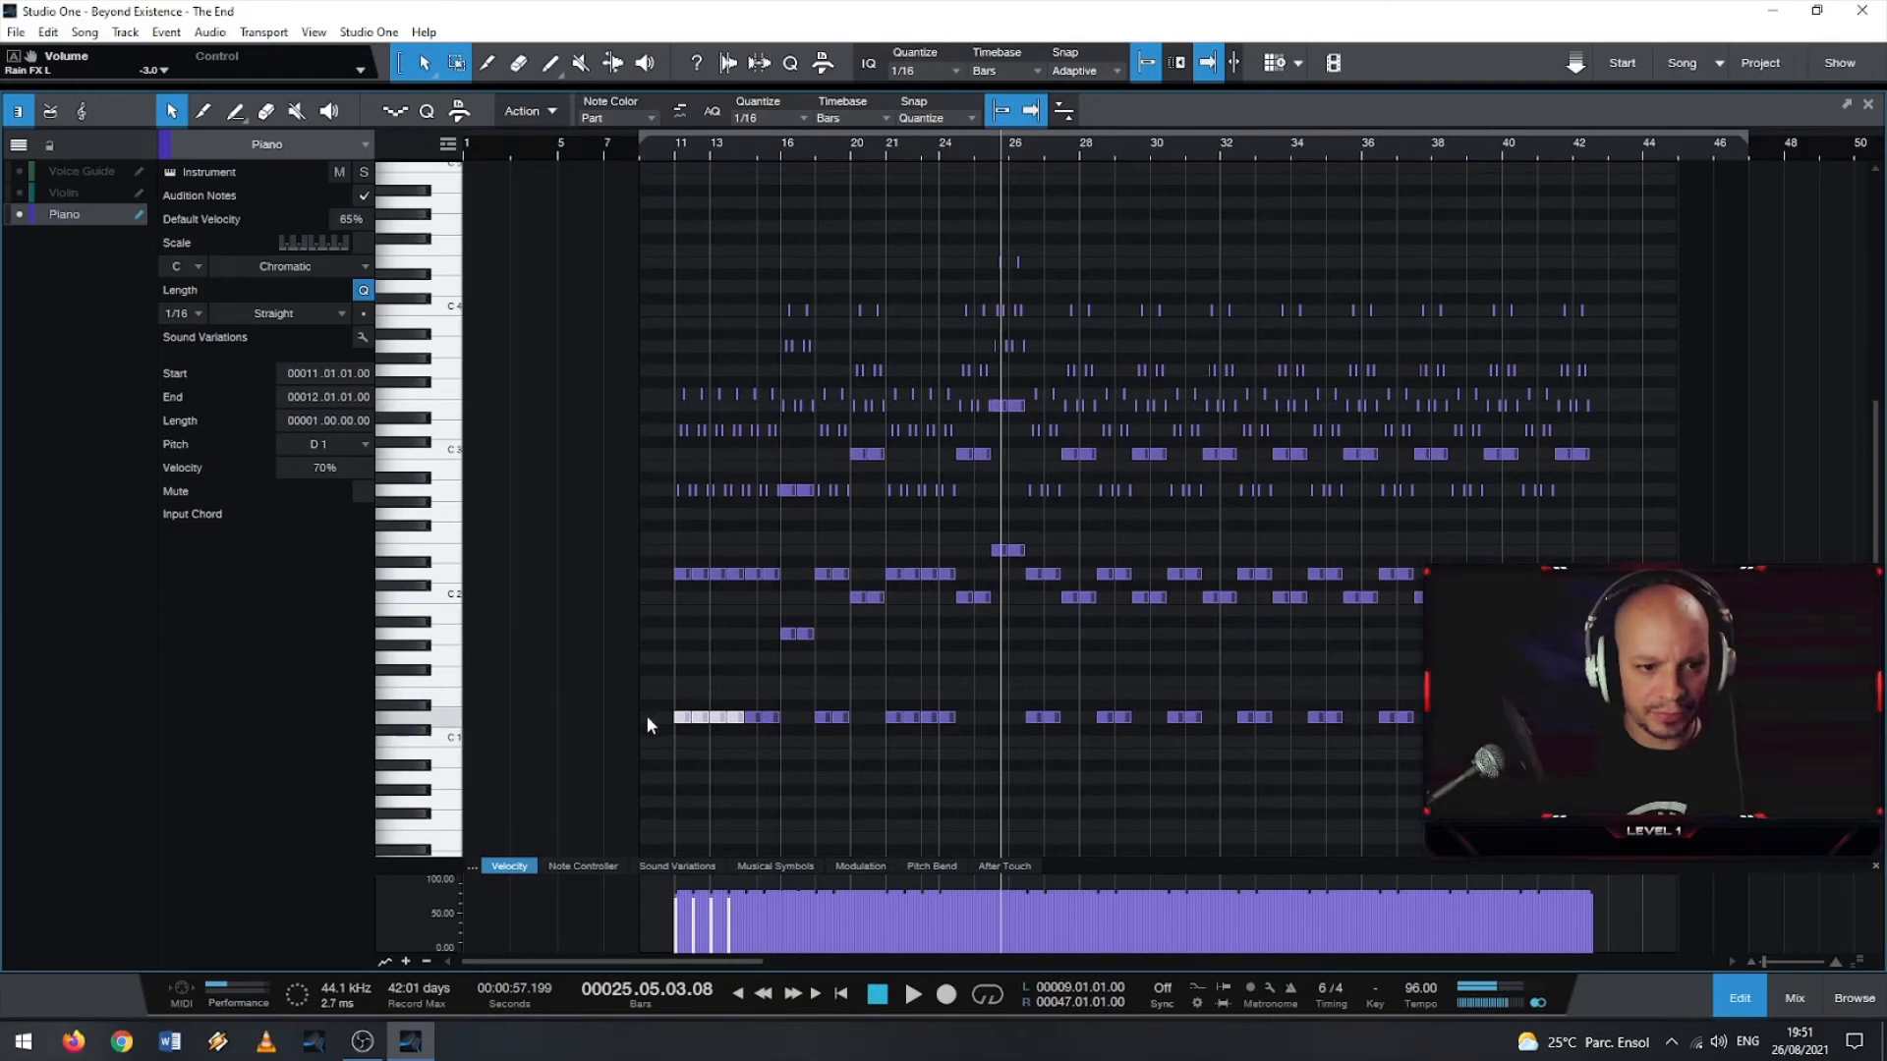
- Check the velocity of the opening D1 notes once more, and select the D2 notes from bar 11 up to bar 16
left_click_drag(685, 691, 751, 753)
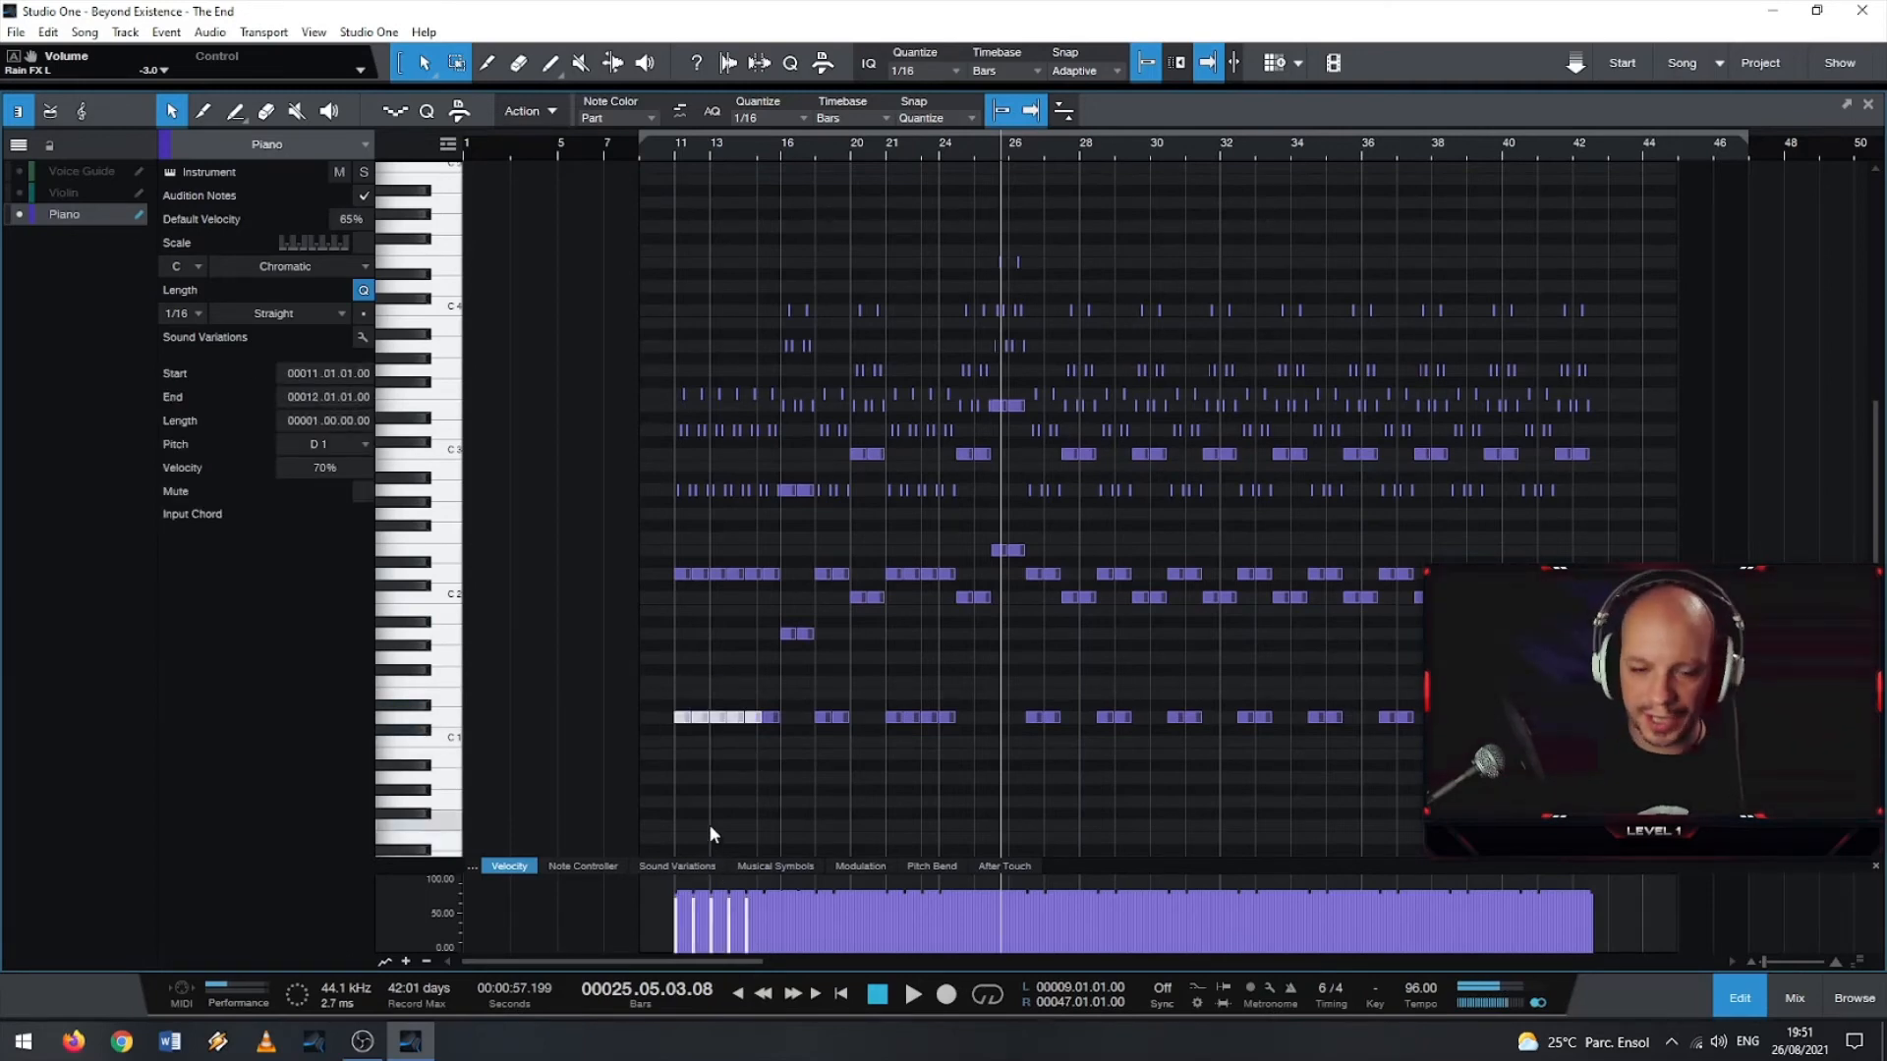
left_click_drag(664, 653, 772, 743)
left_click_drag(661, 546, 777, 602)
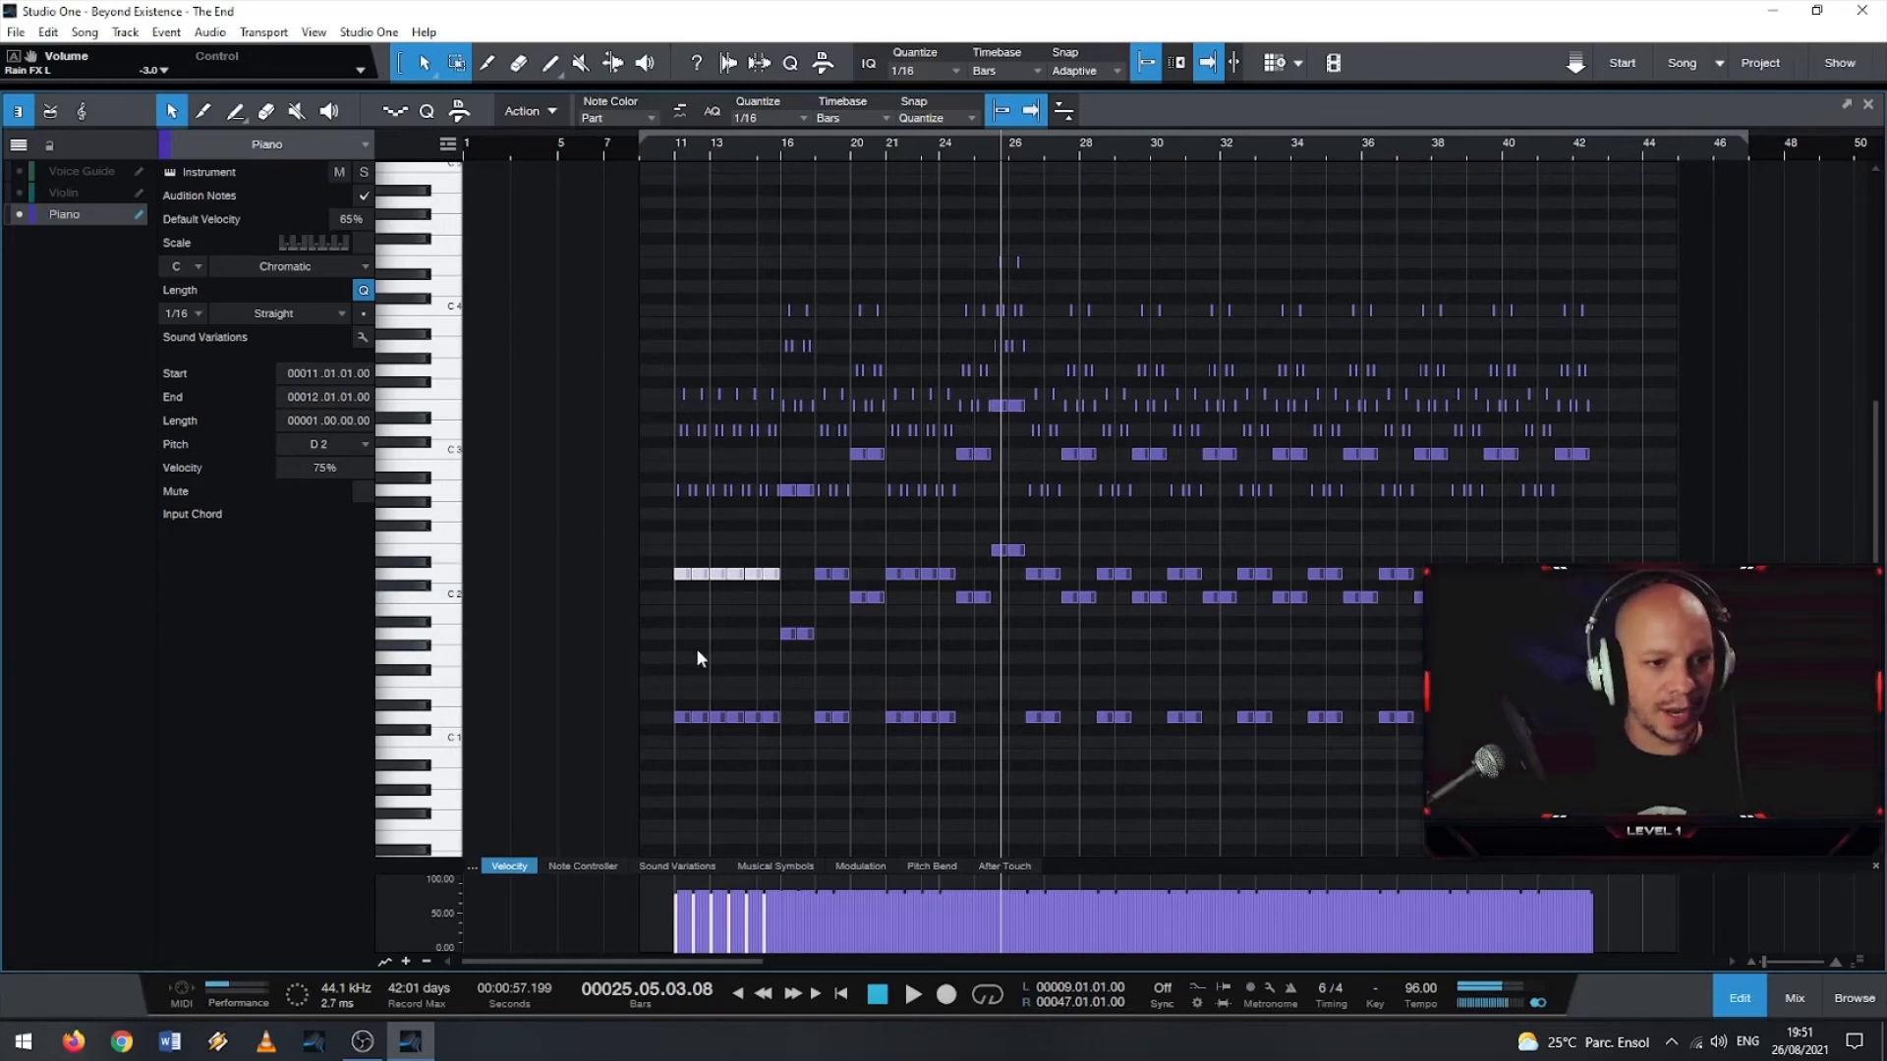
- Play the arrangement from bar 11 to bar 13, and from bar 21 to bar 23, to compare the piano in both passages
left_click(684, 142)
key("space")
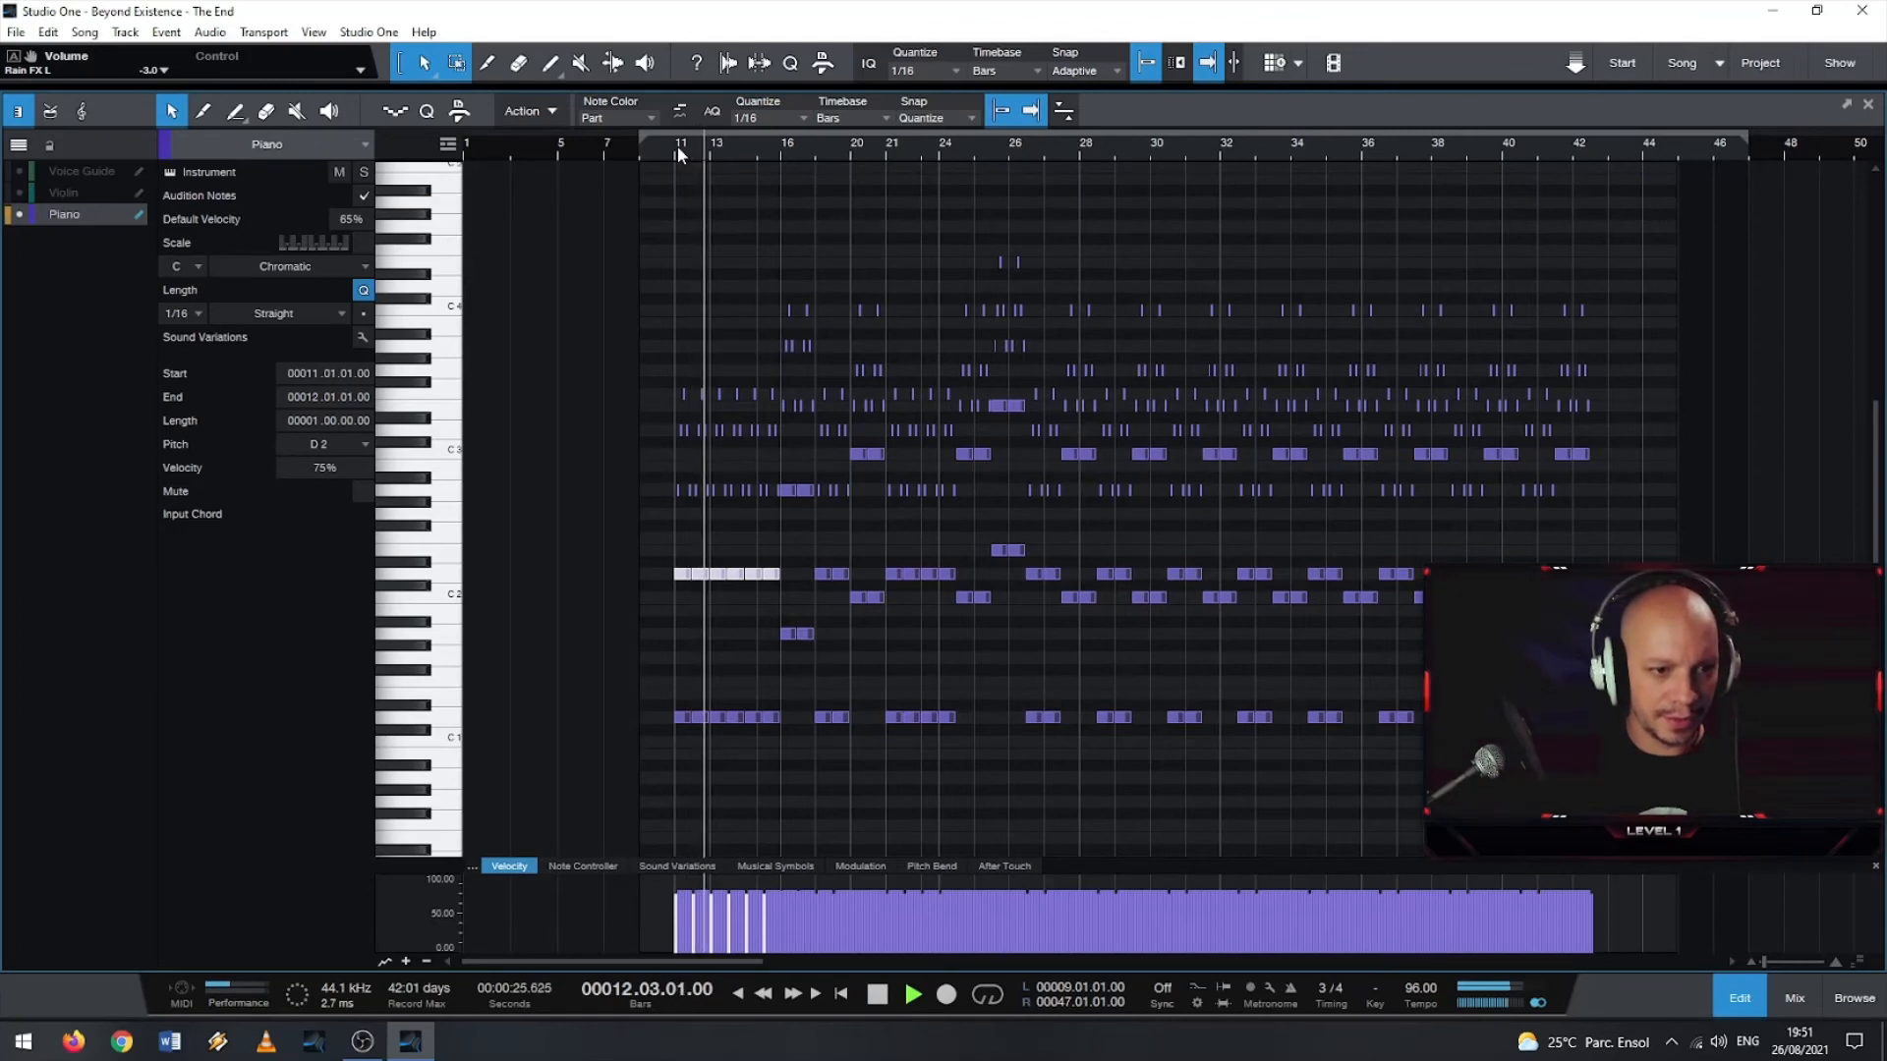
key("space")
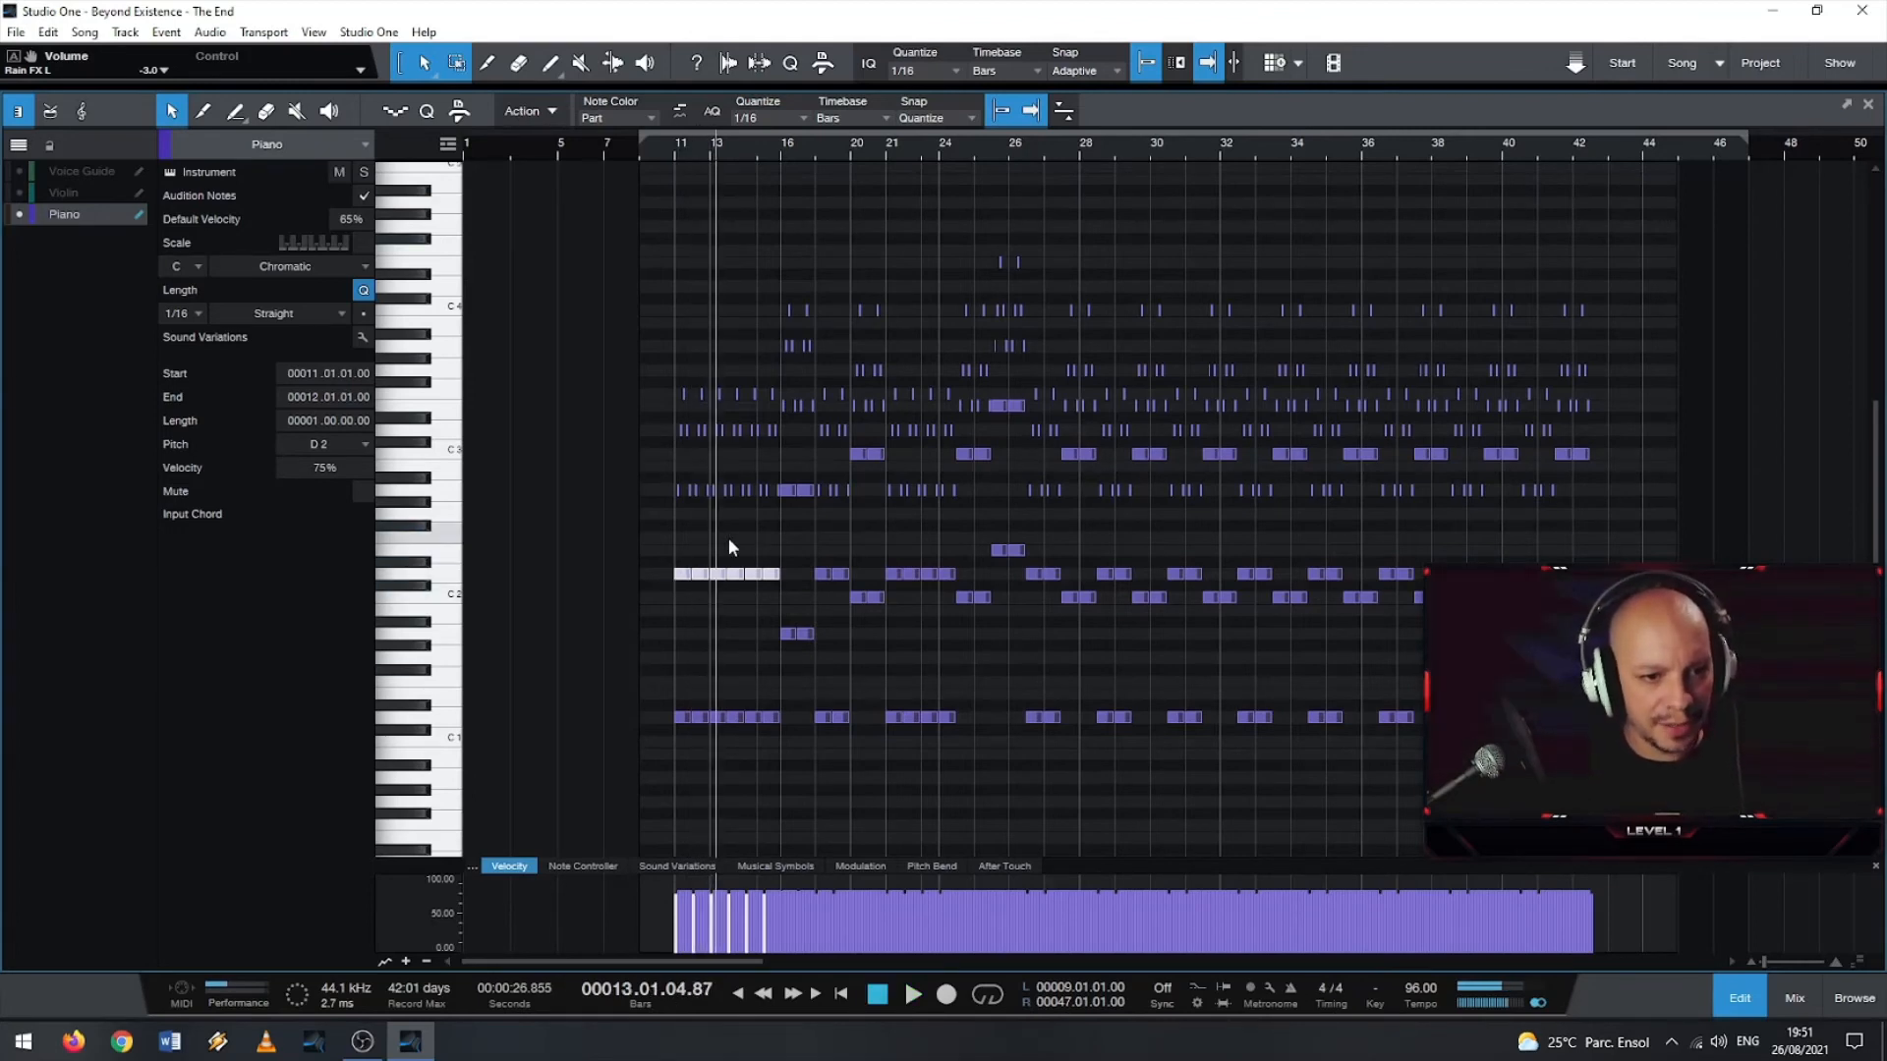
left_click(900, 145)
key("space")
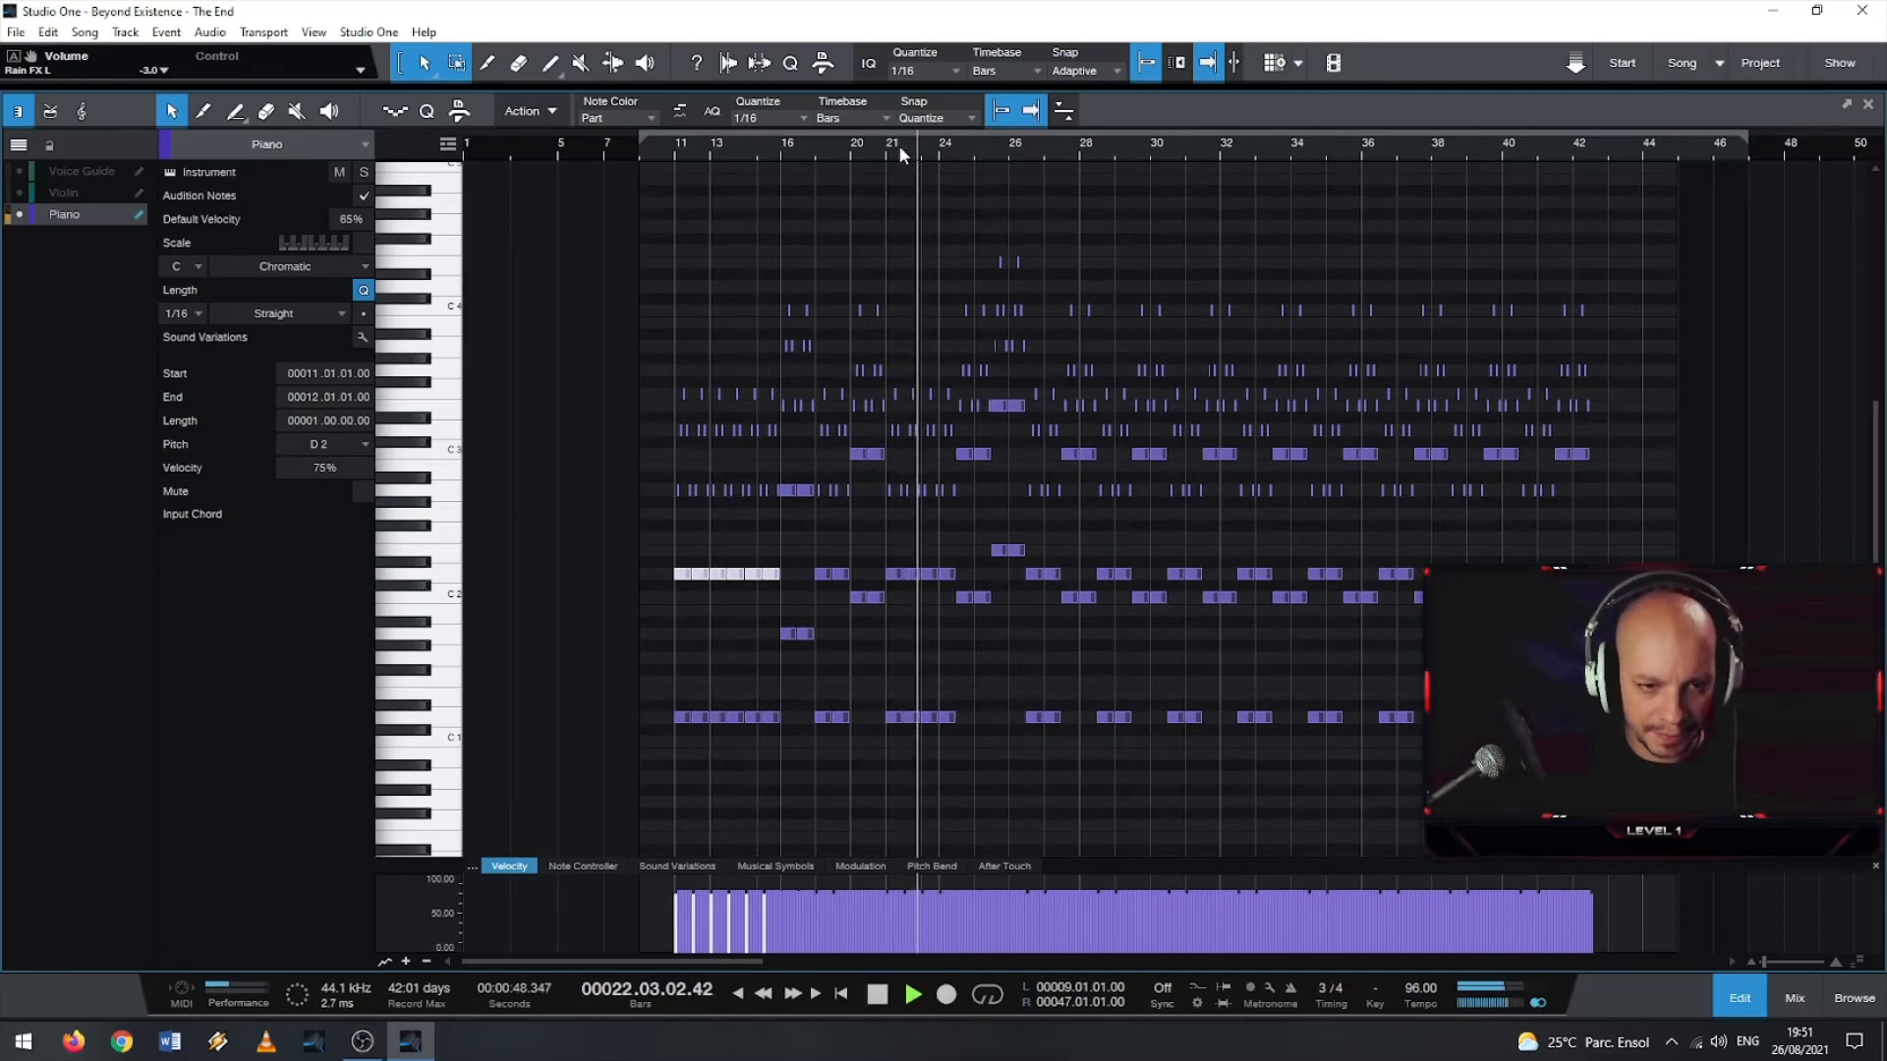
key("space")
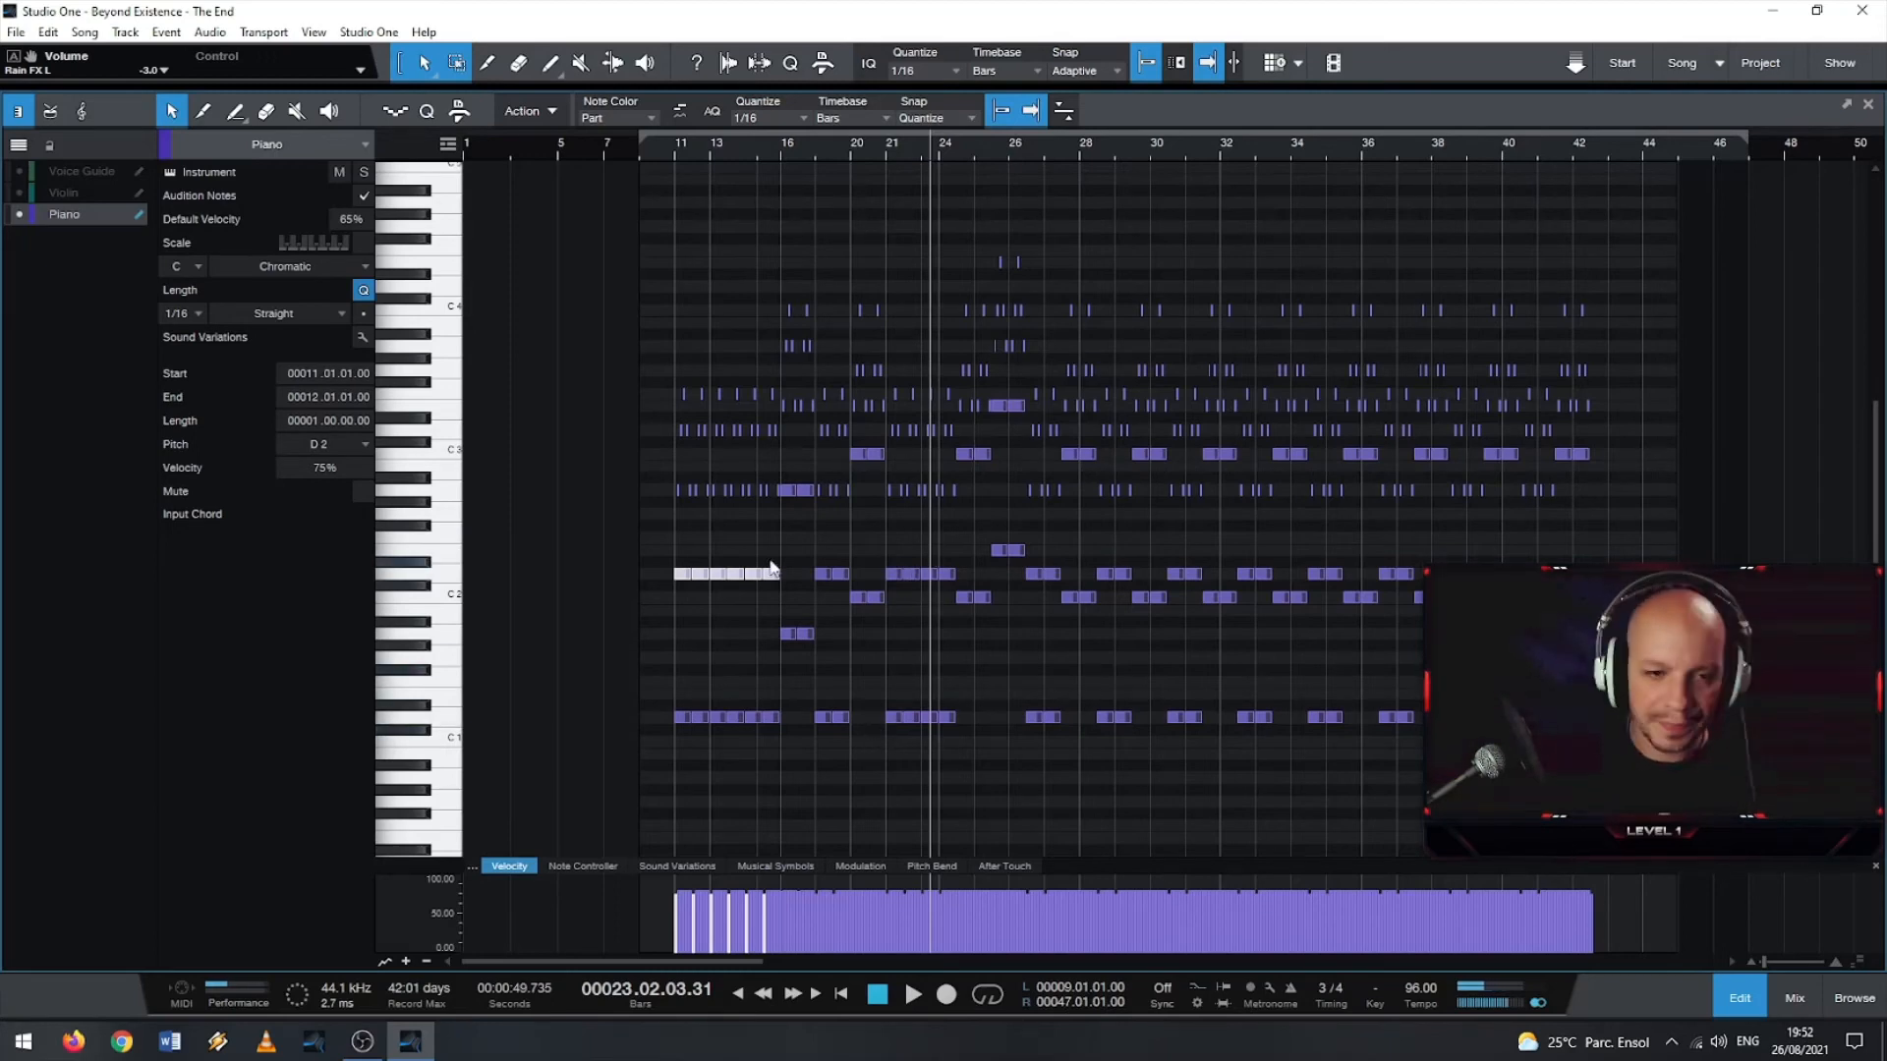
scroll(658, 580, "up", 2)
scroll(691, 570, "up", 3)
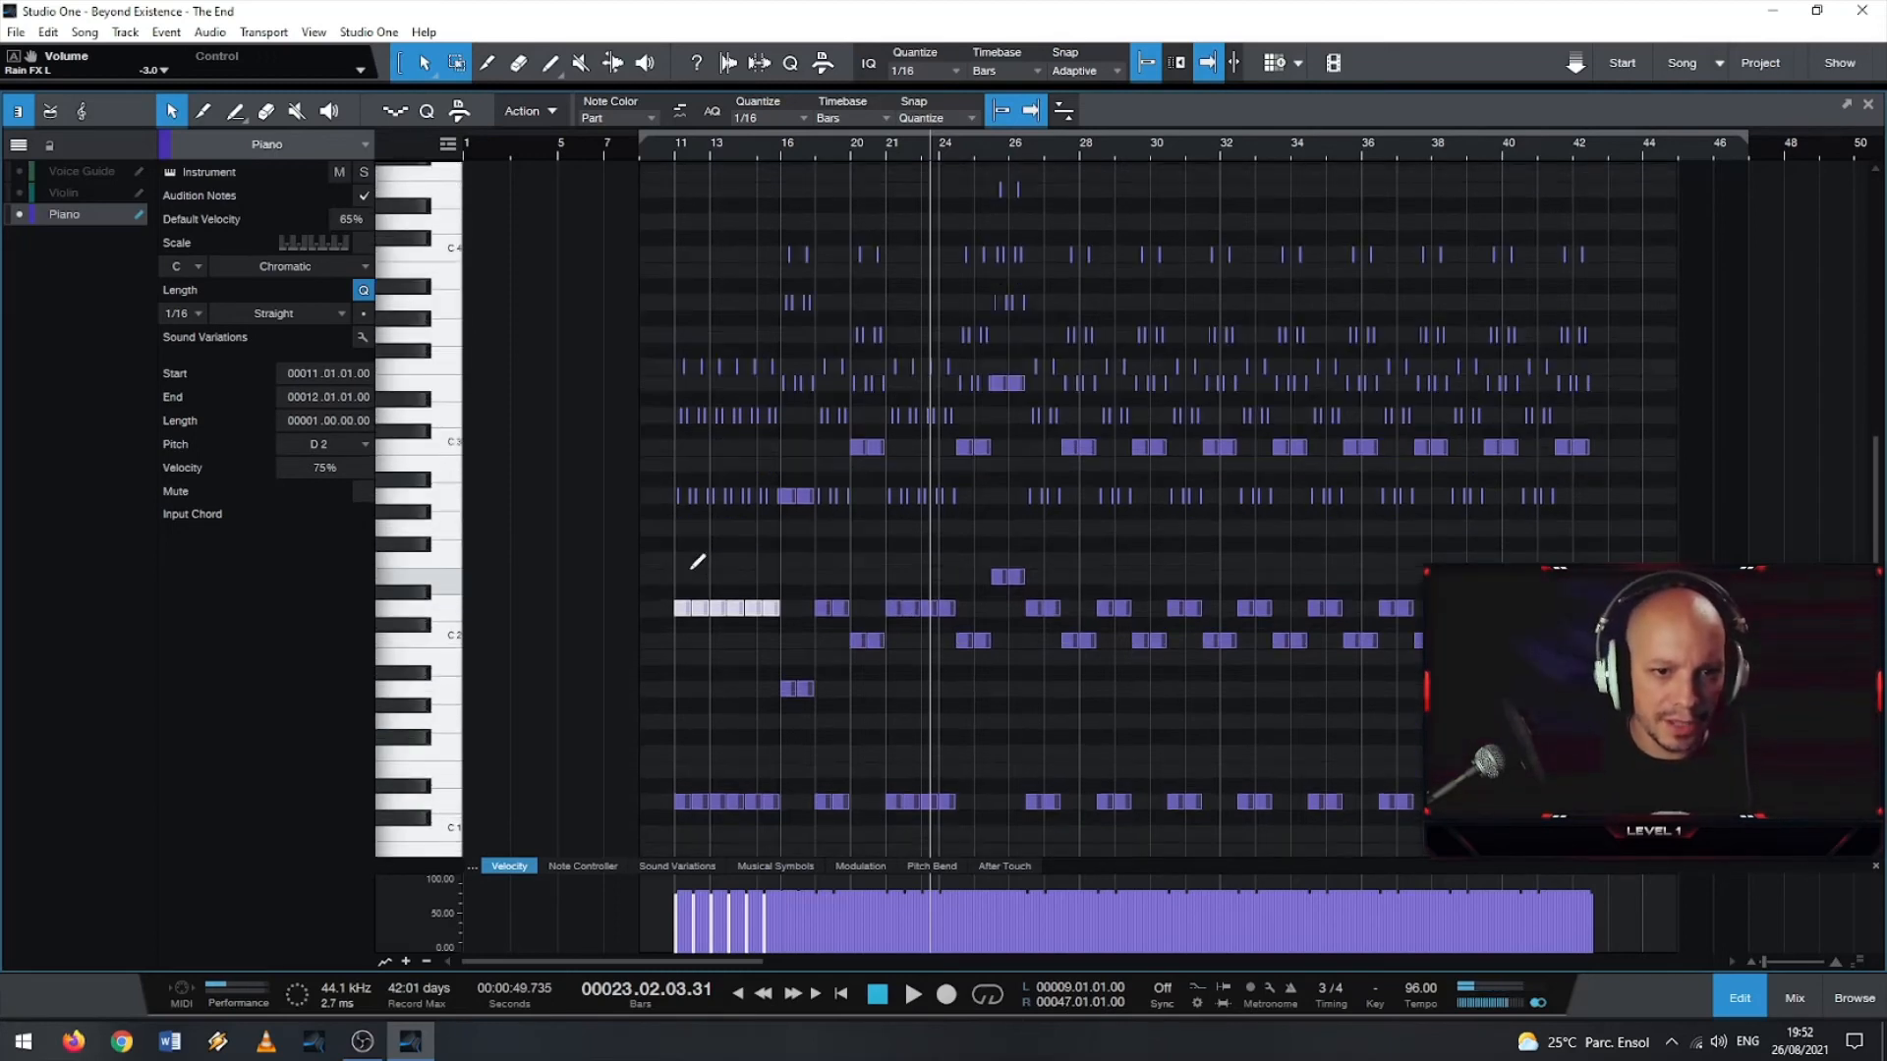
scroll(696, 556, "down", 3)
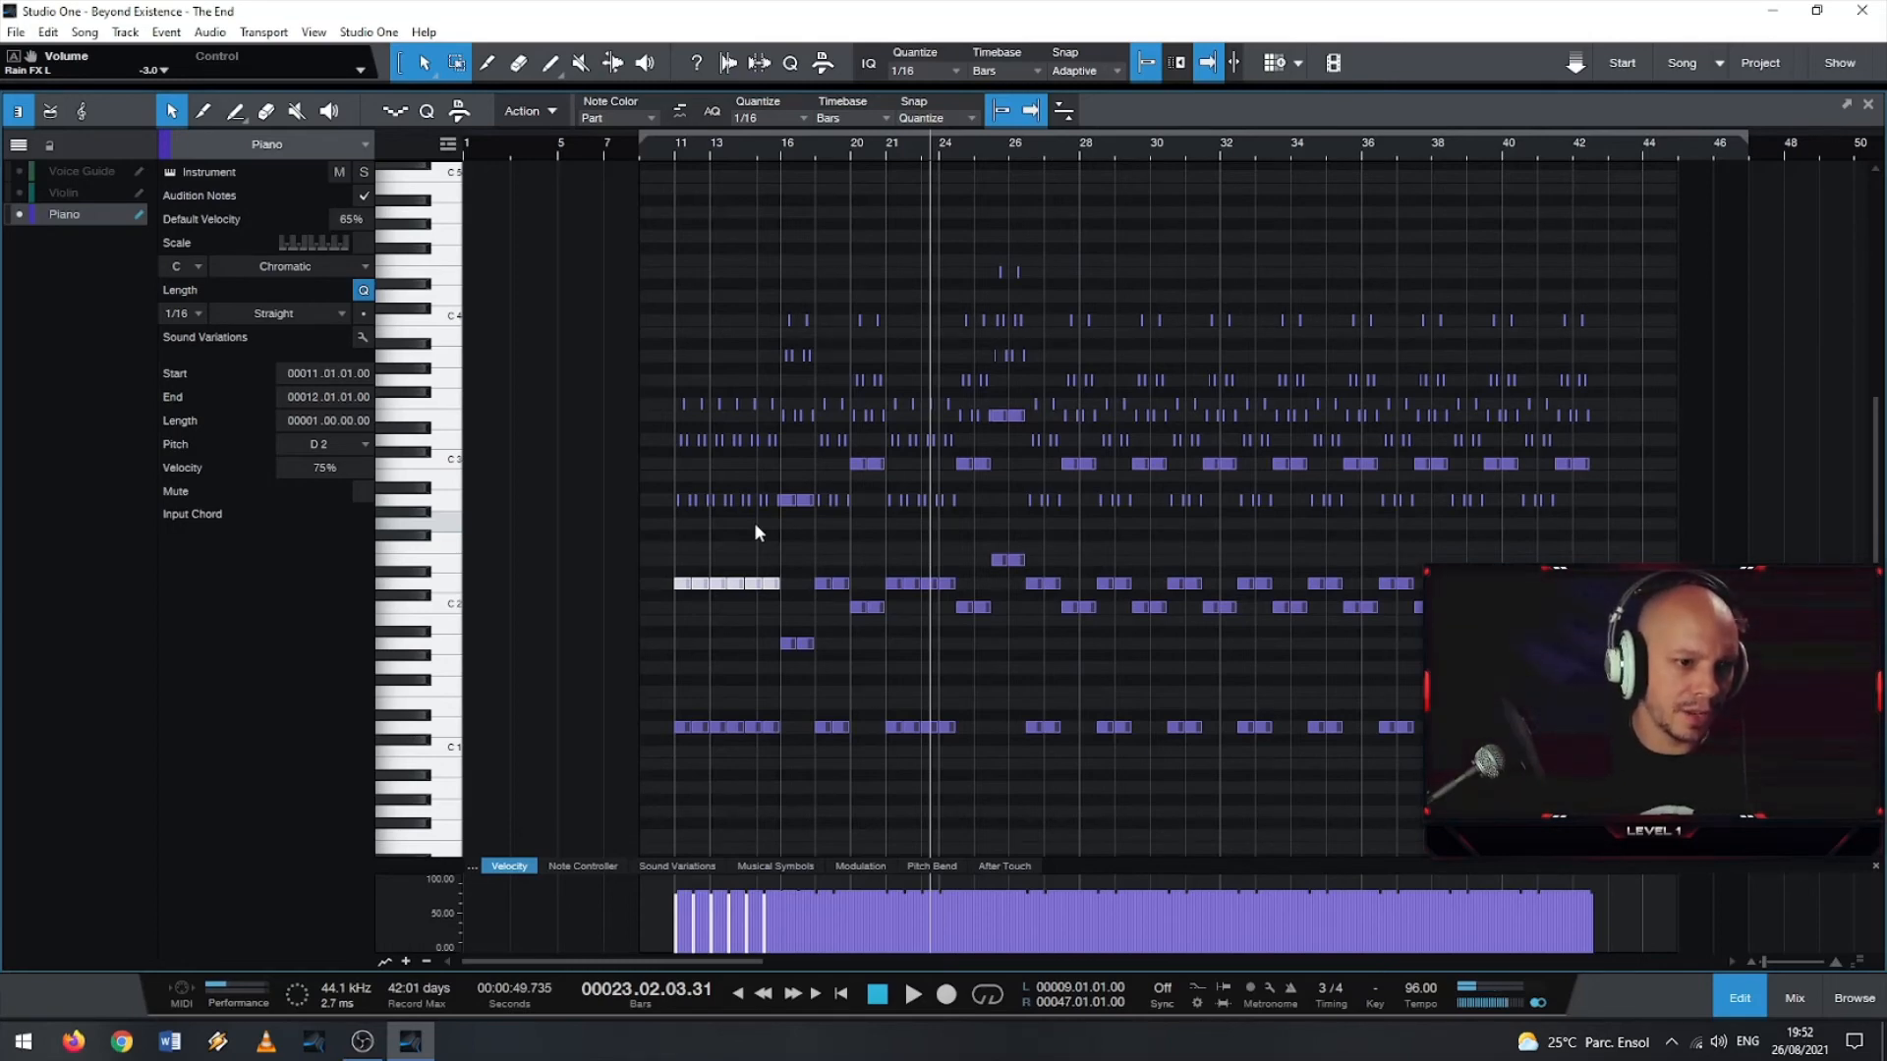
scroll(700, 588, "up", 3)
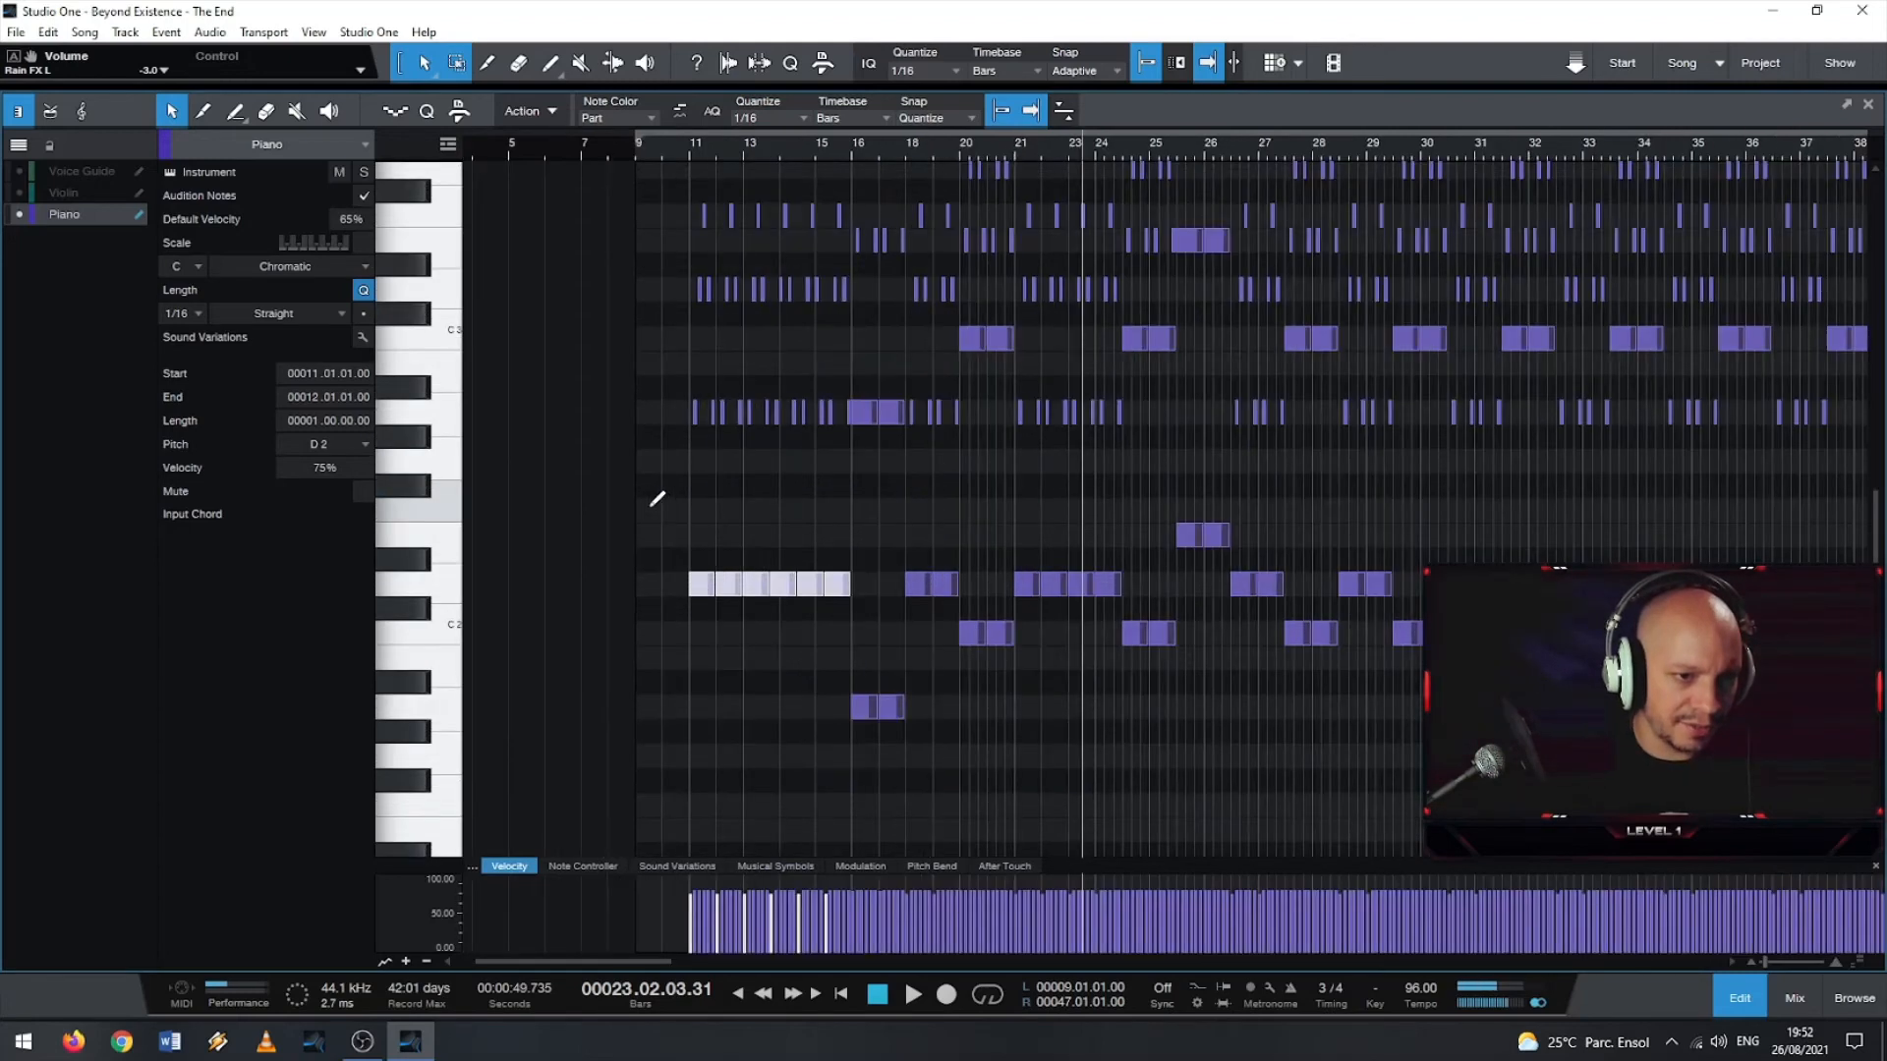
scroll(658, 499, "up", 2)
scroll(665, 514, "up", 3)
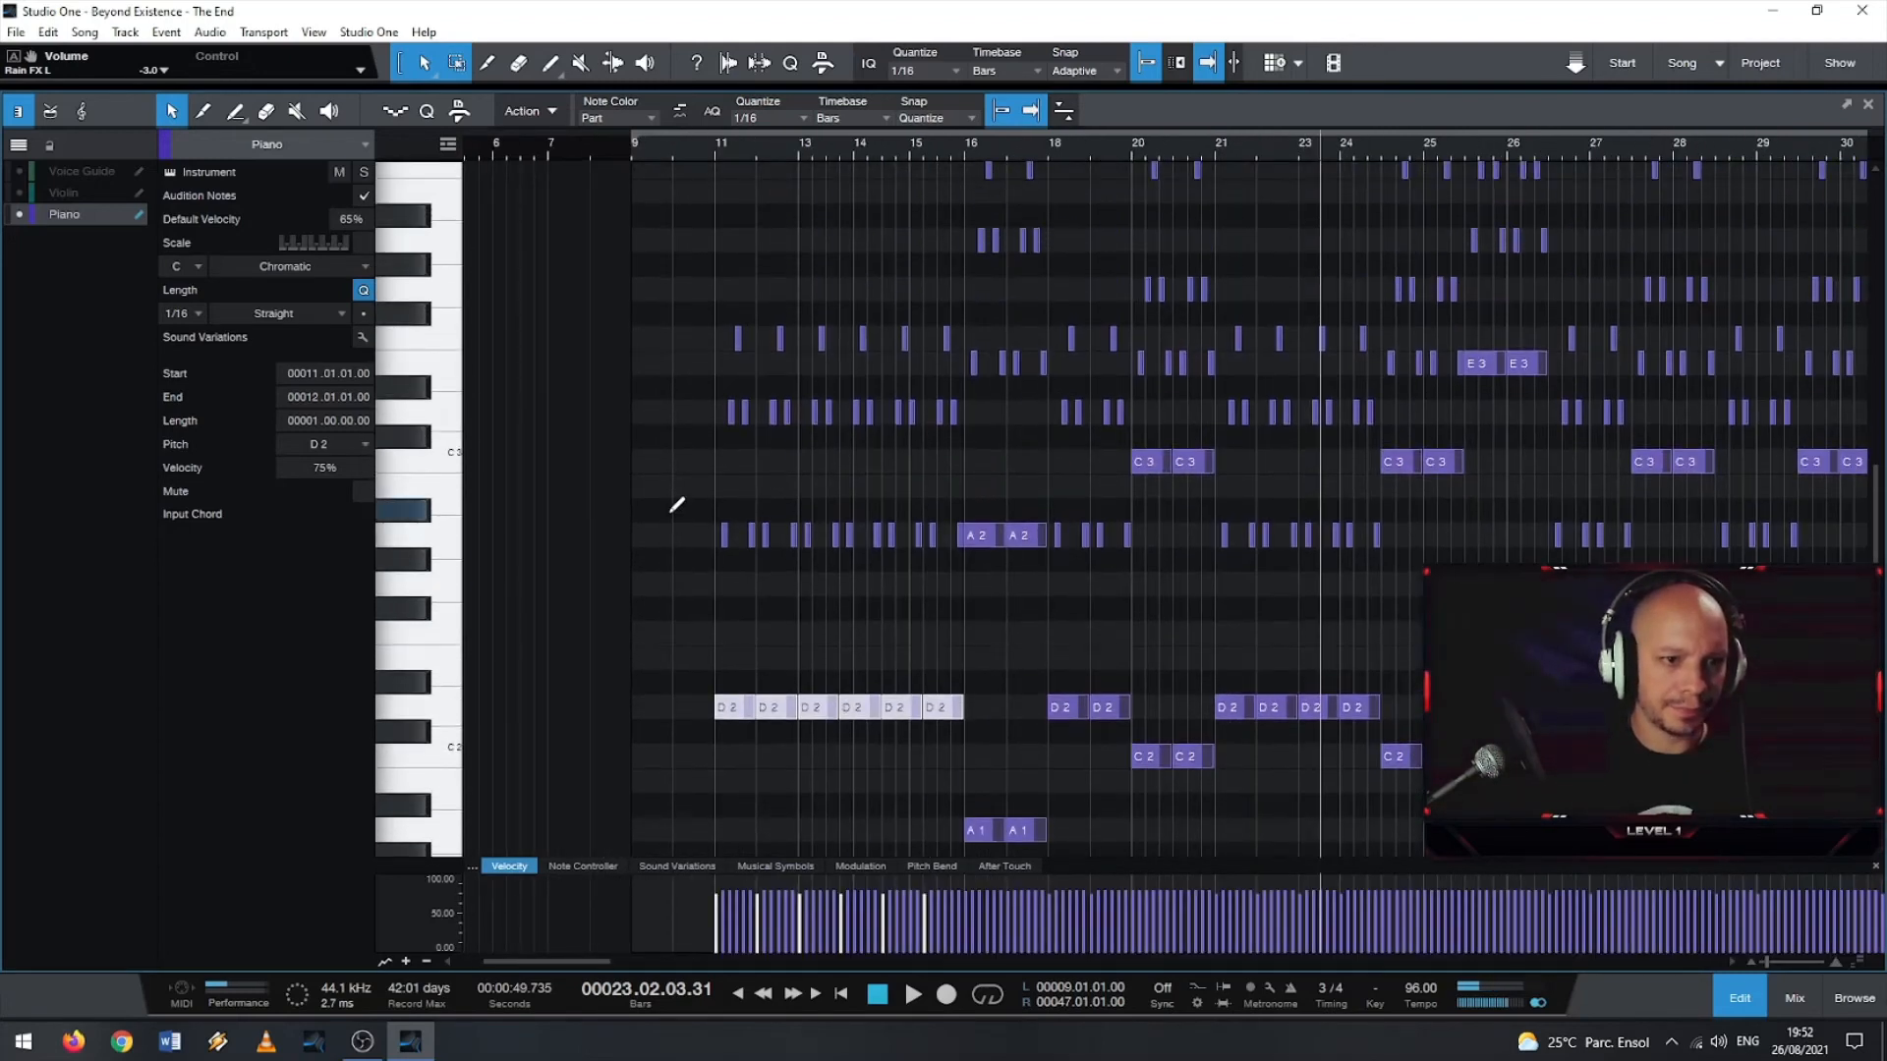
scroll(676, 504, "down", 2)
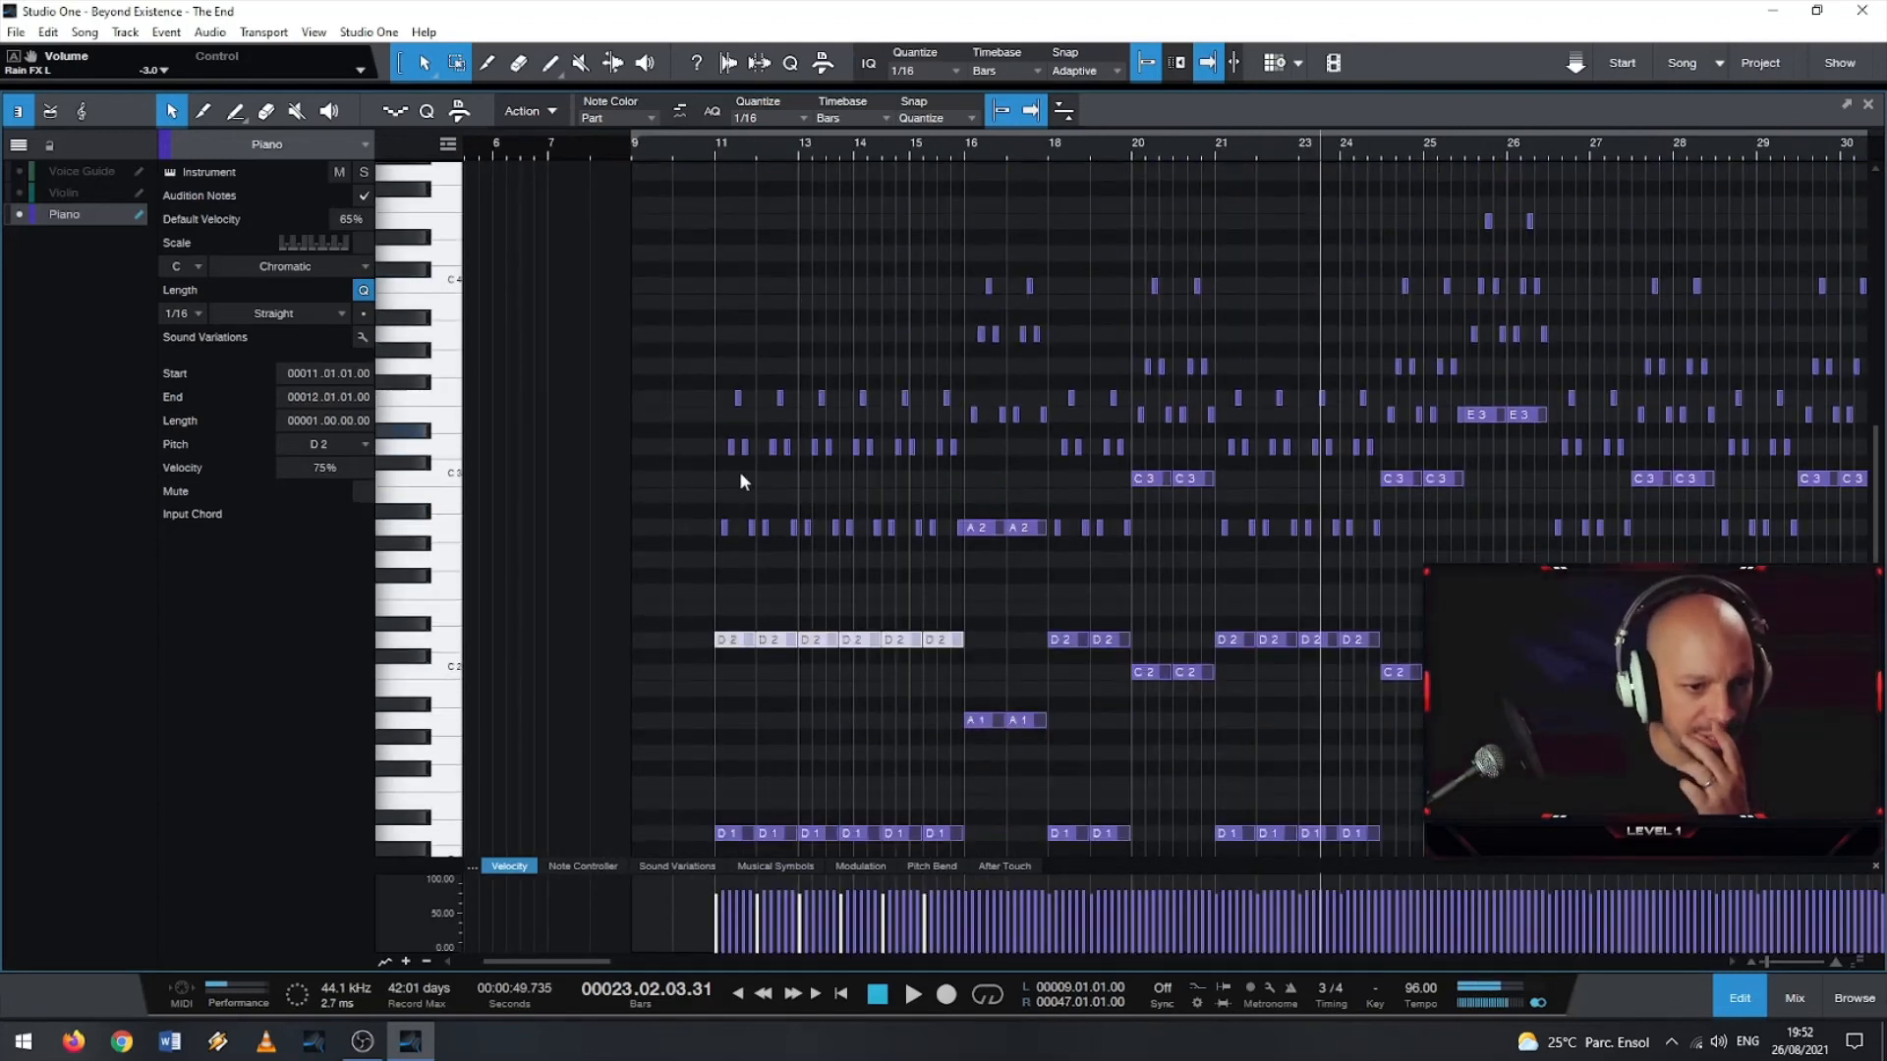
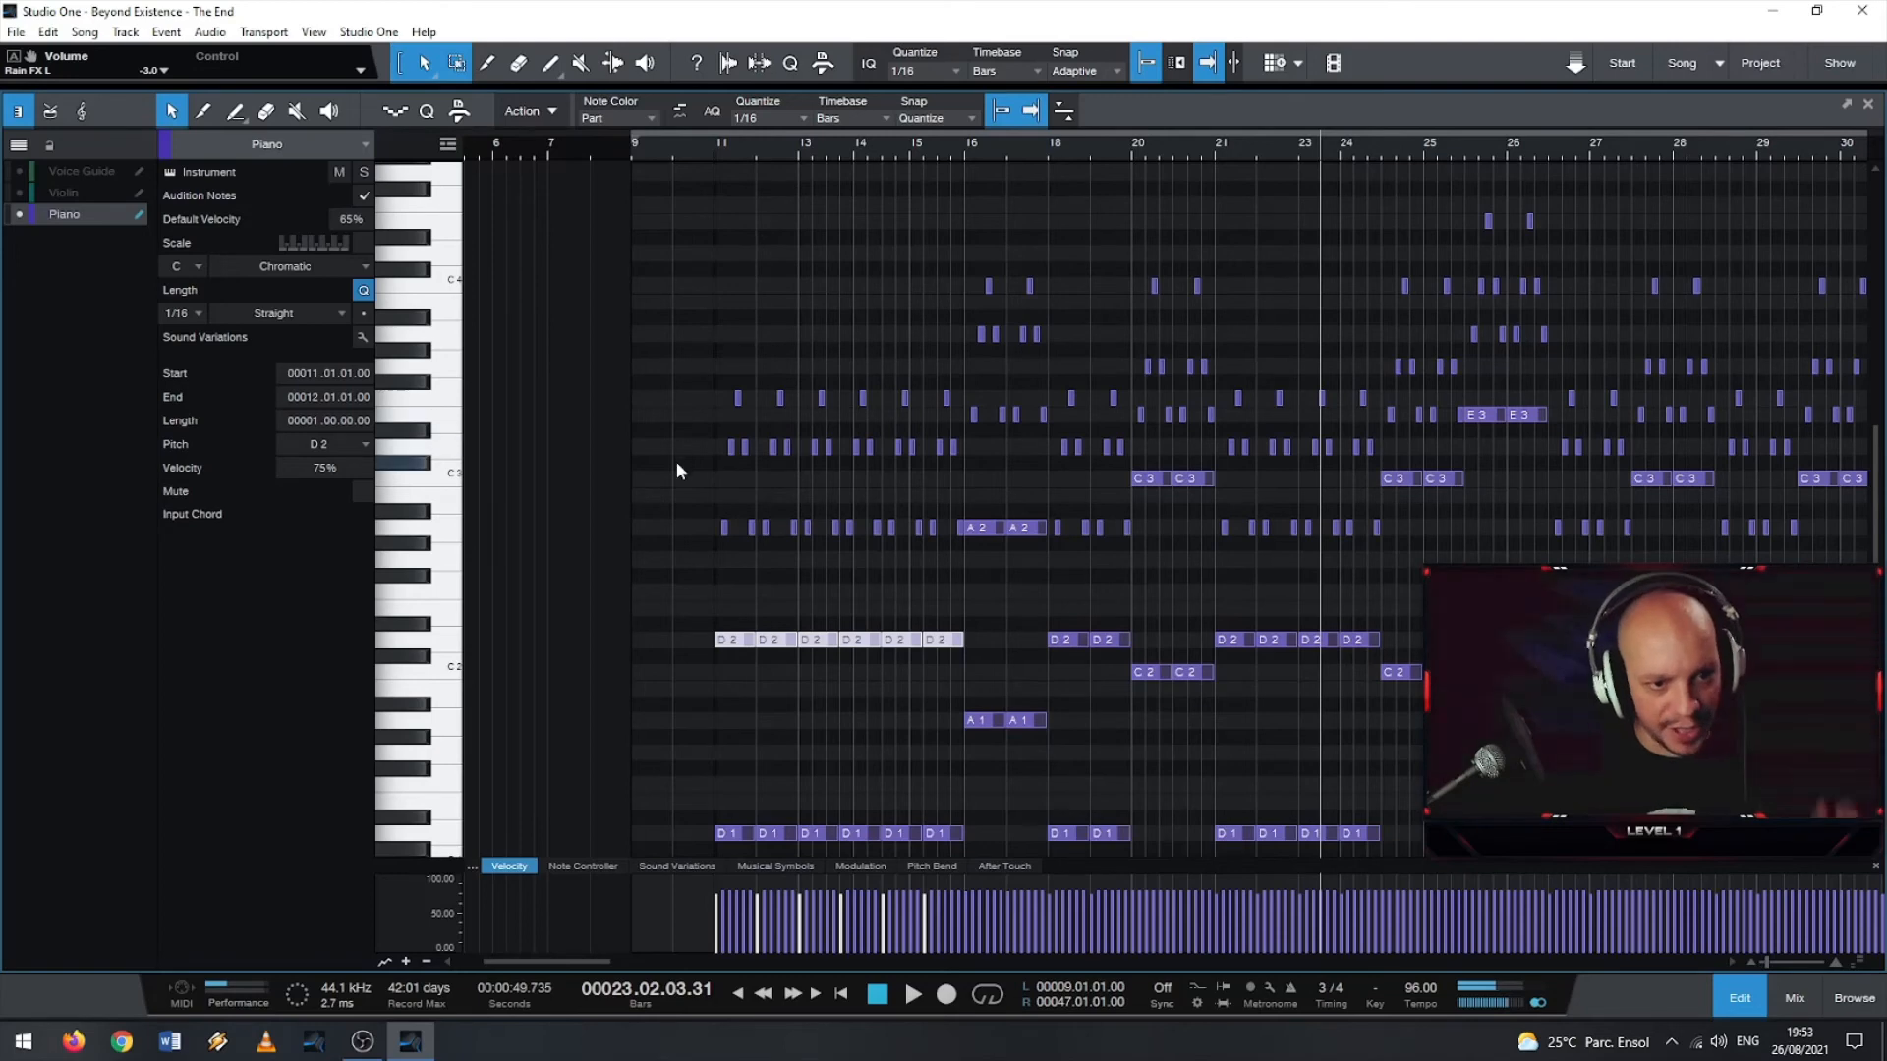
- Select the short A2 and E3 arpeggio notes from bar 11 to 43 plus the A3 notes around bar 26, and open their velocity for editing
left_click_drag(692, 492, 1834, 529)
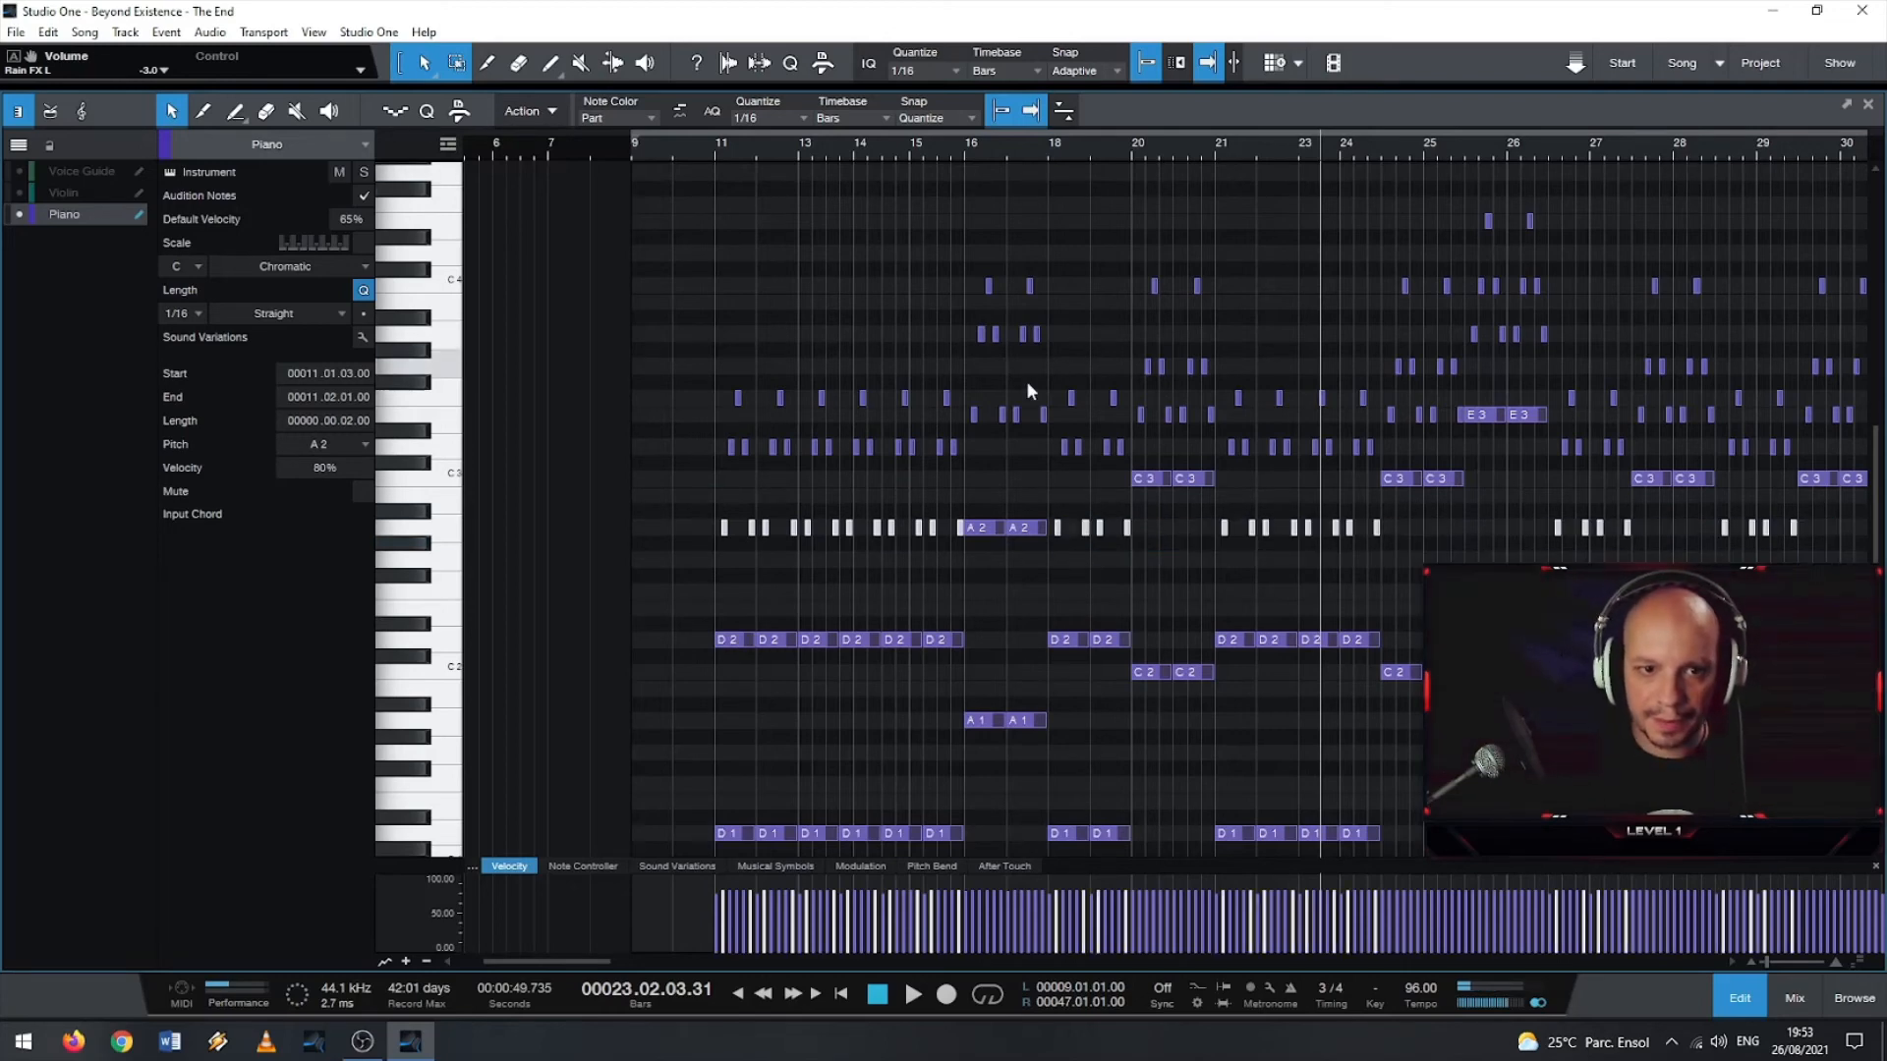
left_click_drag(973, 441, 1047, 379)
left_click_drag(1608, 141, 1215, 140)
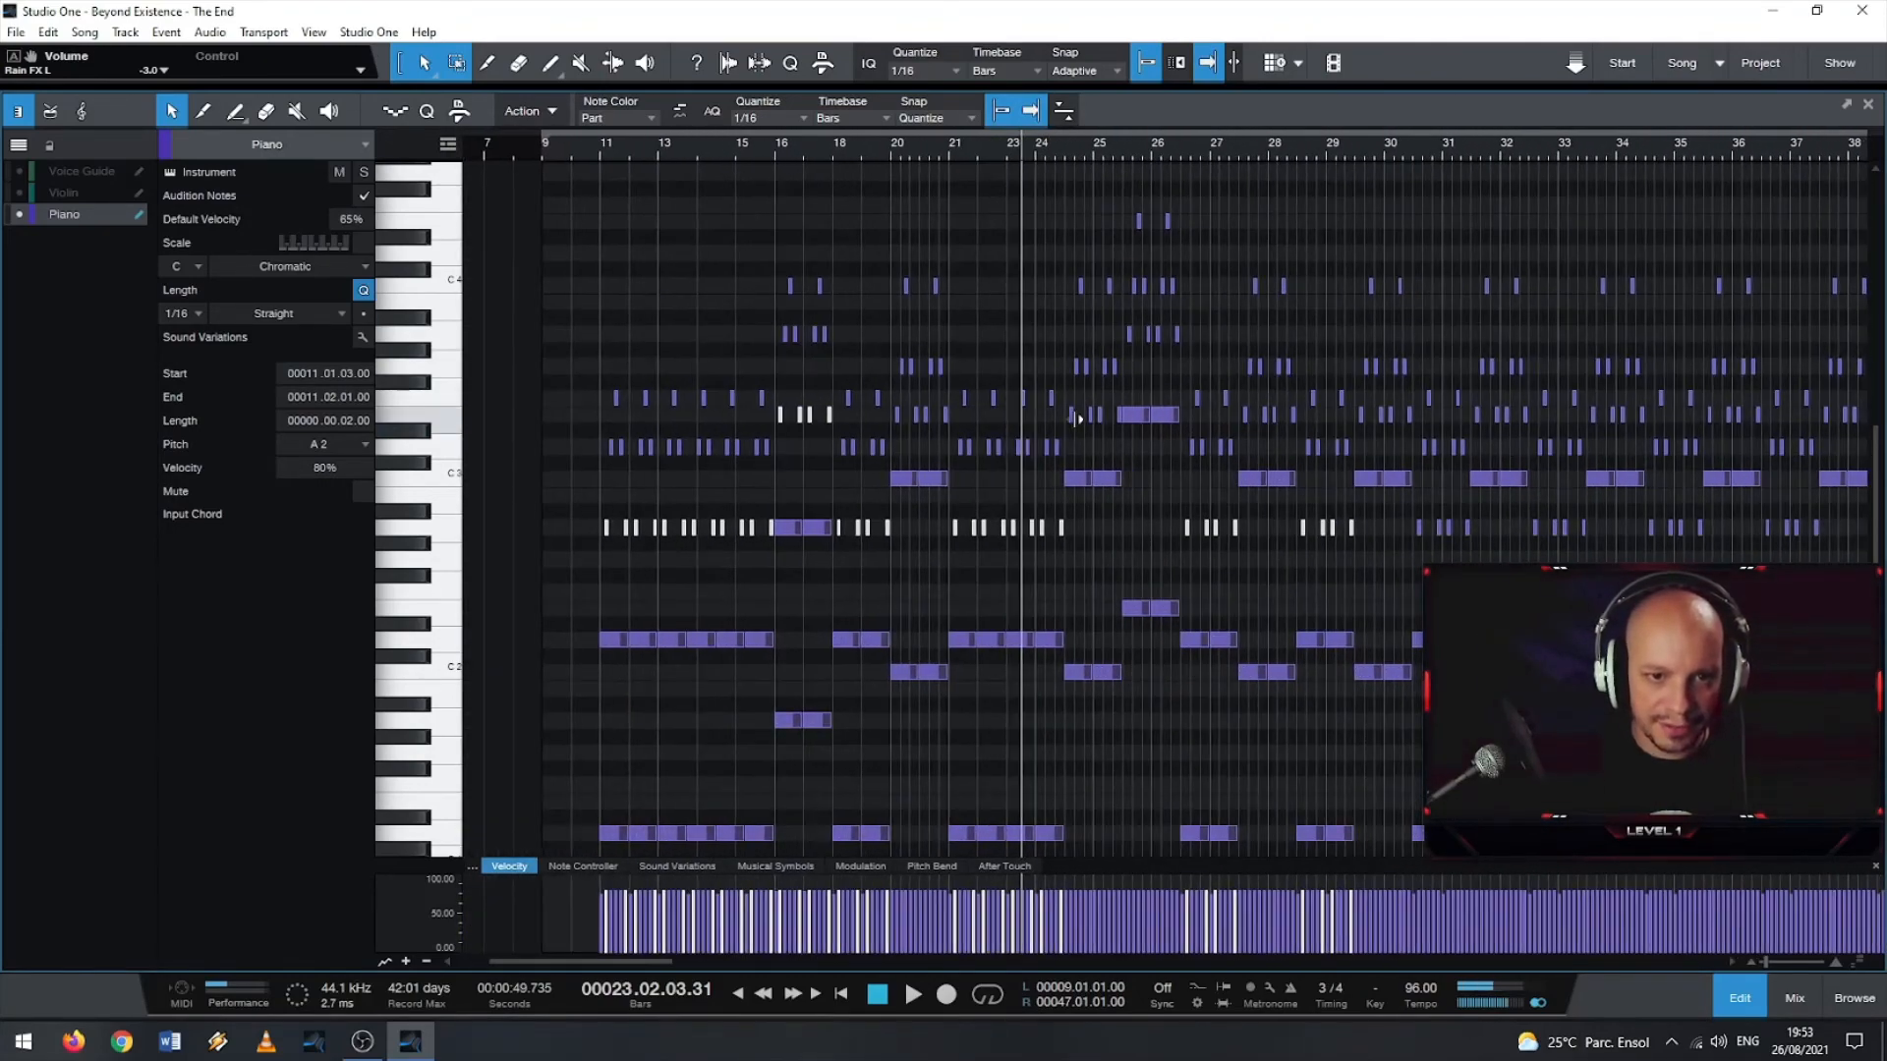
left_click_drag(1069, 425, 1112, 389)
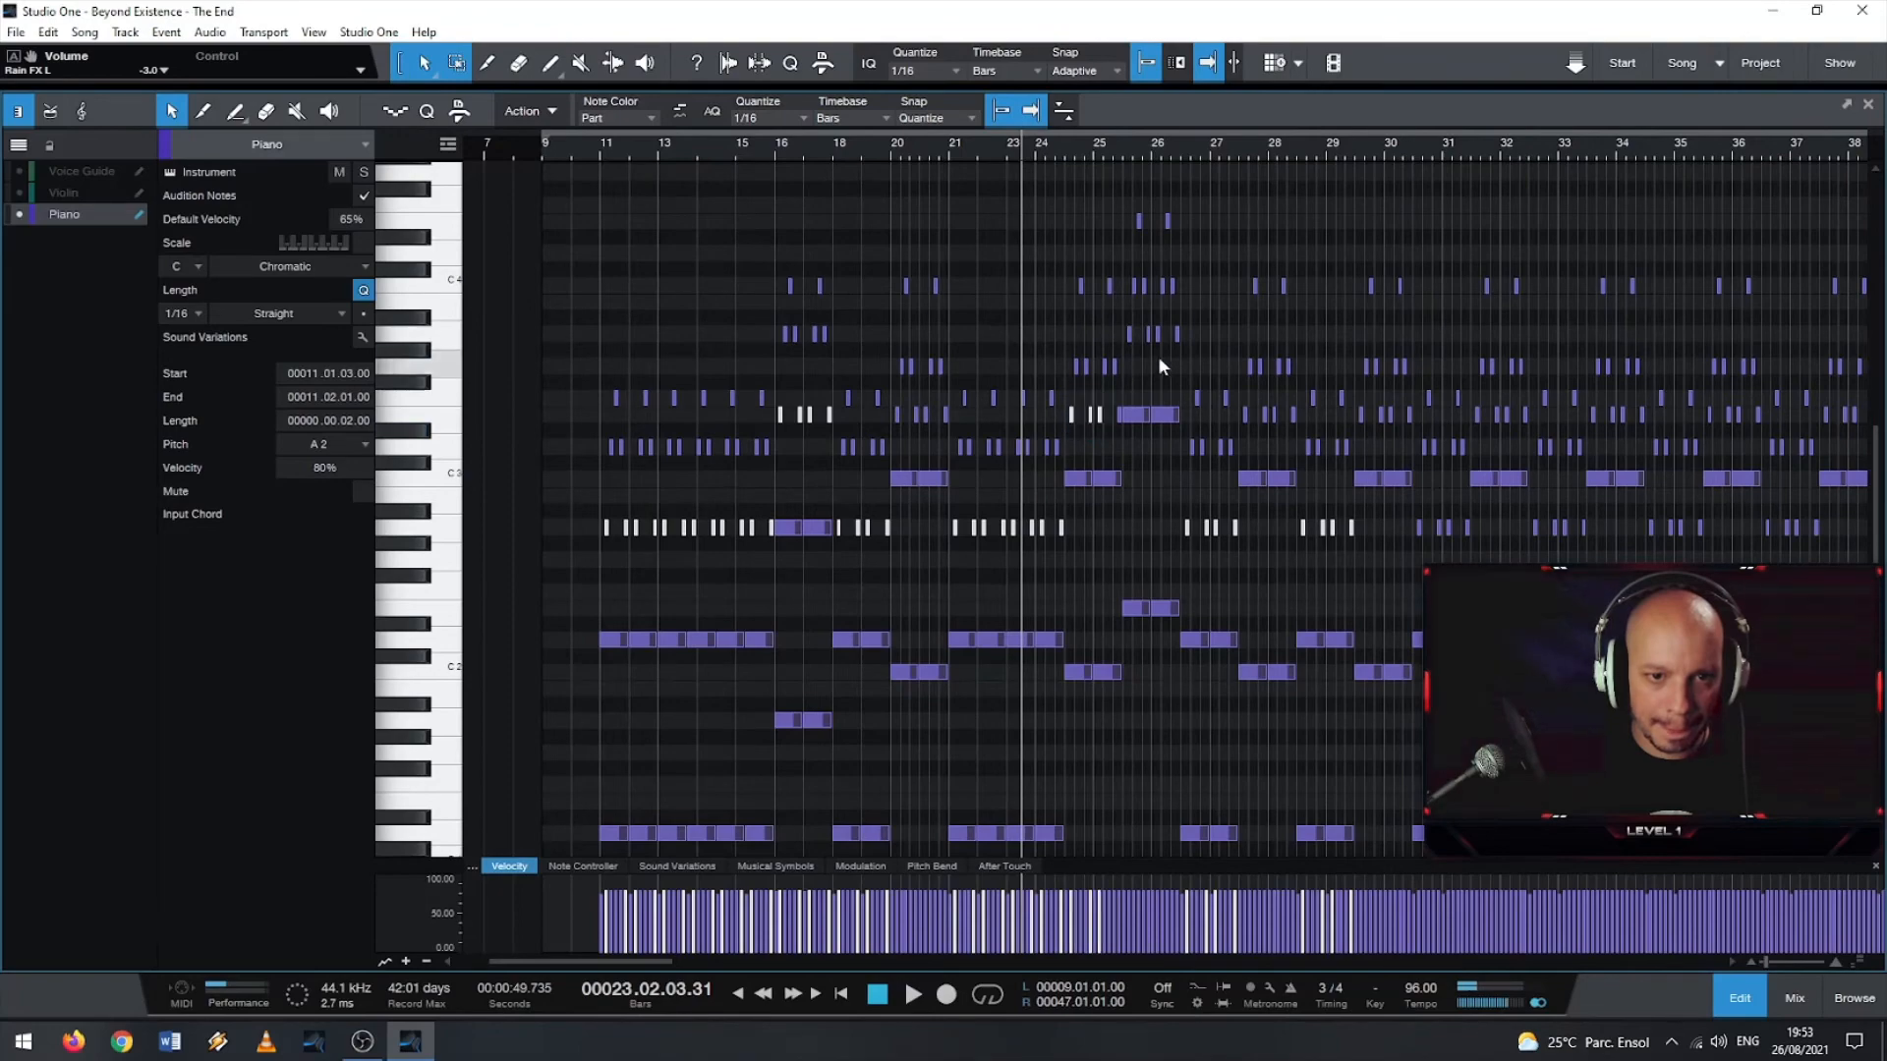
left_click_drag(1146, 327, 1185, 322)
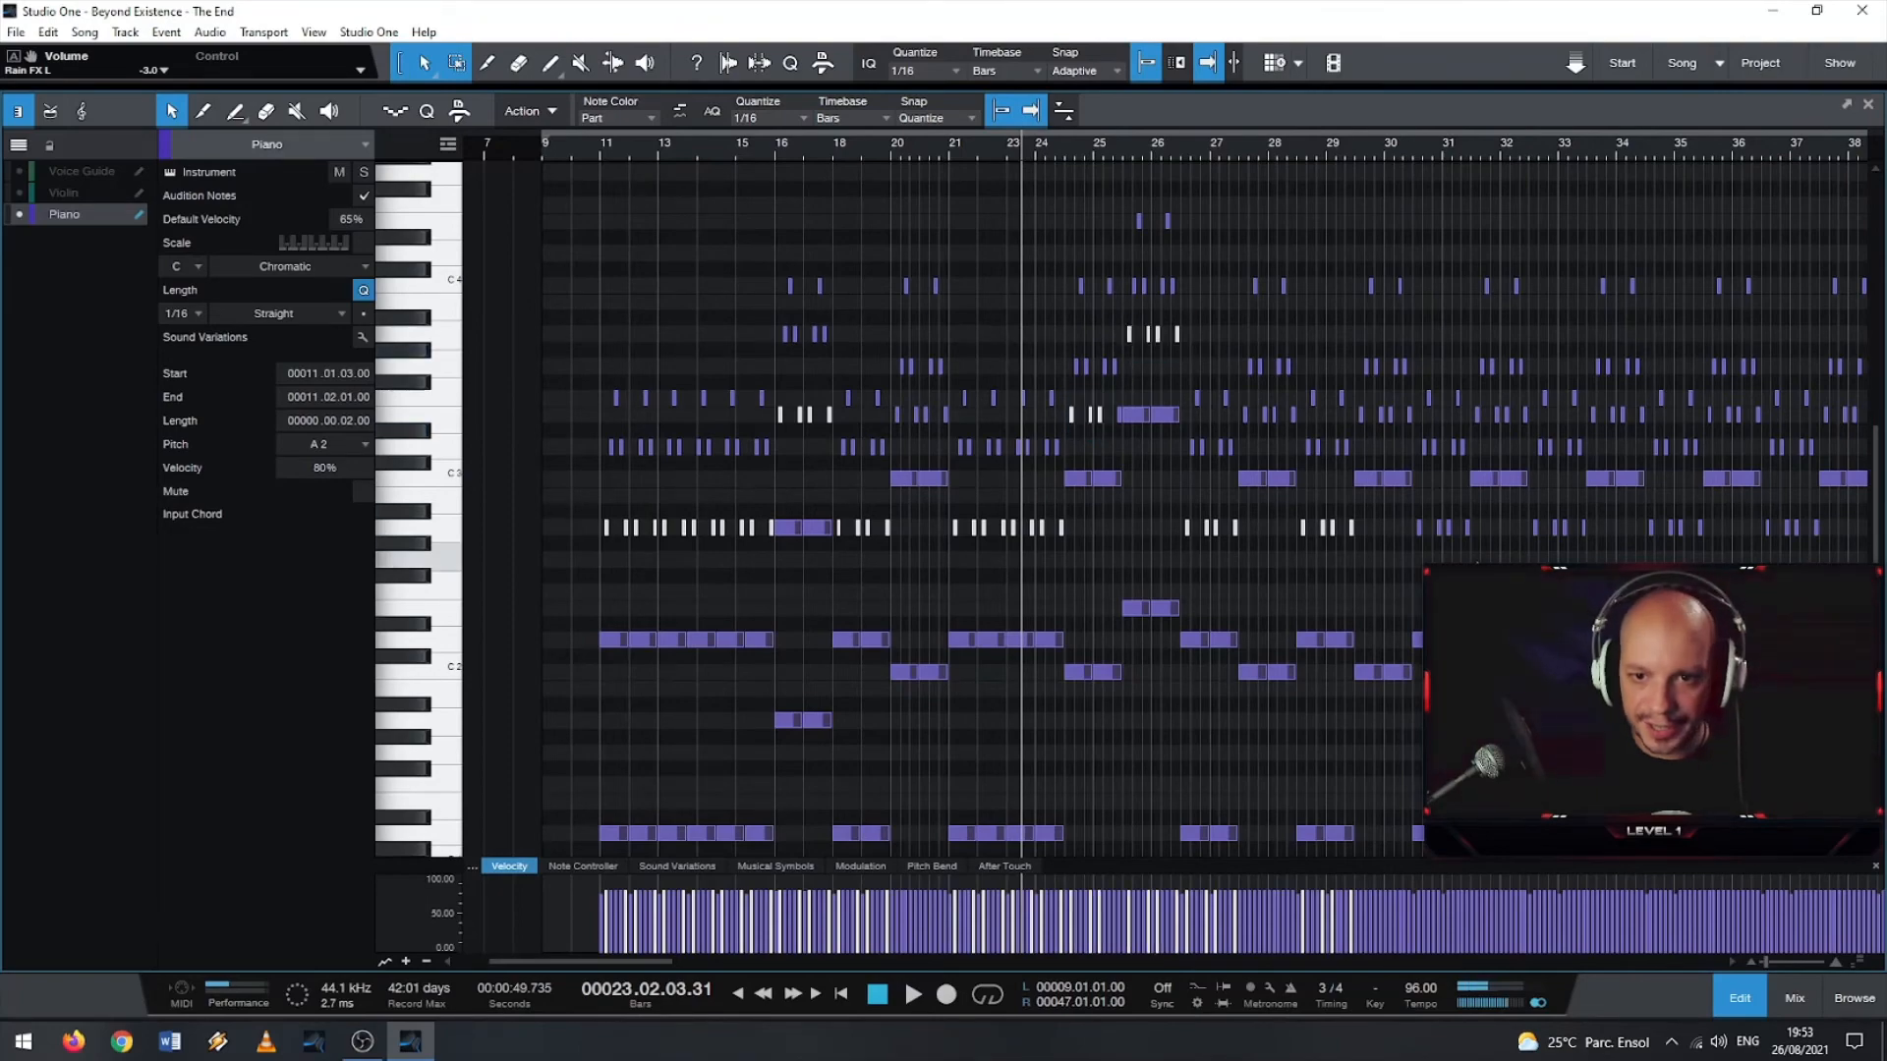
left_click_drag(1406, 560, 1695, 513)
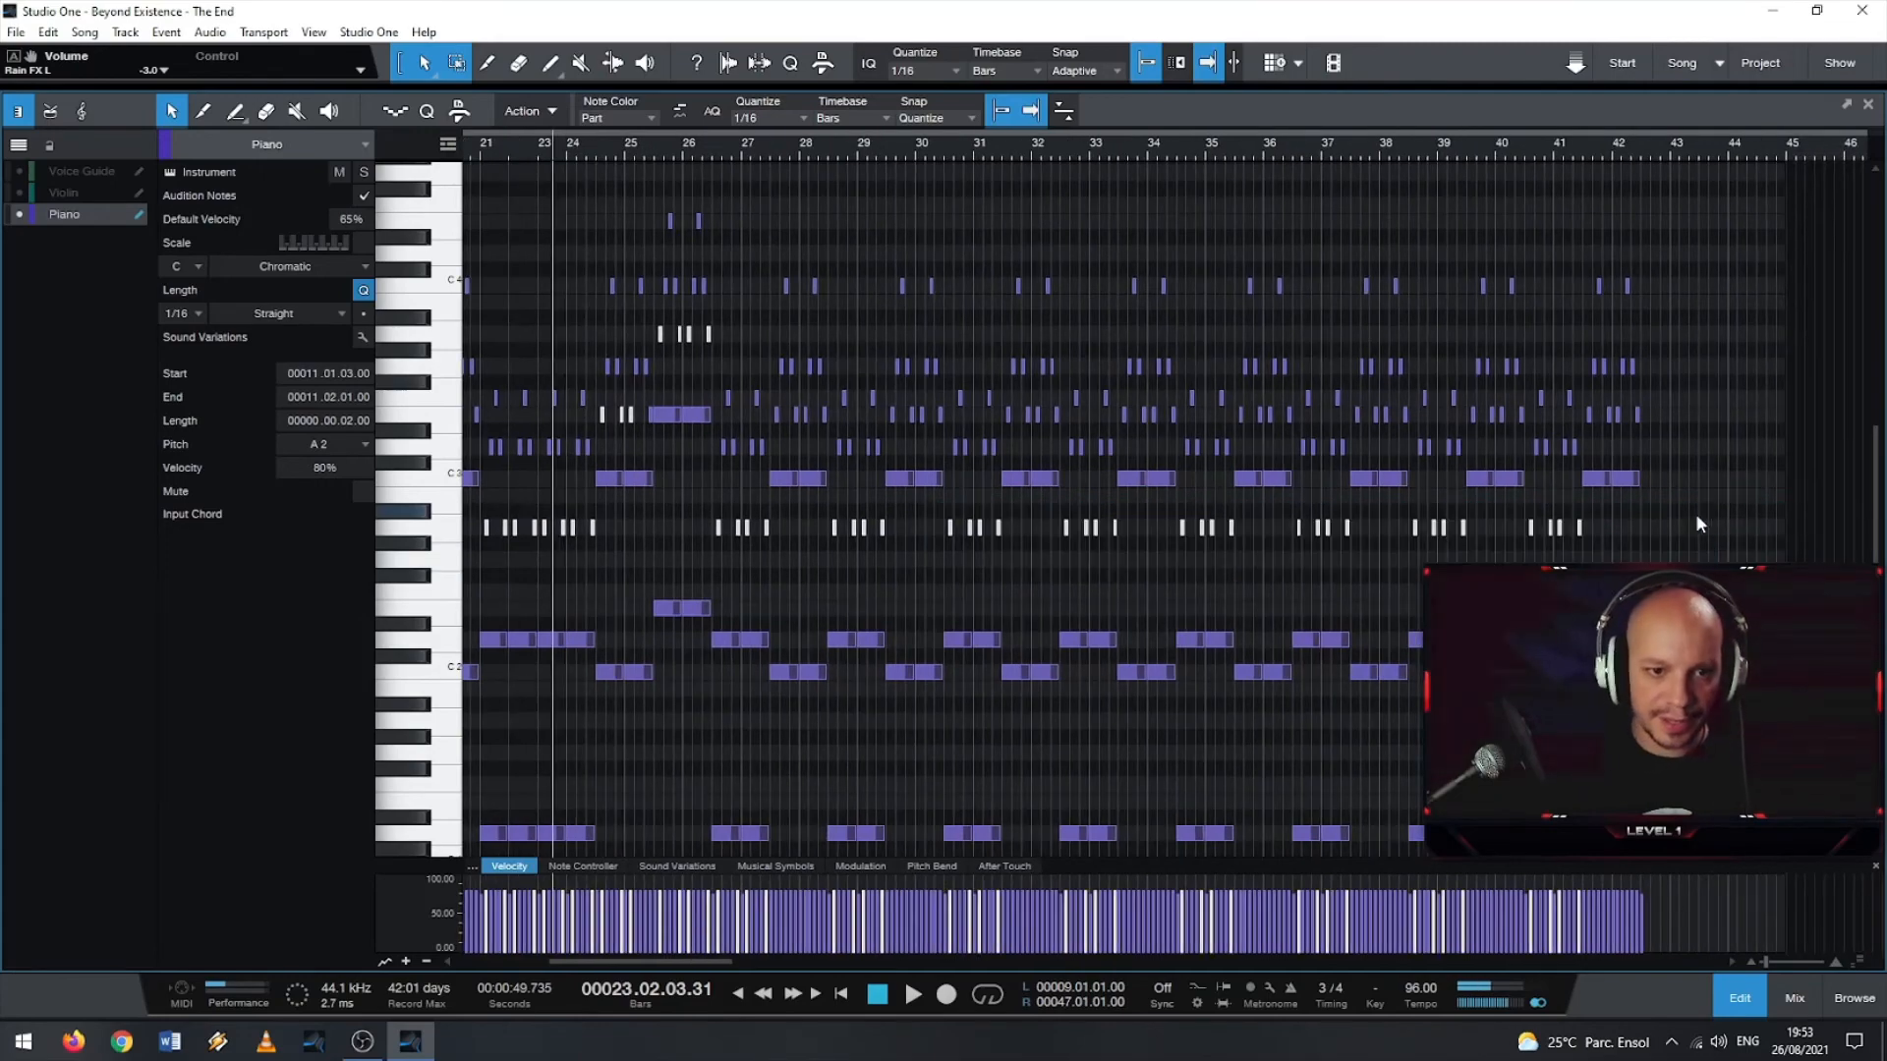
left_click_drag(1064, 137, 1354, 132)
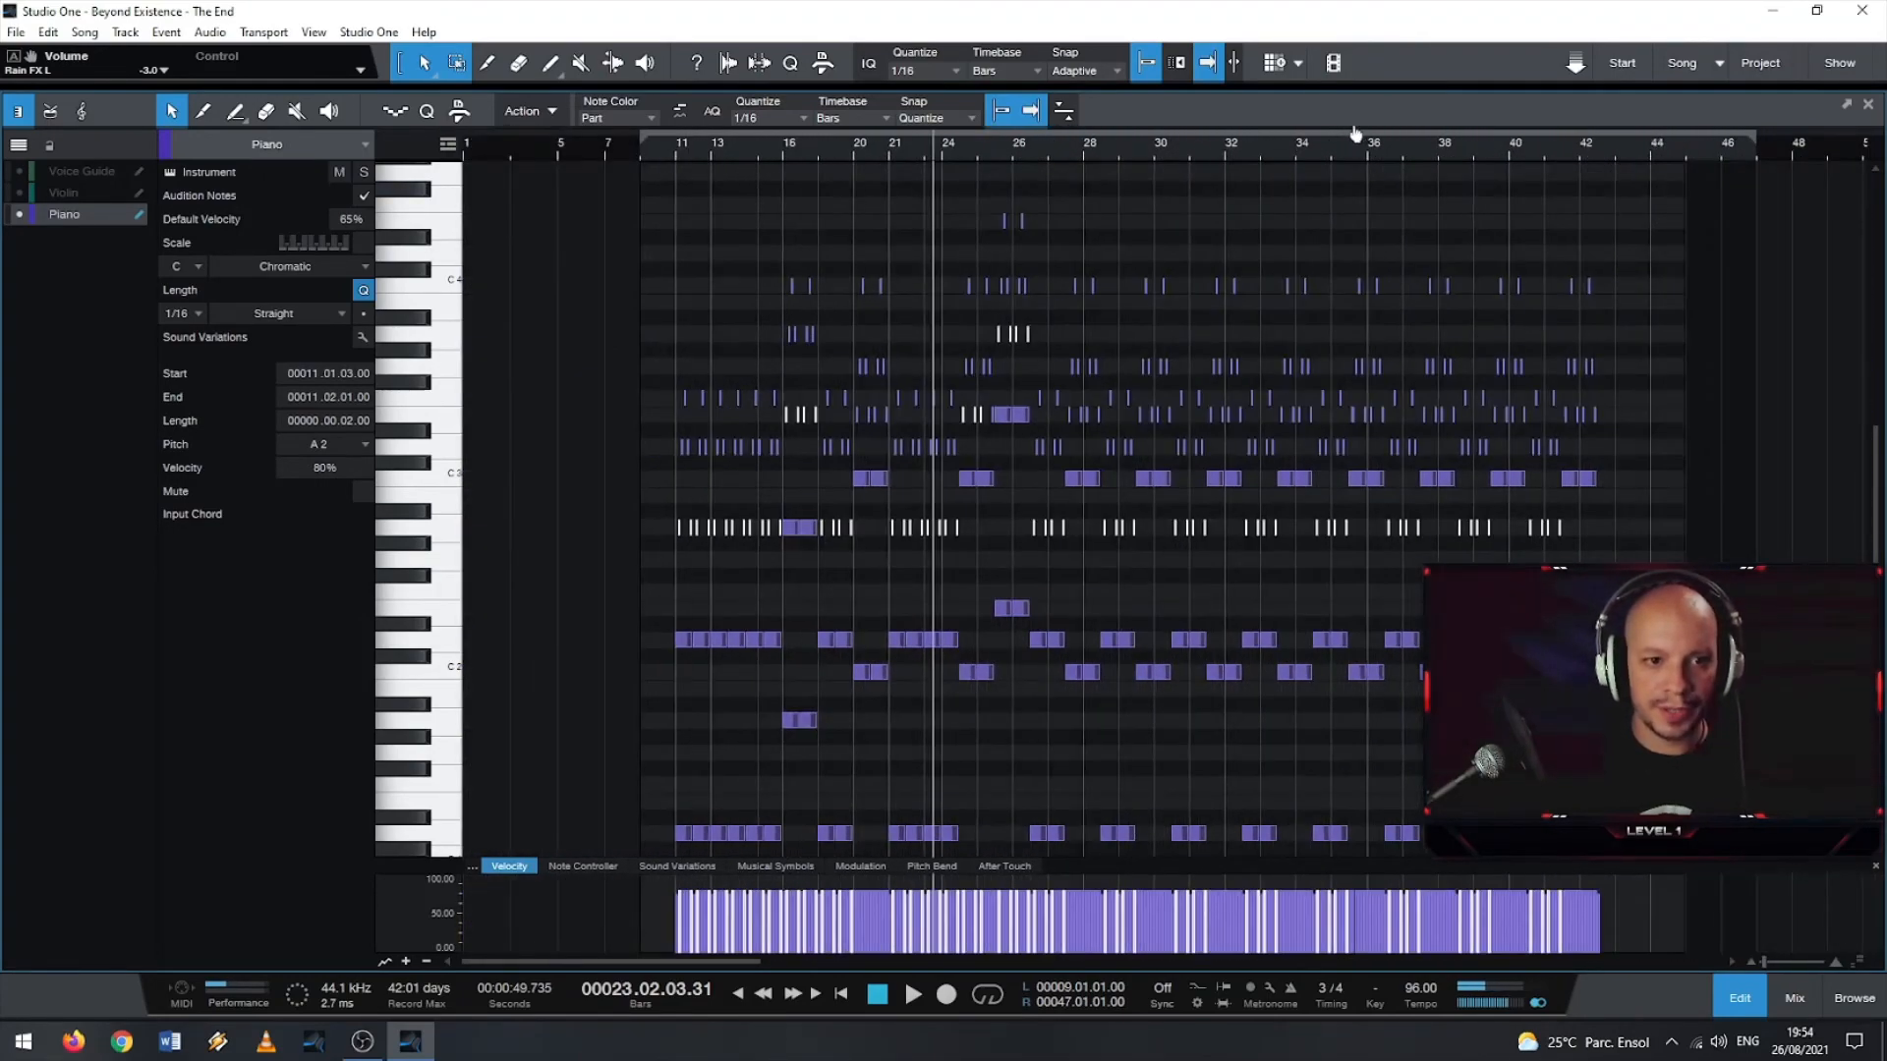
left_click_drag(905, 430, 853, 416)
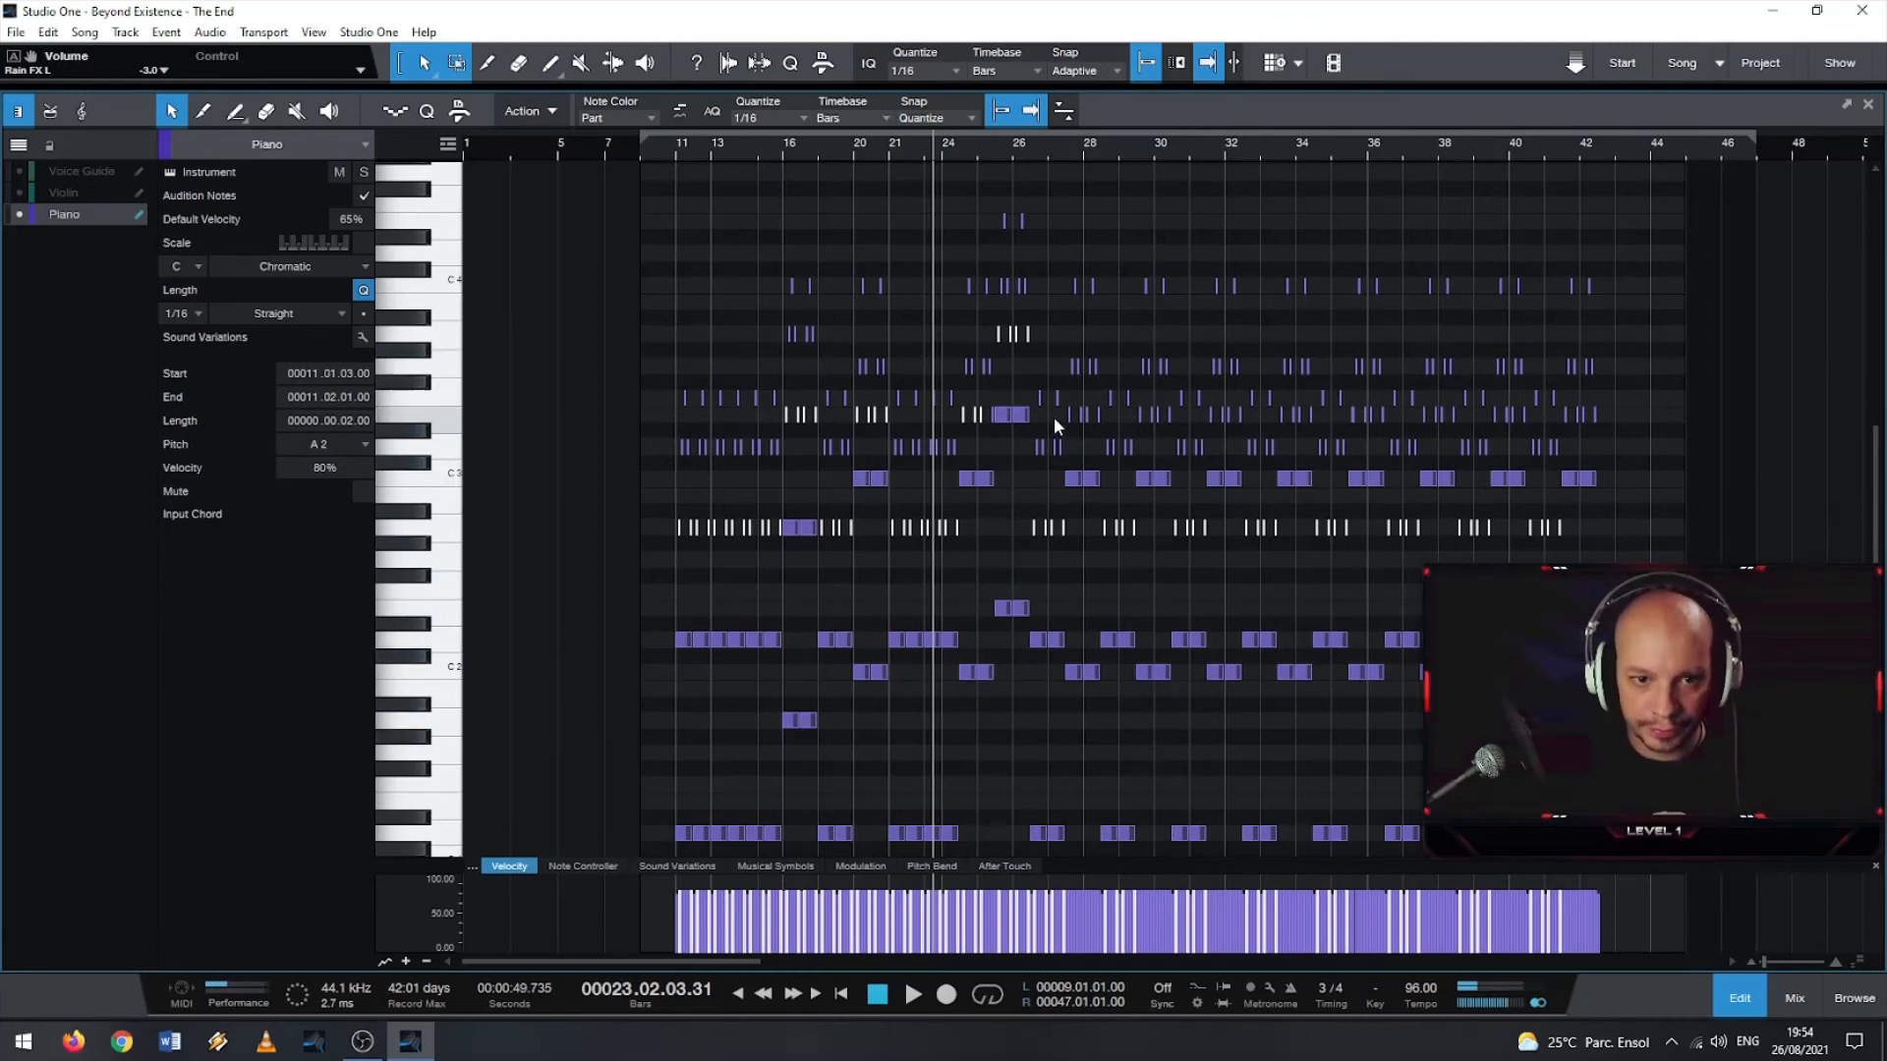
left_click_drag(1076, 417, 1348, 419)
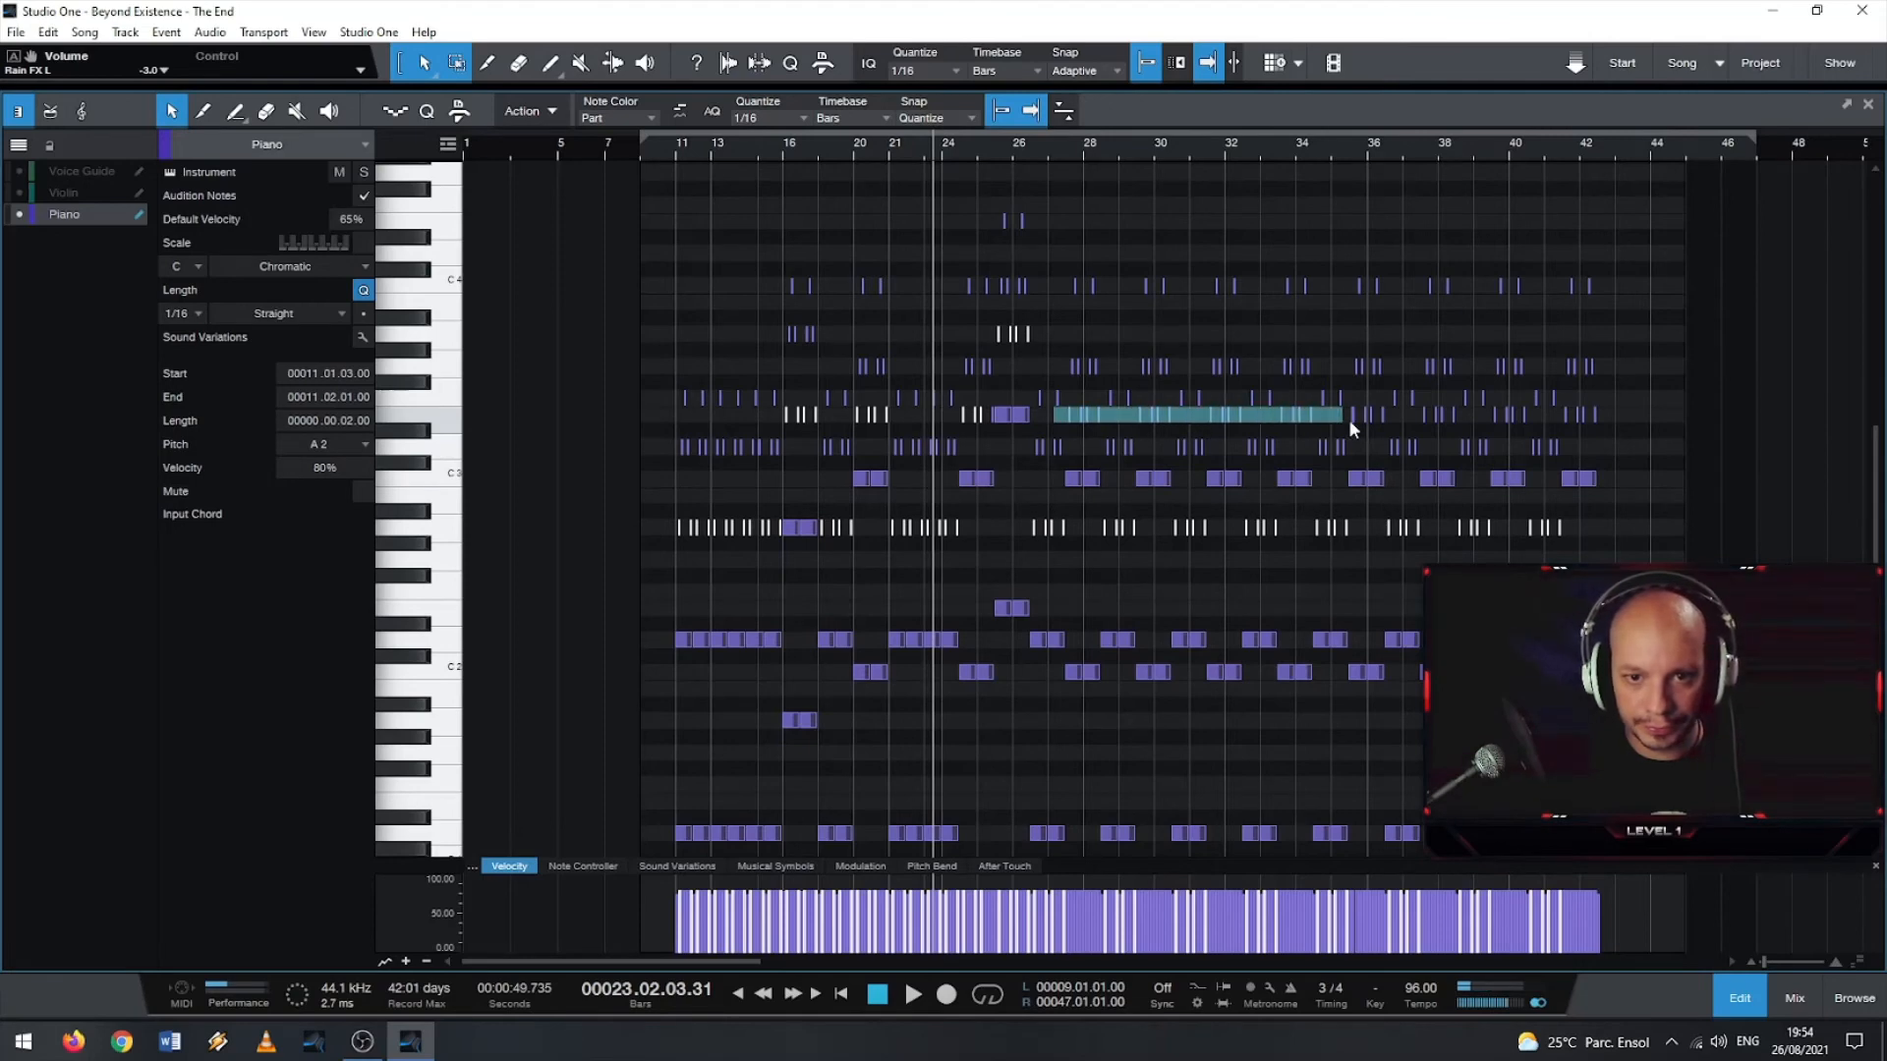
left_click_drag(1622, 412, 1076, 417)
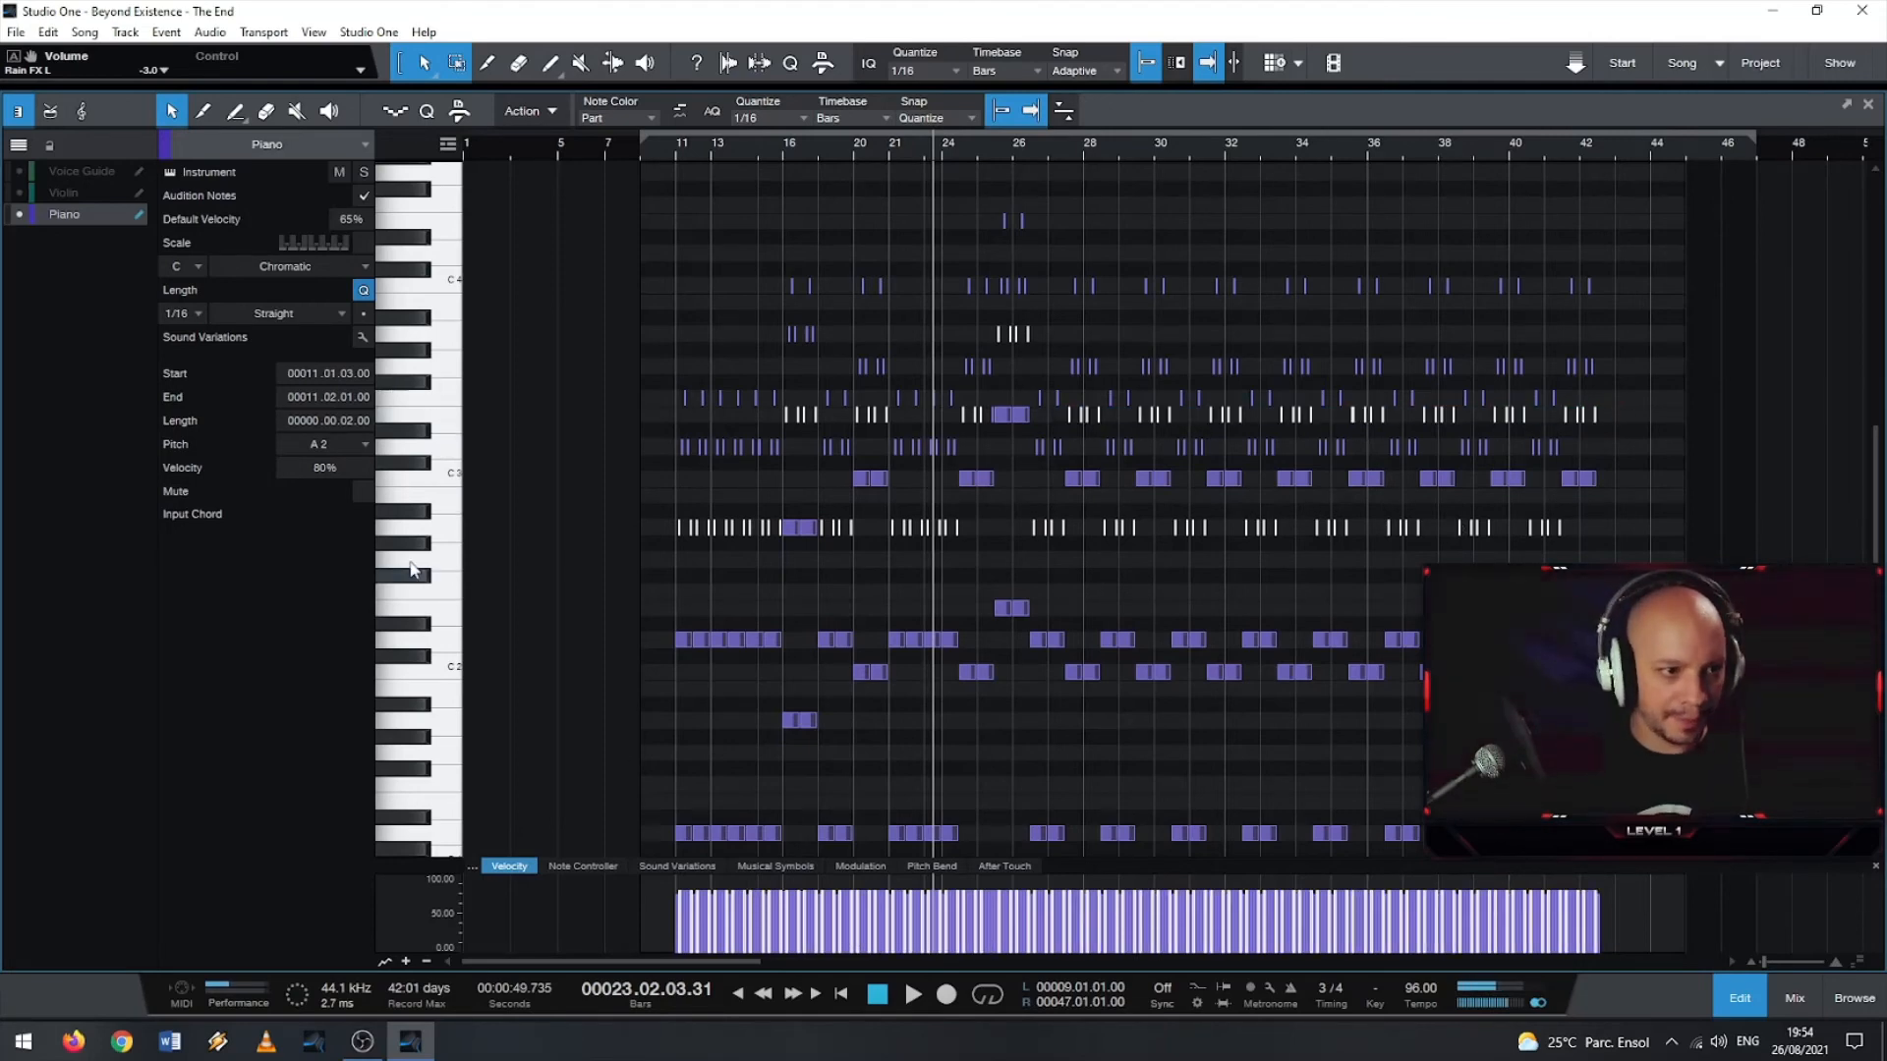
double_click(326, 468)
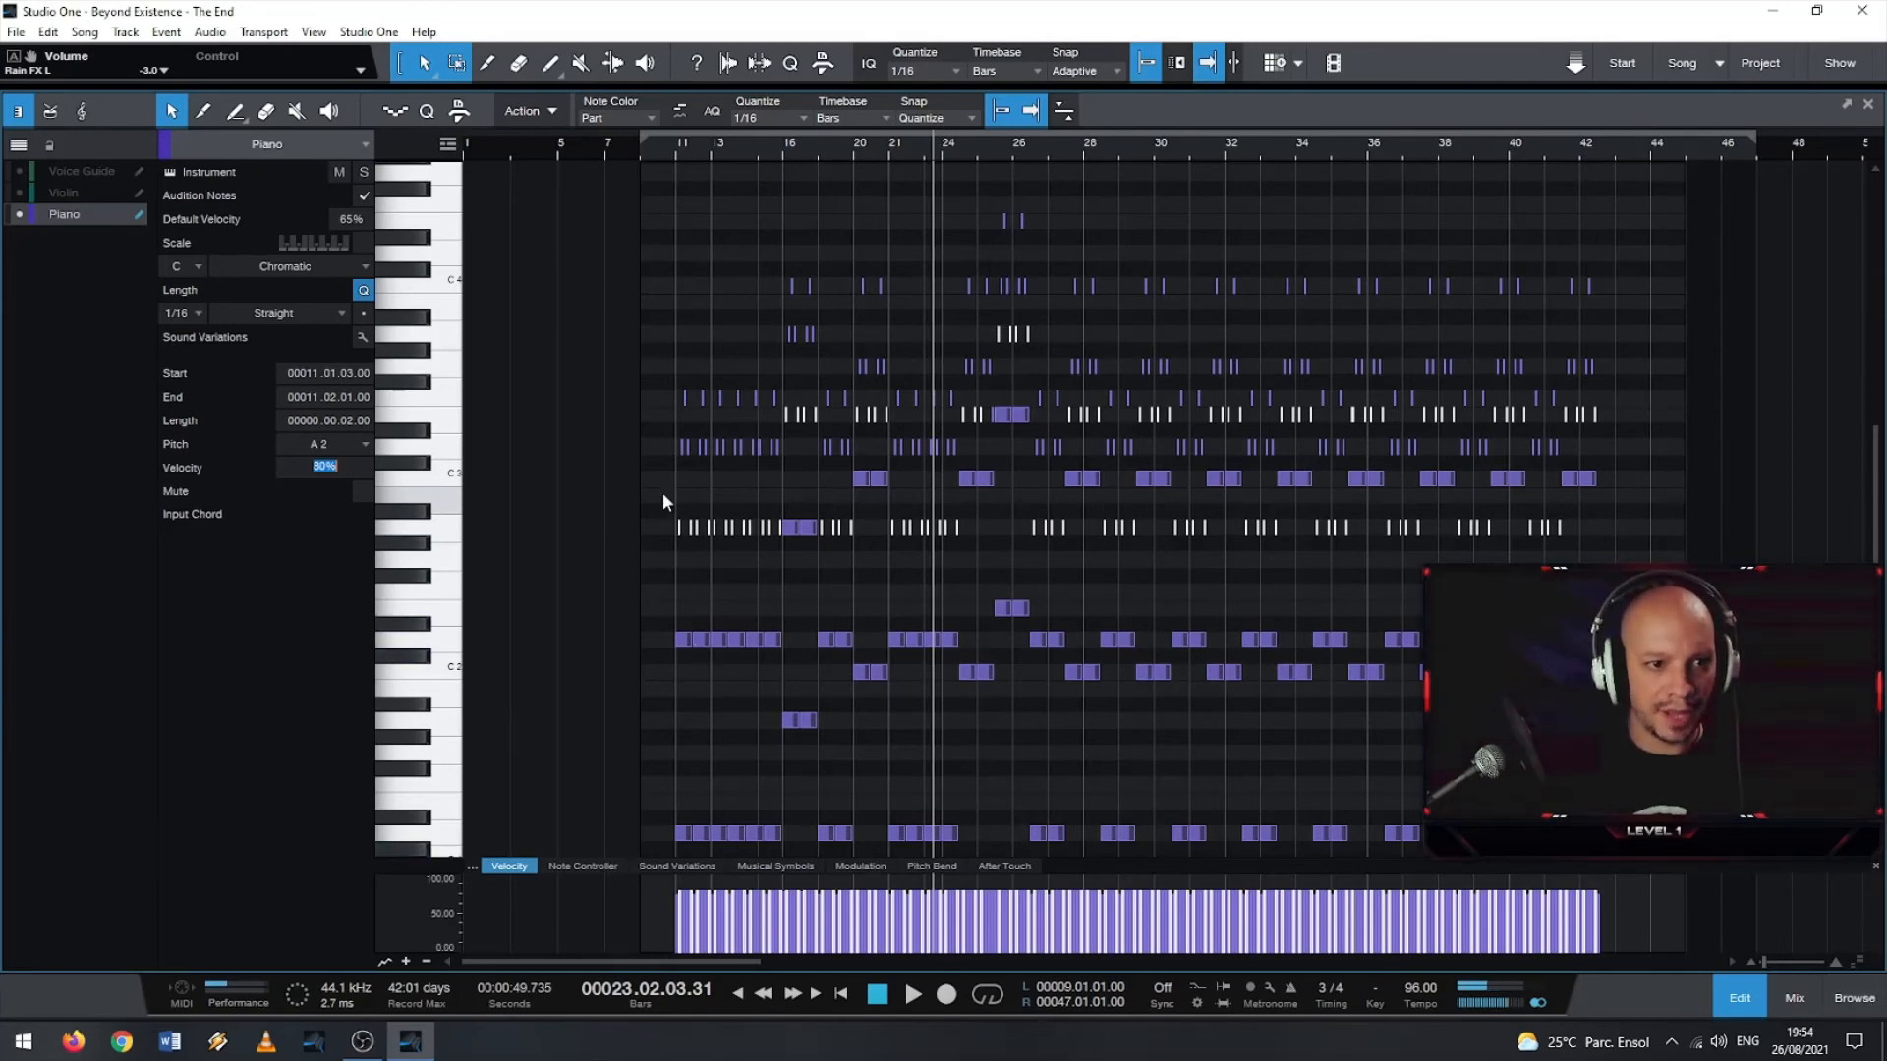
- Set the velocity of the D3 and G3 arpeggio notes, the A3 notes around bar 16 and the C4 notes around bar 26 to 75%
left_click(664, 462)
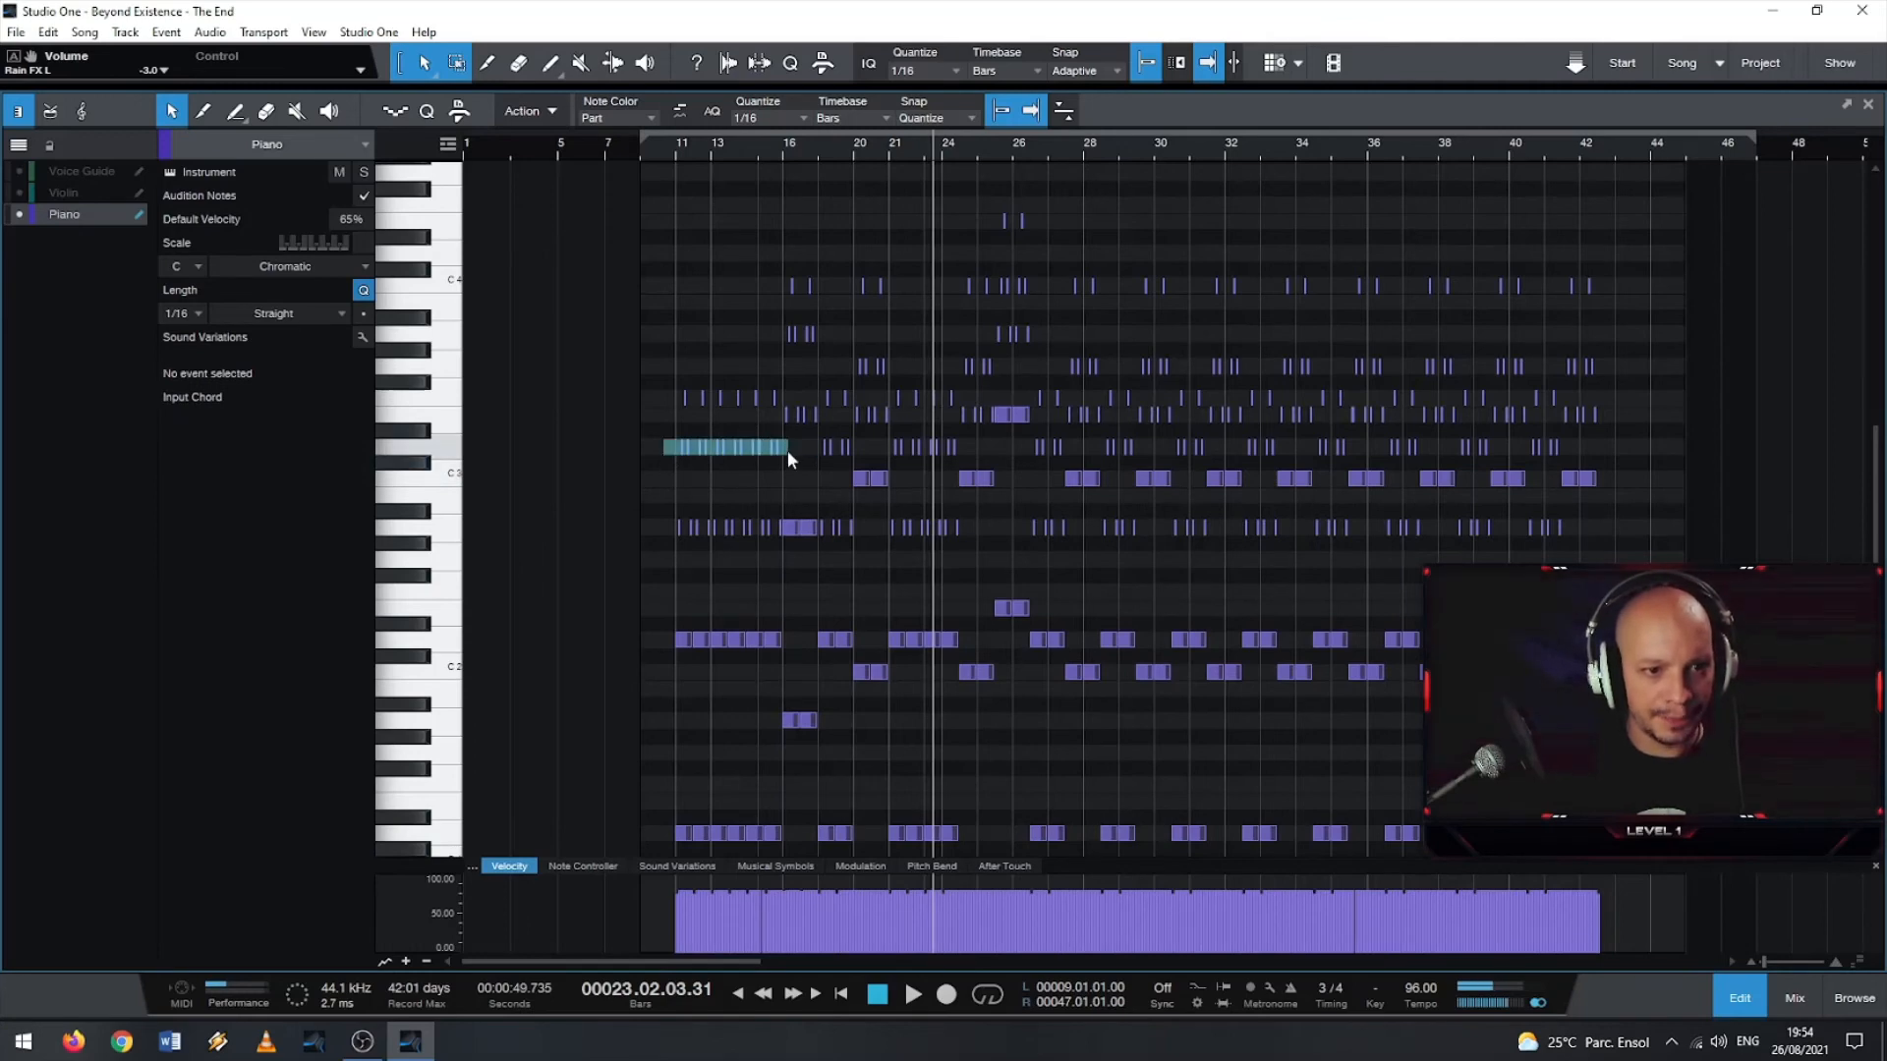
left_click_drag(788, 450, 1607, 440)
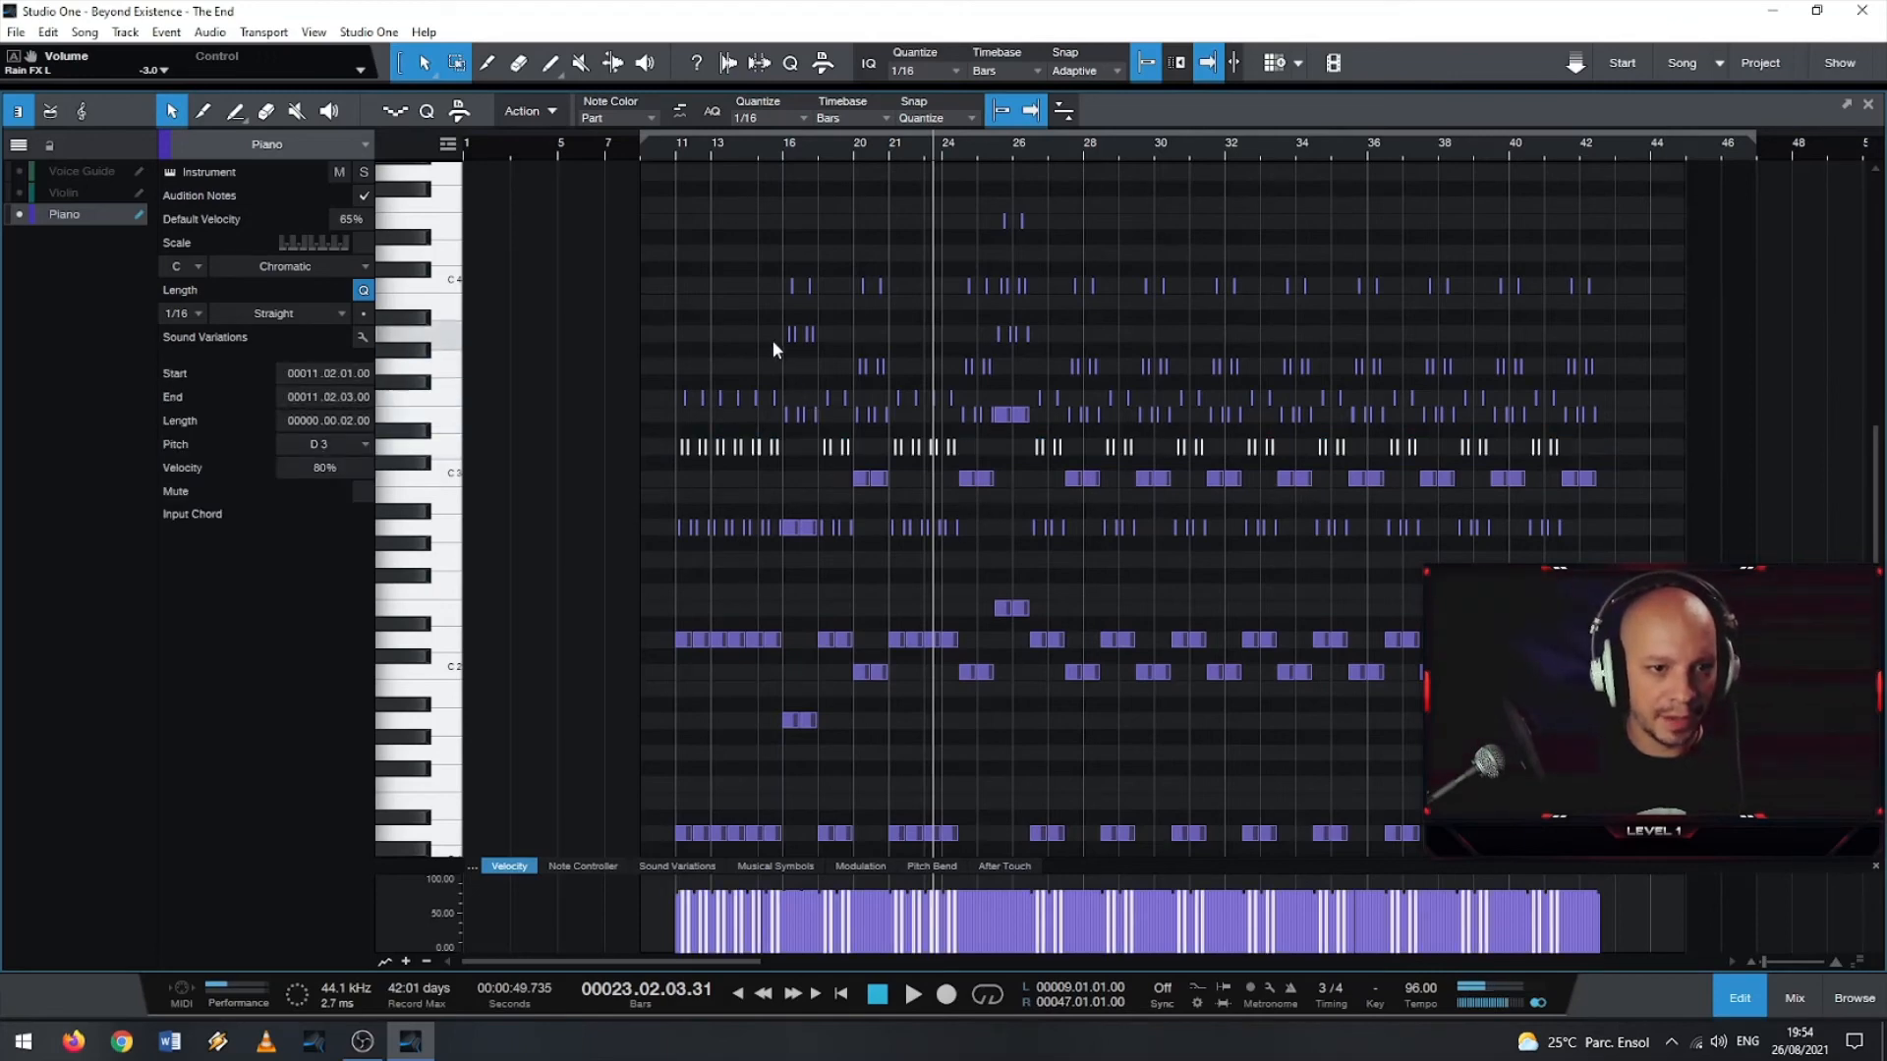
left_click_drag(857, 341, 1607, 361)
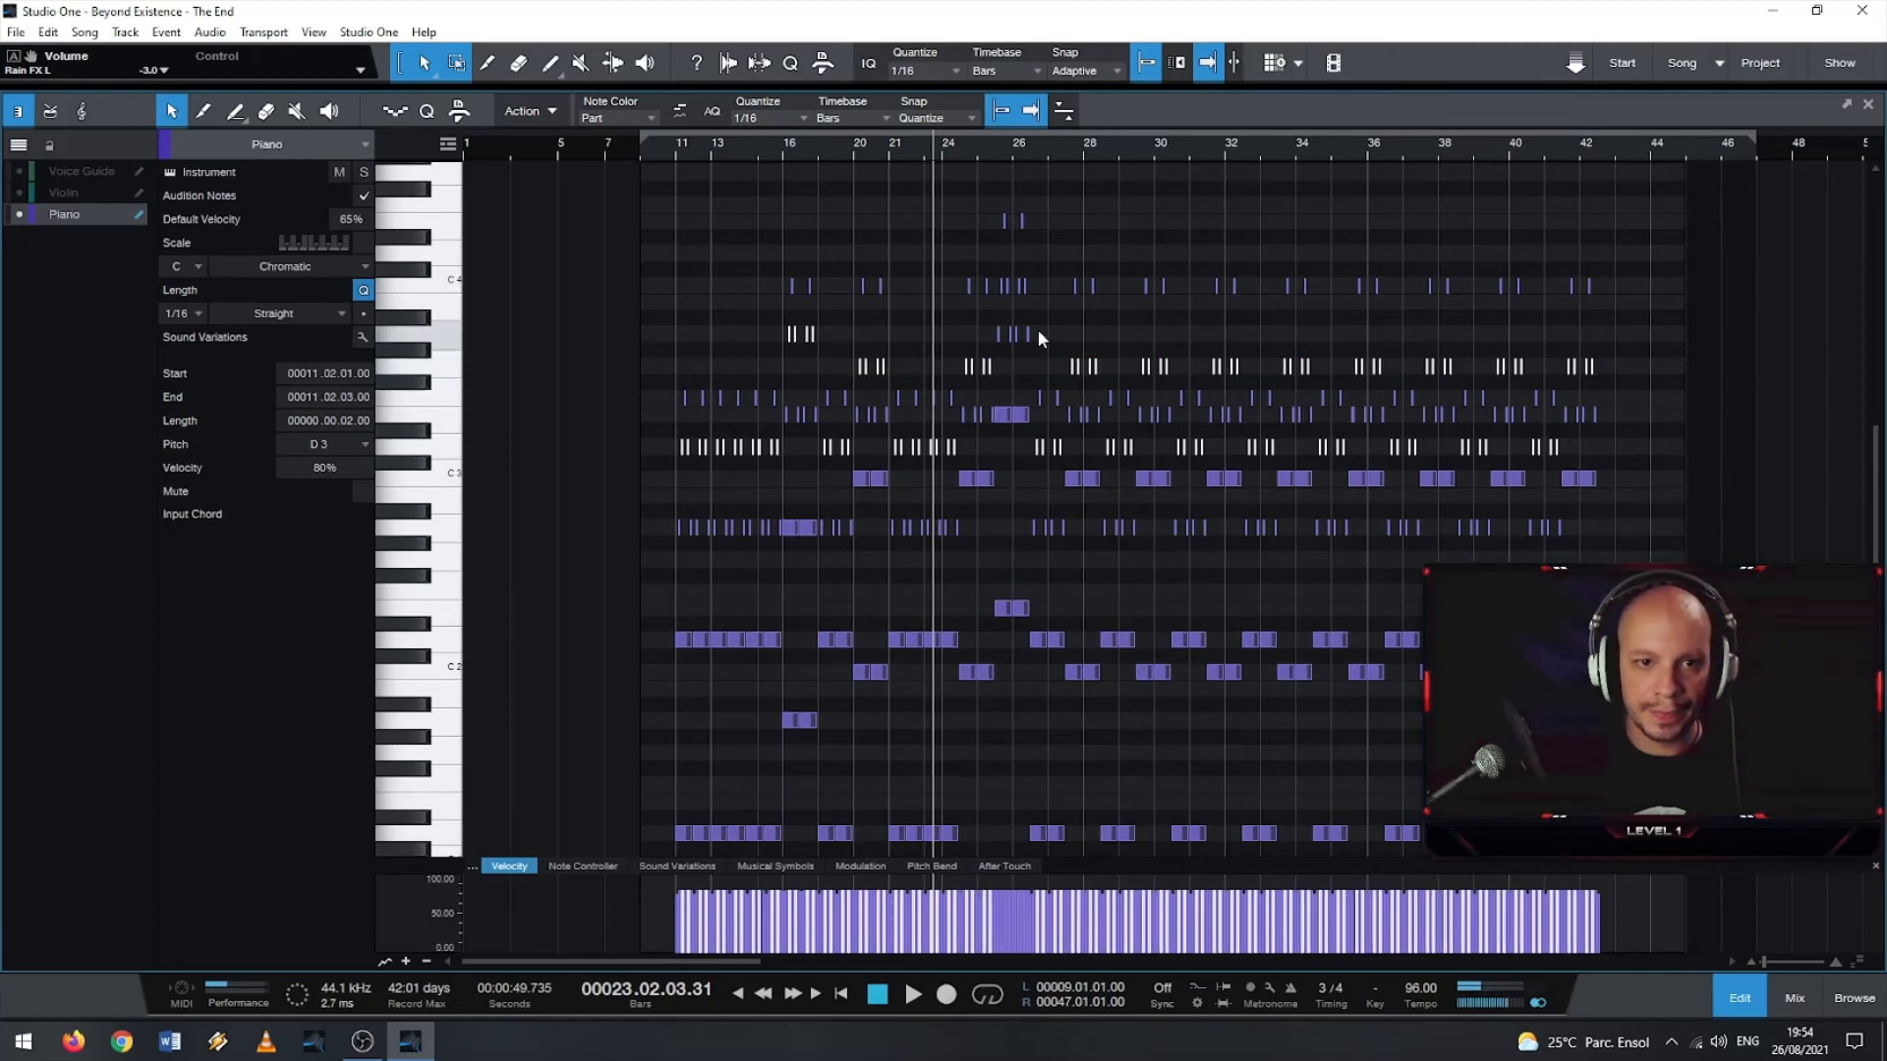
left_click_drag(1018, 285, 999, 293)
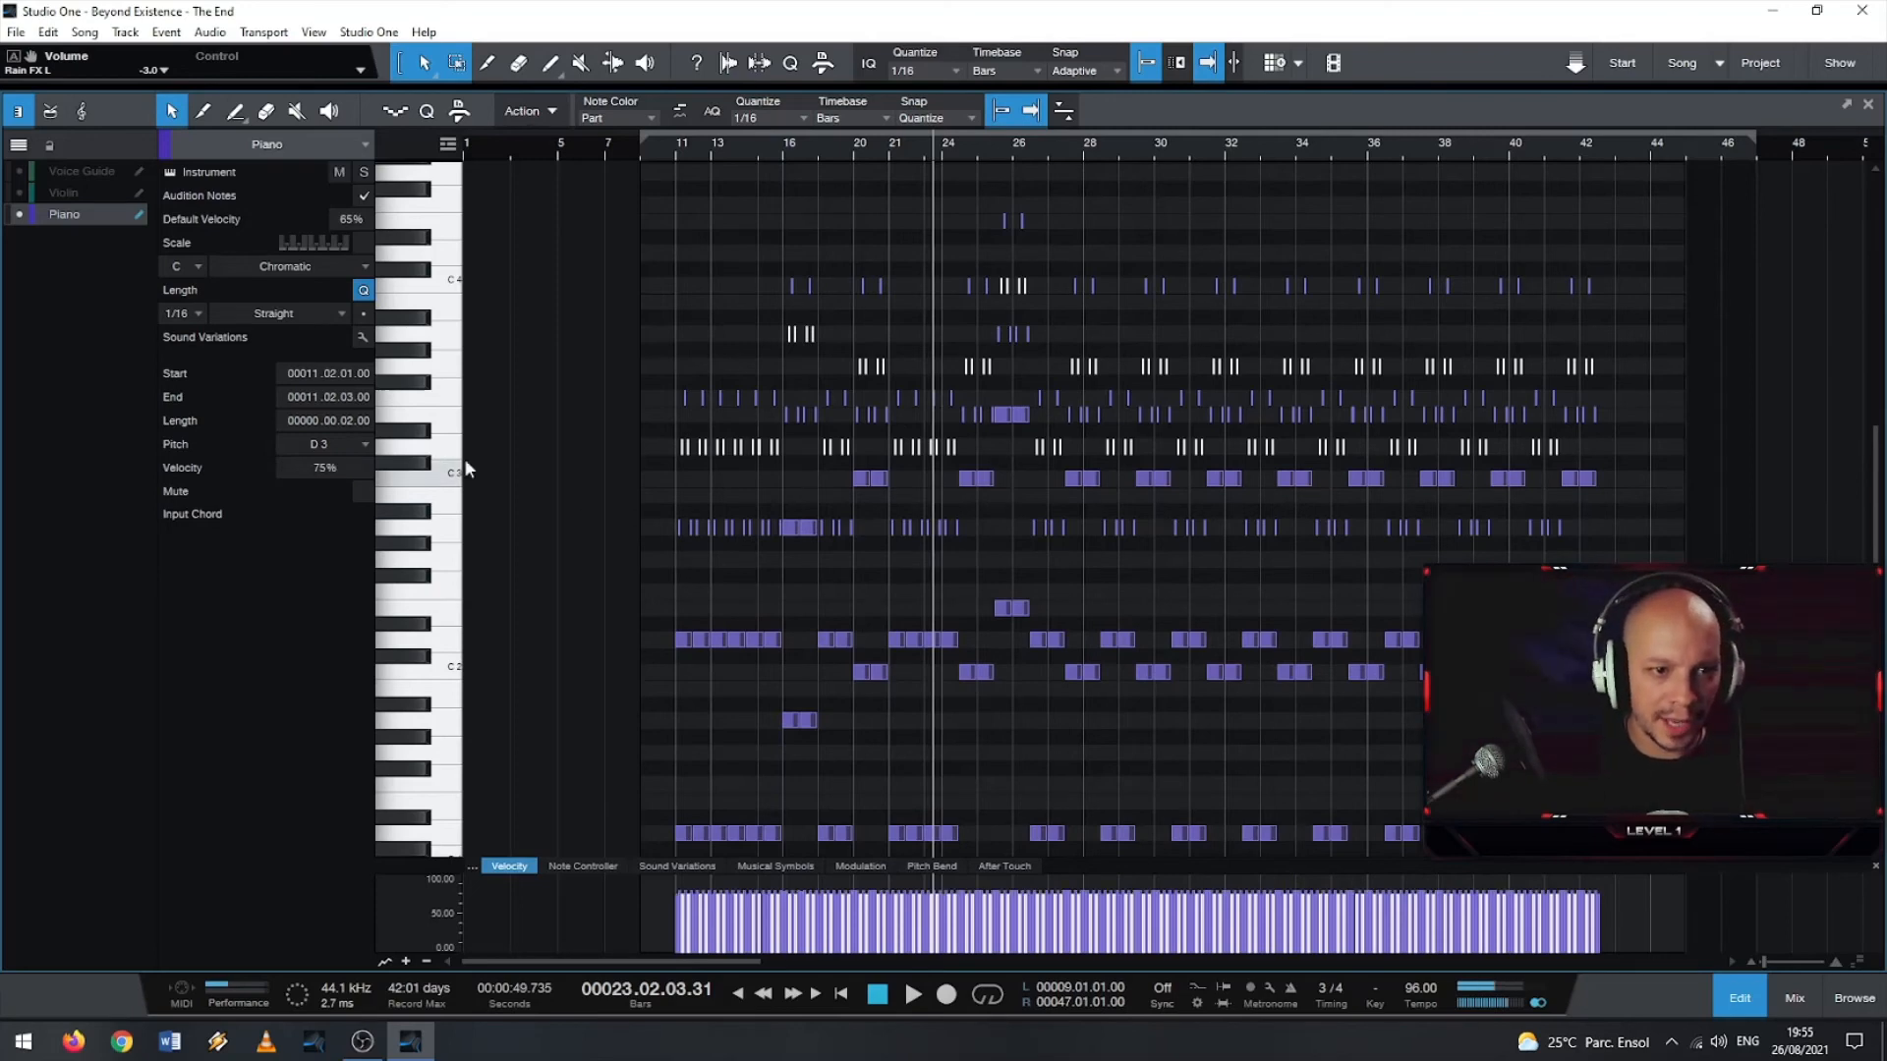
- Select all F3 notes from bar 11 on, the C4 notes around bars 16 and 20, and the E4 notes near bar 26
left_click_drag(651, 360, 778, 397)
left_click_drag(664, 395, 1611, 391)
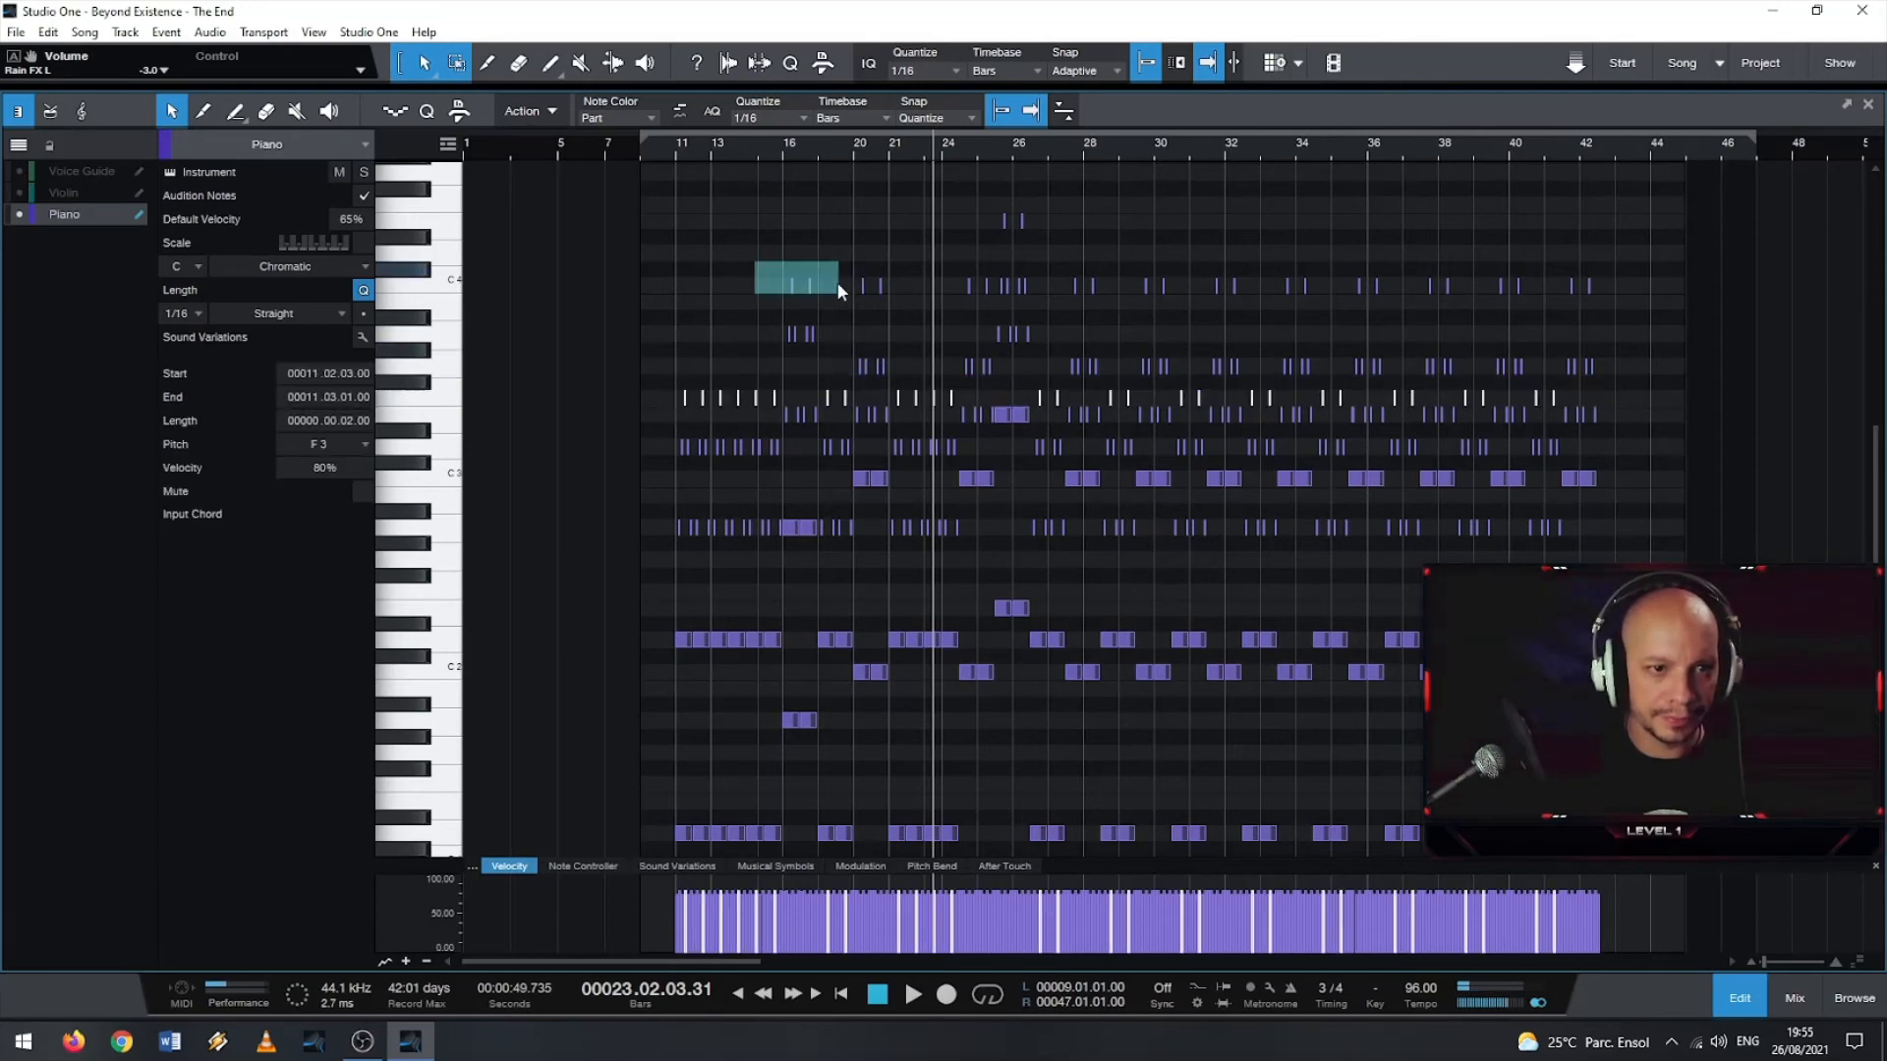
left_click_drag(828, 283, 827, 283)
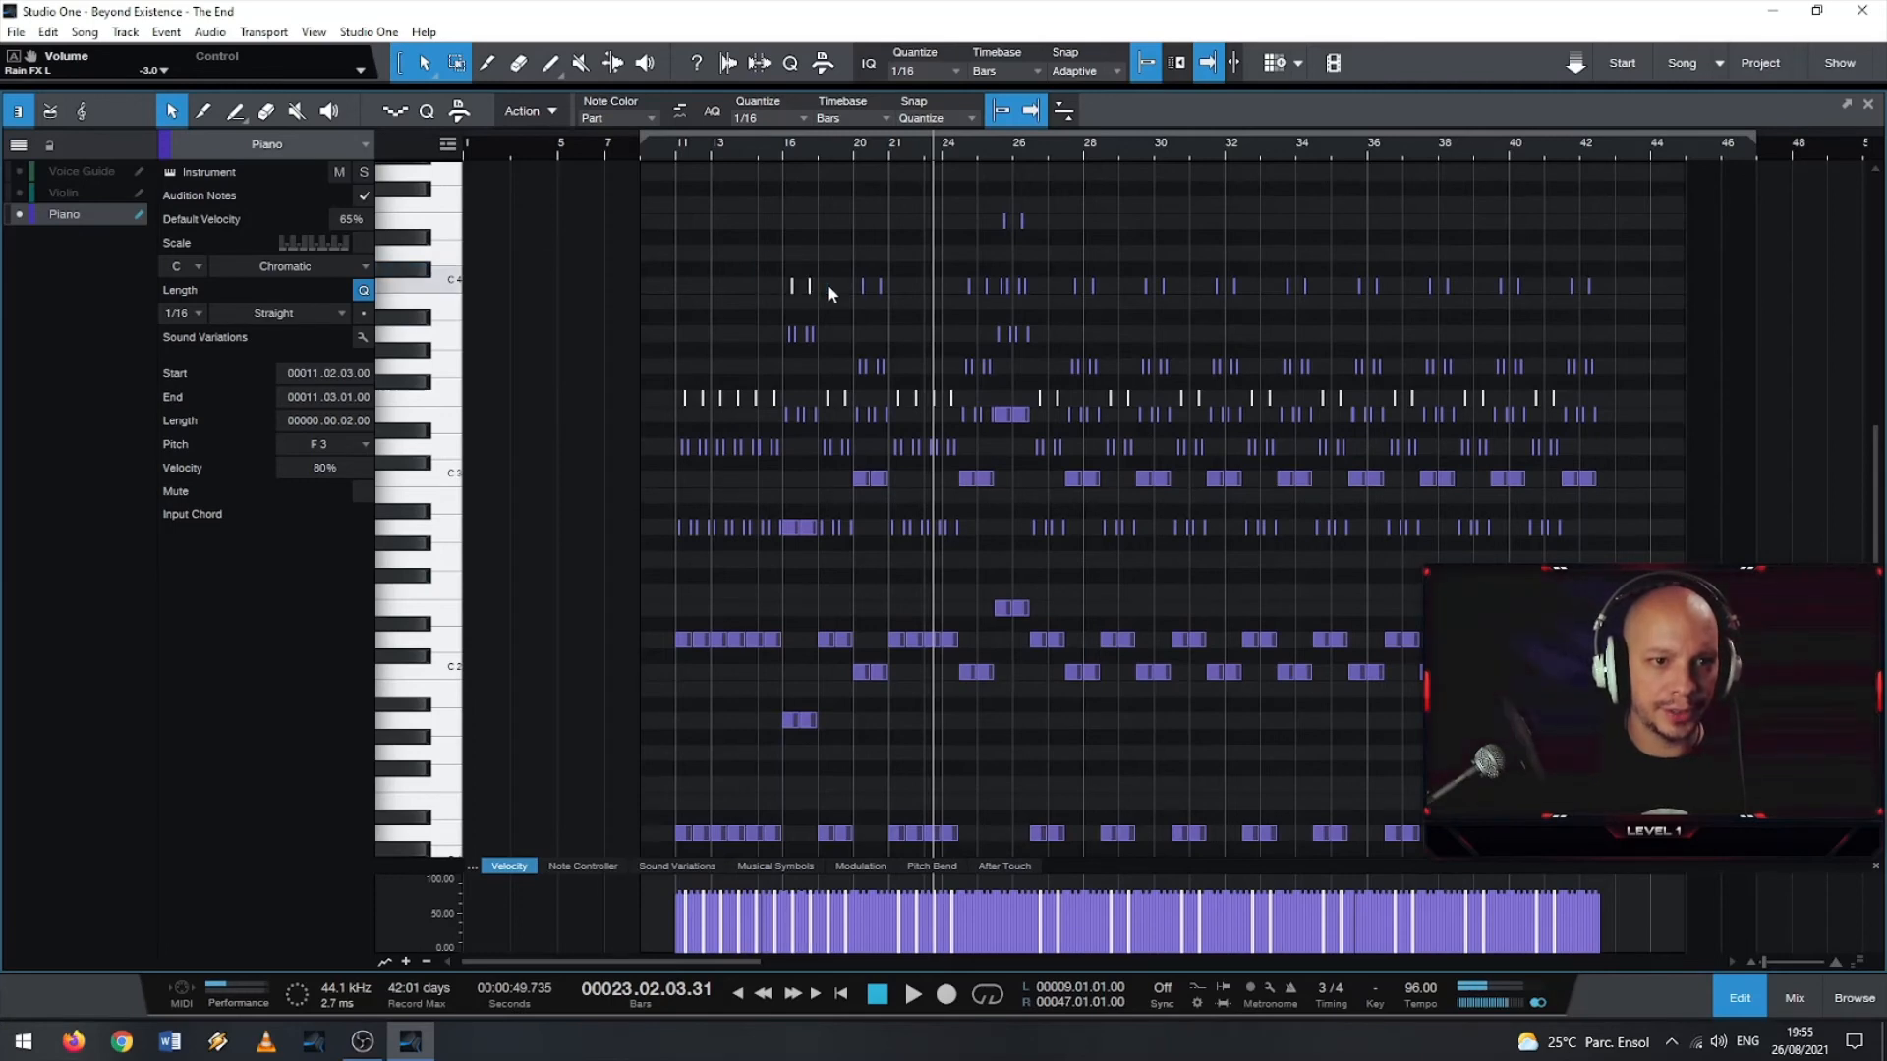
scroll(853, 287, "up", 1)
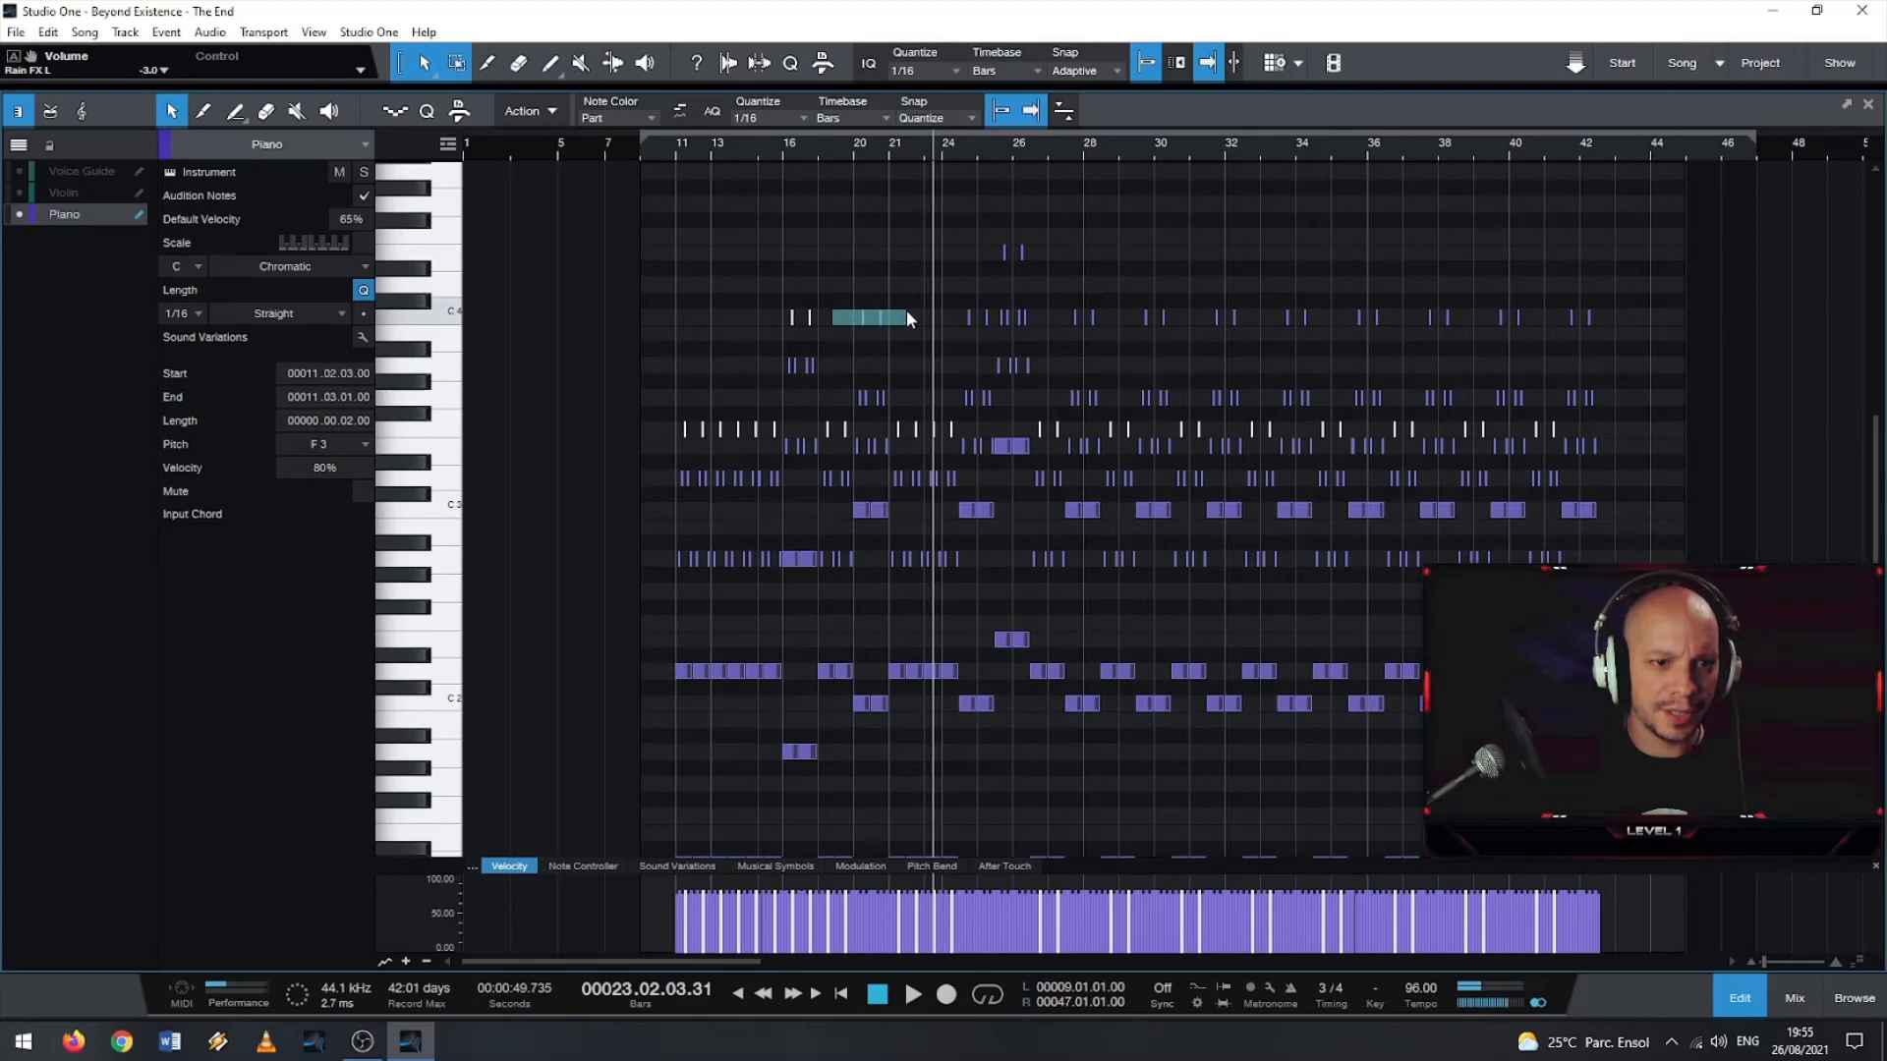
left_click_drag(906, 310, 906, 309)
left_click_drag(978, 257, 1126, 231)
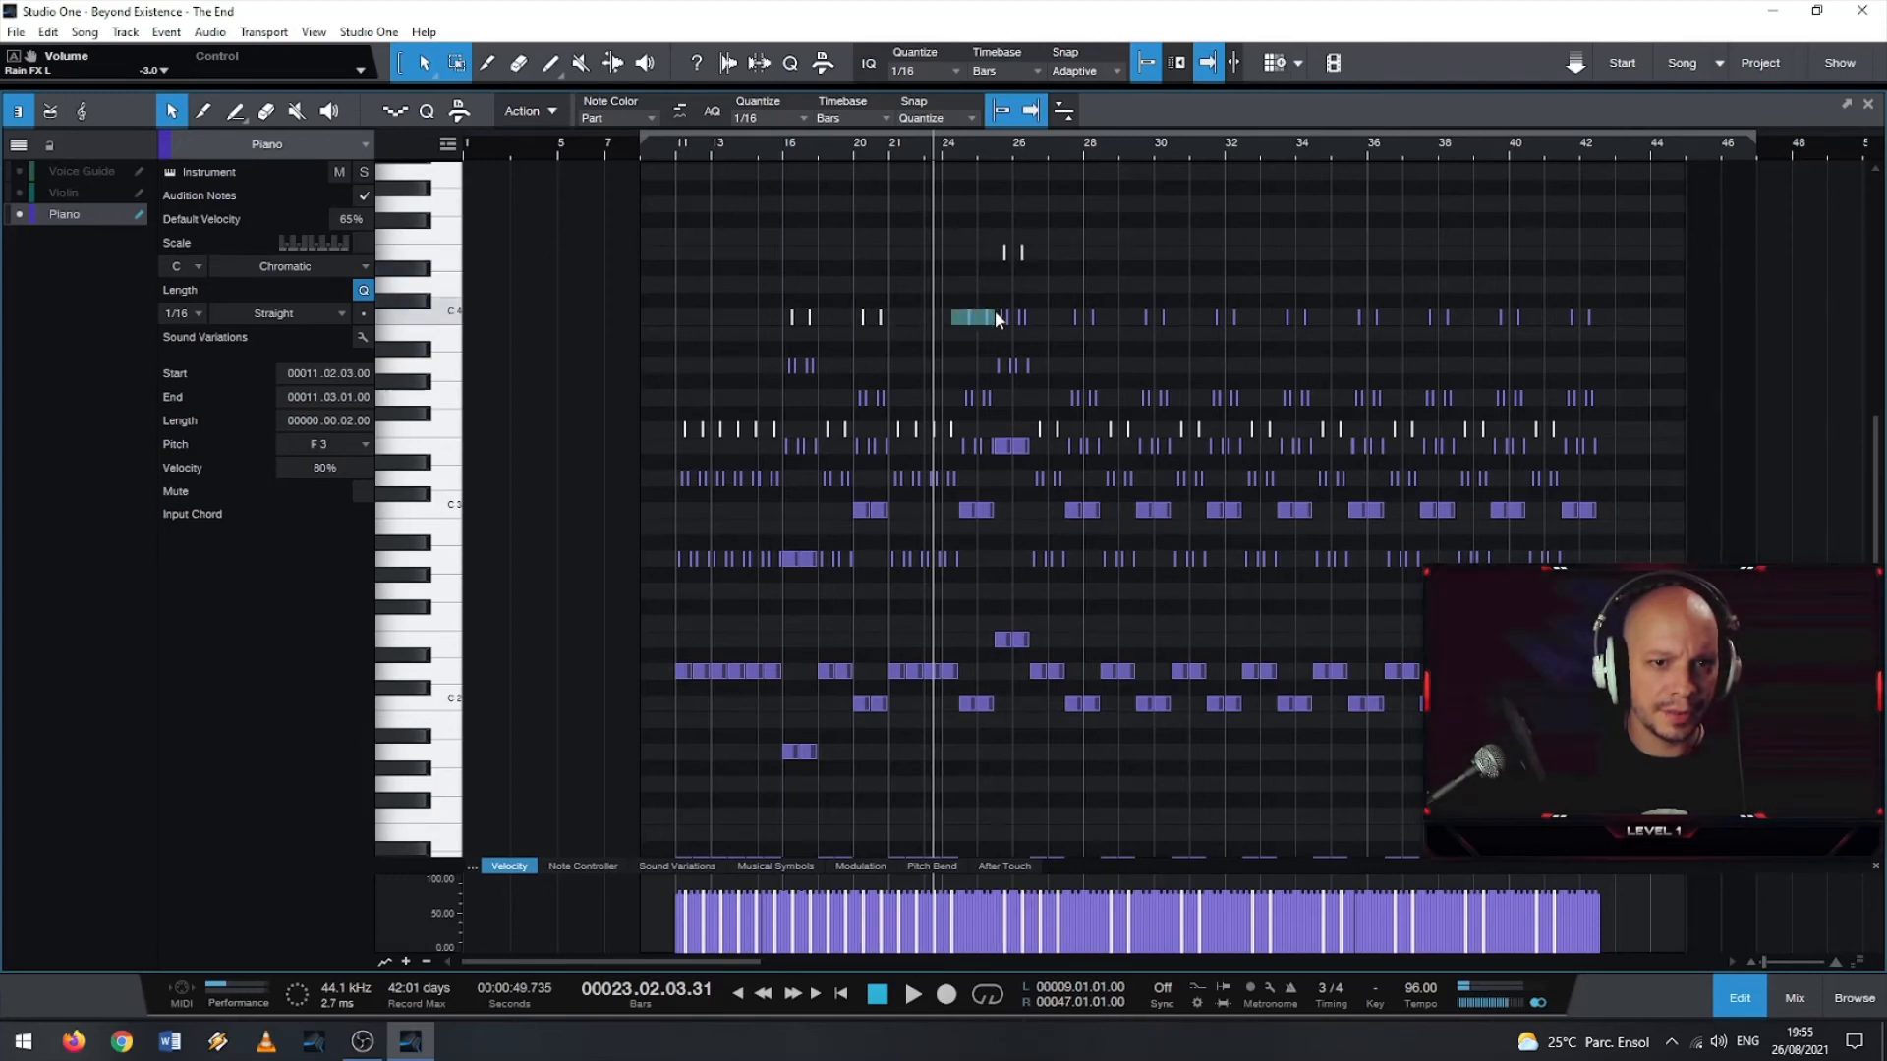
- Add the C4 notes around bar 24 and from bar 27 to 43 to the selection, and set the velocity of all selected notes to 70%
left_click_drag(995, 311, 993, 312)
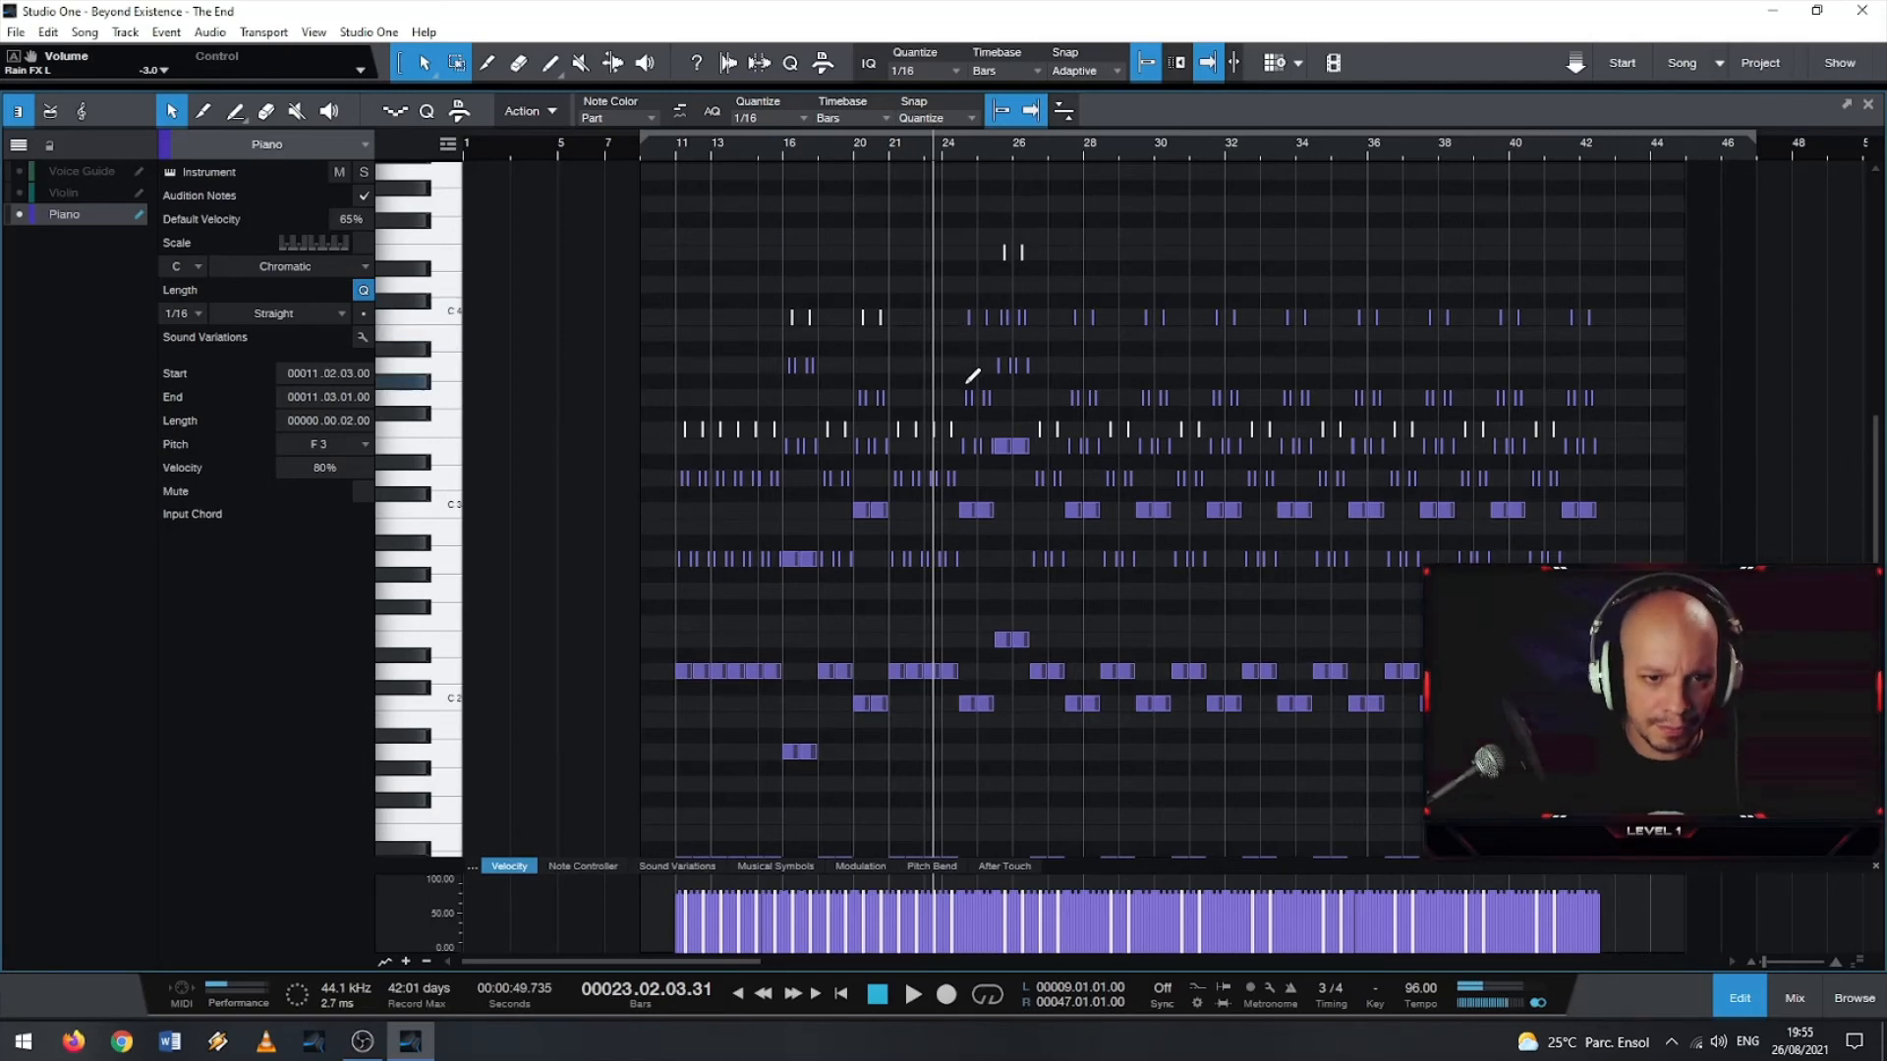
scroll(973, 375, "up", 3)
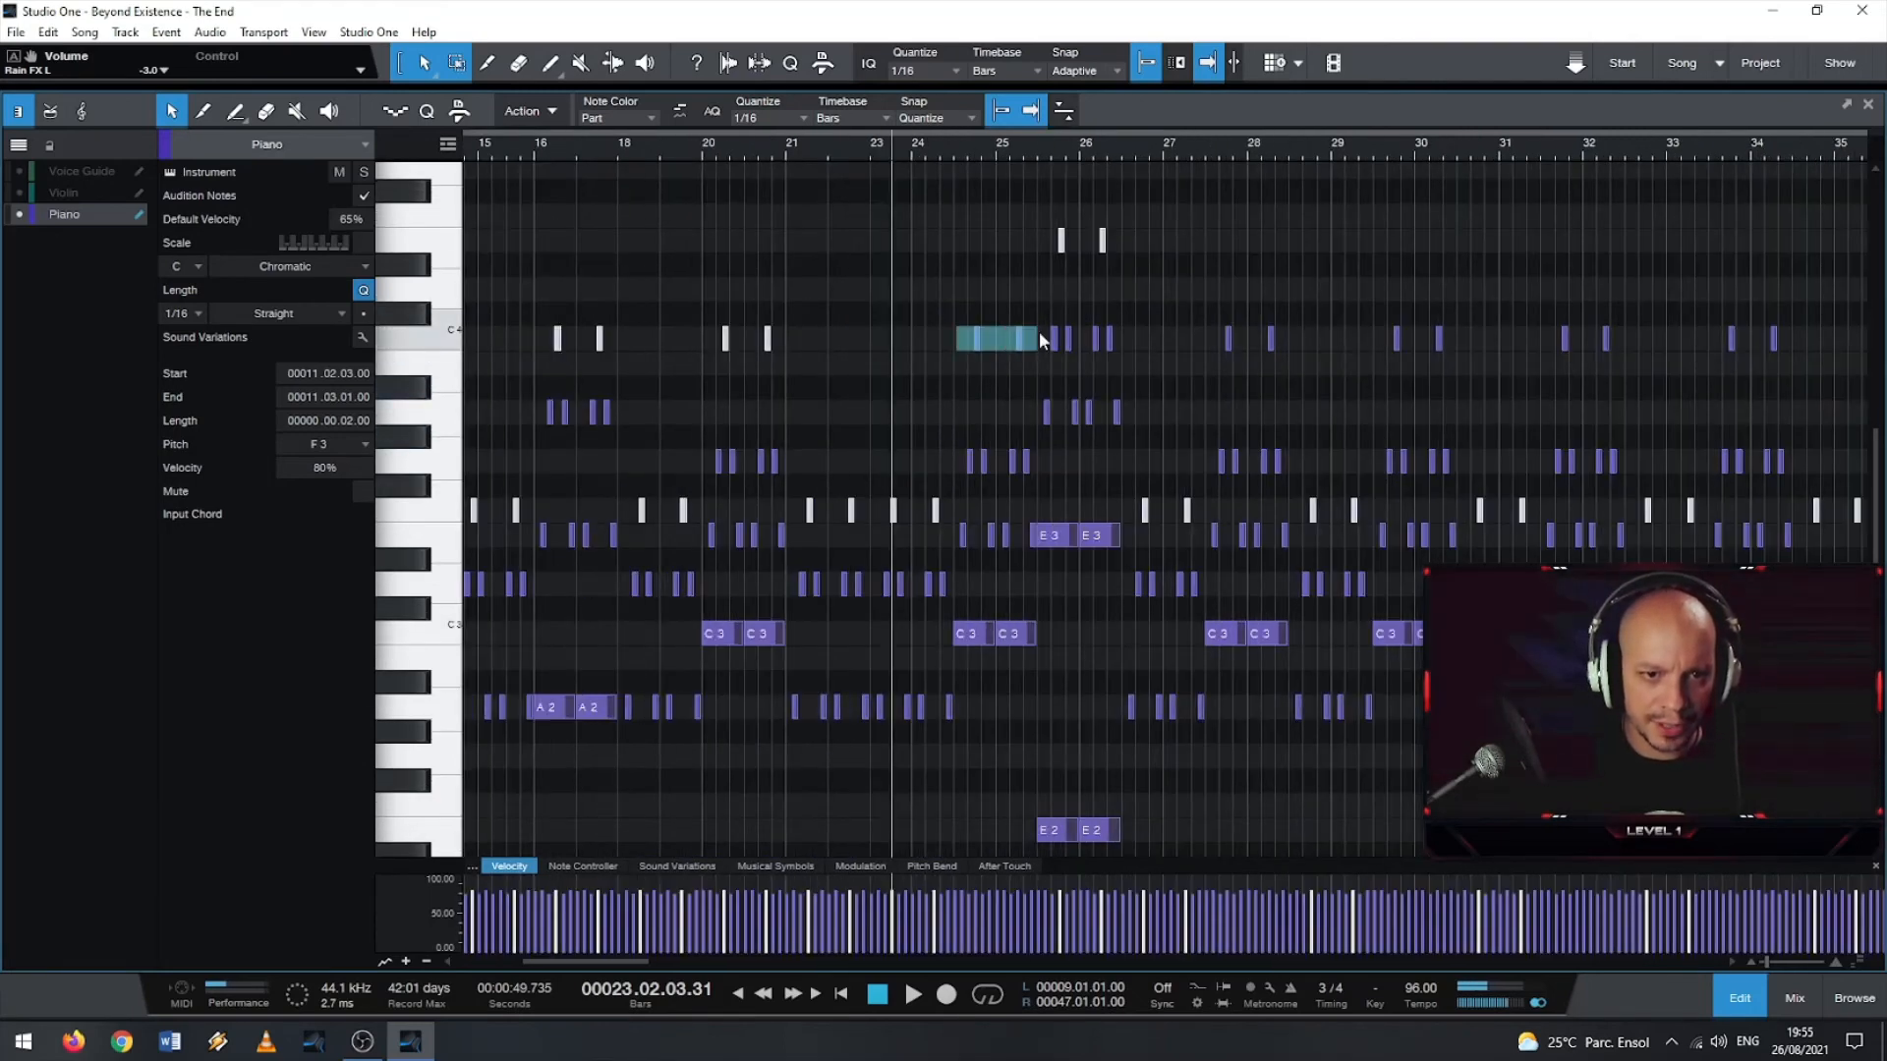
left_click_drag(1040, 332, 1040, 334)
scroll(1207, 348, "right", 2)
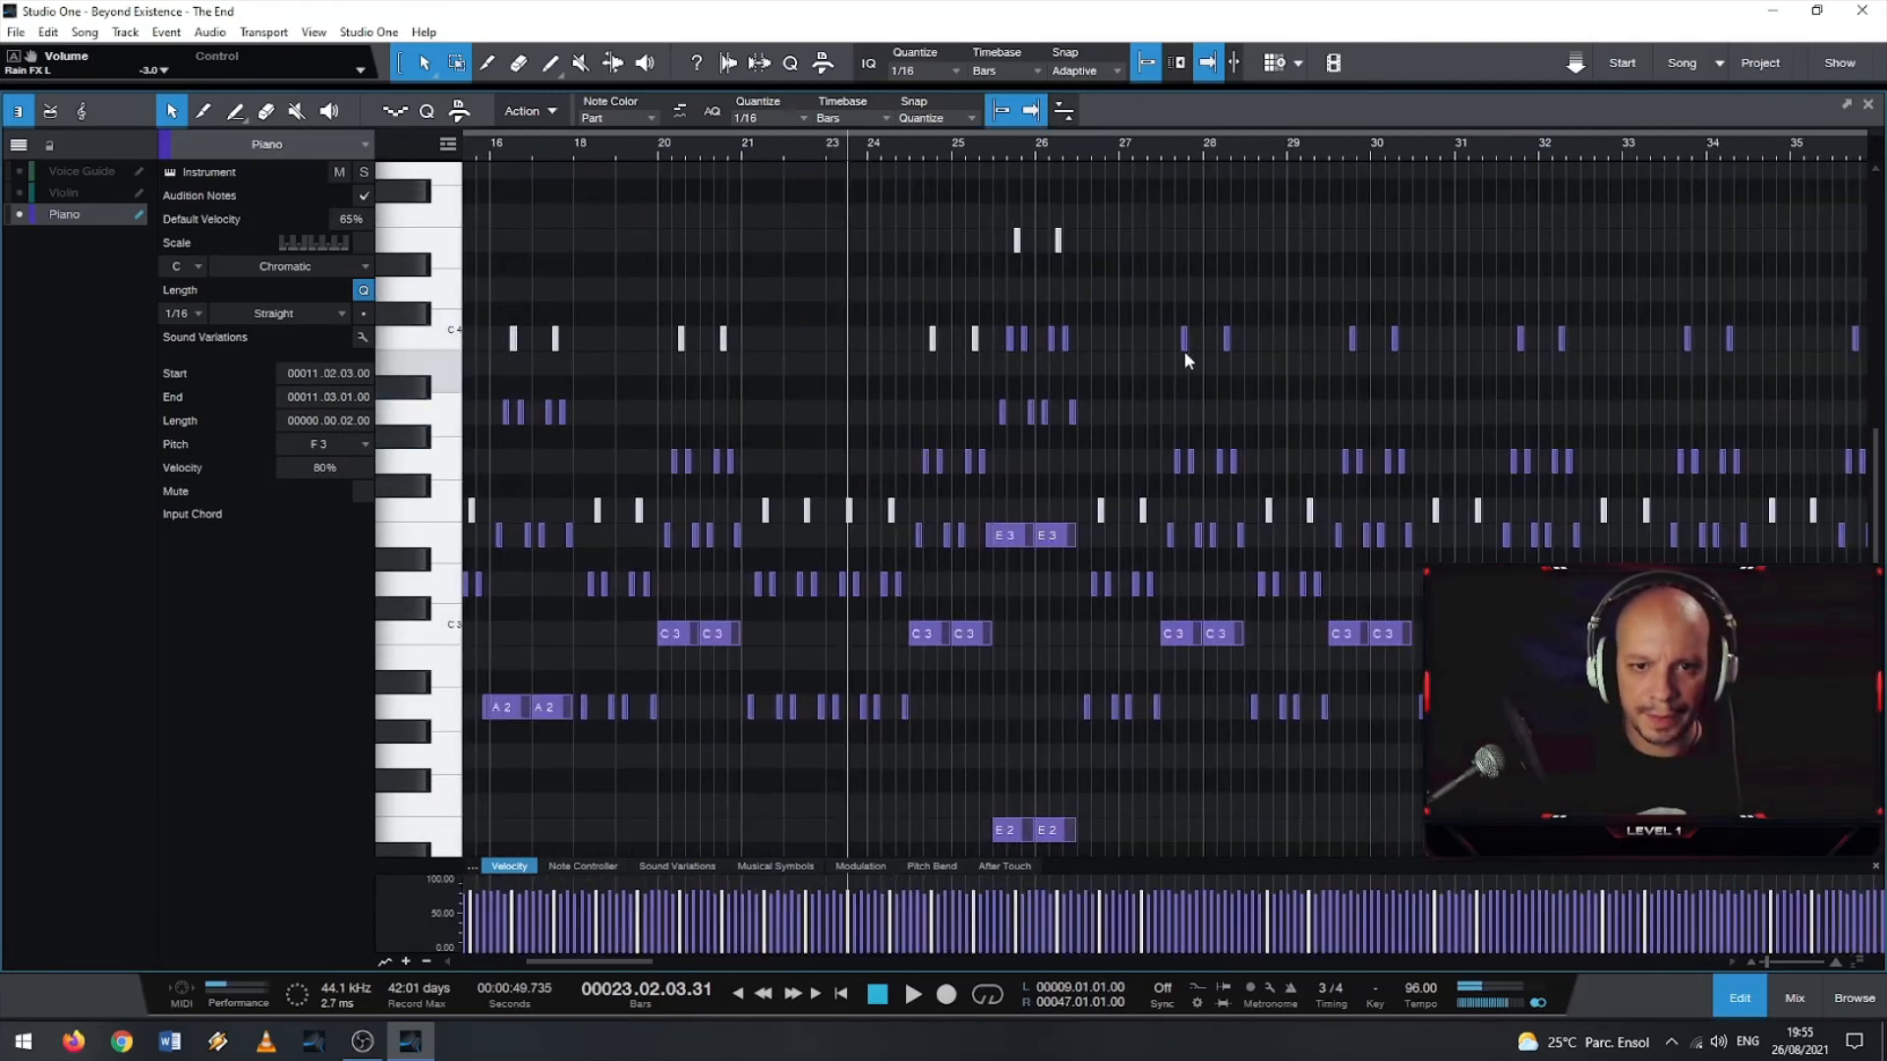
scroll(1175, 346, "down", 2)
scroll(1165, 348, "down", 3)
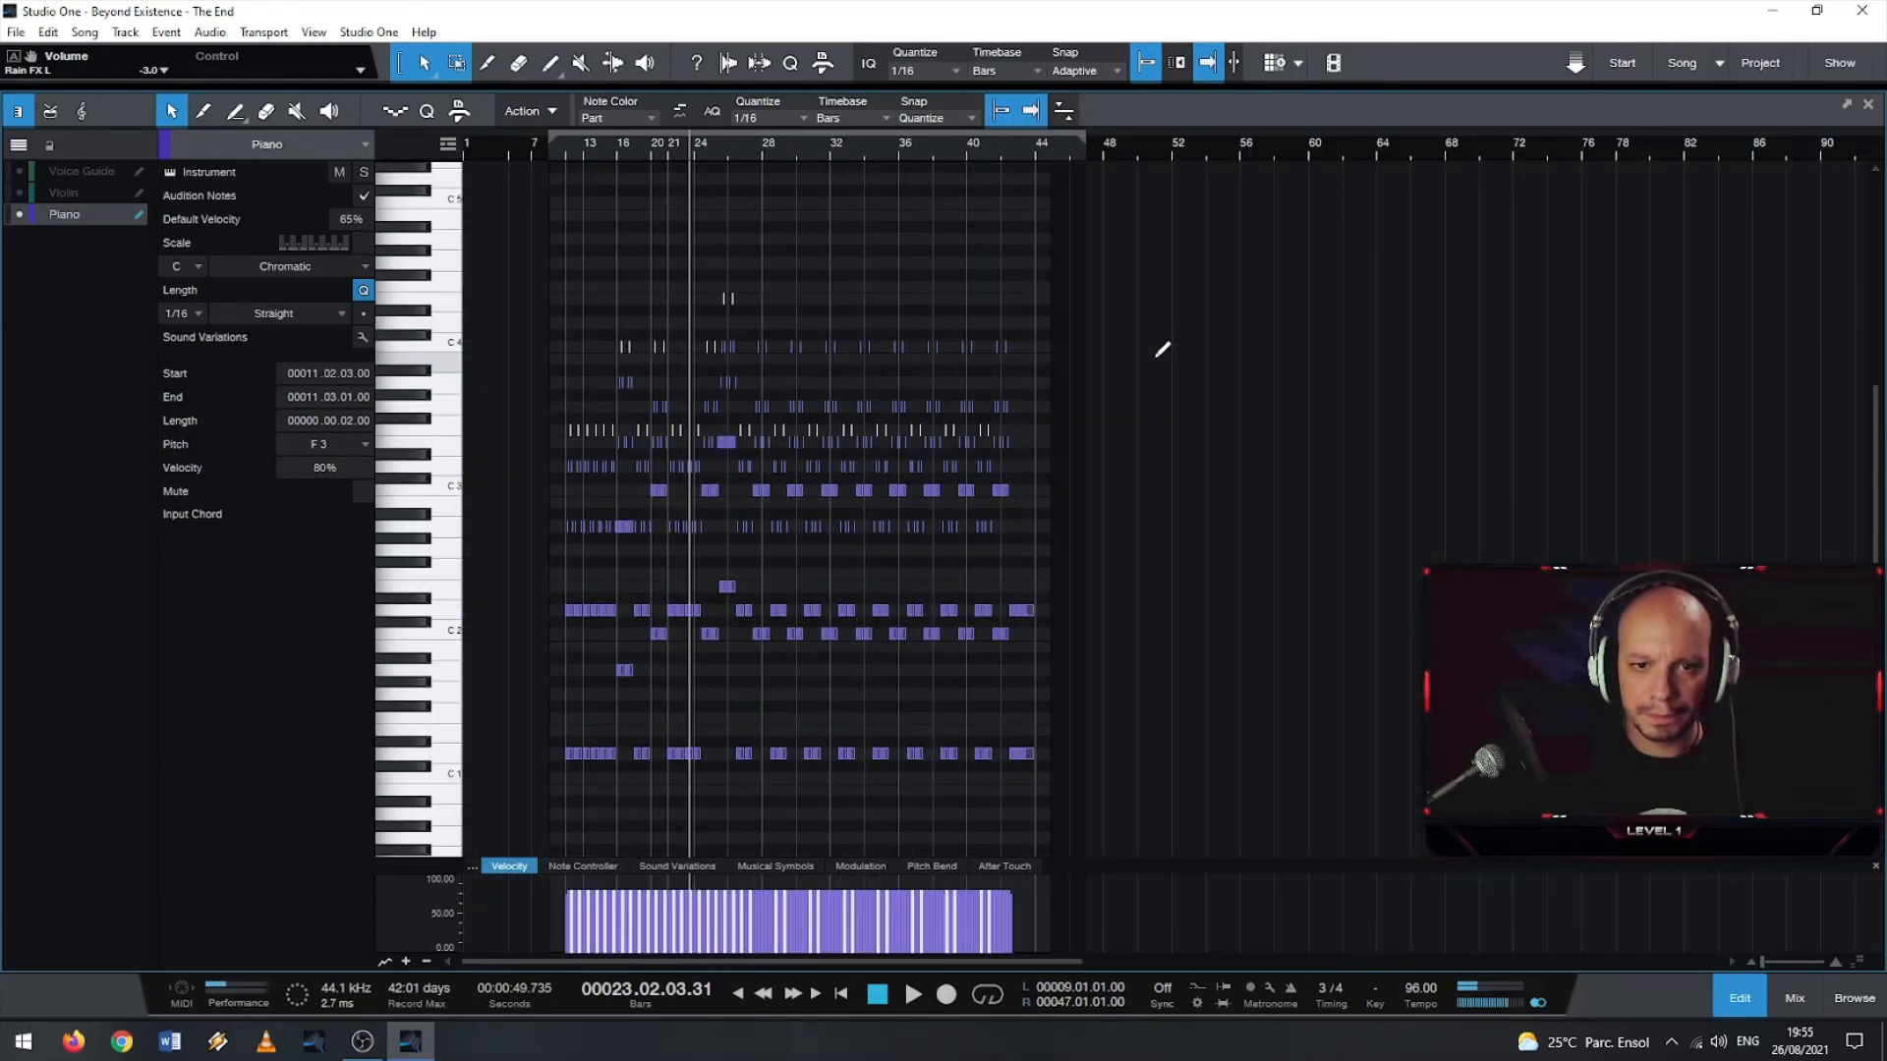
left_click_drag(828, 159, 1221, 155)
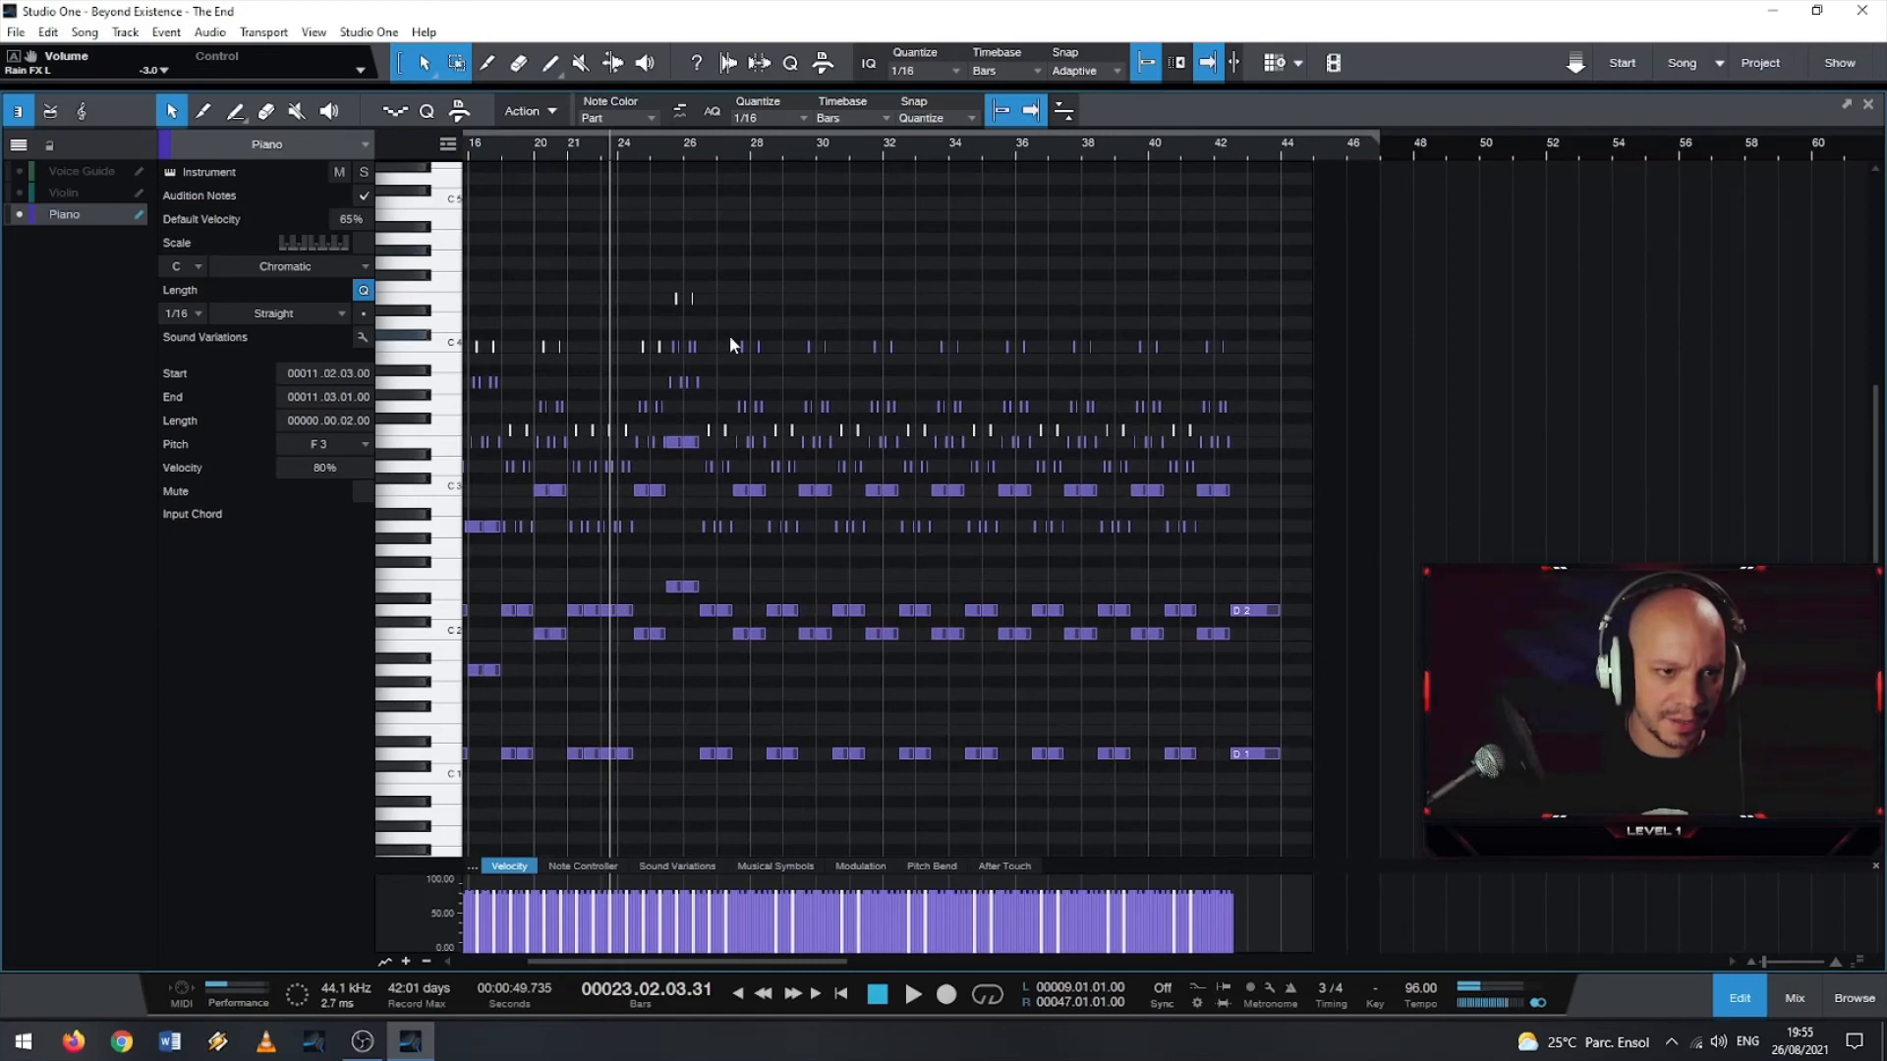
left_click_drag(729, 346, 1250, 354)
left_click_drag(1002, 158, 1281, 162)
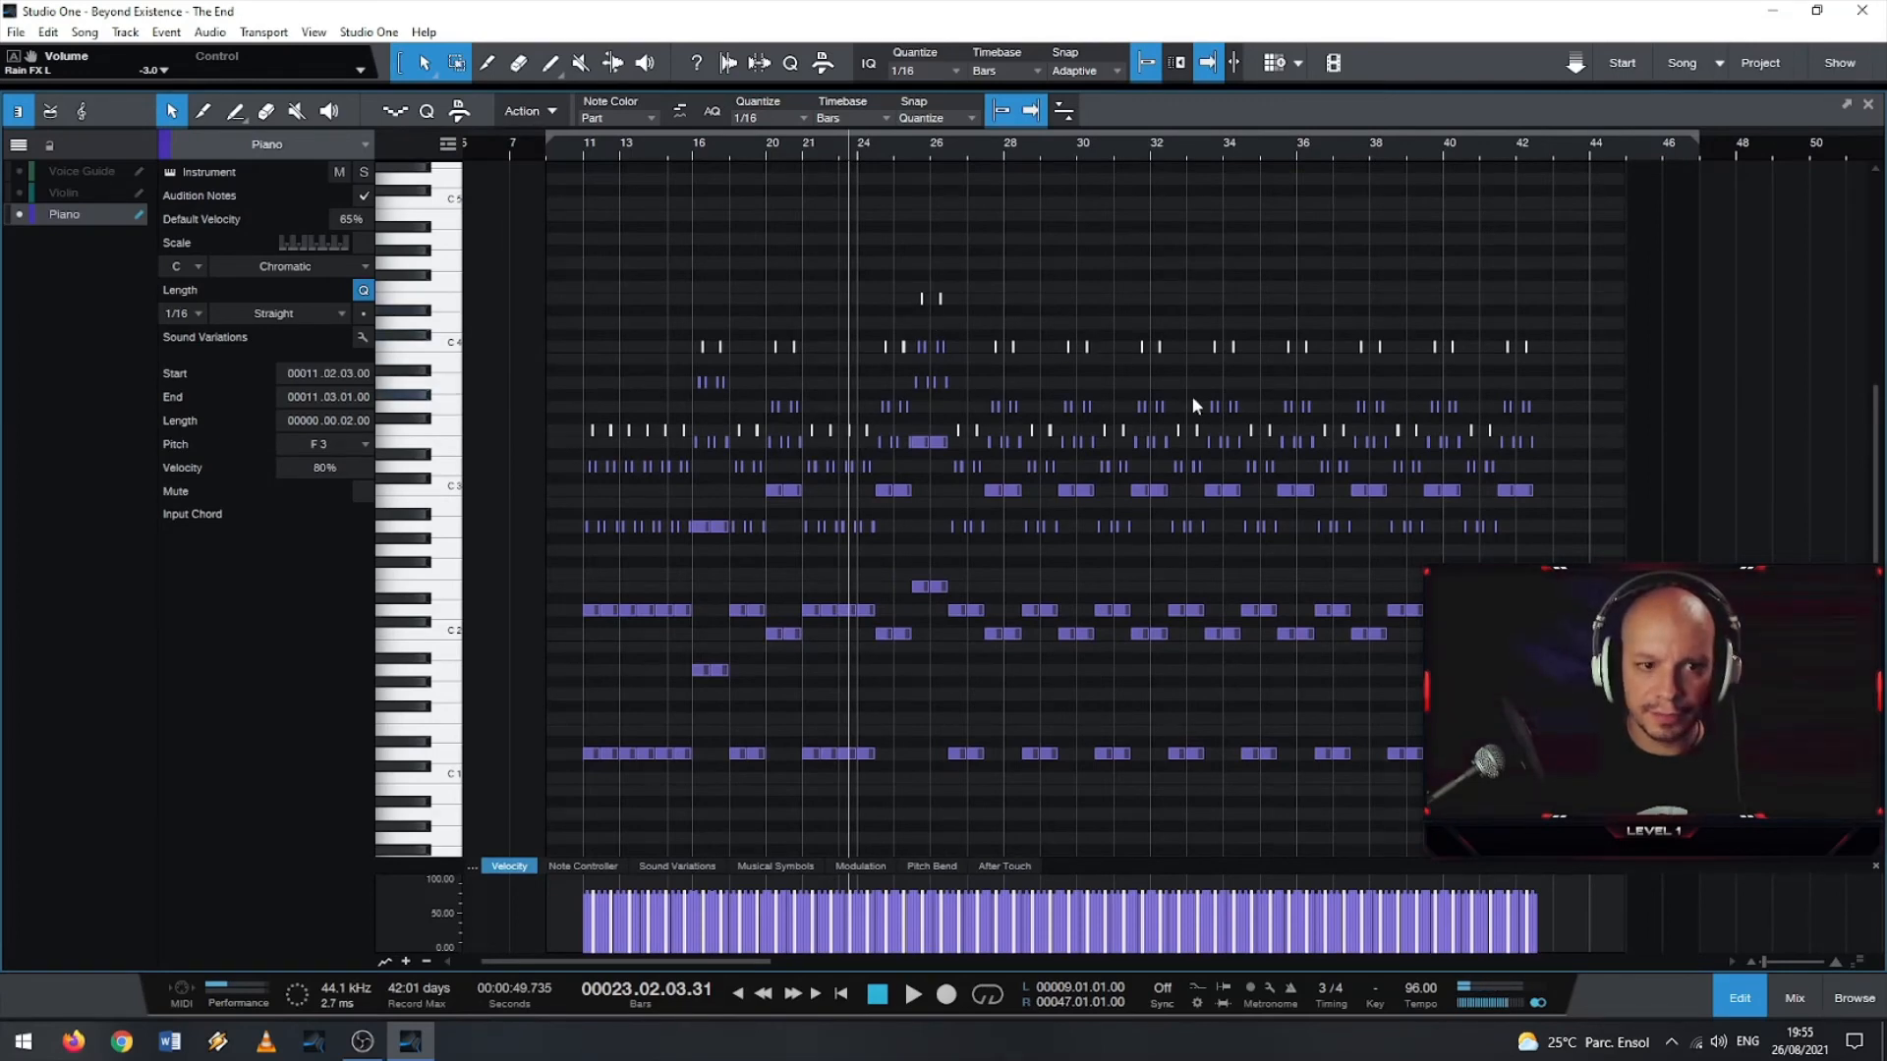
left_click(315, 469)
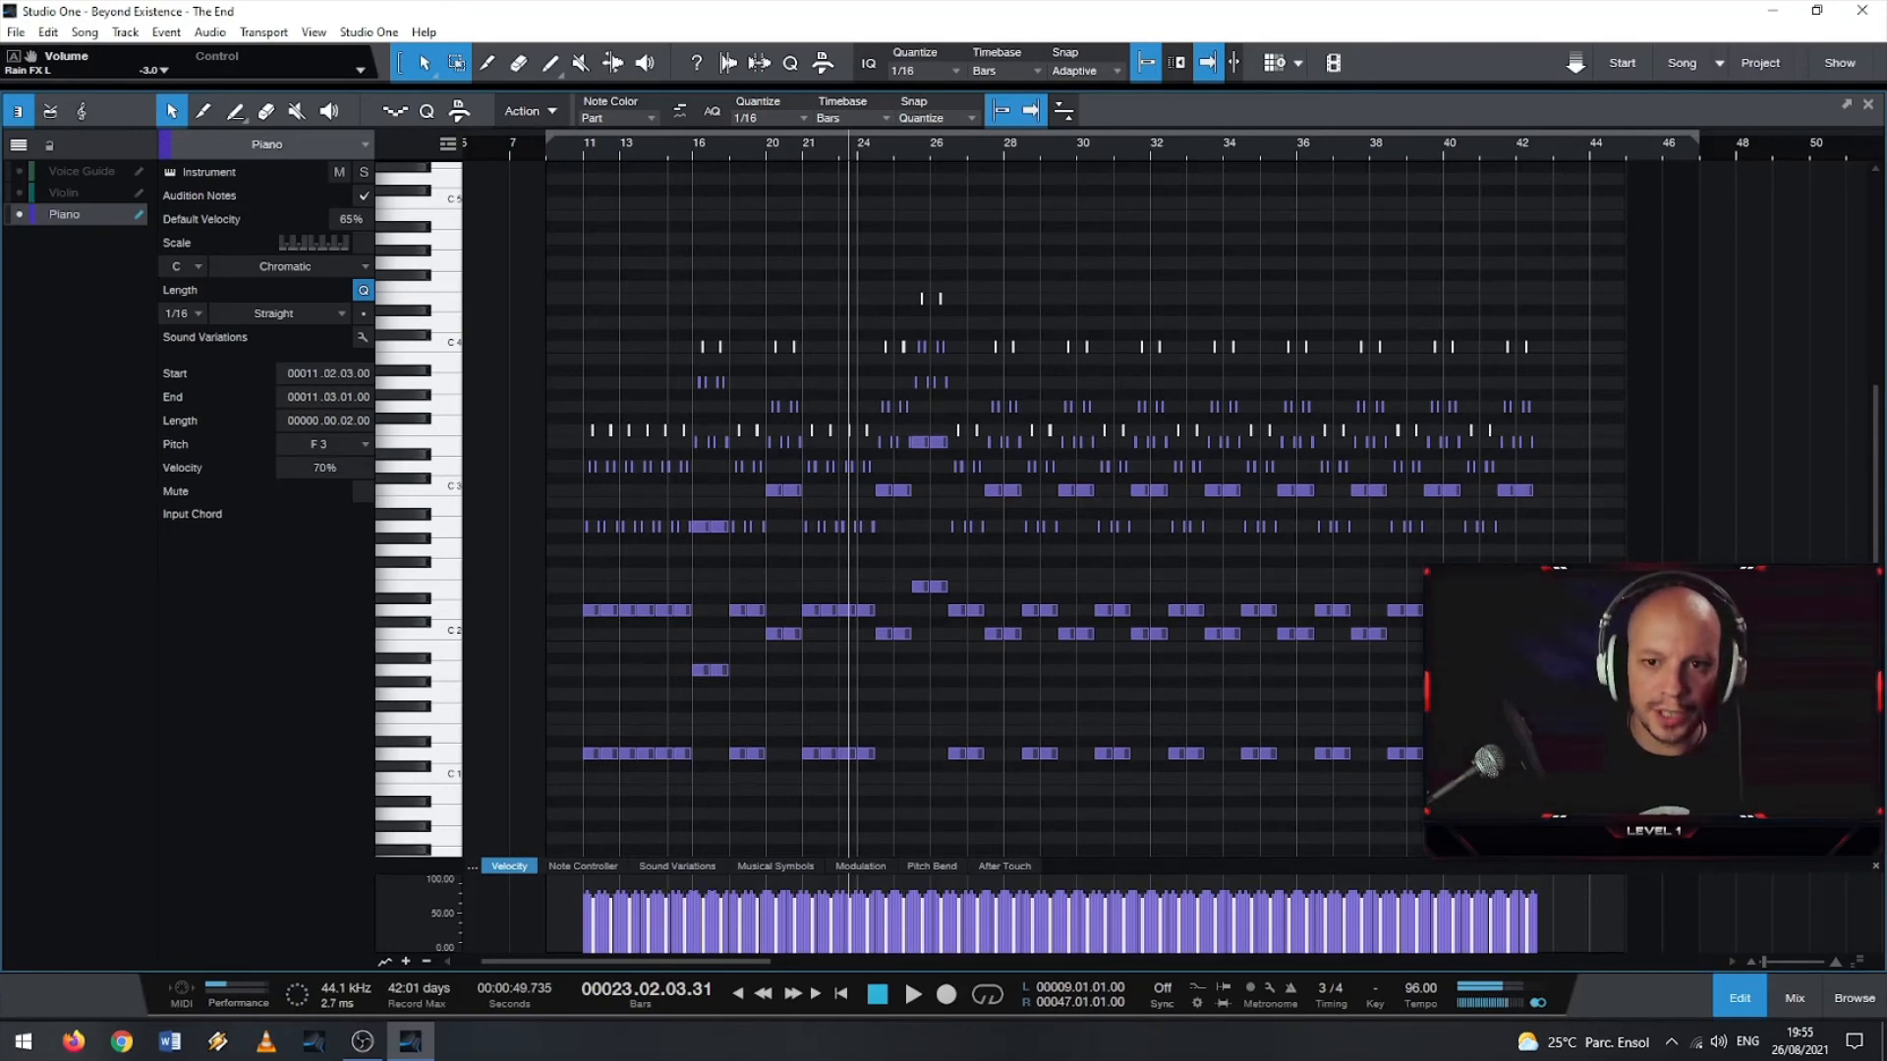
- Play the arrangement from bar 11 to bar 24, setting the selected notes' velocity to 73% during playback
left_click(587, 147)
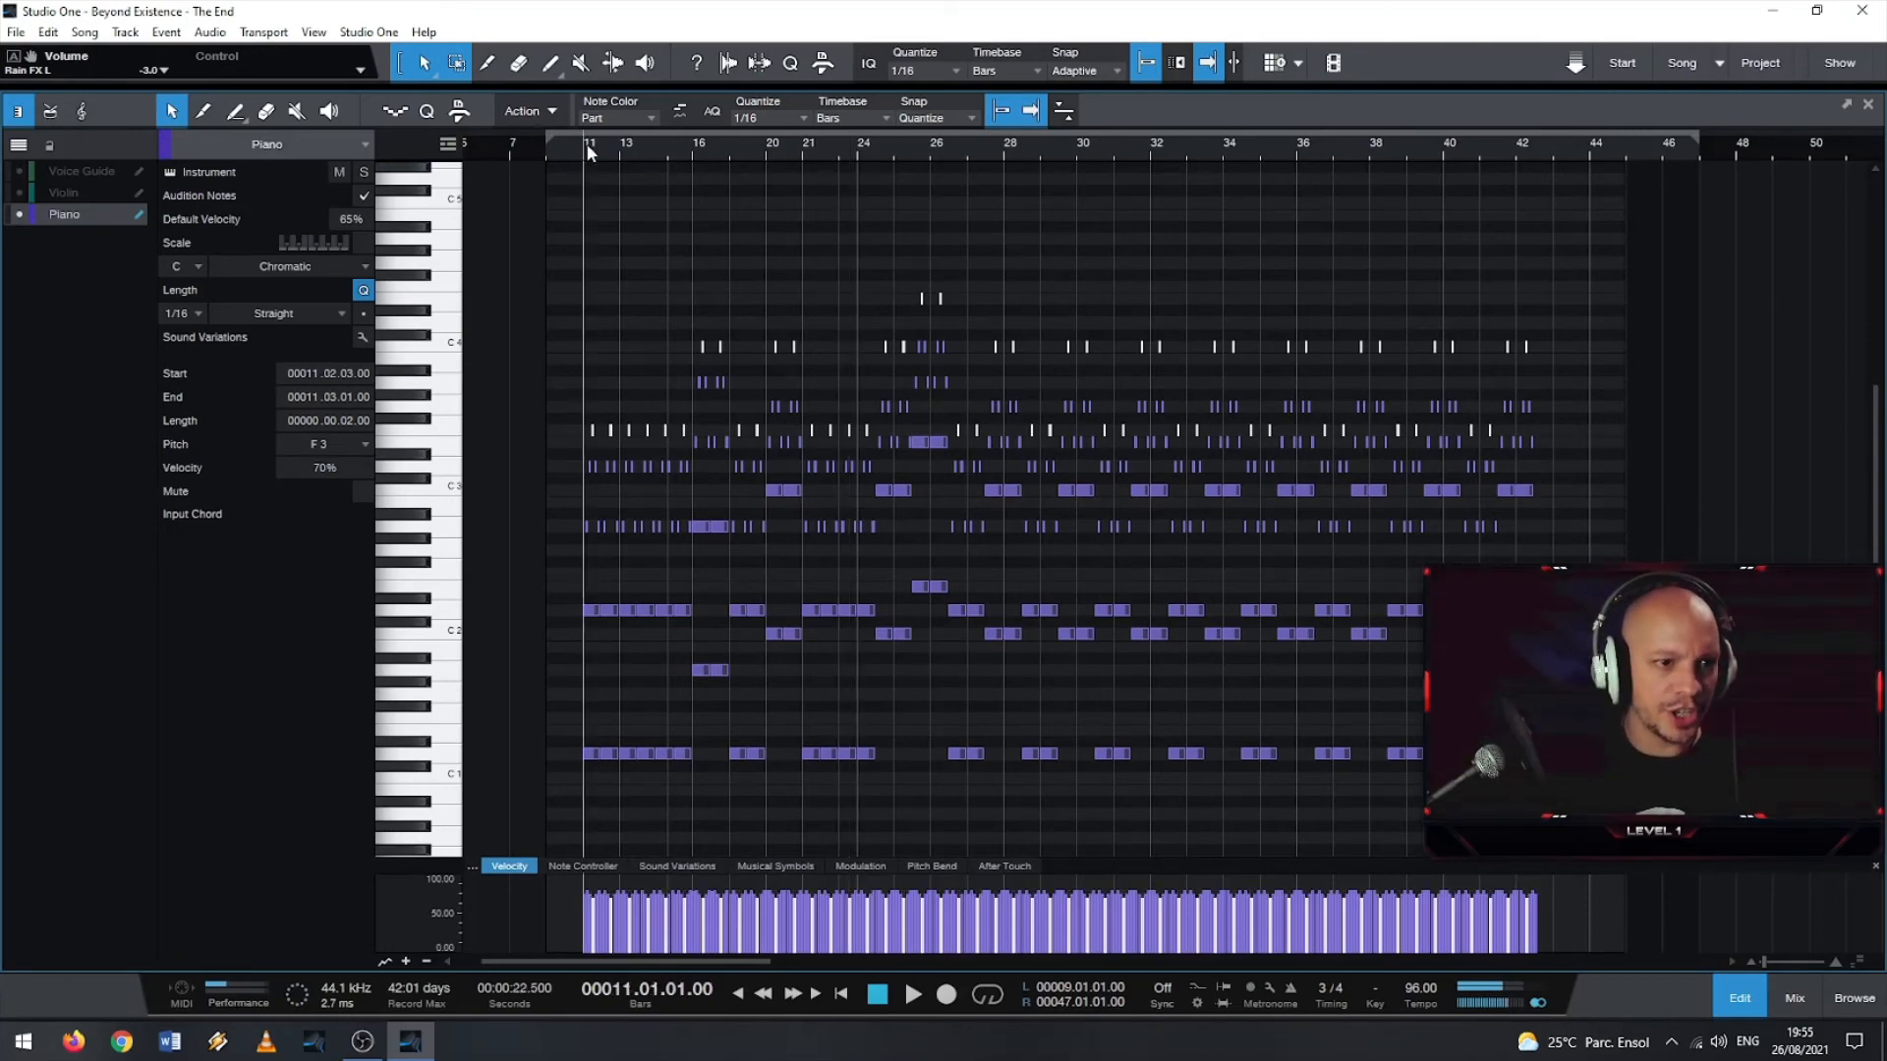
key("space")
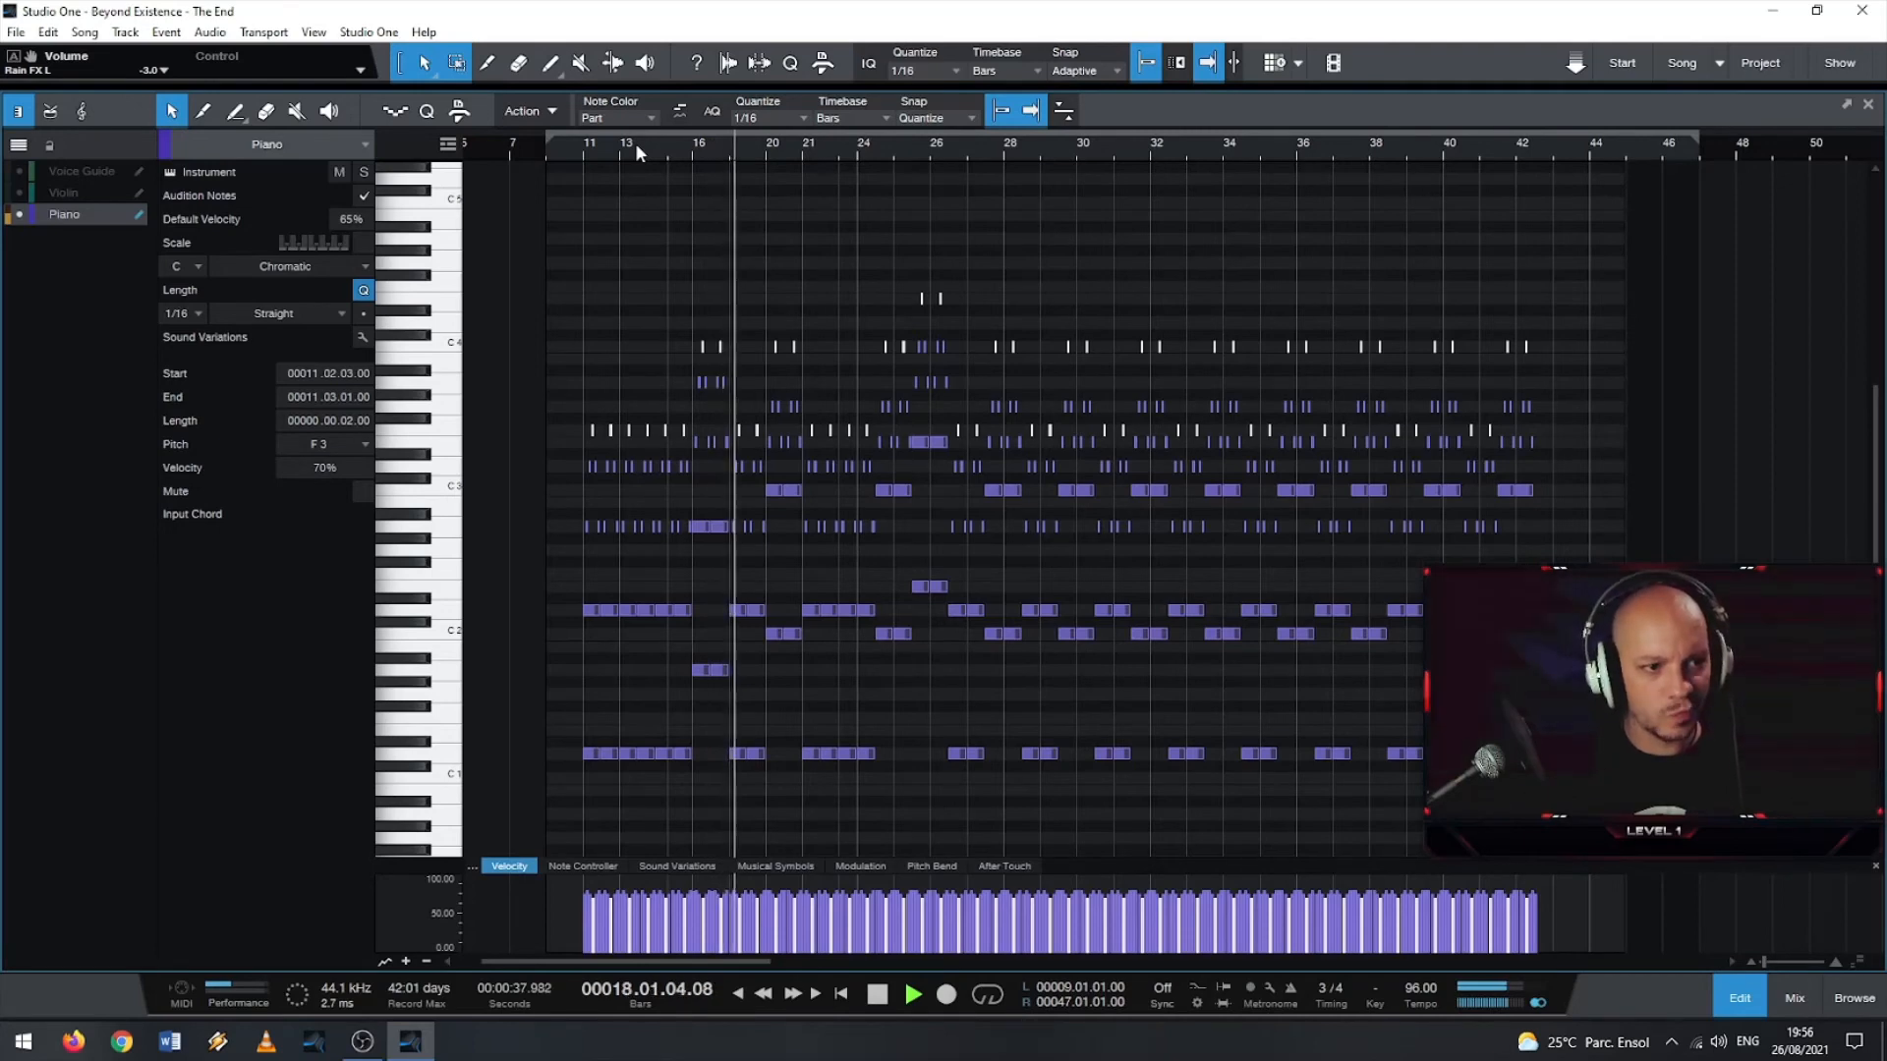
double_click(324, 468)
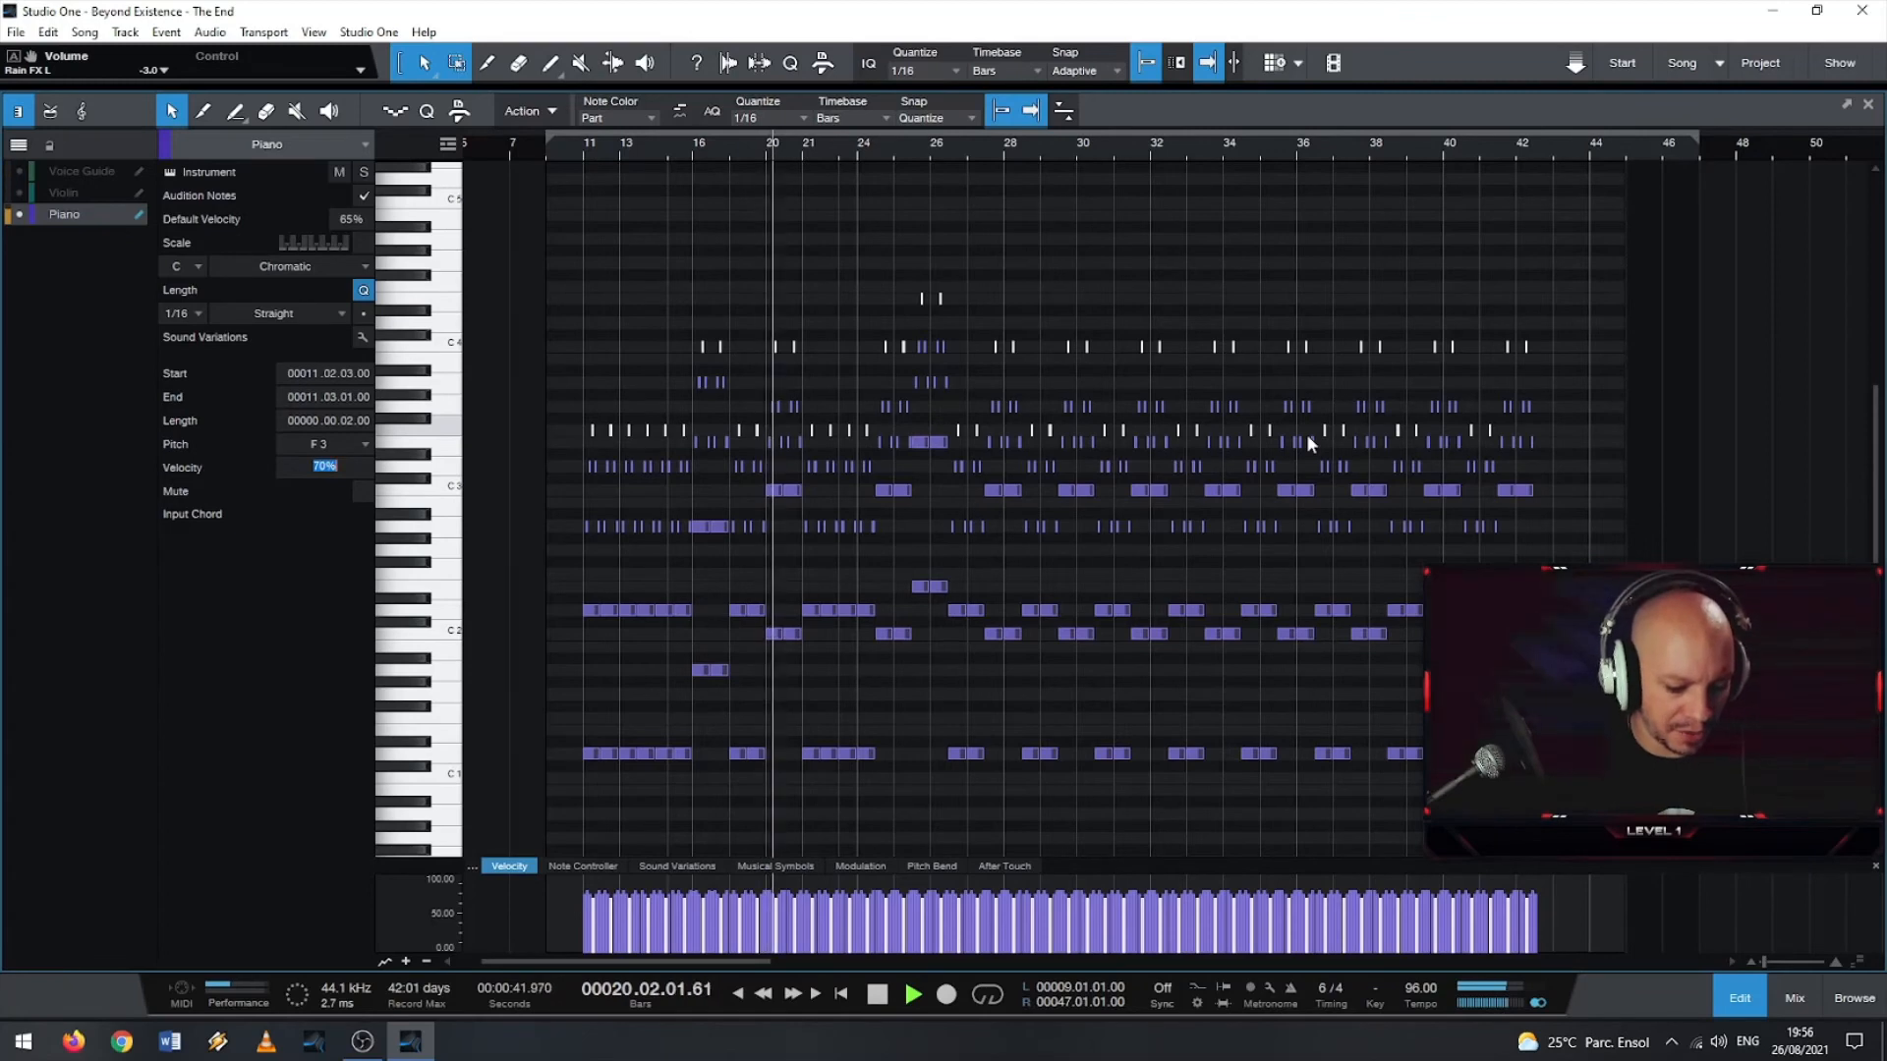
type("73")
key("Return")
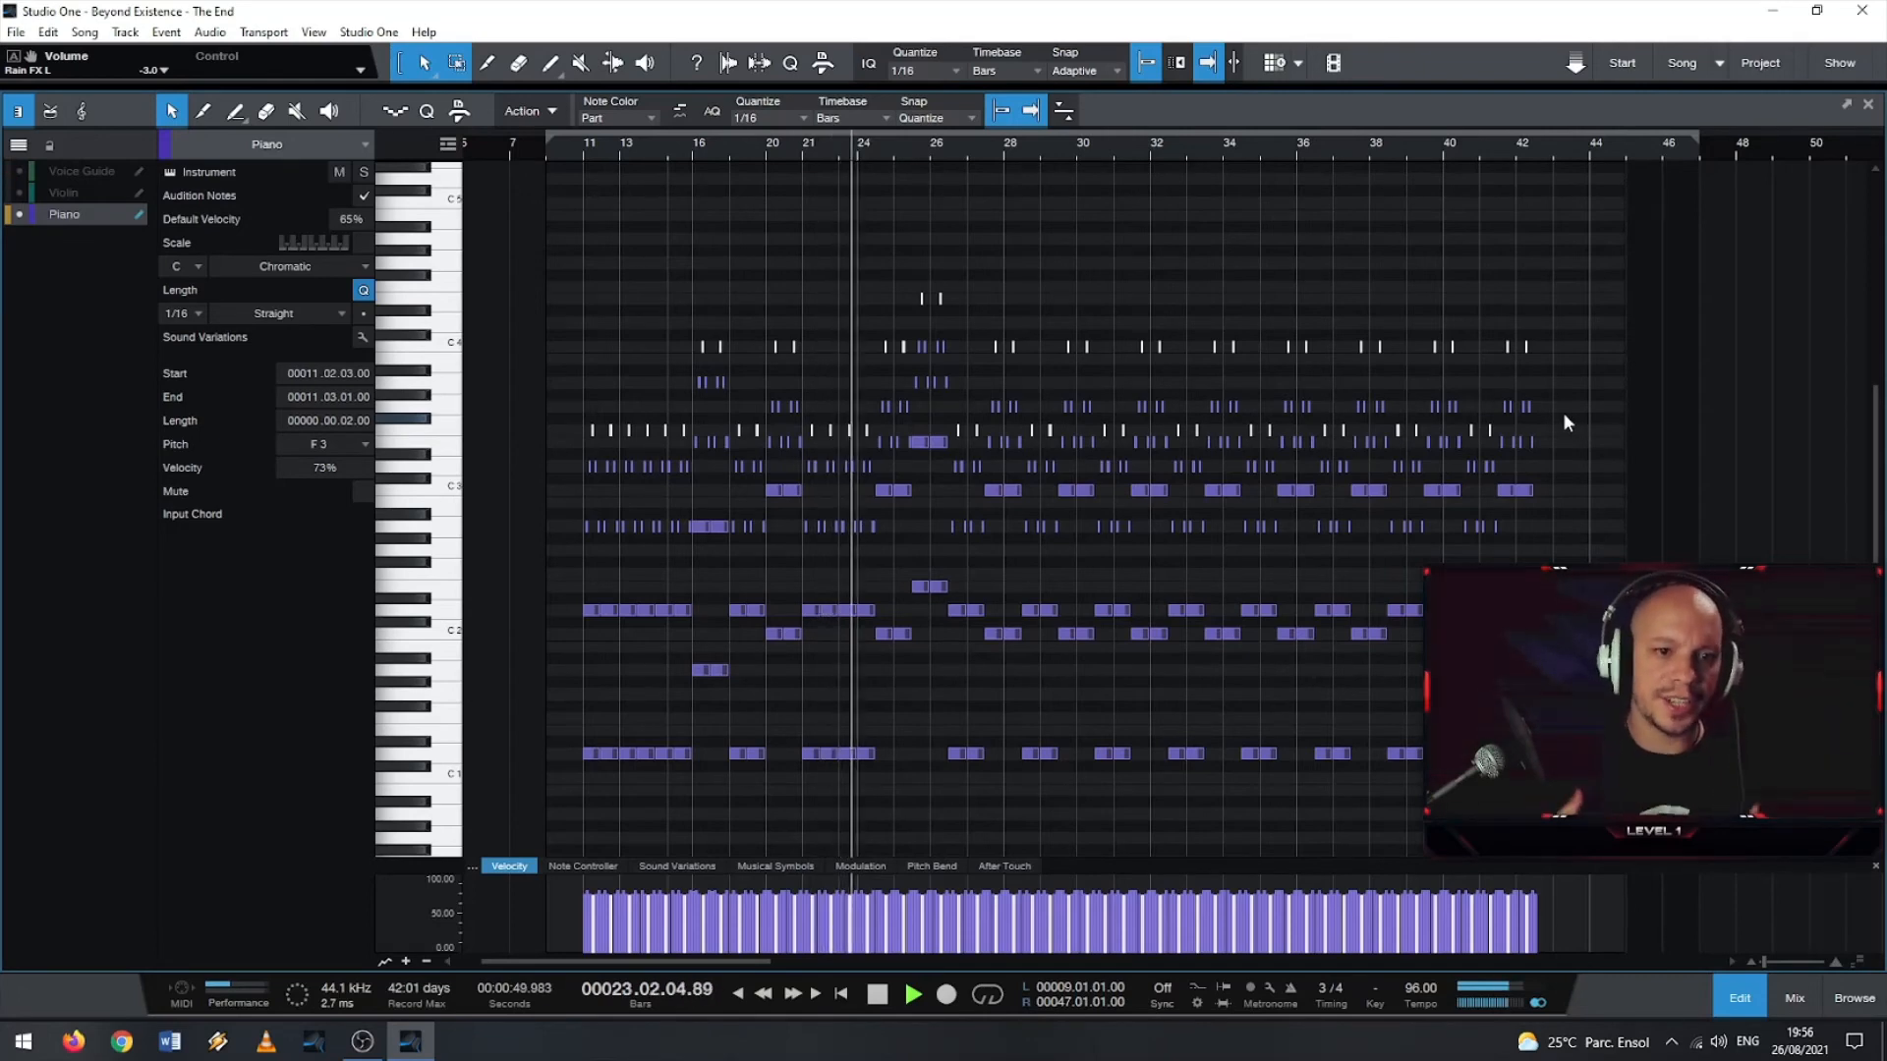
key("space")
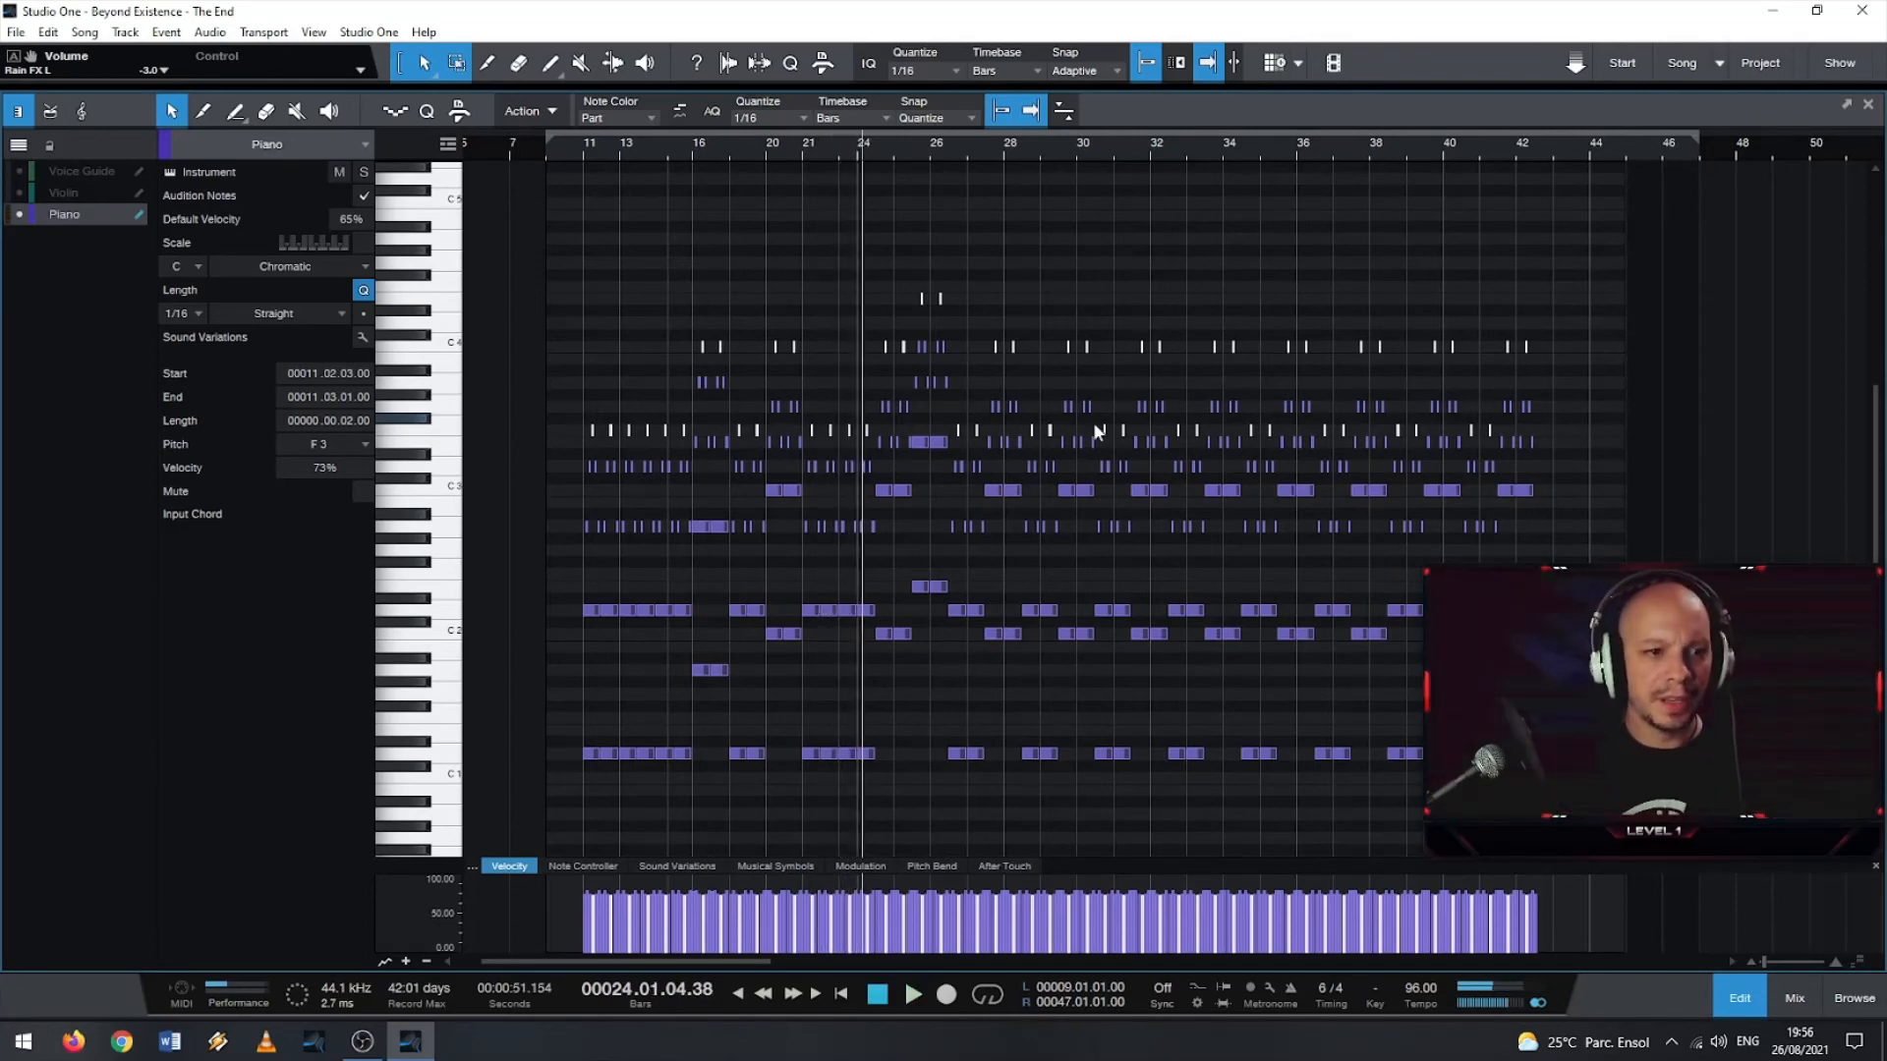
- Close the Piano note editor and replace the Piano track's instrument with FL Studio VSTi from the Image-Line instruments
scroll(1103, 429, "down", 2)
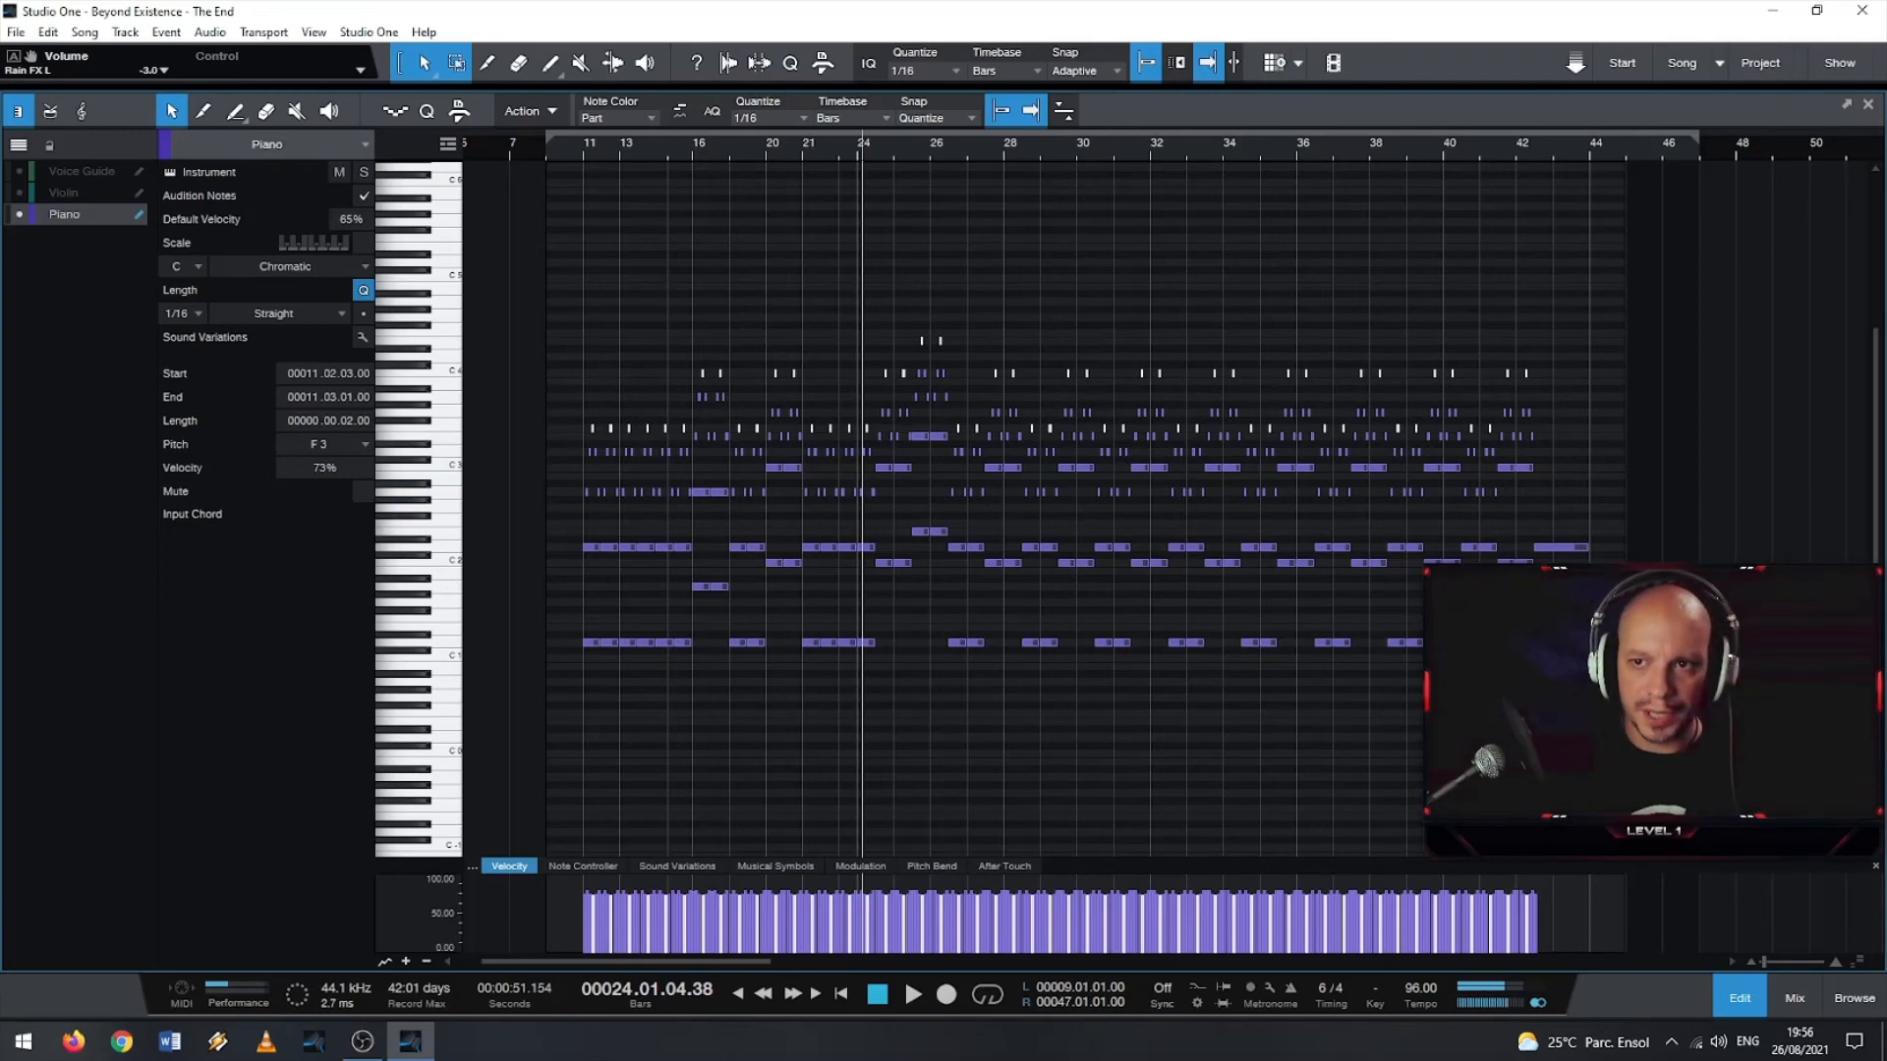
left_click(1868, 106)
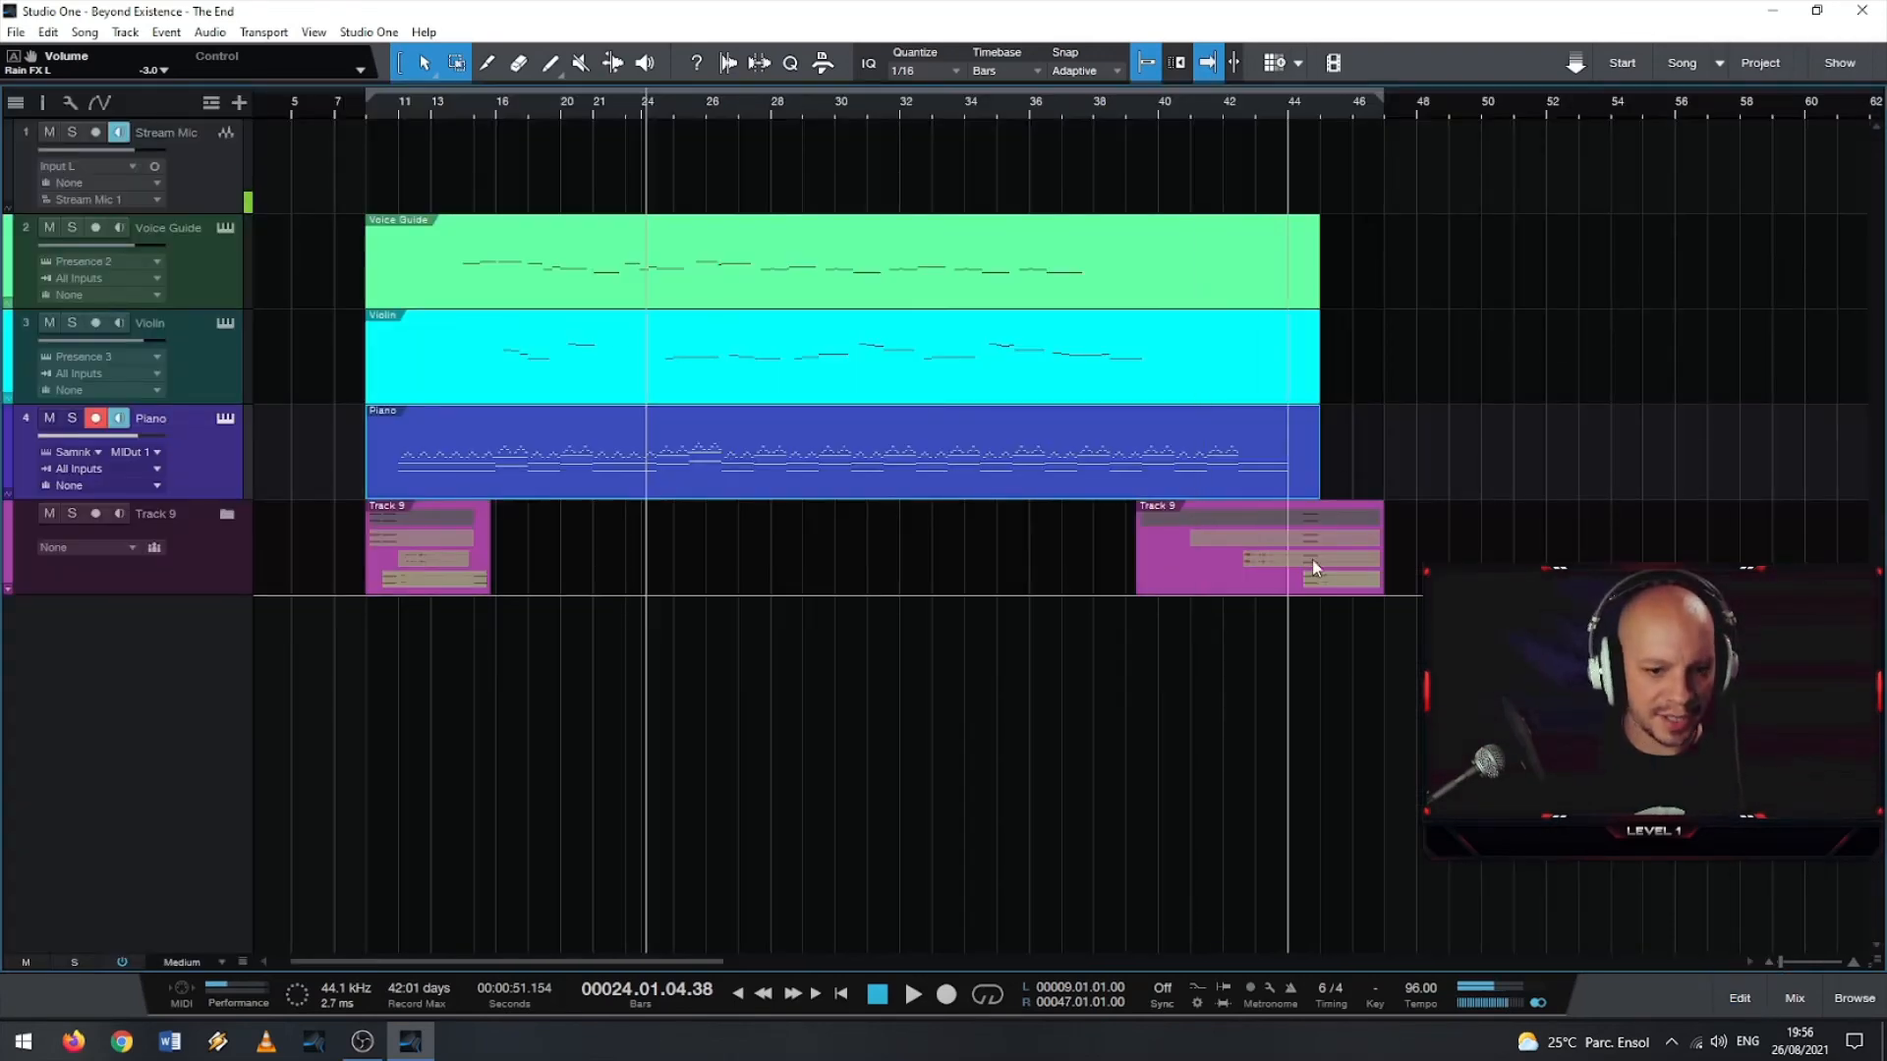
left_click(1853, 997)
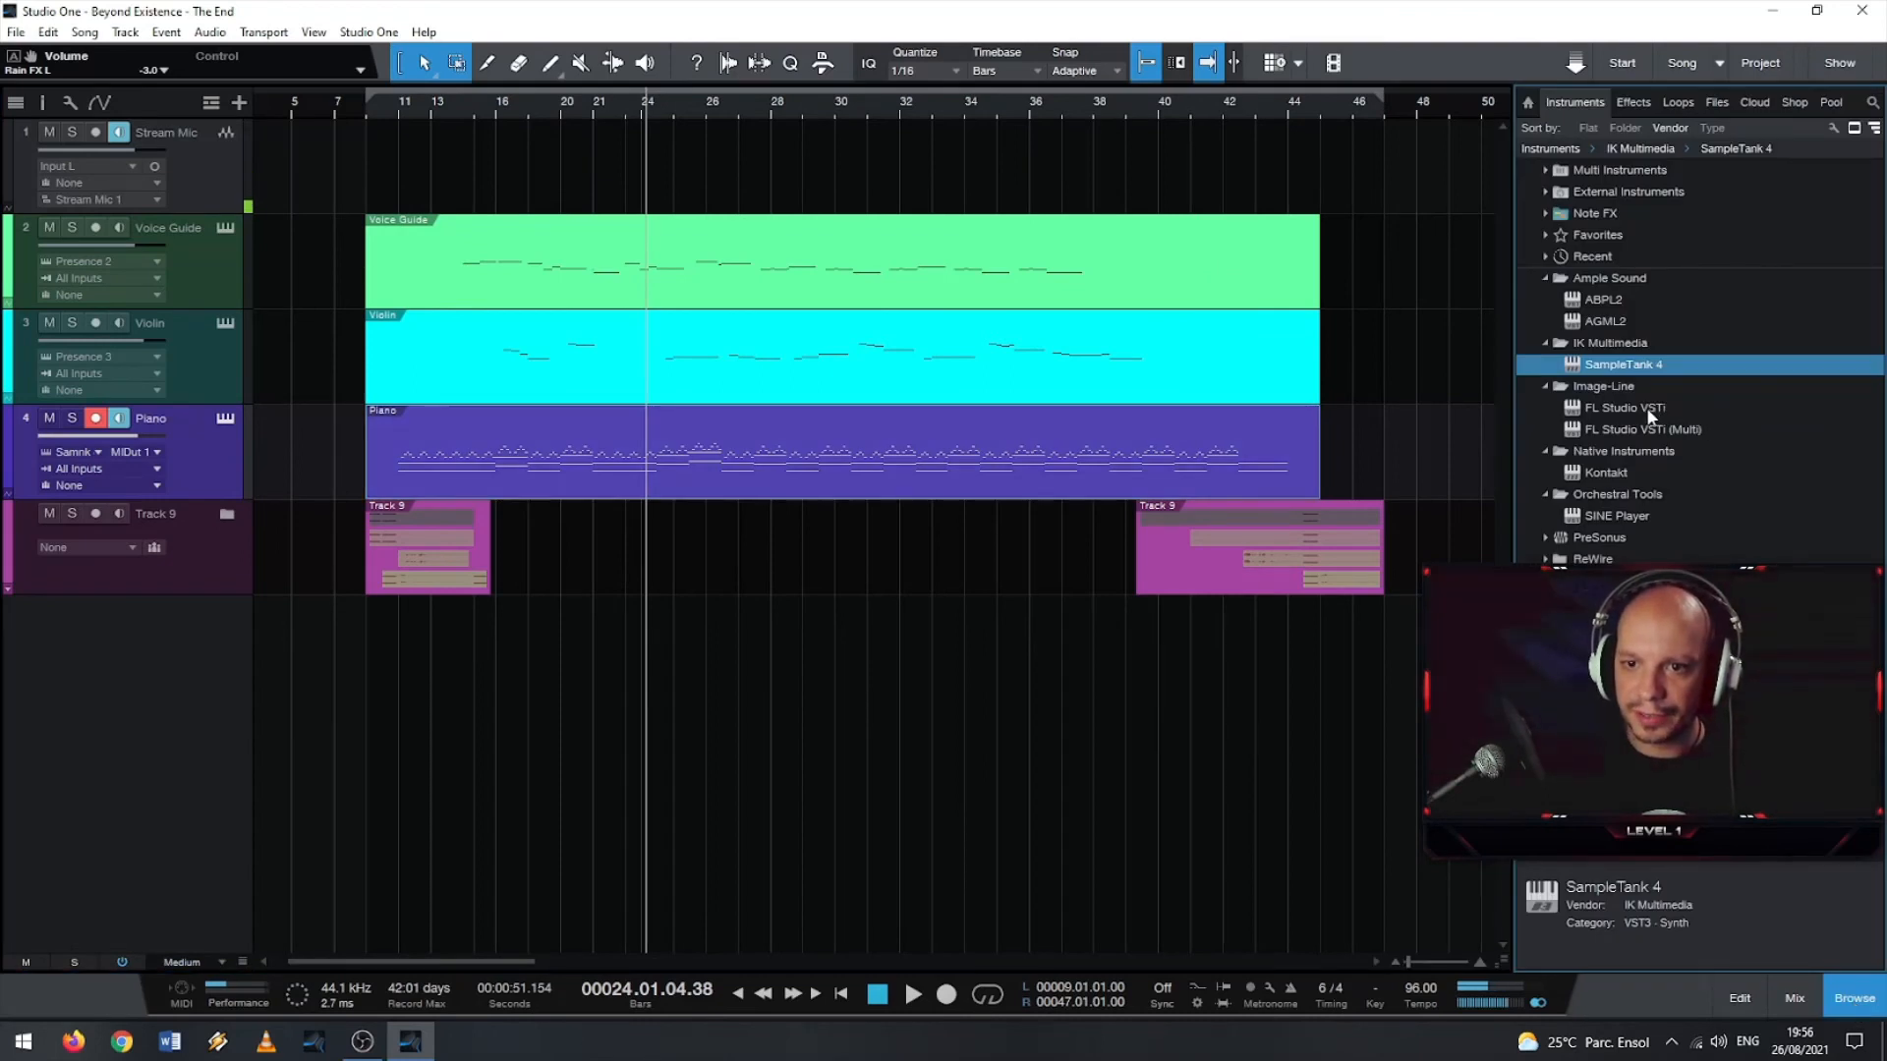
left_click_drag(1648, 412, 1068, 474)
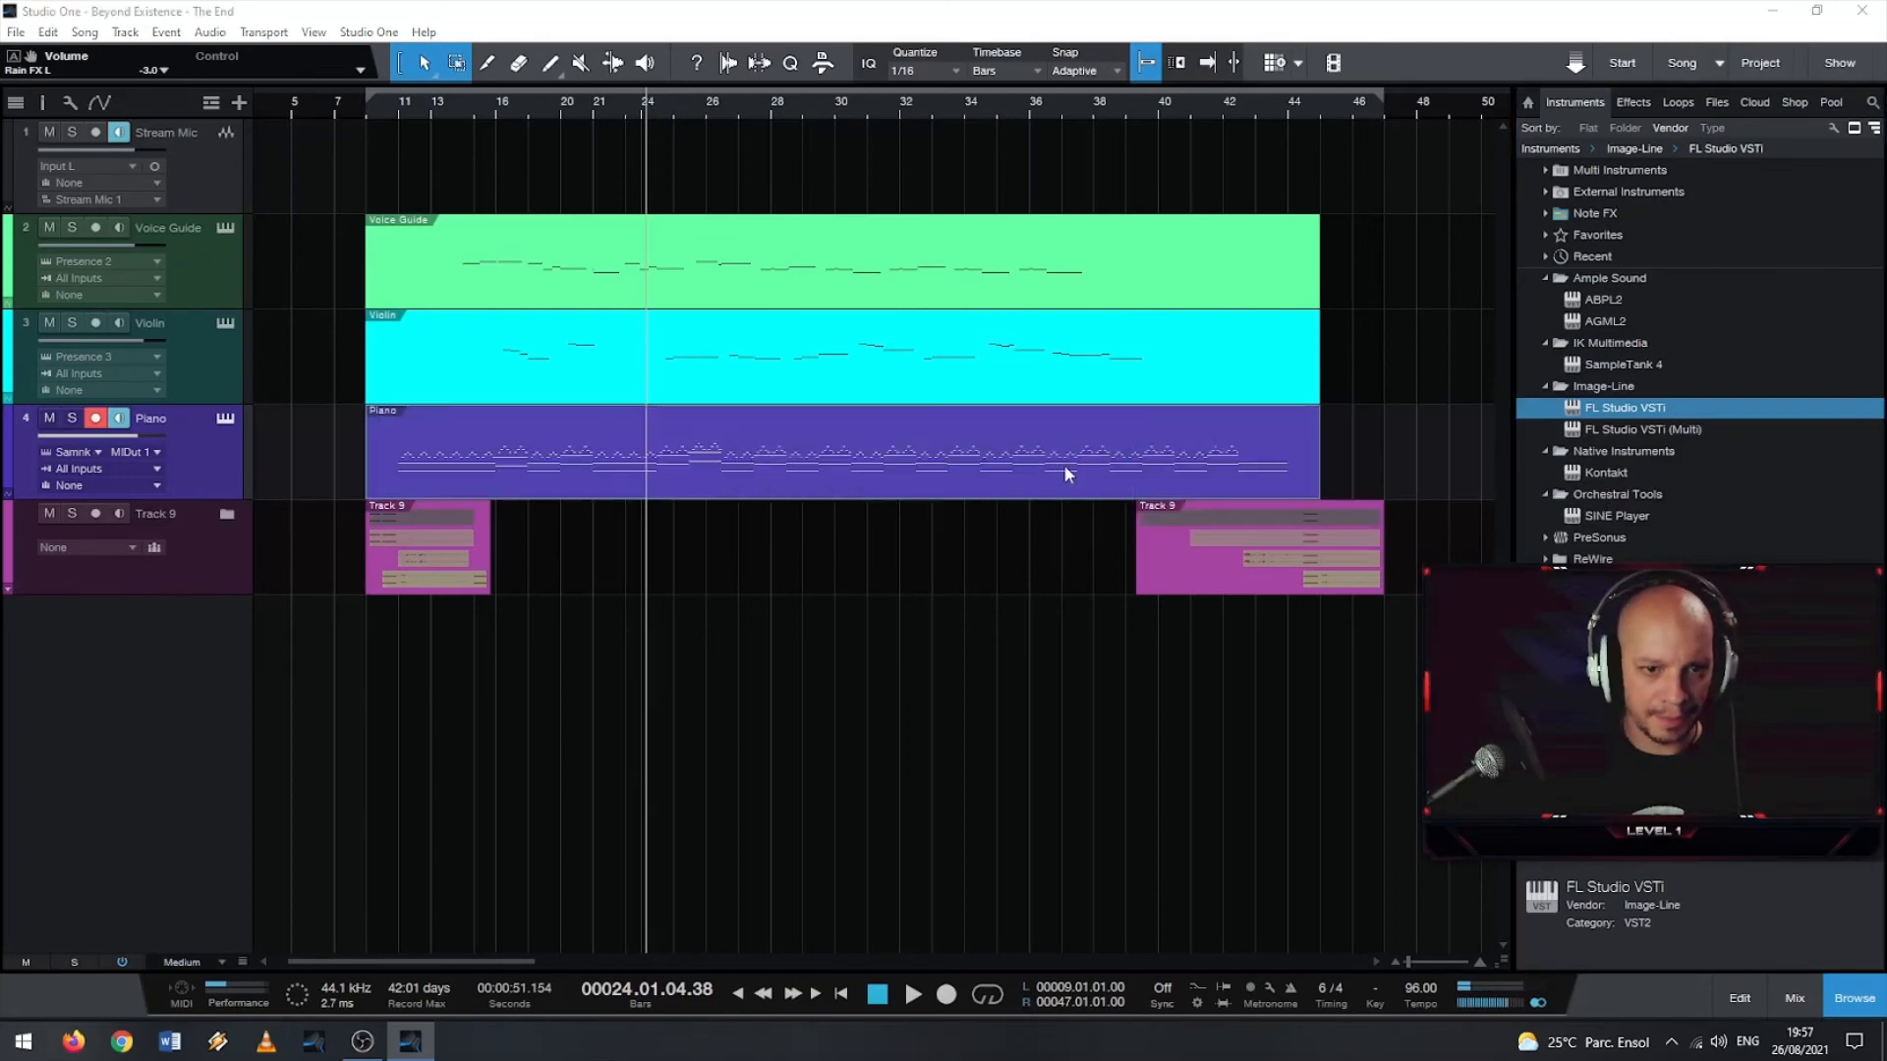
left_click(940, 522)
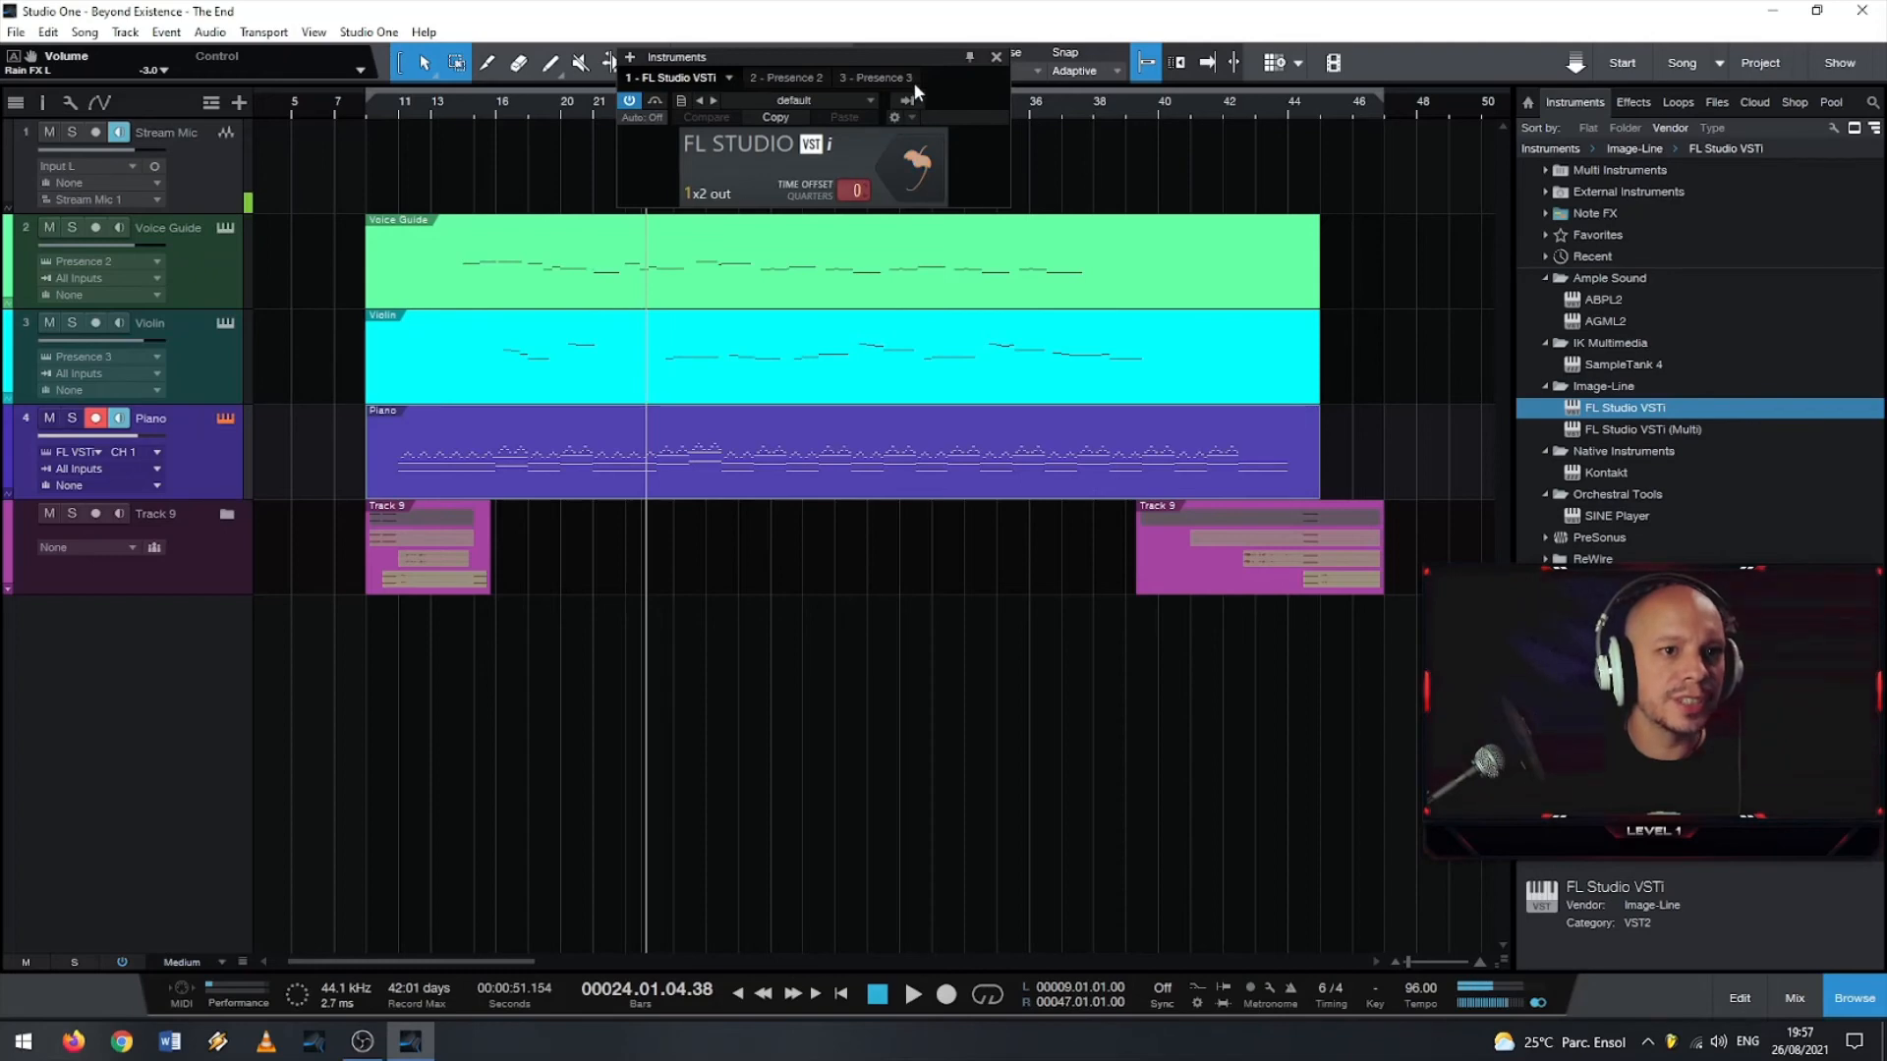
- Close the FL Studio VSTi window and replace the Piano track's instrument with Kontakt from Native Instruments
left_click(996, 58)
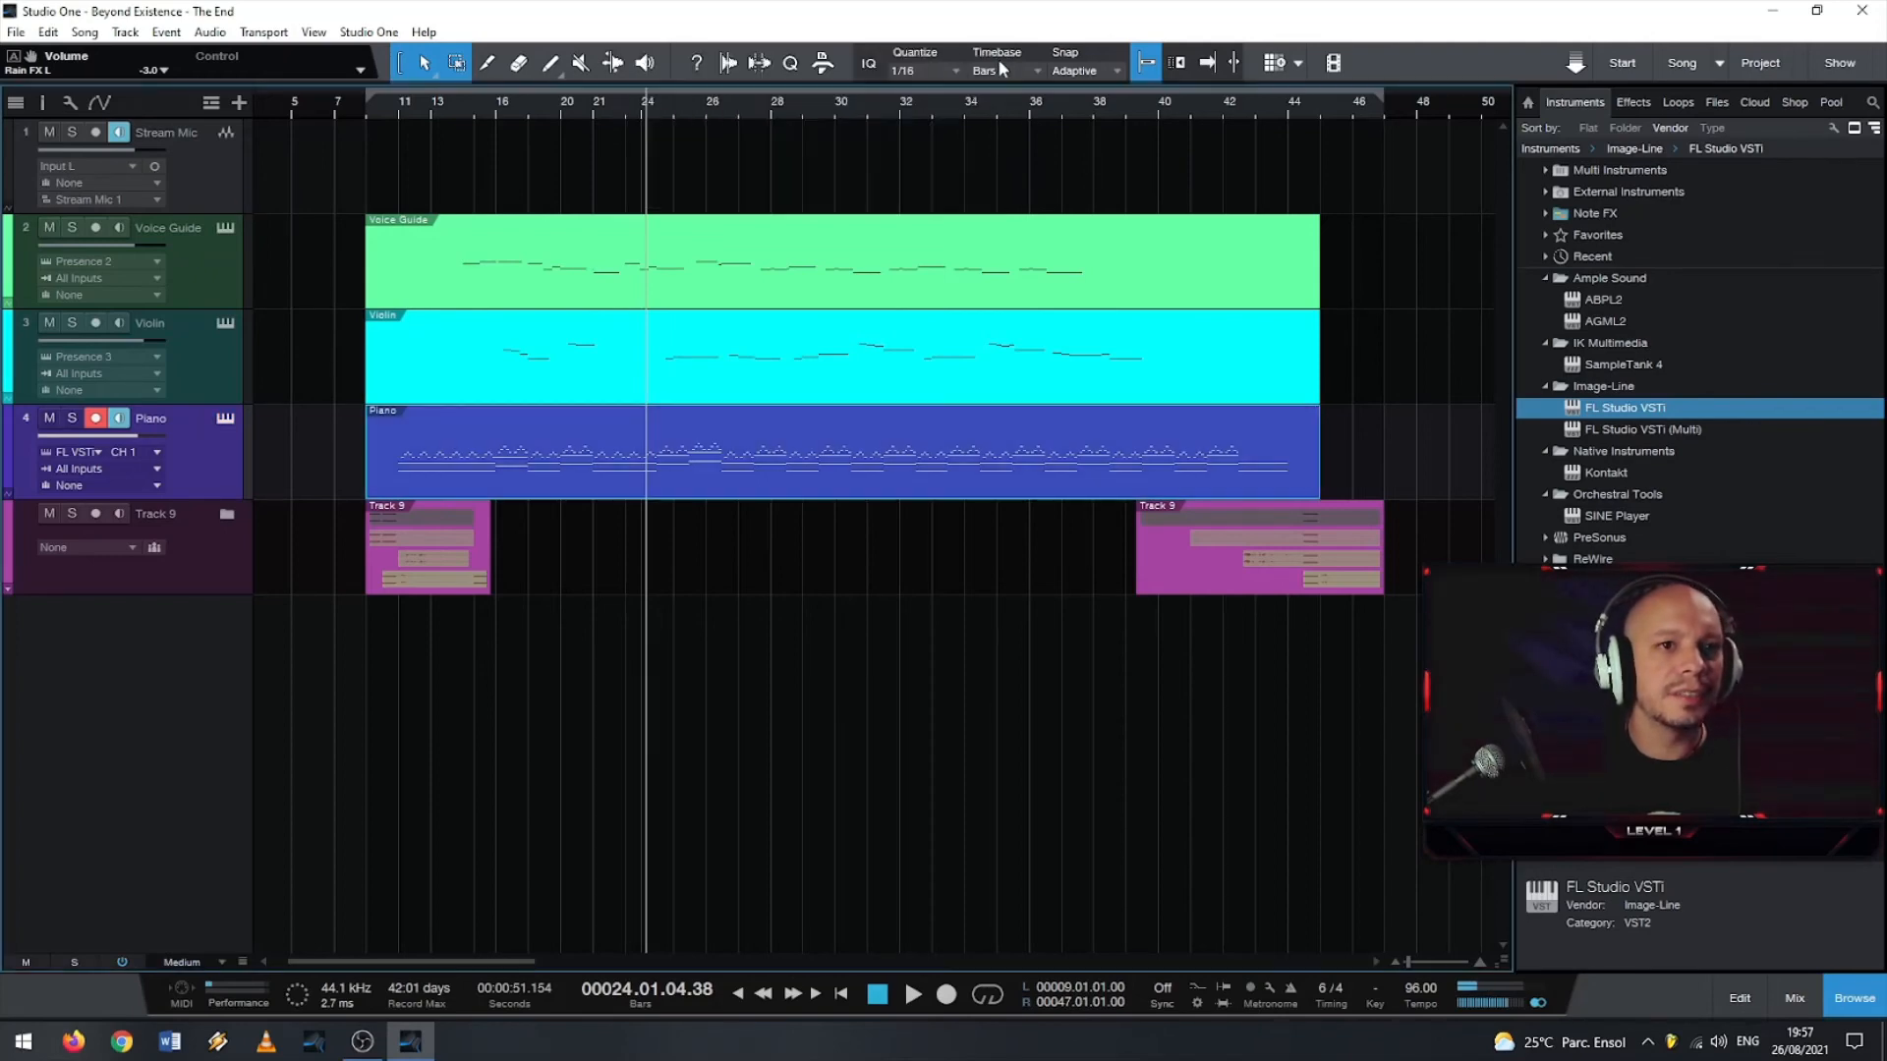
left_click_drag(1615, 479, 1148, 470)
left_click(900, 516)
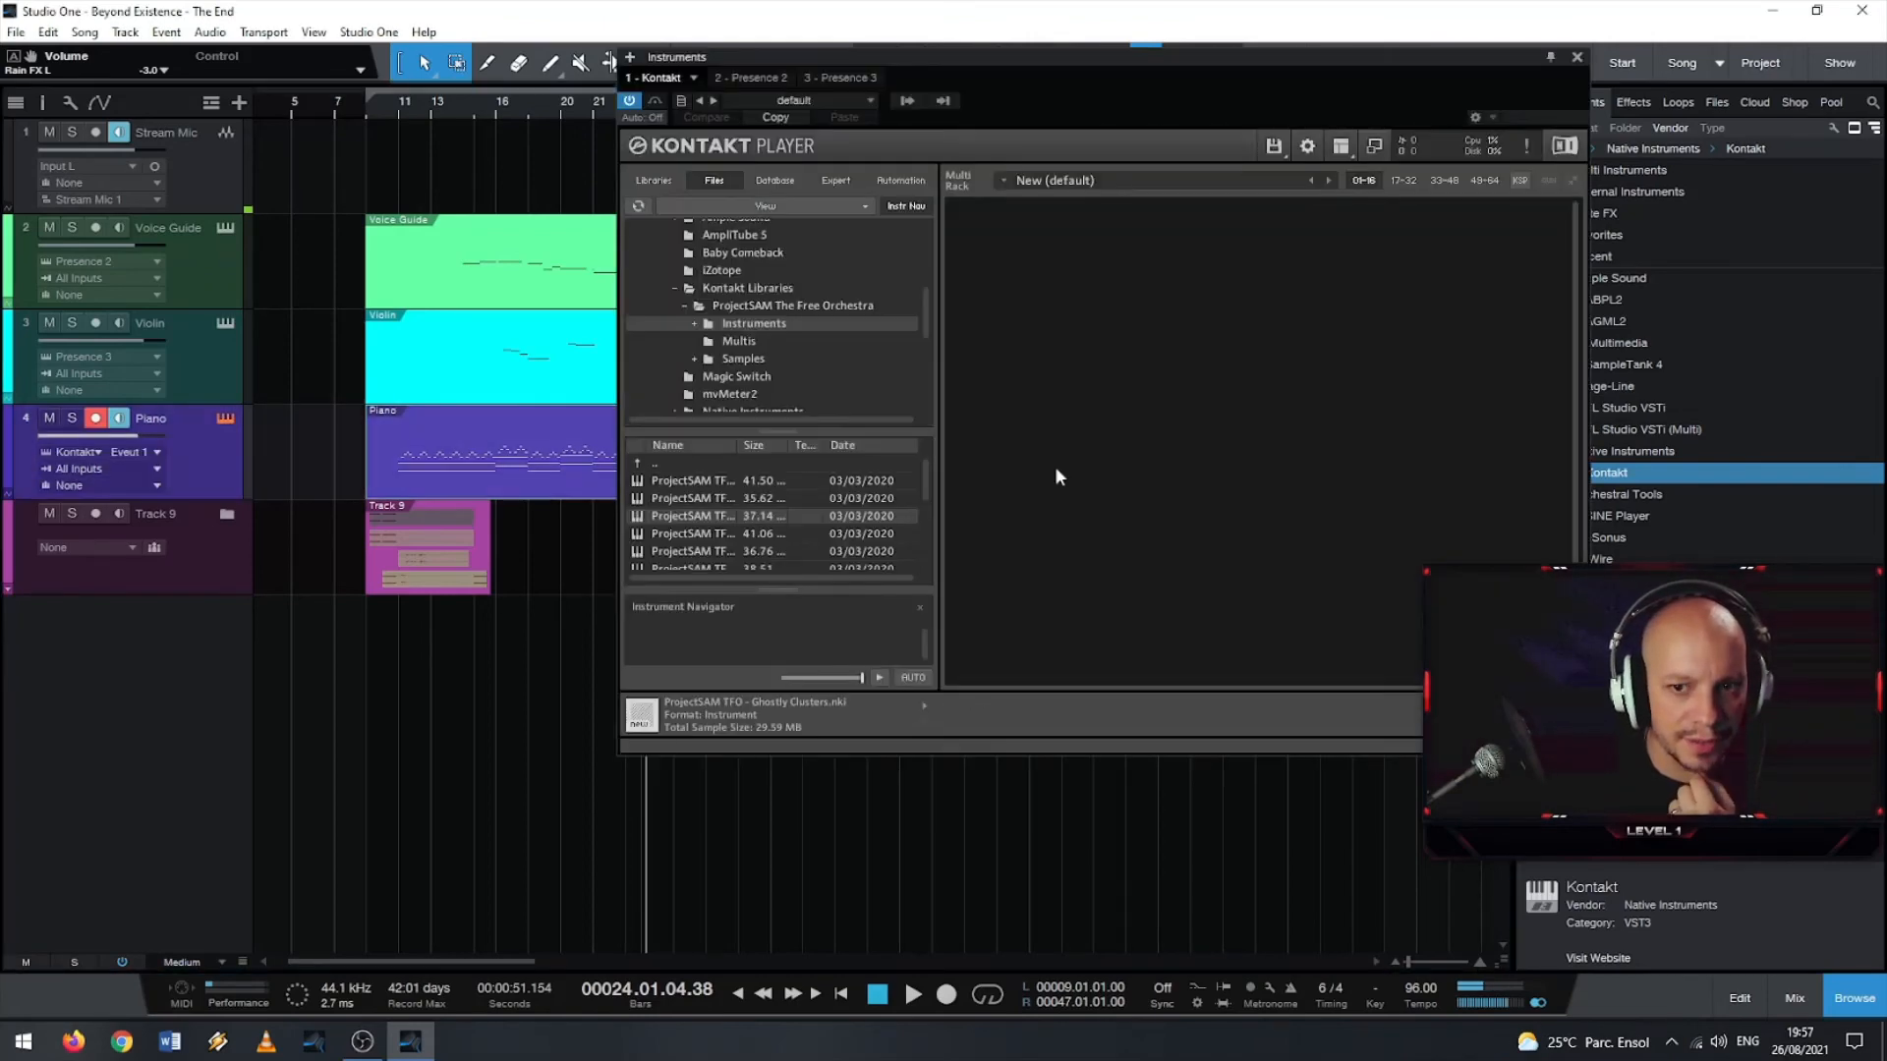
- Load the E-Piano instrument from the Band folder of the Kontakt Factory Selection library
scroll(857, 393, "up", 2)
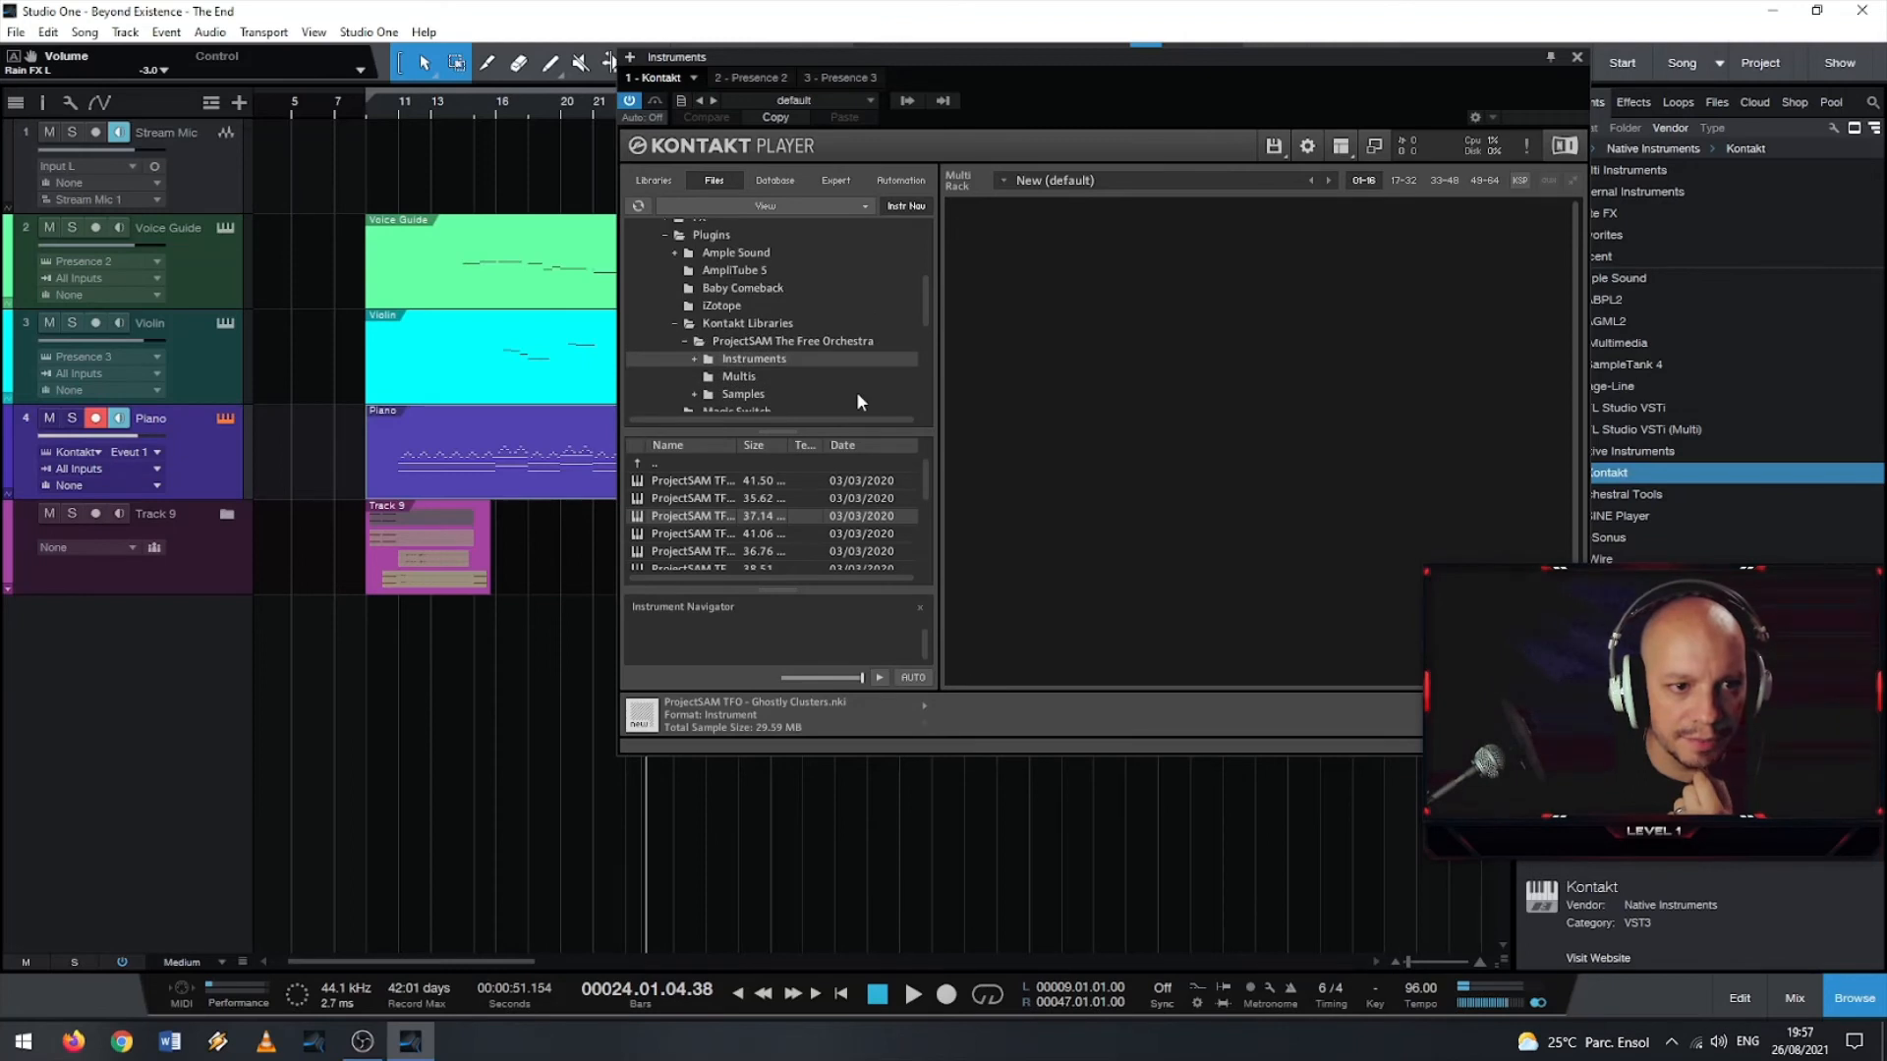
scroll(857, 395, "down", 4)
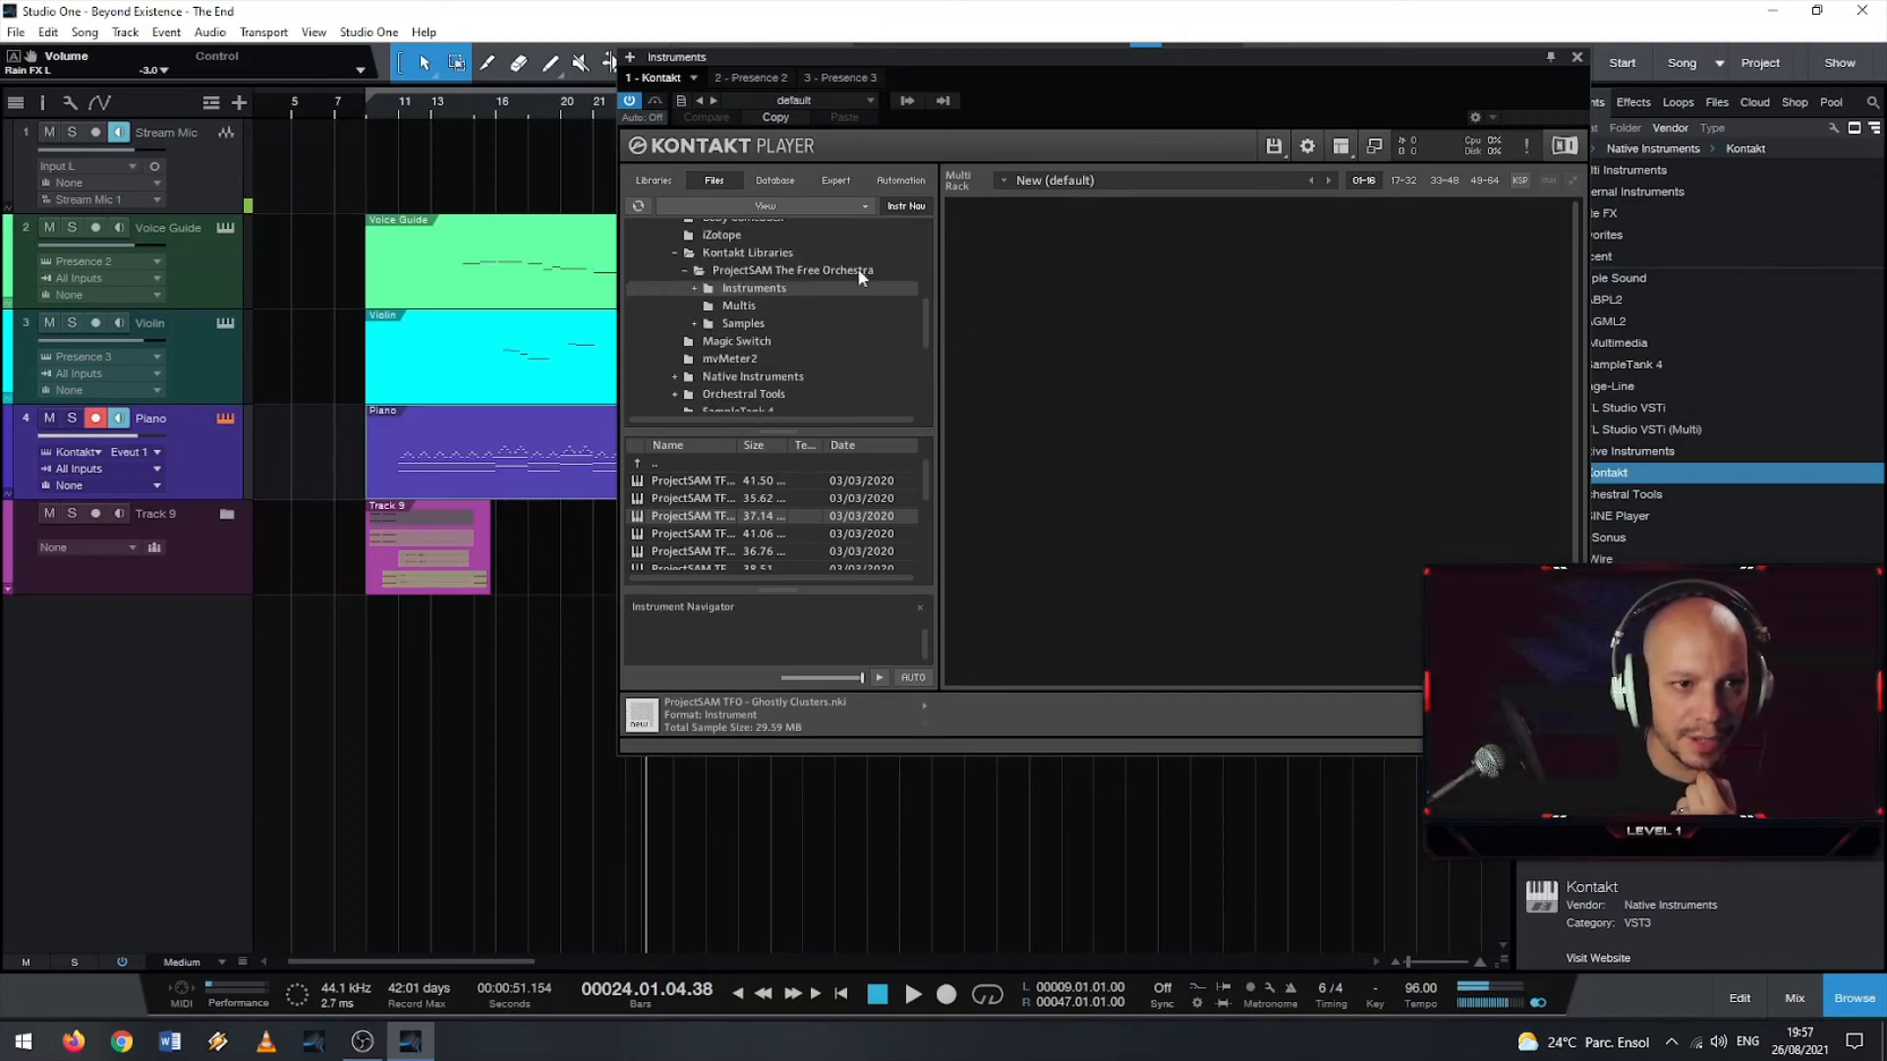
left_click(652, 180)
left_click(762, 305)
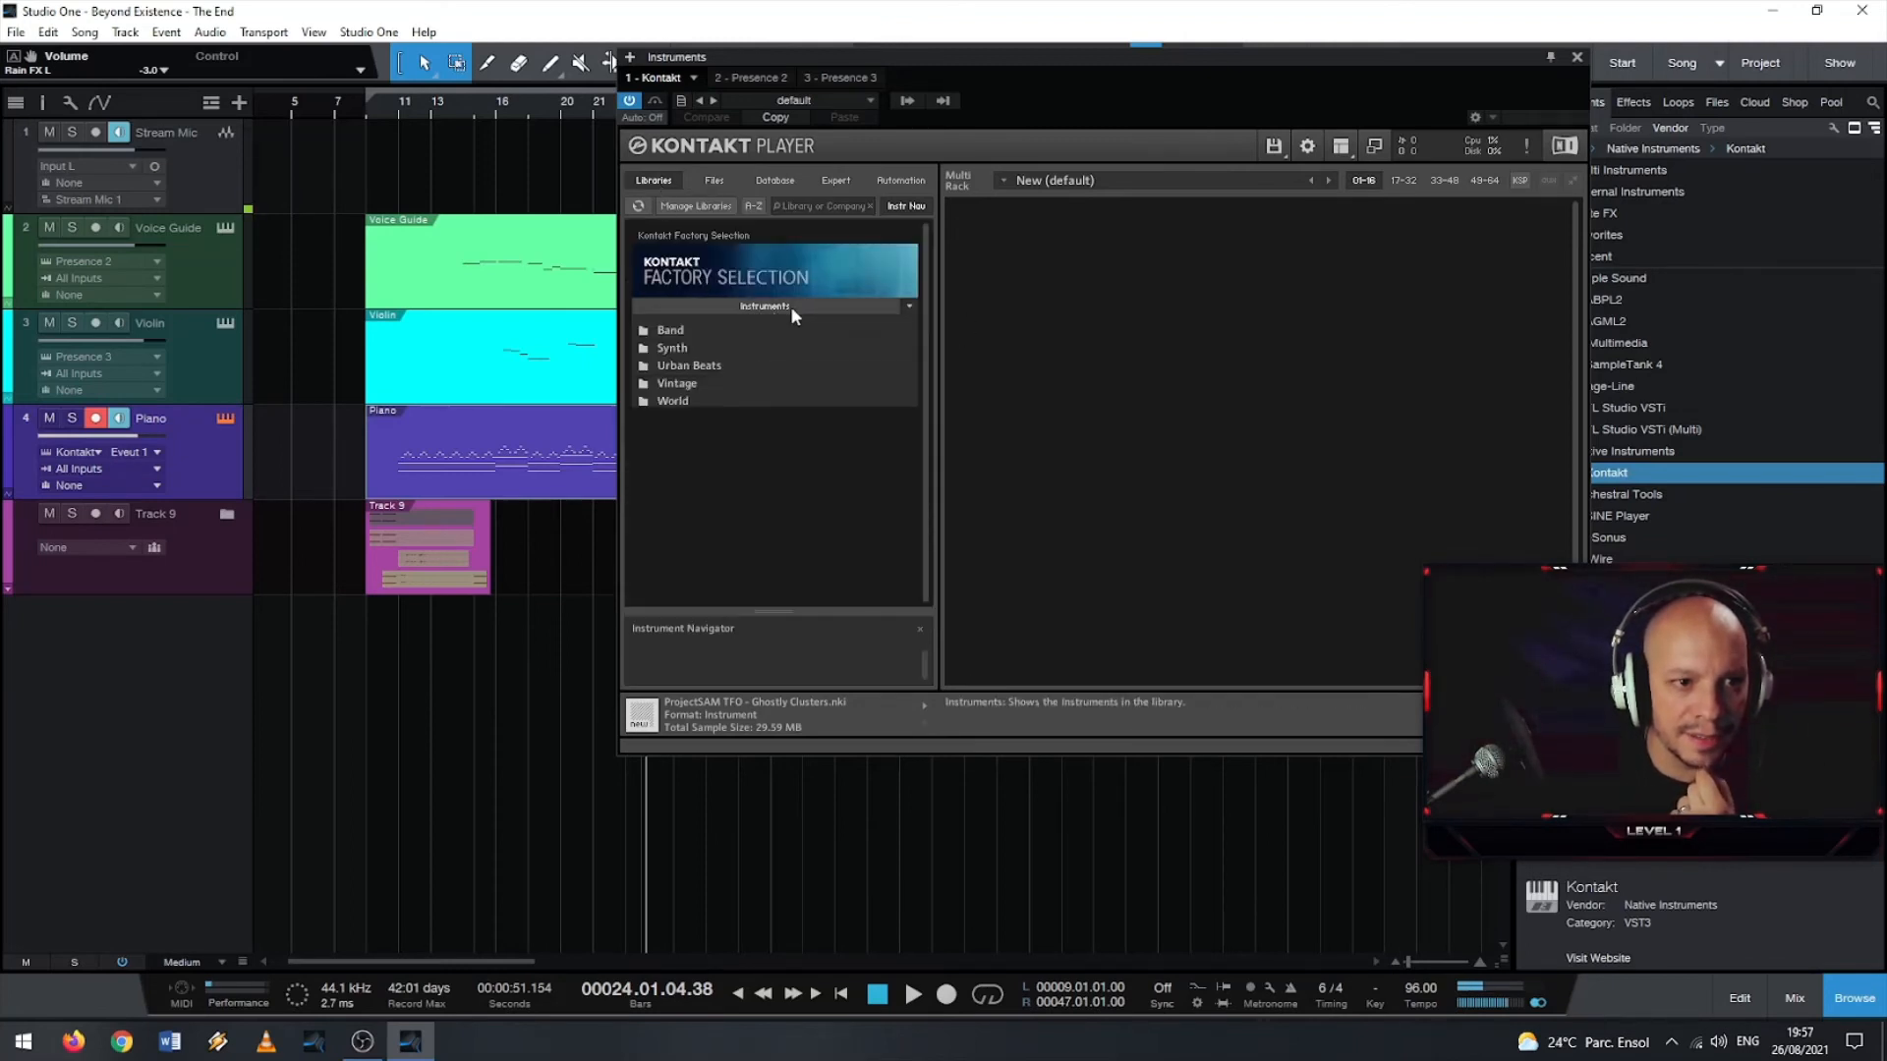
left_click(653, 332)
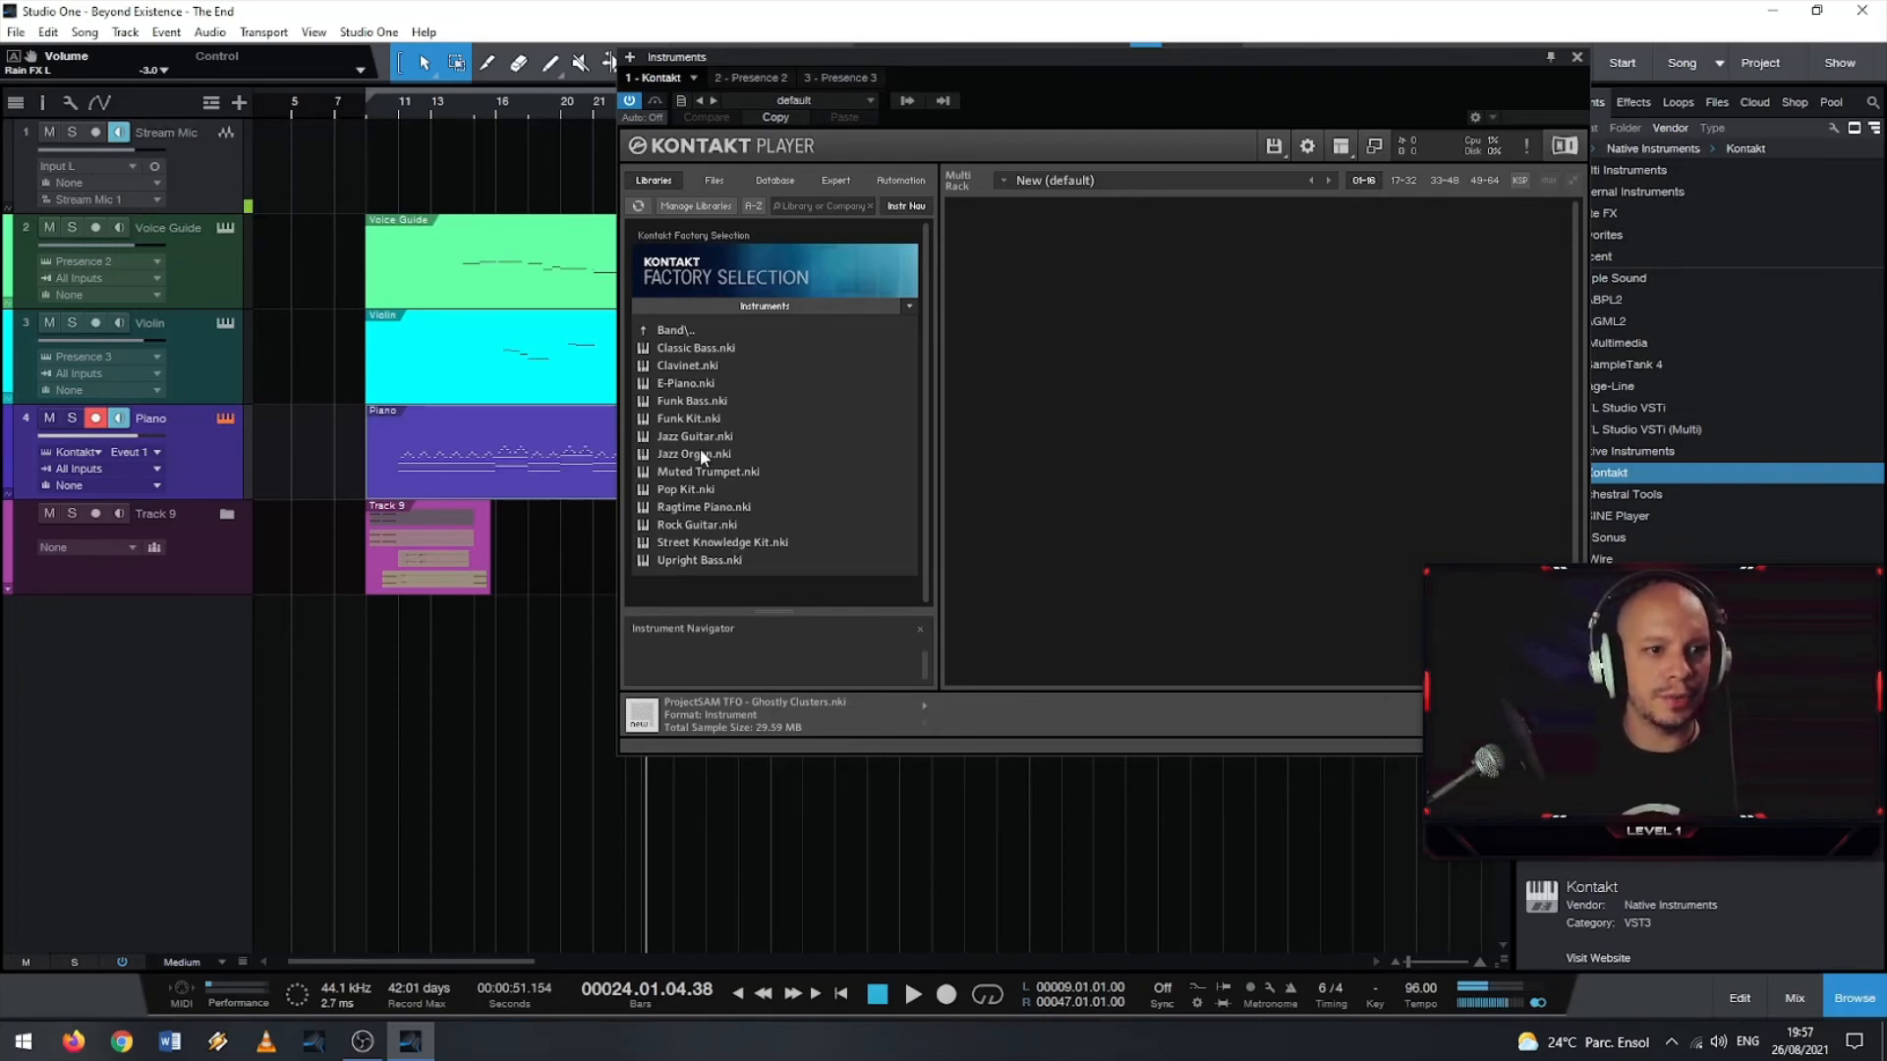
left_click(684, 385)
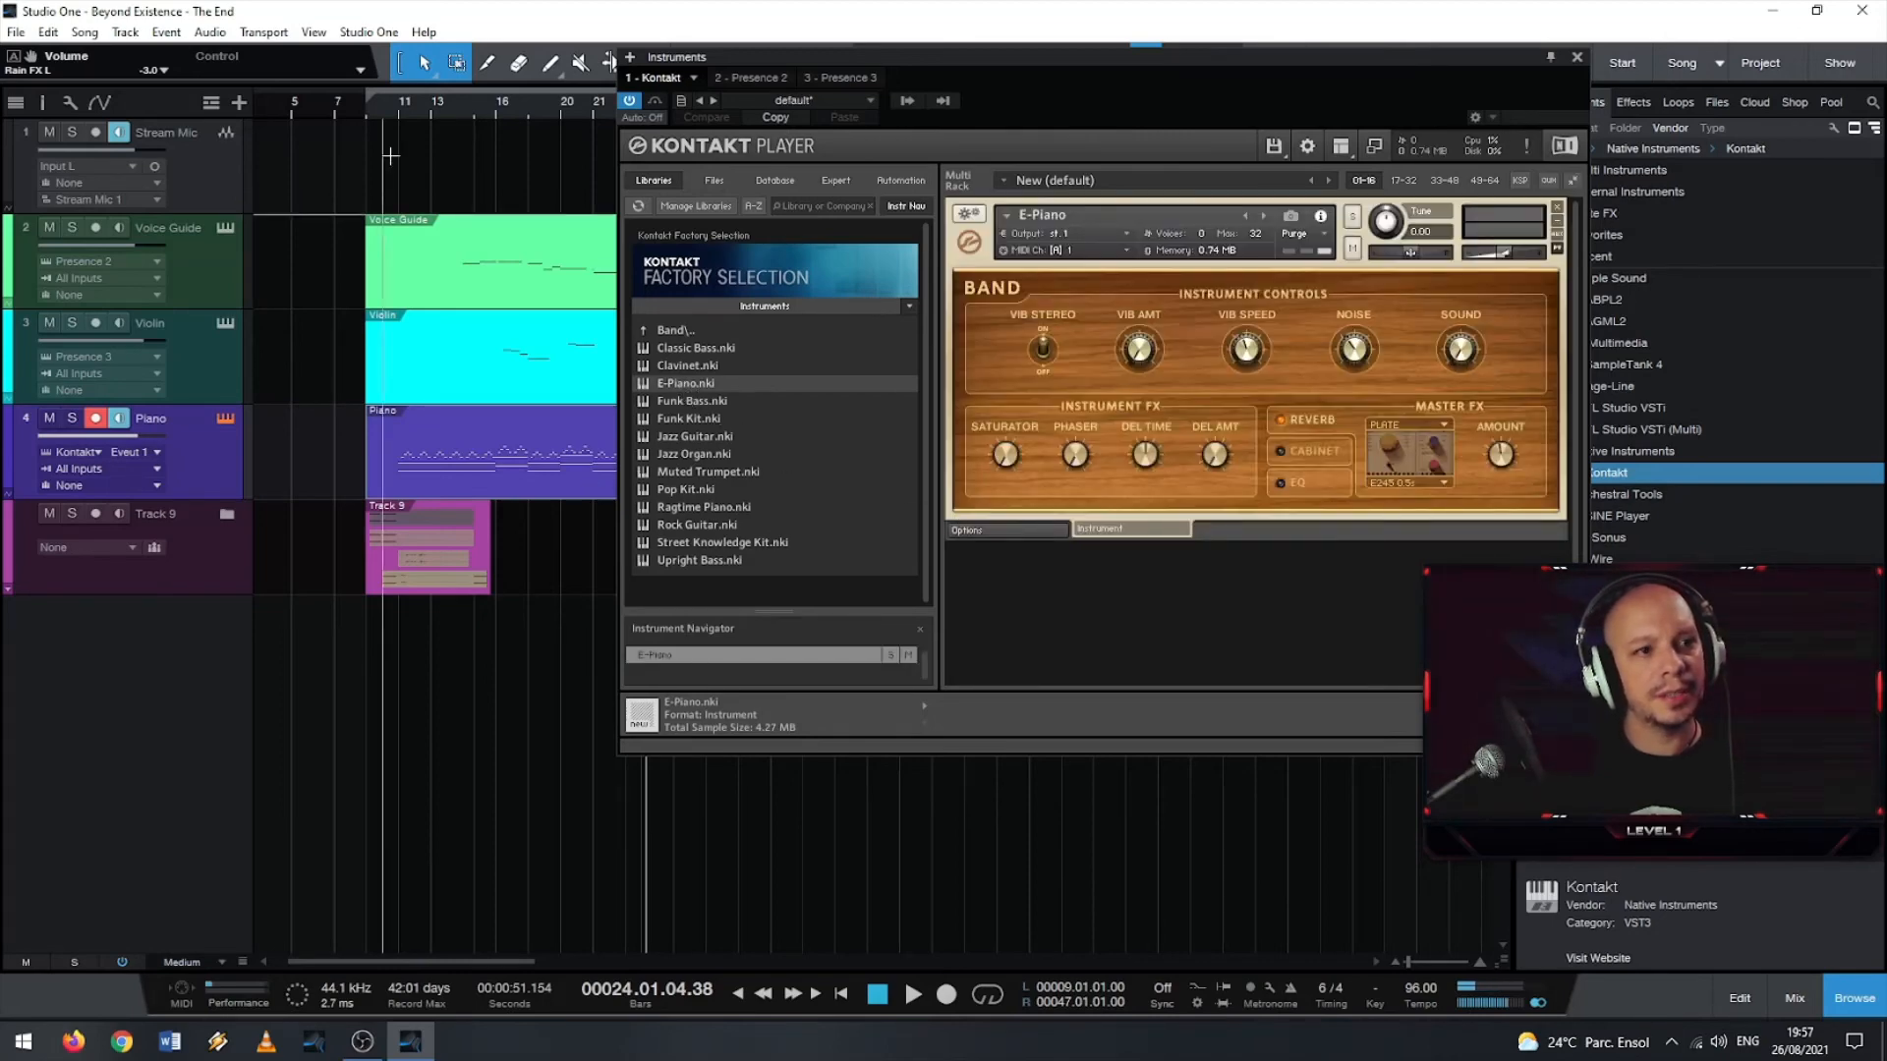
- Play the arrangement briefly from bar 16 to audition the E-Piano sound
left_click(499, 118)
key("space")
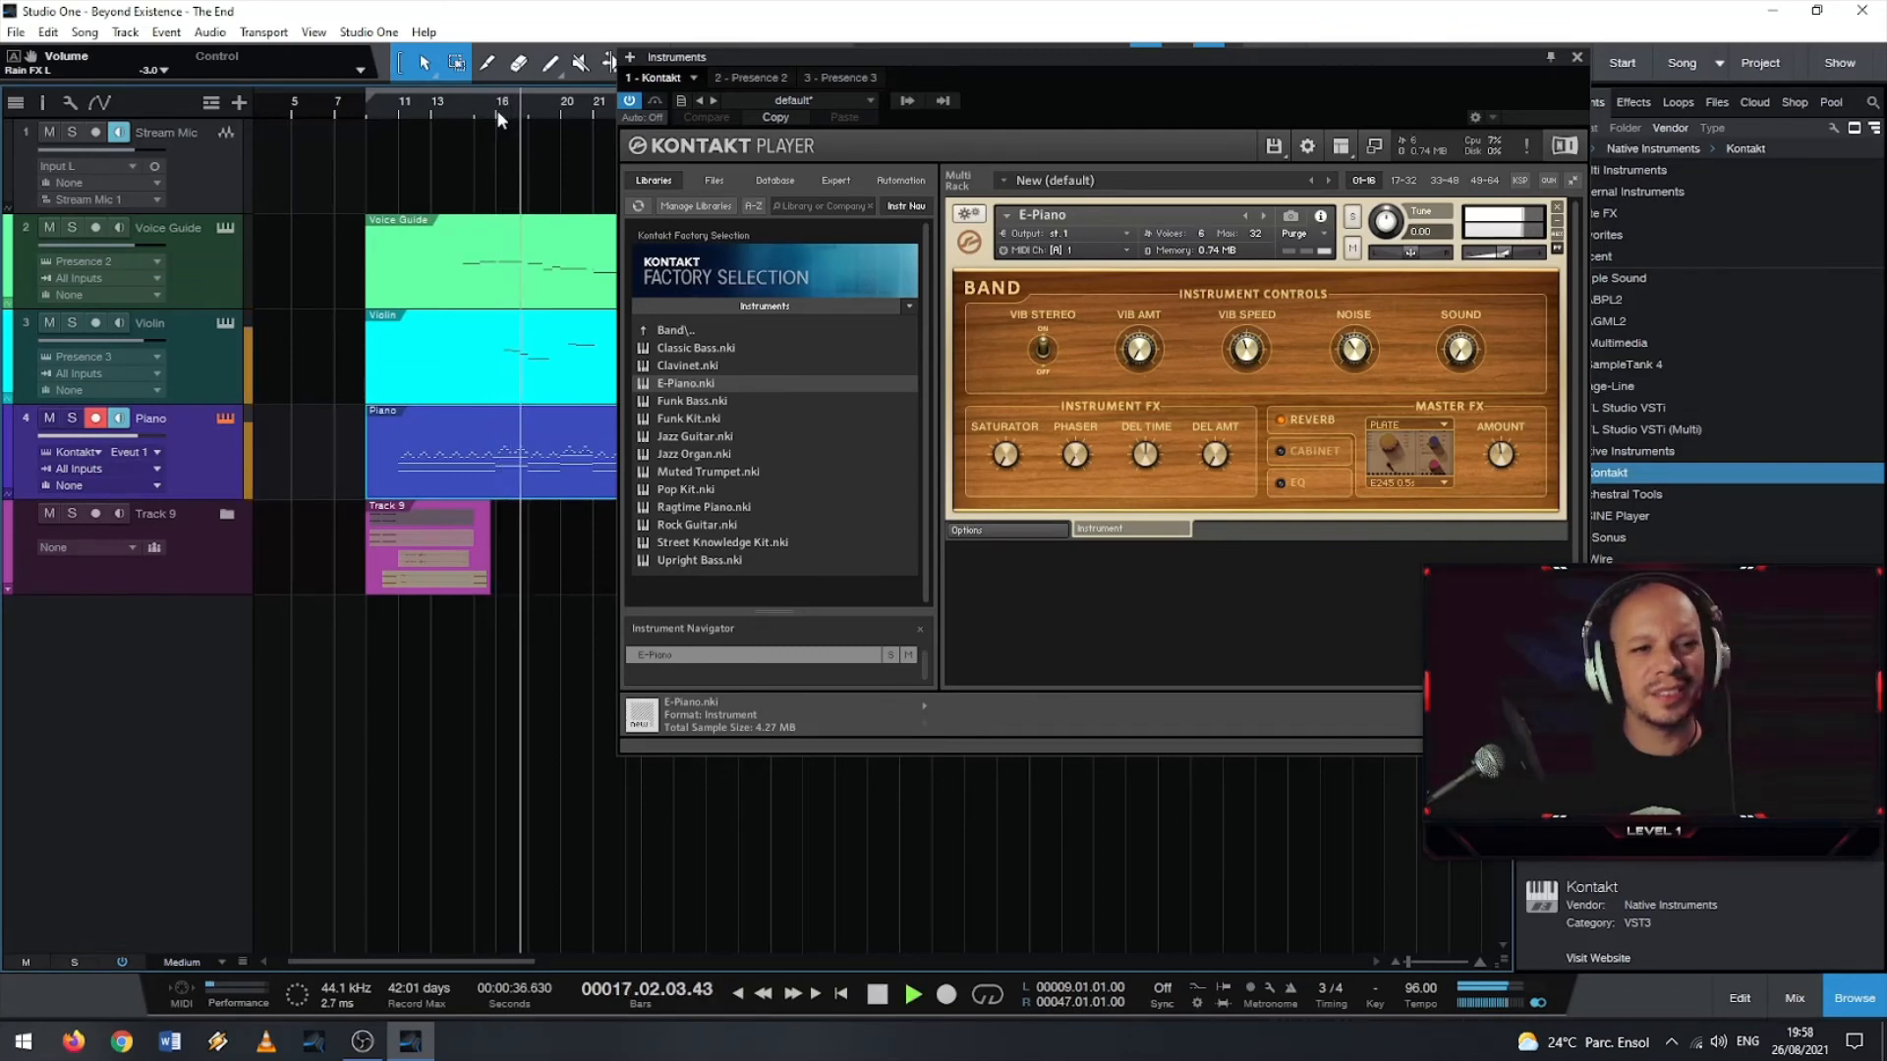
key("space")
- Load EP 10 - Piano from the Vintage folder and remove the E-Piano instrument from the rack
left_click(661, 332)
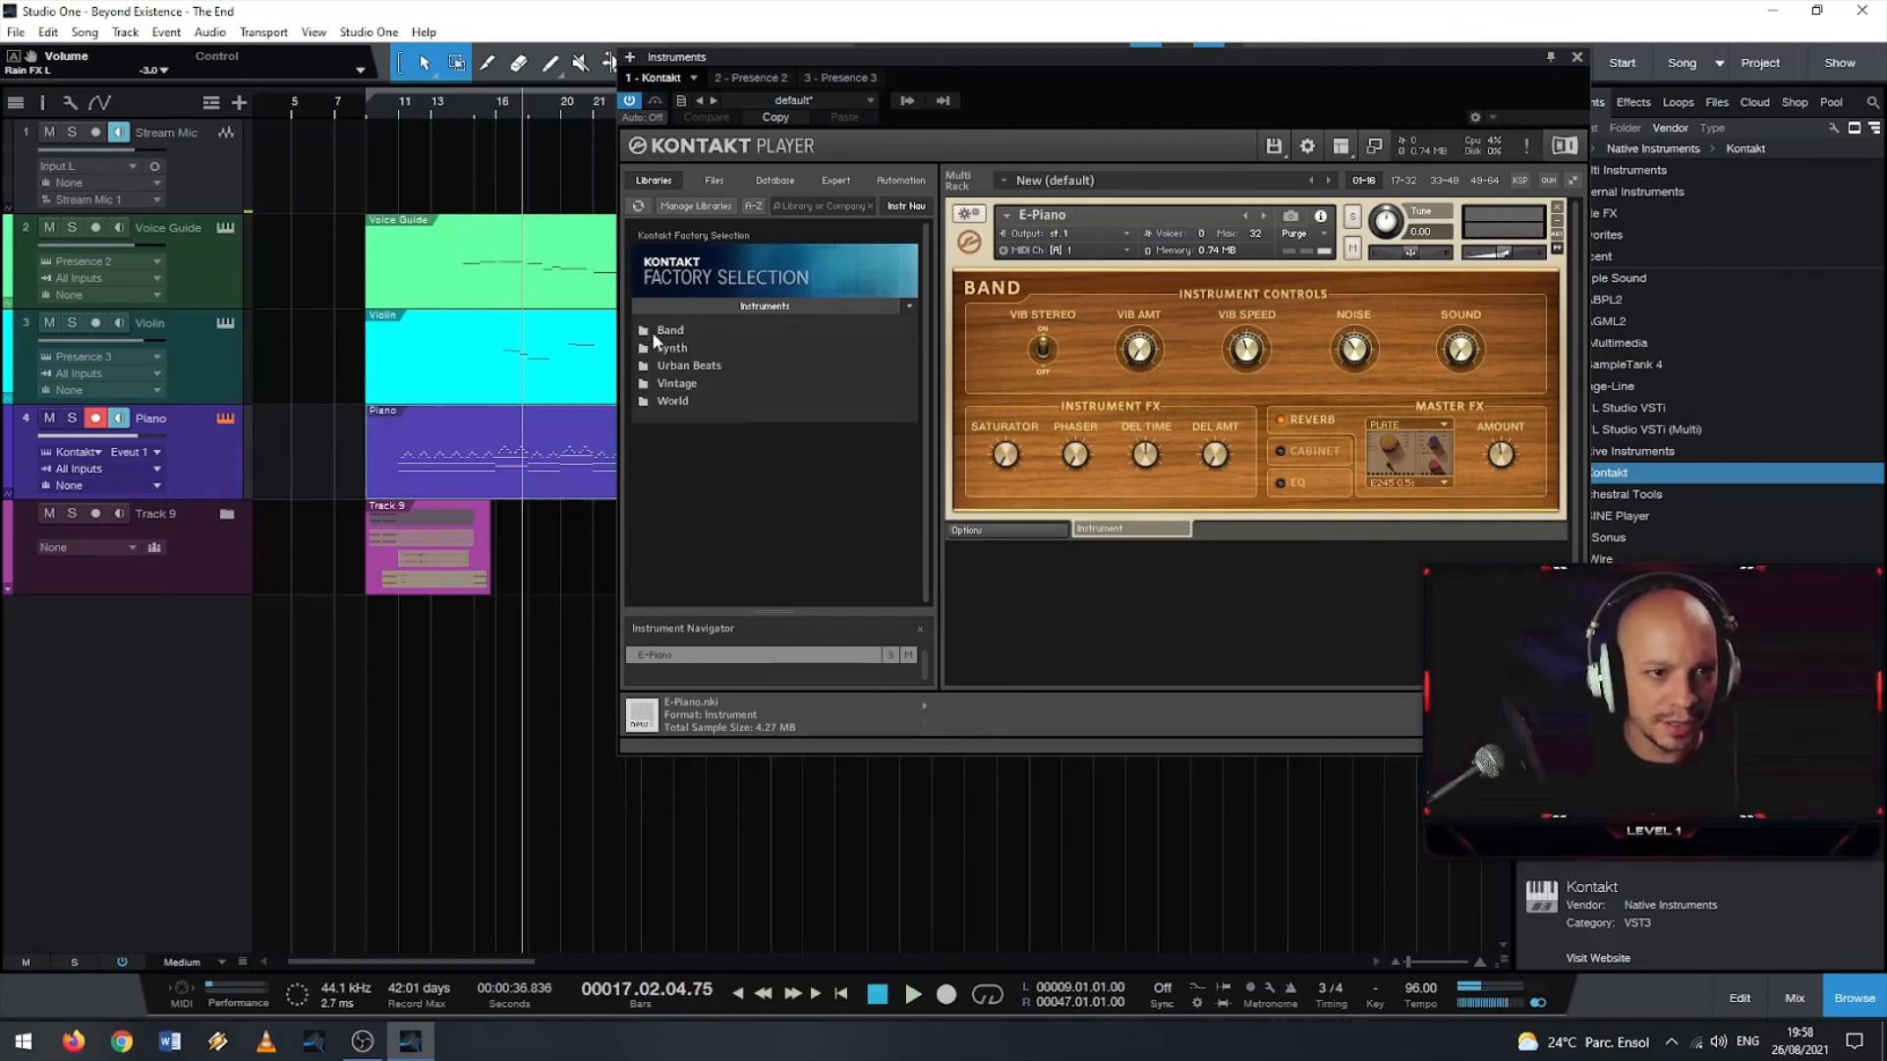
double_click(686, 383)
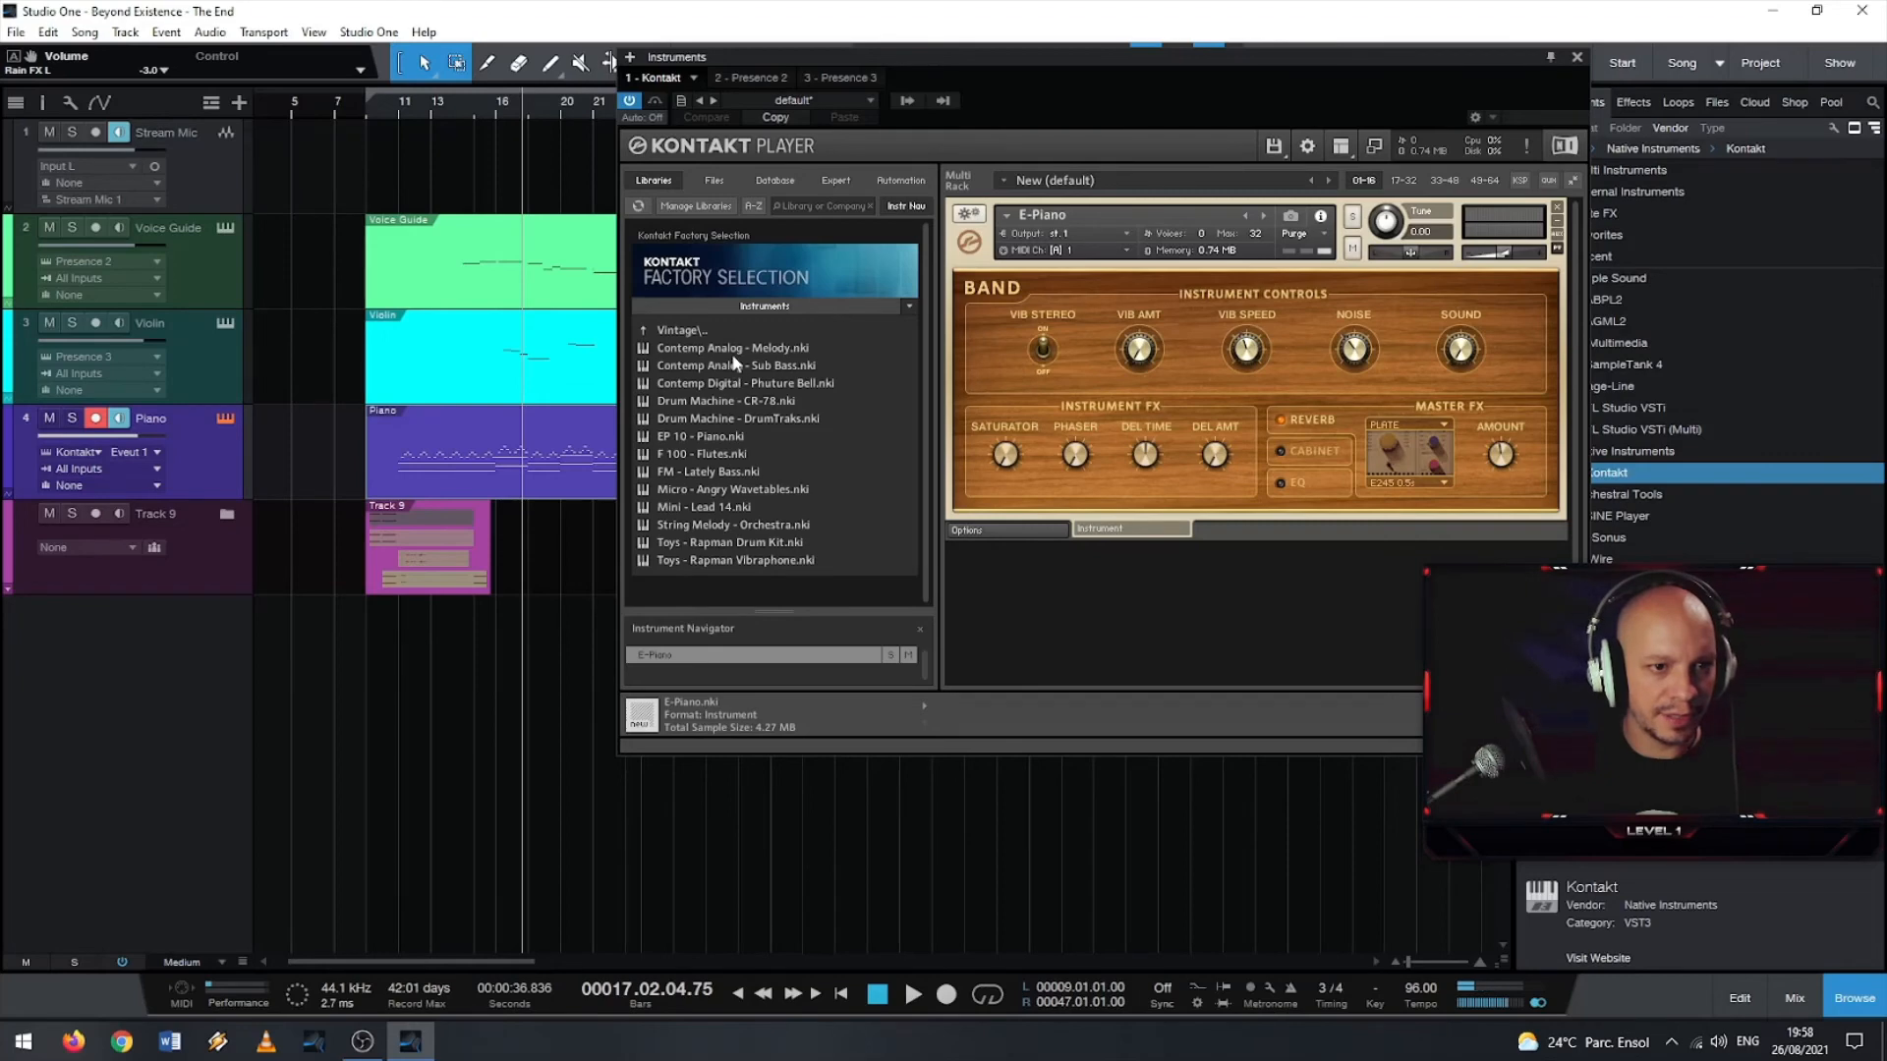
double_click(703, 439)
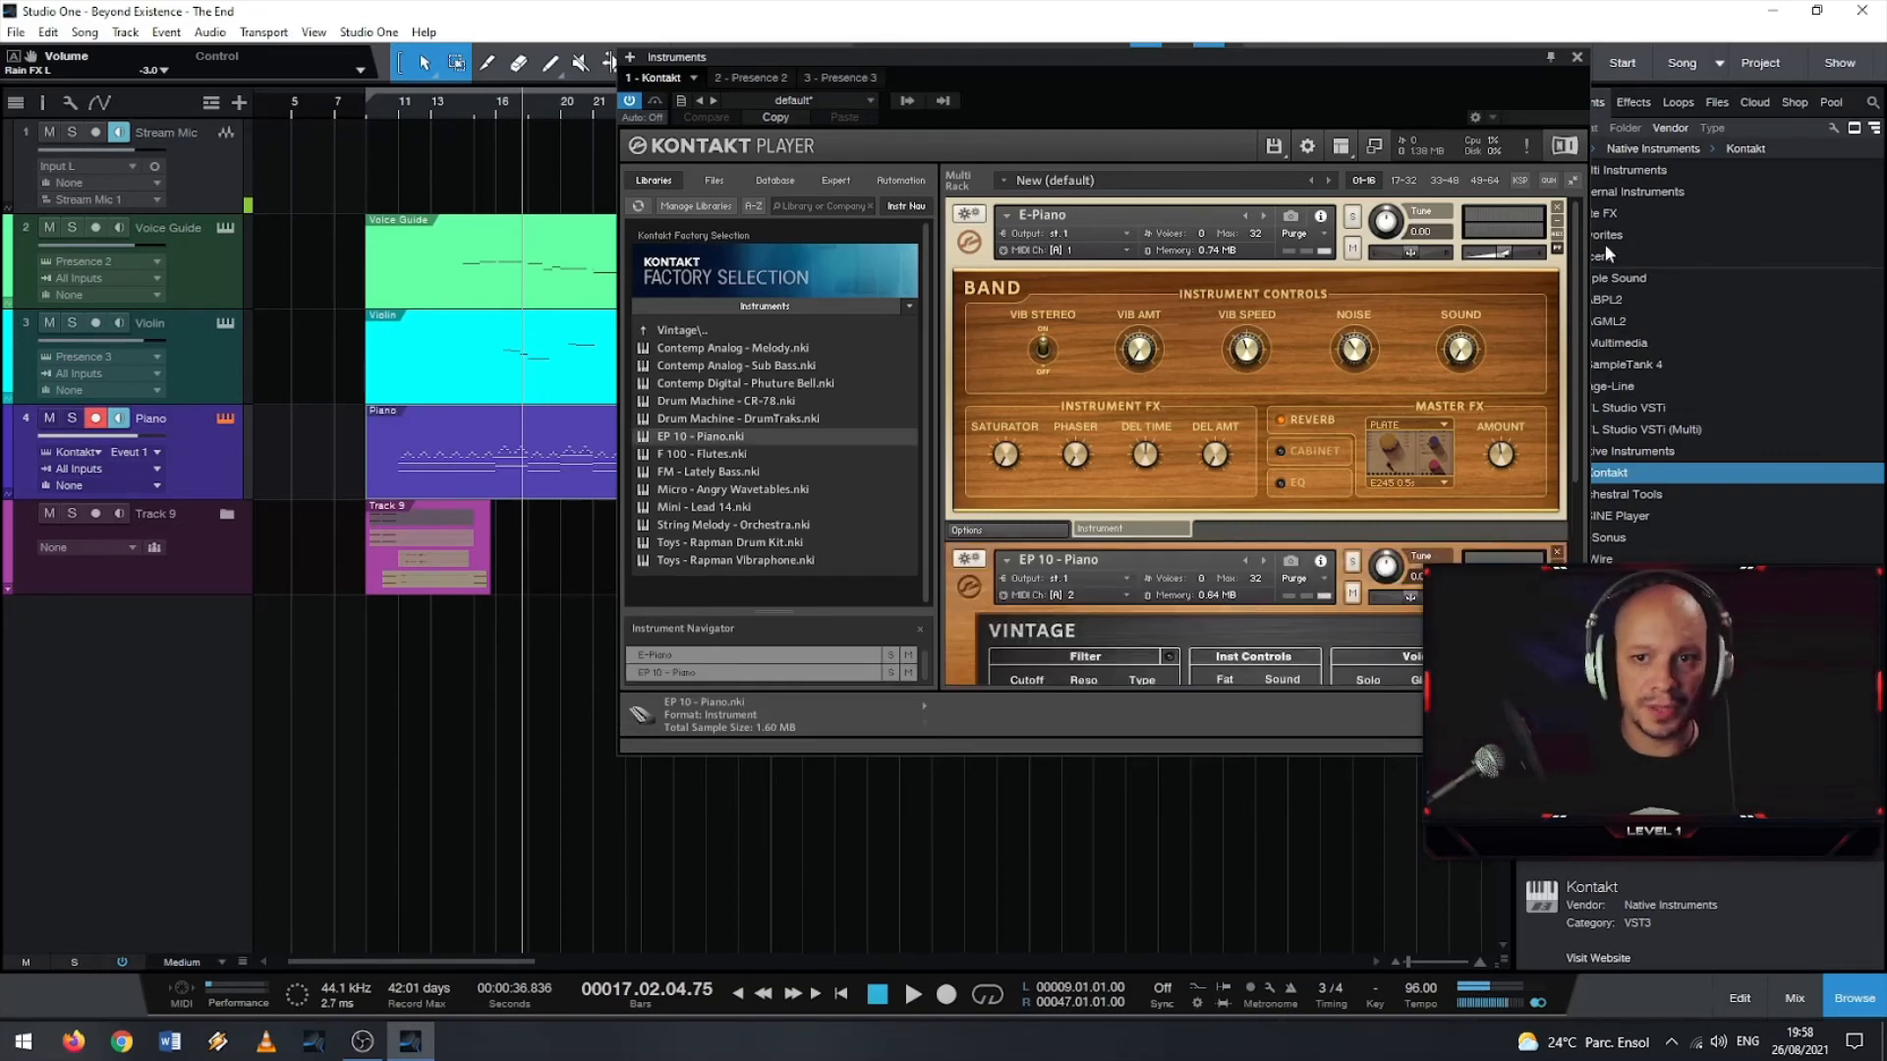
left_click(1557, 208)
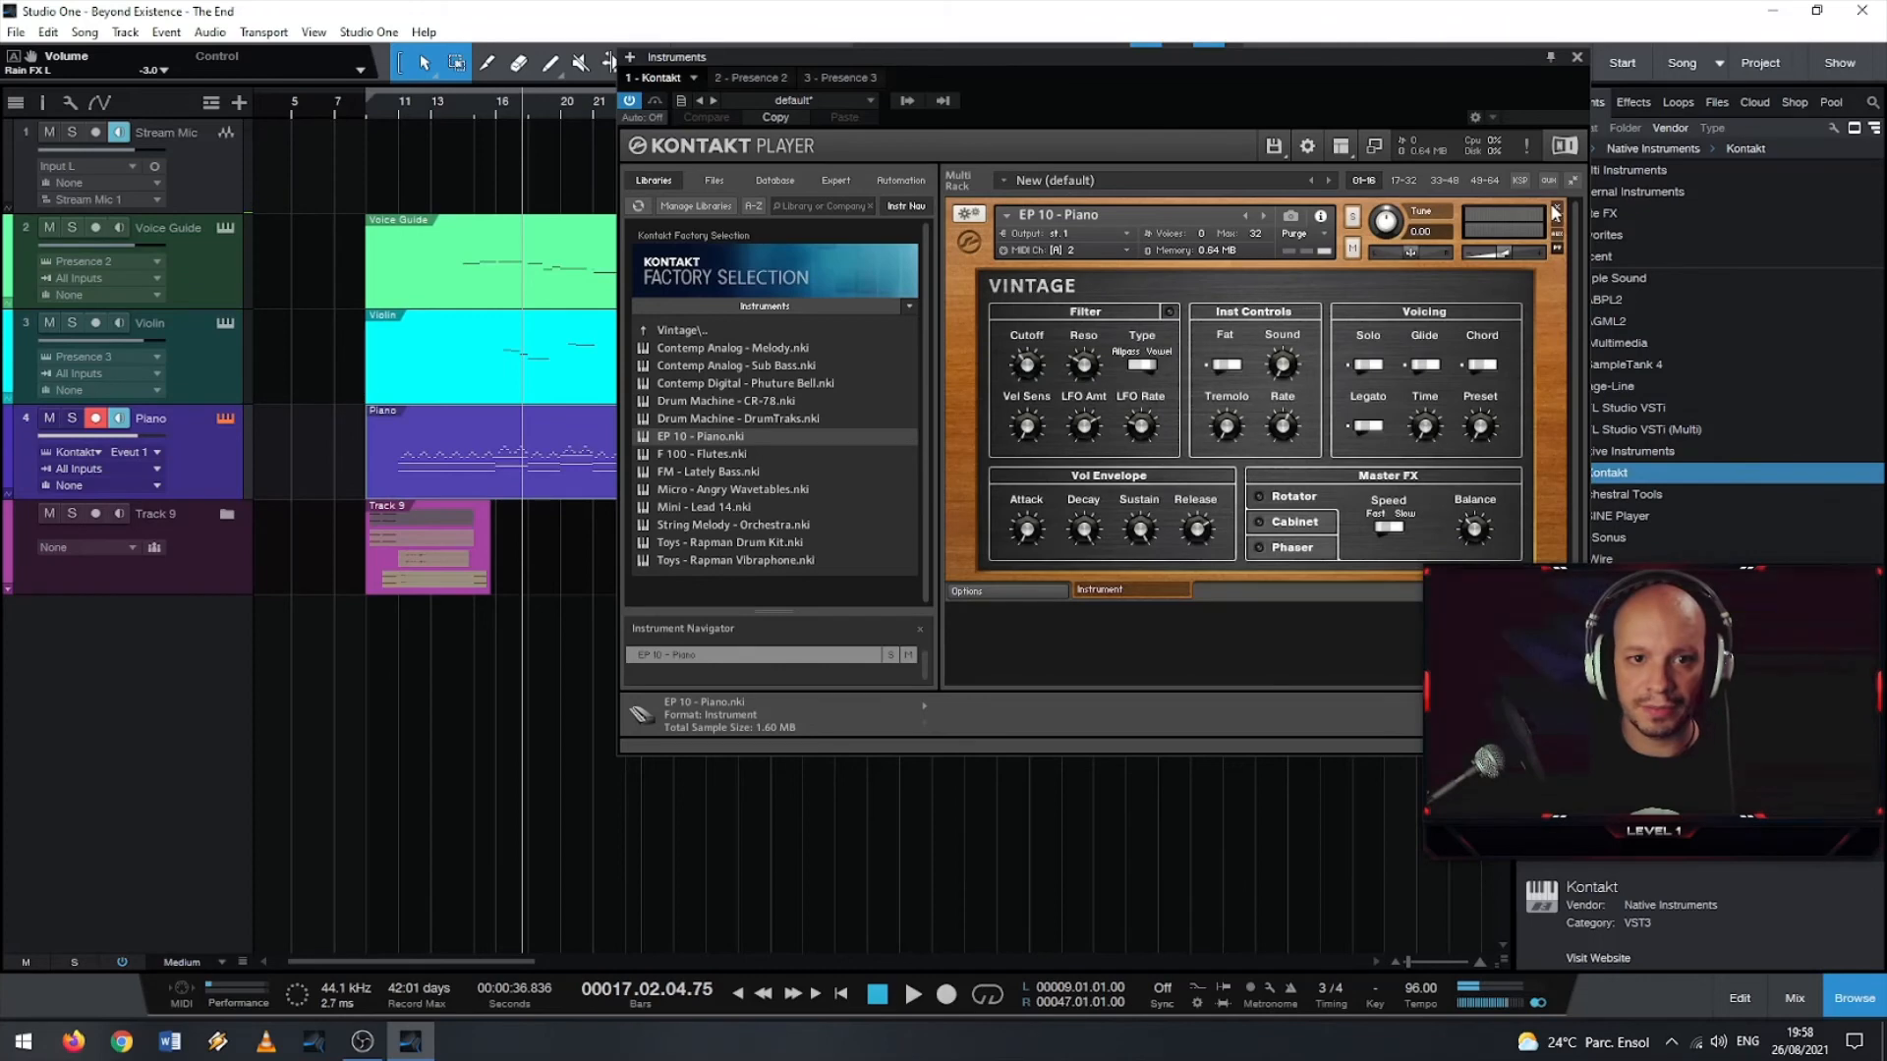
- Set the MIDI channel of EP 10 - Piano to port A, channel 1, and audition it from bar 17
left_click(1068, 252)
mouse_move(1103, 285)
left_click(1219, 285)
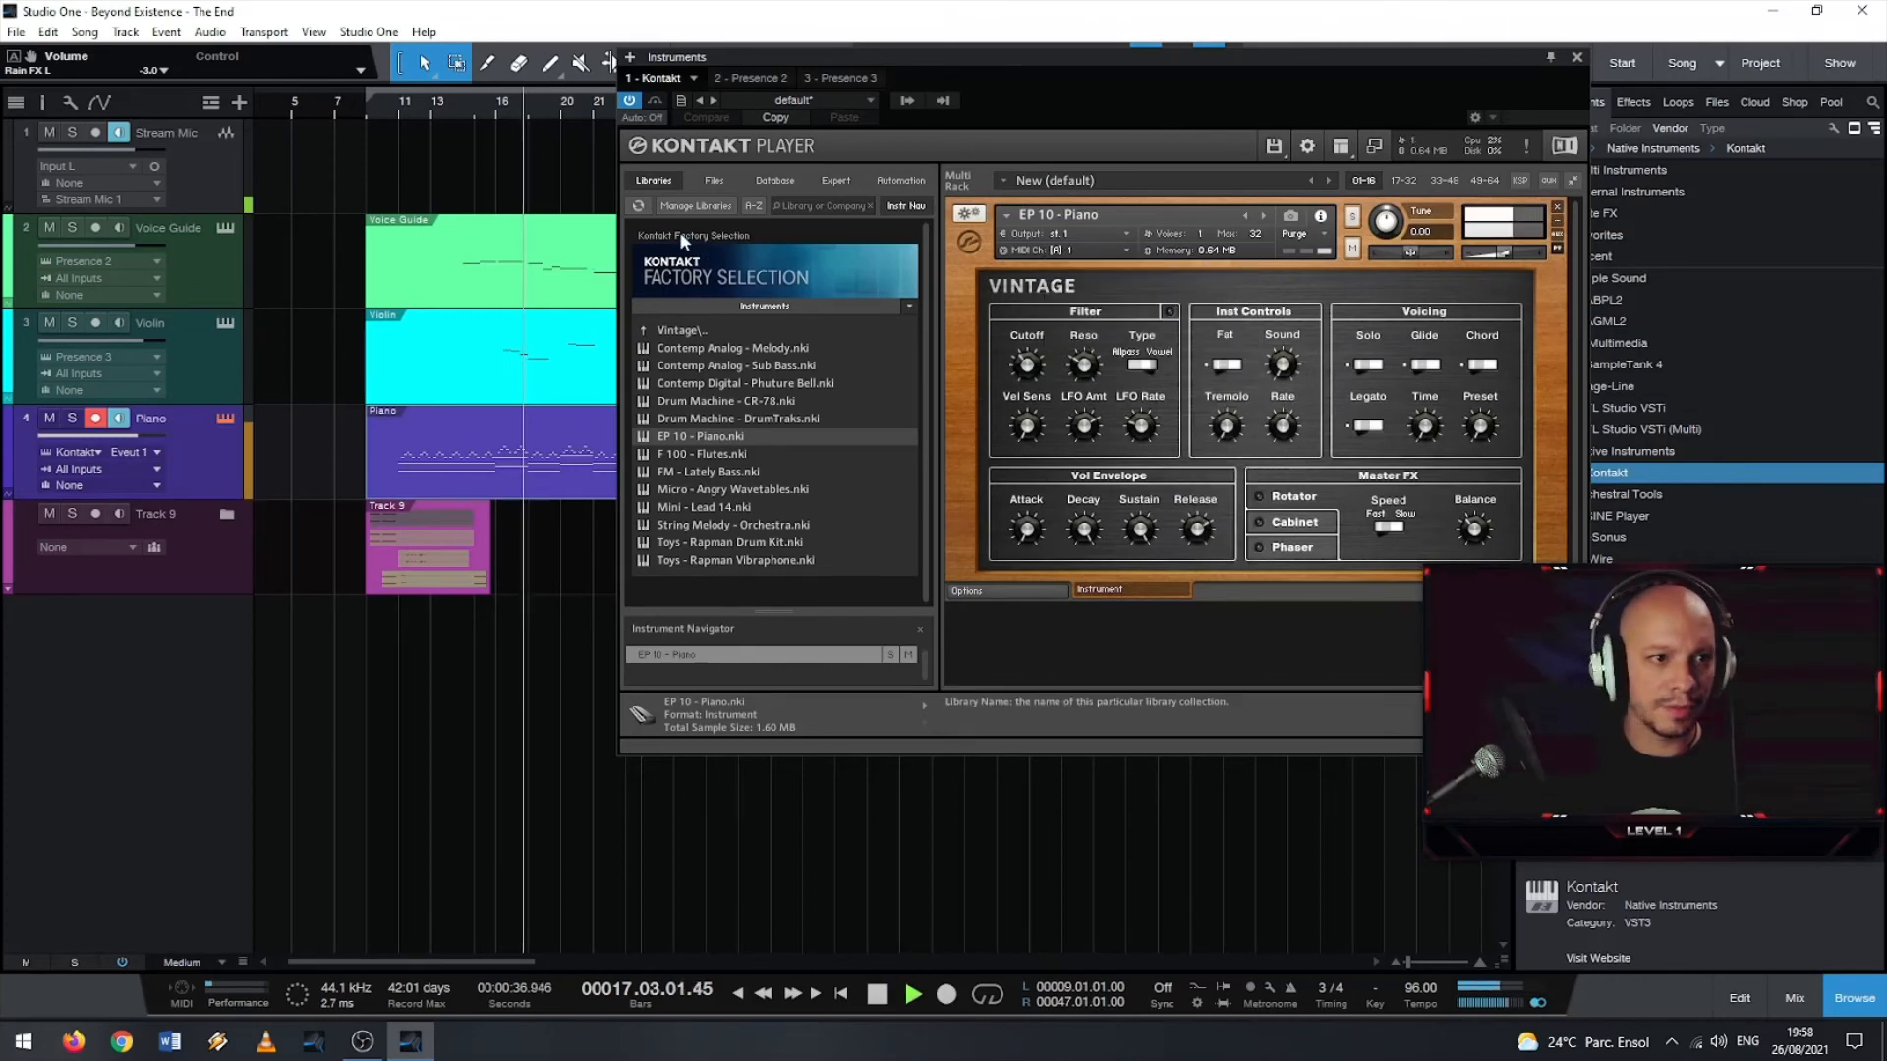
- Look through the World, Synth and Urban Beats folders of the Kontakt Factory Selection for a piano sound
left_click(694, 329)
double_click(700, 403)
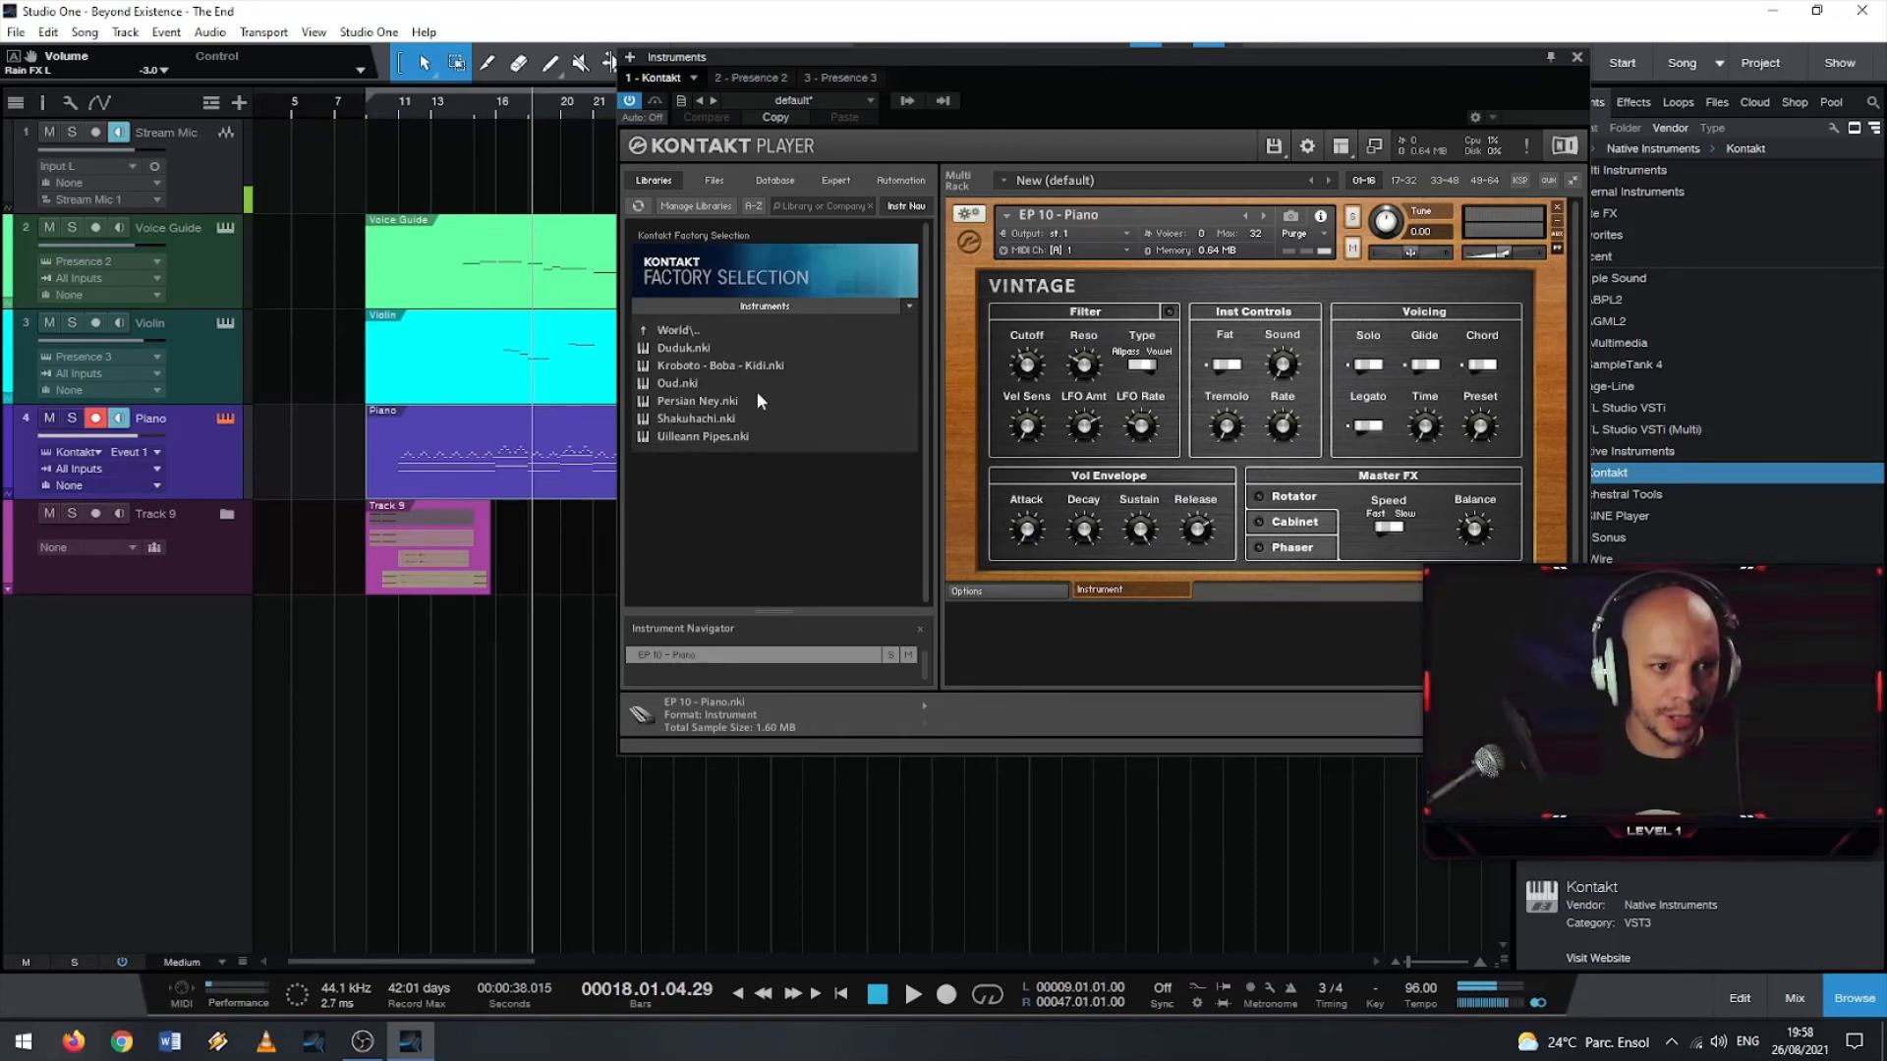
left_click(687, 331)
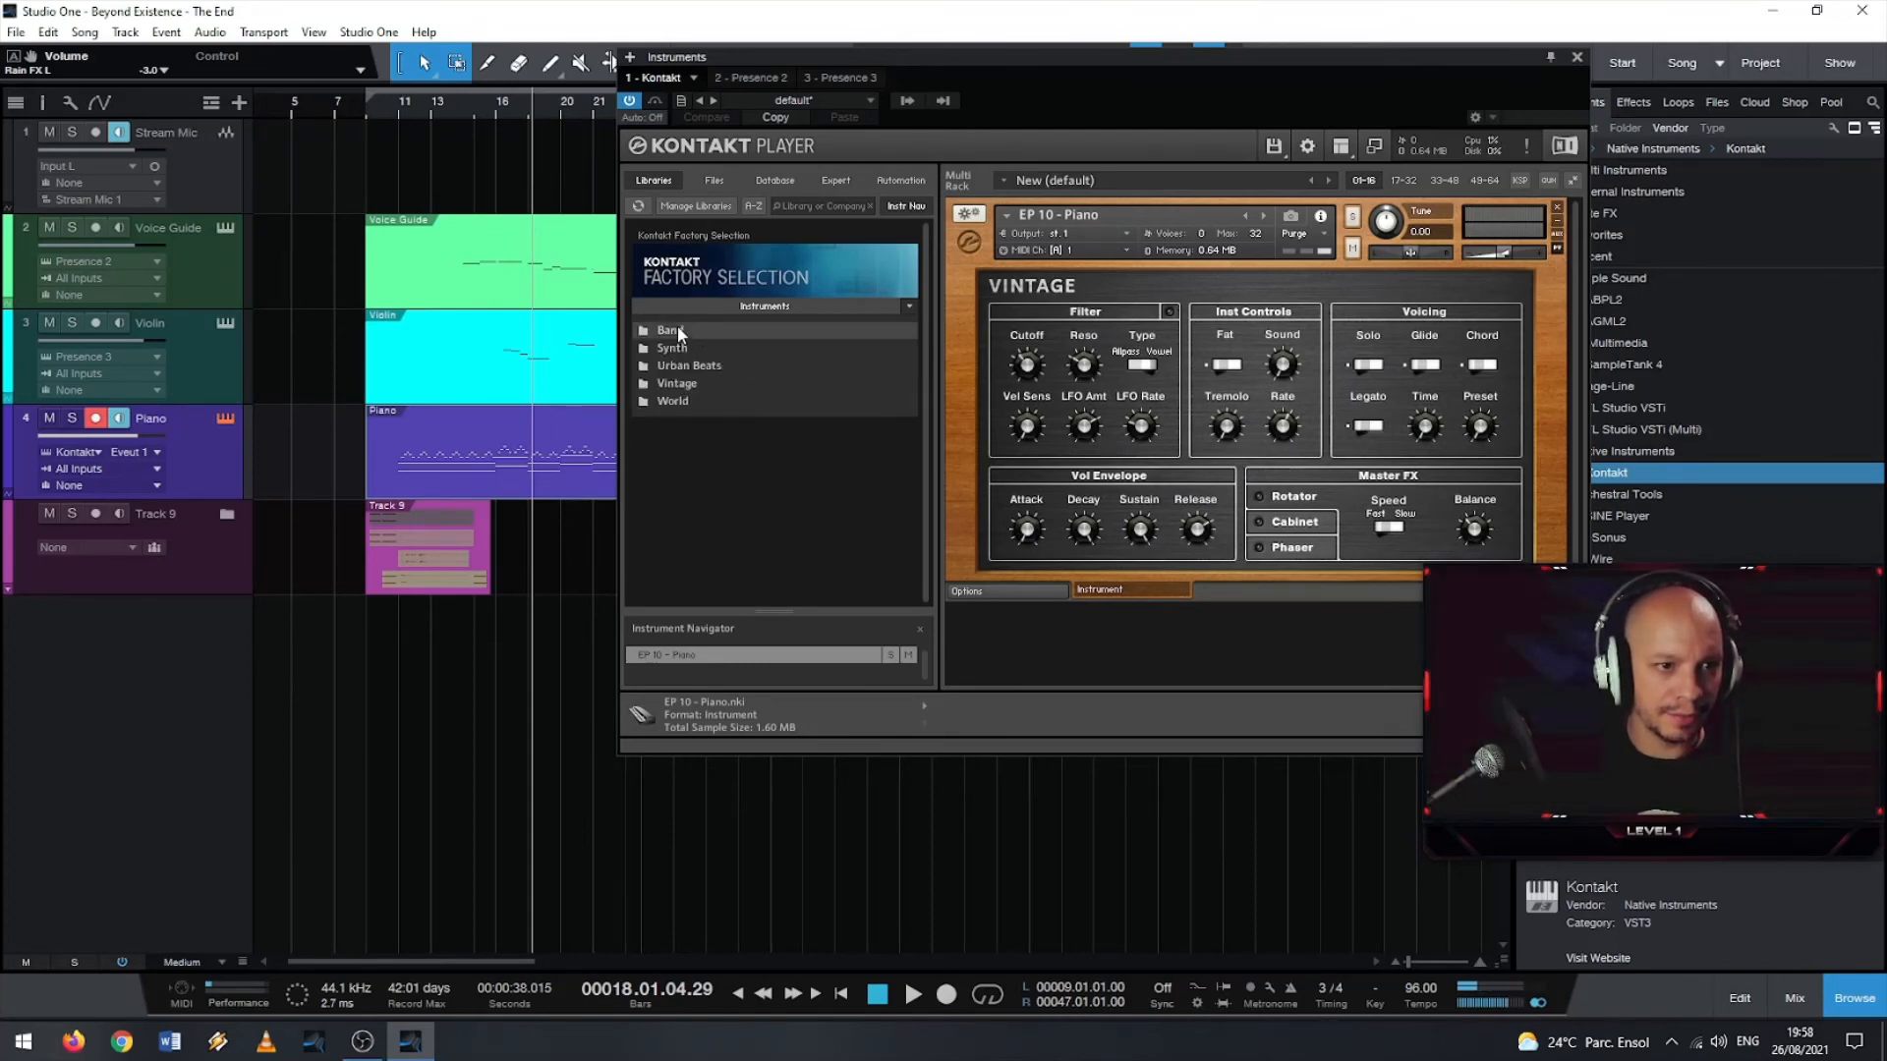
double_click(691, 349)
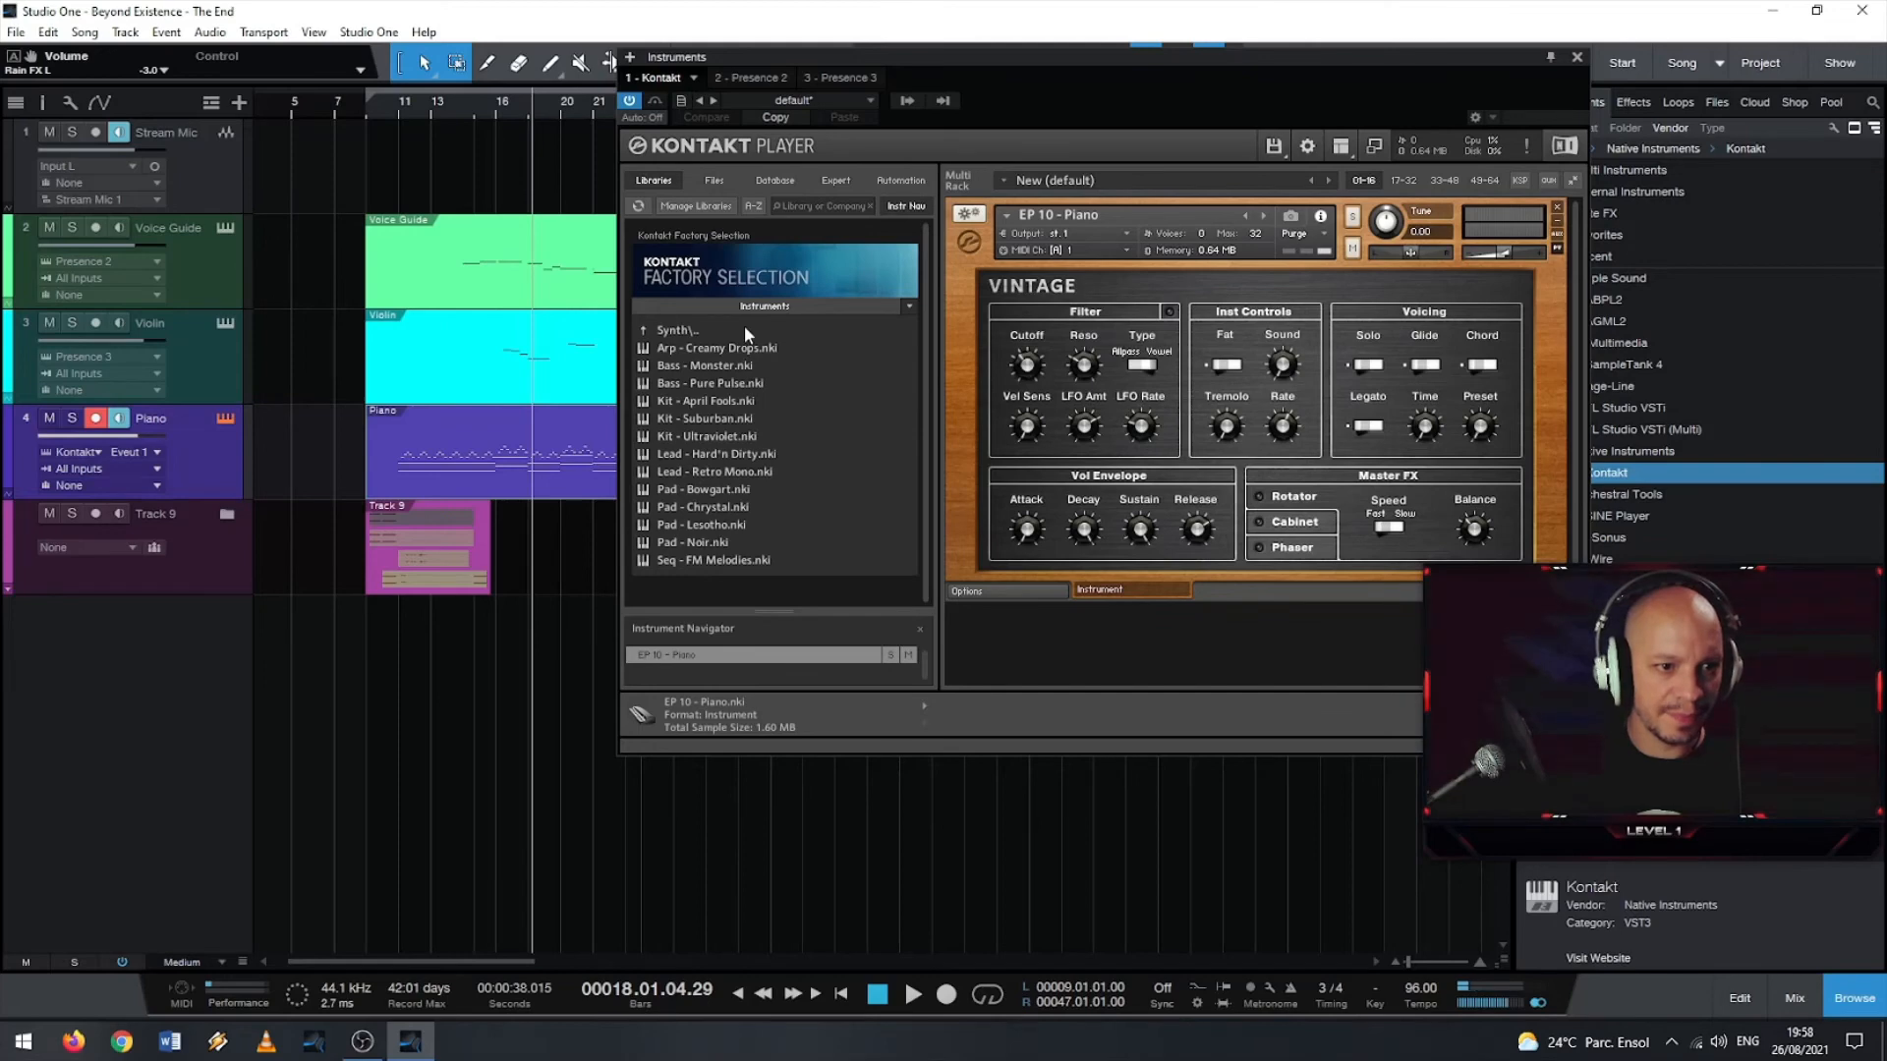
left_click(693, 330)
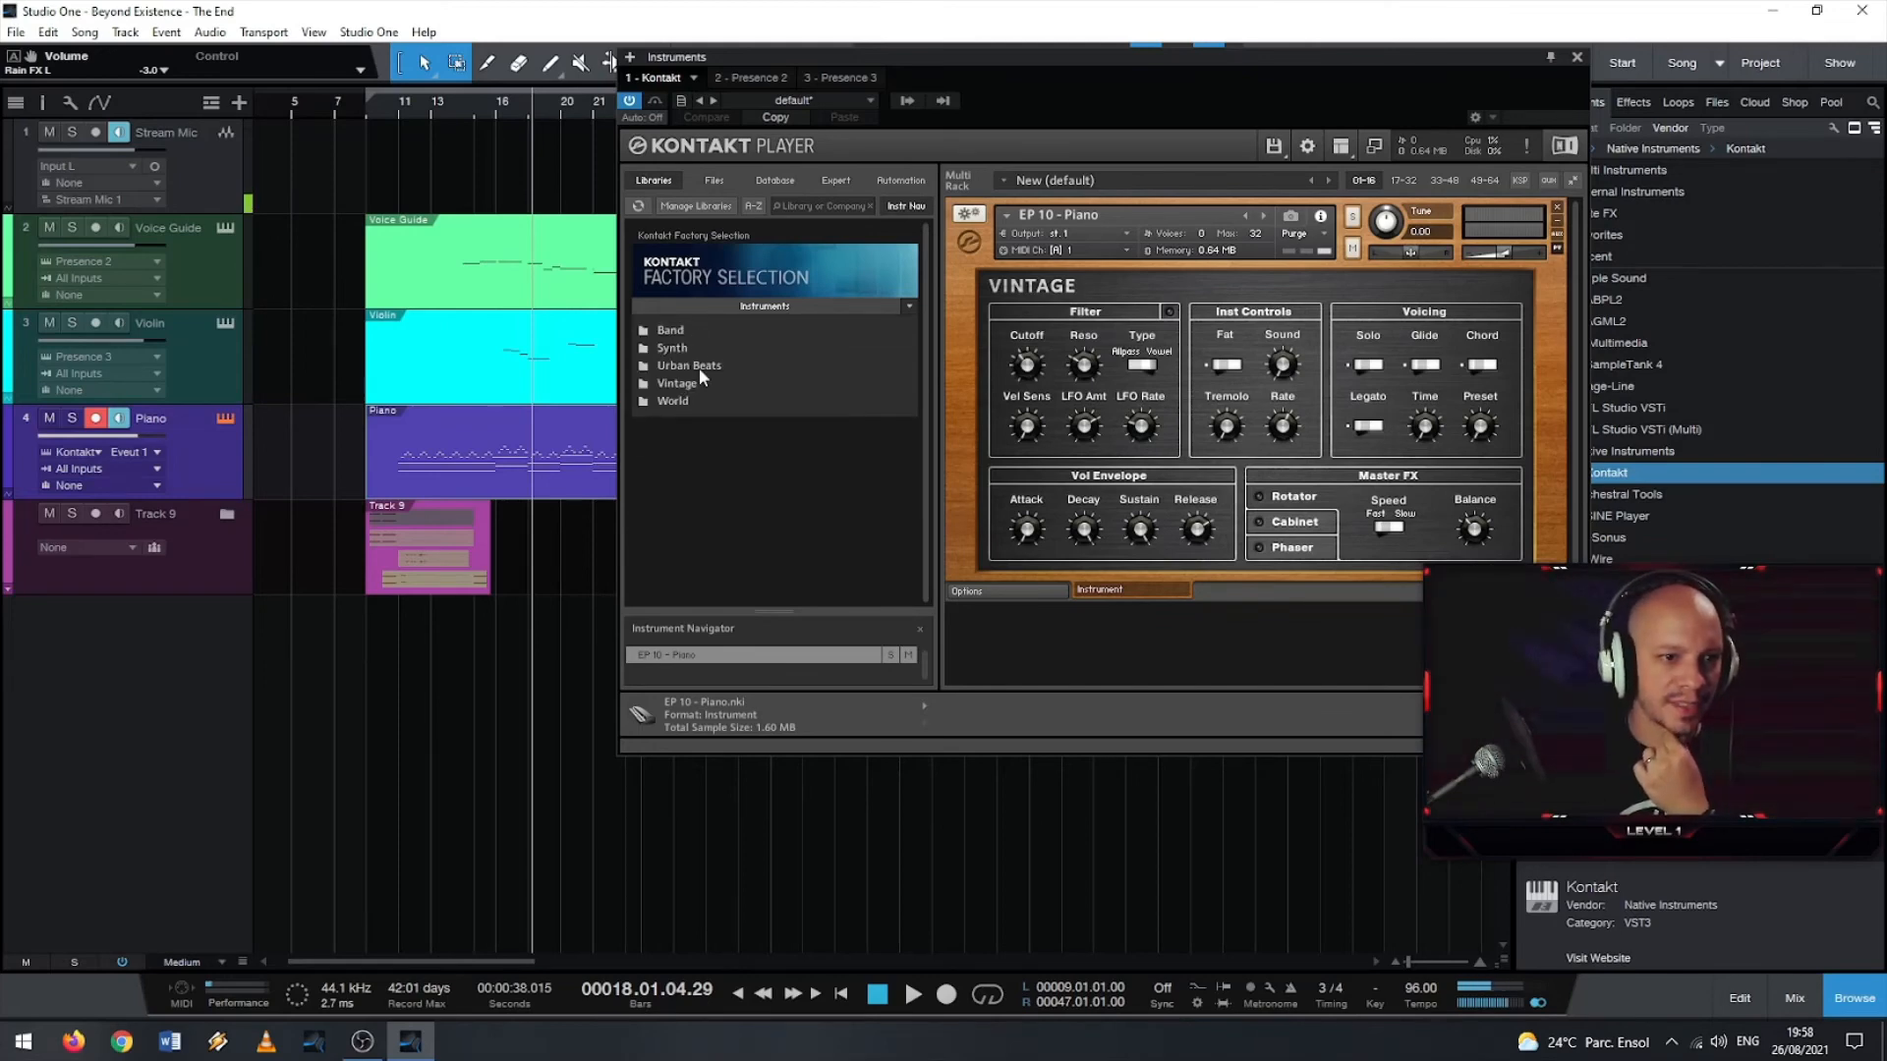
double_click(699, 367)
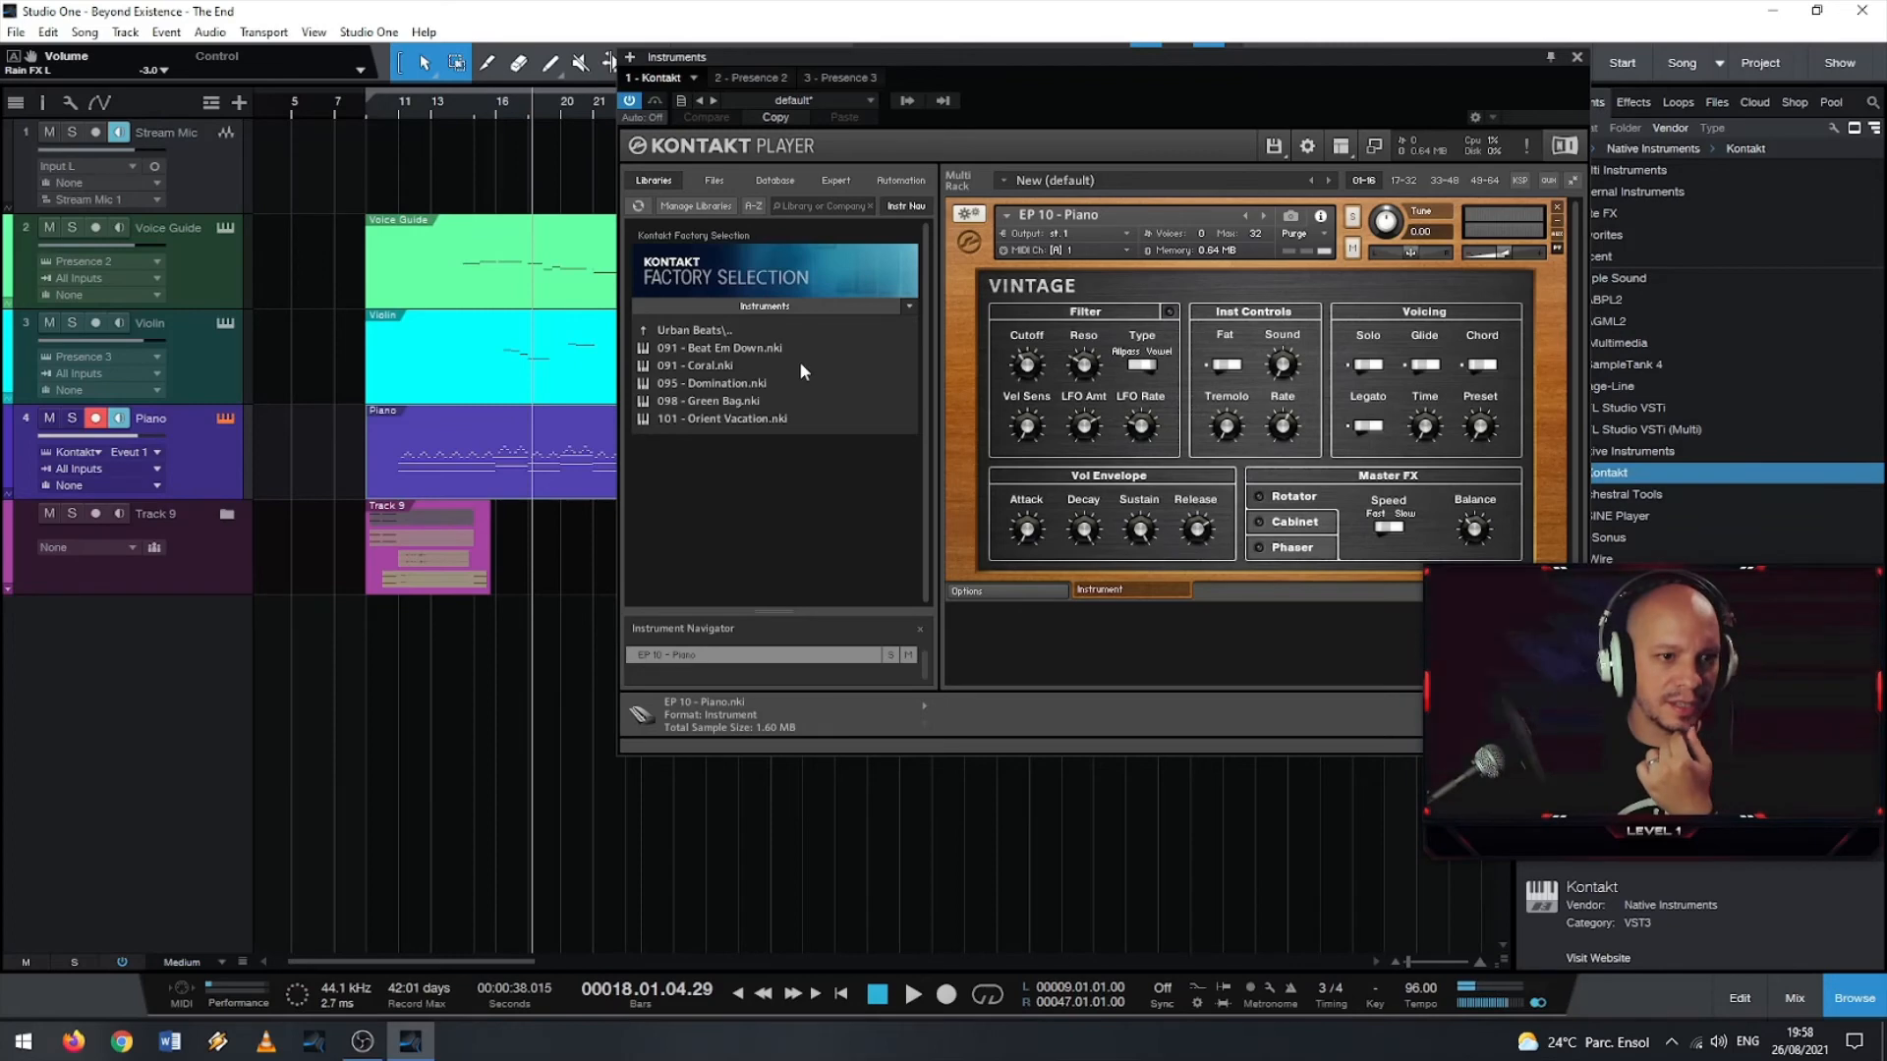
left_click(695, 330)
- Replace EP 10 - Piano with Clavinet from the Band folder and audition it from bar 18
double_click(676, 332)
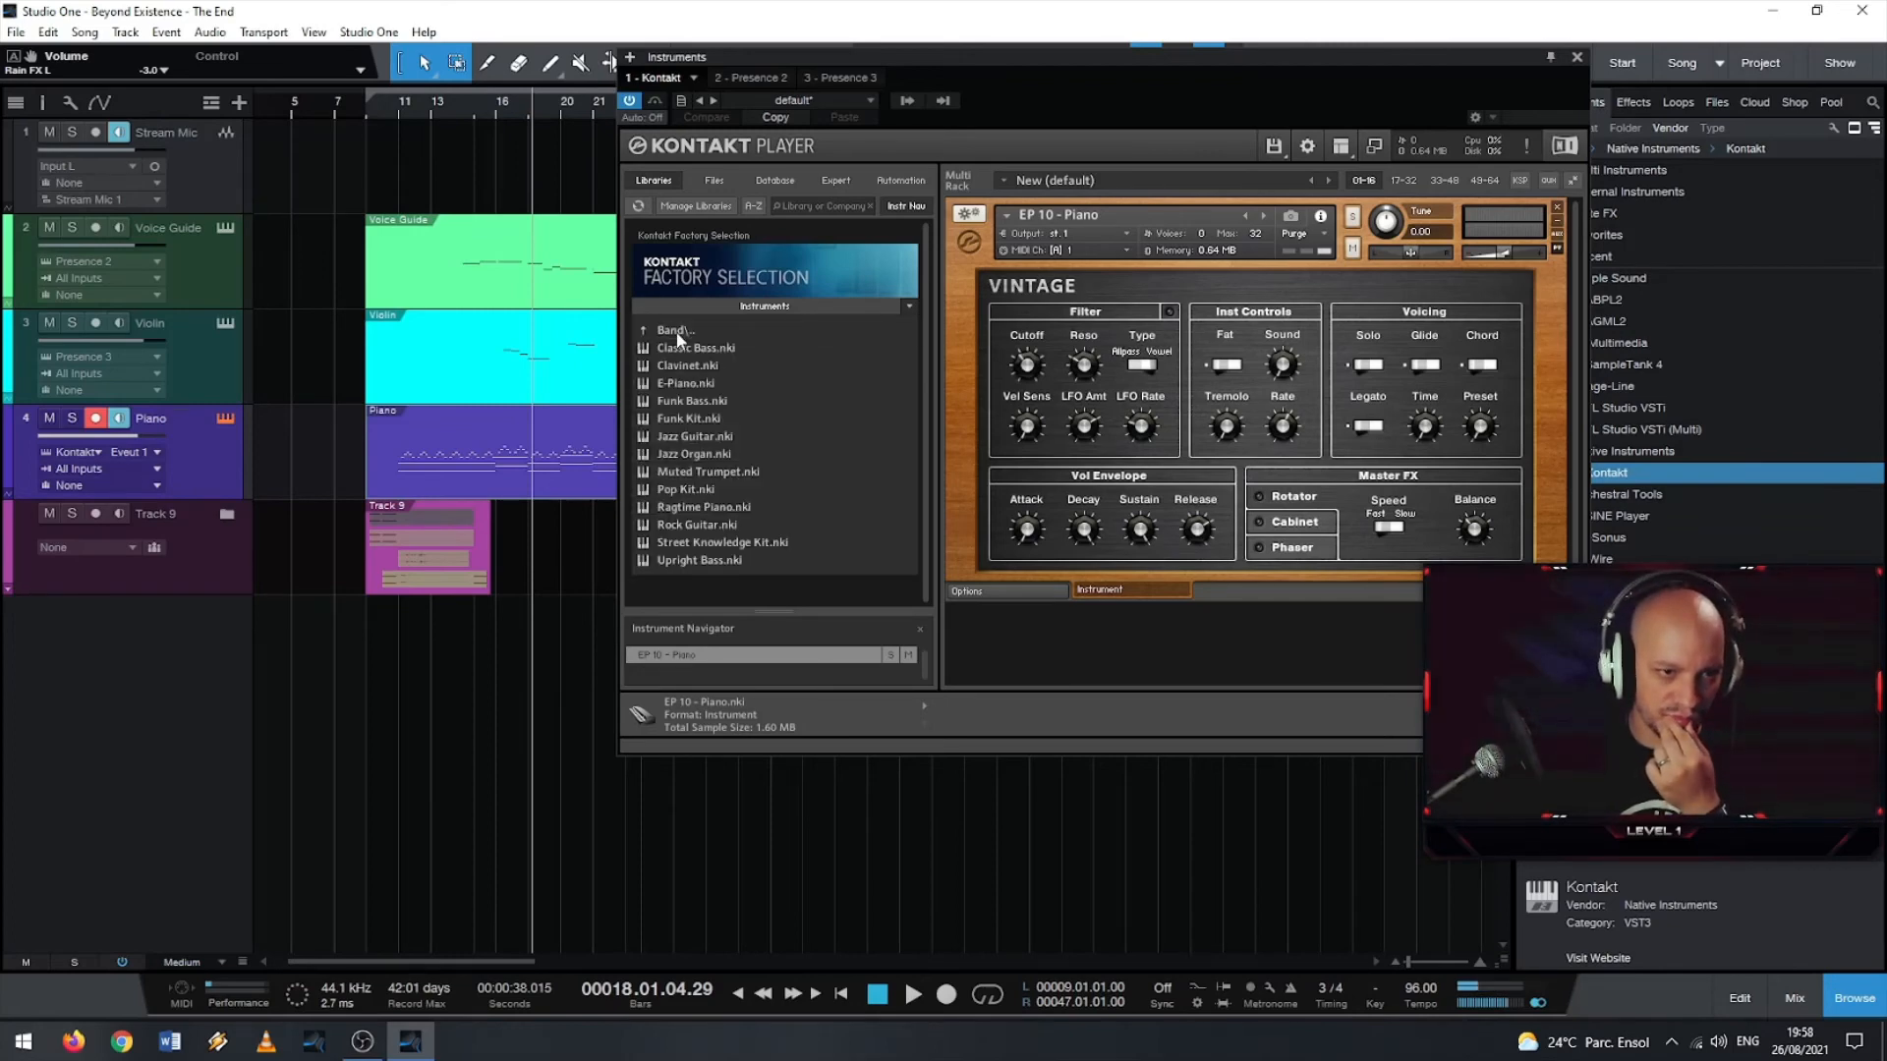
left_click(721, 384)
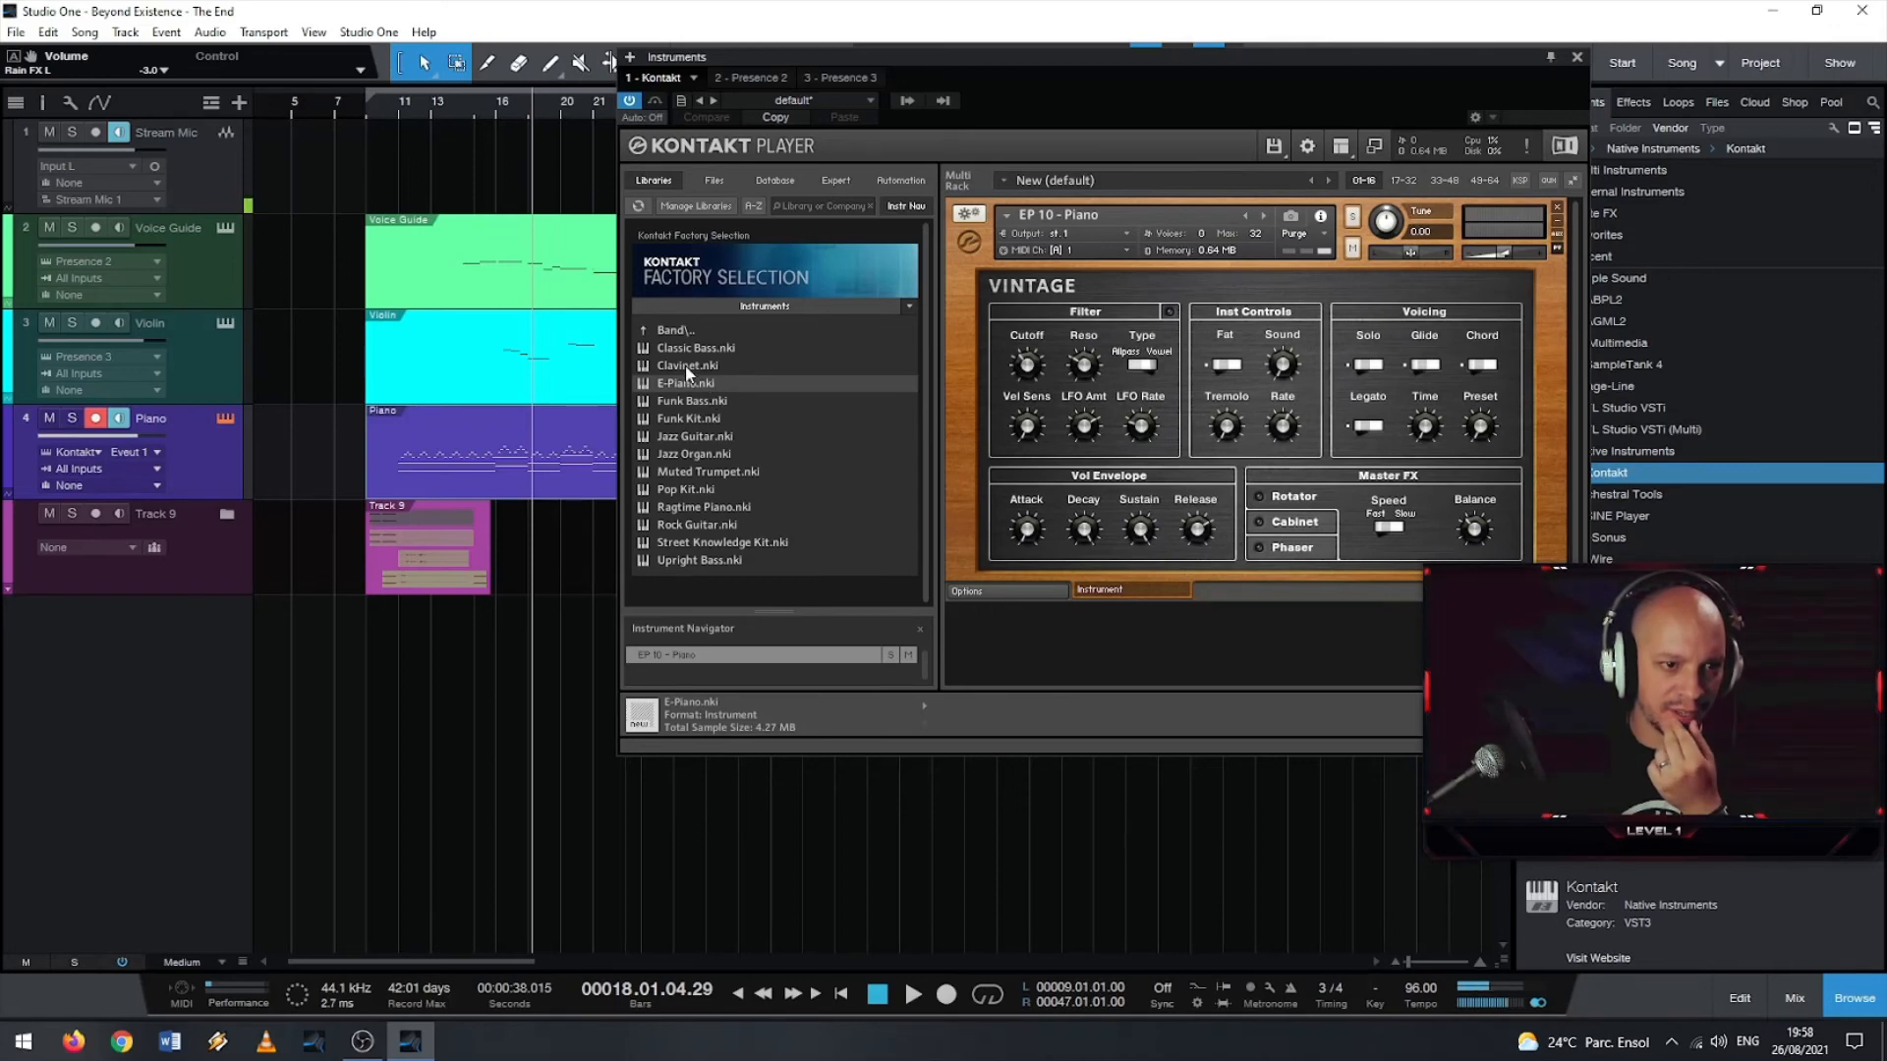
double_click(686, 366)
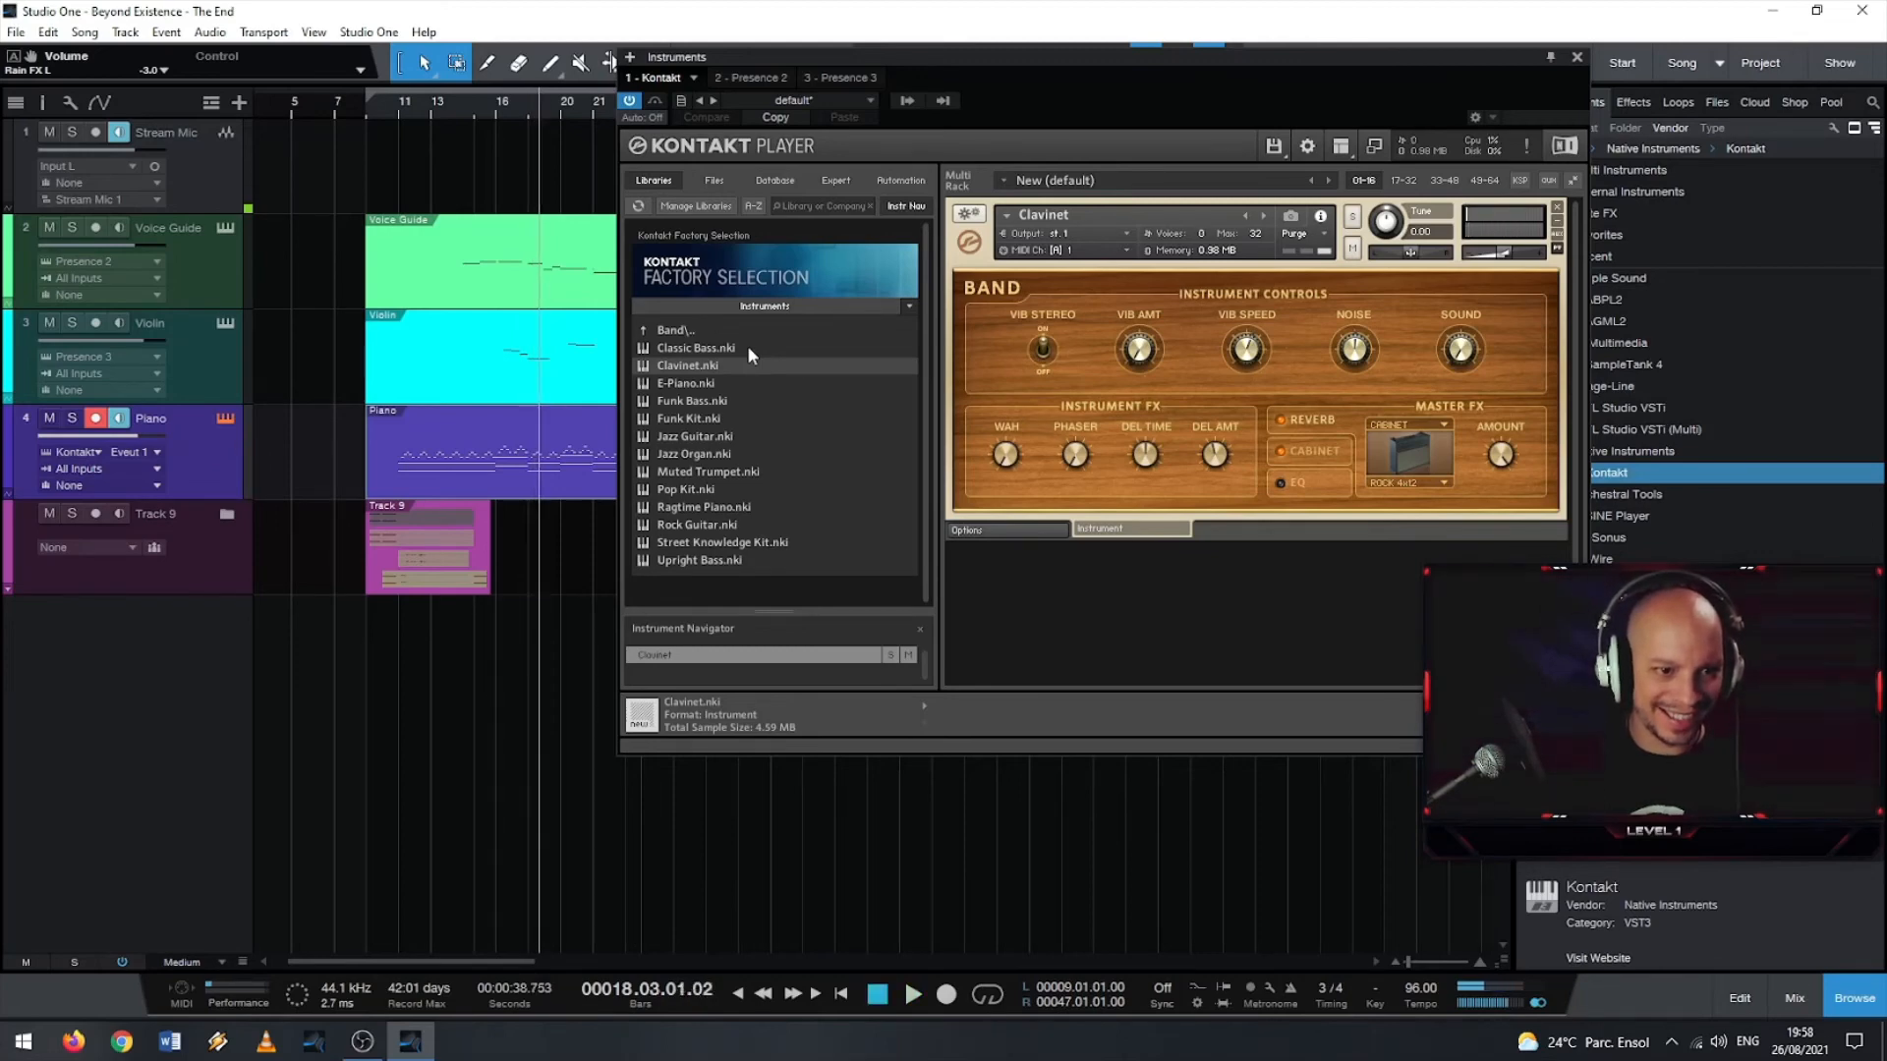
key("space")
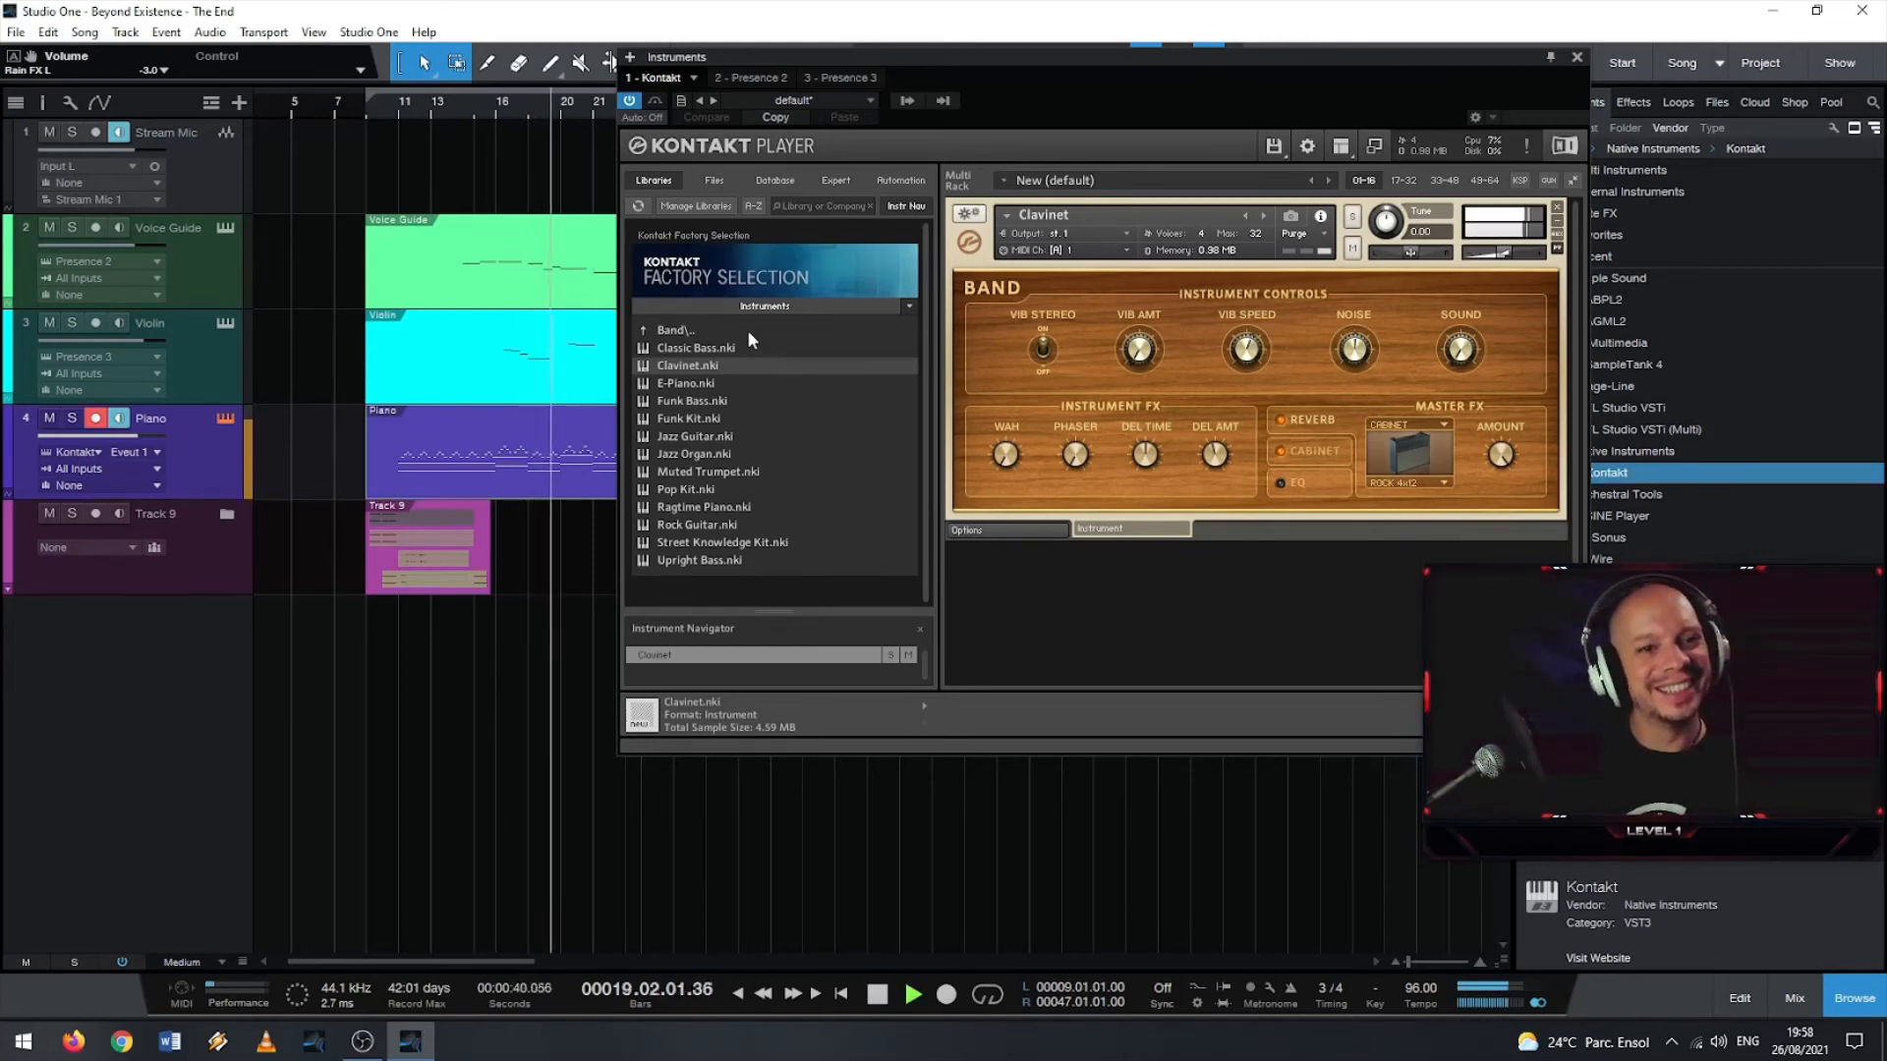
key("space")
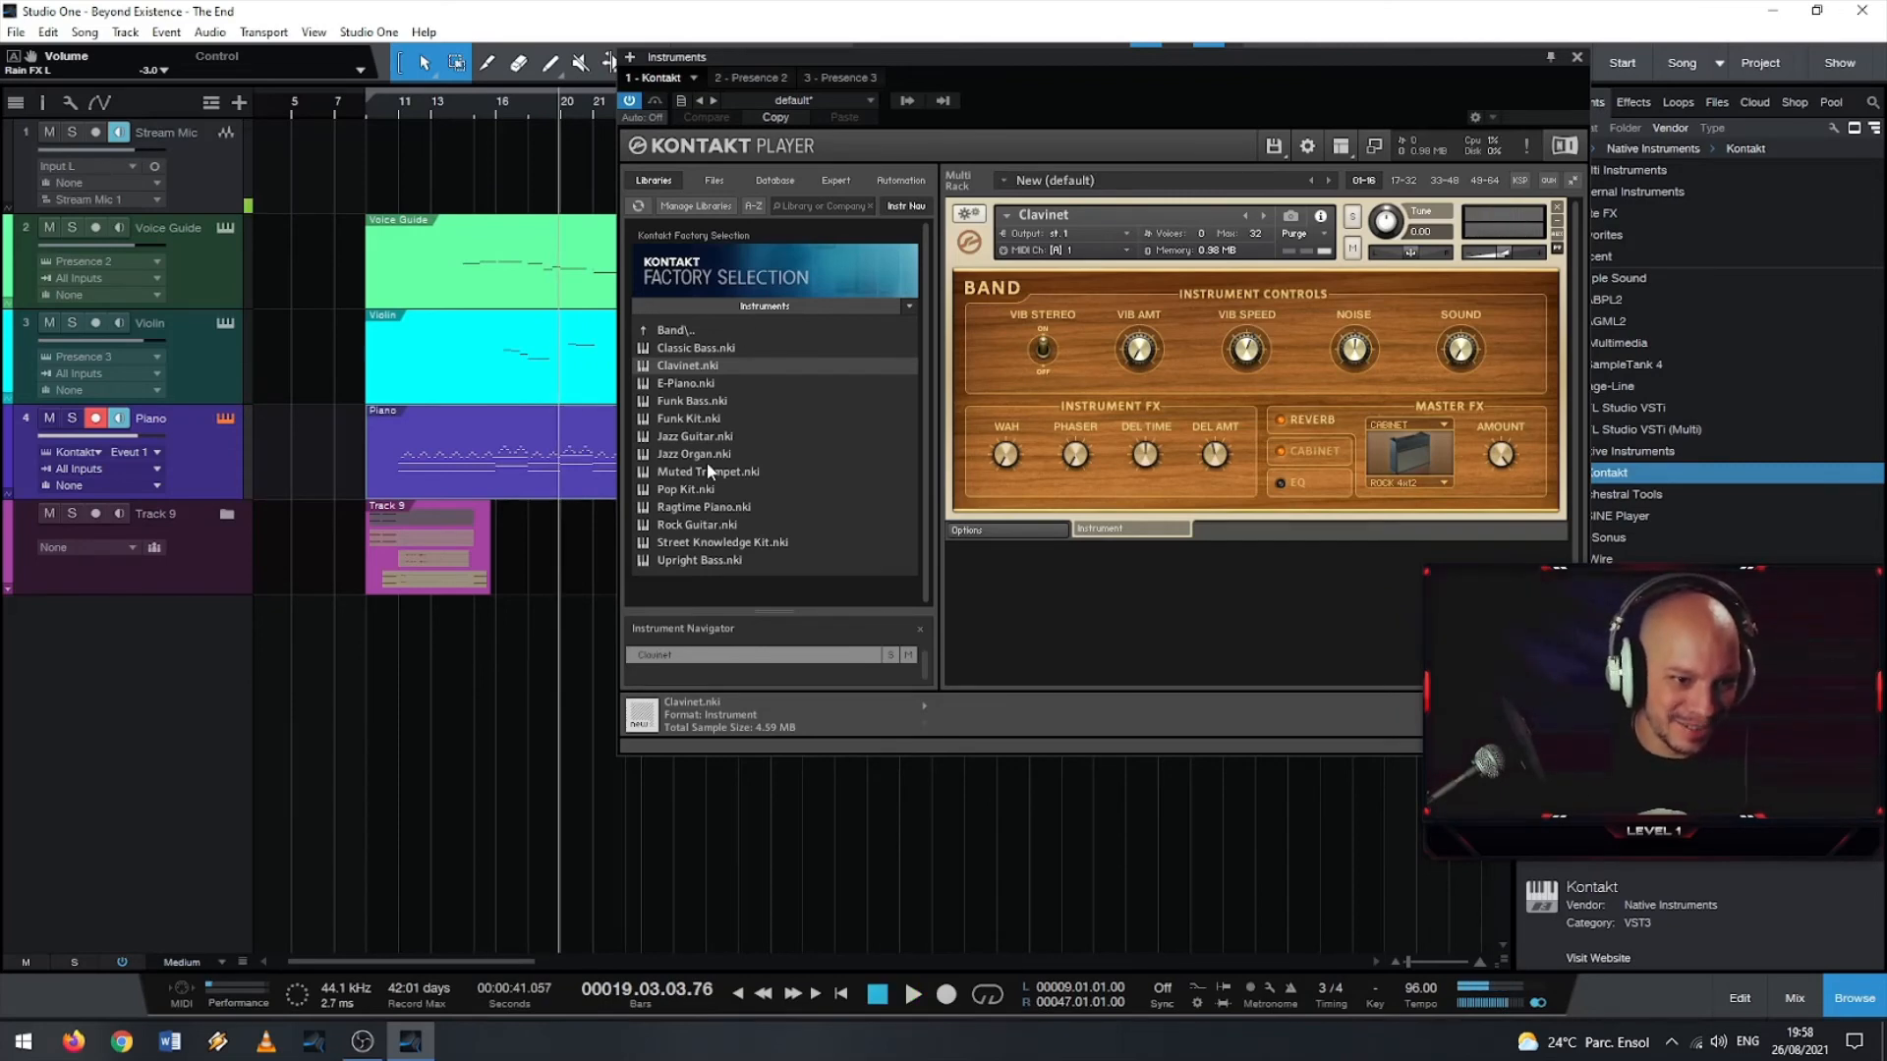
- Replace Clavinet with Ragtime Piano from the Band folder and audition it from bar 19
double_click(710, 507)
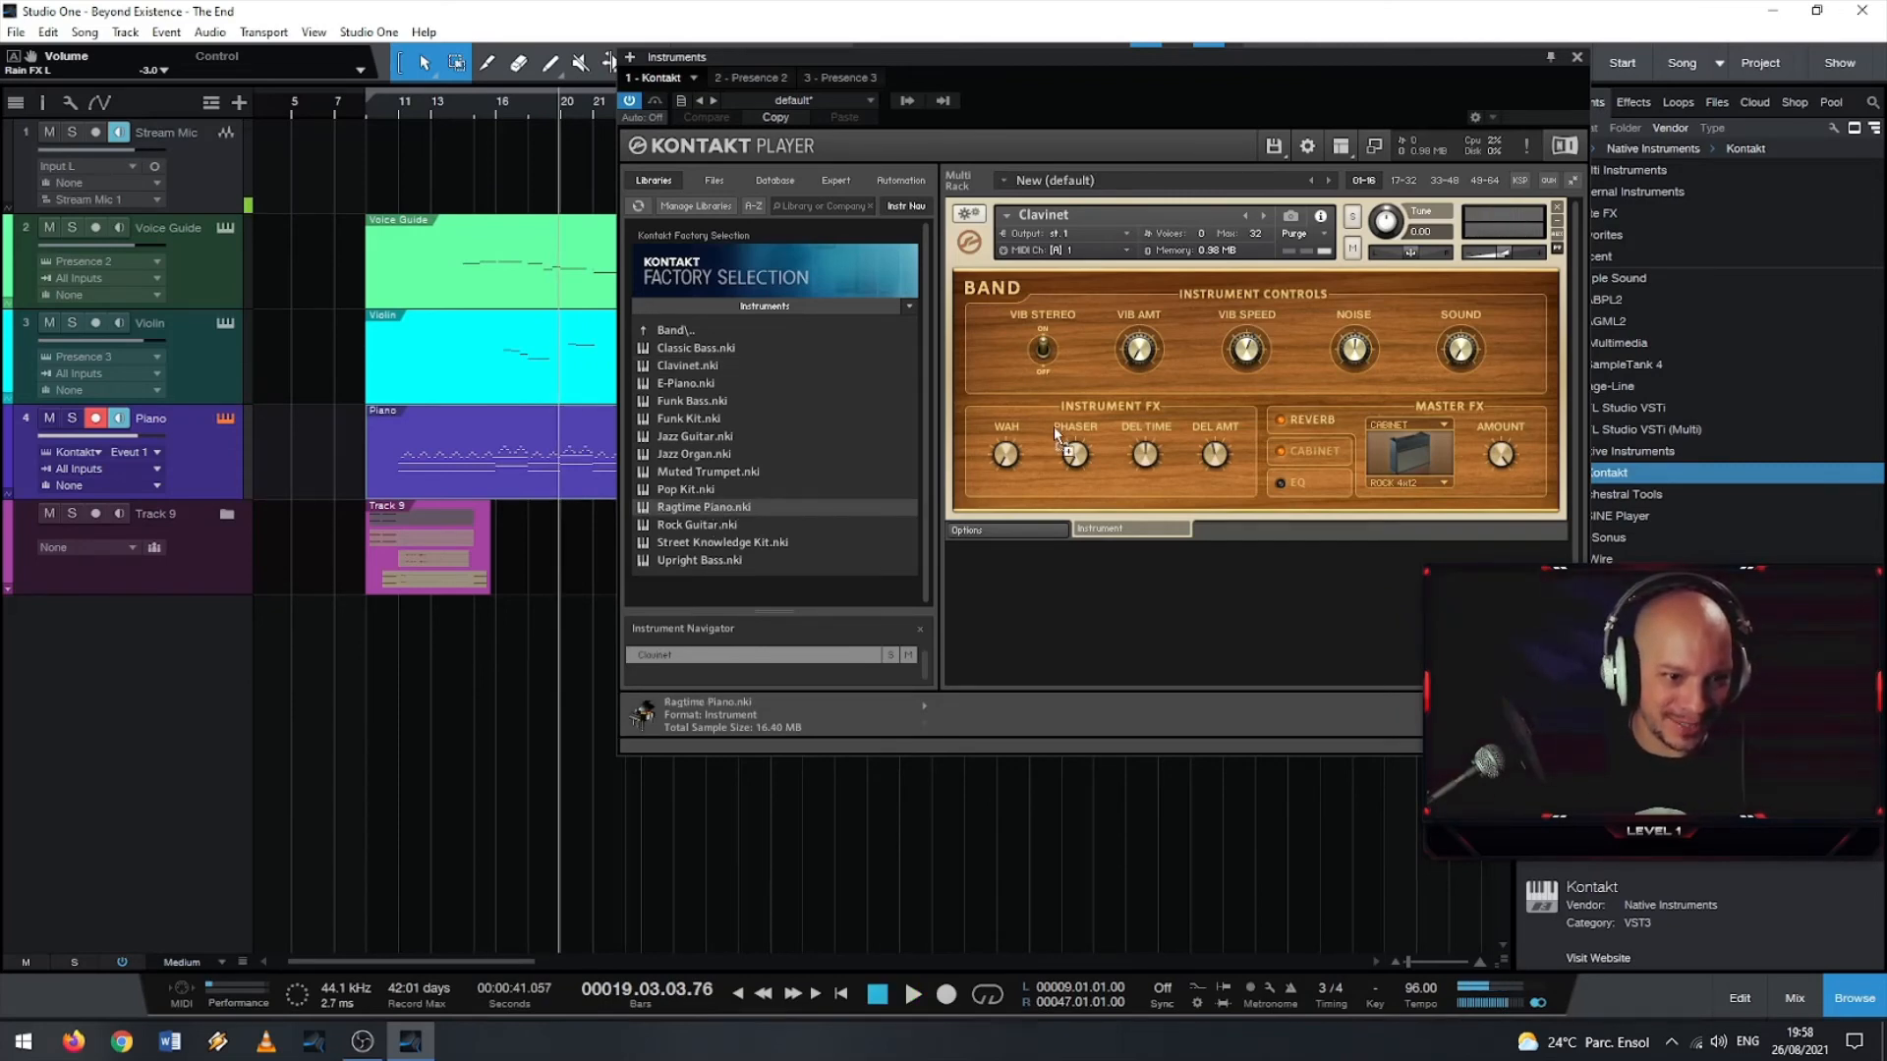
key("space")
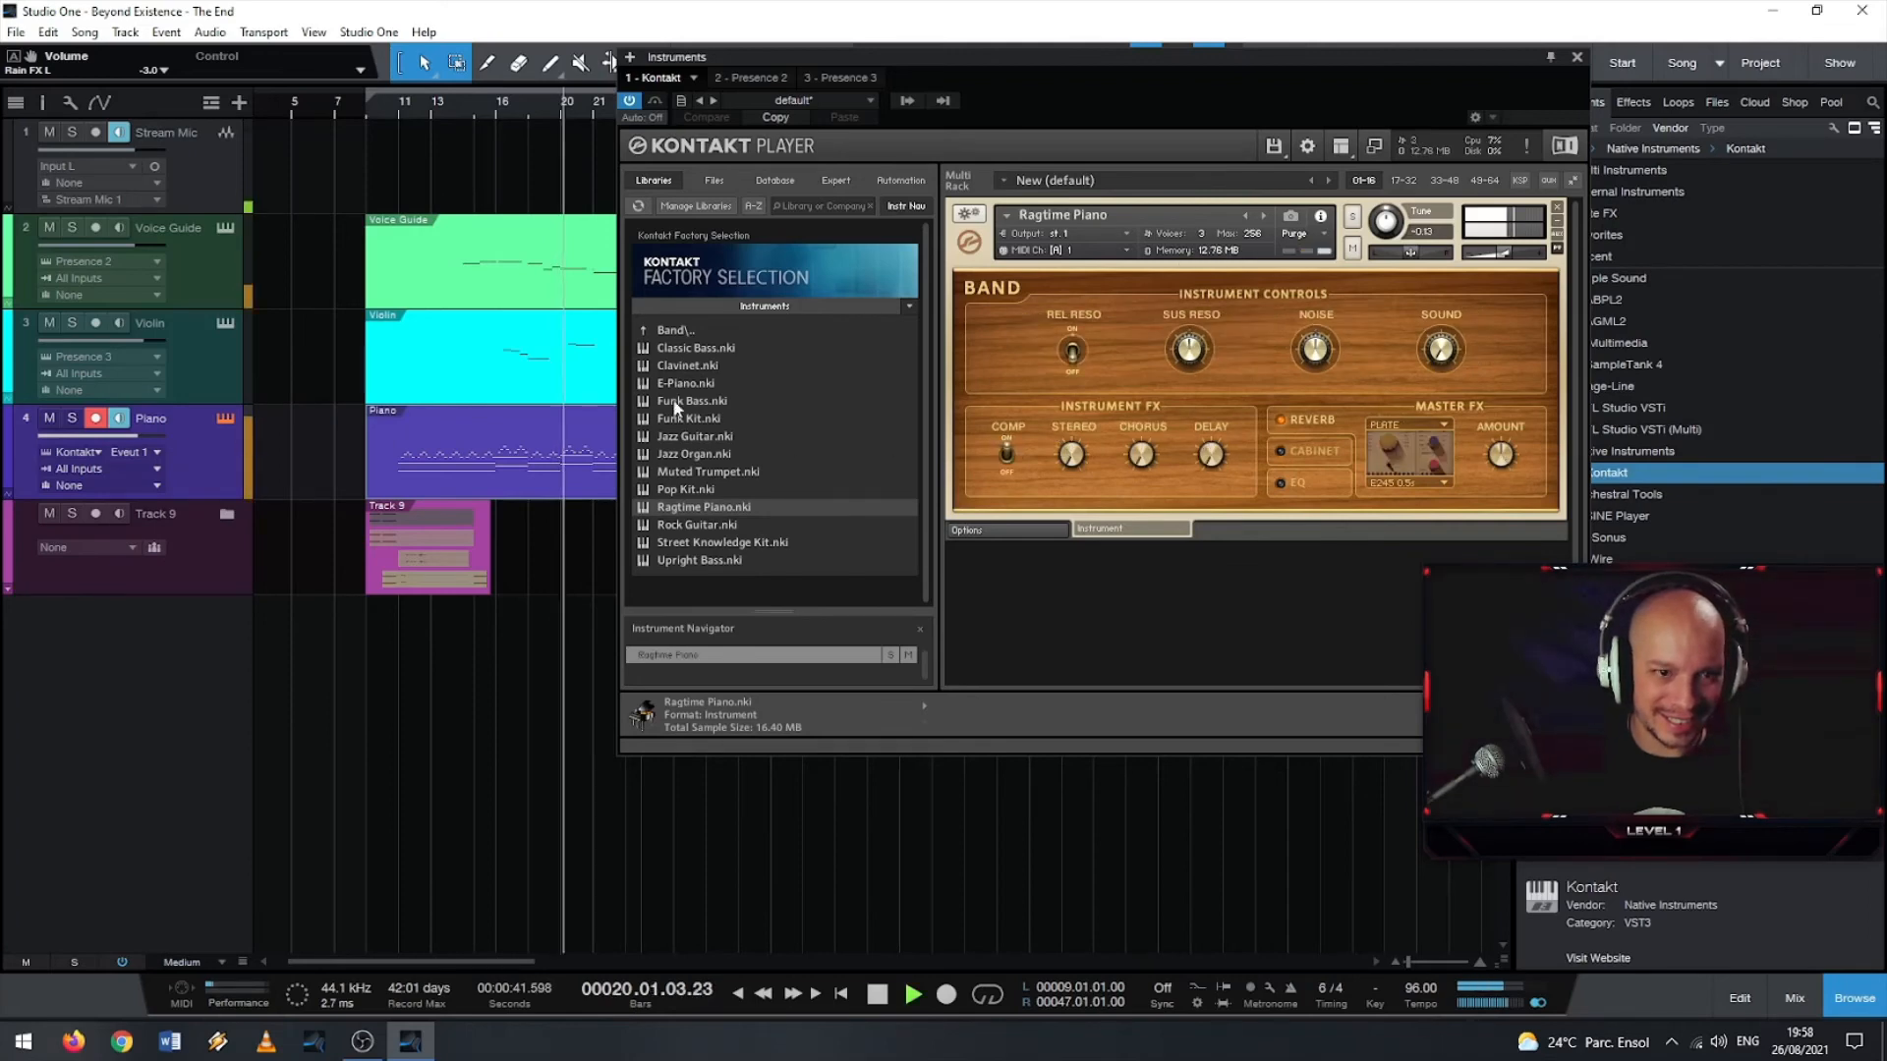
key("space")
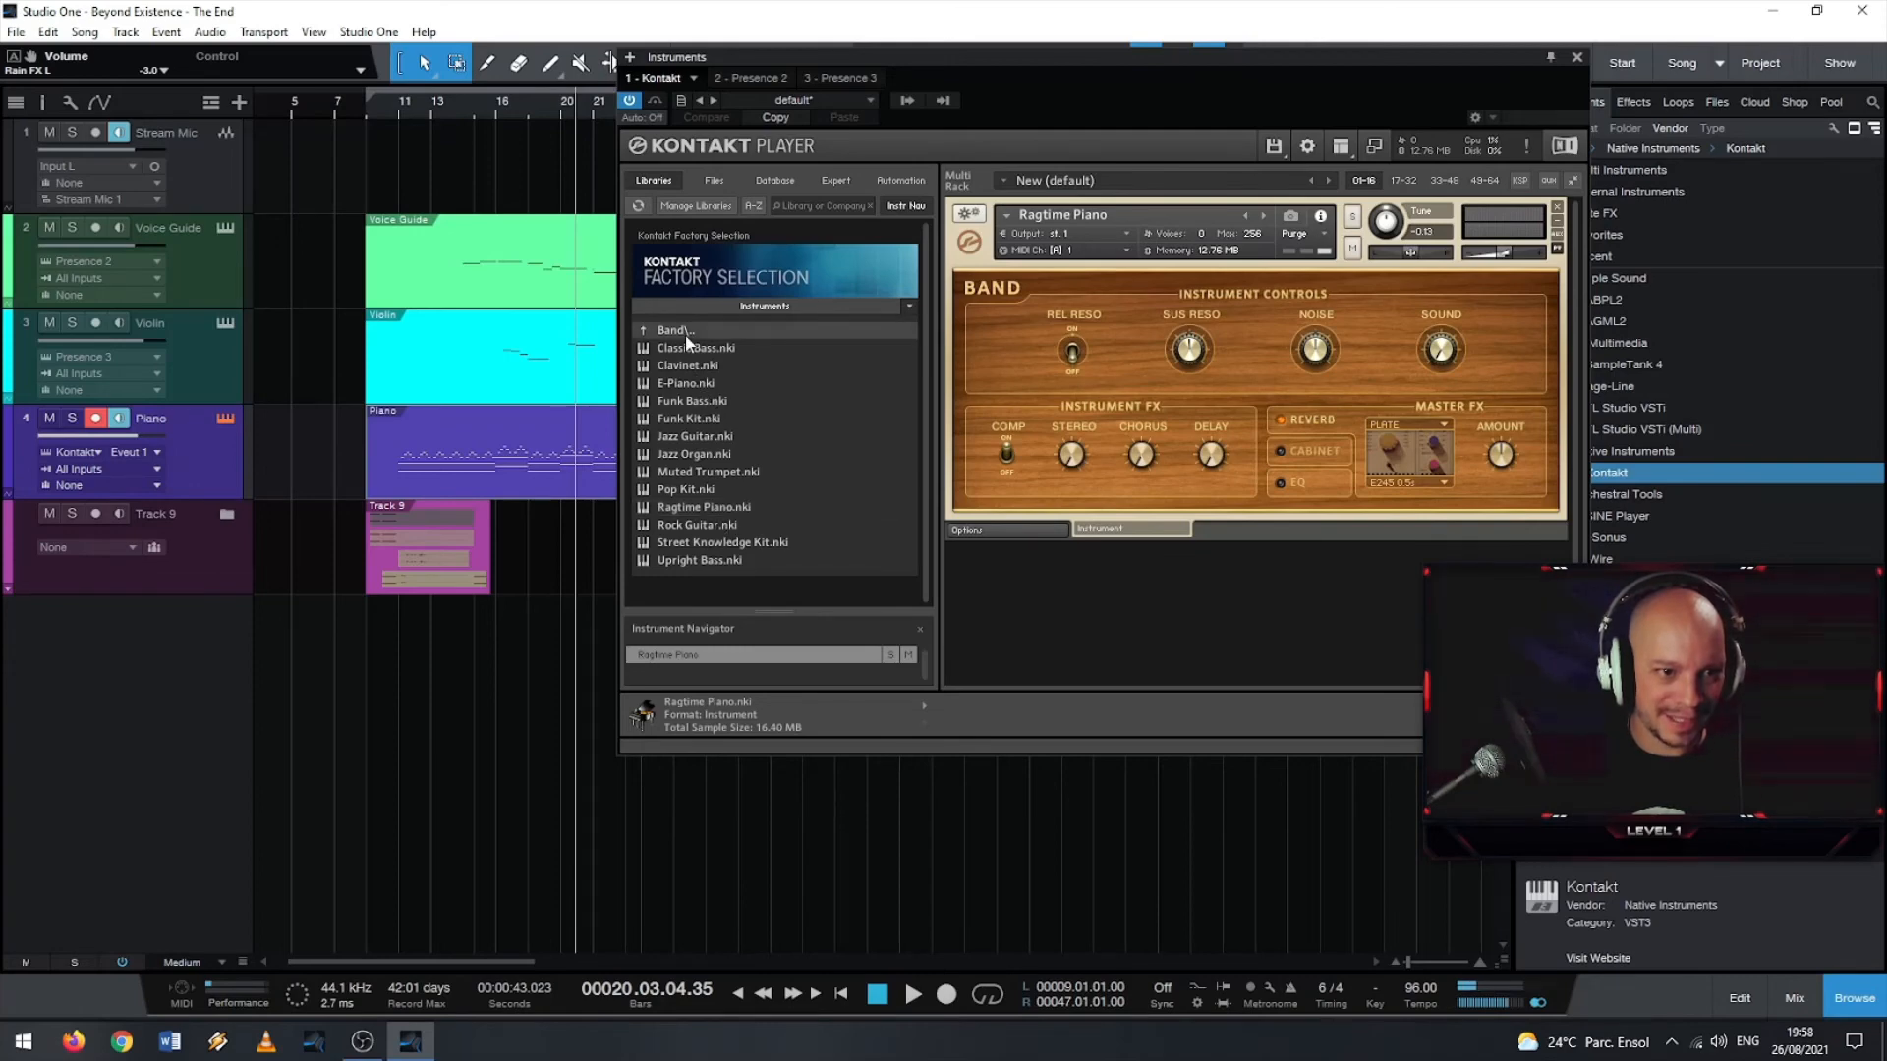
- Check the World, Vintage, Urban Beats and Synth folders once more for another suitable piano instrument
double_click(686, 334)
double_click(681, 399)
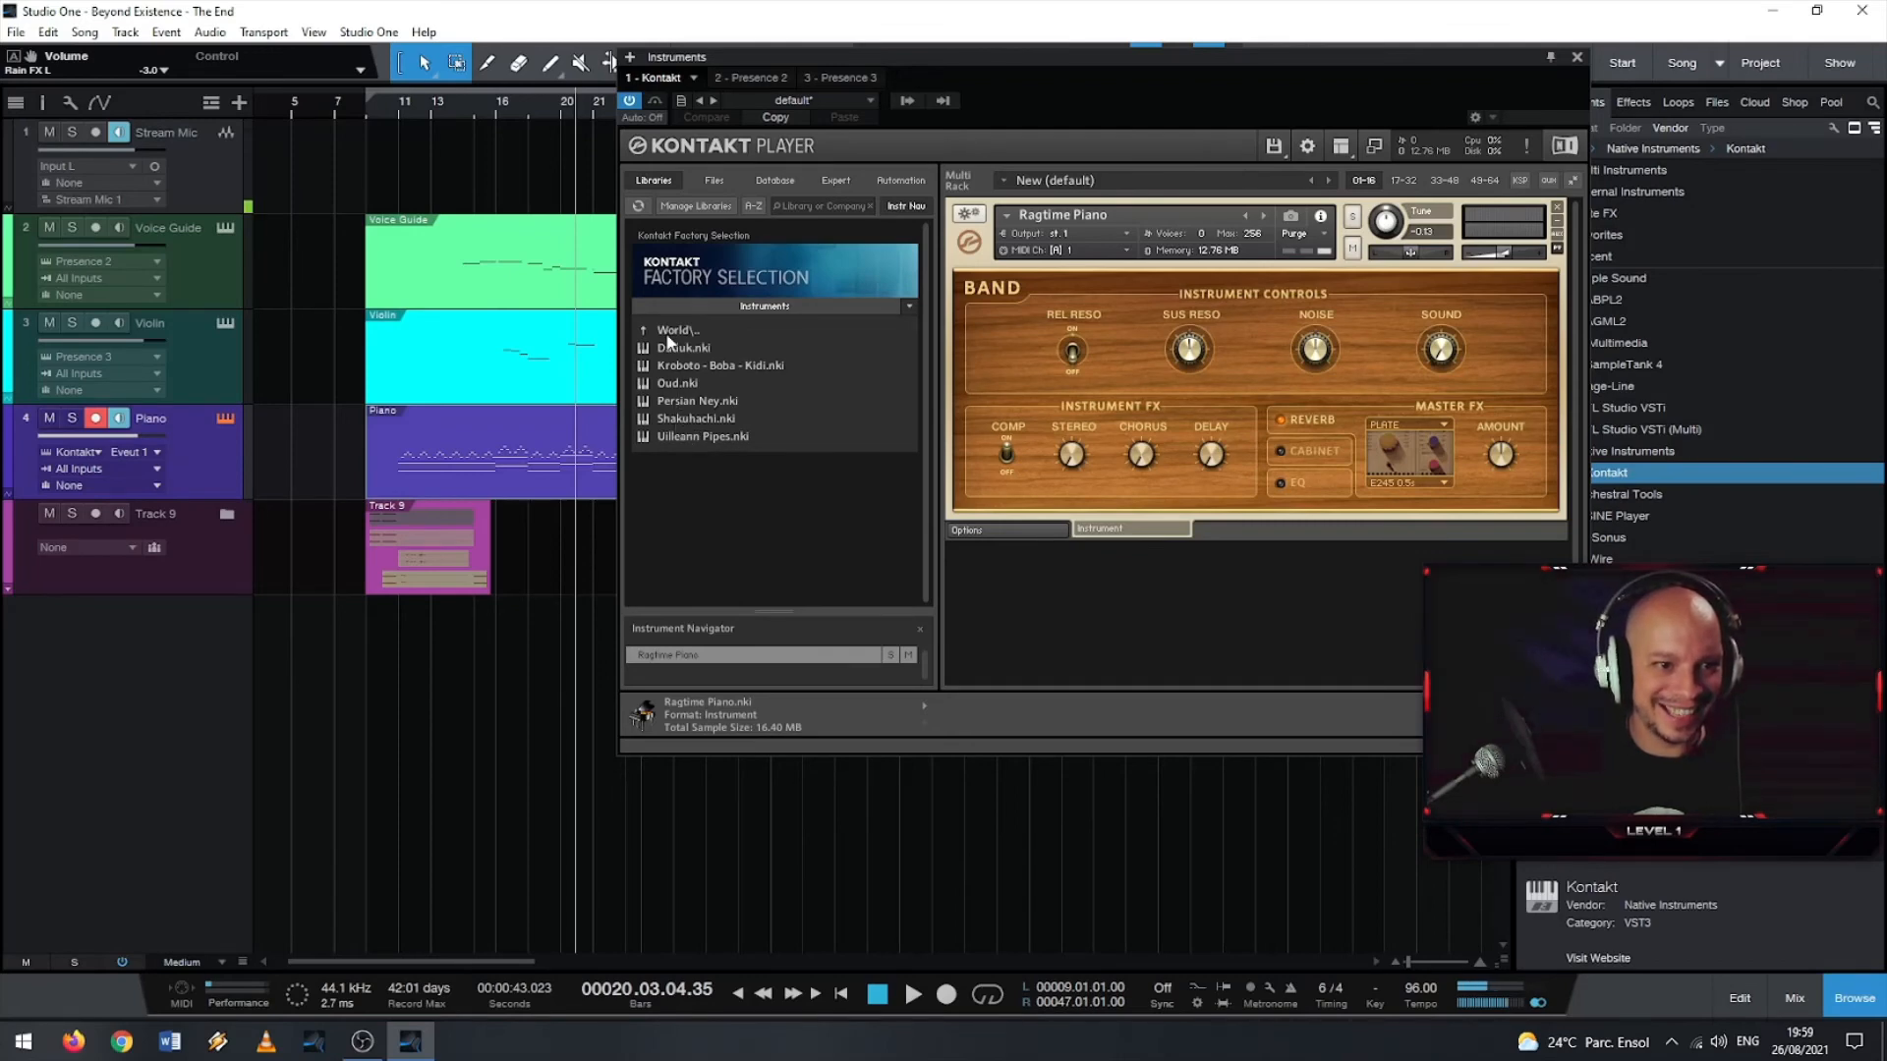
double_click(664, 330)
double_click(699, 381)
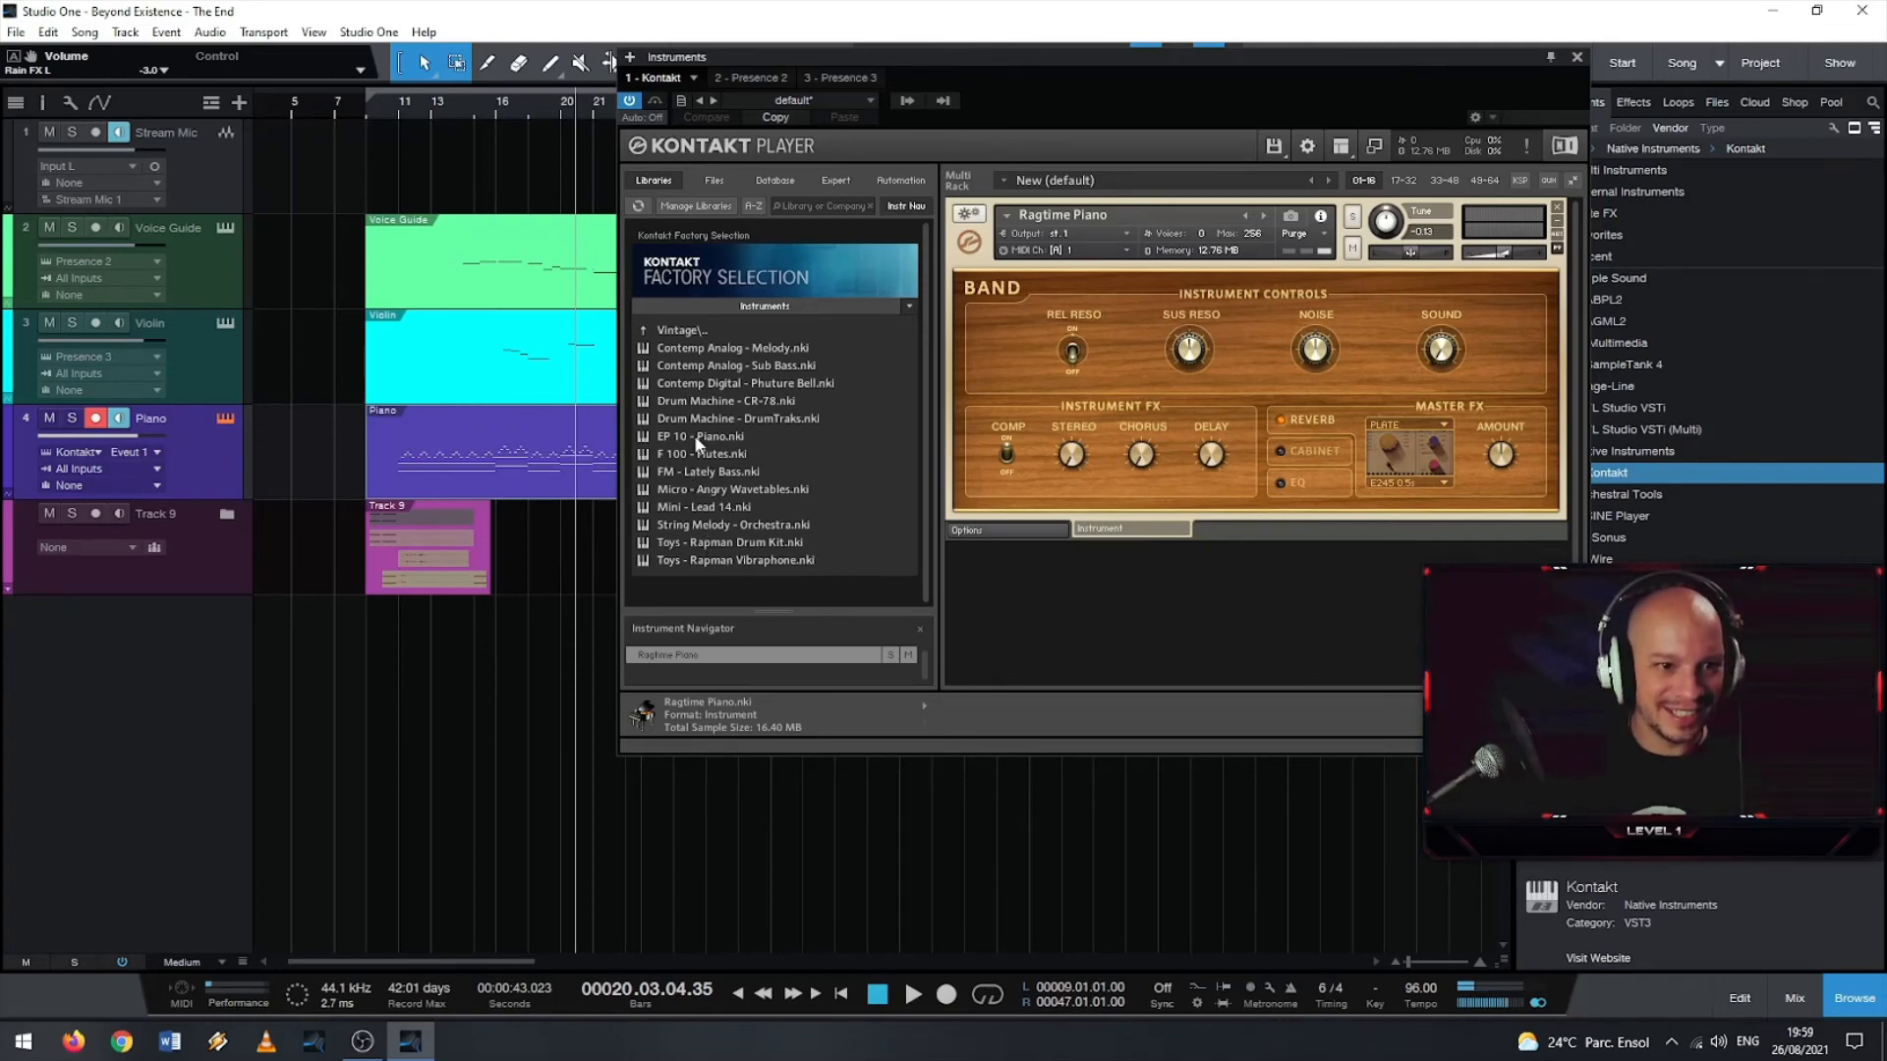
double_click(676, 332)
double_click(702, 365)
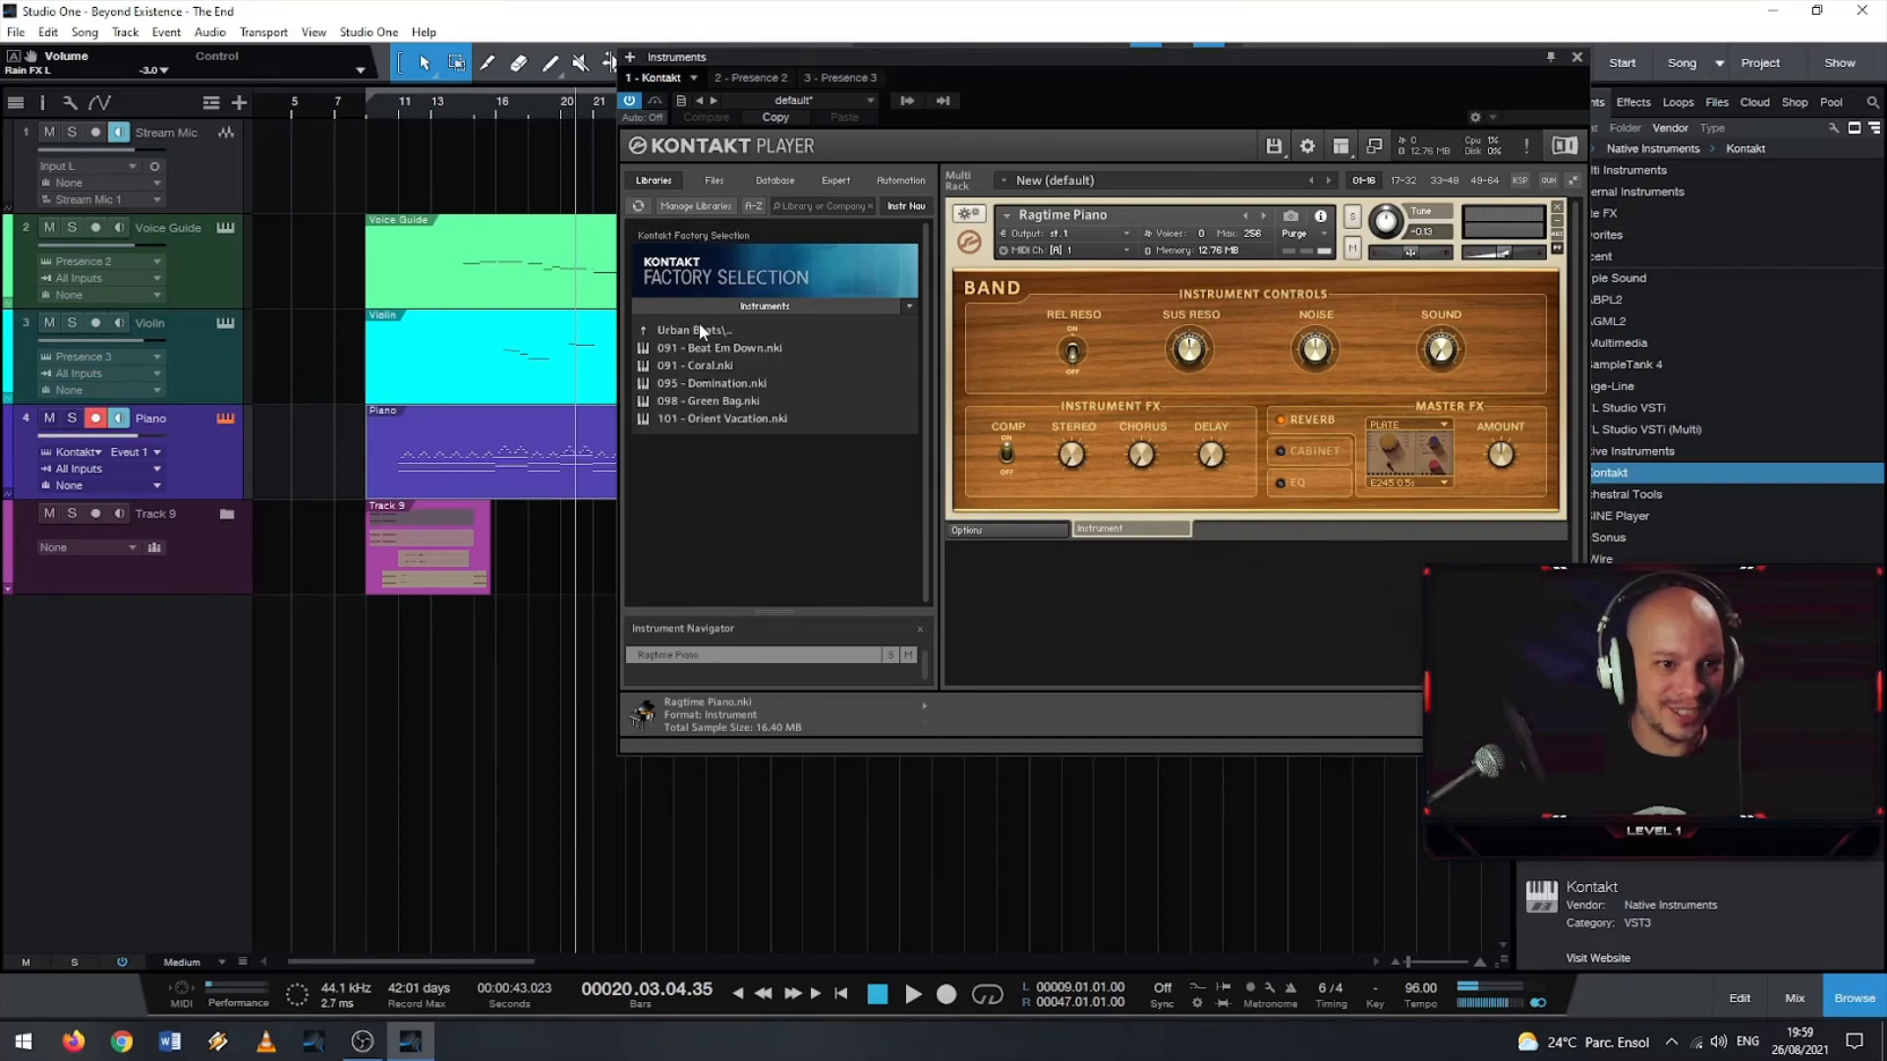
double_click(699, 324)
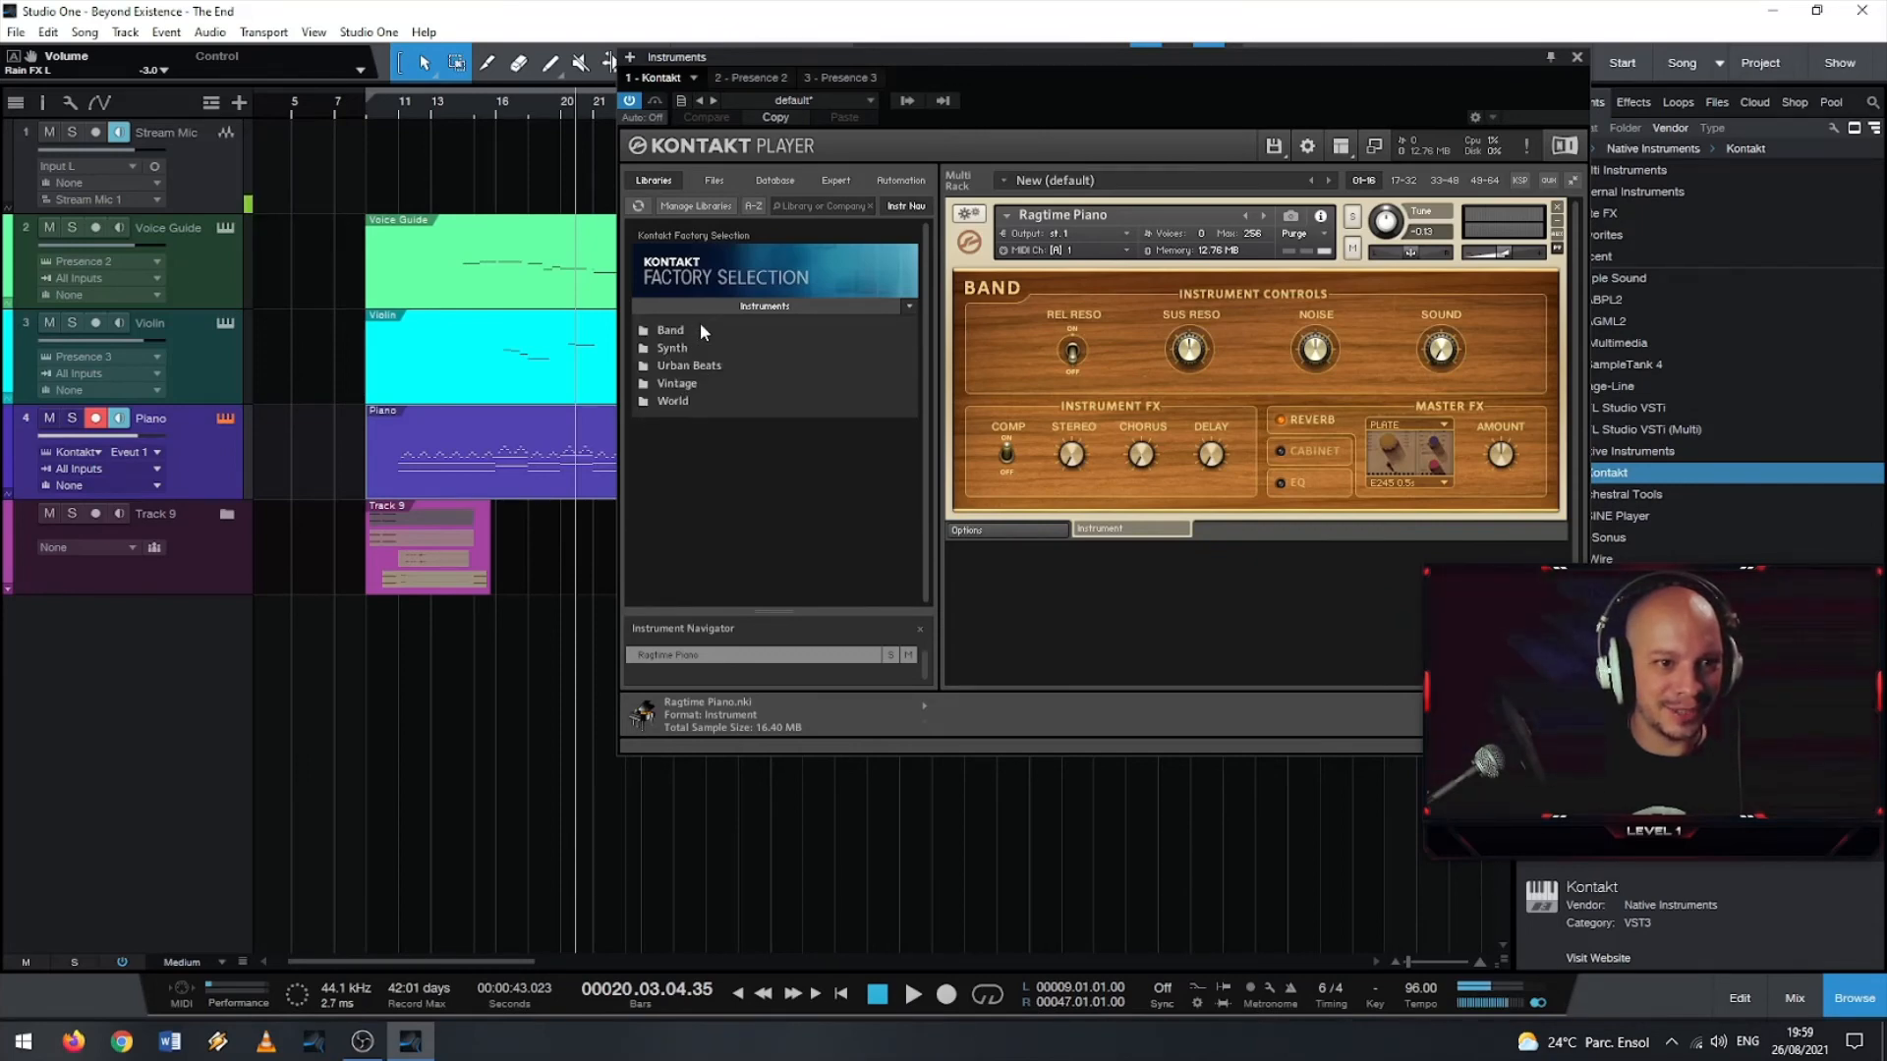
double_click(722, 349)
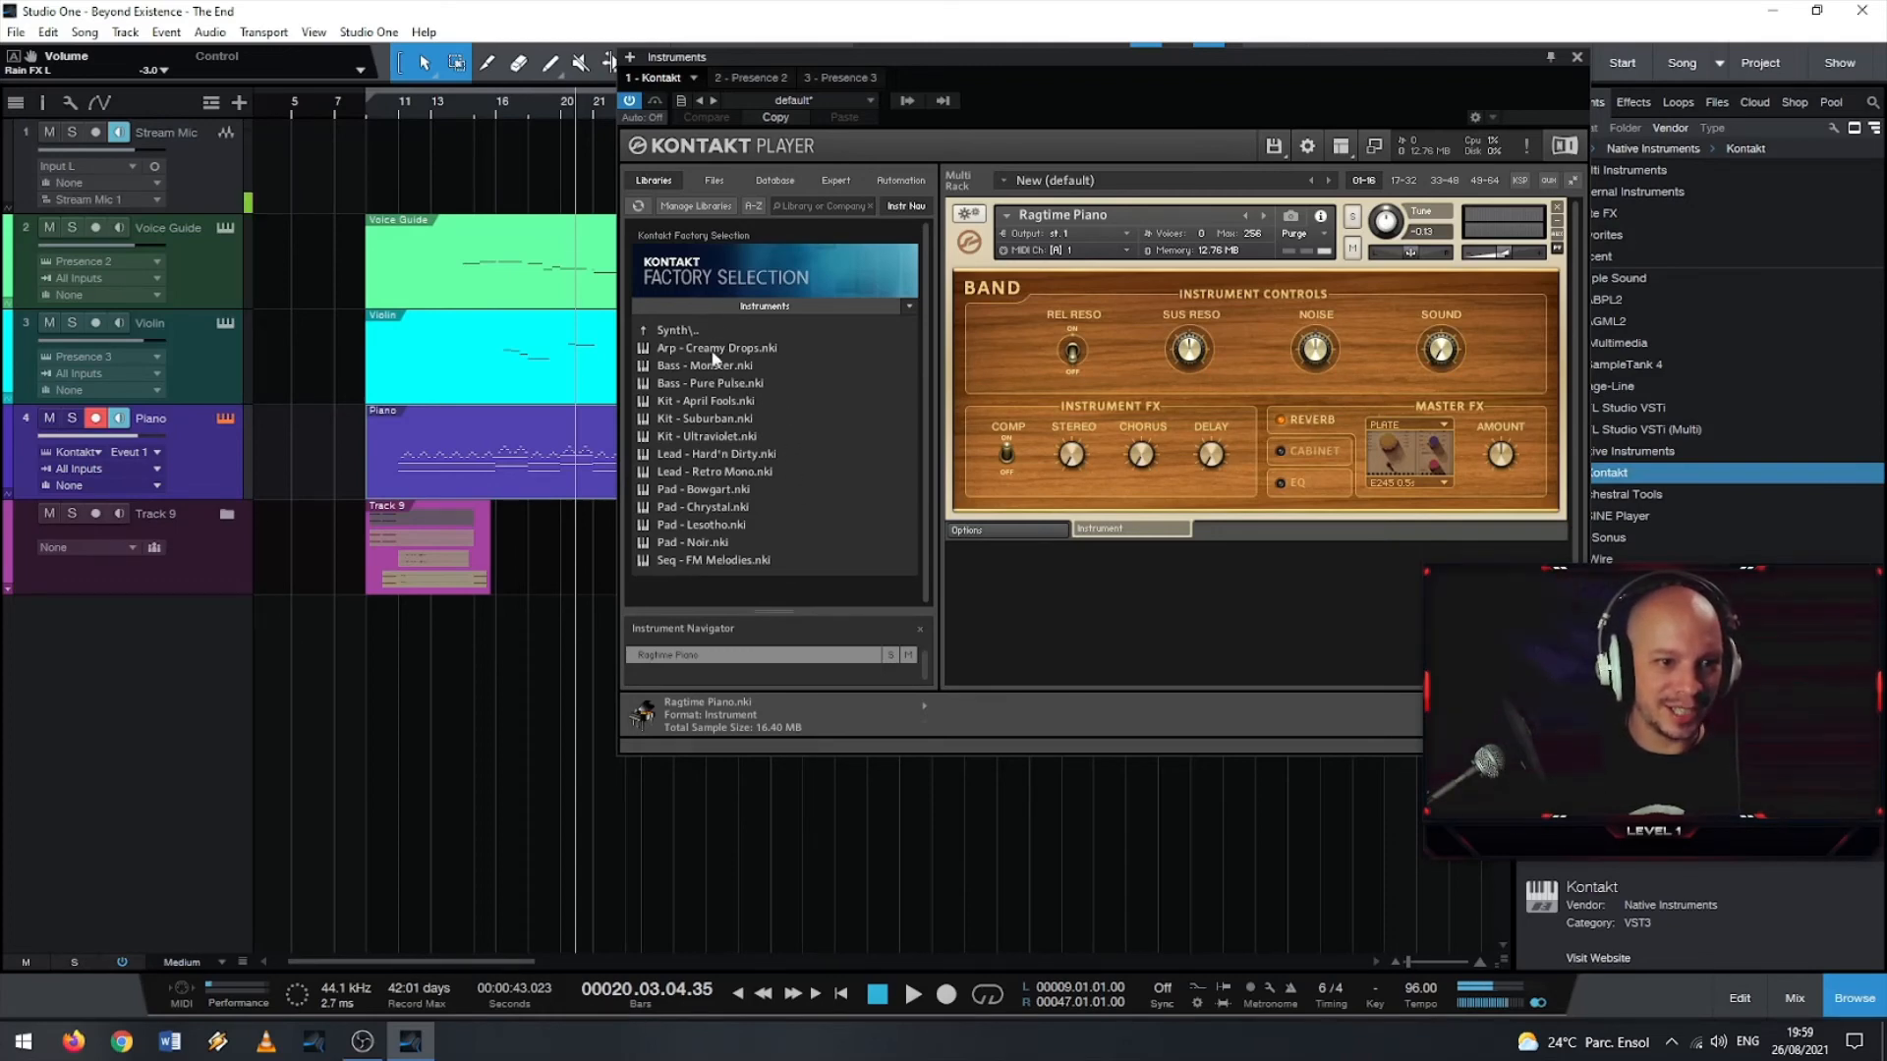
double_click(680, 325)
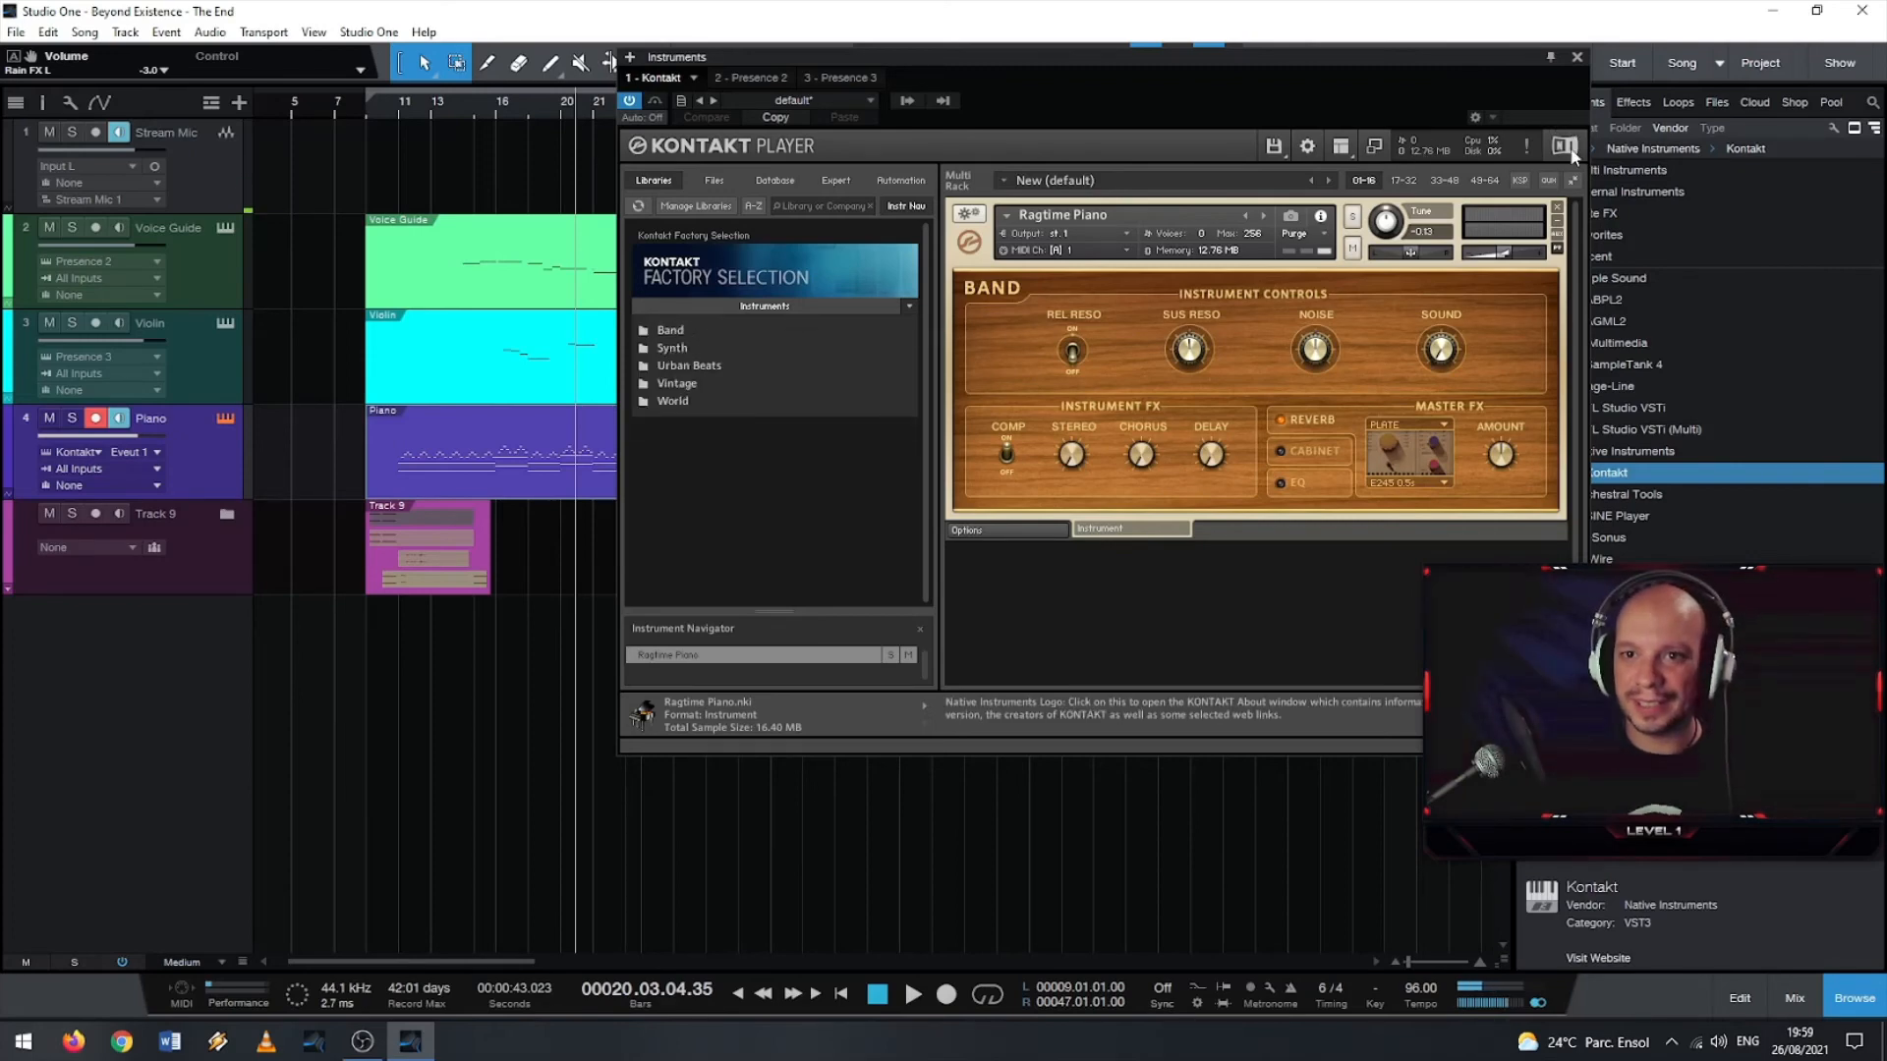
- Close the Kontakt window and replace the Piano track's instrument with SINE Player from Orchestral Tools
left_click(1577, 57)
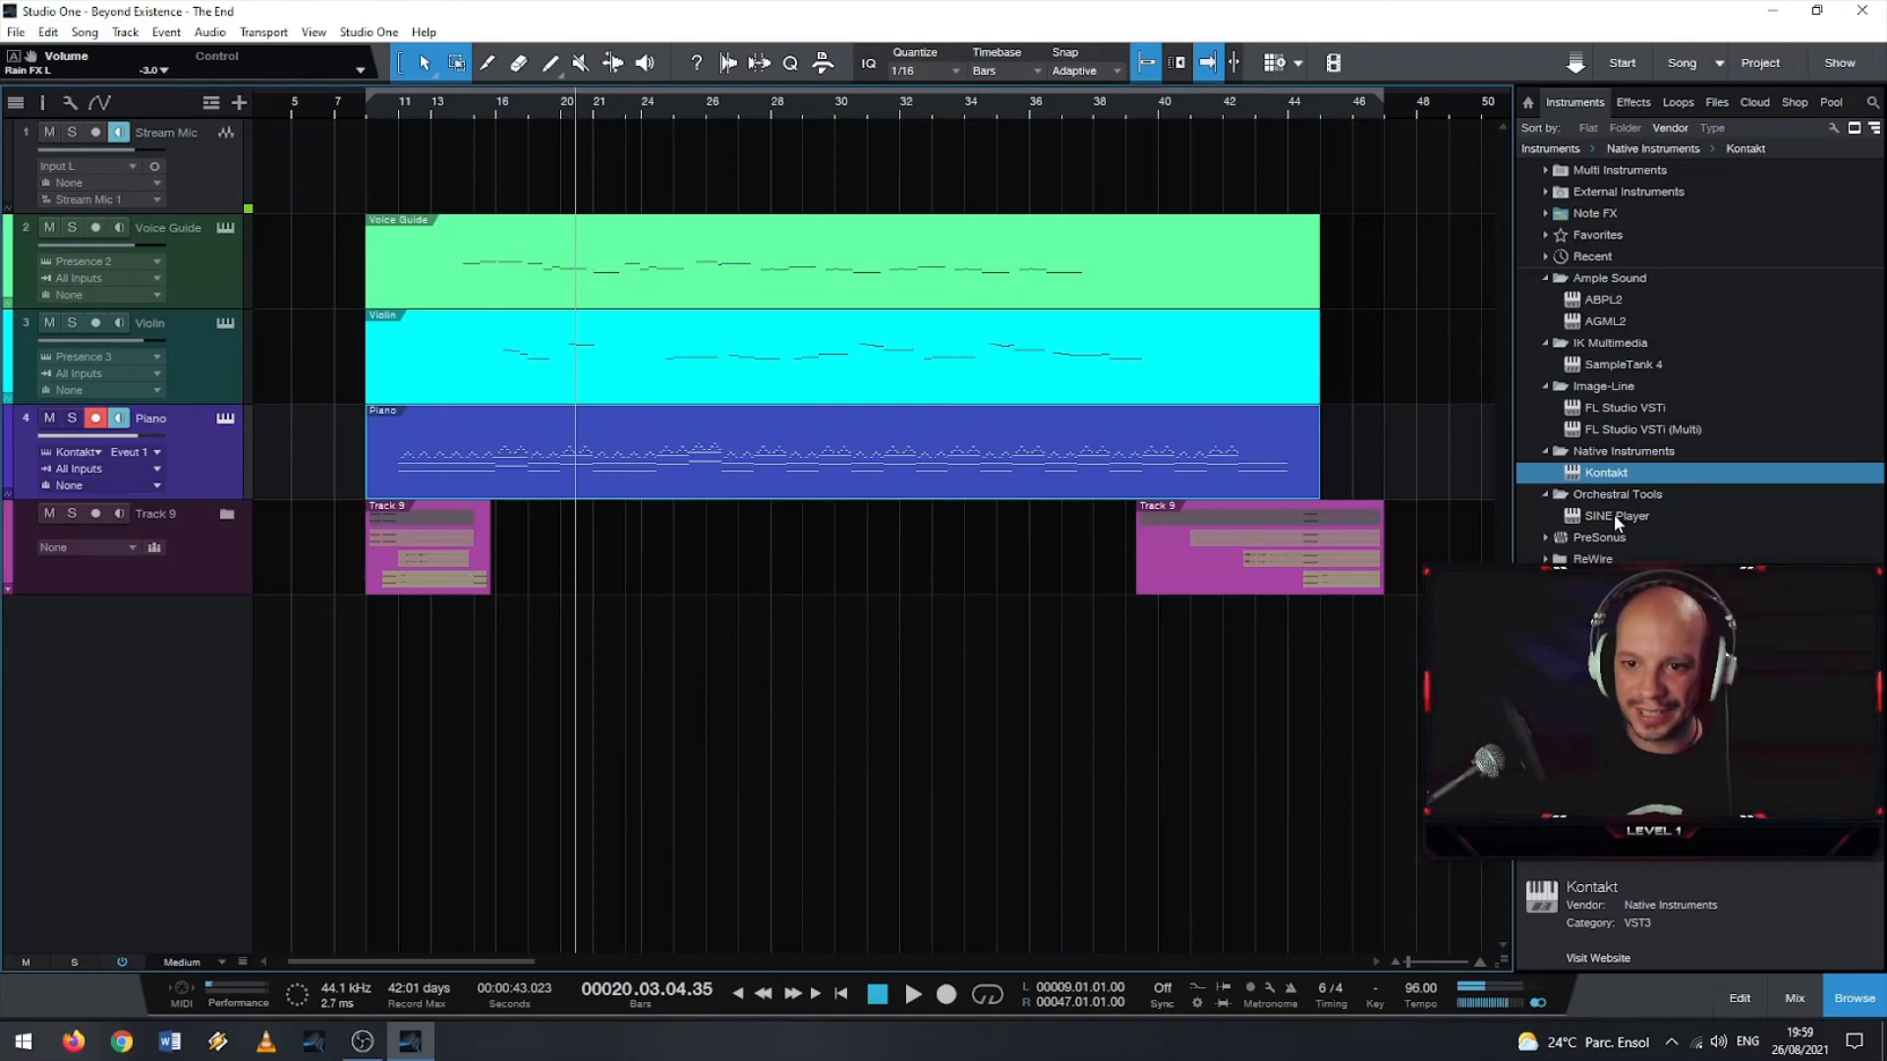
left_click_drag(1614, 515, 942, 448)
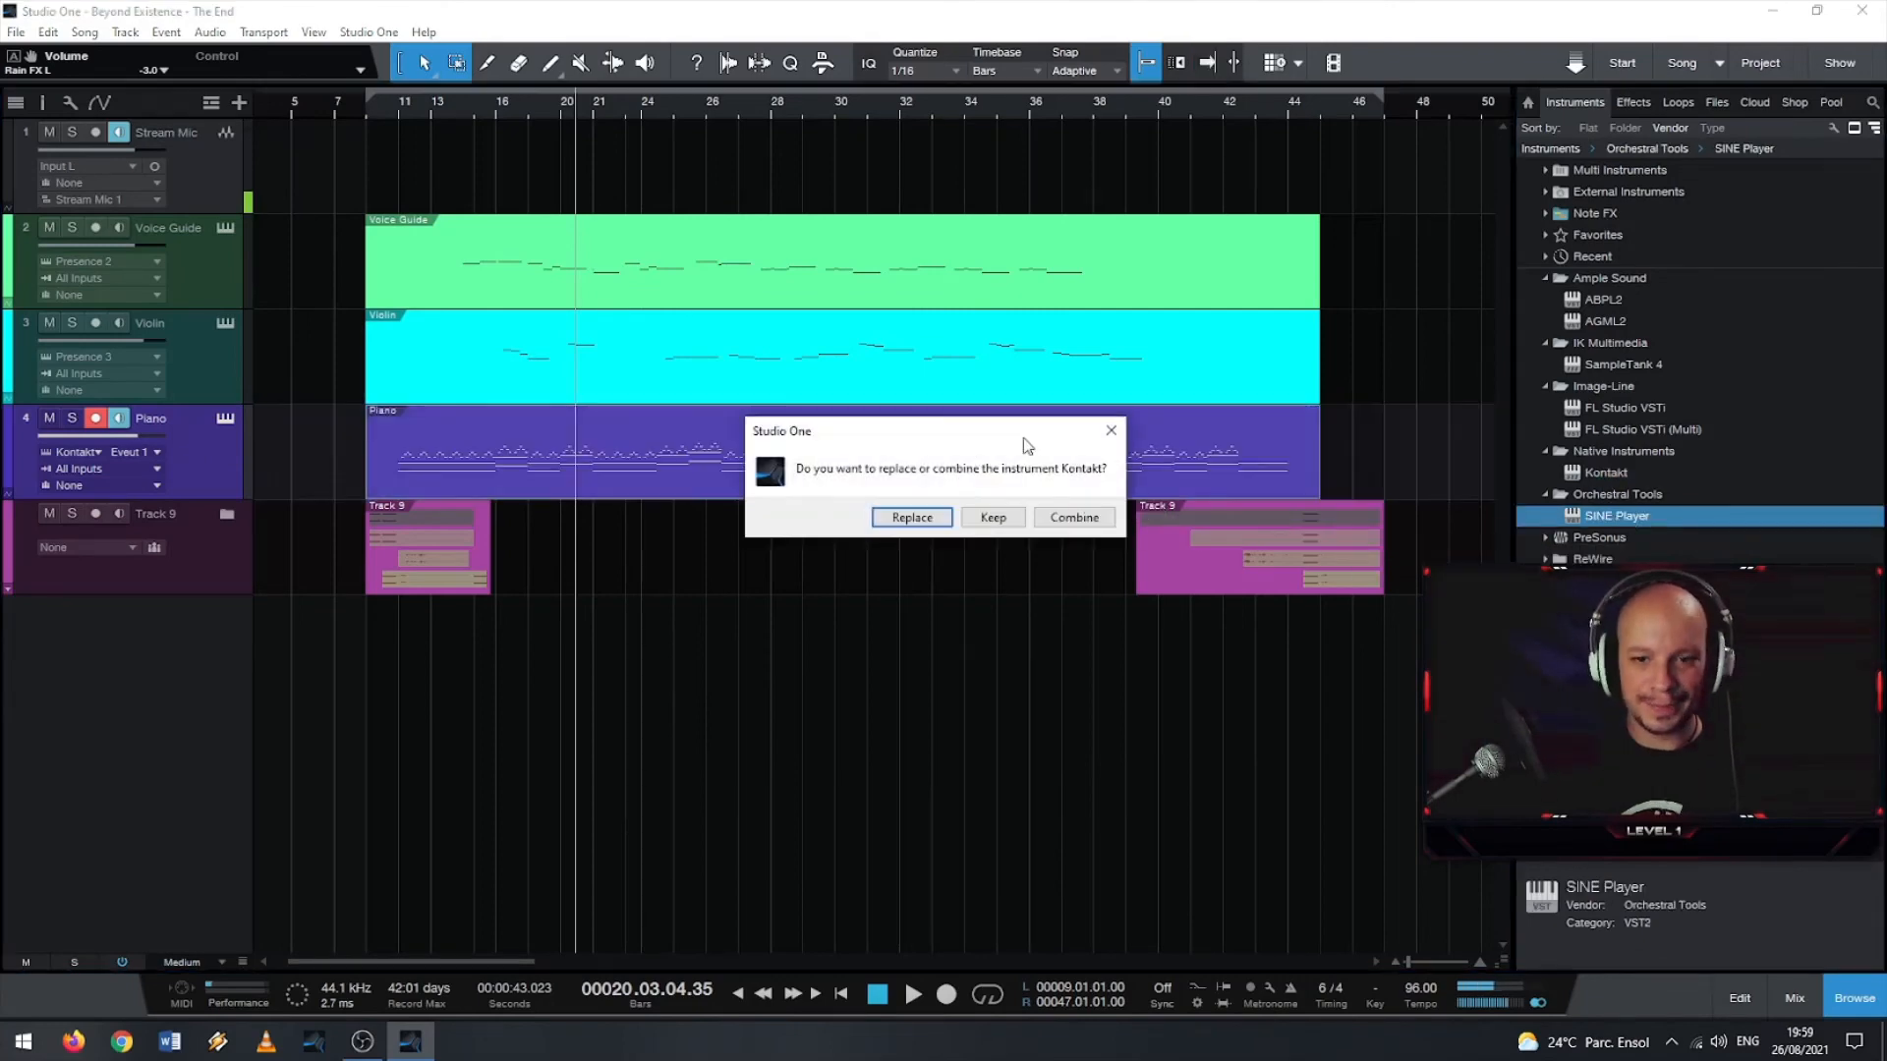
left_click(903, 519)
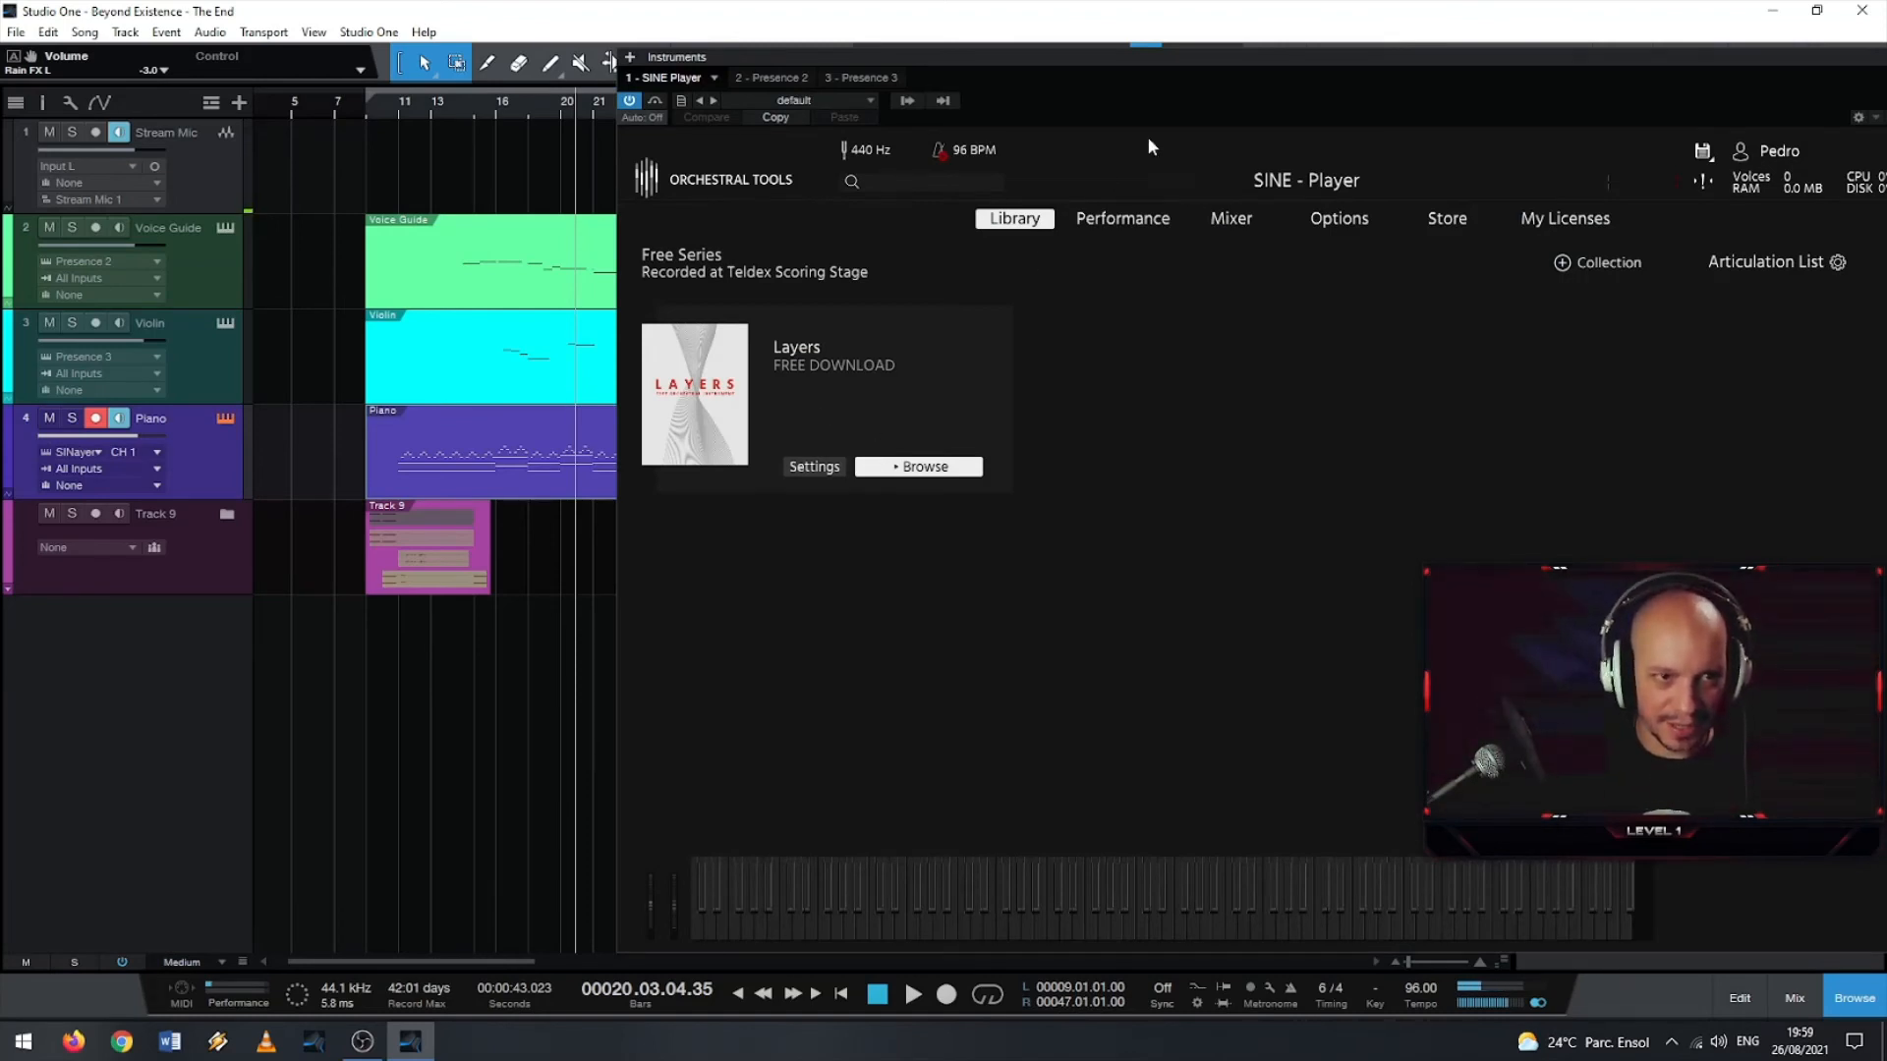
- Look through the Orchestra, Woodwinds, Brass and Strings folders of the Layers library for a piano, and close SINE Player
left_click_drag(1243, 59, 1073, 60)
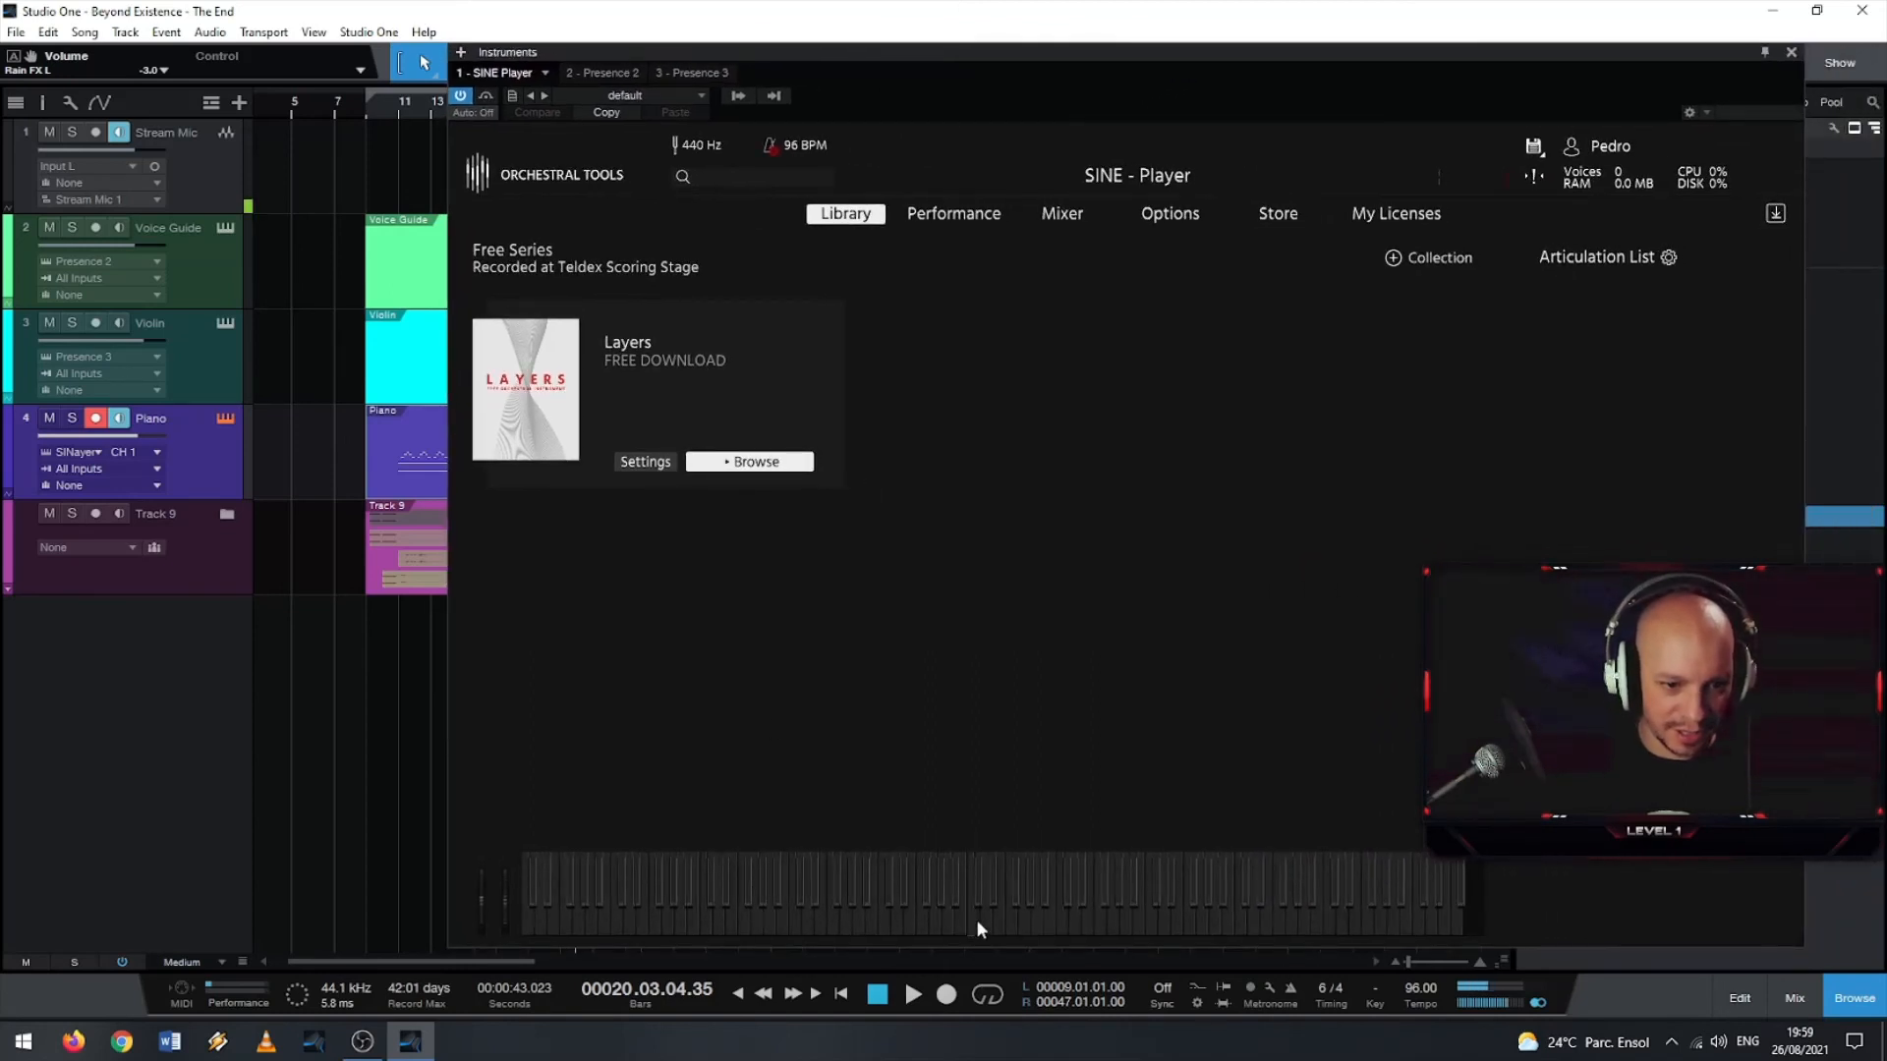
left_click(764, 463)
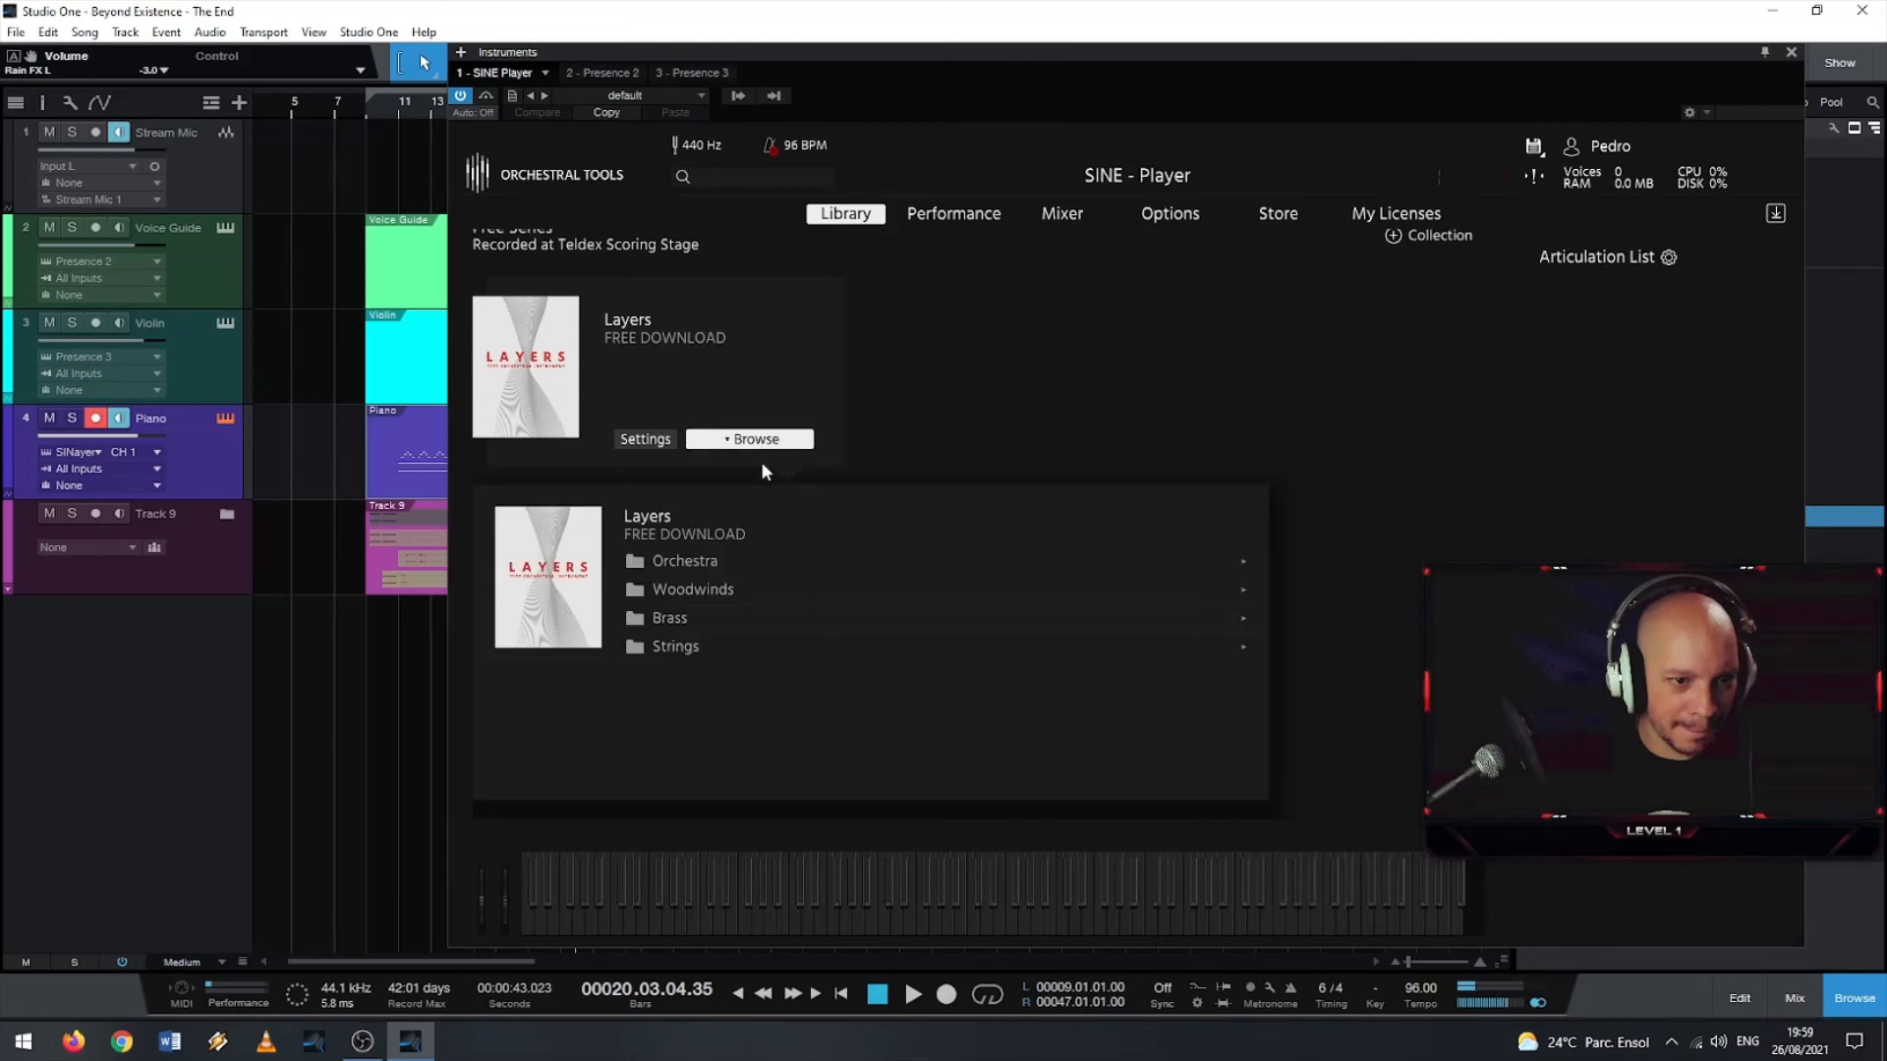
left_click(726, 563)
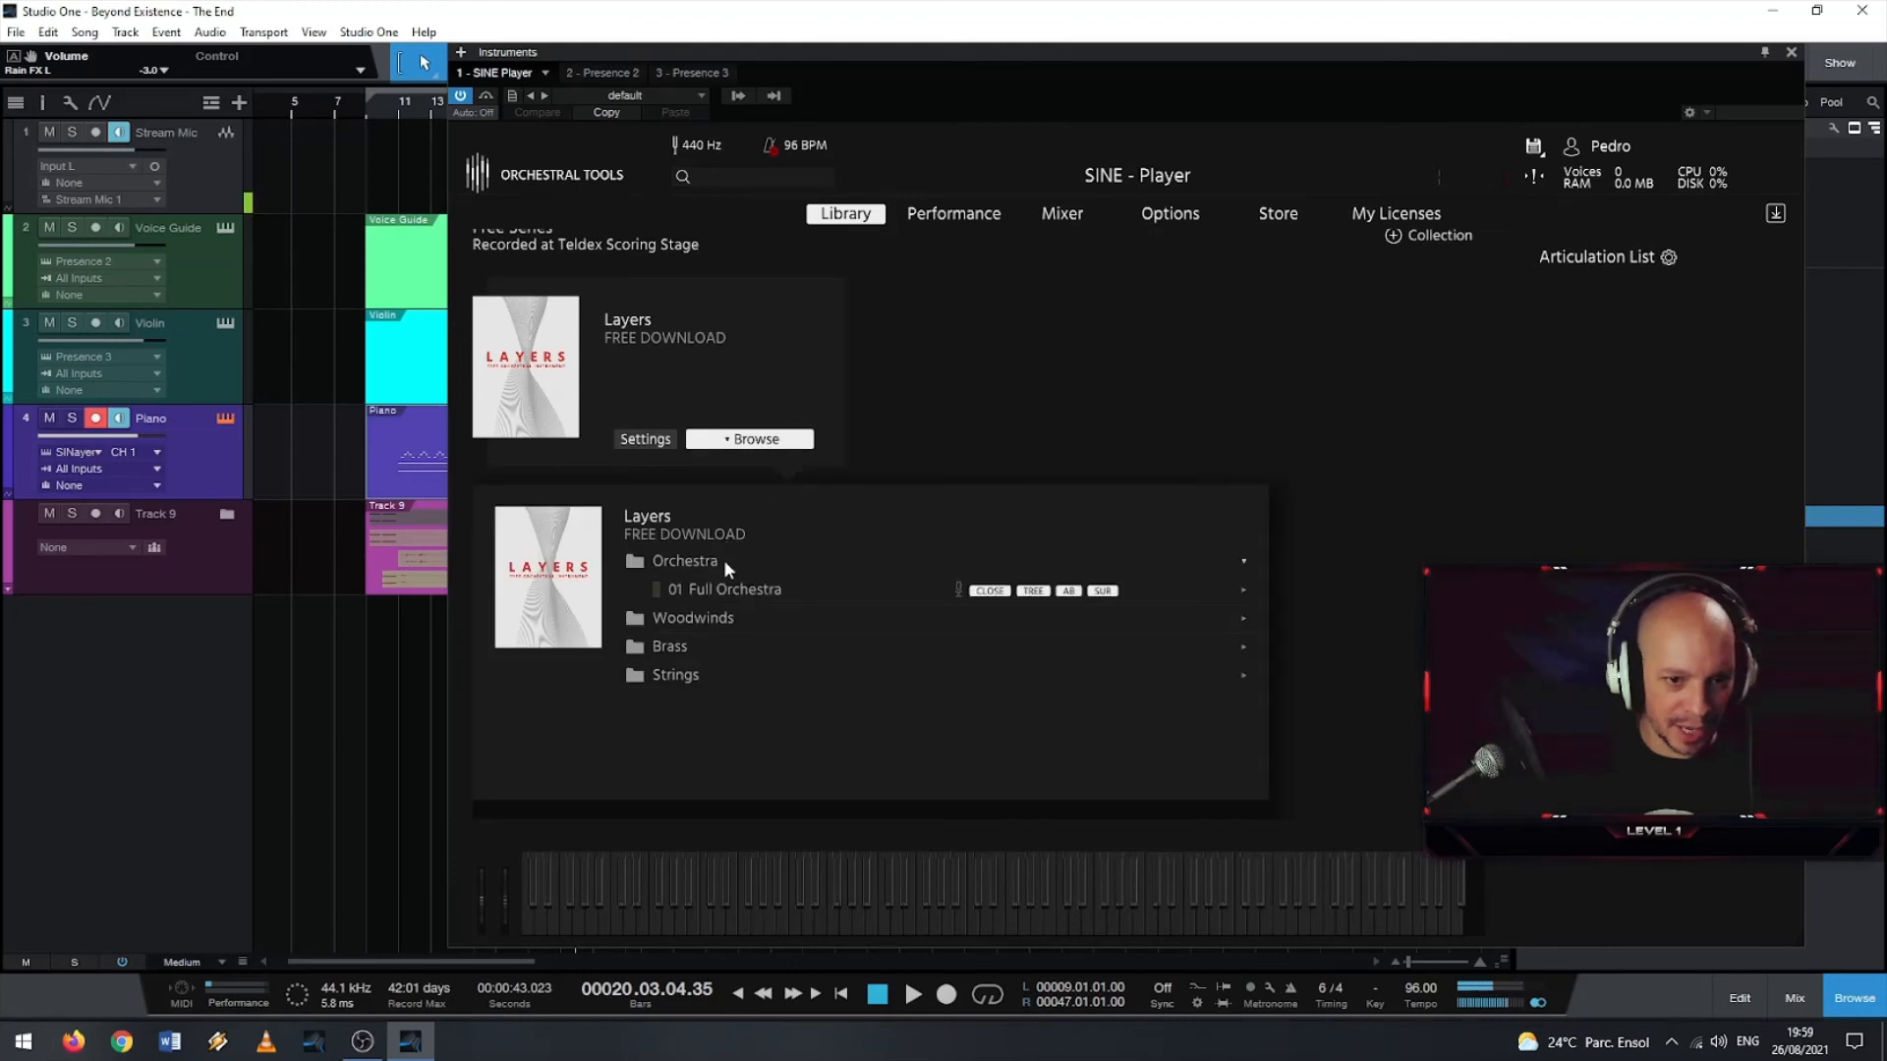
left_click(723, 559)
left_click(728, 588)
left_click(729, 587)
left_click(711, 619)
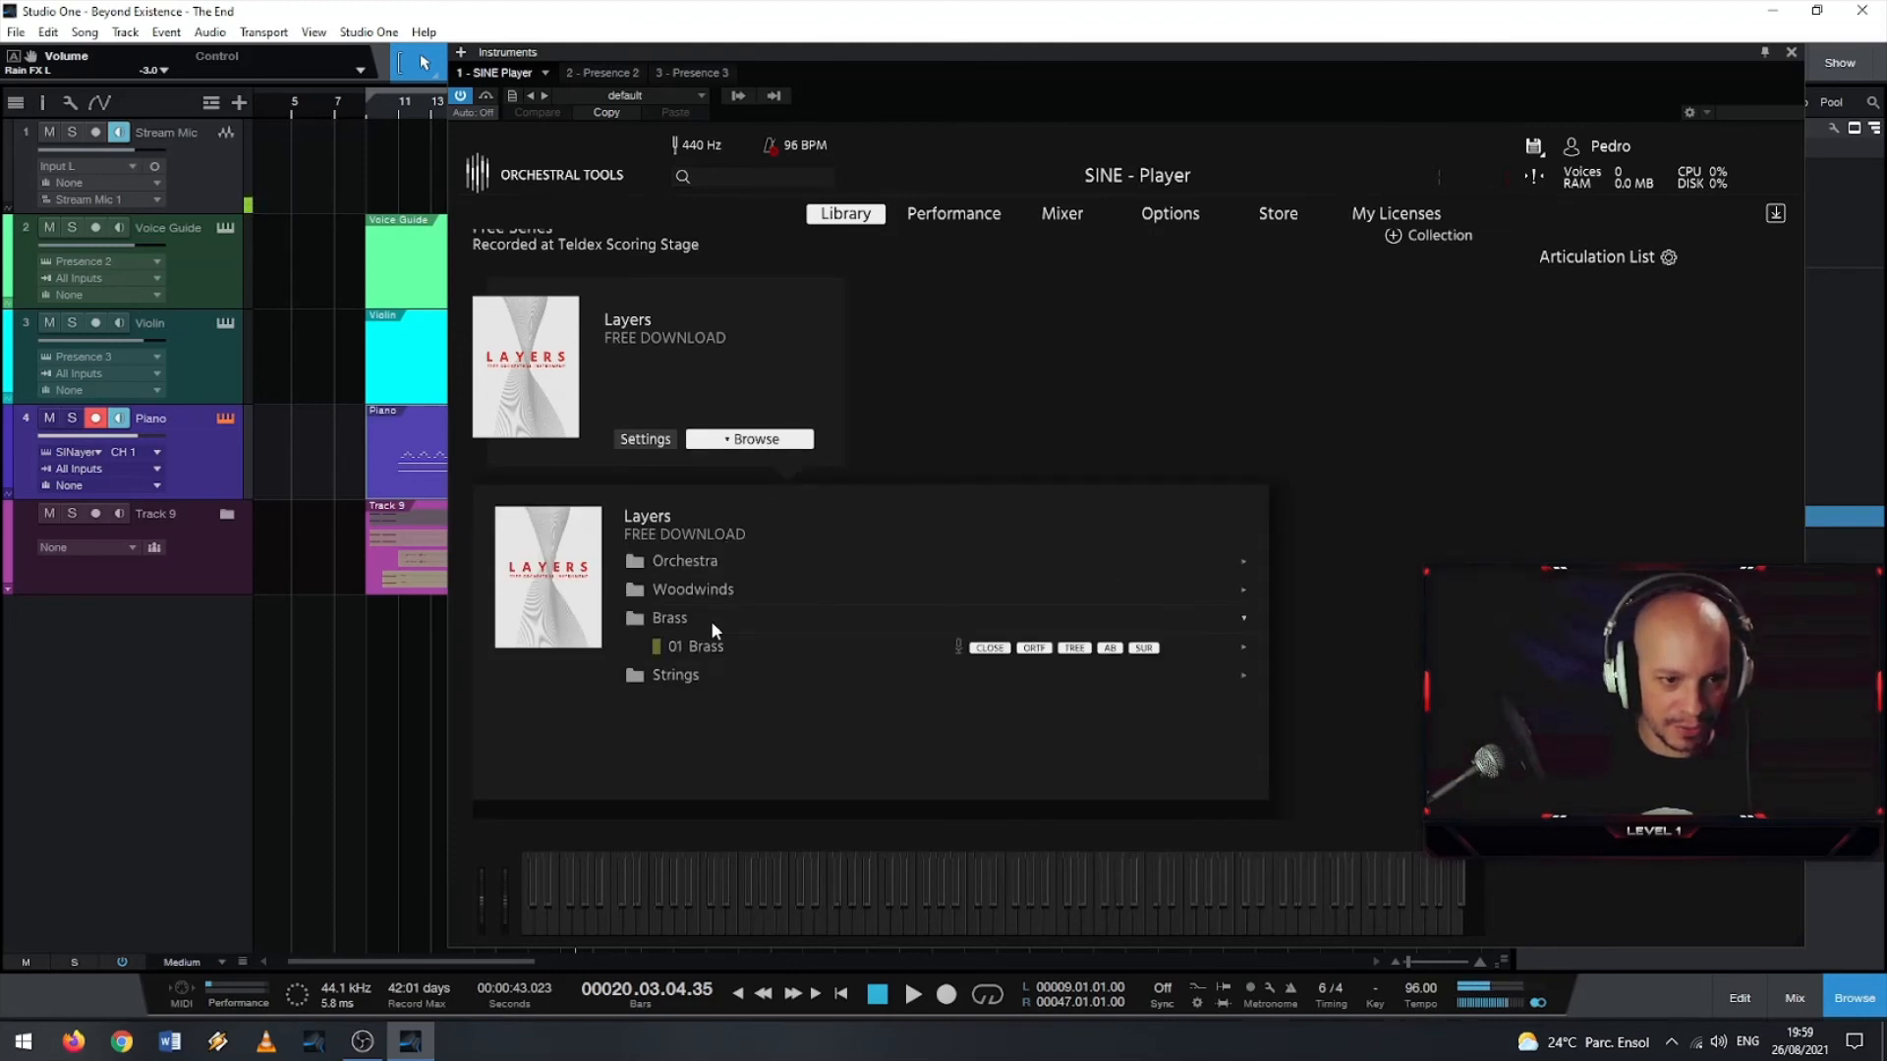
left_click(710, 621)
left_click(714, 646)
left_click(714, 650)
left_click(725, 562)
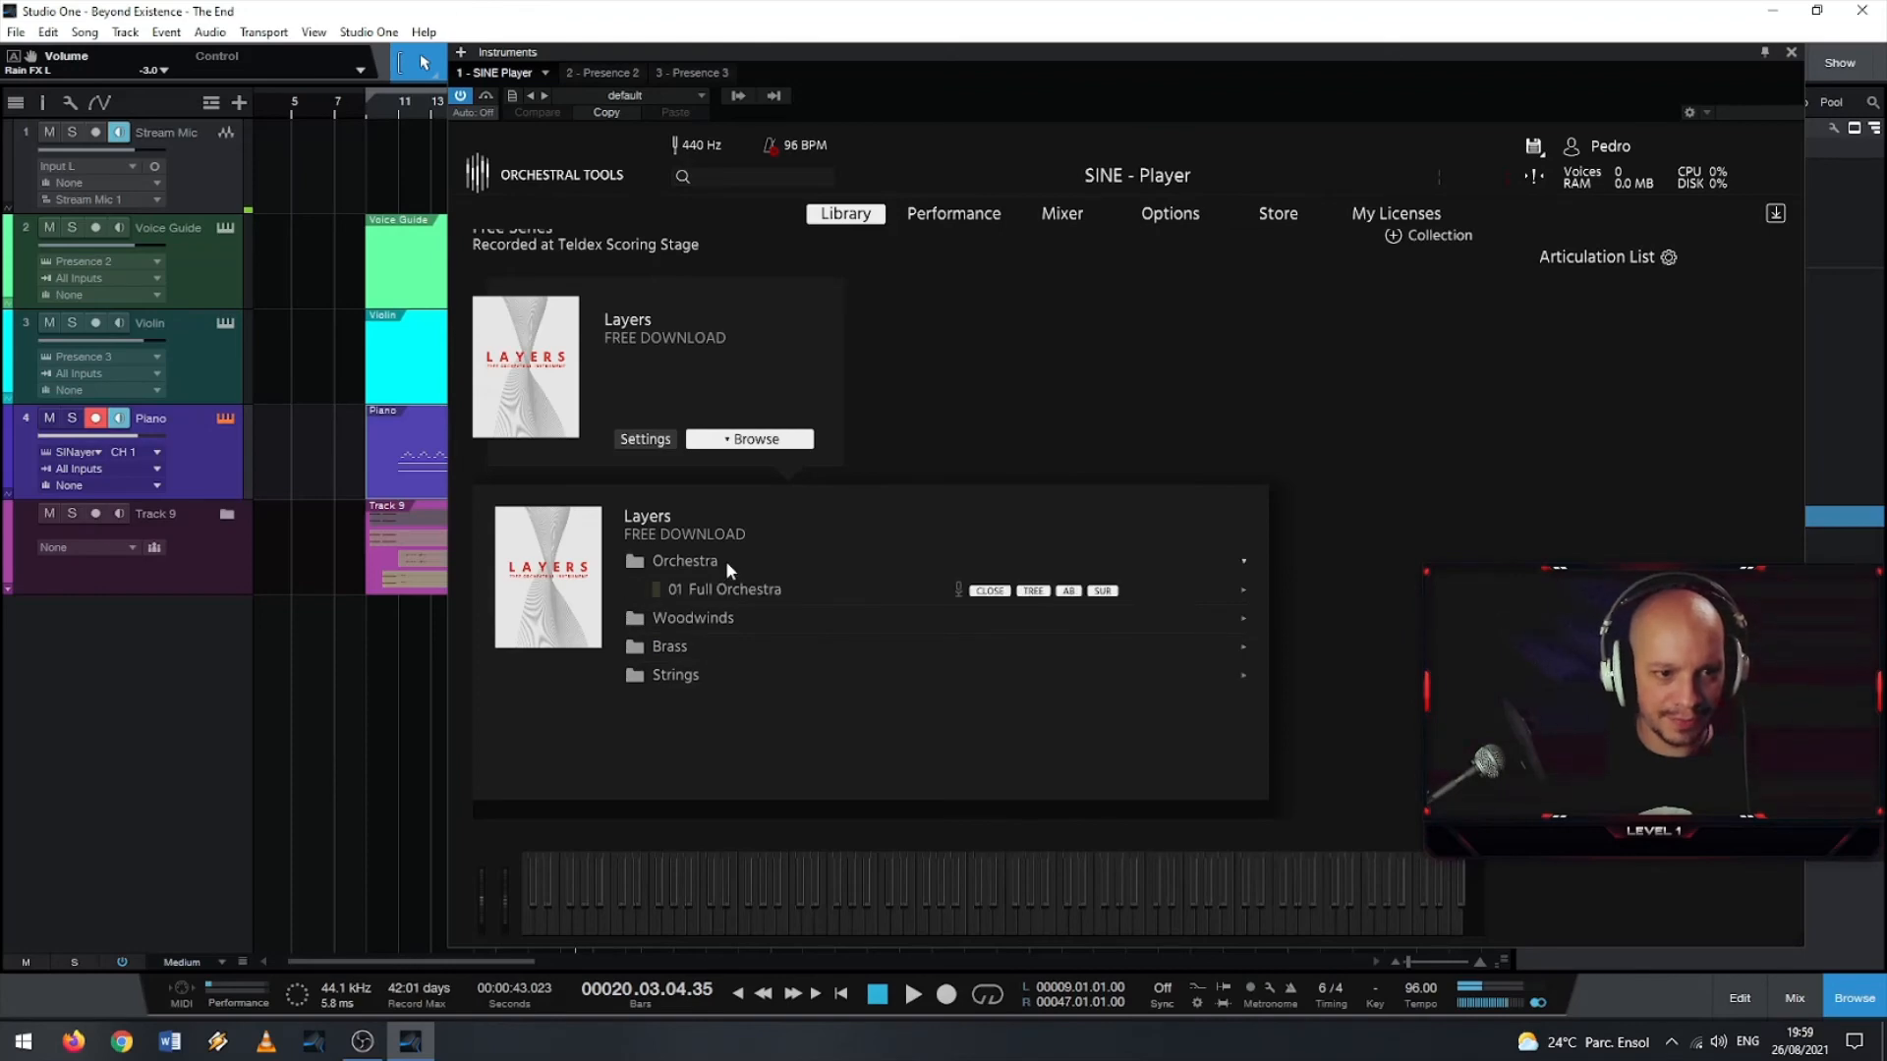
left_click(726, 560)
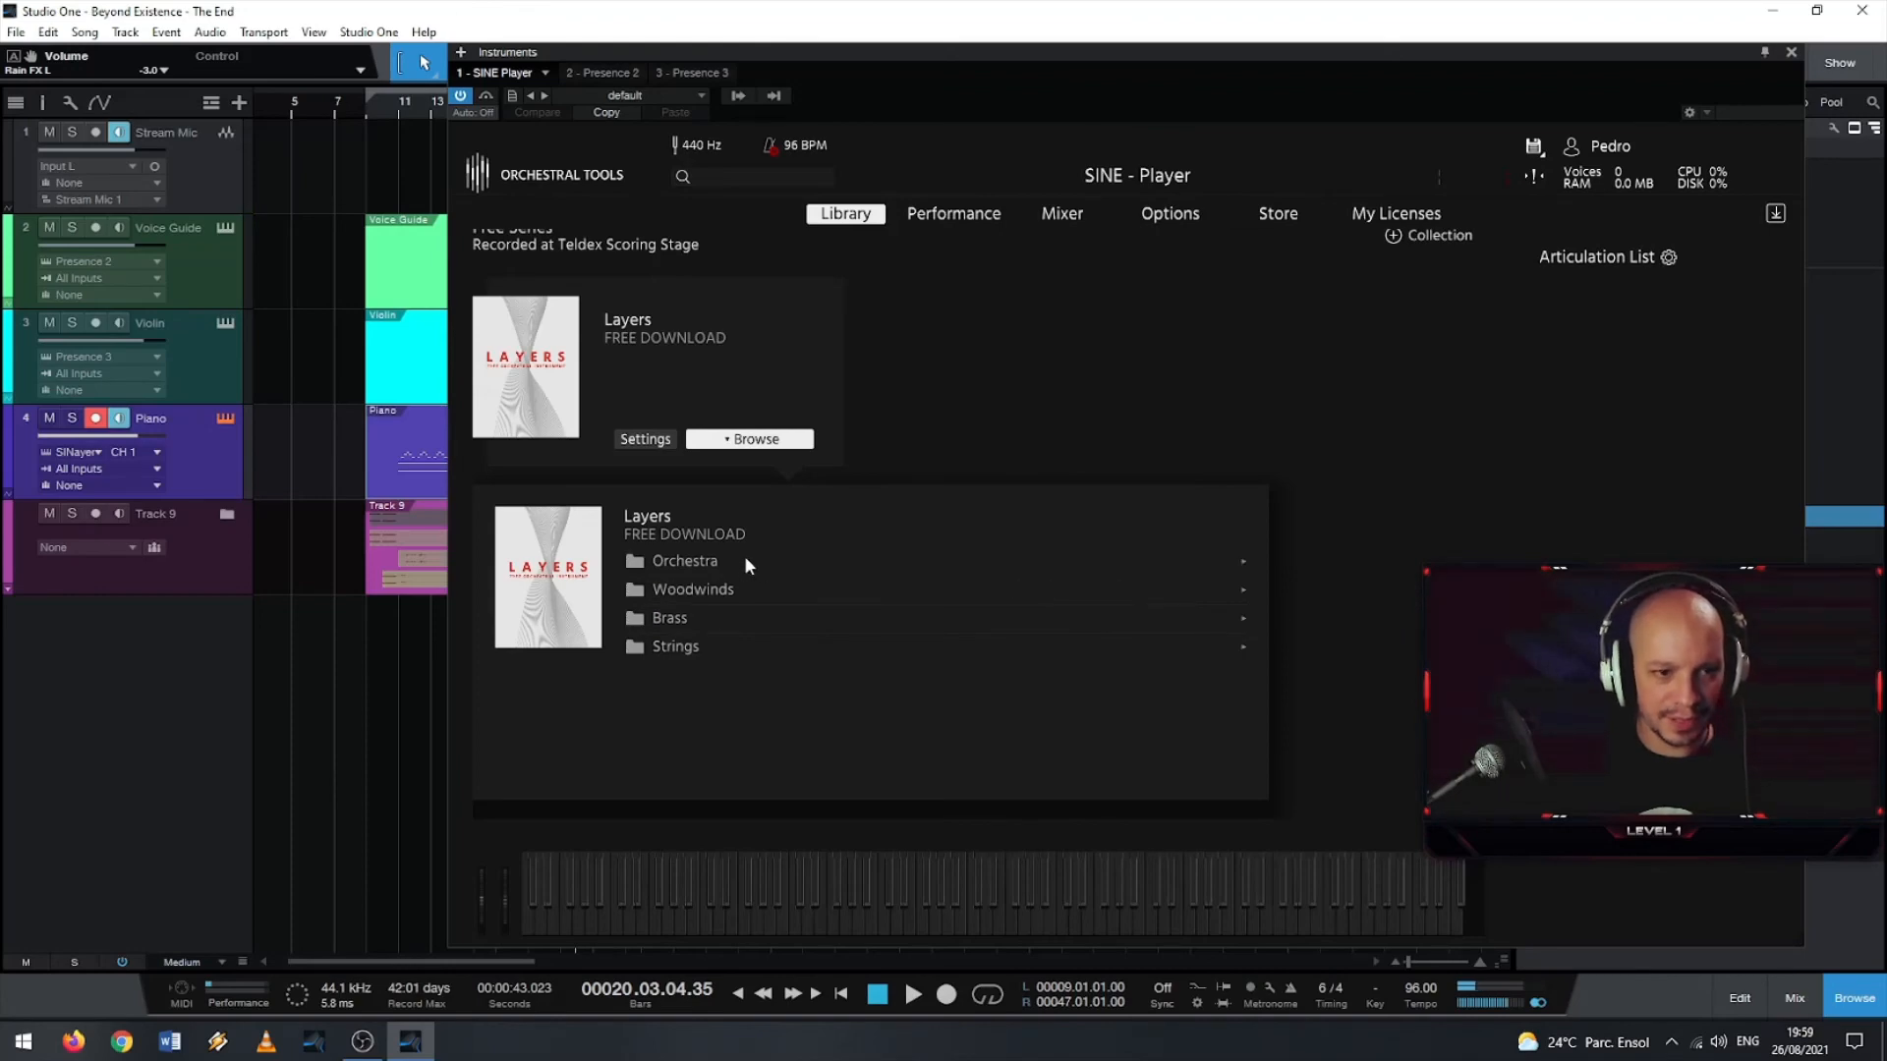
left_click(1791, 52)
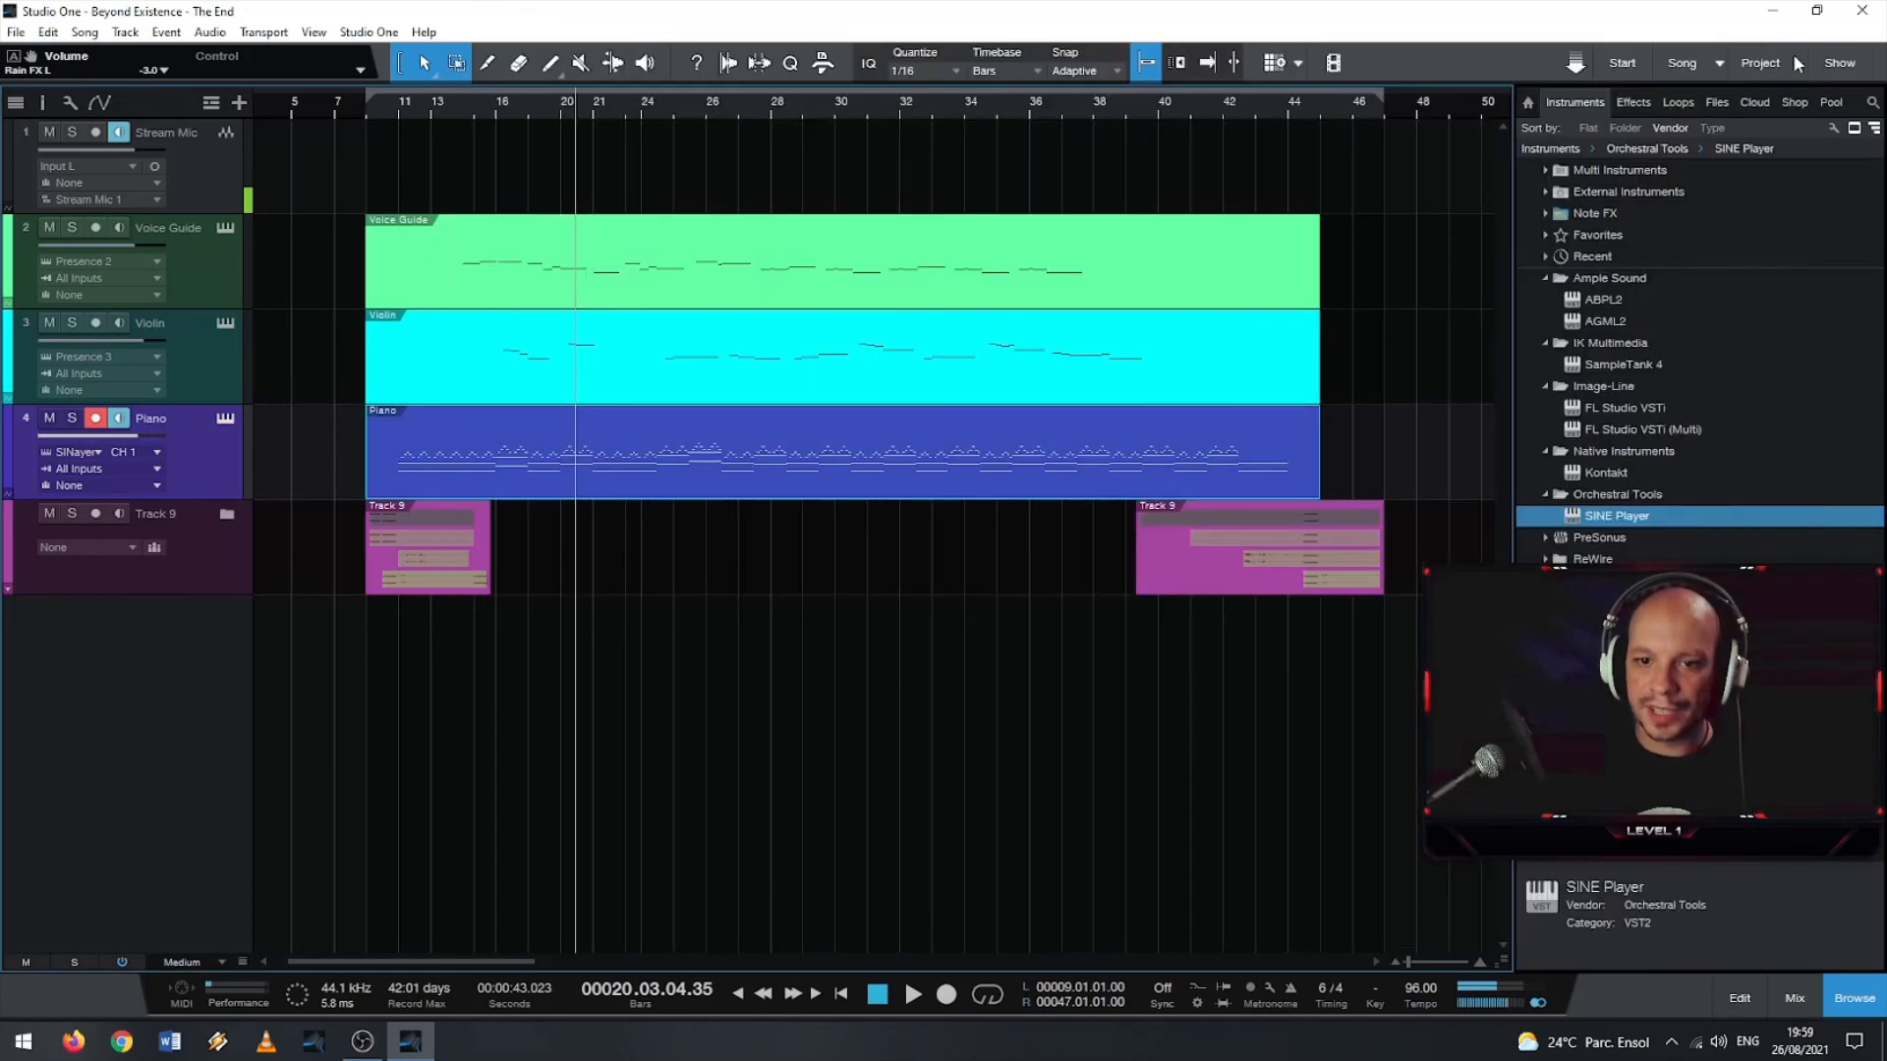
- Find Presence among the PreSonus instruments and replace the Piano track's SINE Player with it
left_click(1549, 558)
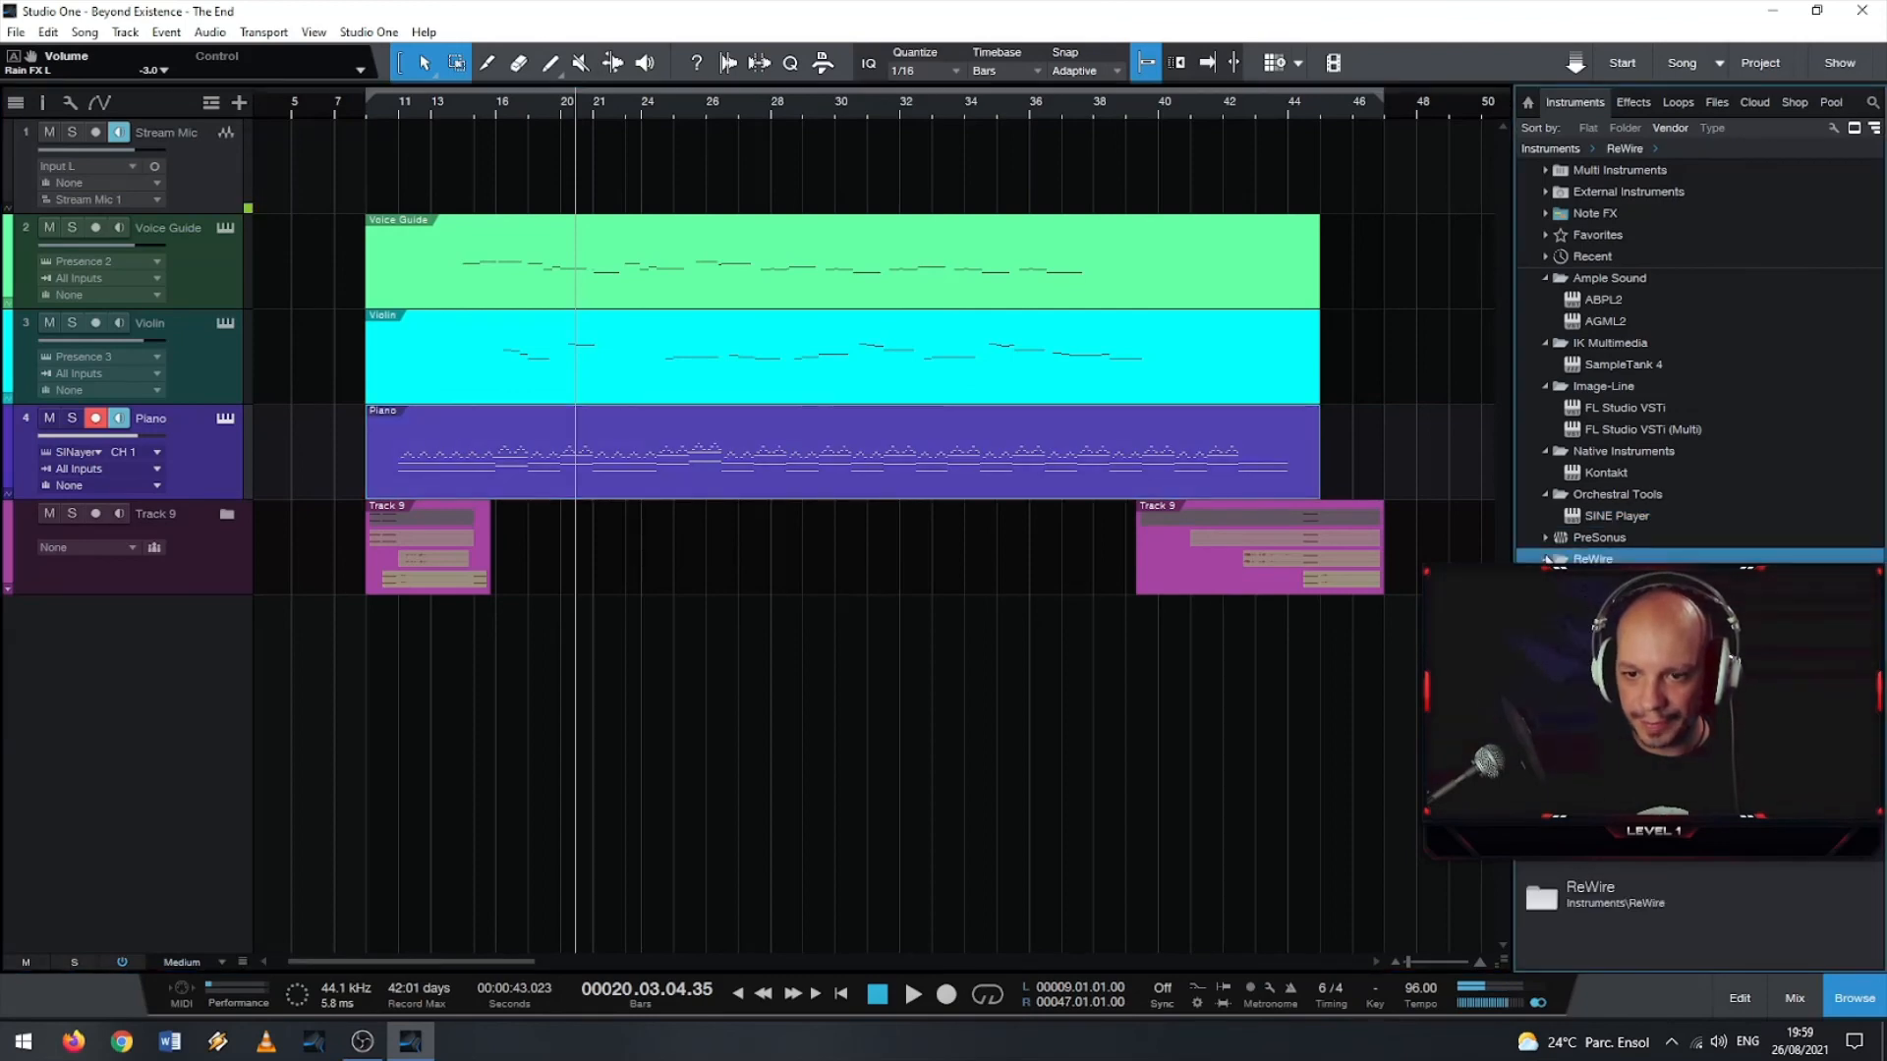
key("Down")
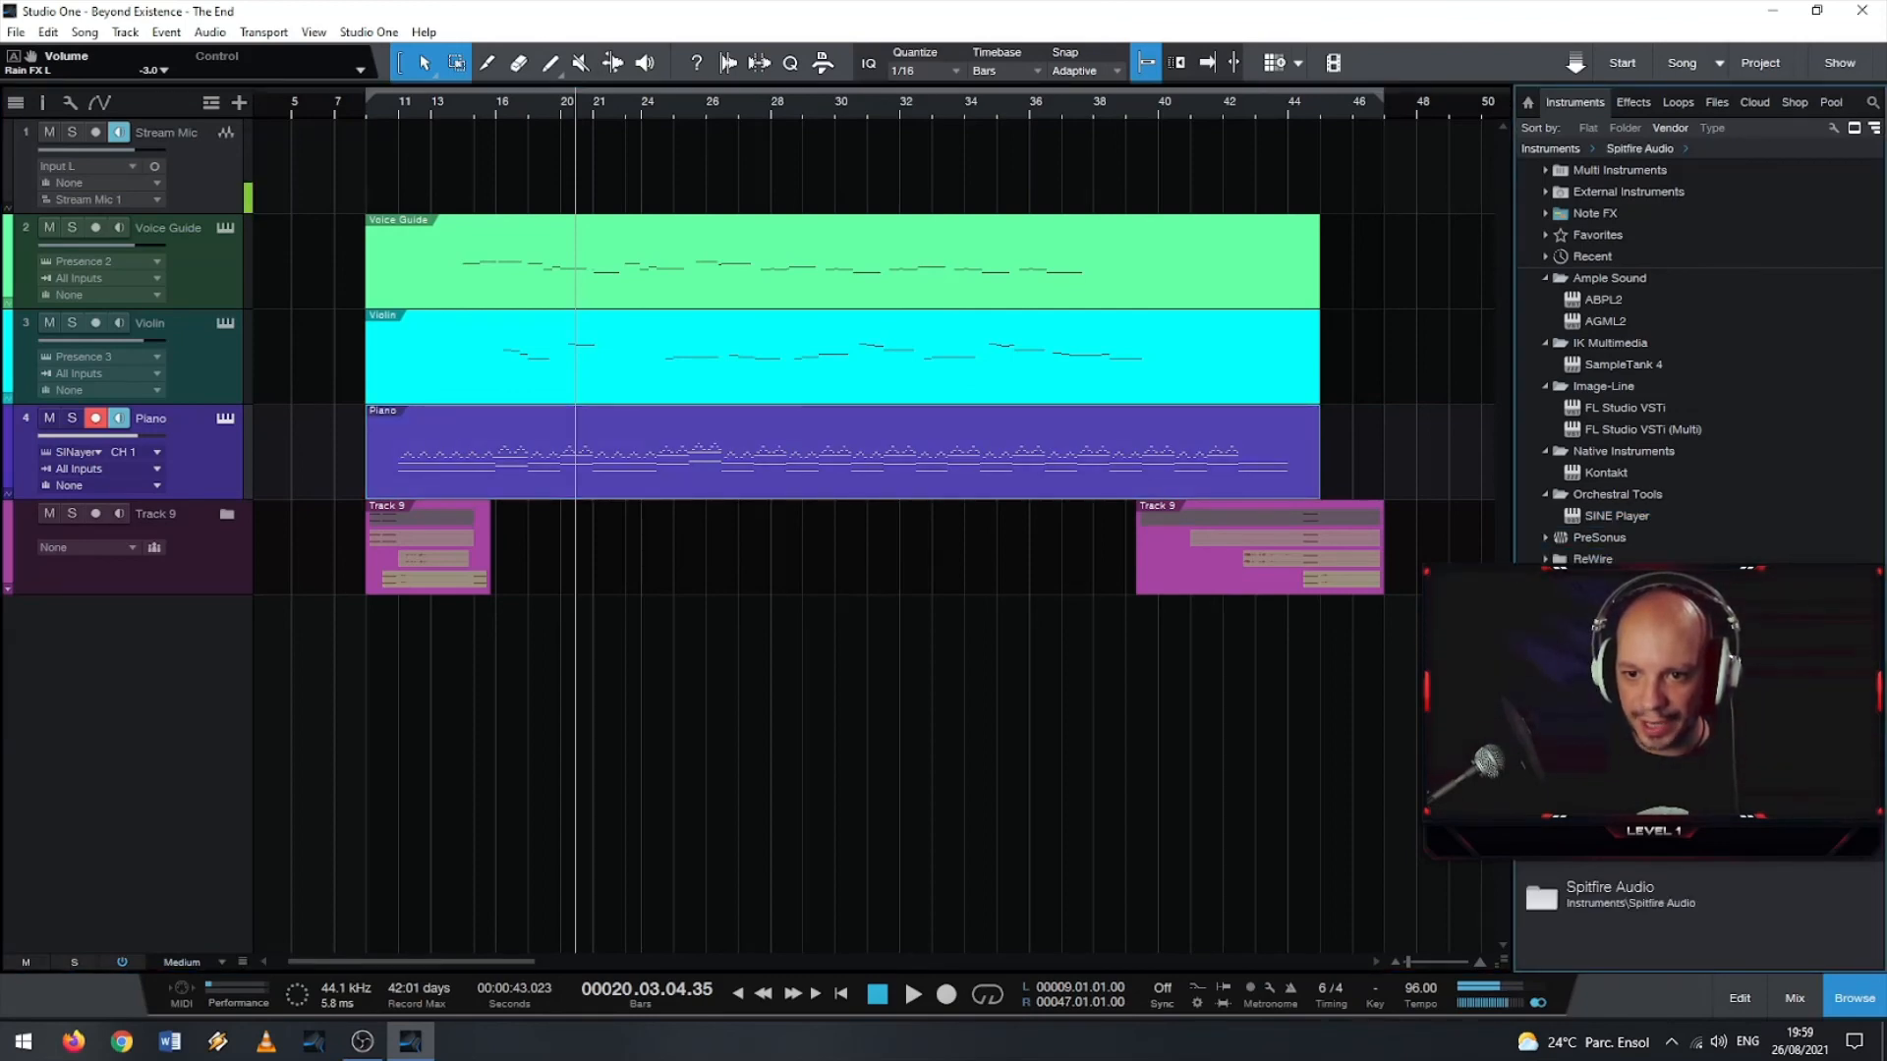
key("Down")
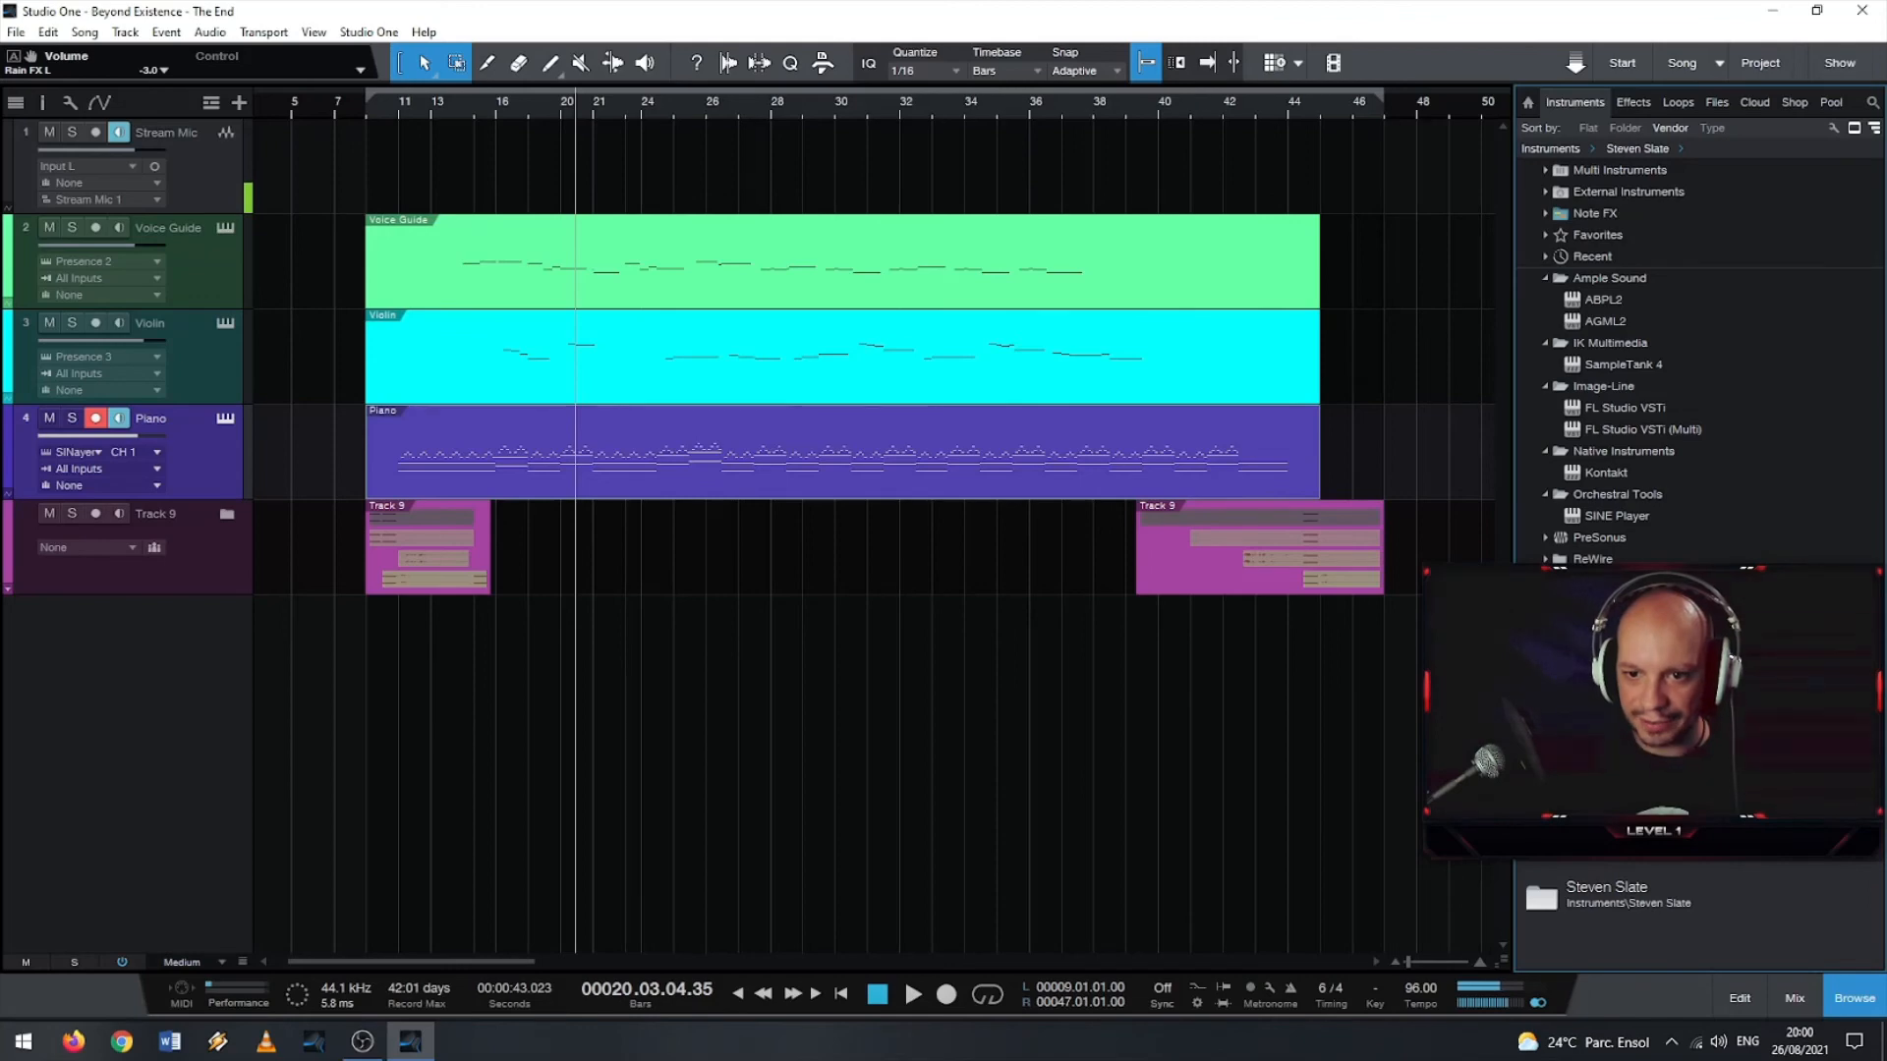
key("Up")
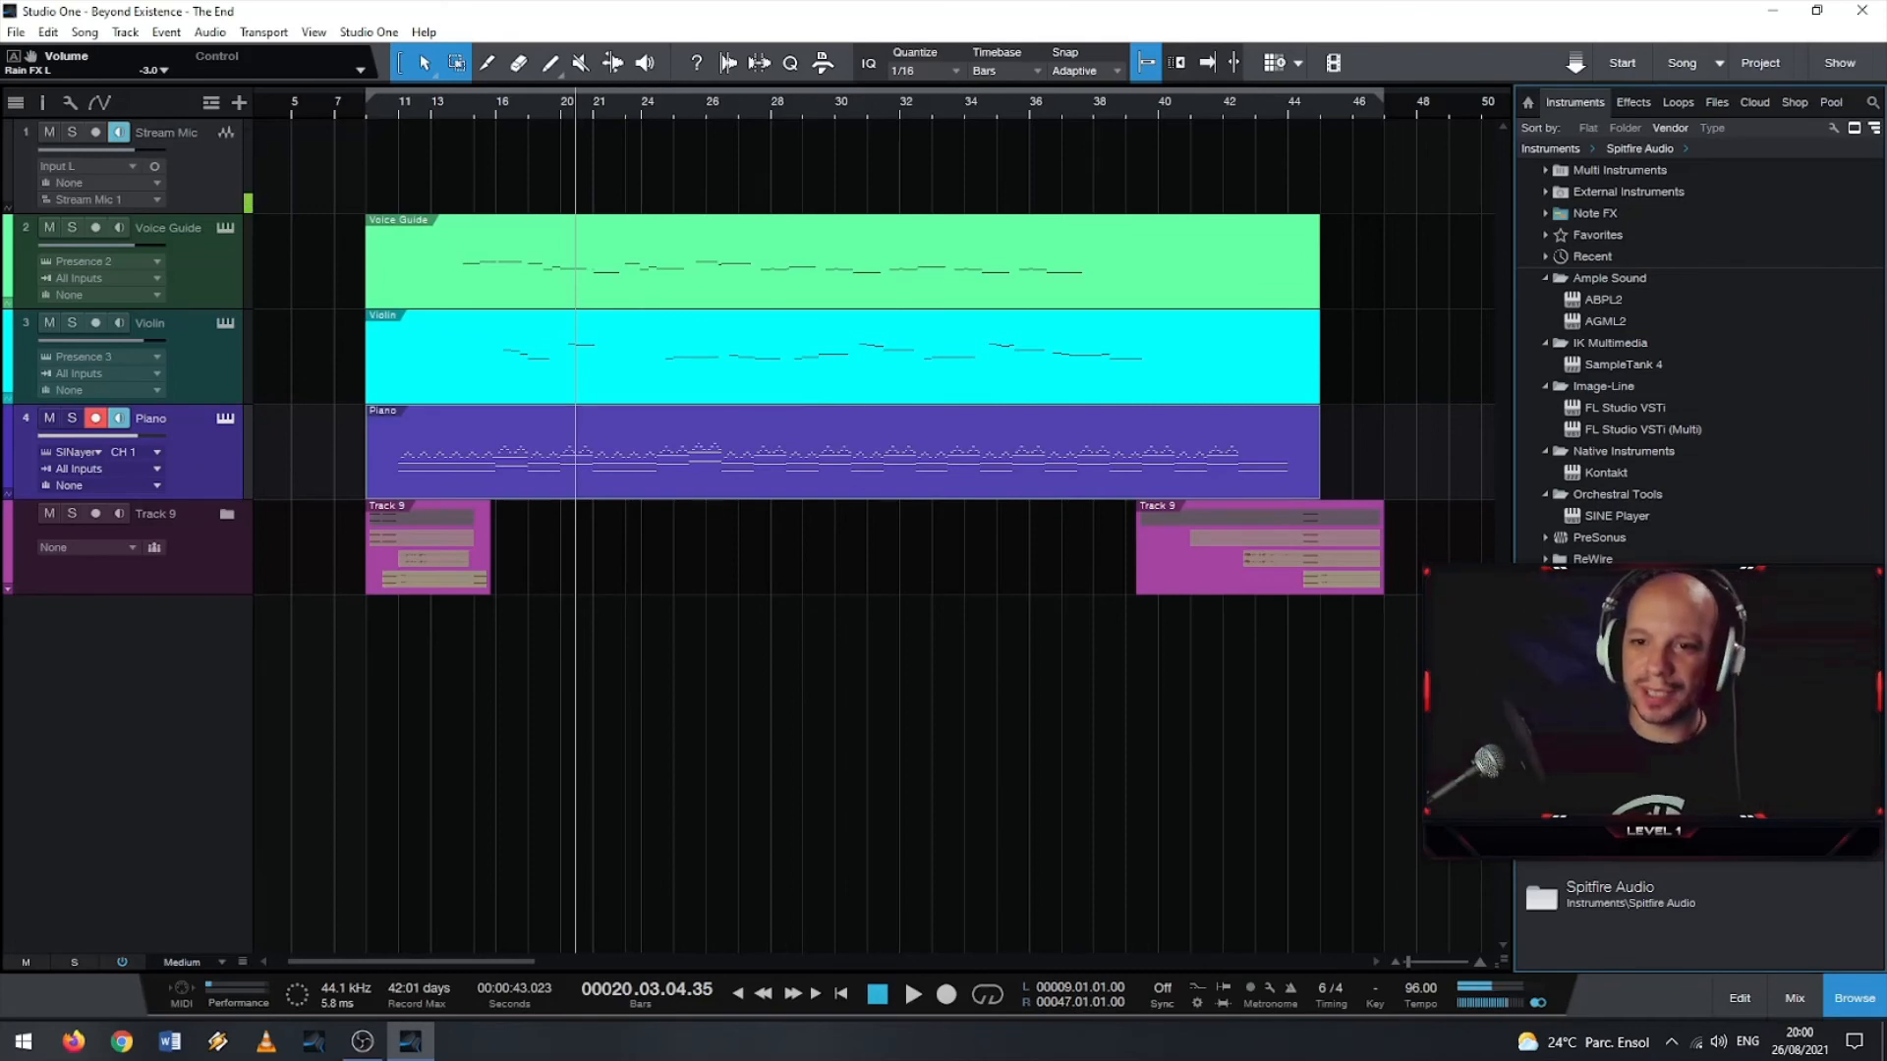
left_click(1543, 559)
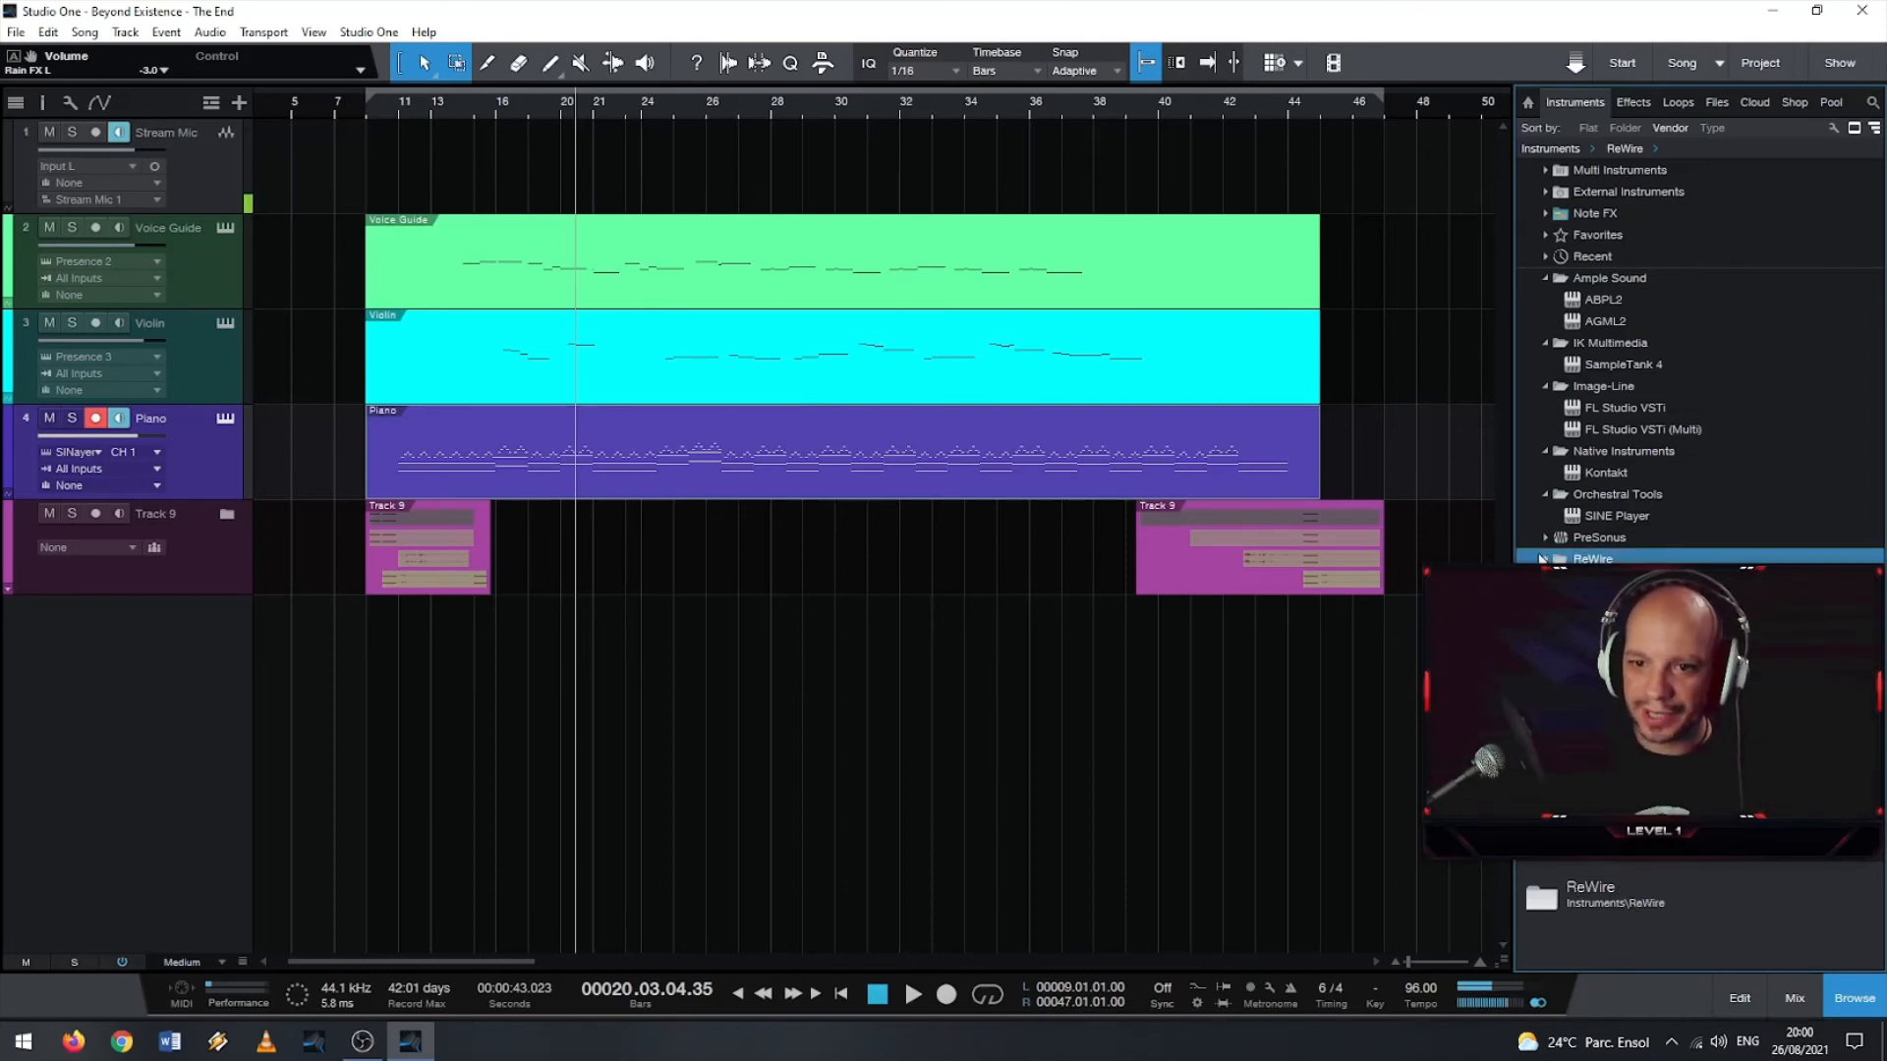
double_click(1564, 539)
scroll(1708, 522, "down", 4)
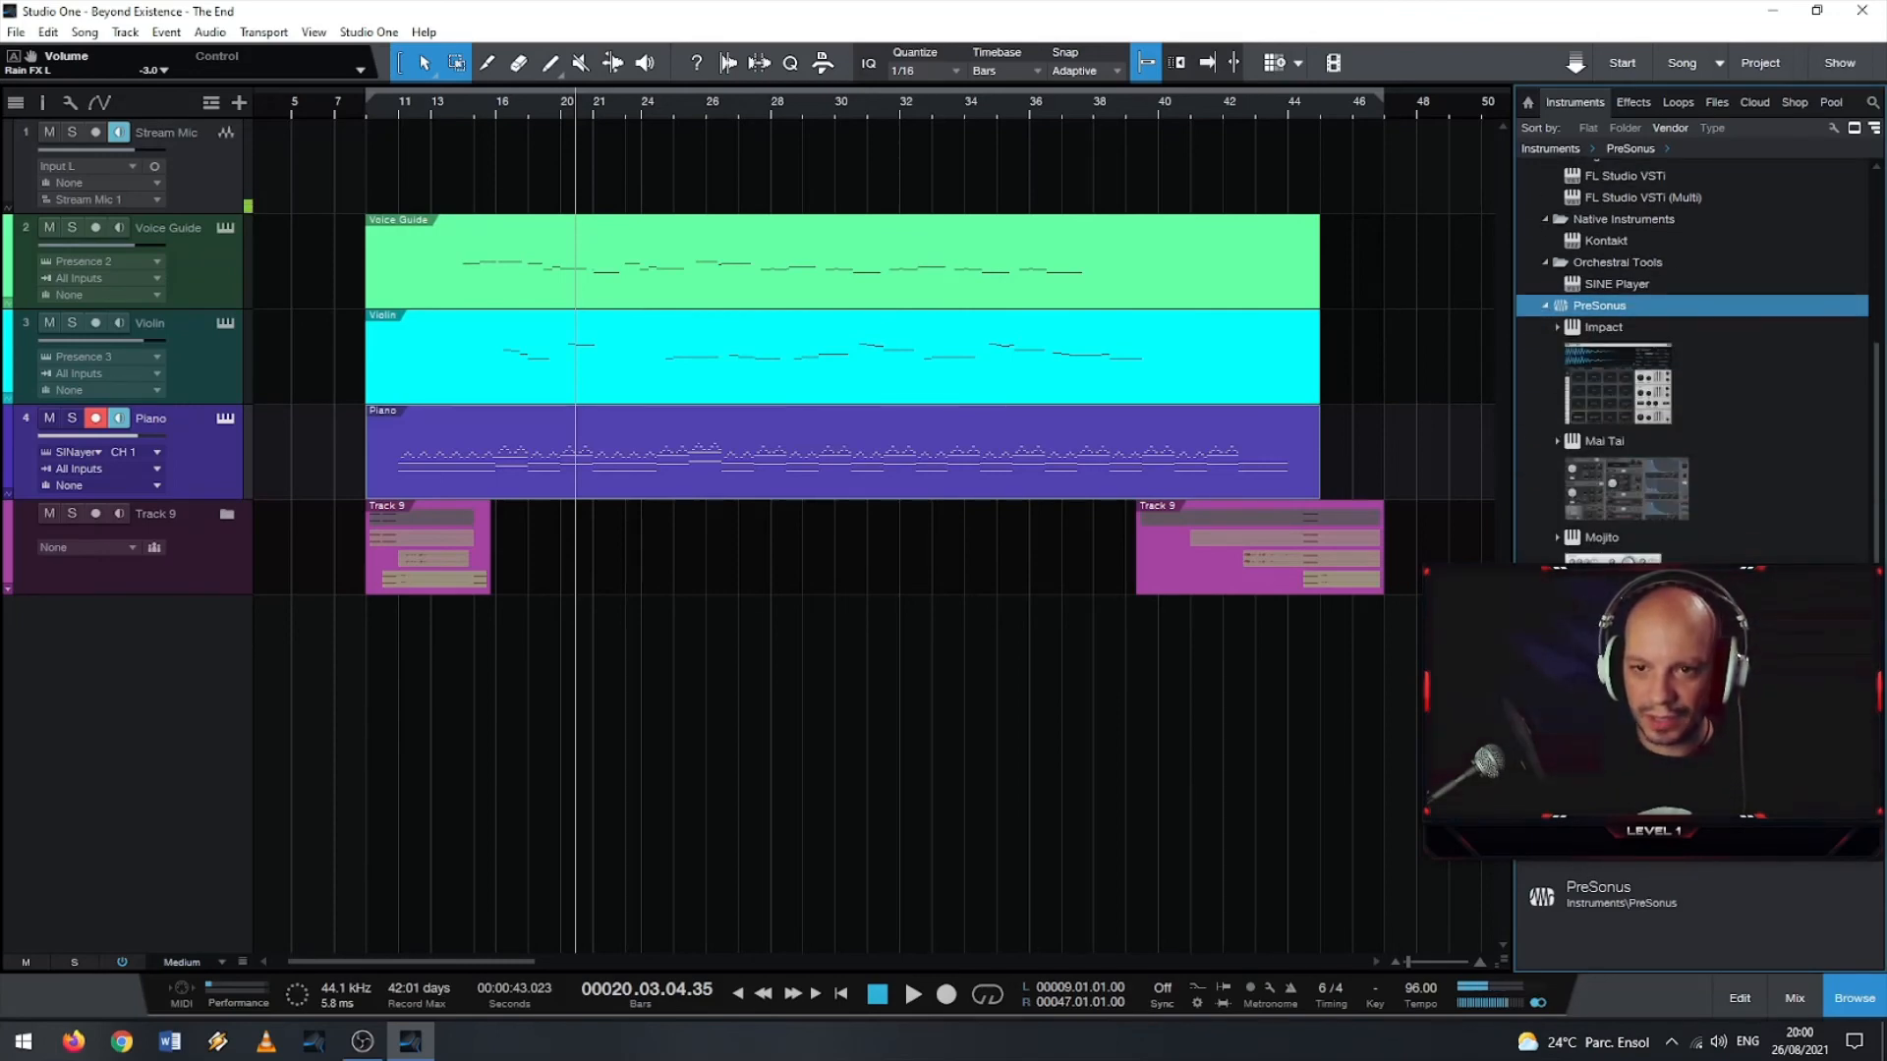
left_click_drag(1710, 590, 1029, 455)
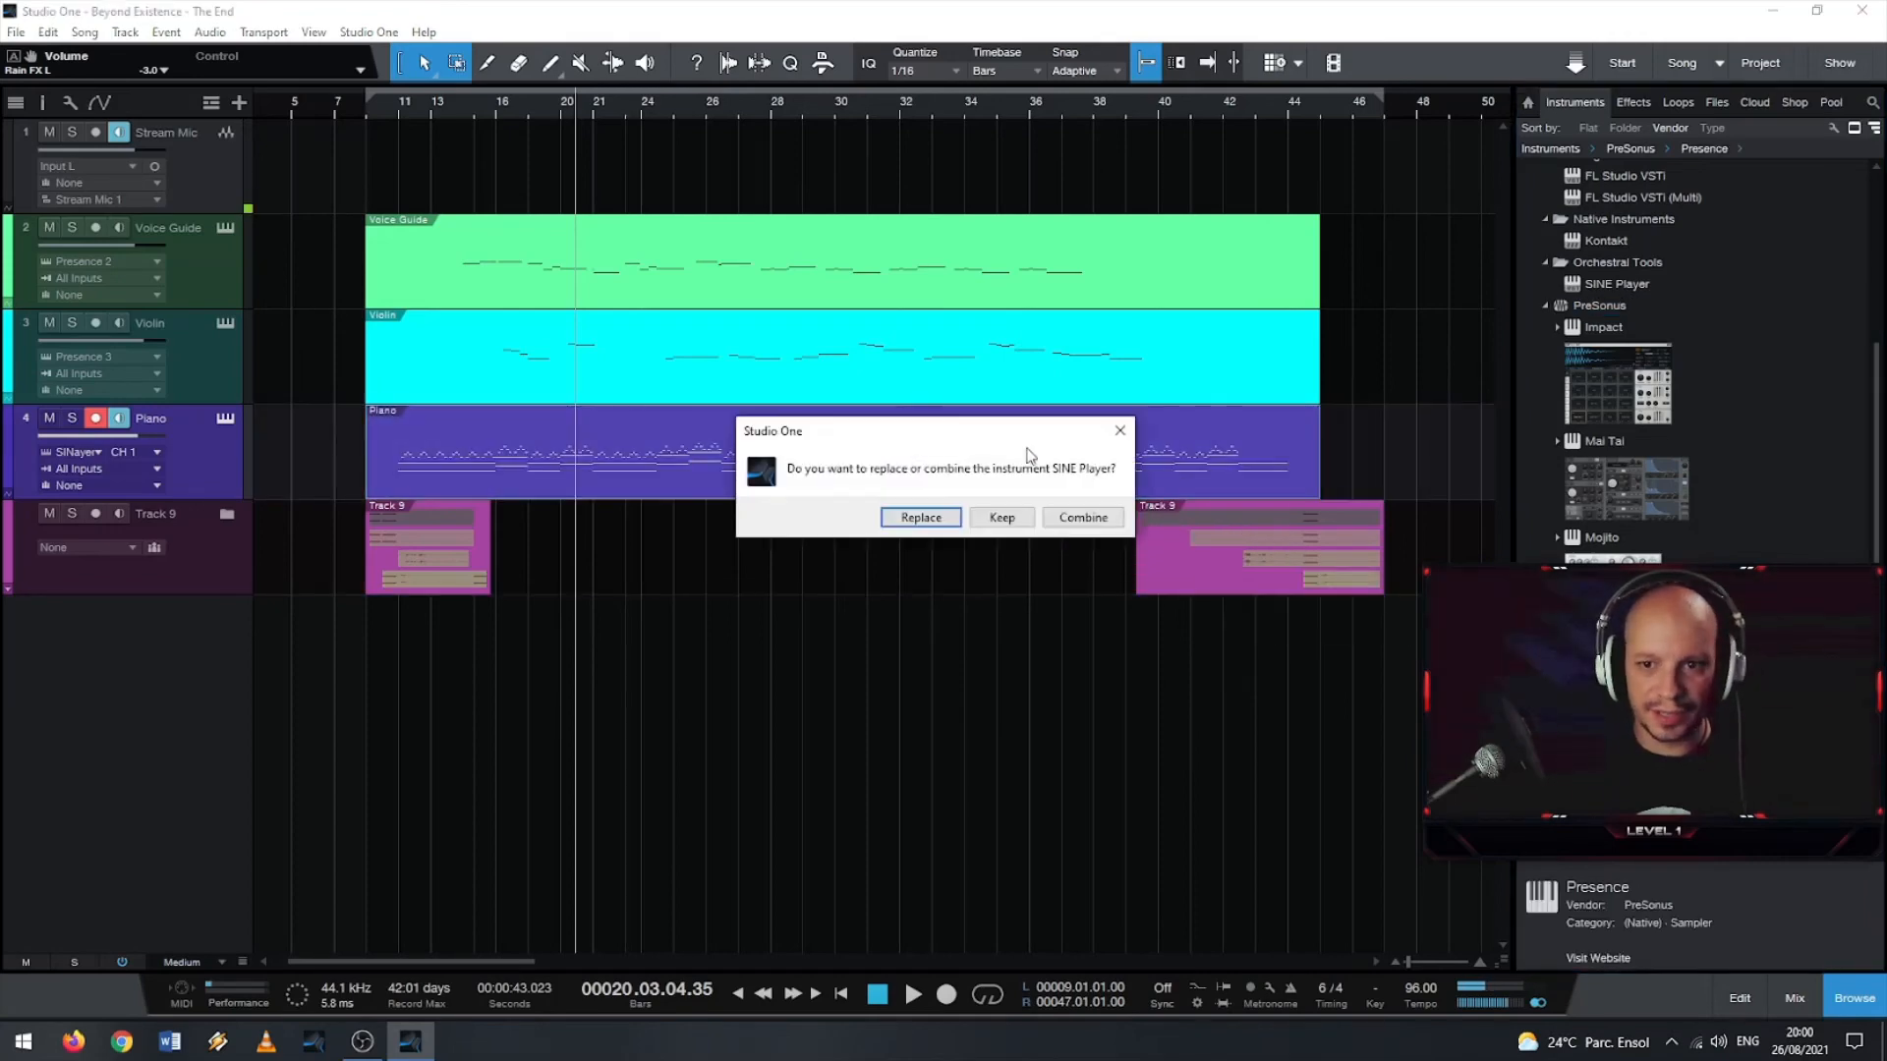
left_click(948, 517)
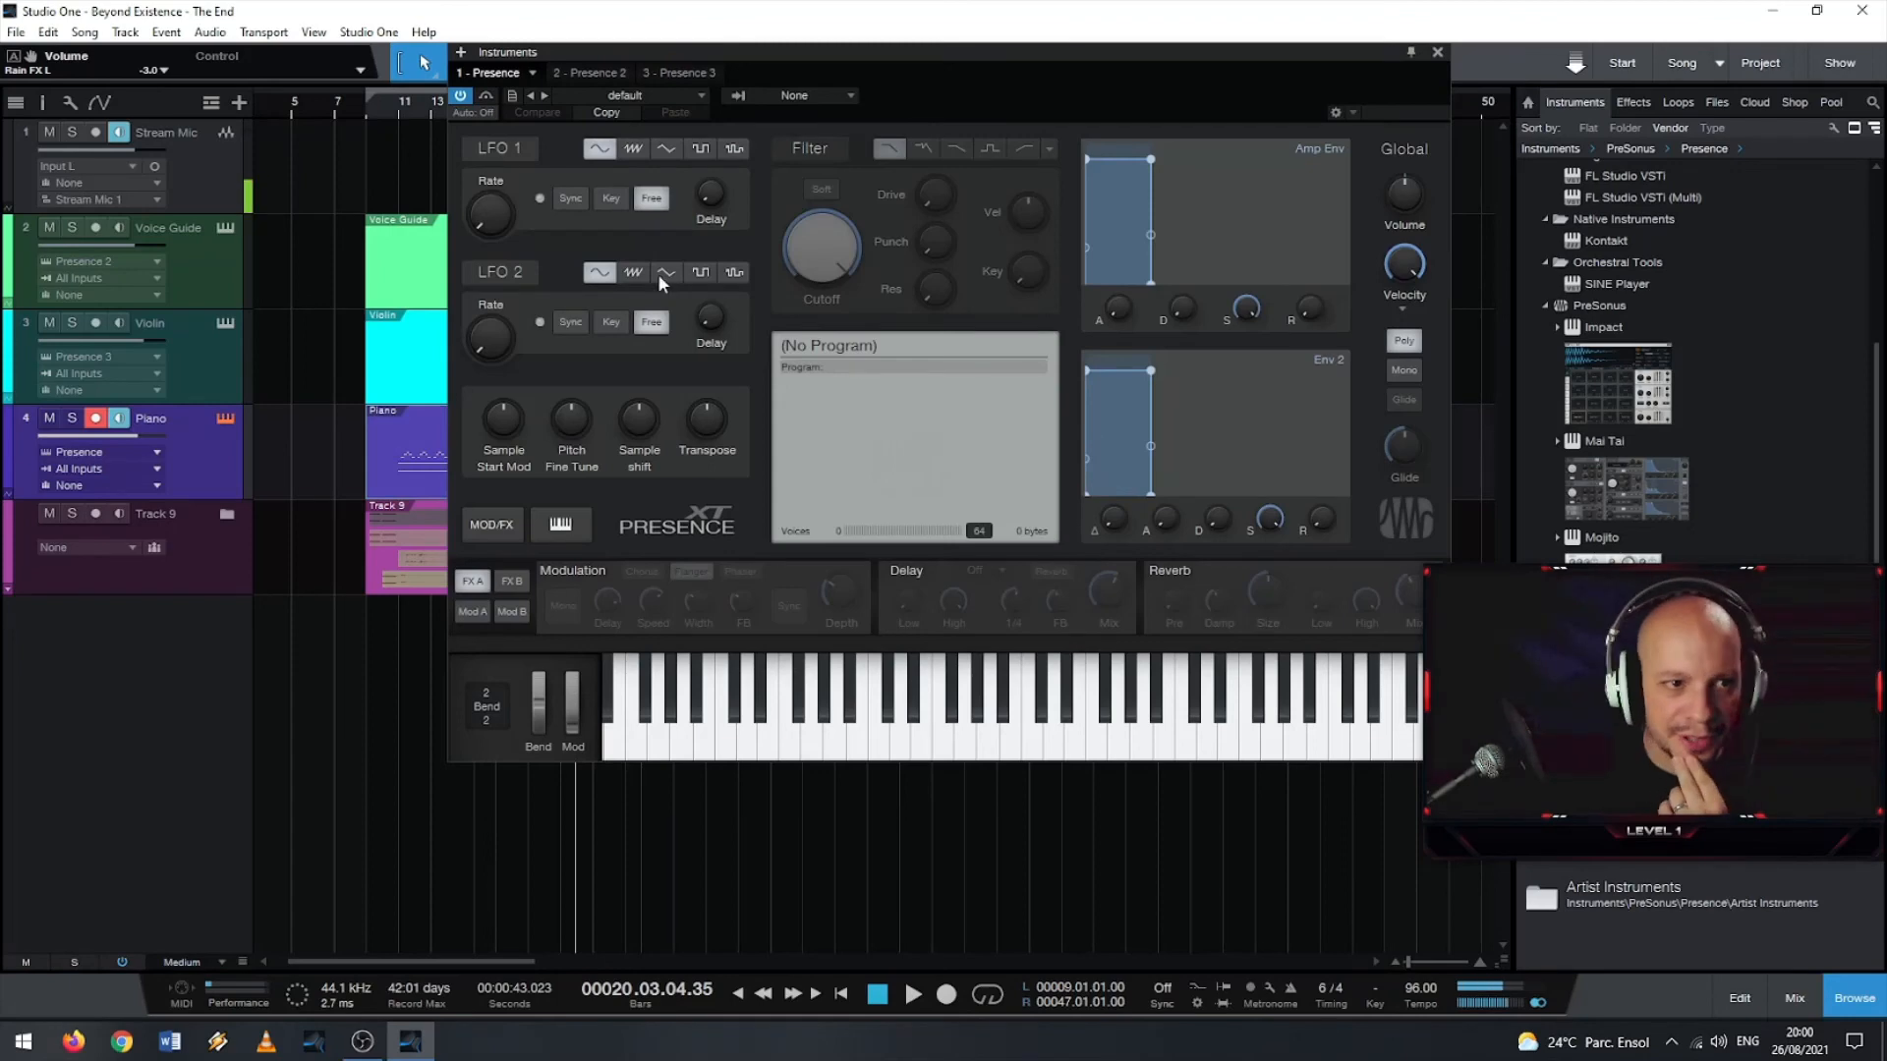
- Load the Acoustic Piano - Full preset from the Piano folder into Presence
left_click(682, 91)
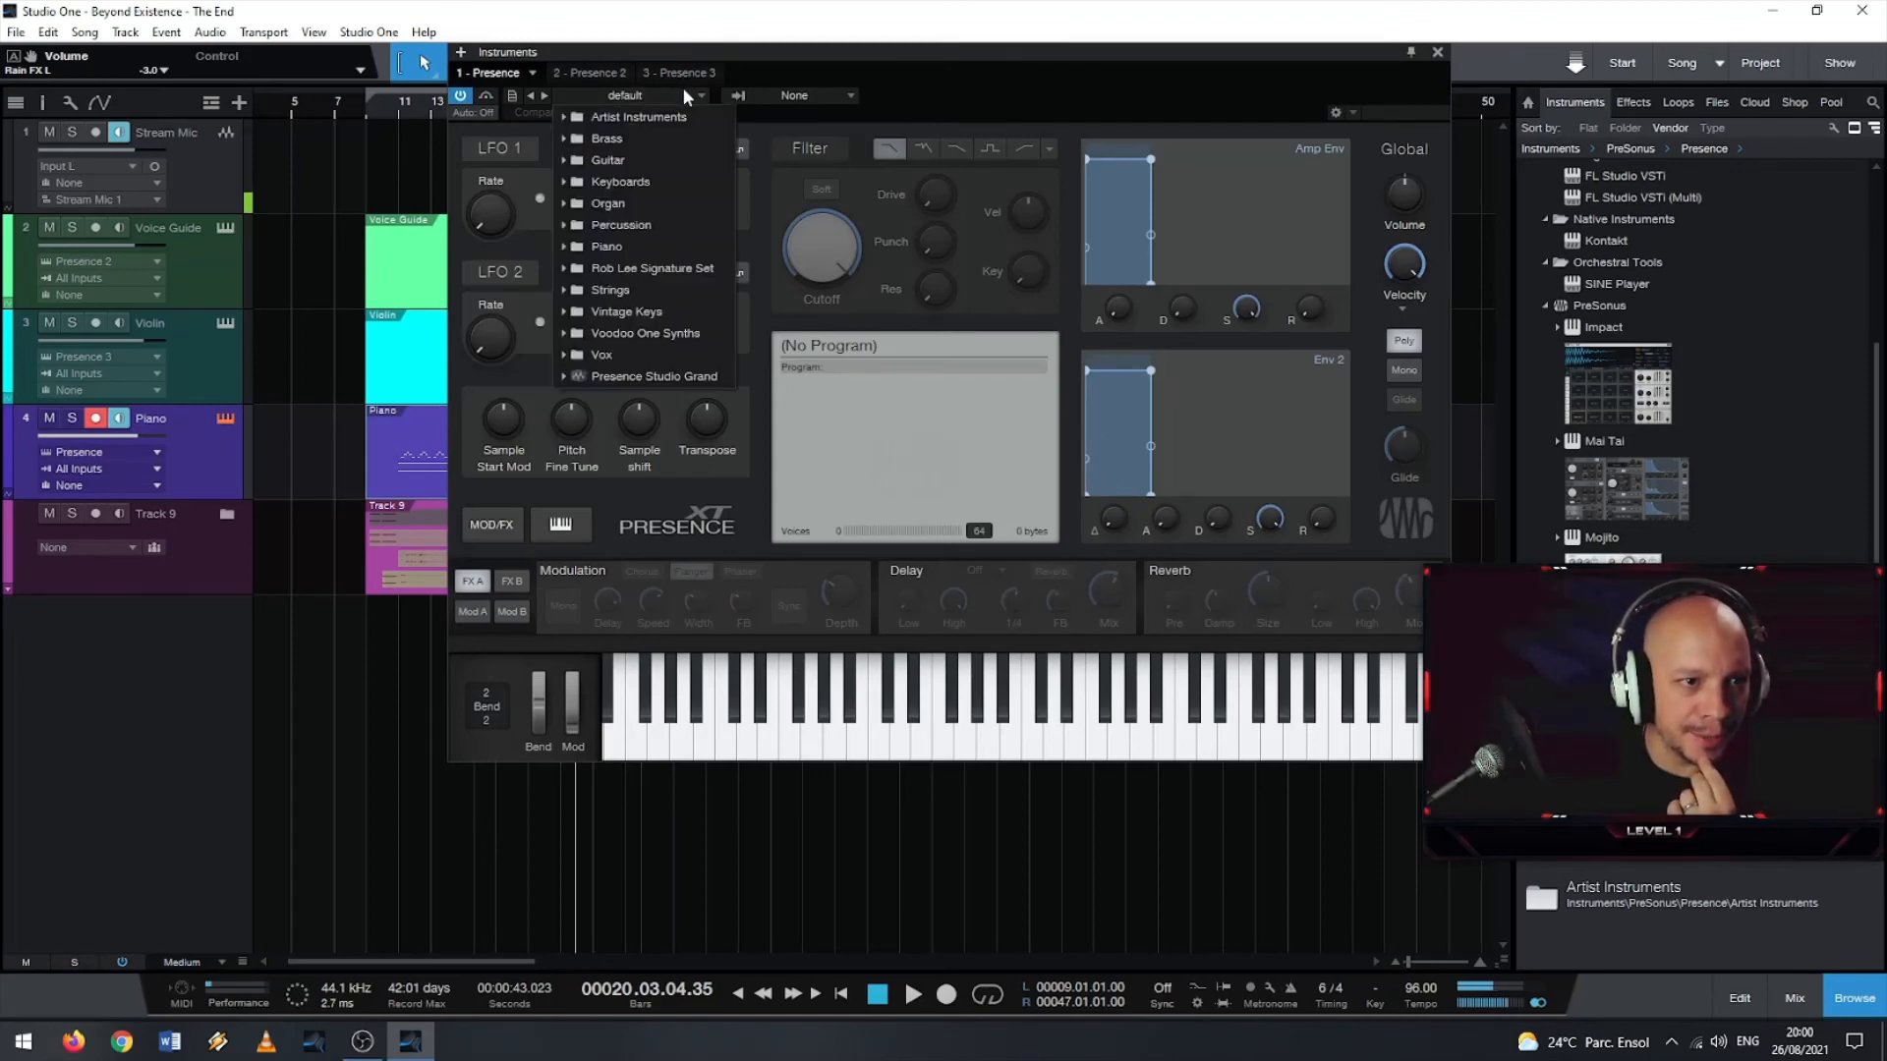
left_click(631, 246)
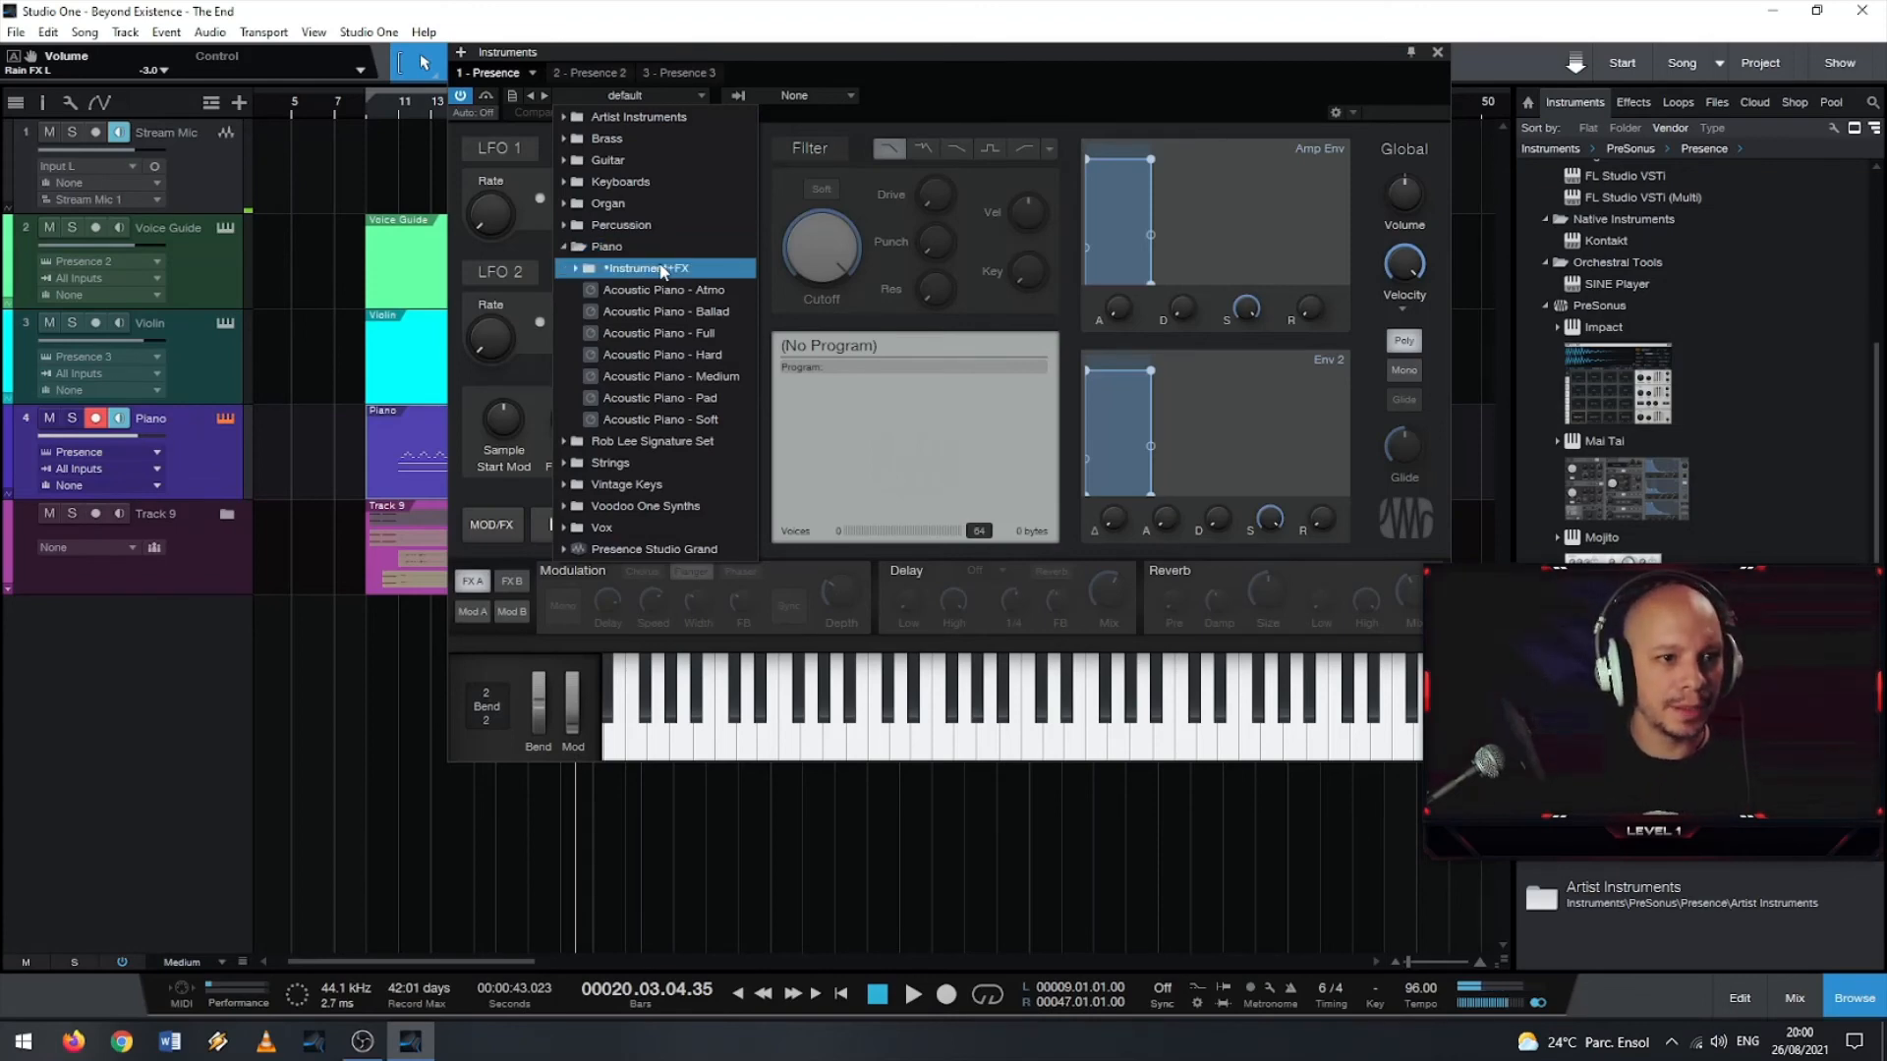
left_click(583, 269)
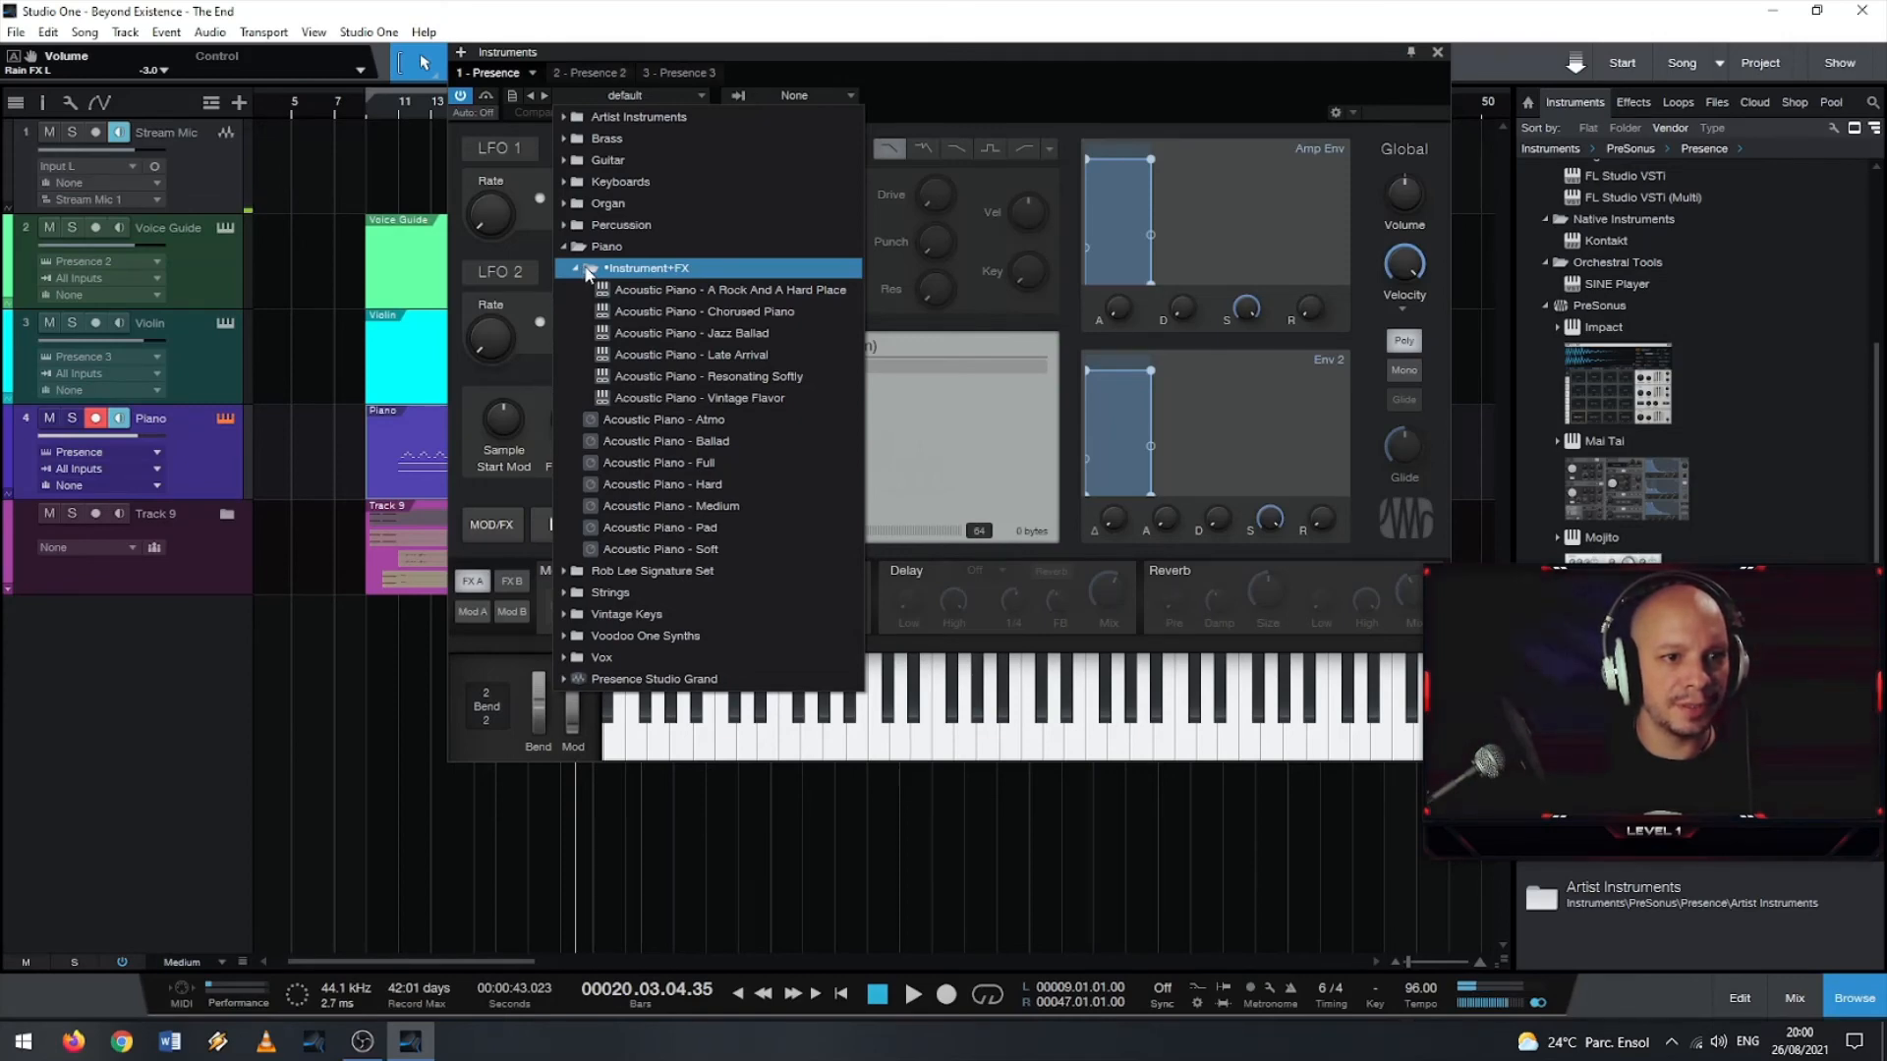
left_click(586, 271)
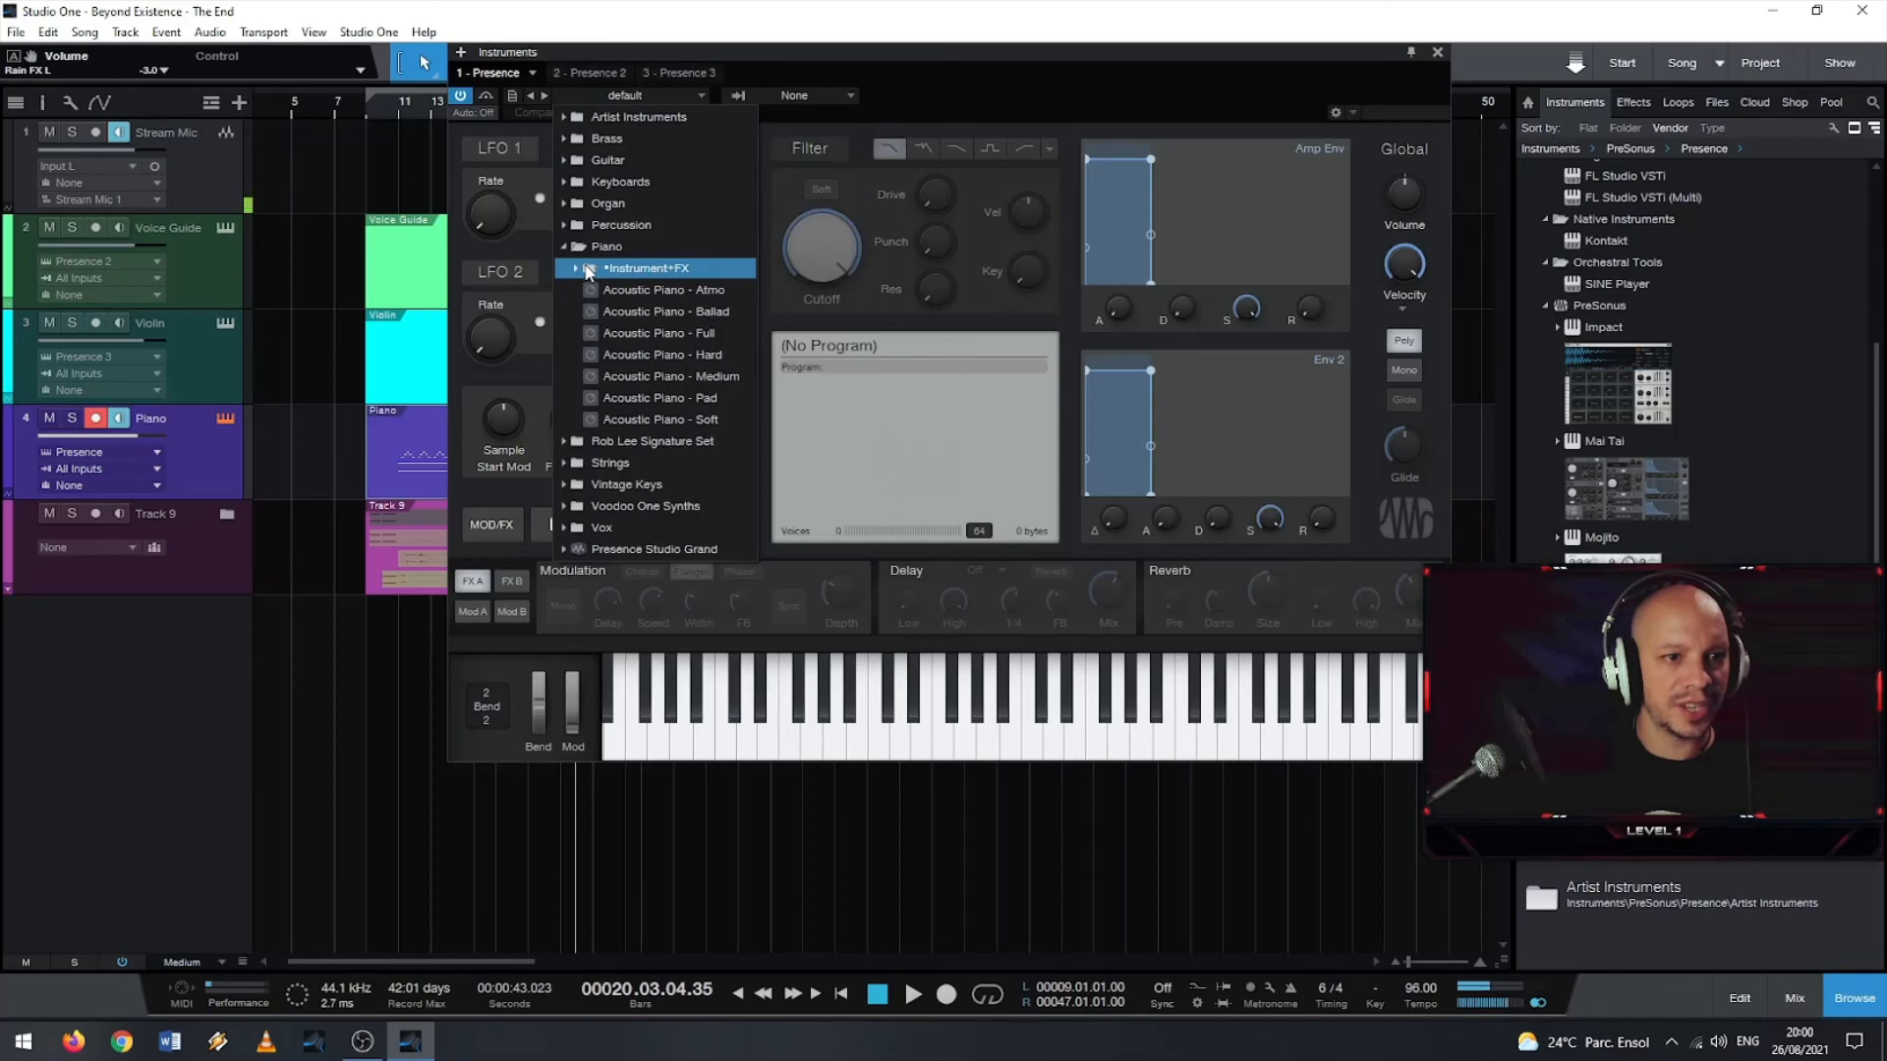
left_click(655, 332)
- Try a few notes of the piano preset on the virtual keyboard, close Presence, and play the song from bar 20
left_click(968, 732)
left_click(1081, 752)
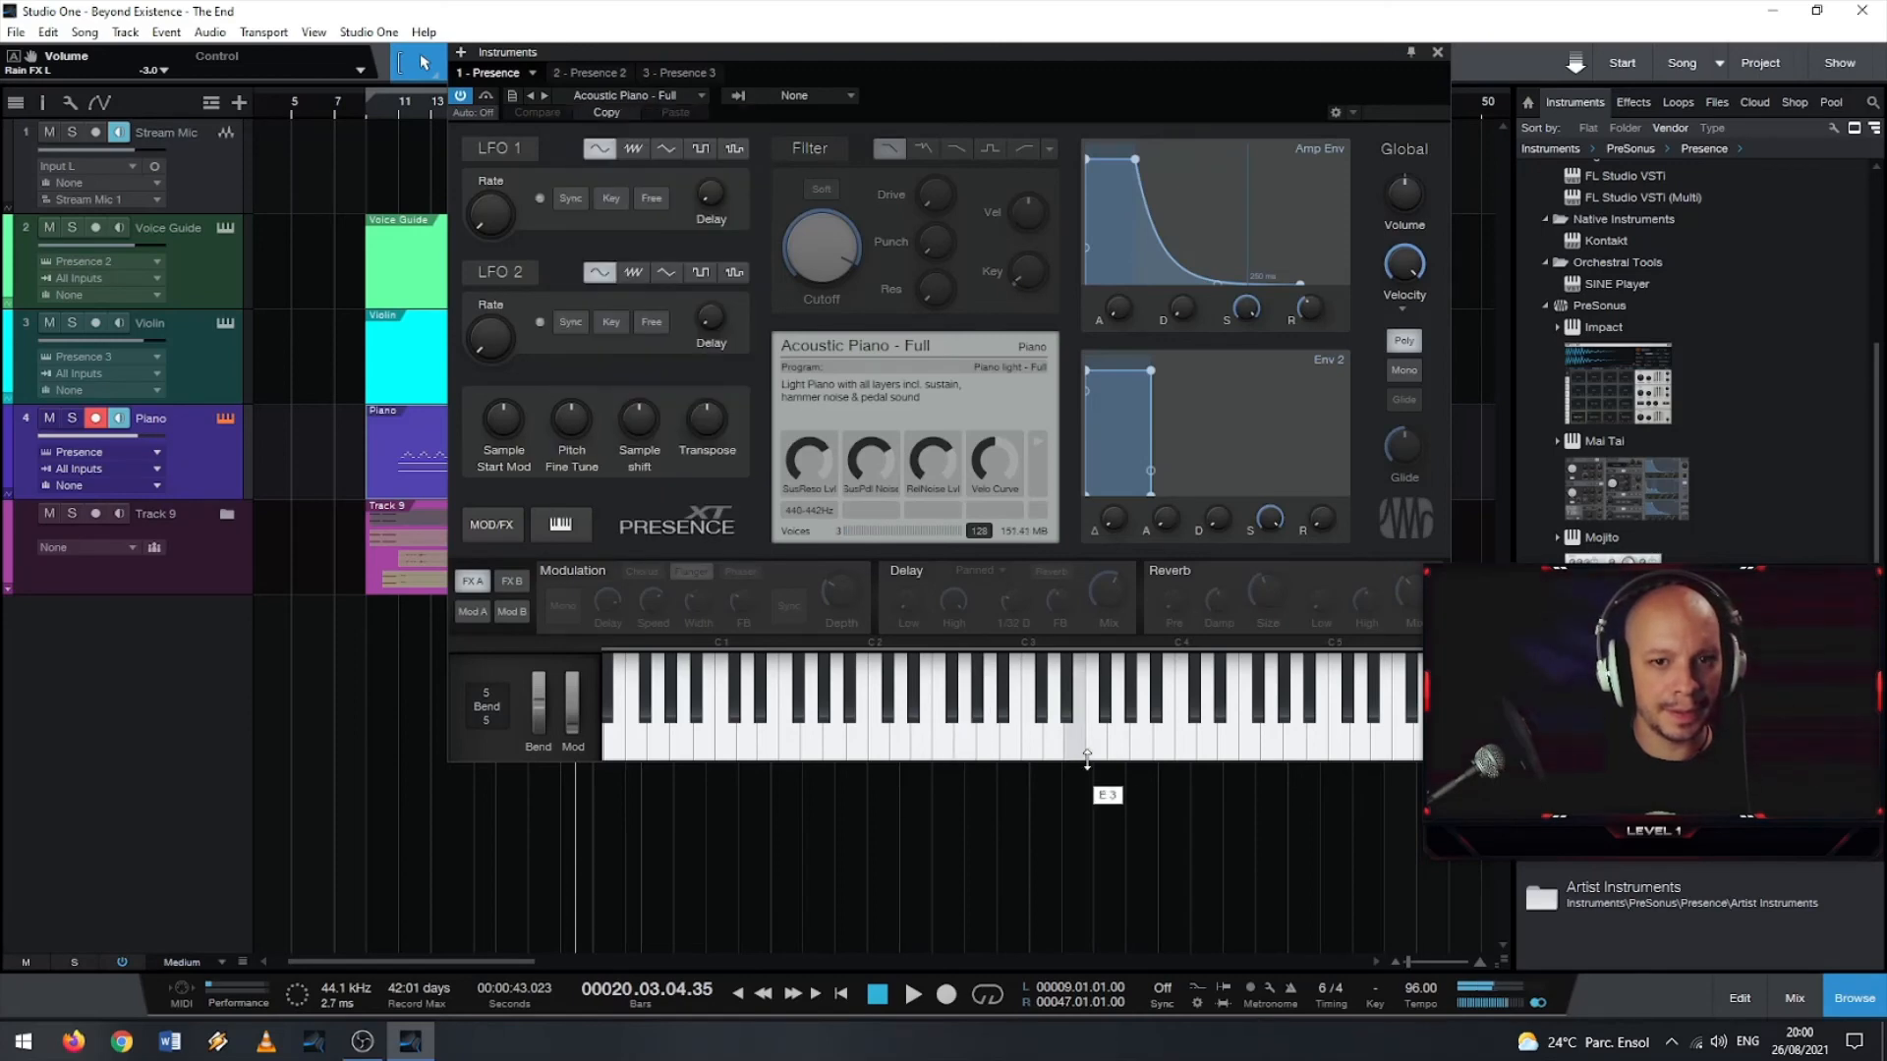
left_click(1097, 742)
left_click(1142, 746)
left_click(1097, 744)
left_click(989, 746)
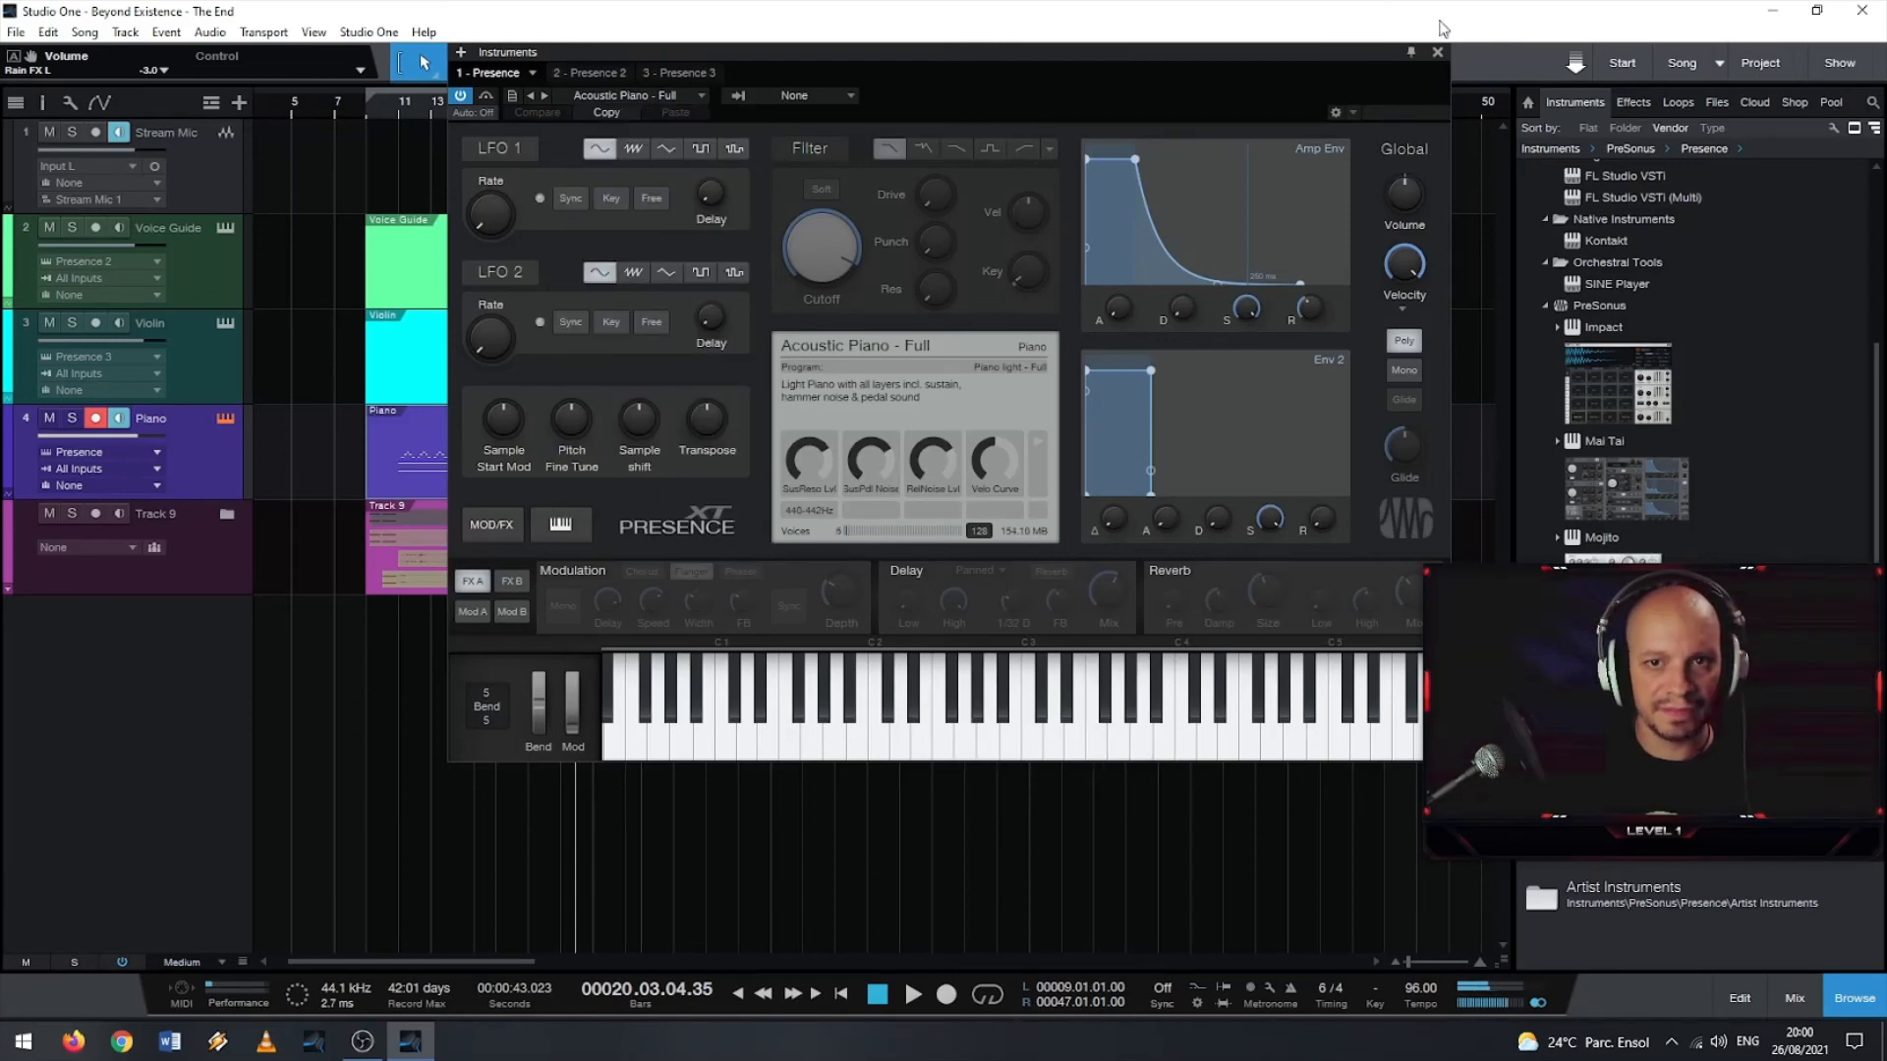
left_click(1437, 52)
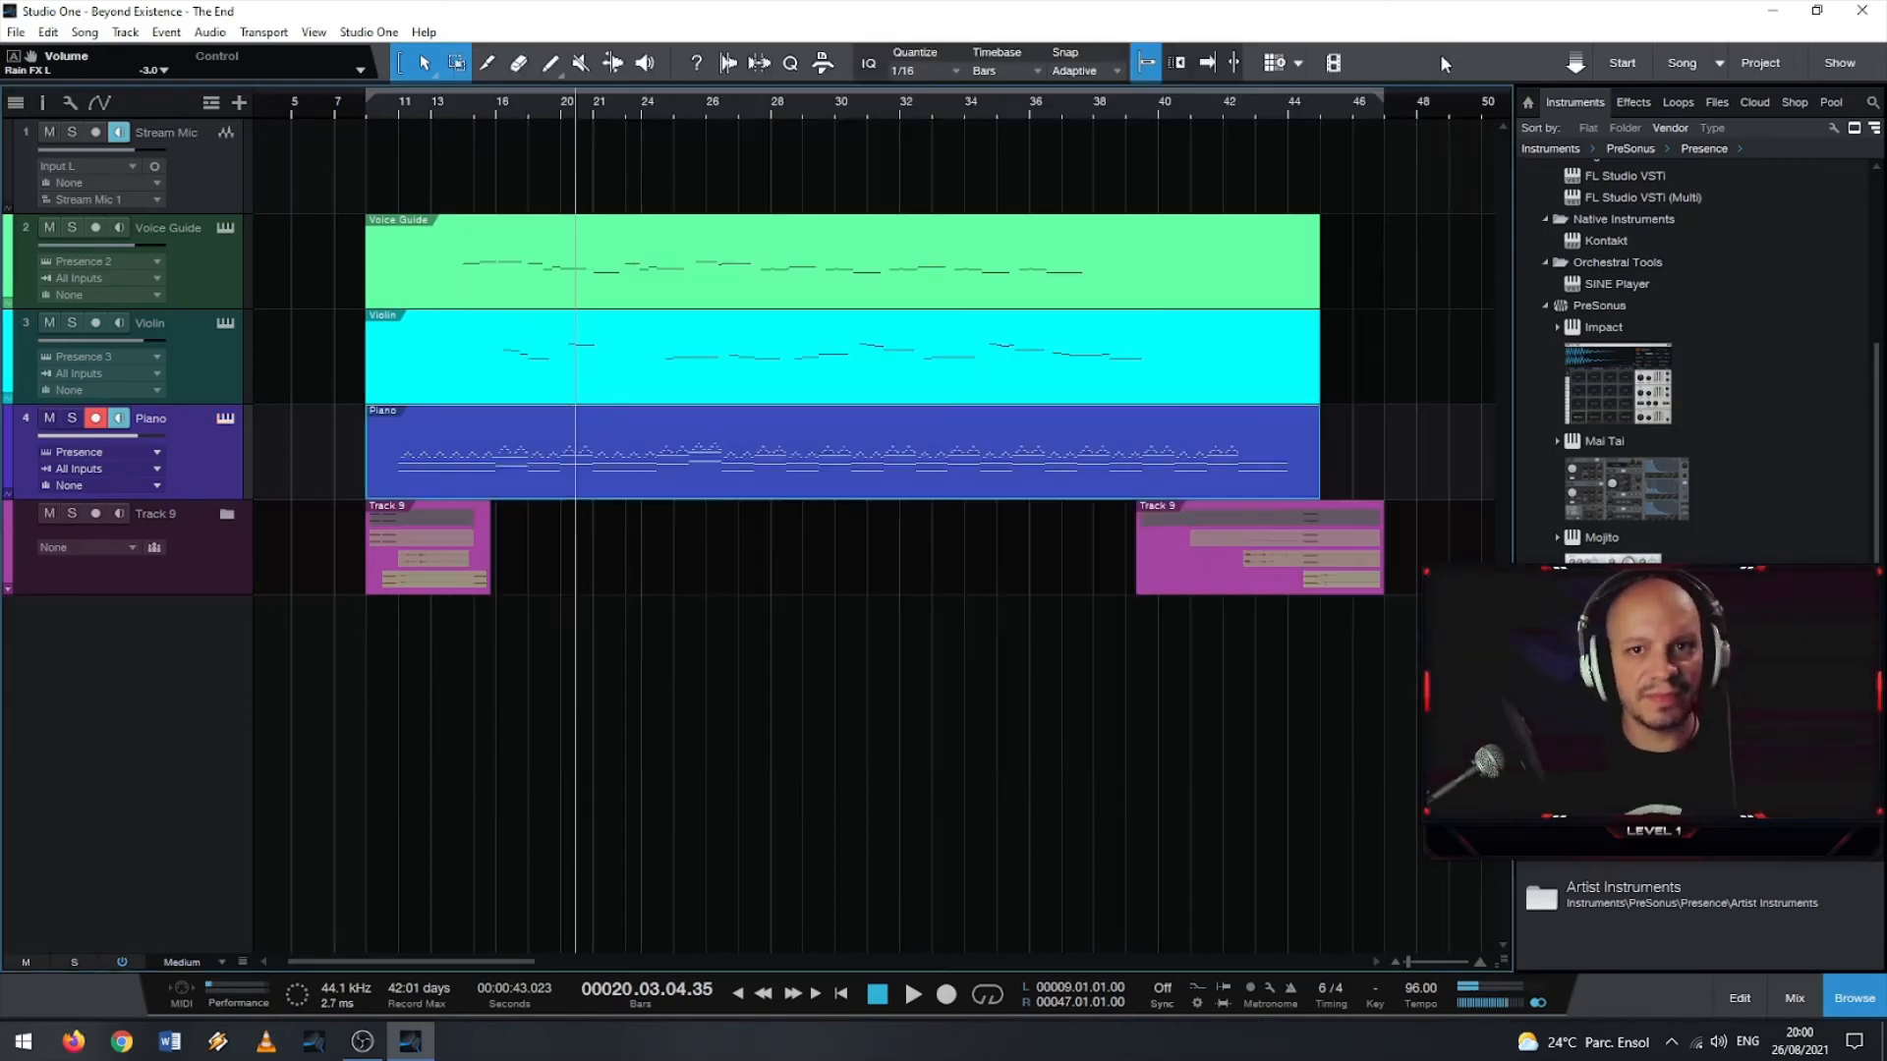
key("space")
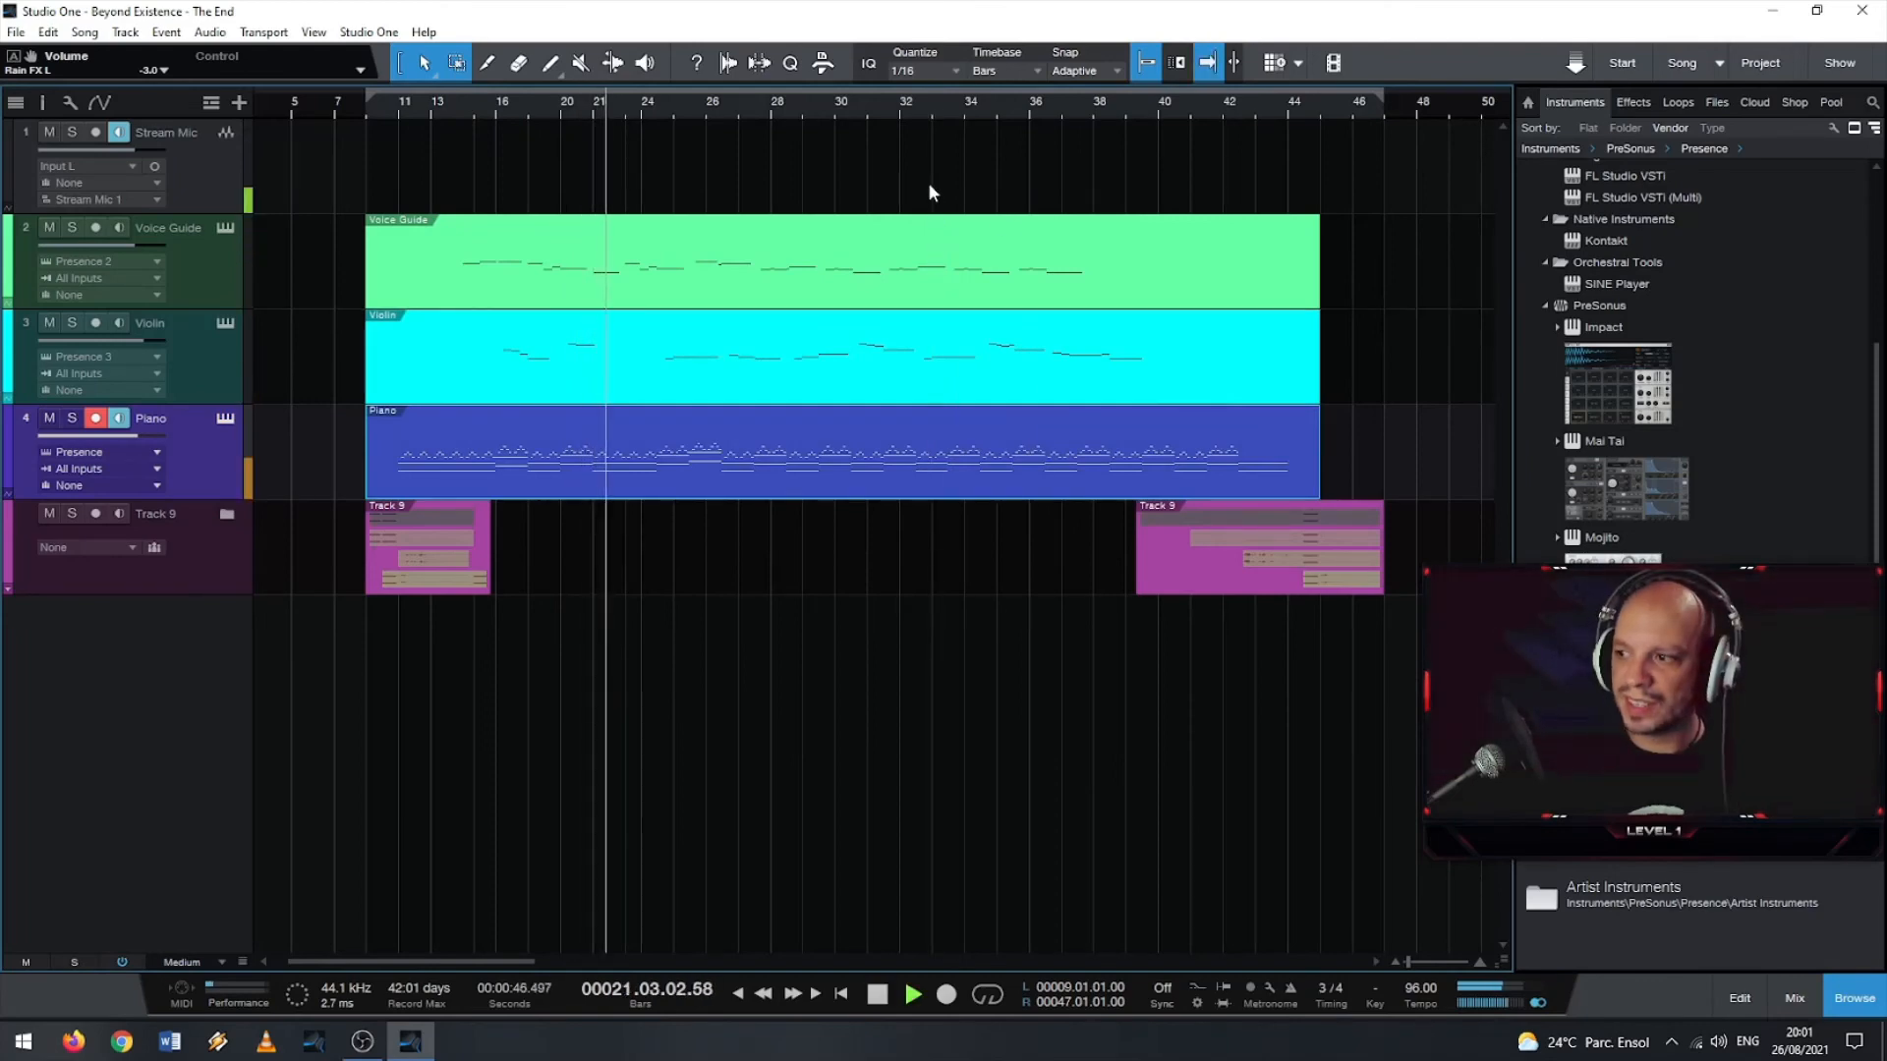
- Replace the Violin track's instrument with BBC Symphony Orchestra from Spitfire Audio
left_click(1558, 634)
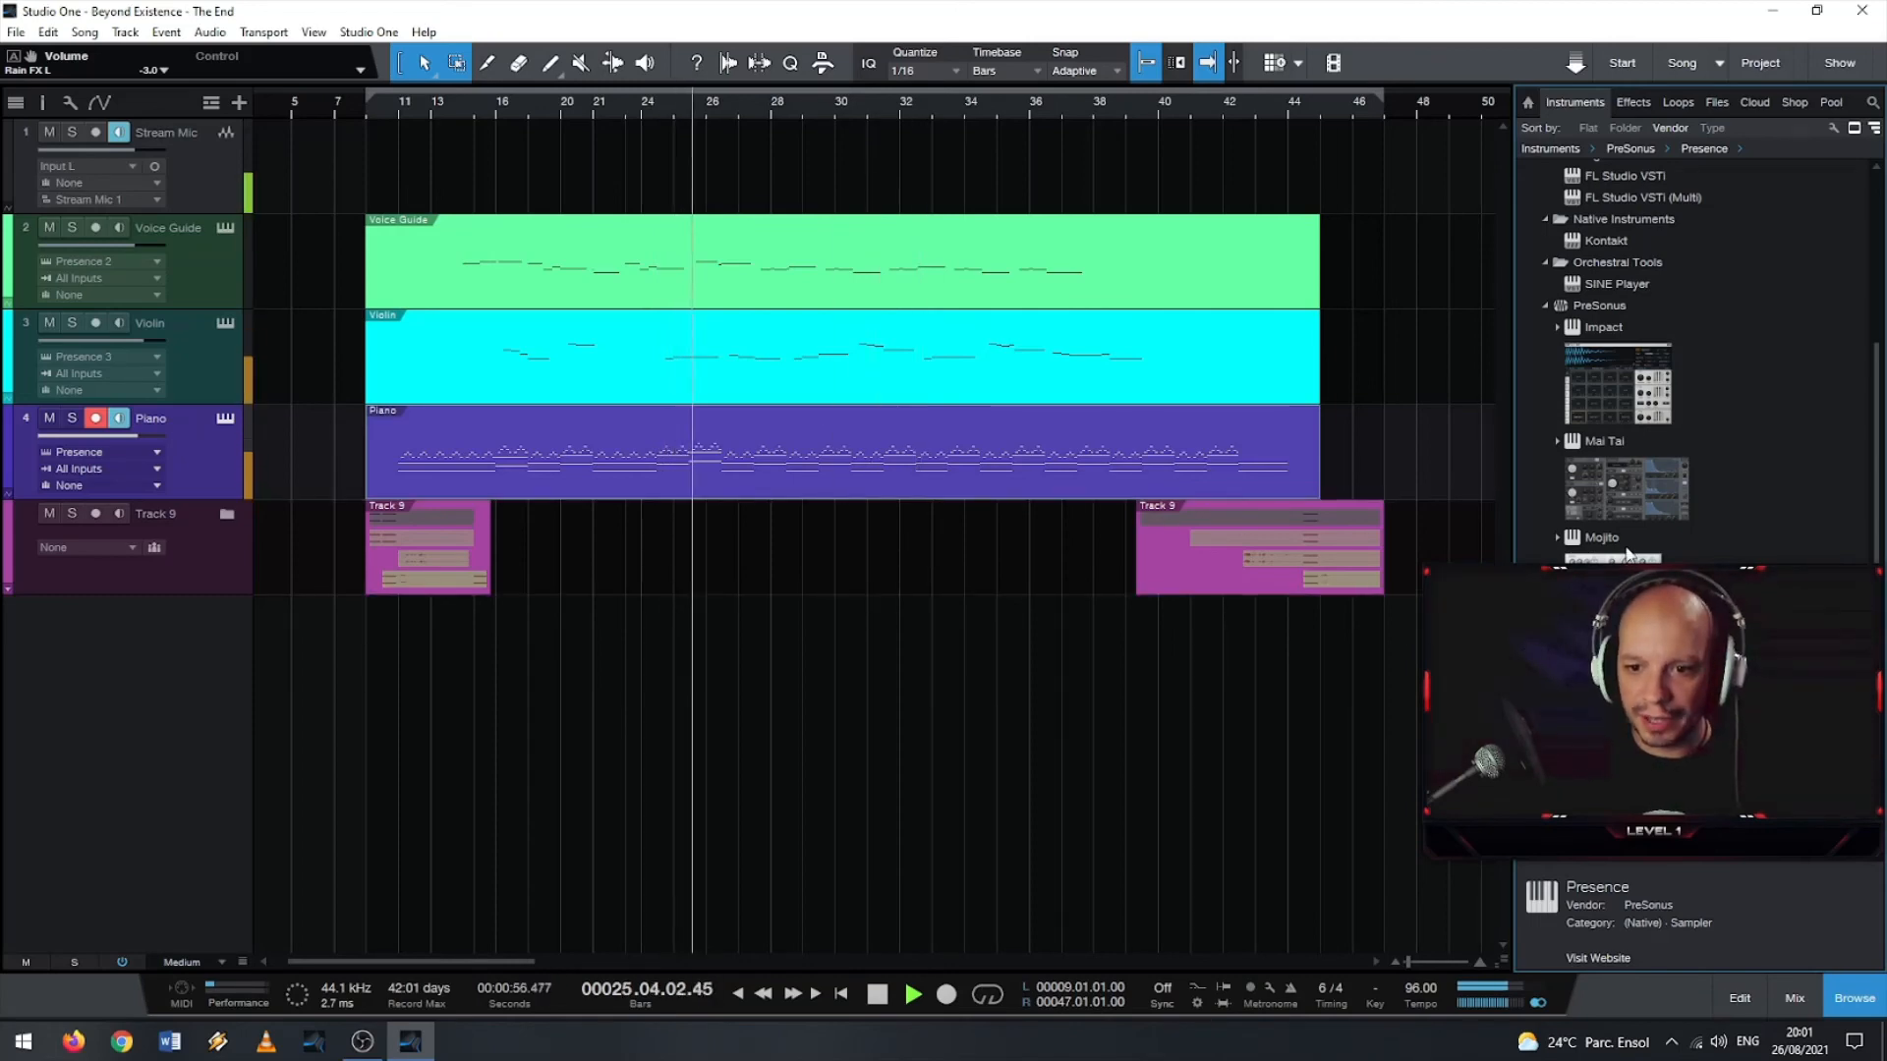
left_click_drag(1621, 638, 953, 364)
left_click(918, 516)
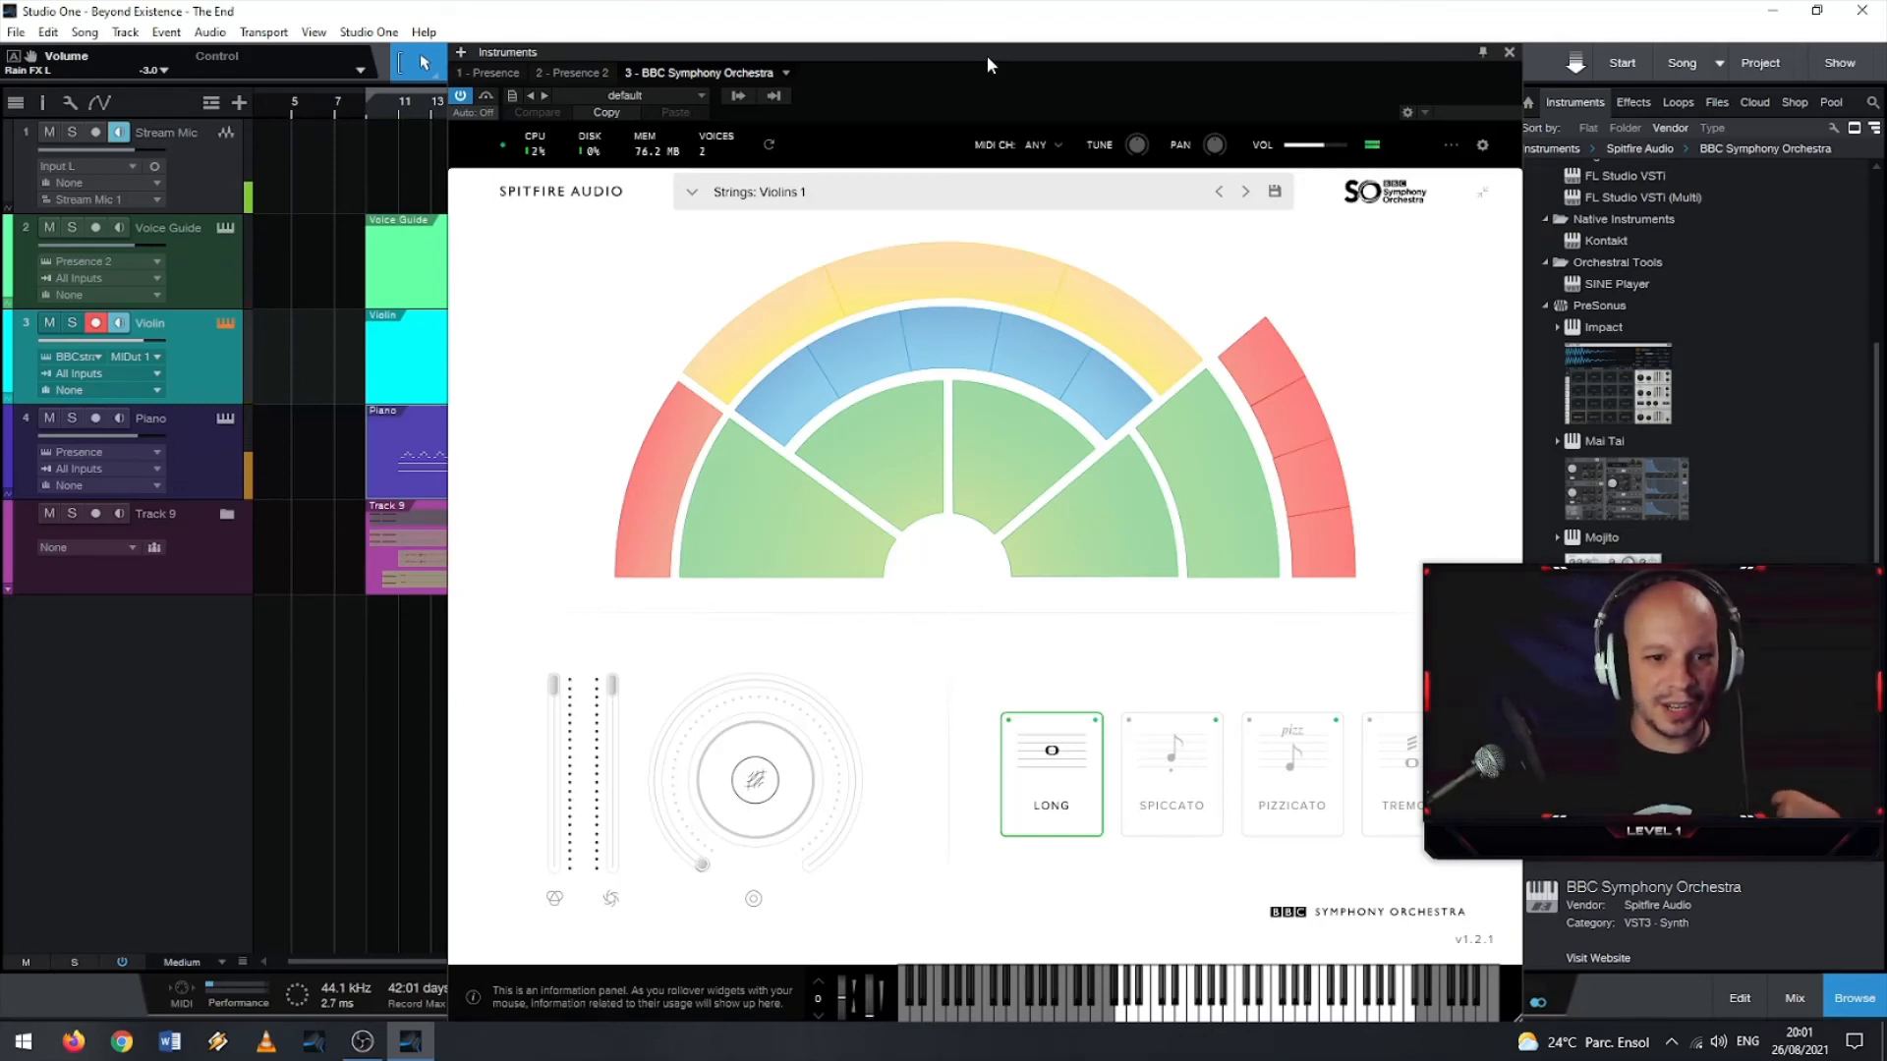
- Set the Violins 1 dynamics to 62% and reverb to 43%, and lower the expression slightly
mouse_move(936, 409)
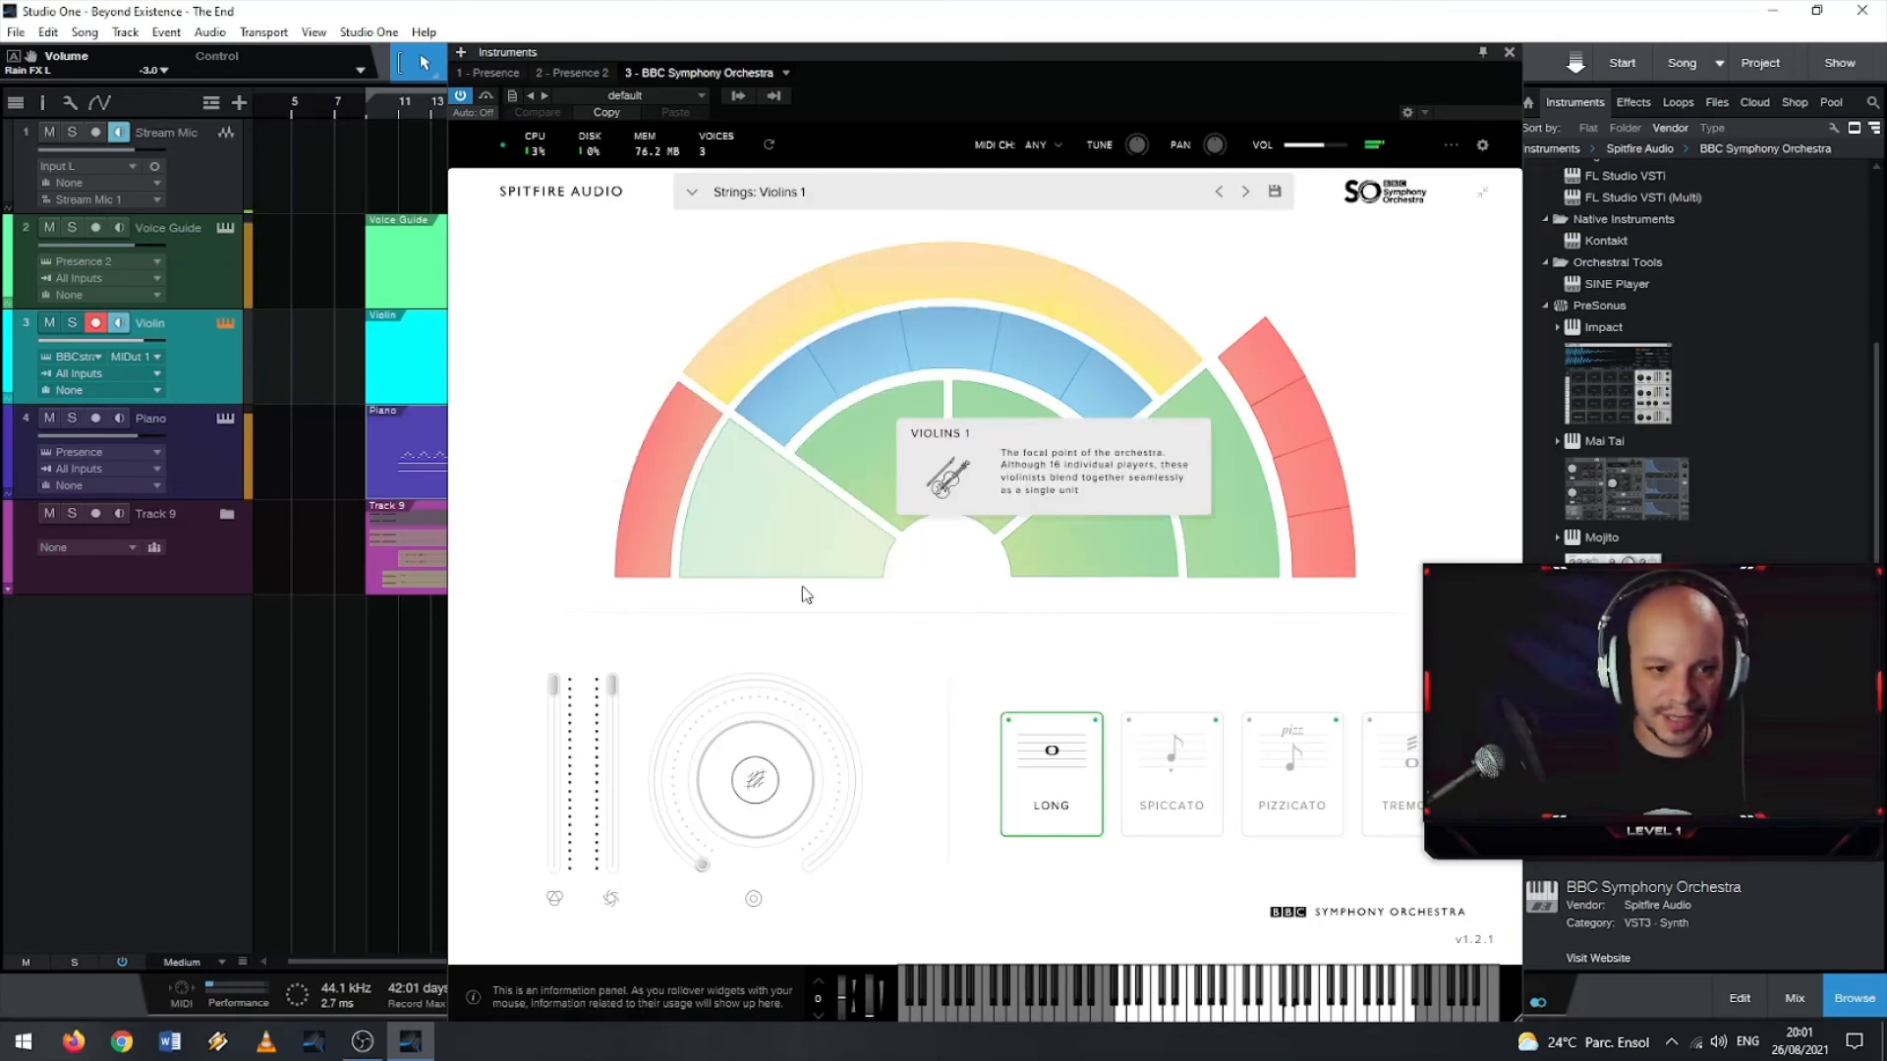
mouse_move(612, 685)
left_mouse_down()
mouse_move(606, 799)
mouse_move(615, 701)
left_mouse_up()
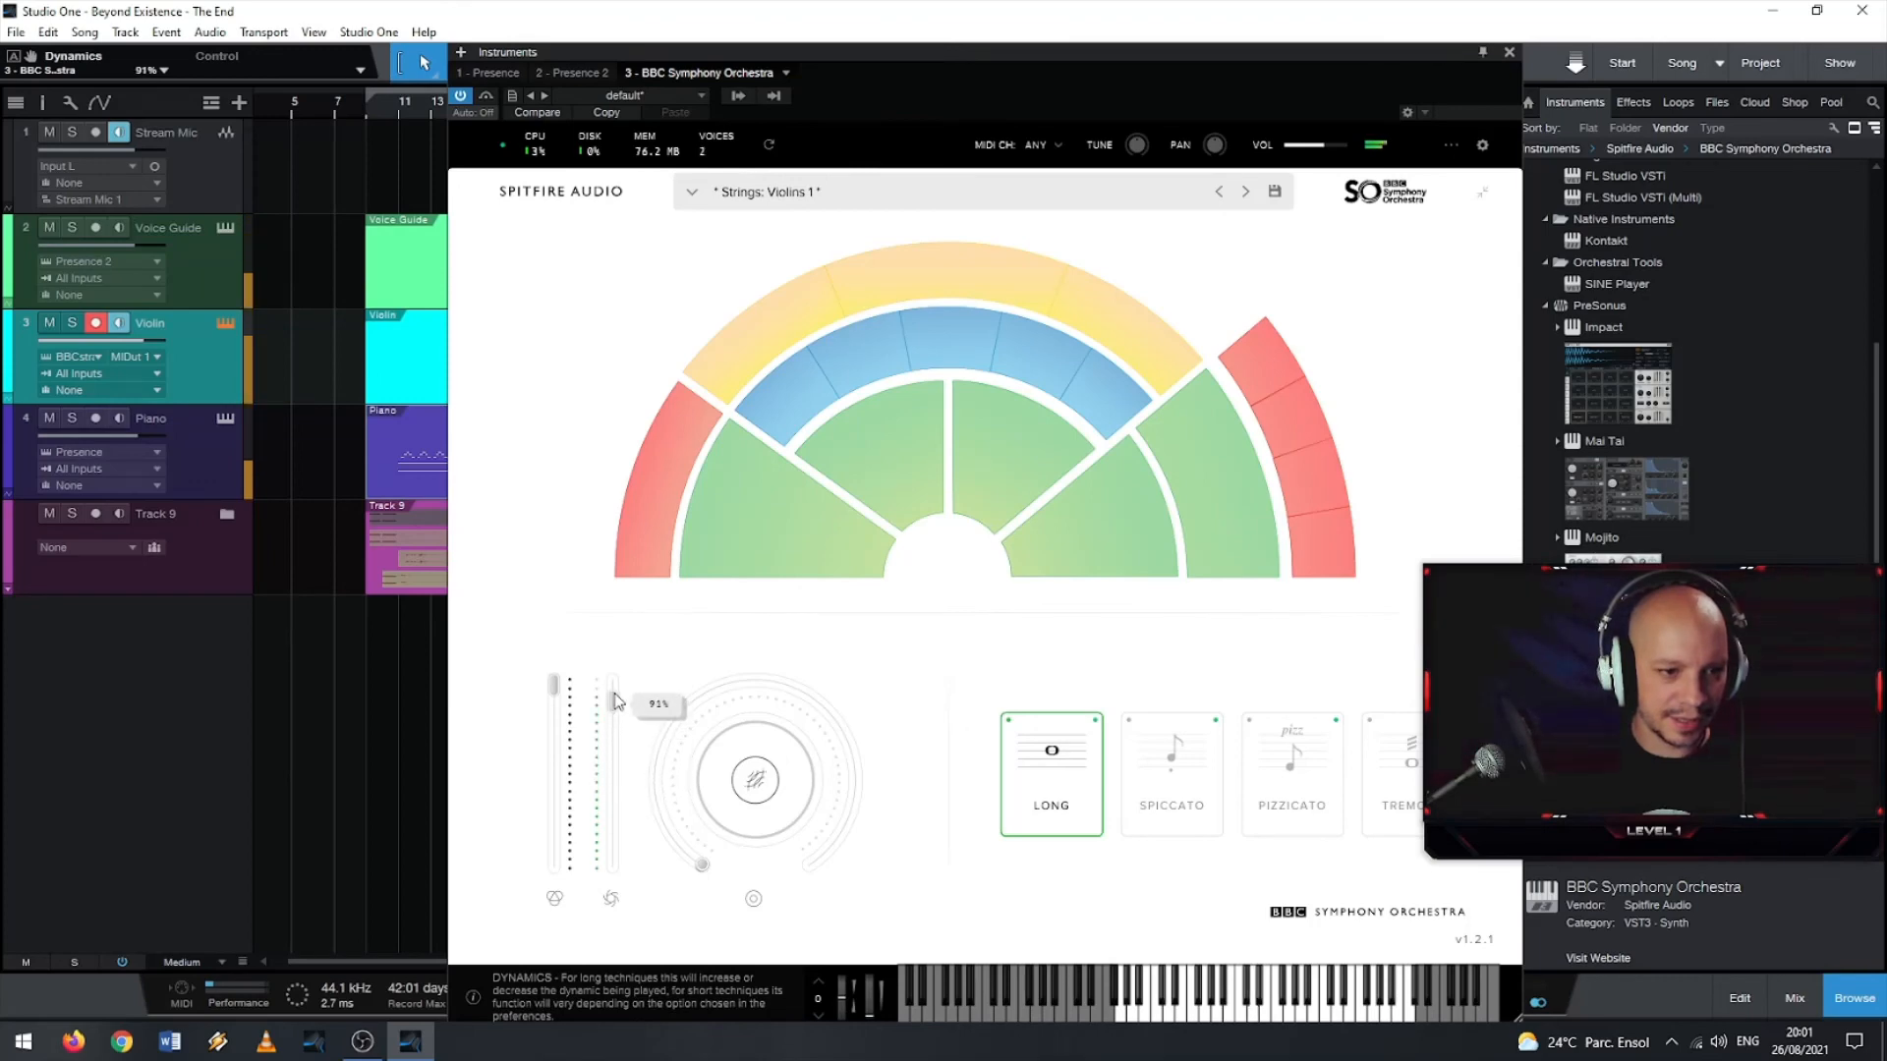
left_click_drag(705, 862, 678, 842)
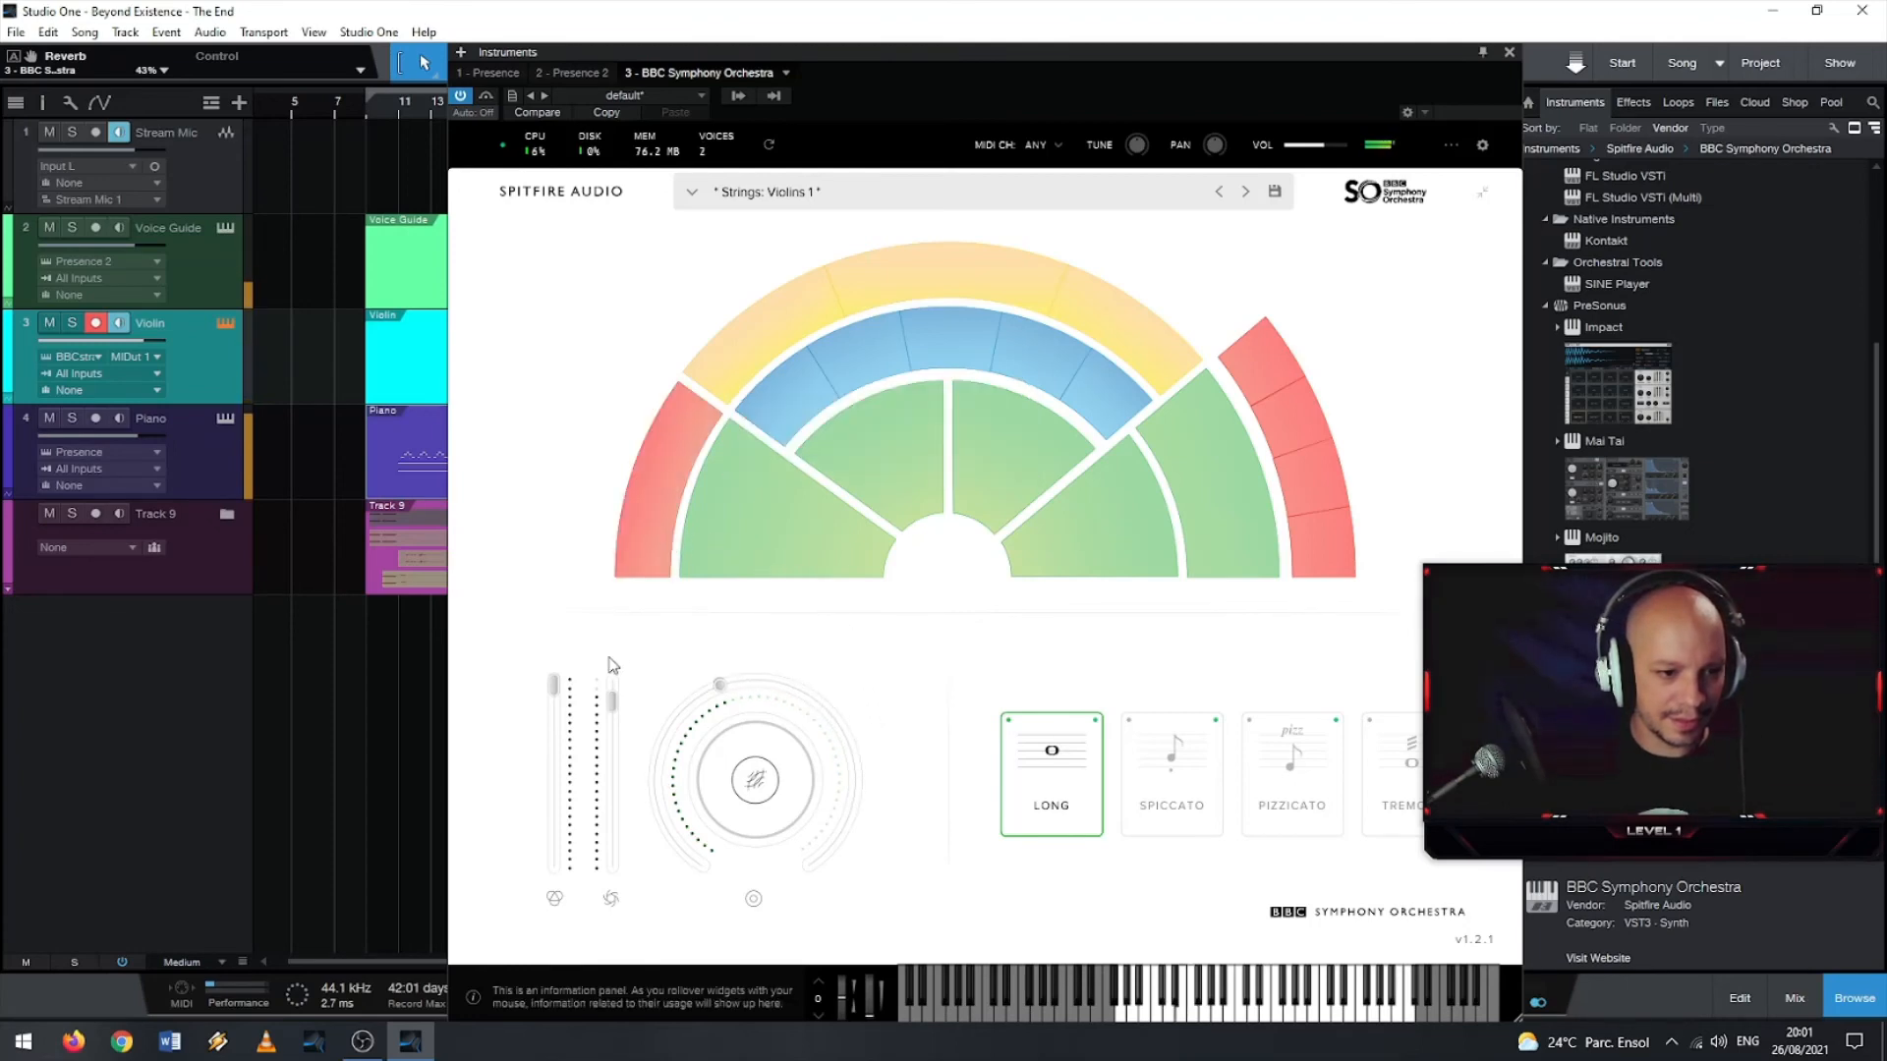
left_click_drag(554, 683, 612, 753)
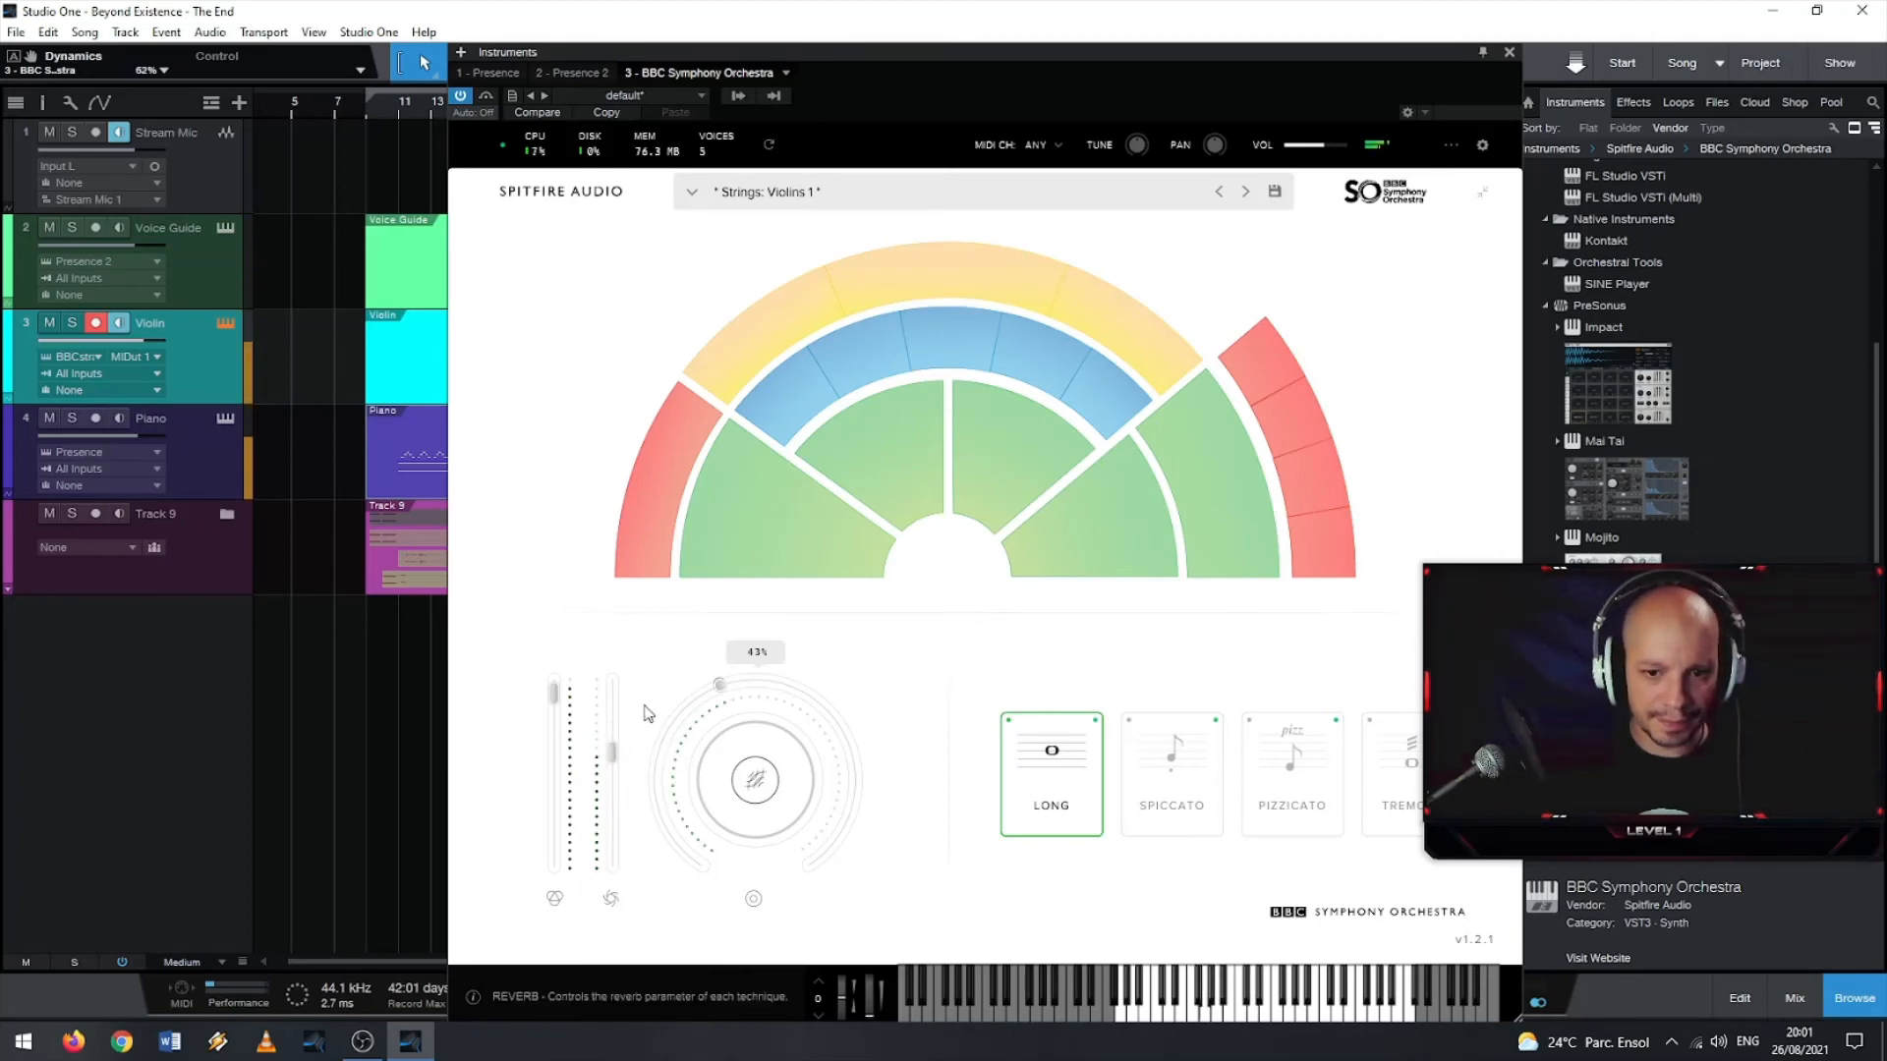
- Check the presets available in BBC Symphony Orchestra, keep Violins 1, and close the instrument window
left_click(790, 204)
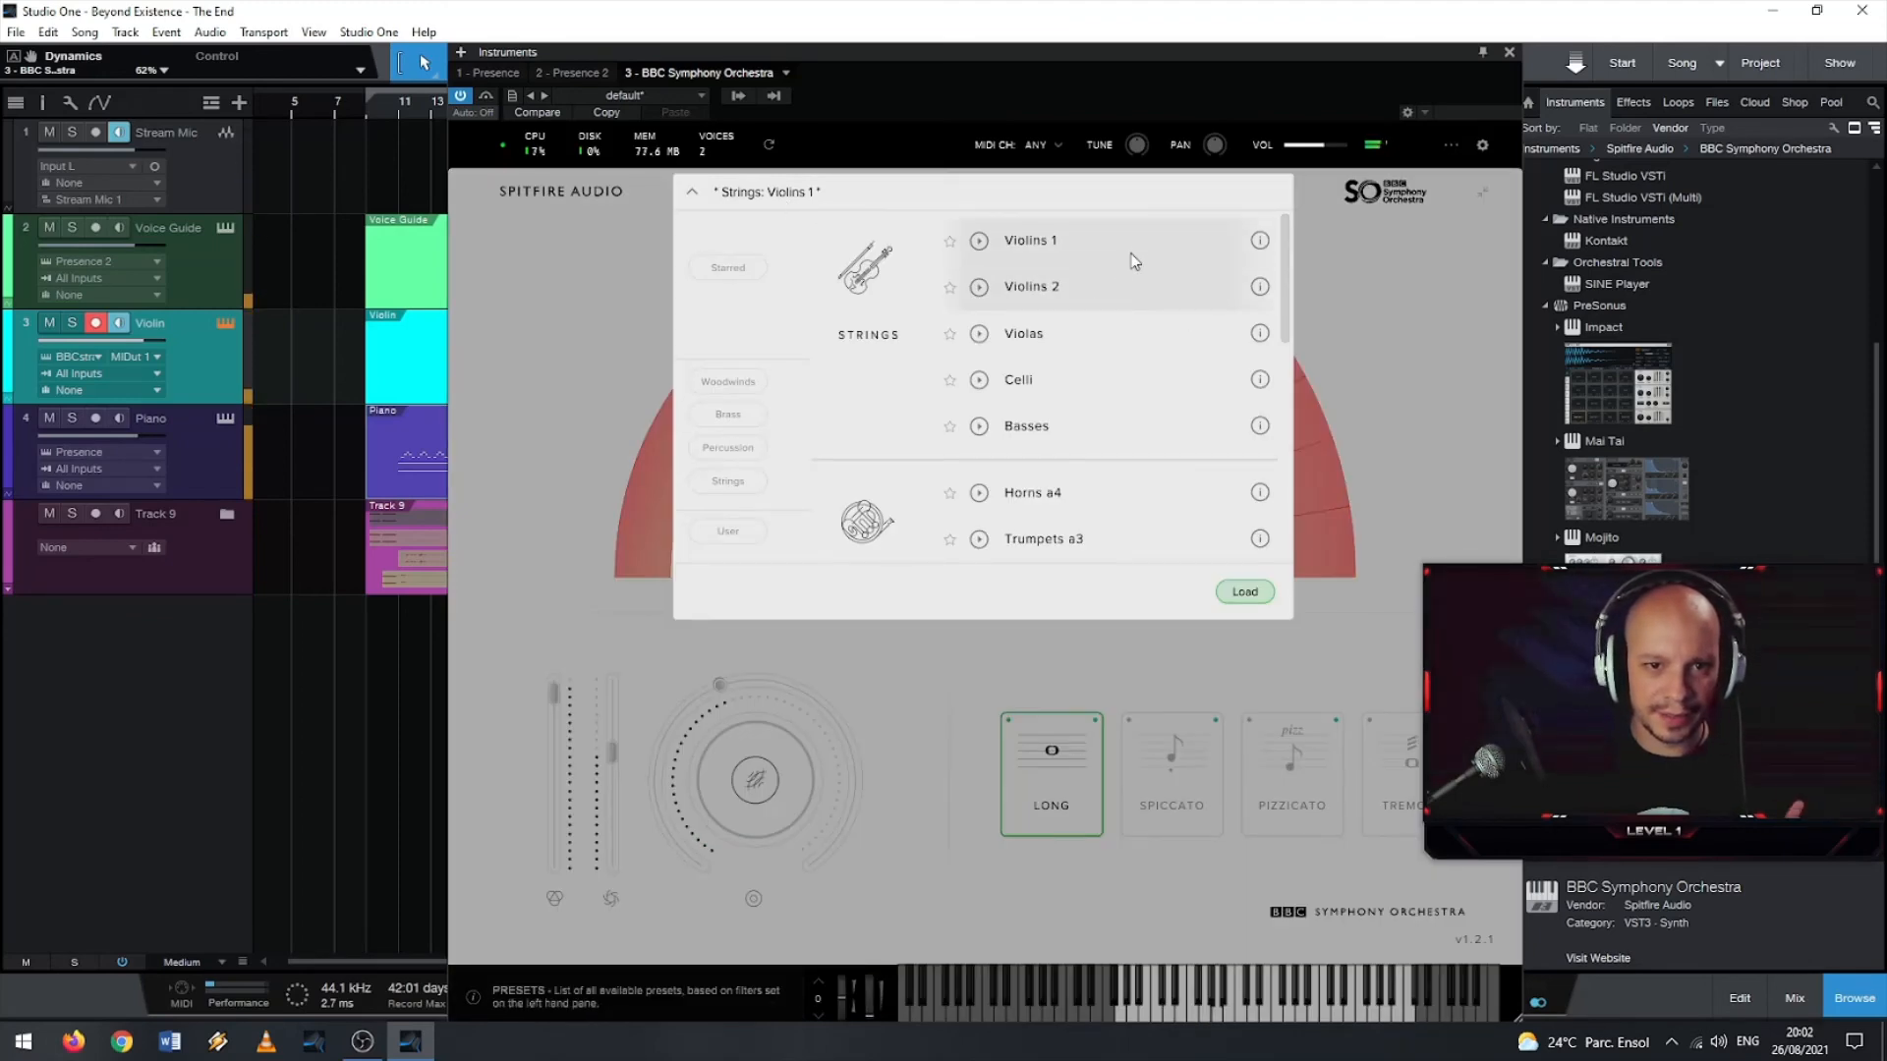
left_click(1483, 347)
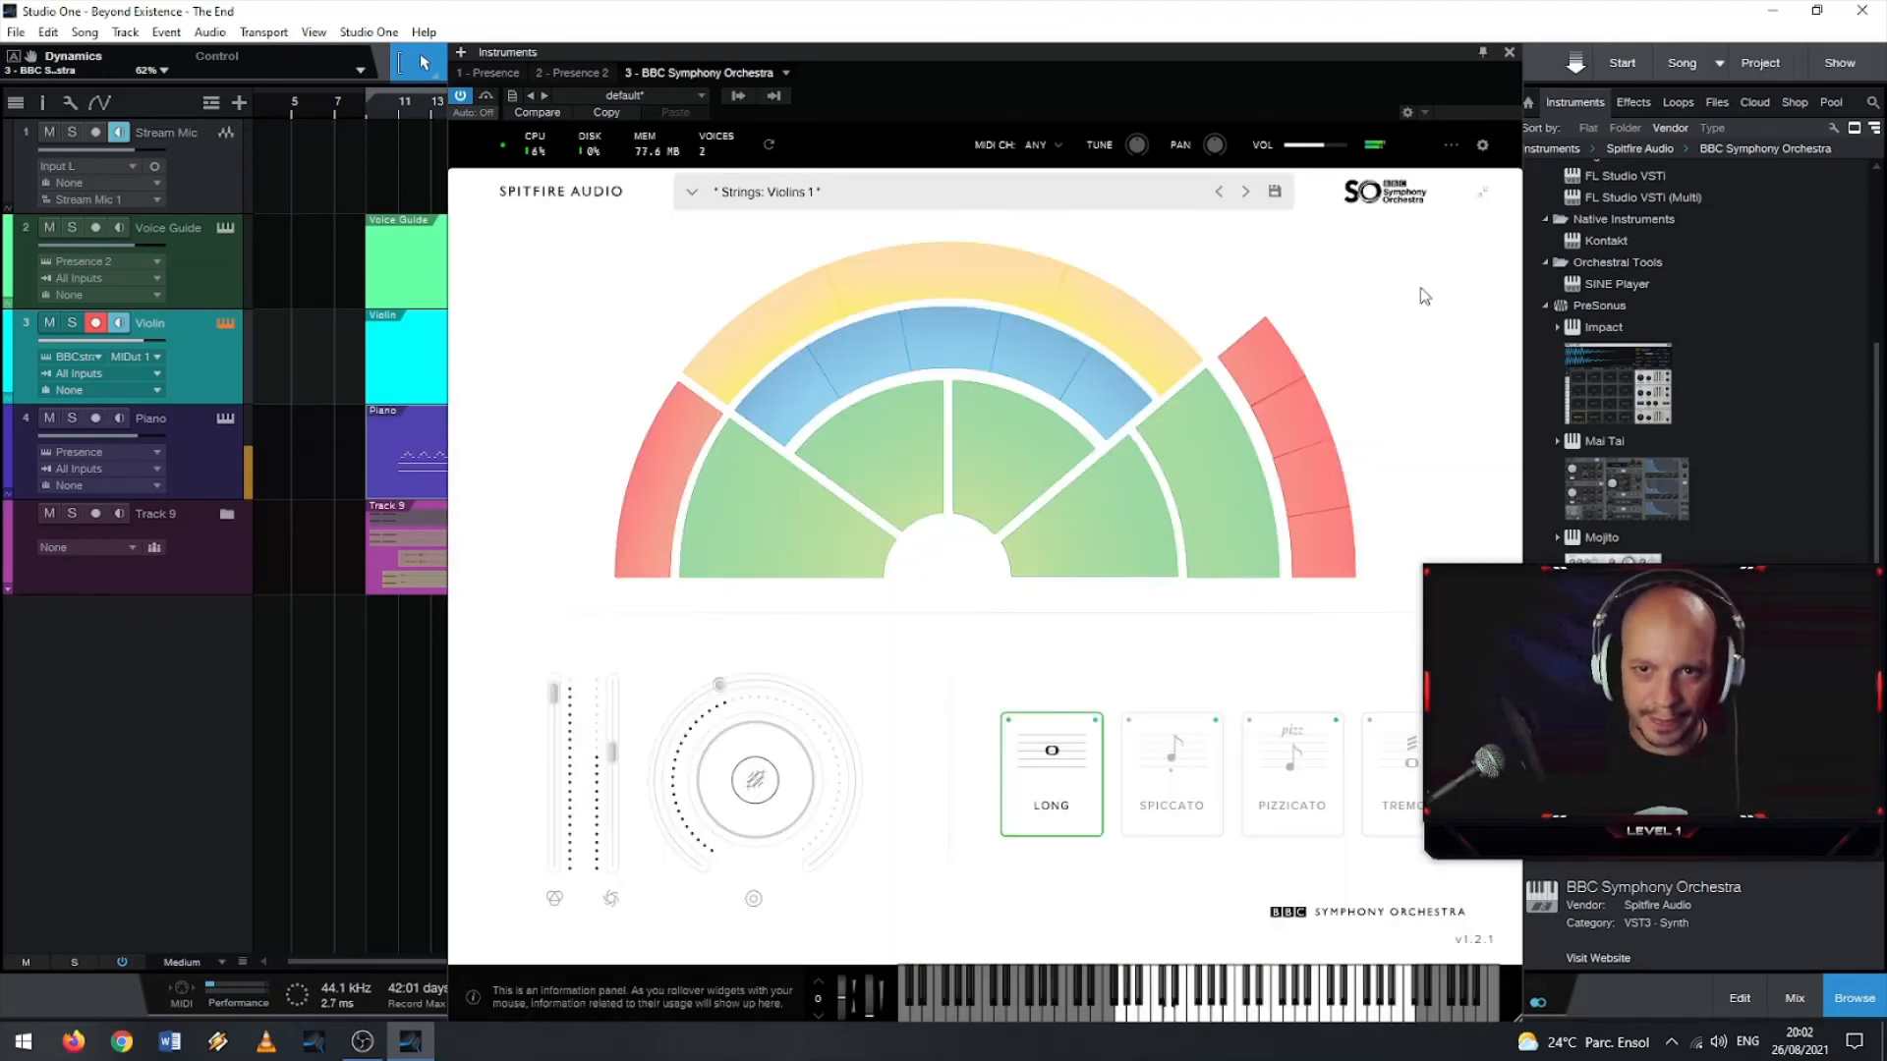
left_click(1503, 55)
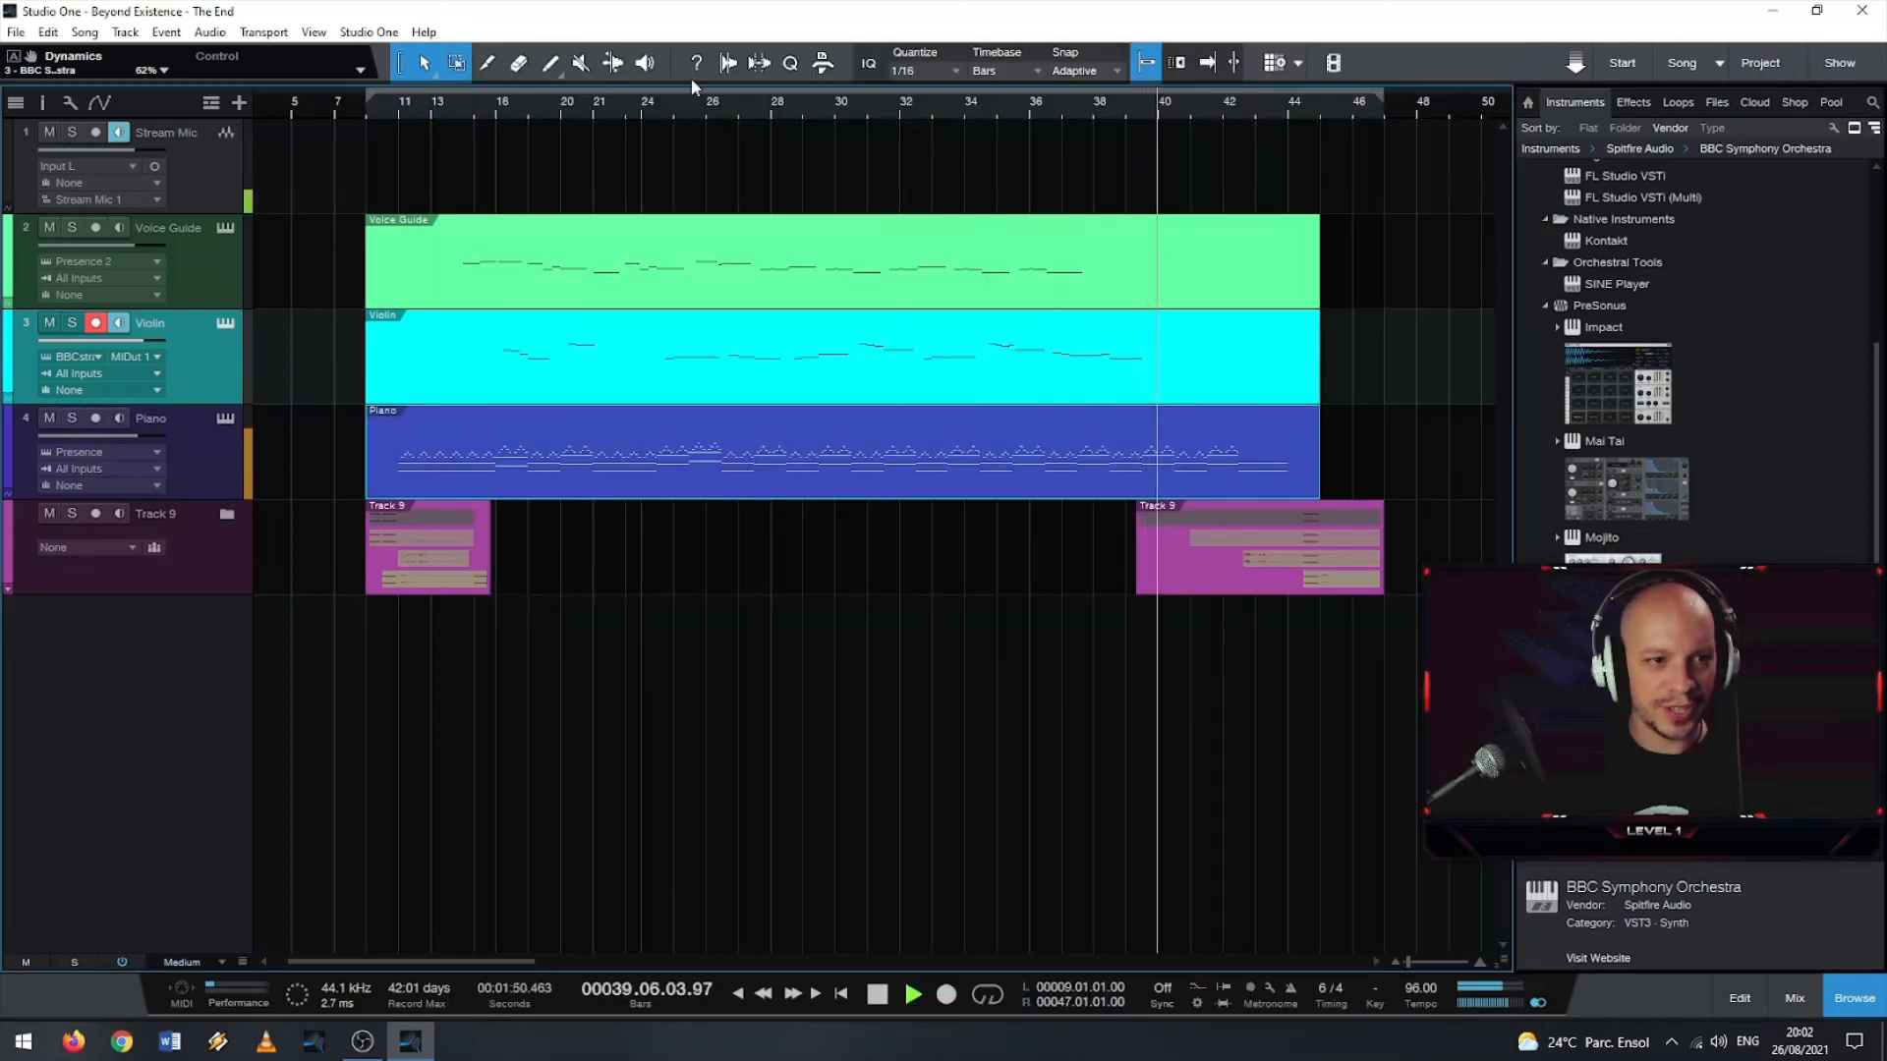
- Disarm recording on the Violin track and audition the song from about bar 16 onwards
left_click(493, 106)
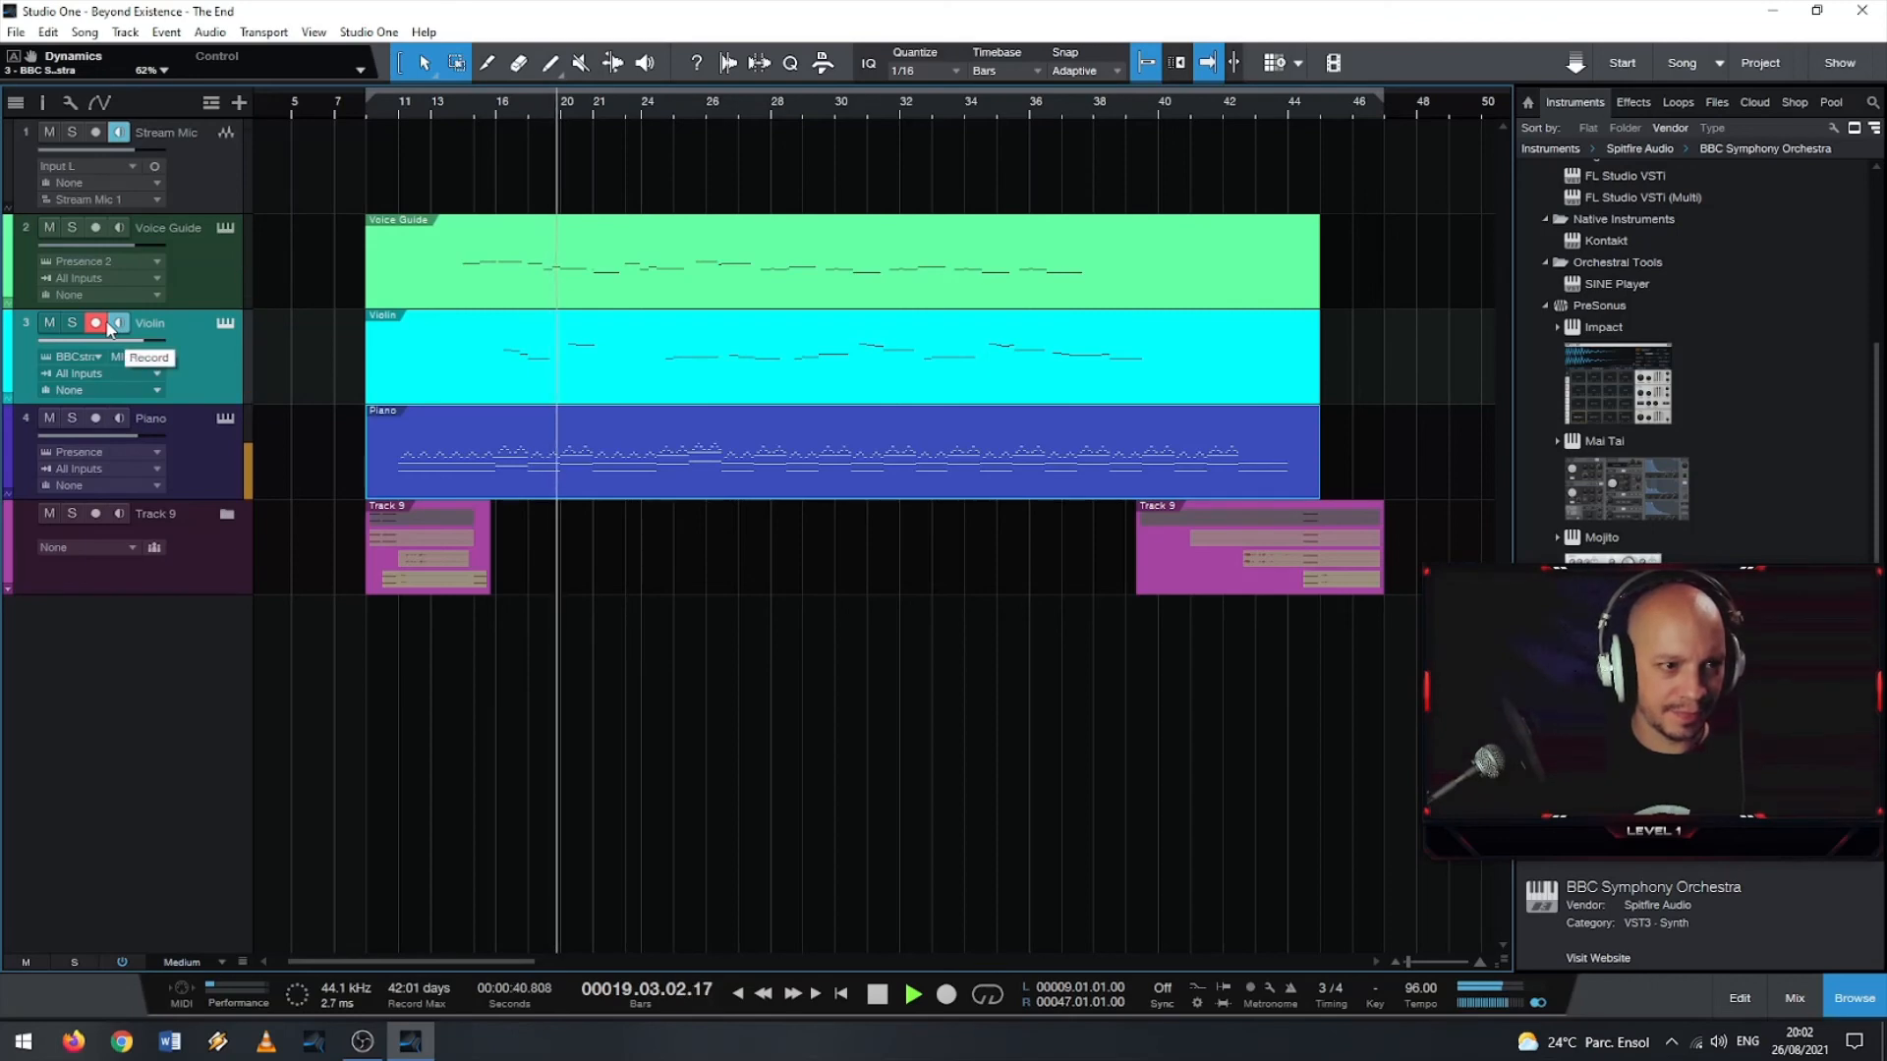
key("space")
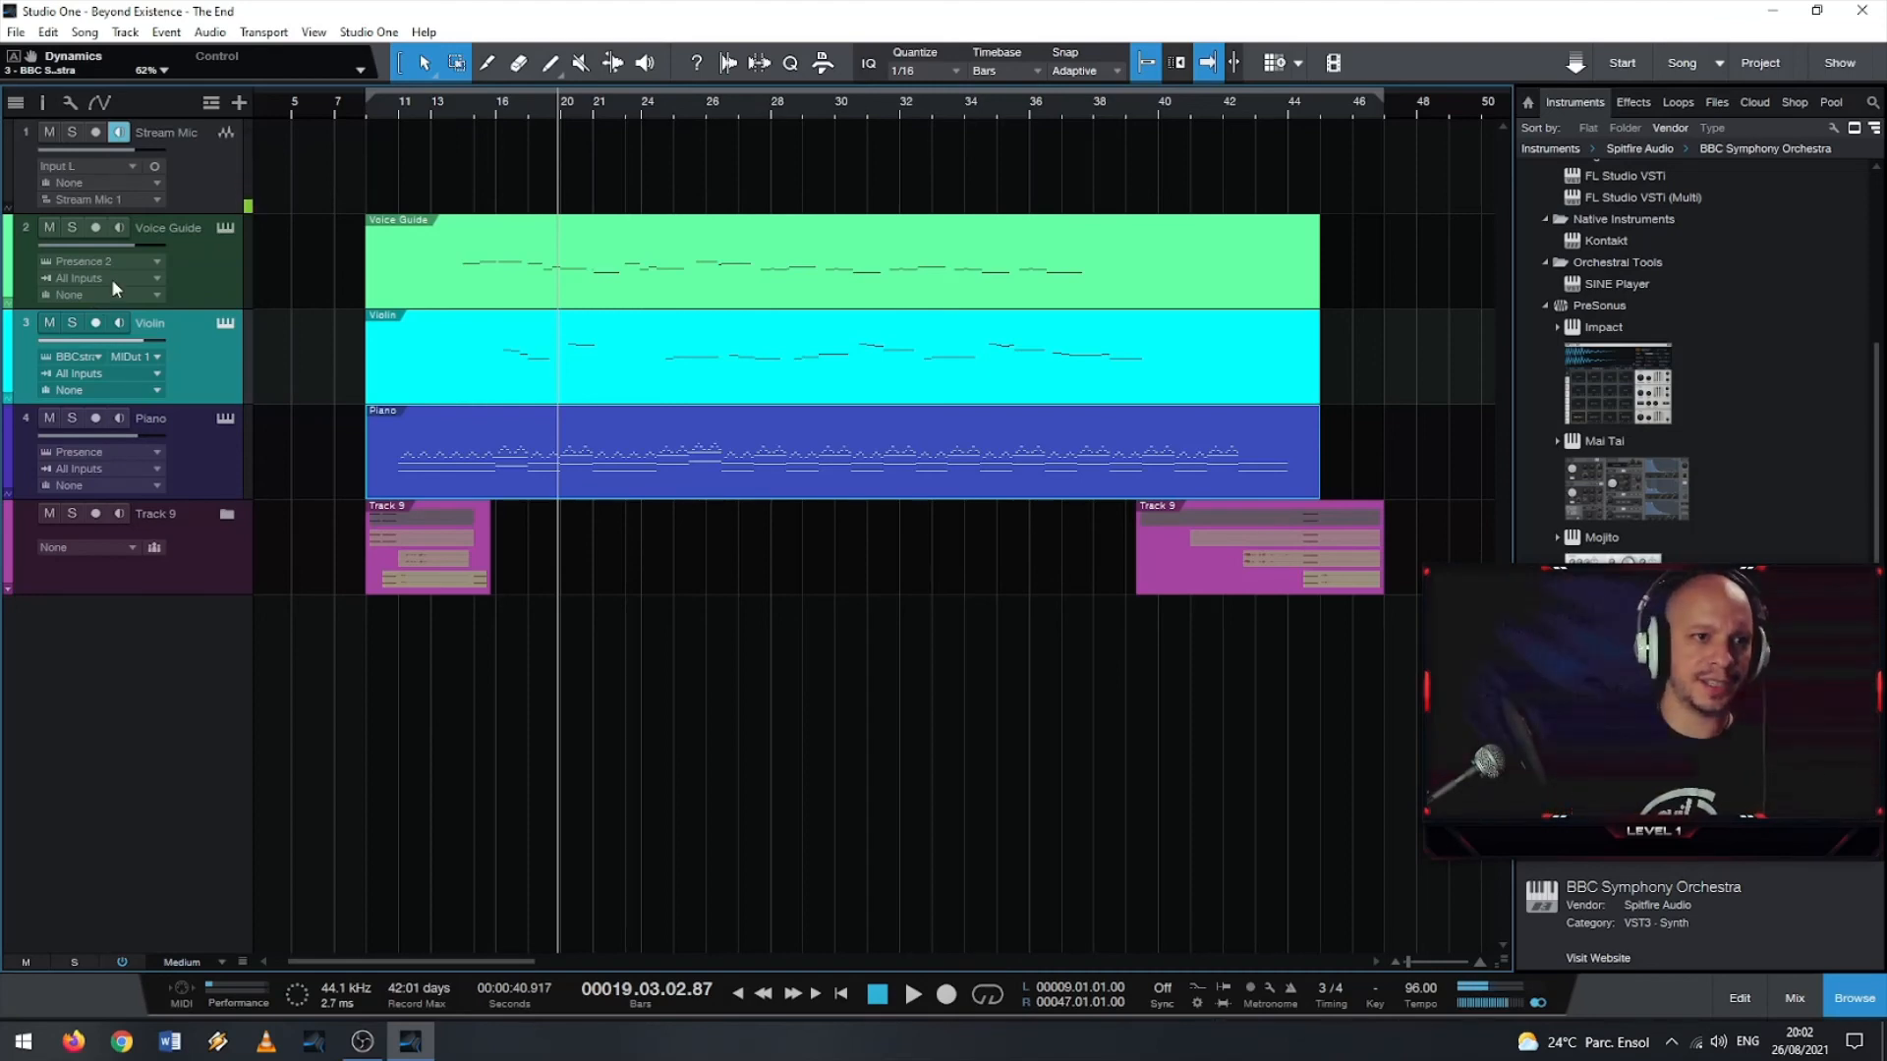
key("space")
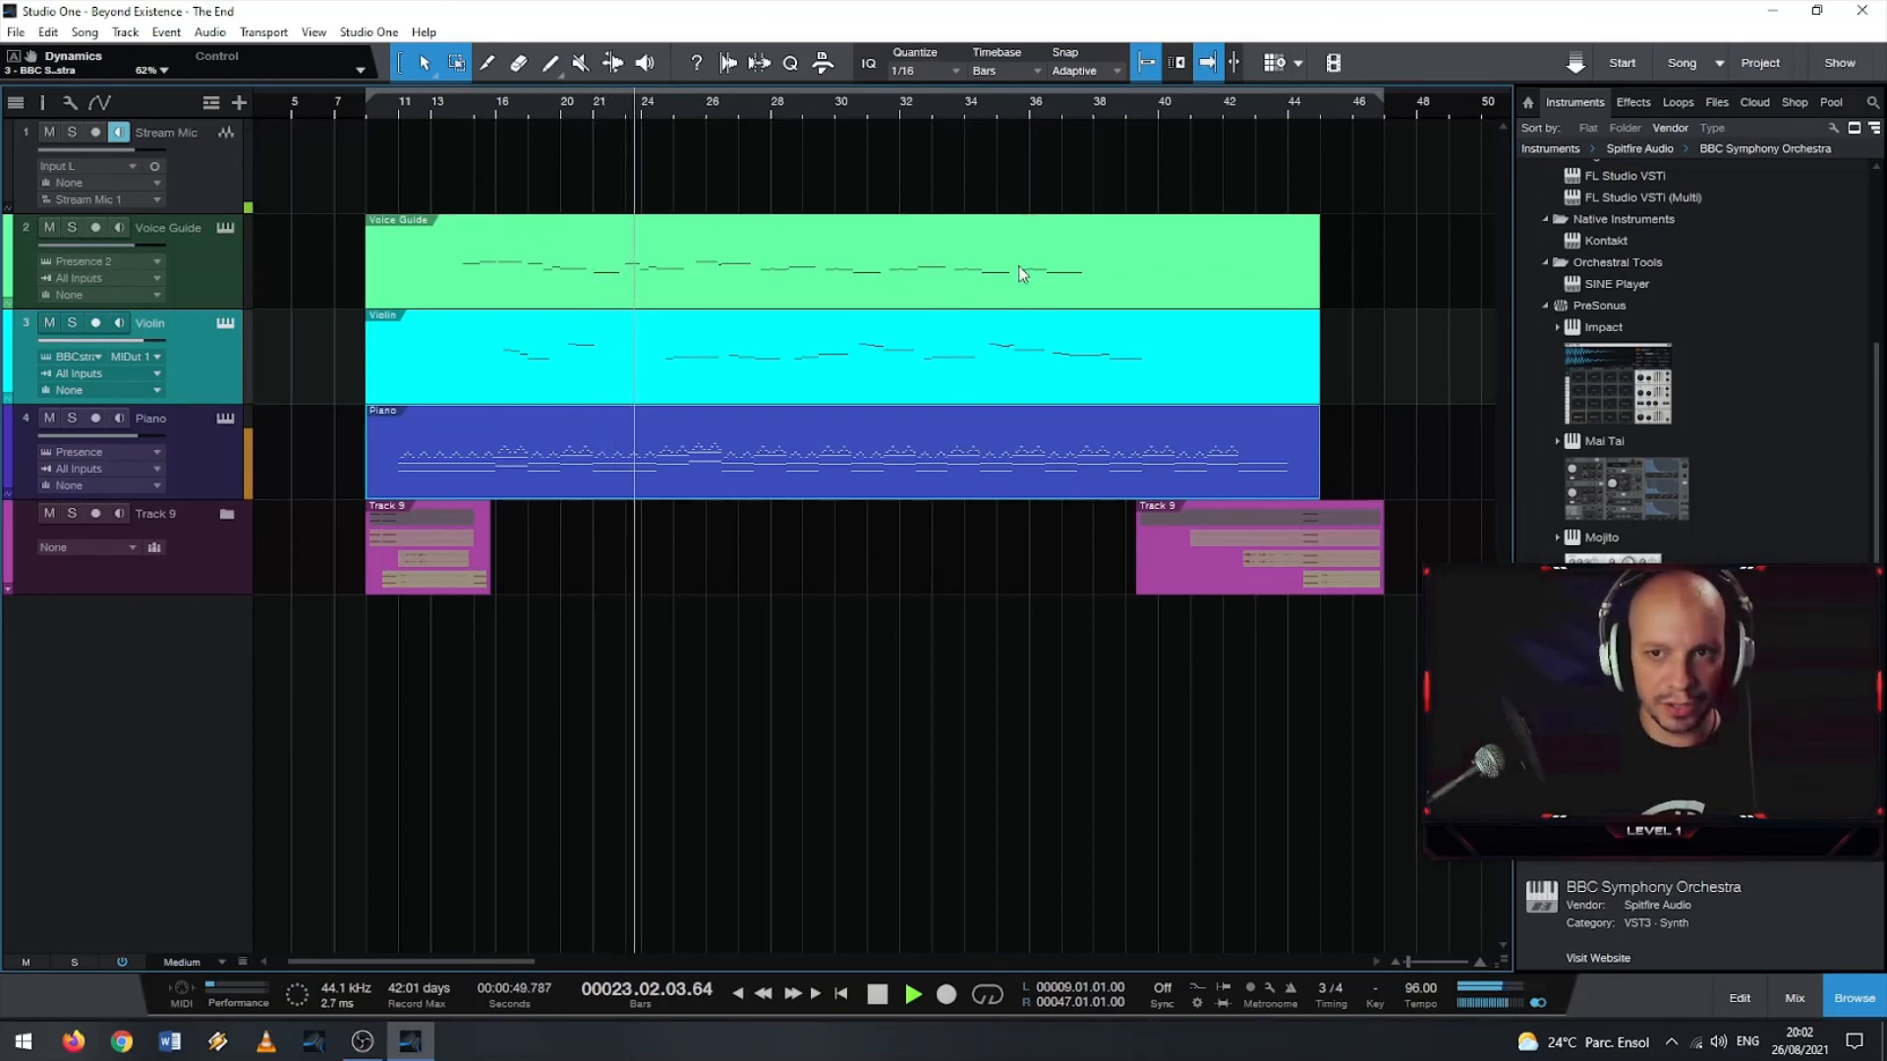
- Insert Voxengo SPAN on the main output, examine the frequency spectrum during playback, and close the analyzer
key("F4")
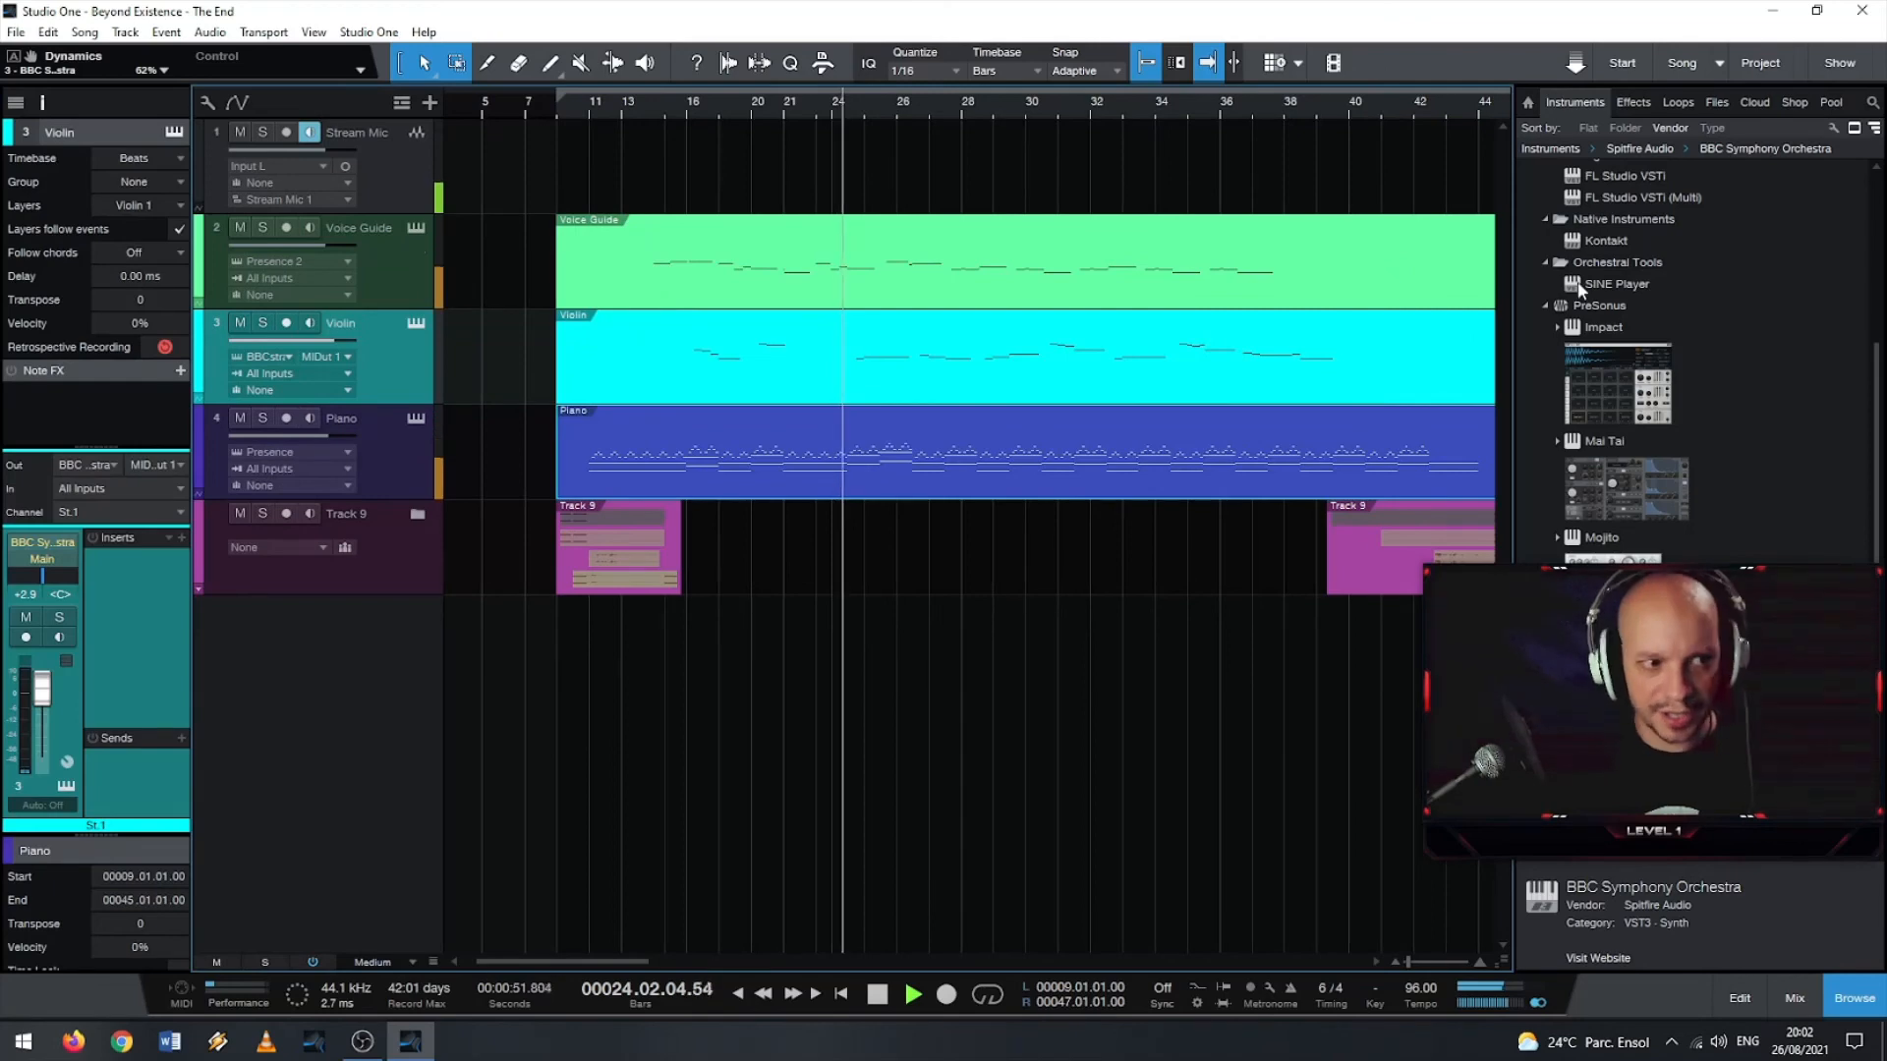
key("F4")
key("F4")
key("F4")
key("F3")
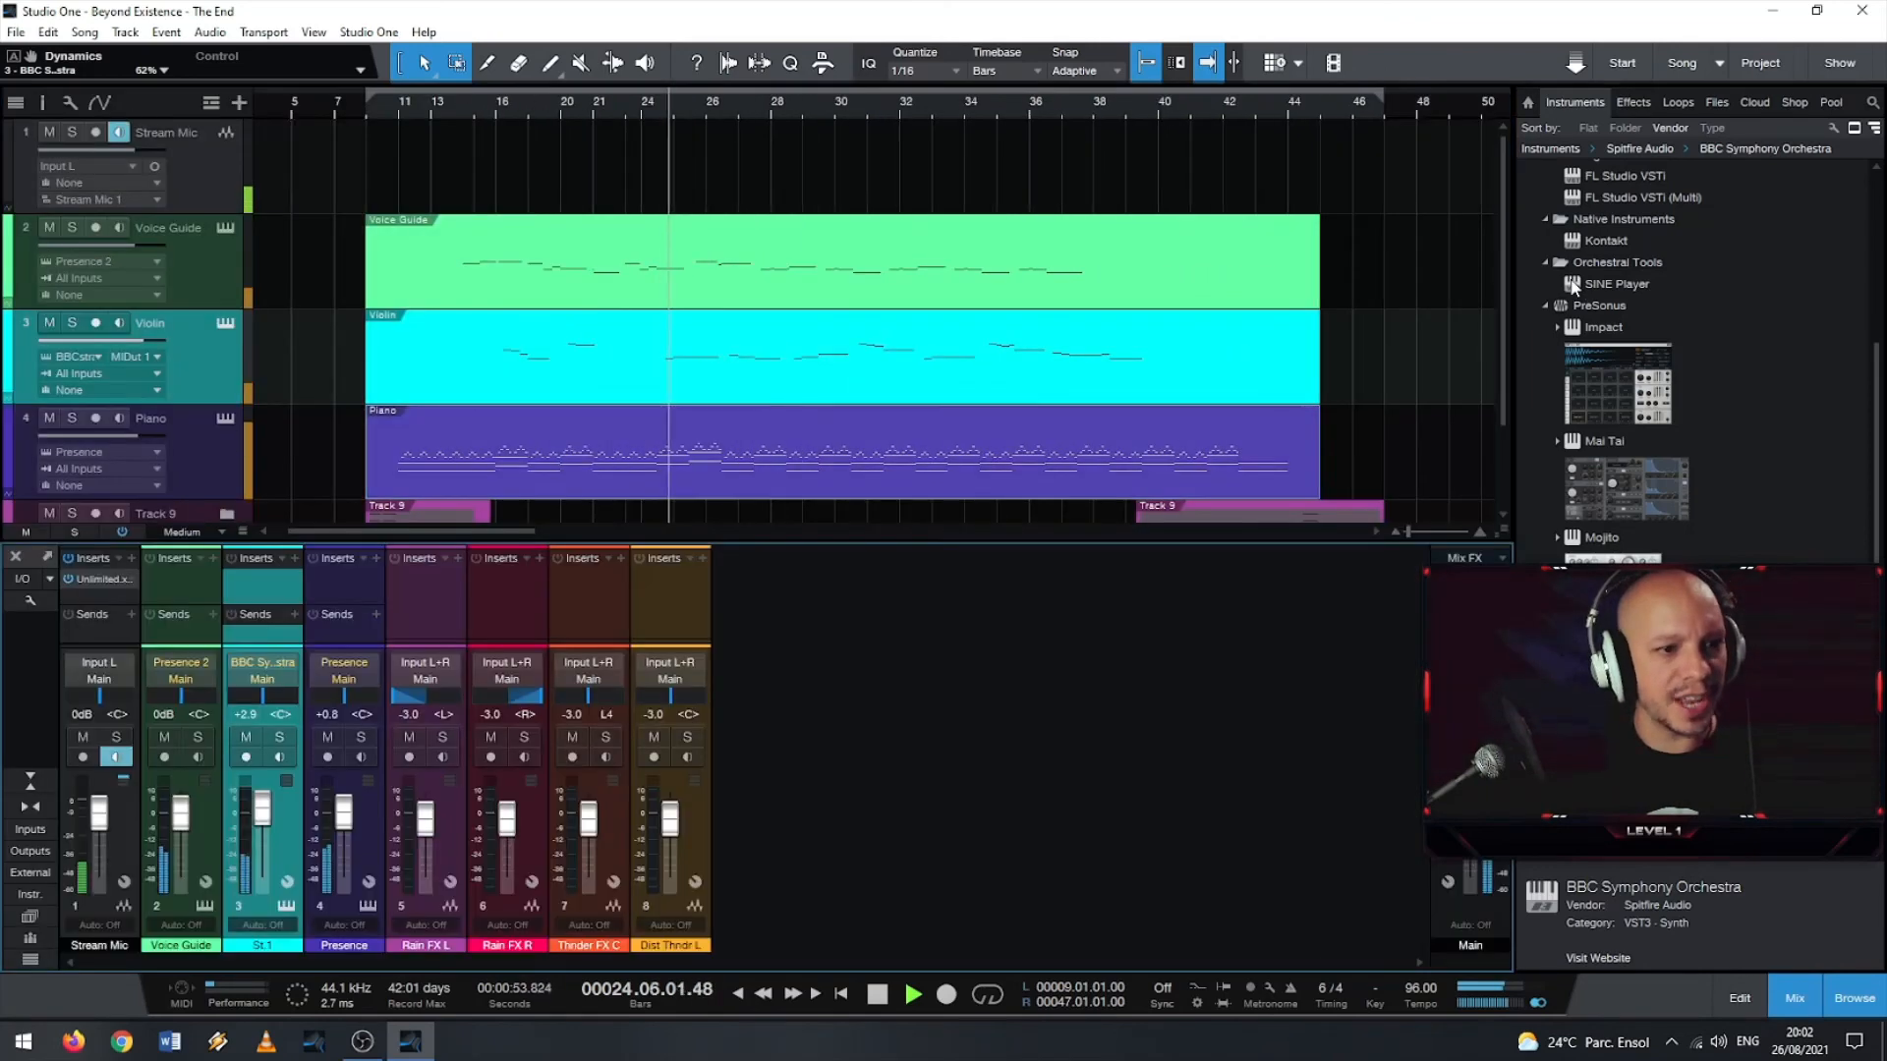
left_click(1633, 102)
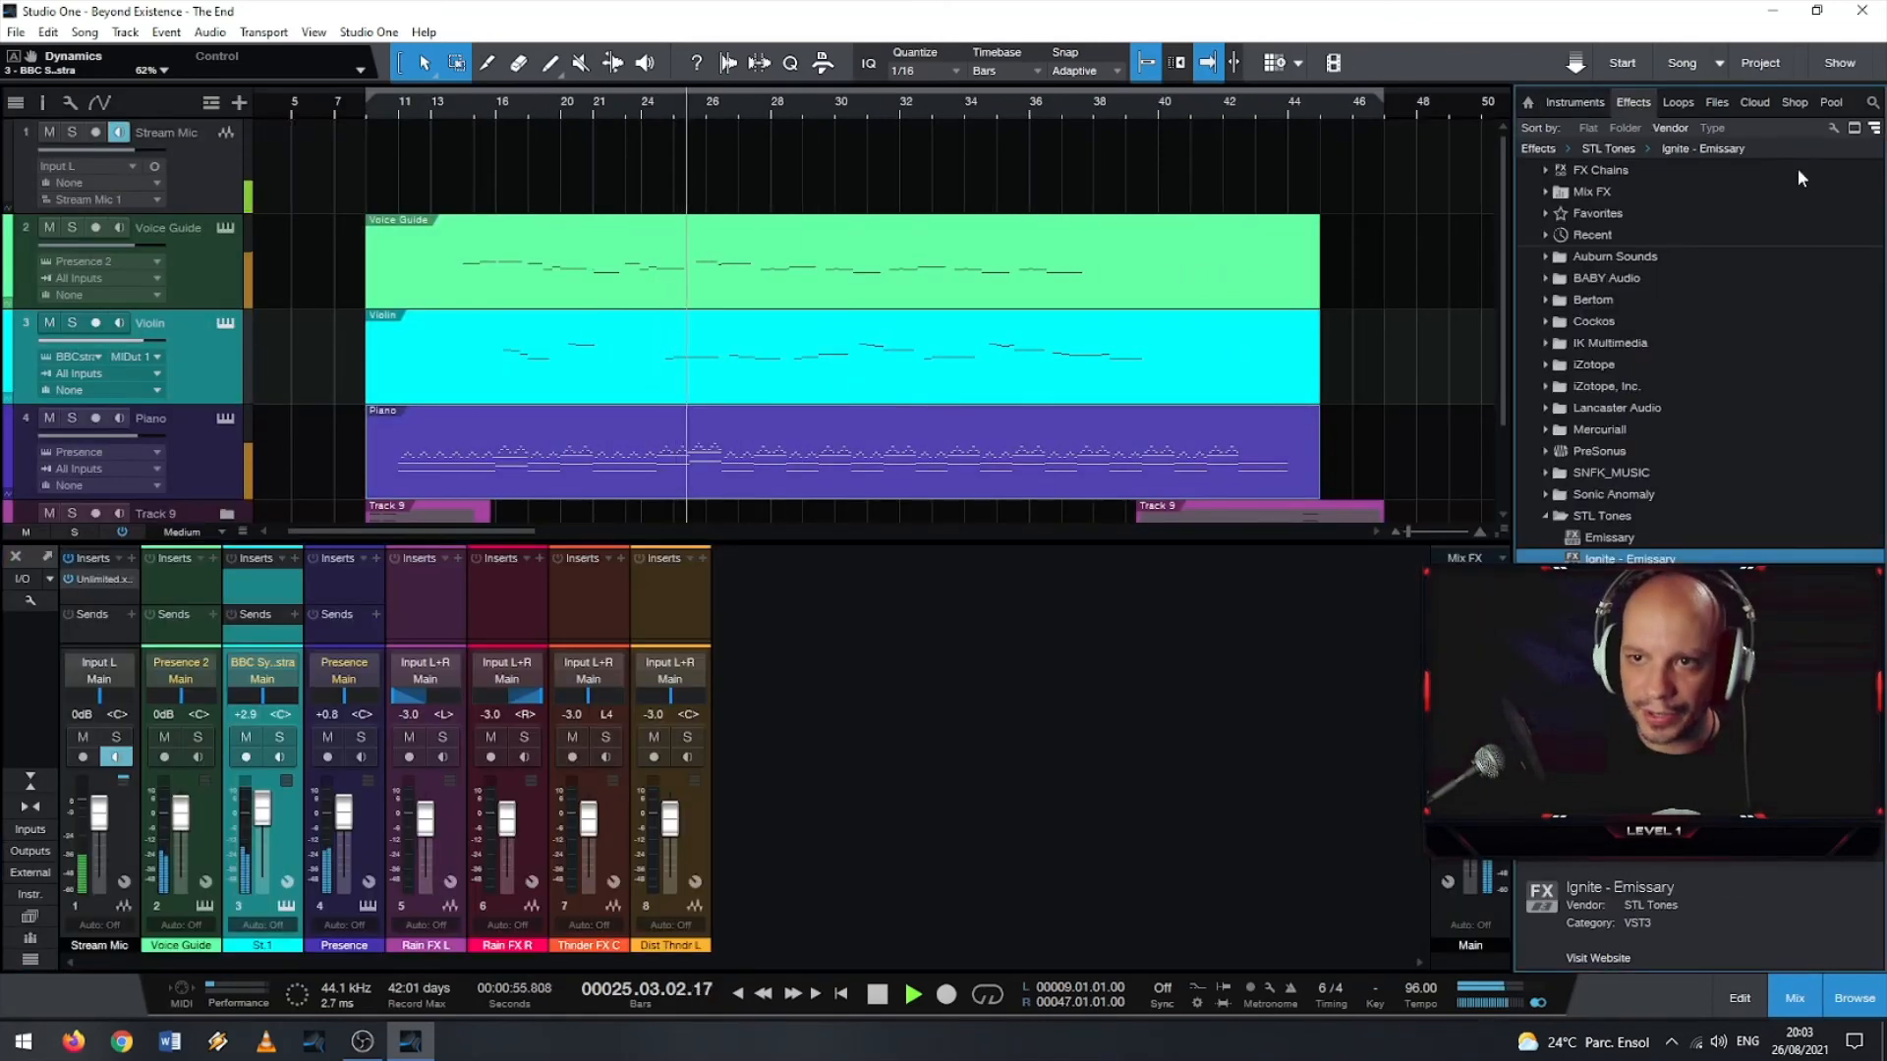
left_click(1873, 103)
type("span")
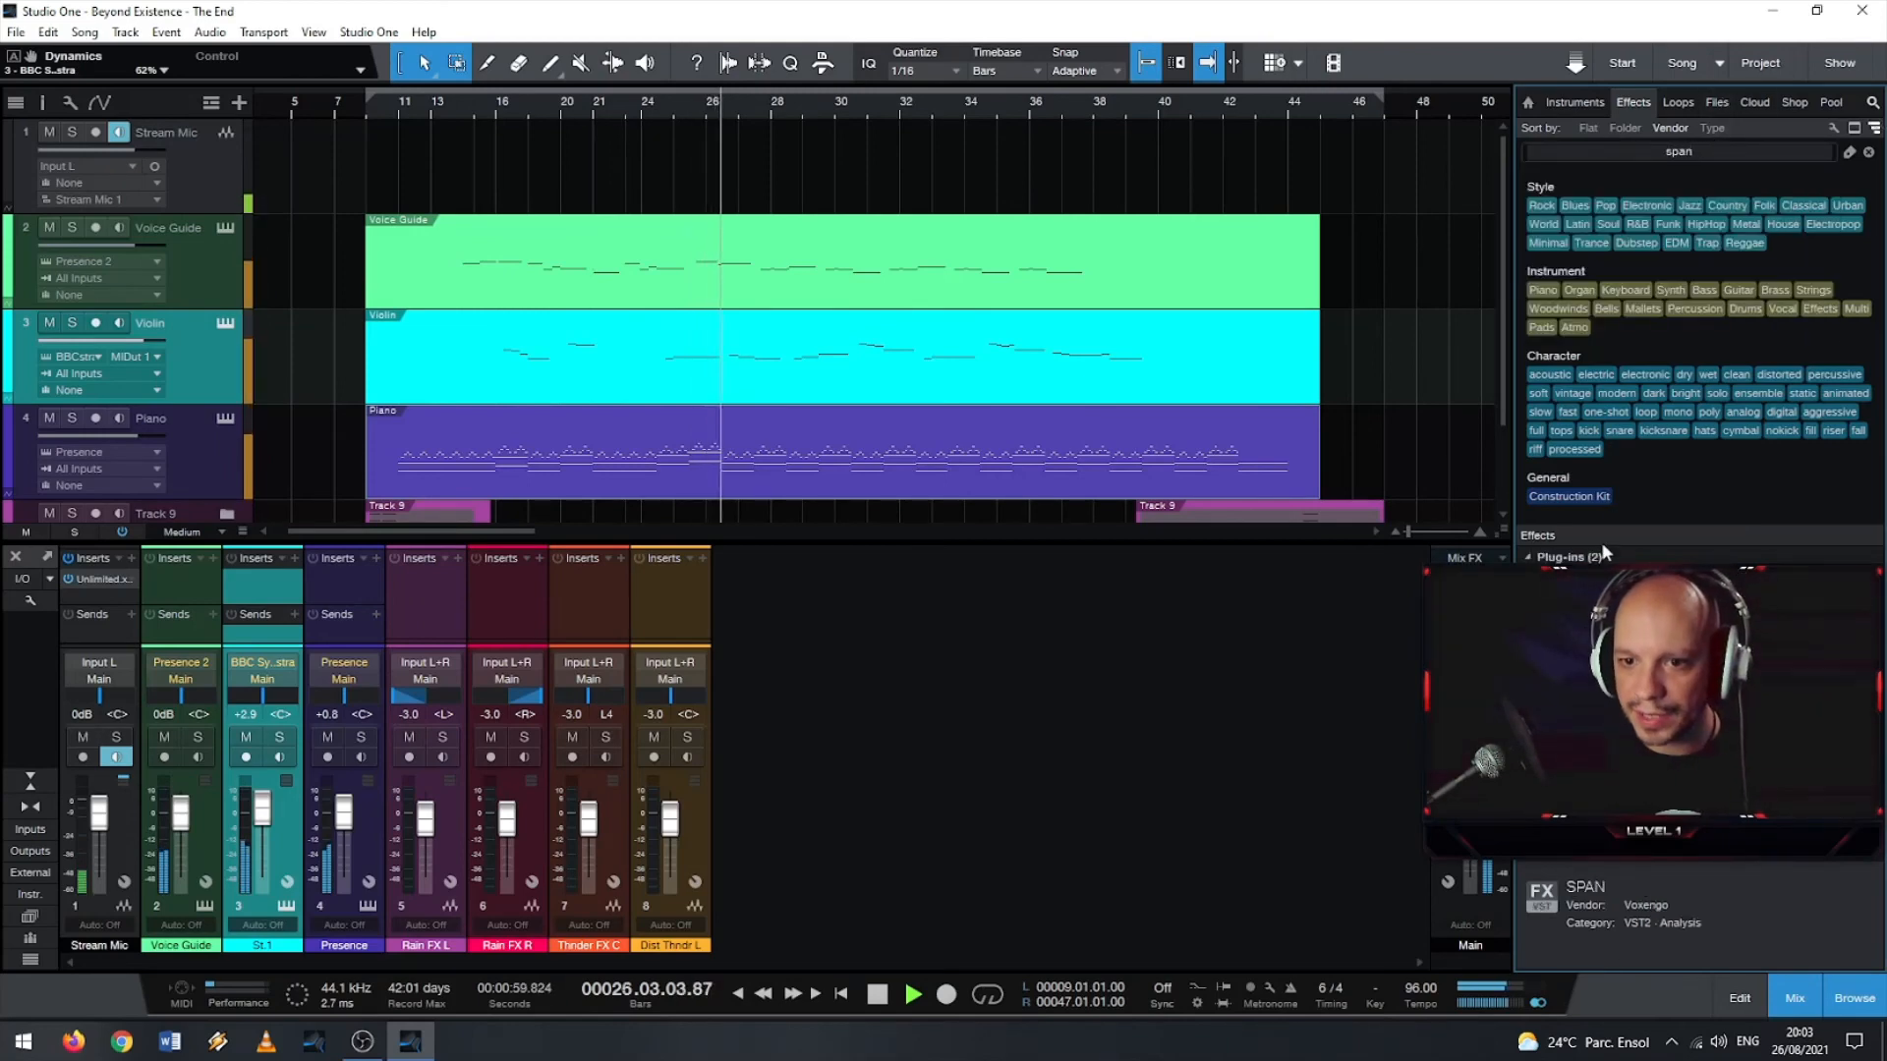
left_click_drag(1582, 578, 1007, 701)
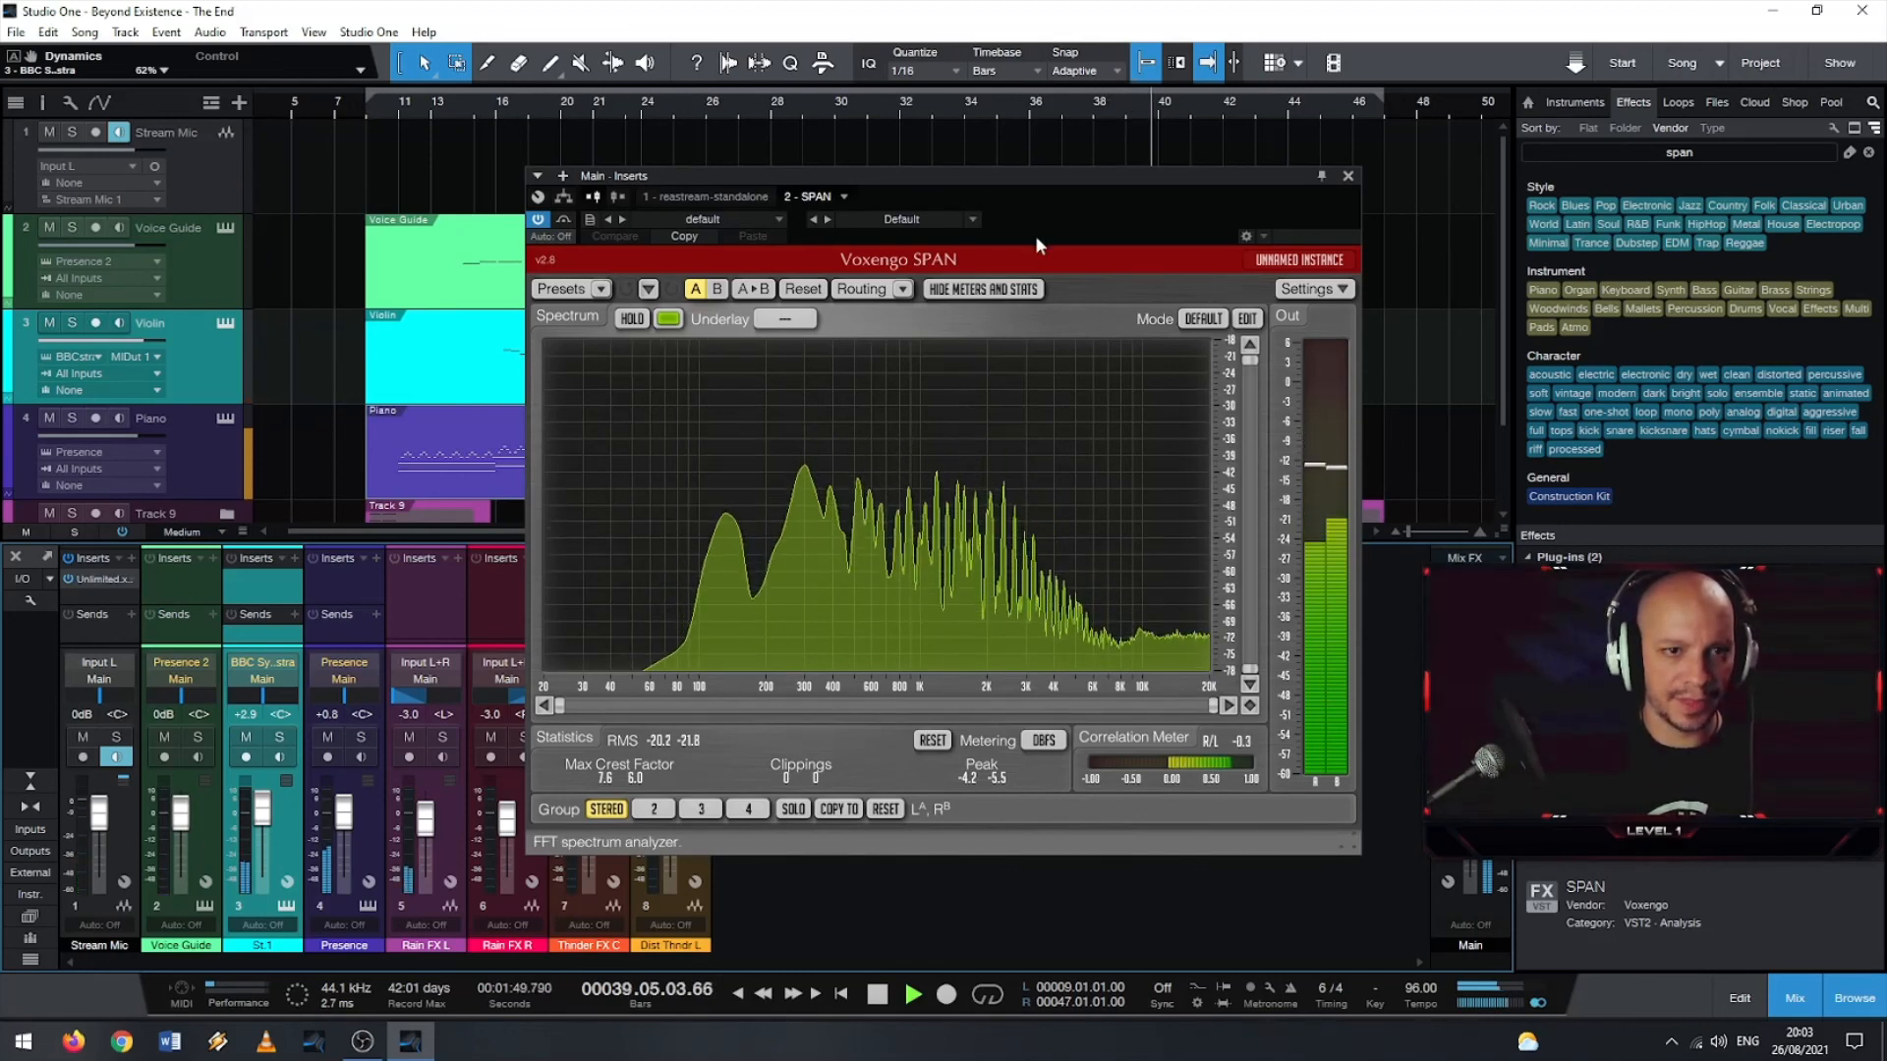
left_click_drag(1061, 179, 875, 218)
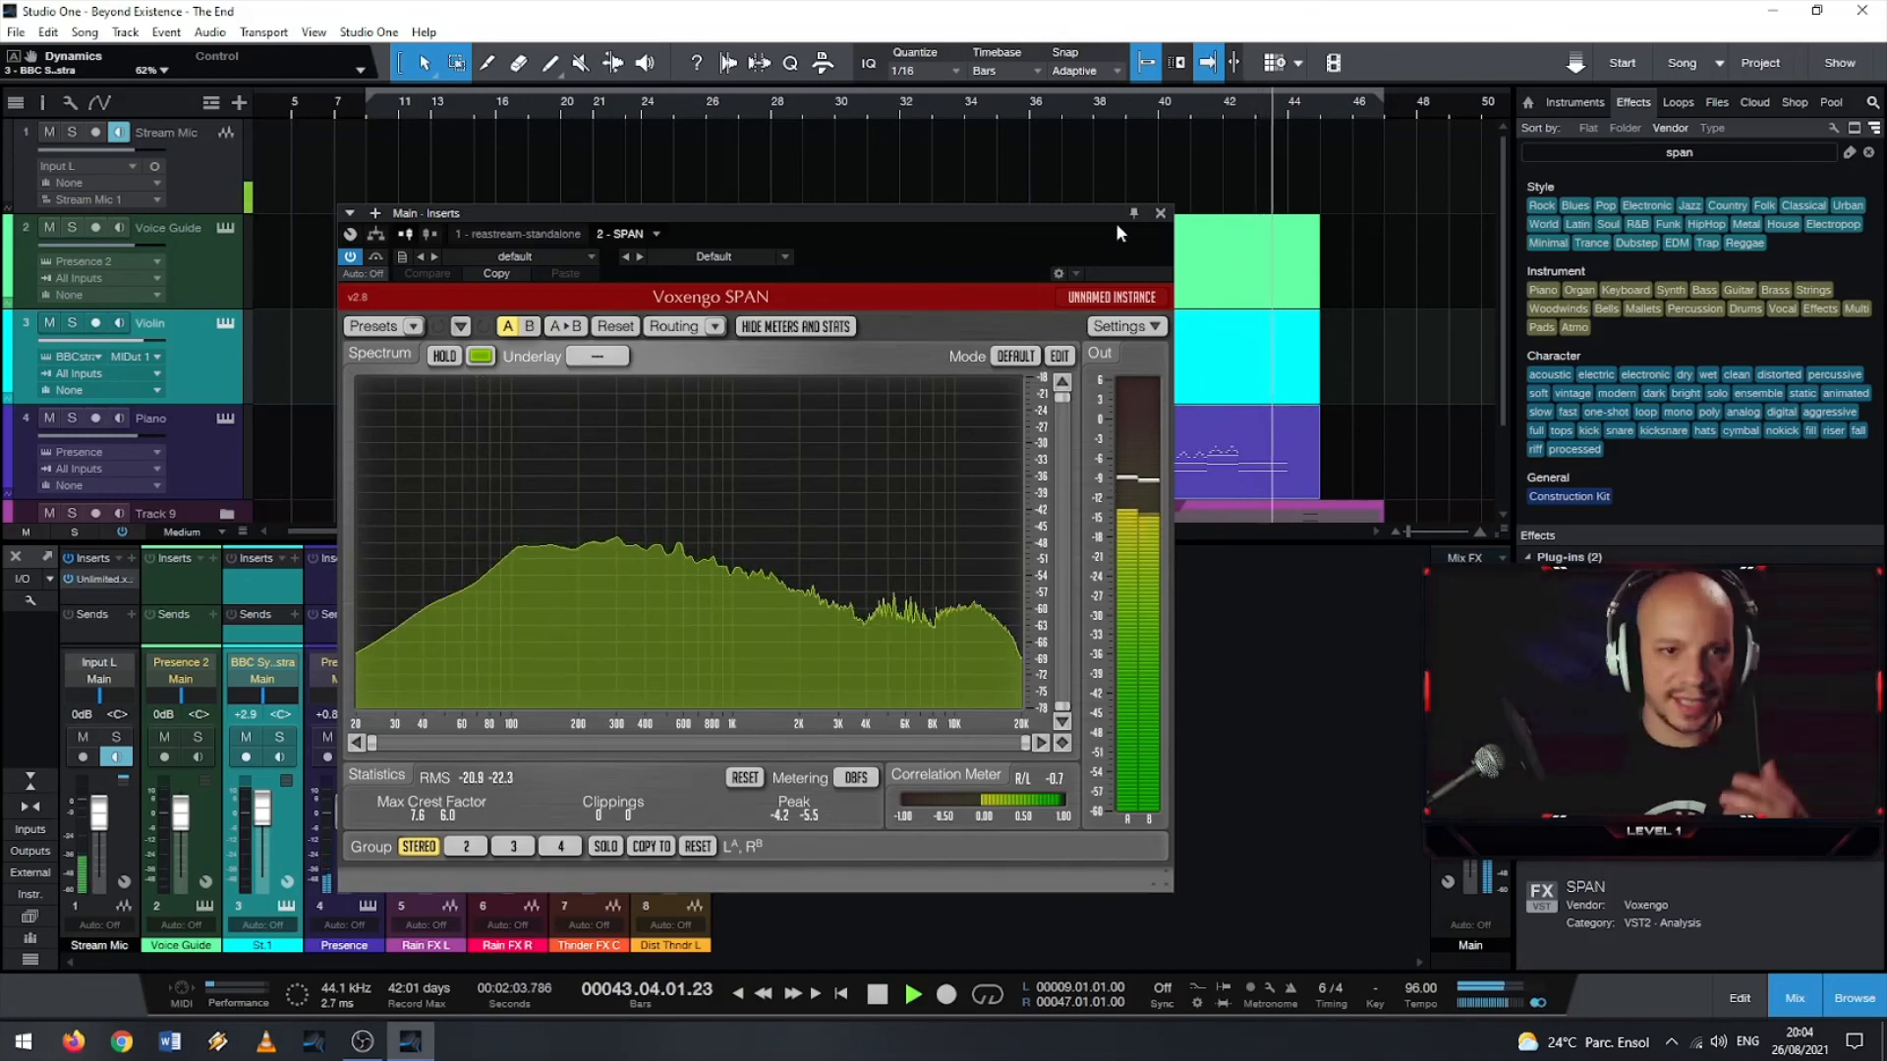
left_click(1160, 212)
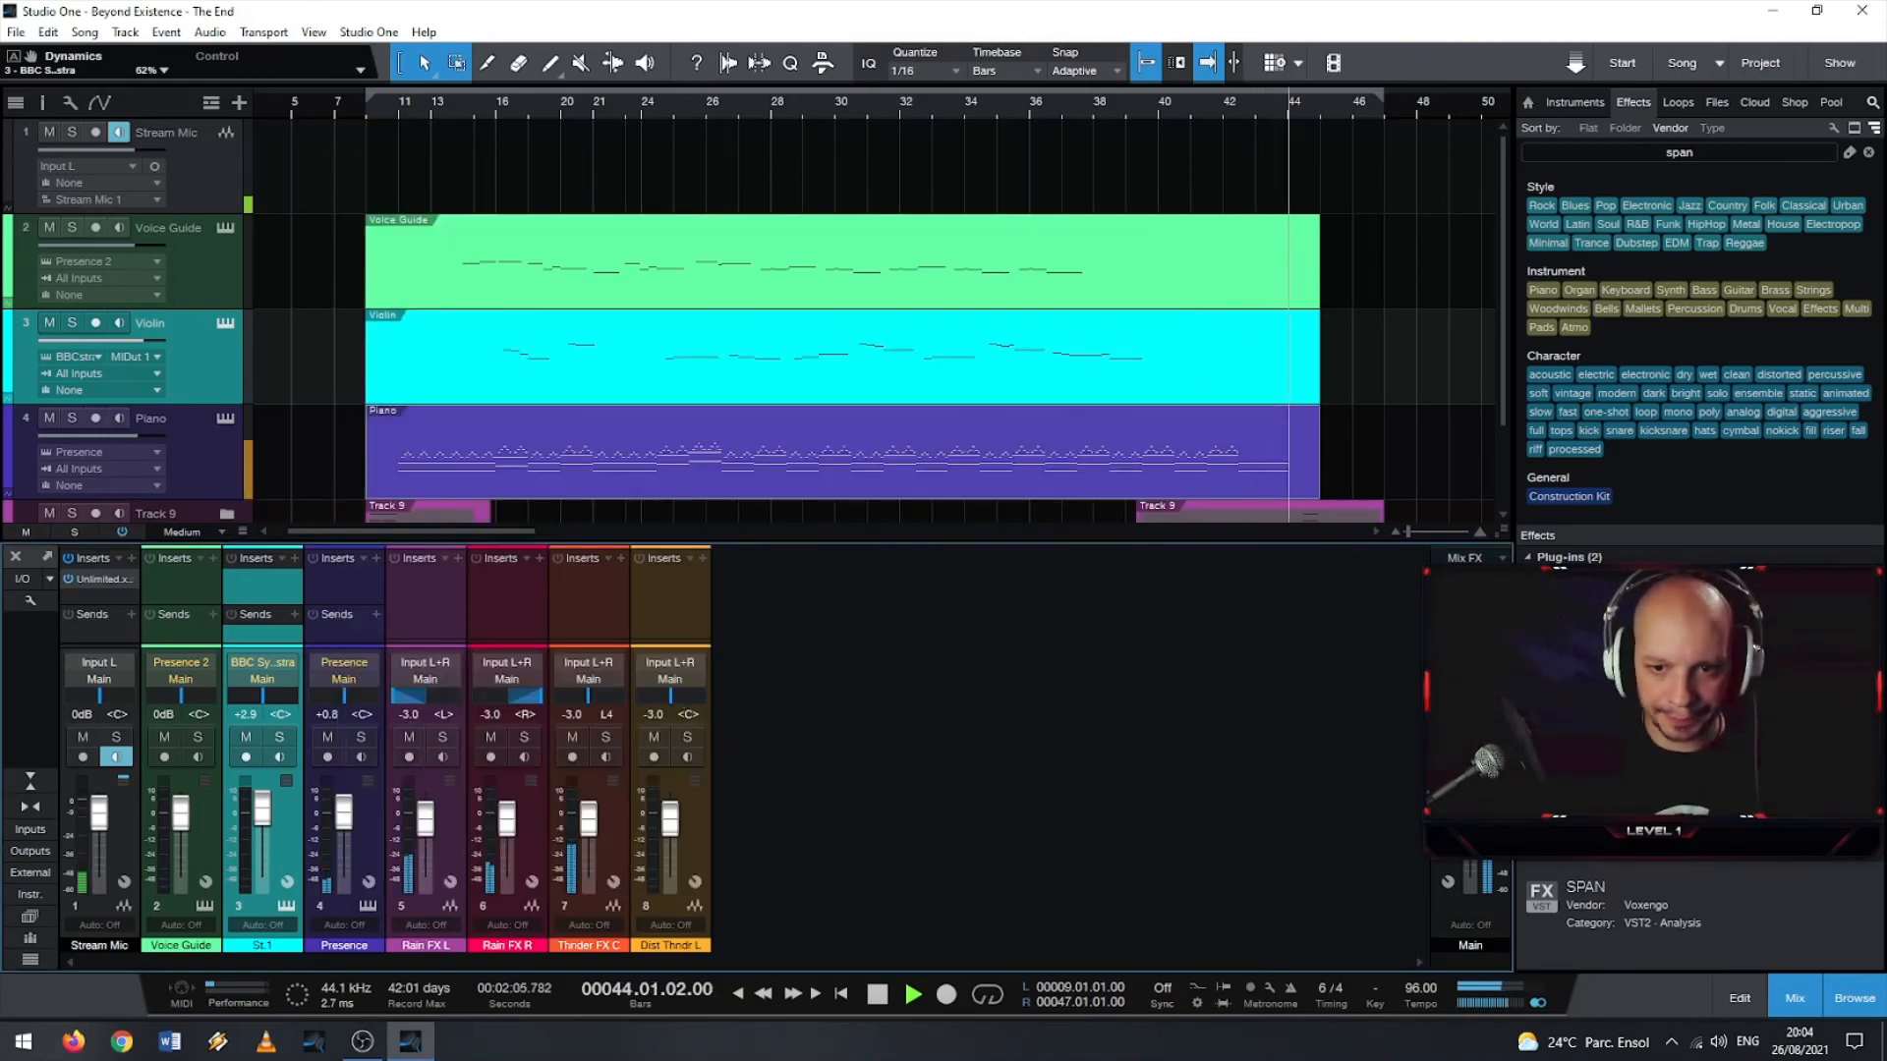
- Remove SPAN from the main output's inserts and close the mixer
left_click(1834, 1020)
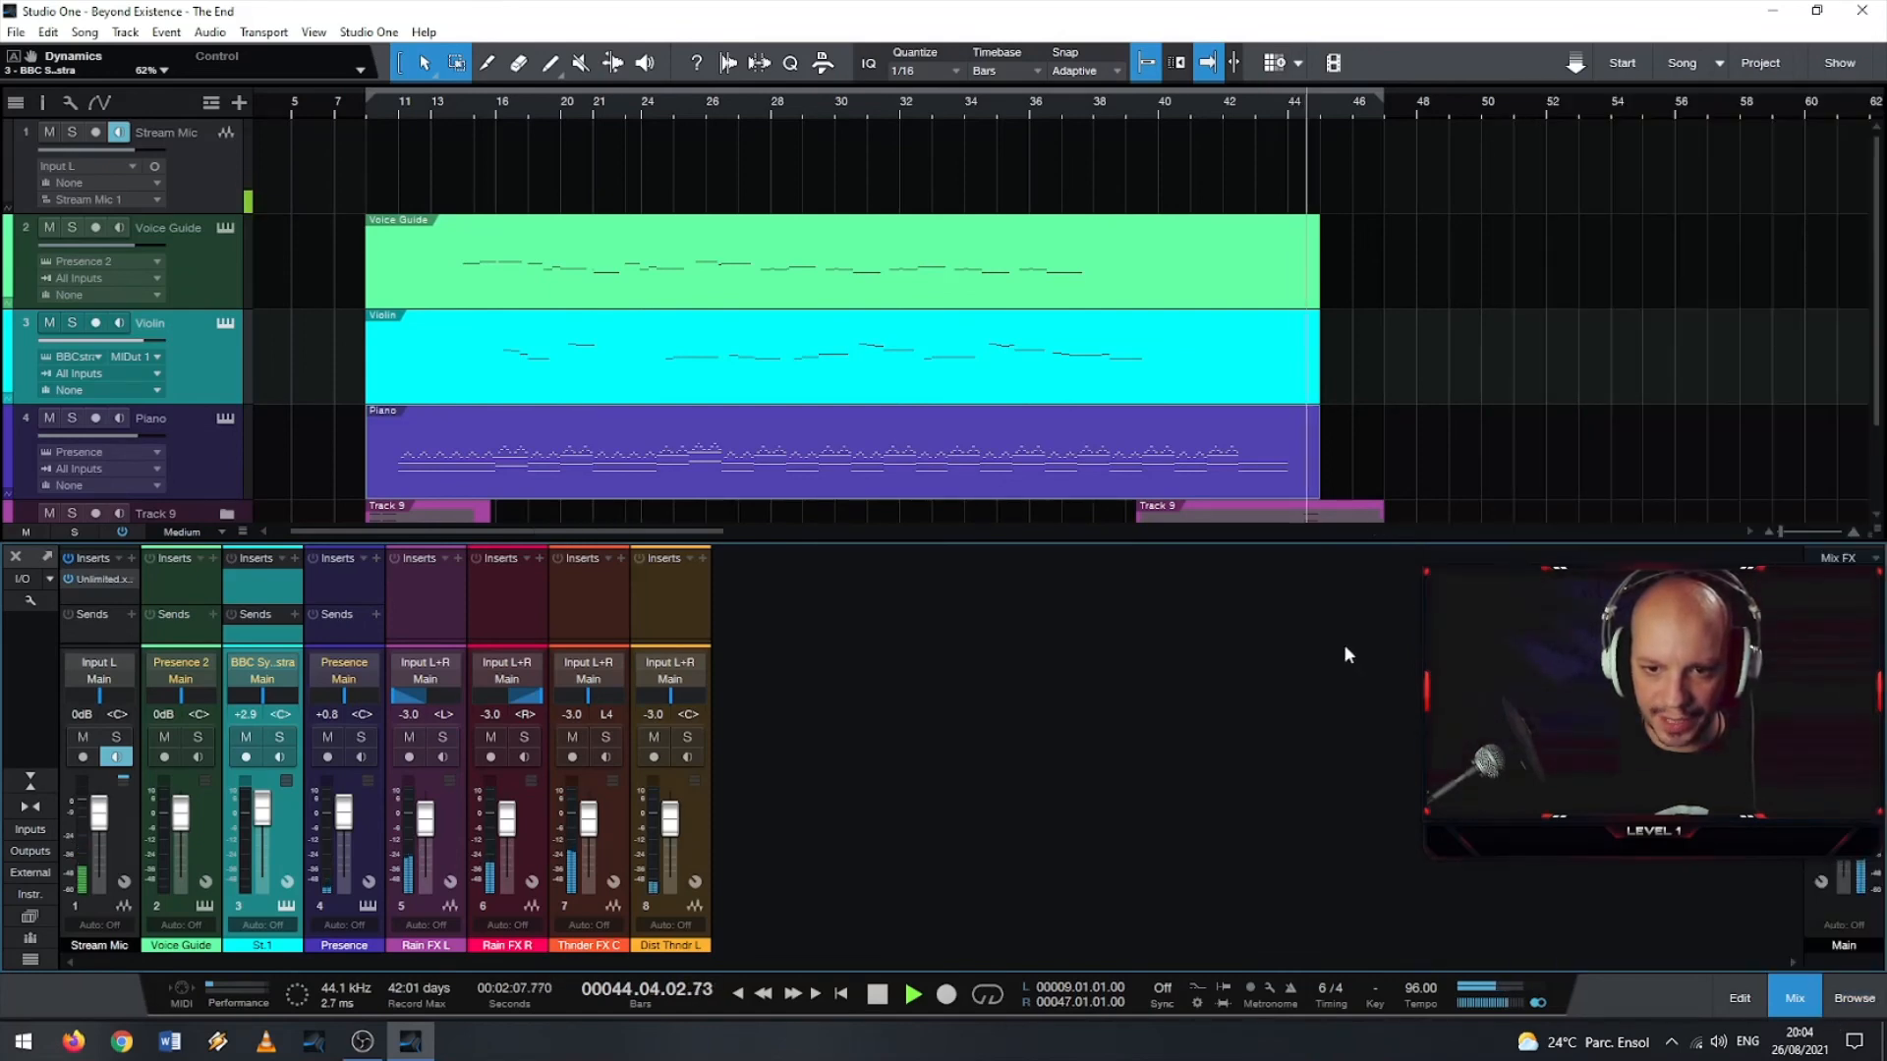
left_click_drag(1302, 537, 1302, 378)
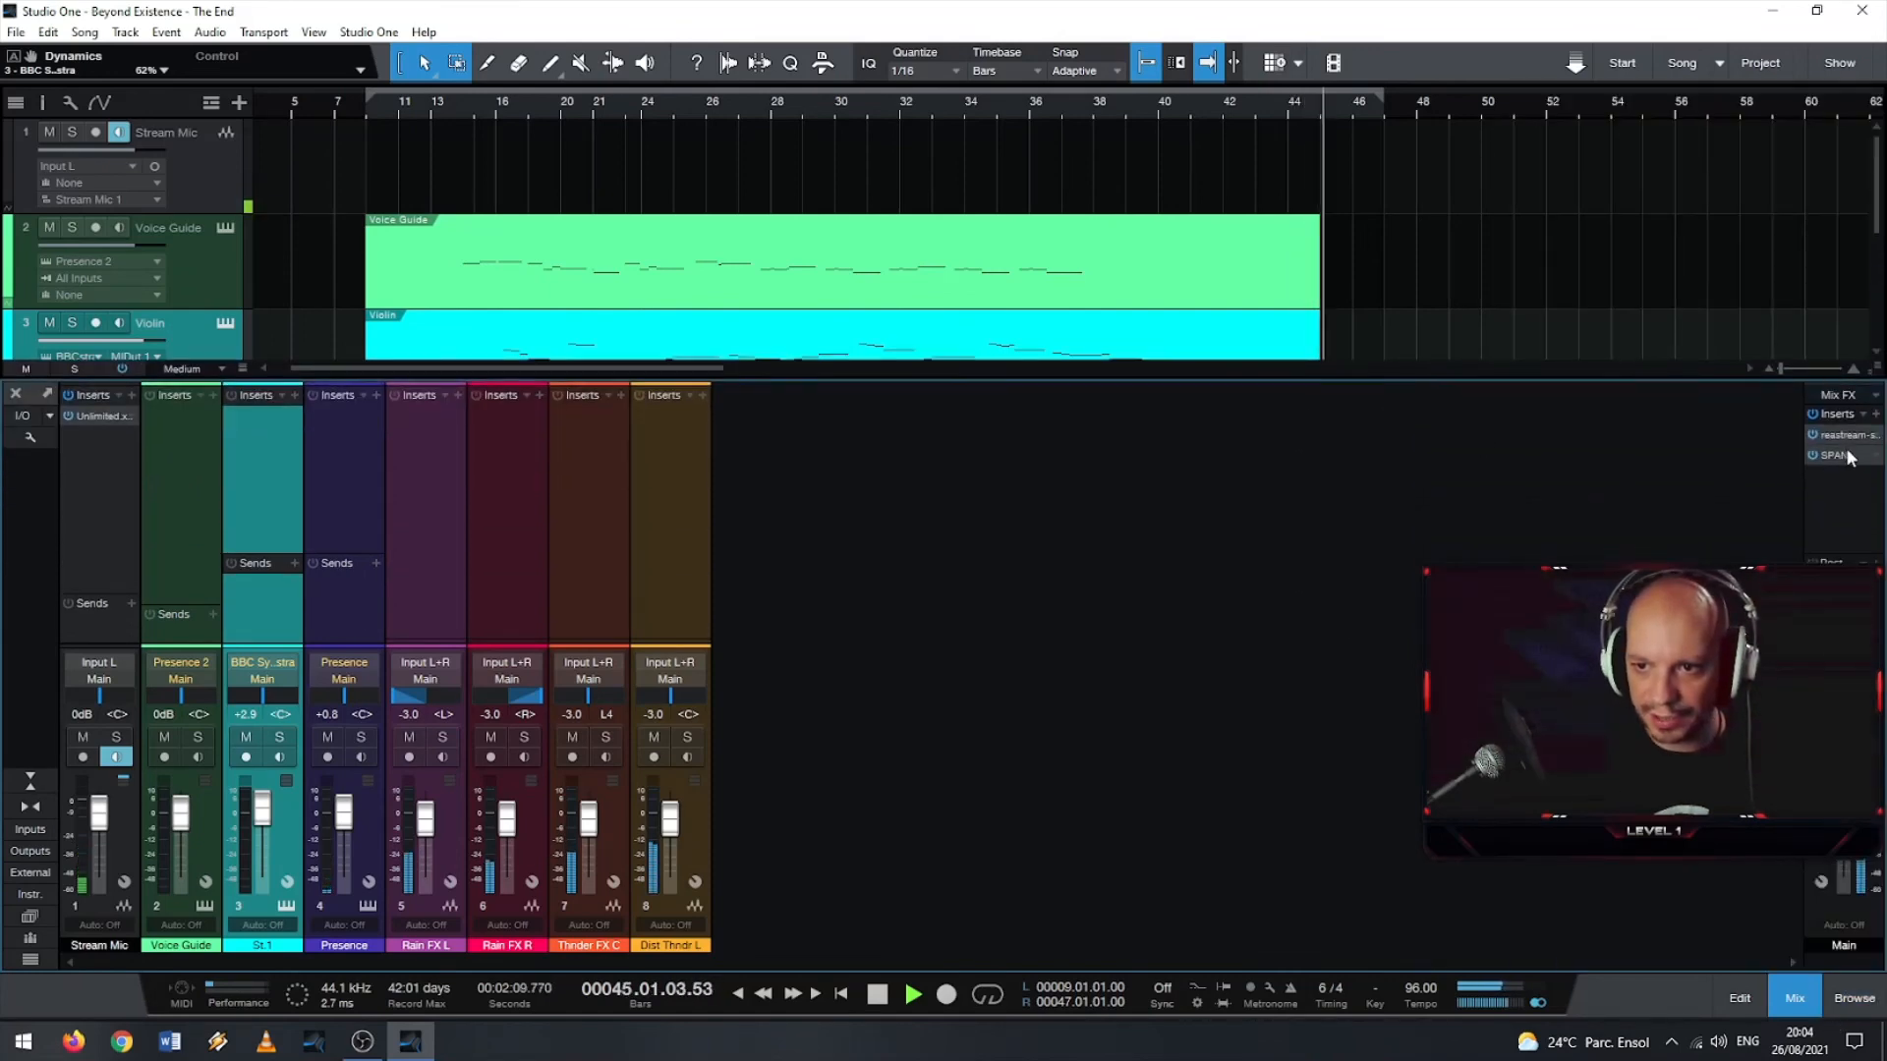
right_click(1819, 477)
left_click(1723, 572)
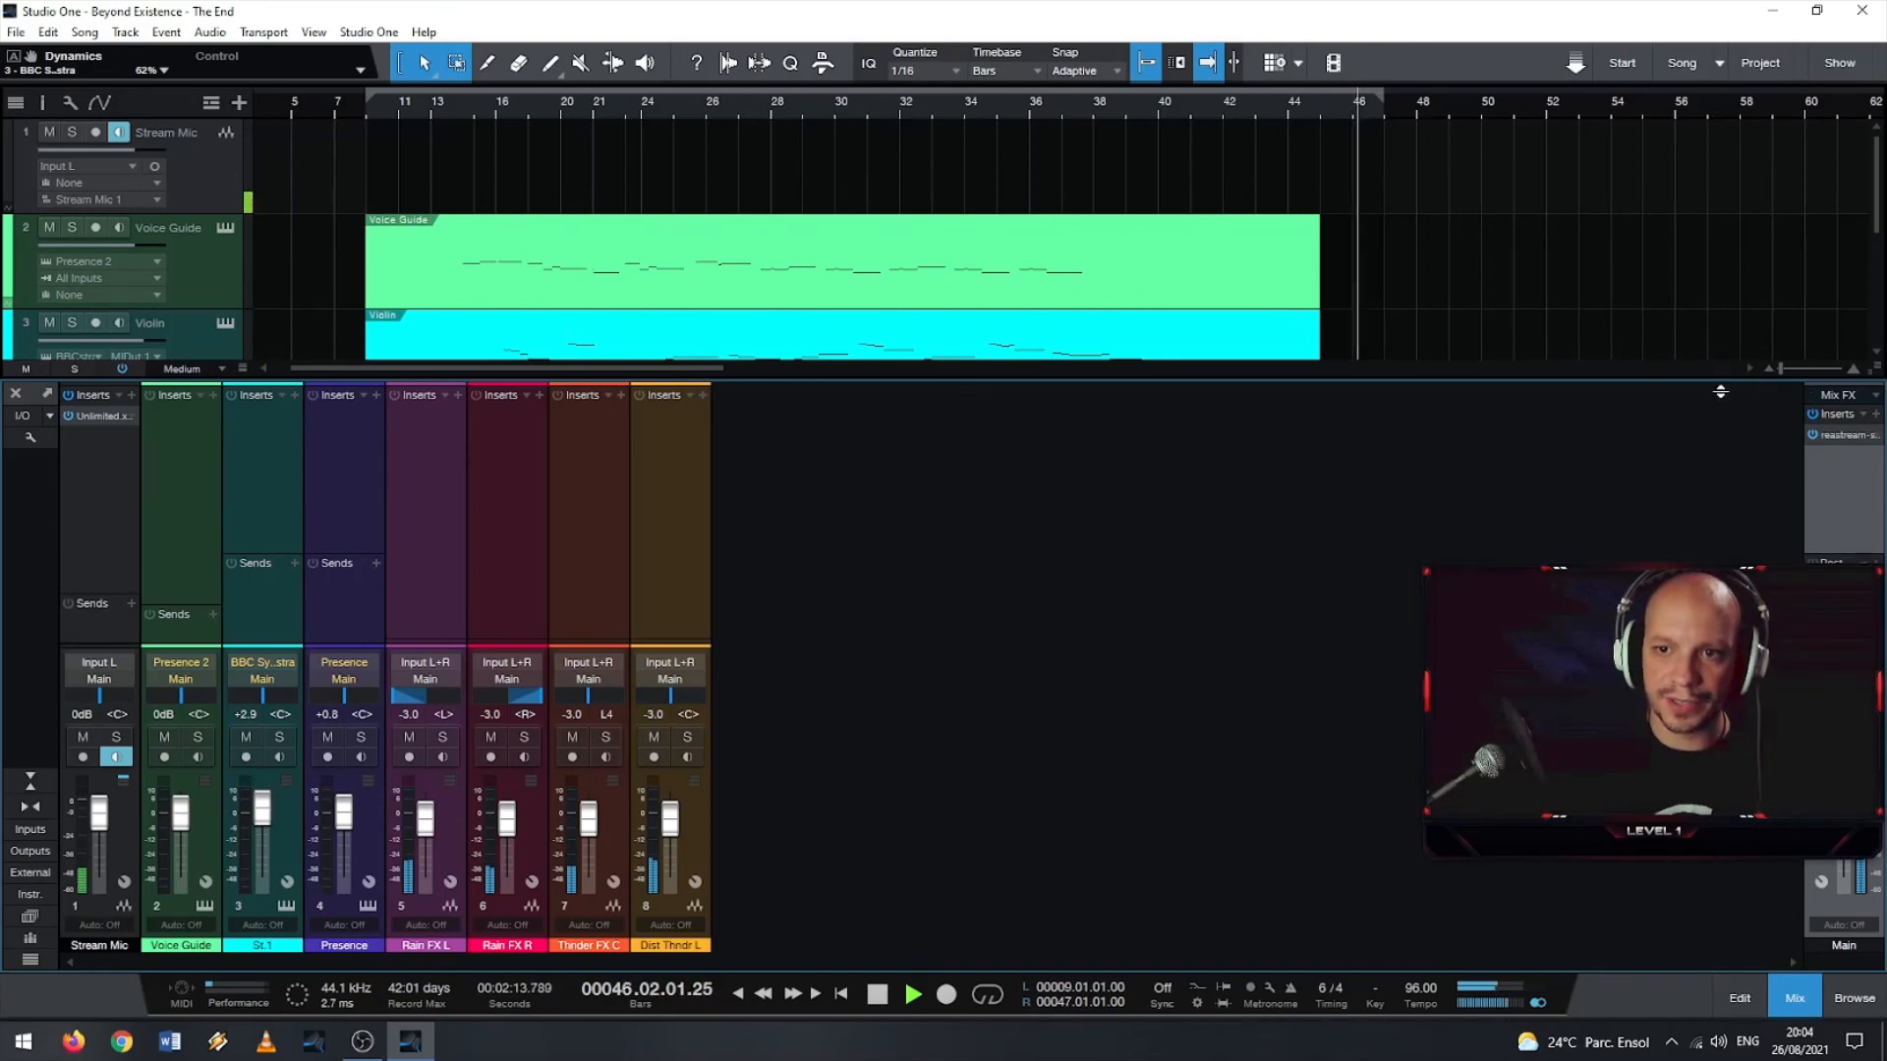
left_click_drag(1719, 381, 1718, 544)
key("F4")
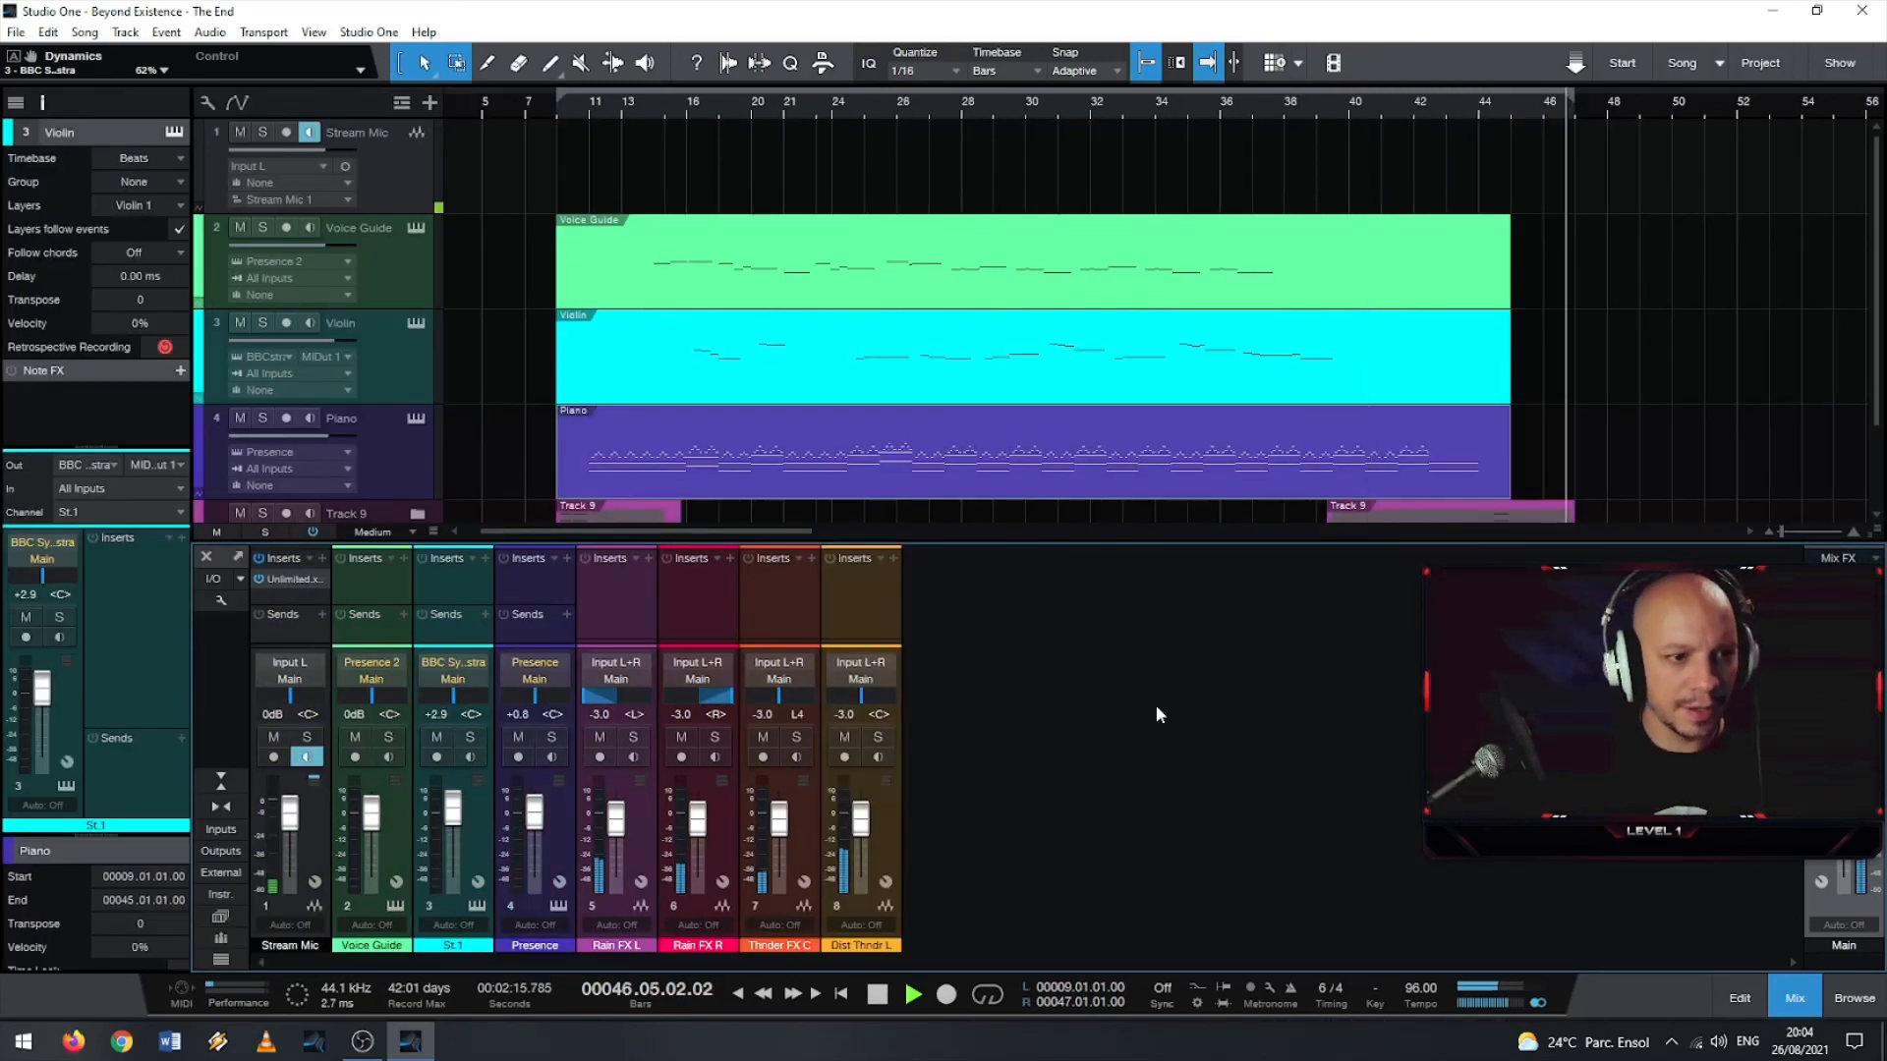
key("F3")
key("F4")
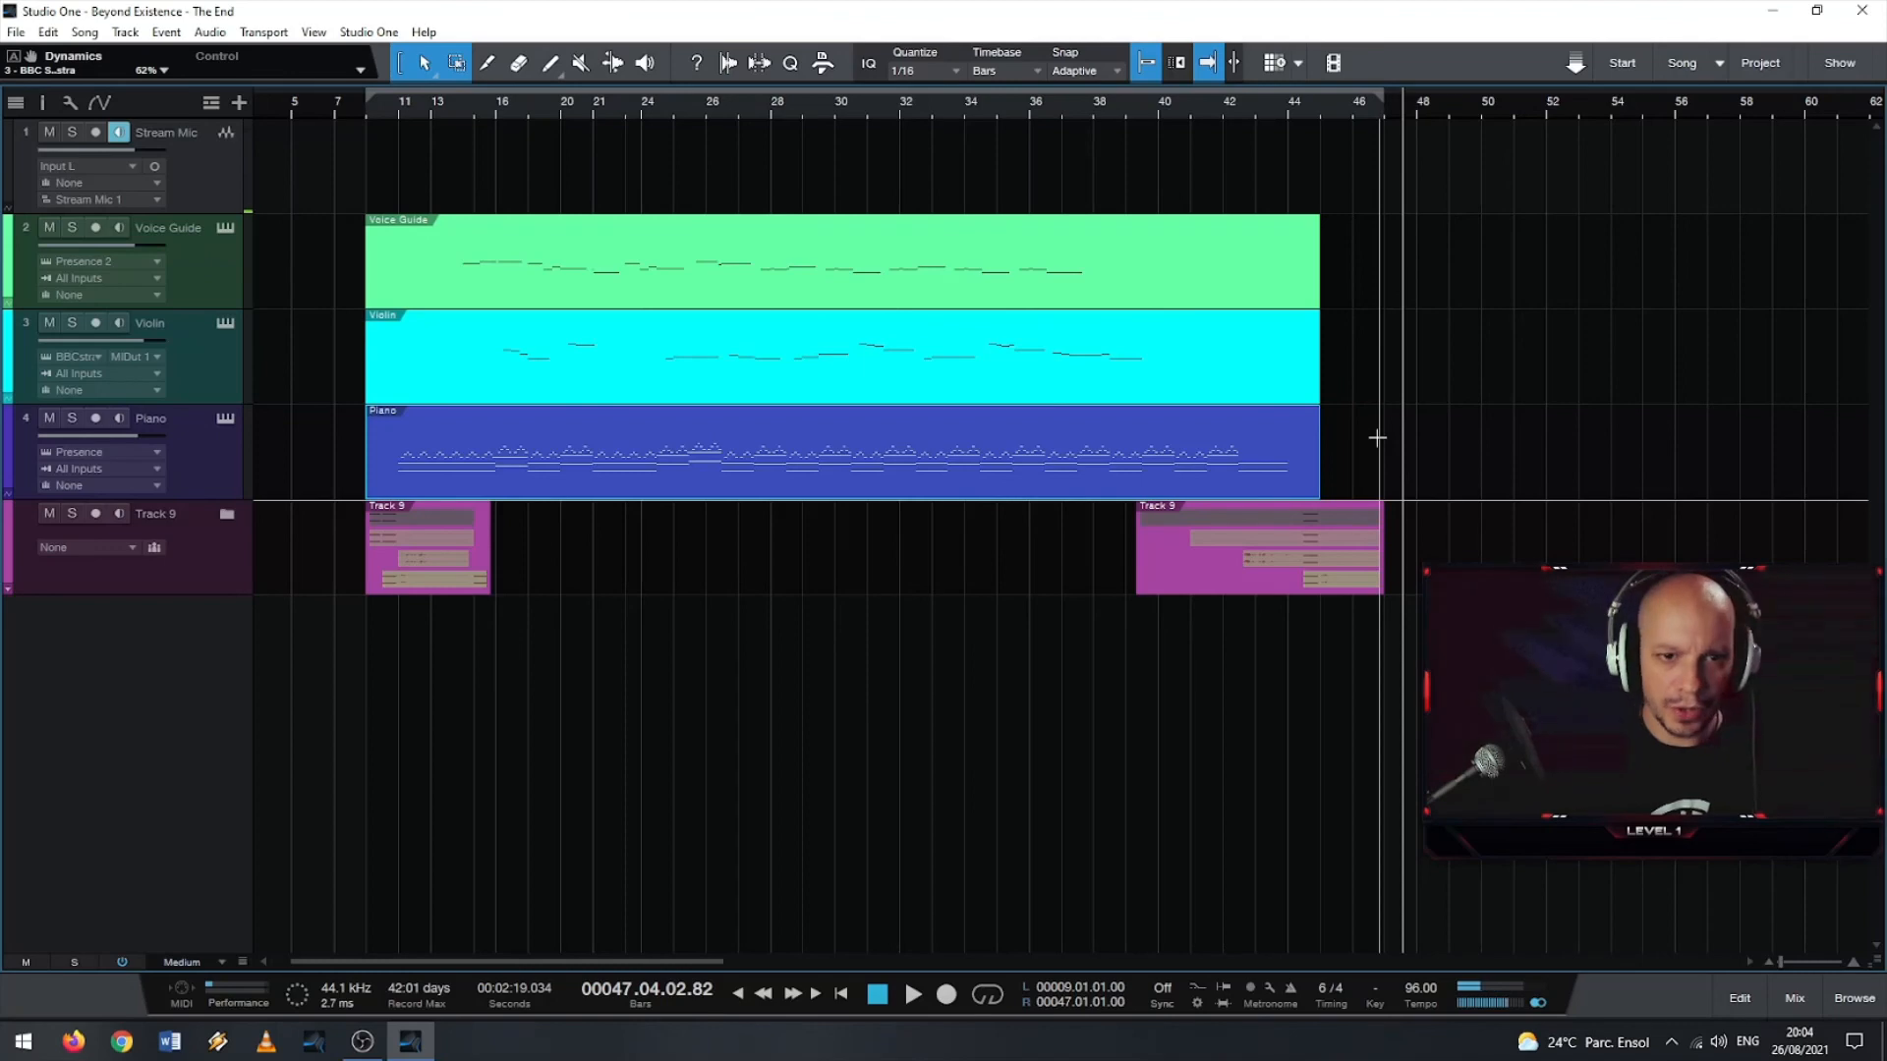
- Review the Piano part's notes in the editor and examine the Presence sound categories in the instrument browser
double_click(760, 475)
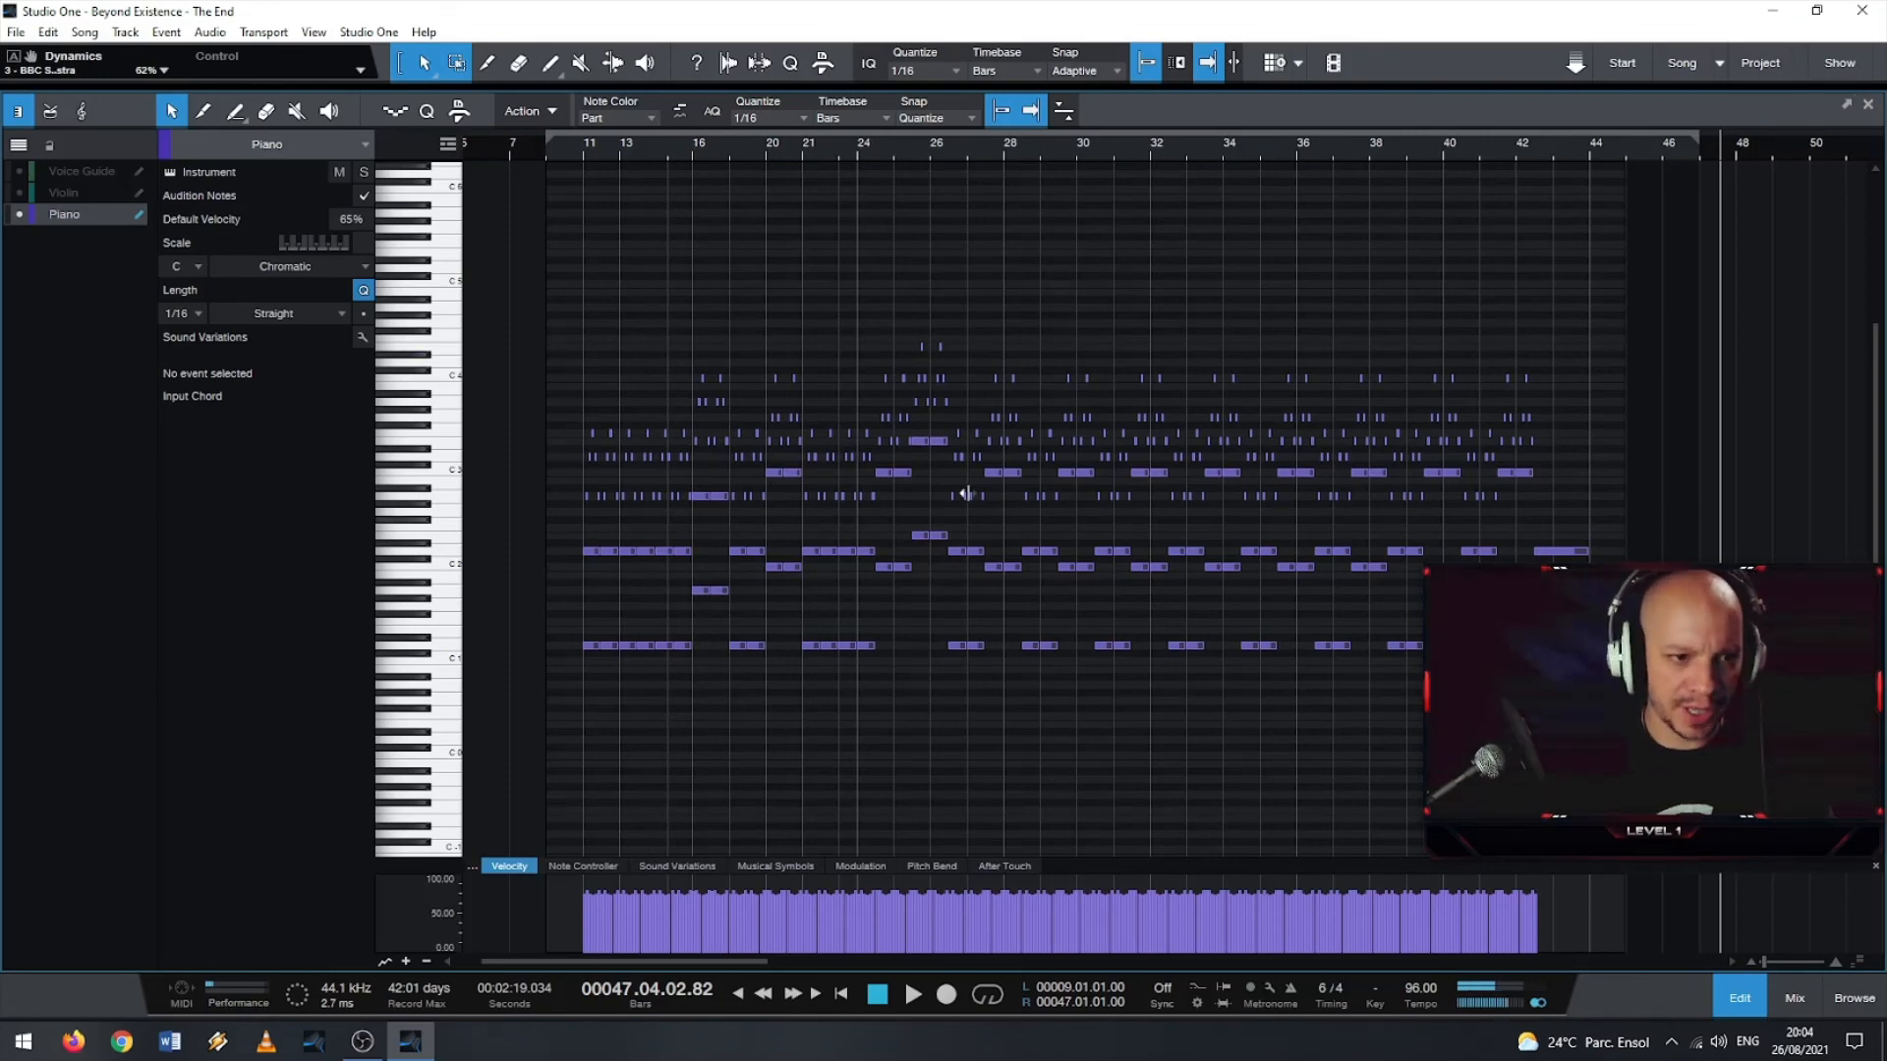
left_click(1871, 106)
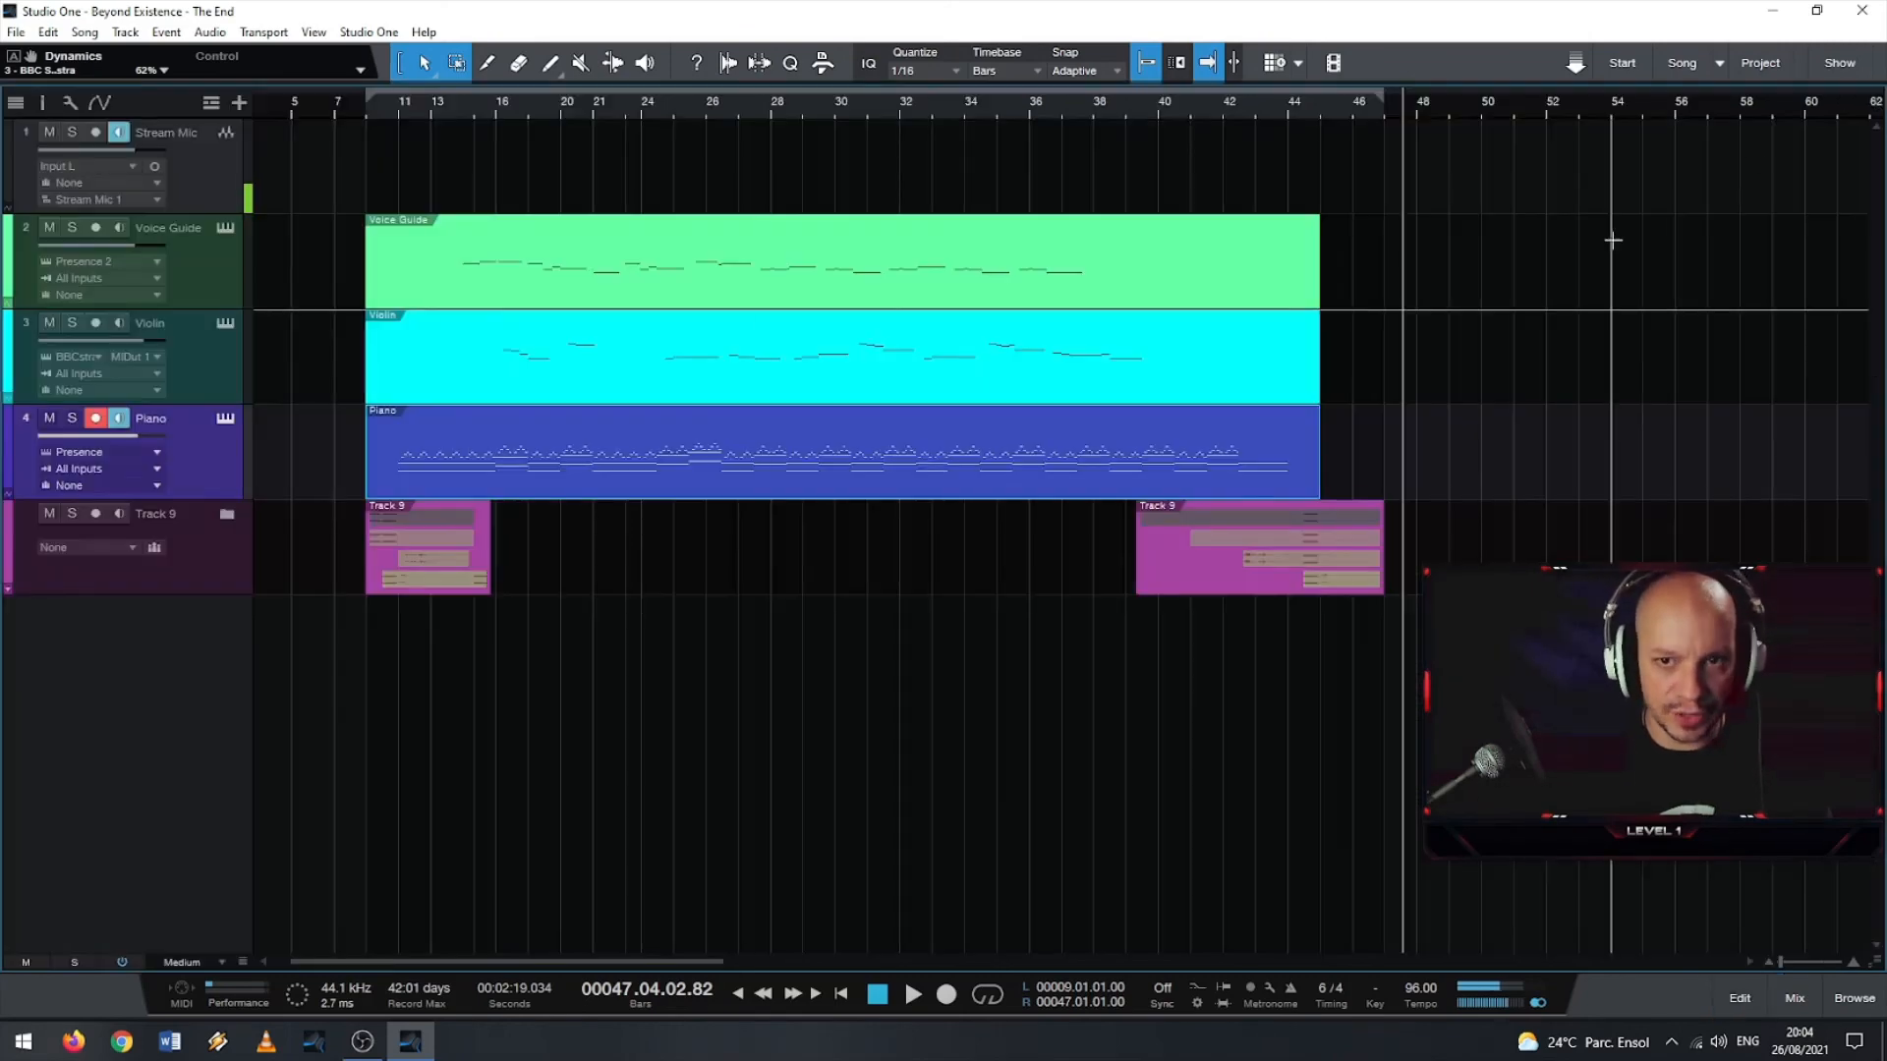
left_click(1858, 997)
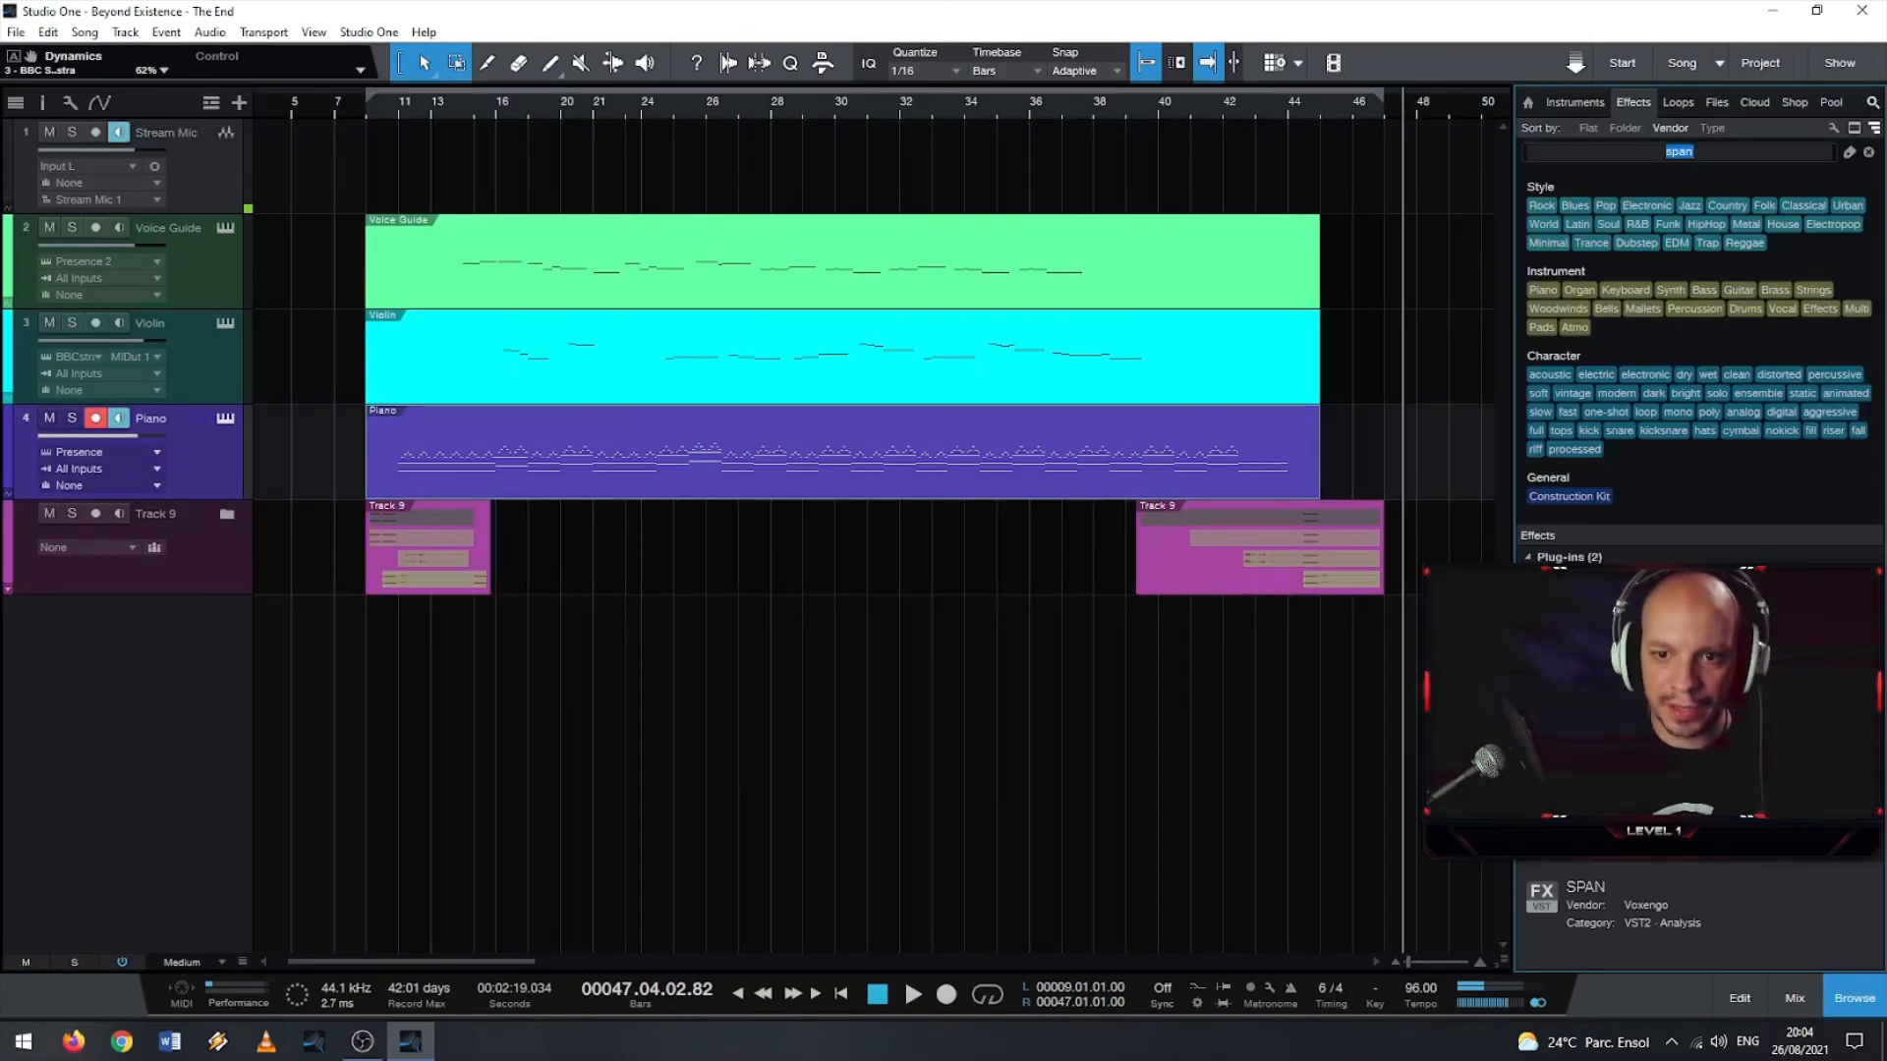
left_click(1576, 102)
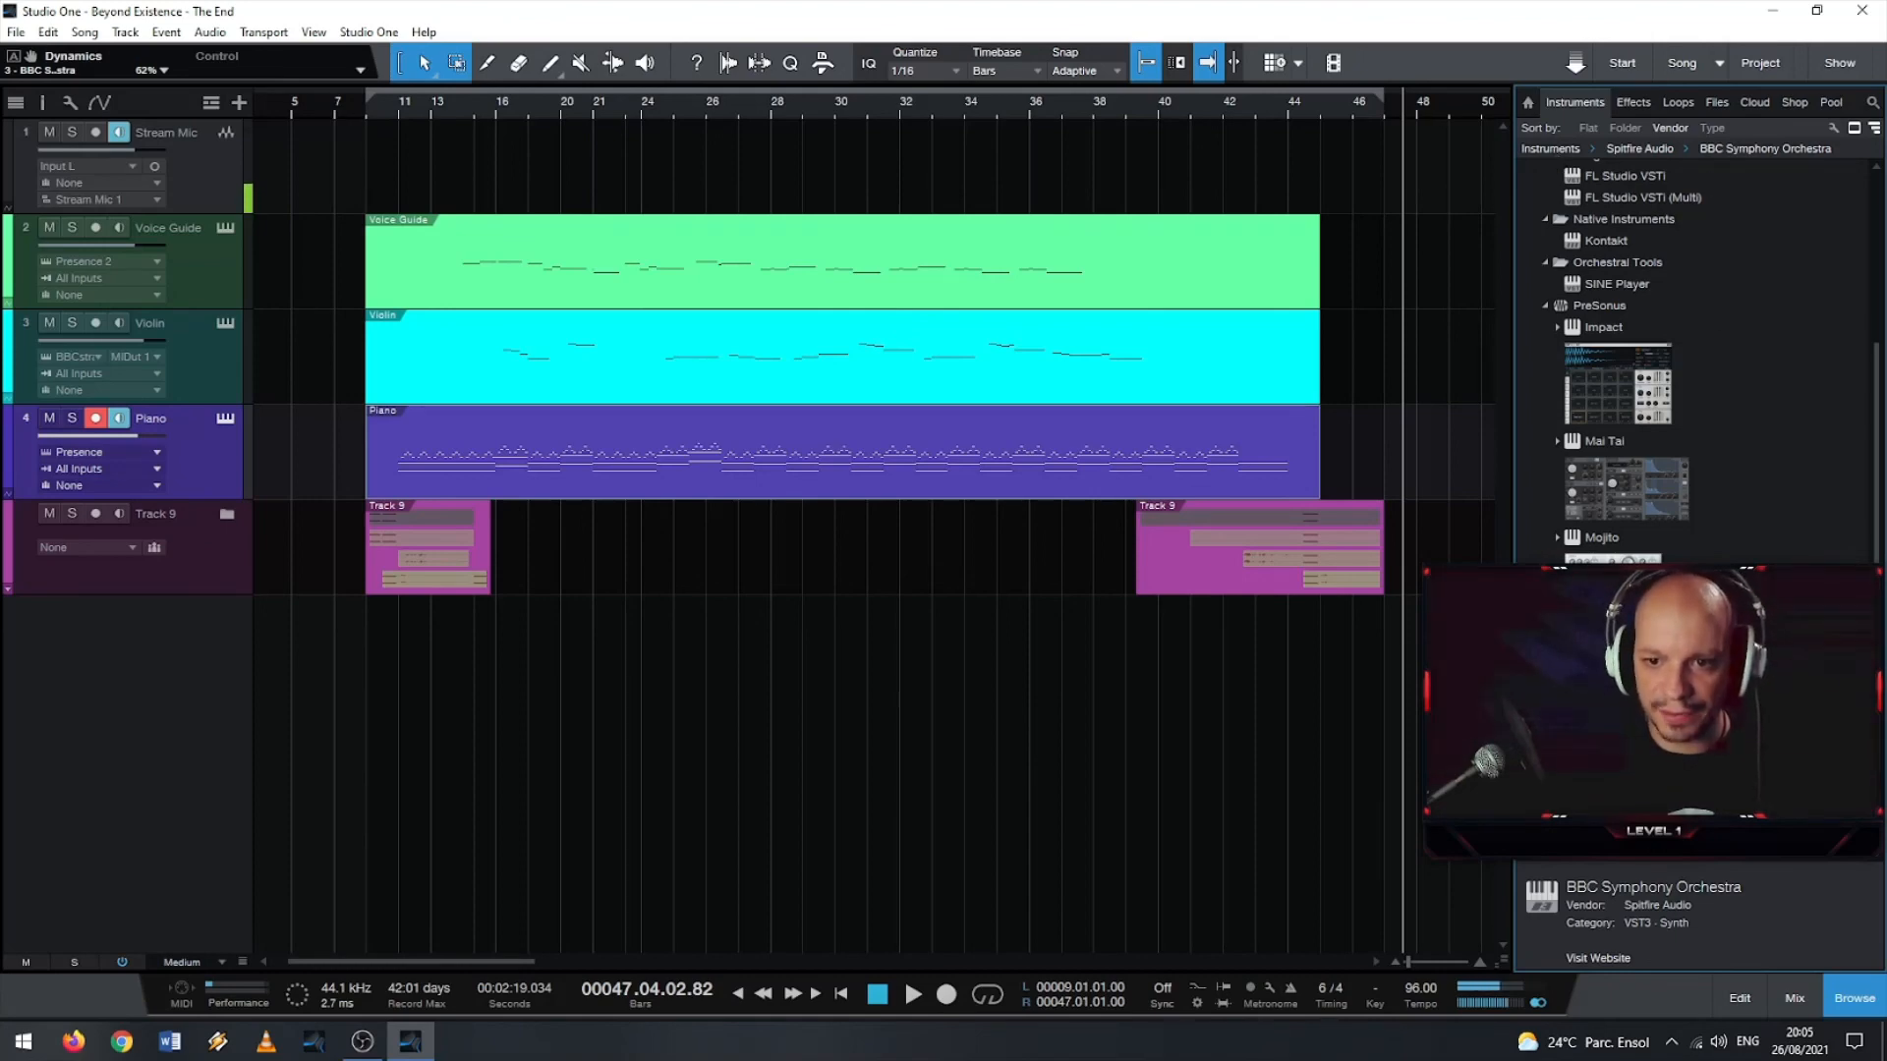
left_click(1557, 638)
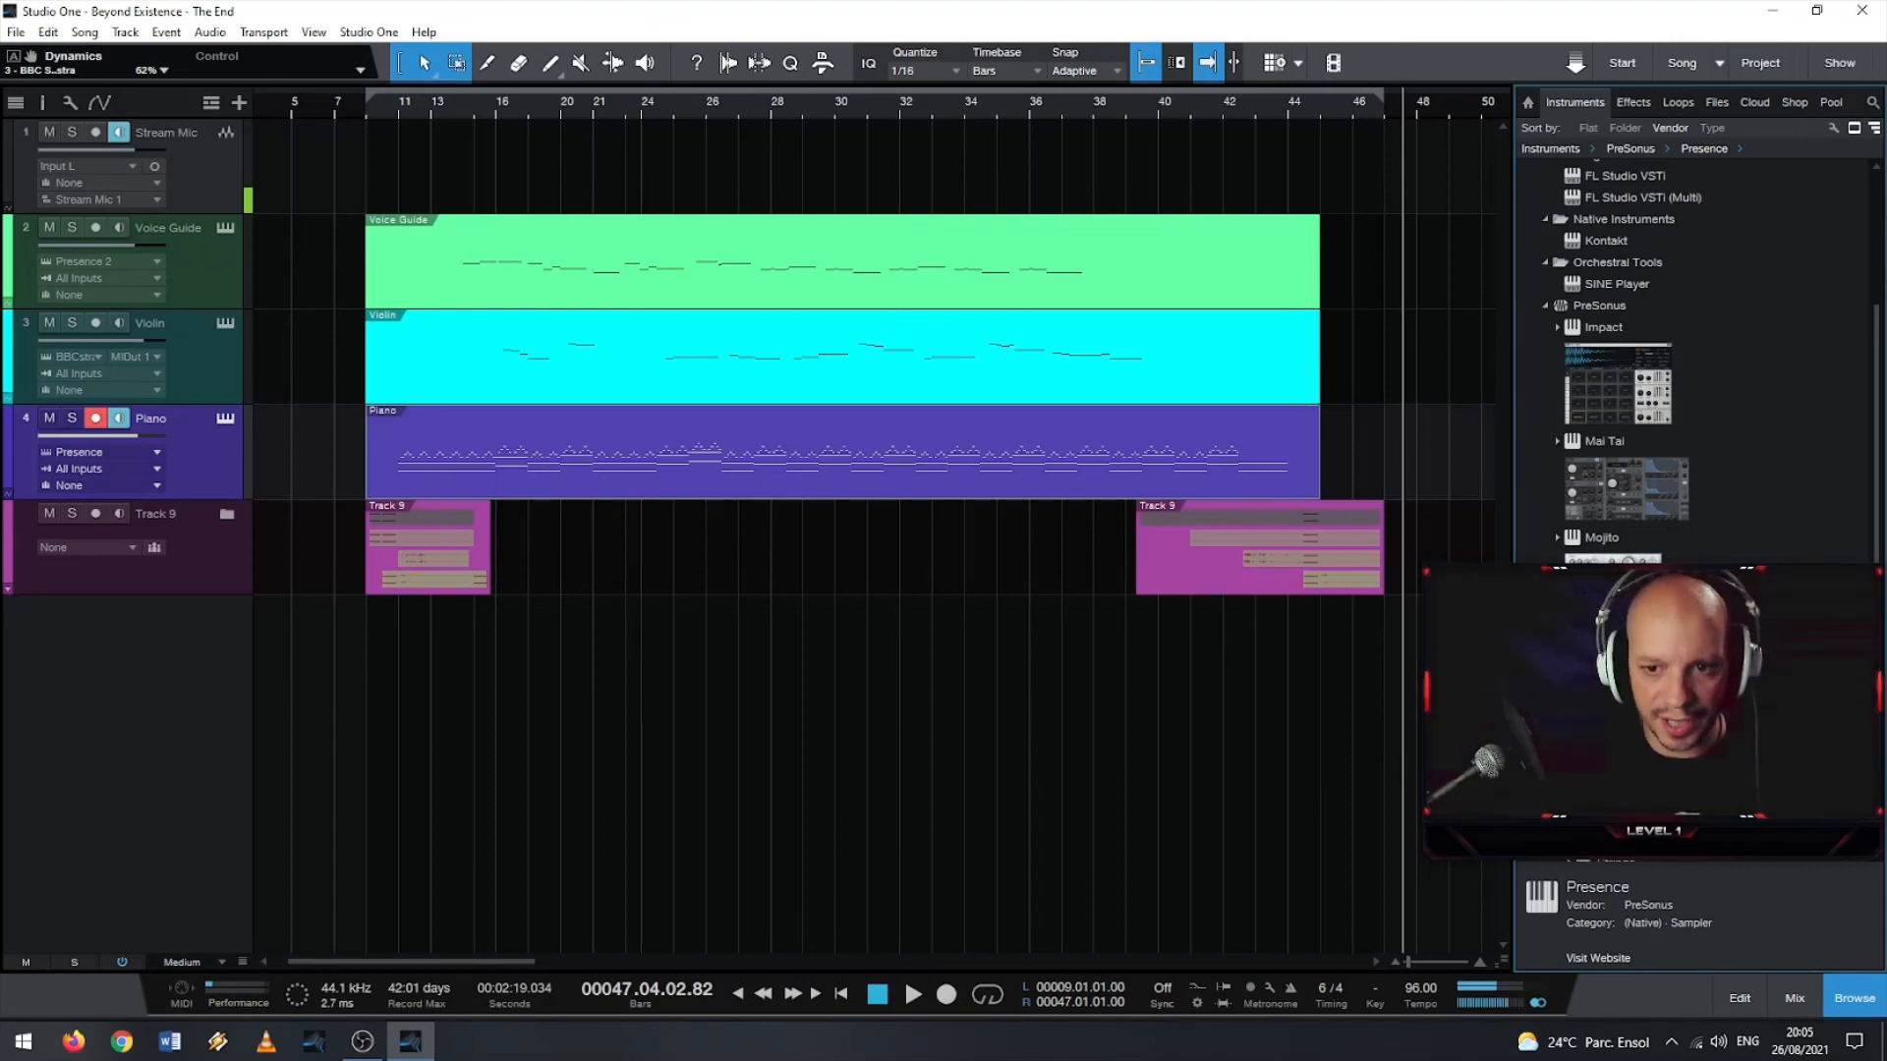
scroll(1626, 446, "down", 4)
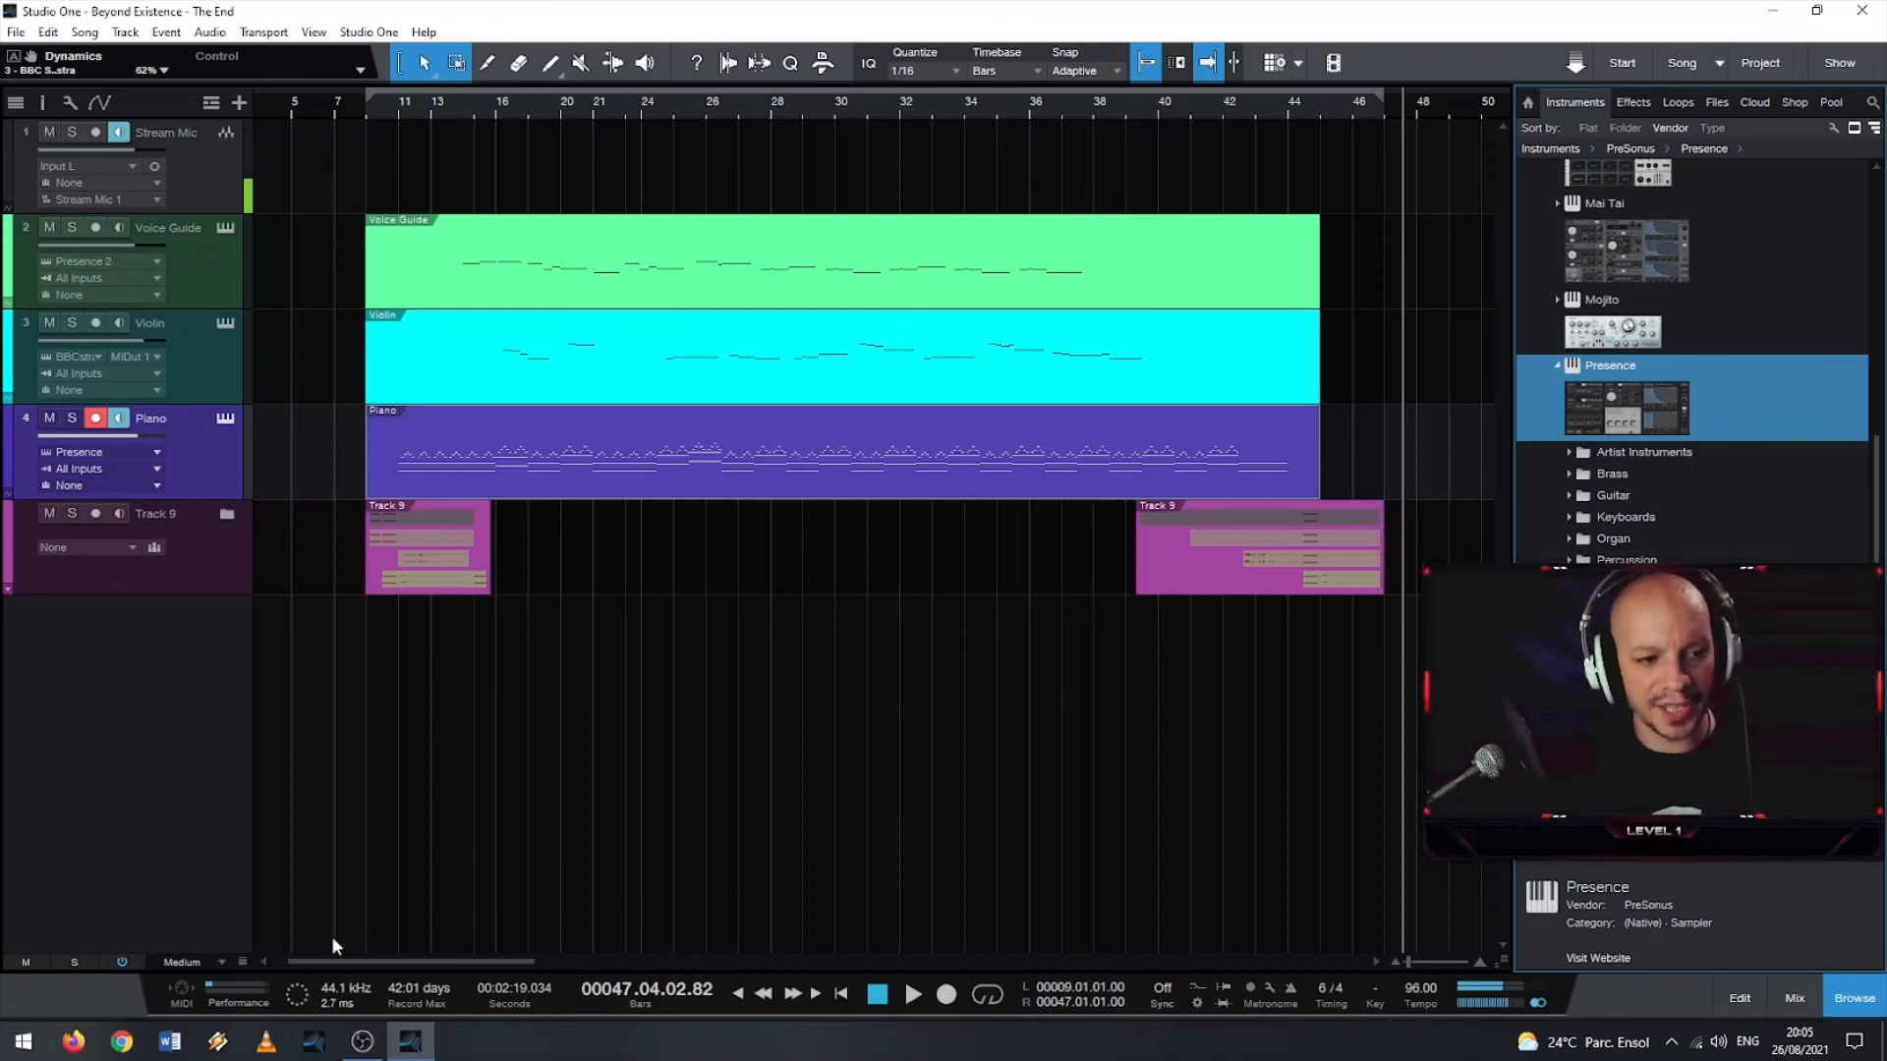
- Check the performance monitor and examine the bounce options available for the Piano part
left_click(212, 985)
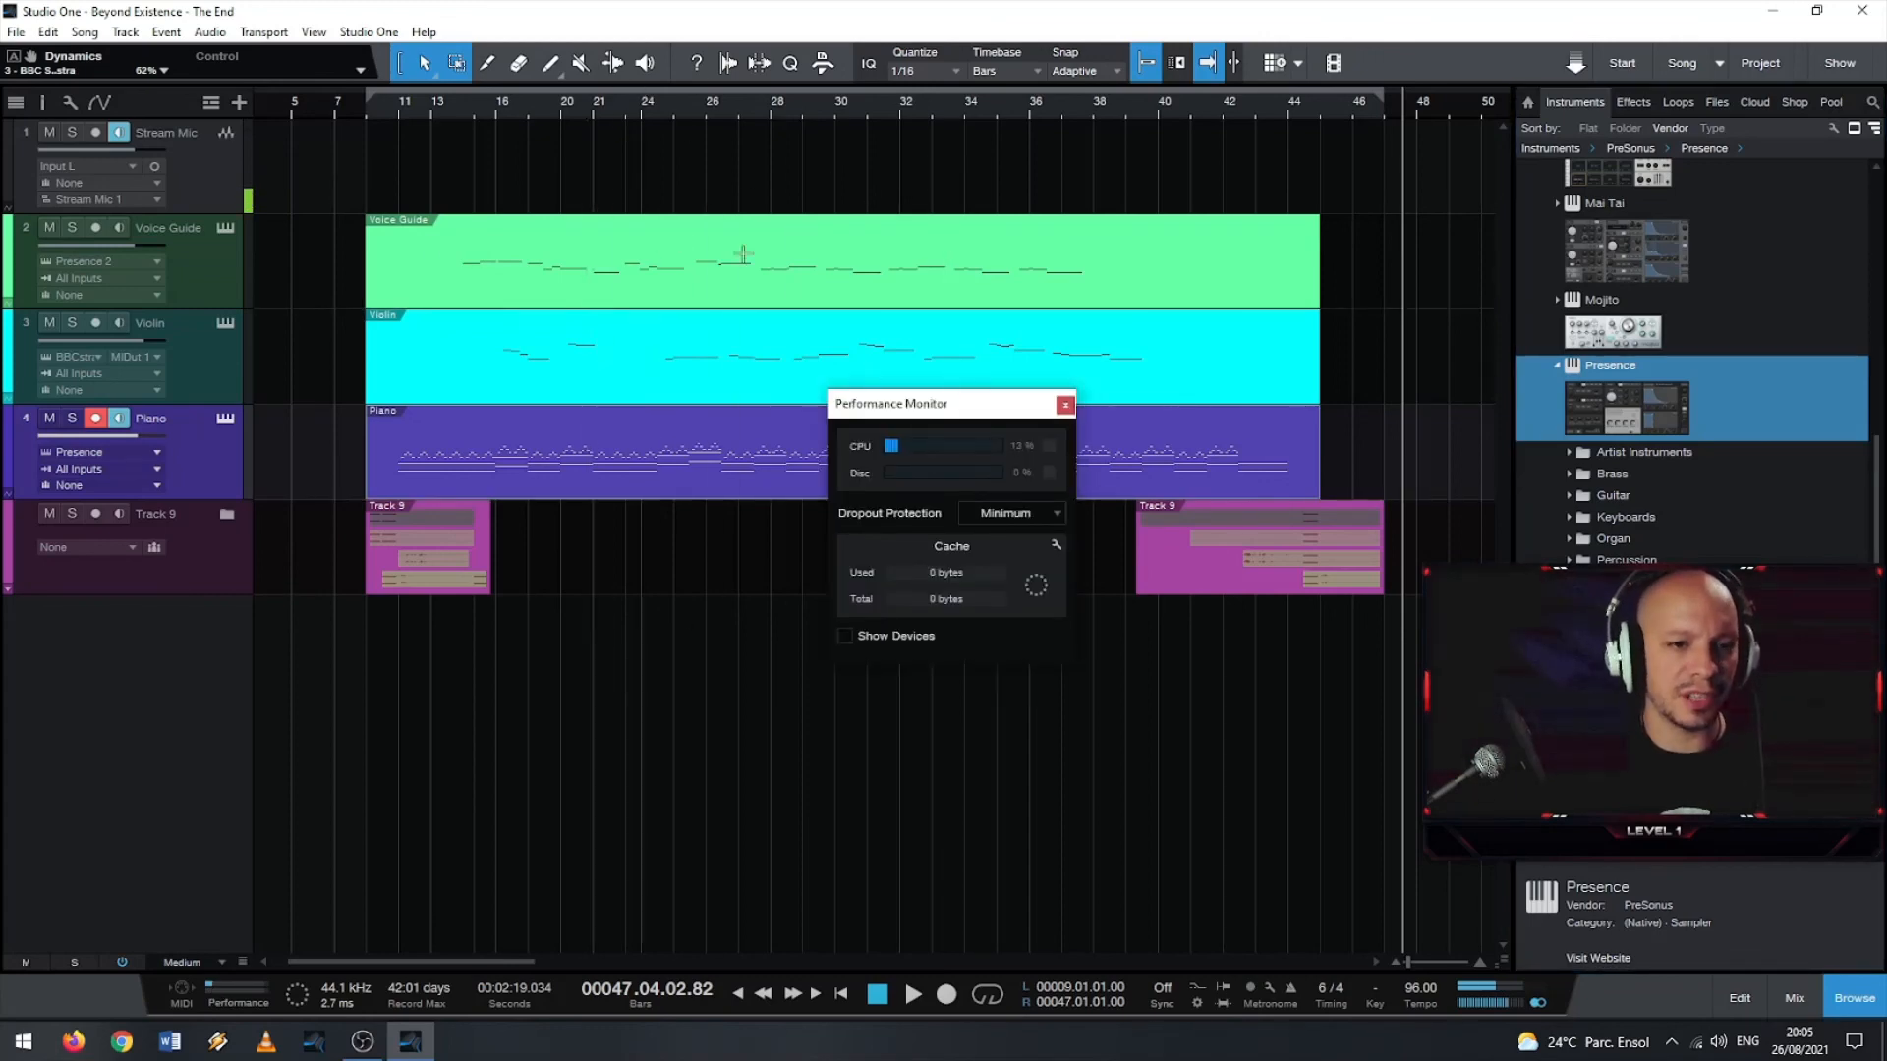
left_click(1065, 406)
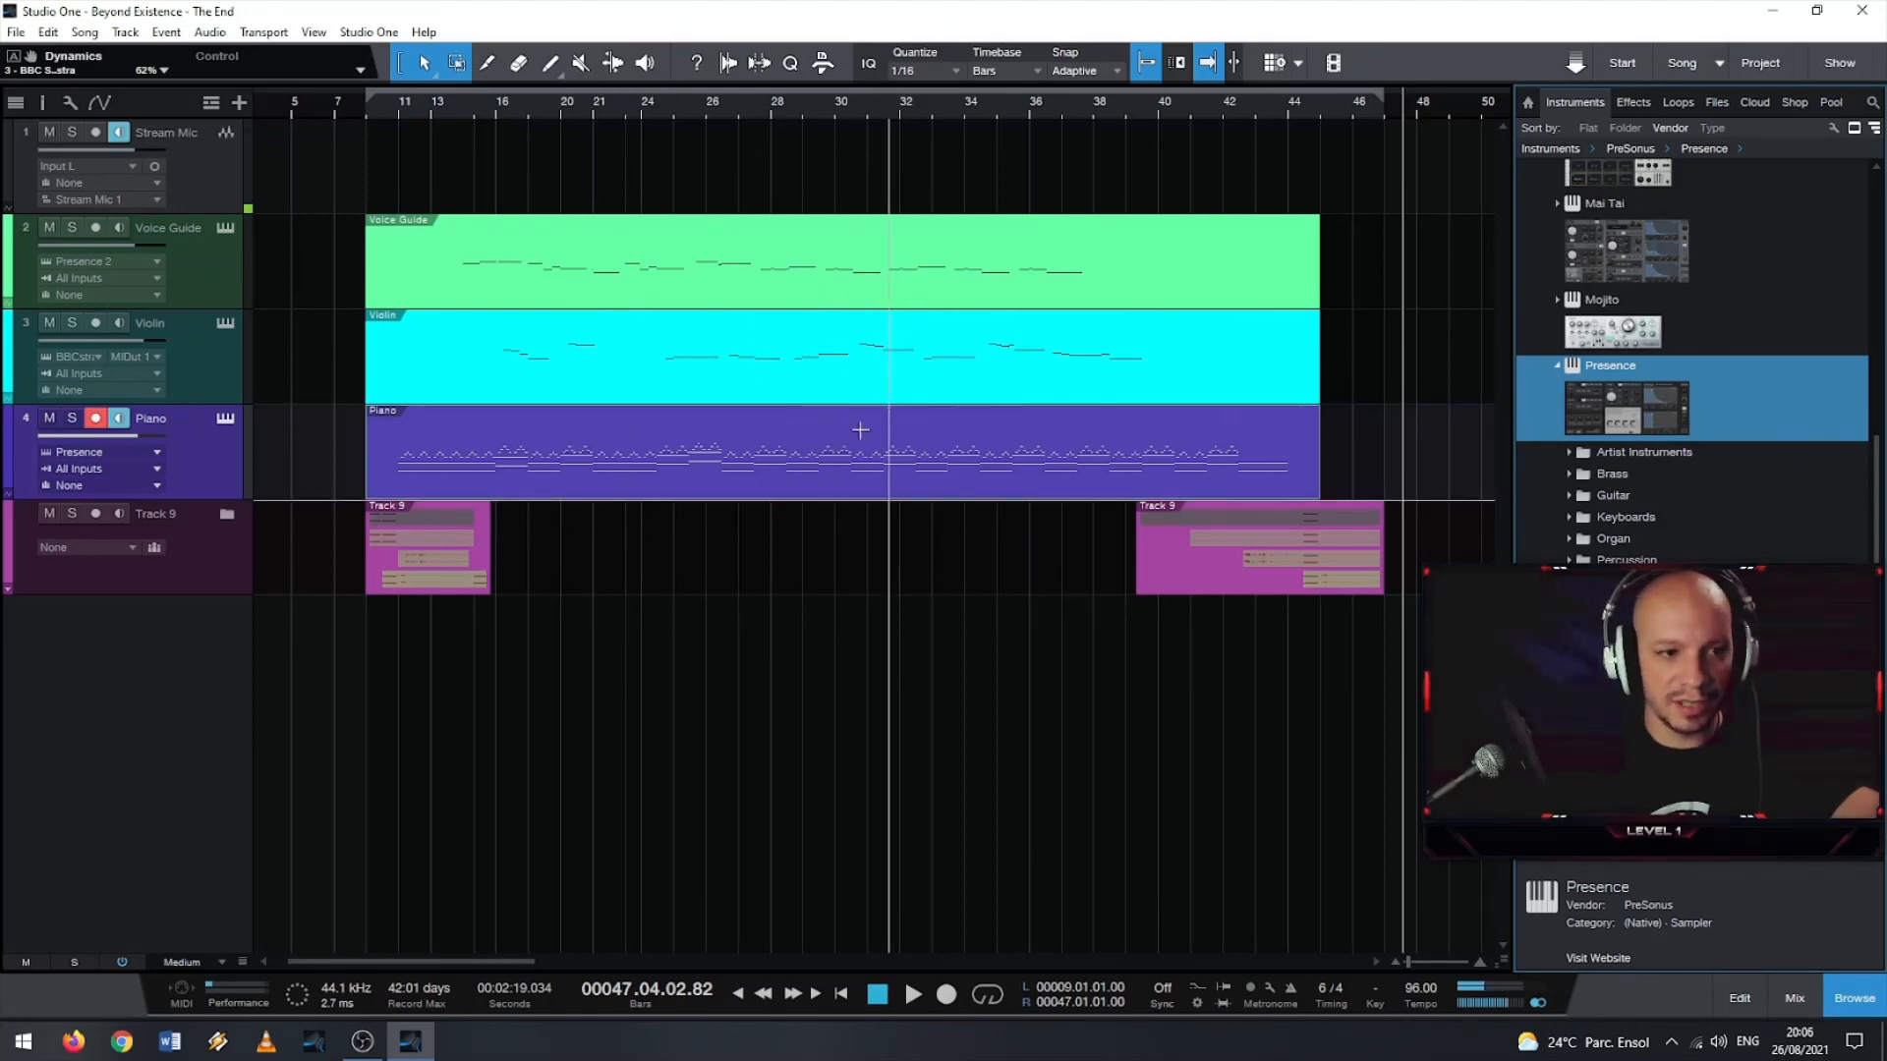
right_click(775, 480)
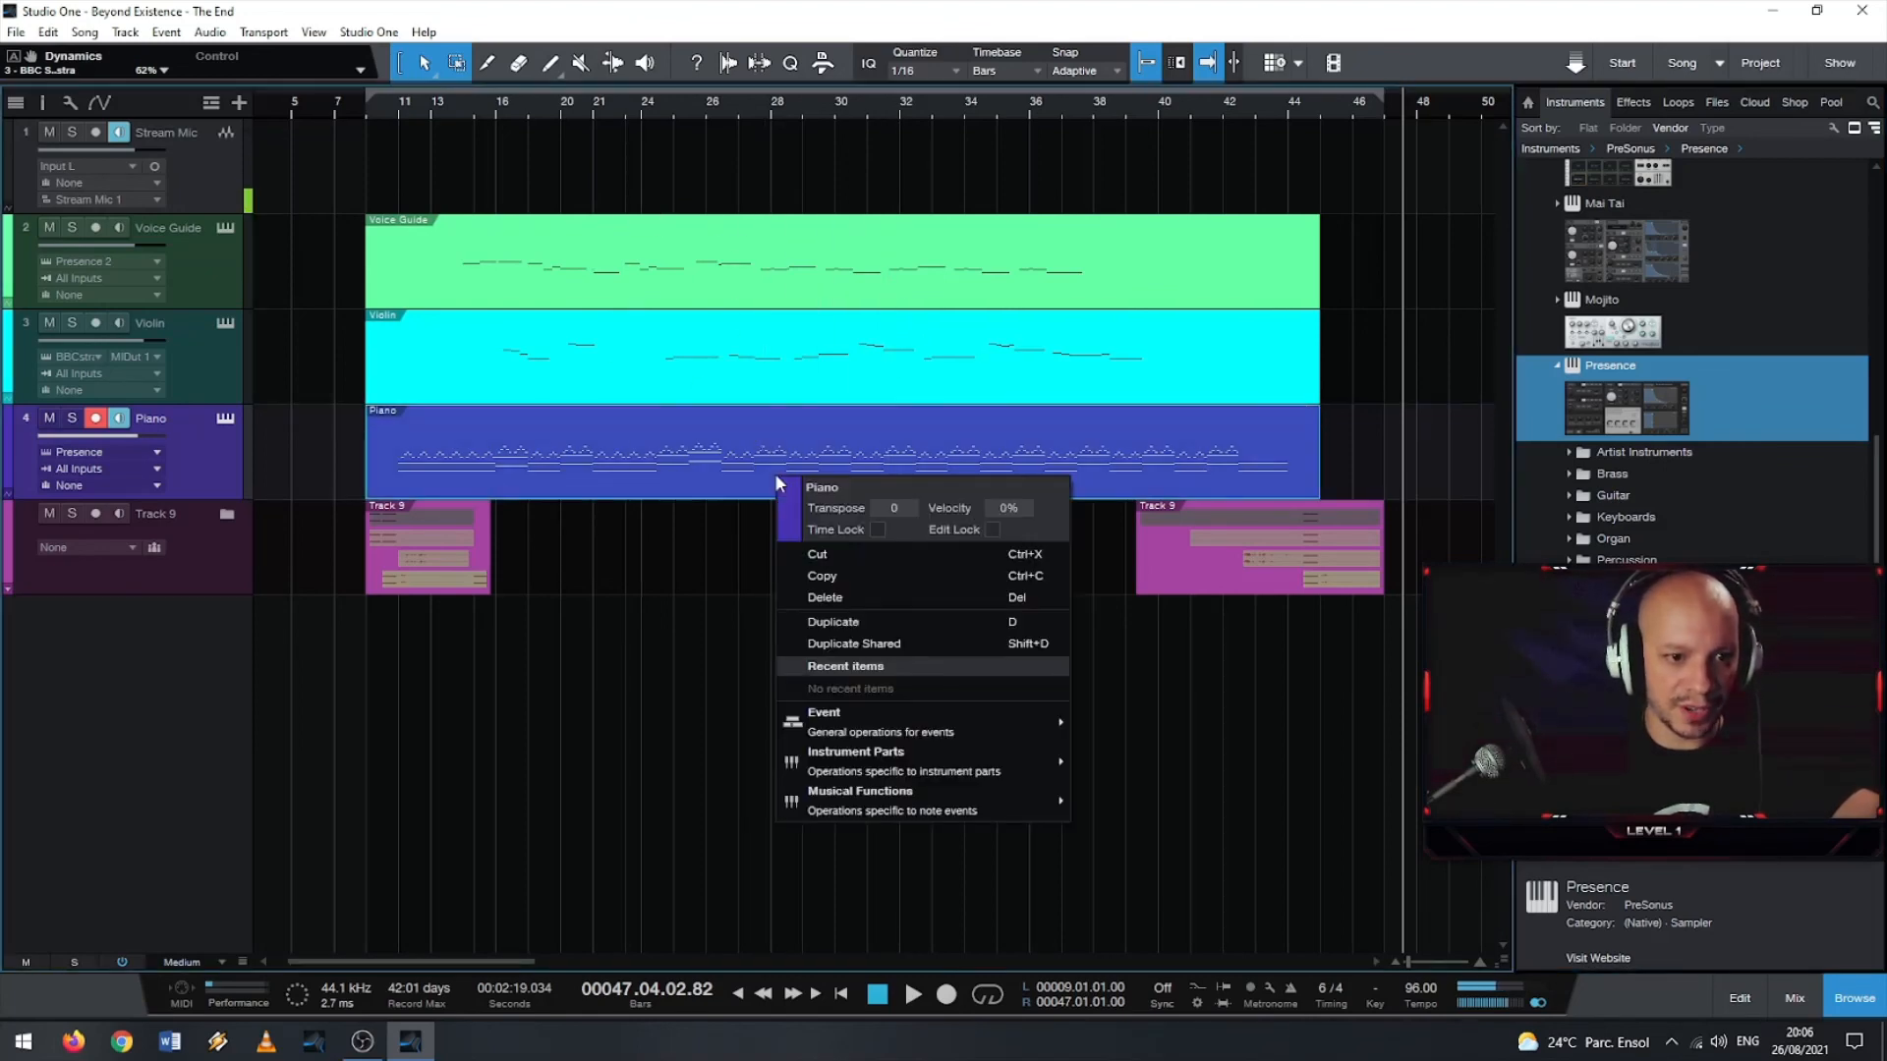
mouse_move(885, 733)
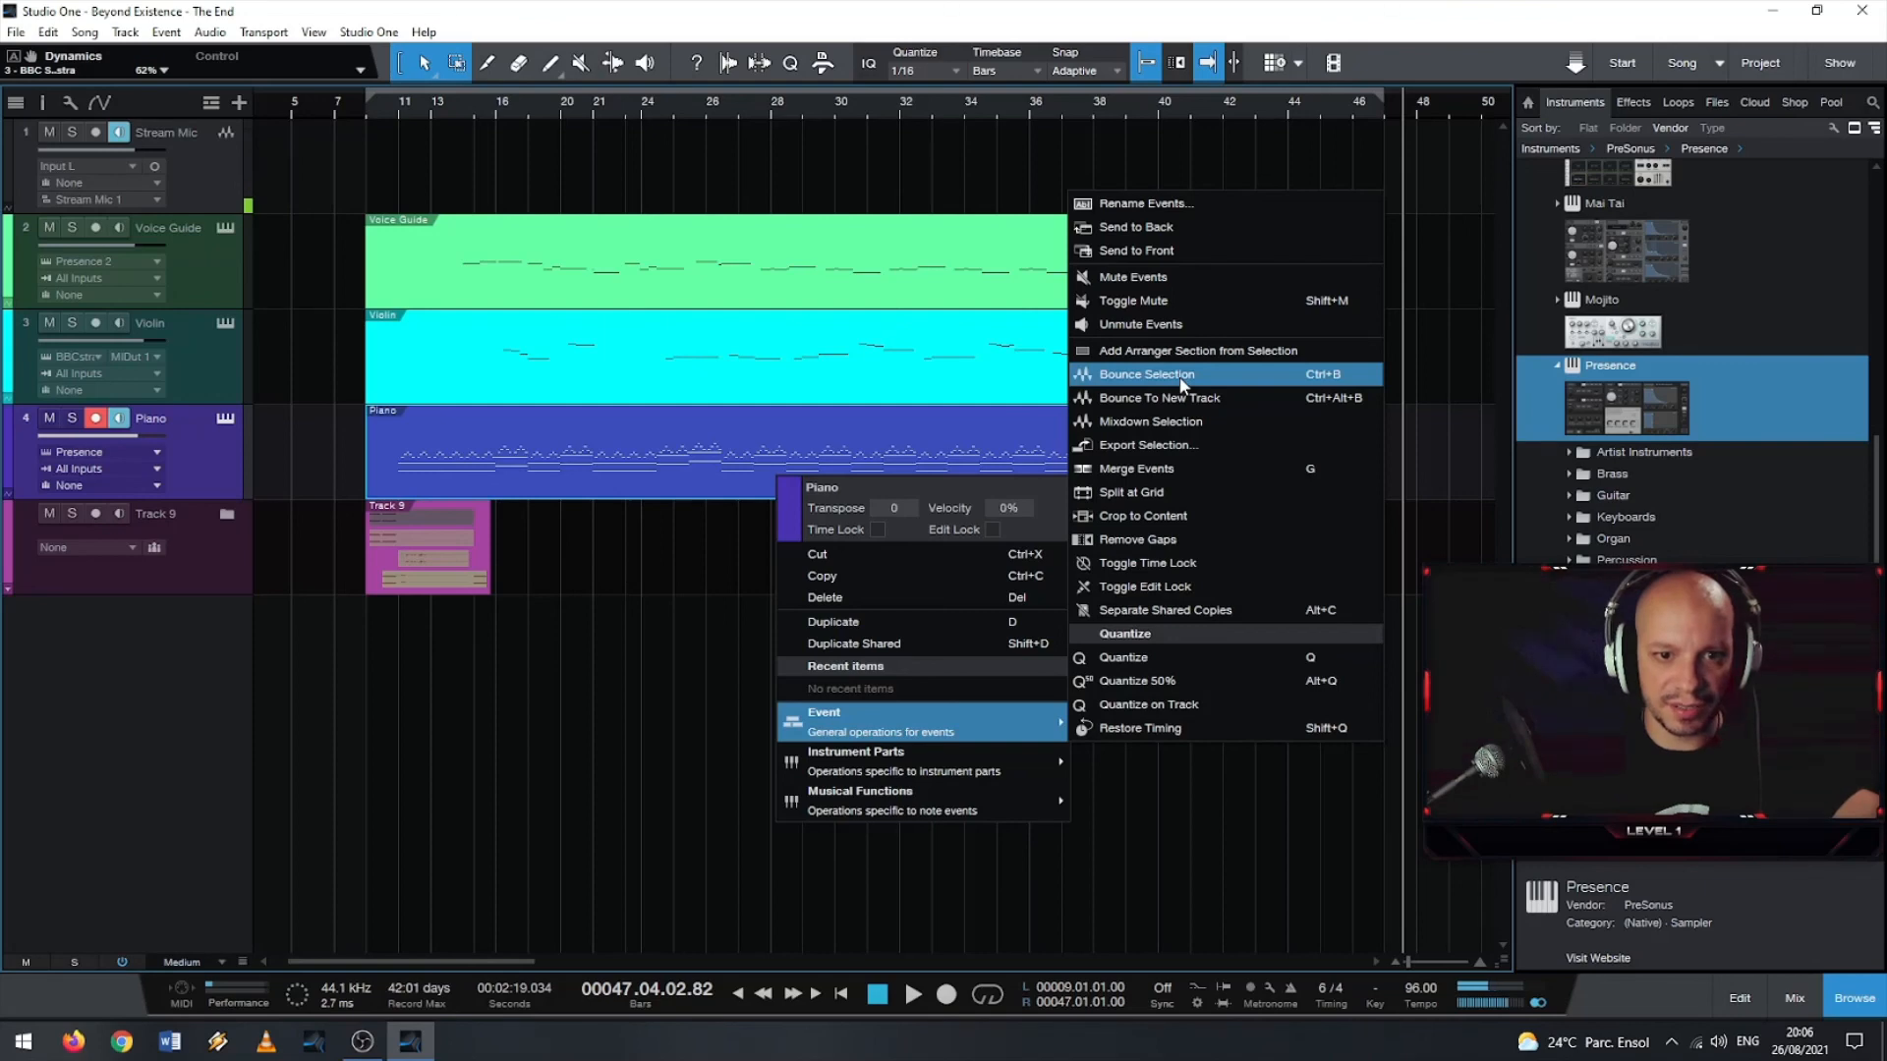
left_click(585, 619)
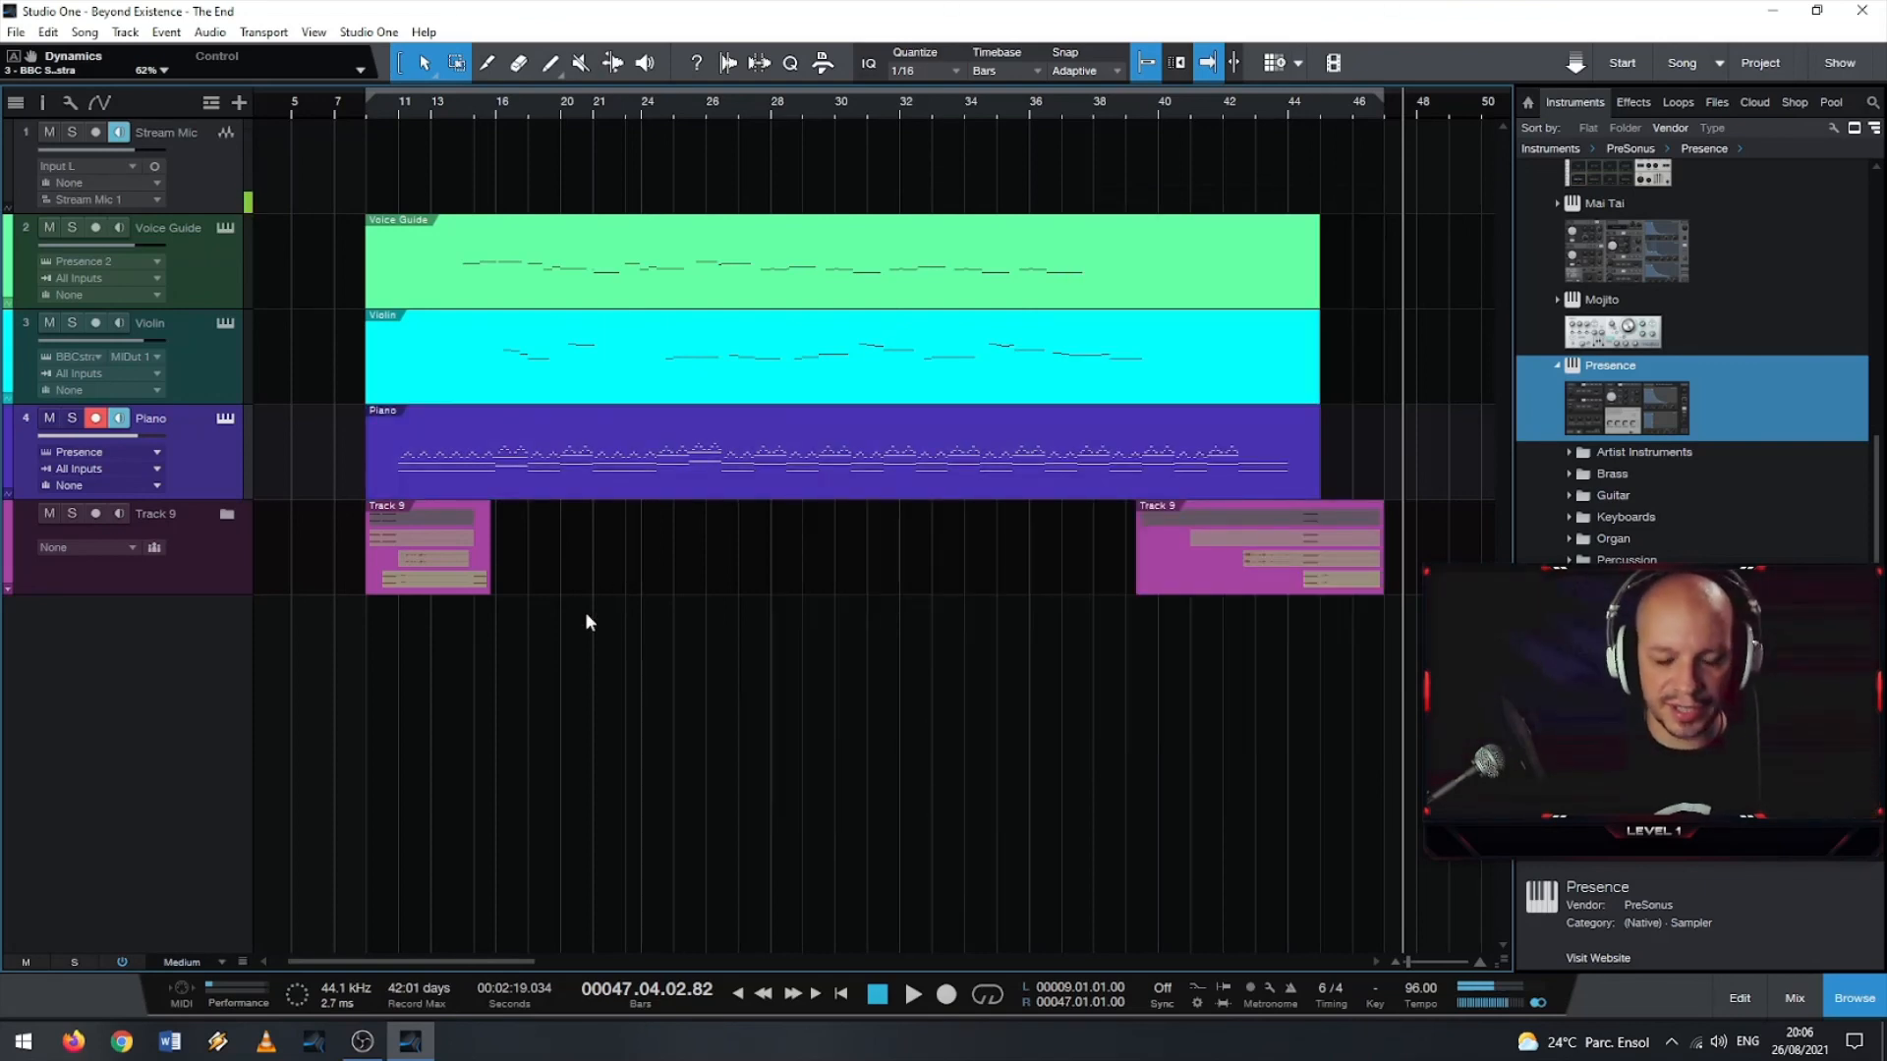
- Hide the browser, set the track height to Normal, and zoom out the arrangement
left_click(1855, 999)
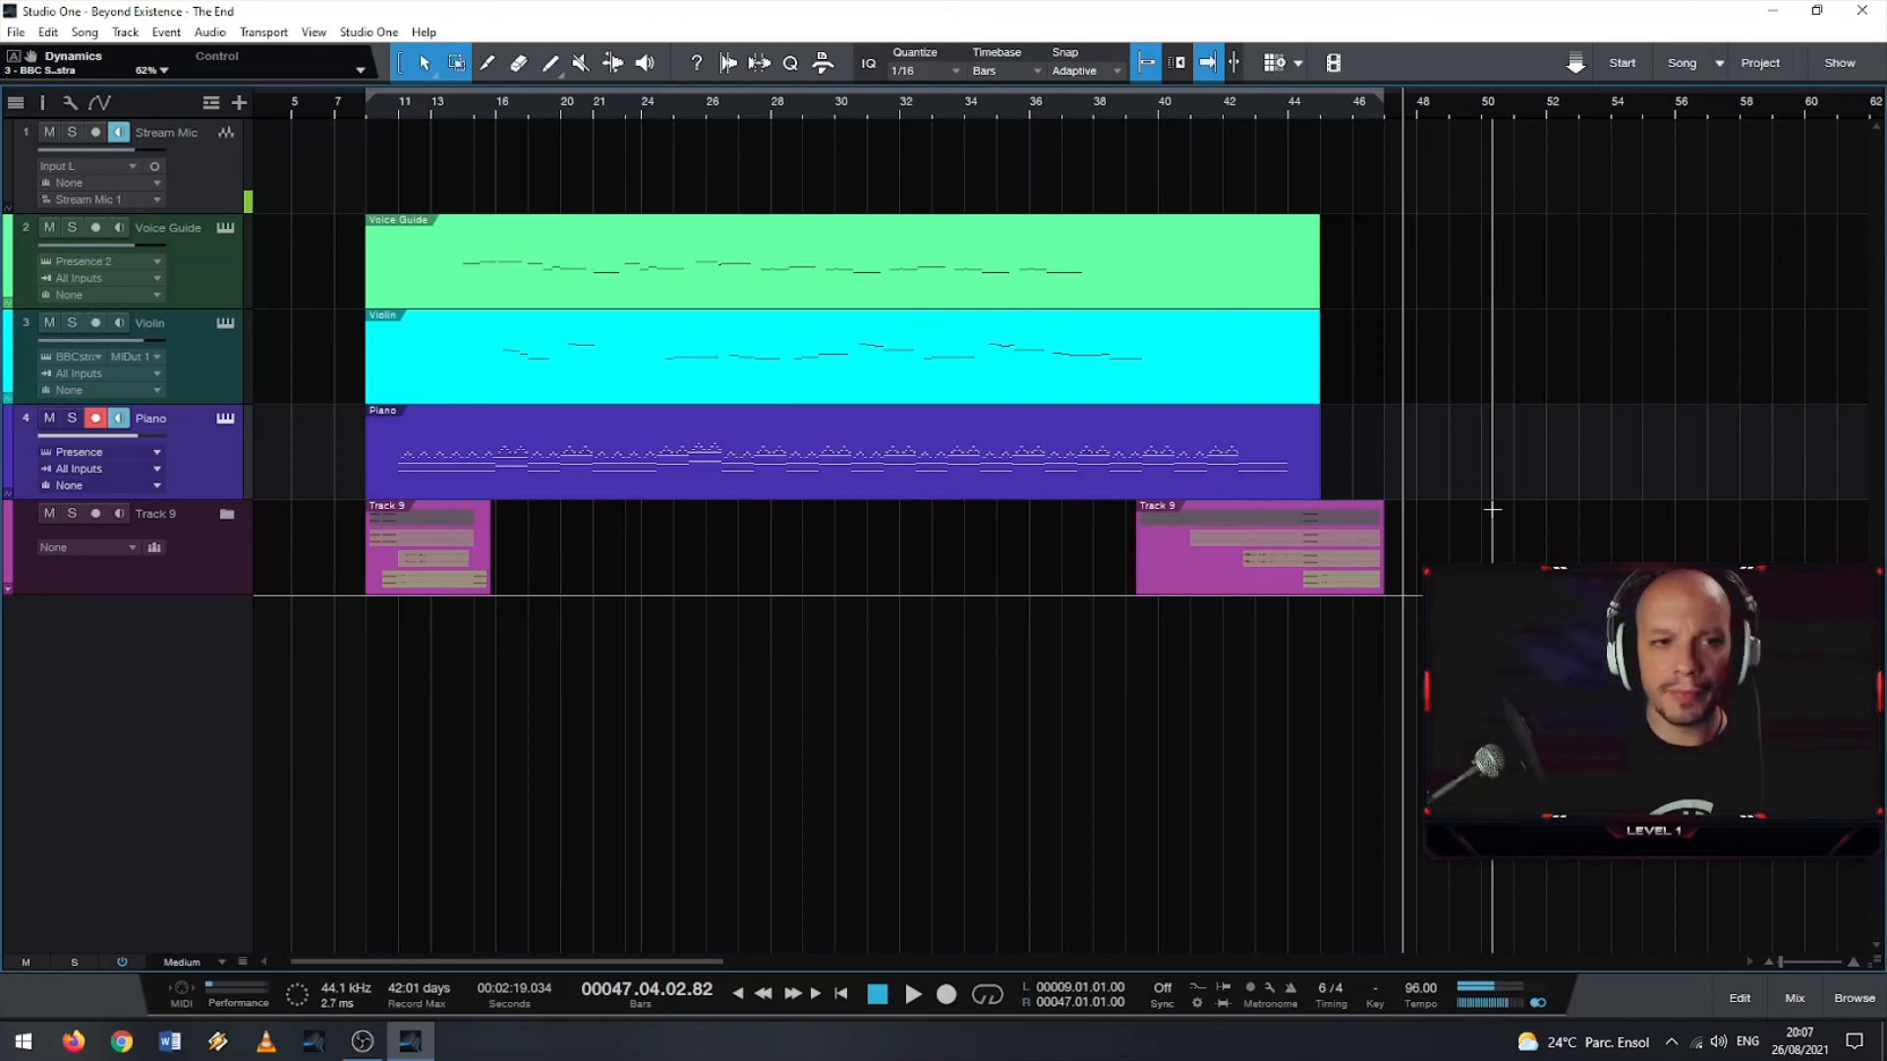
key("alt+w")
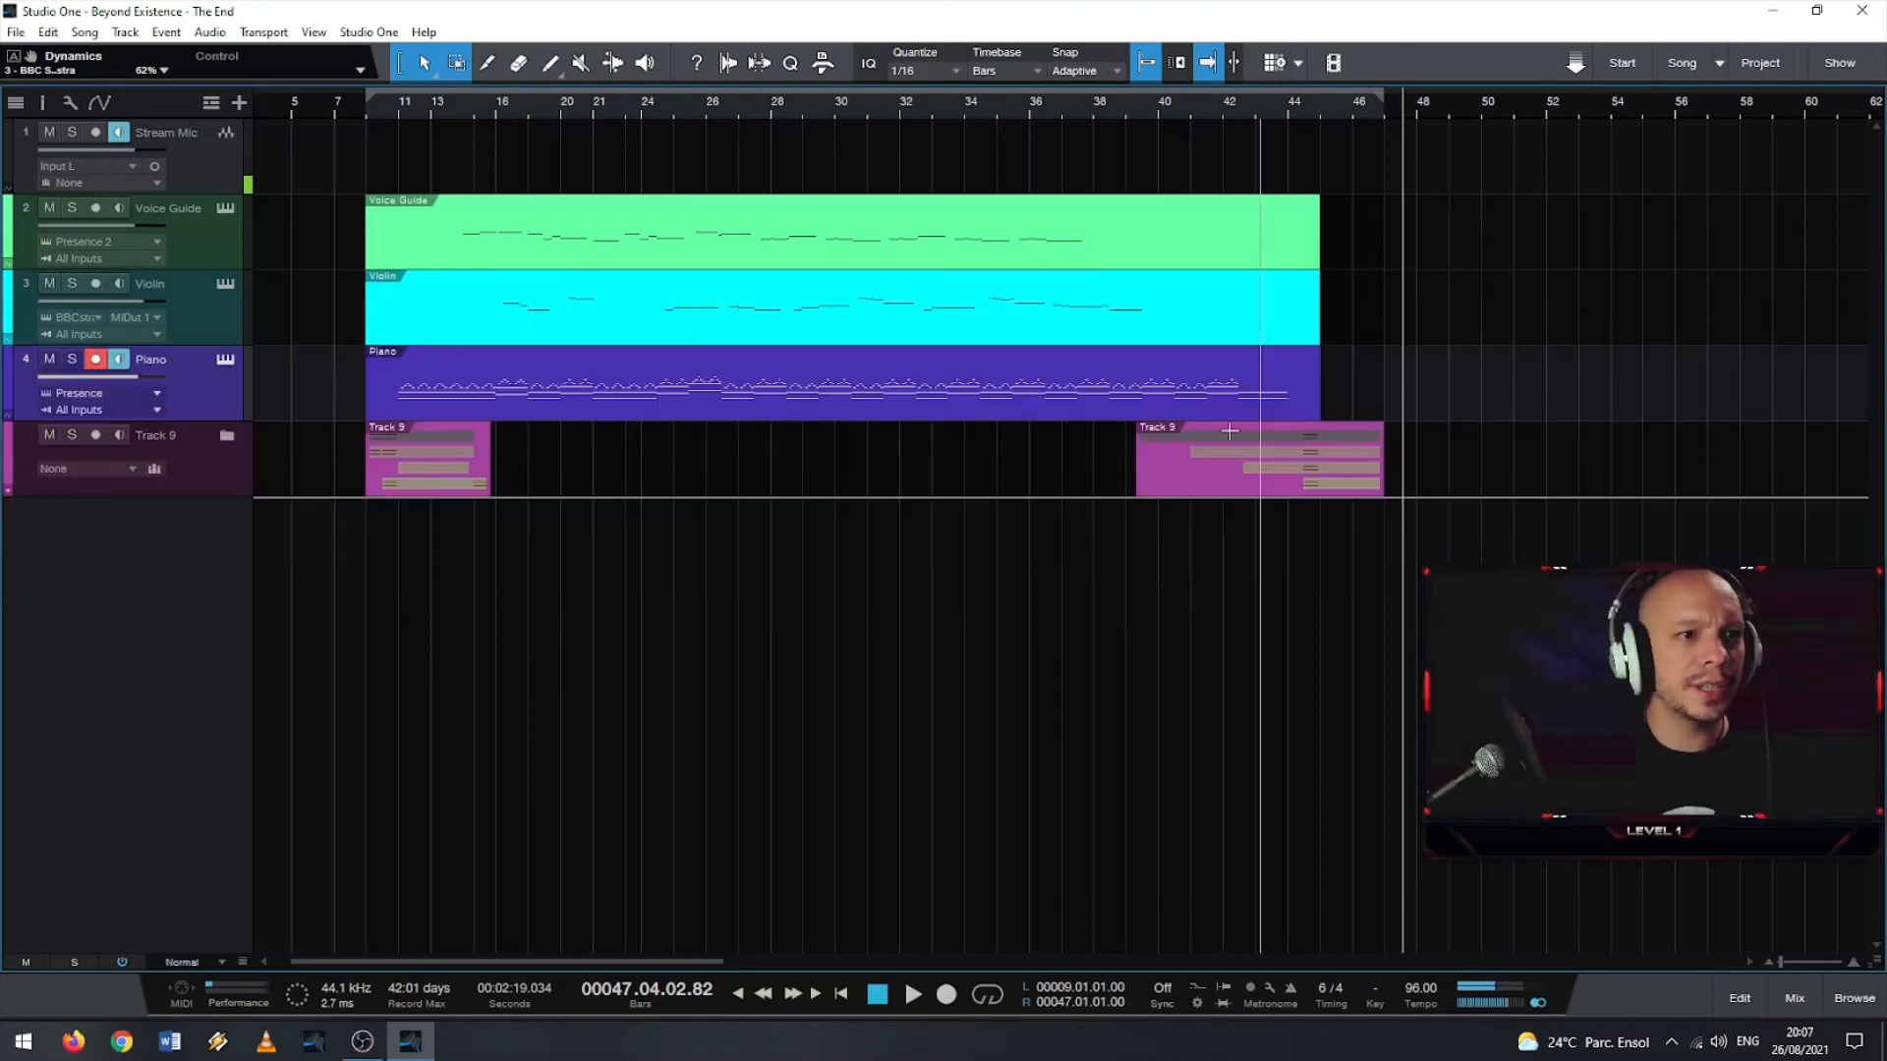
key("w")
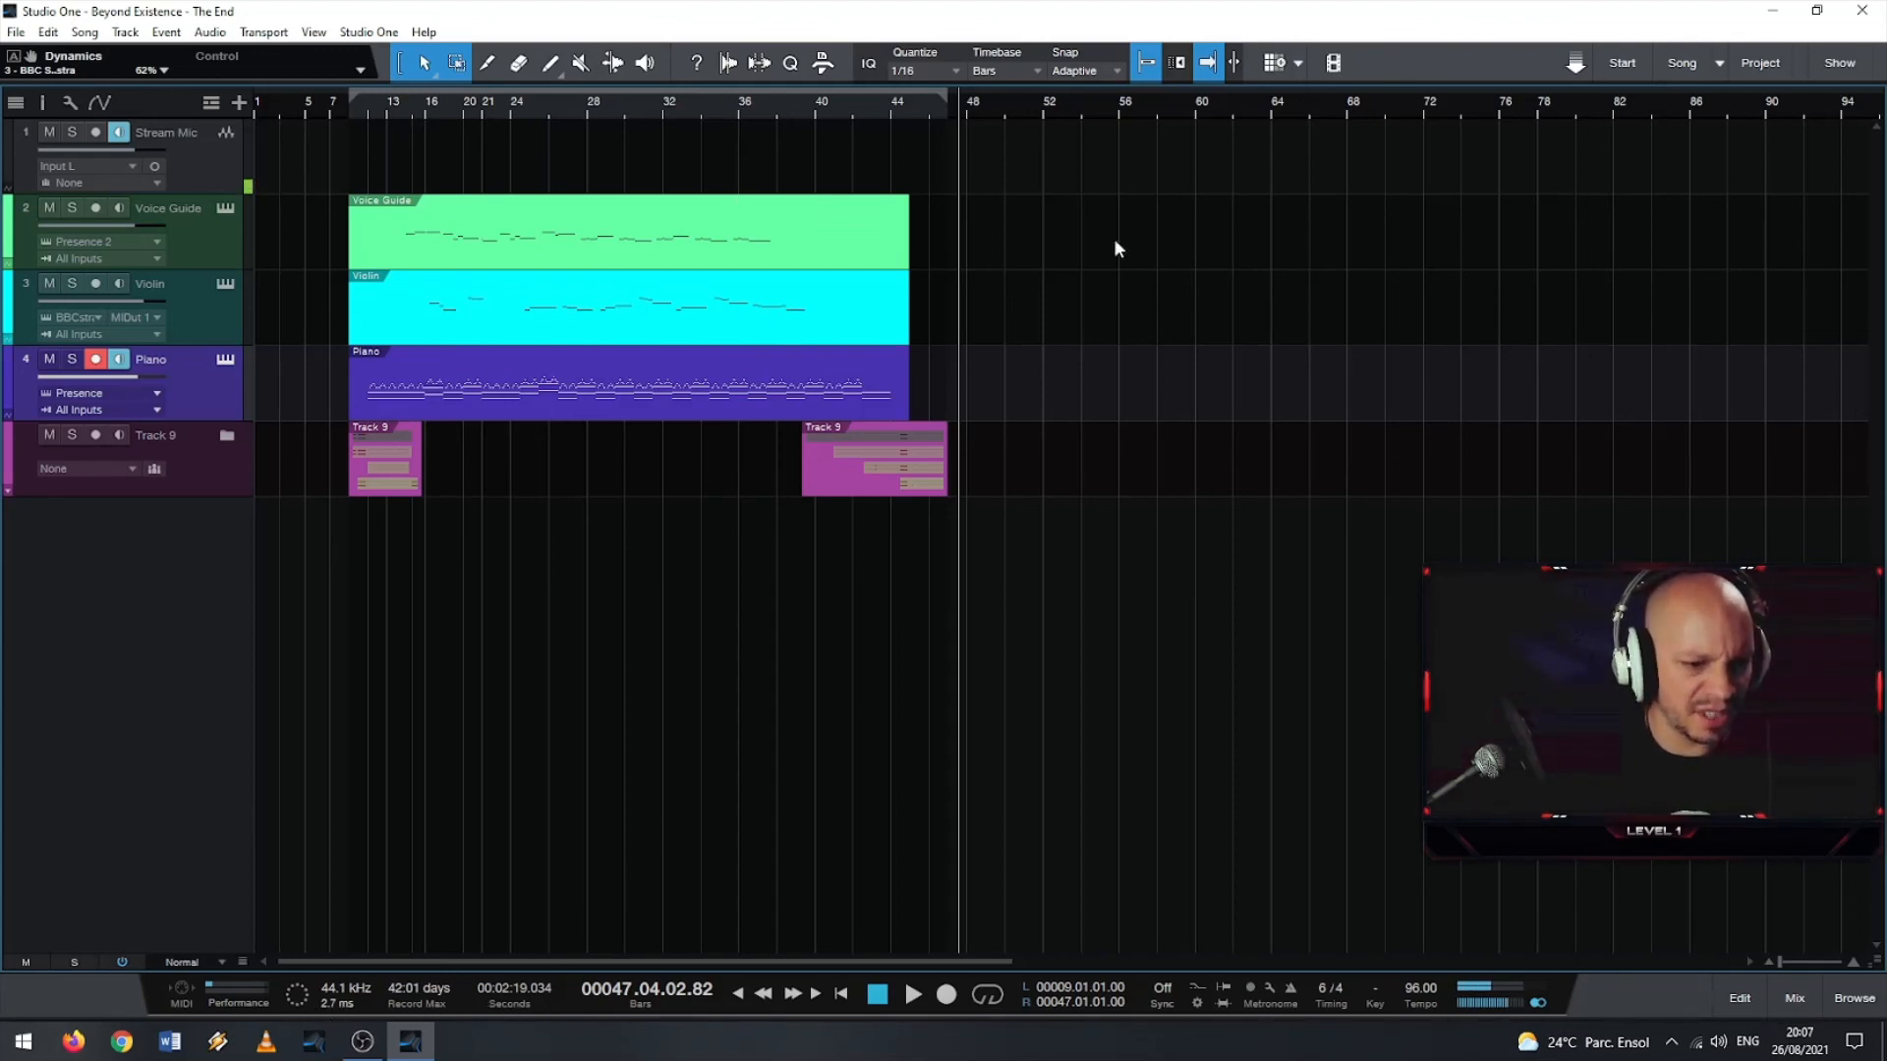
- Check the song's time position at bars 56 and 47, and return the playback cursor to bar 9
left_click(1186, 100)
left_click(1111, 111)
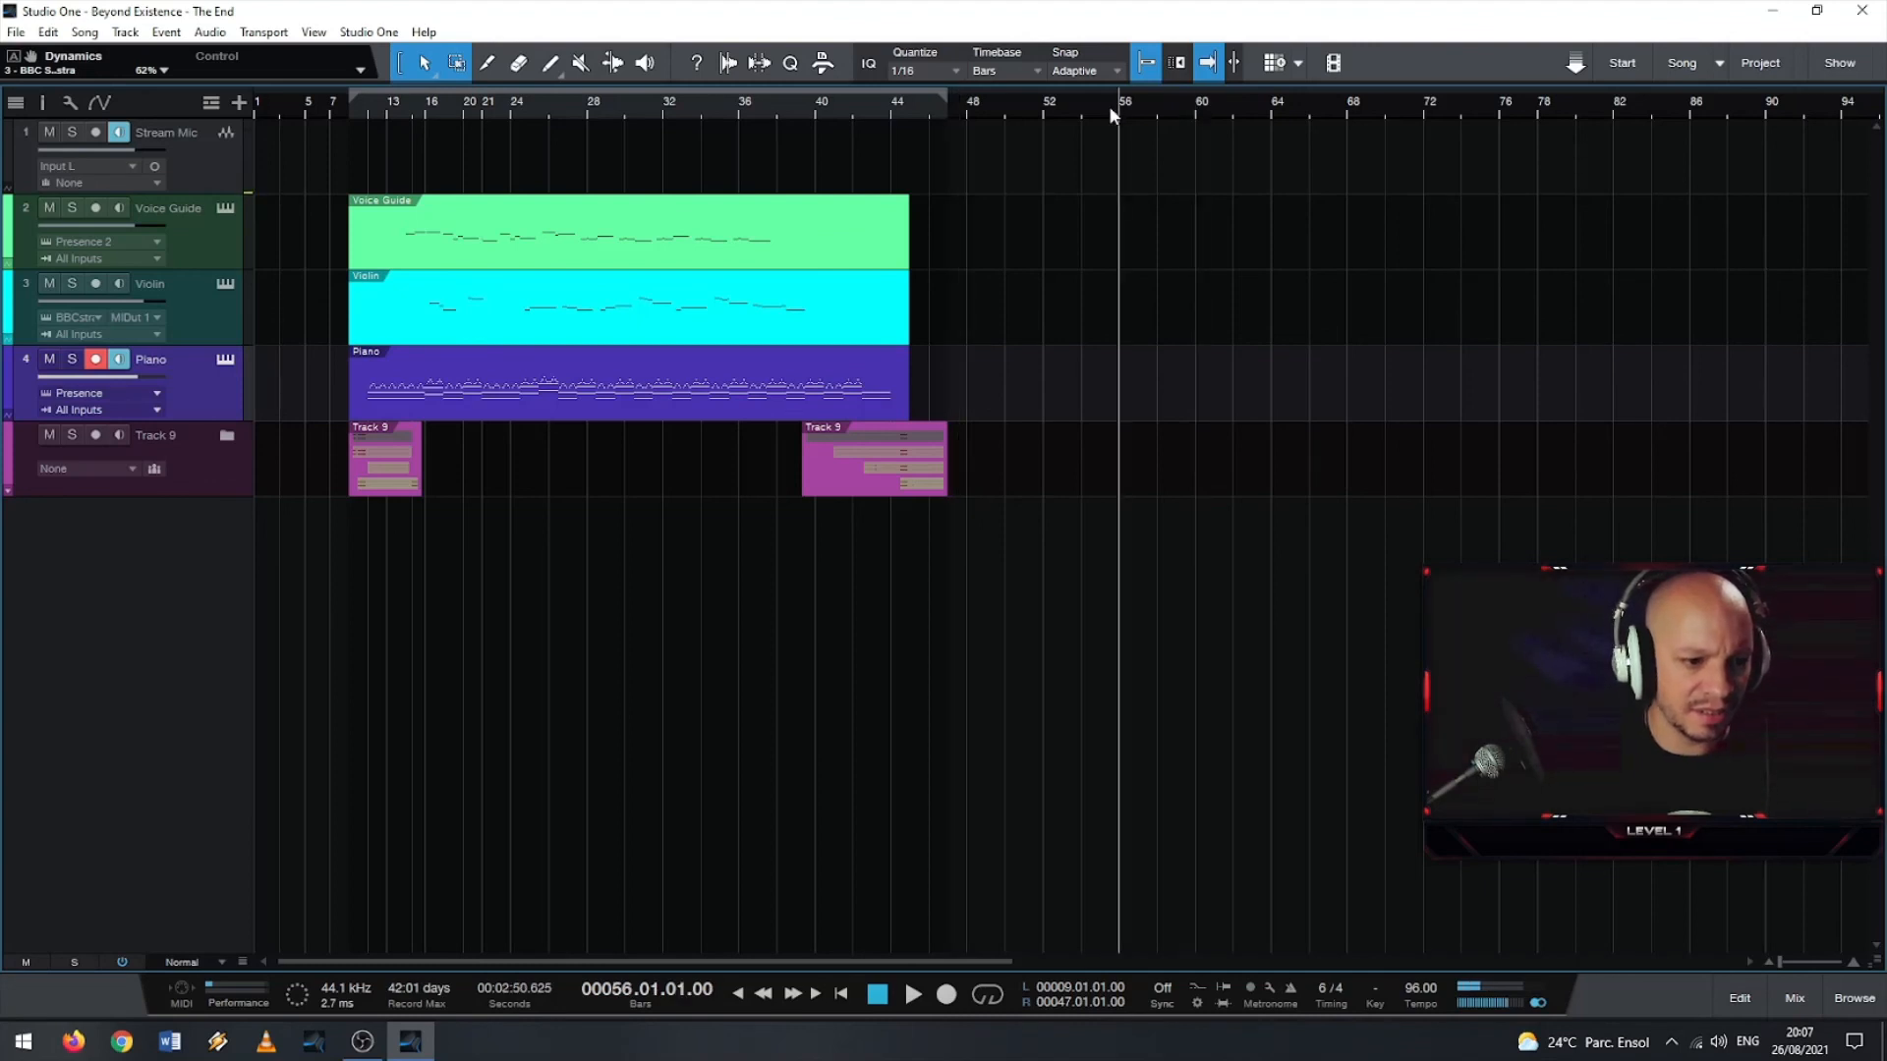
left_click(941, 104)
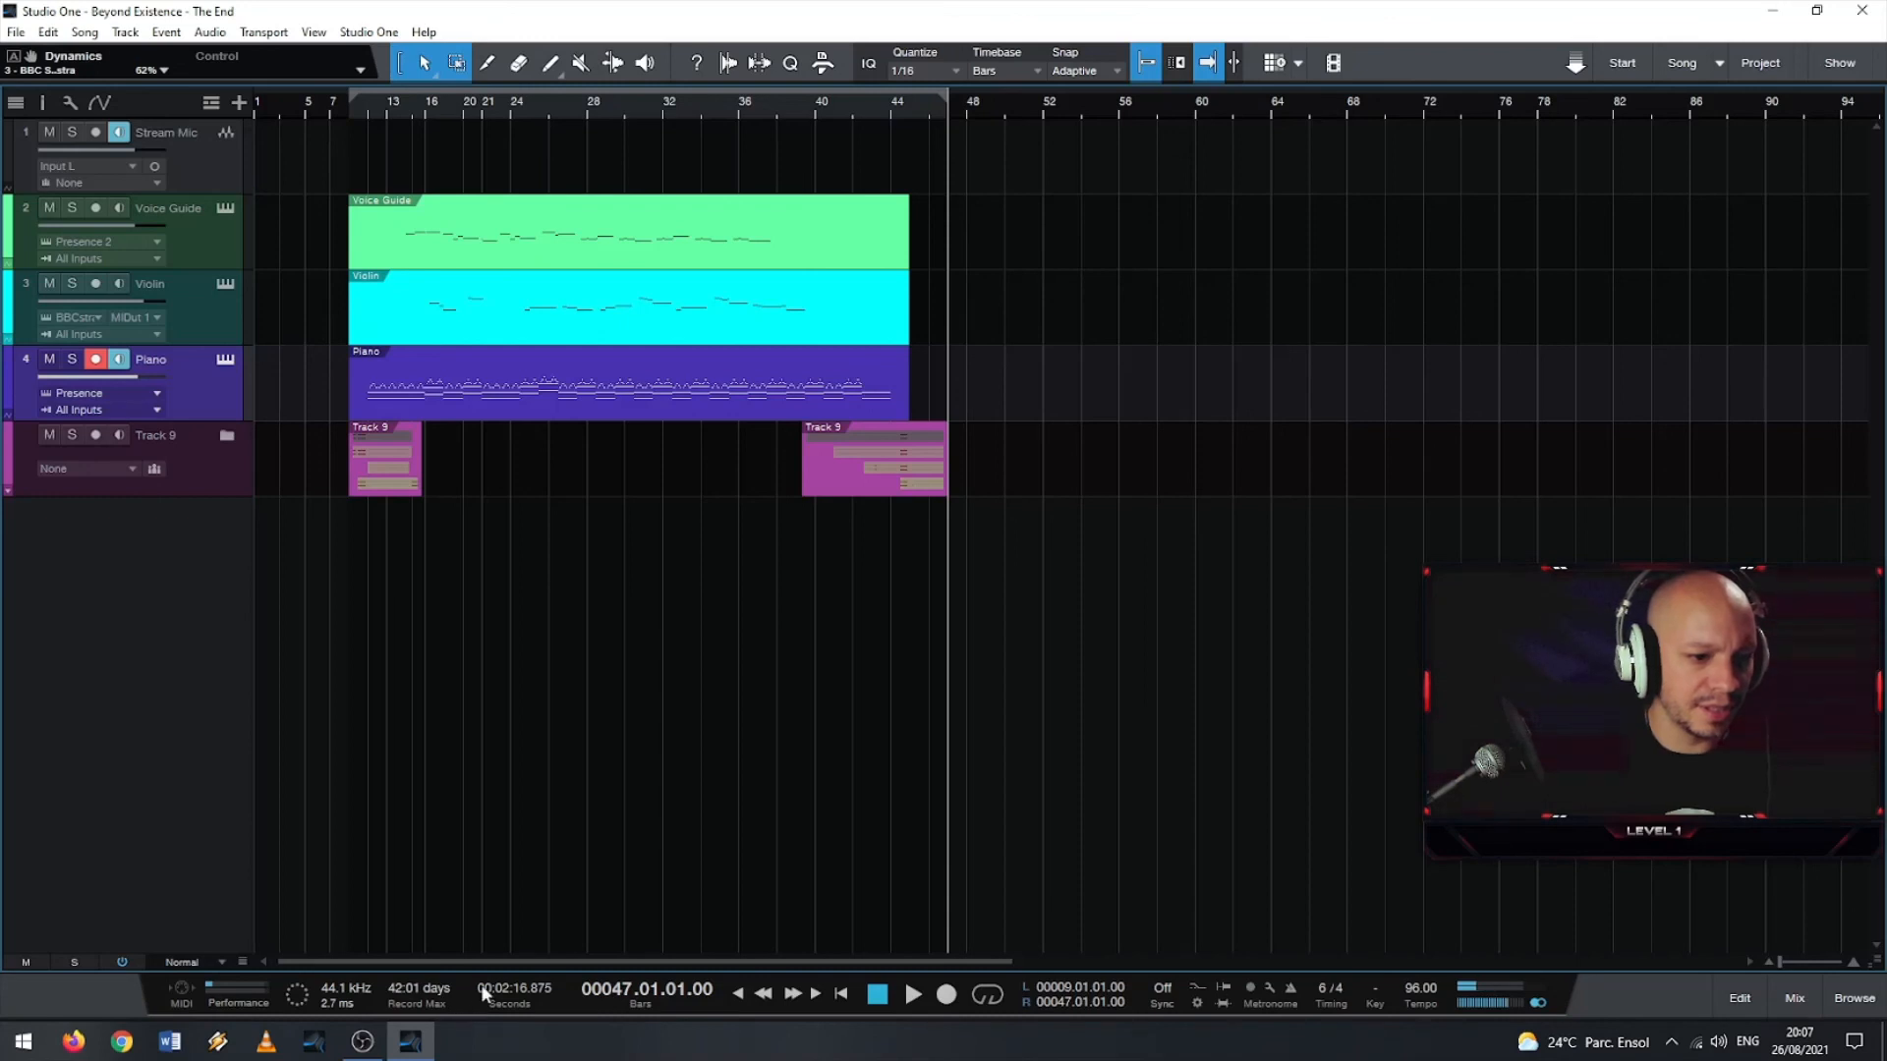
left_click(340, 108)
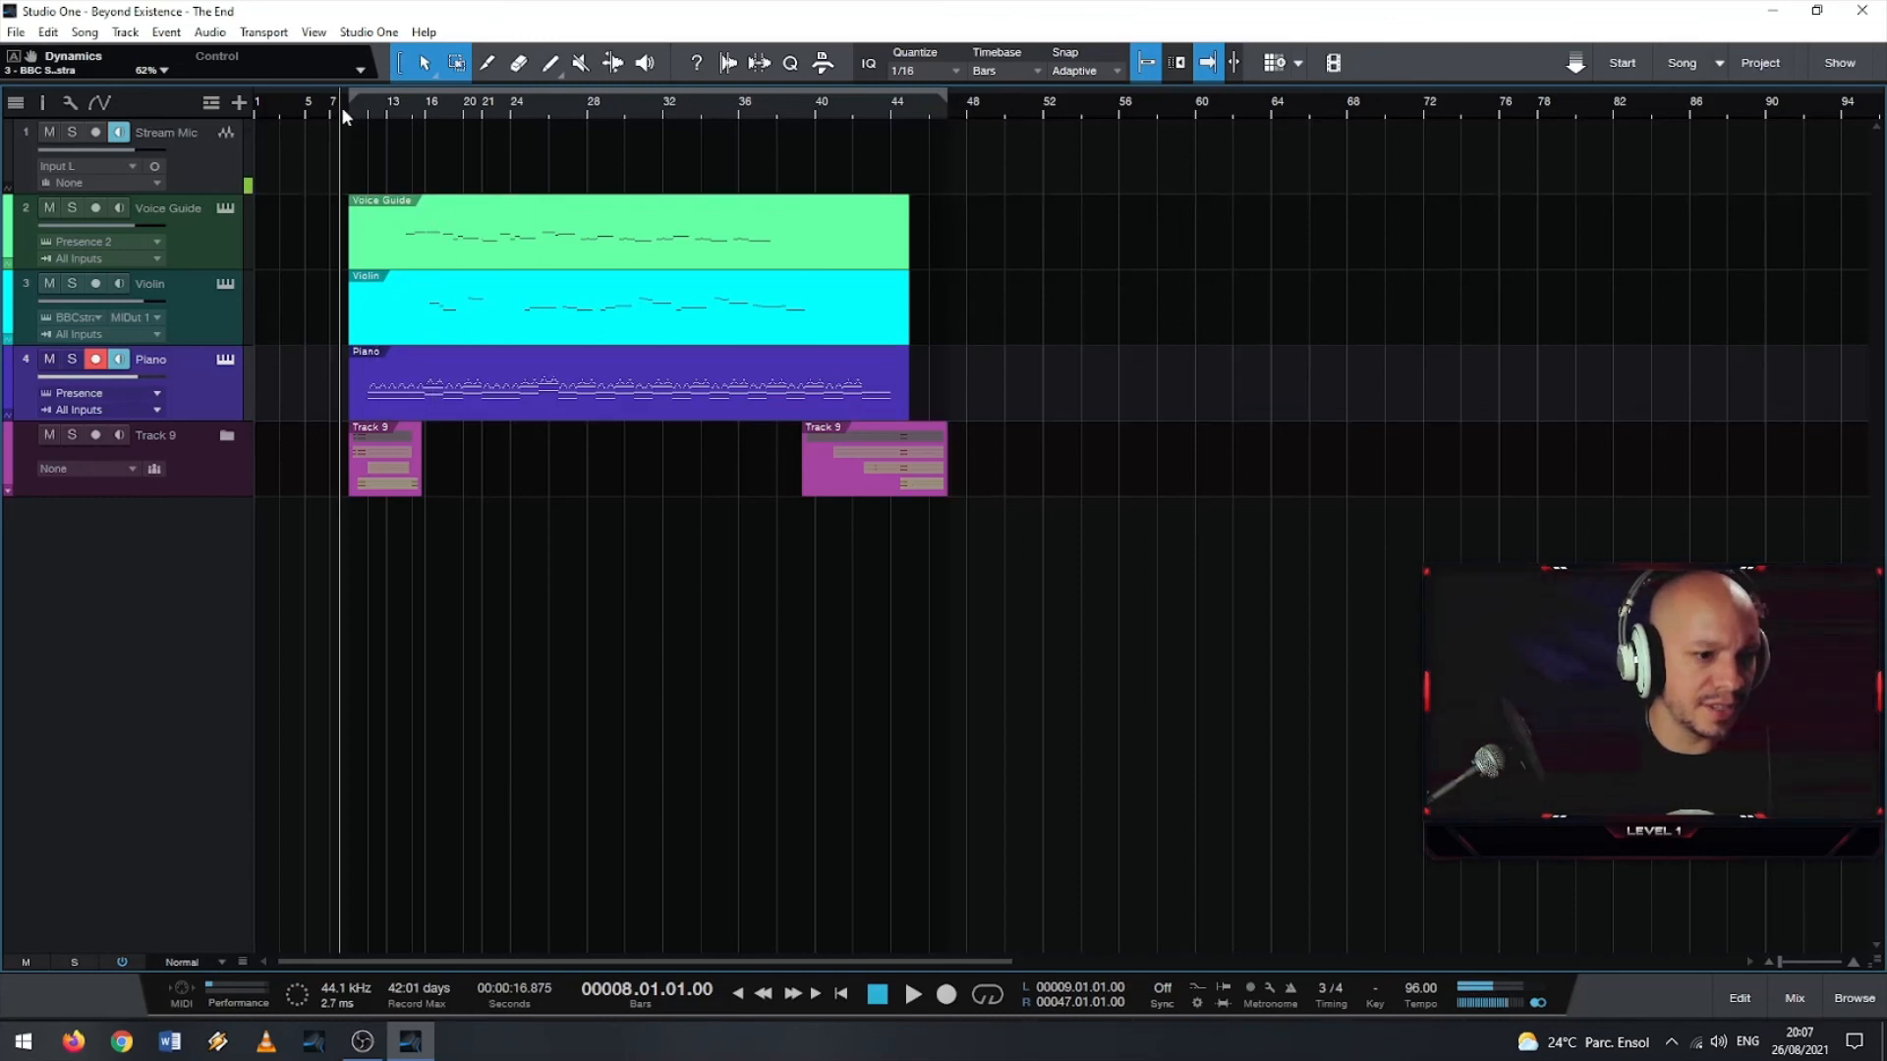
left_click(349, 110)
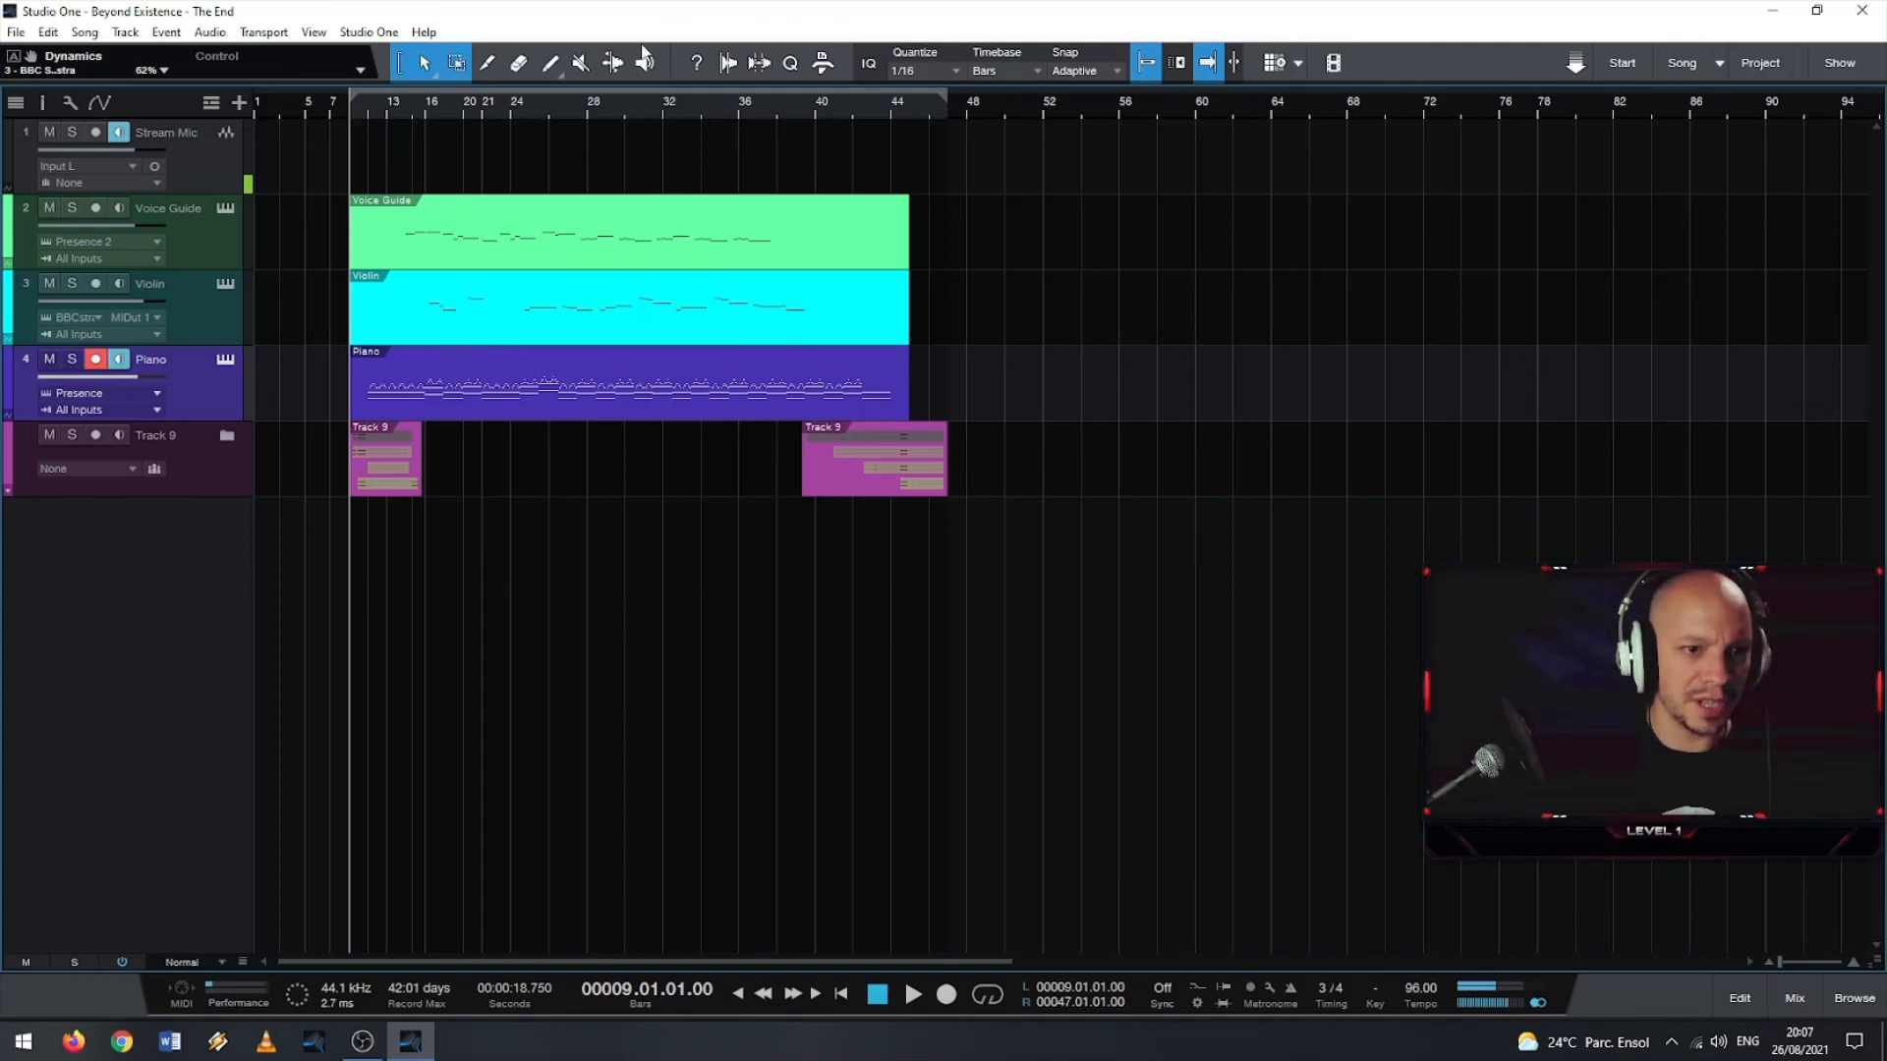
- Disarm recording on the Piano track and reduce the height of the Stream Mic track
left_click(95, 360)
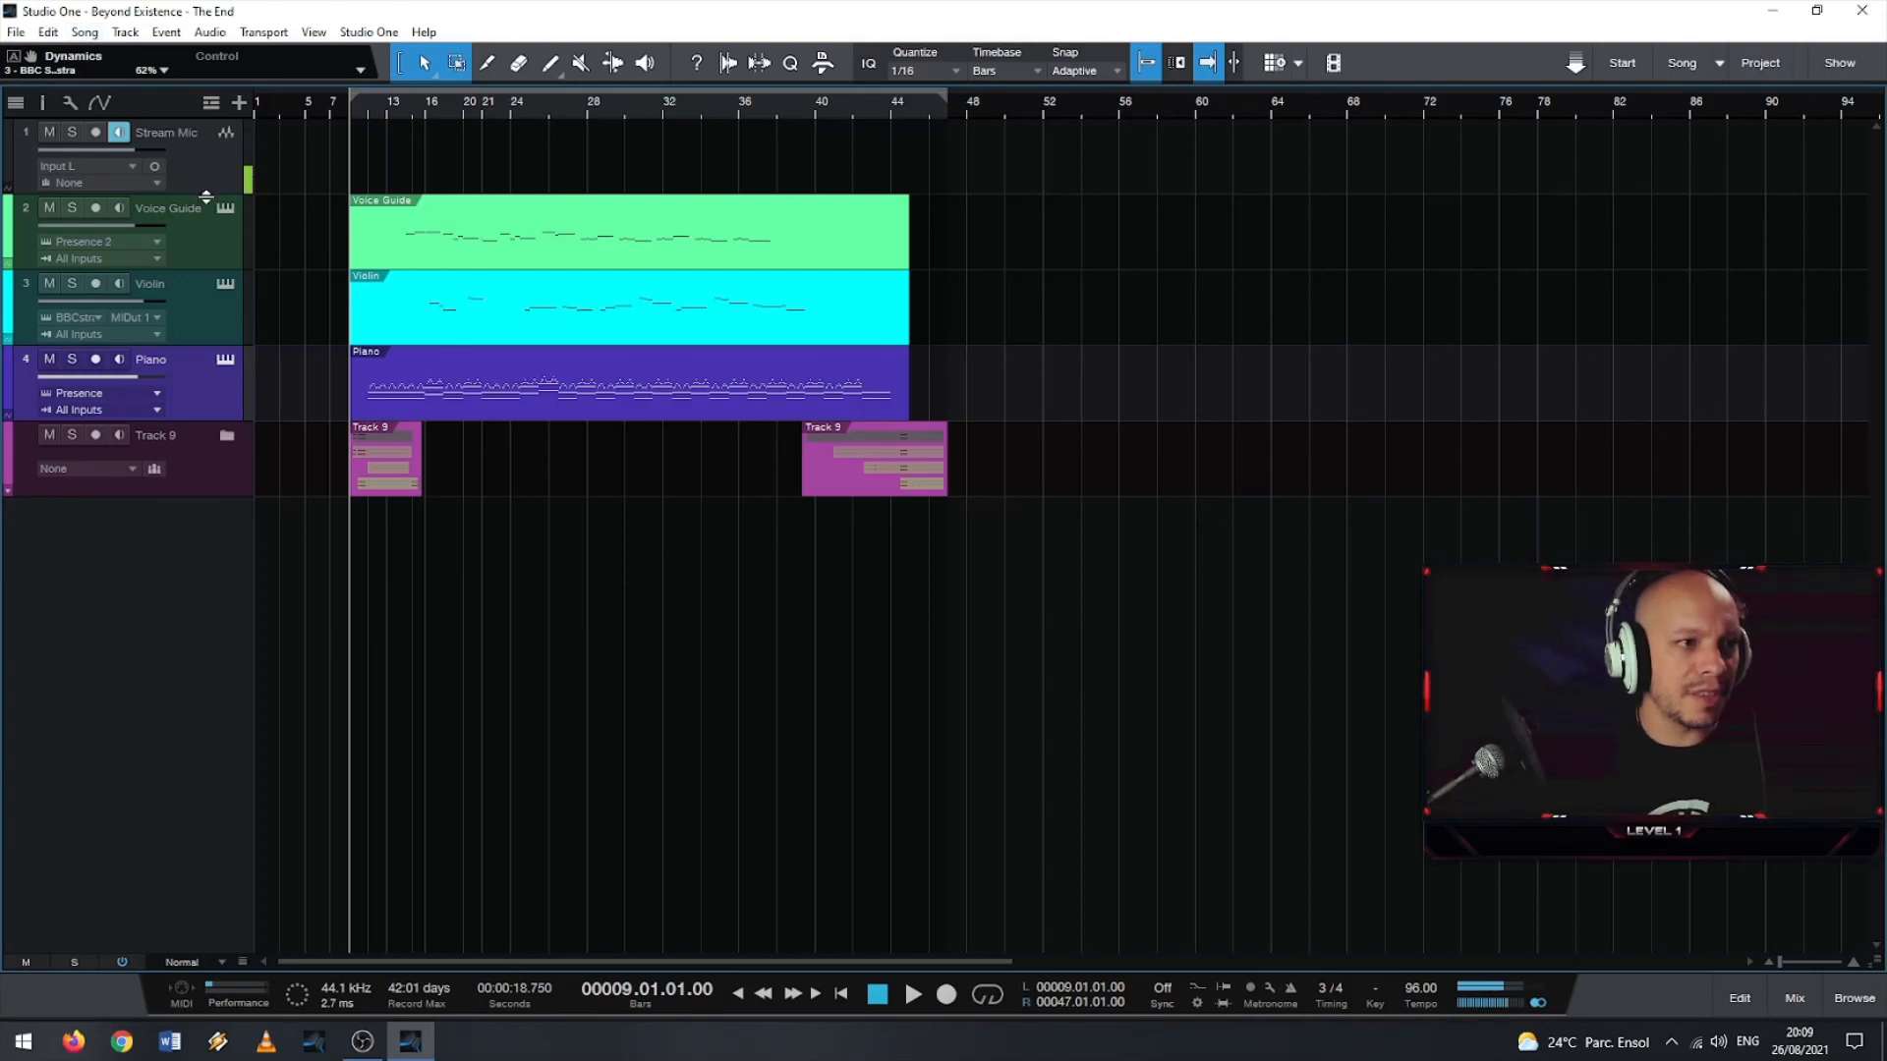
left_click_drag(206, 197, 208, 165)
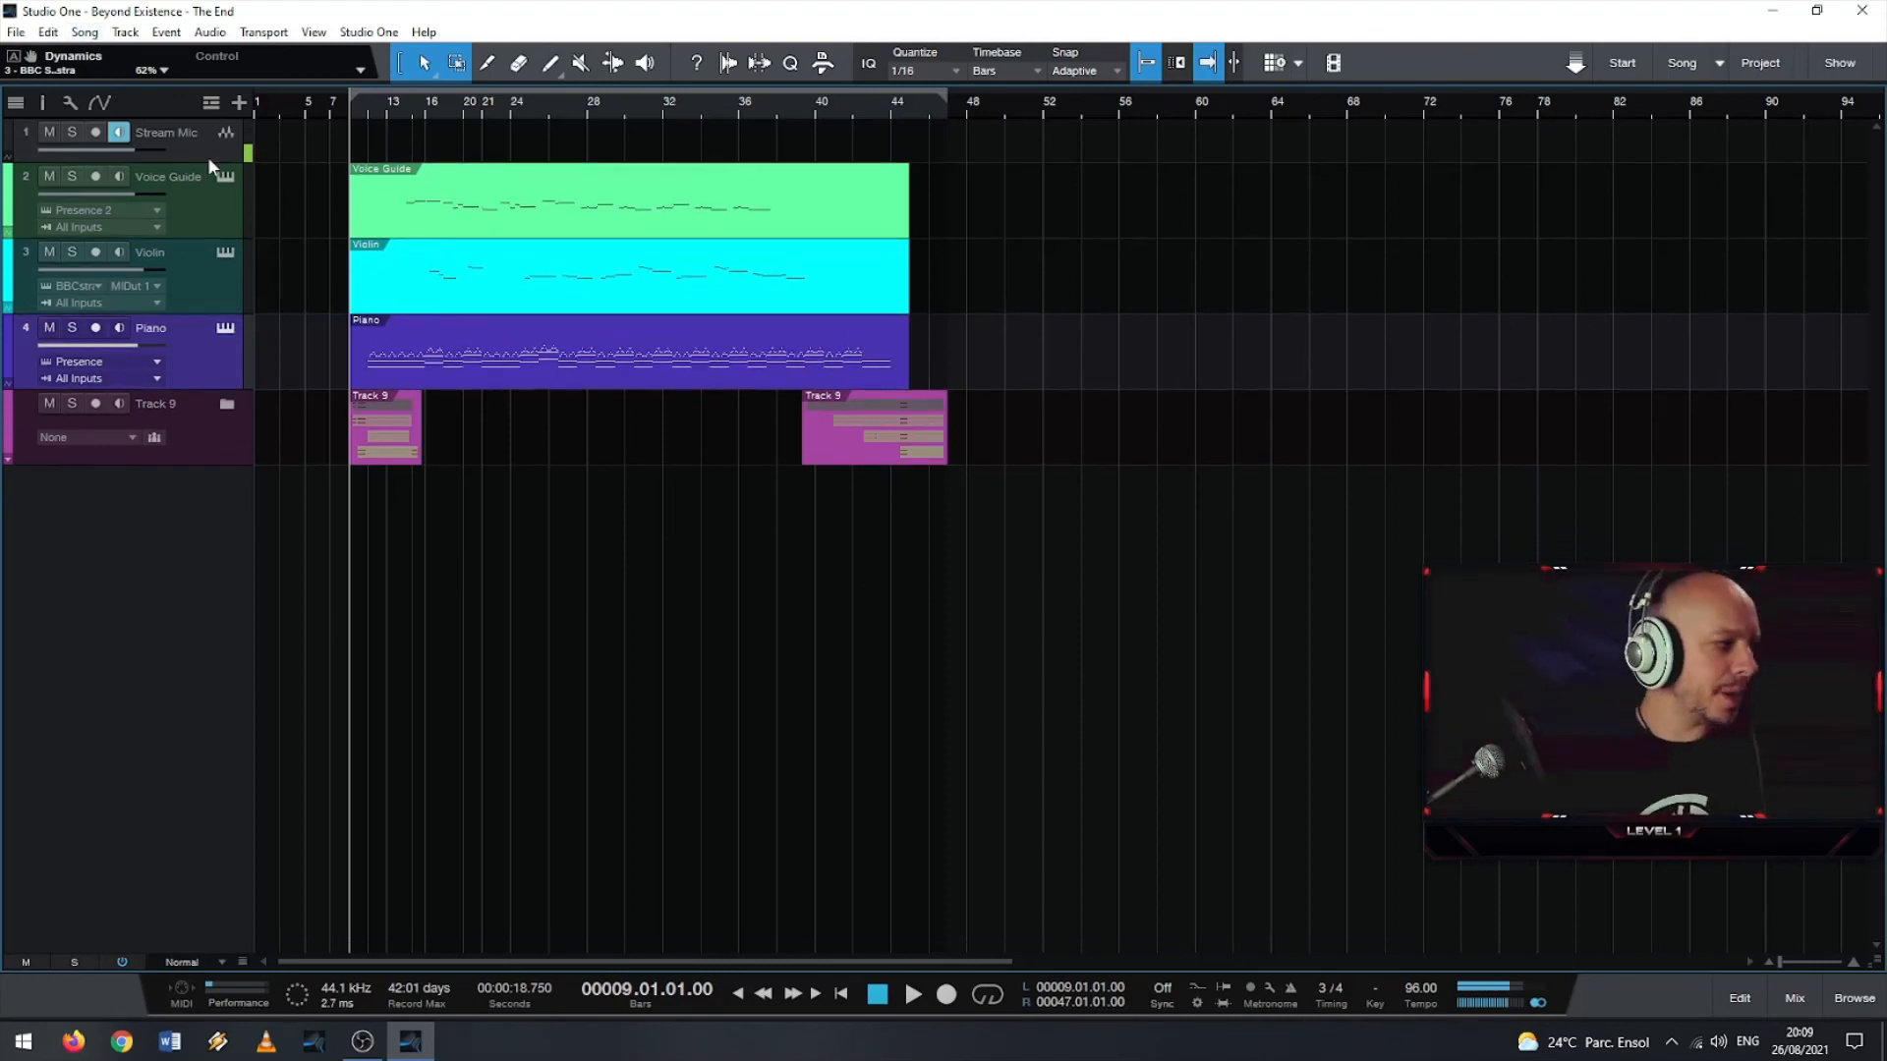